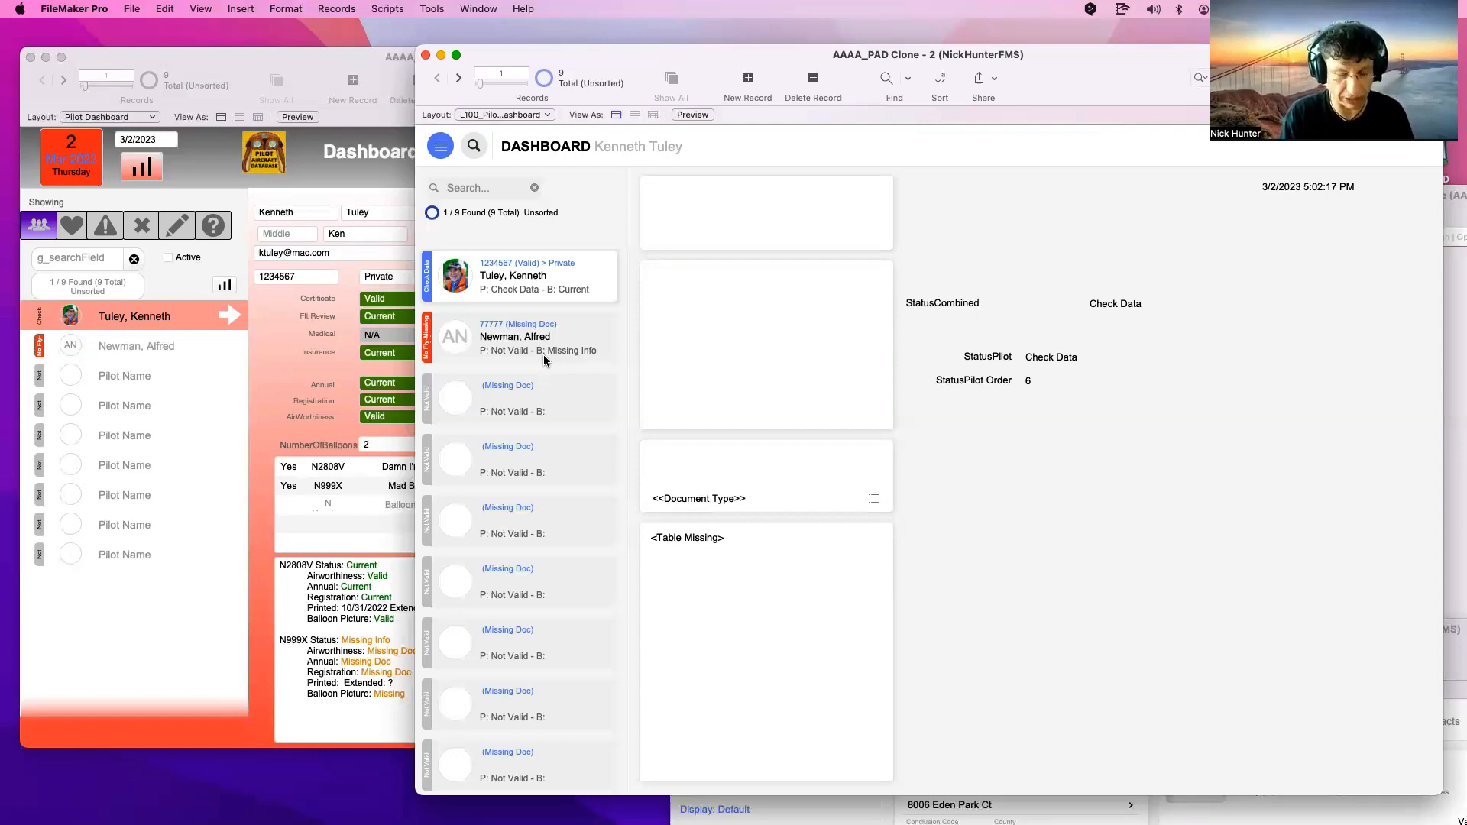
# In Manage Database, open the AAAAMember_Text calculation If ( AAAAMember = 1 ; "Yes" ; "No" )
pyautogui.press('super+shift+d')
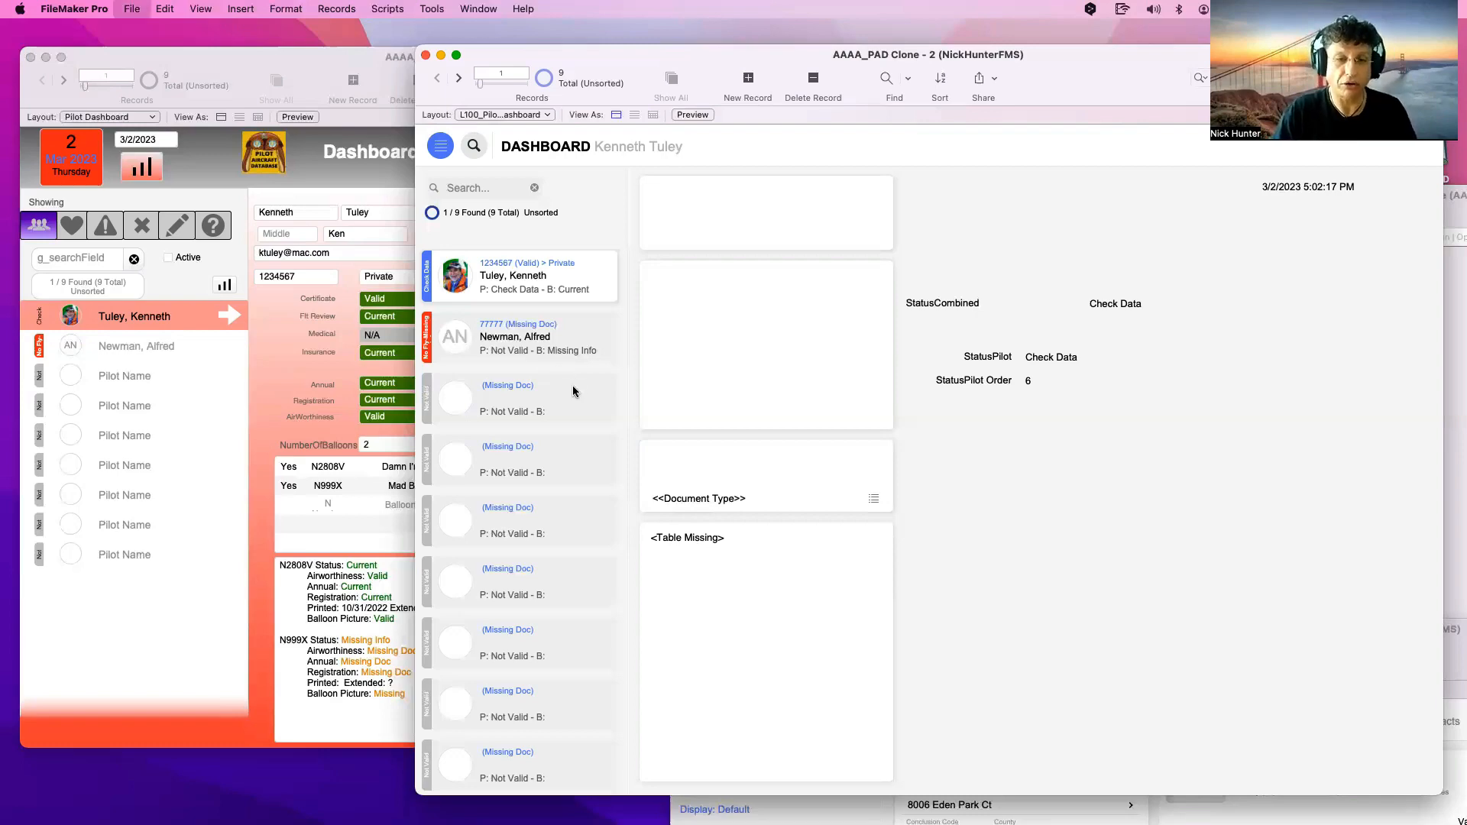
pyautogui.click(405, 496)
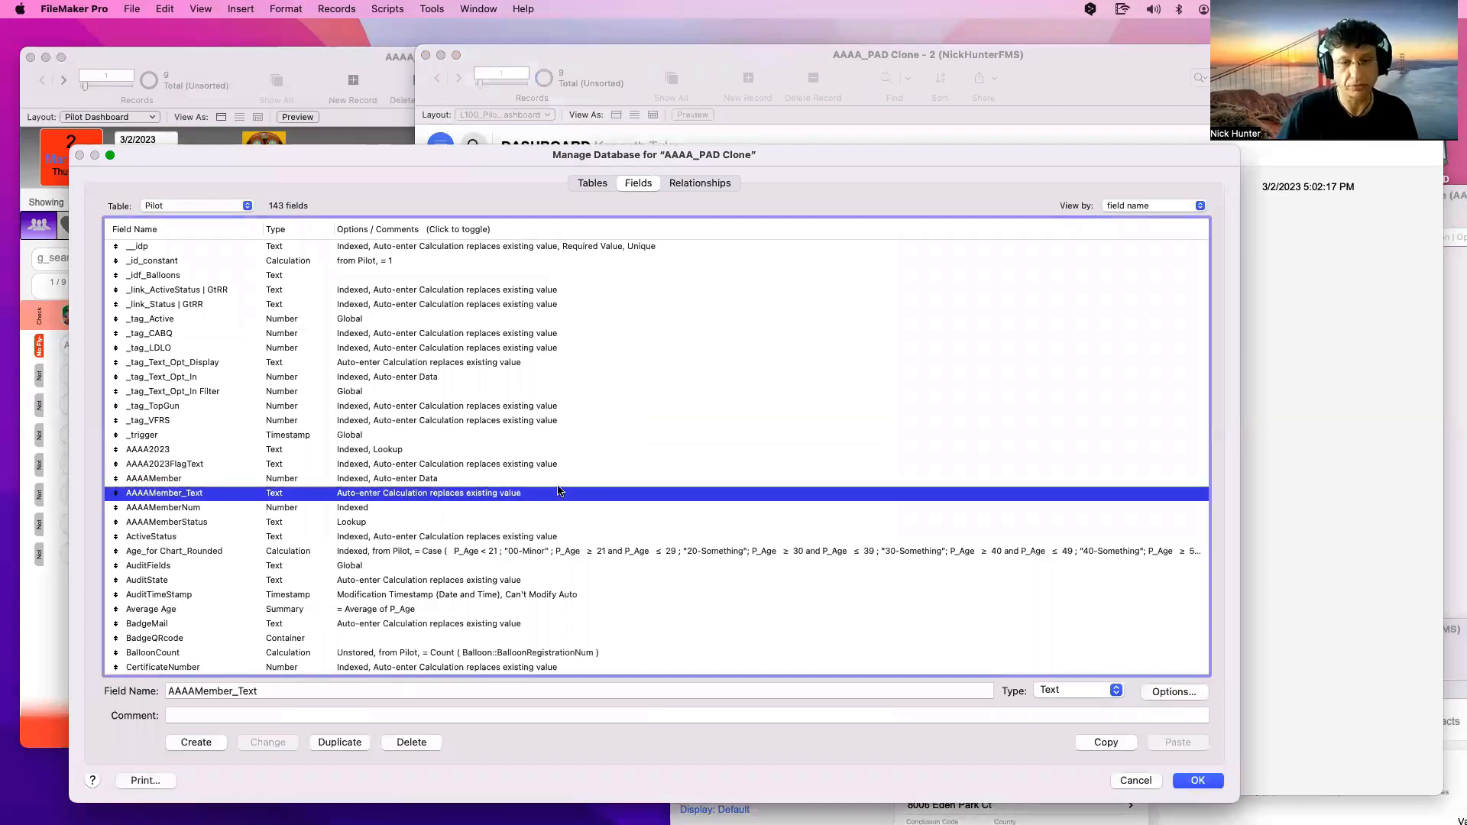
pyautogui.doubleClick(674, 498)
pyautogui.click(726, 428)
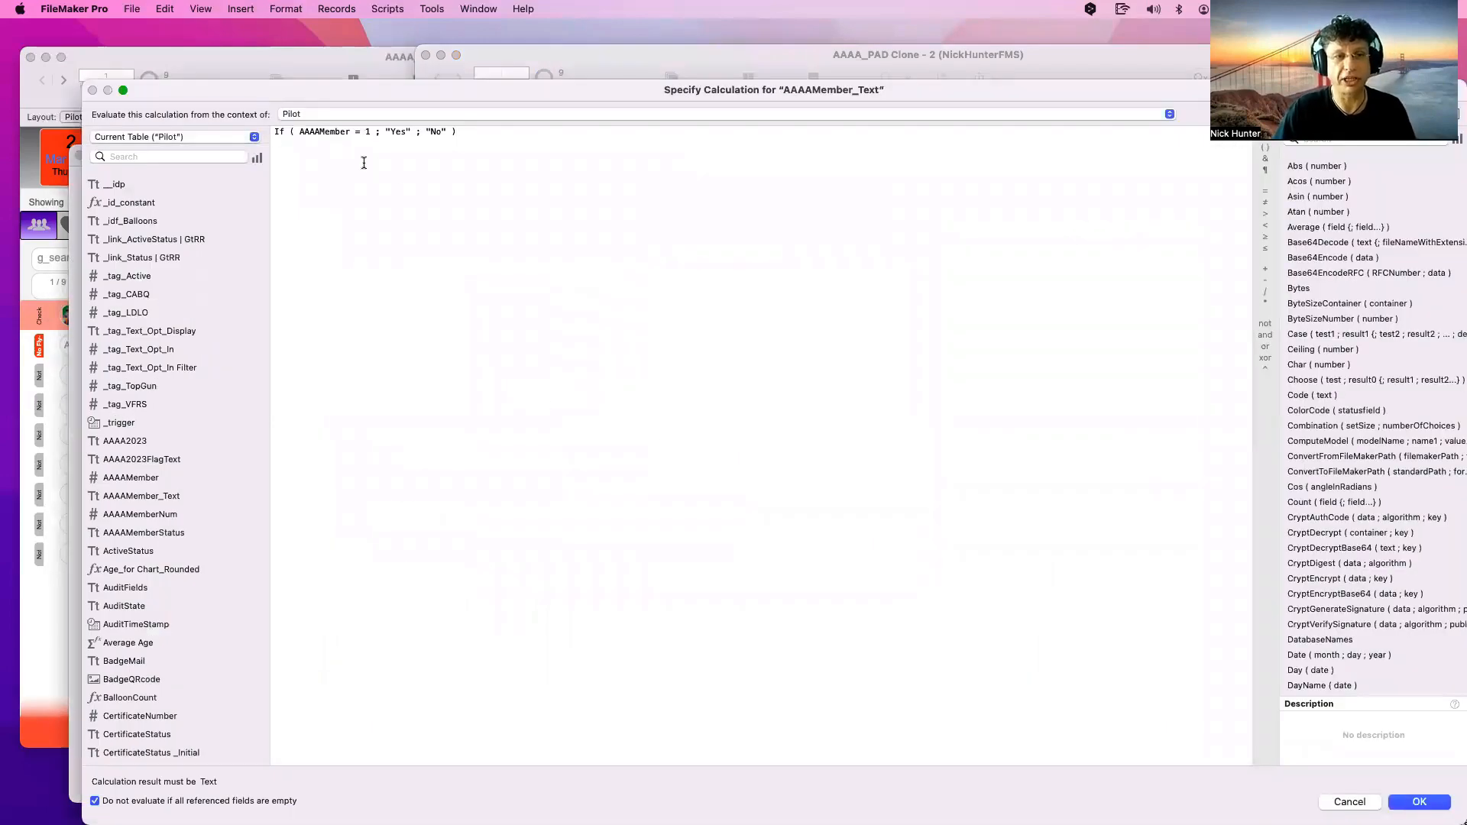
pyautogui.press('Escape')
pyautogui.click(703, 426)
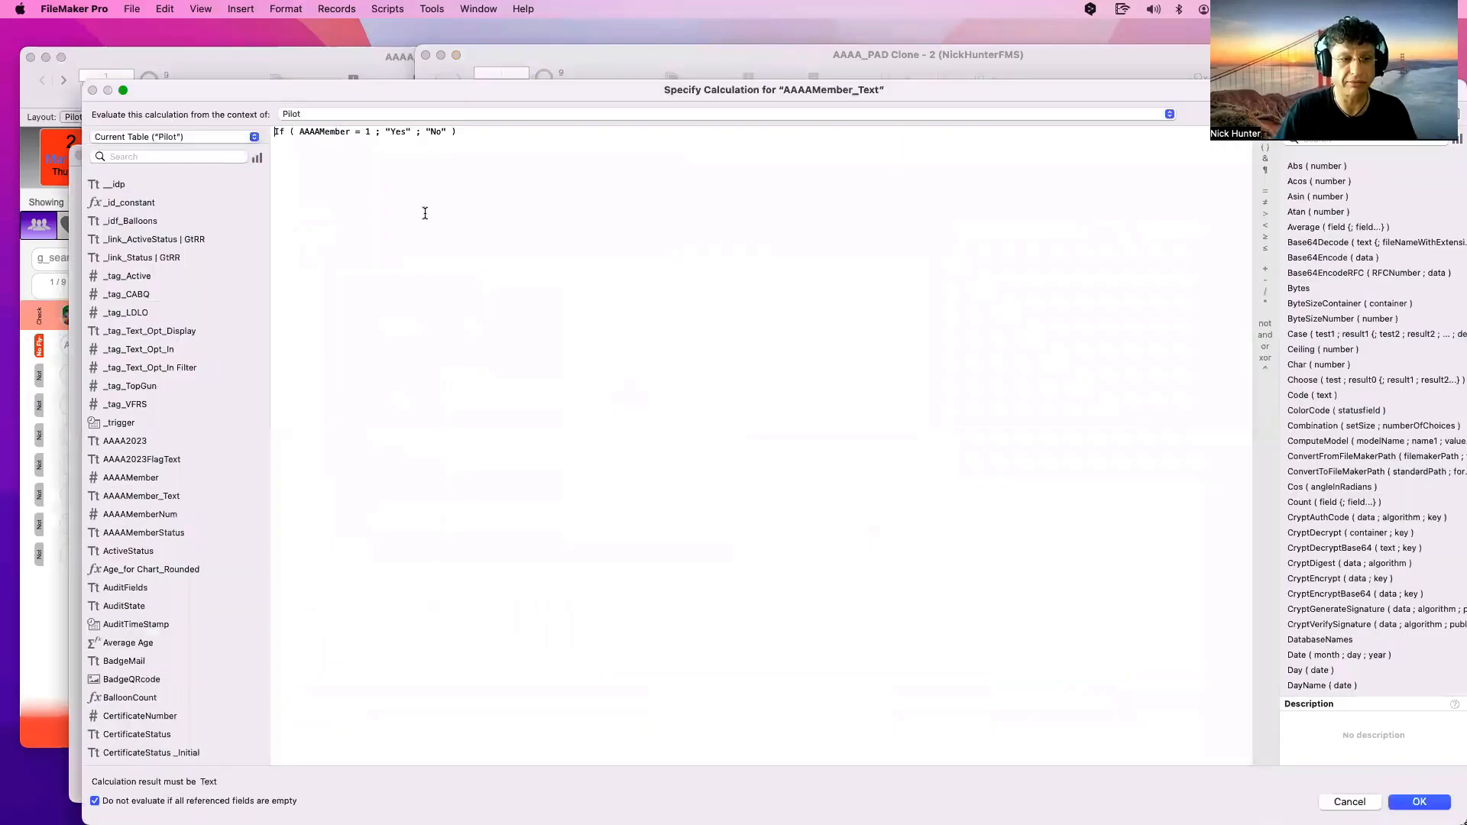
pyautogui.moveTo(350, 132); pyautogui.dragTo(299, 131)
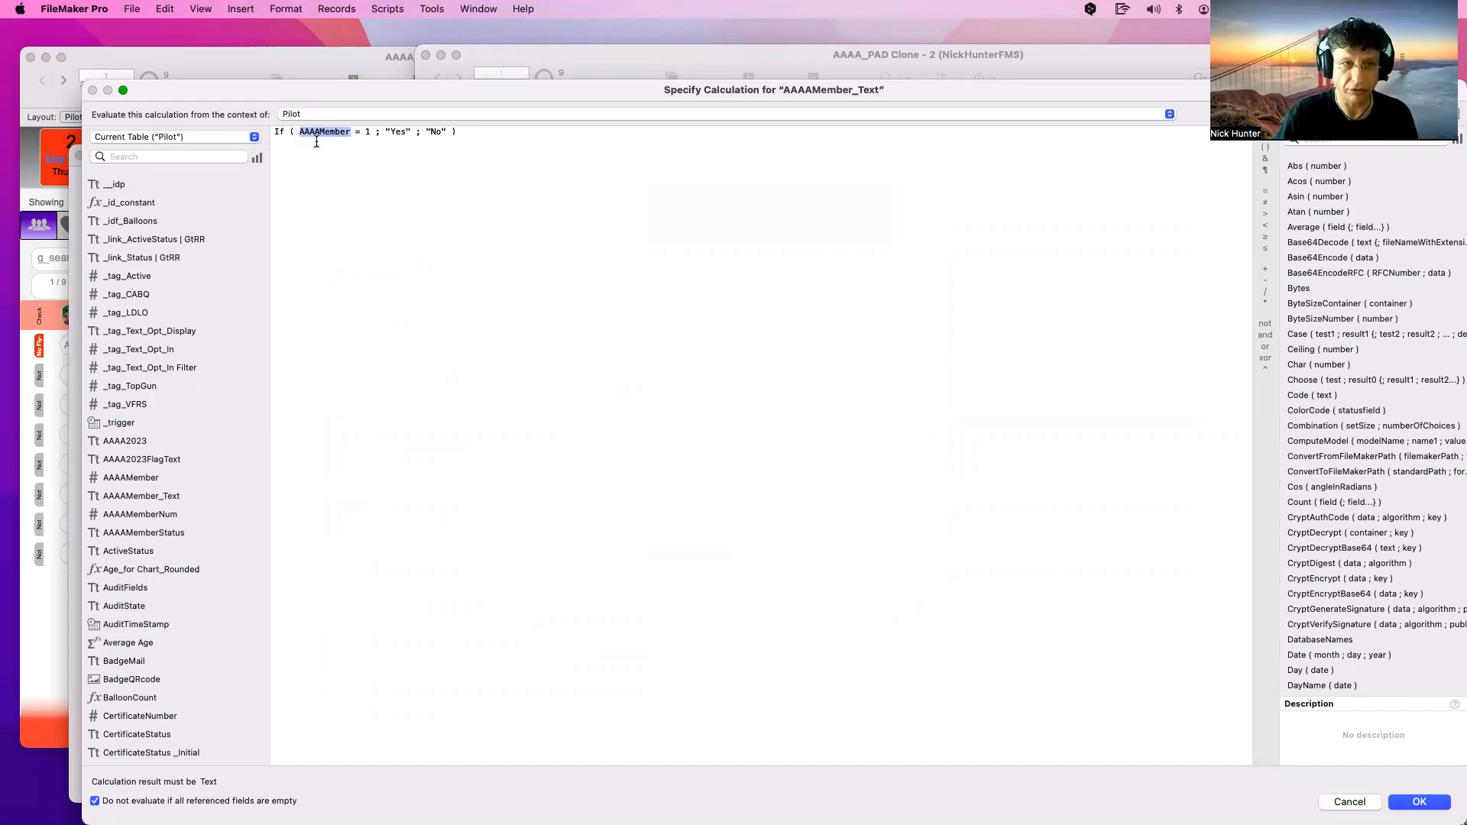
pyautogui.click(324, 132)
pyautogui.moveTo(316, 102); pyautogui.dragTo(745, 362)
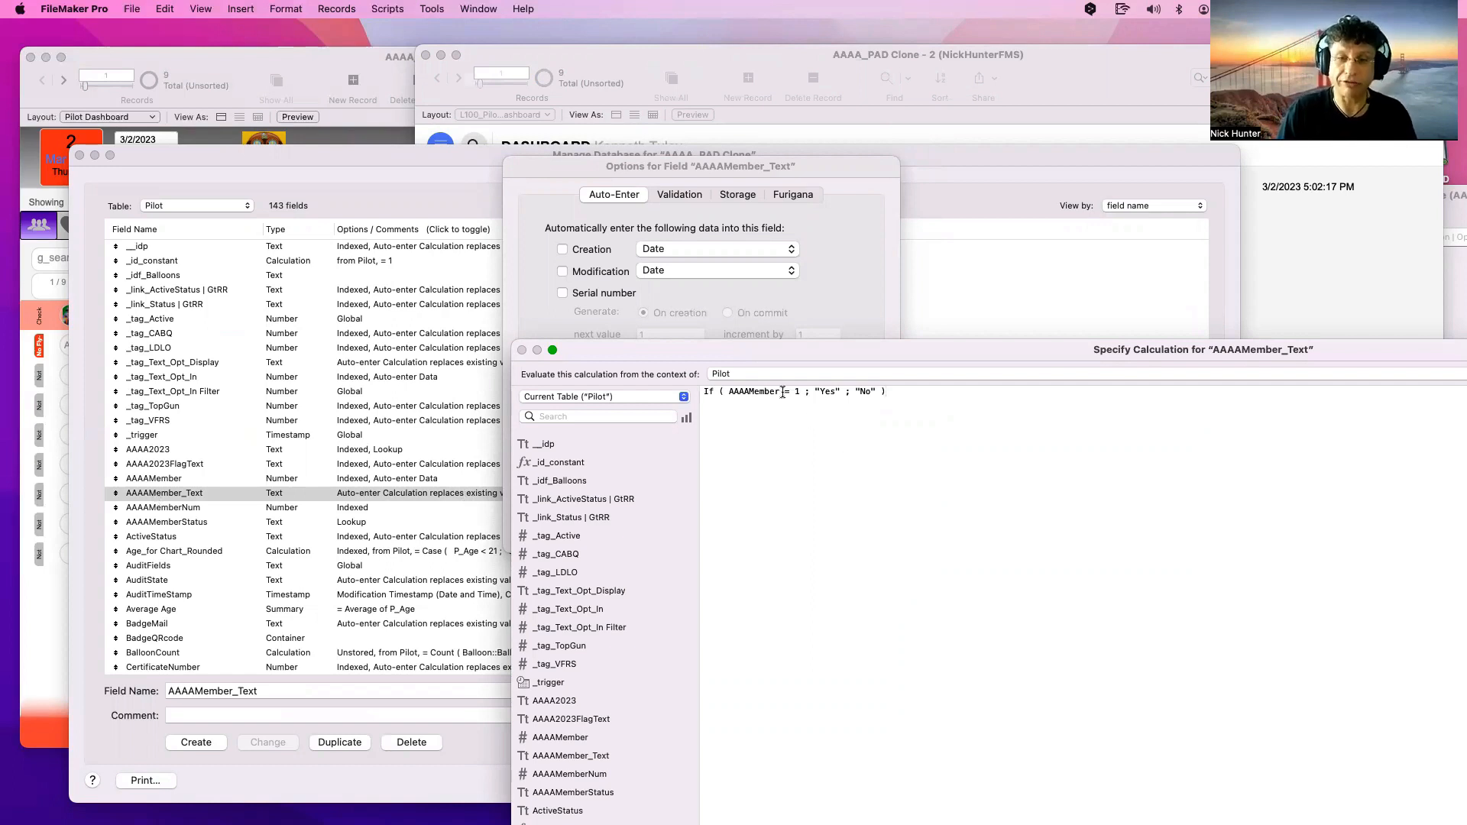
# Select AAAAMember in the formula and switch the field list to the Balloon table
pyautogui.moveTo(780, 391); pyautogui.dragTo(729, 392)
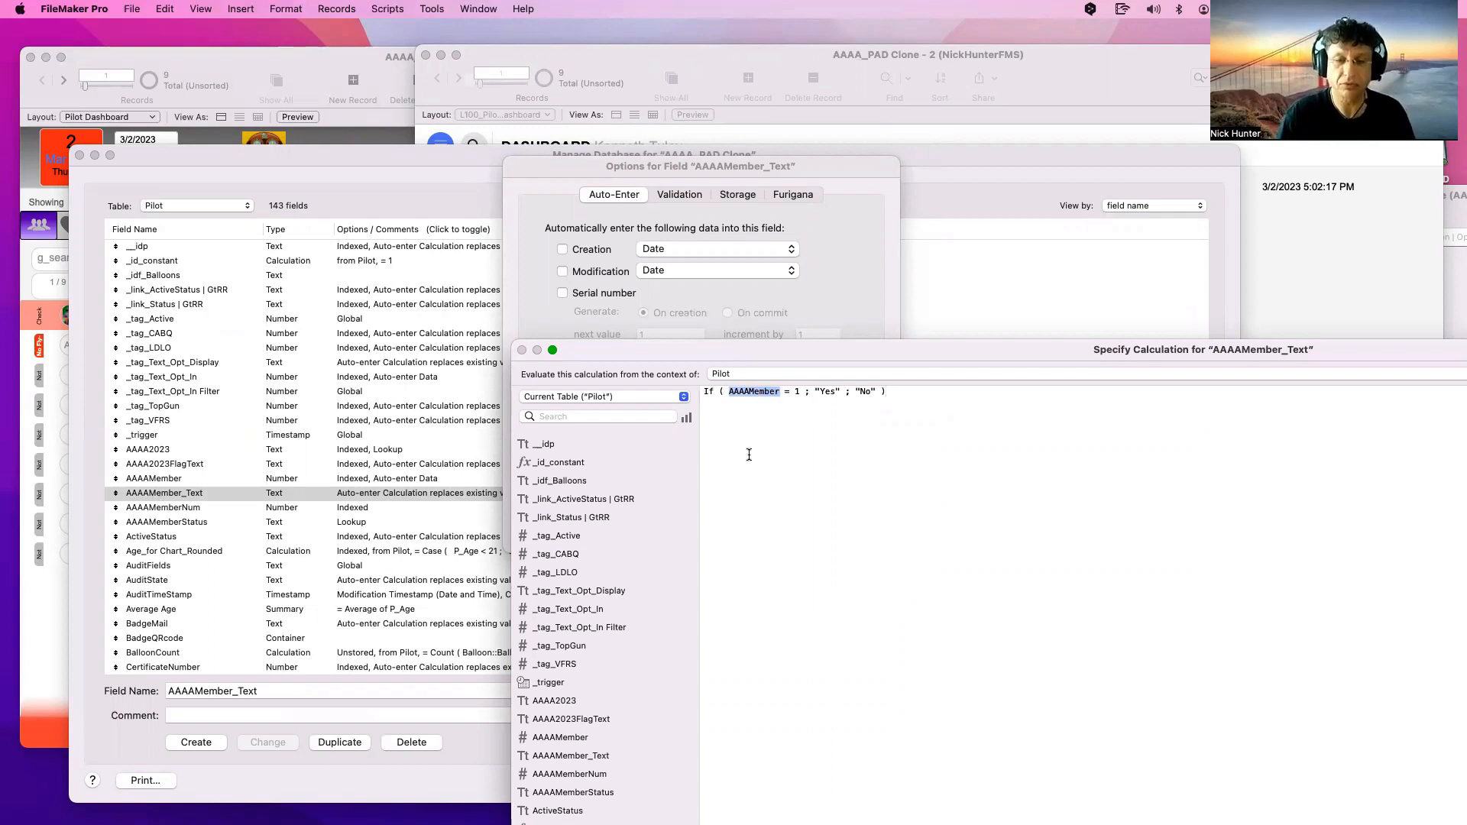
pyautogui.press('super+a')
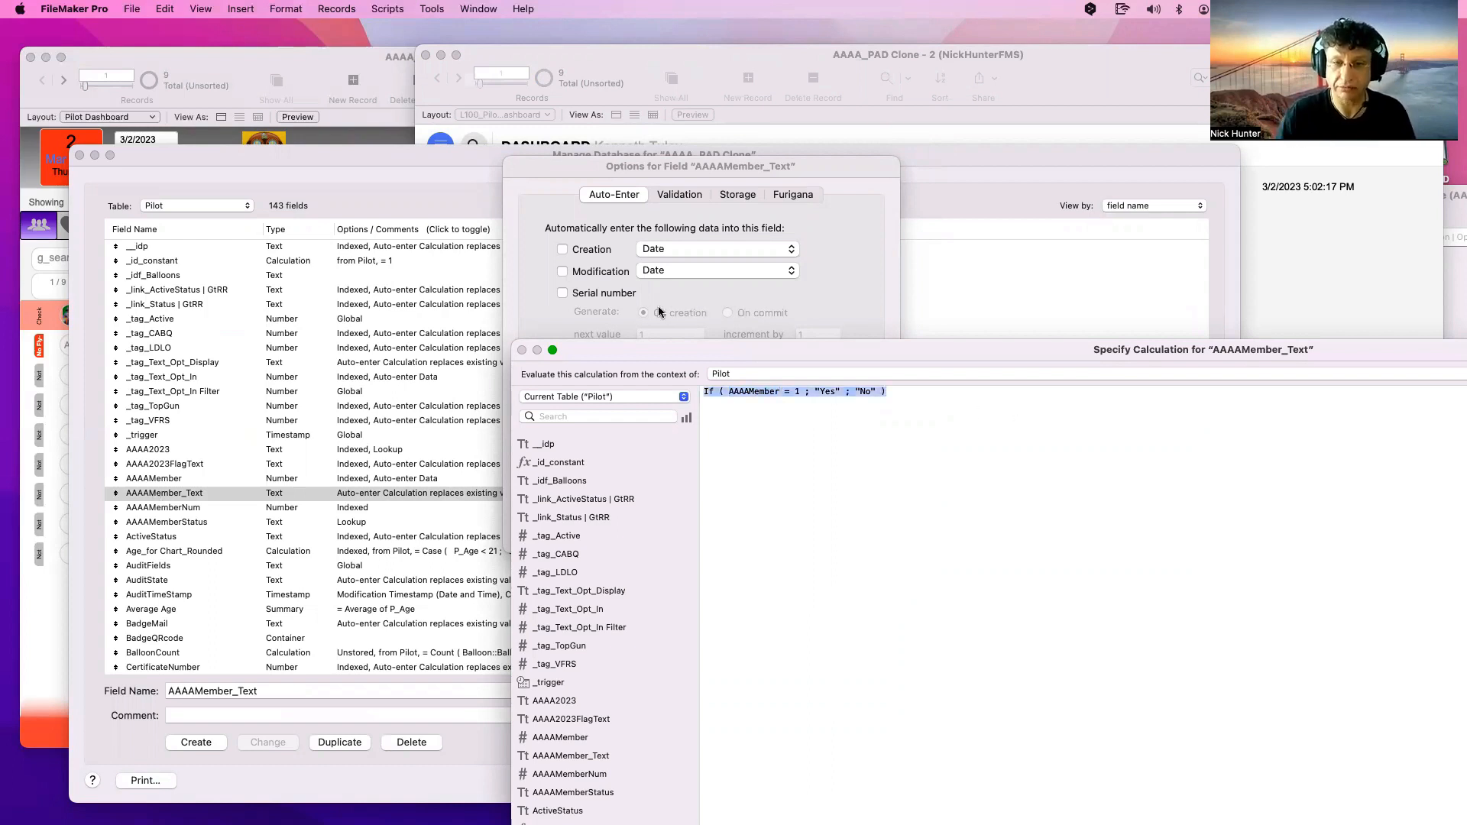
pyautogui.click(747, 422)
pyautogui.doubleClick(745, 392)
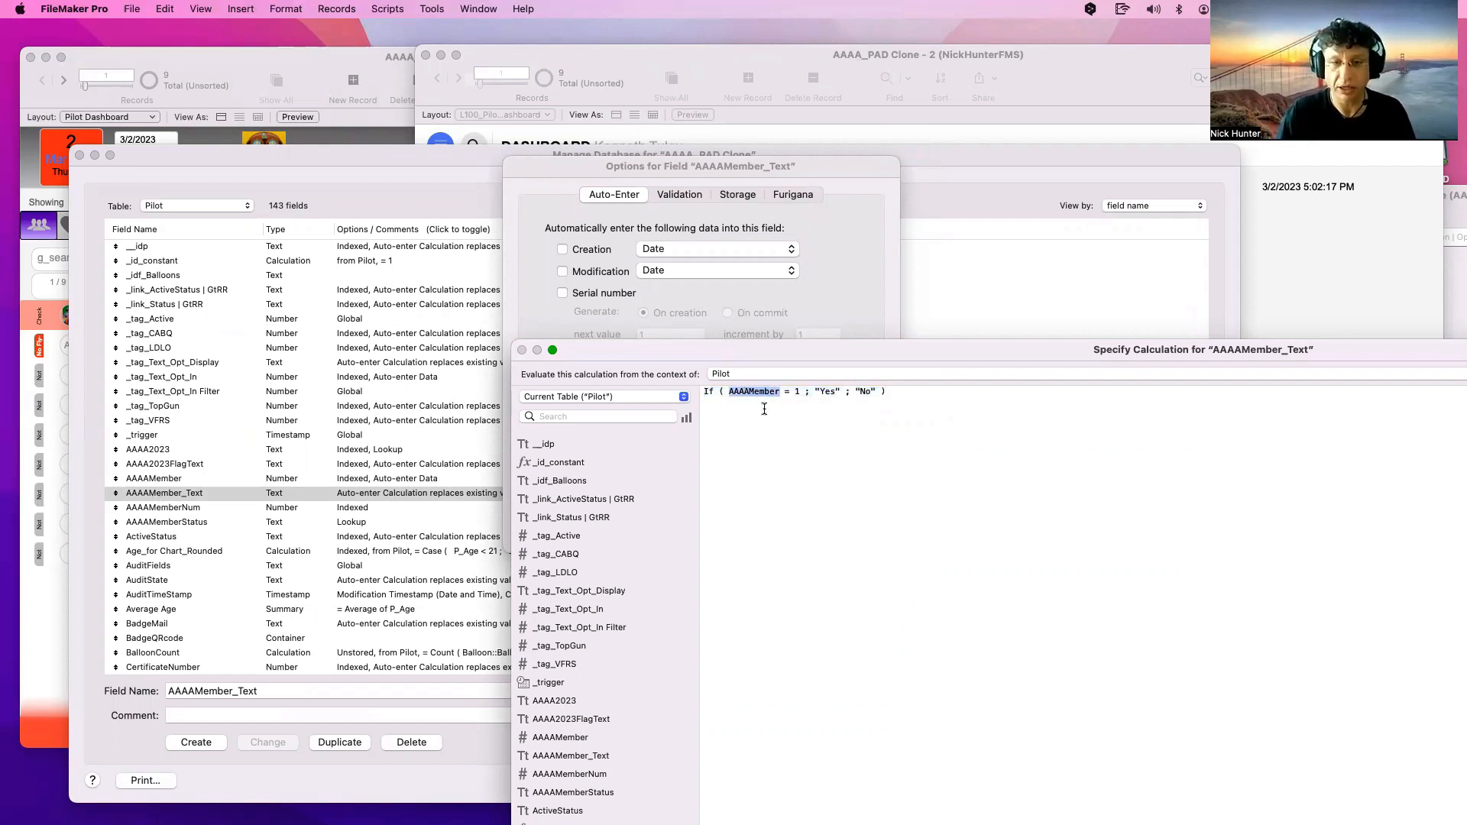
pyautogui.click(939, 417)
pyautogui.press('super+a')
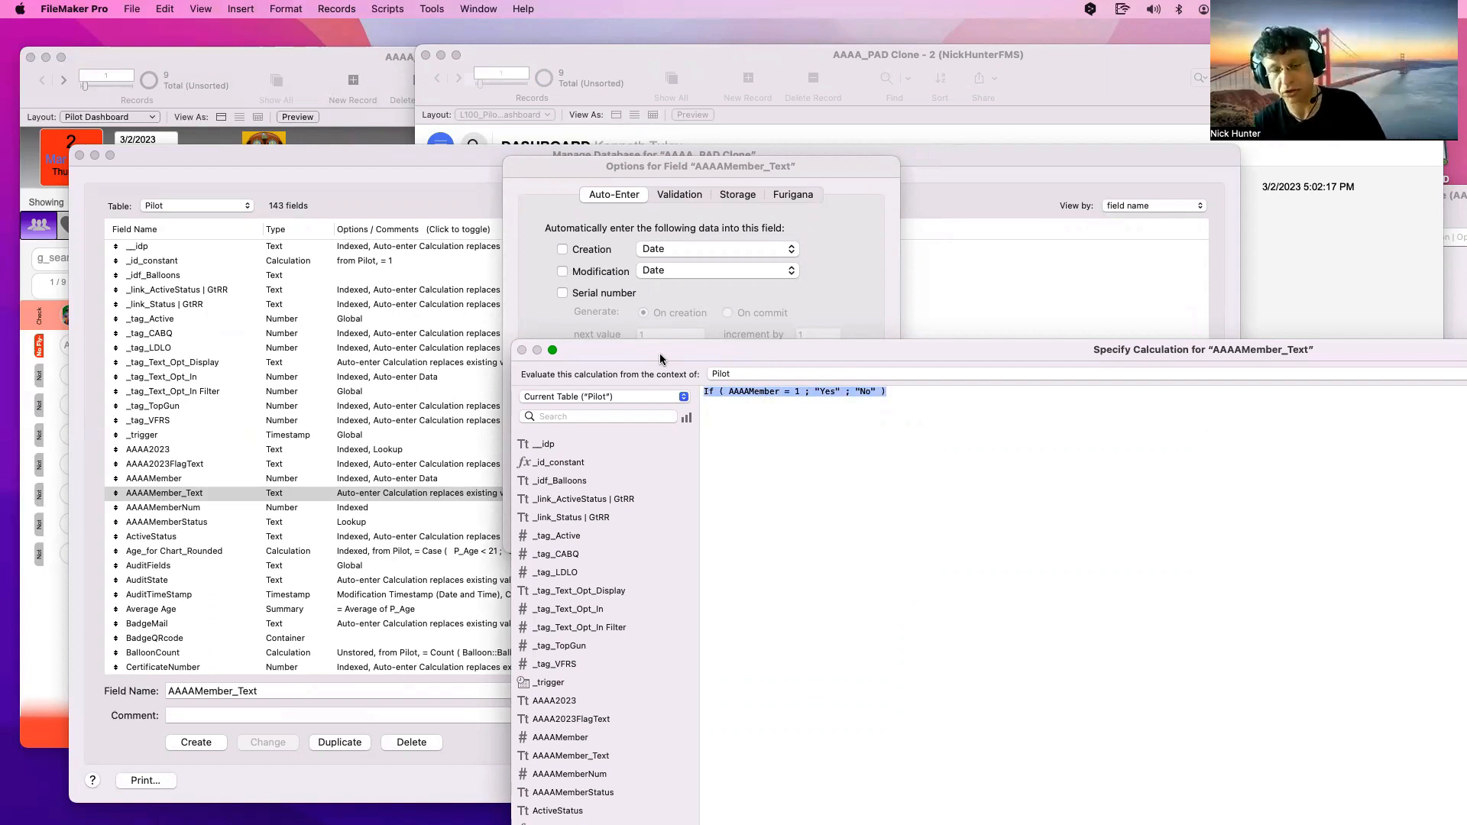
pyautogui.doubleClick(748, 392)
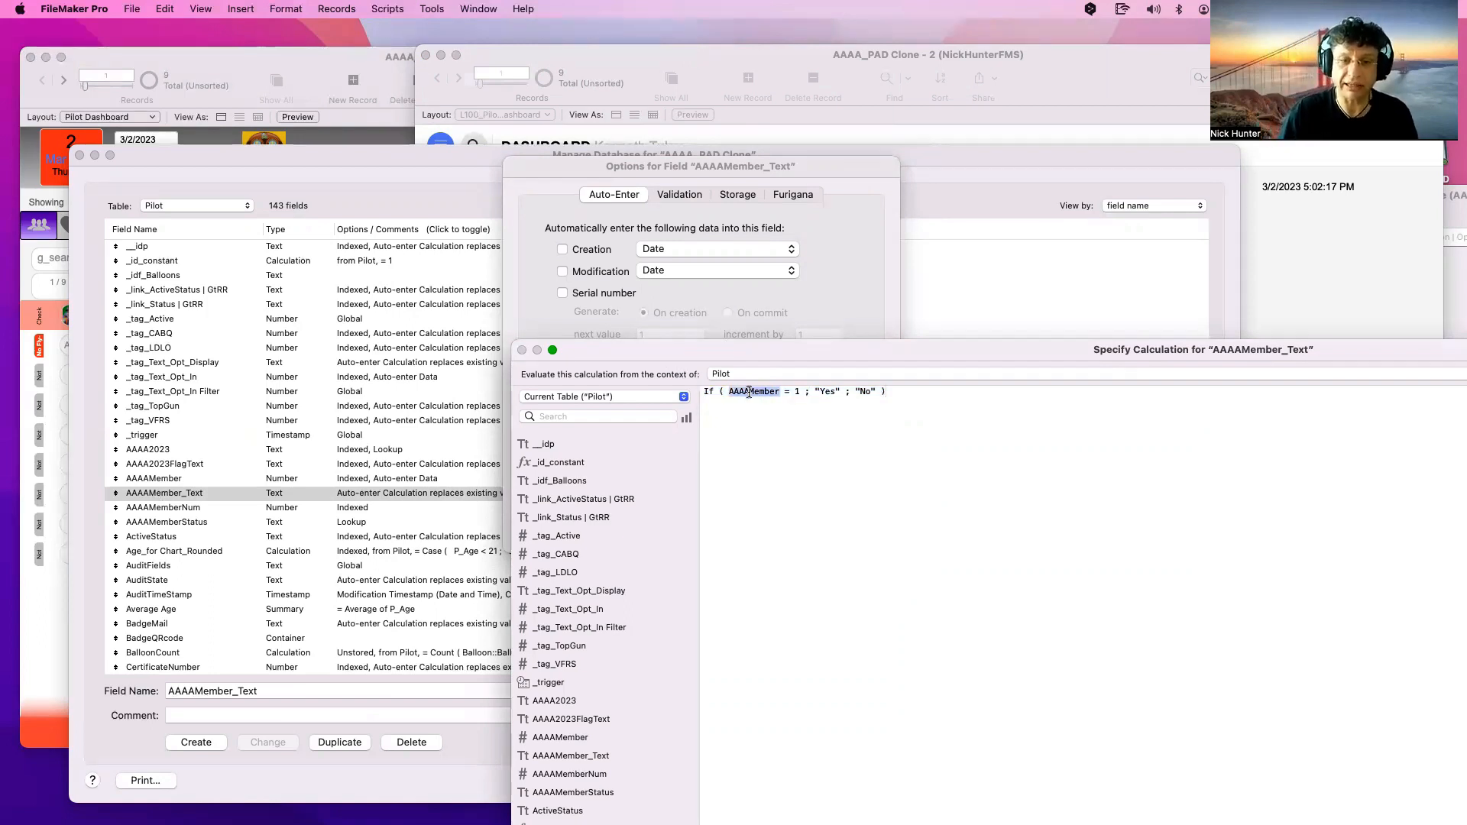
pyautogui.click(626, 397)
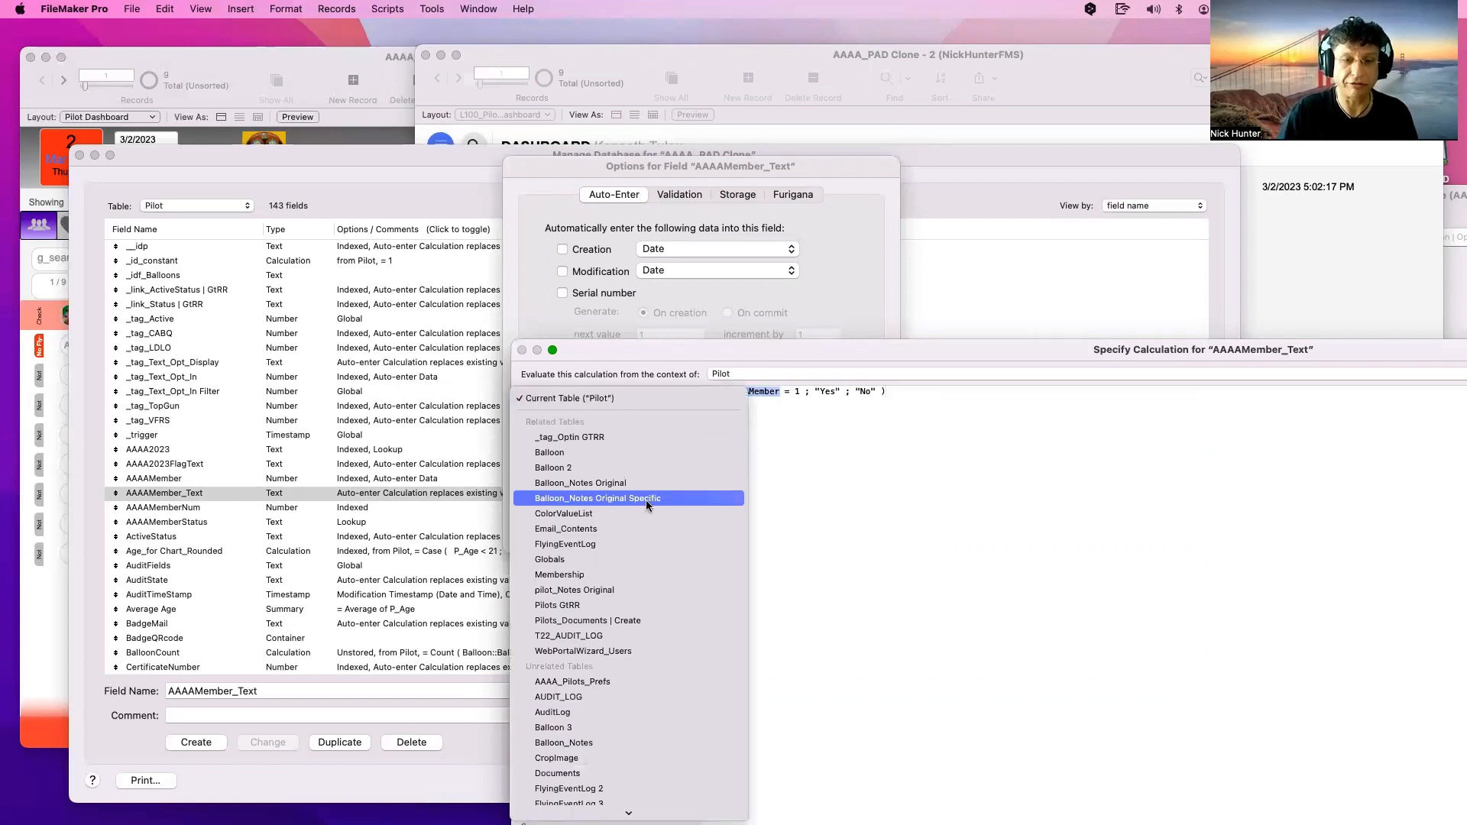
pyautogui.click(616, 452)
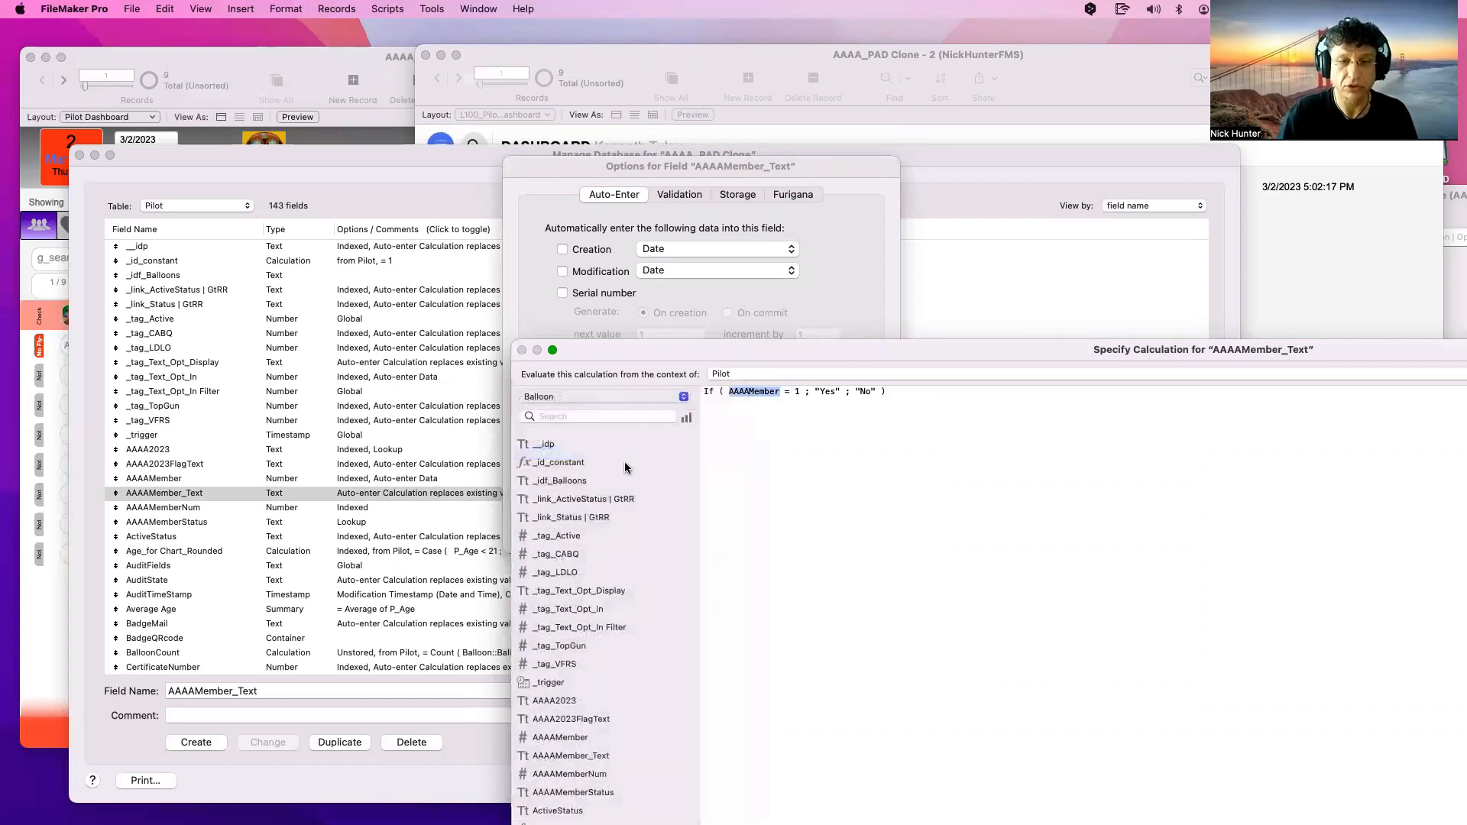
# Replace AAAAMember in the formula with the Balloon::AnnualDate field
pyautogui.doubleClick(599, 626)
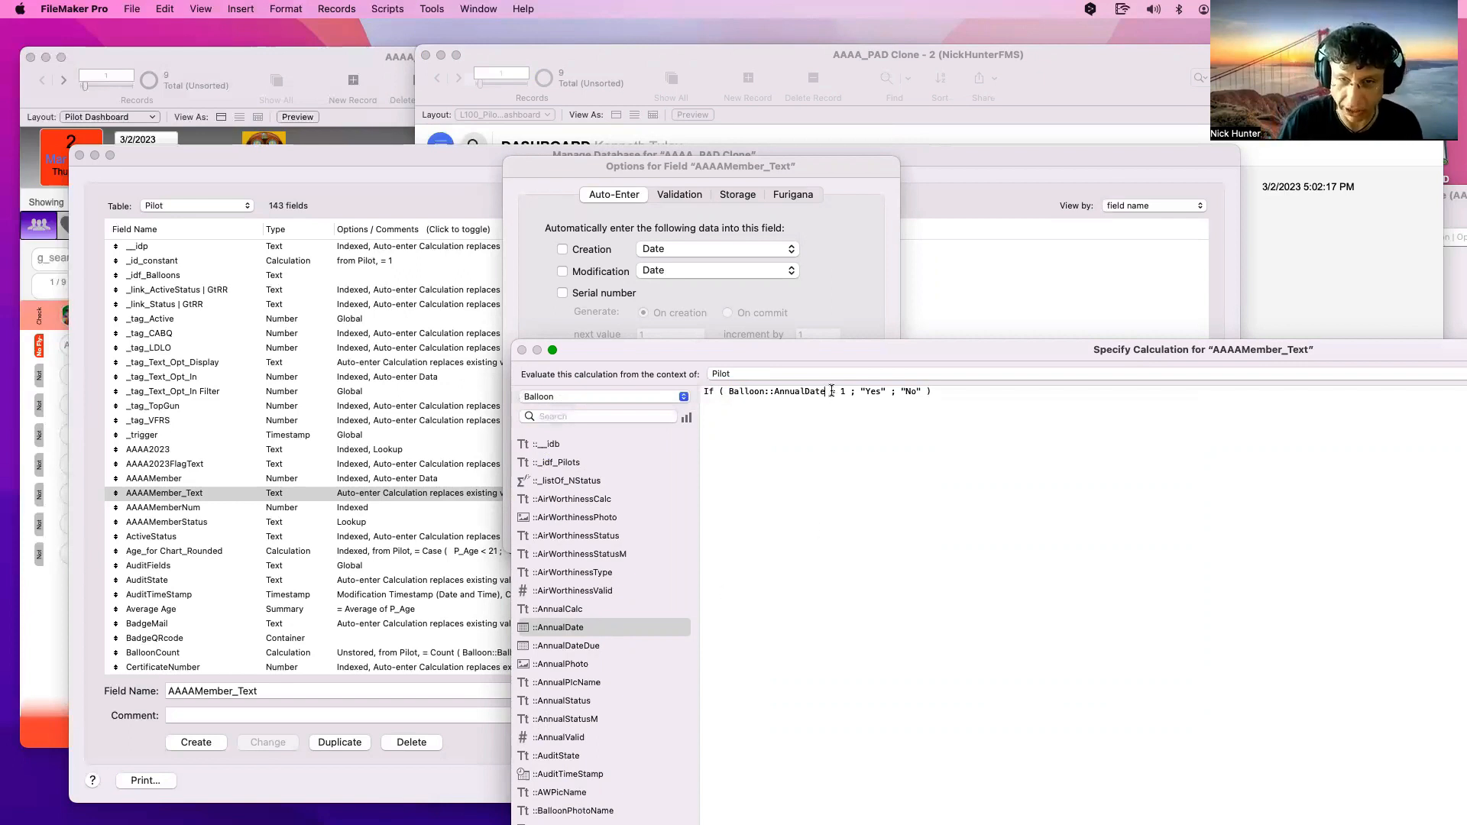
pyautogui.moveTo(593, 350); pyautogui.dragTo(856, 466)
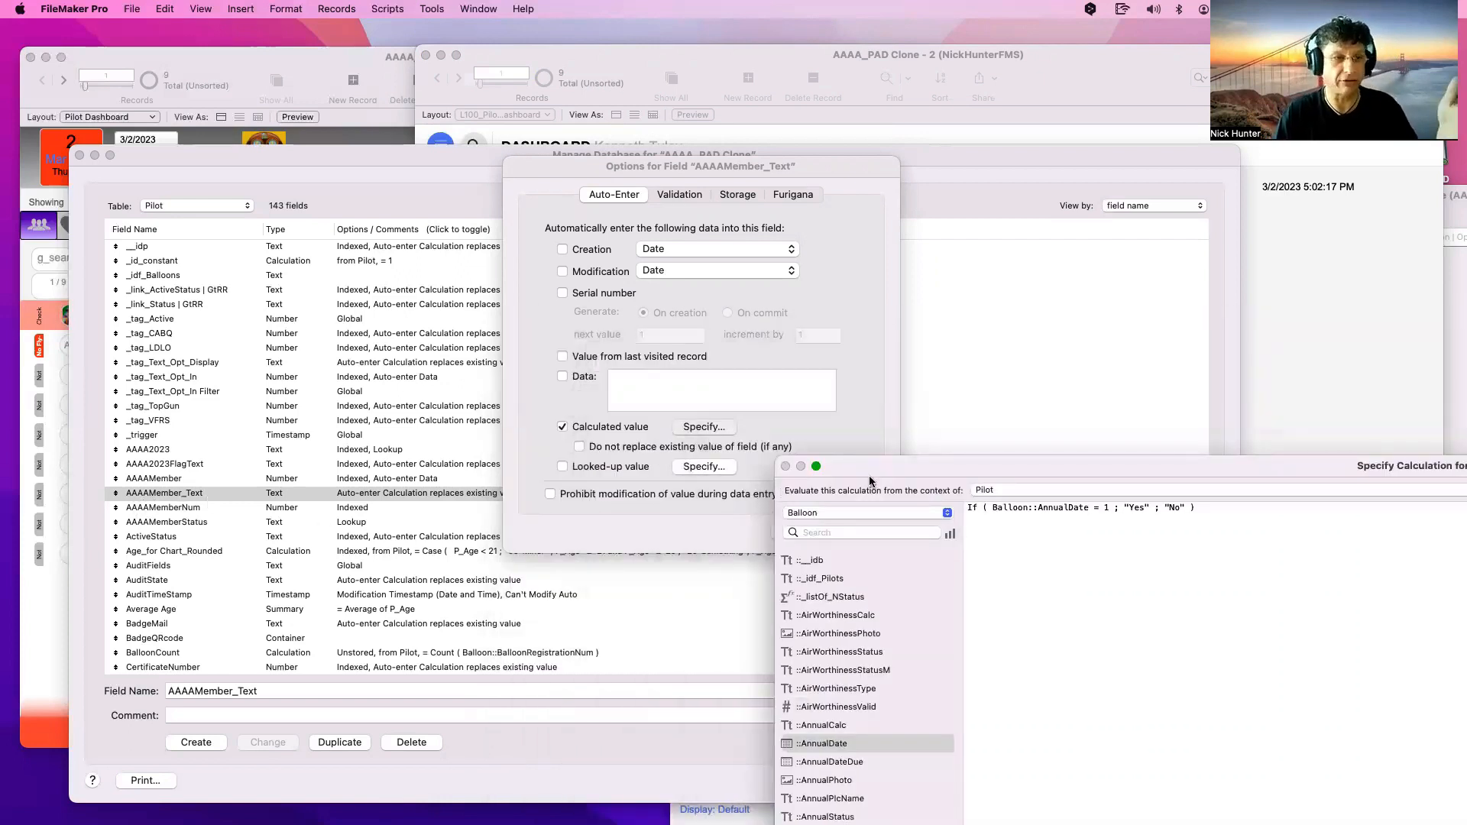
pyautogui.moveTo(879, 468); pyautogui.dragTo(541, 354)
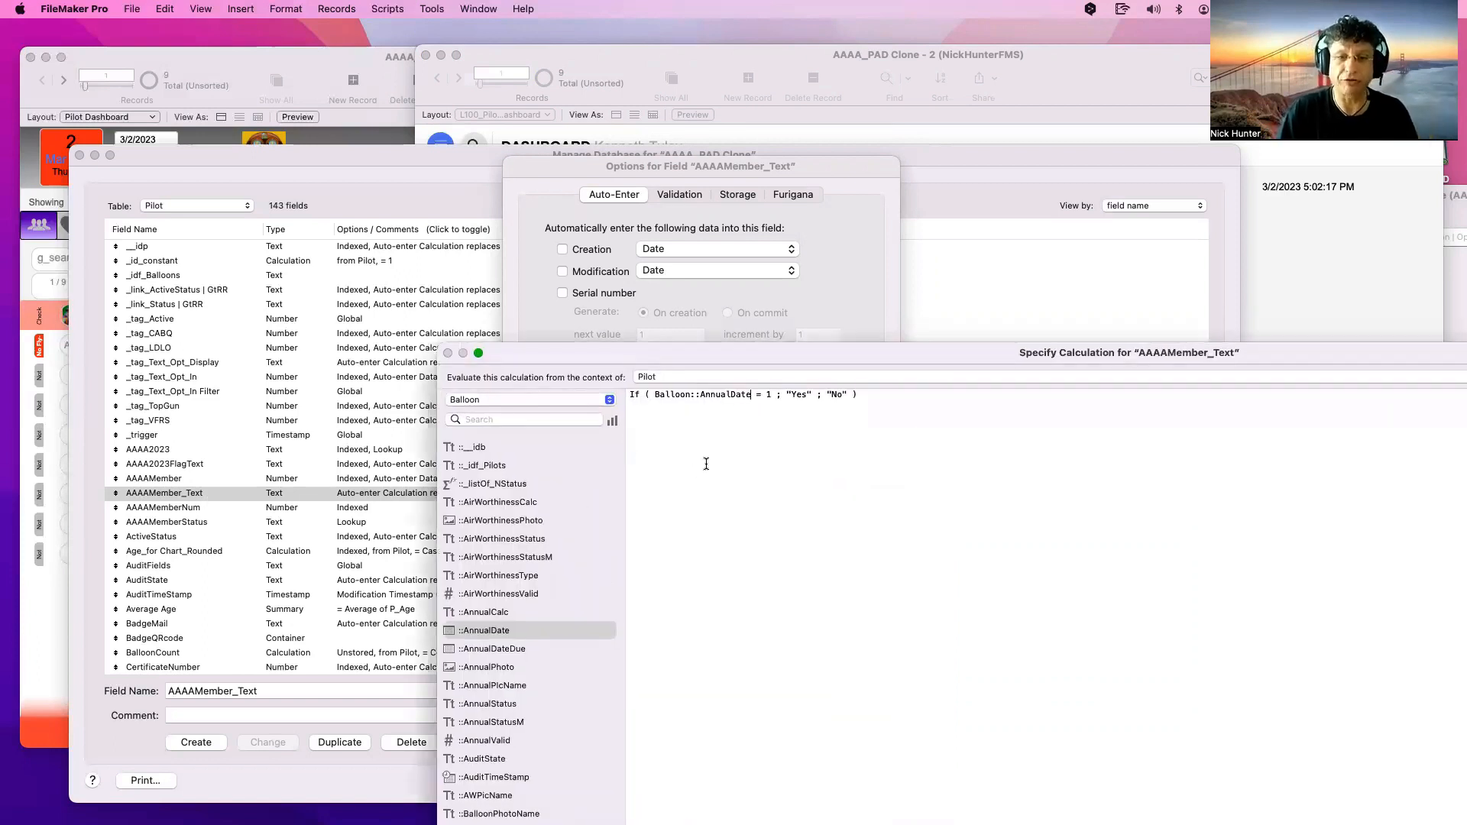
pyautogui.moveTo(749, 395); pyautogui.dragTo(654, 396)
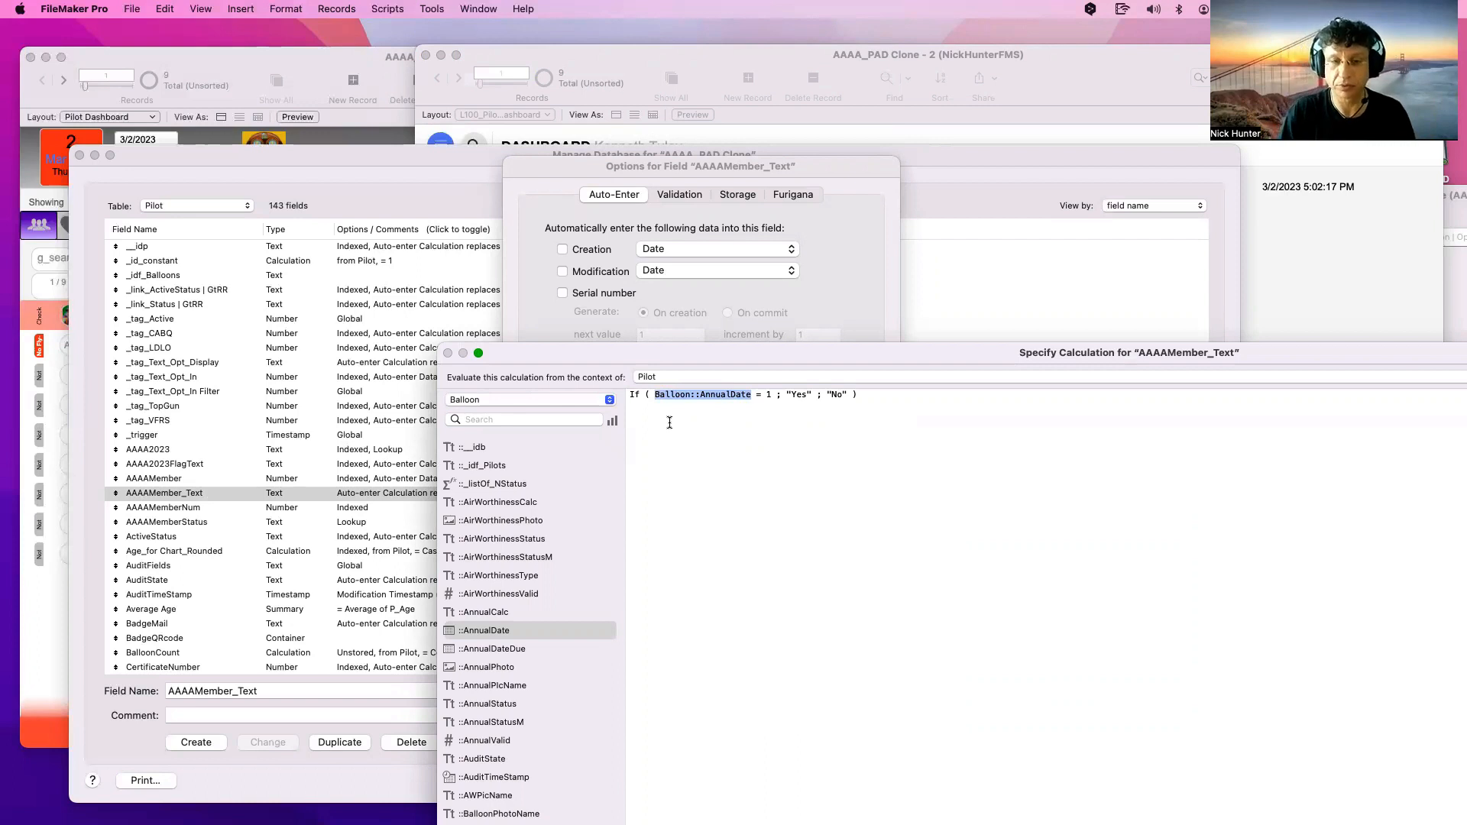
pyautogui.click(737, 437)
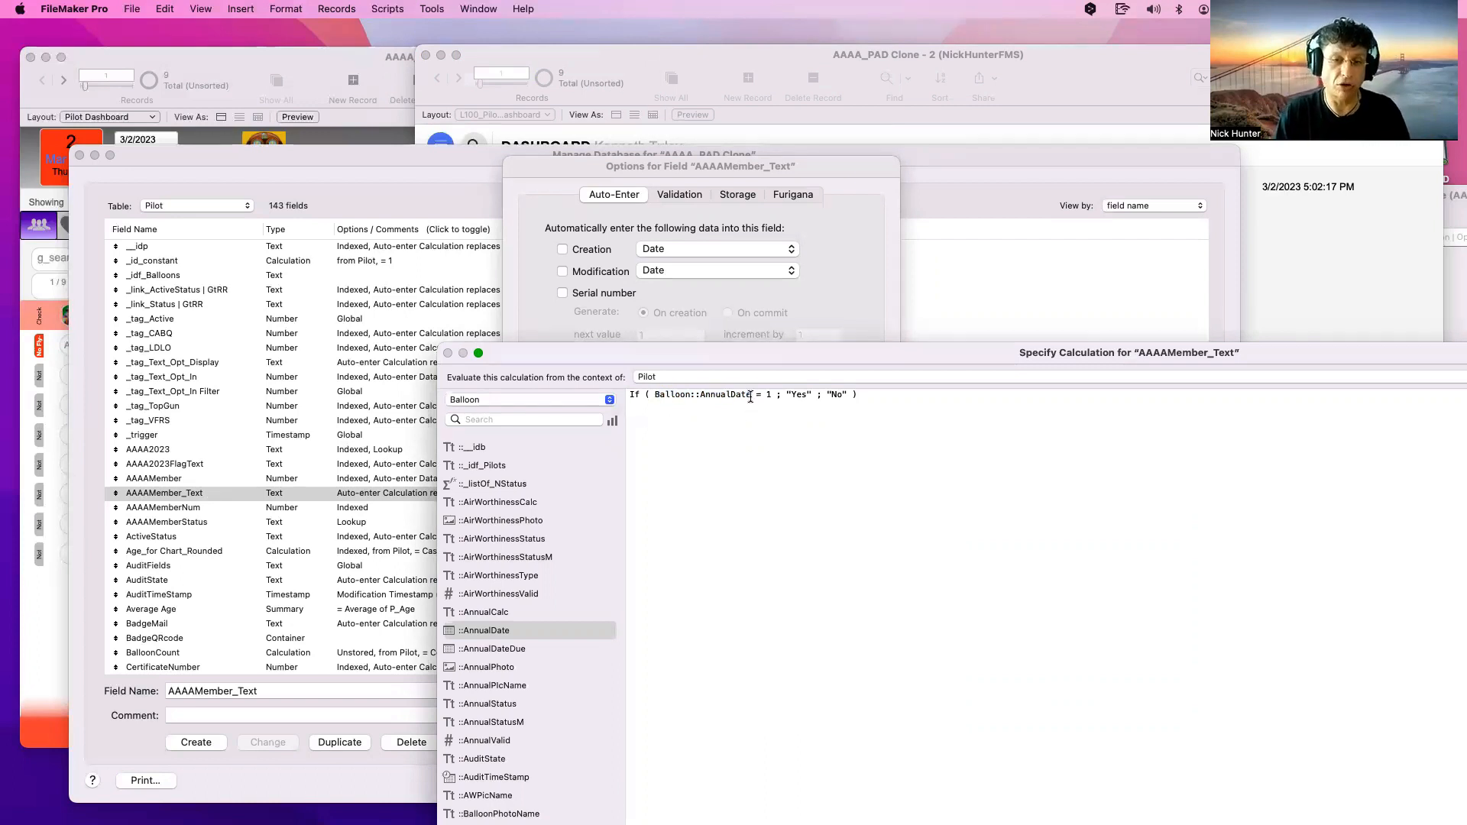
pyautogui.moveTo(751, 395); pyautogui.dragTo(654, 396)
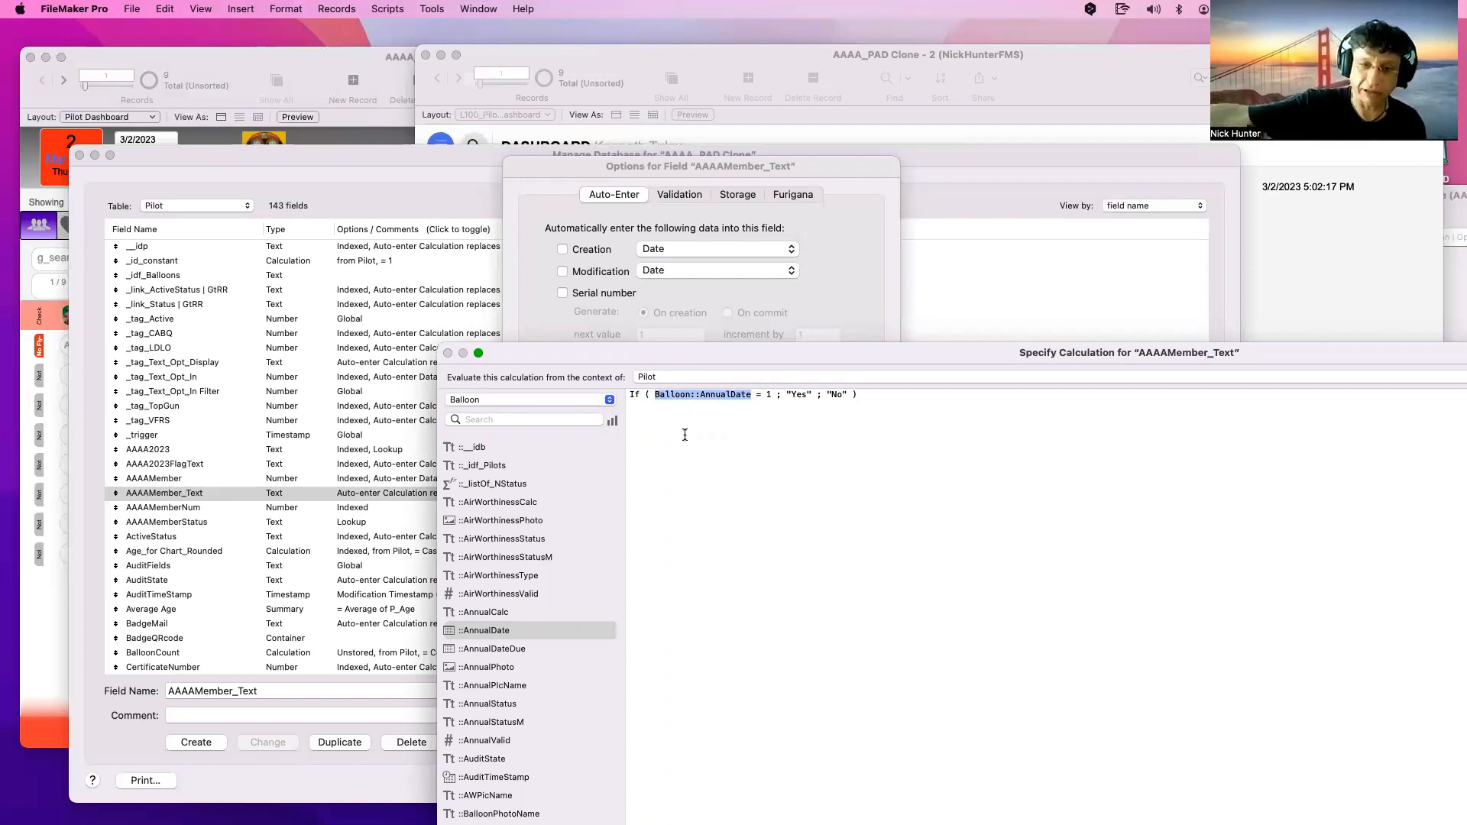
# Comment out the whole formula with a leading //
pyautogui.press('Up')
pyautogui.press('super+a')
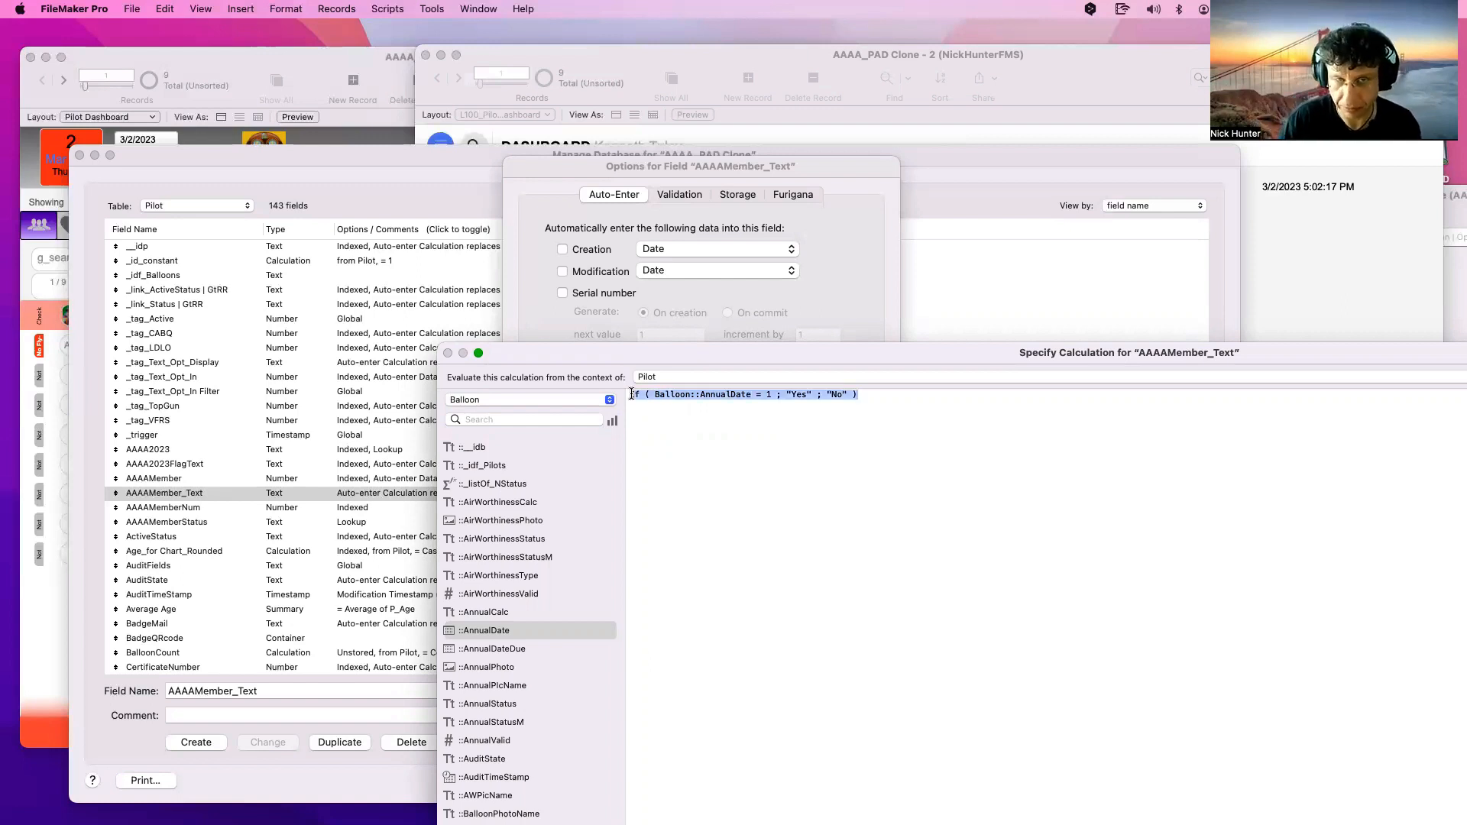
pyautogui.click(682, 467)
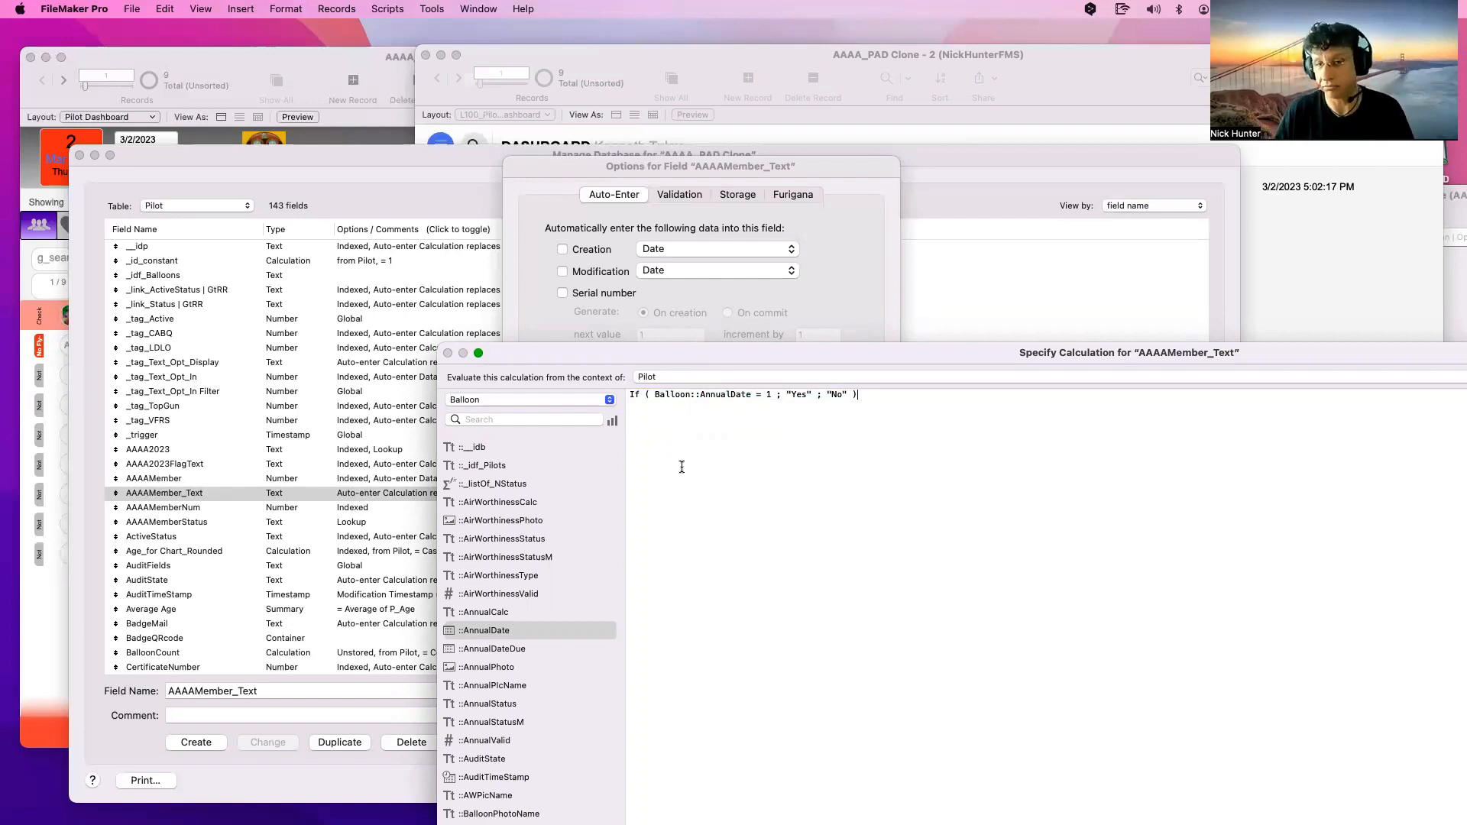
pyautogui.press('super+a')
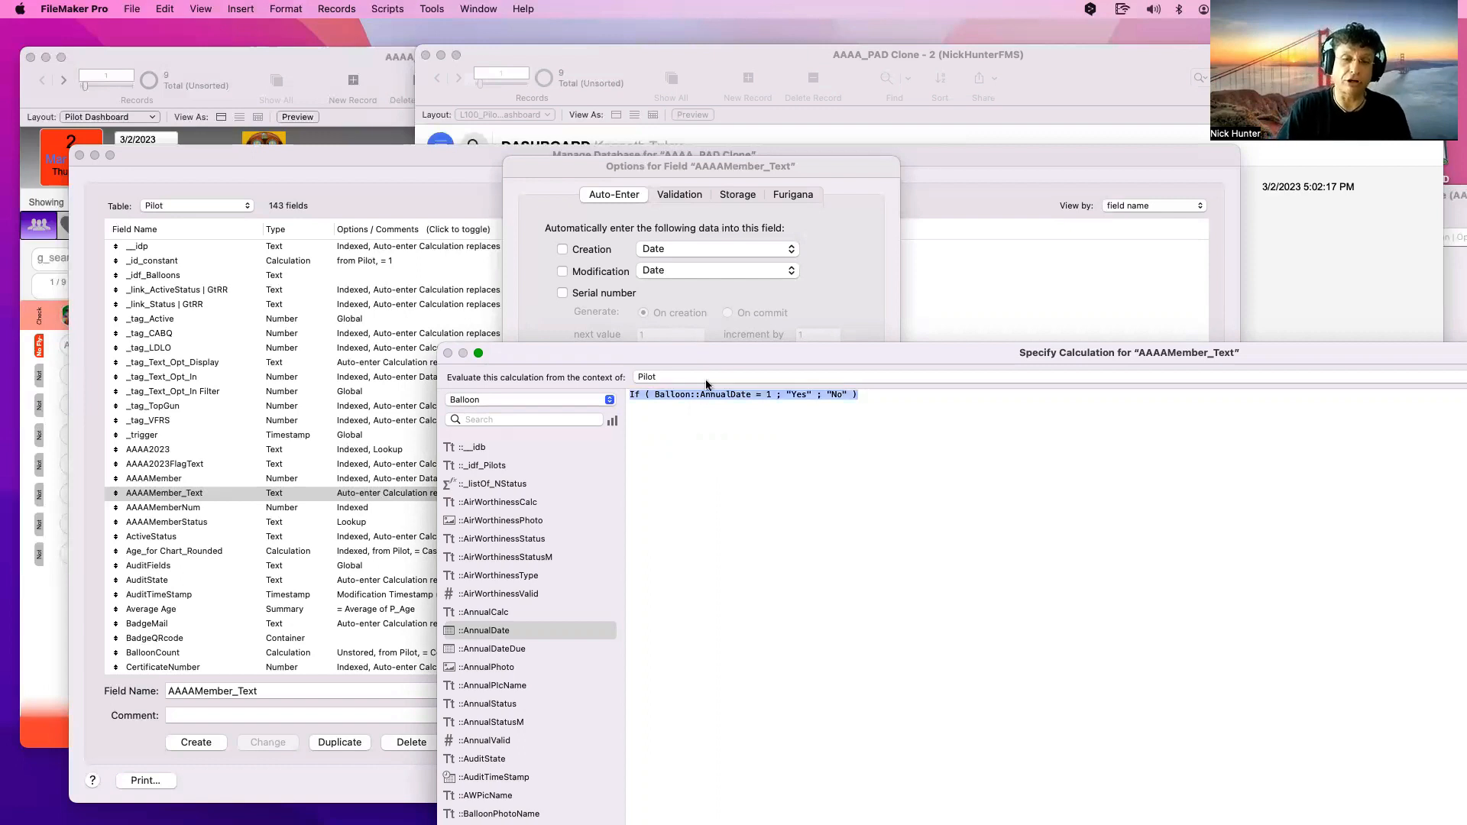
pyautogui.press('Left')
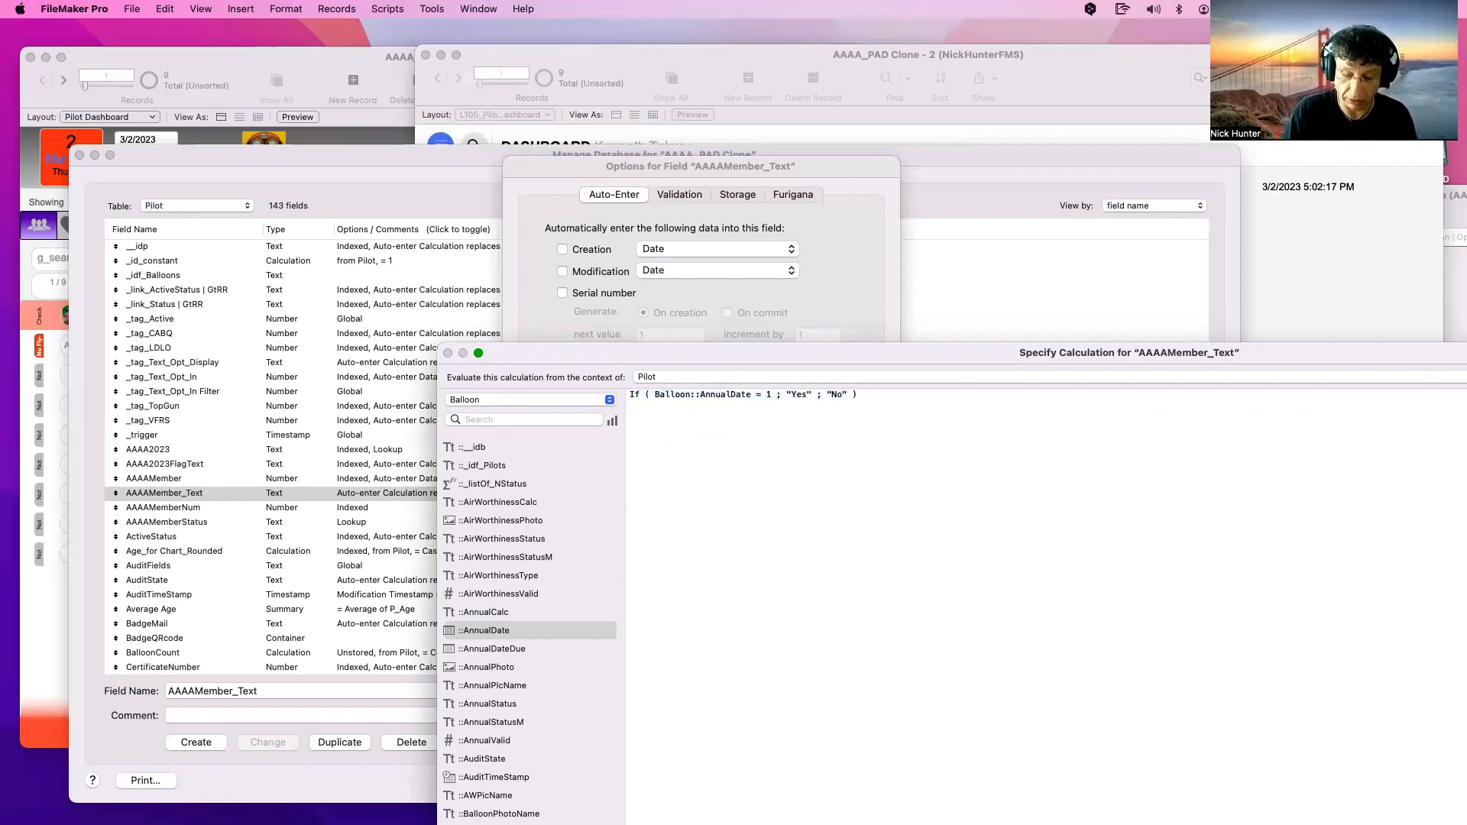
pyautogui.write('//')
pyautogui.press('super+a')
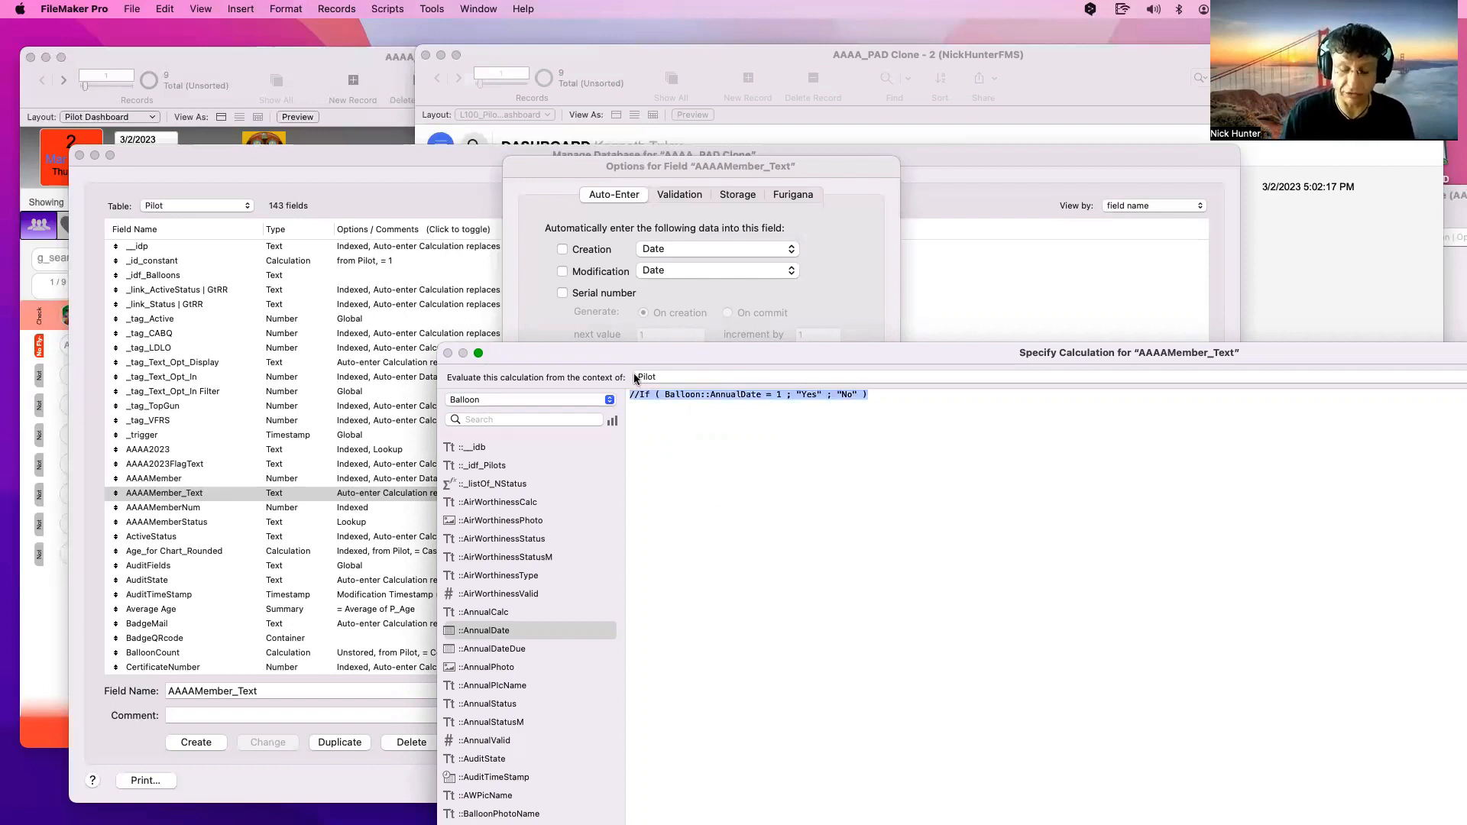
# Replace the formula with If ( Get ( AccountName ) = "admin" ; 1 ; 0 )
pyautogui.press('BackSpace')
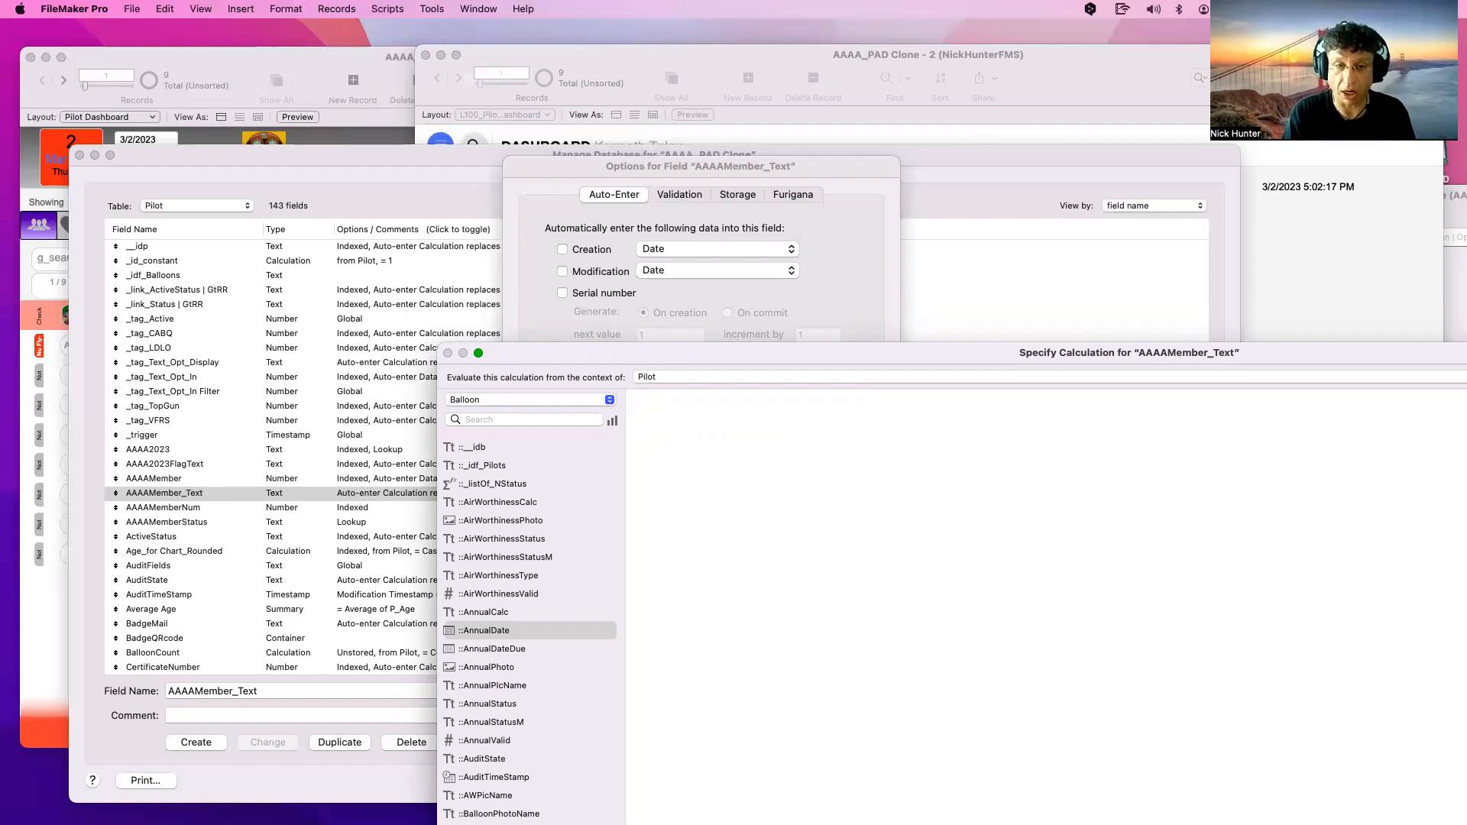
pyautogui.write('if')
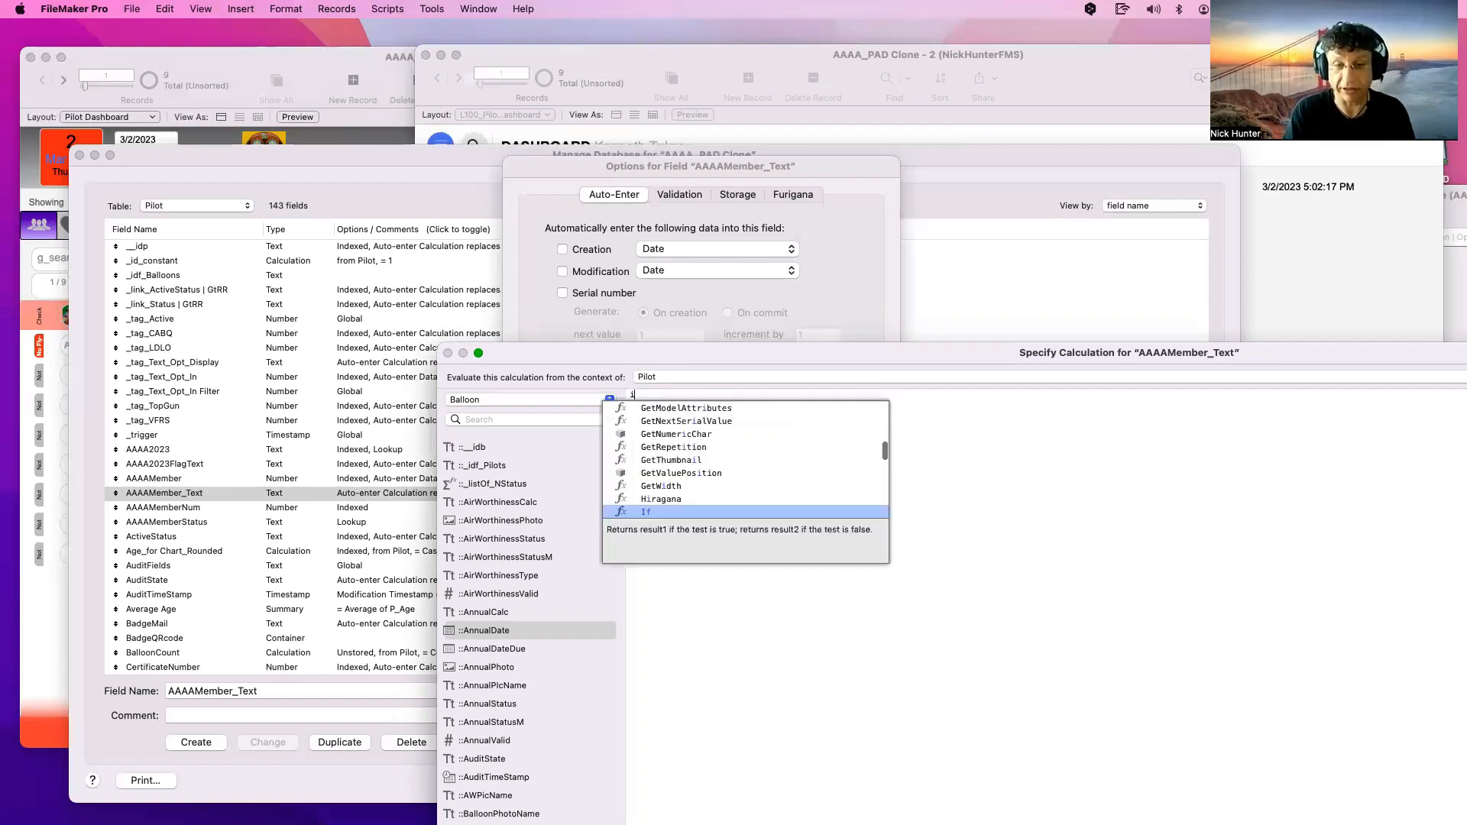
pyautogui.press('Return')
pyautogui.write('get')
pyautogui.press('Return')
pyautogui.write('accou')
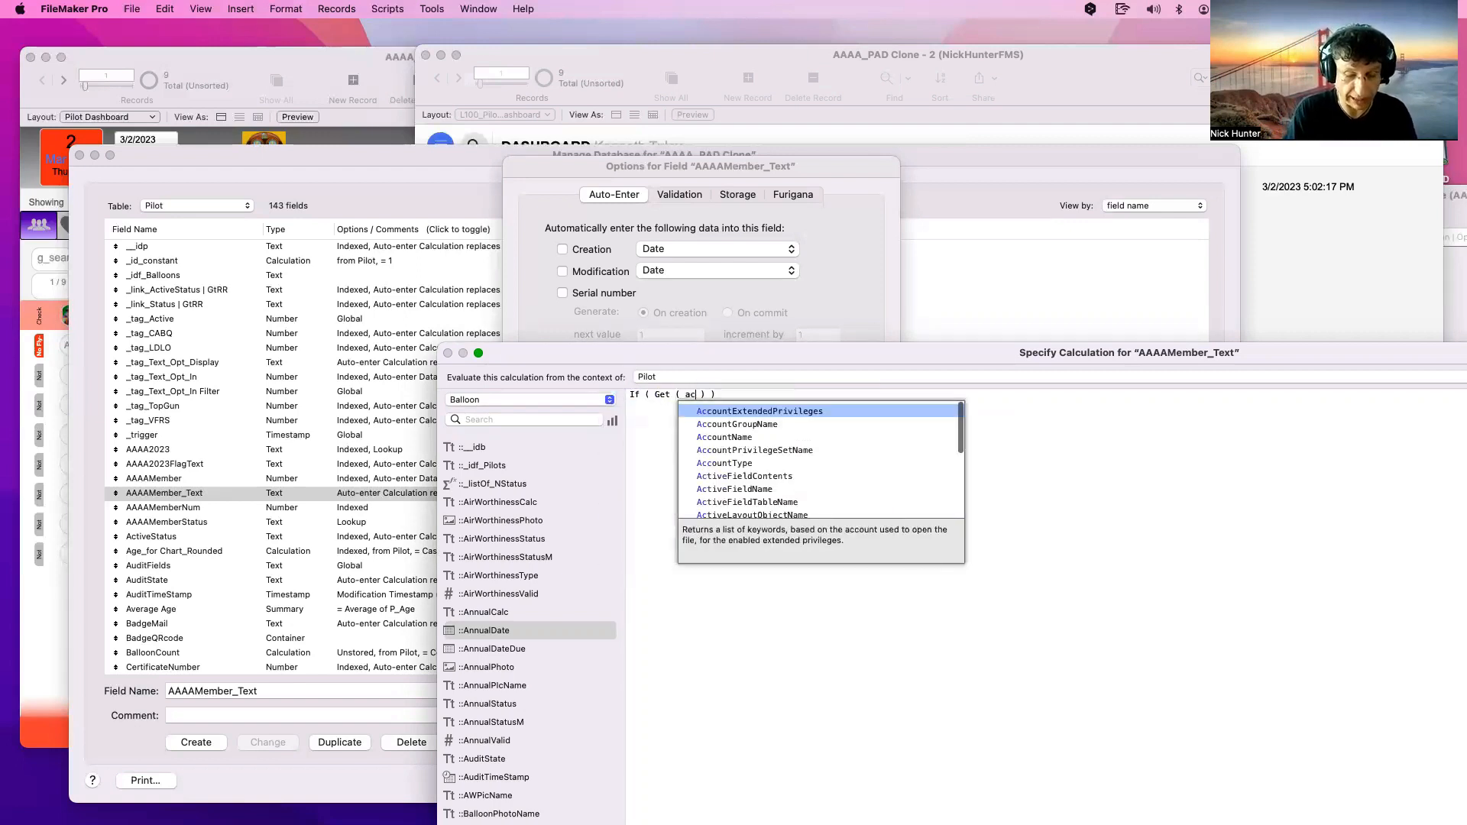
pyautogui.press('Down')
pyautogui.press('Return')
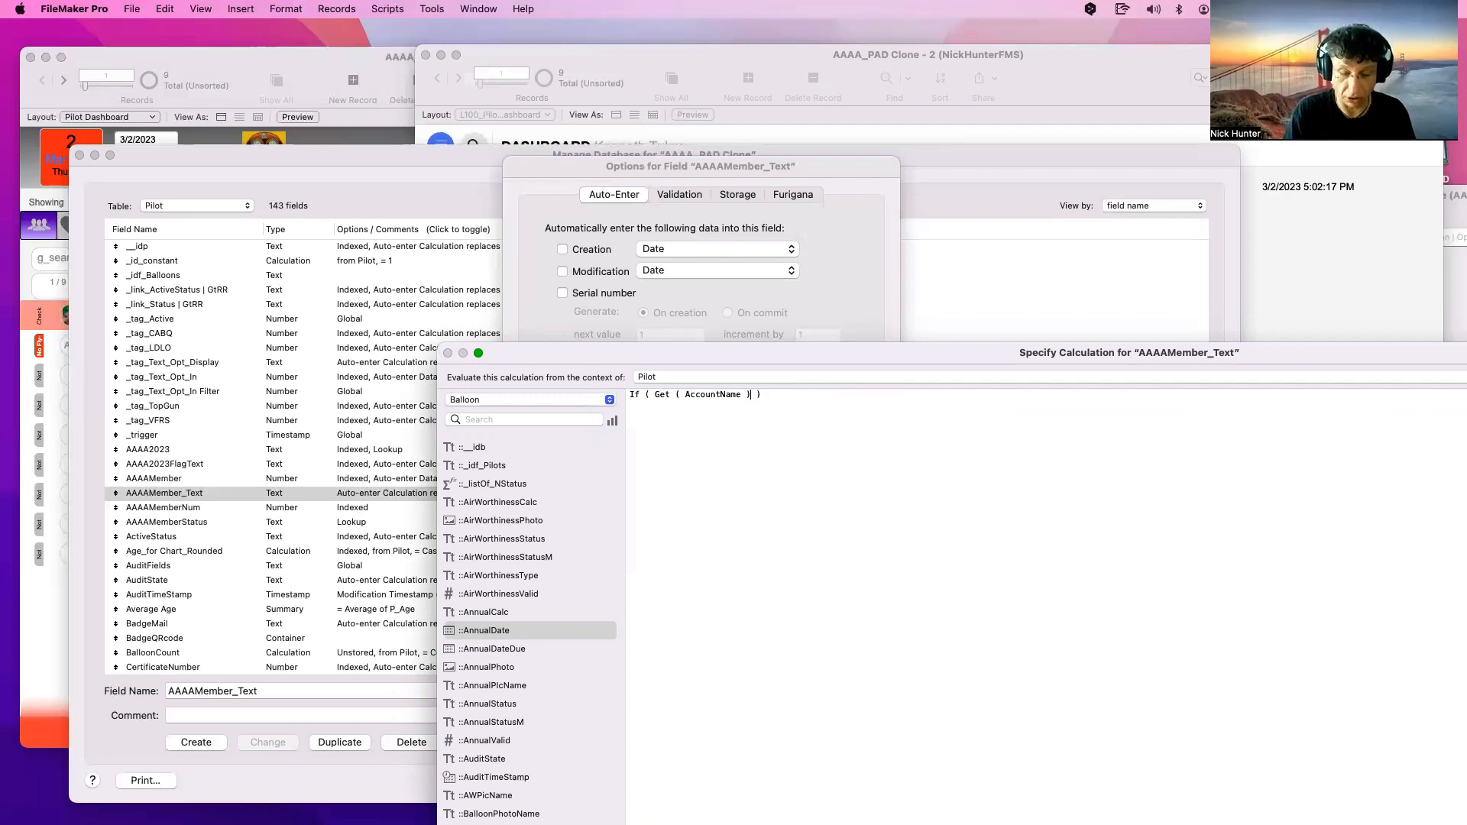
pyautogui.write('= "admin"')
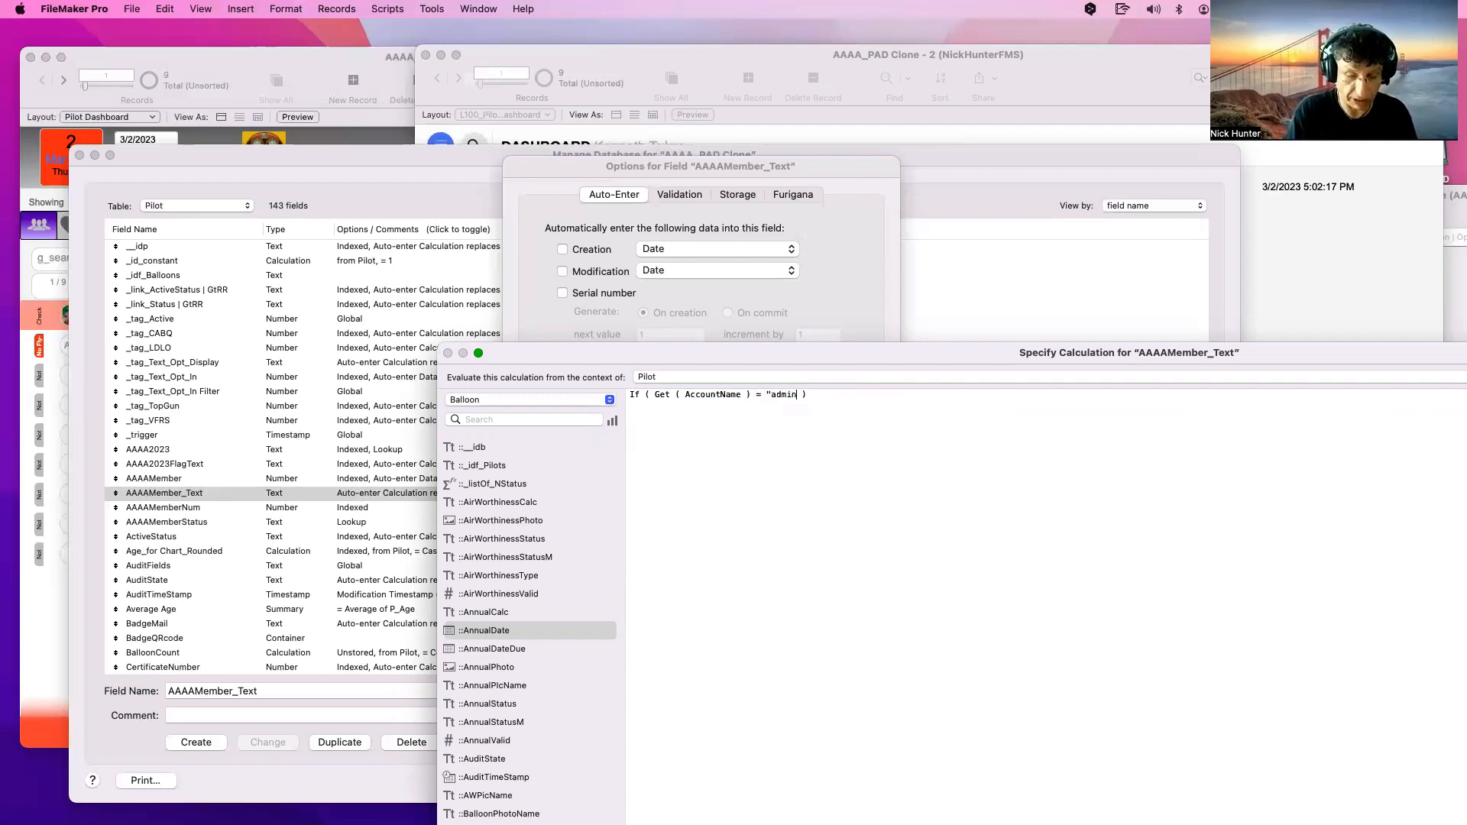
pyautogui.write(' ;  ')
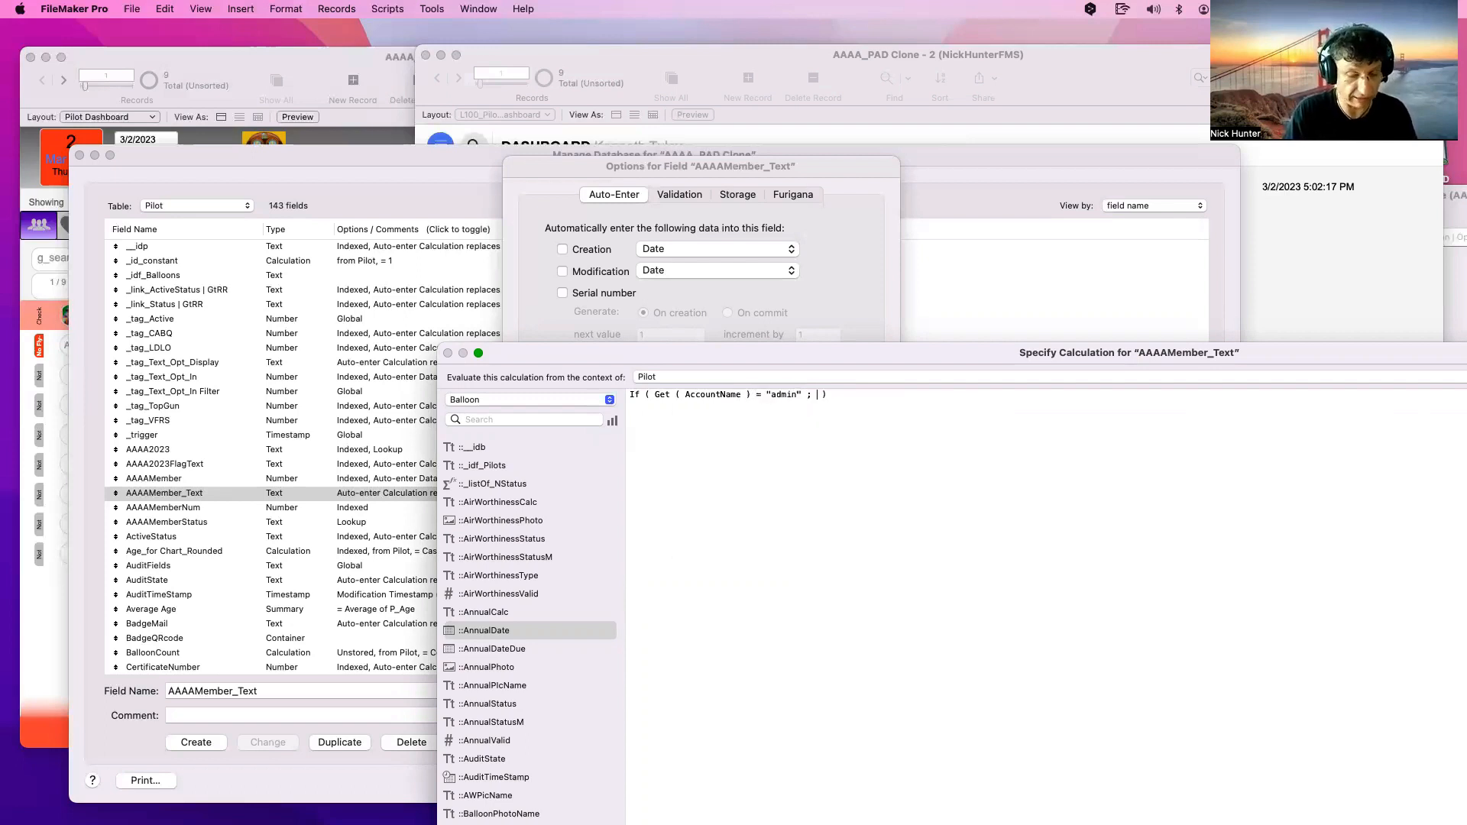
pyautogui.write('1 ; 0')
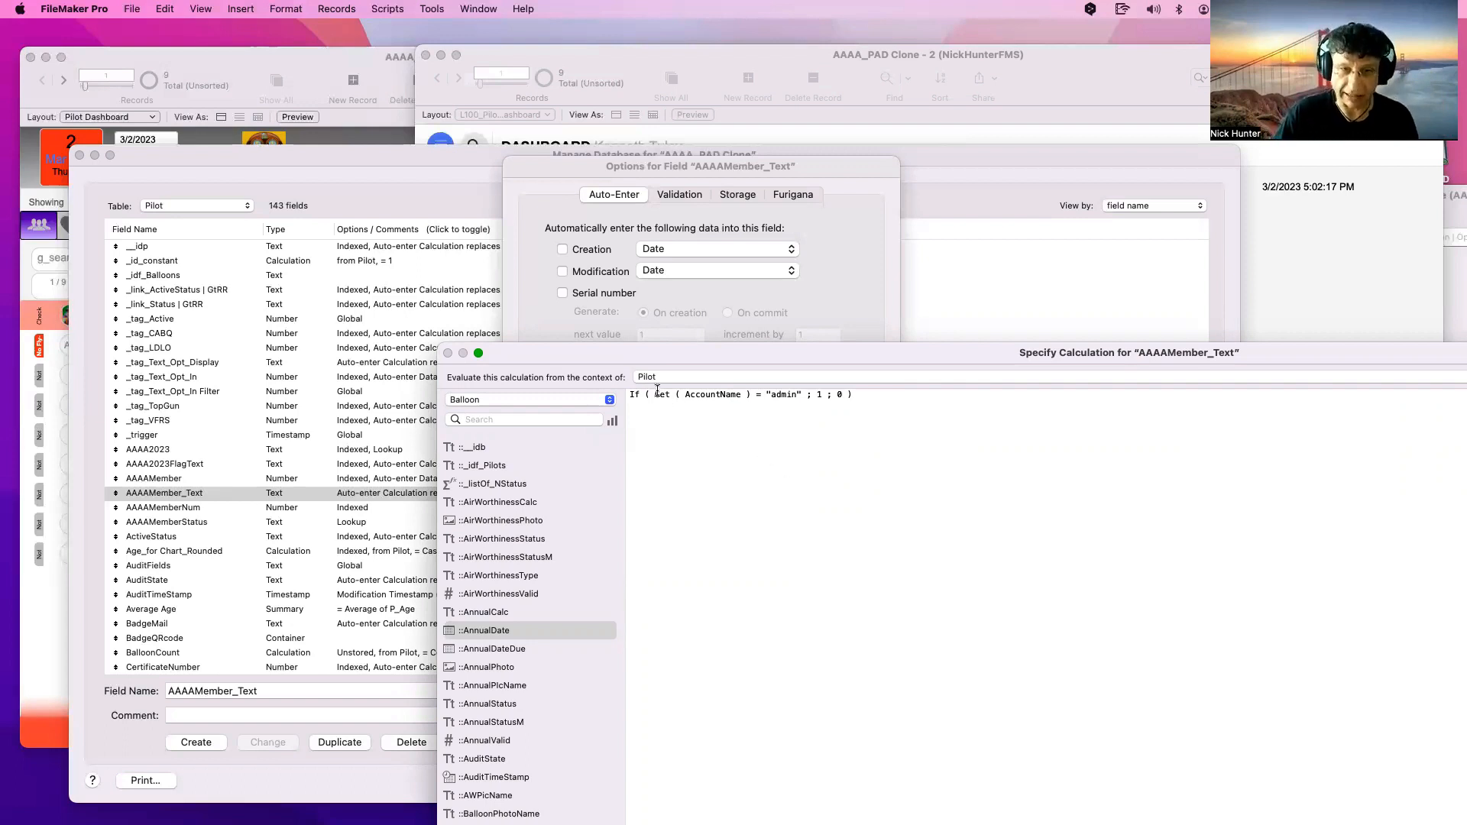
pyautogui.moveTo(655, 394); pyautogui.dragTo(752, 393)
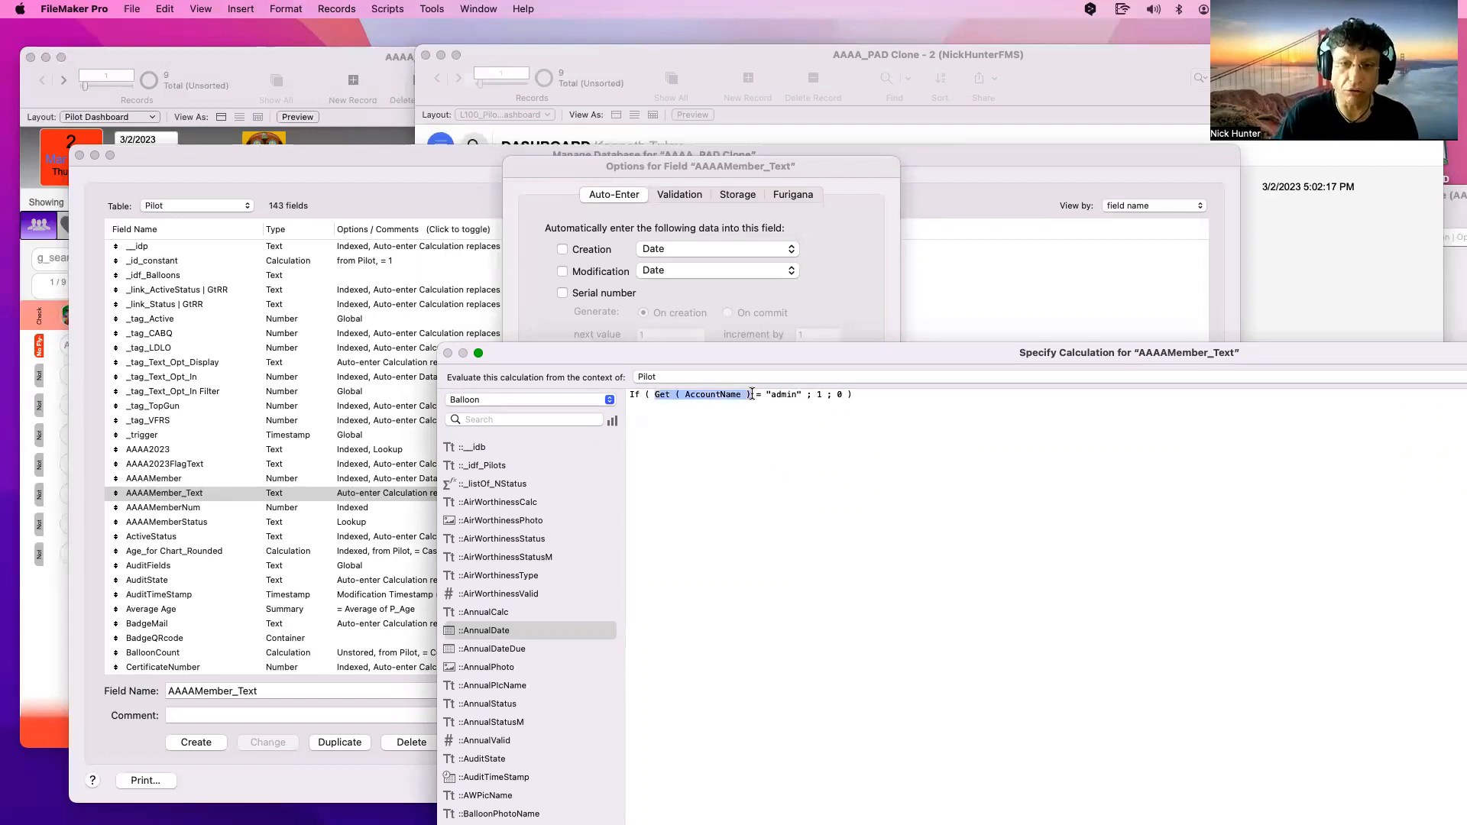
pyautogui.click(517, 397)
pyautogui.click(517, 398)
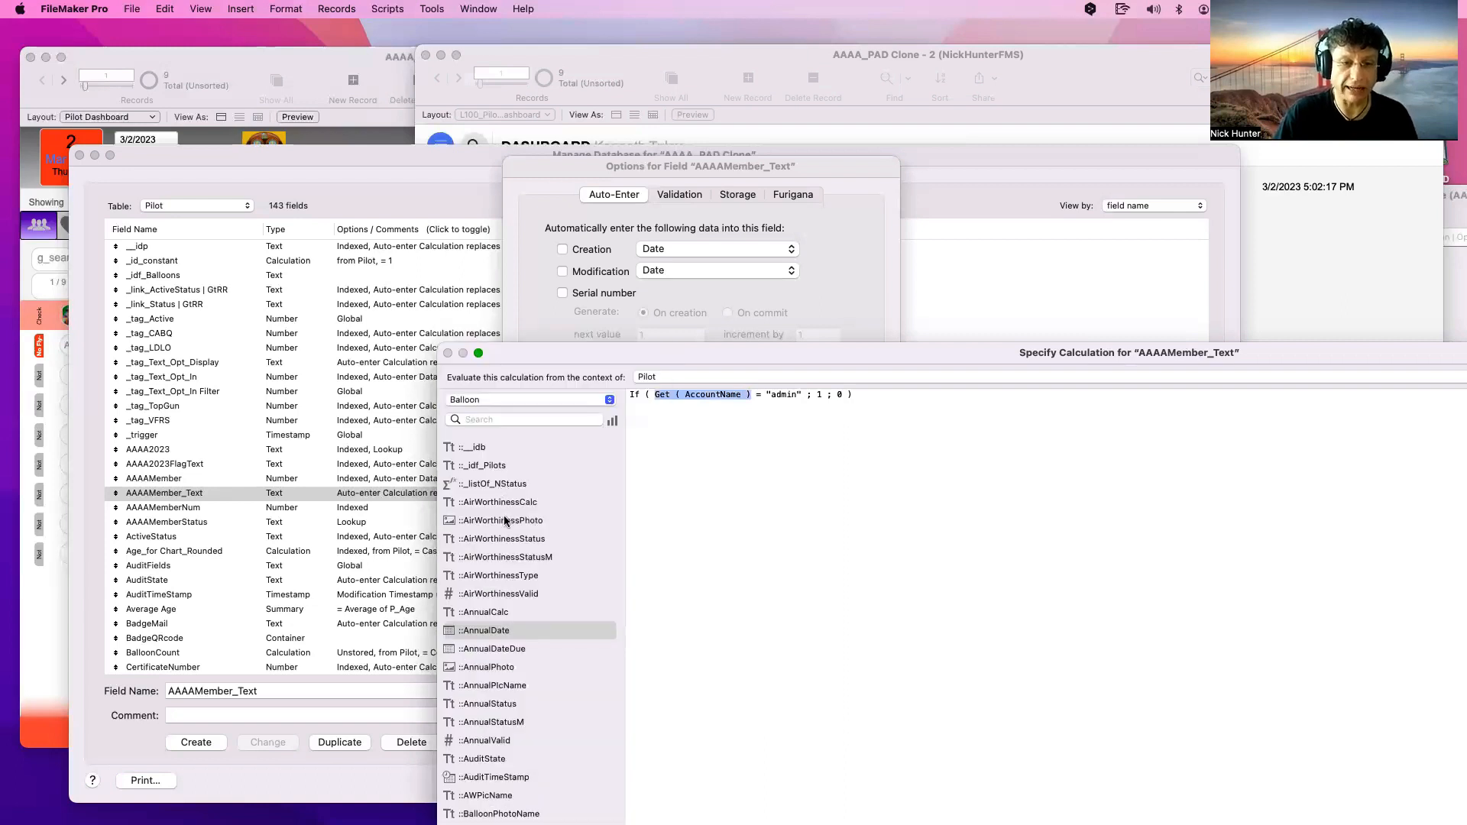
pyautogui.doubleClick(493, 630)
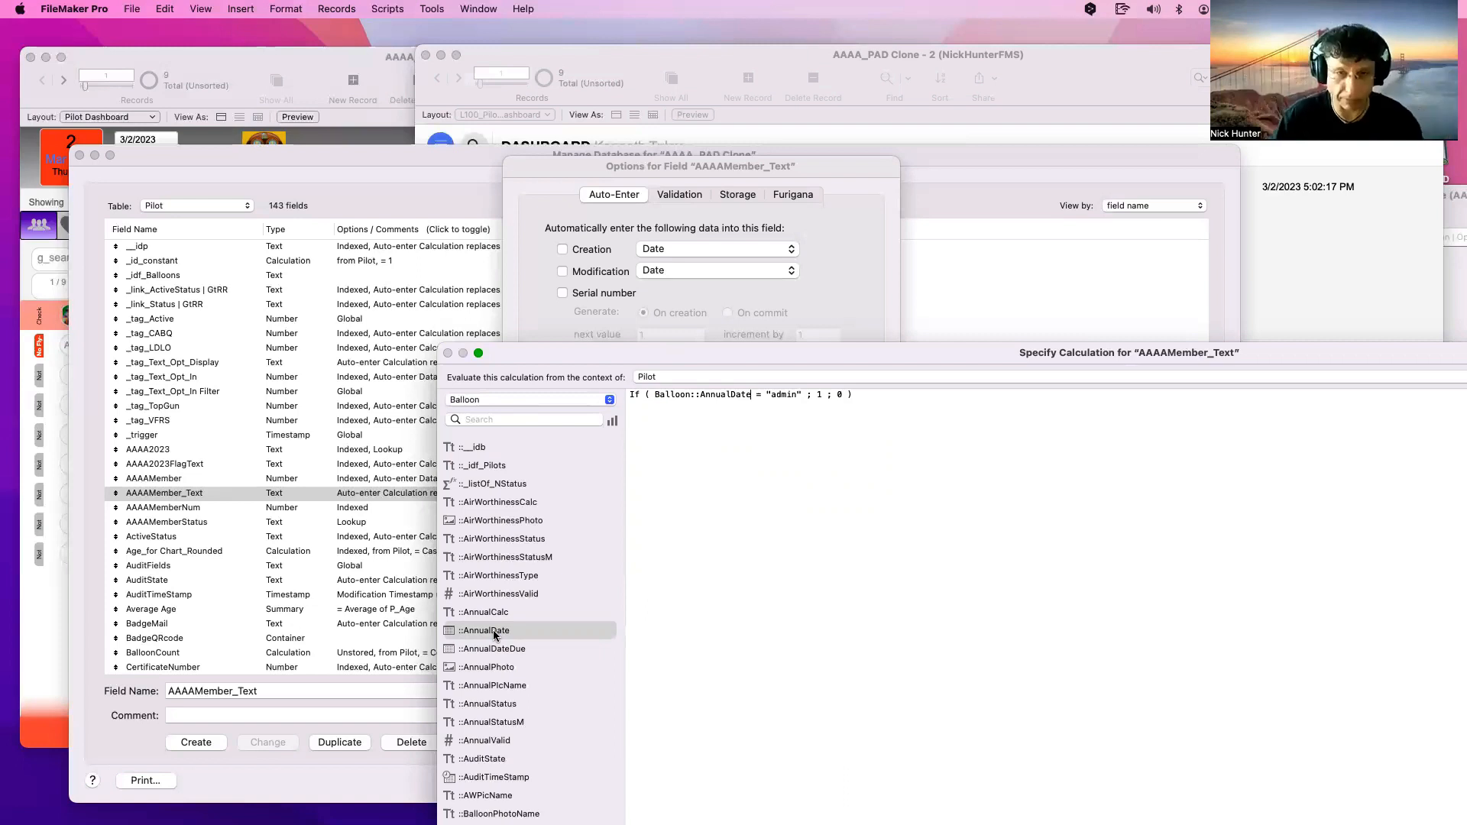
pyautogui.press('cmd+z')
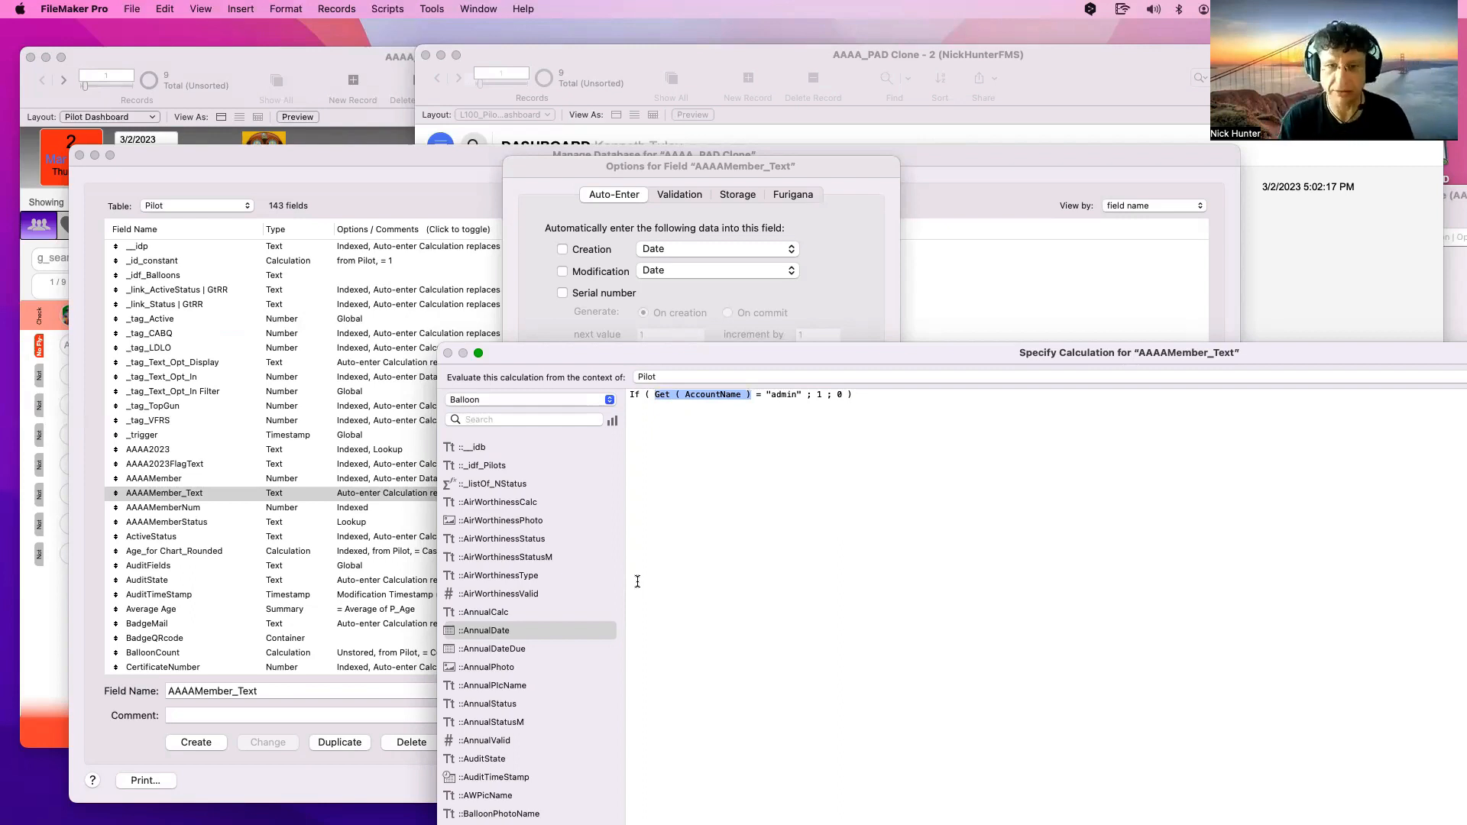
pyautogui.click(639, 395)
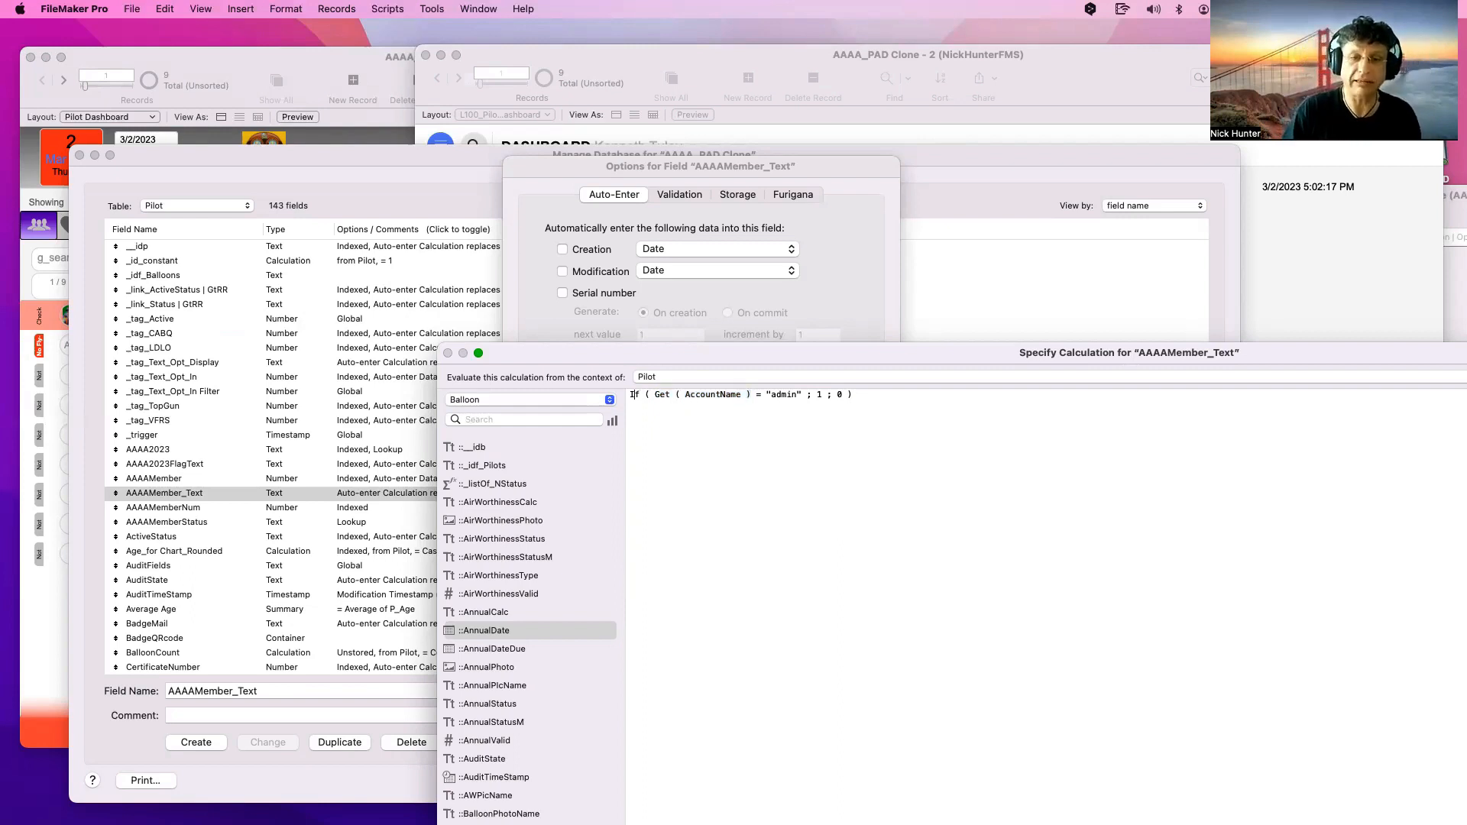
# Add blank lines above the admin-account If test in the formula
pyautogui.press('Return')
pyautogui.press('Return')
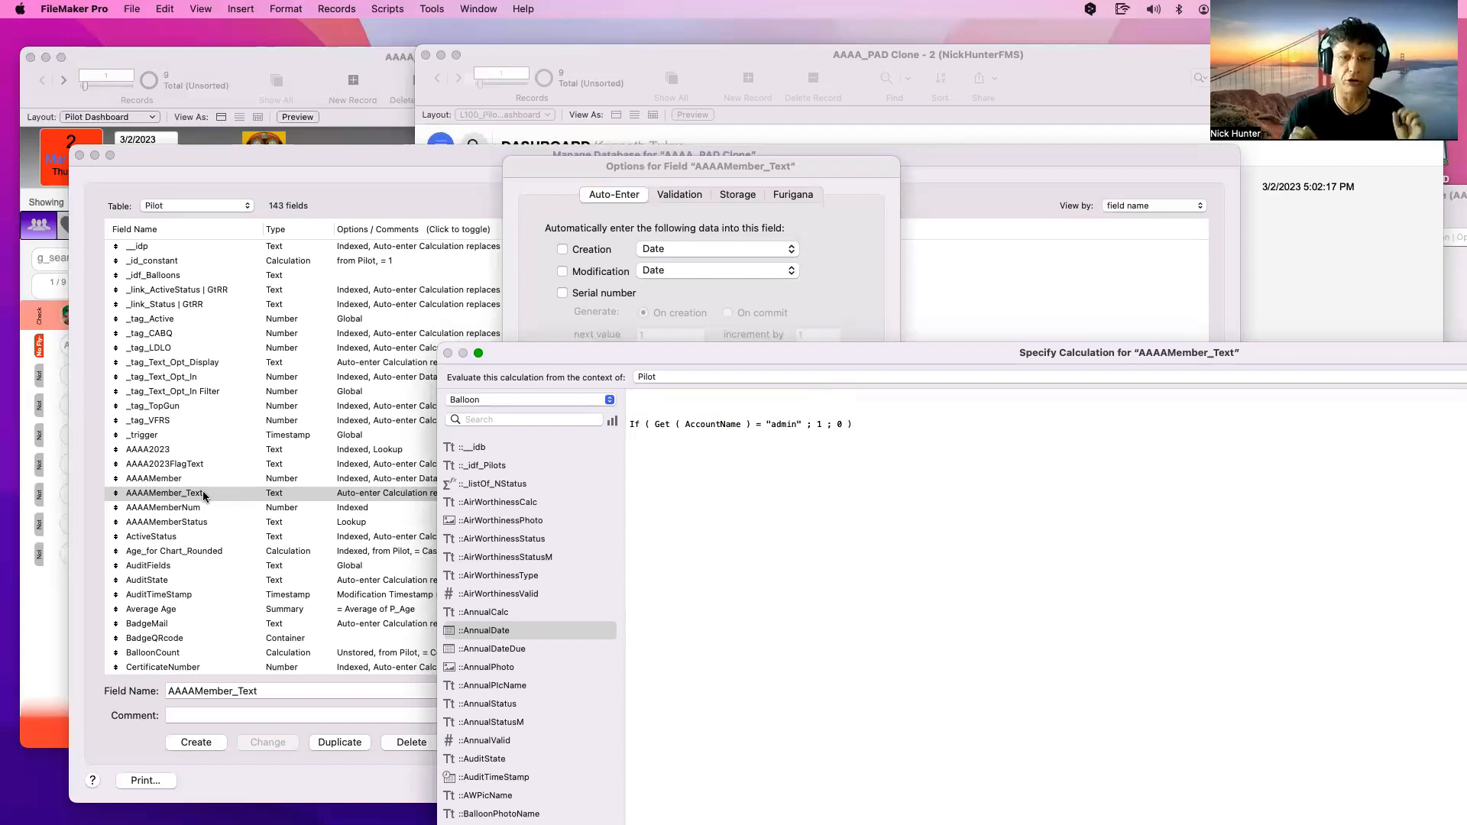
# Start a Let ( wrapper above the If test with trigger = _trigger ;
pyautogui.write('LEt')
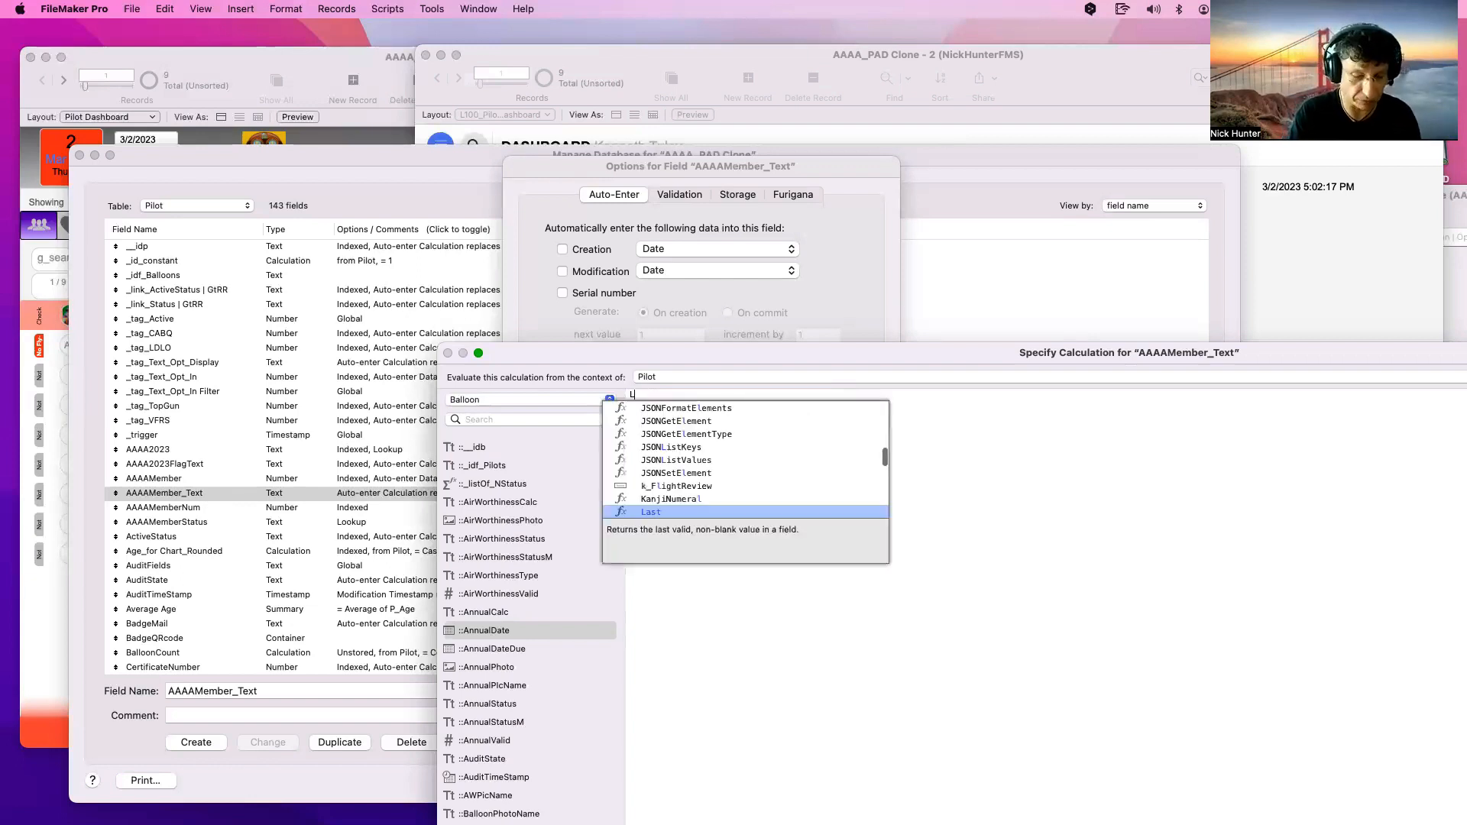
pyautogui.press('BackSpace')
pyautogui.press('BackSpace')
pyautogui.press('BackSpace')
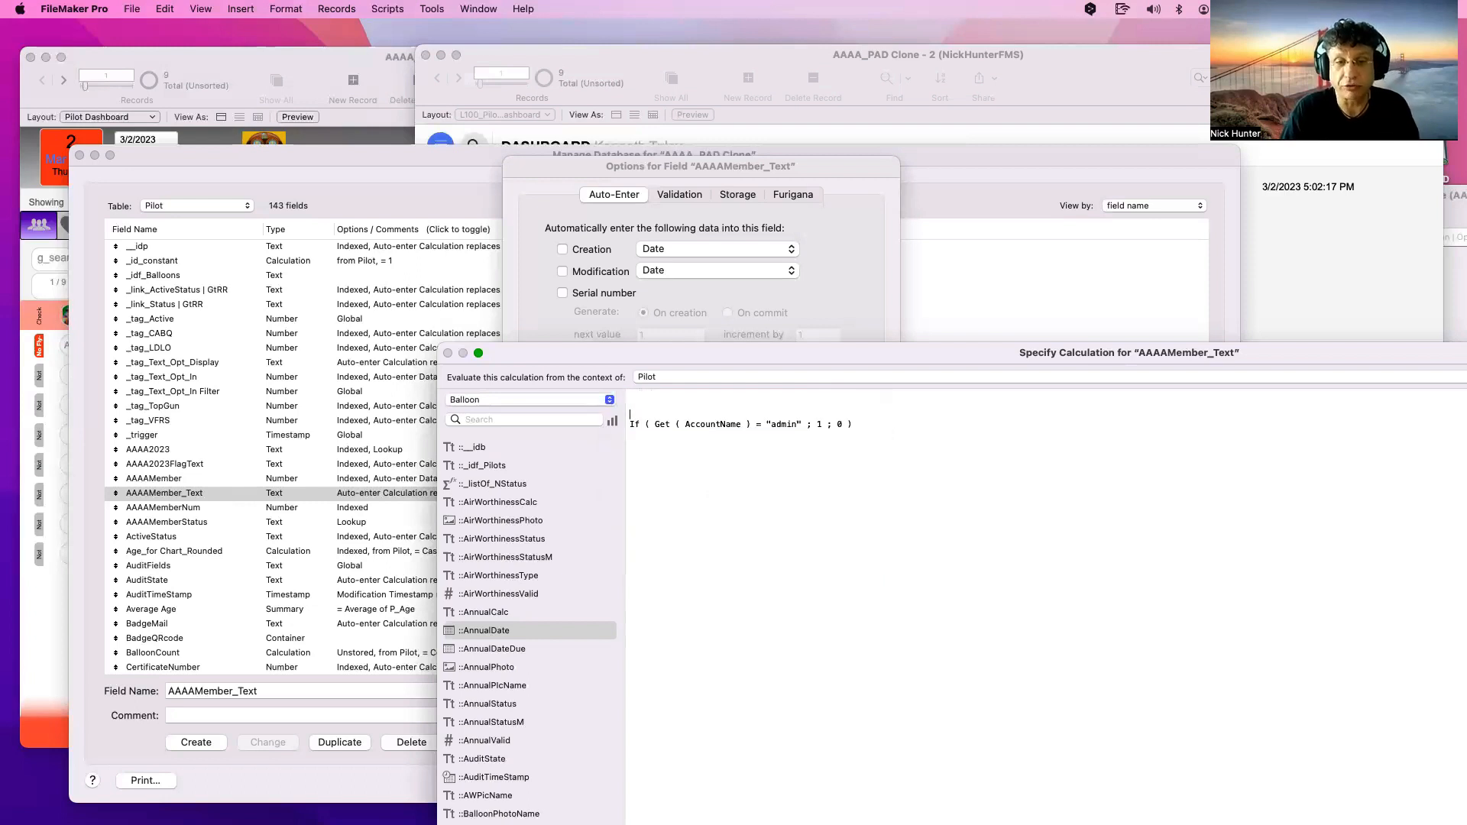
pyautogui.press('BackSpace')
pyautogui.press('BackSpace')
pyautogui.press('BackSpace')
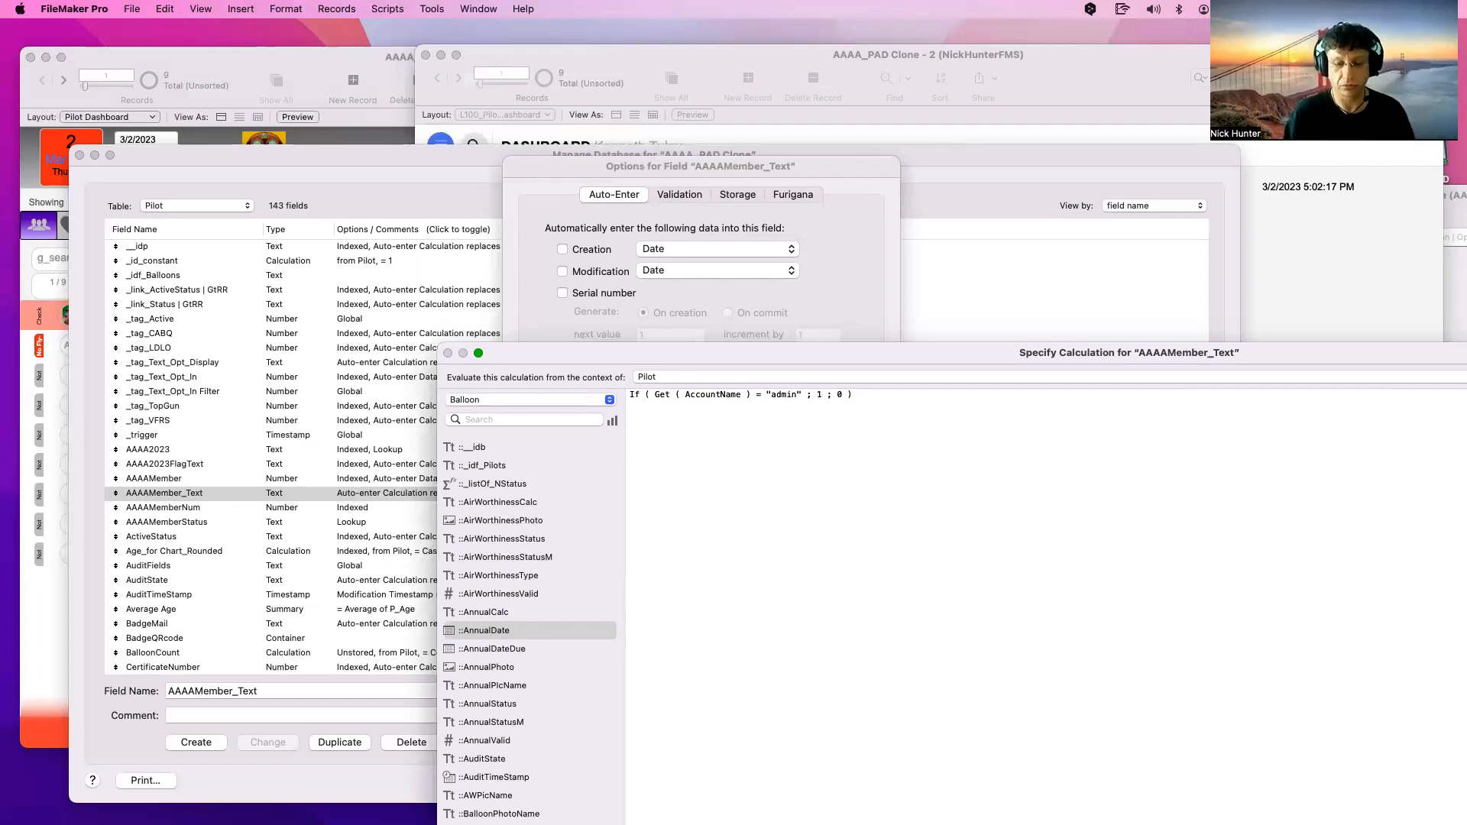
pyautogui.press('Return')
pyautogui.write('Let (')
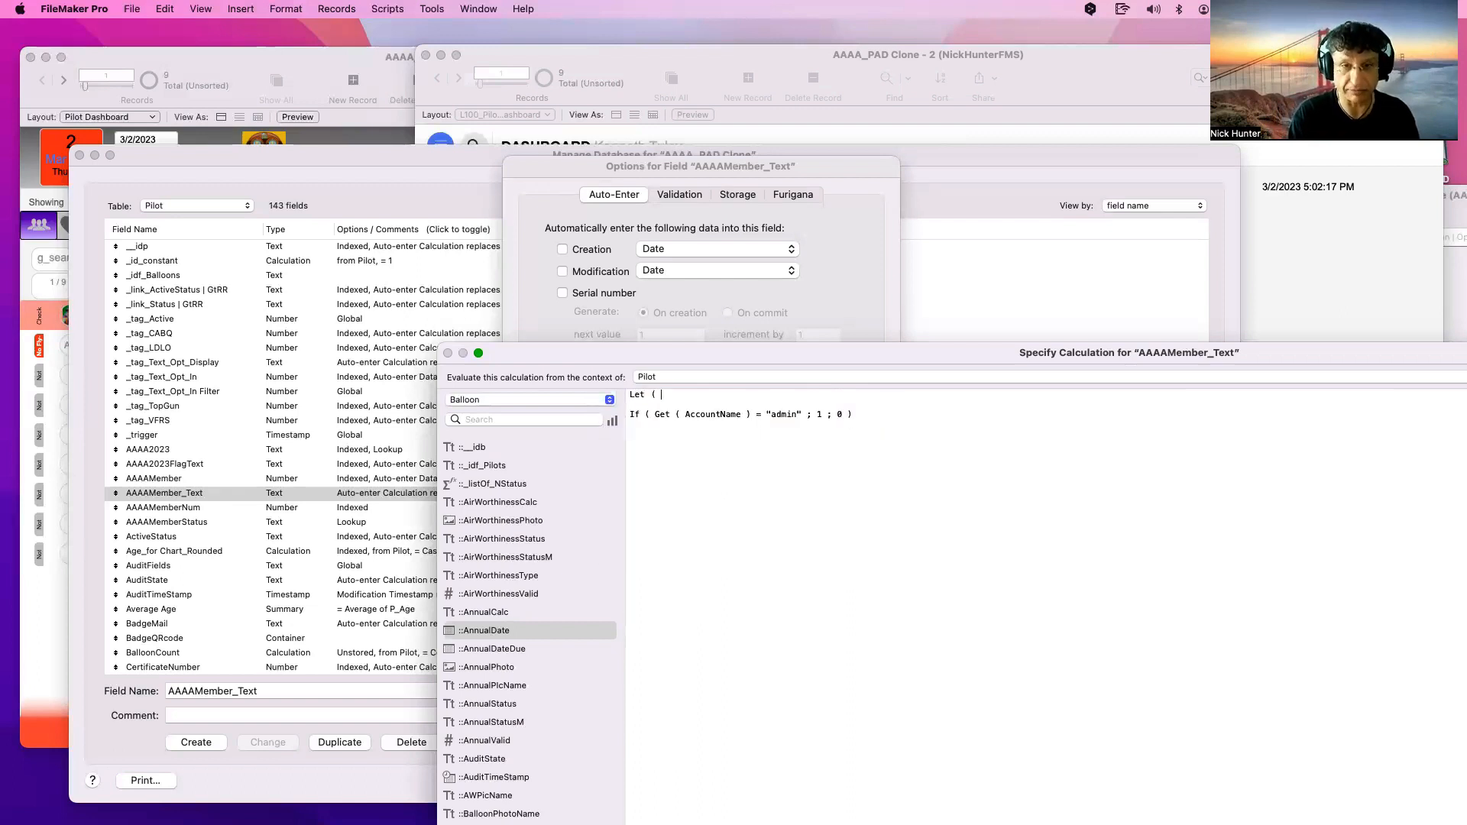
pyautogui.press('Return')
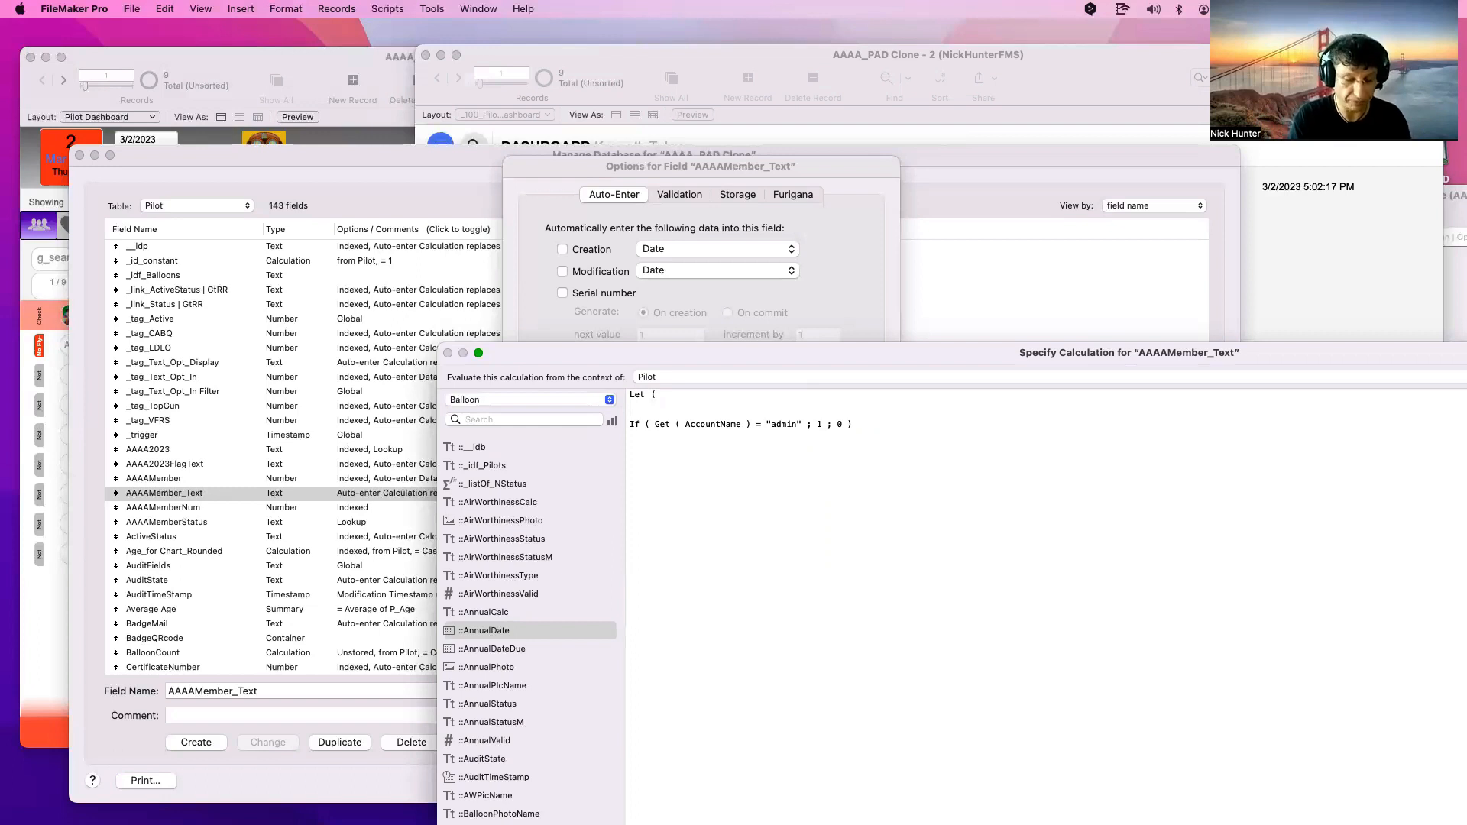
pyautogui.write('tr')
pyautogui.press('BackSpace')
pyautogui.press('BackSpace')
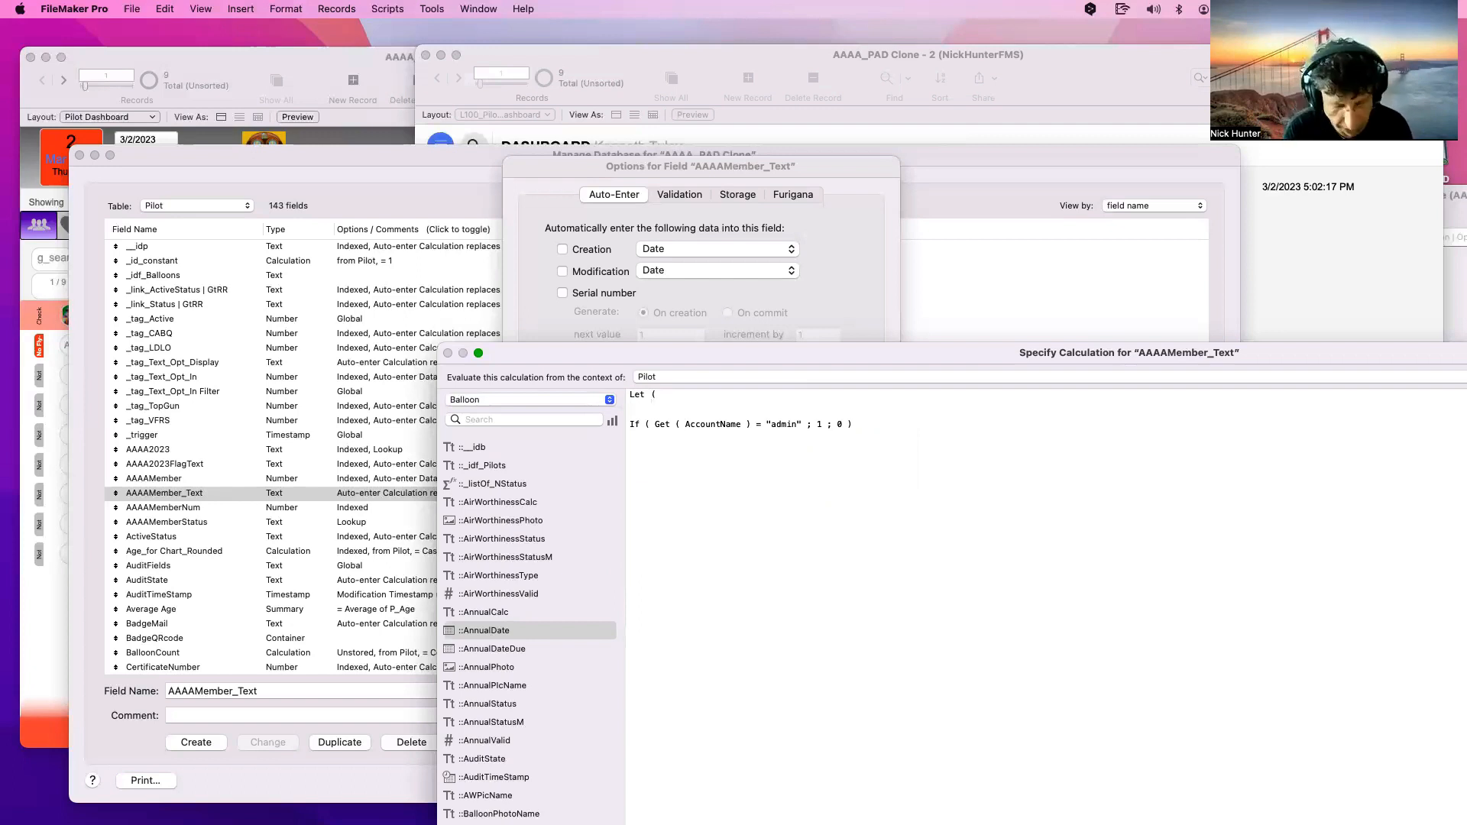
pyautogui.write('trigger ')
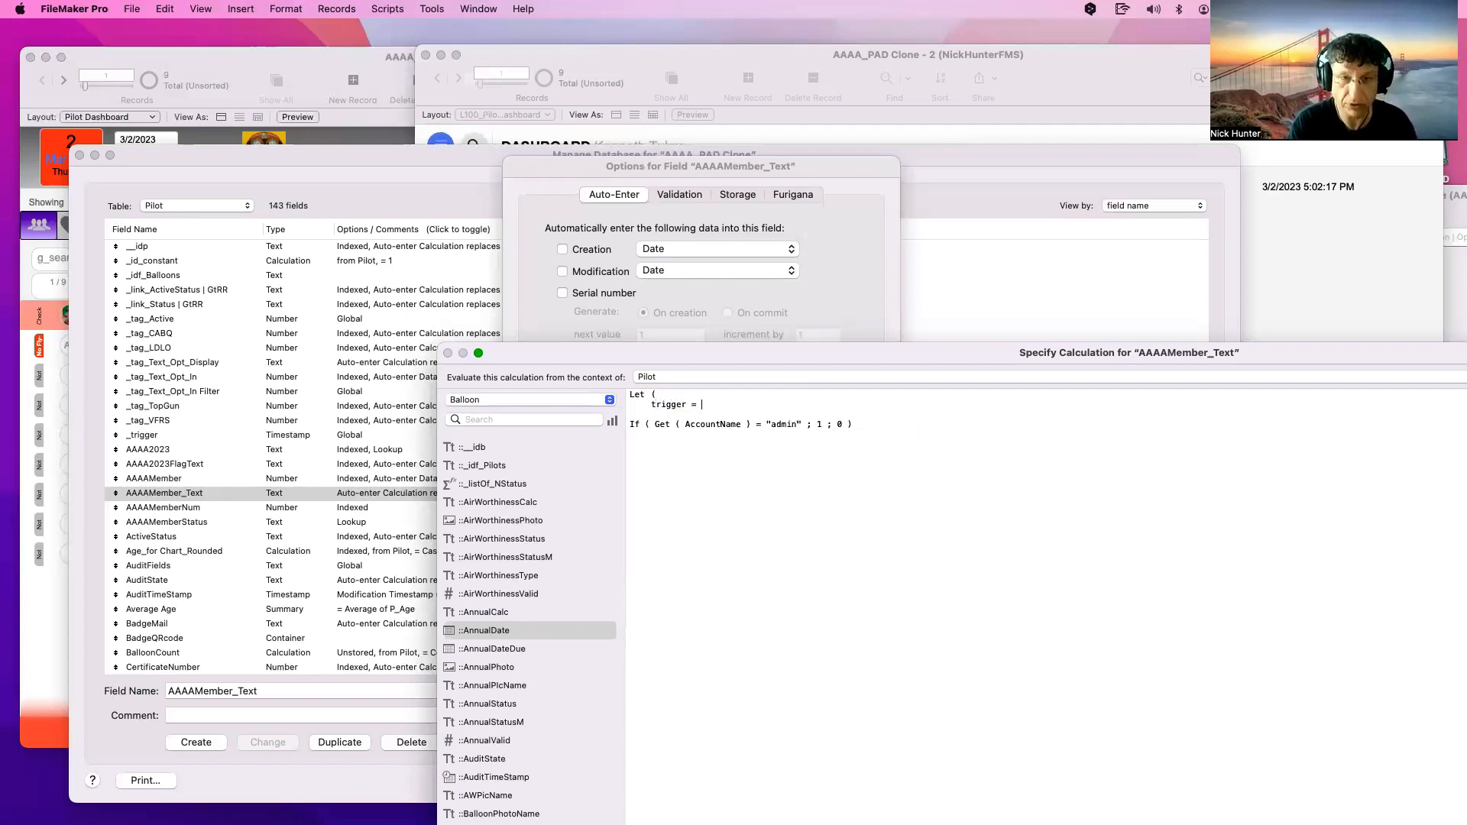
pyautogui.write('=')
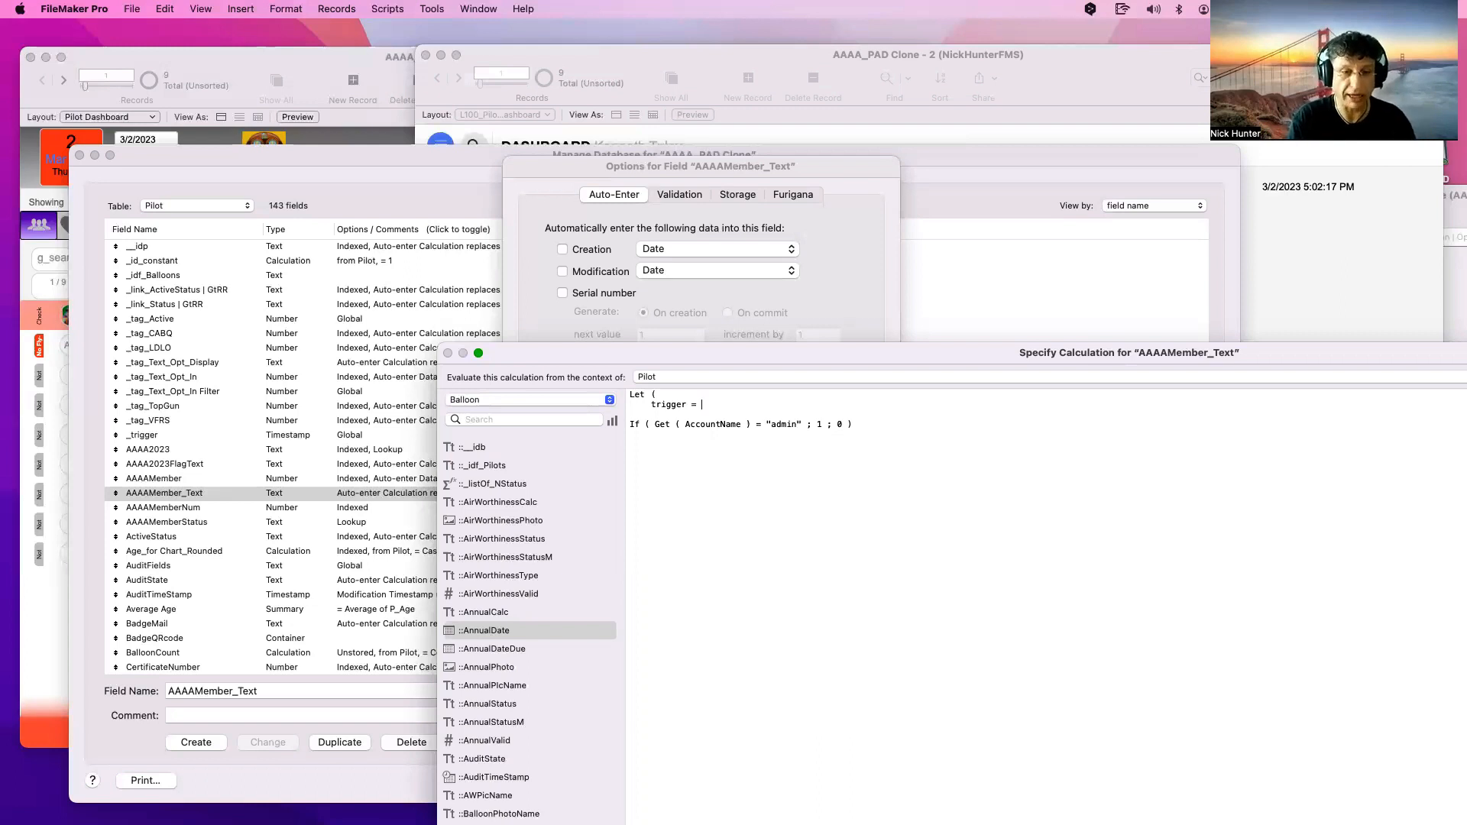
pyautogui.write('_tri')
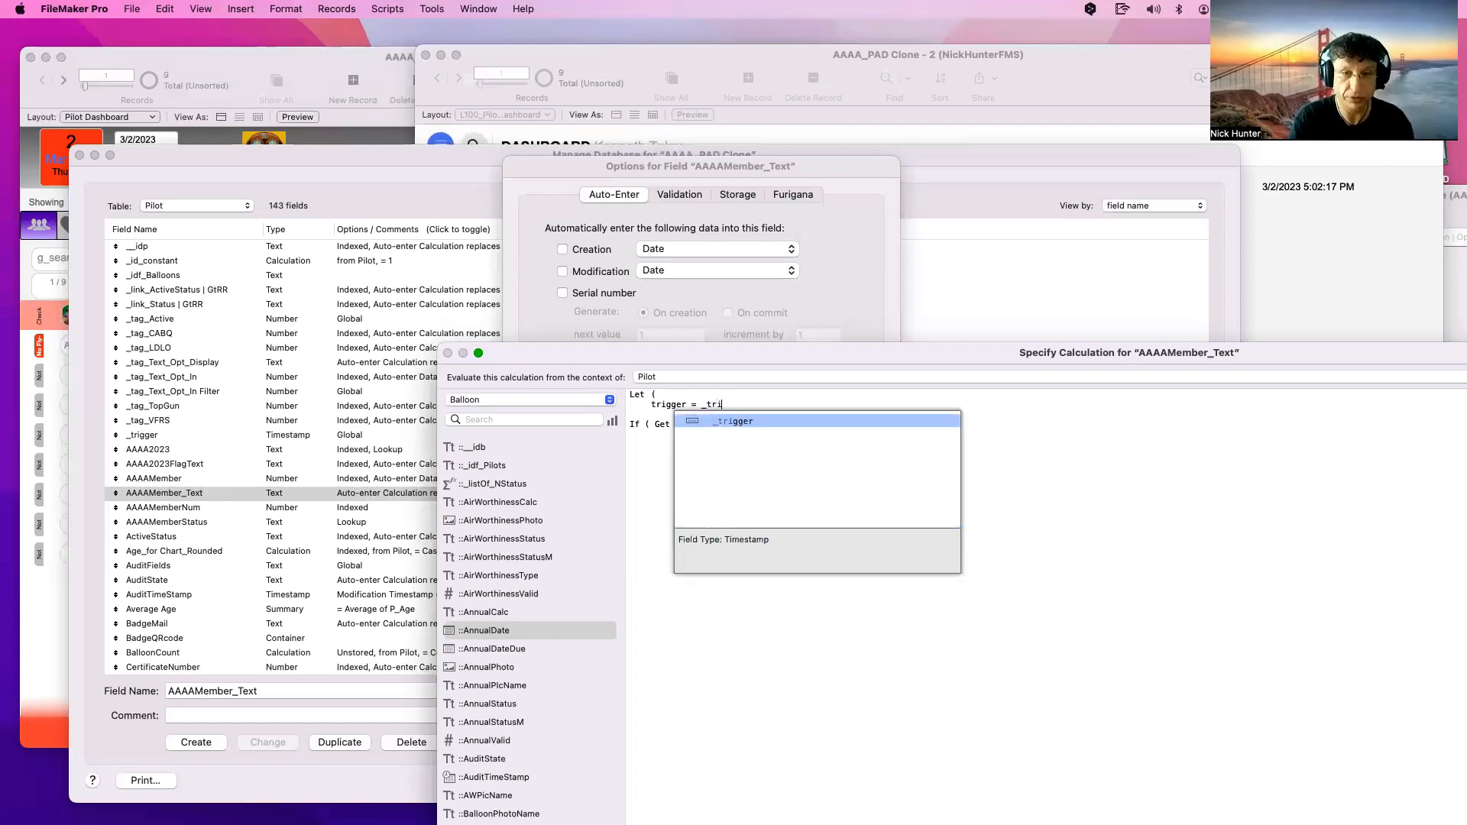
pyautogui.press('Return')
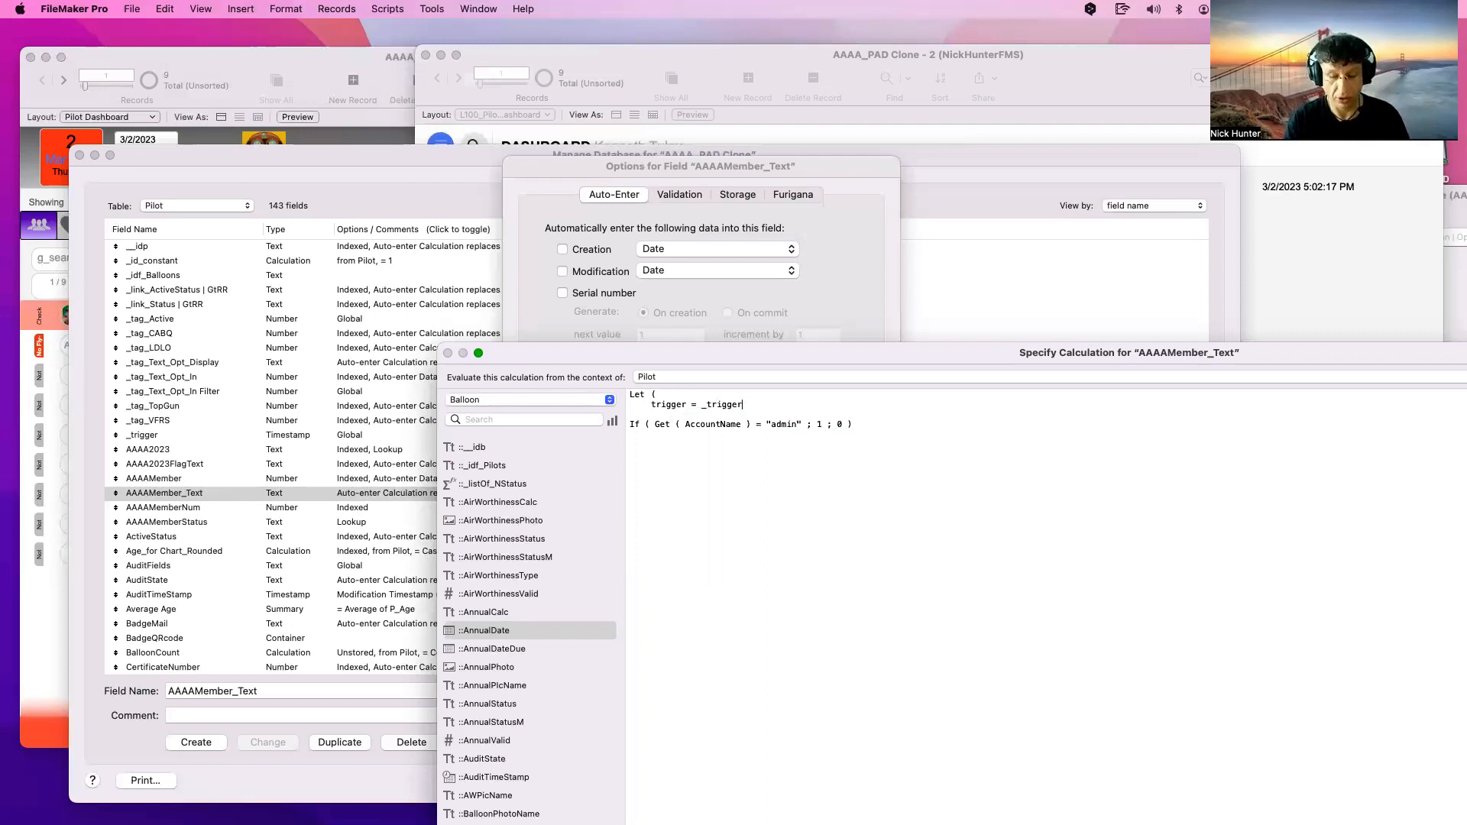
pyautogui.write(';')
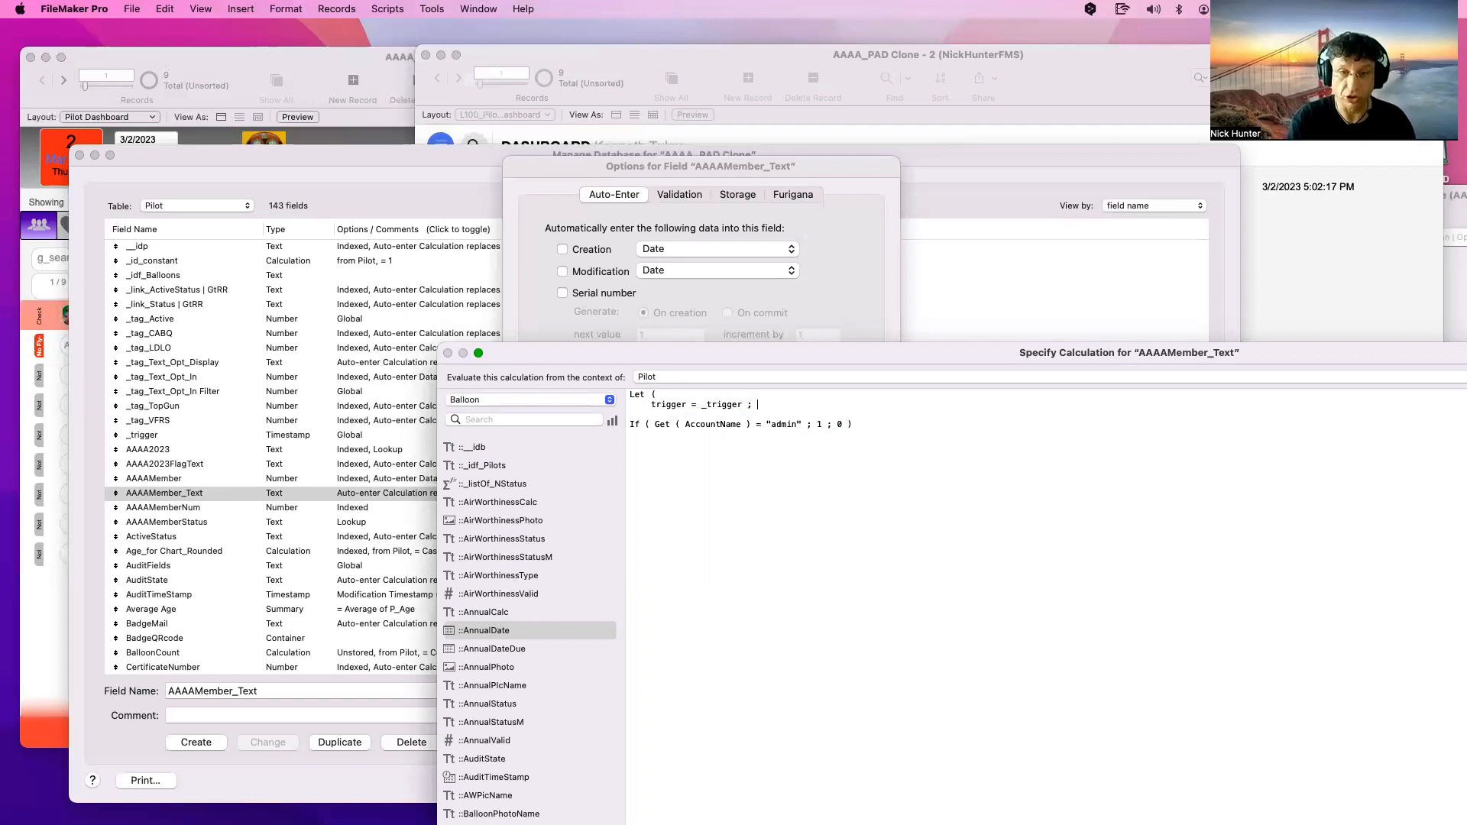
# Indent the If line and close the Let with ) on a new line
pyautogui.click(628, 426)
pyautogui.press('Tab')
pyautogui.click(946, 430)
pyautogui.press('Return')
pyautogui.press('Return')
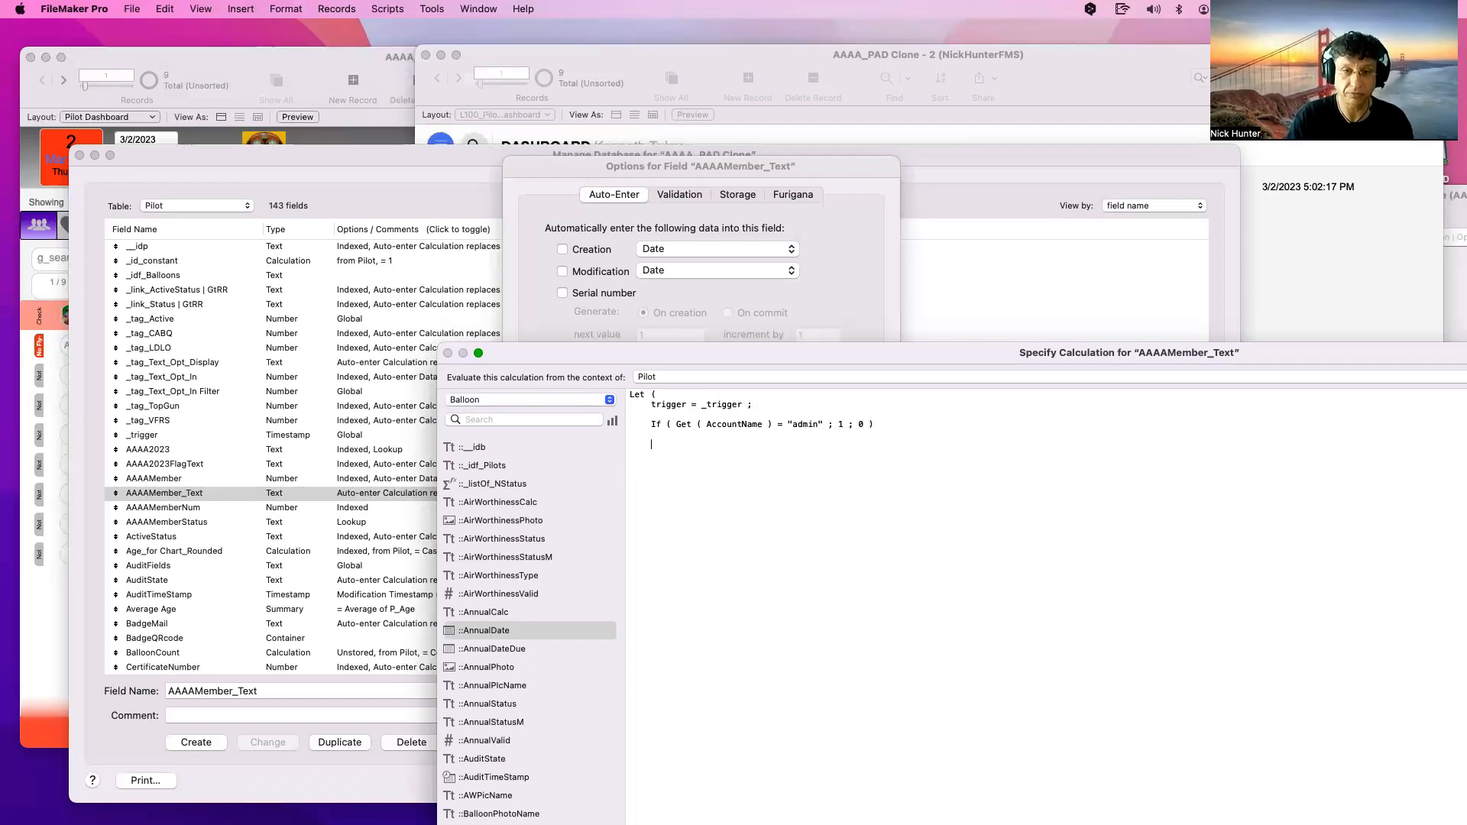
pyautogui.write(')')
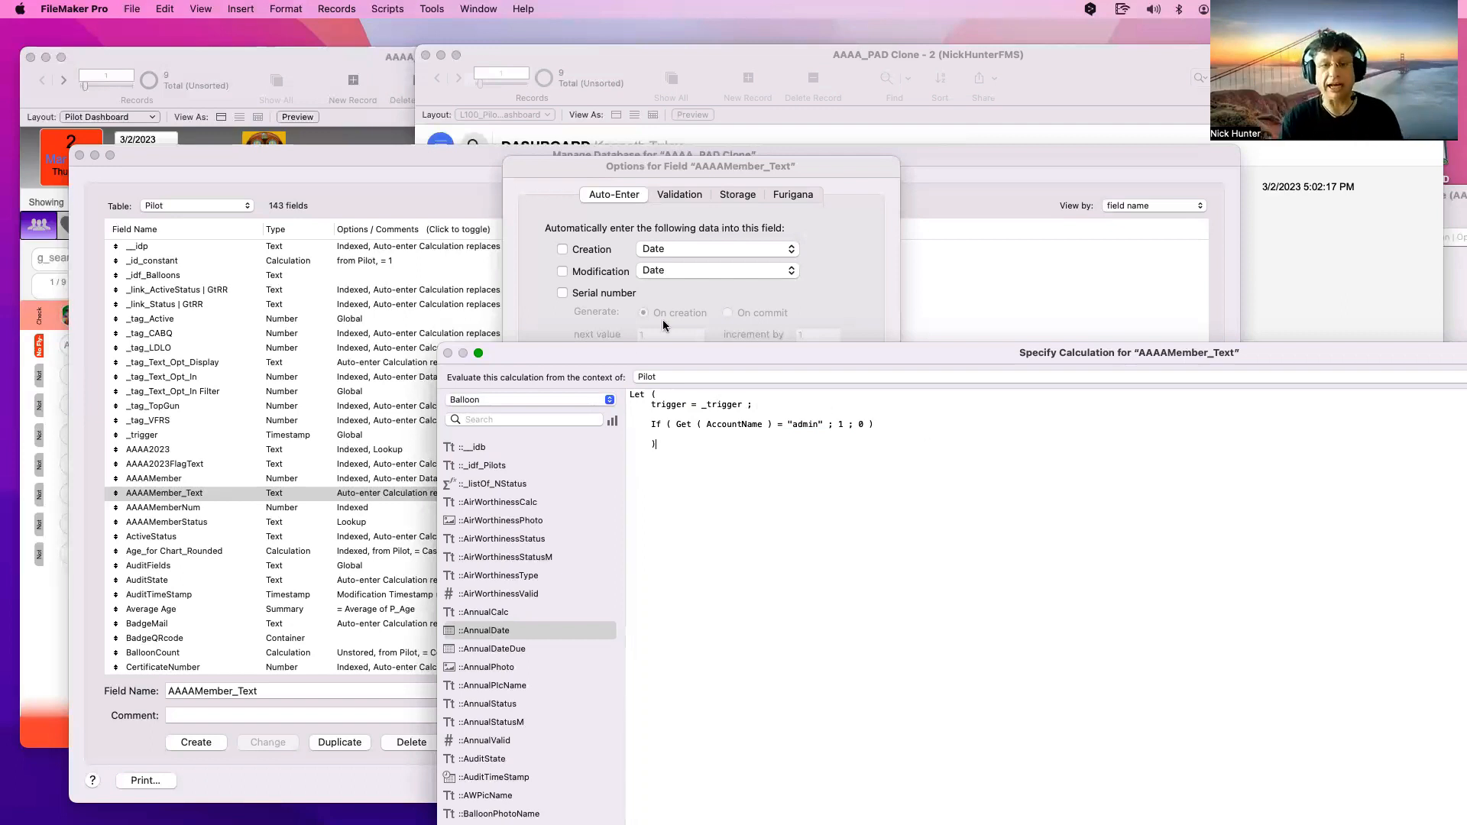
pyautogui.doubleClick(669, 406)
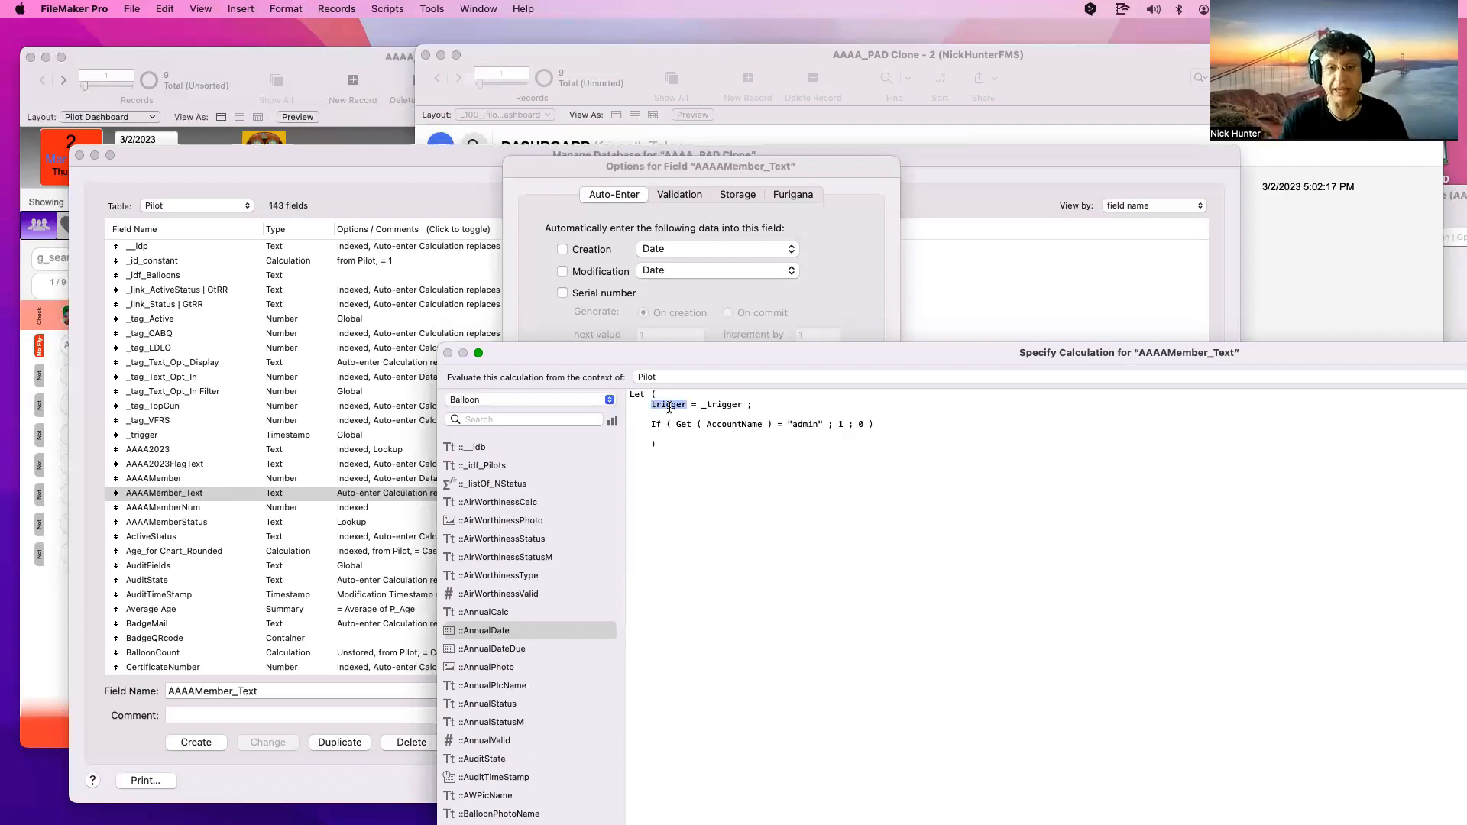
pyautogui.moveTo(875, 425); pyautogui.dragTo(613, 423)
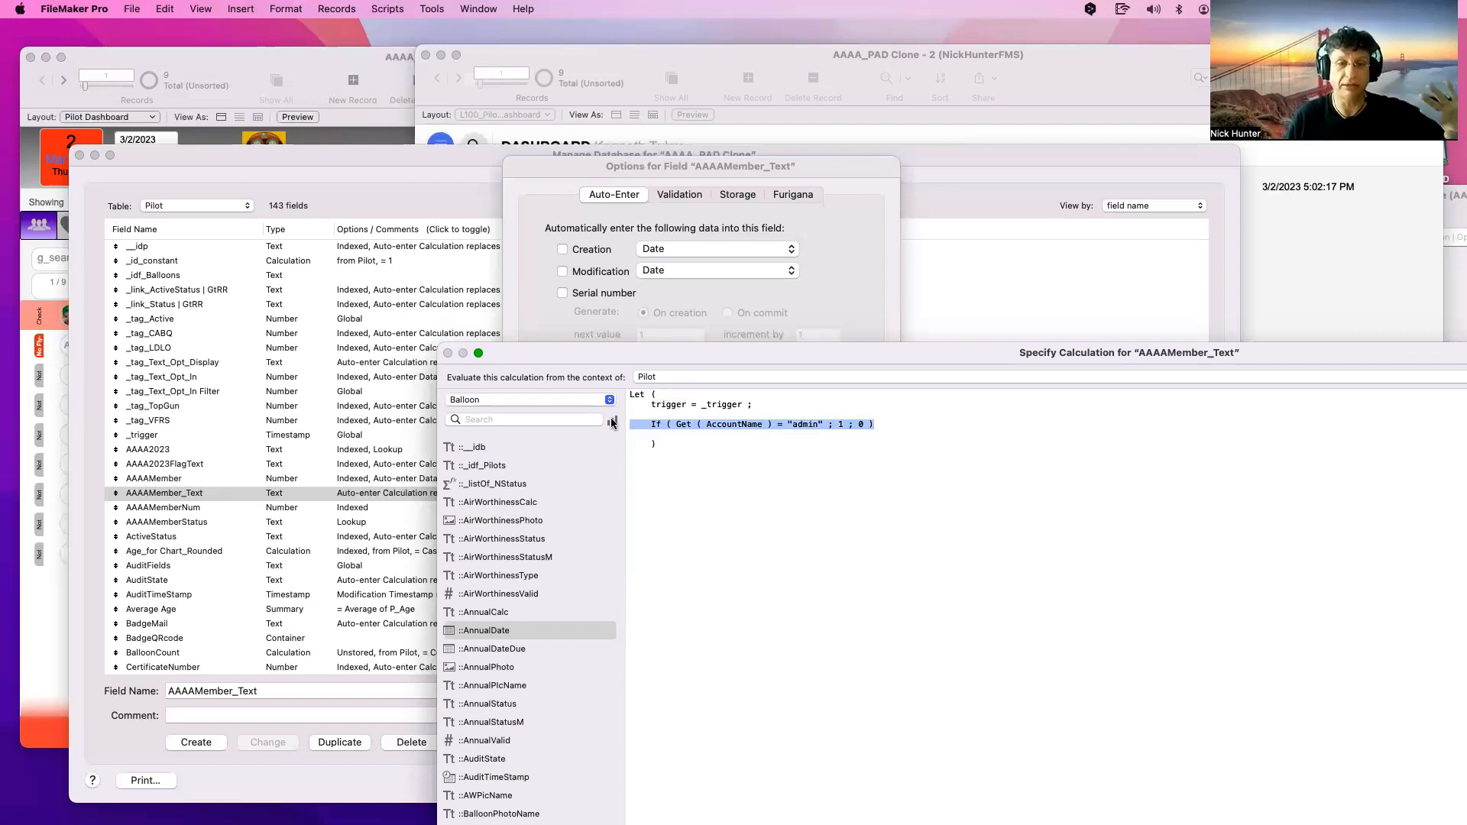
pyautogui.click(794, 485)
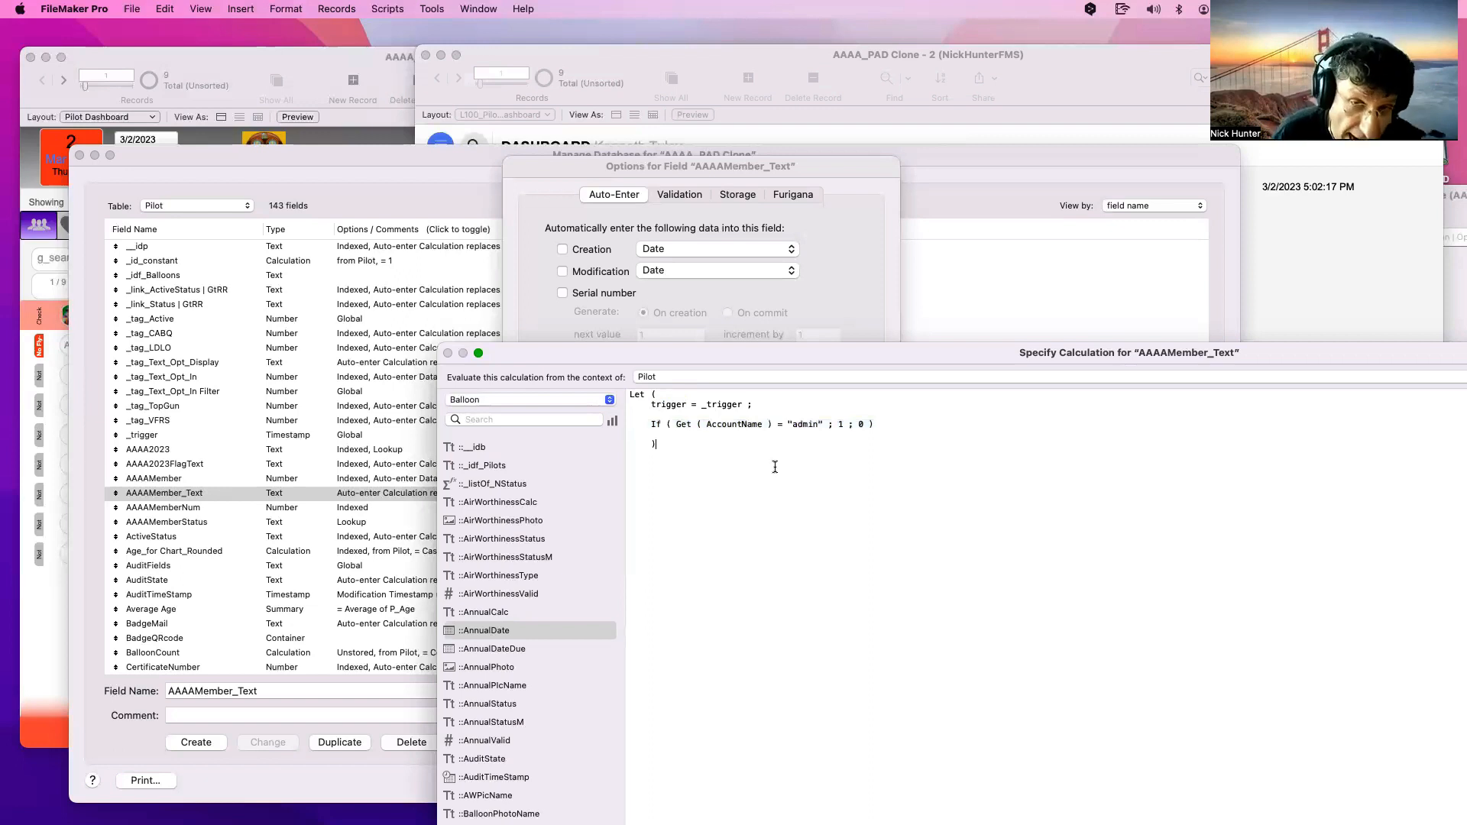
pyautogui.moveTo(764, 407); pyautogui.dragTo(593, 377)
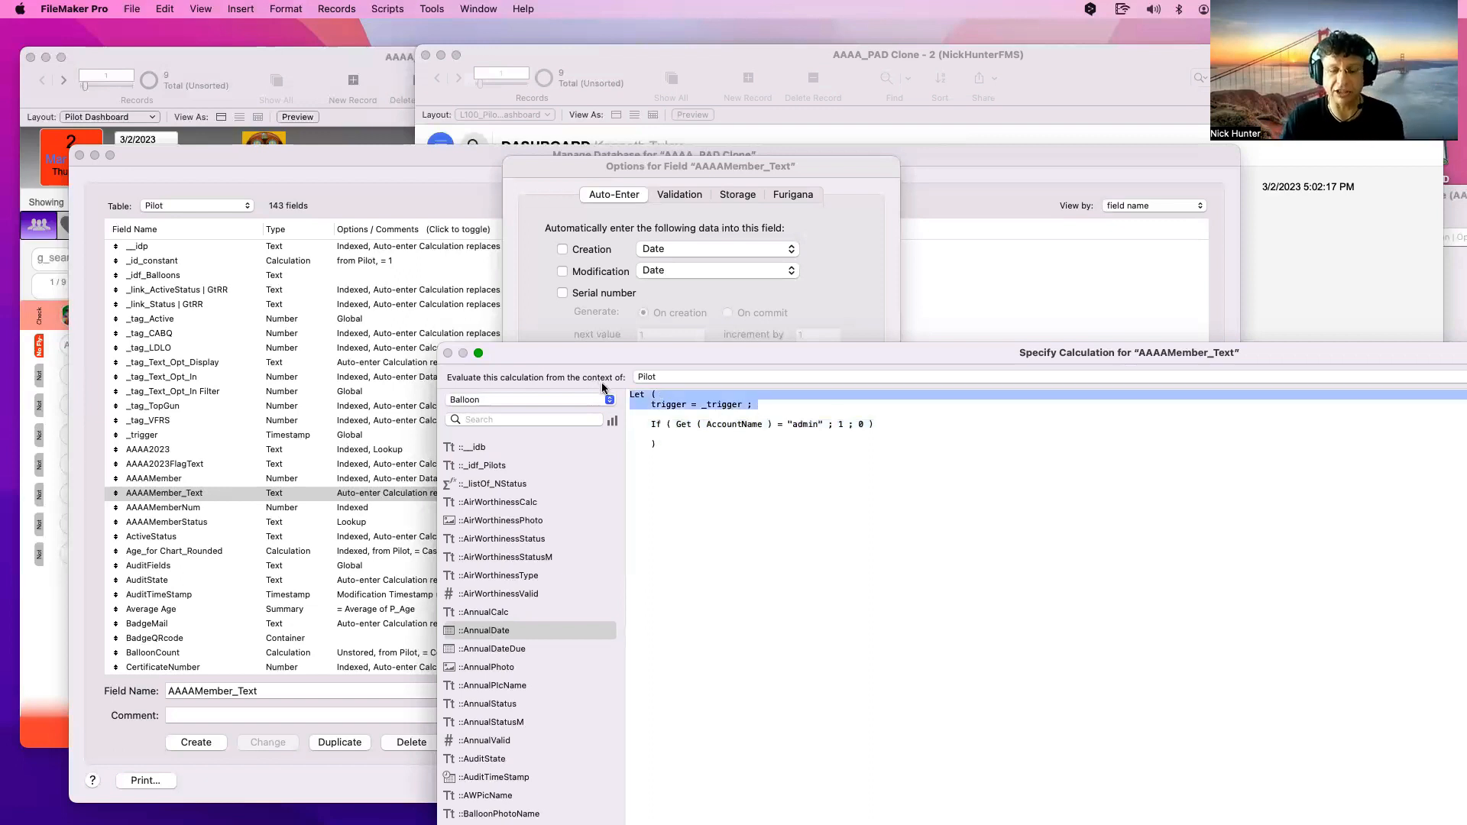
pyautogui.scroll(-1, 715, 408)
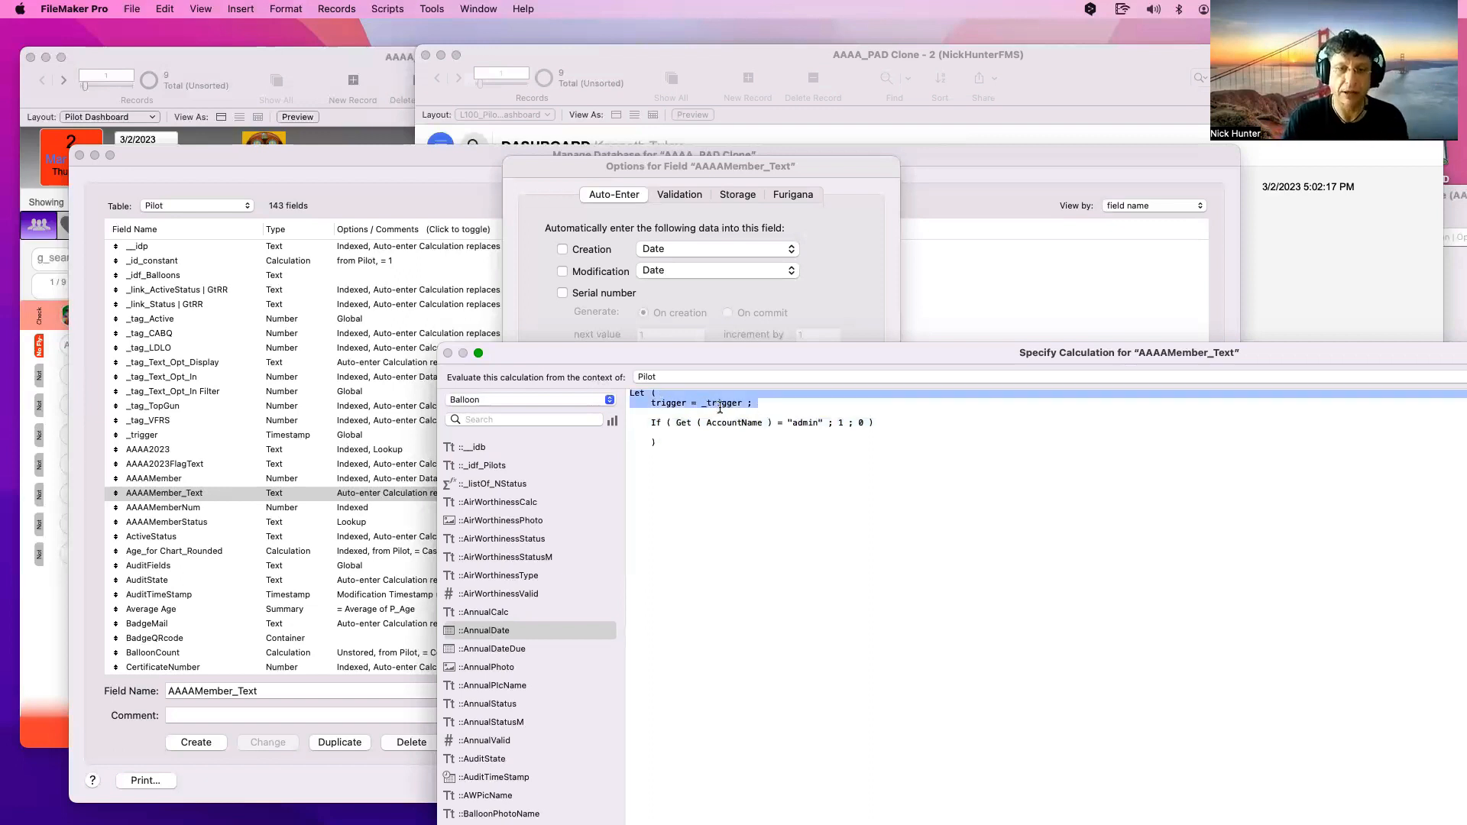
pyautogui.moveTo(743, 405); pyautogui.dragTo(702, 405)
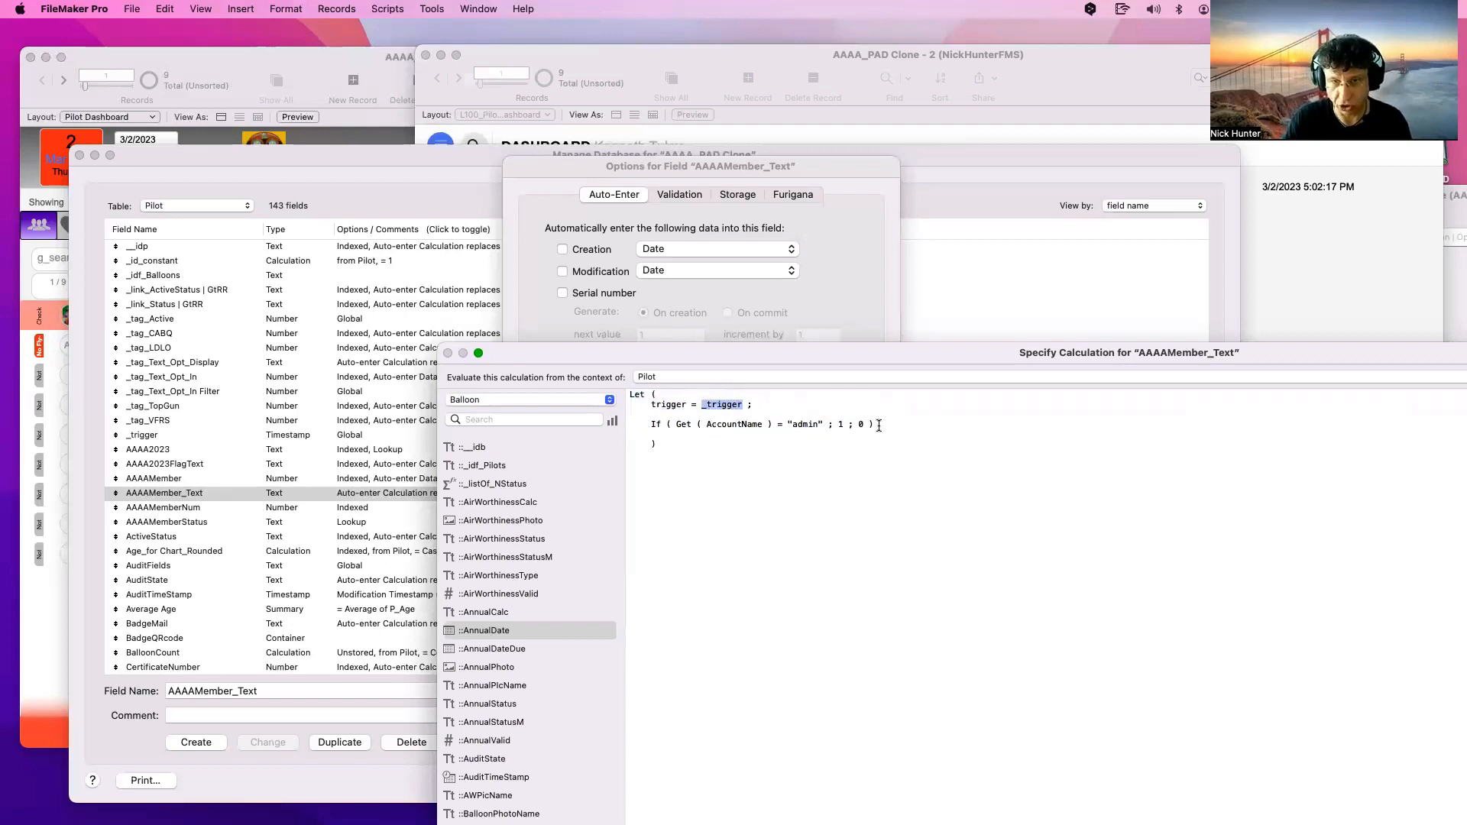
pyautogui.moveTo(878, 424); pyautogui.dragTo(742, 405)
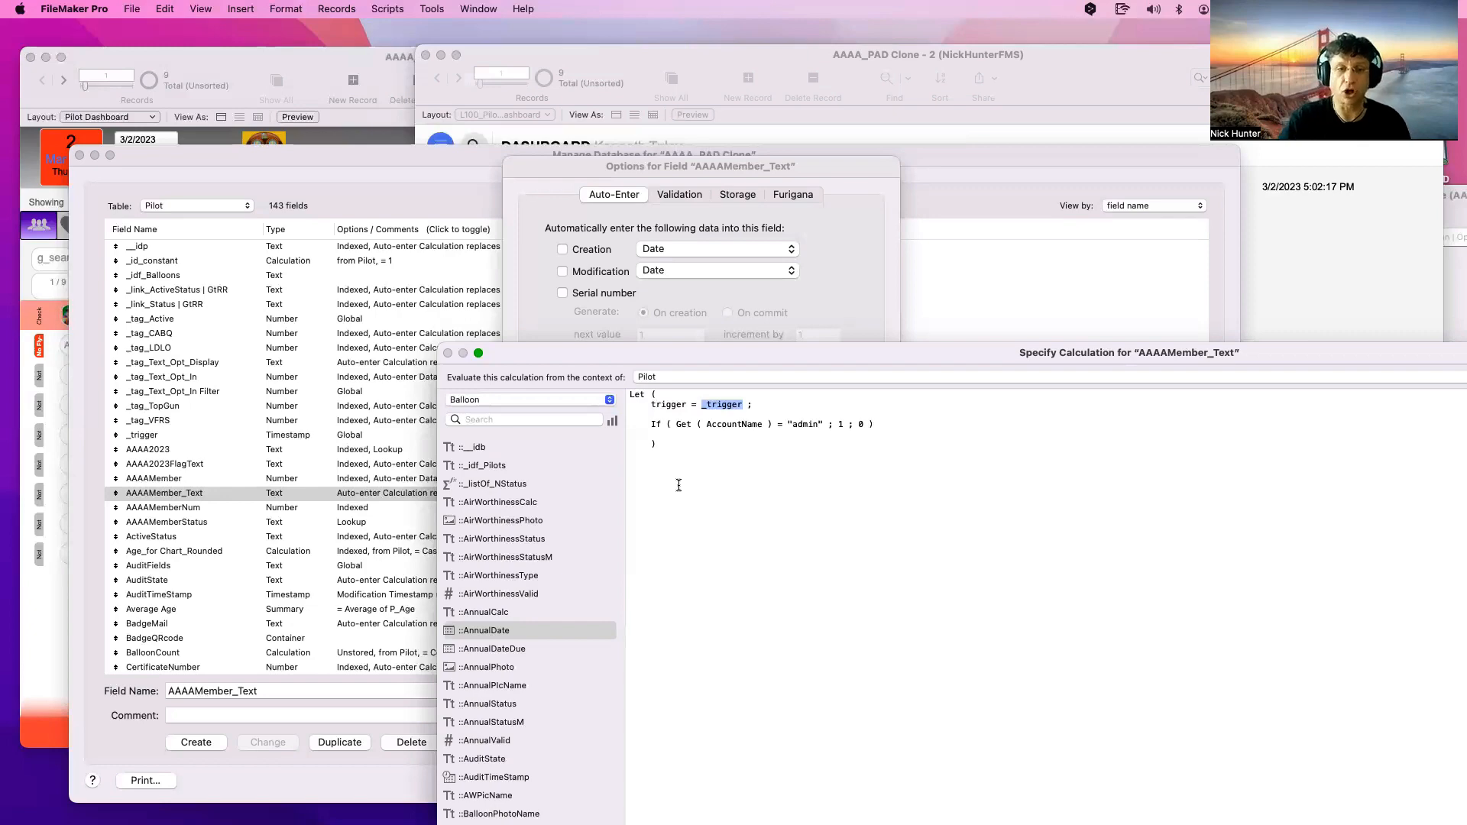
pyautogui.press('KP_Enter')
pyautogui.press('Return')
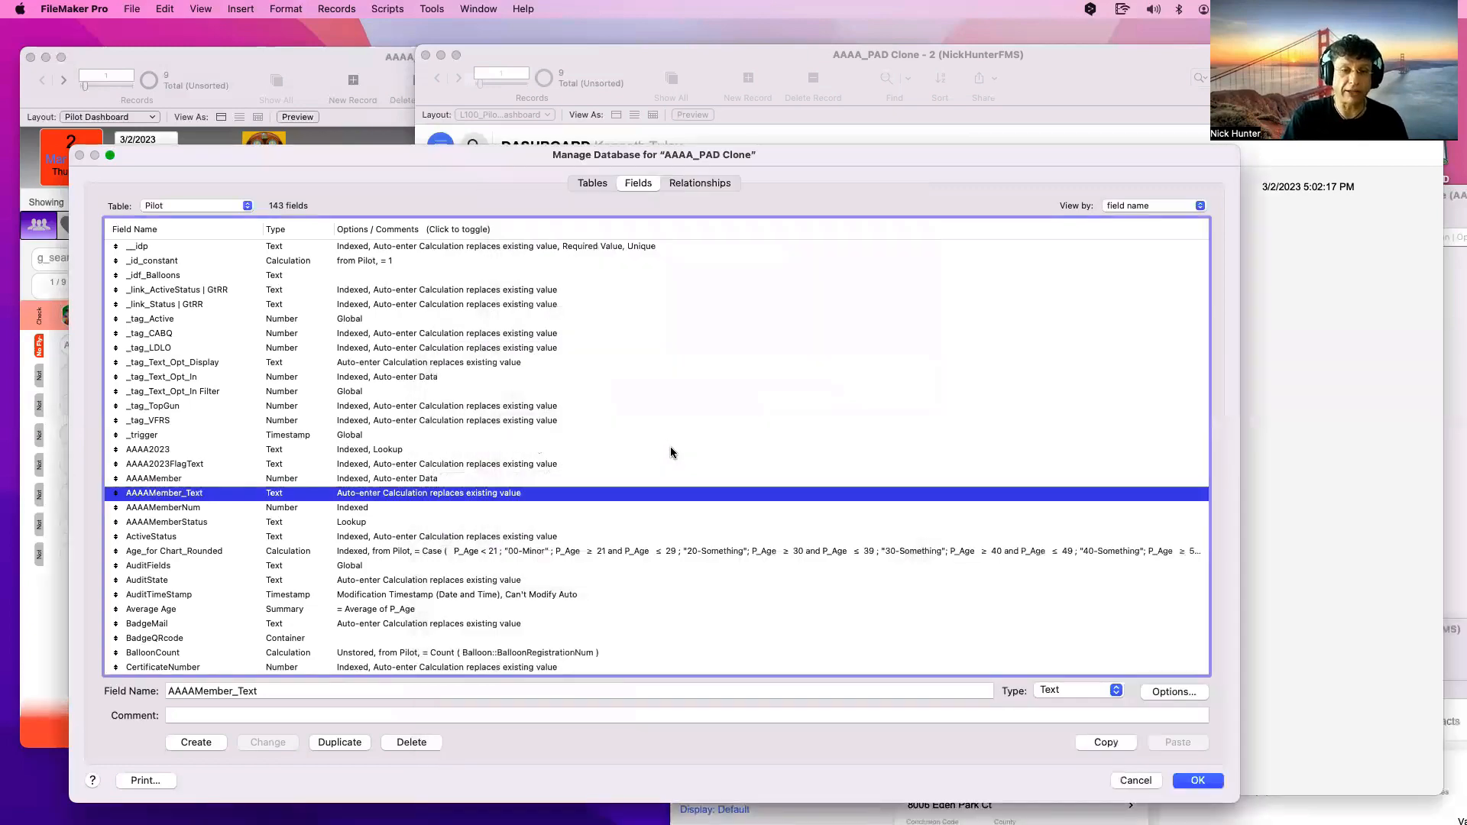
pyautogui.press('Return')
pyautogui.press('super+shift+d')
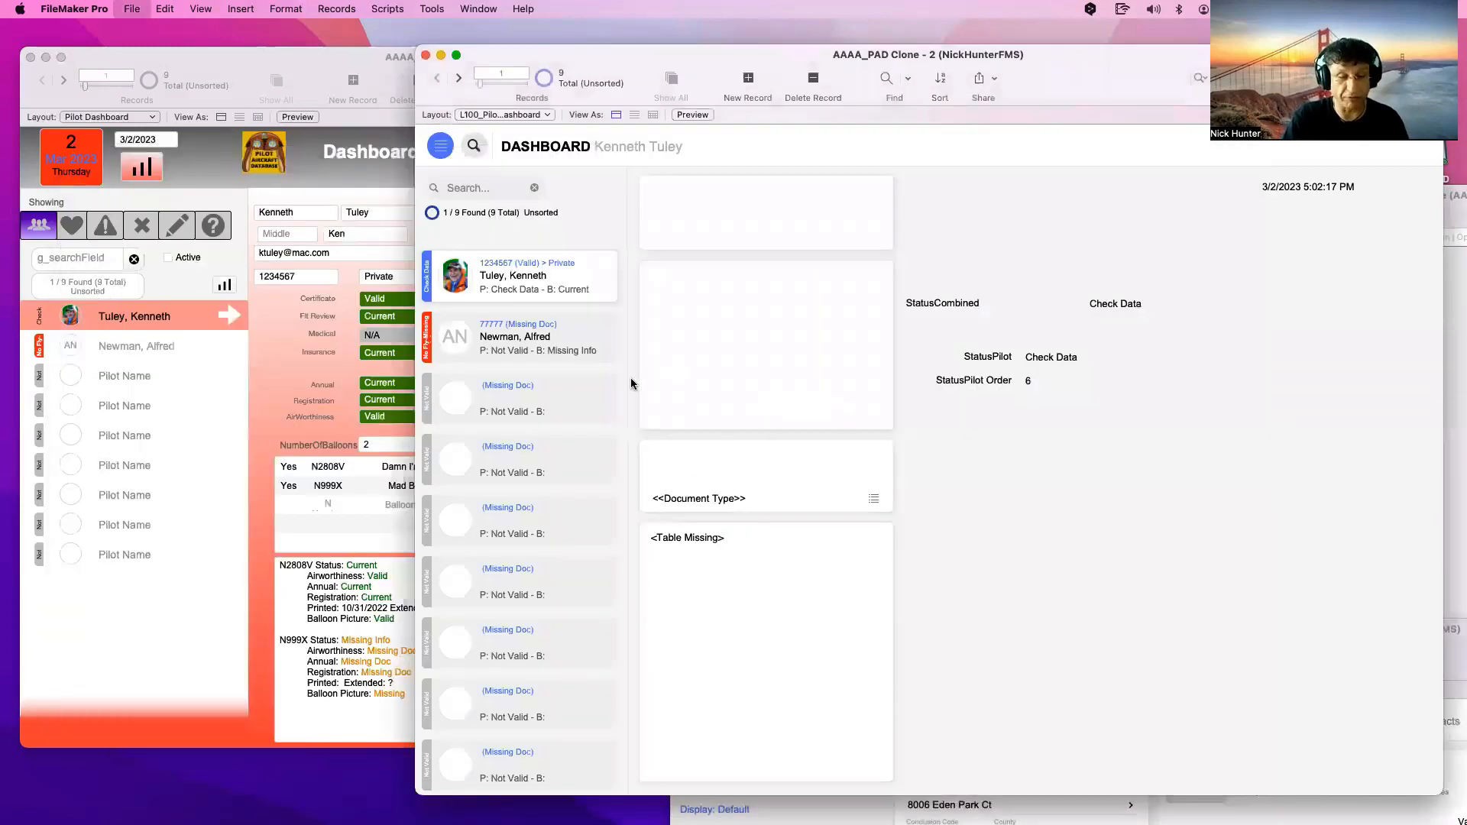
pyautogui.click(628, 465)
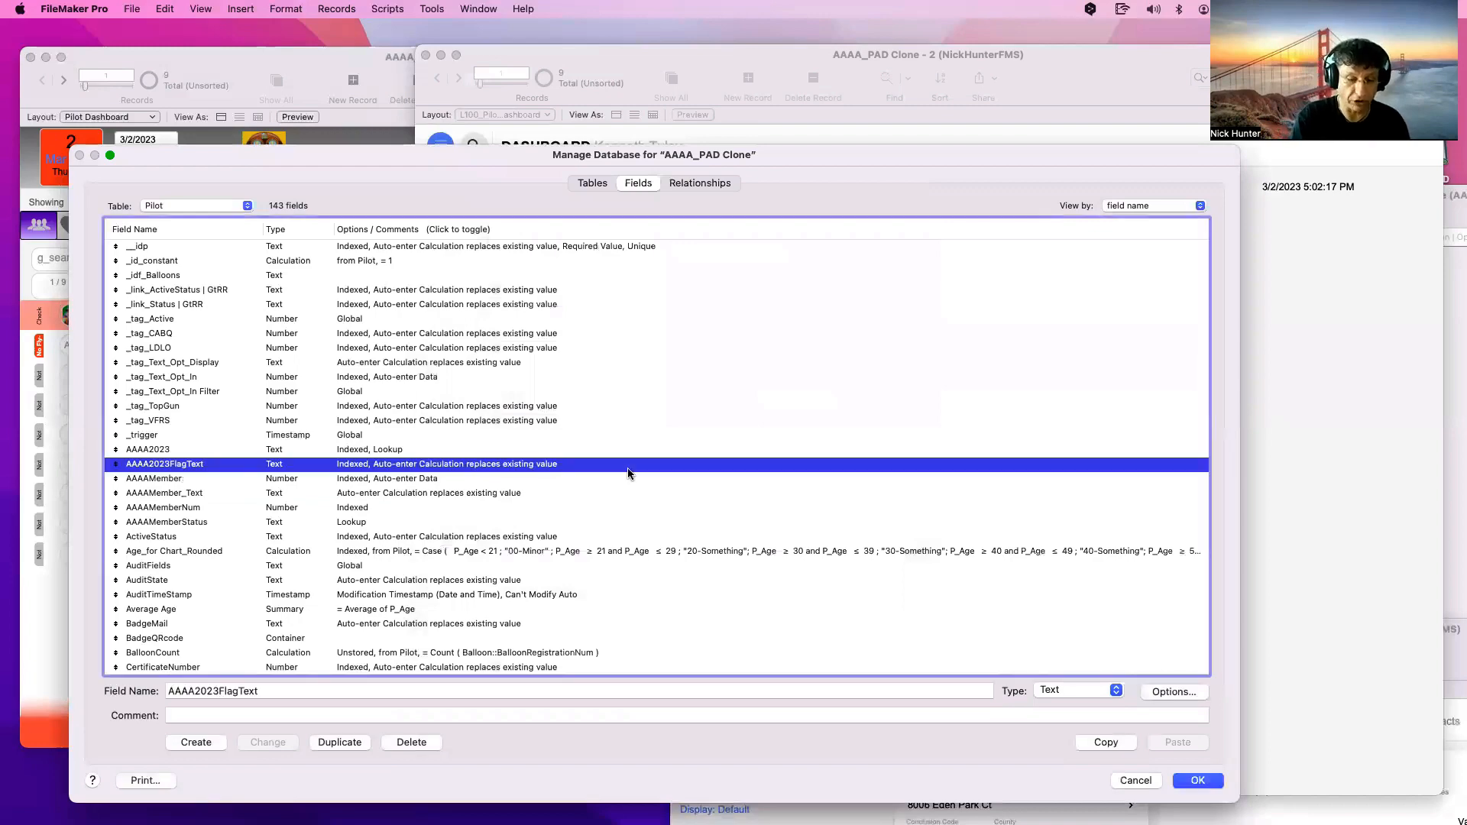
pyautogui.write('st')
pyautogui.scroll(-3, 562, 504)
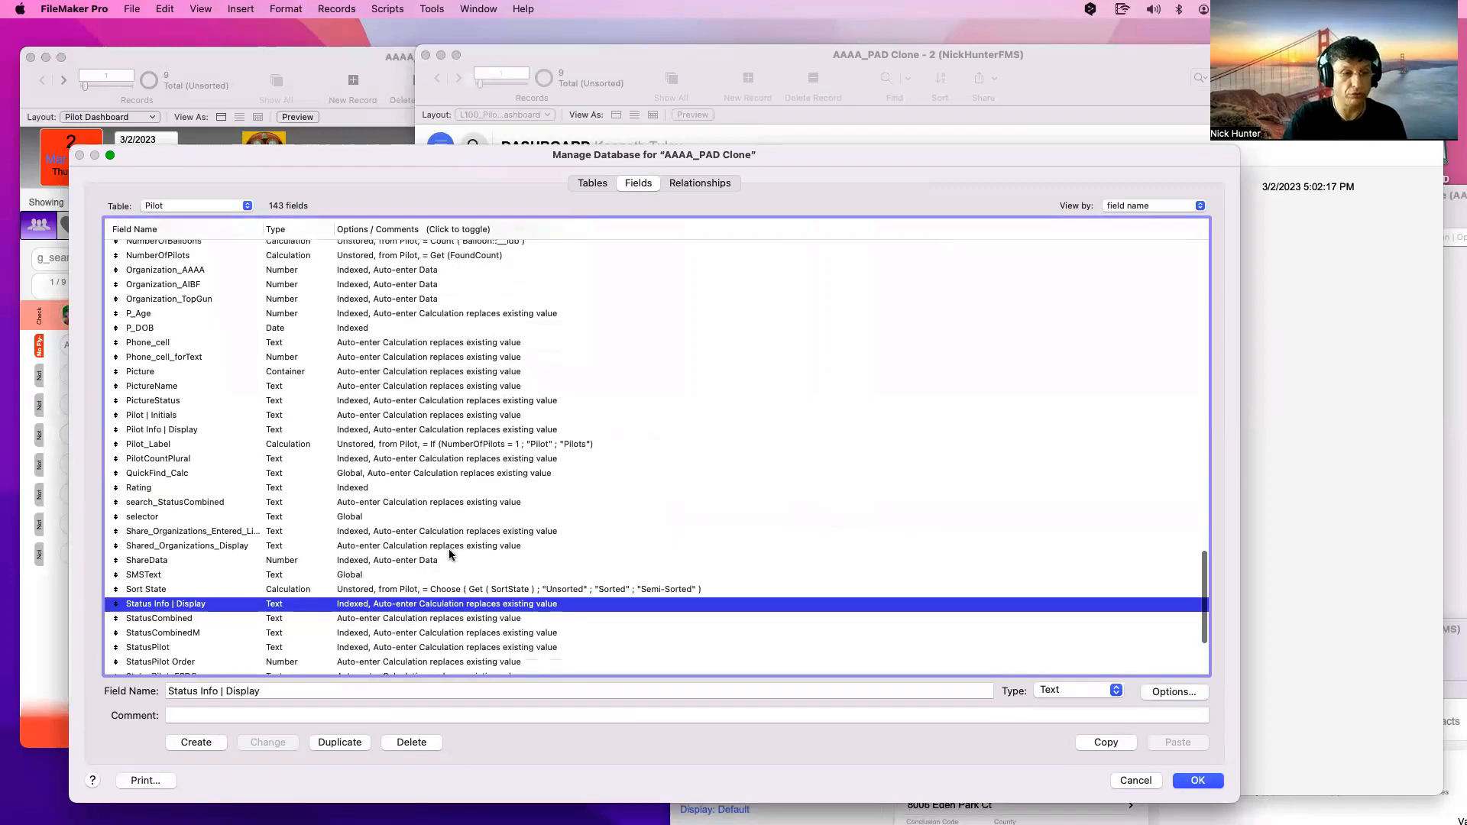
pyautogui.doubleClick(334, 580)
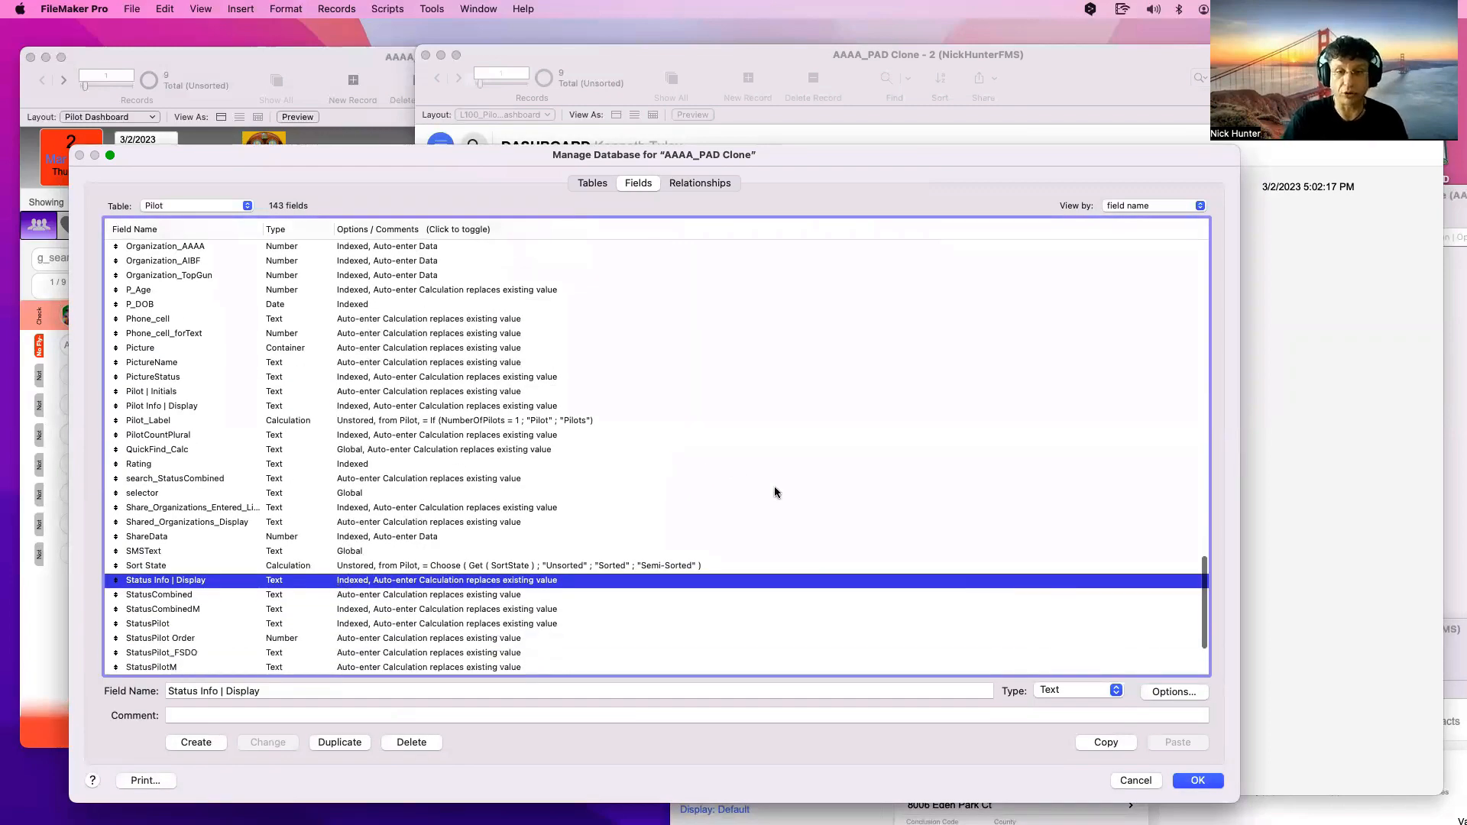
pyautogui.click(703, 426)
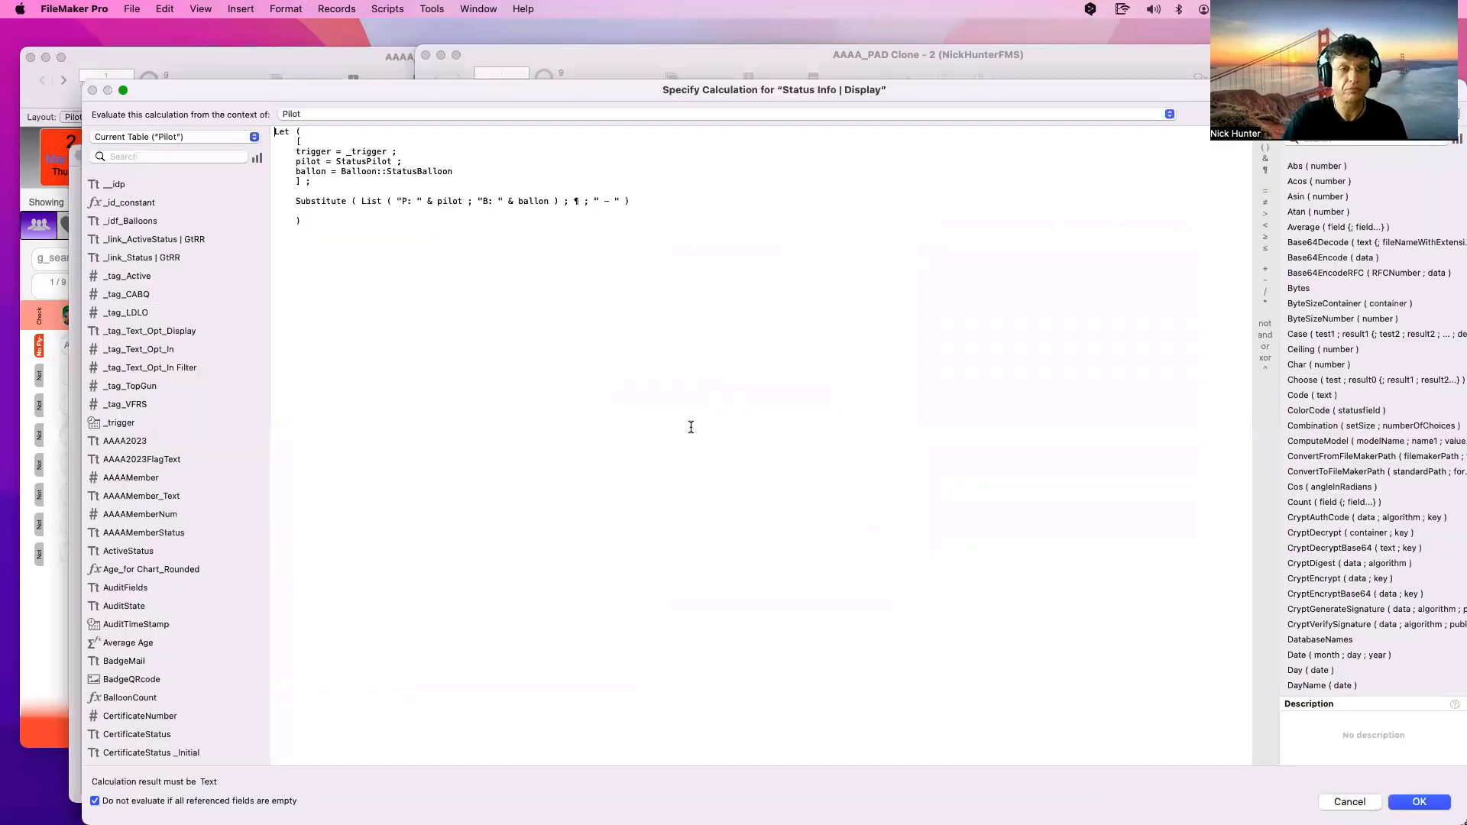
pyautogui.press('super+a')
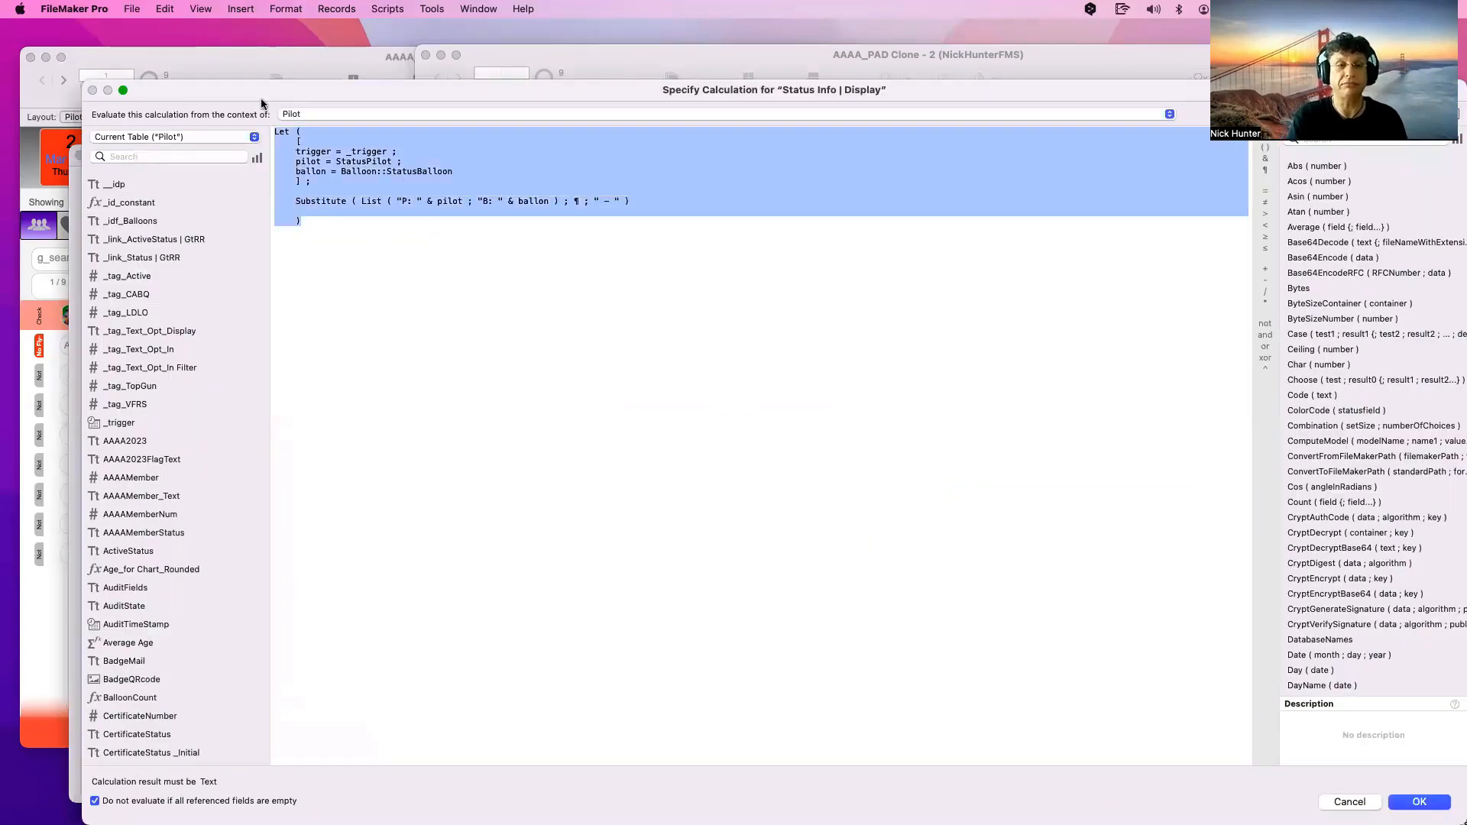
pyautogui.click(359, 212)
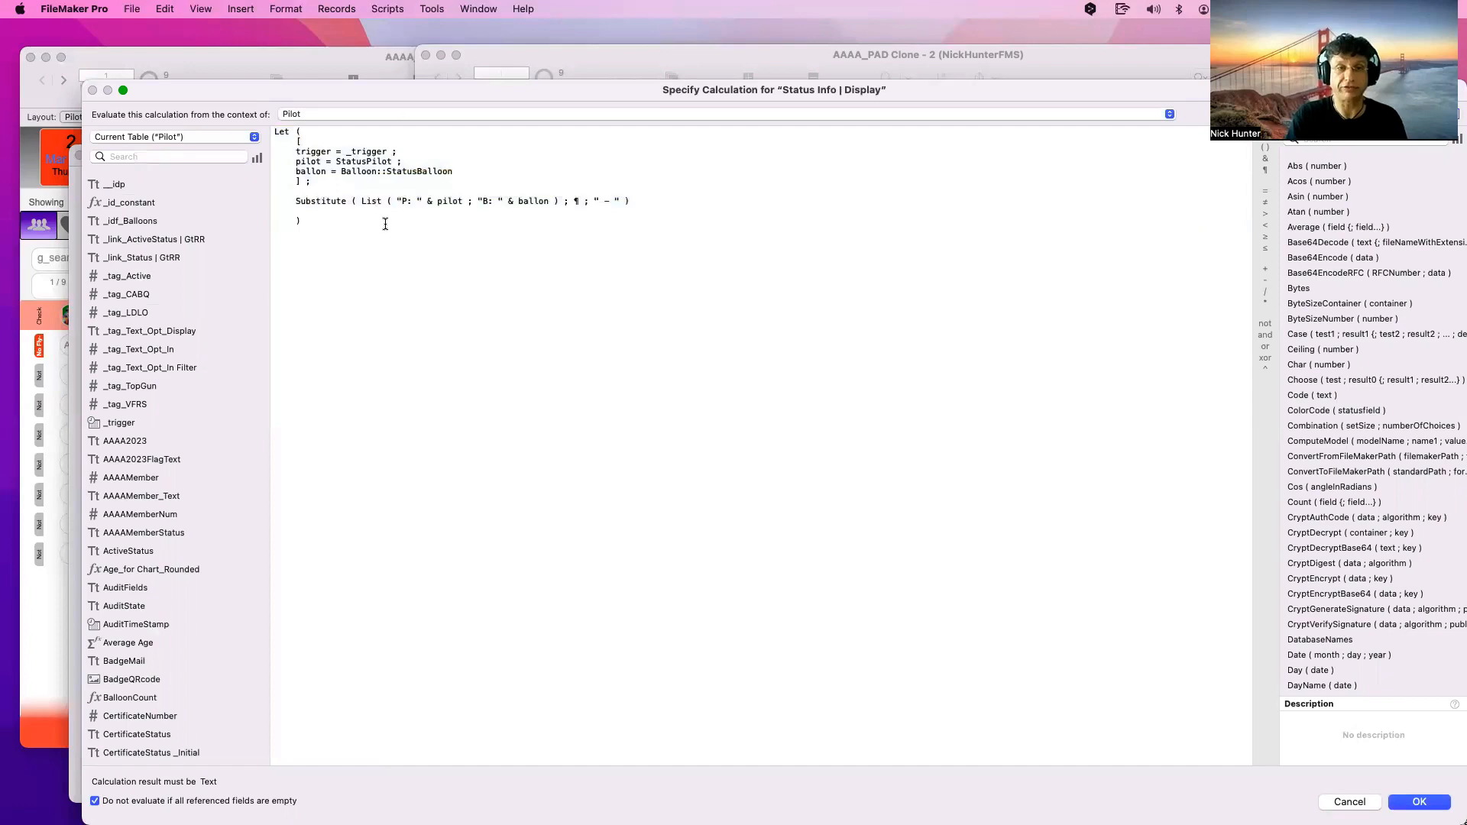
pyautogui.click(399, 151)
pyautogui.keyDown('shift'); pyautogui.click(284, 143); pyautogui.keyUp('shift')
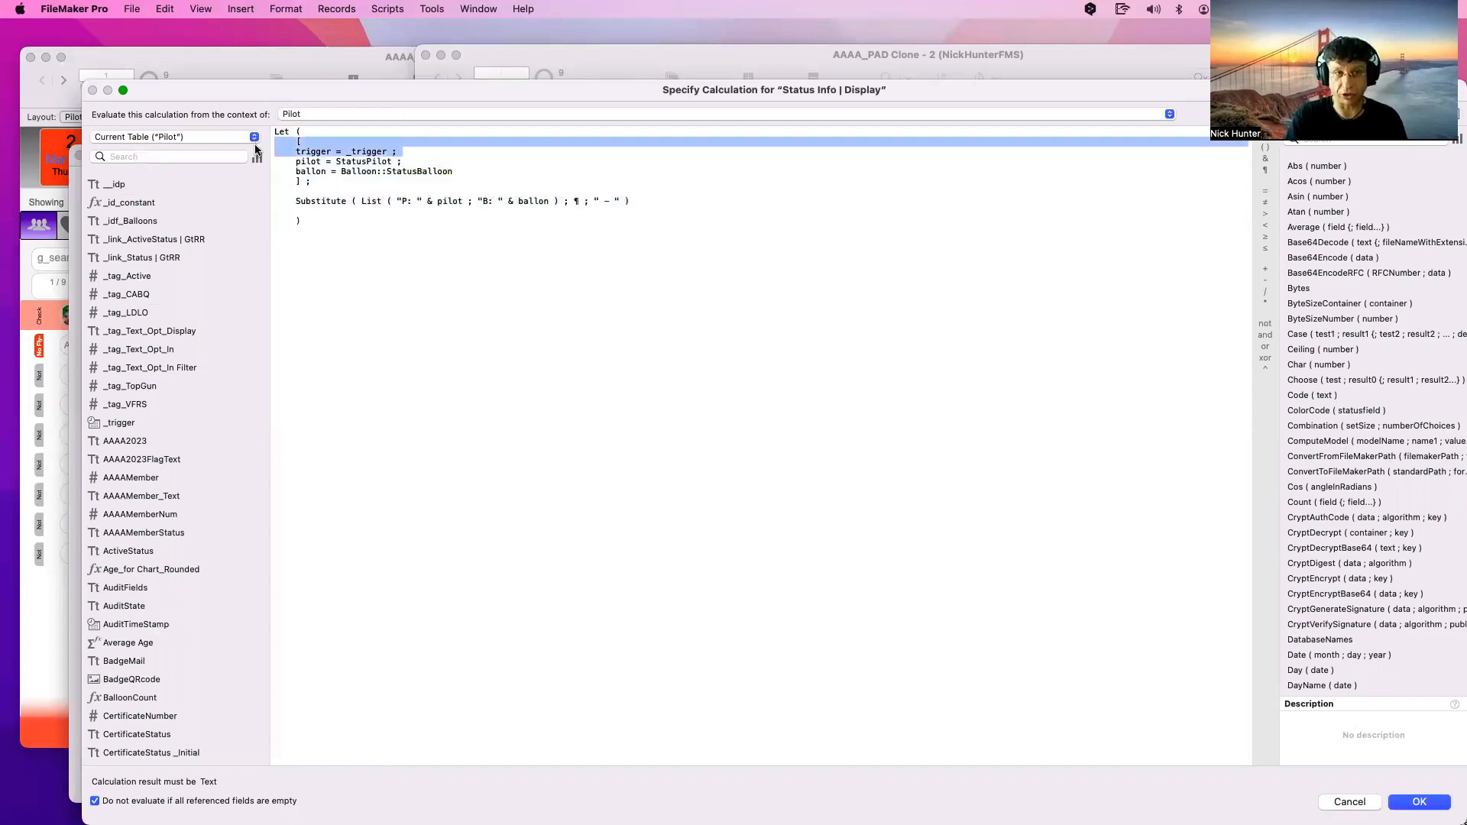
pyautogui.press('Escape')
pyautogui.press('Escape')
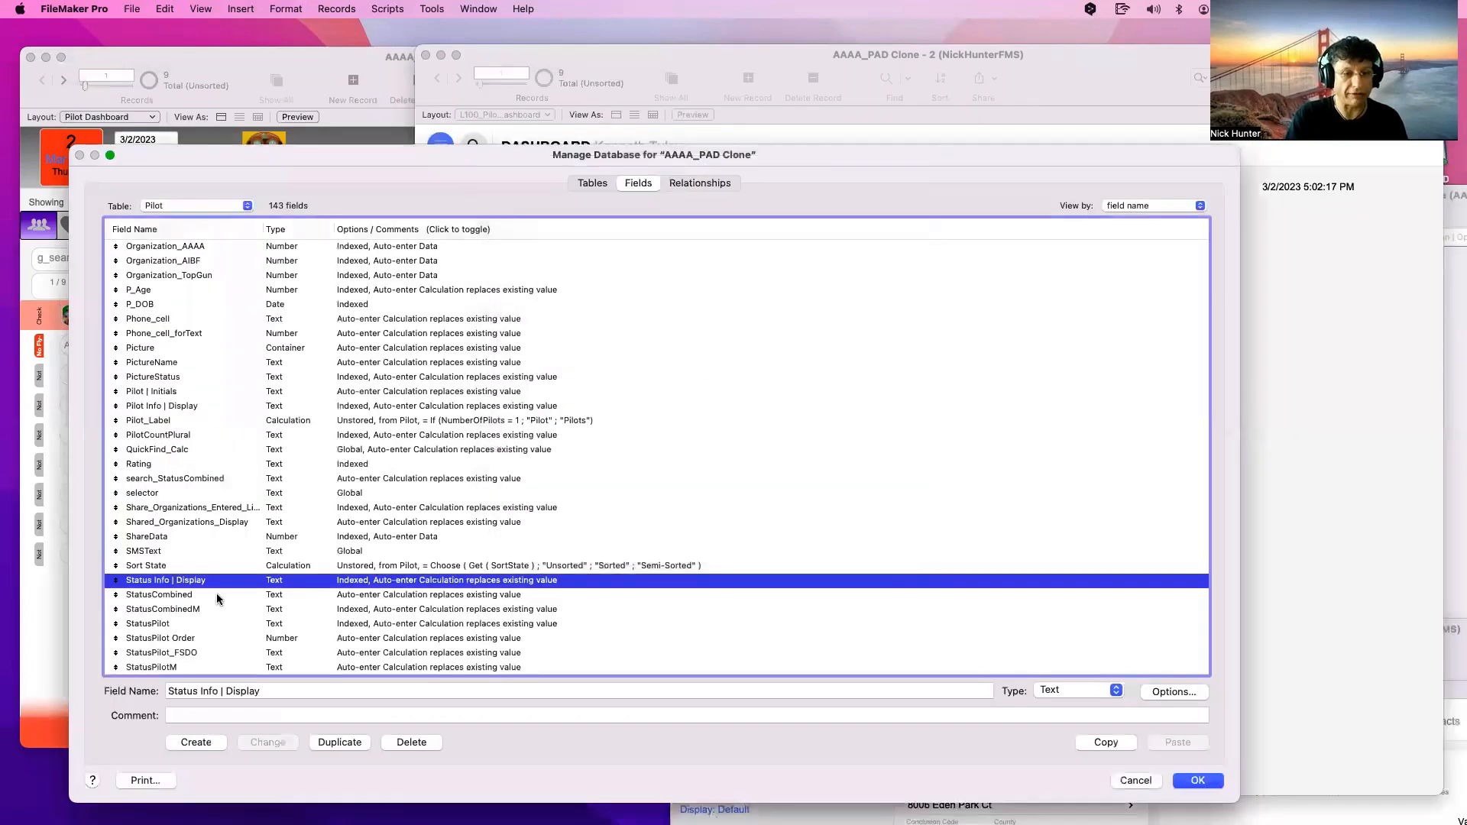
pyautogui.doubleClick(217, 593)
pyautogui.click(704, 426)
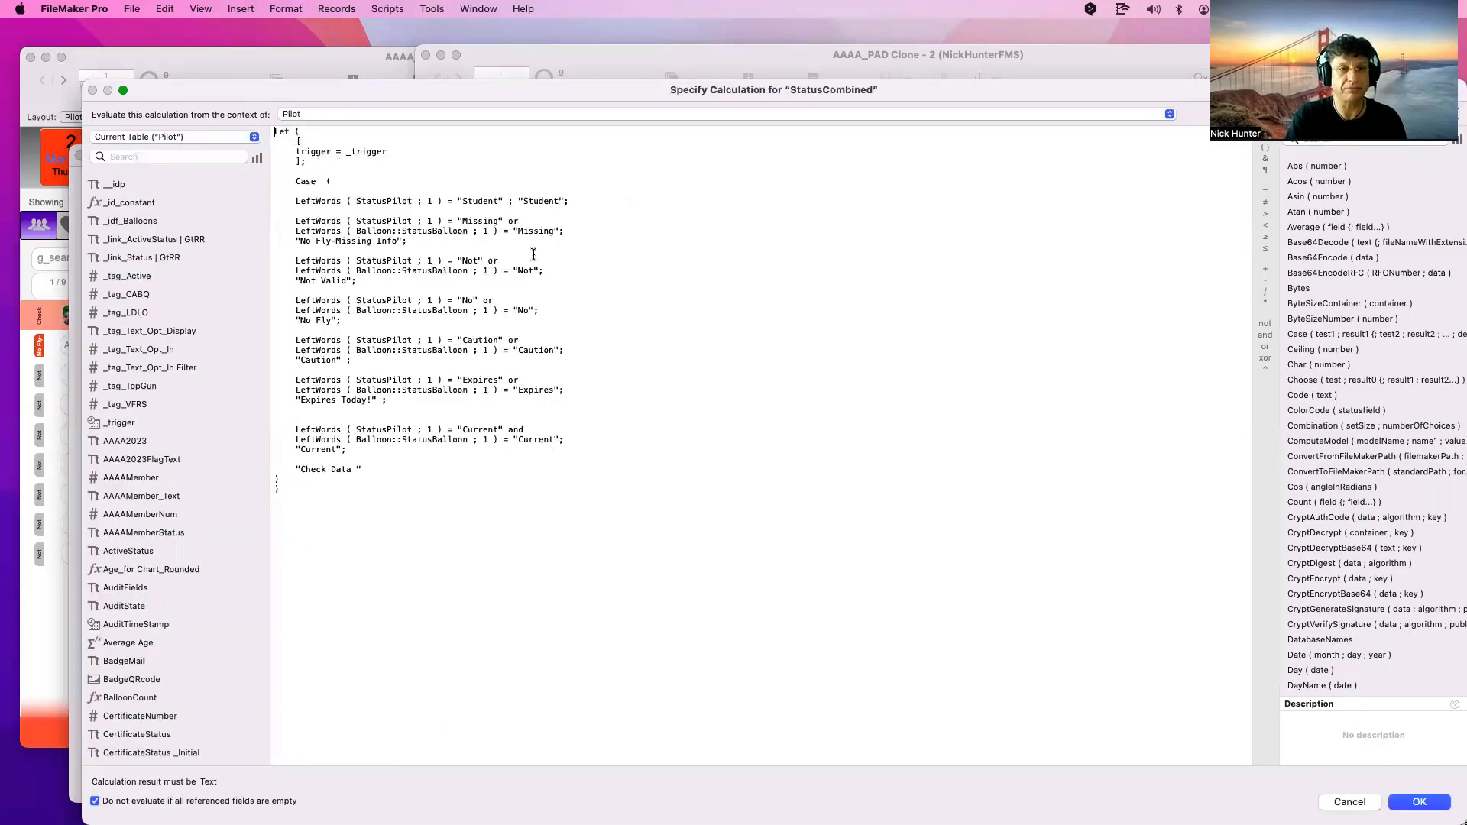
pyautogui.moveTo(397, 155); pyautogui.dragTo(298, 141)
pyautogui.press('Escape')
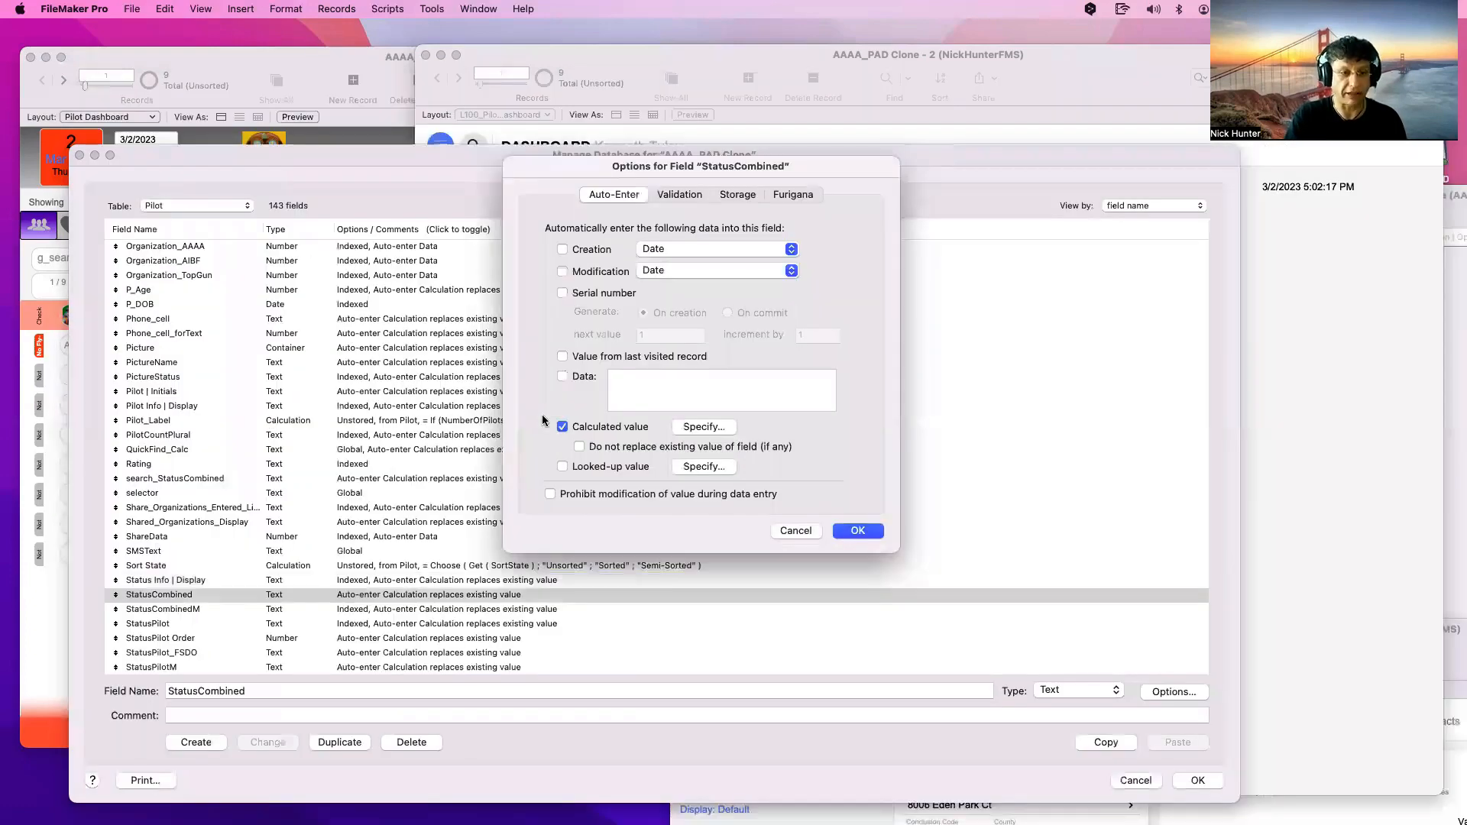
pyautogui.press('Escape')
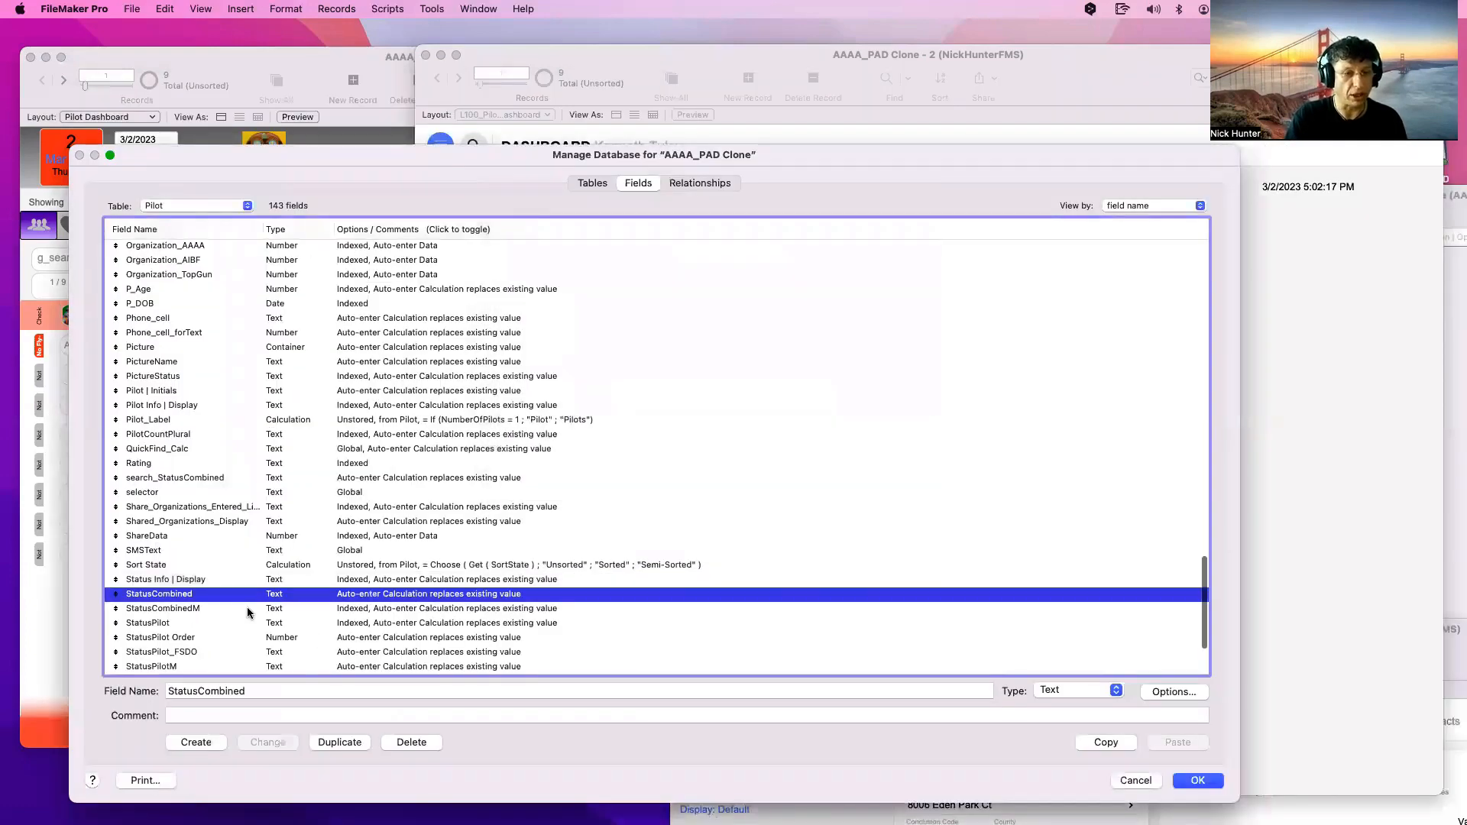
pyautogui.scroll(-3, 246, 606)
pyautogui.doubleClick(246, 590)
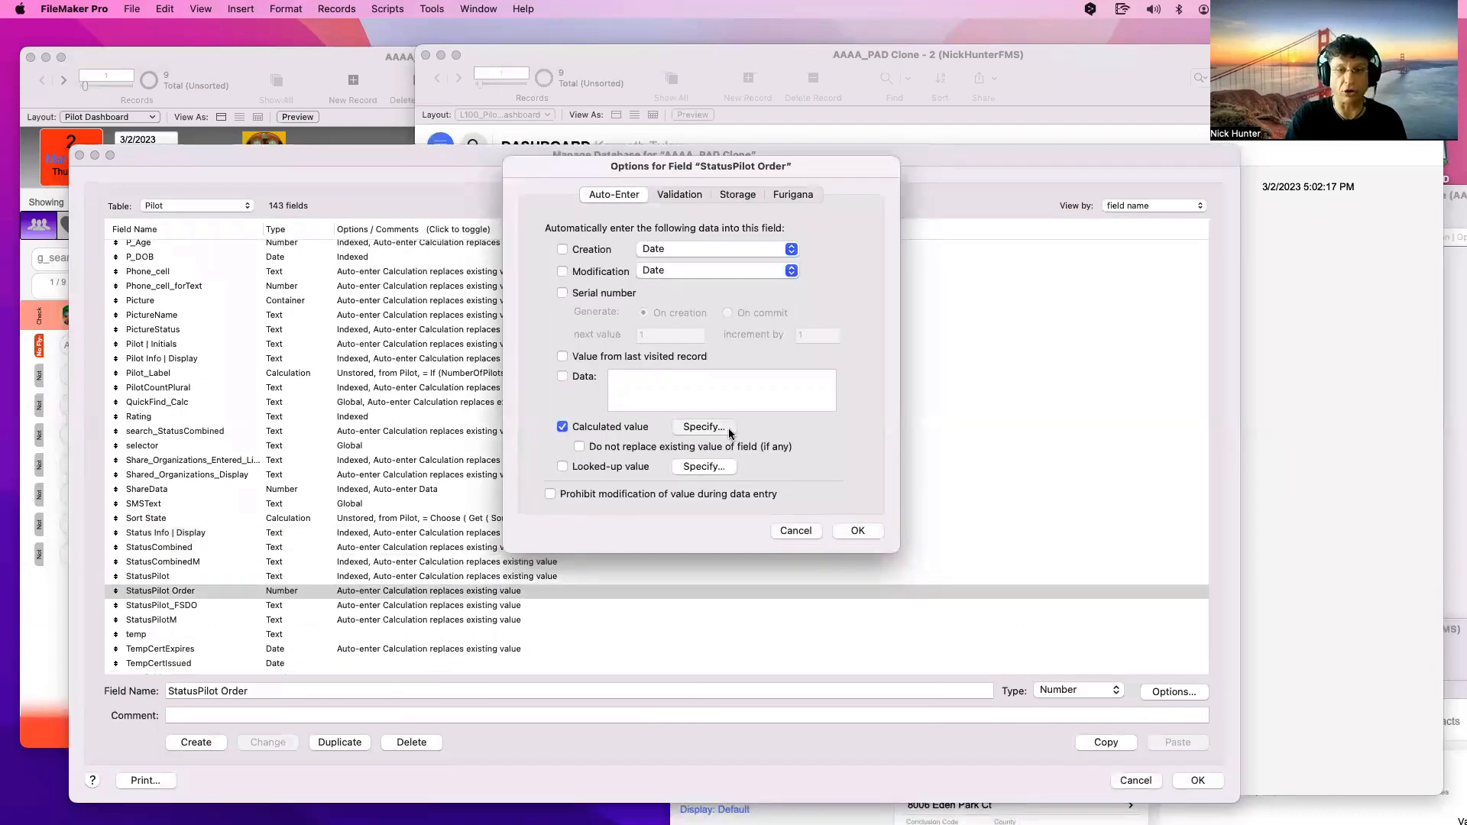
# Inspect the StatusPilot Order and StatusPilot auto-enter calculations, cancelling each
pyautogui.click(728, 428)
pyautogui.tripleClick(379, 131)
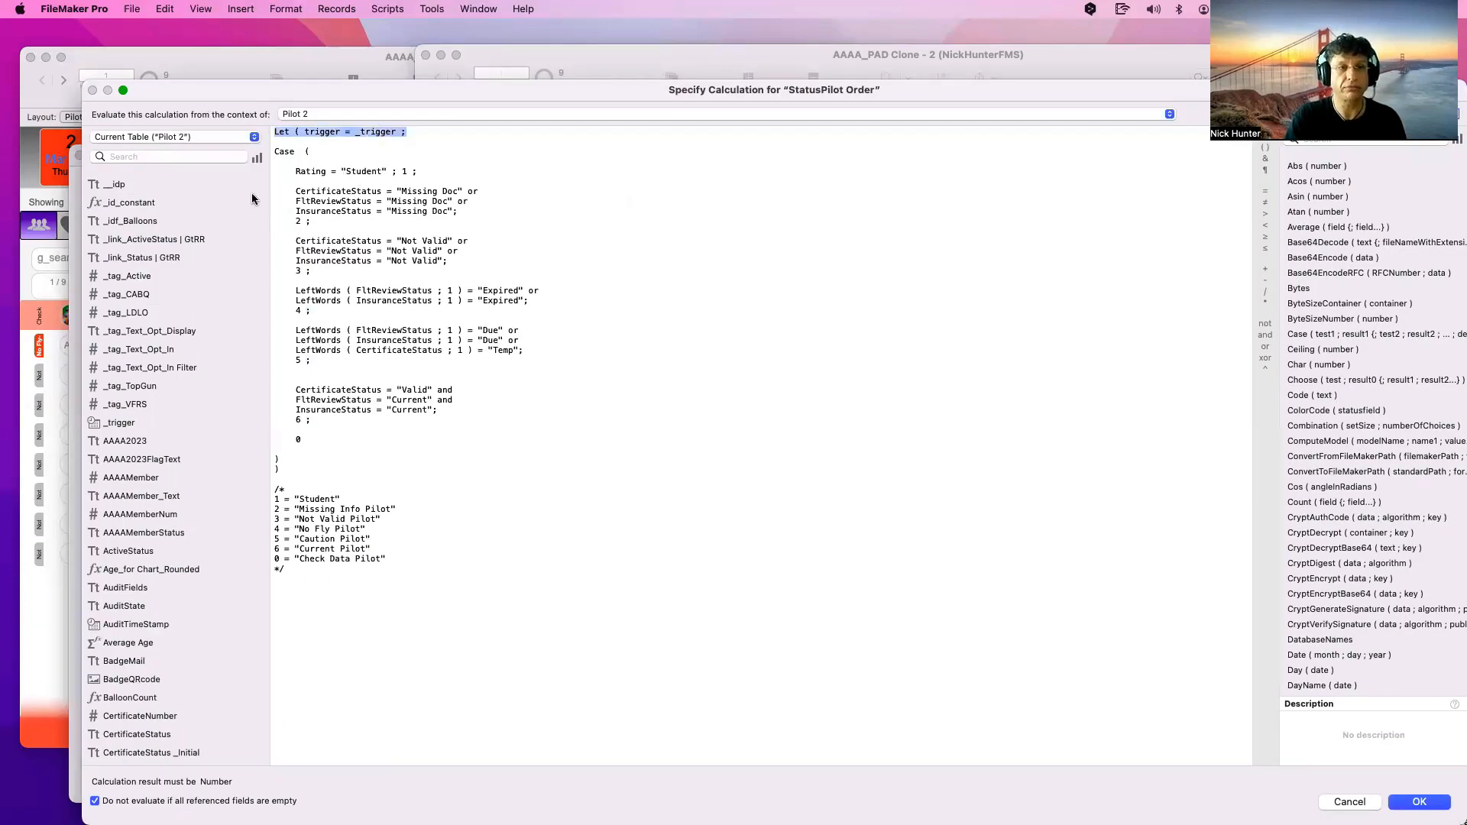
pyautogui.press('Escape')
pyautogui.press('Escape')
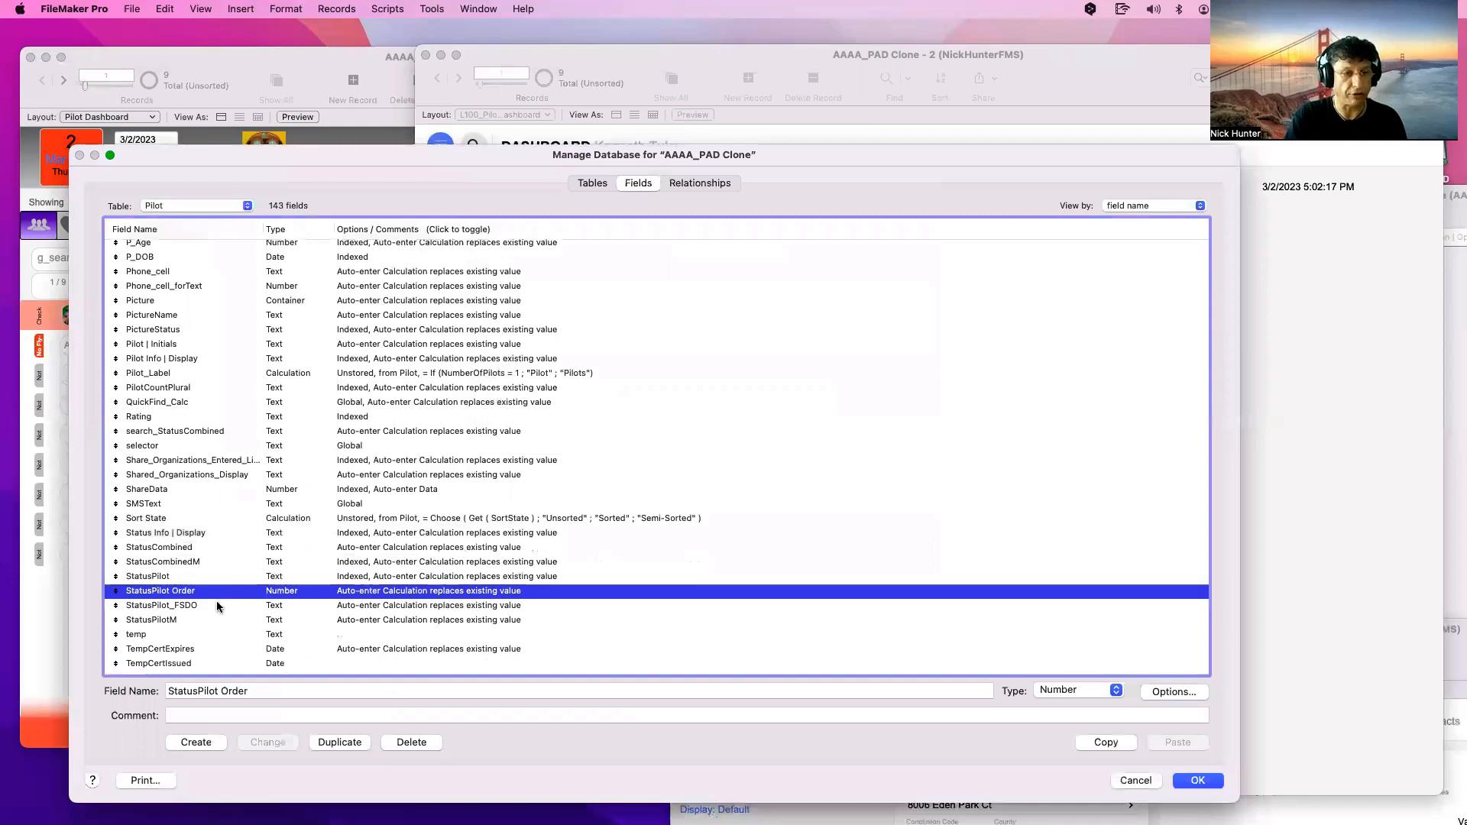
pyautogui.doubleClick(200, 578)
pyautogui.click(716, 428)
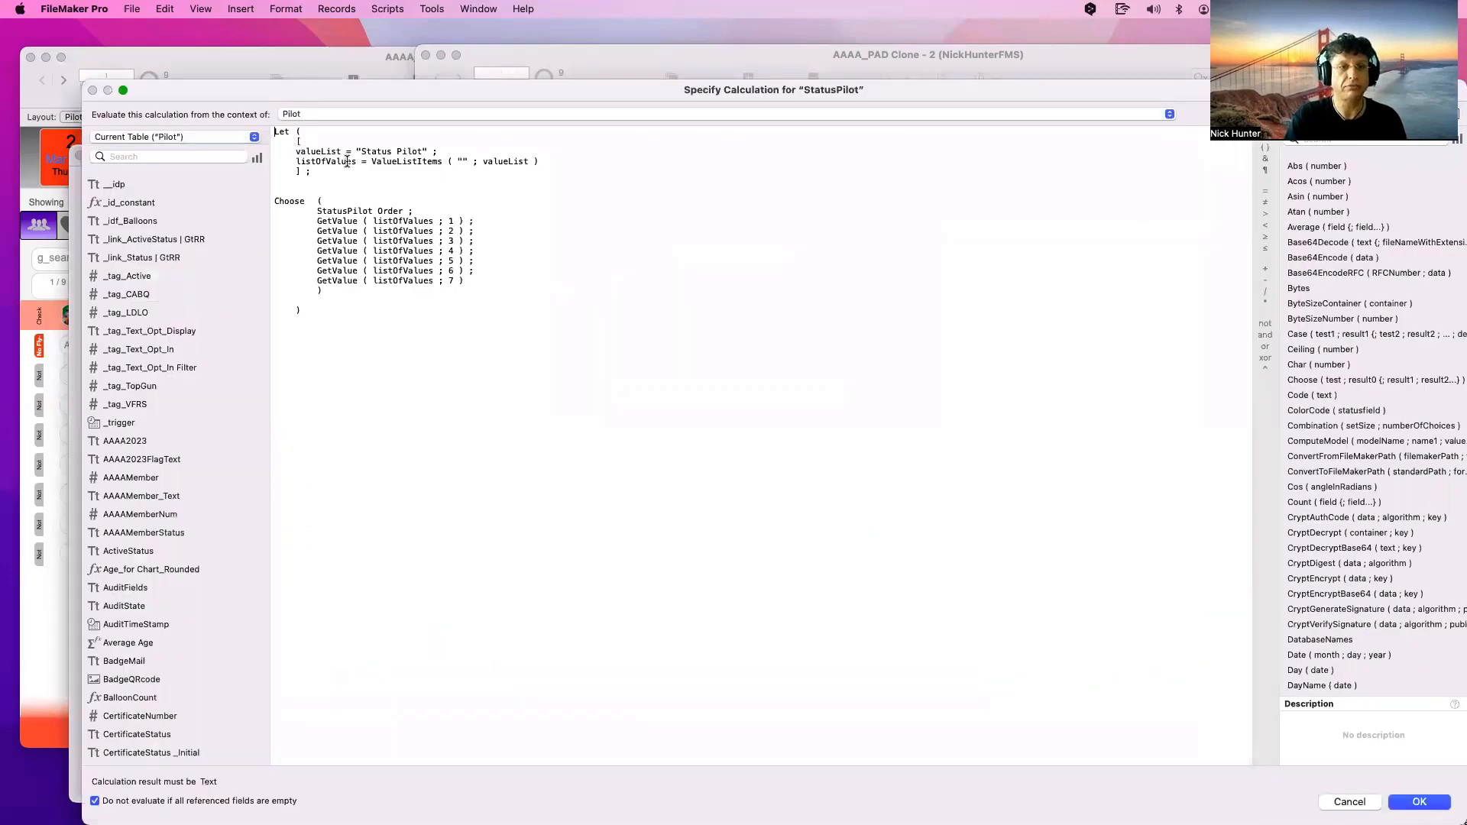
pyautogui.click(322, 142)
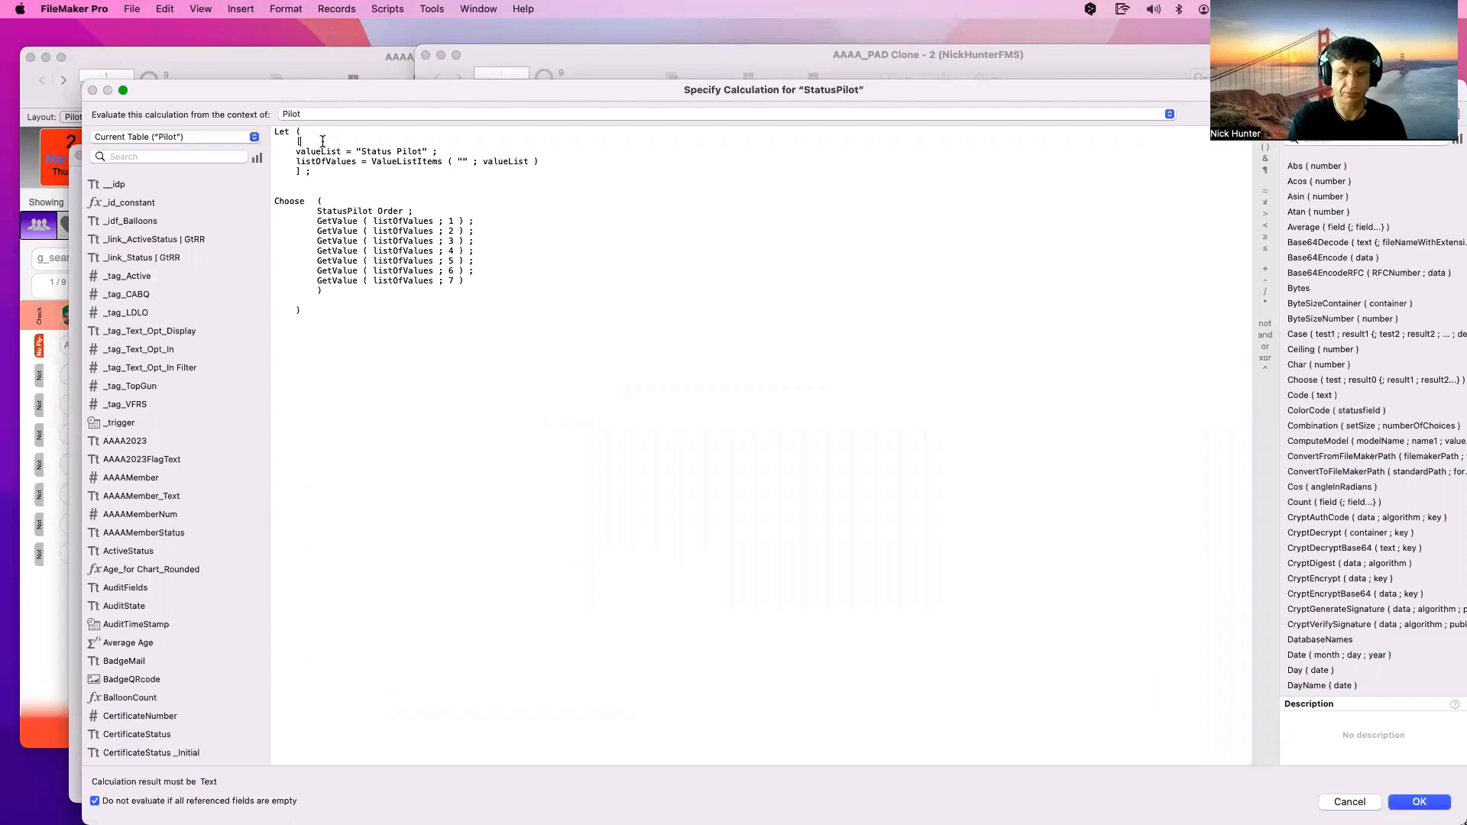
pyautogui.press('Escape')
pyautogui.press('Escape')
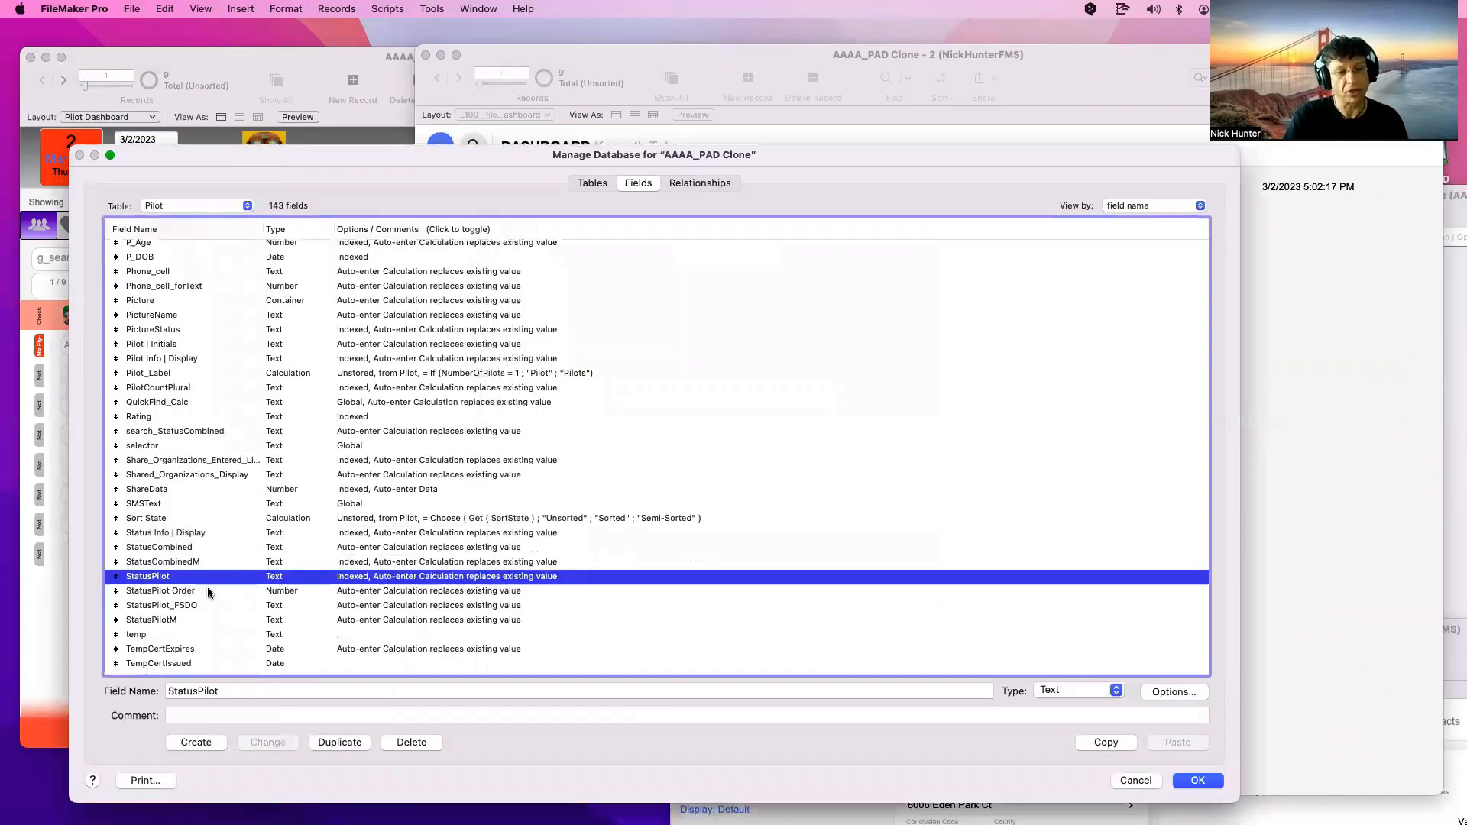
# Review StatusPilot Order's options and StatusPilot's Choose calculation referencing it
pyautogui.doubleClick(208, 588)
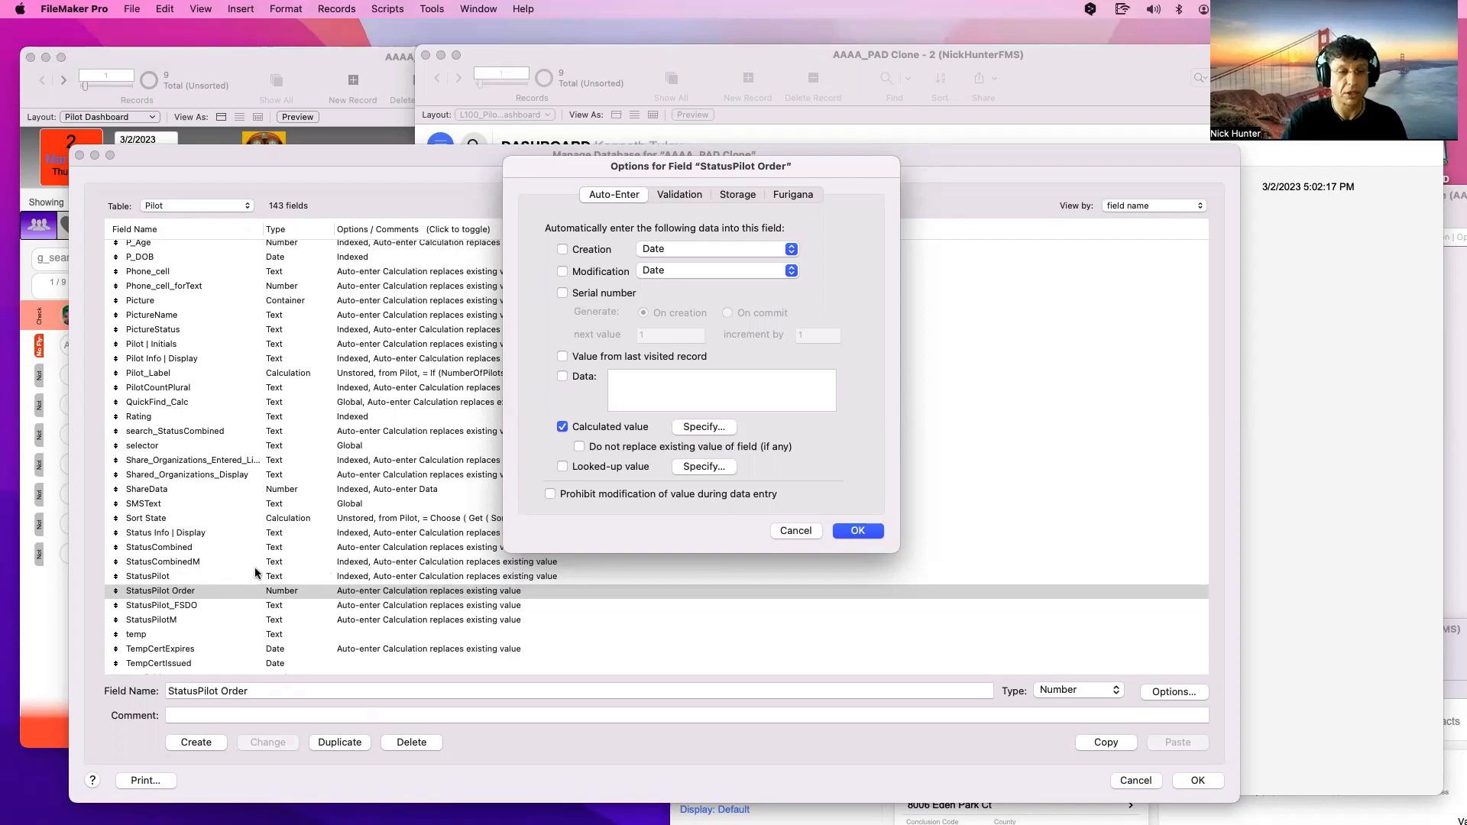
pyautogui.press('Escape')
pyautogui.doubleClick(207, 577)
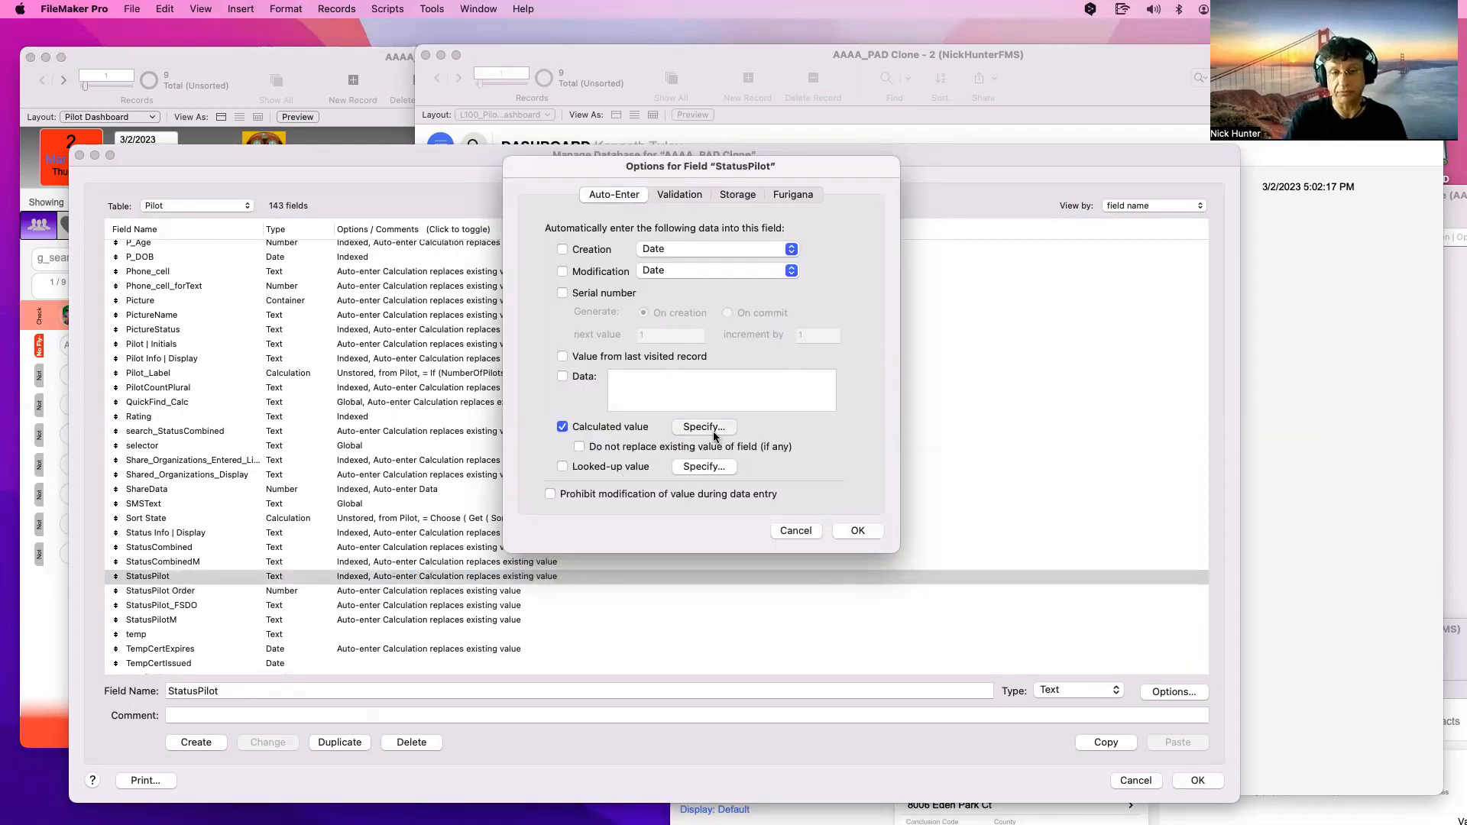
pyautogui.click(713, 432)
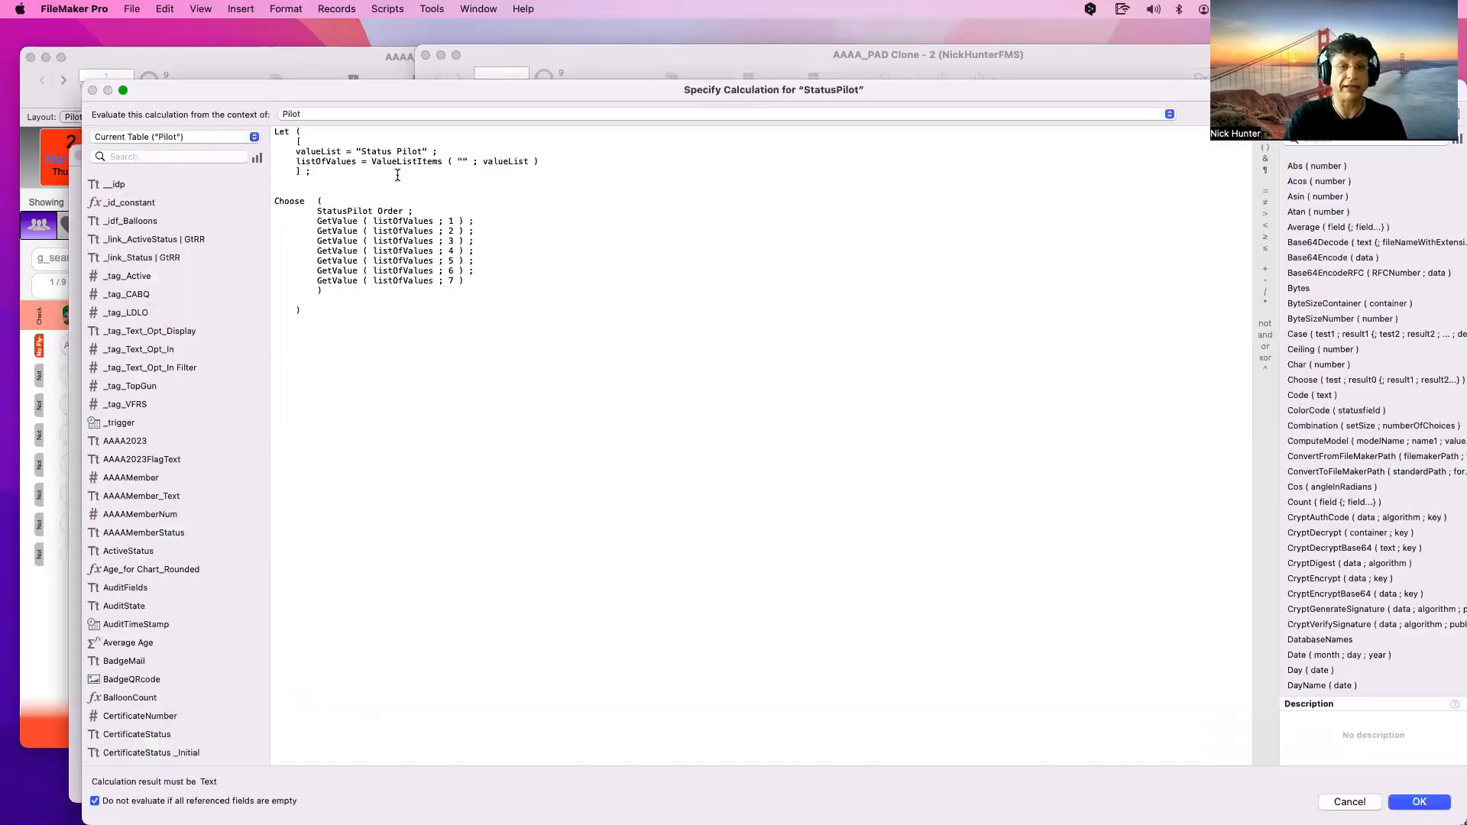
pyautogui.moveTo(403, 211); pyautogui.dragTo(314, 210)
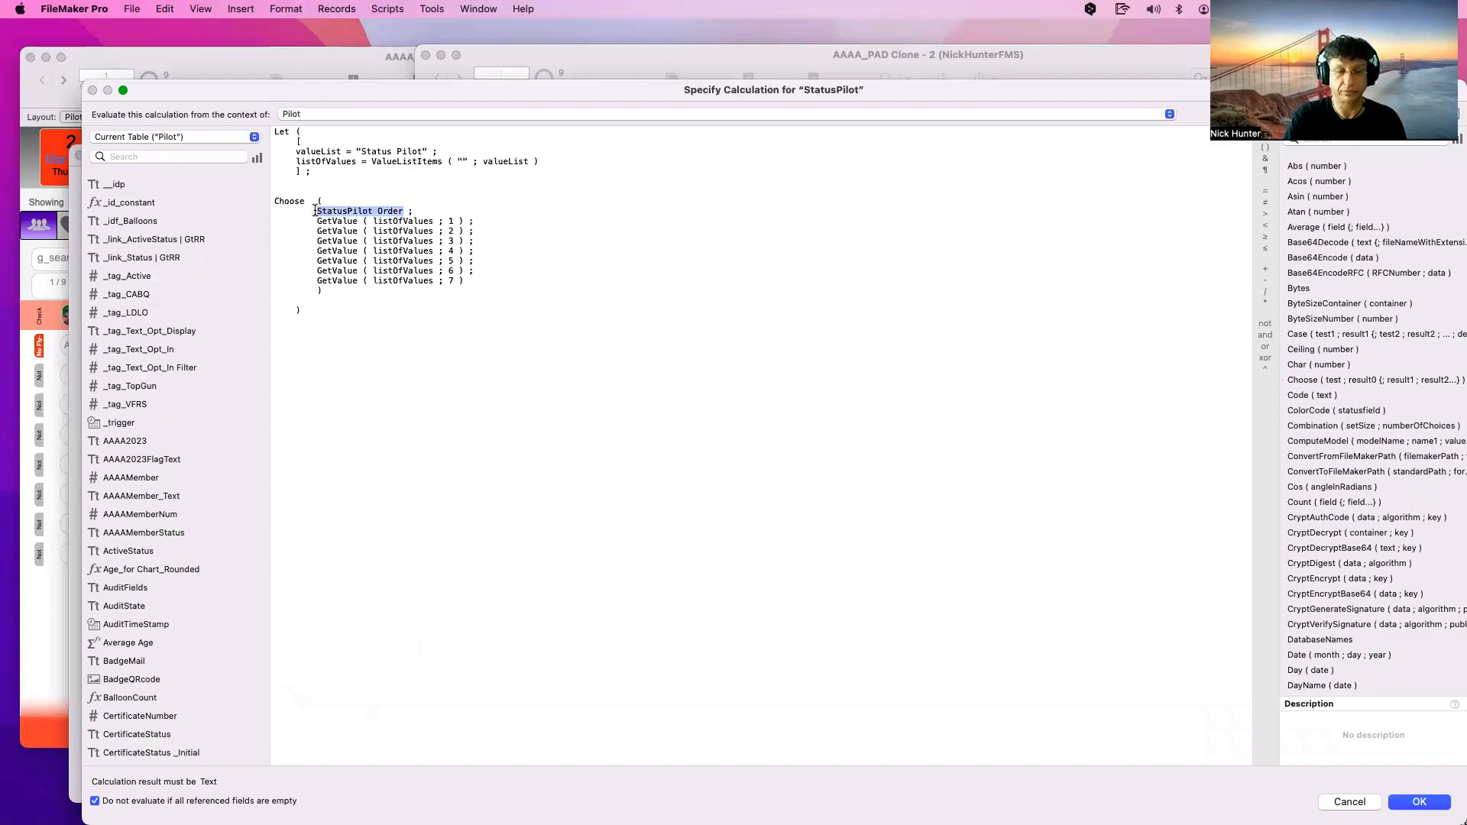
pyautogui.press('Escape')
pyautogui.press('Escape')
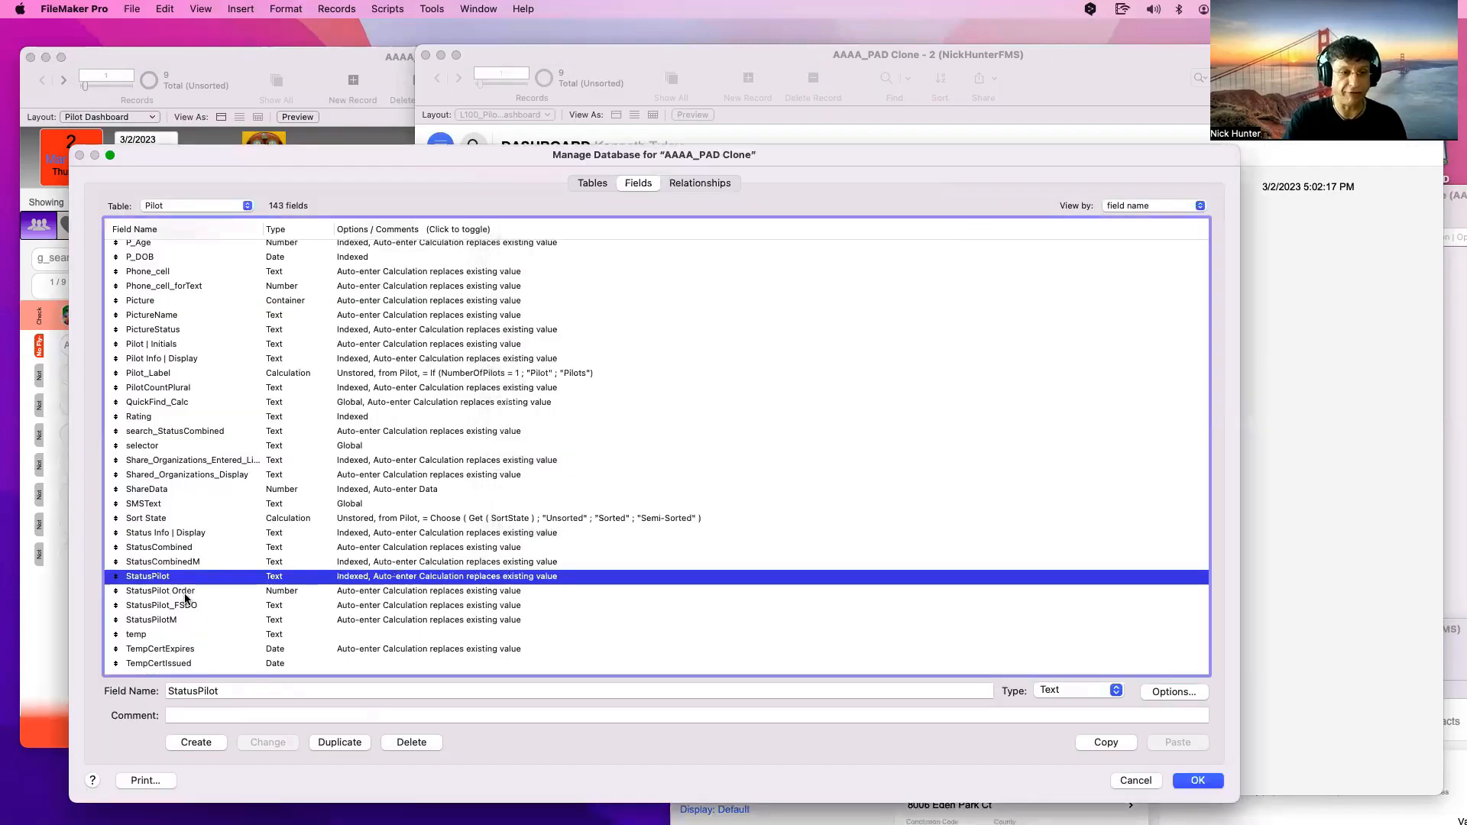
# Examine StatusPilot Order's Let/Case calculation with trigger = _trigger, then cancel
pyautogui.click(185, 593)
pyautogui.doubleClick(184, 594)
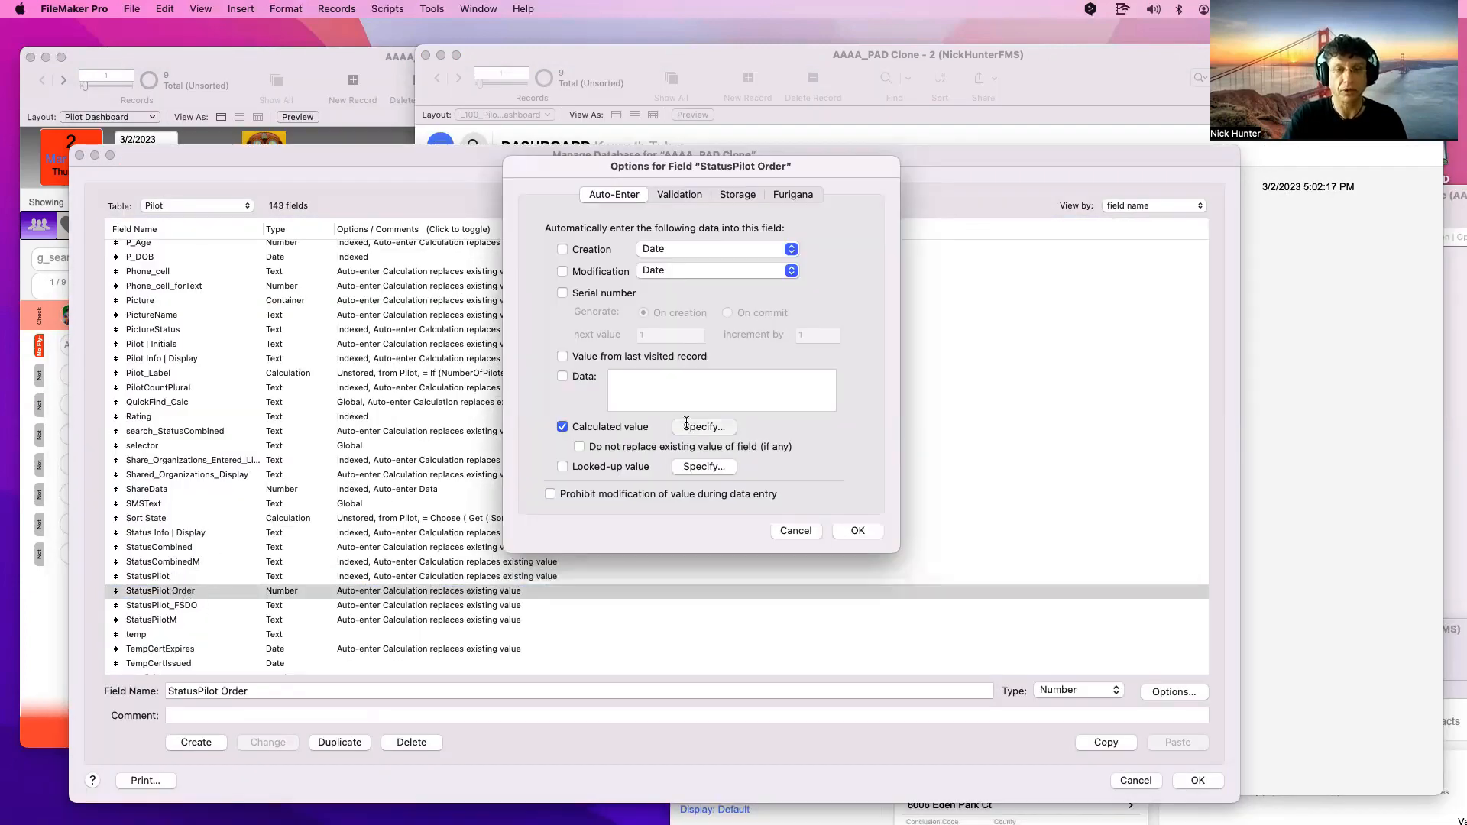
pyautogui.click(691, 426)
pyautogui.moveTo(396, 131); pyautogui.dragTo(303, 131)
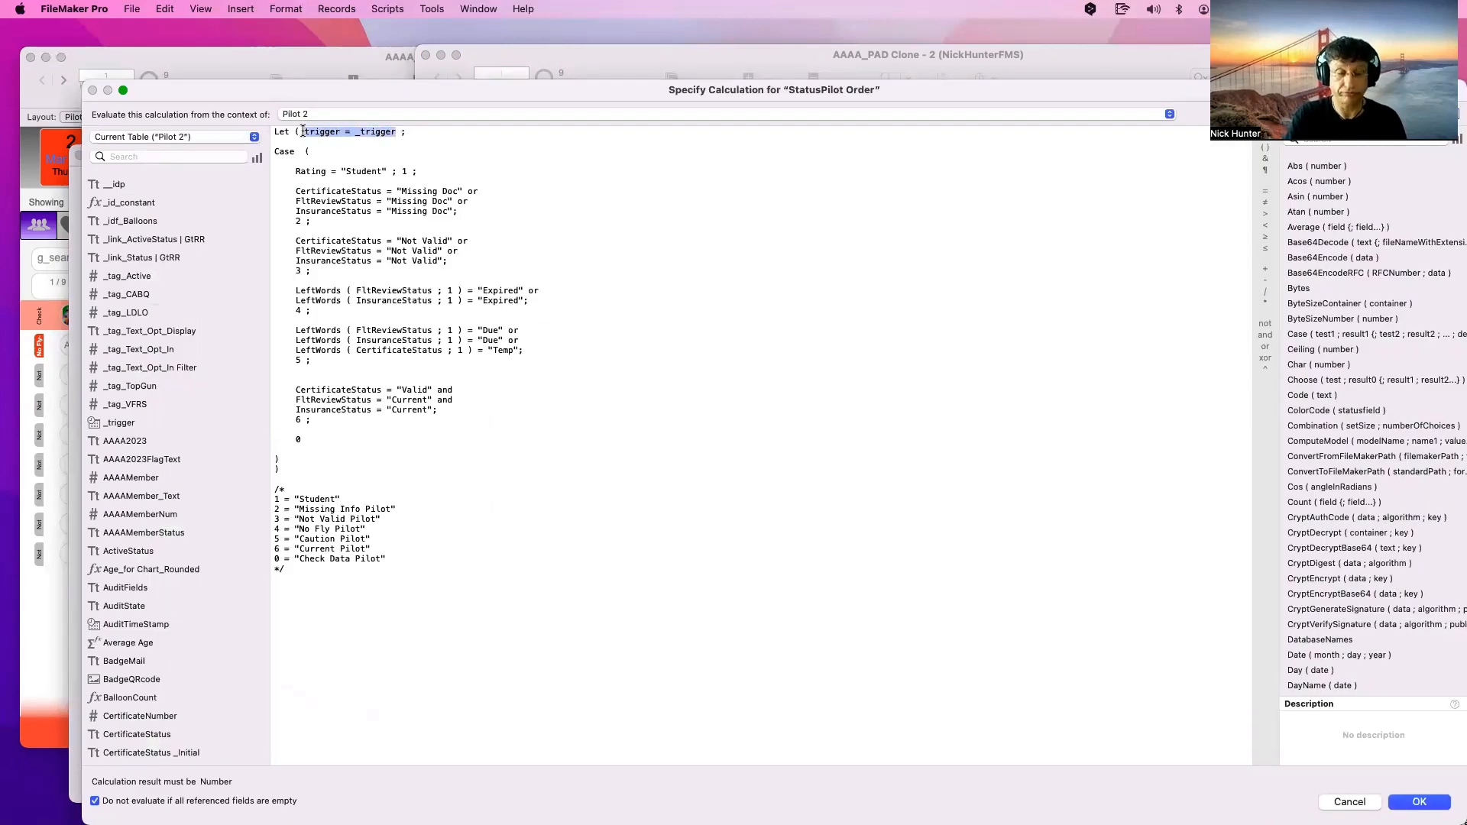
pyautogui.moveTo(513, 488); pyautogui.dragTo(248, 128)
pyautogui.press('Escape')
pyautogui.press('Escape')
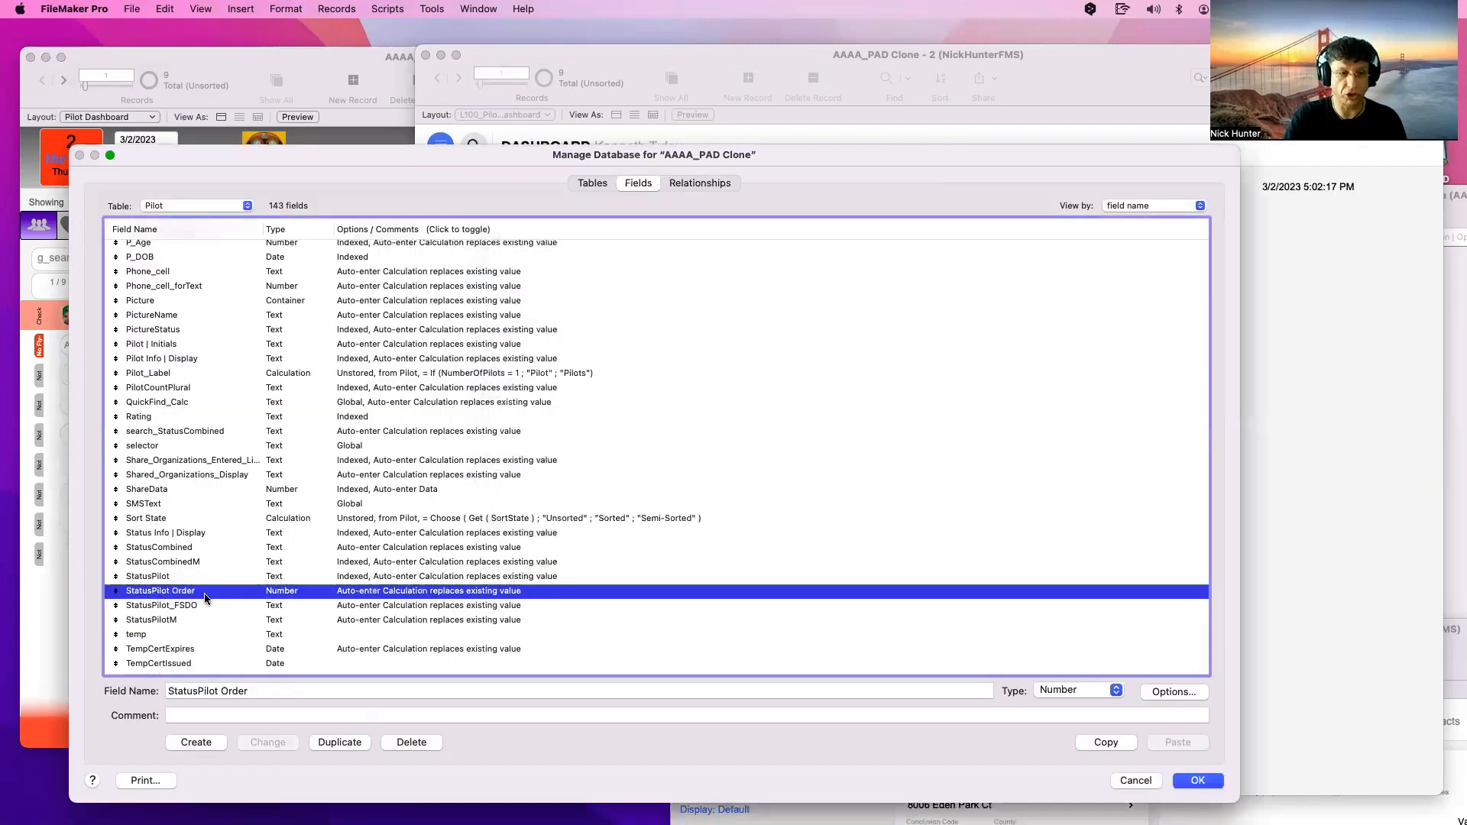
# Recheck StatusPilot's calculation without saving, then close Manage Database with OK
pyautogui.click(165, 578)
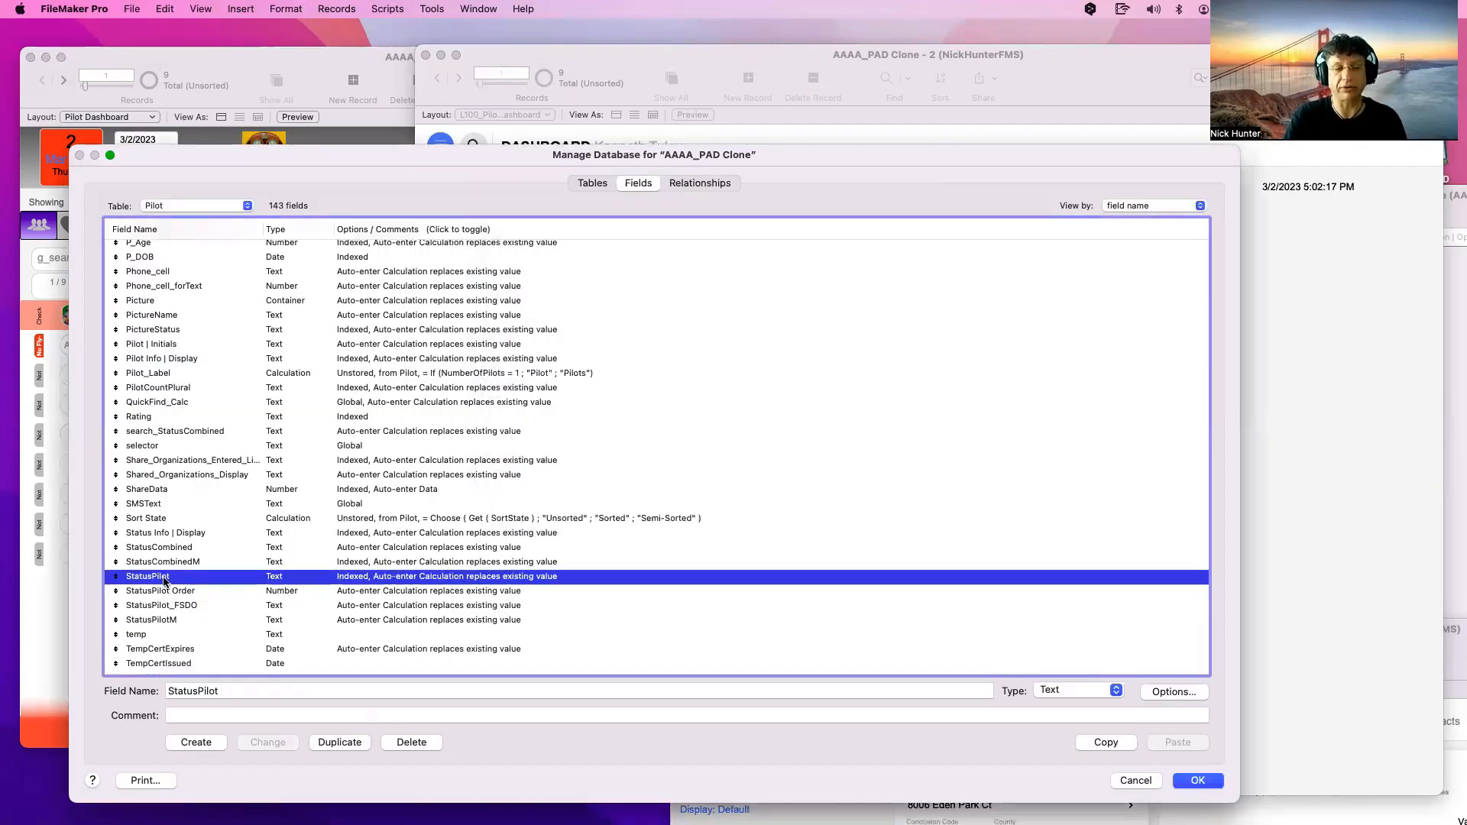
pyautogui.doubleClick(165, 578)
pyautogui.click(695, 428)
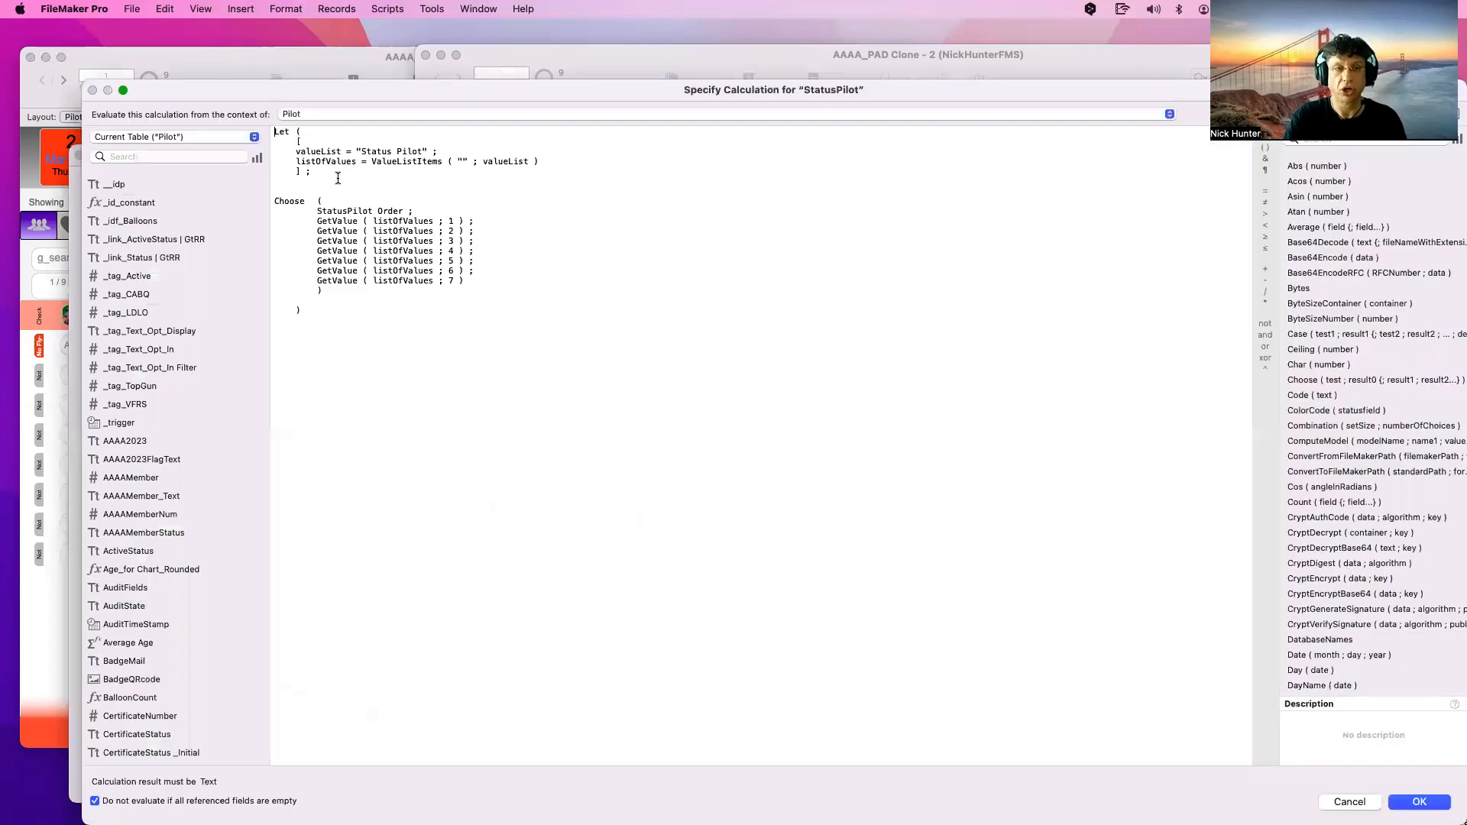
pyautogui.click(316, 141)
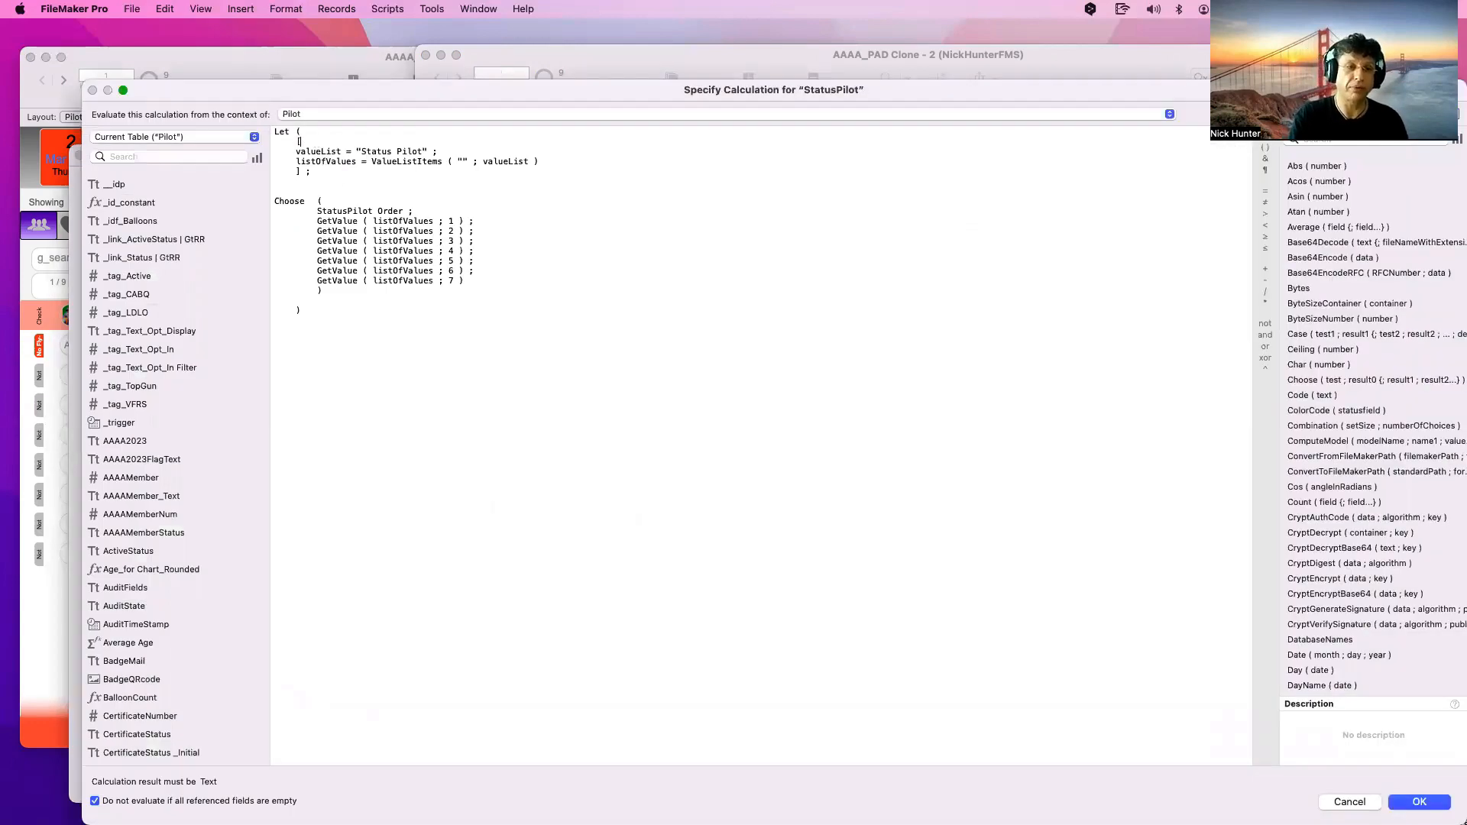
pyautogui.press('Return')
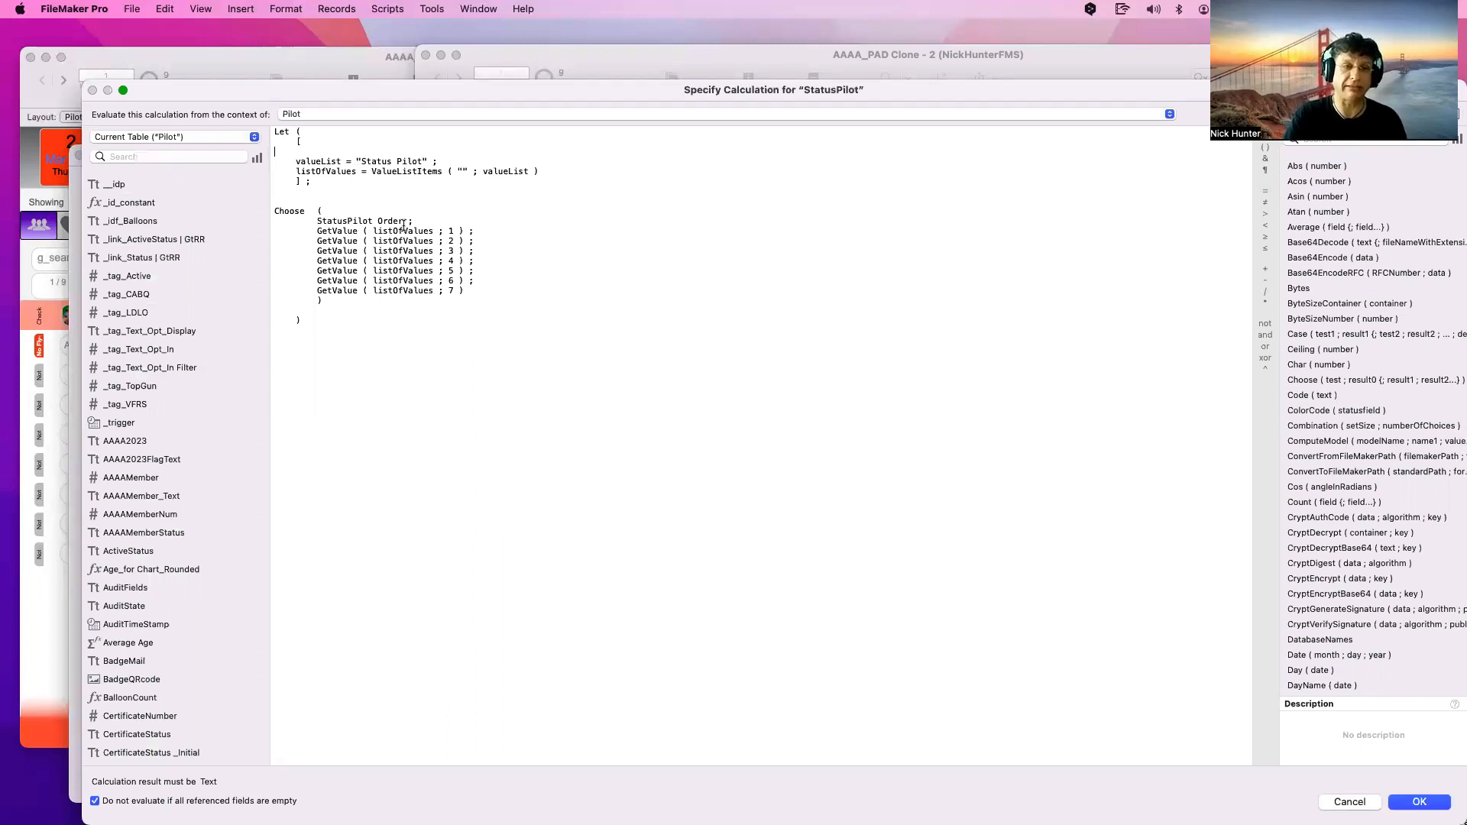
pyautogui.moveTo(402, 221); pyautogui.dragTo(316, 223)
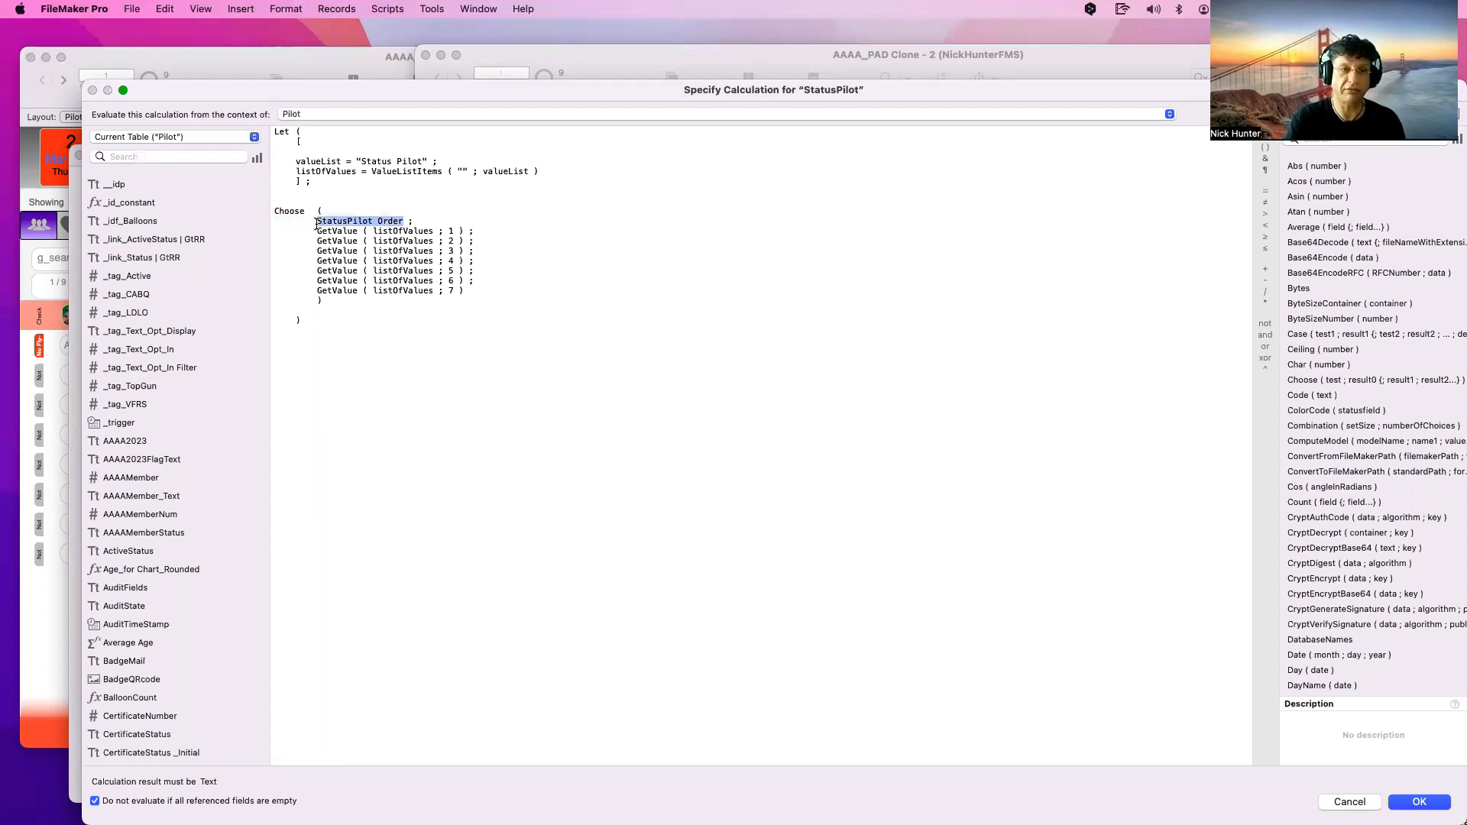
pyautogui.click(316, 223)
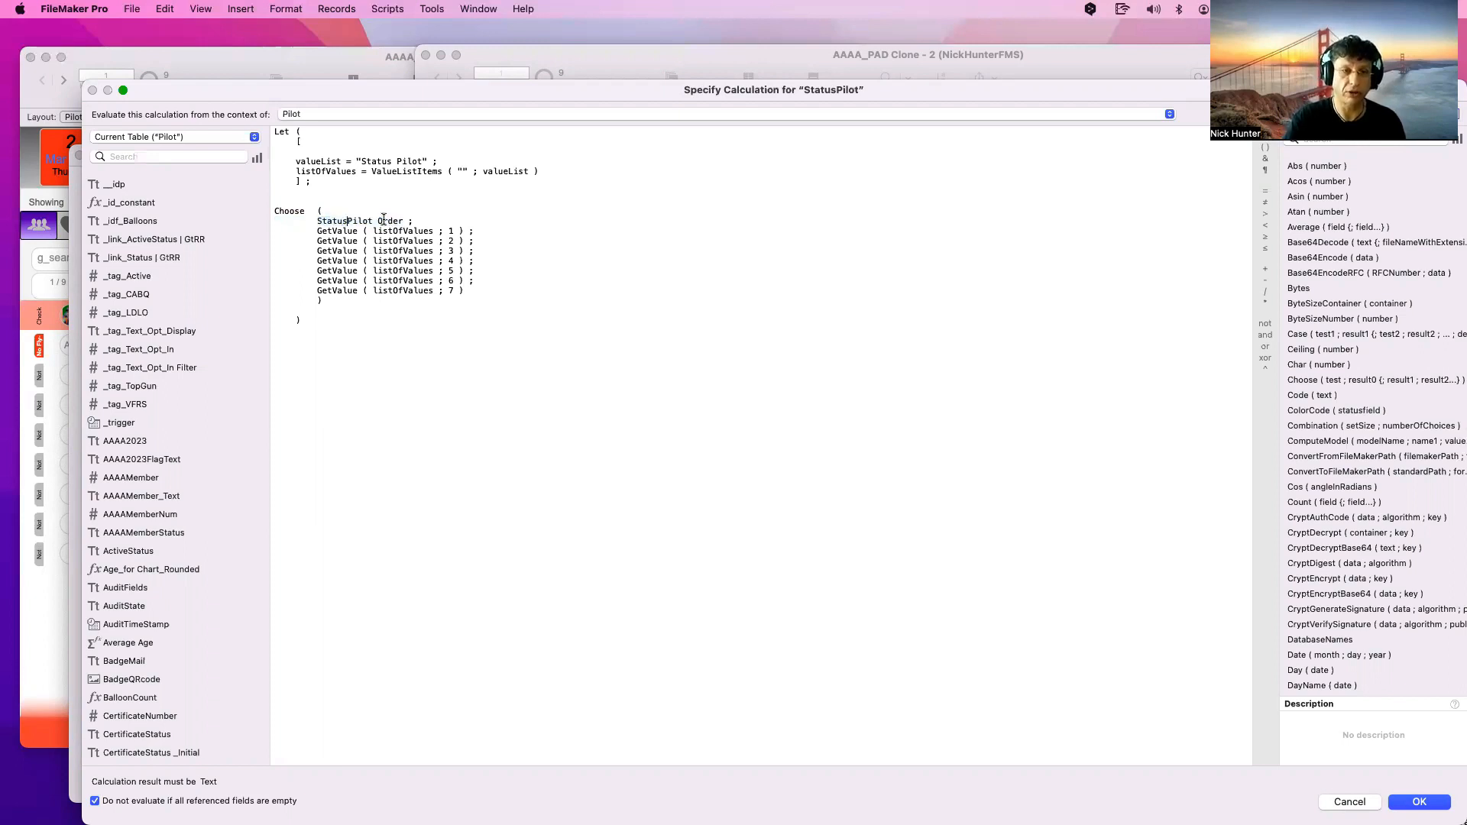
pyautogui.moveTo(403, 221); pyautogui.dragTo(316, 221)
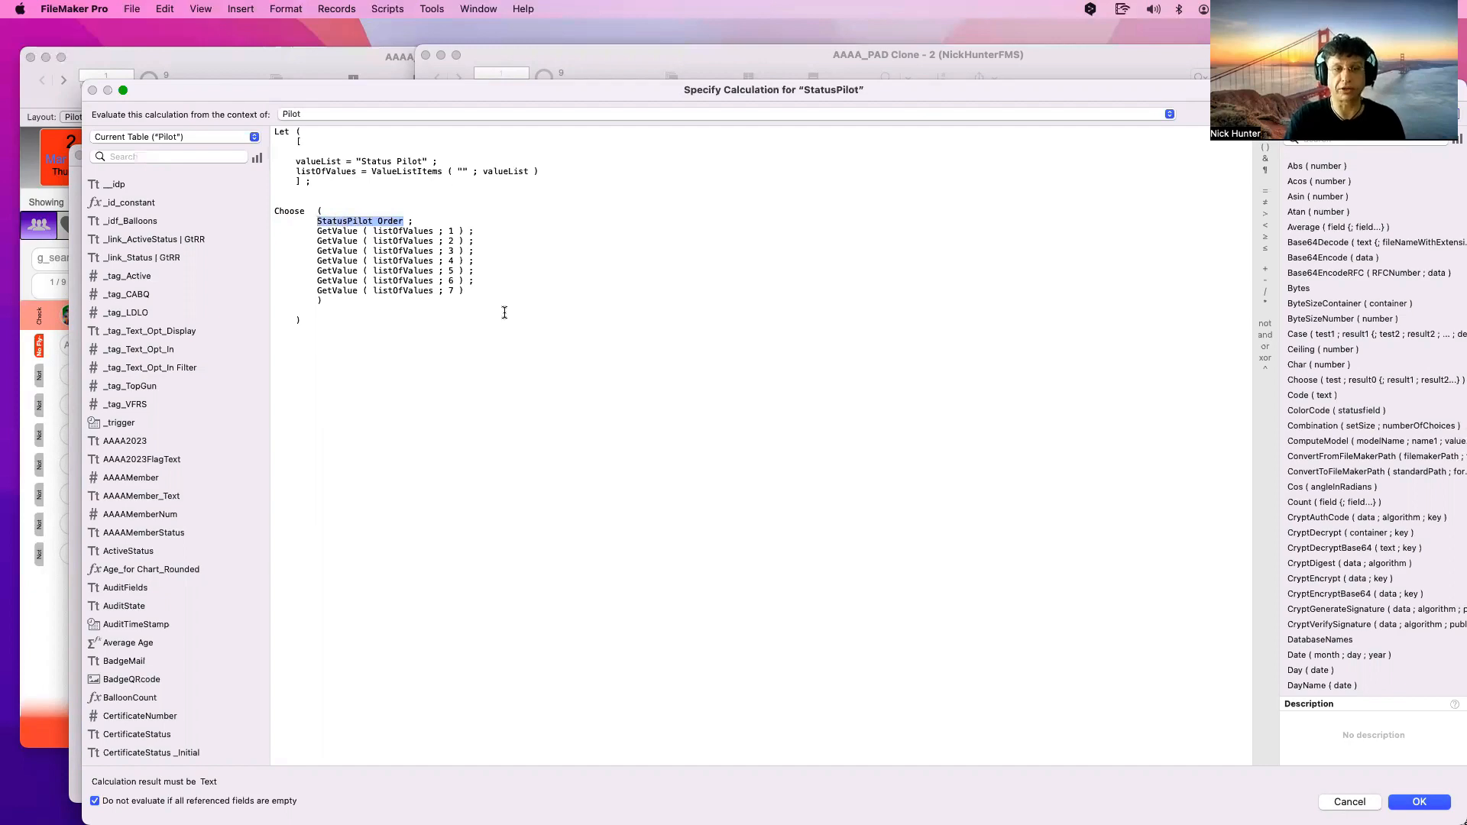
pyautogui.press('Escape')
pyautogui.press('Escape')
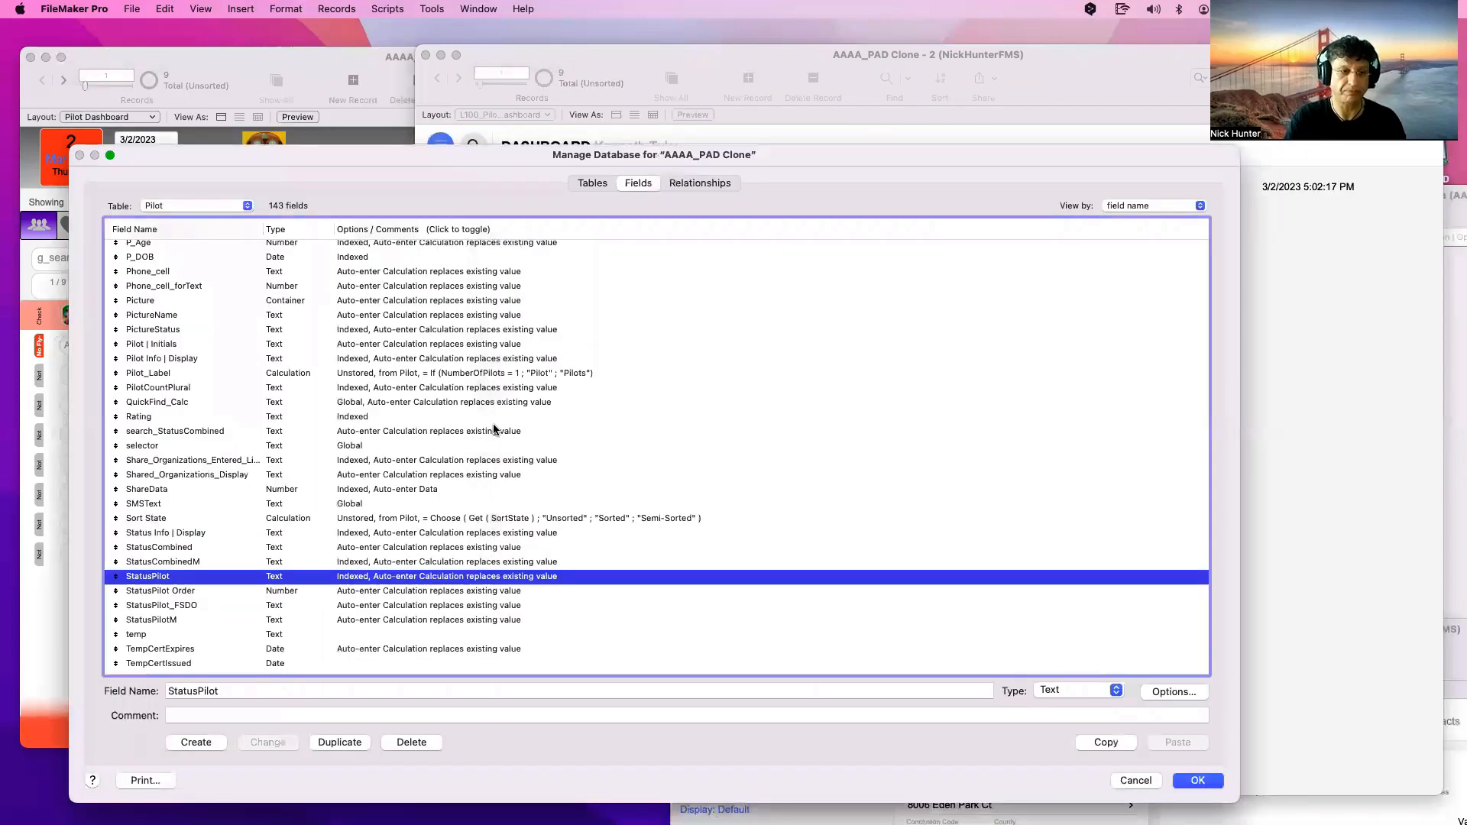
pyautogui.click(195, 590)
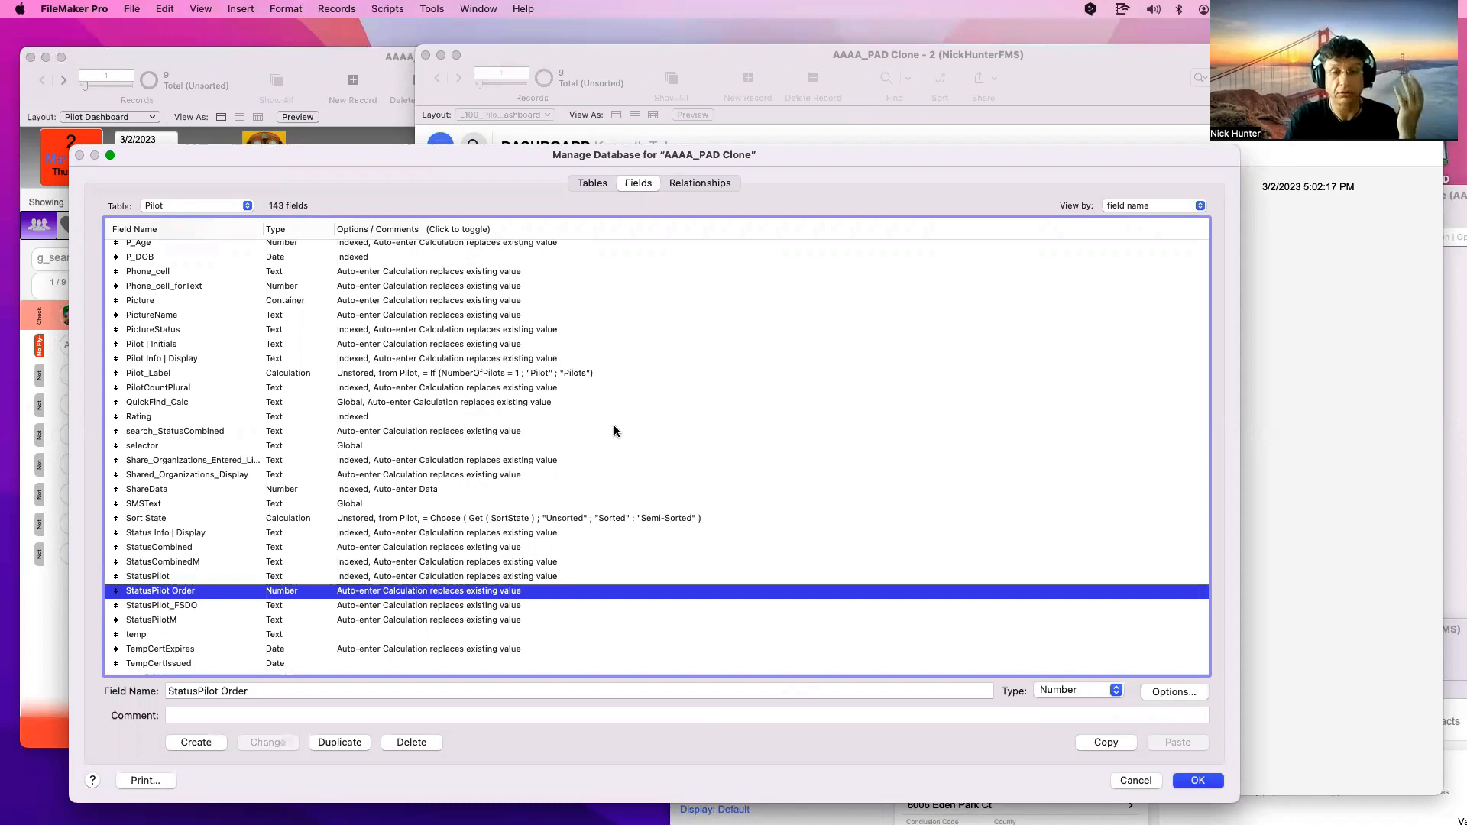
pyautogui.press('Return')
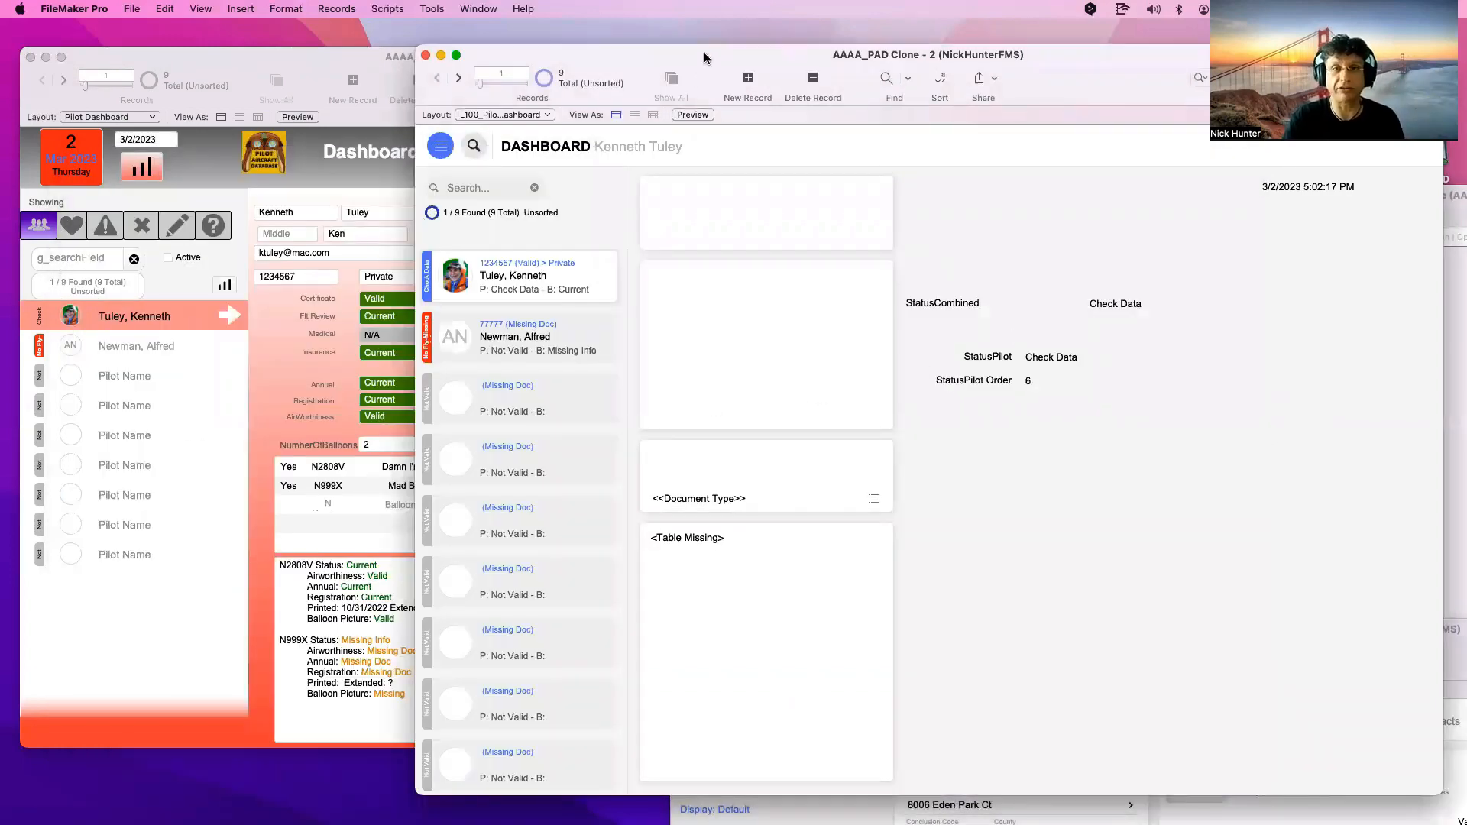
# Open the Script Workspace and move it left on screen
pyautogui.moveTo(704, 58); pyautogui.dragTo(506, 100)
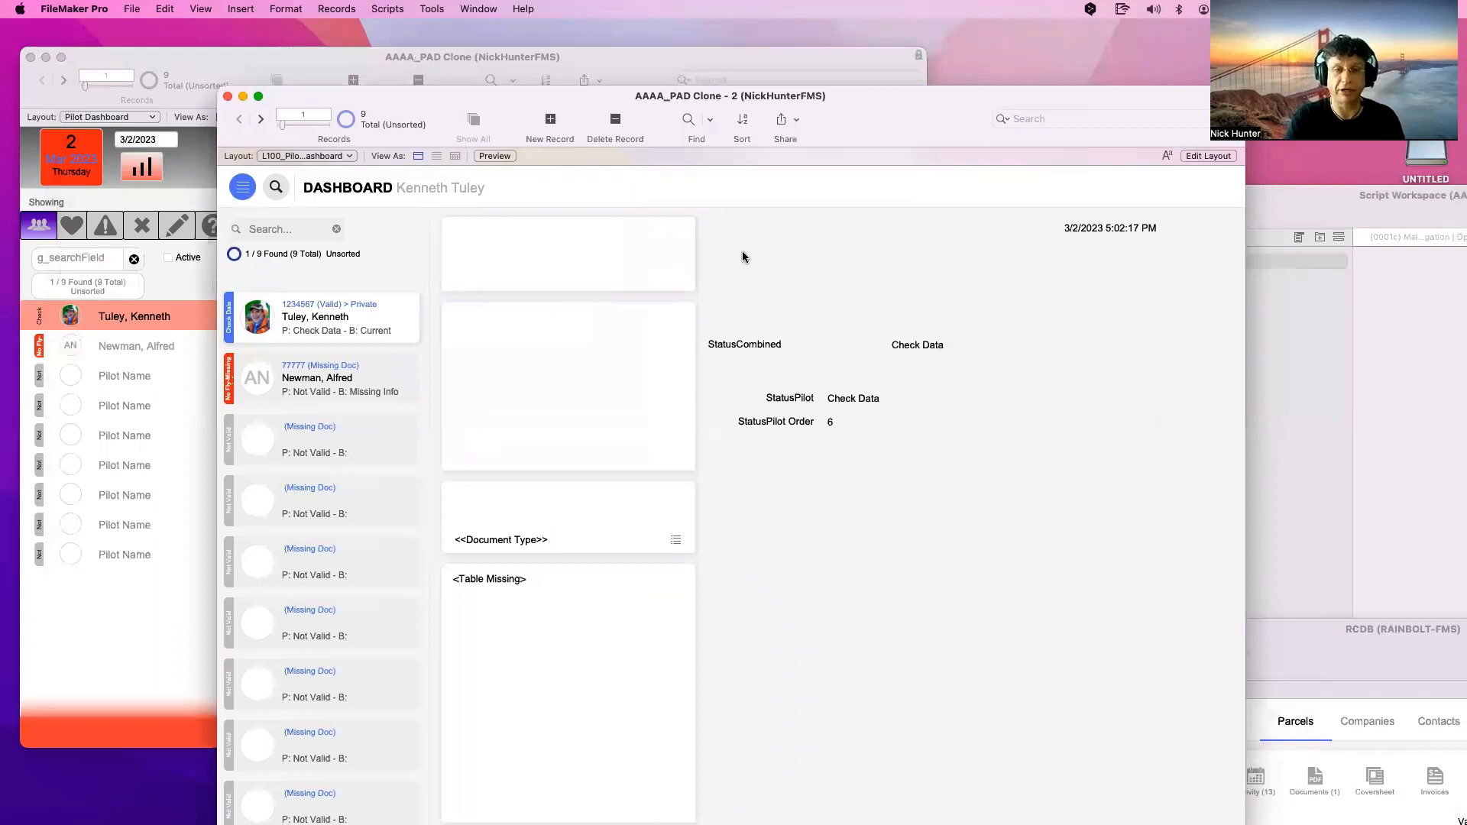
pyautogui.doubleClick(1113, 226)
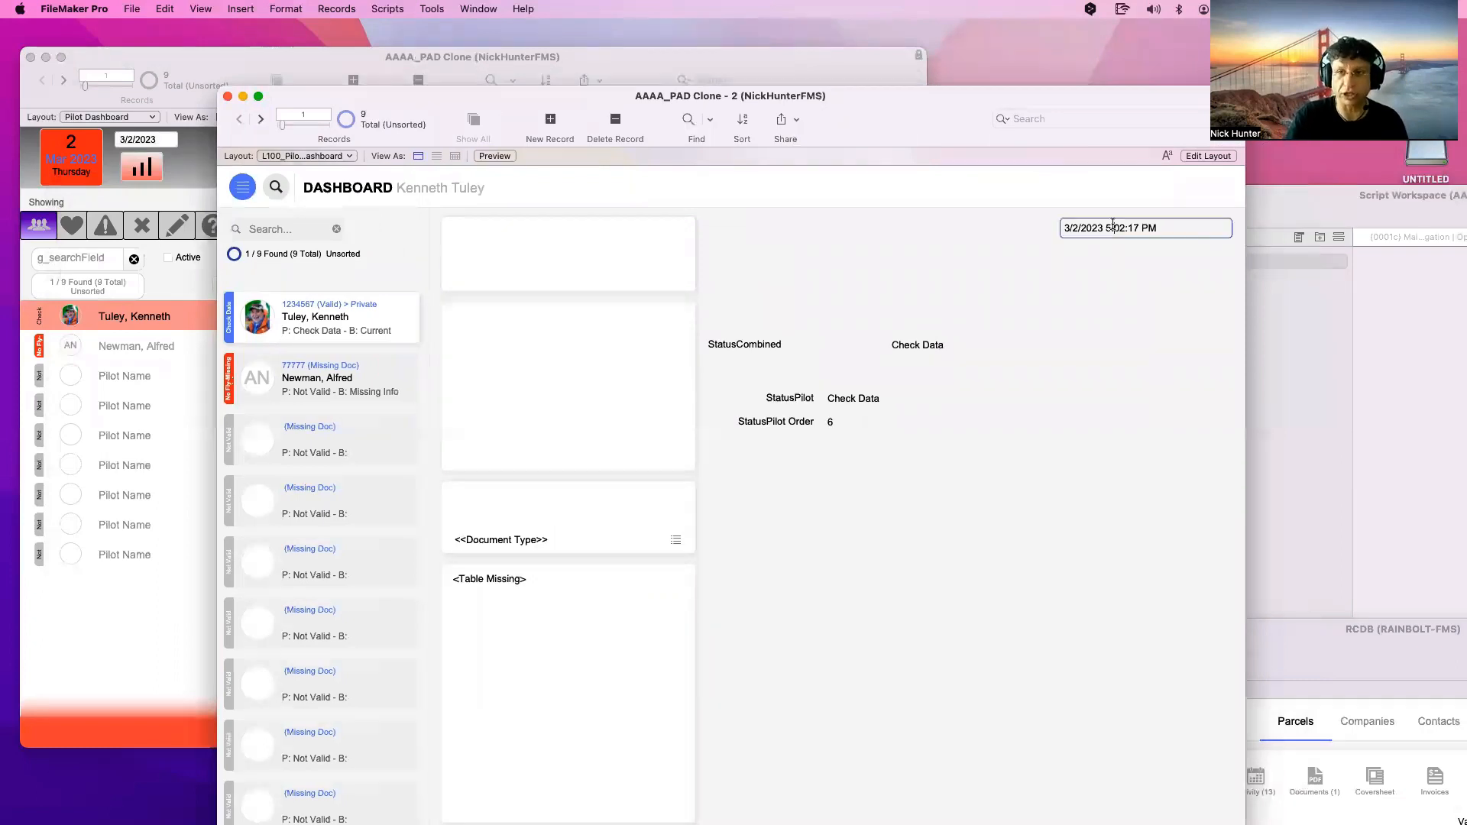
pyautogui.click(1080, 323)
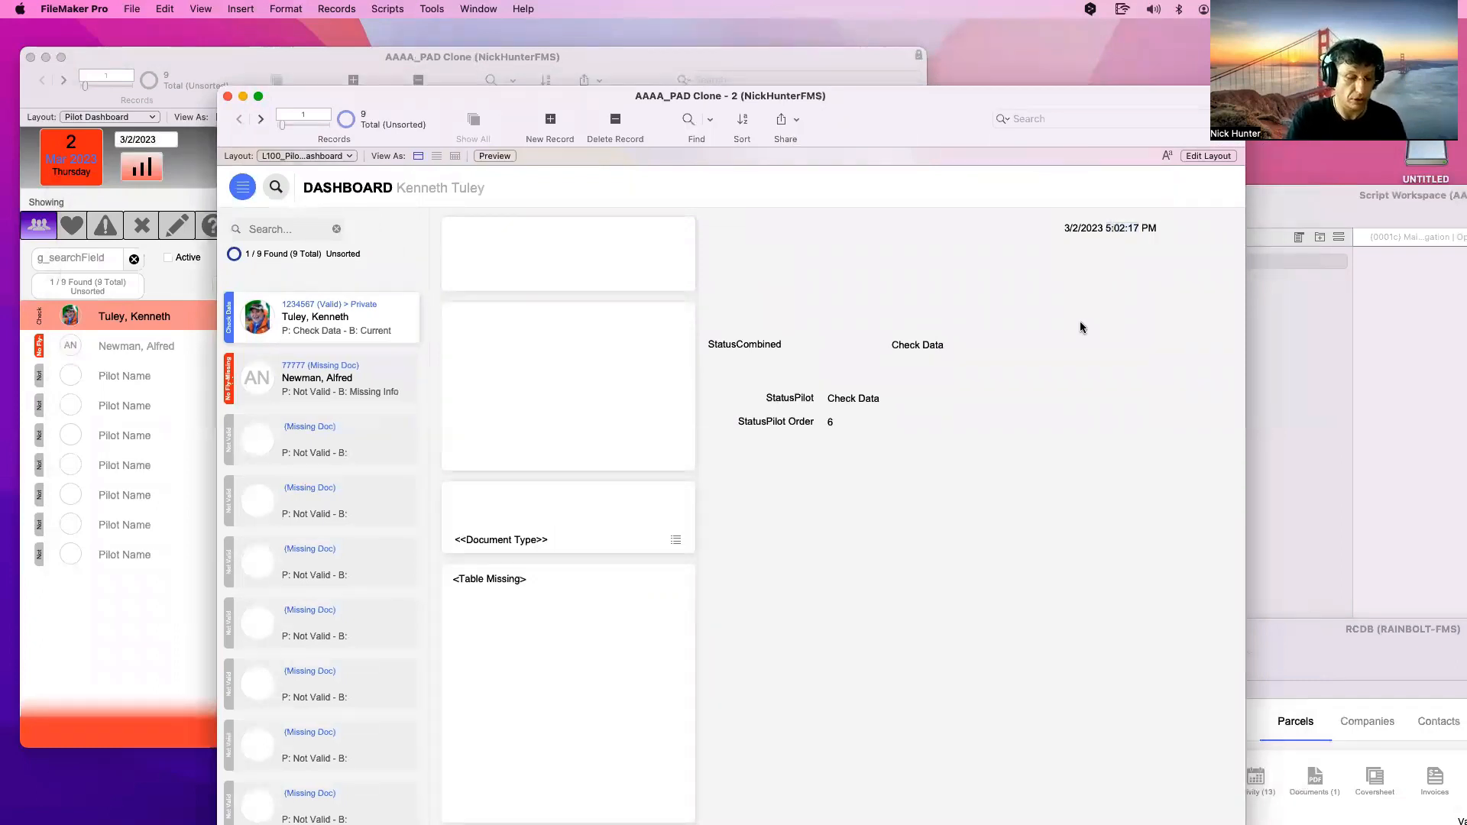
pyautogui.press('super+shift+s')
pyautogui.moveTo(1139, 211); pyautogui.dragTo(896, 152)
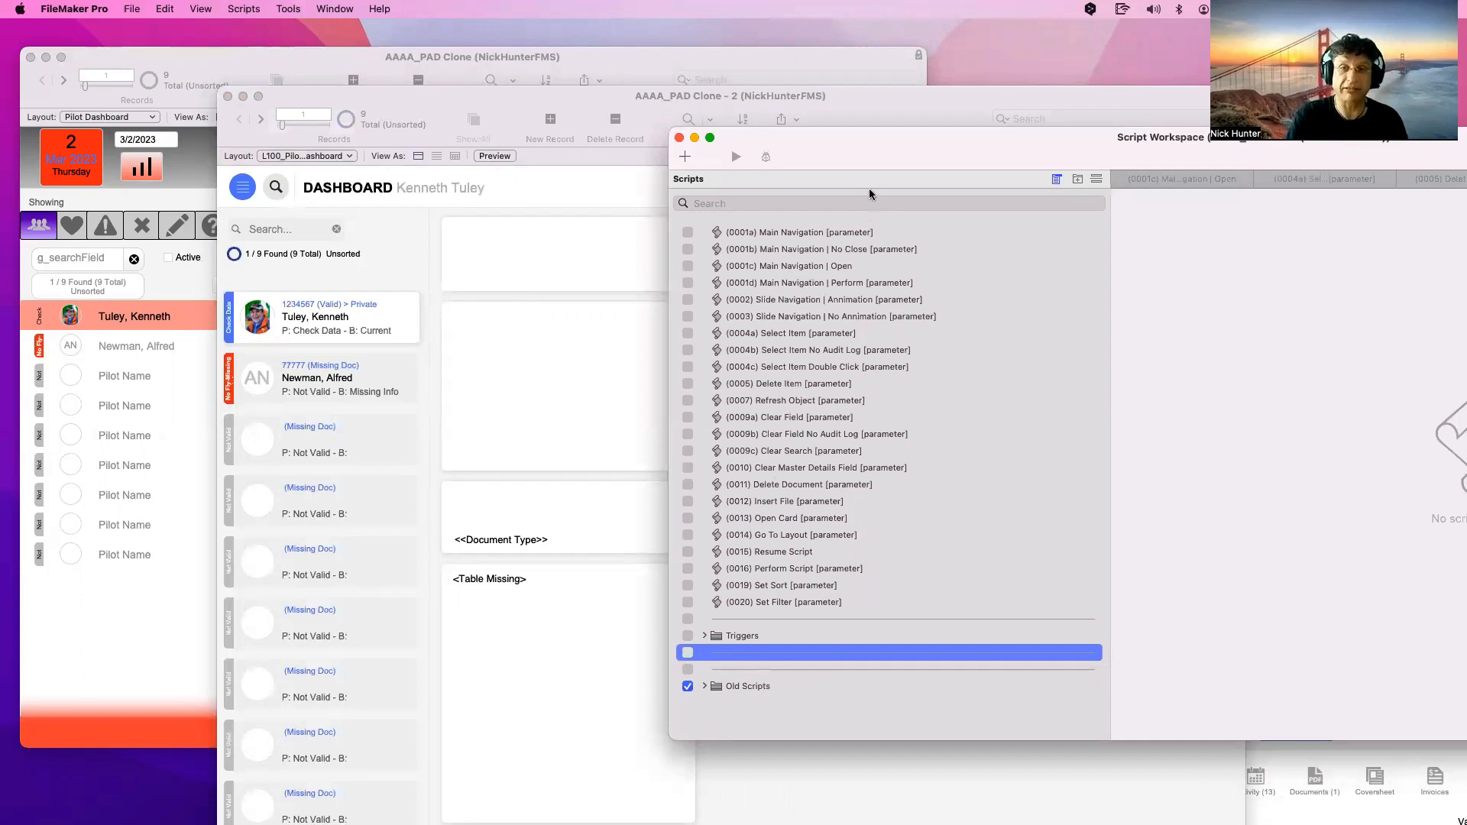
pyautogui.moveTo(879, 151); pyautogui.dragTo(752, 151)
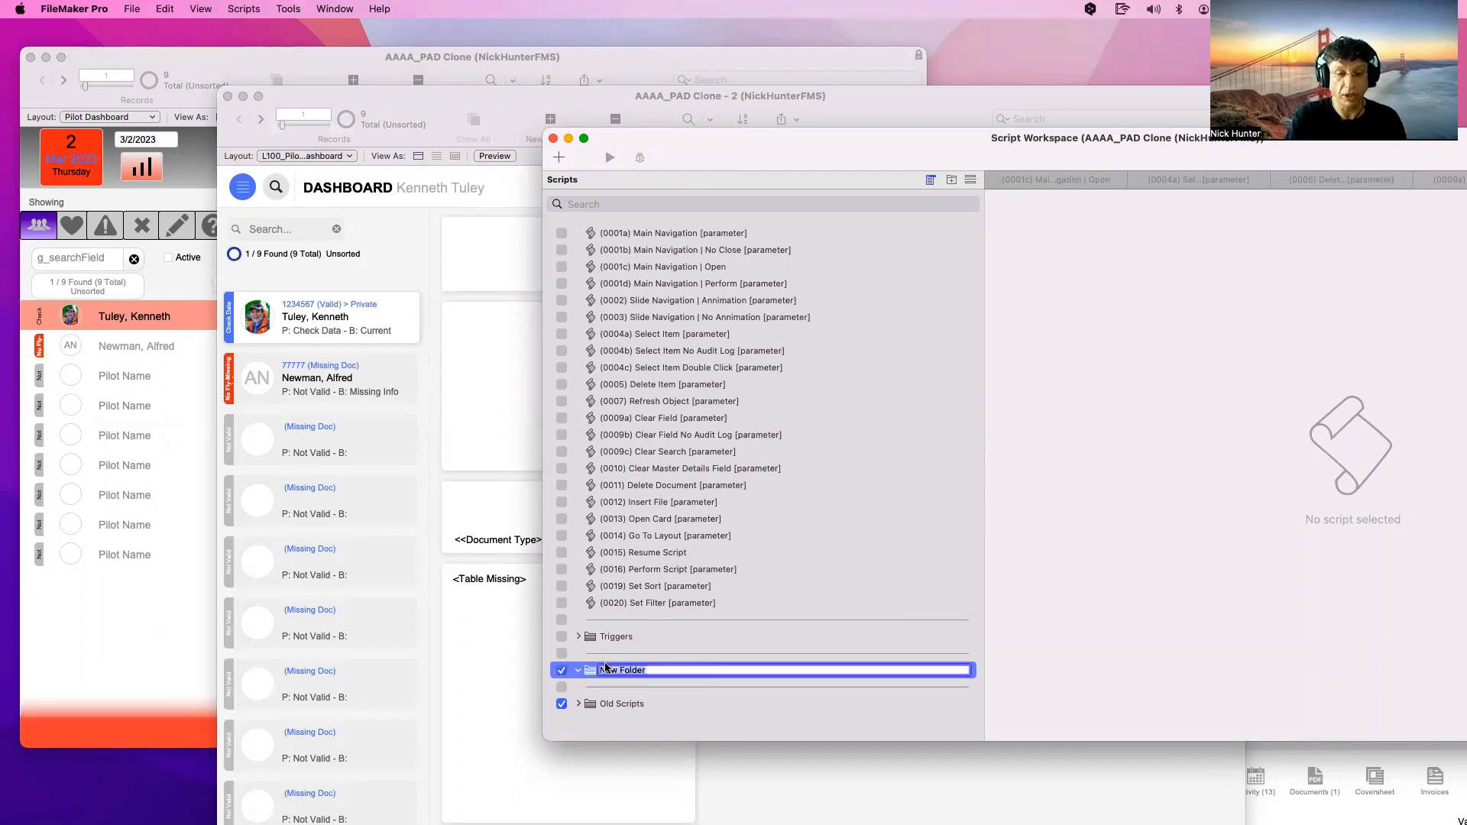
# Name the new folder Pilots and add a Triggers subfolder inside it
pyautogui.write('Pi')
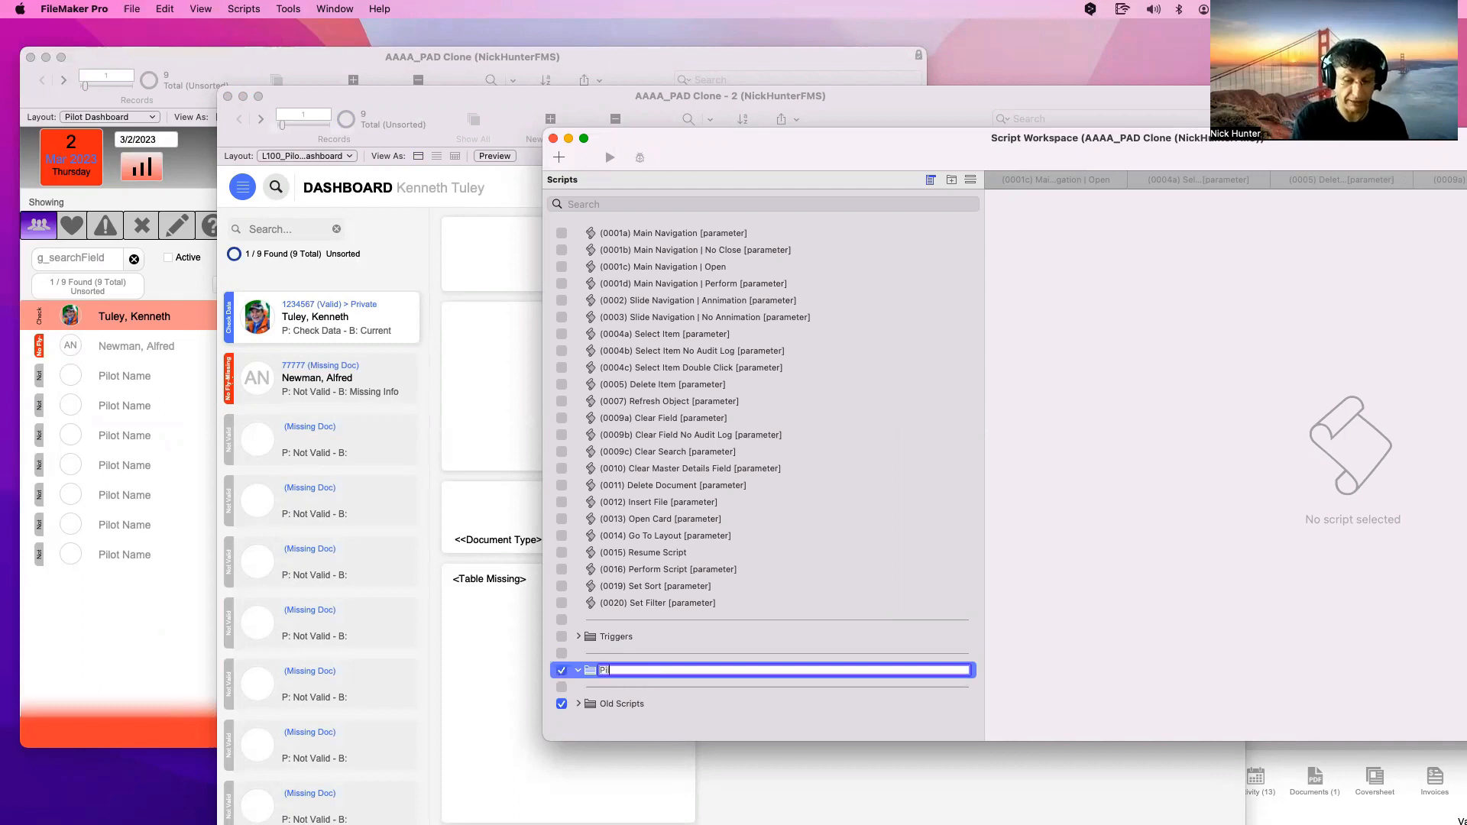
pyautogui.write('lots')
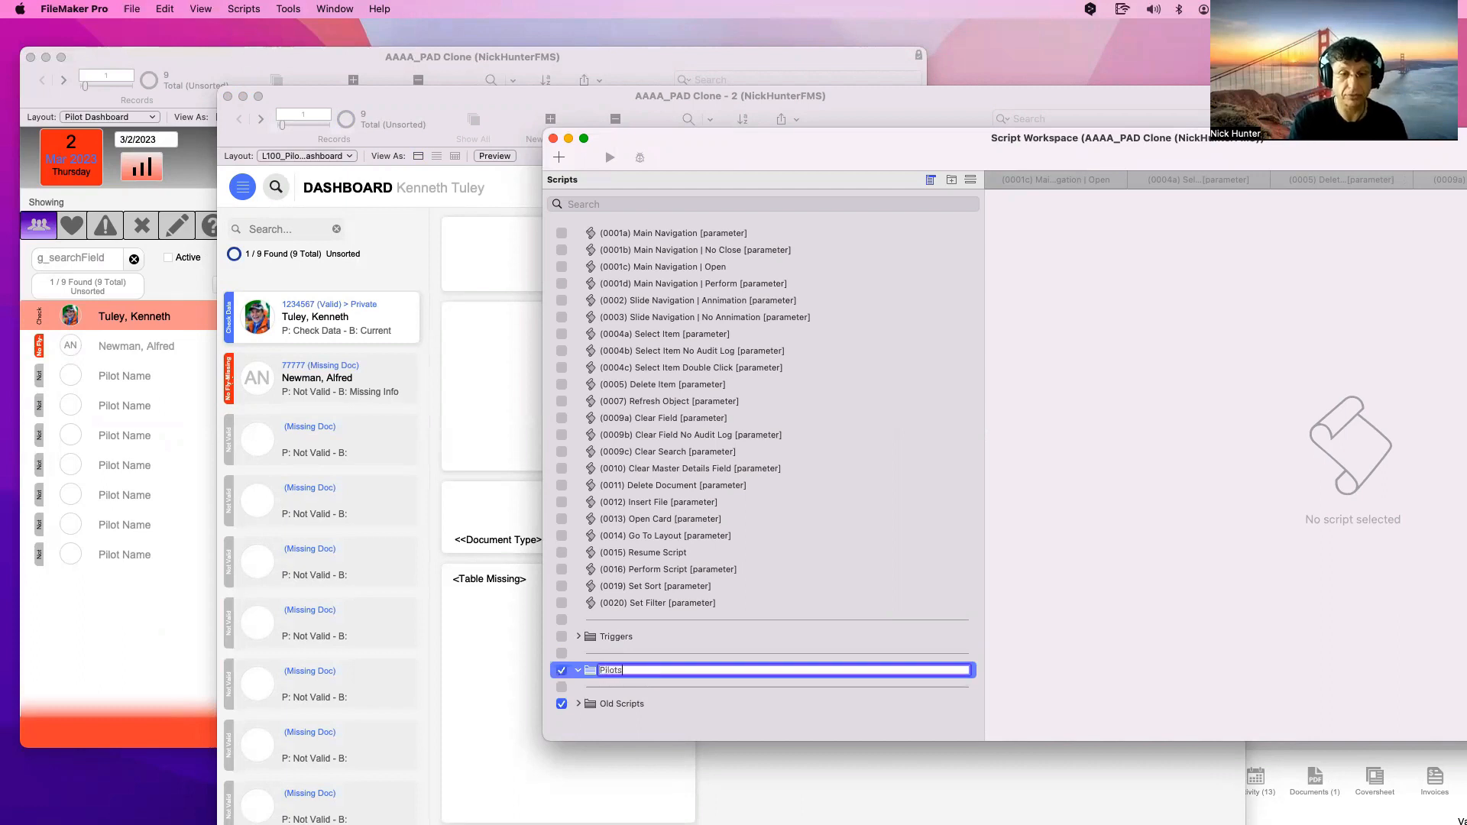
pyautogui.press('Return')
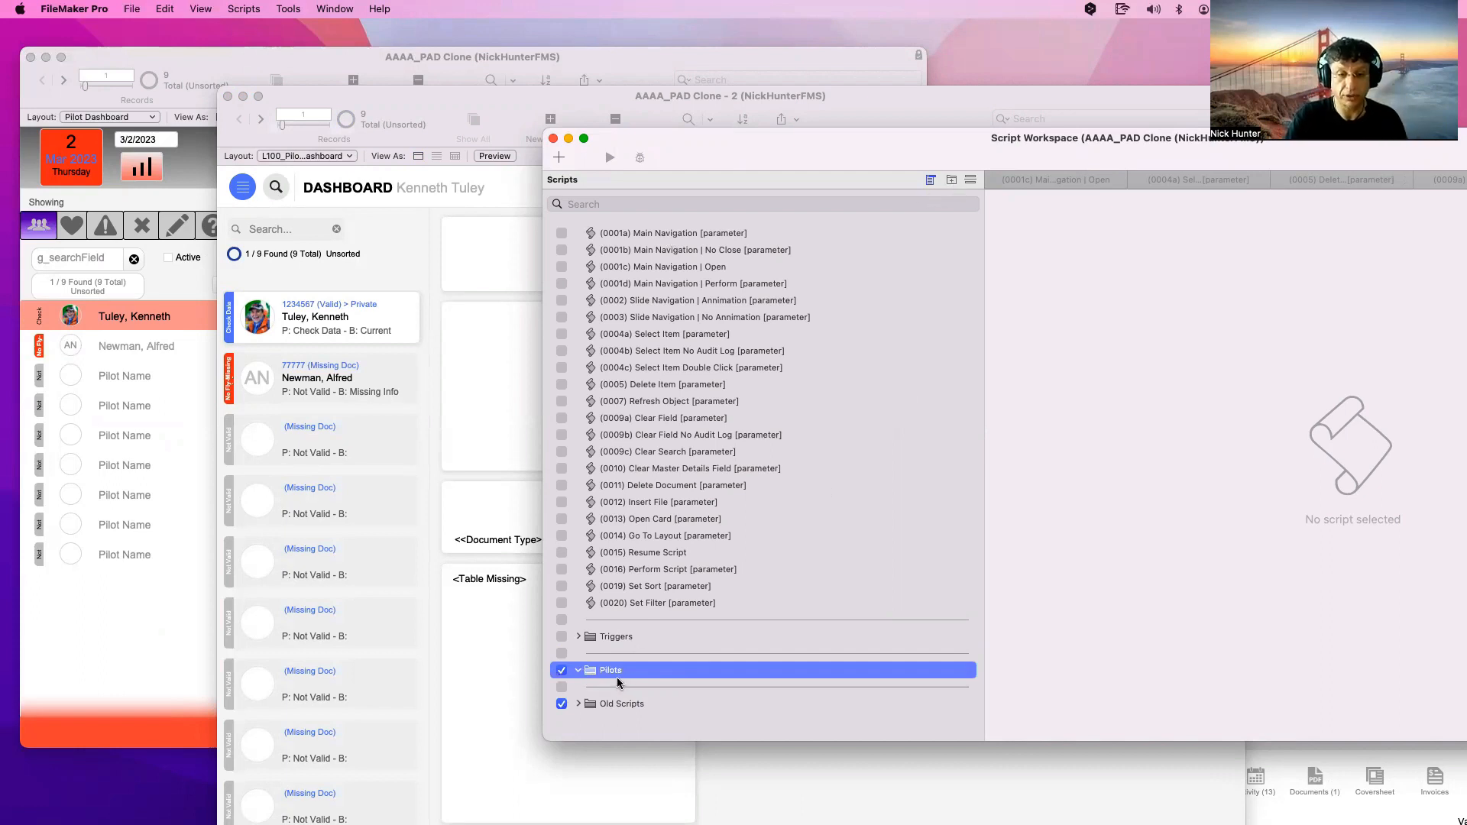
pyautogui.write('Triggers')
pyautogui.press('Return')
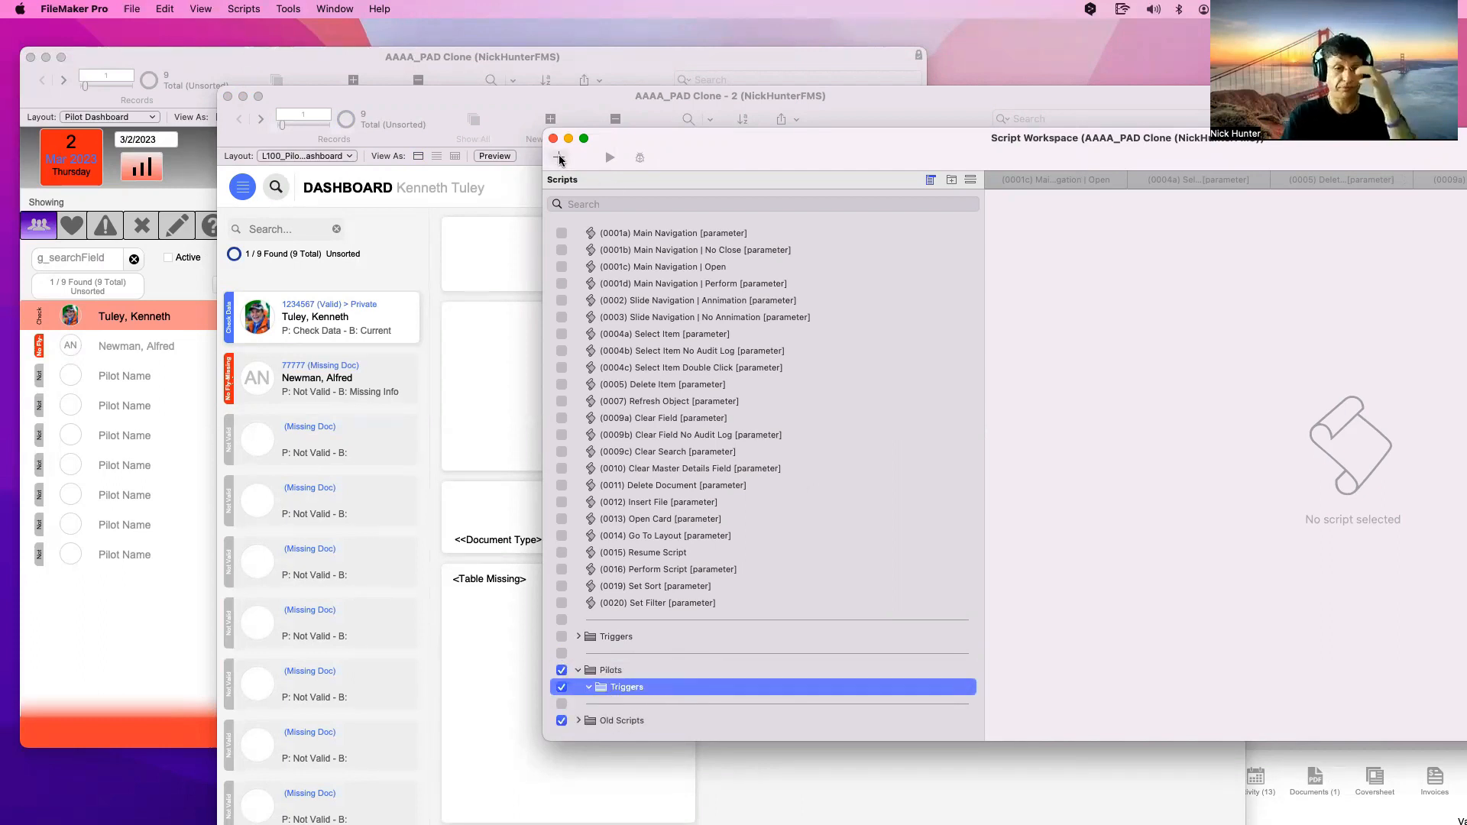
# Create a script in Pilots > Triggers named '(1050) Trigger | OnRecordCommit | Pilots'
pyautogui.press('super+n')
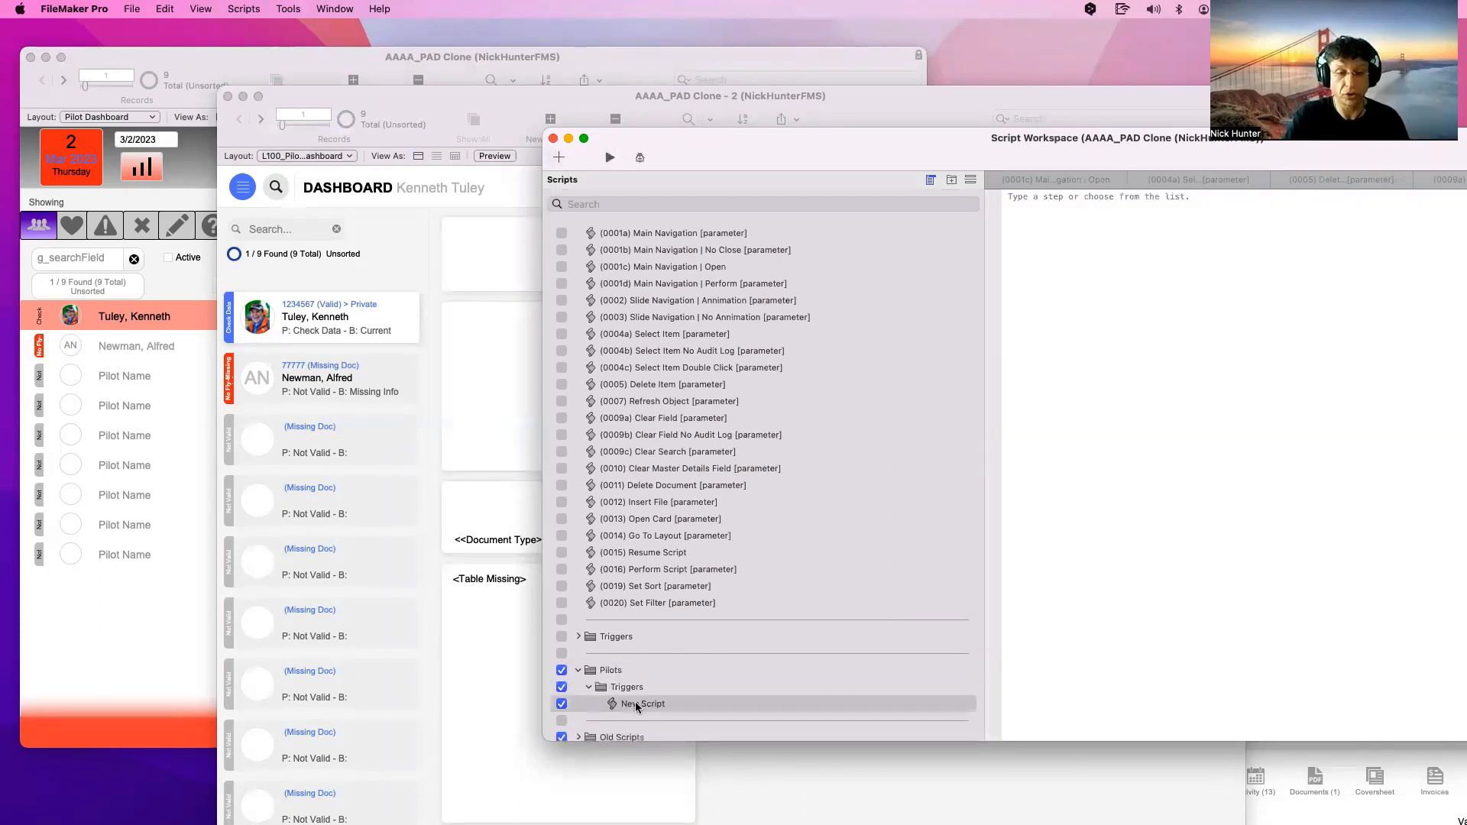
pyautogui.click(637, 704)
pyautogui.click(641, 705)
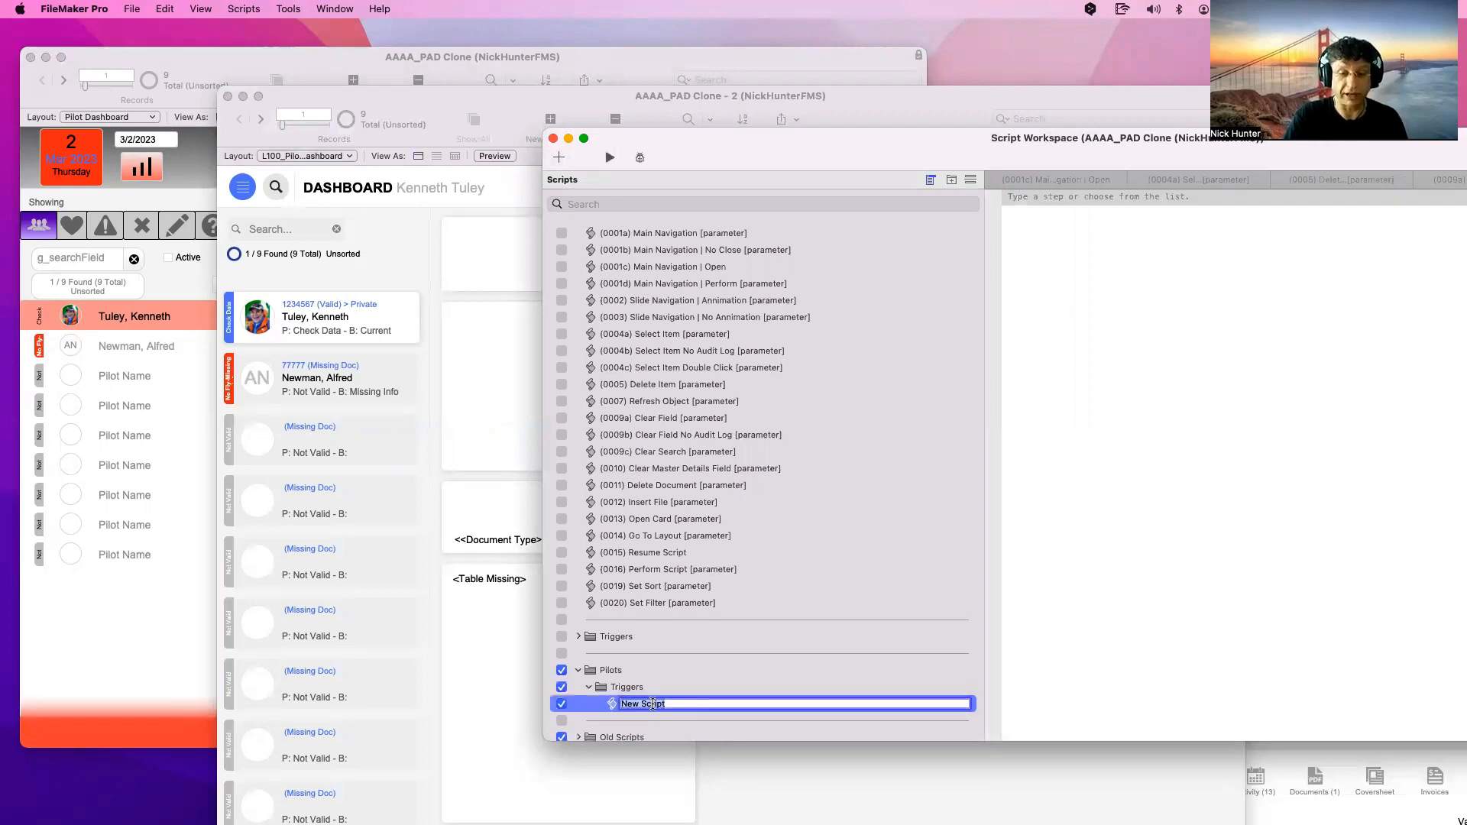
pyautogui.press('BackSpace')
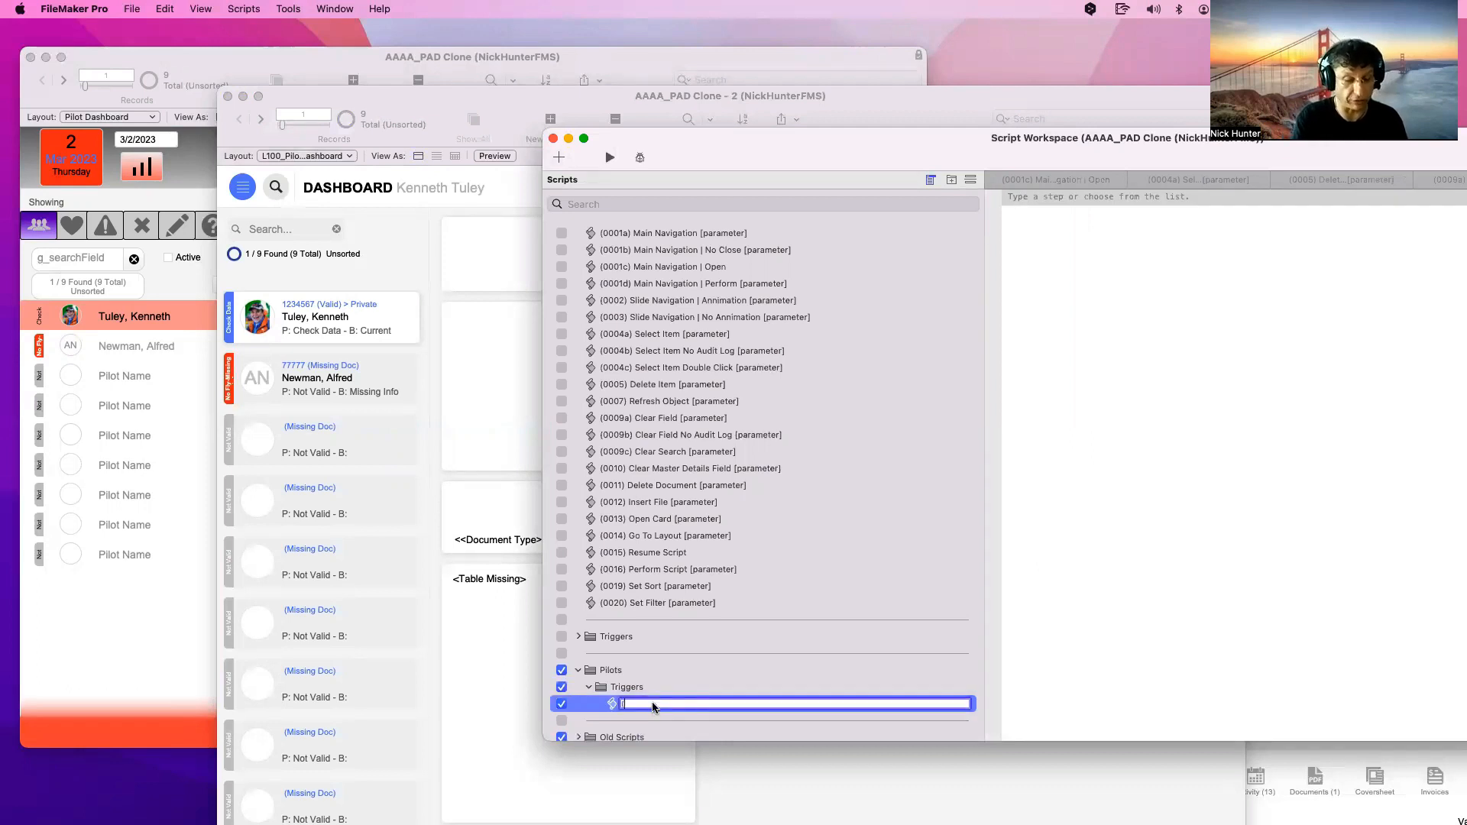
pyautogui.write('(1050')
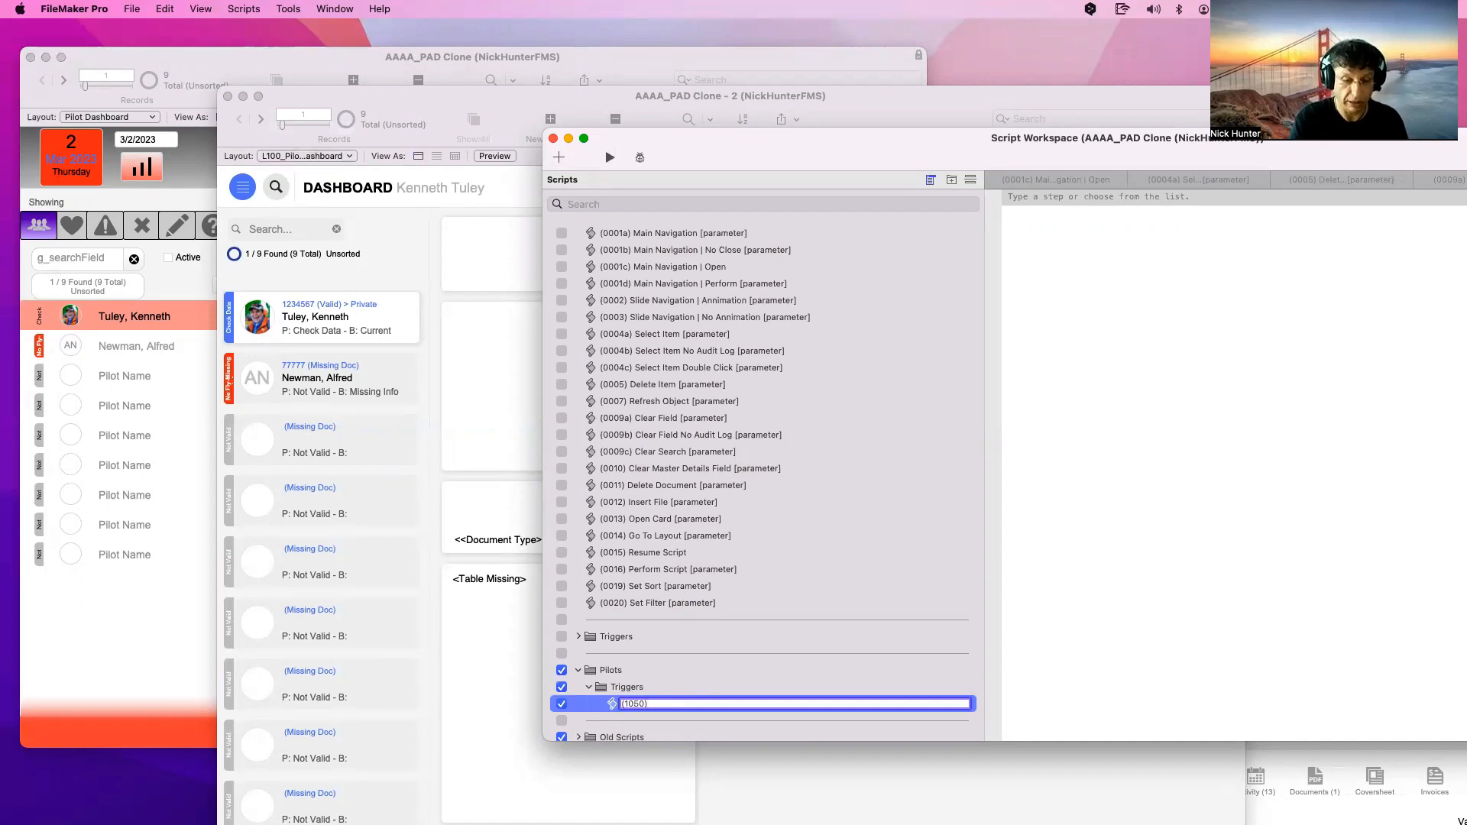
pyautogui.write(') Trigger')
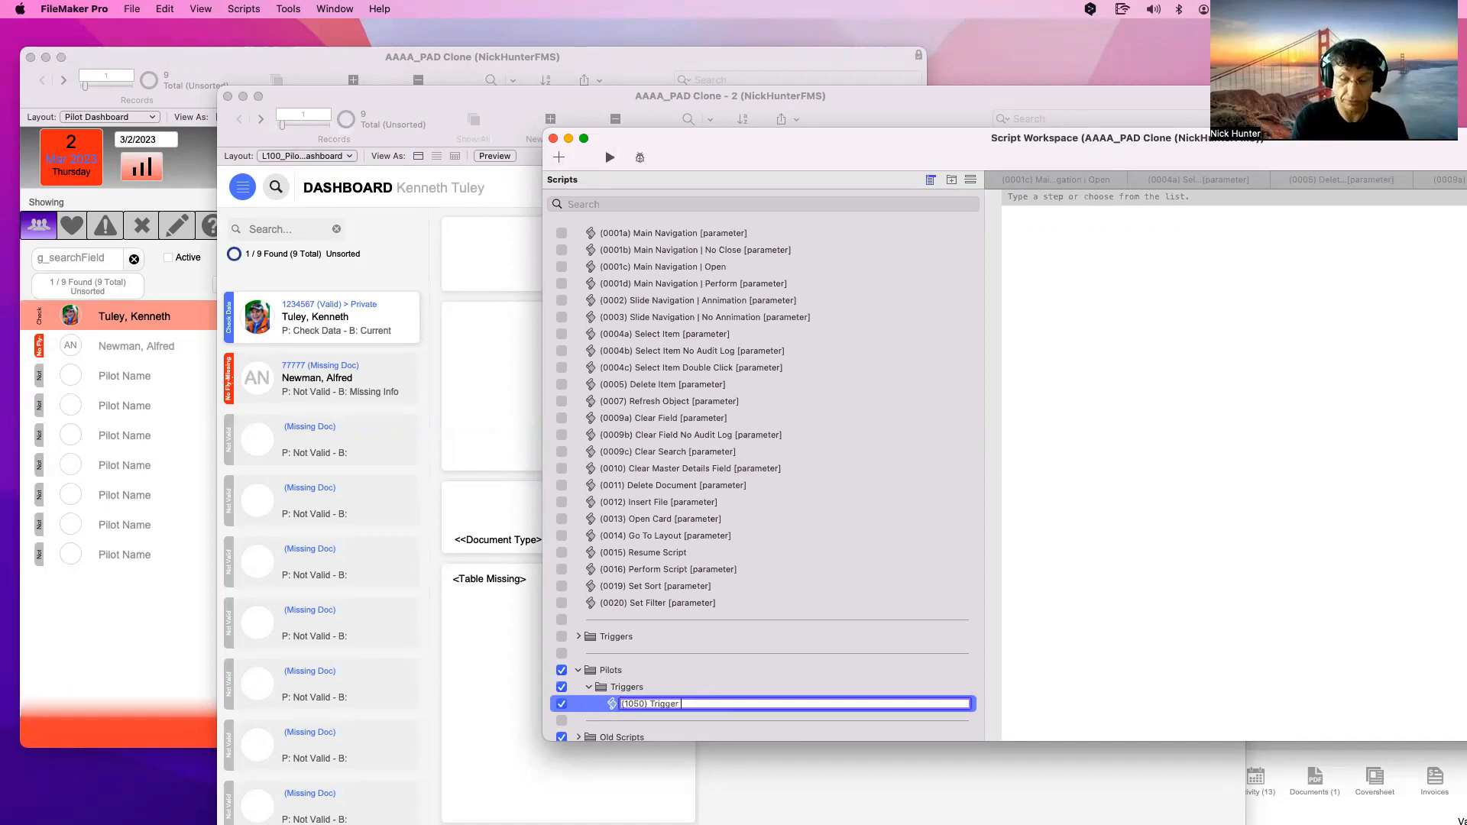
pyautogui.write(' |')
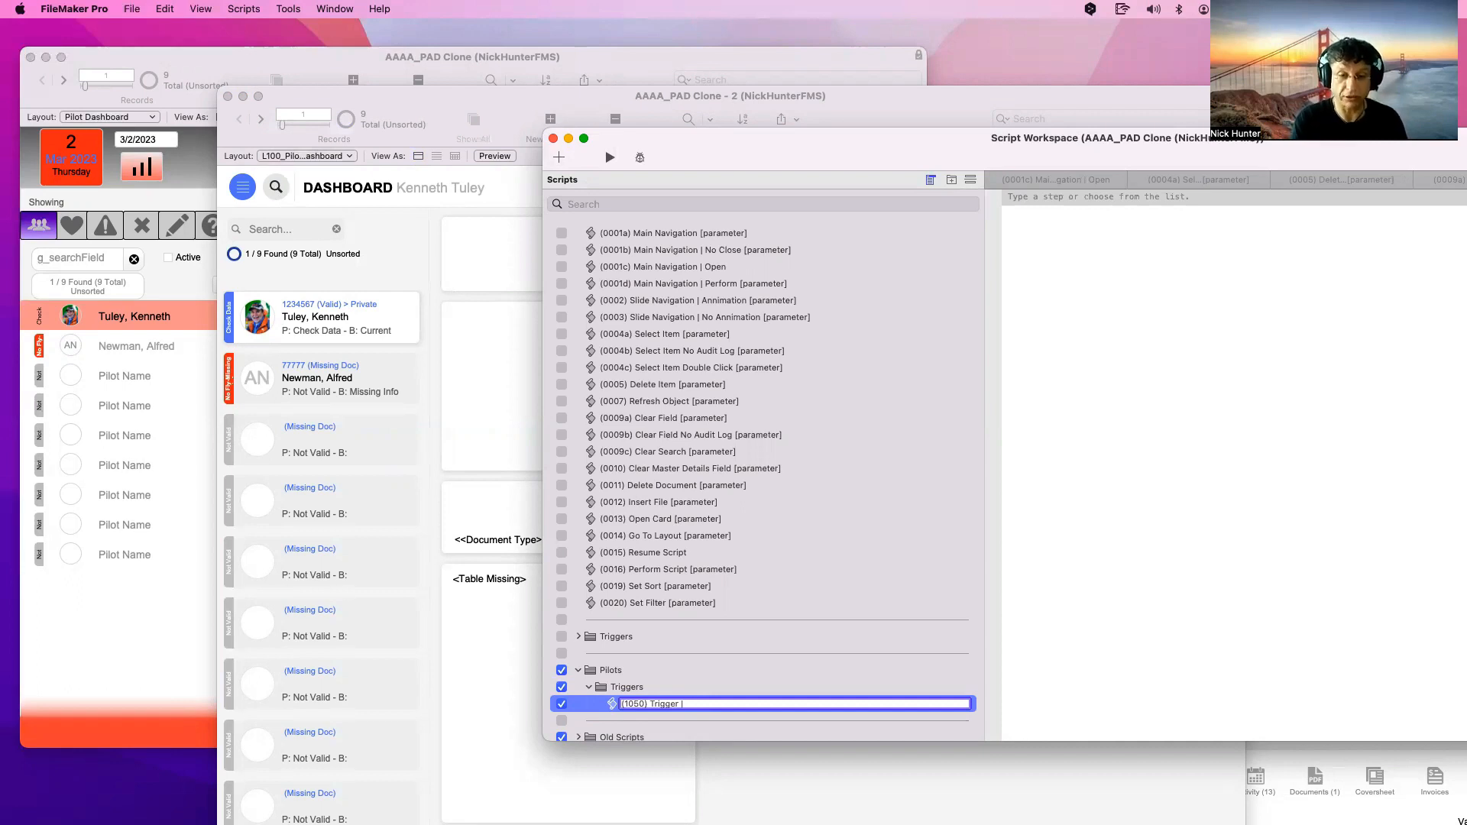
pyautogui.write(' On')
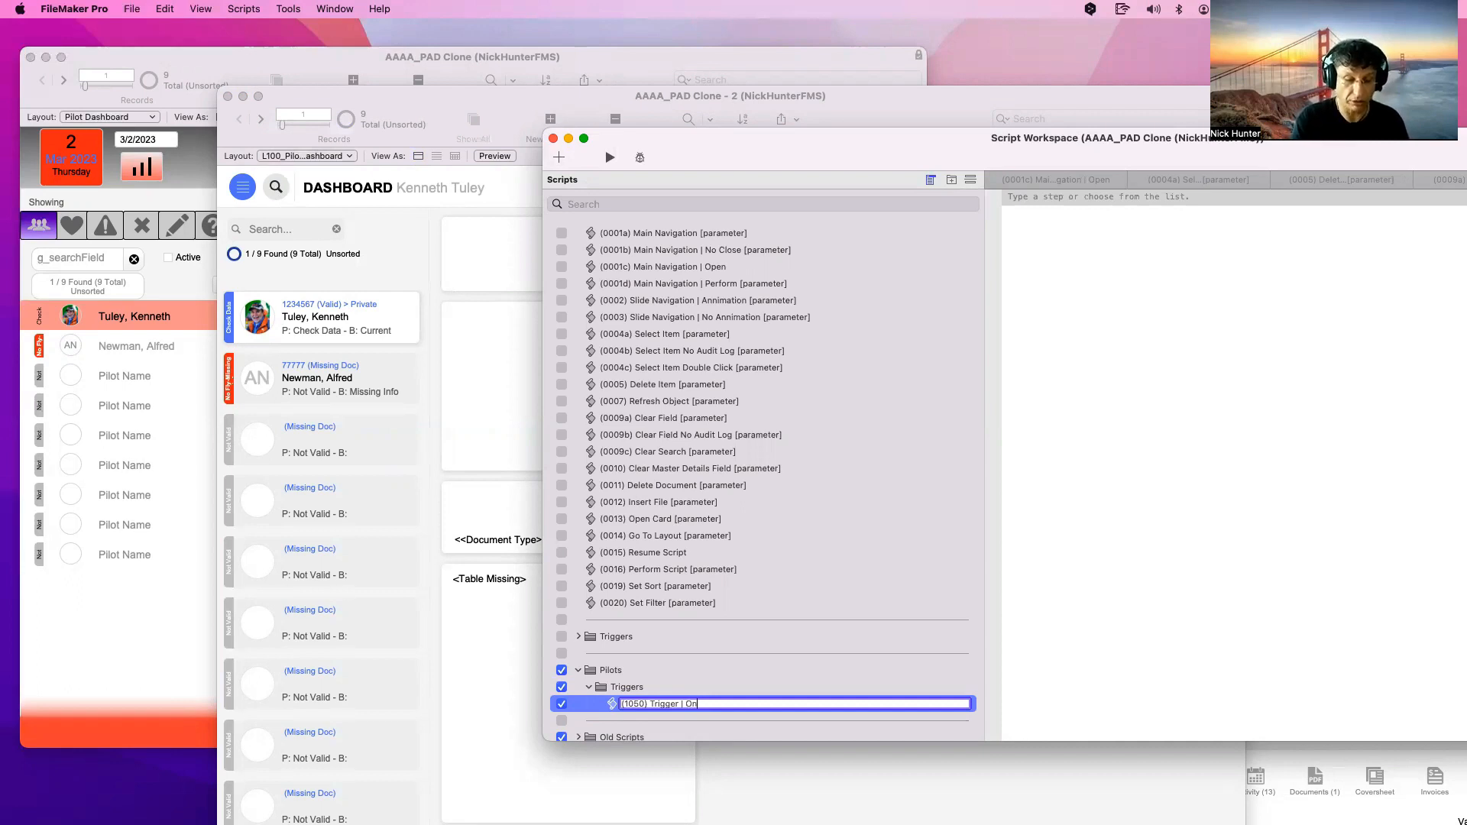
pyautogui.write('RecordCommit |')
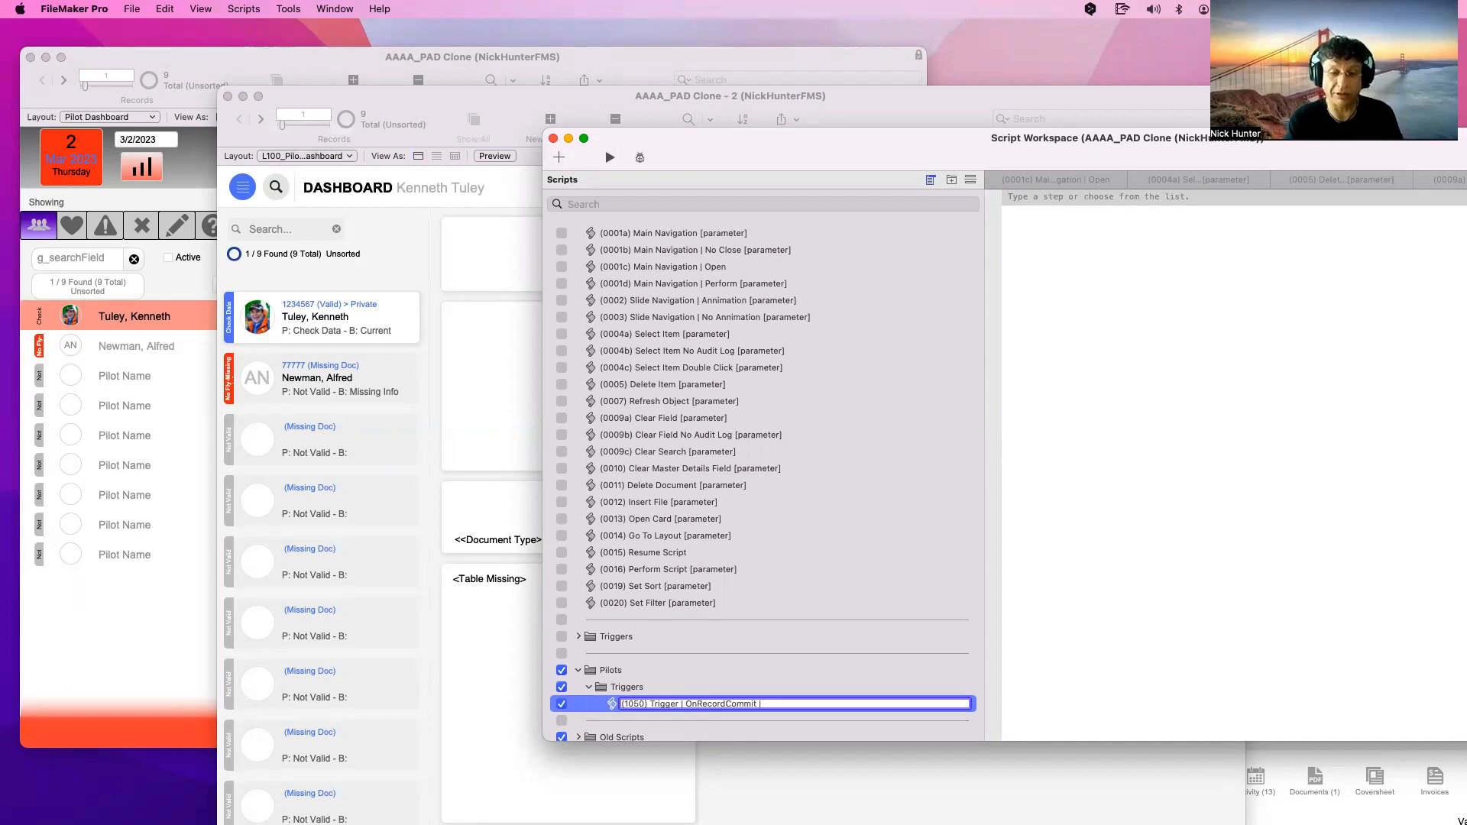
pyautogui.write('Pull')
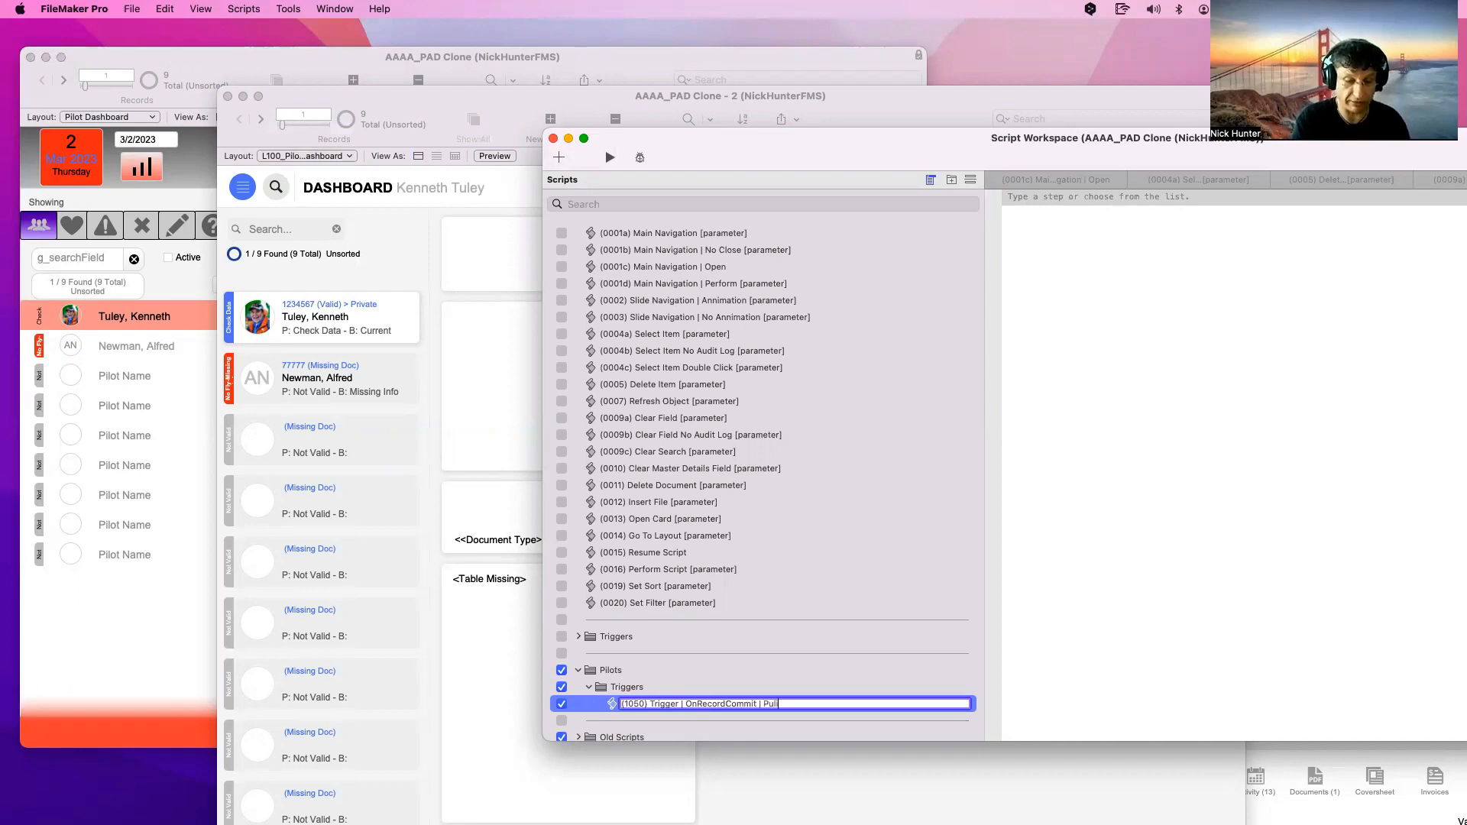
pyautogui.press('BackSpace')
pyautogui.press('BackSpace')
pyautogui.press('BackSpace')
pyautogui.write('ilots')
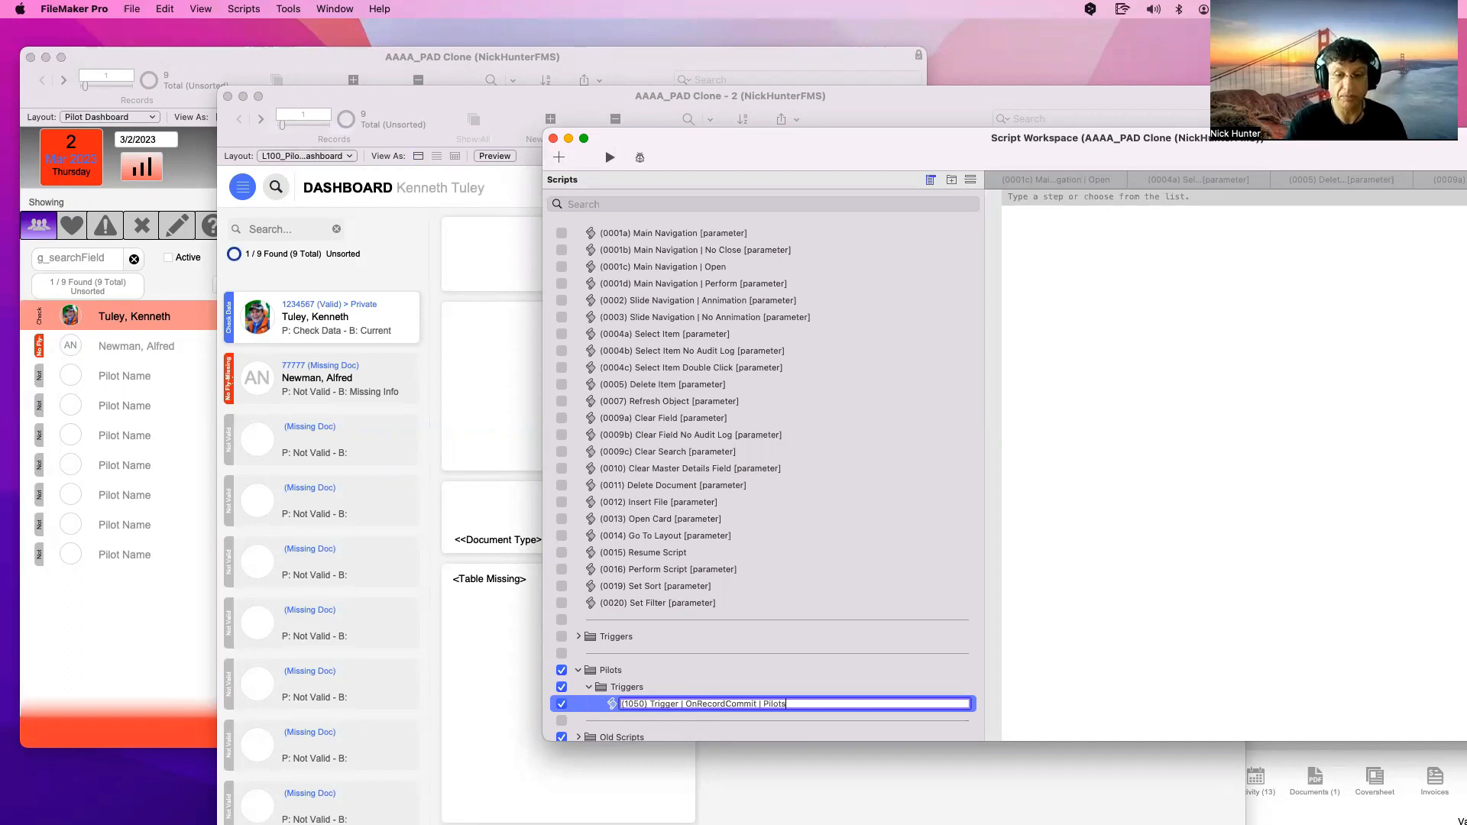
pyautogui.press('Return')
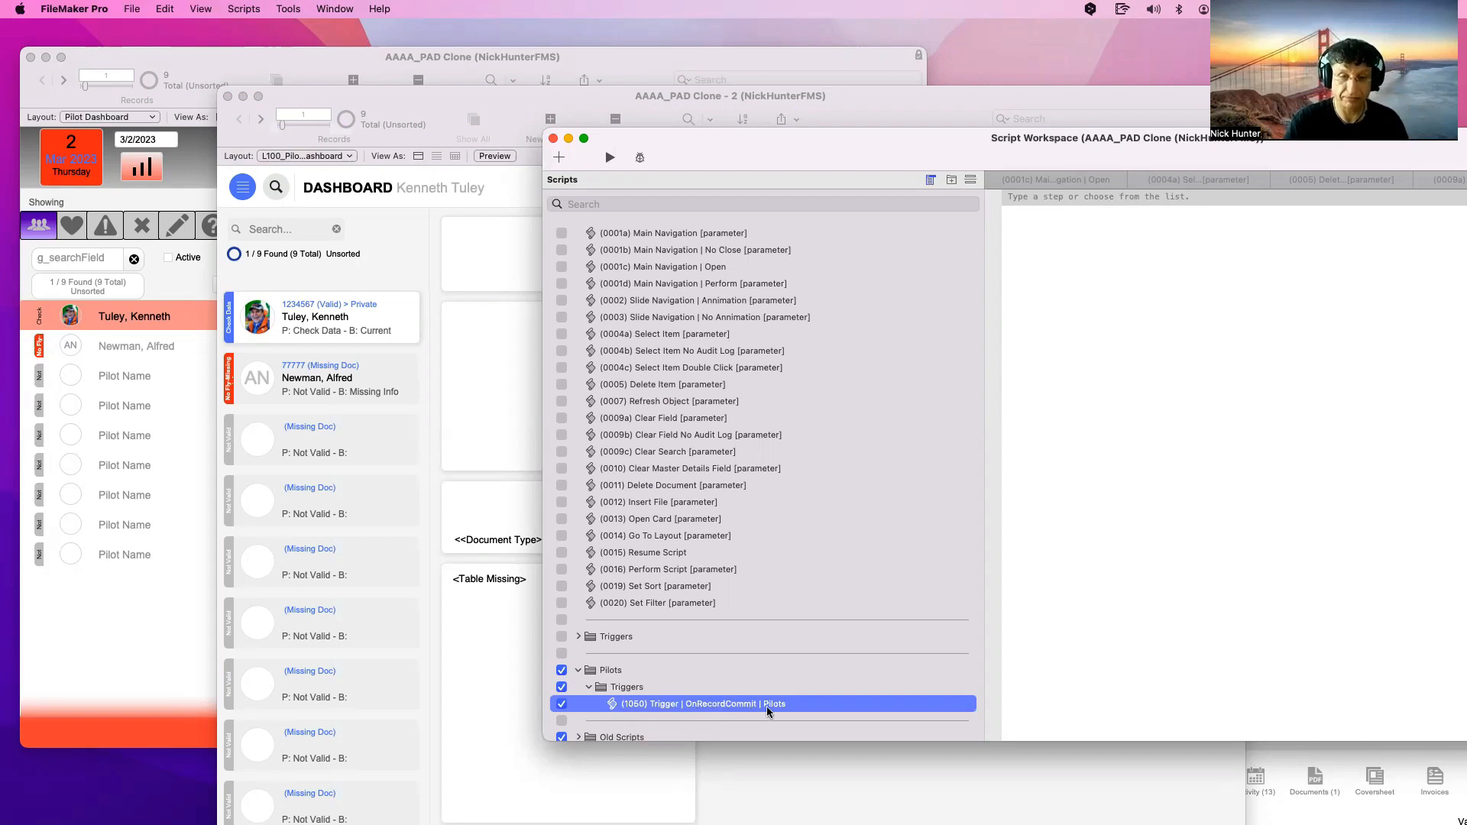
pyautogui.click(1206, 377)
pyautogui.click(1067, 198)
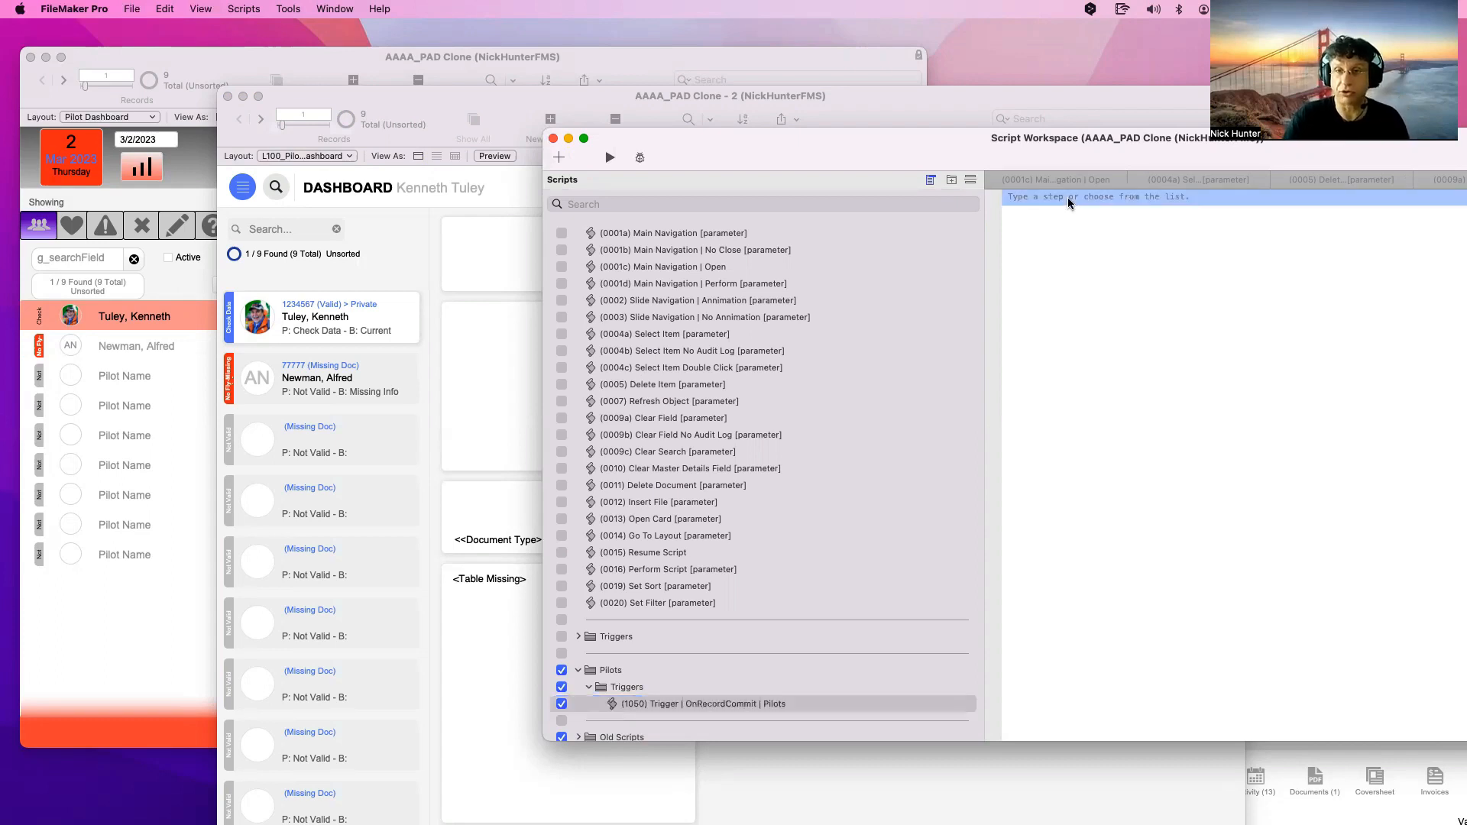
# Add a Set Field step targeting the Pilot::_trigger field
pyautogui.write('Set Field')
pyautogui.press('Return')
pyautogui.press('Return')
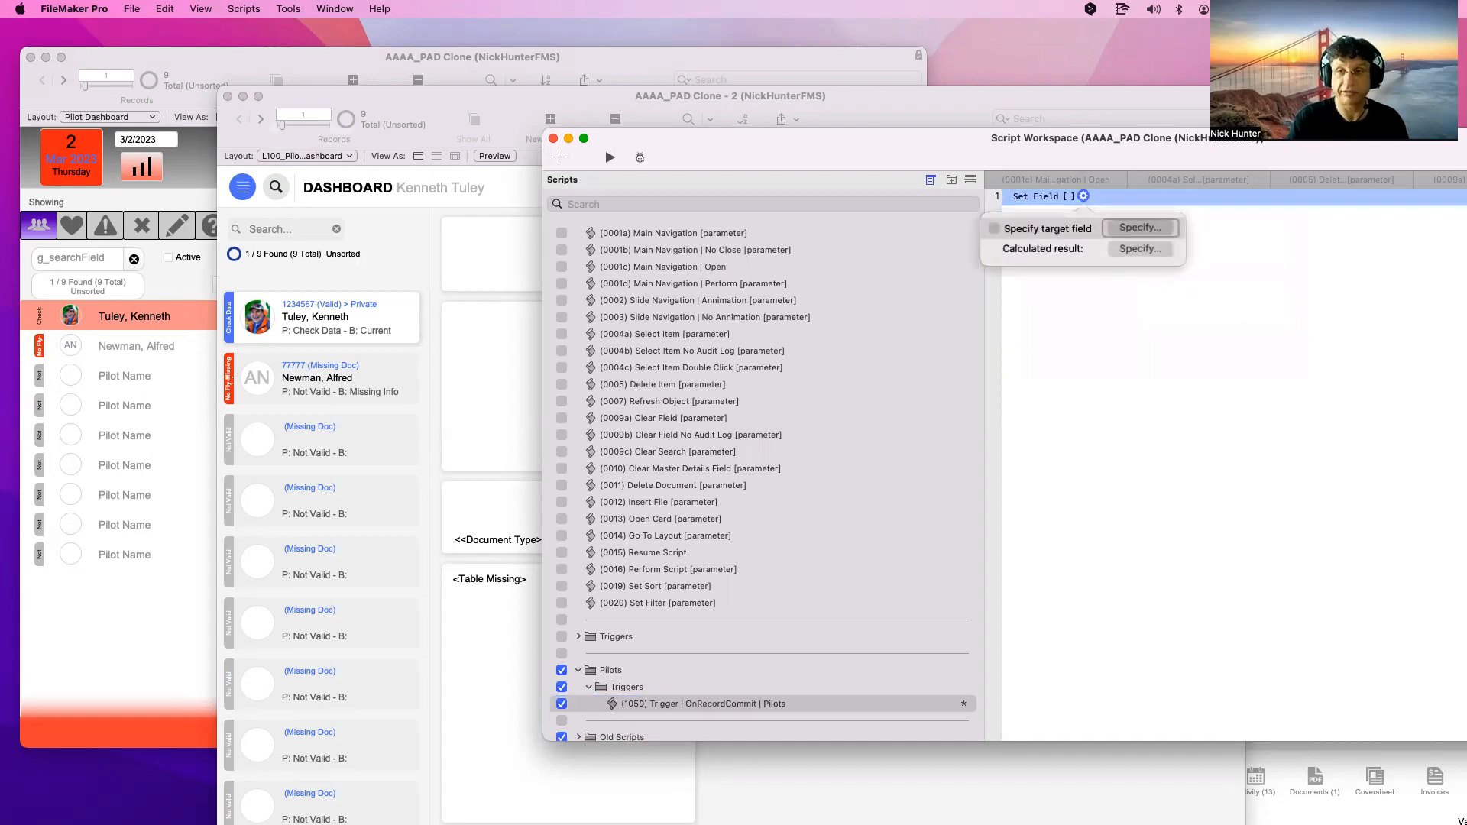
pyautogui.click(1141, 228)
pyautogui.scroll(-3, 805, 440)
pyautogui.click(804, 441)
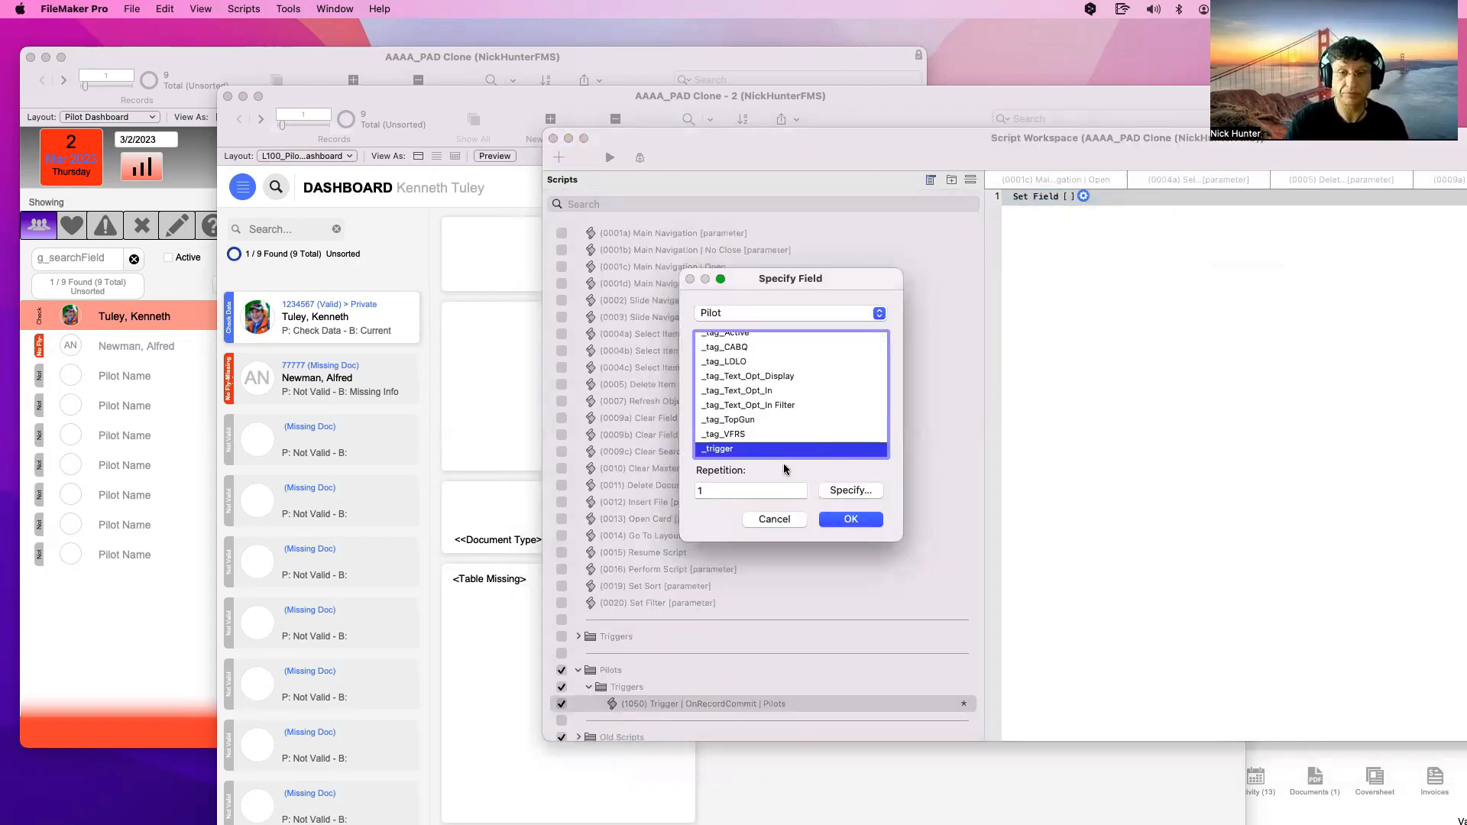
pyautogui.click(850, 520)
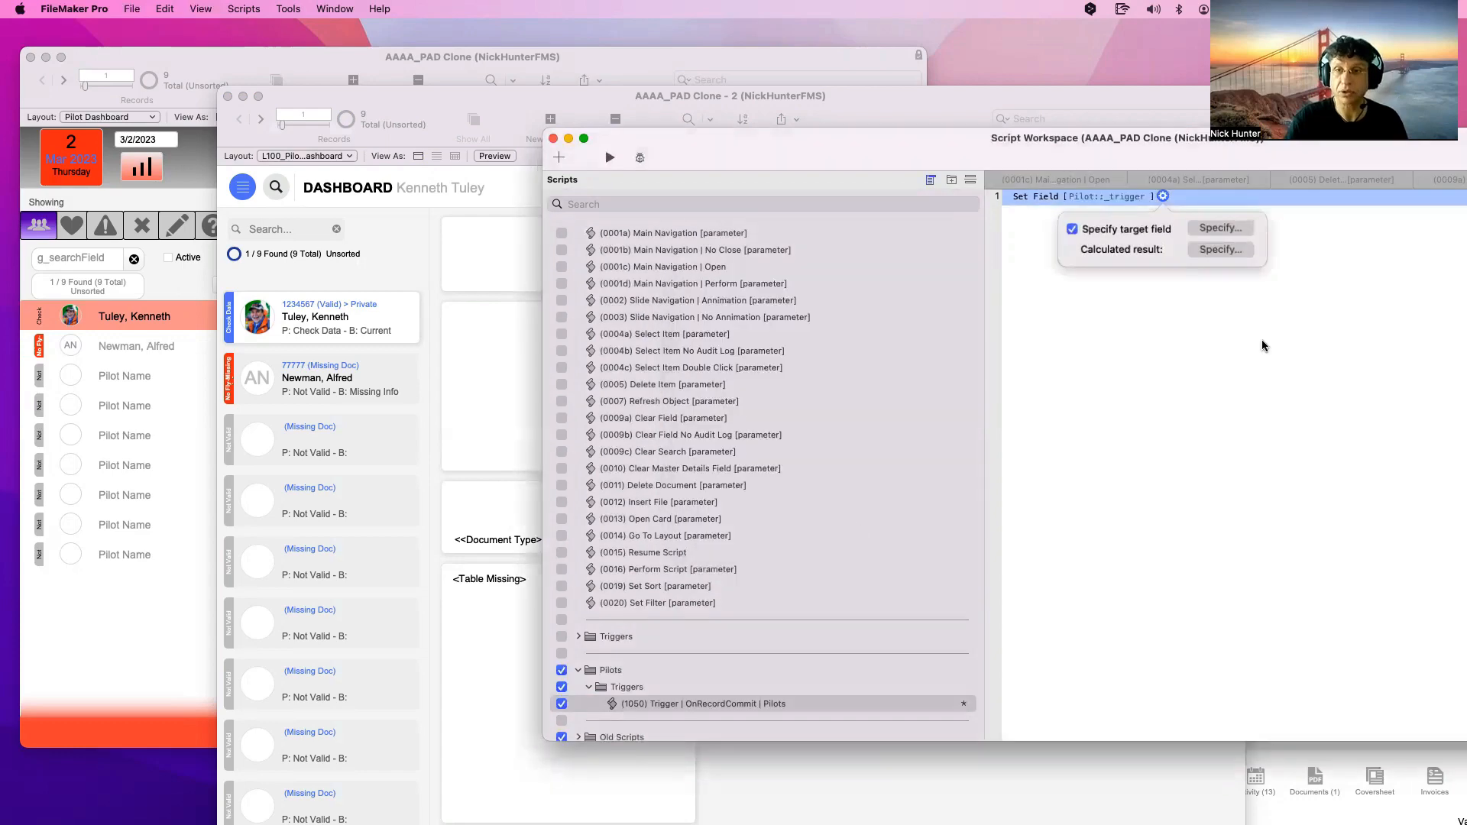
# Set the step's value to Get ( CurrentTimestamp ) and save the script
pyautogui.click(1245, 254)
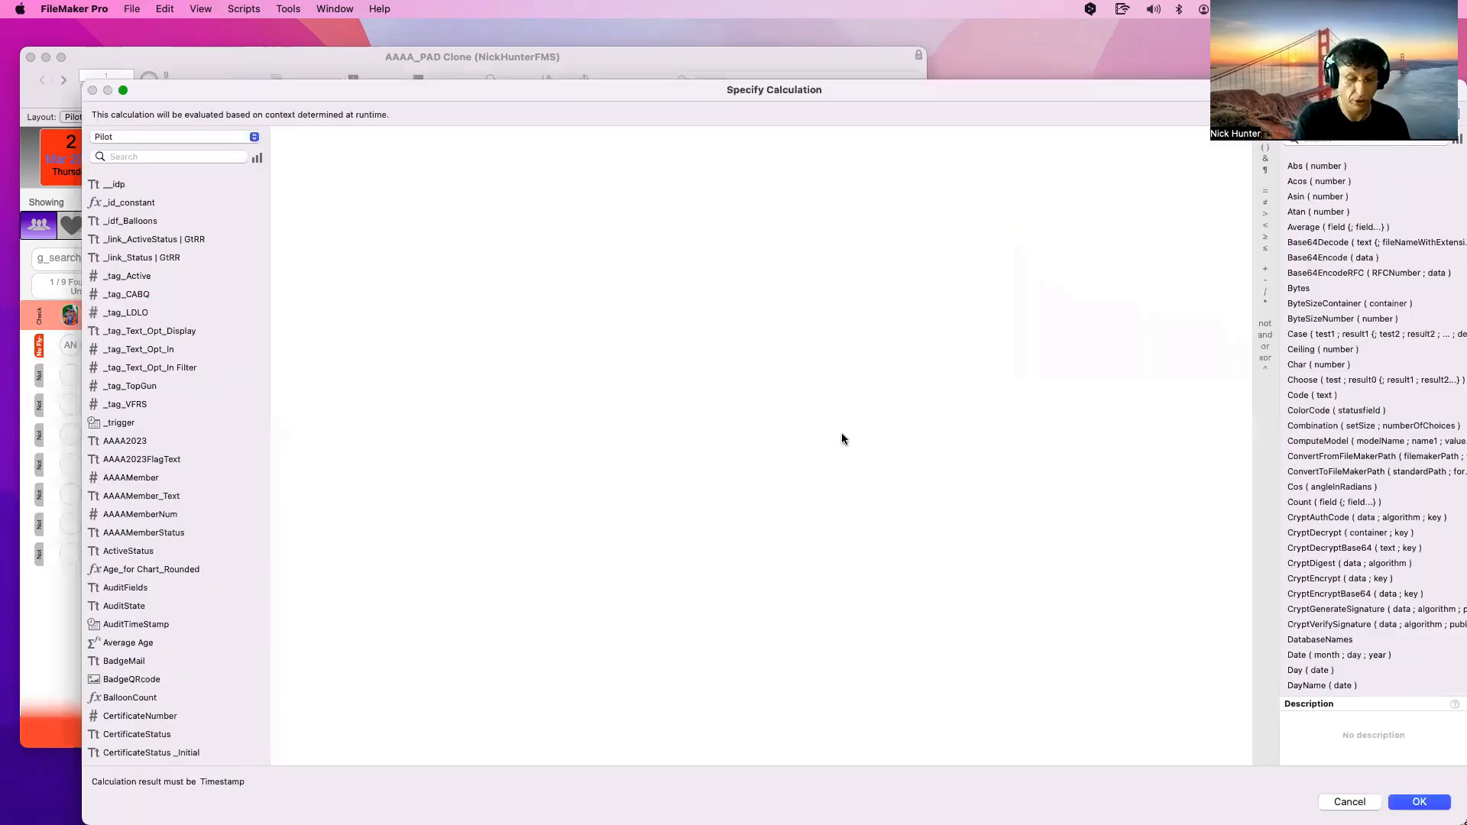
pyautogui.write('Get (  )')
pyautogui.press('Return')
pyautogui.write('timest')
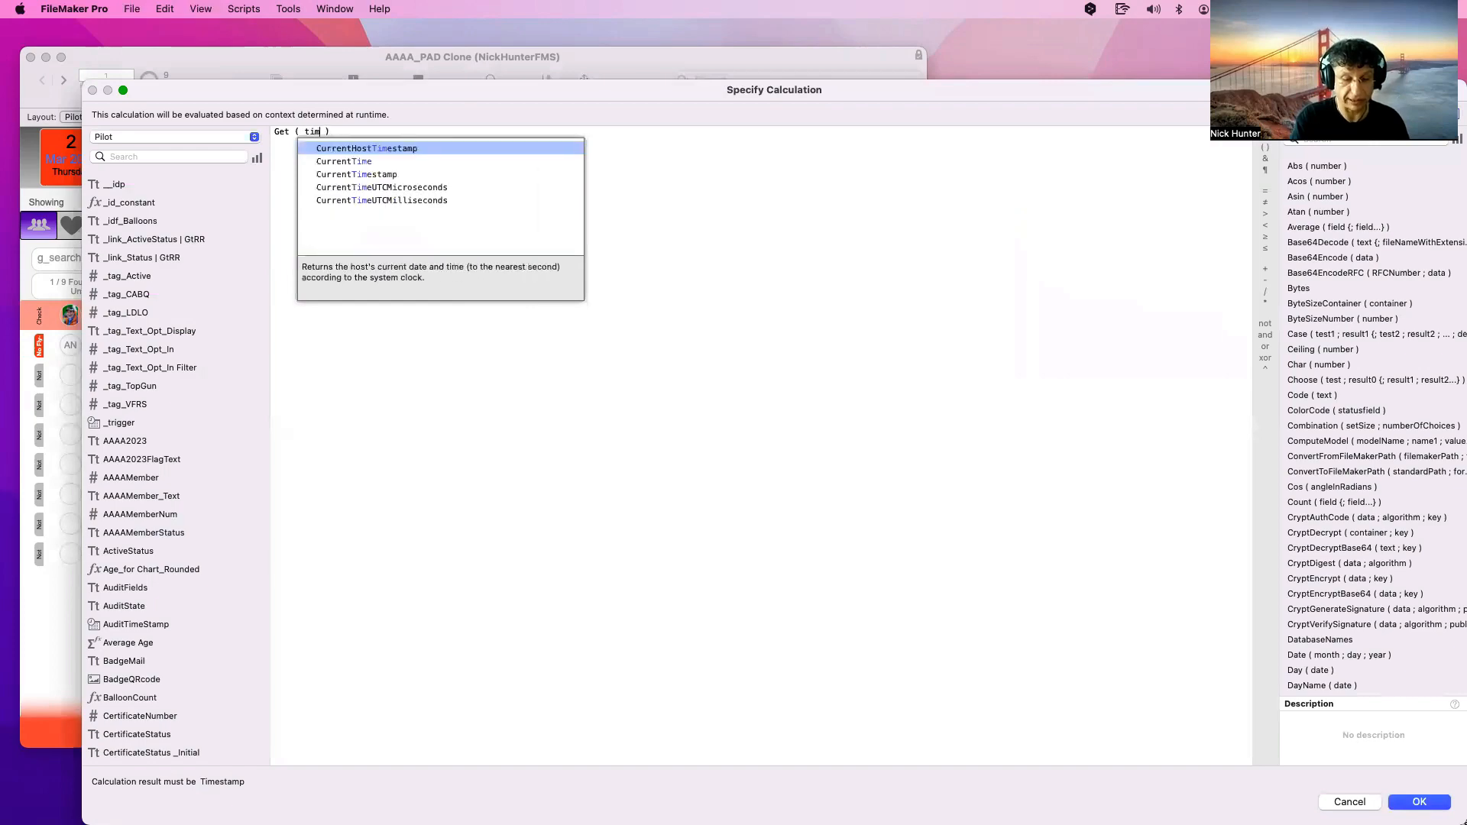
pyautogui.press('Return')
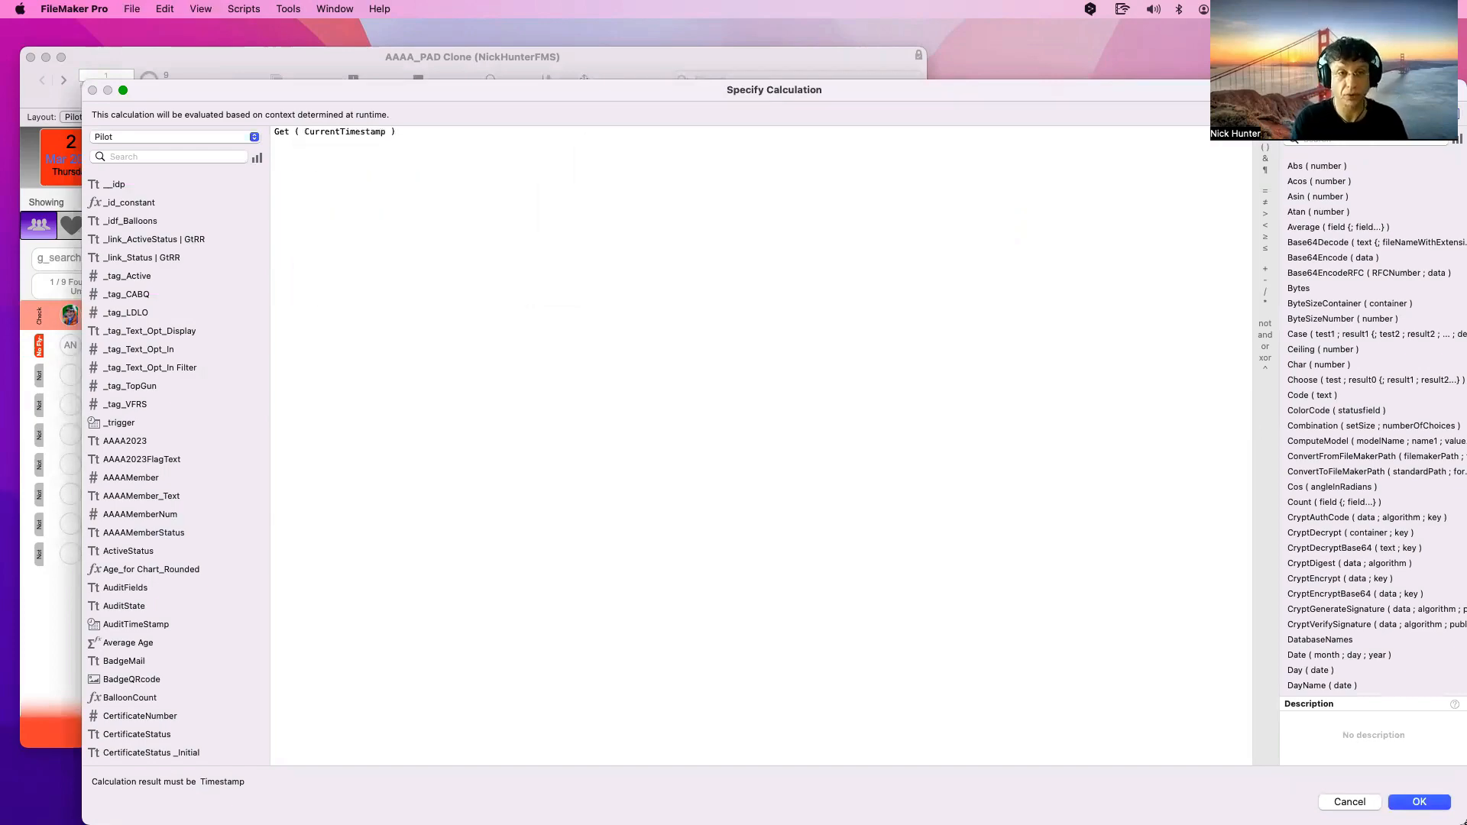
pyautogui.click(1420, 803)
pyautogui.click(1299, 462)
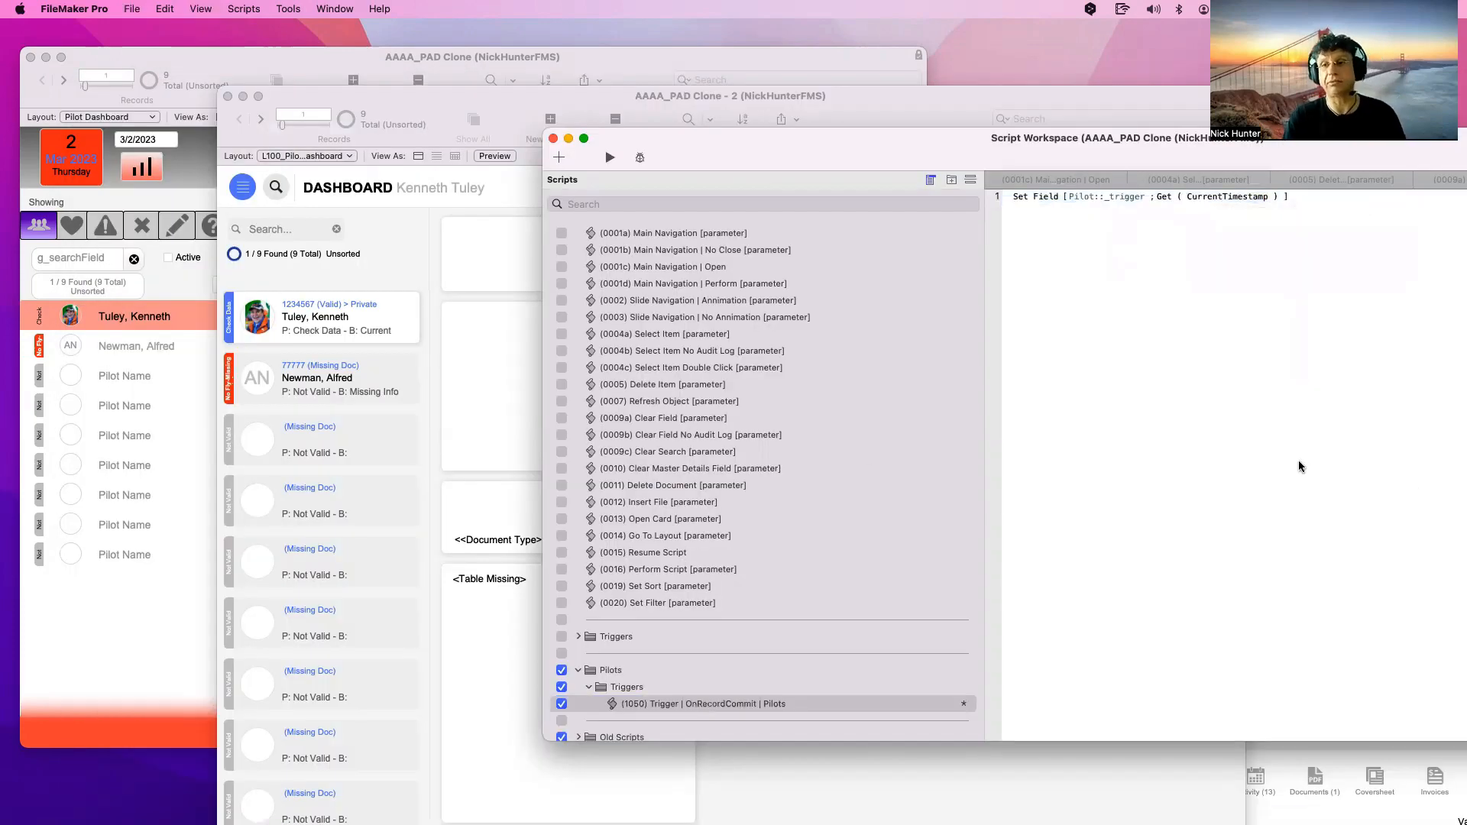
pyautogui.press('super+s')
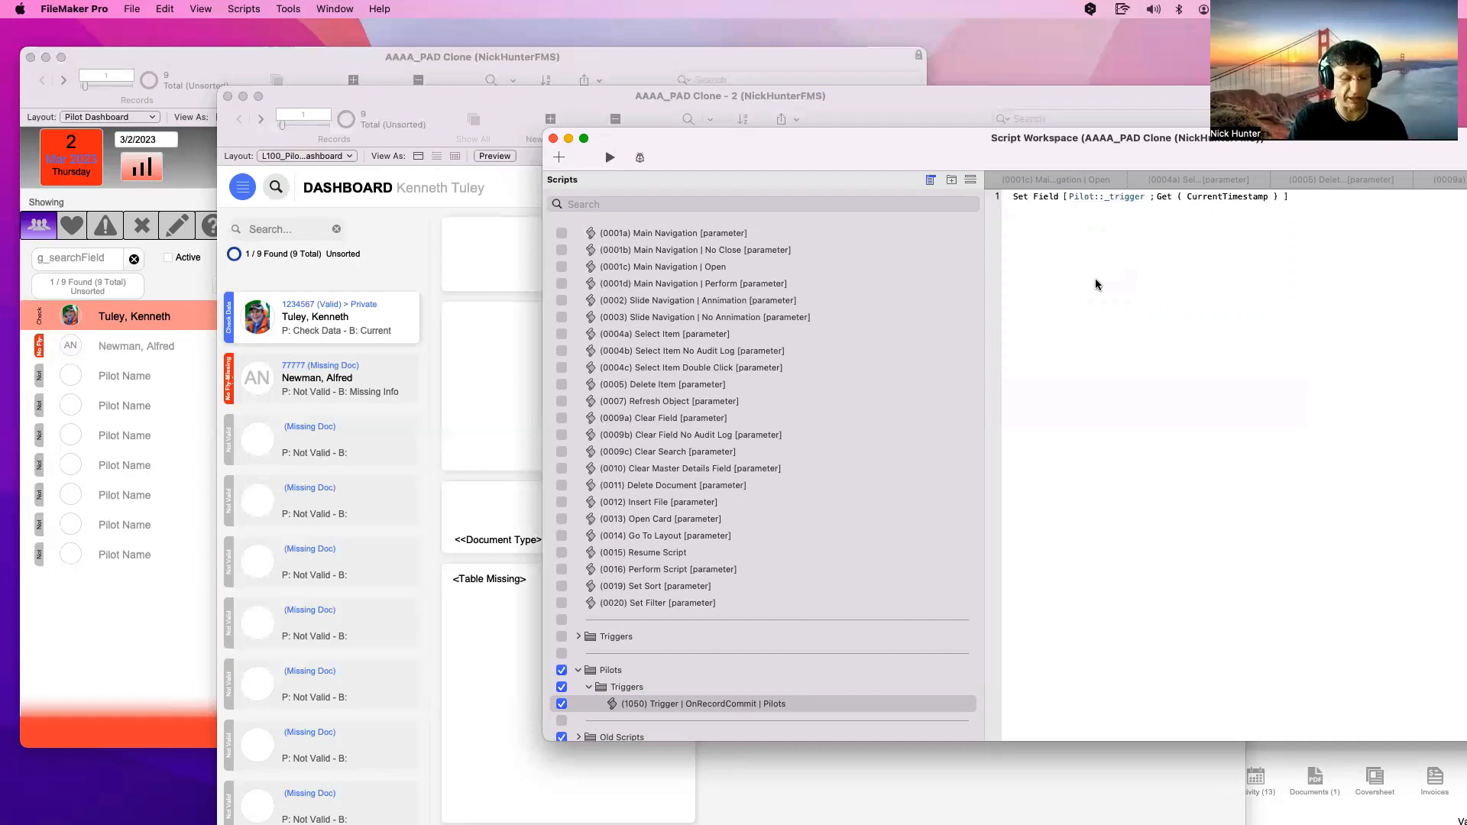
pyautogui.press('super+shift+d')
# Turn off global storage for the _trigger timestamp field, accepting the data-loss warning
pyautogui.click(333, 479)
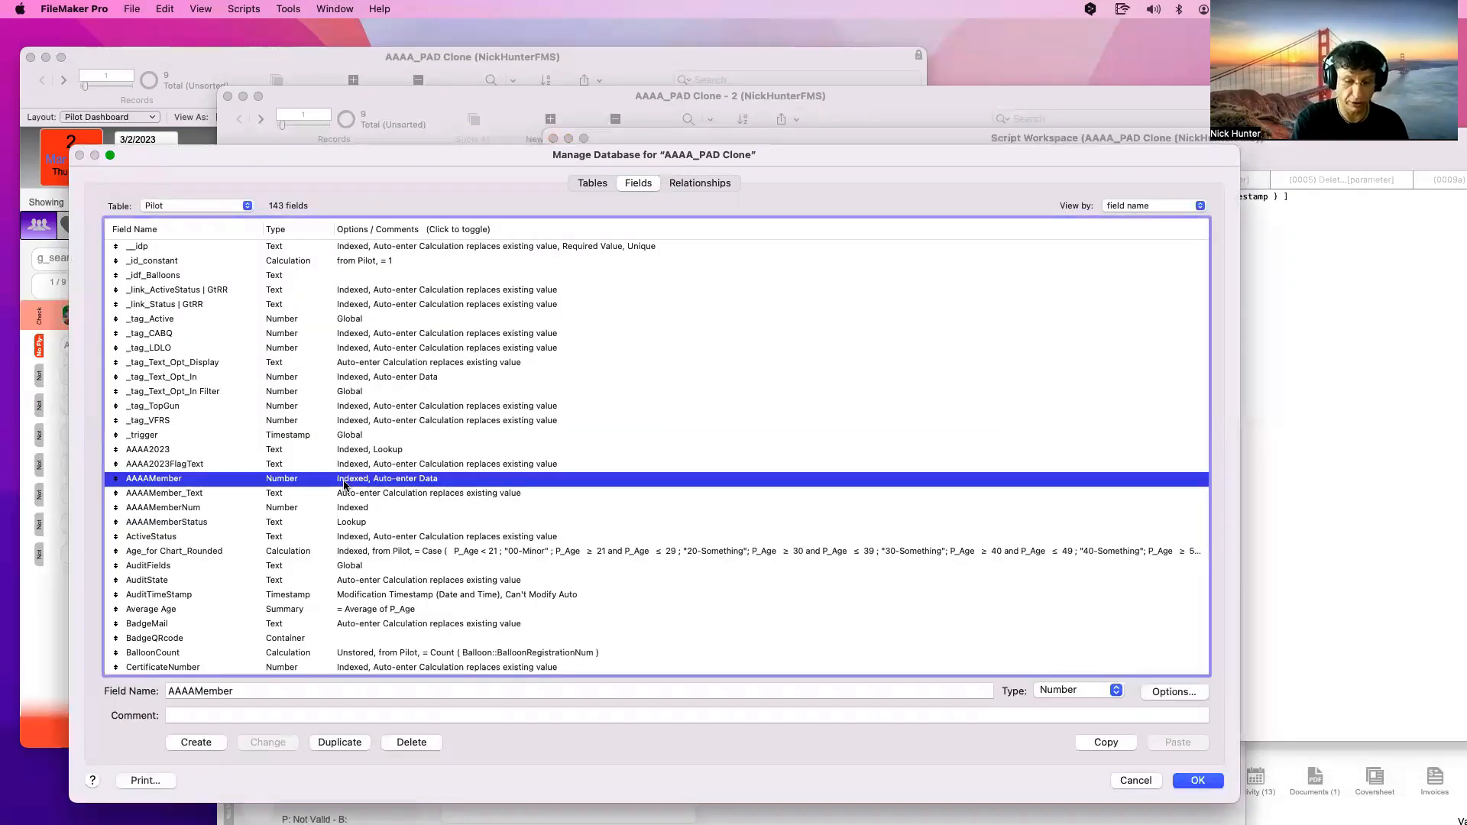
pyautogui.write('_trigger')
pyautogui.press('Escape')
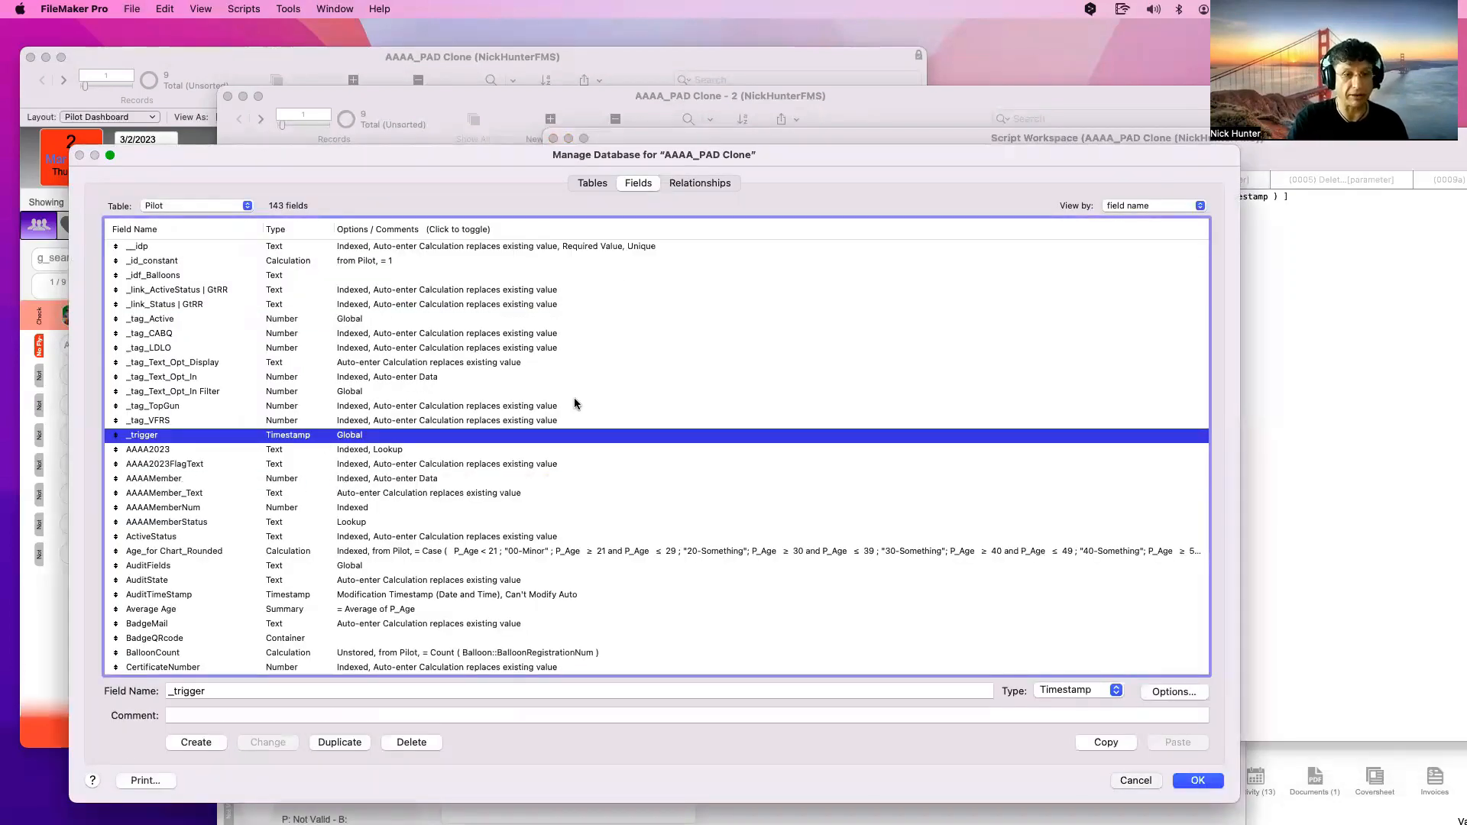
pyautogui.press('super+shift+d')
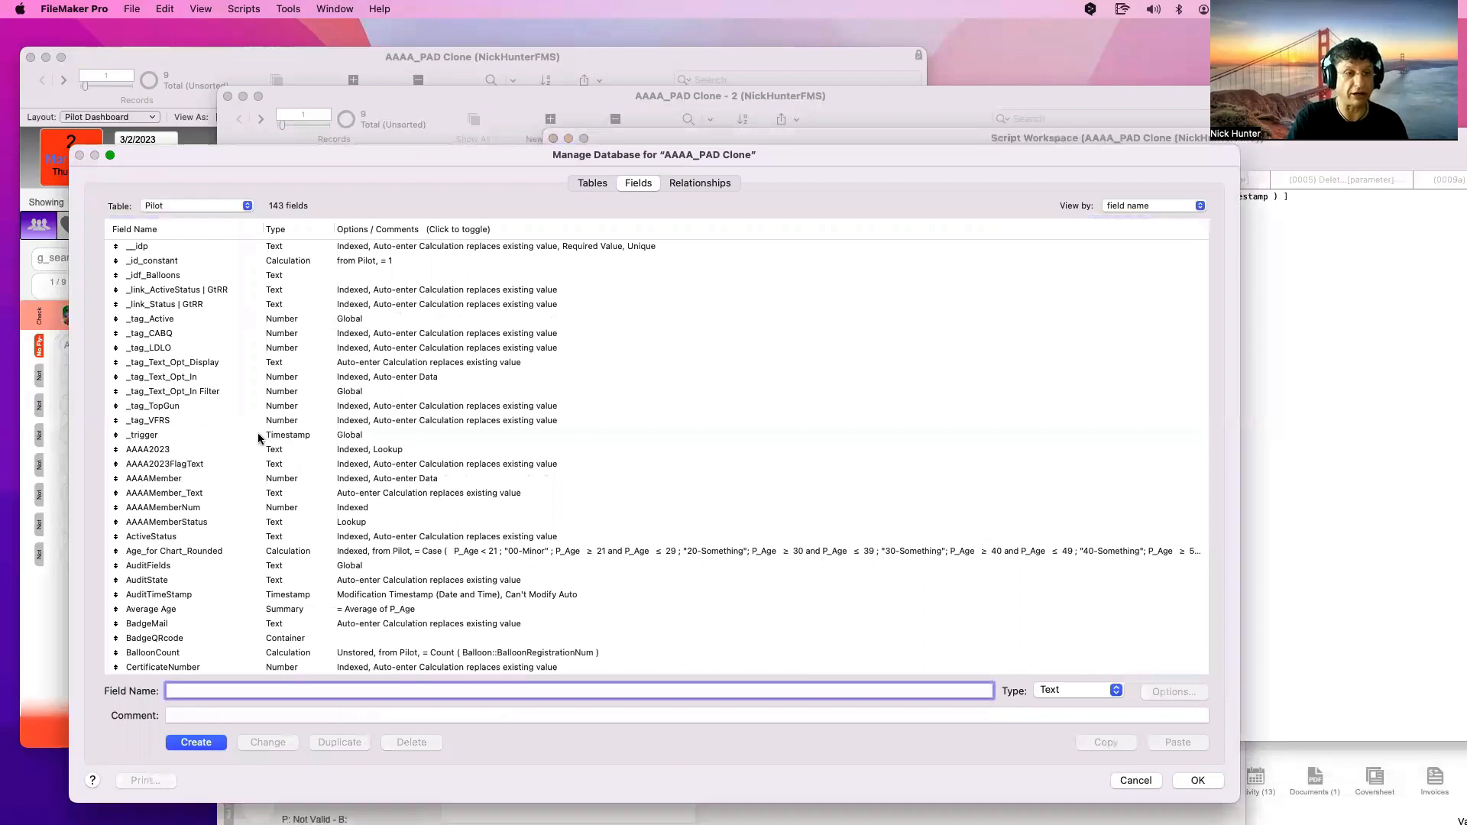
pyautogui.click(322, 435)
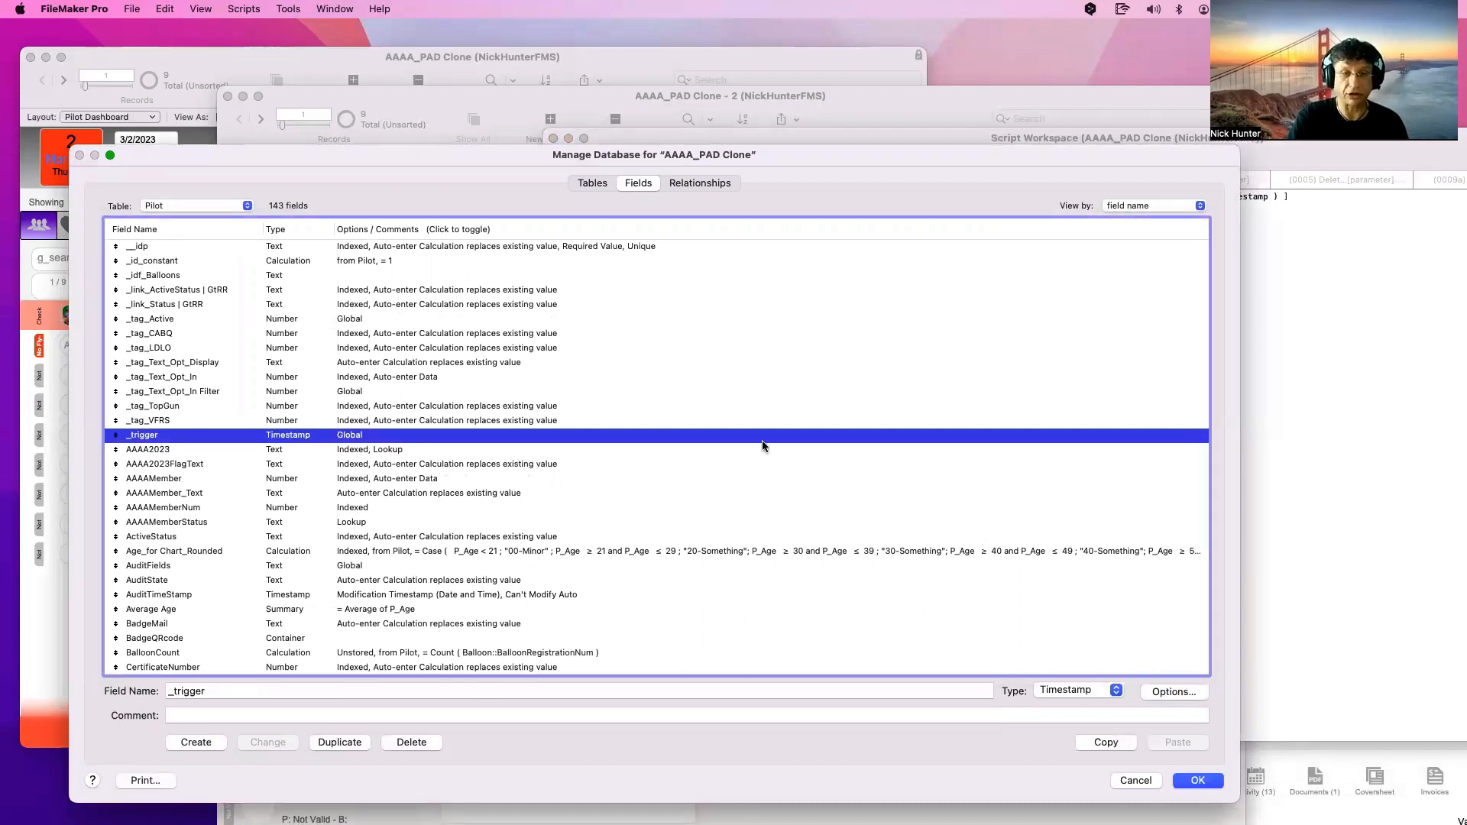
pyautogui.doubleClick(781, 438)
pyautogui.click(737, 194)
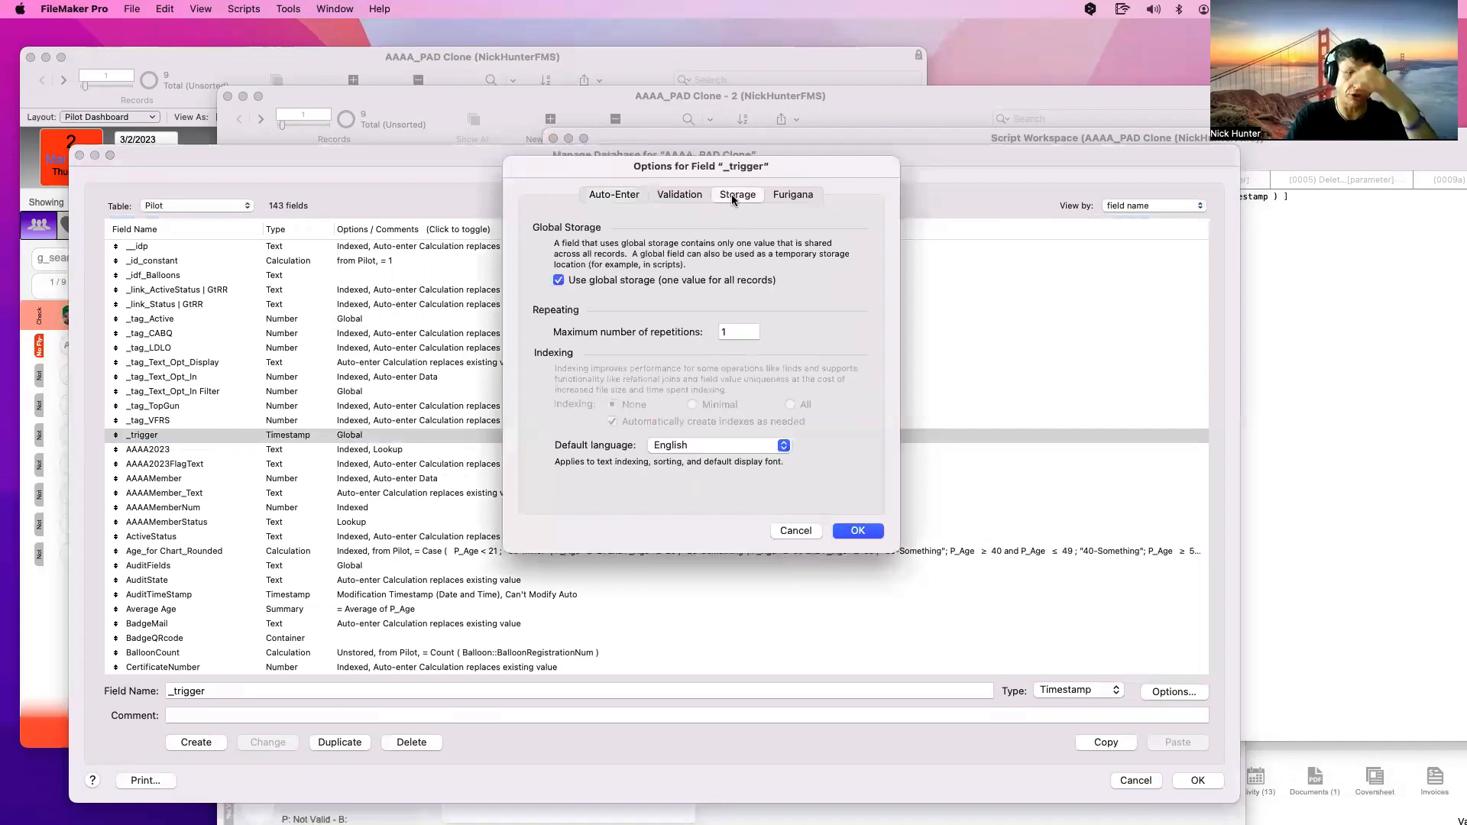
pyautogui.click(631, 277)
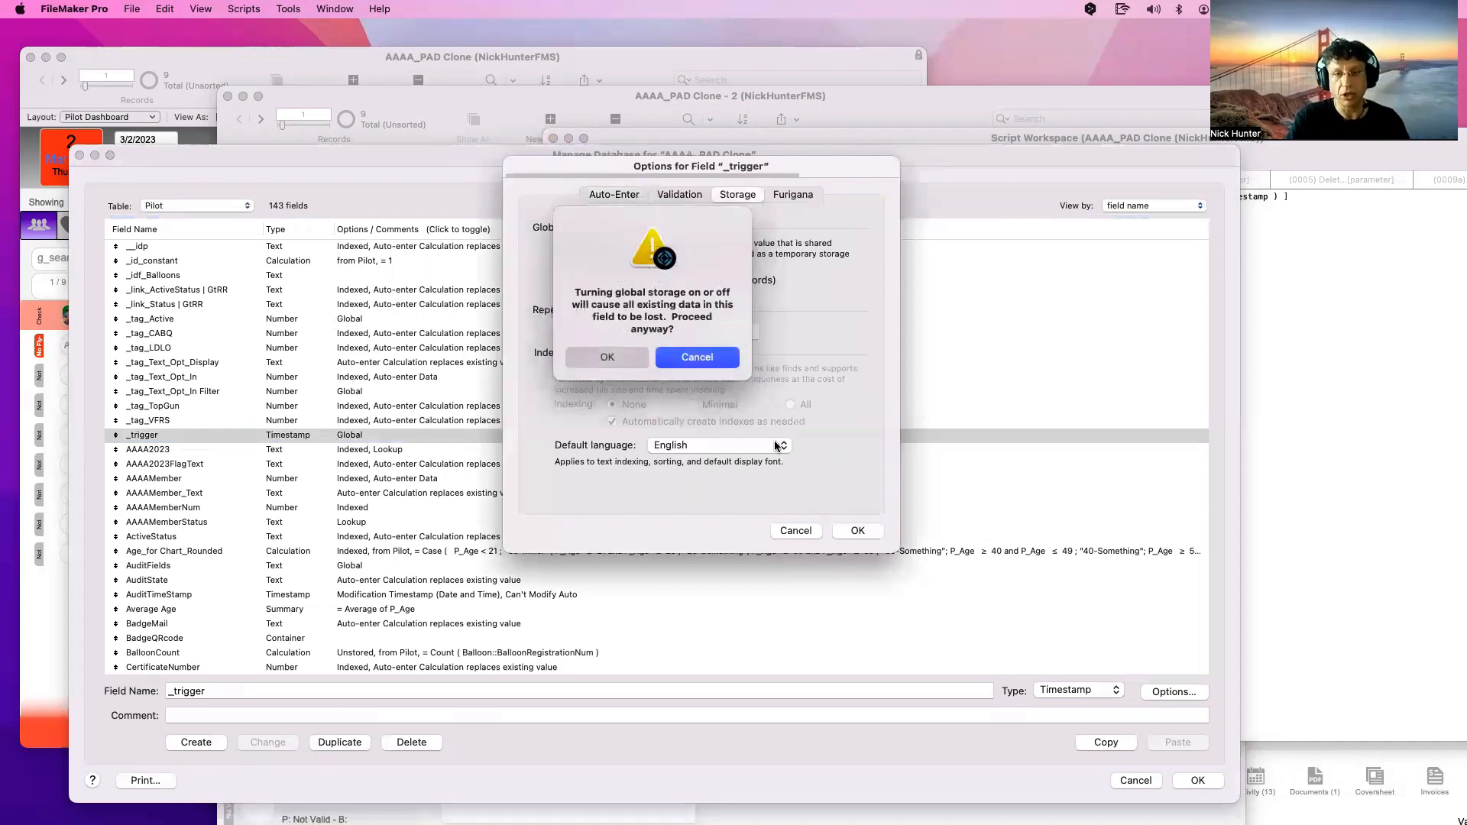
pyautogui.click(618, 359)
pyautogui.press('Return')
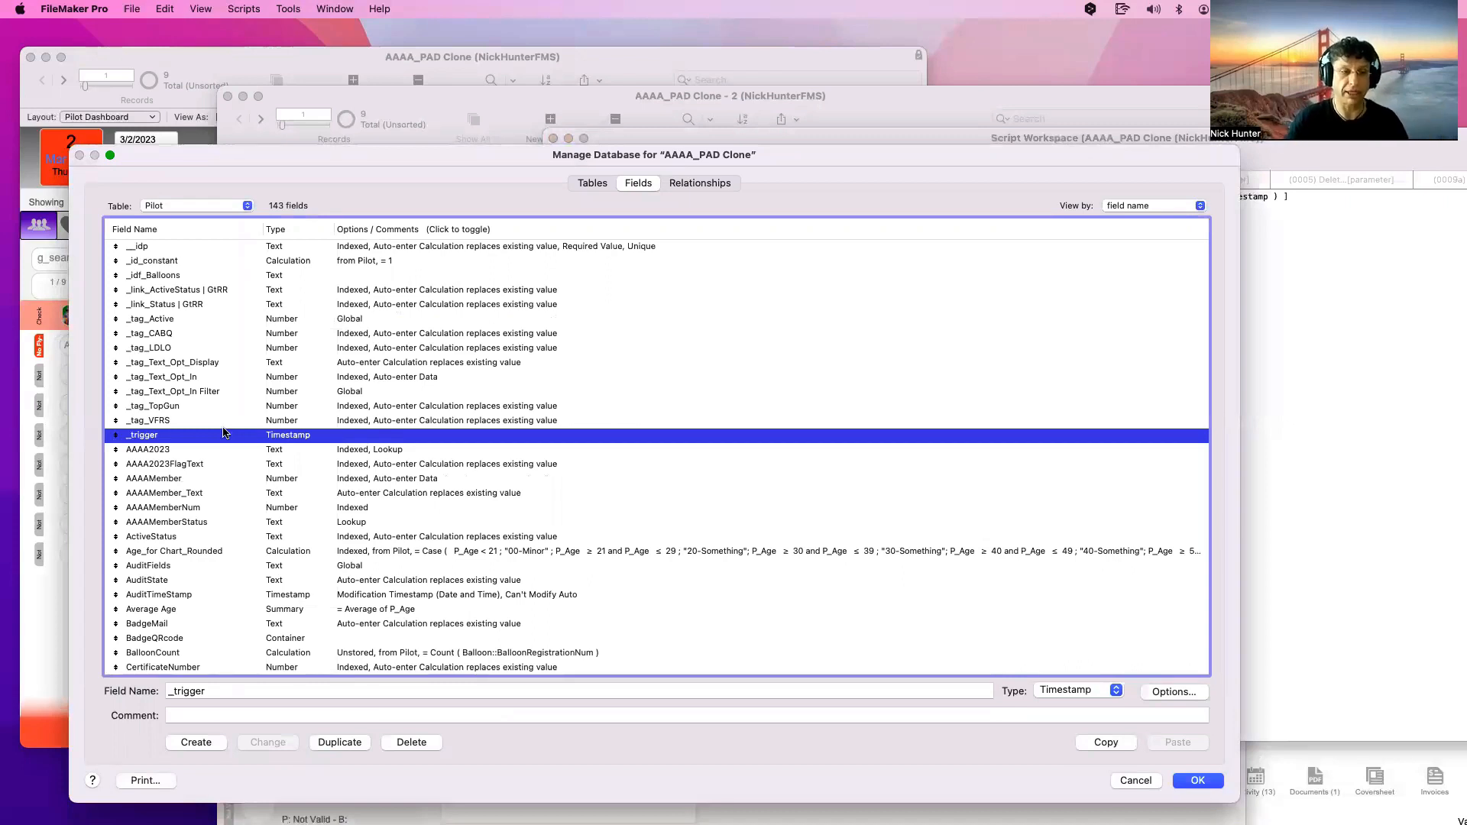
# Rename the field to _trigger_Last Modification and apply the change
pyautogui.click(220, 694)
pyautogui.write('_Last')
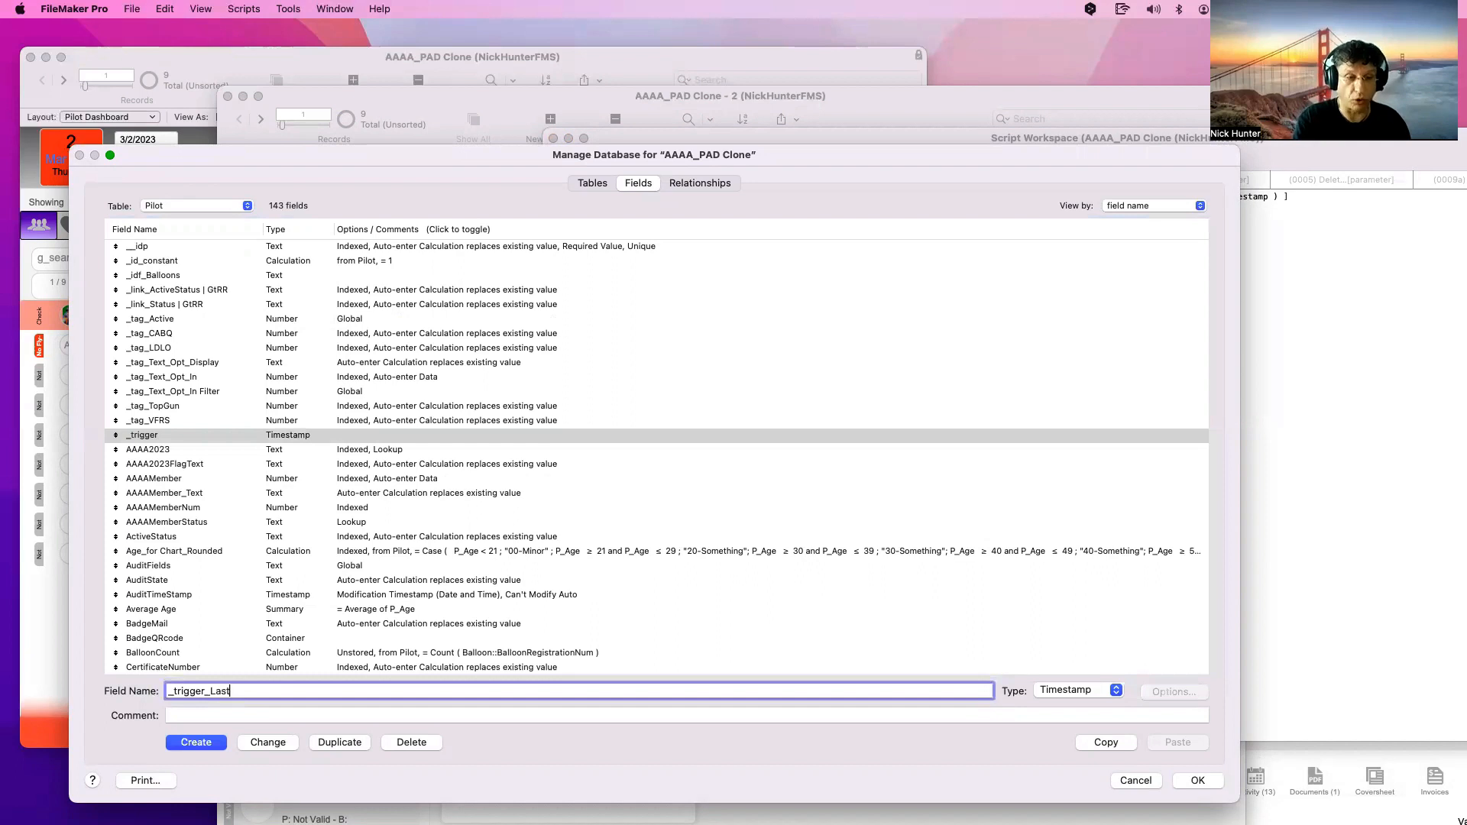
pyautogui.write(' Modificari')
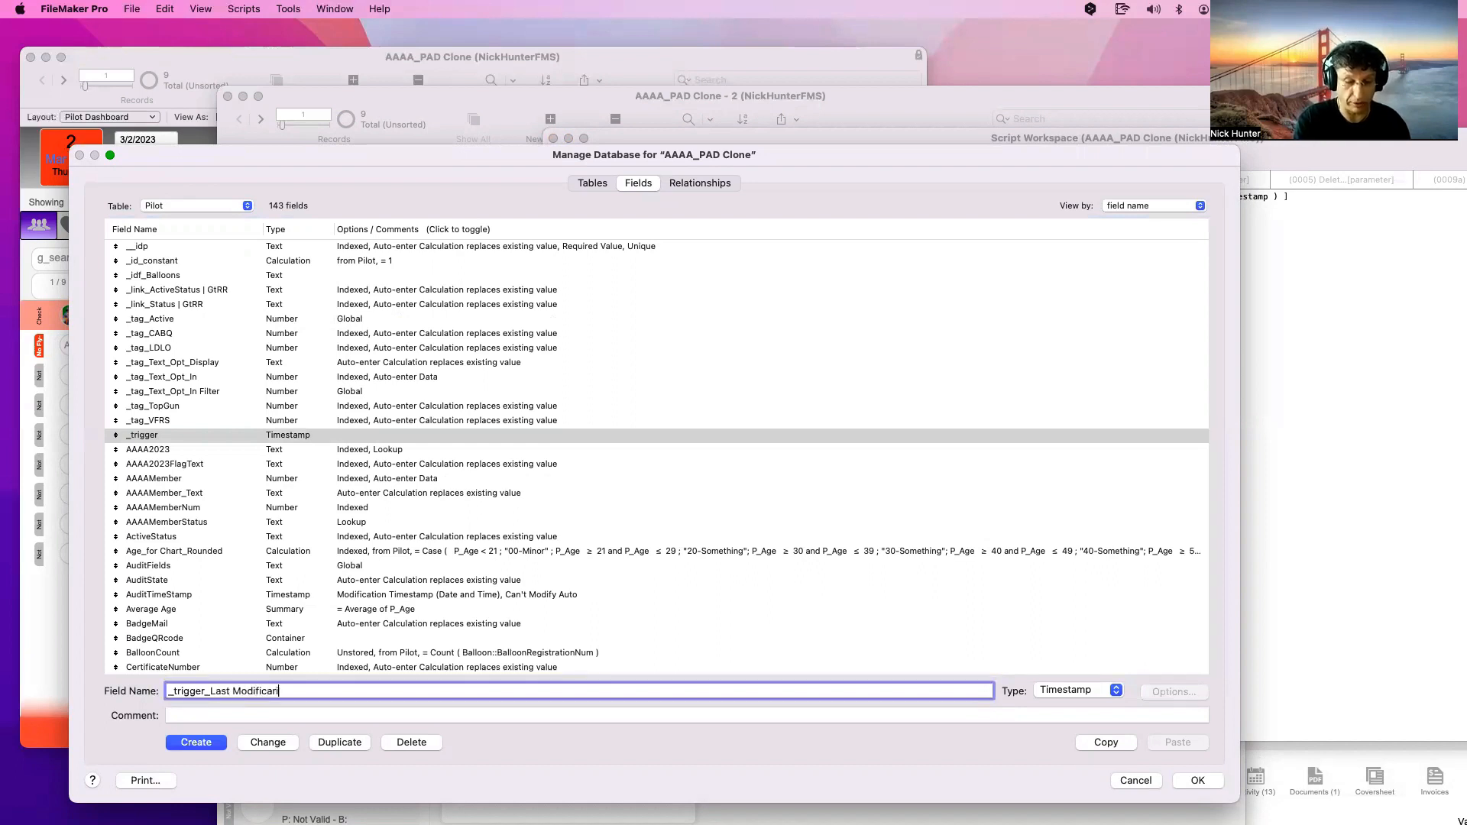
pyautogui.press('BackSpace')
pyautogui.press('BackSpace')
pyautogui.write('tion')
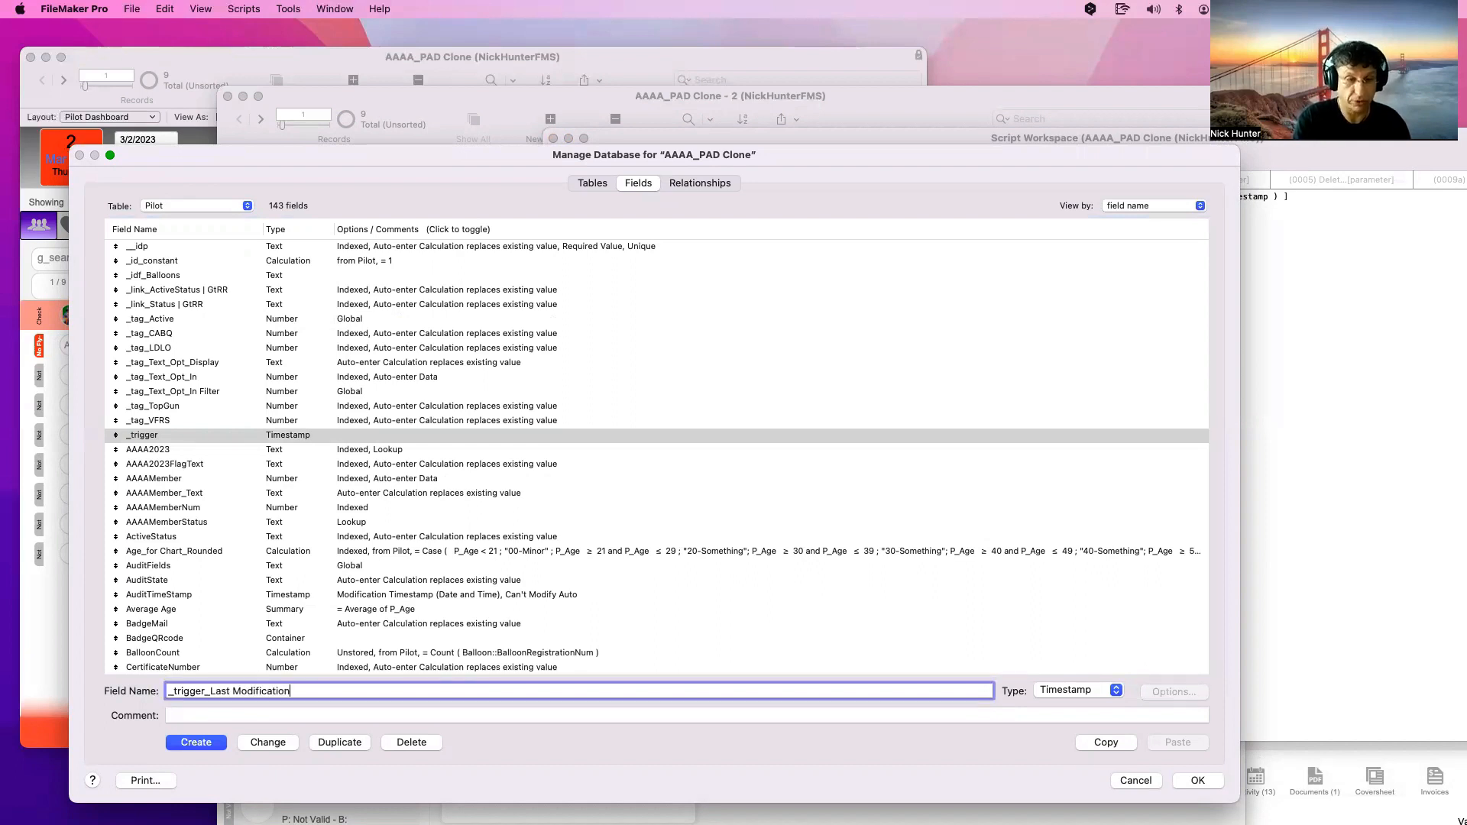
pyautogui.click(268, 741)
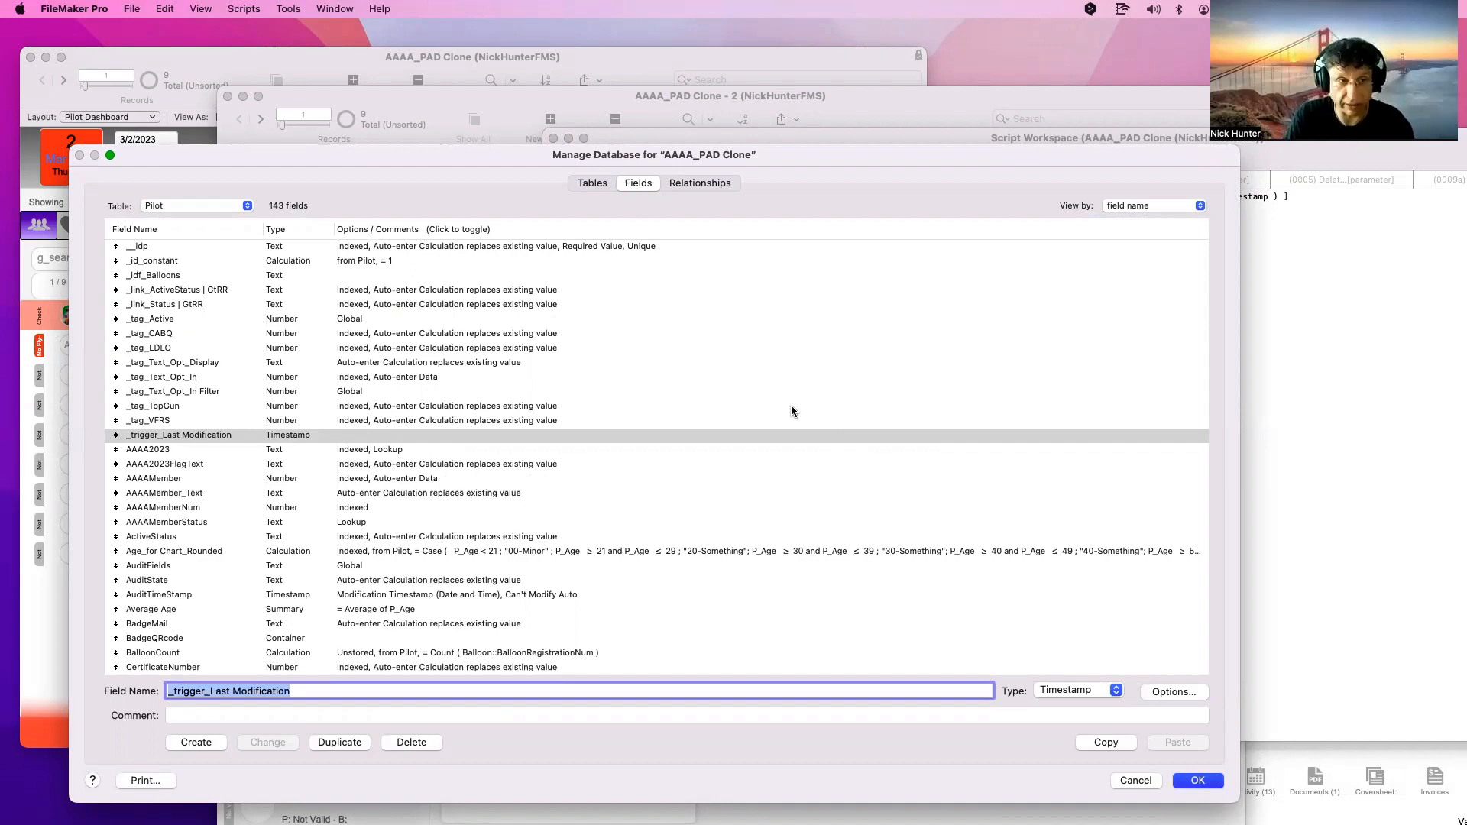
# Close the database definitions and put the Pilot Dashboard window into Layout mode
pyautogui.press('Return')
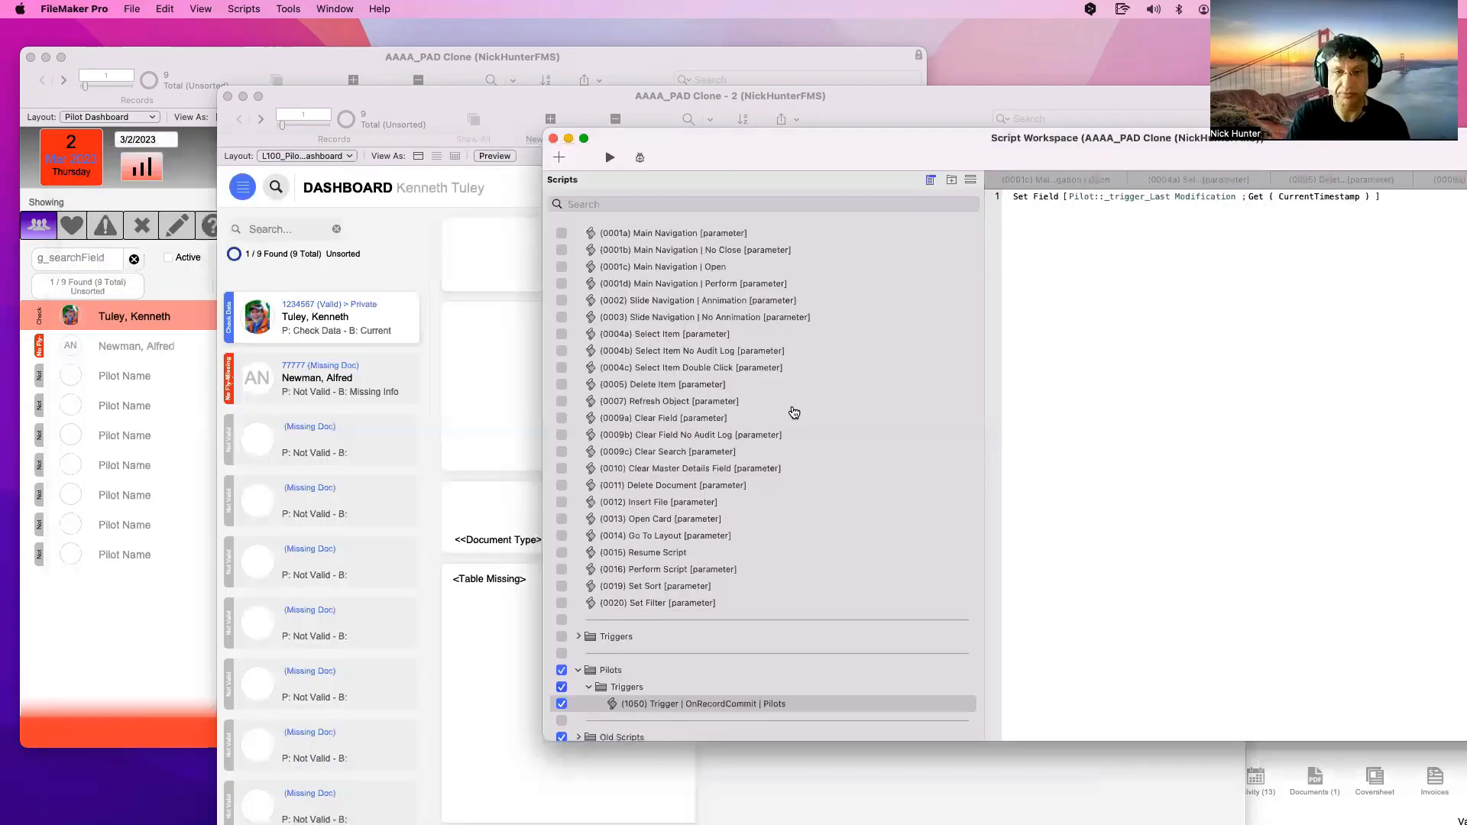
pyautogui.click(1038, 196)
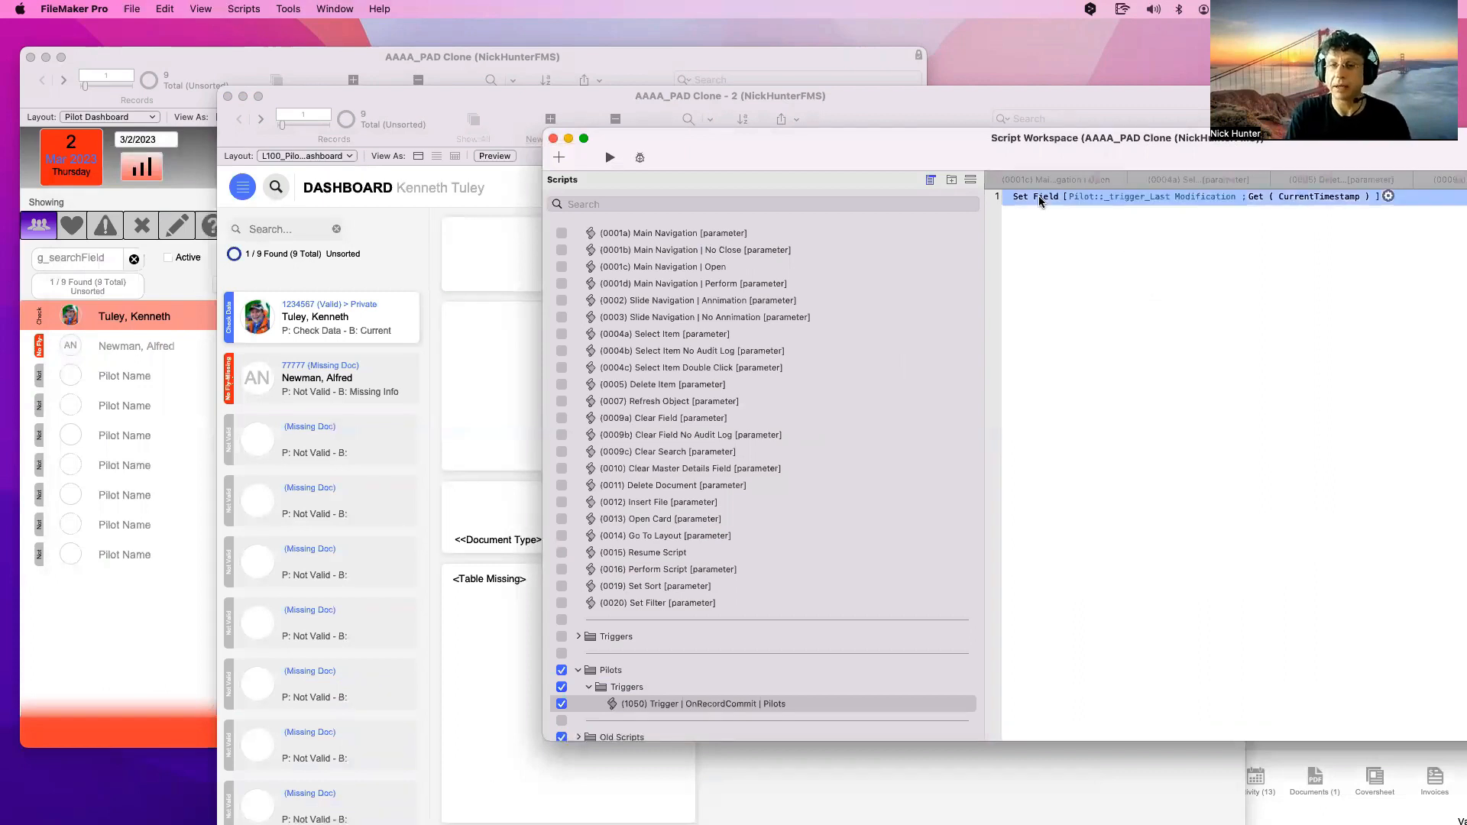
pyautogui.click(1254, 243)
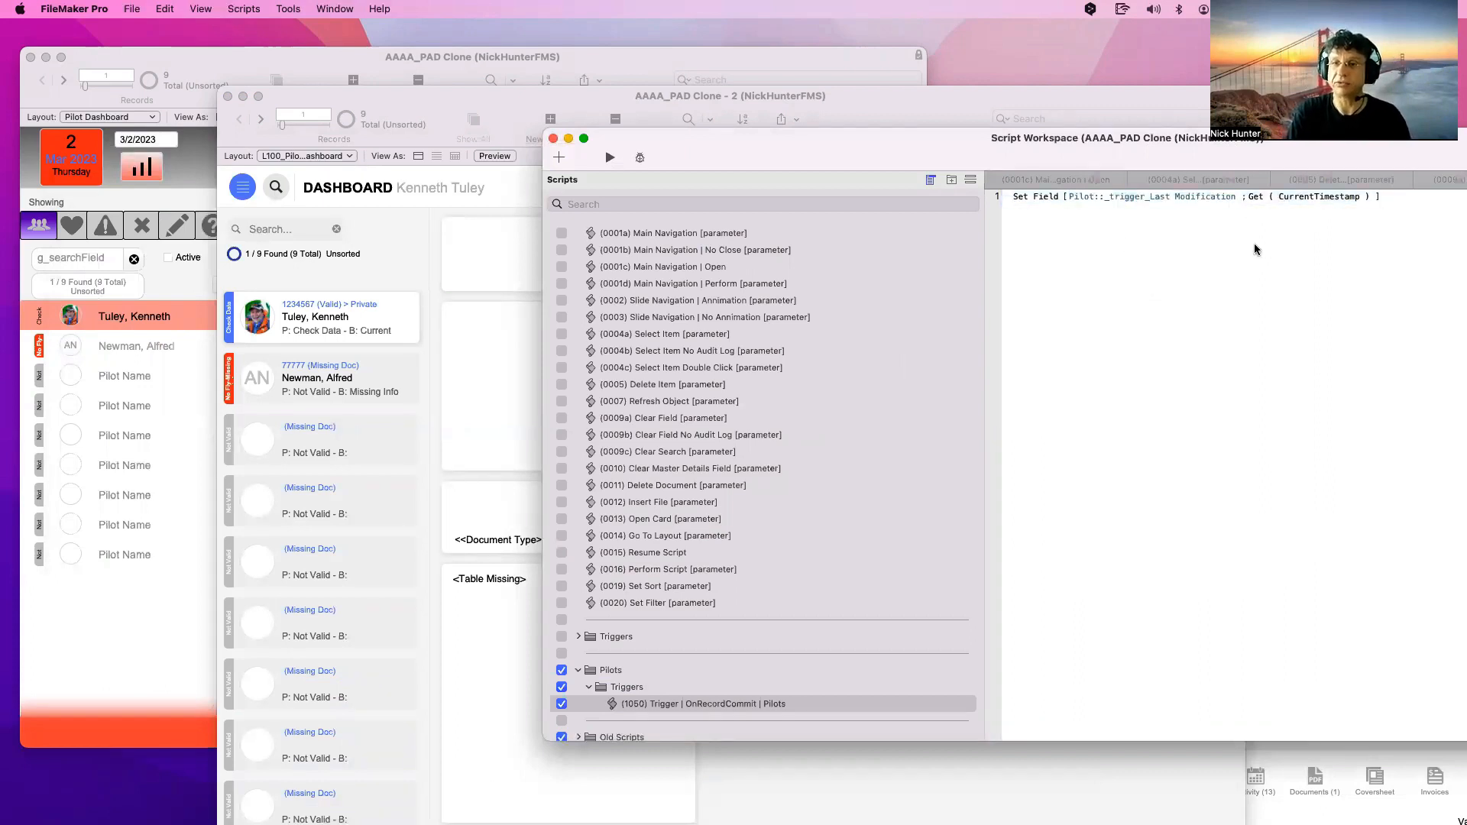
pyautogui.moveTo(1017, 152)
pyautogui.mouseDown()
pyautogui.moveTo(1065, 303)
pyautogui.moveTo(1236, 228)
pyautogui.mouseUp()
pyautogui.click(630, 295)
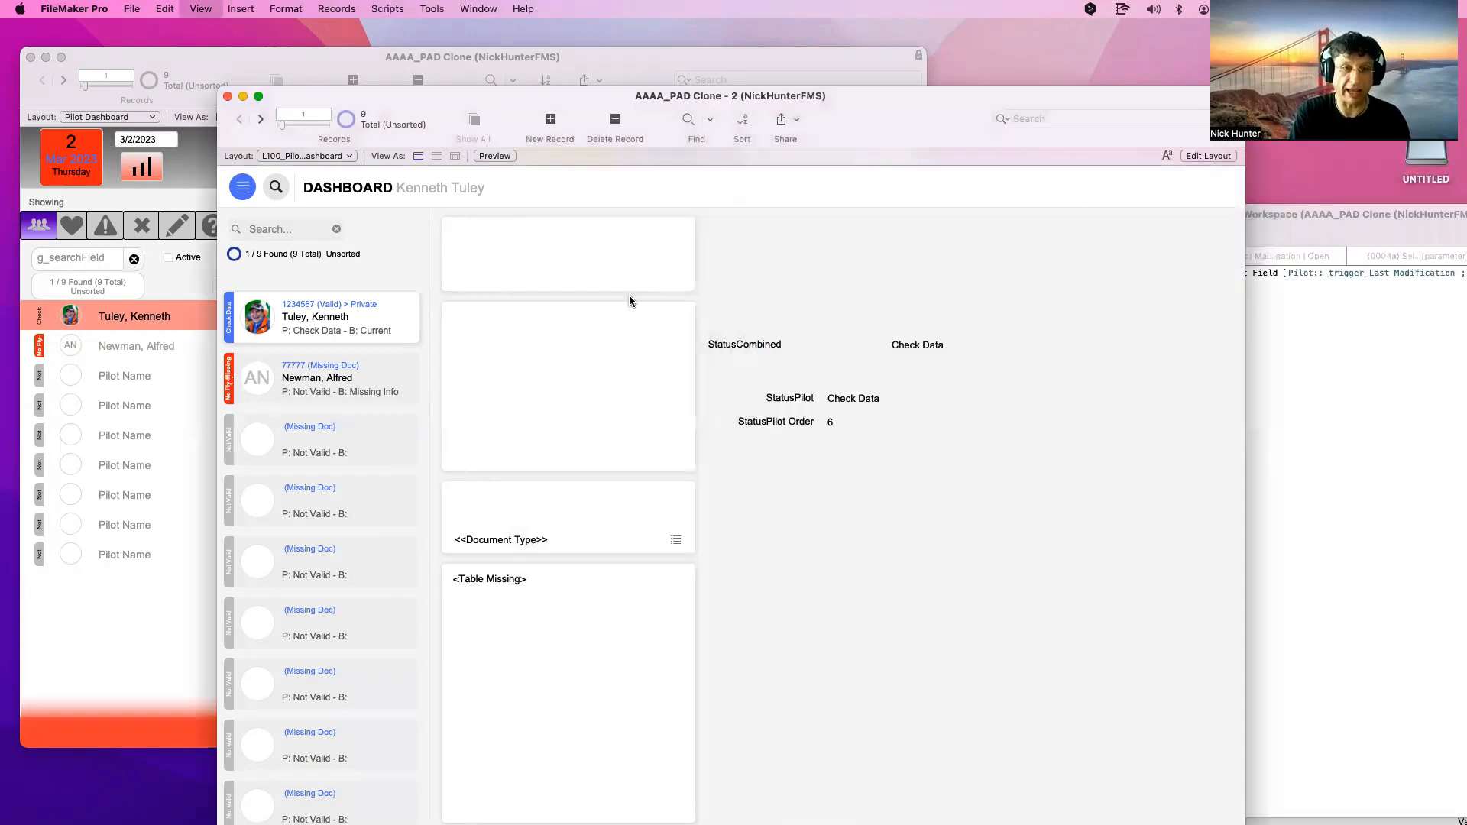
pyautogui.press('super+l')
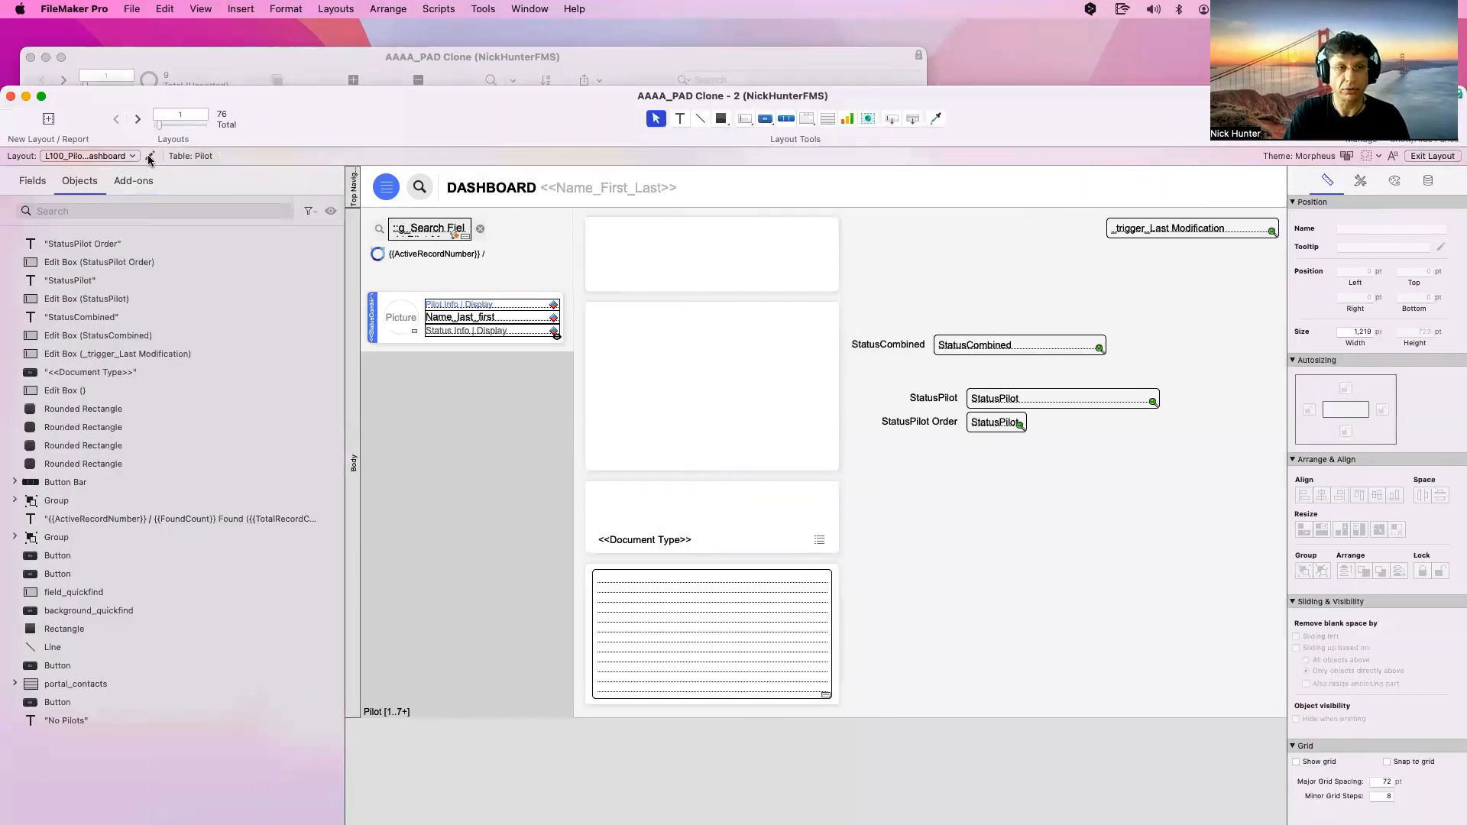
# Assign the (1050) Trigger | OnRecordCommit | Pilots script to the layout's OnRecordCommit event
pyautogui.click(150, 157)
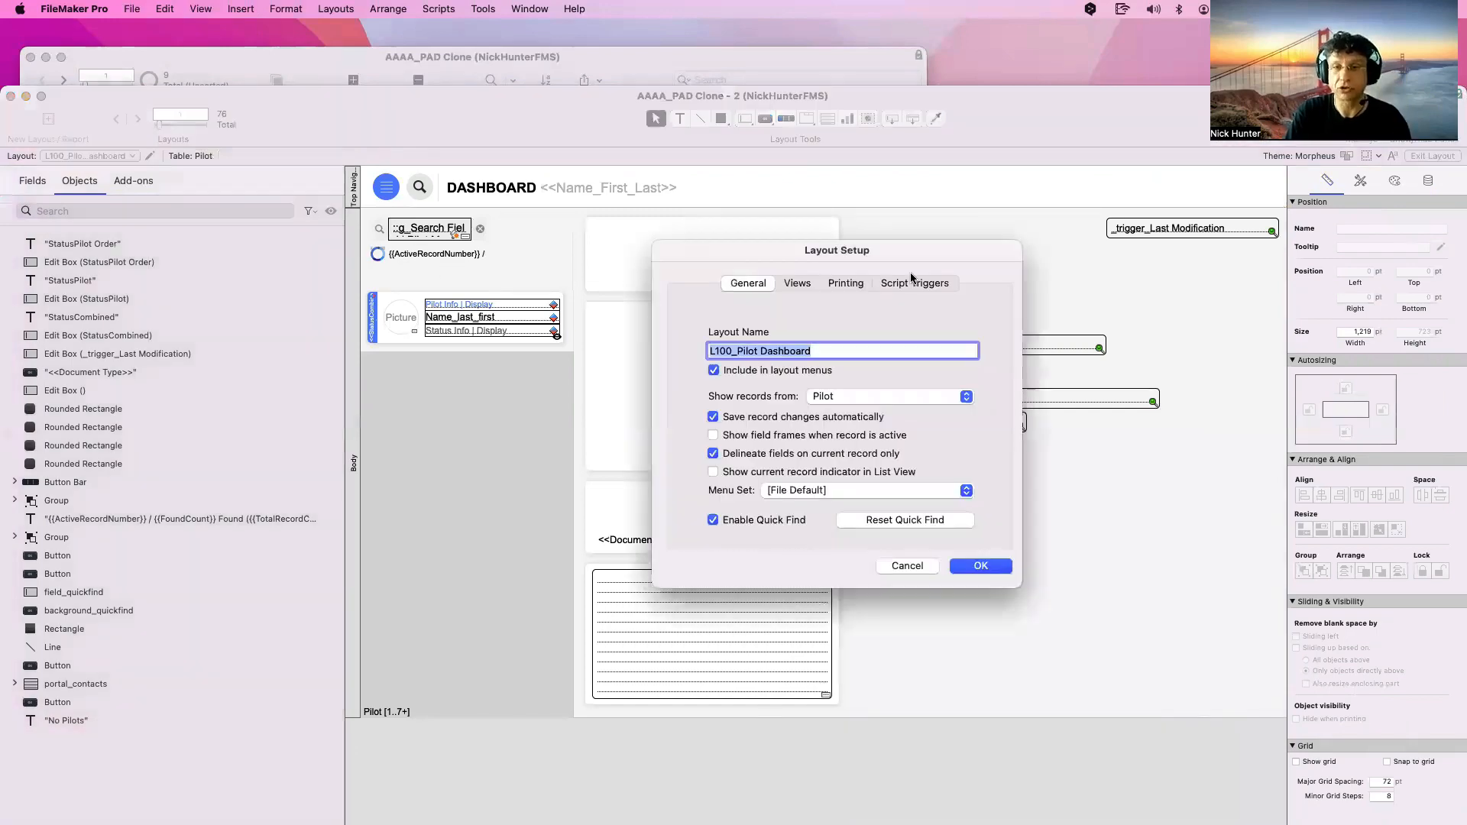
pyautogui.click(926, 284)
pyautogui.click(691, 359)
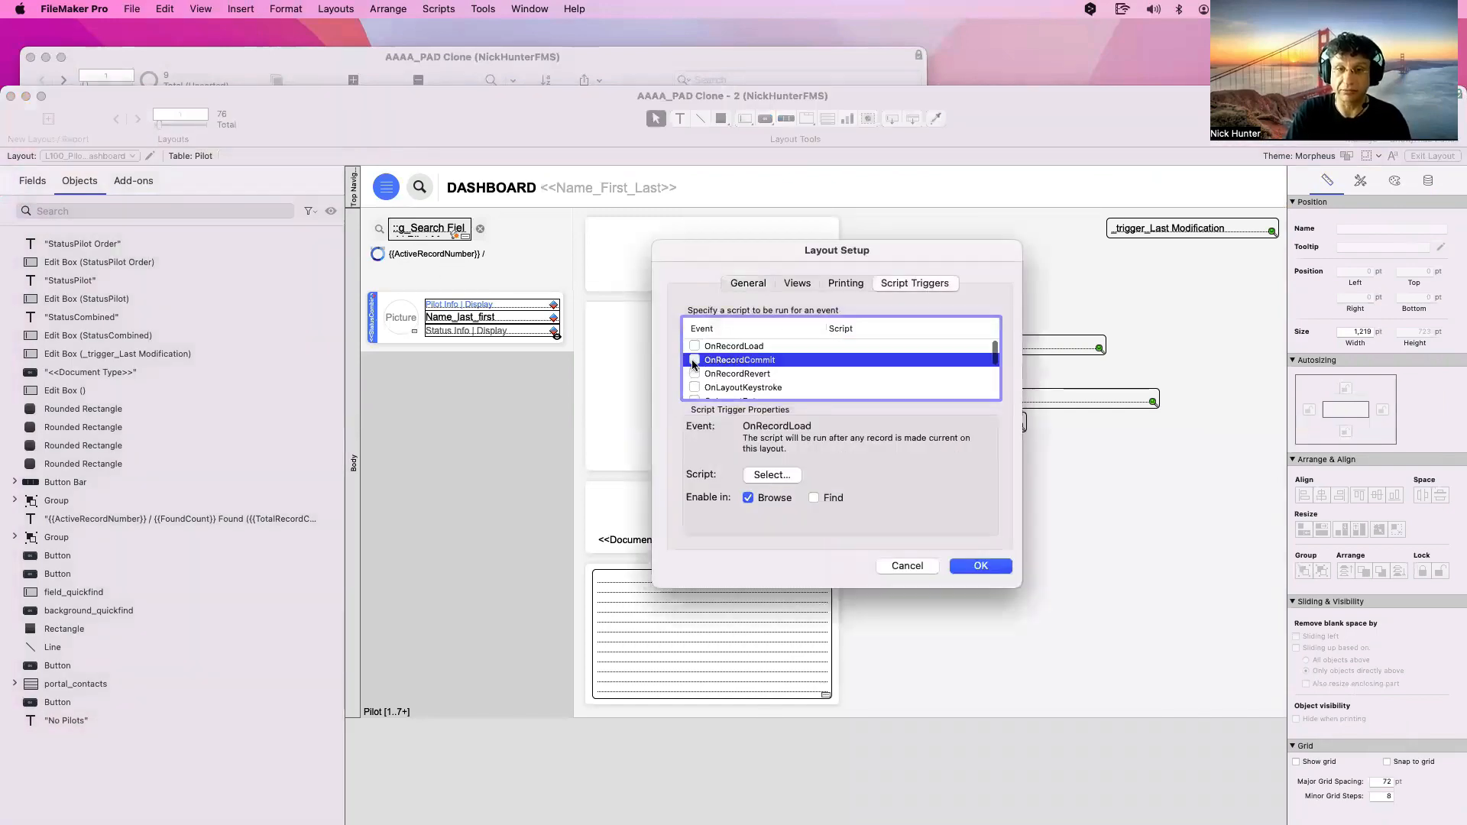
pyautogui.click(1112, 386)
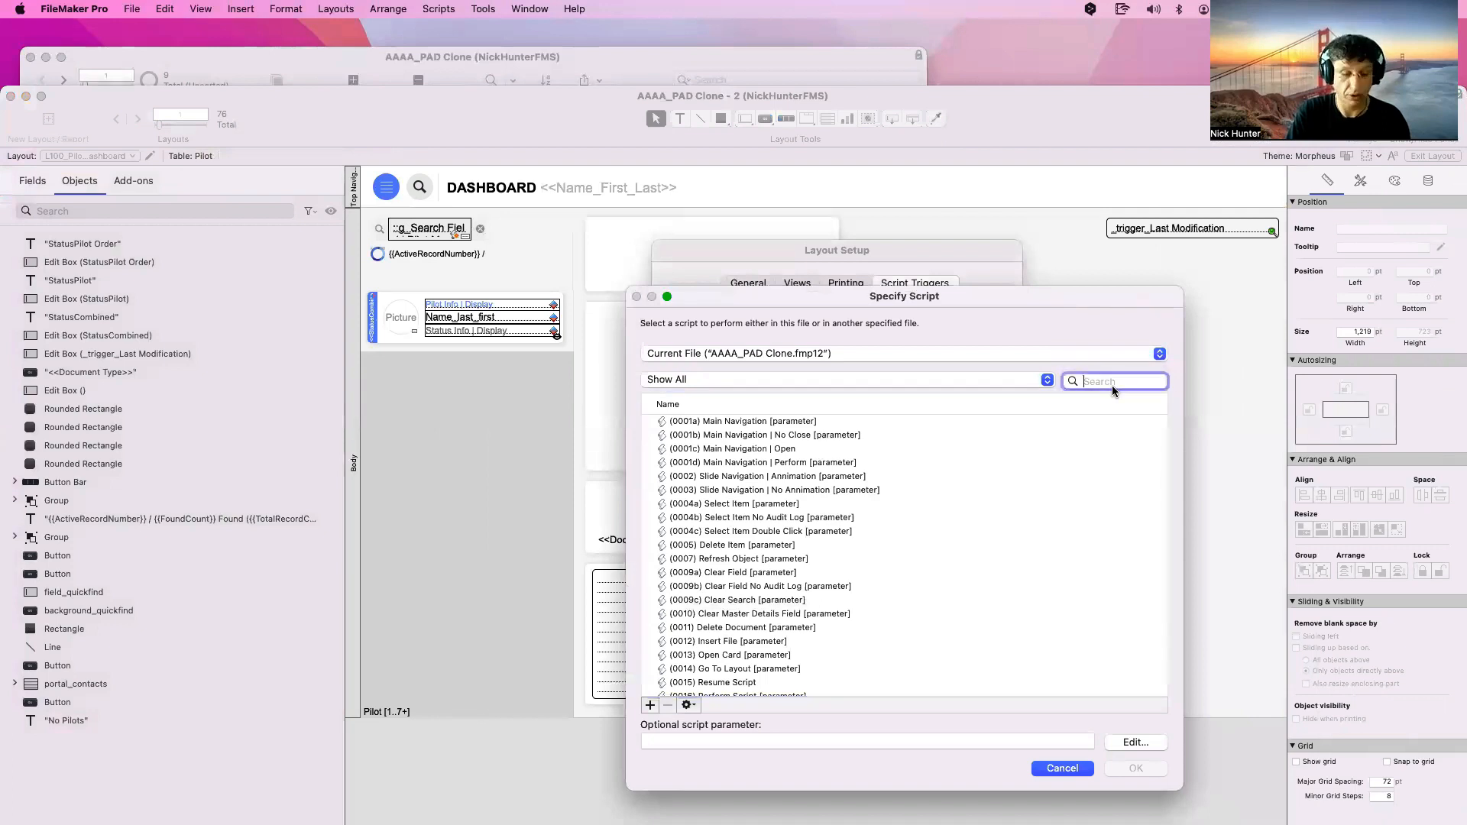
pyautogui.write('1050')
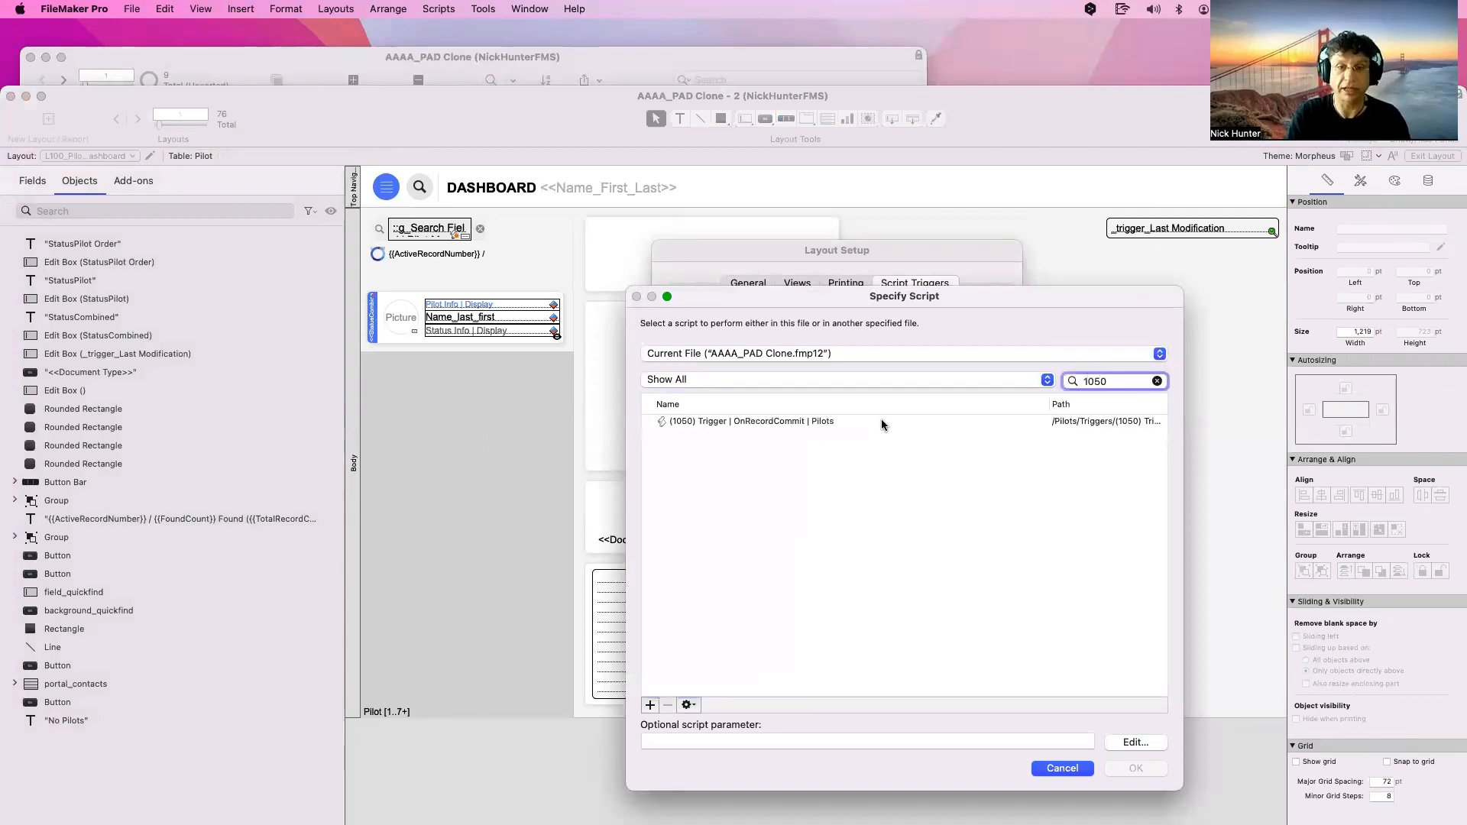
pyautogui.press('Down')
pyautogui.click(1136, 768)
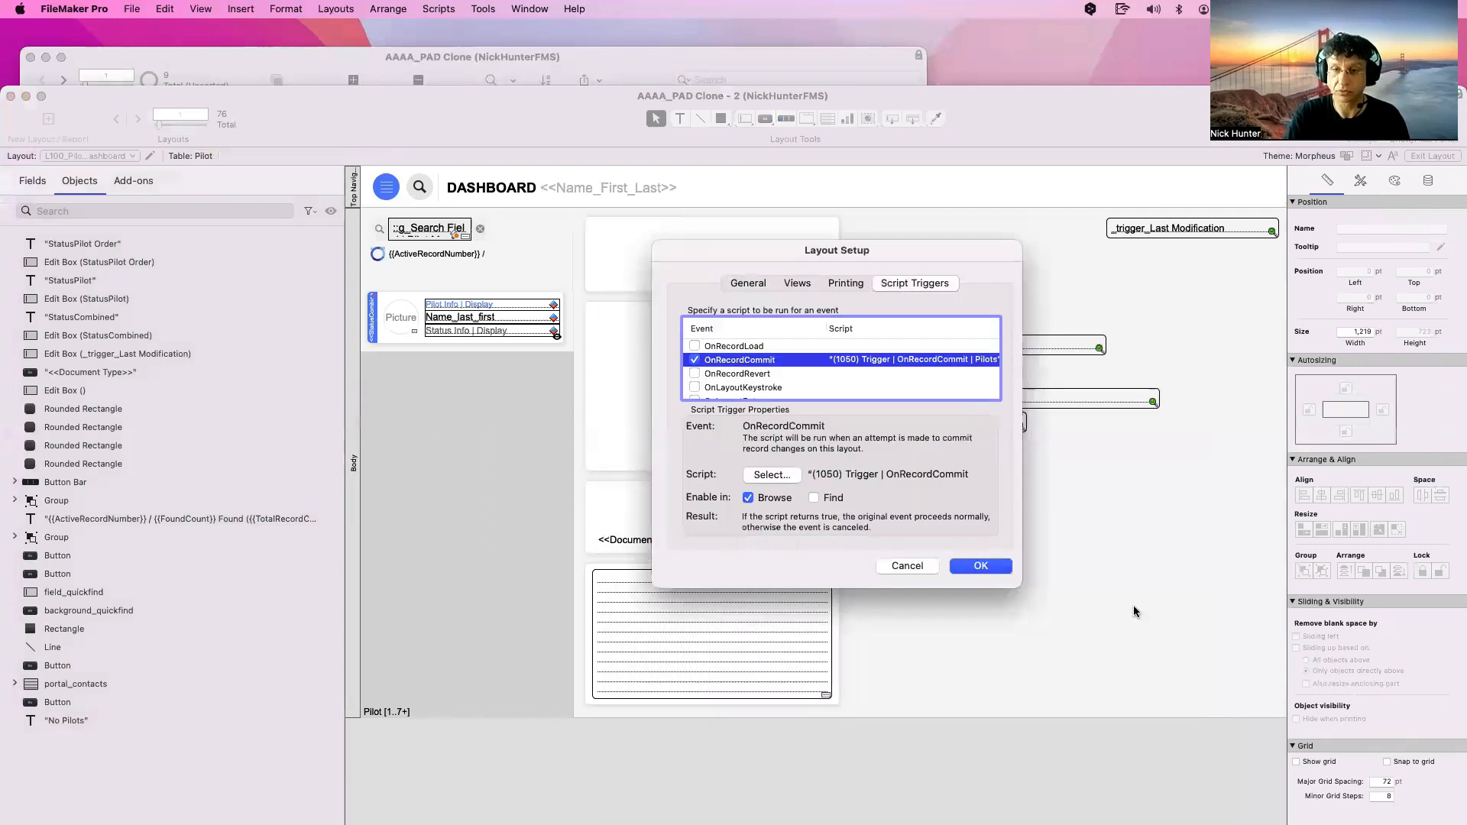
pyautogui.click(992, 566)
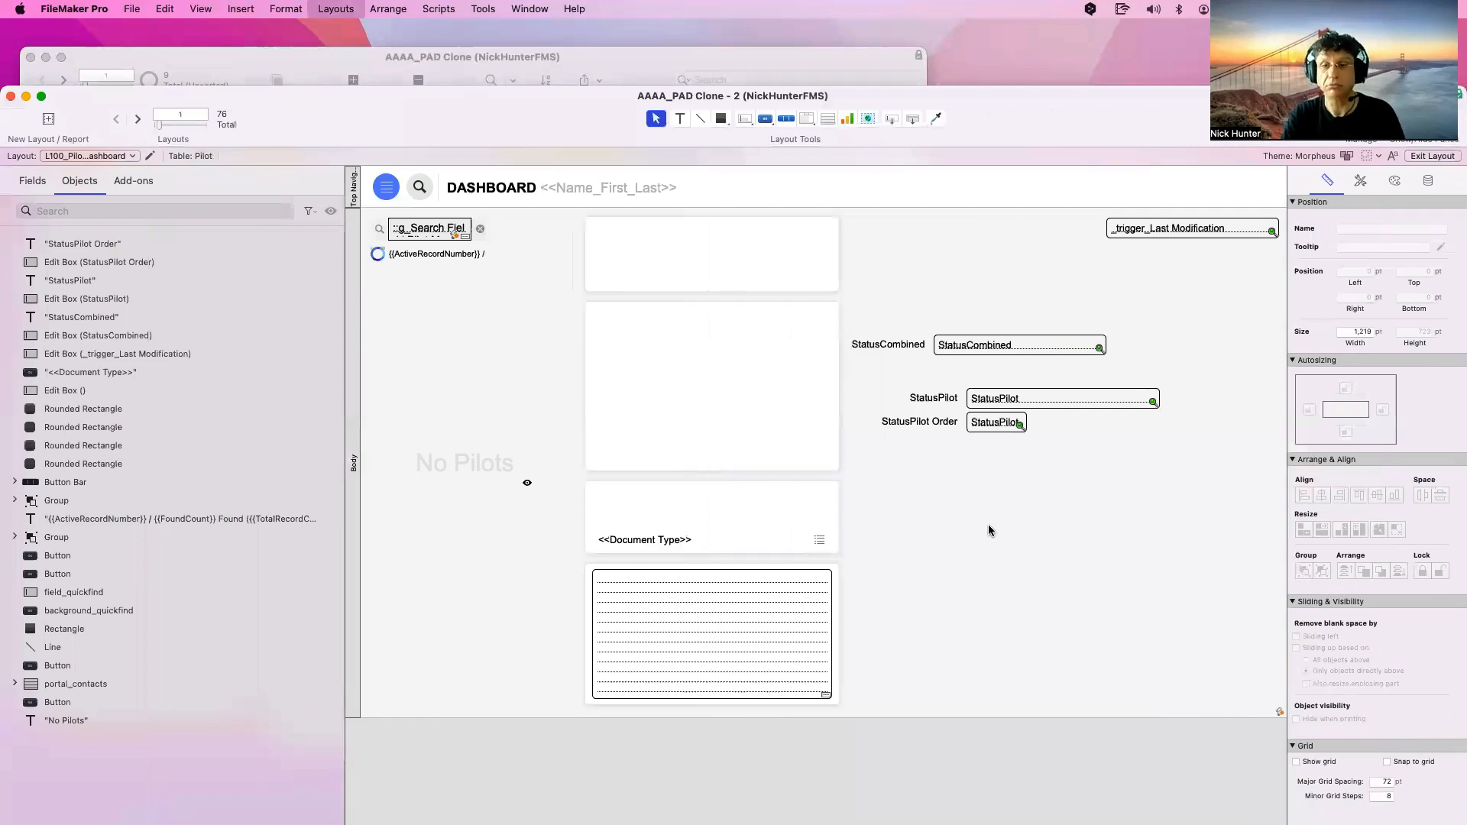
# In Browse mode, enter and leave StatusCombined to commit the record, then return to Layout mode
pyautogui.press('super+b')
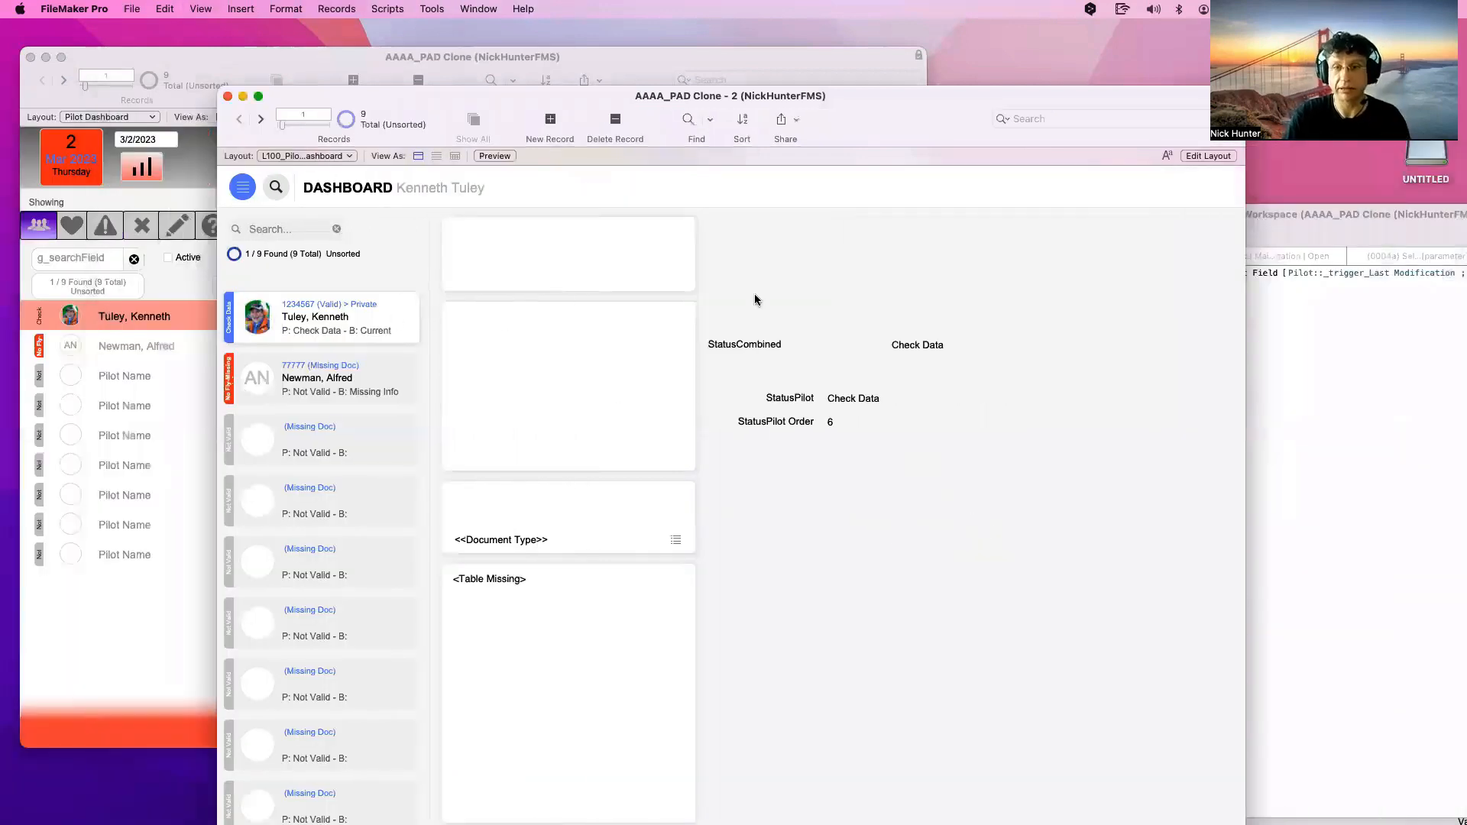
pyautogui.click(942, 345)
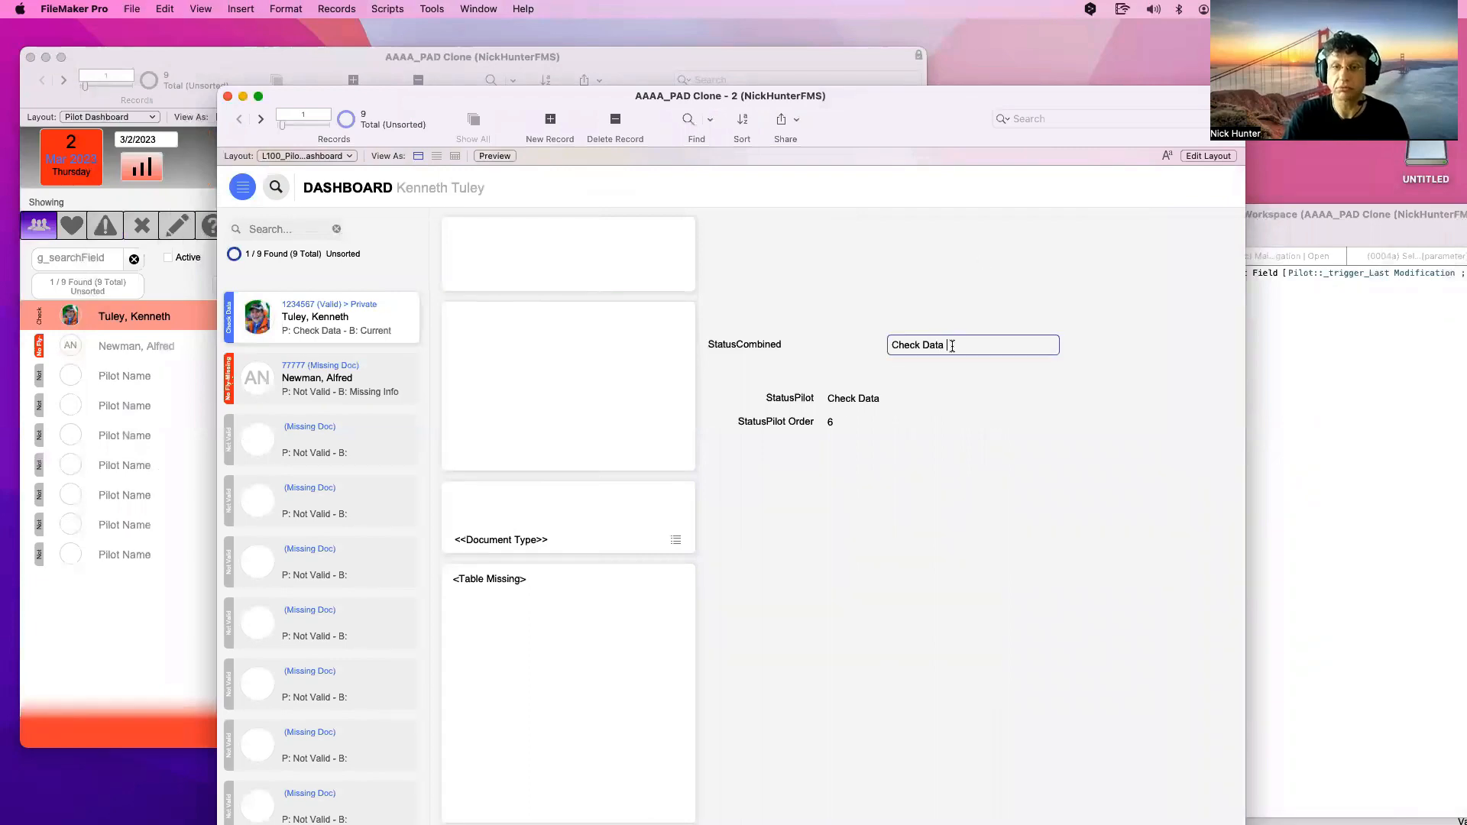
pyautogui.click(967, 458)
pyautogui.press('super+l')
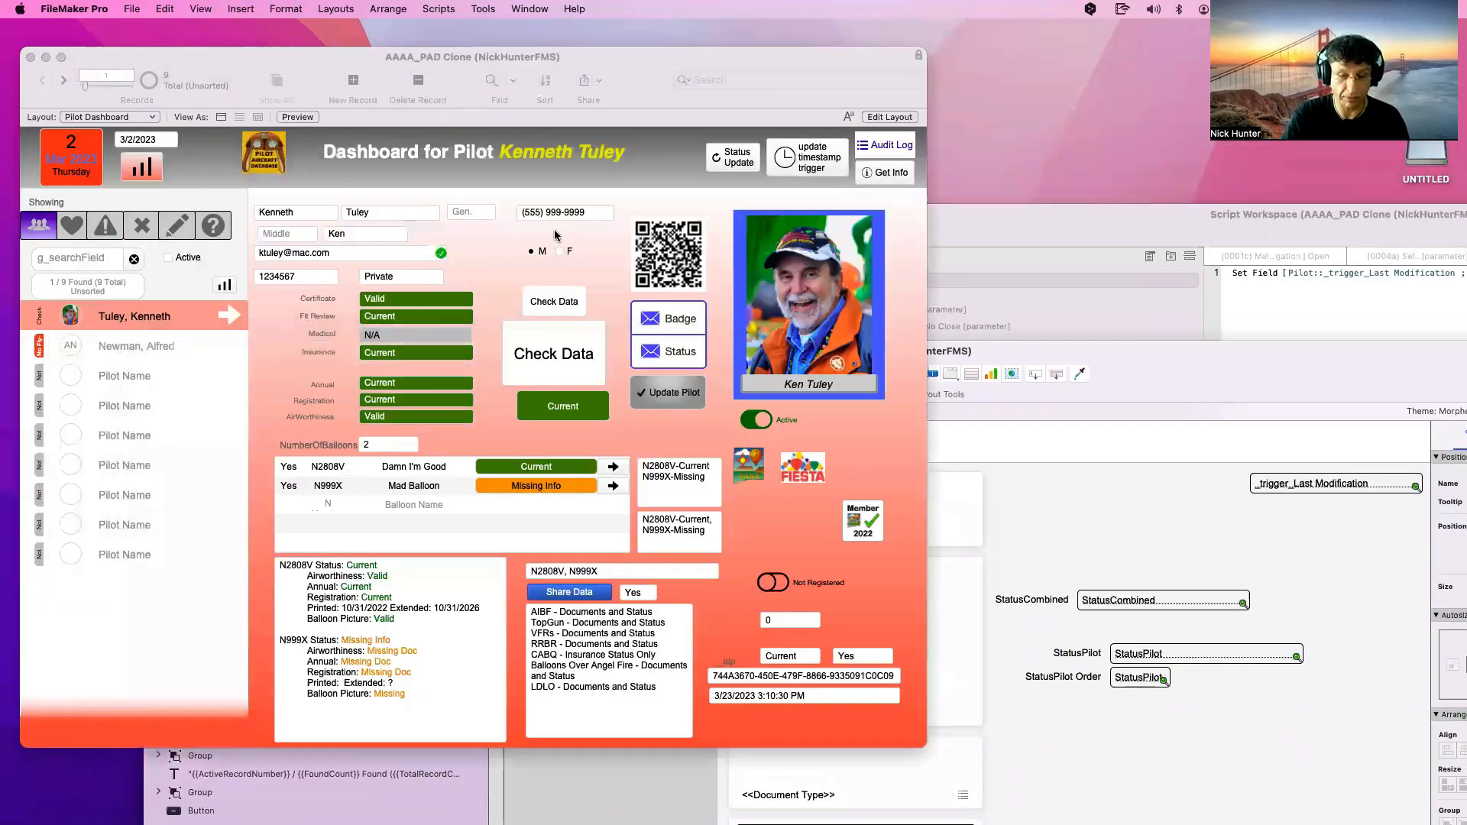
pyautogui.press('super+l')
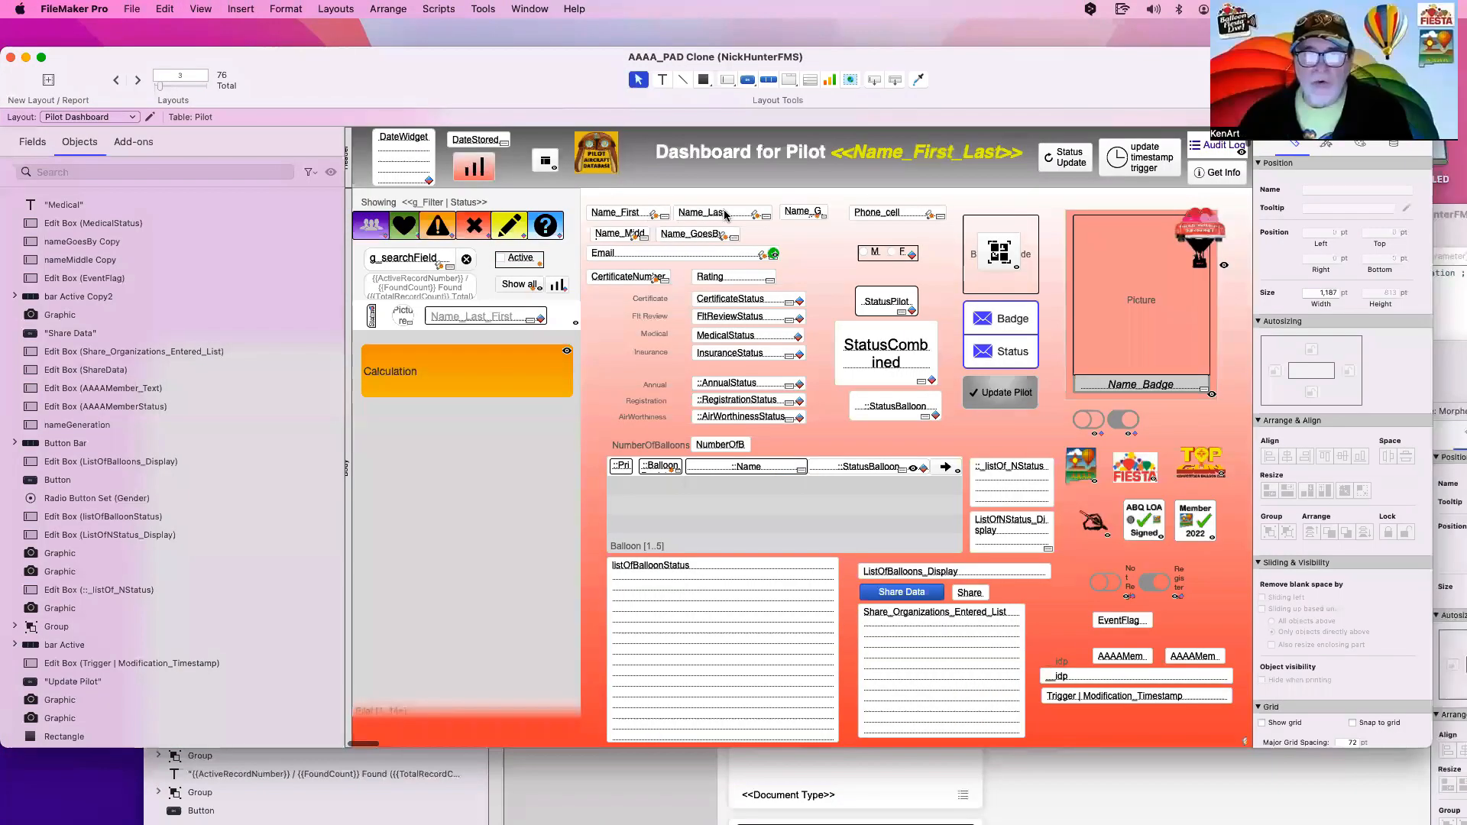
# Review the Name_First field's script triggers and close them without changes
pyautogui.keyDown('shift'); pyautogui.click(724, 214); pyautogui.keyUp('shift')
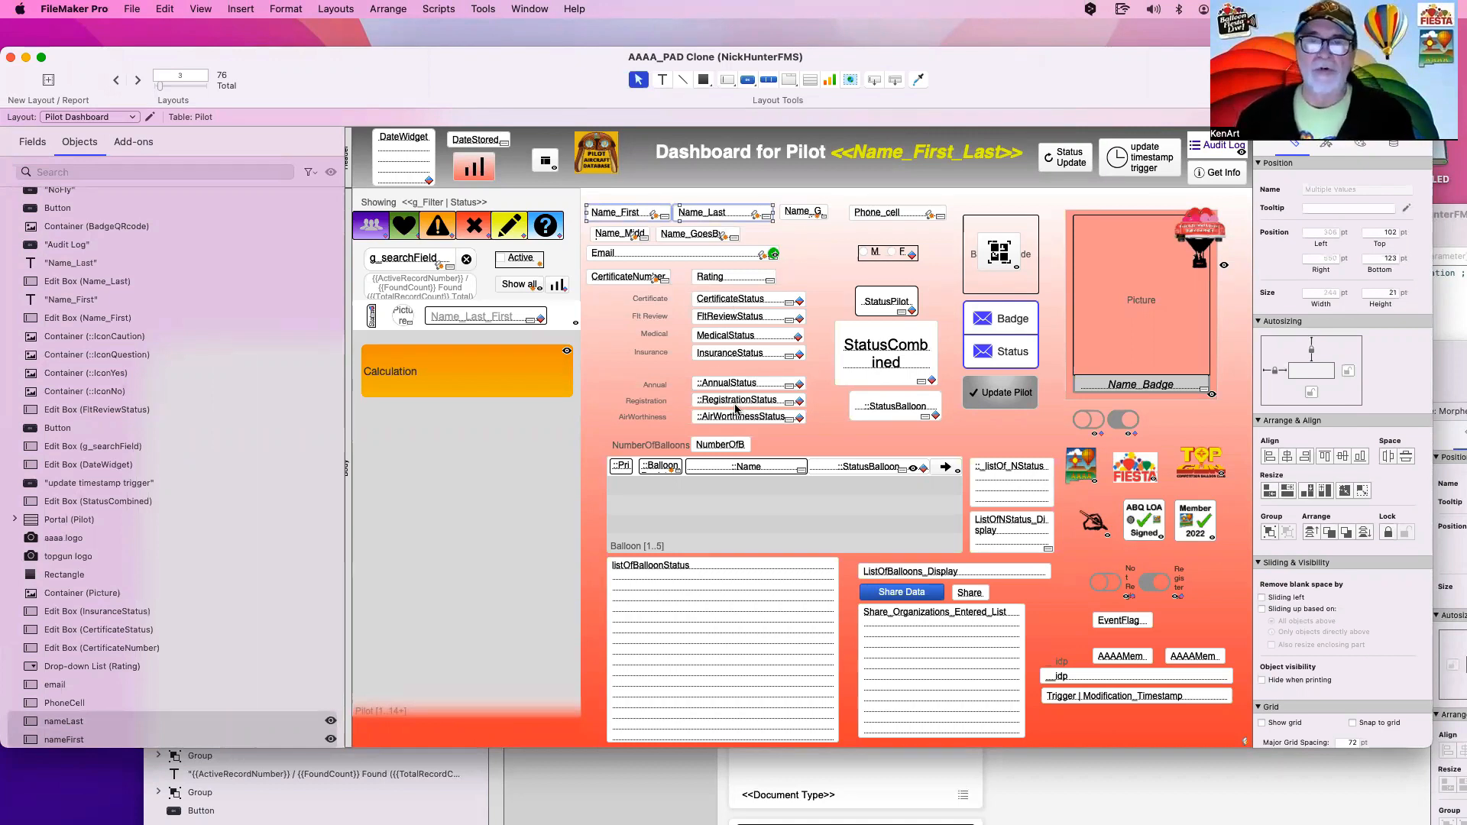
pyautogui.click(891, 255)
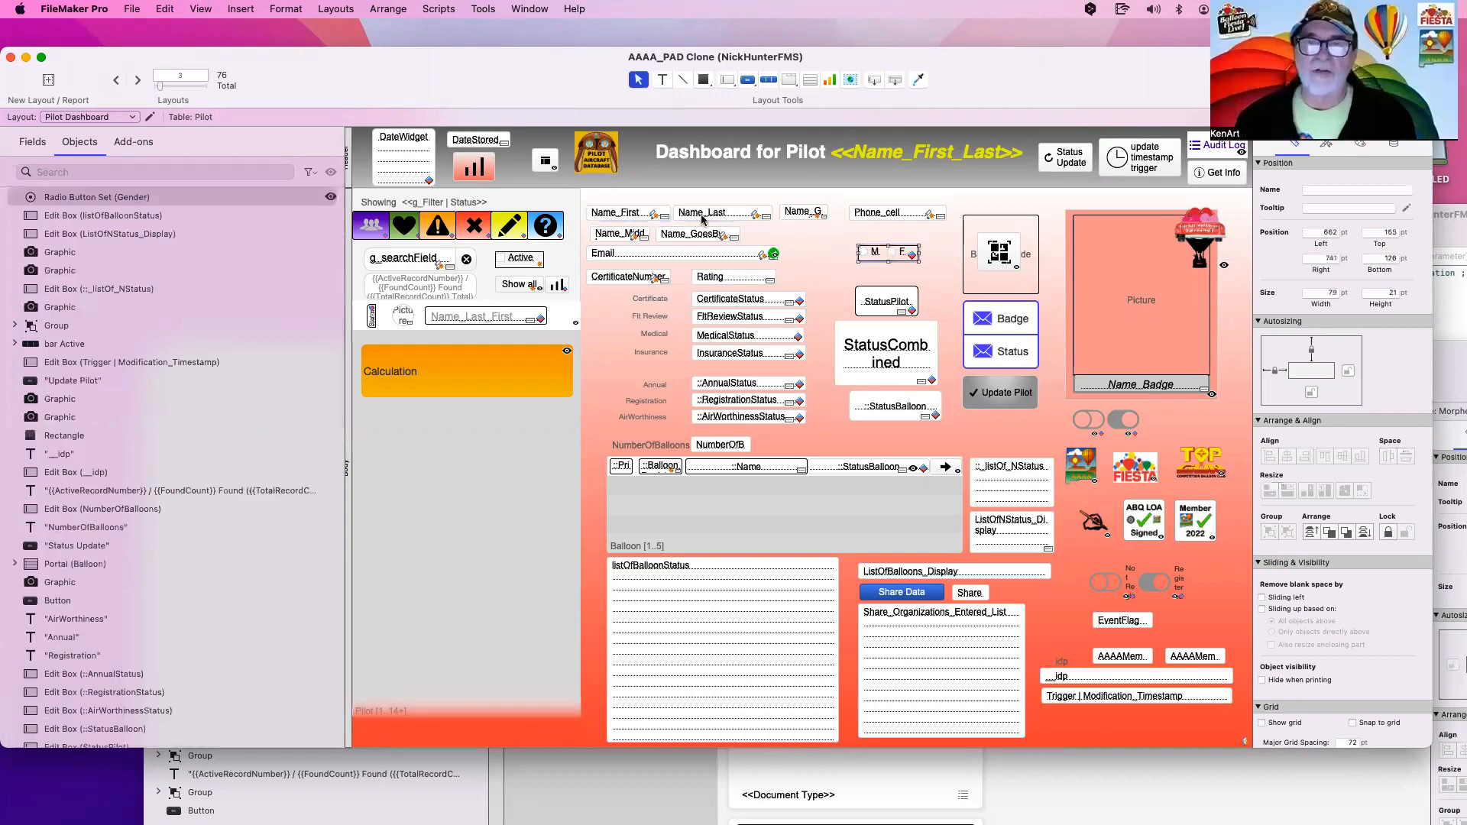
pyautogui.click(644, 215)
pyautogui.click(654, 216)
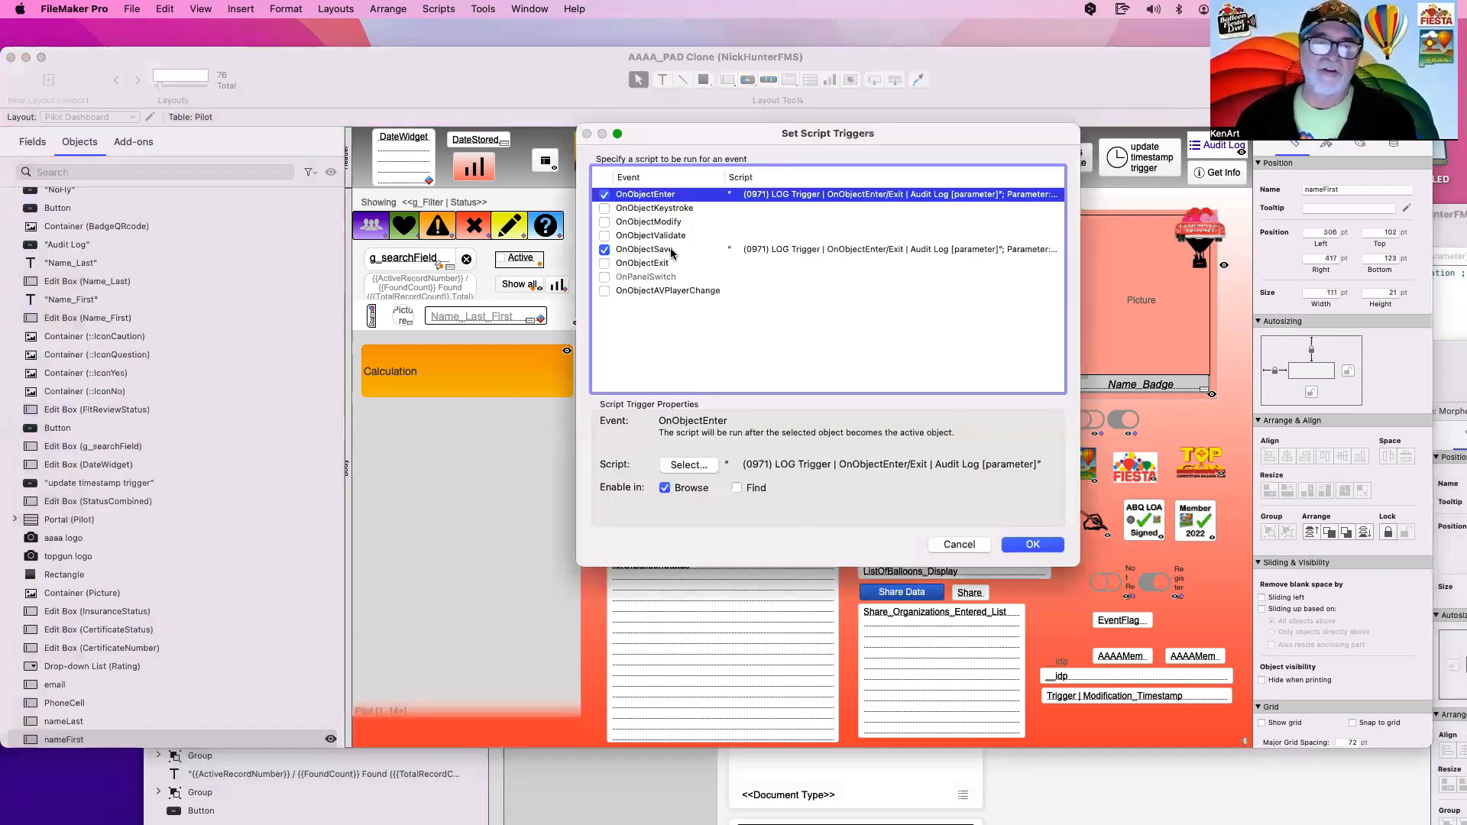
pyautogui.doubleClick(752, 197)
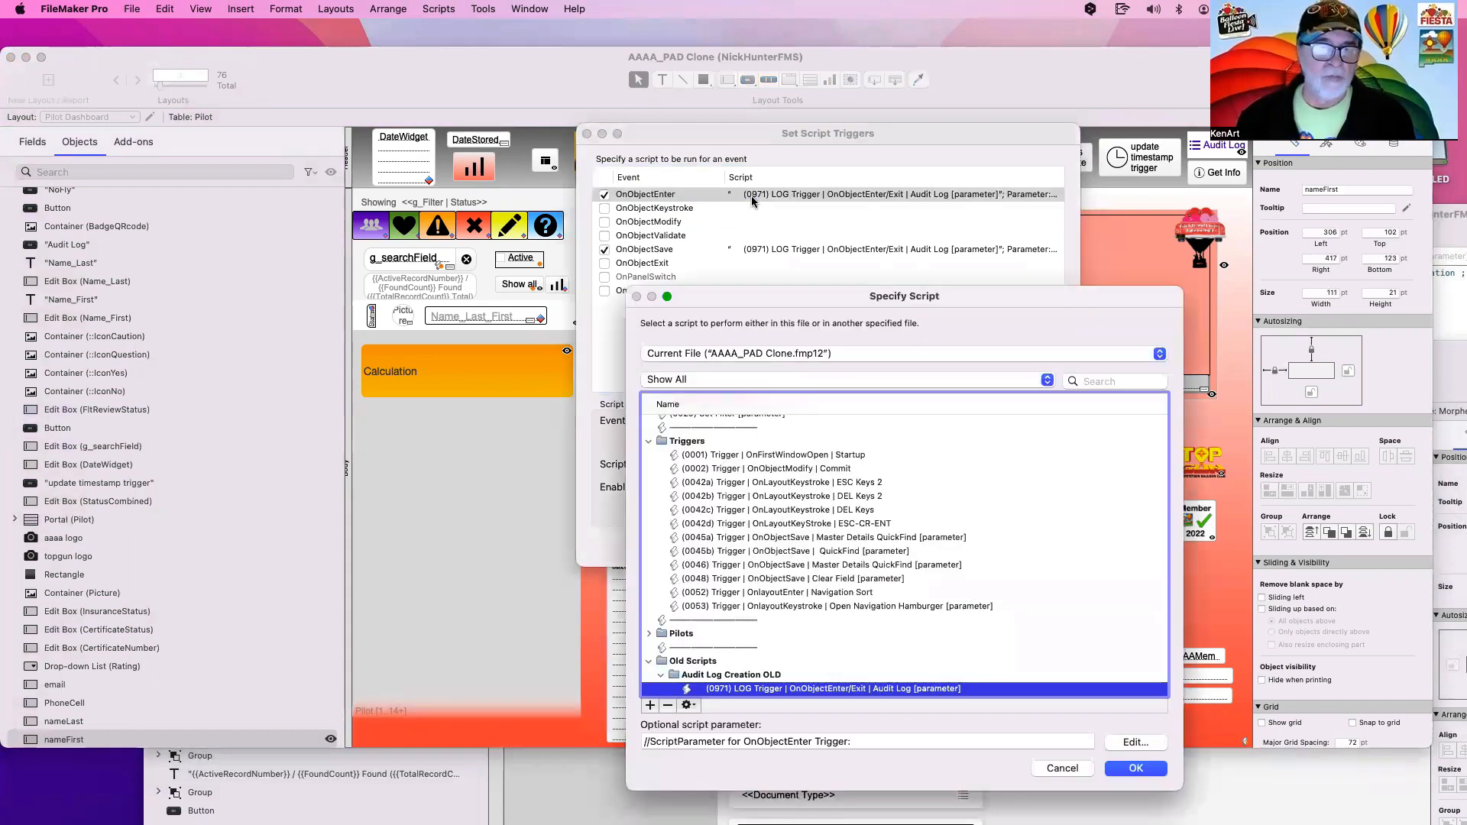
pyautogui.press('Return')
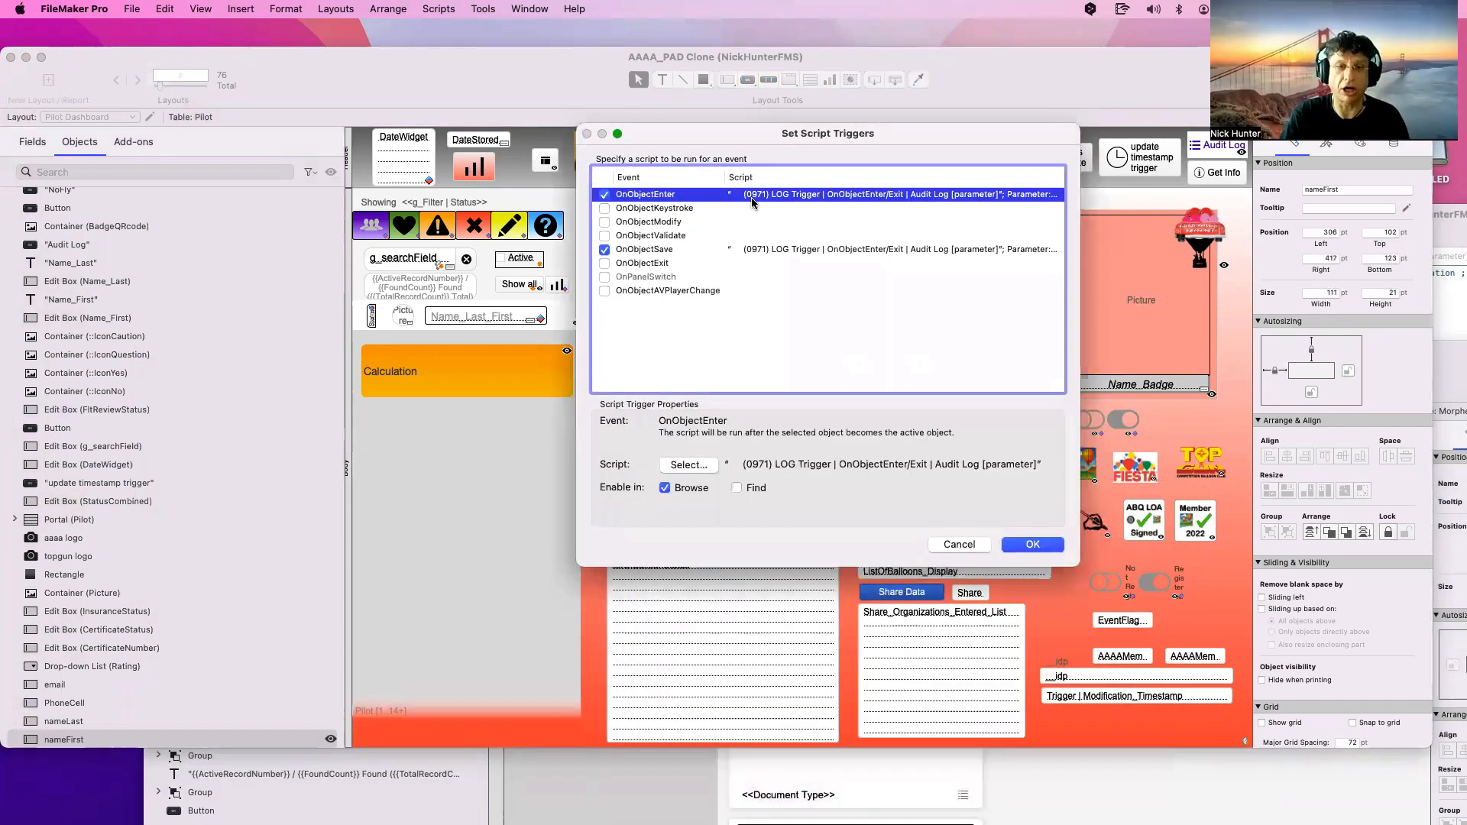
pyautogui.press('Return')
# Select the name, phone, CertificateNumber and Rating fields, then bring the Clone - 2 window forward
pyautogui.keyDown('shift'); pyautogui.click(811, 213); pyautogui.keyUp('shift')
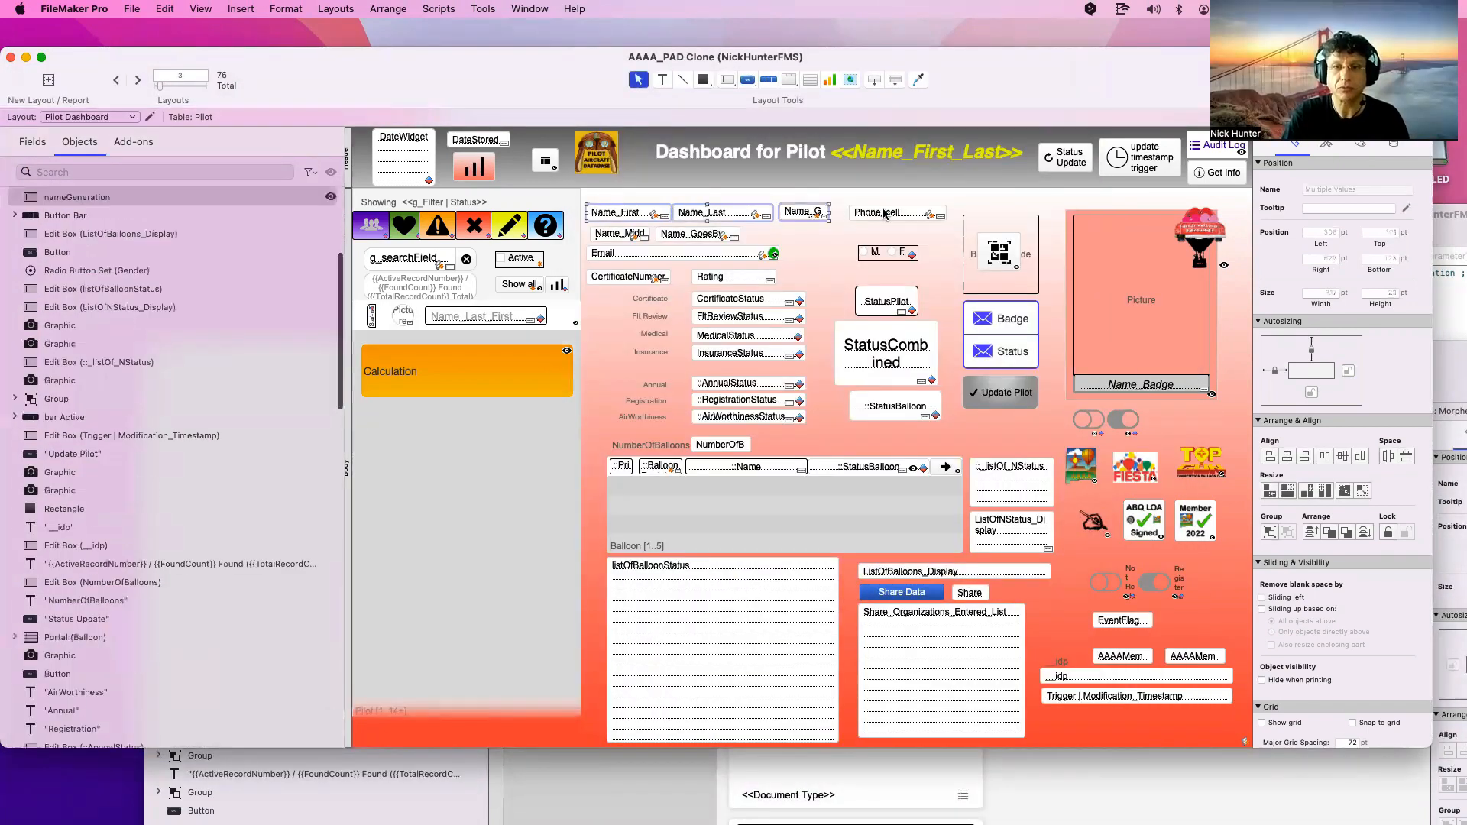
pyautogui.keyDown('shift'); pyautogui.click(883, 212); pyautogui.keyUp('shift')
pyautogui.keyDown('shift'); pyautogui.click(701, 238); pyautogui.keyUp('shift')
pyautogui.keyDown('shift'); pyautogui.click(633, 236); pyautogui.keyUp('shift')
pyautogui.keyDown('shift'); pyautogui.click(629, 283); pyautogui.keyUp('shift')
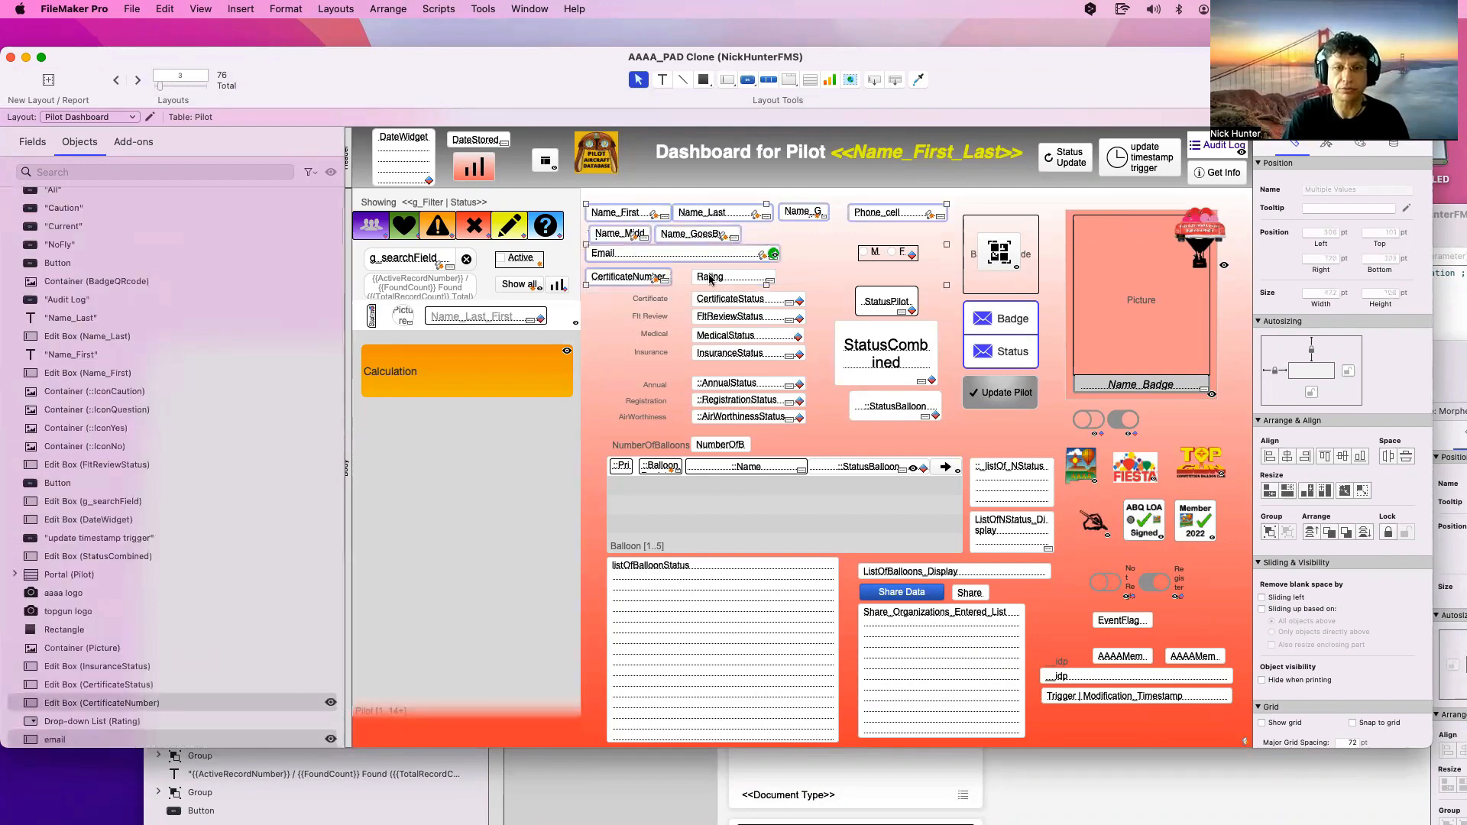
pyautogui.keyDown('shift'); pyautogui.click(723, 279); pyautogui.keyUp('shift')
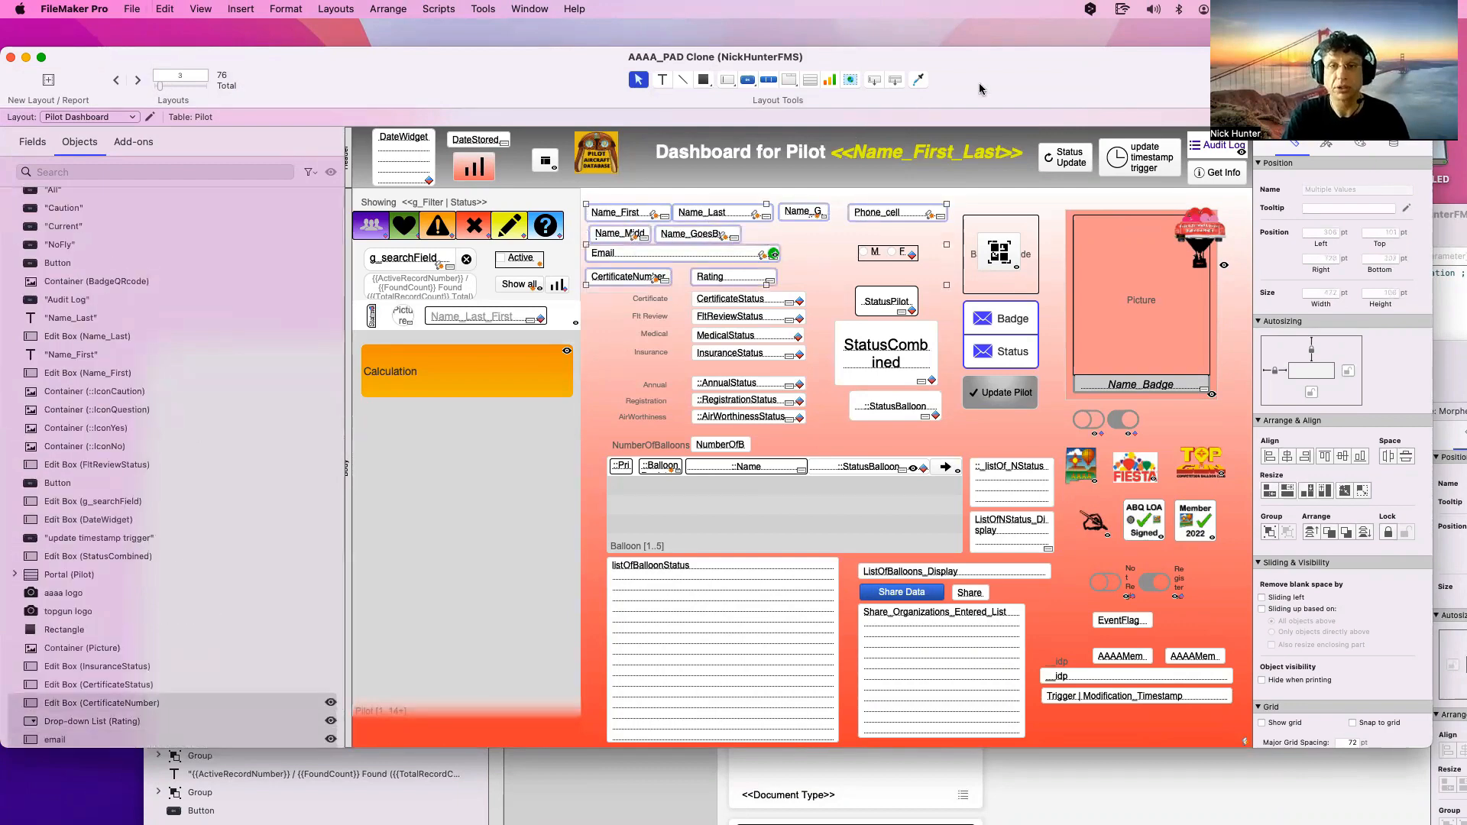
pyautogui.moveTo(997, 80); pyautogui.dragTo(734, 552)
pyautogui.moveTo(1126, 385); pyautogui.dragTo(908, 143)
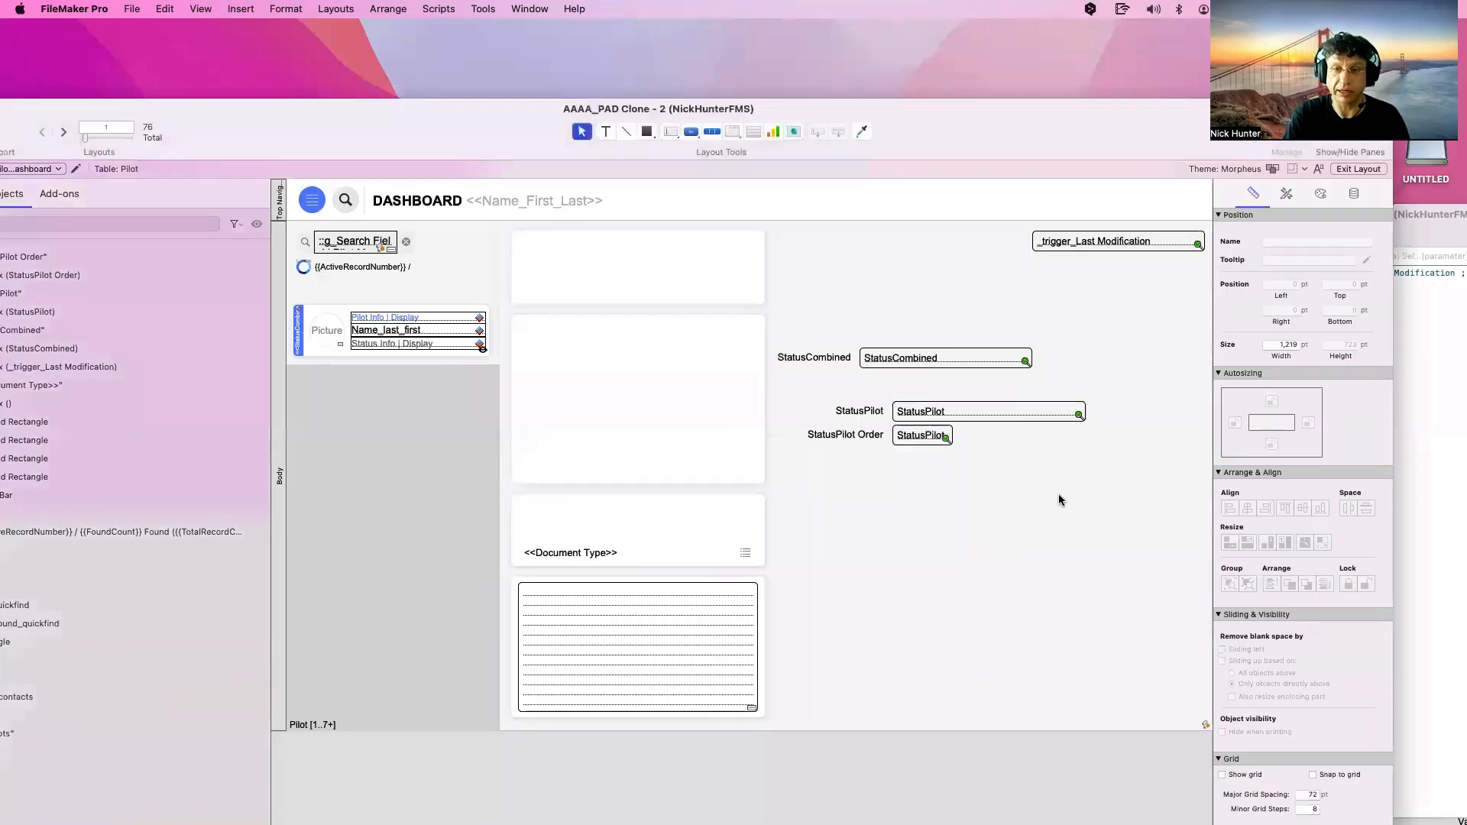
pyautogui.press('super+v')
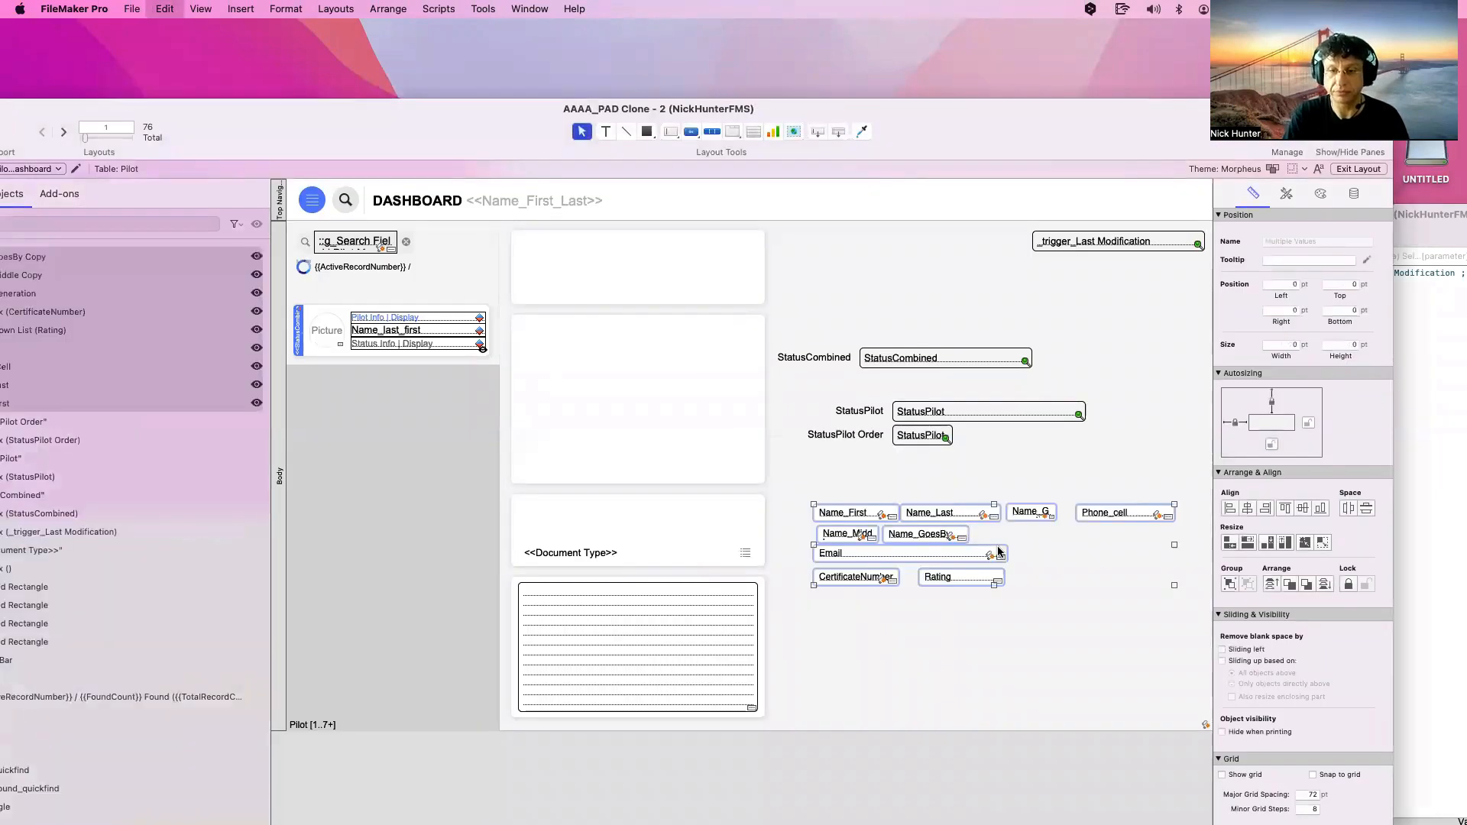
pyautogui.press('super+z')
pyautogui.press('super+v')
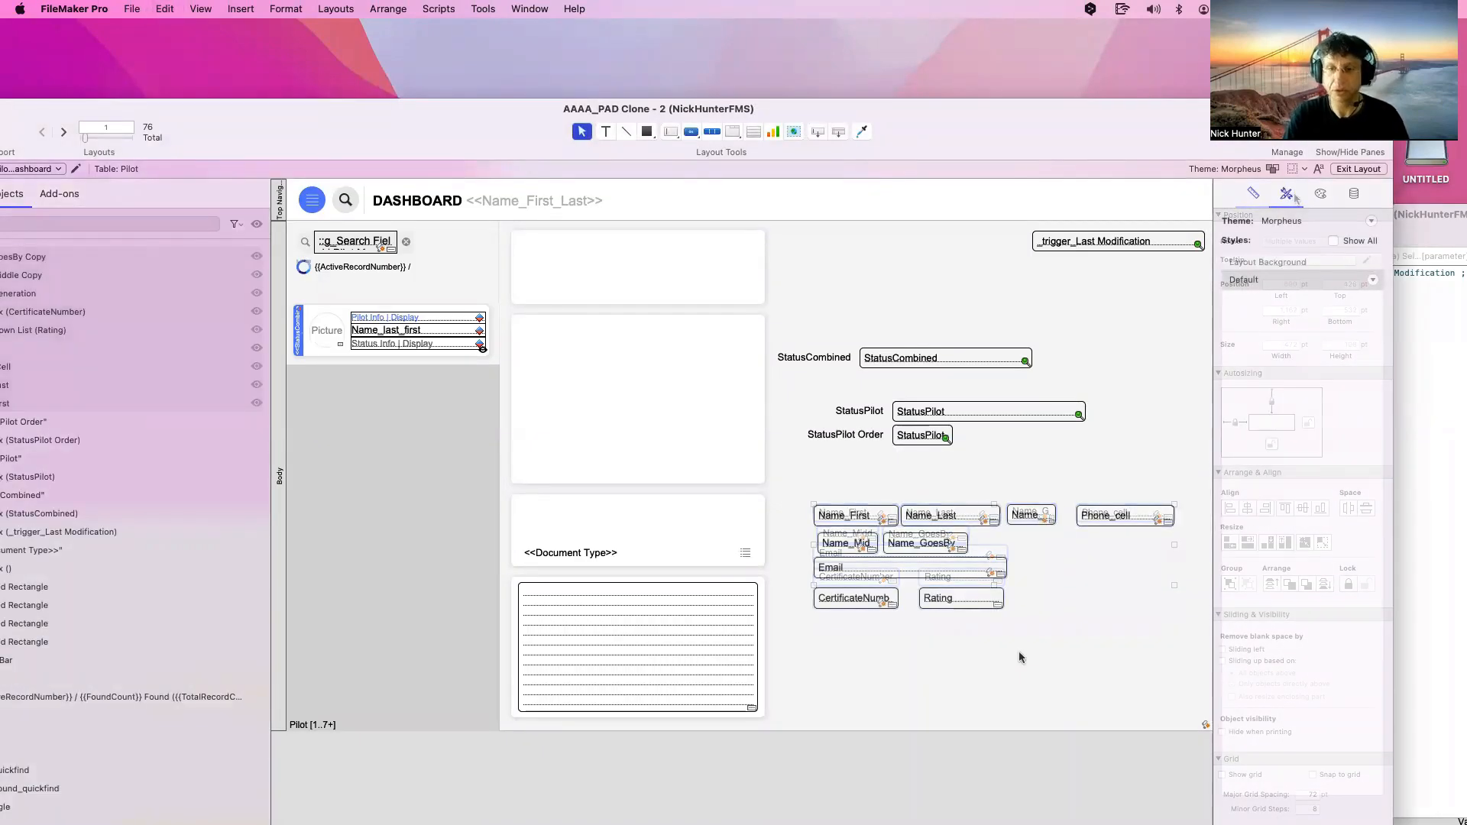
pyautogui.click(1020, 651)
pyautogui.moveTo(1161, 625); pyautogui.dragTo(816, 482)
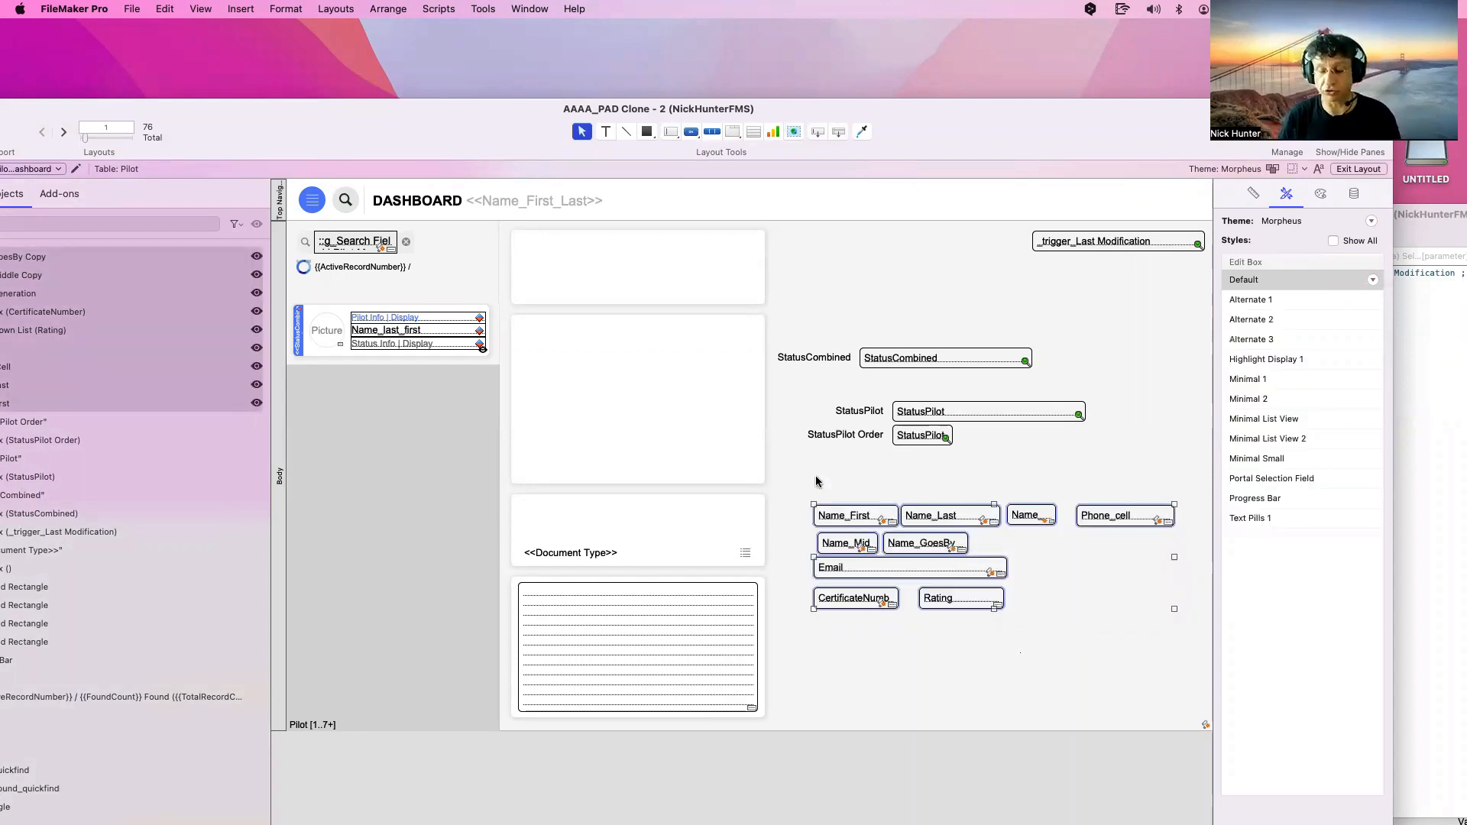
pyautogui.click(1013, 645)
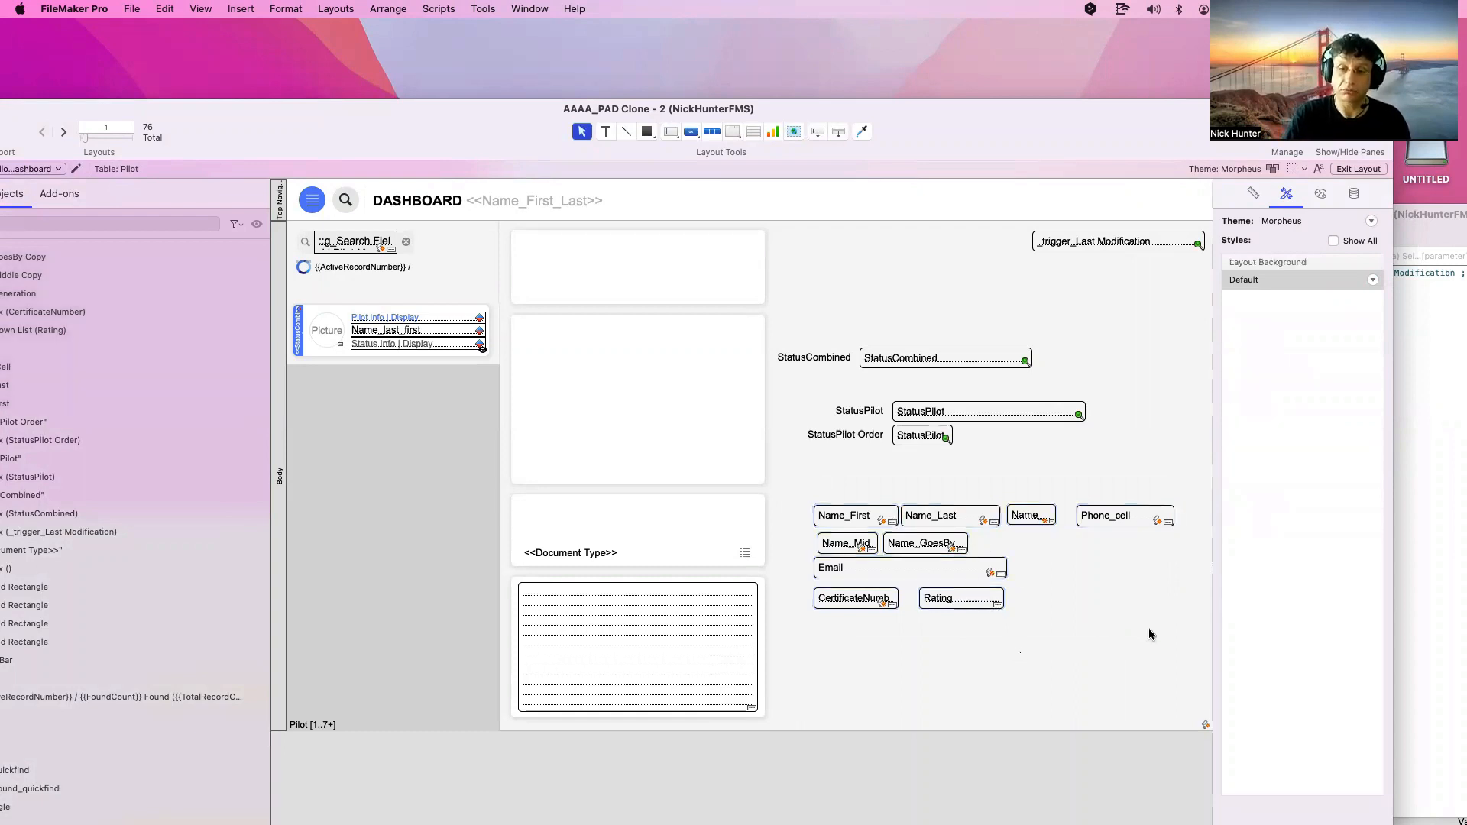
pyautogui.moveTo(1150, 630); pyautogui.dragTo(809, 509)
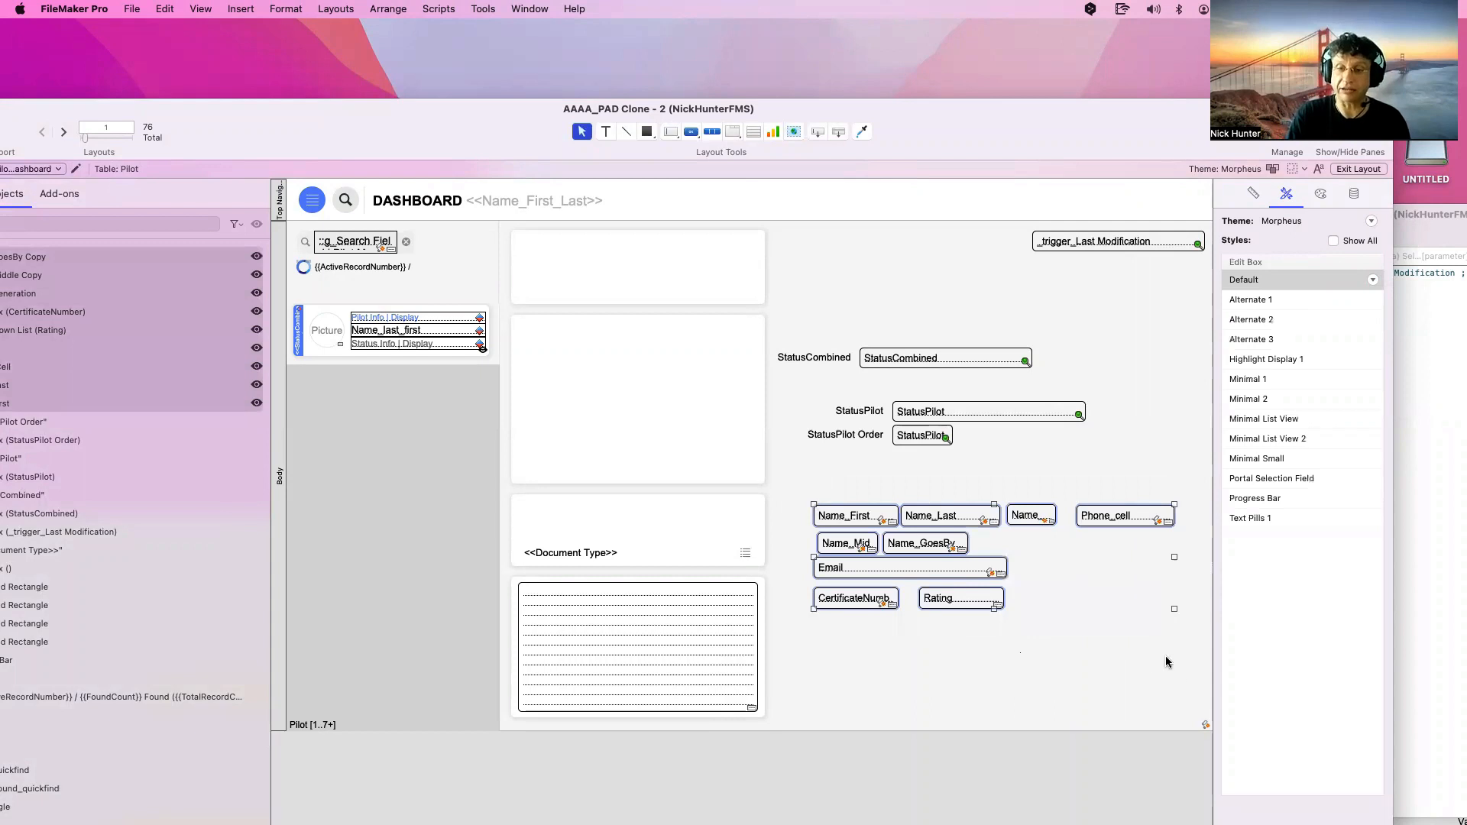
pyautogui.moveTo(1184, 651); pyautogui.dragTo(781, 463)
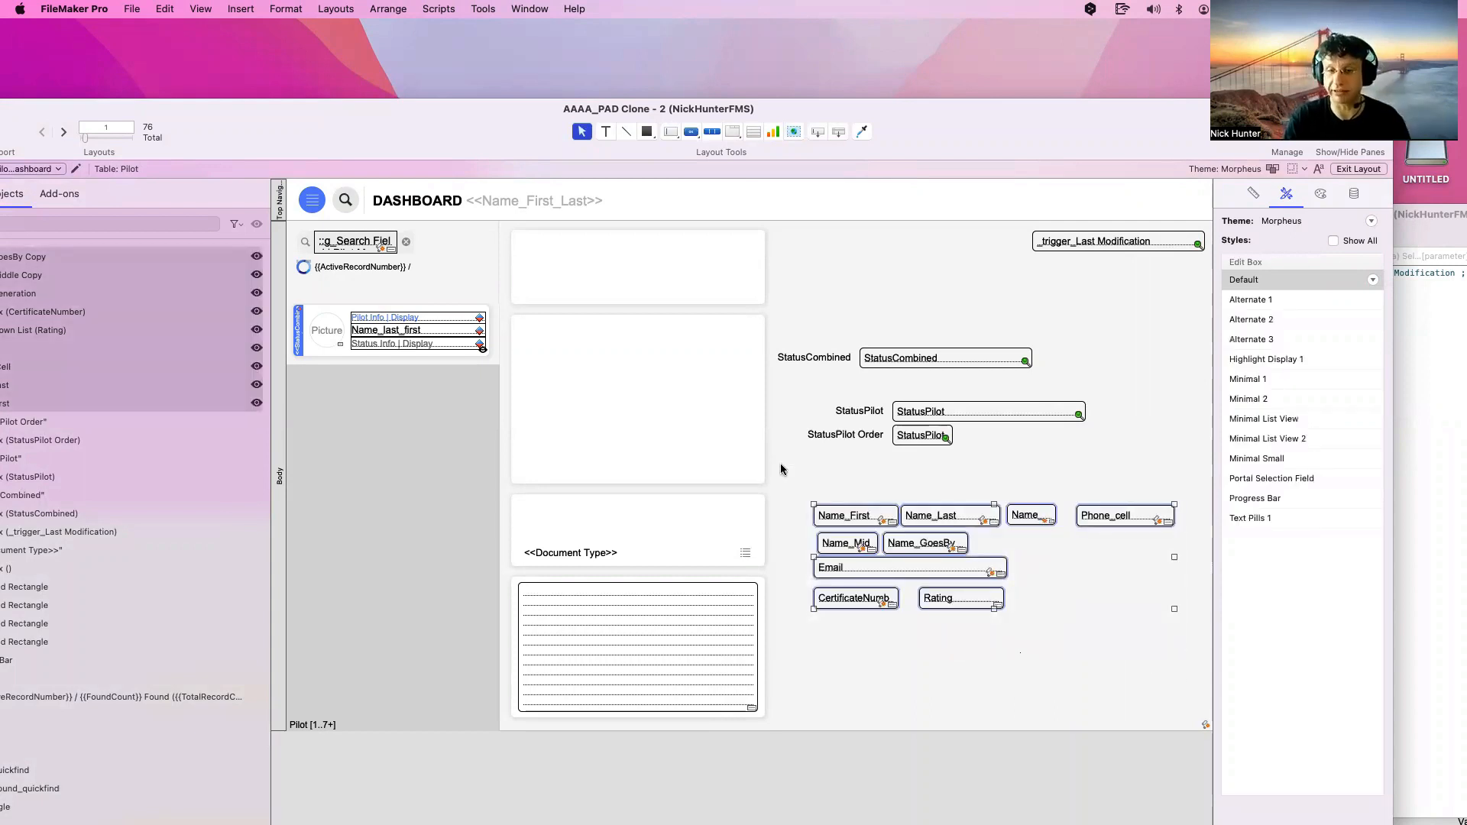
pyautogui.click(1104, 659)
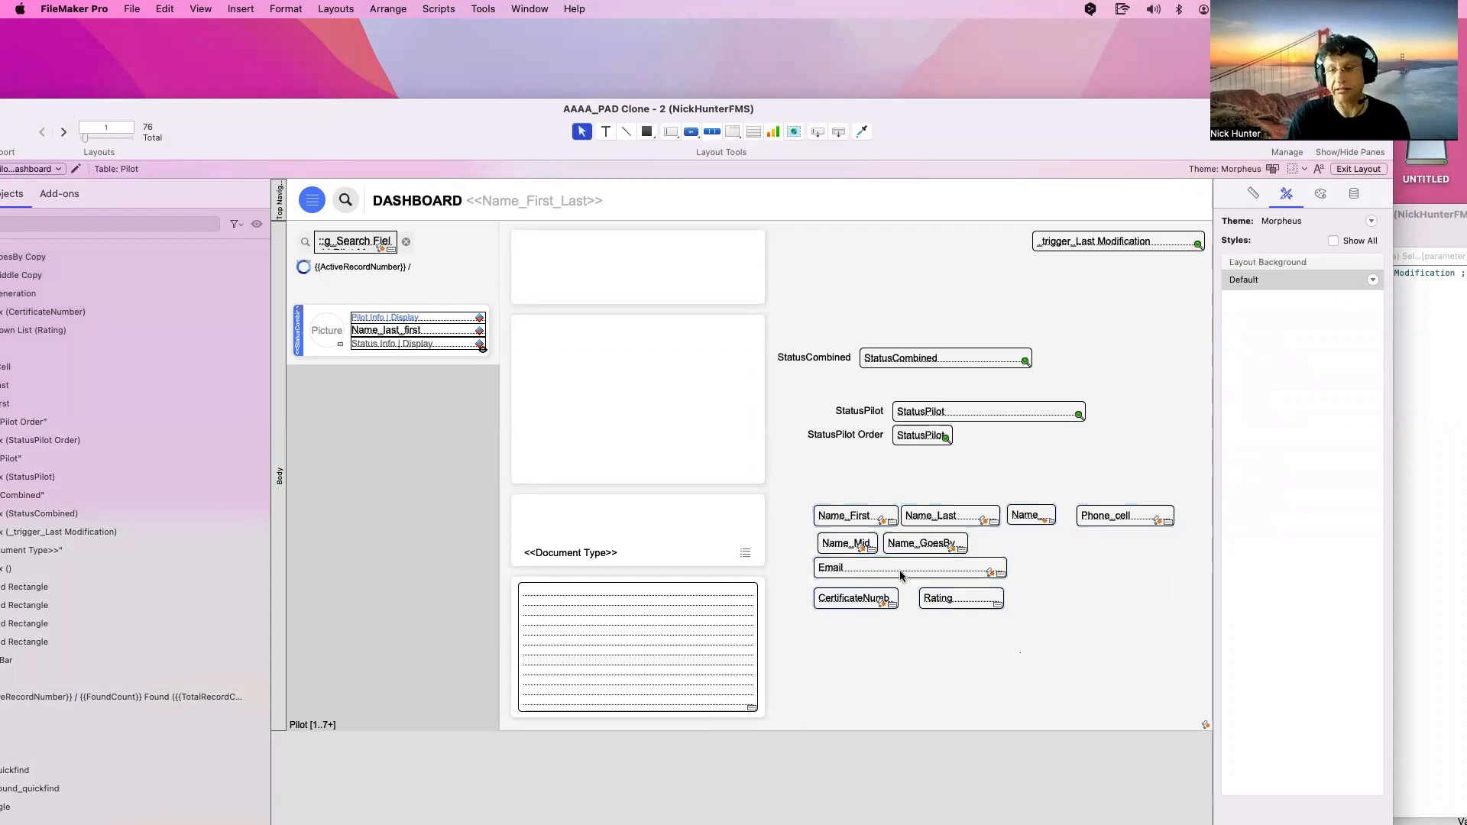
pyautogui.click(887, 516)
pyautogui.click(282, 9)
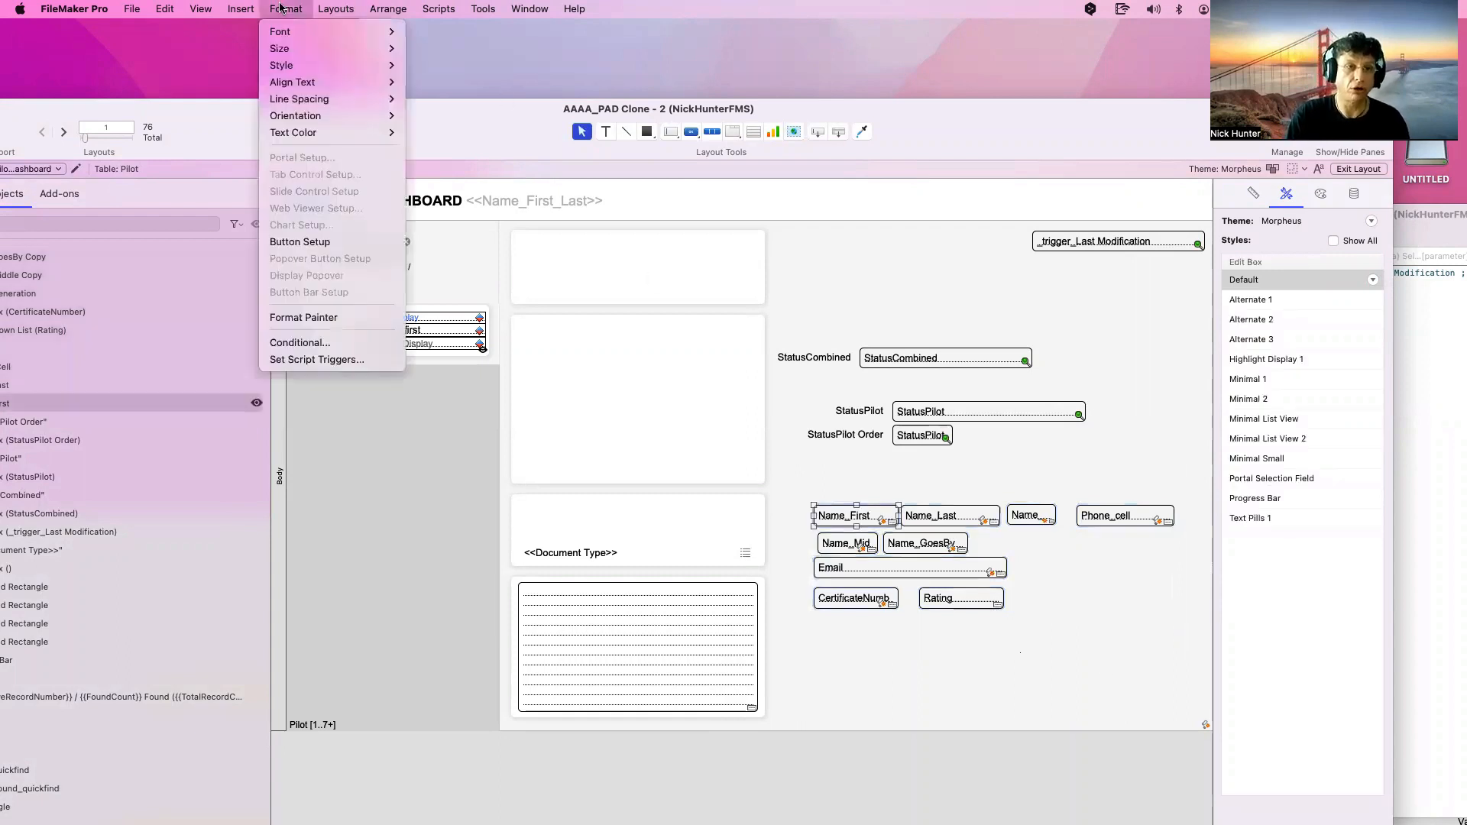
pyautogui.click(311, 359)
pyautogui.press('Escape')
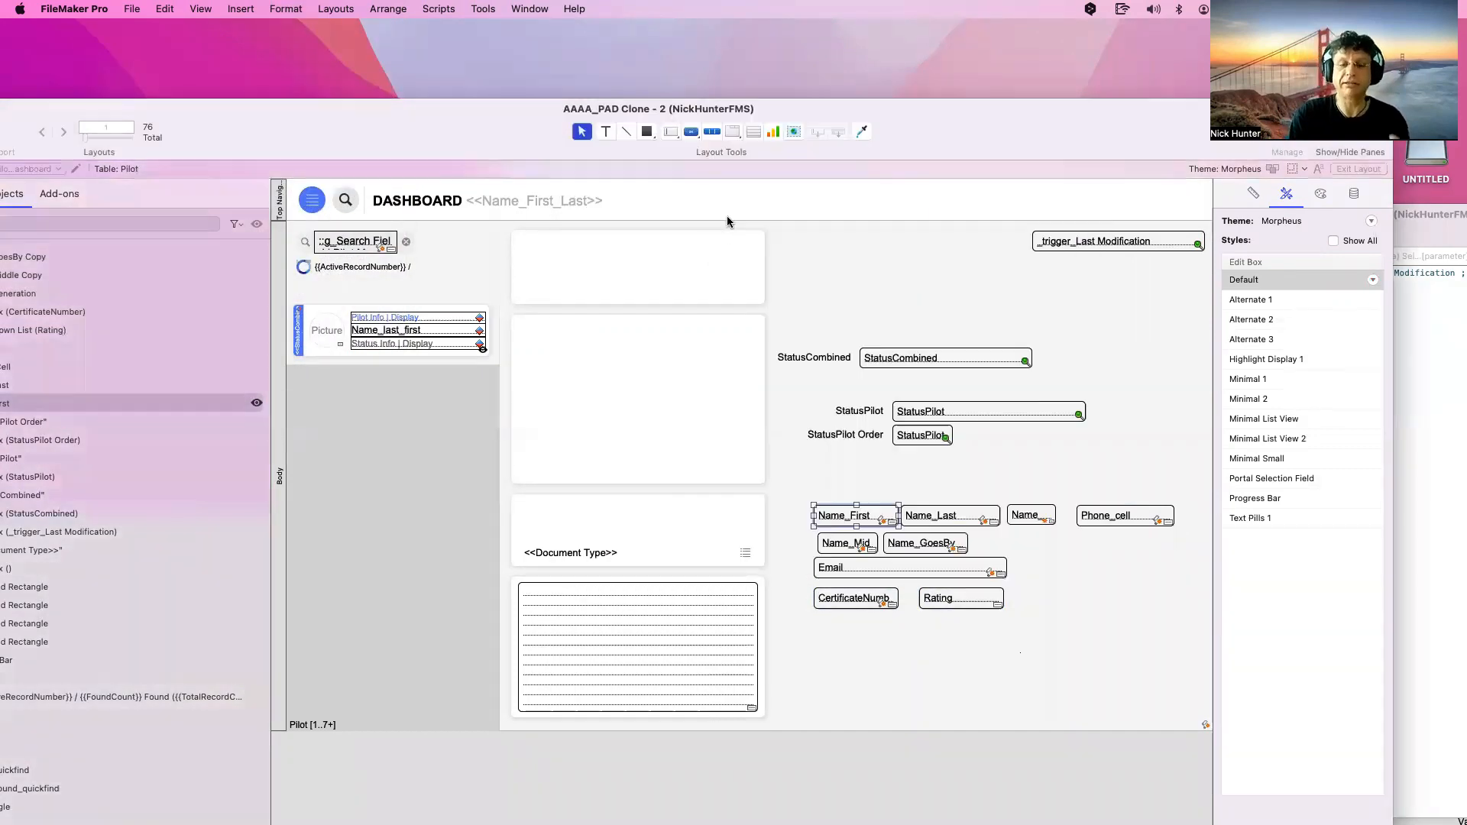
pyautogui.moveTo(1167, 620); pyautogui.dragTo(748, 481)
pyautogui.moveTo(748, 480); pyautogui.dragTo(821, 490)
pyautogui.press('super+z')
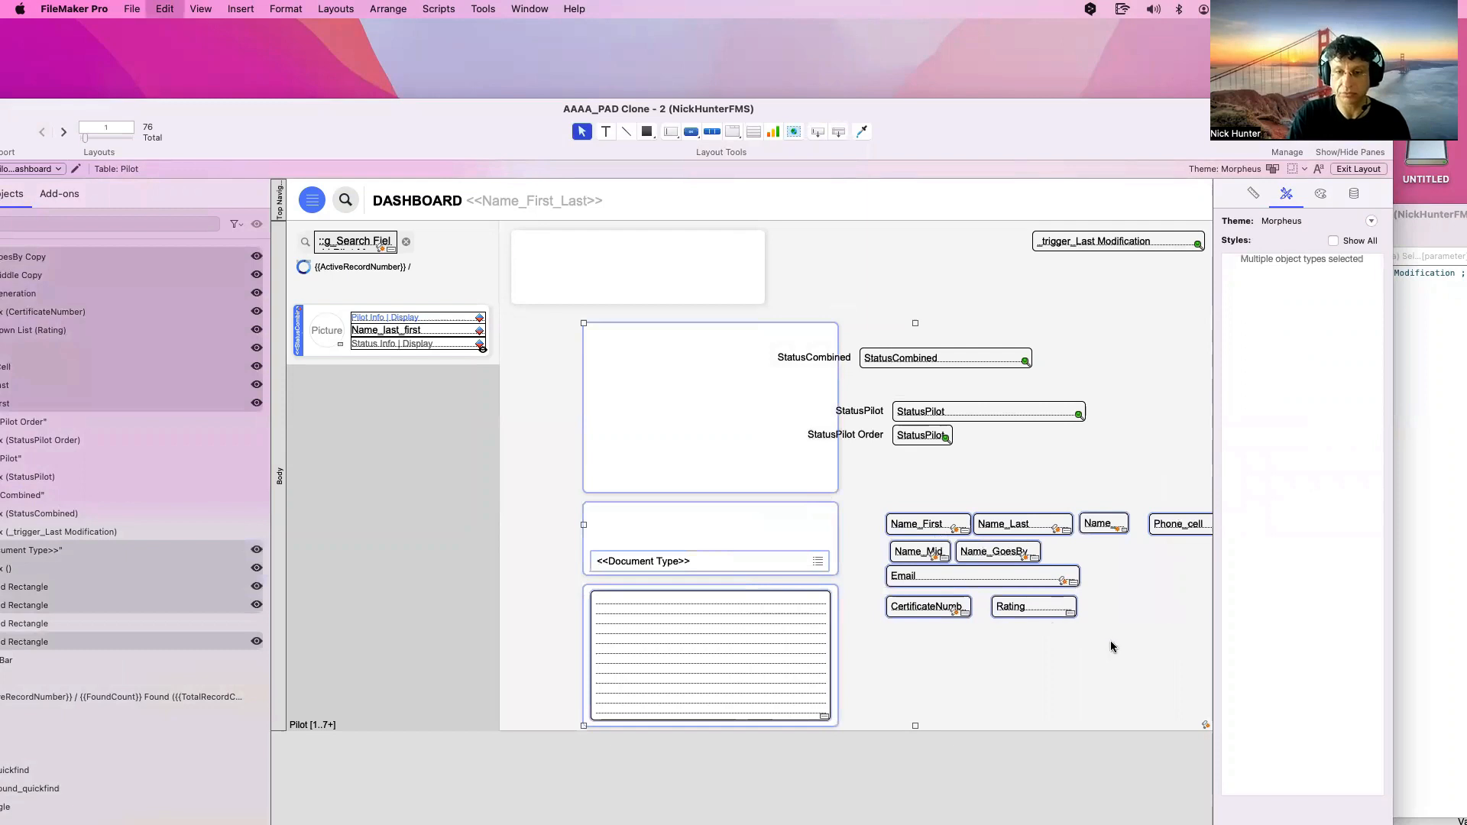
pyautogui.moveTo(1156, 638); pyautogui.dragTo(841, 507)
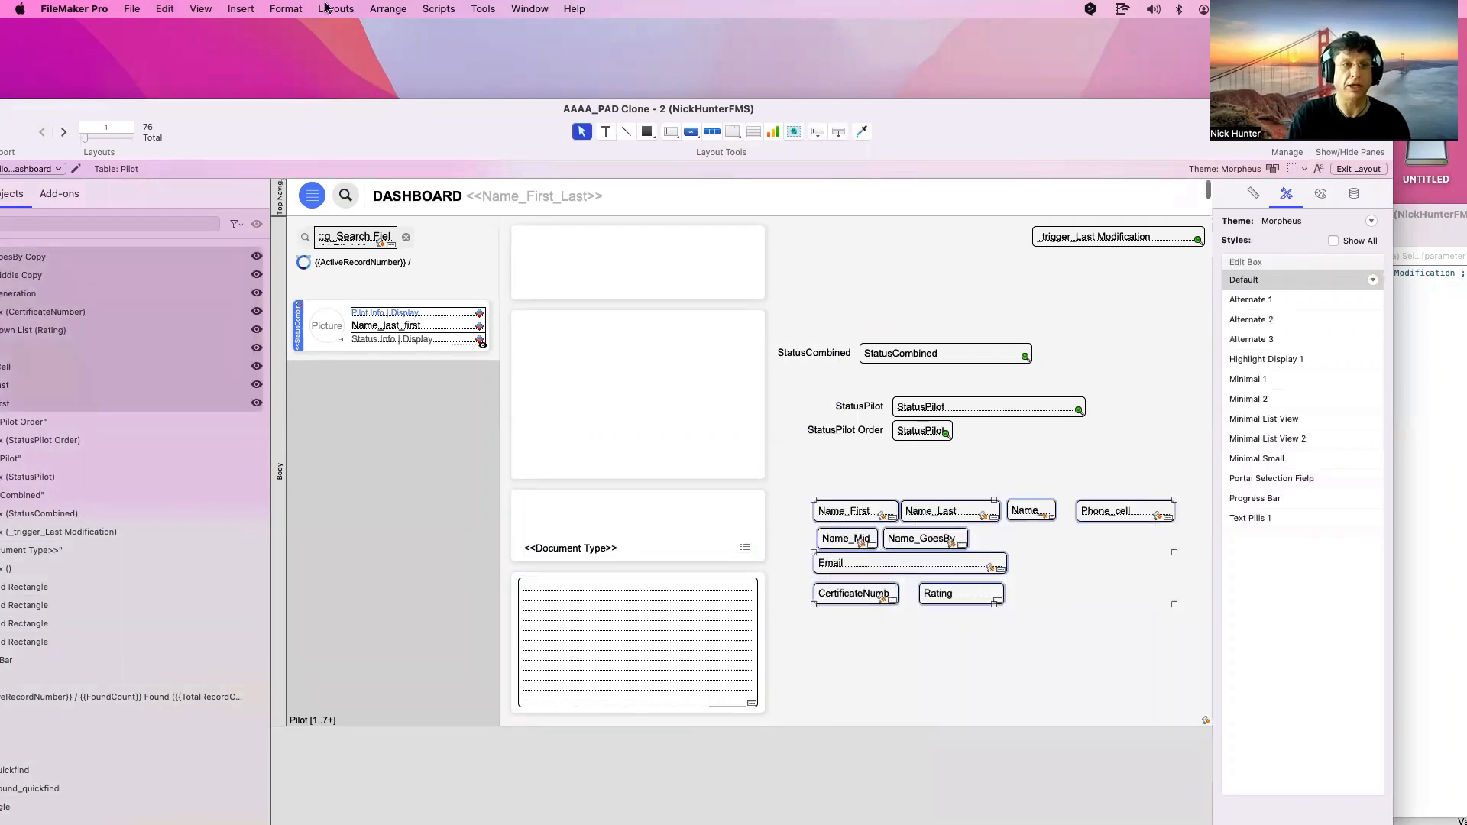
pyautogui.click(275, 8)
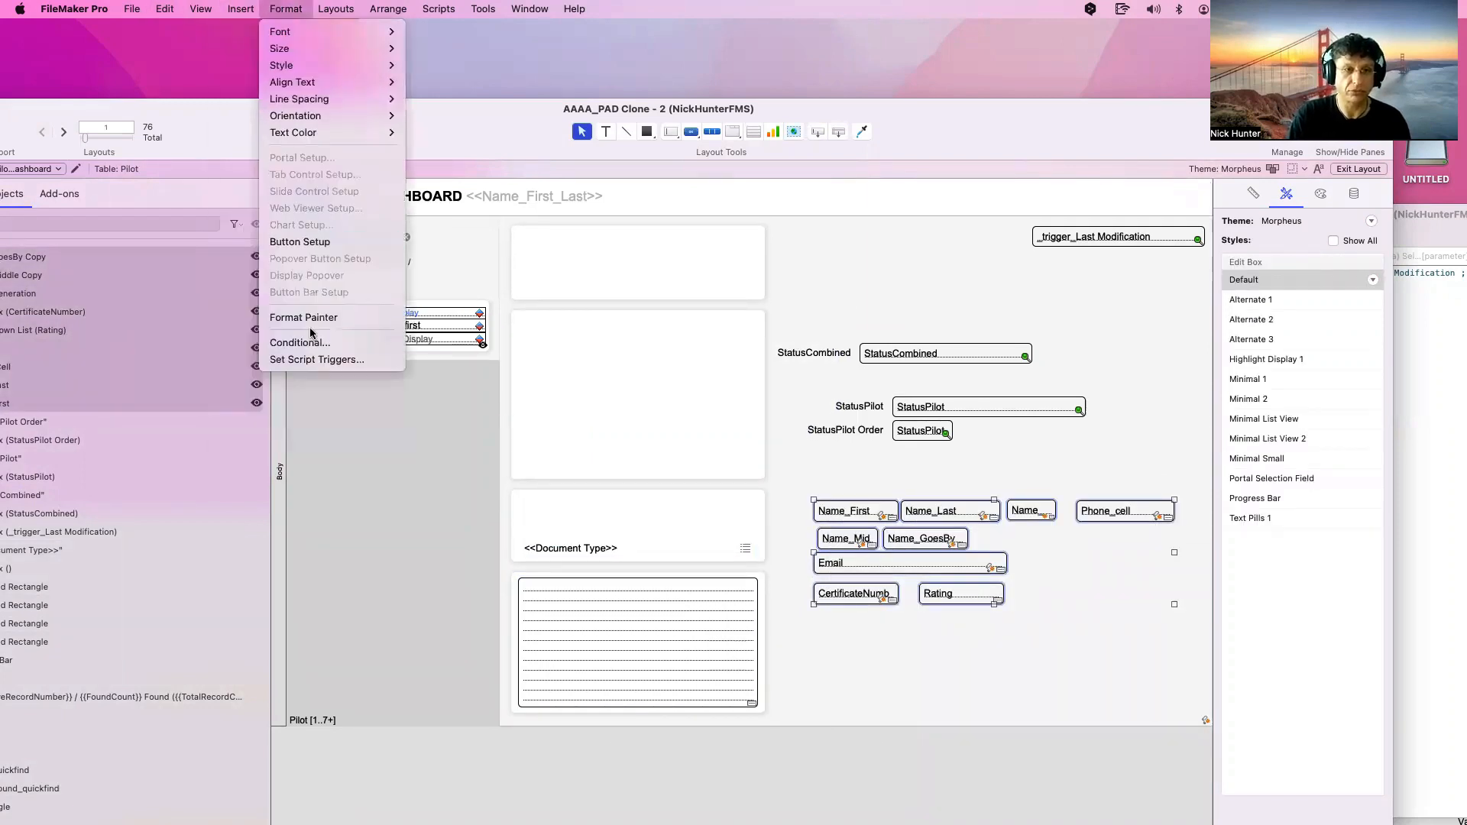
pyautogui.click(319, 358)
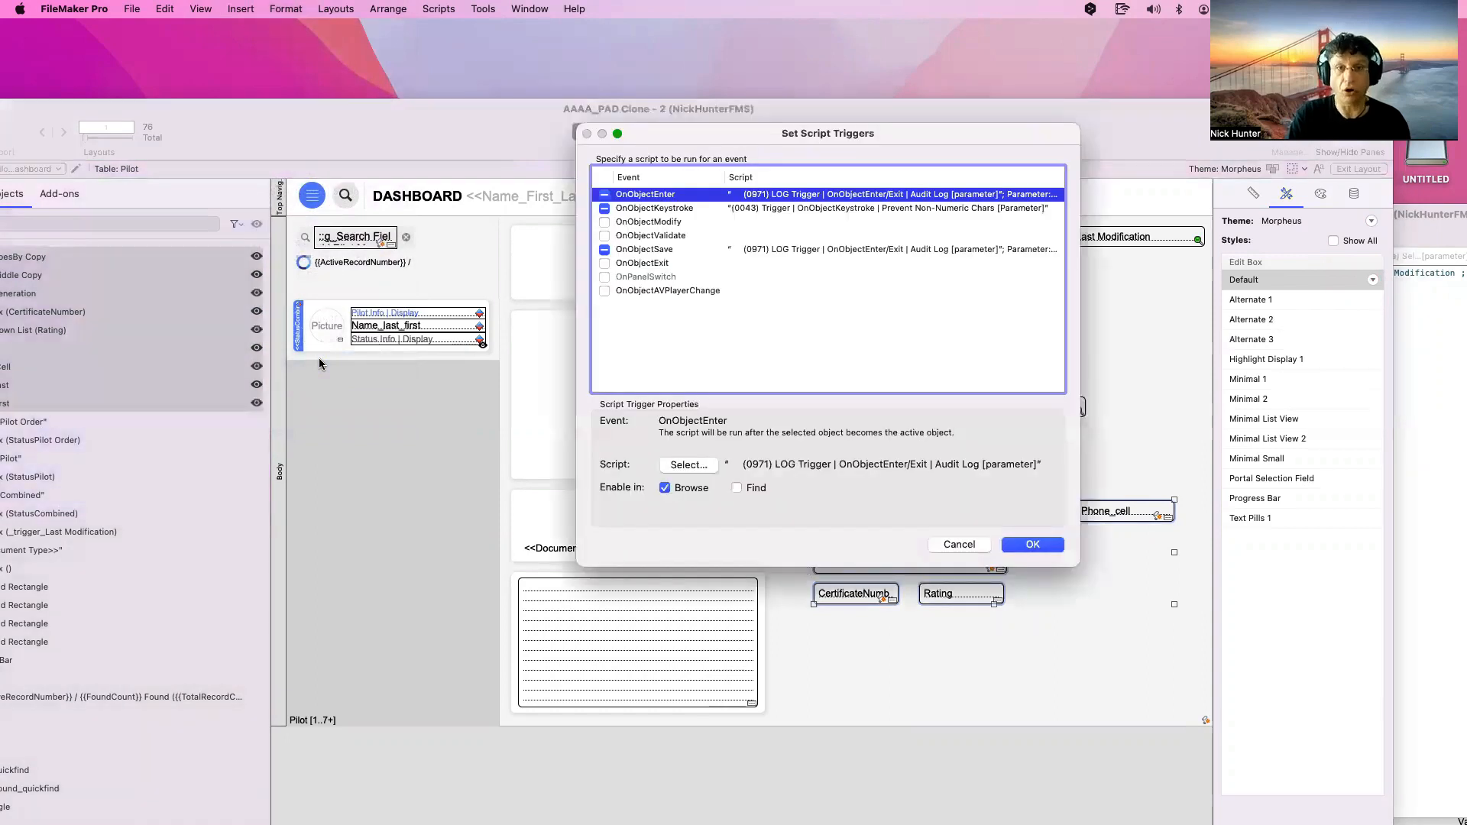
pyautogui.press('Escape')
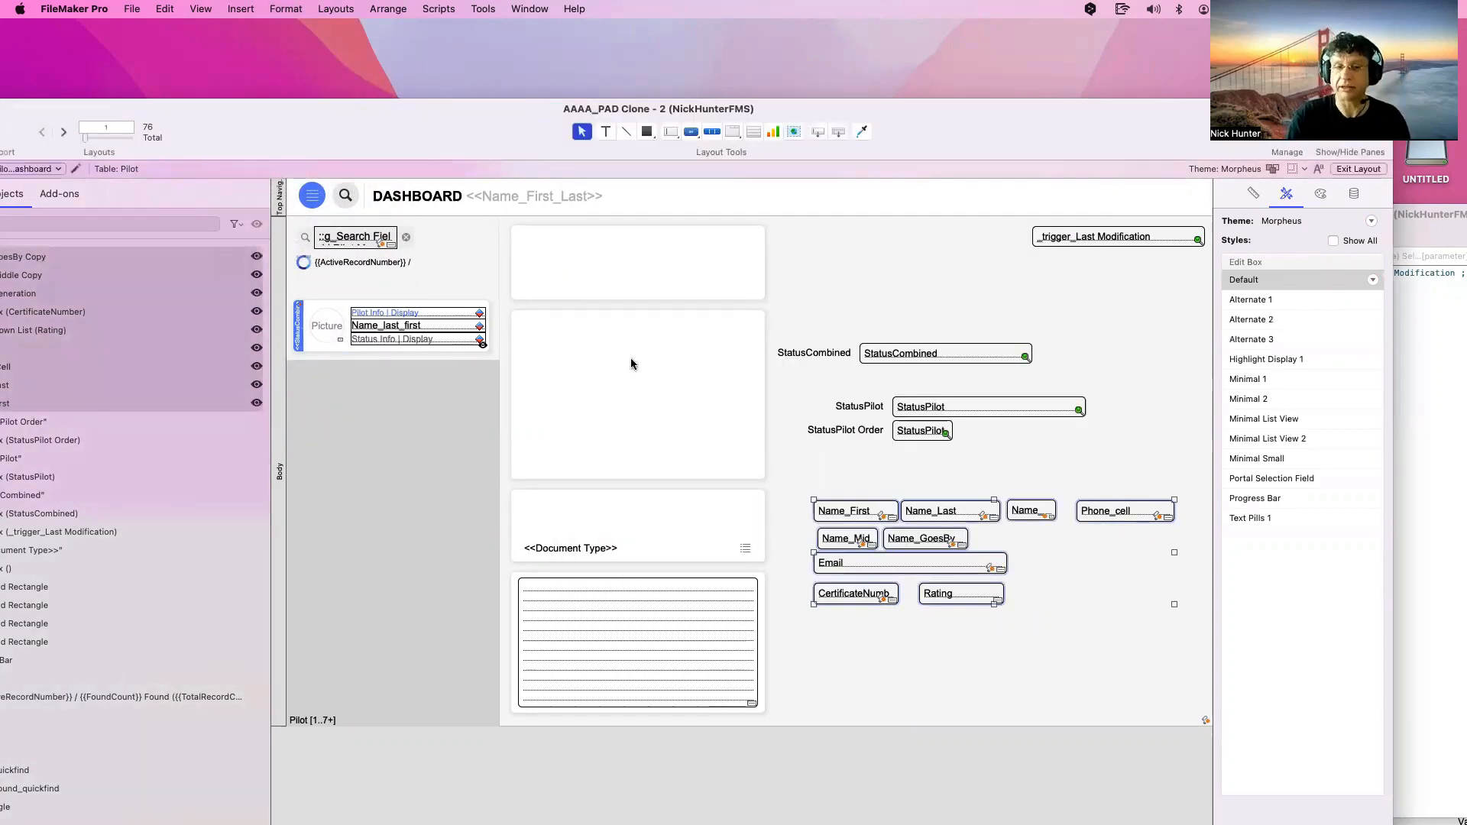
pyautogui.click(857, 445)
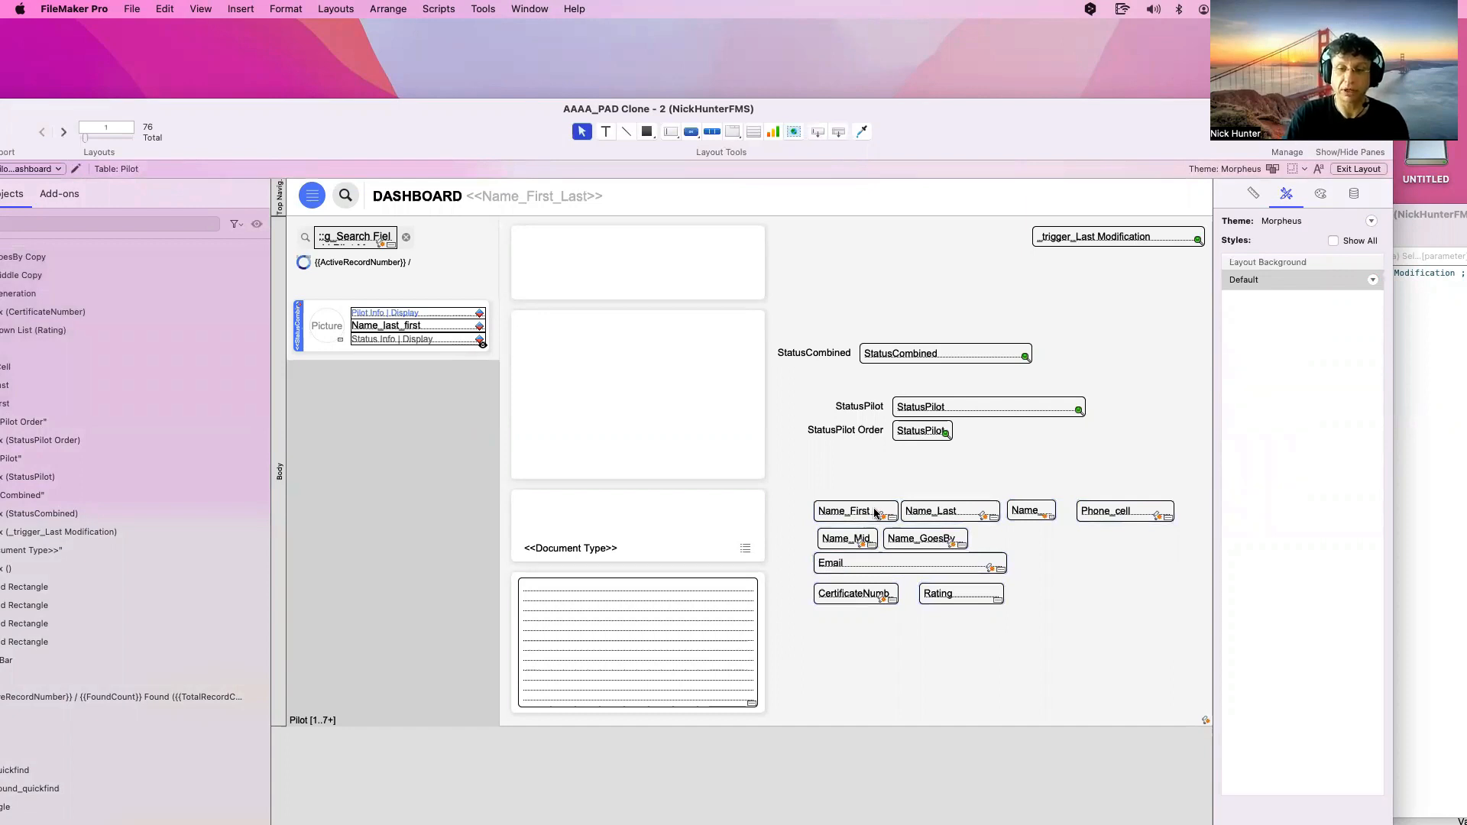
pyautogui.doubleClick(876, 512)
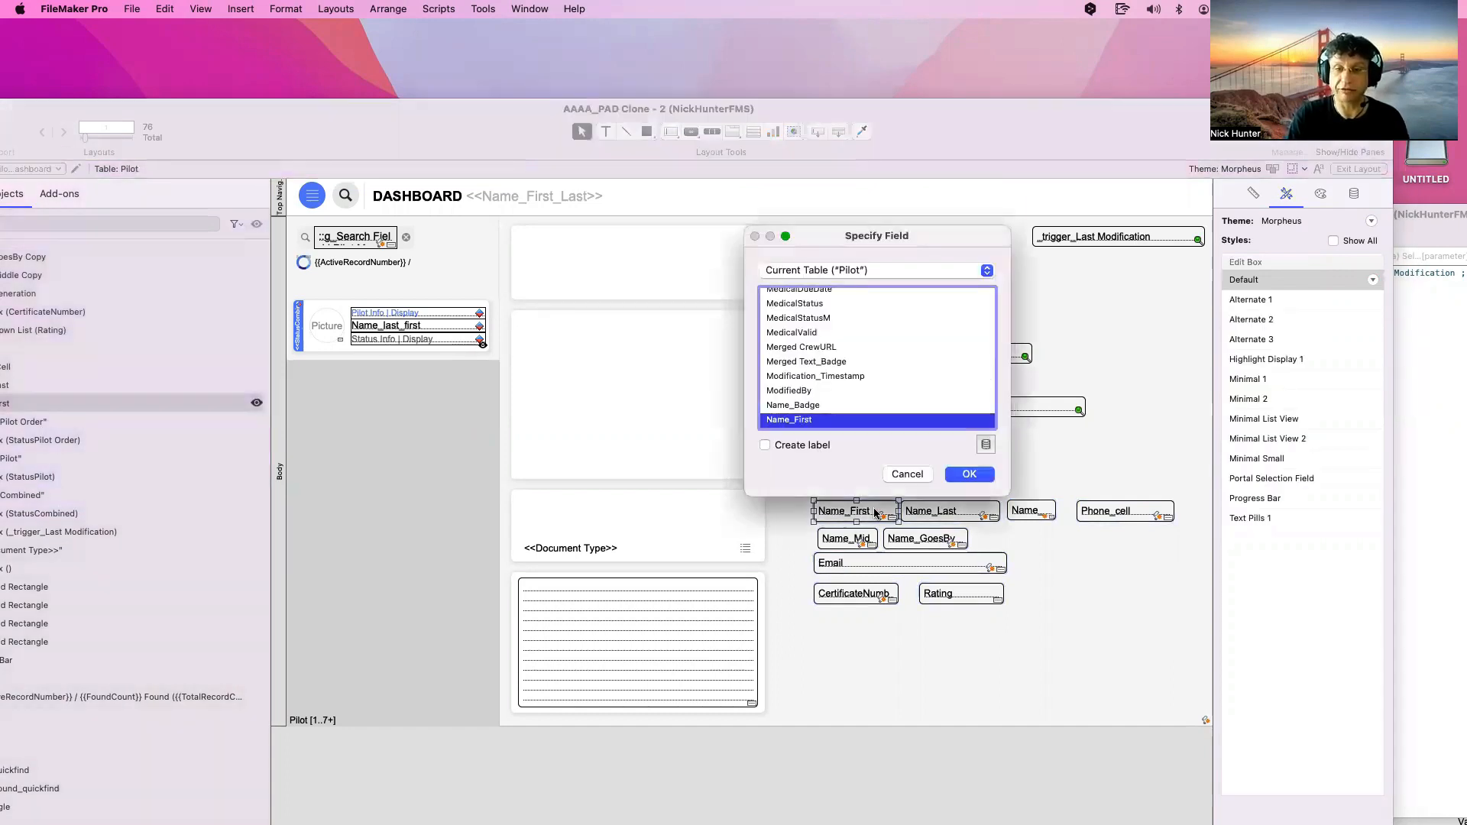
pyautogui.moveTo(868, 234); pyautogui.dragTo(751, 308)
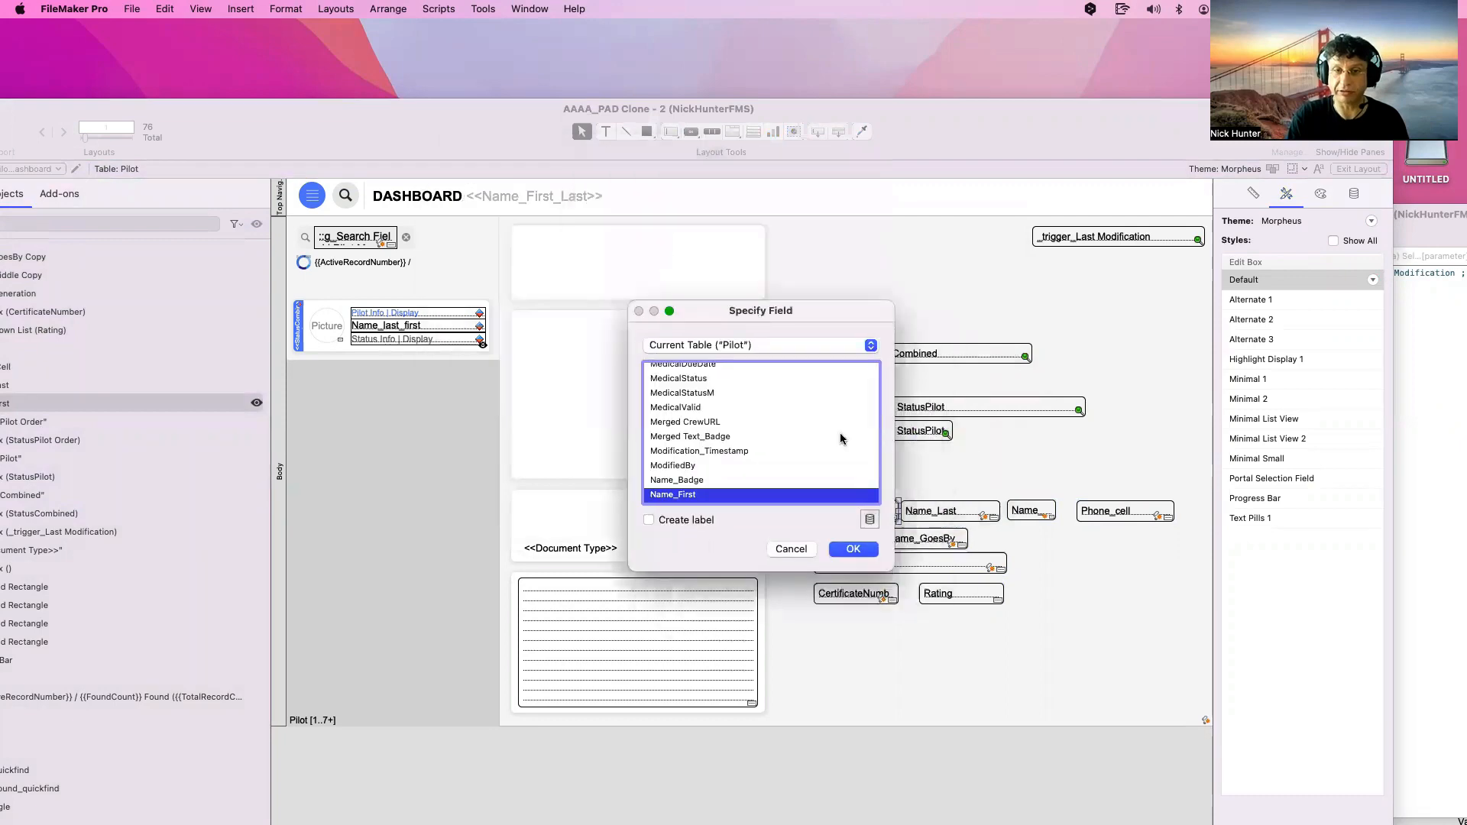
pyautogui.press('Escape')
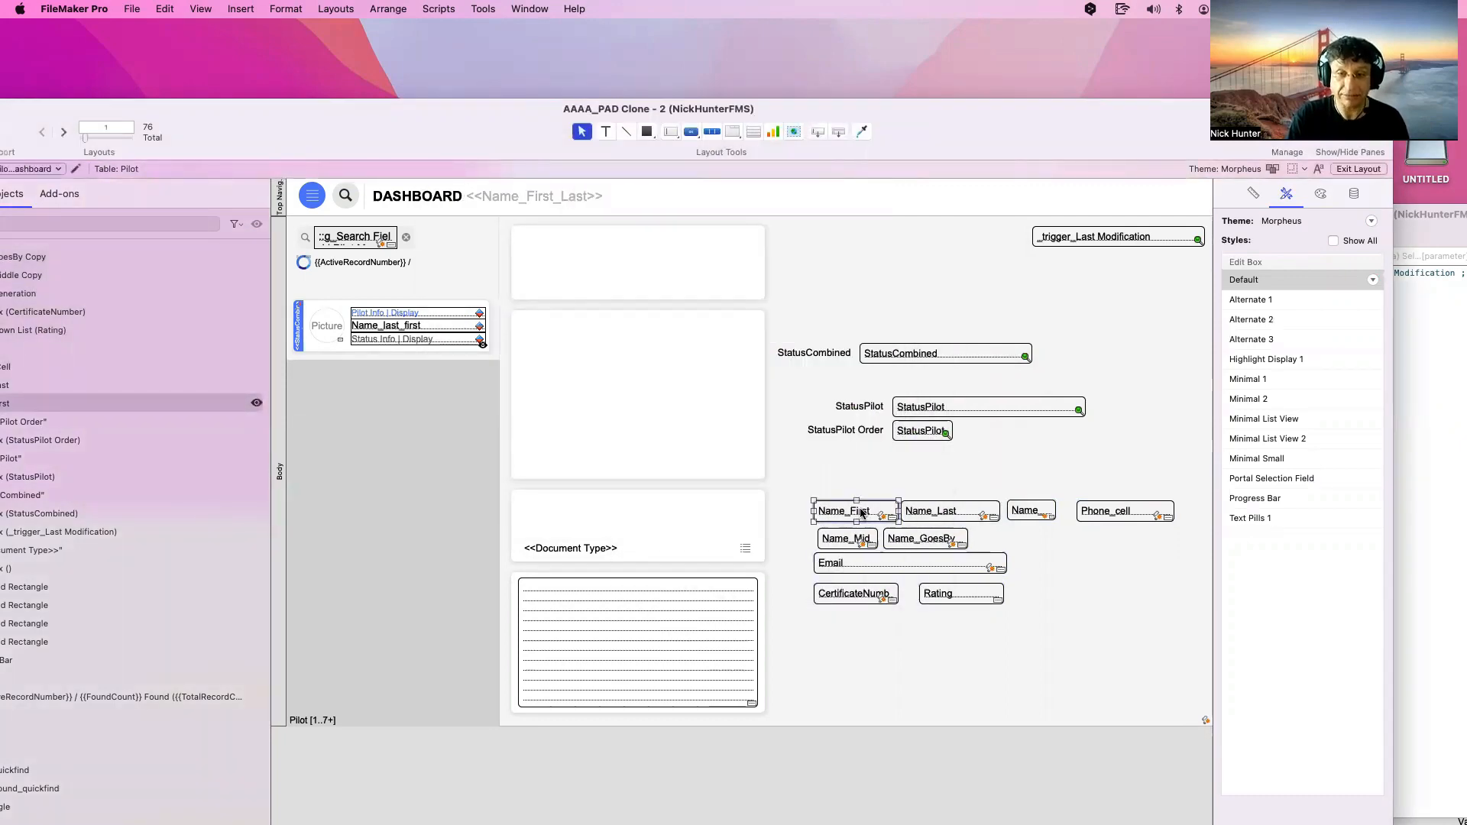
pyautogui.keyDown('alt'); pyautogui.doubleClick(860, 513); pyautogui.keyUp('alt')
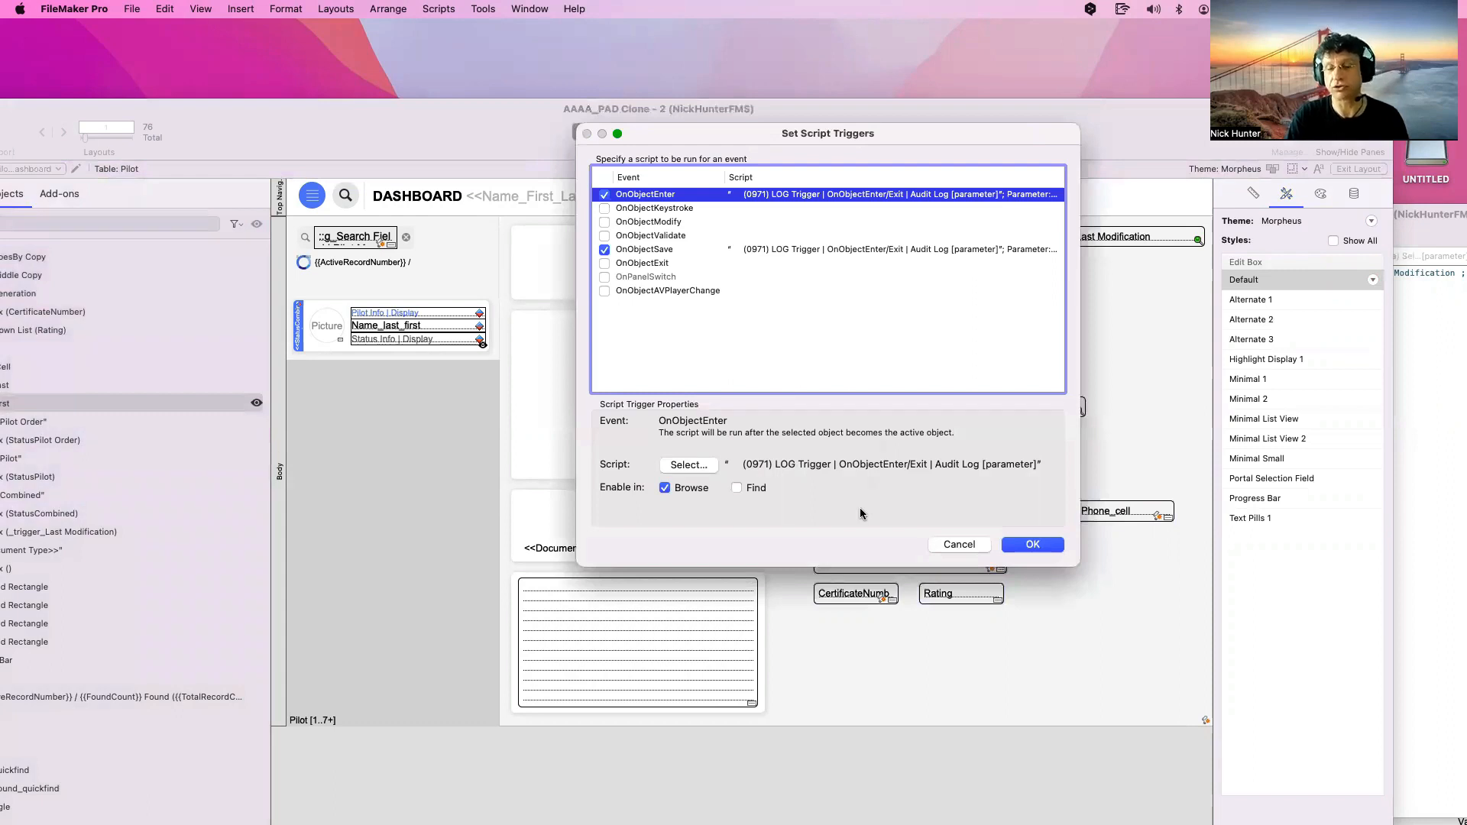
pyautogui.press('Escape')
pyautogui.doubleClick(866, 515)
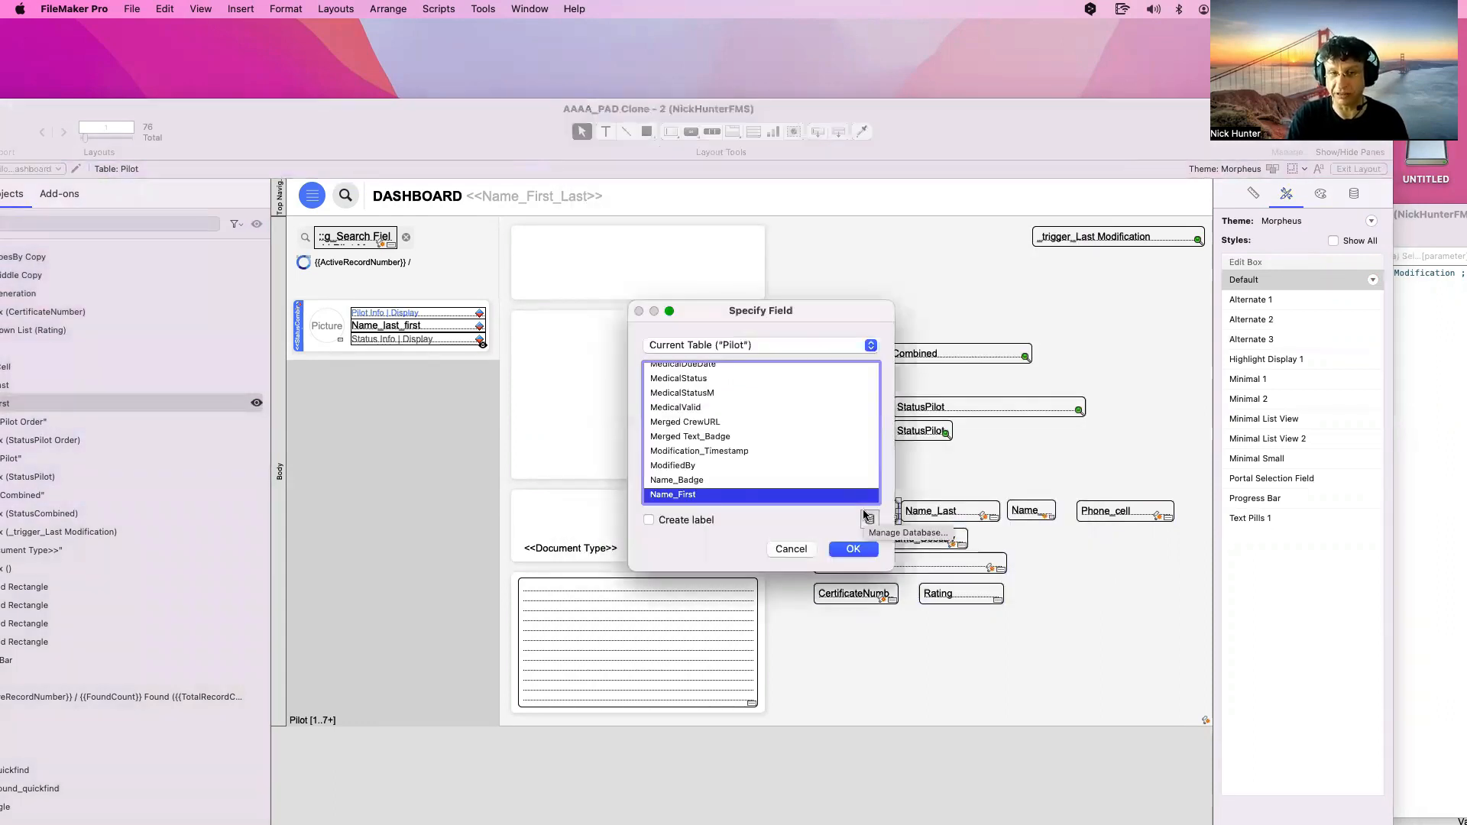
pyautogui.press('Return')
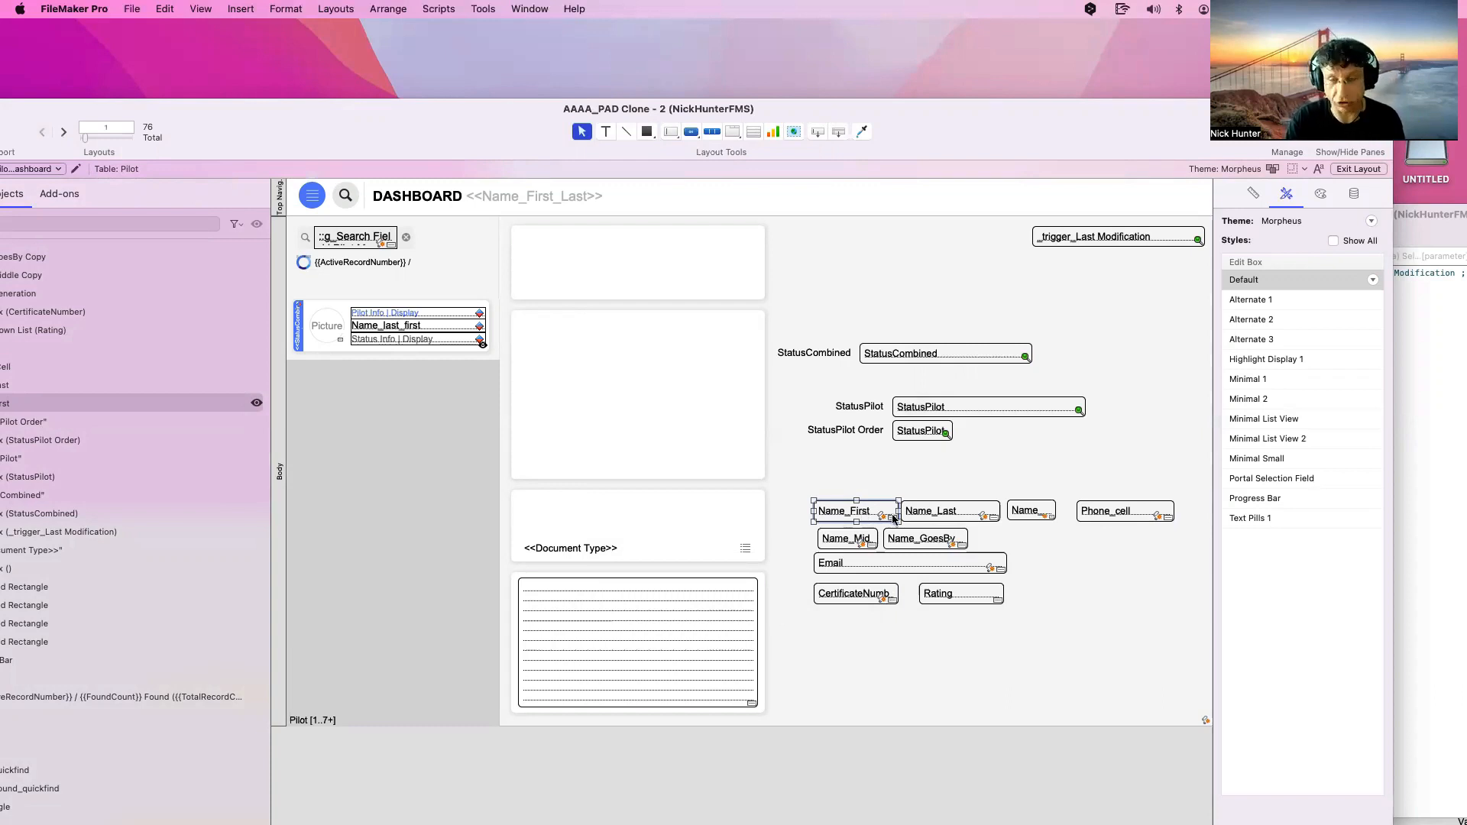
pyautogui.moveTo(879, 517)
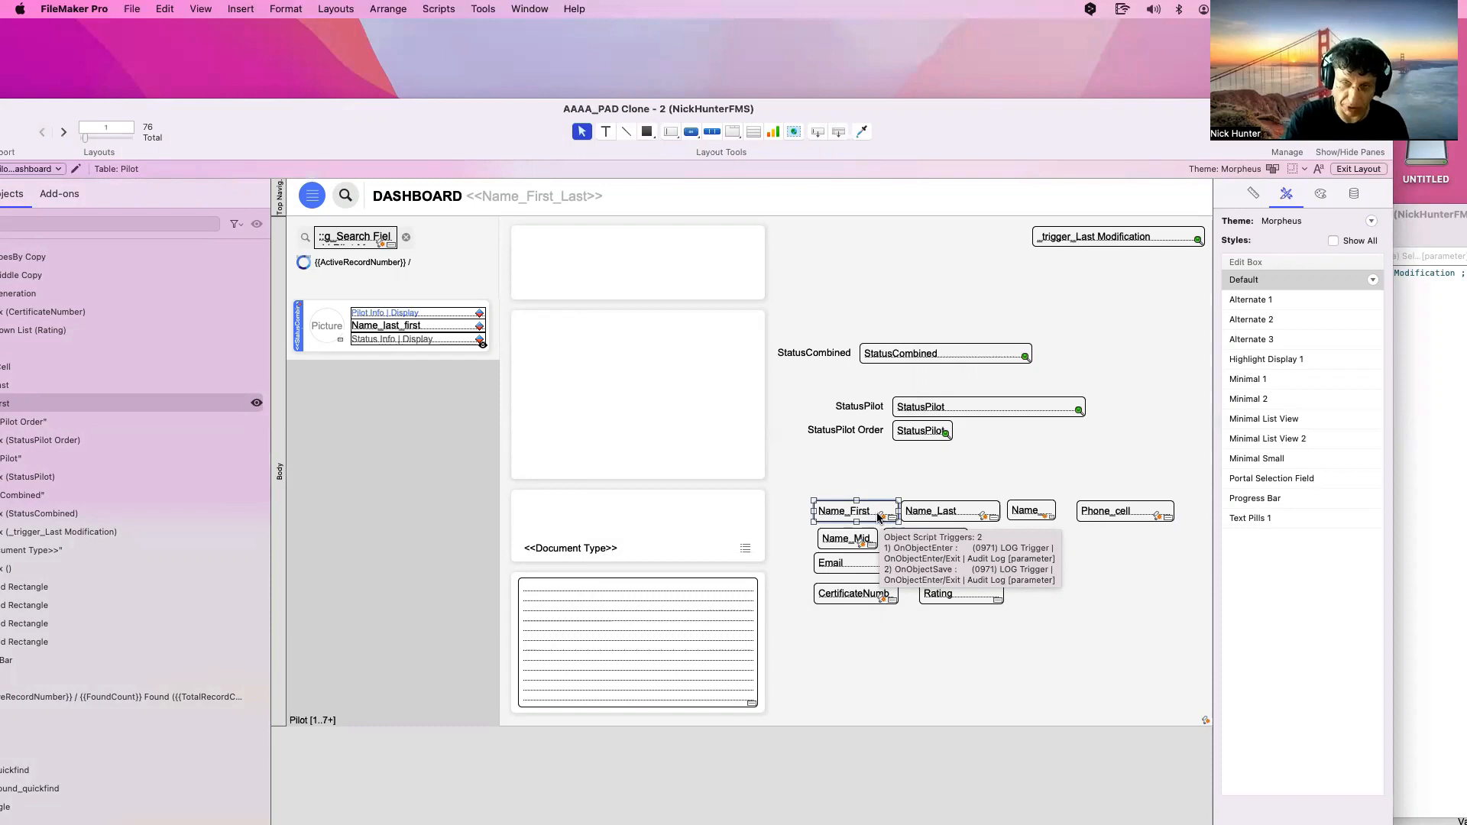
pyautogui.click(879, 517)
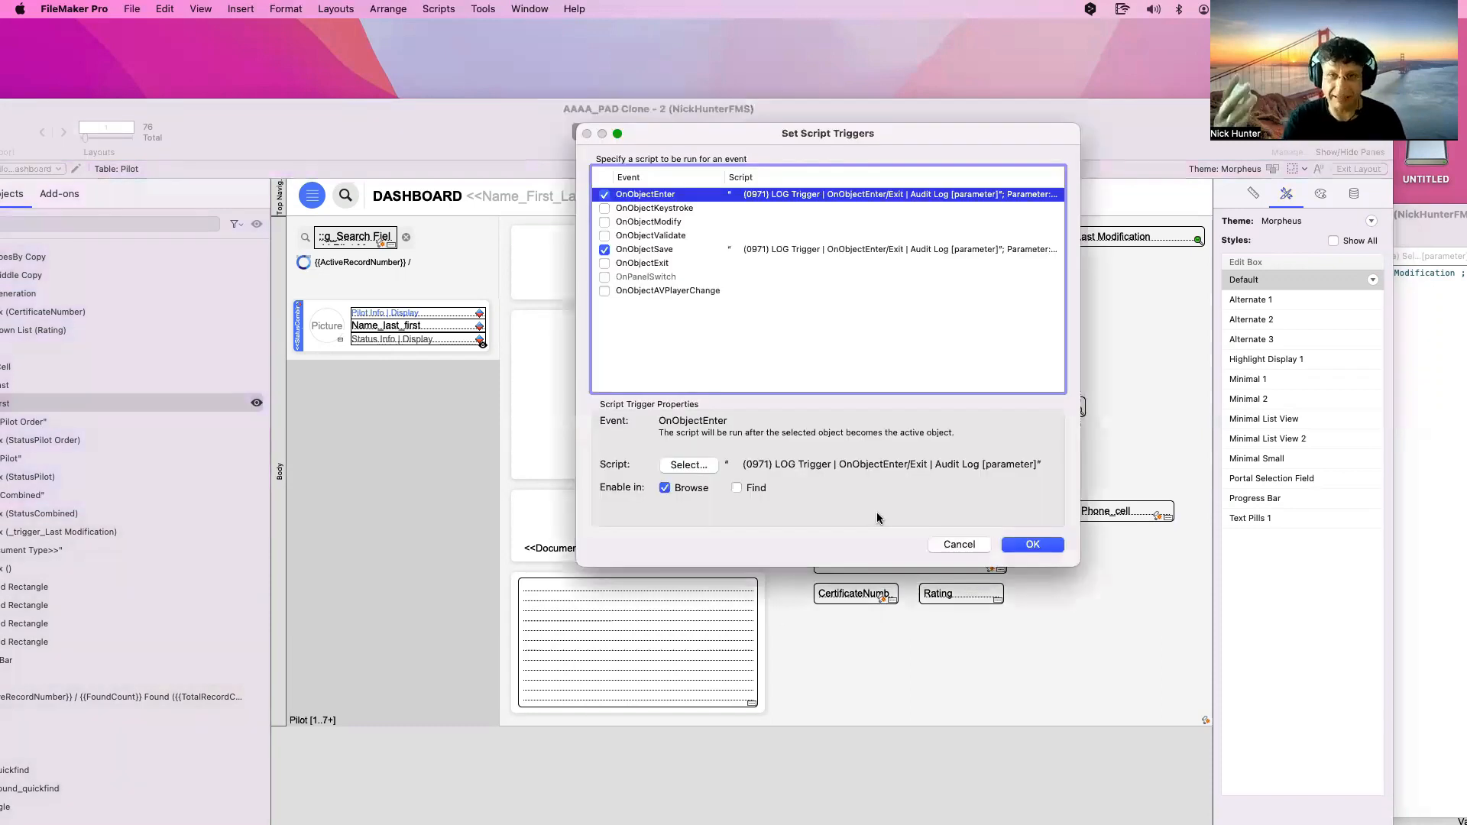
pyautogui.click(957, 544)
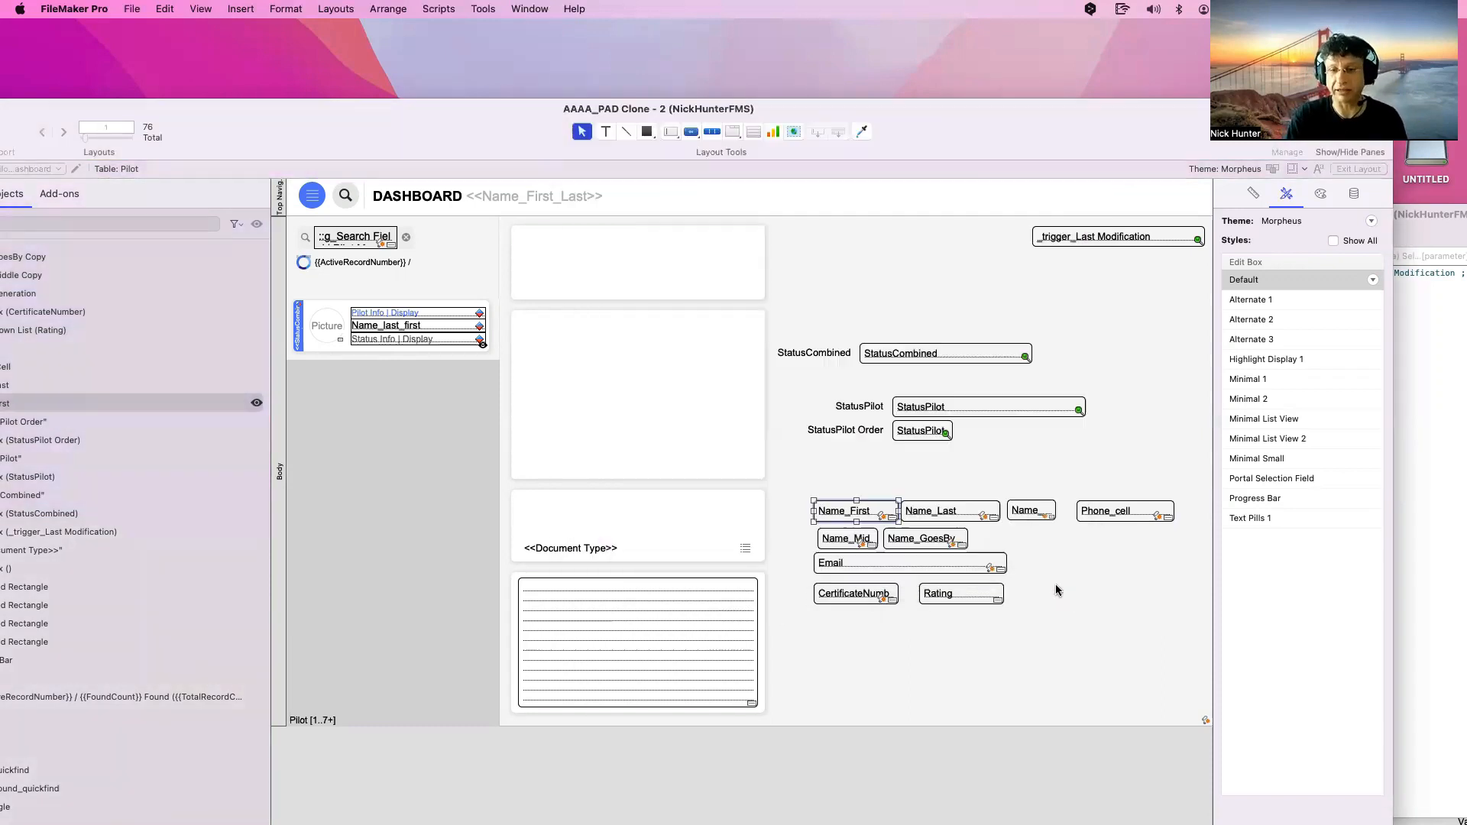
pyautogui.moveTo(1183, 615); pyautogui.dragTo(790, 483)
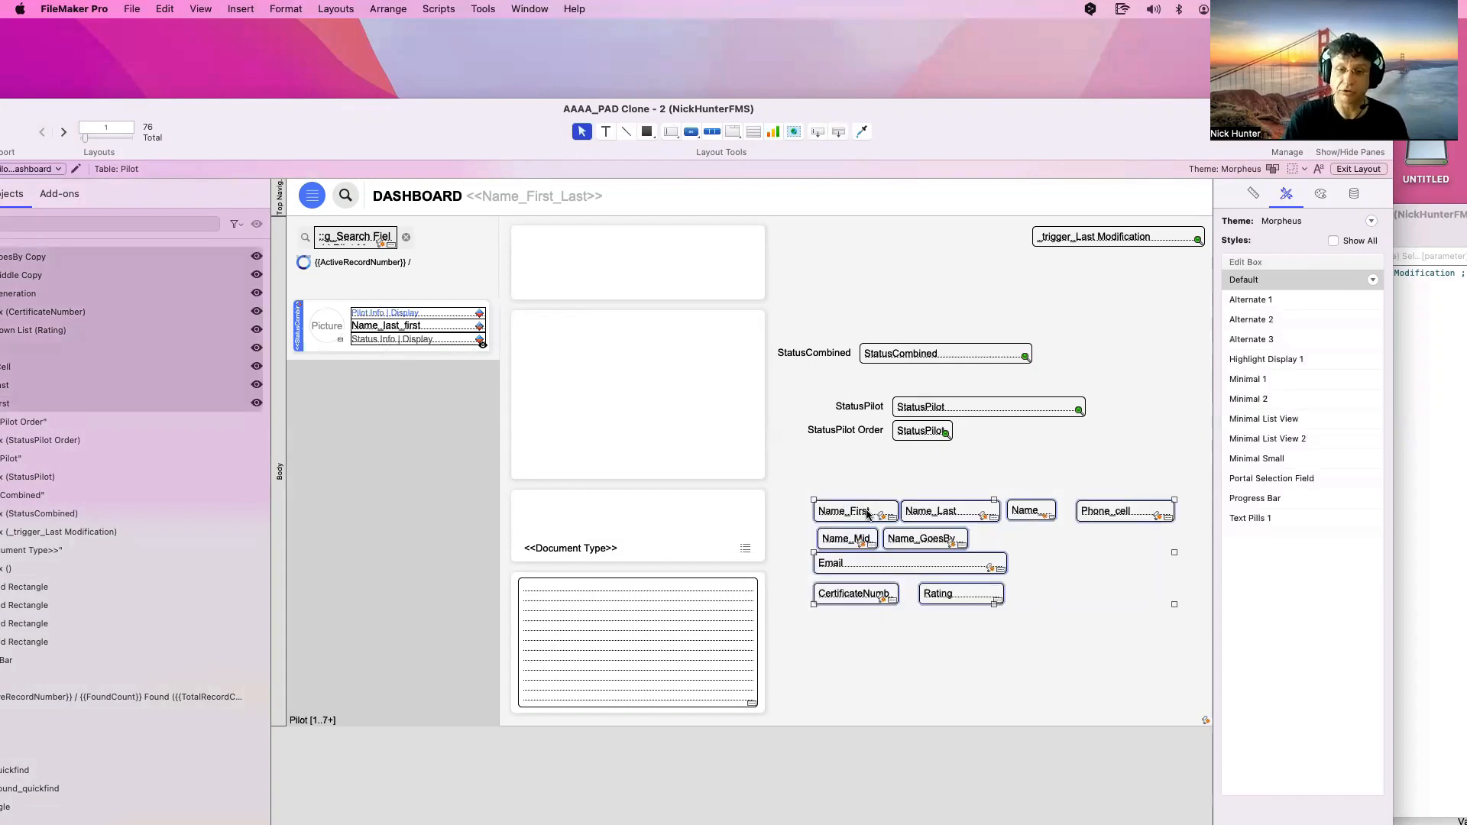
# Remove the OnObjectEnter, OnObjectKeystroke and OnObjectSave triggers from the selected fields, then deselect them
pyautogui.click(868, 515)
pyautogui.click(604, 195)
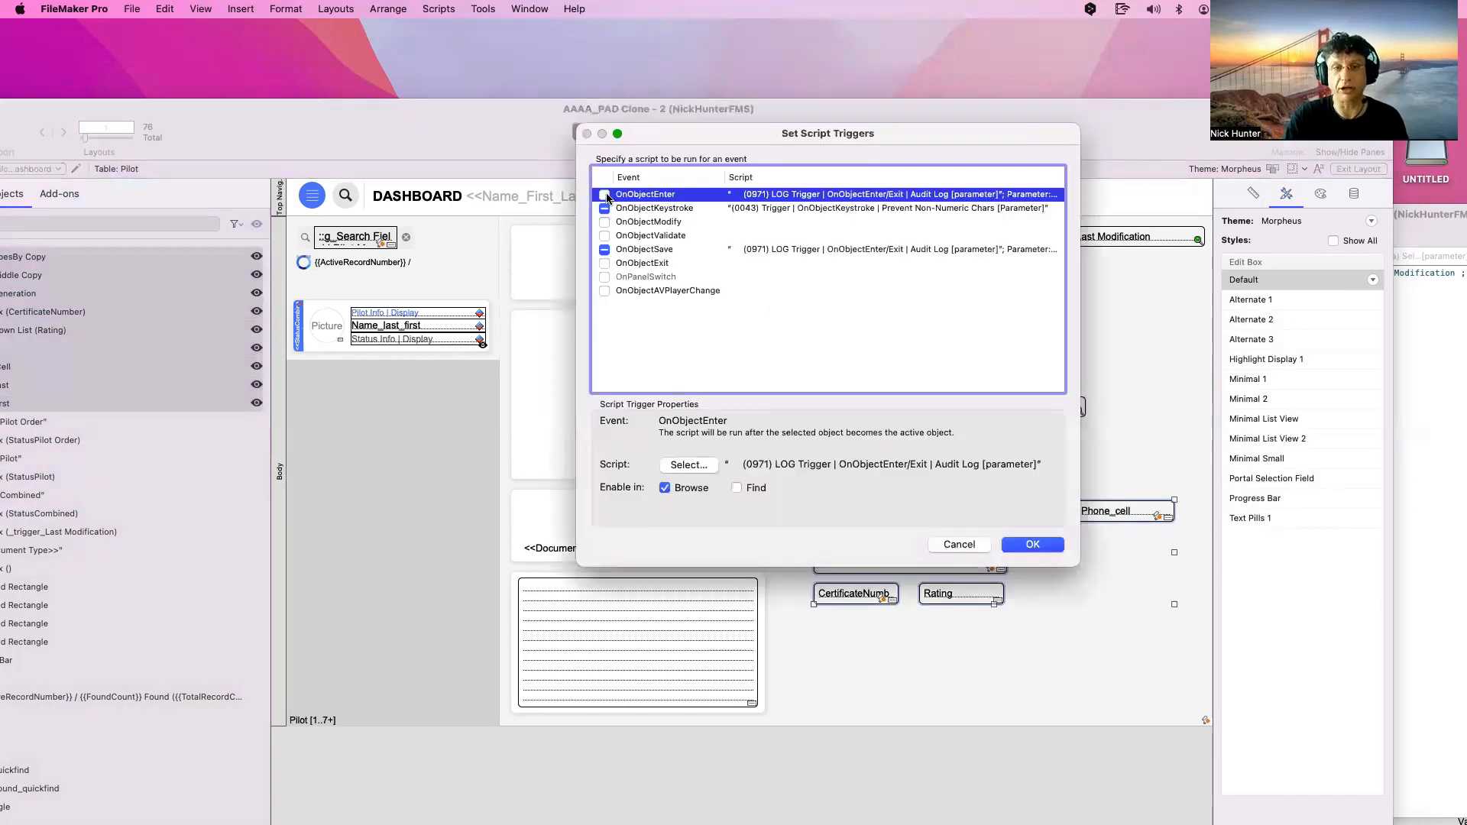
pyautogui.click(605, 208)
pyautogui.click(604, 249)
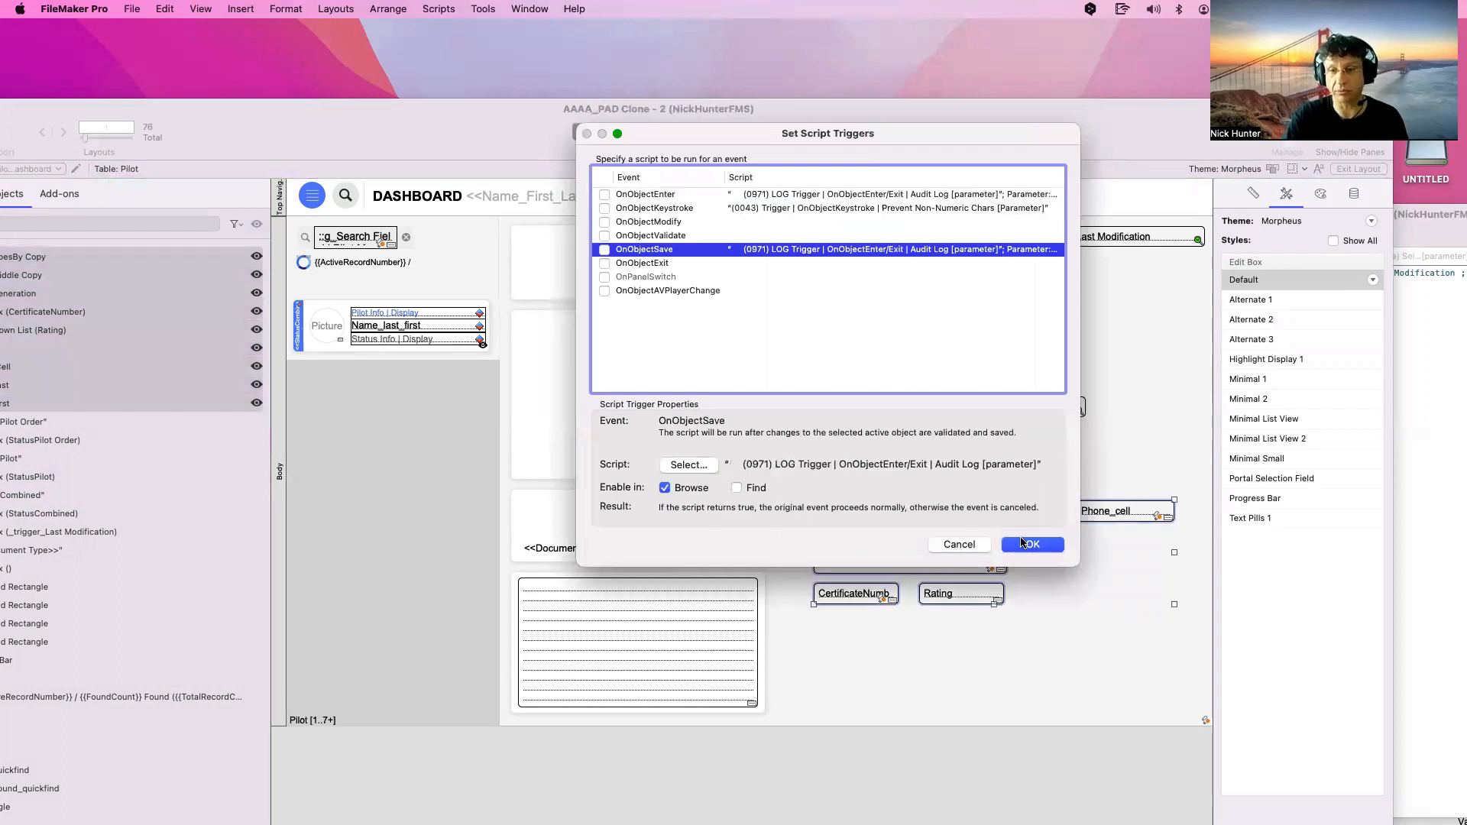
pyautogui.click(1031, 544)
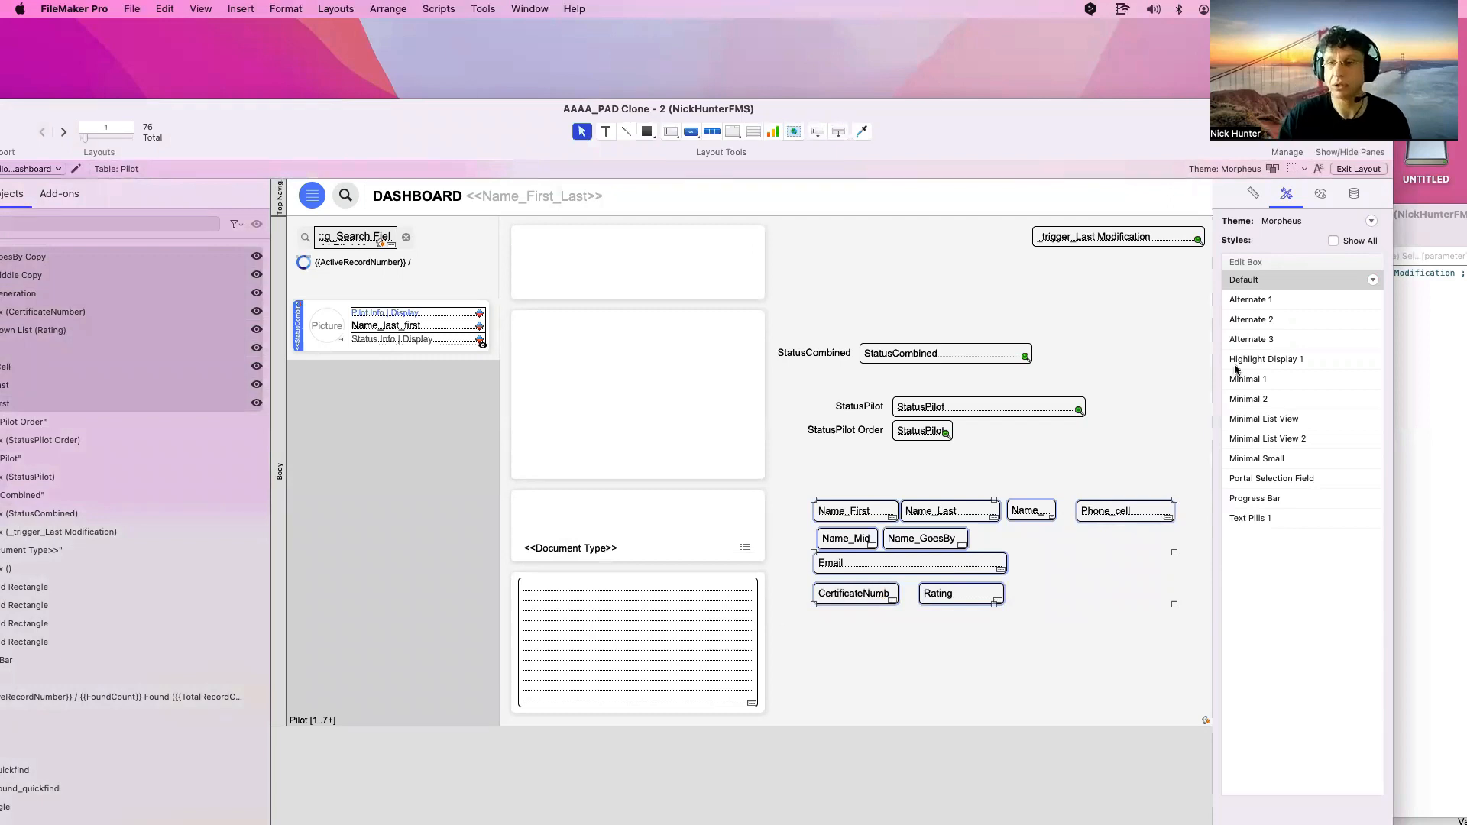
pyautogui.click(1354, 195)
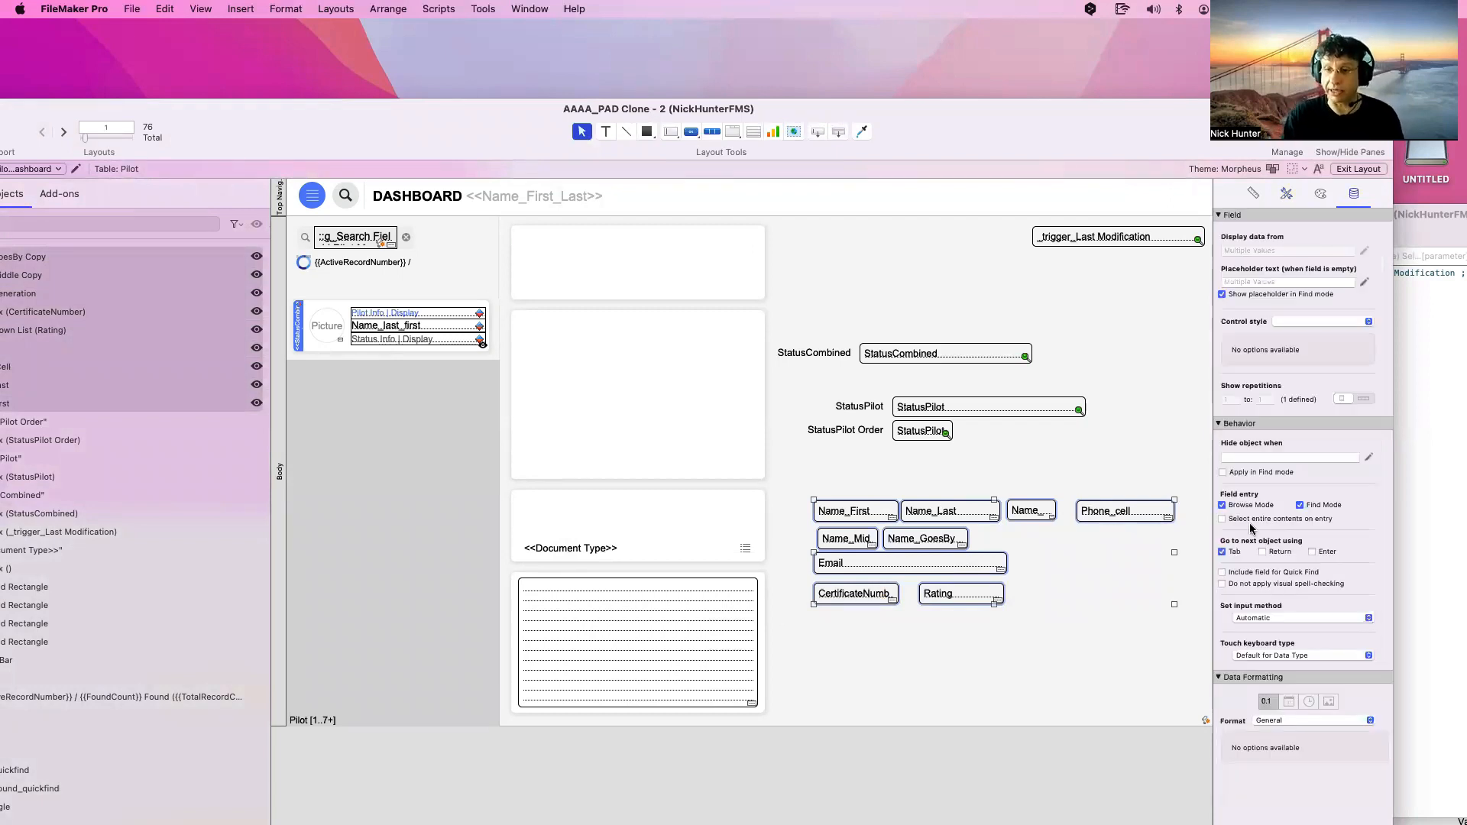
pyautogui.click(1030, 661)
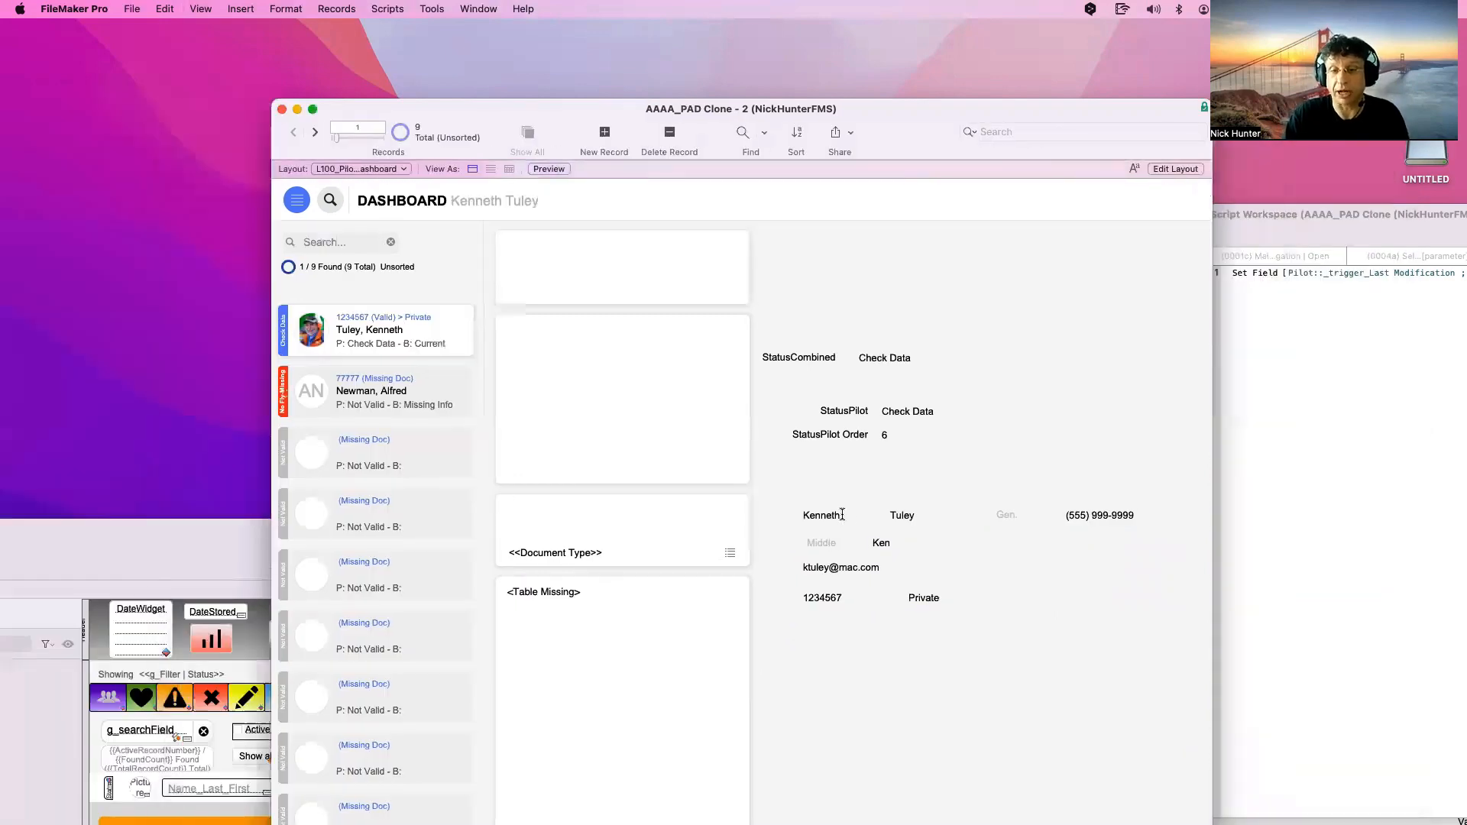
# Change the first-name suffix to _2, then _3, then _4, committing after each edit
pyautogui.click(852, 515)
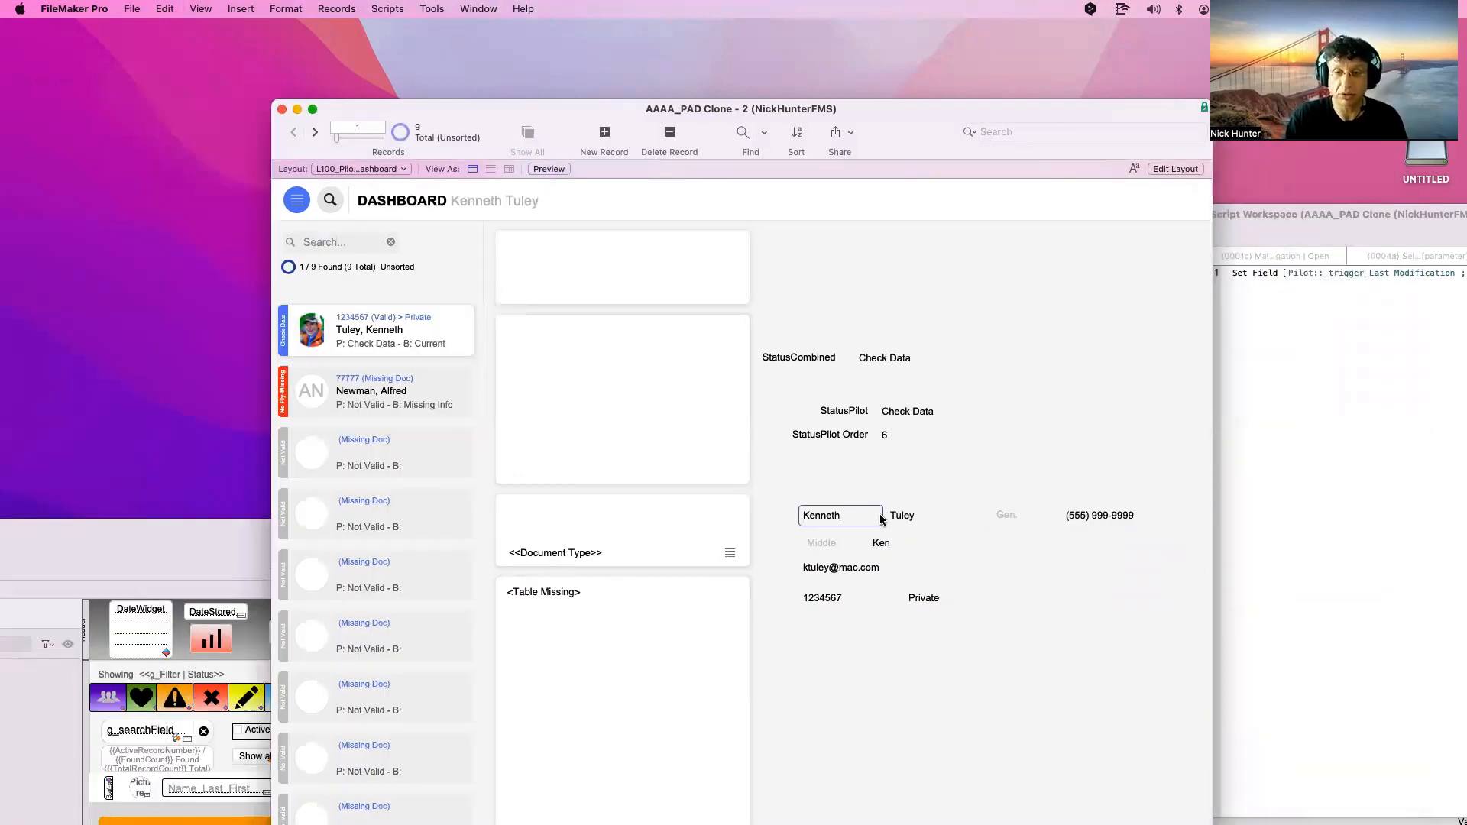
pyautogui.write('_2')
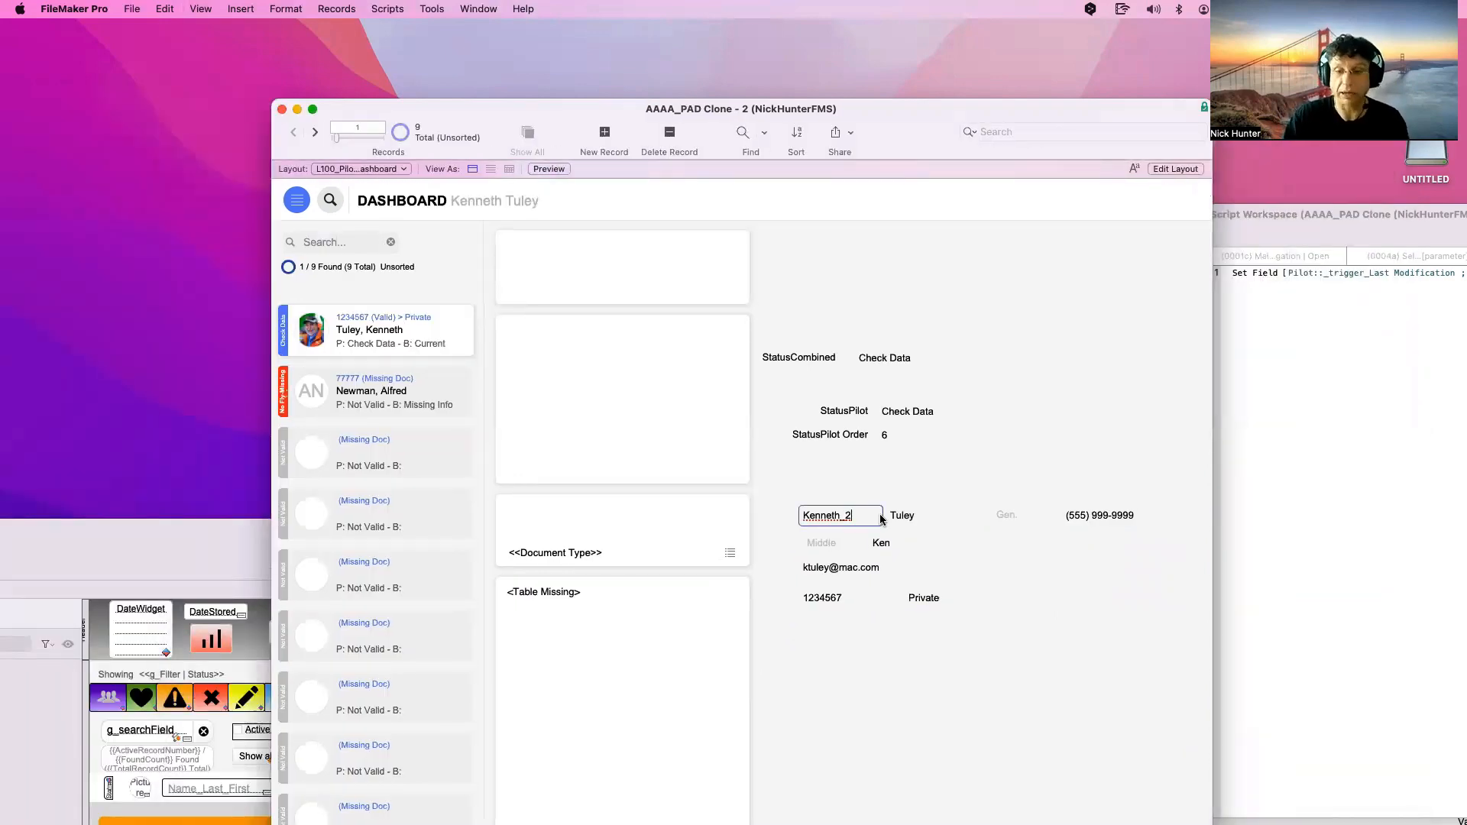
pyautogui.click(865, 476)
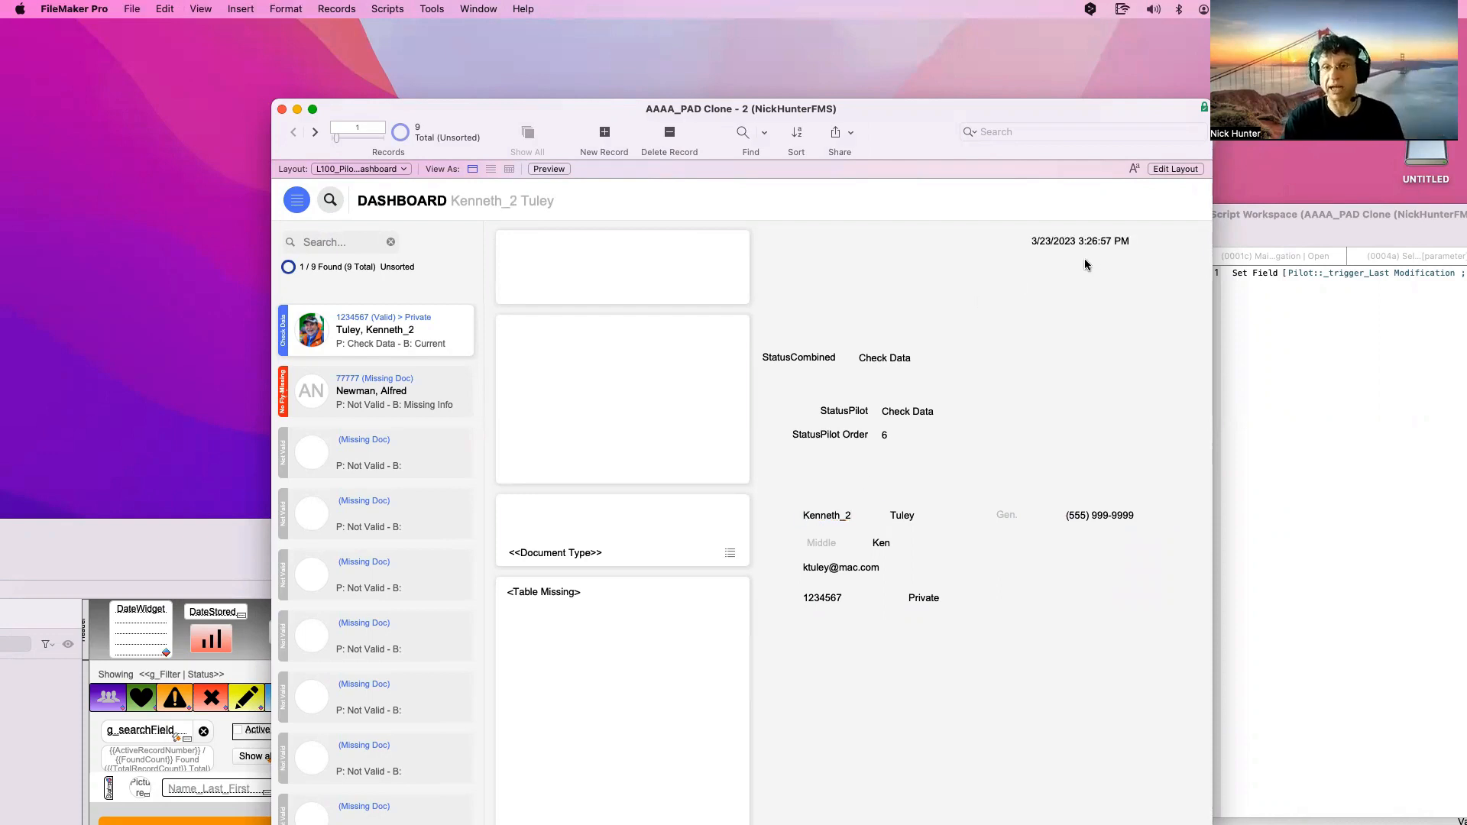
pyautogui.click(856, 515)
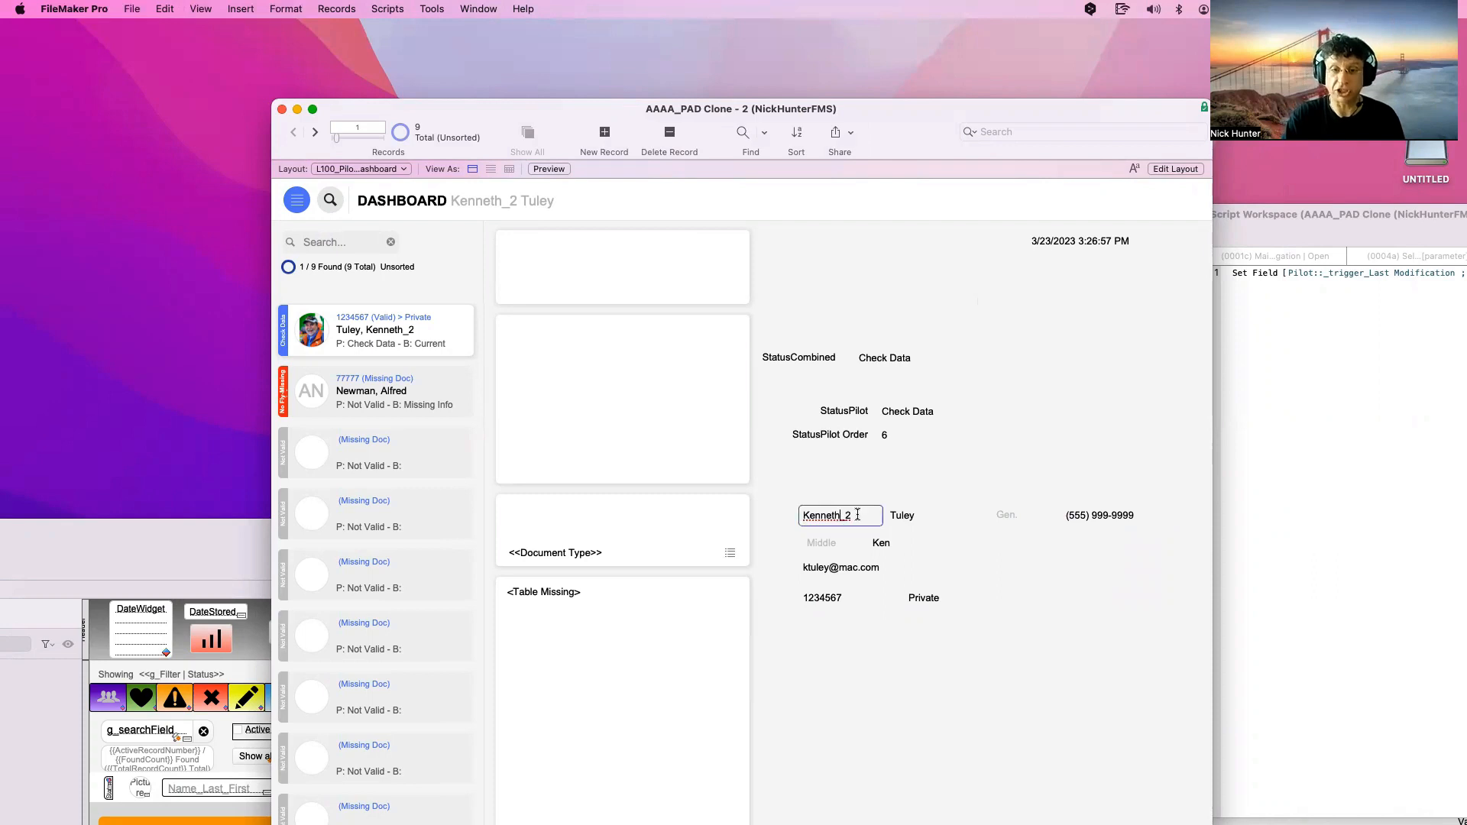
pyautogui.press('BackSpace')
pyautogui.write('3')
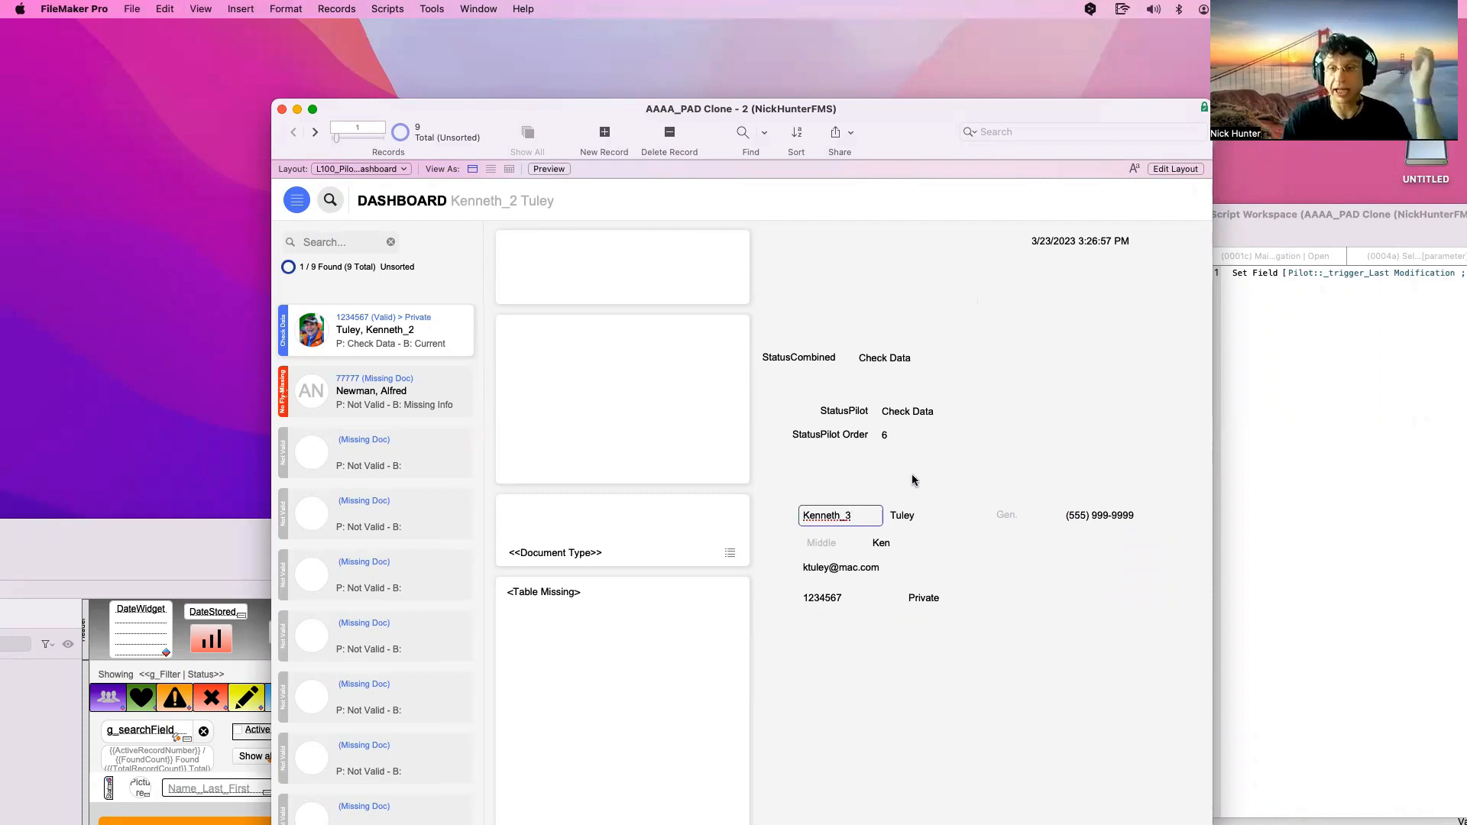
pyautogui.click(1104, 264)
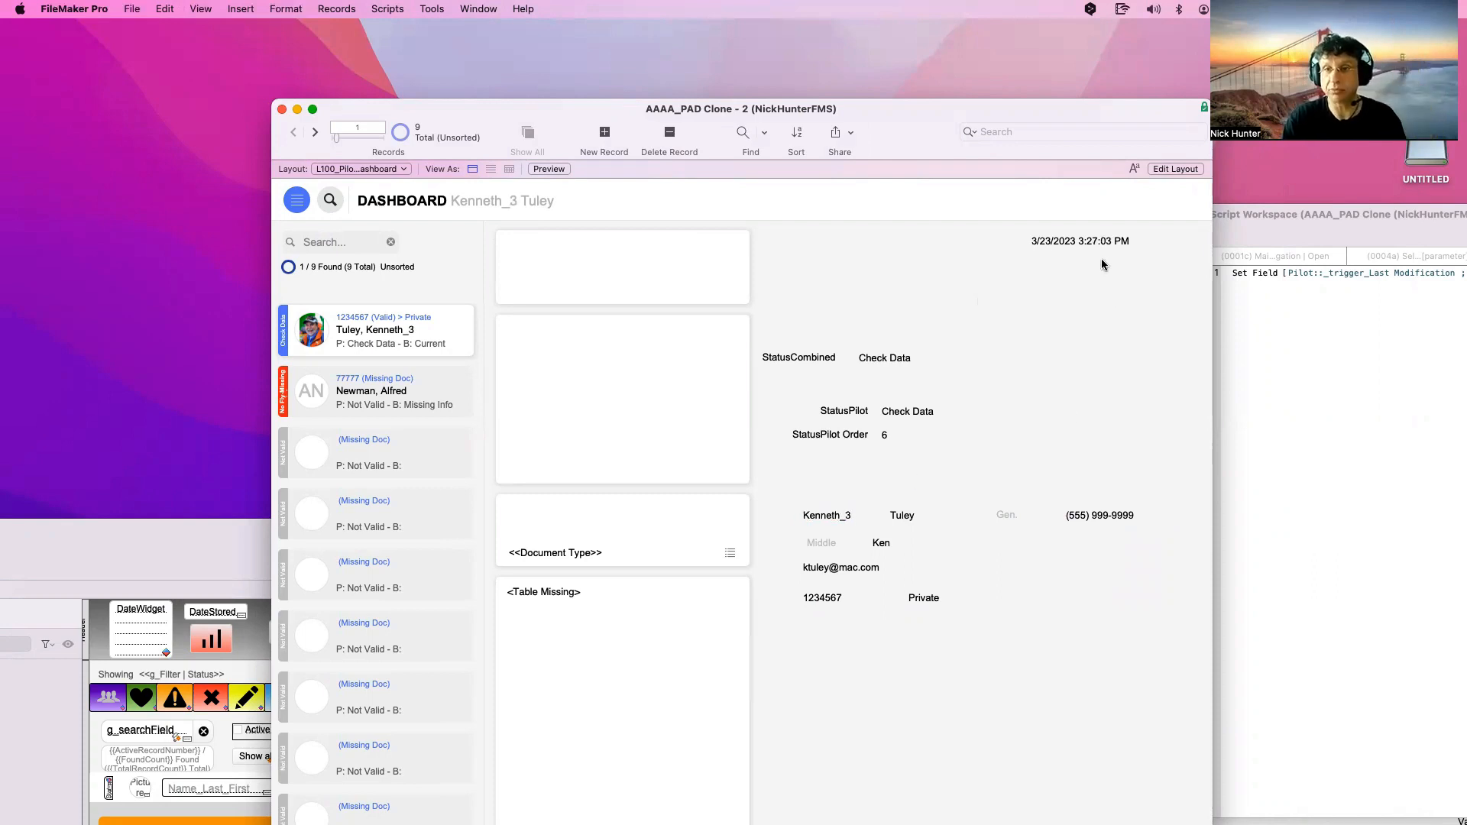
pyautogui.doubleClick(872, 515)
pyautogui.click(872, 515)
pyautogui.press('BackSpace')
pyautogui.write('4')
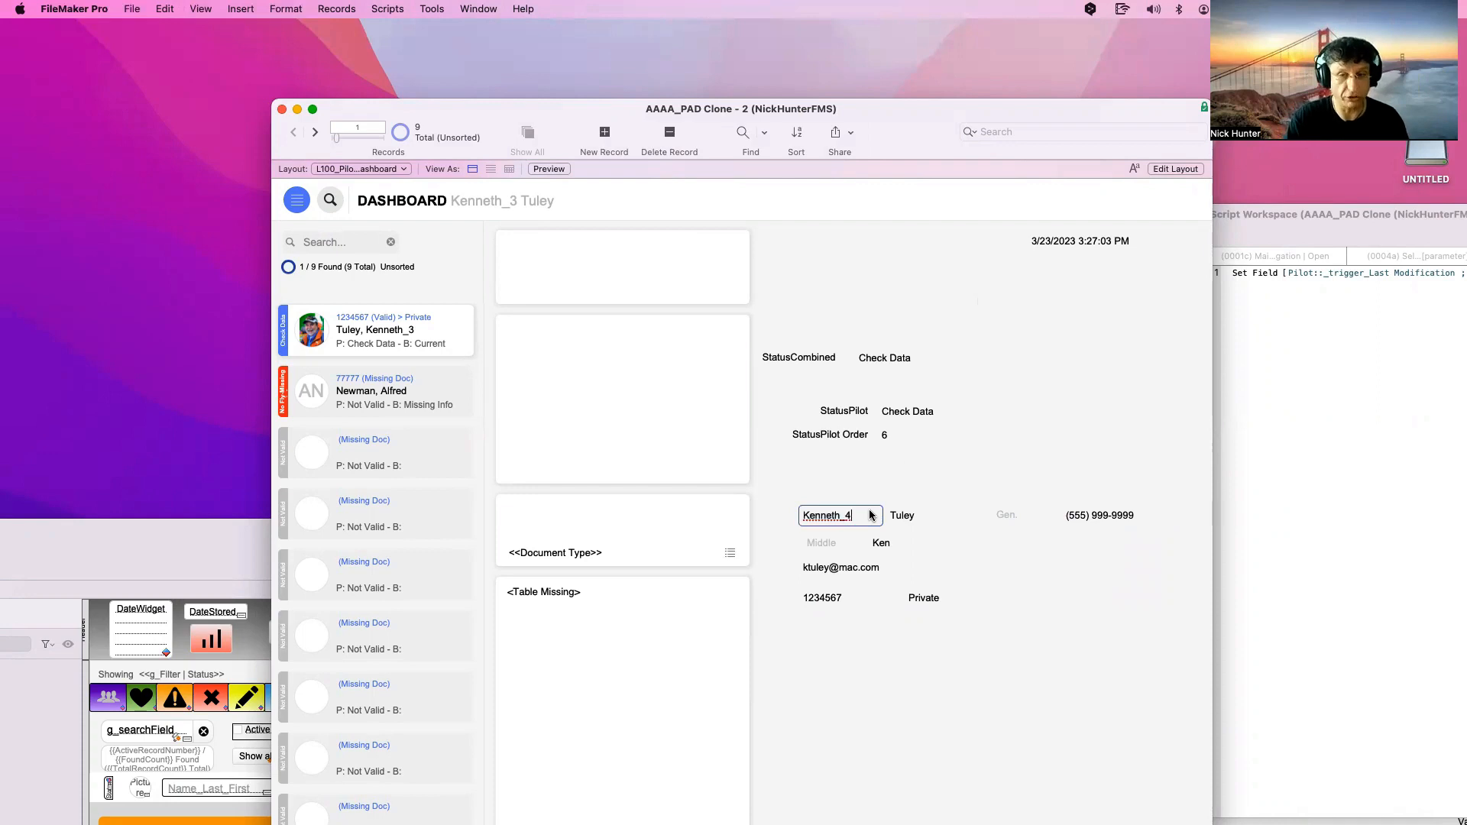
pyautogui.click(899, 476)
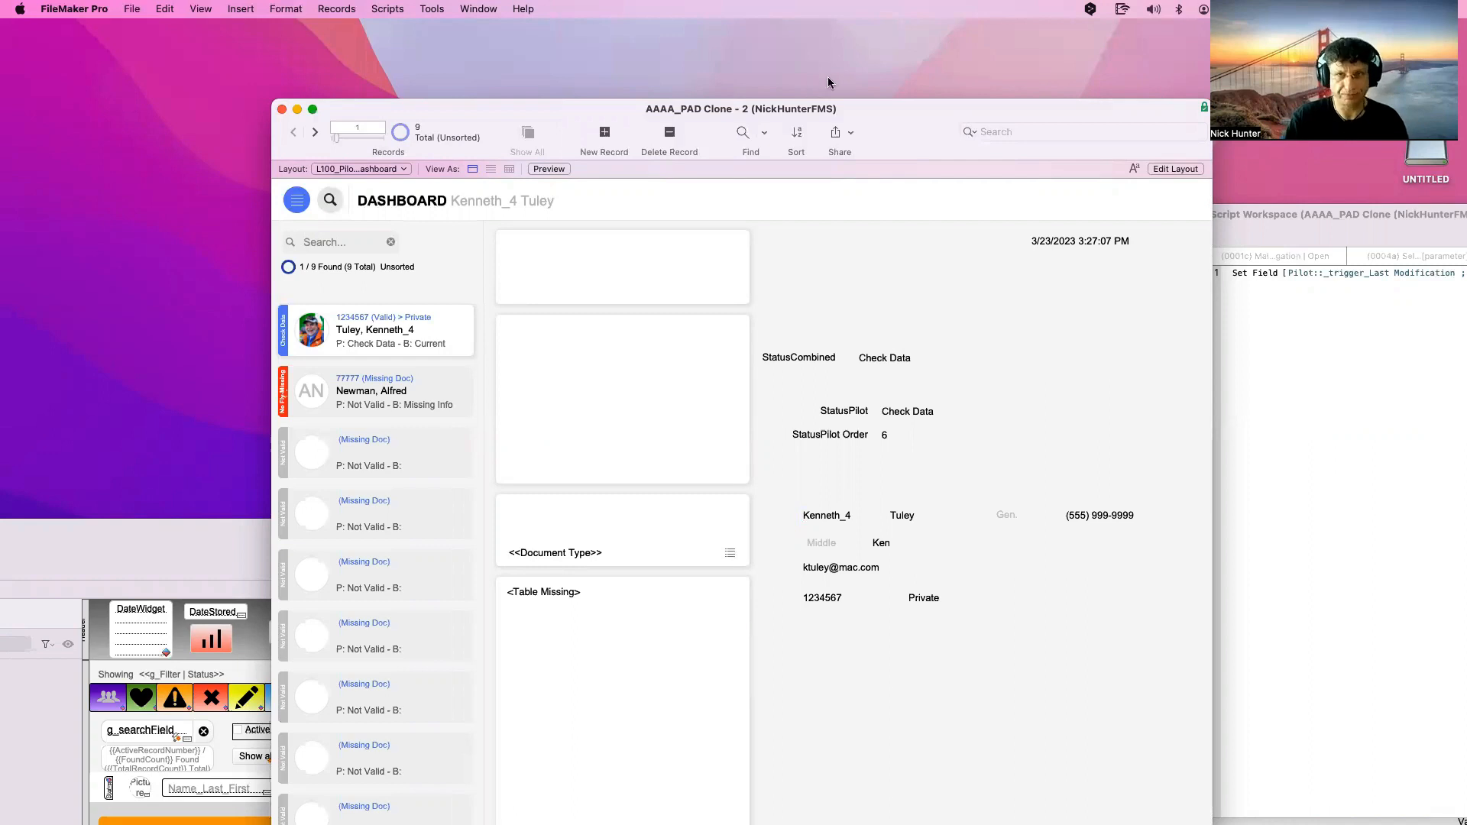
pyautogui.moveTo(868, 109); pyautogui.dragTo(753, 29)
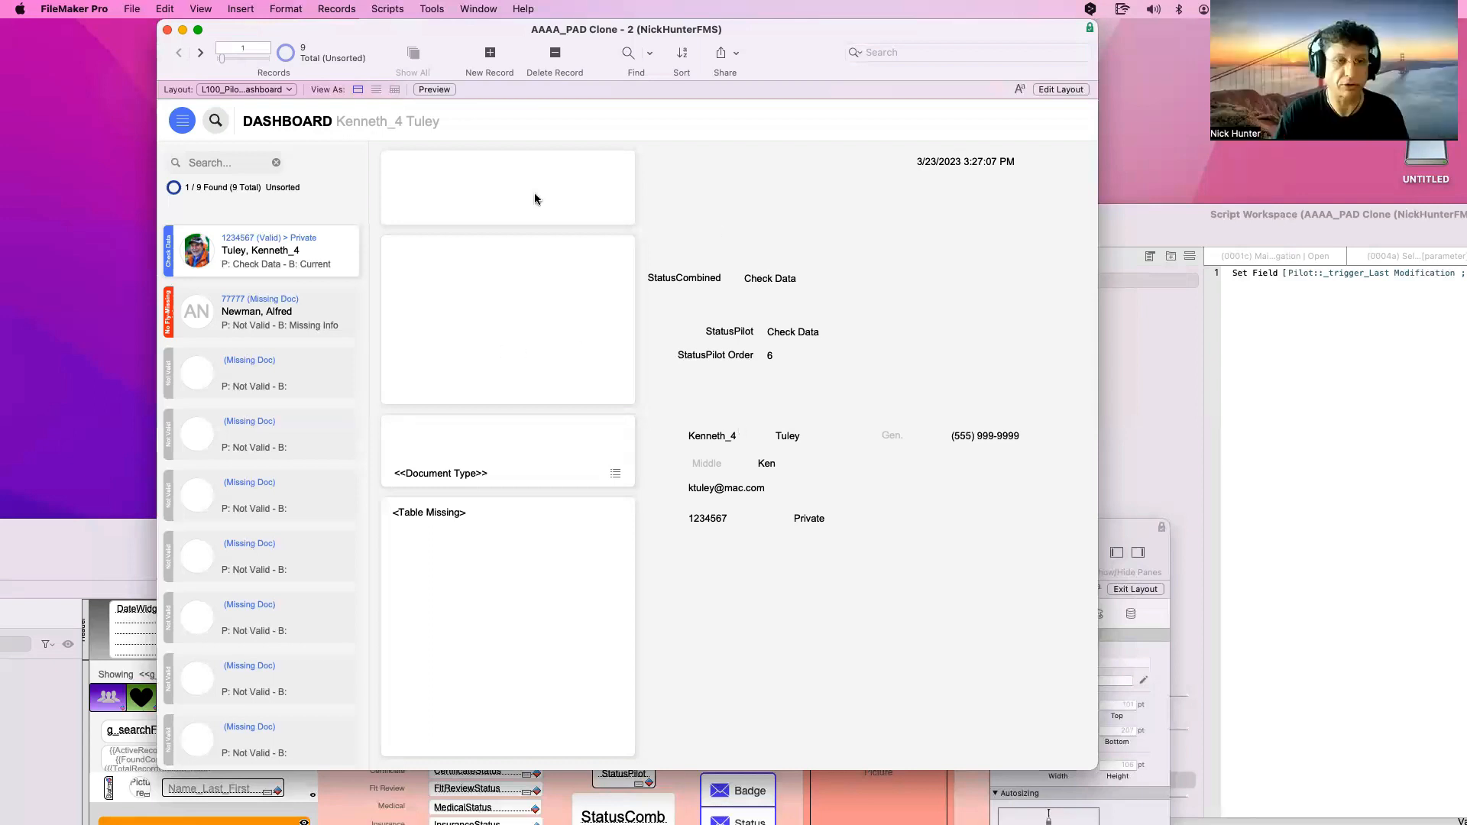
pyautogui.moveTo(430, 32); pyautogui.dragTo(364, 43)
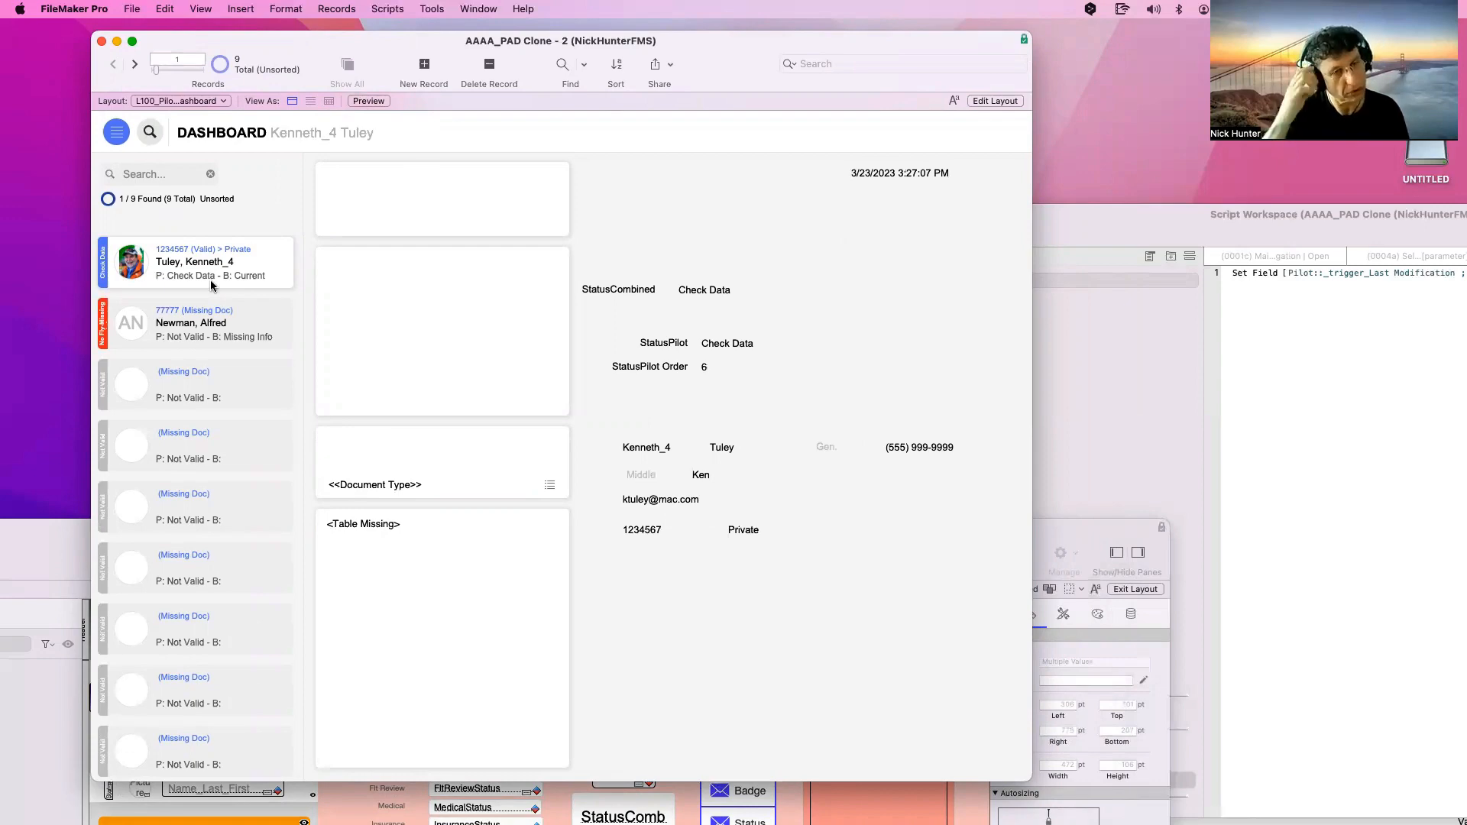
pyautogui.press('super+shift+d')
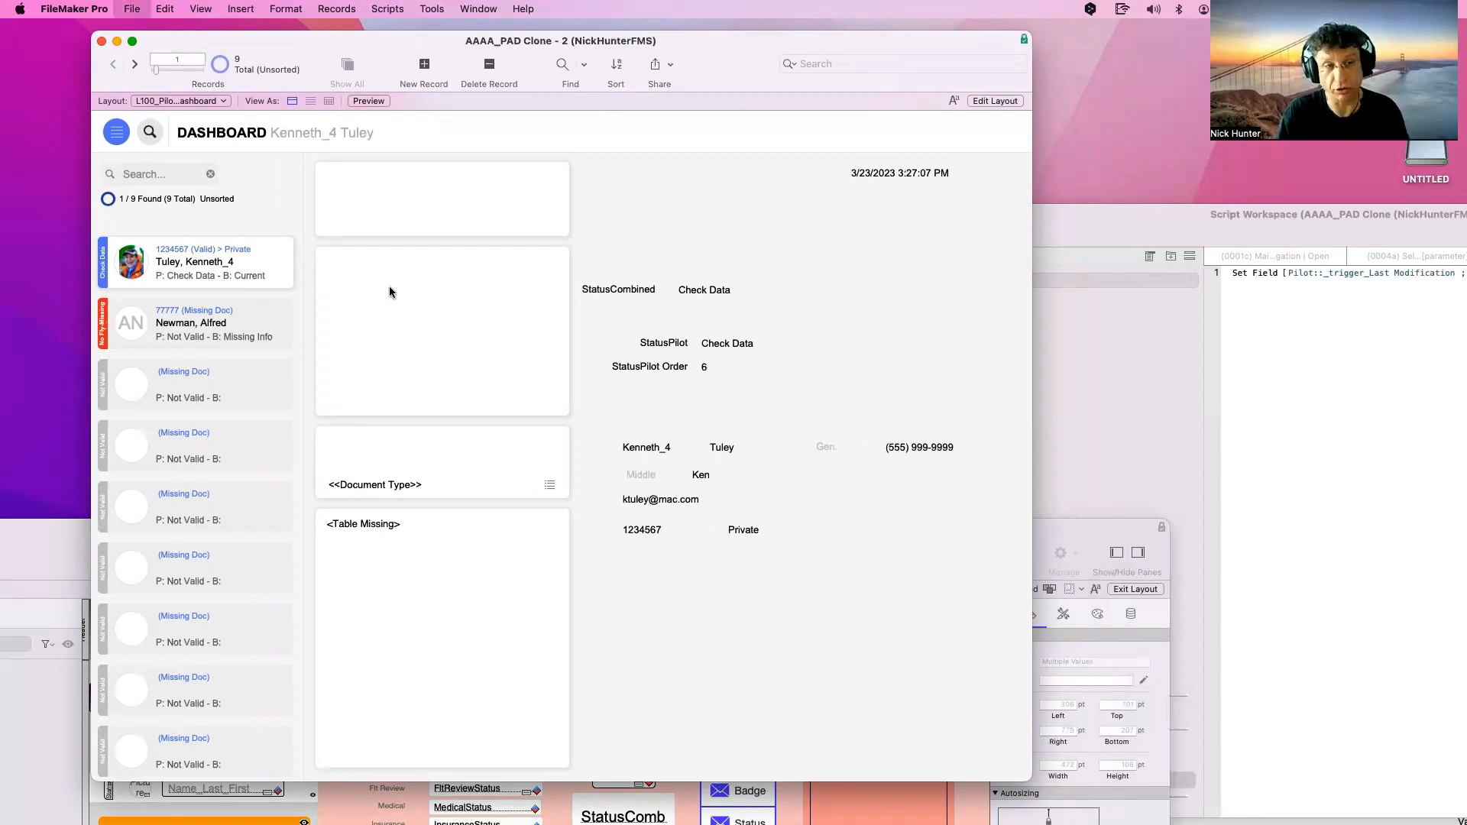
pyautogui.click(472, 478)
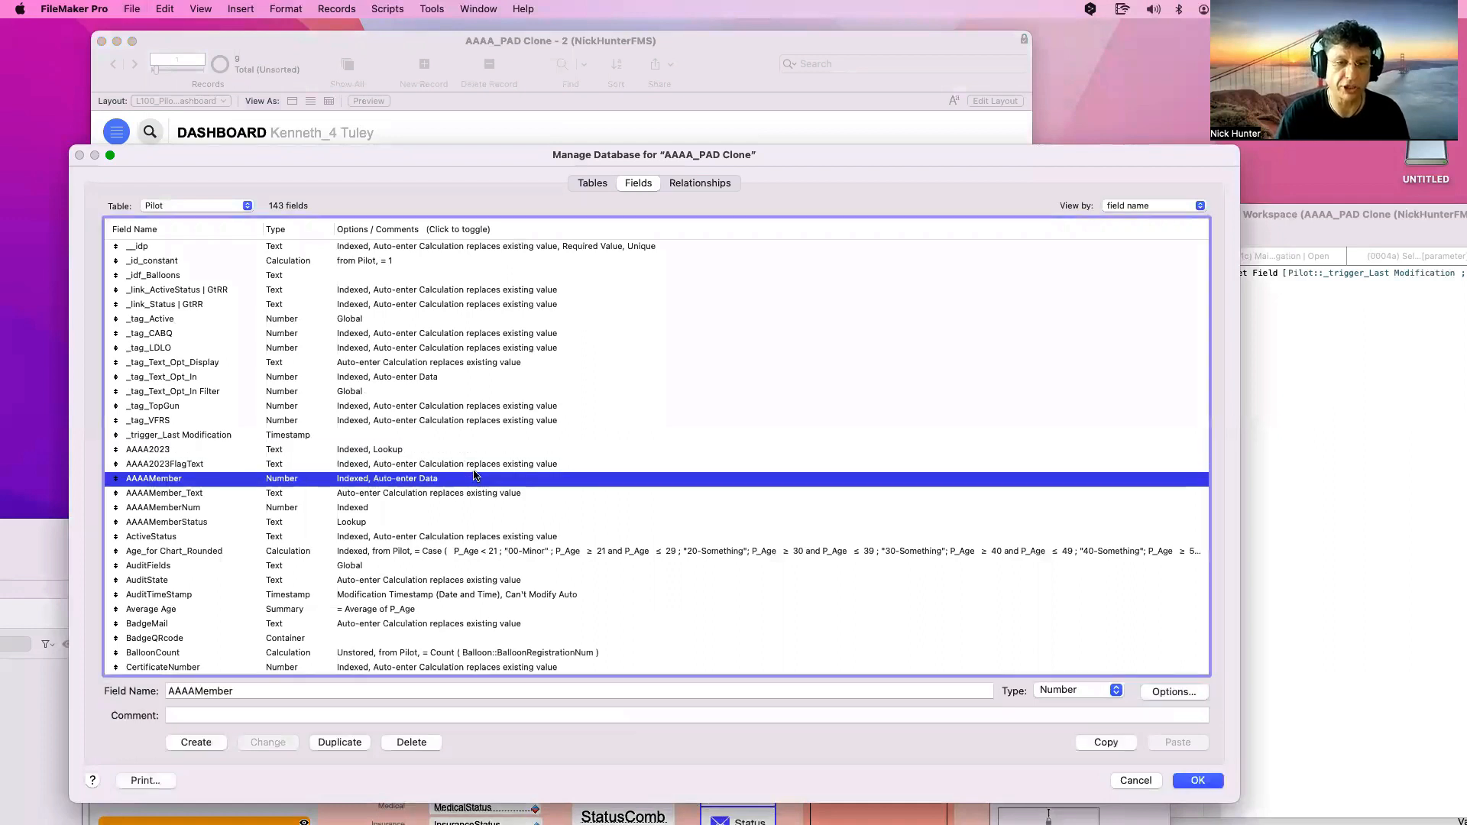
pyautogui.click(476, 466)
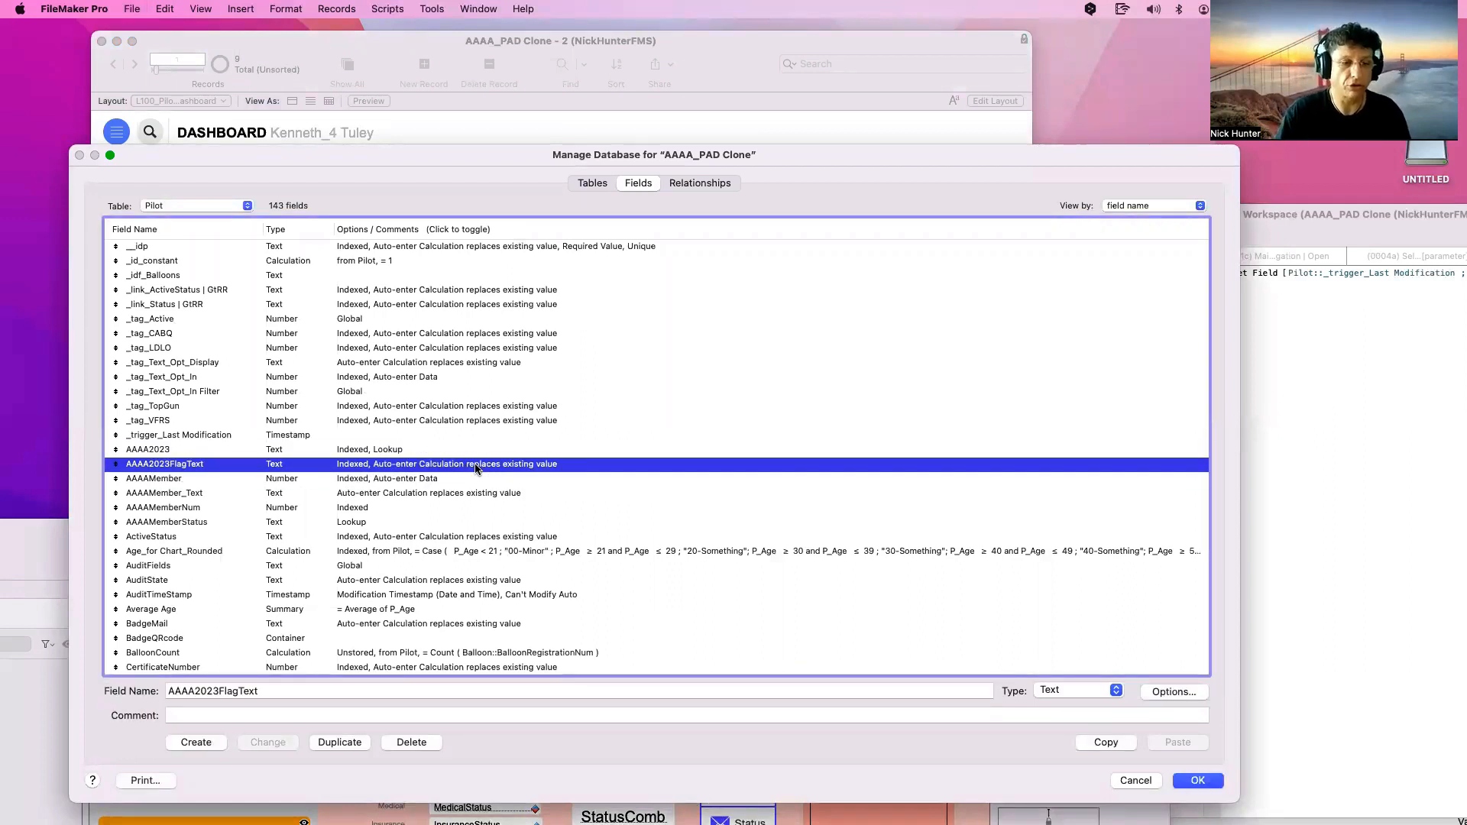
pyautogui.scroll(-15, 475, 467)
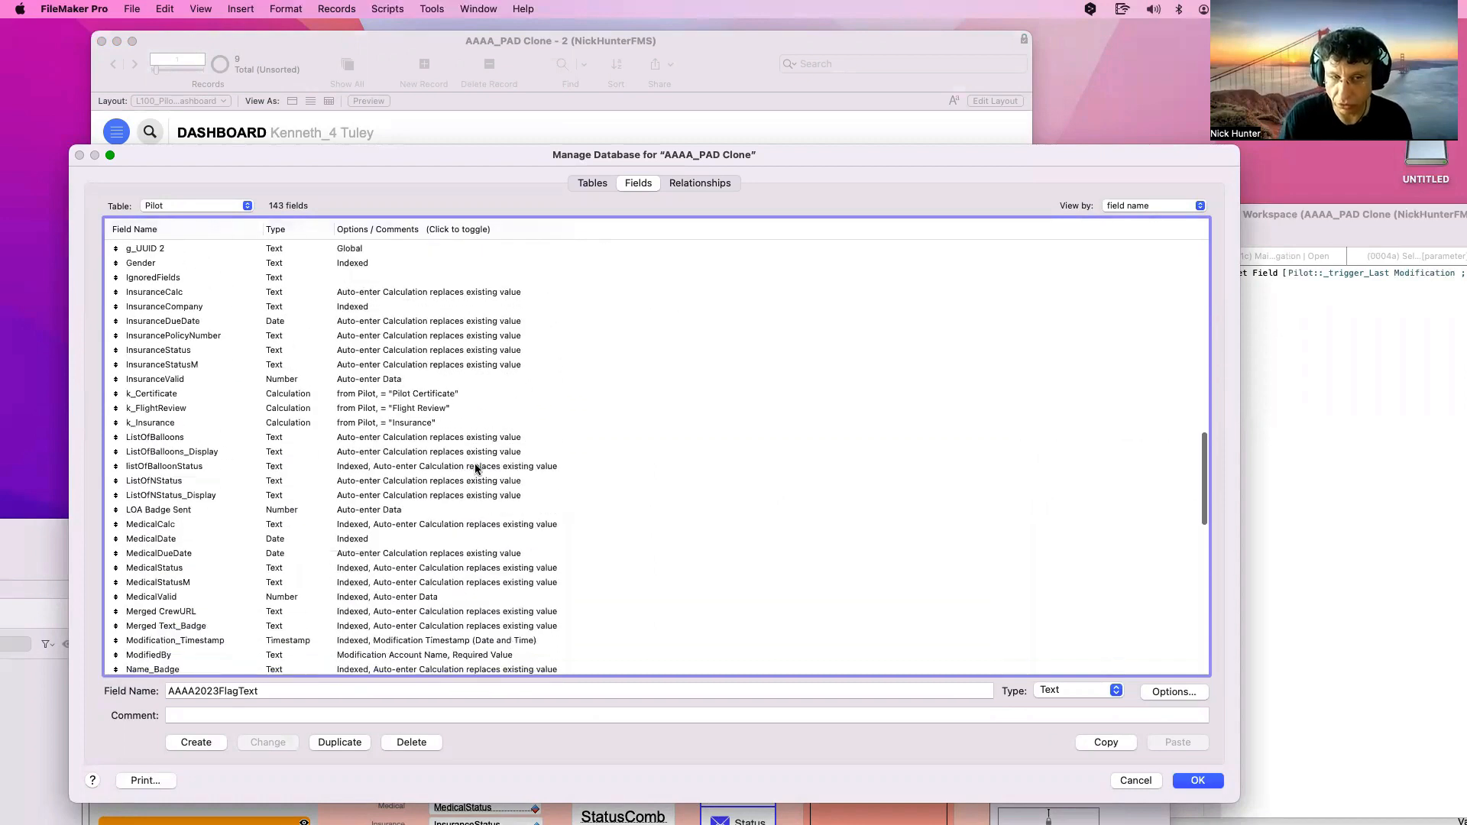
pyautogui.scroll(-10, 475, 468)
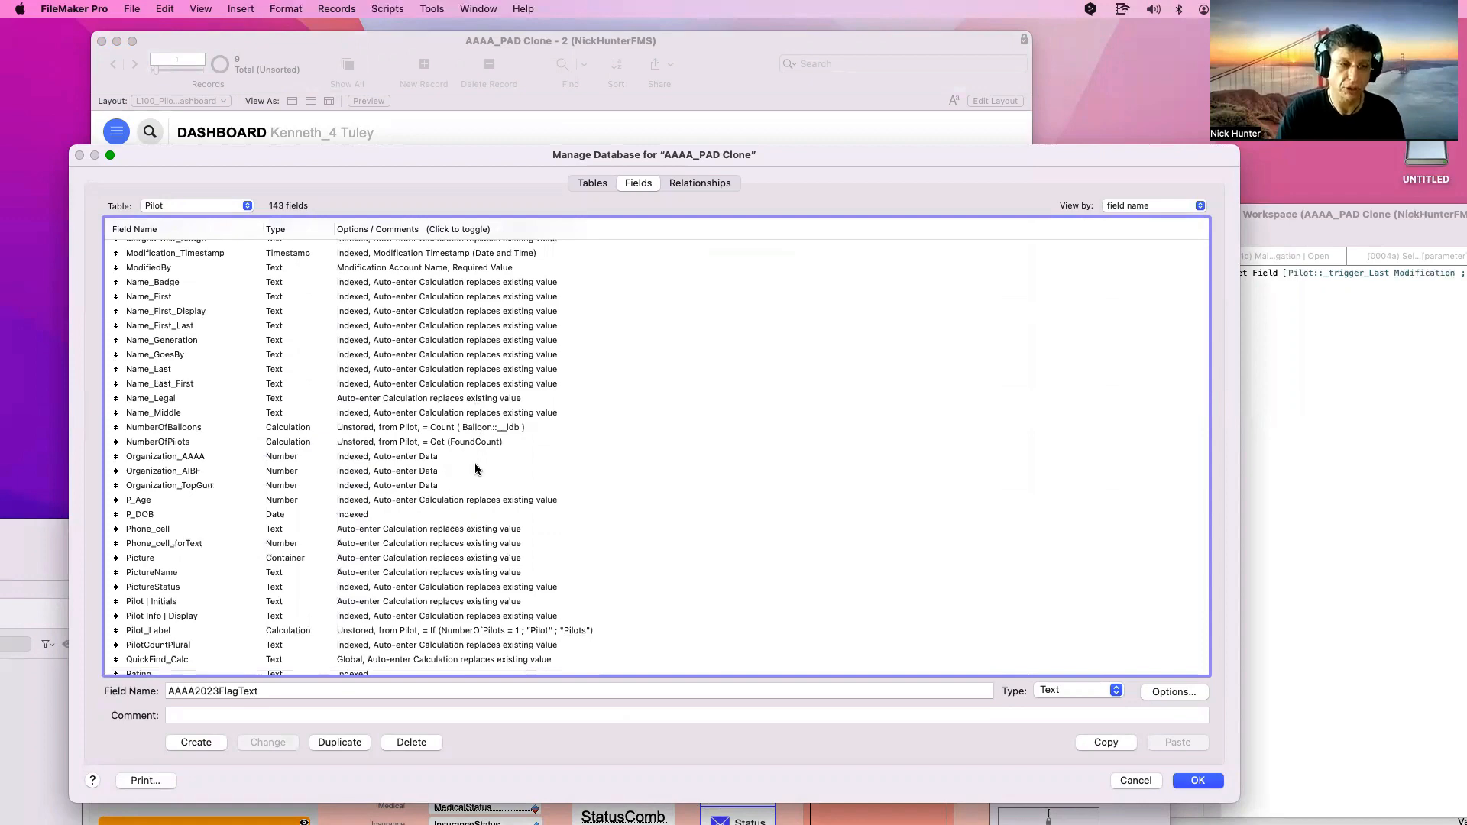
pyautogui.scroll(-8, 475, 467)
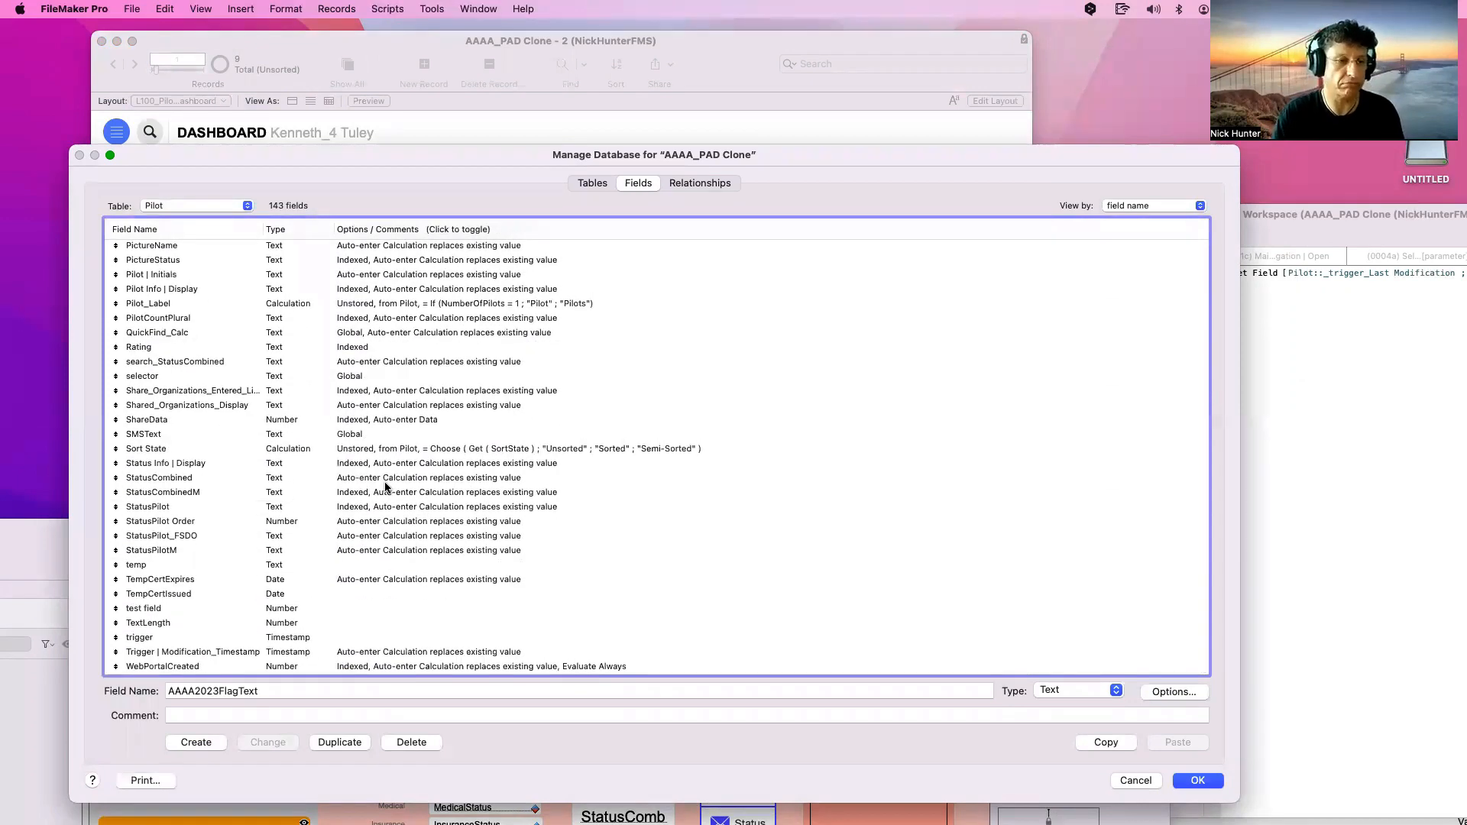
pyautogui.click(323, 466)
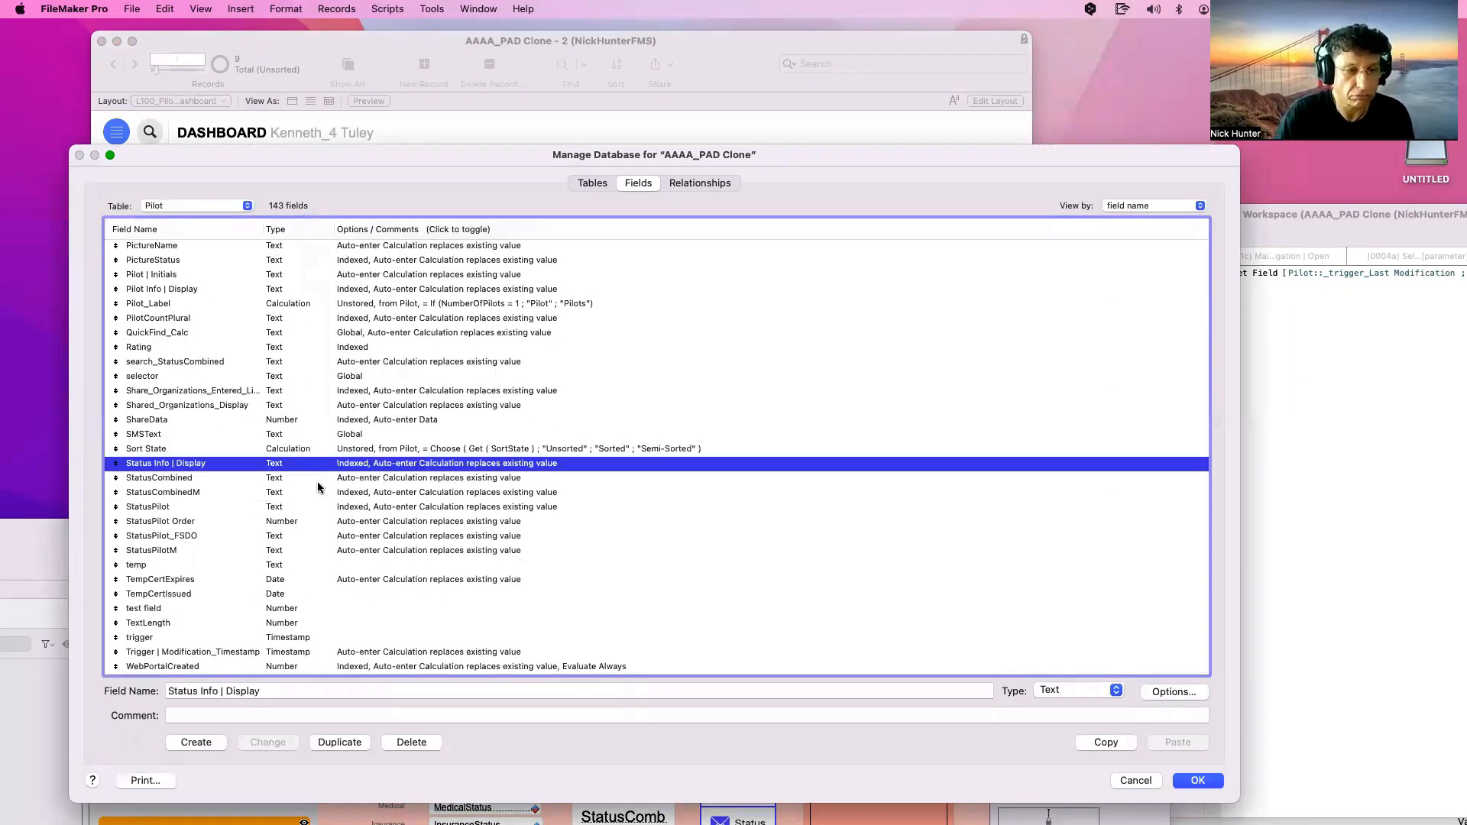
pyautogui.click(287, 524)
pyautogui.doubleClick(288, 524)
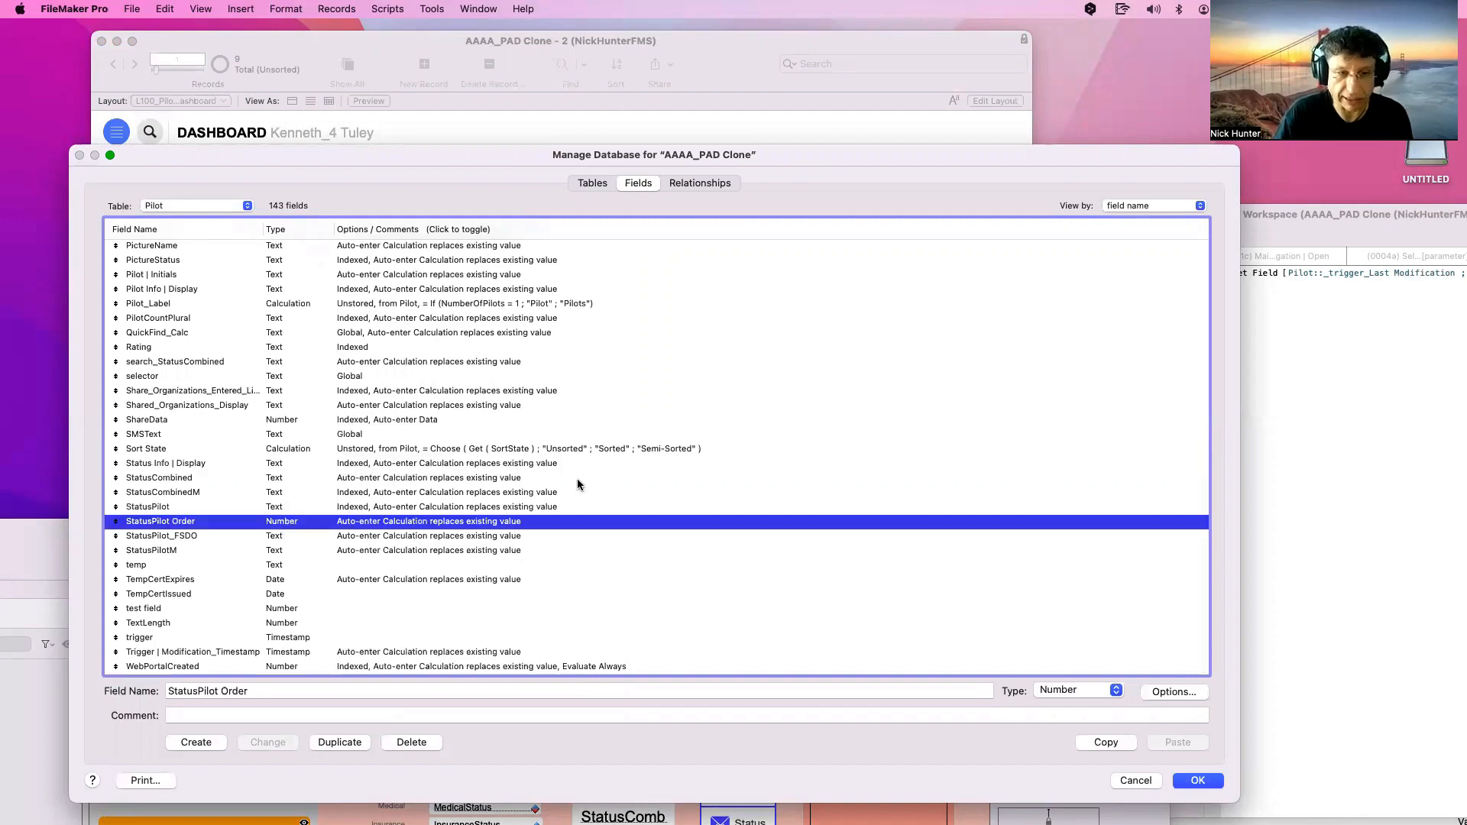
pyautogui.click(630, 196)
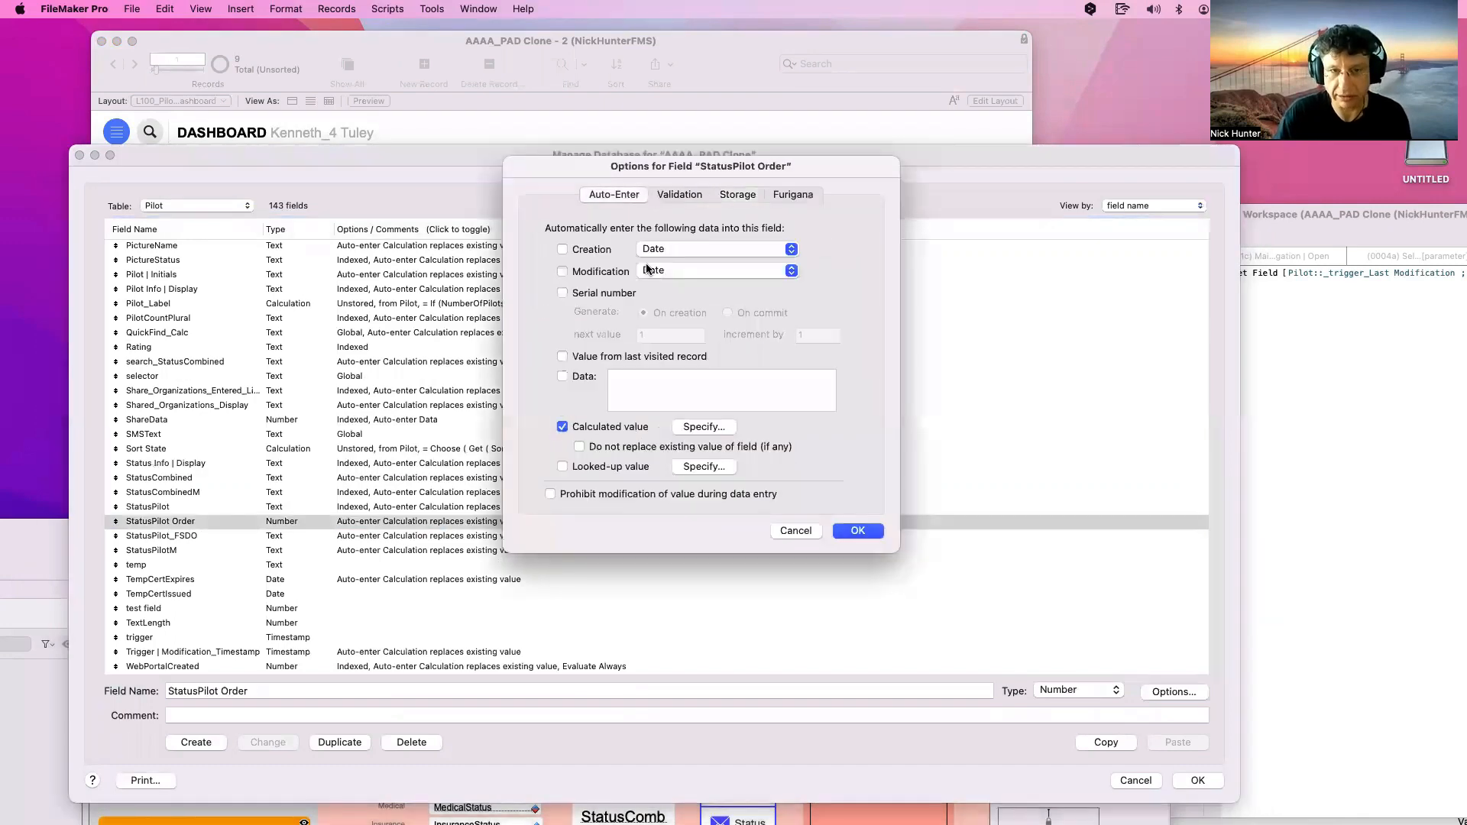
pyautogui.click(726, 430)
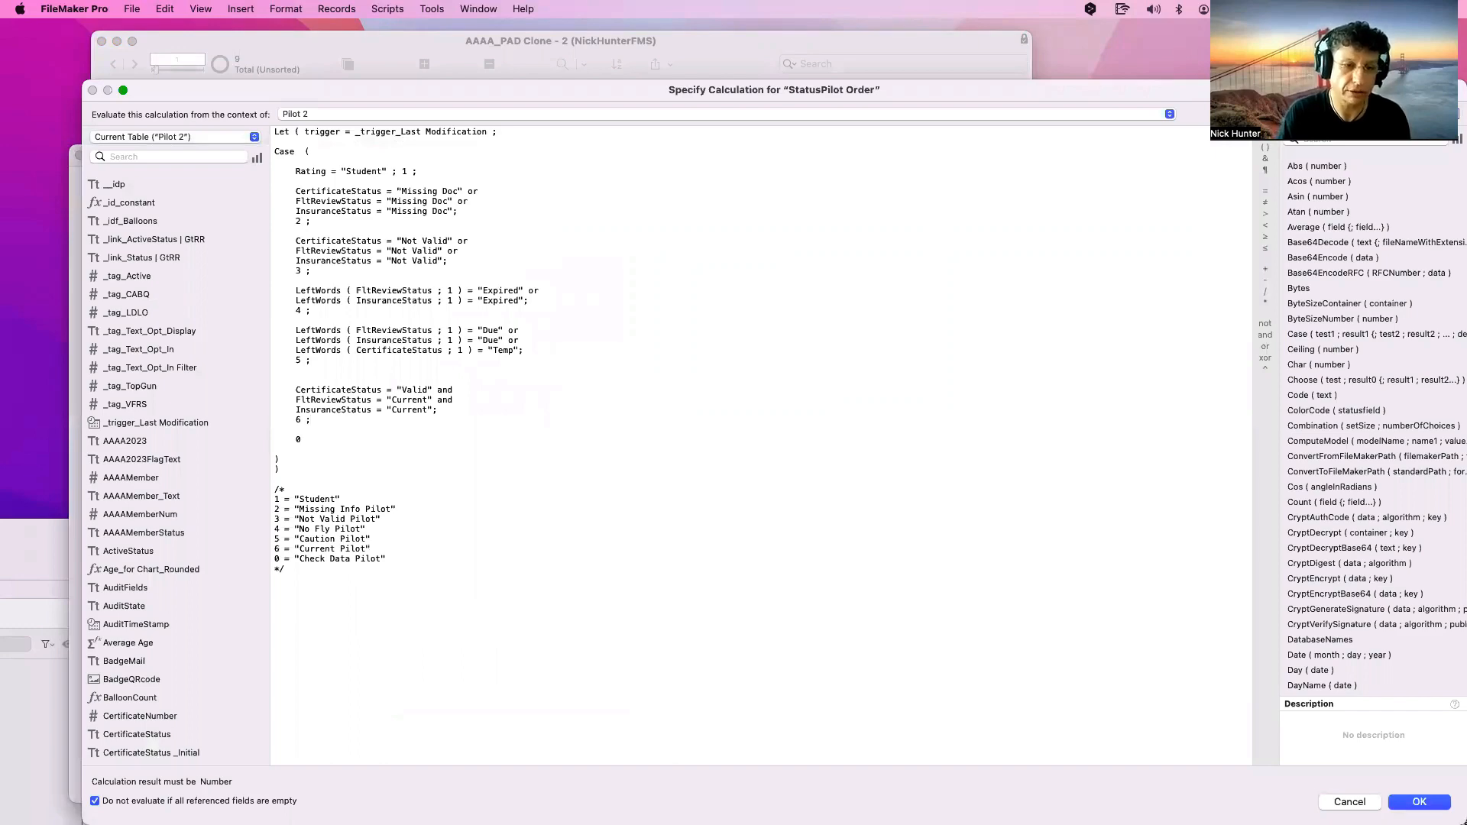
pyautogui.press('Escape')
pyautogui.press('Escape')
pyautogui.press('Return')
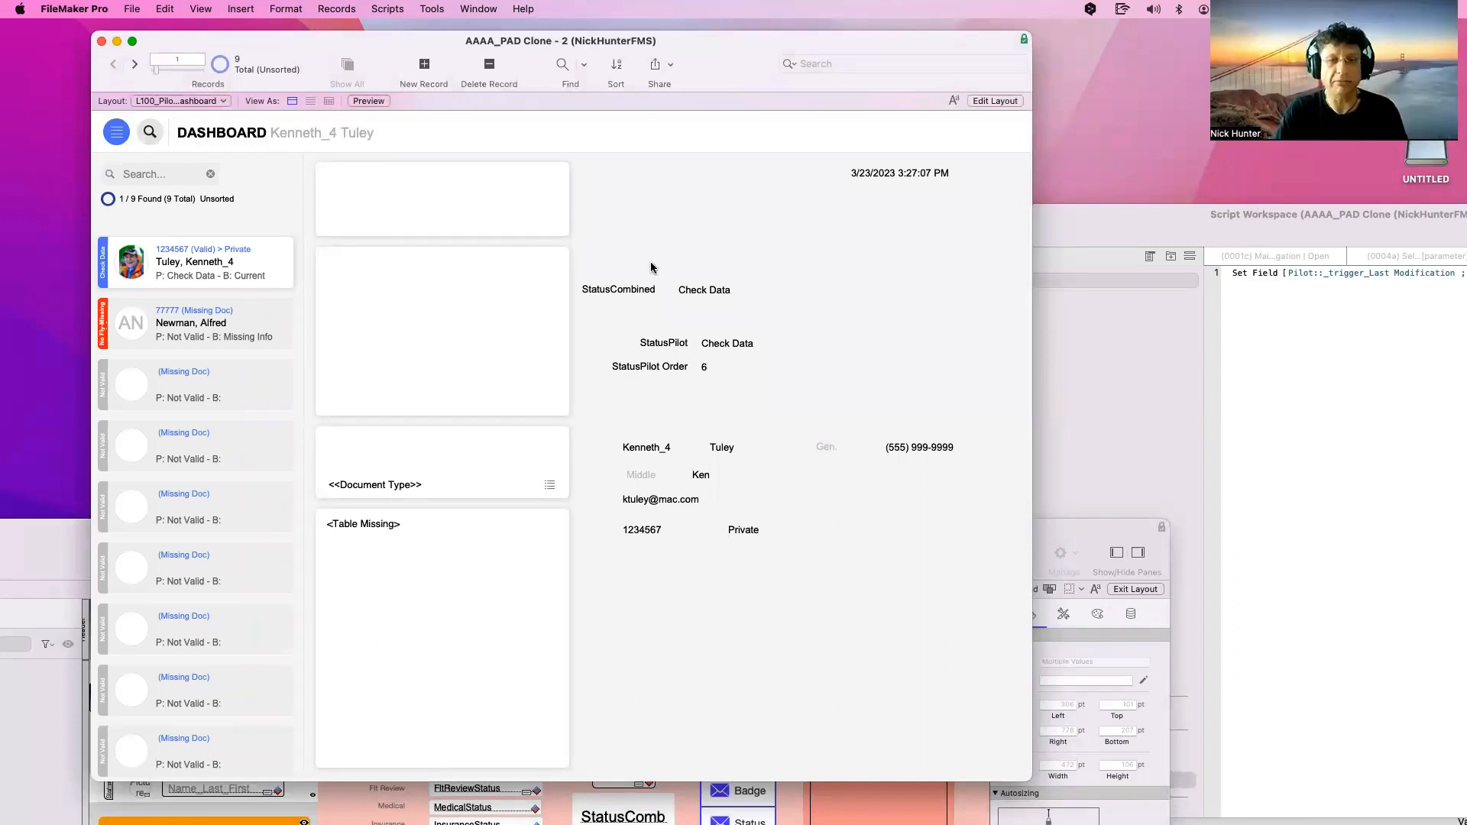
# Nudge the FileMaker window left and switch the dashboard to Layout mode with Cmd+L
pyautogui.moveTo(436, 47); pyautogui.dragTo(414, 43)
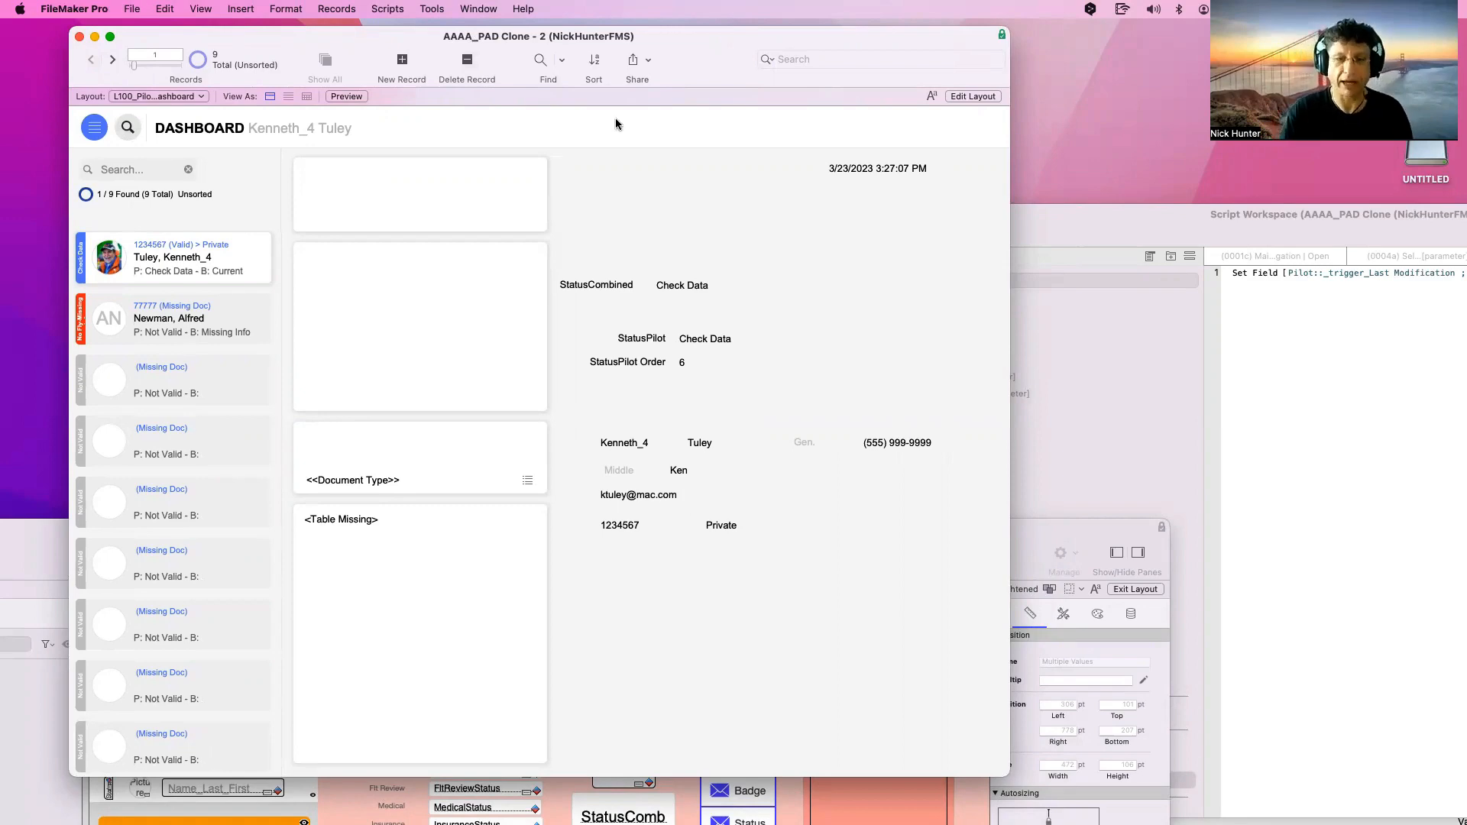
pyautogui.press('super+l')
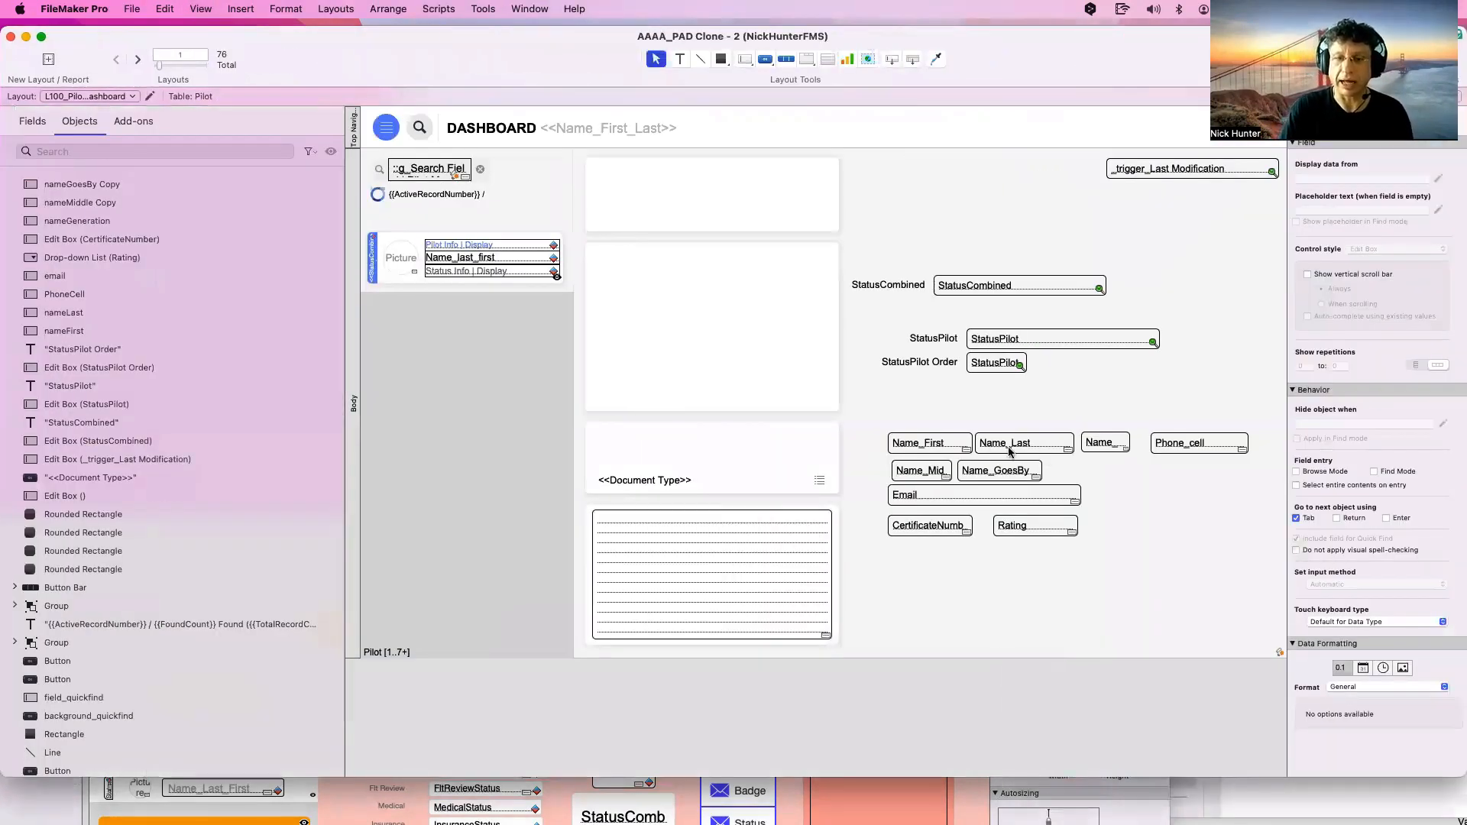
pyautogui.click(1010, 449)
pyautogui.click(933, 450)
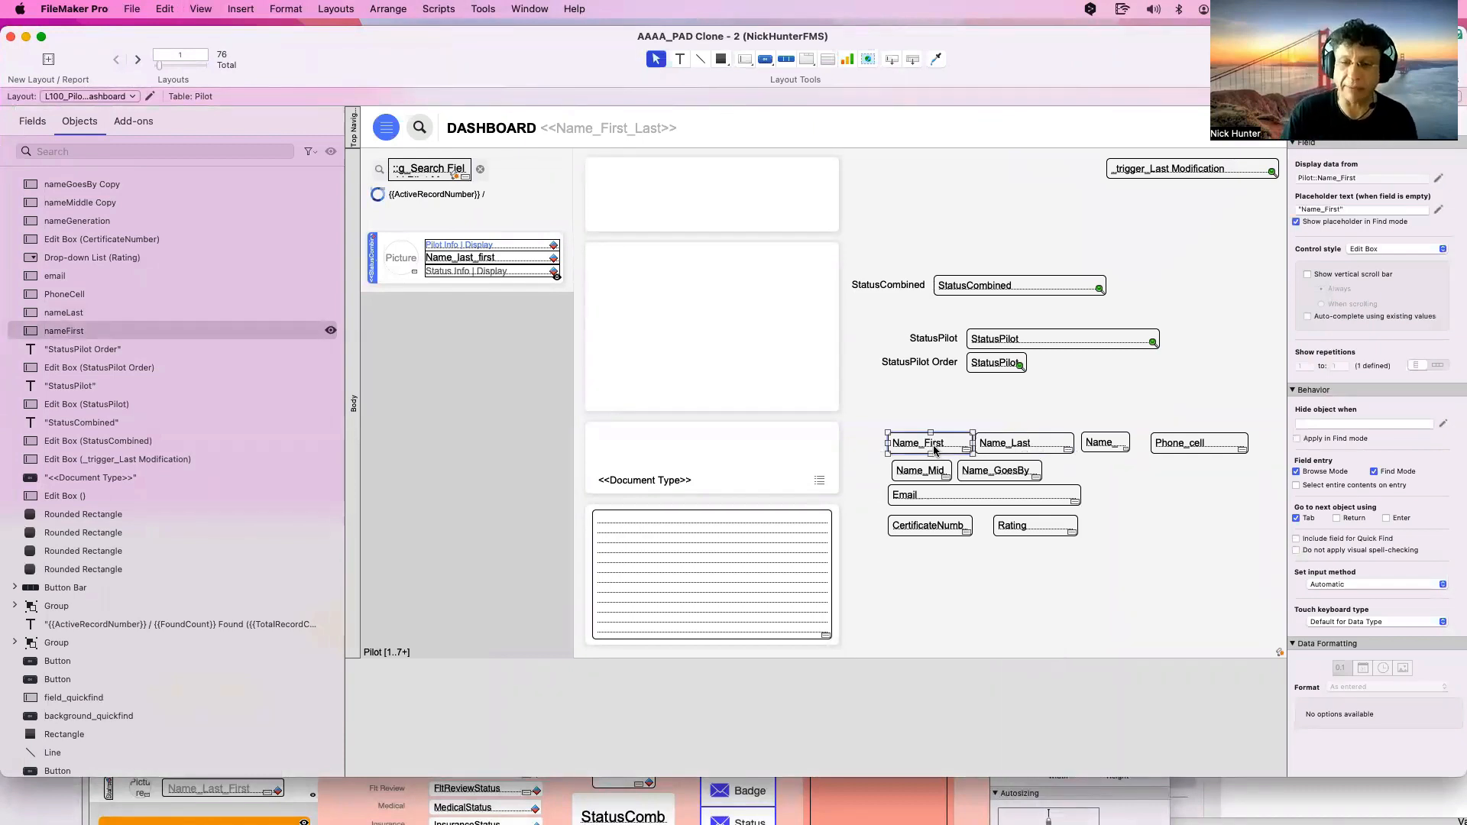
pyautogui.click(991, 447)
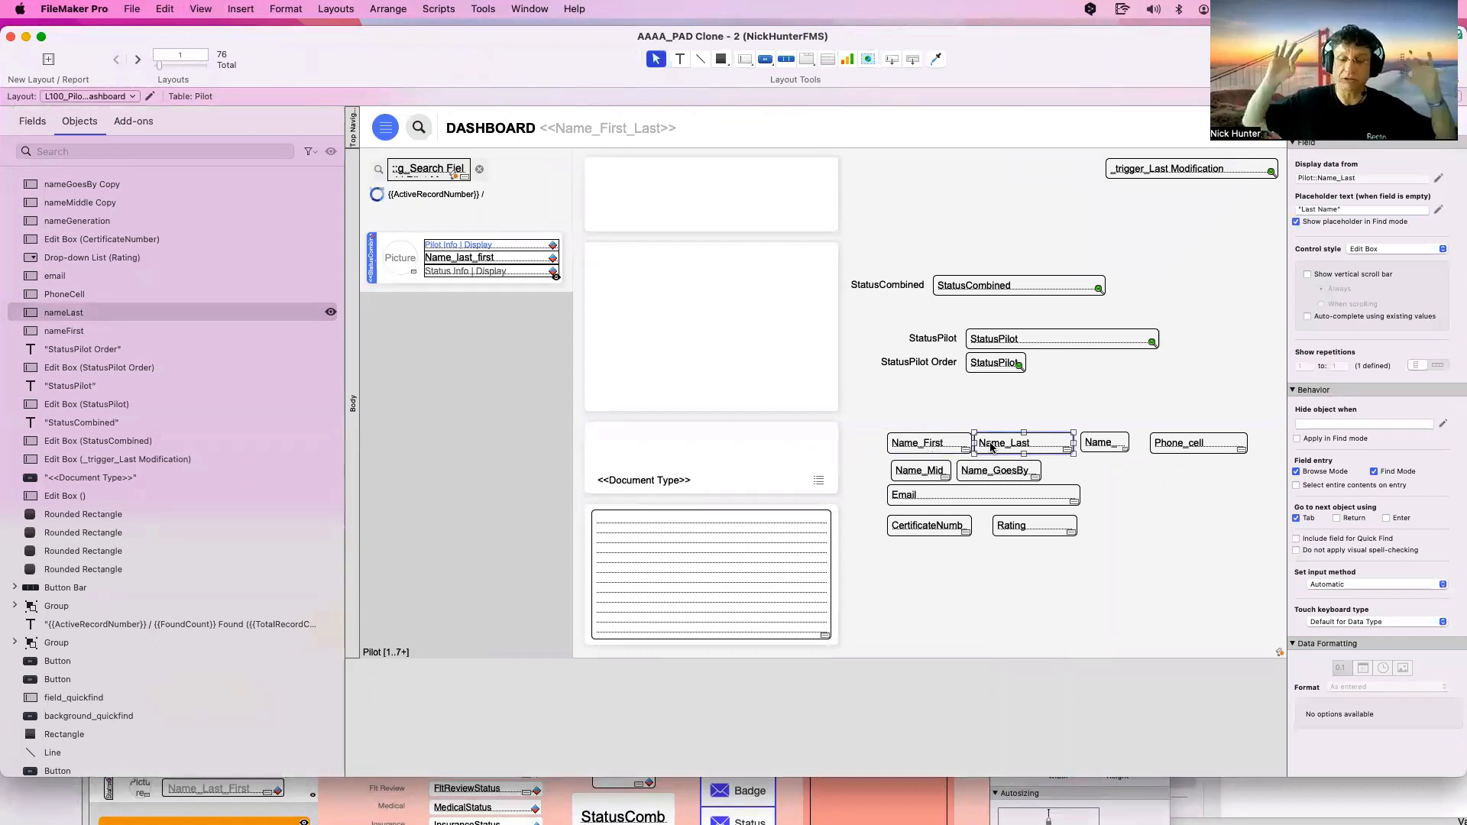
pyautogui.hscroll(2, 991, 447)
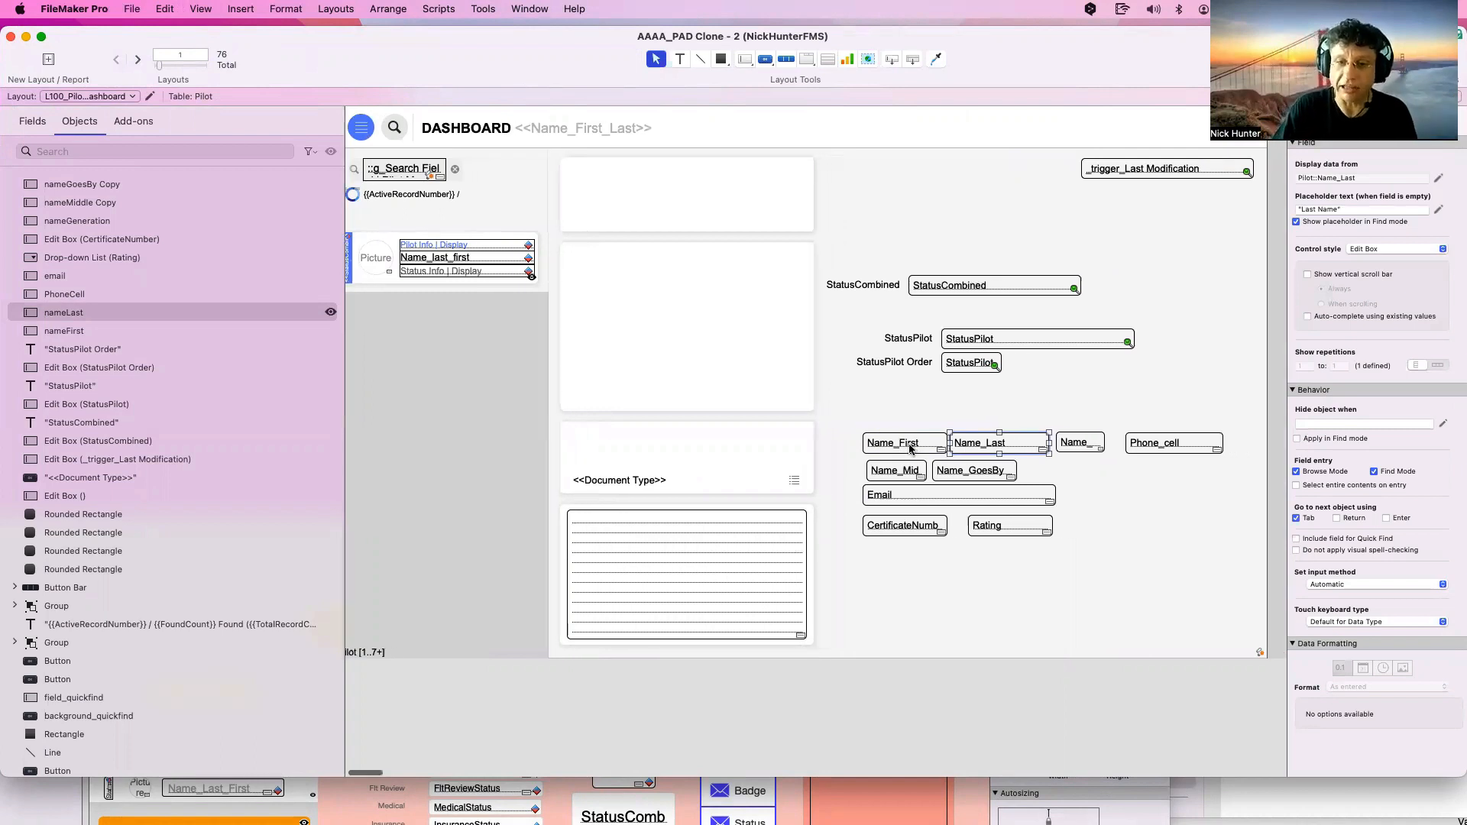
pyautogui.click(902, 447)
pyautogui.click(967, 447)
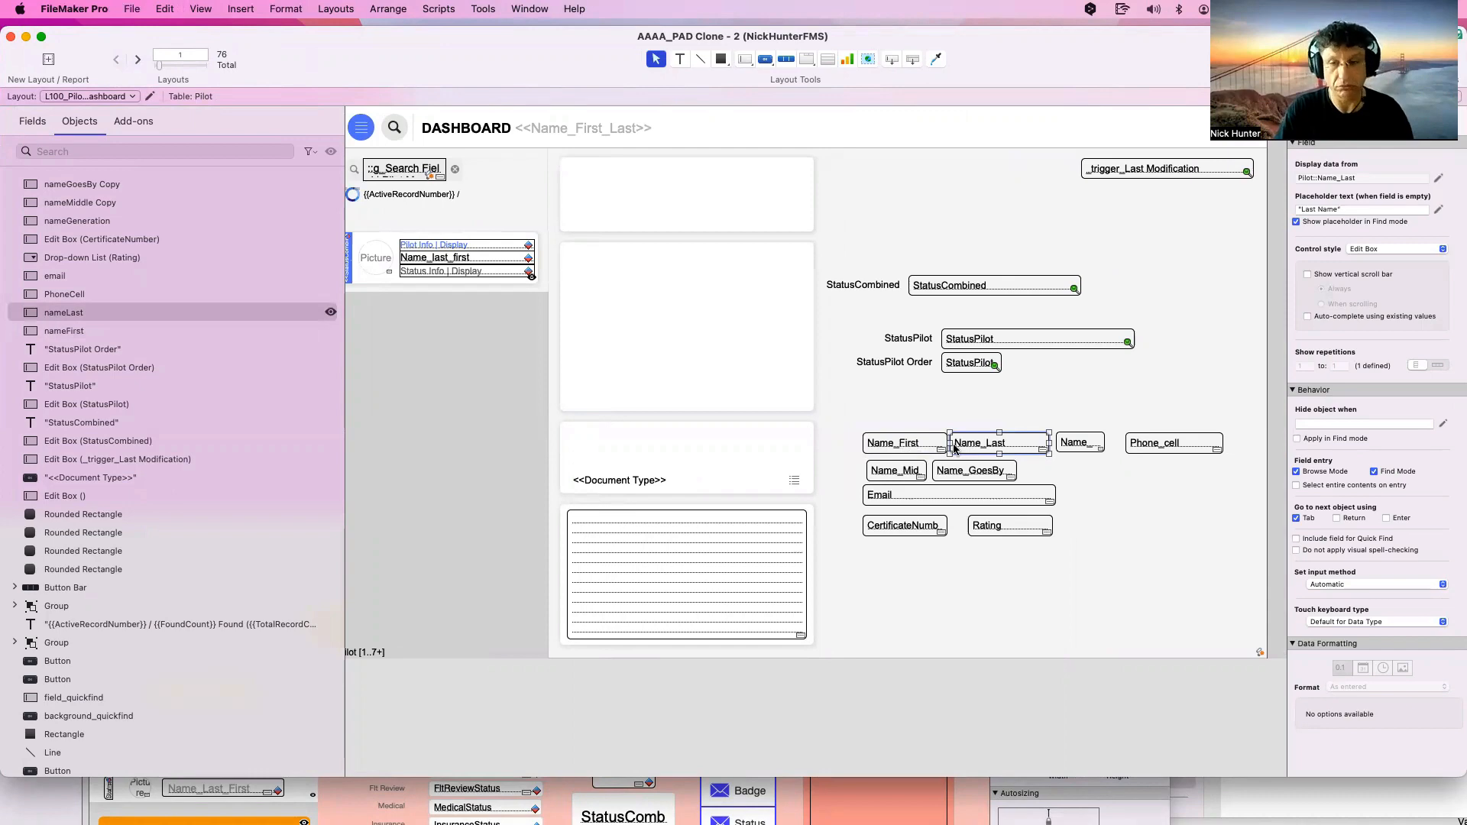
pyautogui.press('super+shift+d')
# Locate the Name_Last field in the Pilot table and open its auto-enter calculation
pyautogui.click(466, 522)
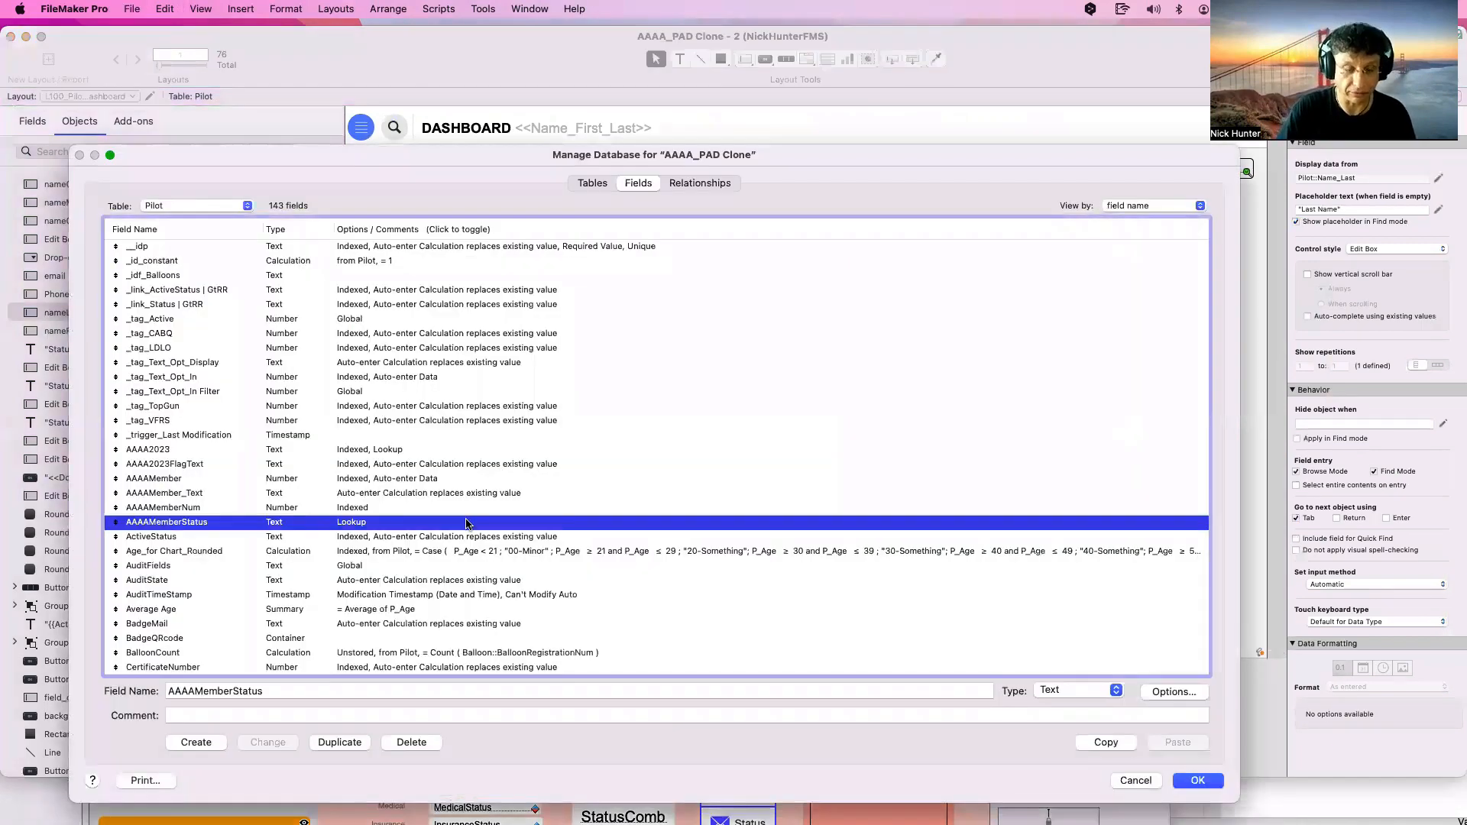
pyautogui.press('n')
pyautogui.scroll(-15, 328, 560)
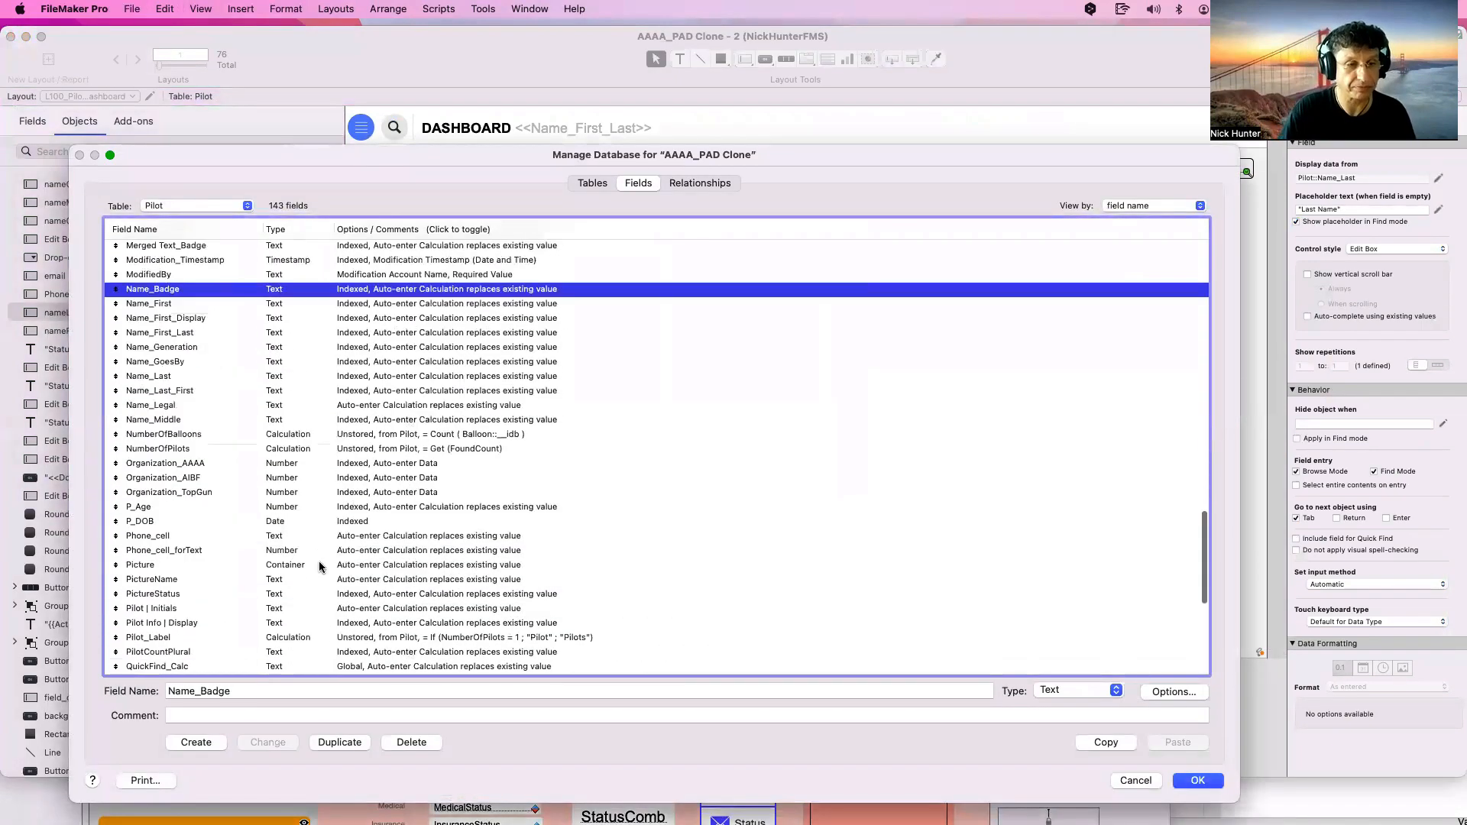
pyautogui.scroll(6, 223, 343)
pyautogui.scroll(5, 223, 343)
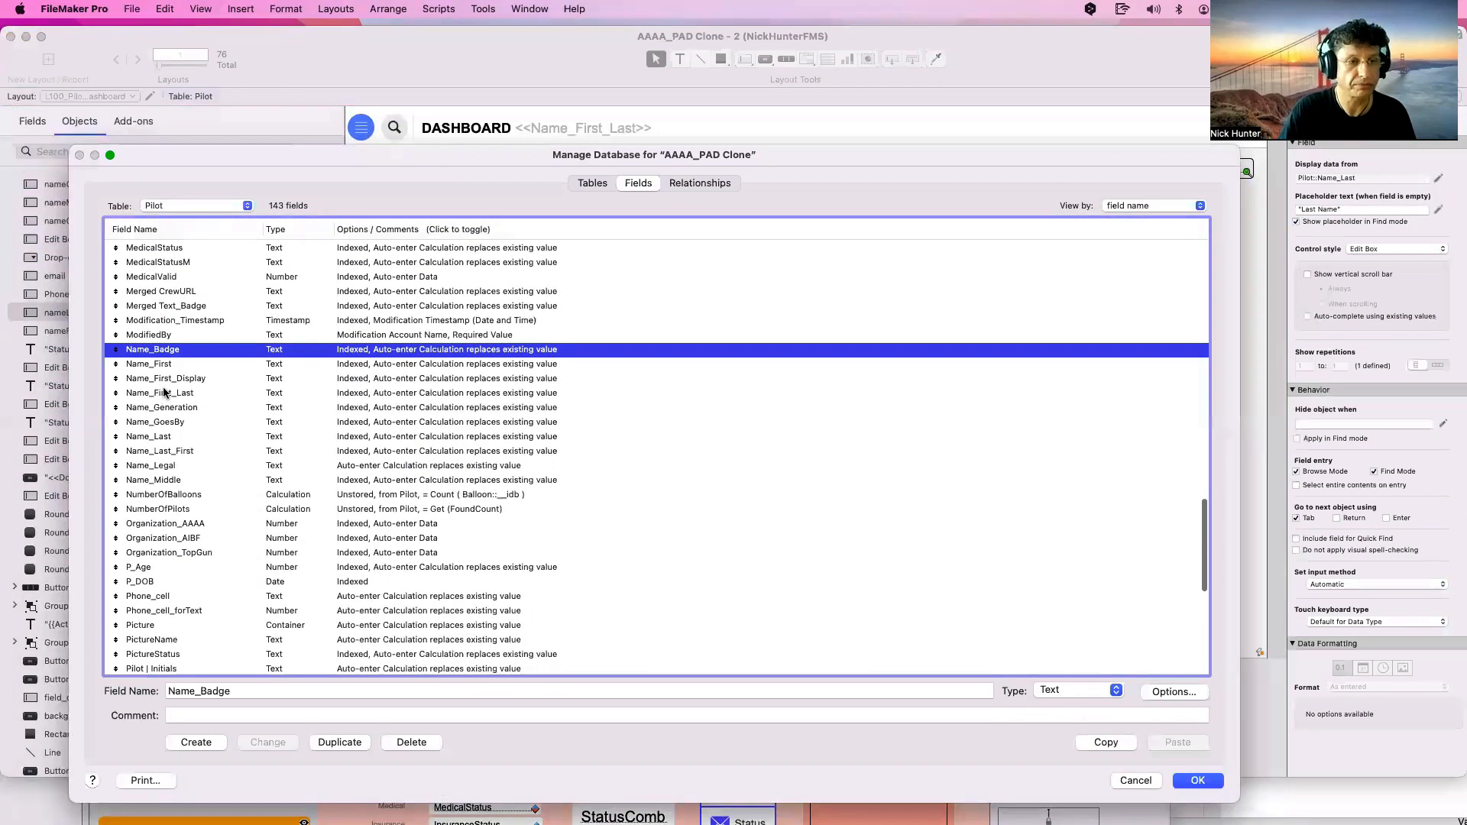
pyautogui.click(189, 439)
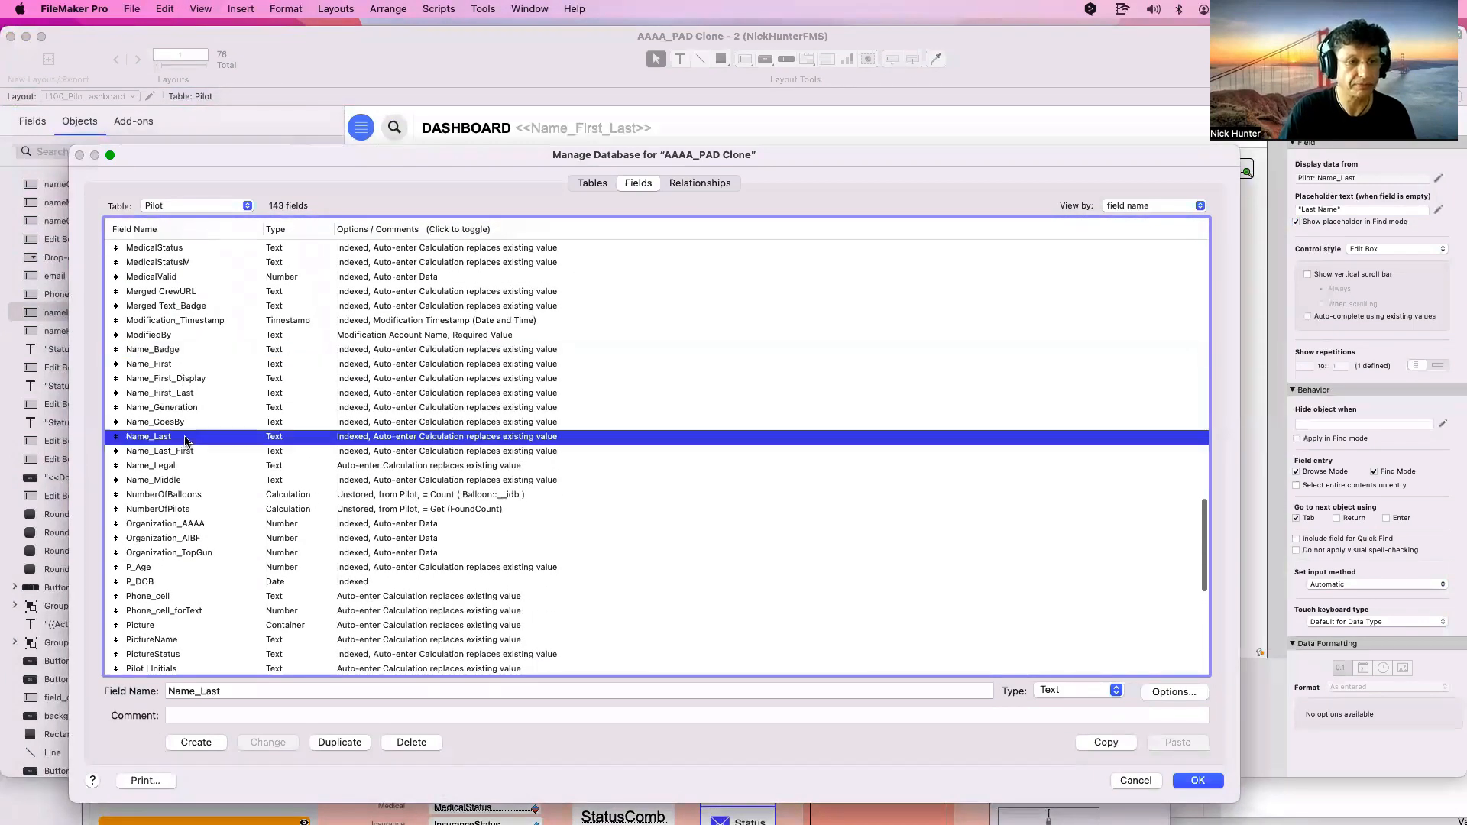
pyautogui.doubleClick(608, 436)
pyautogui.click(694, 426)
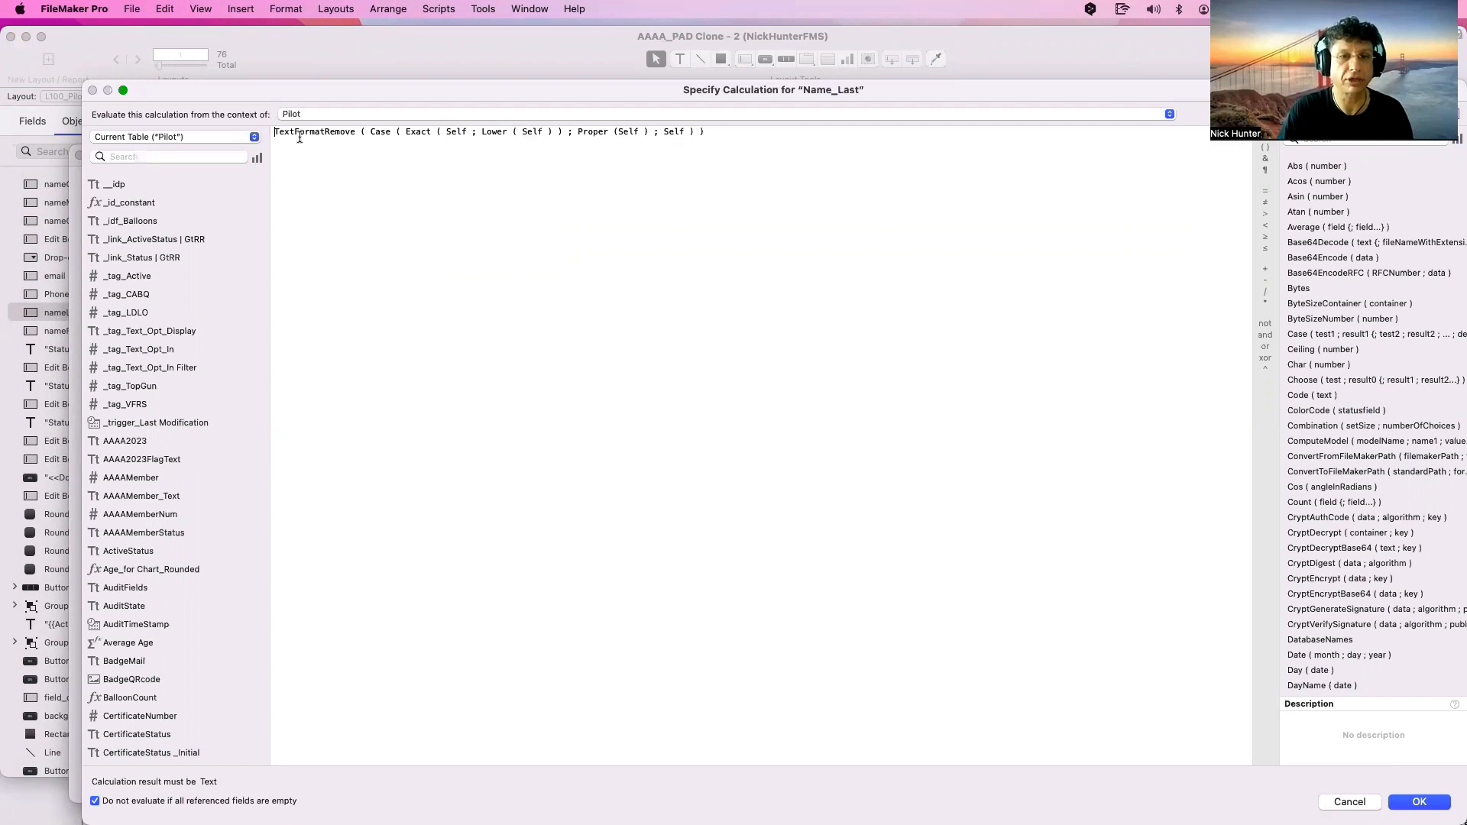
# Comment out the old formula, add Let ( trigger = Name_First ; "" ), and confirm both dialogs
pyautogui.write('//')
pyautogui.press('Return')
pyautogui.press('Return')
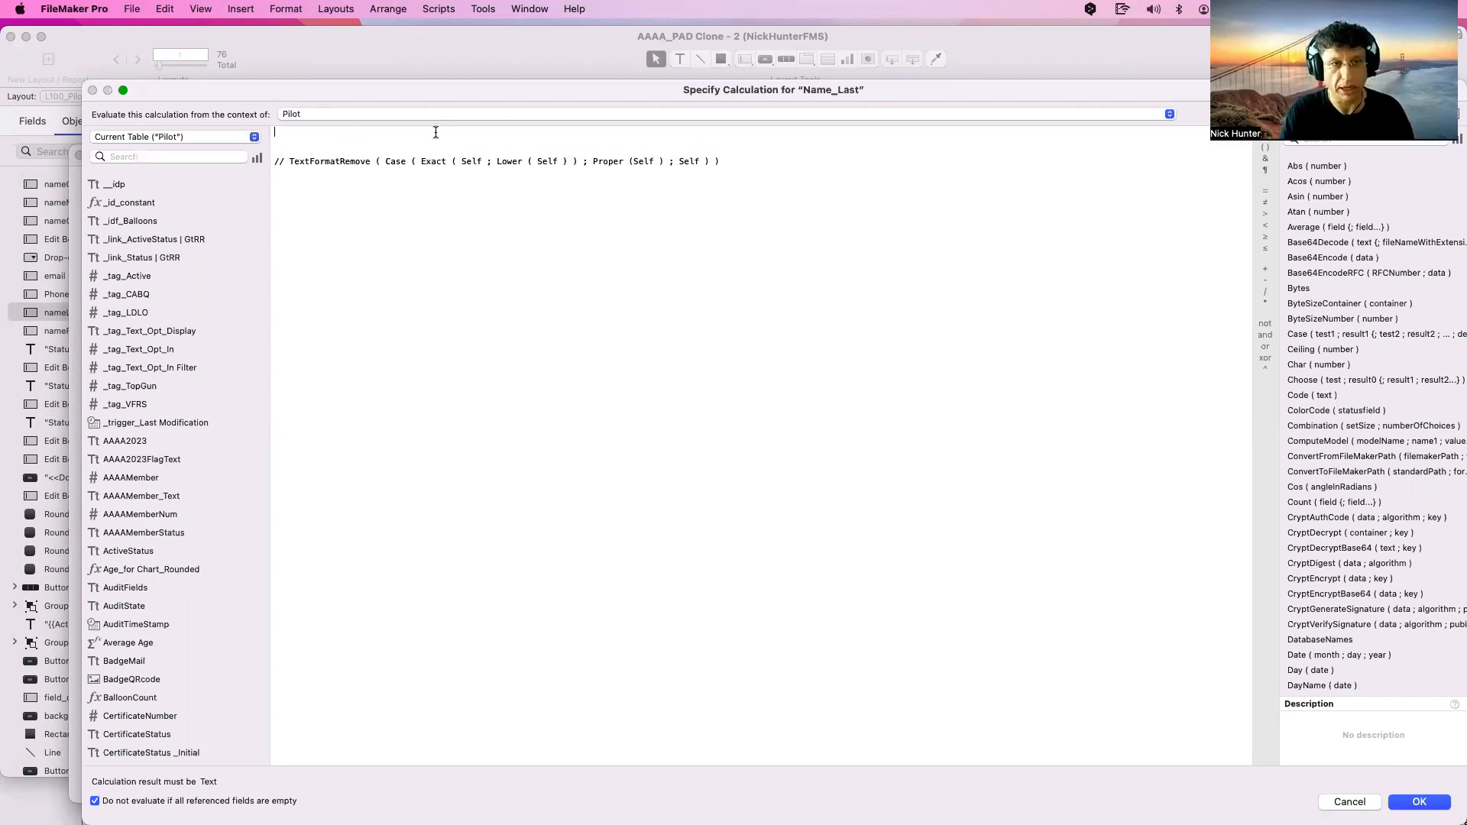
pyautogui.write('LEt (')
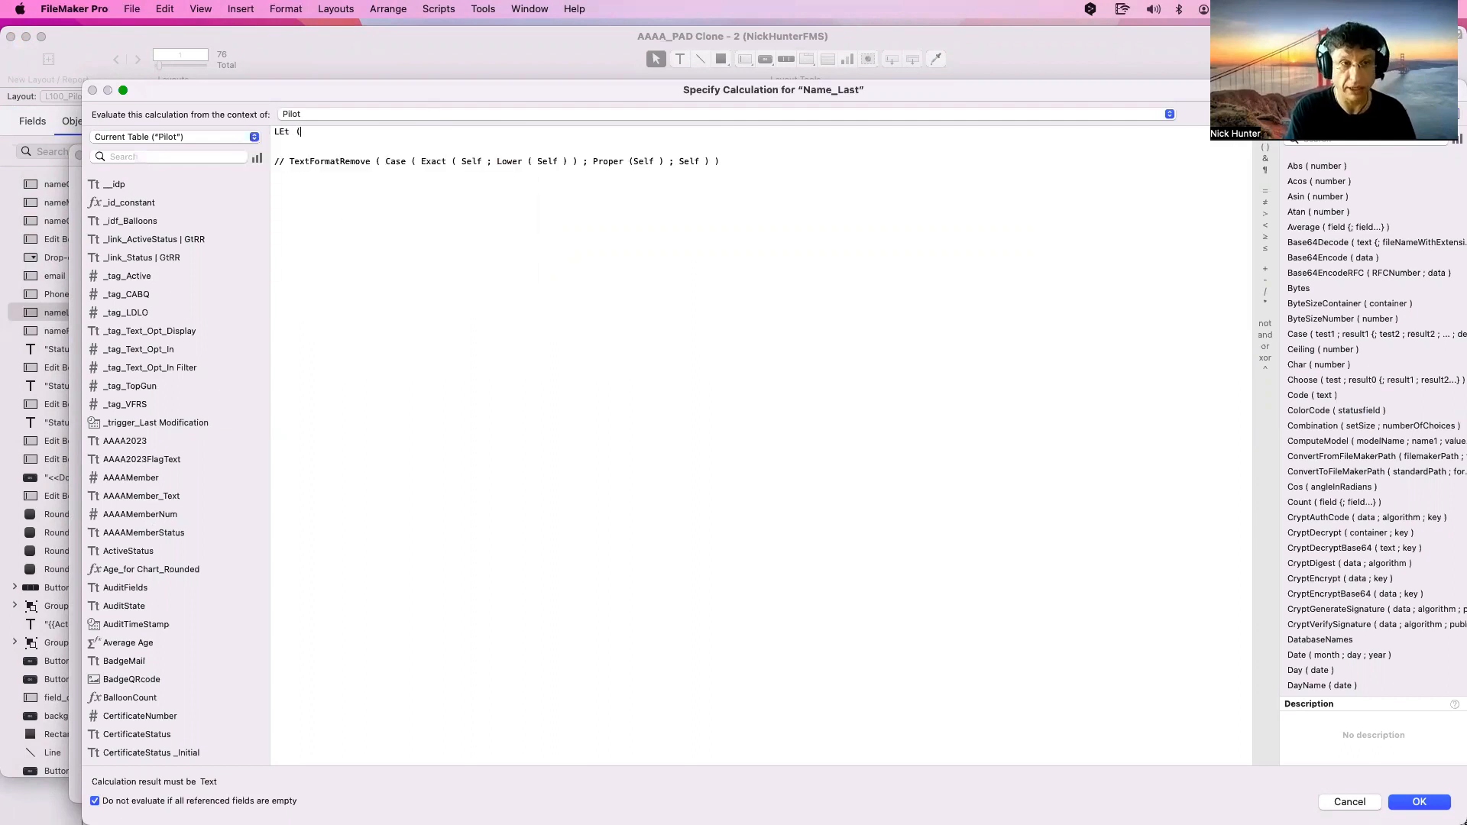
pyautogui.press('Return')
pyautogui.press('Tab')
pyautogui.write('trigger')
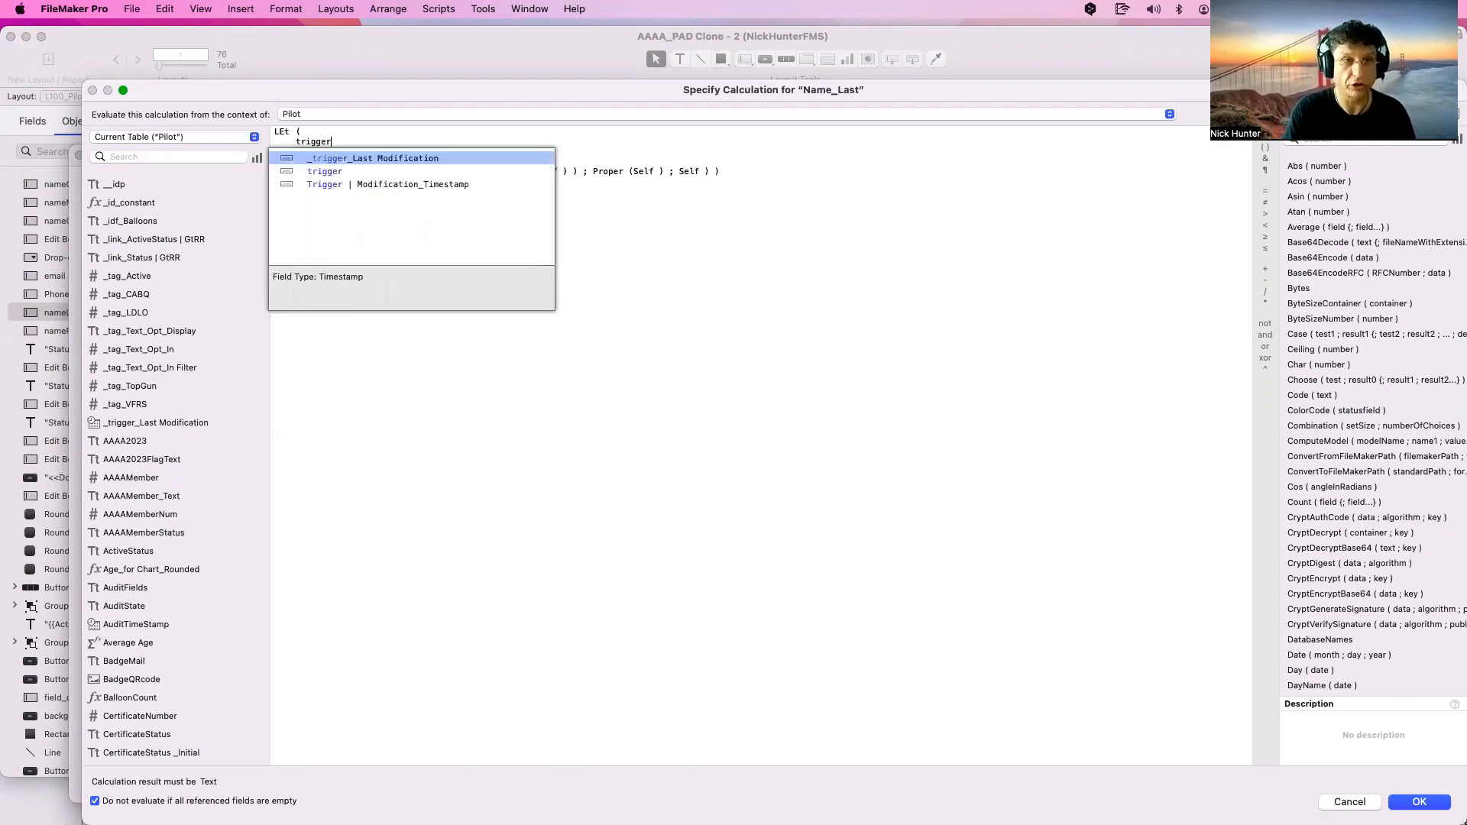
pyautogui.write(' = ')
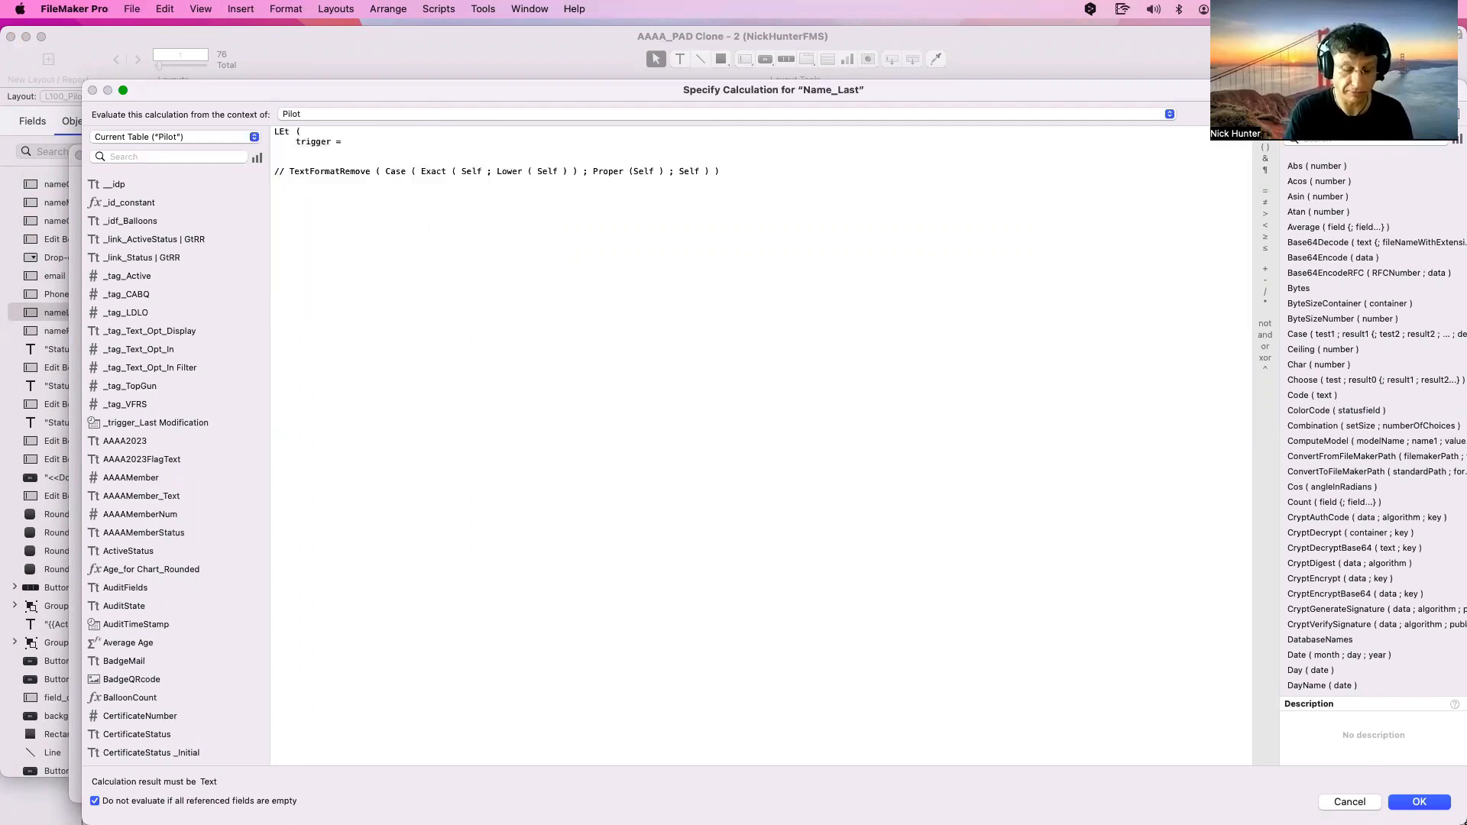
pyautogui.write('Name_First')
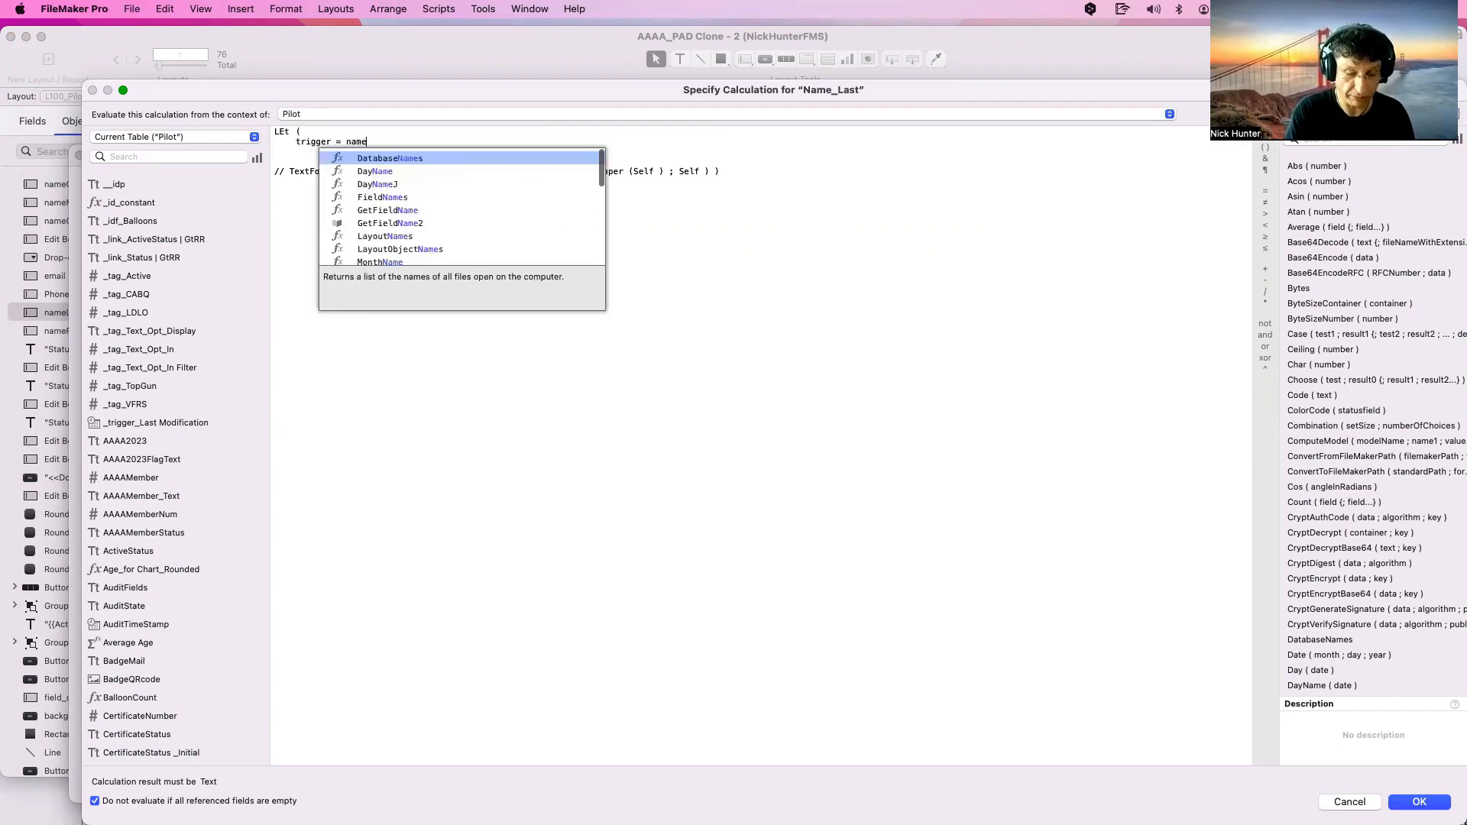
pyautogui.write(' ;')
pyautogui.press('Return')
pyautogui.press('Return')
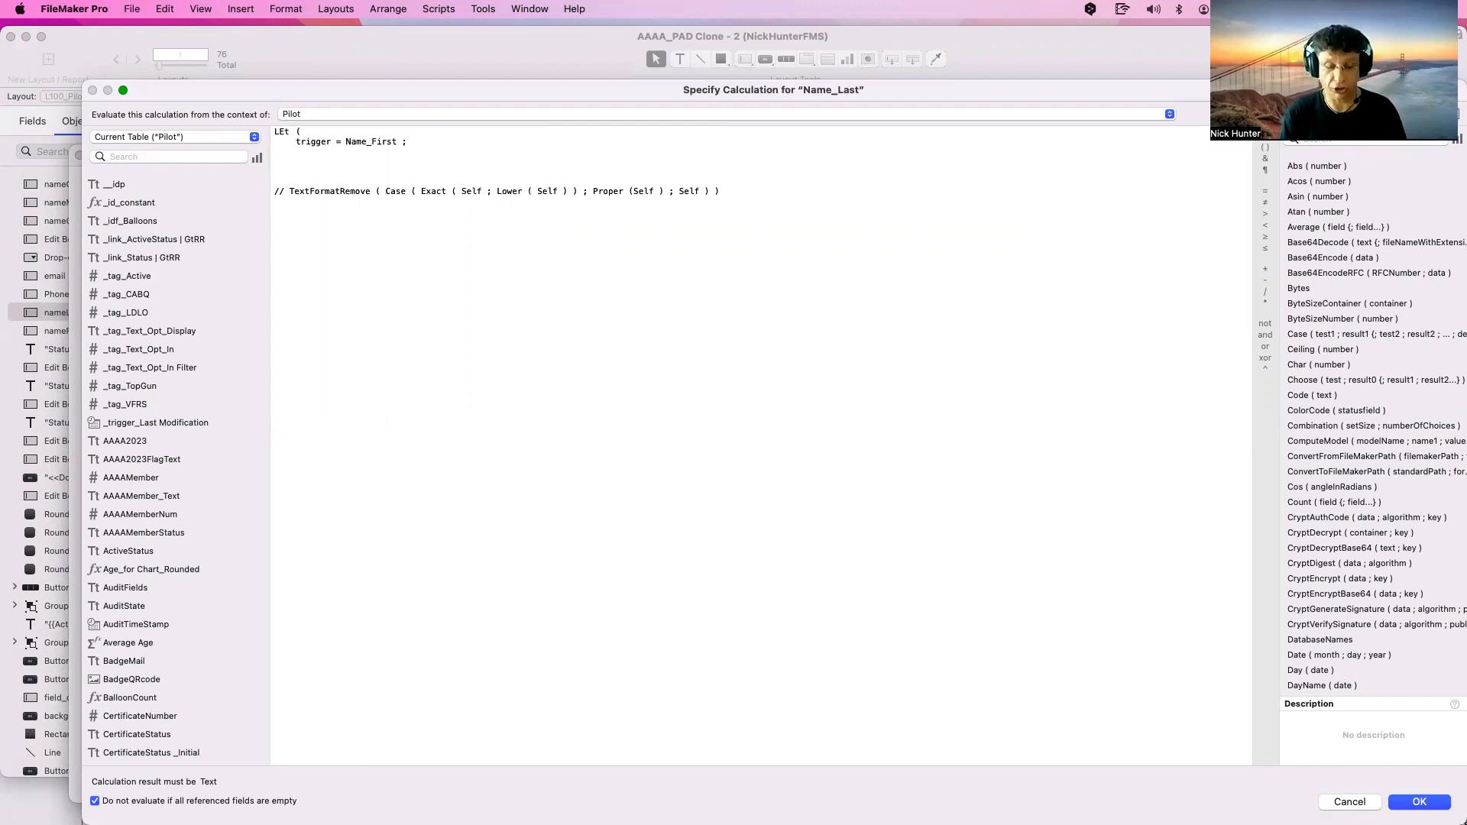
pyautogui.write('""')
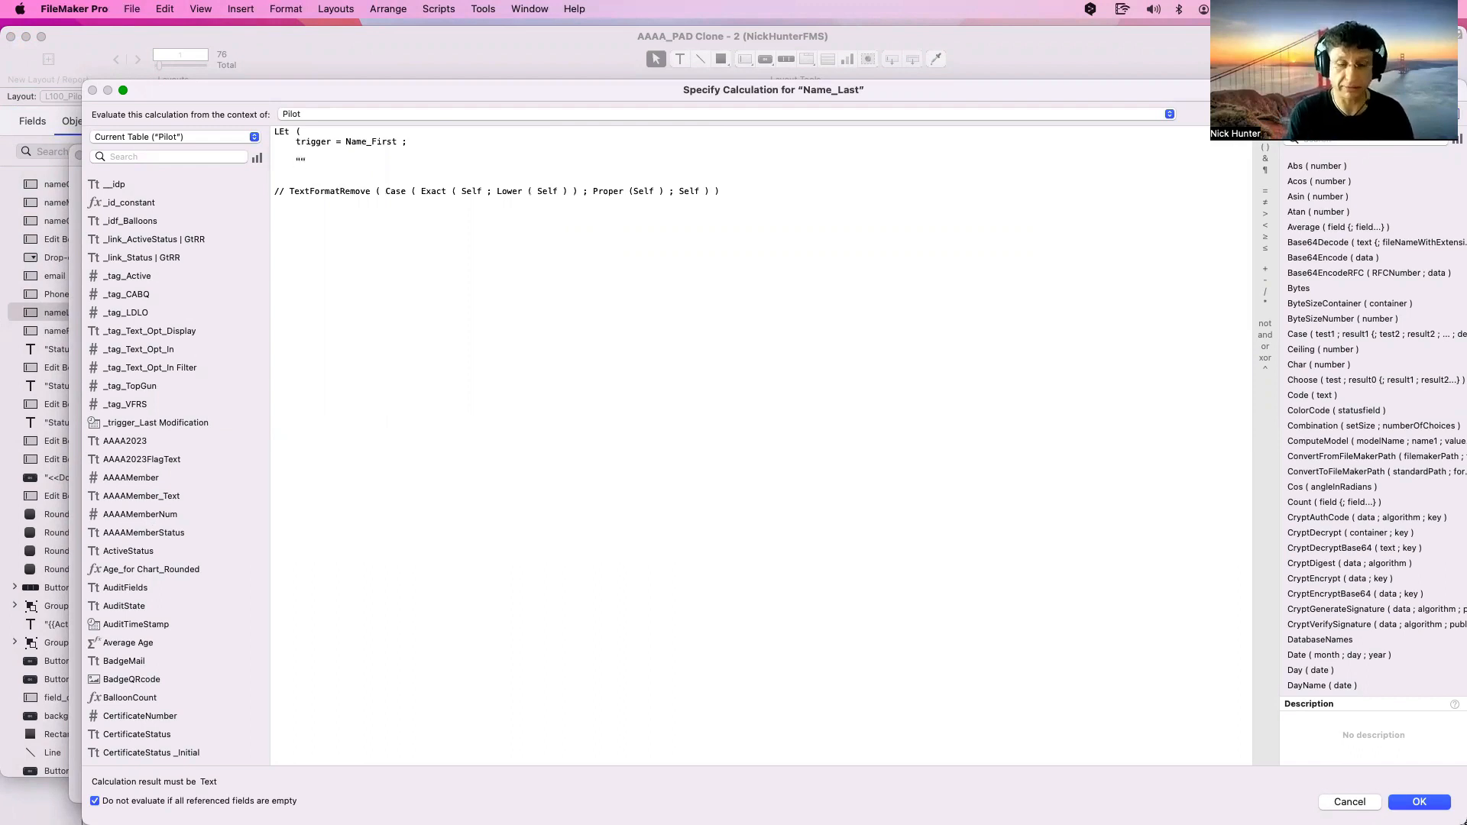
pyautogui.press('Return')
pyautogui.press('Return')
pyautogui.write(')')
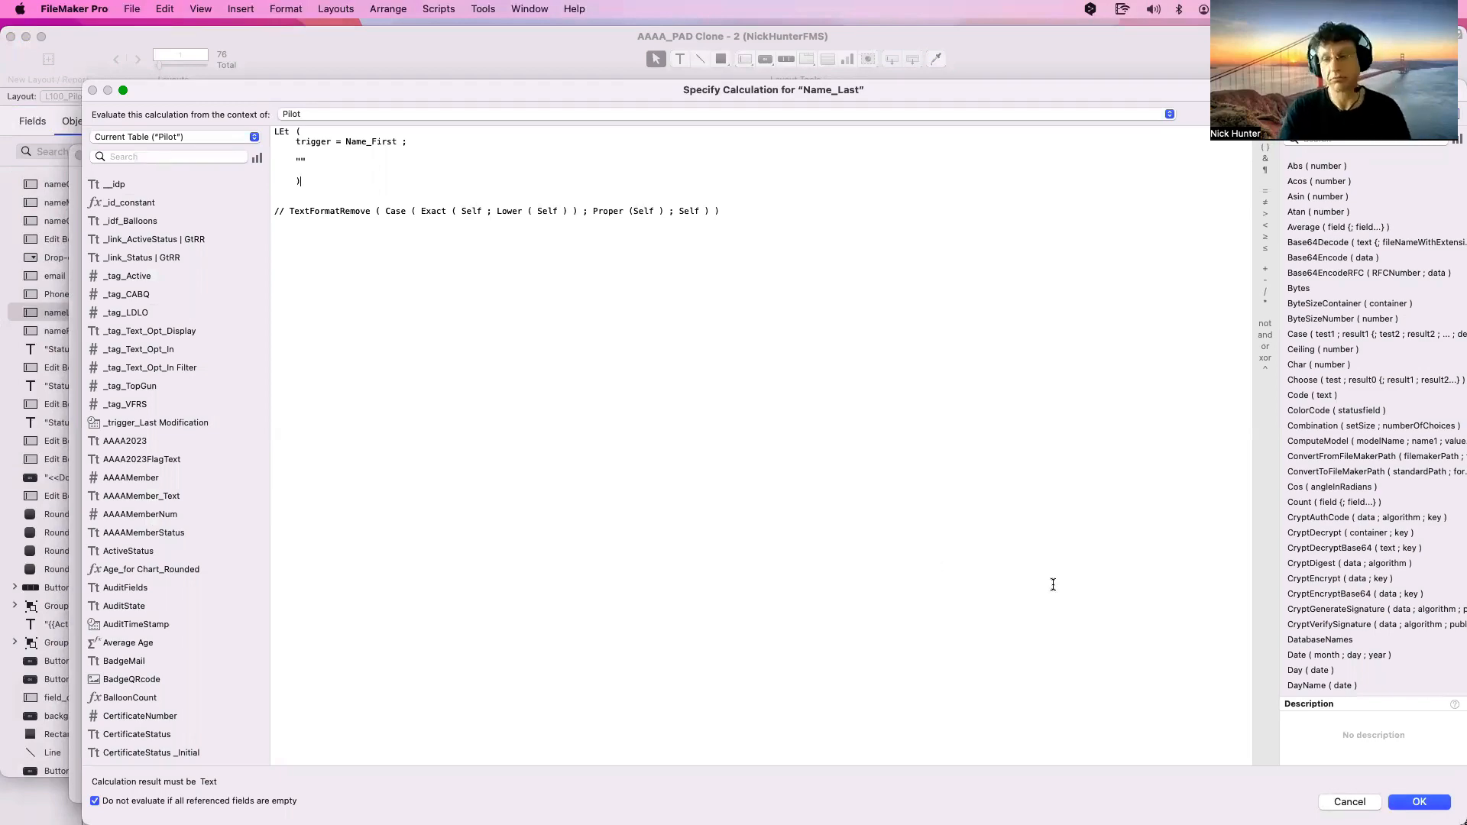
pyautogui.click(1419, 803)
pyautogui.click(875, 534)
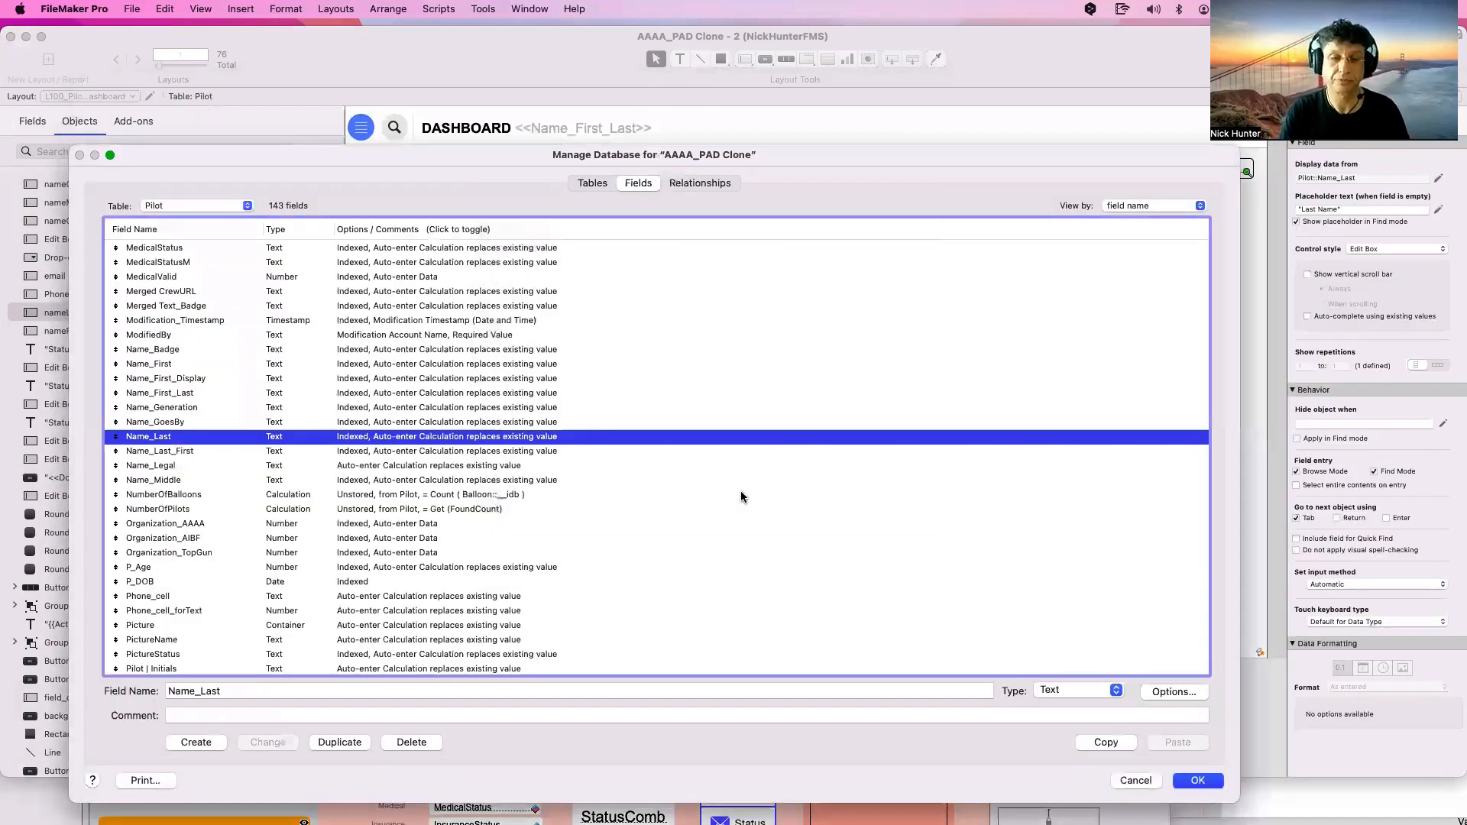
pyautogui.press('Return')
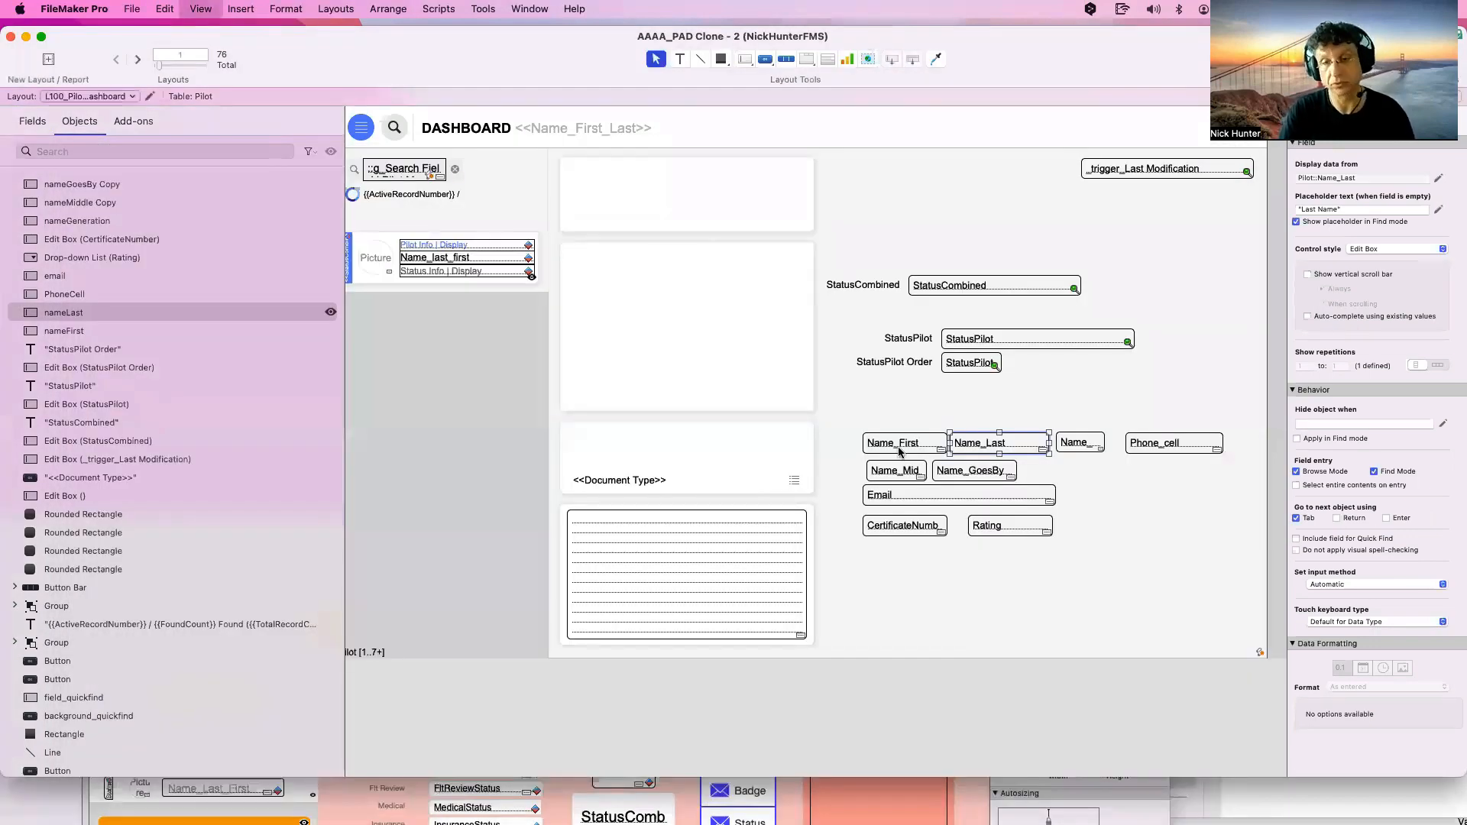
pyautogui.press('super+b')
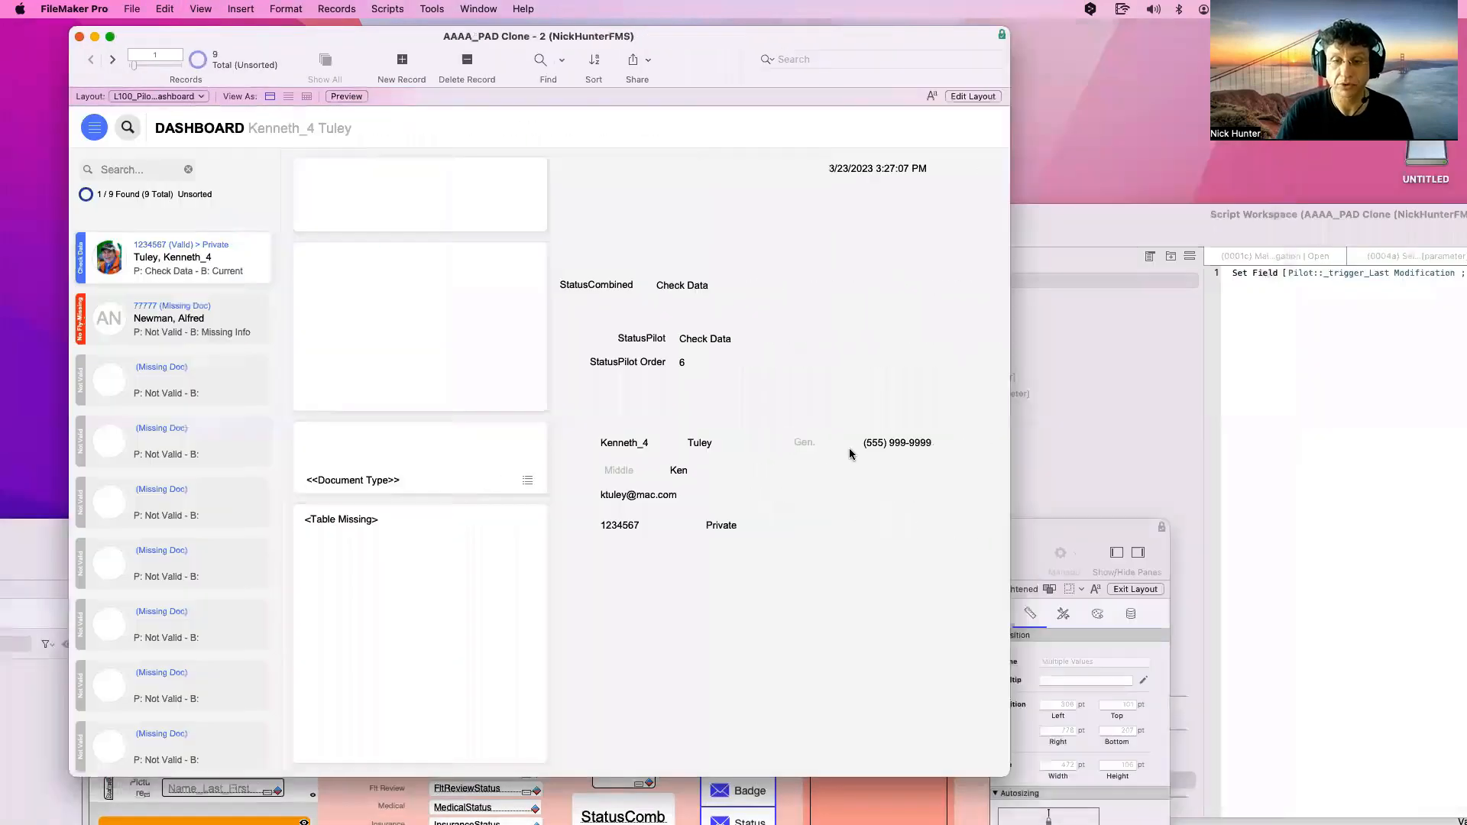
pyautogui.click(722, 446)
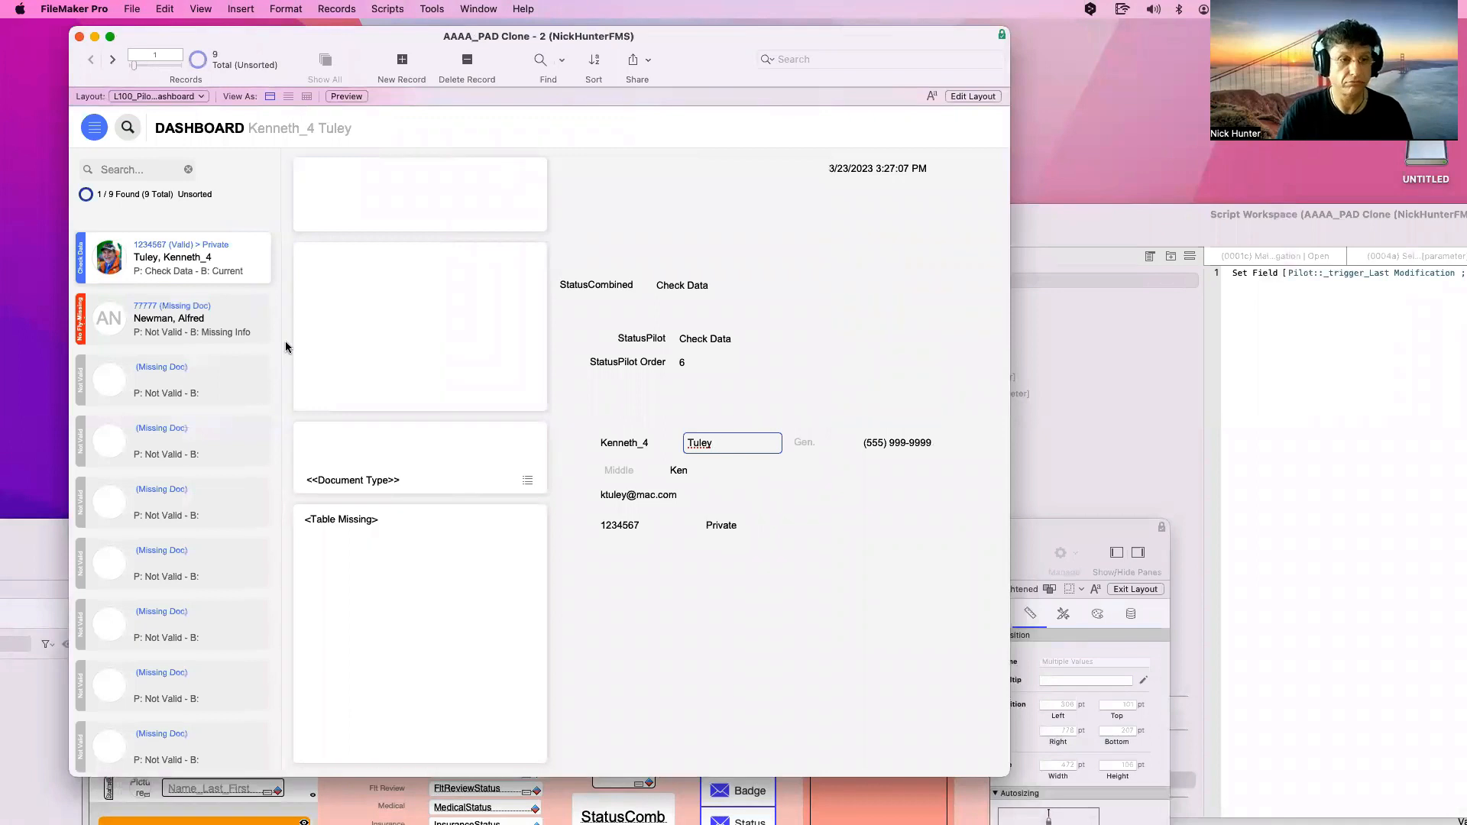
pyautogui.click(197, 387)
pyautogui.click(635, 446)
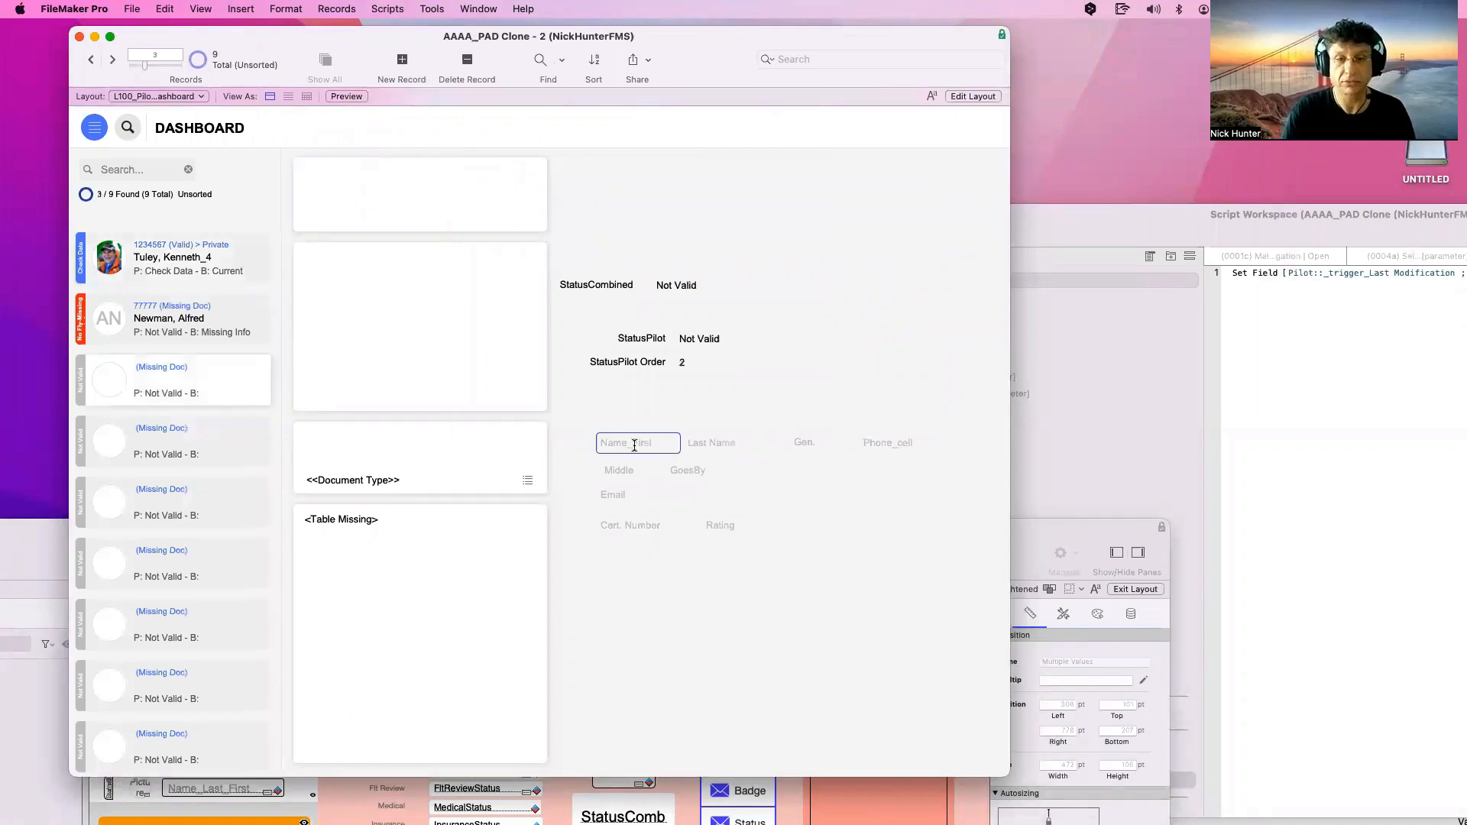
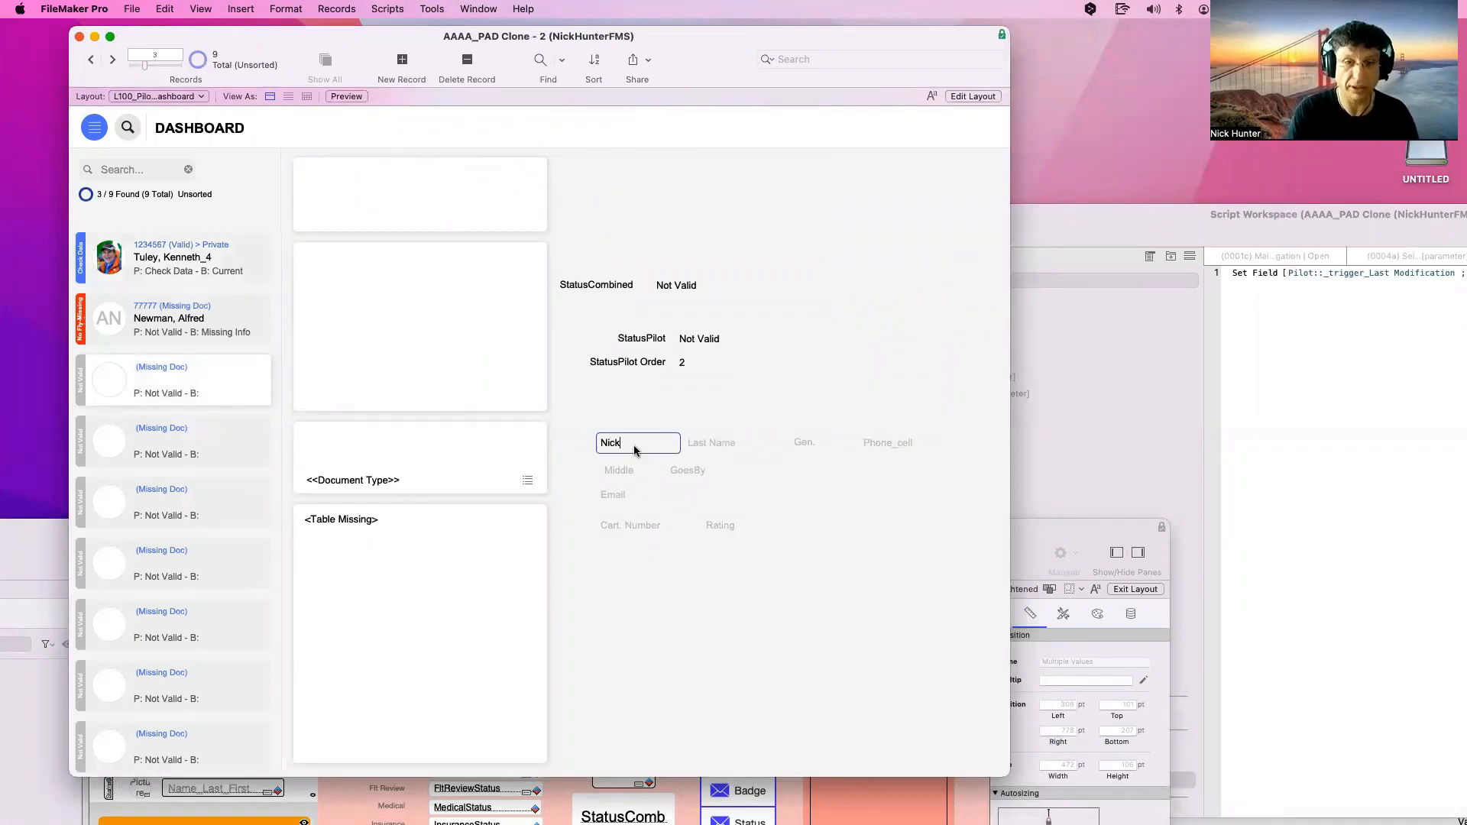
pyautogui.press('Tab')
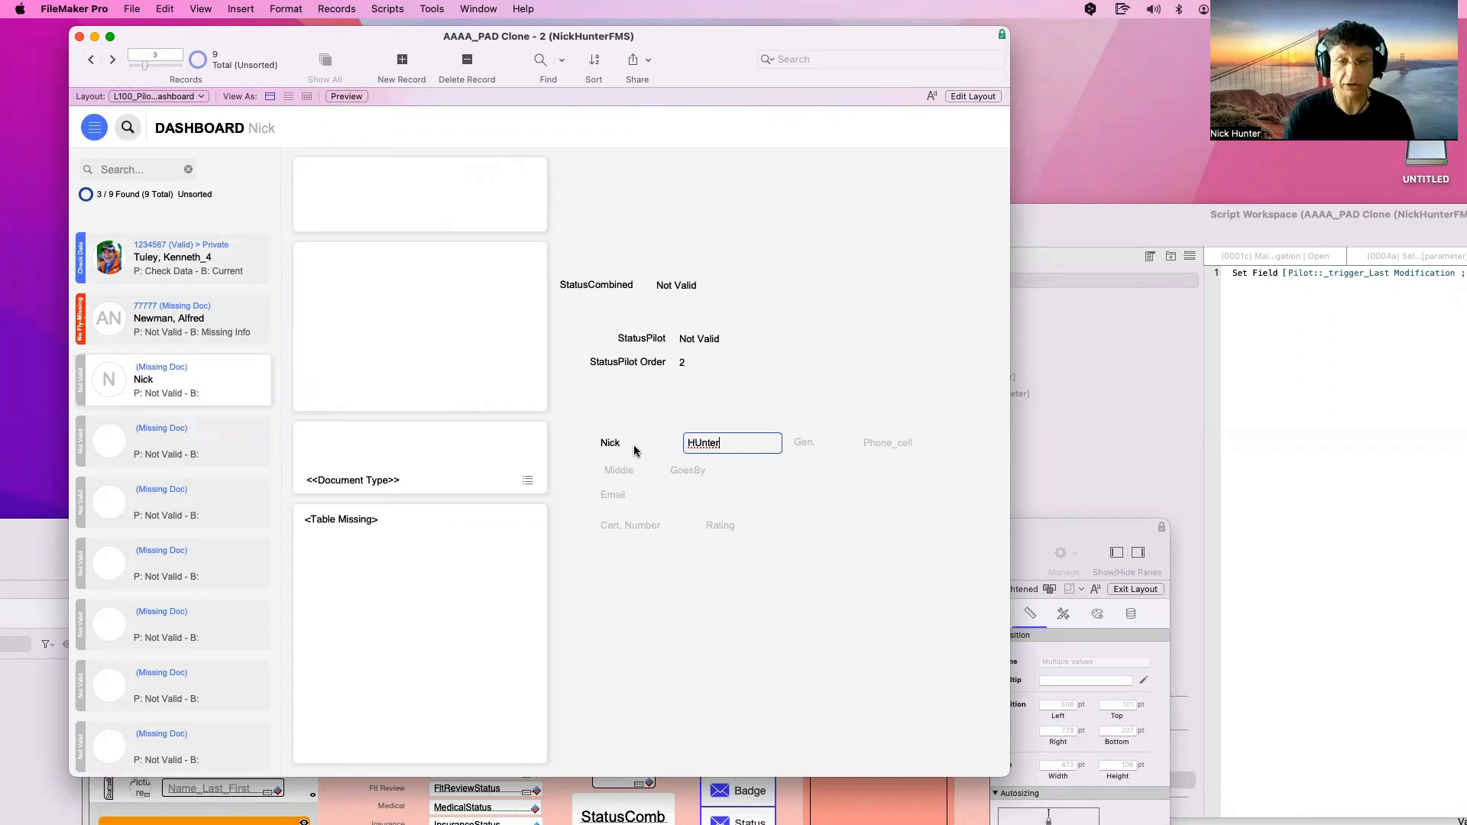
pyautogui.tripleClick(701, 445)
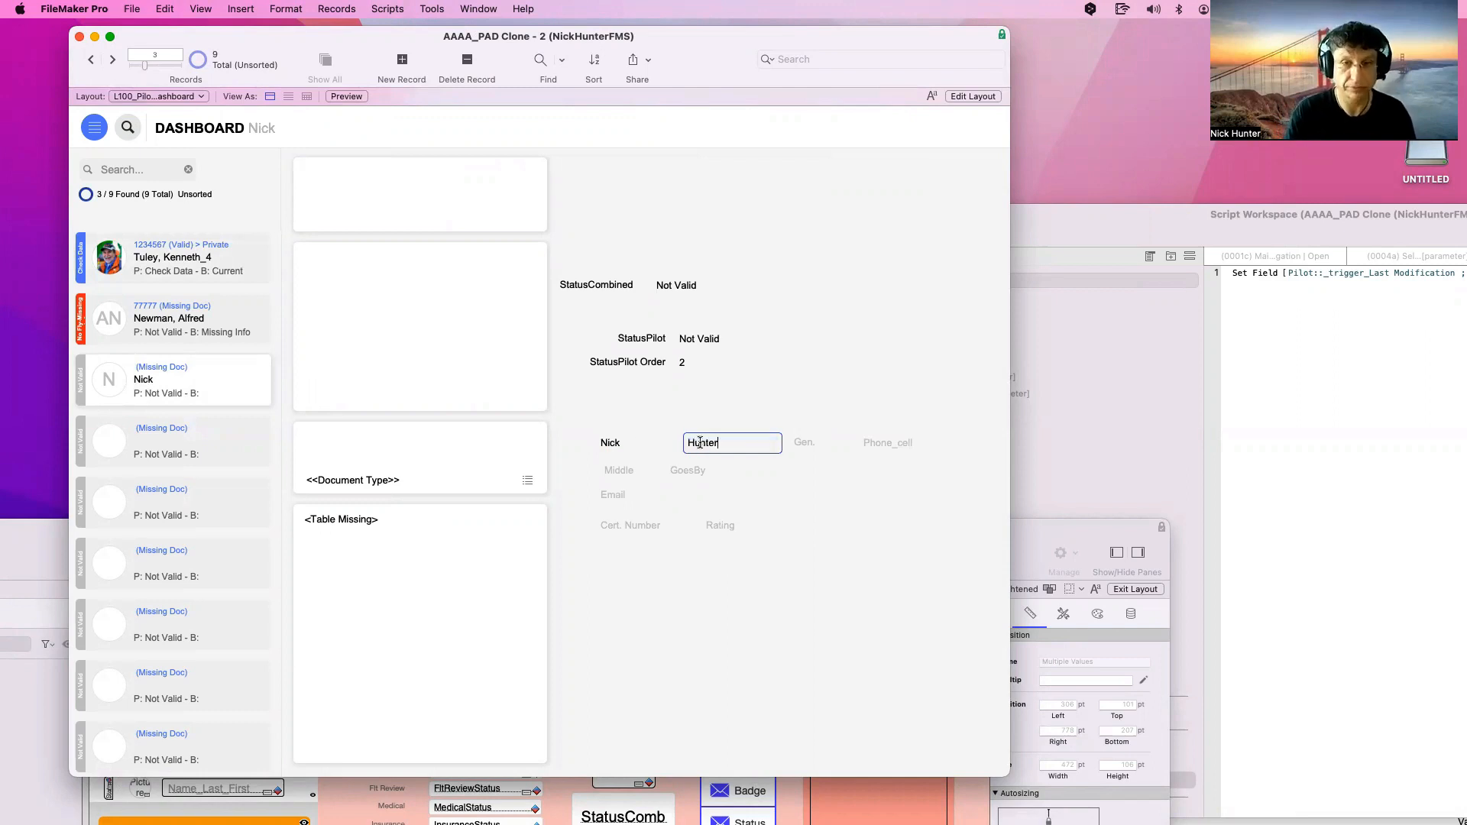
pyautogui.click(733, 426)
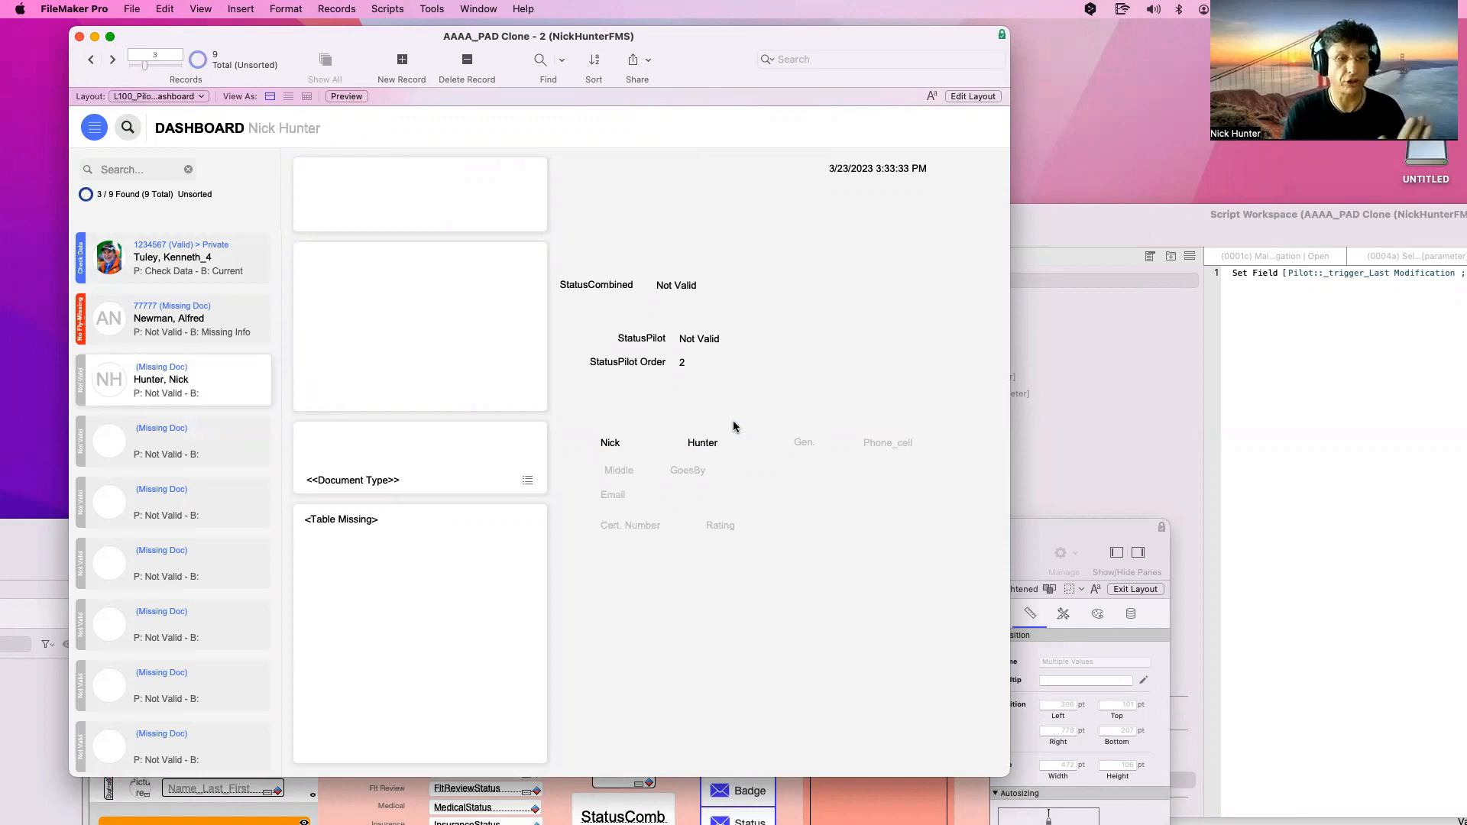
# Take a screenshot of the refreshed modification timestamp
pyautogui.click(875, 170)
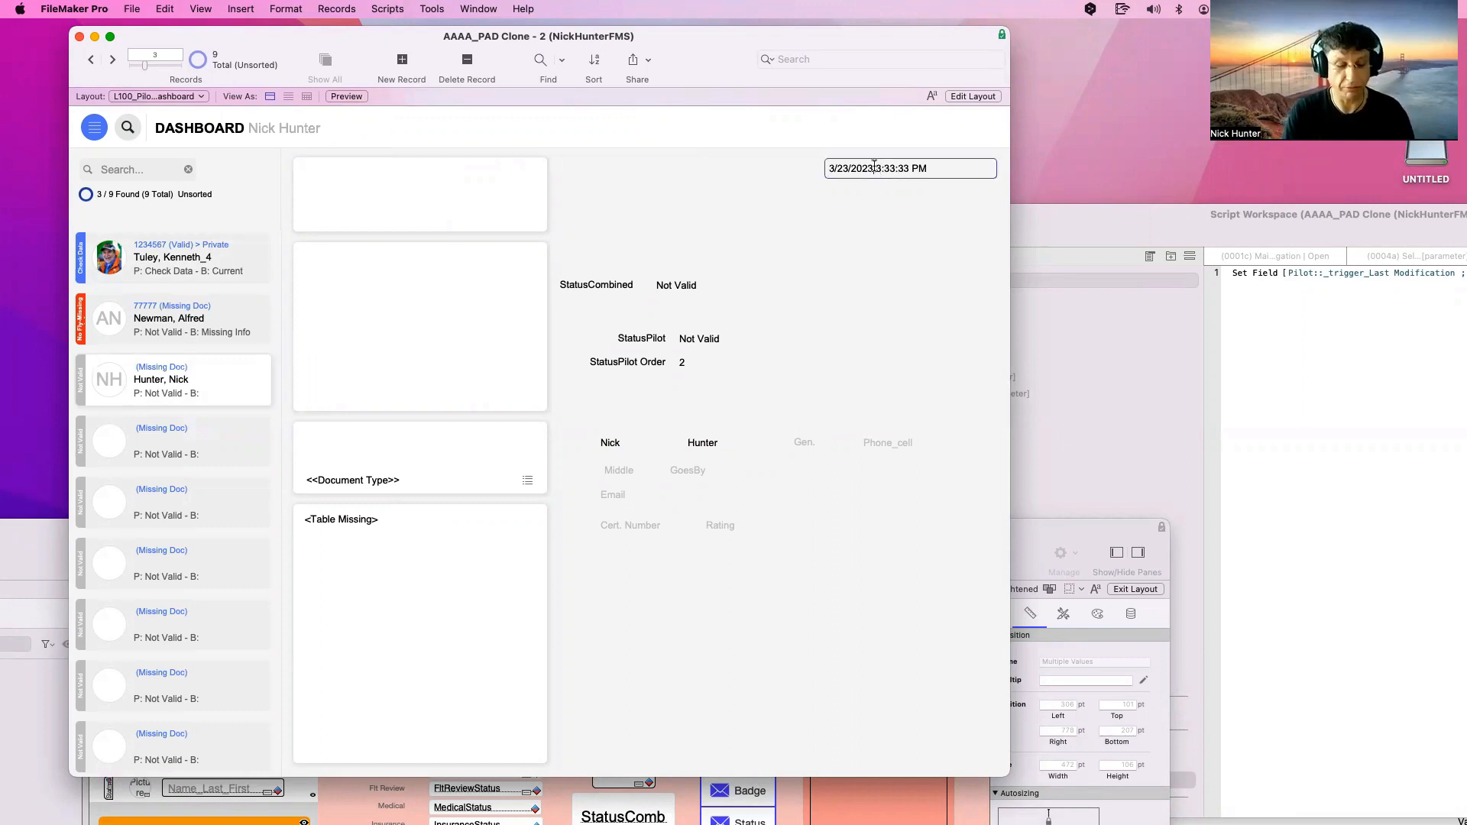
pyautogui.press('super+shift+4')
pyautogui.moveTo(815, 150); pyautogui.dragTo(1002, 180)
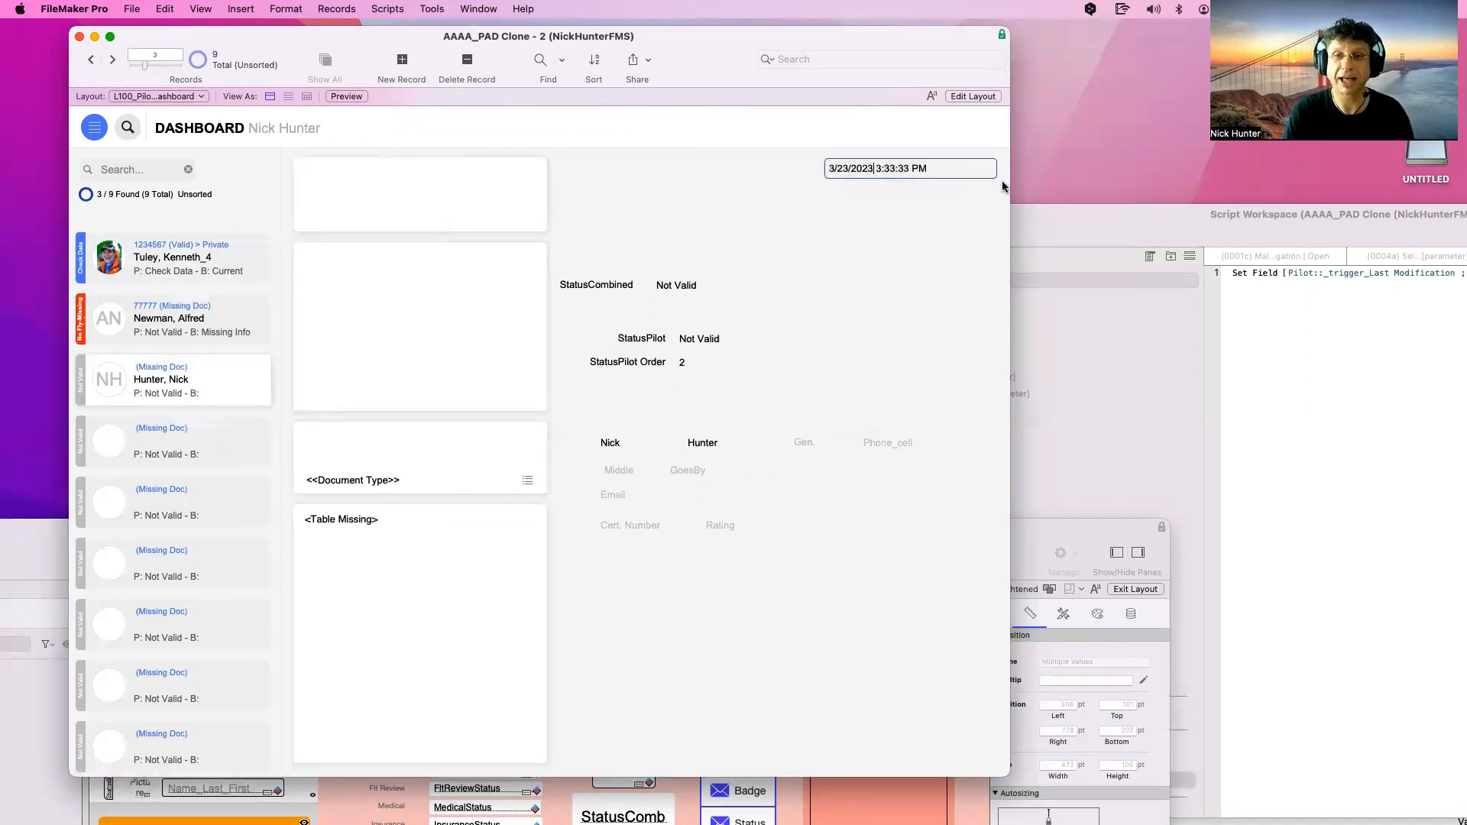
pyautogui.click(854, 263)
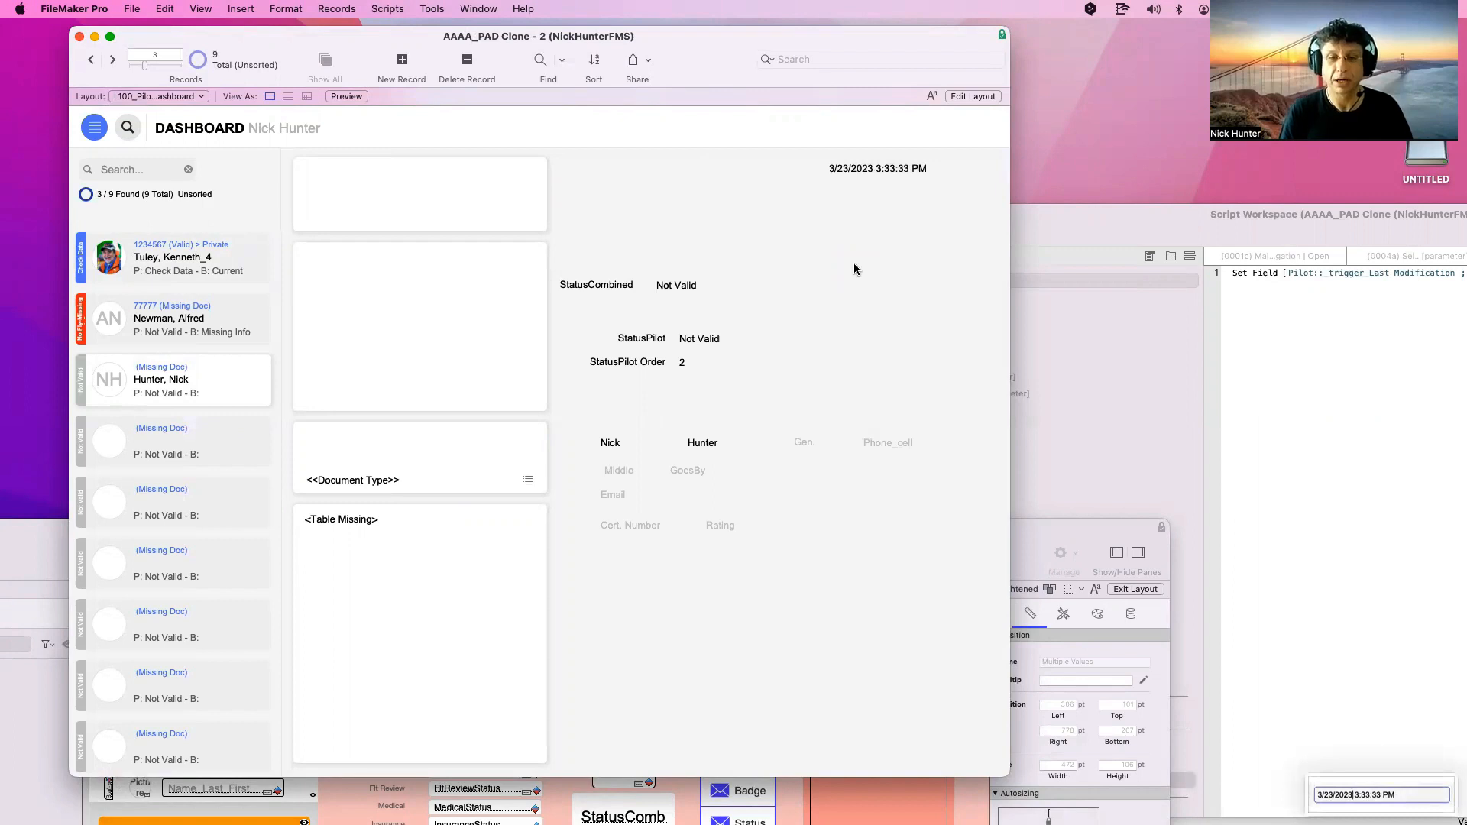
# Change the first name from Nick to Nicolas, commit it, and reopen the field definitions
pyautogui.click(617, 447)
pyautogui.moveTo(617, 446); pyautogui.dragTo(587, 444)
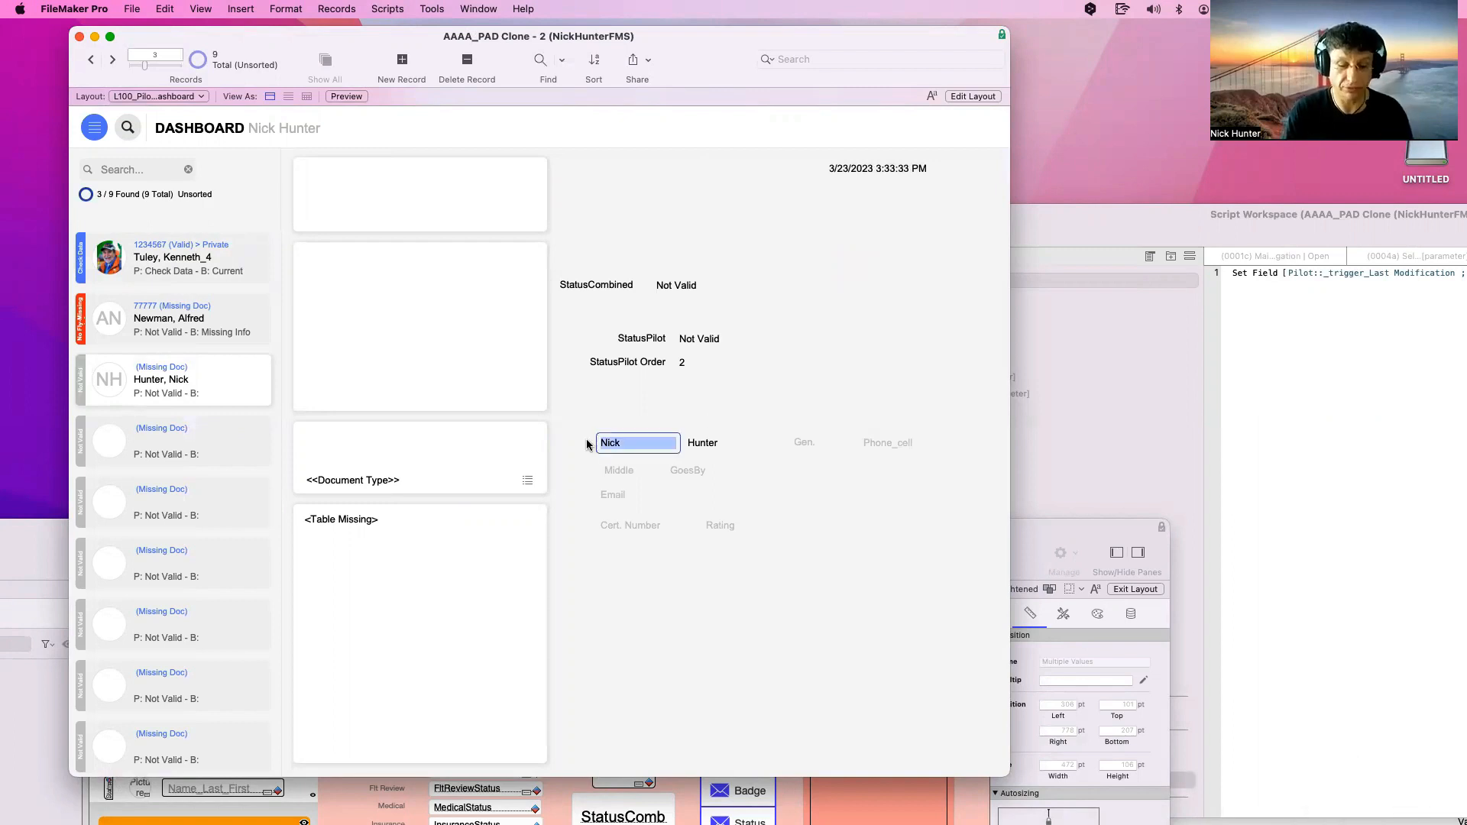
pyautogui.click(654, 409)
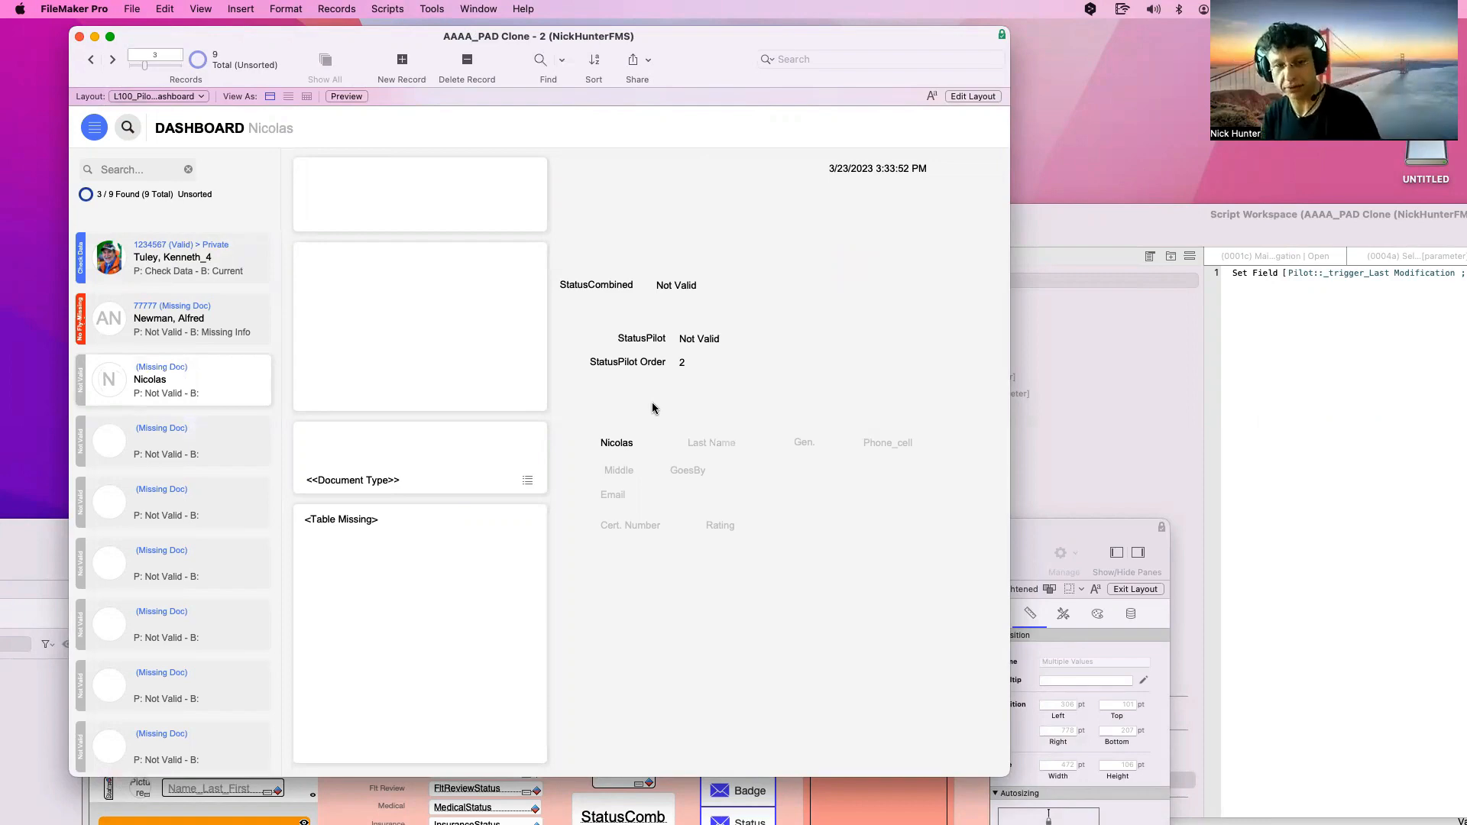
pyautogui.press('super+shift+d')
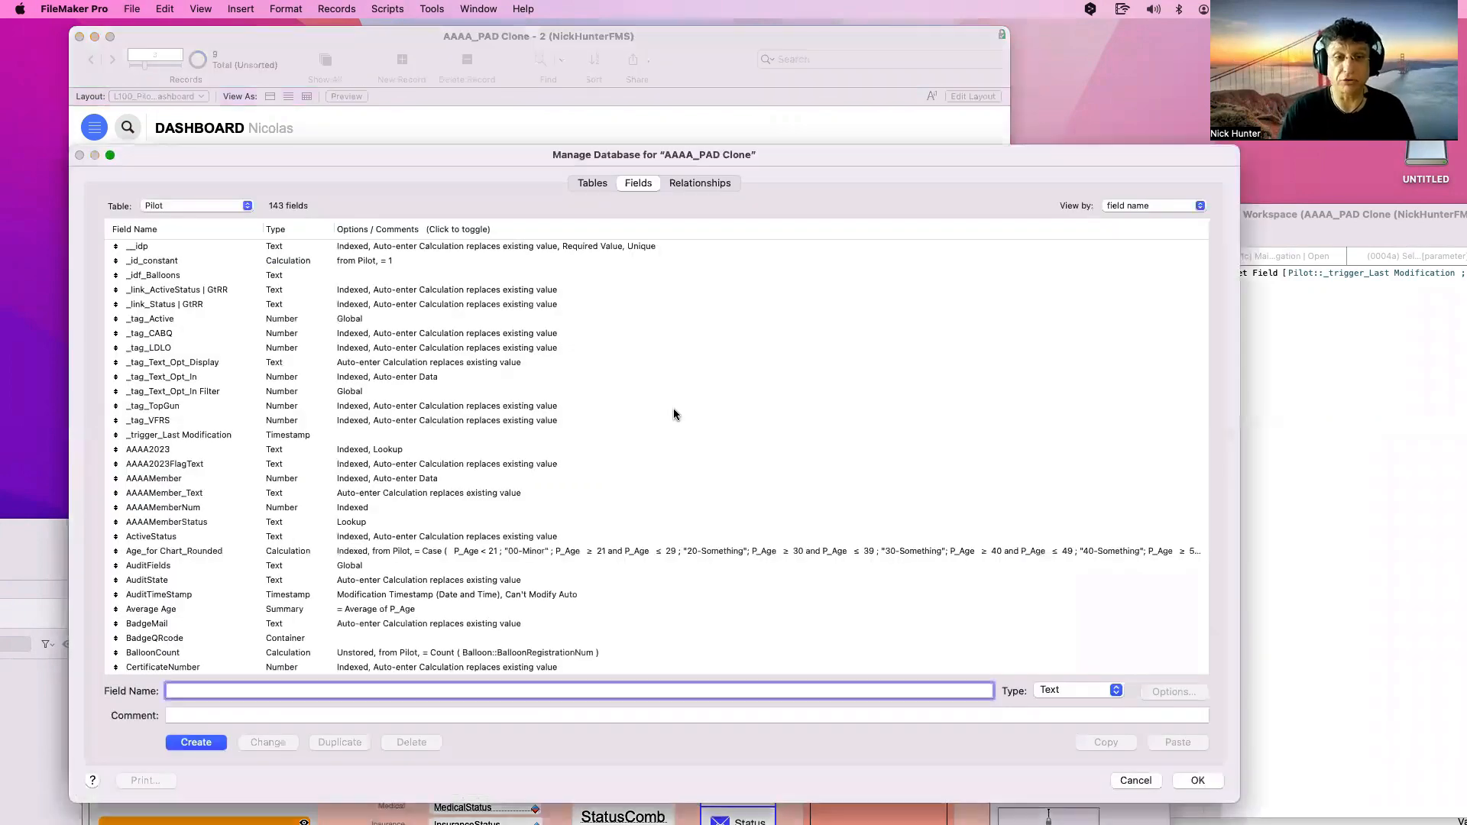
# In Layout mode, review Name_First's OnObjectSave and OnObjectValidate triggers unchanged, then return to Browse mode
pyautogui.press('Escape')
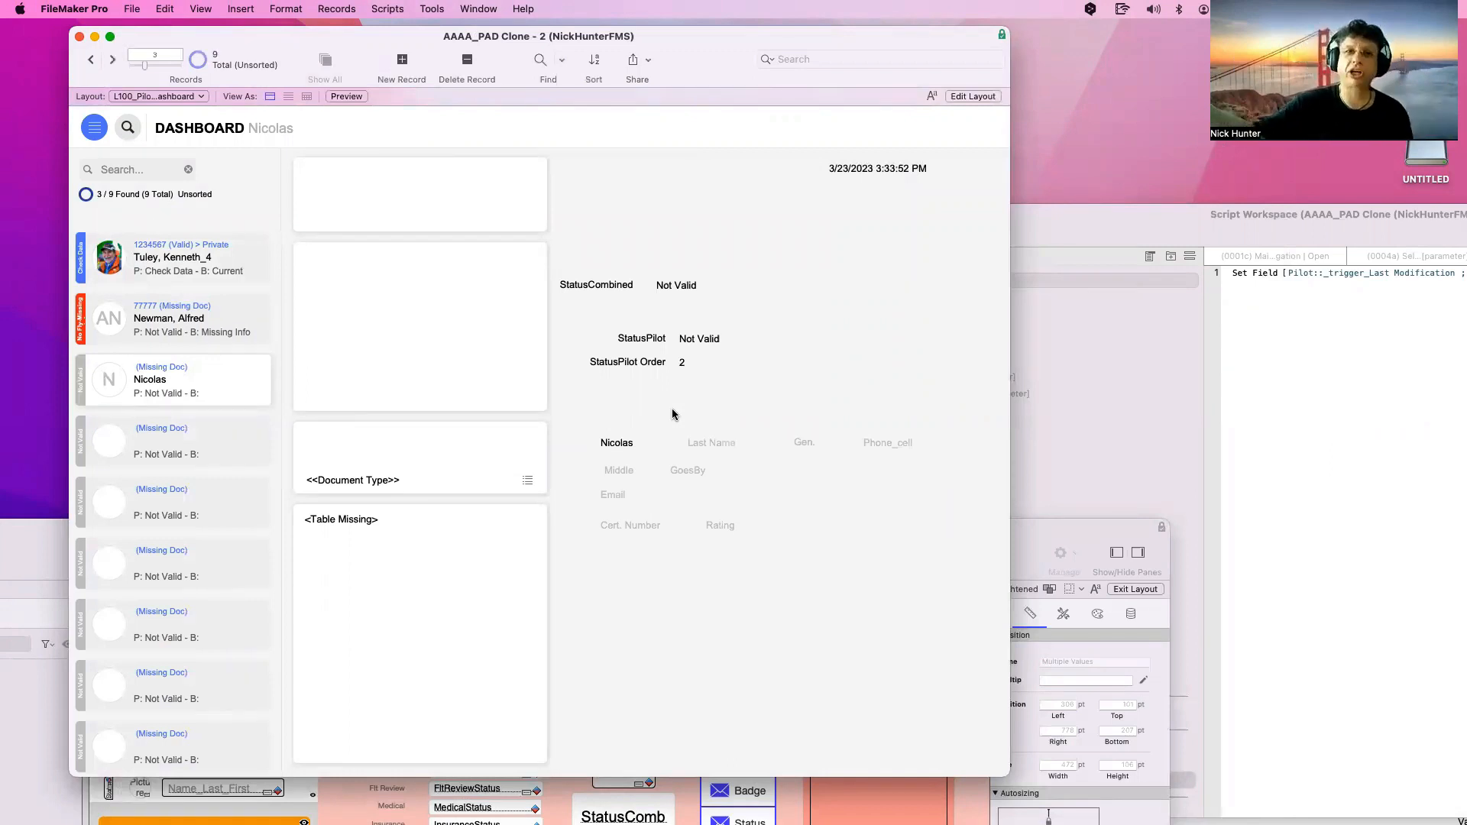
pyautogui.press('super+l')
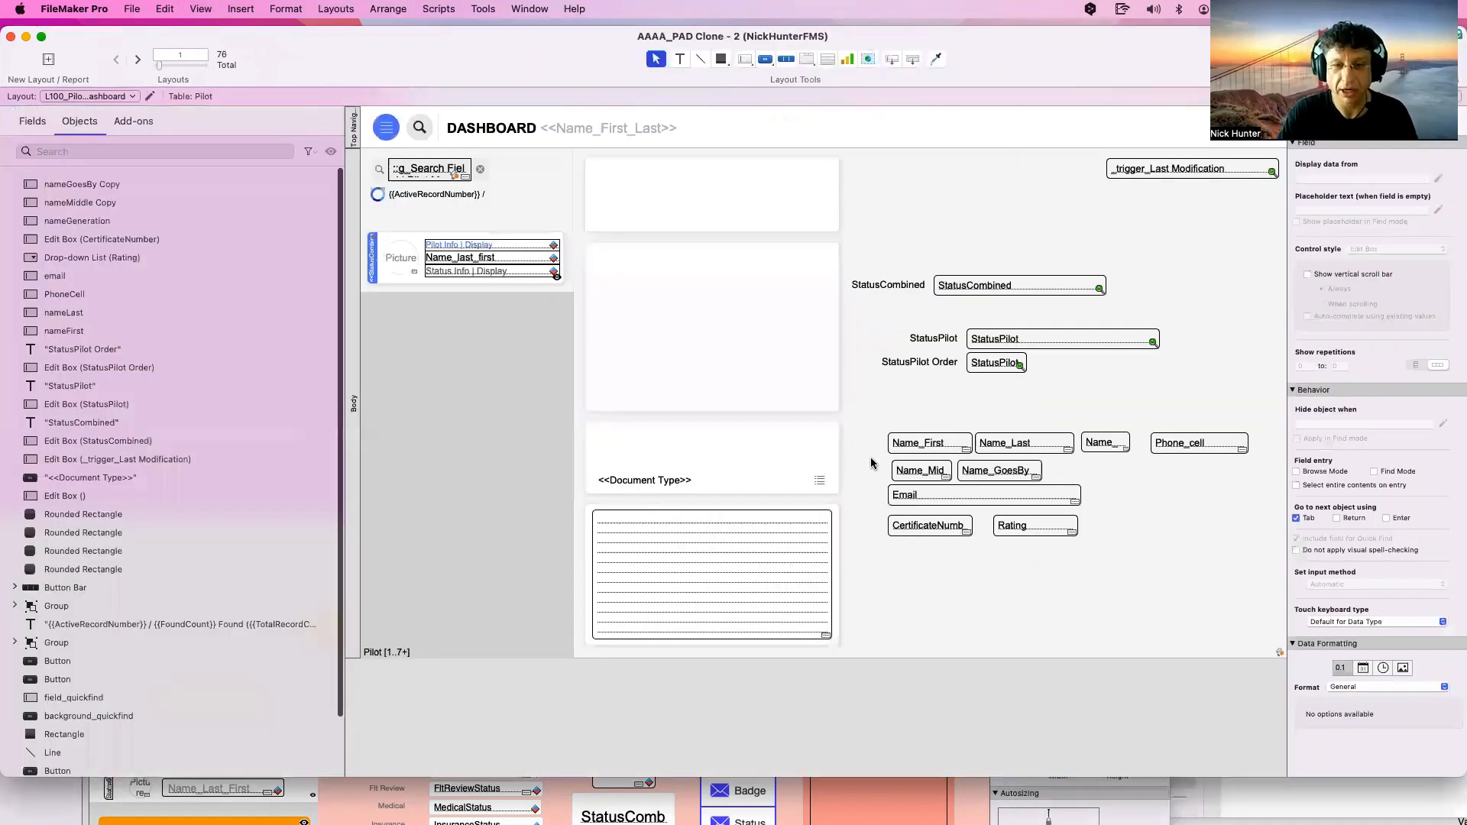
pyautogui.keyDown('super'); pyautogui.doubleClick(935, 446); pyautogui.keyUp('super')
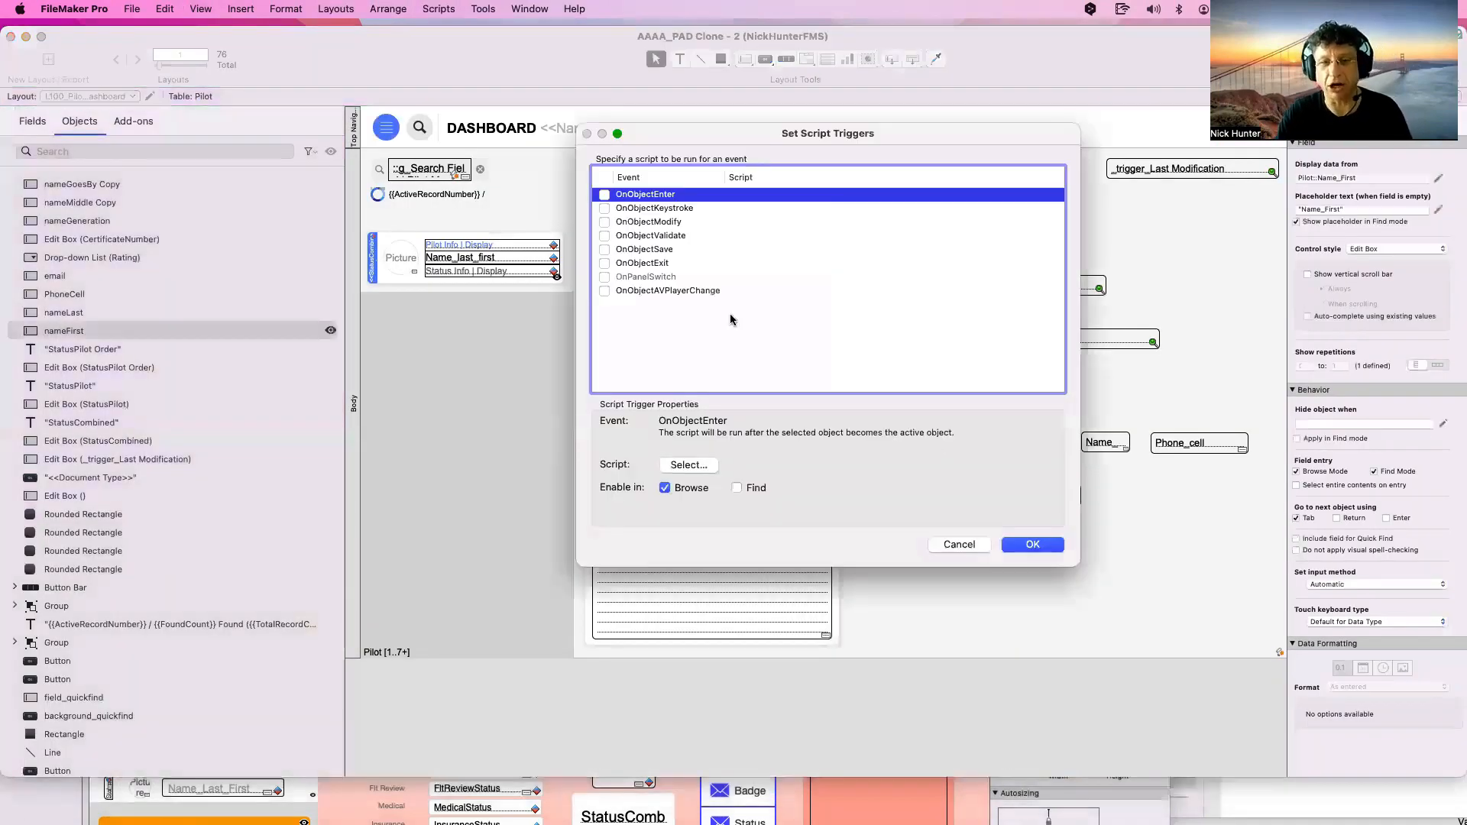
pyautogui.click(604, 249)
pyautogui.press('Escape')
pyautogui.click(604, 236)
pyautogui.press('Escape')
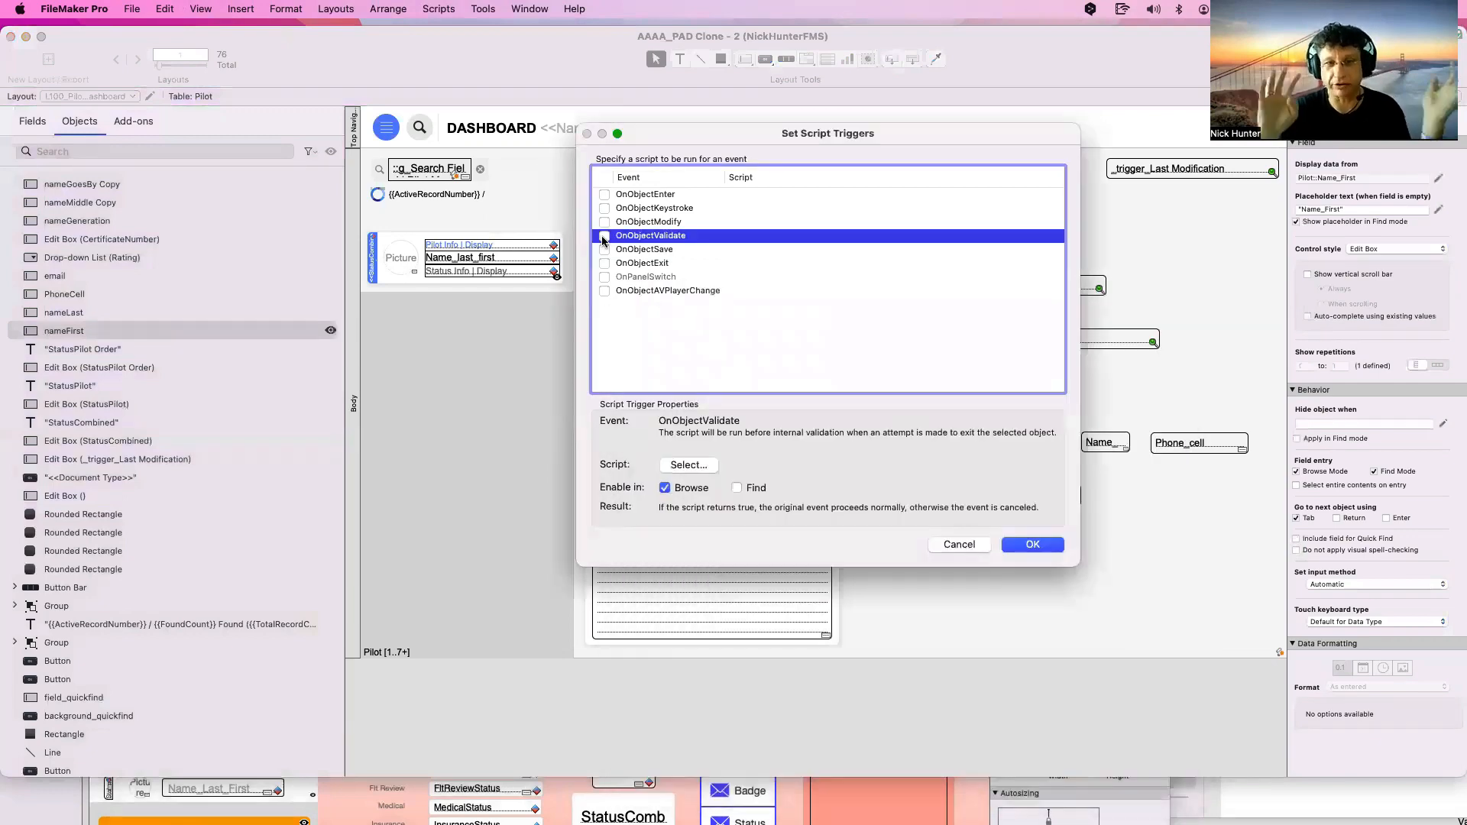
pyautogui.press('Escape')
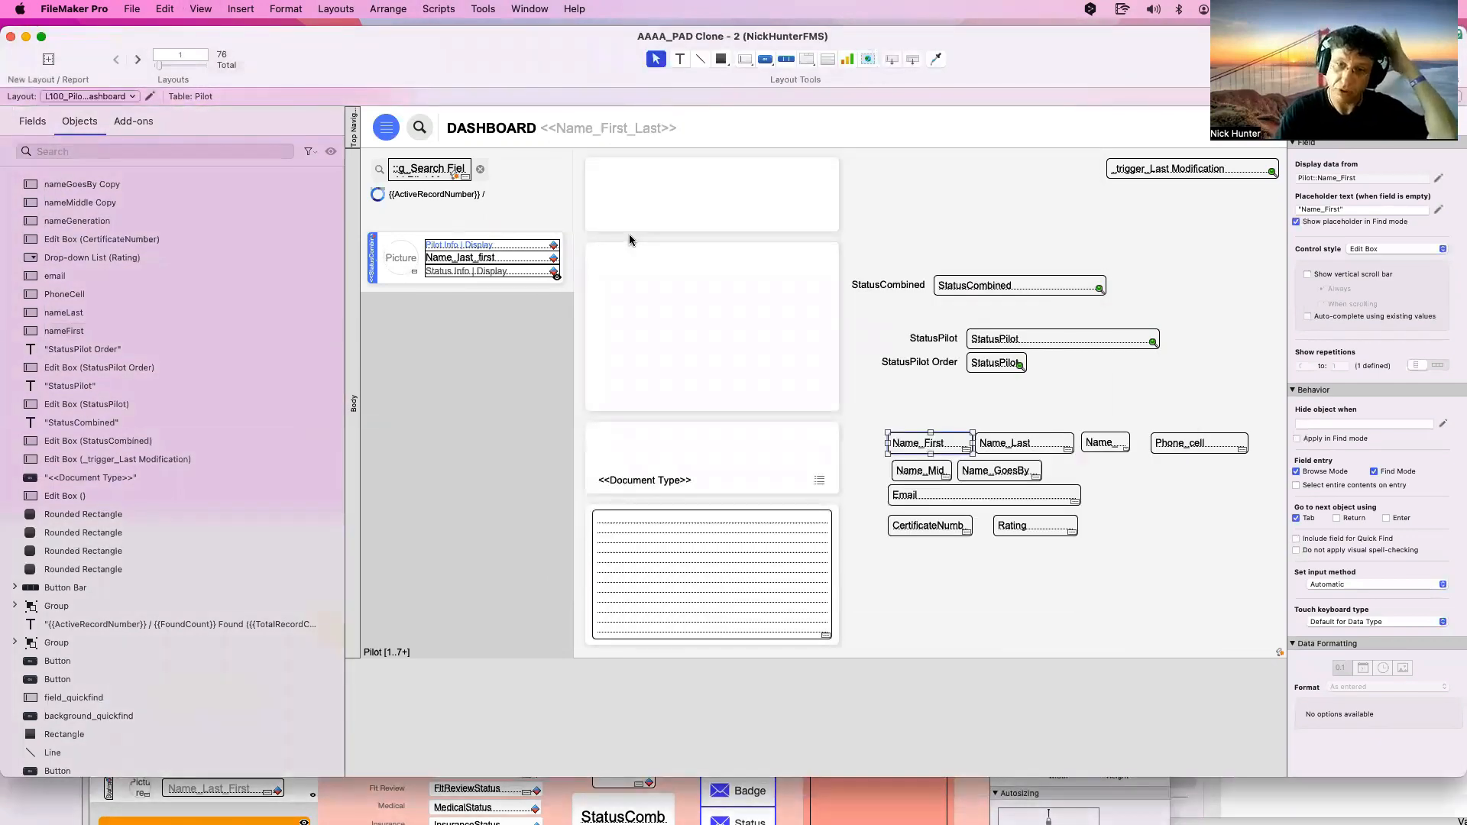
pyautogui.press('super+b')
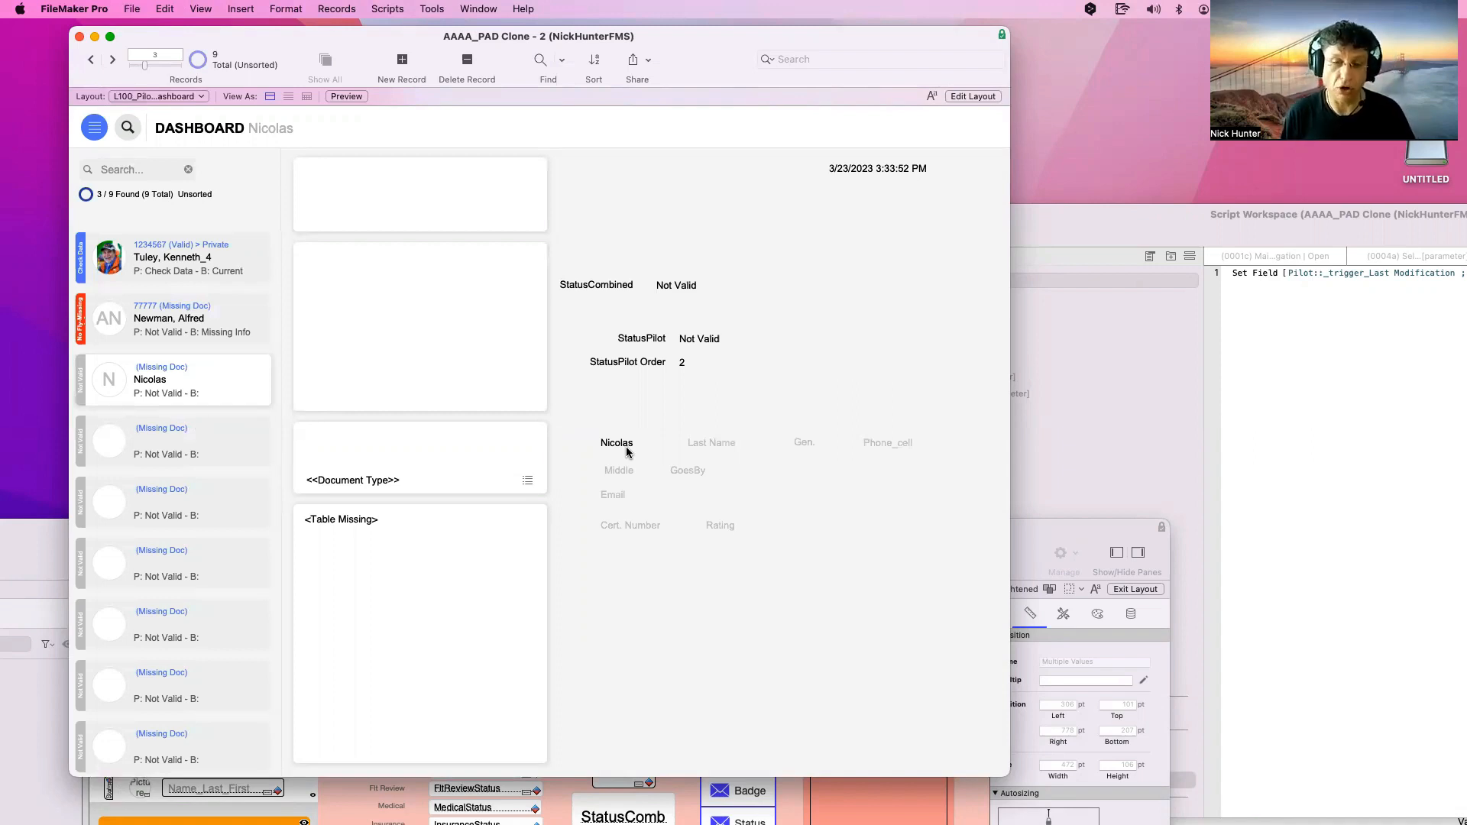
# Enter Hunter as the last name, correcting the HUnter typo, and commit the record
pyautogui.click(862, 166)
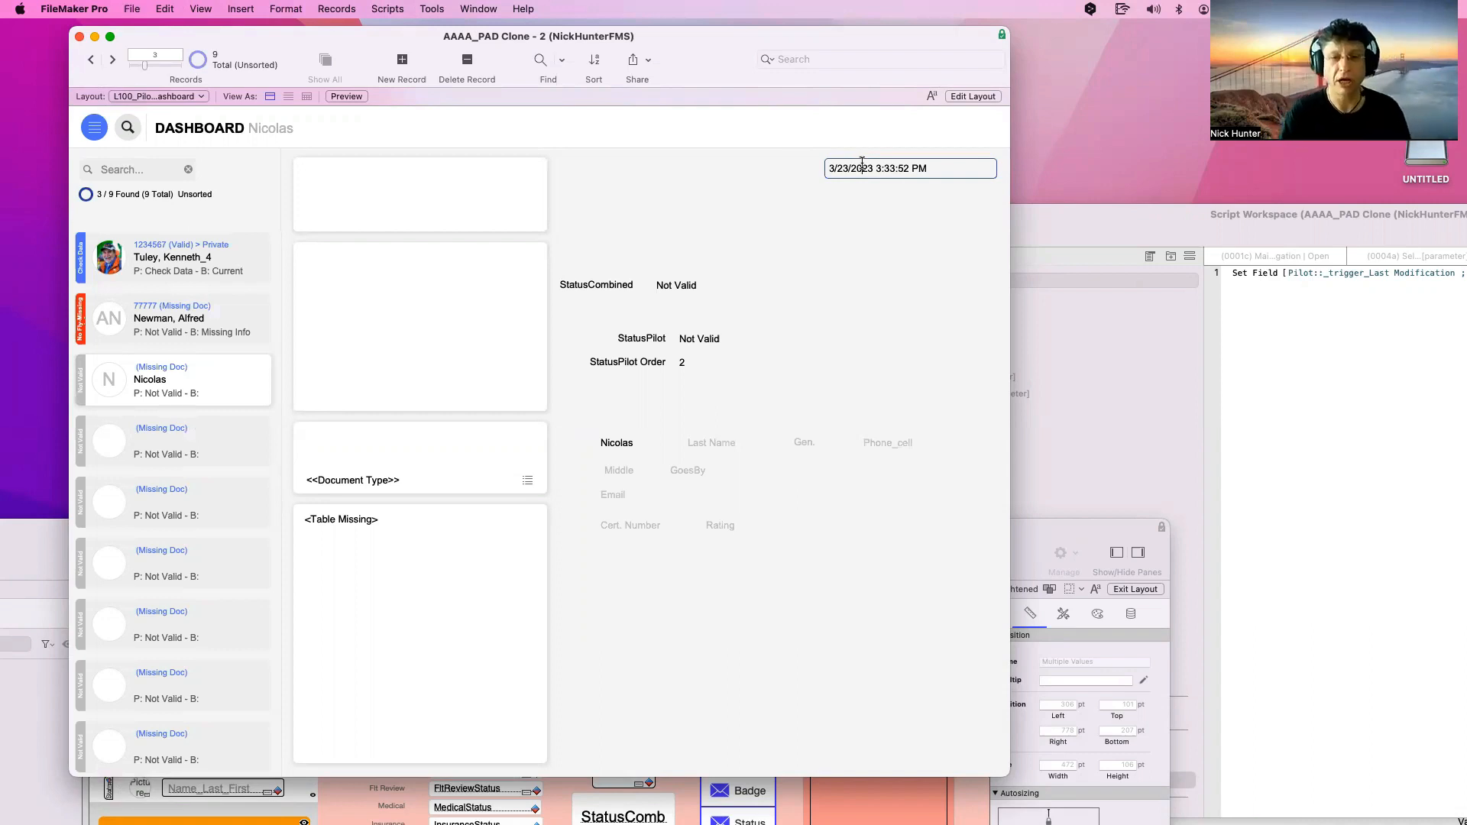
pyautogui.click(643, 442)
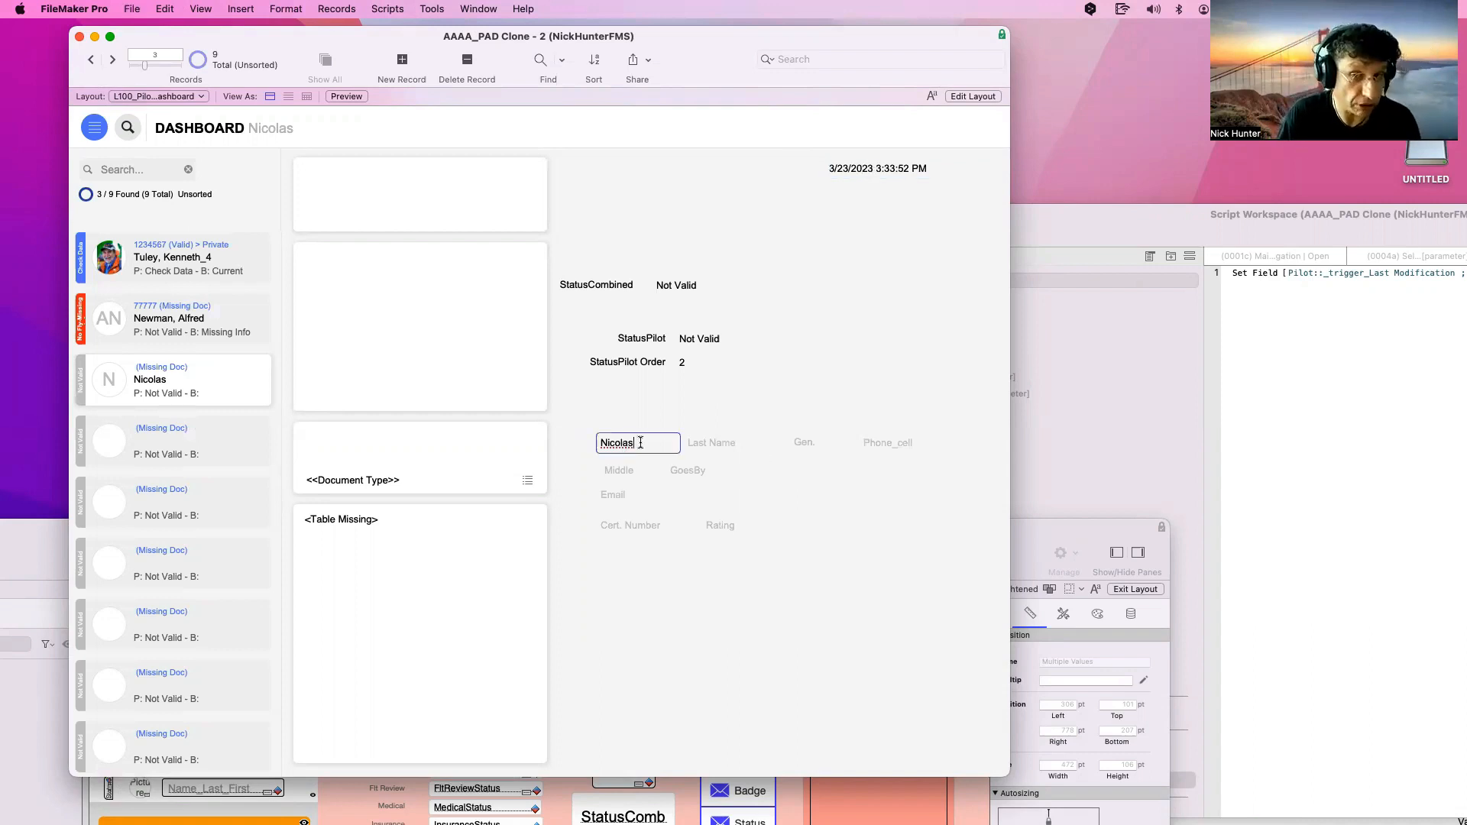
pyautogui.click(724, 443)
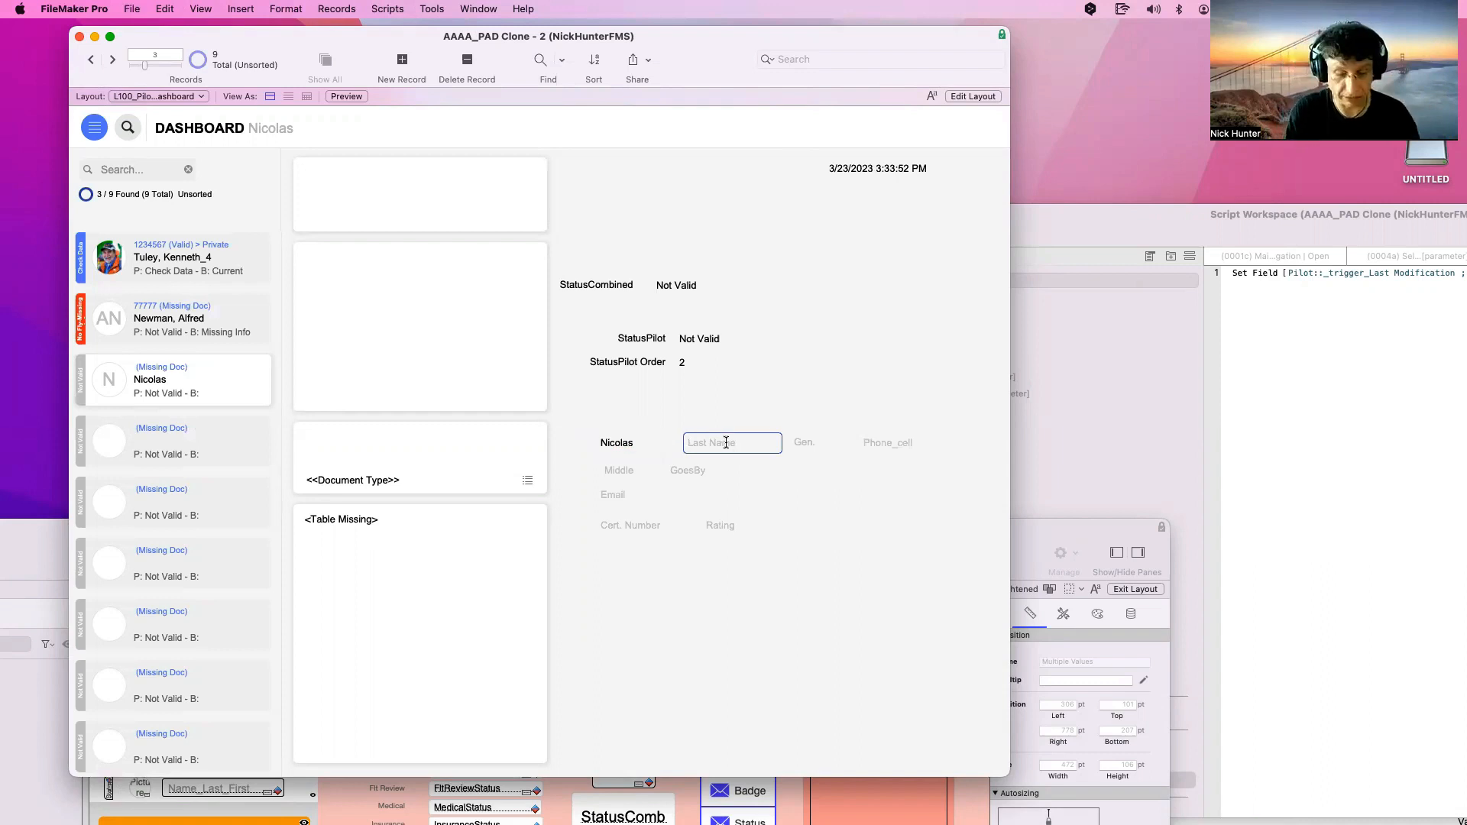
pyautogui.tripleClick(714, 442)
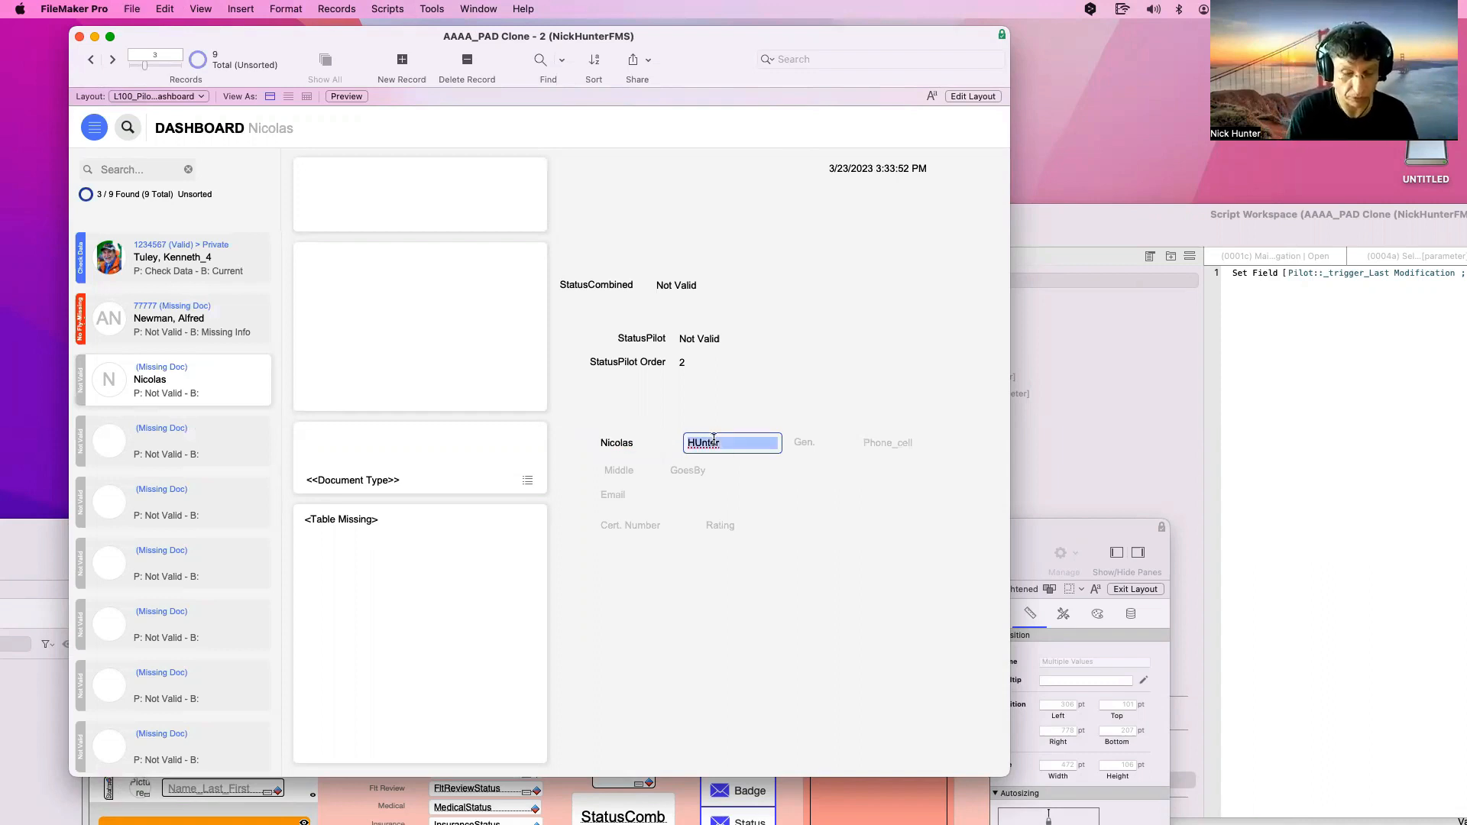
pyautogui.click(718, 430)
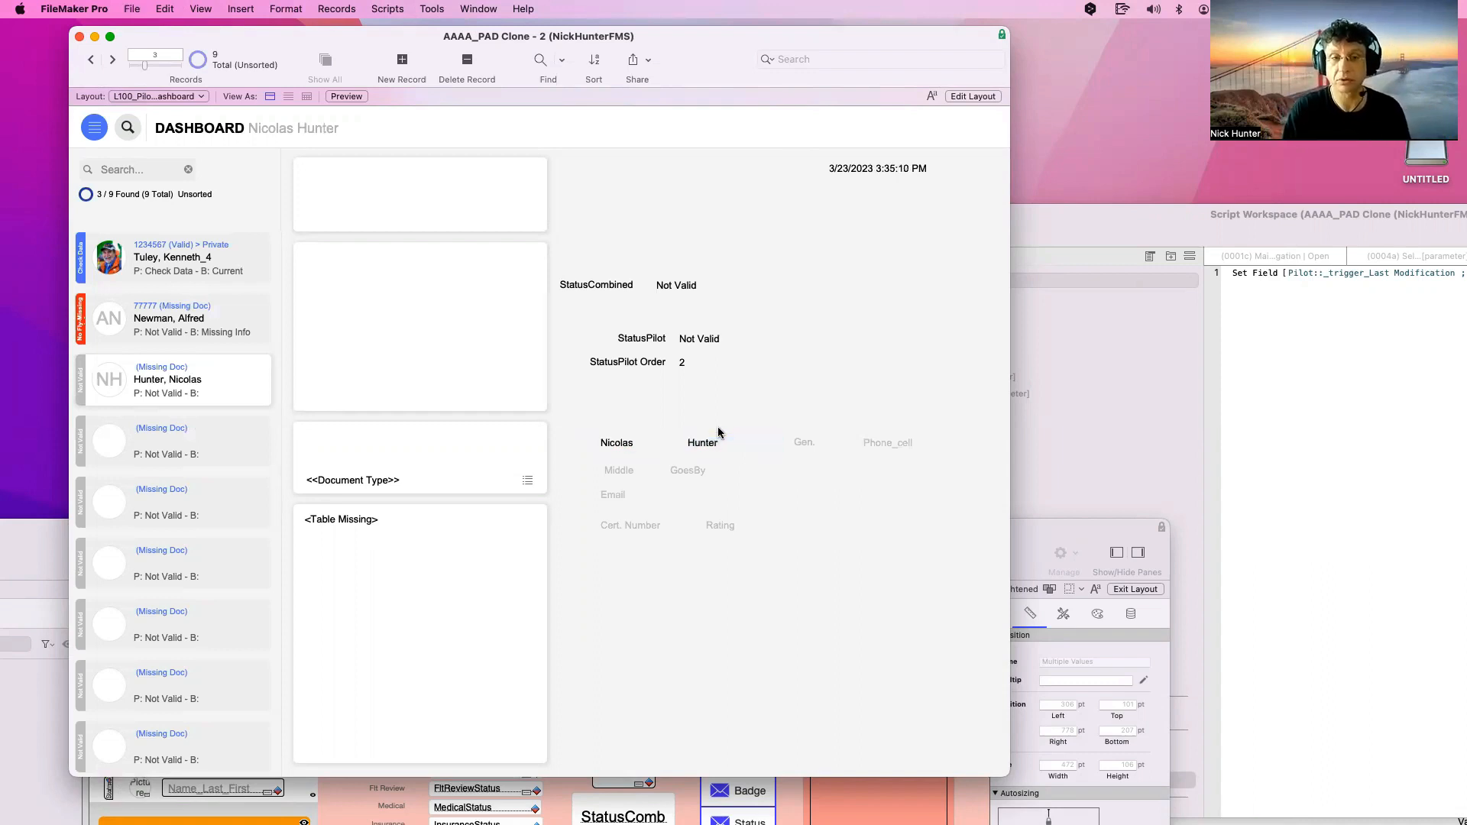
# Change the first name from Nicolas to Nick and commit, which blanks the last name again
pyautogui.click(619, 446)
pyautogui.doubleClick(620, 446)
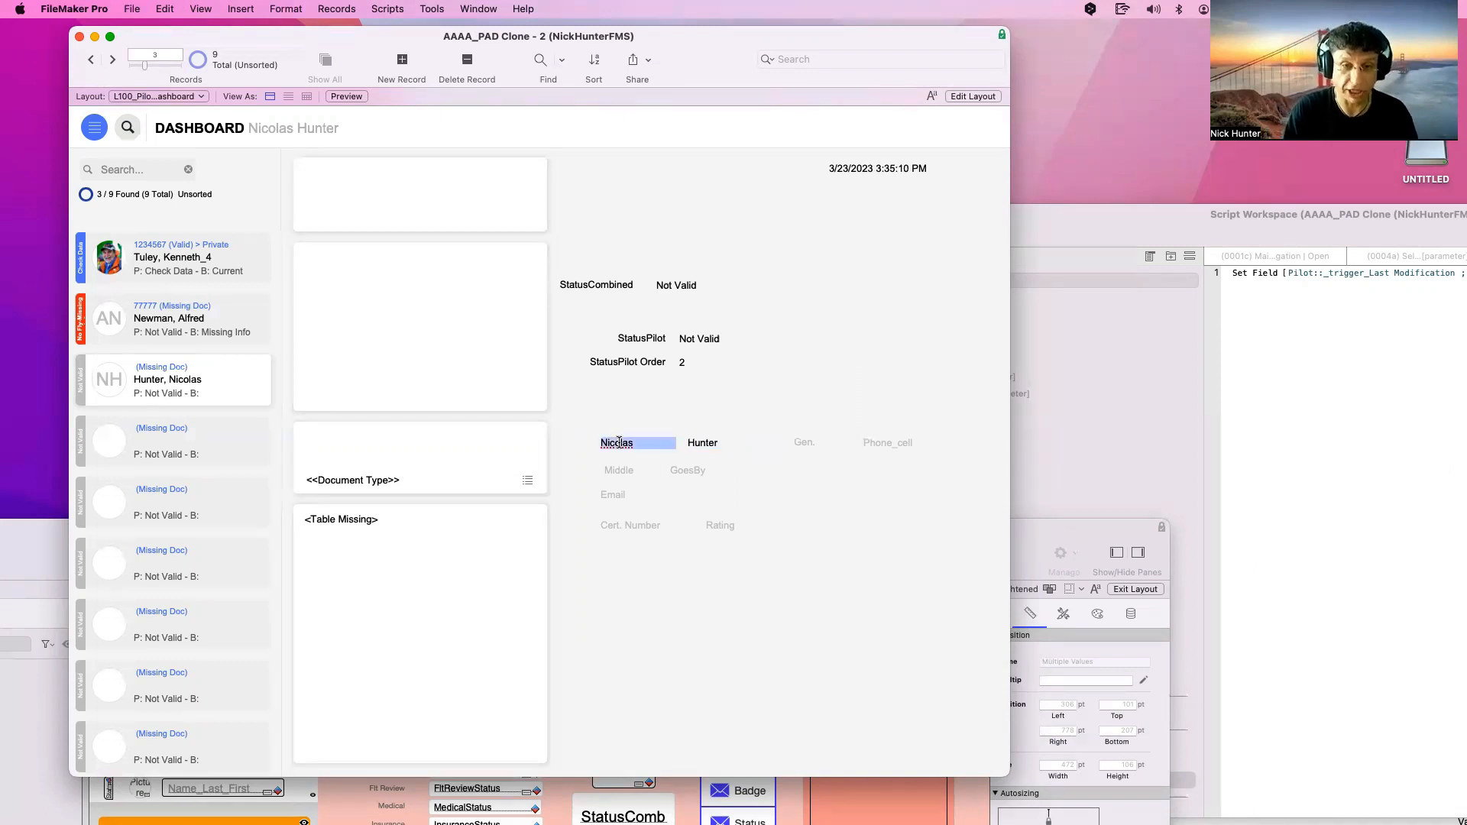
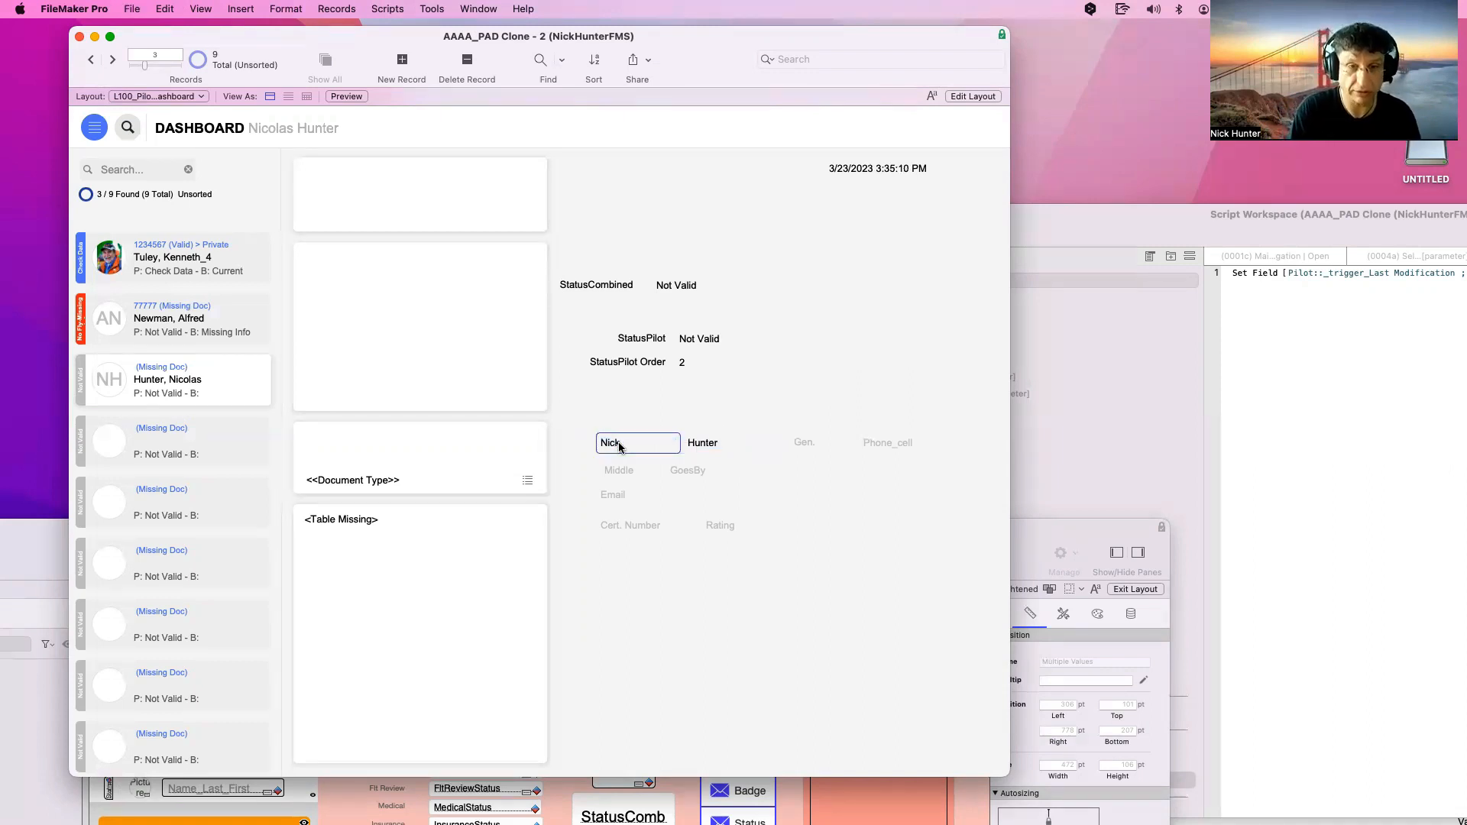
pyautogui.click(676, 409)
pyautogui.click(700, 439)
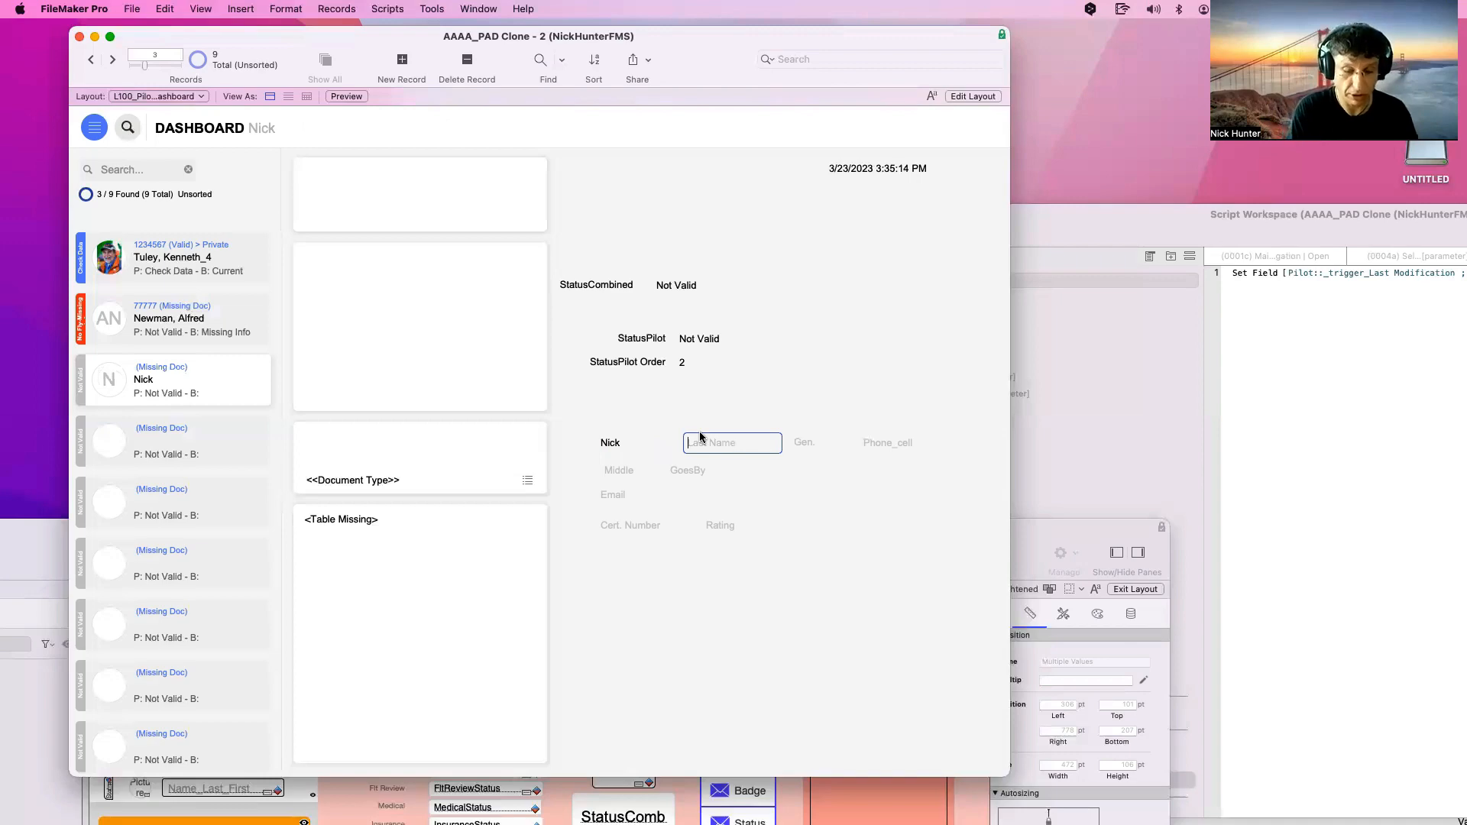
# Re-enter Hunter as the last name, commit, and select Name_Last in Manage Database
pyautogui.click(715, 410)
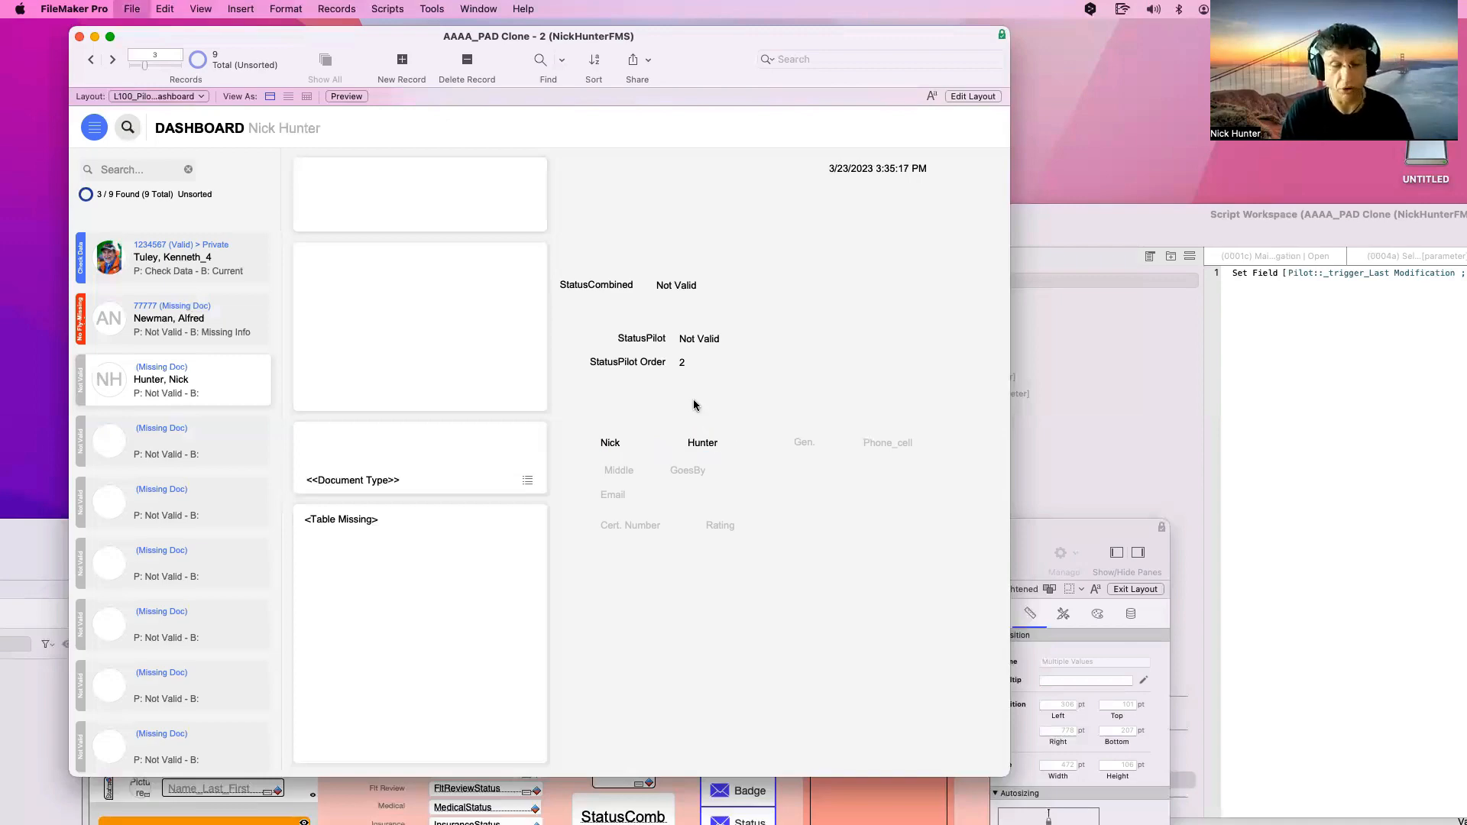
pyautogui.press('super+shift+d')
pyautogui.click(333, 522)
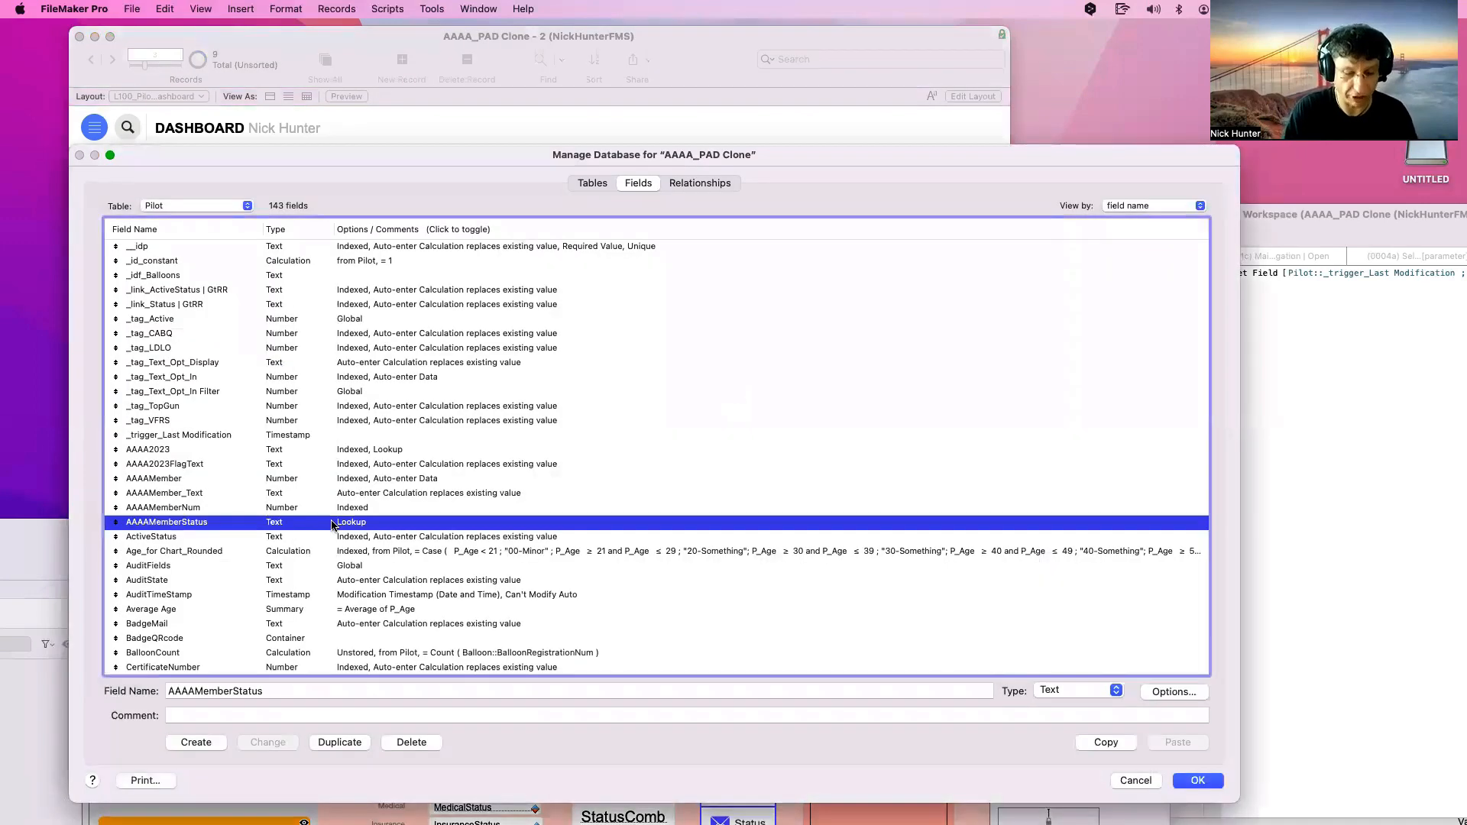
pyautogui.press('n')
pyautogui.scroll(-5, 333, 525)
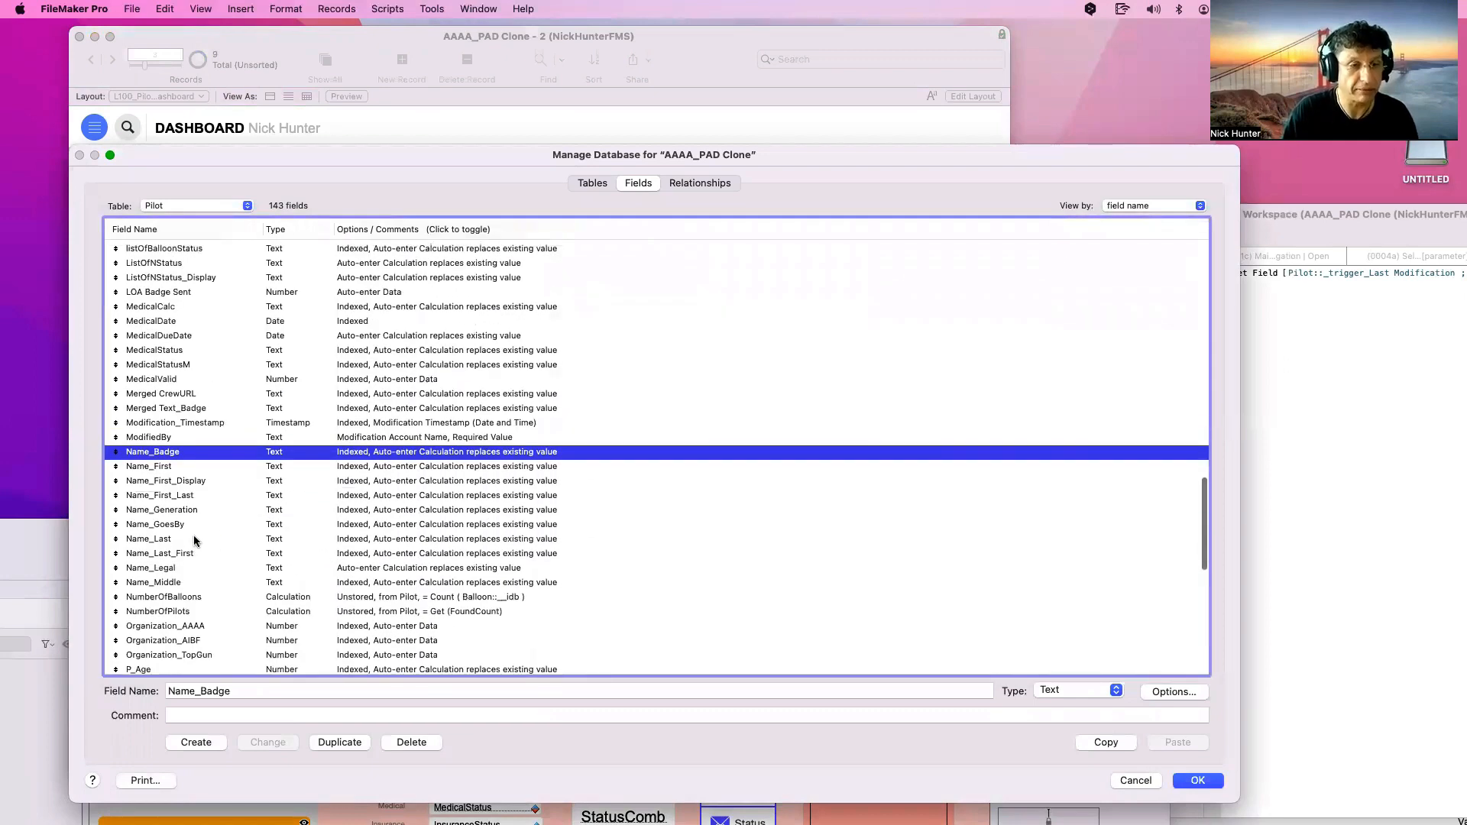
pyautogui.click(194, 539)
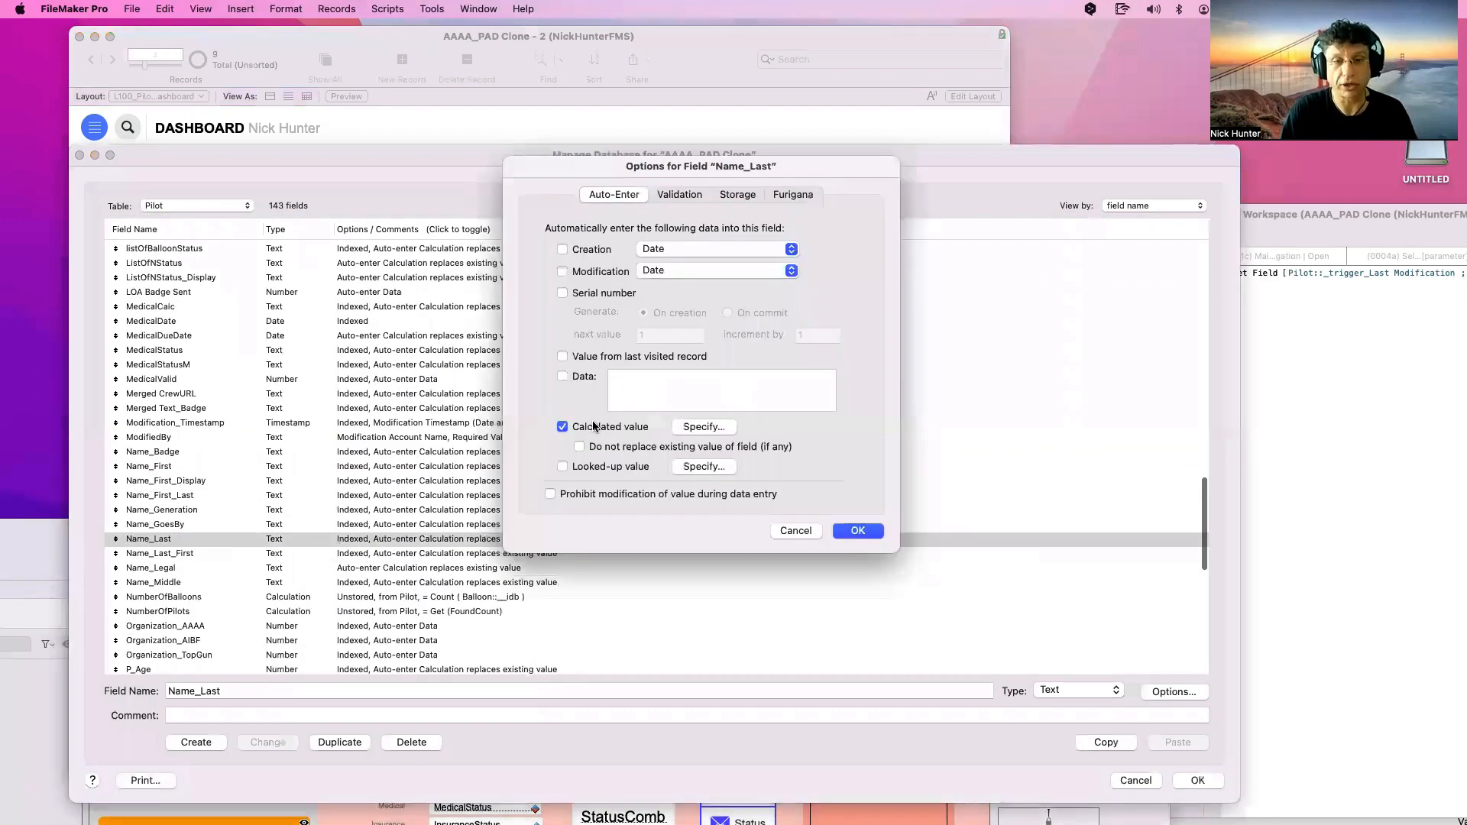
# Delete the Let wrapper from Name_Last's auto-enter calculation, close all dialogs, and reopen Manage Database
pyautogui.click(700, 426)
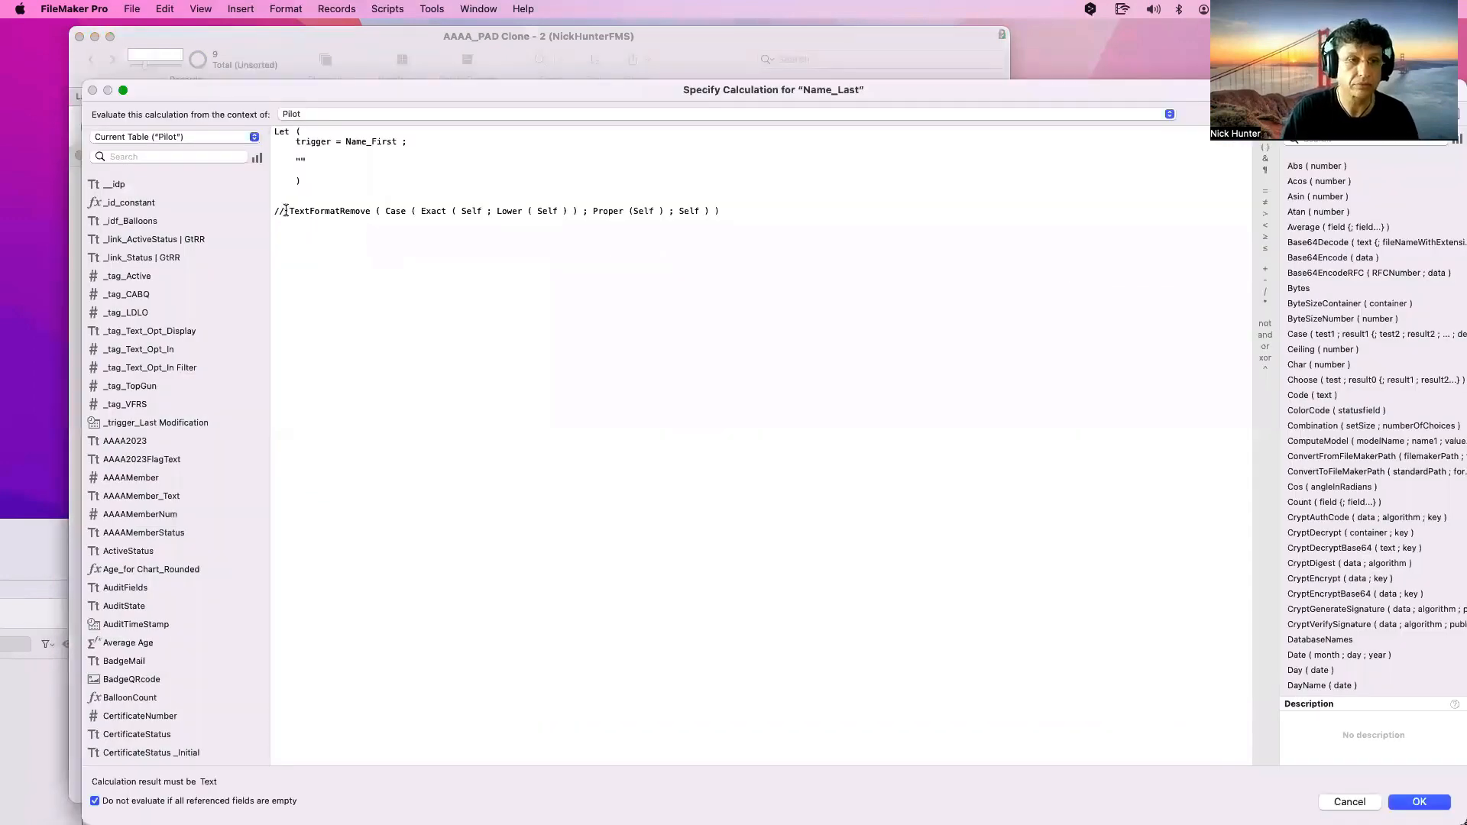
pyautogui.moveTo(288, 213); pyautogui.dragTo(251, 111)
pyautogui.press('BackSpace')
pyautogui.press('Return')
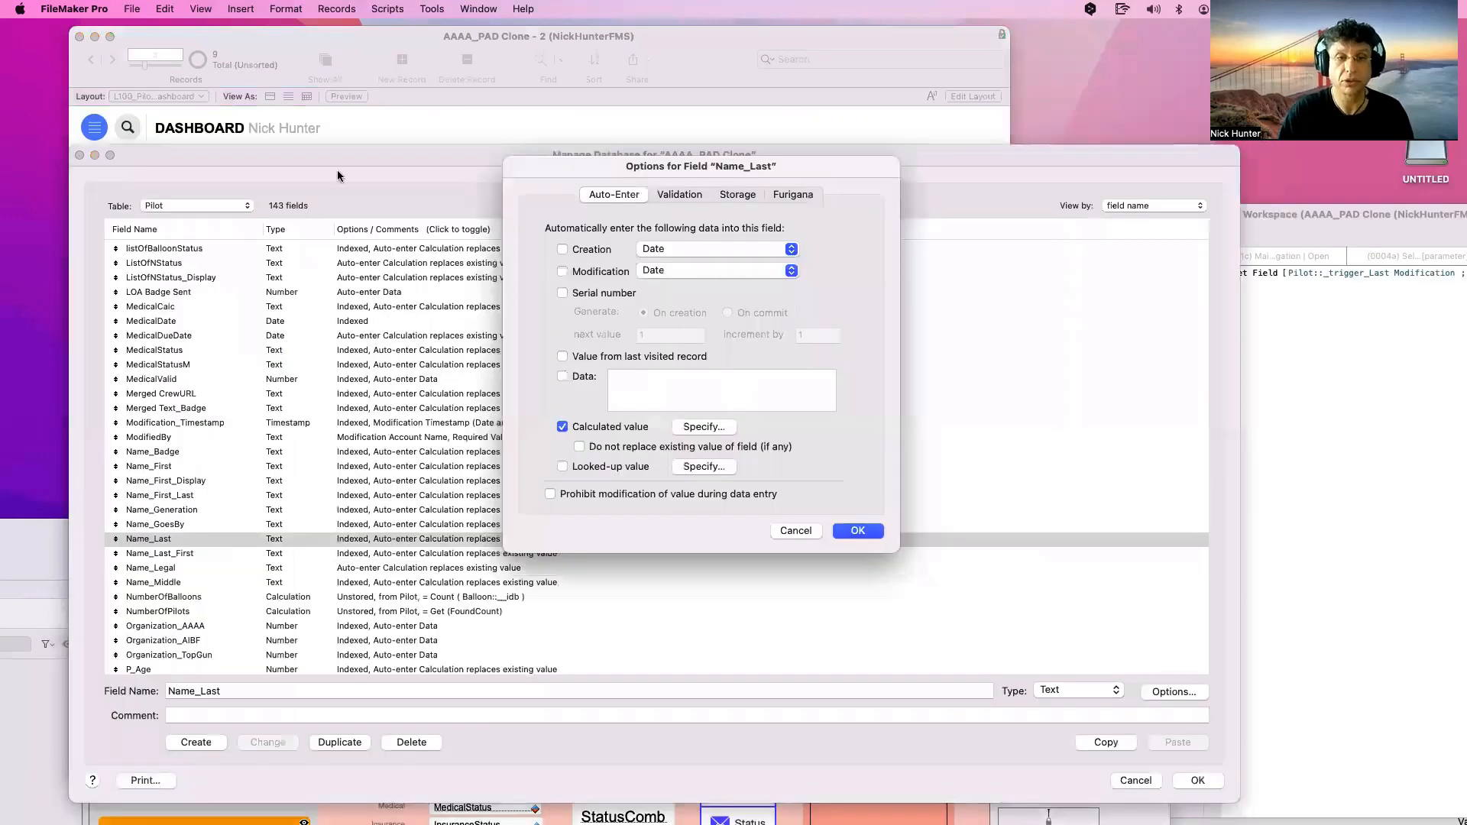
pyautogui.click(879, 530)
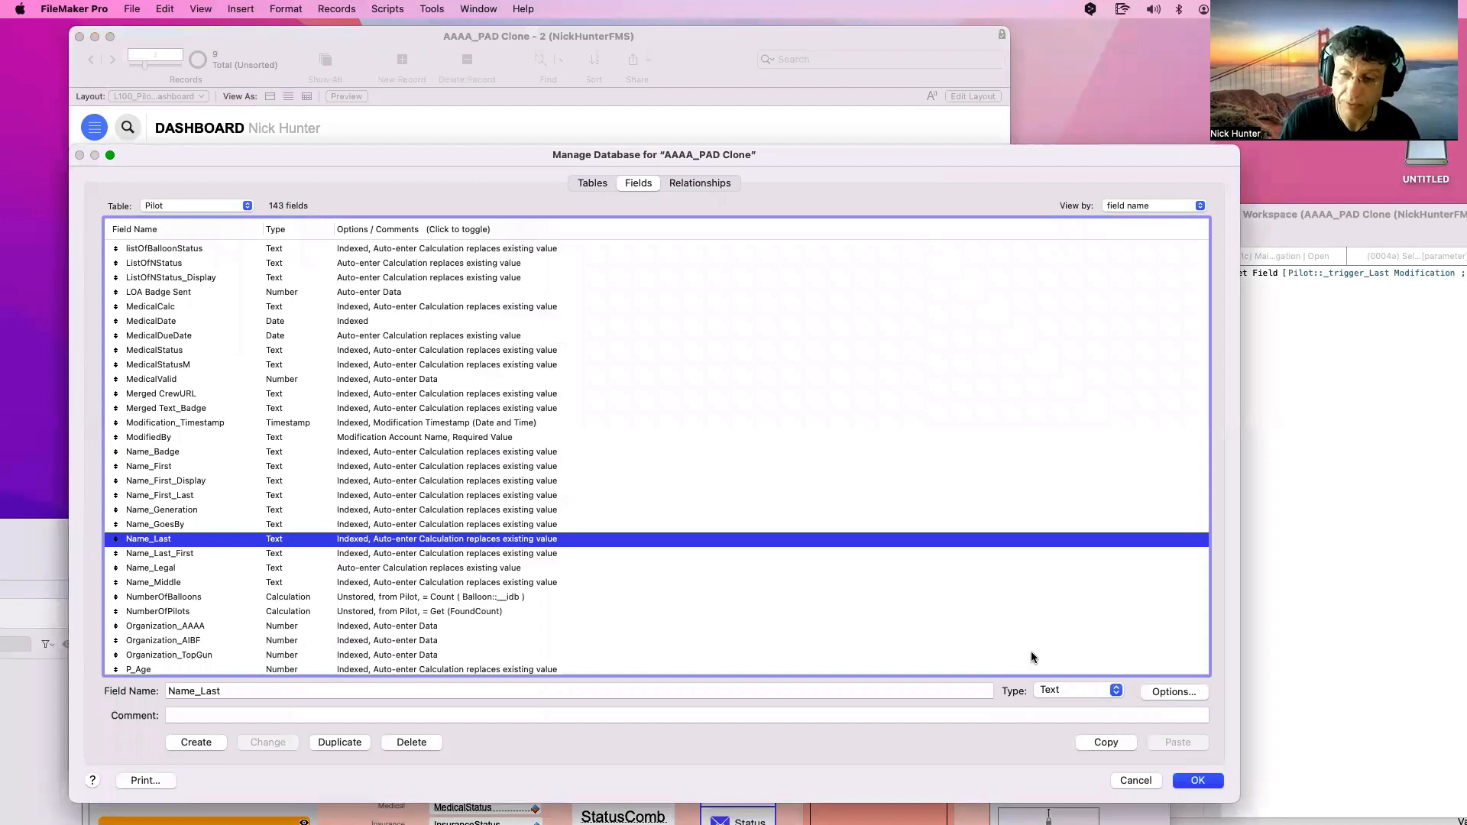
pyautogui.press('Return')
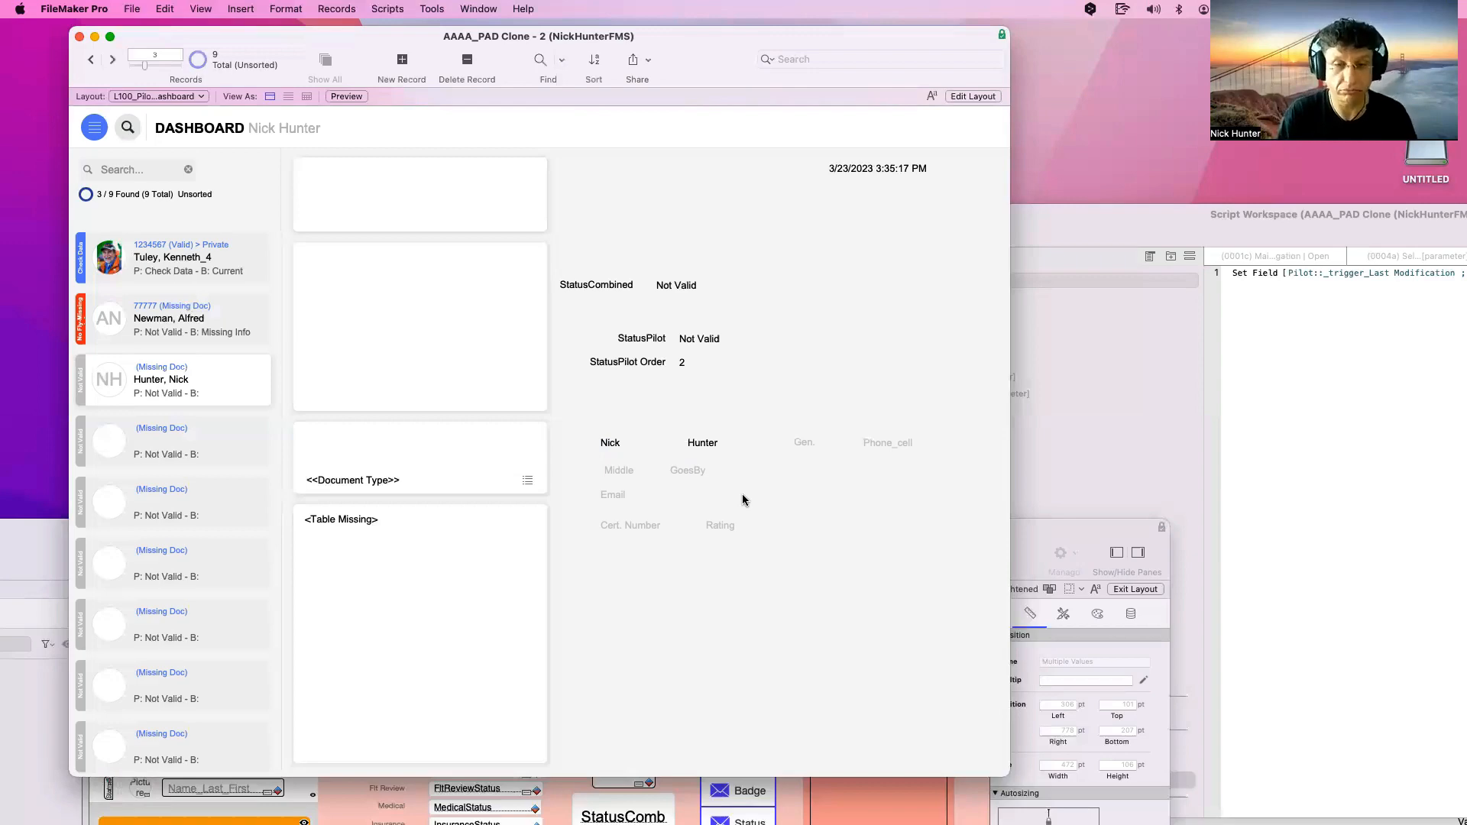
pyautogui.press('super+shift+d')
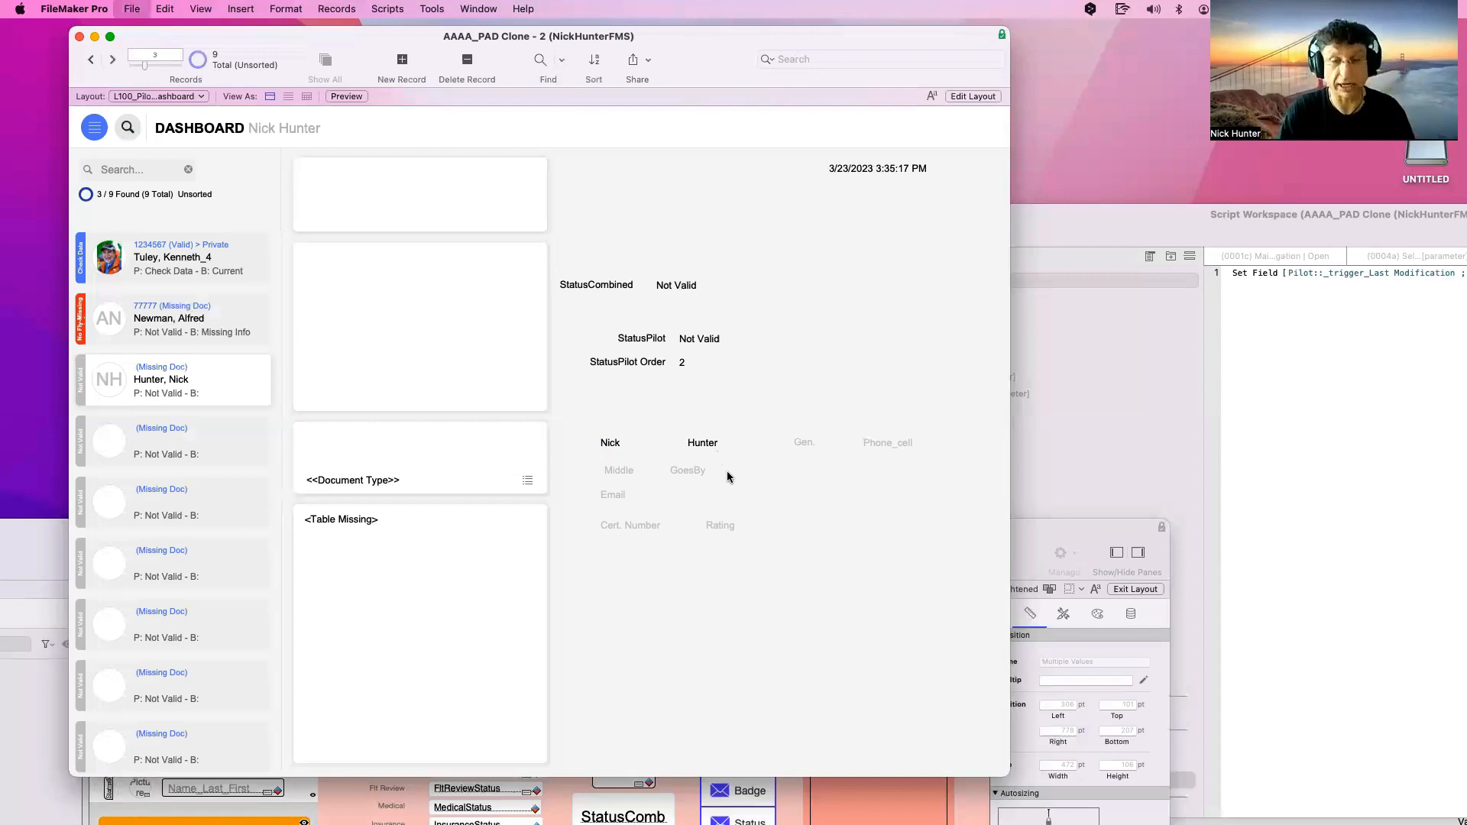
pyautogui.click(425, 551)
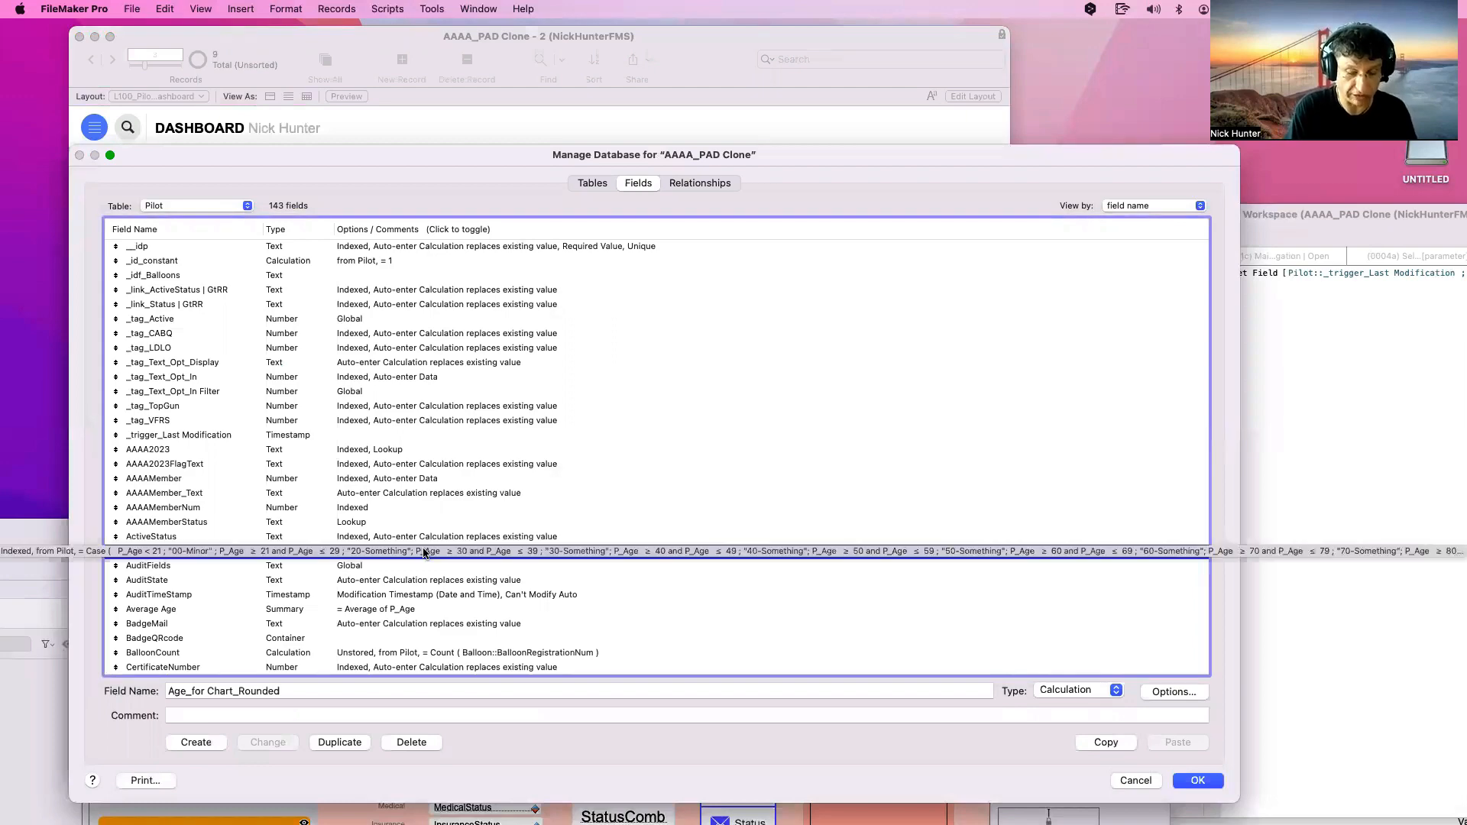
# Open Name_Last's auto-enter calculation and comment out the old formula with //
pyautogui.press('n')
pyautogui.scroll(-3, 426, 554)
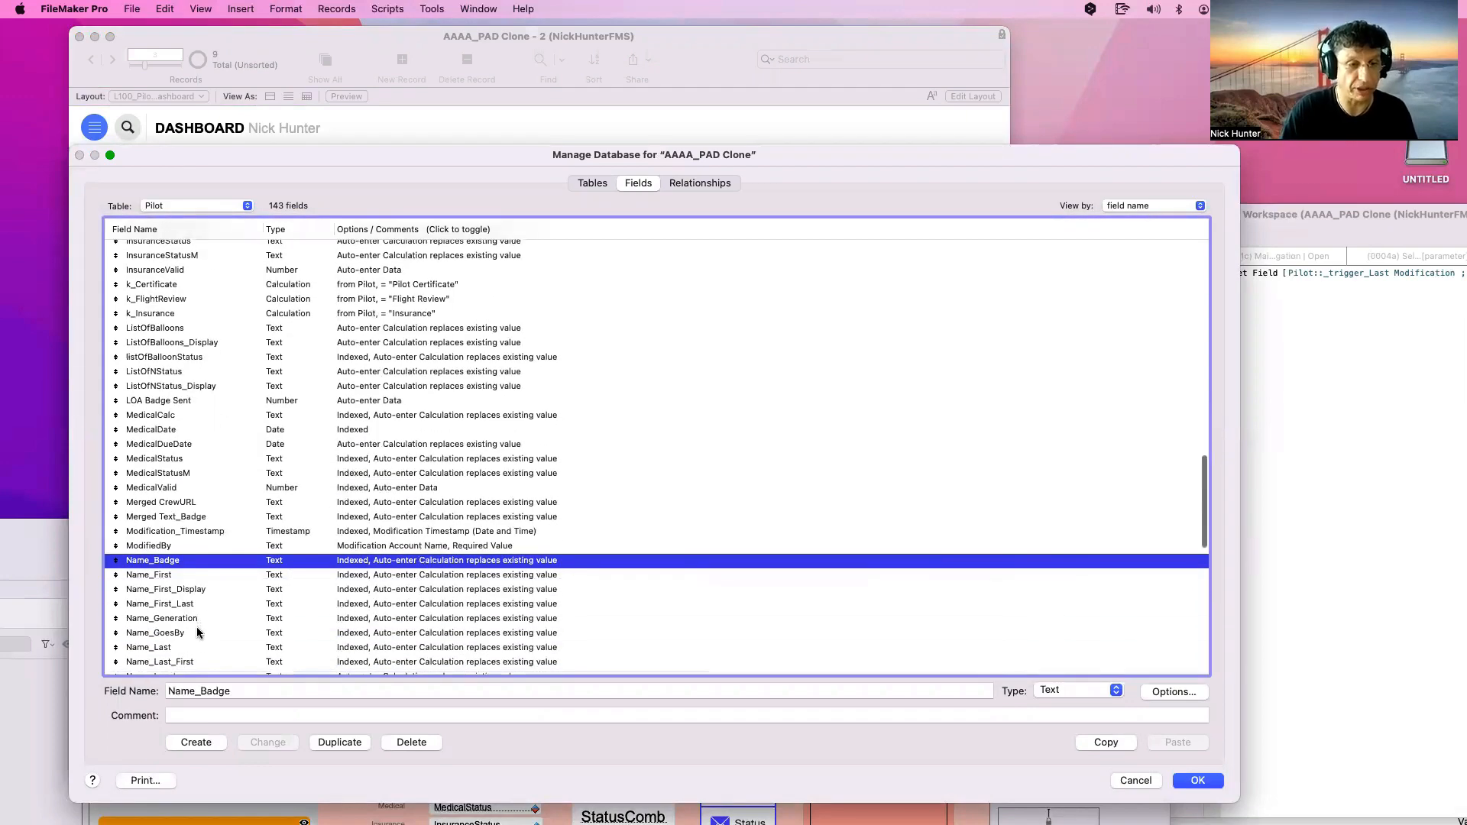
pyautogui.click(194, 646)
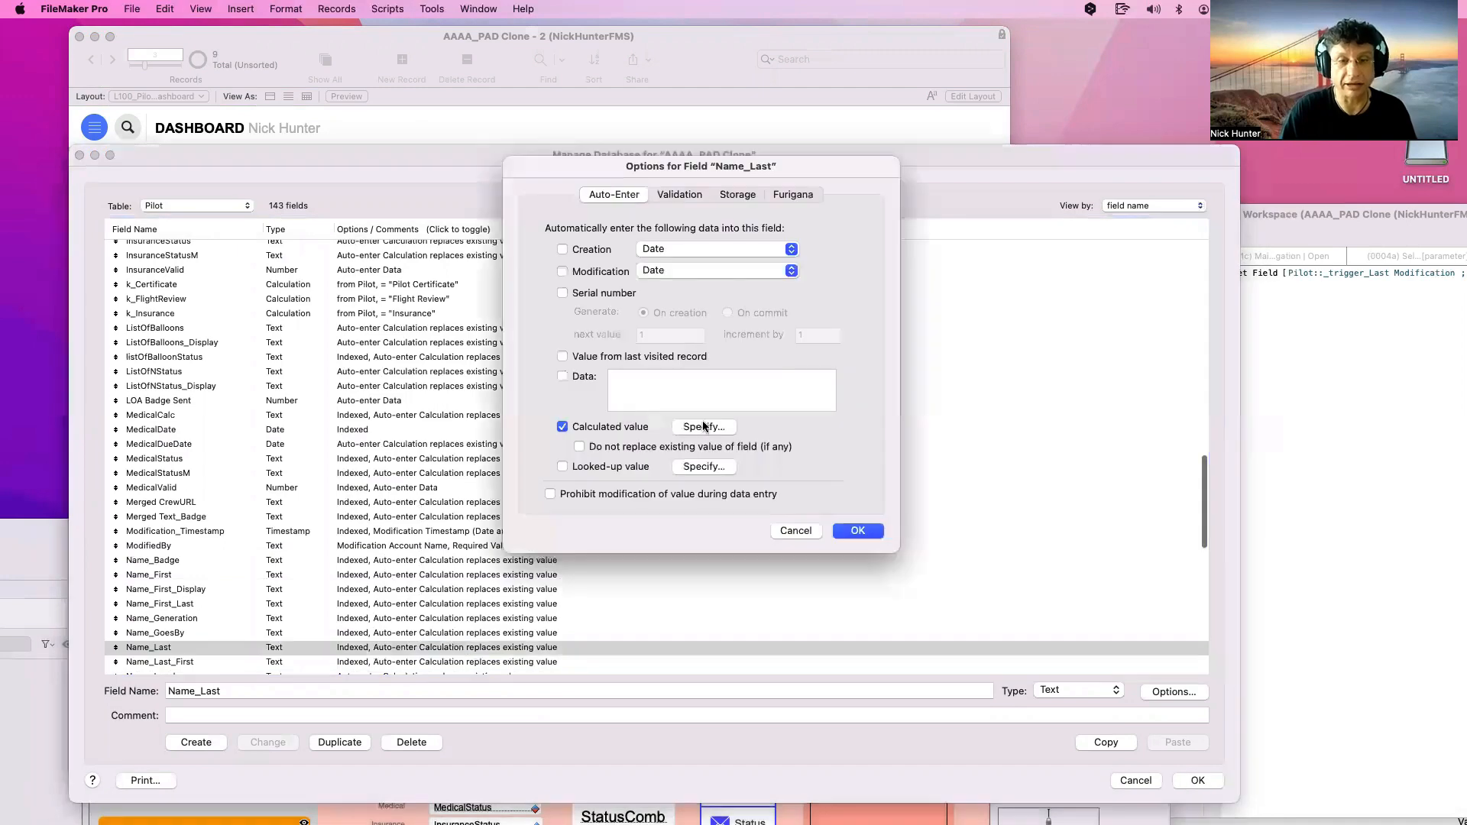
pyautogui.click(703, 426)
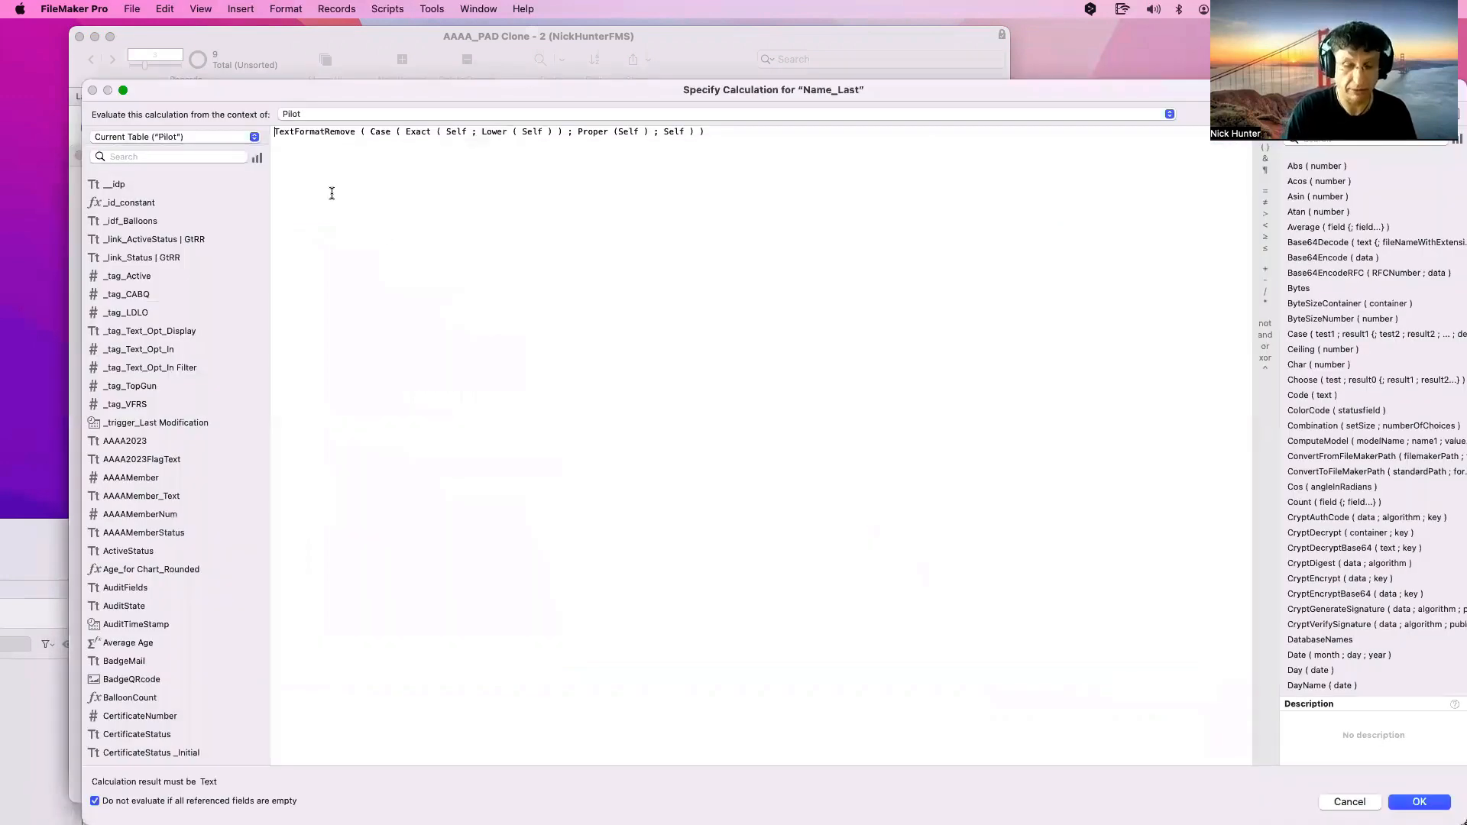
pyautogui.write('//')
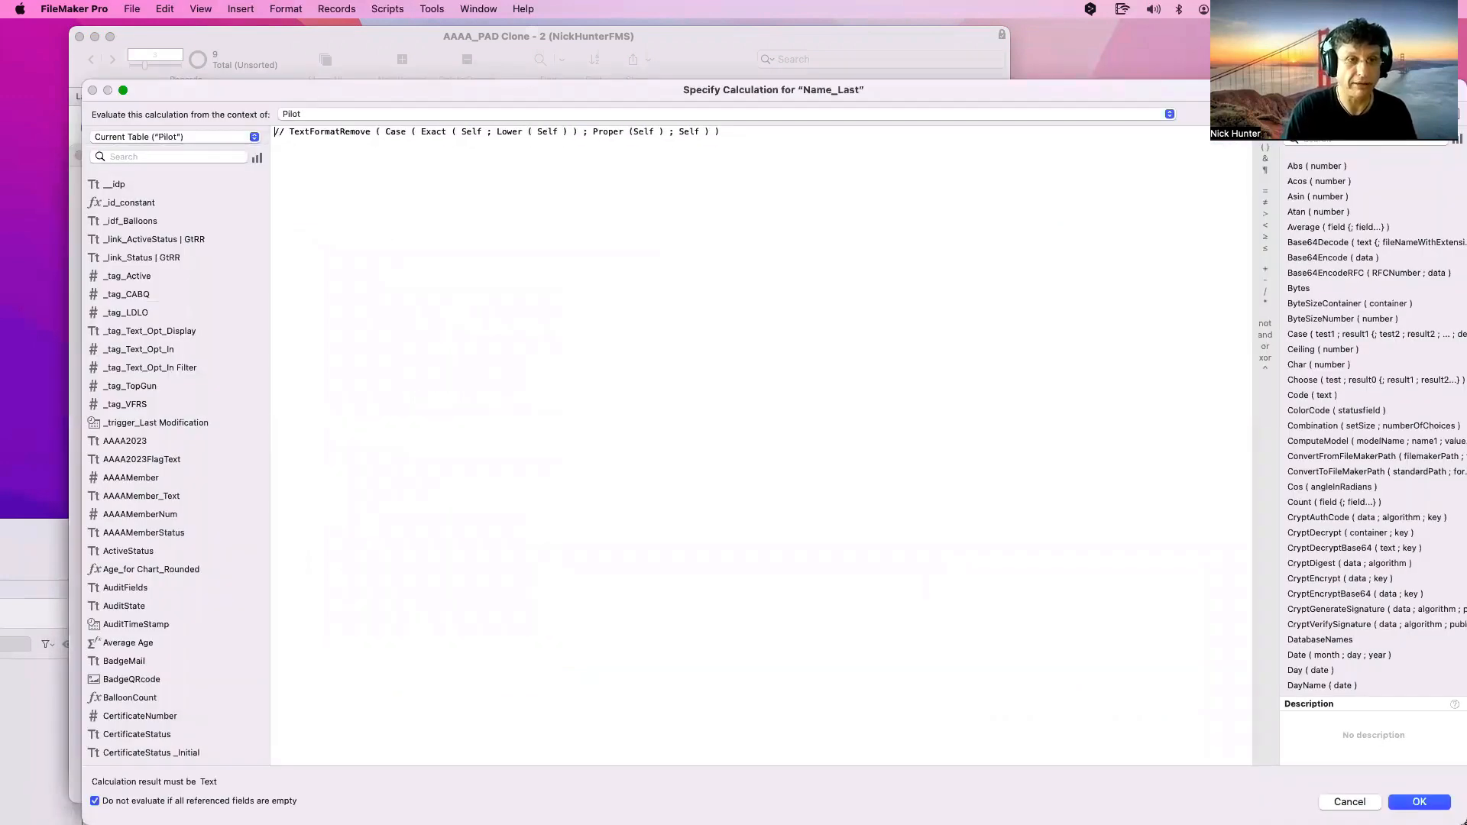
pyautogui.press('Return')
pyautogui.press('Return')
# Type Let ( trigger = Name_First ; Upper ( Self ) ) above the commented formula
pyautogui.write('Let 9')
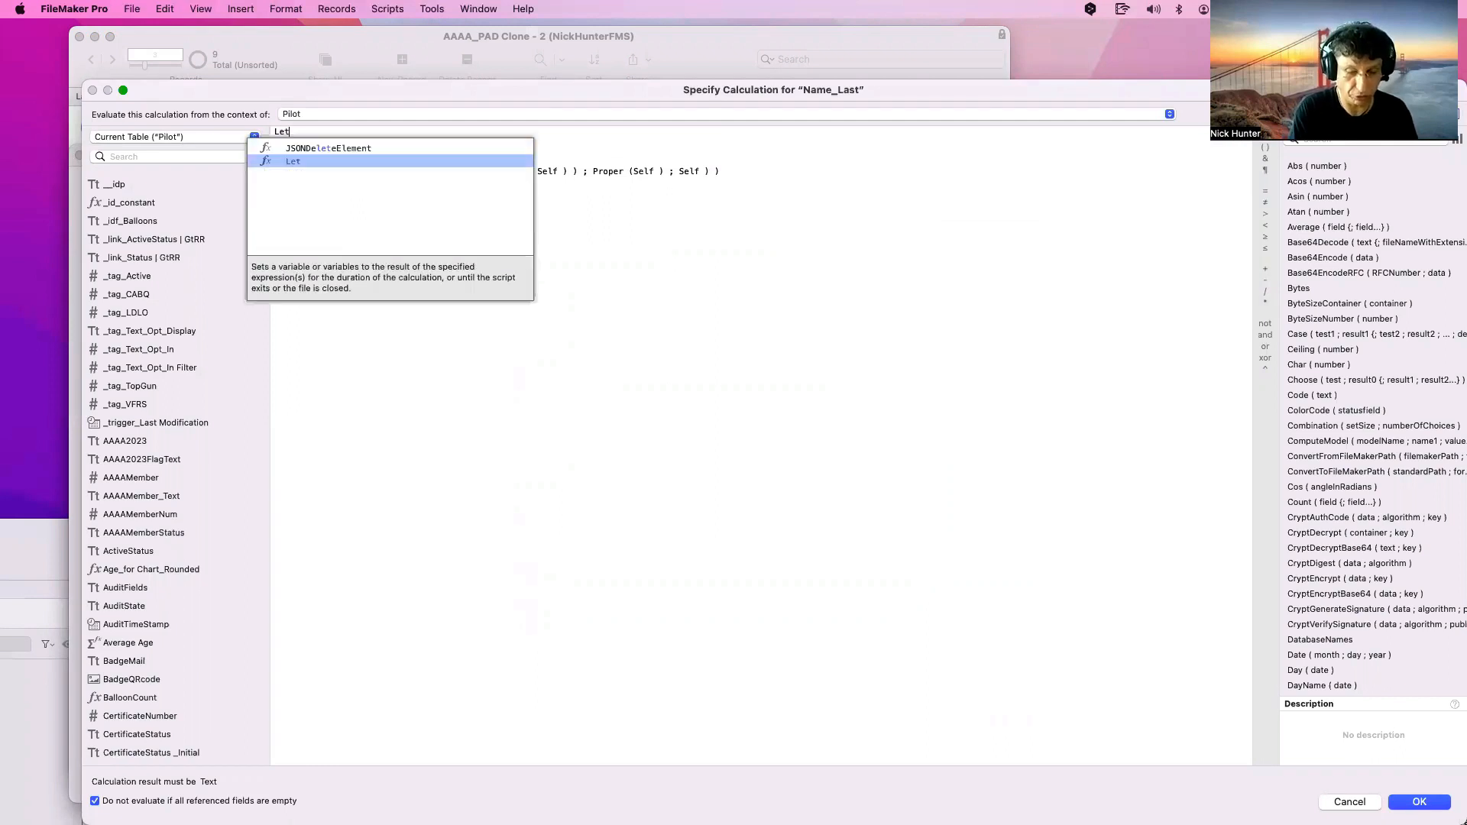
pyautogui.press('Return')
pyautogui.press('BackSpace')
pyautogui.press('BackSpace')
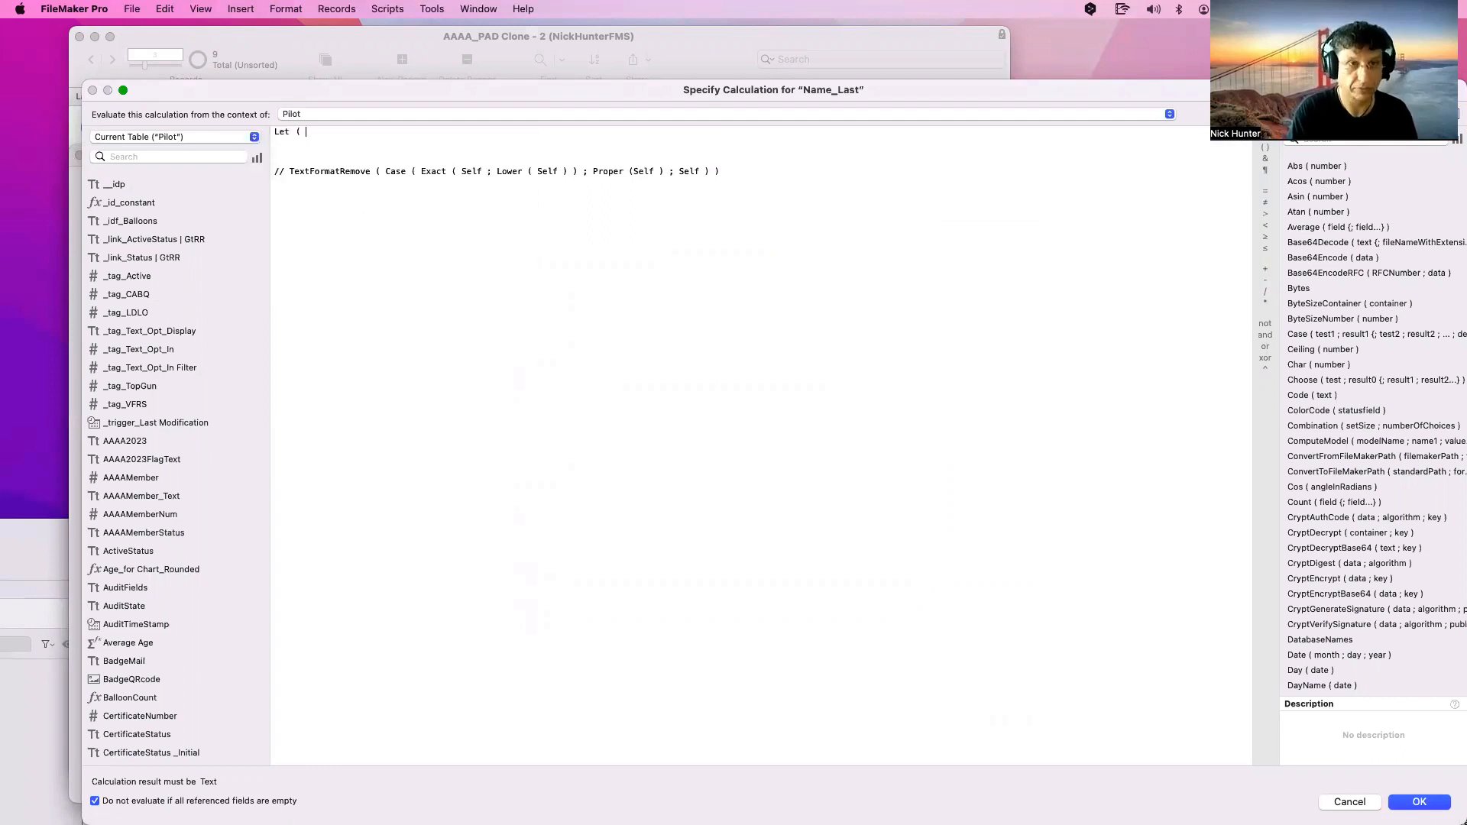
pyautogui.press('Return')
pyautogui.press('Tab')
pyautogui.write('_trigger_Last Modification')
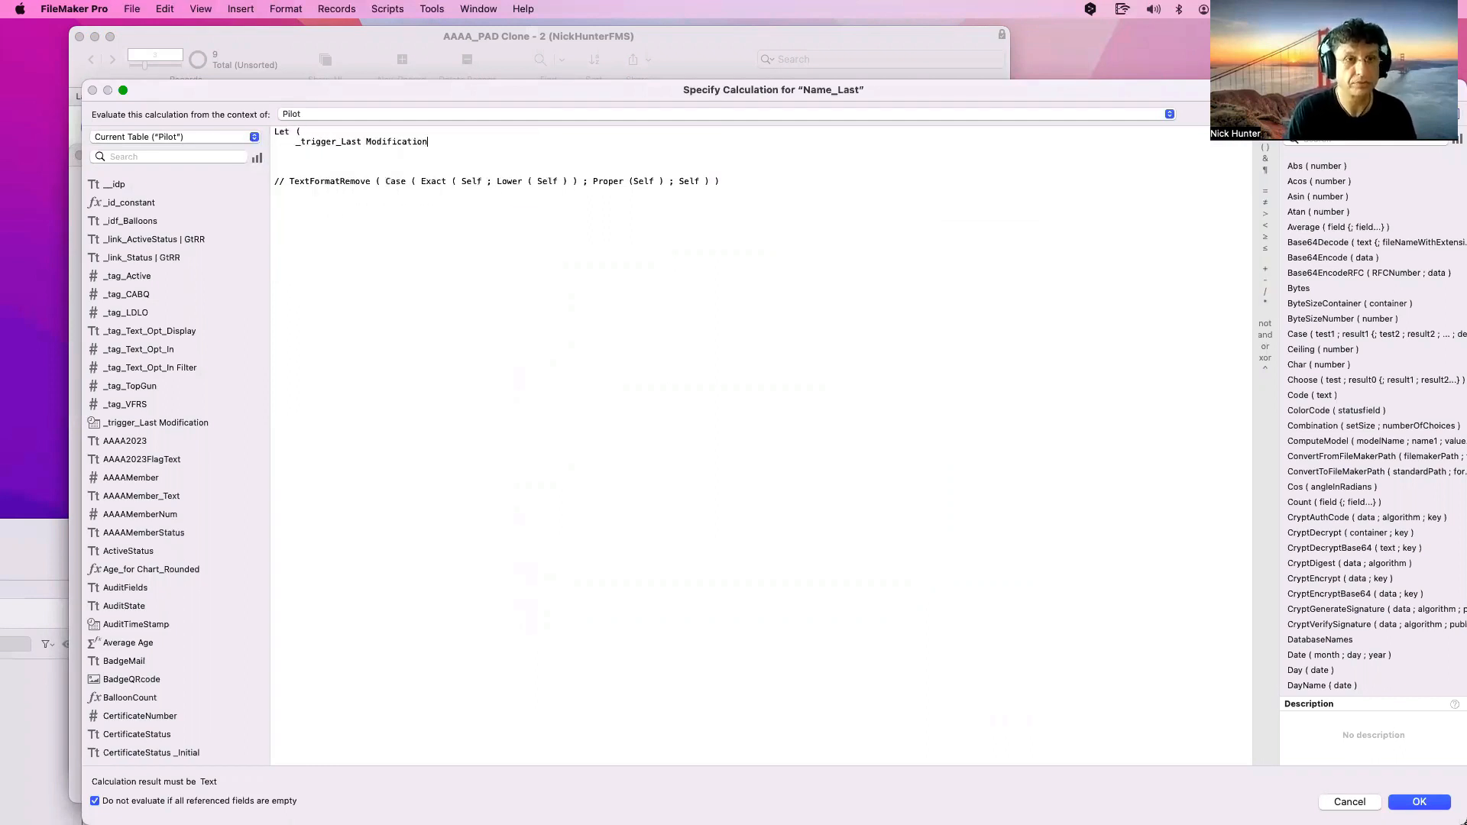
pyautogui.press('super+z')
pyautogui.write('=')
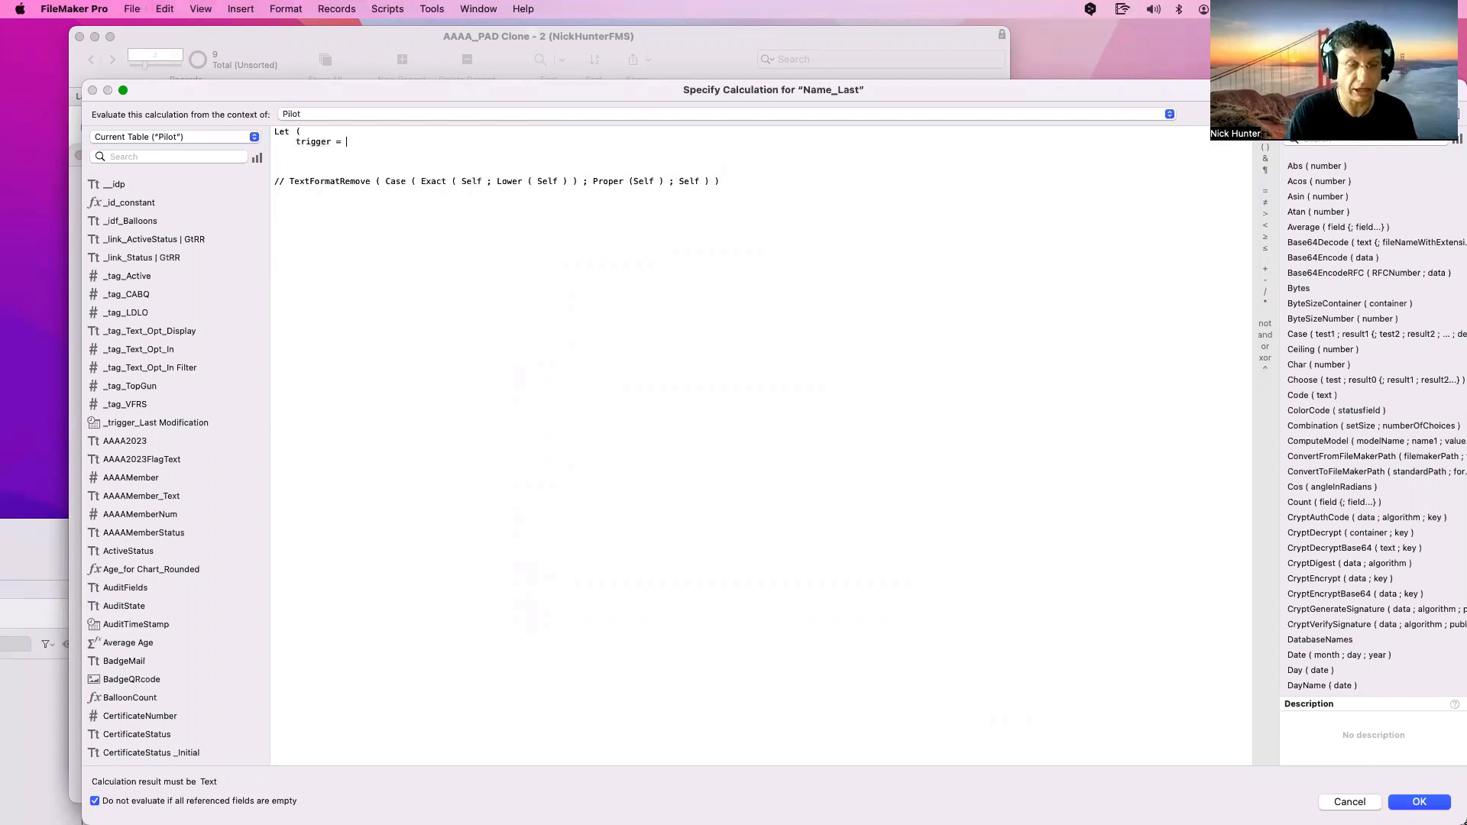
pyautogui.write(' Name_First')
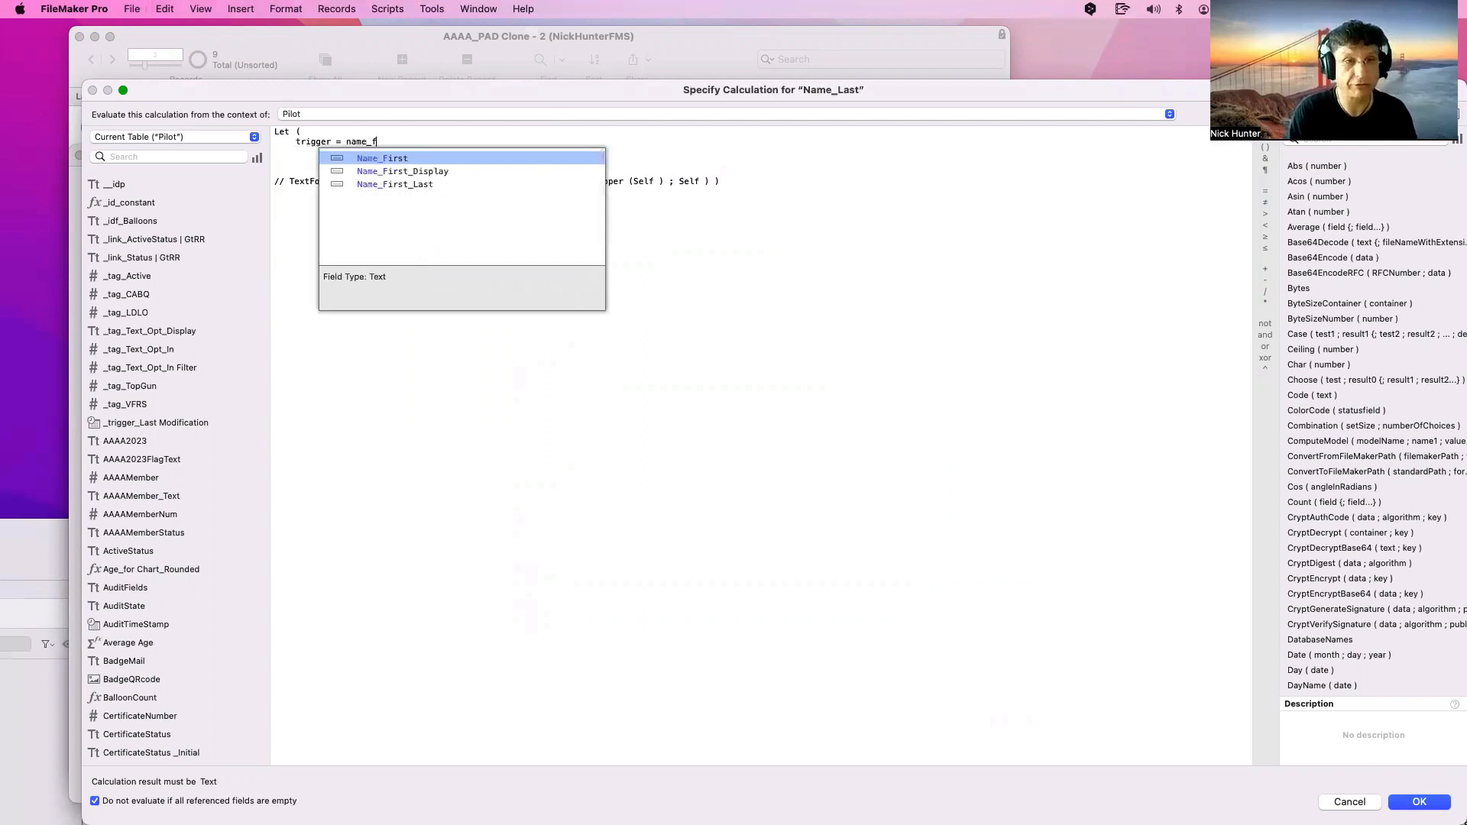
pyautogui.press('Return')
pyautogui.write(';')
pyautogui.press('Return')
pyautogui.press('Return')
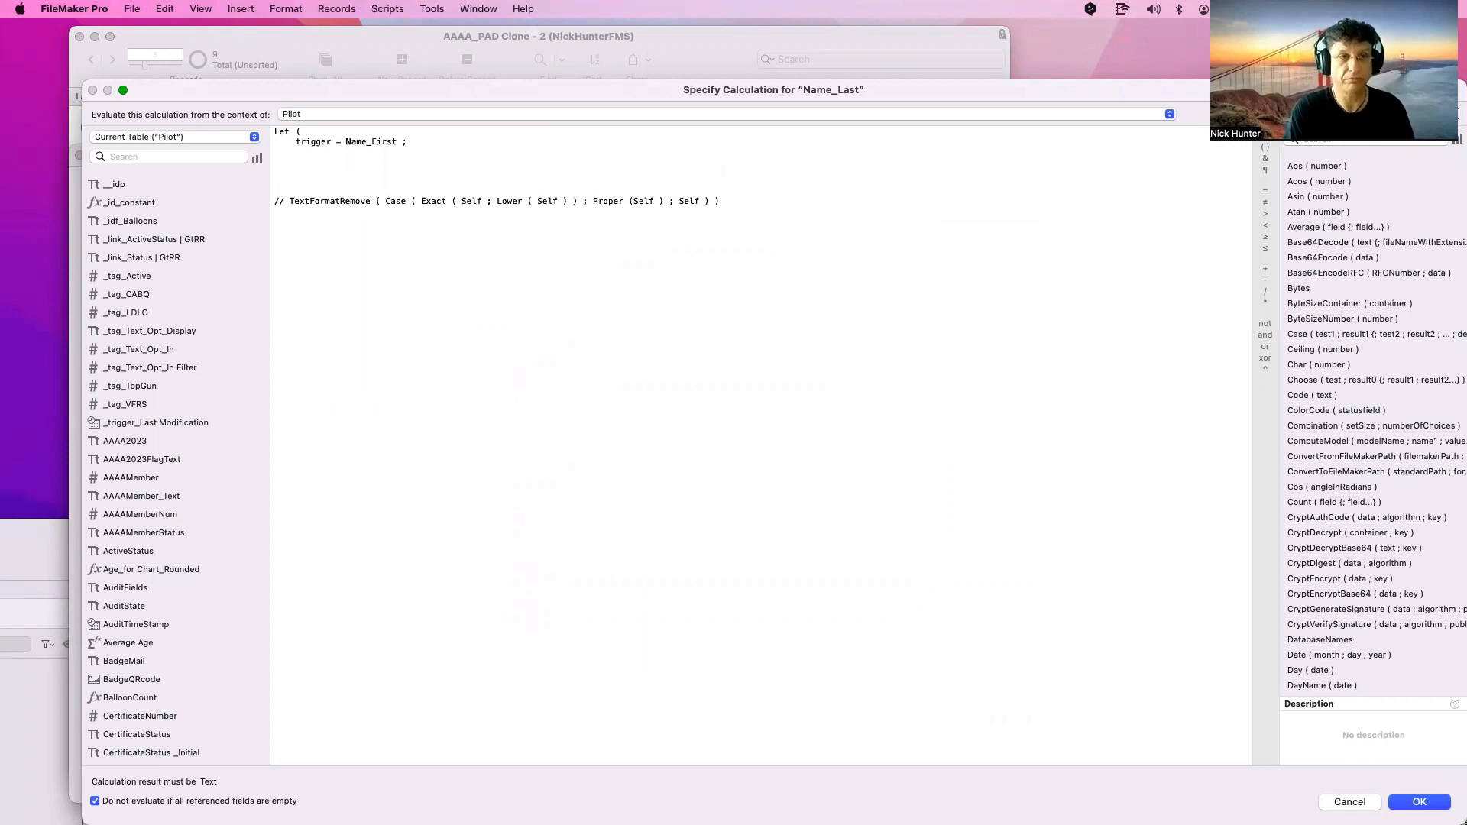
pyautogui.write('Upper')
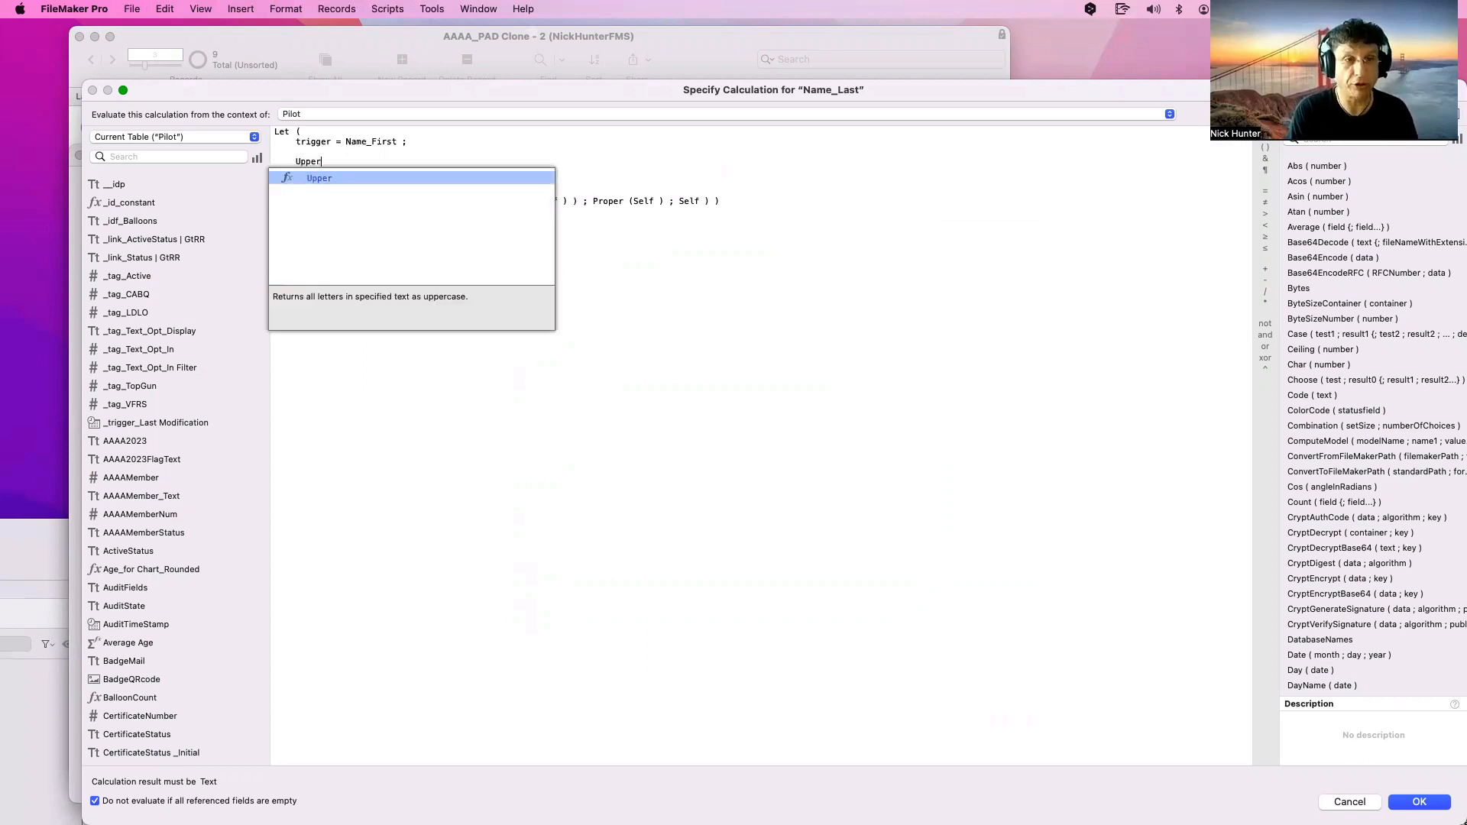
pyautogui.press('Return')
pyautogui.write('Sel')
pyautogui.press('Return')
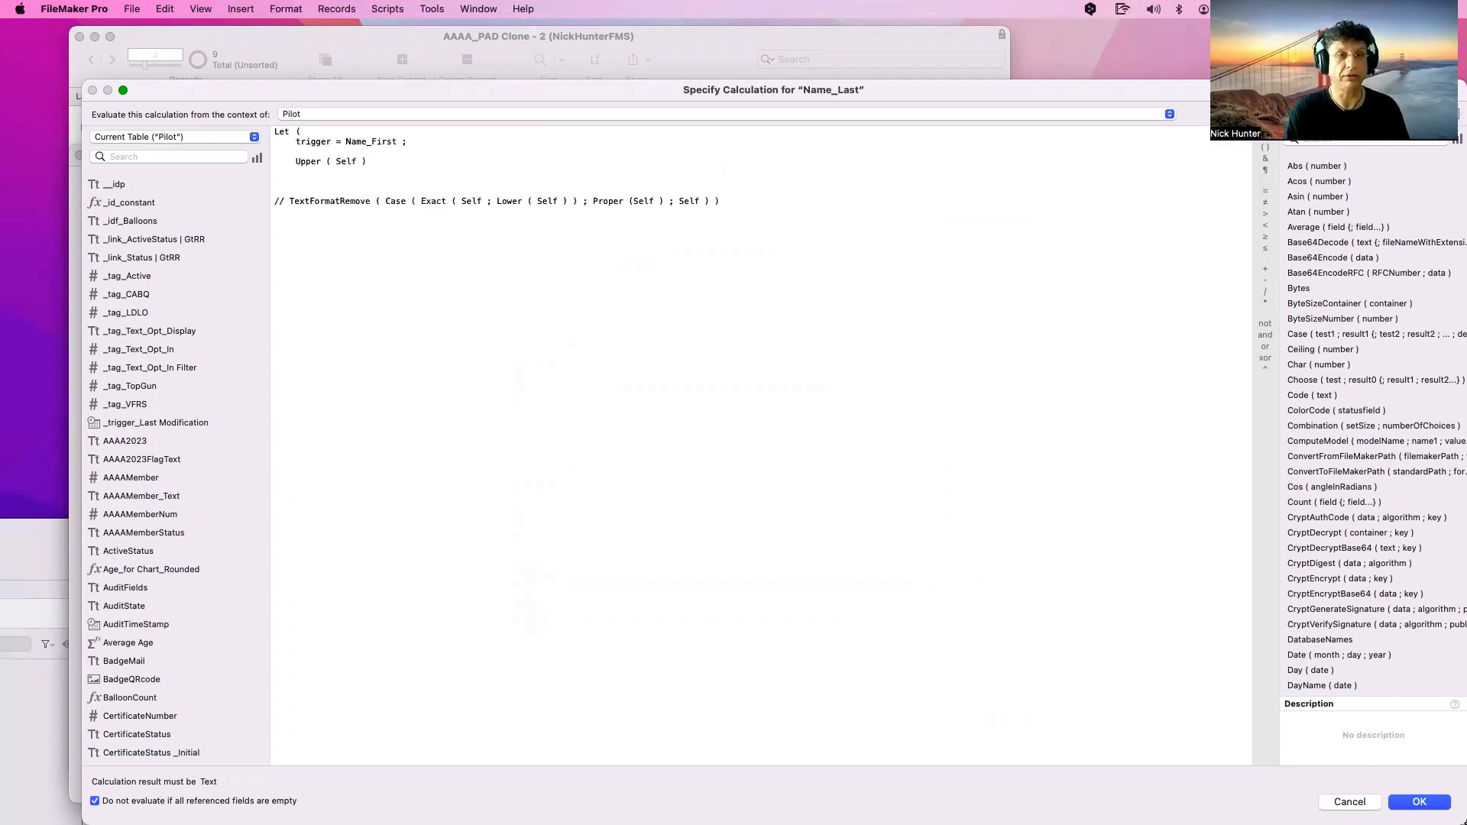
pyautogui.press('Return')
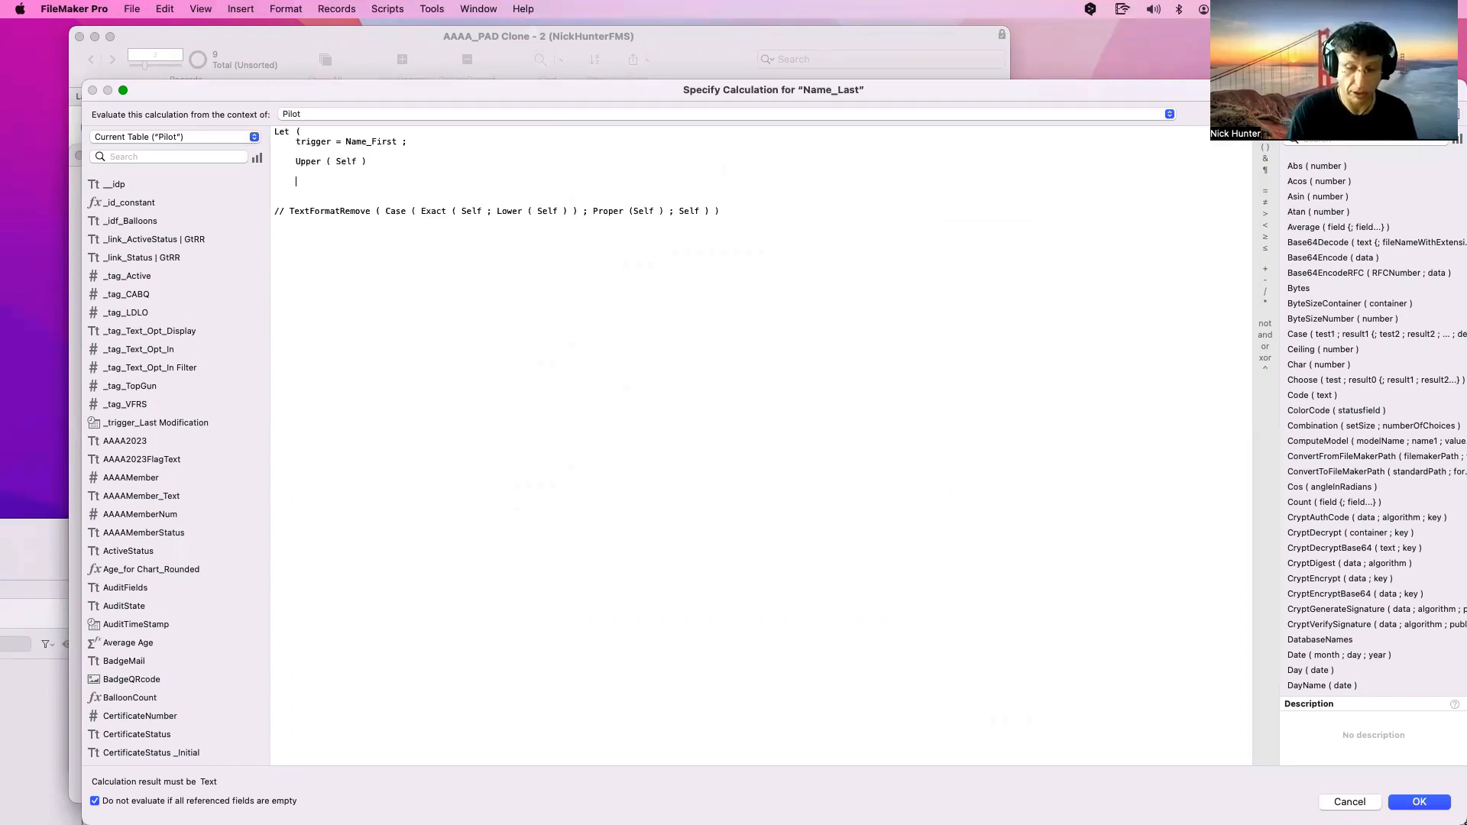
pyautogui.write(')')
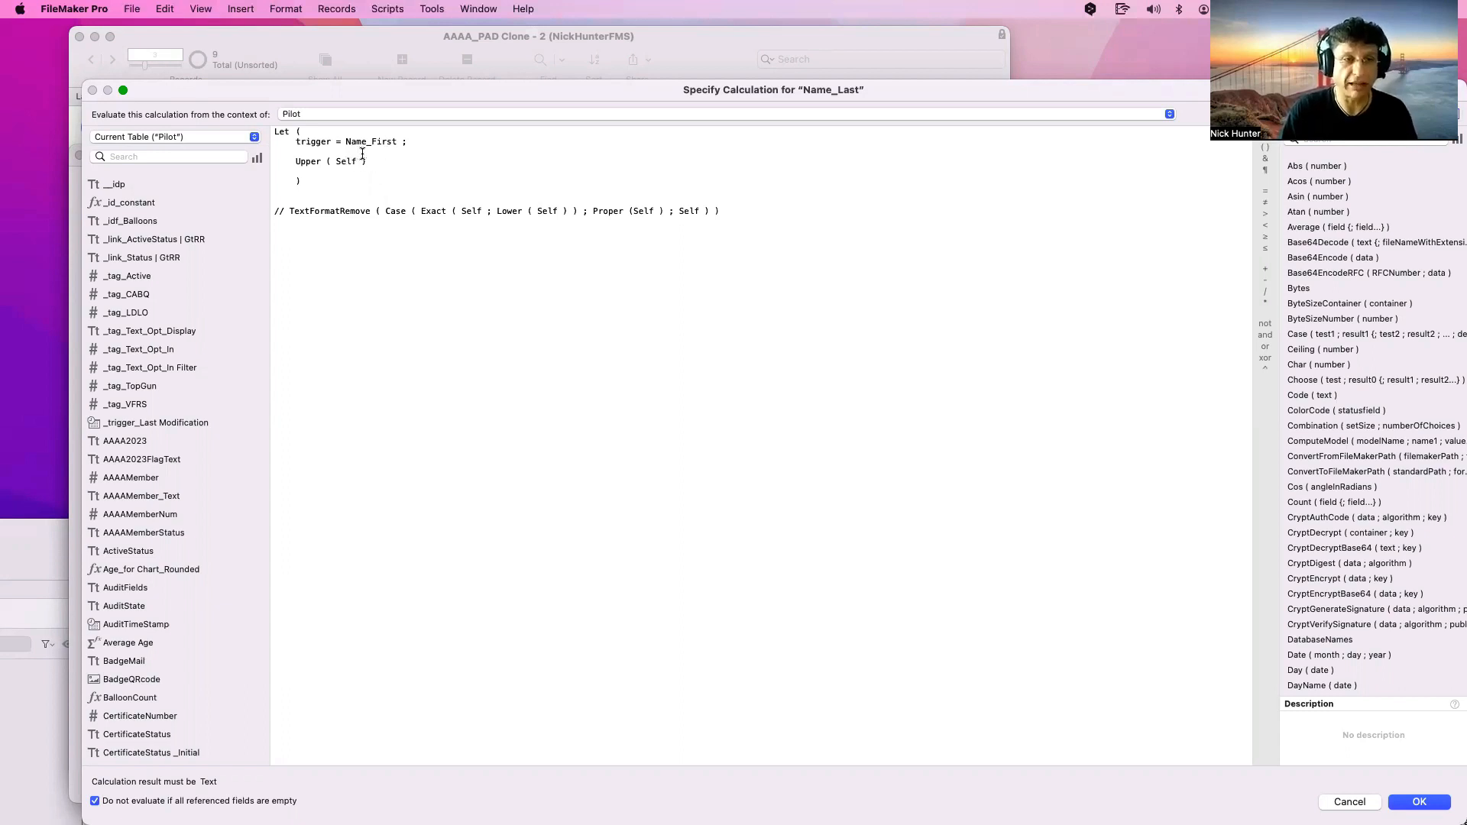
# Try other function names in place of Upper, restore Upper, and confirm the calculation and field options
pyautogui.moveTo(356, 161); pyautogui.dragTo(295, 161)
pyautogui.write('I')
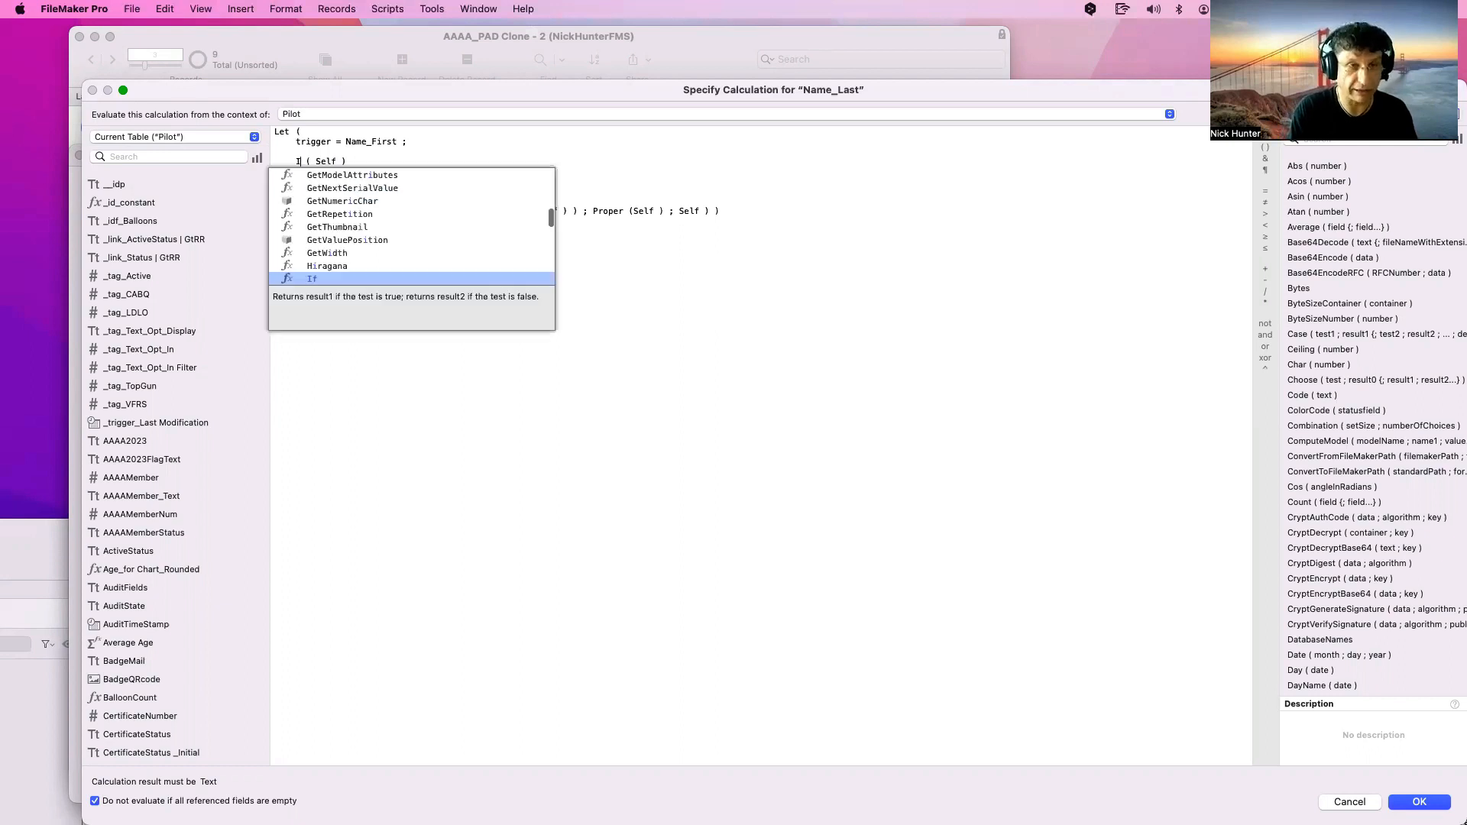
pyautogui.write('tal')
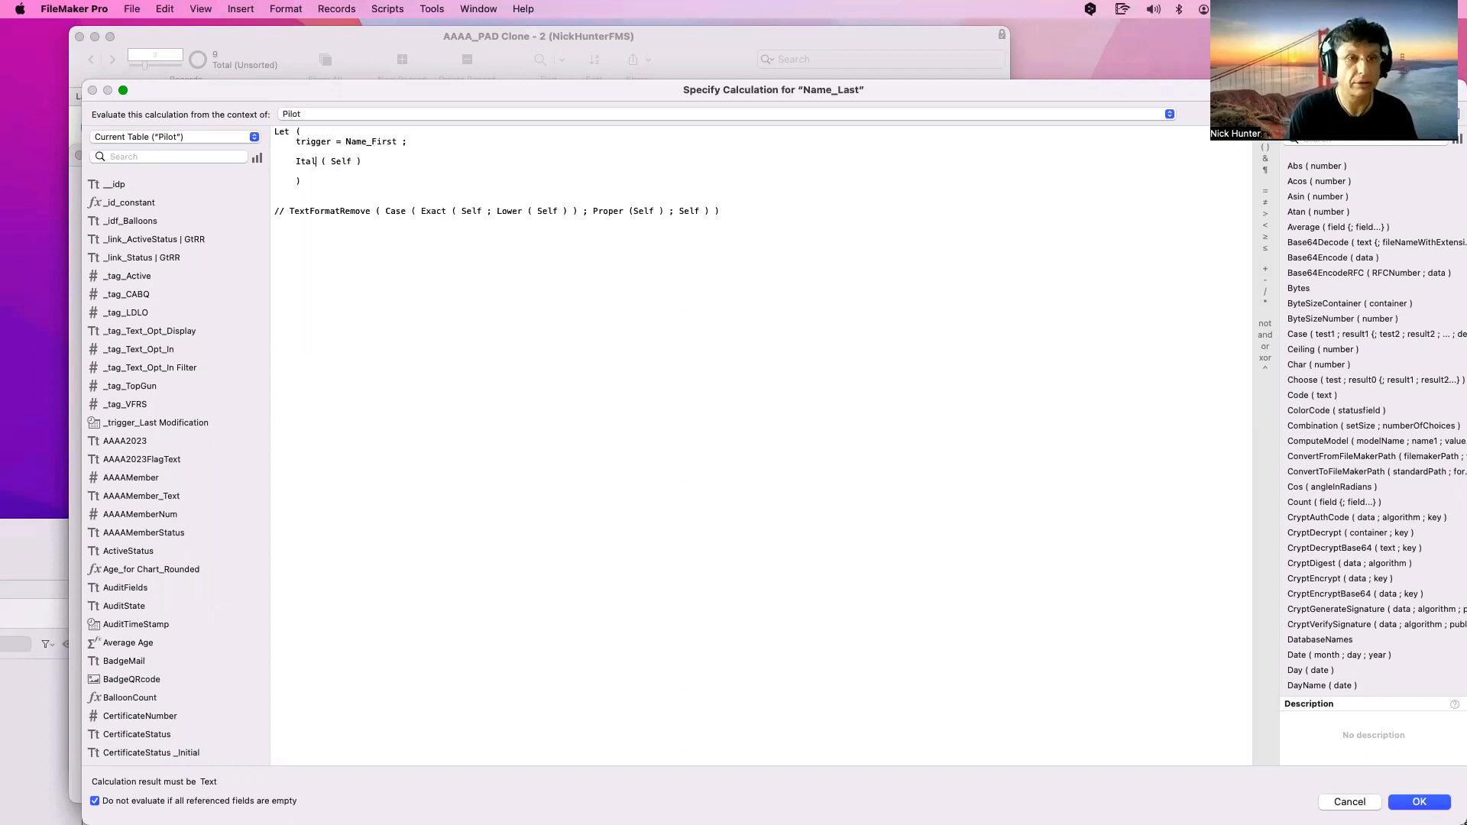
pyautogui.press('BackSpace')
pyautogui.press('BackSpace')
pyautogui.press('BackSpace')
pyautogui.press('BackSpace')
pyautogui.write('Ob')
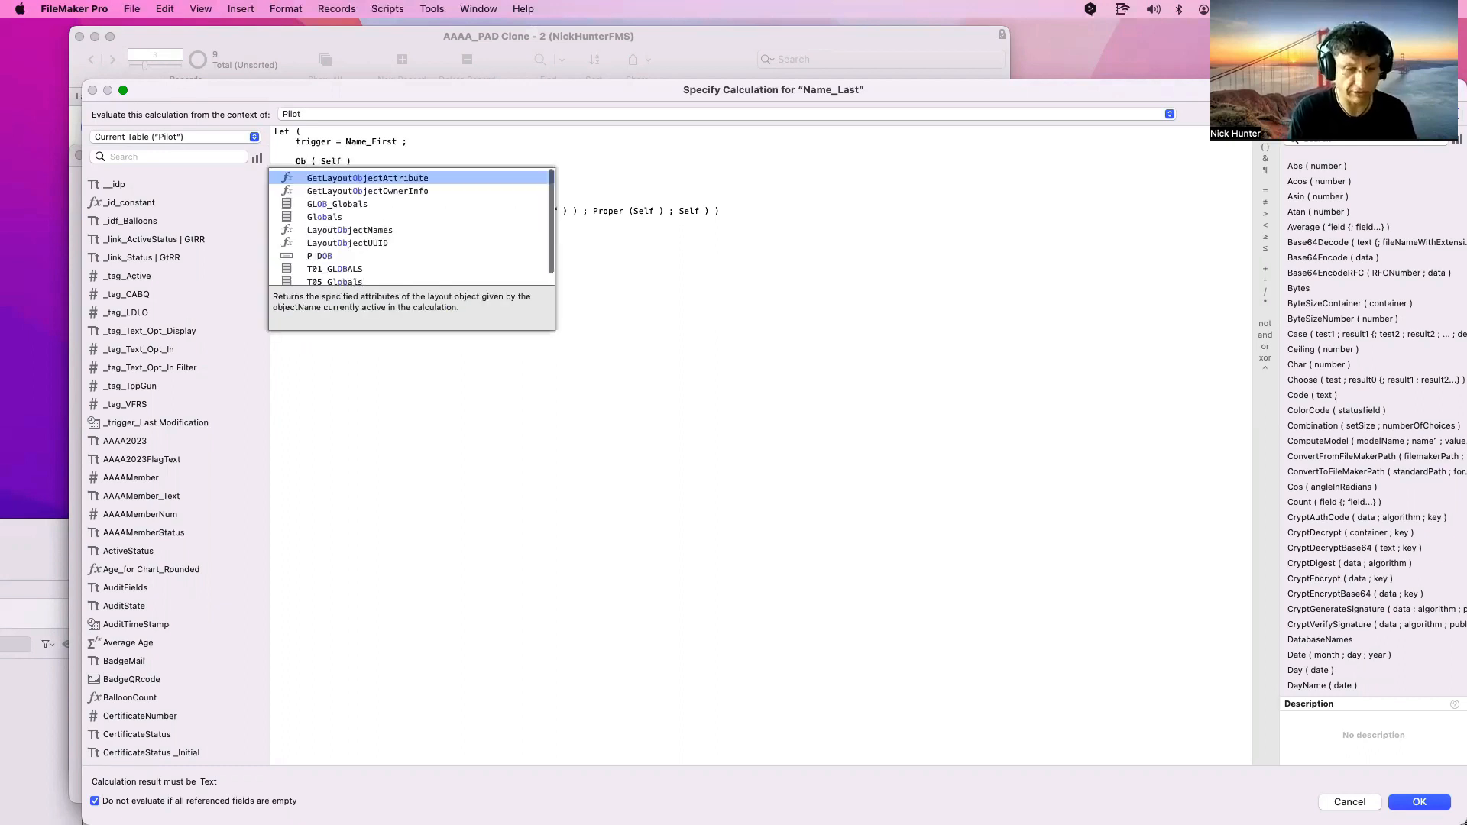
pyautogui.write('li')
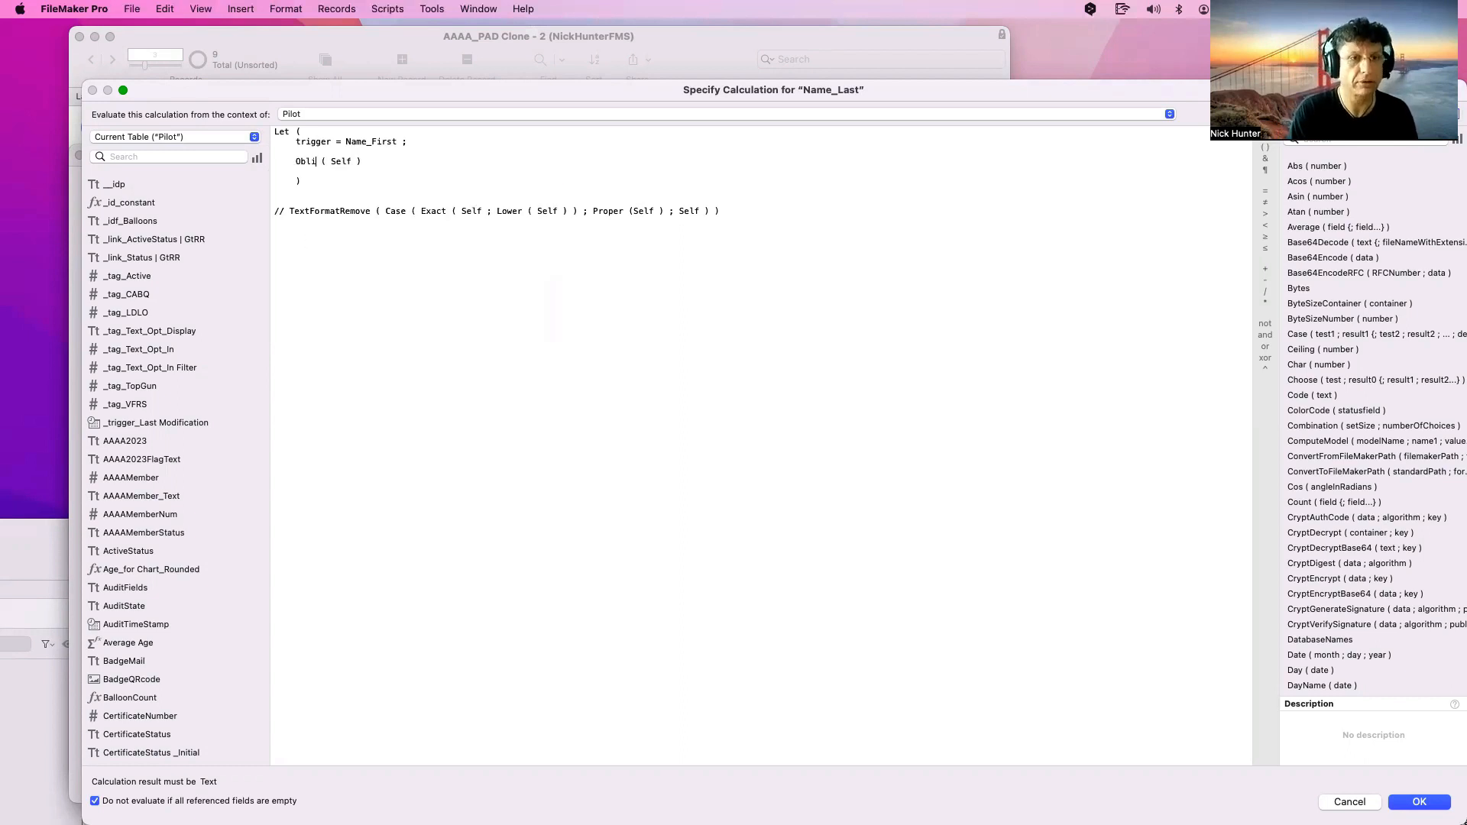
pyautogui.press('BackSpace')
pyautogui.press('BackSpace')
pyautogui.press('BackSpace')
pyautogui.press('BackSpace')
pyautogui.write('Obli')
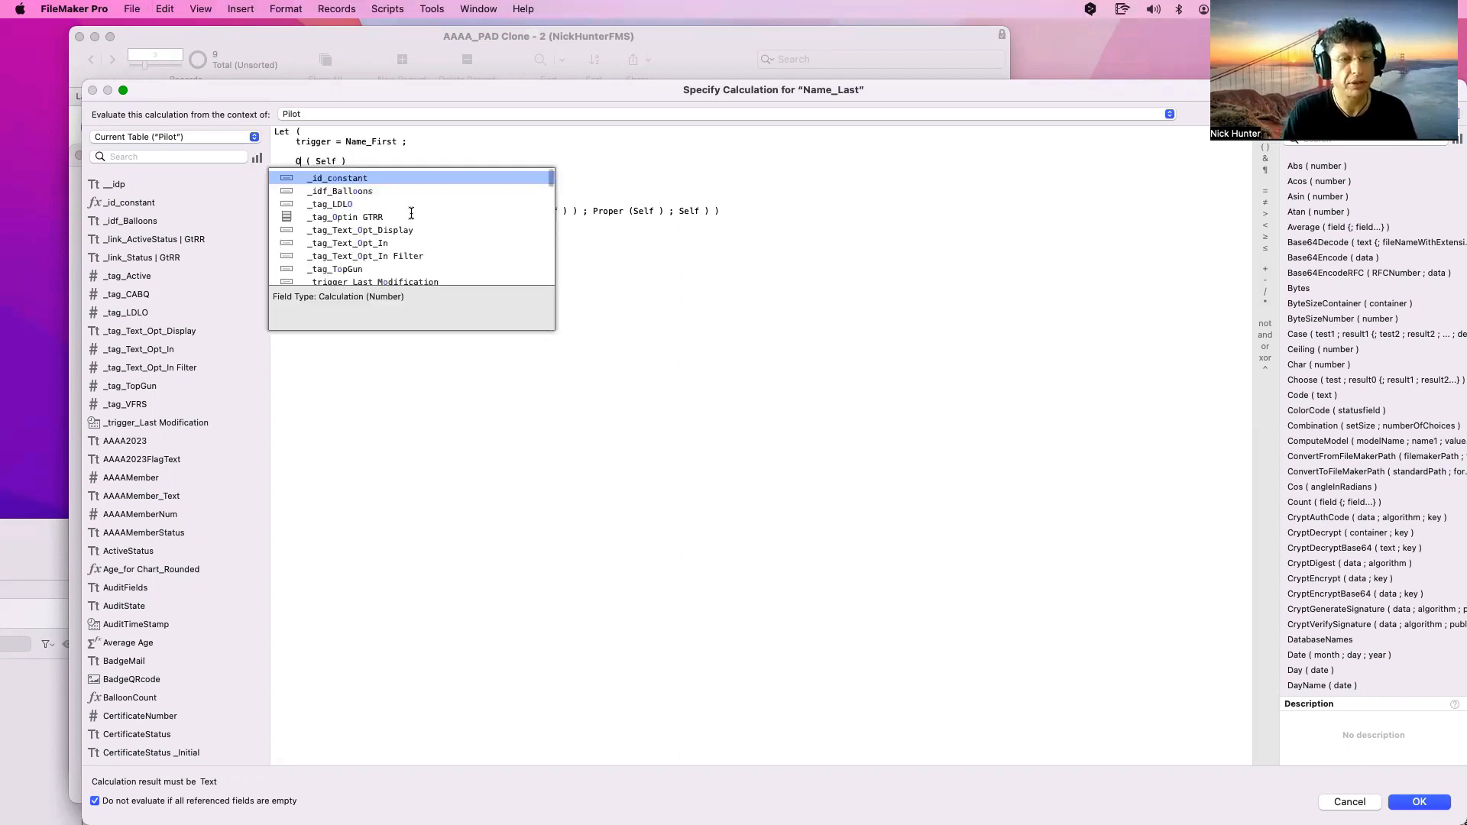
pyautogui.press('BackSpace')
pyautogui.press('BackSpace')
pyautogui.press('BackSpace')
pyautogui.press('BackSpace')
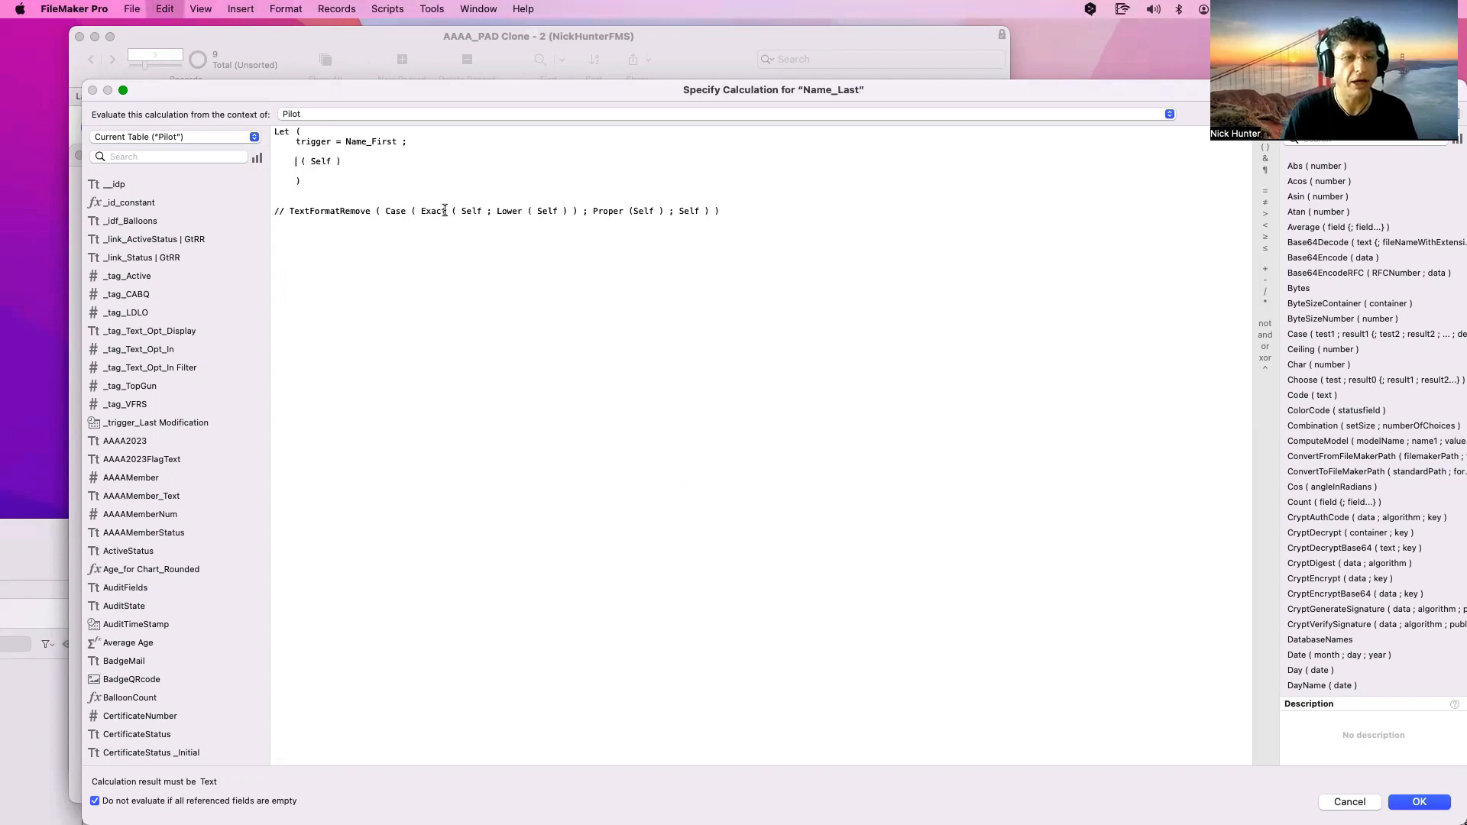
pyautogui.write('Ita')
pyautogui.press('super+z')
pyautogui.press('super+z')
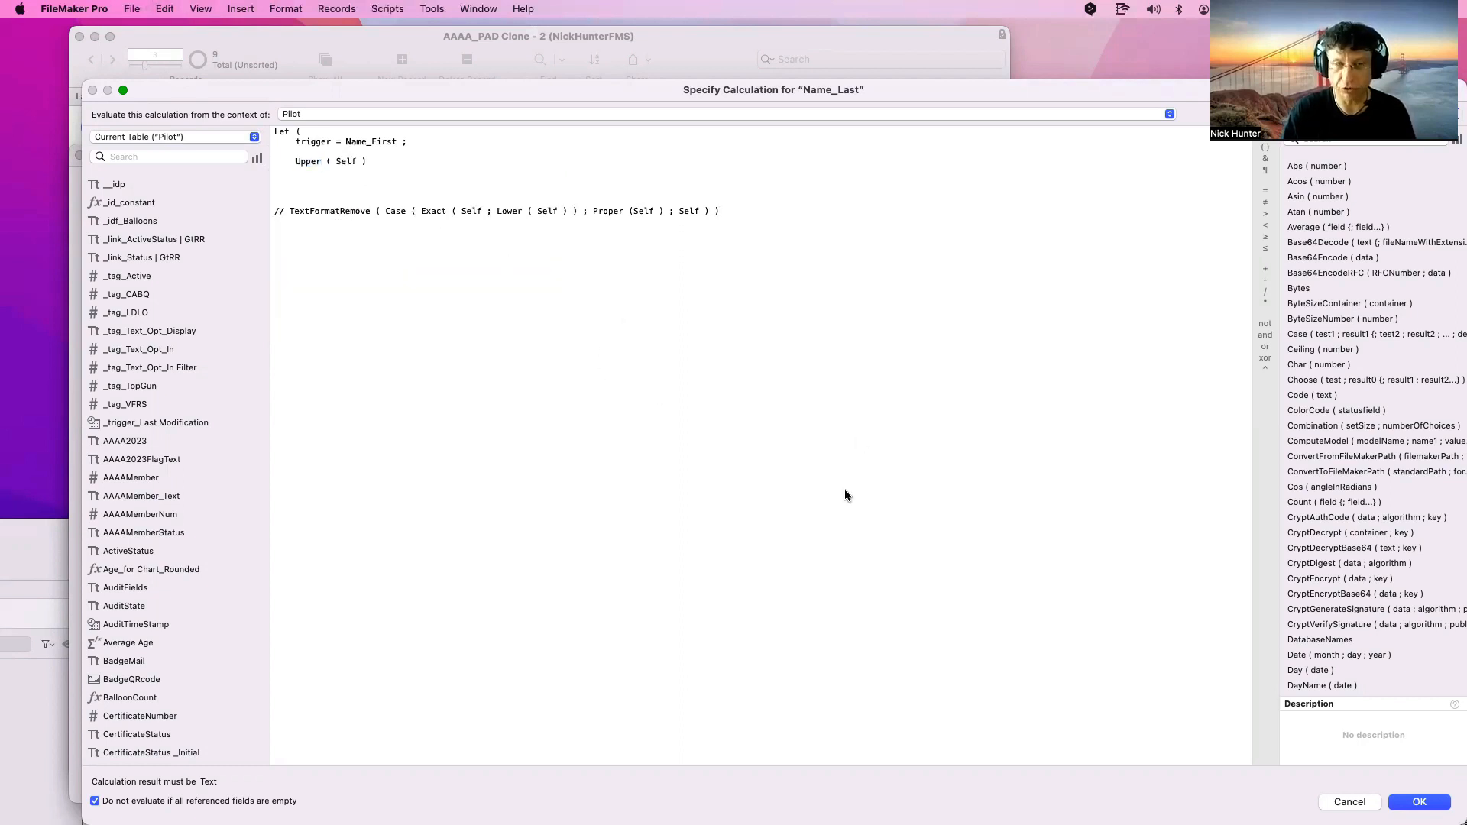
pyautogui.write(')')
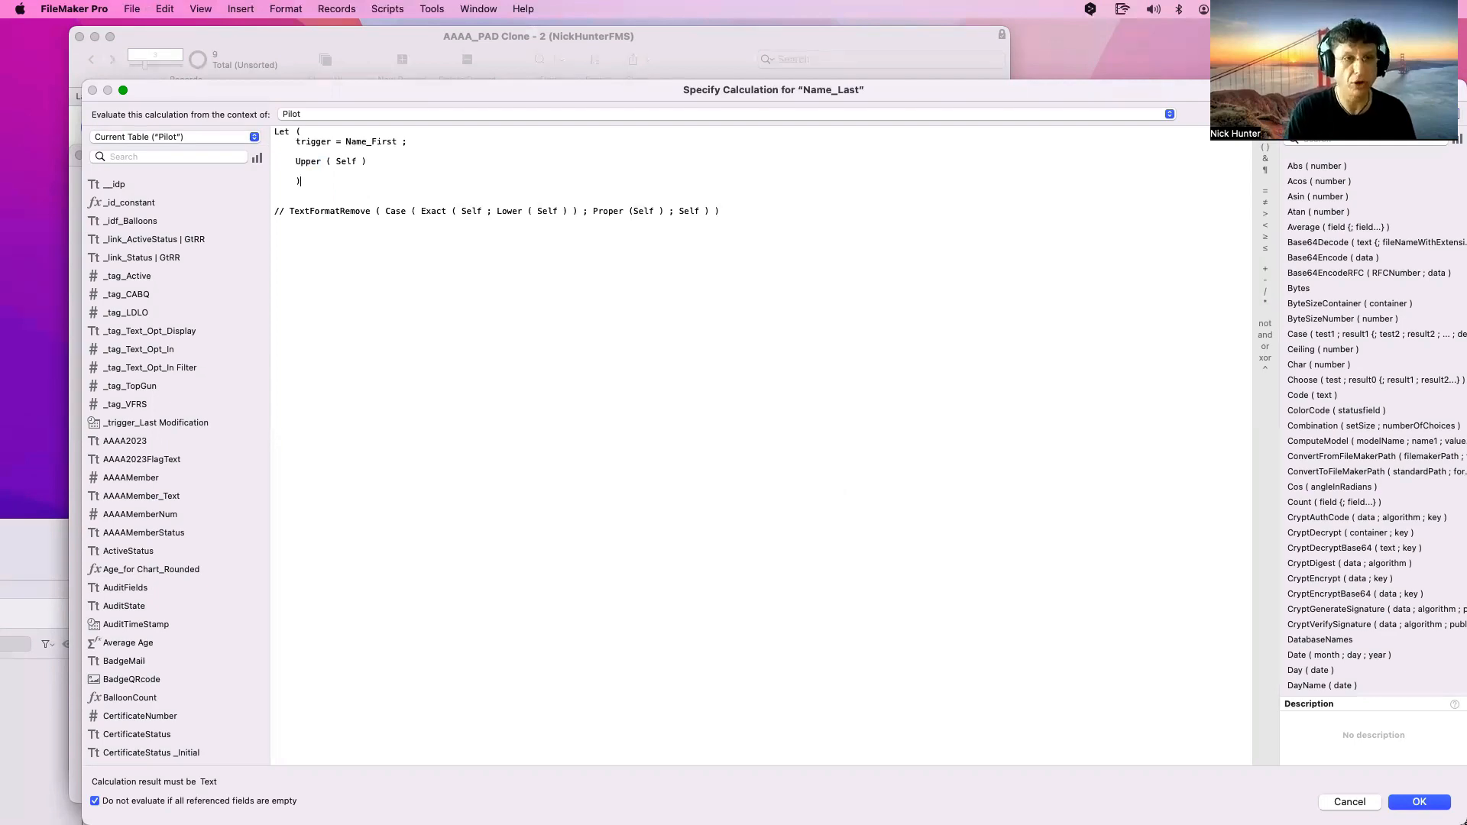
pyautogui.press('KP_Enter')
pyautogui.click(857, 530)
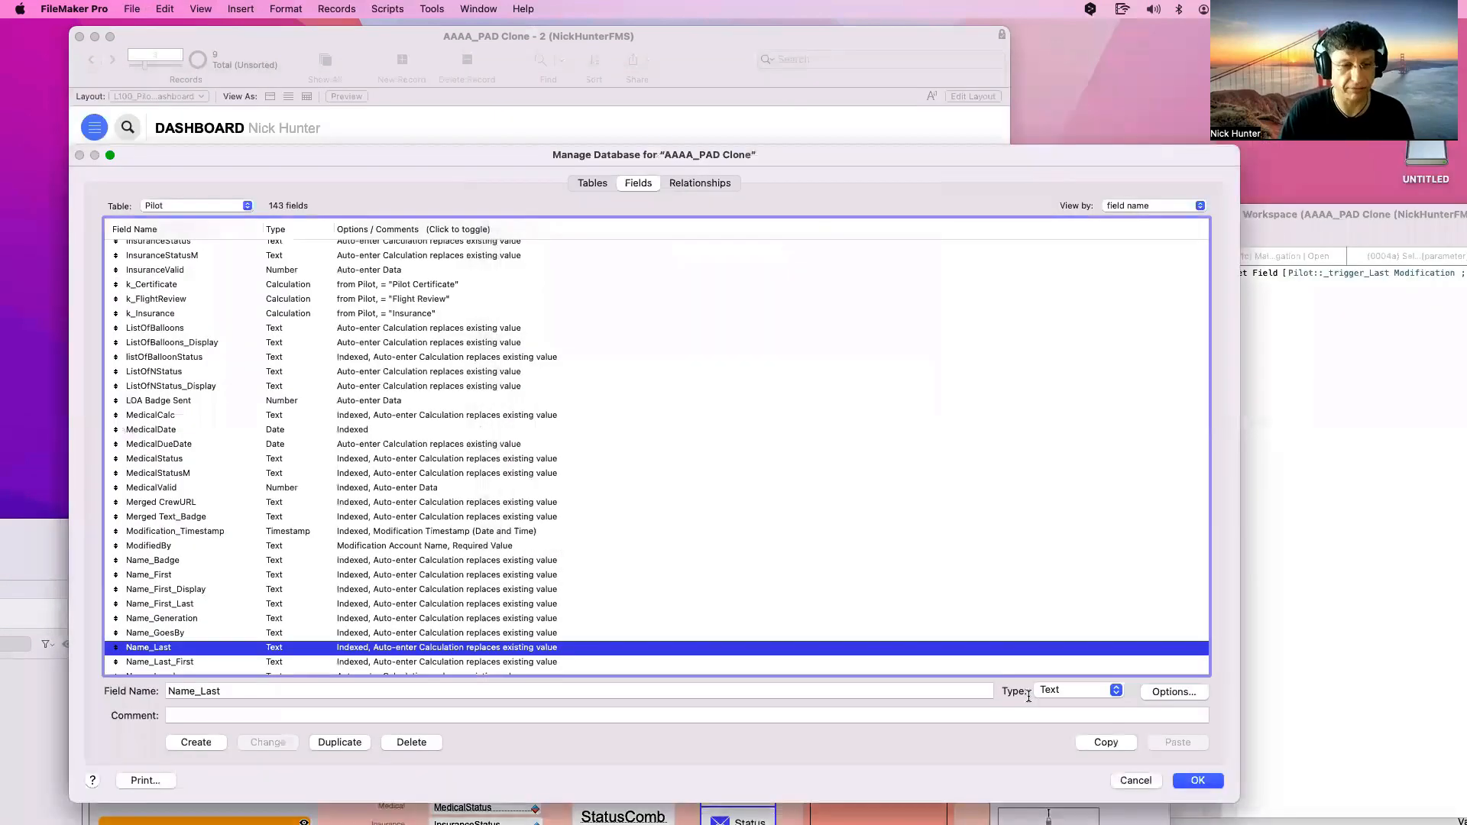
# Save the database changes, then edit and commit the first name so the last name recalculates to HUNTER
pyautogui.click(1199, 781)
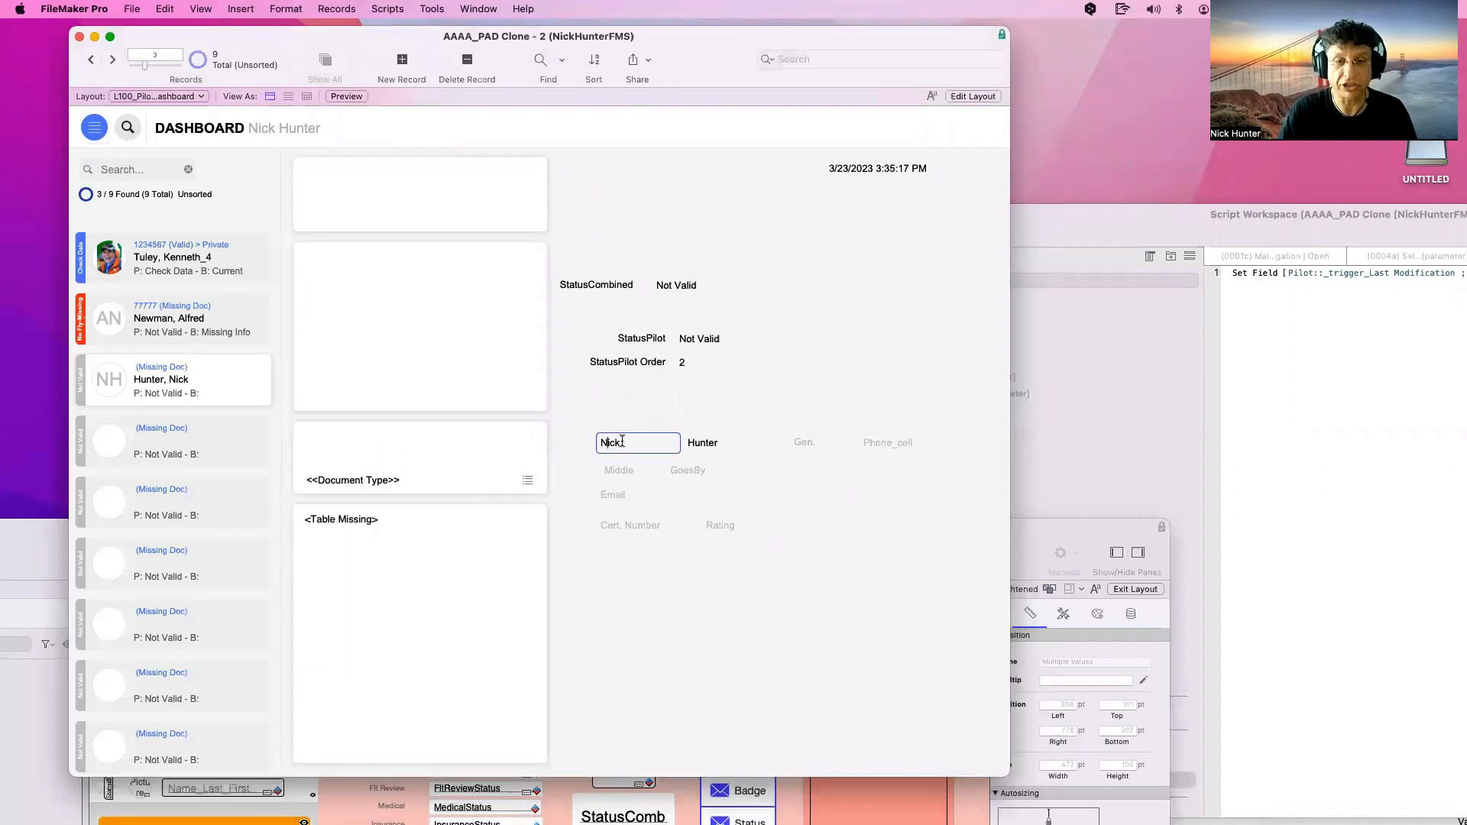
pyautogui.doubleClick(620, 443)
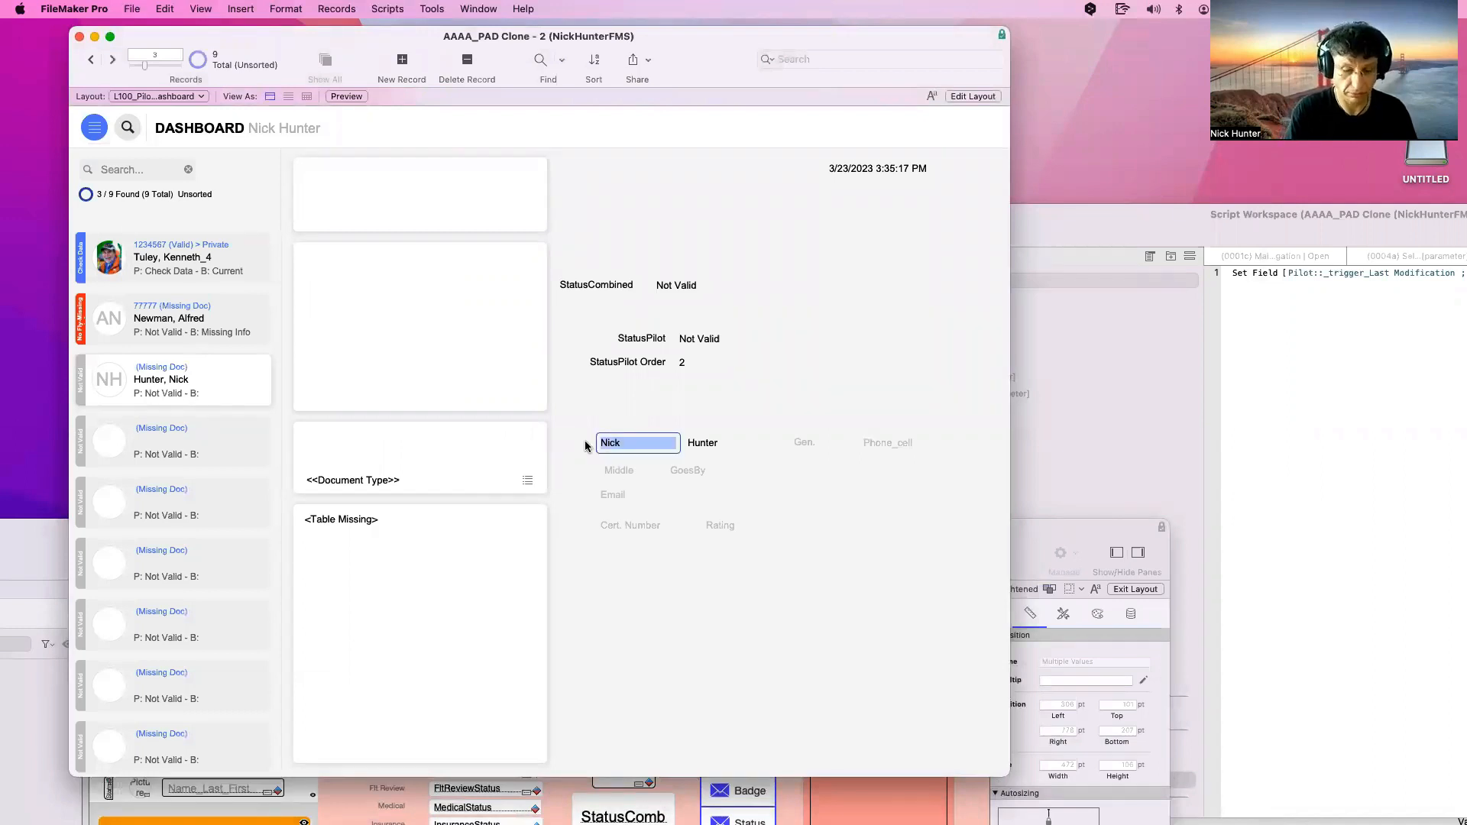
pyautogui.click(605, 420)
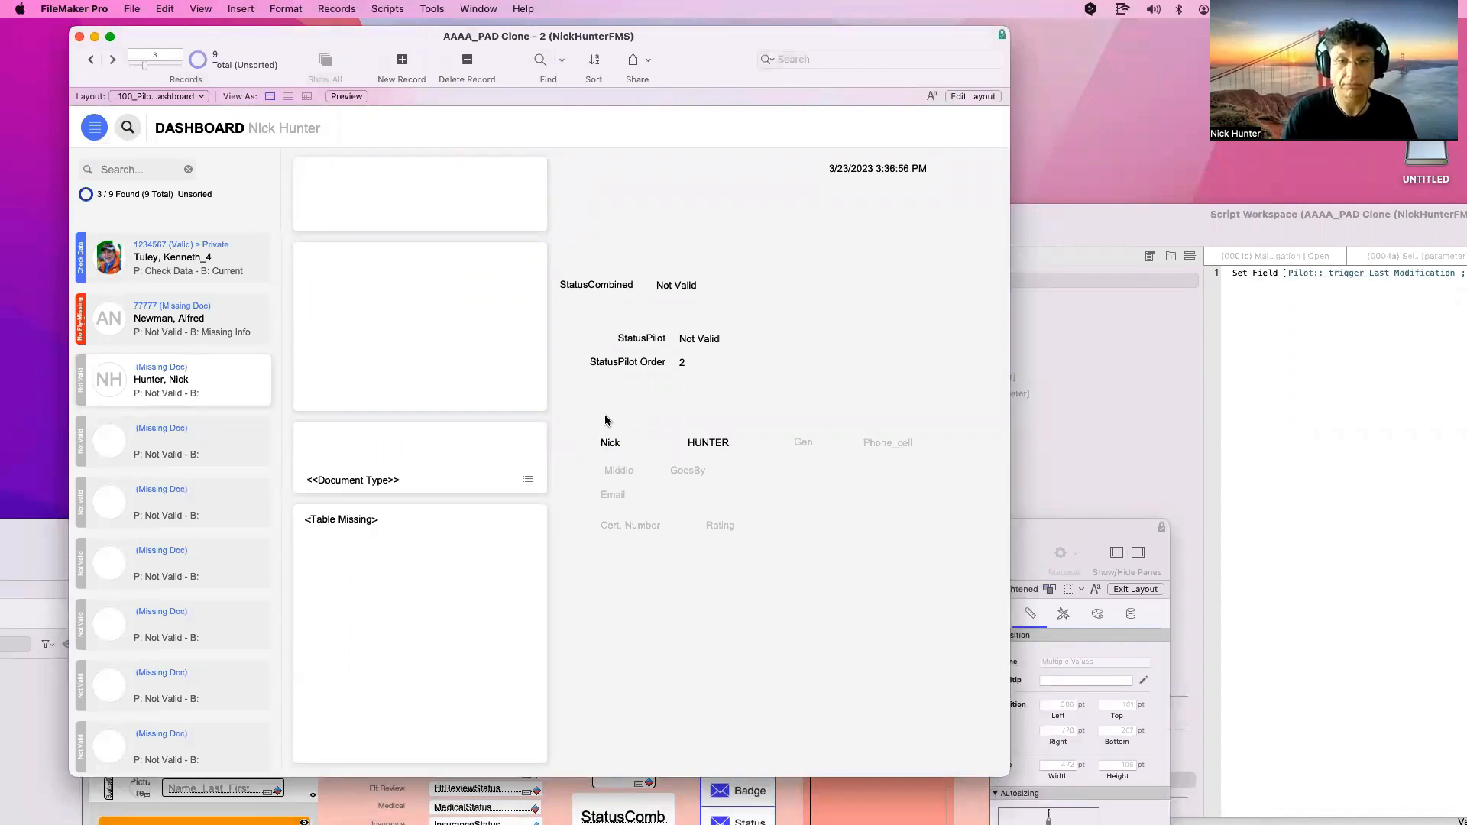
pyautogui.click(727, 442)
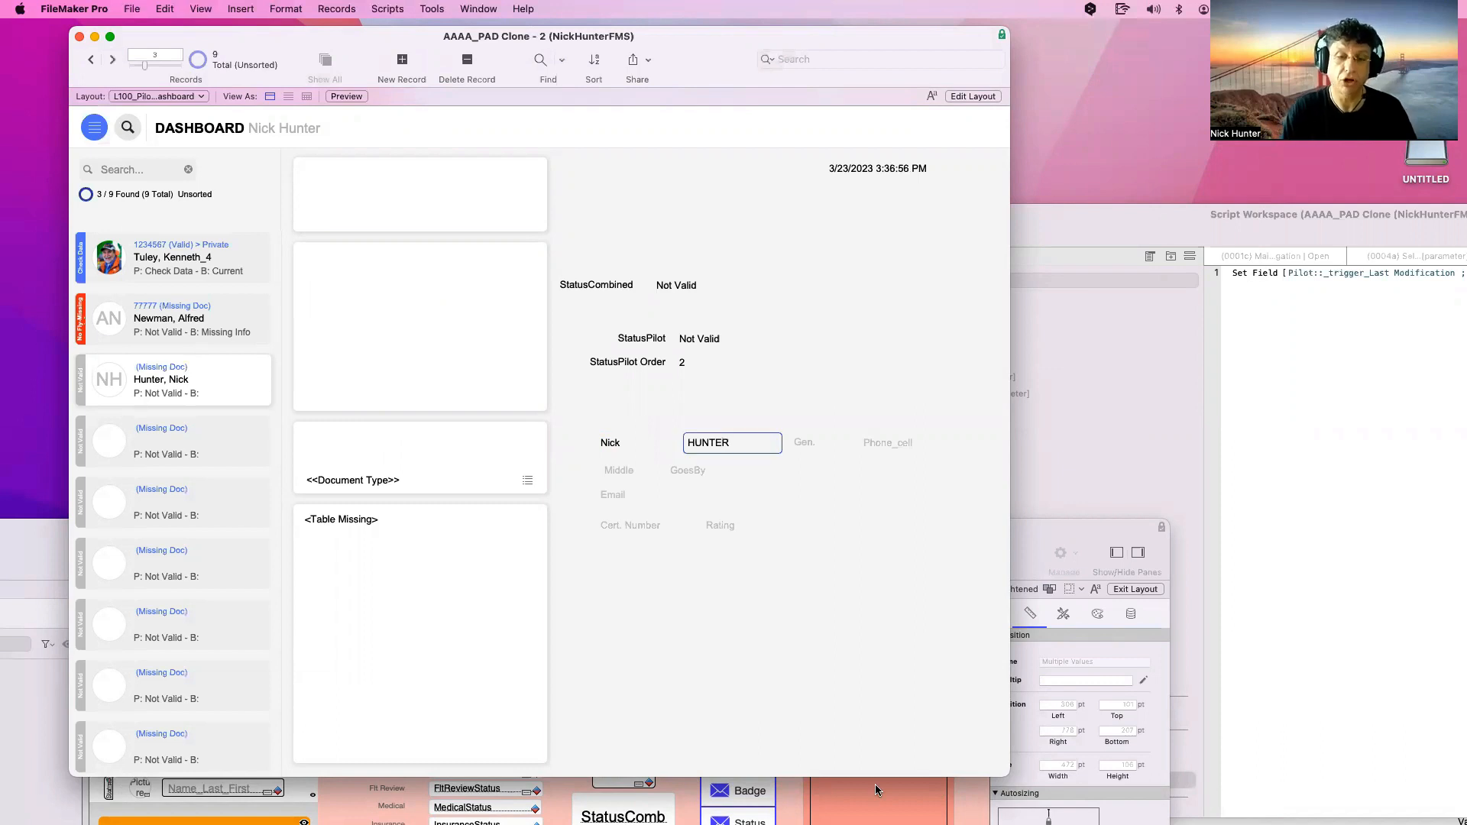
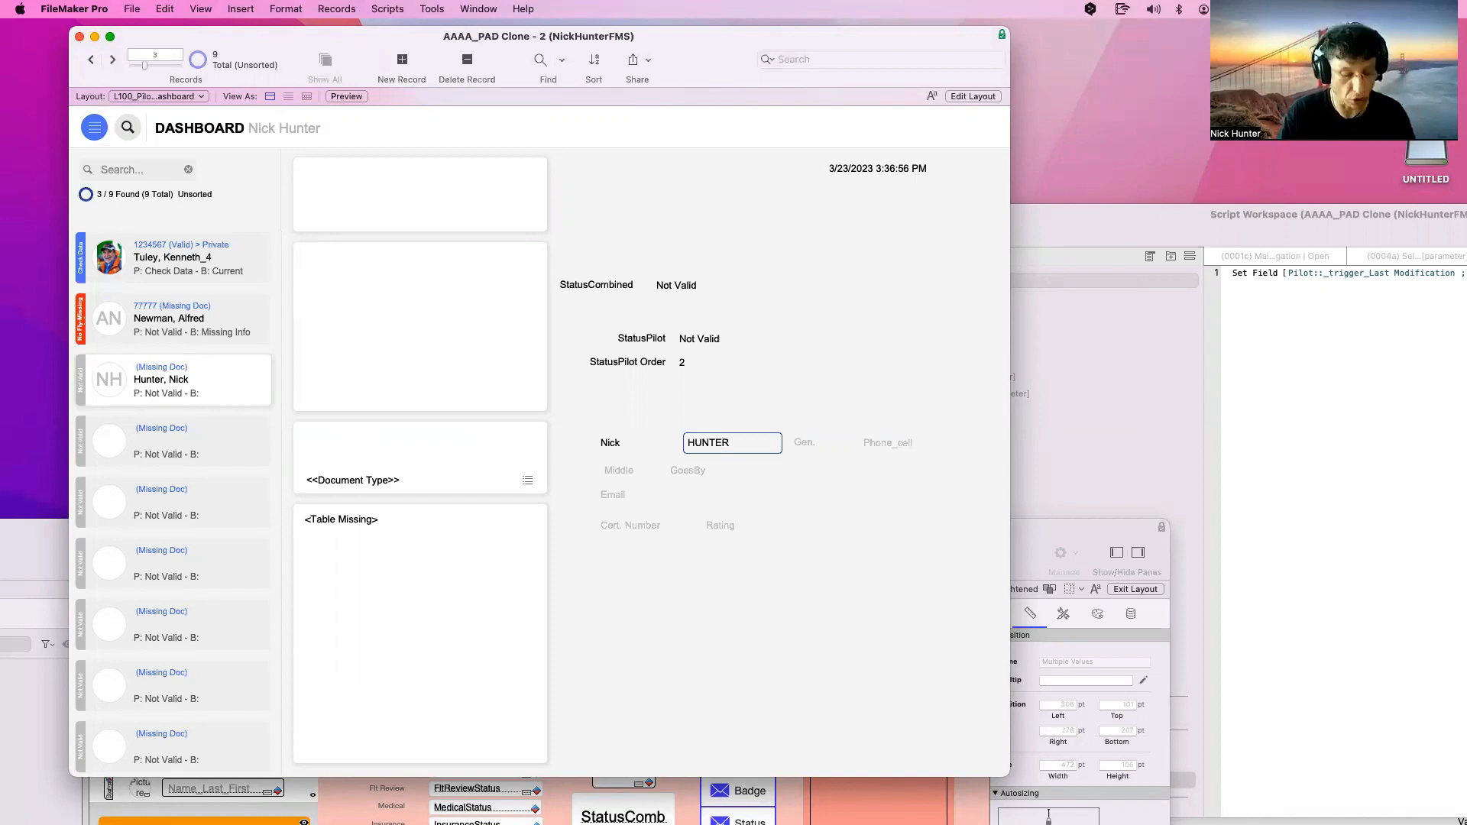
# Open Manage Database's field list for the Pilot table and select the ActiveStatus field
pyautogui.press('super+shift+d')
pyautogui.click(536, 534)
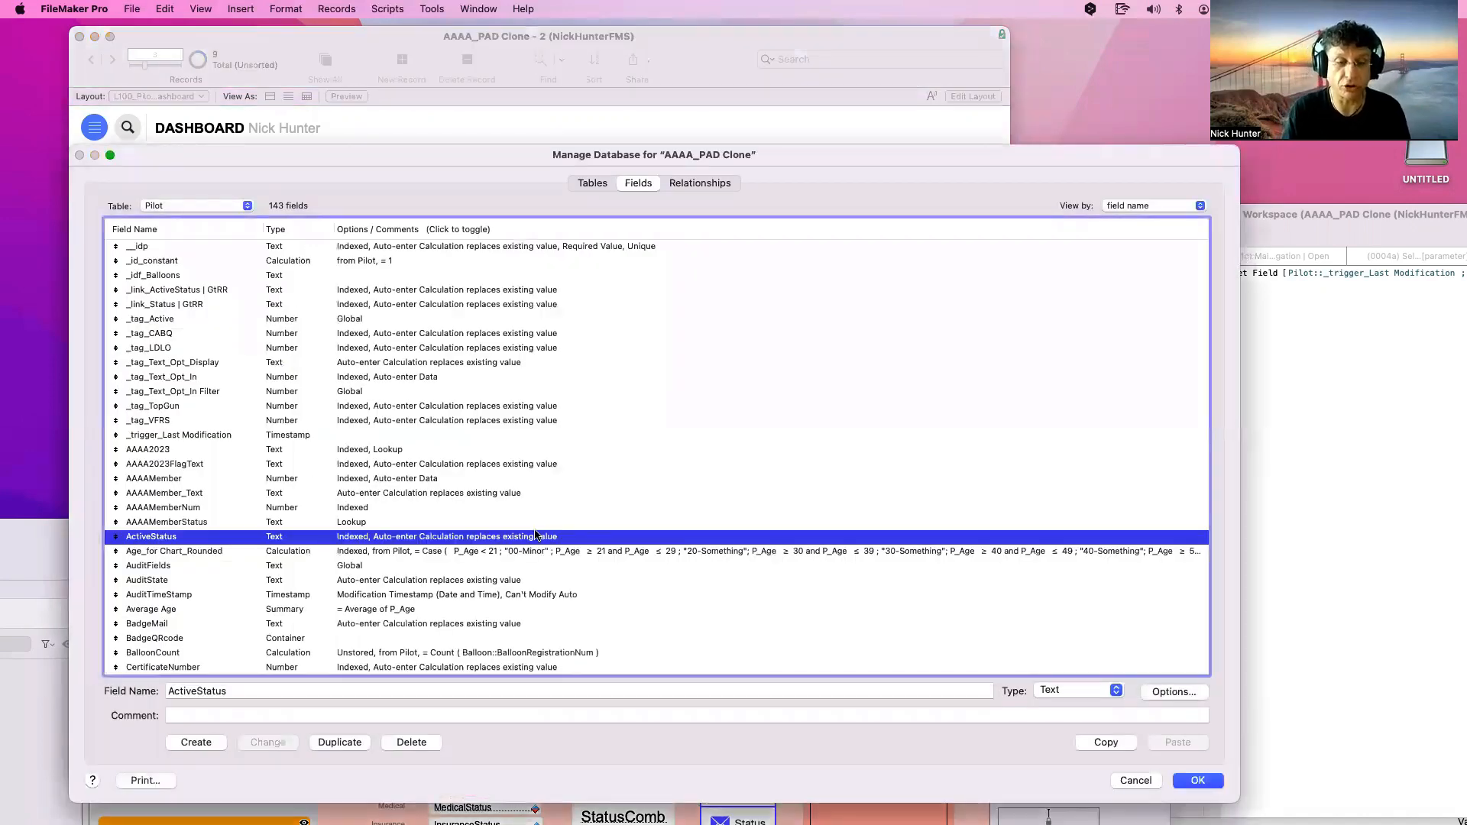
pyautogui.click(525, 454)
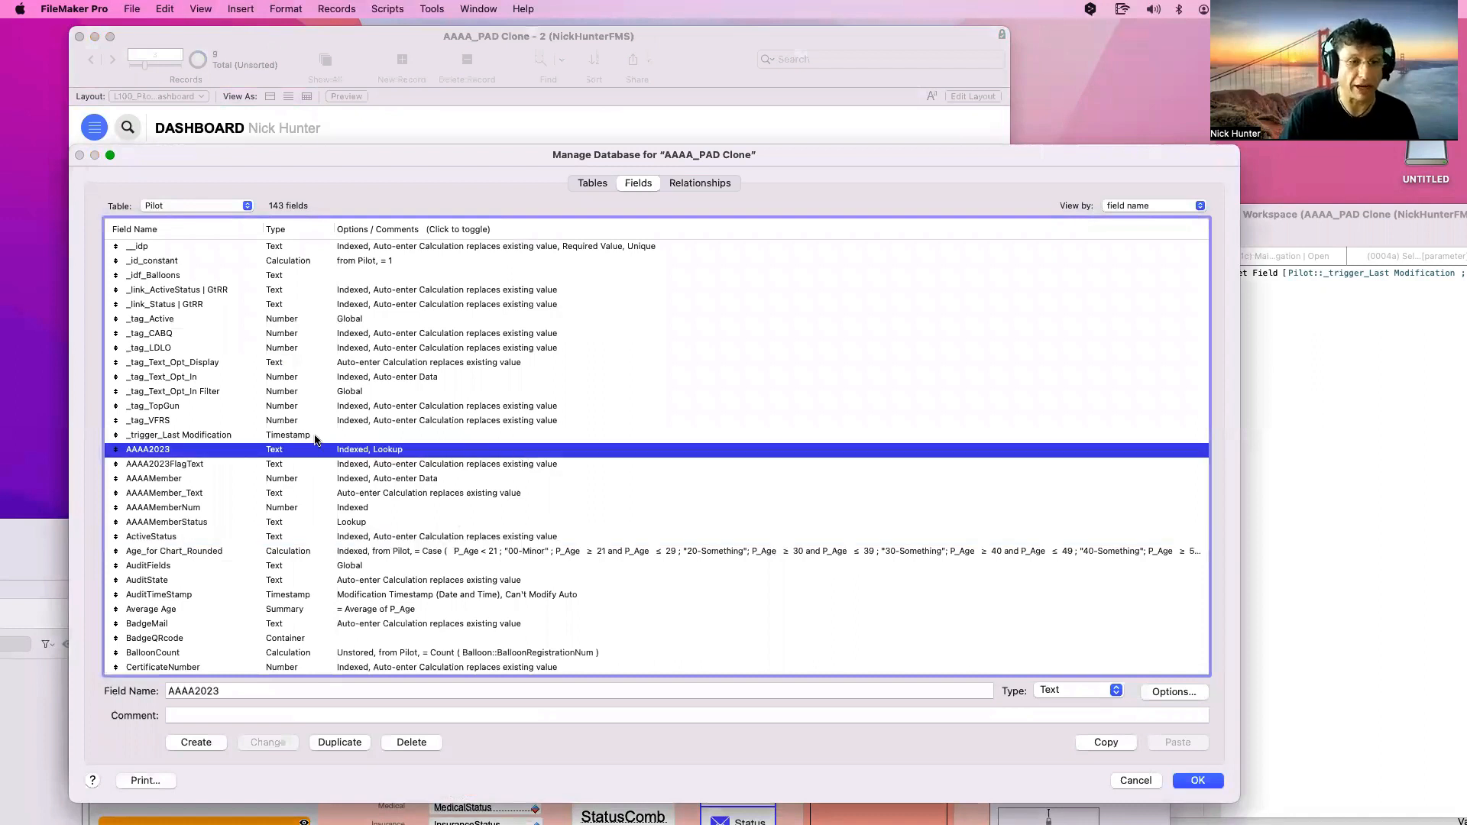
pyautogui.click(314, 435)
pyautogui.scroll(-1, 314, 436)
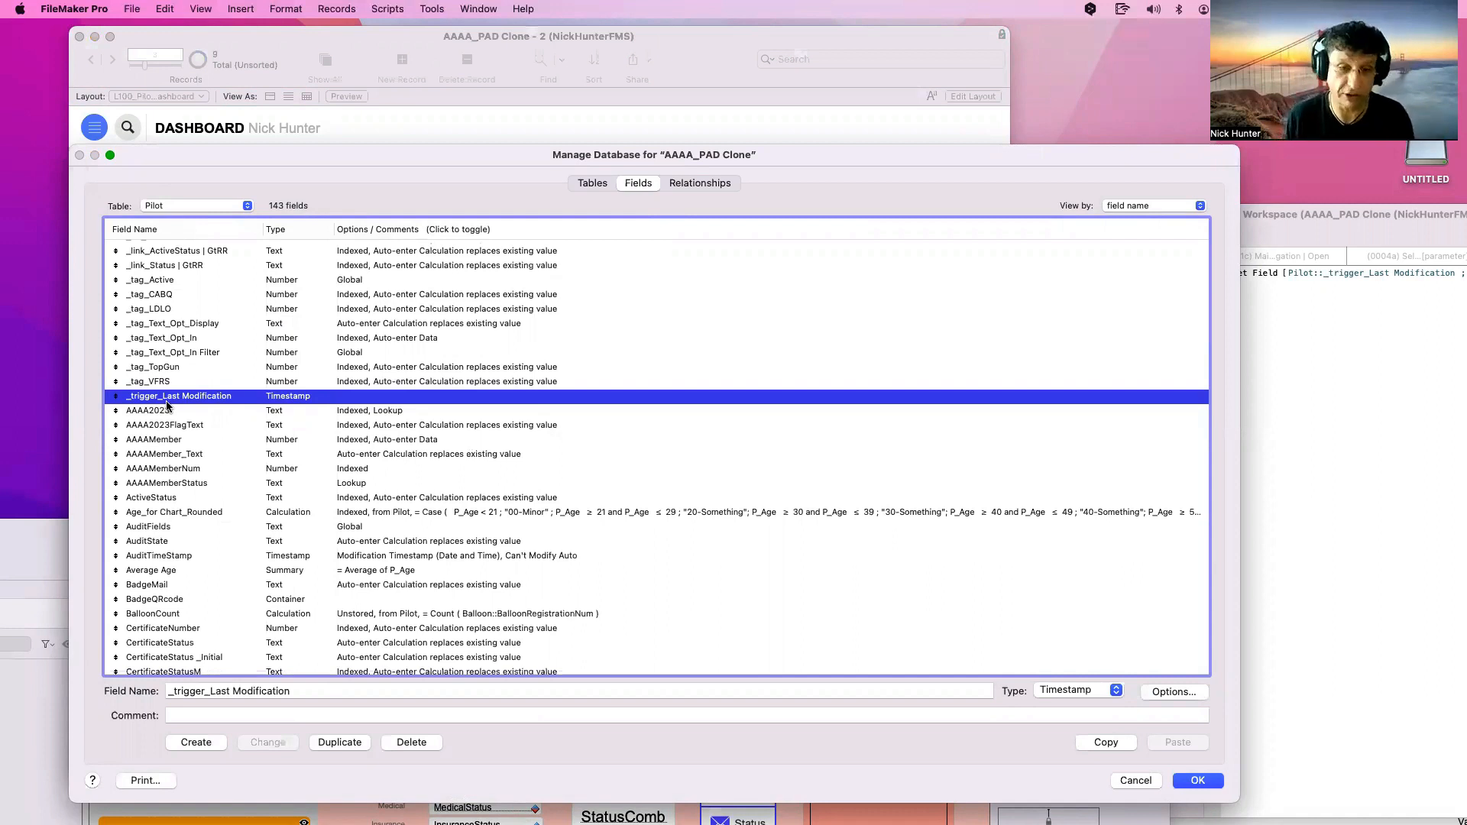
pyautogui.click(284, 482)
pyautogui.scroll(-10, 279, 481)
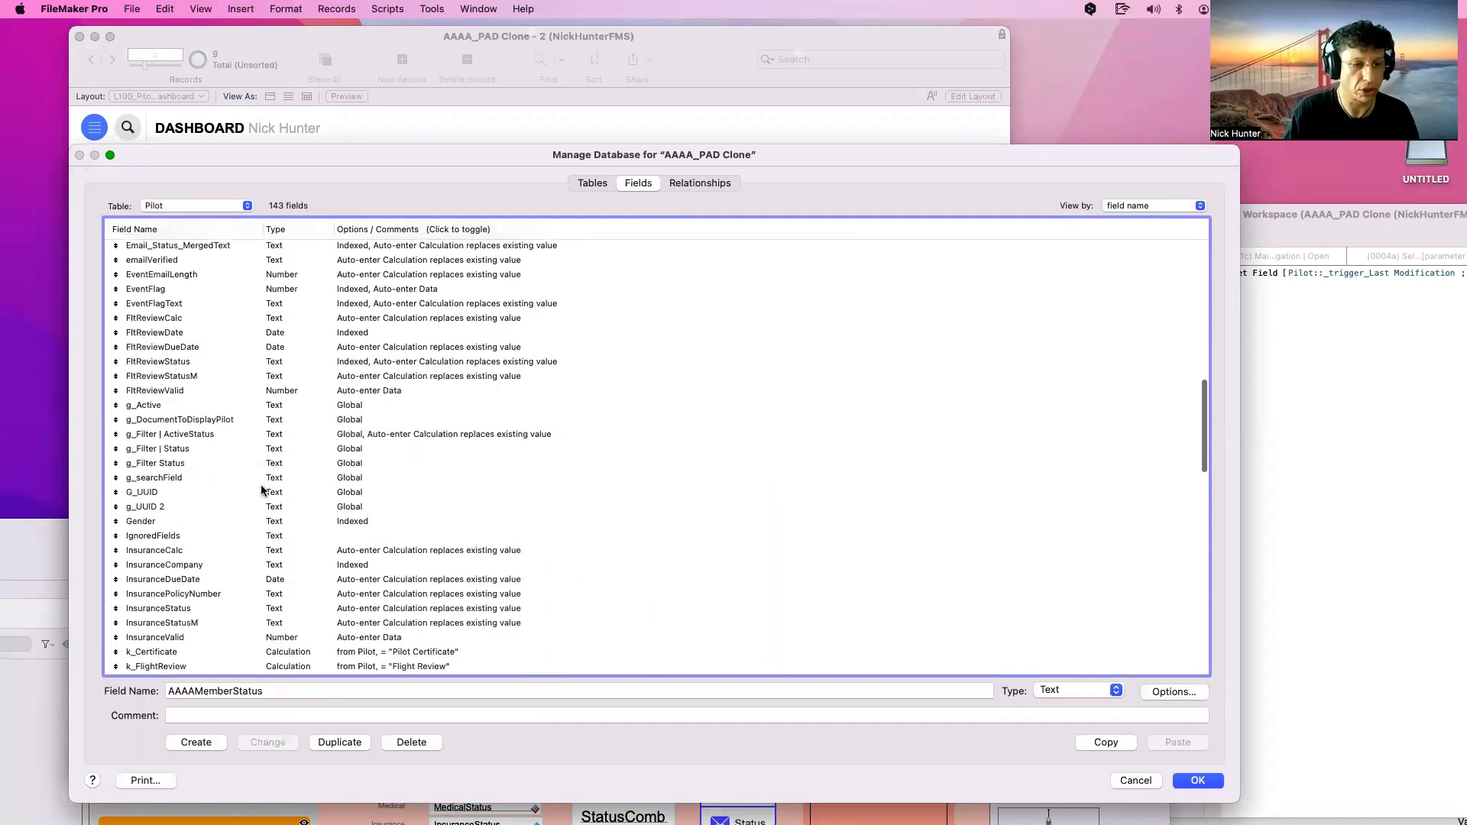
pyautogui.click(260, 480)
pyautogui.scroll(5, 256, 455)
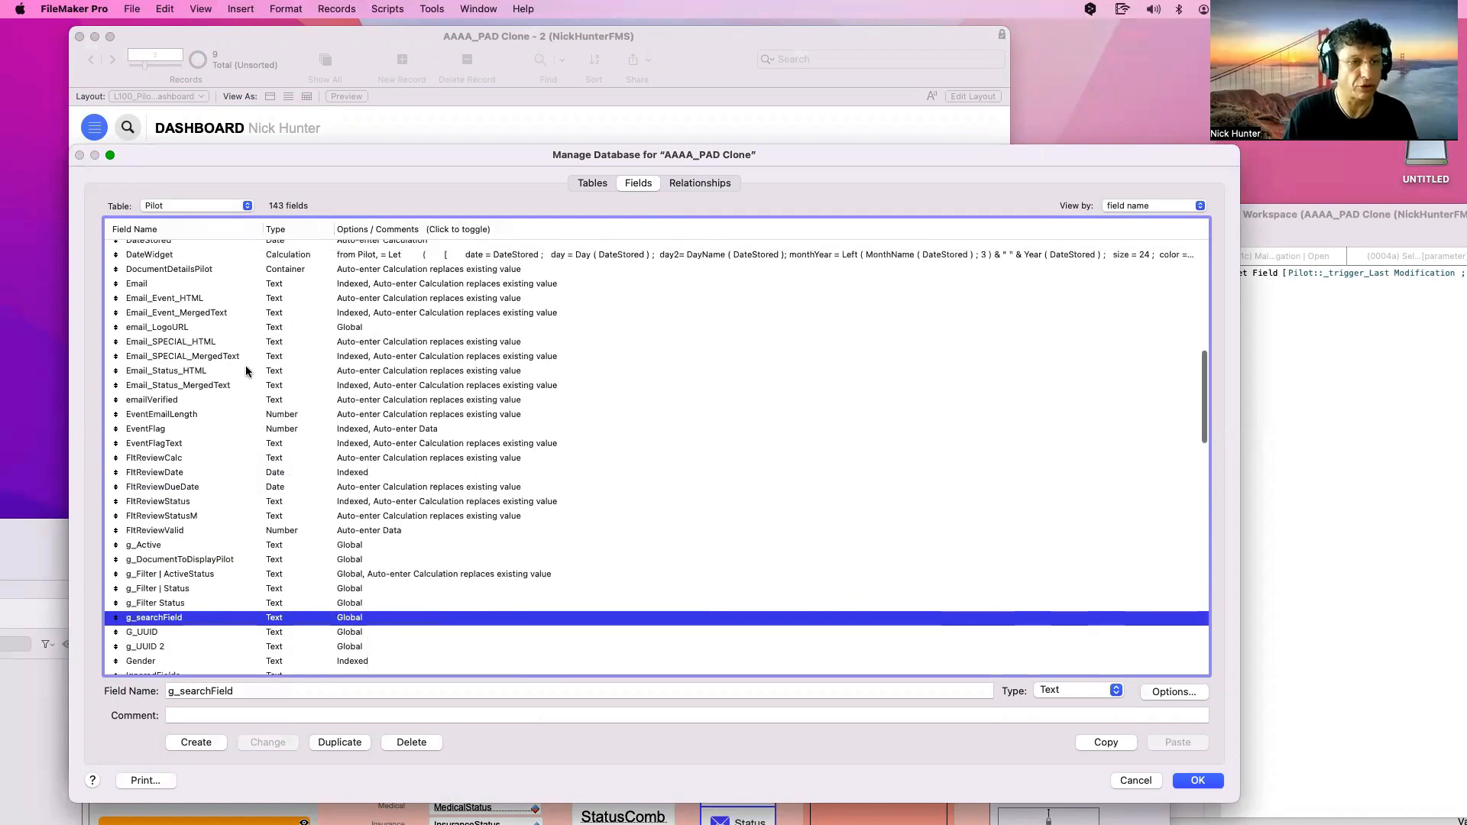
pyautogui.scroll(-2, 255, 457)
pyautogui.click(259, 474)
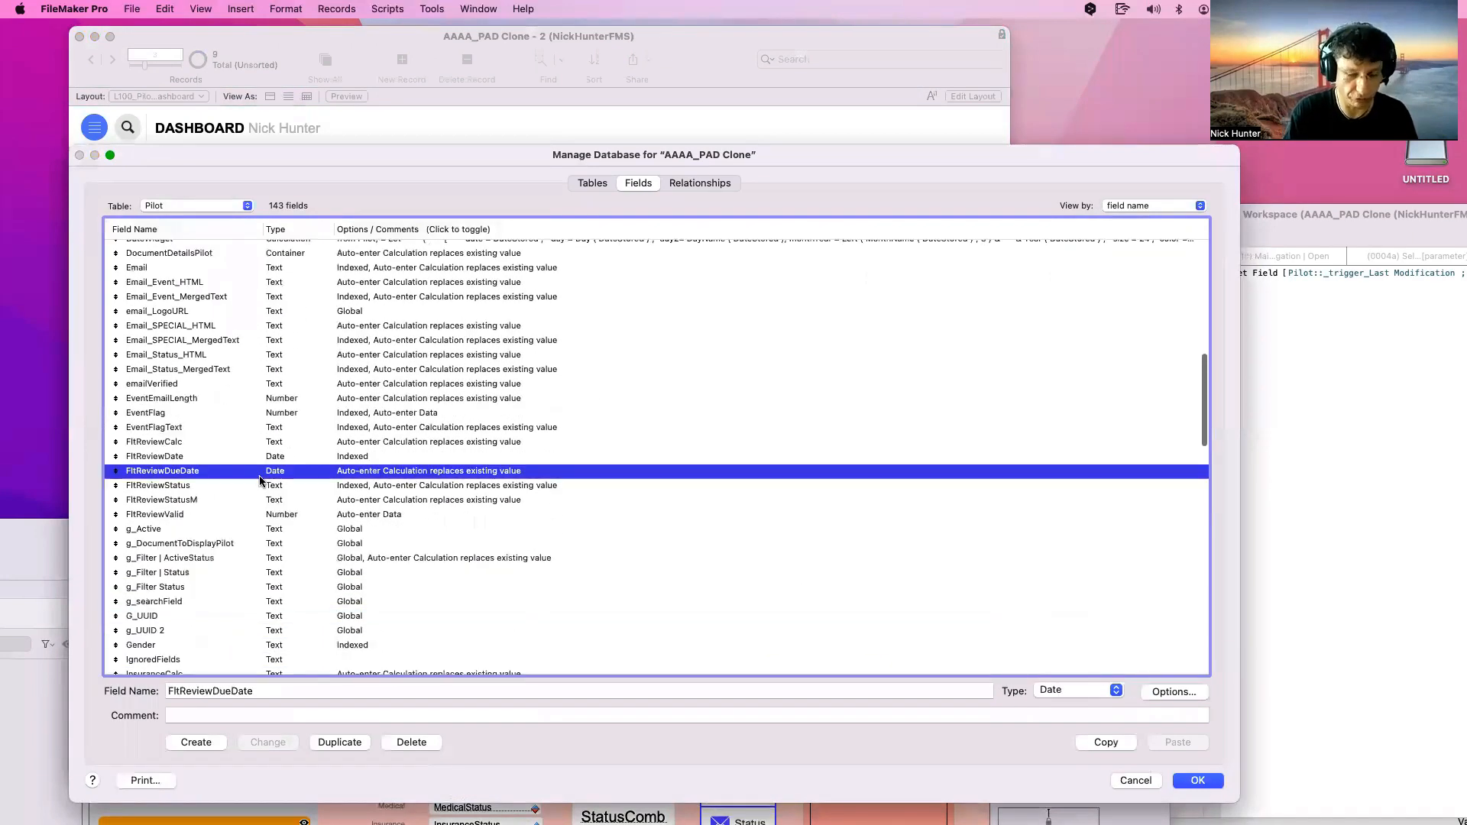
pyautogui.press('n')
pyautogui.scroll(-5, 230, 520)
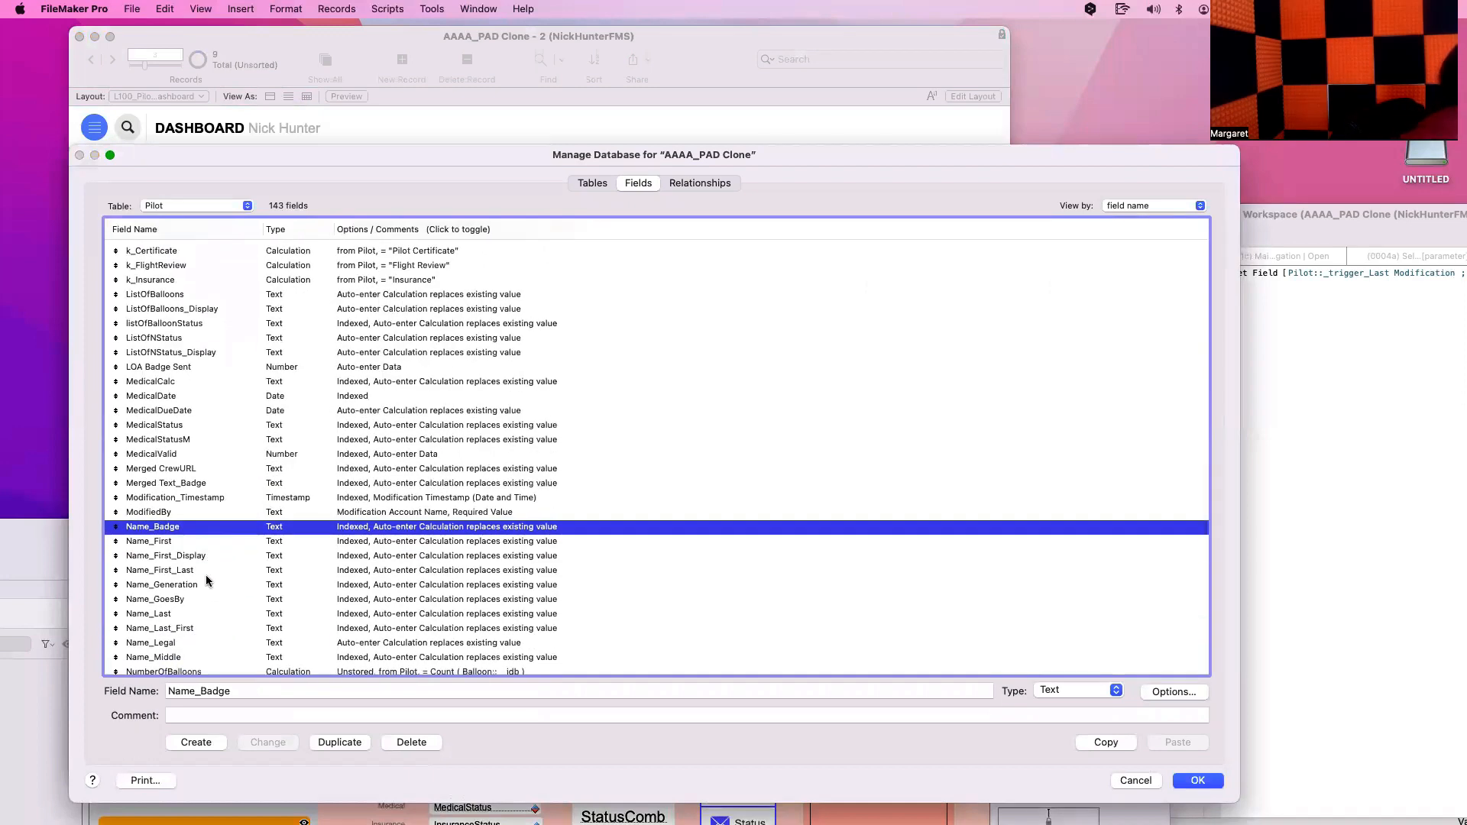
# Delete the Let block from Name_Last's auto-enter calculation, save, and reopen Manage Database
pyautogui.doubleClick(213, 611)
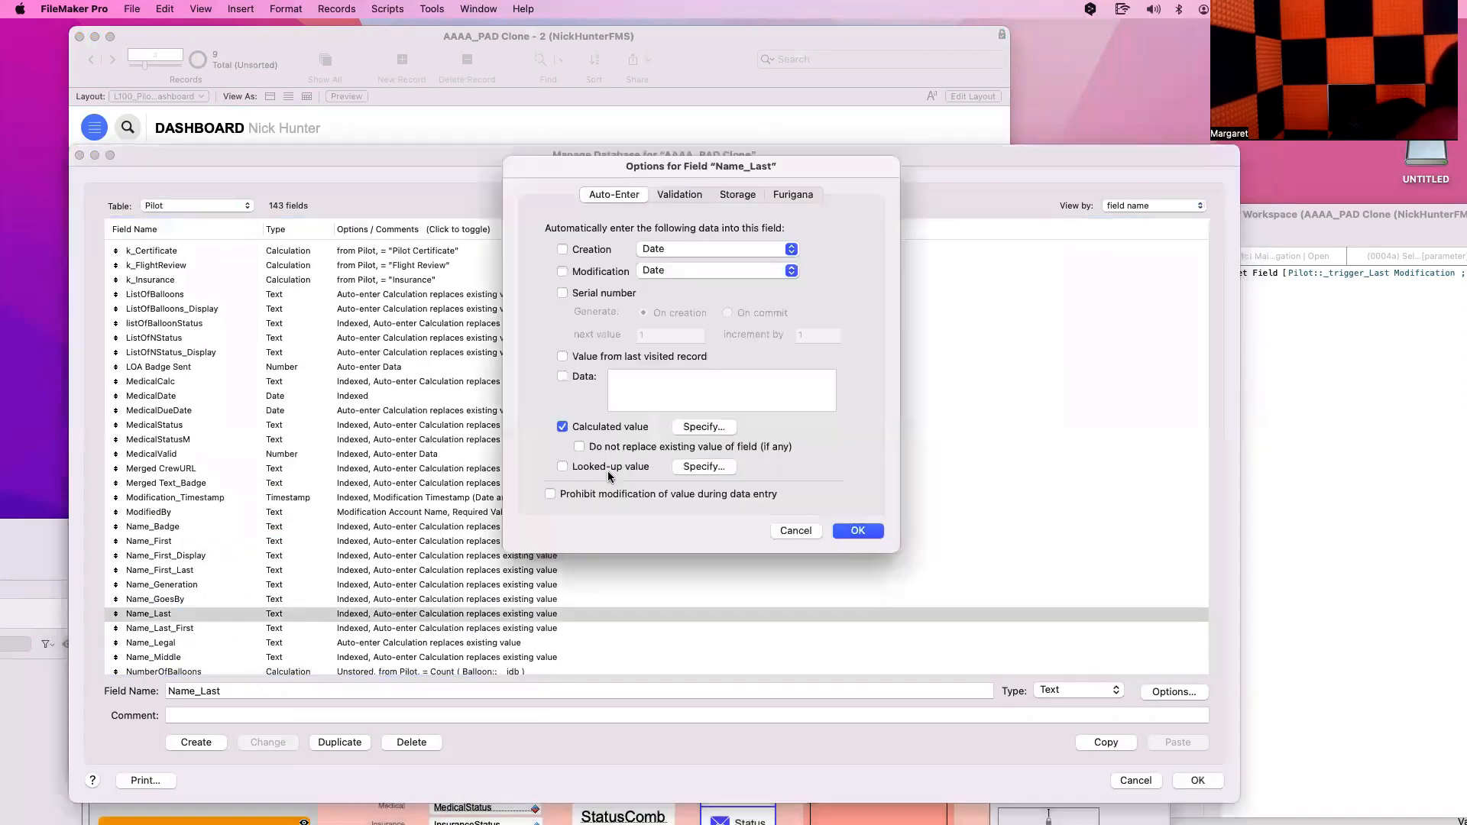
pyautogui.click(708, 430)
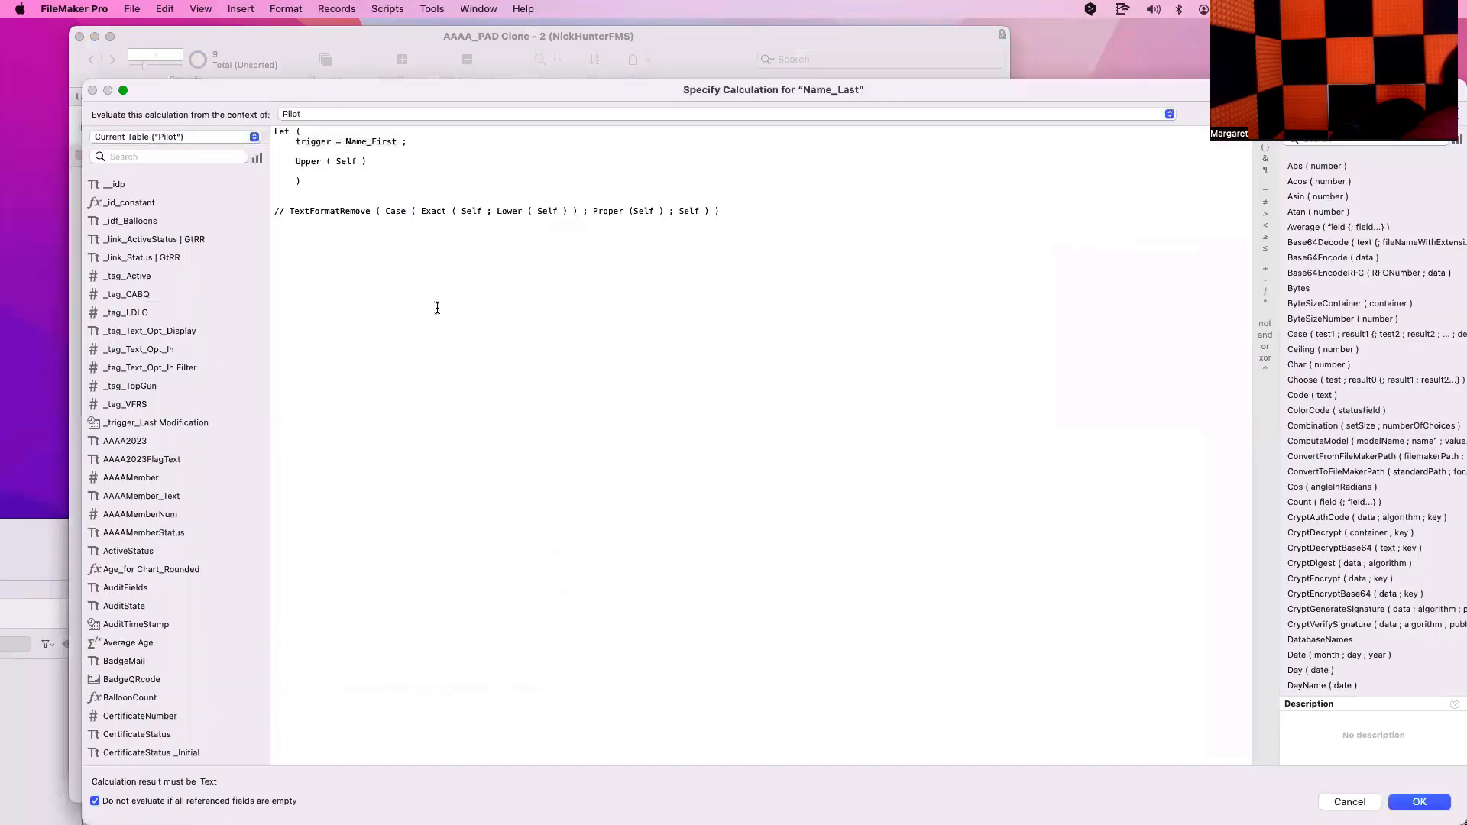
pyautogui.moveTo(288, 211); pyautogui.dragTo(255, 105)
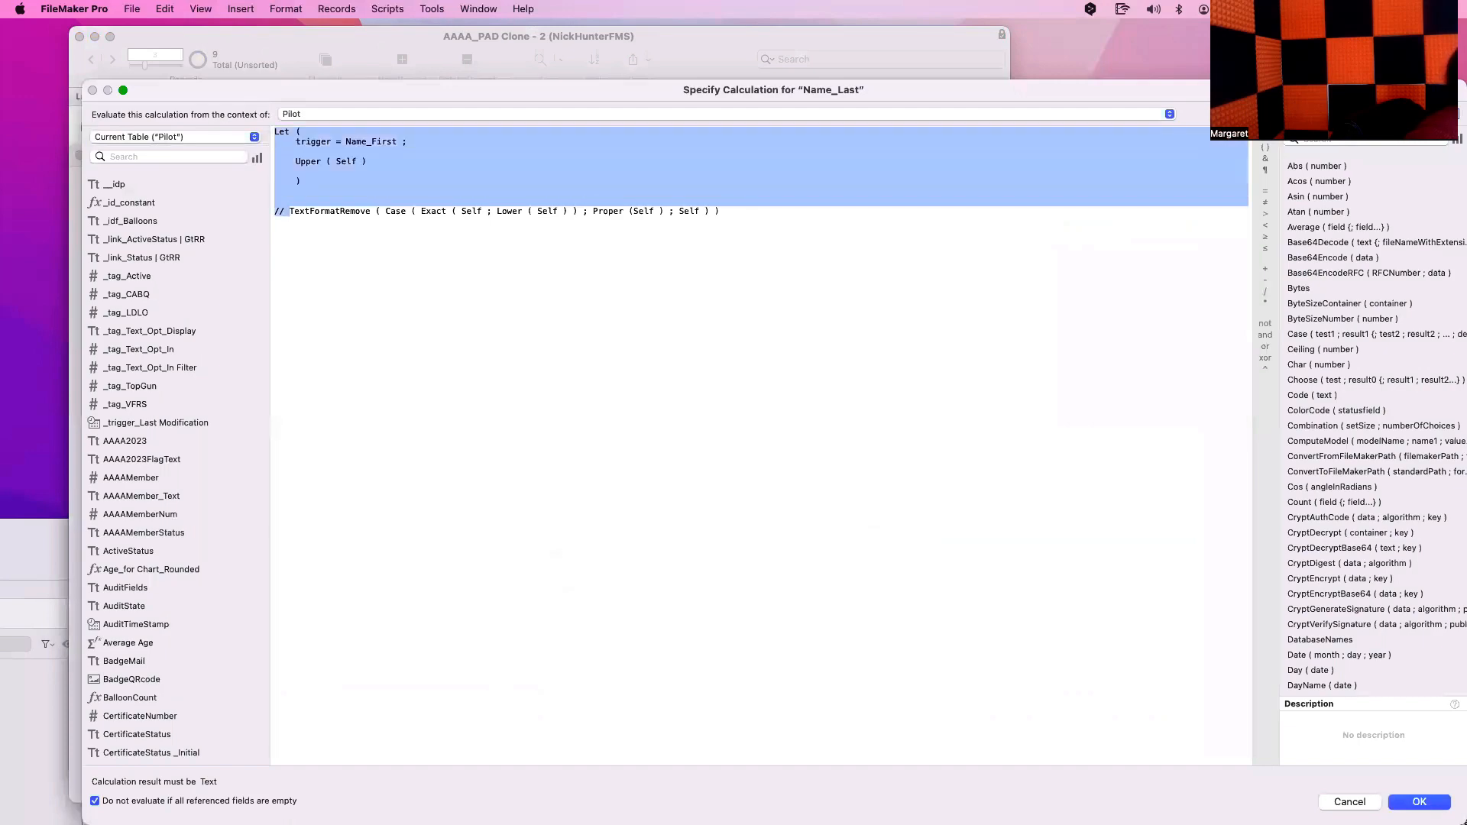
pyautogui.press('BackSpace')
pyautogui.press('Return')
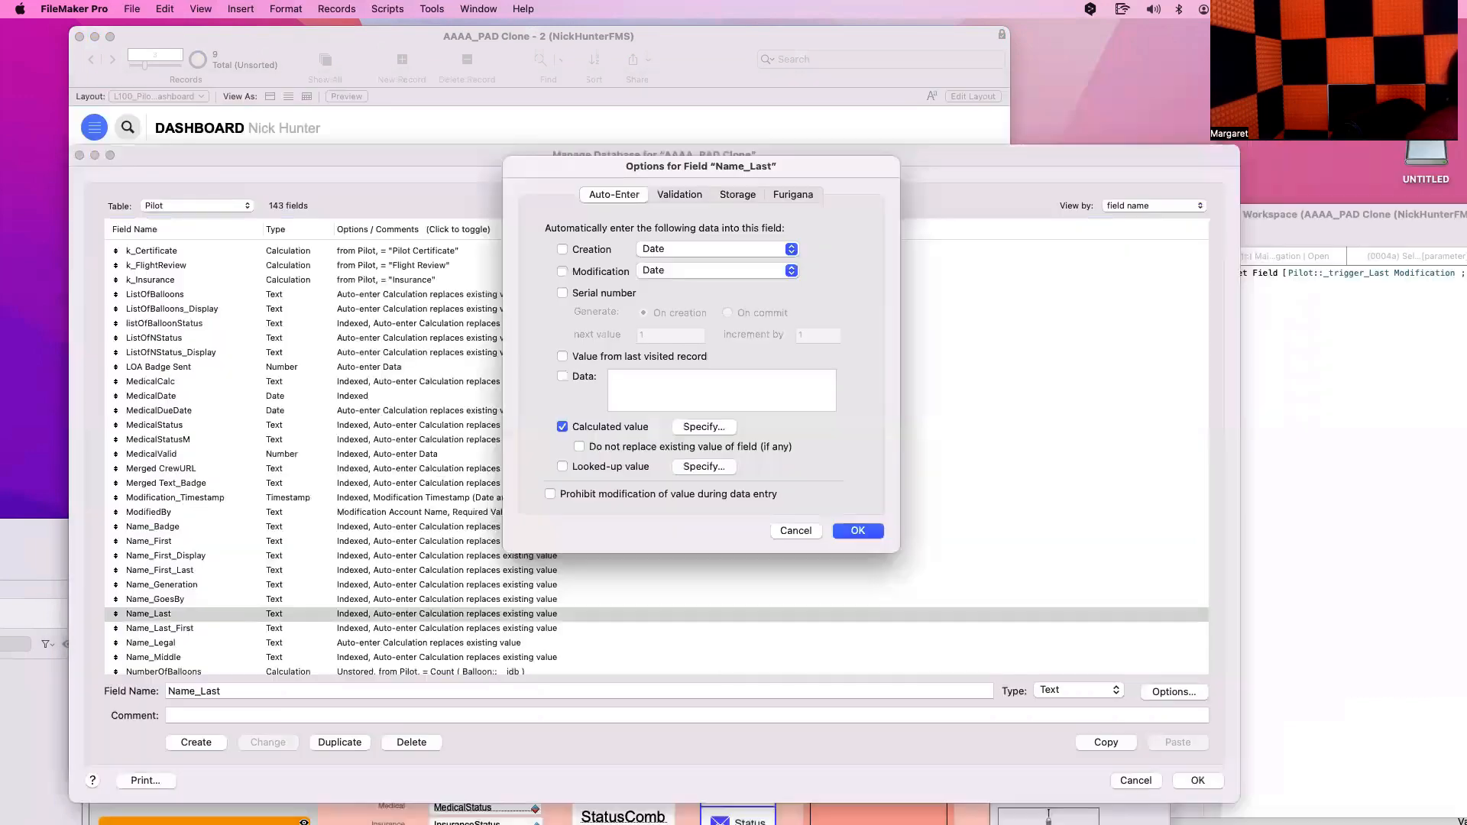
pyautogui.click(855, 533)
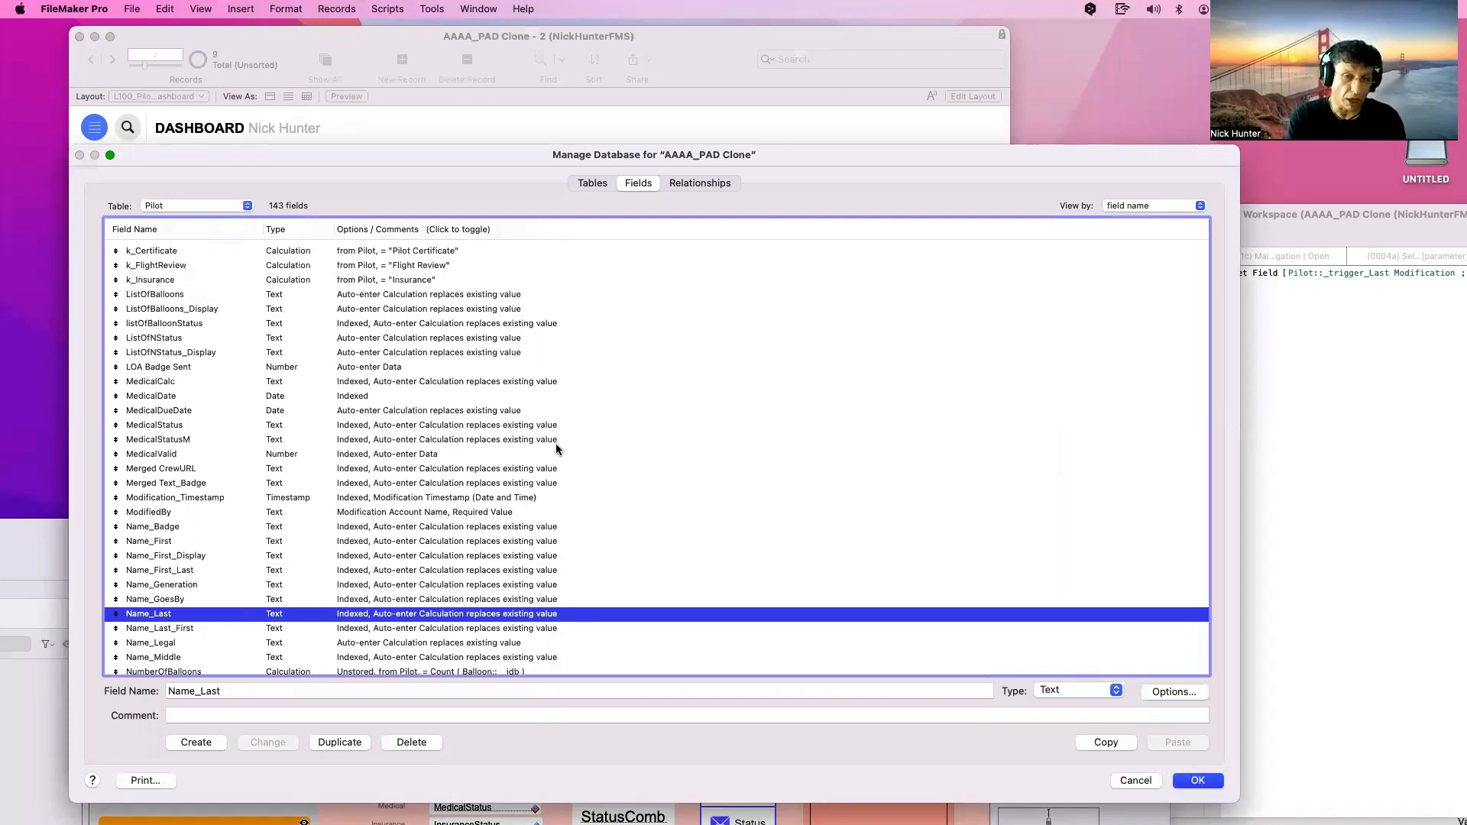
pyautogui.press('Return')
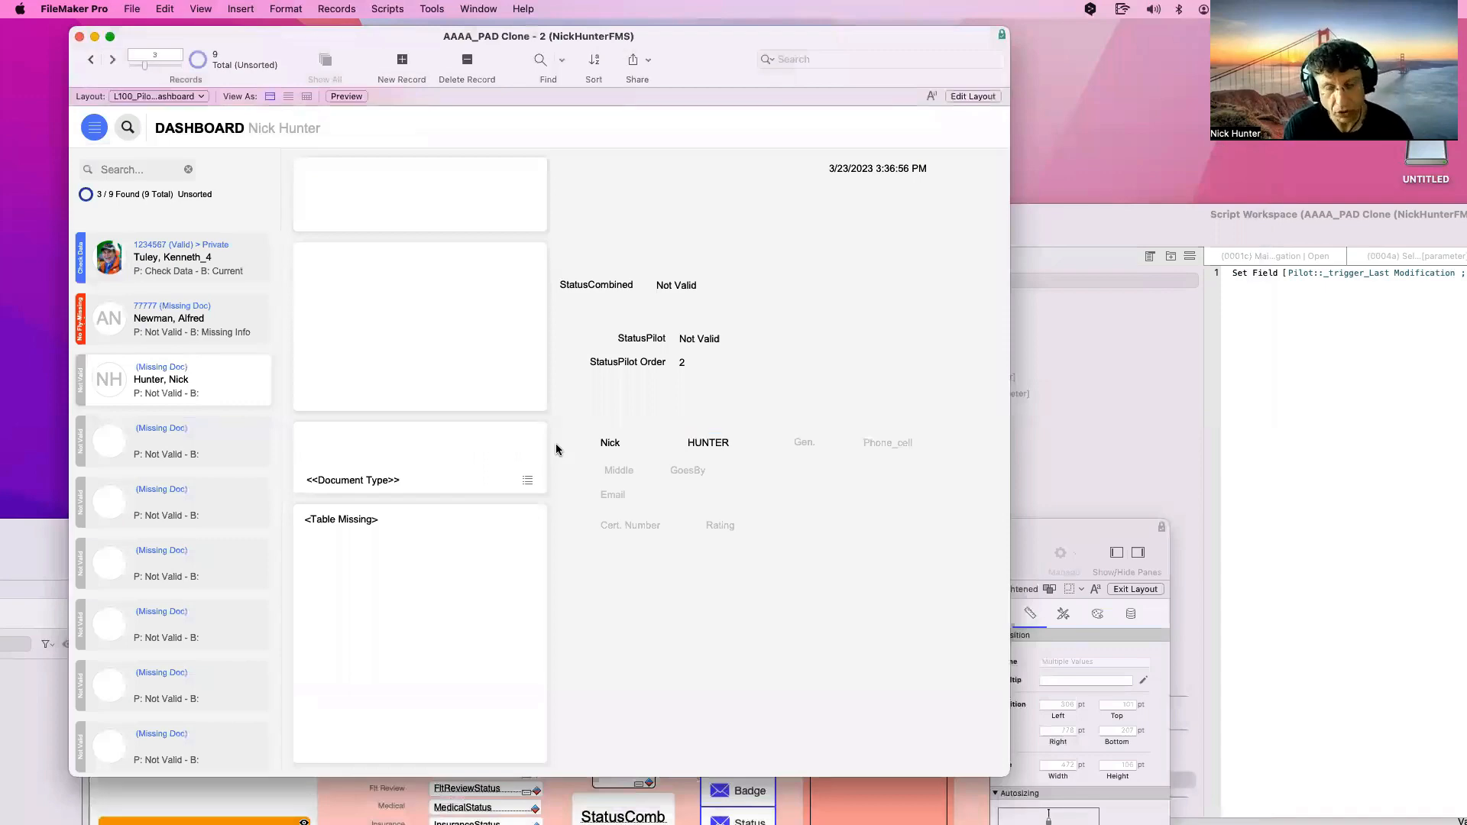
pyautogui.press('super+shift+d')
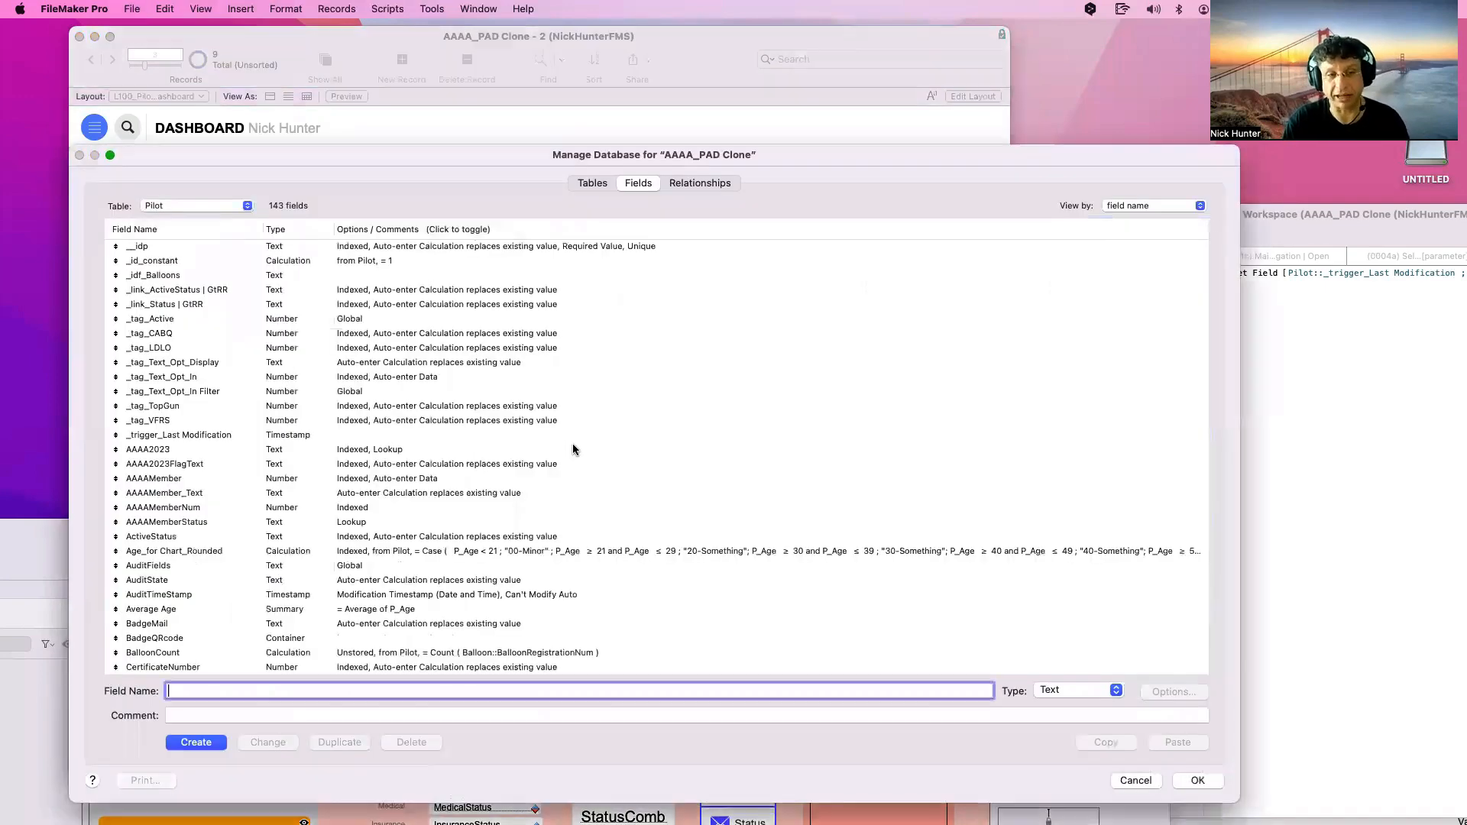
pyautogui.click(201, 293)
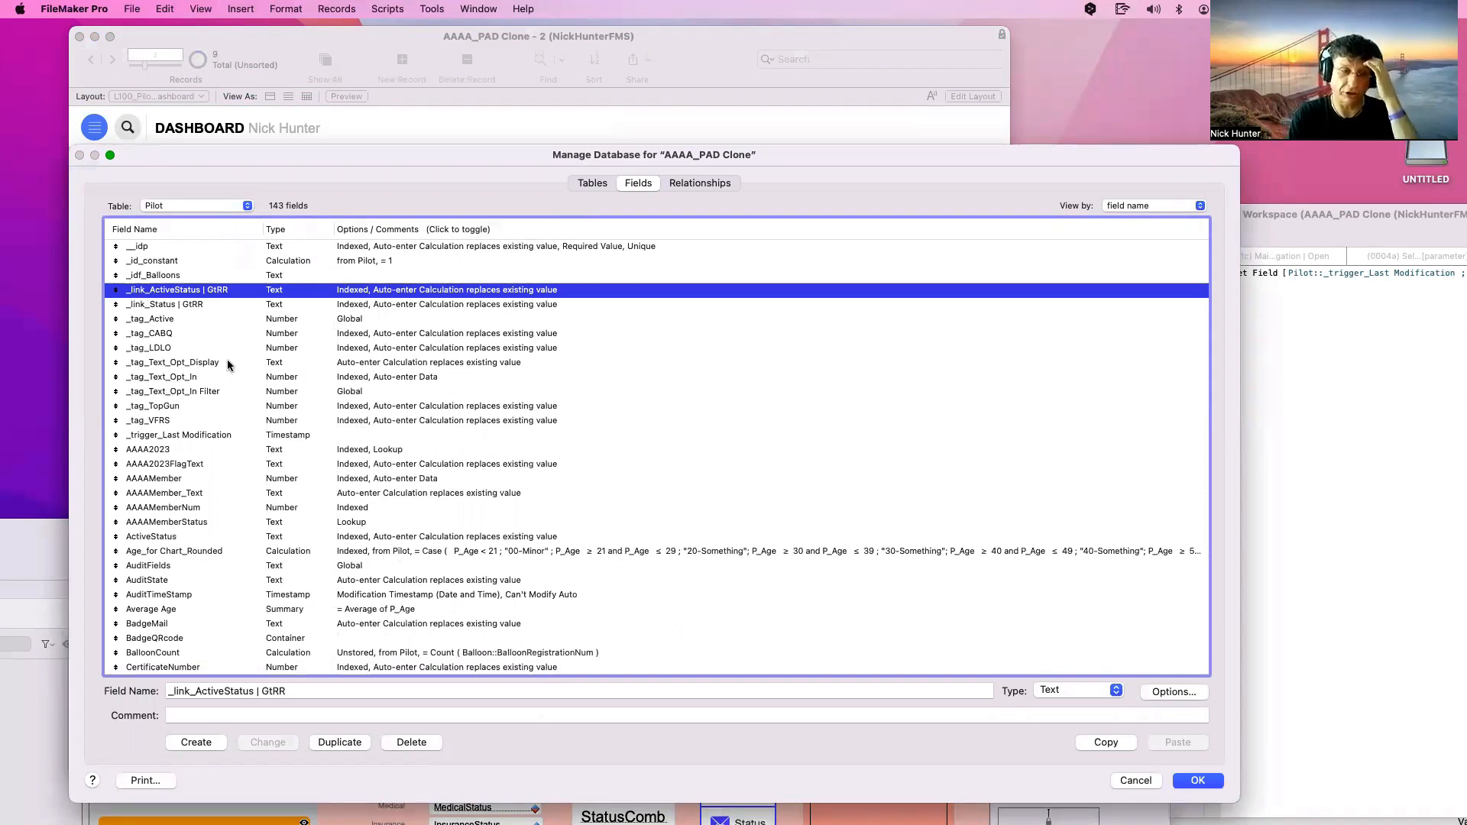
pyautogui.scroll(-3, 276, 442)
pyautogui.scroll(3, 275, 442)
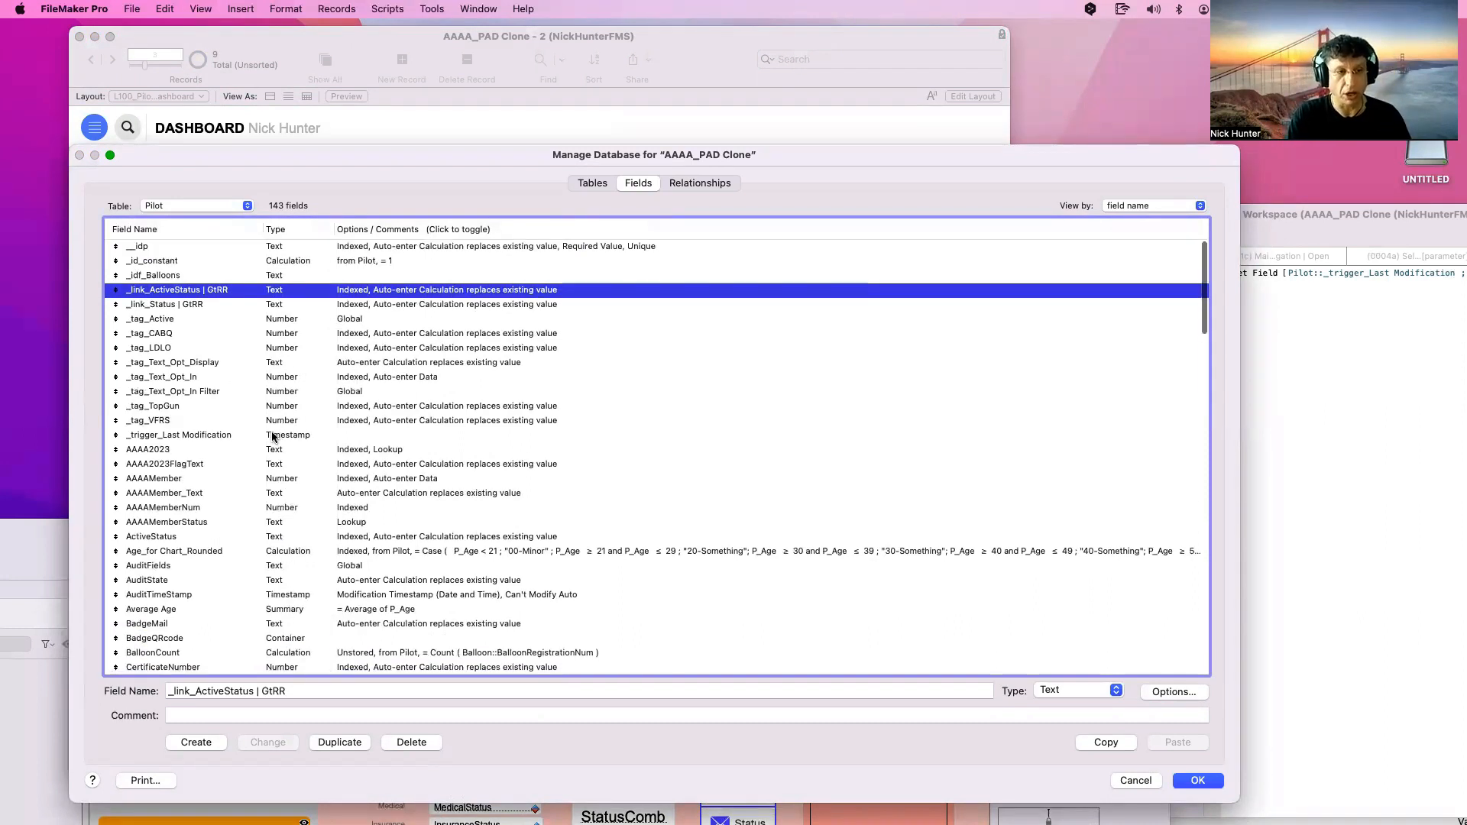
pyautogui.click(169, 435)
pyautogui.keyDown('shift'); pyautogui.click(176, 251); pyautogui.keyUp('shift')
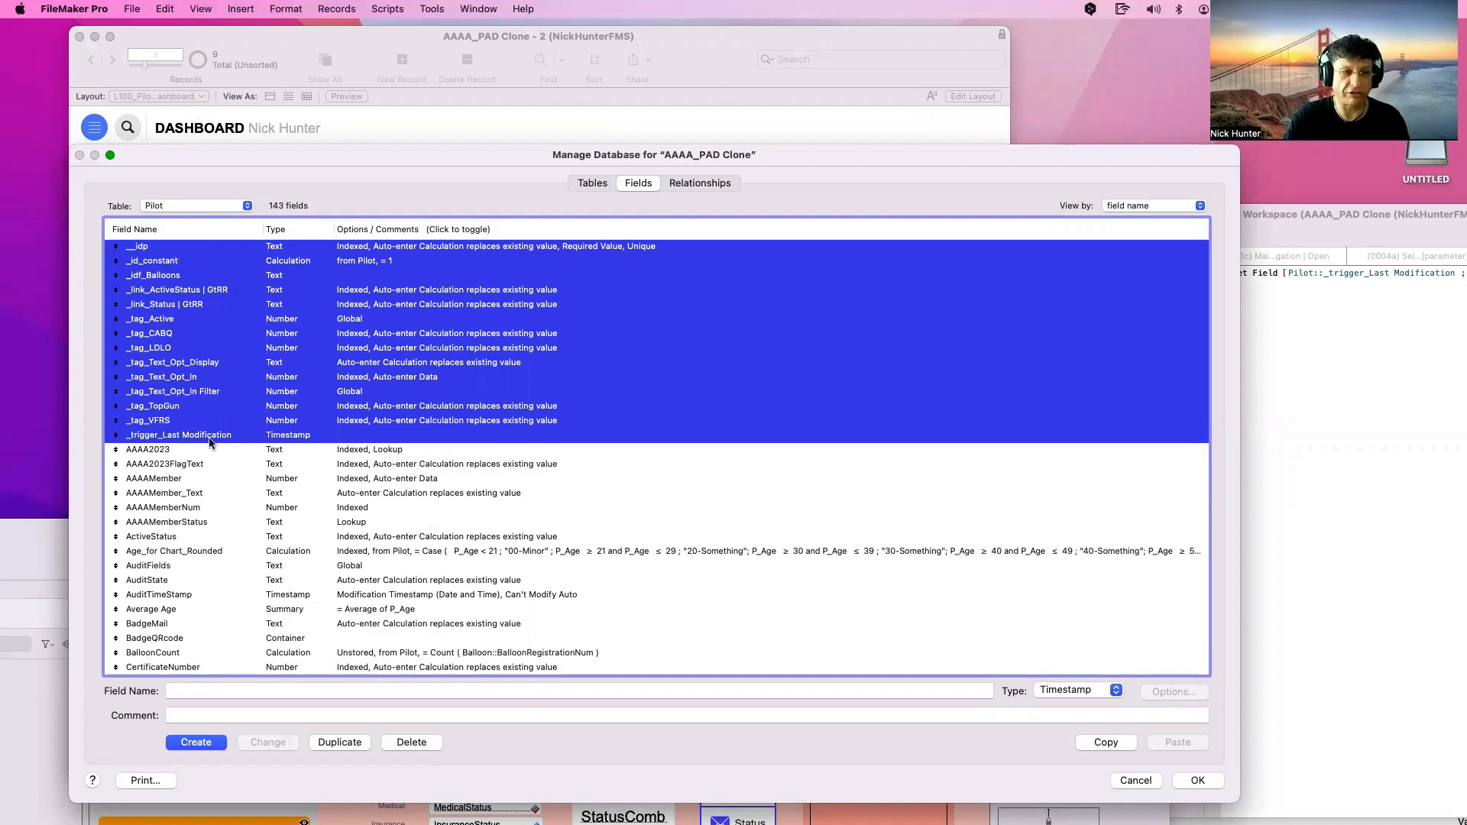
pyautogui.click(216, 478)
pyautogui.click(177, 437)
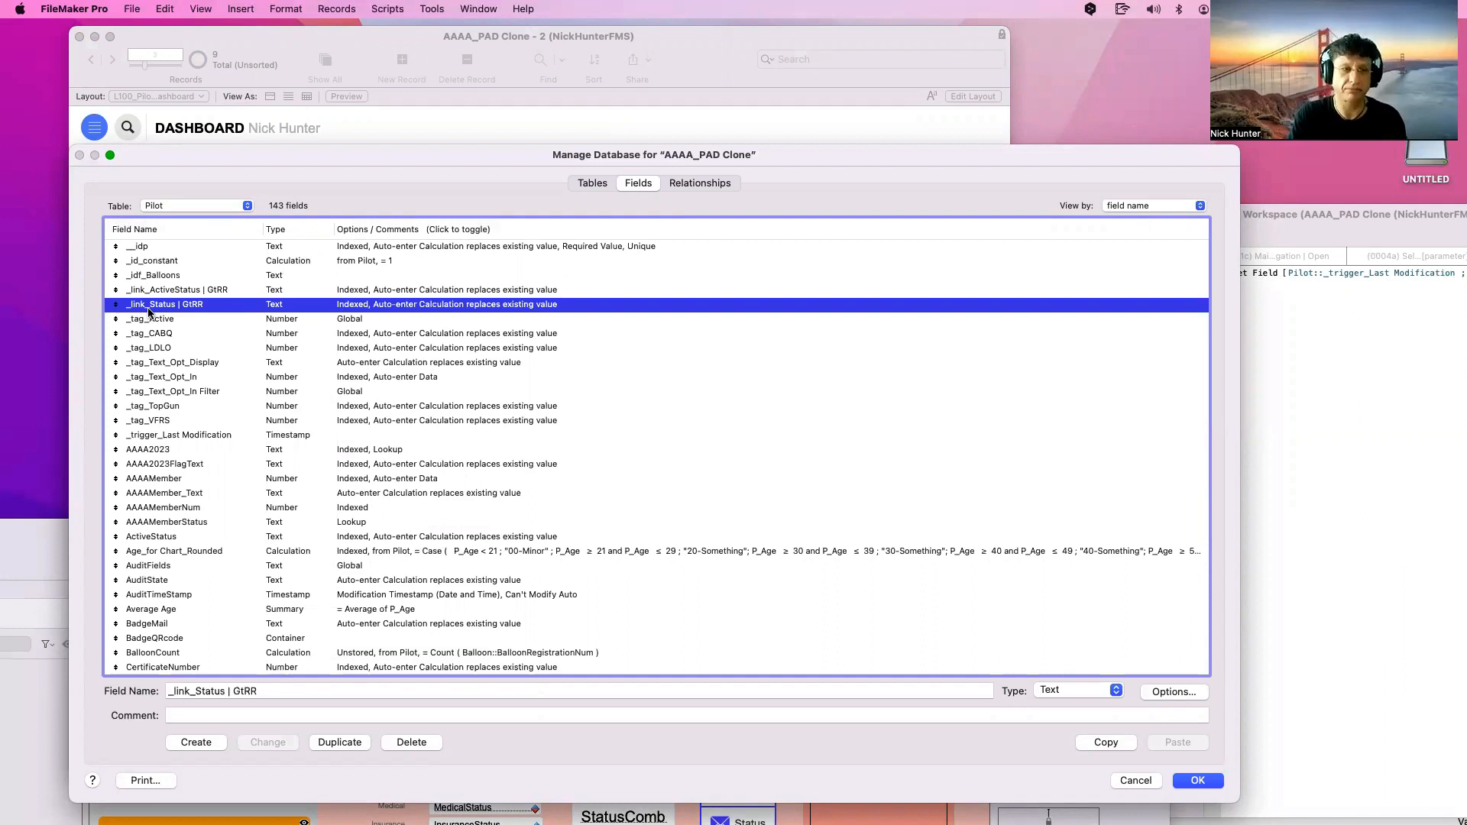
pyautogui.click(159, 279)
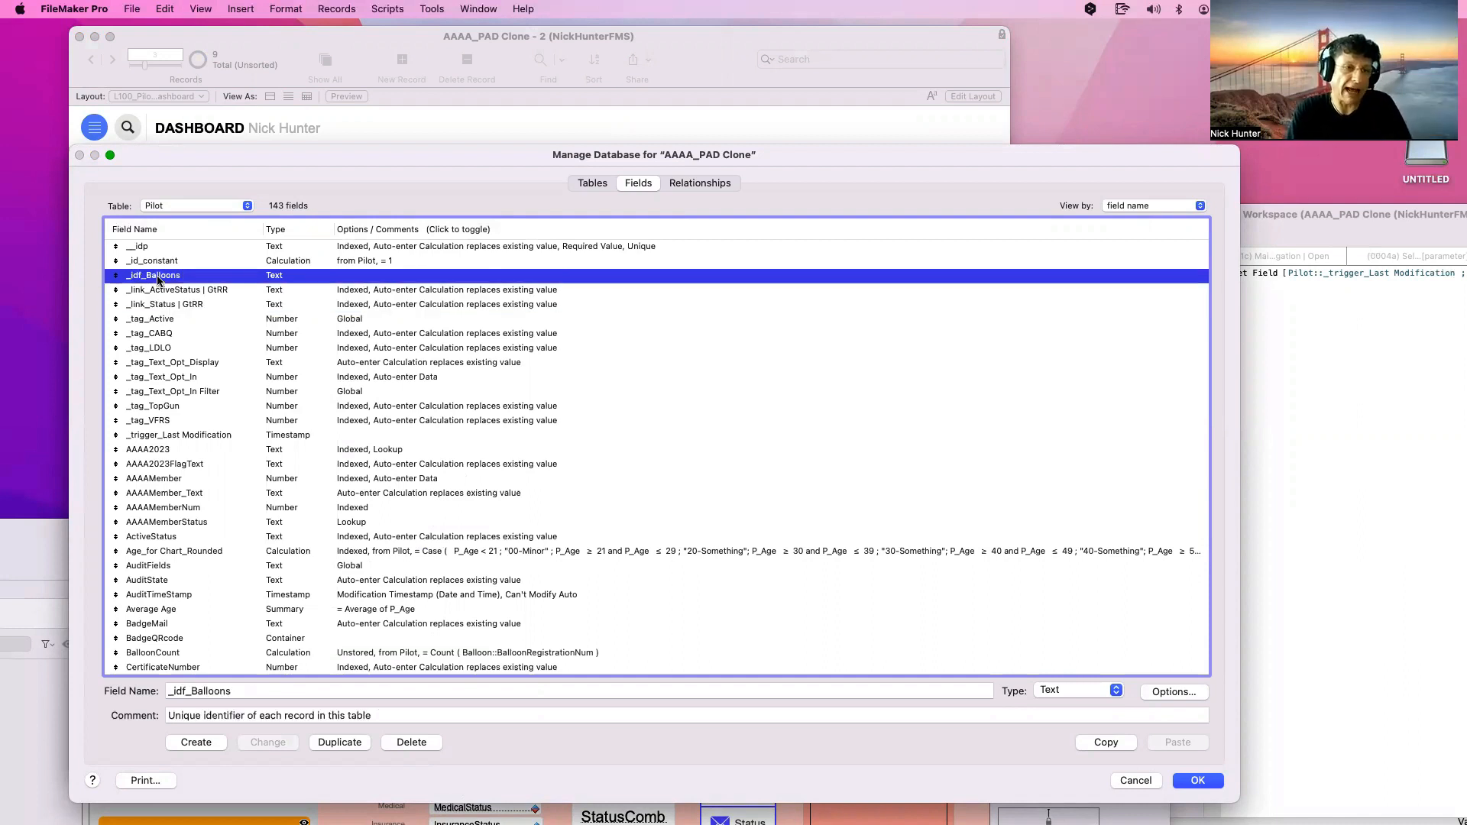
# Rename the _idf_Balloons field to _IDf_Balloons
pyautogui.click(180, 691)
pyautogui.press('BackSpace')
pyautogui.press('BackSpace')
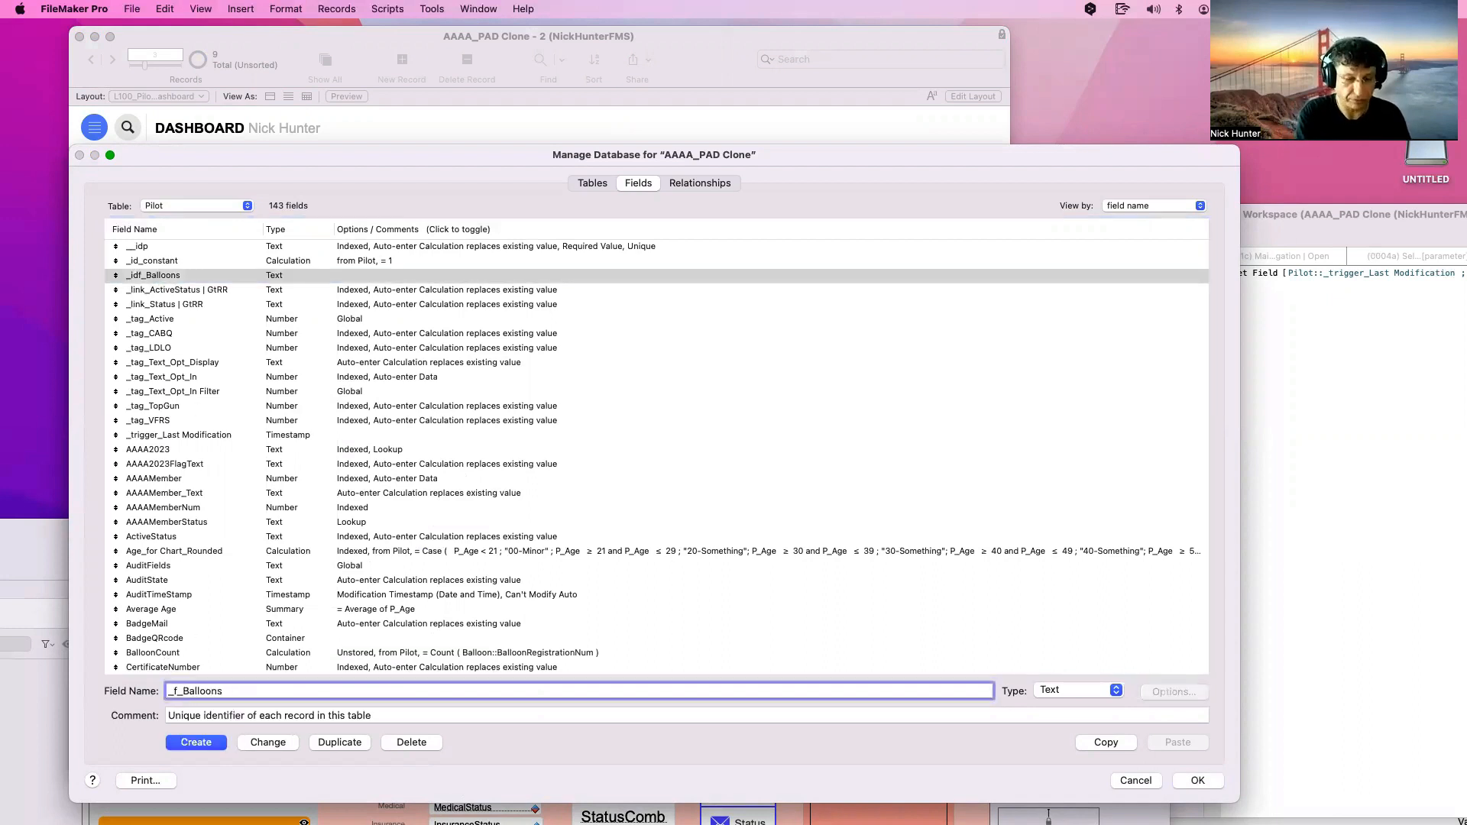
pyautogui.write('ID')
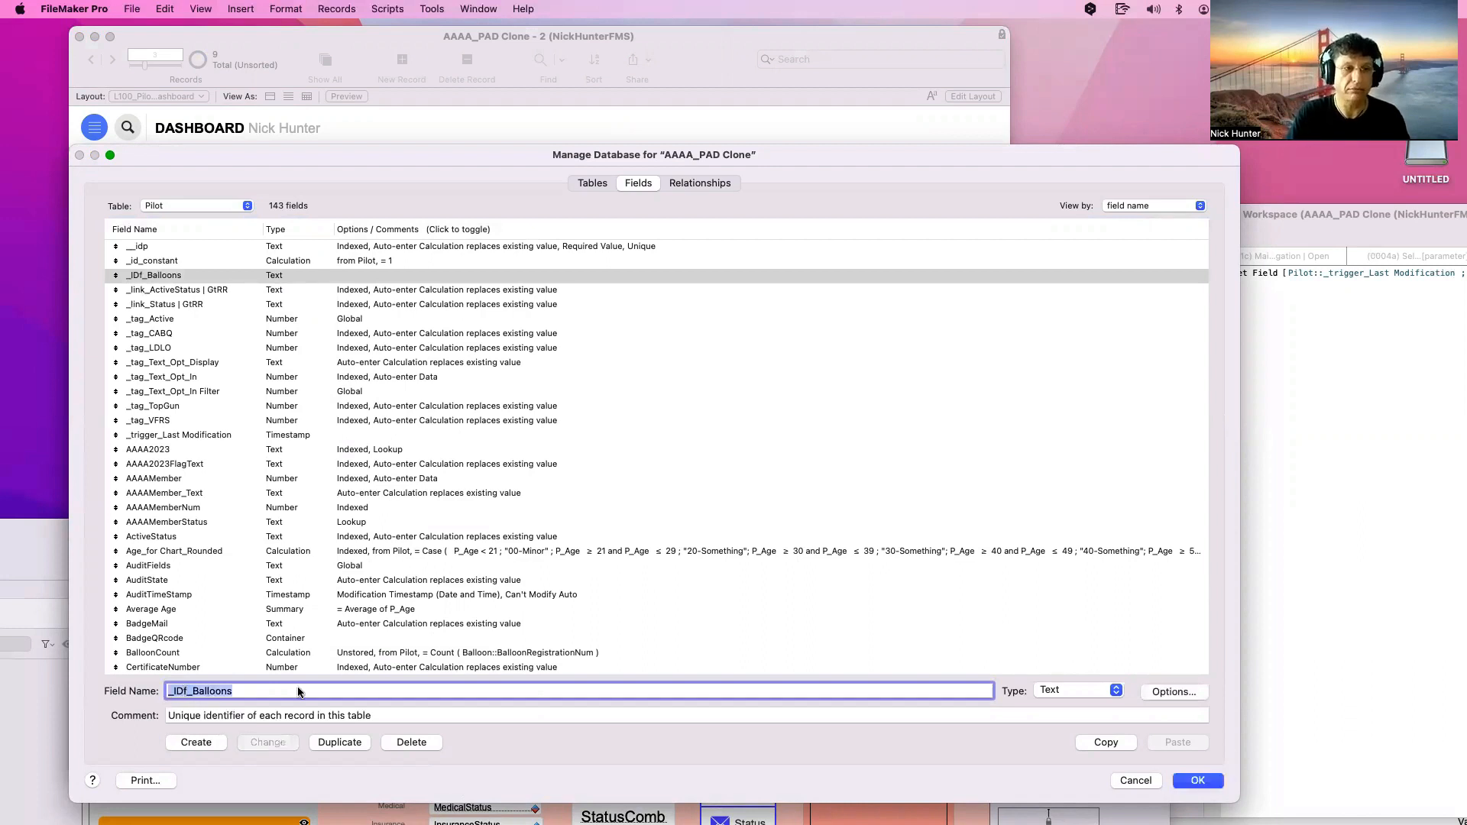
# Rename the __idp primary key field to __ID Pilot
pyautogui.click(161, 250)
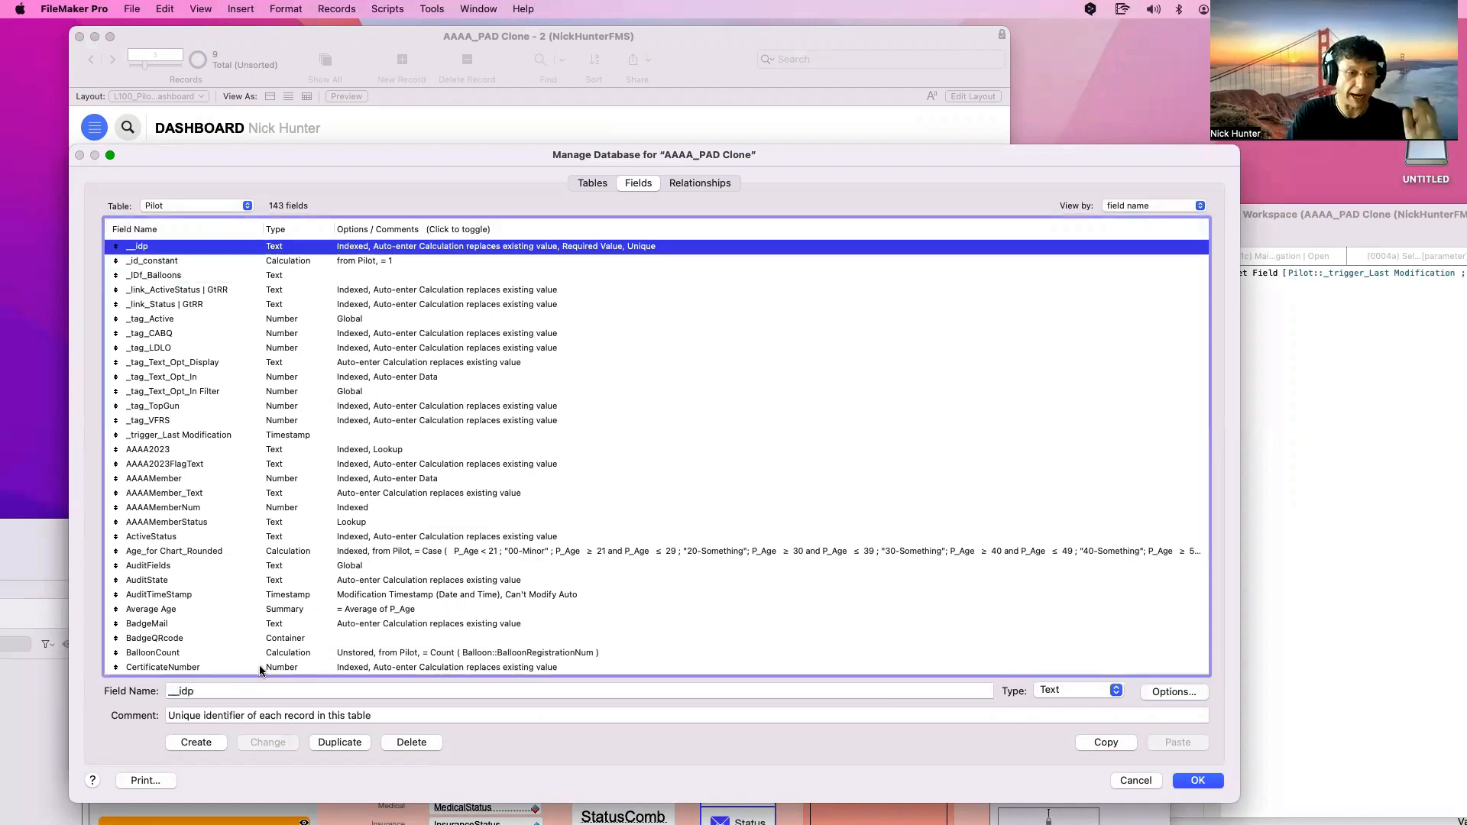
pyautogui.click(177, 692)
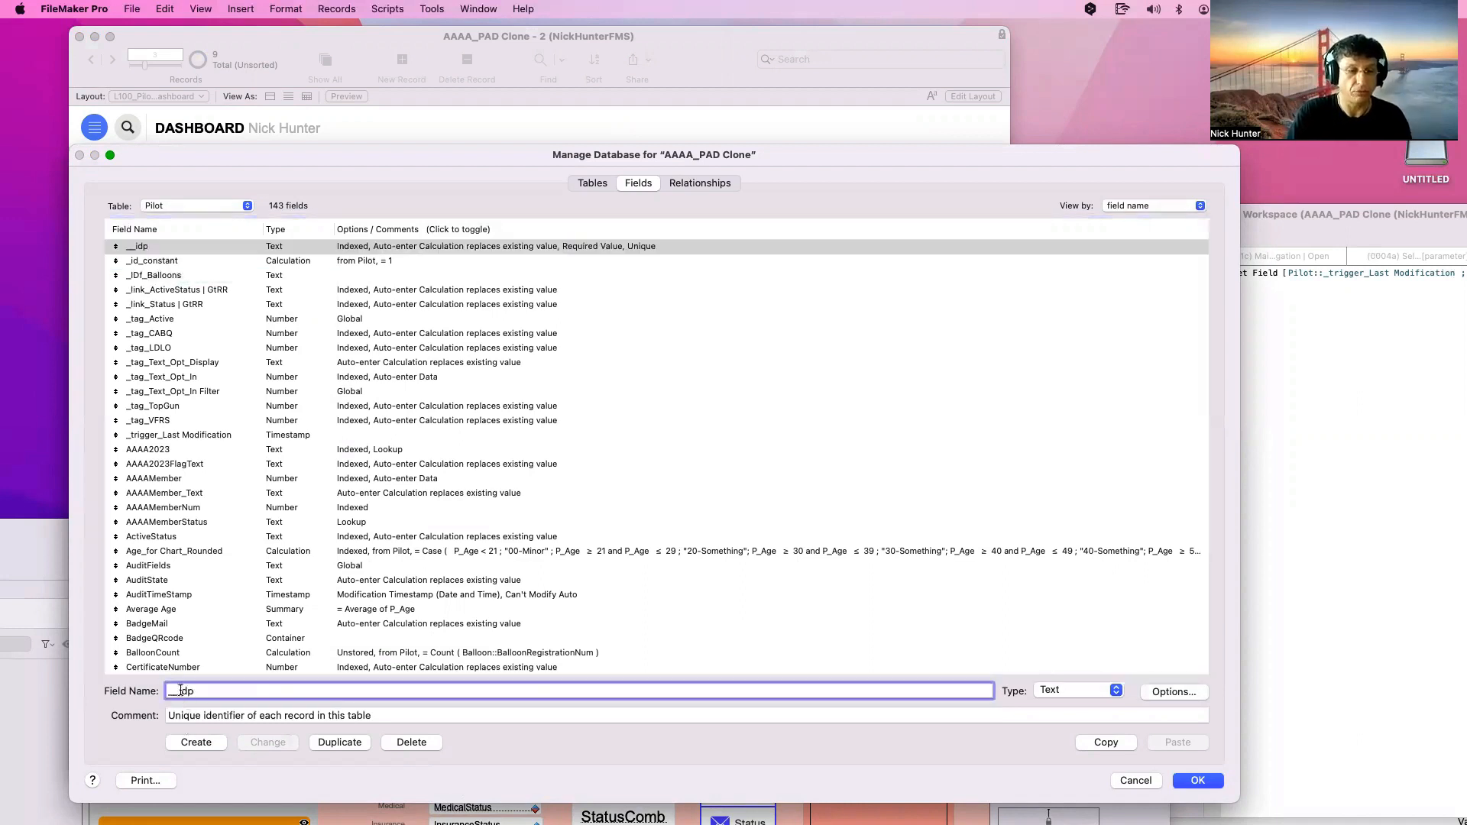
pyautogui.doubleClick(181, 690)
pyautogui.write('ID')
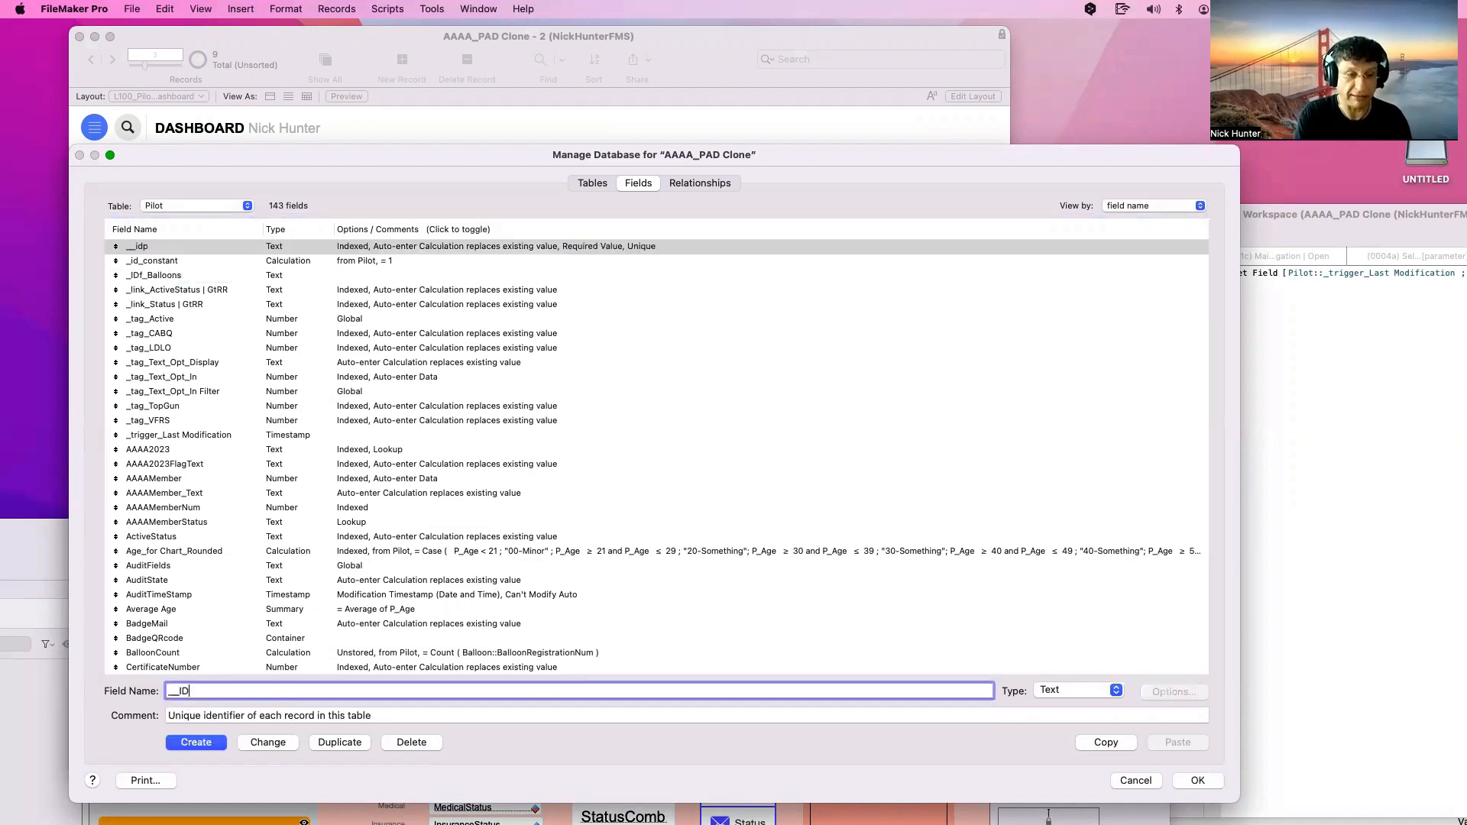
pyautogui.write(' Pilo')
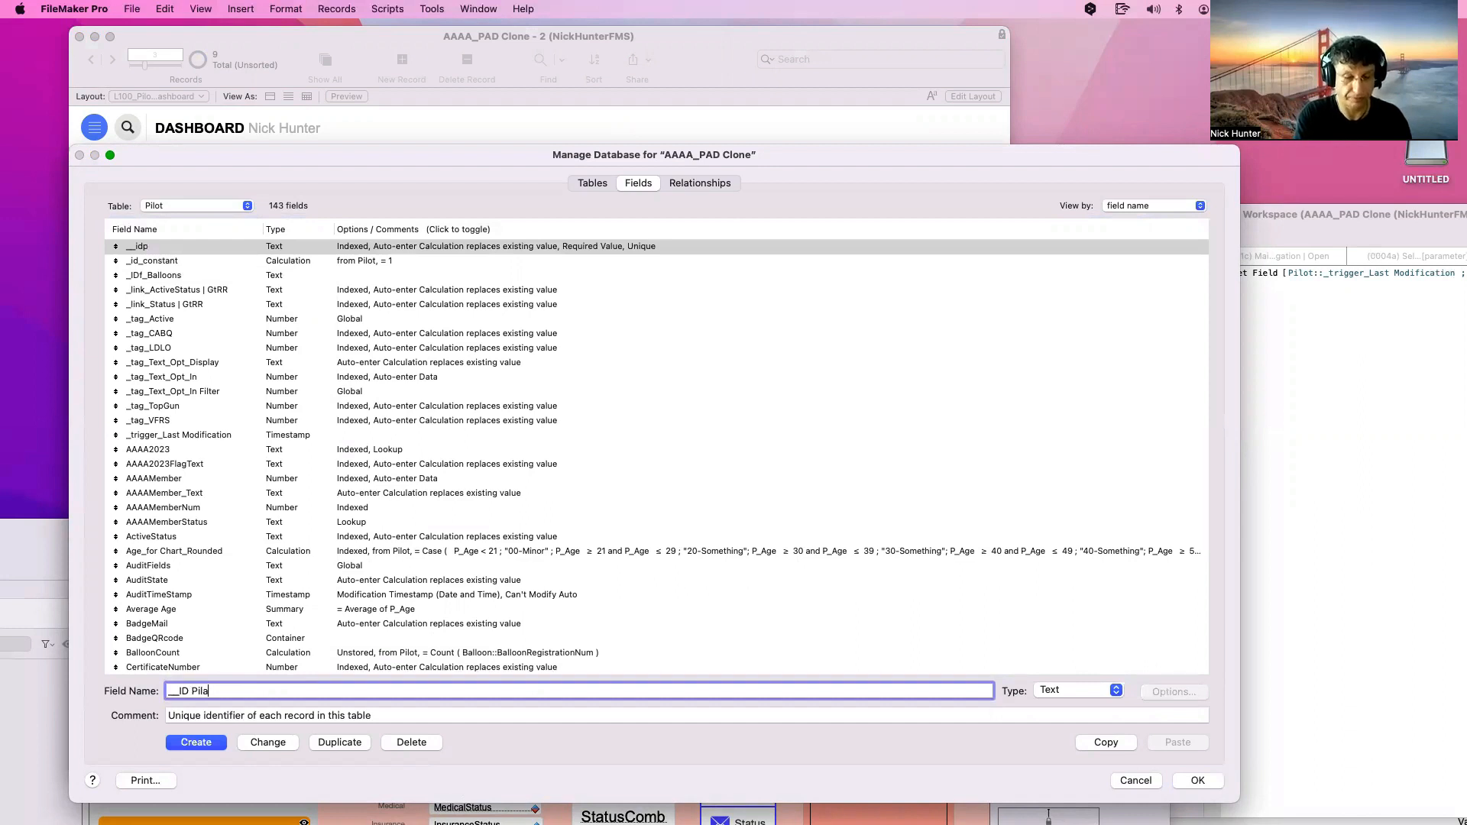
pyautogui.write('t')
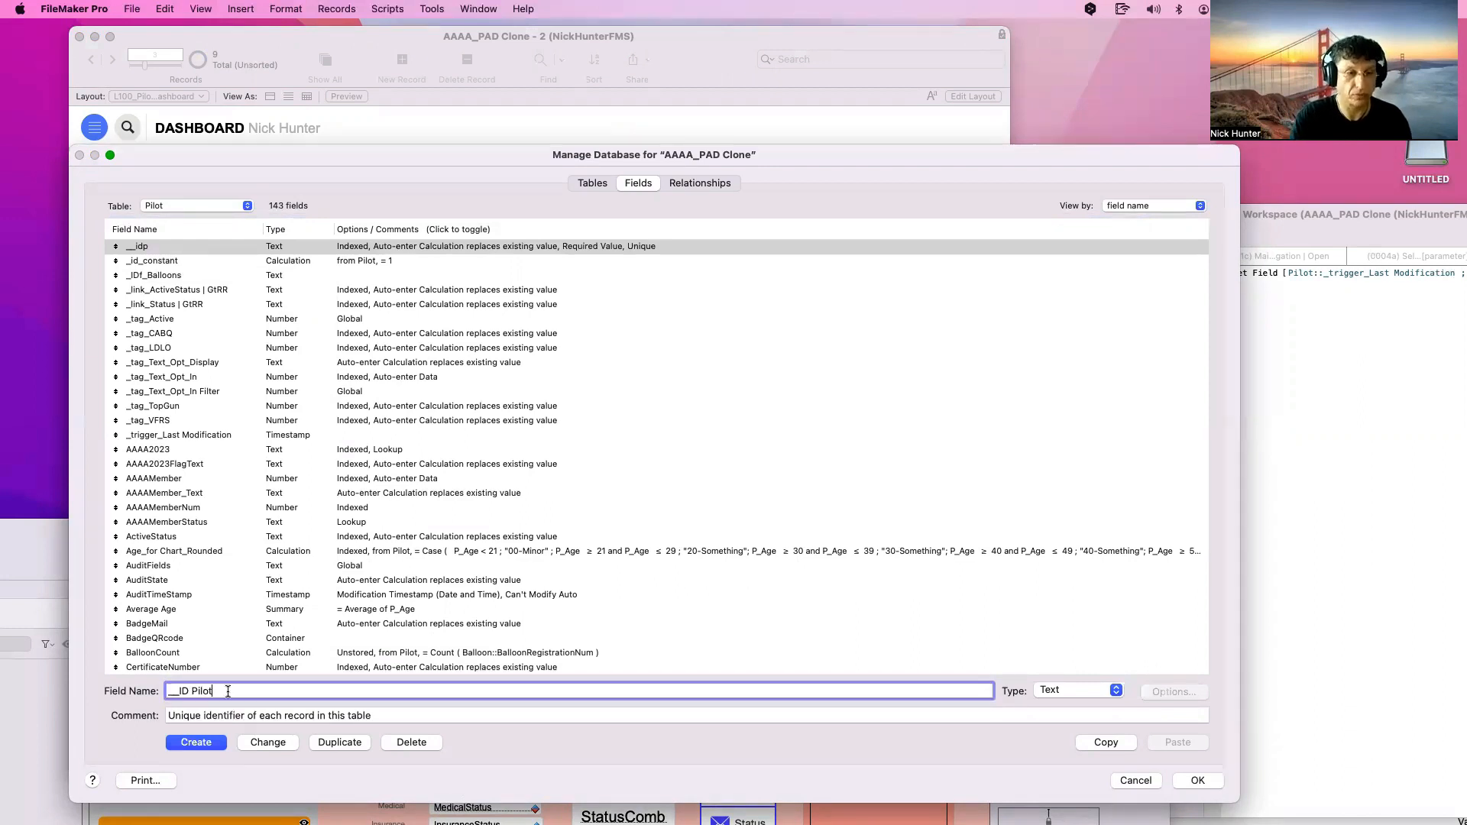
pyautogui.click(268, 742)
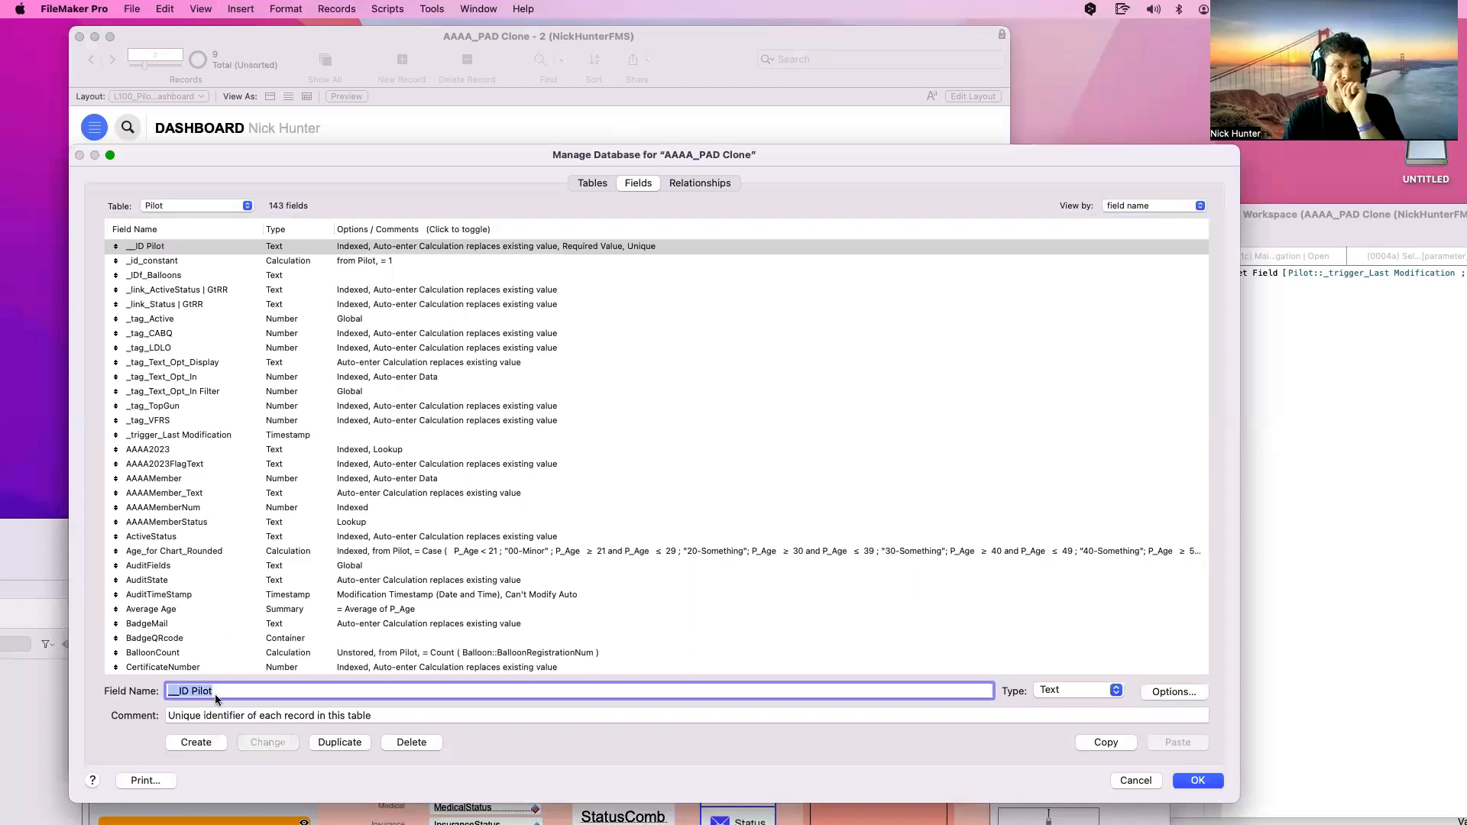
pyautogui.click(176, 692)
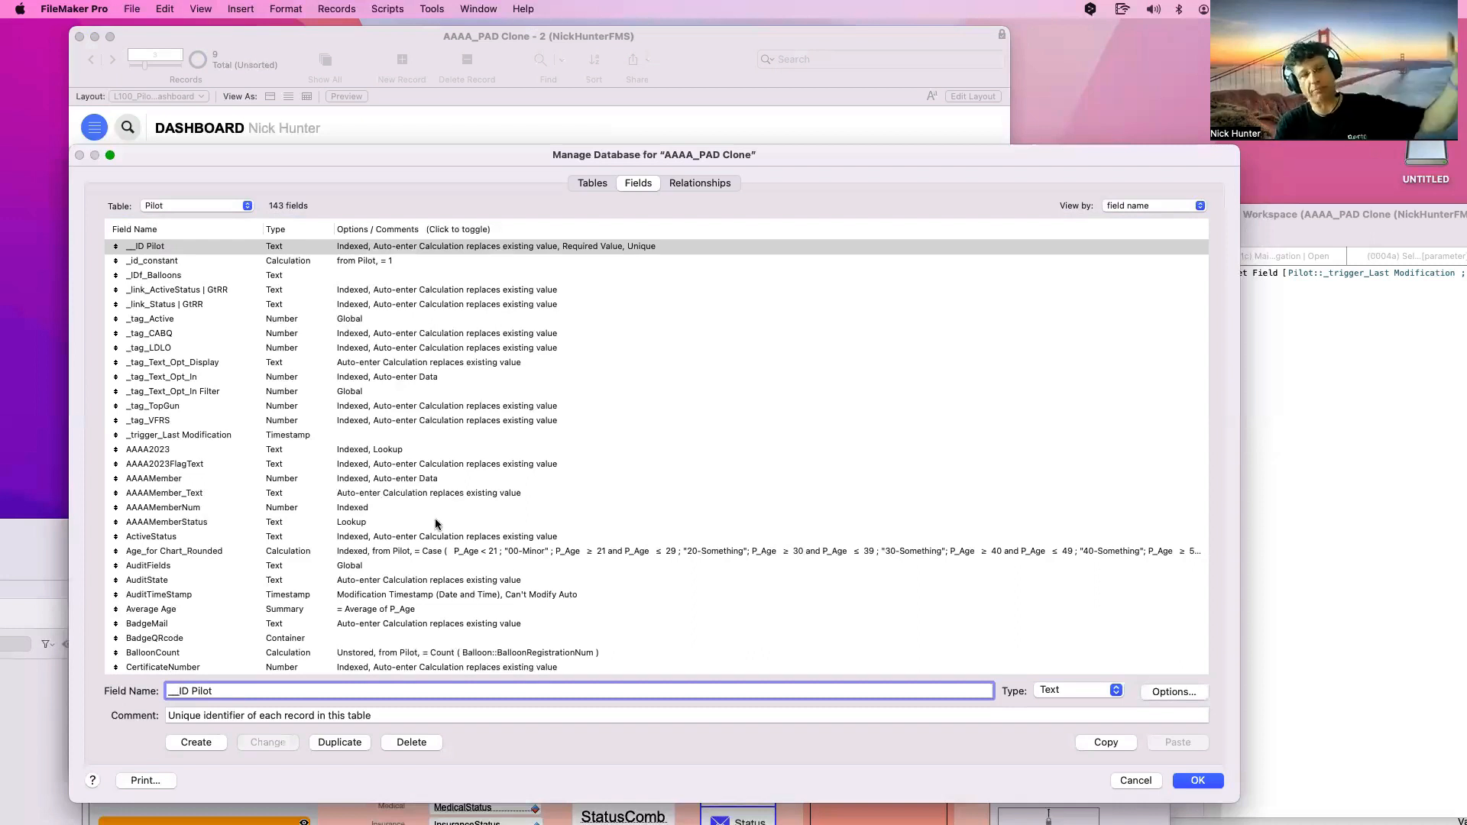
# Insert Pilot 2::__ID Pilot into _trigger_Last Modification's calculation via 'pilo' autocomplete, then close the dialogs
pyautogui.doubleClick(397, 436)
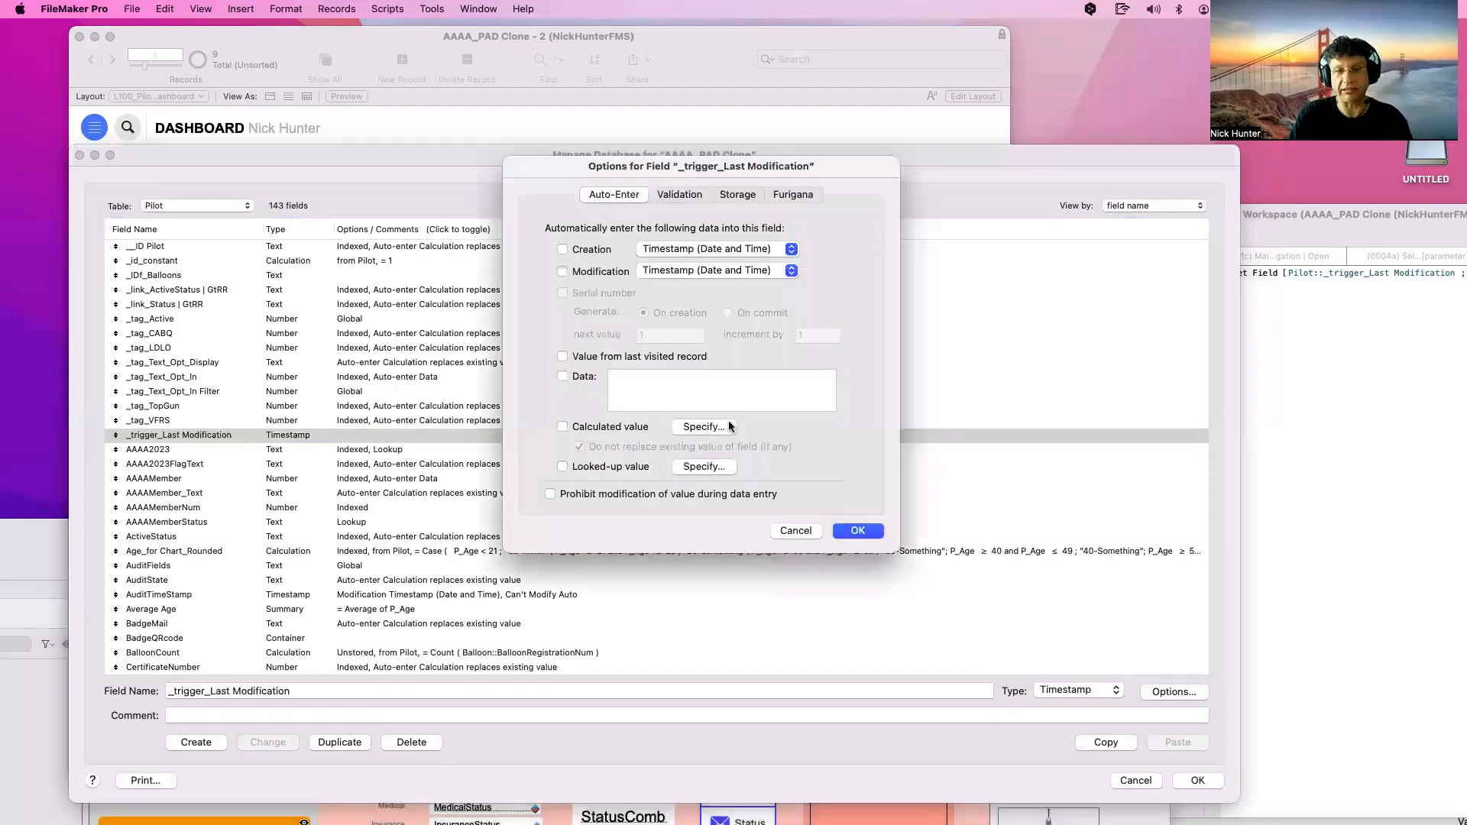
pyautogui.click(725, 426)
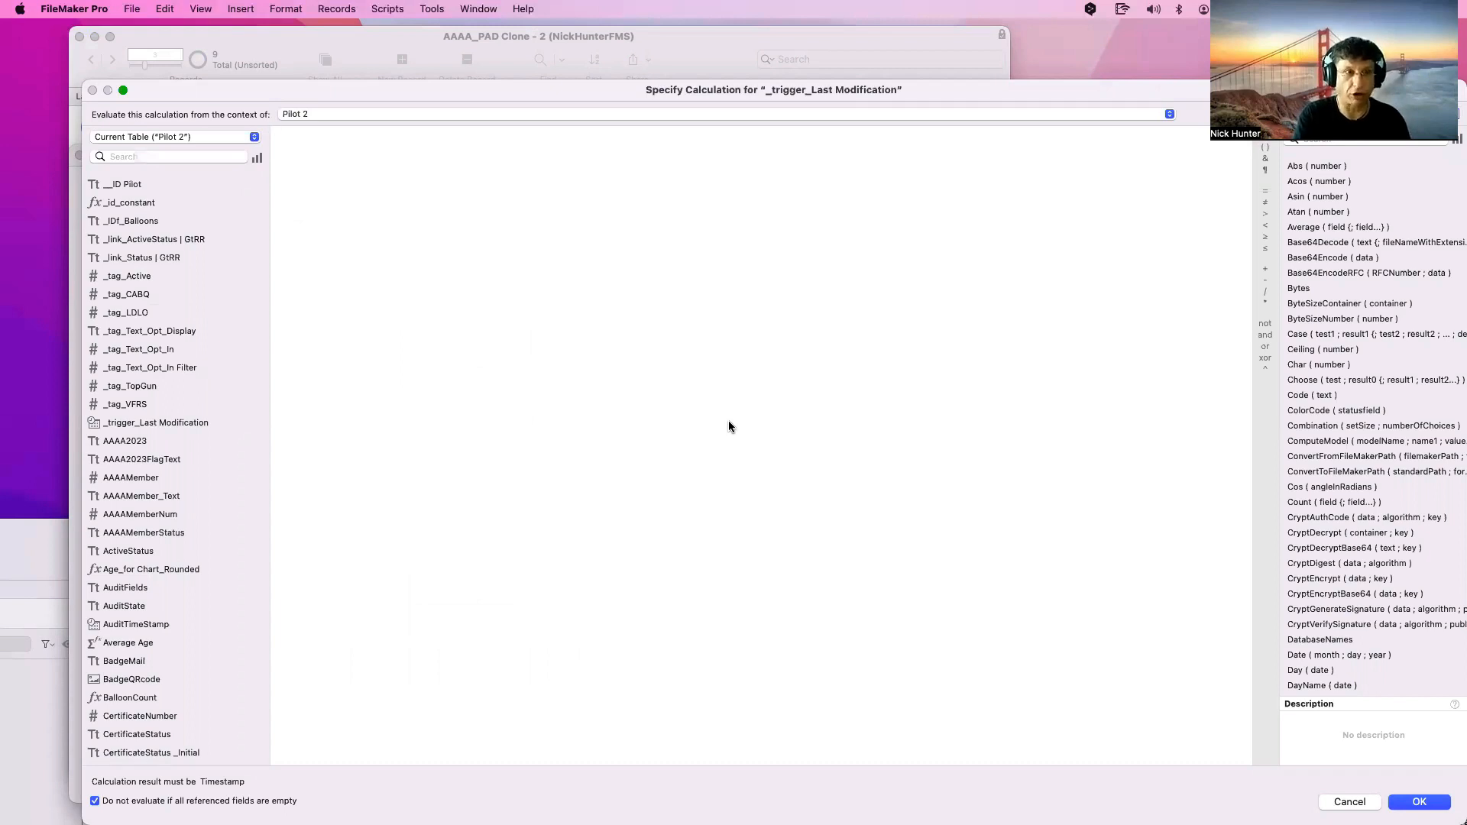
pyautogui.write('pilo')
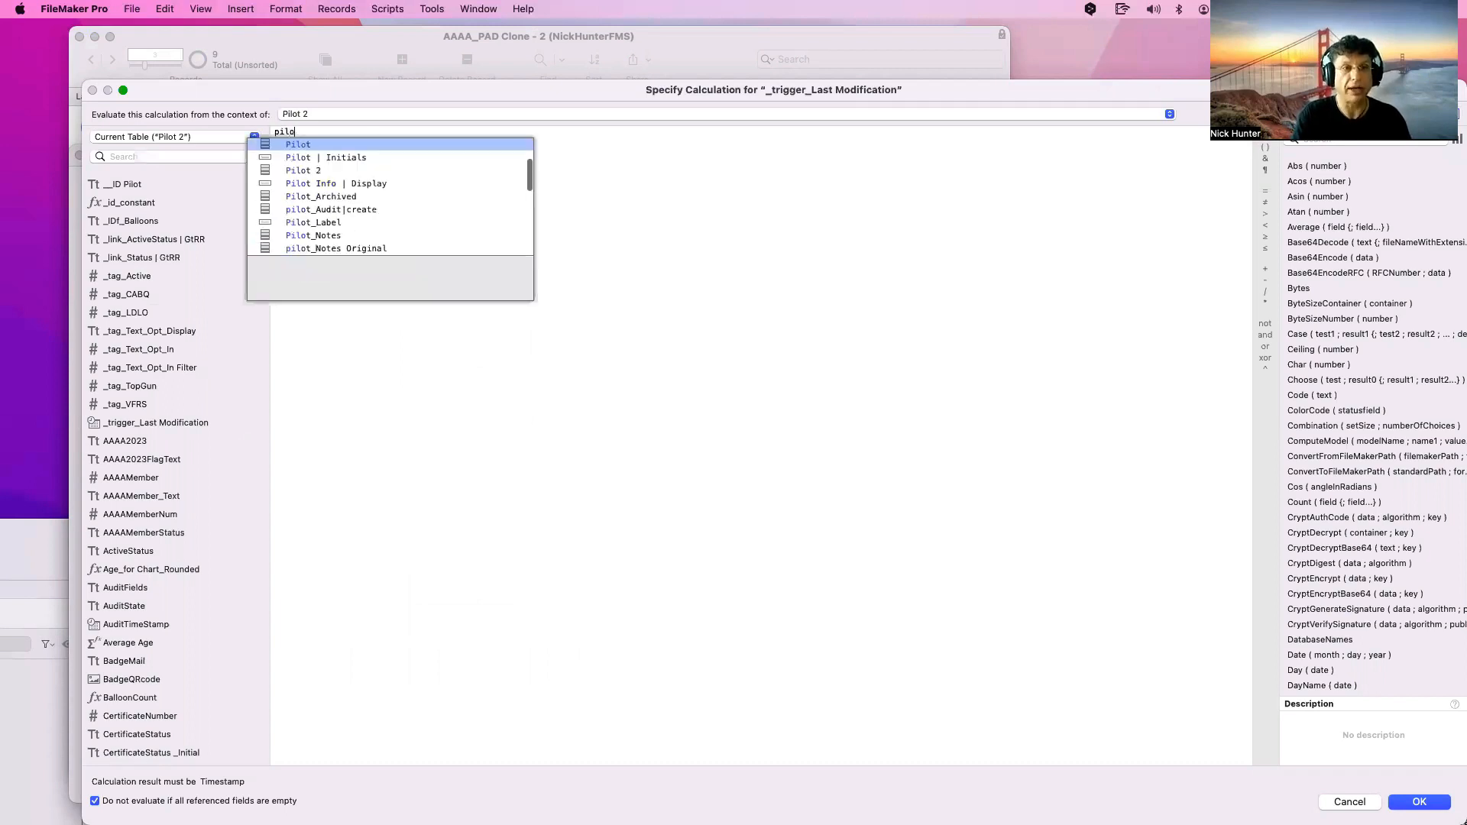
pyautogui.press('Down')
pyautogui.press('Down')
pyautogui.press('Return')
pyautogui.press('Return')
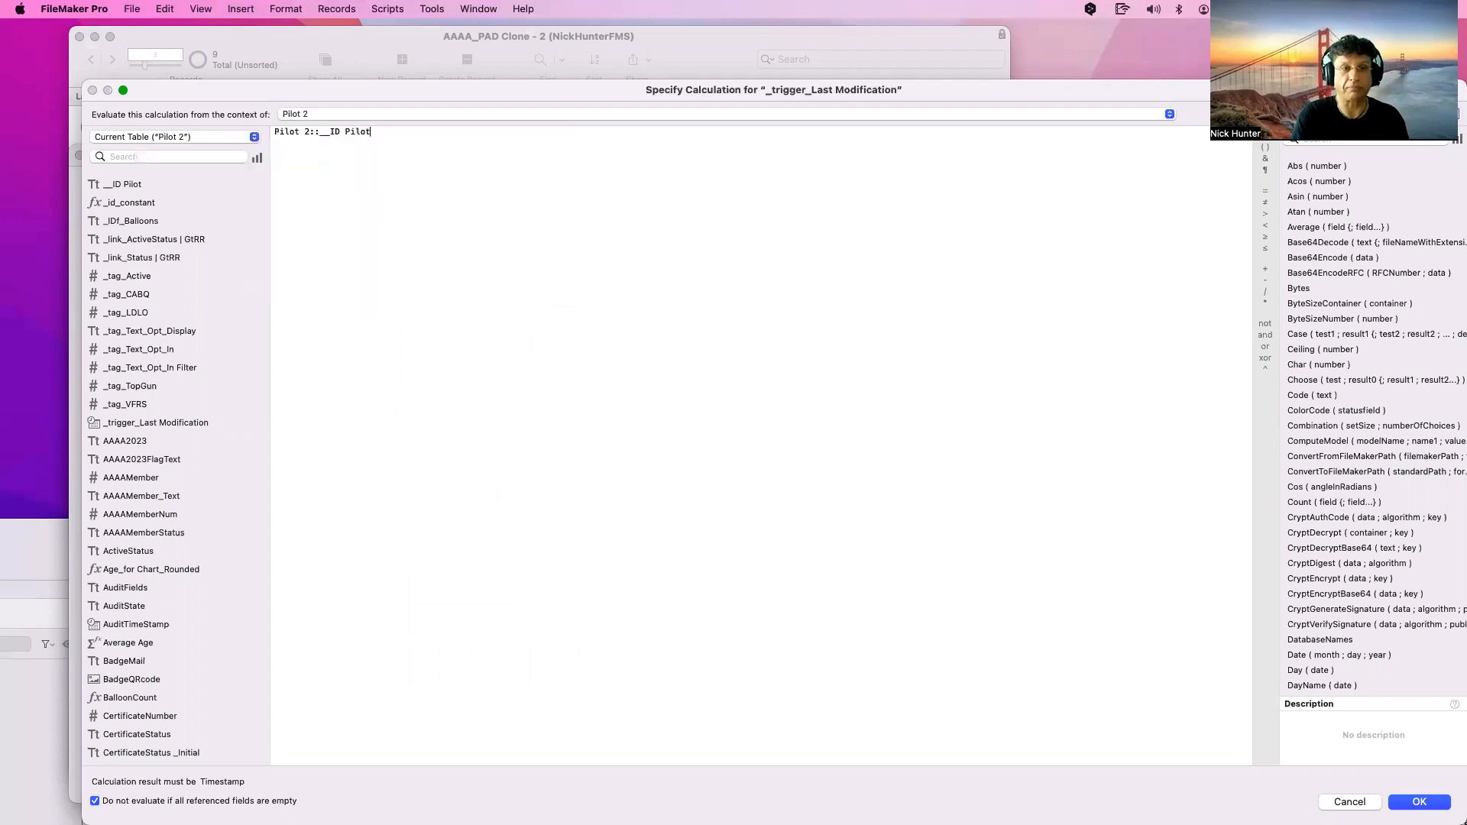
pyautogui.press('super+z')
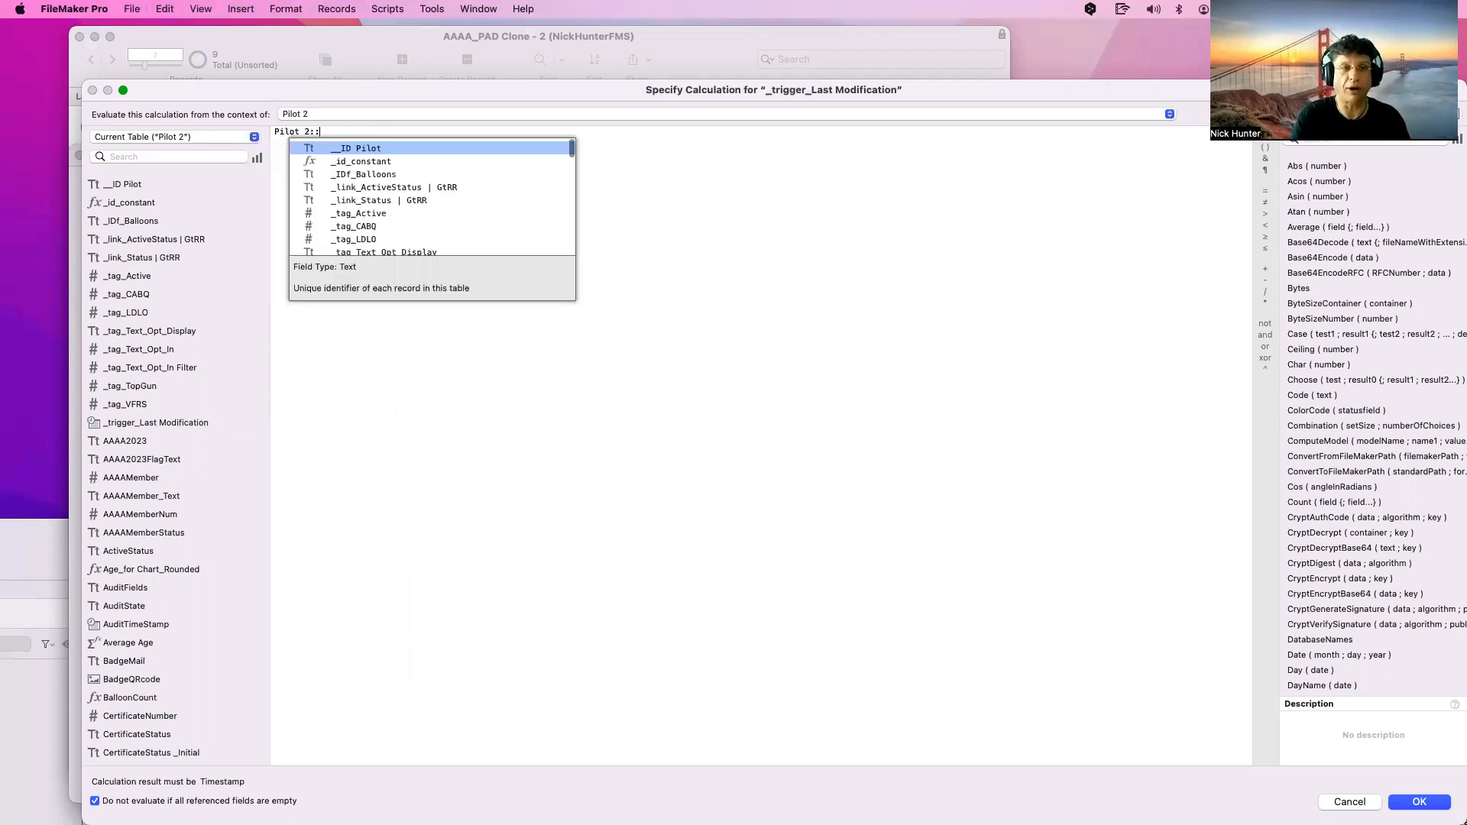
pyautogui.press('Return')
pyautogui.press('super+z')
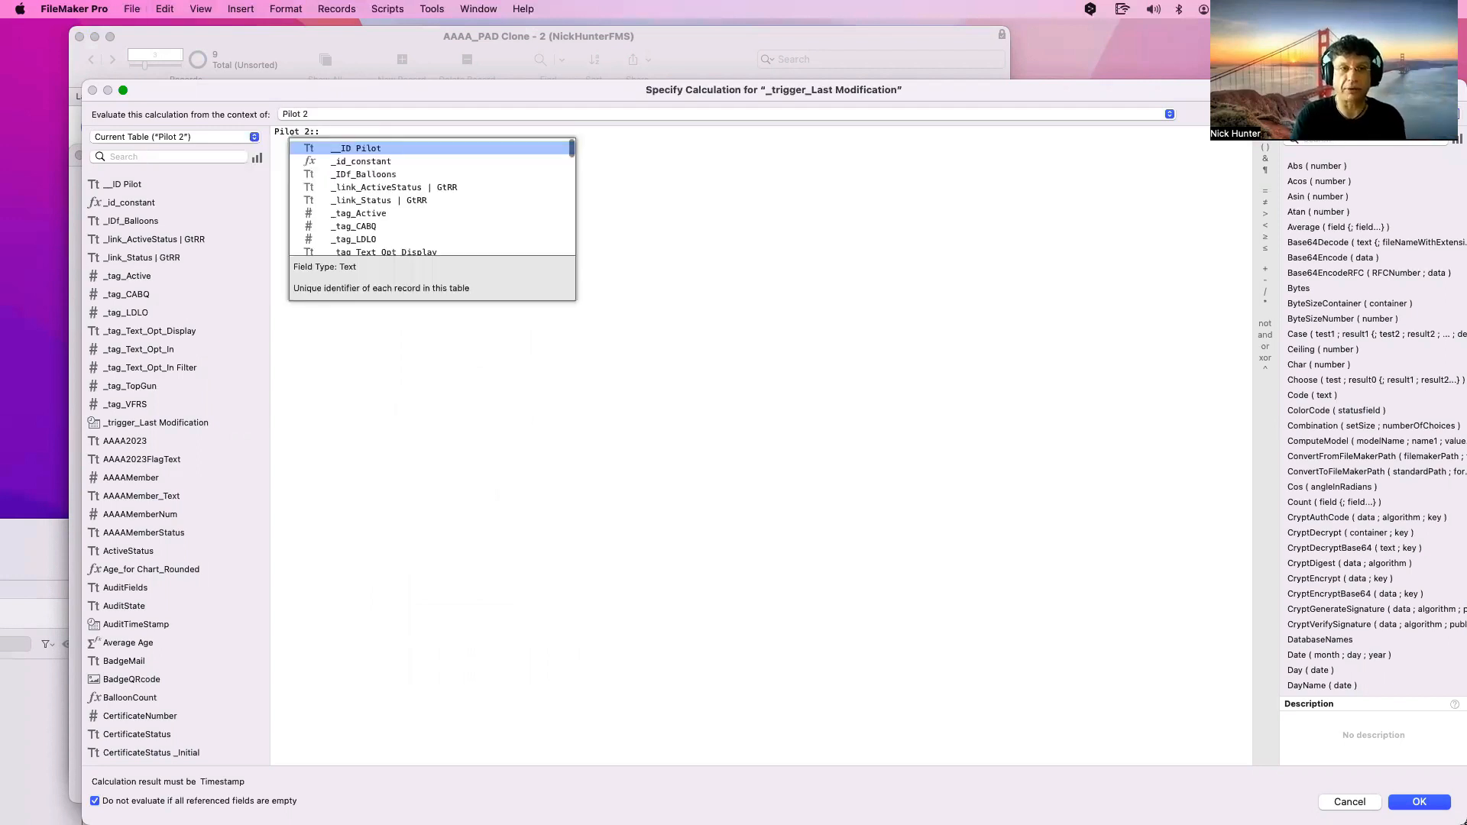
pyautogui.press('Return')
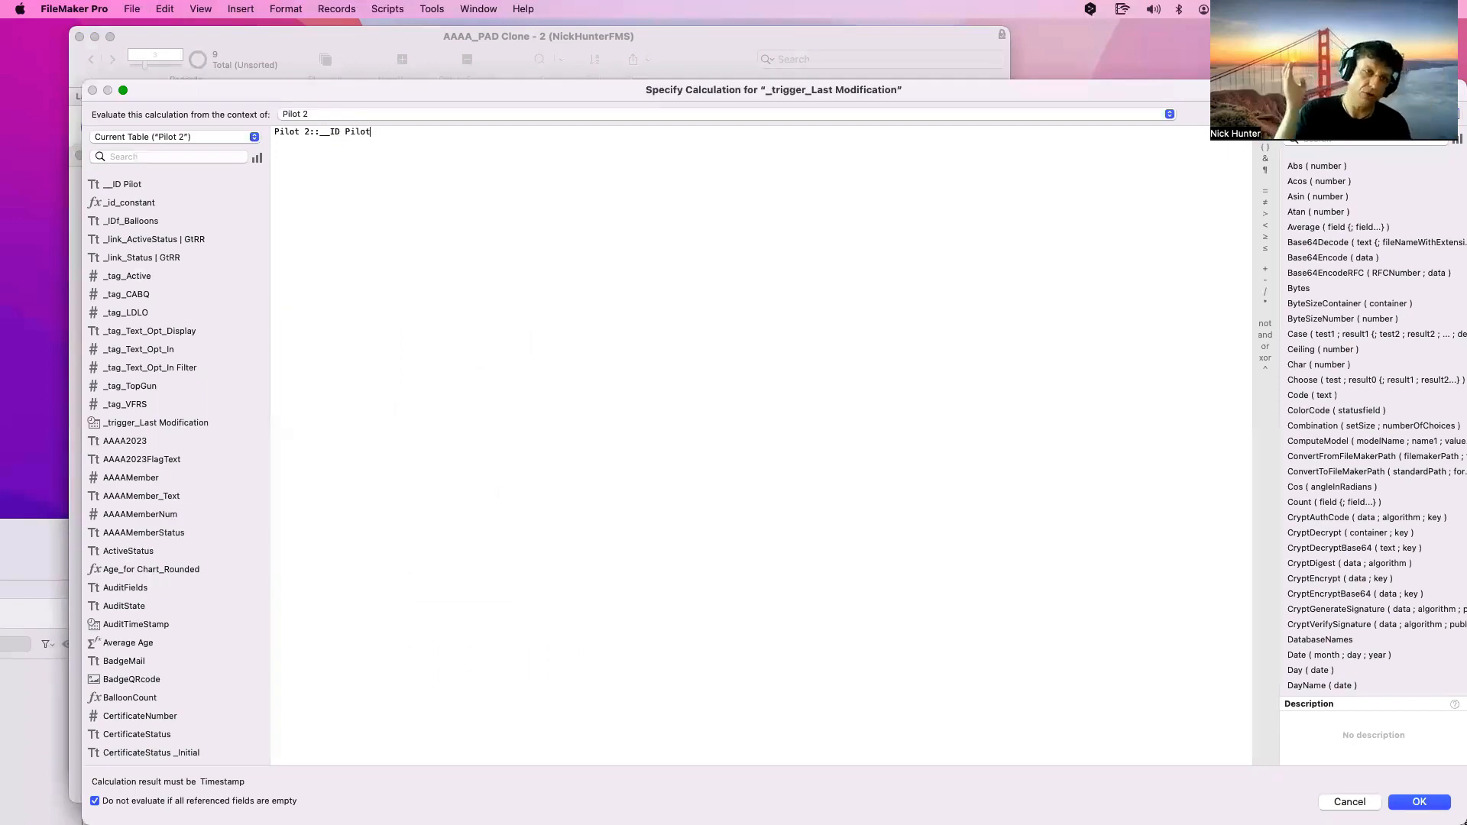
pyautogui.press('Return')
pyautogui.press('Return')
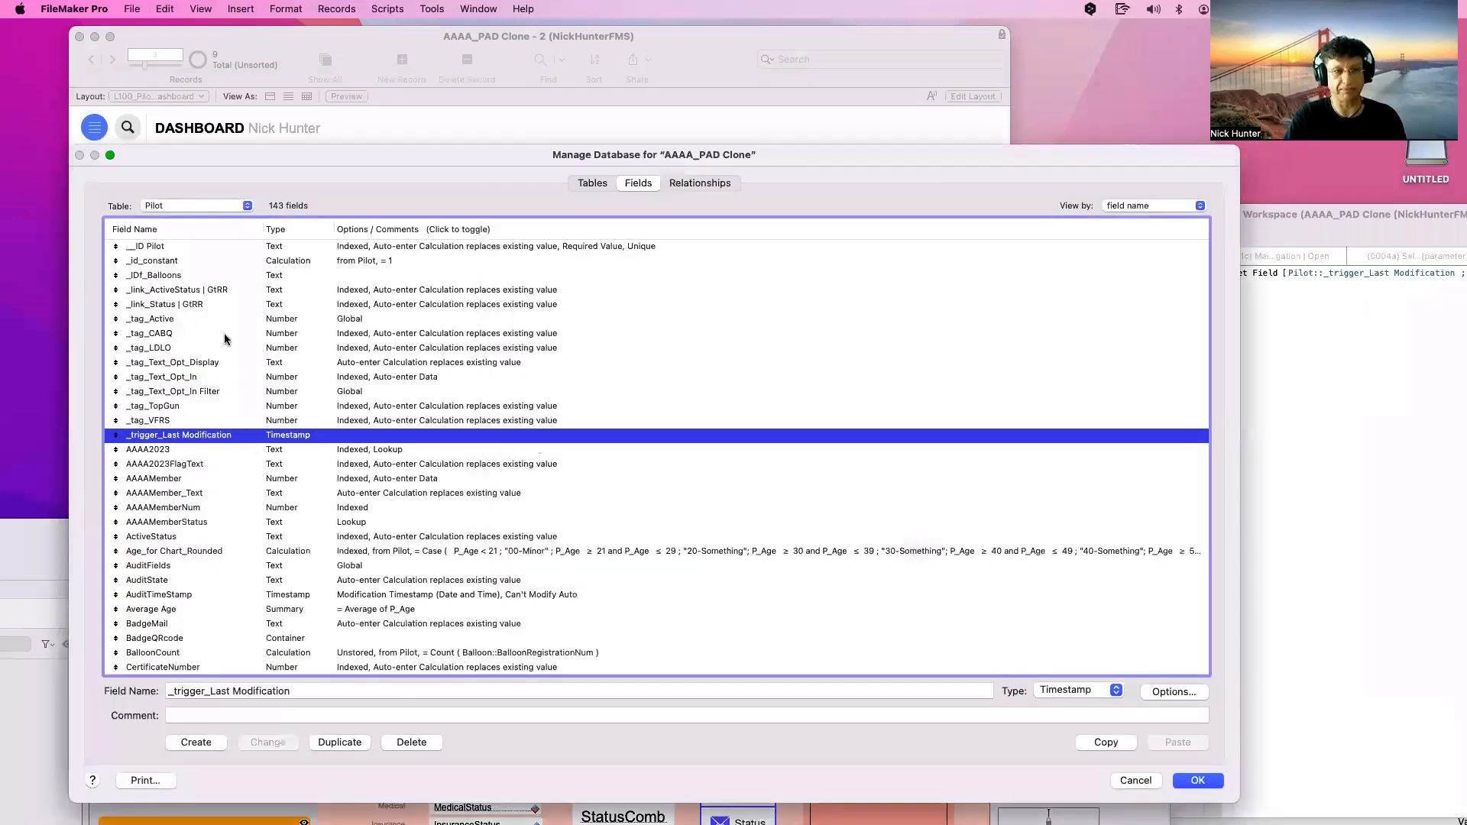
pyautogui.click(184, 250)
pyautogui.click(183, 262)
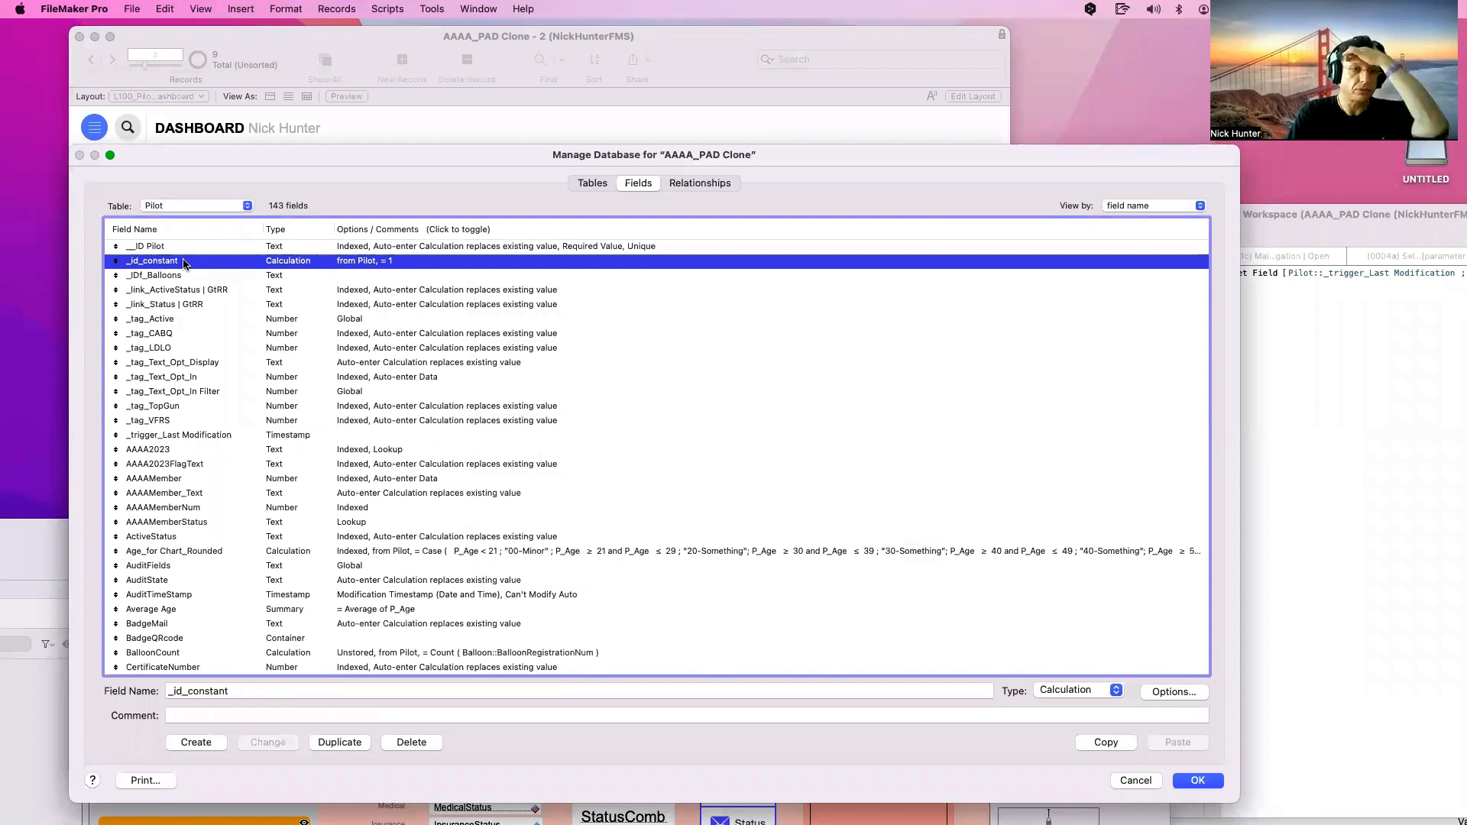
pyautogui.click(190, 275)
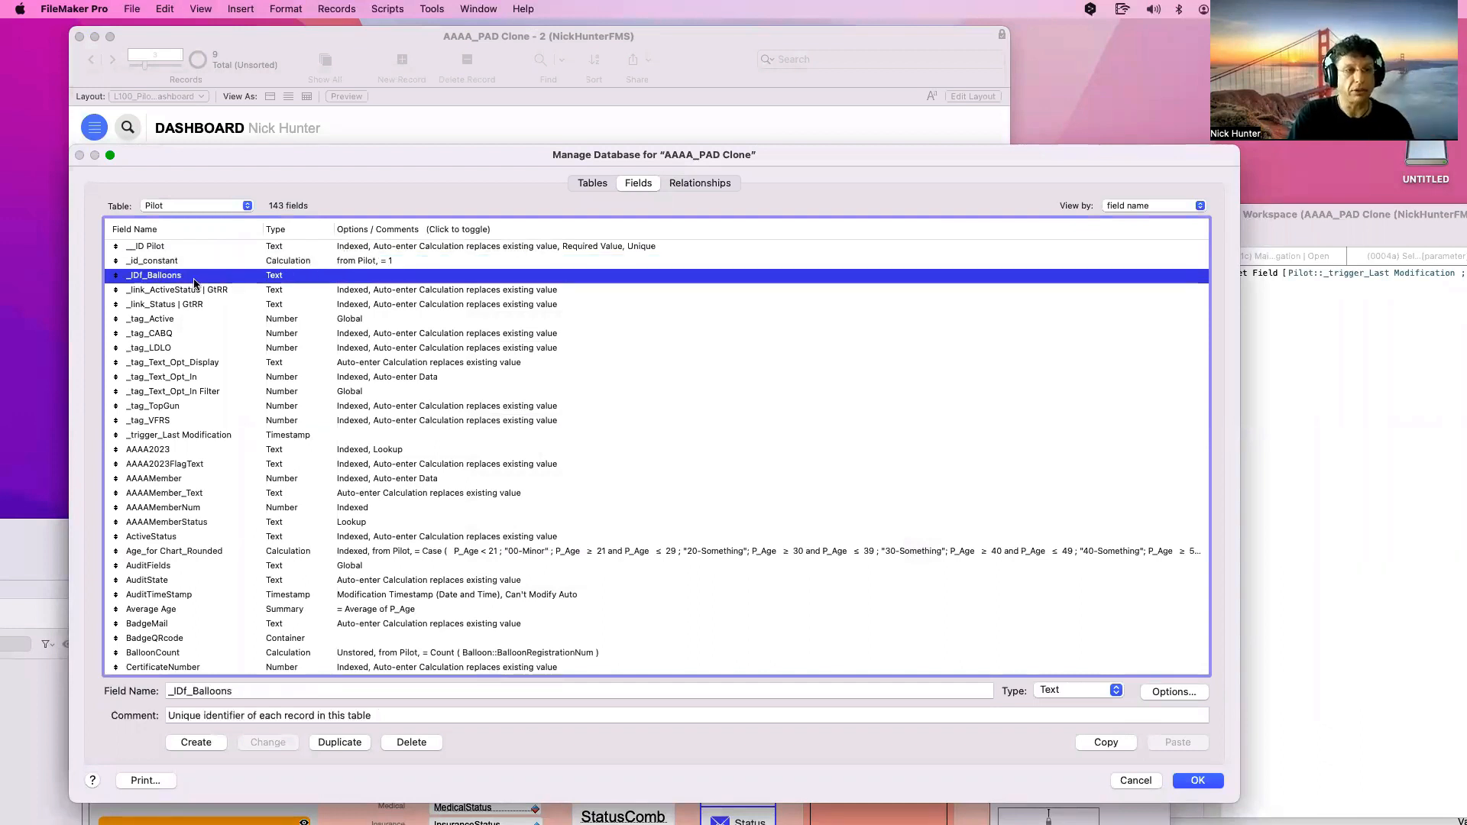
pyautogui.click(192, 291)
pyautogui.doubleClick(201, 290)
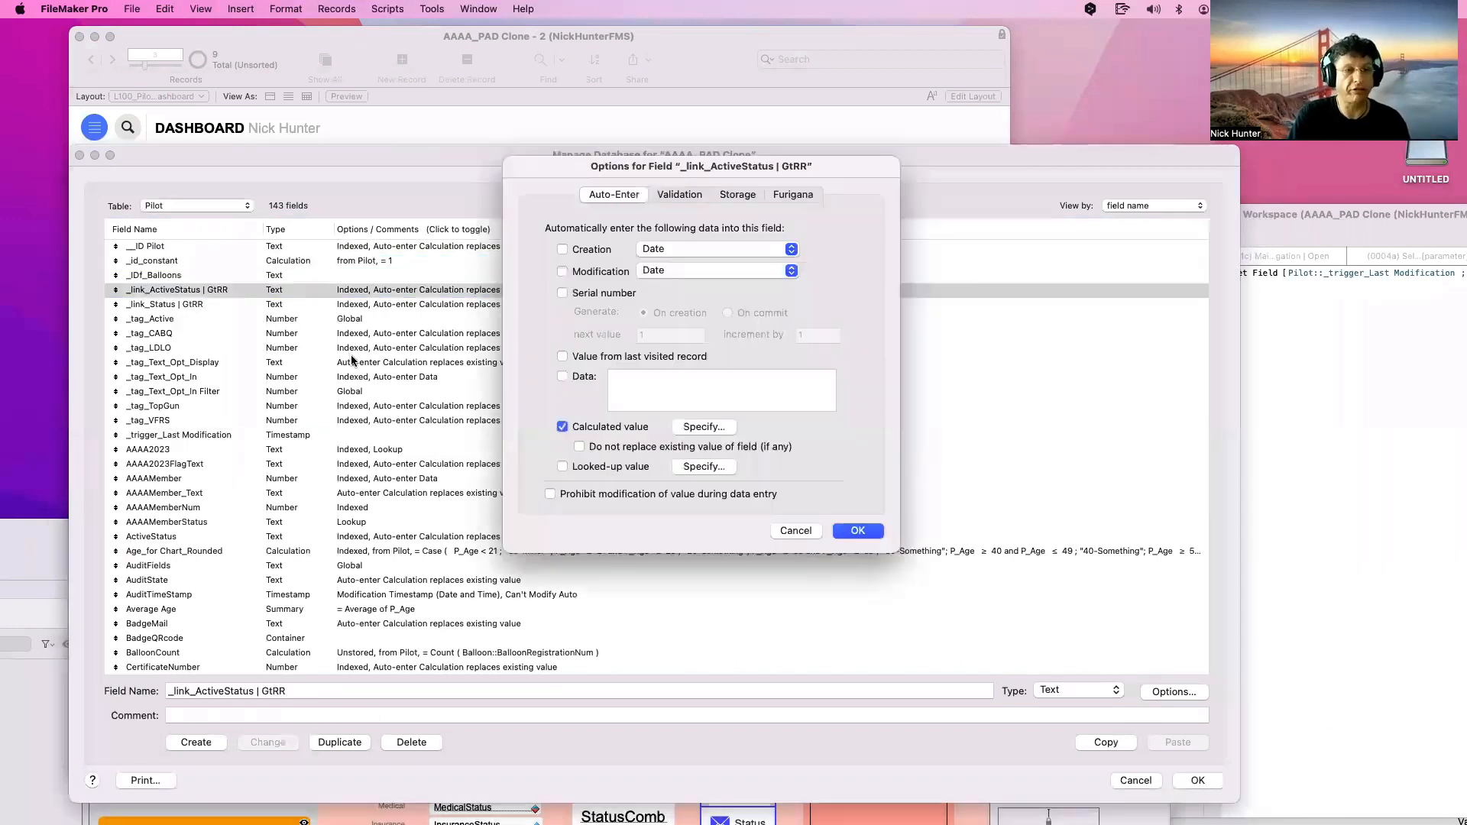
pyautogui.click(675, 428)
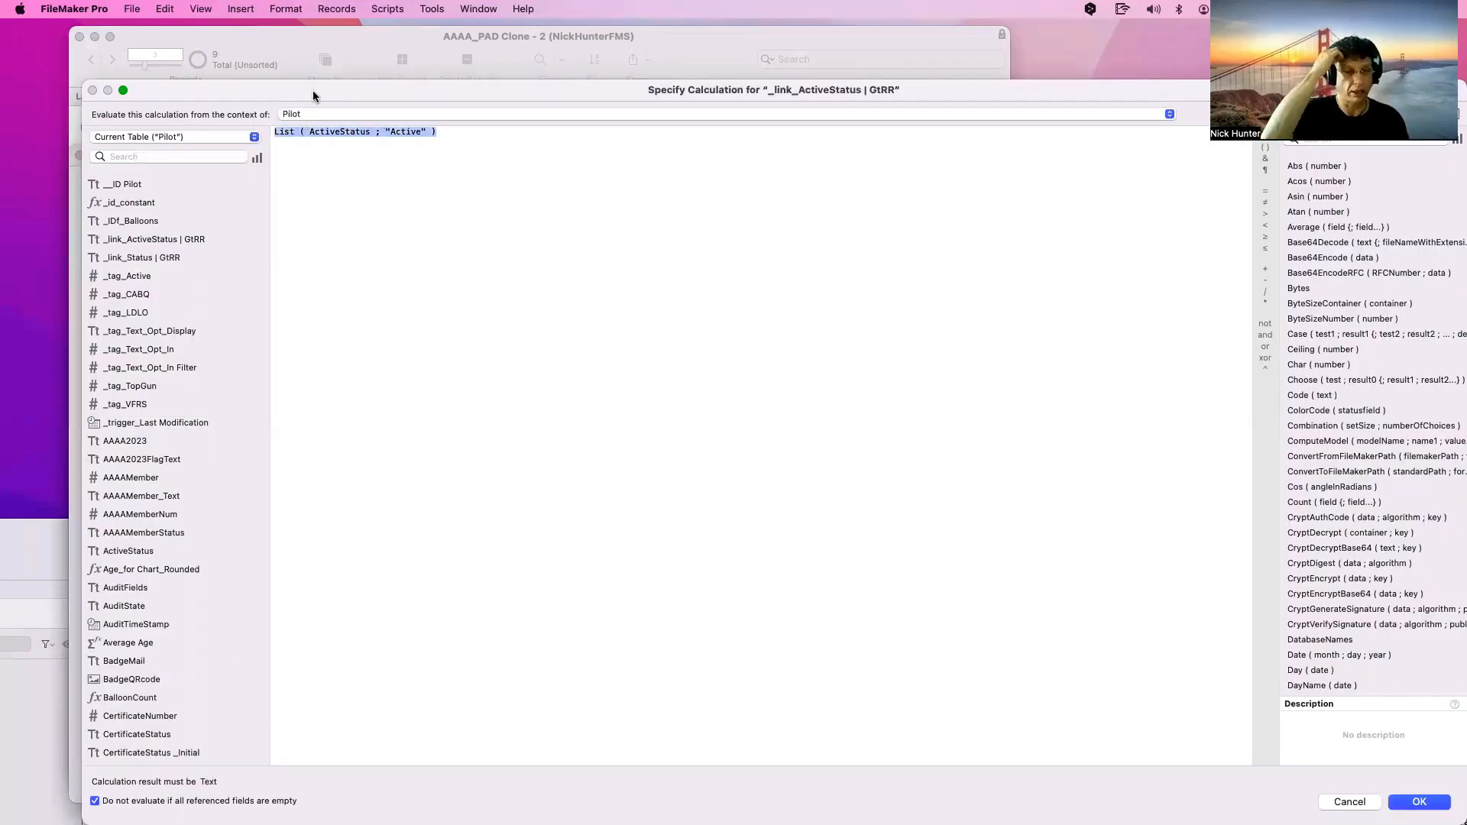
pyautogui.press('Escape')
pyautogui.press('Escape')
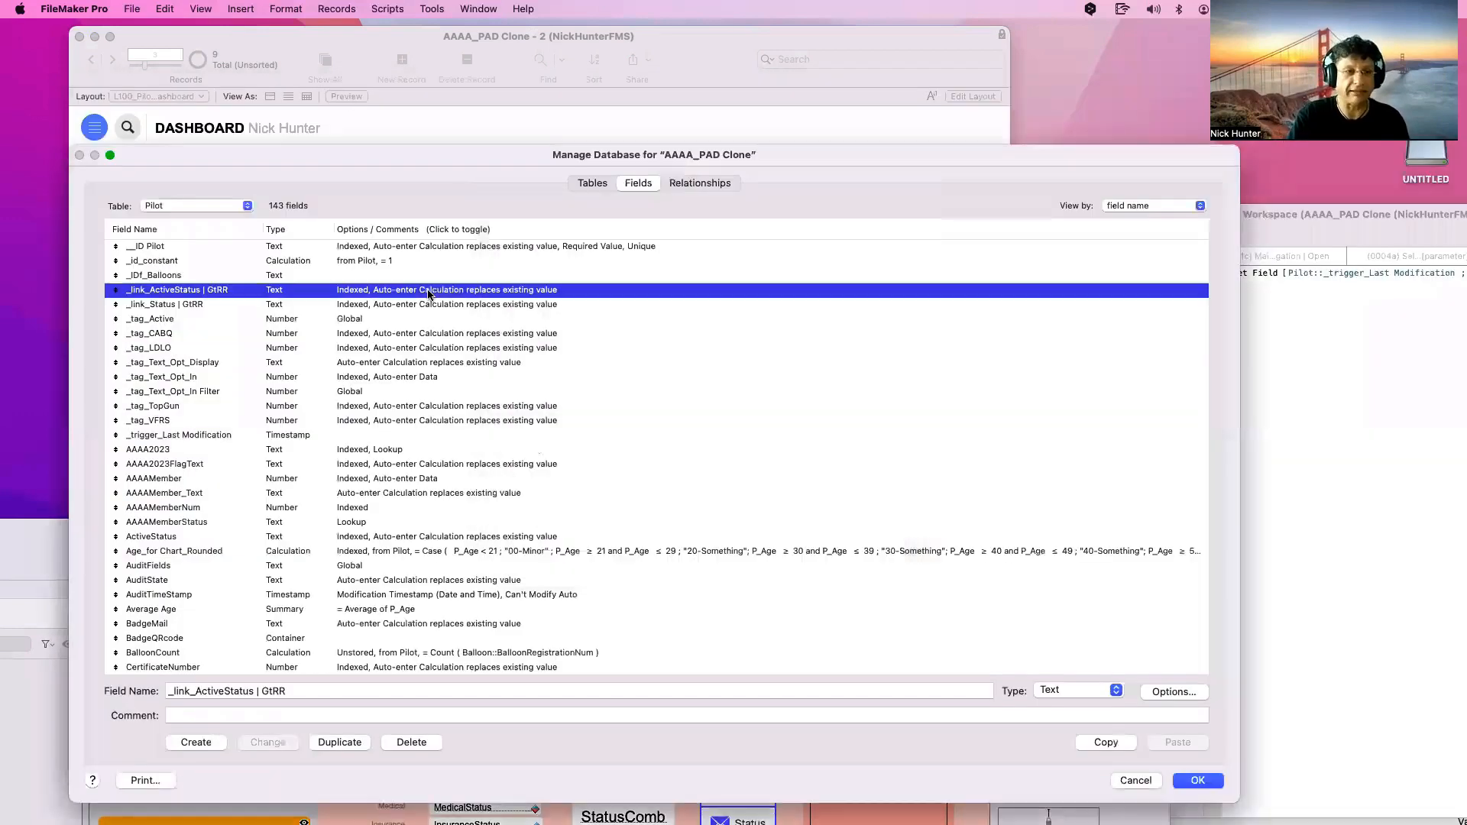
pyautogui.press('Down')
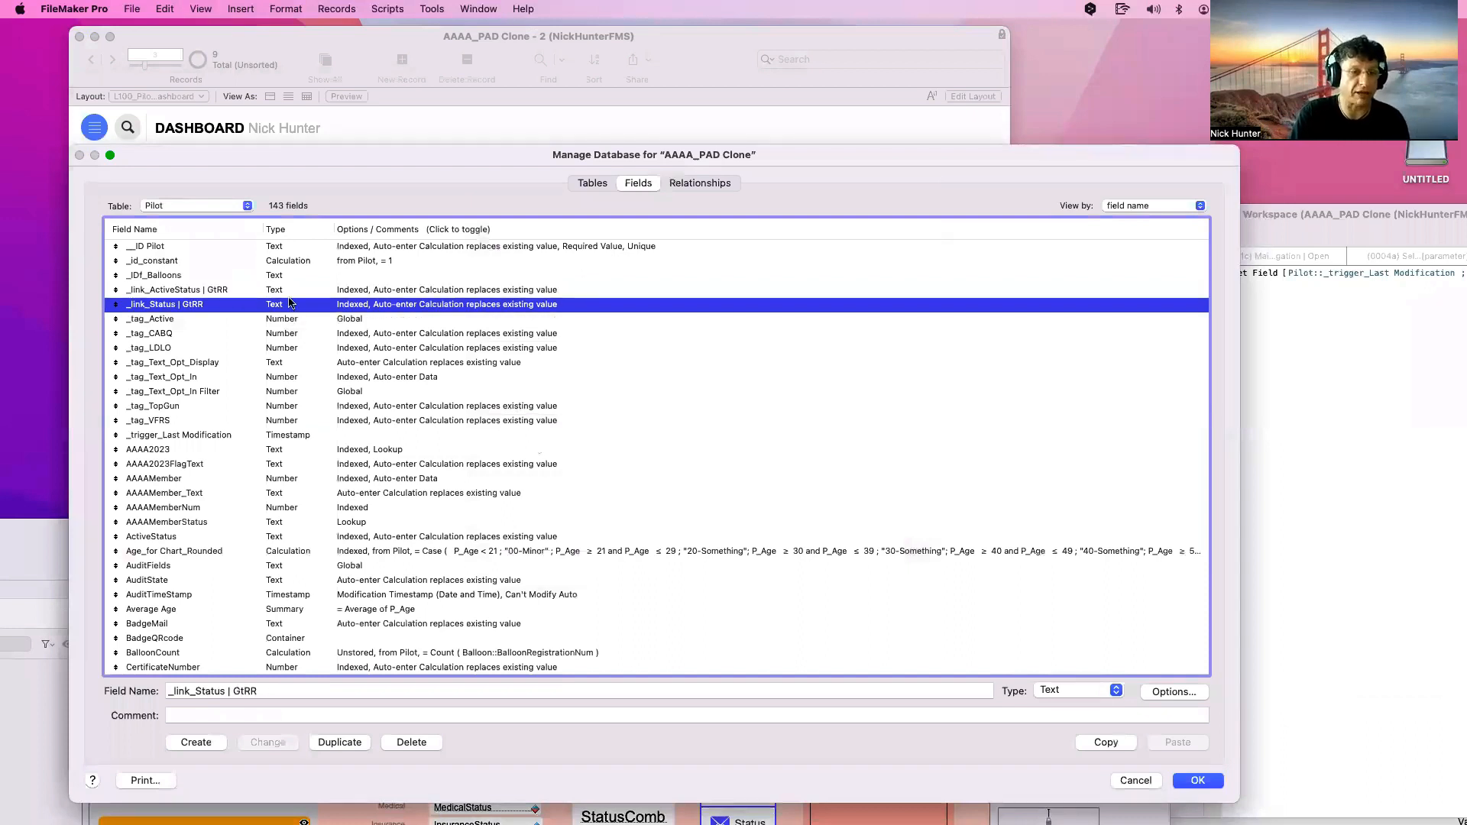
pyautogui.press('Up')
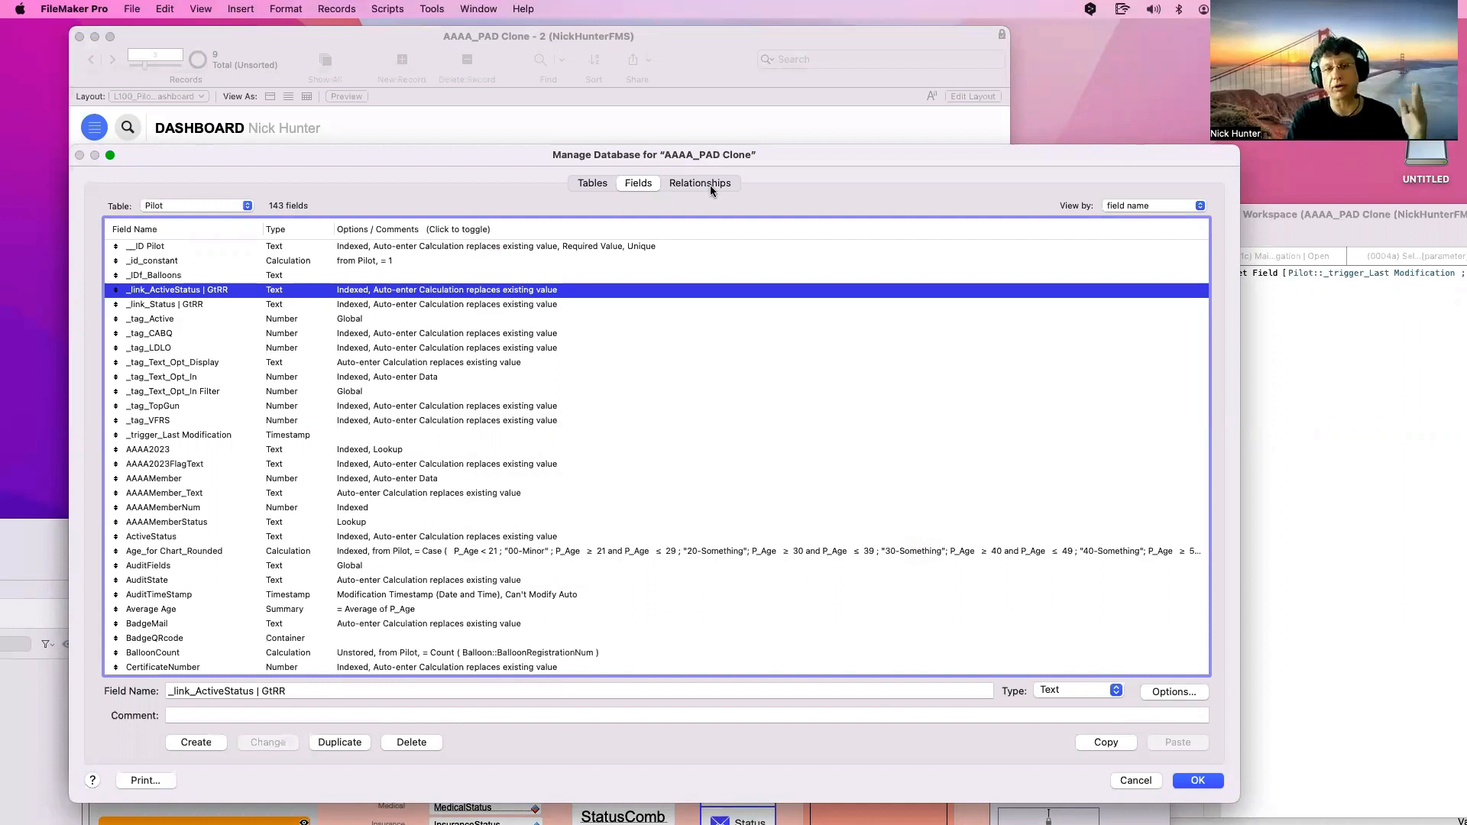
pyautogui.click(214, 309)
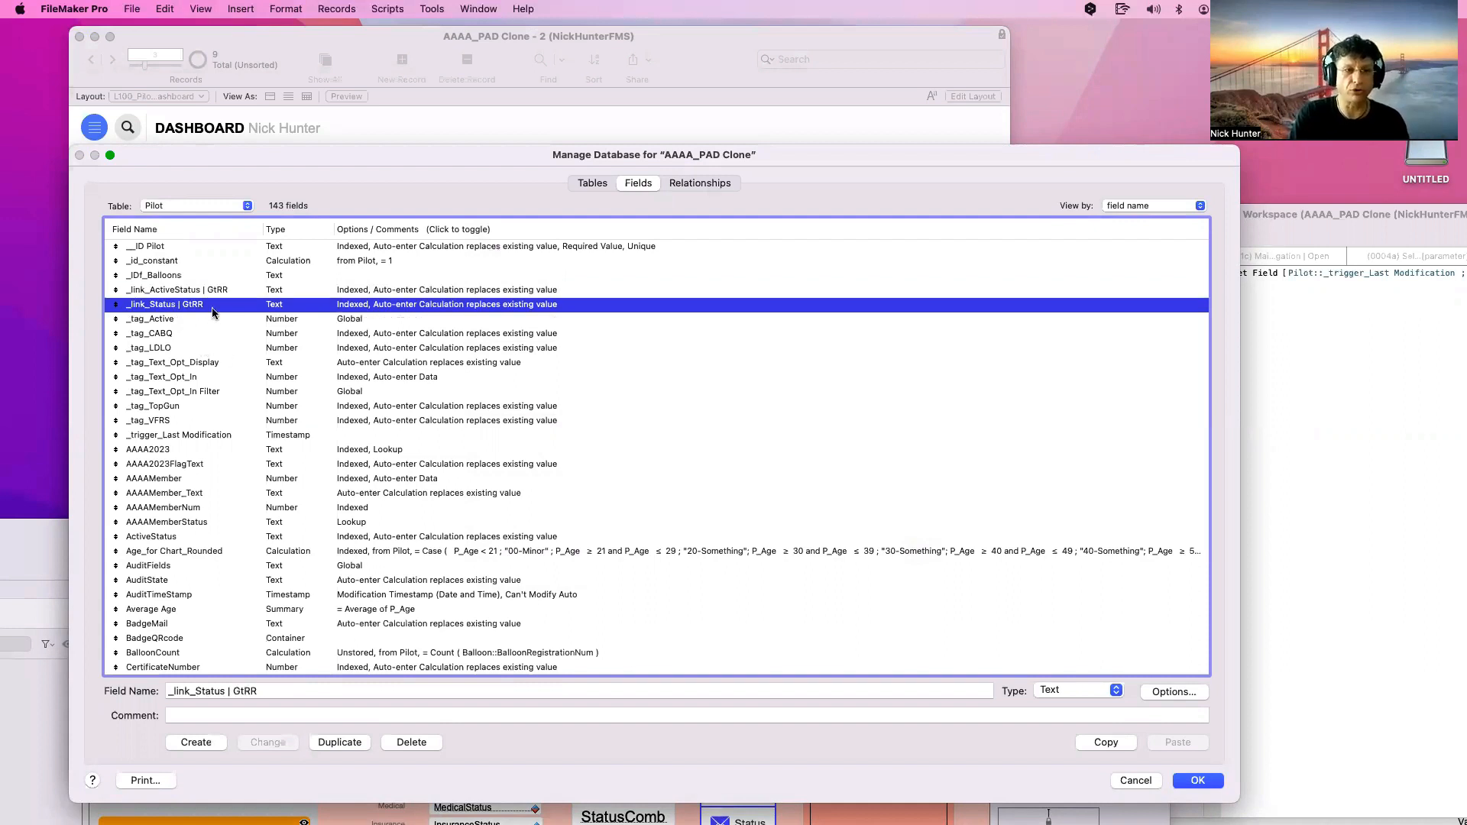
pyautogui.click(204, 321)
pyautogui.keyDown('shift'); pyautogui.click(191, 425); pyautogui.keyUp('shift')
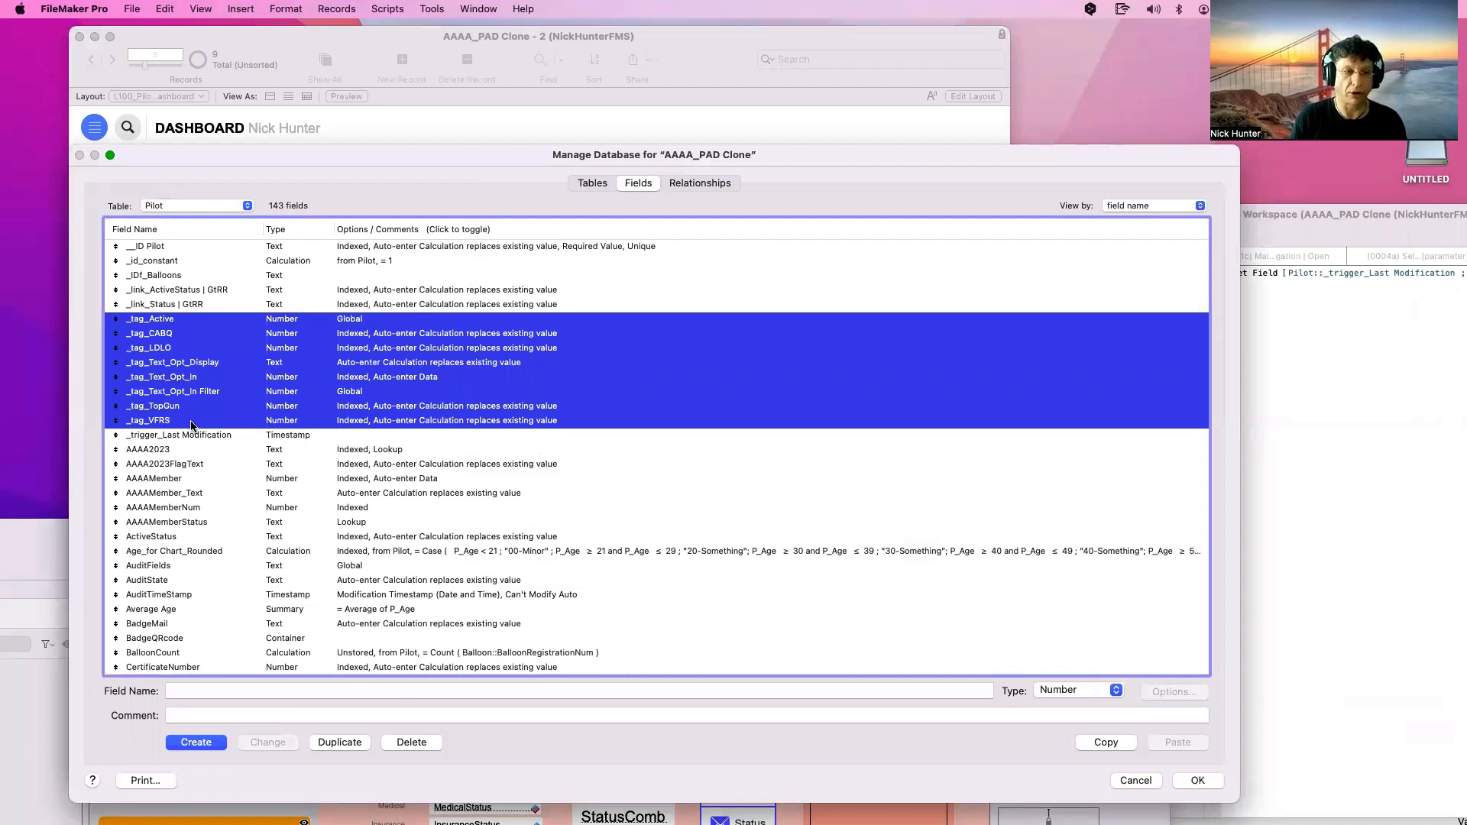
pyautogui.click(272, 482)
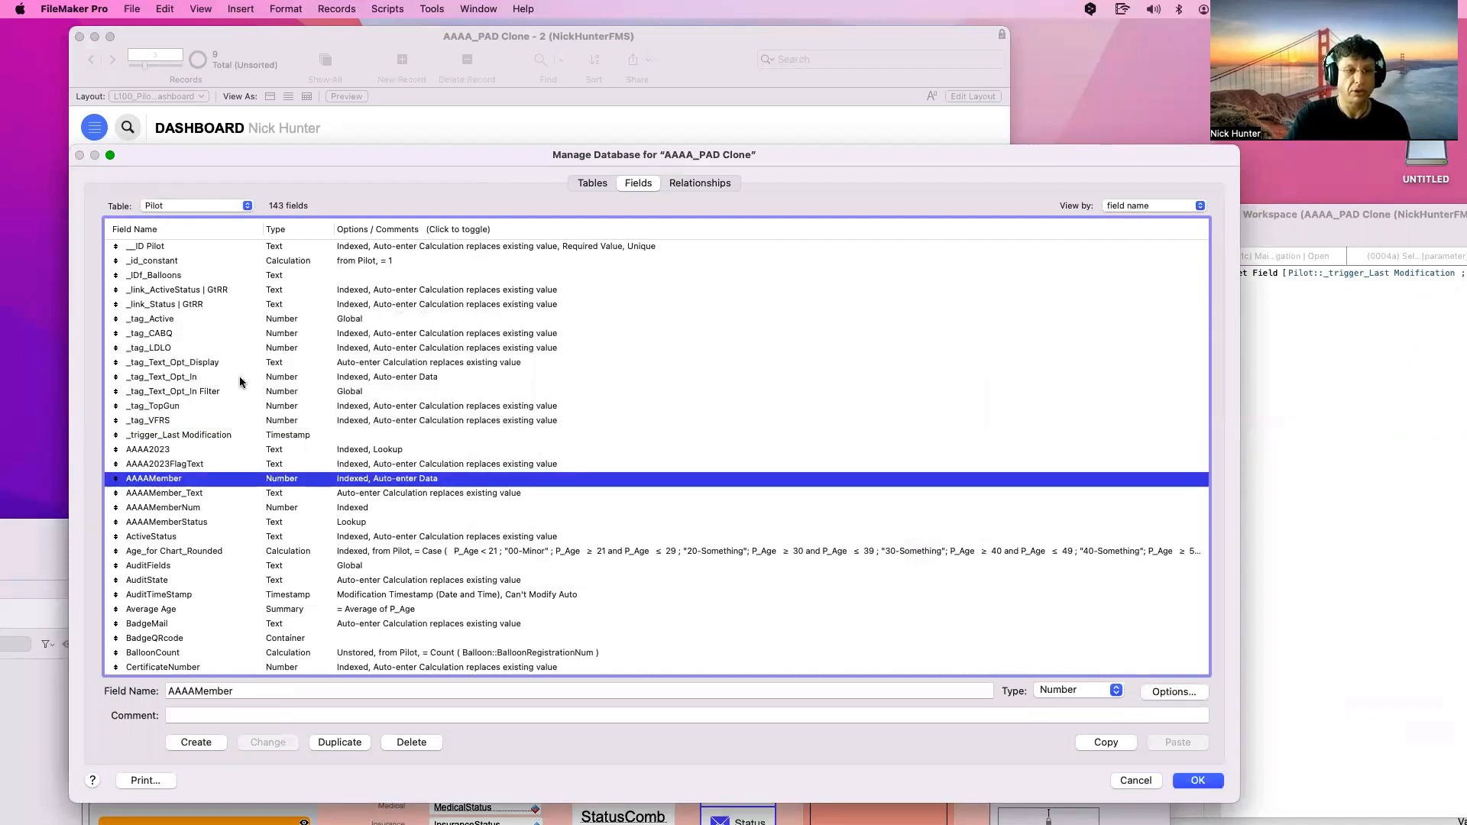
pyautogui.click(210, 324)
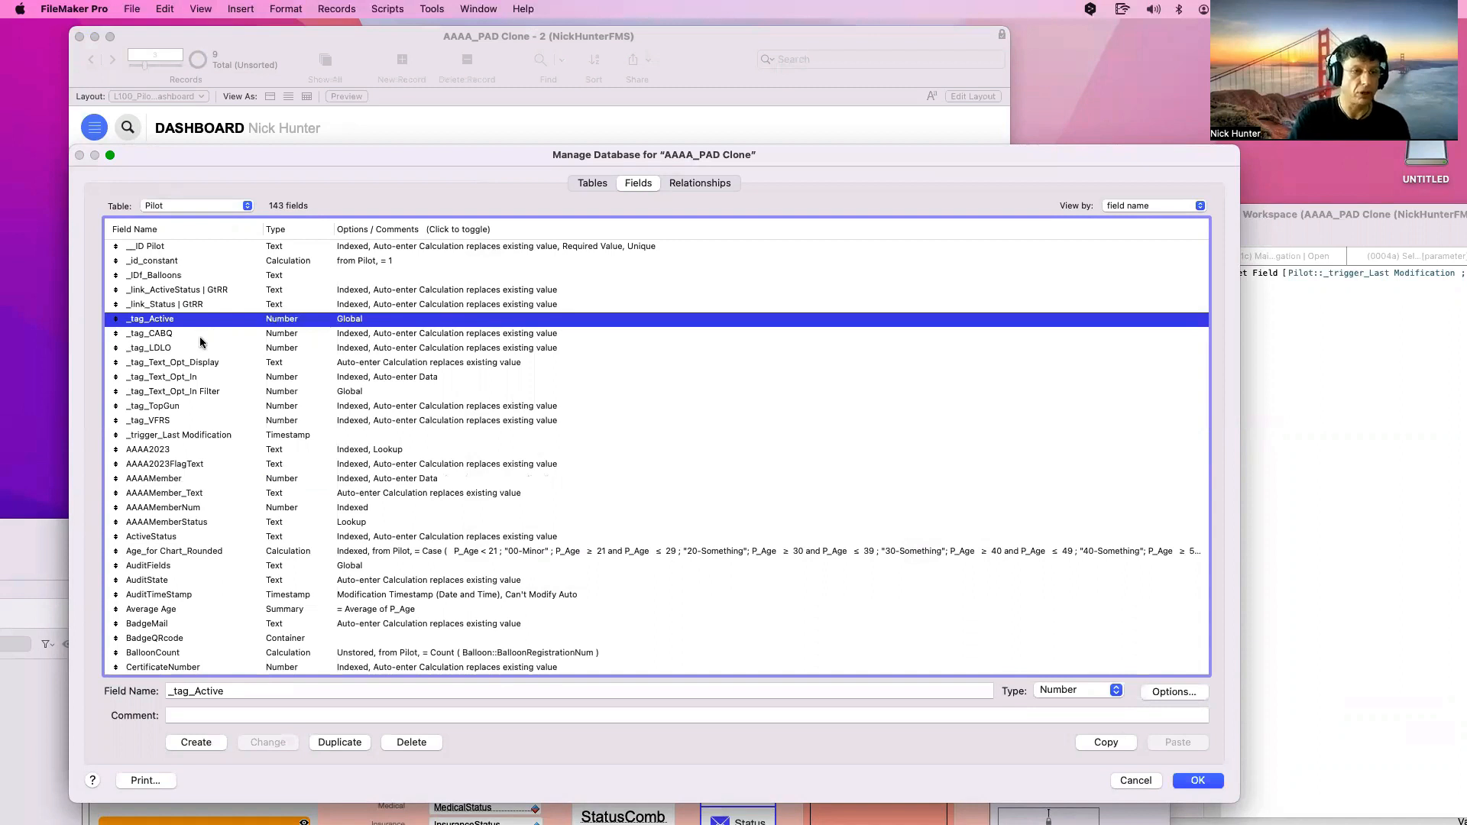
pyautogui.click(188, 350)
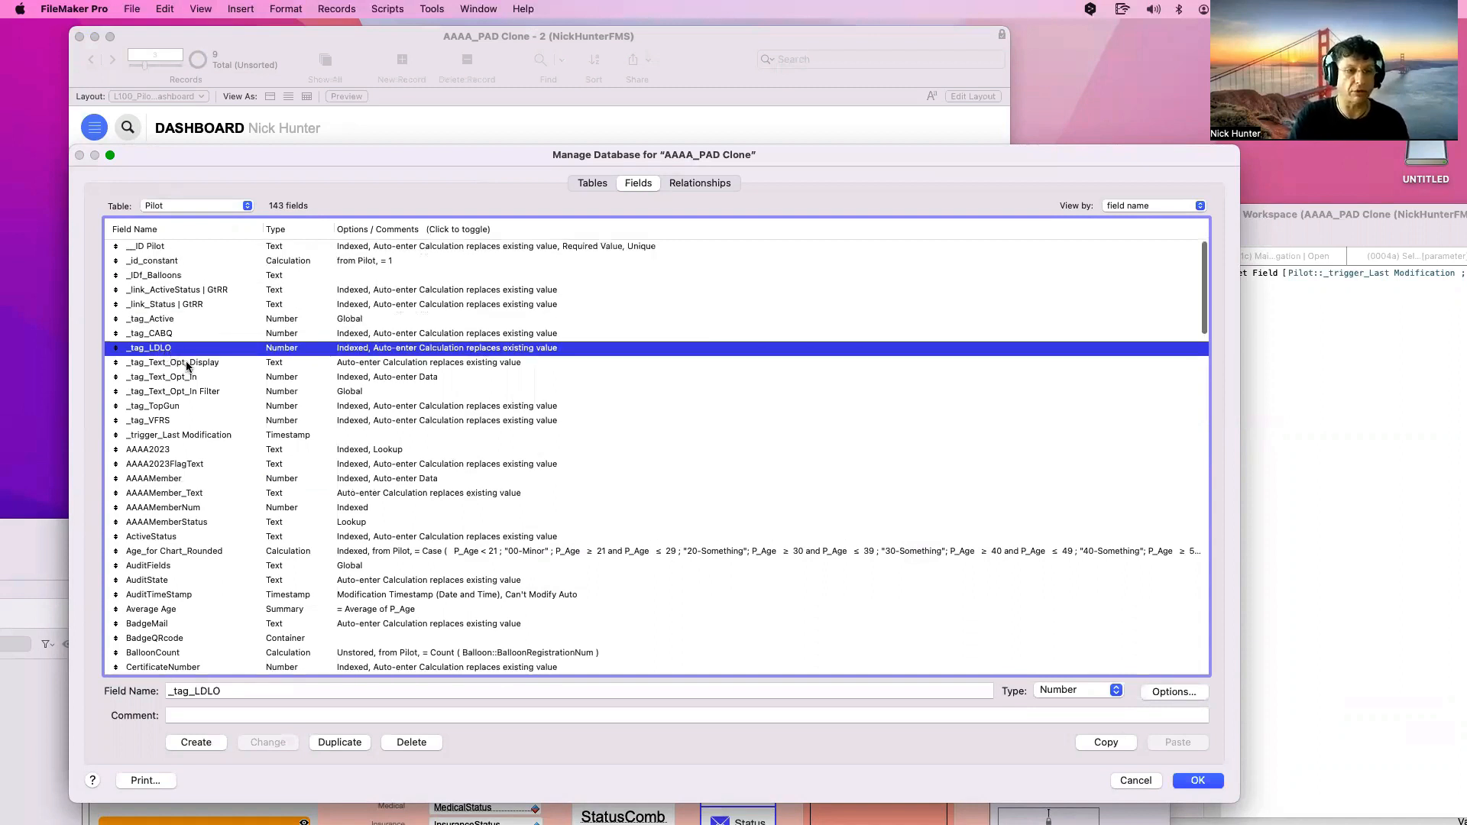
pyautogui.click(187, 366)
pyautogui.click(191, 377)
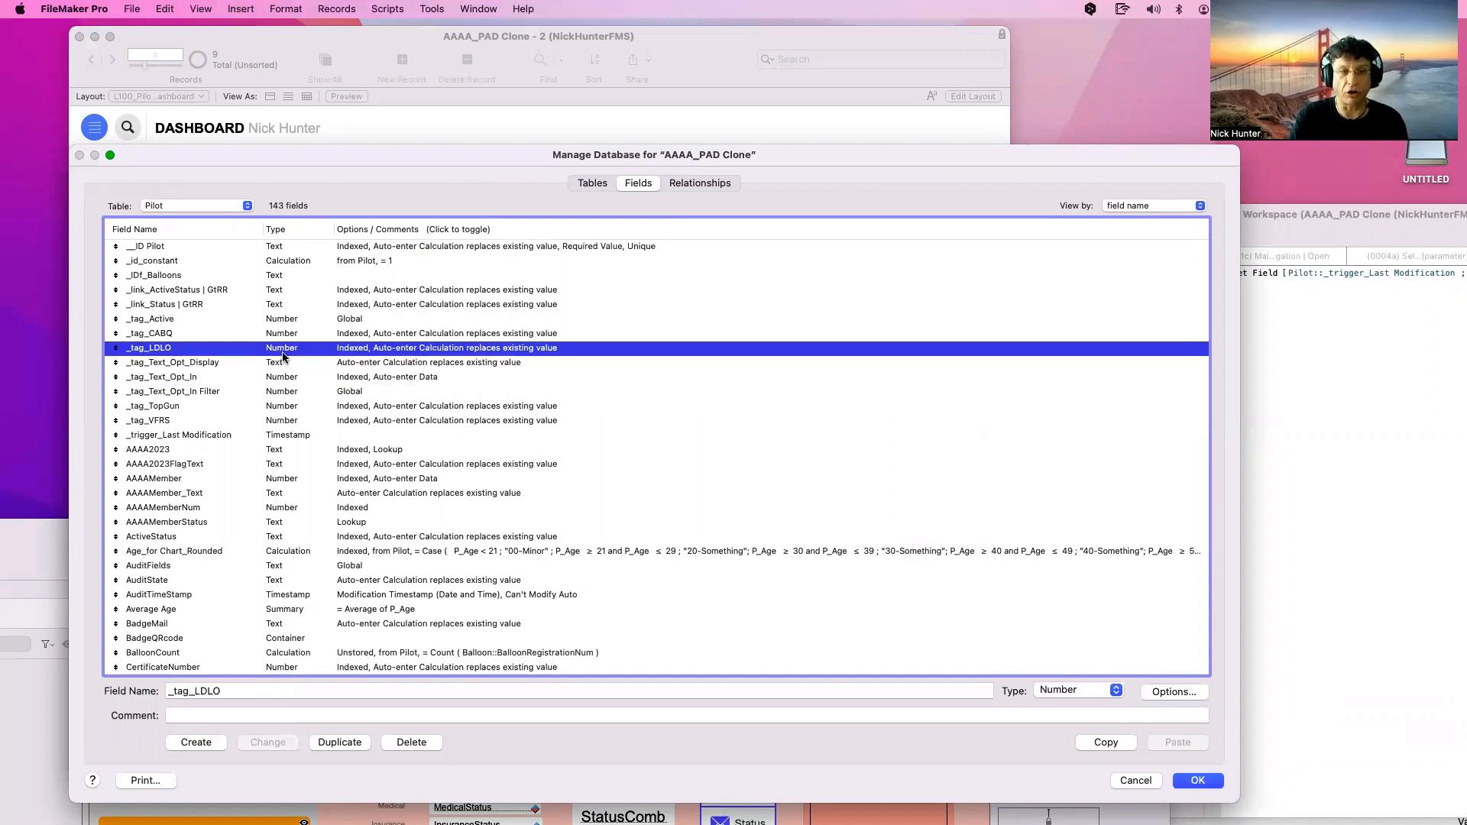
pyautogui.click(287, 365)
pyautogui.doubleClick(287, 368)
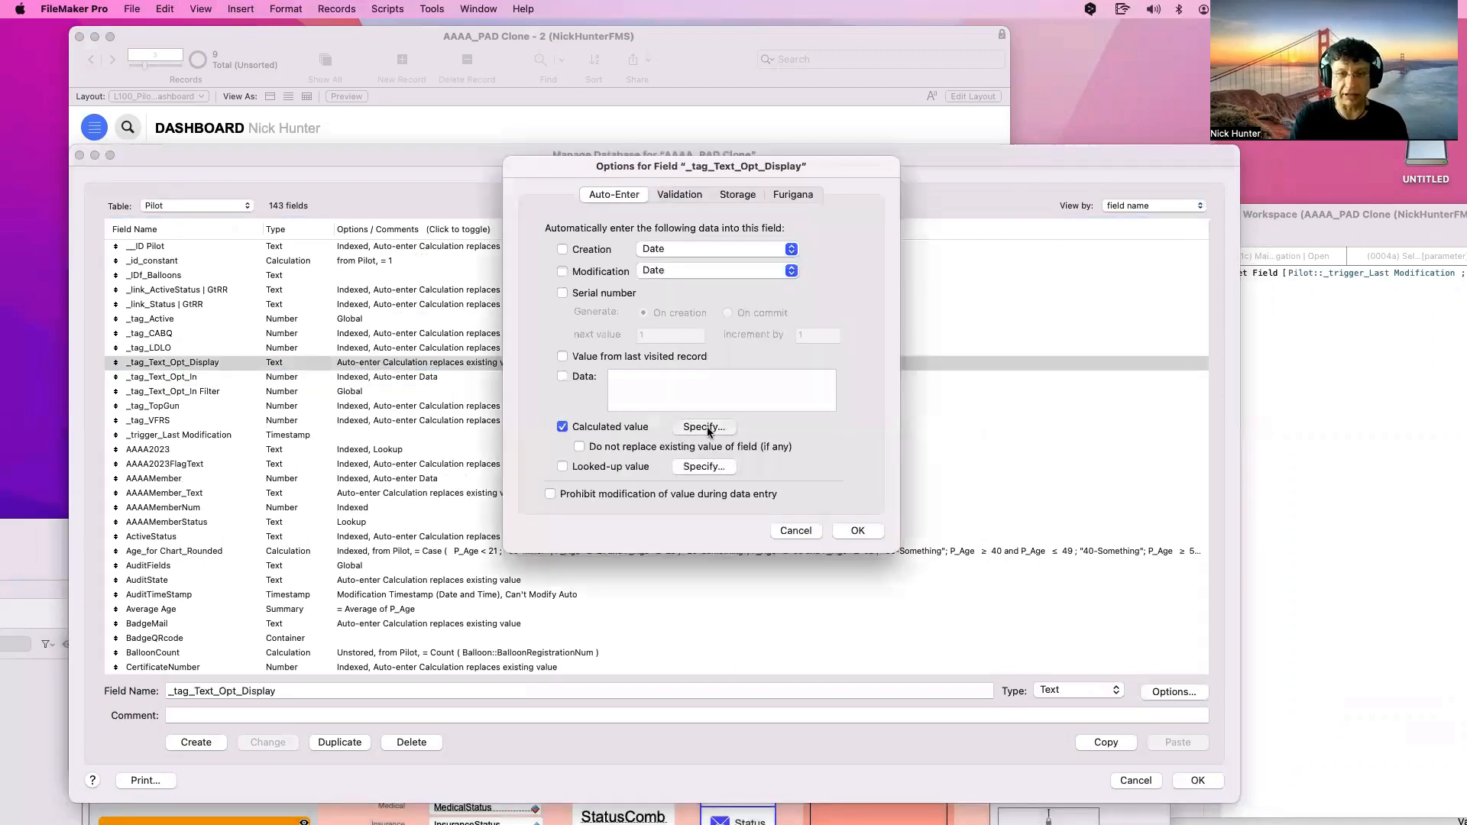
pyautogui.click(708, 426)
pyautogui.moveTo(593, 229); pyautogui.dragTo(249, 113)
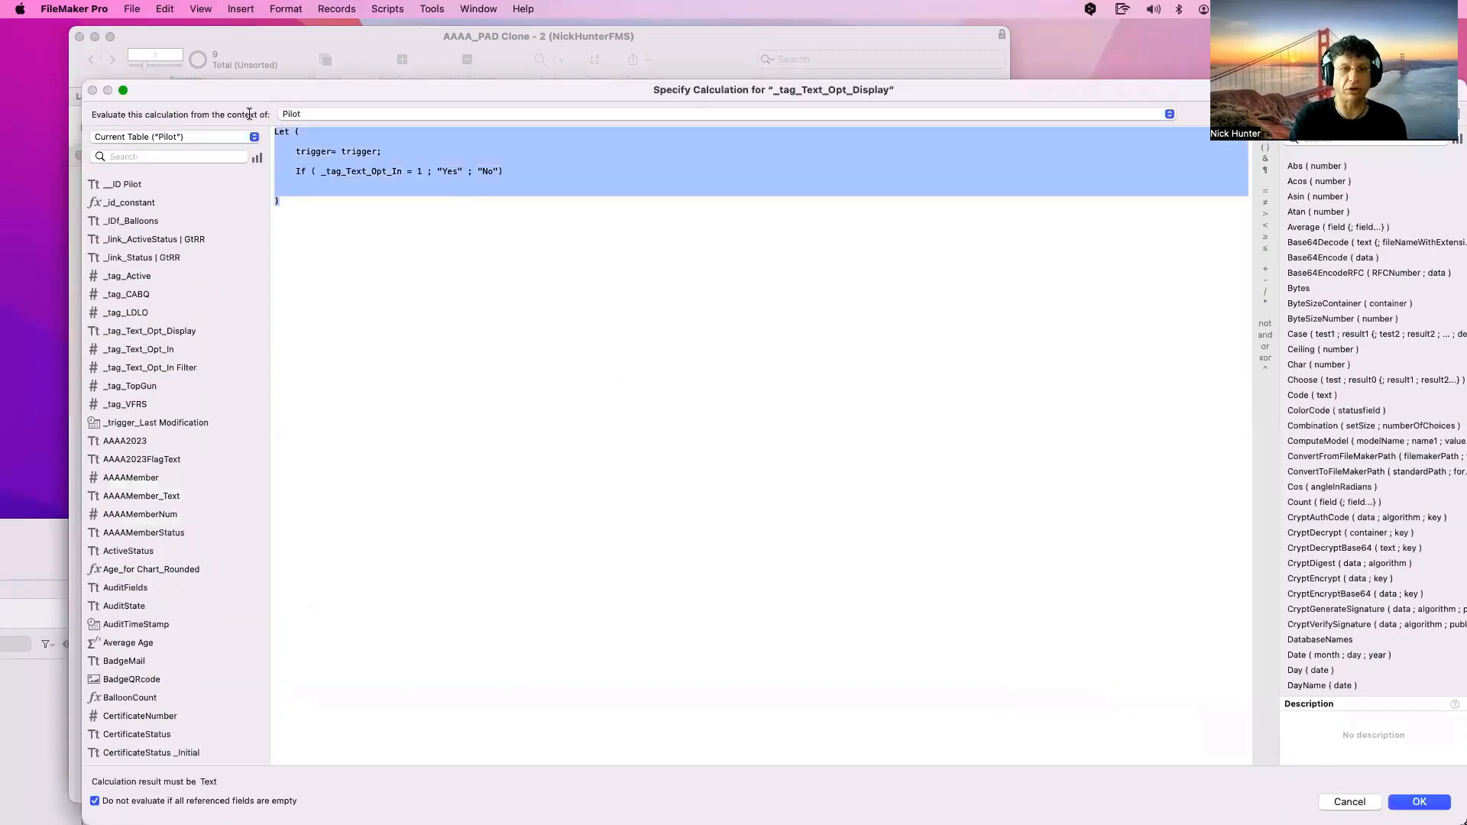
pyautogui.click(417, 263)
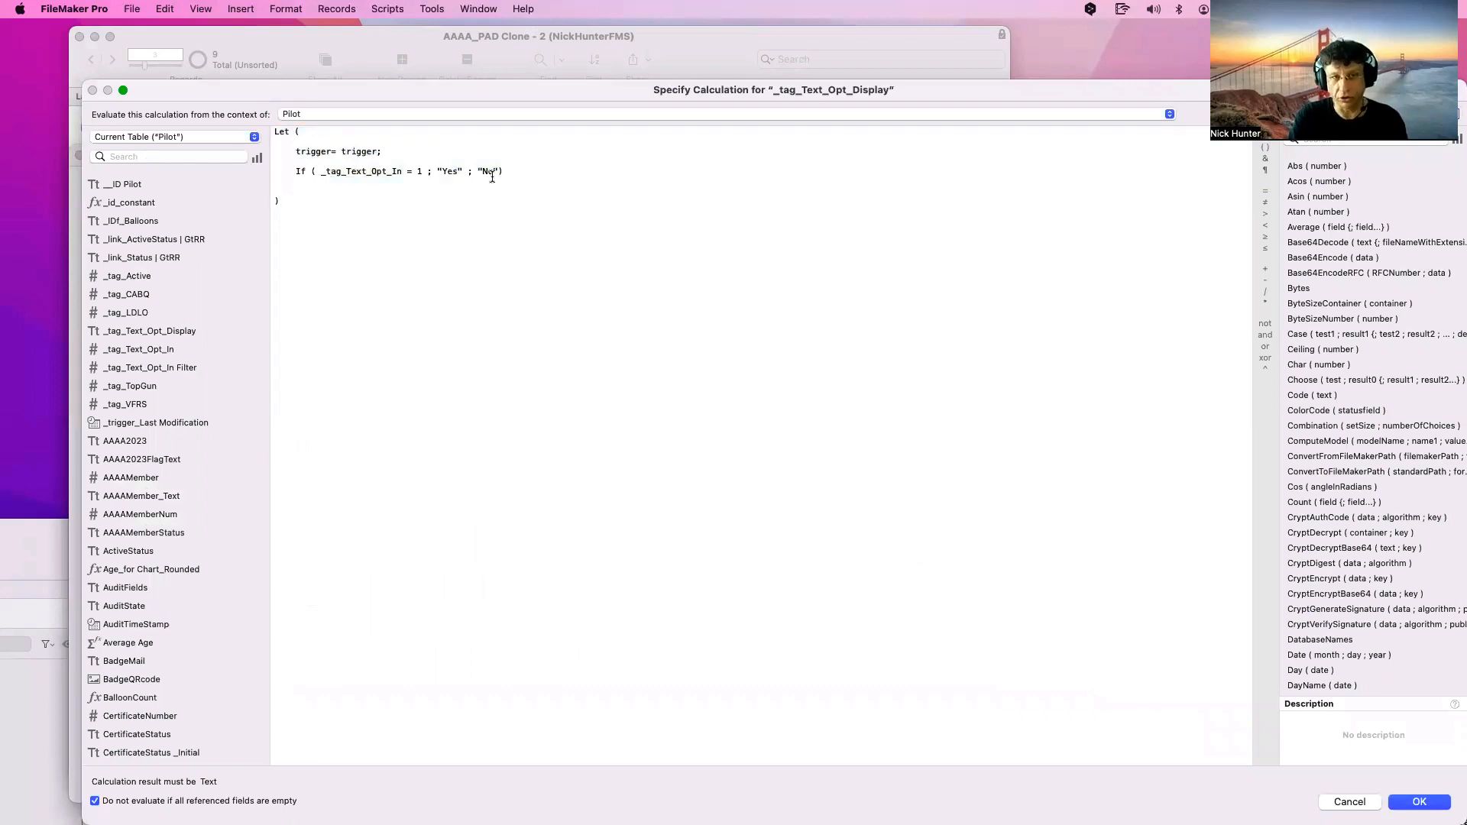
pyautogui.press('super+a')
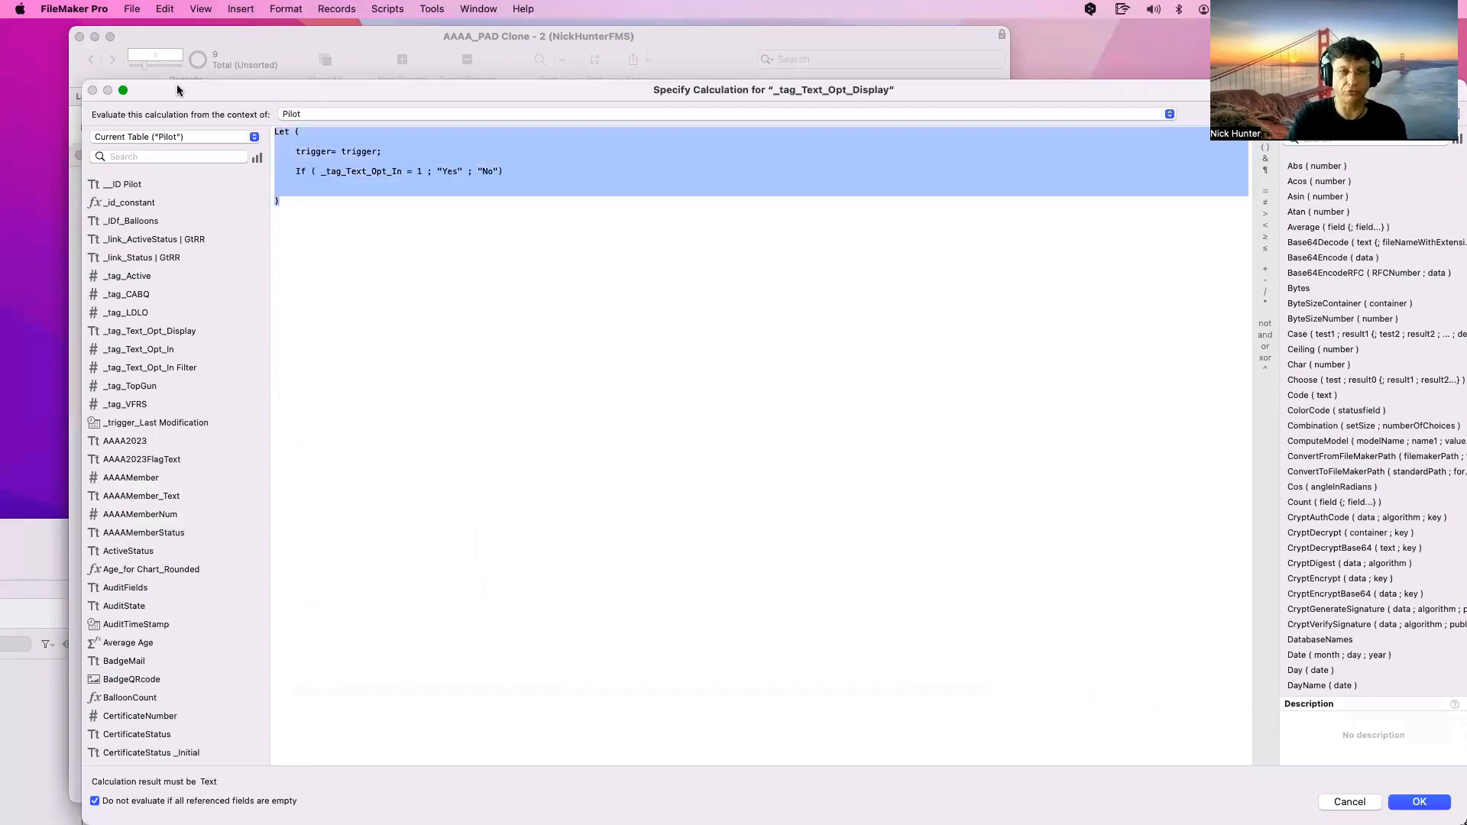
pyautogui.press('Escape')
pyautogui.press('Escape')
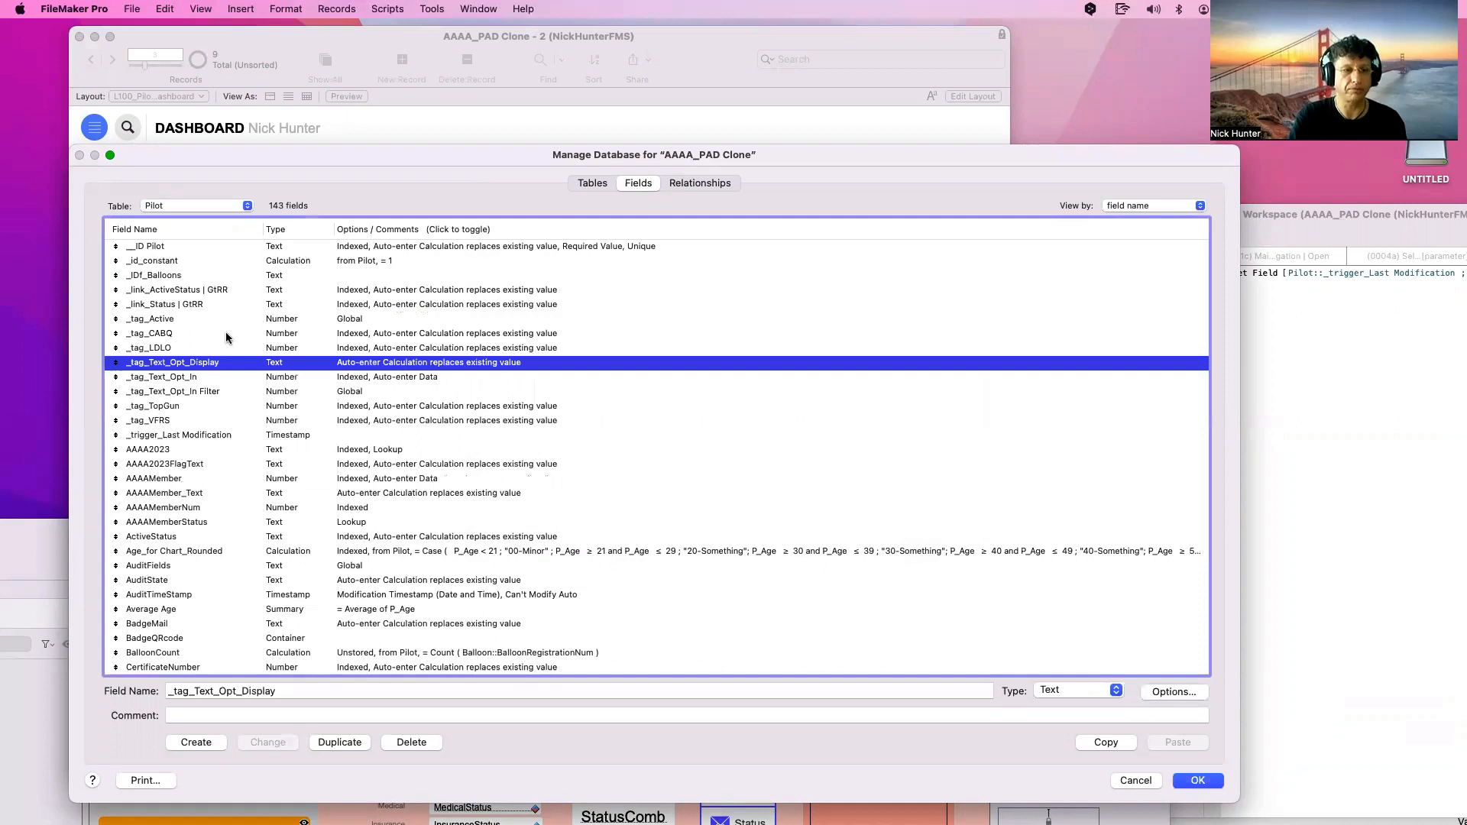
pyautogui.click(186, 435)
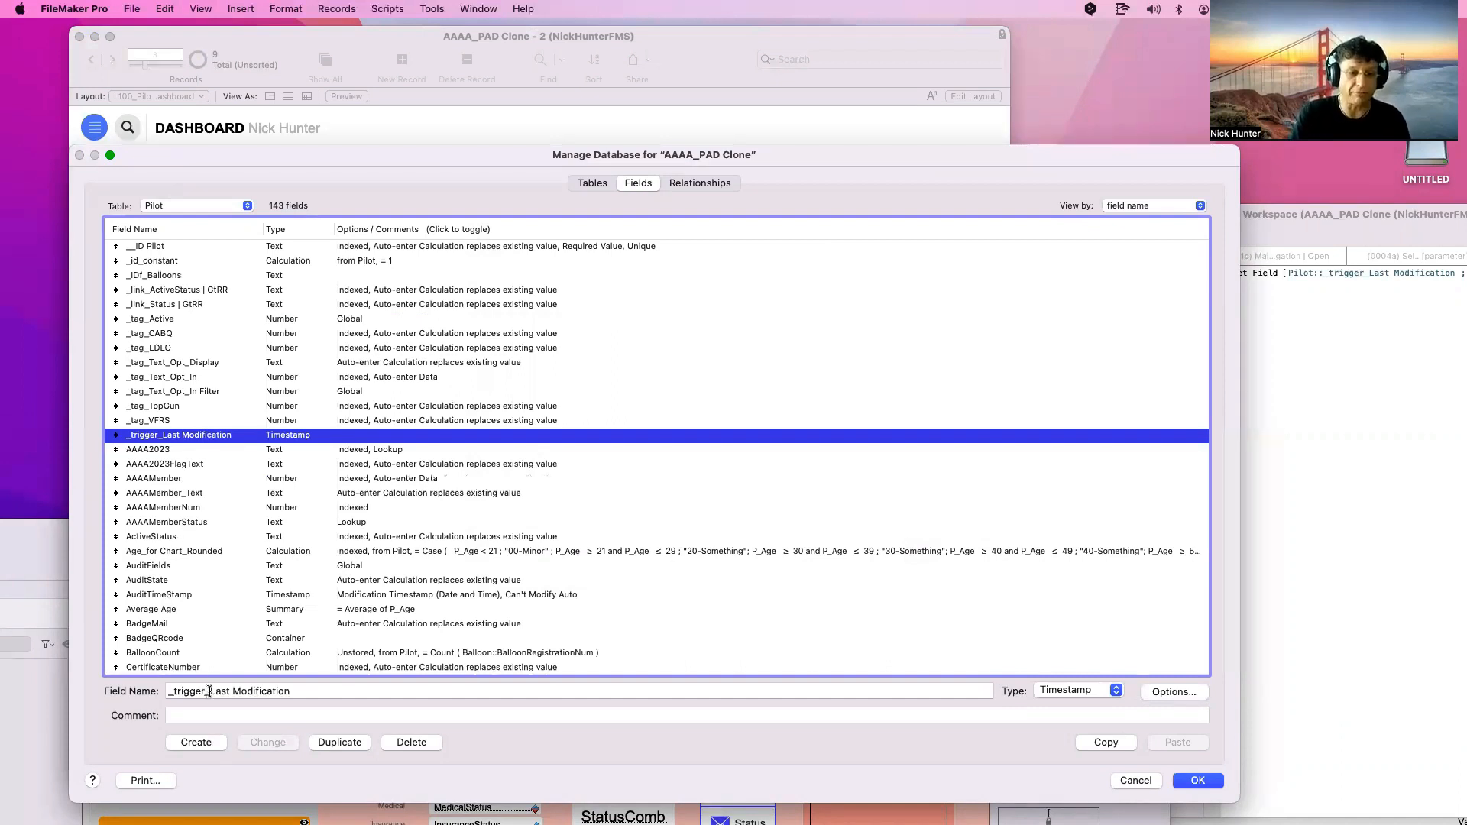
# Rename the trigger field to _trigger_Last Modification_1 and duplicate it as _trigger_Last Modification_2
pyautogui.click(312, 691)
pyautogui.write('_1')
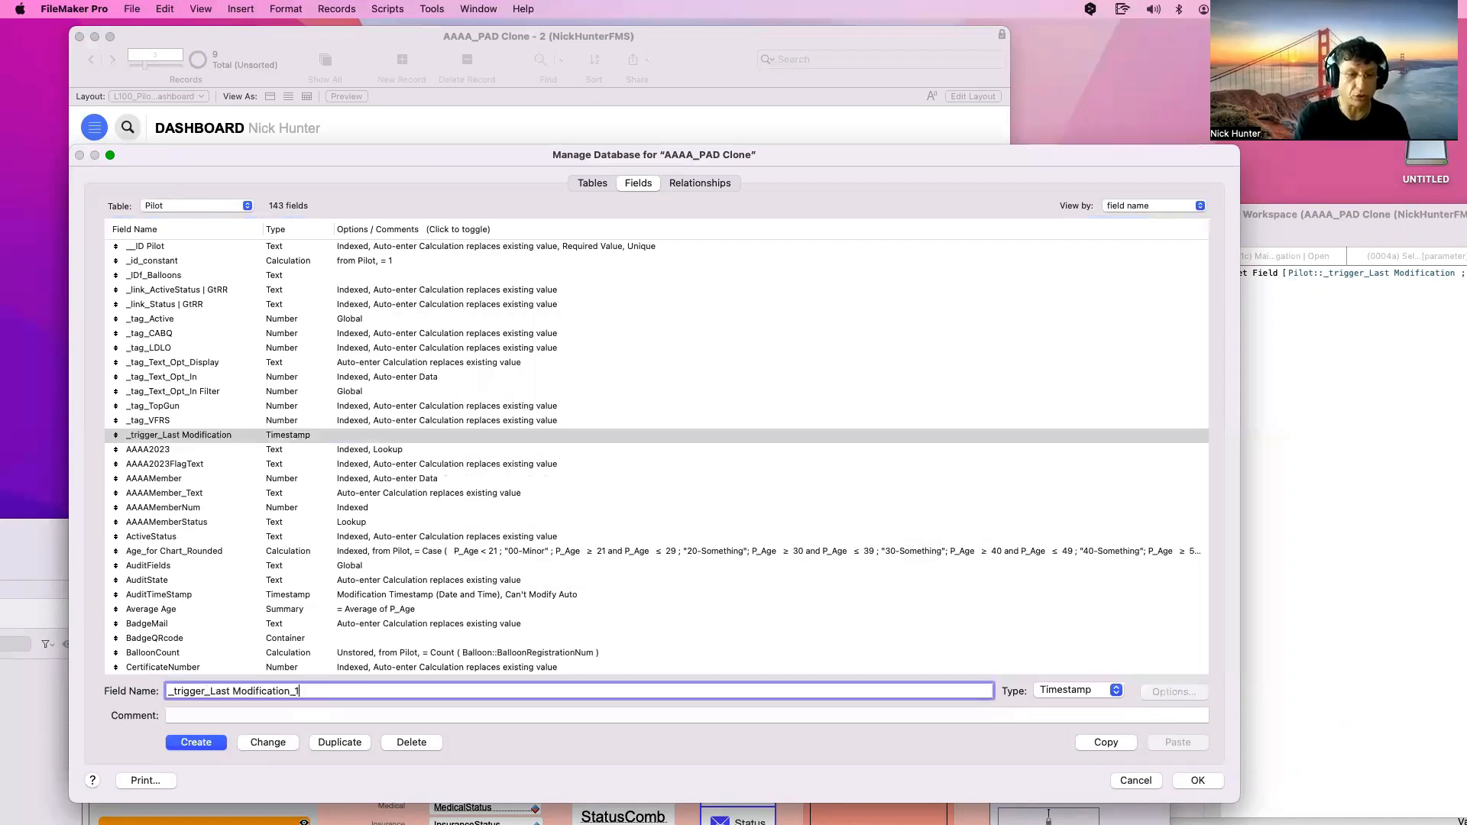
pyautogui.click(267, 742)
pyautogui.click(339, 742)
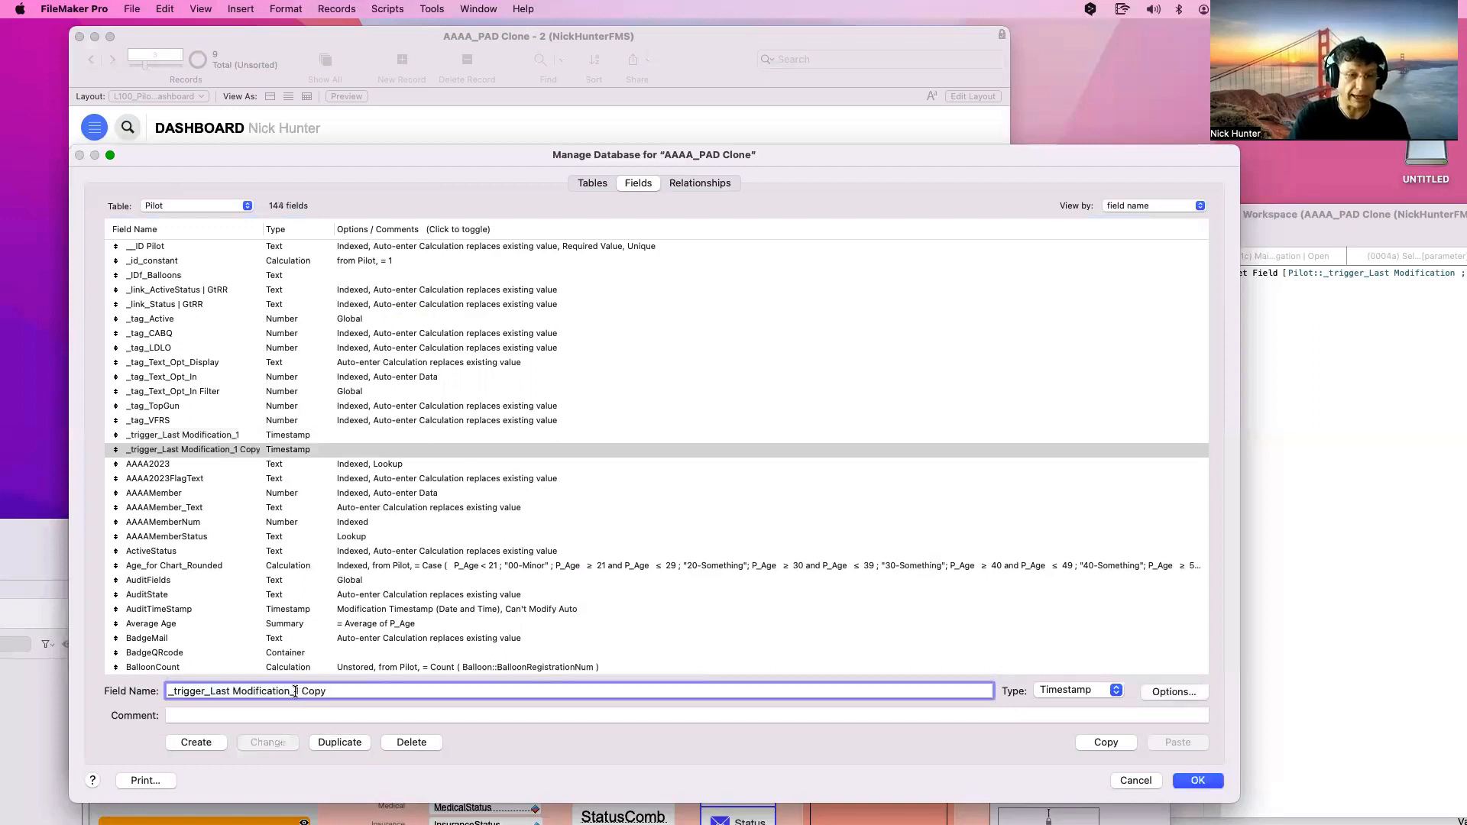
pyautogui.moveTo(294, 692); pyautogui.dragTo(309, 712)
pyautogui.write('2')
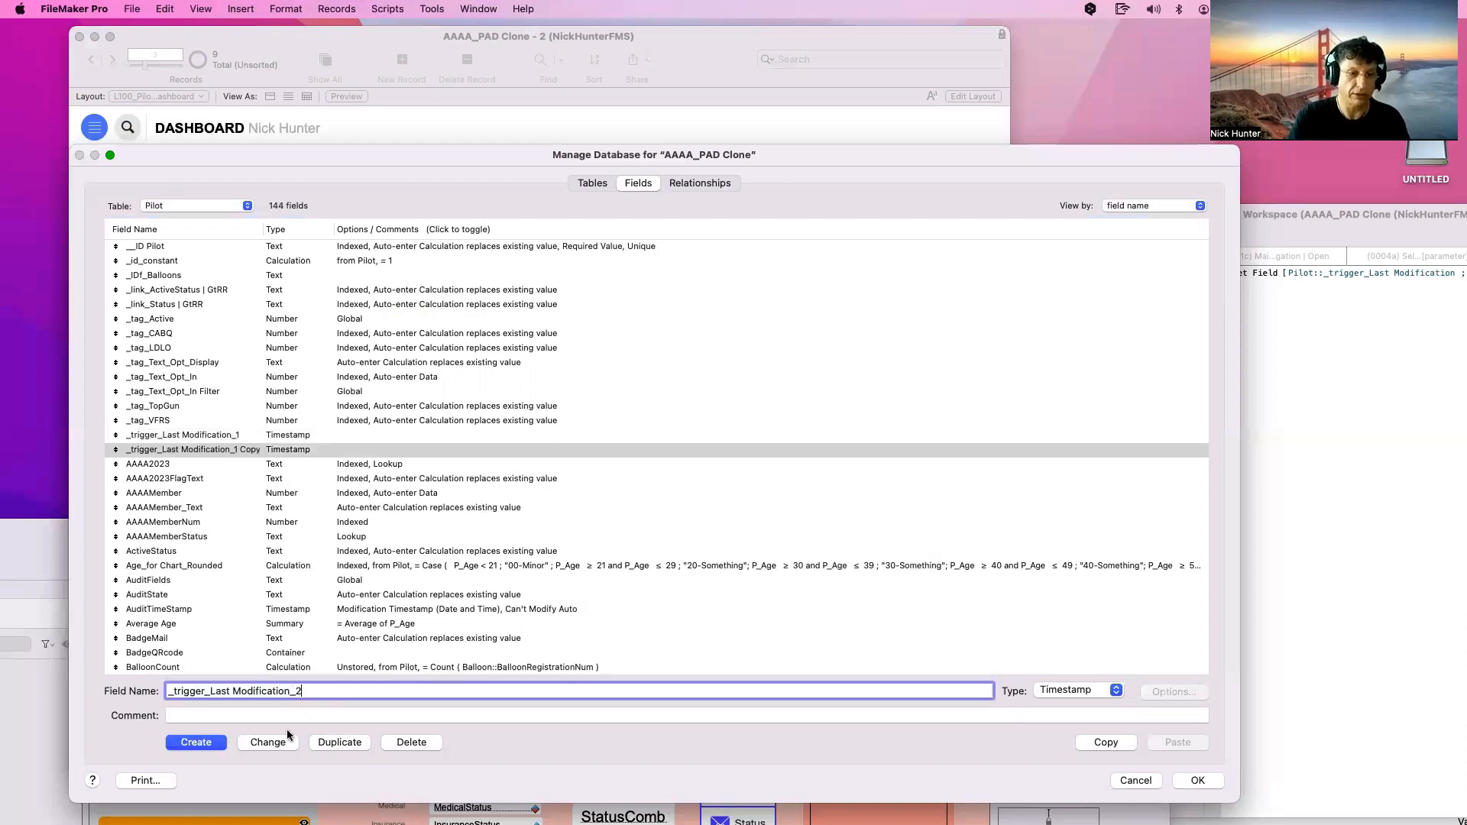
pyautogui.click(267, 742)
# Duplicate the _2 field and name the copy _trigger_Last Modification_Debbug
pyautogui.click(339, 742)
pyautogui.moveTo(293, 692); pyautogui.dragTo(313, 703)
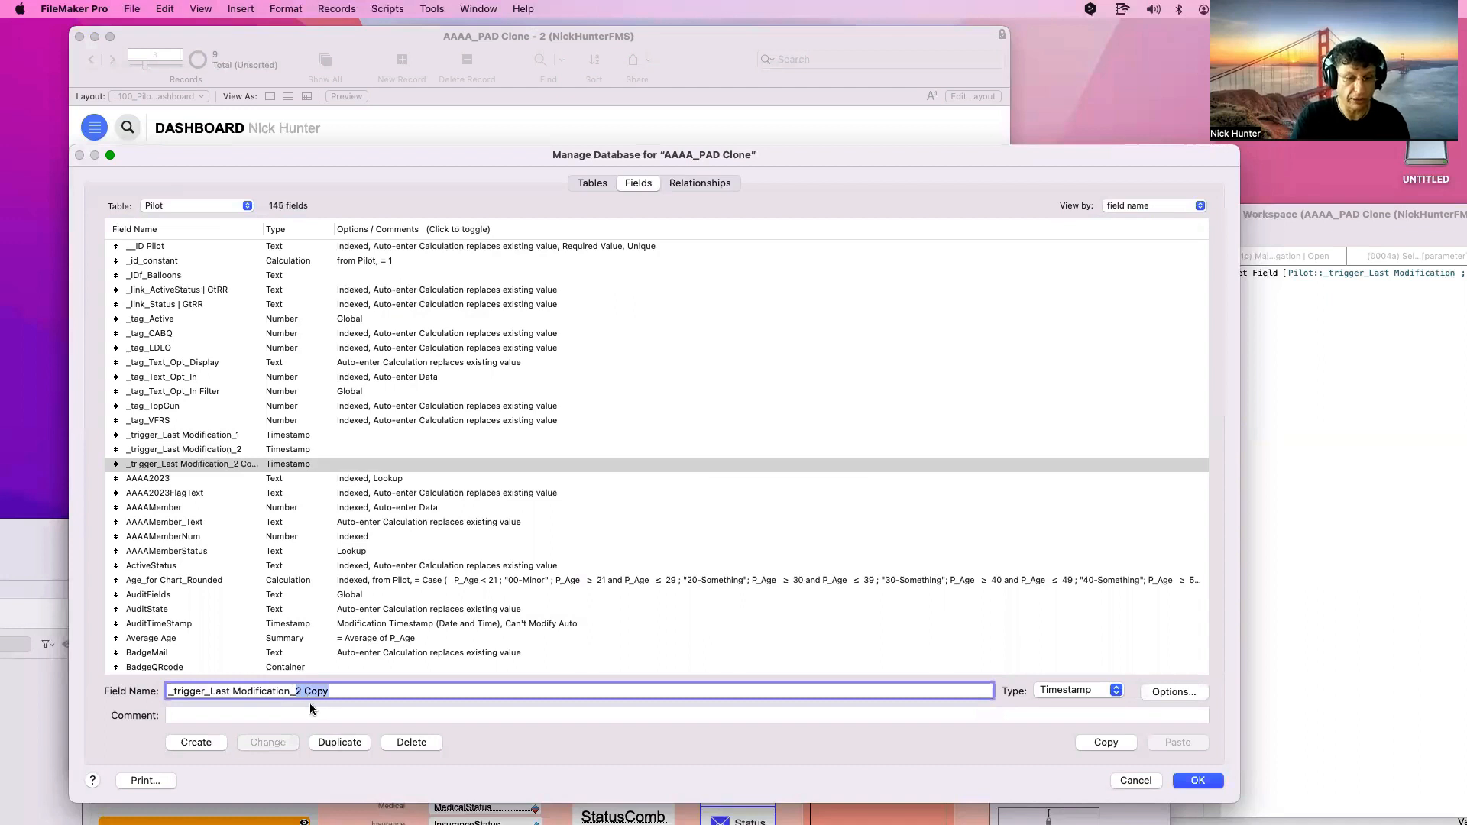
pyautogui.write('Debbug')
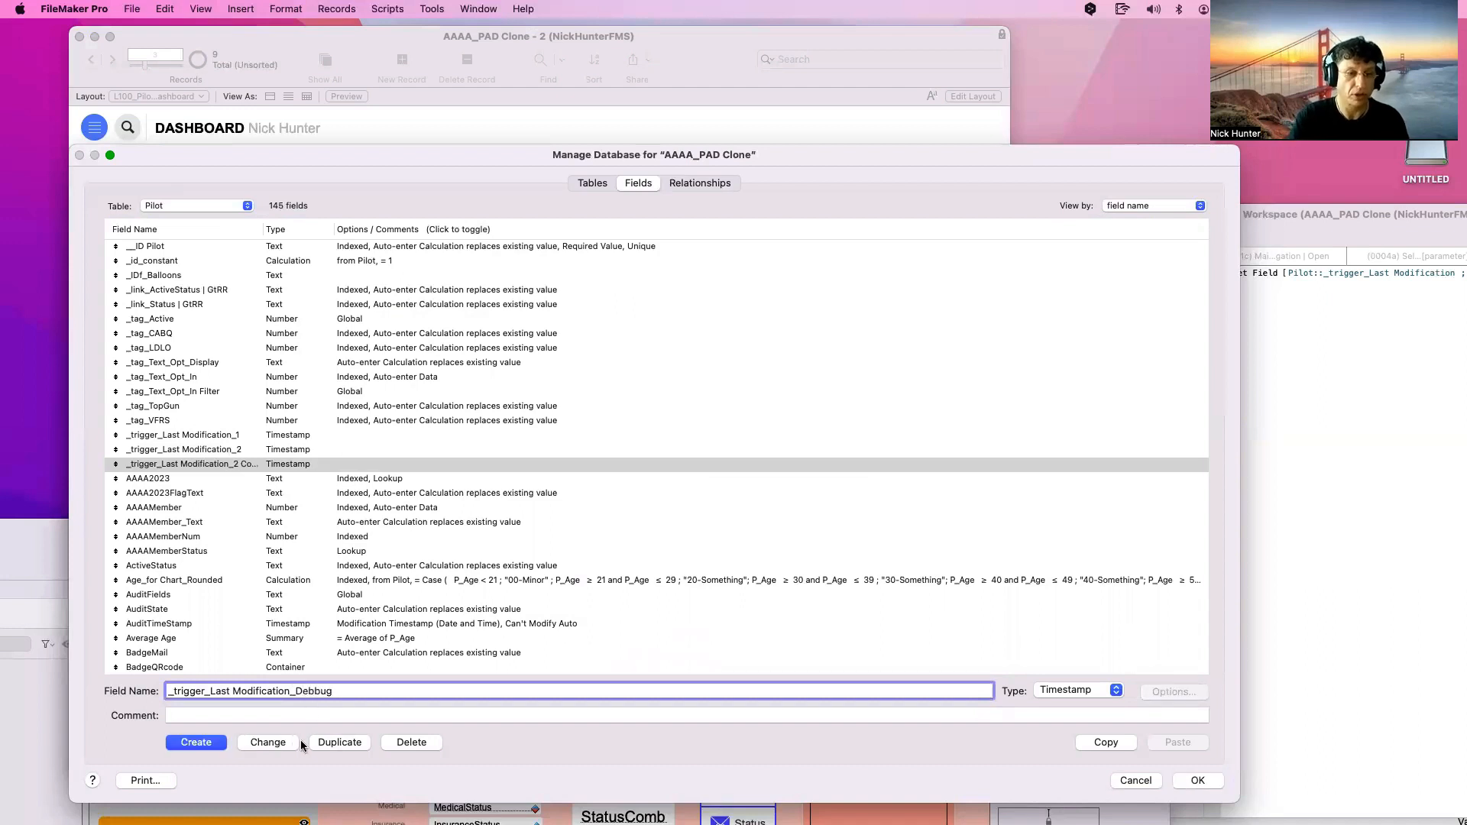
pyautogui.click(283, 742)
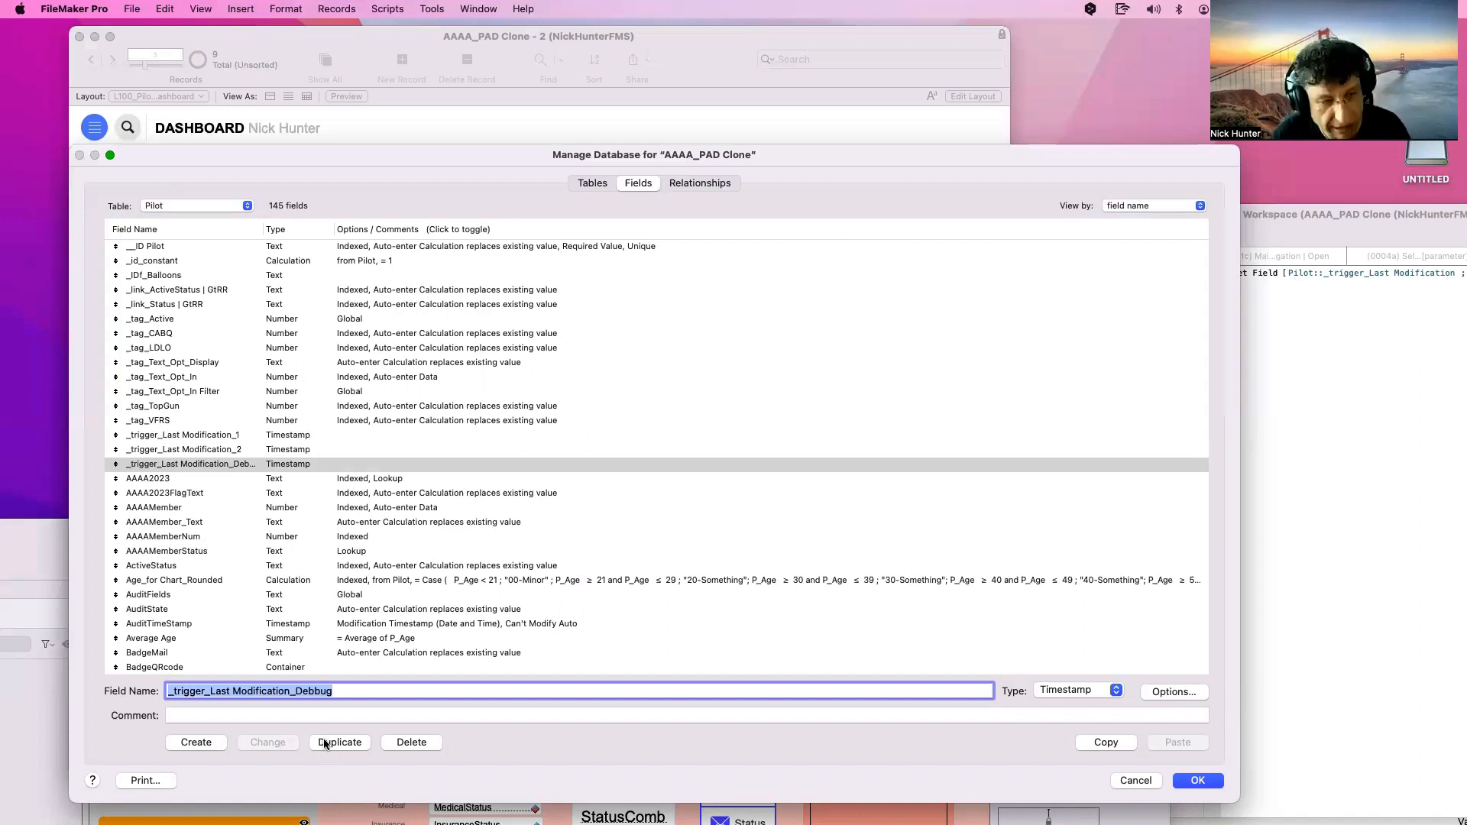
# View ActiveStatus's calculation formula and cancel out without changes
pyautogui.click(209, 566)
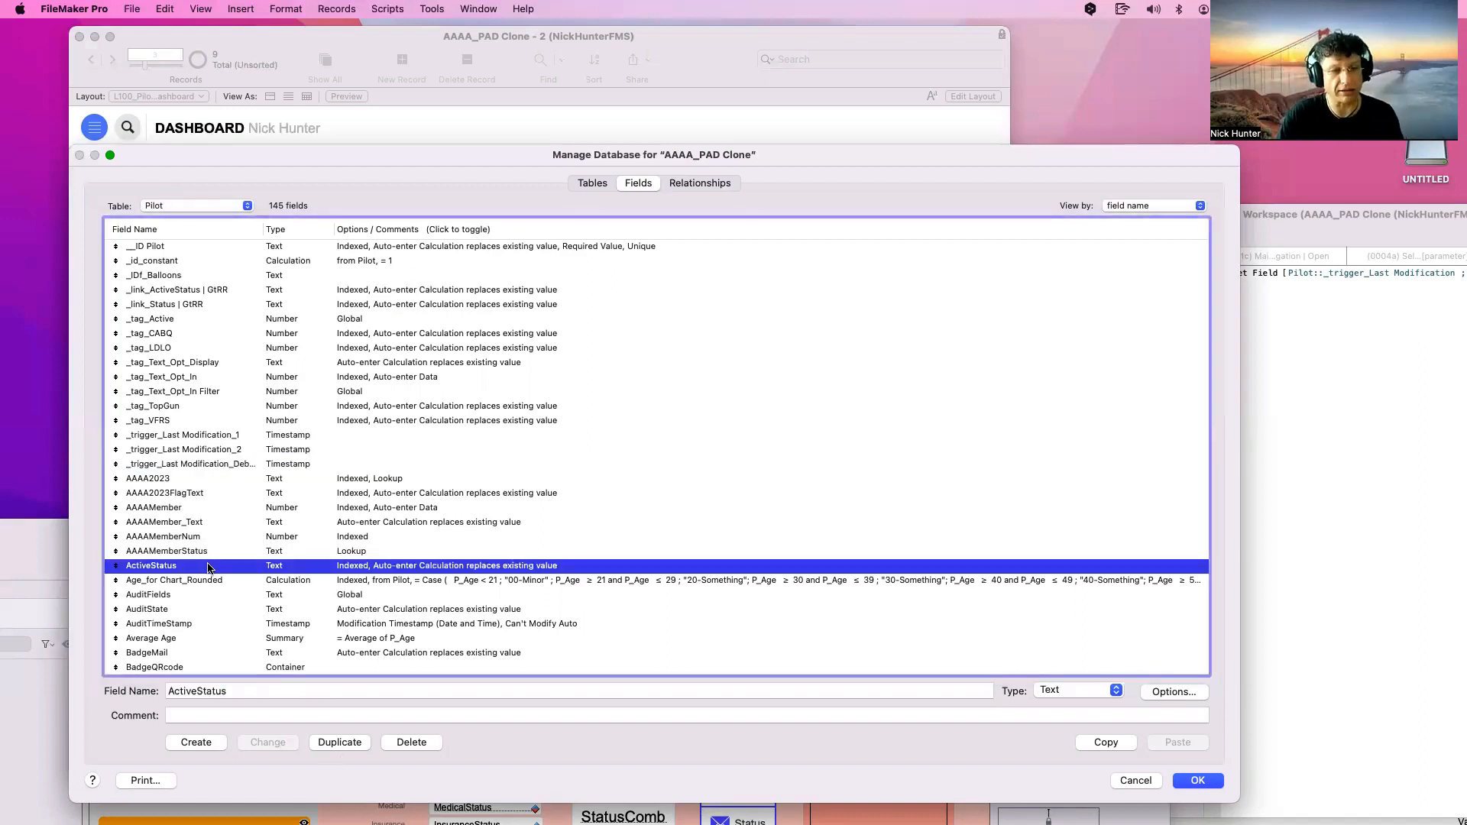
pyautogui.doubleClick(208, 566)
pyautogui.click(692, 420)
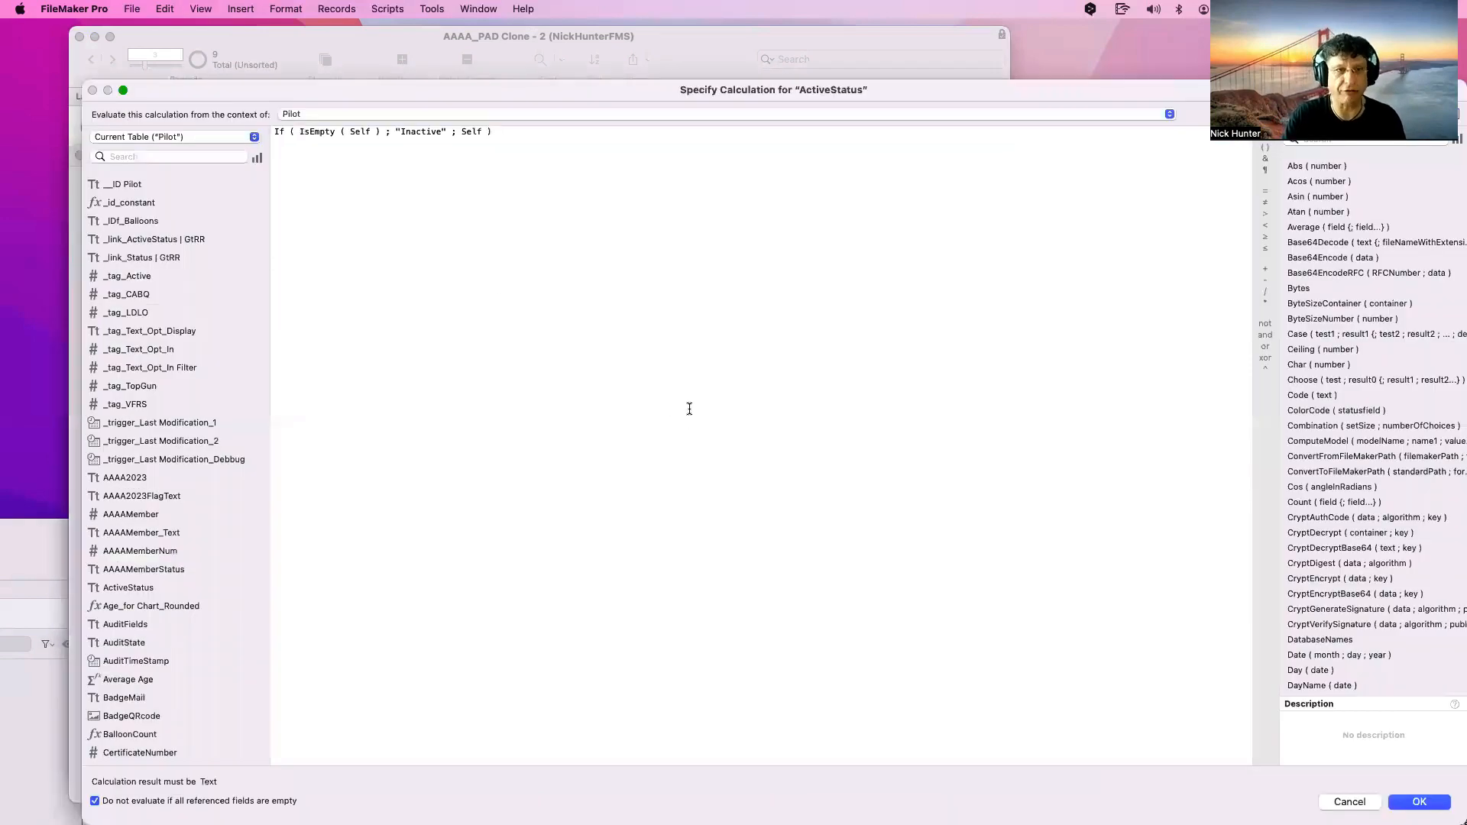
pyautogui.press('Escape')
pyautogui.press('Escape')
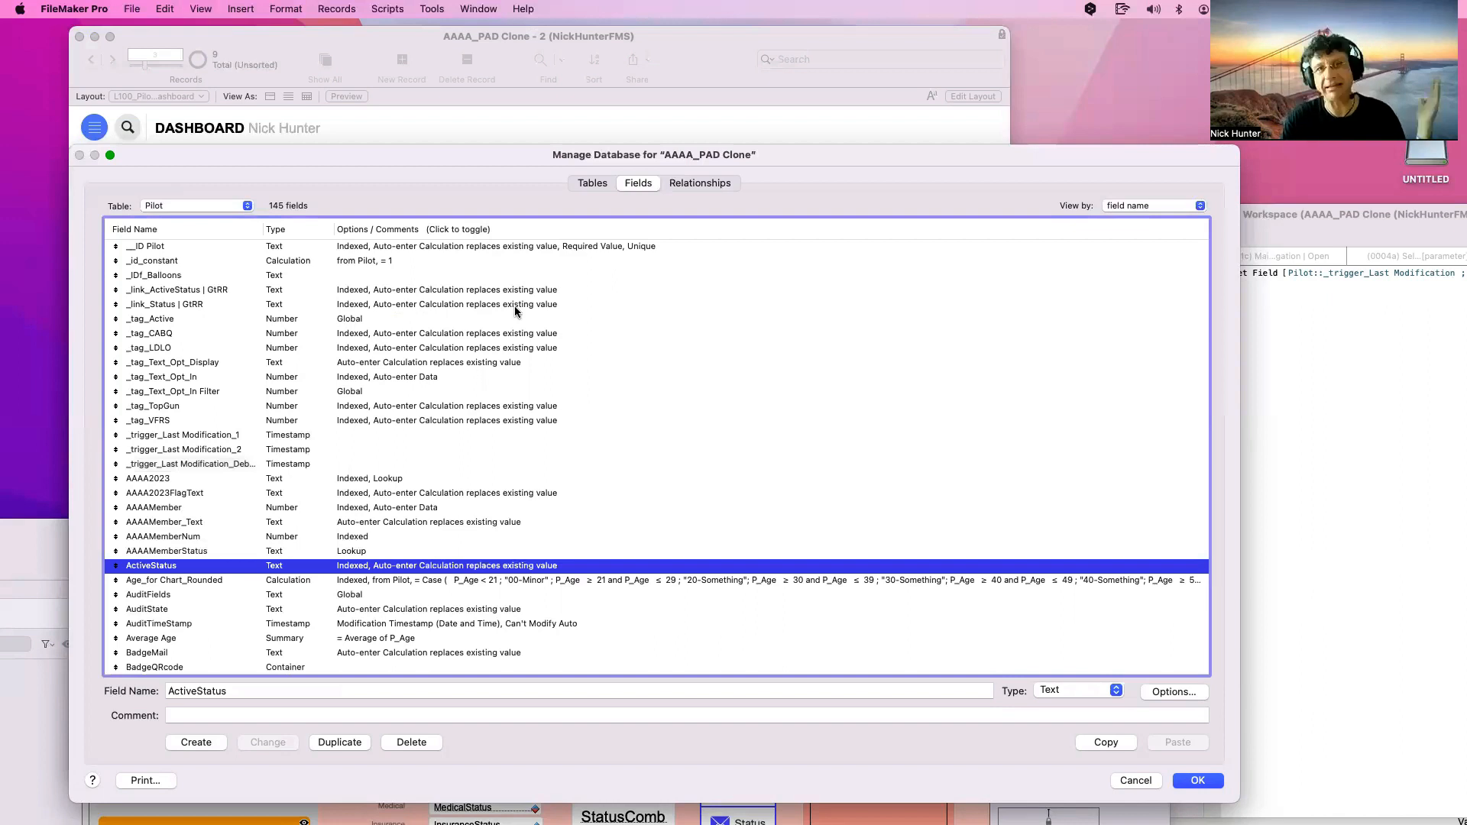
# Compare the three _trigger_Last Modification fields and widen the Field Name column to show full names
pyautogui.click(255, 435)
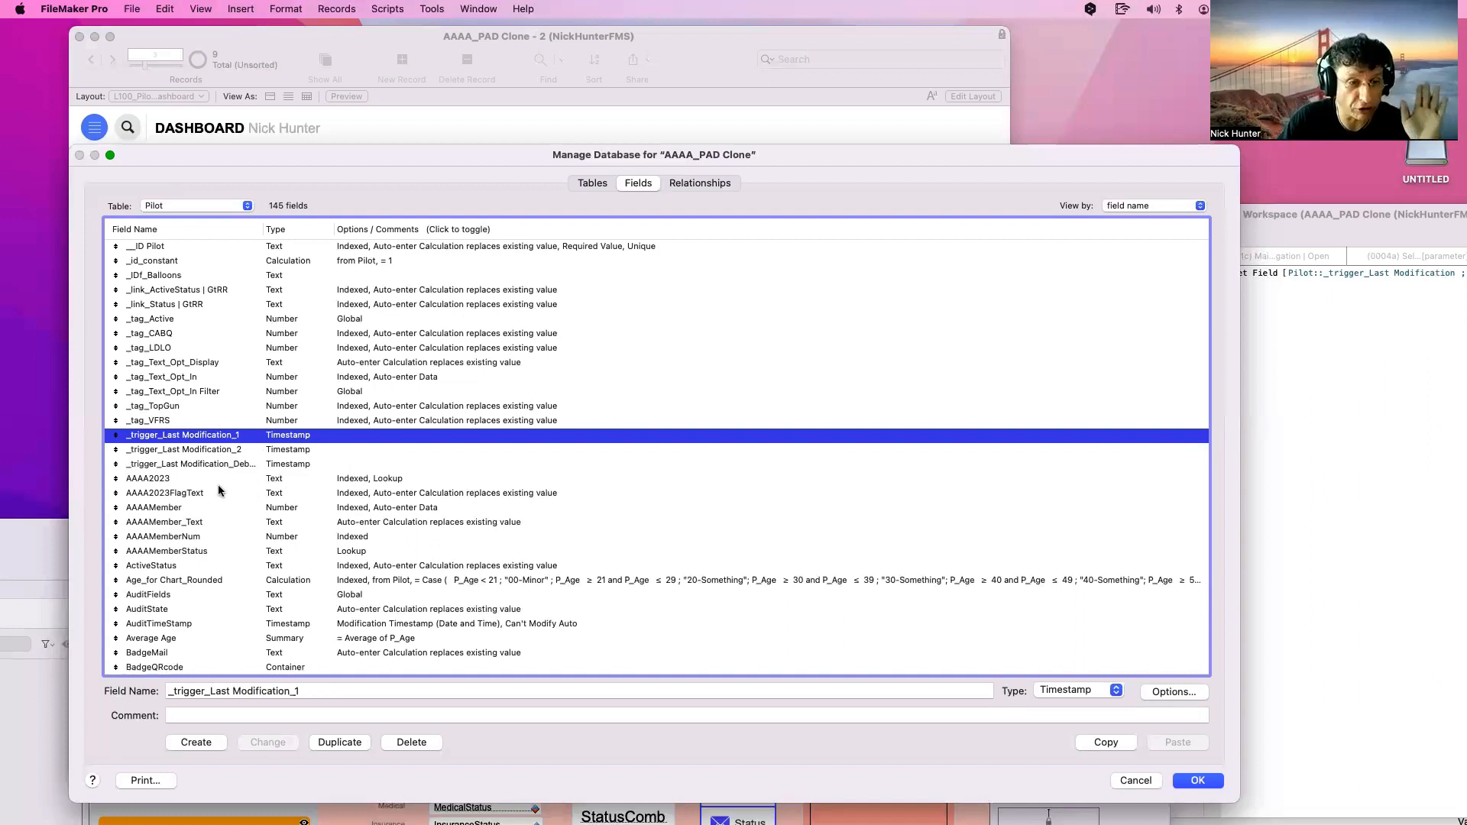
pyautogui.click(208, 566)
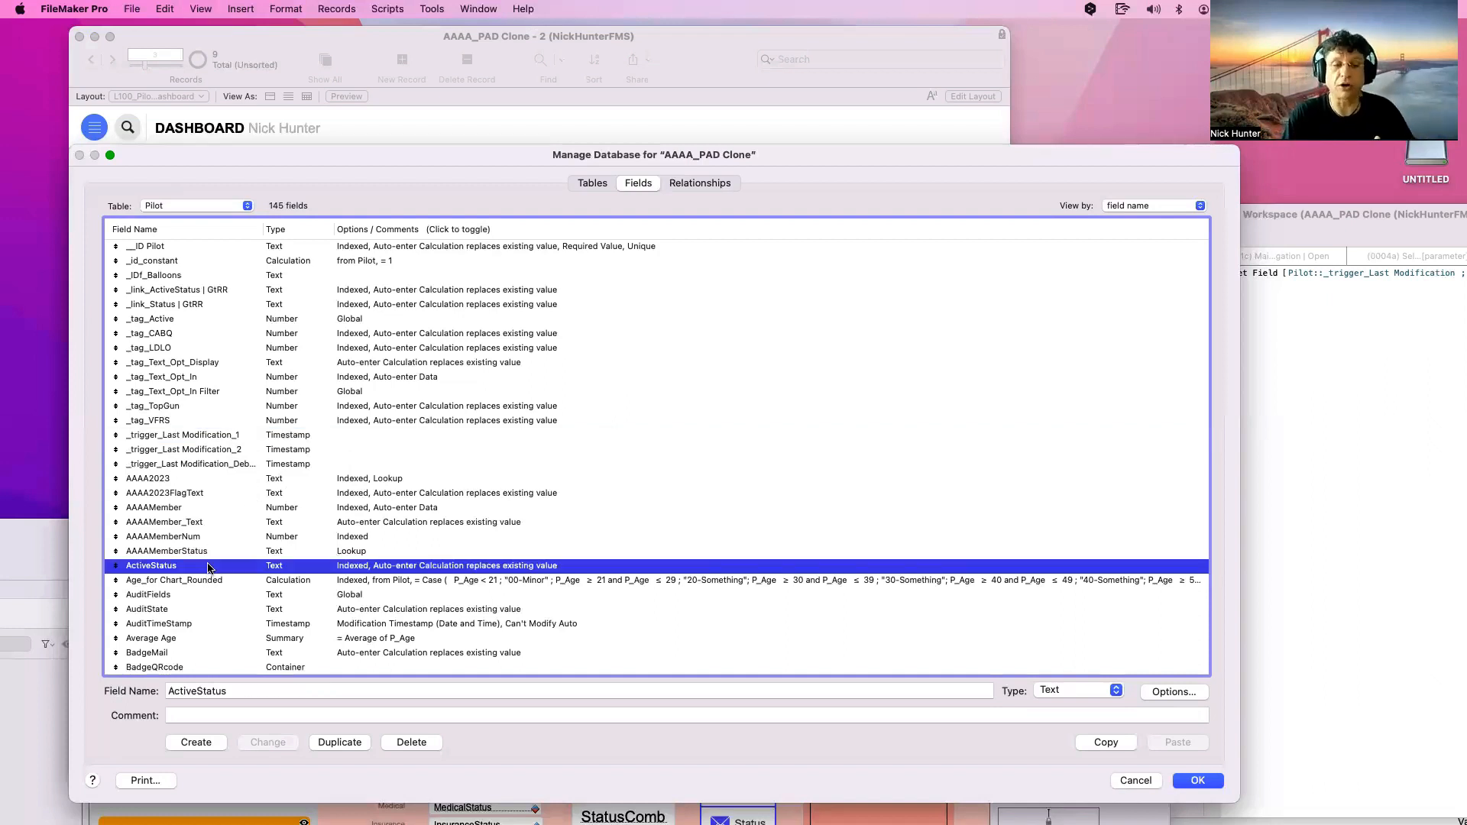
pyautogui.click(274, 466)
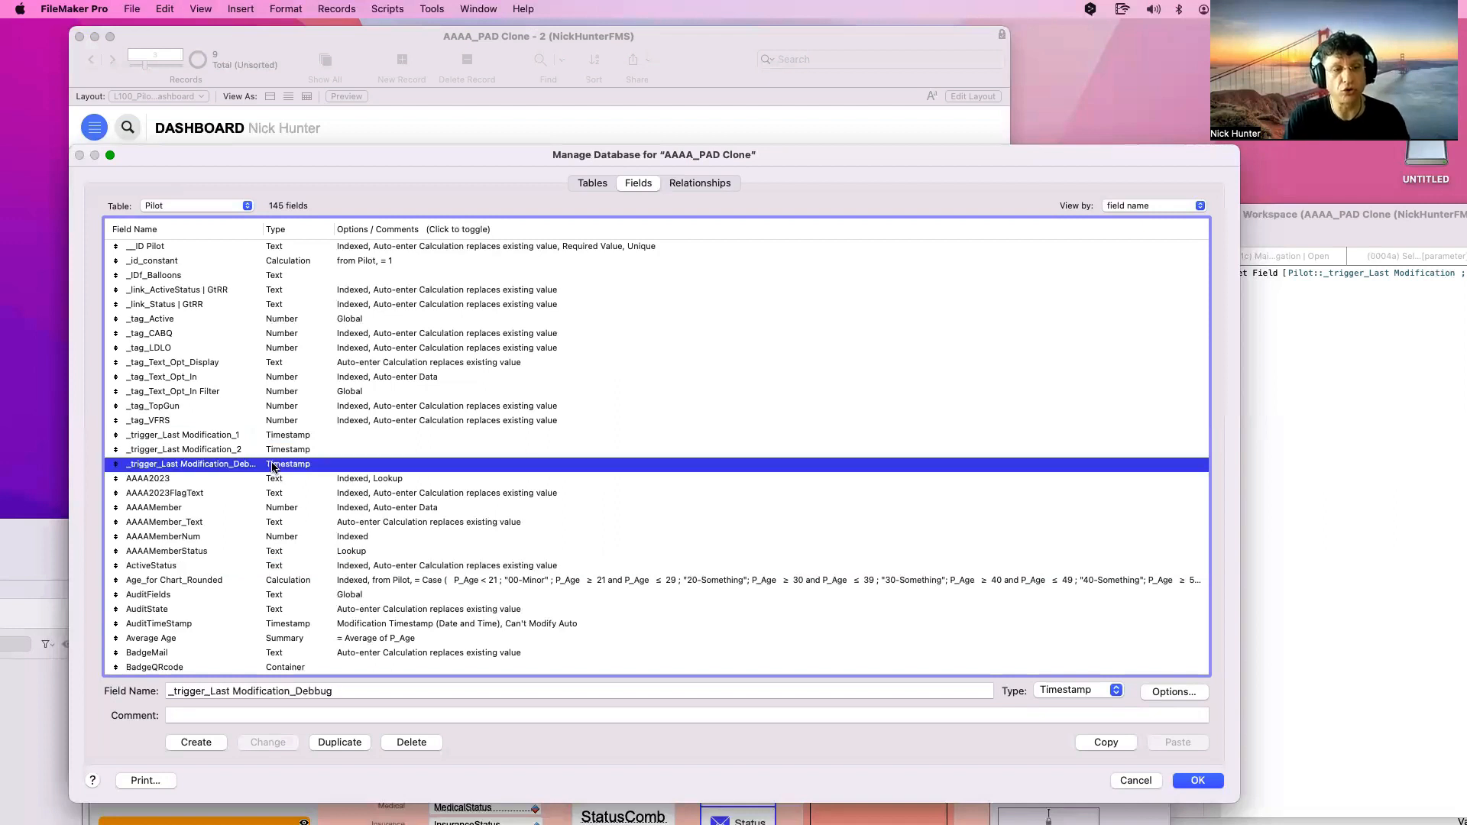
pyautogui.click(237, 557)
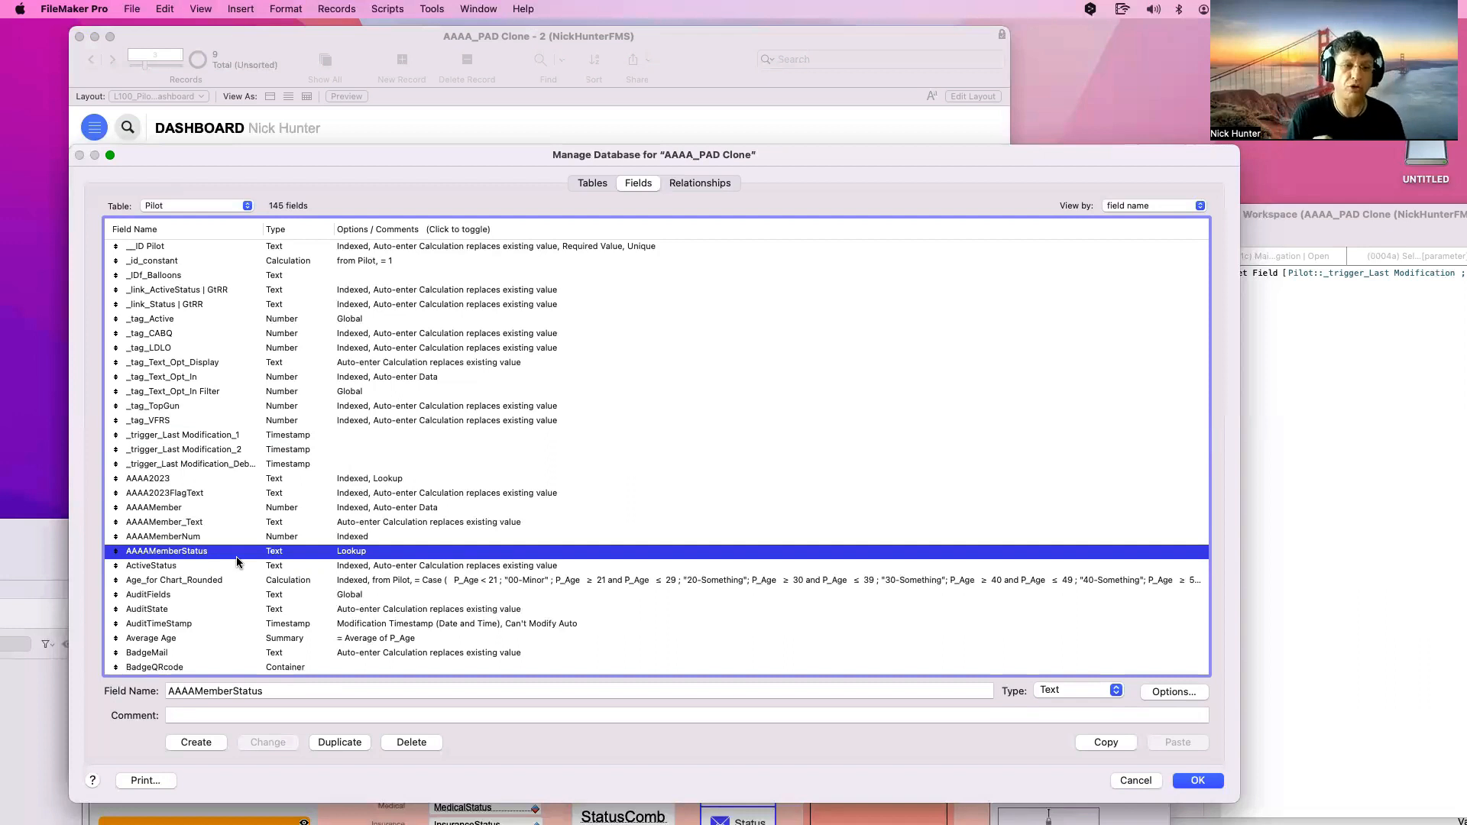
pyautogui.click(254, 468)
pyautogui.click(253, 448)
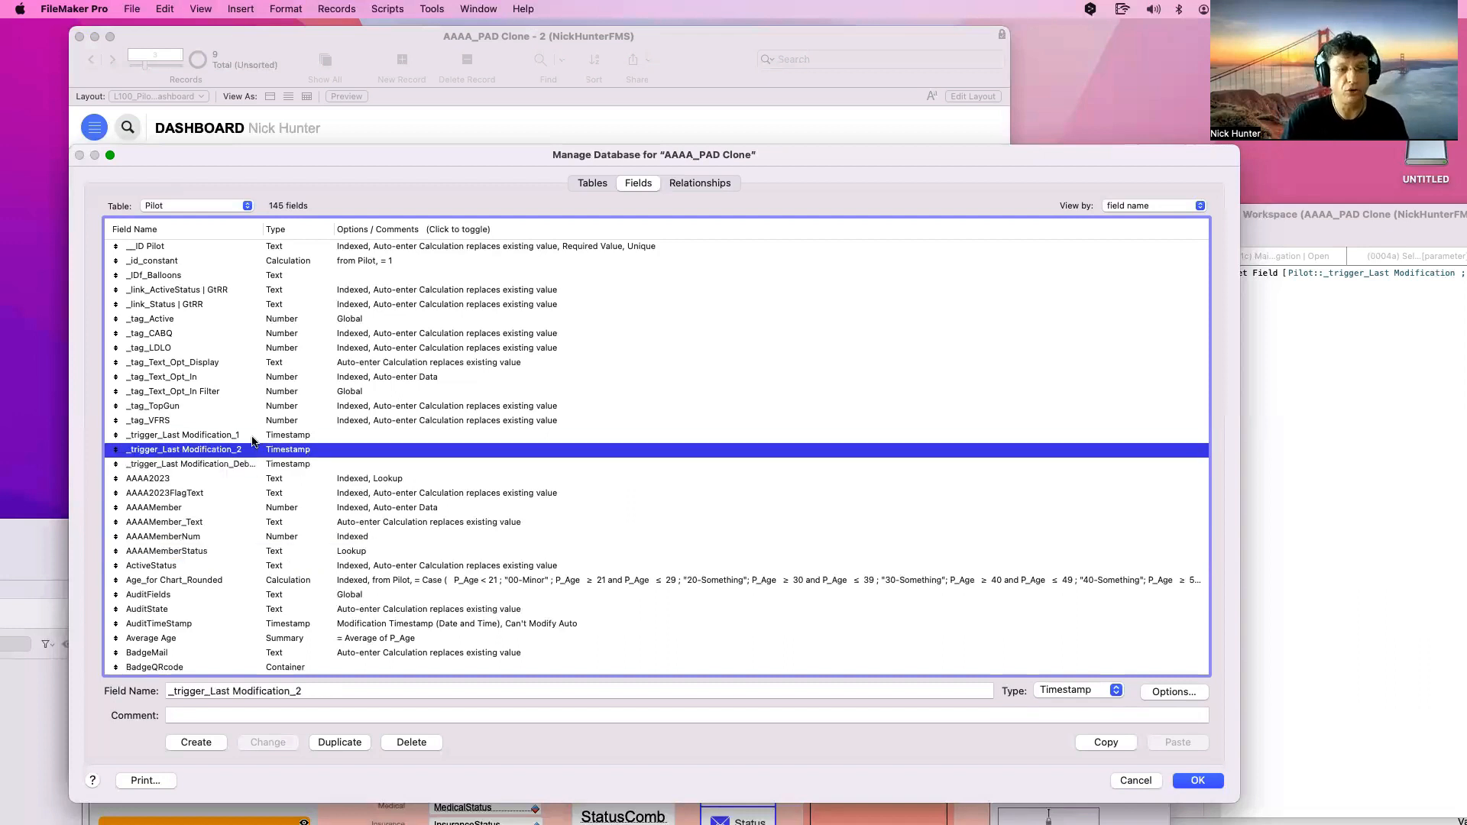
pyautogui.keyDown('shift'); pyautogui.click(253, 439); pyautogui.keyUp('shift')
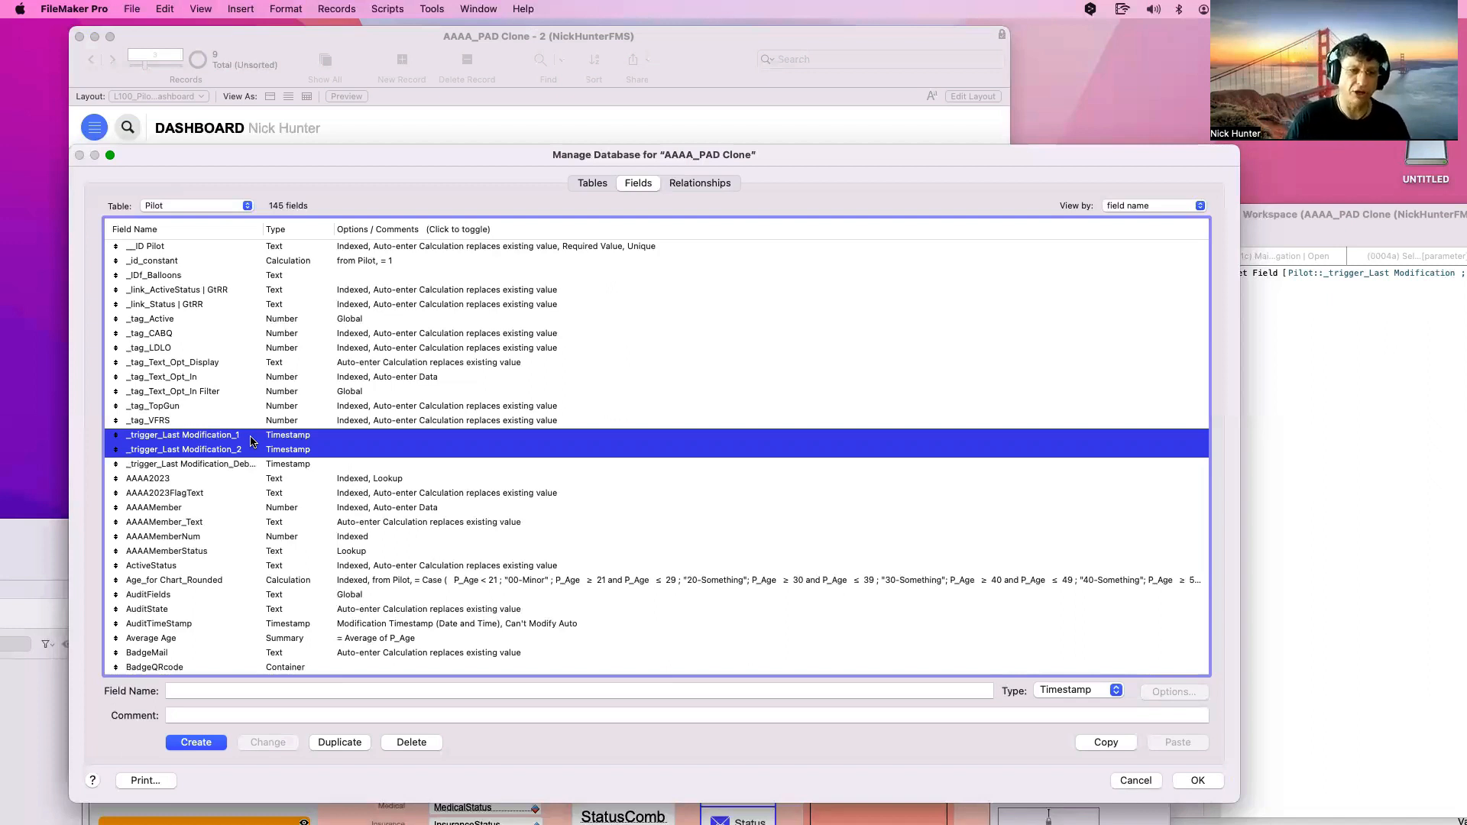
pyautogui.click(269, 468)
pyautogui.click(256, 437)
pyautogui.keyDown('shift'); pyautogui.click(256, 451); pyautogui.keyUp('shift')
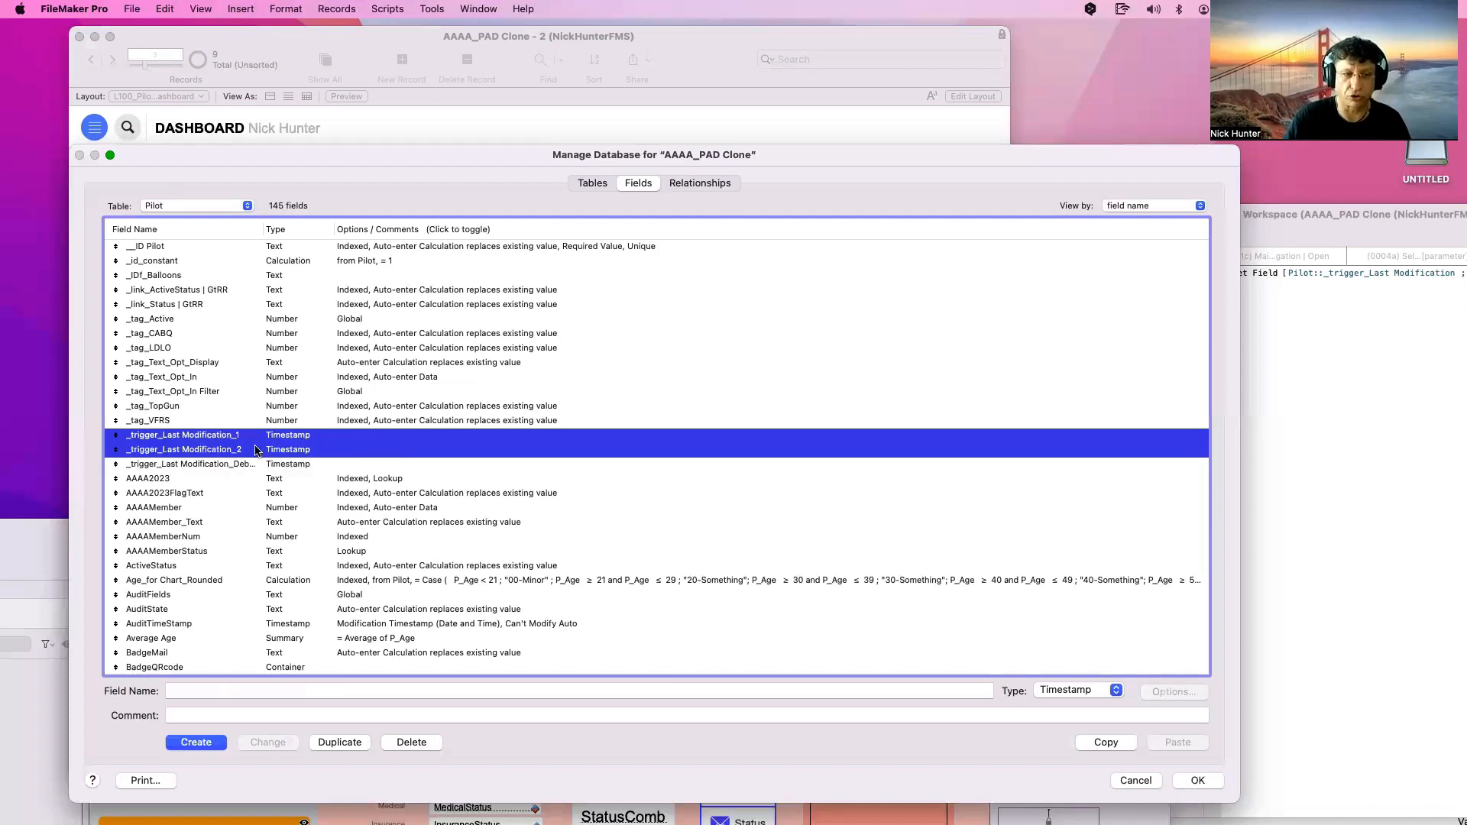
pyautogui.click(259, 463)
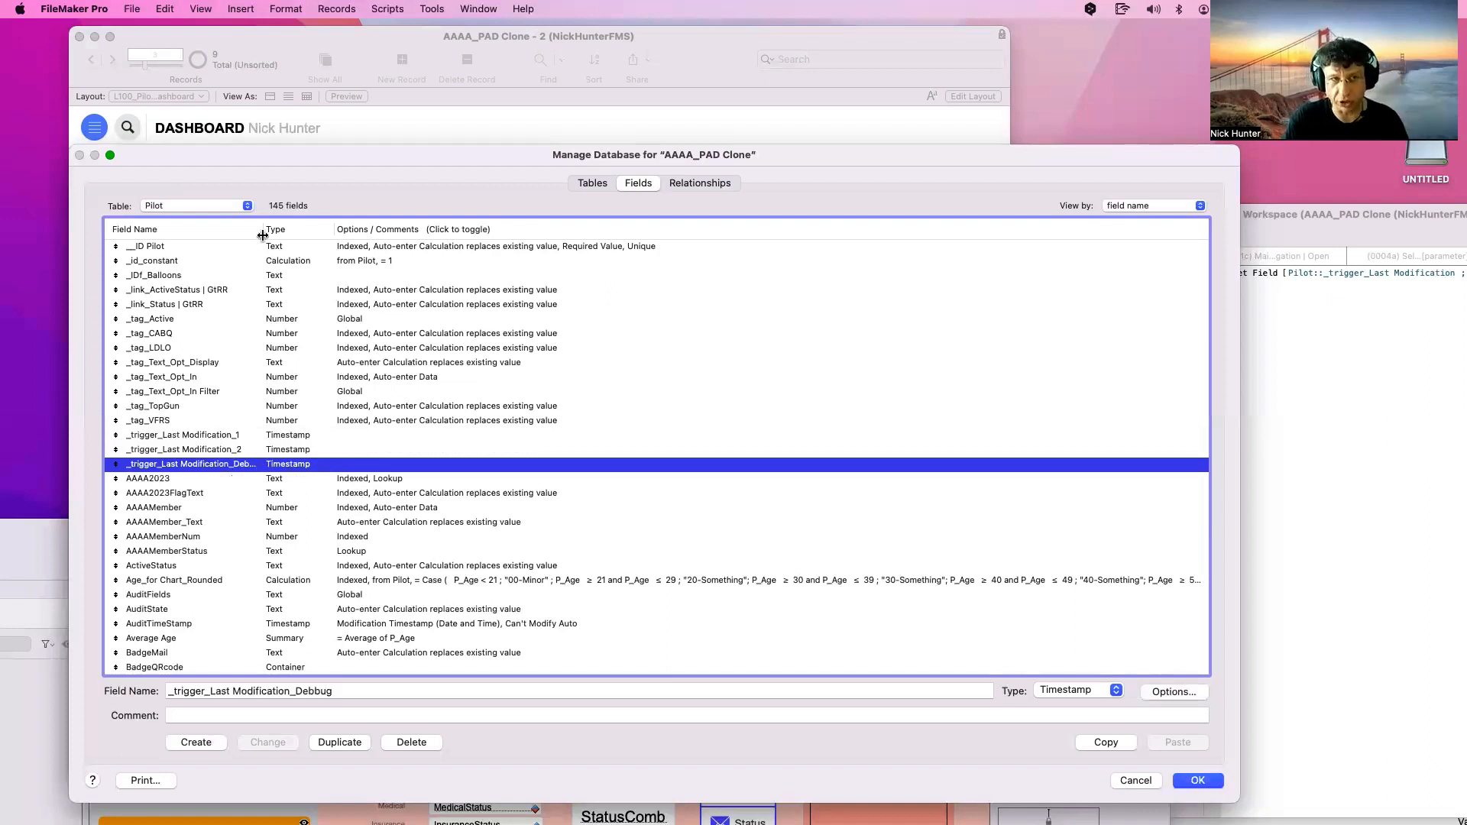
pyautogui.moveTo(262, 234); pyautogui.dragTo(310, 234)
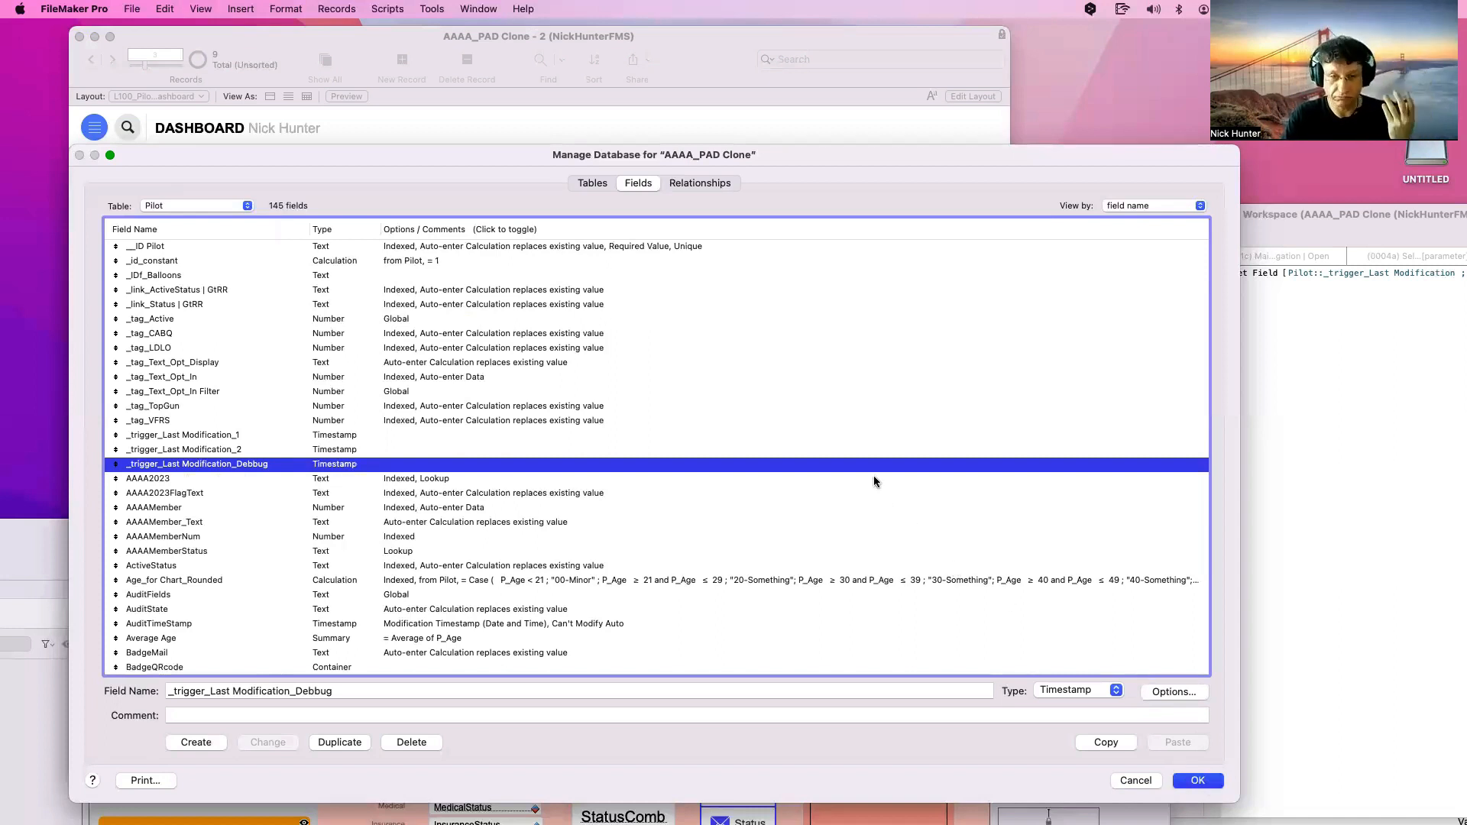
# Save the field changes, skip the layout updates, and put the dashboard's quick search into Find mode
pyautogui.press('Return')
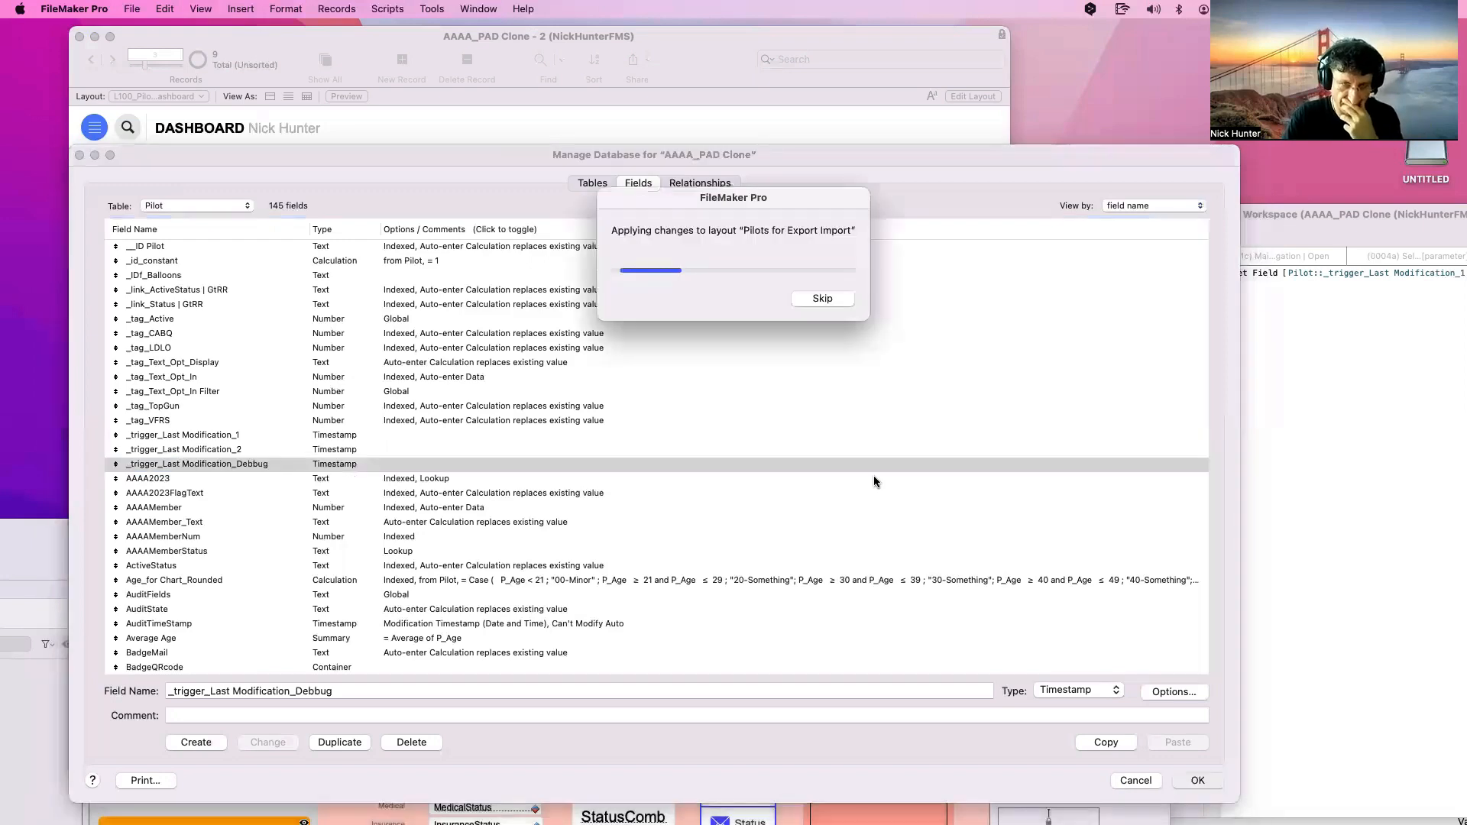
pyautogui.click(833, 298)
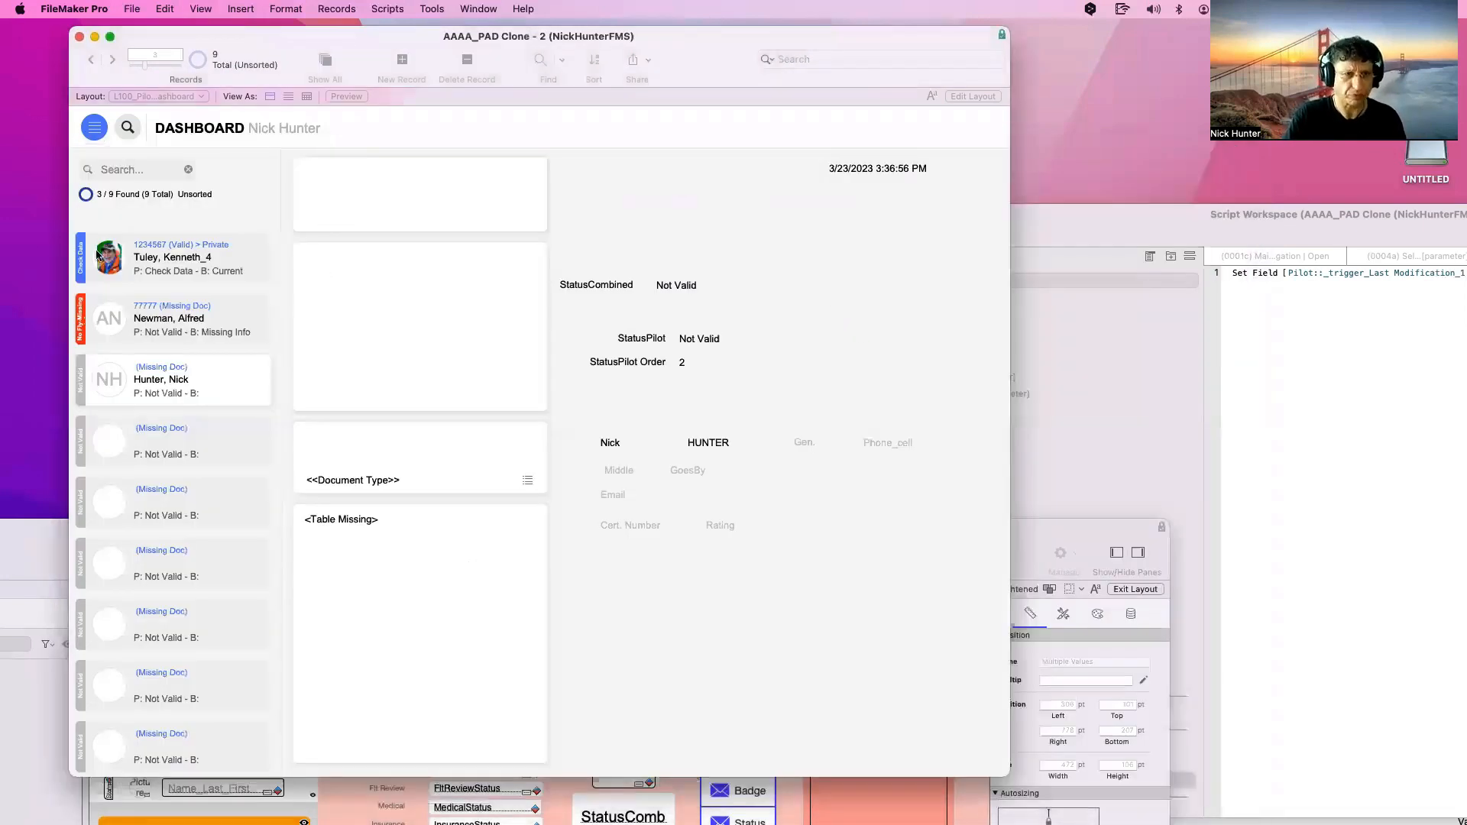
pyautogui.press('super+l')
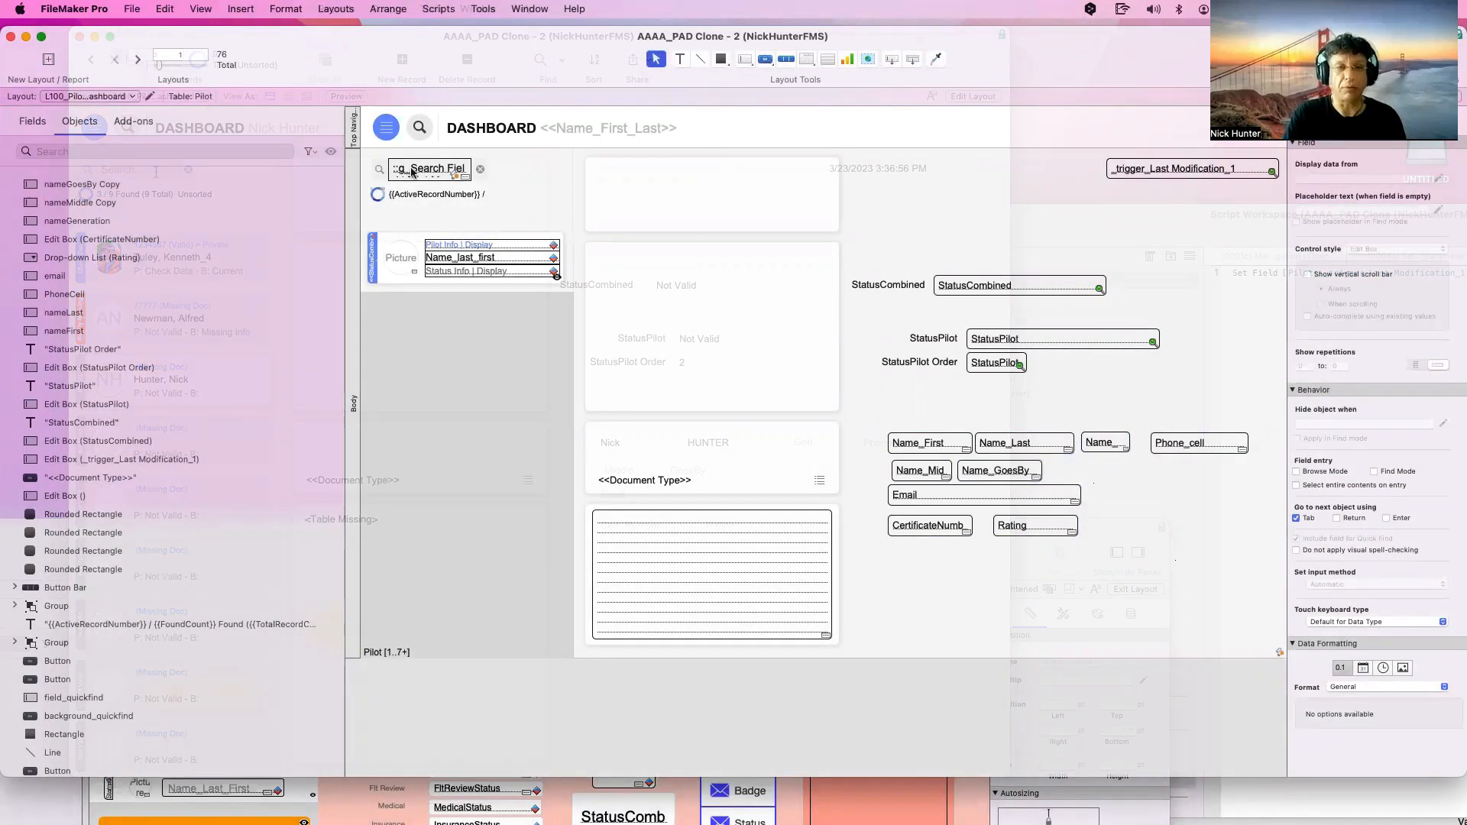
pyautogui.click(413, 171)
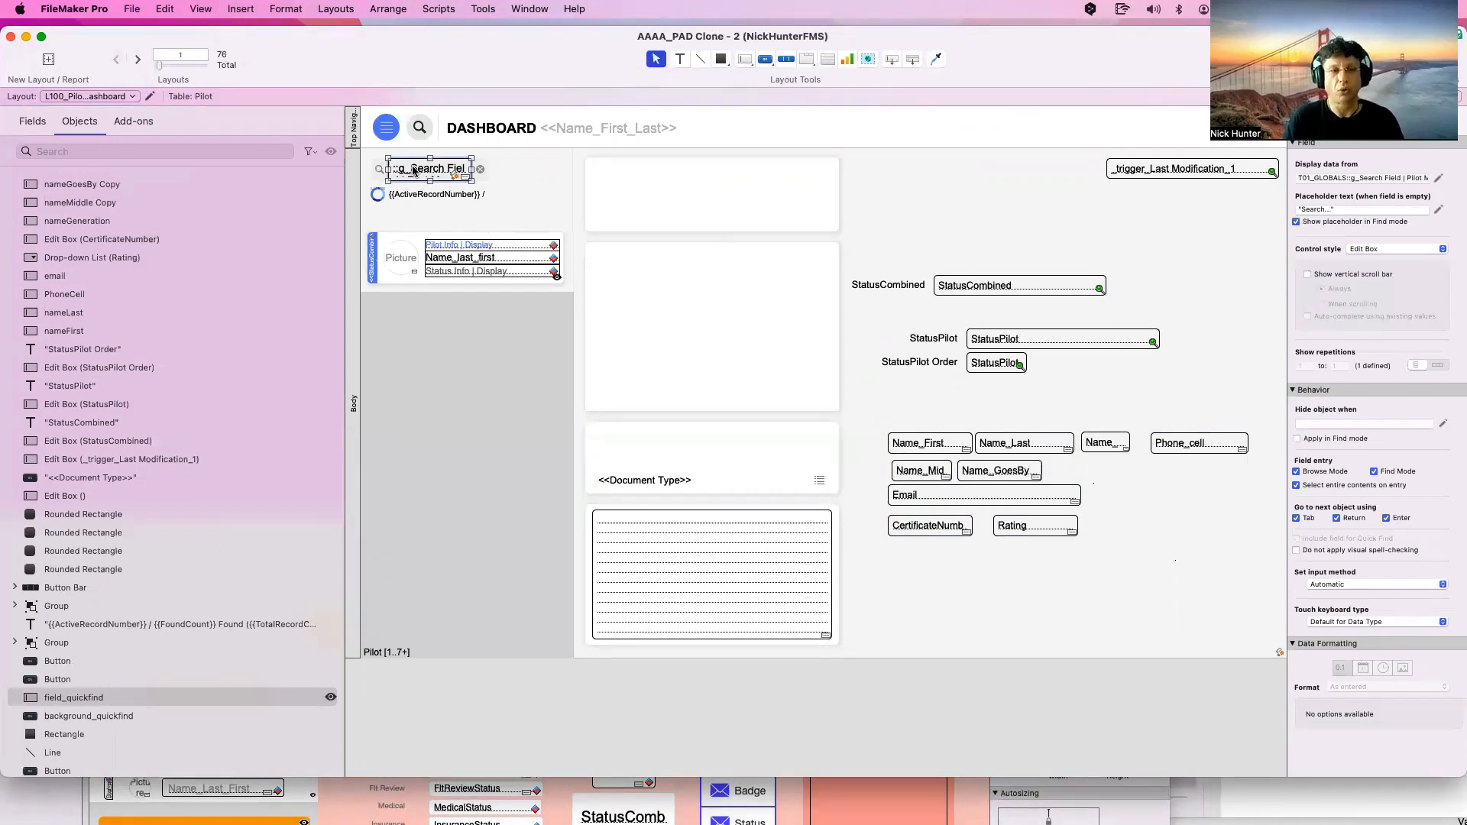
pyautogui.press('super+b')
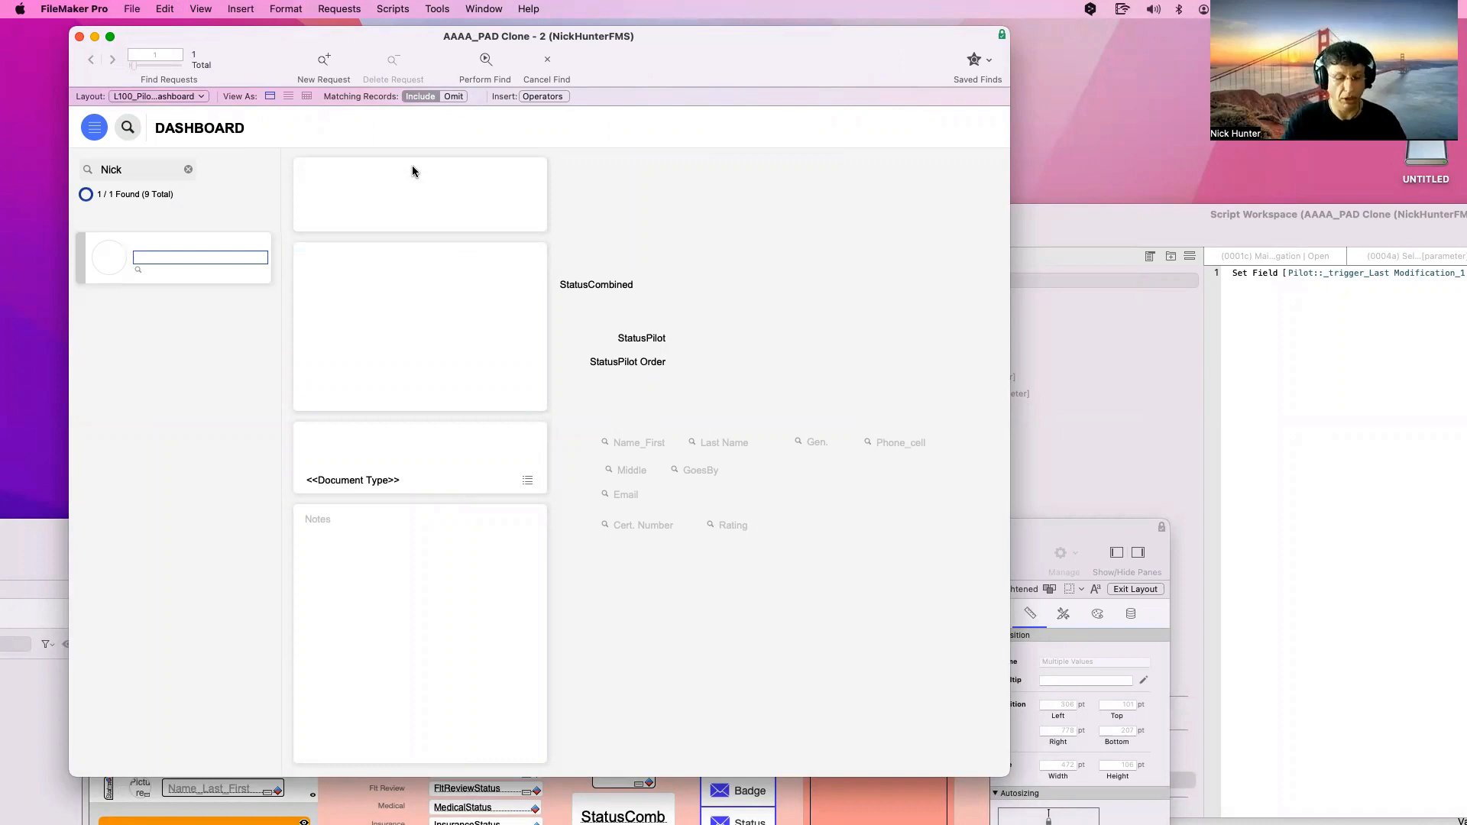
# Return to Browse mode and toggle the status toolbar while repositioning the window
pyautogui.press('super+b')
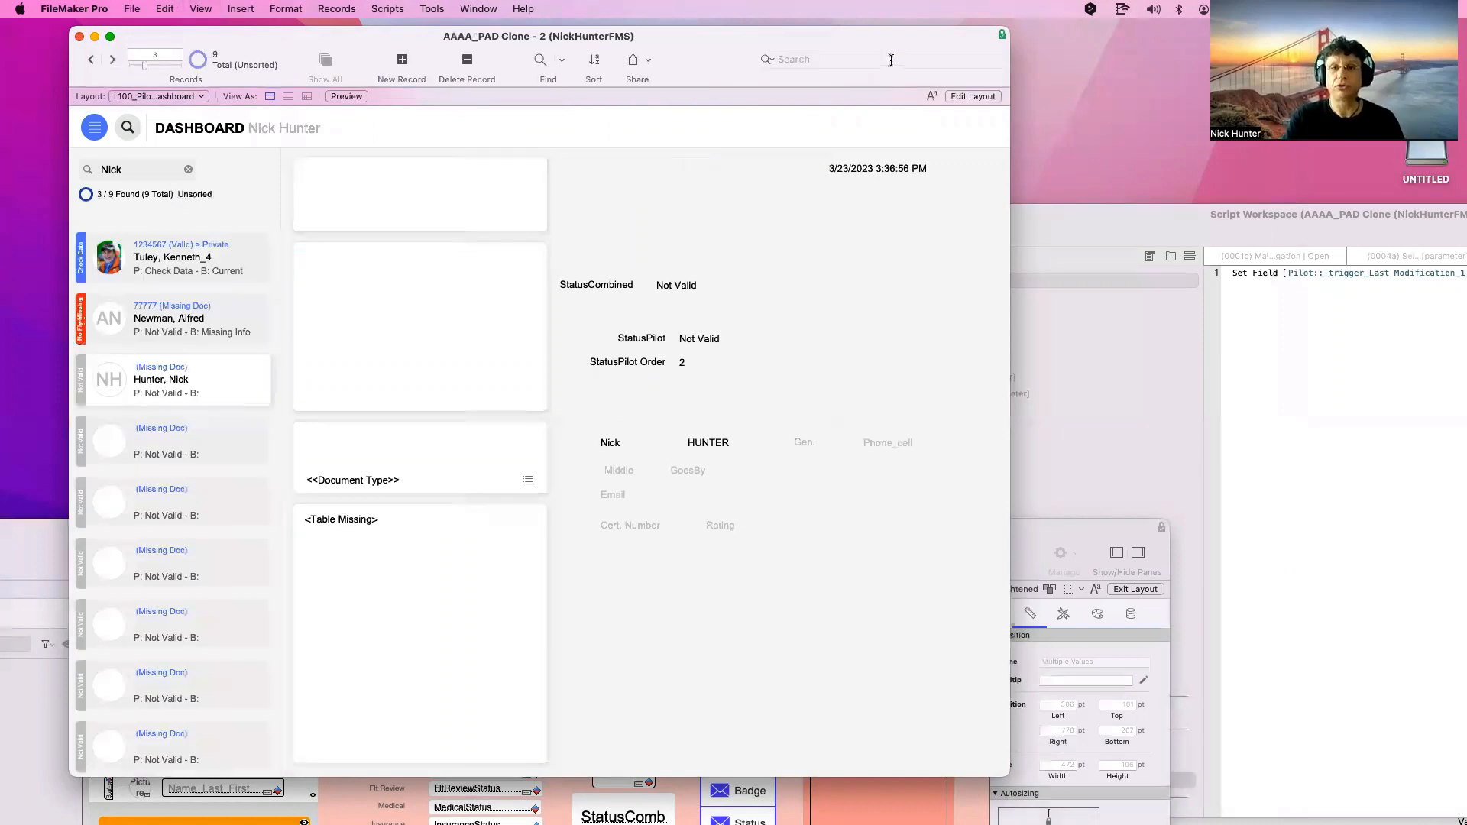
pyautogui.click(891, 61)
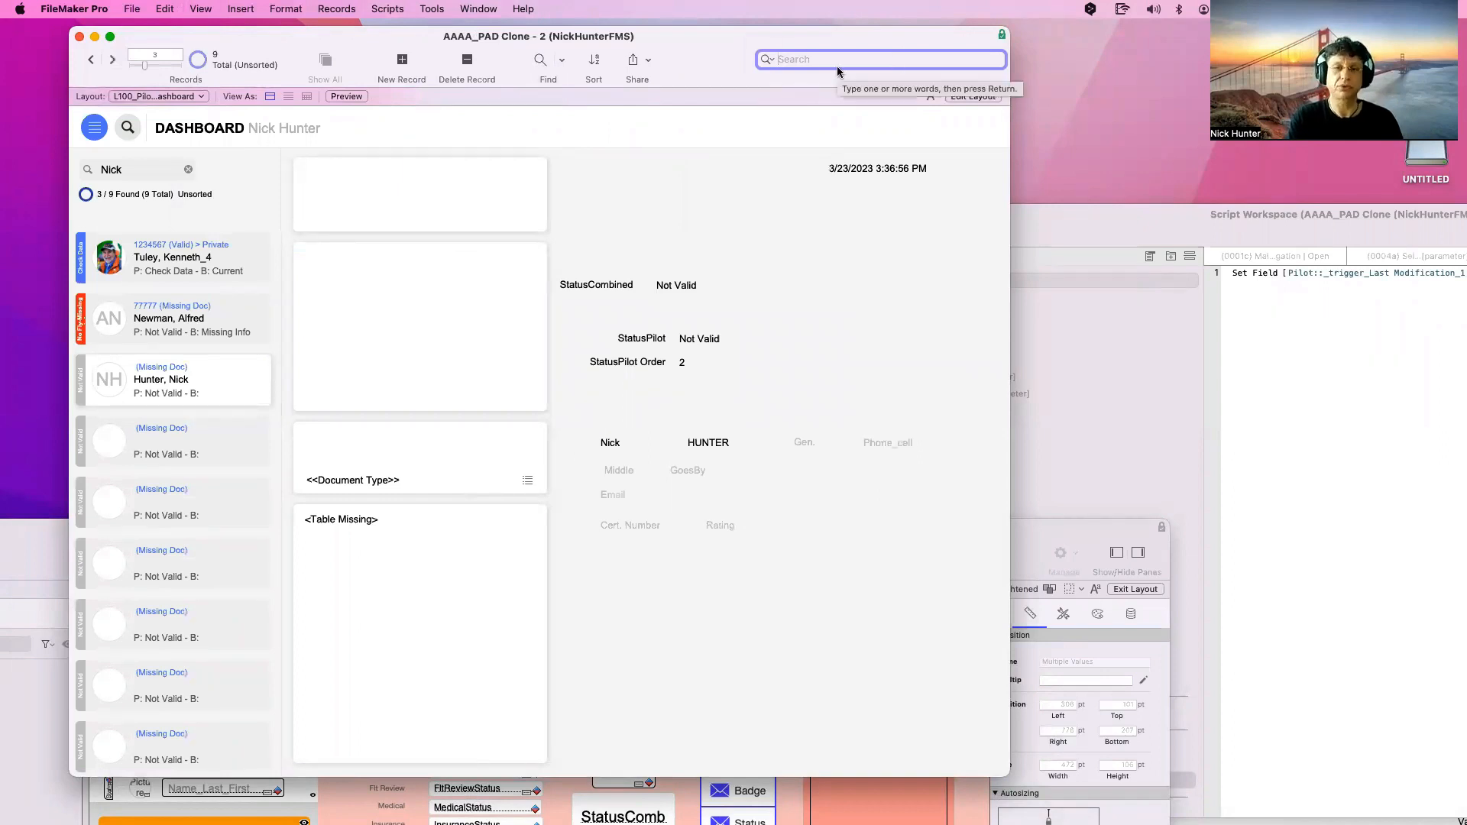
pyautogui.moveTo(735, 46); pyautogui.dragTo(736, 40)
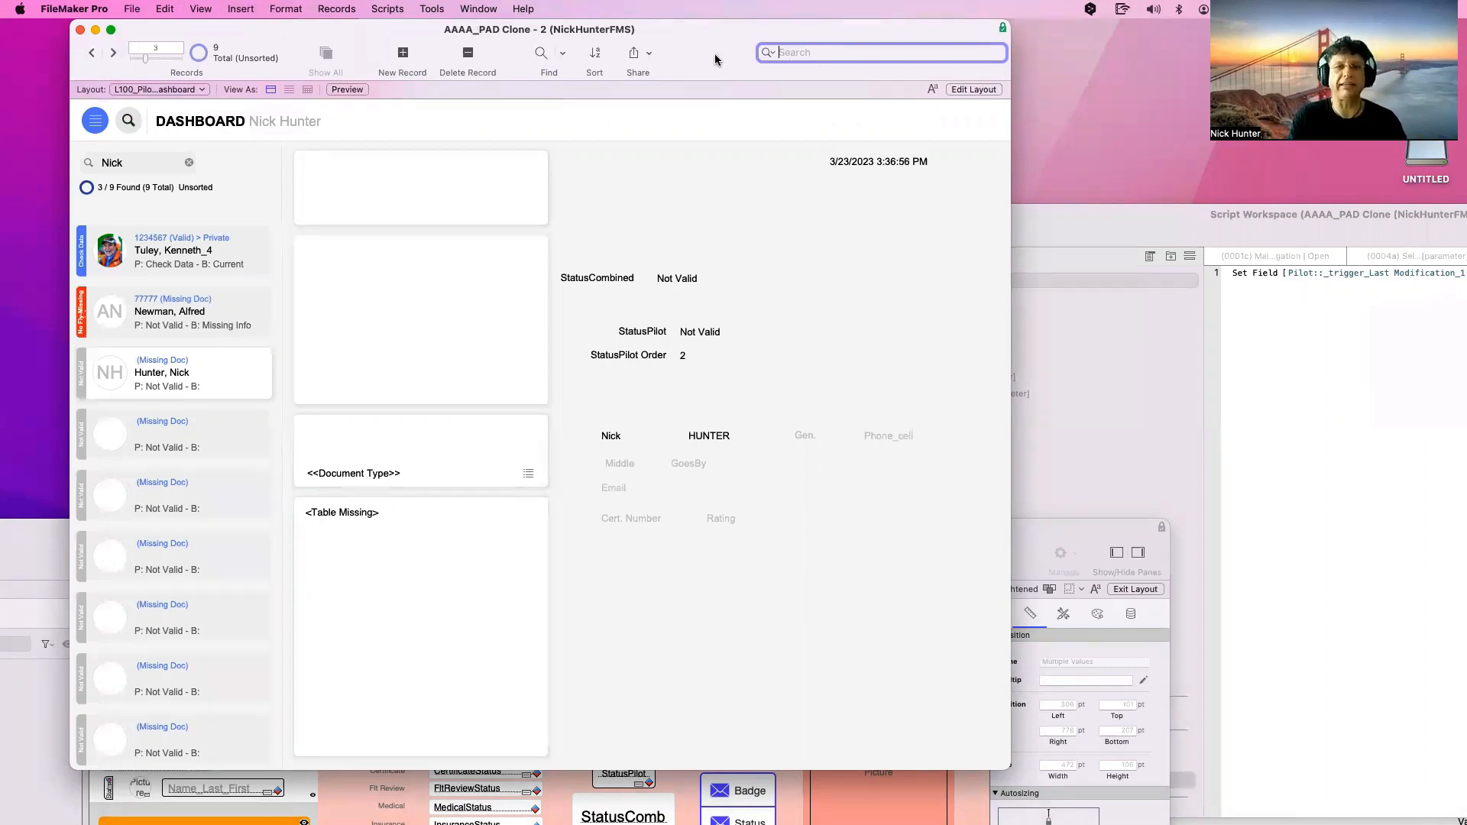
pyautogui.press('alt+super+s')
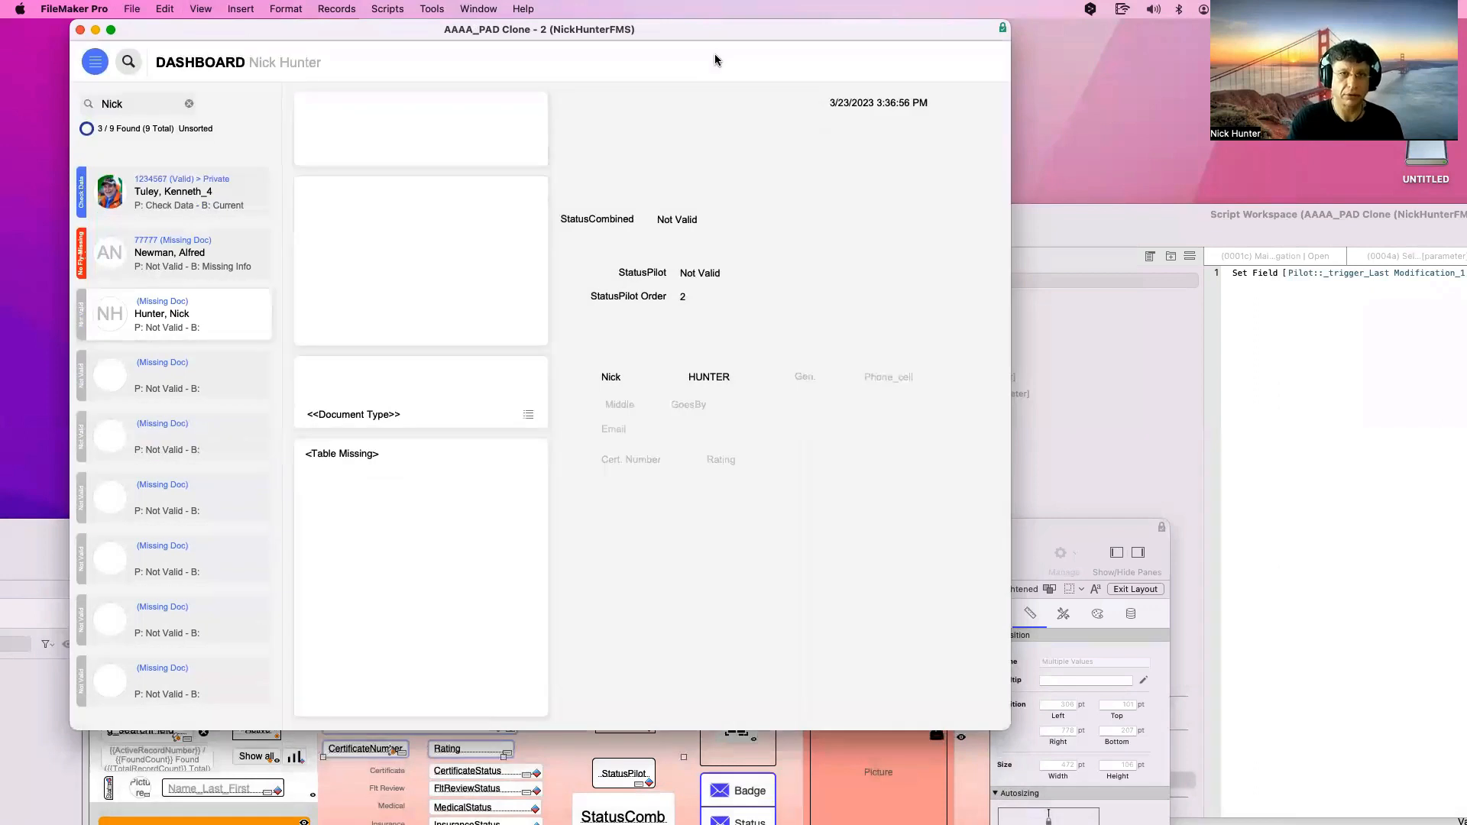
pyautogui.moveTo(593, 33); pyautogui.dragTo(617, 82)
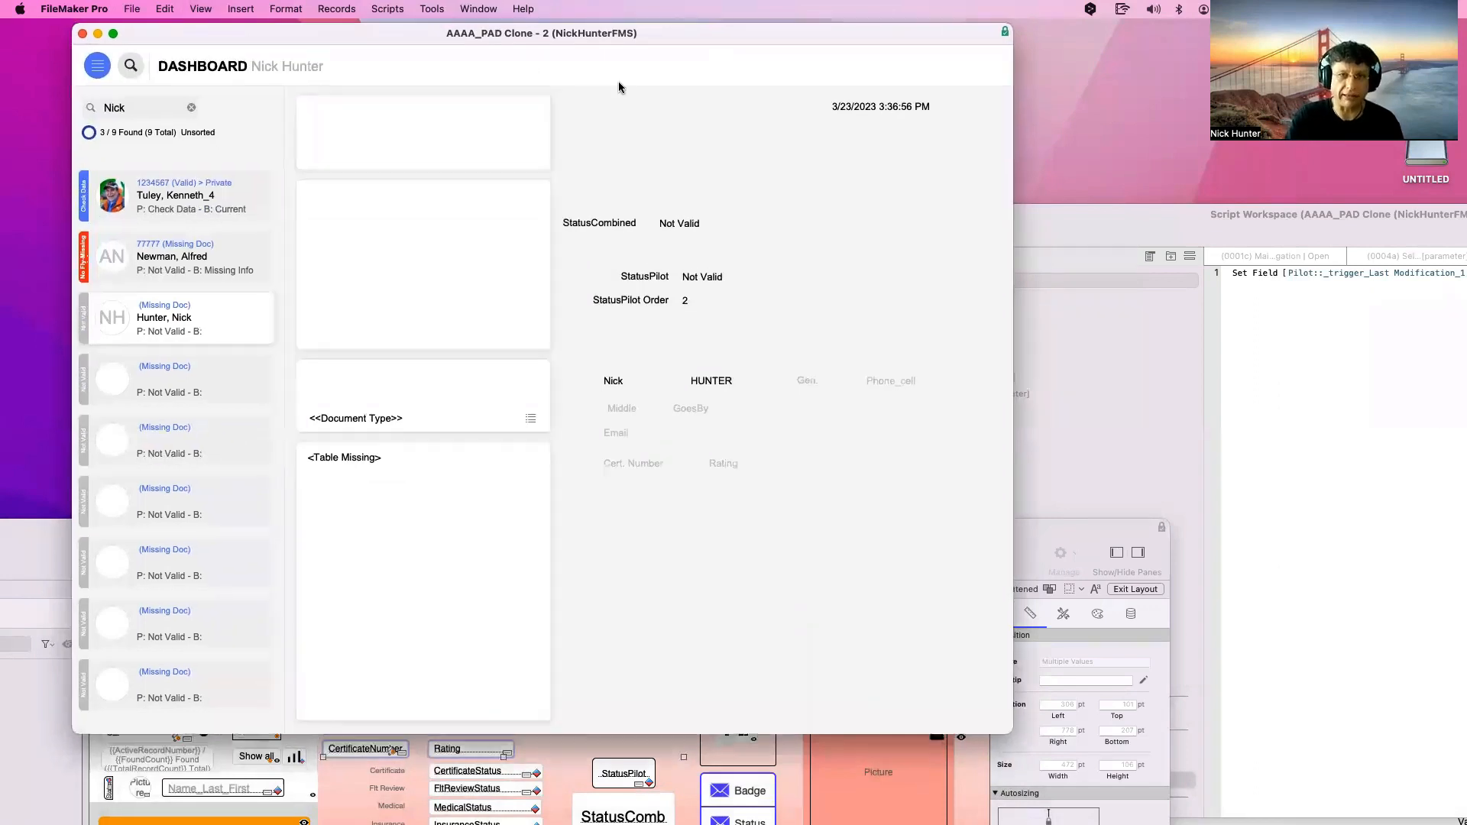
pyautogui.press('super+alt+s')
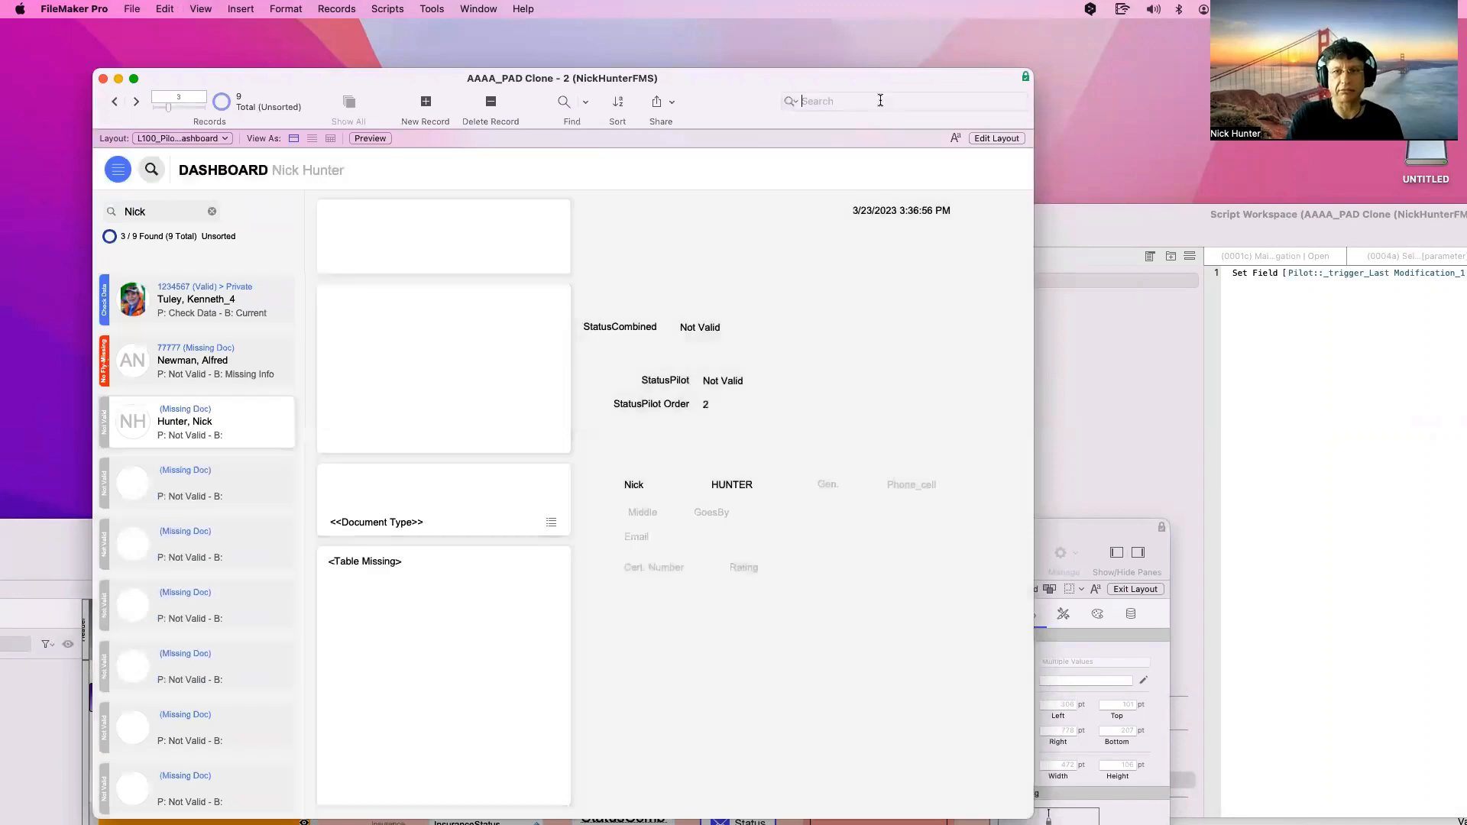
pyautogui.click(880, 100)
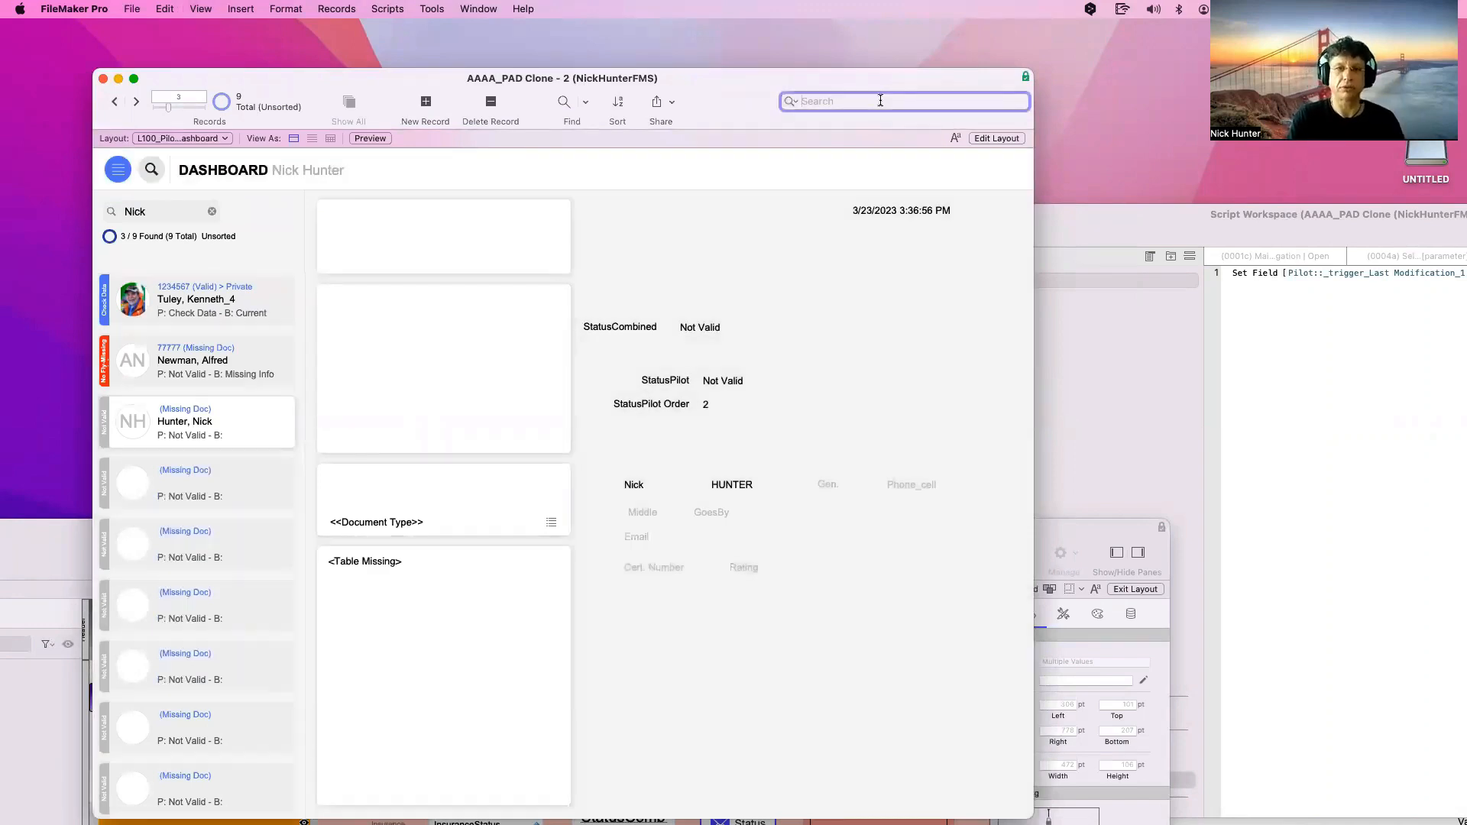
pyautogui.press('super+alt+s')
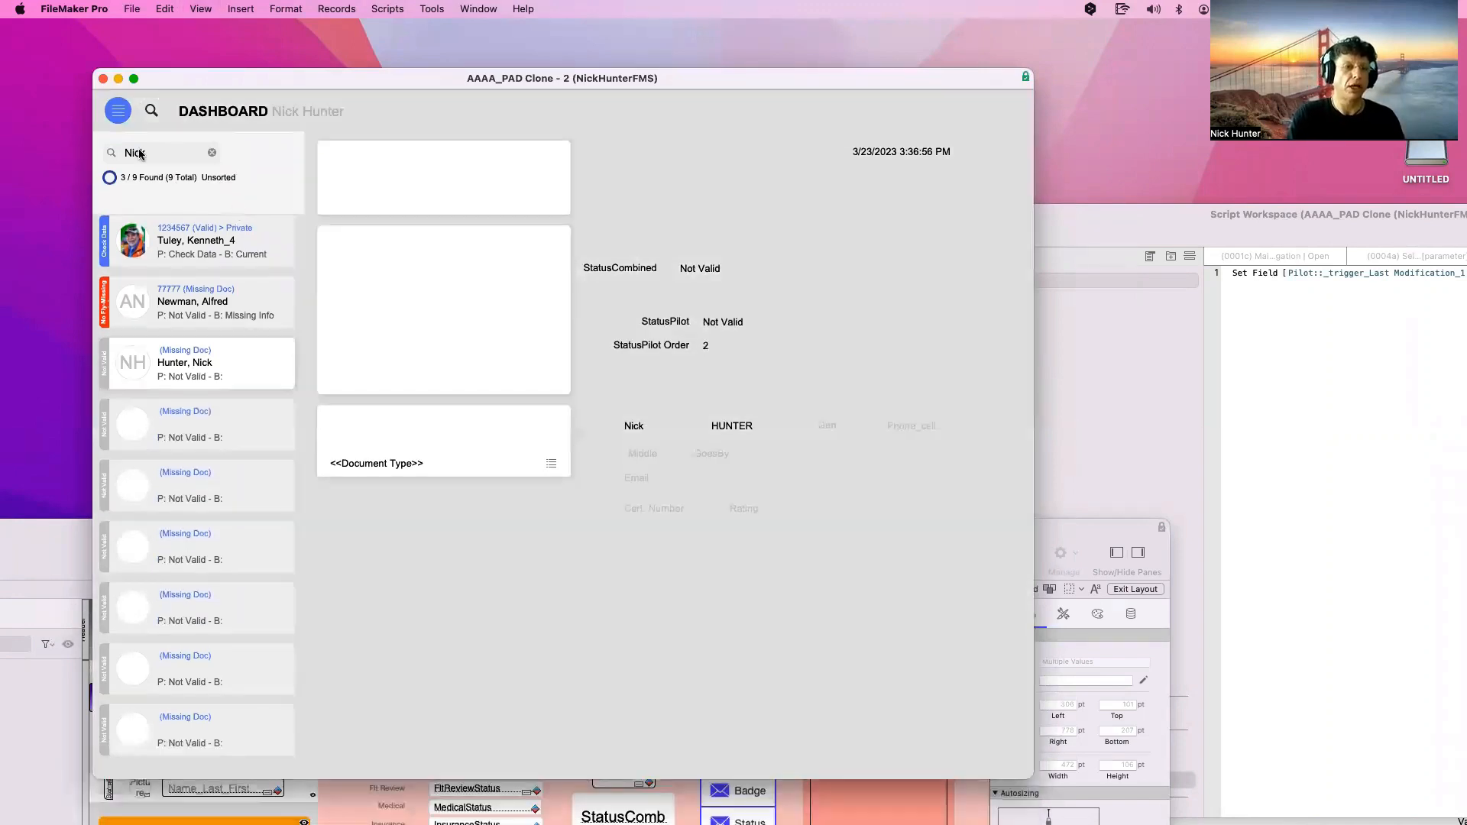
# Clear the dashboard search box and select the g_Search Field object in Layout mode
pyautogui.click(139, 152)
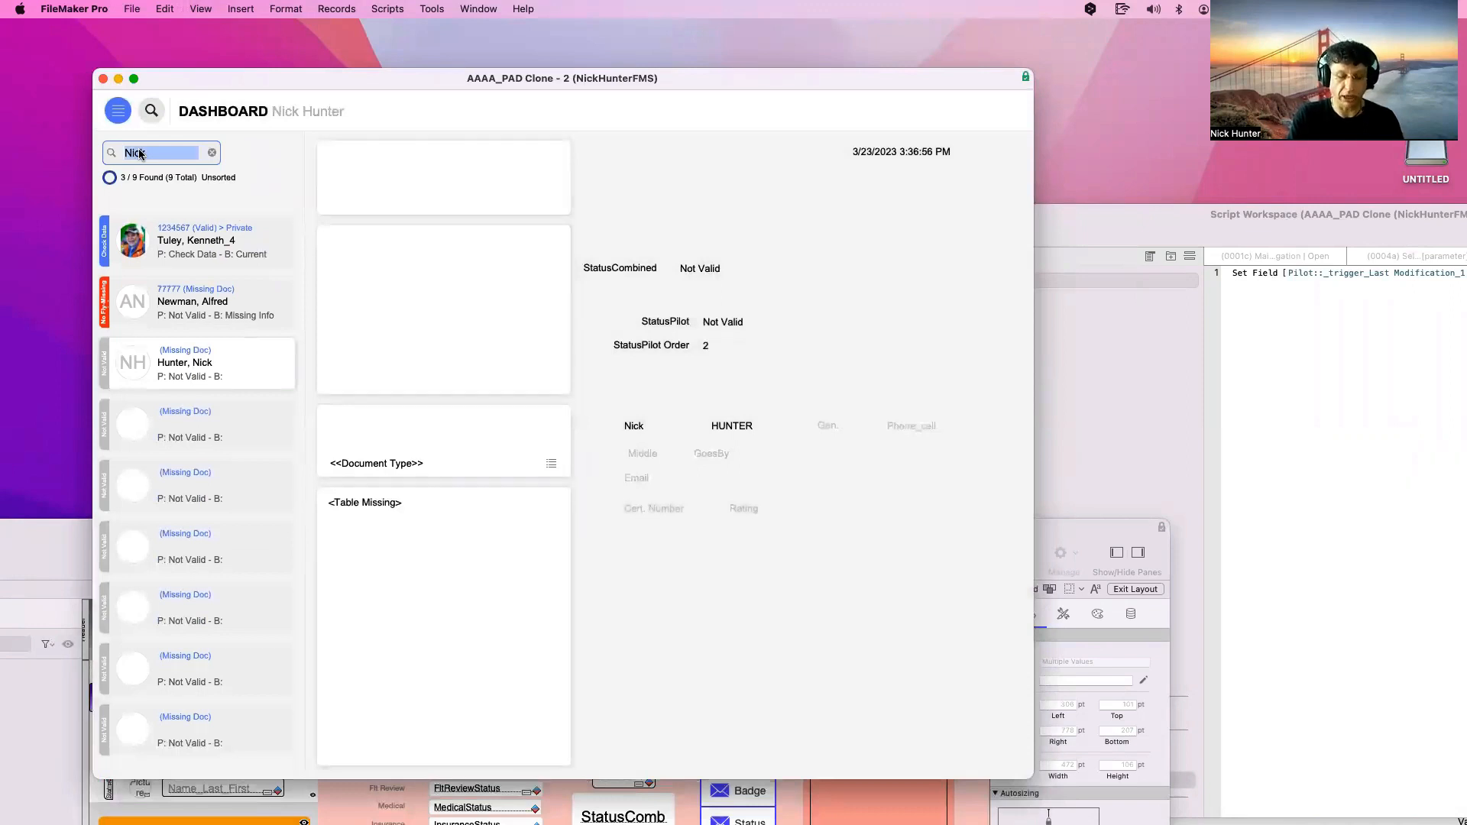
pyautogui.click(214, 154)
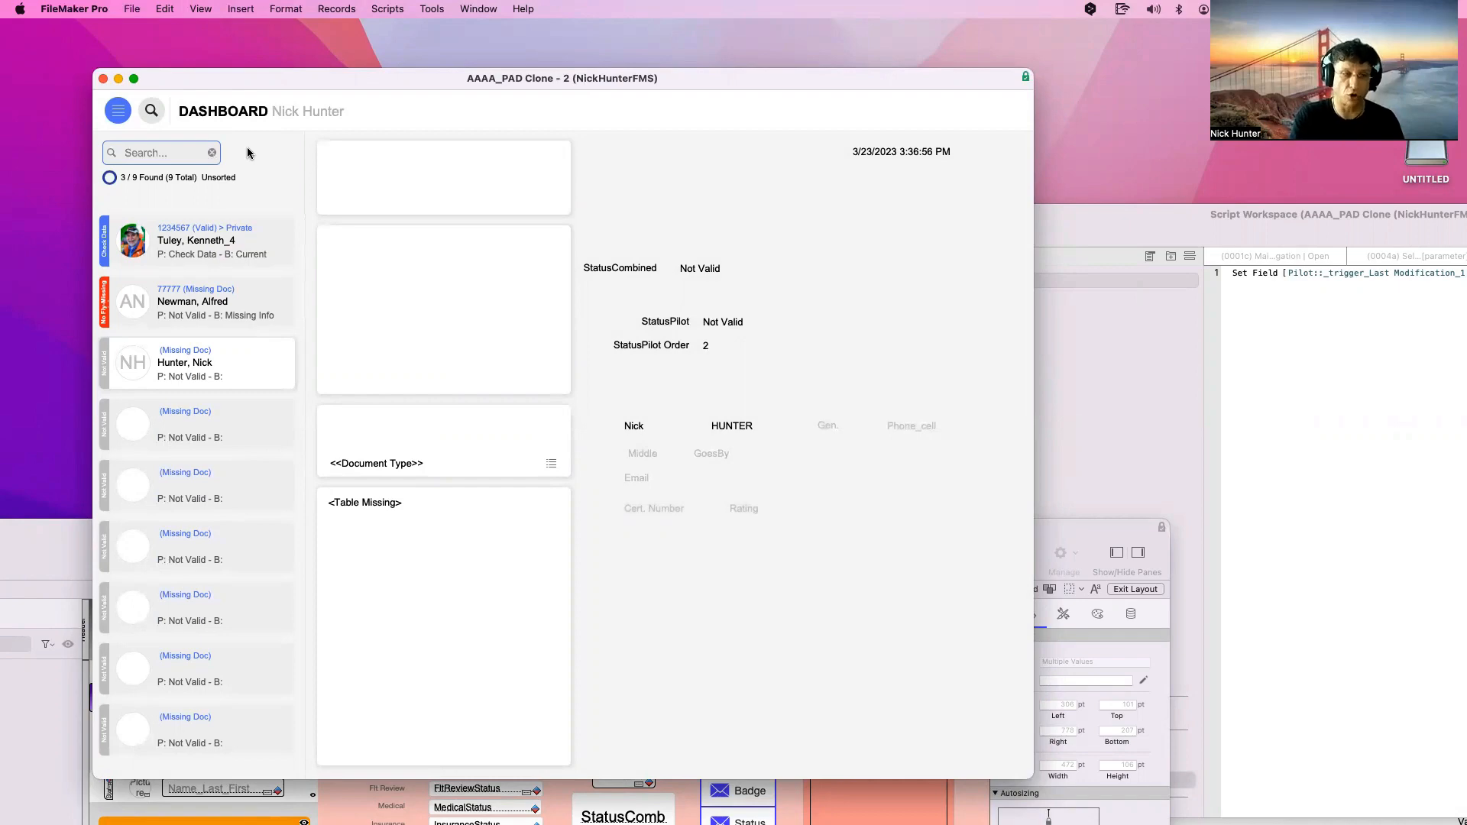
pyautogui.press('super+l')
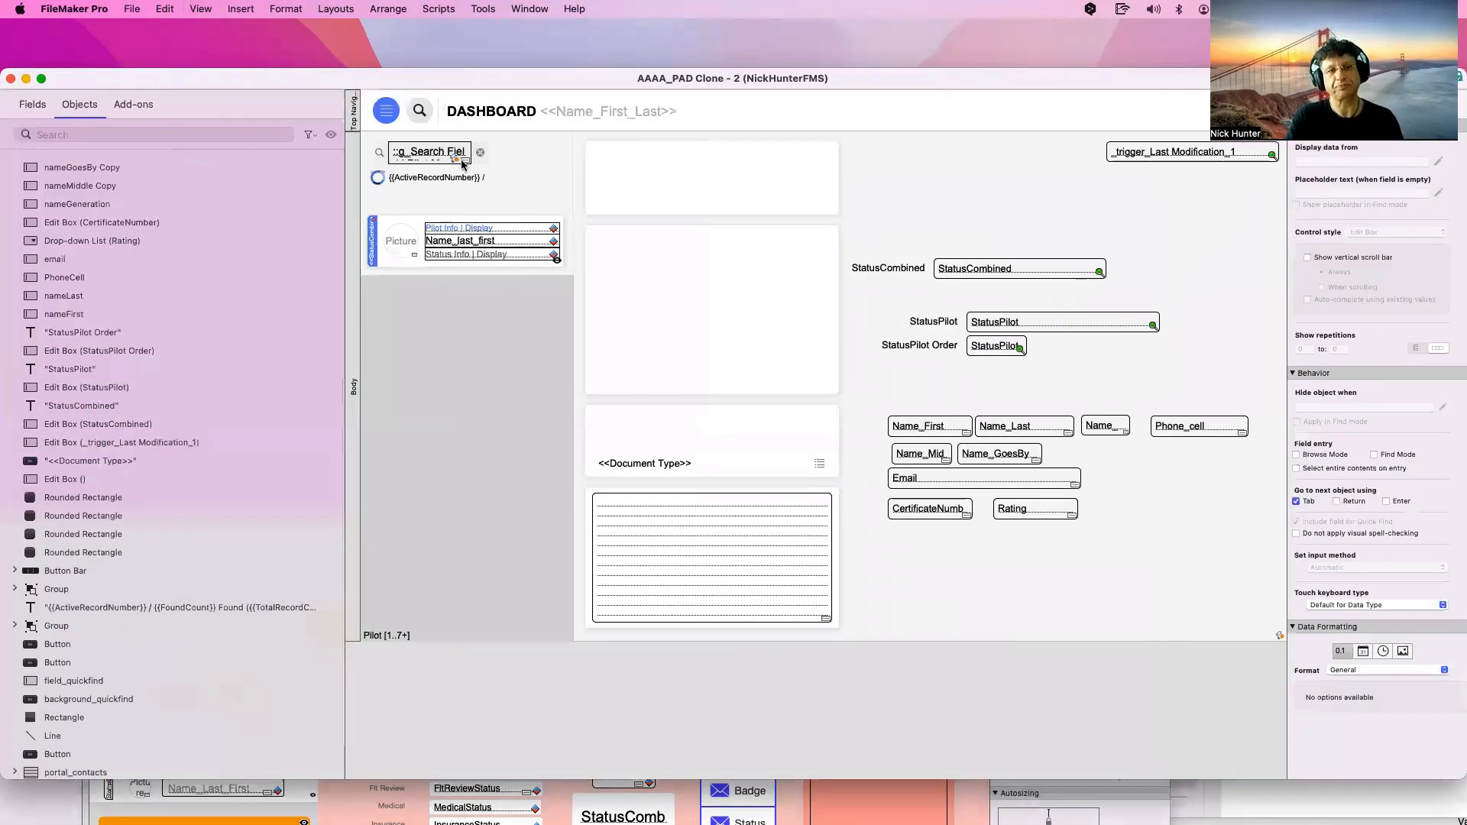
pyautogui.click(447, 160)
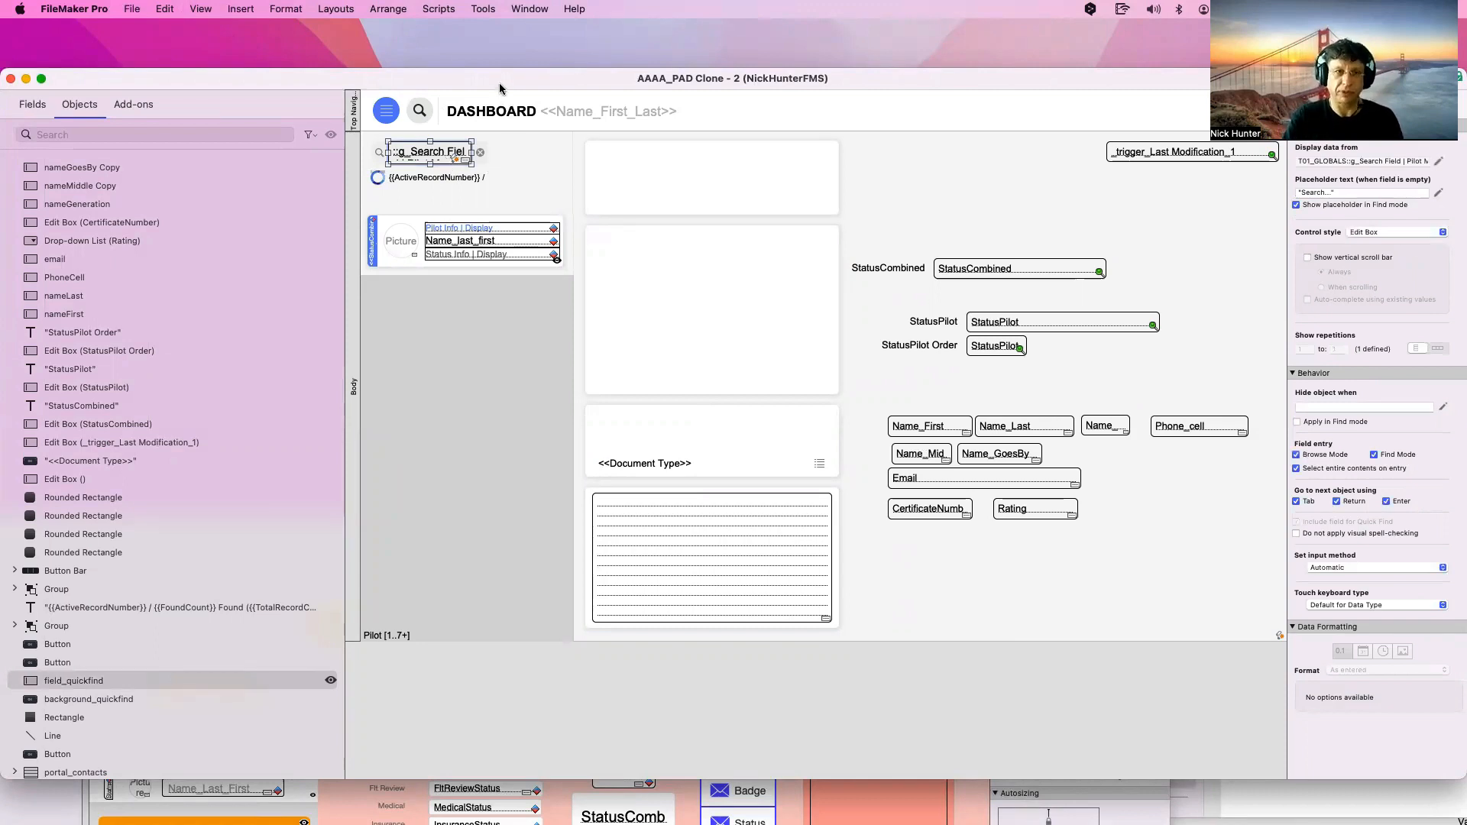
pyautogui.moveTo(499, 84)
pyautogui.mouseDown()
pyautogui.moveTo(603, 132)
pyautogui.moveTo(850, 501)
pyautogui.moveTo(865, 498)
pyautogui.mouseUp()
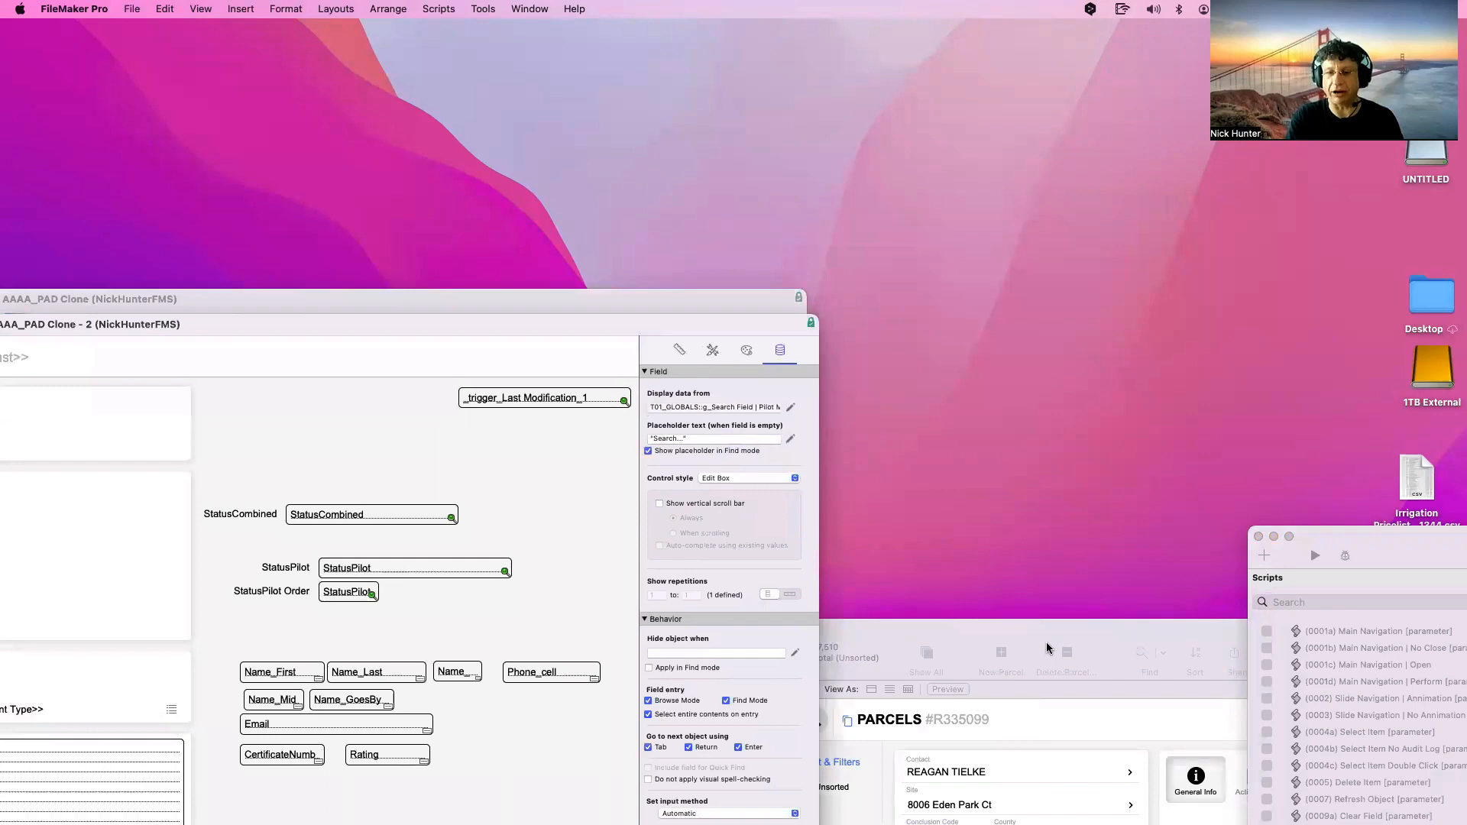
# Open the PARCELS layout in Layout mode and advance its slide control to slide 3, the tax portal
pyautogui.moveTo(1047, 648); pyautogui.dragTo(404, 50)
pyautogui.click(644, 206)
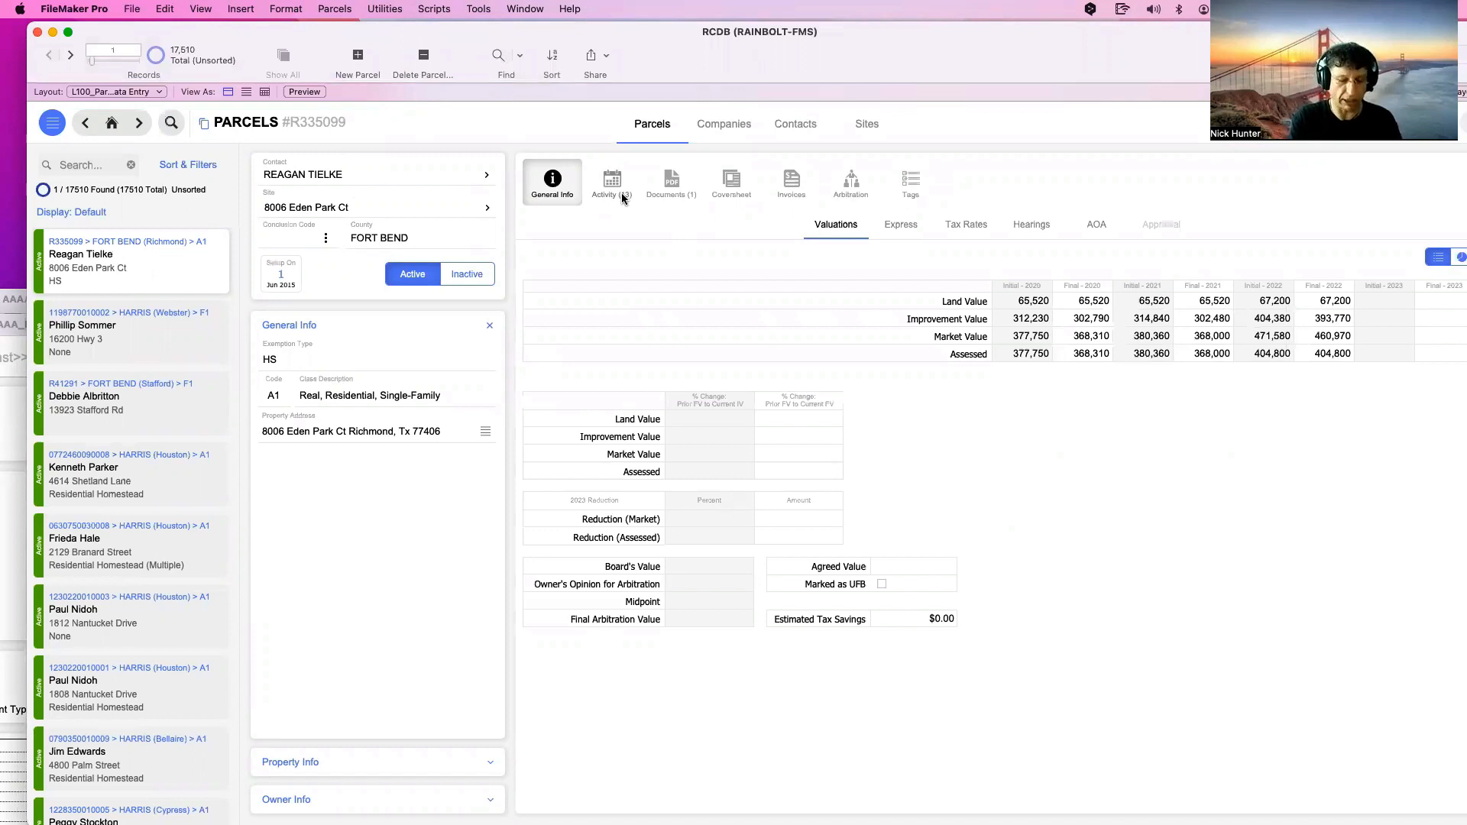
pyautogui.press('super+l')
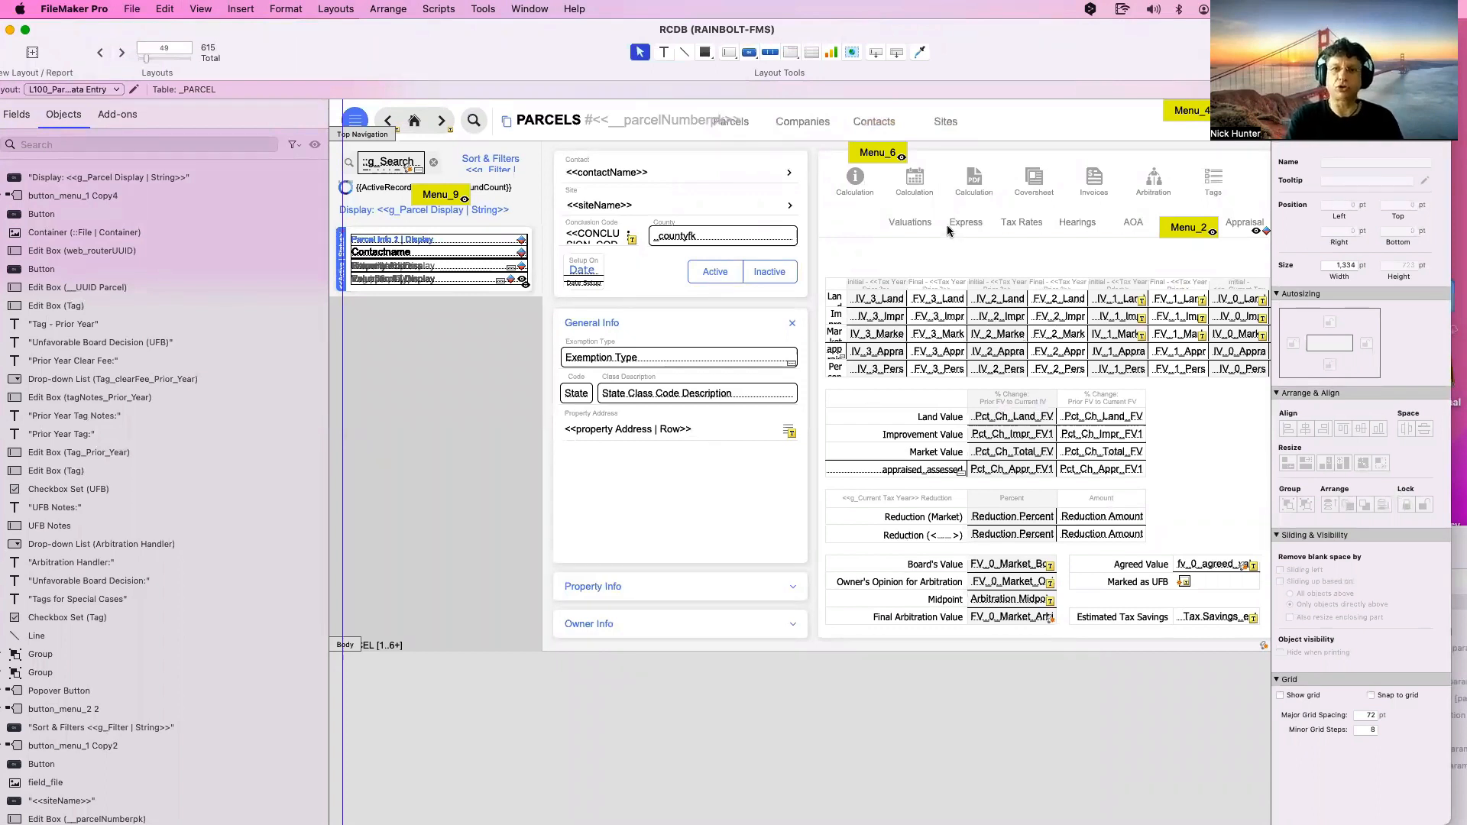
pyautogui.hscroll(5, 947, 231)
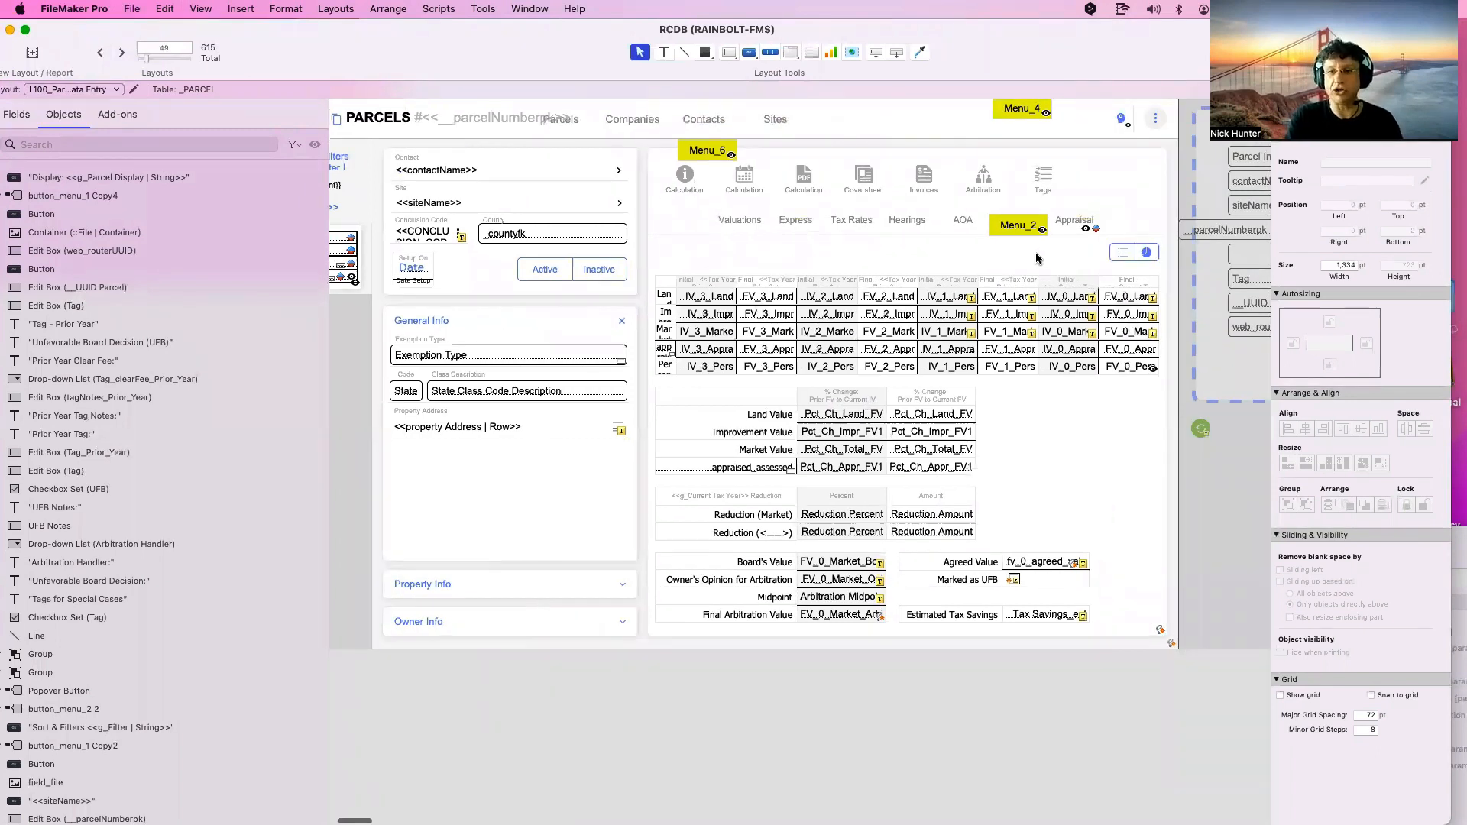
pyautogui.doubleClick(996, 252)
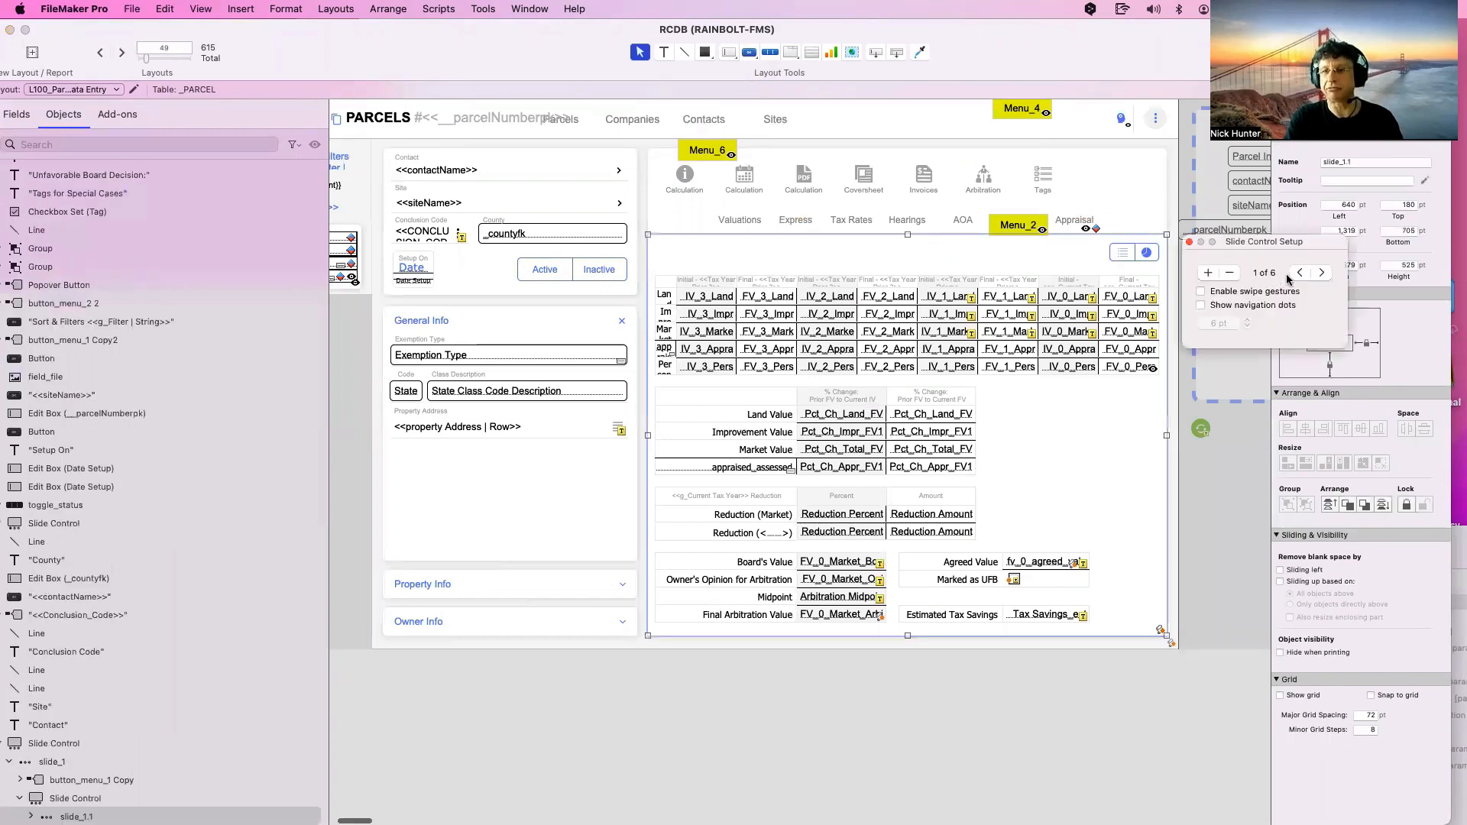
pyautogui.click(1324, 274)
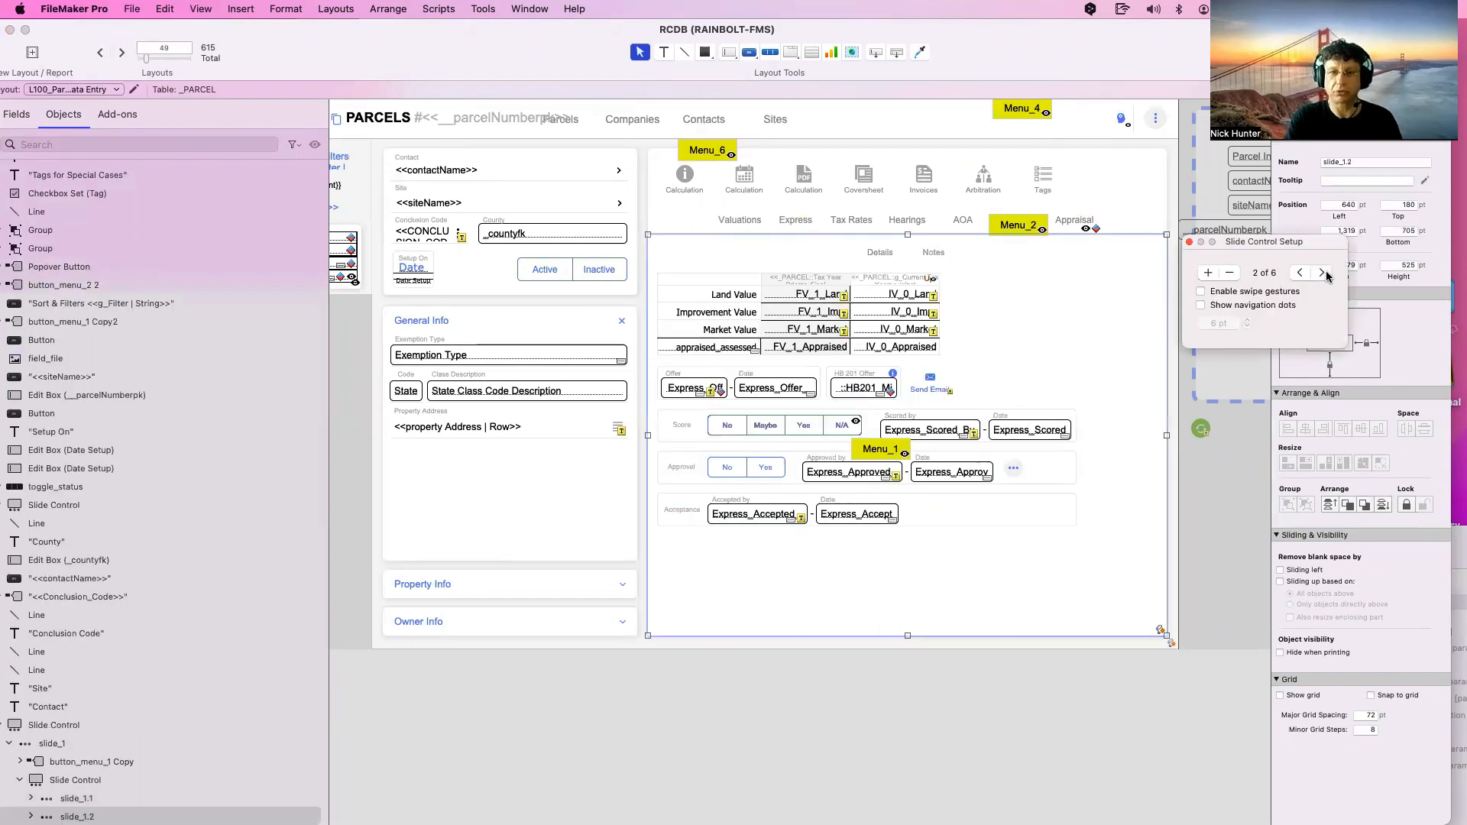
pyautogui.click(1322, 274)
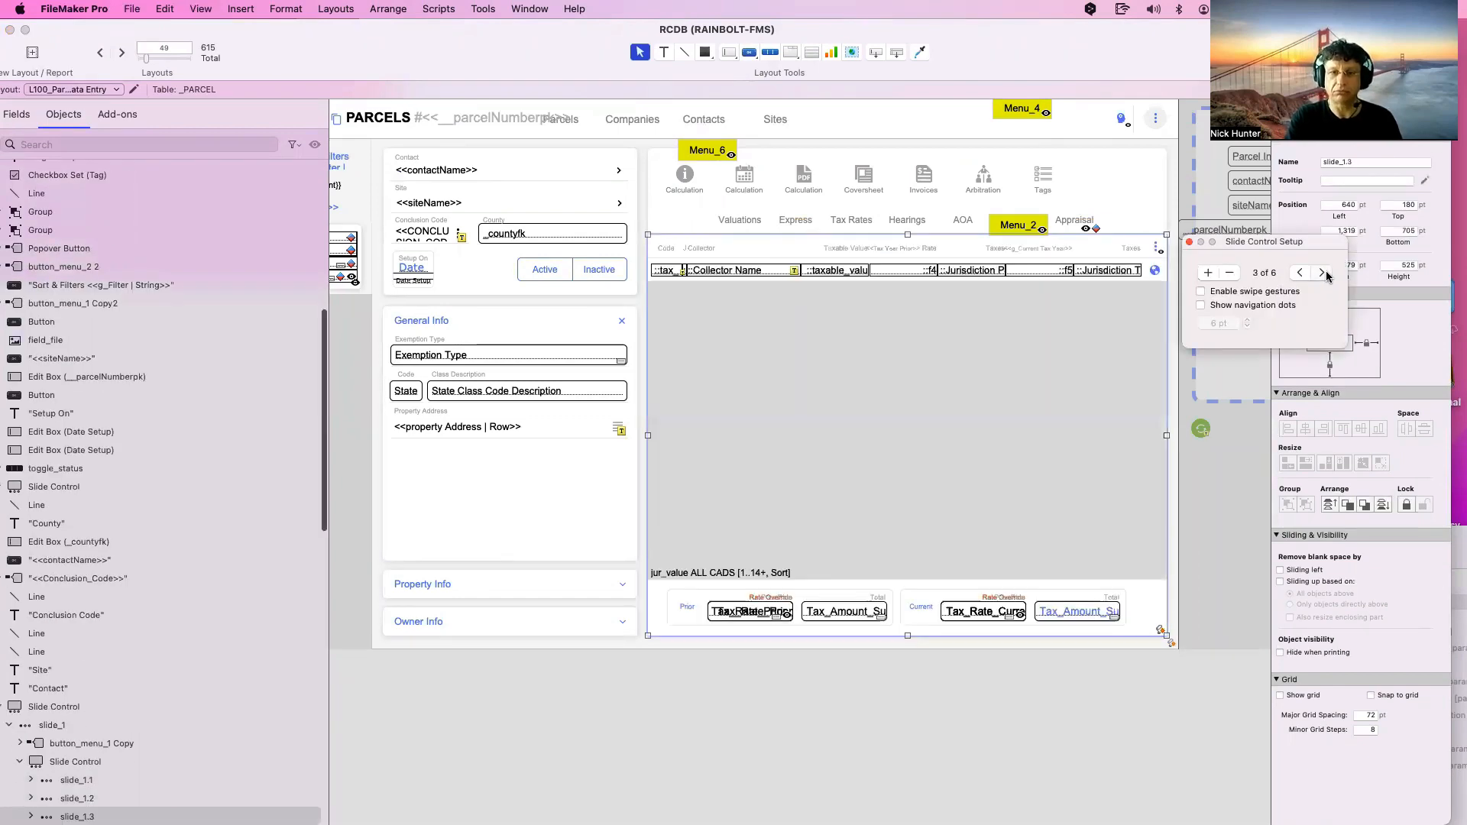
pyautogui.click(835, 272)
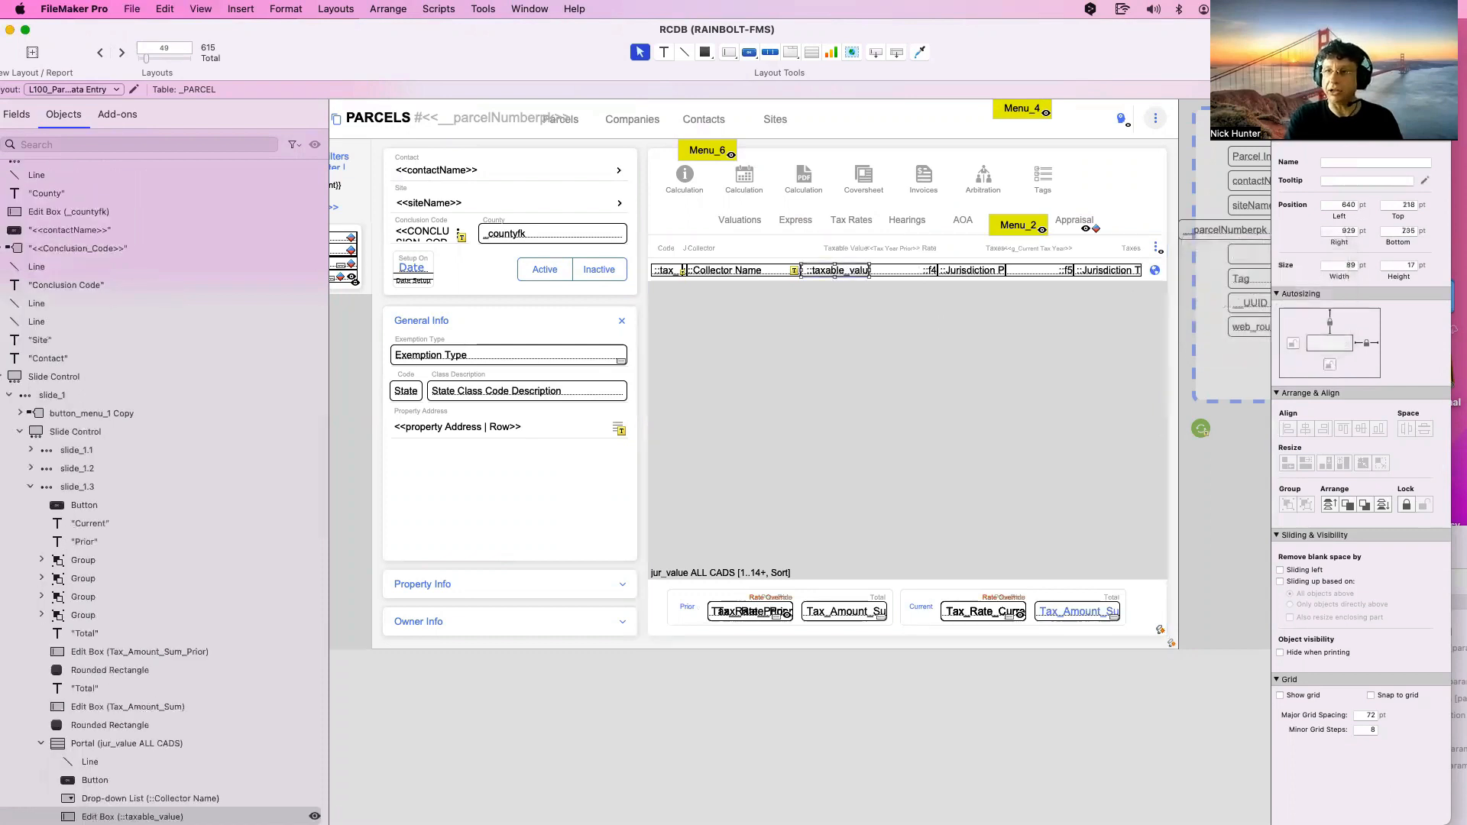
# Include ::taxable_value, ::Collector Name and every other tax portal row field in Quick Find
pyautogui.click(1414, 120)
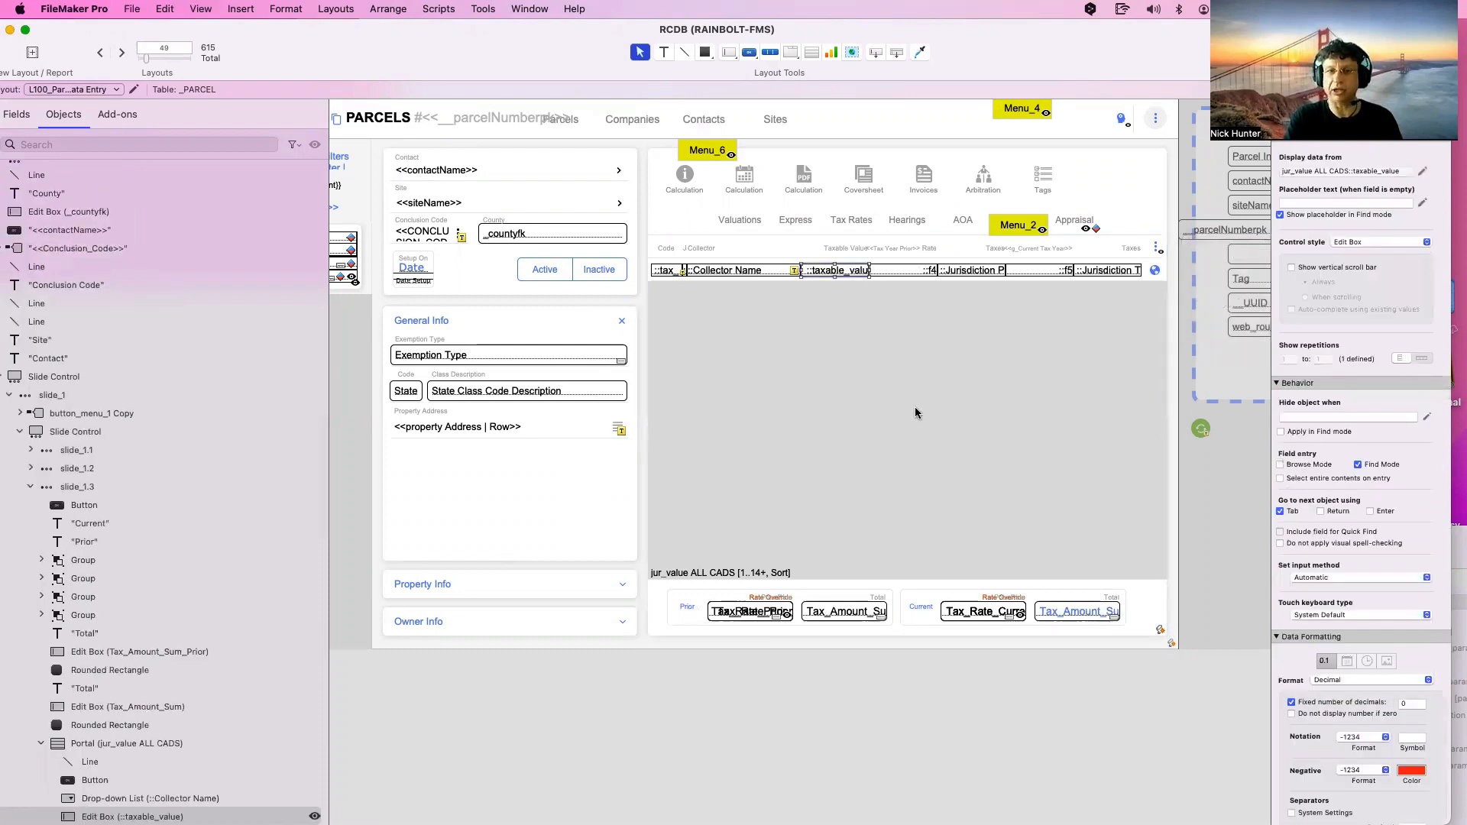
pyautogui.click(1290, 535)
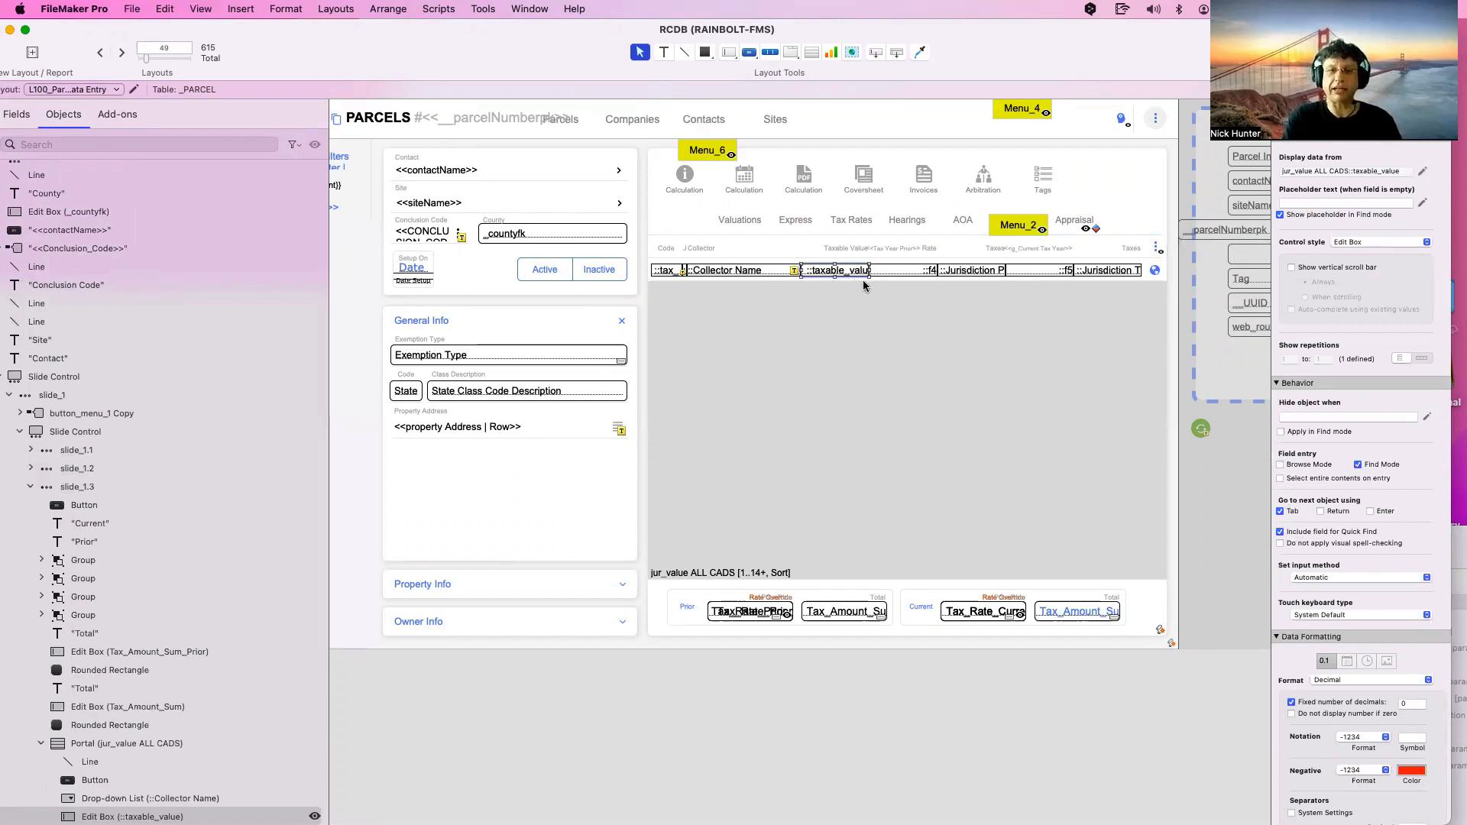
pyautogui.keyDown('shift'); pyautogui.click(773, 272); pyautogui.keyUp('shift')
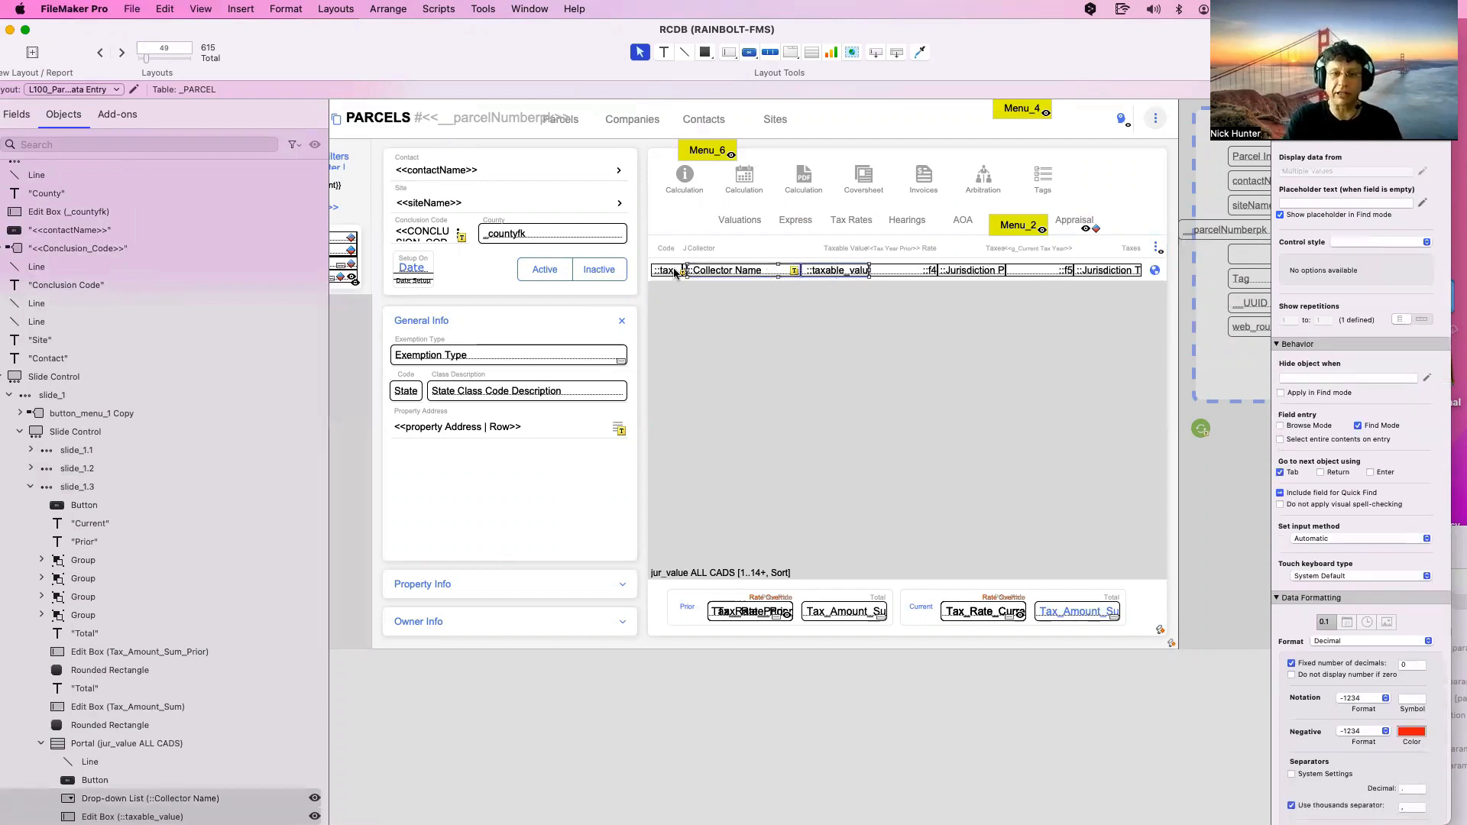
pyautogui.keyDown('shift'); pyautogui.click(675, 272); pyautogui.keyUp('shift')
pyautogui.keyDown('shift'); pyautogui.click(880, 272); pyautogui.keyUp('shift')
pyautogui.keyDown('shift'); pyautogui.click(955, 272); pyautogui.keyUp('shift')
pyautogui.keyDown('shift'); pyautogui.click(1028, 272); pyautogui.keyUp('shift')
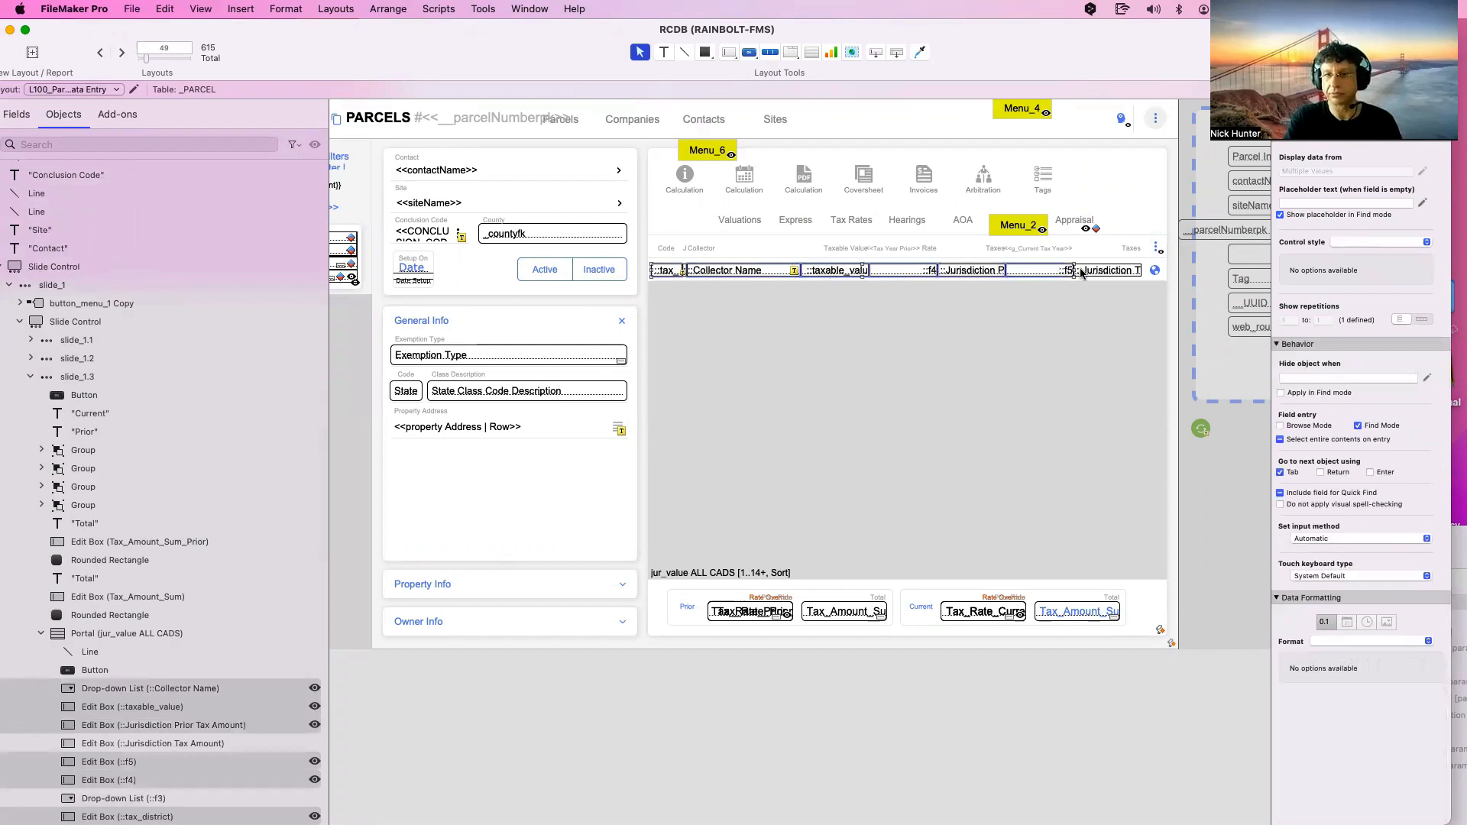
pyautogui.keyDown('shift'); pyautogui.click(1081, 272); pyautogui.keyUp('shift')
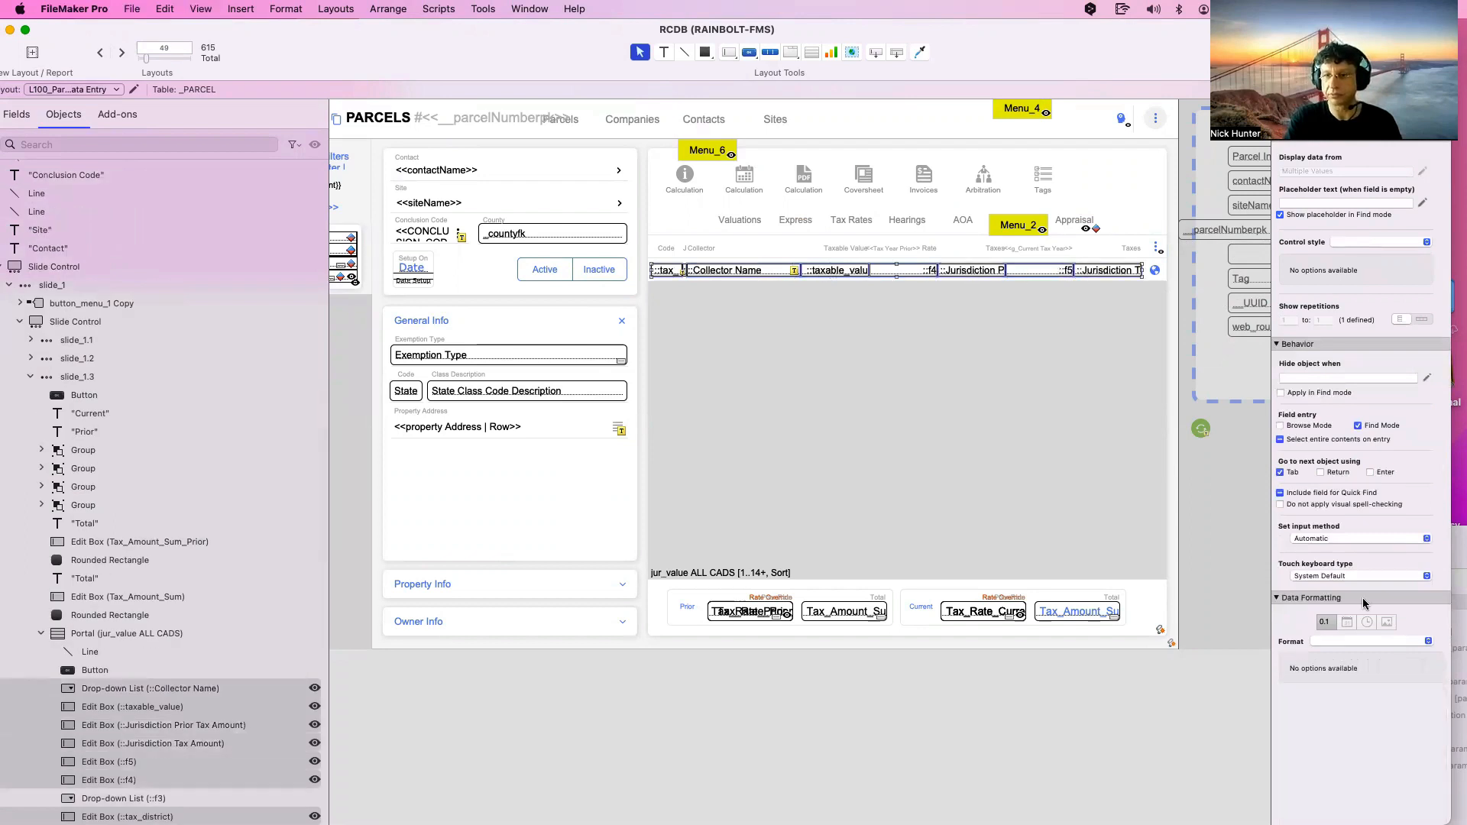
pyautogui.click(1281, 494)
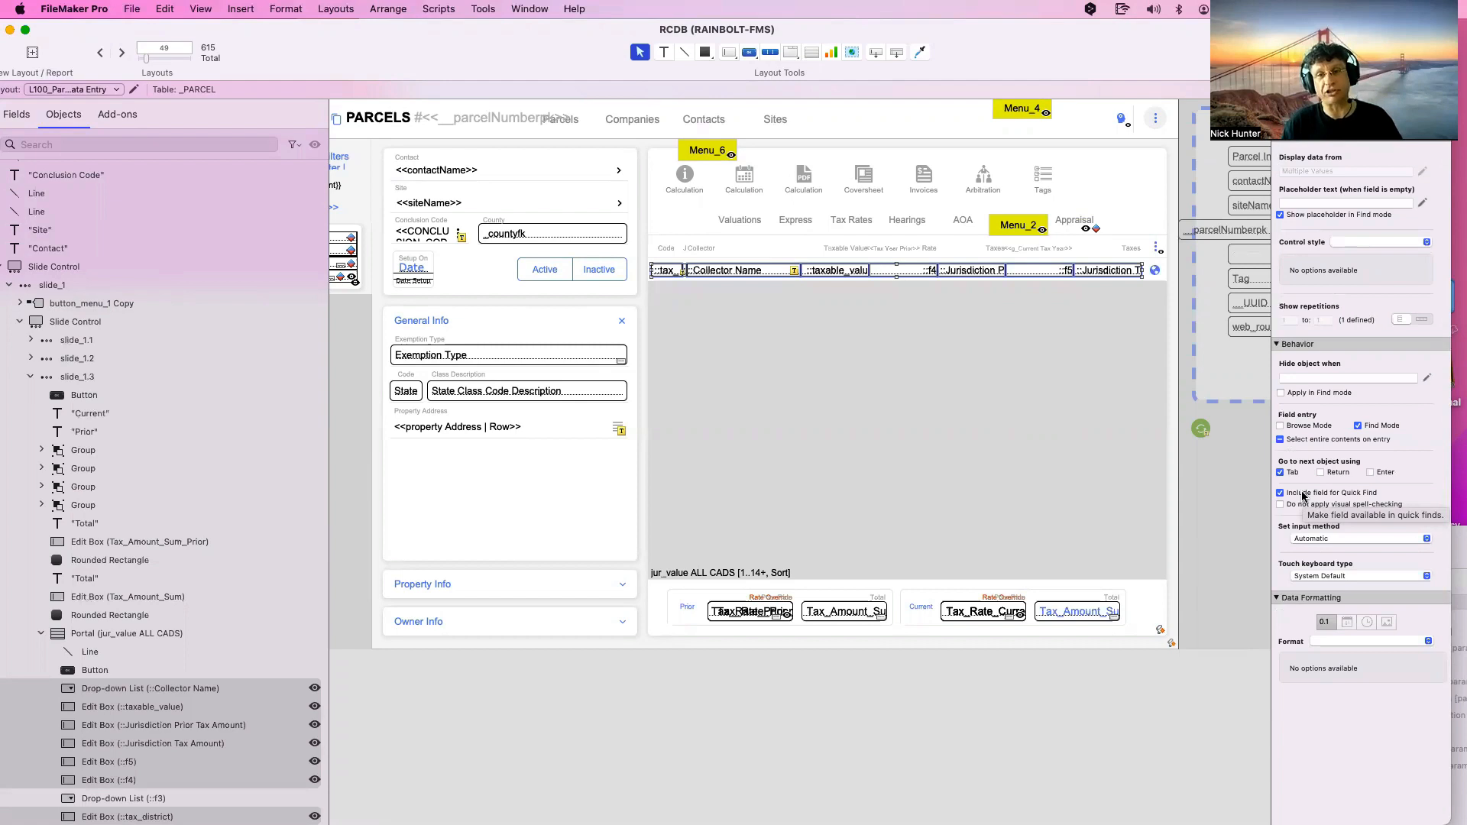
pyautogui.click(821, 458)
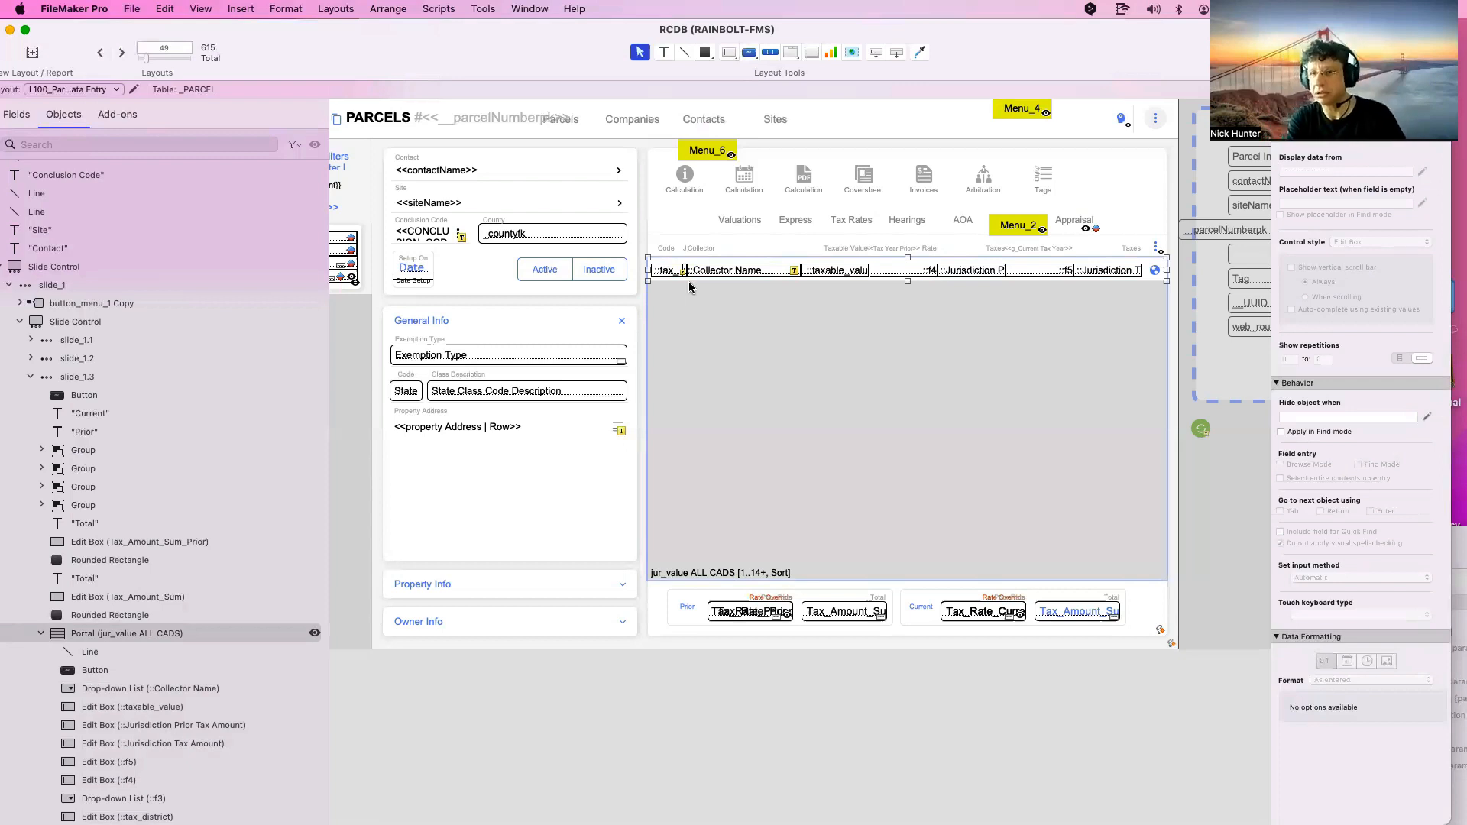
pyautogui.click(830, 269)
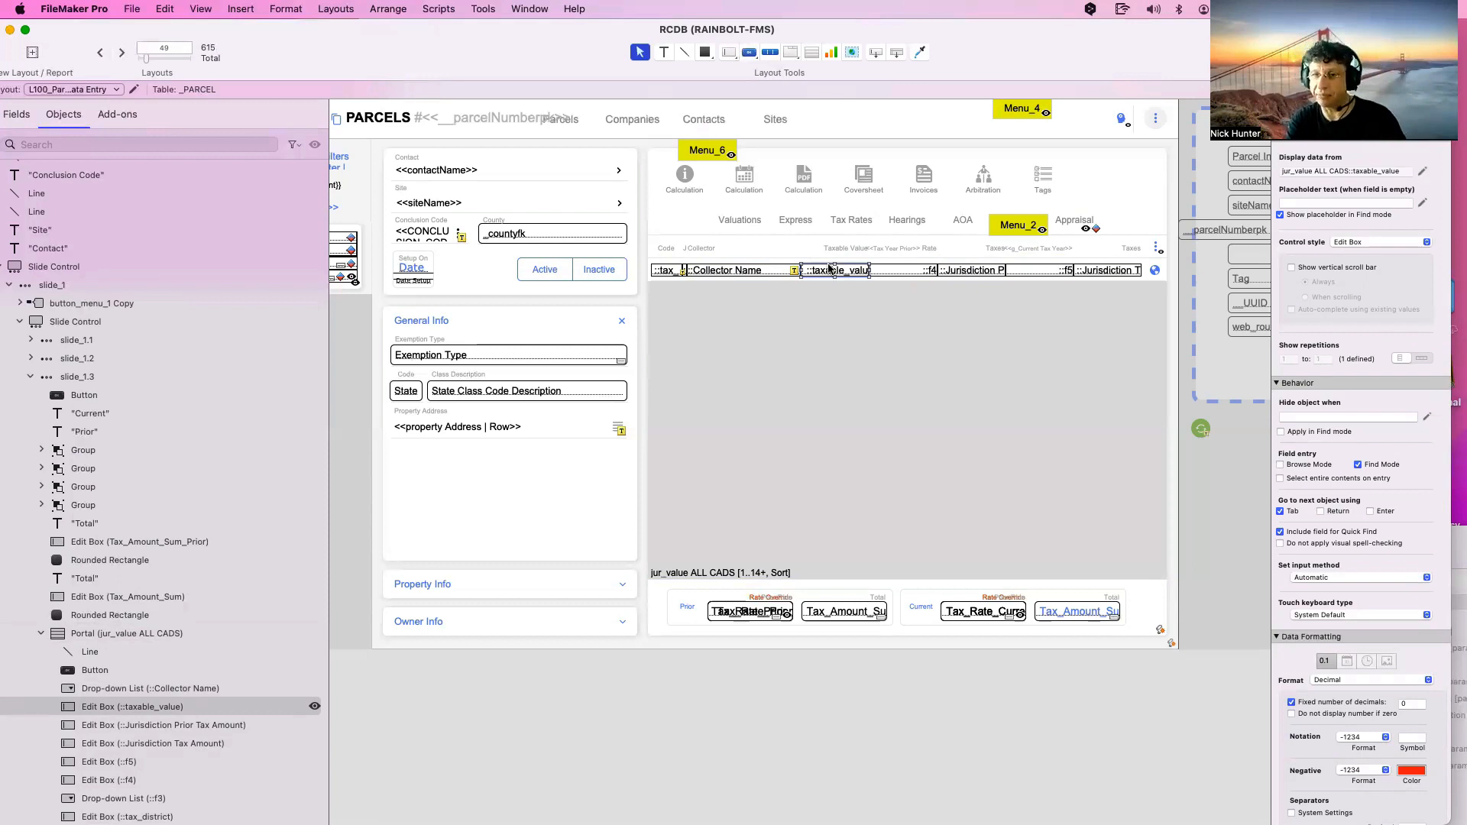
# Turn on View > Show > Quick Find so badges mark the tax portal fields
pyautogui.click(213, 8)
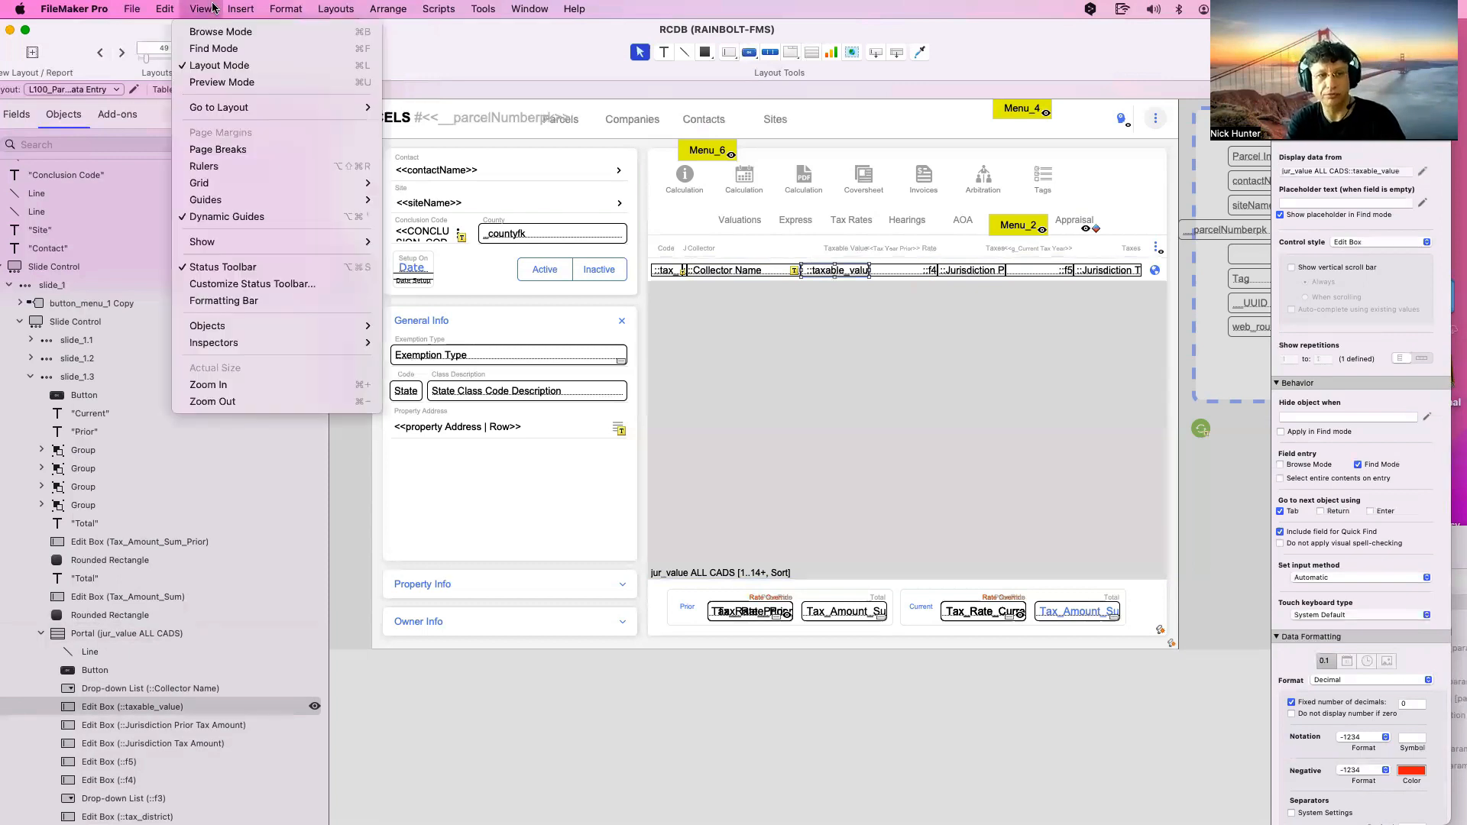
pyautogui.moveTo(214, 242)
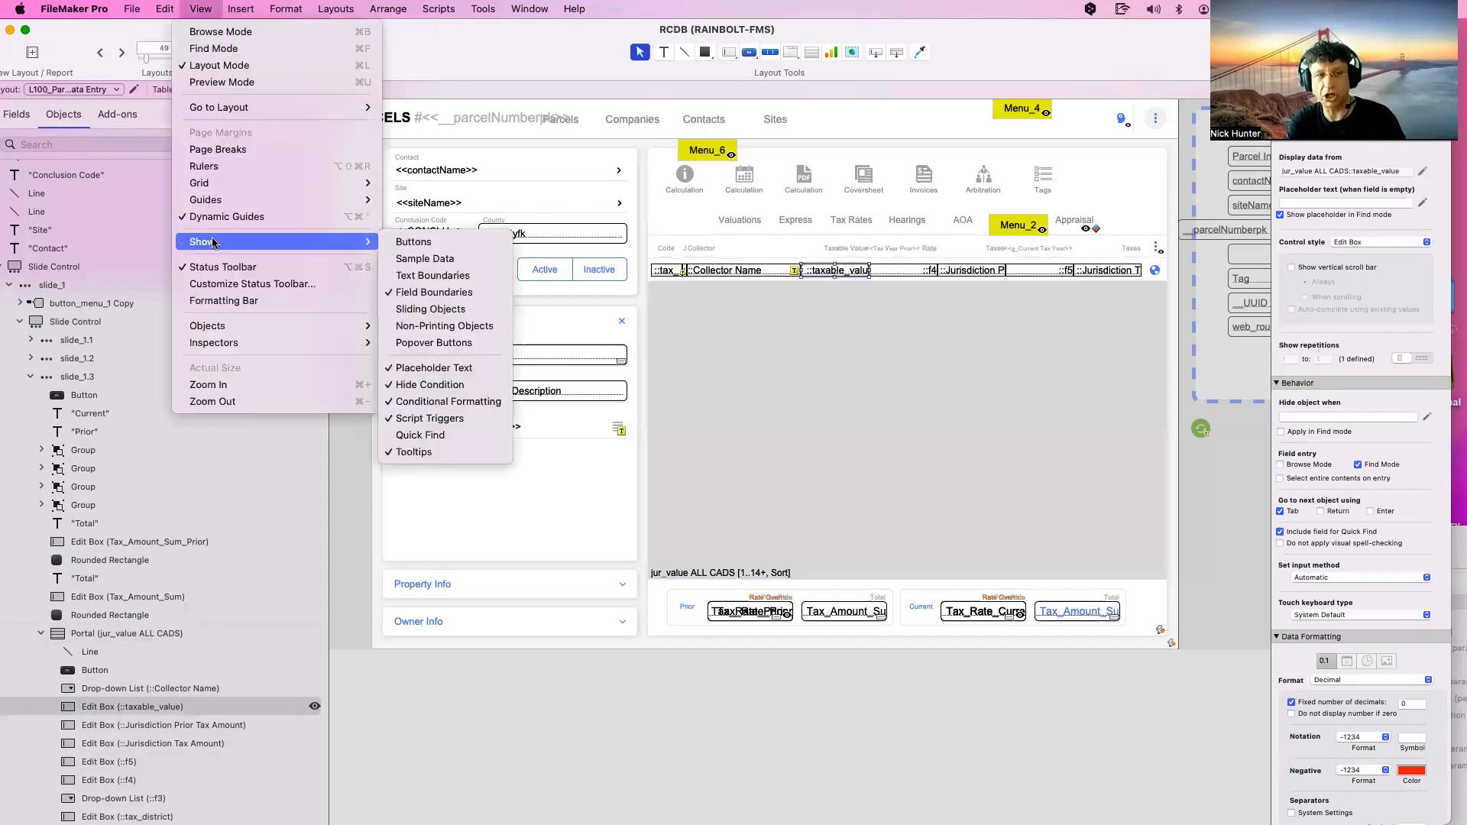
pyautogui.click(439, 436)
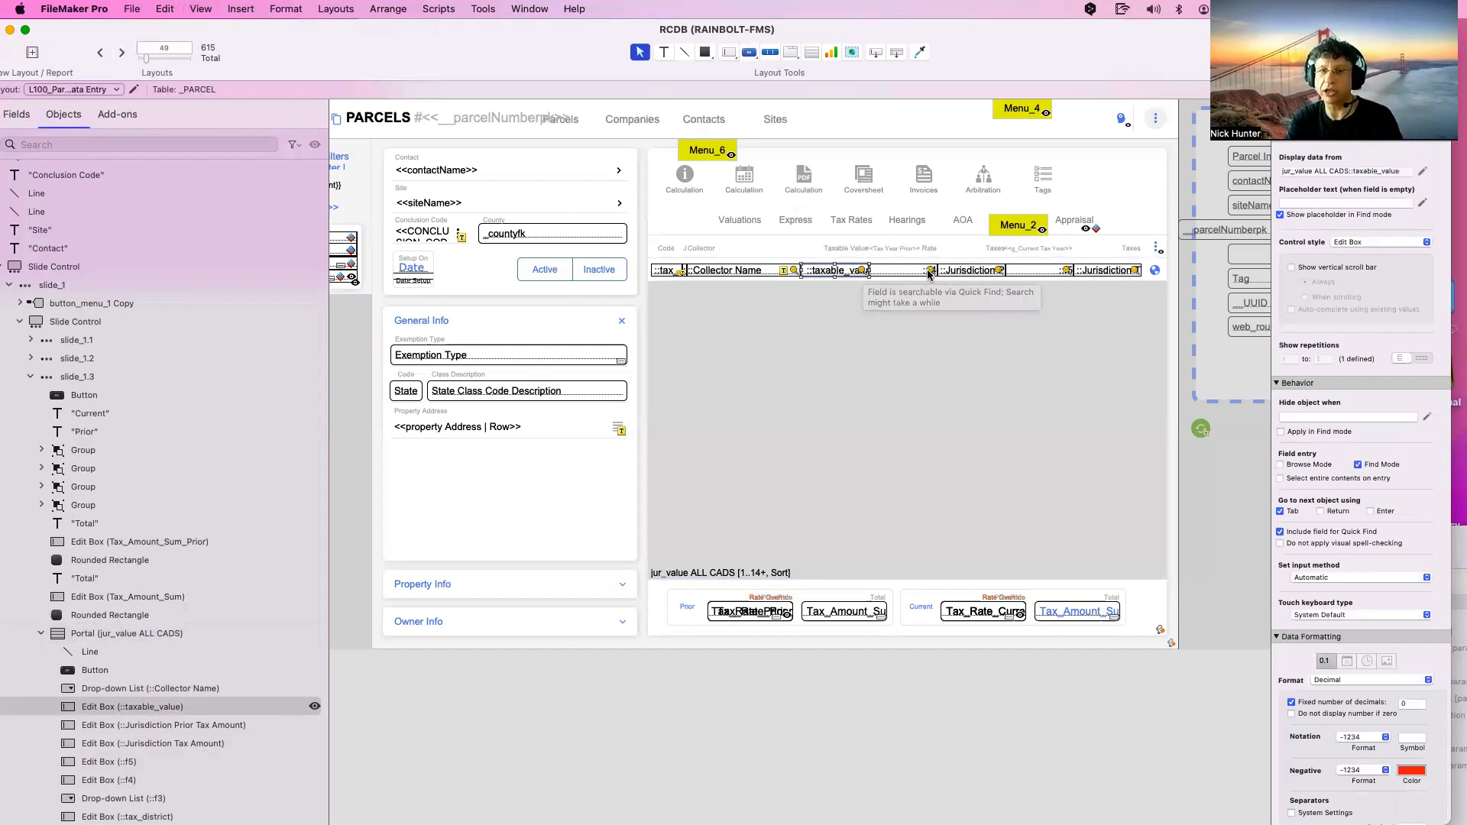
pyautogui.moveTo(930, 273)
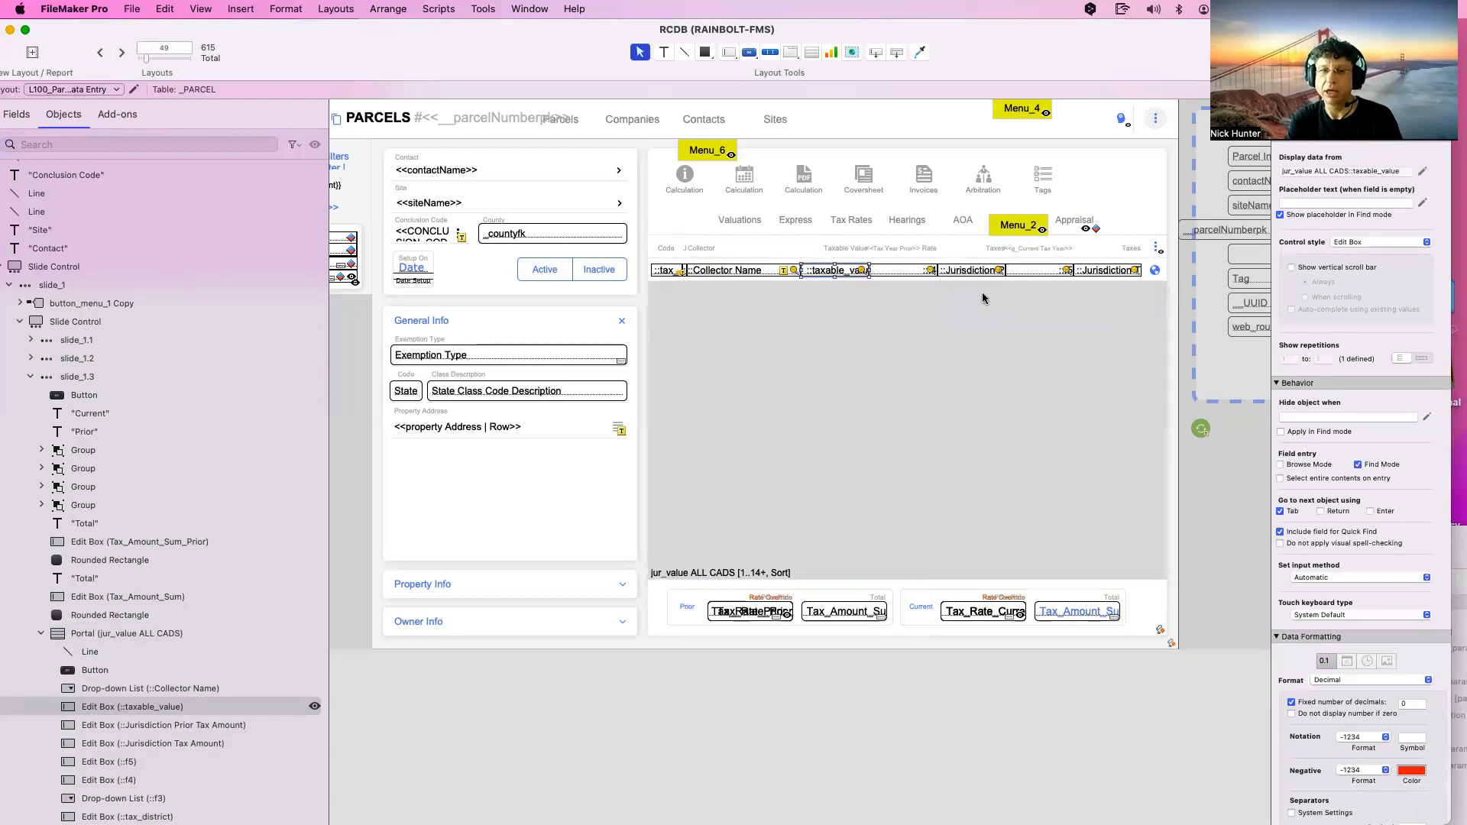
# Select all seven tax portal row fields, from tax district through Jurisdiction
pyautogui.hscroll(5, 925, 310)
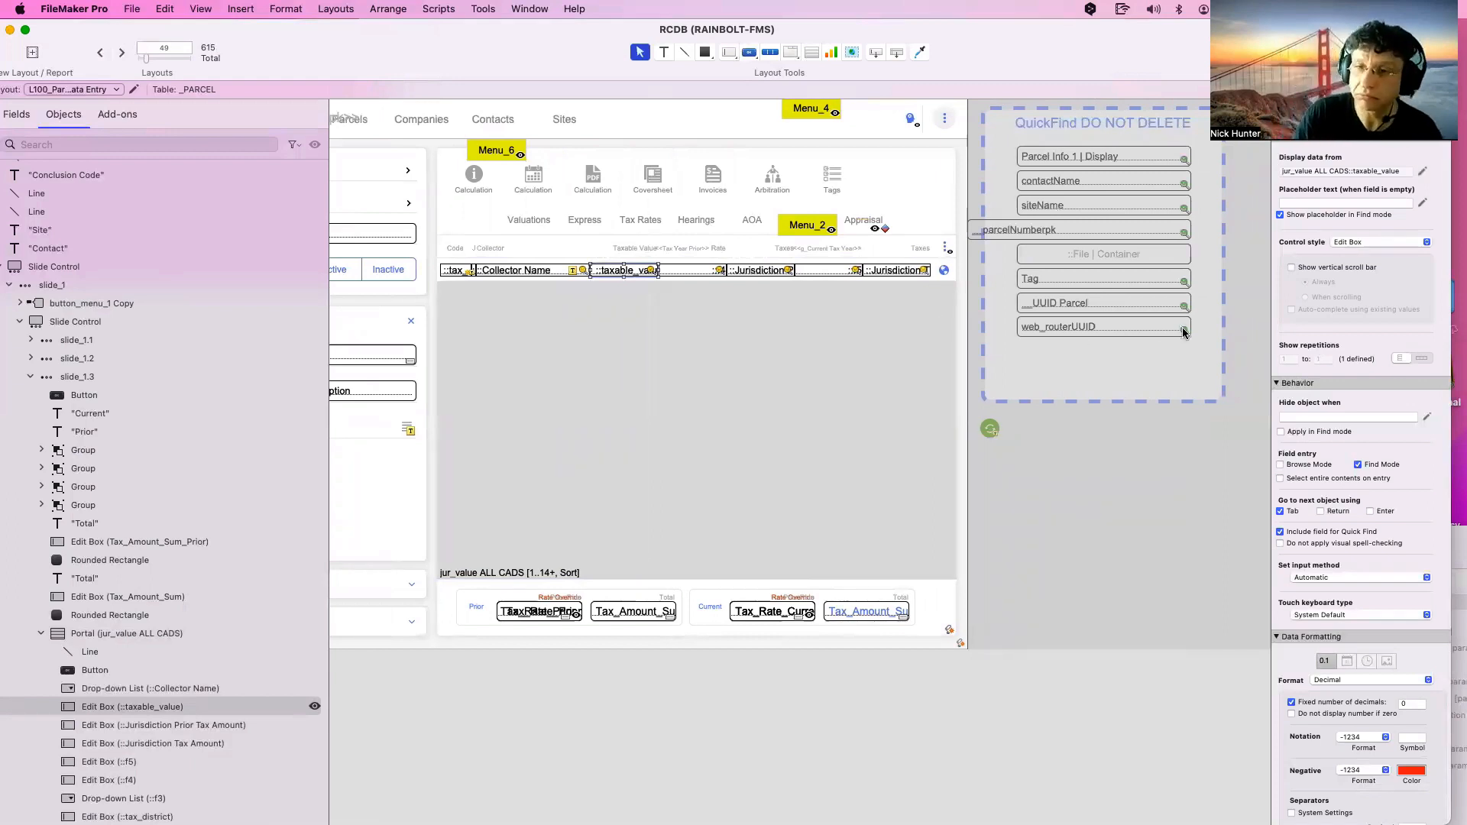
pyautogui.moveTo(1183, 332)
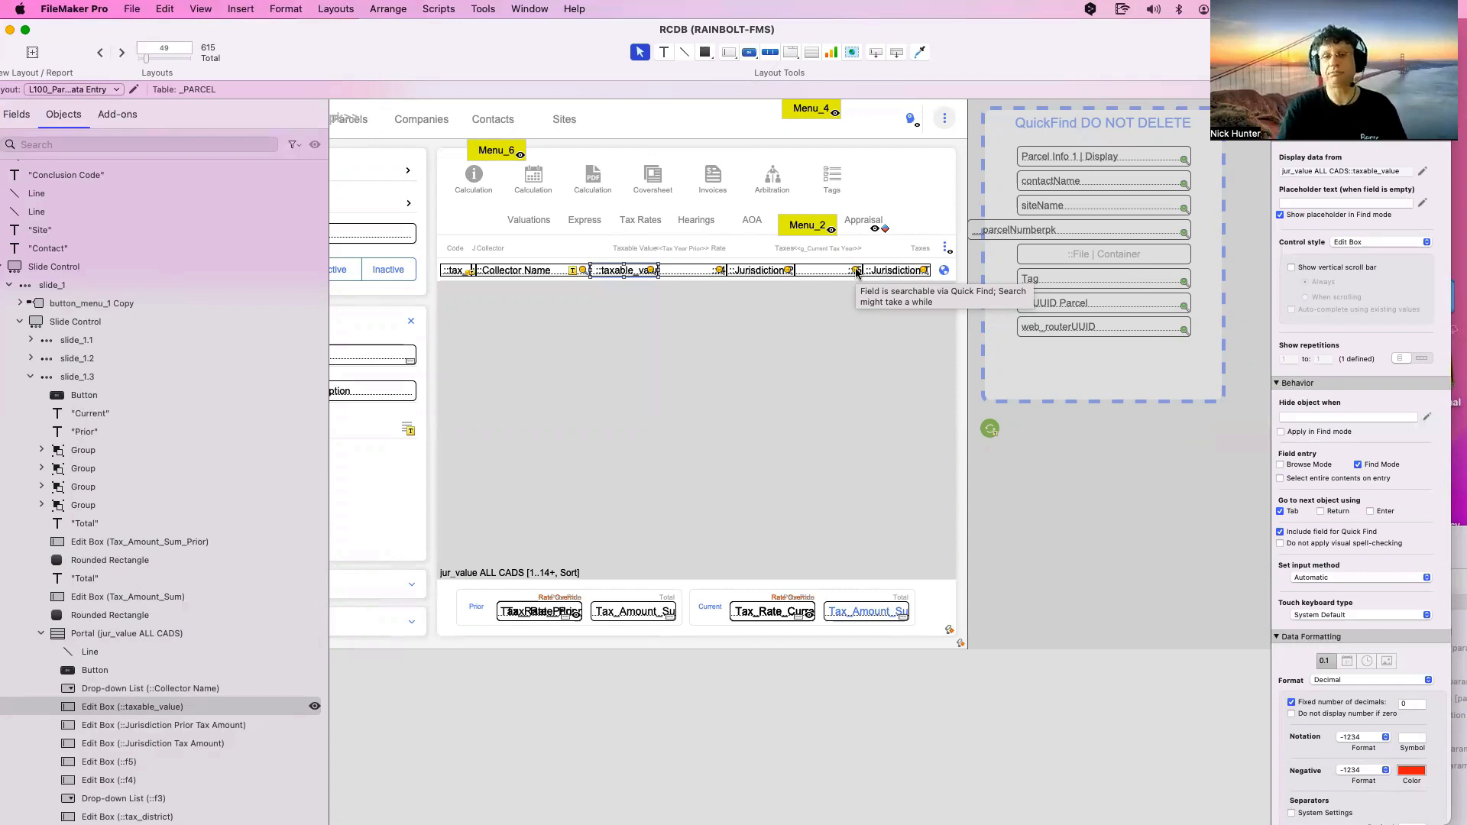
pyautogui.click(463, 272)
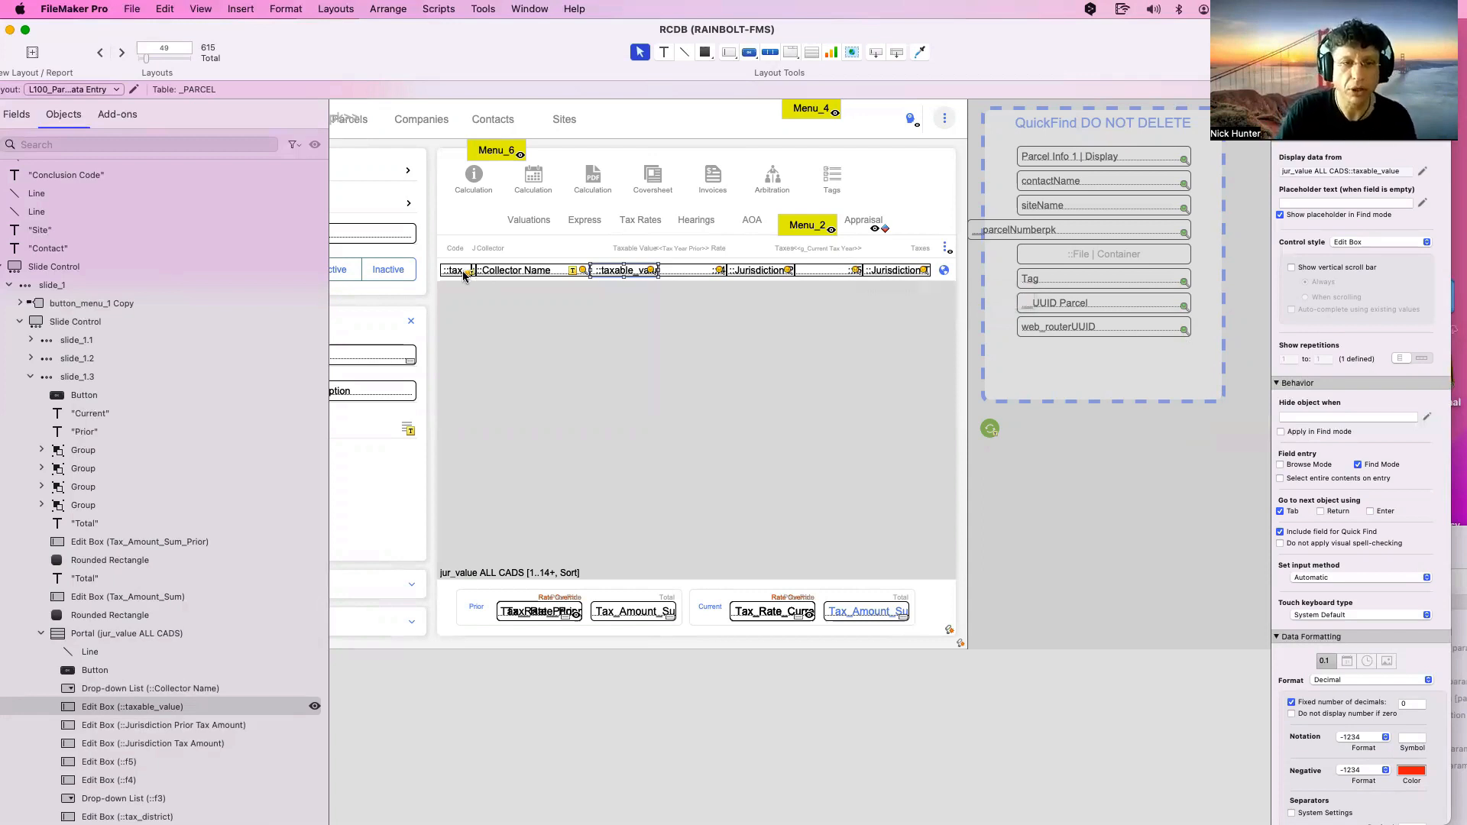
pyautogui.keyDown('shift'); pyautogui.click(519, 270); pyautogui.keyUp('shift')
pyautogui.keyDown('shift'); pyautogui.click(622, 271); pyautogui.keyUp('shift')
pyautogui.keyDown('shift'); pyautogui.click(697, 273); pyautogui.keyUp('shift')
pyautogui.keyDown('shift'); pyautogui.click(762, 272); pyautogui.keyUp('shift')
pyautogui.keyDown('shift'); pyautogui.click(841, 272); pyautogui.keyUp('shift')
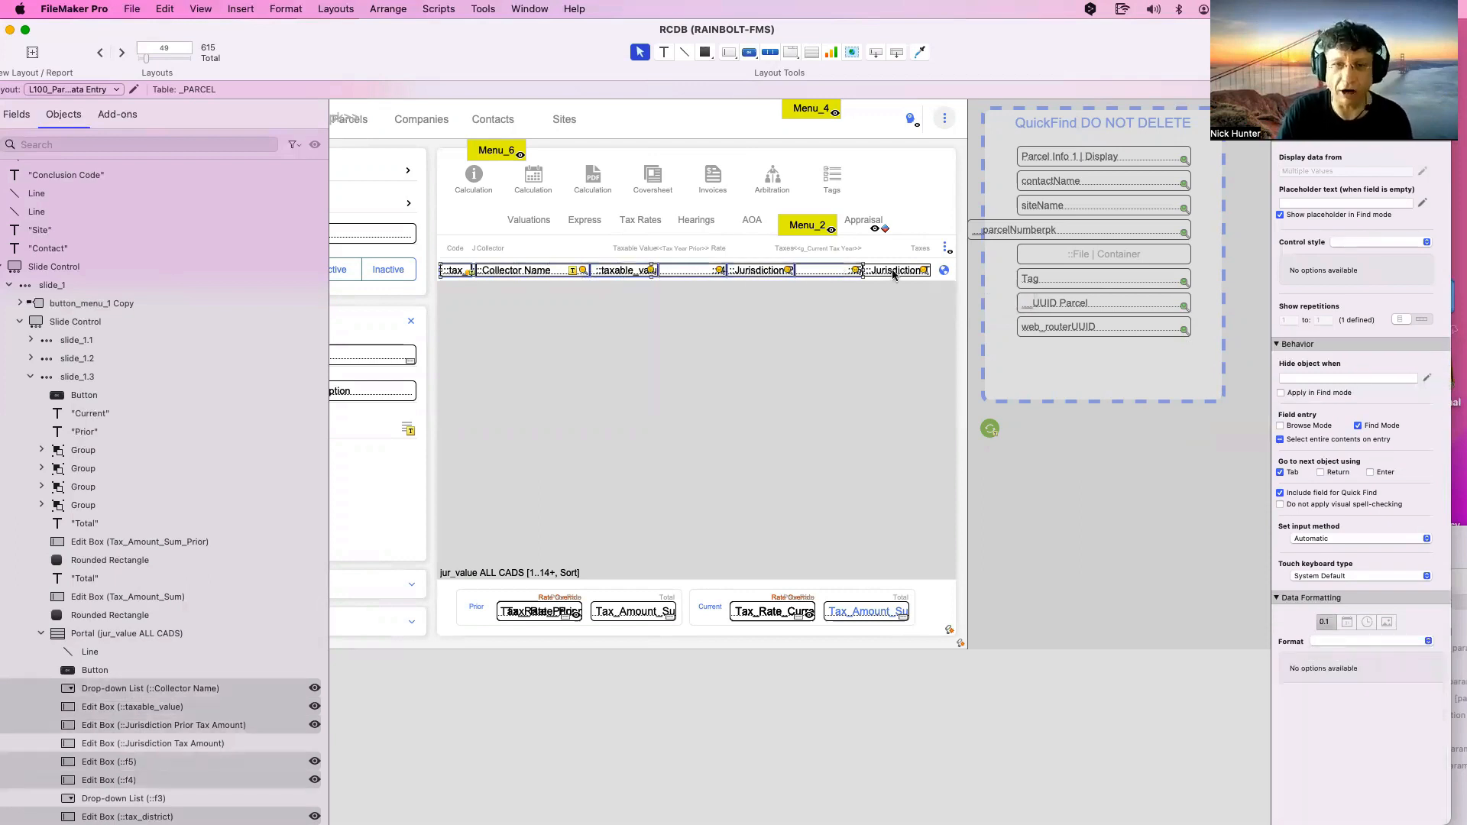
pyautogui.keyDown('shift'); pyautogui.click(894, 272); pyautogui.keyUp('shift')
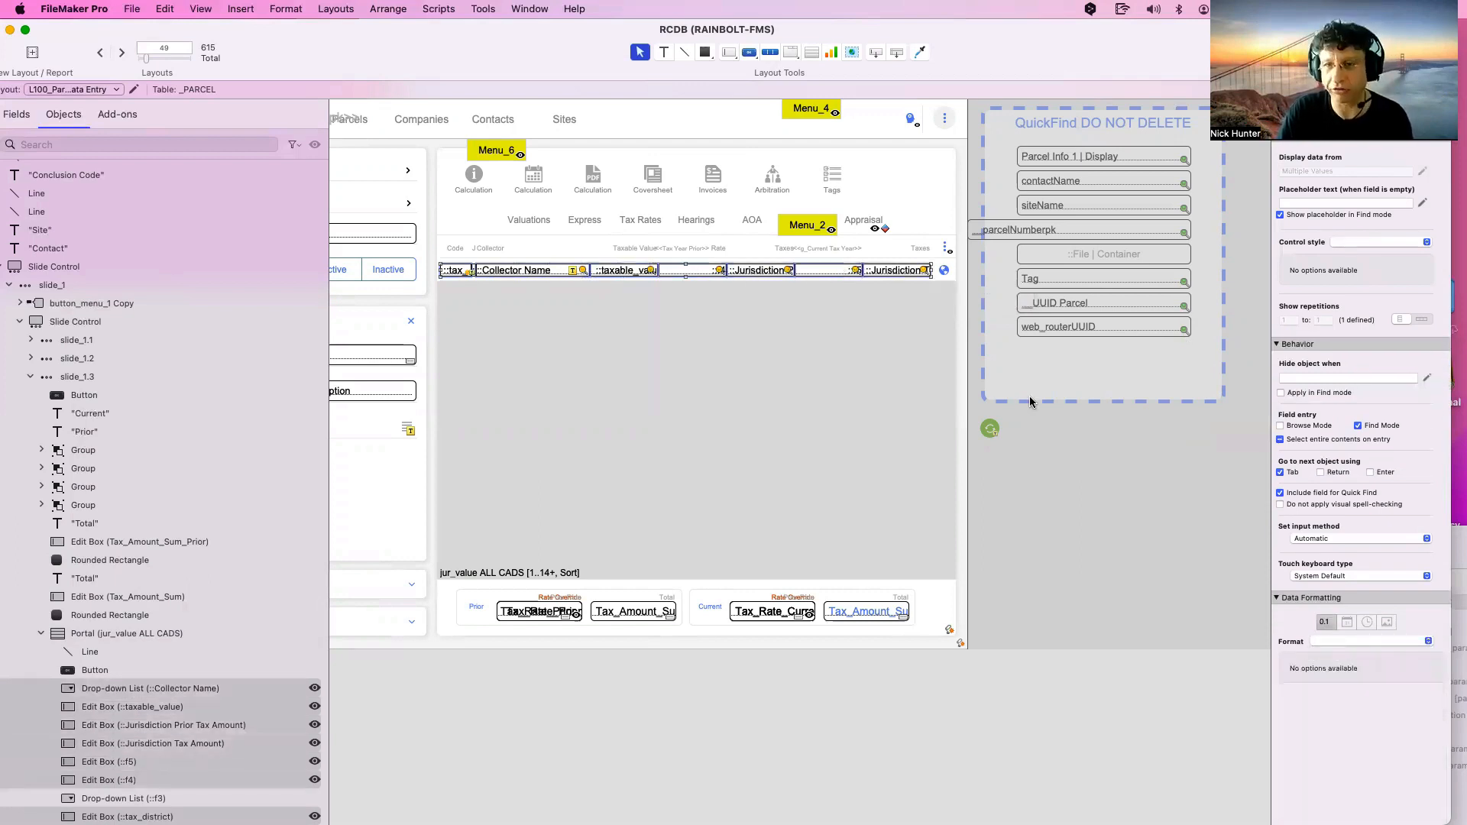
# Untick Include field for Quick Find on those fields, then select the whole tax portal
pyautogui.click(1305, 495)
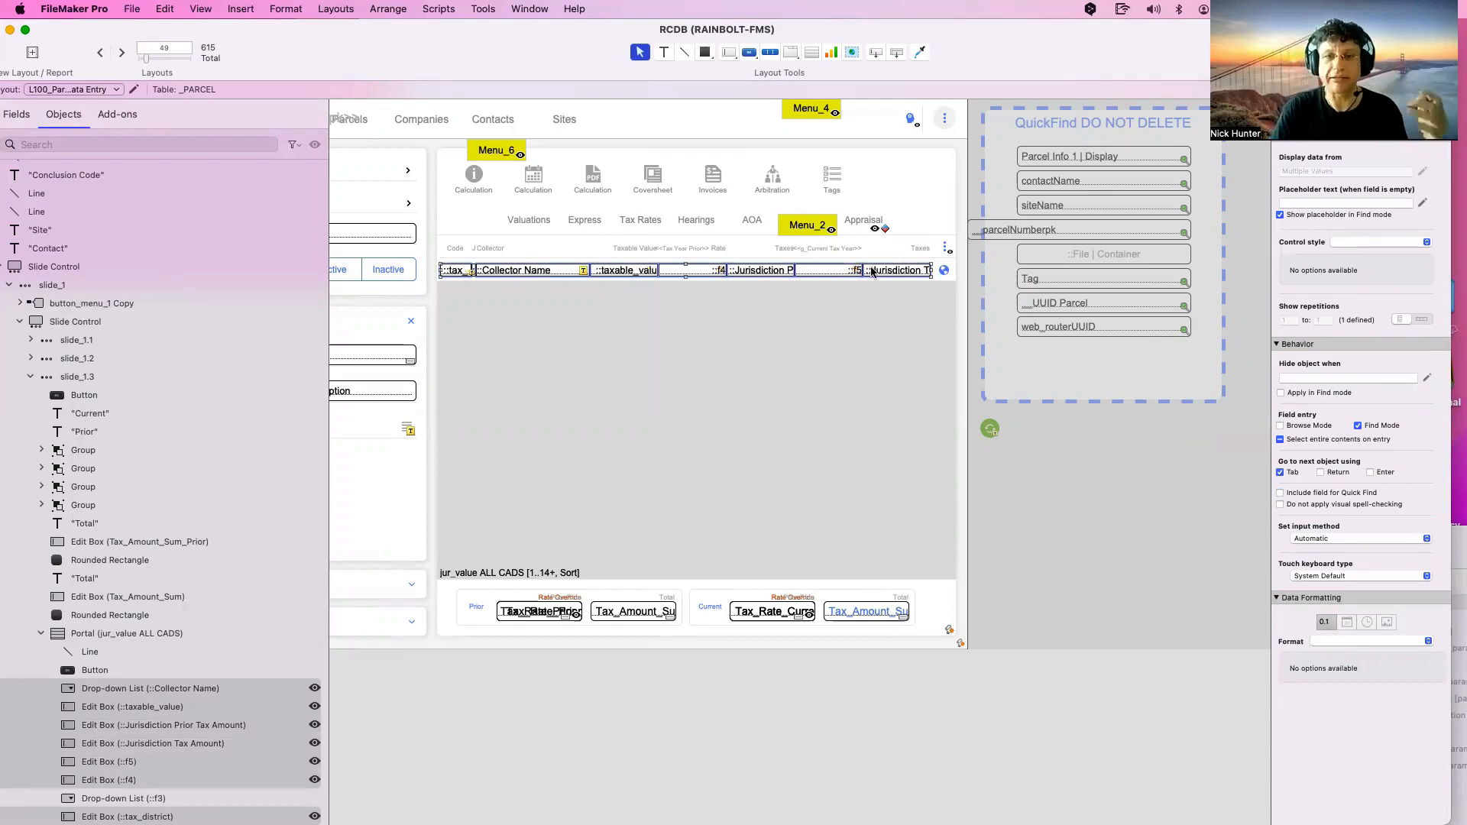
pyautogui.click(875, 256)
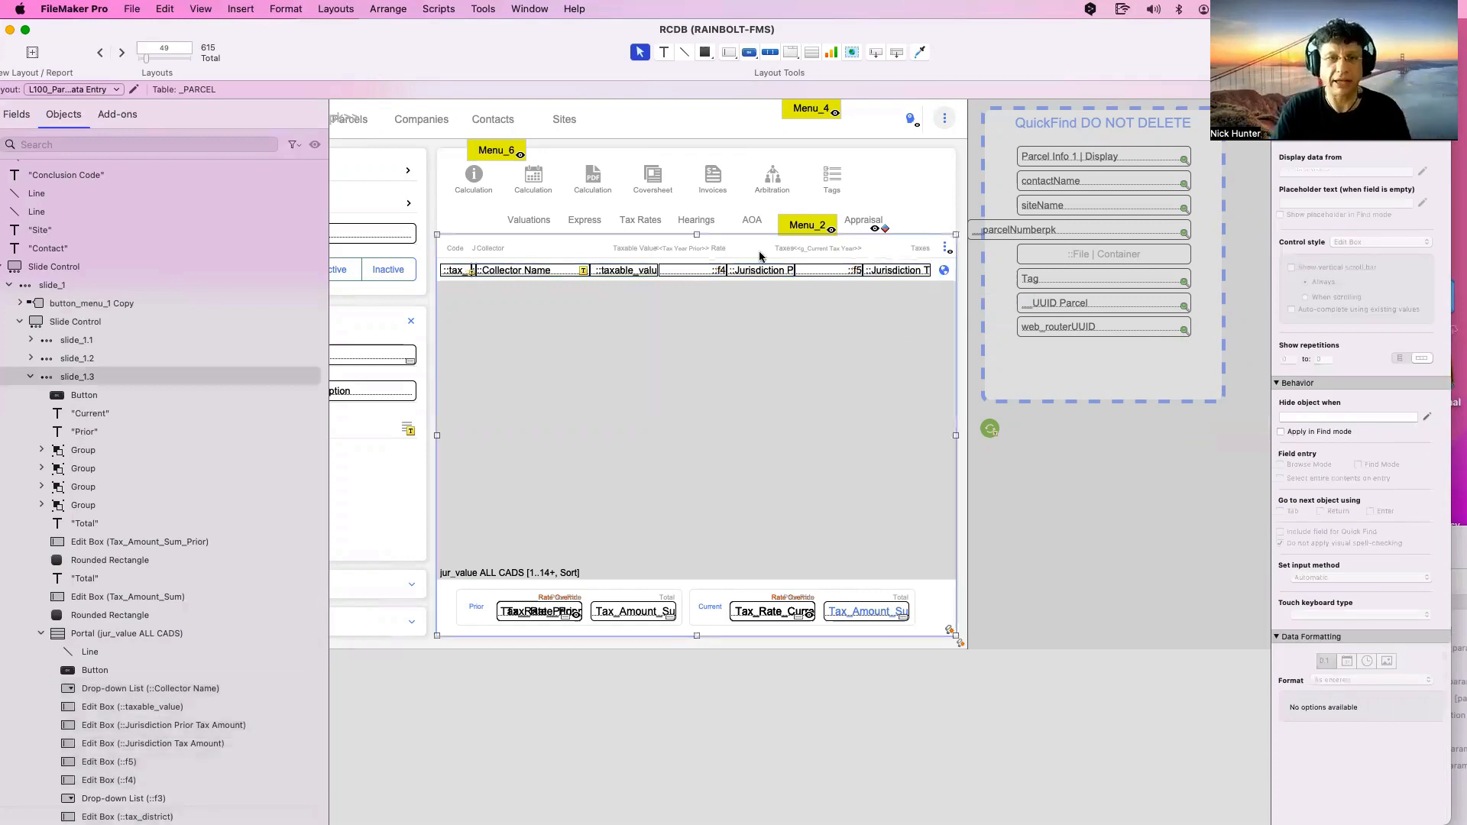
pyautogui.hscroll(-5, 757, 254)
pyautogui.moveTo(416, 52); pyautogui.dragTo(365, 45)
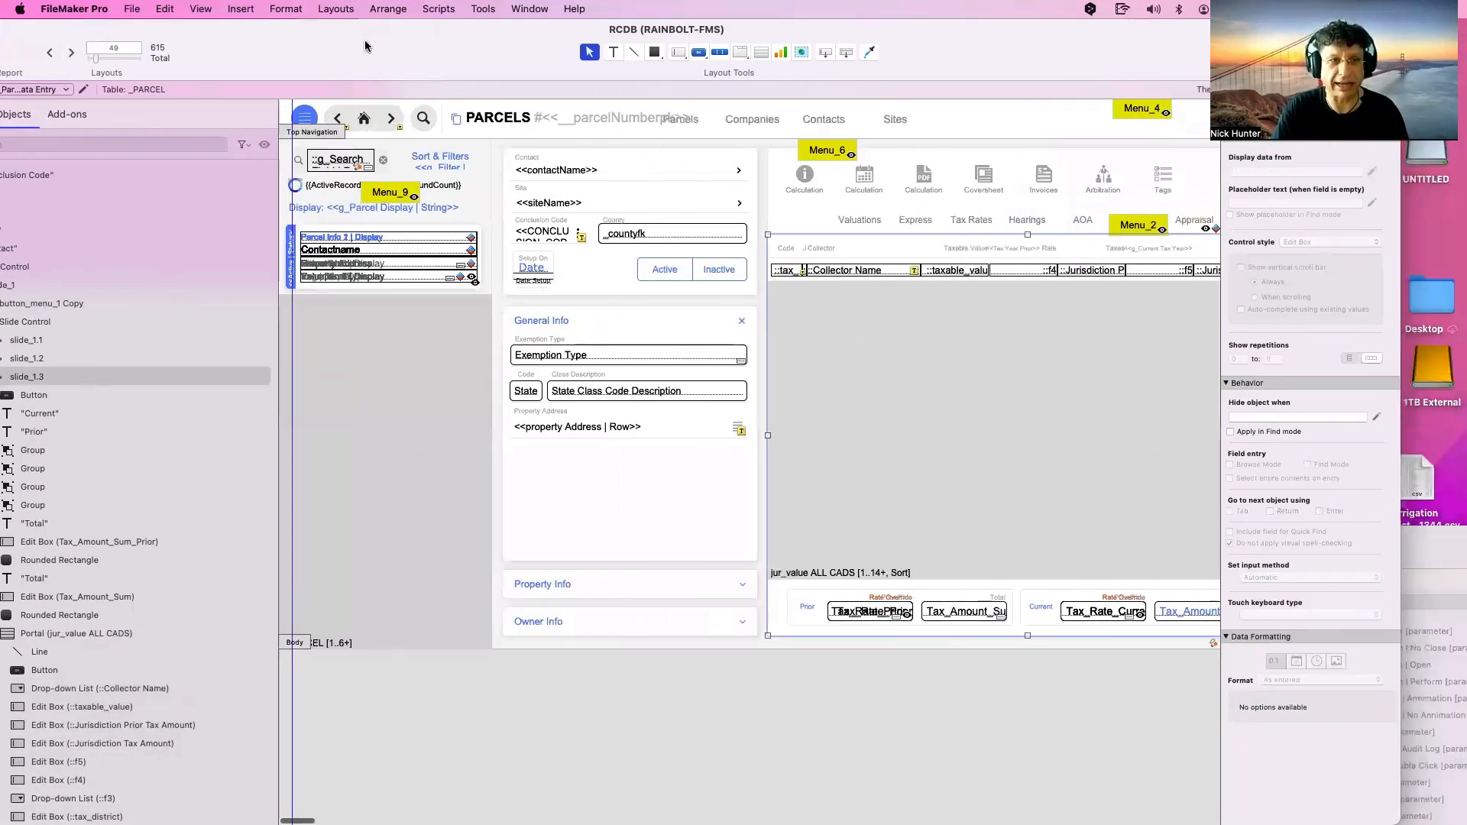
pyautogui.moveTo(278, 129); pyautogui.dragTo(159, 145)
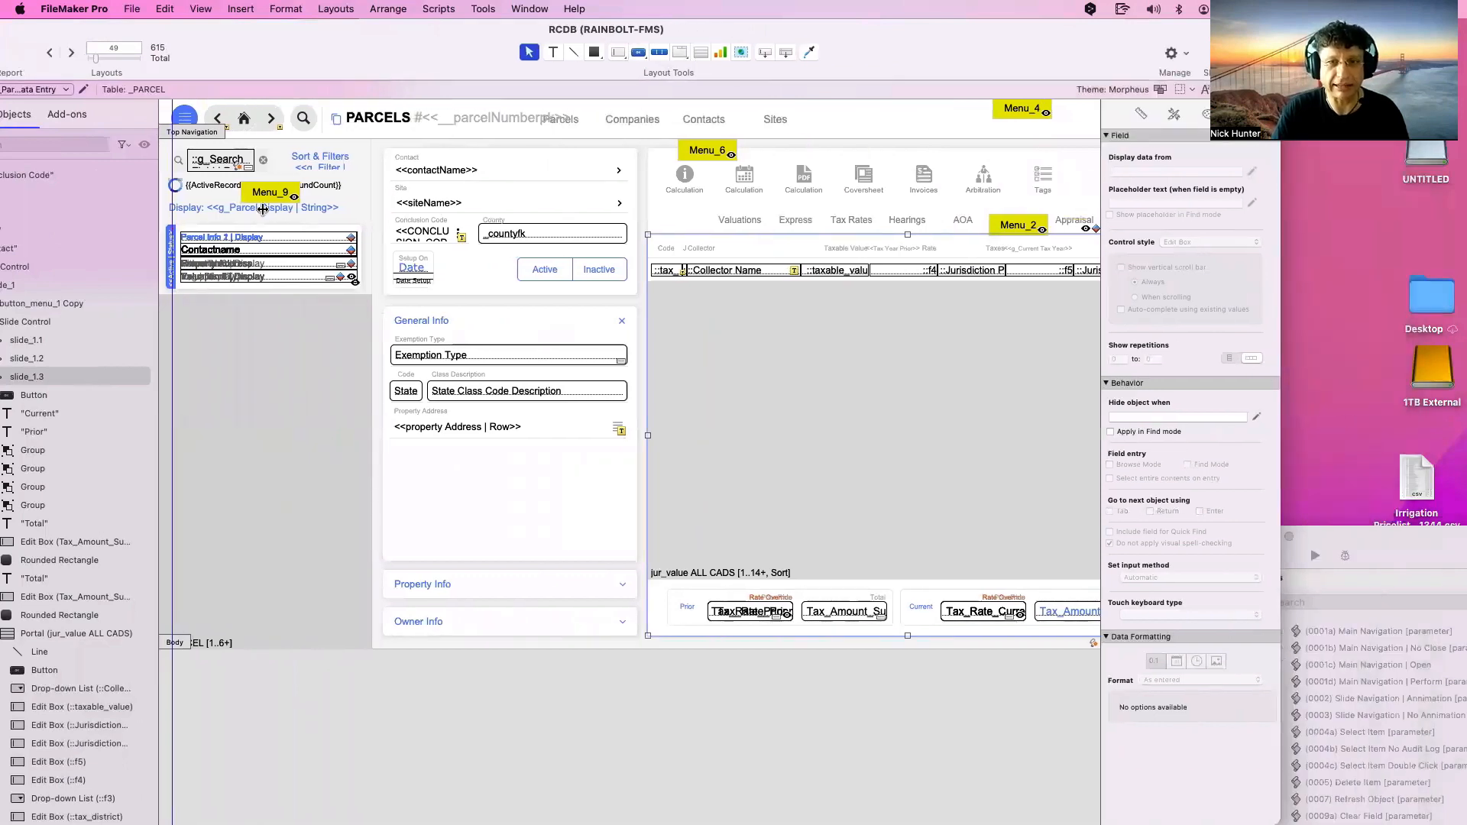
pyautogui.hscroll(2, 418, 227)
pyautogui.hscroll(-2, 417, 227)
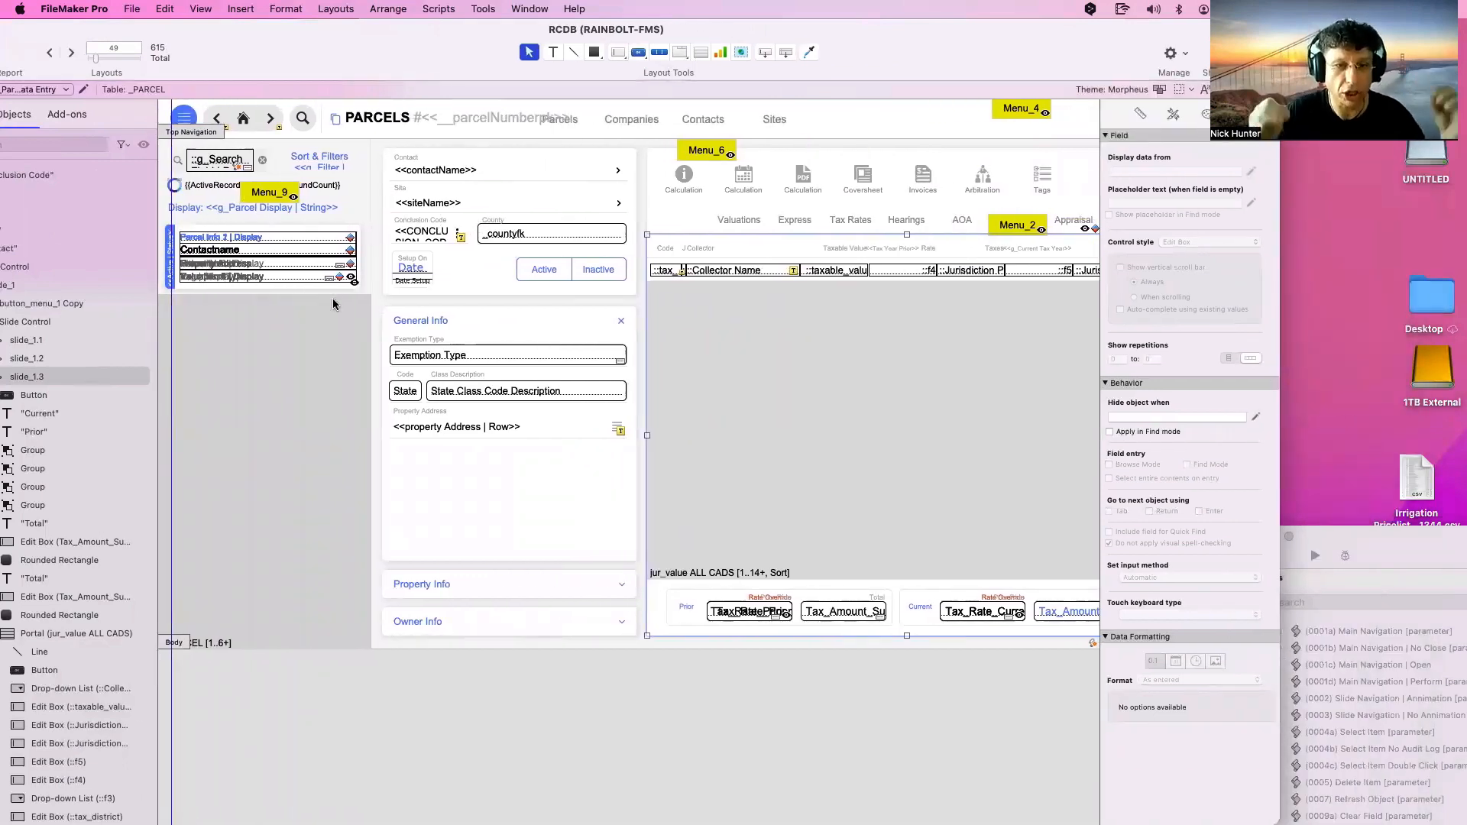
pyautogui.click(548, 356)
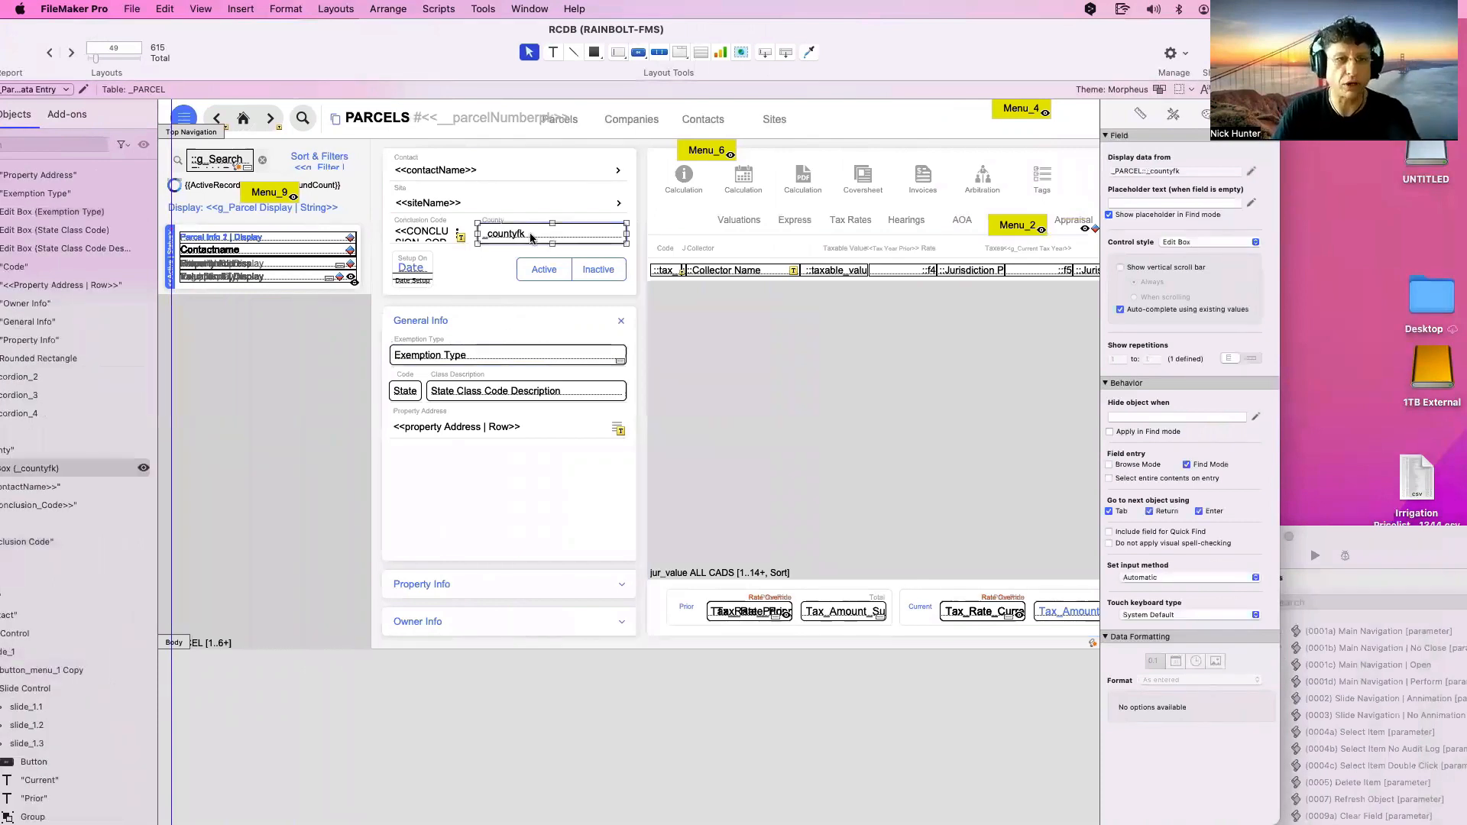
pyautogui.click(465, 204)
pyautogui.click(463, 175)
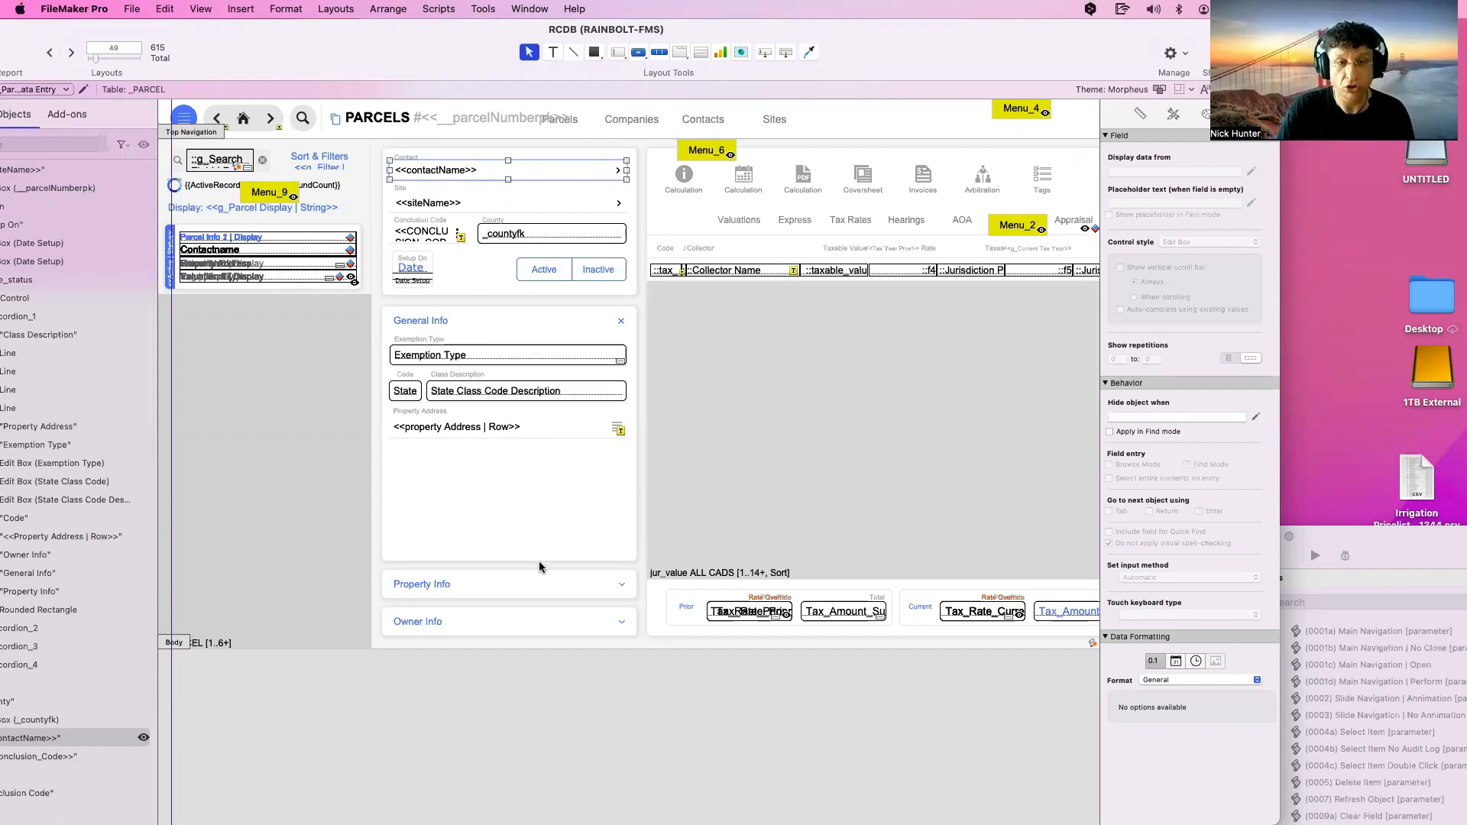
pyautogui.click(532, 428)
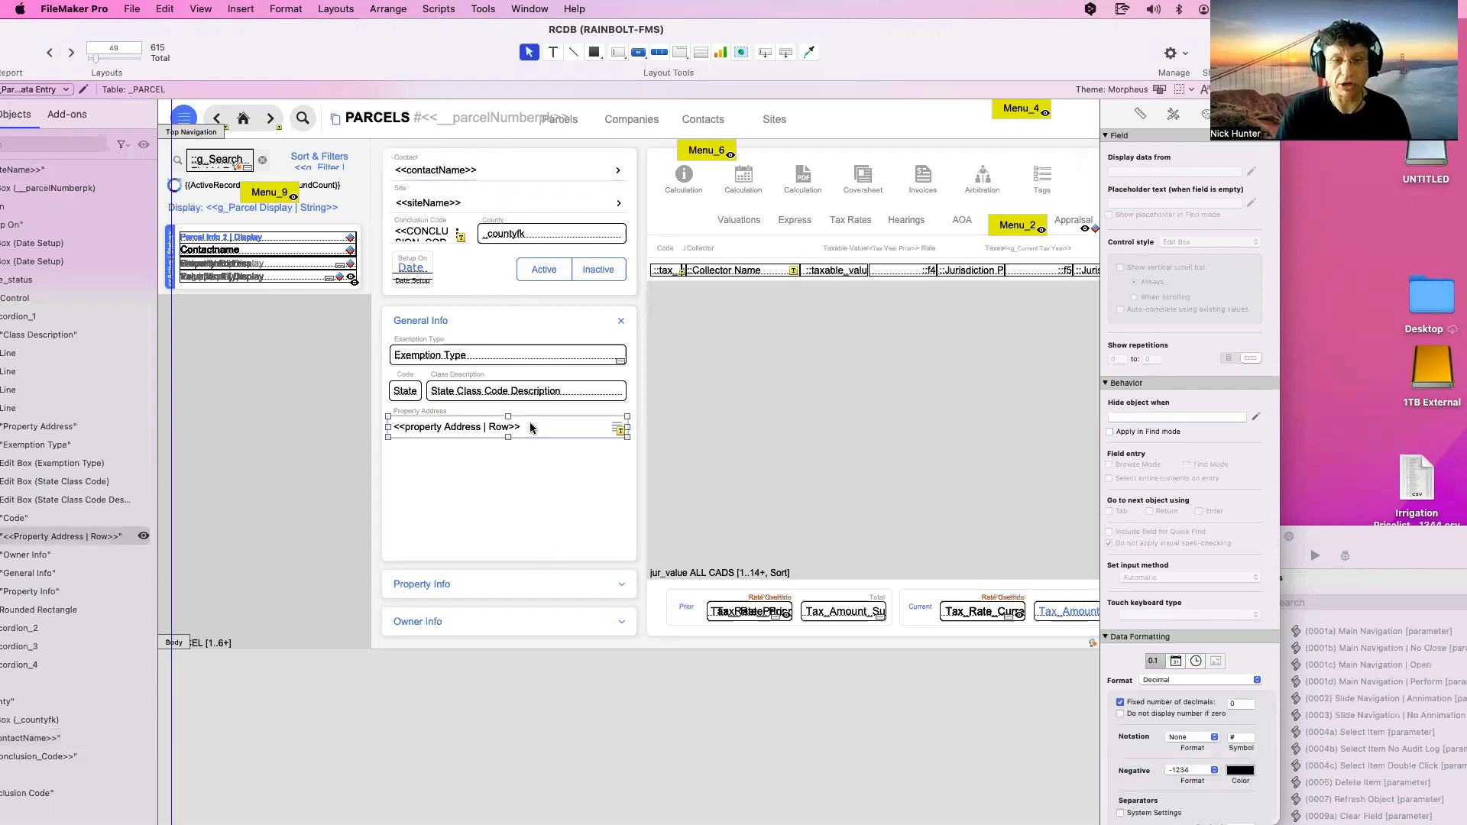
# In the Property Address popover, toggle the State field's Quick Find inclusion on and back off
pyautogui.doubleClick(573, 428)
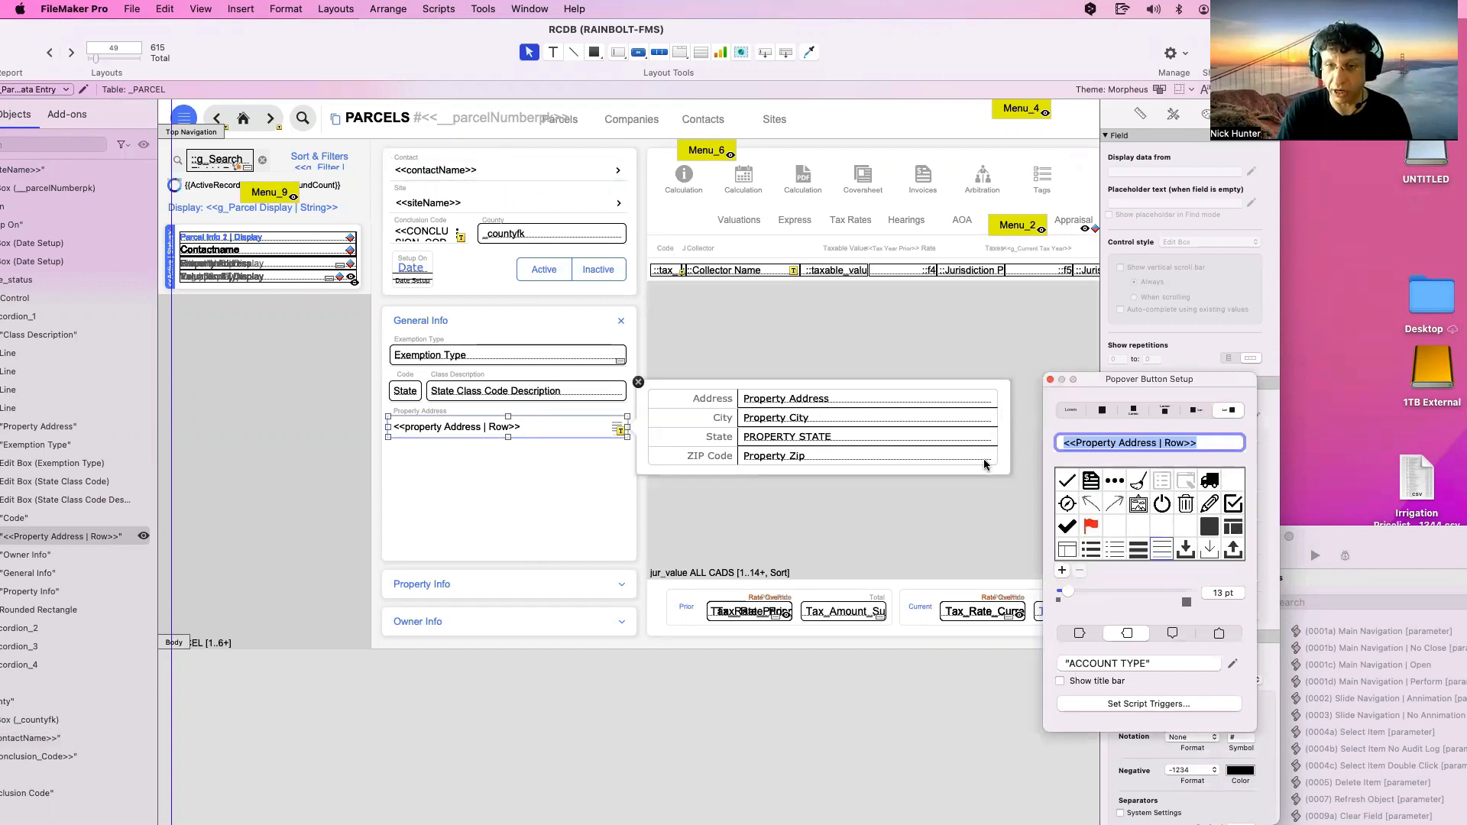
pyautogui.click(950, 442)
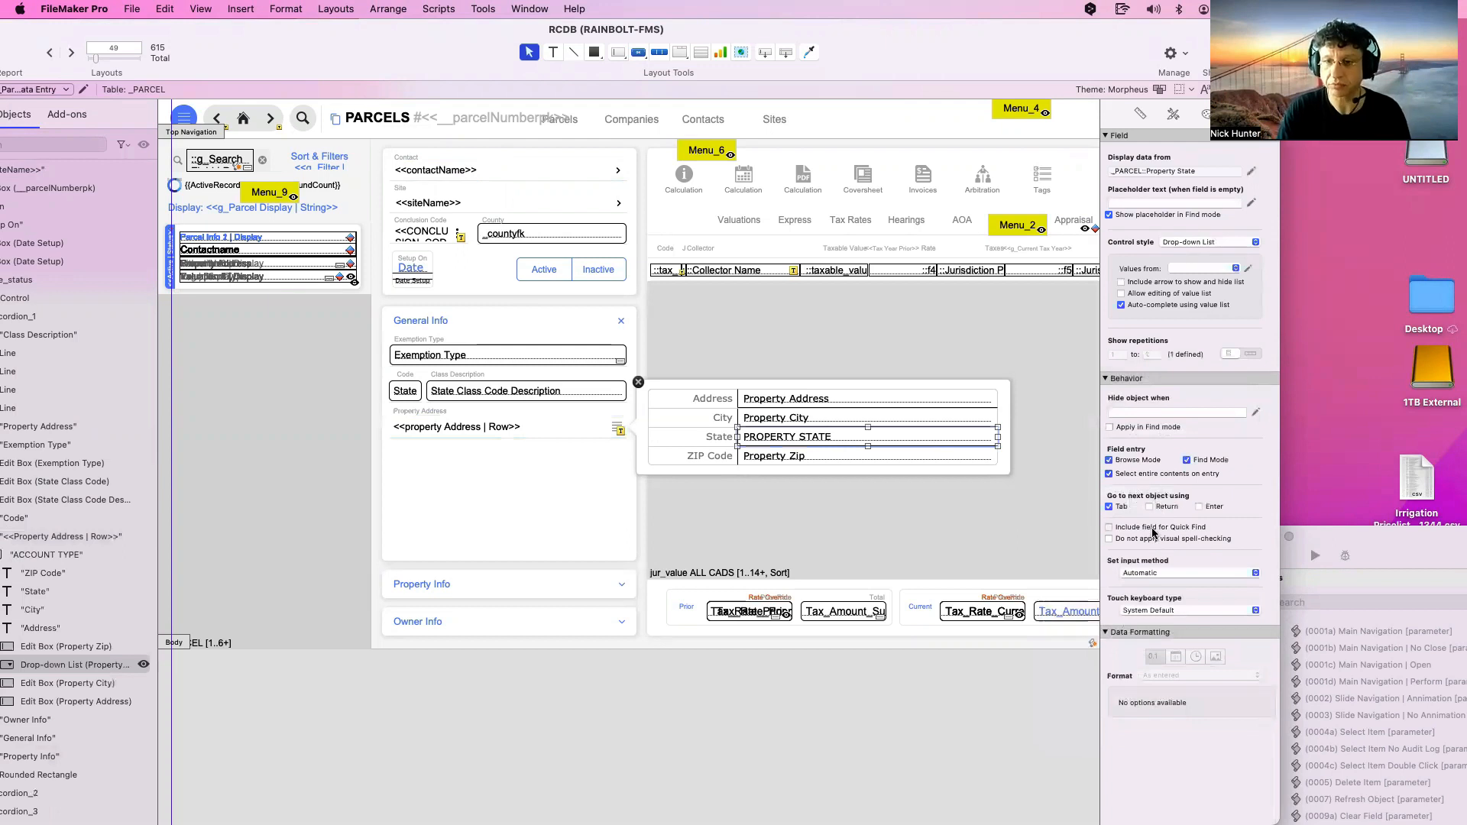
pyautogui.click(1155, 531)
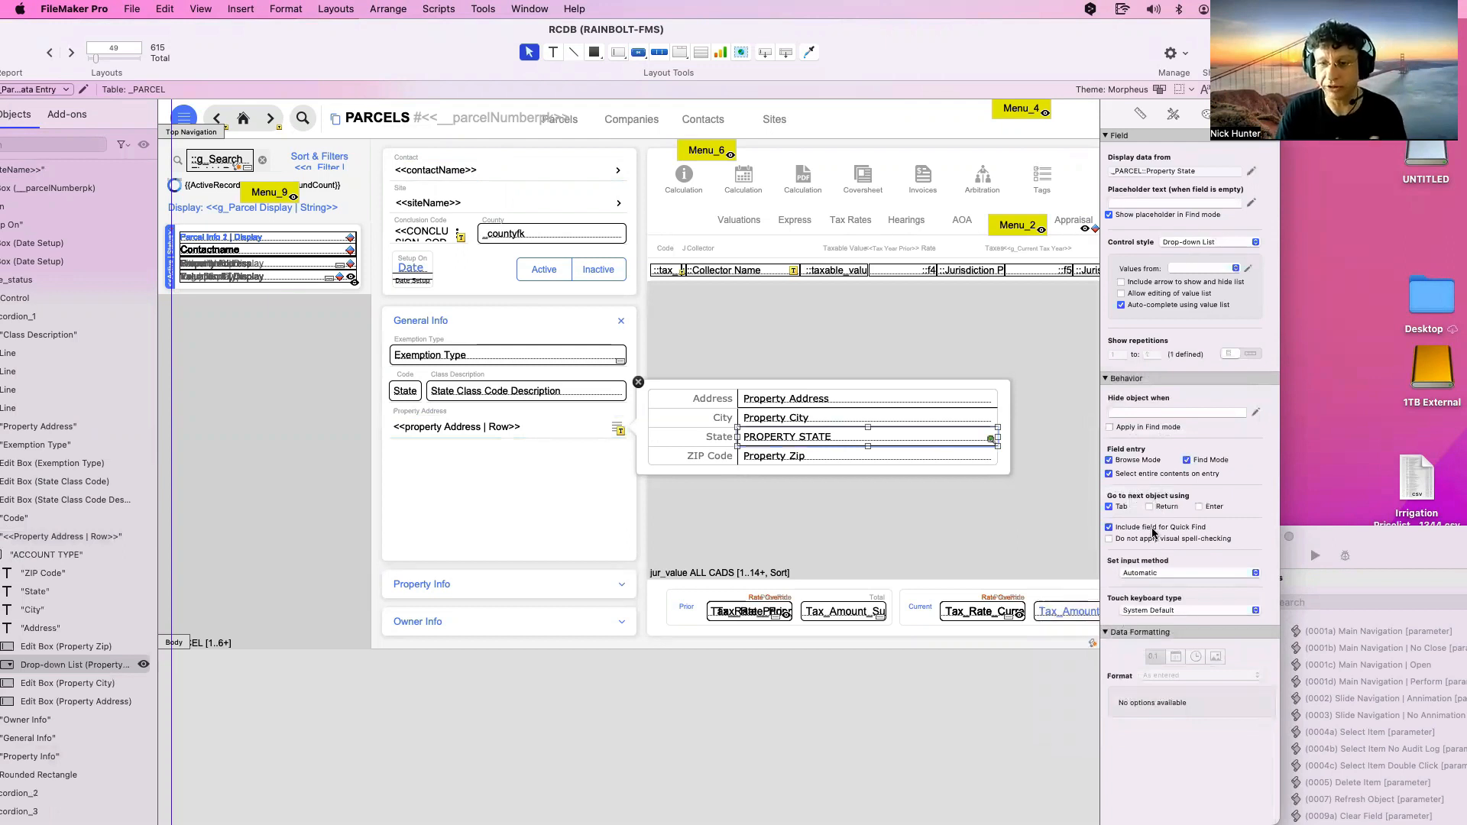
pyautogui.click(1155, 531)
# Switch the info accordion from General Info to the Owner Info panel
pyautogui.click(542, 579)
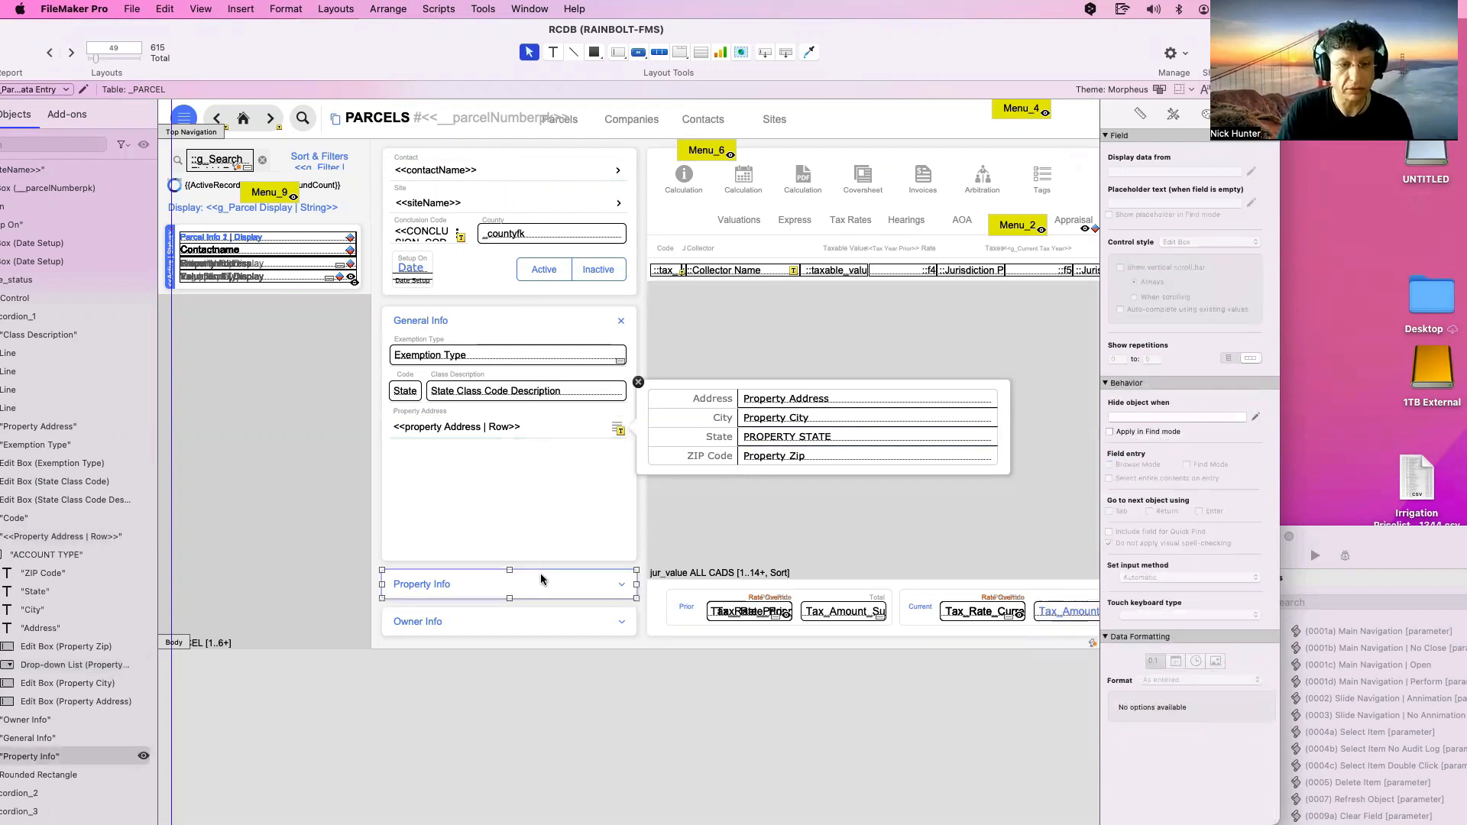
pyautogui.click(540, 566)
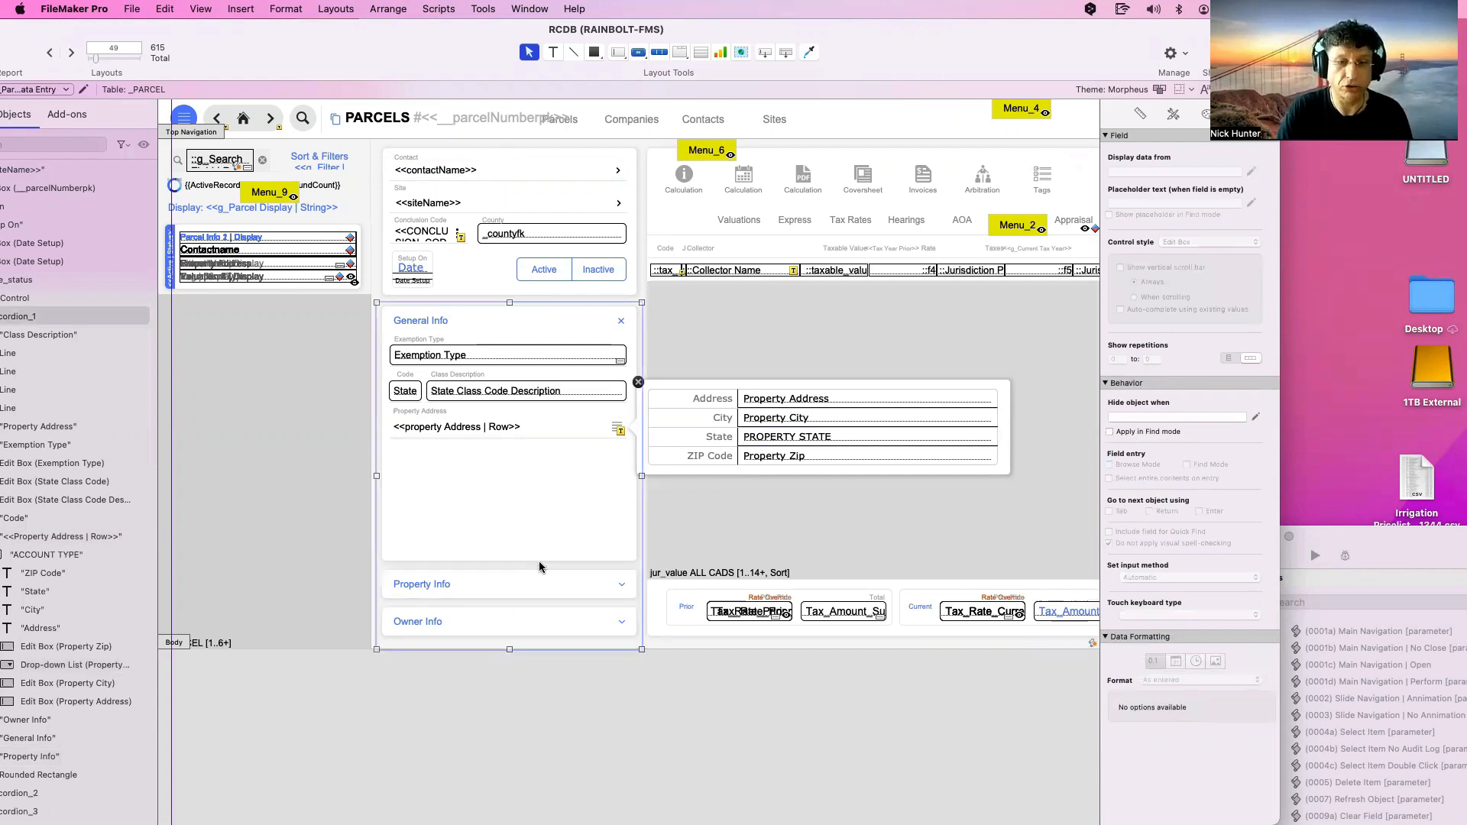
pyautogui.doubleClick(540, 567)
pyautogui.click(797, 341)
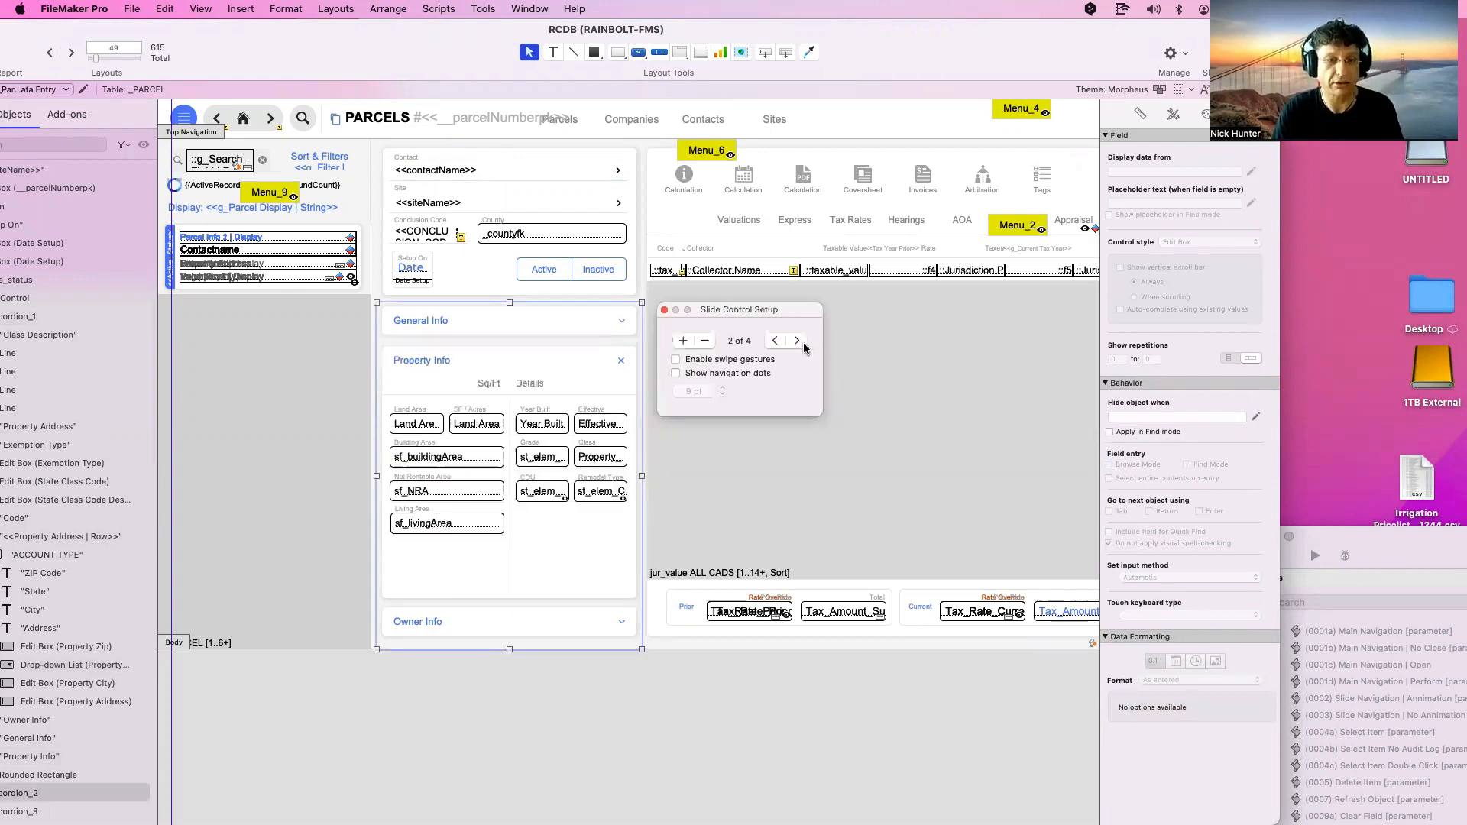
pyautogui.click(802, 342)
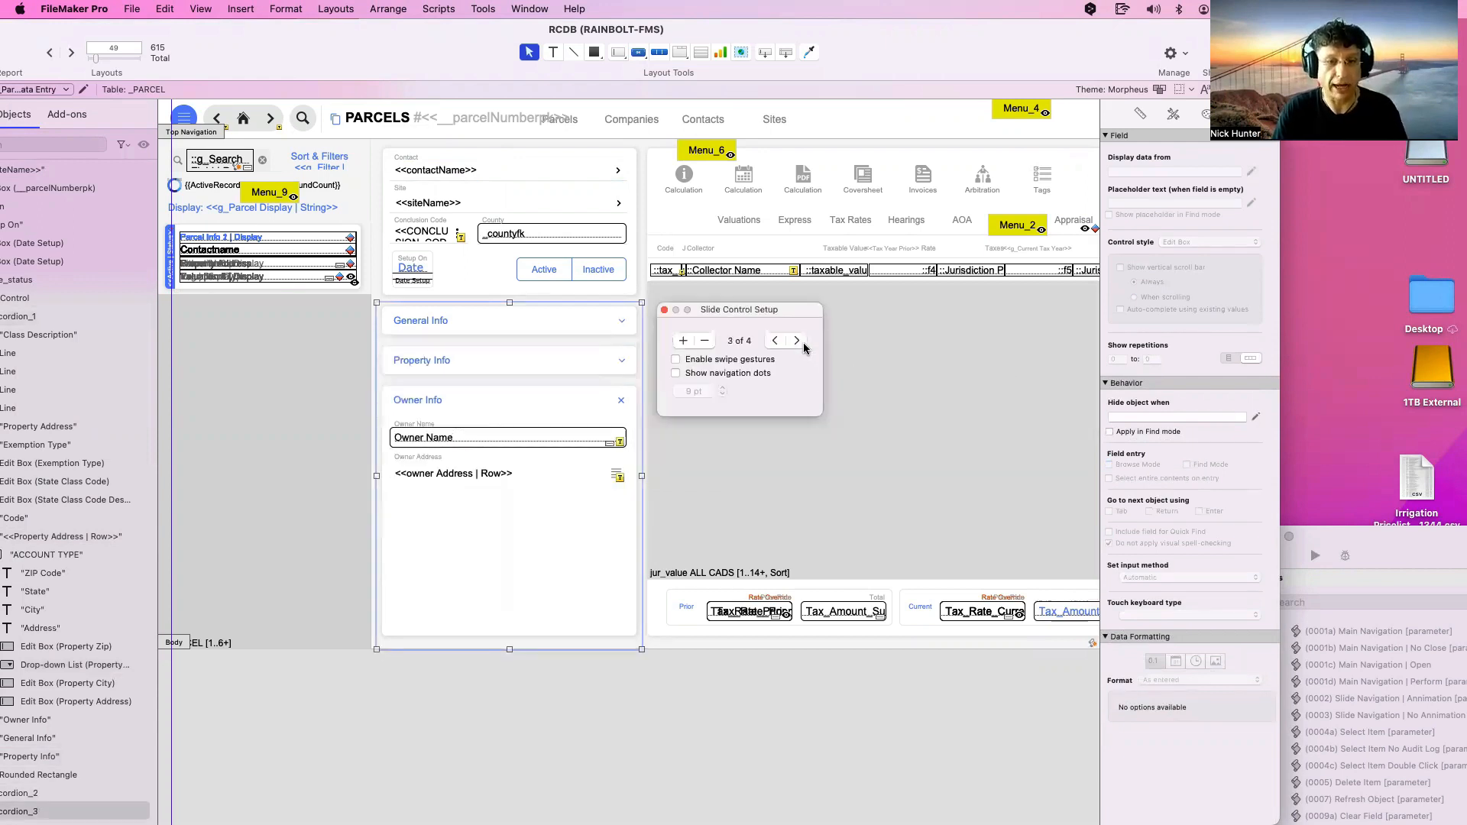
# Inspect and close the Owner Address popover, then open the tax slide control's setup
pyautogui.doubleClick(561, 478)
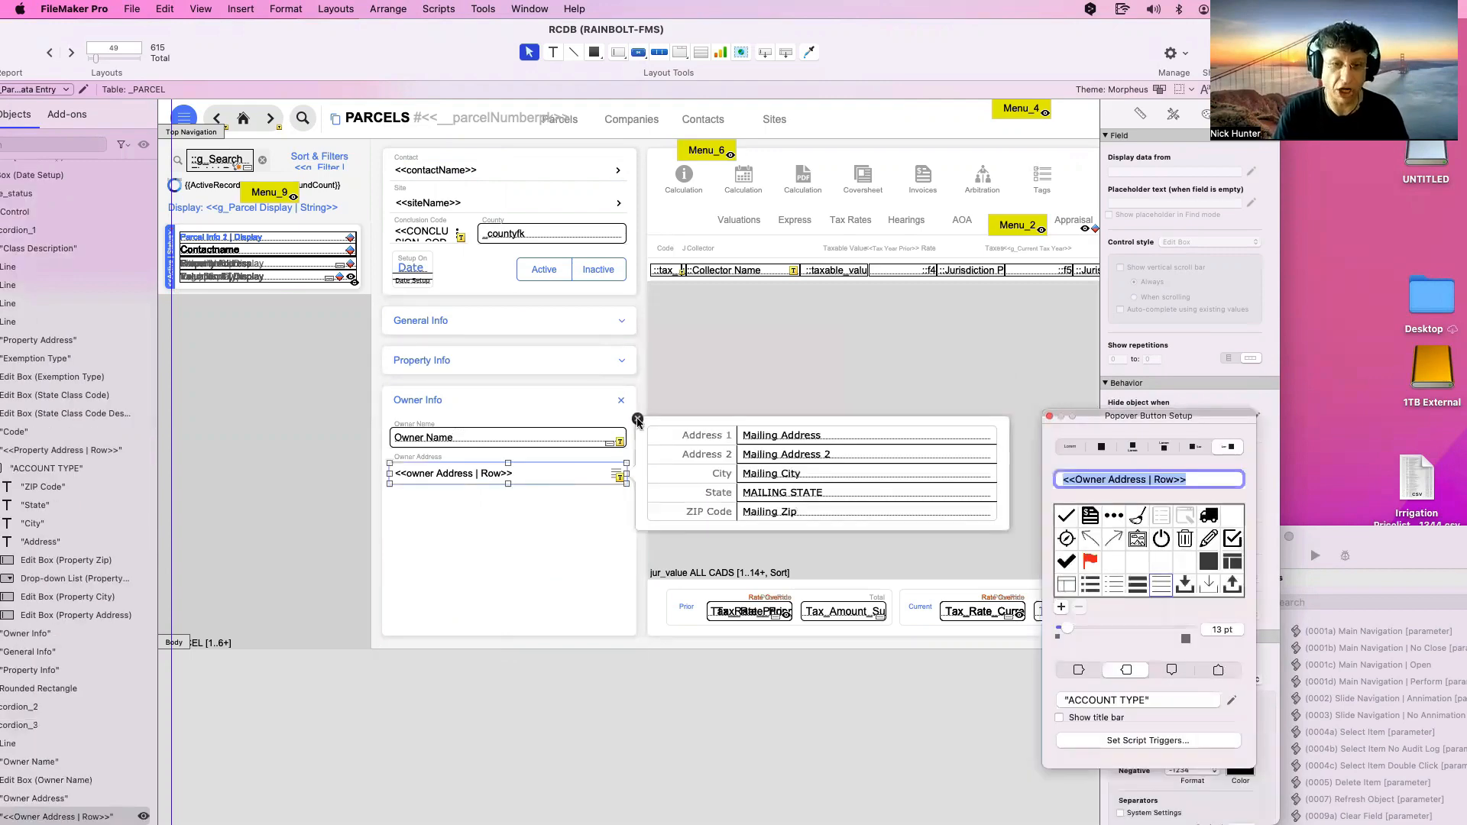
pyautogui.click(794, 243)
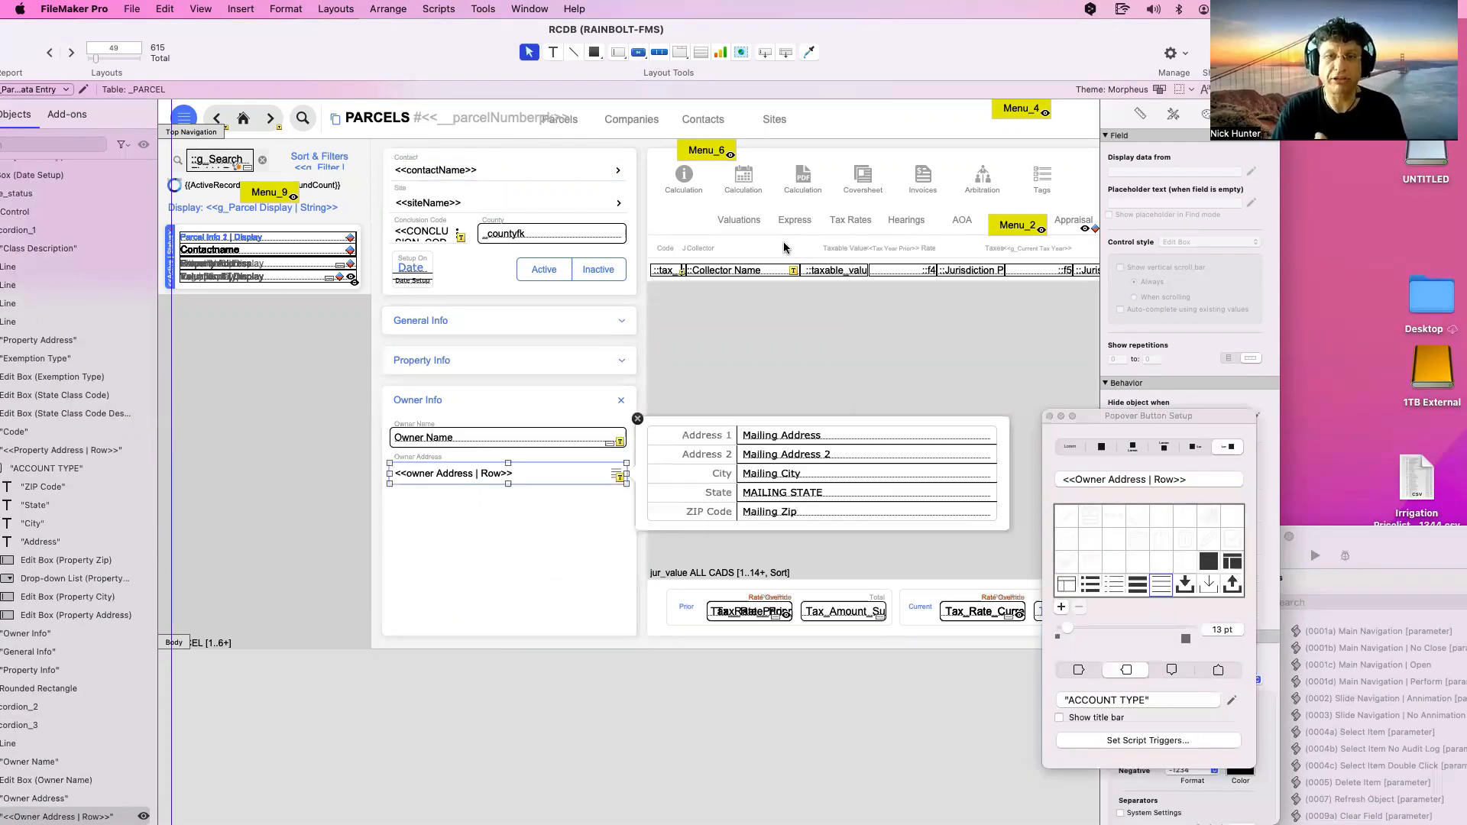
pyautogui.click(767, 241)
pyautogui.doubleClick(767, 241)
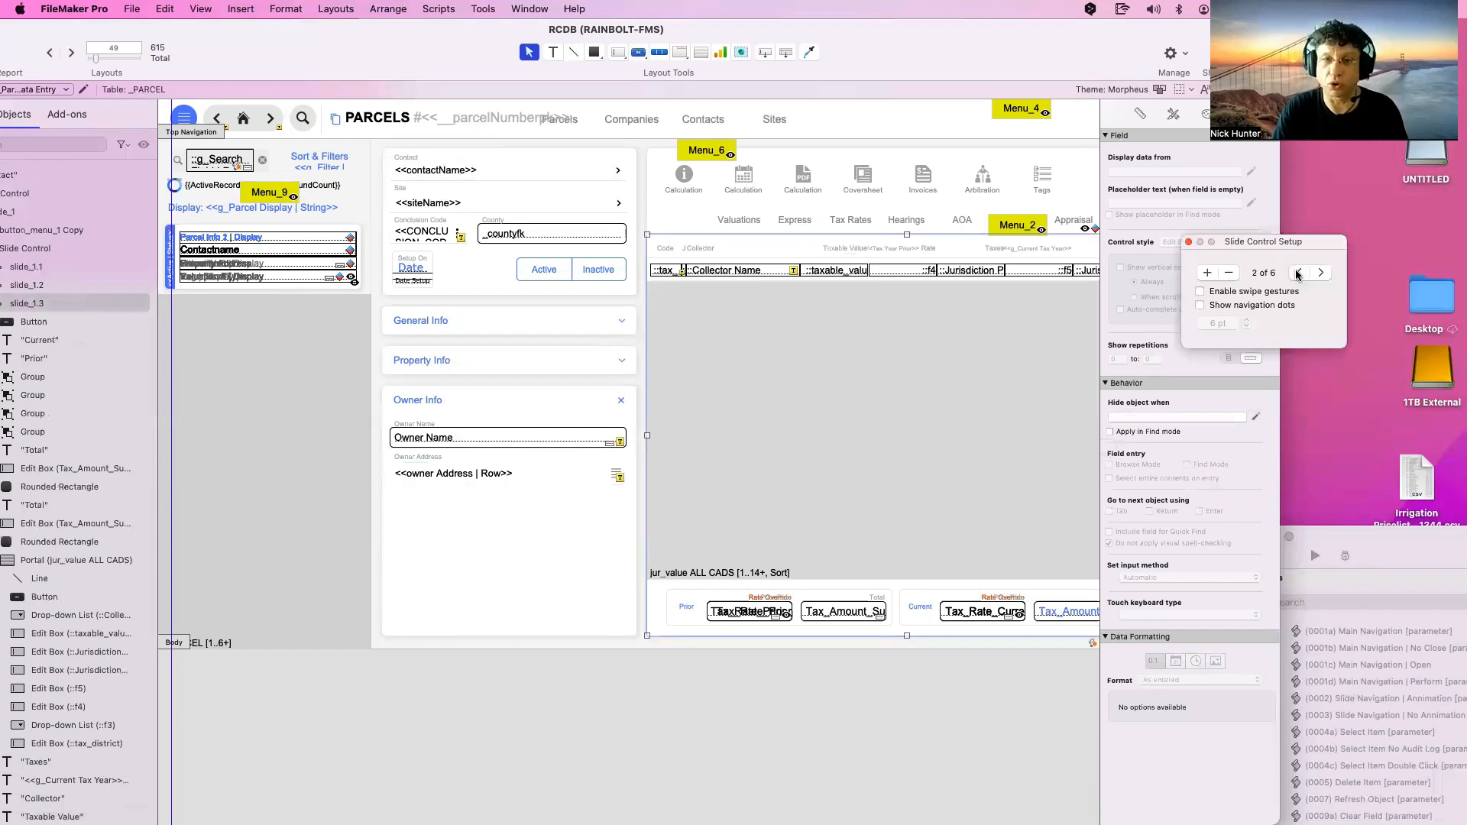
# On the Express slide, exclude the HB201 and Express_Offer fields from Quick Find
pyautogui.click(1297, 273)
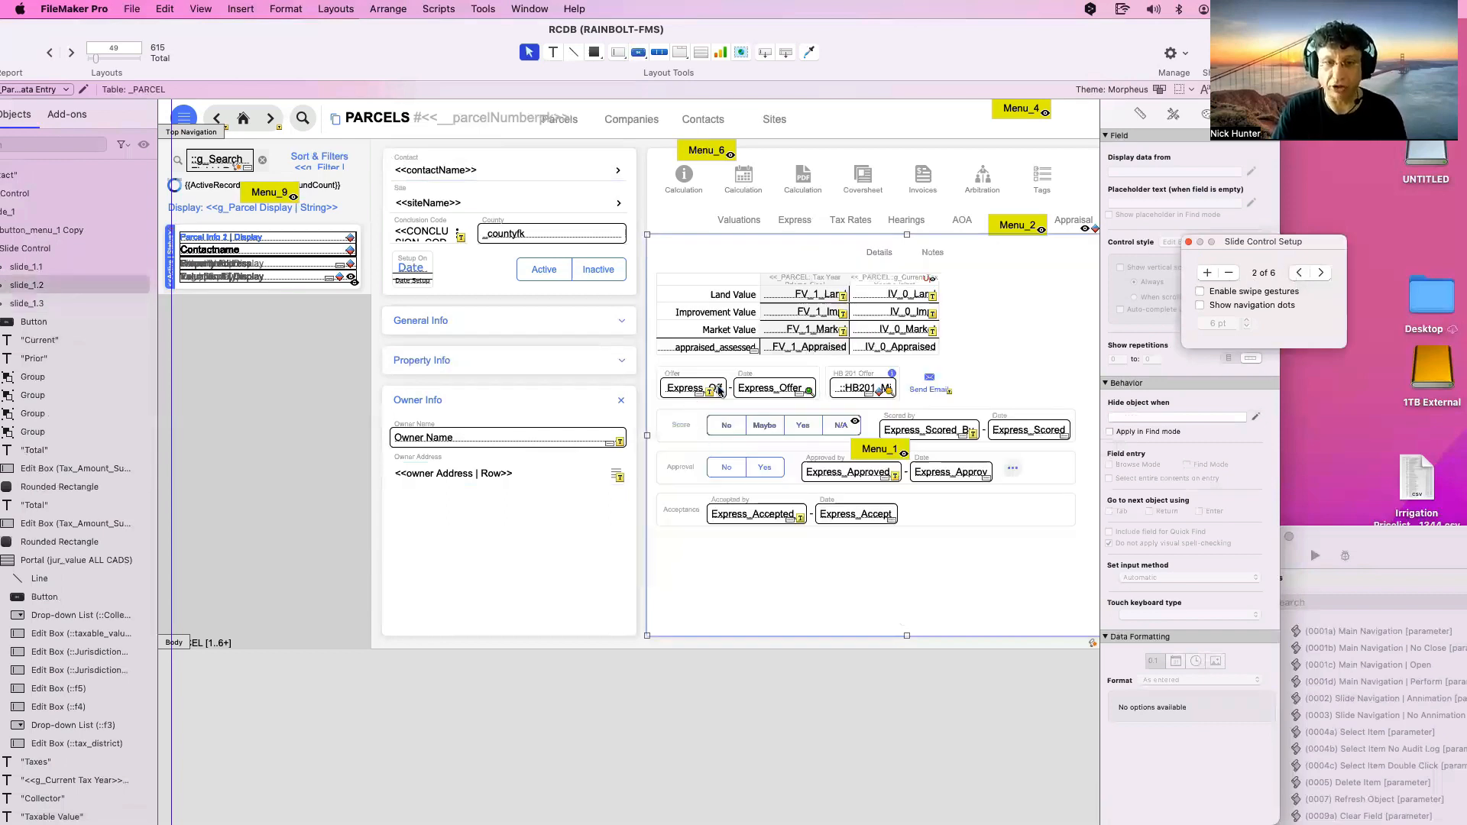
pyautogui.click(888, 396)
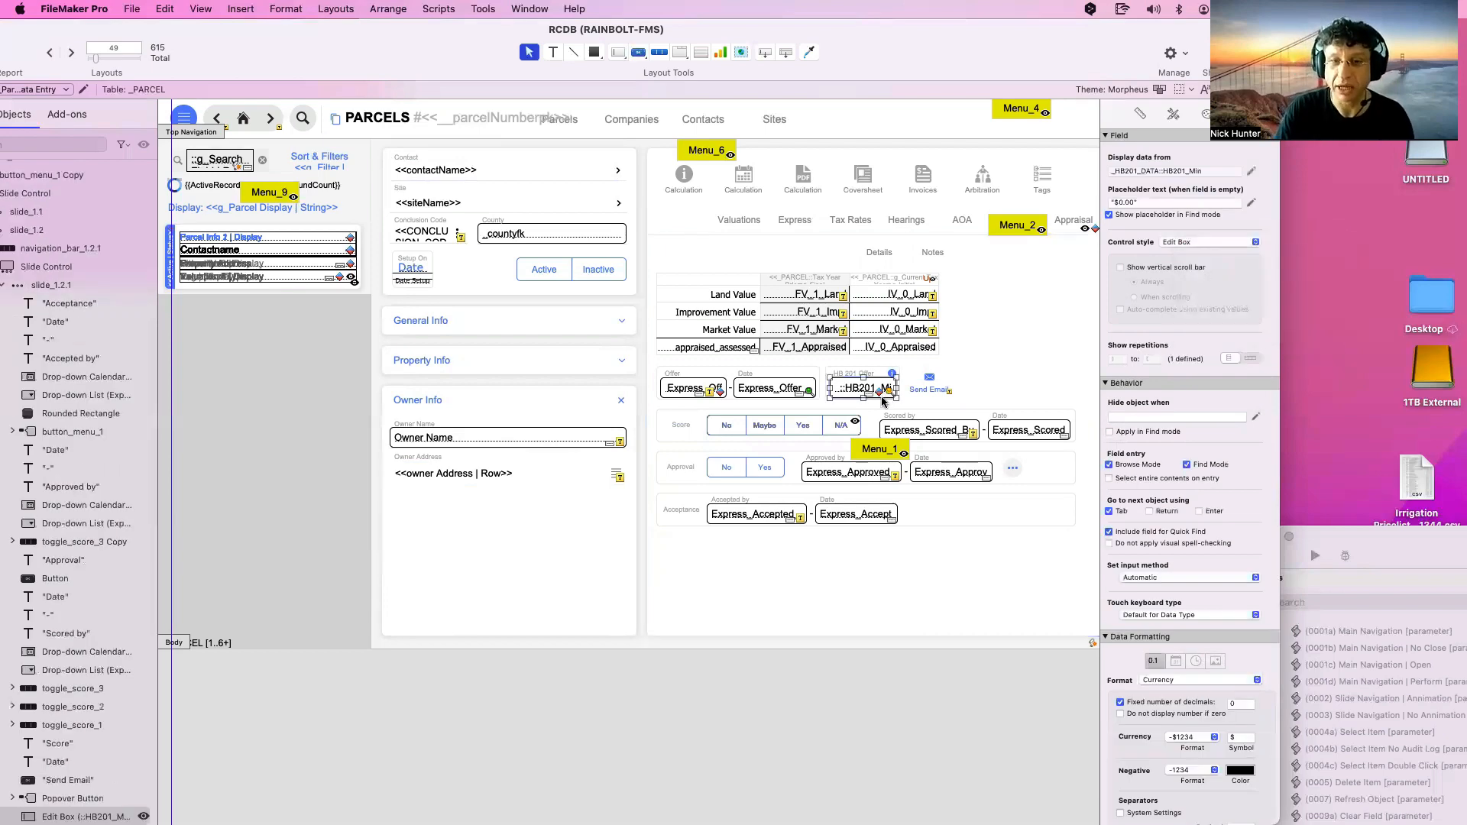
pyautogui.keyDown('shift'); pyautogui.click(809, 395); pyautogui.keyUp('shift')
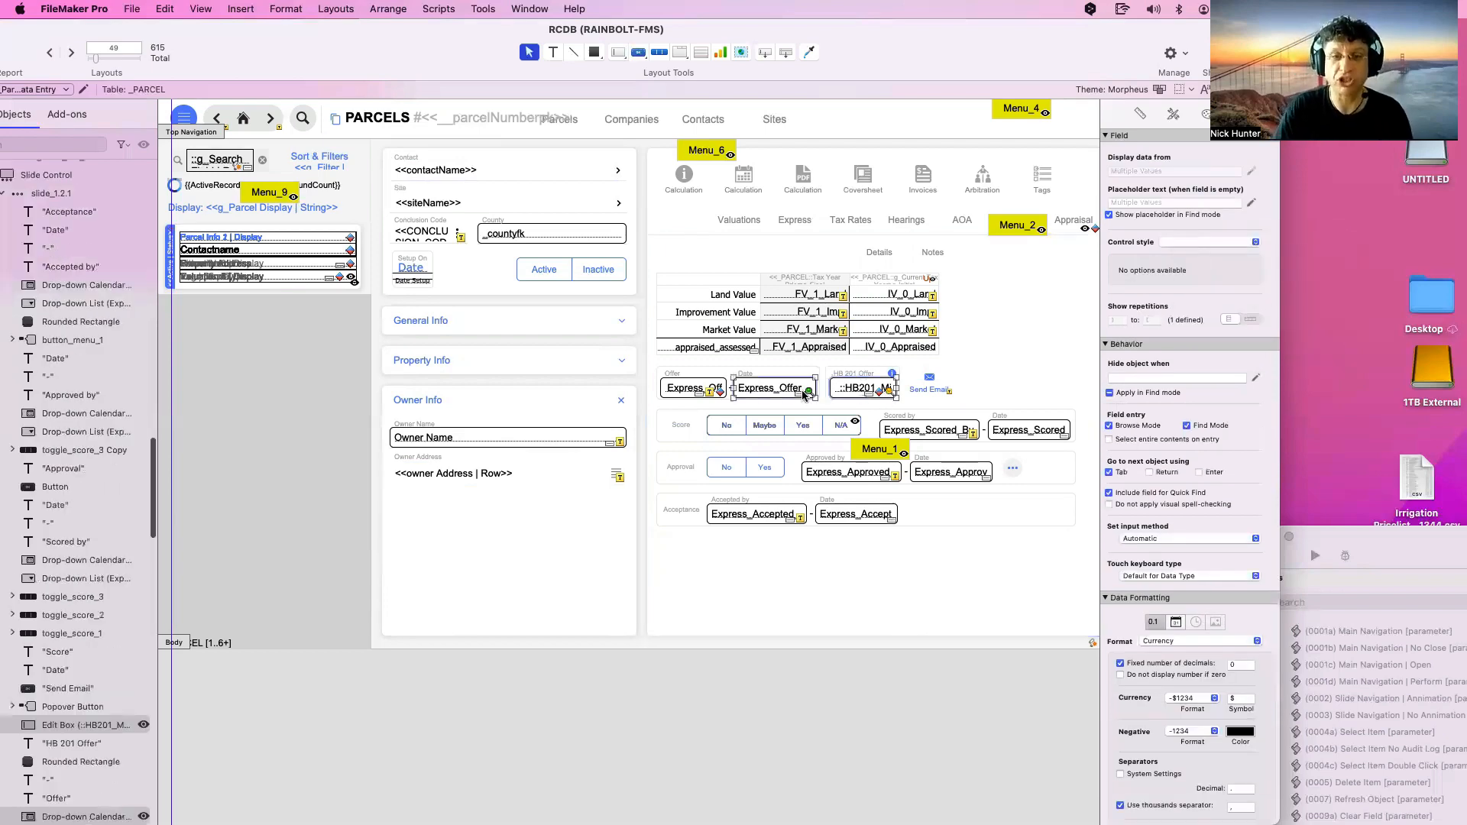
pyautogui.click(1155, 495)
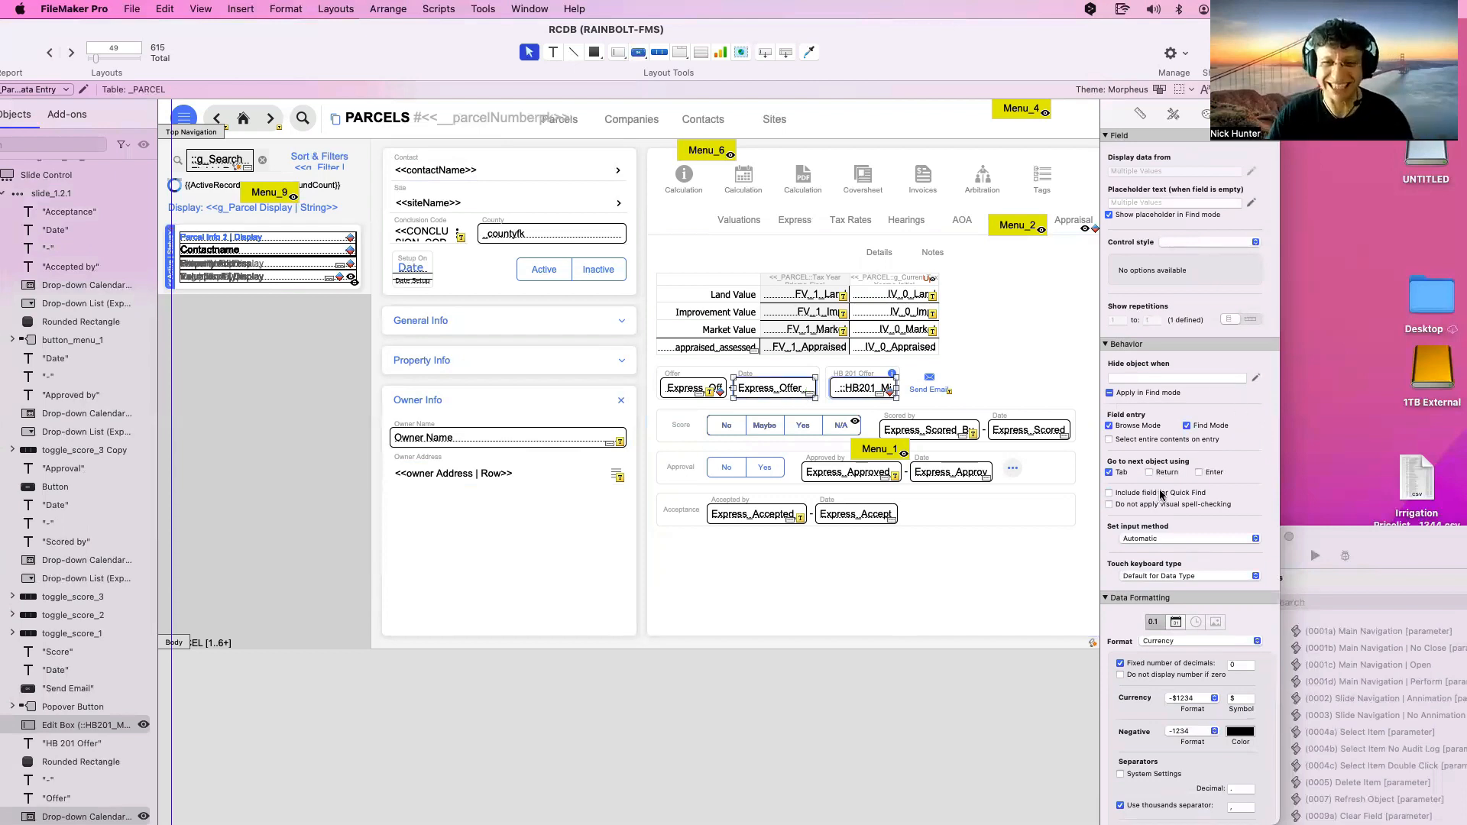
# Inspect the Menu_1 and Menu_2 popovers, then open the Details/Notes slide panel's setup
pyautogui.doubleClick(1014, 470)
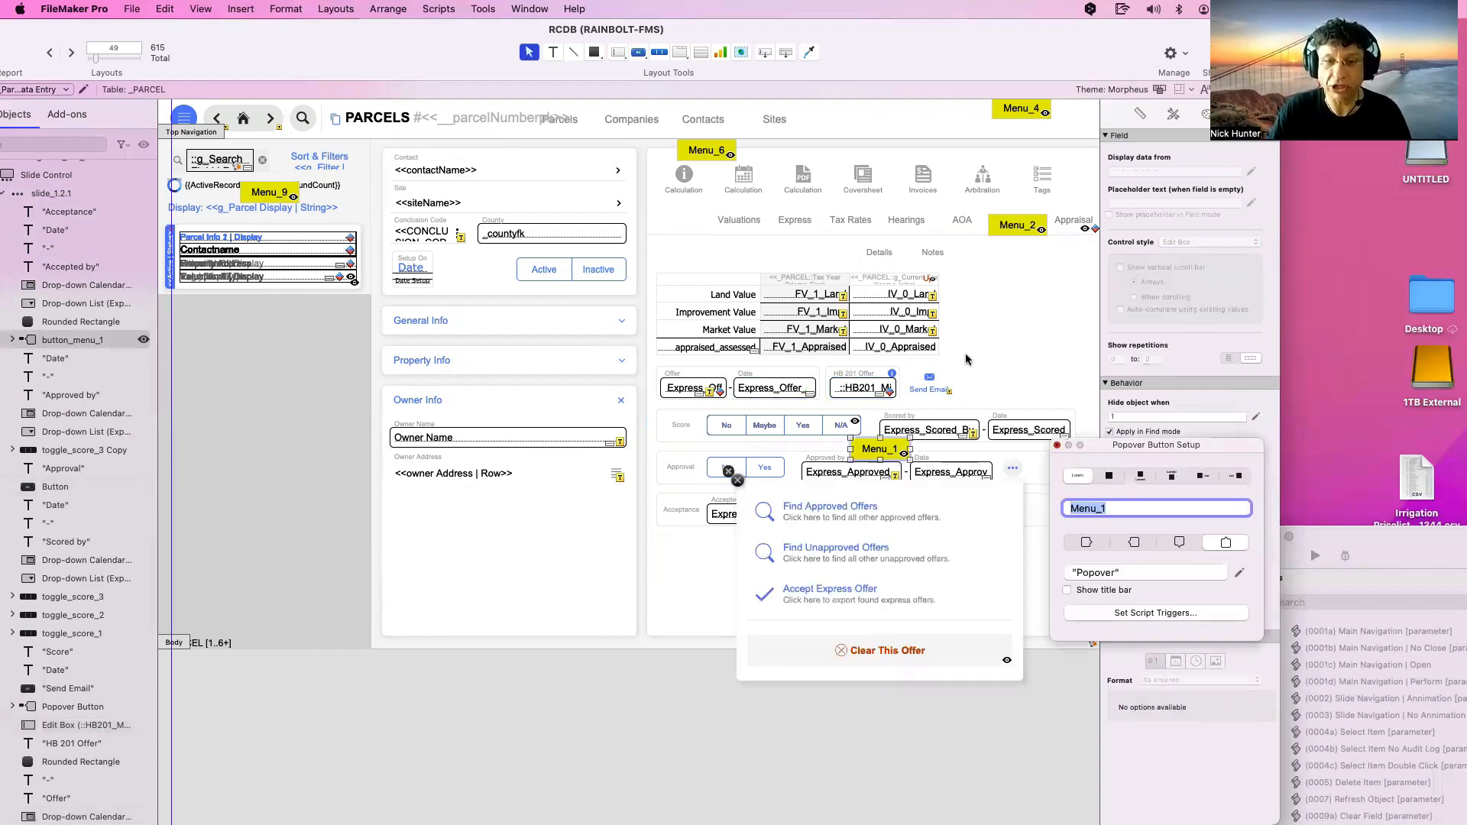
pyautogui.doubleClick(1013, 226)
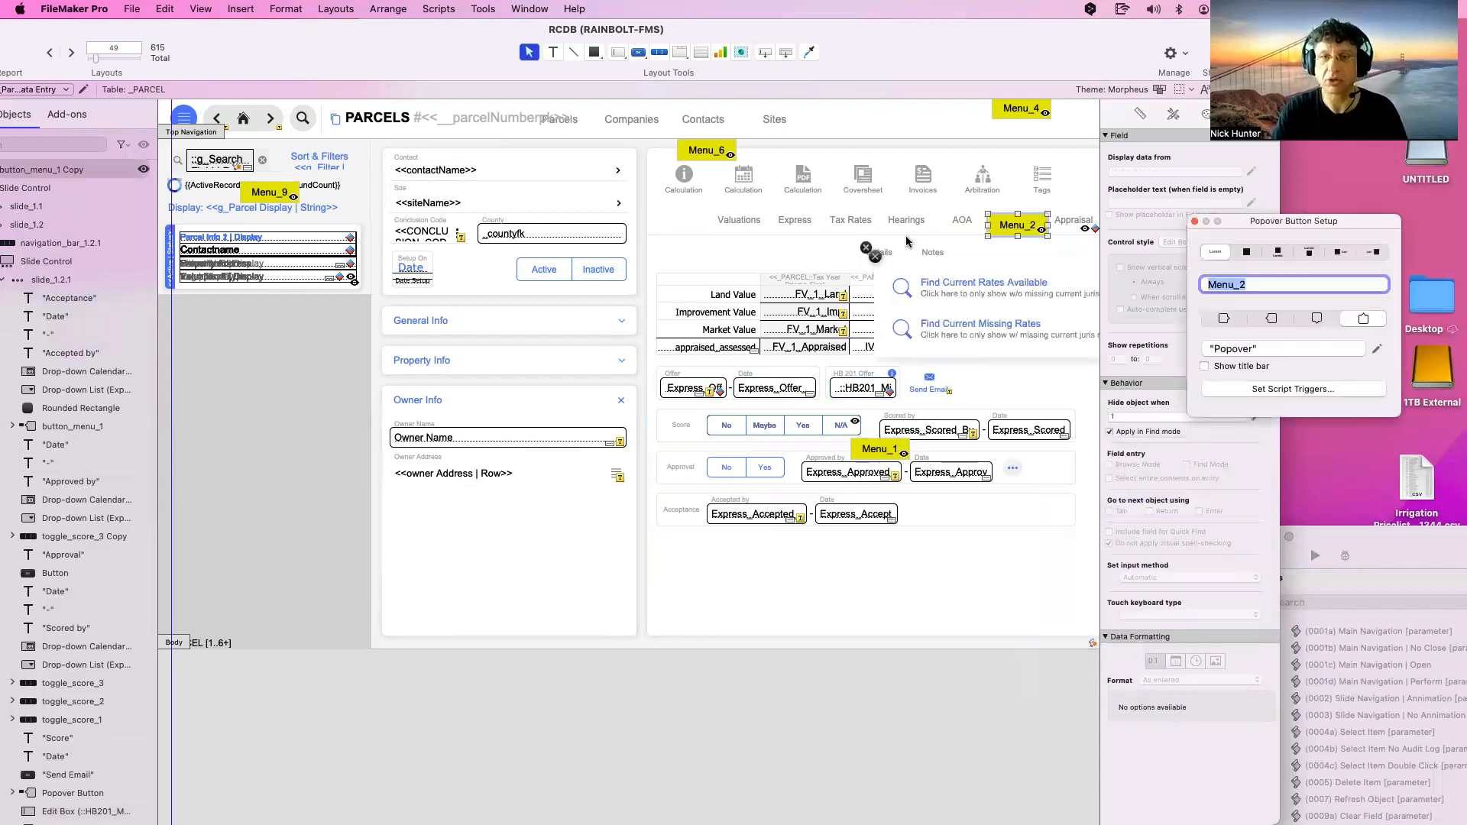
pyautogui.click(865, 250)
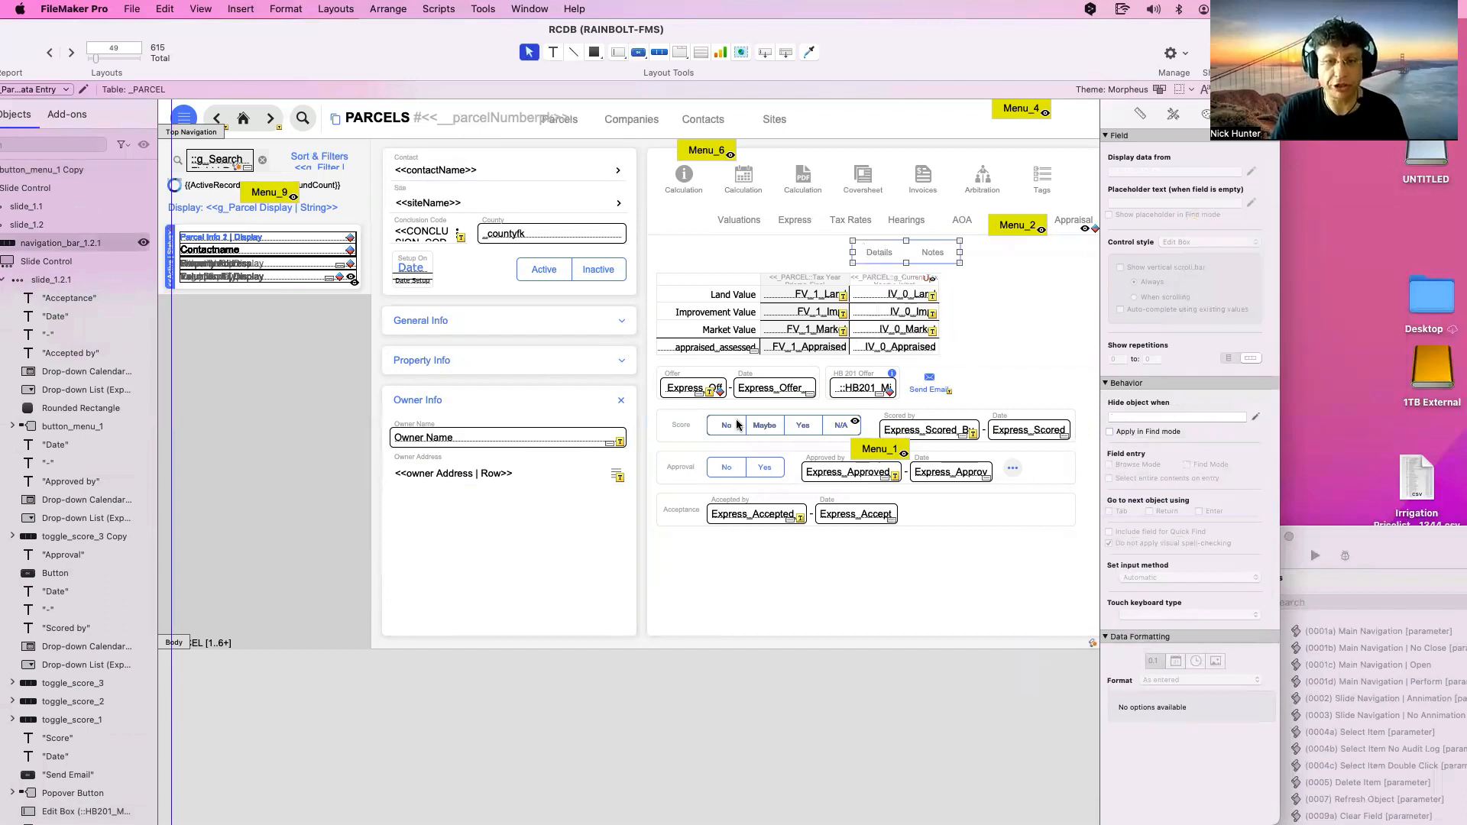
pyautogui.hscroll(5, 831, 327)
pyautogui.doubleClick(841, 310)
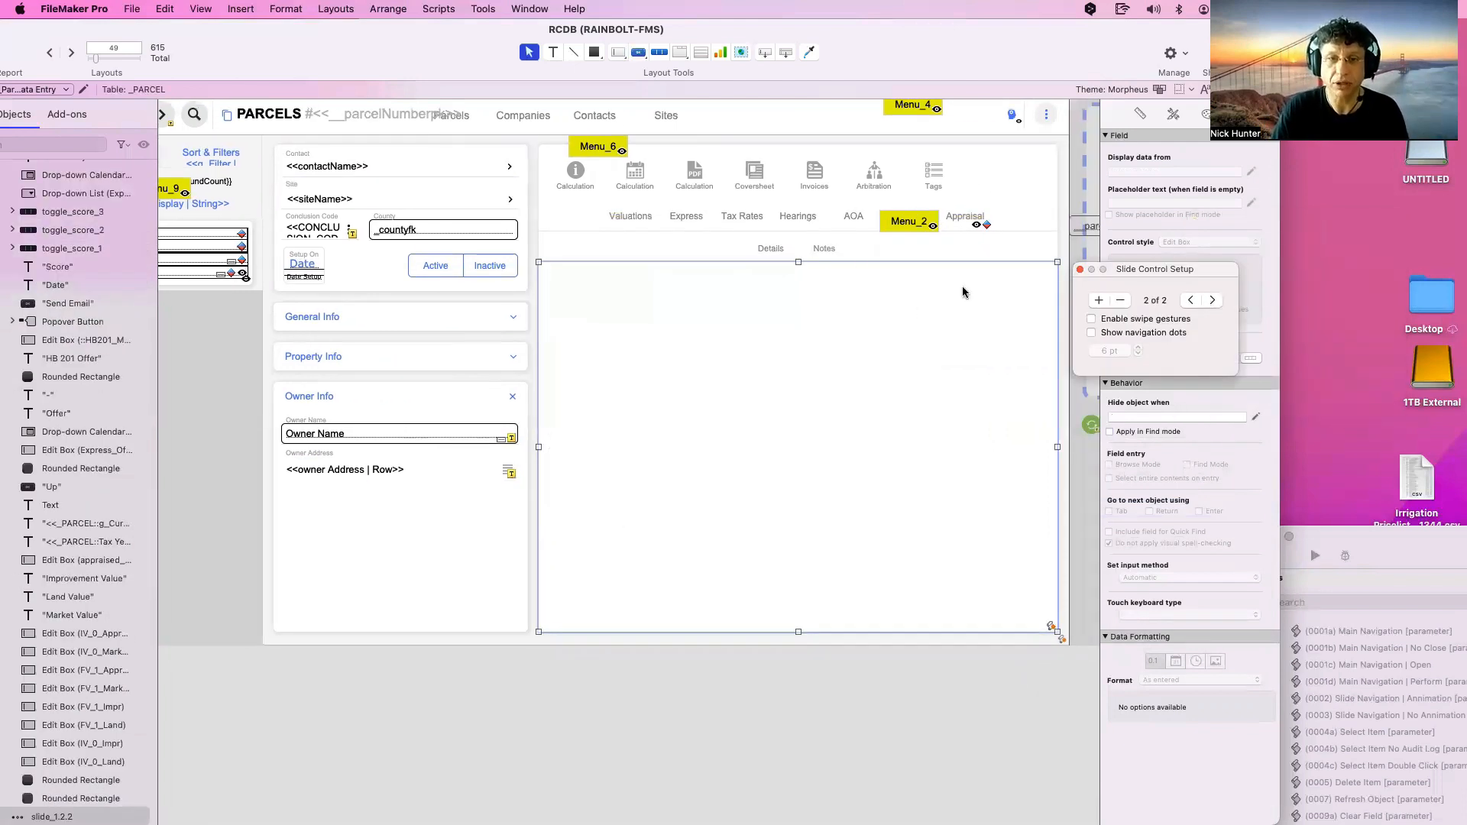
# Step the main slide control through all six slides and land back on Taxes
pyautogui.click(861, 251)
pyautogui.doubleClick(861, 251)
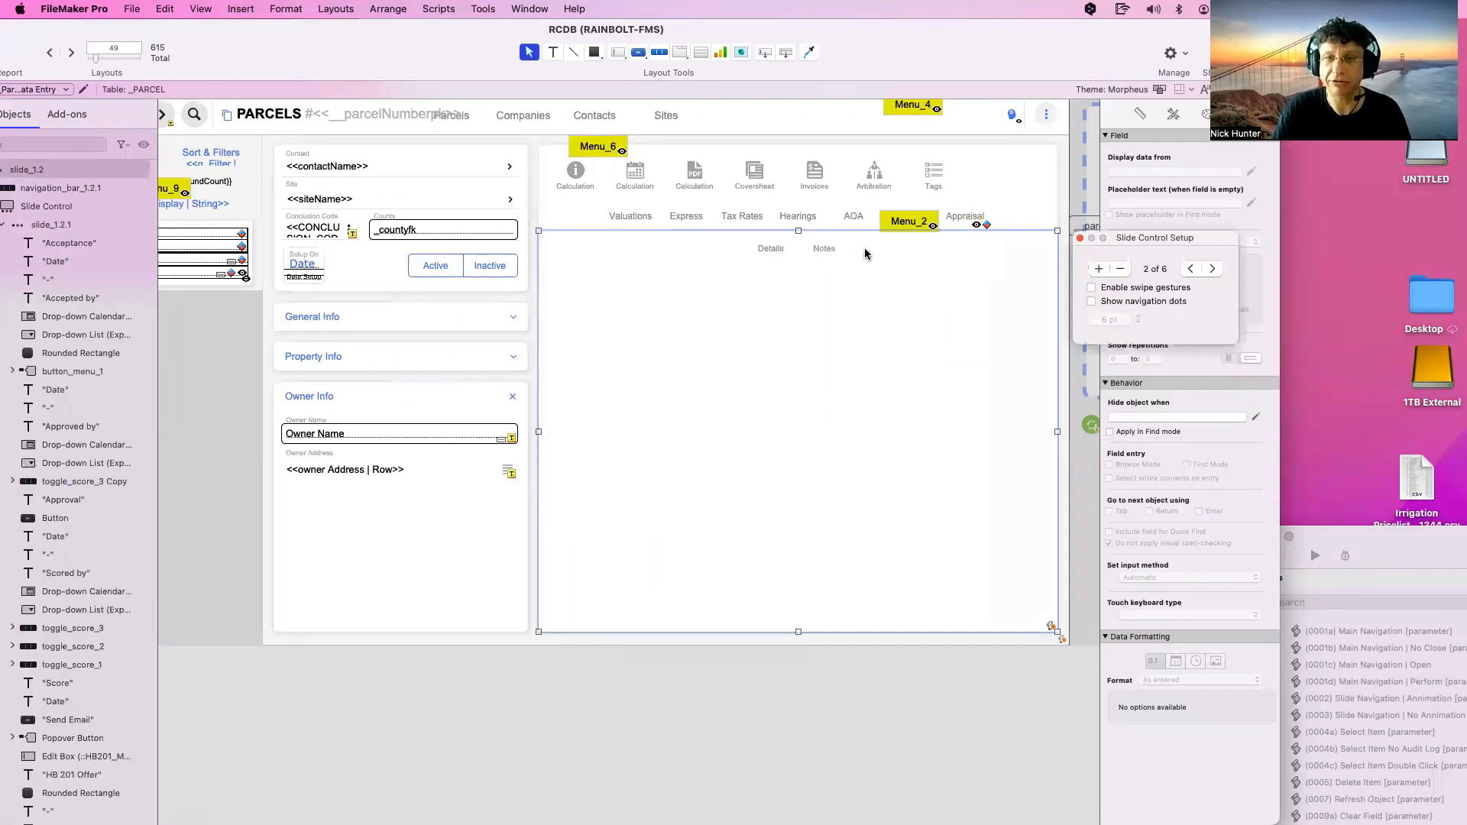
pyautogui.click(1214, 270)
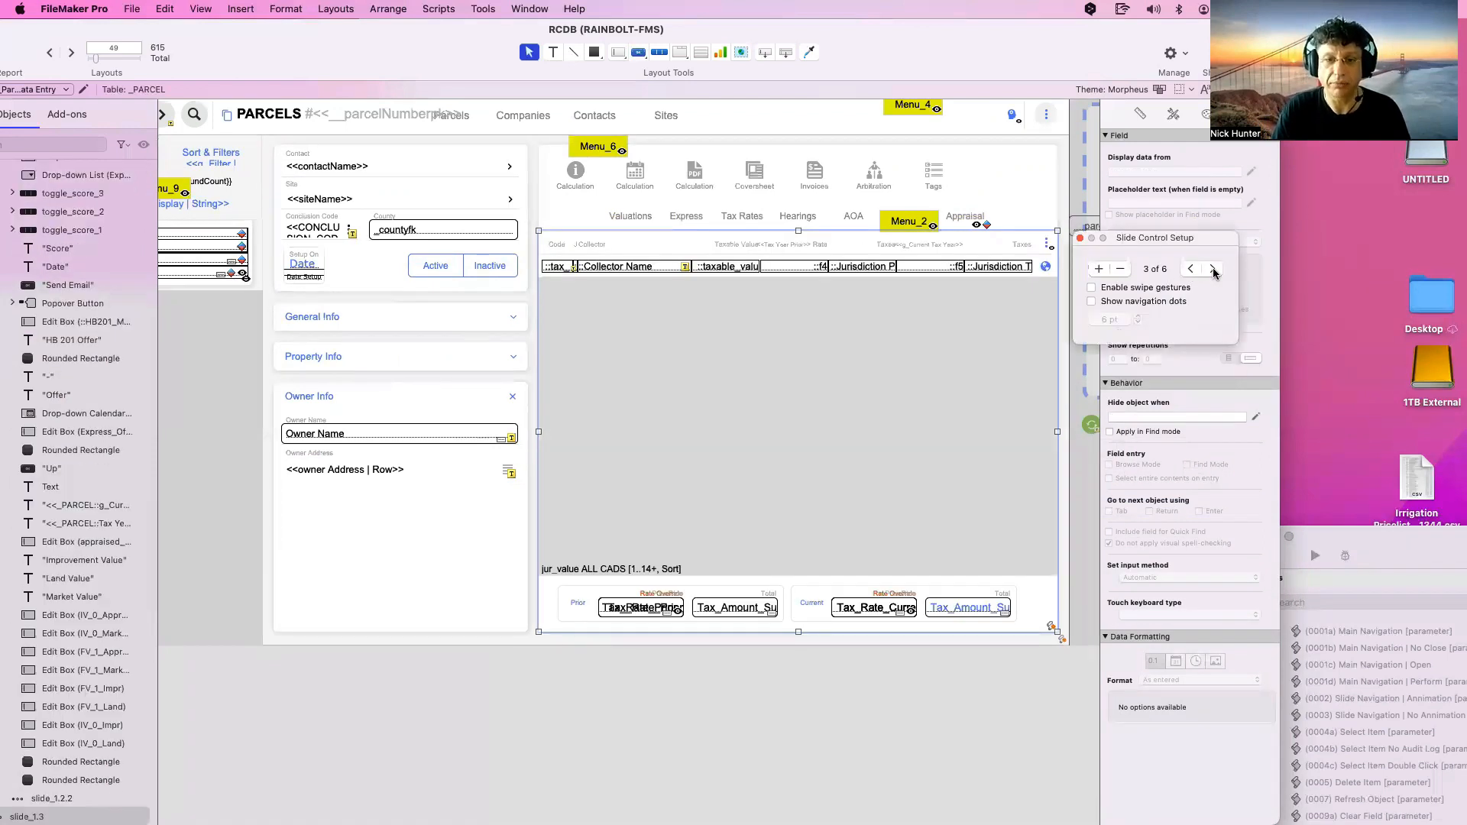
pyautogui.click(1215, 270)
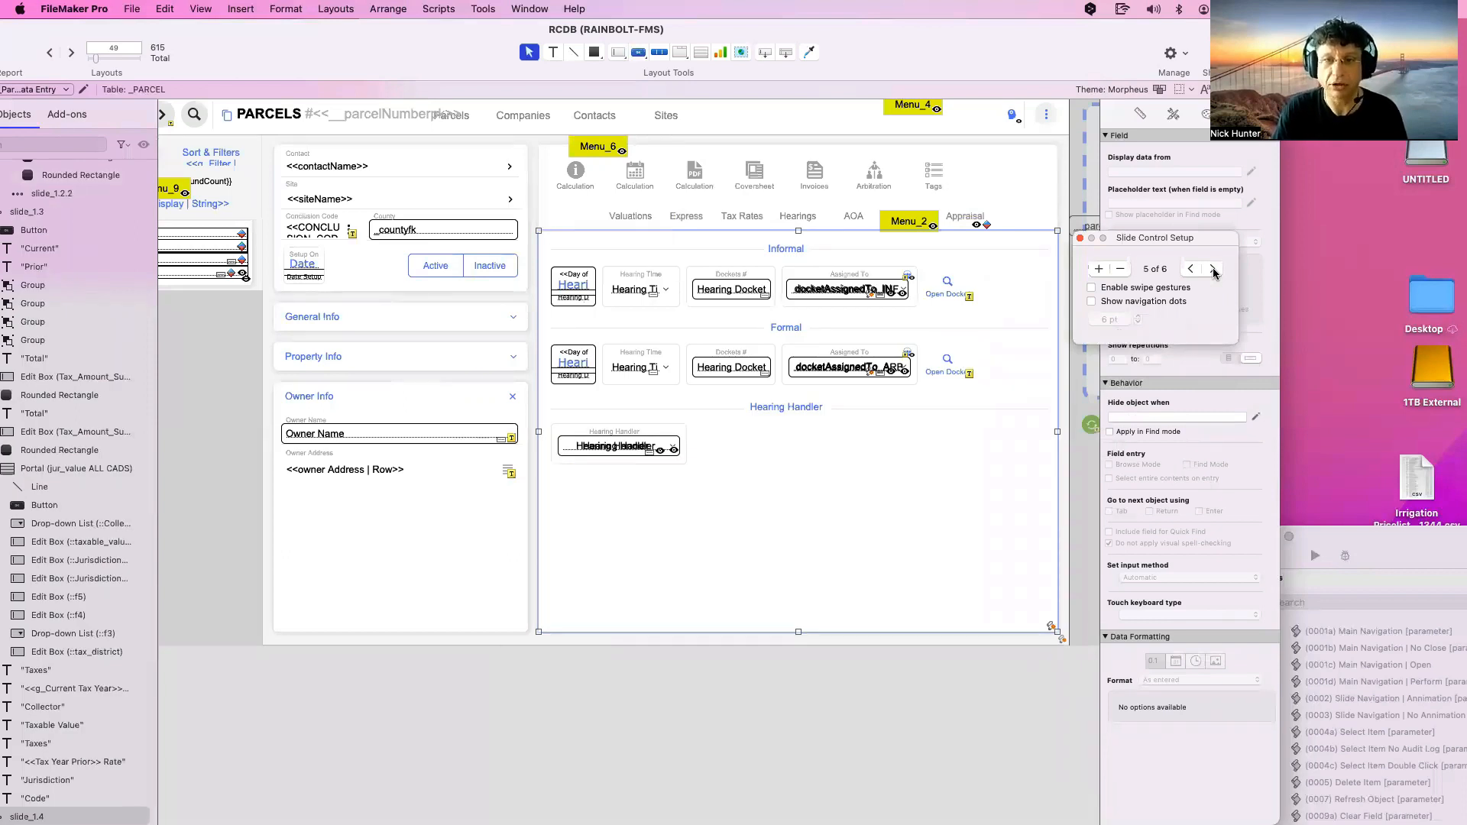
pyautogui.click(1215, 269)
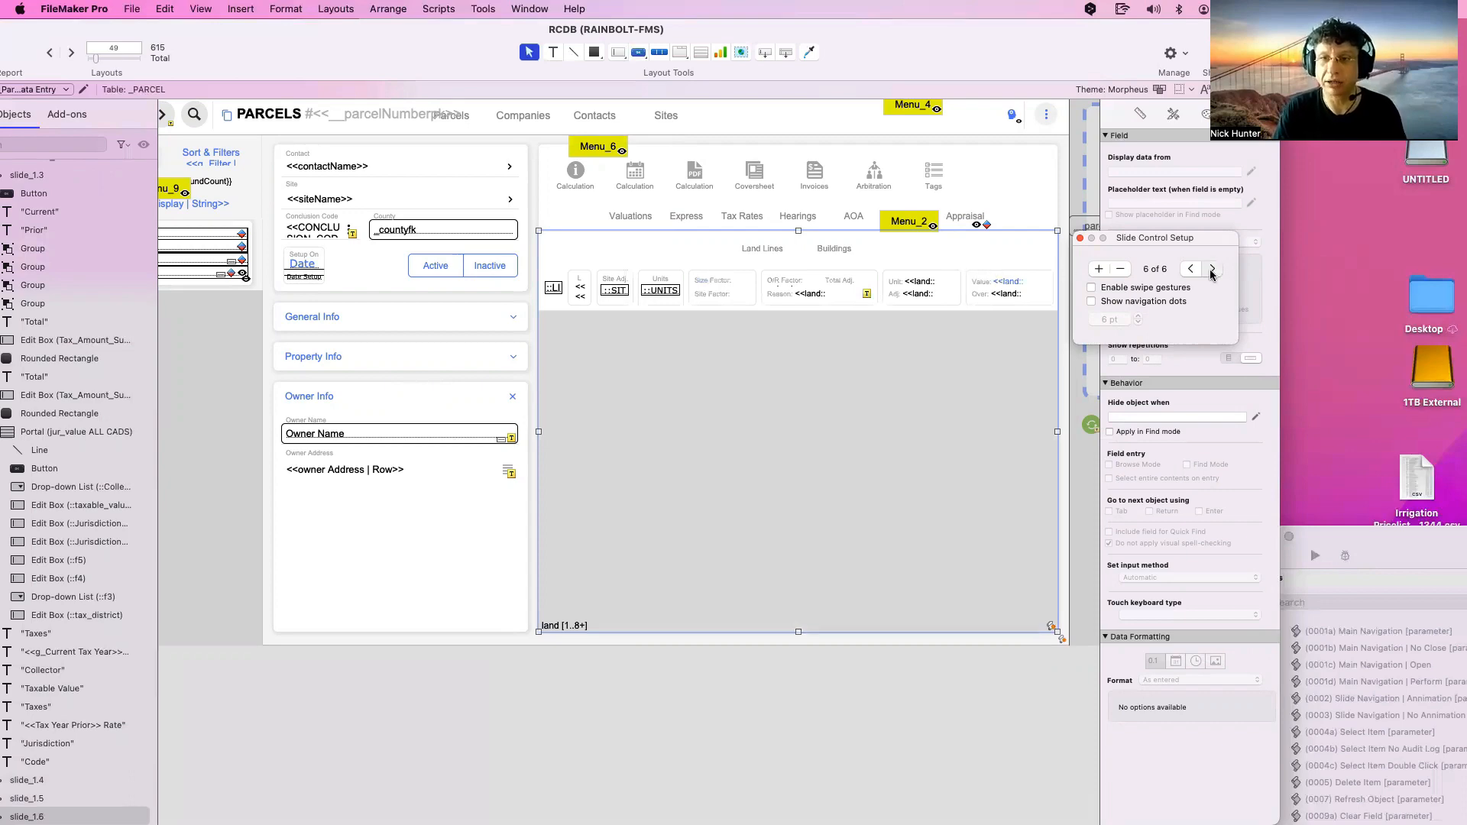
pyautogui.click(1211, 270)
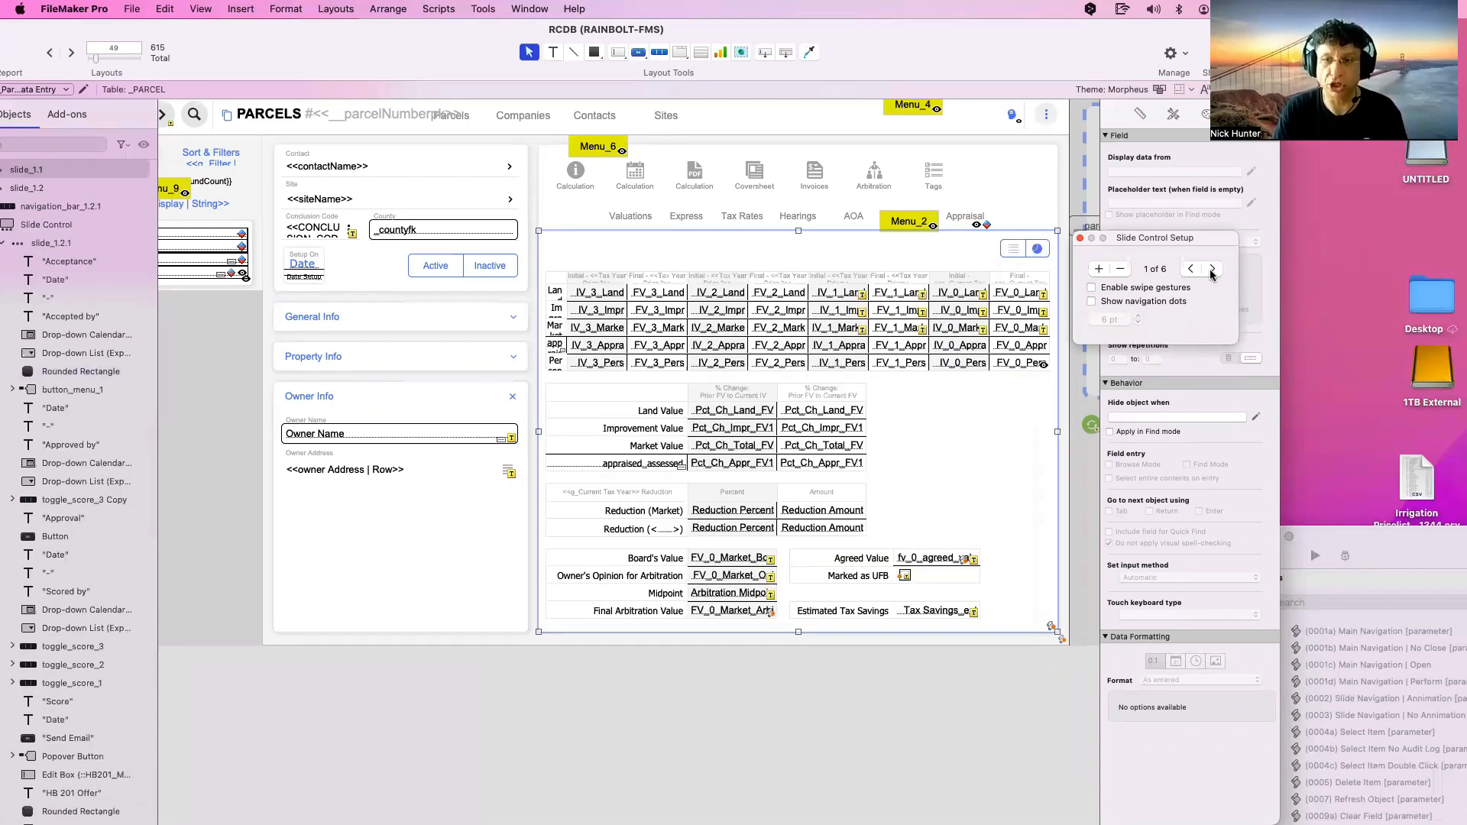
pyautogui.click(1212, 269)
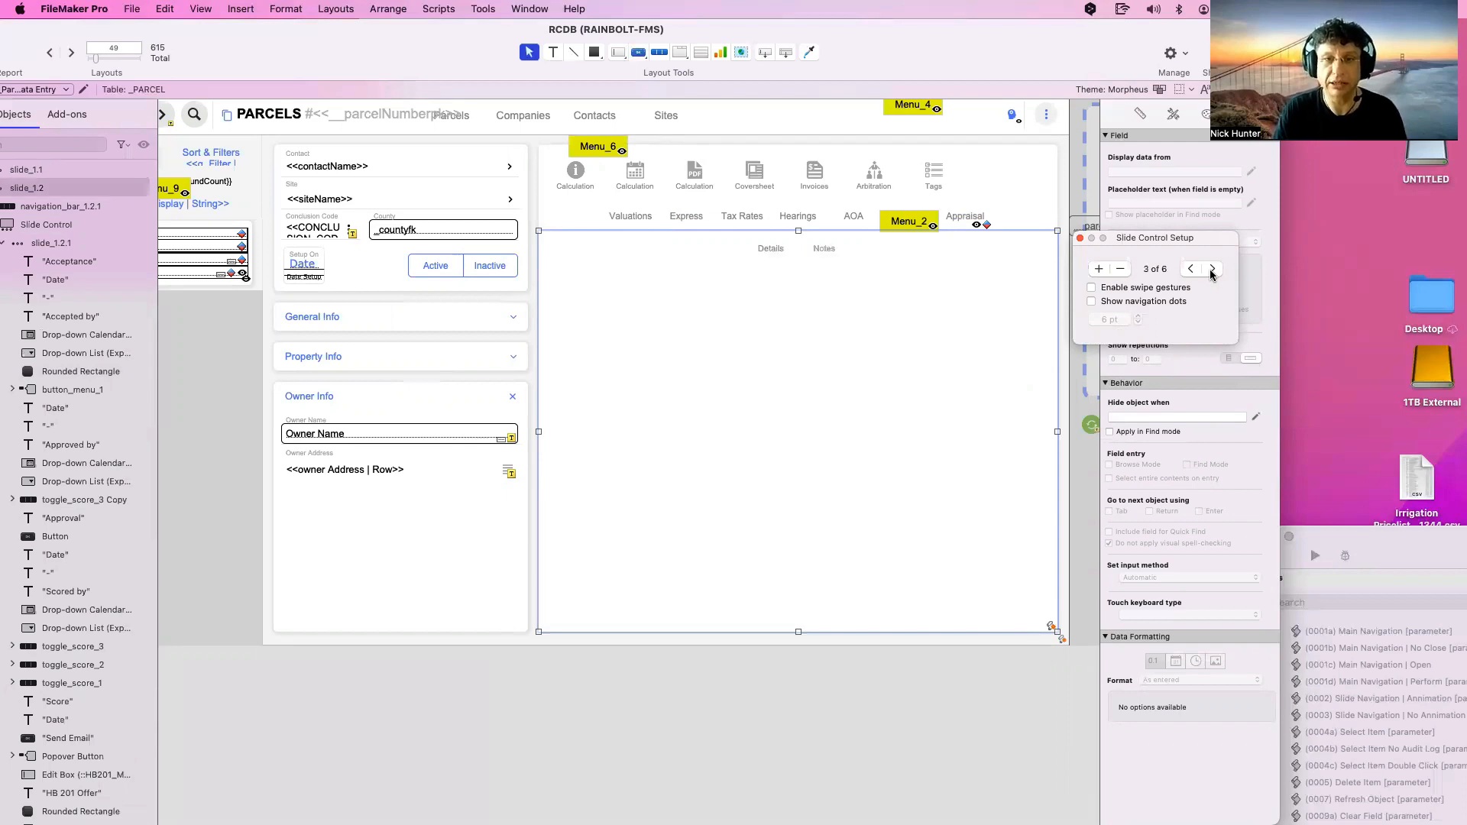
pyautogui.click(1024, 220)
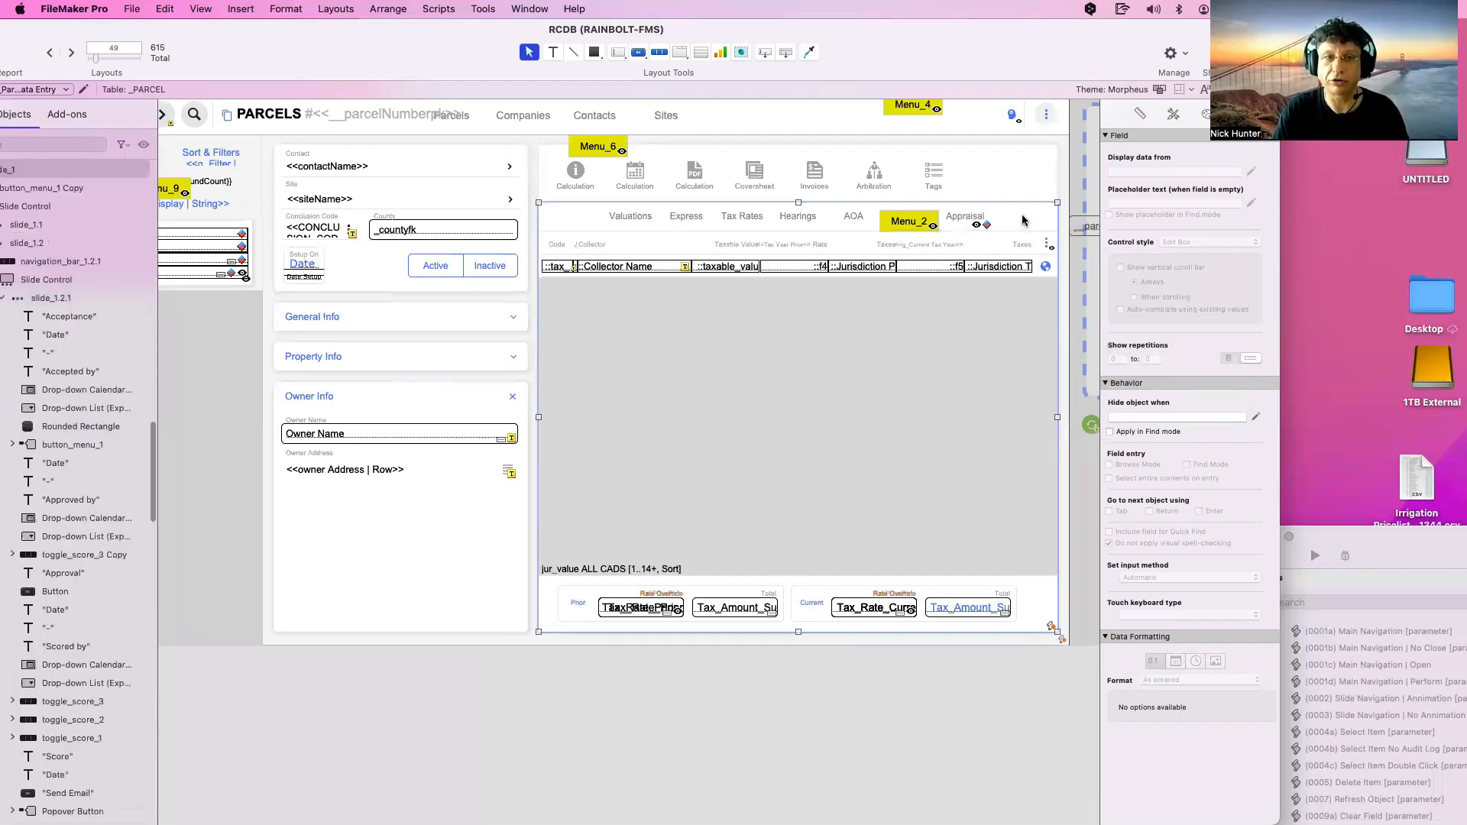
# Exclude the Activity Log slide's Date field from Quick Find
pyautogui.click(1010, 213)
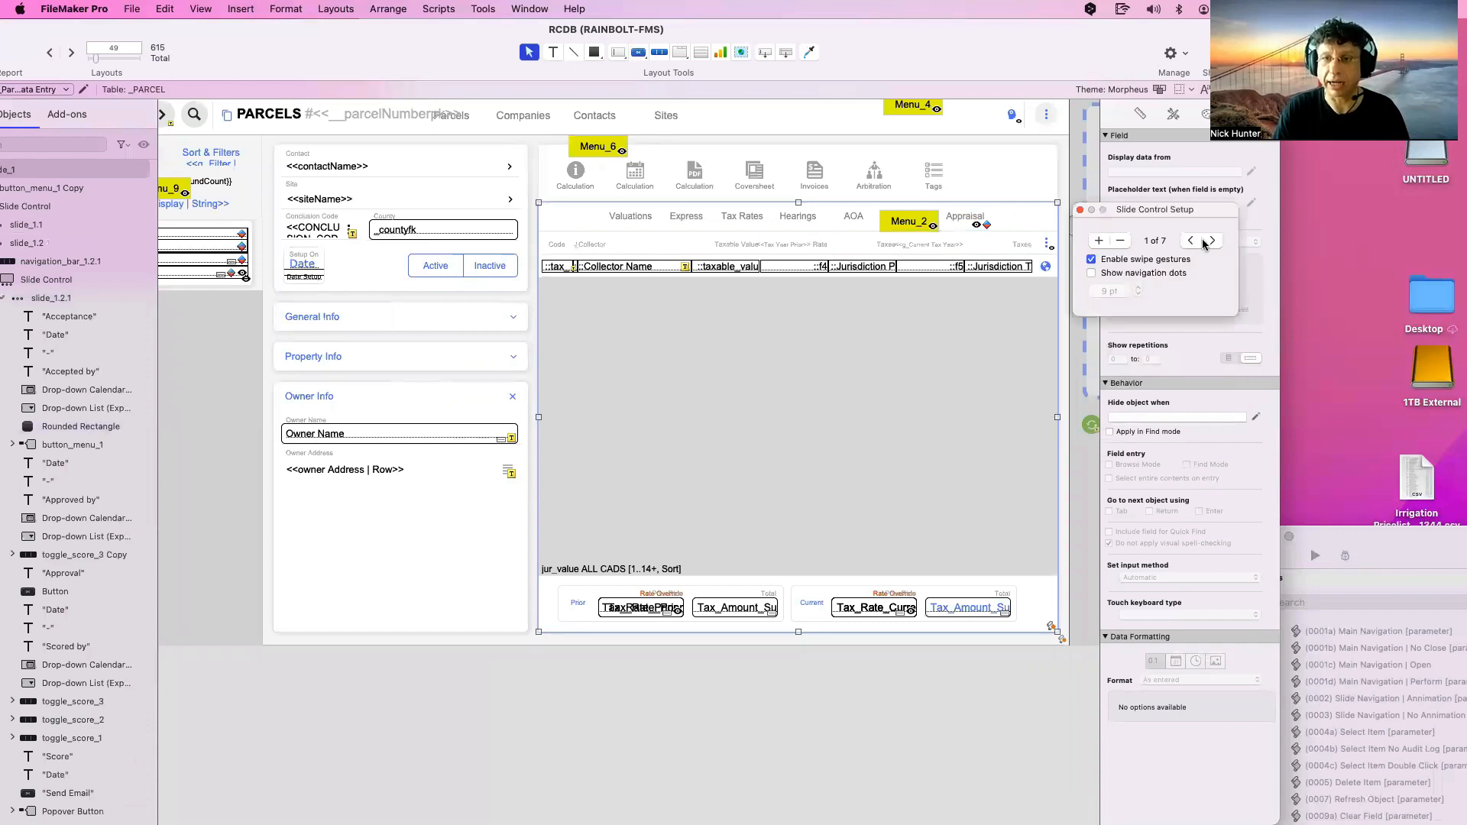
pyautogui.click(1213, 242)
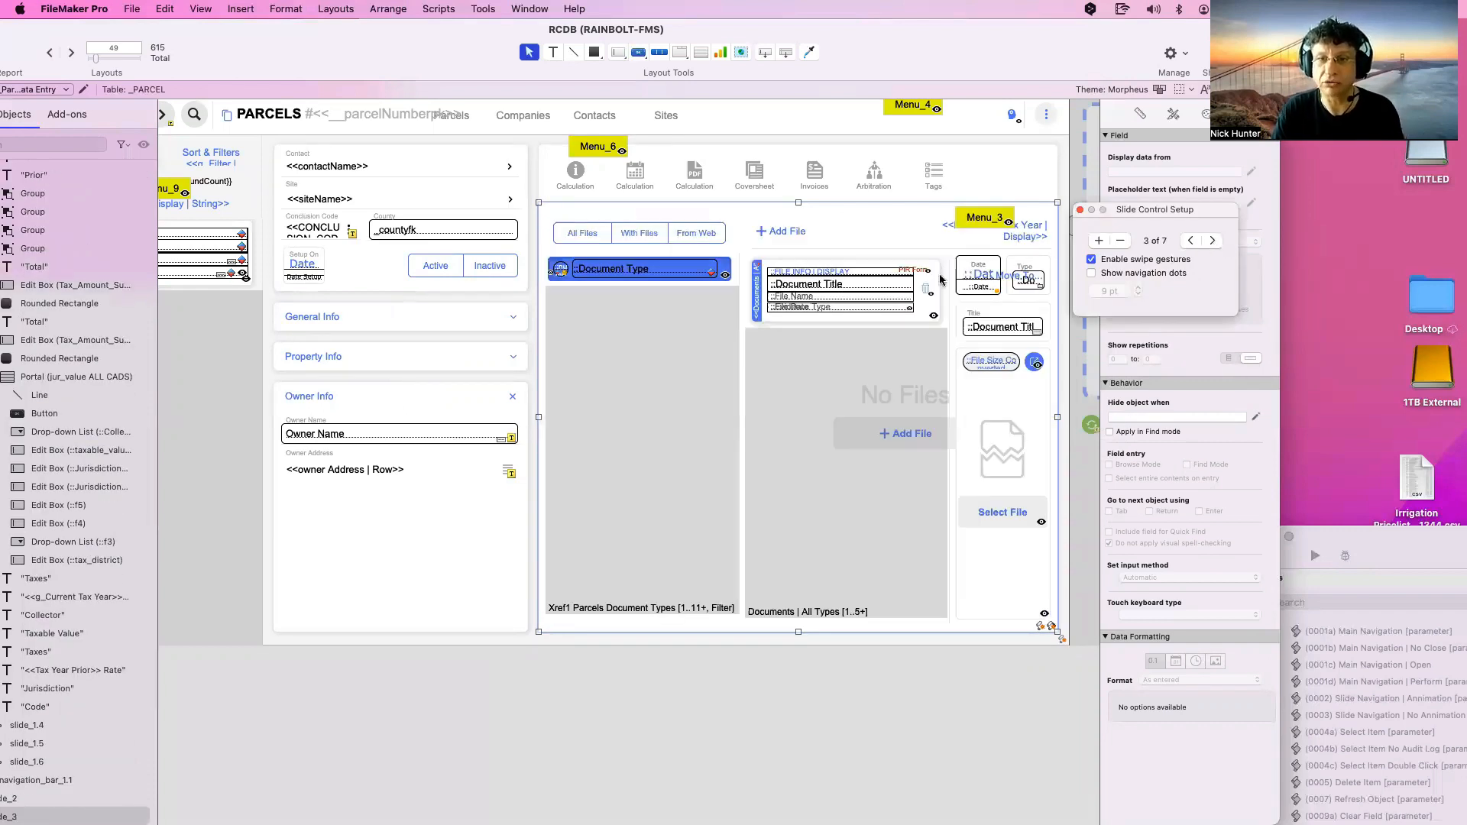
pyautogui.click(972, 293)
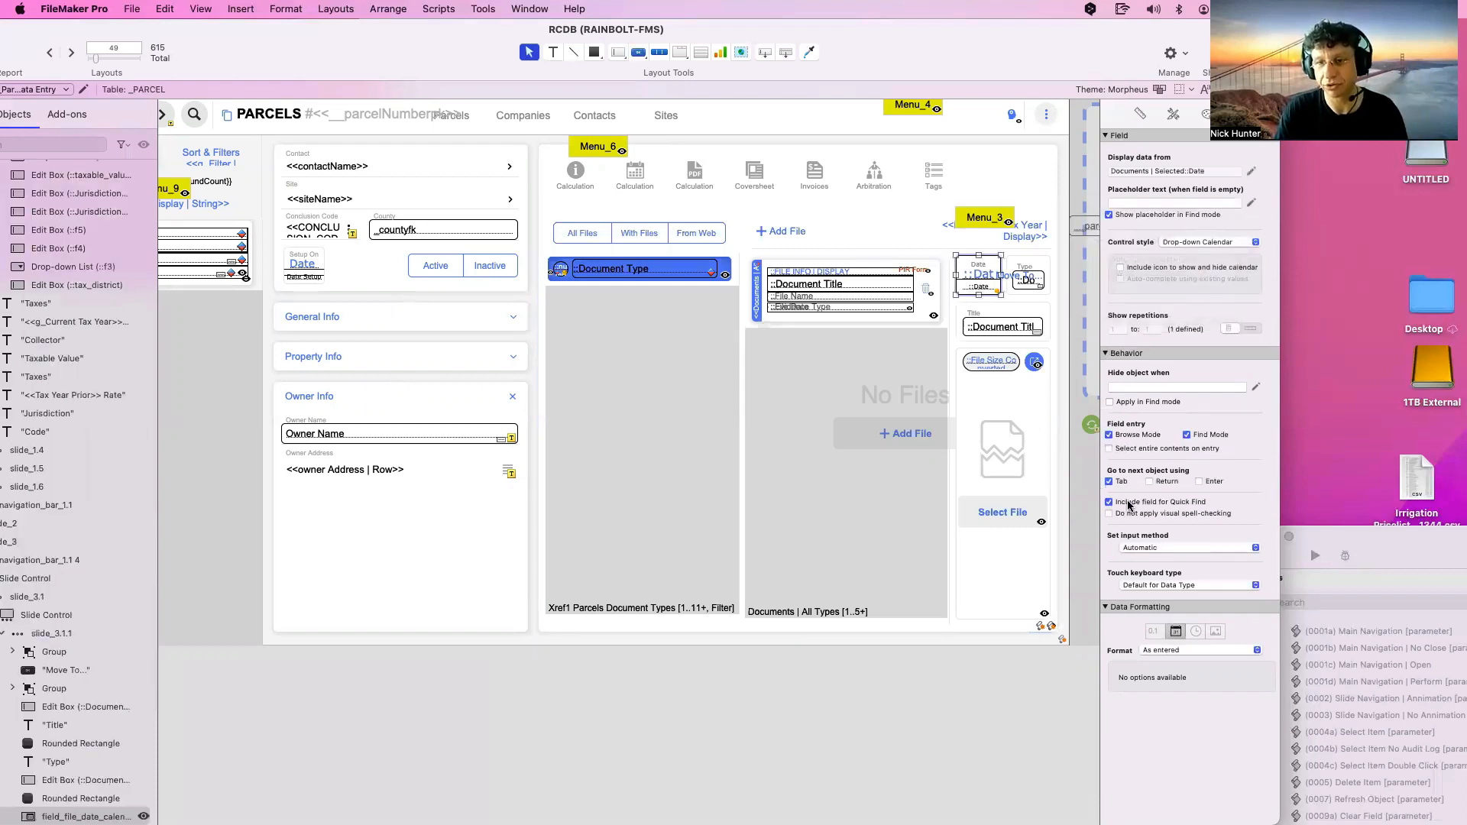
pyautogui.click(1118, 500)
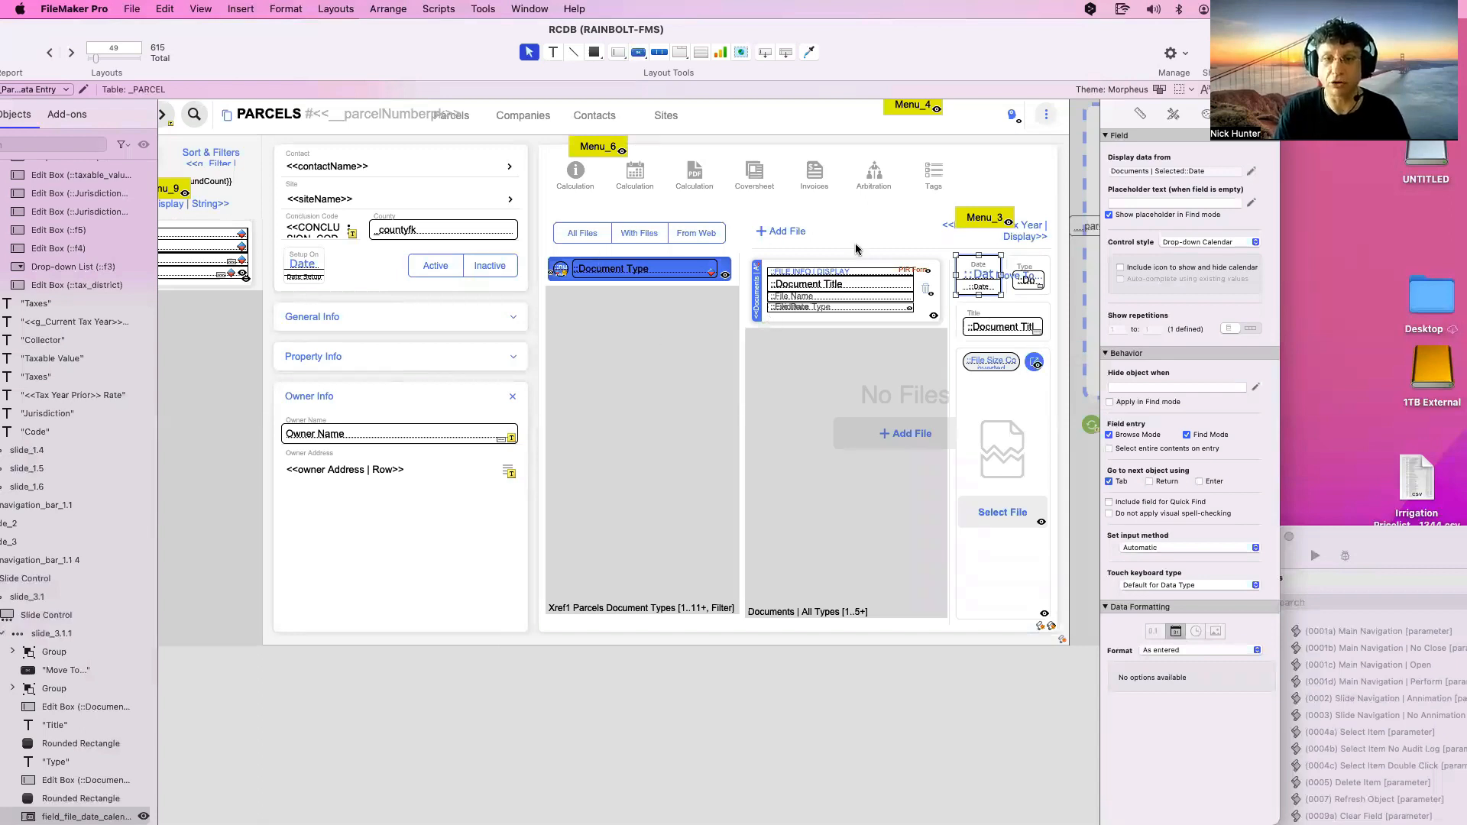
pyautogui.click(856, 248)
# Review the Date and Type fields on the documents slide's panels 3 and 4, then return to panel 1
pyautogui.click(1003, 299)
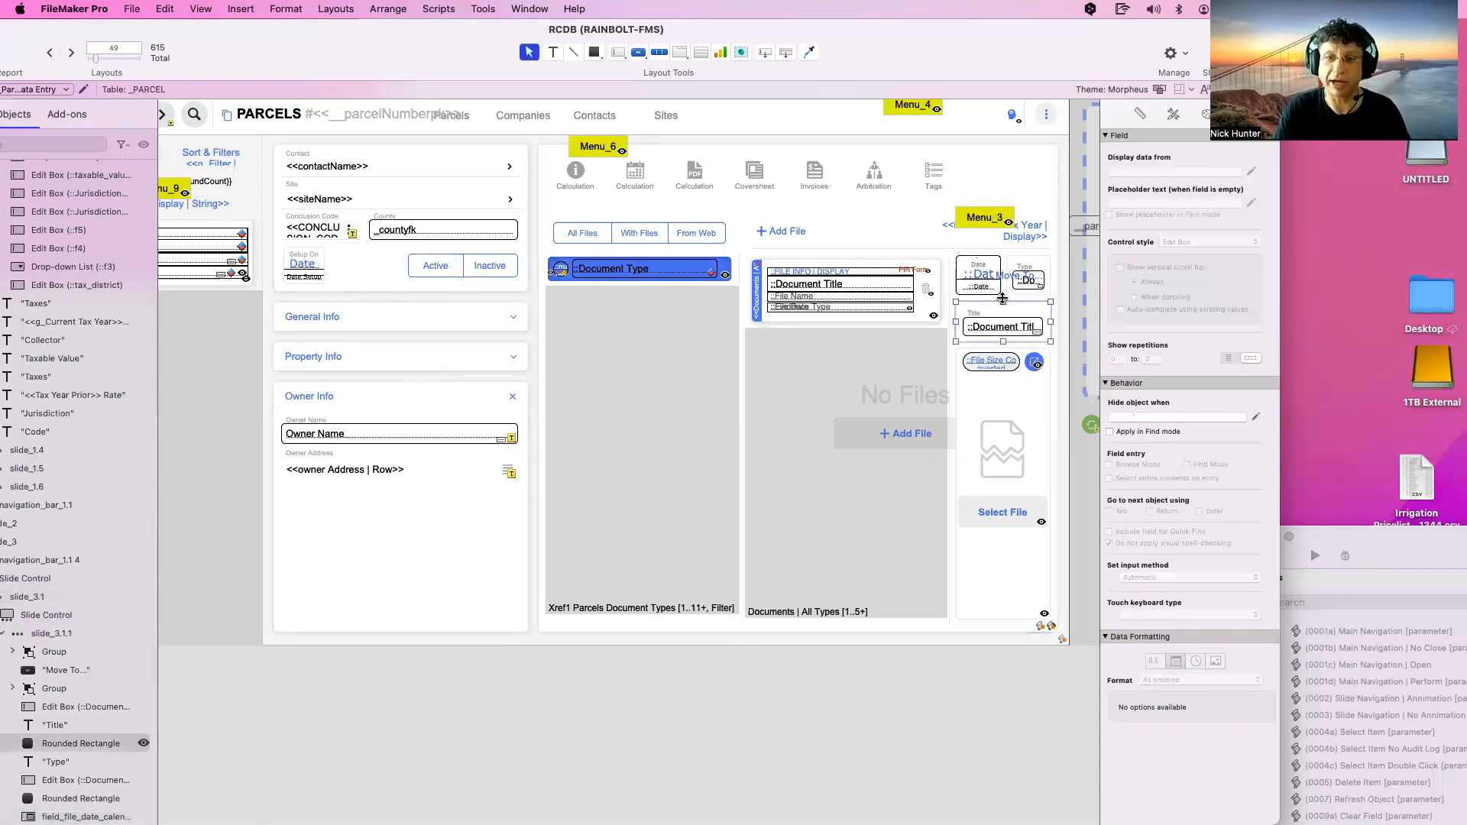
pyautogui.doubleClick(1012, 300)
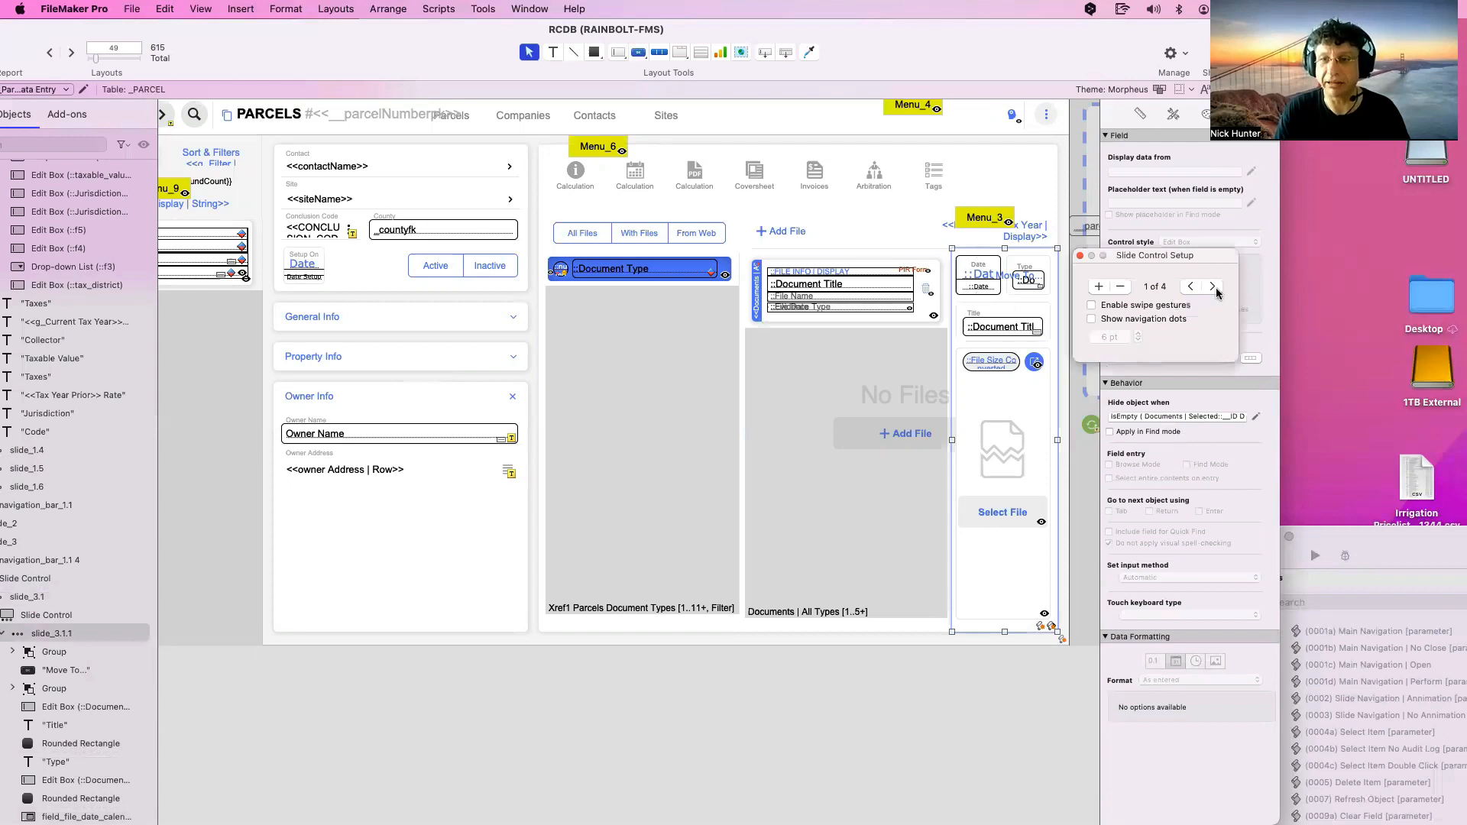
pyautogui.click(1212, 285)
pyautogui.click(1220, 287)
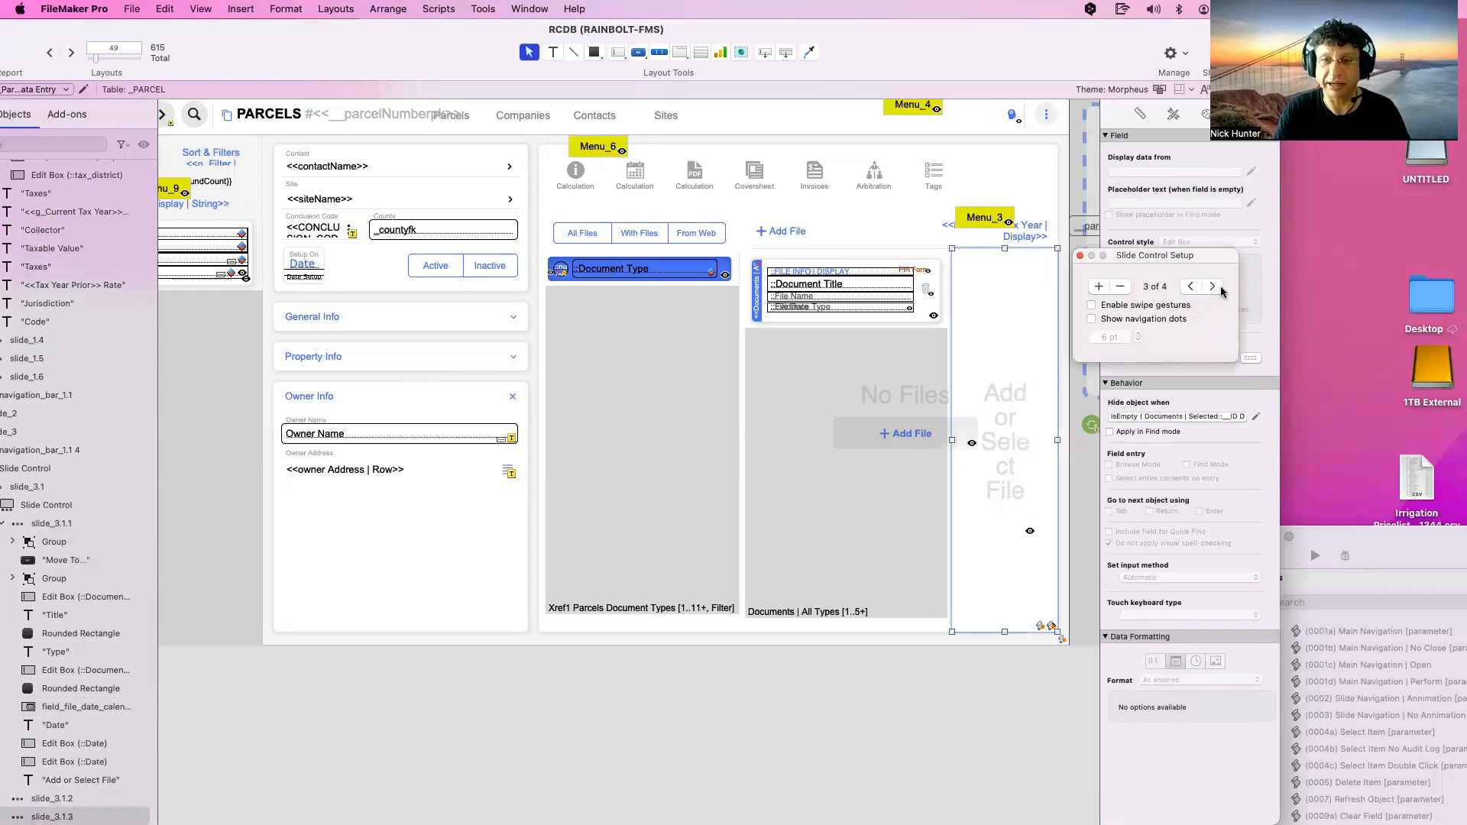
pyautogui.click(1211, 286)
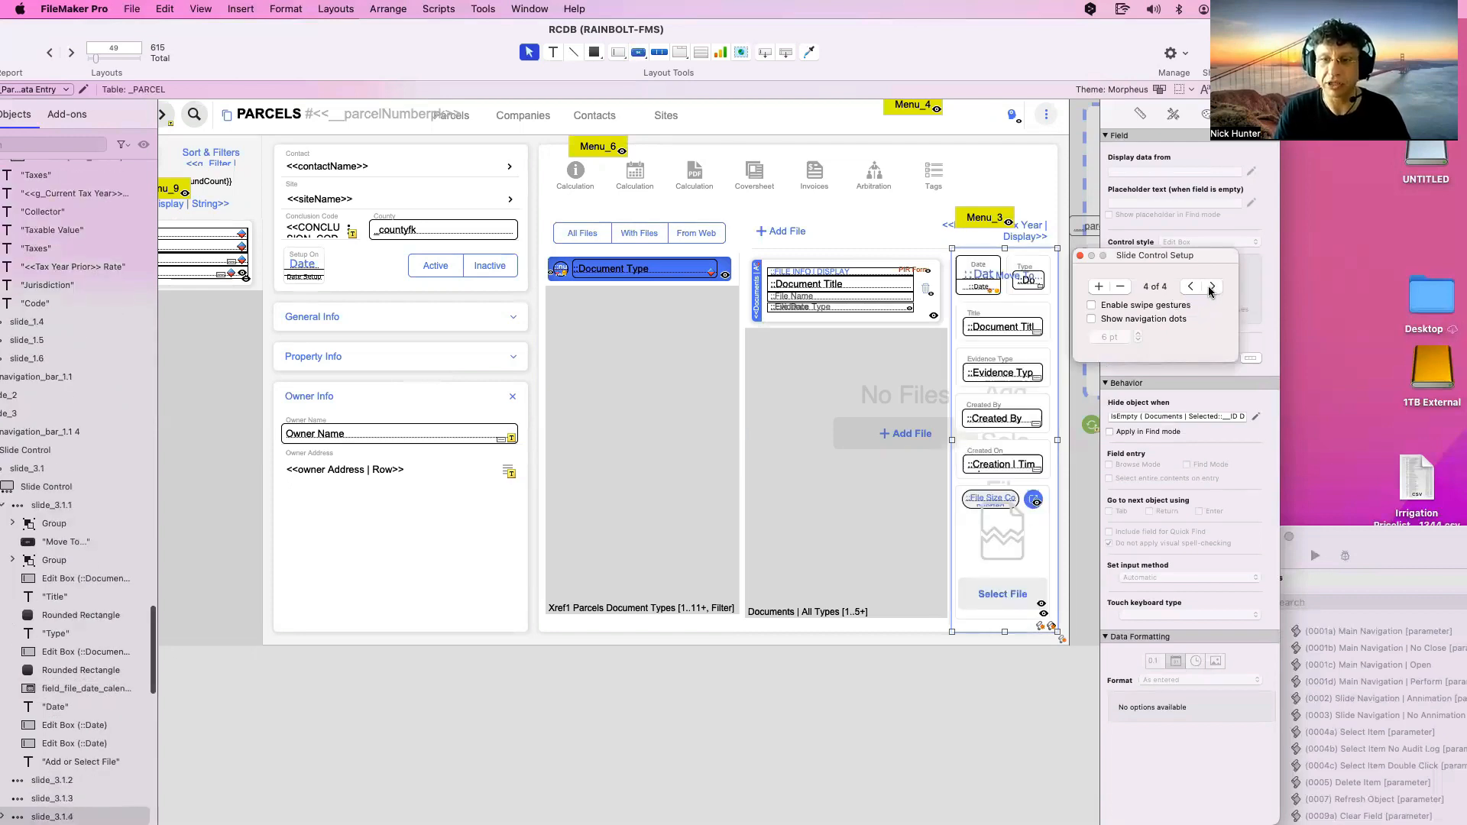
pyautogui.click(972, 288)
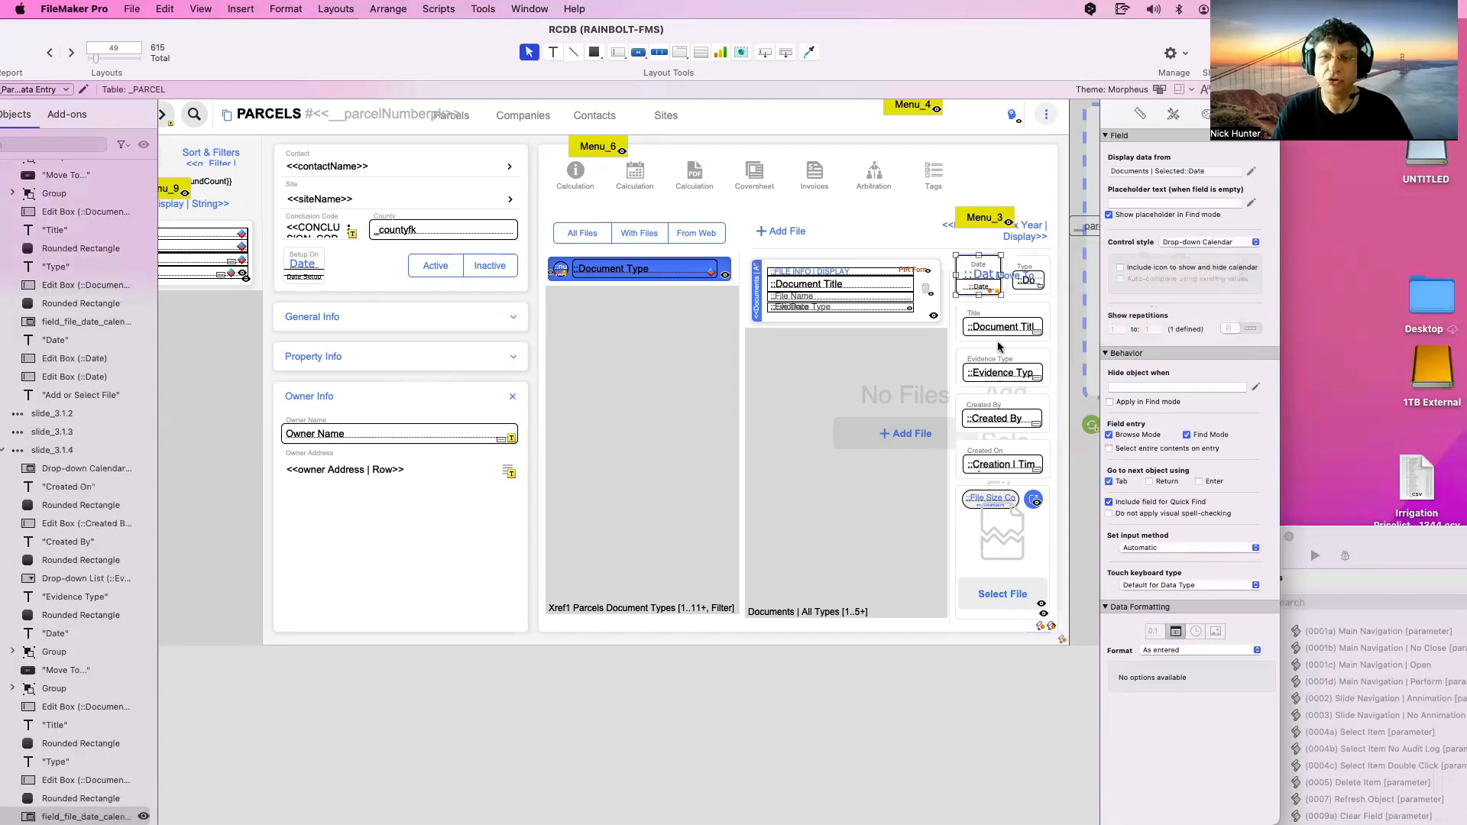
pyautogui.click(1039, 294)
pyautogui.doubleClick(1040, 303)
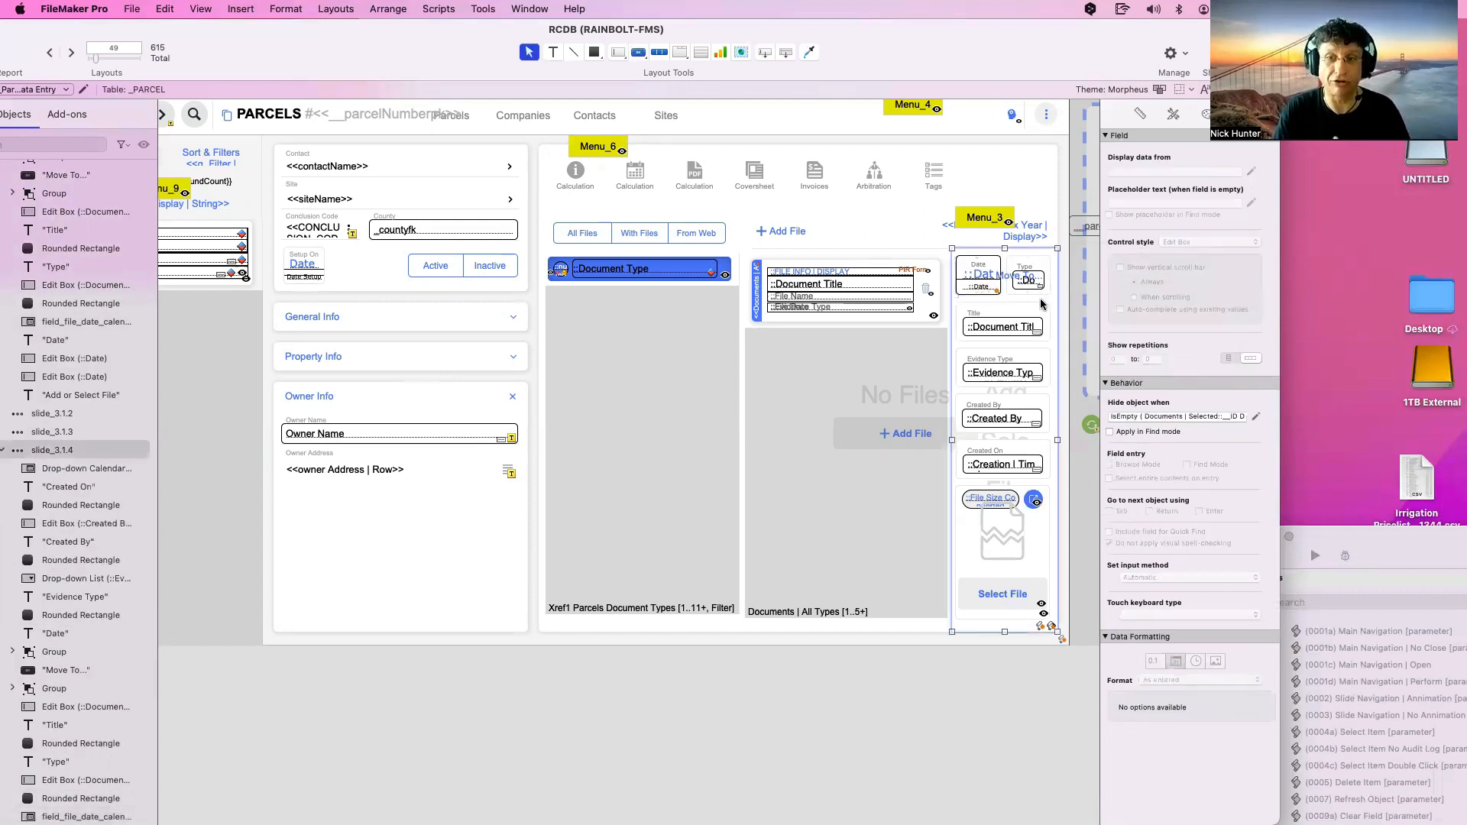
pyautogui.click(1211, 287)
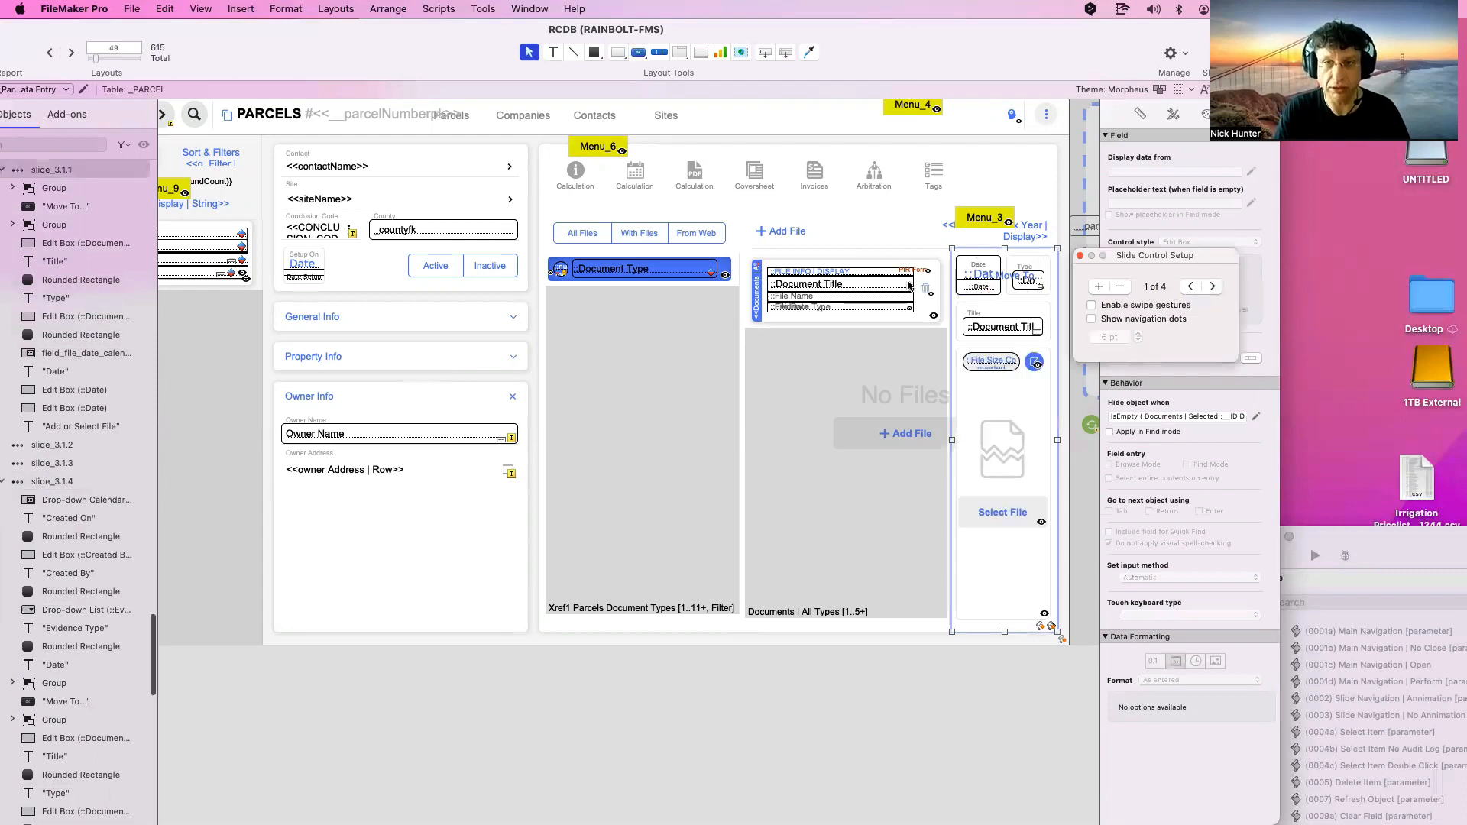
pyautogui.doubleClick(859, 245)
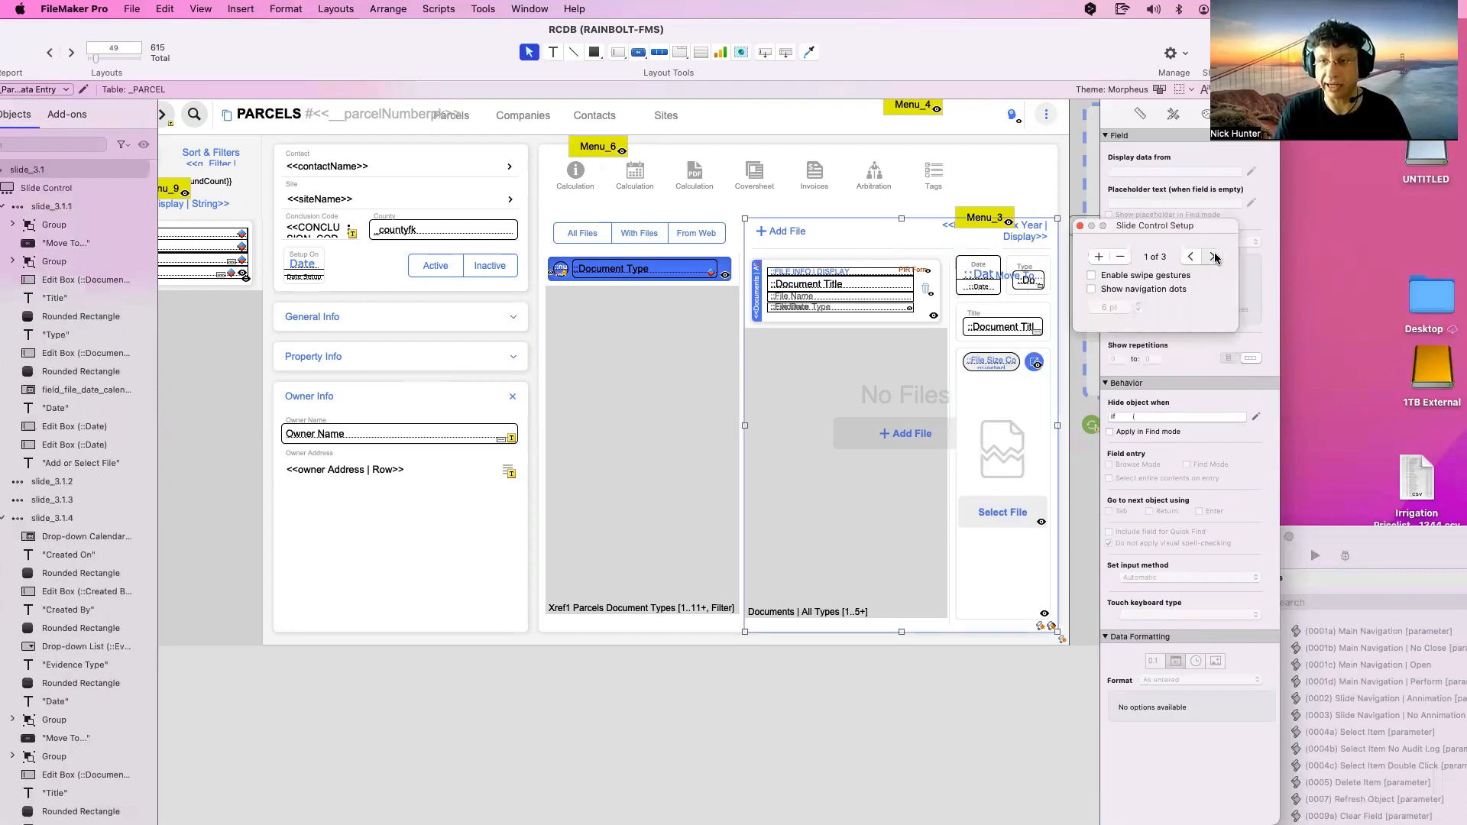
# Exclude the Date field on the outer slide's second panel from Quick Find
pyautogui.click(1214, 256)
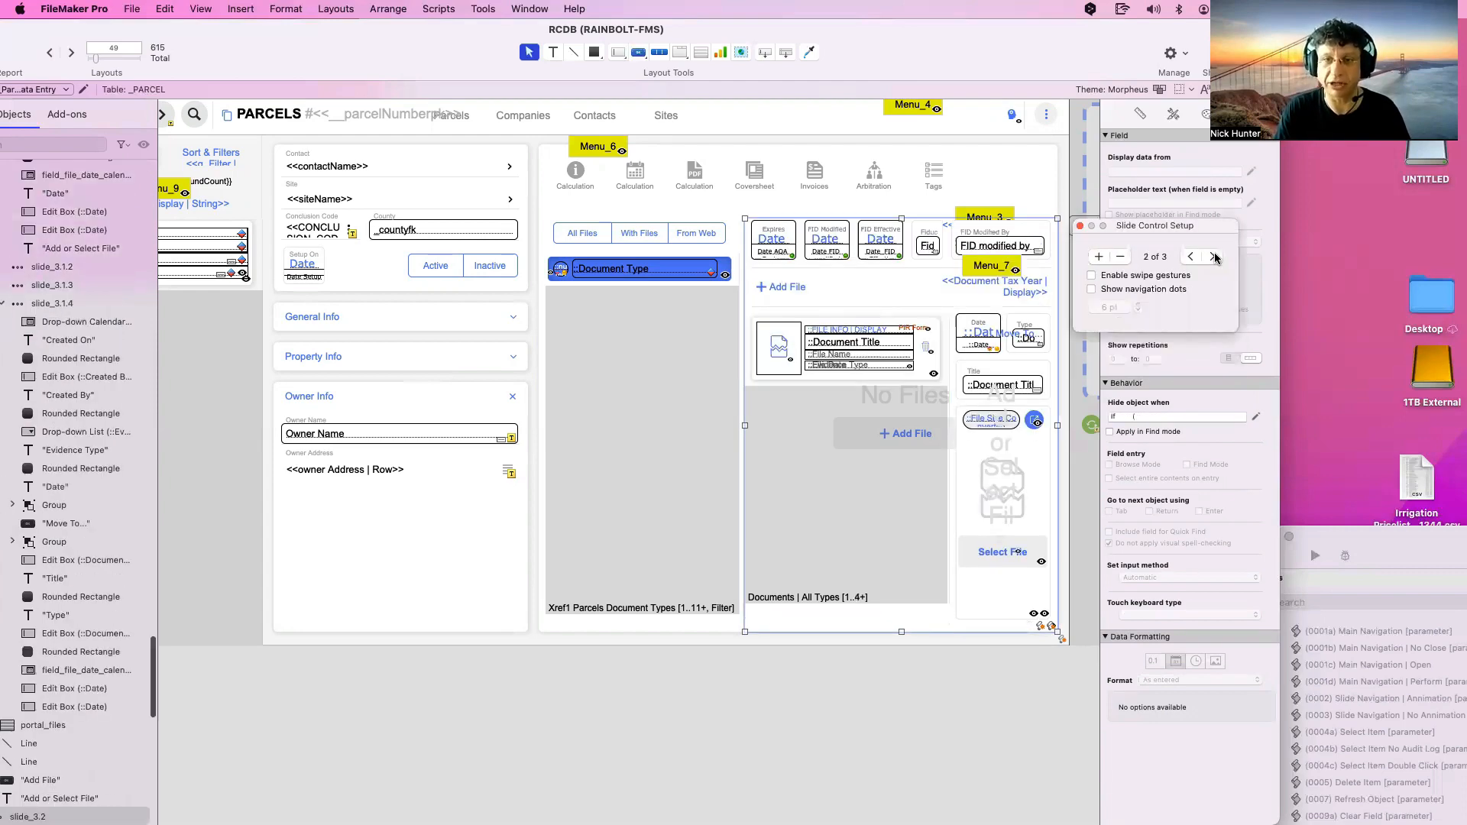
pyautogui.click(983, 345)
pyautogui.click(985, 349)
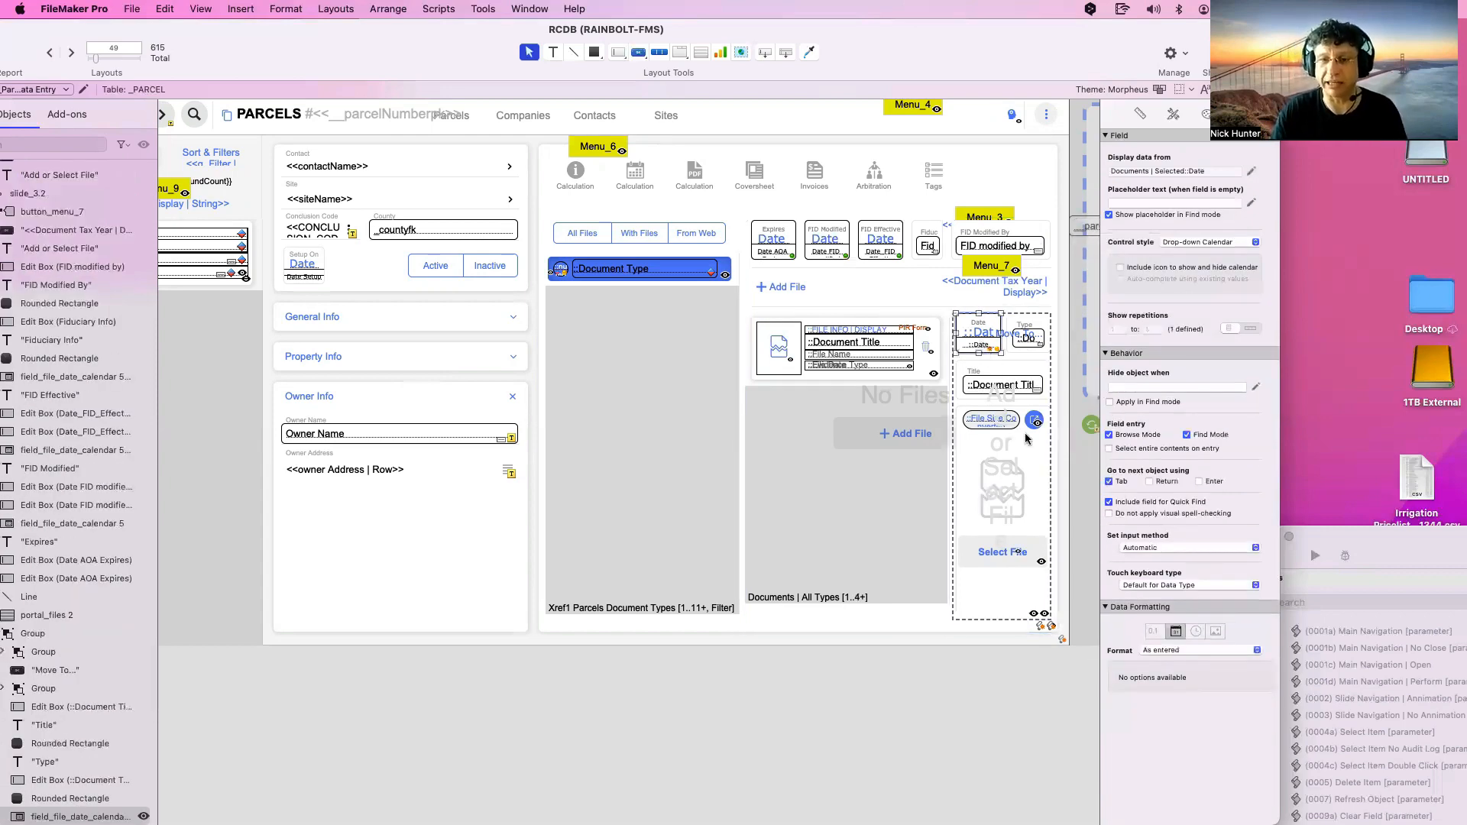
pyautogui.click(1109, 502)
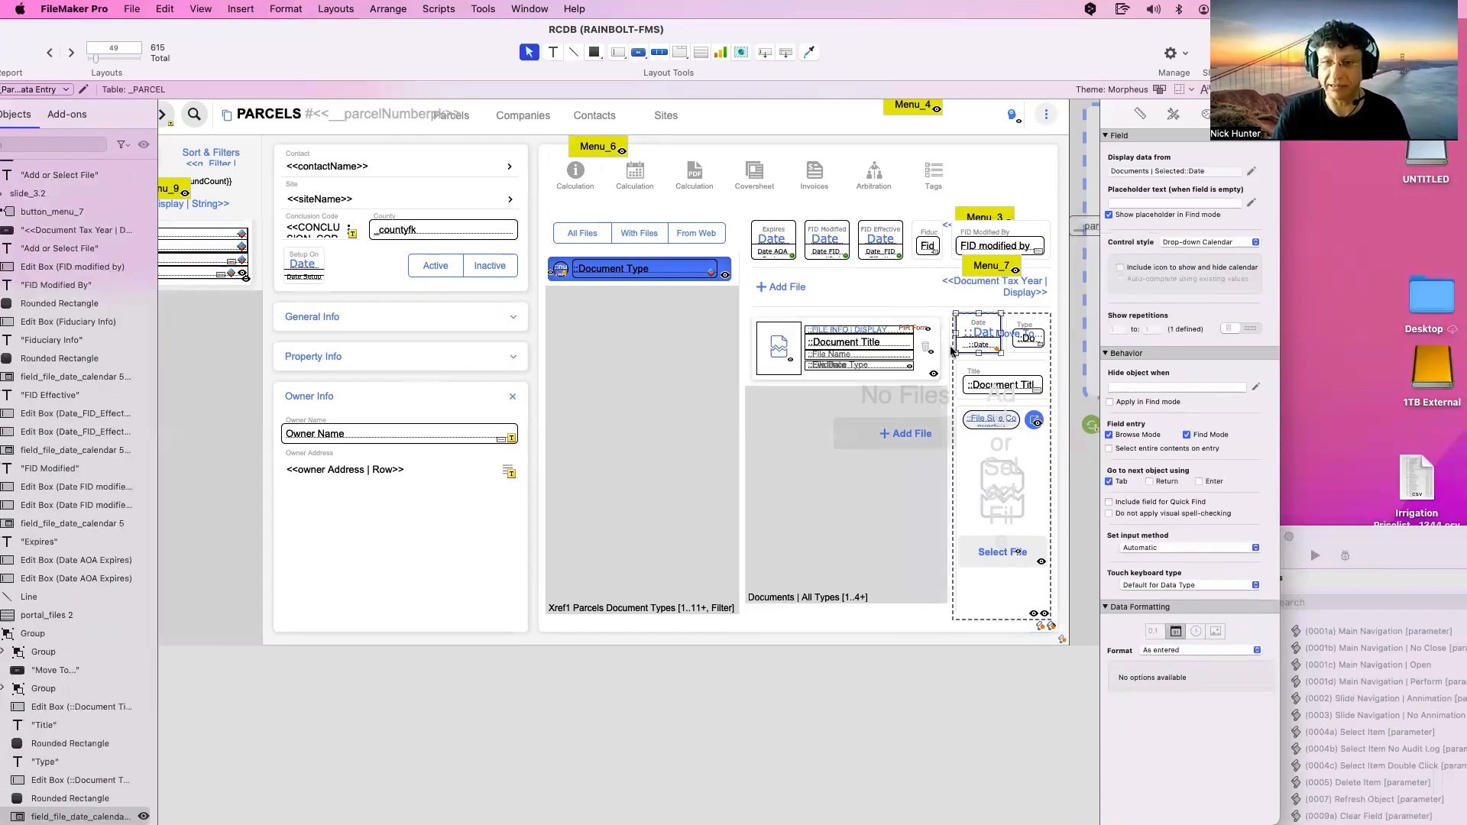
# Select the Expires, FID Modified and FID Effective date fields, then show the third panel
pyautogui.click(921, 311)
pyautogui.click(837, 255)
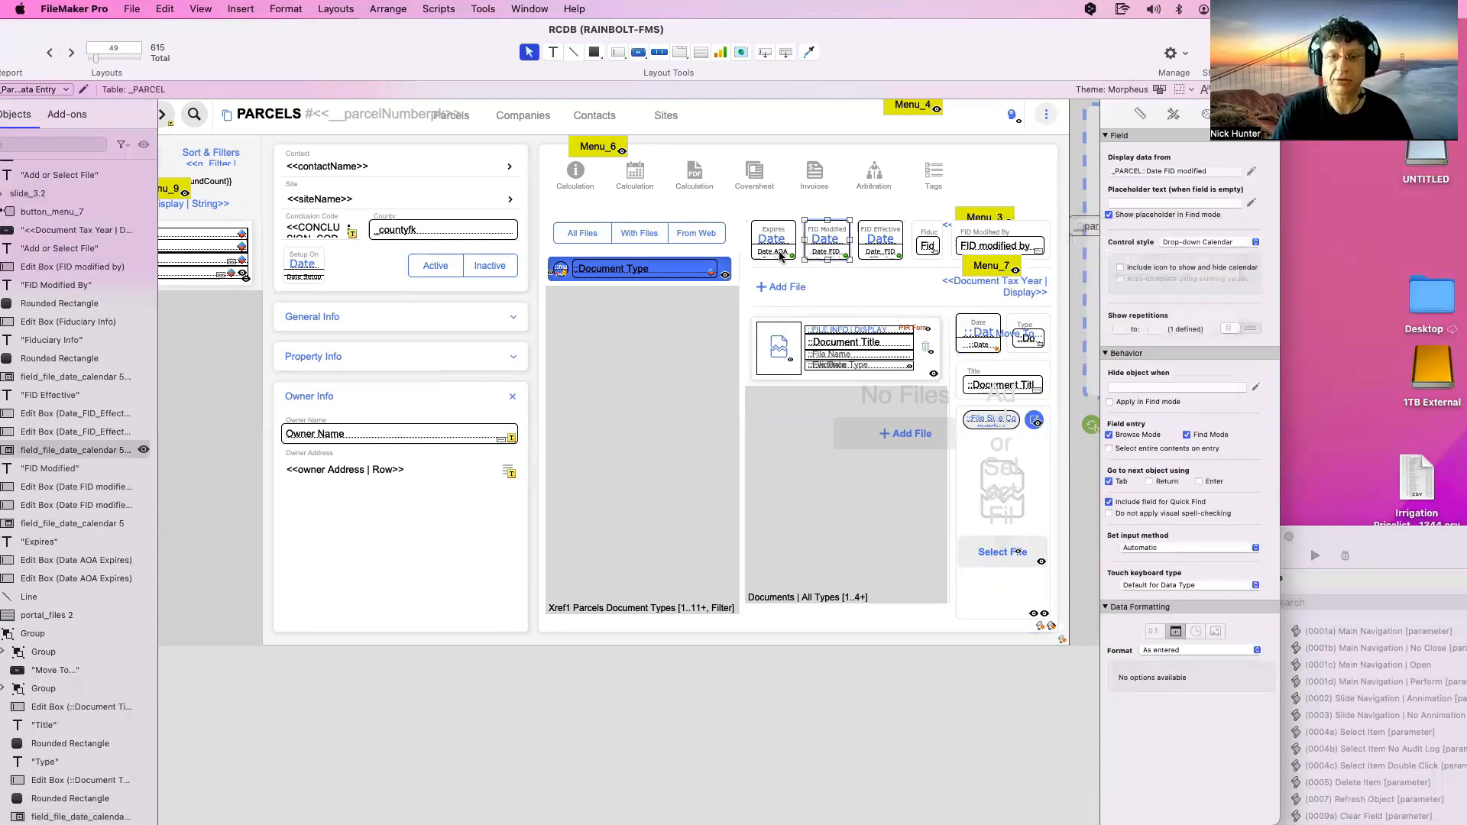
pyautogui.keyDown('shift'); pyautogui.click(772, 241); pyautogui.keyUp('shift')
pyautogui.keyDown('shift'); pyautogui.click(881, 241); pyautogui.keyUp('shift')
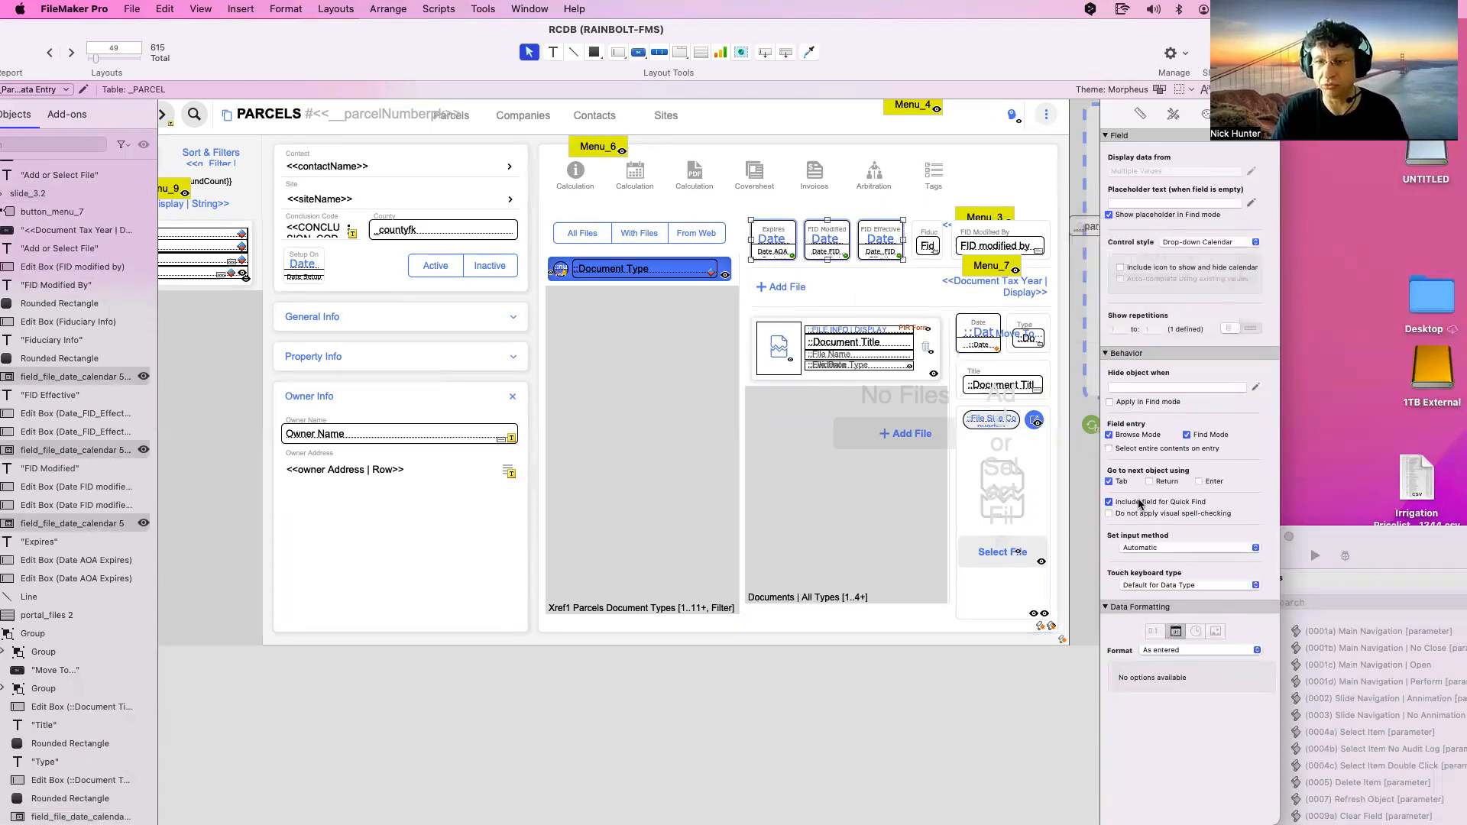
pyautogui.click(878, 270)
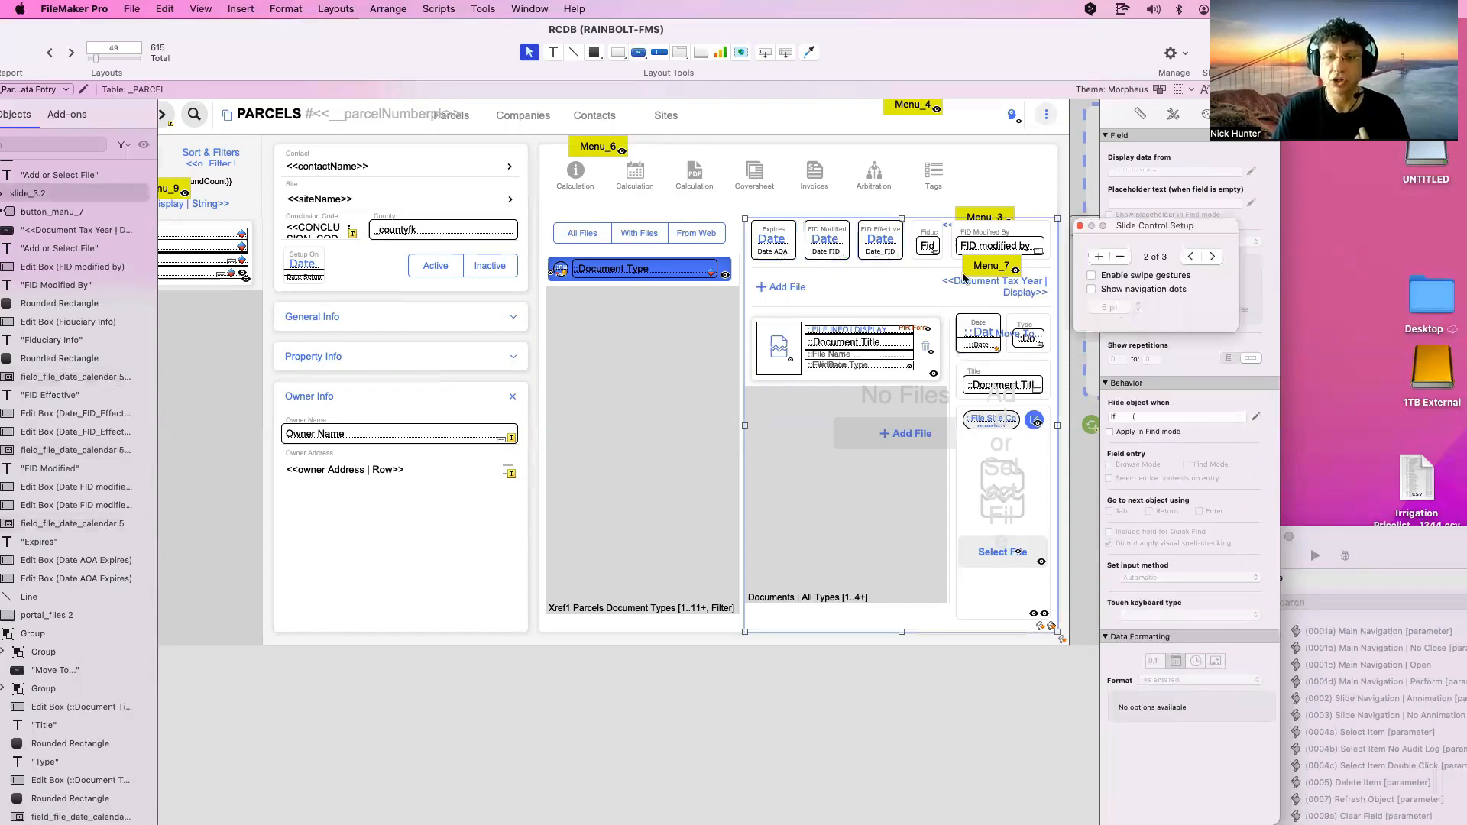
pyautogui.click(1212, 257)
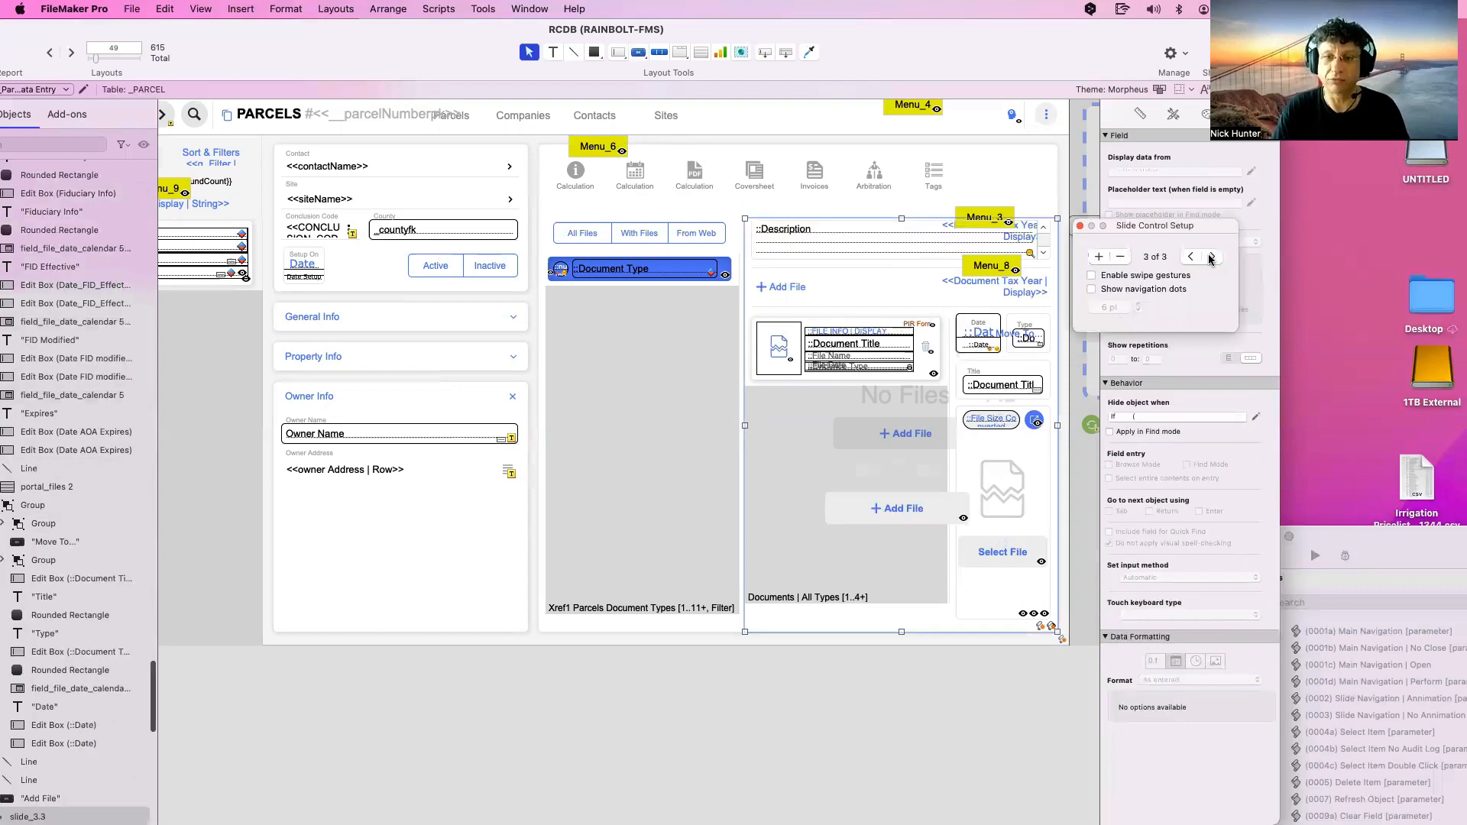
# Allow Browse-mode entry on the third panel's Description field
pyautogui.click(984, 347)
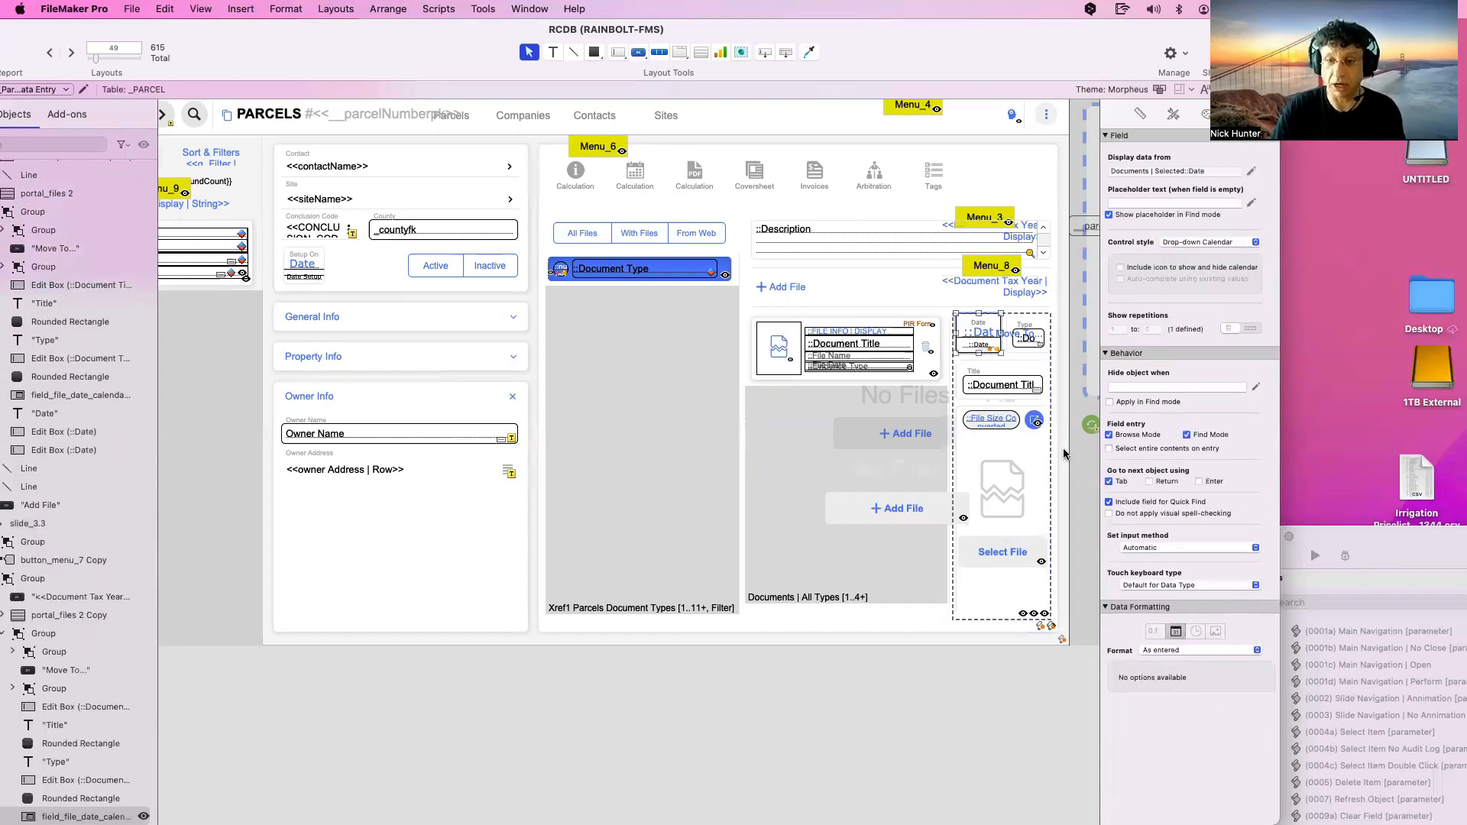
pyautogui.click(968, 253)
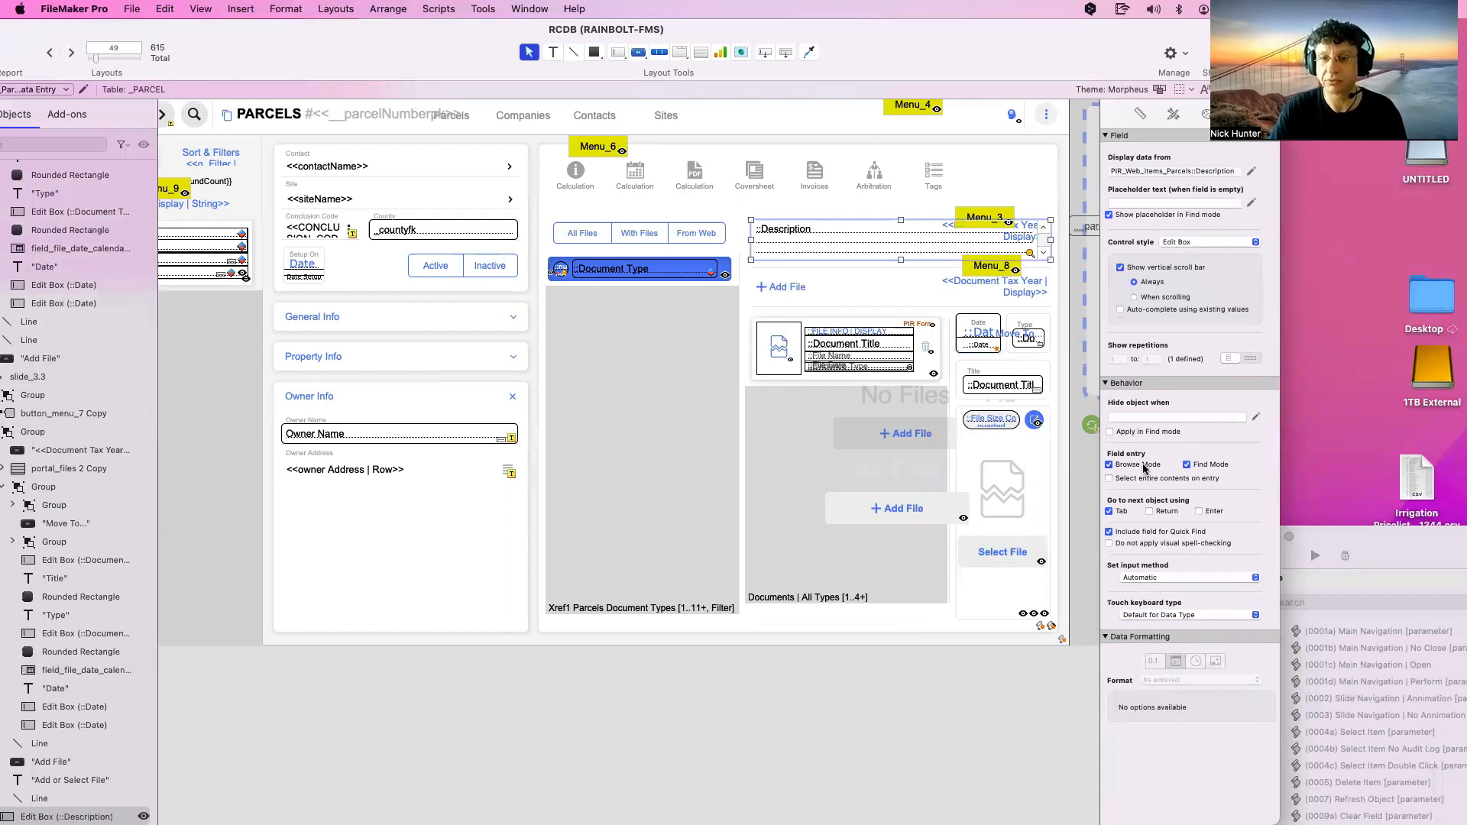
pyautogui.click(1143, 466)
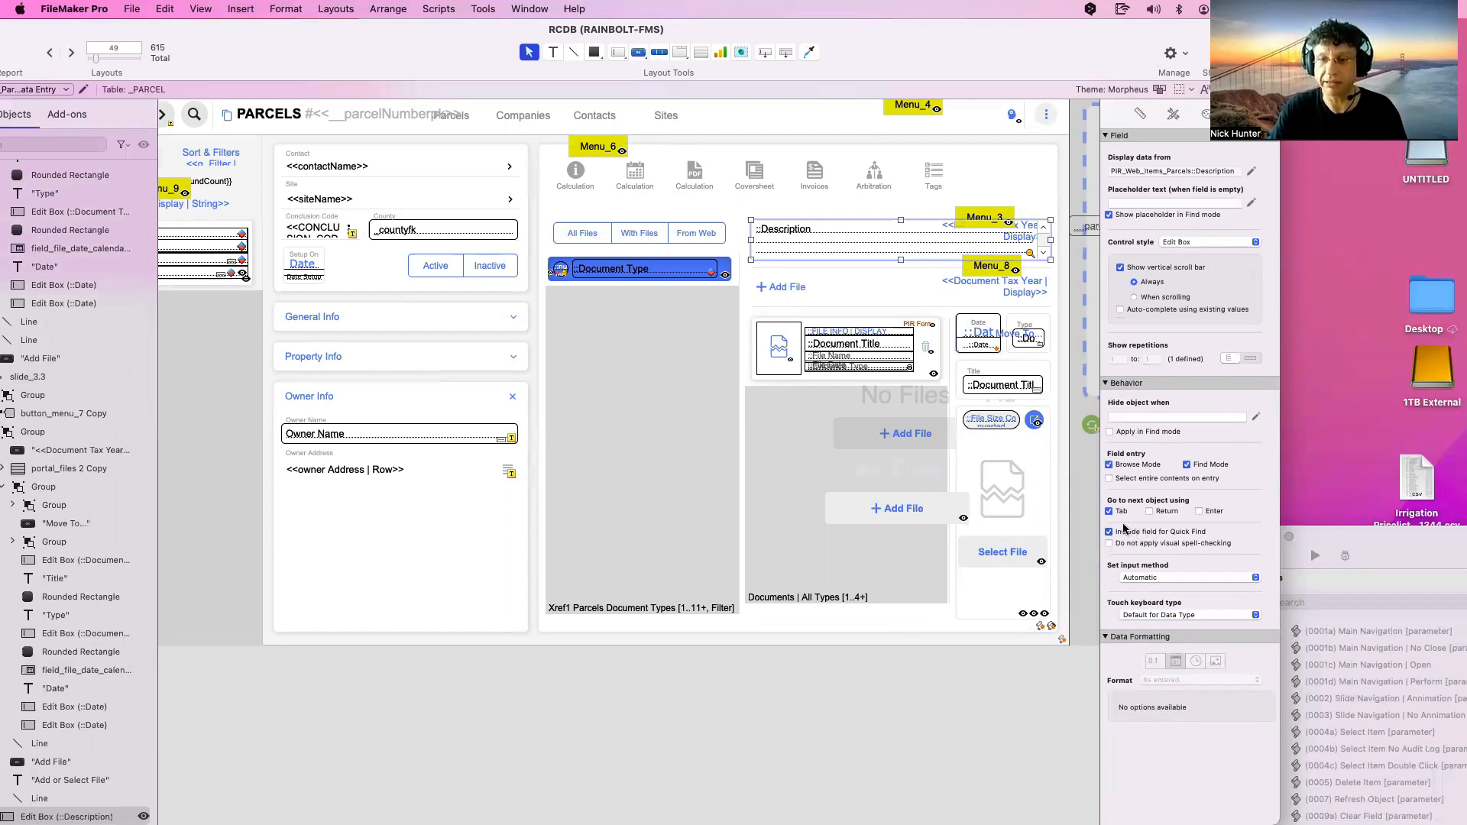
pyautogui.doubleClick(872, 289)
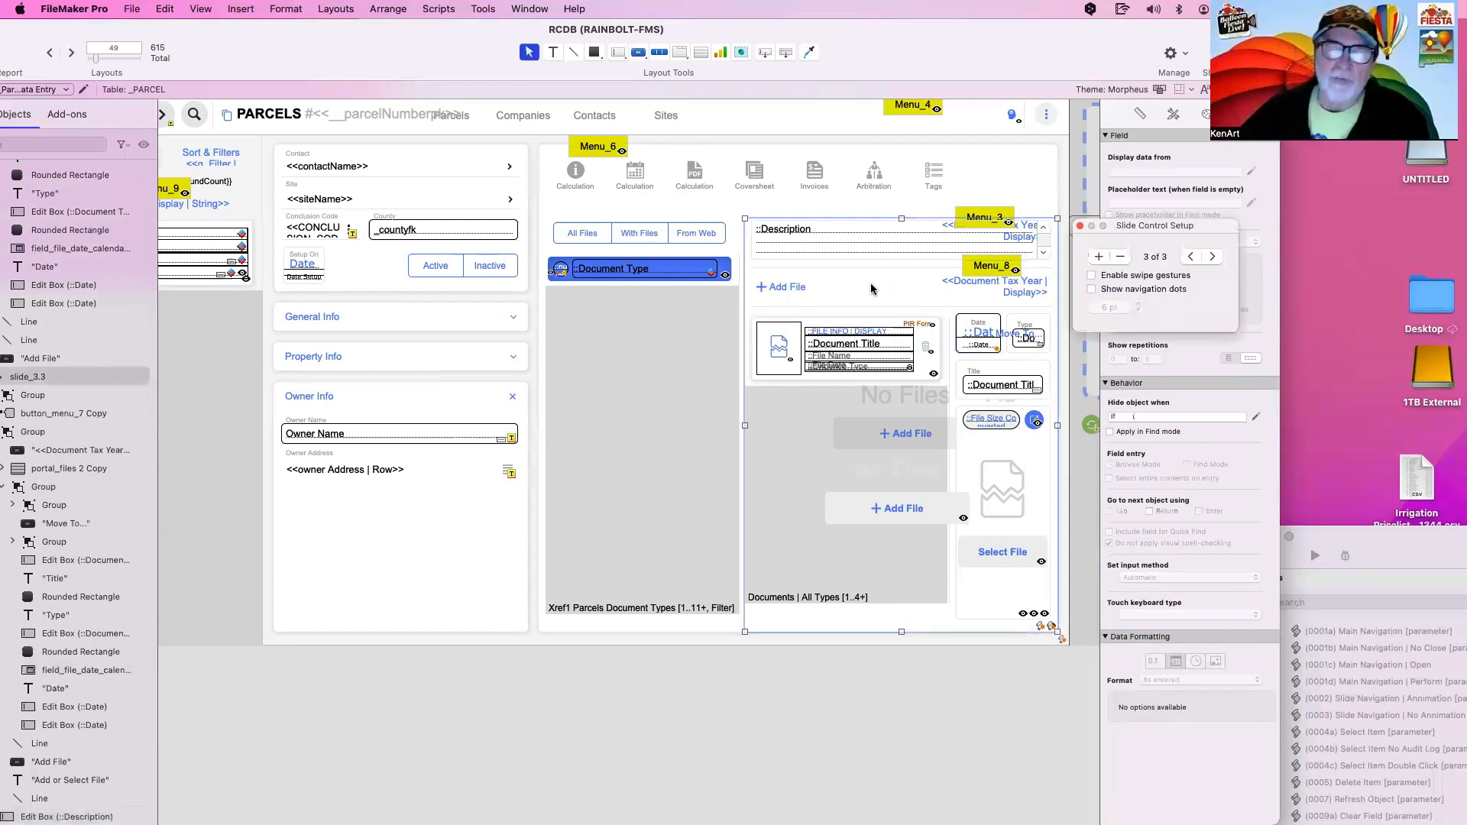
# Exclude the Document Type count field from Quick Find and step the documents slide to panel 2
pyautogui.click(564, 273)
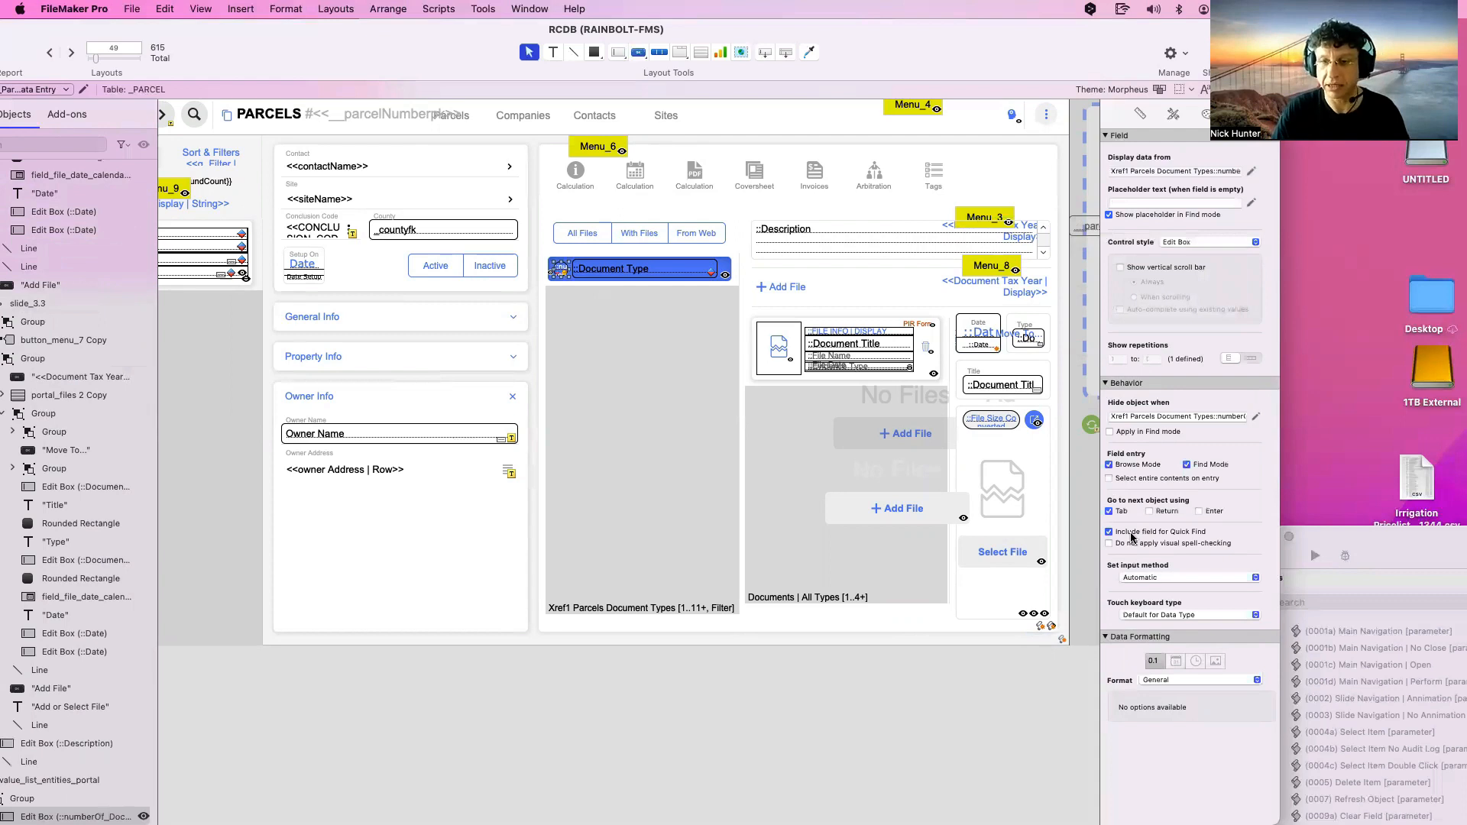
pyautogui.click(1109, 531)
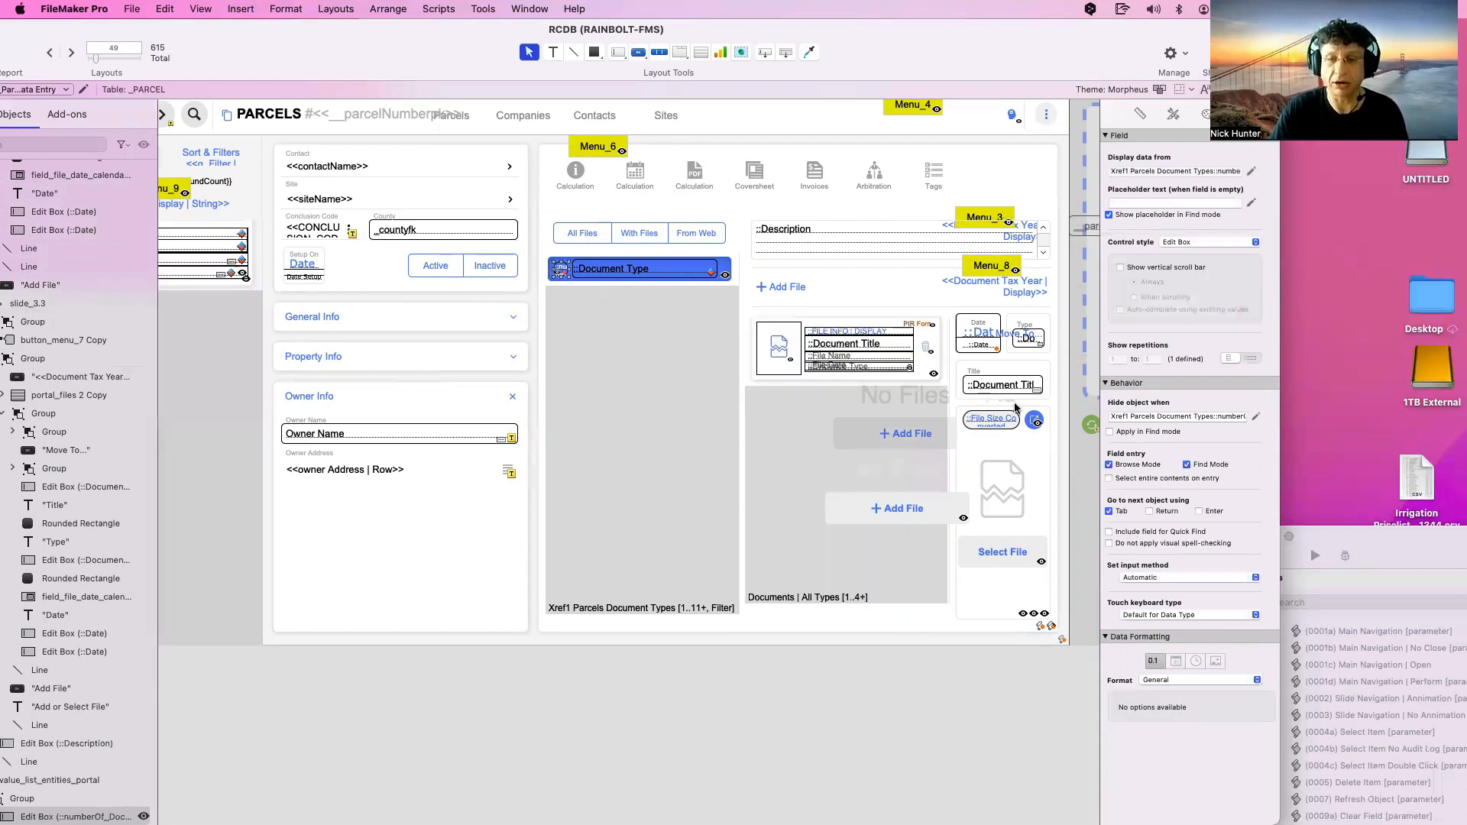
pyautogui.click(1036, 359)
pyautogui.doubleClick(1038, 361)
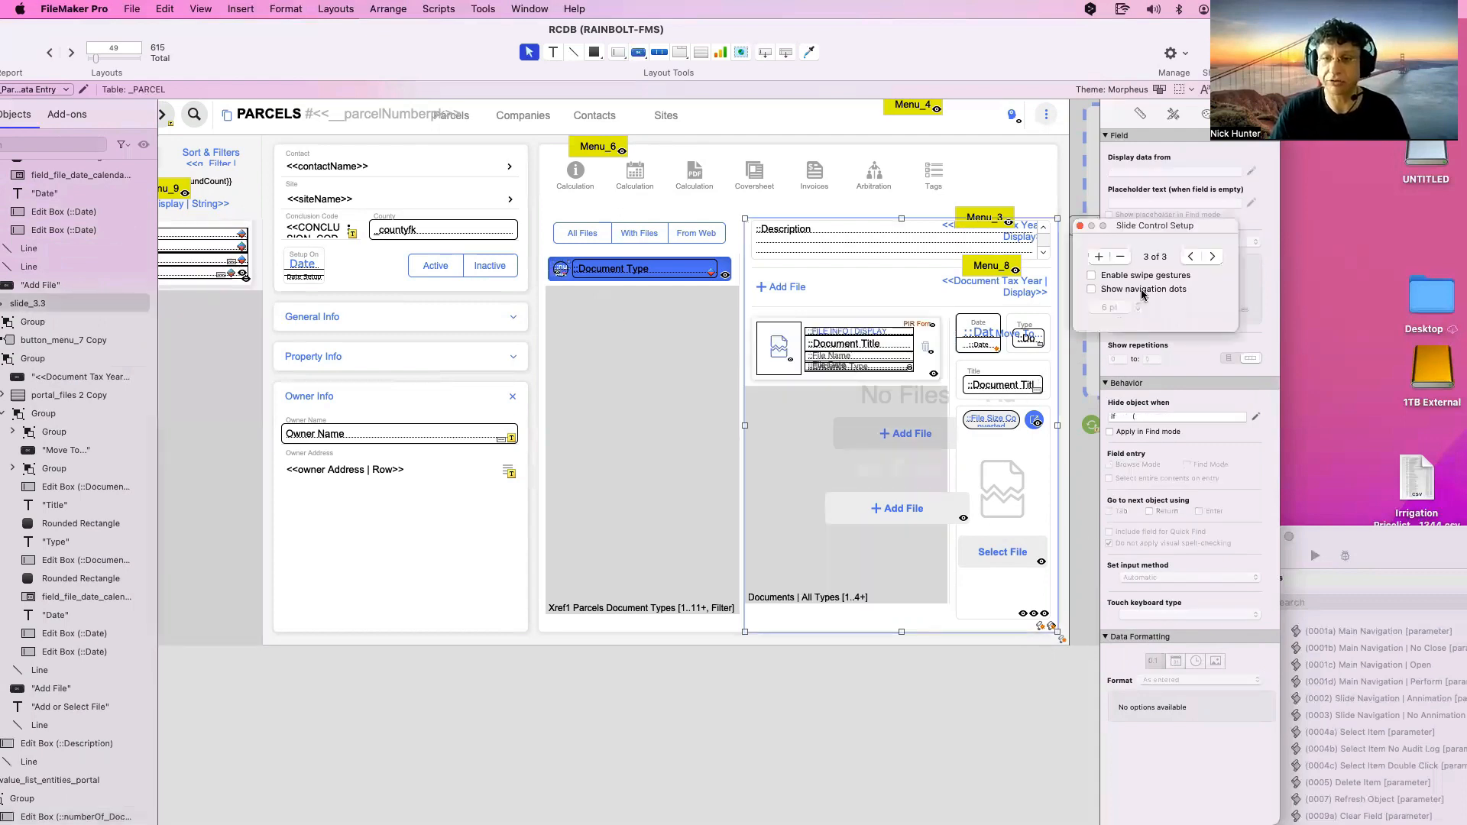
pyautogui.click(1211, 257)
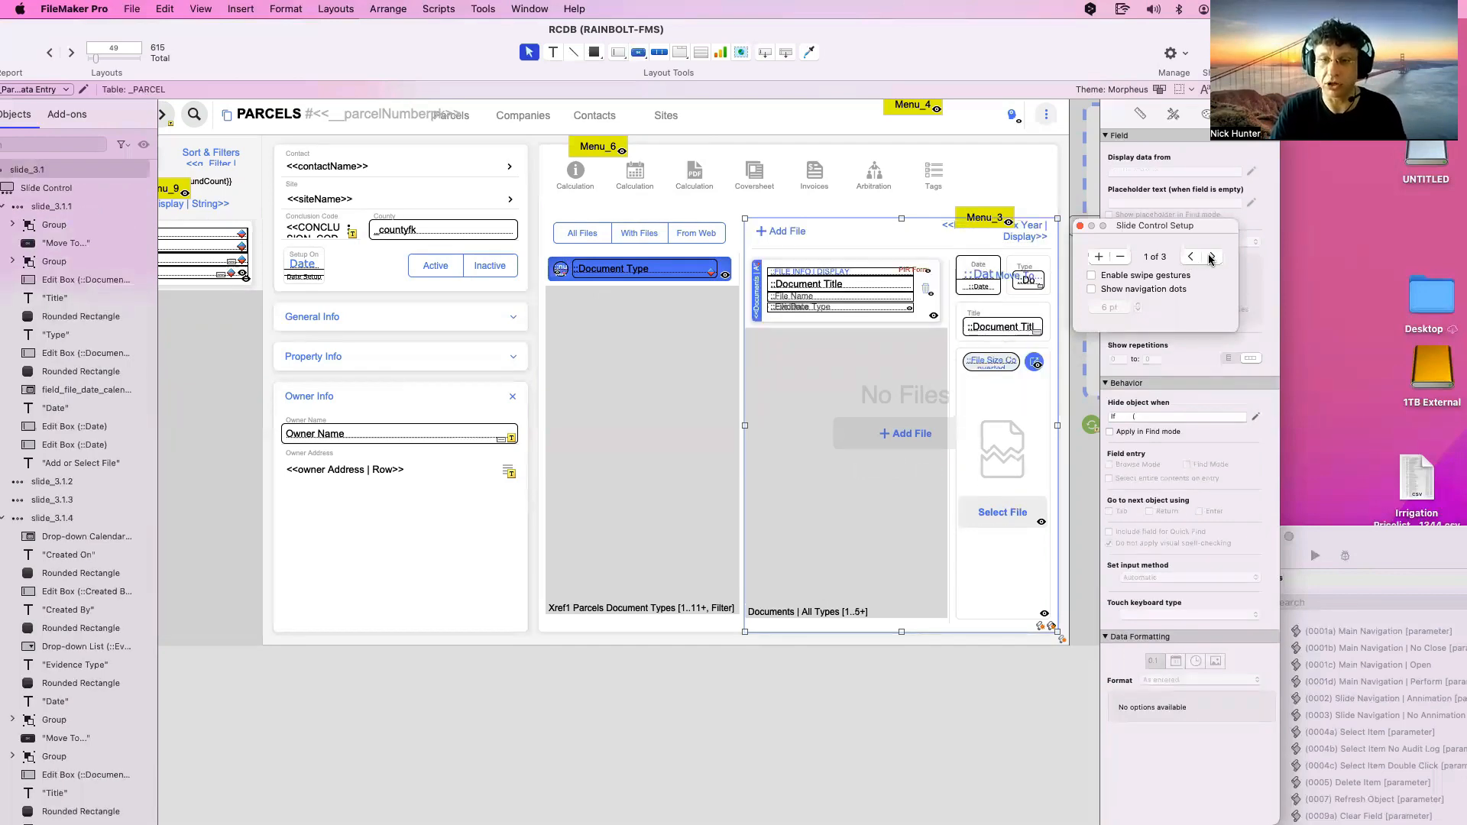
pyautogui.click(1211, 258)
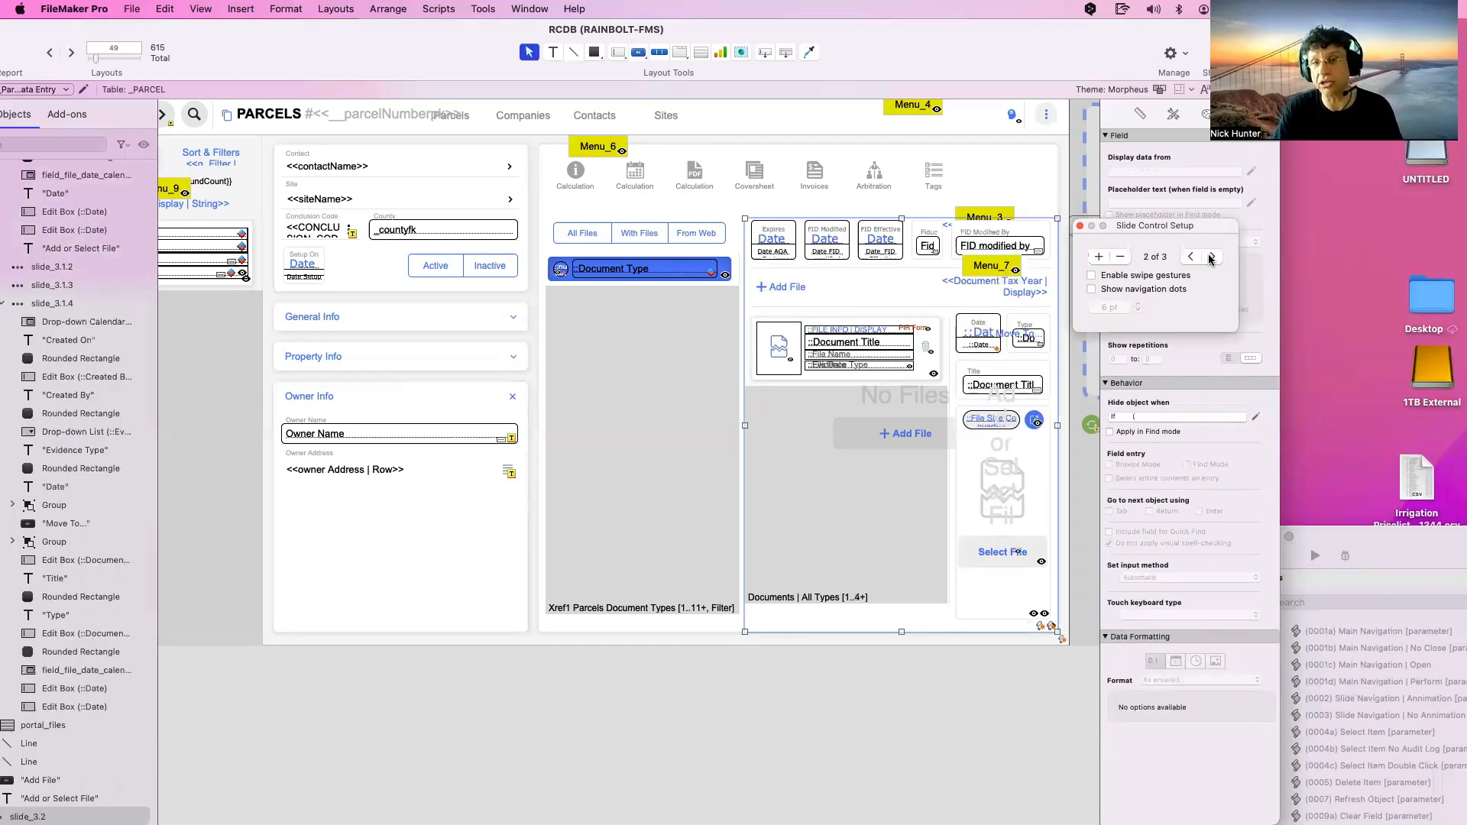
pyautogui.doubleClick(899, 217)
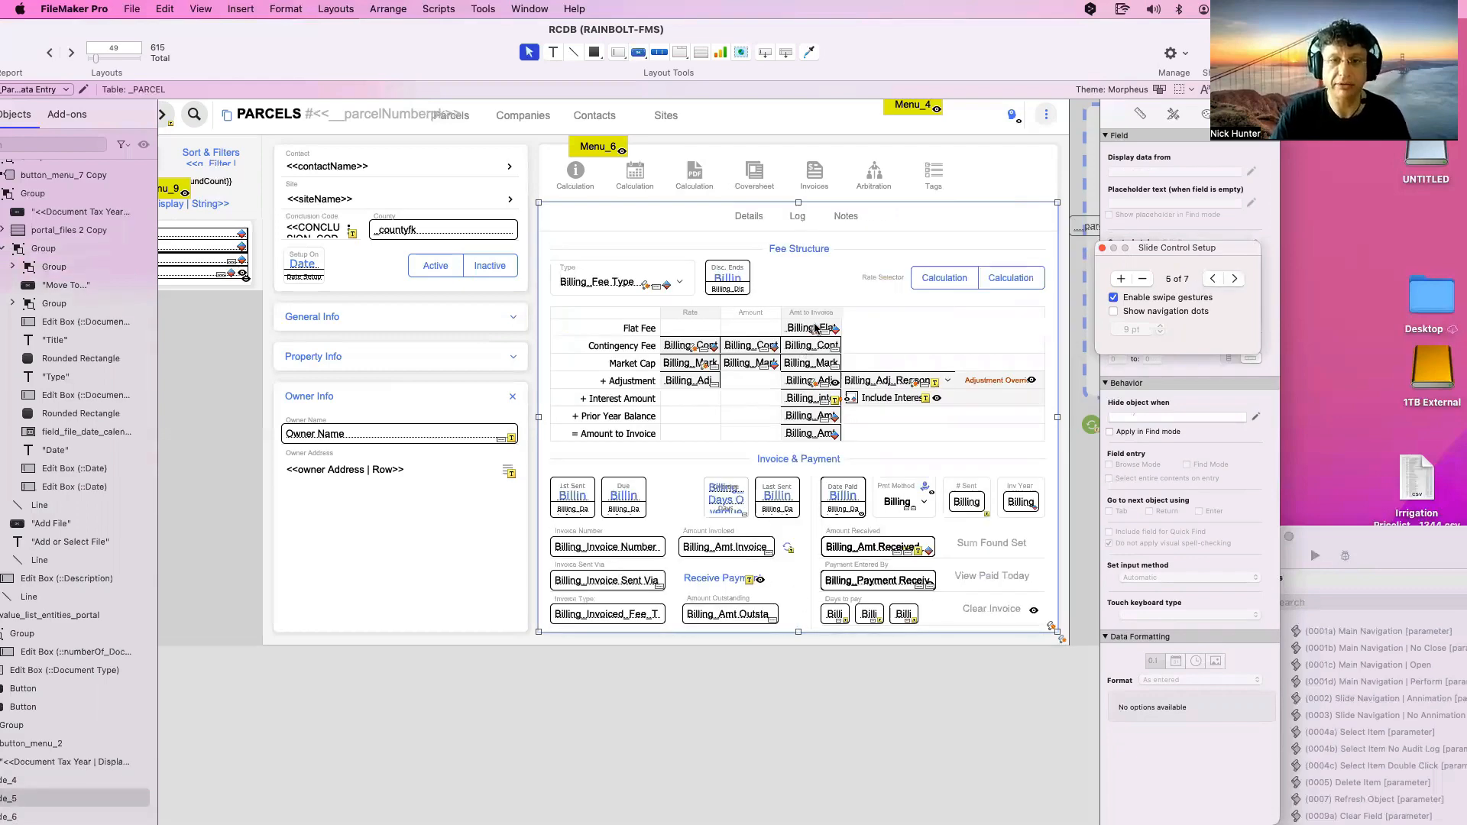
# Cycle the billing slide's panels, then advance the outer slide control to its last slide
pyautogui.click(810, 287)
pyautogui.click(814, 284)
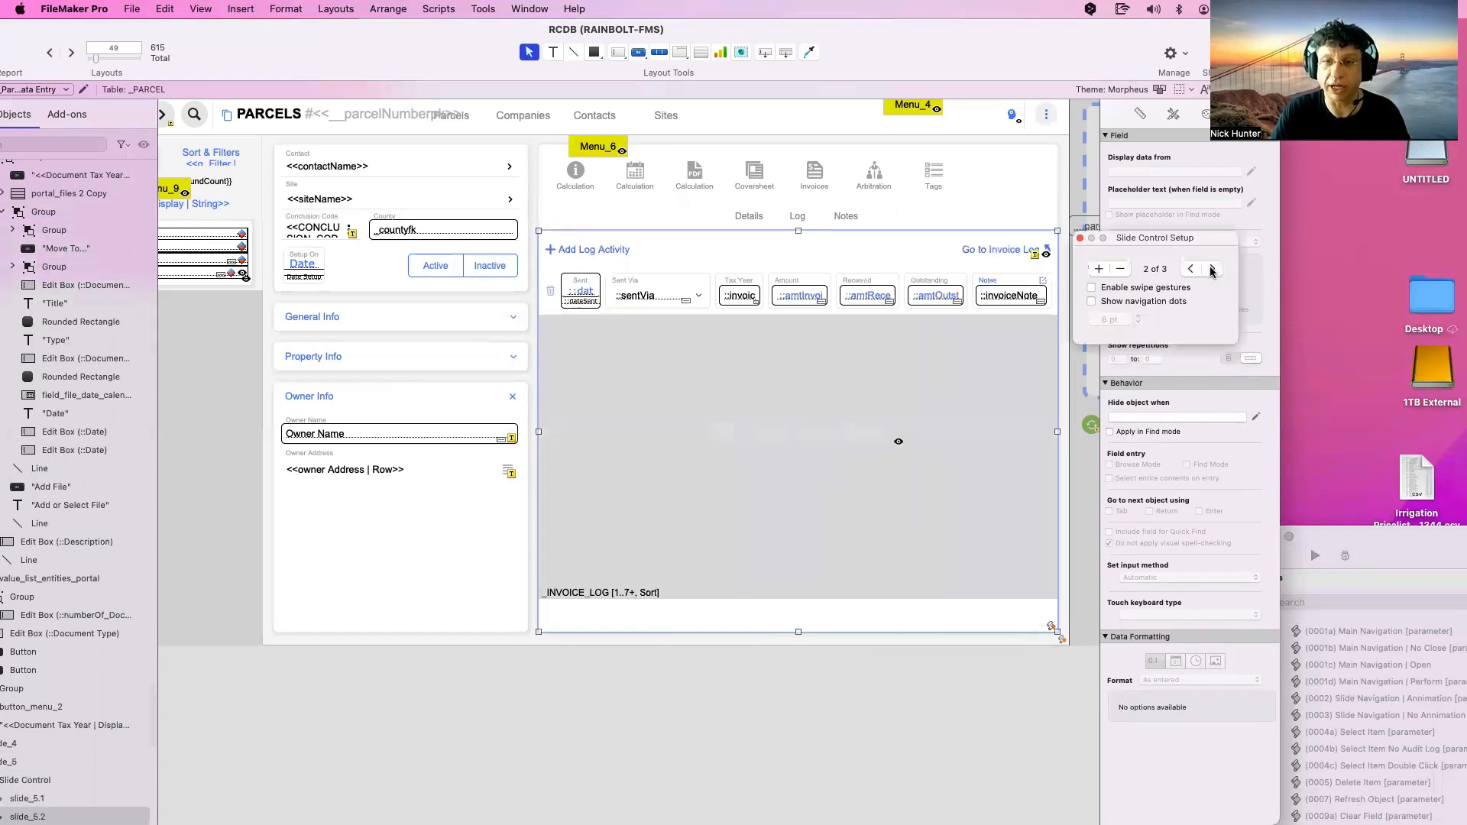
pyautogui.click(1212, 269)
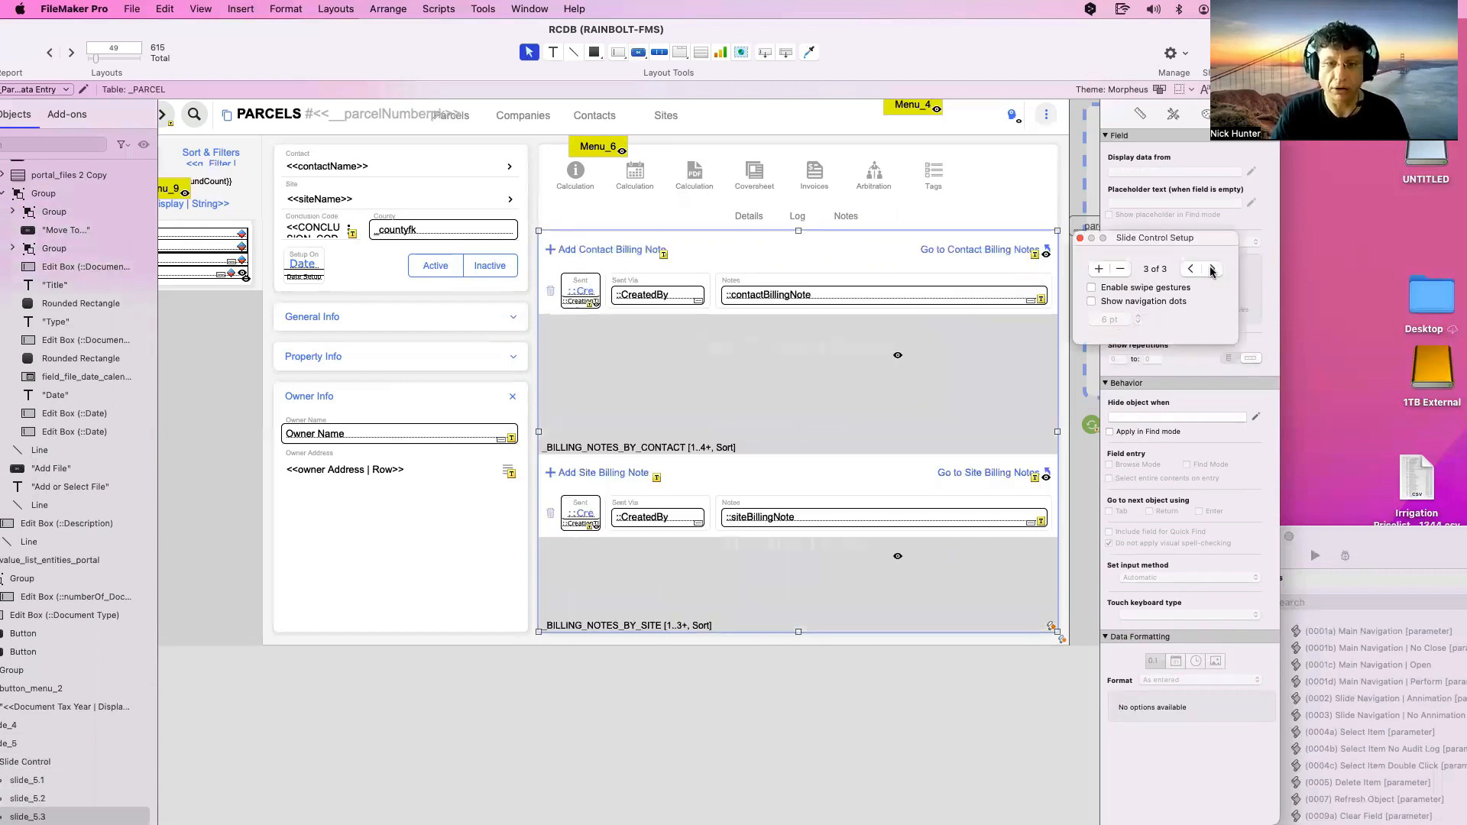
pyautogui.click(1212, 269)
pyautogui.click(945, 220)
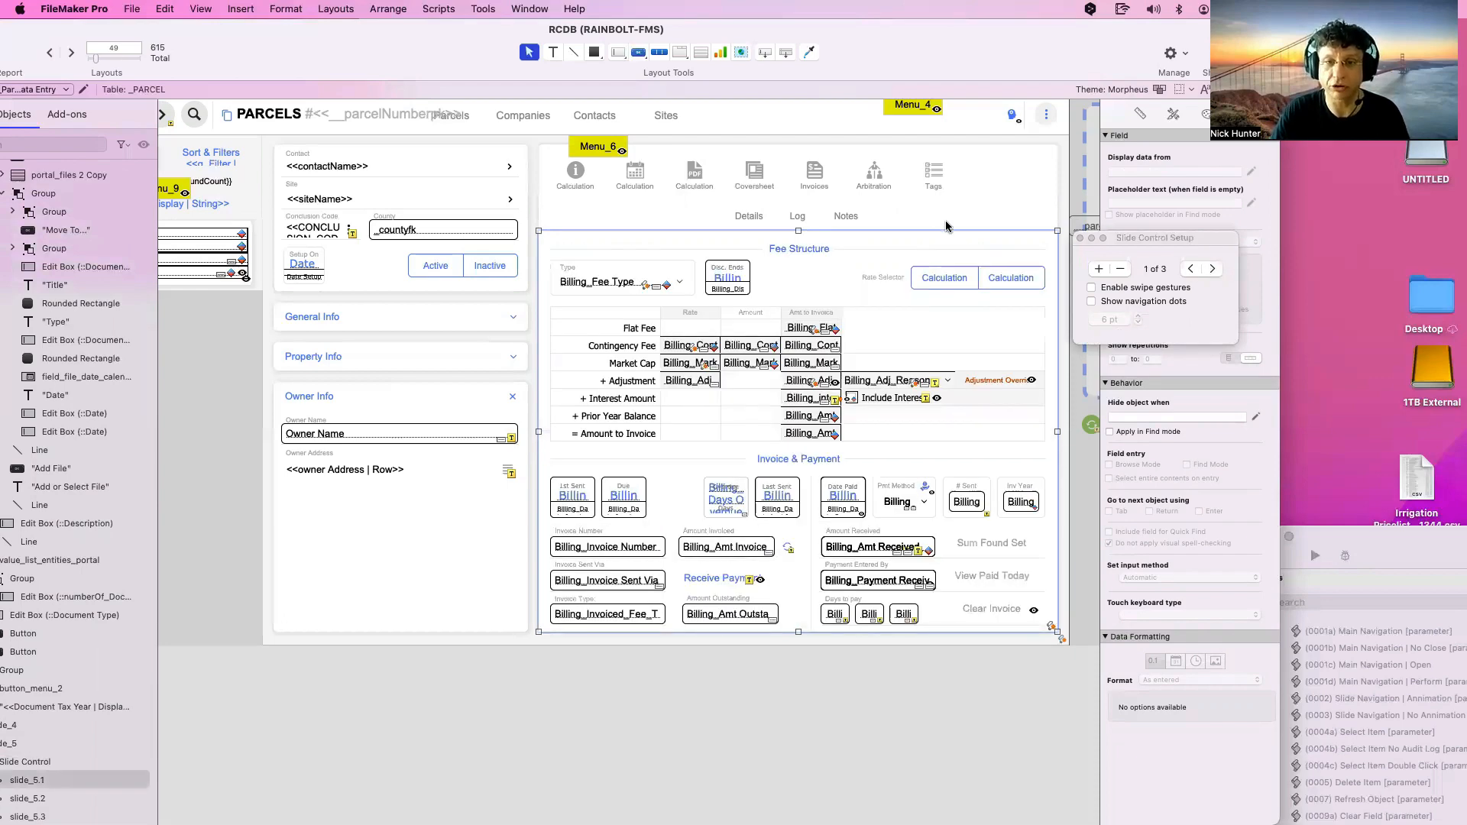
pyautogui.click(1232, 291)
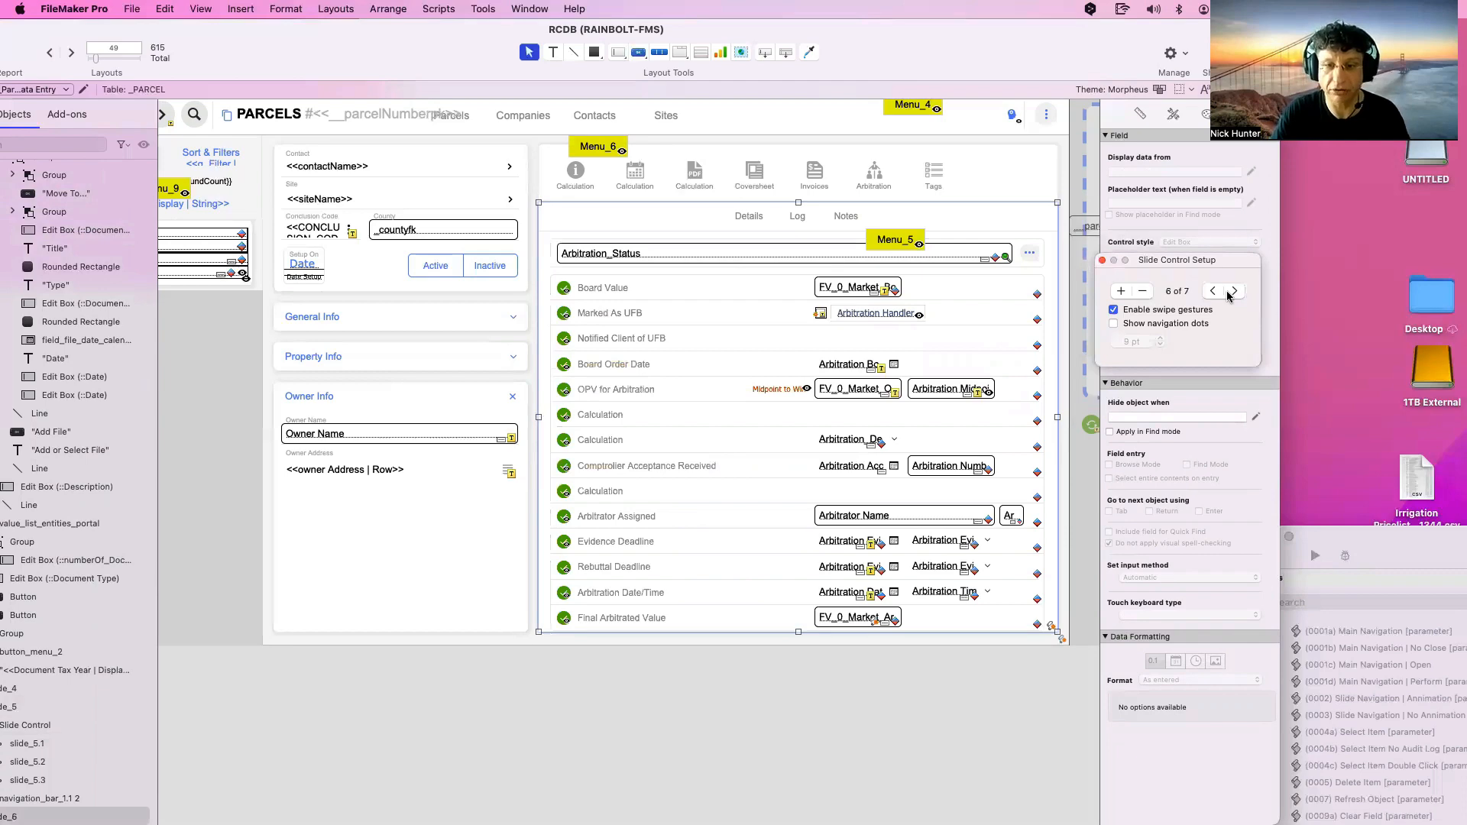
pyautogui.click(1232, 291)
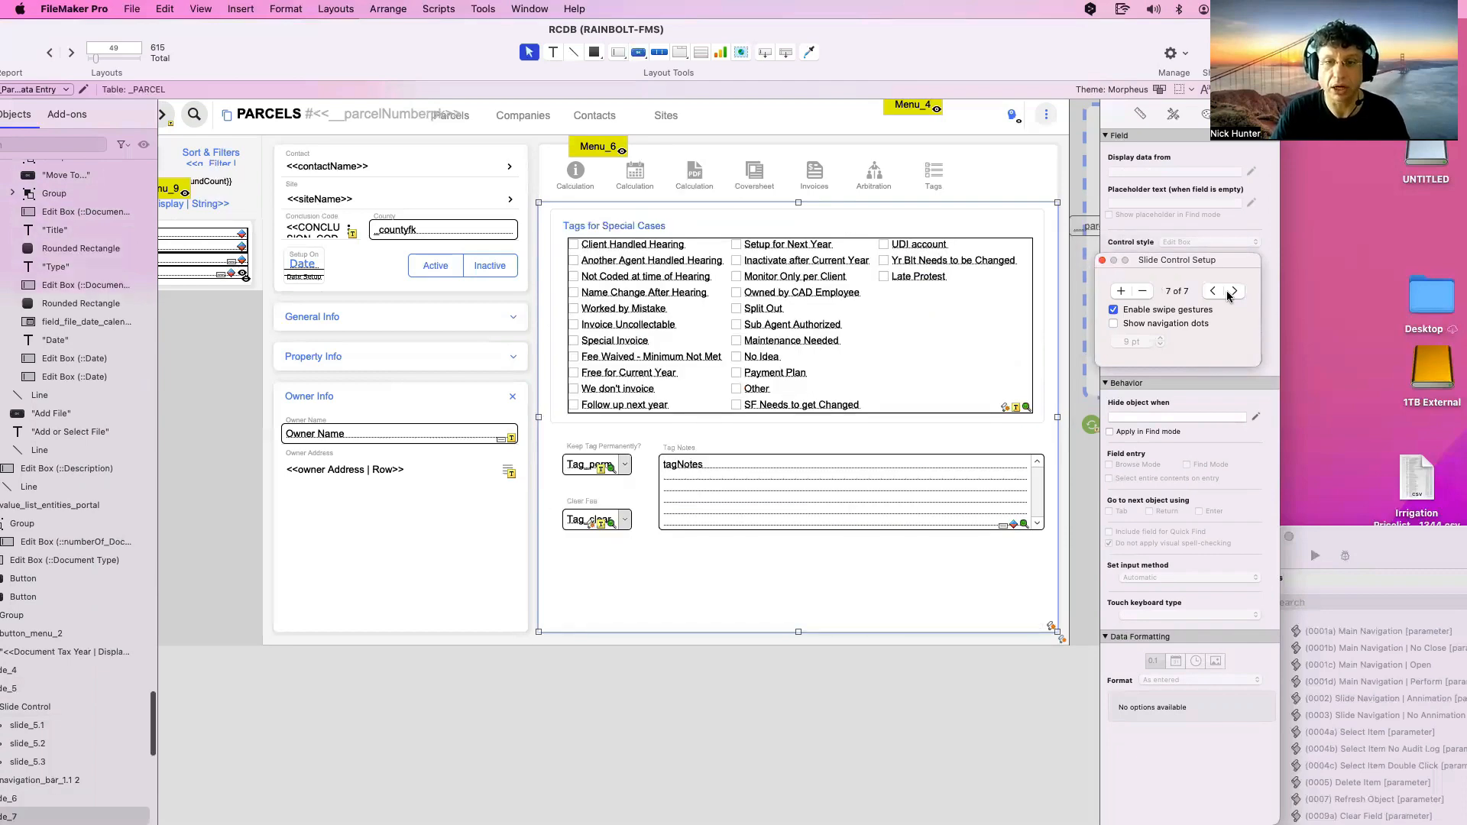
# Review the tag checkbox set, notes and clear-fee tag fields for Quick Find, then return to slide 1
pyautogui.click(979, 355)
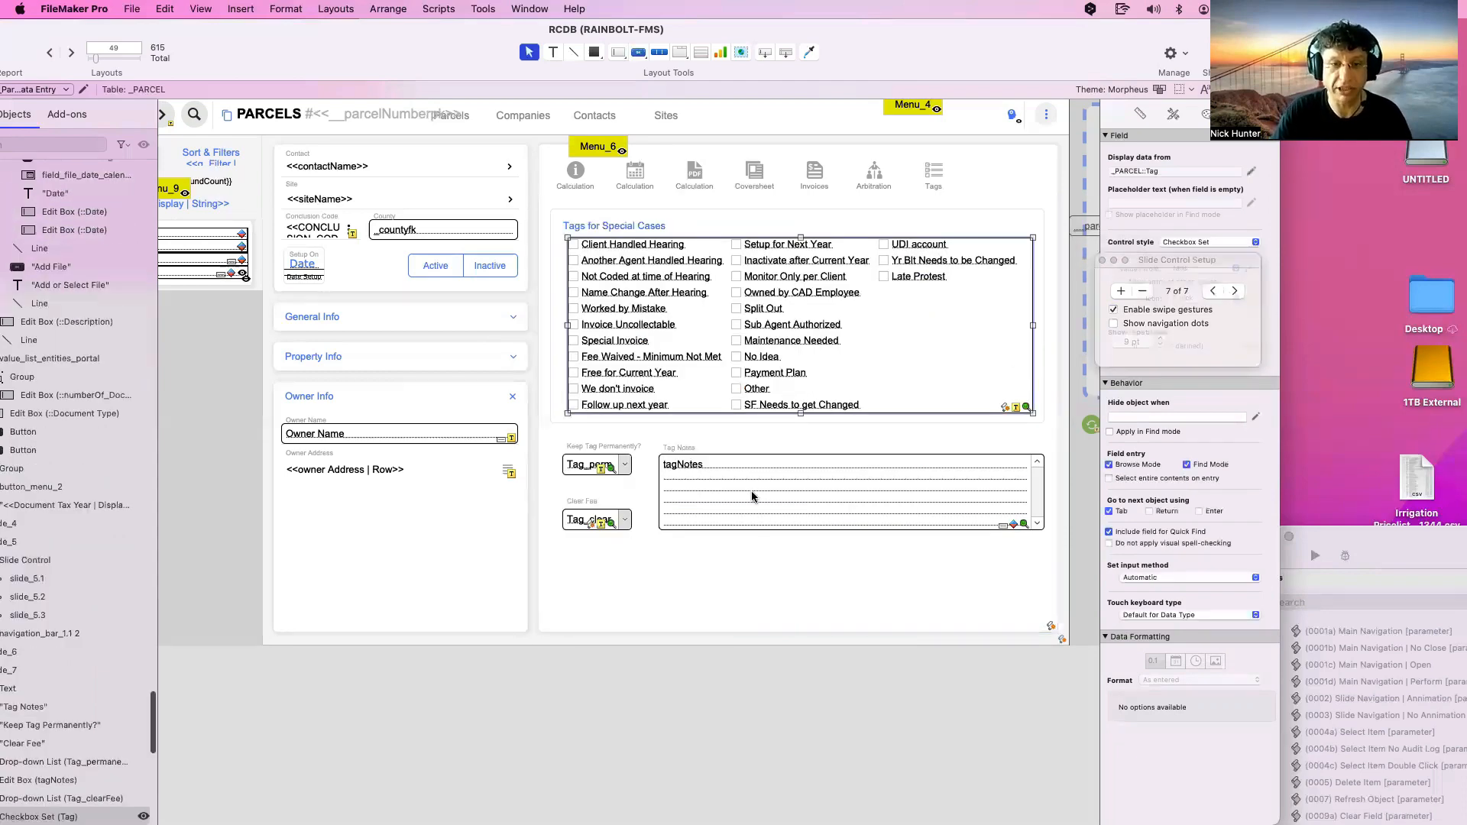
pyautogui.keyDown('shift'); pyautogui.click(755, 498); pyautogui.keyUp('shift')
pyautogui.keyDown('shift'); pyautogui.click(604, 468); pyautogui.keyUp('shift')
pyautogui.keyDown('shift'); pyautogui.click(610, 527); pyautogui.keyUp('shift')
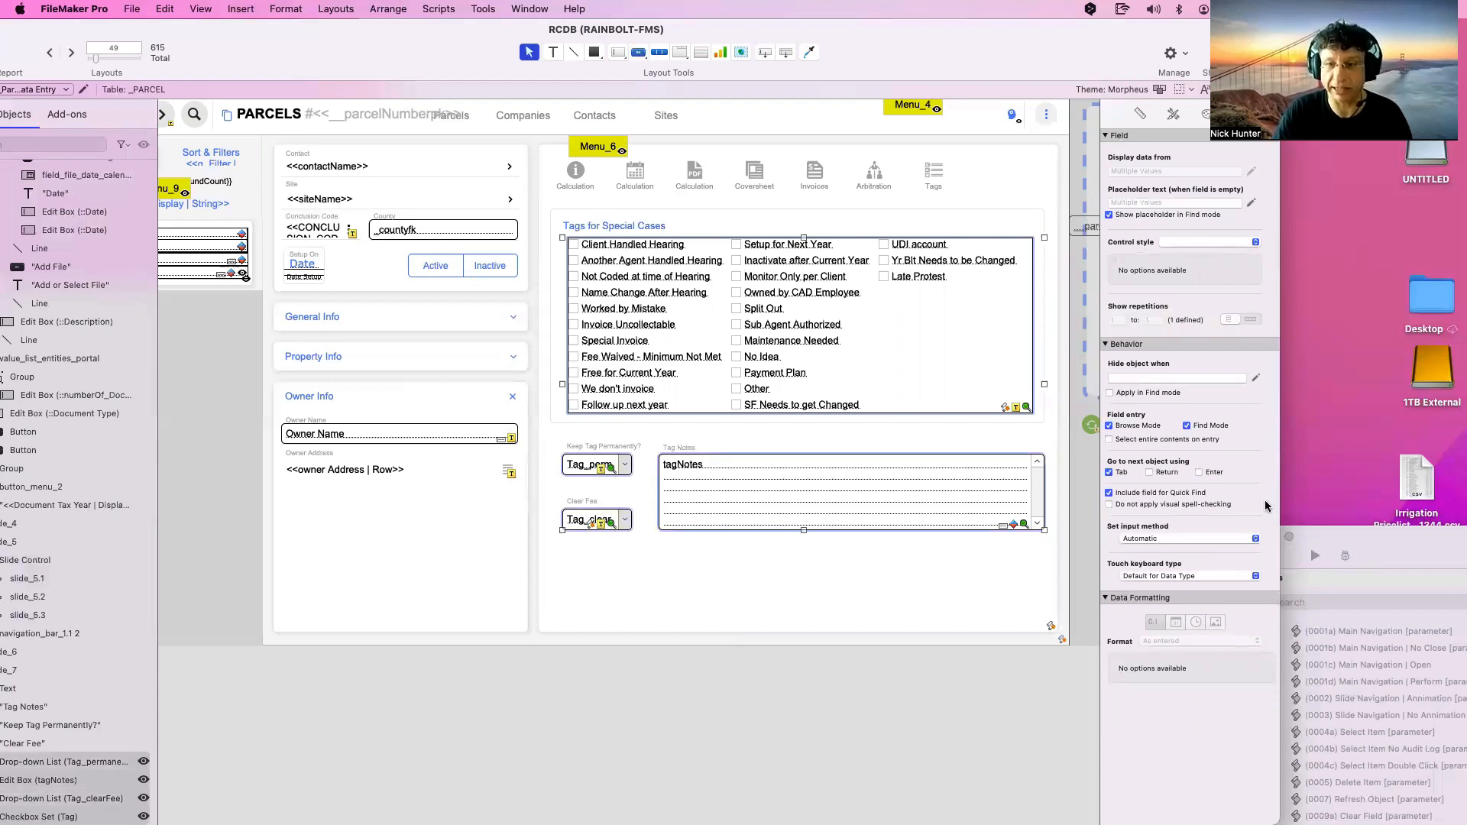
pyautogui.click(917, 576)
pyautogui.click(1212, 241)
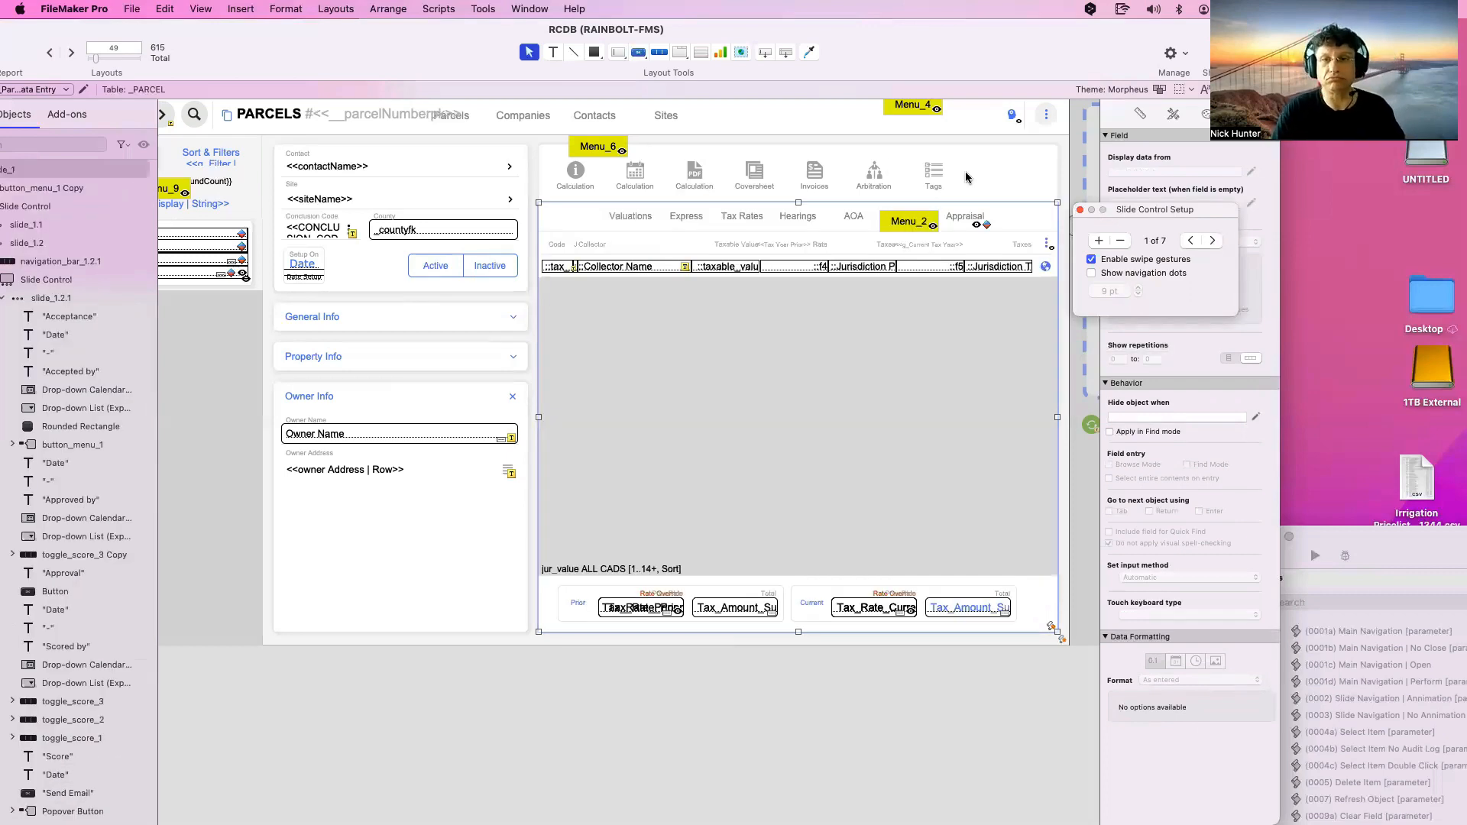
pyautogui.click(1014, 118)
pyautogui.doubleClick(1012, 116)
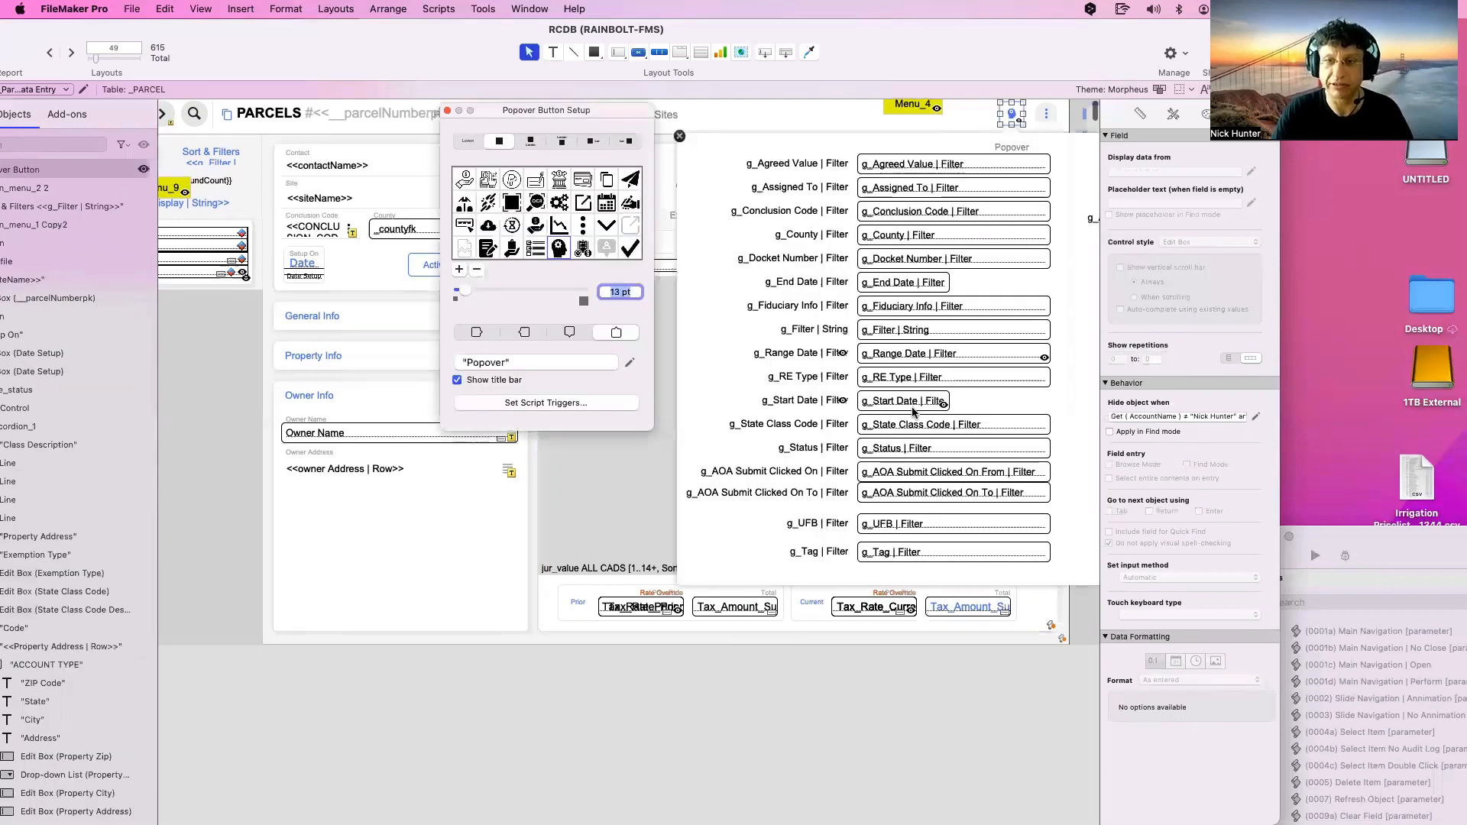
pyautogui.hscroll(5, 913, 413)
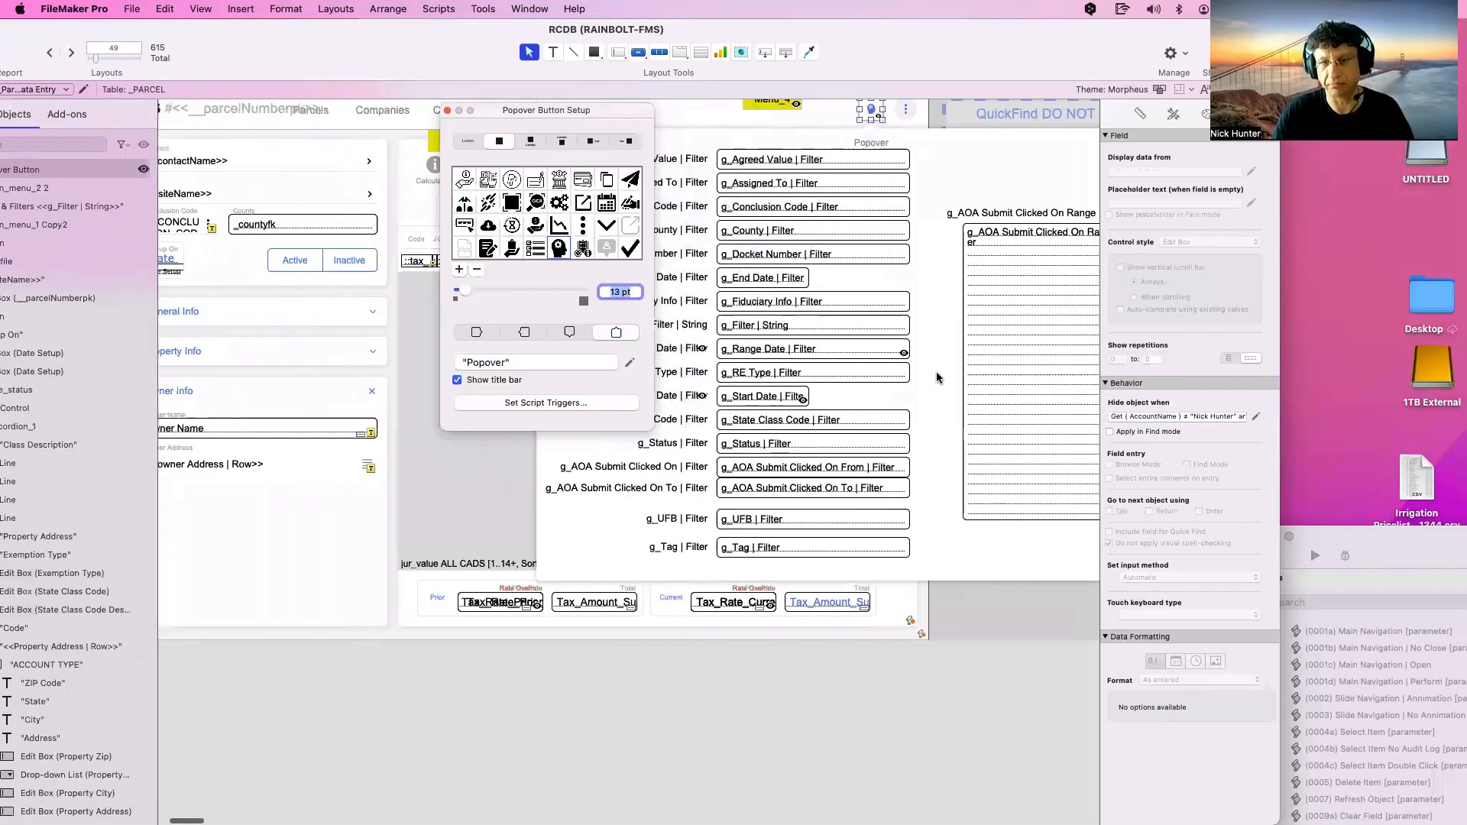
pyautogui.click(448, 111)
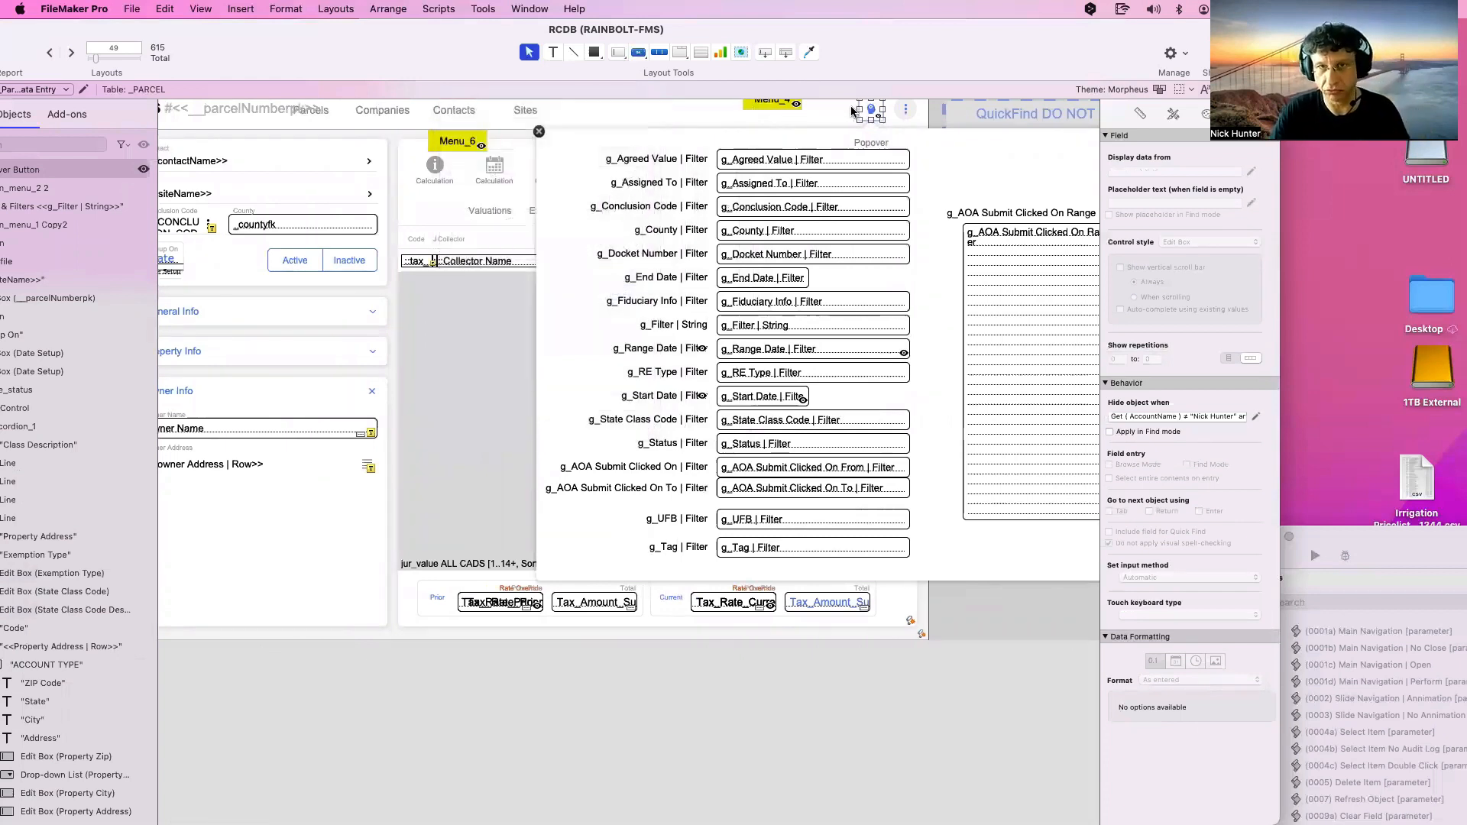
pyautogui.click(1255, 417)
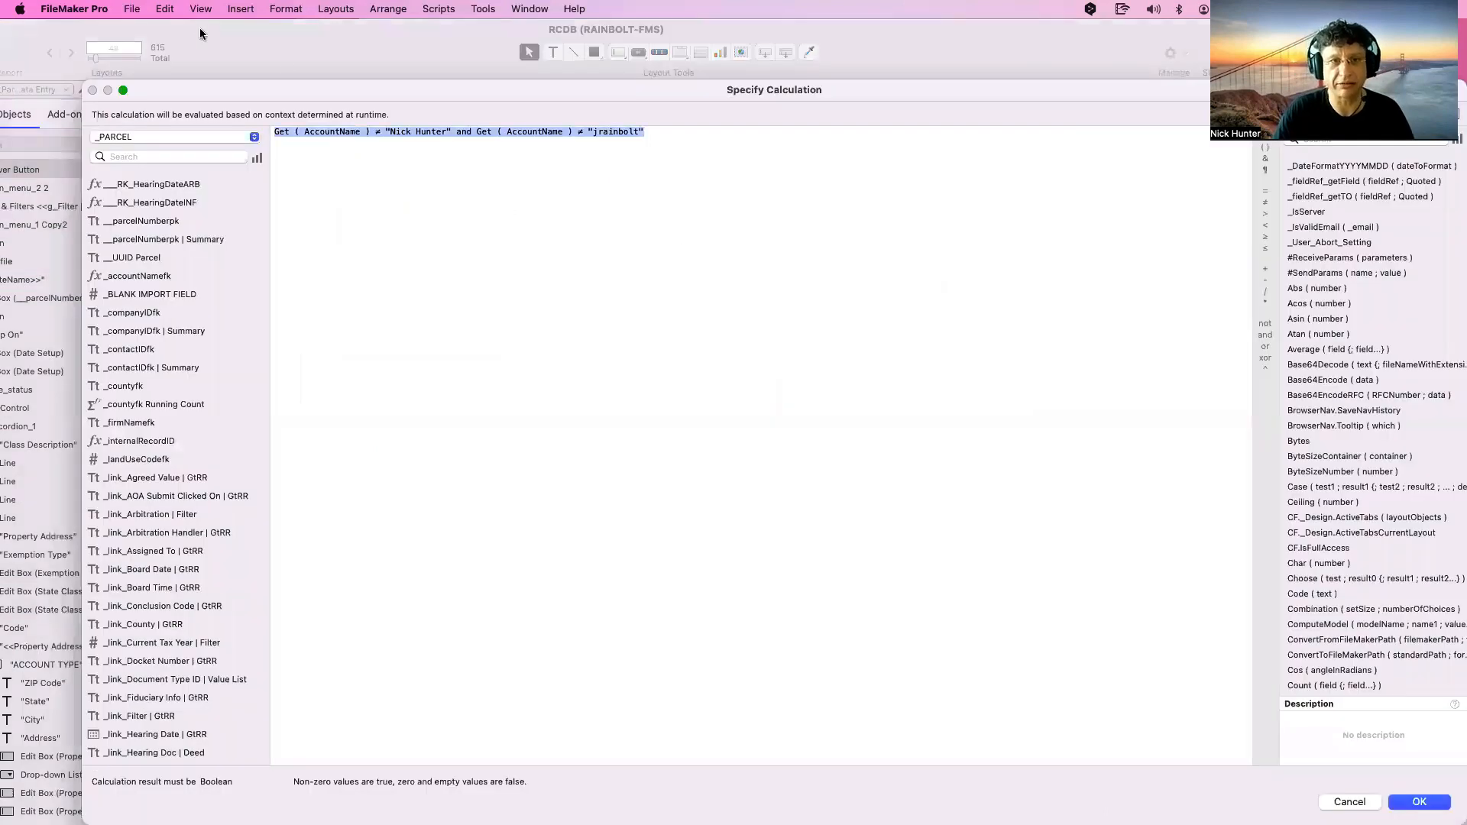
pyautogui.press('Escape')
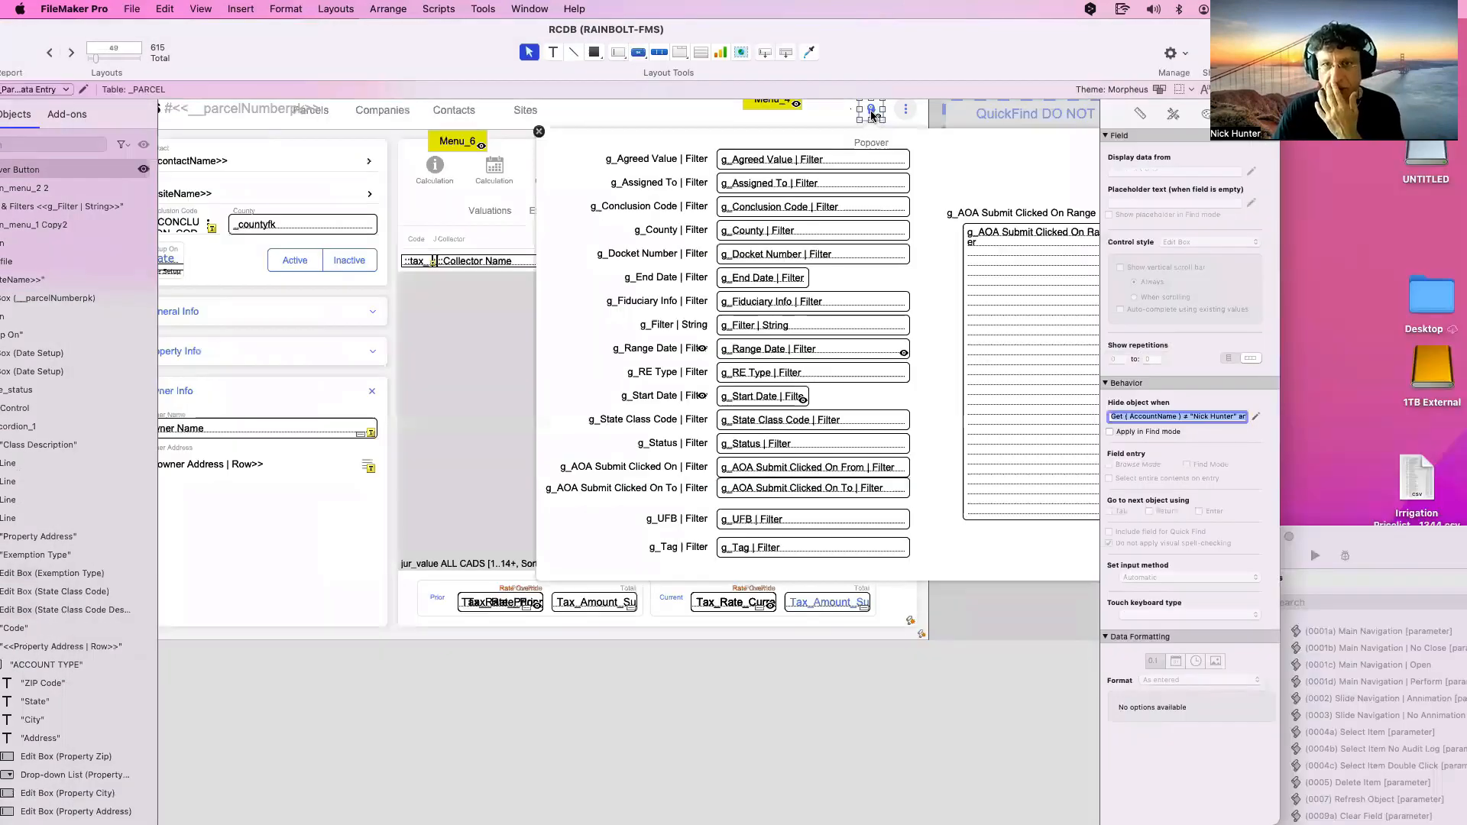
pyautogui.click(539, 134)
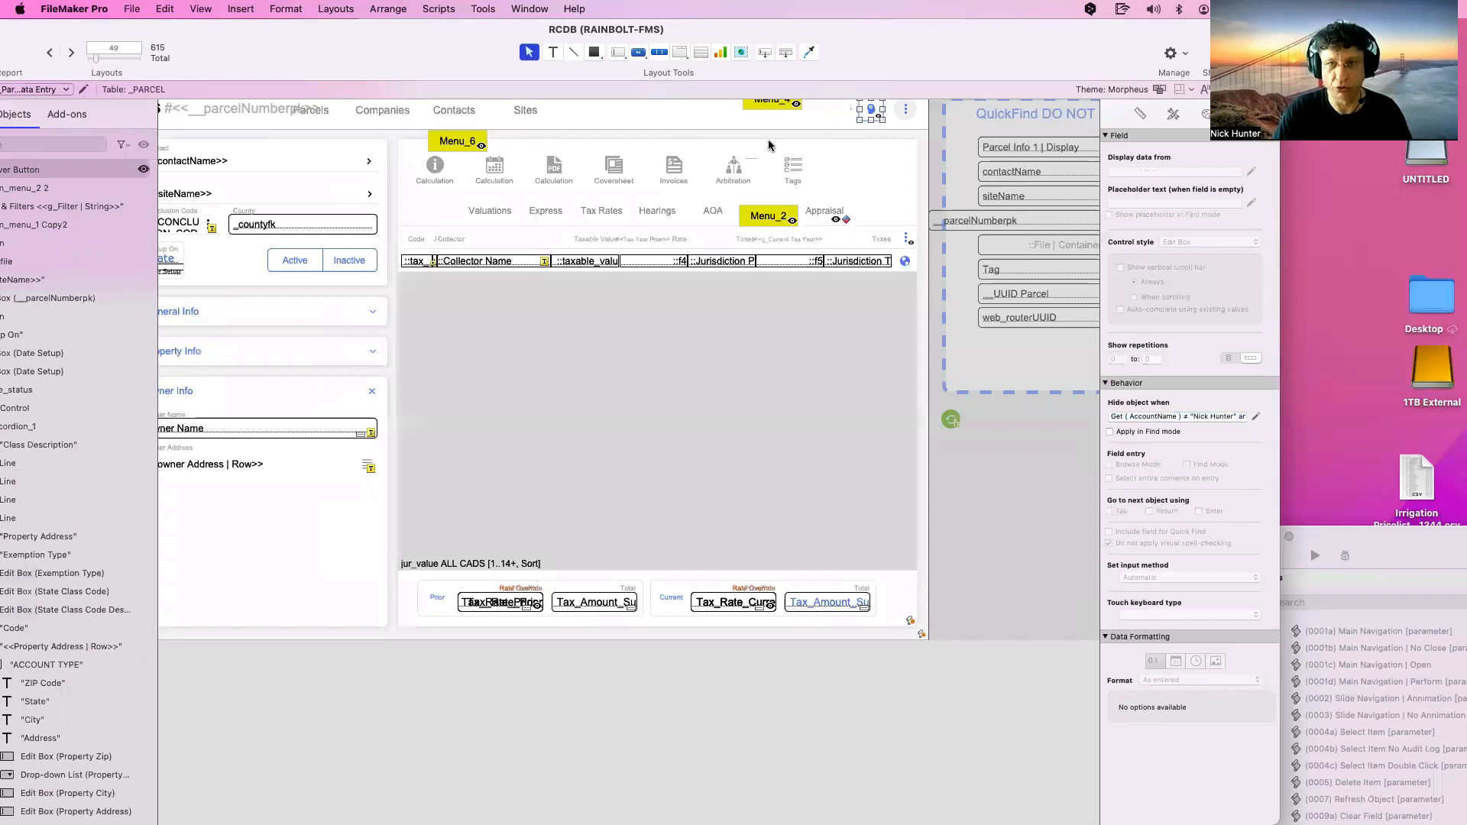
pyautogui.click(906, 113)
pyautogui.doubleClick(905, 112)
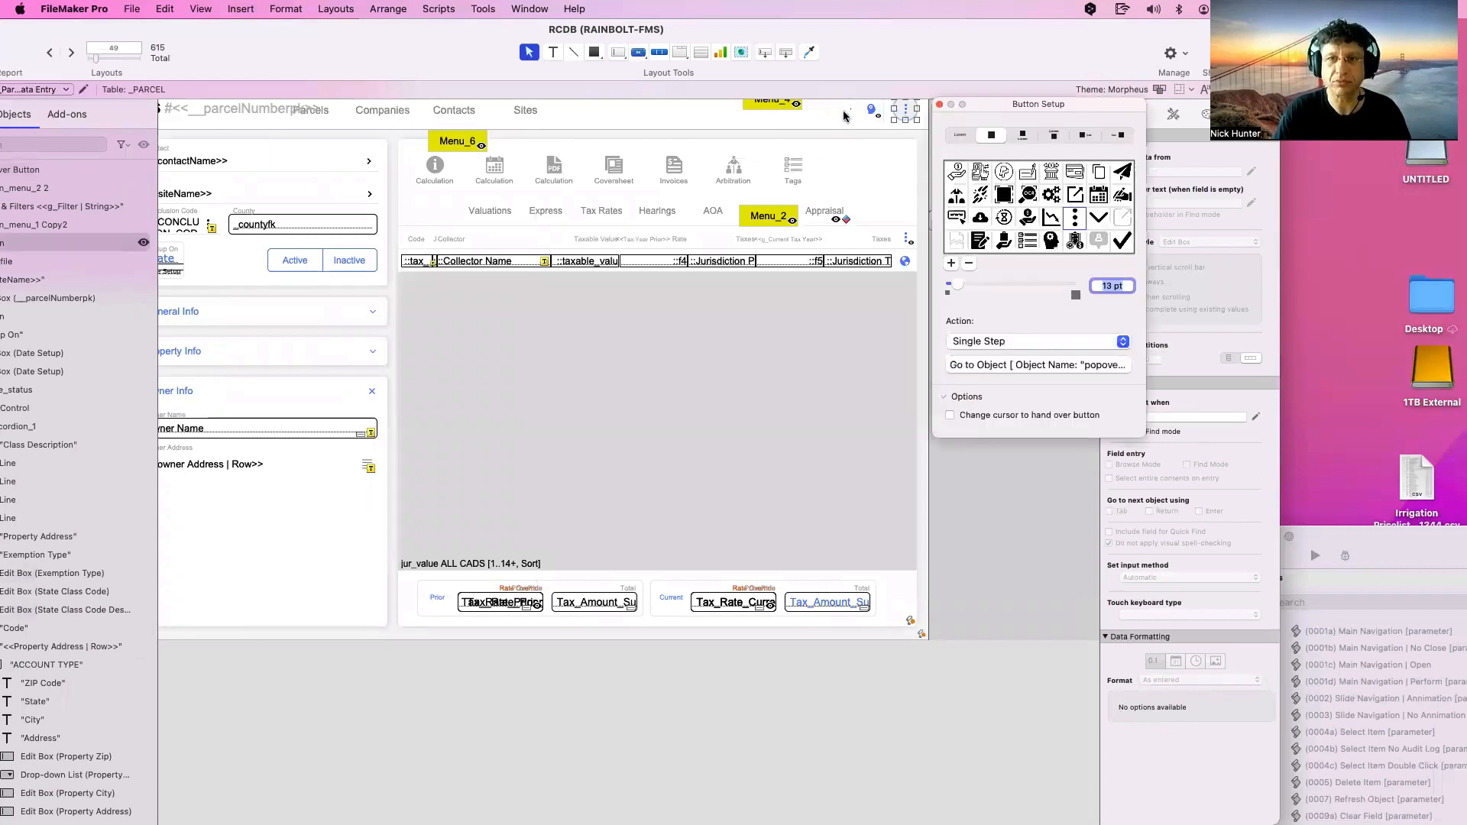
pyautogui.click(760, 105)
pyautogui.click(619, 122)
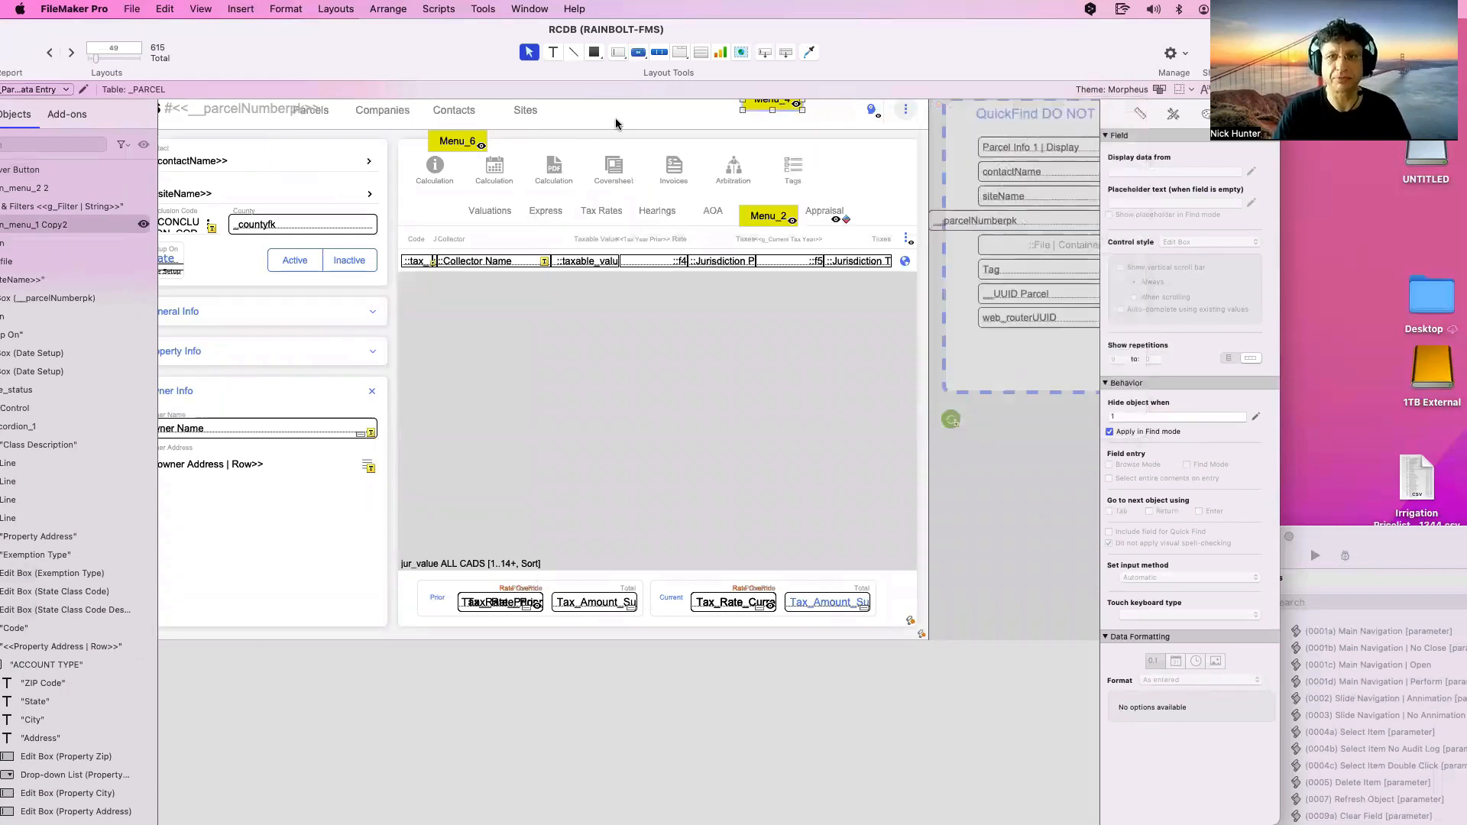
pyautogui.hscroll(15, 813, 343)
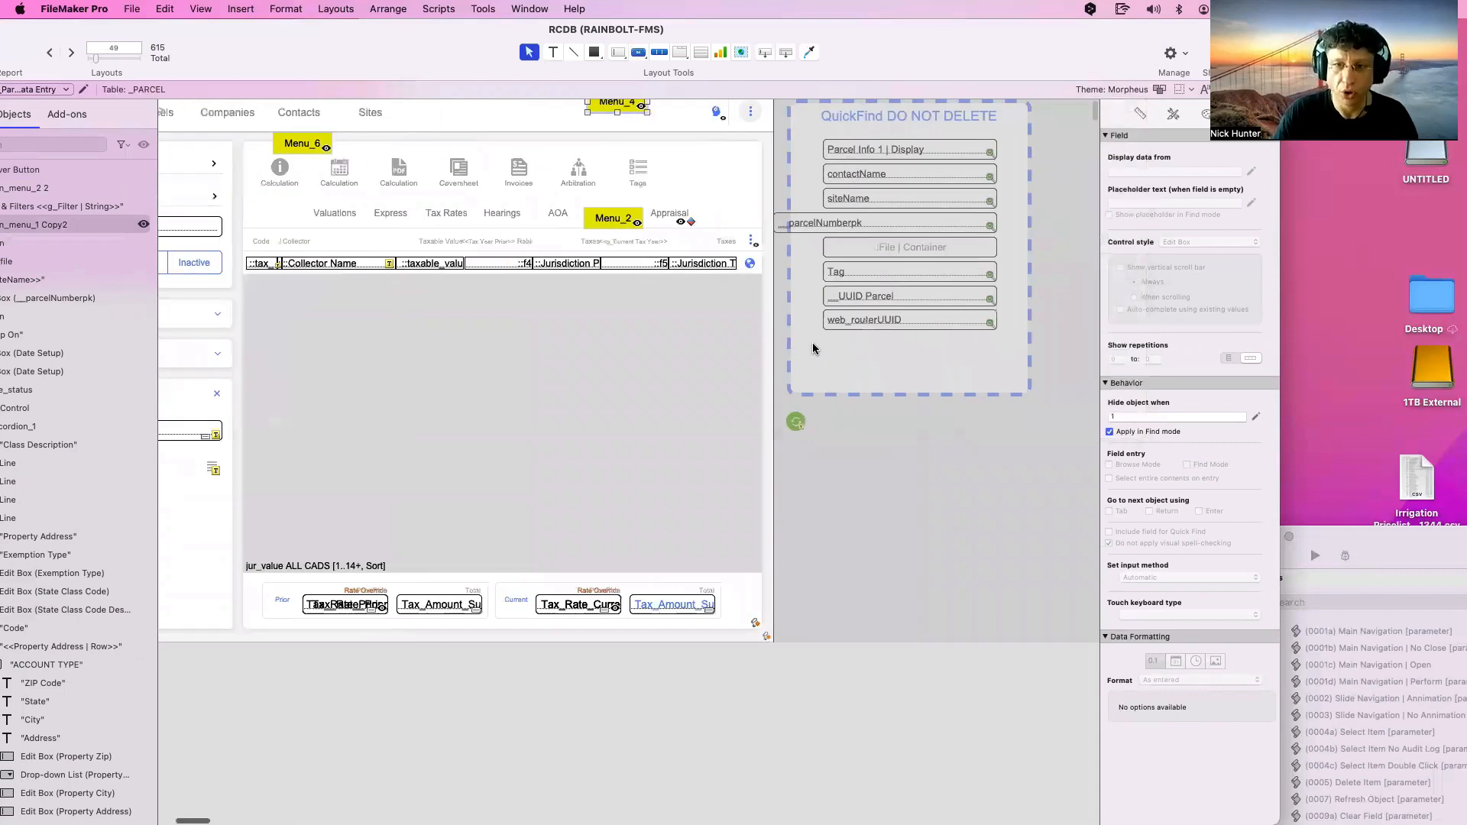
pyautogui.hscroll(10, 813, 343)
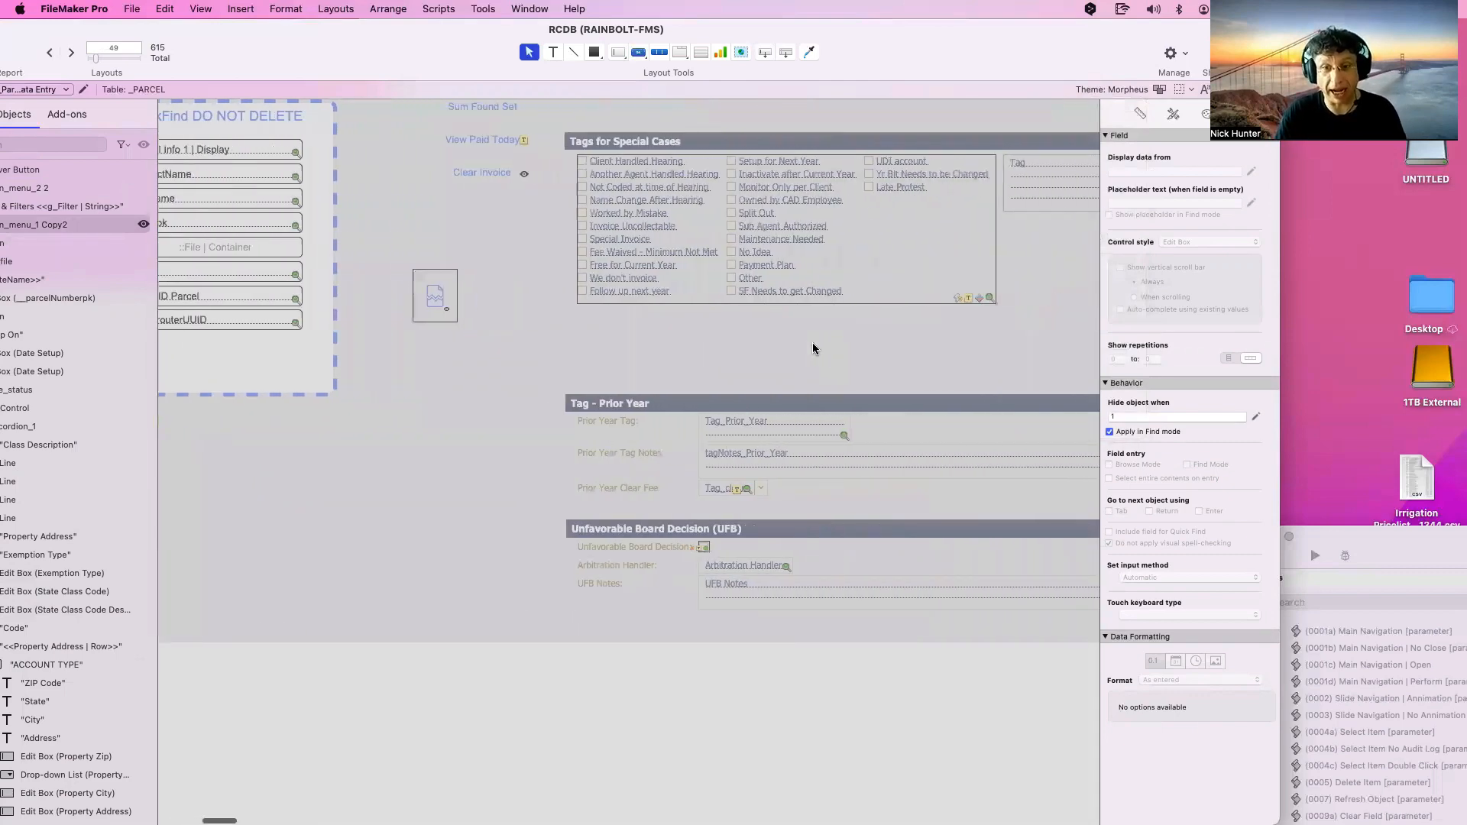
pyautogui.hscroll(-4, 813, 345)
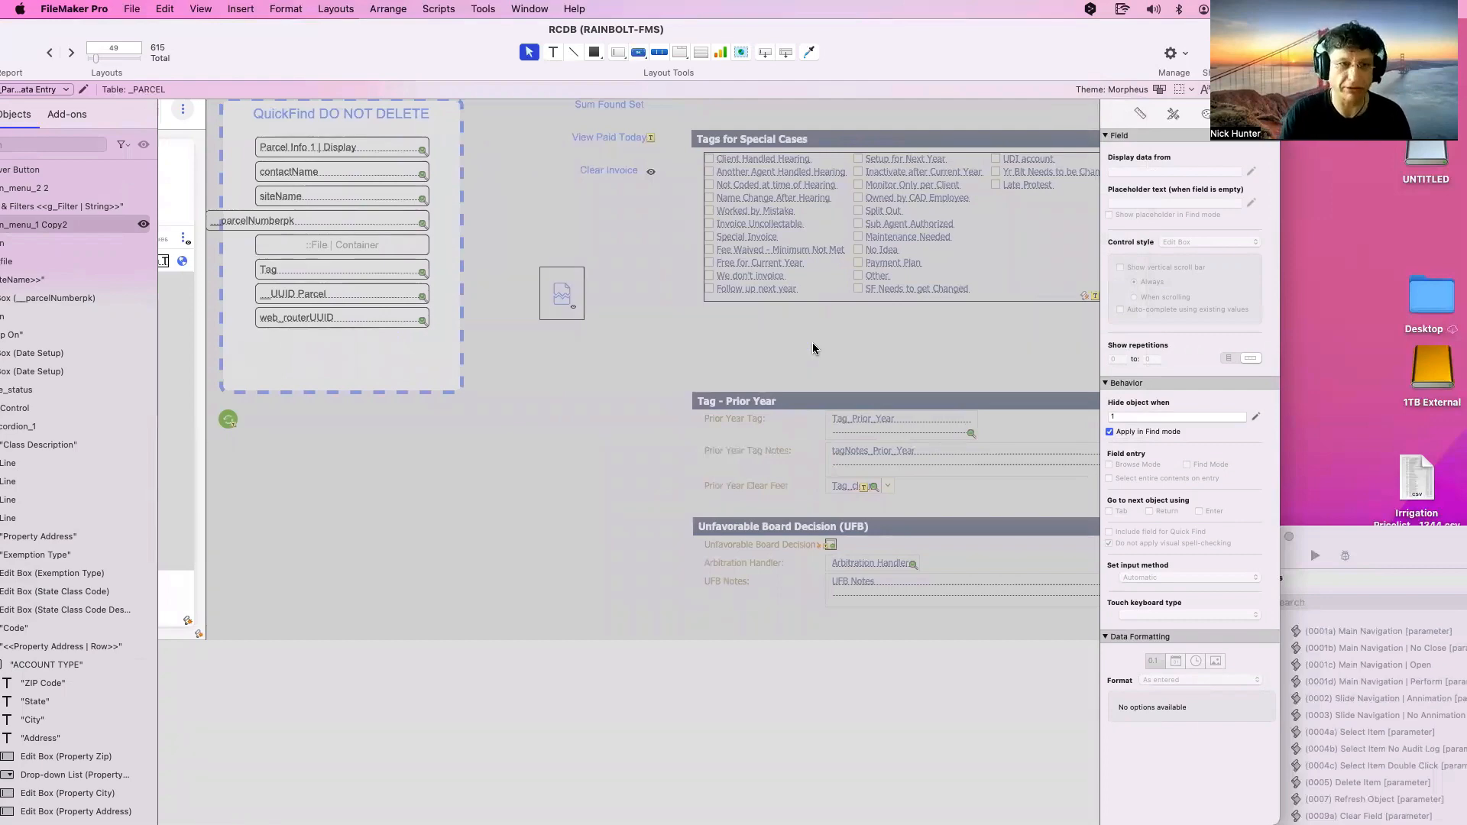
pyautogui.hscroll(18, 813, 345)
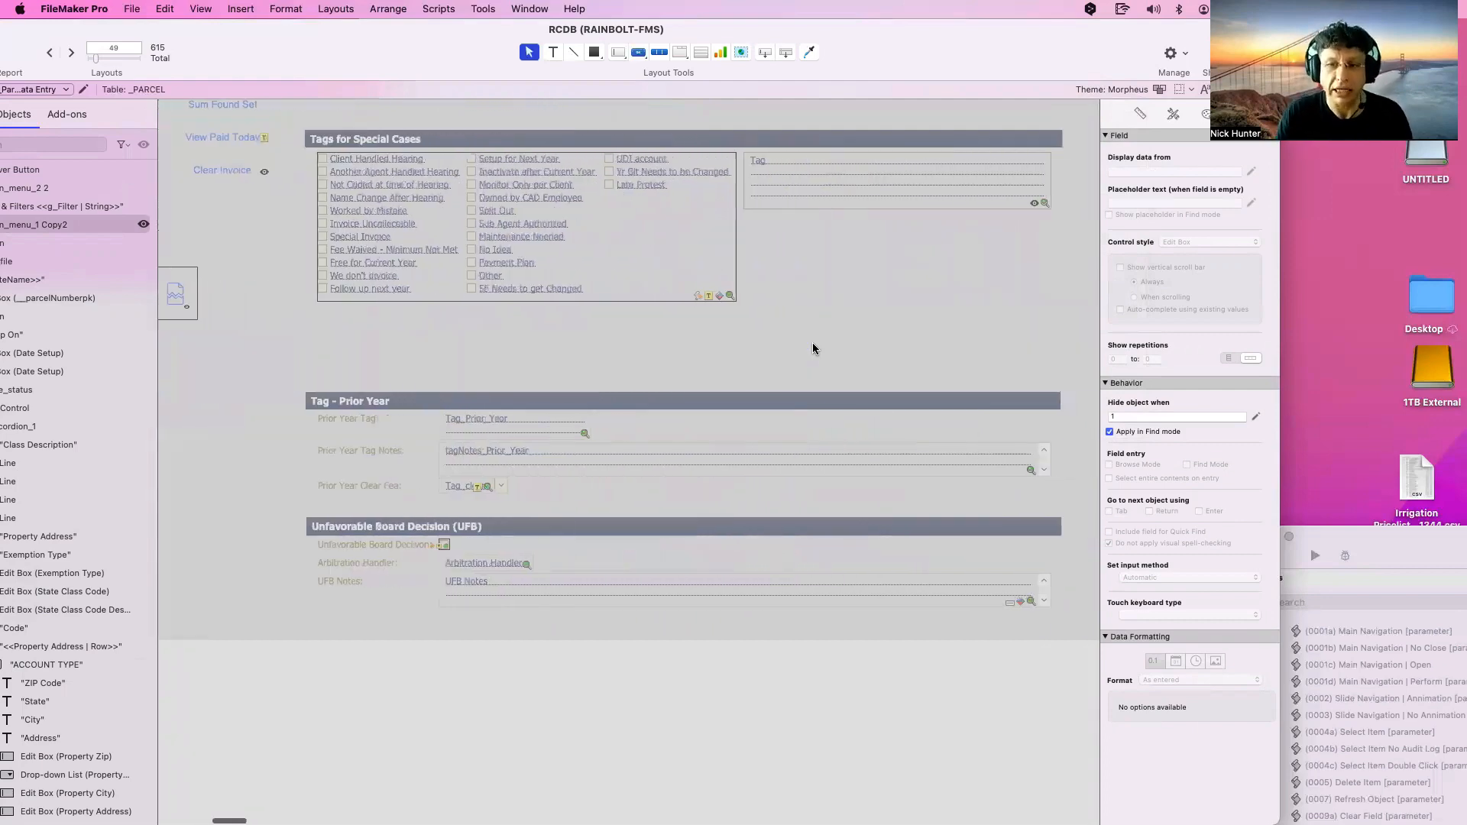
pyautogui.hscroll(-20, 813, 342)
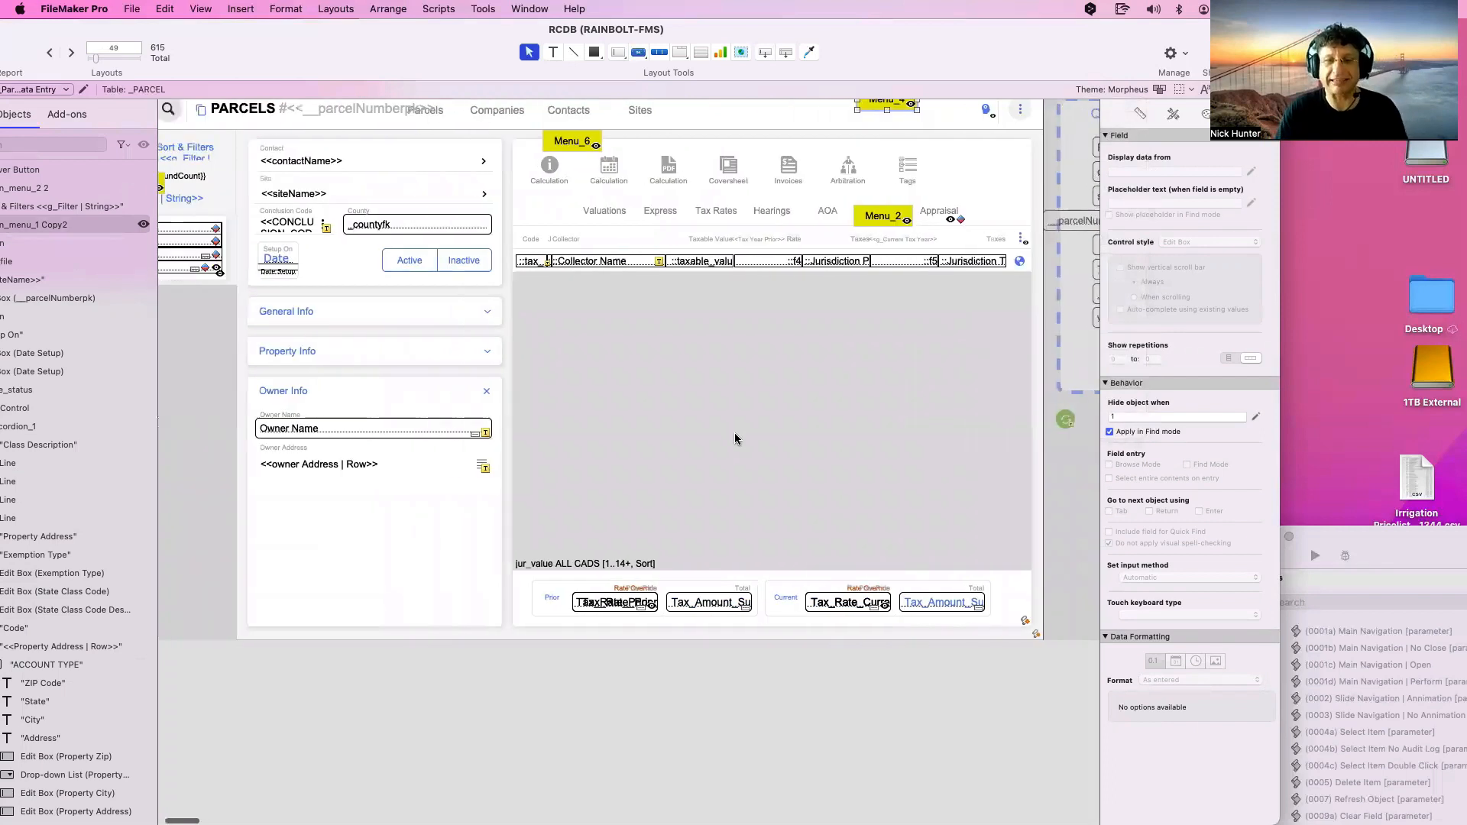
pyautogui.hscroll(-4, 735, 439)
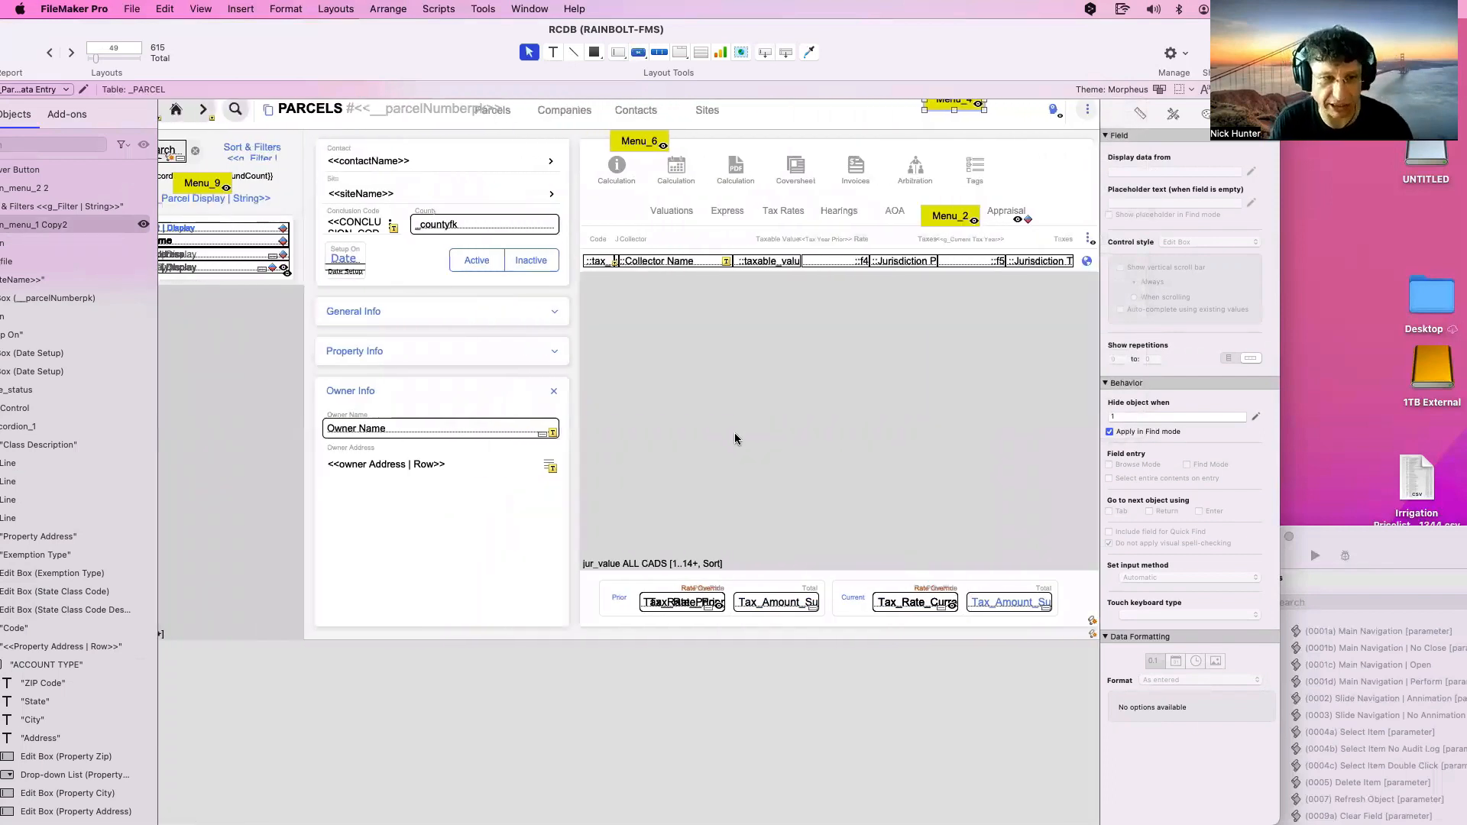
pyautogui.hscroll(-4, 735, 439)
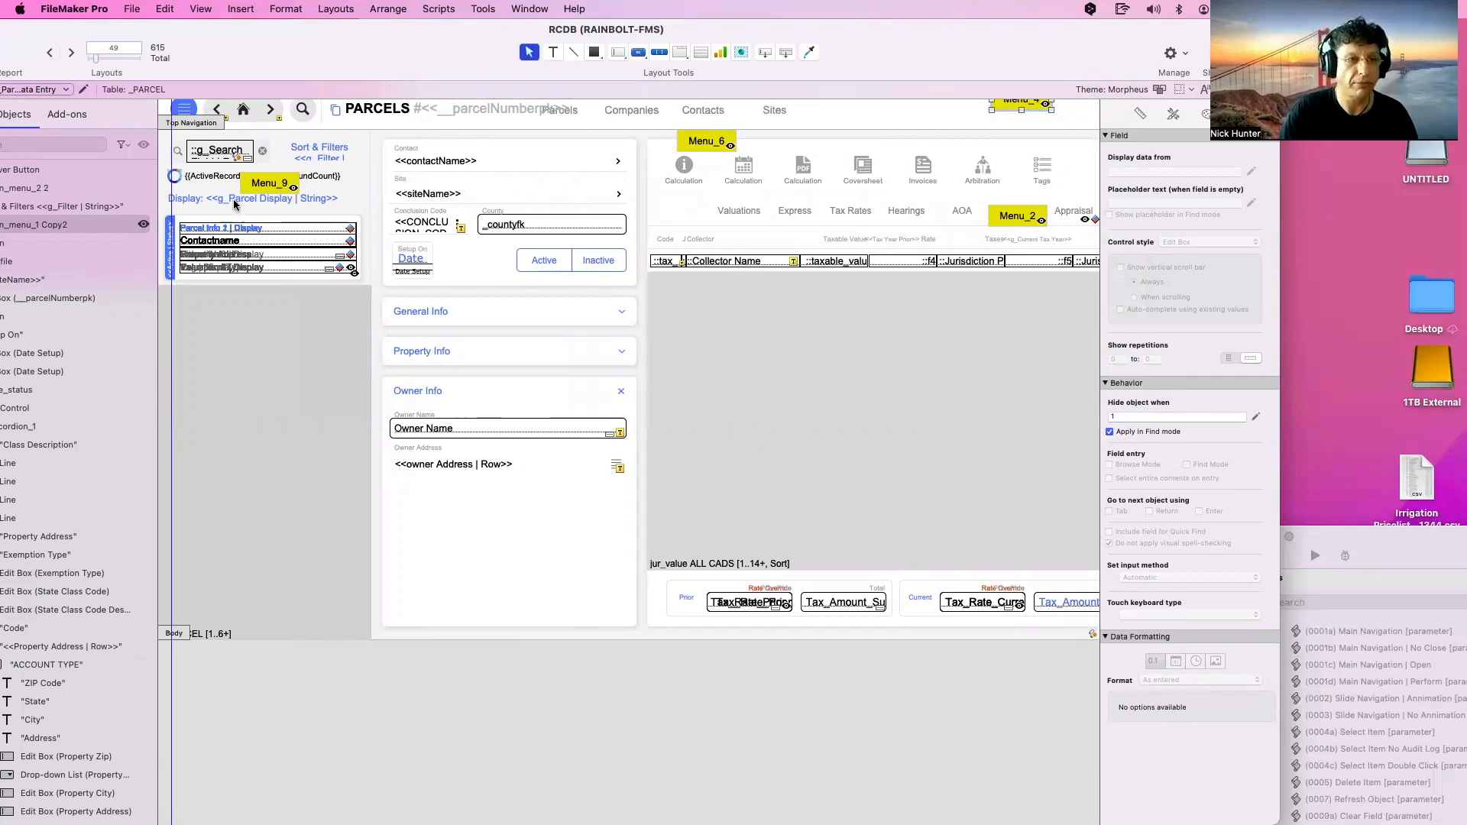
# In the Menu_9 popover's parcel portal, untick Include field for Quick Find on ::Title
pyautogui.doubleClick(262, 189)
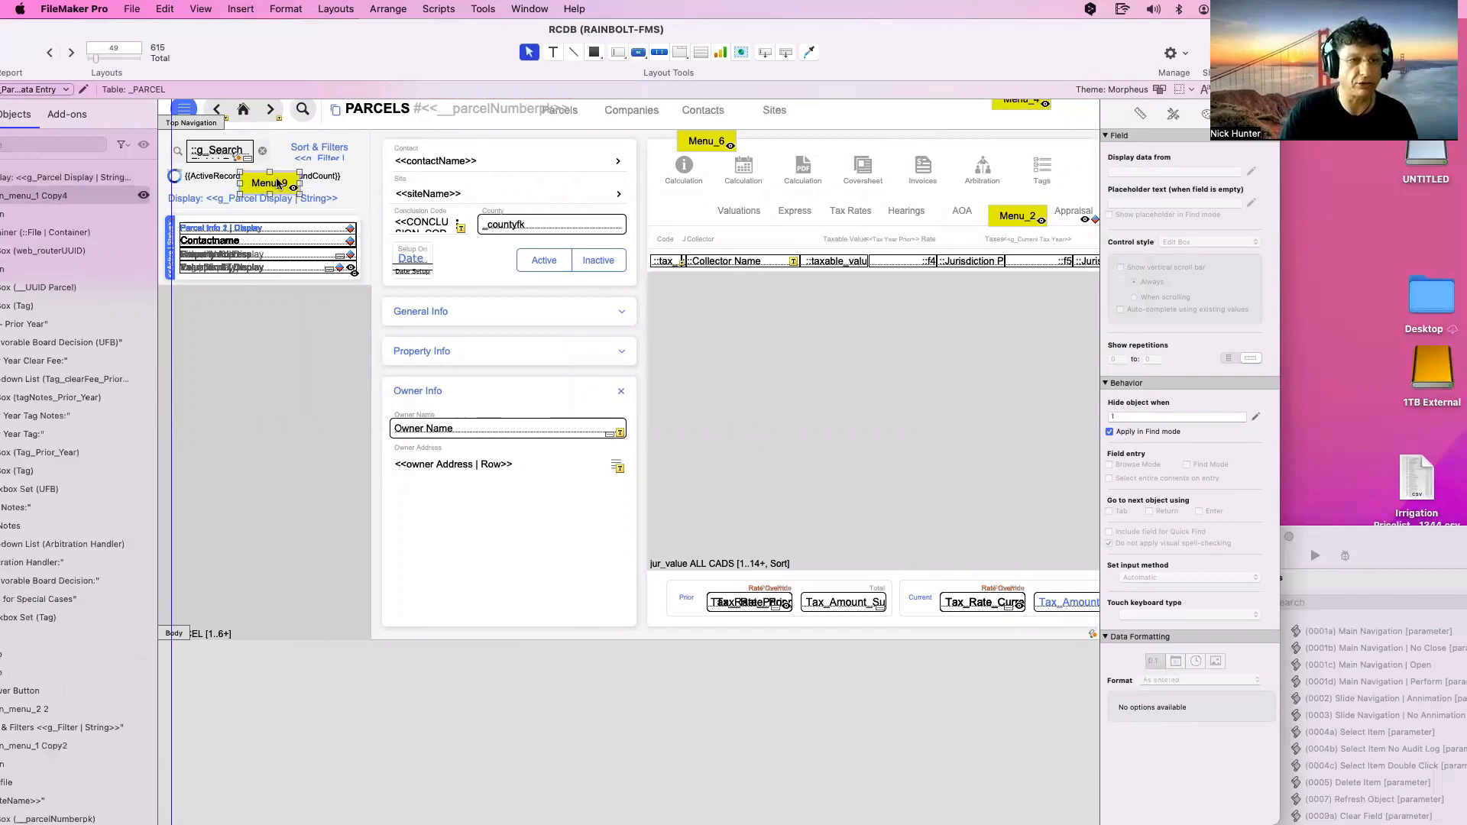
pyautogui.click(300, 233)
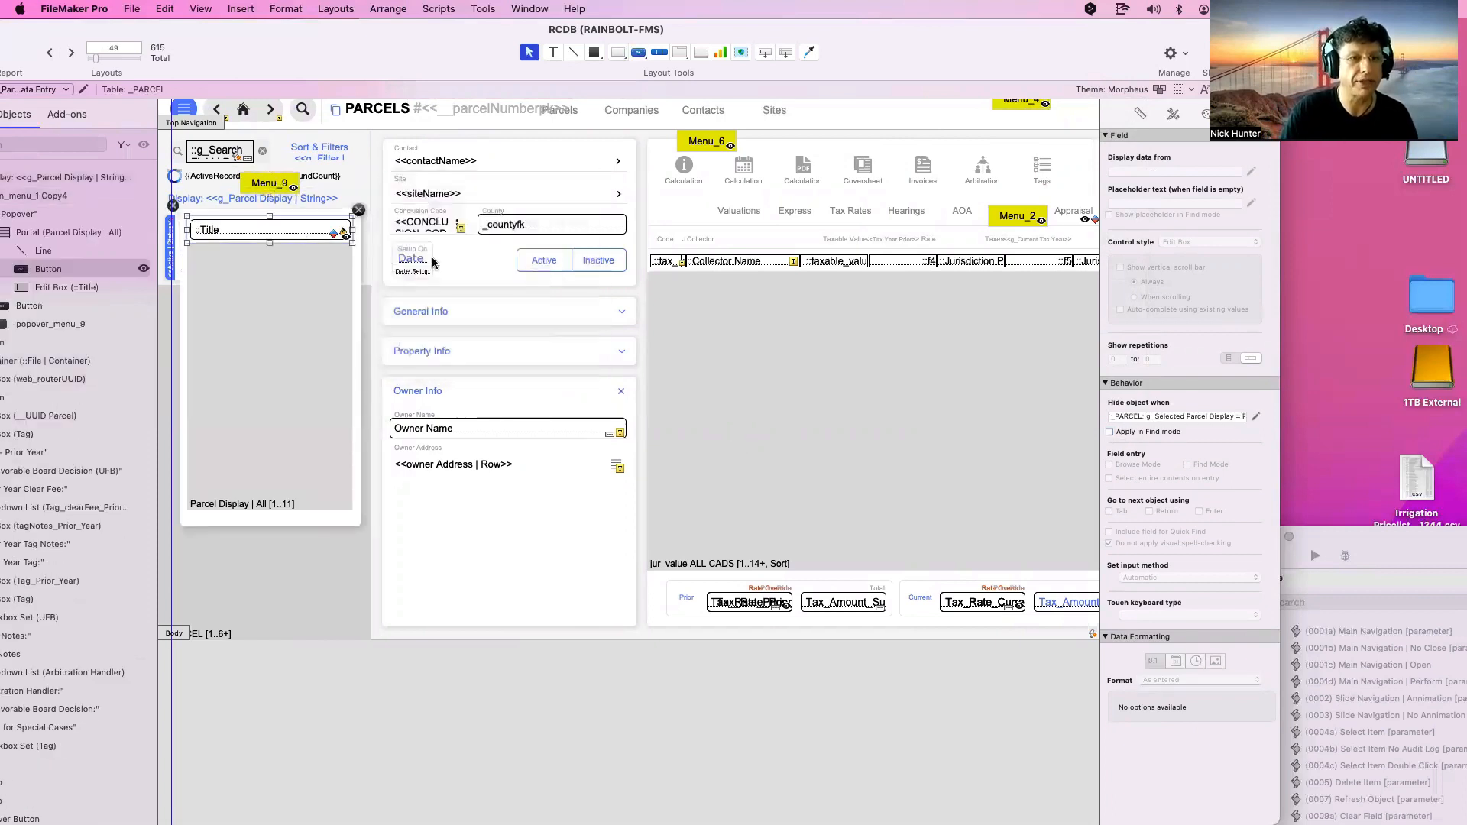
pyautogui.click(247, 238)
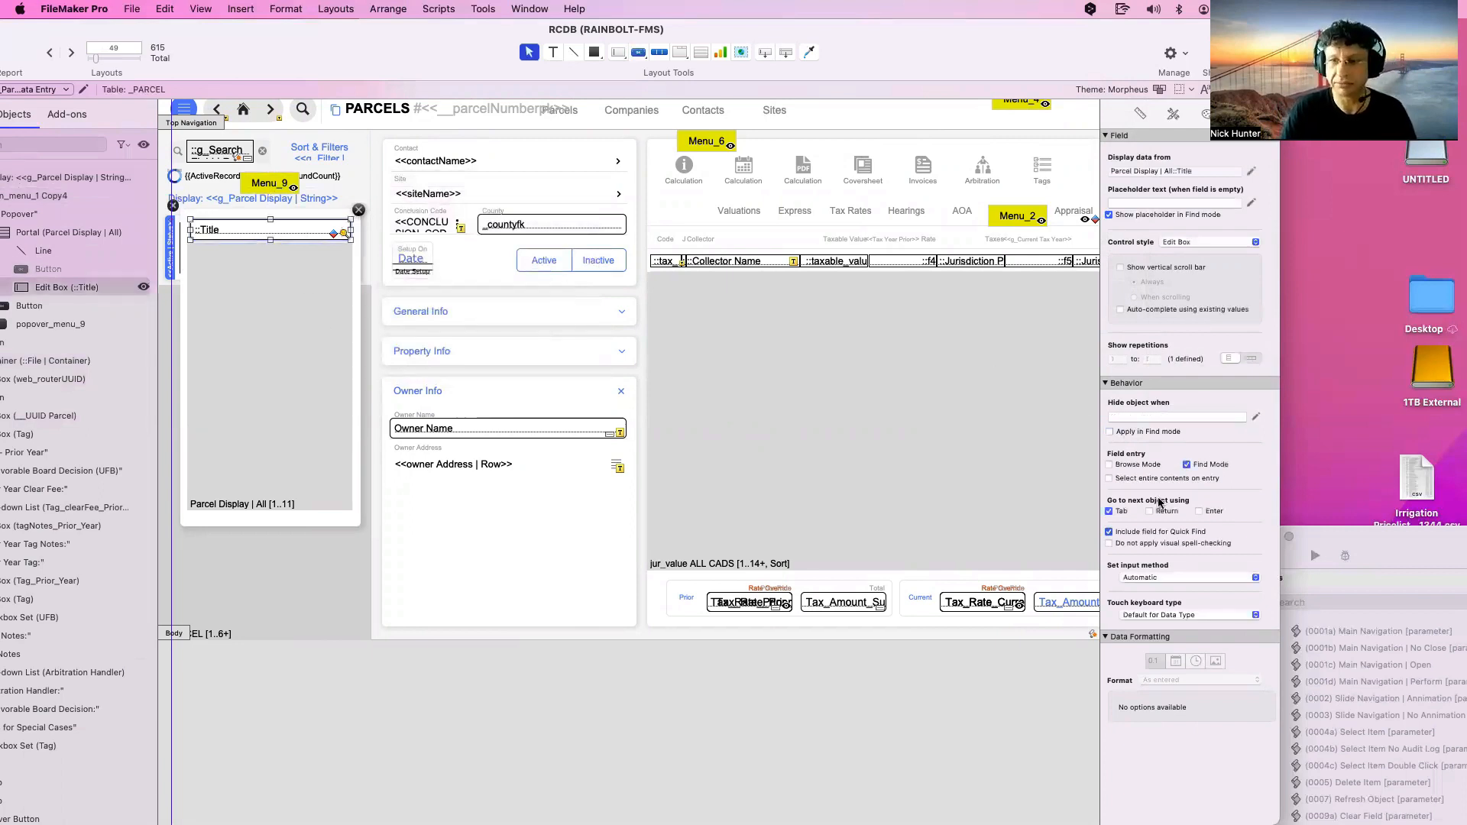
pyautogui.click(1155, 535)
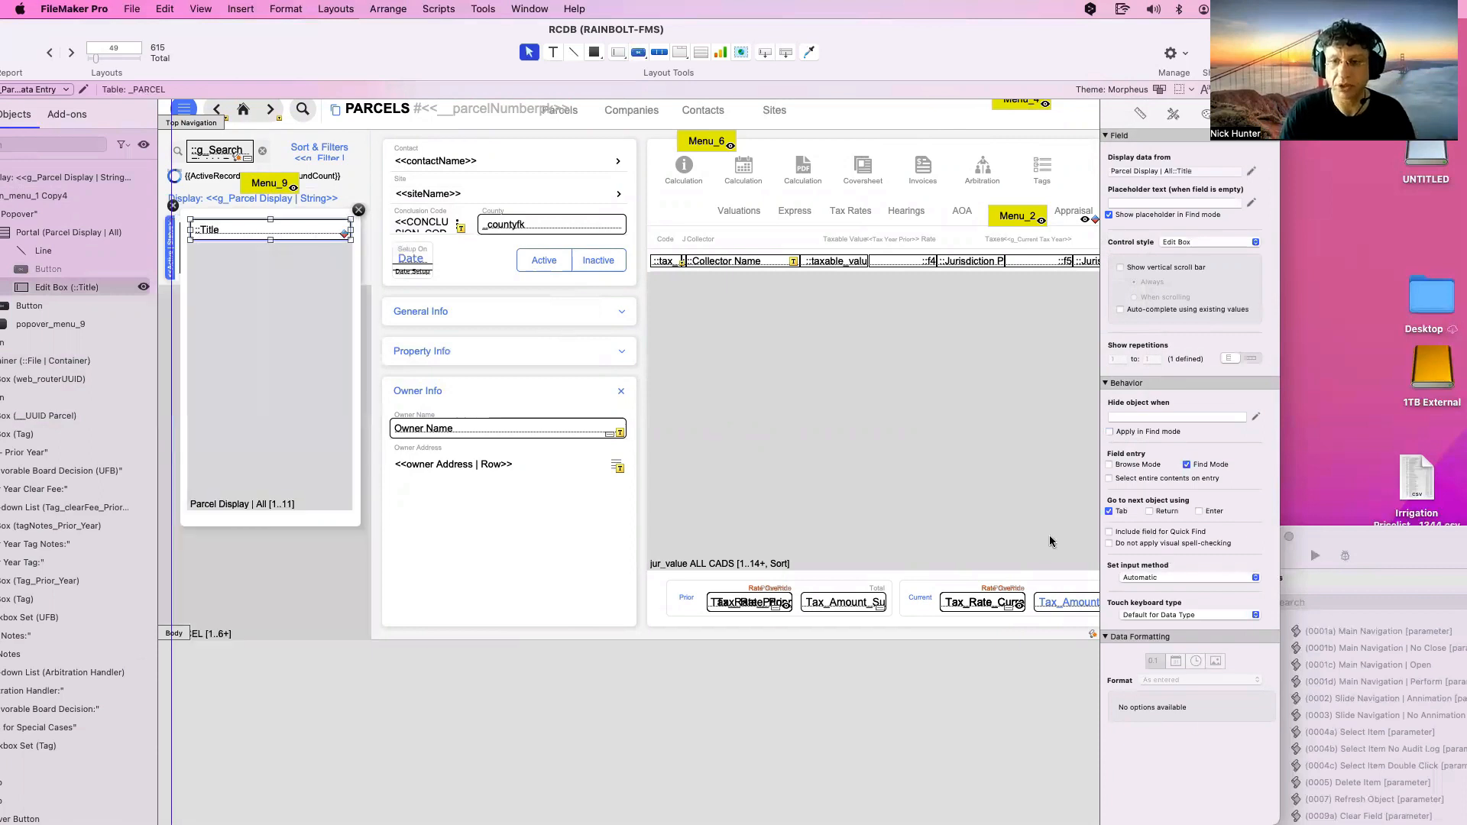
pyautogui.click(184, 208)
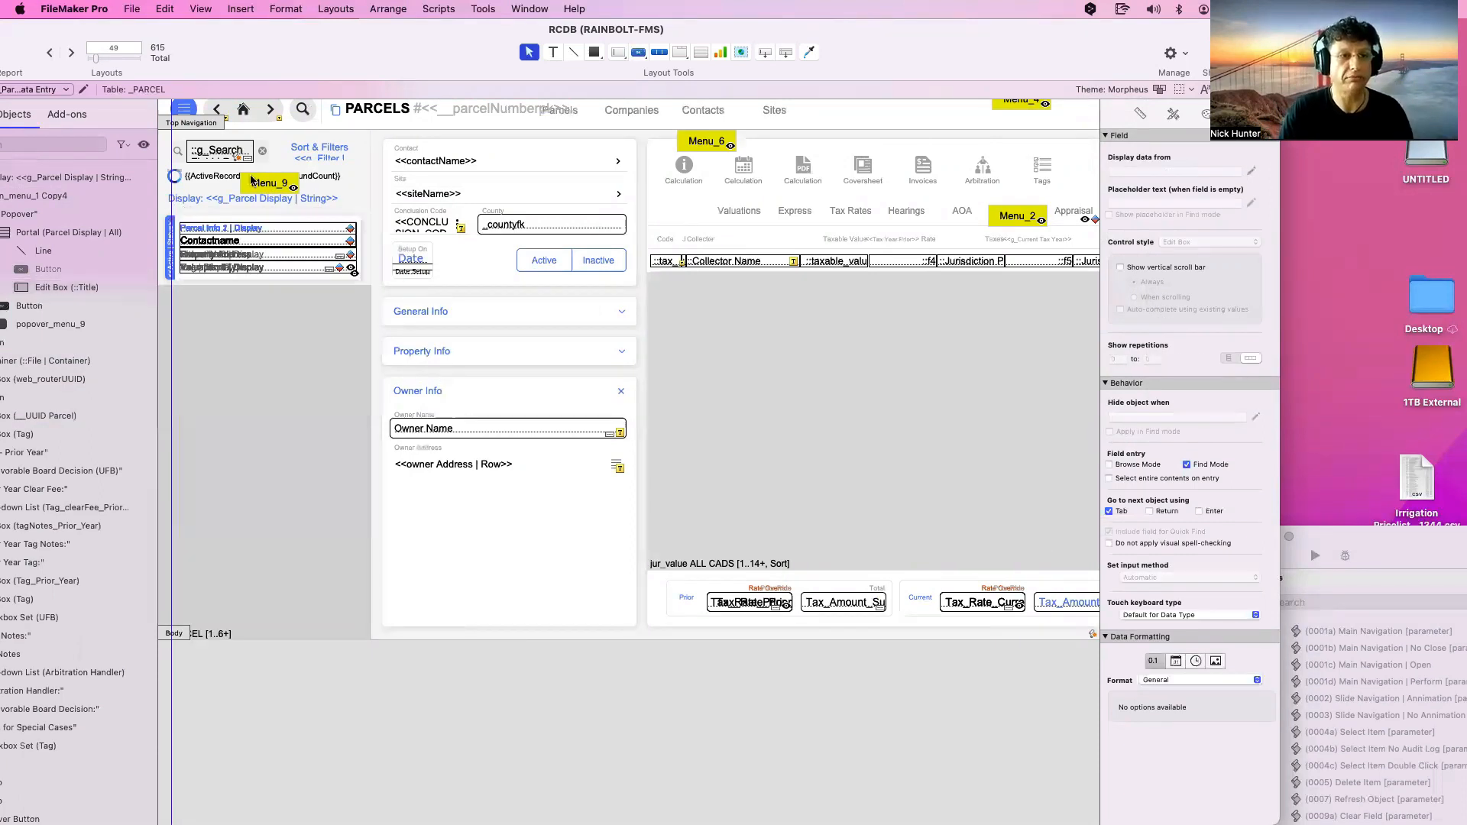
# Open the Menu_6 filter popover to check its settings, then close it
pyautogui.click(294, 157)
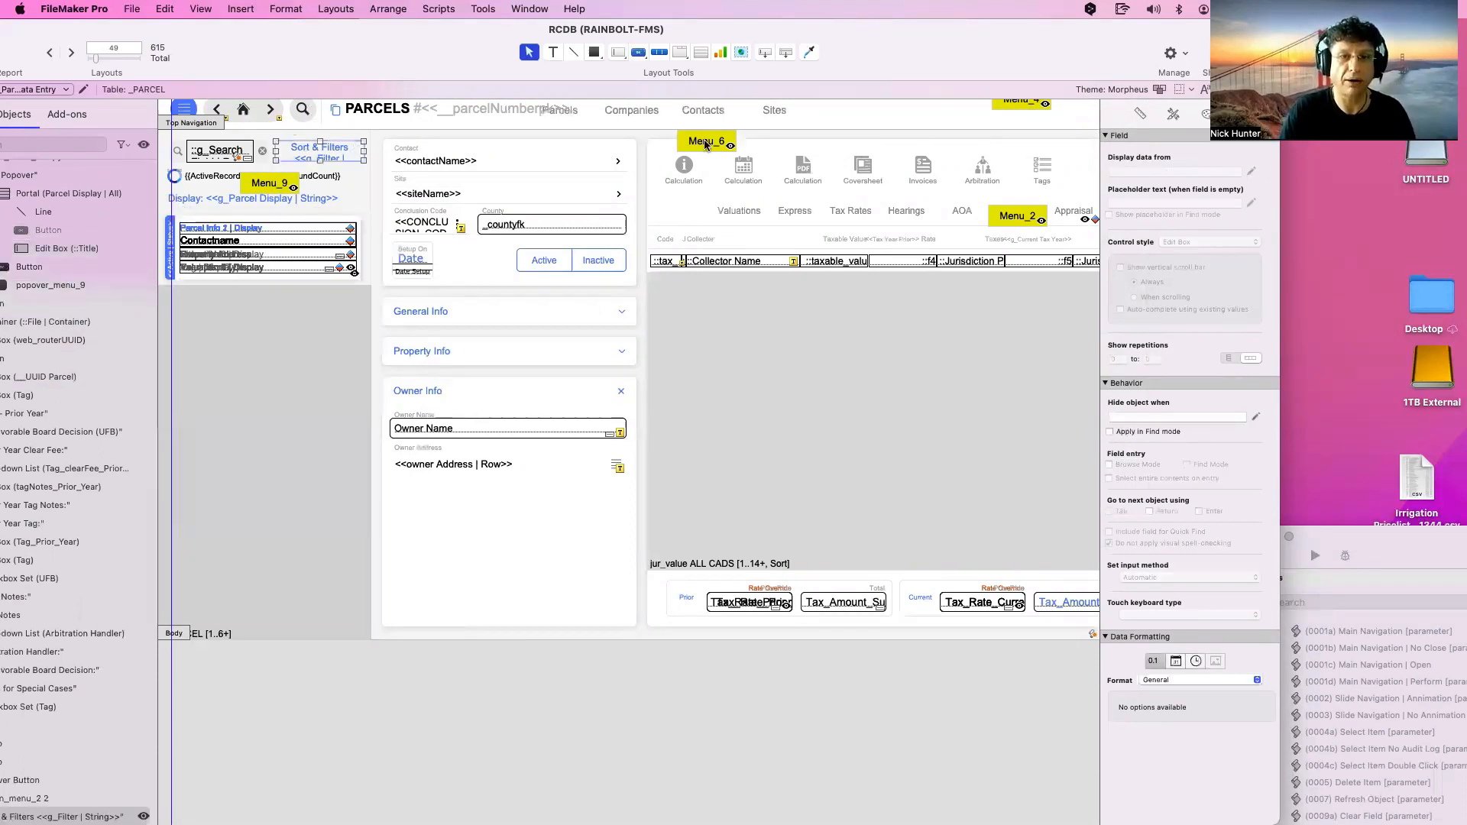
pyautogui.doubleClick(705, 145)
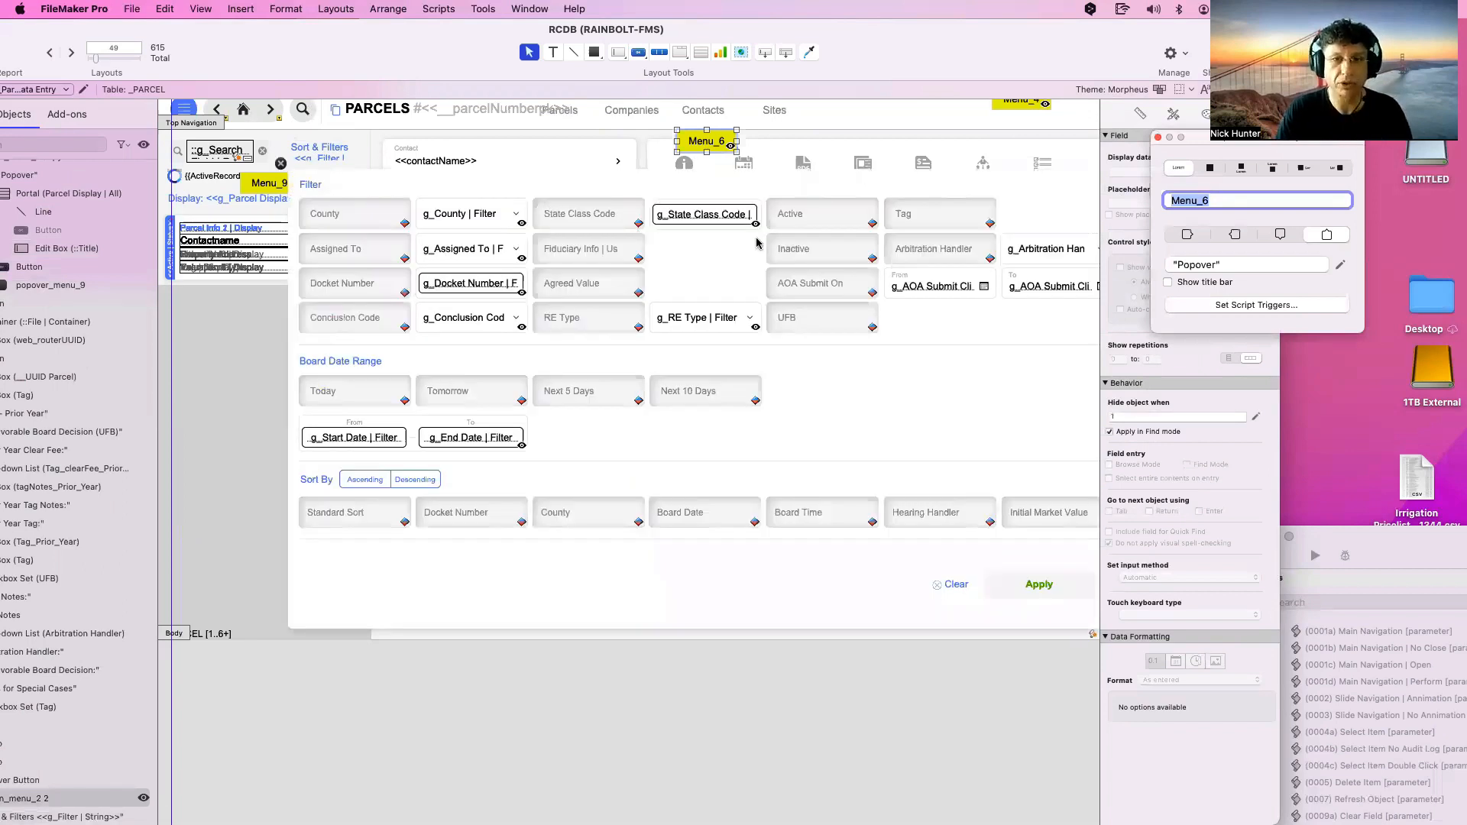
pyautogui.hscroll(5, 509, 545)
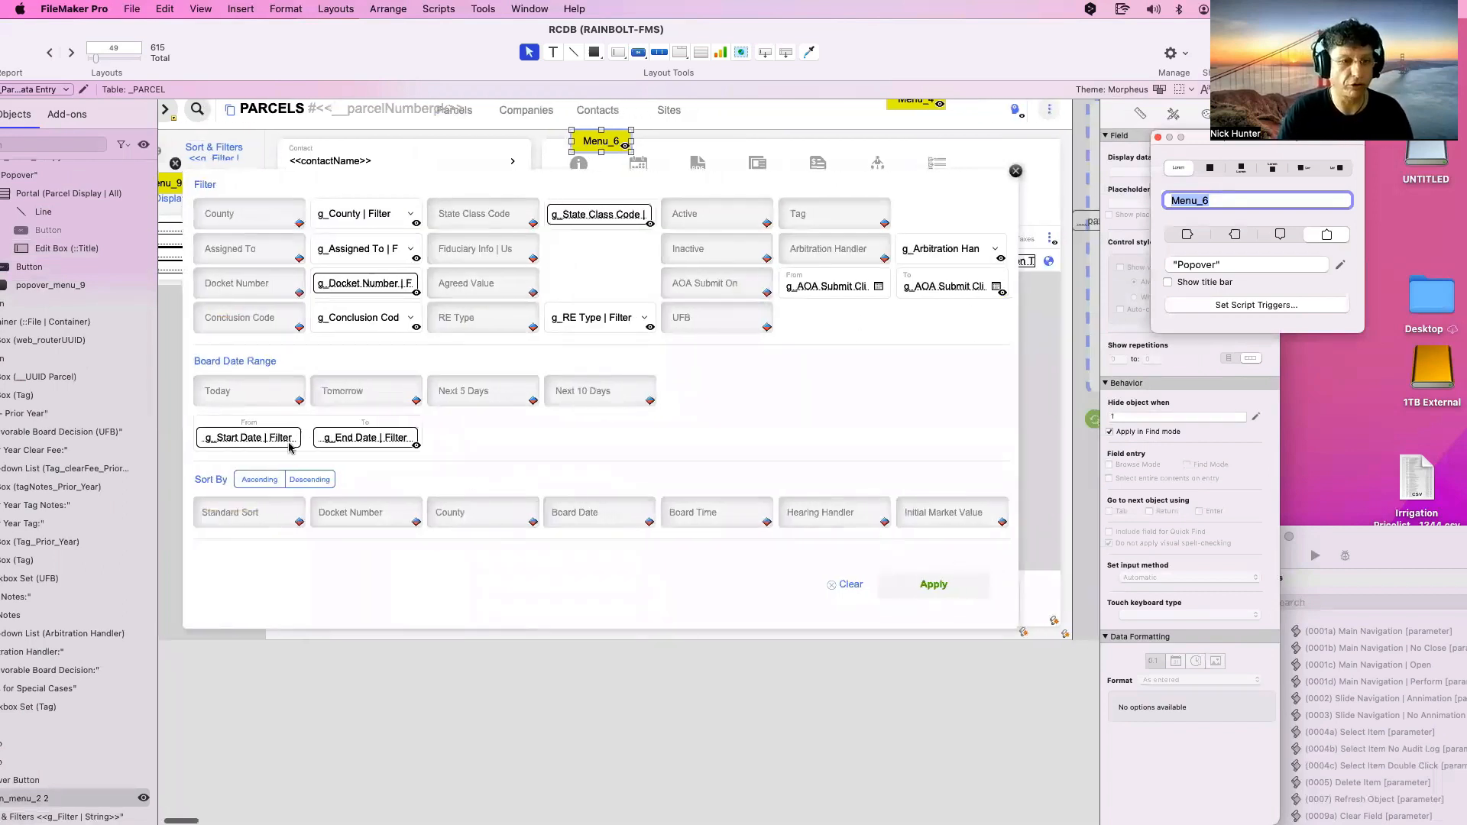
pyautogui.click(177, 165)
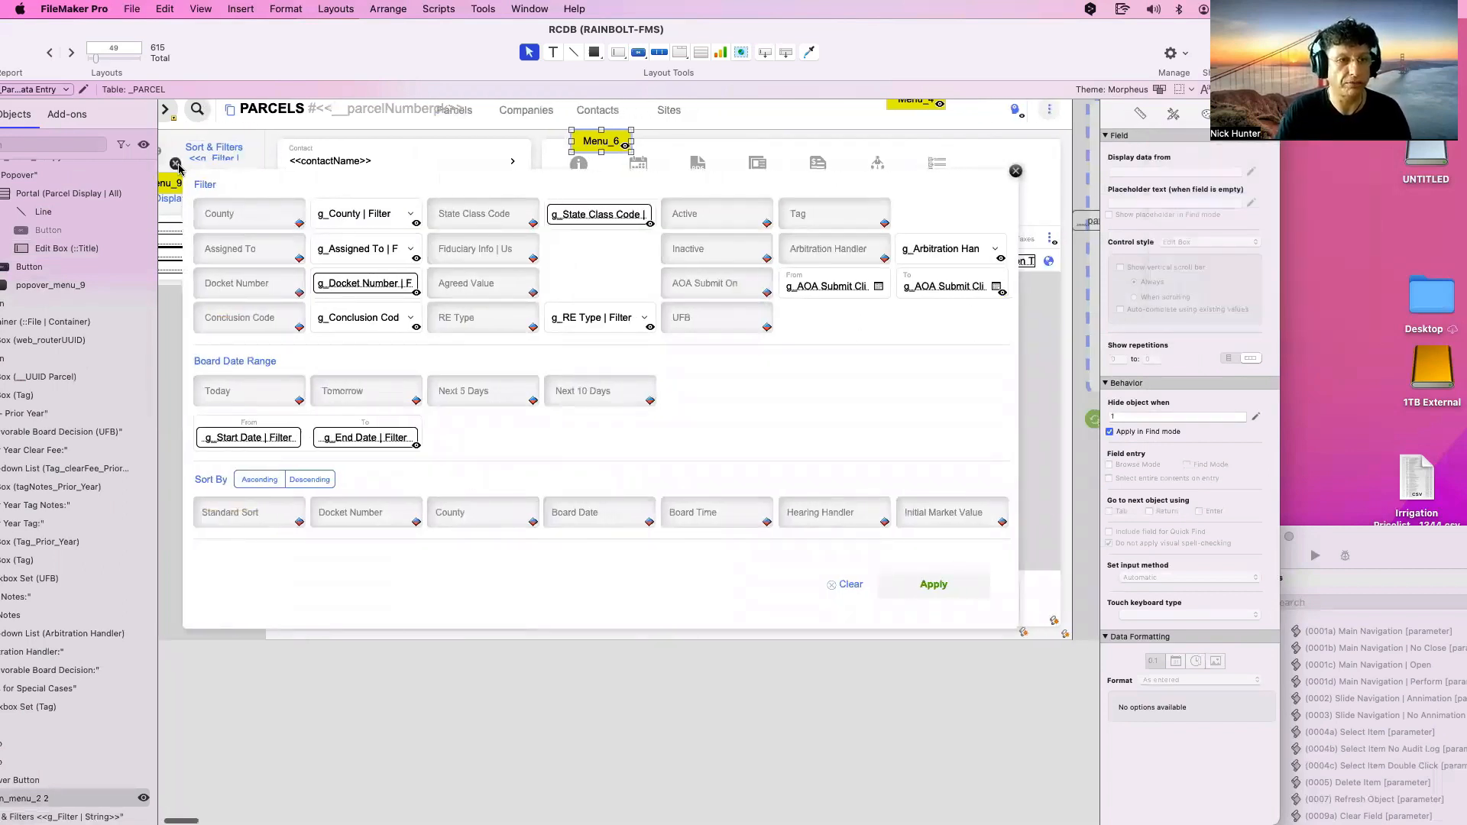
pyautogui.click(177, 165)
pyautogui.hscroll(3, 516, 237)
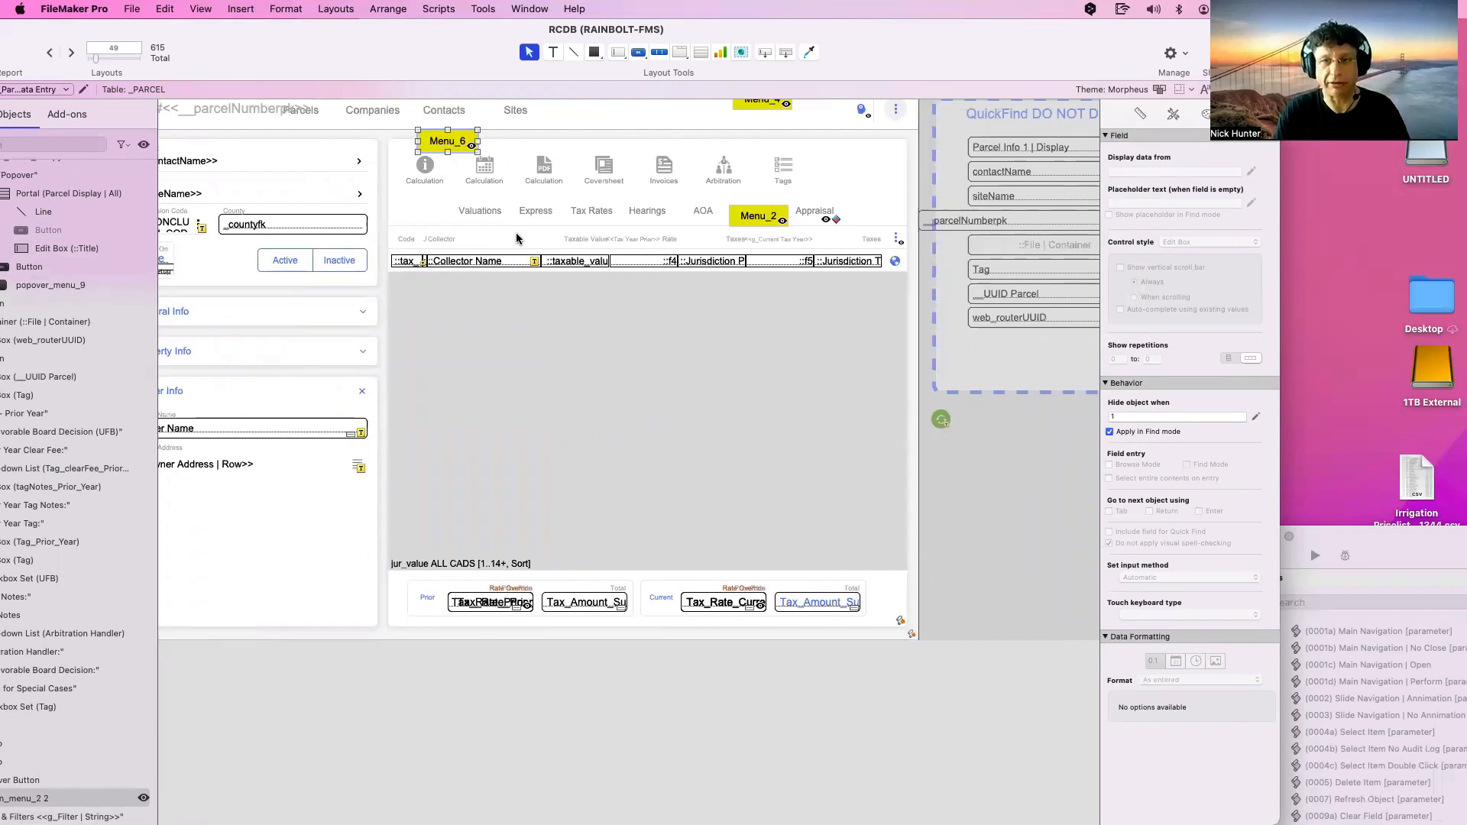
pyautogui.hscroll(7, 516, 238)
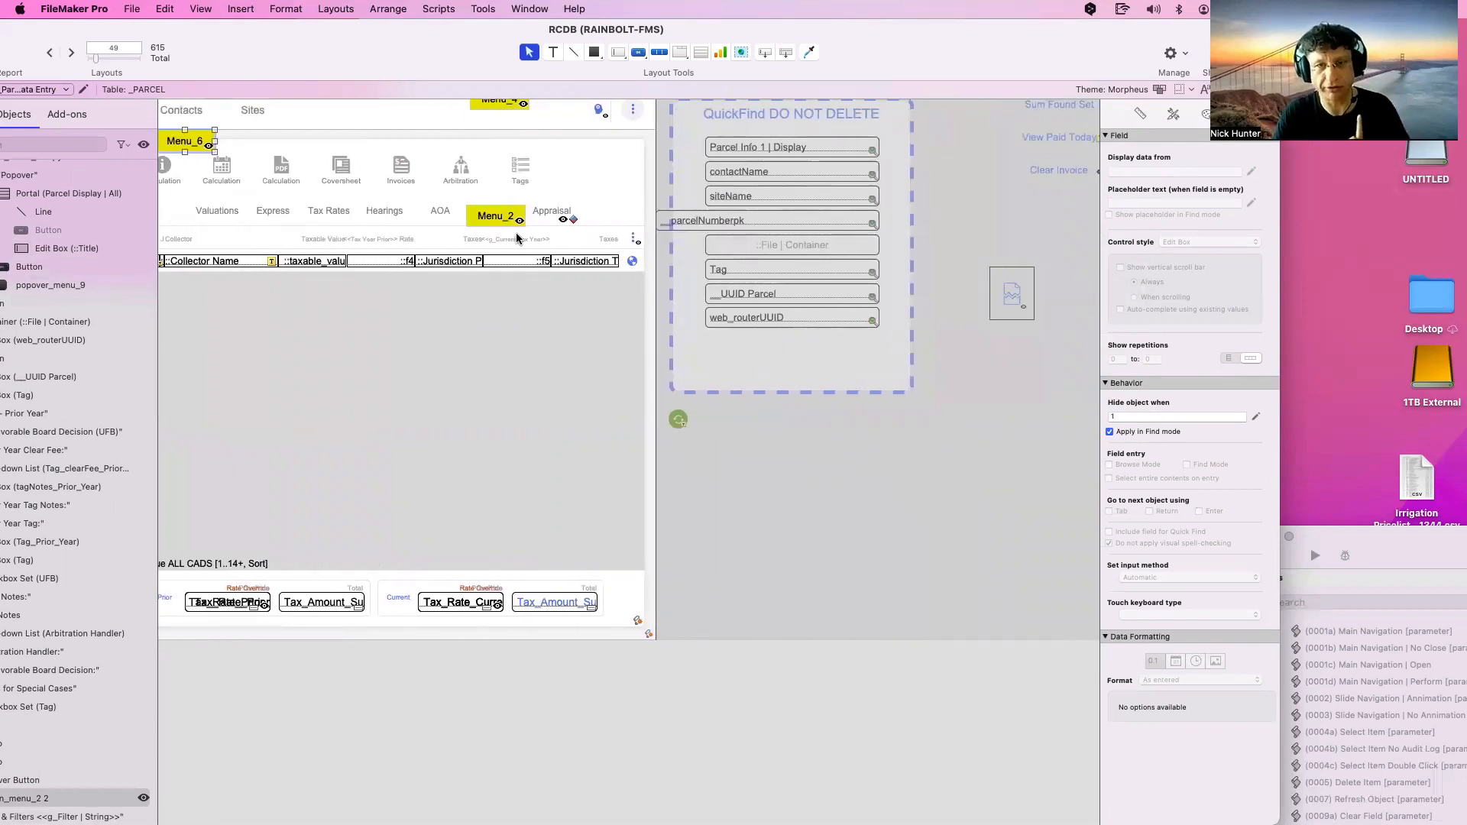
pyautogui.hscroll(8, 517, 238)
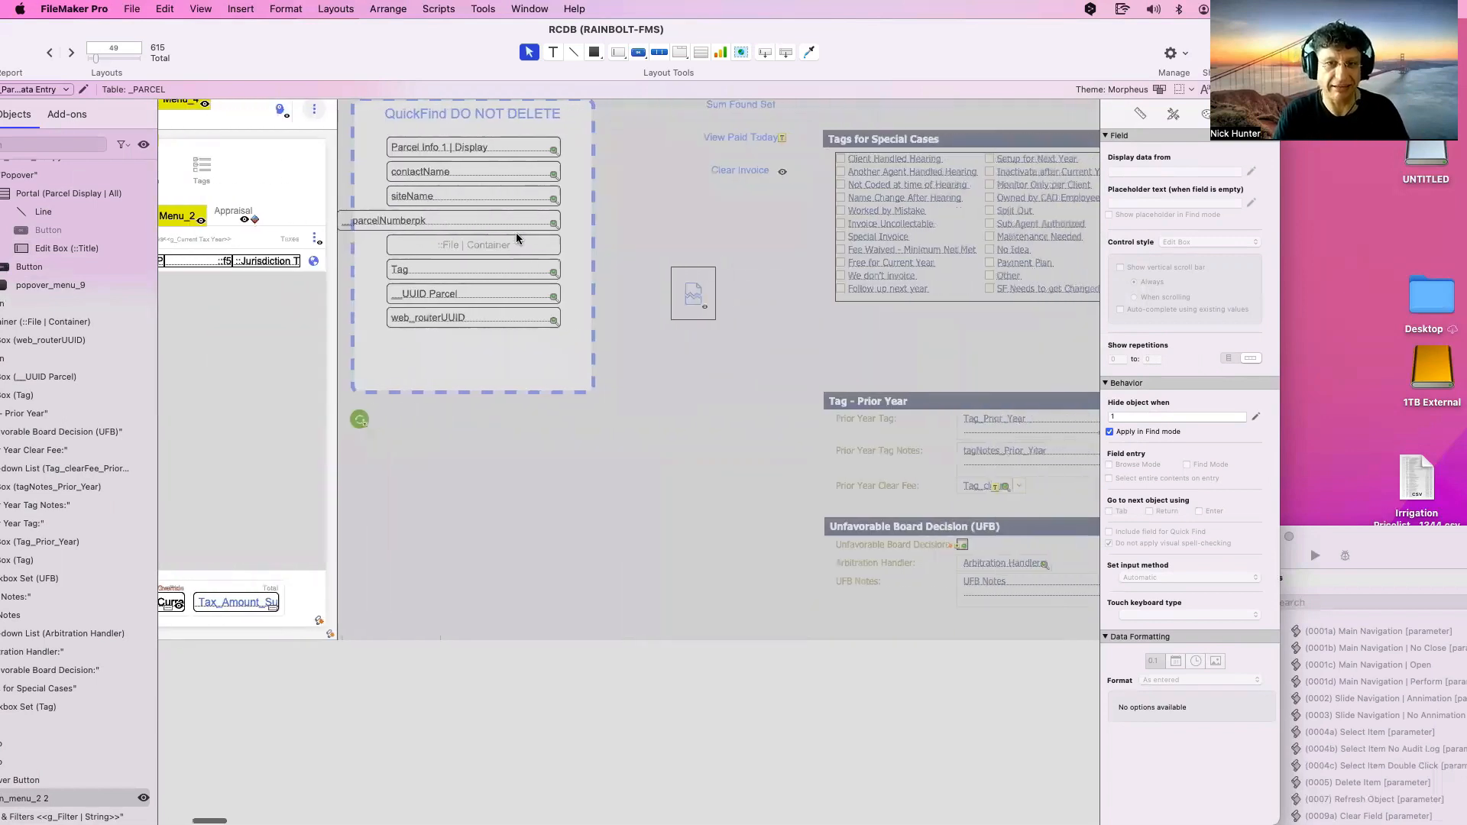
pyautogui.hscroll(2, 516, 237)
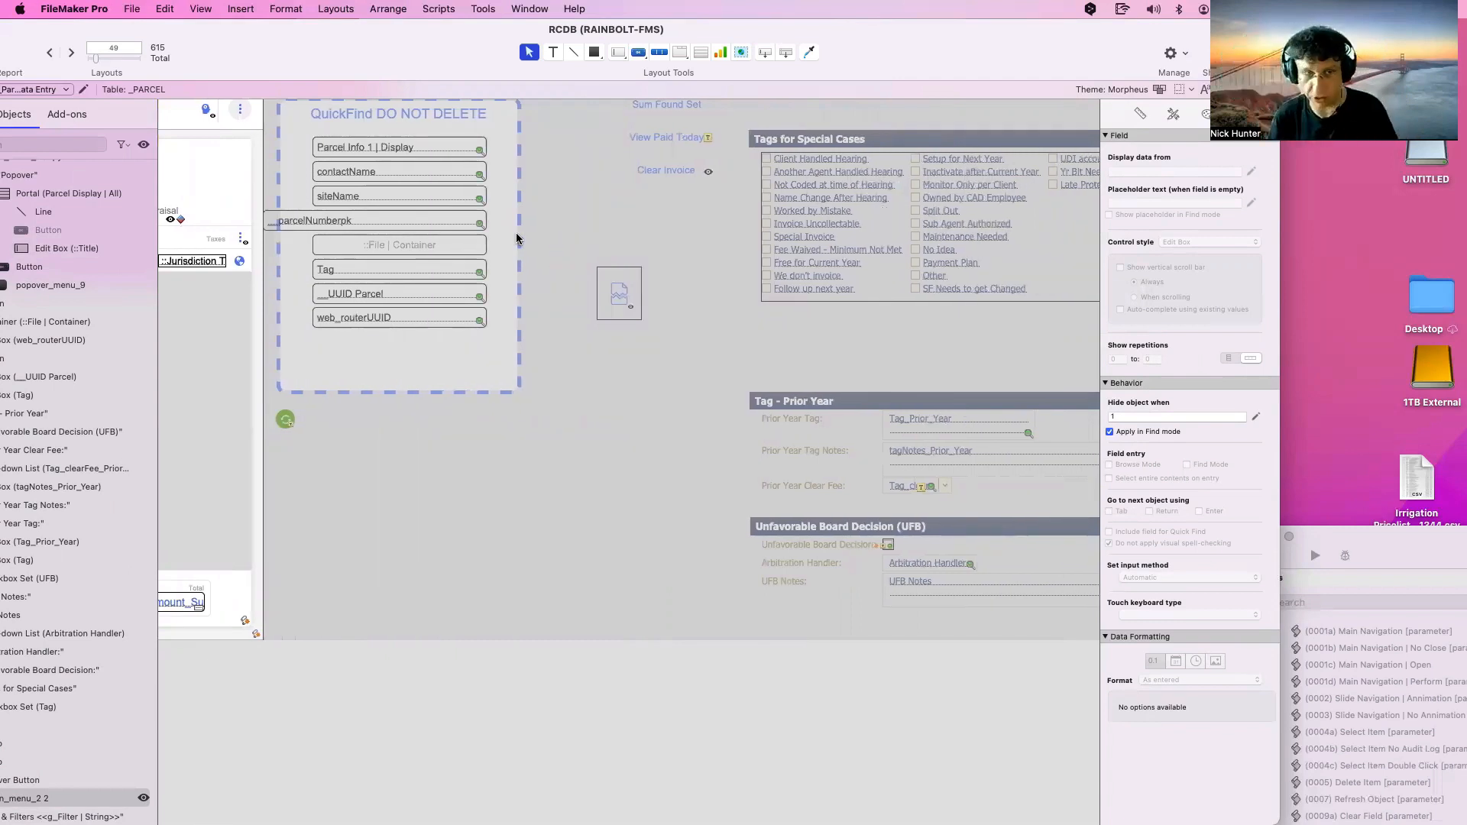
pyautogui.hscroll(-1, 583, 378)
pyautogui.moveTo(423, 528); pyautogui.dragTo(989, 170)
pyautogui.hscroll(-15, 988, 170)
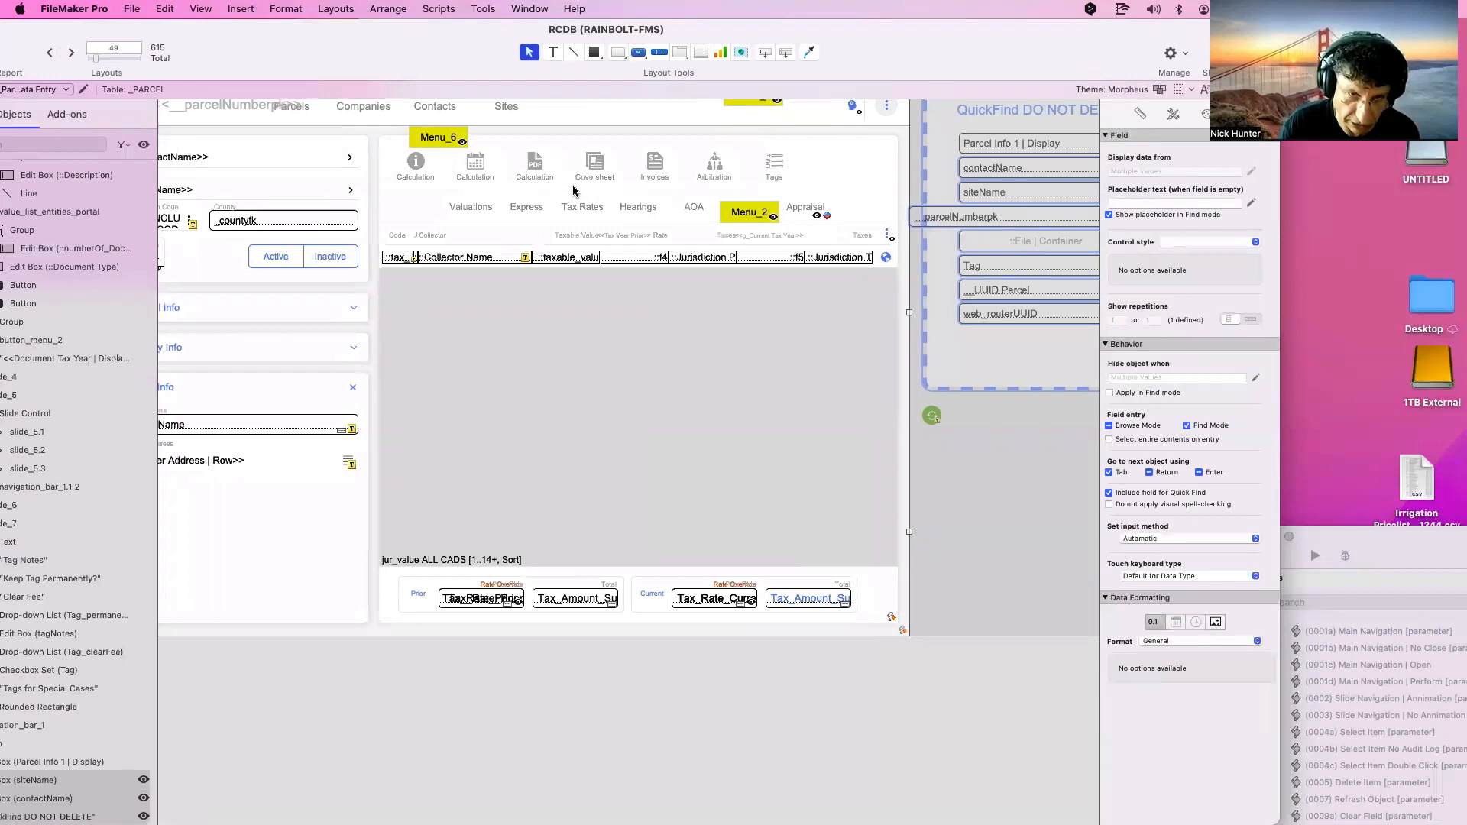
pyautogui.hscroll(-4, 575, 189)
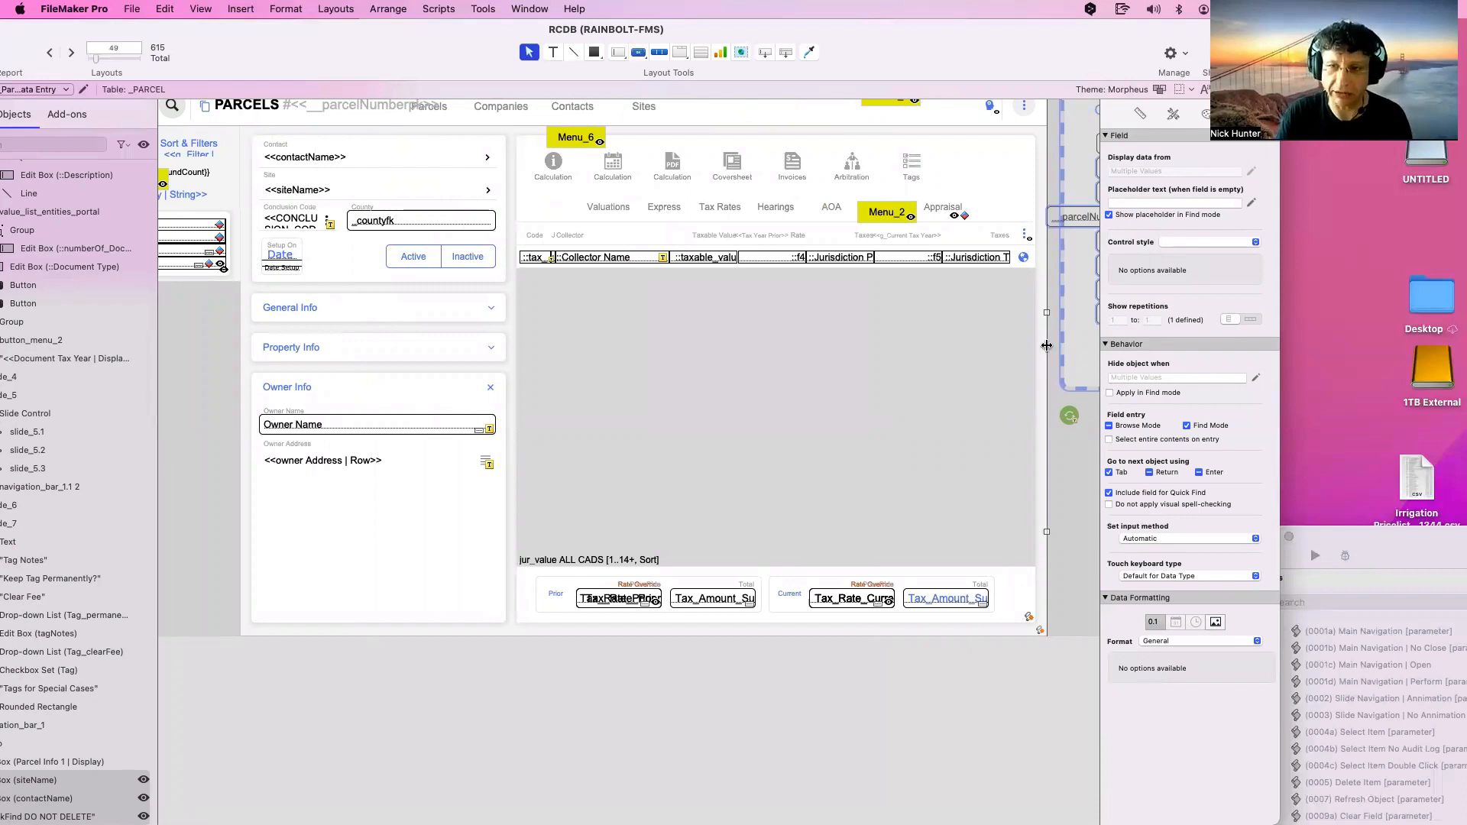
pyautogui.hscroll(10, 917, 214)
pyautogui.hscroll(8, 917, 214)
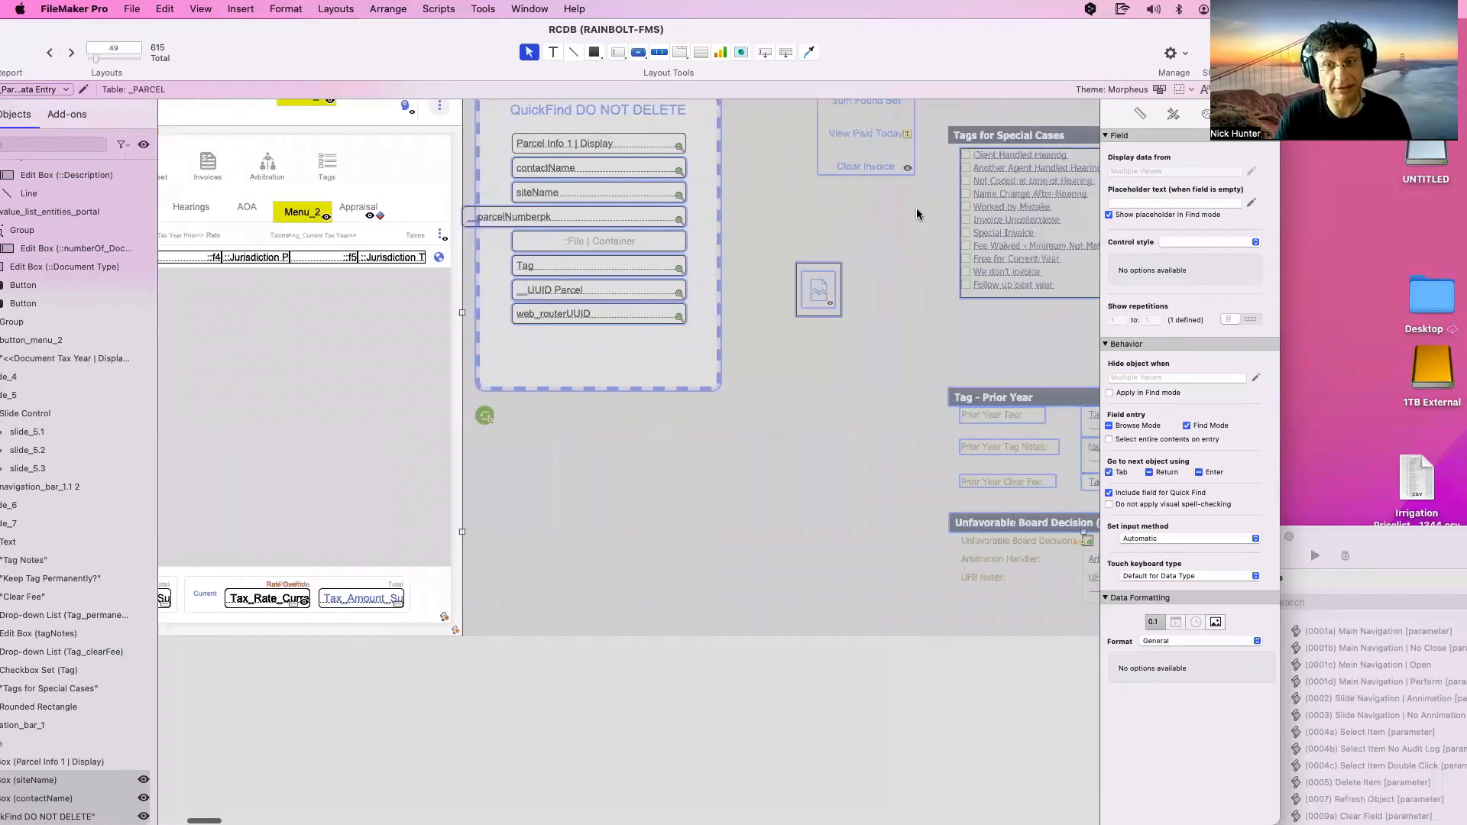
pyautogui.click(863, 194)
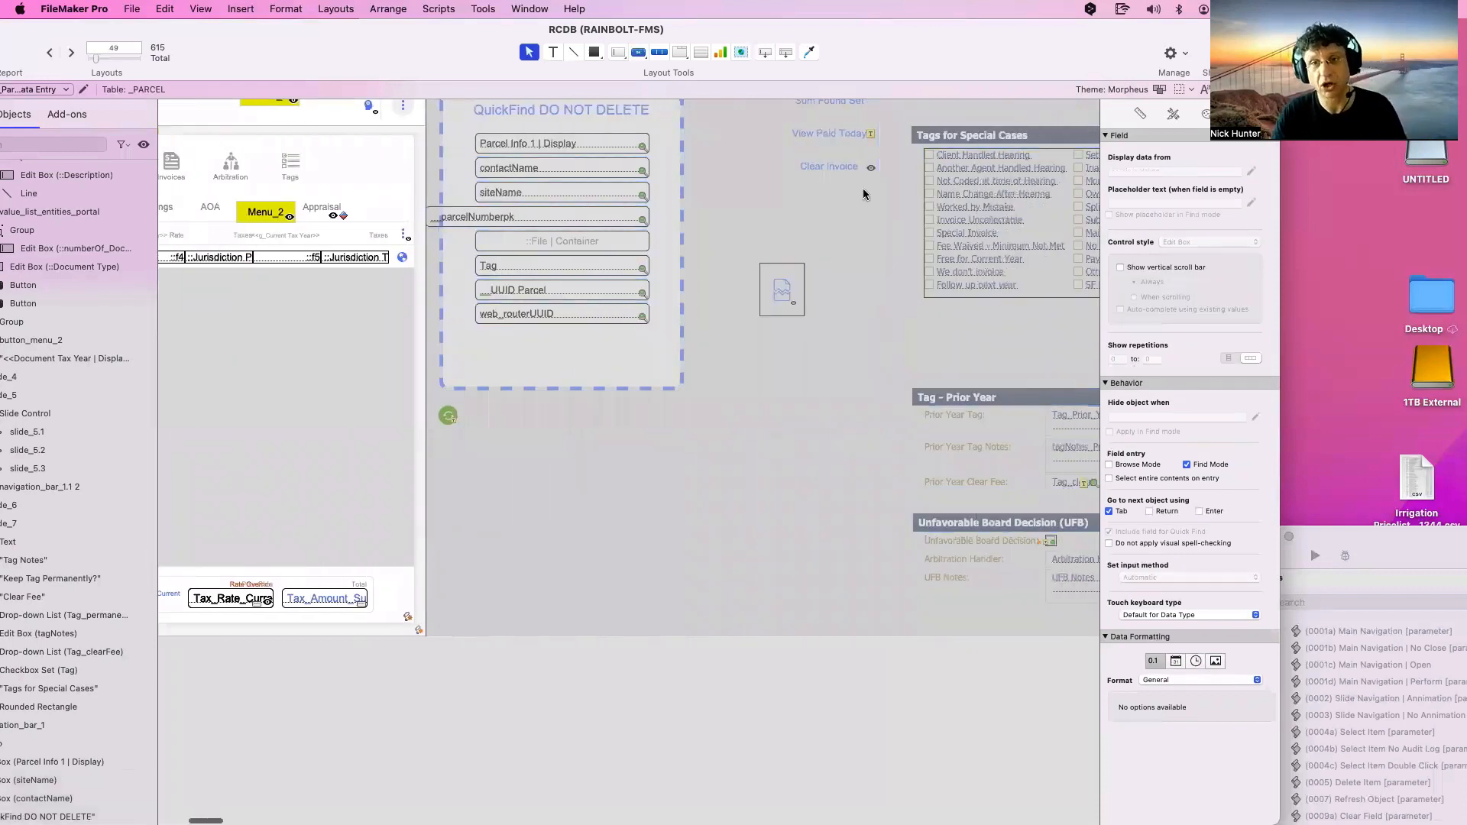
pyautogui.click(946, 196)
pyautogui.hscroll(8, 947, 214)
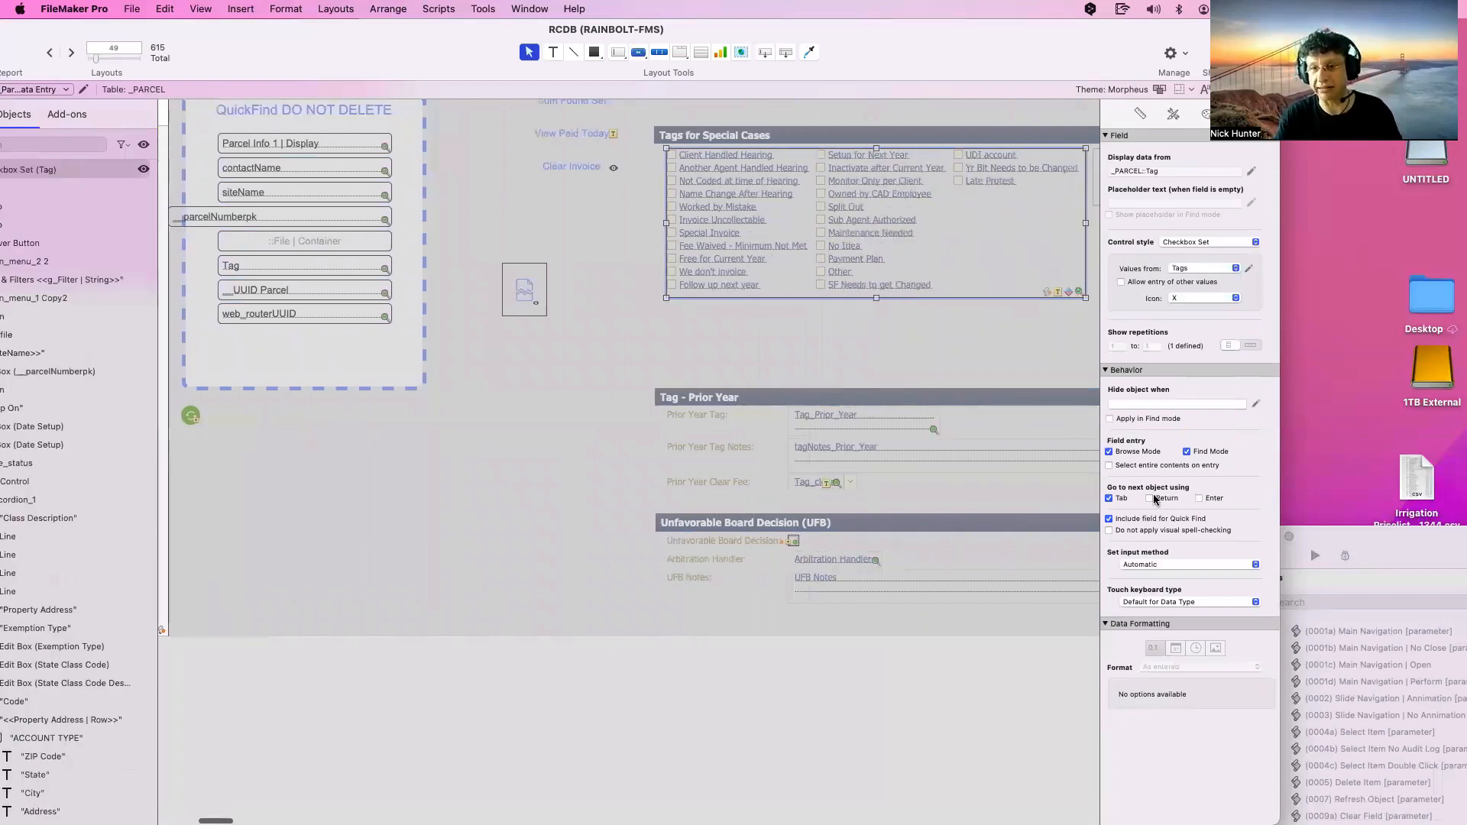
pyautogui.hscroll(12, 1016, 376)
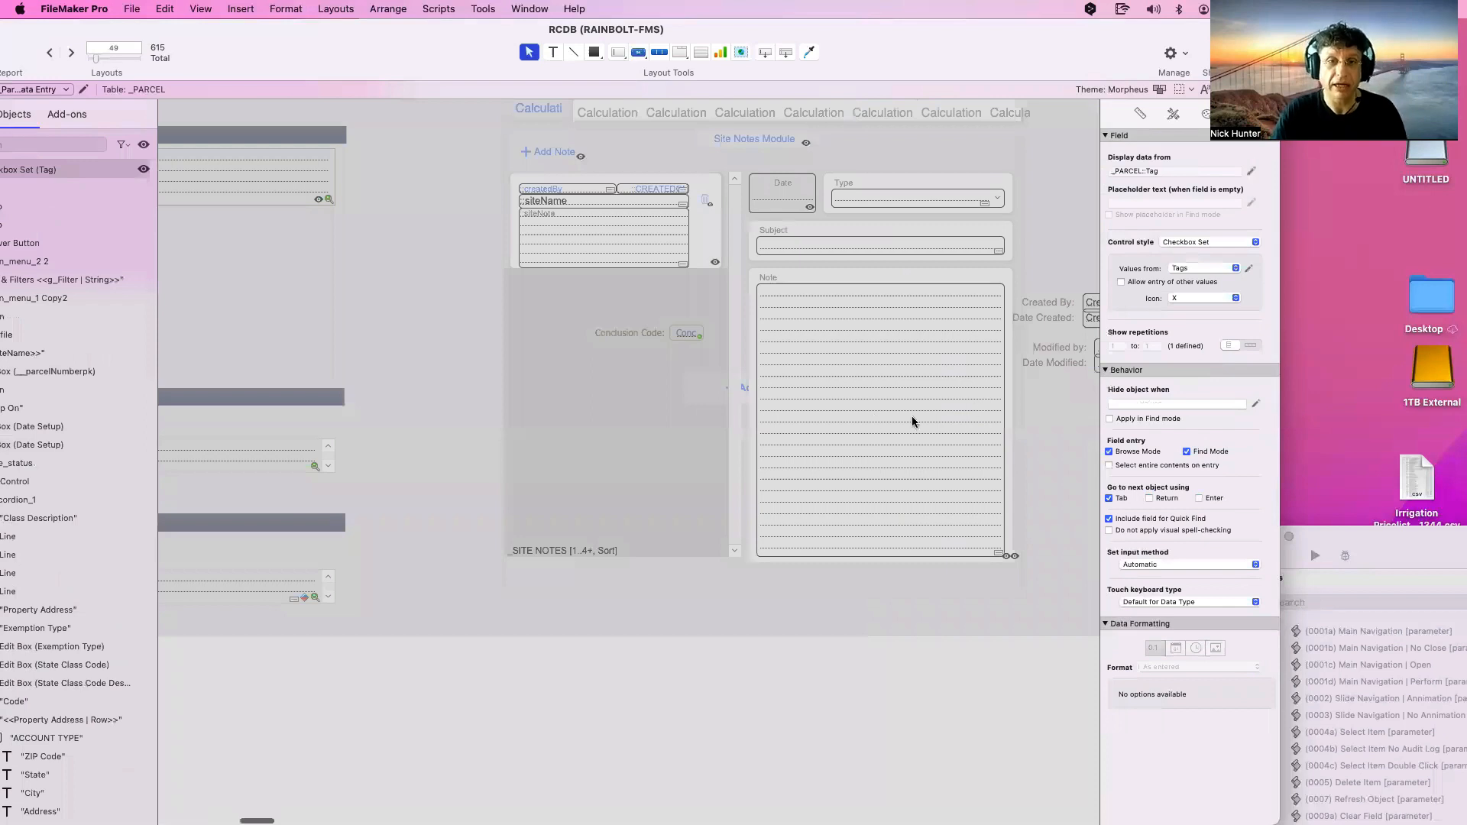
# Delete the Site Notes panel together with everything inside it
pyautogui.click(1008, 609)
pyautogui.moveTo(1010, 609); pyautogui.dragTo(554, 99)
pyautogui.press('Delete')
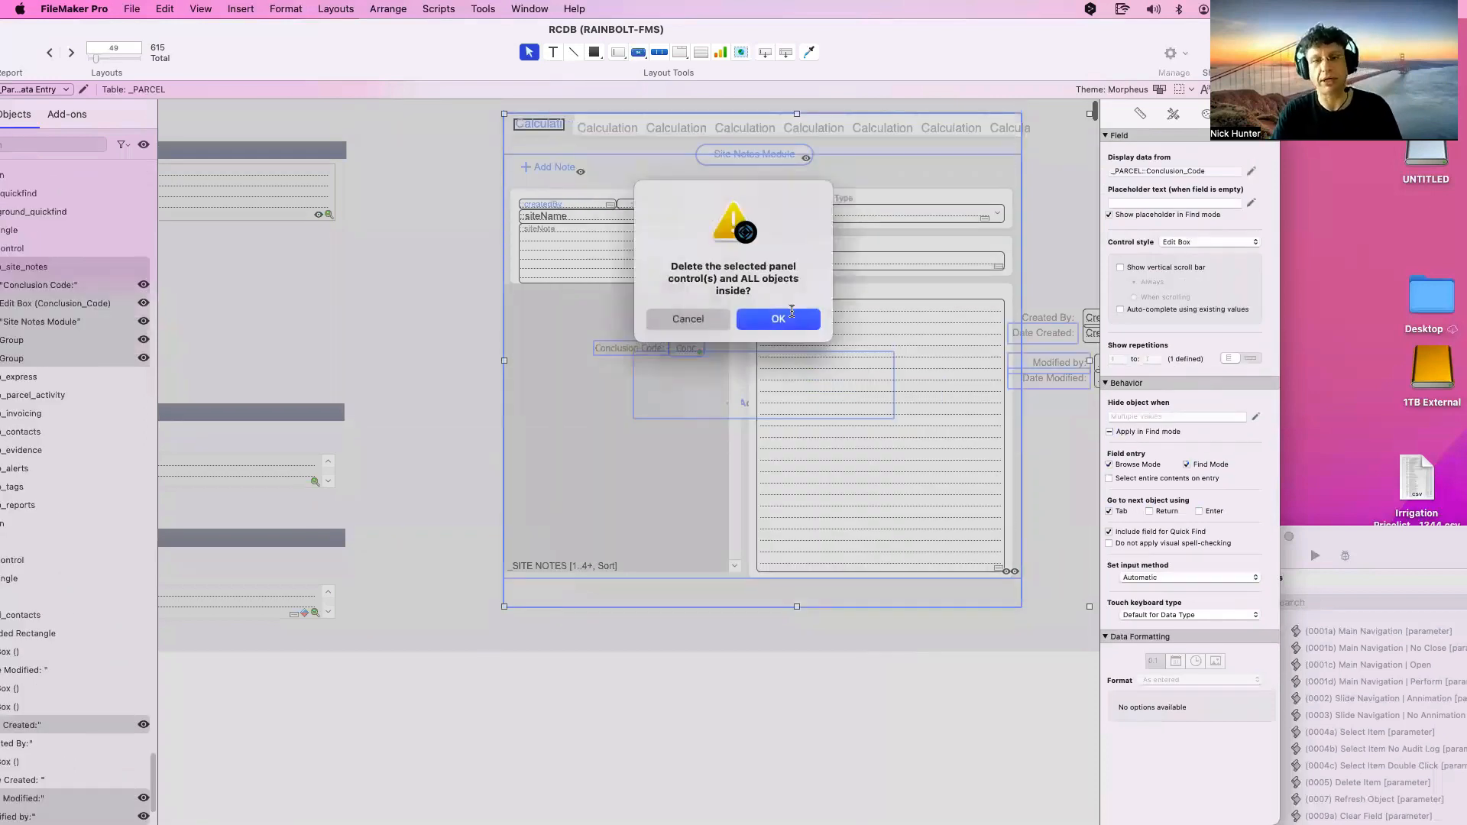
pyautogui.click(790, 318)
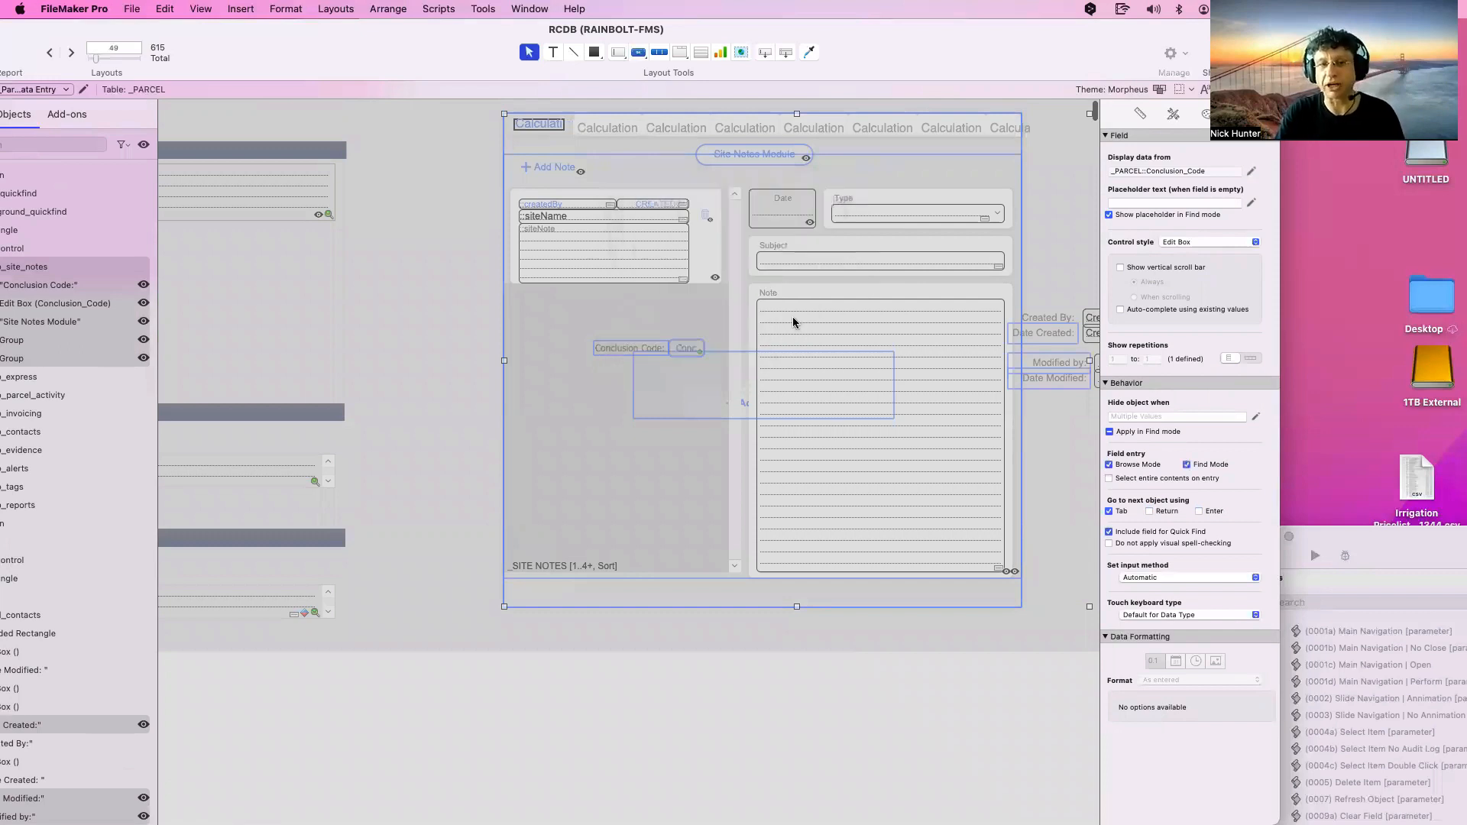
# Delete the property address panel and all its objects
pyautogui.hscroll(8, 789, 319)
pyautogui.moveTo(442, 134); pyautogui.dragTo(989, 586)
pyautogui.press('Delete')
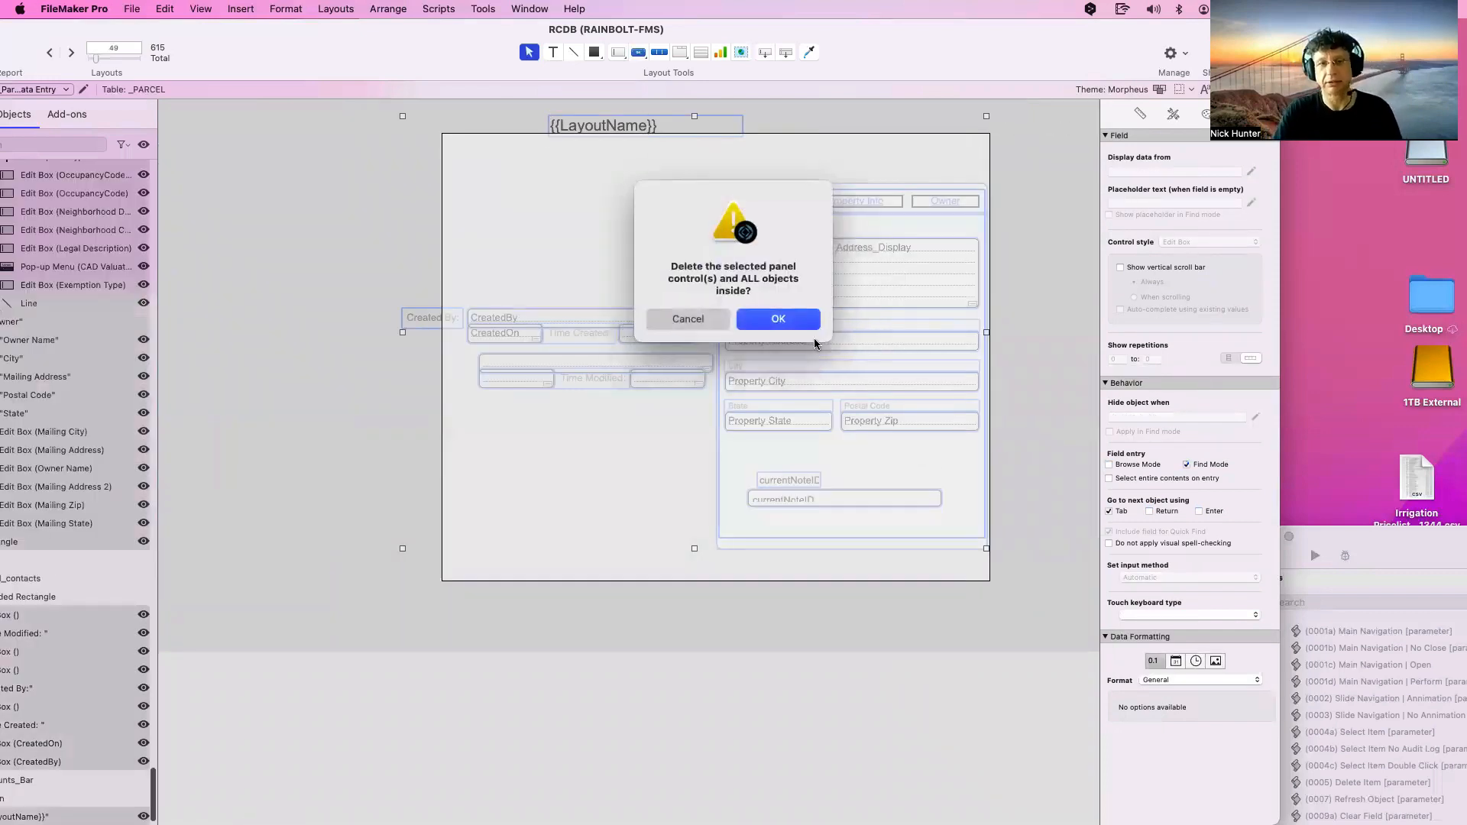
pyautogui.click(790, 318)
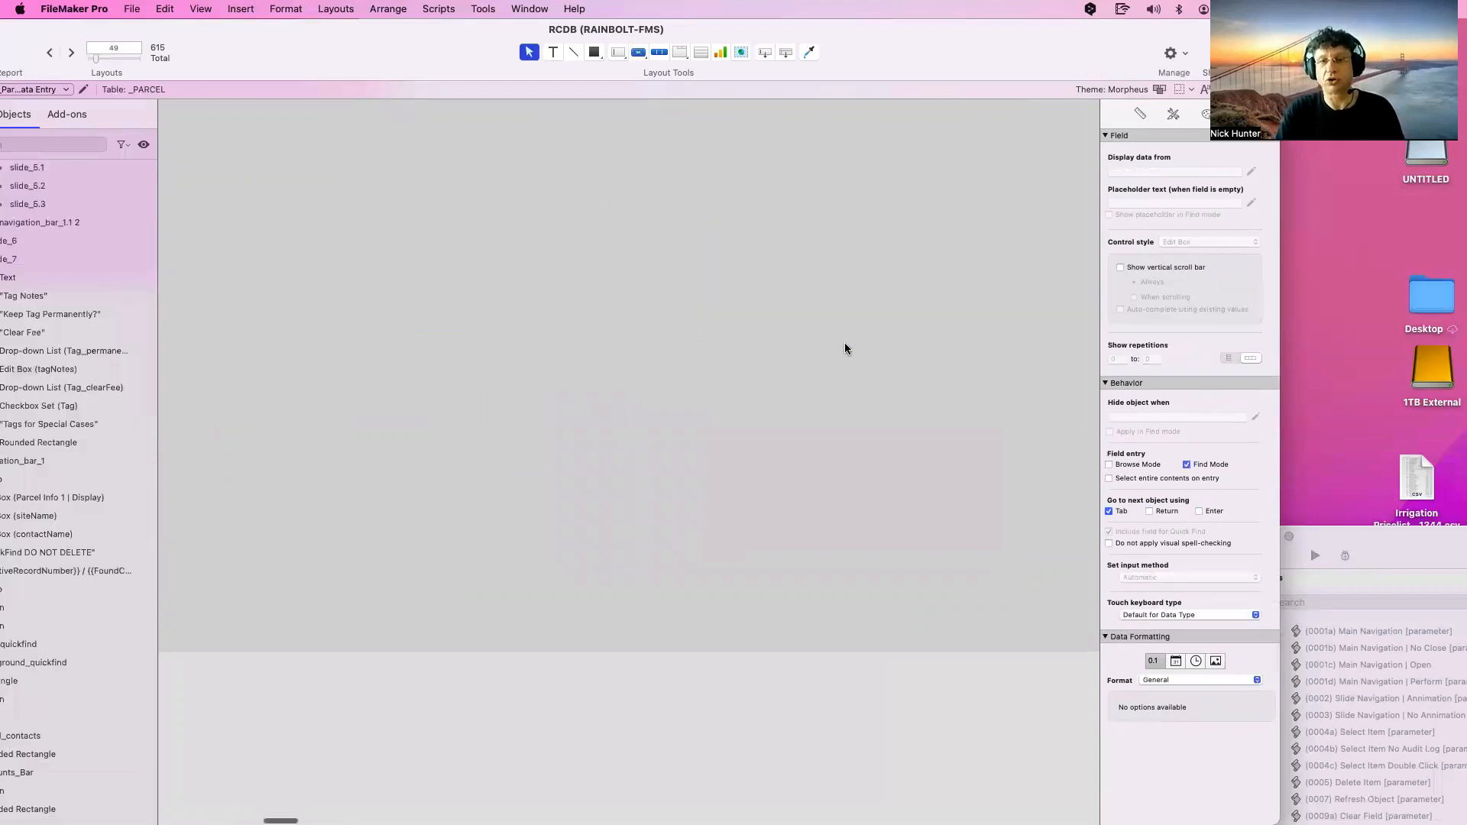
# Marquee-select the Tags and UFB panels for review
pyautogui.hscroll(-5, 845, 343)
pyautogui.hscroll(-5, 845, 348)
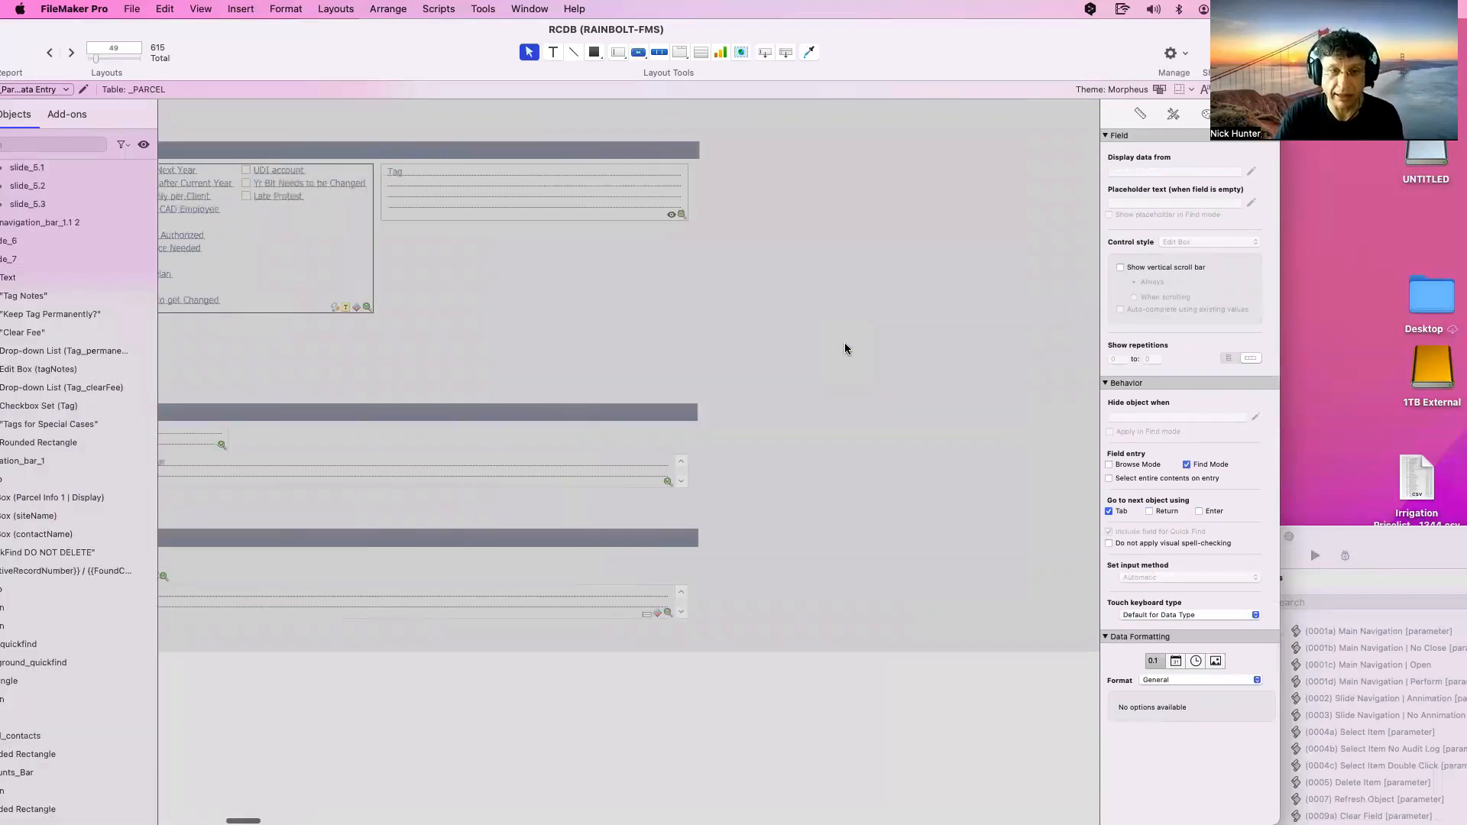
pyautogui.hscroll(-2, 408, 274)
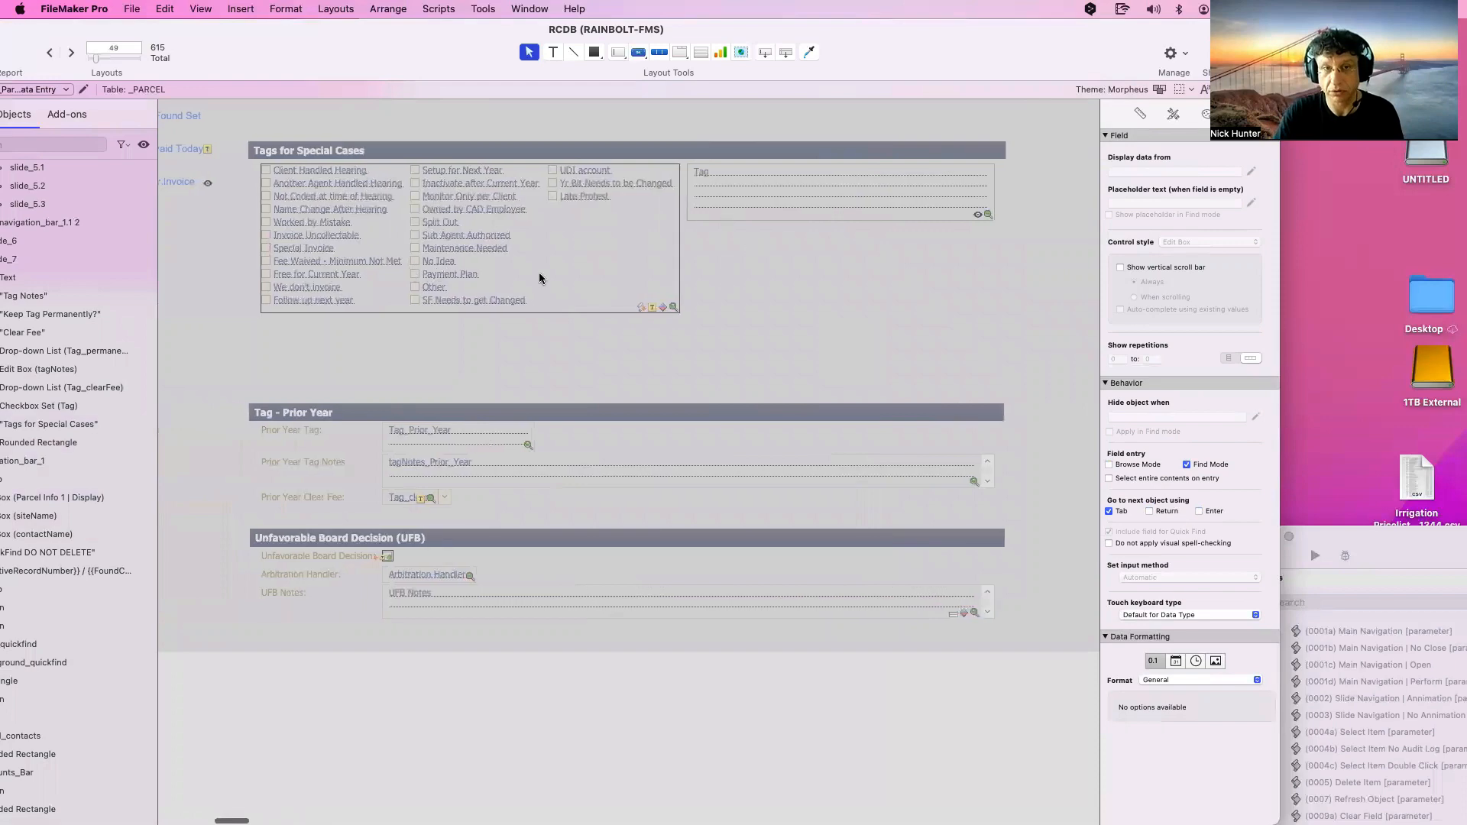
pyautogui.moveTo(313, 126); pyautogui.dragTo(827, 633)
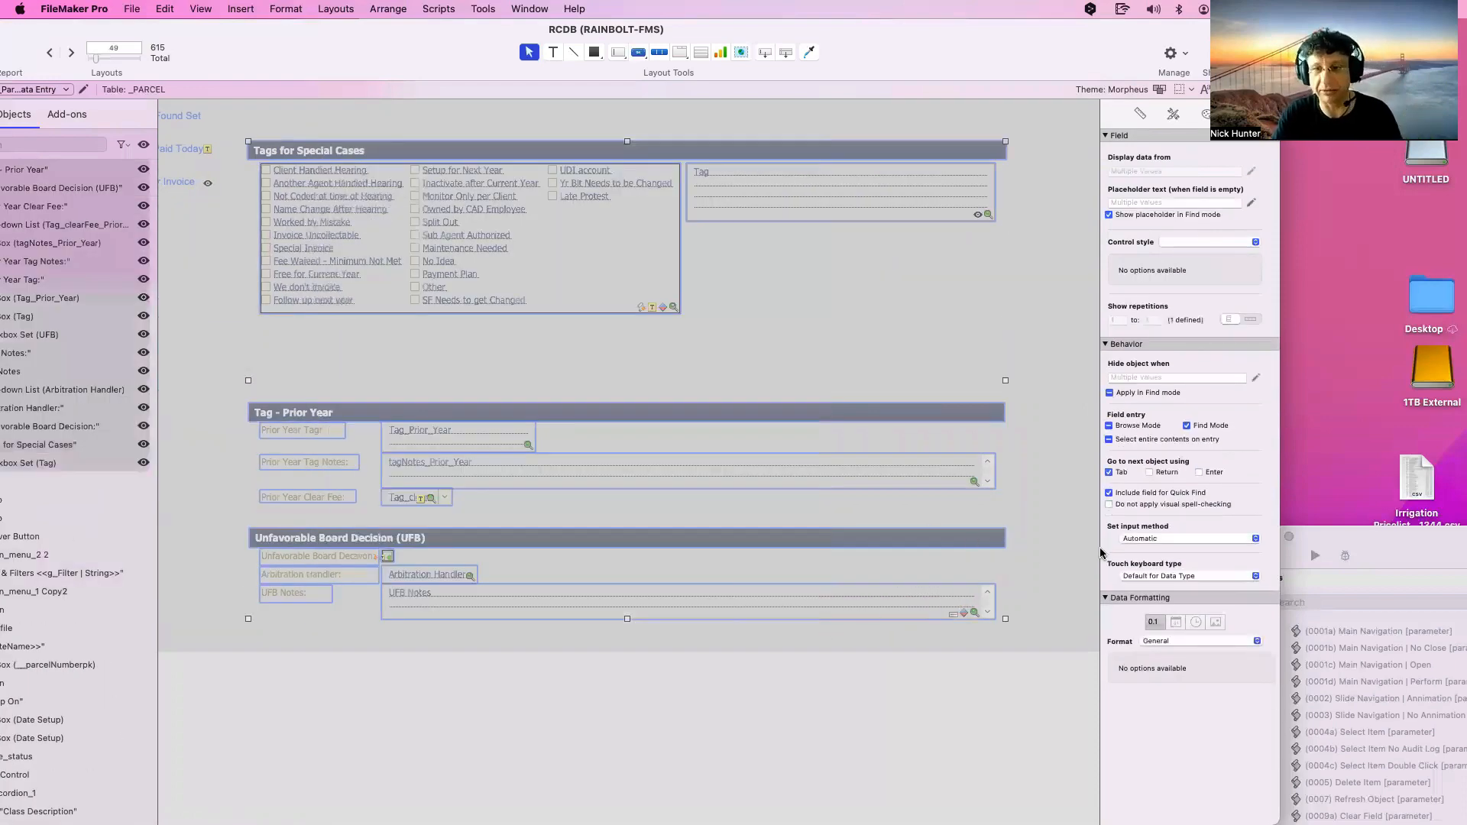
pyautogui.click(762, 305)
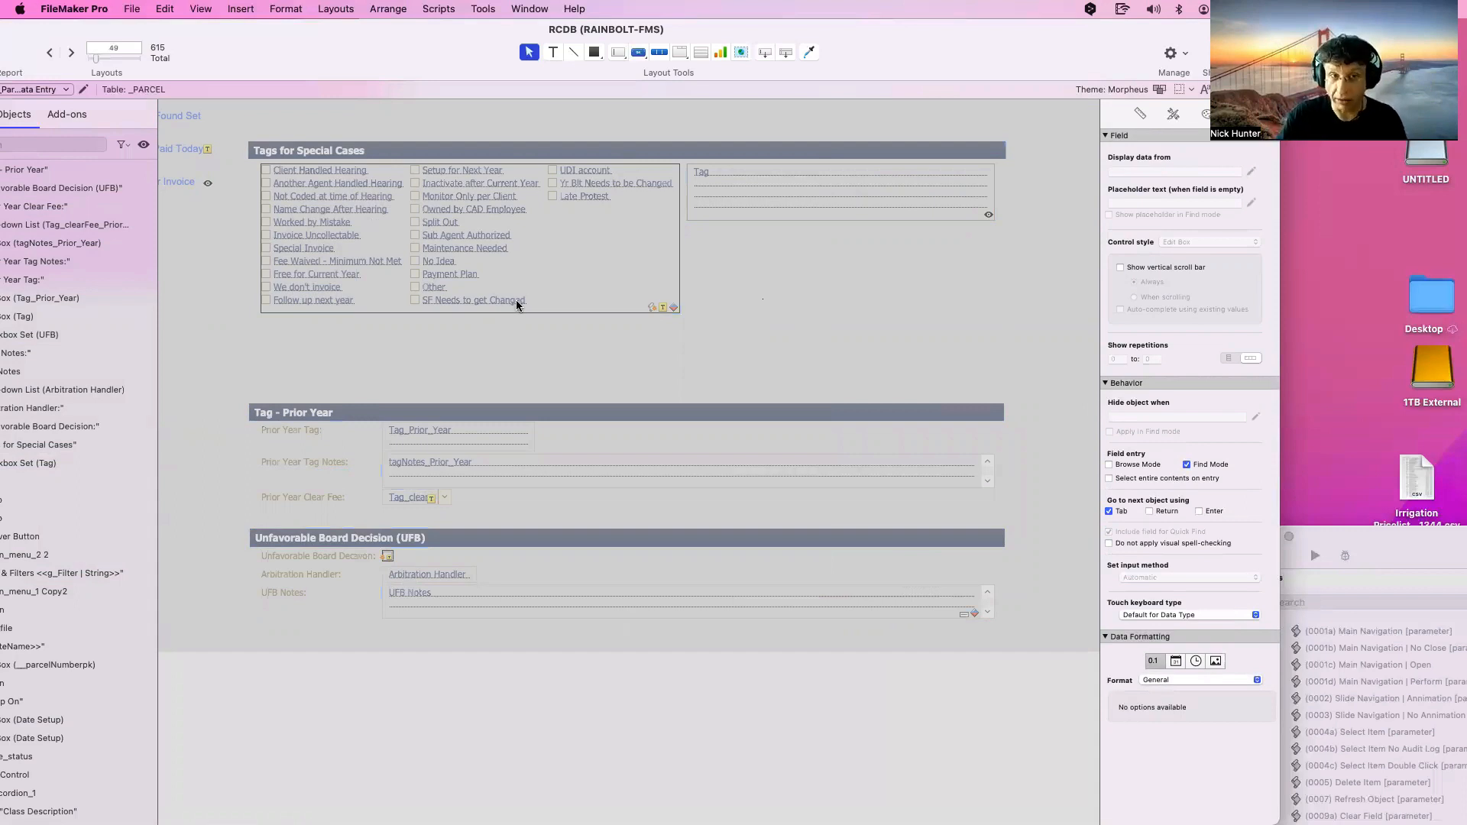
pyautogui.hscroll(-10, 513, 305)
pyautogui.hscroll(-2, 529, 304)
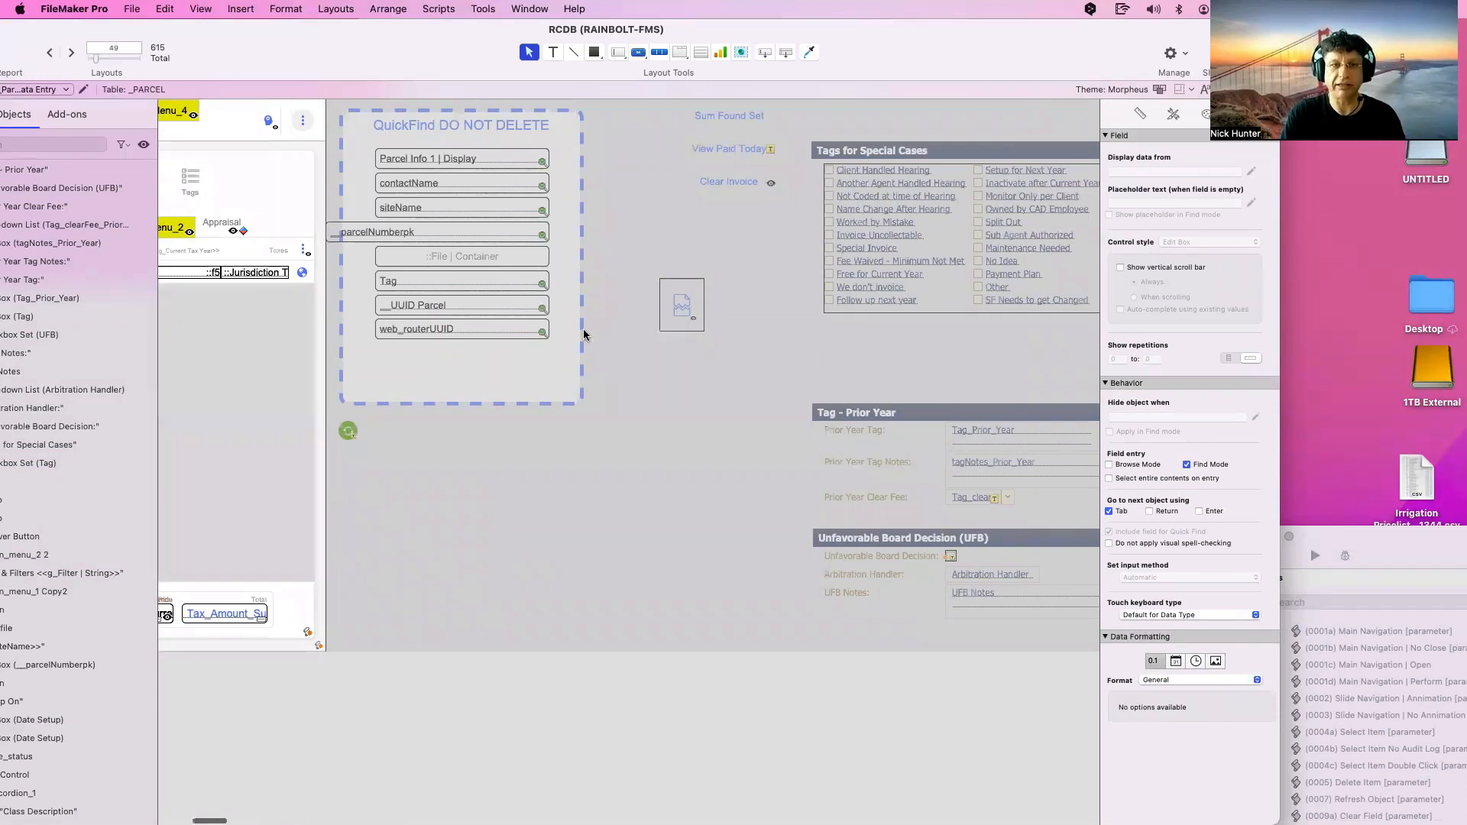
pyautogui.hscroll(-2, 514, 336)
pyautogui.hscroll(-3, 514, 337)
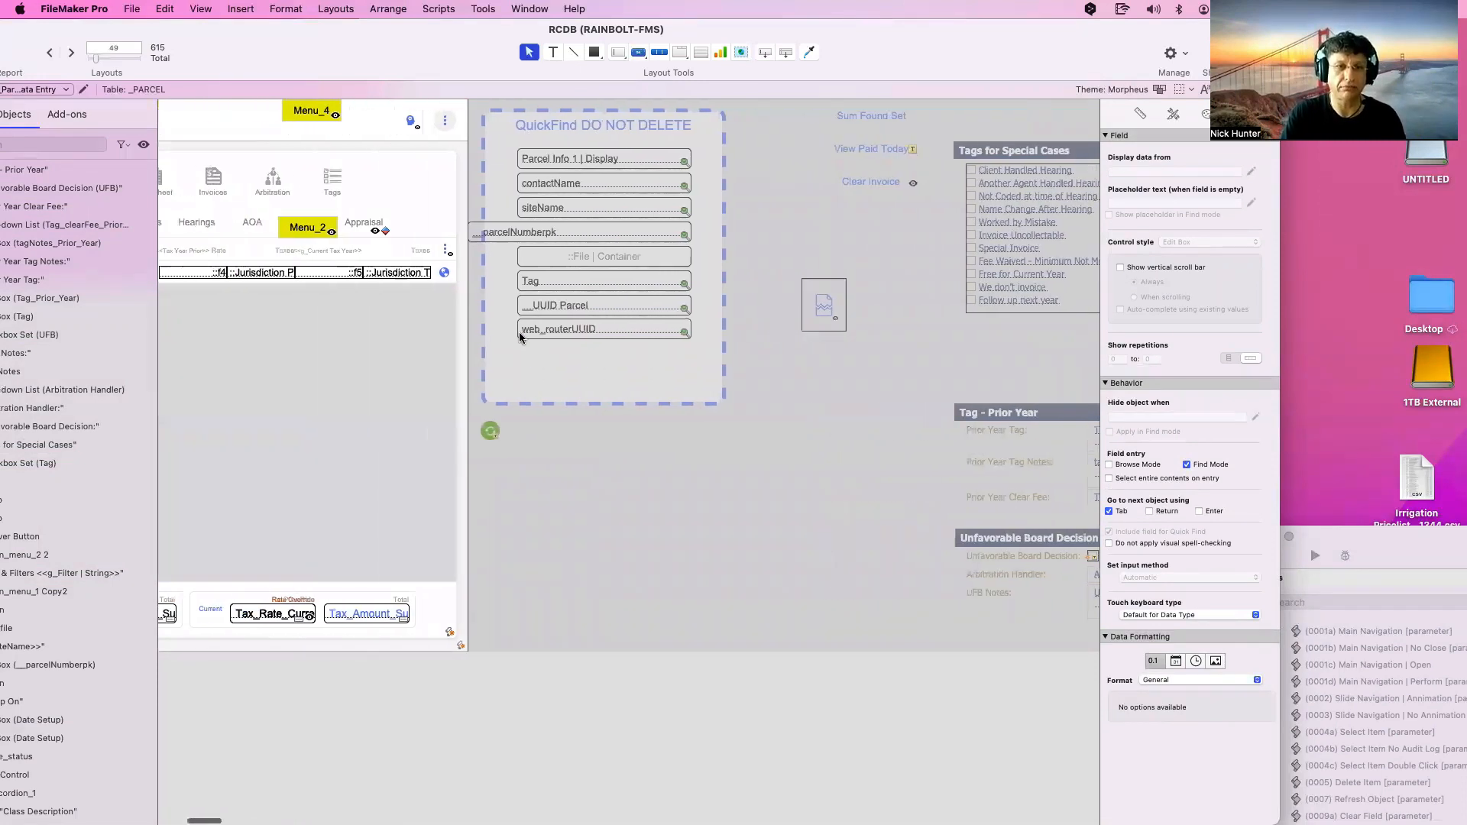
pyautogui.click(618, 259)
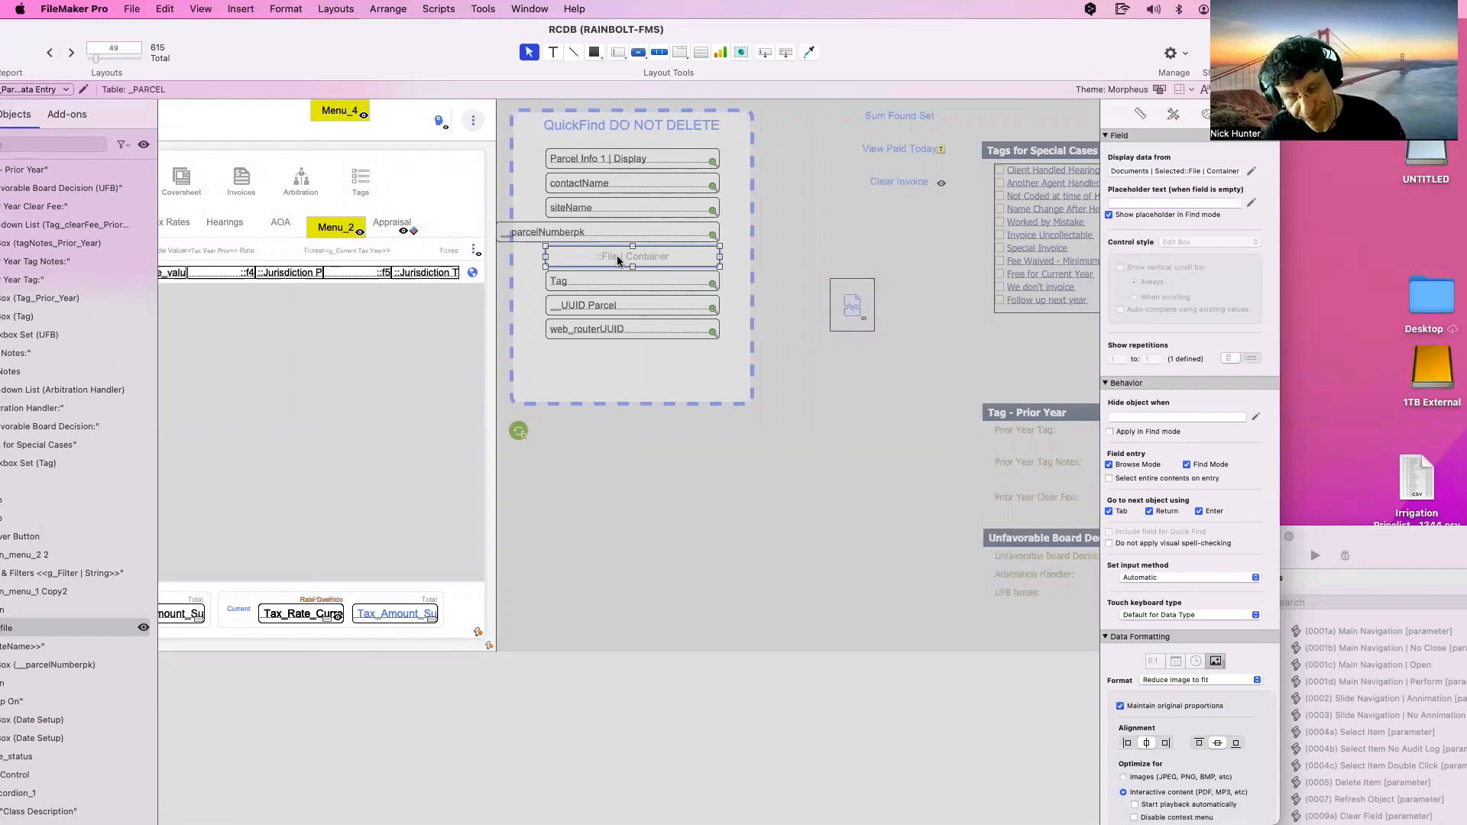
pyautogui.hscroll(-10, 617, 260)
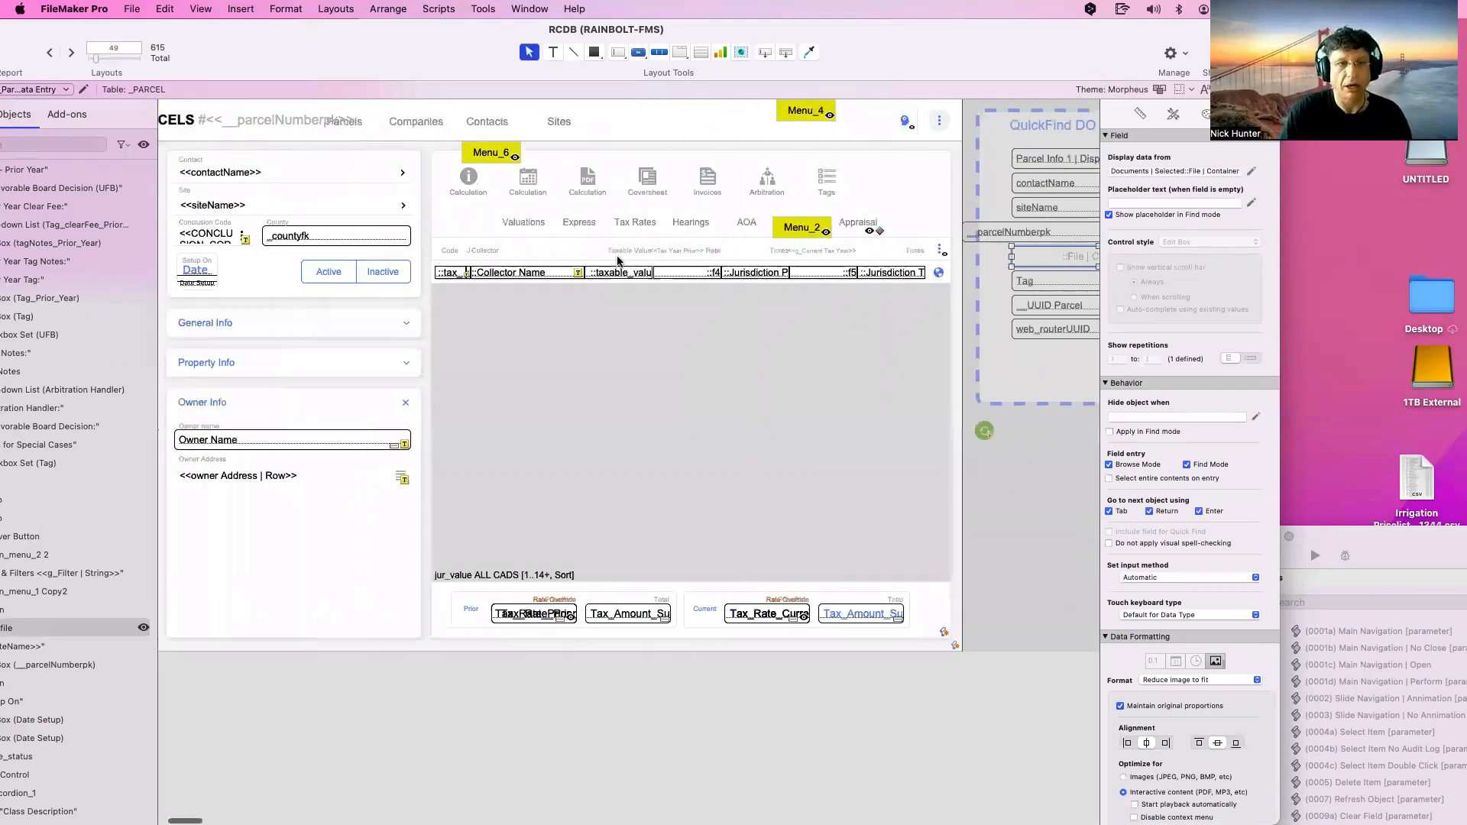
pyautogui.hscroll(-5, 617, 261)
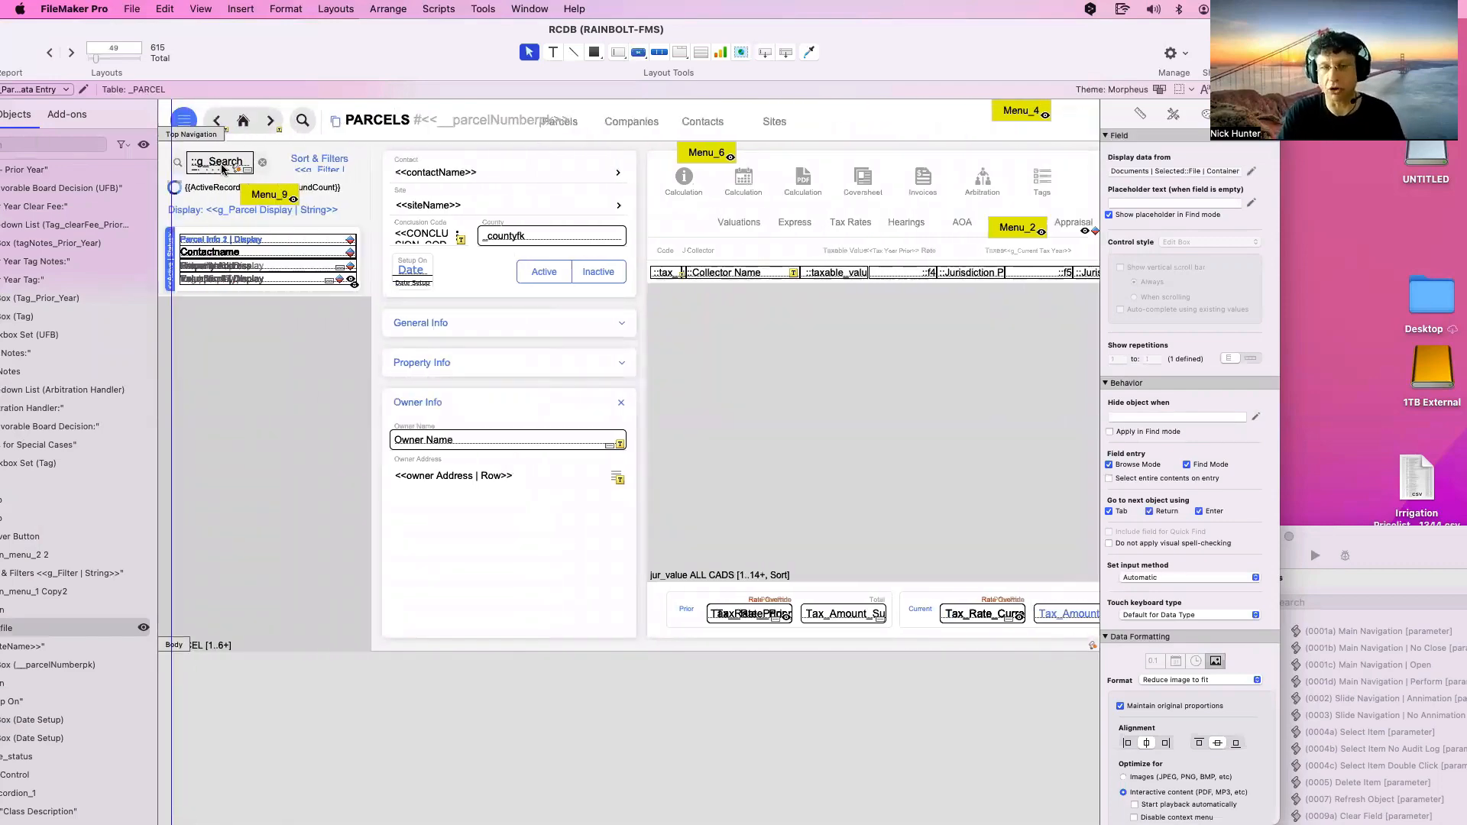
pyautogui.hscroll(11, 222, 168)
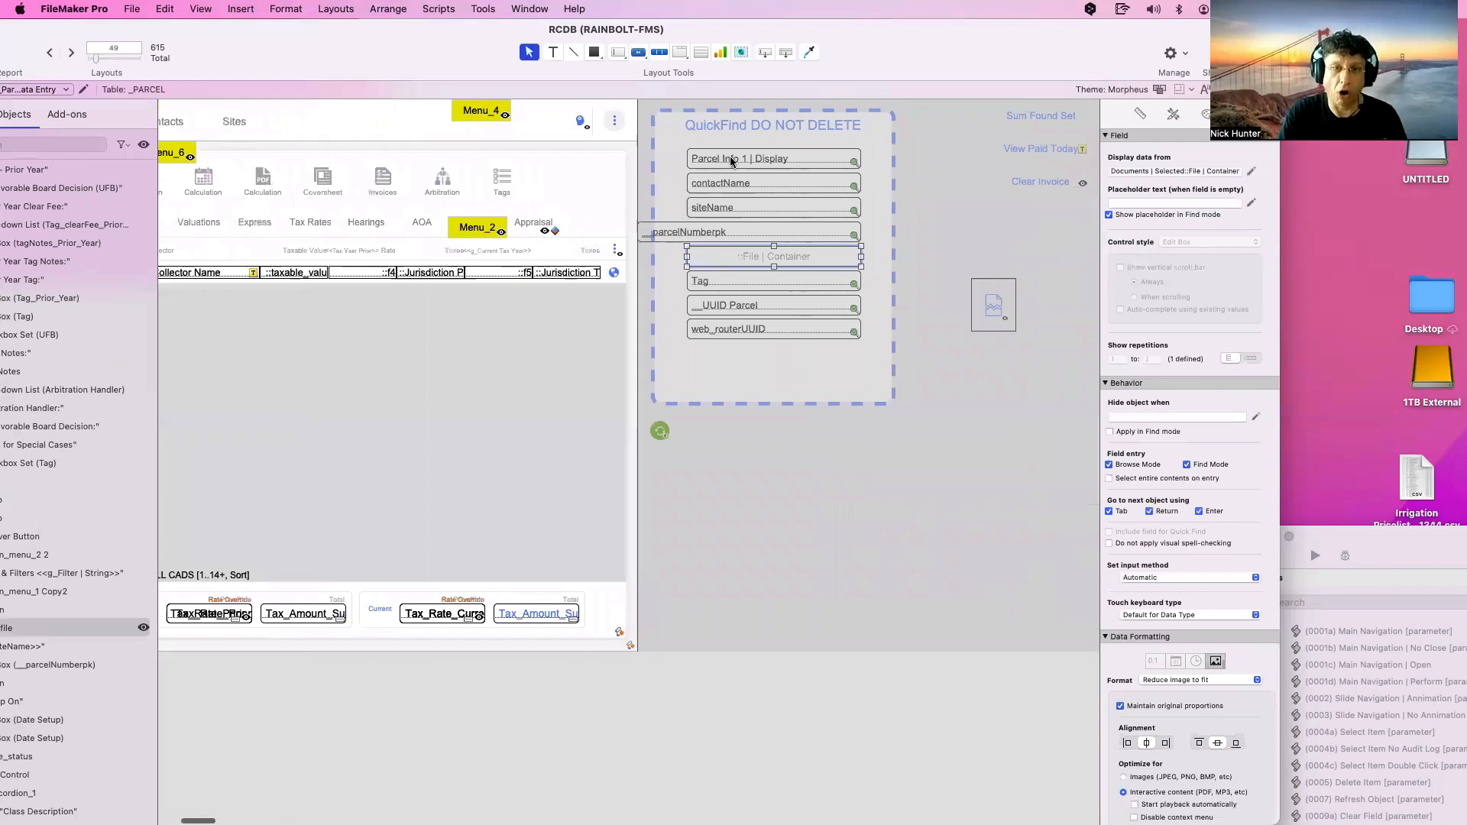
pyautogui.click(741, 183)
pyautogui.click(744, 210)
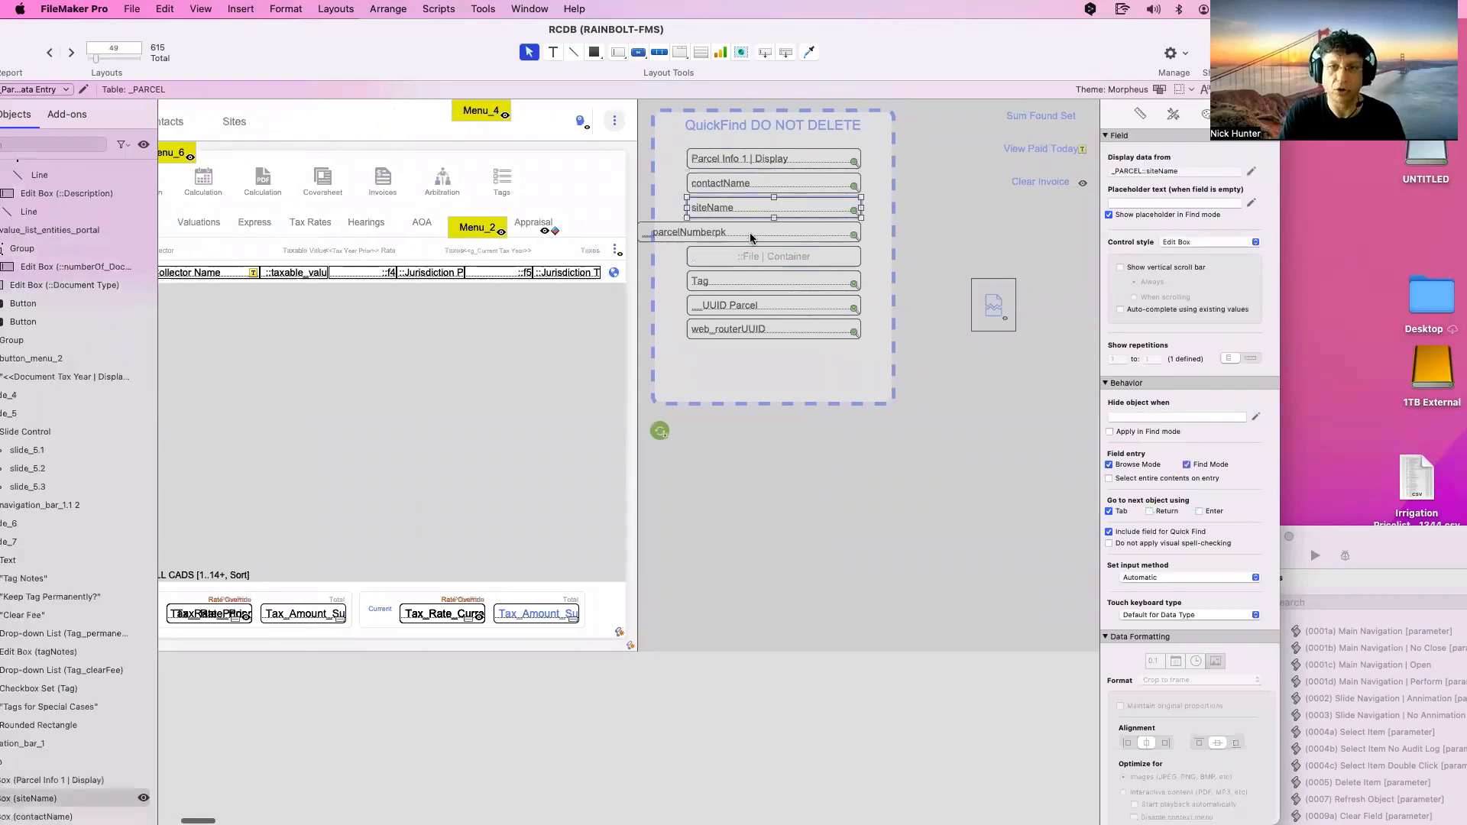
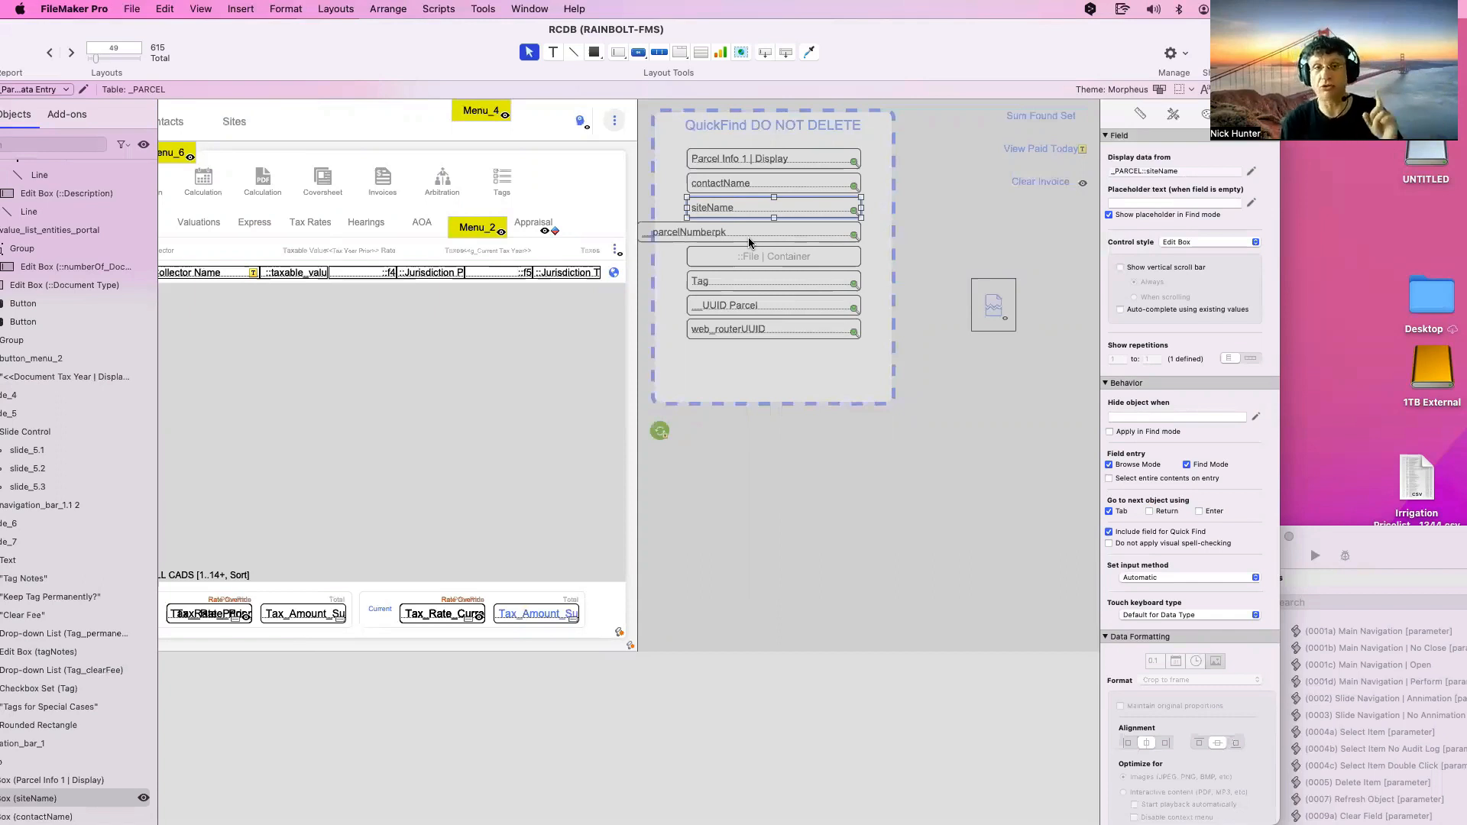
# Marquee-select the QuickFind fields and inspect the Parcel Info 1 | Display field's settings
pyautogui.hscroll(-10, 745, 242)
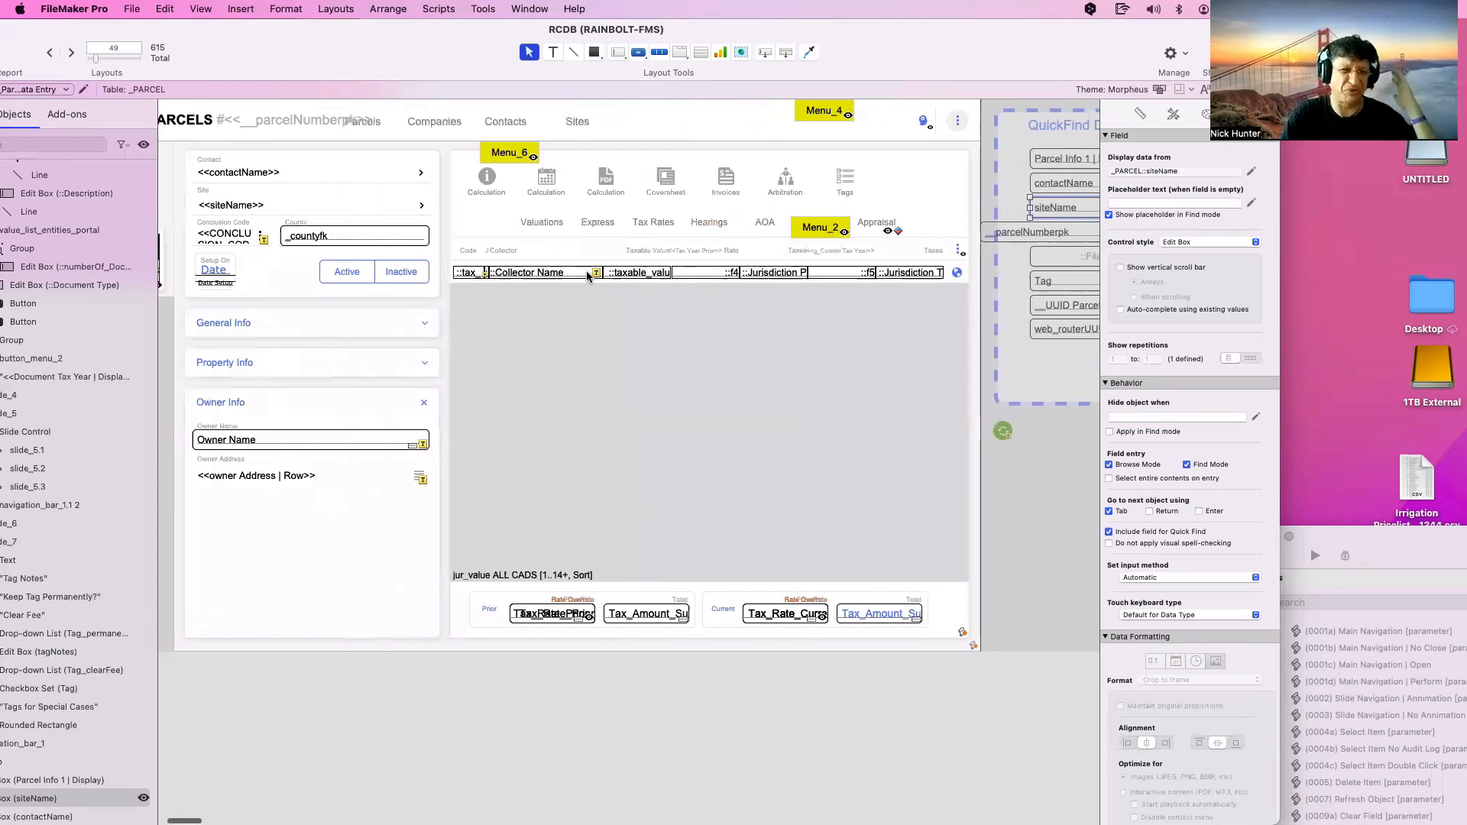
pyautogui.hscroll(-4, 585, 271)
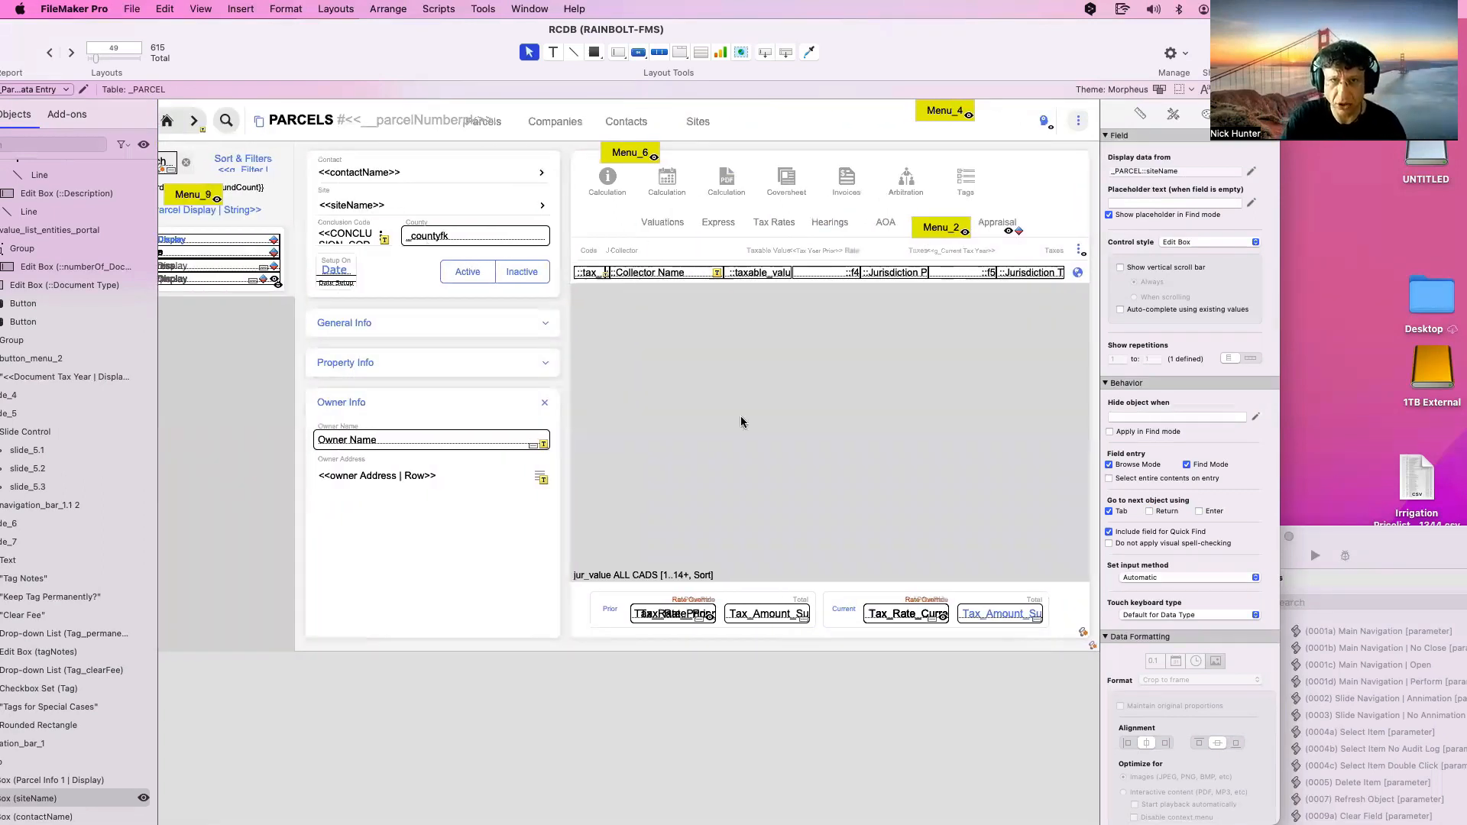
pyautogui.hscroll(13, 741, 415)
pyautogui.moveTo(951, 356); pyautogui.dragTo(693, 150)
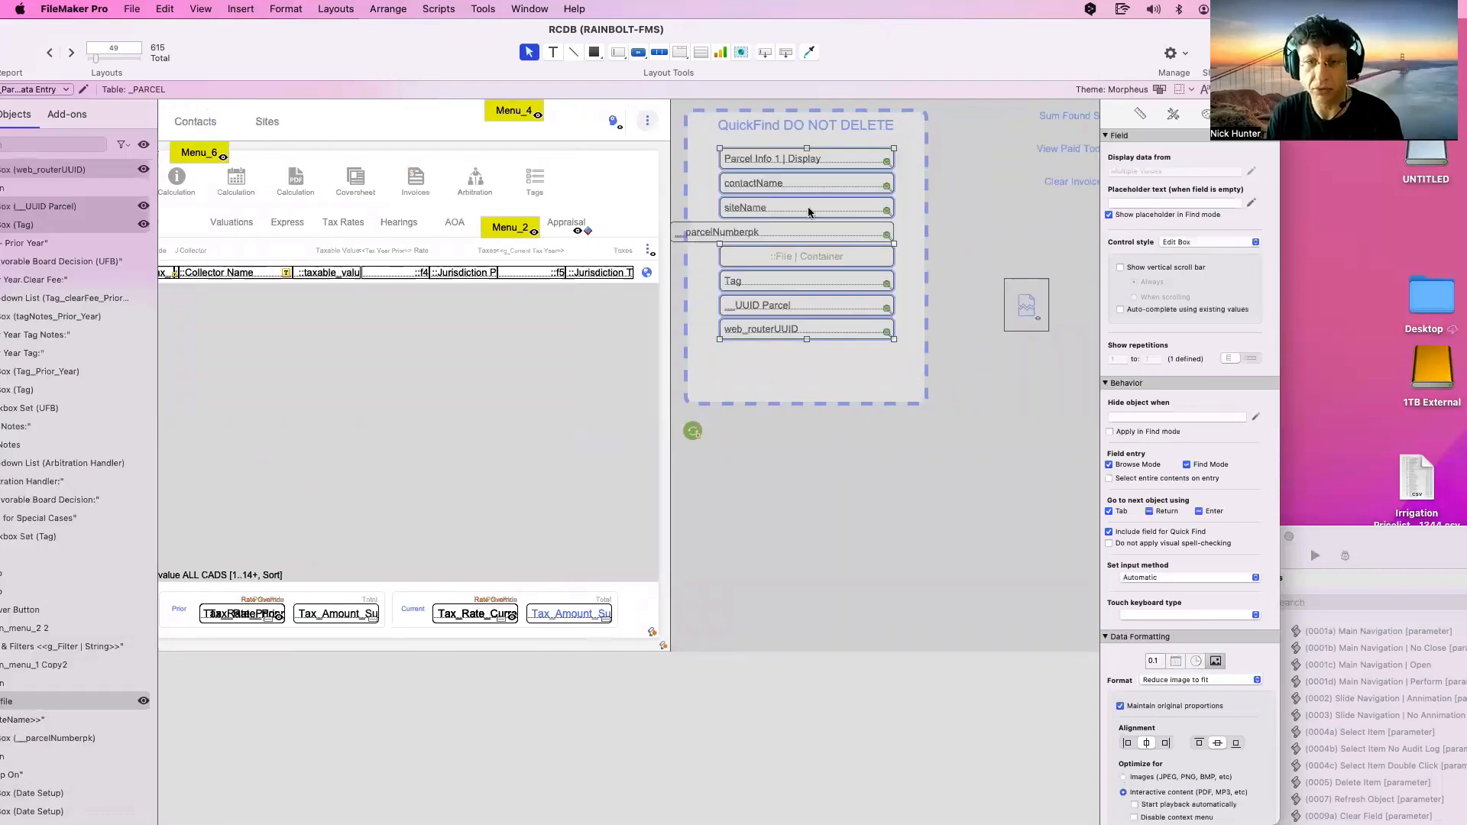
pyautogui.click(978, 280)
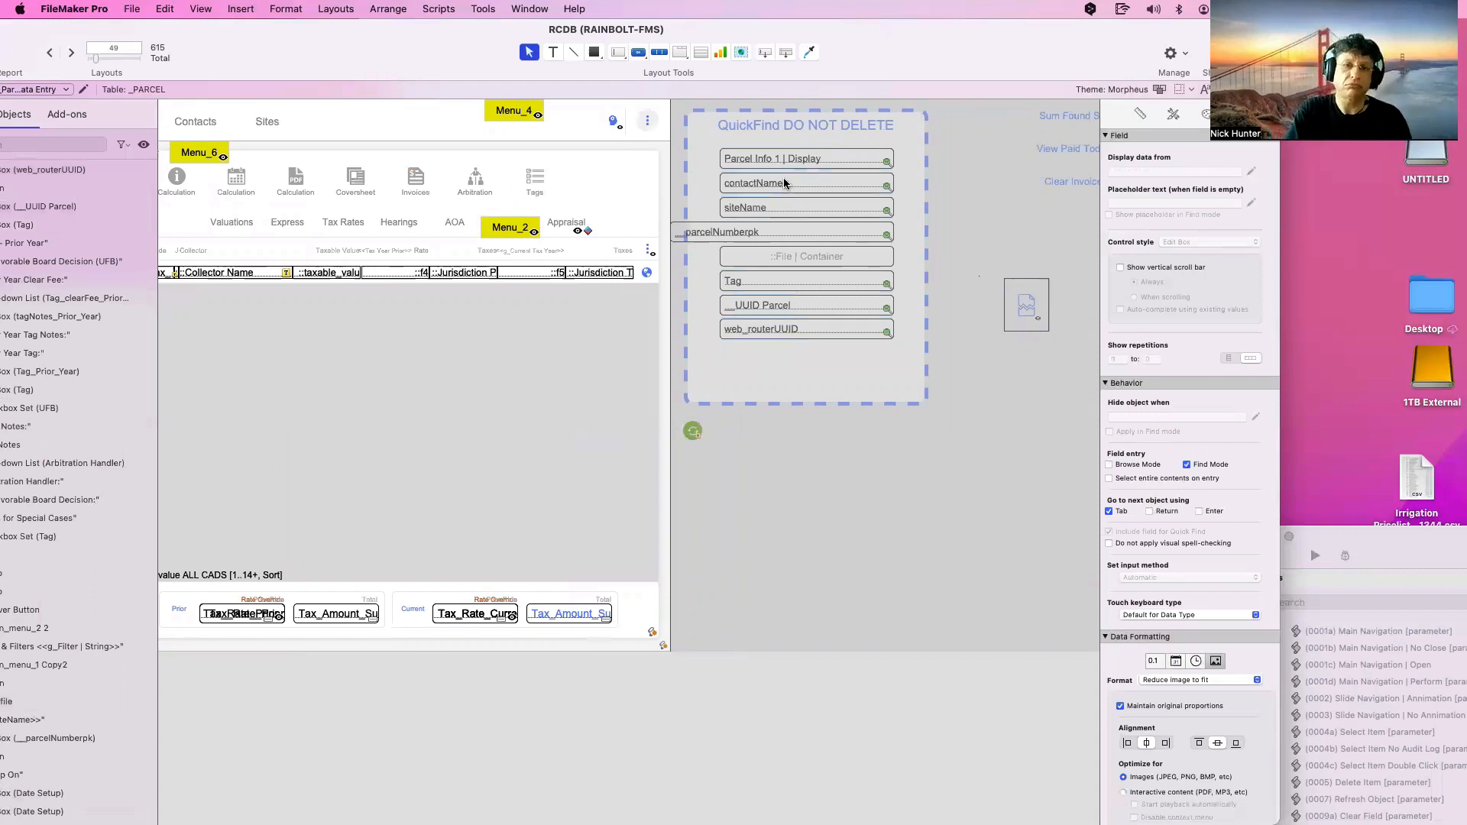
pyautogui.click(782, 156)
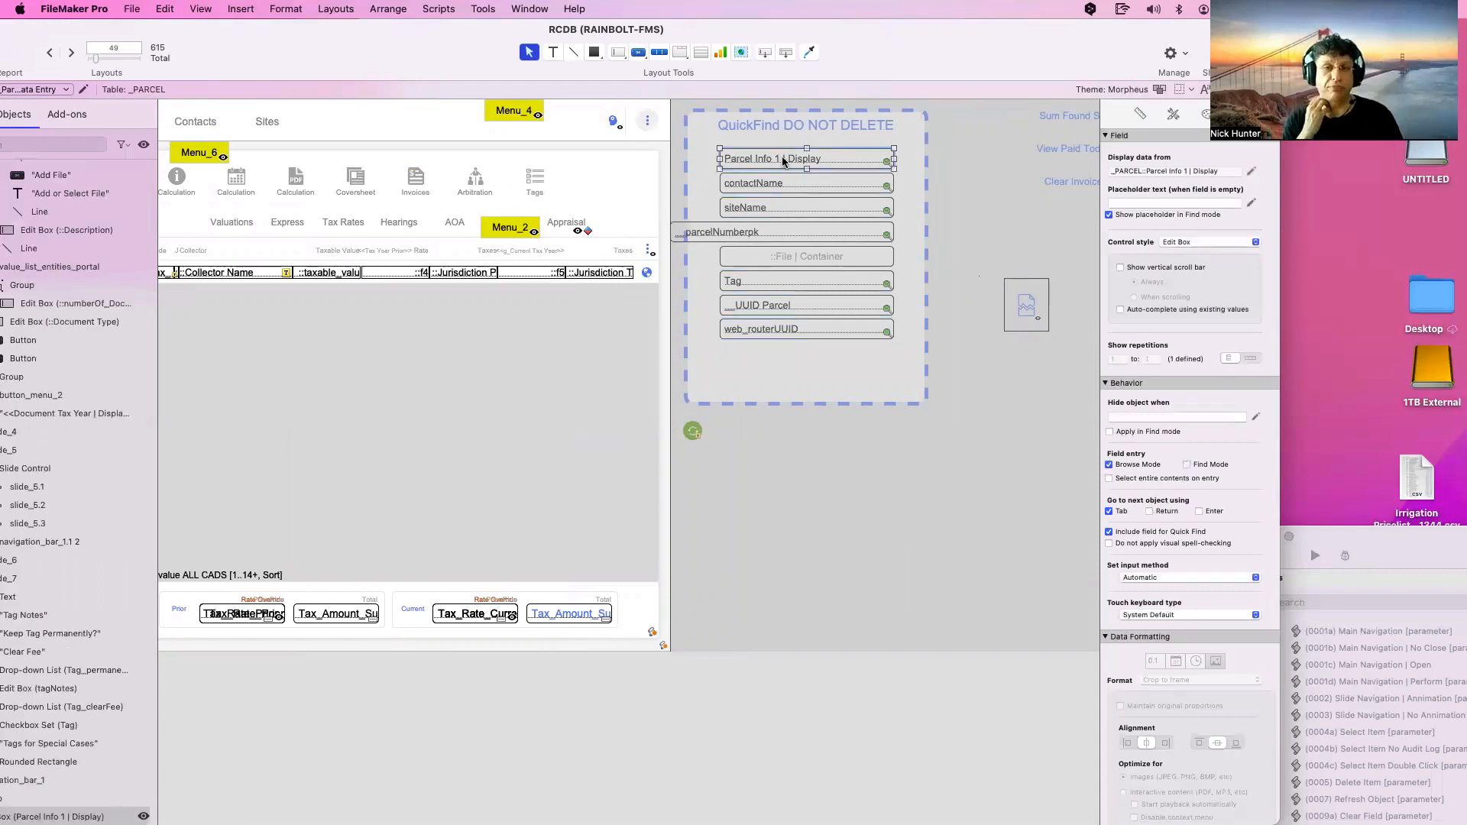
# Return to Browse mode showing the 17,510 parcel records
pyautogui.hscroll(-10, 781, 156)
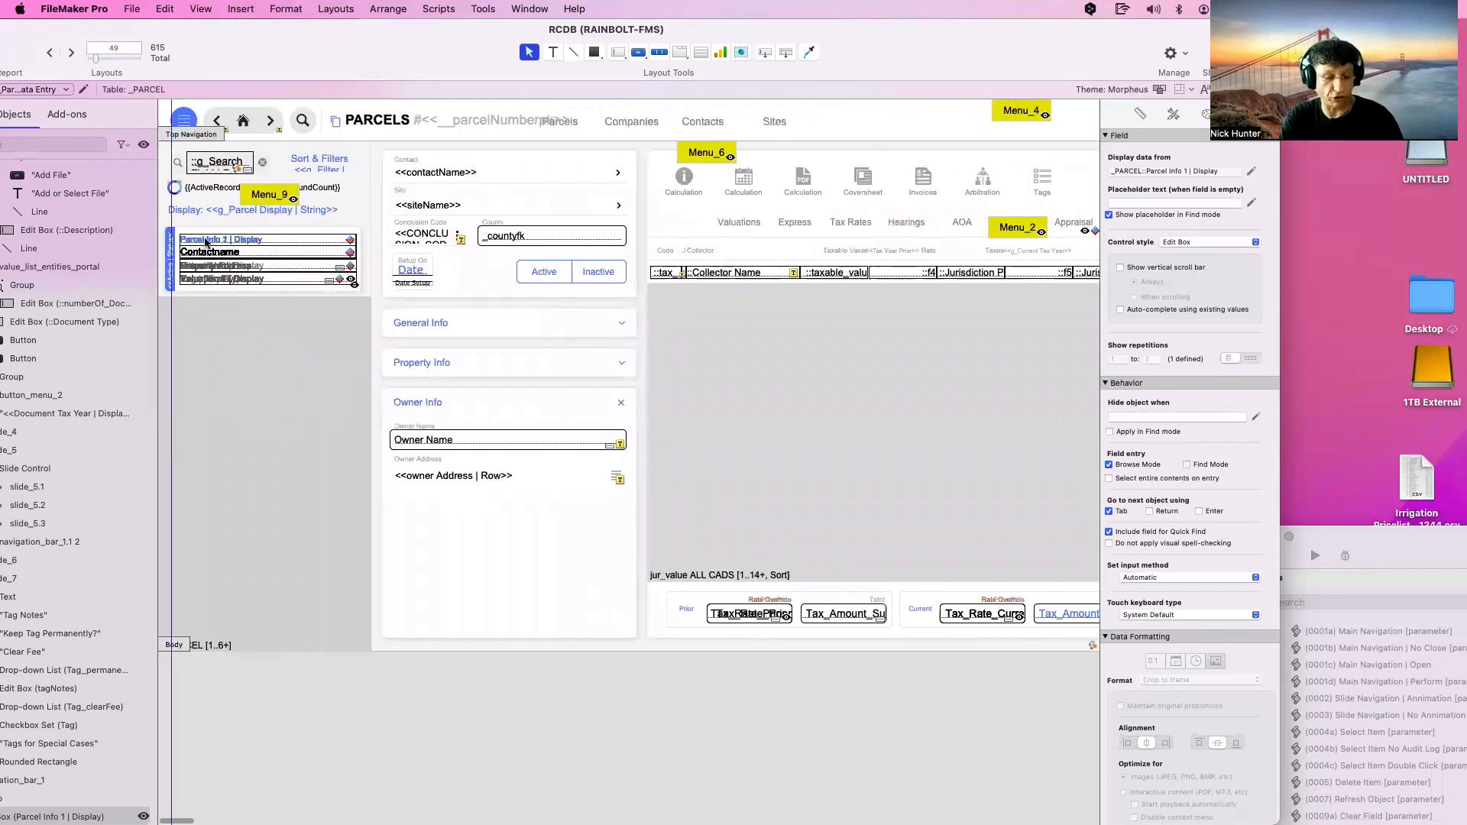
pyautogui.press('super+b')
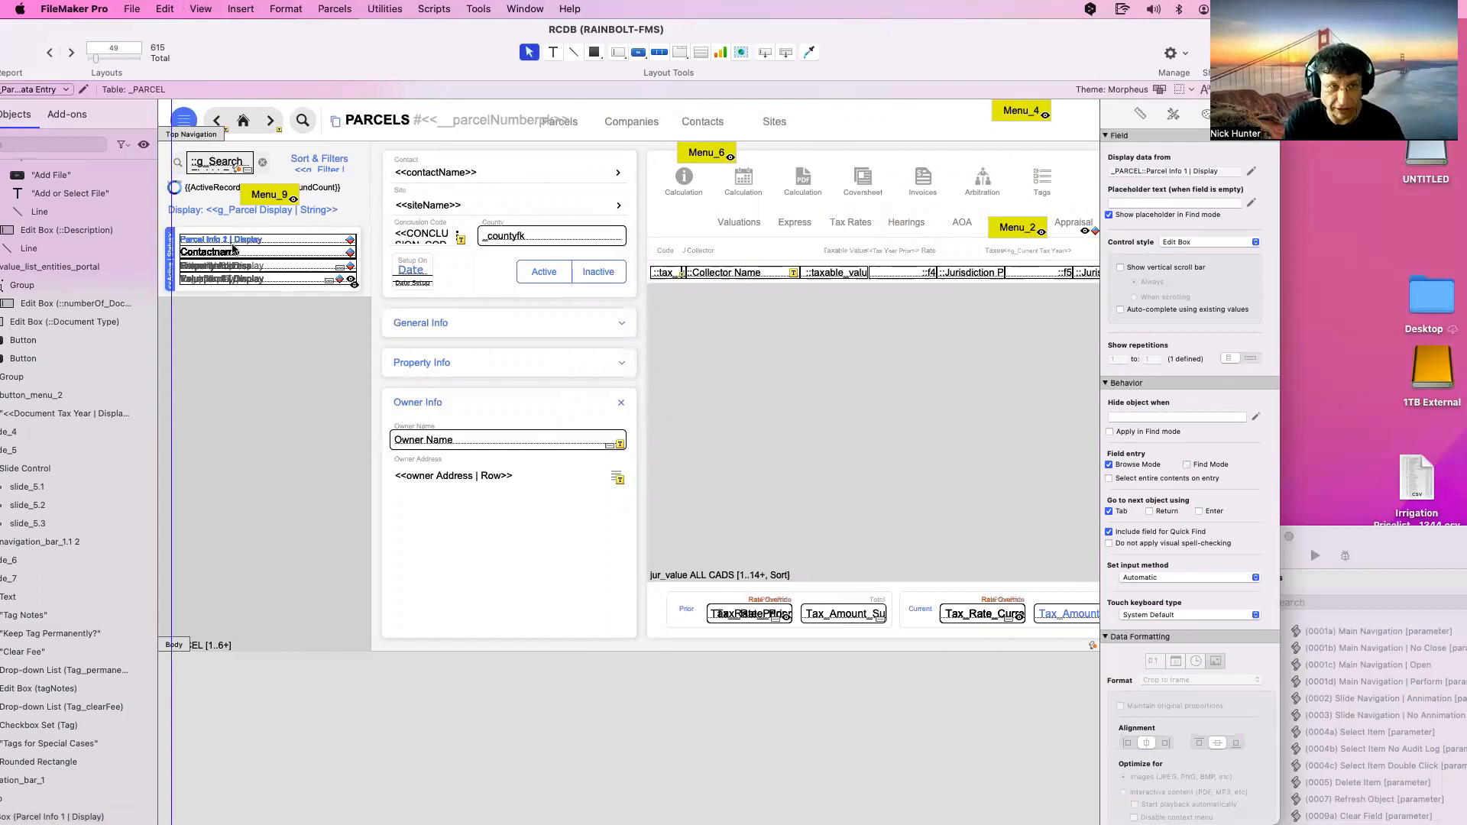
pyautogui.press('super+b')
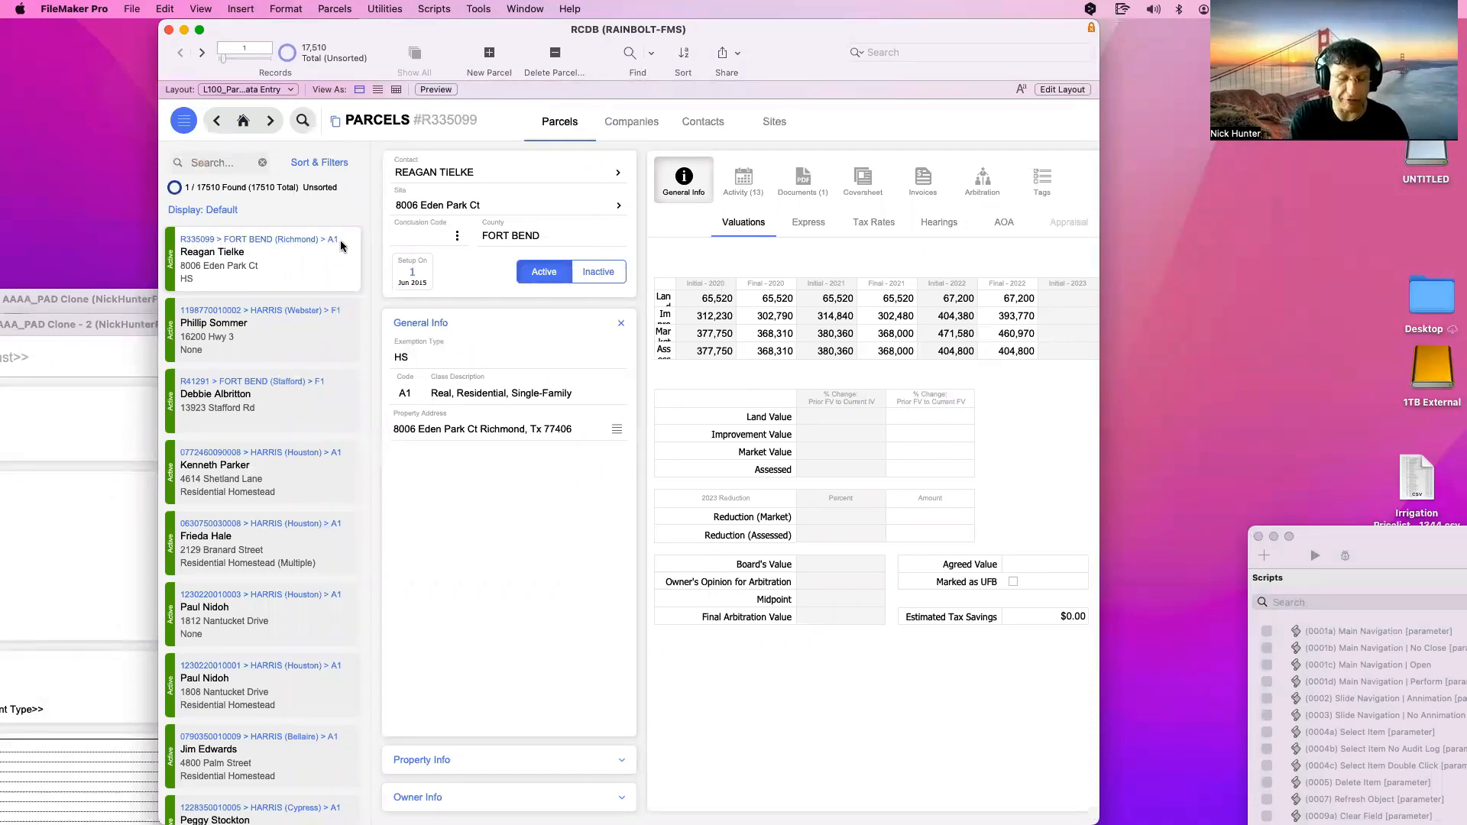
pyautogui.press('super+l')
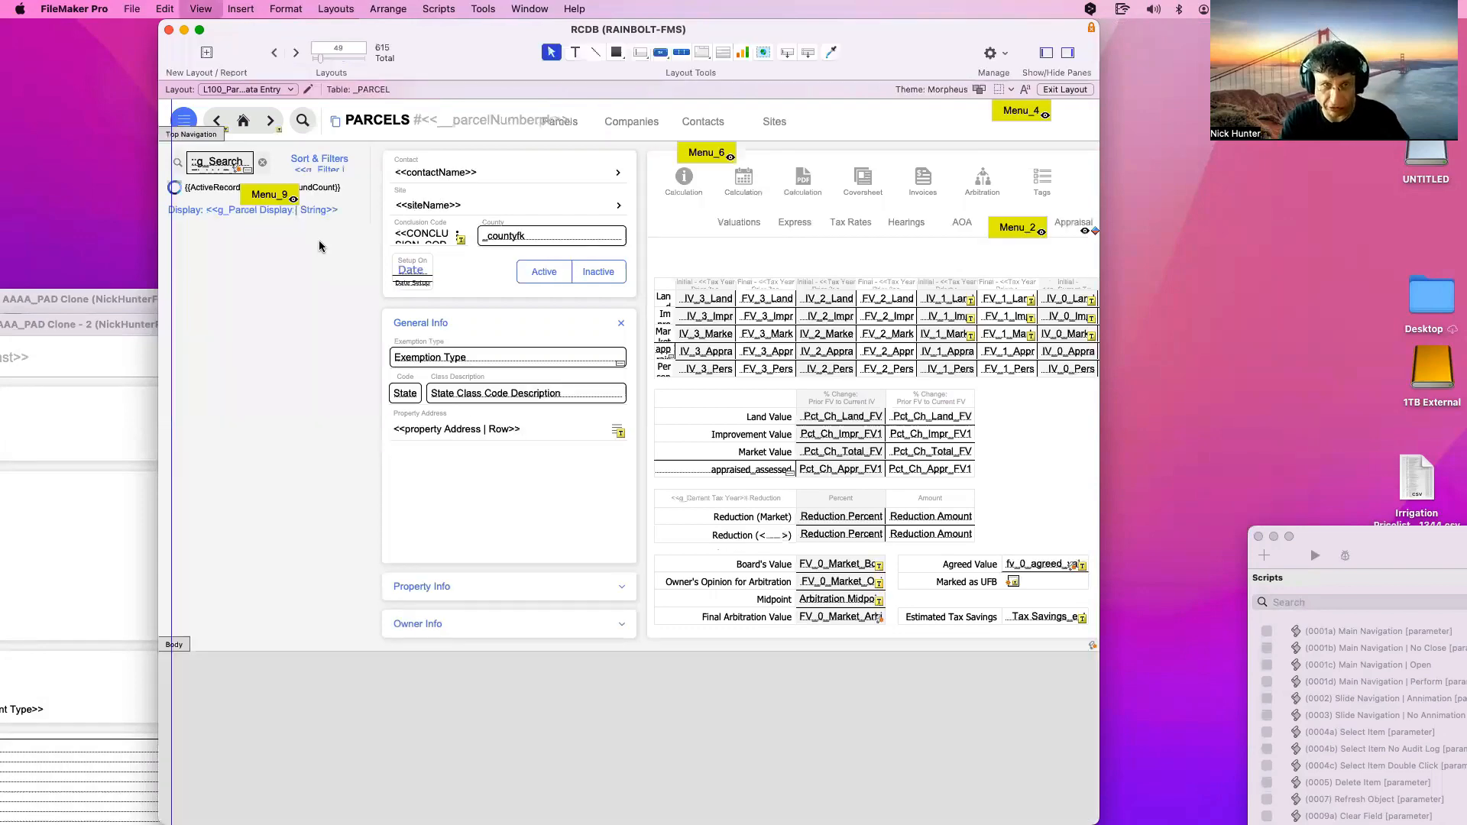
pyautogui.hscroll(9, 643, 266)
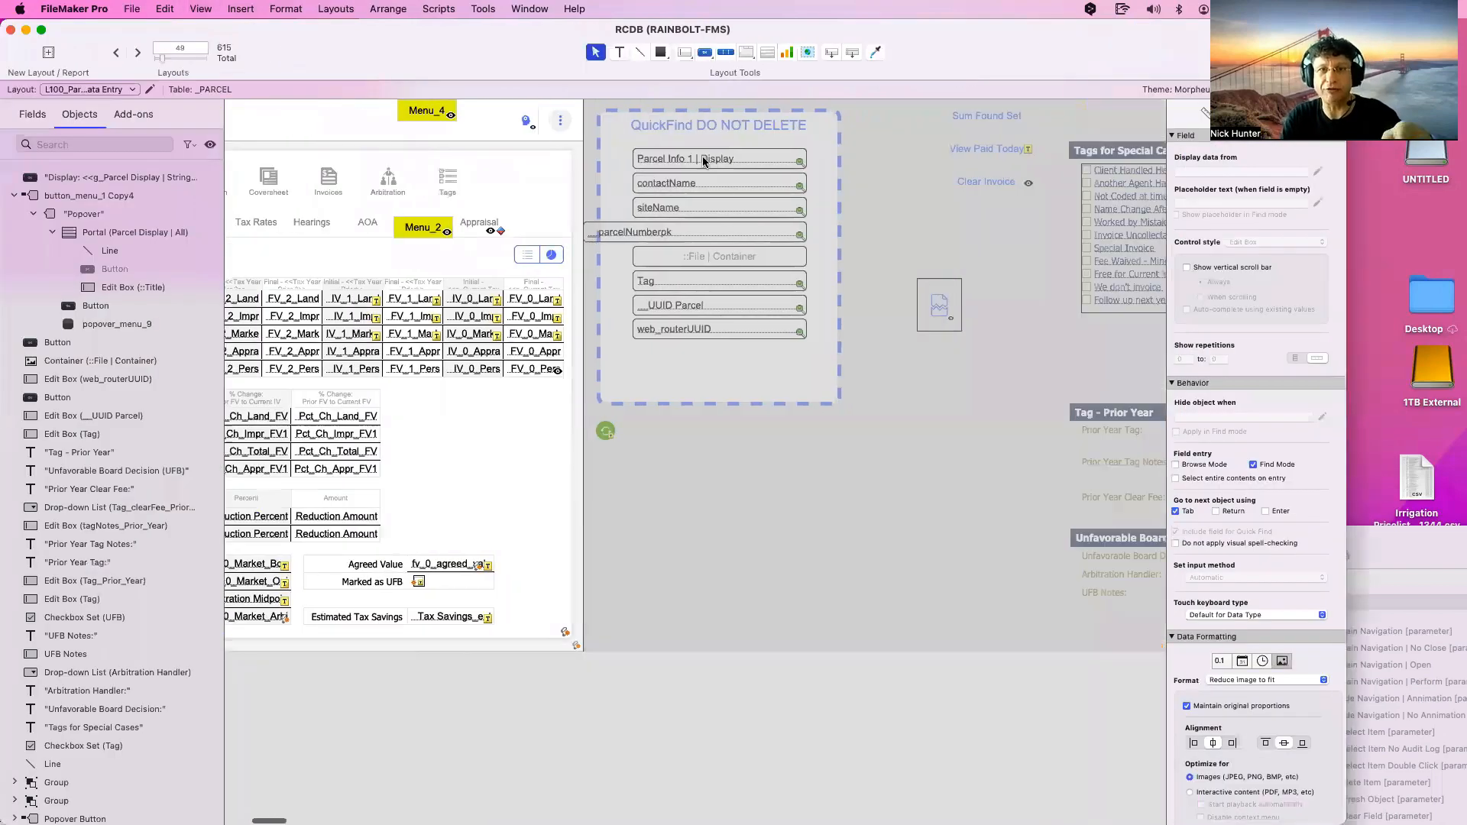
pyautogui.hscroll(1, 703, 159)
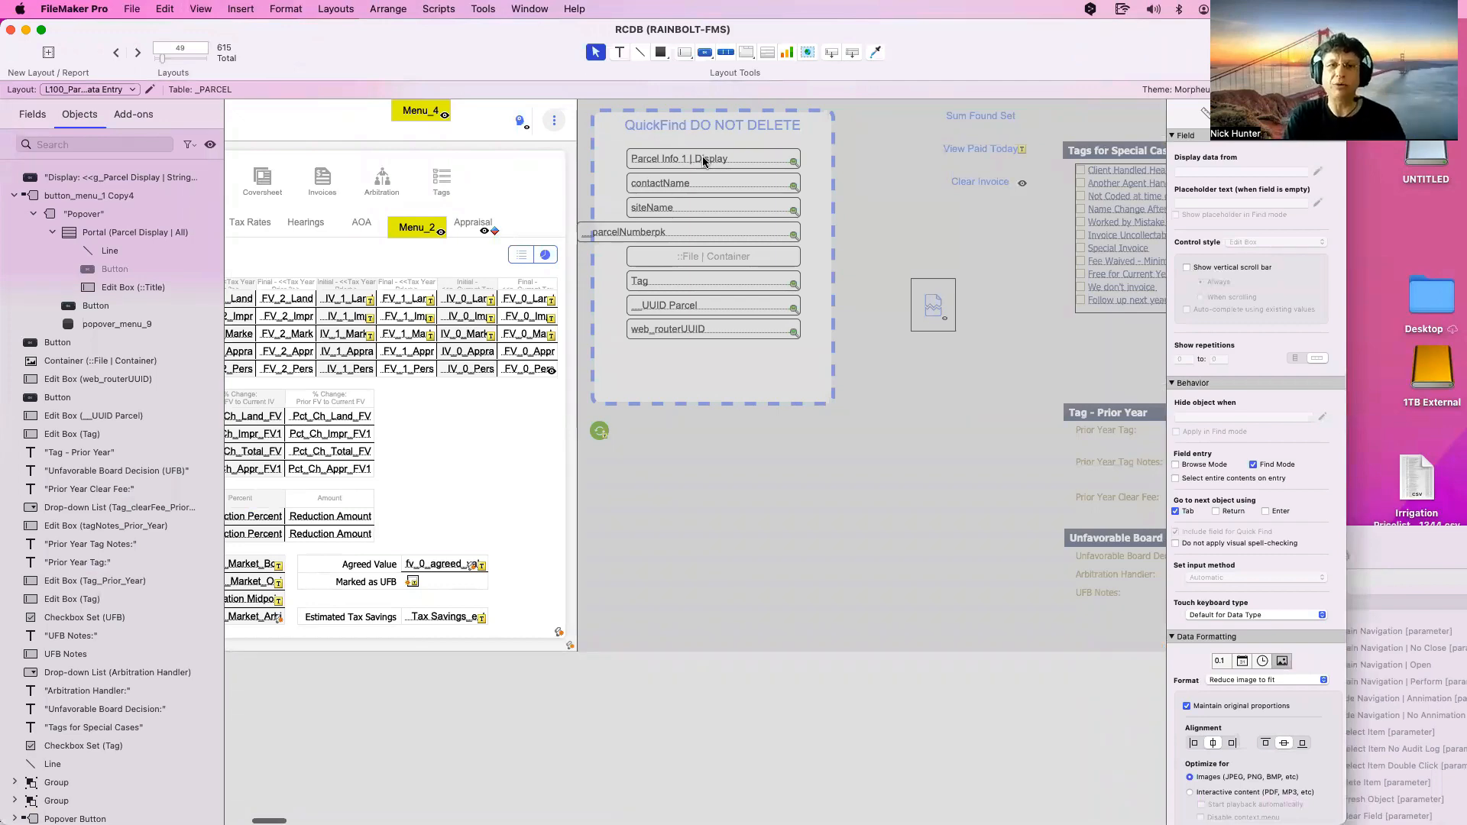
pyautogui.click(702, 158)
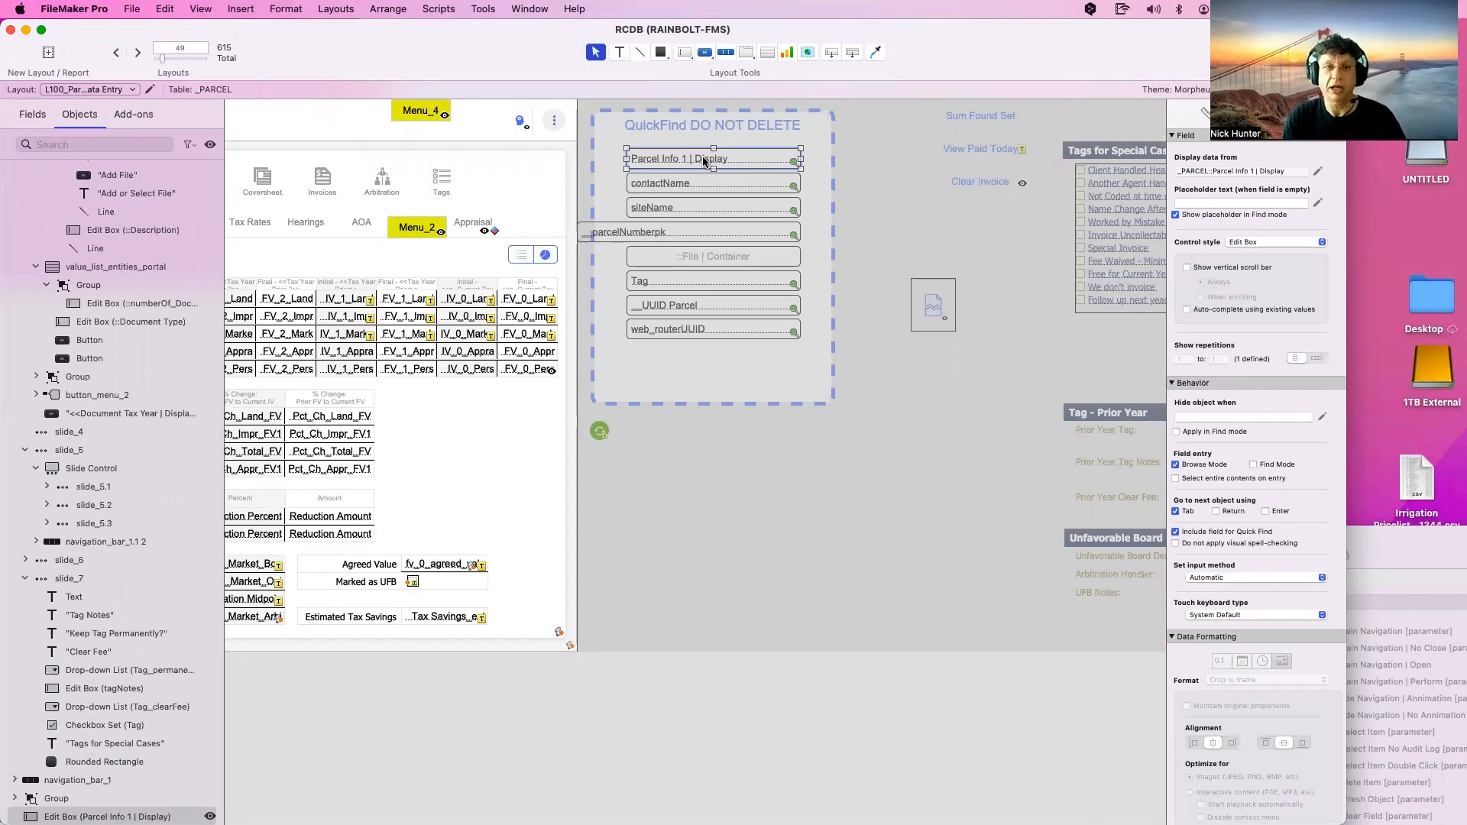
pyautogui.click(700, 208)
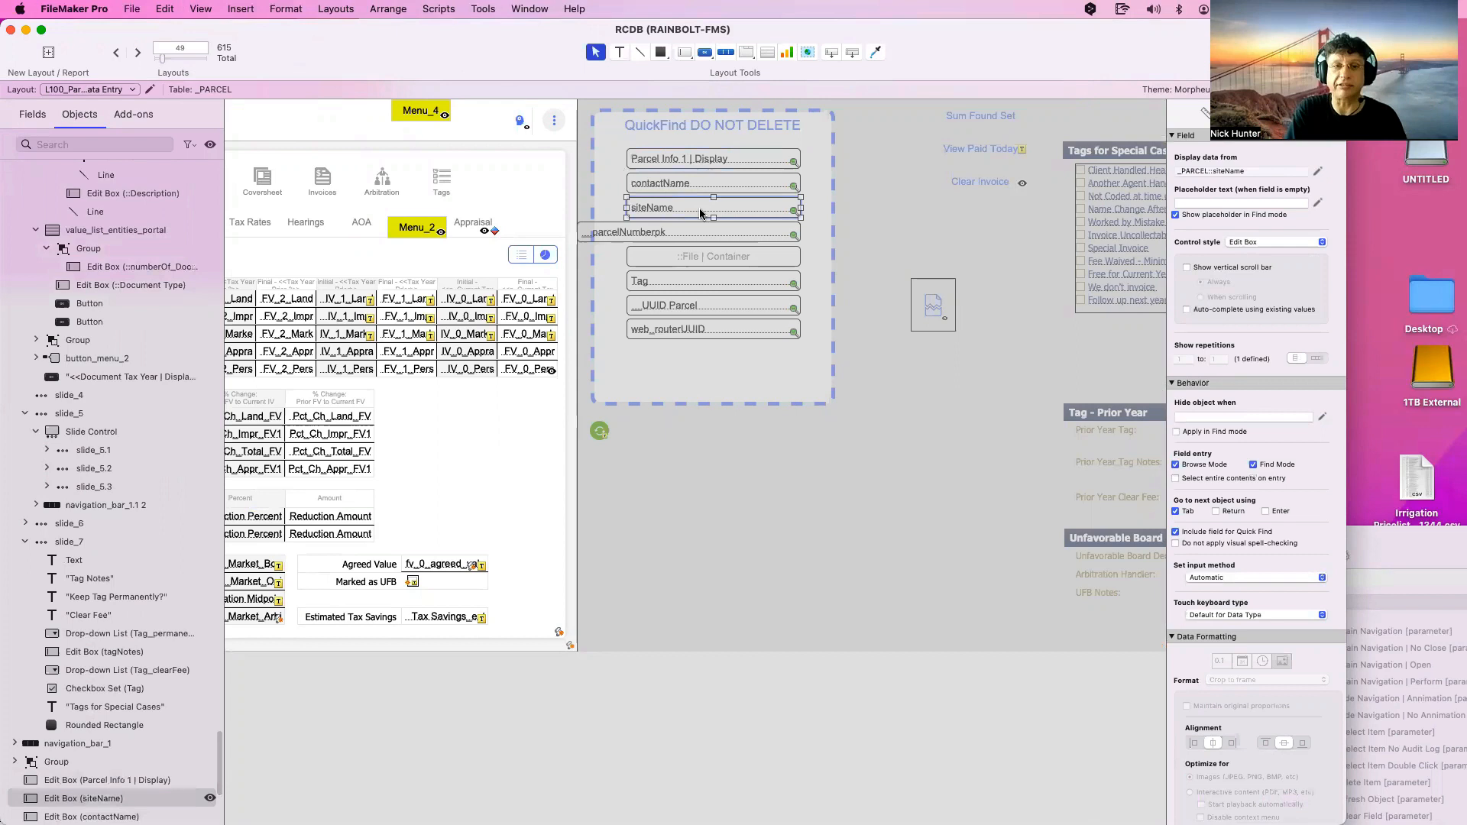
pyautogui.click(685, 286)
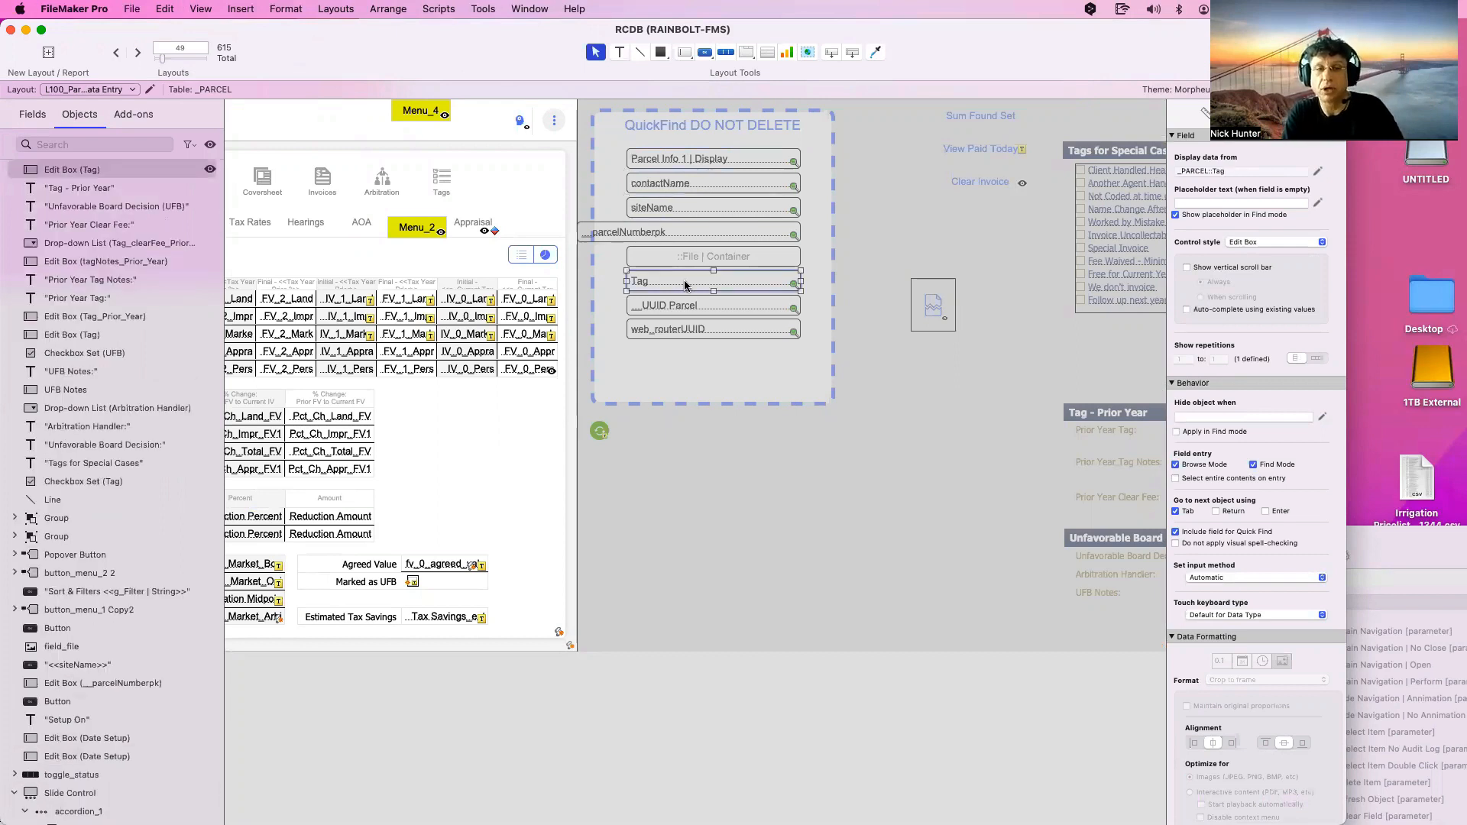
pyautogui.click(686, 304)
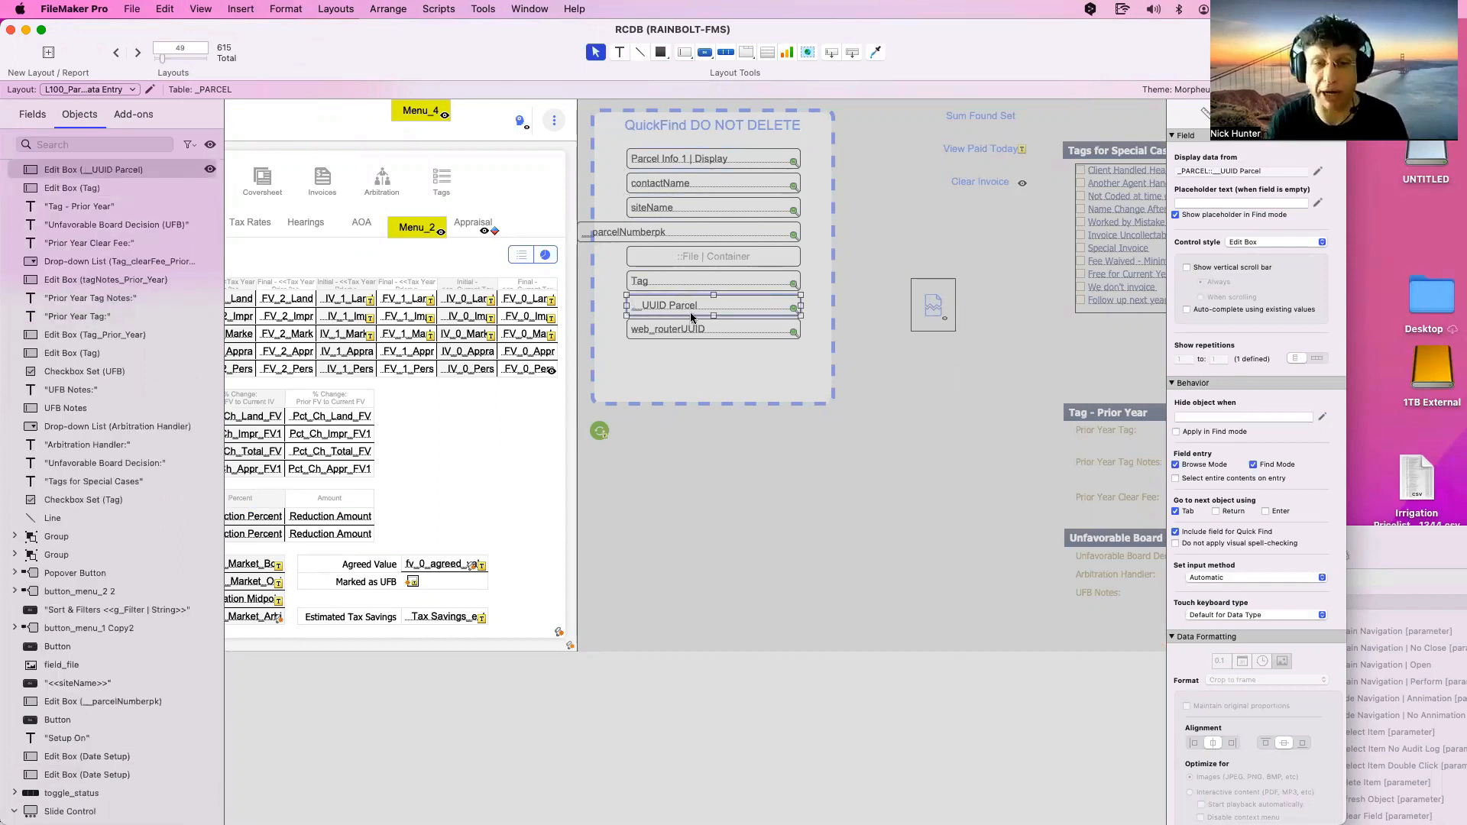
pyautogui.click(686, 326)
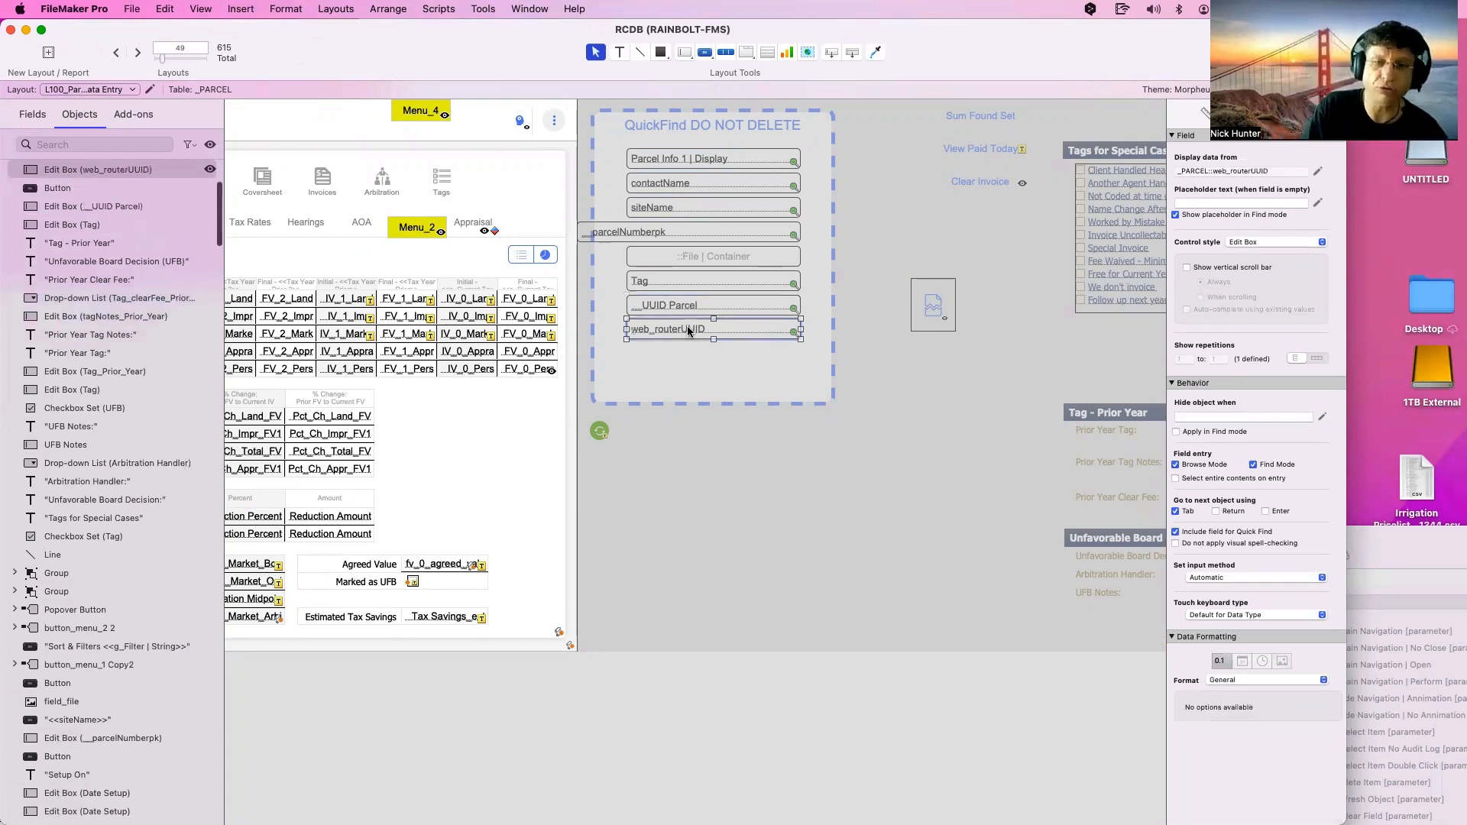
pyautogui.click(886, 364)
pyautogui.click(611, 232)
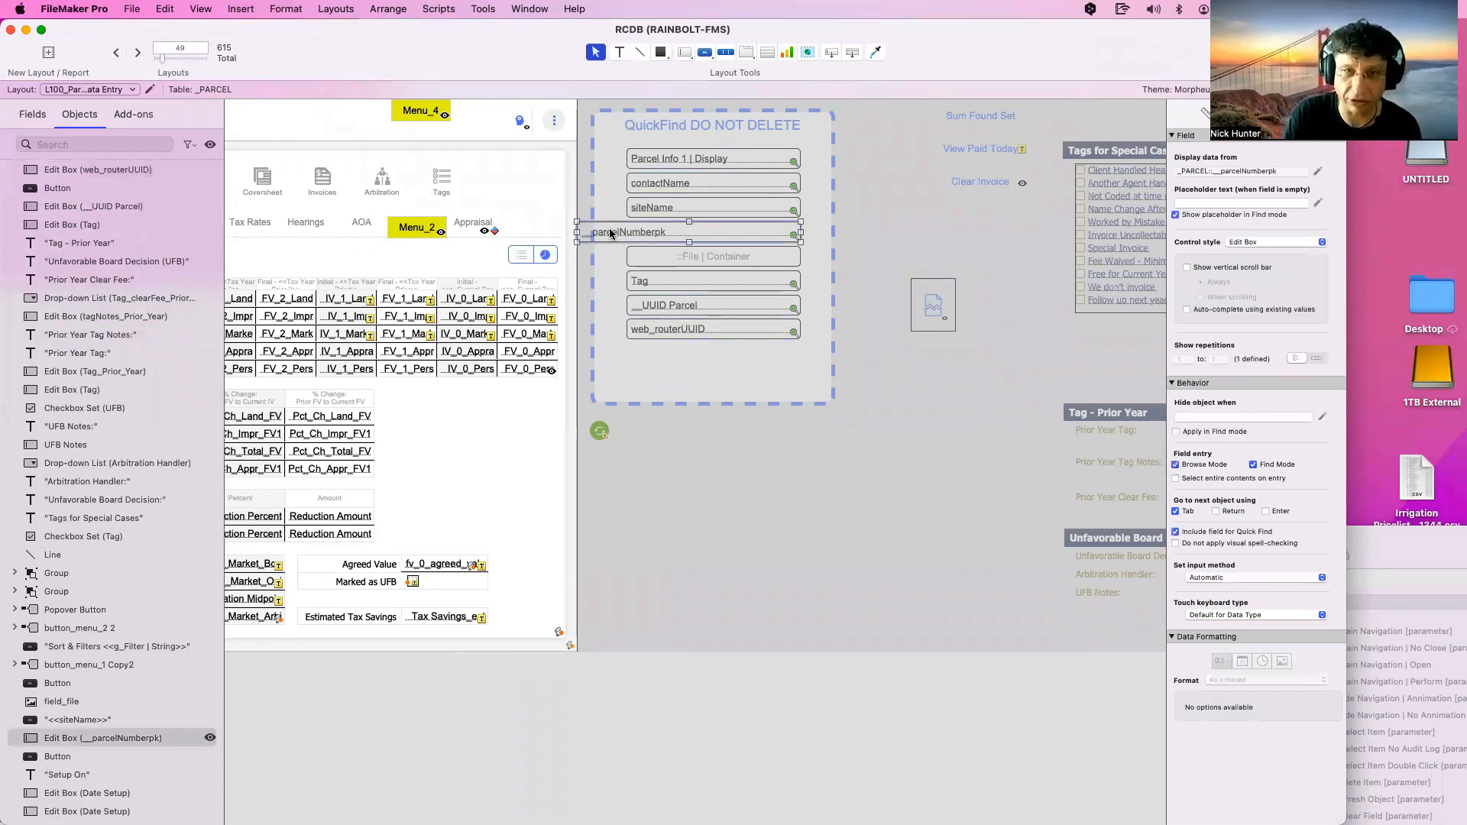
pyautogui.hscroll(1, 612, 229)
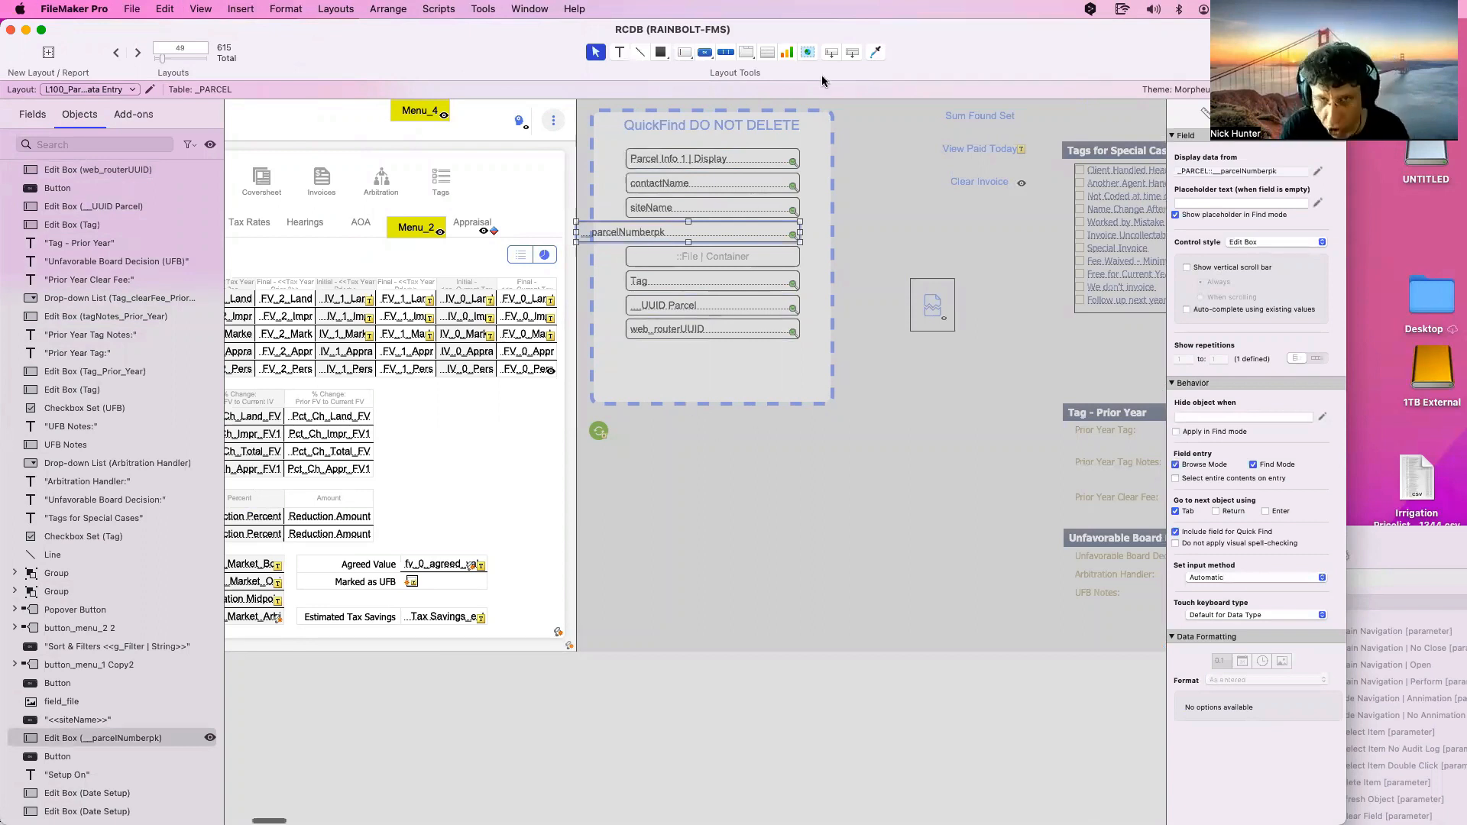
pyautogui.click(771, 454)
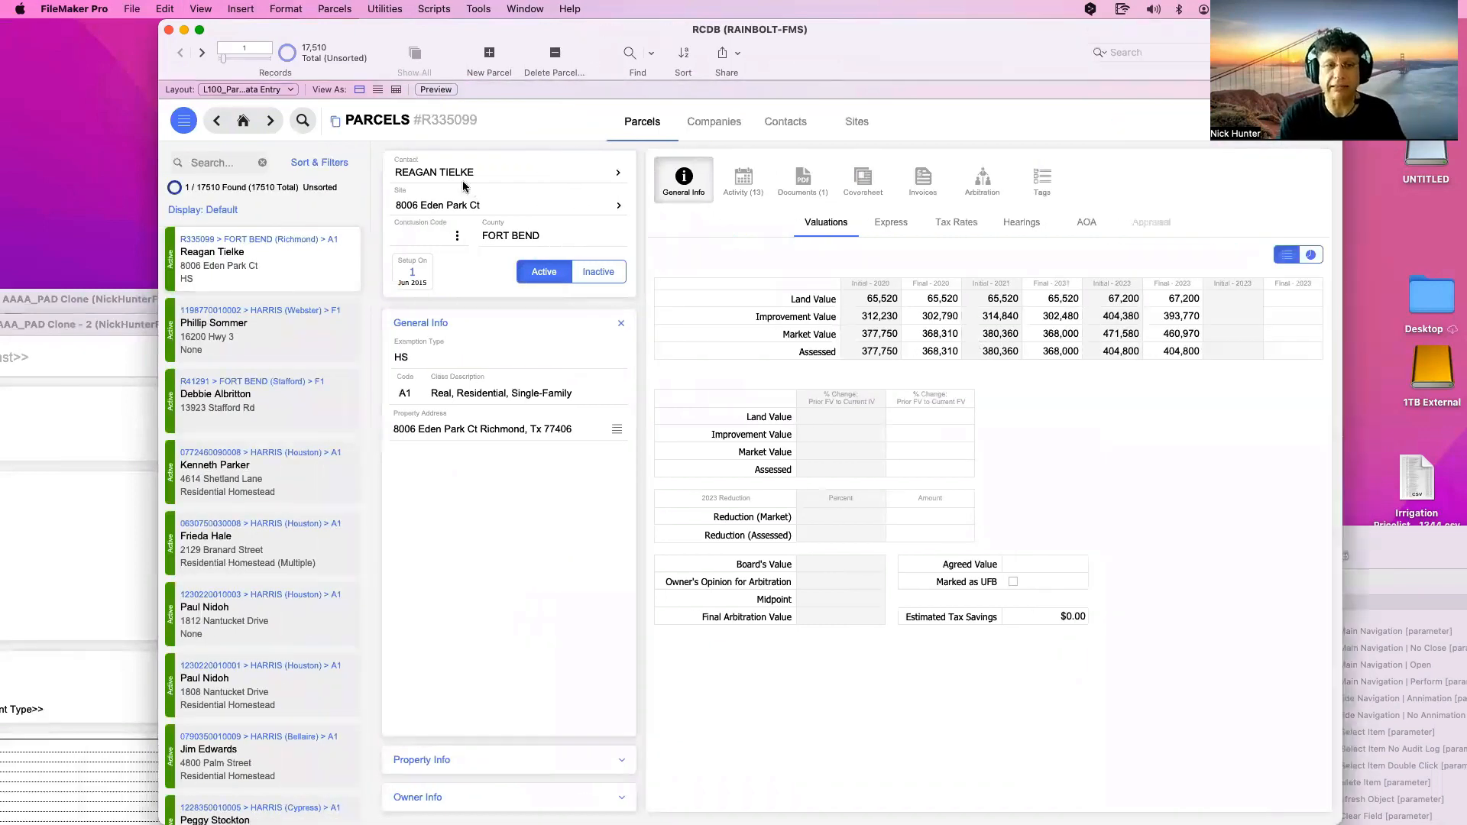
# Run a Quick Find for 'Nick' and glance at the debug filter values list
pyautogui.click(245, 160)
pyautogui.write('Nick')
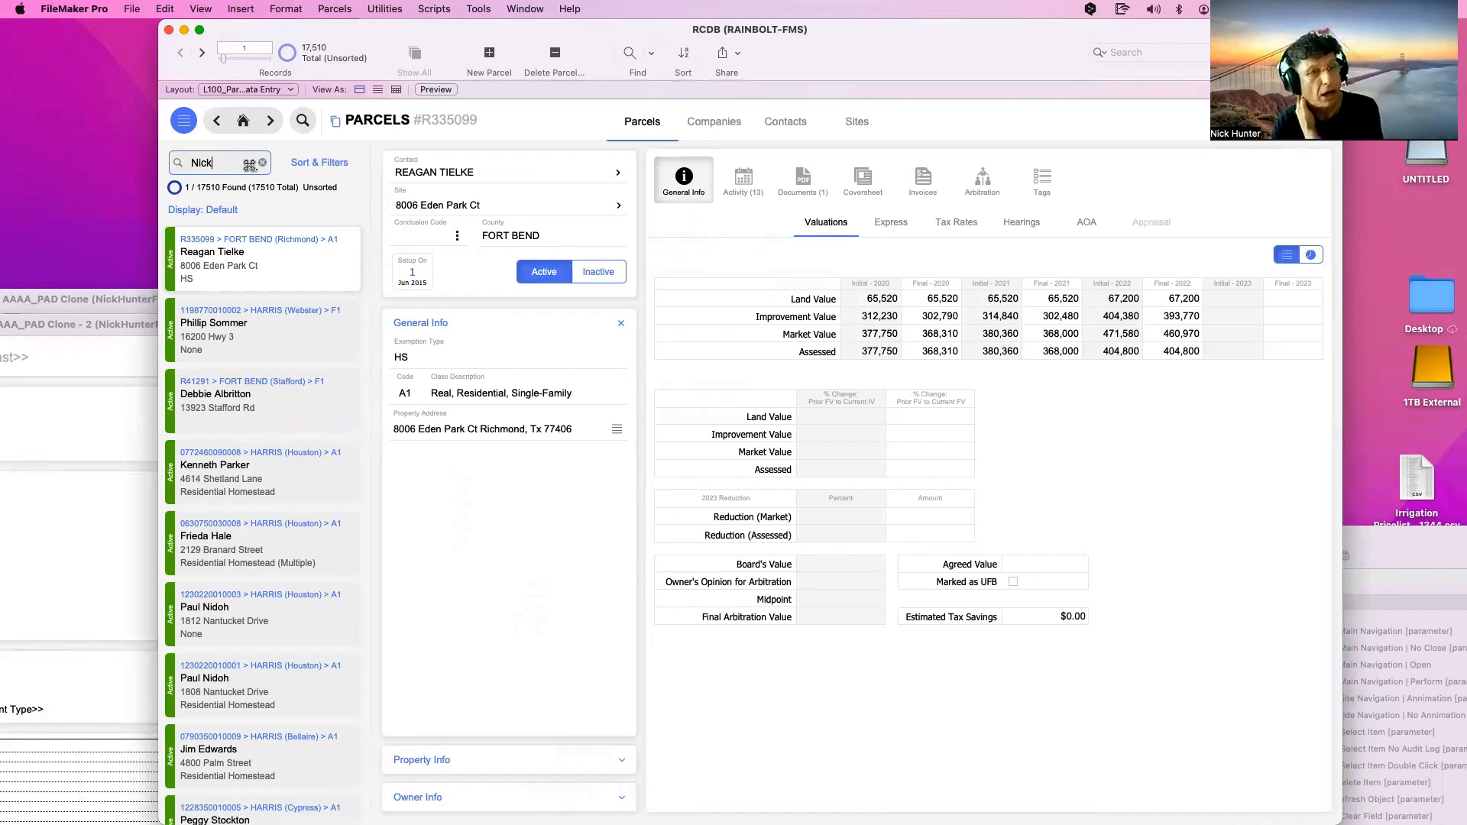
pyautogui.press('Return')
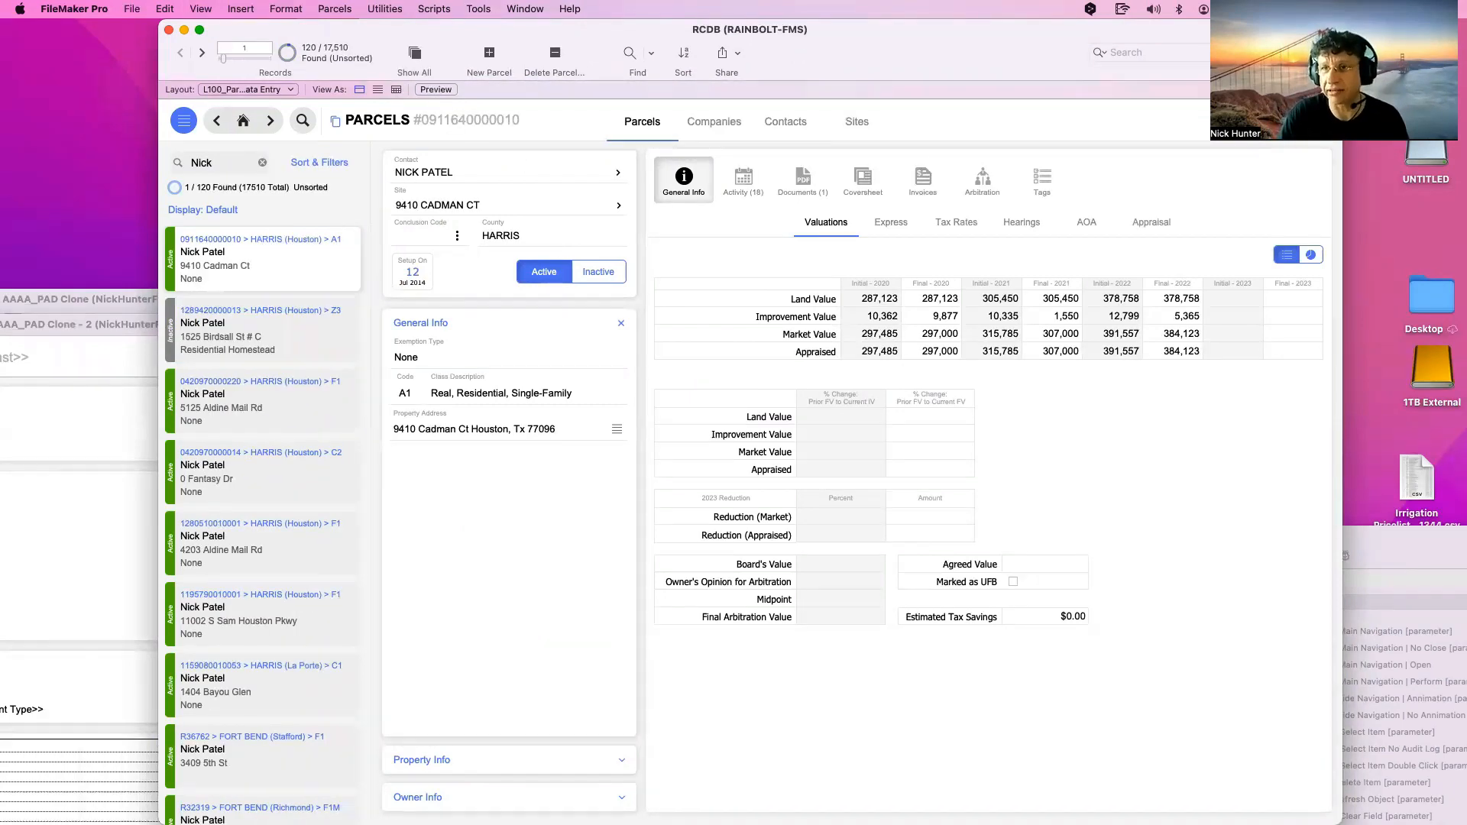
pyautogui.click(1292, 121)
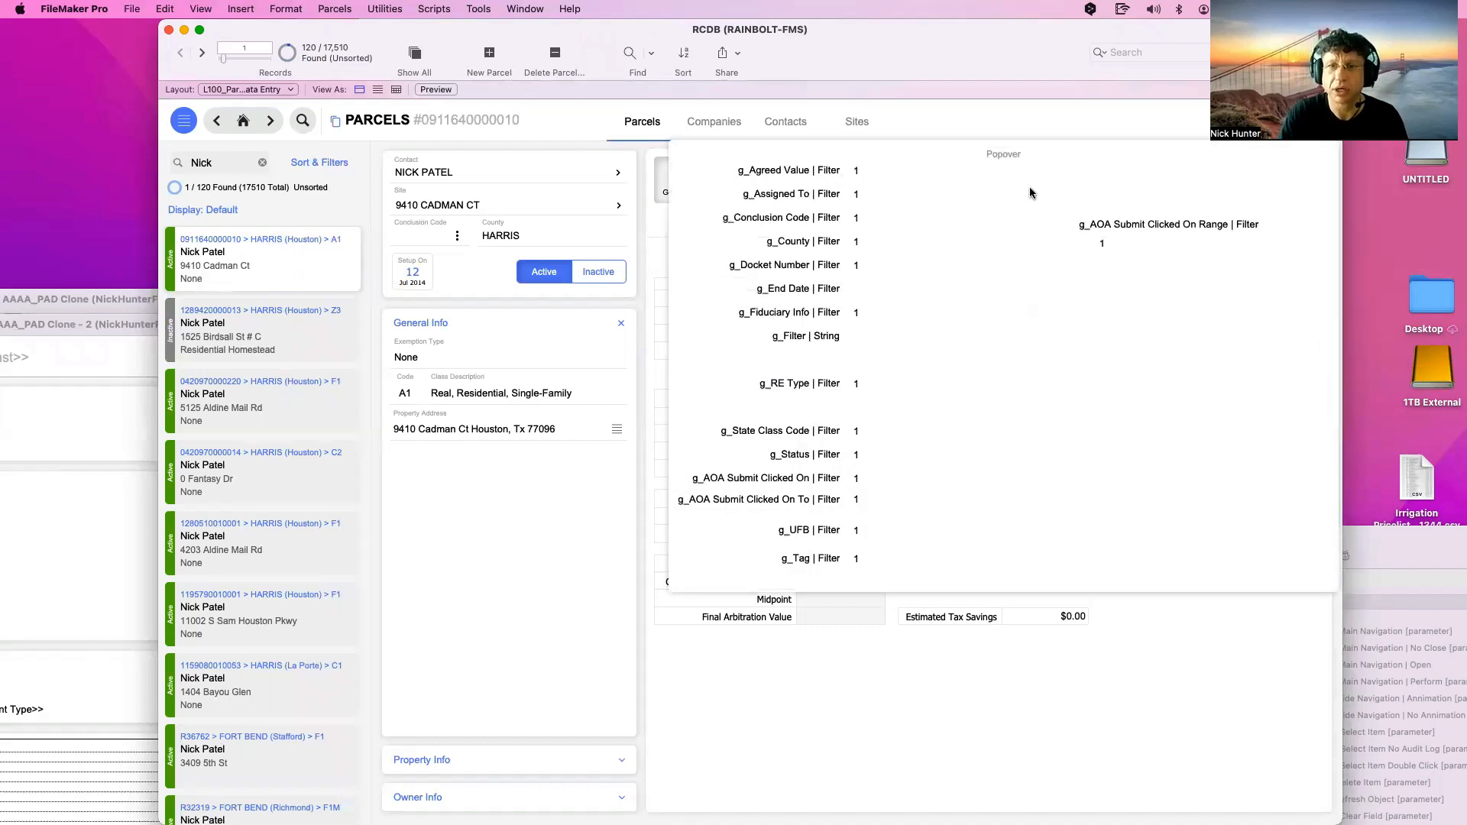
pyautogui.click(949, 121)
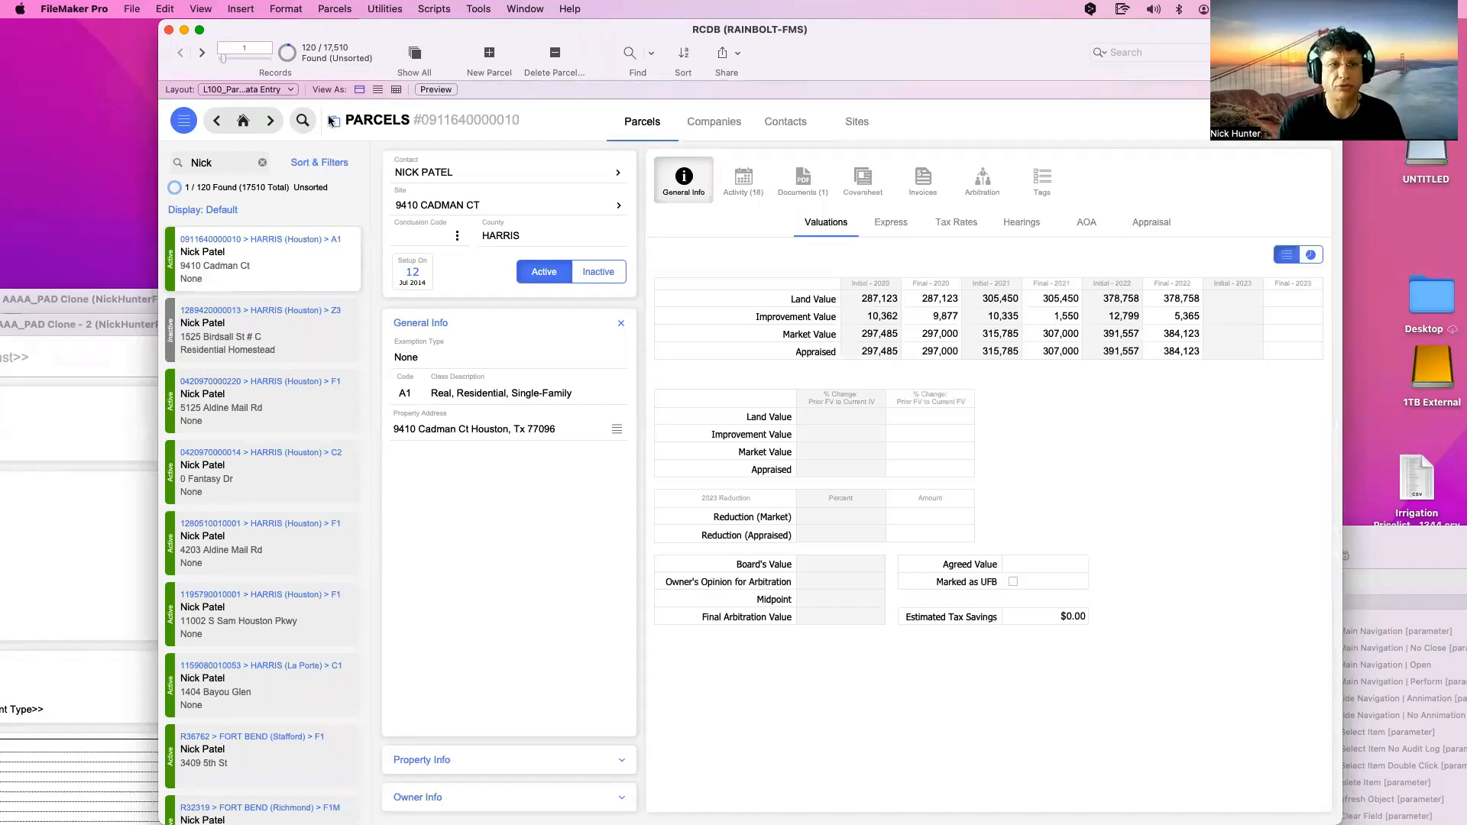
# Quick Find by the pasted parcel number, leaving 1 record found
pyautogui.click(206, 163)
pyautogui.press('super+v')
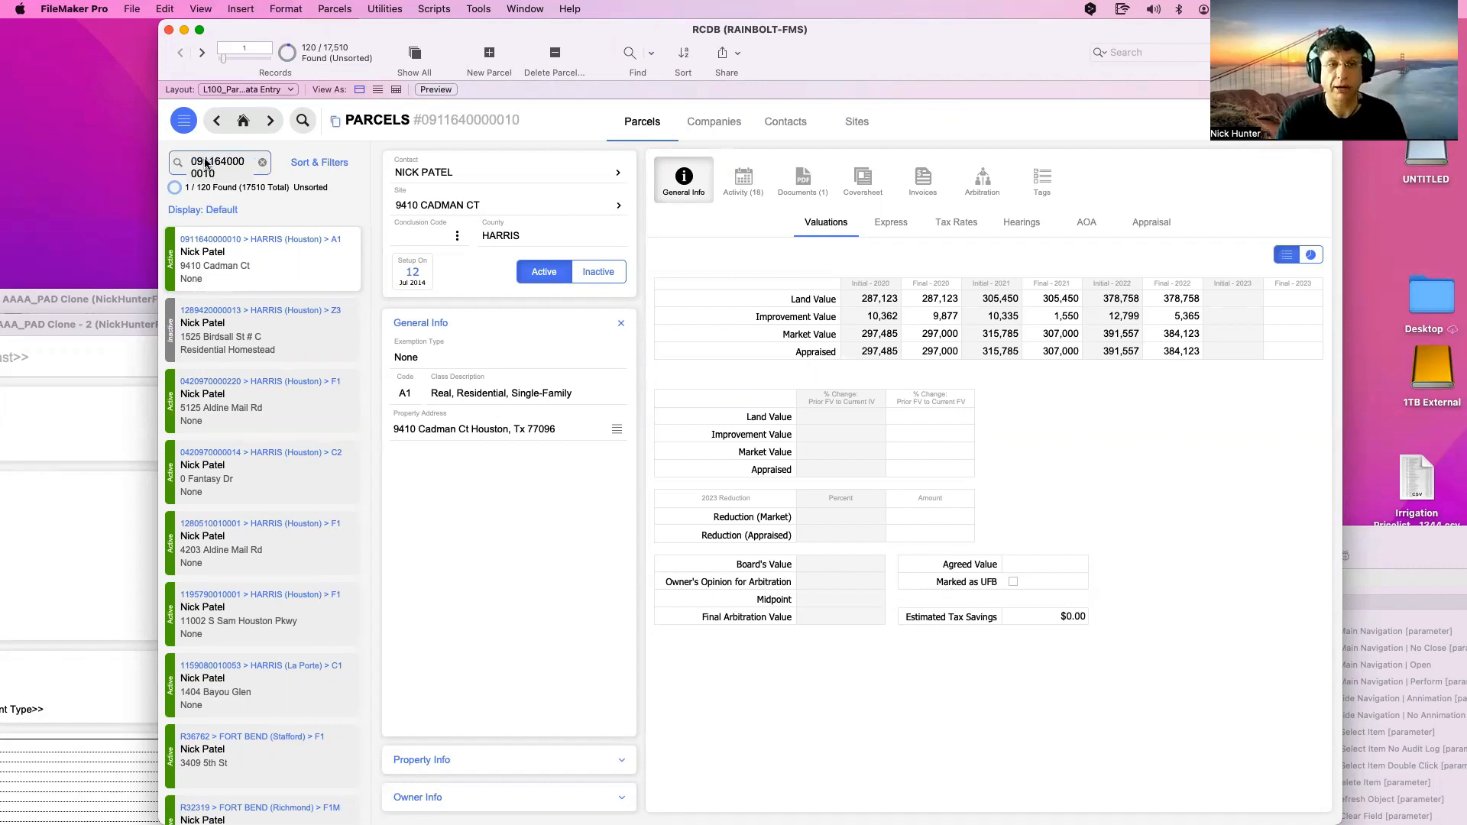
pyautogui.press('Return')
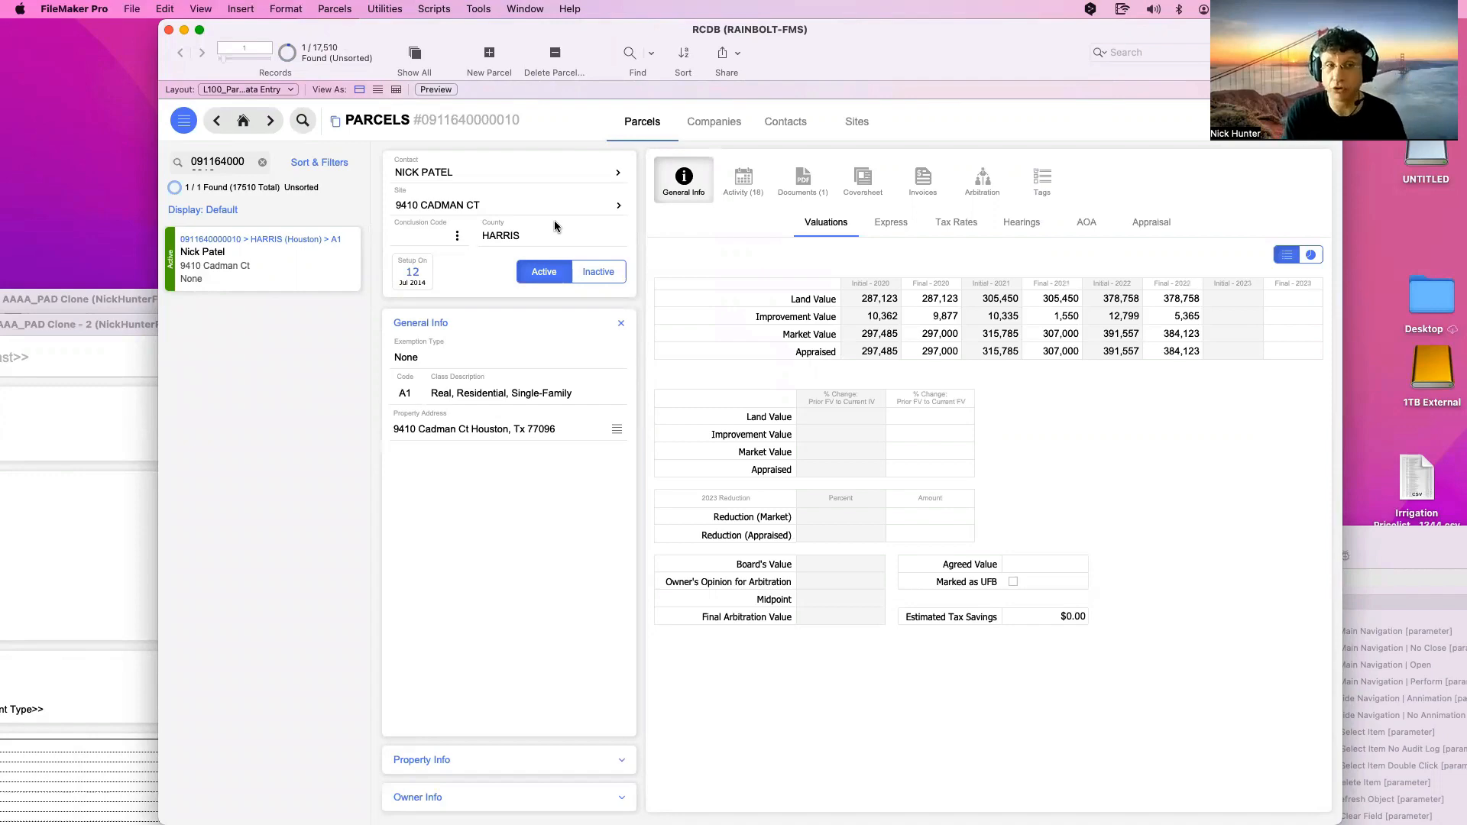
# Open the Data Viewer to see the global variables
pyautogui.click(441, 9)
pyautogui.moveTo(474, 9)
pyautogui.click(489, 65)
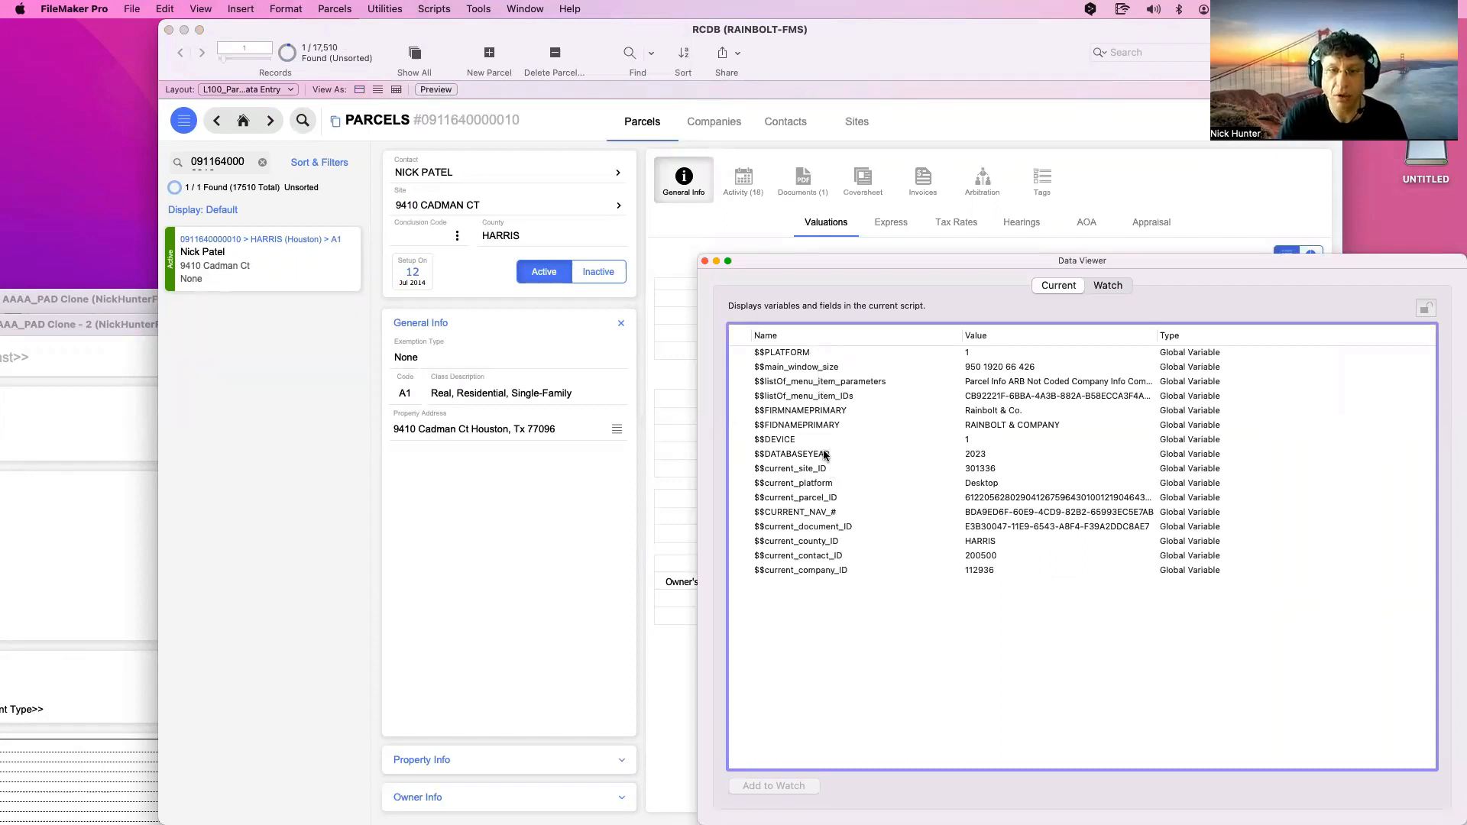
# Copy the $$current_parcel_ID value from the Data Viewer and close it
pyautogui.doubleClick(837, 497)
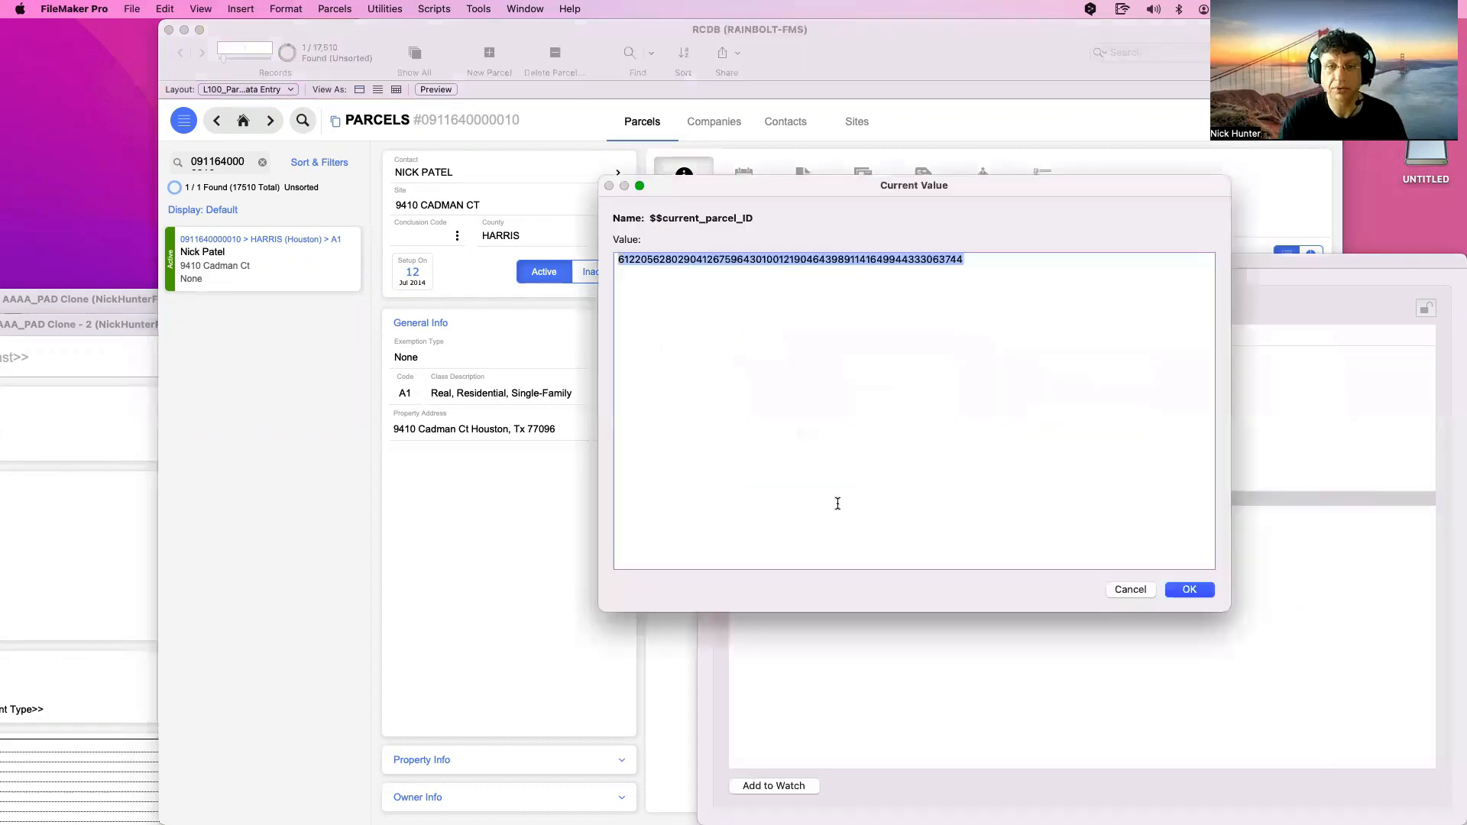
pyautogui.press('super+c')
pyautogui.press('Escape')
pyautogui.press('super+w')
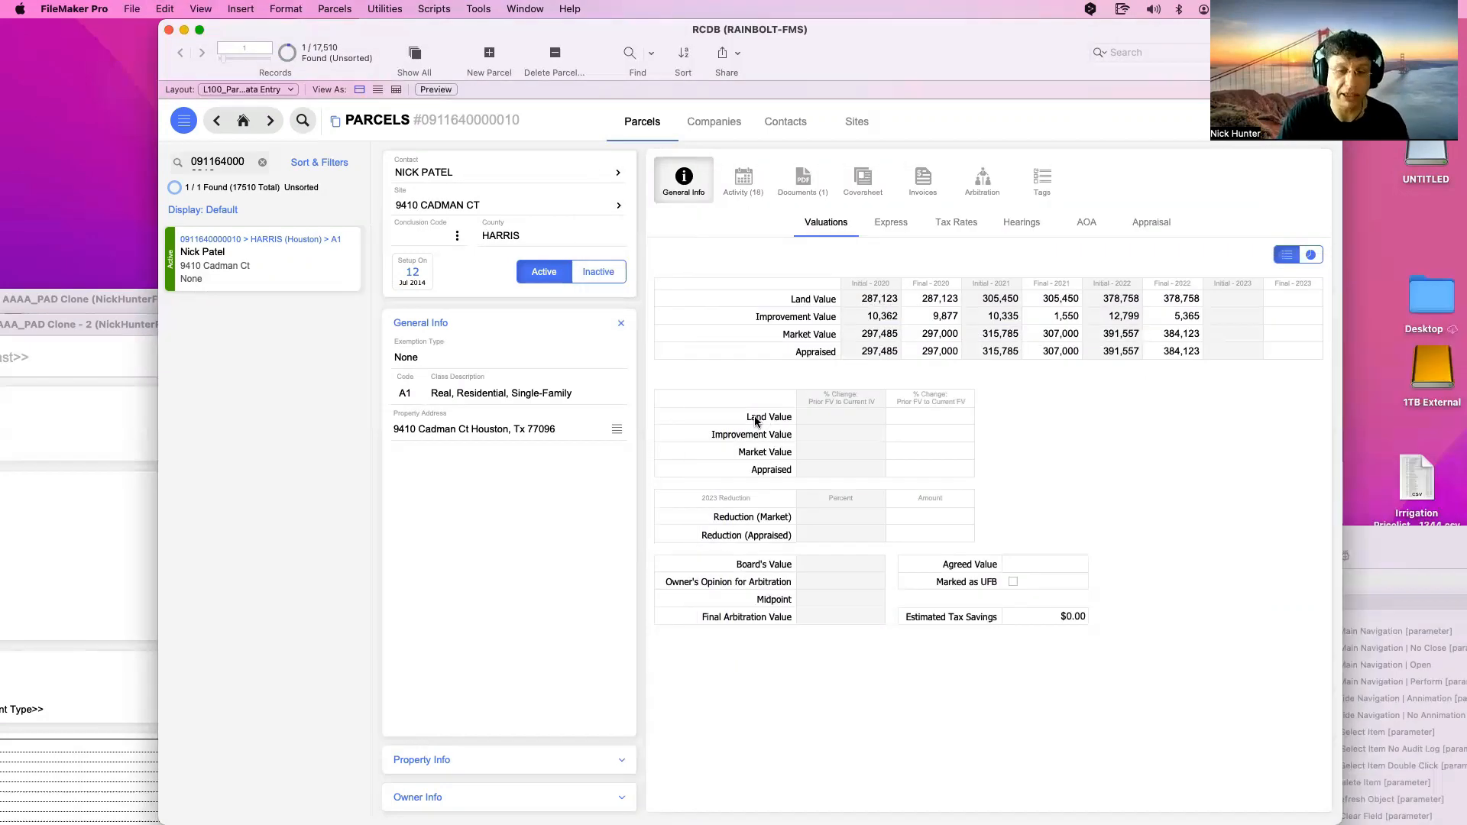
# Show all records, Quick Find the pasted list of parcel numbers, then switch to Layout mode
pyautogui.click(408, 55)
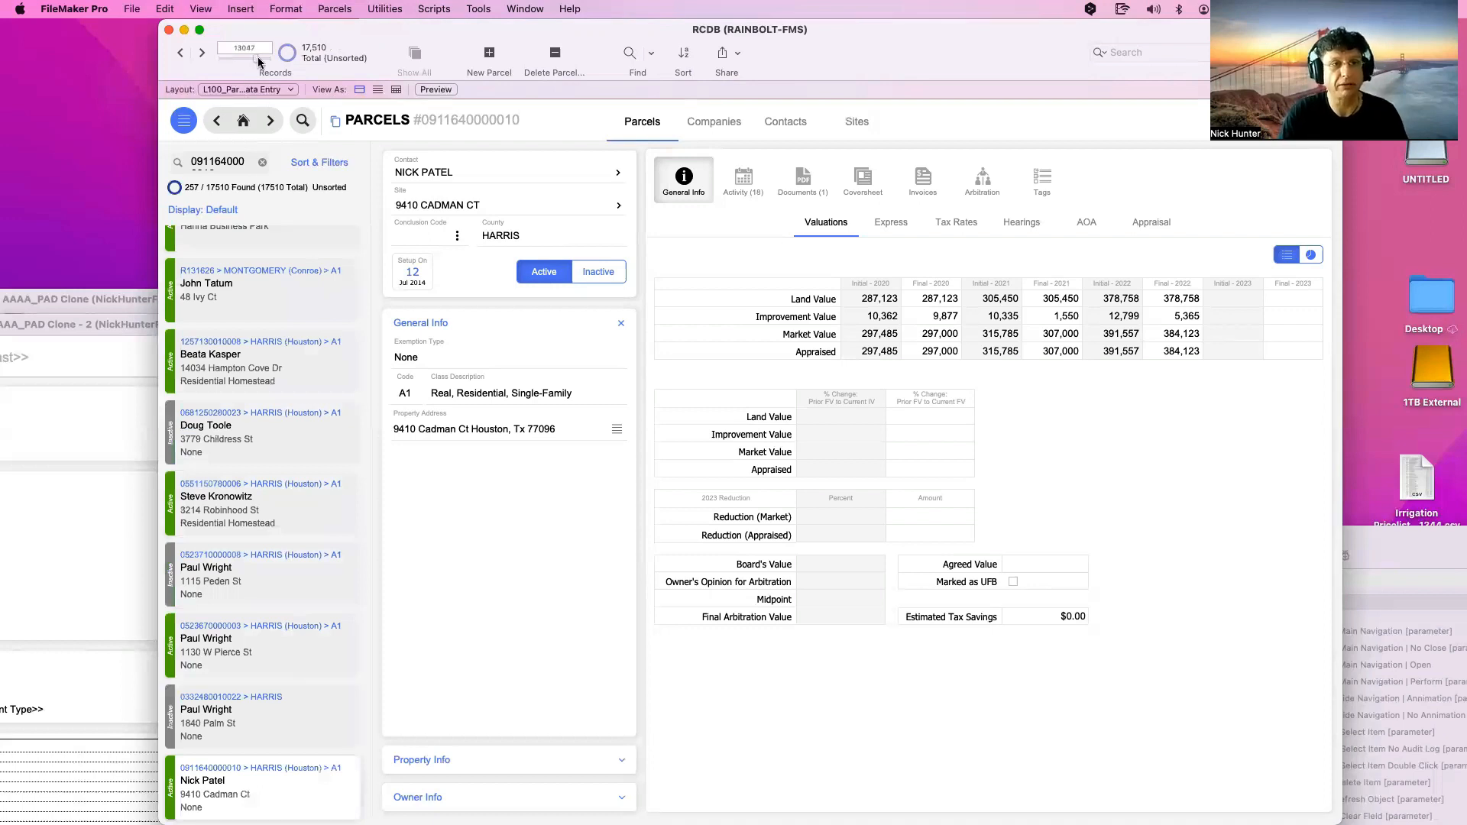
pyautogui.click(233, 162)
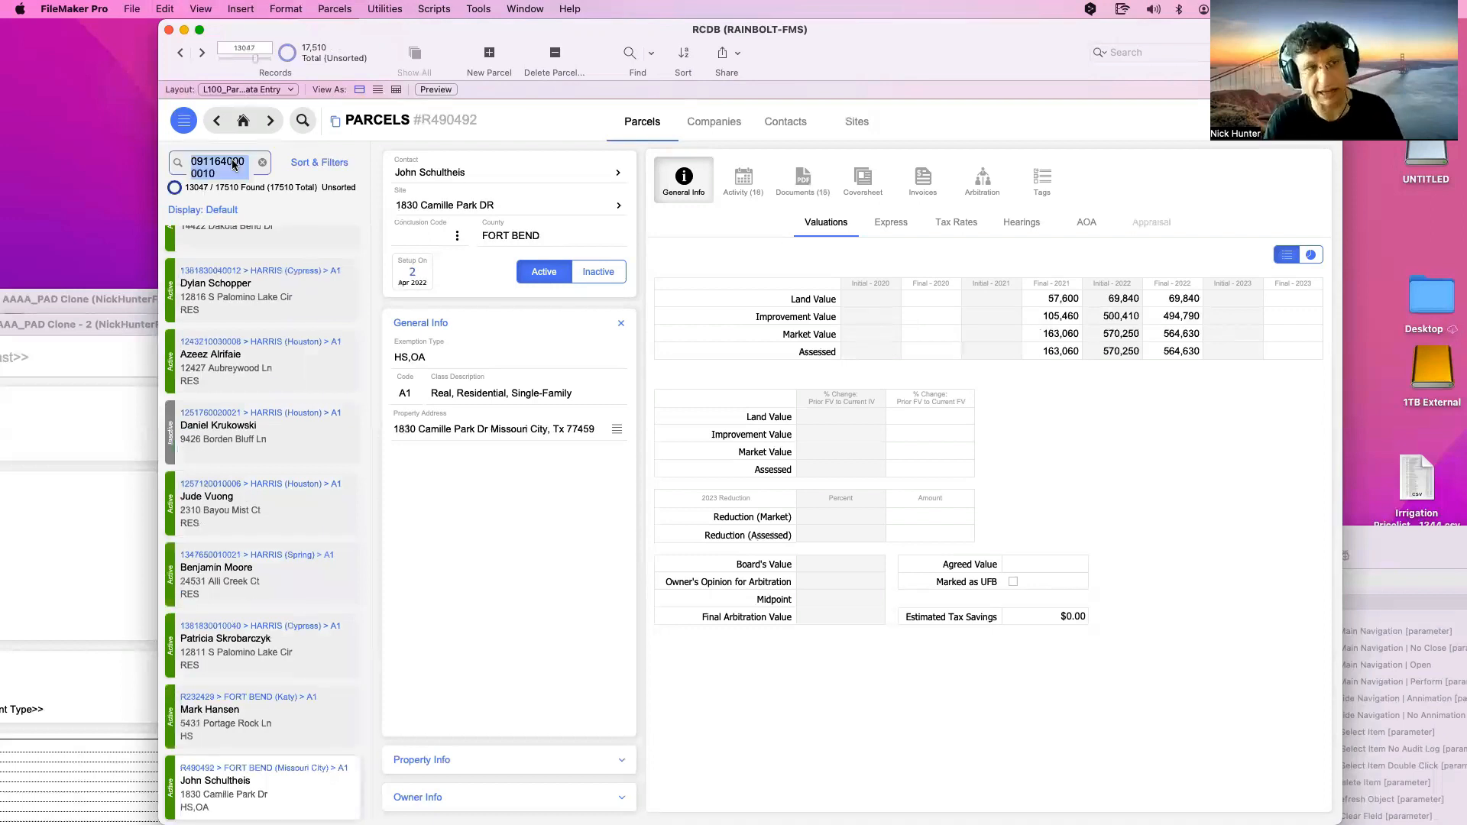
pyautogui.press('BackSpace')
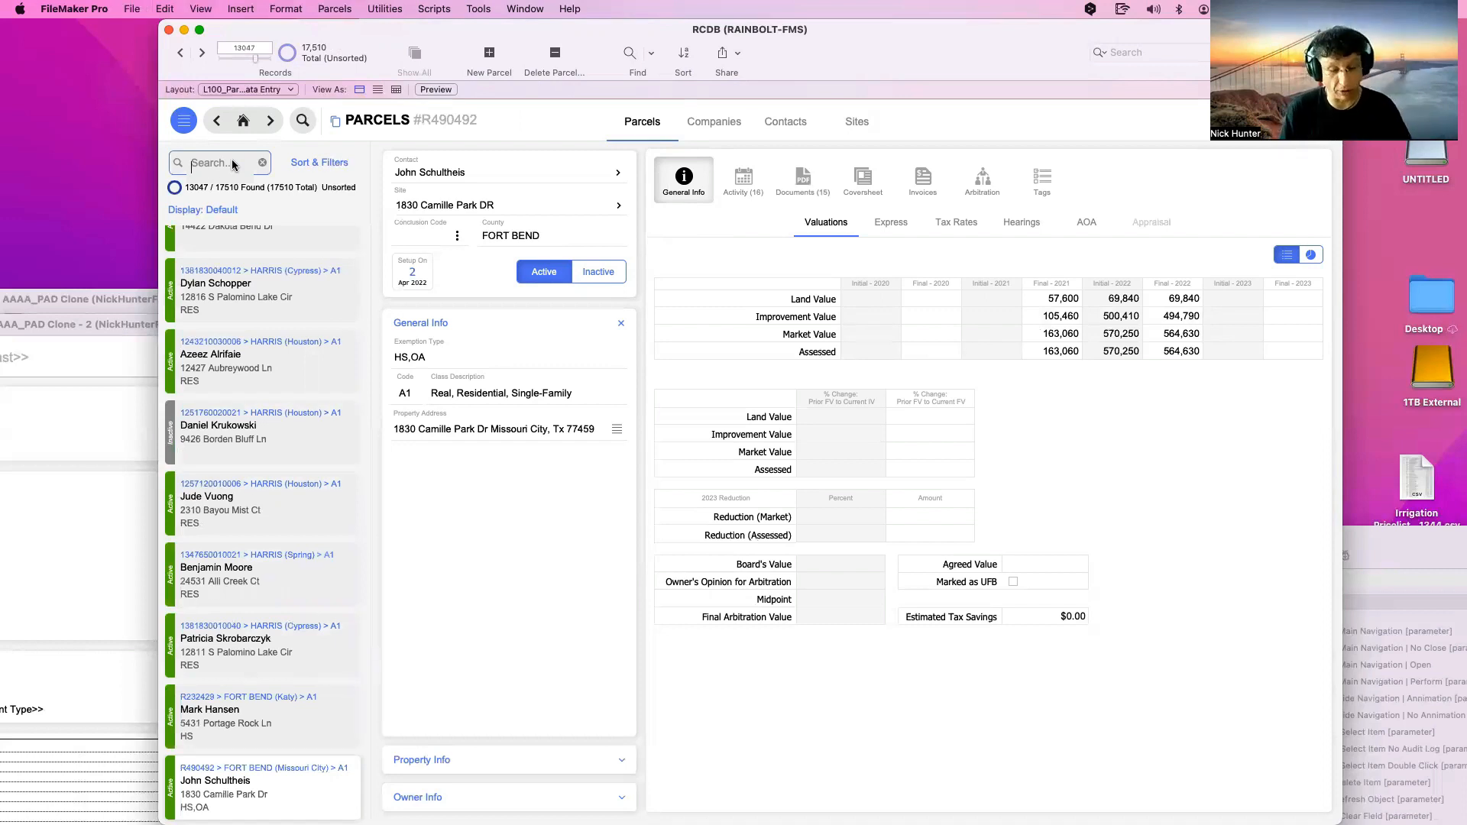
pyautogui.press('super+v')
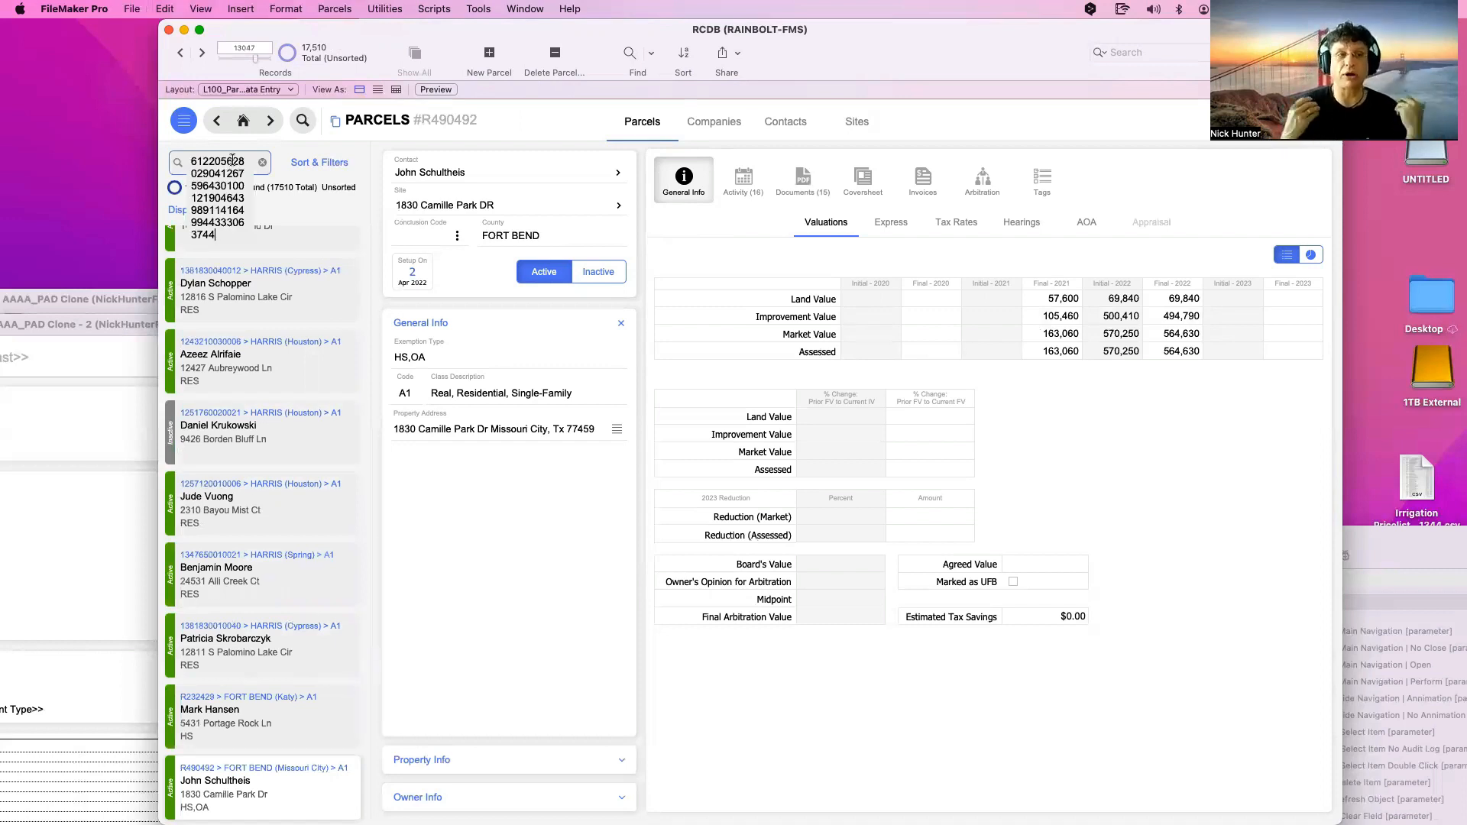
pyautogui.press('Return')
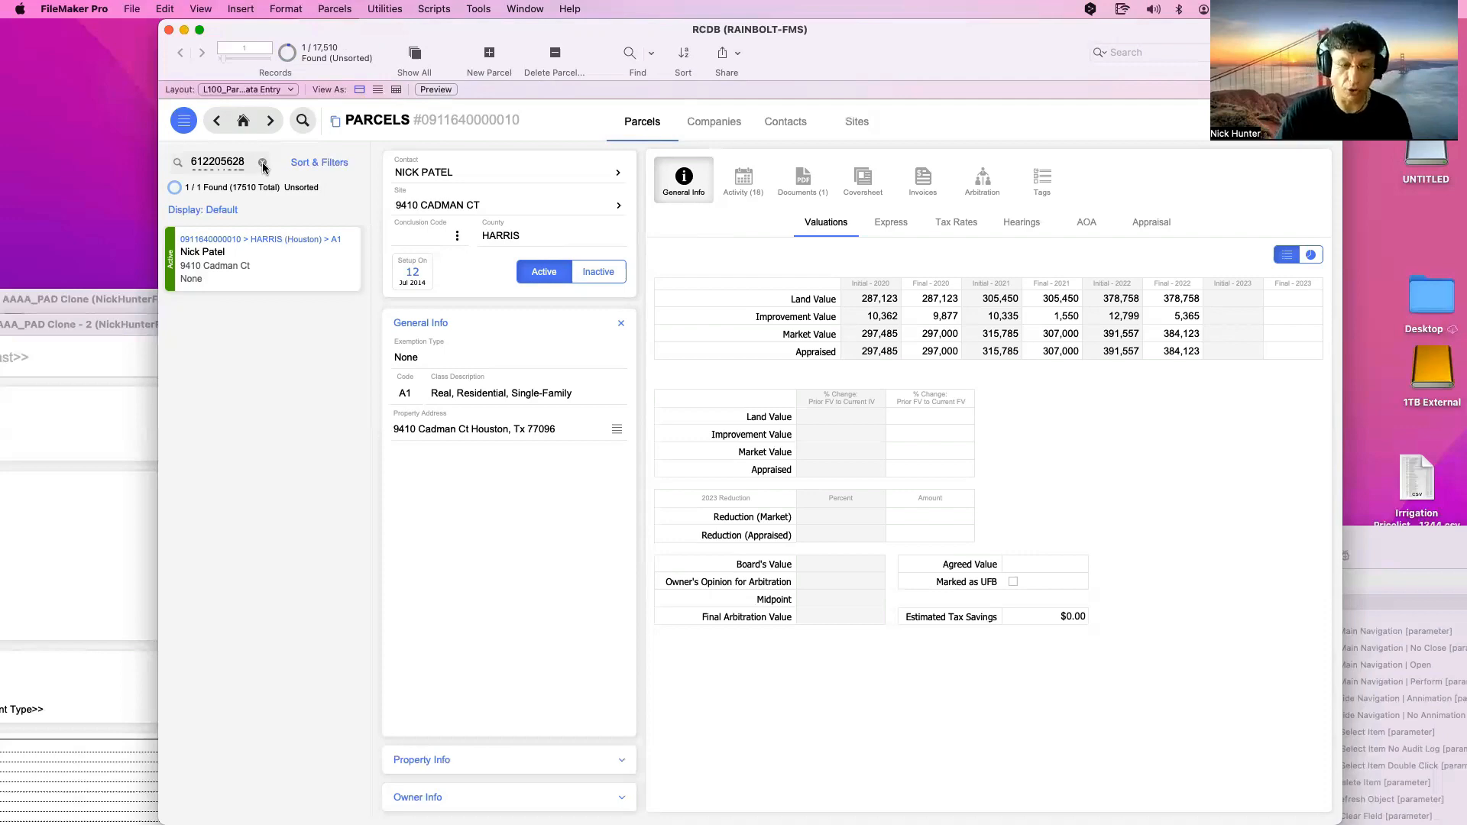
pyautogui.click(263, 165)
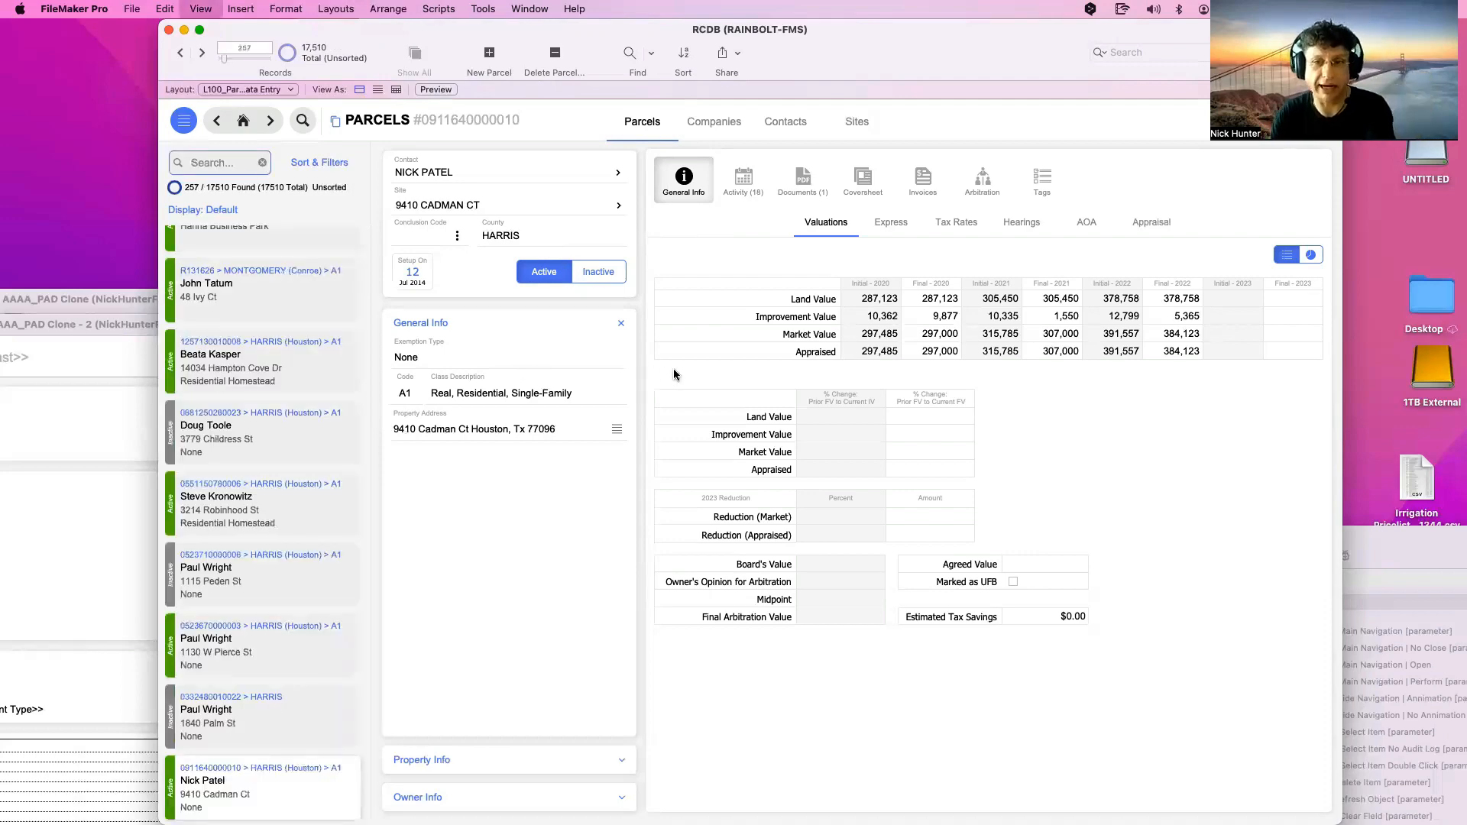
pyautogui.press('super+l')
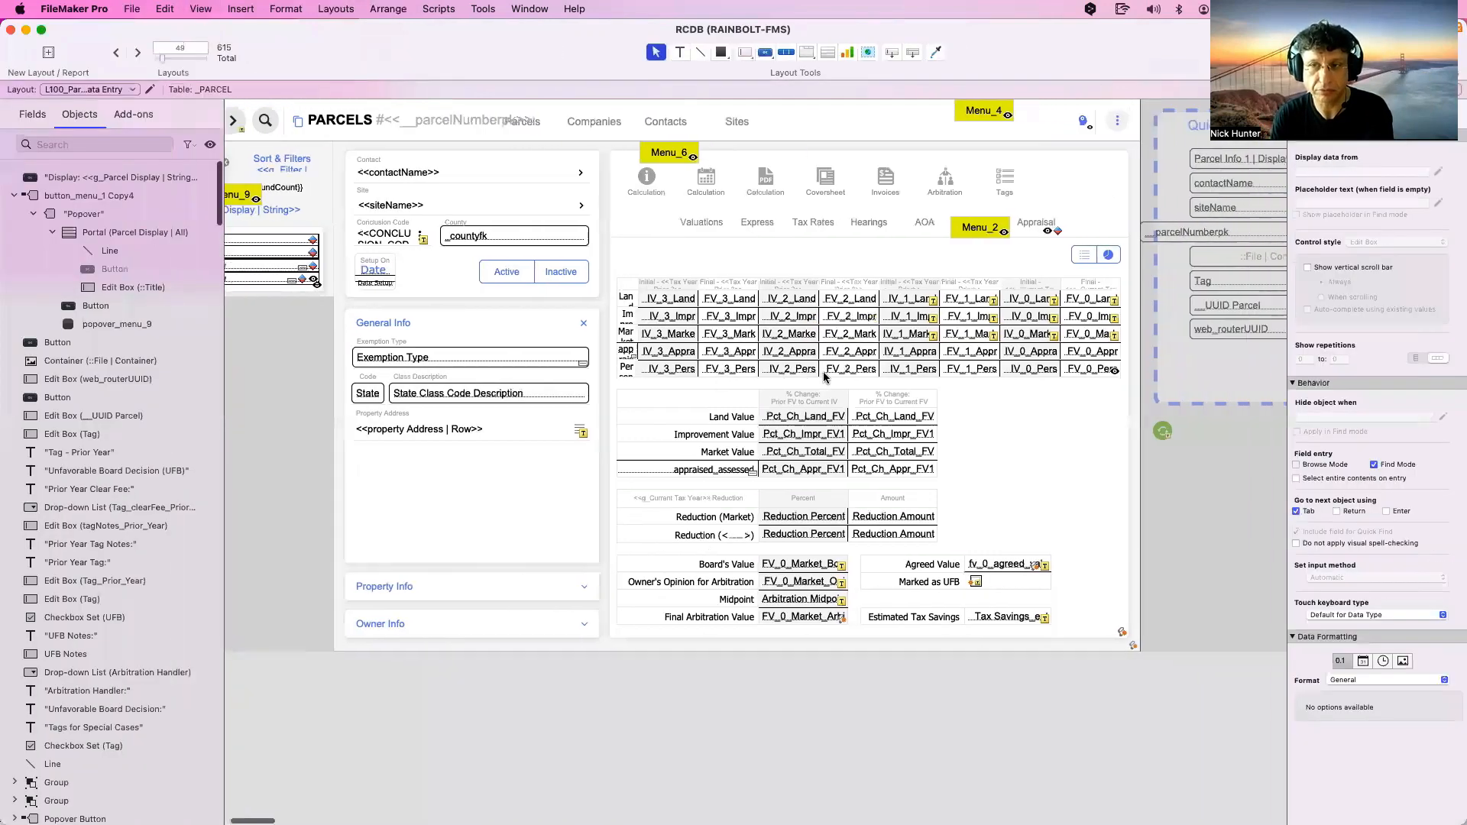
pyautogui.hscroll(3, 823, 371)
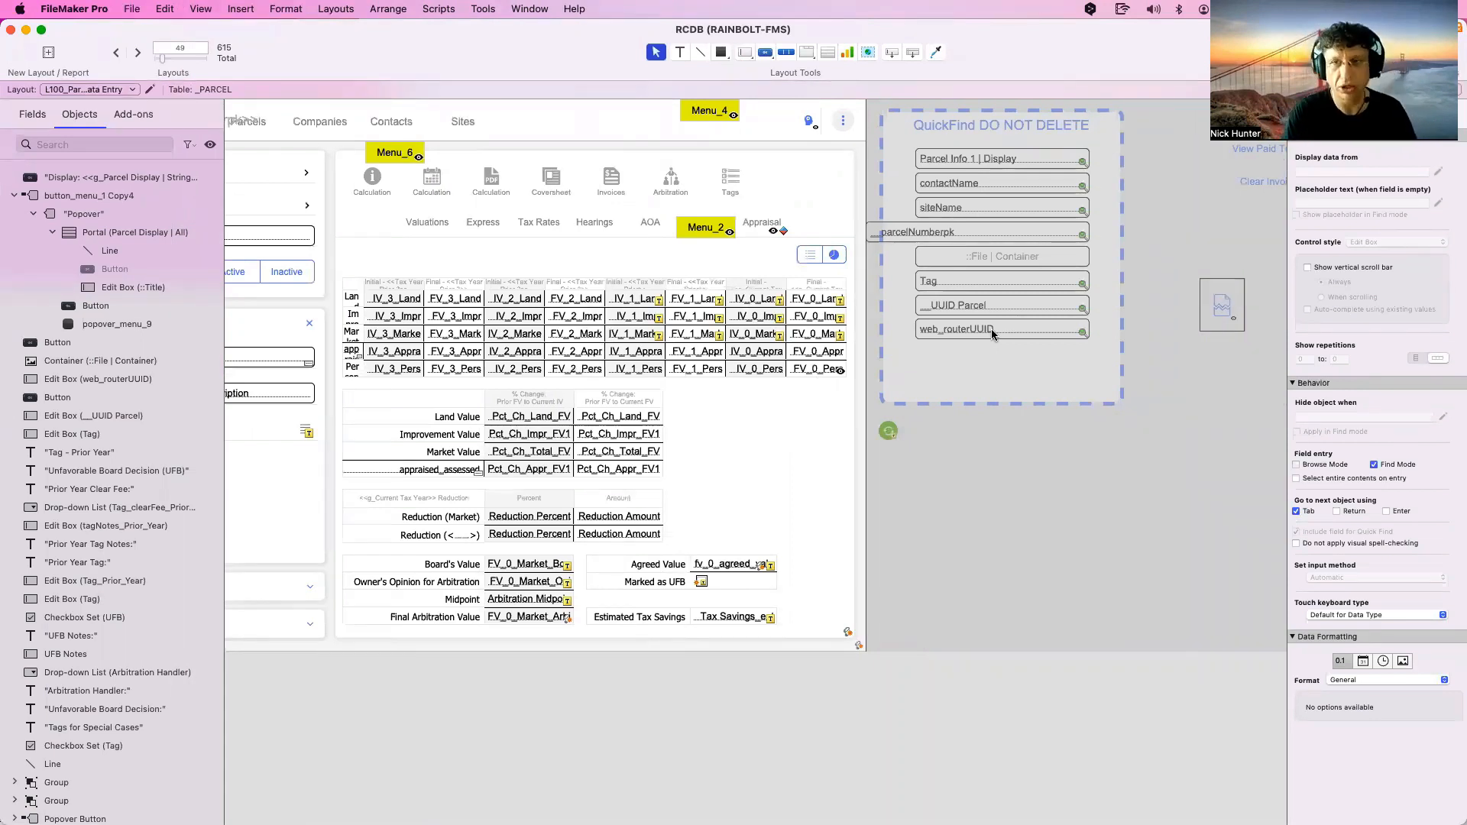
pyautogui.hscroll(5, 1017, 360)
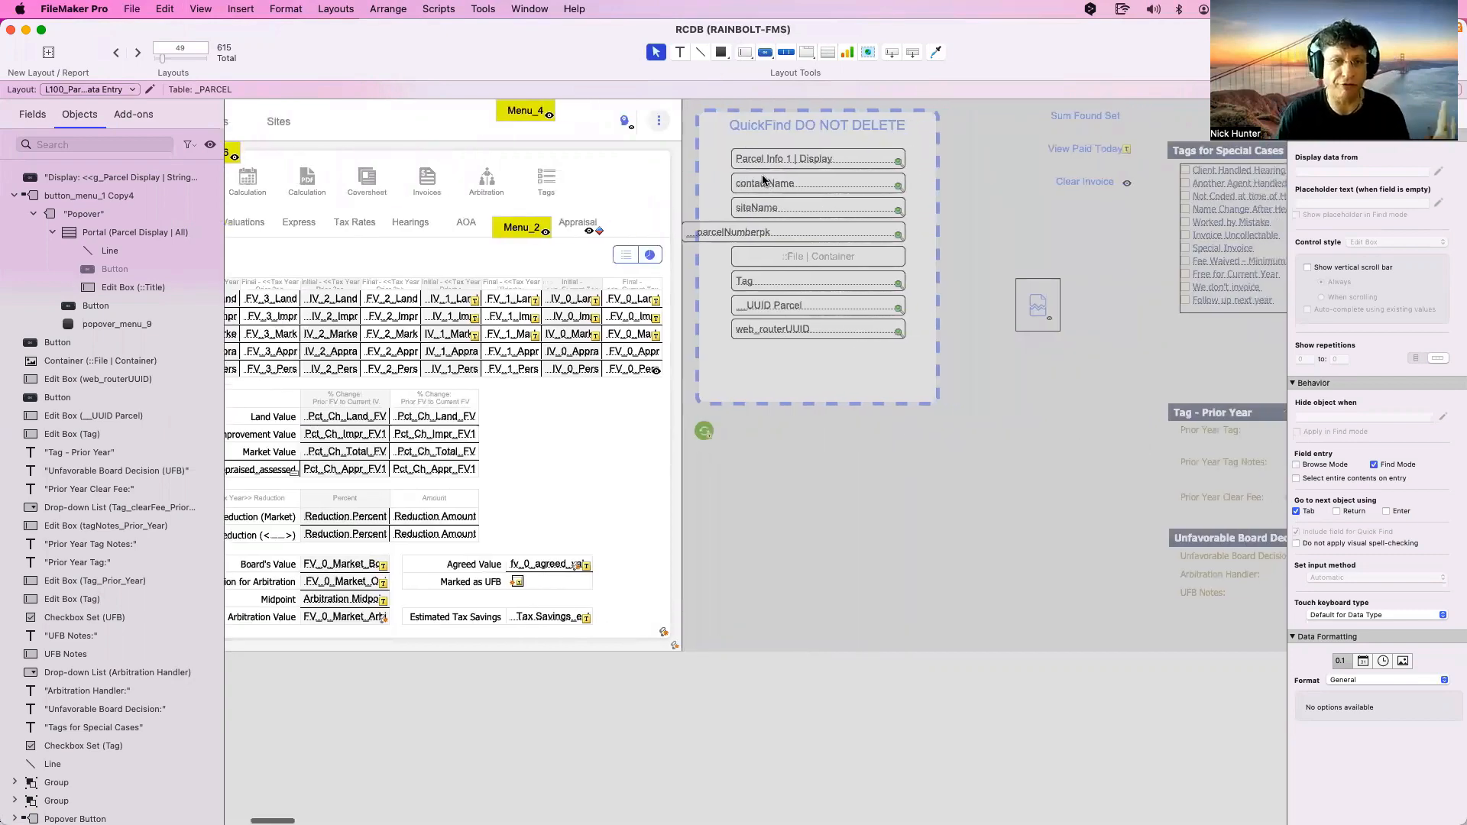
pyautogui.press('super+z')
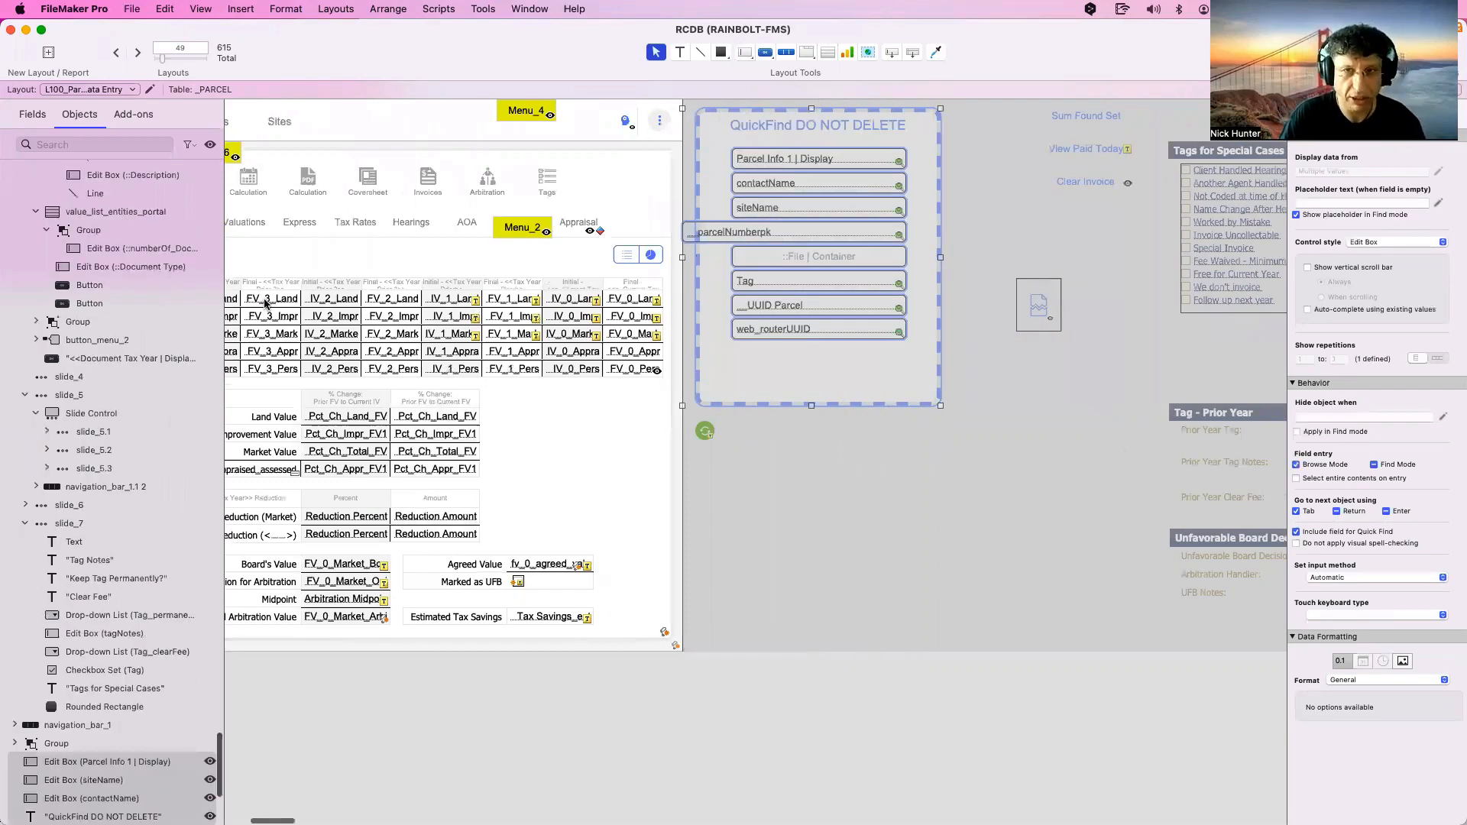
pyautogui.hscroll(-5, 265, 303)
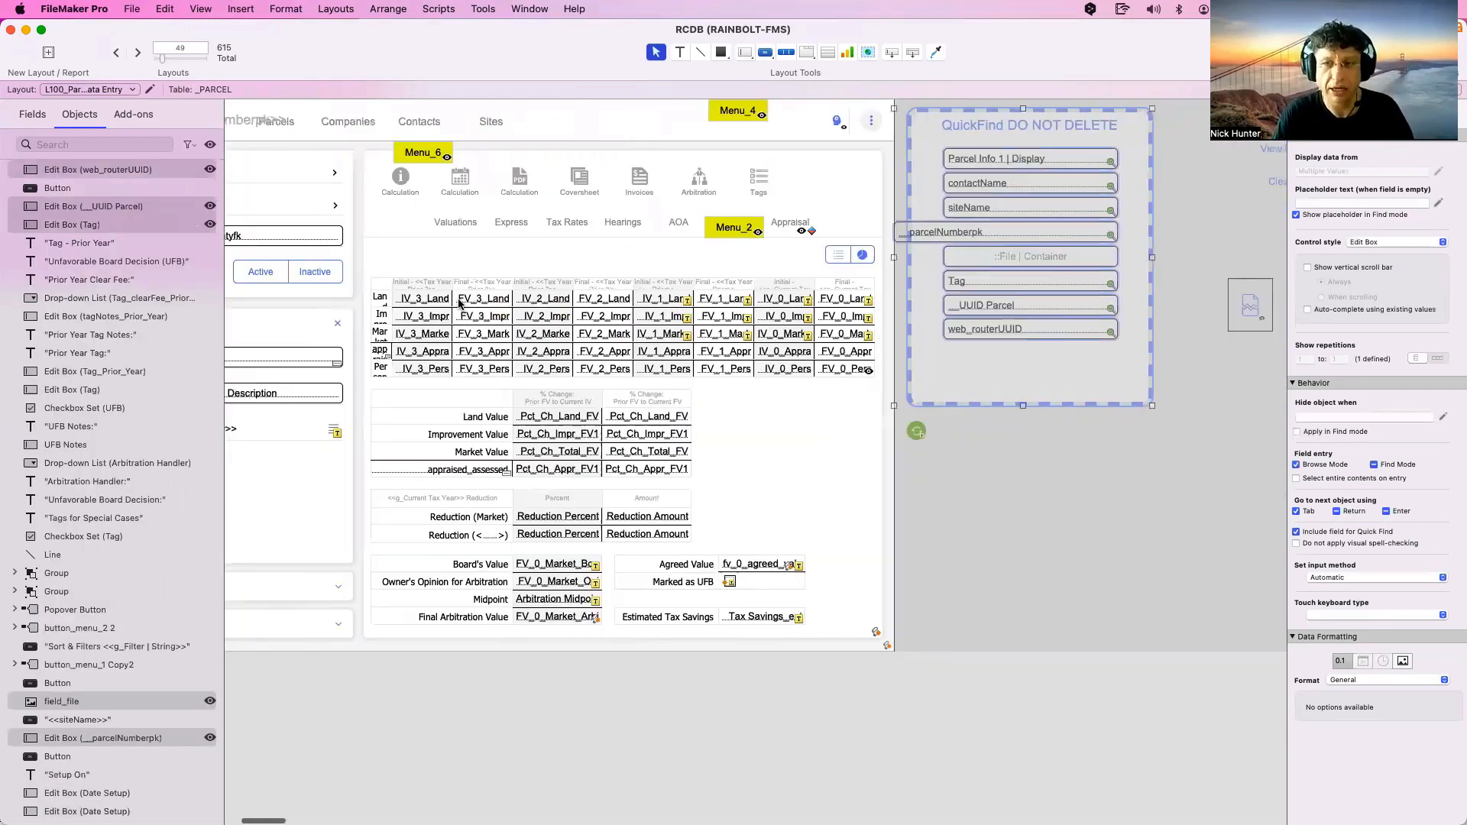
pyautogui.hscroll(10, 459, 303)
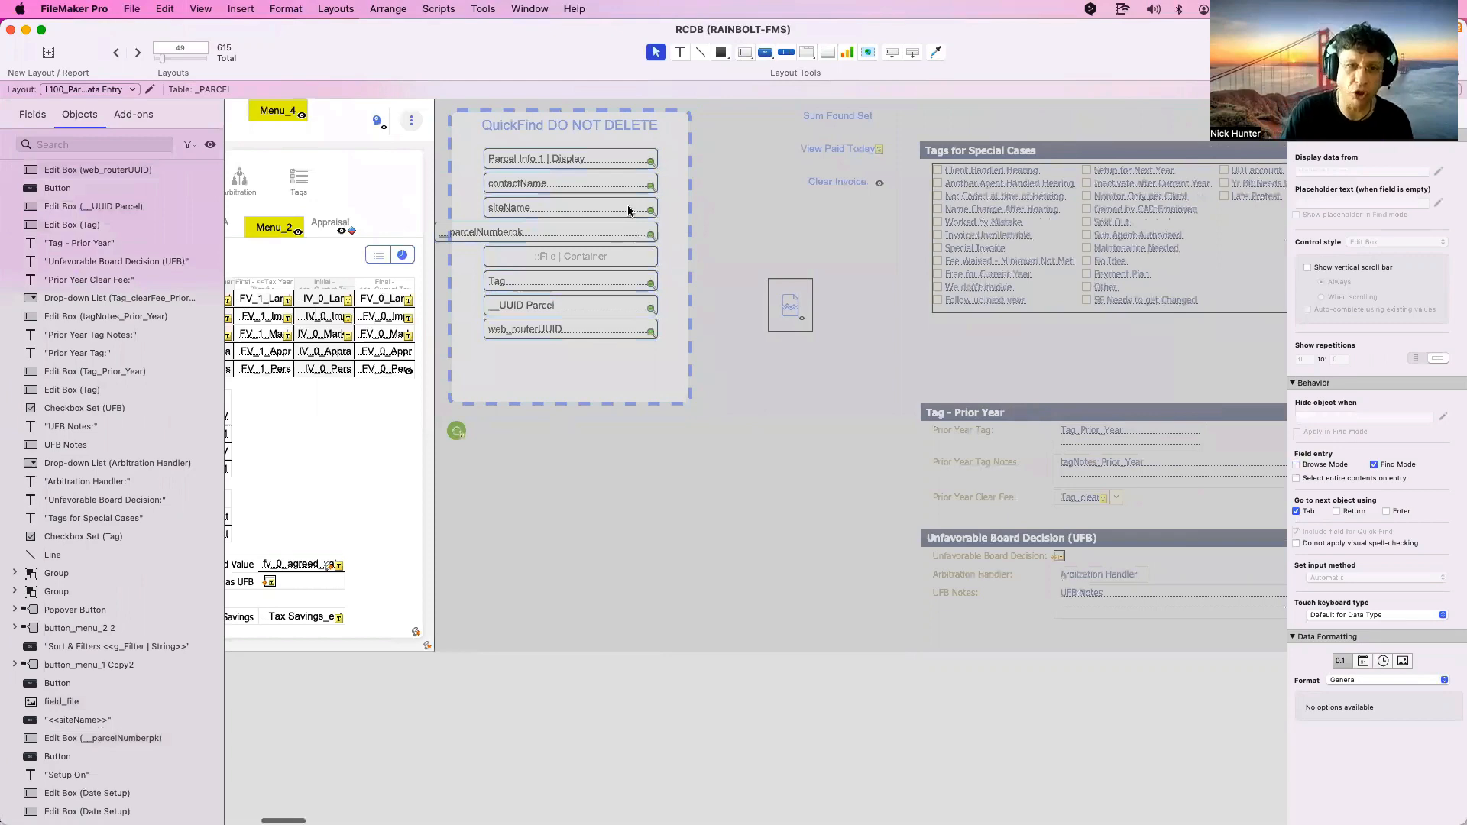
pyautogui.click(627, 204)
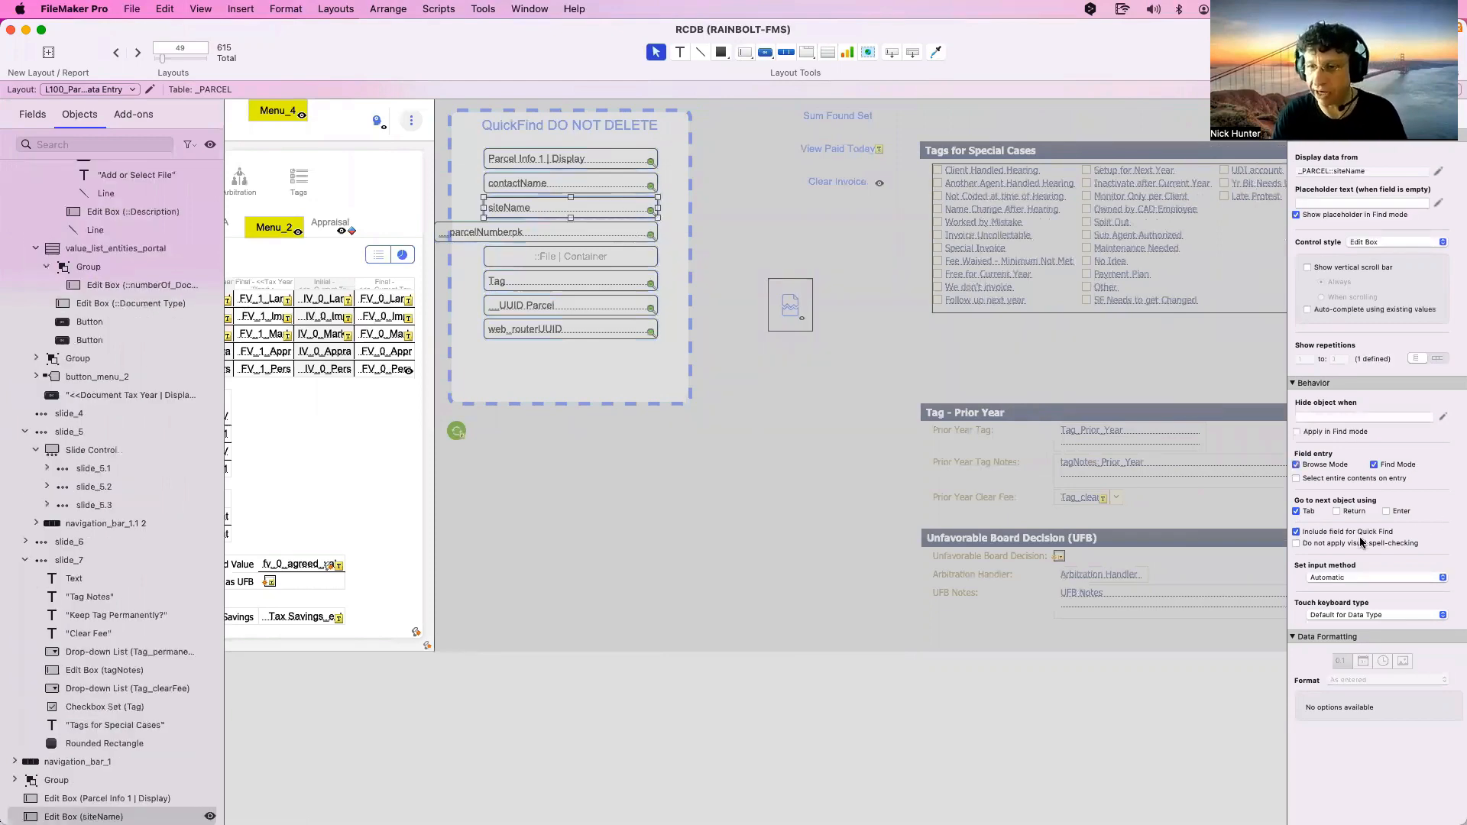
pyautogui.click(626, 332)
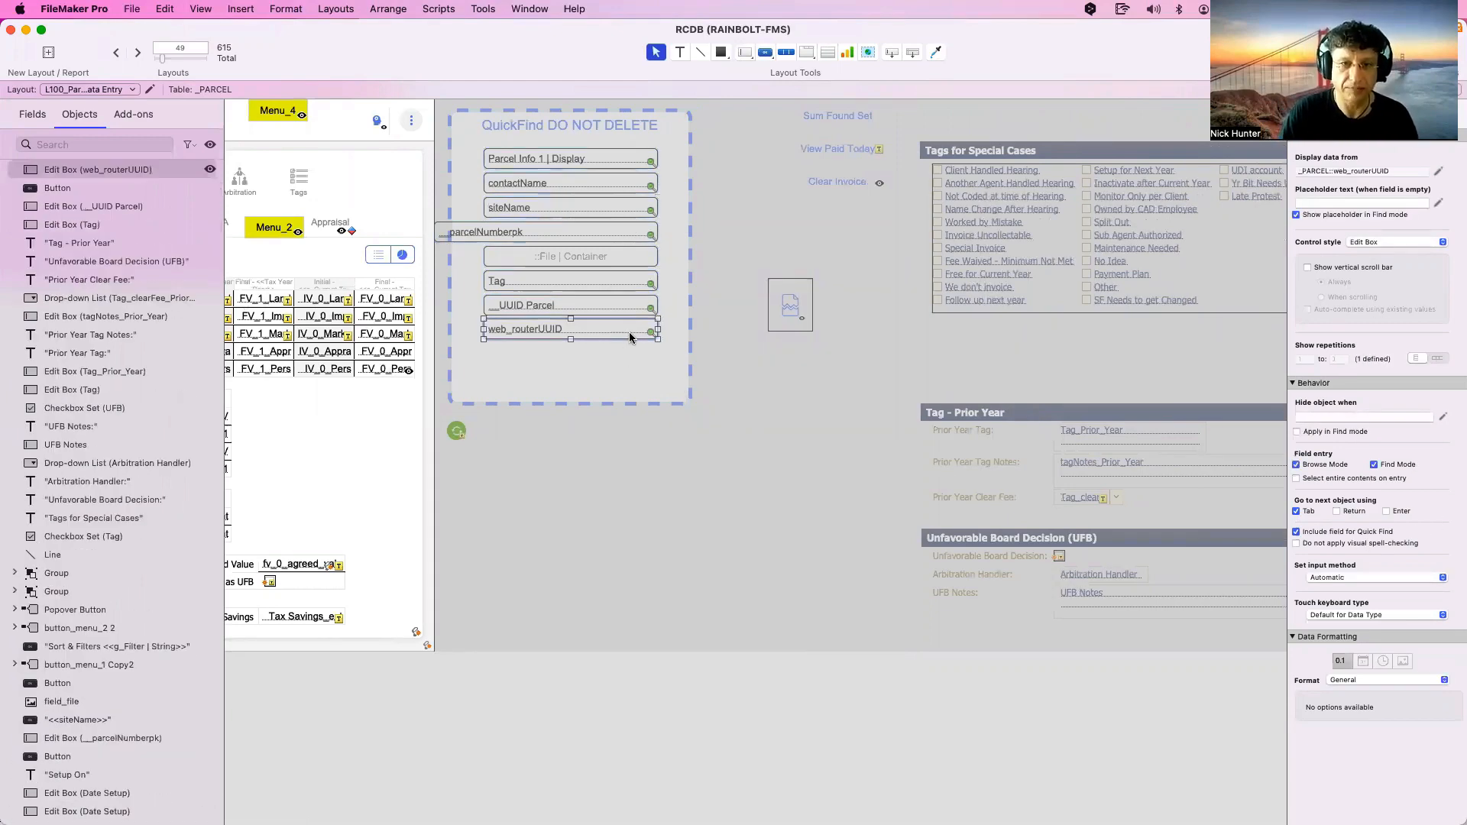
pyautogui.click(620, 308)
pyautogui.click(612, 282)
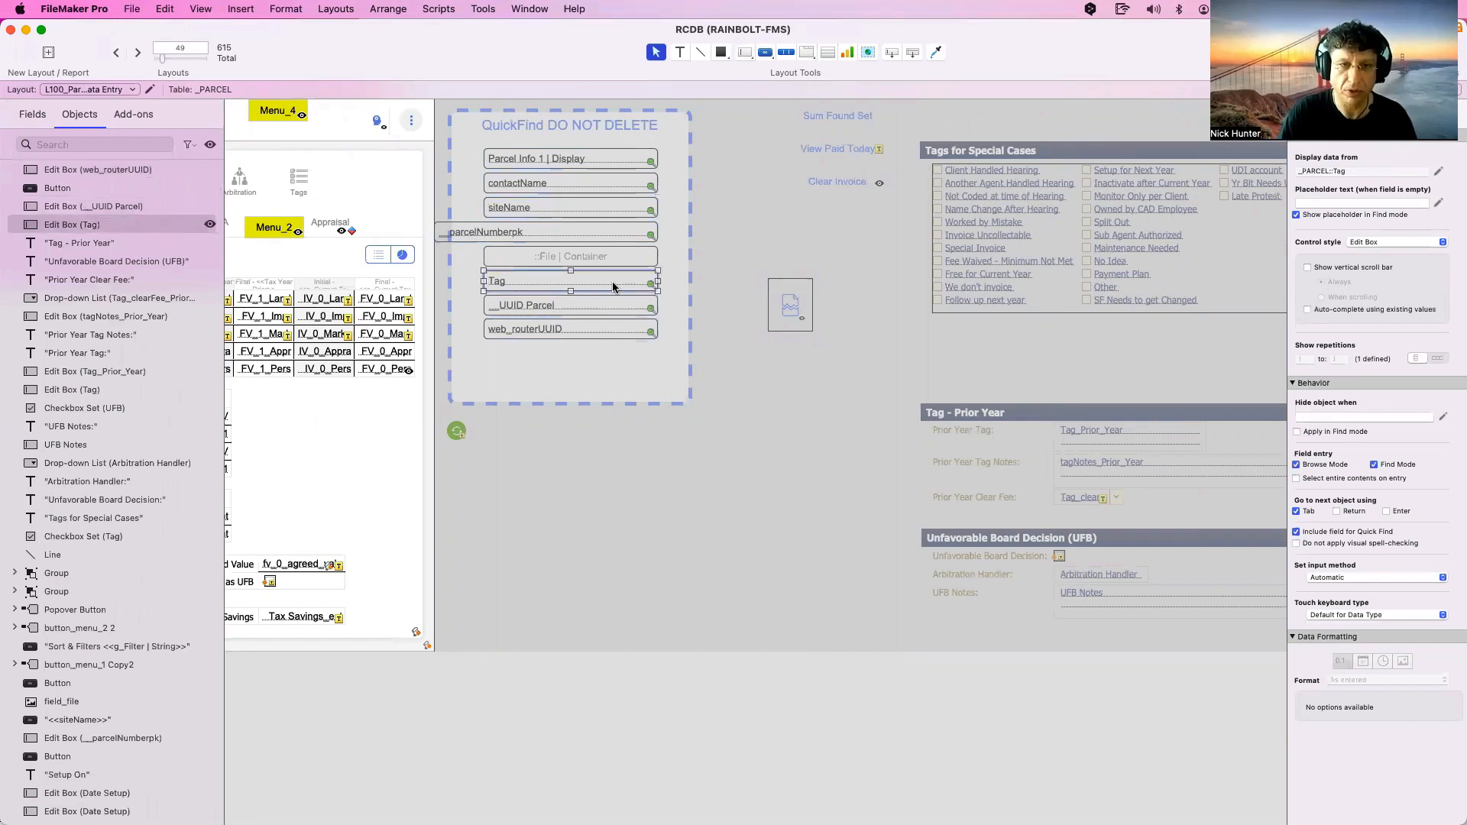
pyautogui.click(621, 227)
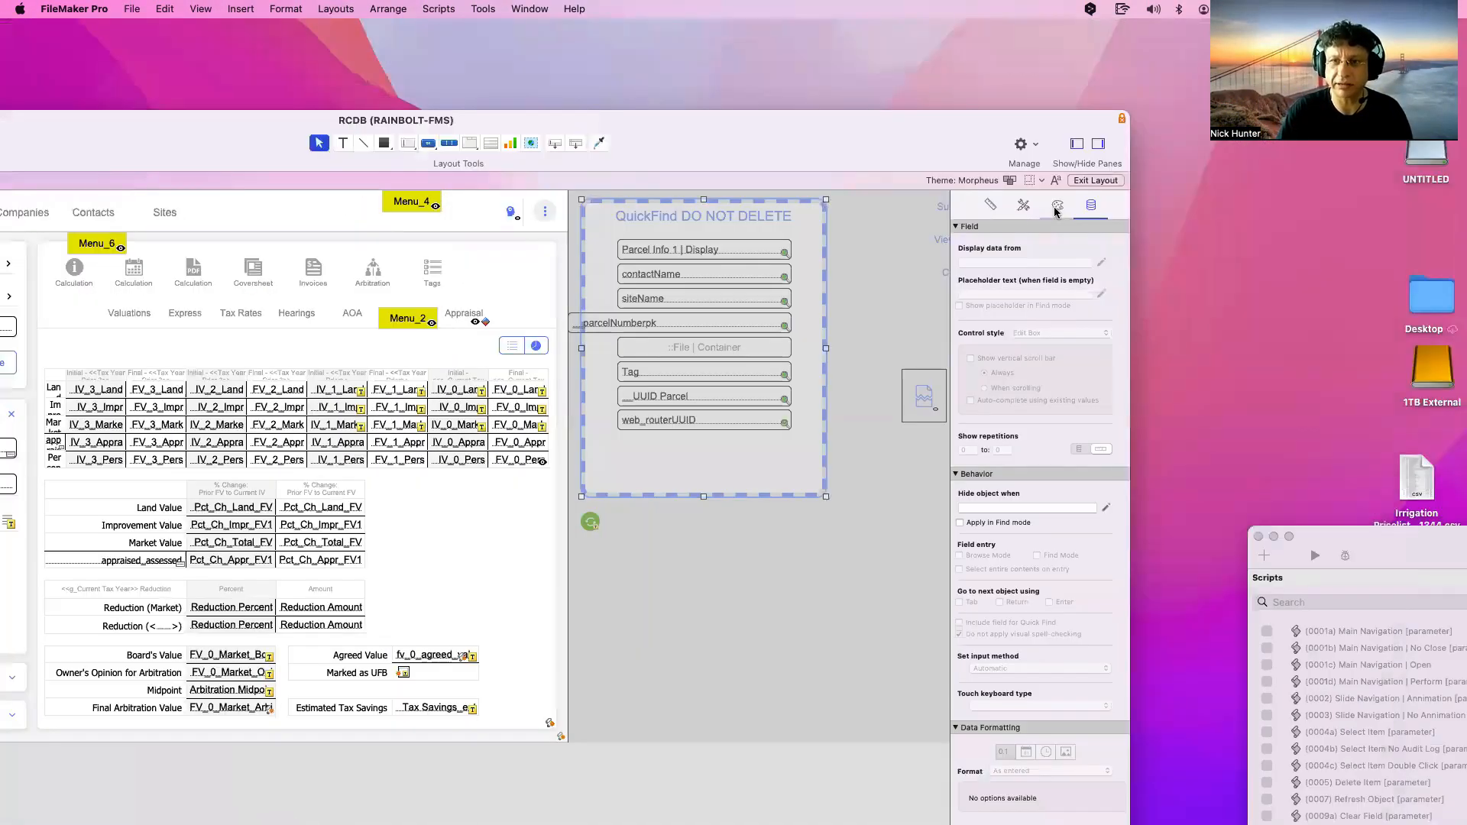
# Try dotted and solid borders on the QuickFind box, finally leaving it dashed
pyautogui.click(1057, 208)
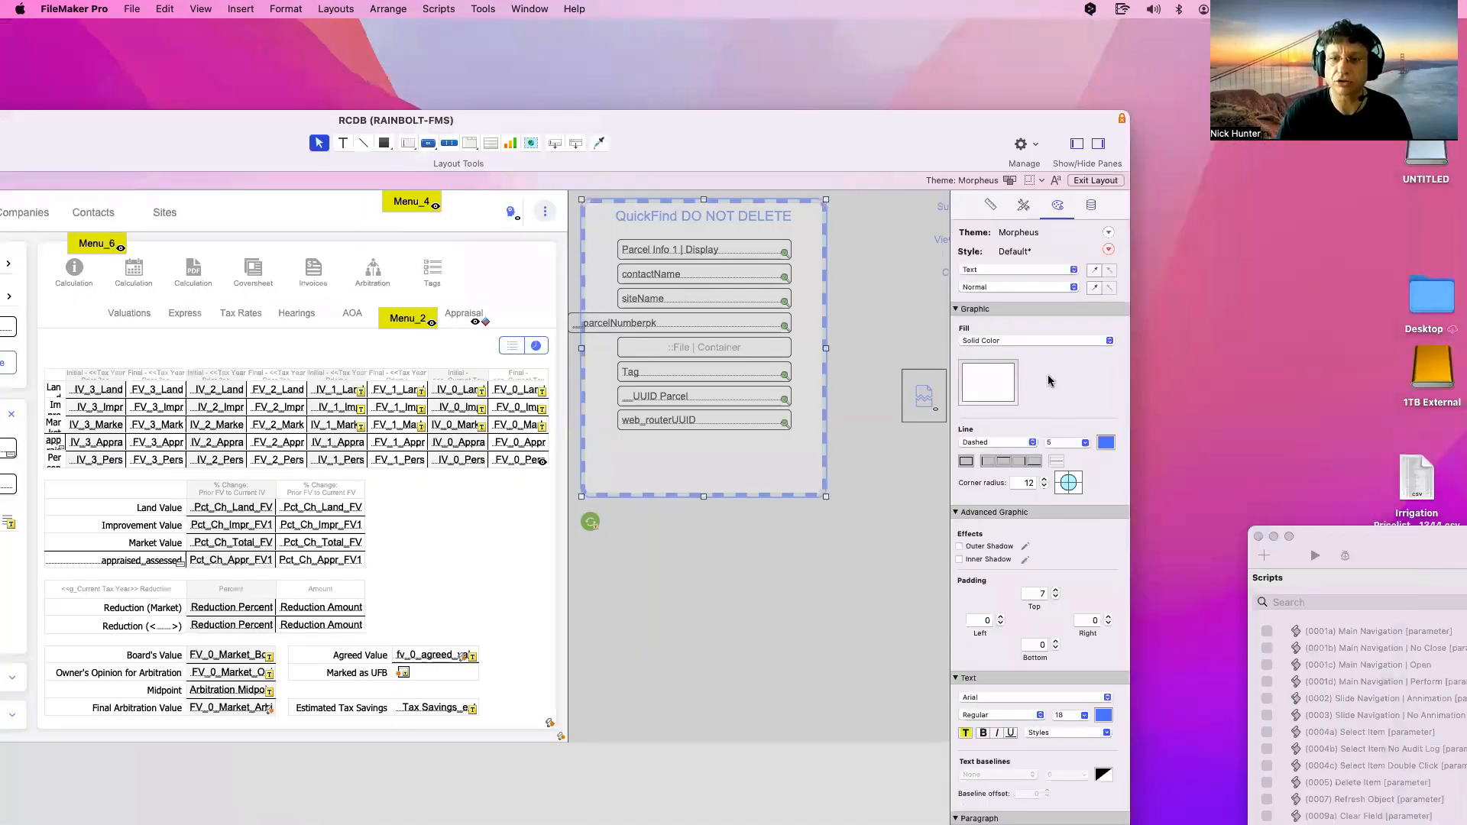
pyautogui.click(986, 444)
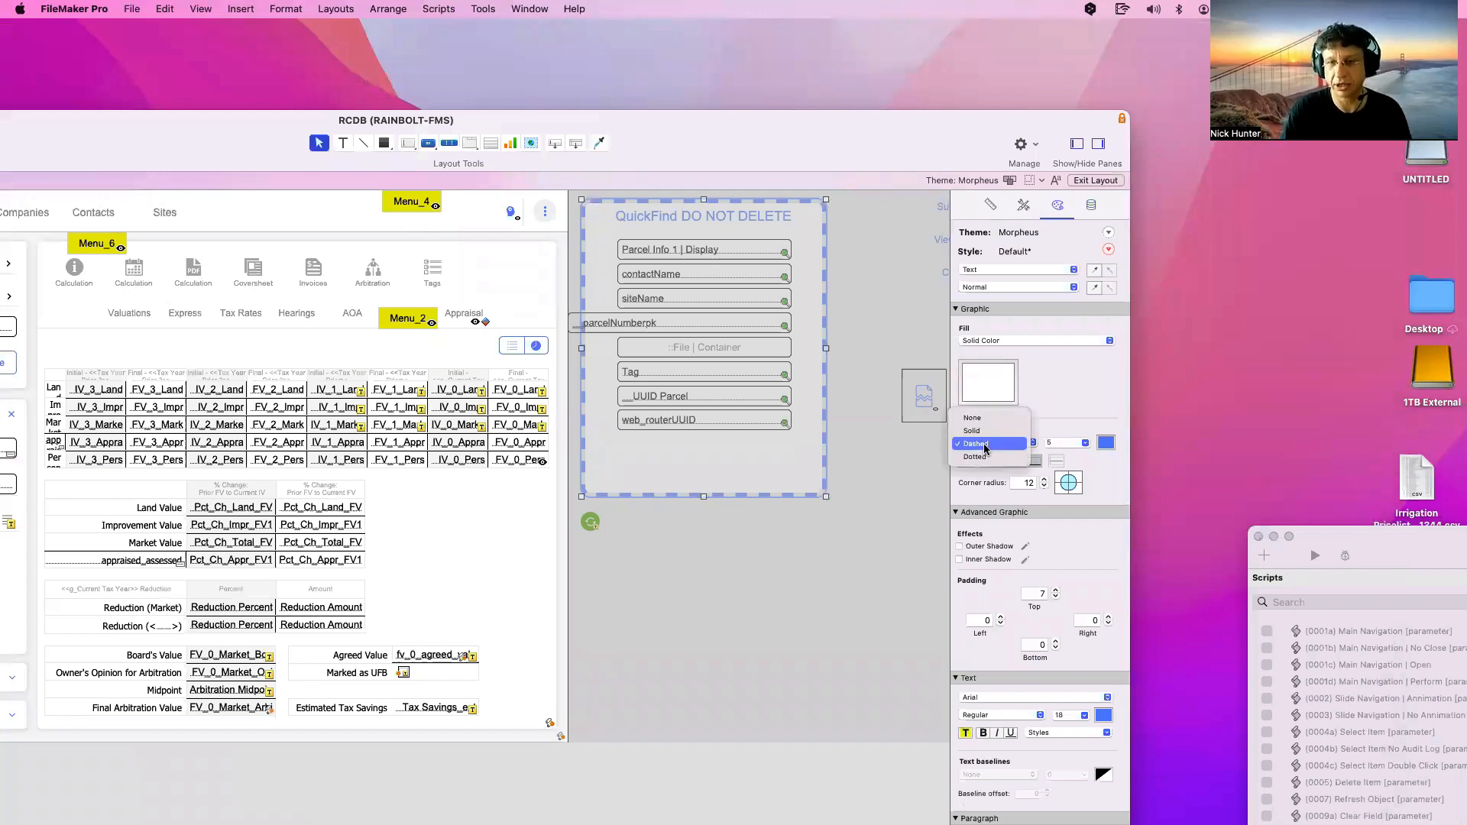
pyautogui.click(981, 457)
pyautogui.click(983, 441)
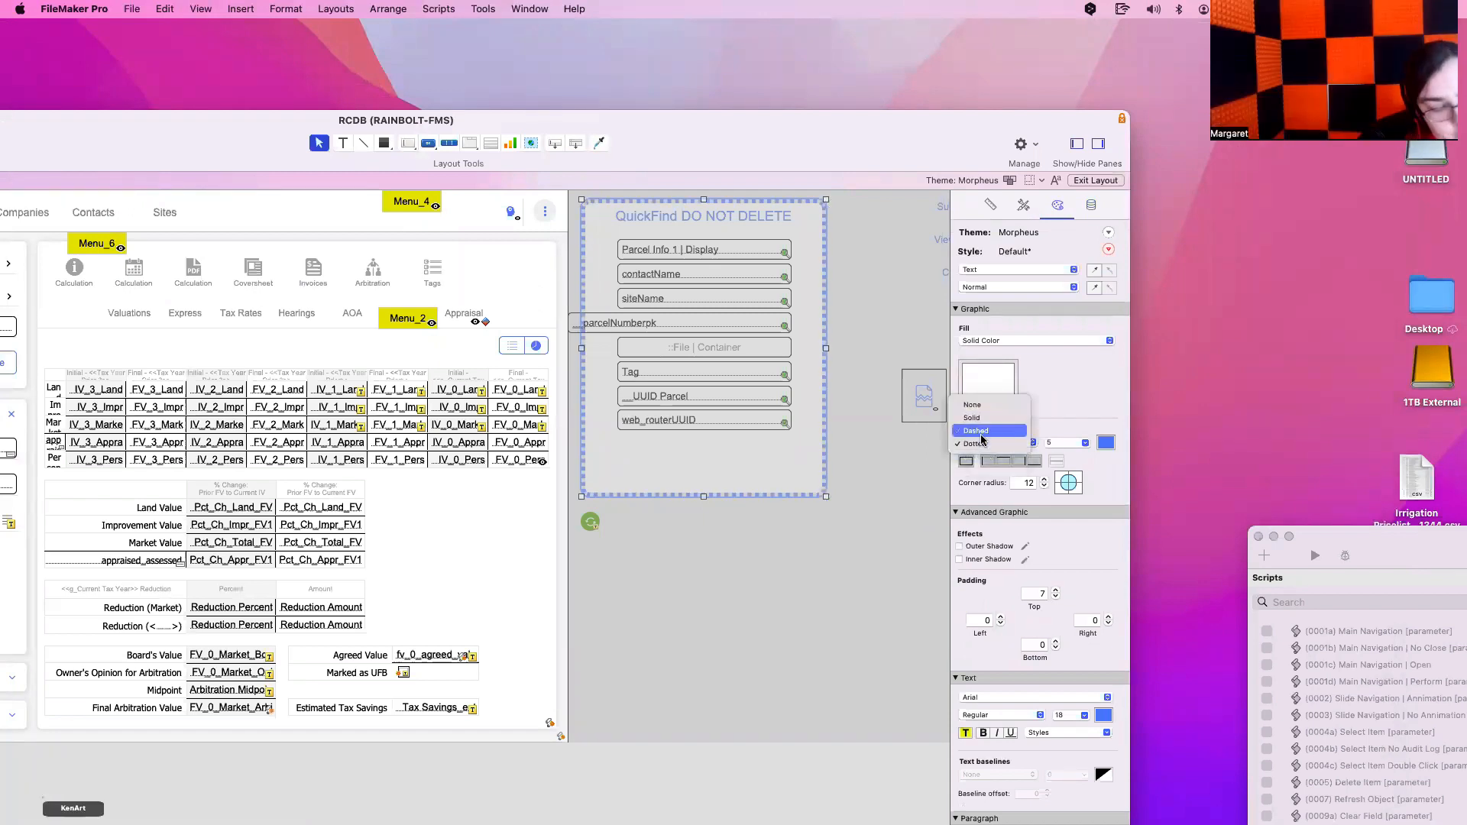
pyautogui.click(983, 432)
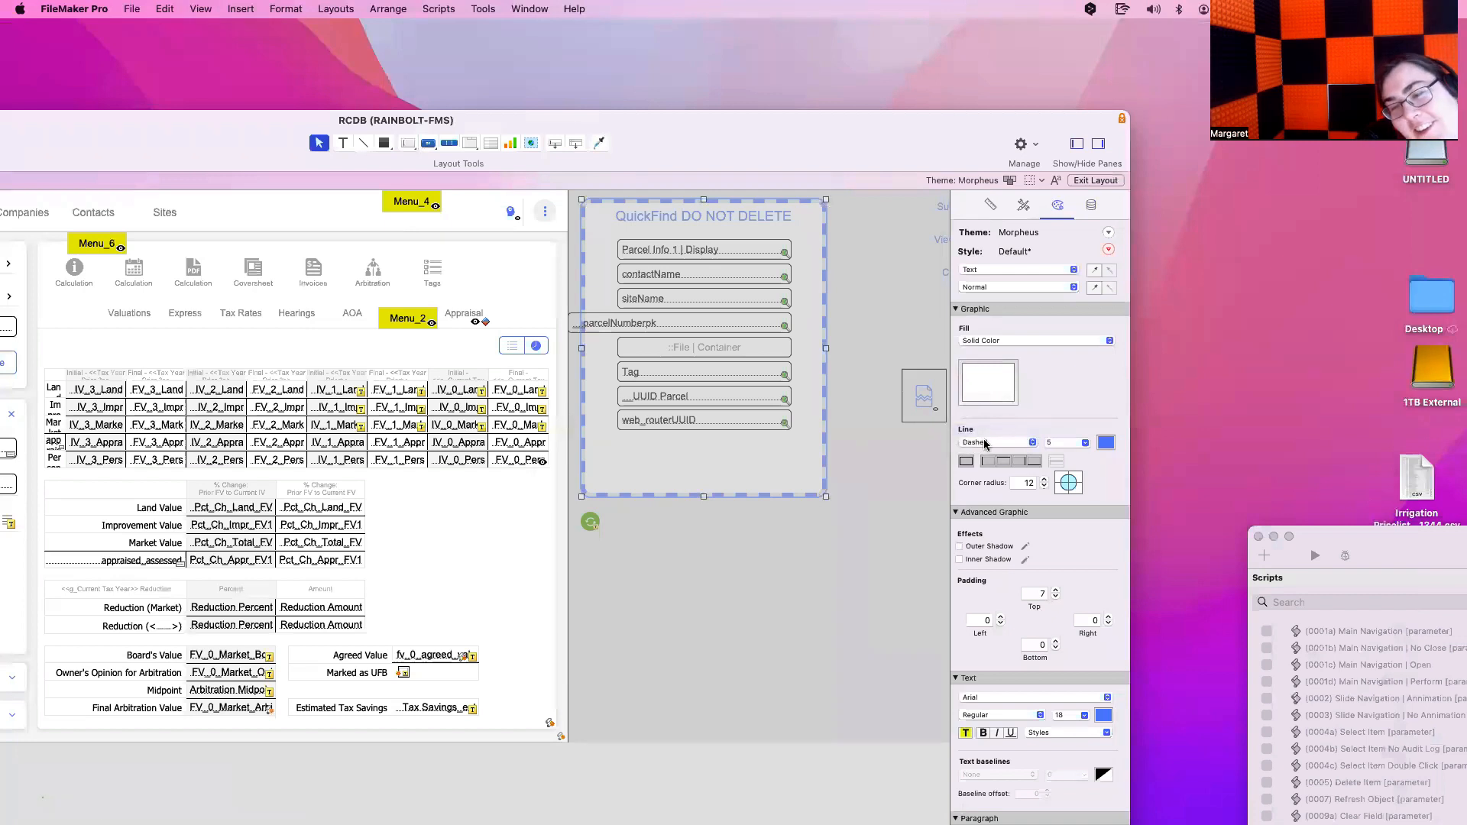
pyautogui.click(985, 444)
pyautogui.click(983, 431)
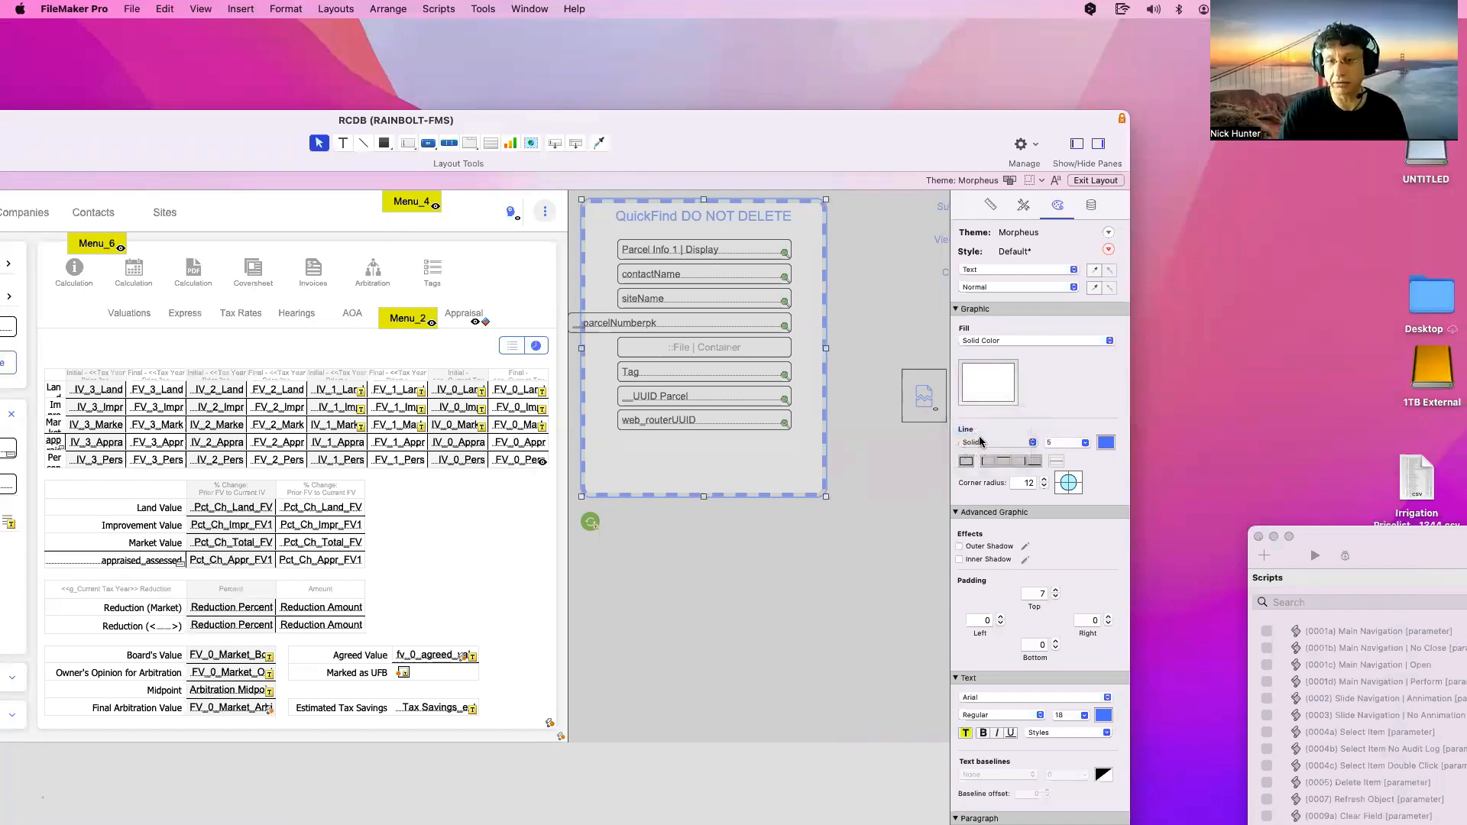
pyautogui.click(983, 444)
pyautogui.click(984, 456)
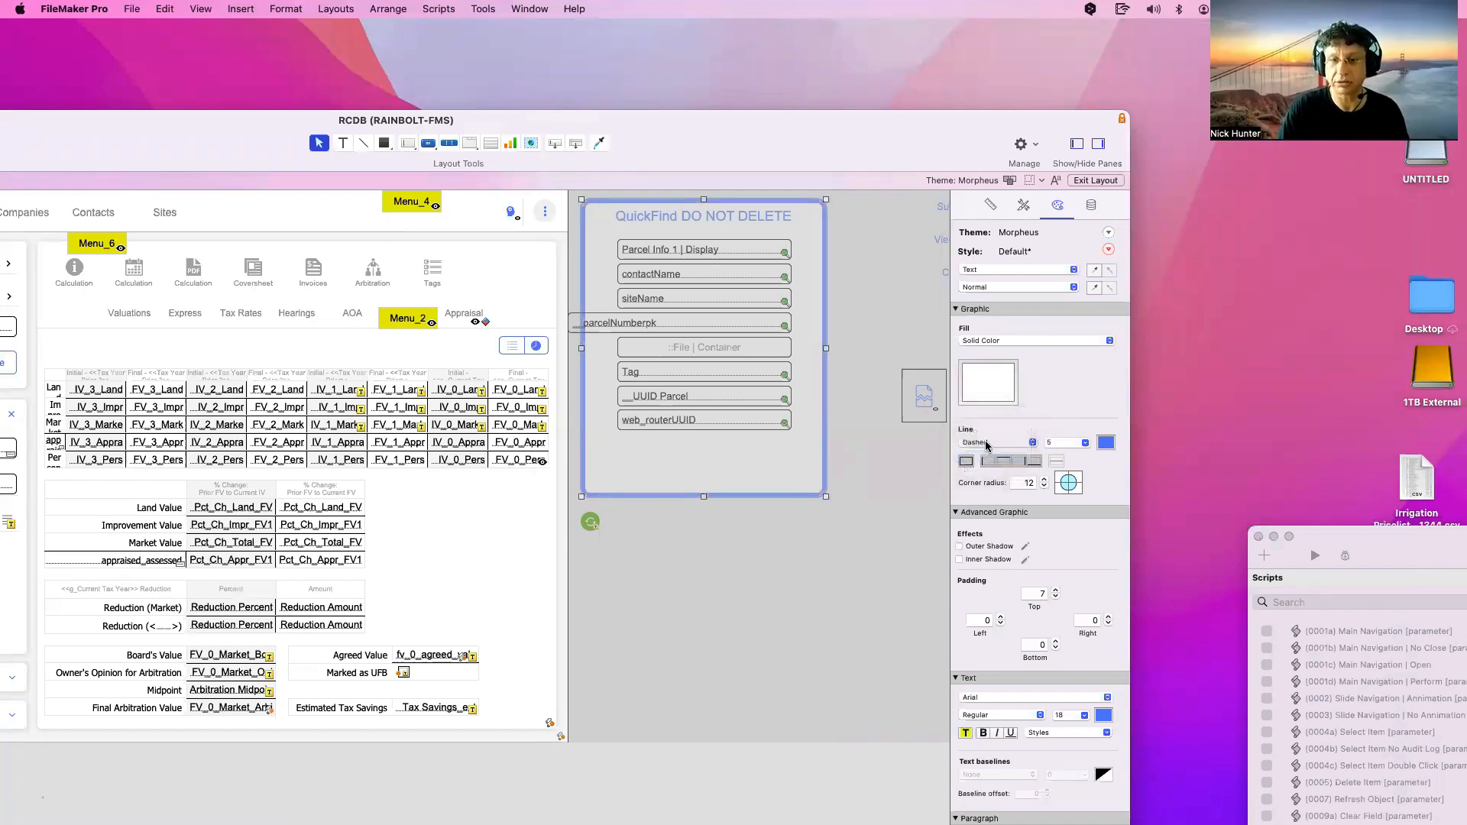
pyautogui.click(986, 444)
pyautogui.click(988, 456)
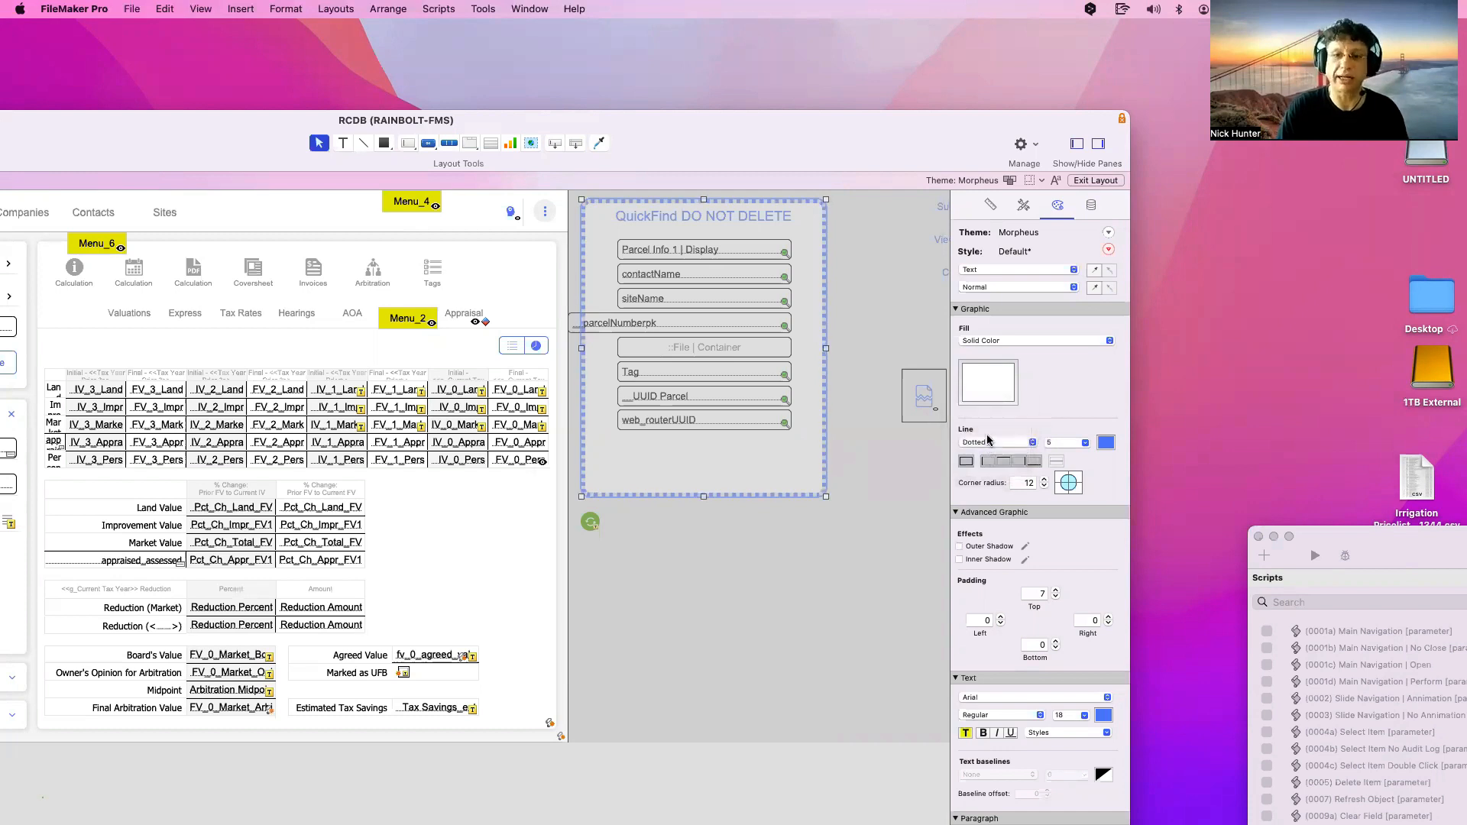
pyautogui.click(987, 436)
pyautogui.click(987, 432)
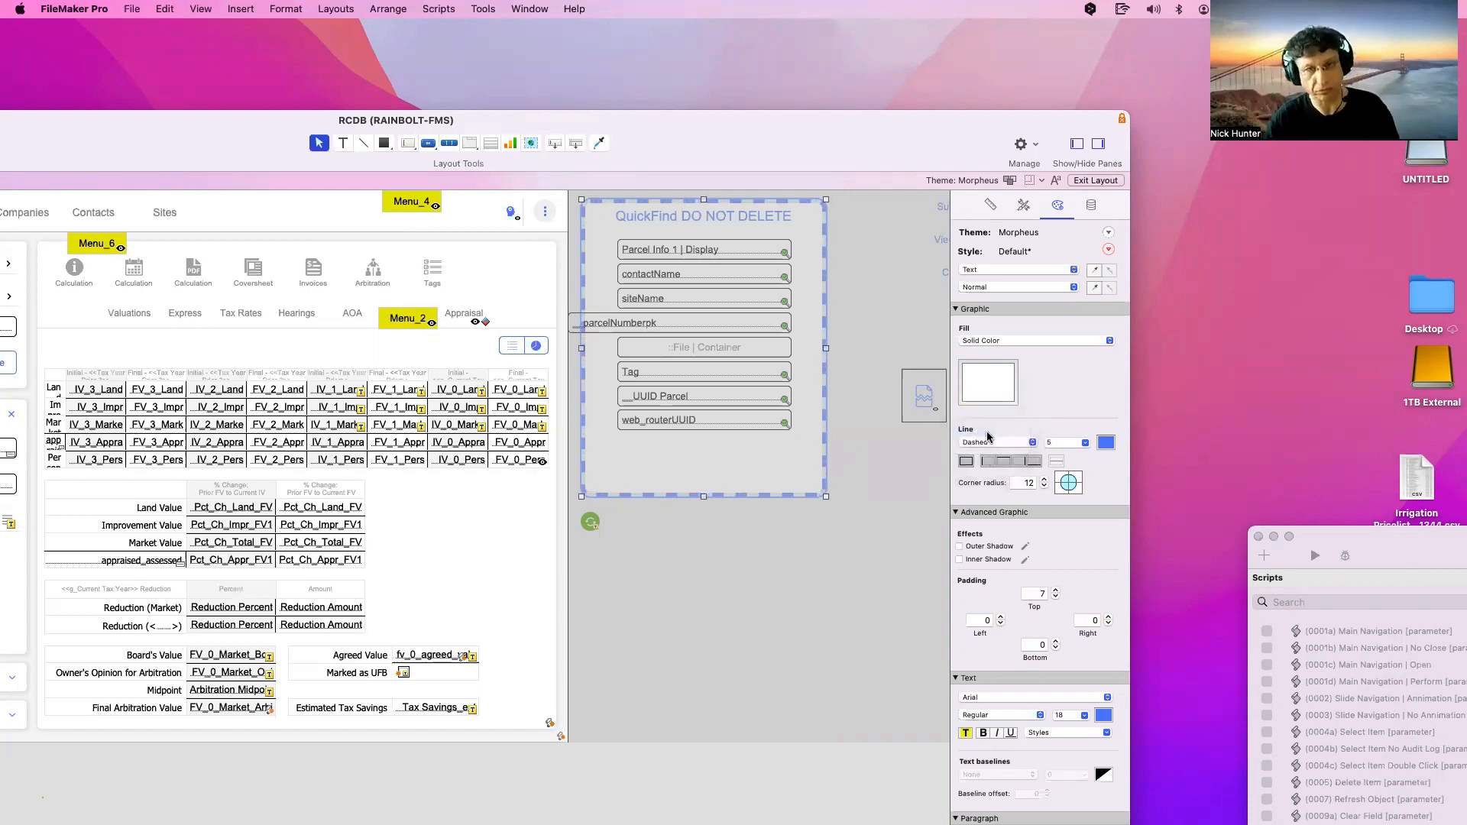
pyautogui.click(819, 576)
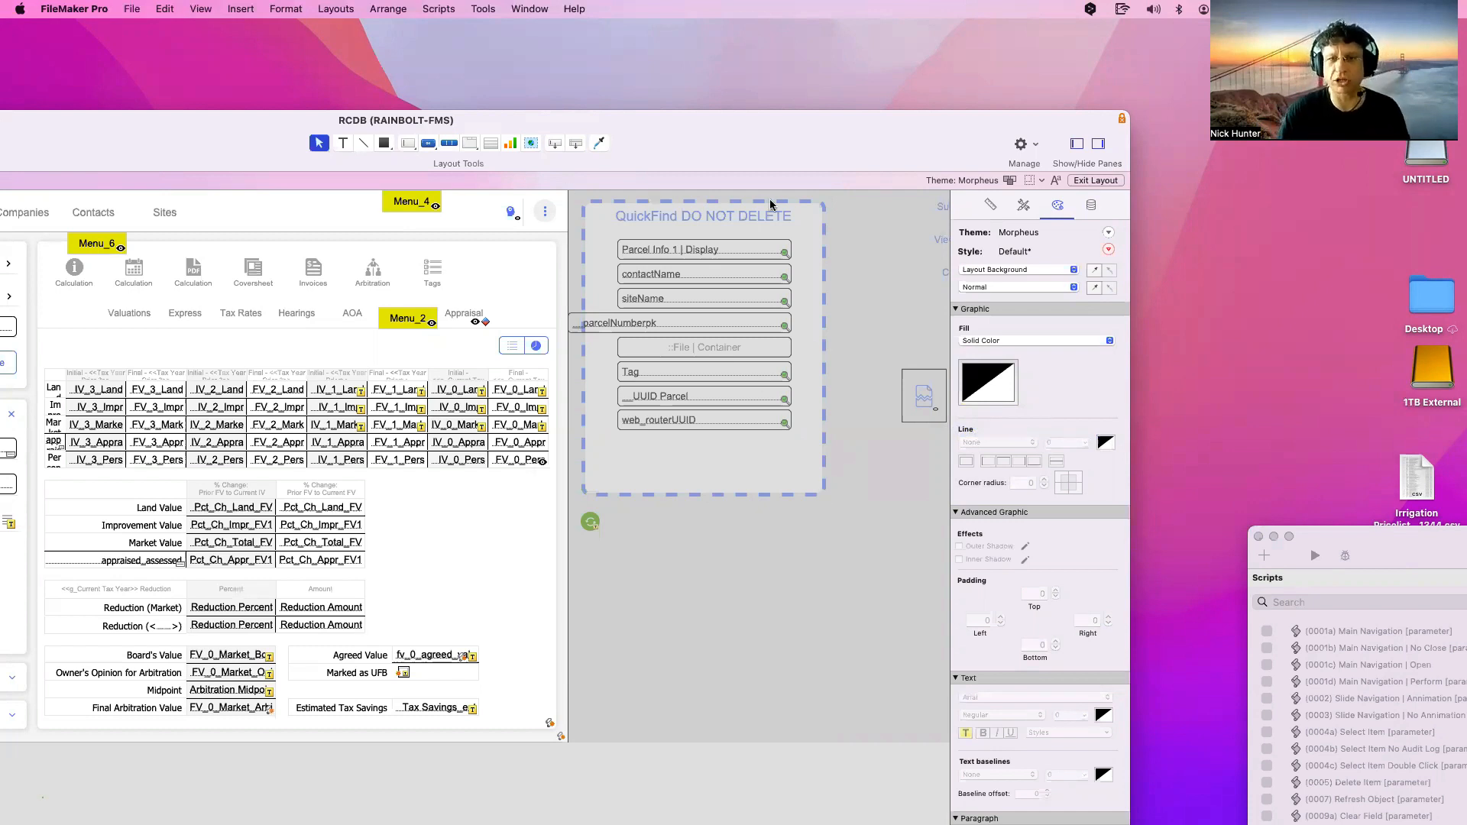
# Inspect the QuickFind box, Menu_2, Menu_4, web_routerUUID and parcelNumberpk, then maximize the window
pyautogui.click(815, 233)
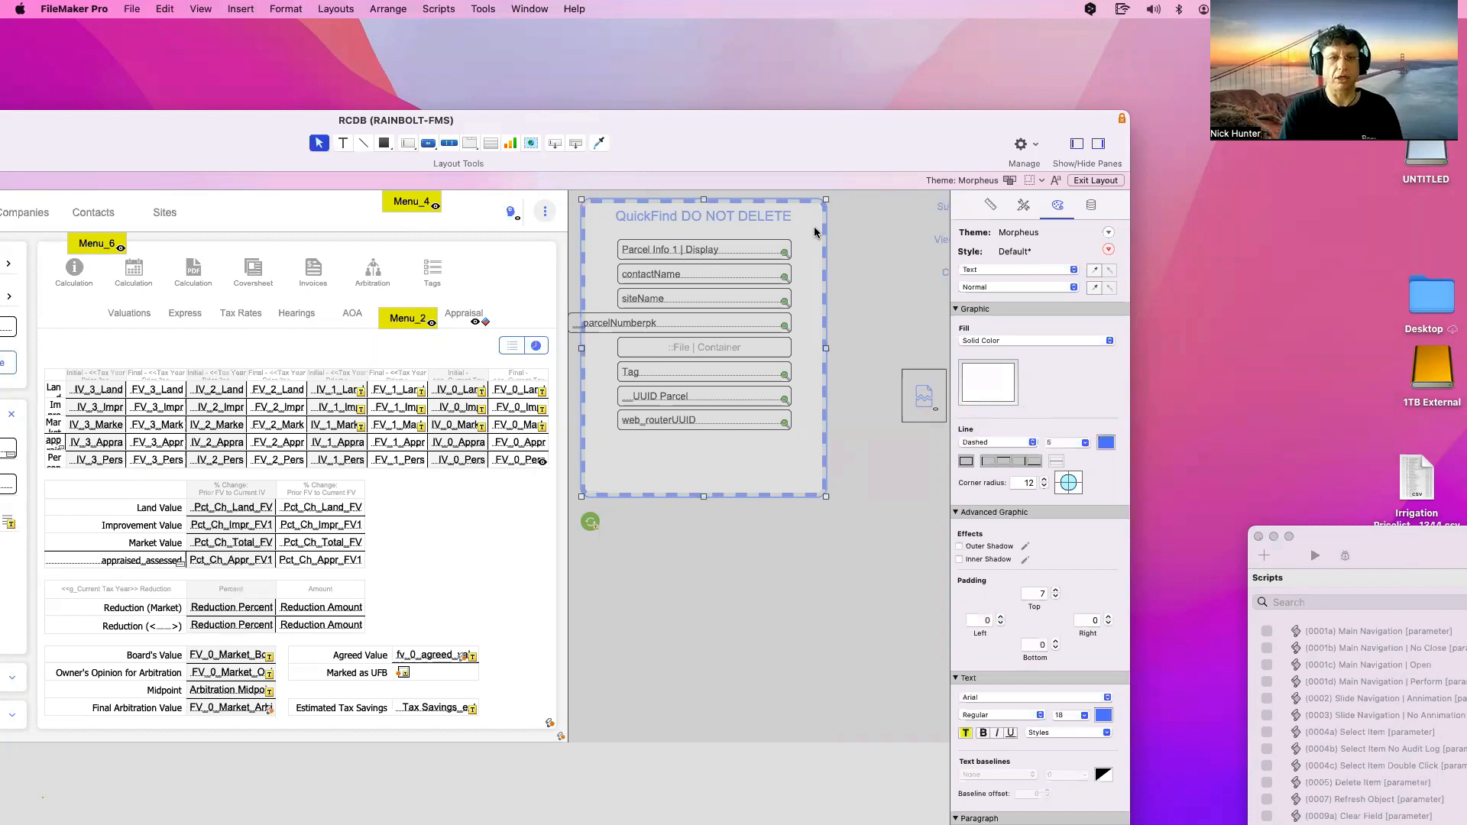
pyautogui.click(401, 322)
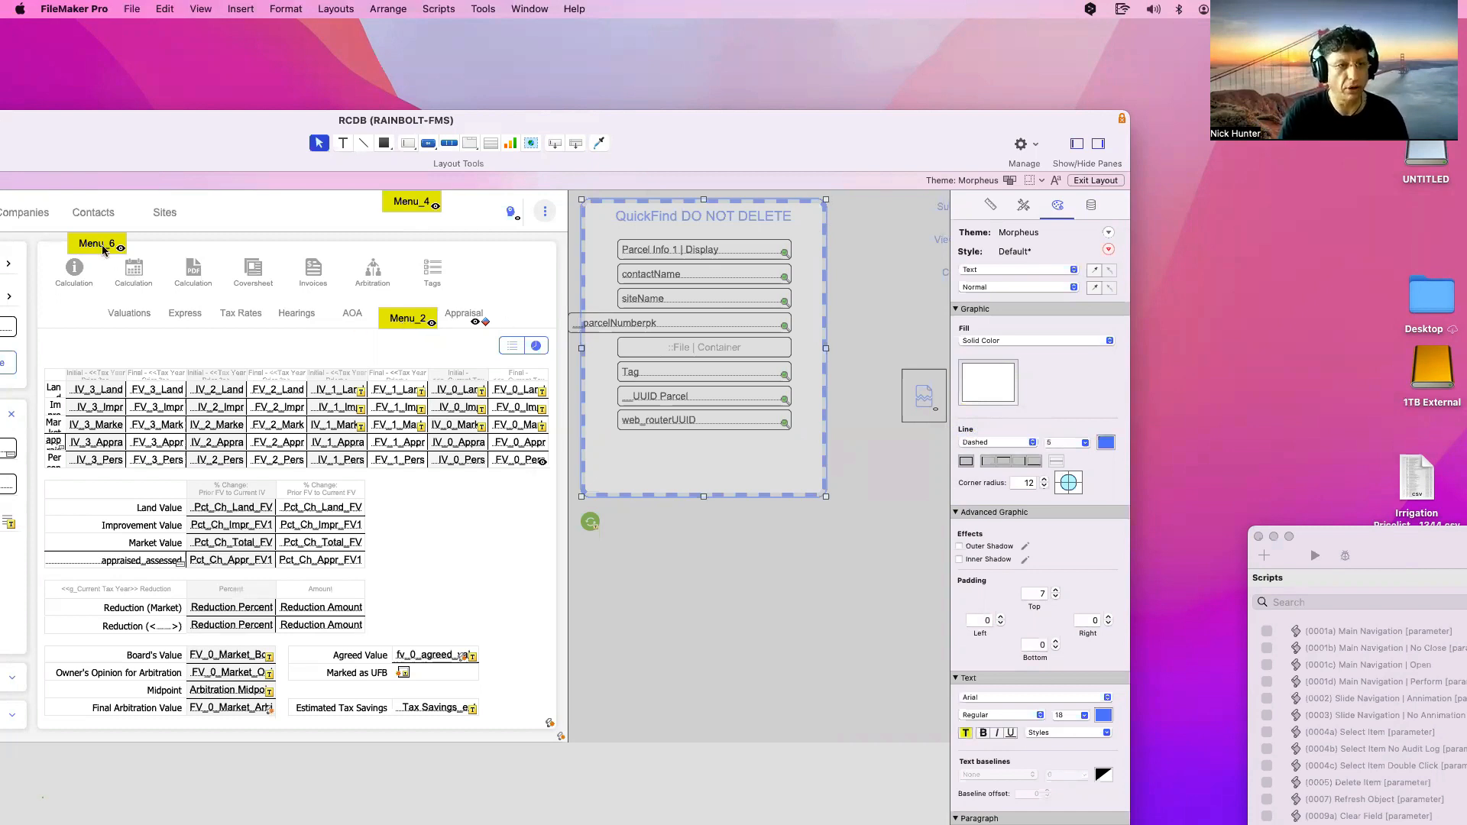
pyautogui.click(417, 206)
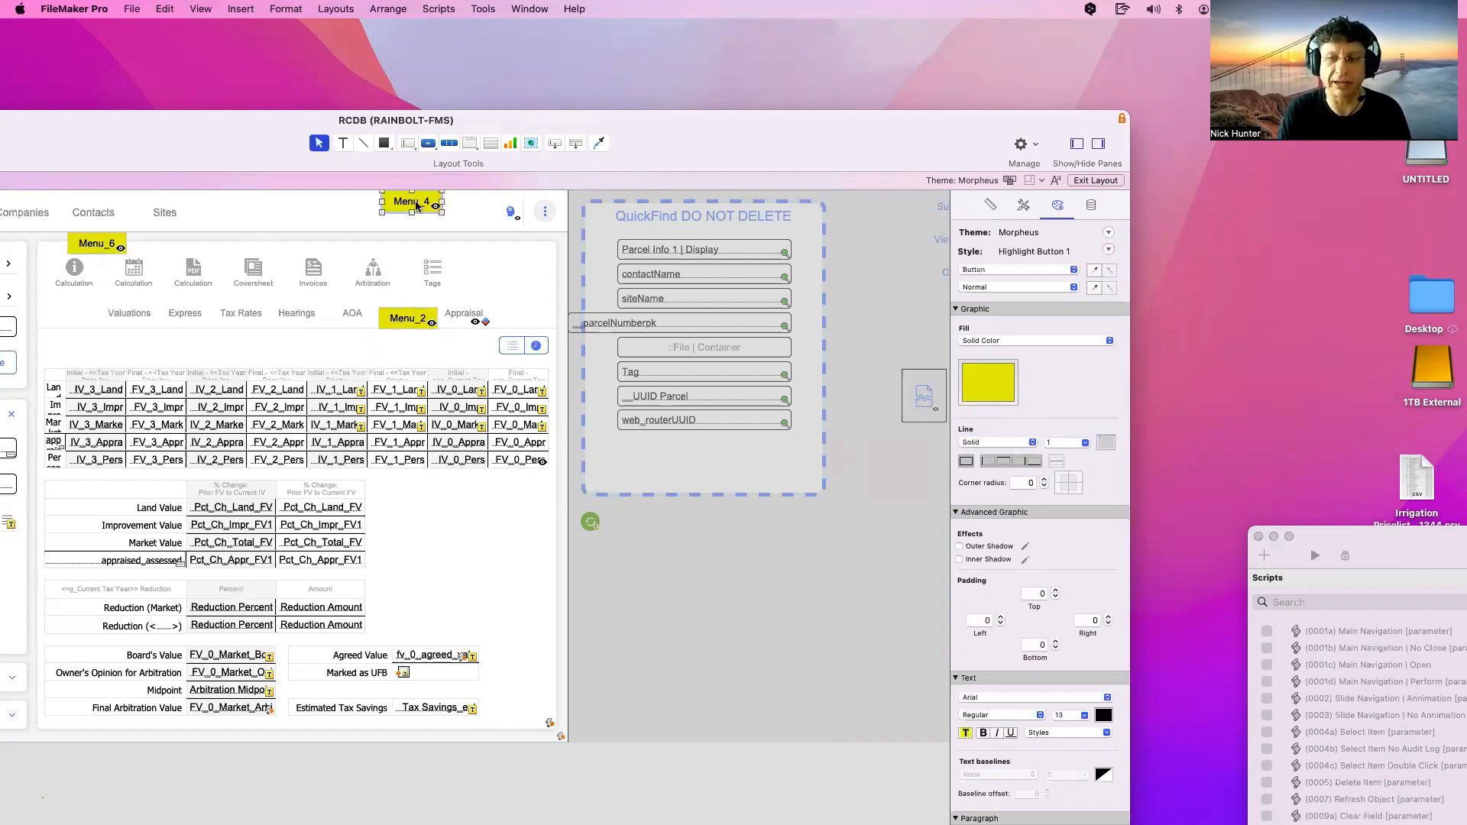
pyautogui.click(751, 566)
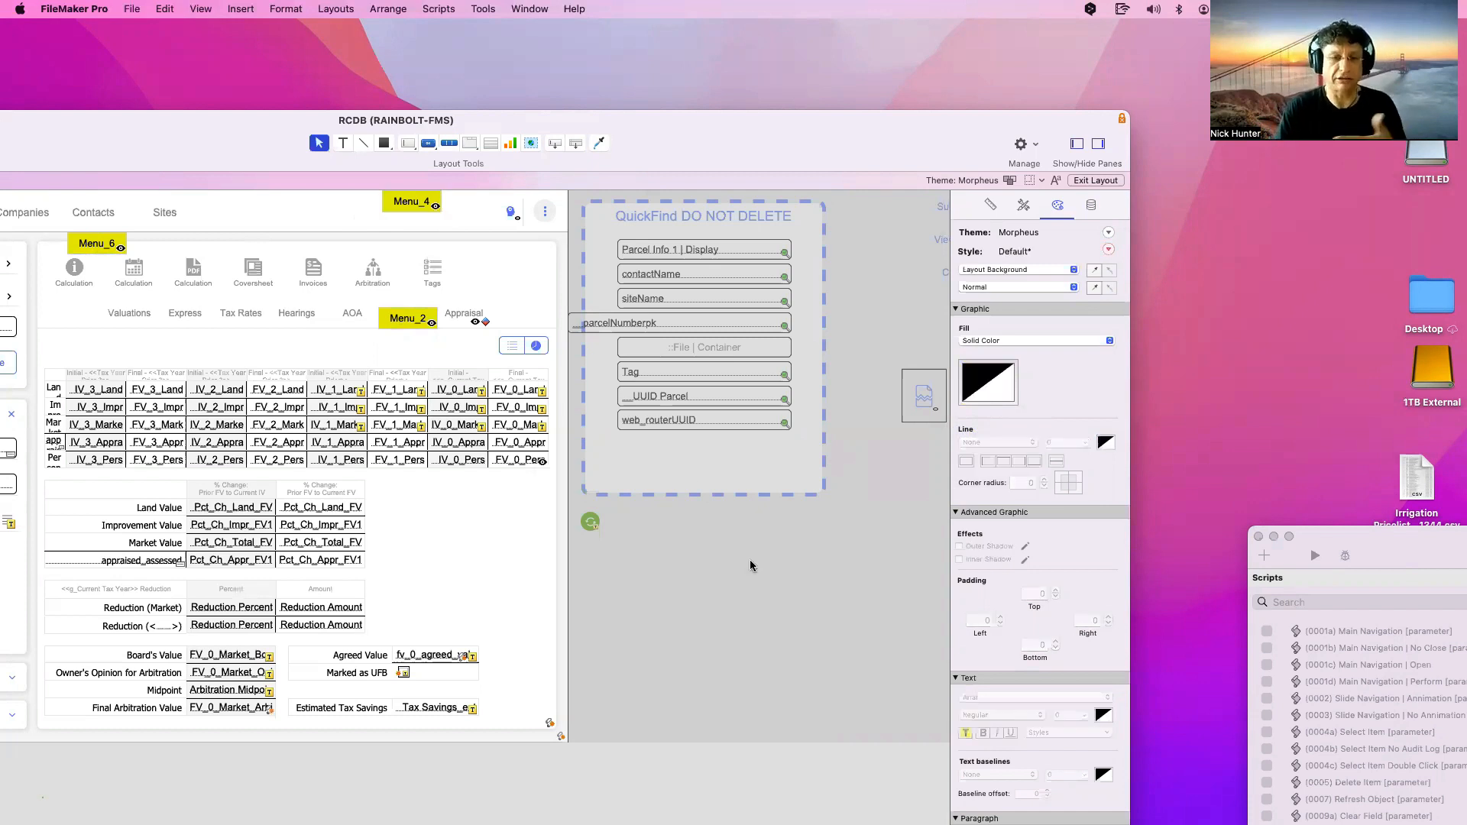
pyautogui.click(723, 420)
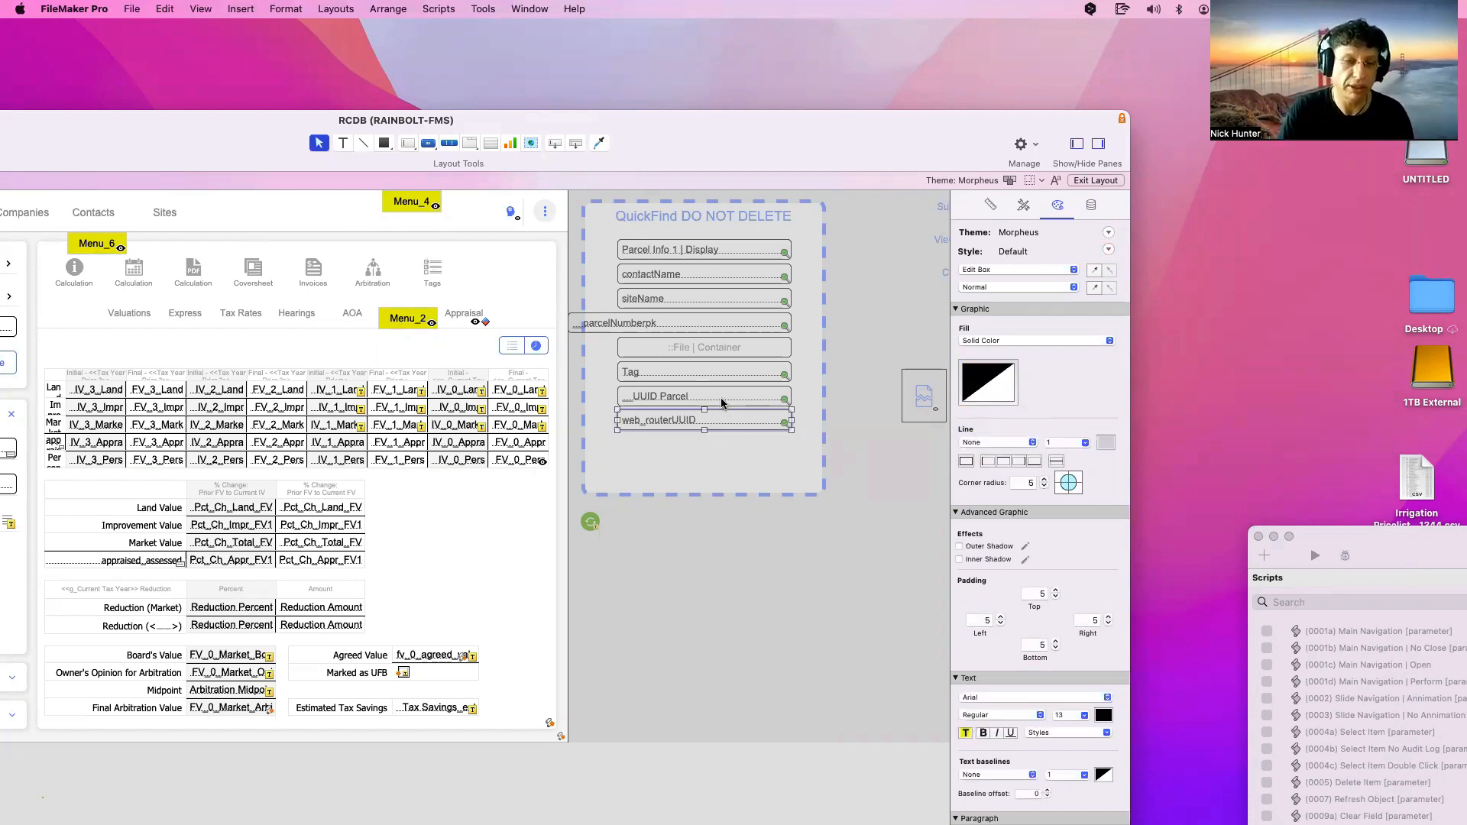
pyautogui.click(588, 322)
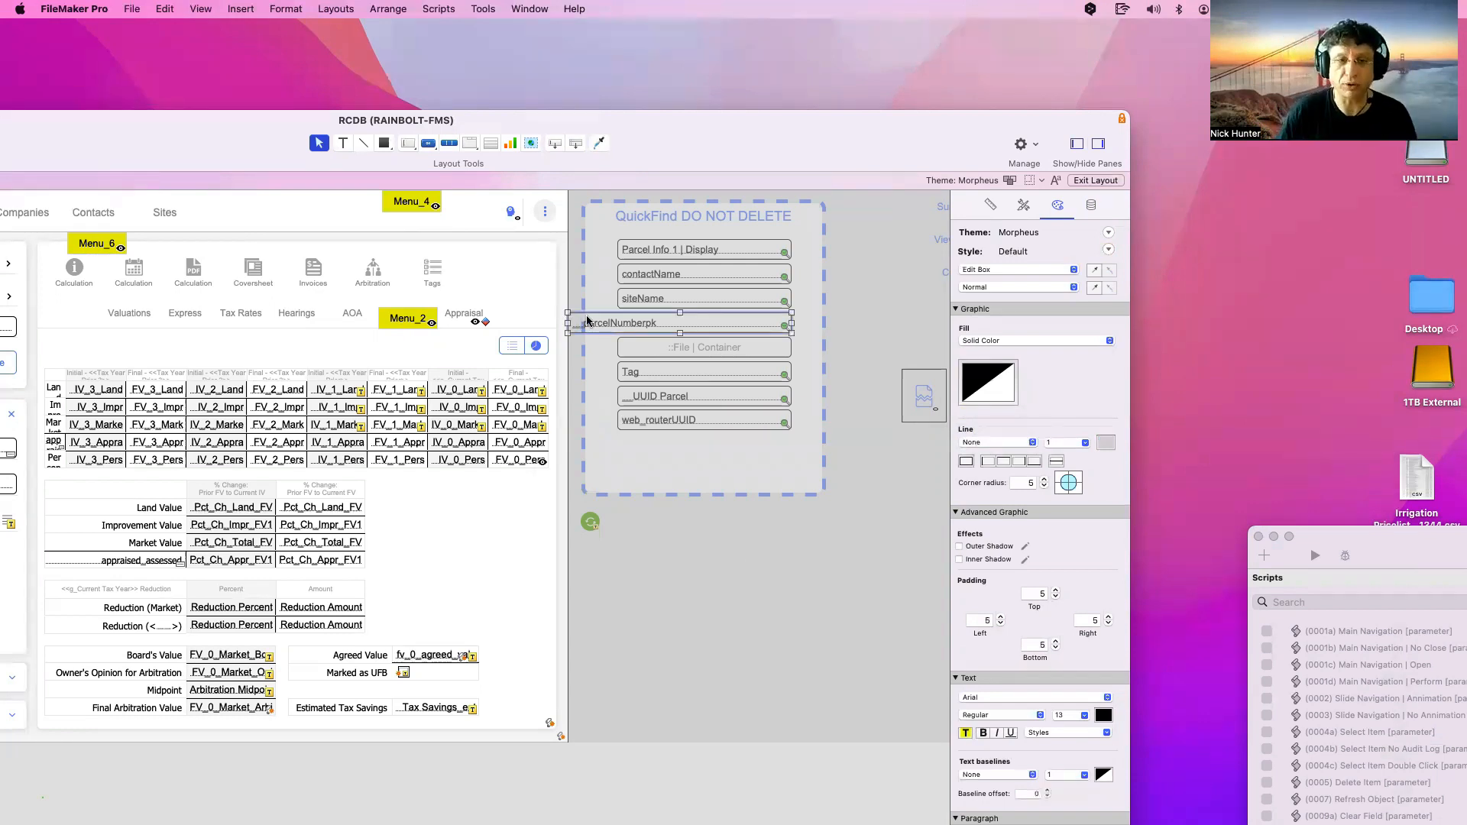
pyautogui.doubleClick(206, 140)
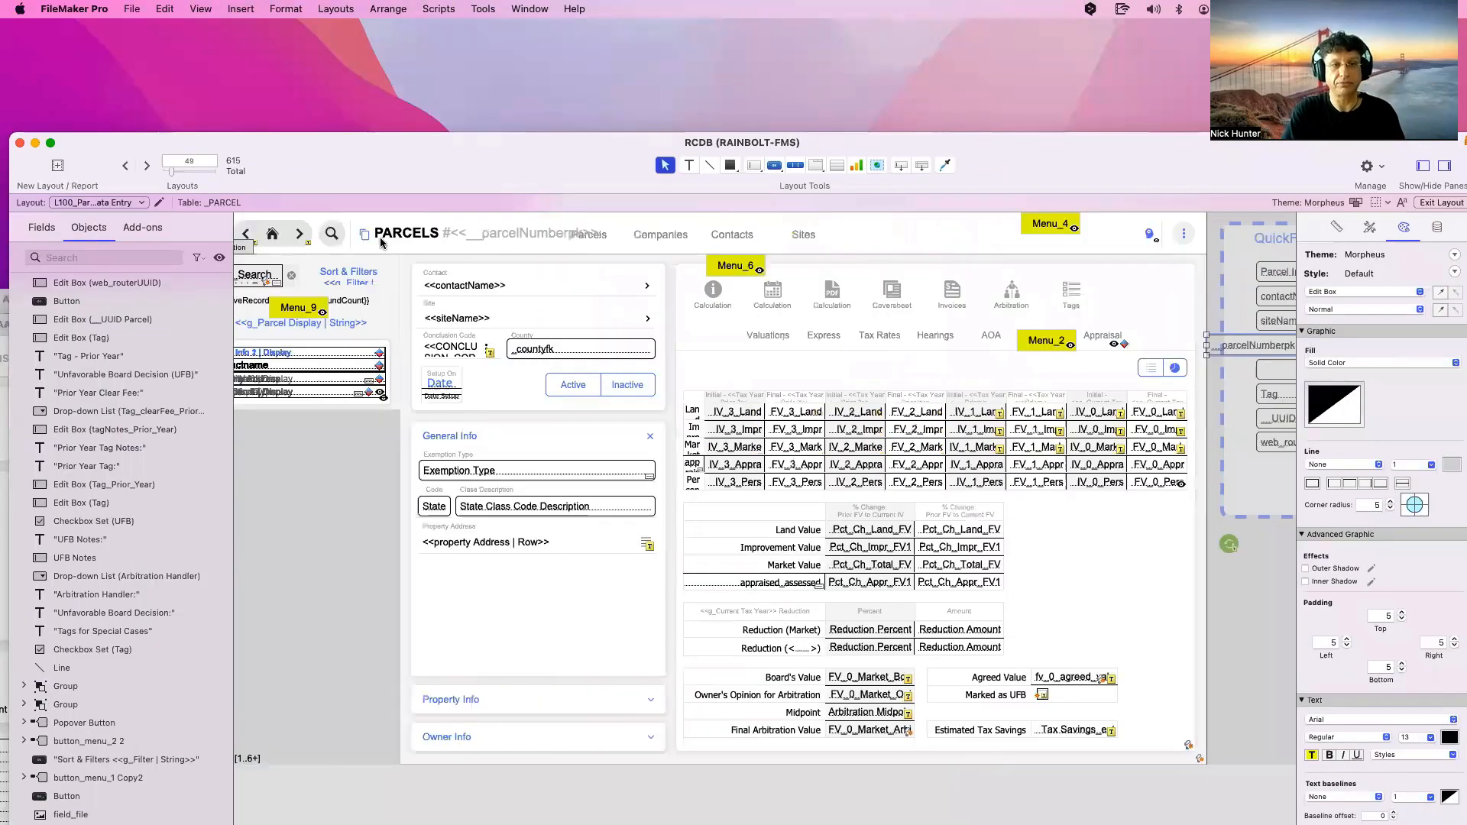
pyautogui.hscroll(-1, 530, 243)
pyautogui.press('super+b')
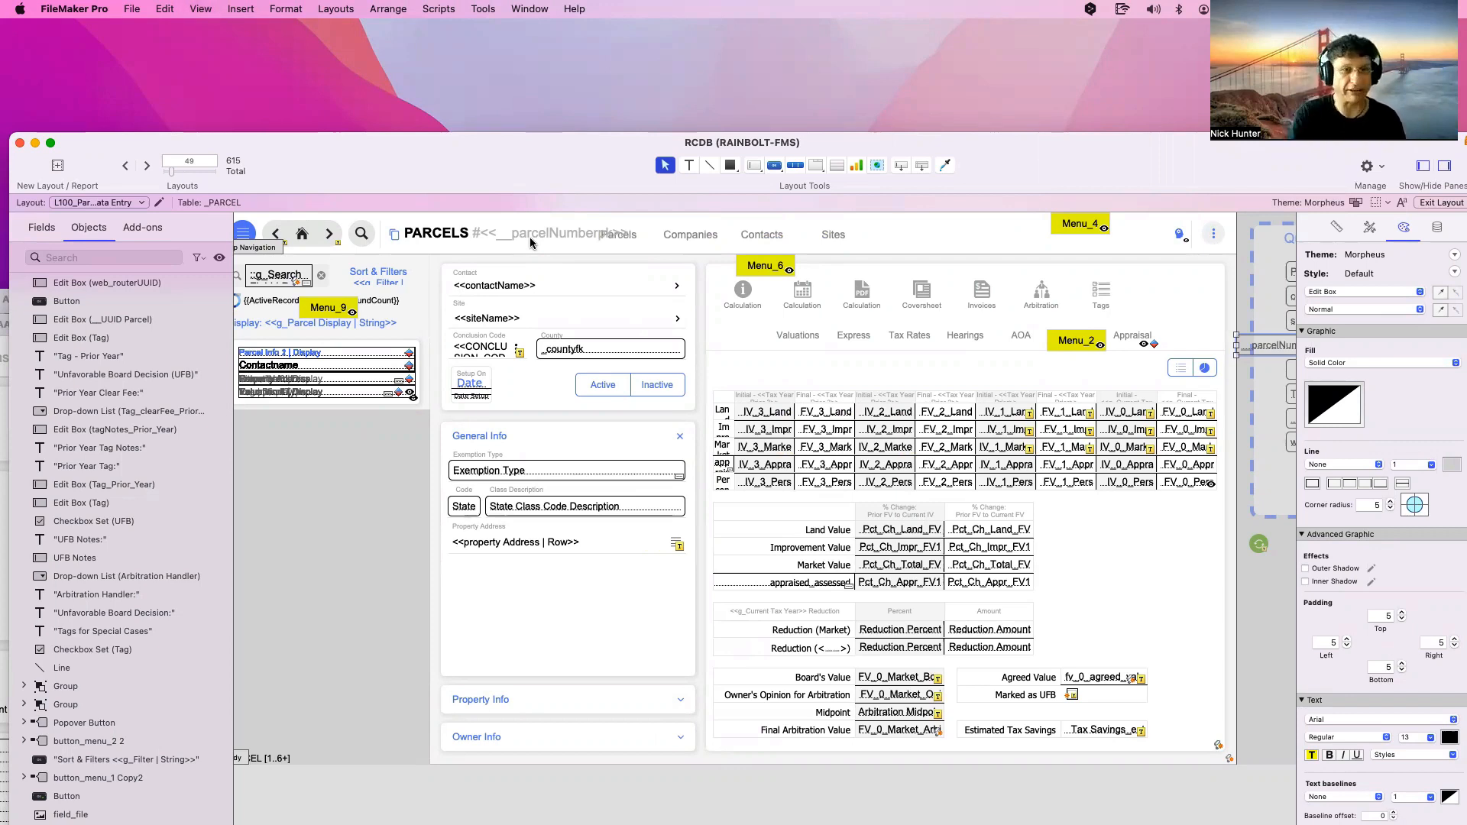
pyautogui.press('super+b')
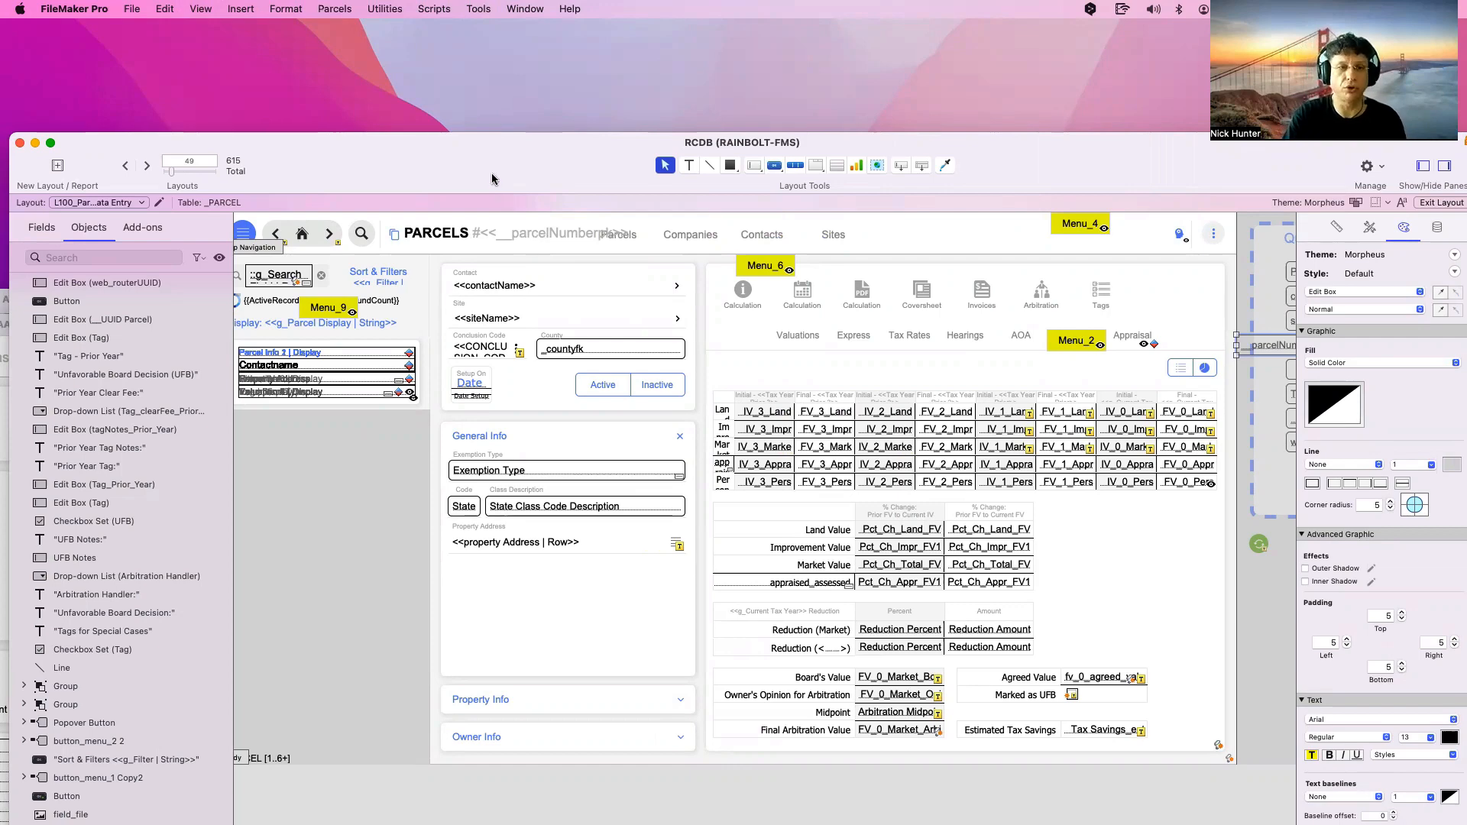
pyautogui.moveTo(482, 150); pyautogui.dragTo(473, 115)
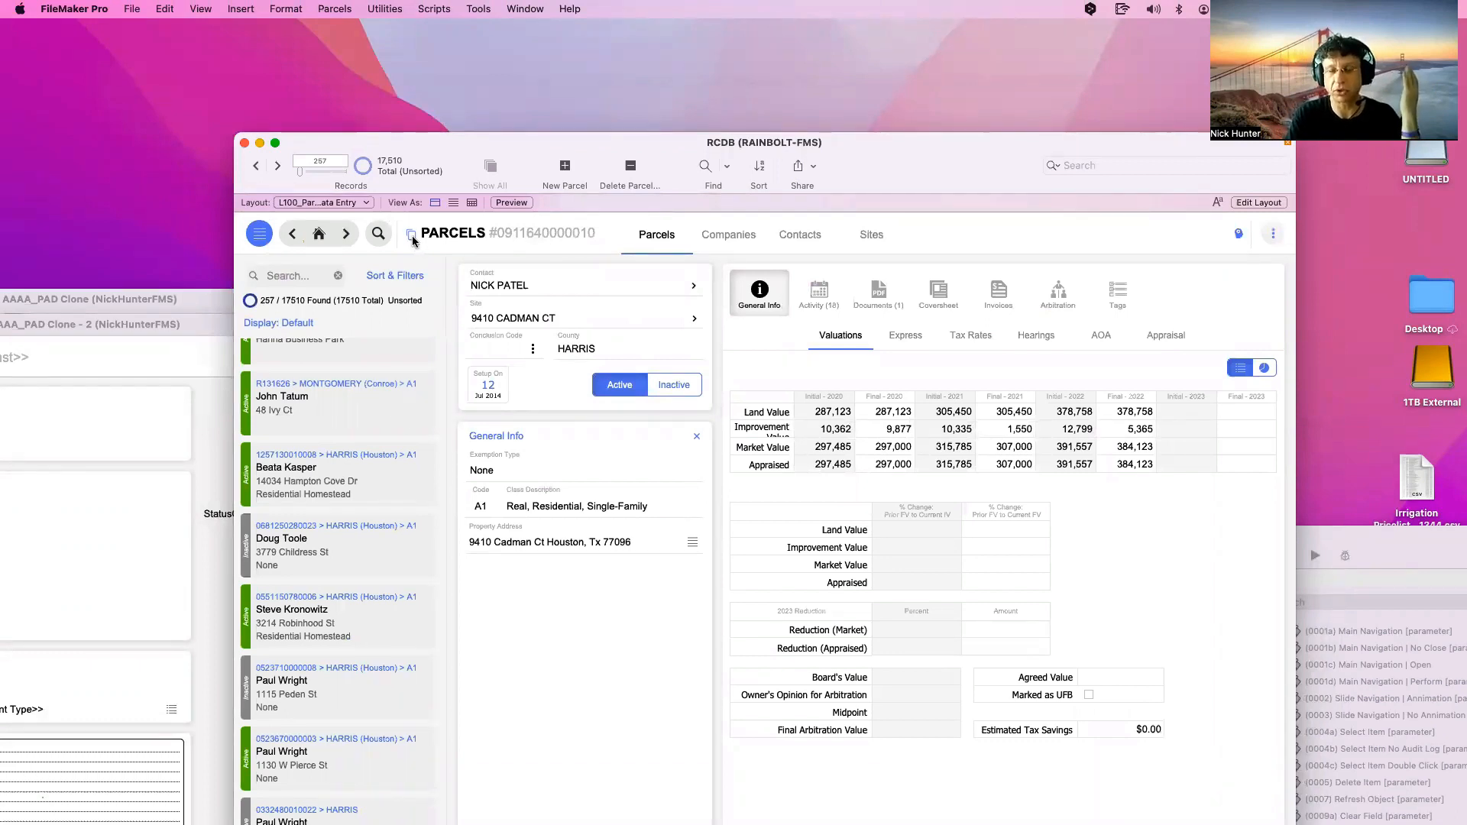
pyautogui.moveTo(895, 176); pyautogui.dragTo(776, 143)
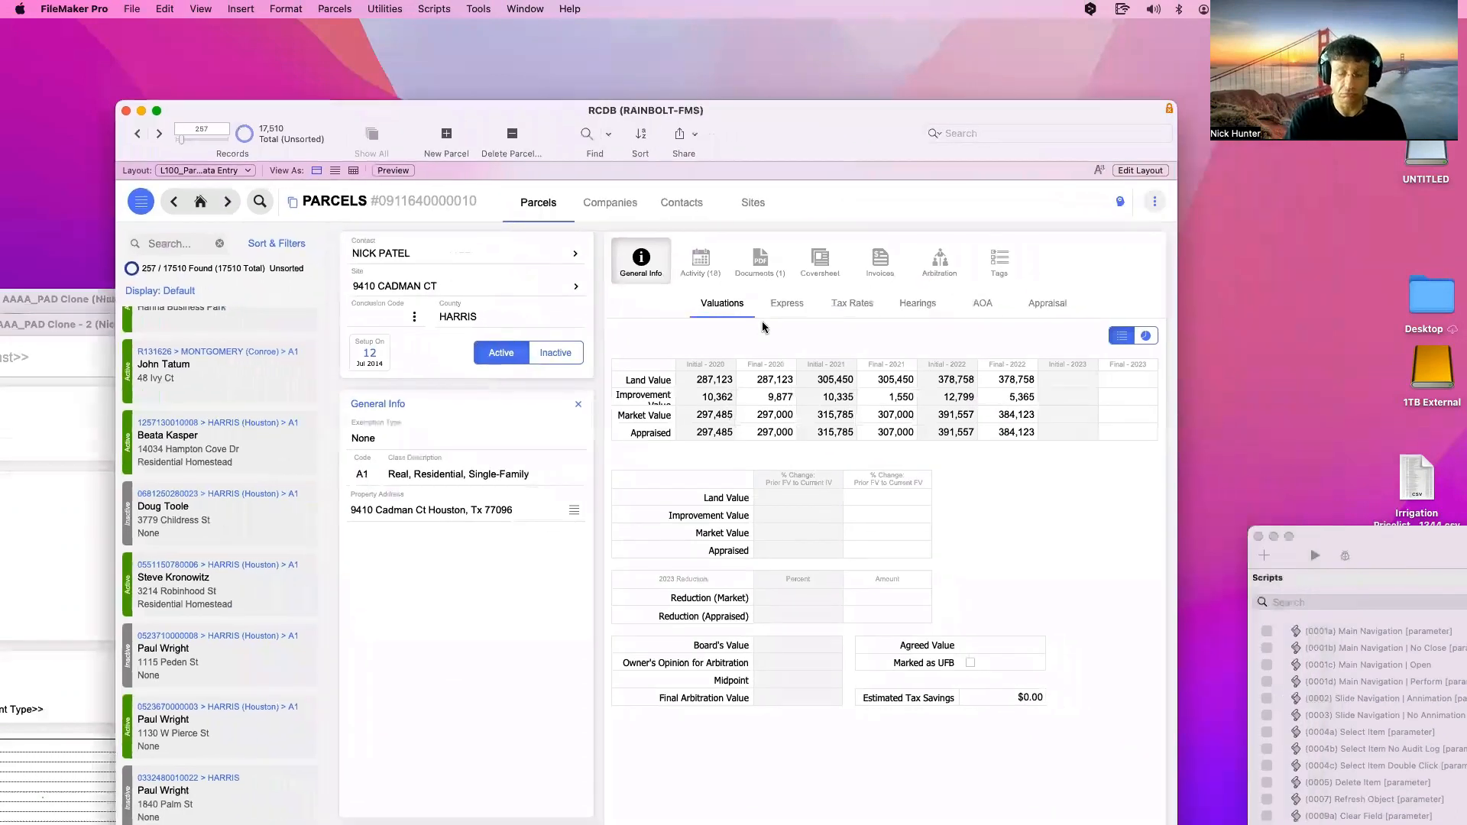
pyautogui.press('super+l')
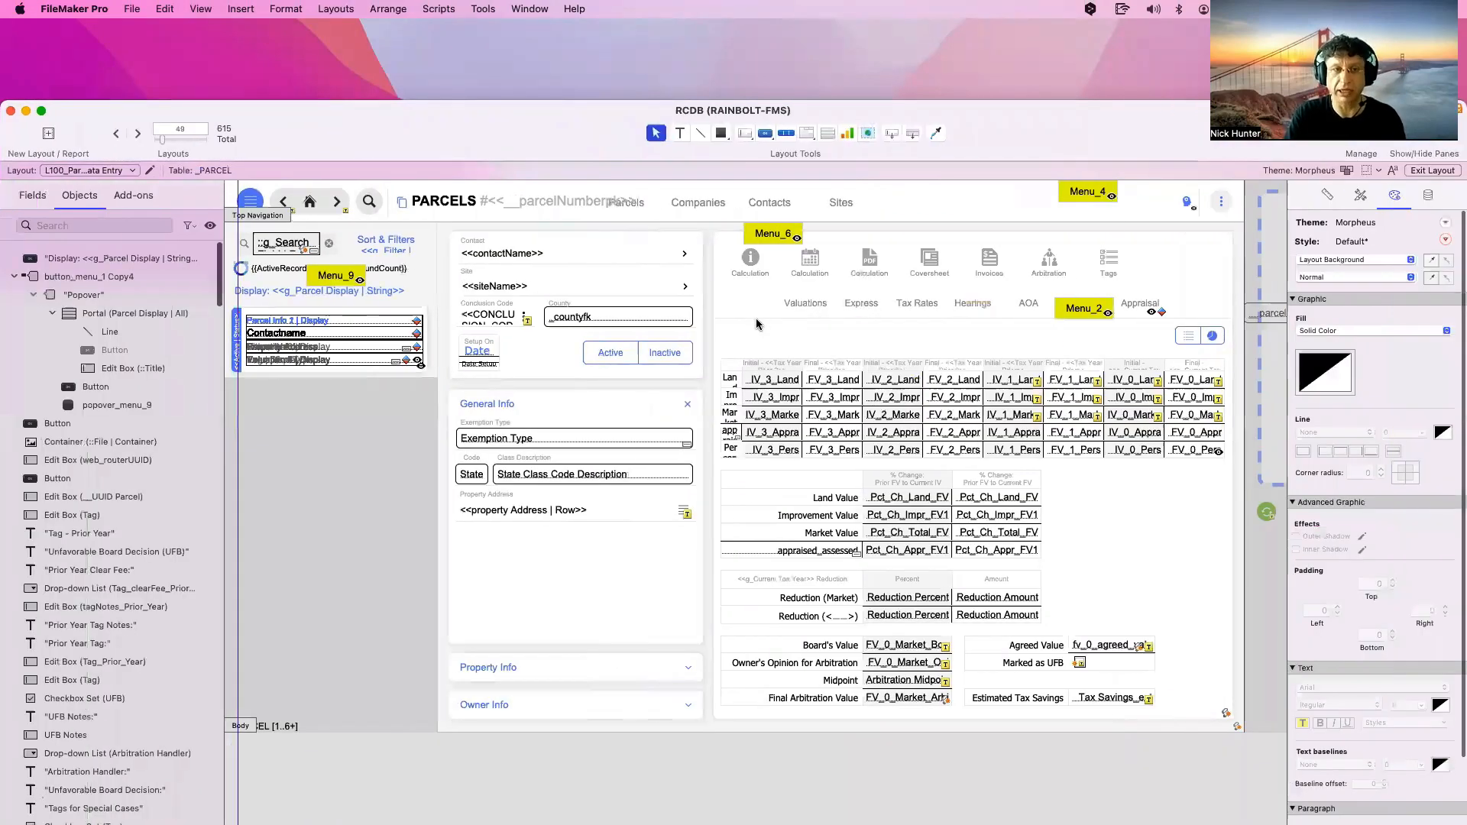
pyautogui.doubleClick(405, 205)
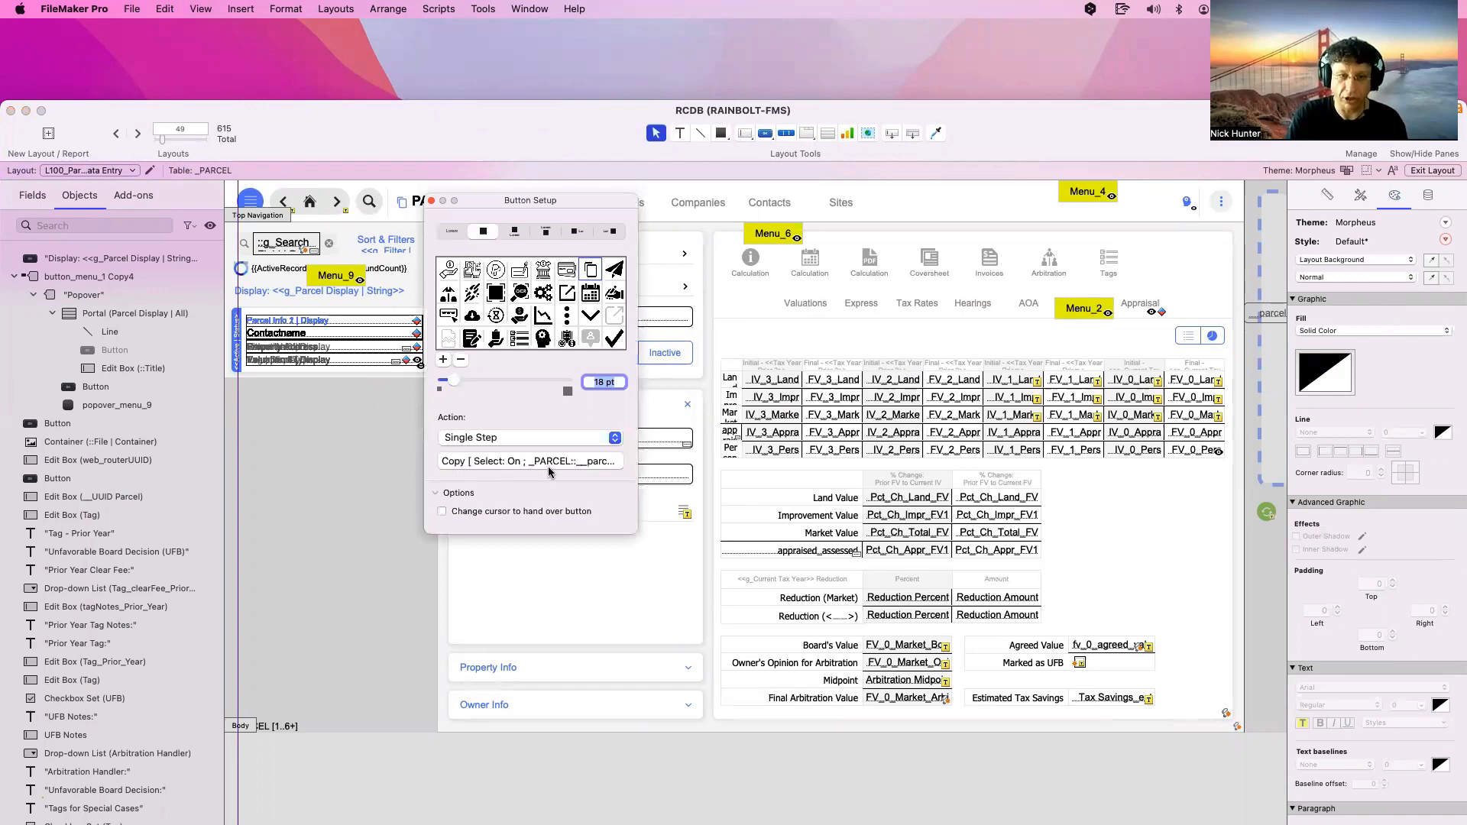
pyautogui.click(432, 202)
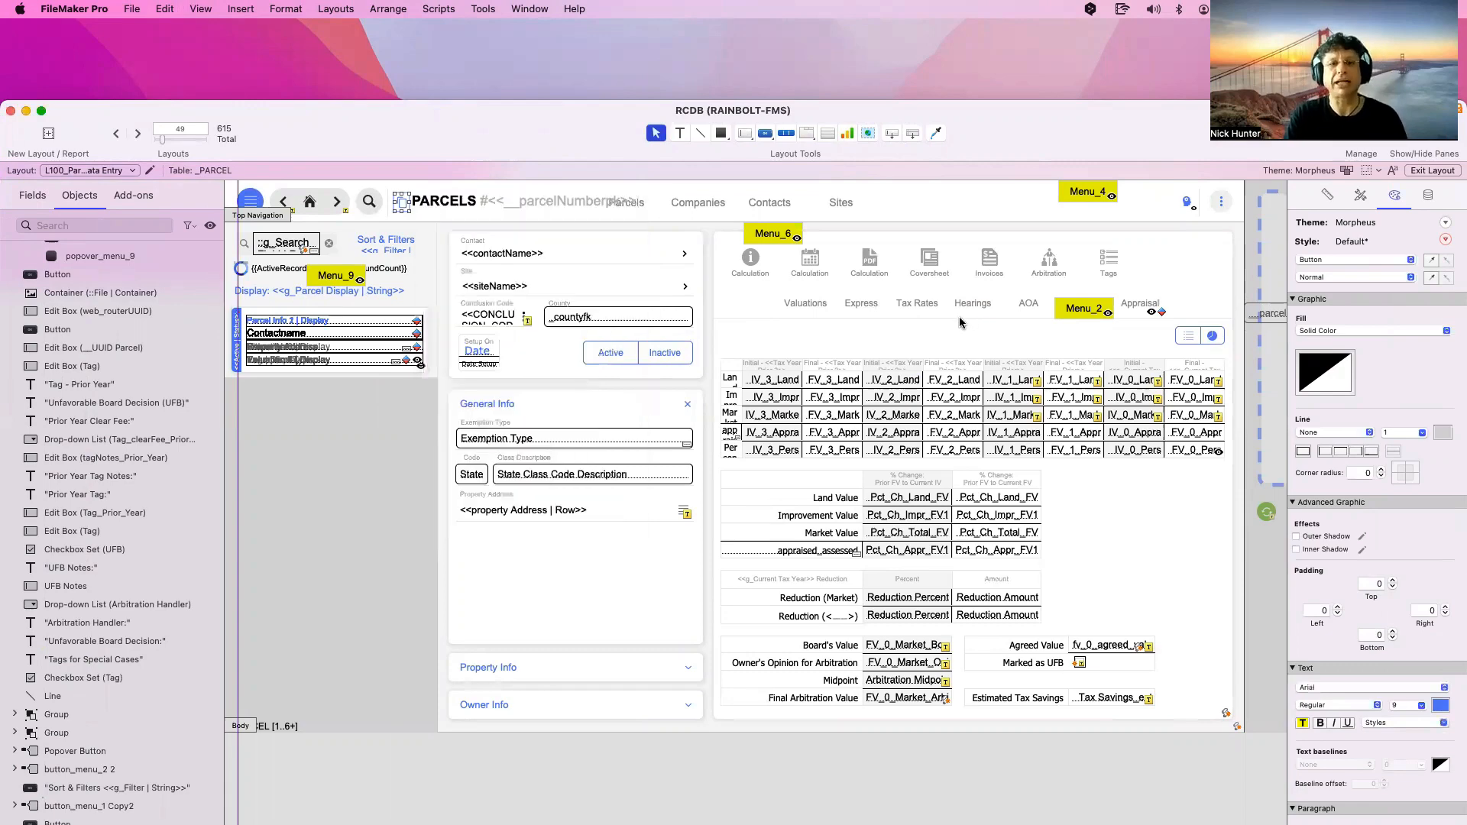
pyautogui.click(512, 203)
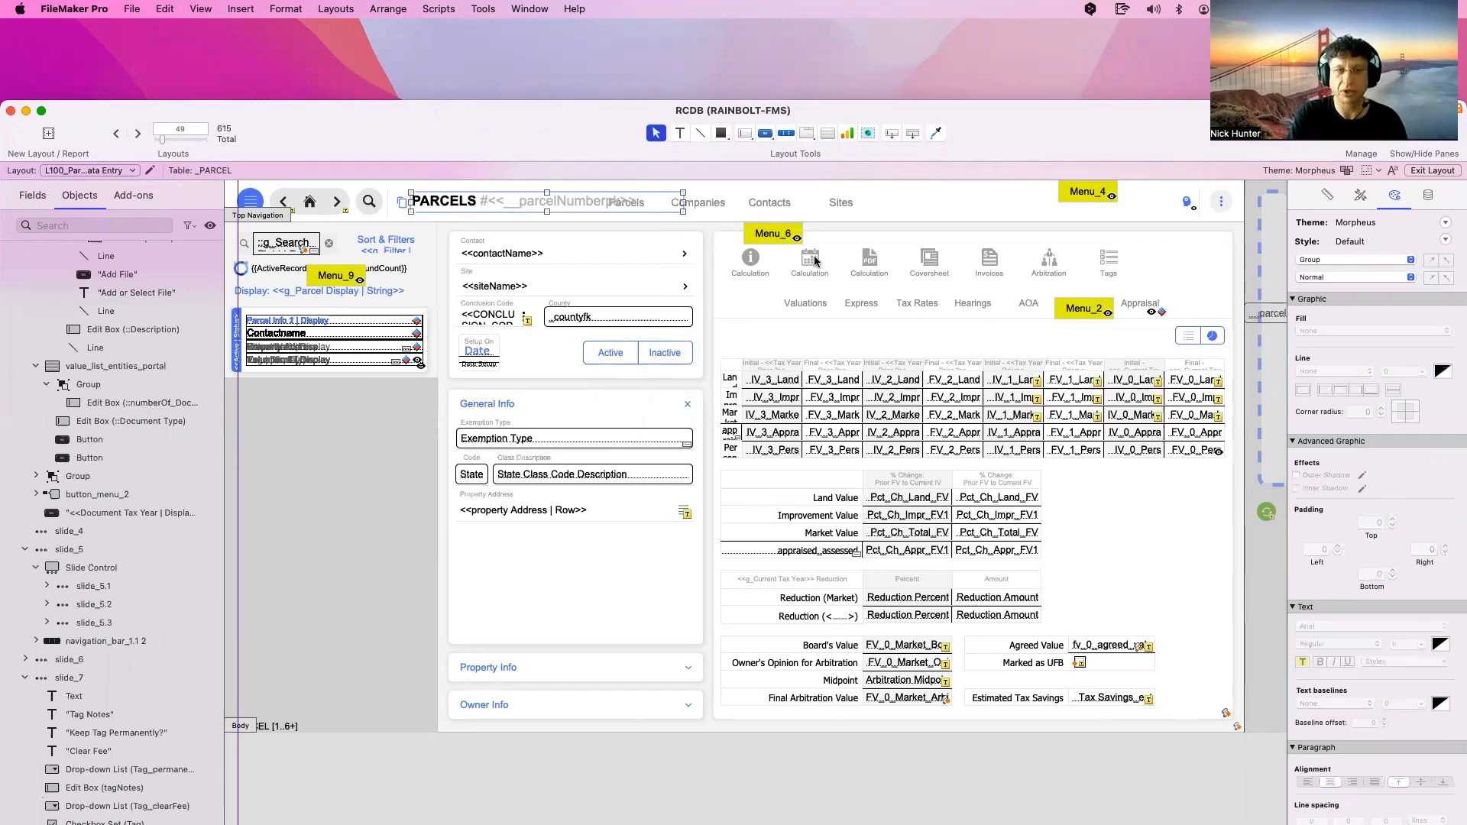
# Compare parcelNumberpk's Quick Find data settings with web_routerUUID's, then show its position and size
pyautogui.hscroll(10, 818, 263)
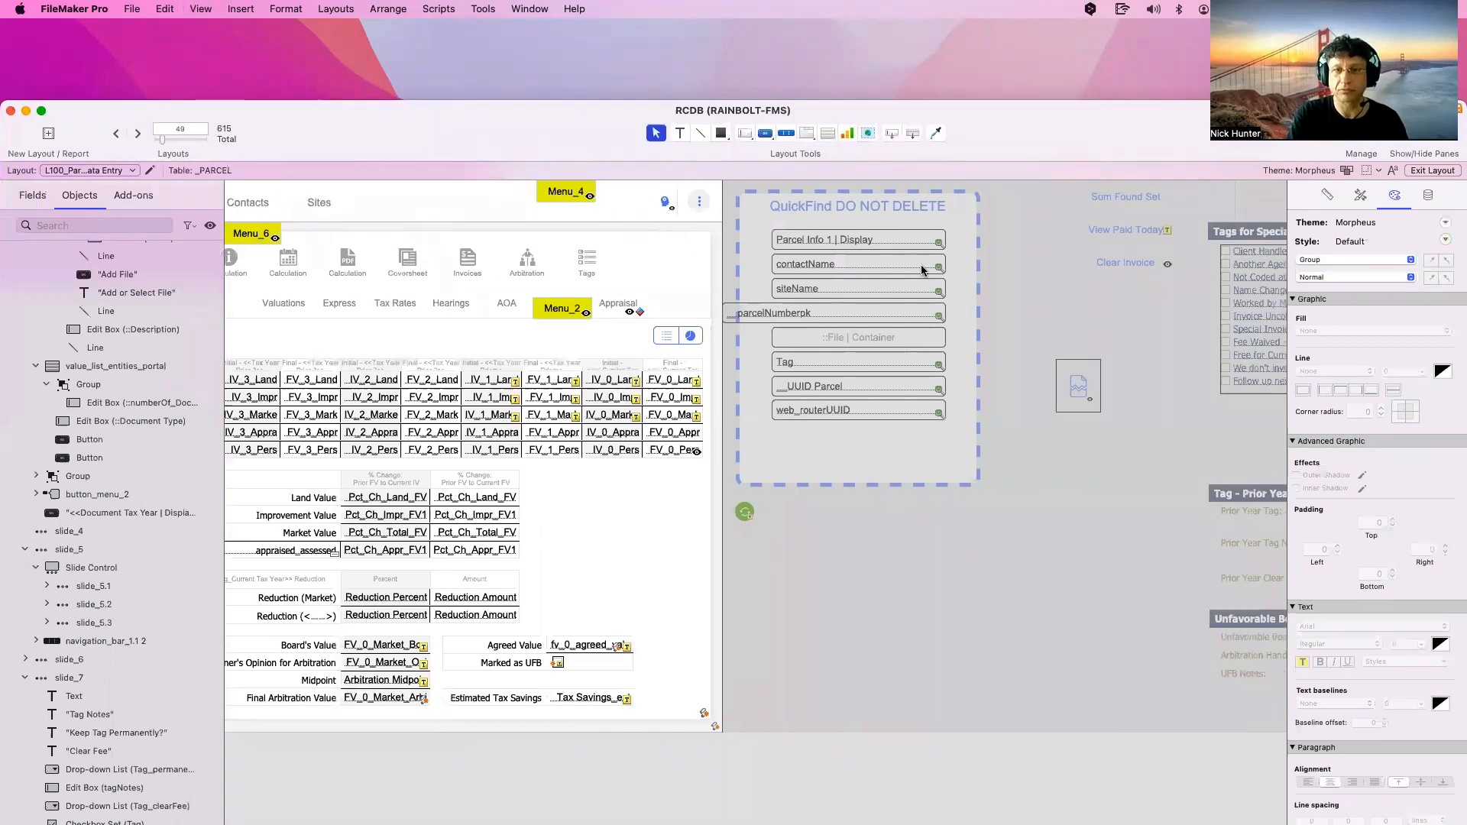
pyautogui.click(910, 311)
pyautogui.moveTo(1018, 141); pyautogui.dragTo(688, 132)
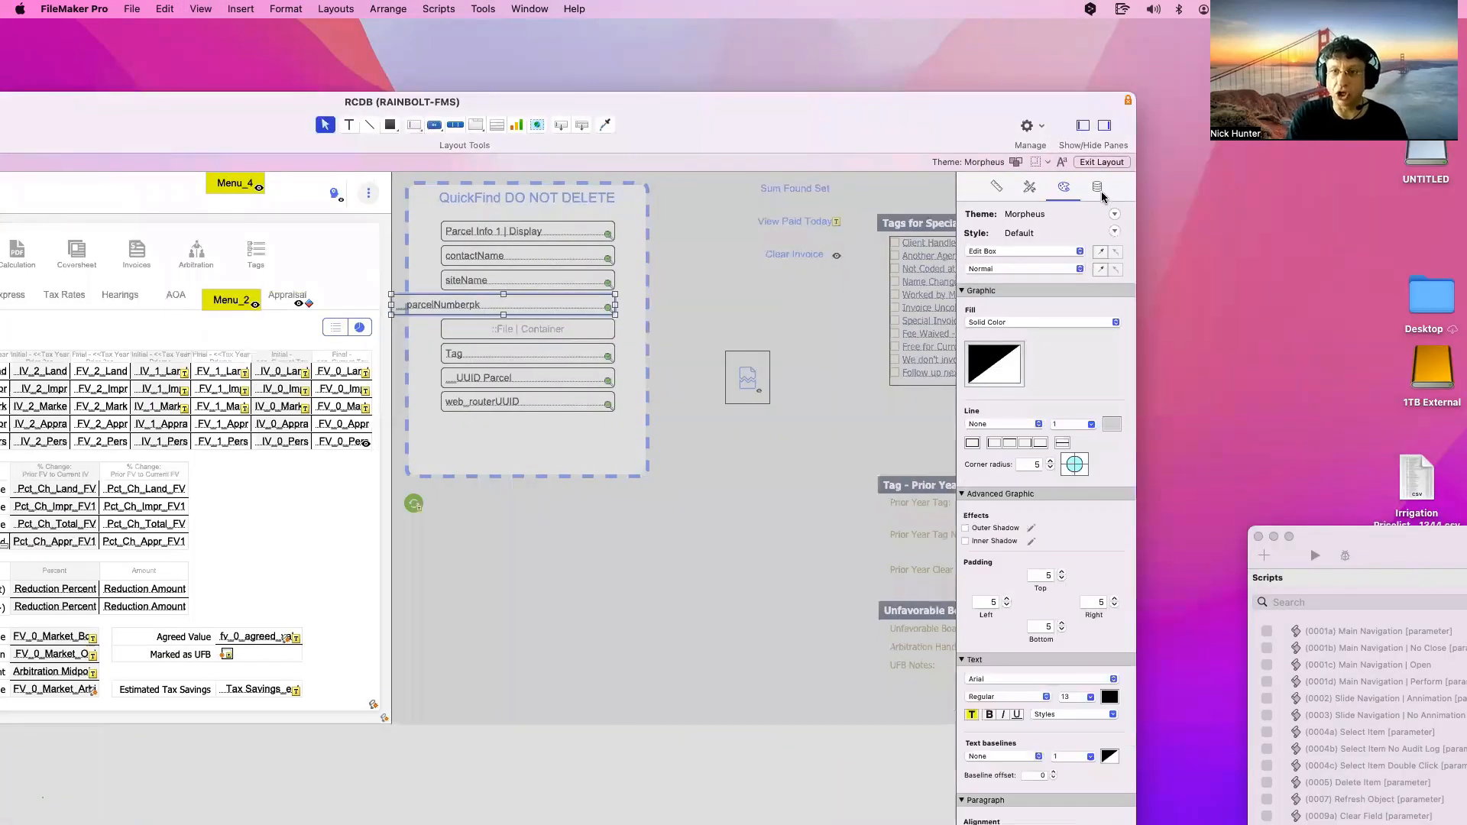
pyautogui.click(1098, 188)
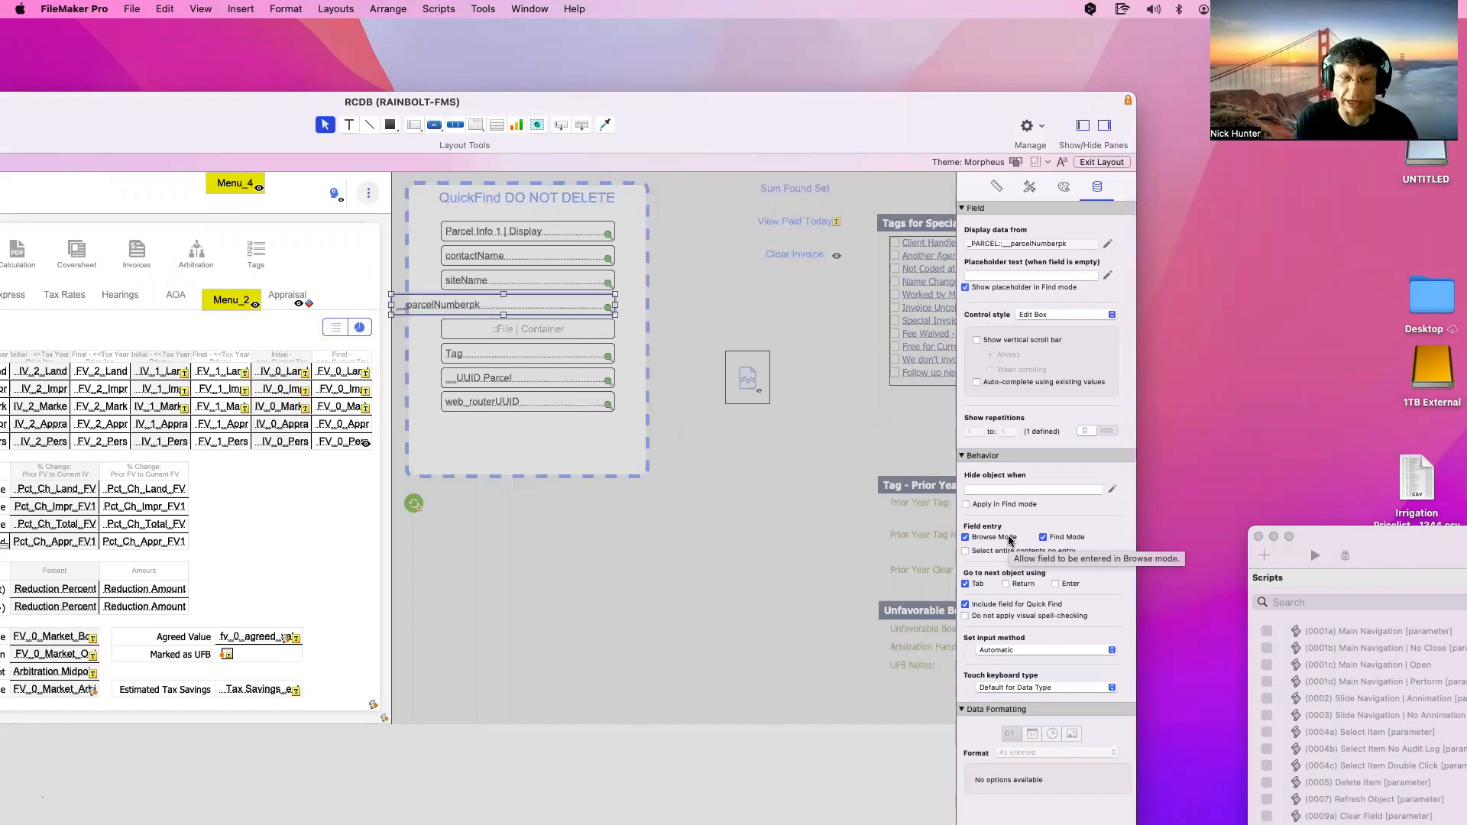
pyautogui.click(645, 491)
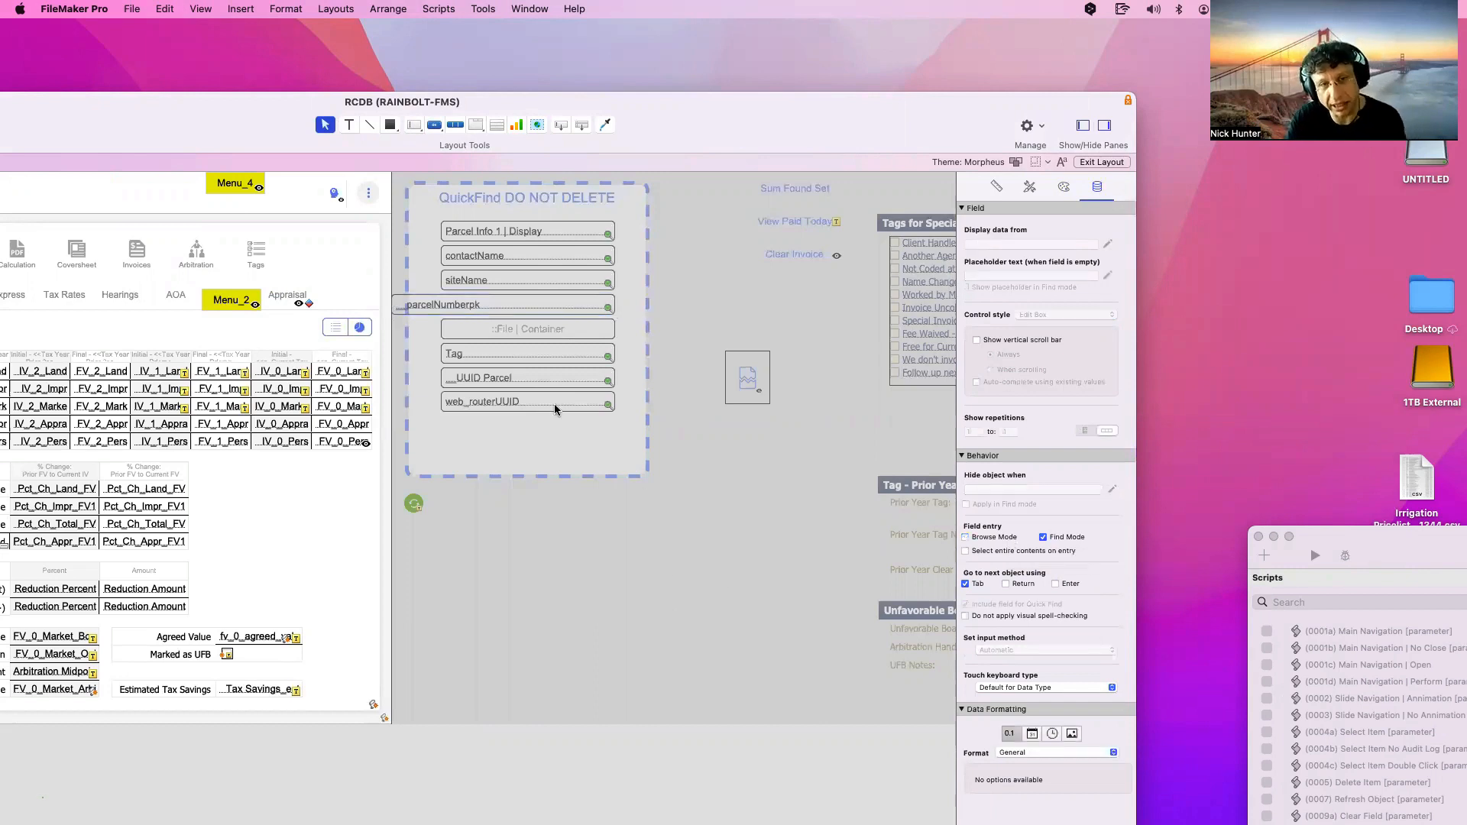
pyautogui.click(555, 409)
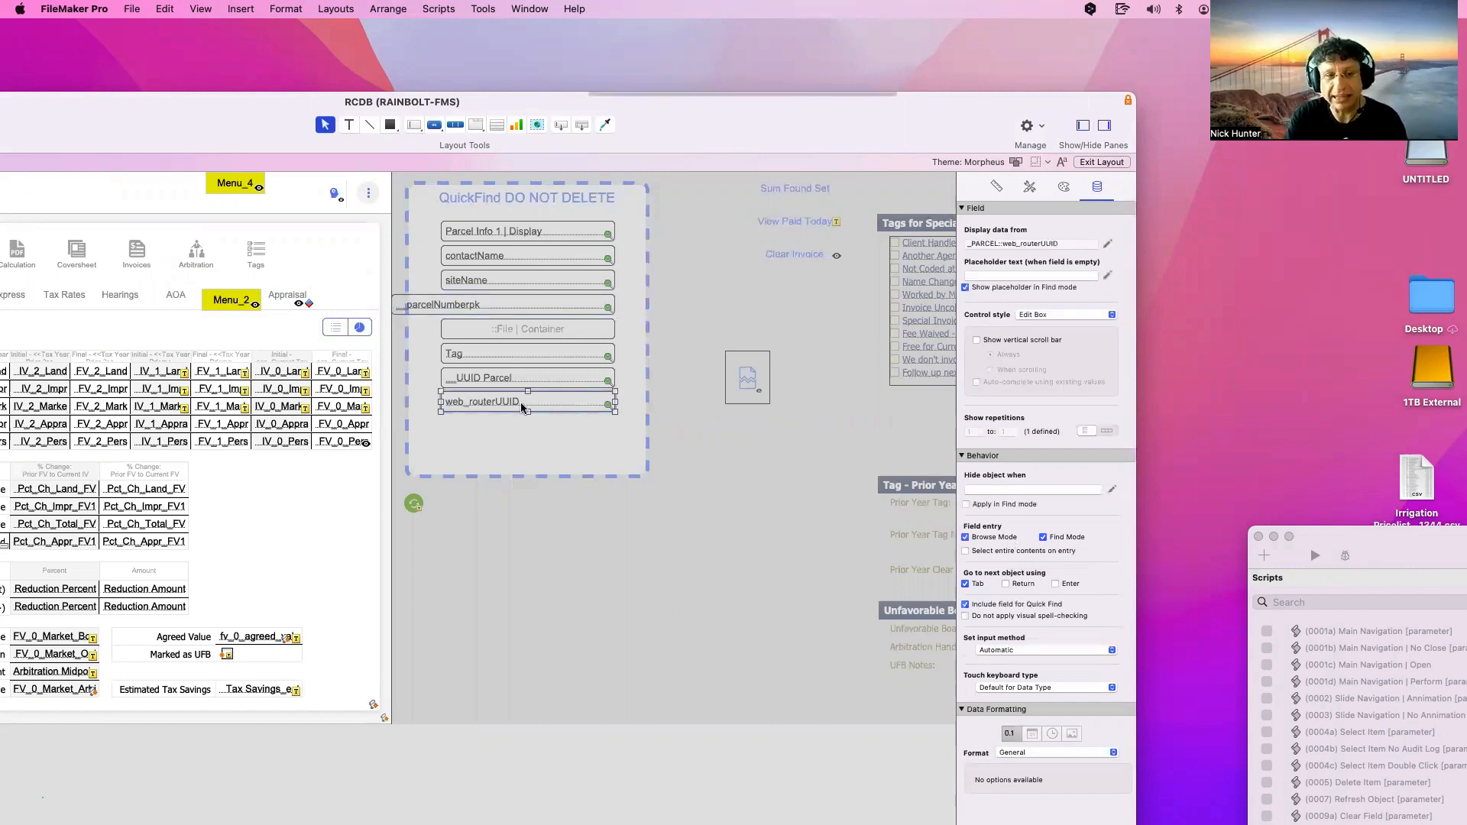
pyautogui.click(475, 307)
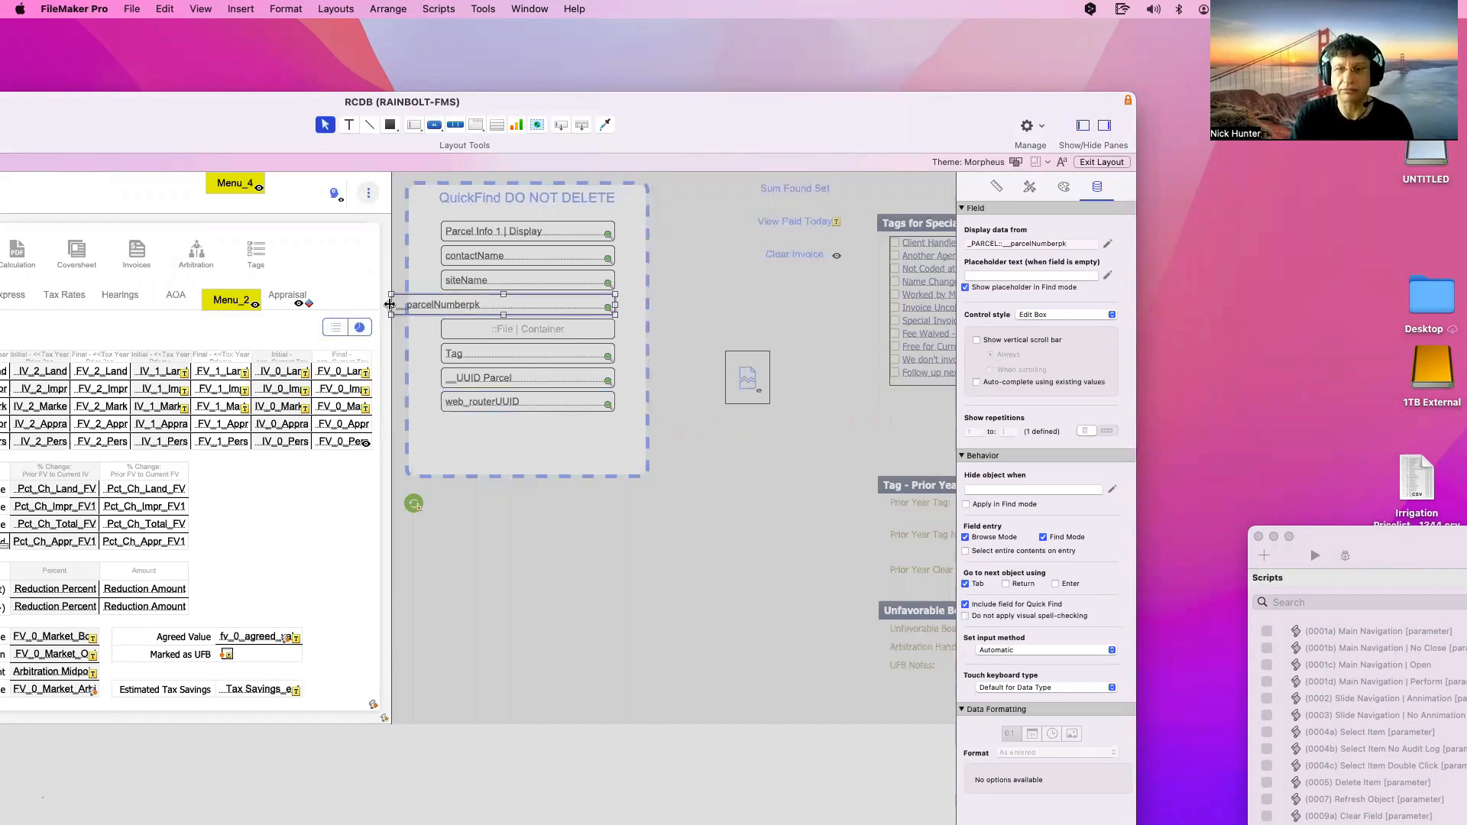
pyautogui.click(997, 186)
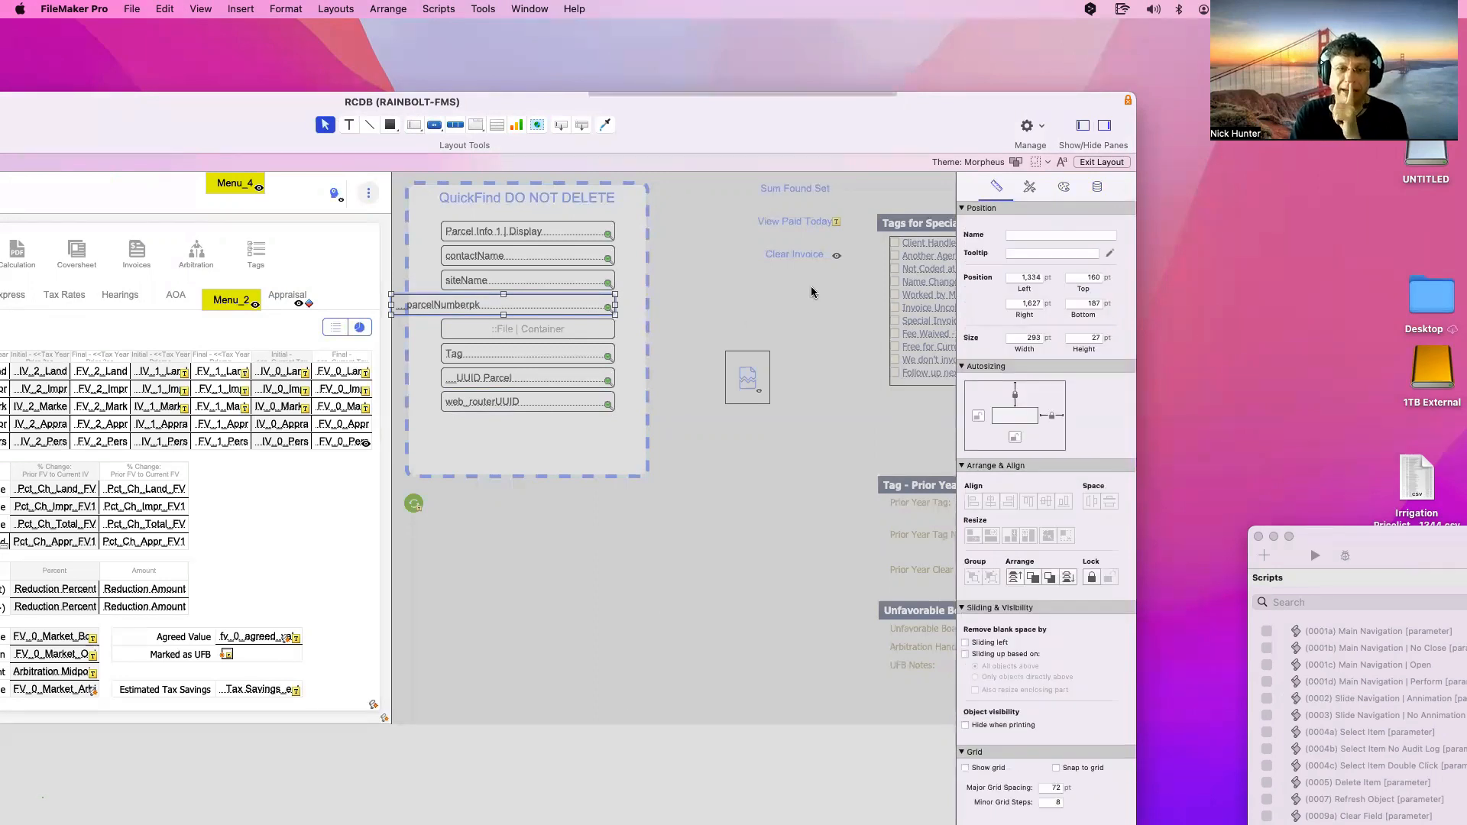
pyautogui.click(419, 282)
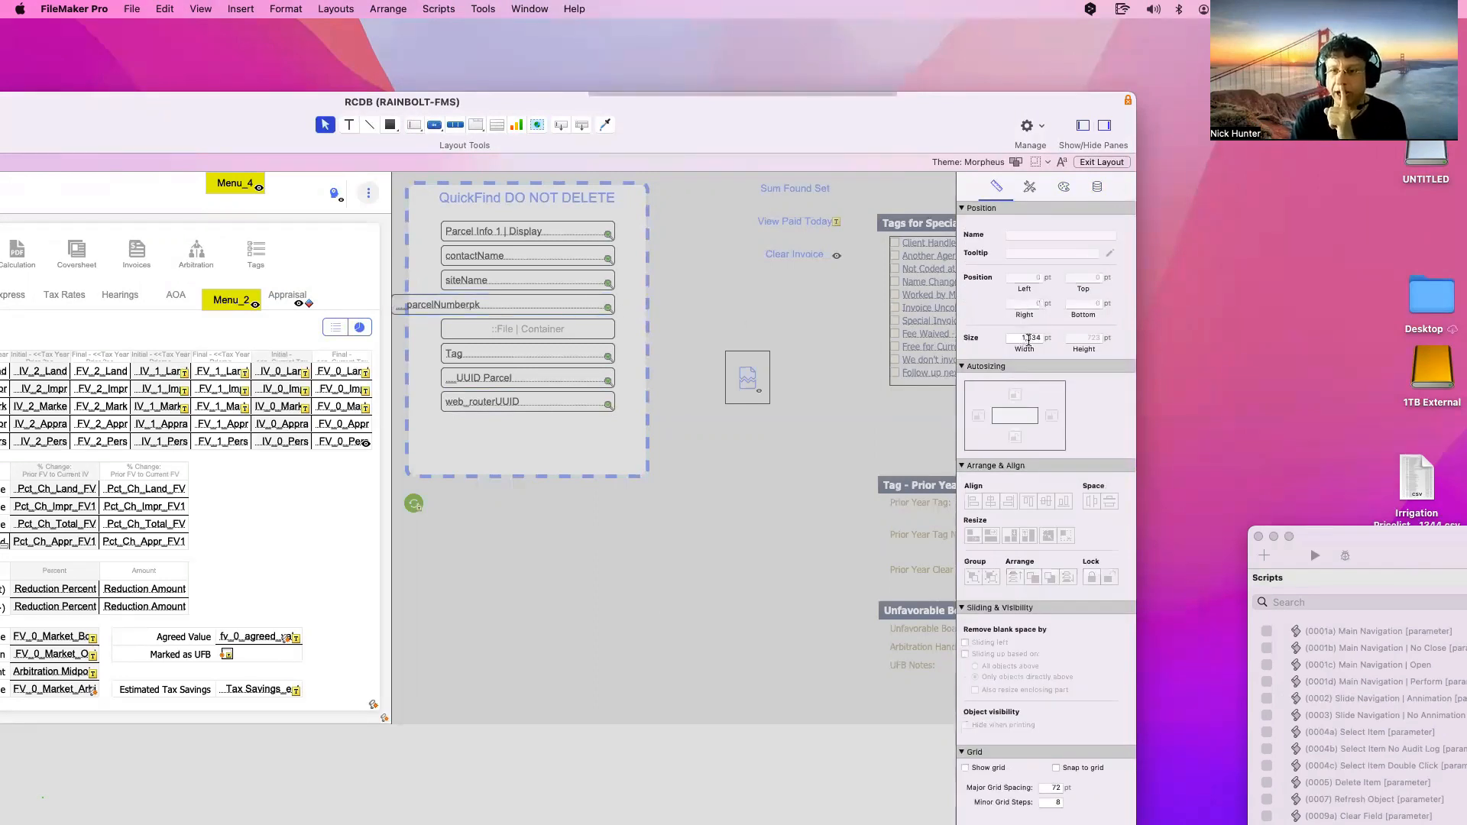
pyautogui.click(482, 308)
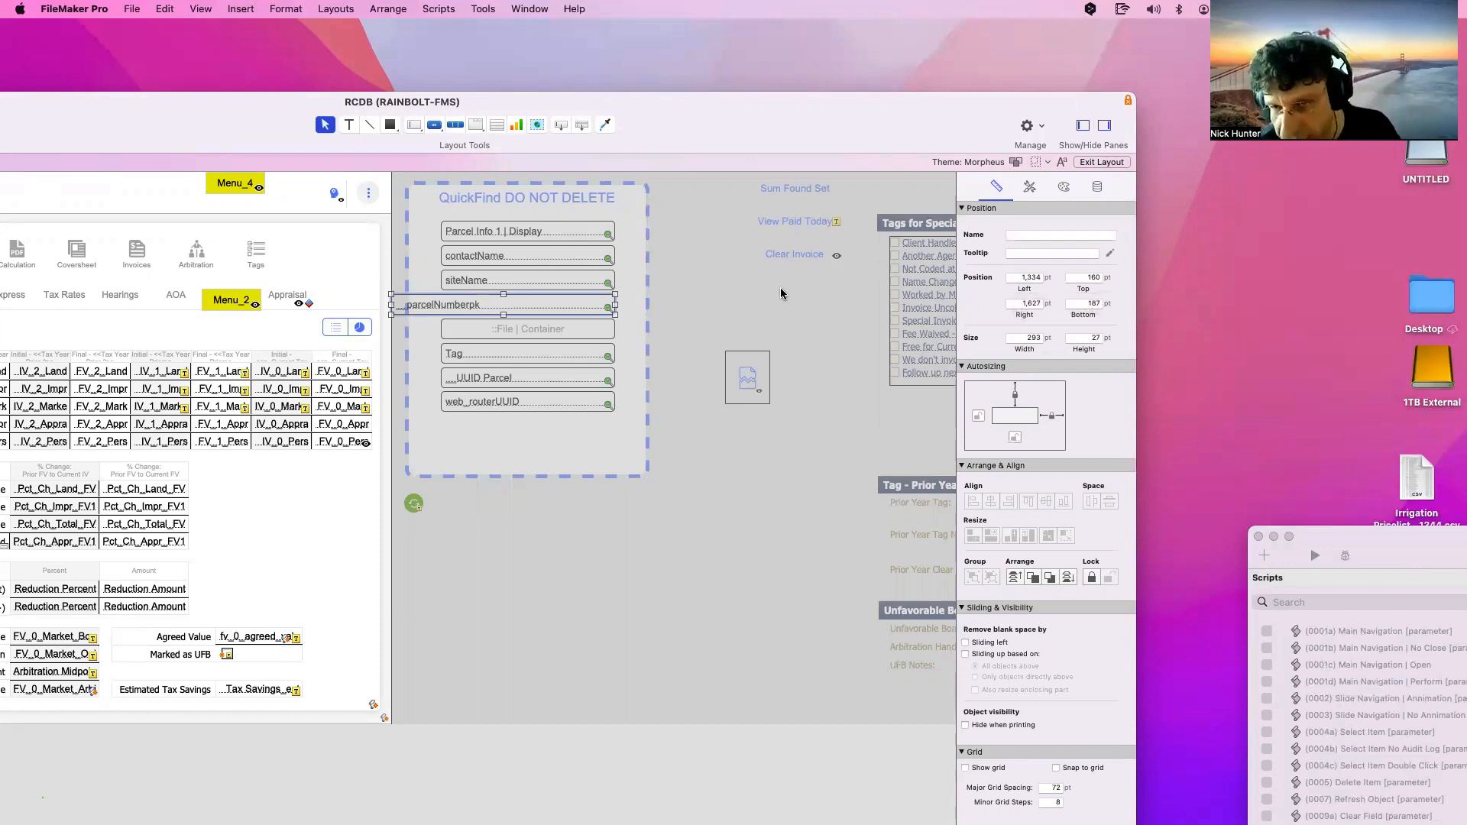
pyautogui.hscroll(3, 438, 293)
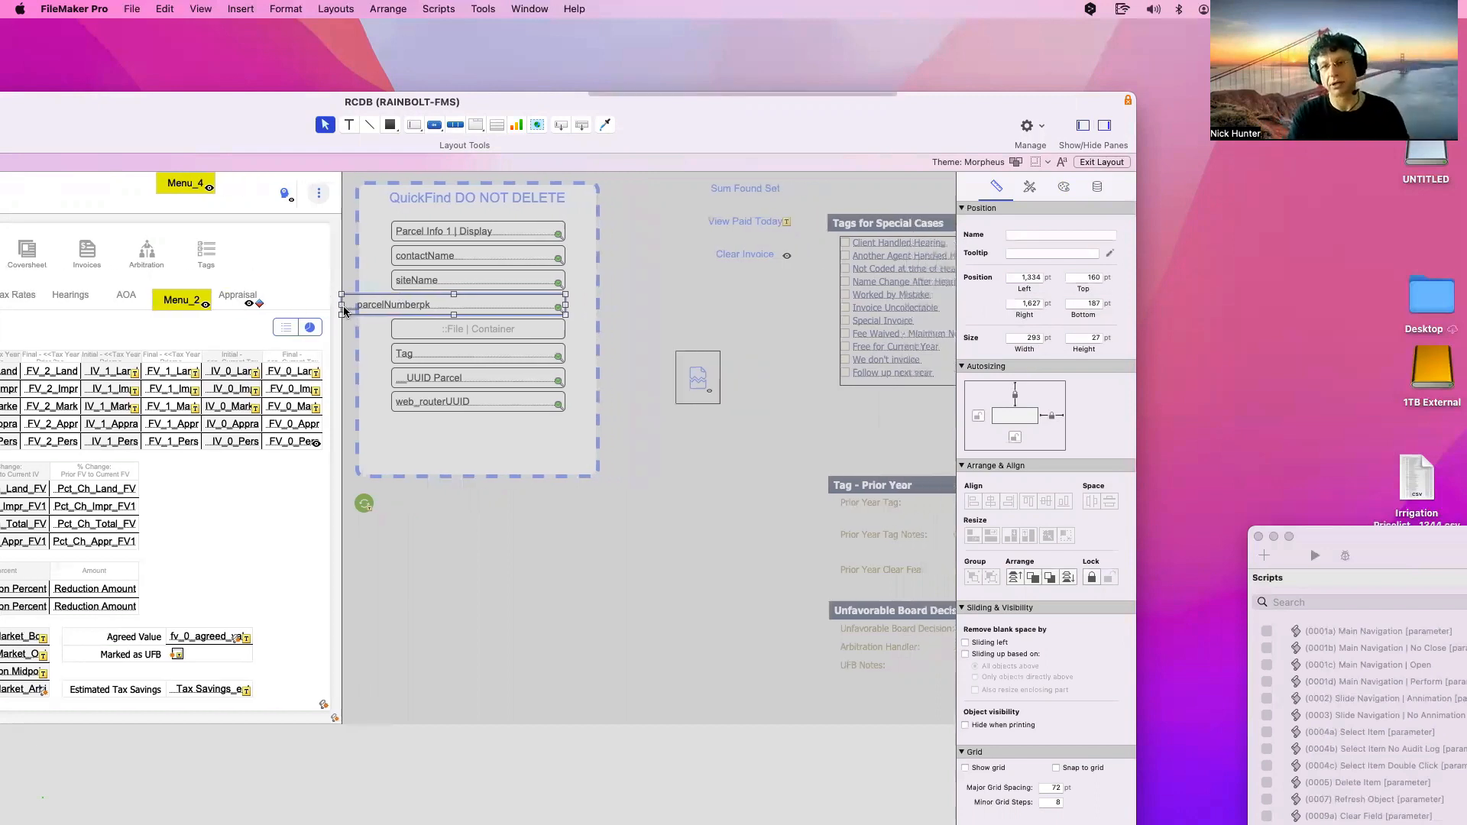
pyautogui.hscroll(-6, 345, 309)
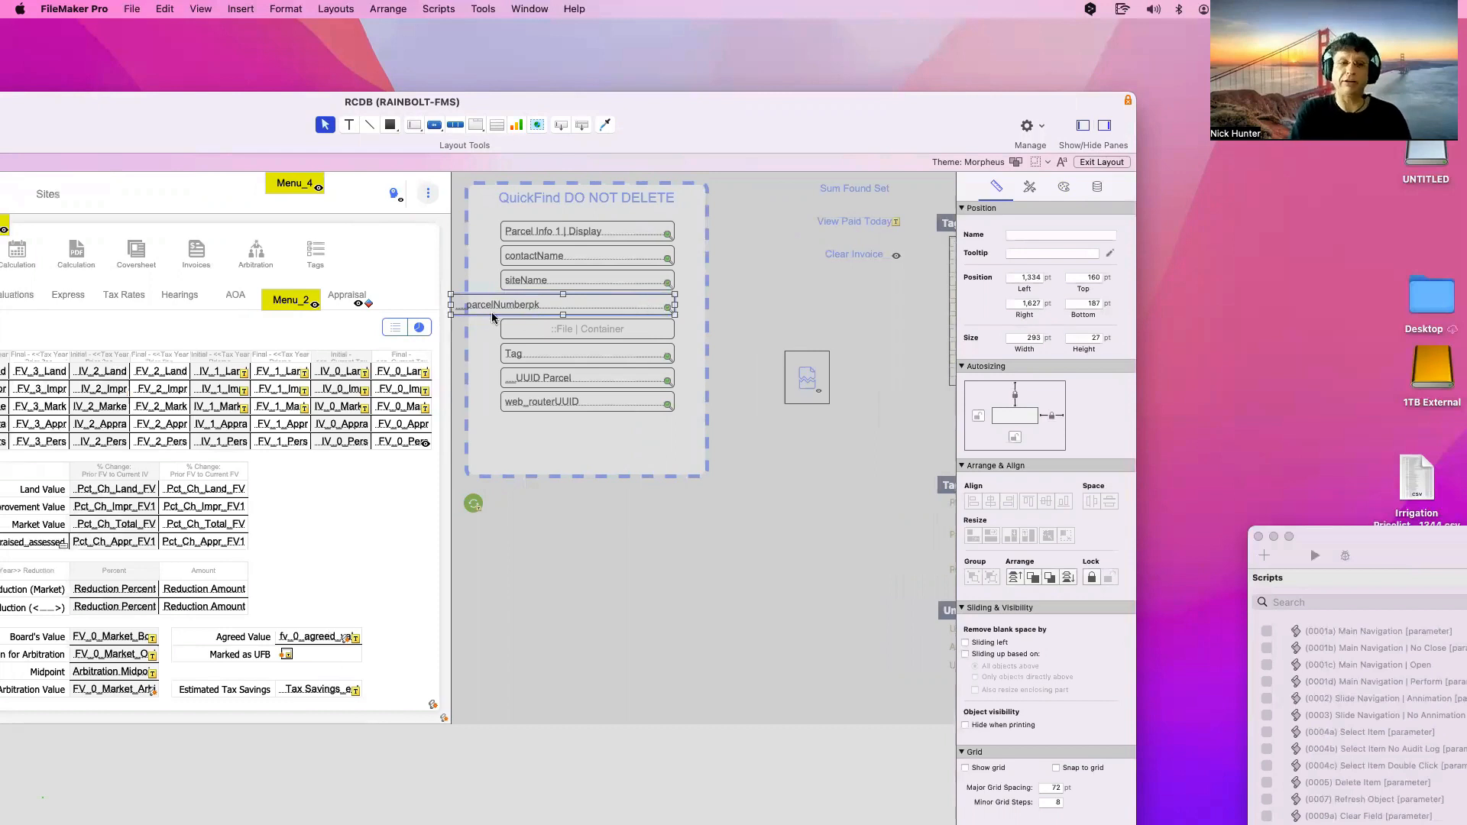
pyautogui.moveTo(460, 304); pyautogui.dragTo(510, 304)
pyautogui.click(594, 309)
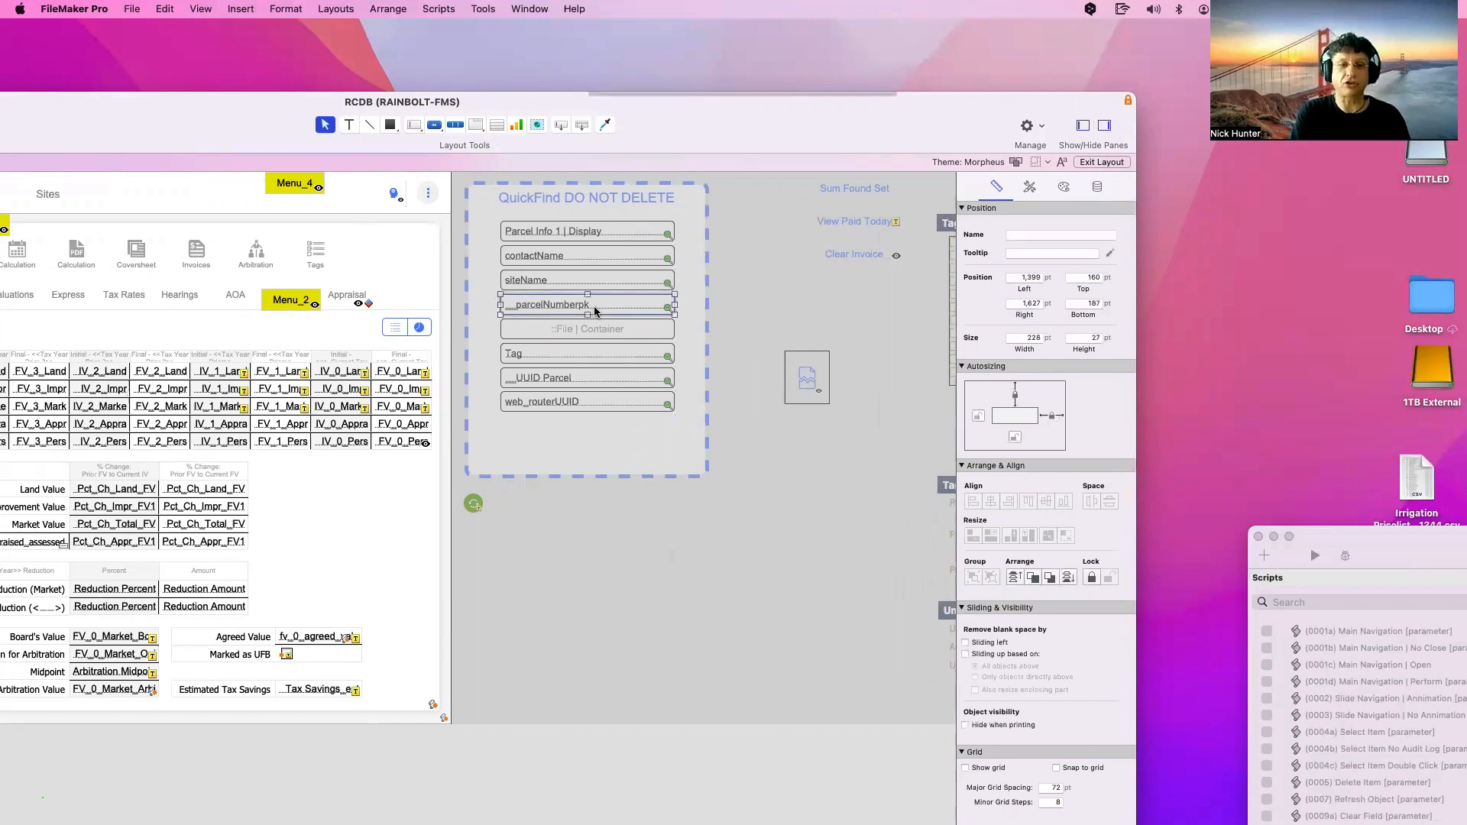
pyautogui.press('super+c')
pyautogui.doubleClick(594, 307)
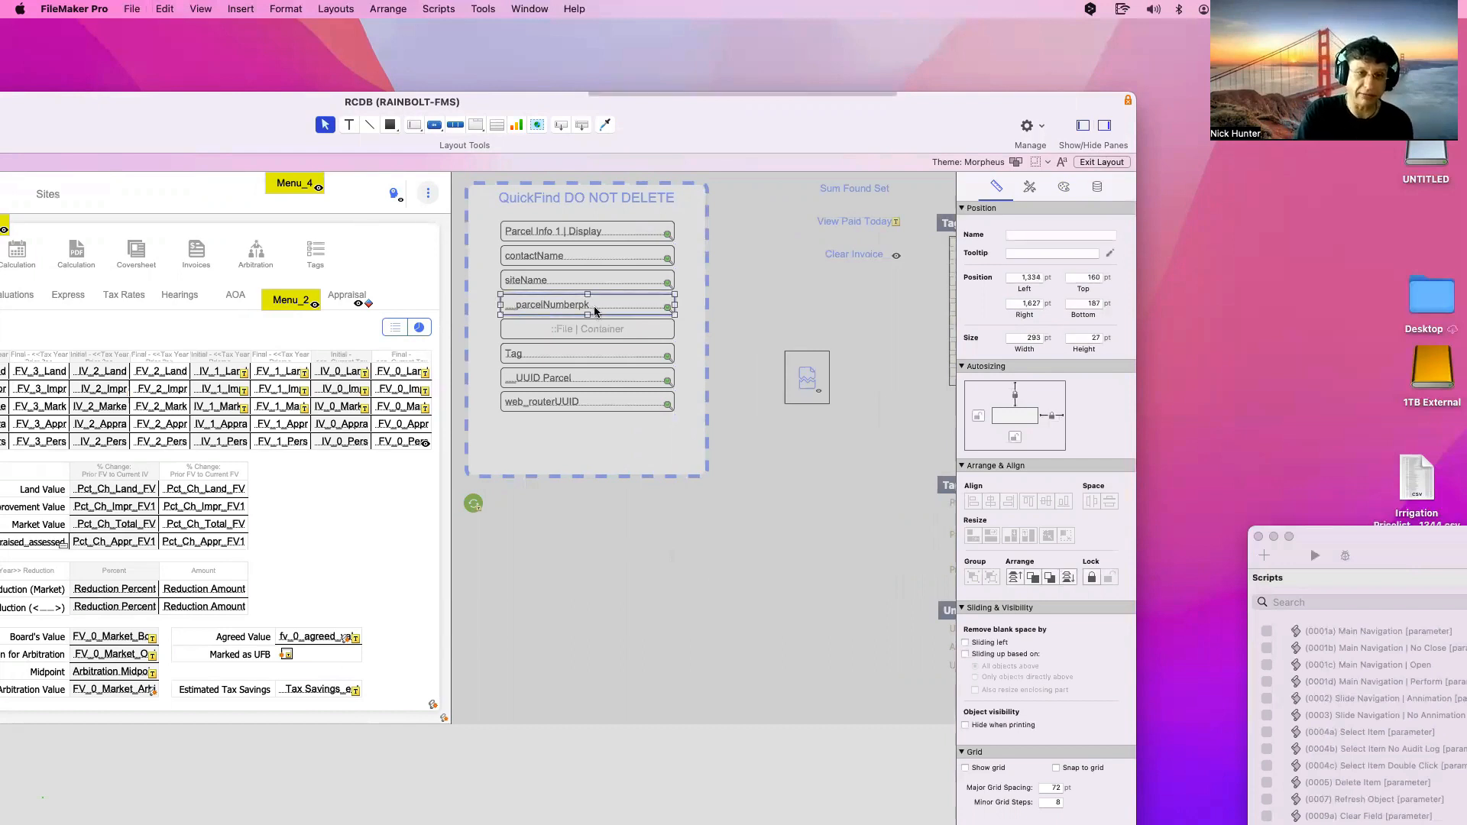
pyautogui.press('super+z')
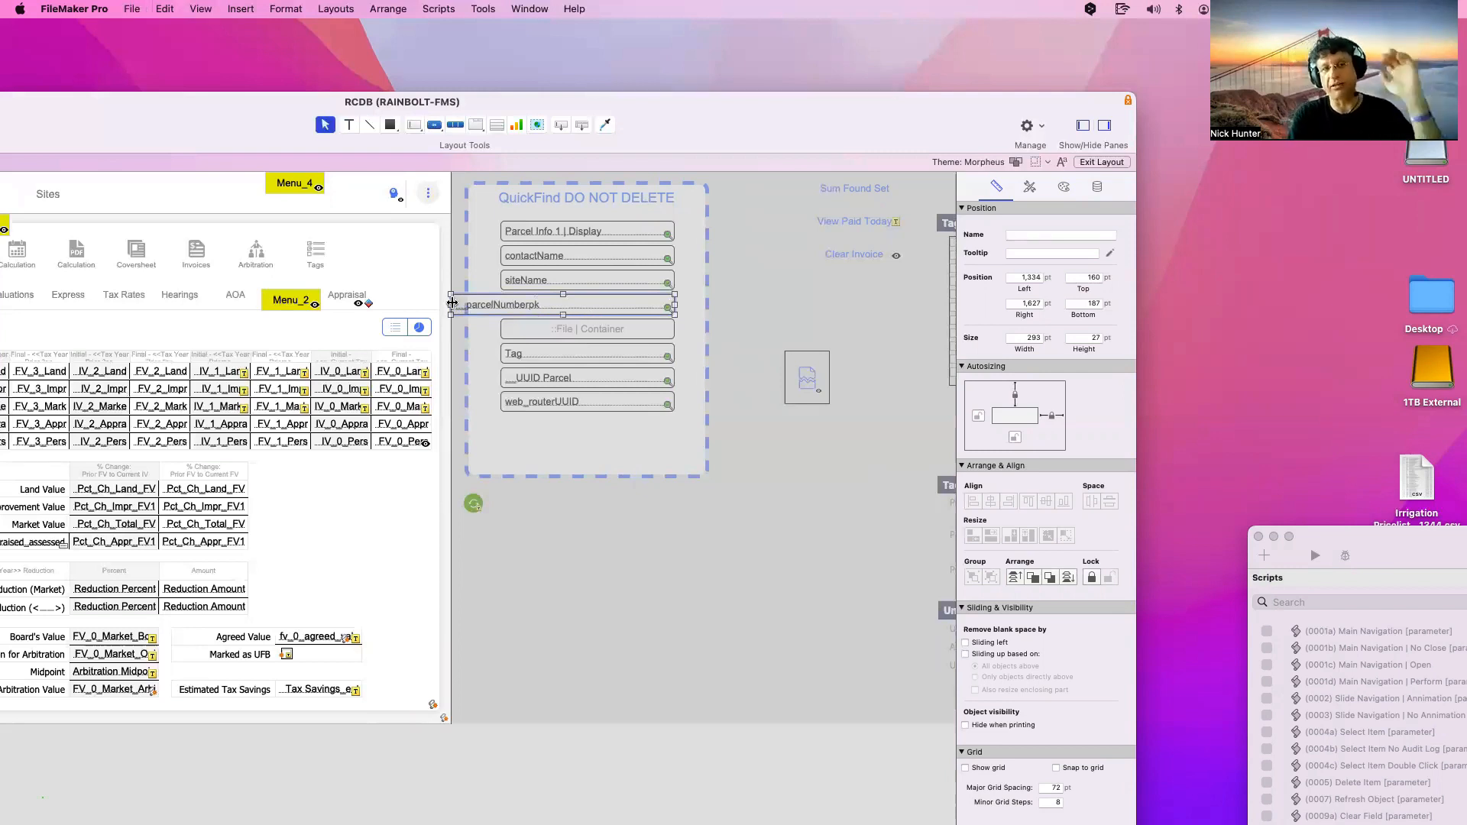
pyautogui.moveTo(323, 127); pyautogui.dragTo(577, 144)
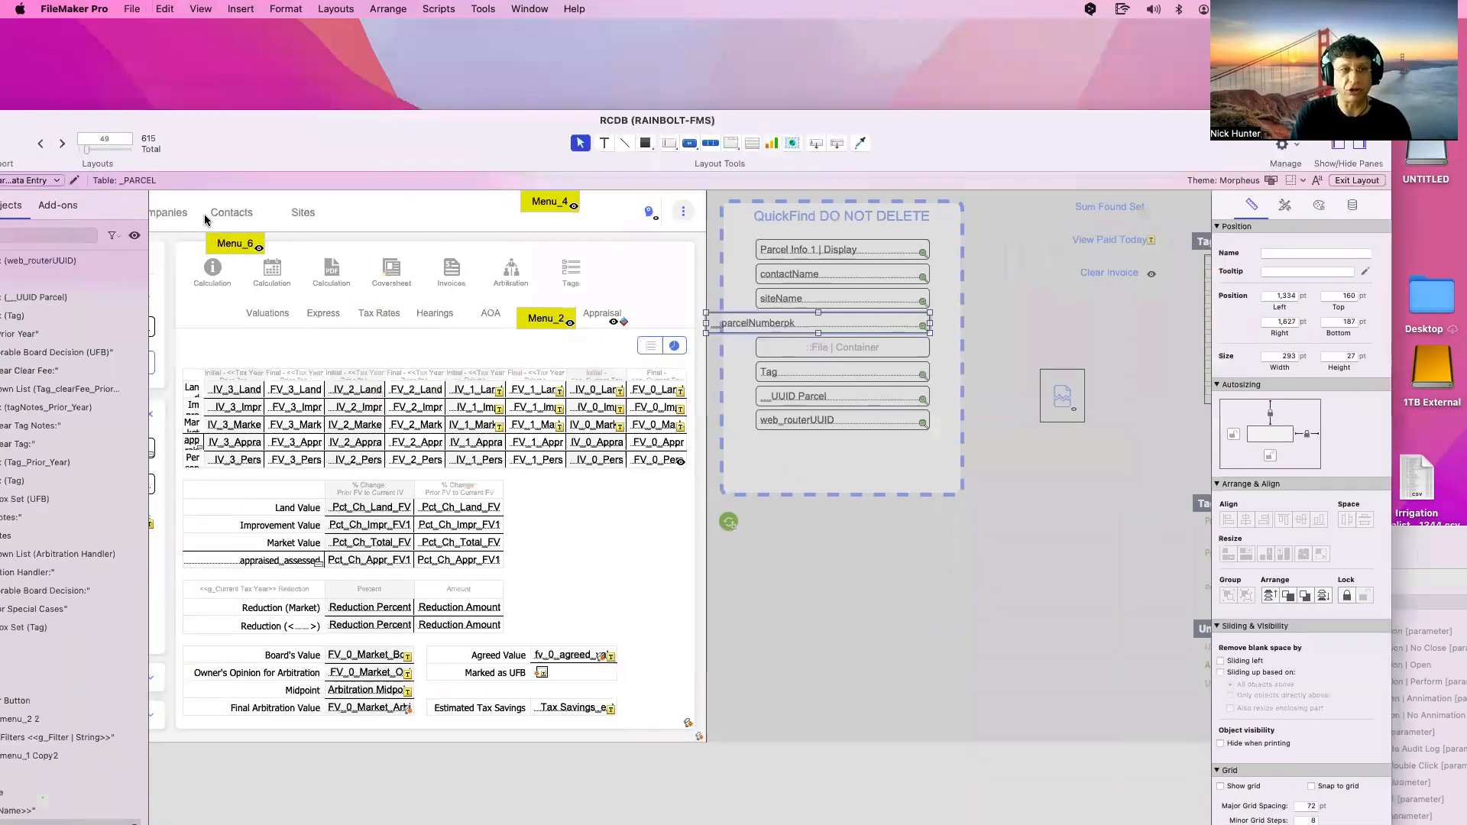
pyautogui.hscroll(-6, 204, 214)
pyautogui.hscroll(-2, 277, 223)
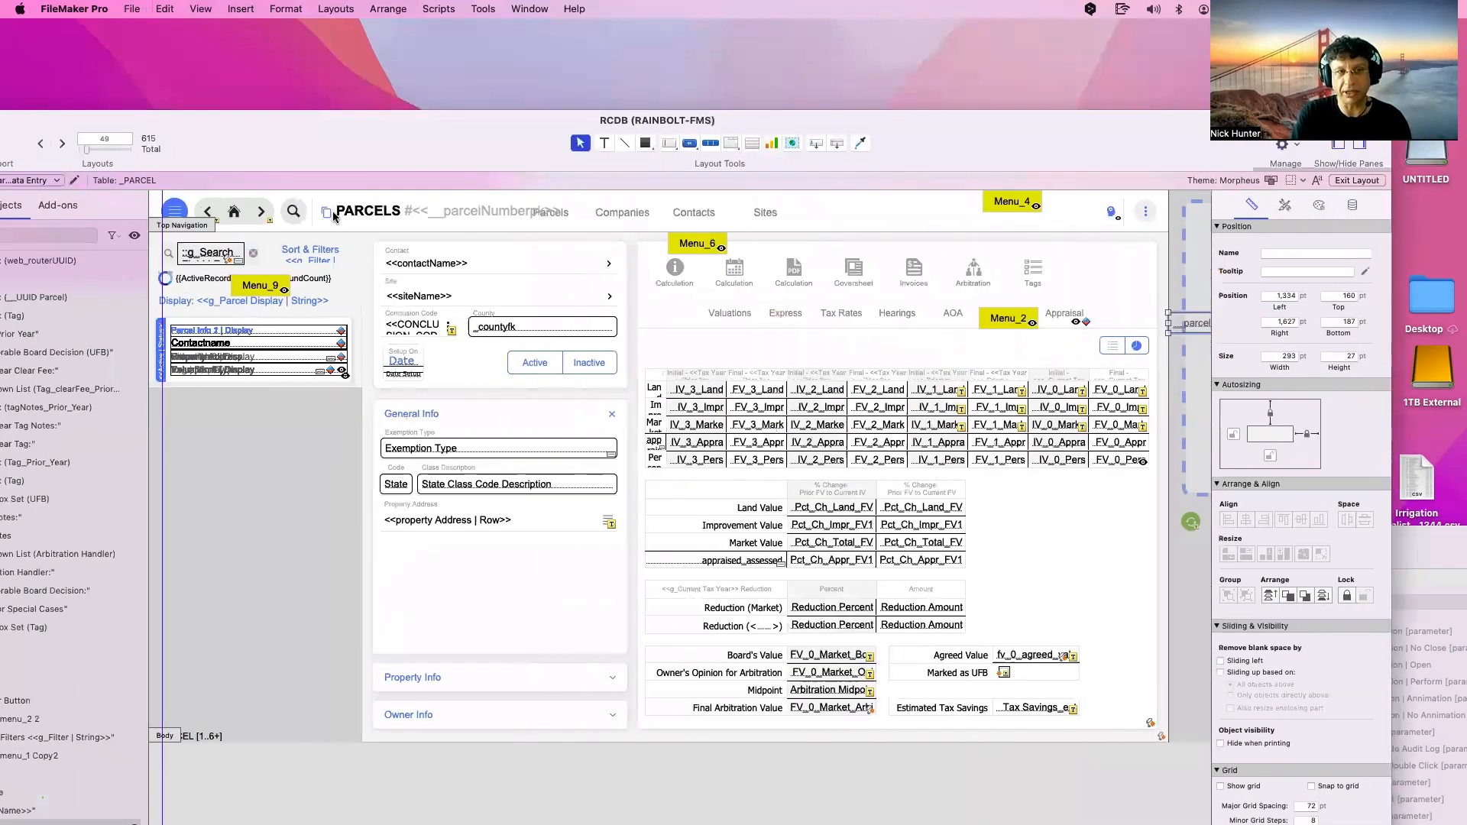
pyautogui.click(328, 208)
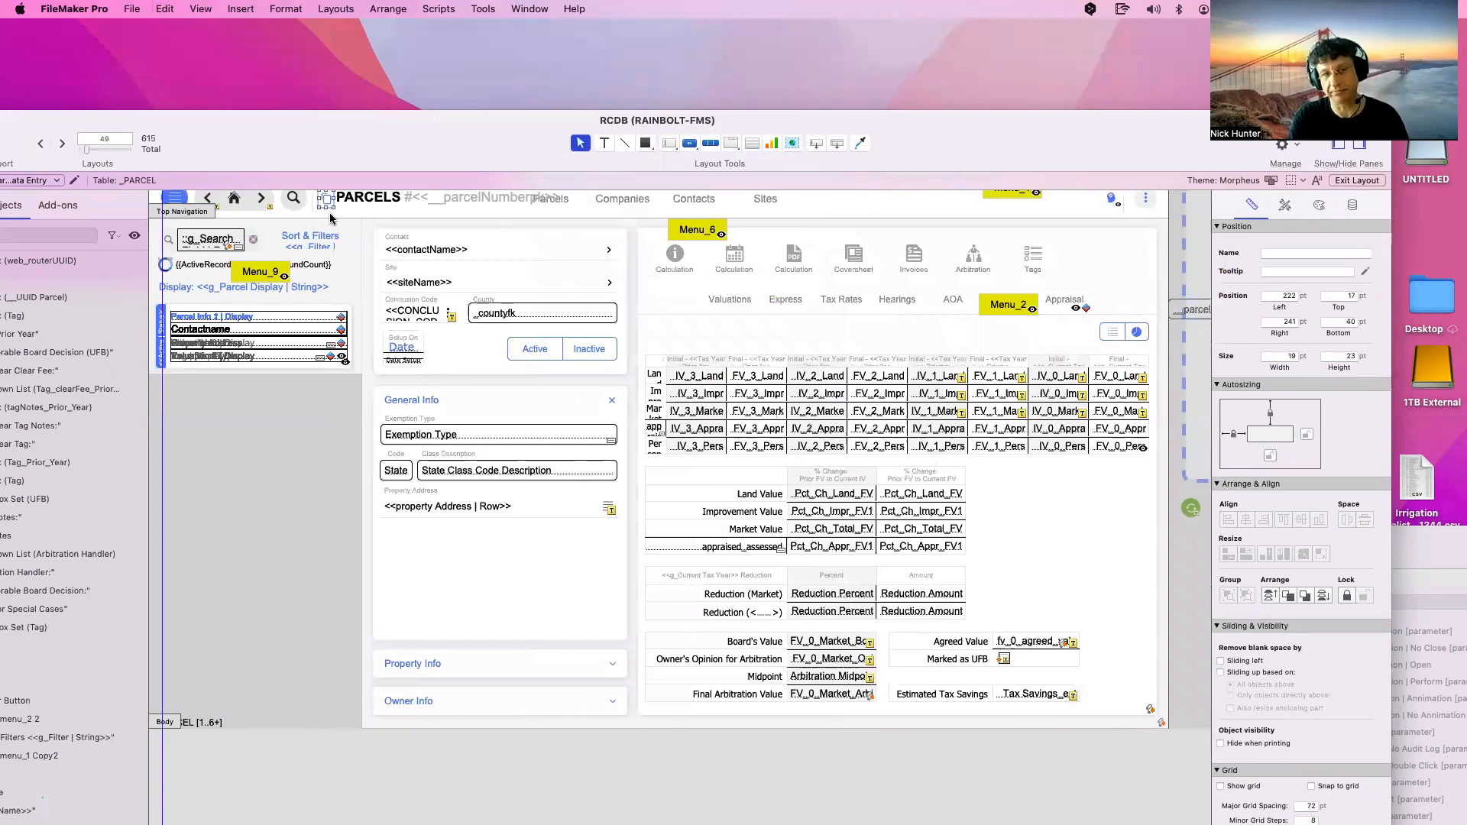
pyautogui.click(189, 8)
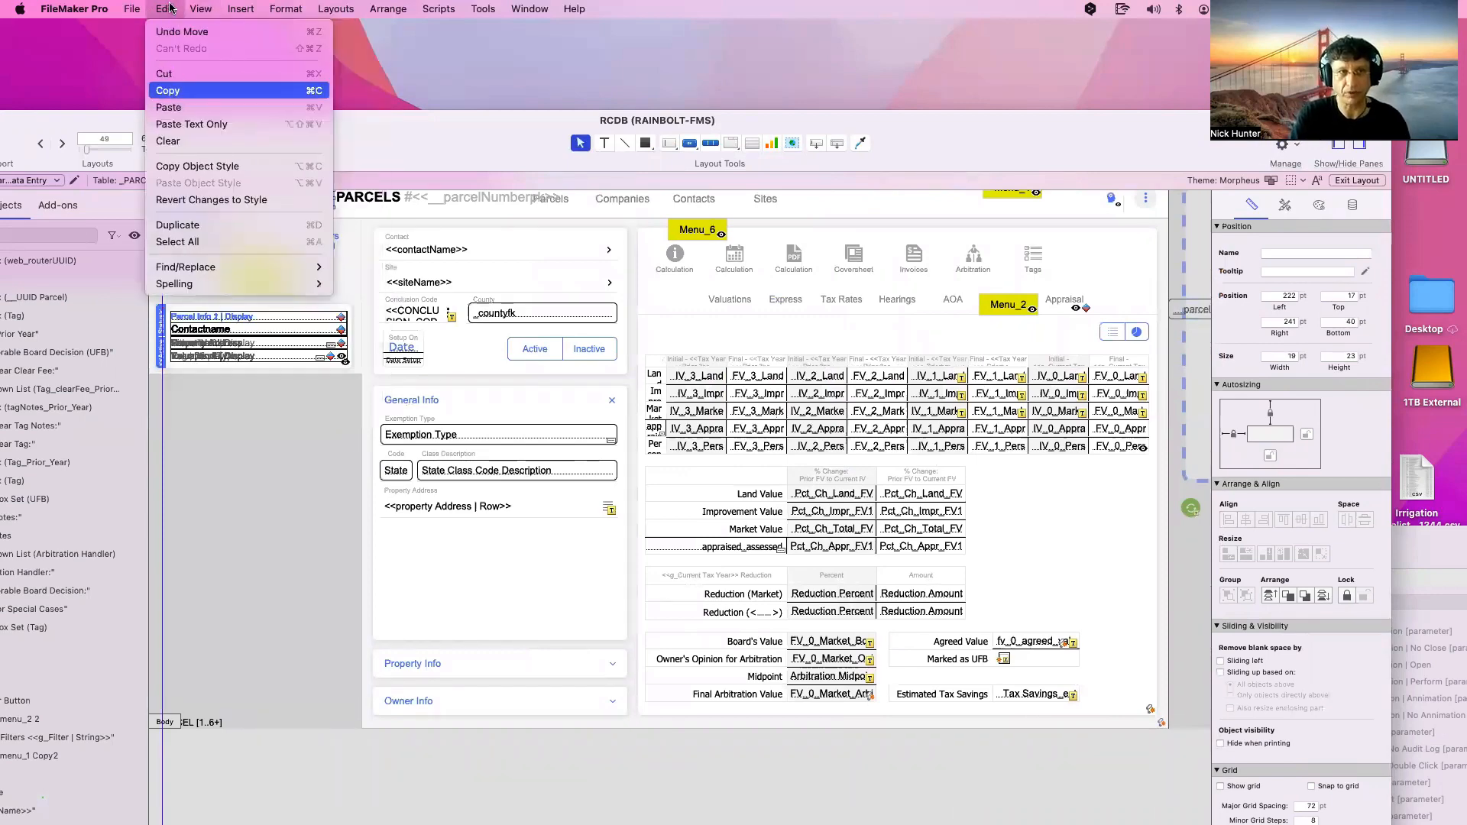
pyautogui.click(635, 277)
pyautogui.moveTo(407, 143); pyautogui.dragTo(718, 373)
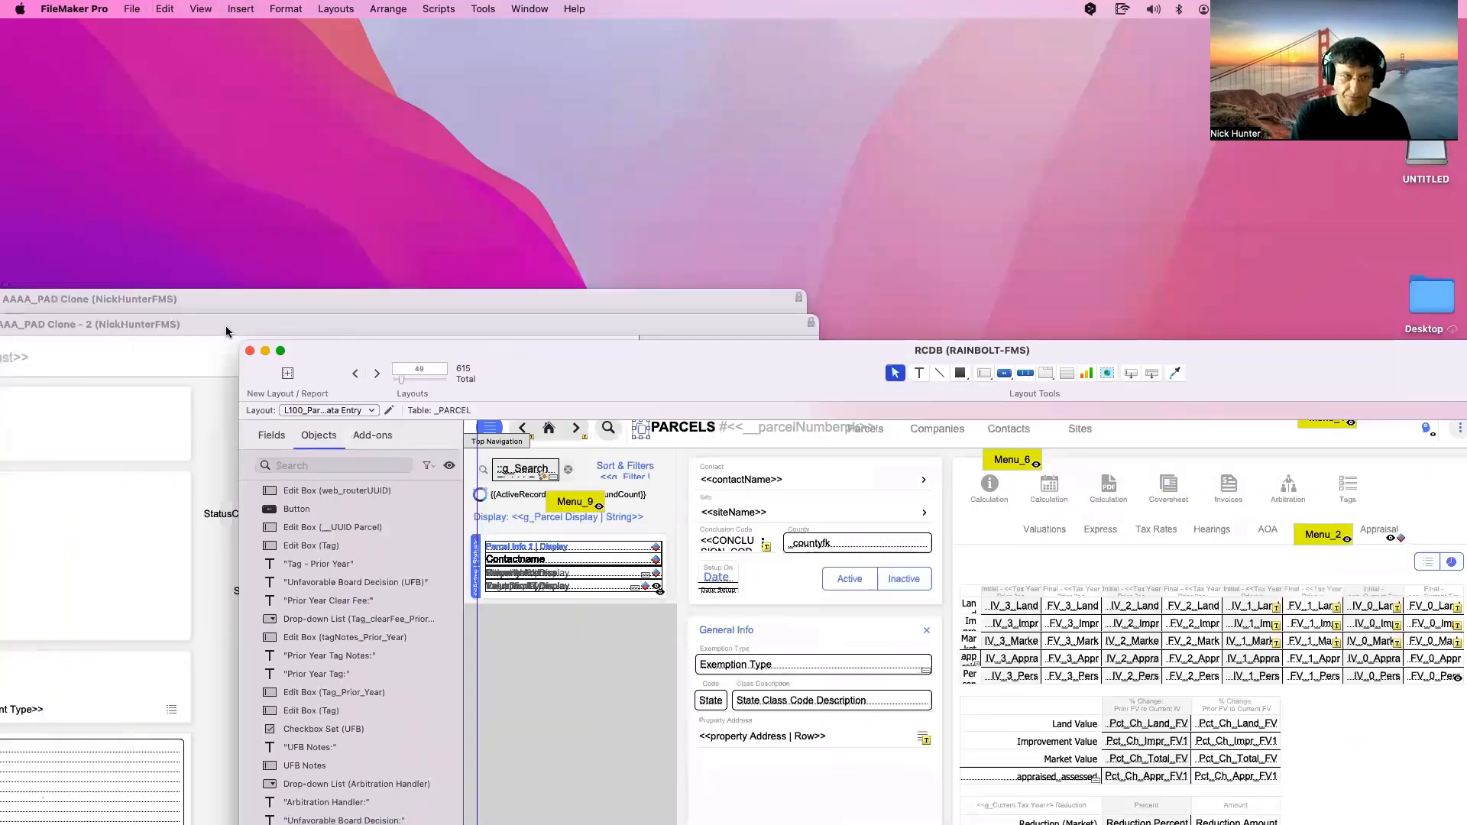
# In AAAA_PAD Clone - 2, select the status and pilot name fields and leave them excluded from Quick Find
pyautogui.moveTo(151, 332)
pyautogui.mouseDown()
pyautogui.moveTo(460, 257)
pyautogui.moveTo(497, 112)
pyautogui.mouseUp()
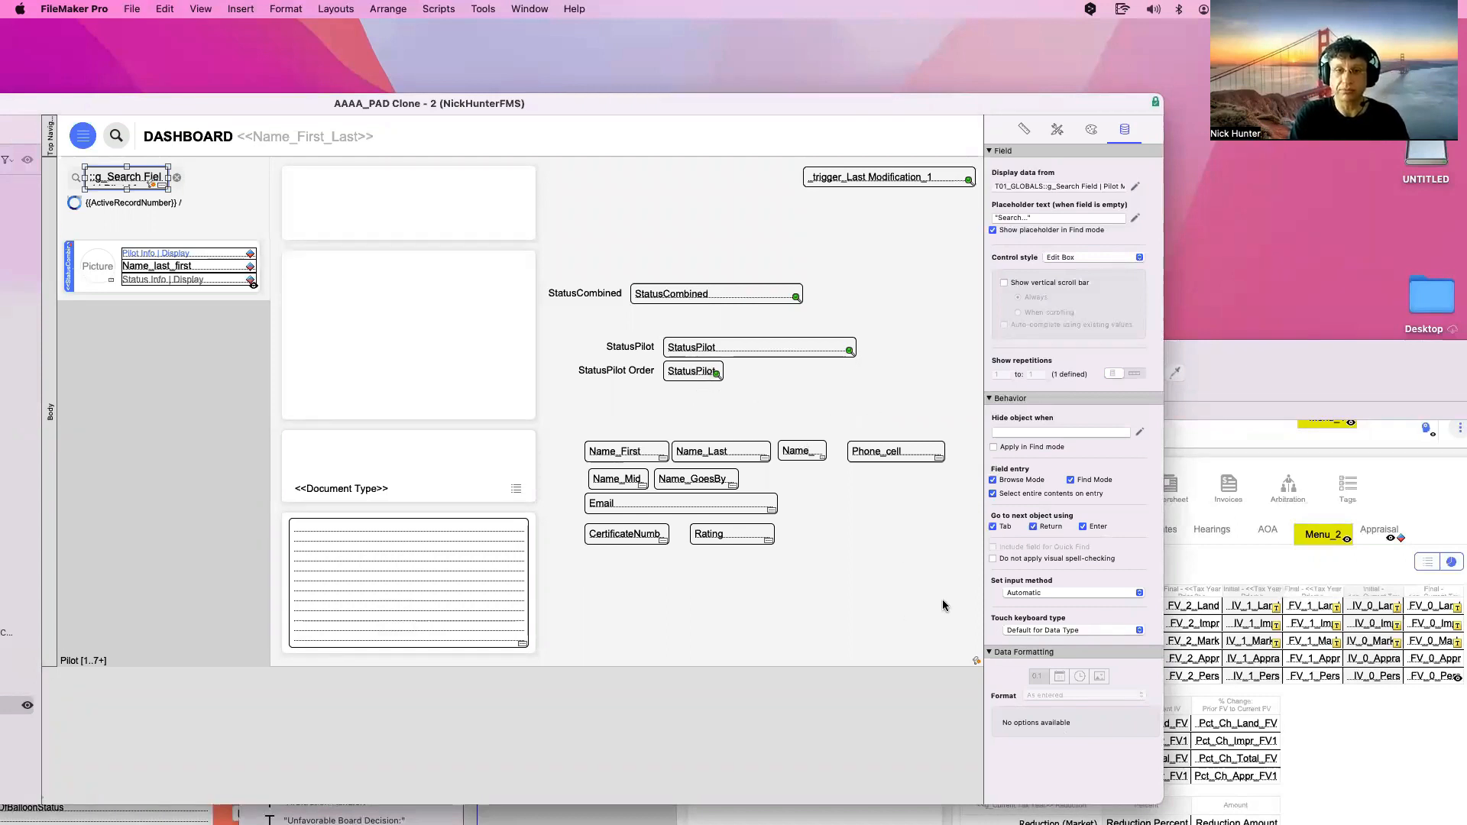
pyautogui.moveTo(965, 587); pyautogui.dragTo(539, 163)
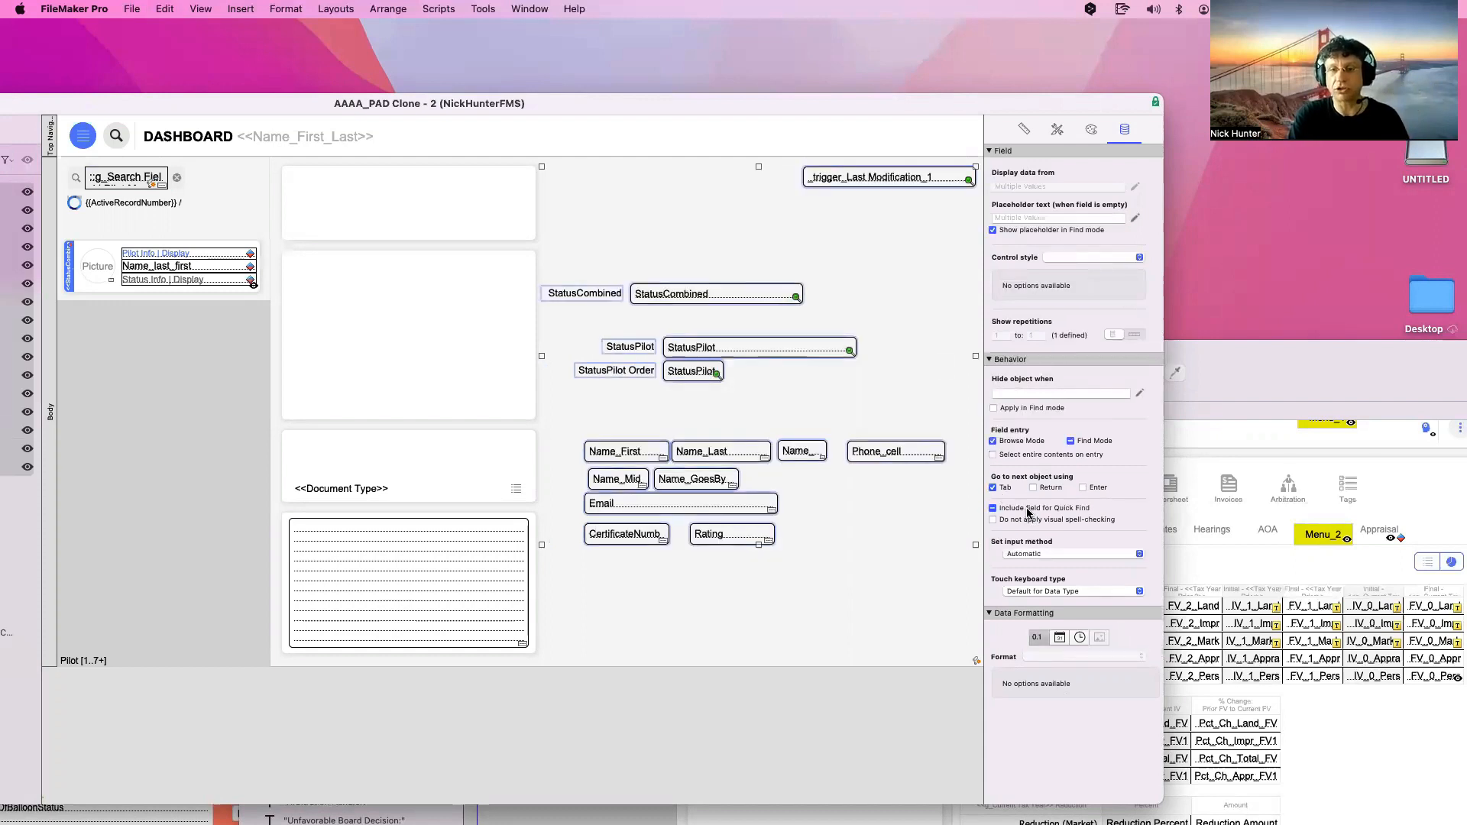
pyautogui.click(1026, 508)
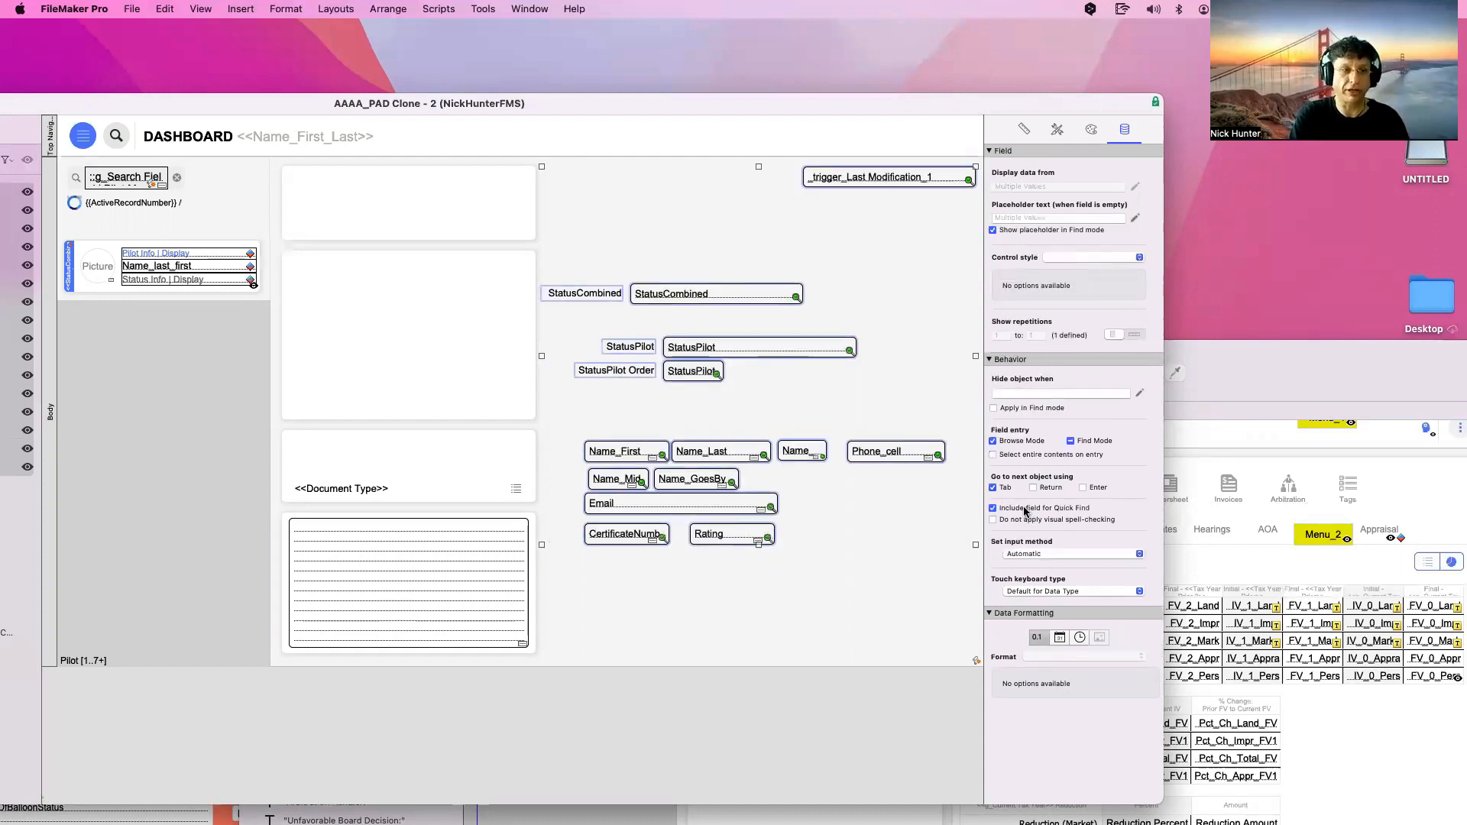
pyautogui.click(1025, 508)
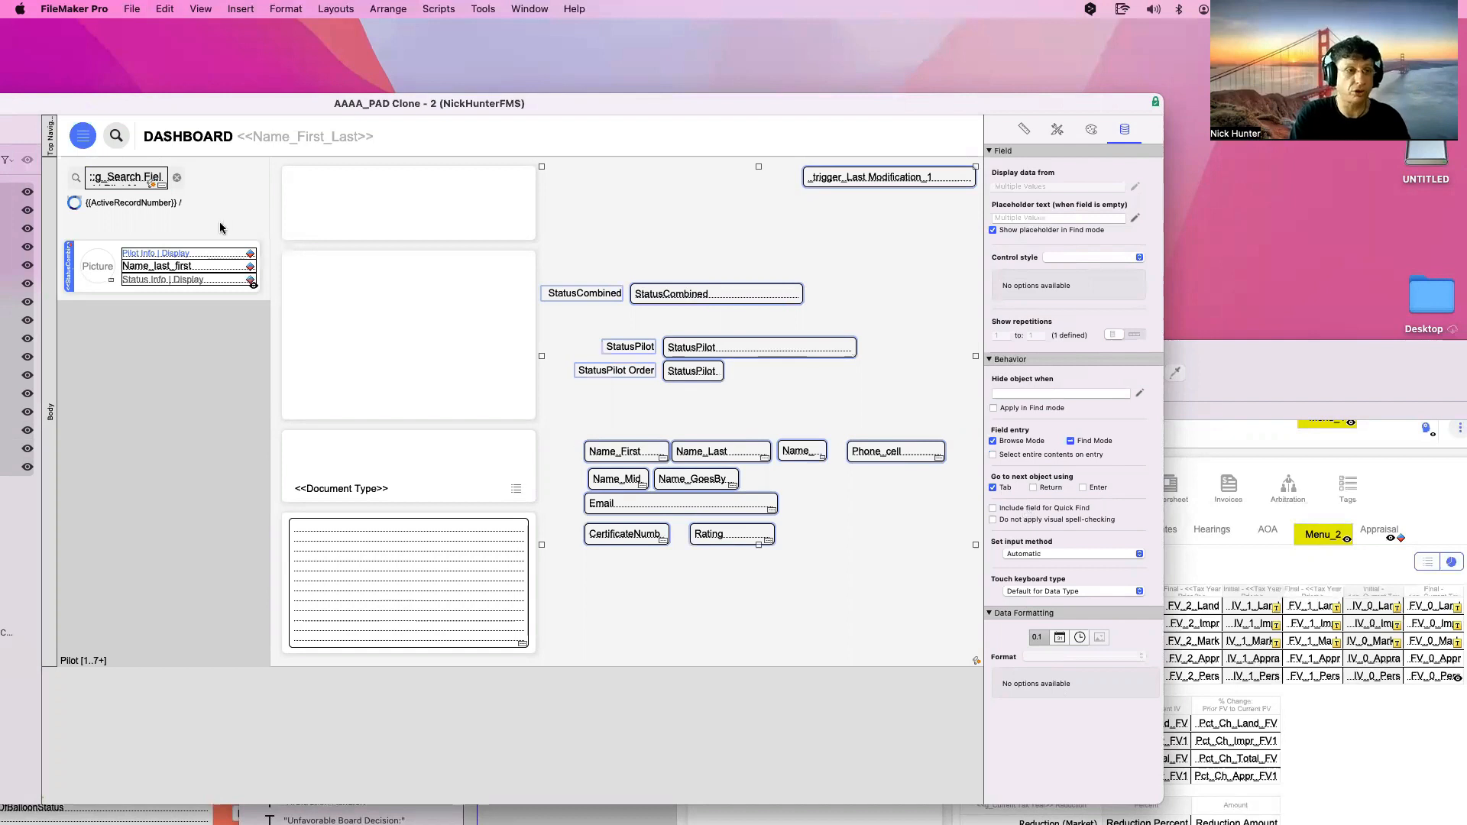
pyautogui.click(185, 264)
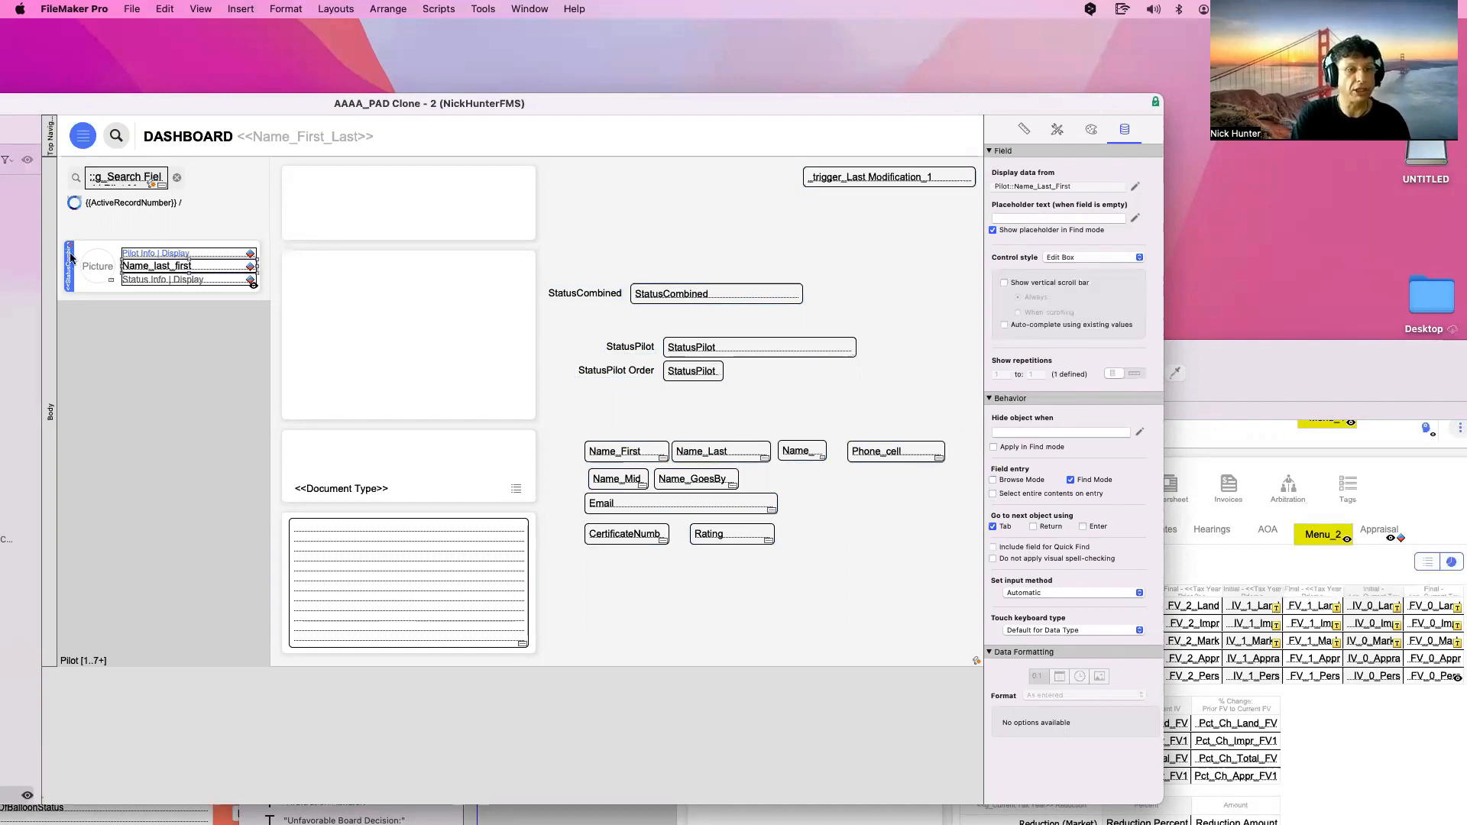
pyautogui.hscroll(10, 691, 214)
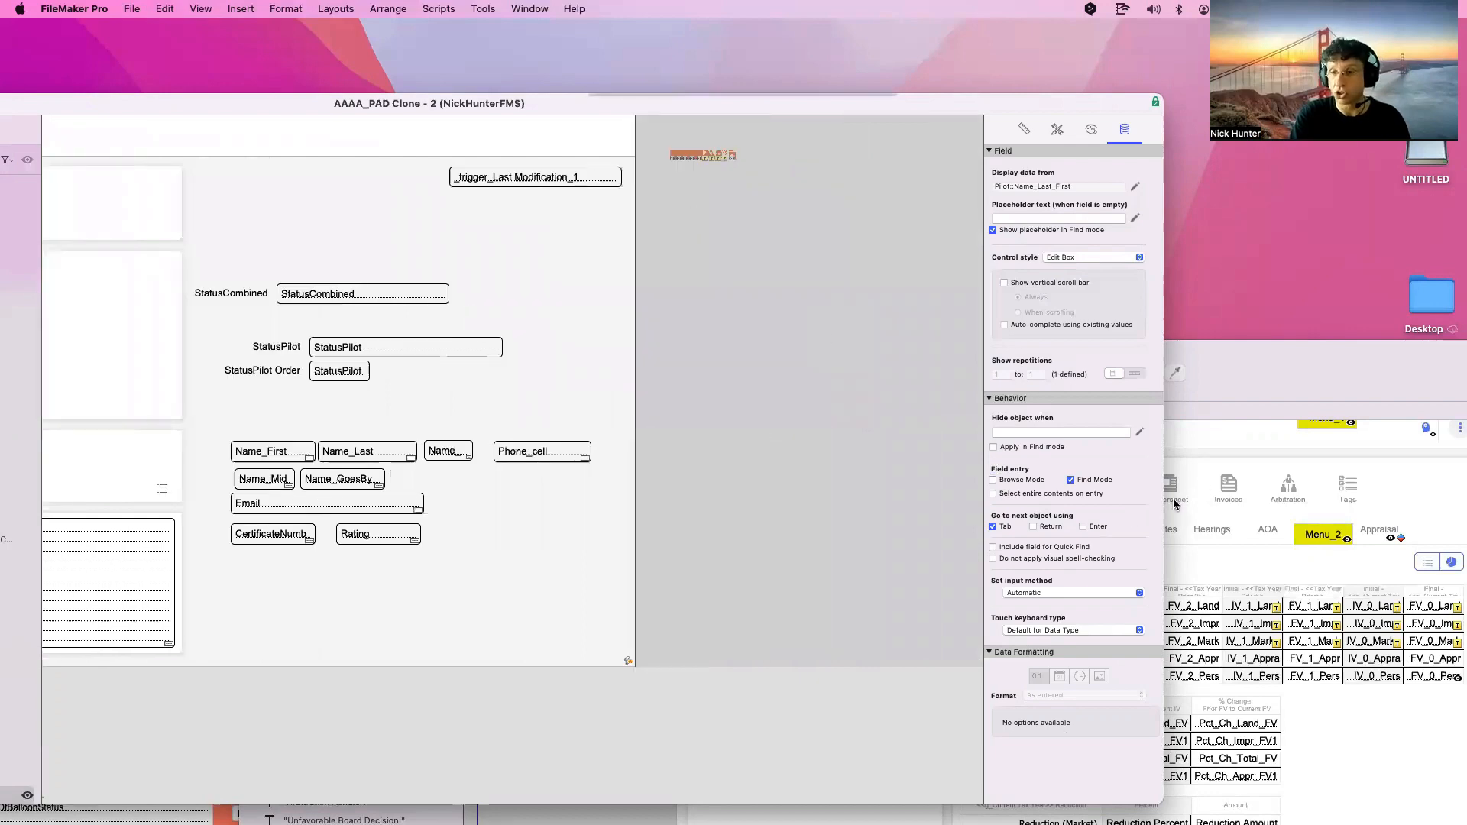
# Copy the QuickFind DO NOT DELETE container from the RCDB layout and paste it beside the AAAA_PAD Dashboard
pyautogui.moveTo(1205, 383); pyautogui.dragTo(616, 441)
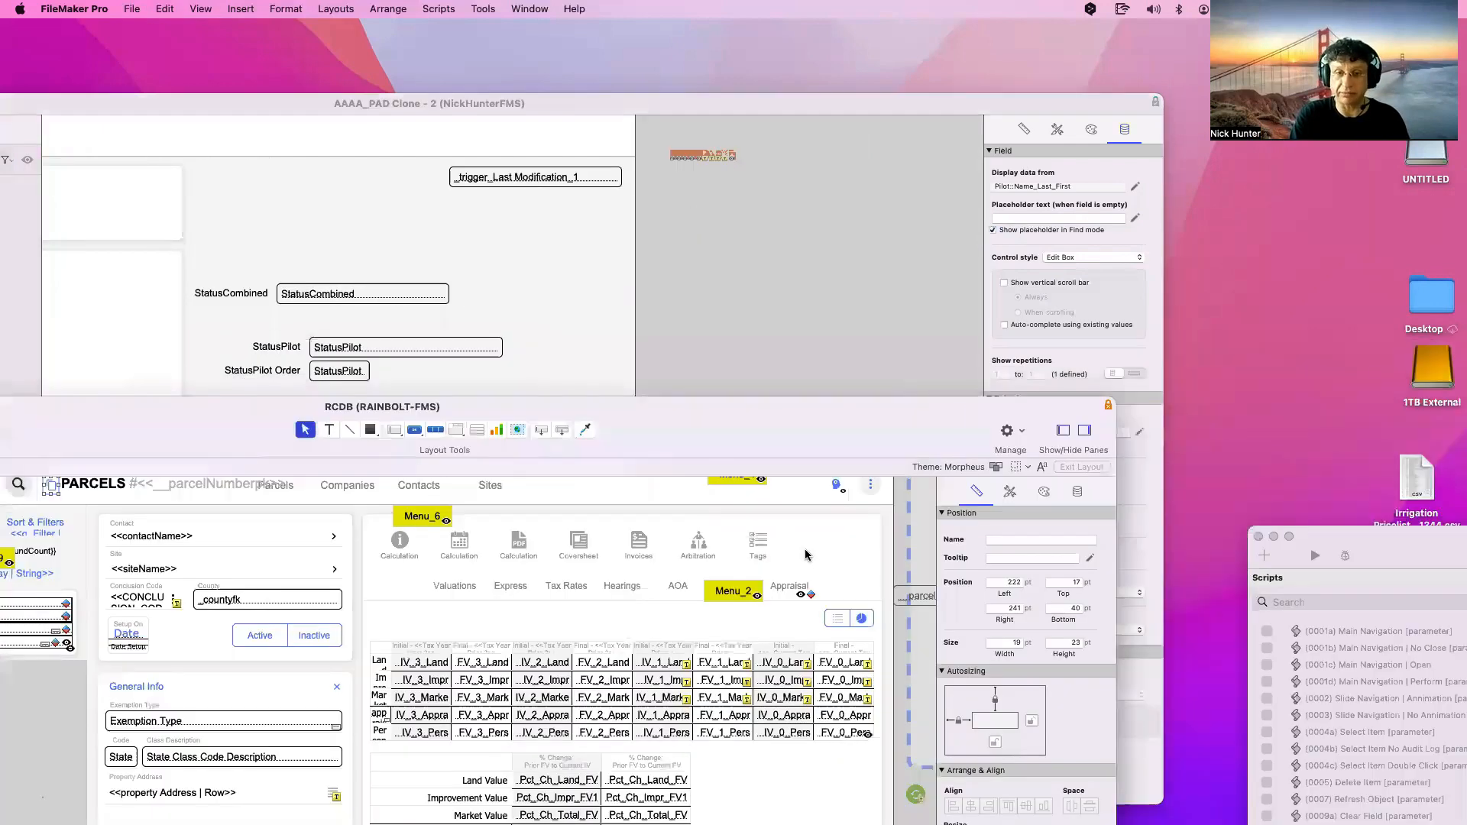
pyautogui.hscroll(8, 812, 547)
pyautogui.click(847, 504)
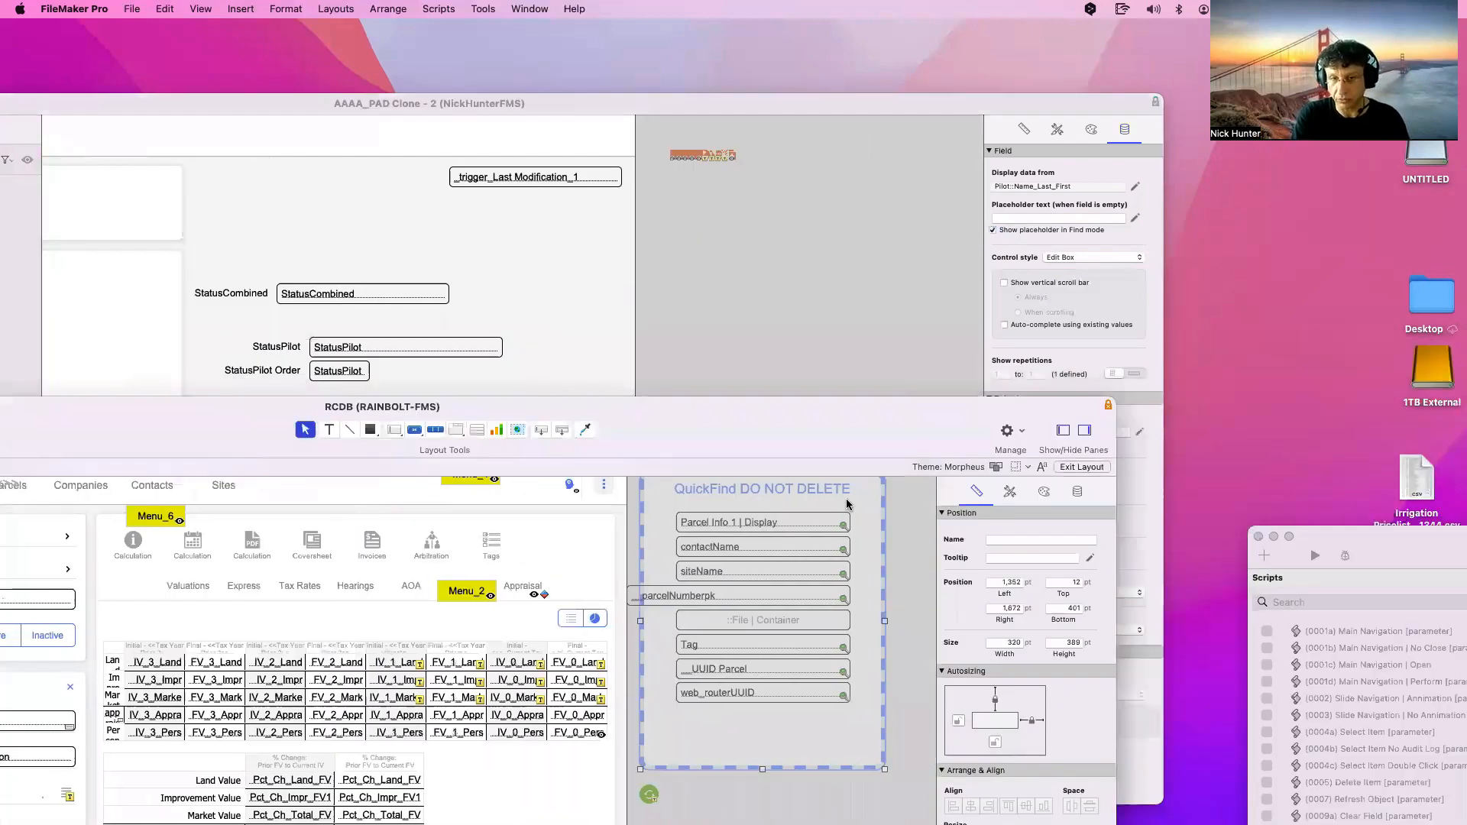
pyautogui.click(776, 263)
pyautogui.click(778, 265)
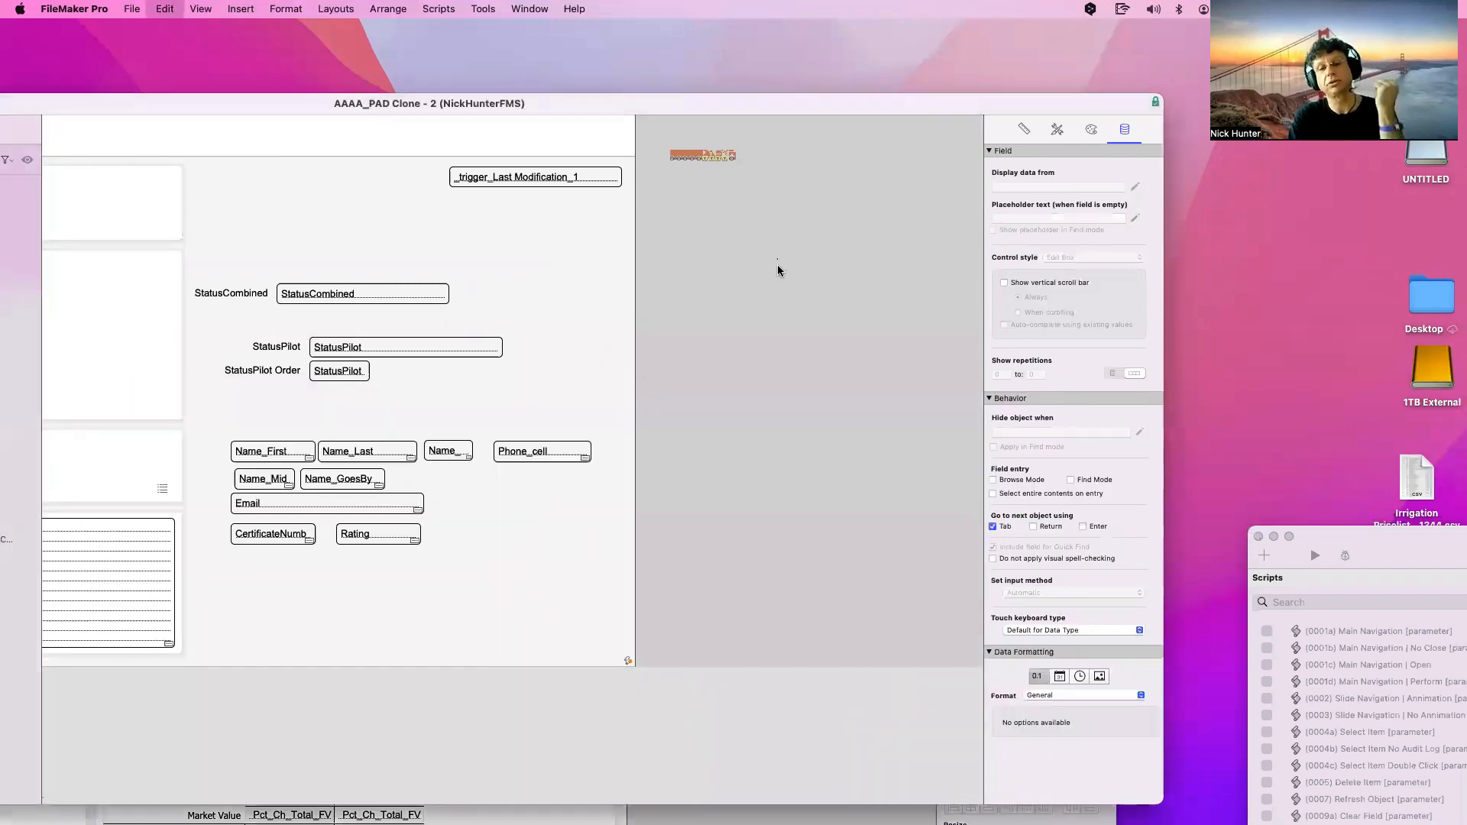
pyautogui.press('cmd+v')
pyautogui.moveTo(773, 268); pyautogui.dragTo(786, 343)
pyautogui.moveTo(680, 153); pyautogui.dragTo(1031, 142)
pyautogui.moveTo(777, 253); pyautogui.dragTo(774, 213)
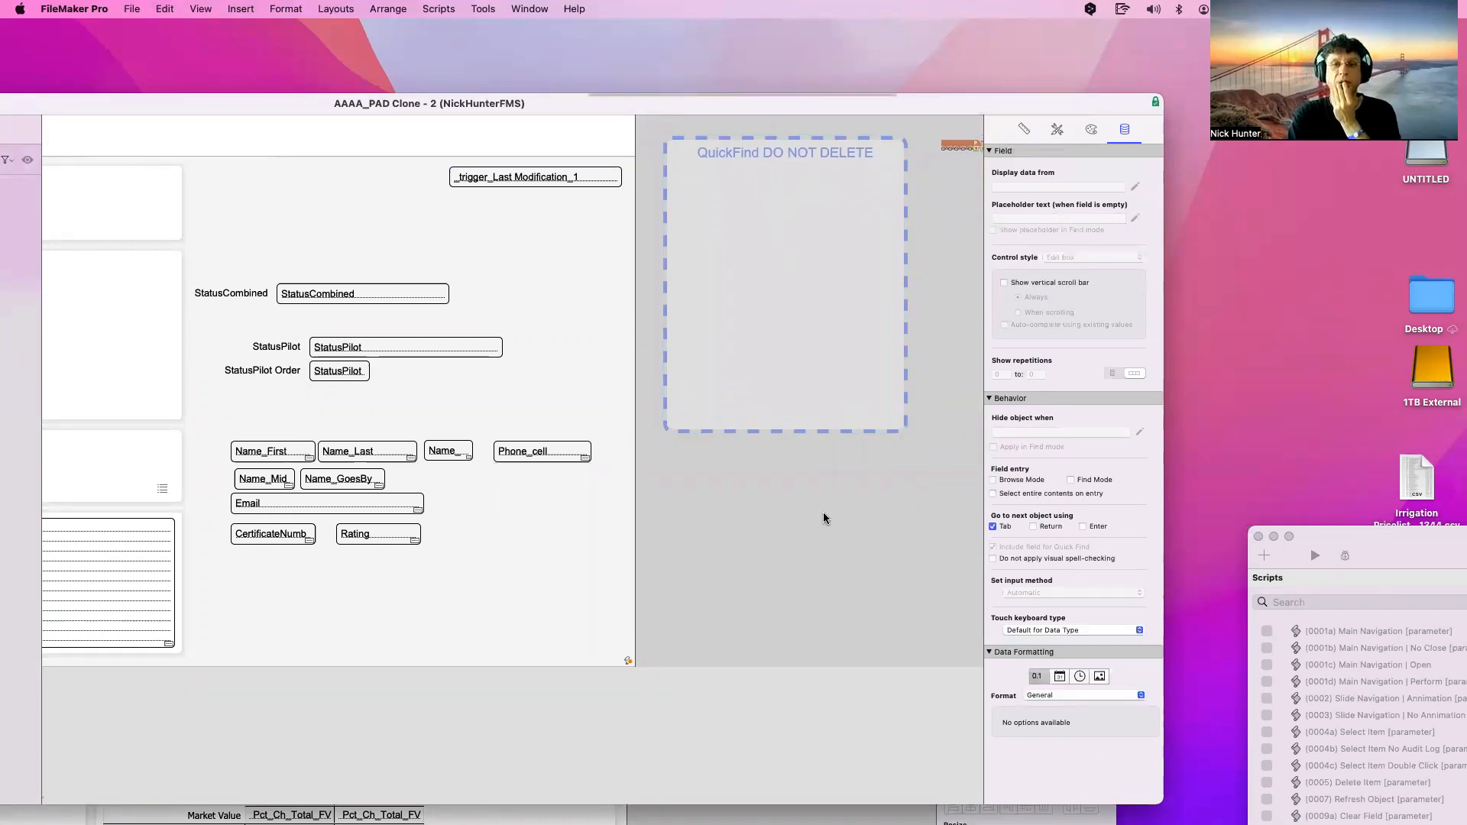
pyautogui.scroll(-2, 470, 409)
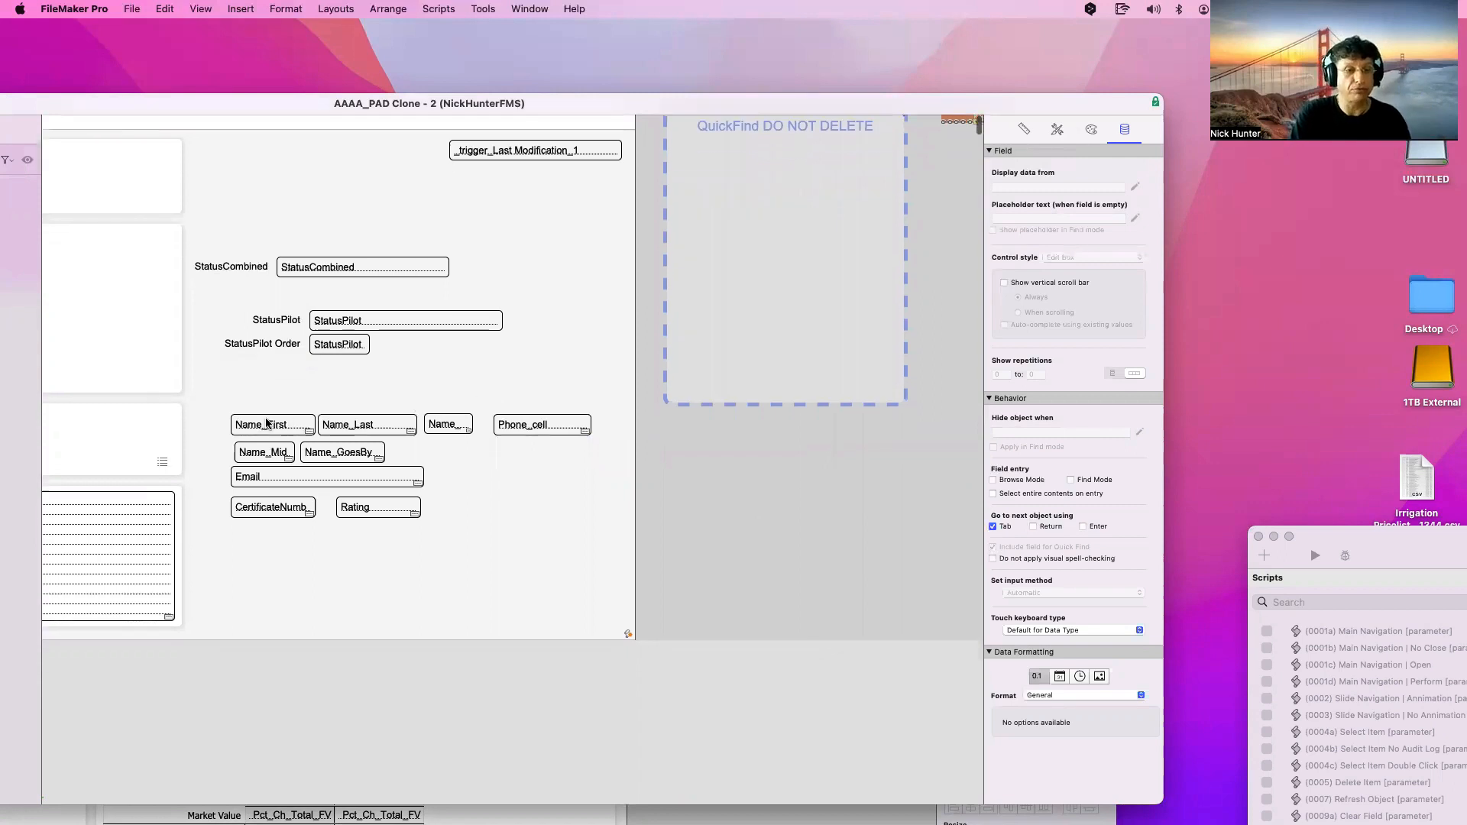
# Copy Name_First into the QuickFind container and duplicate it below as Name_Last
pyautogui.click(270, 430)
pyautogui.moveTo(262, 429); pyautogui.dragTo(773, 163)
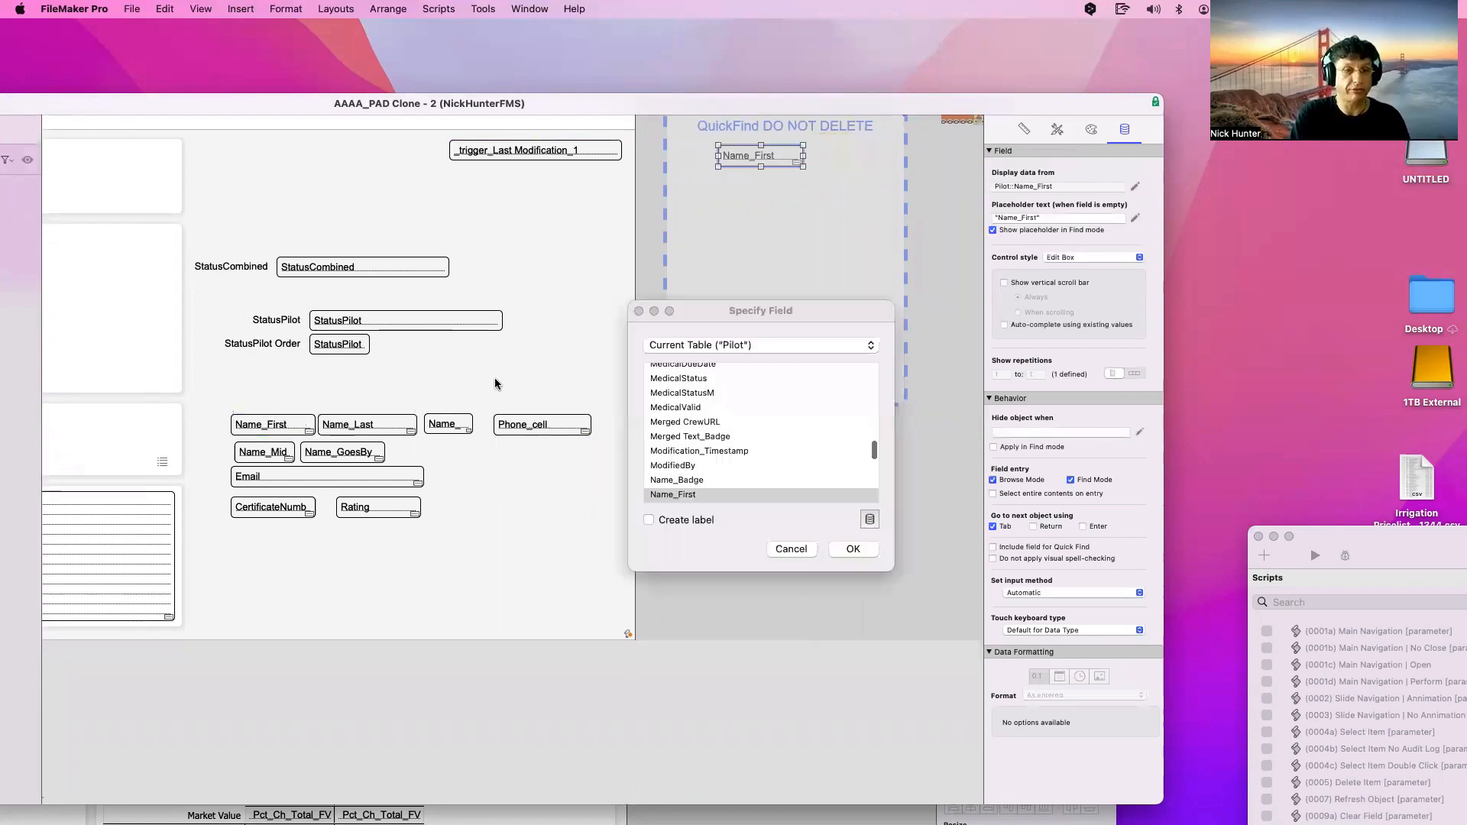
pyautogui.press('Return')
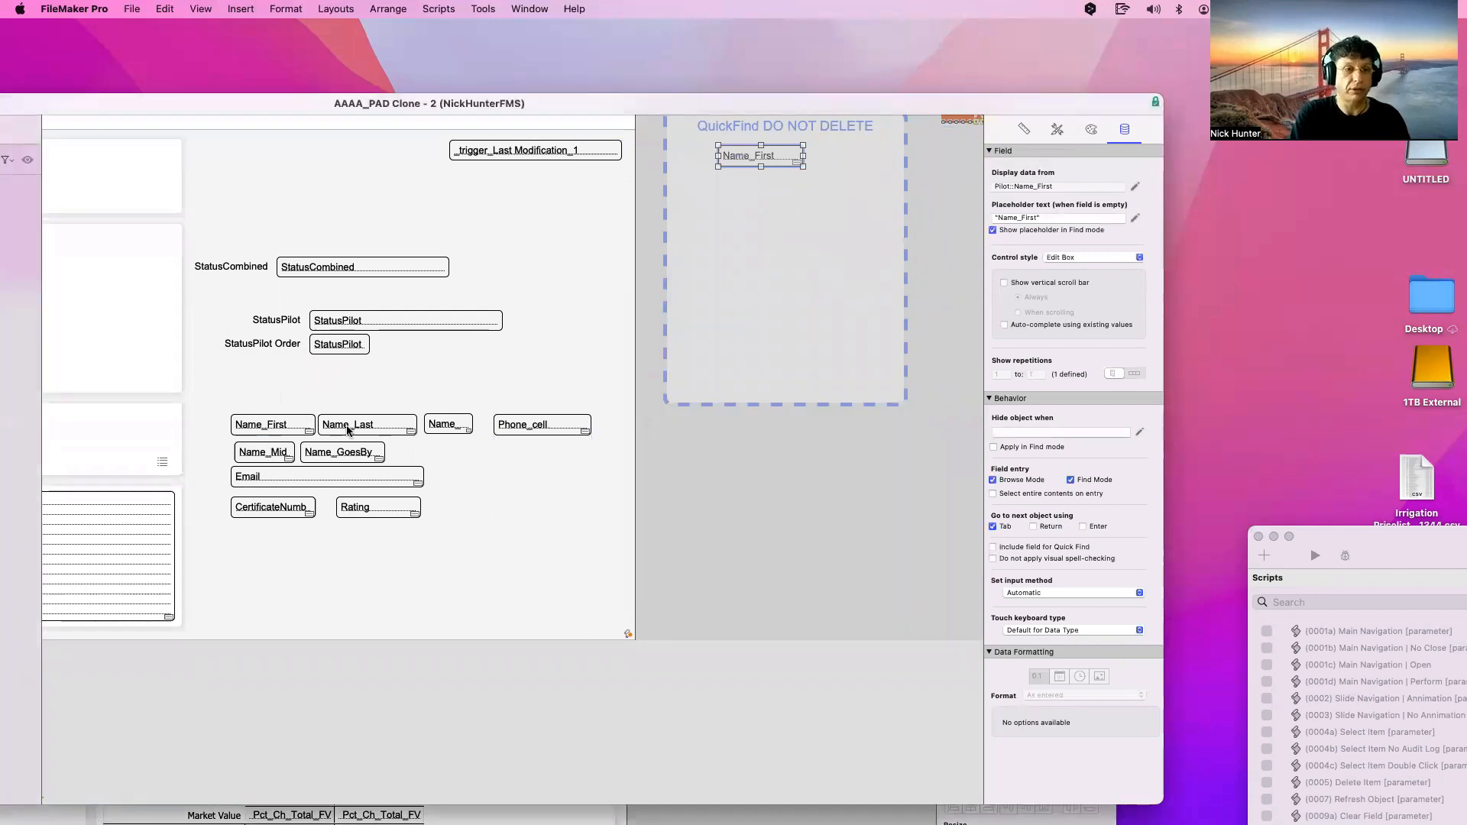
pyautogui.moveTo(759, 178); pyautogui.dragTo(759, 210)
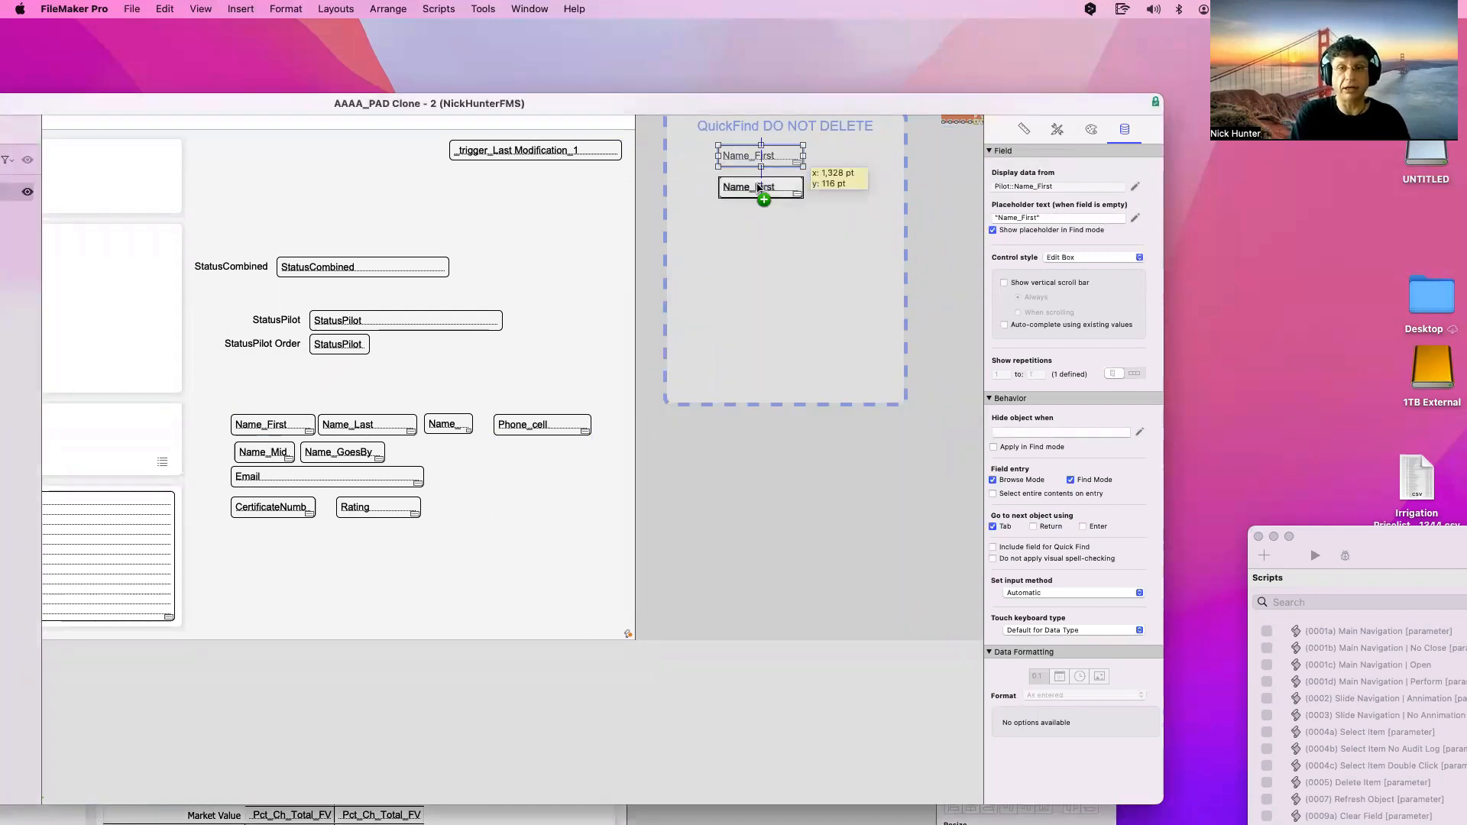
pyautogui.scroll(5, 730, 423)
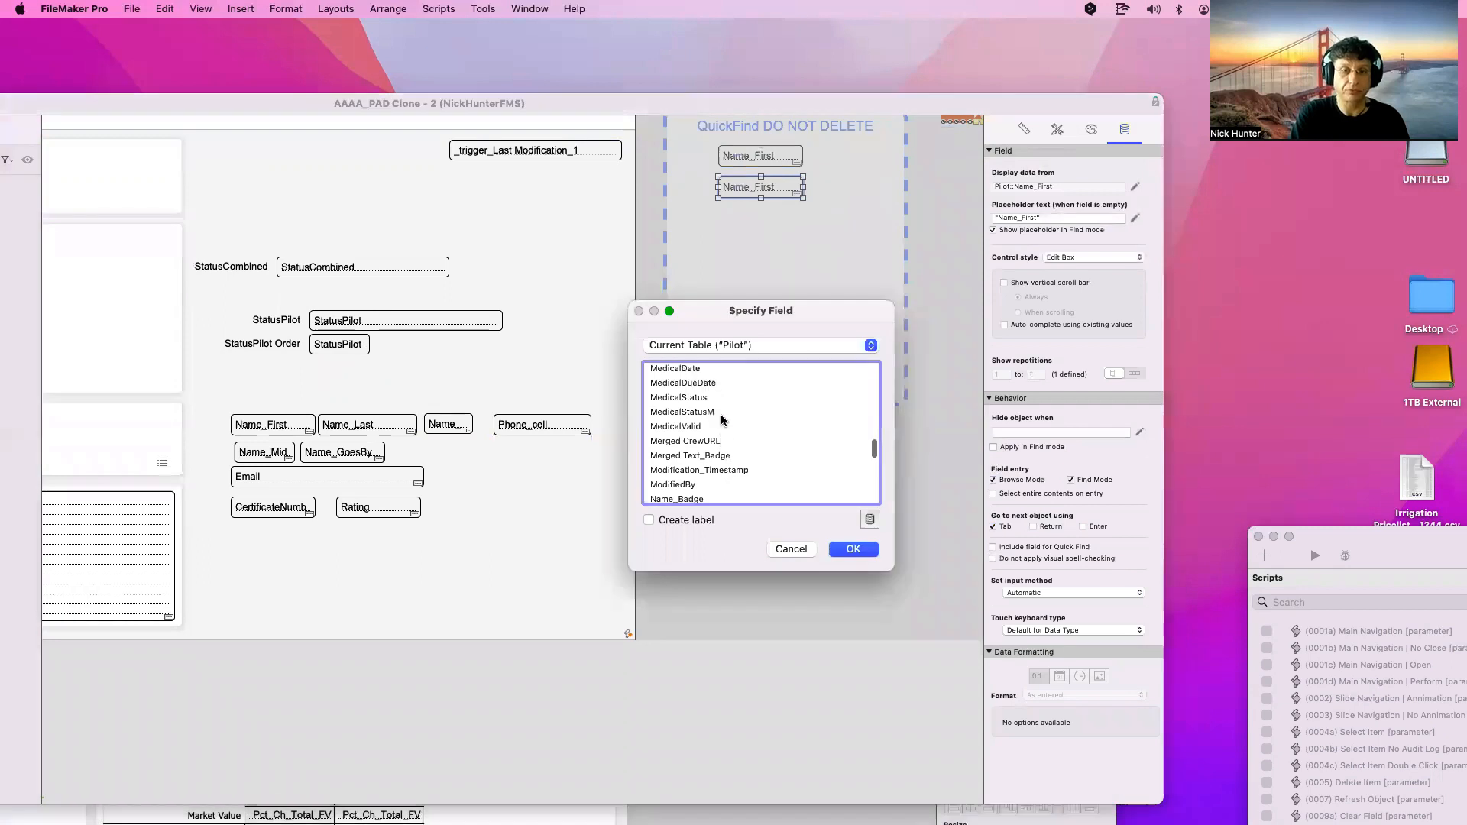
pyautogui.scroll(-3, 721, 420)
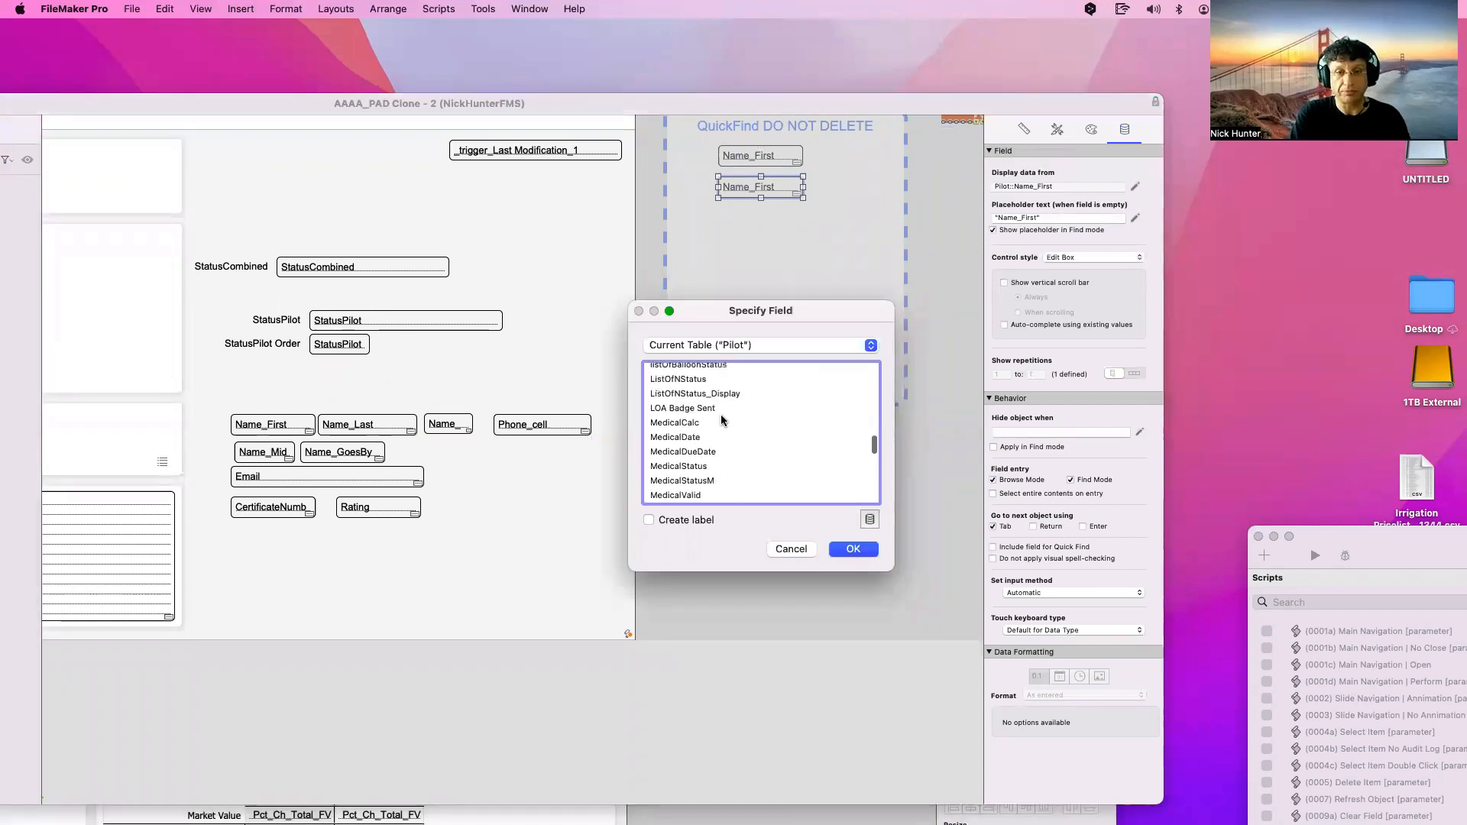
pyautogui.scroll(-1, 710, 470)
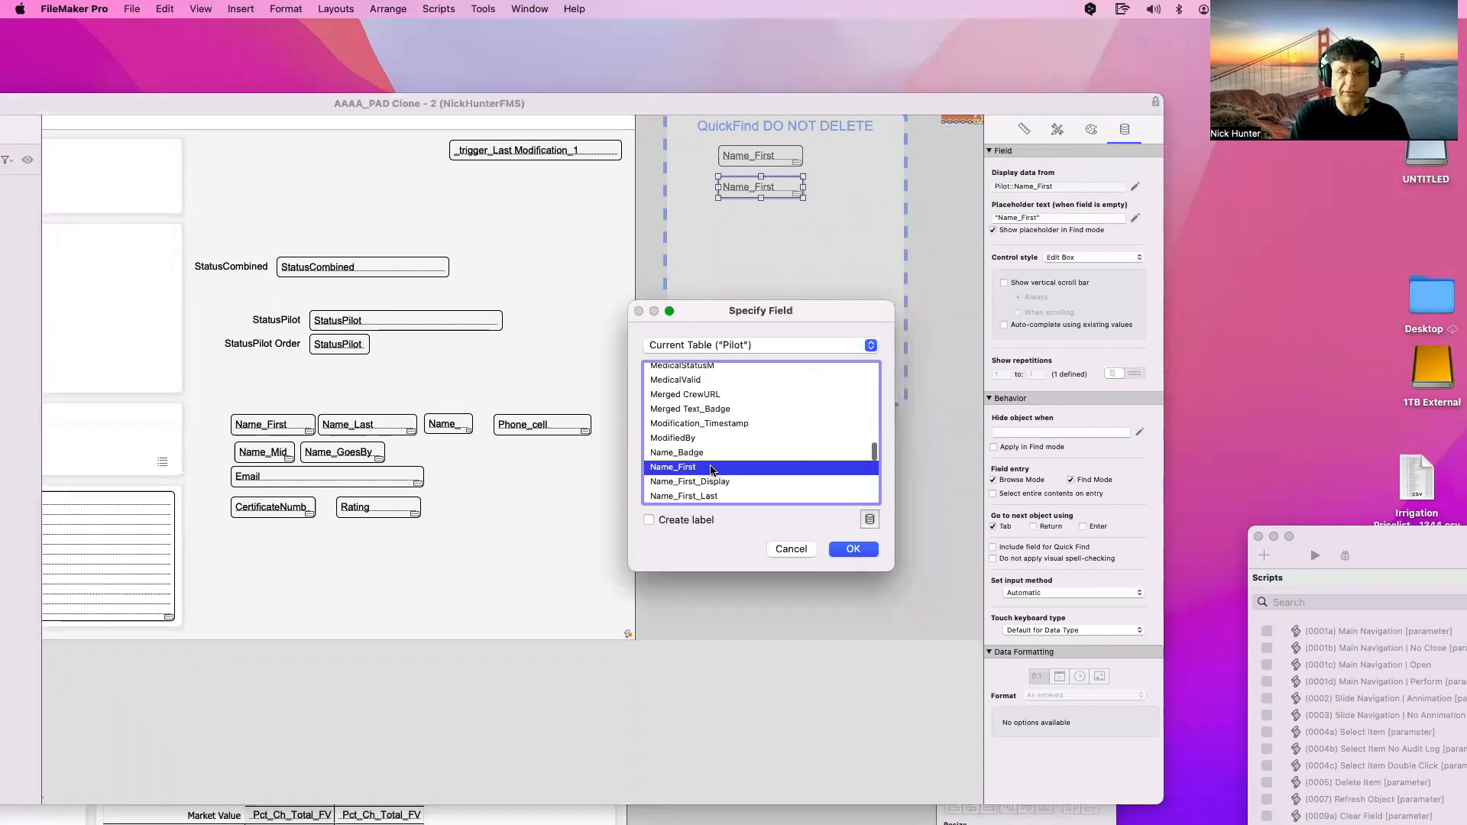
pyautogui.scroll(-4, 705, 489)
pyautogui.doubleClick(703, 472)
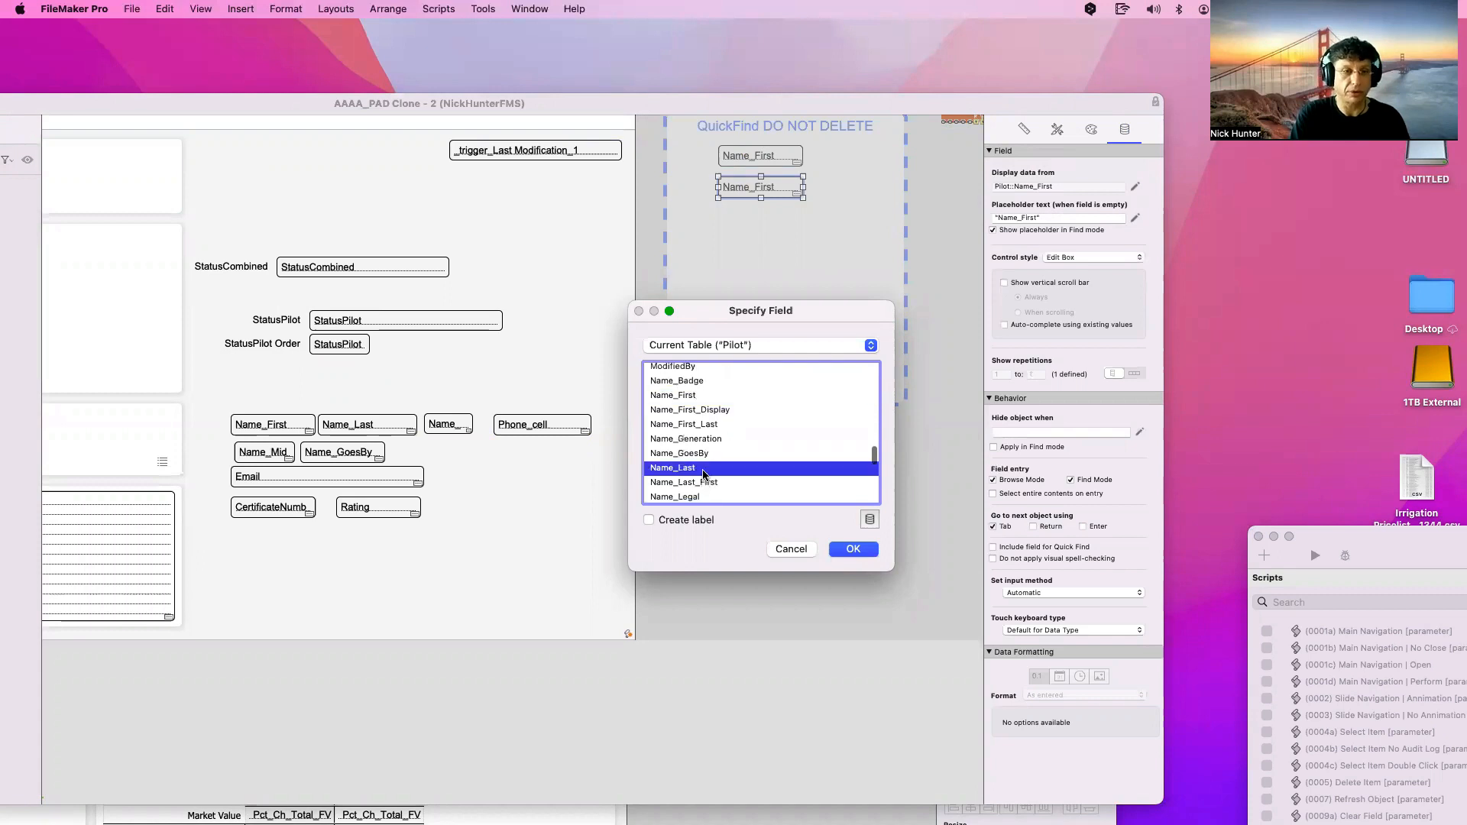
# Add Phone_cell, Name_Mid and Email copies beneath it in the container
pyautogui.click(536, 429)
pyautogui.moveTo(533, 432); pyautogui.dragTo(758, 226)
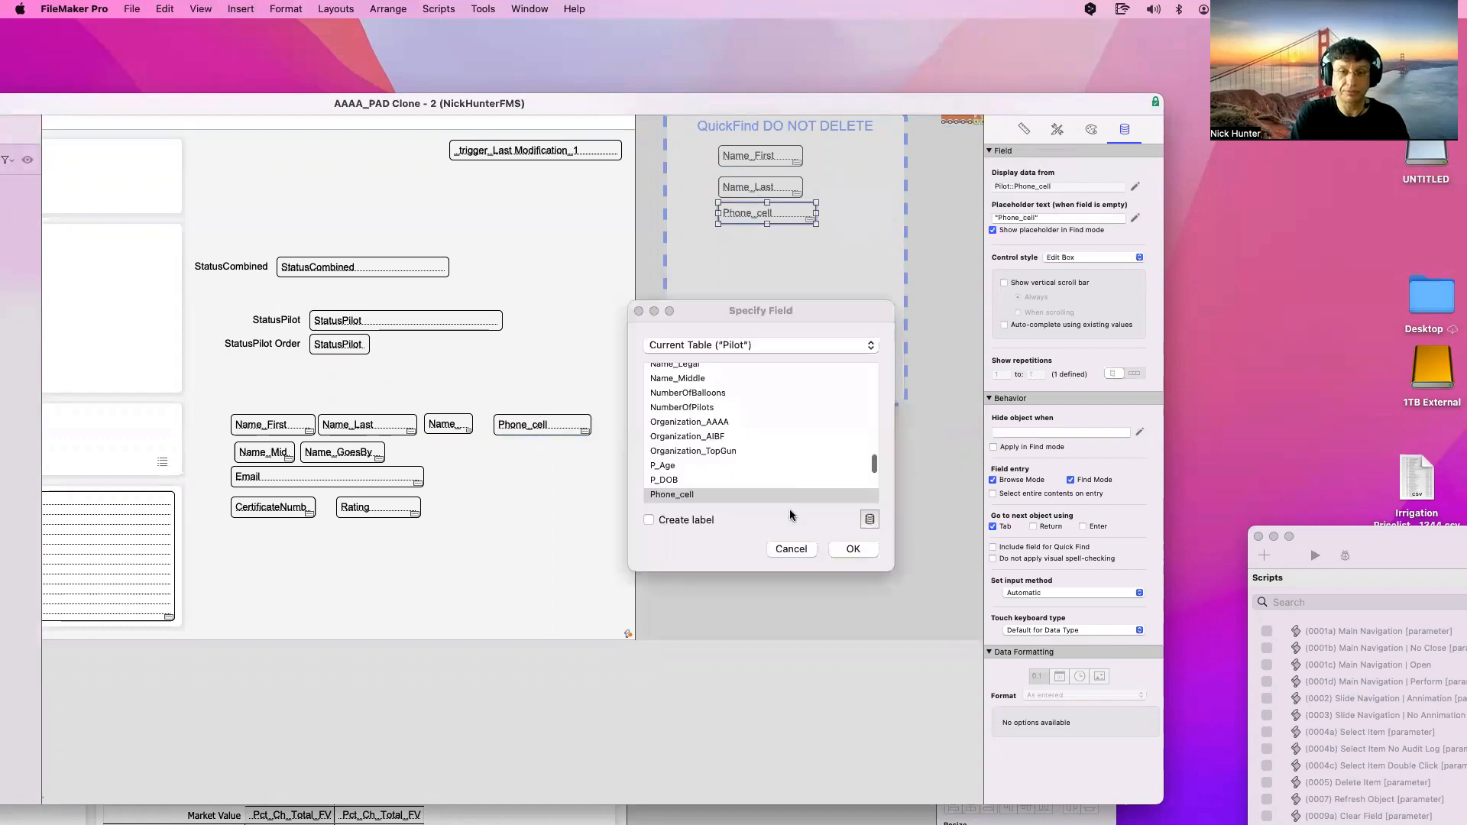
pyautogui.press('Return')
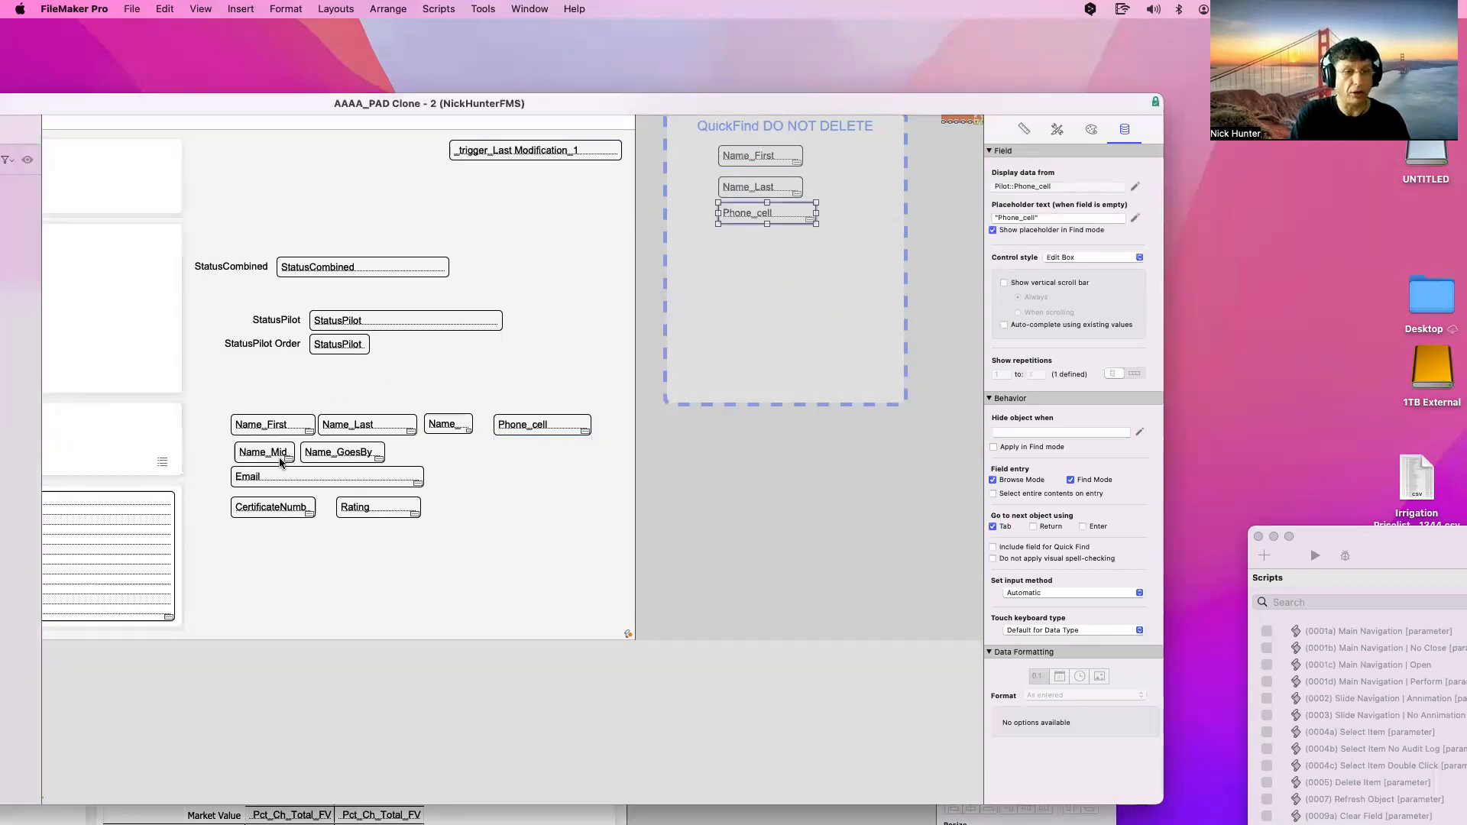
pyautogui.click(255, 456)
pyautogui.moveTo(255, 455); pyautogui.dragTo(753, 246)
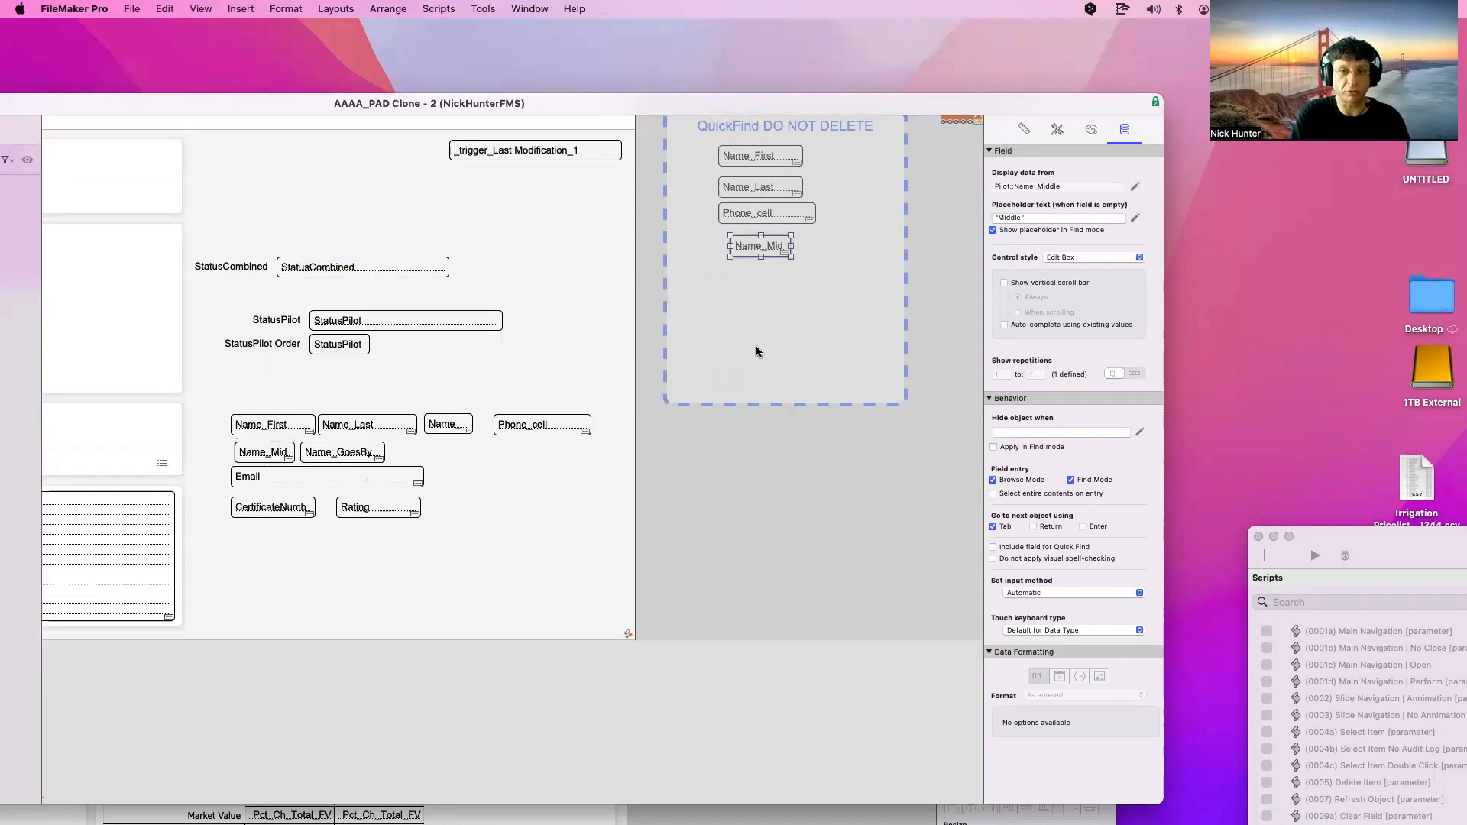
pyautogui.click(853, 550)
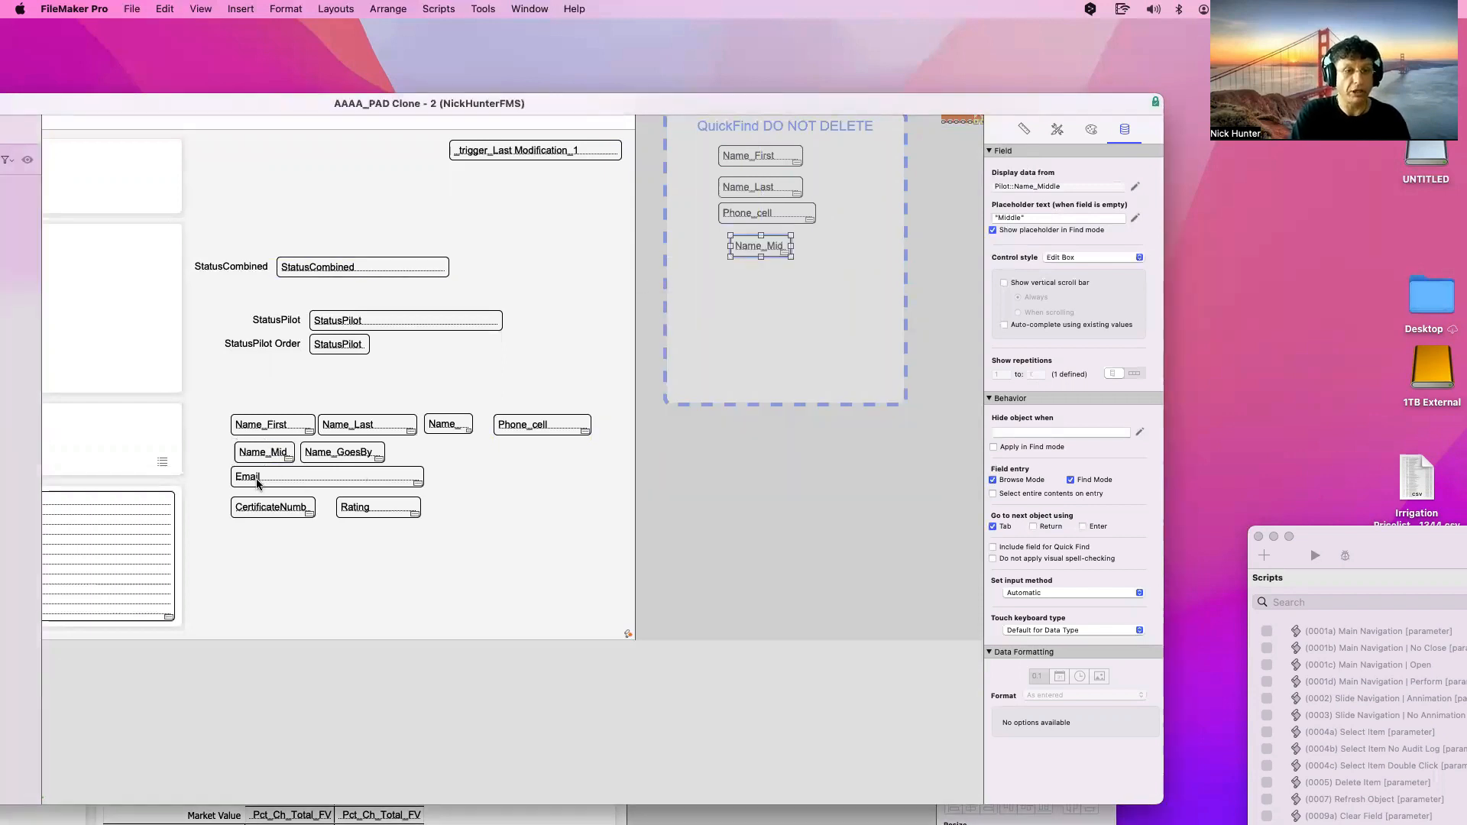
pyautogui.click(255, 483)
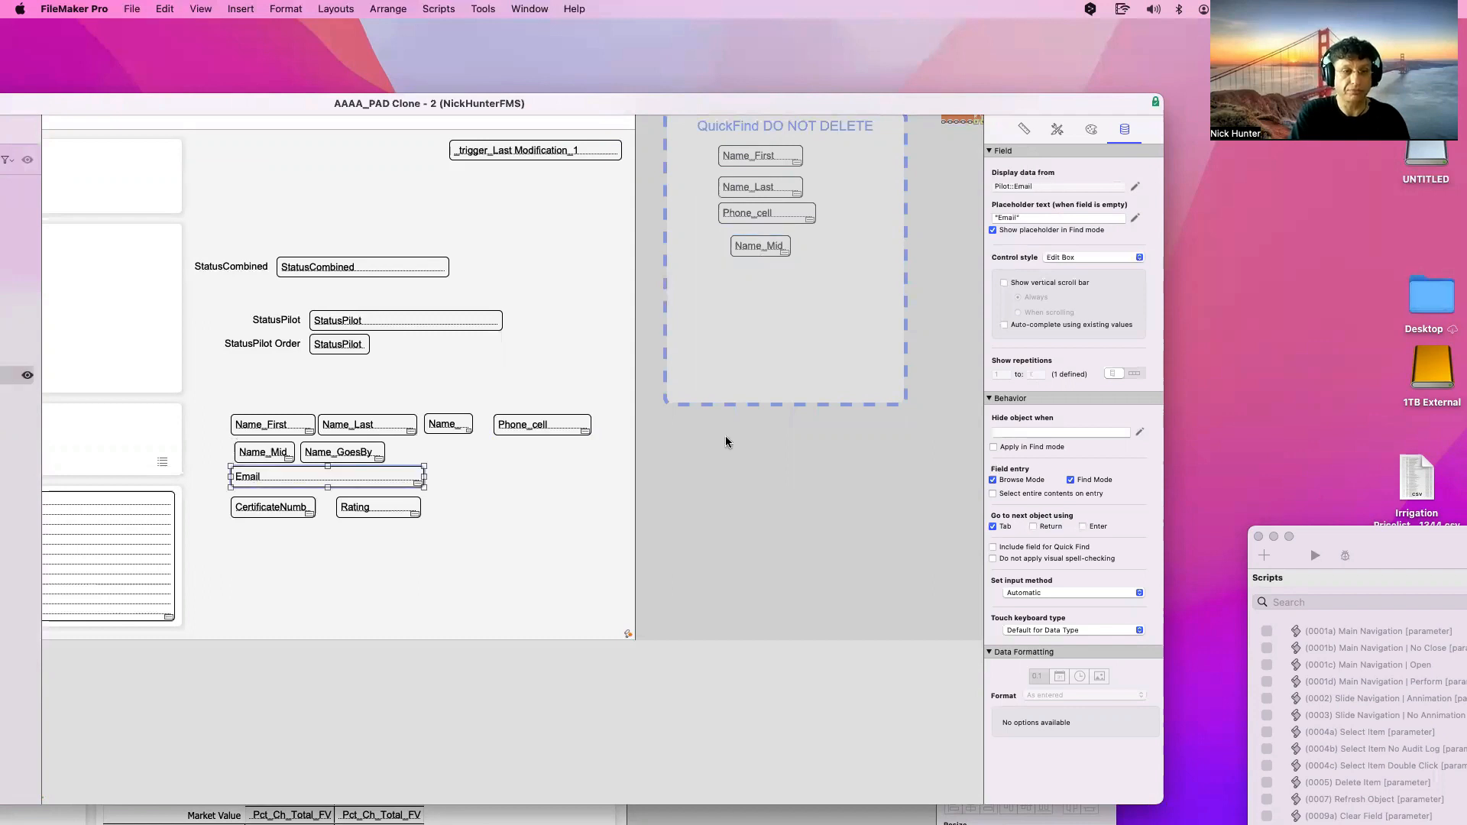
pyautogui.moveTo(726, 441); pyautogui.dragTo(748, 288)
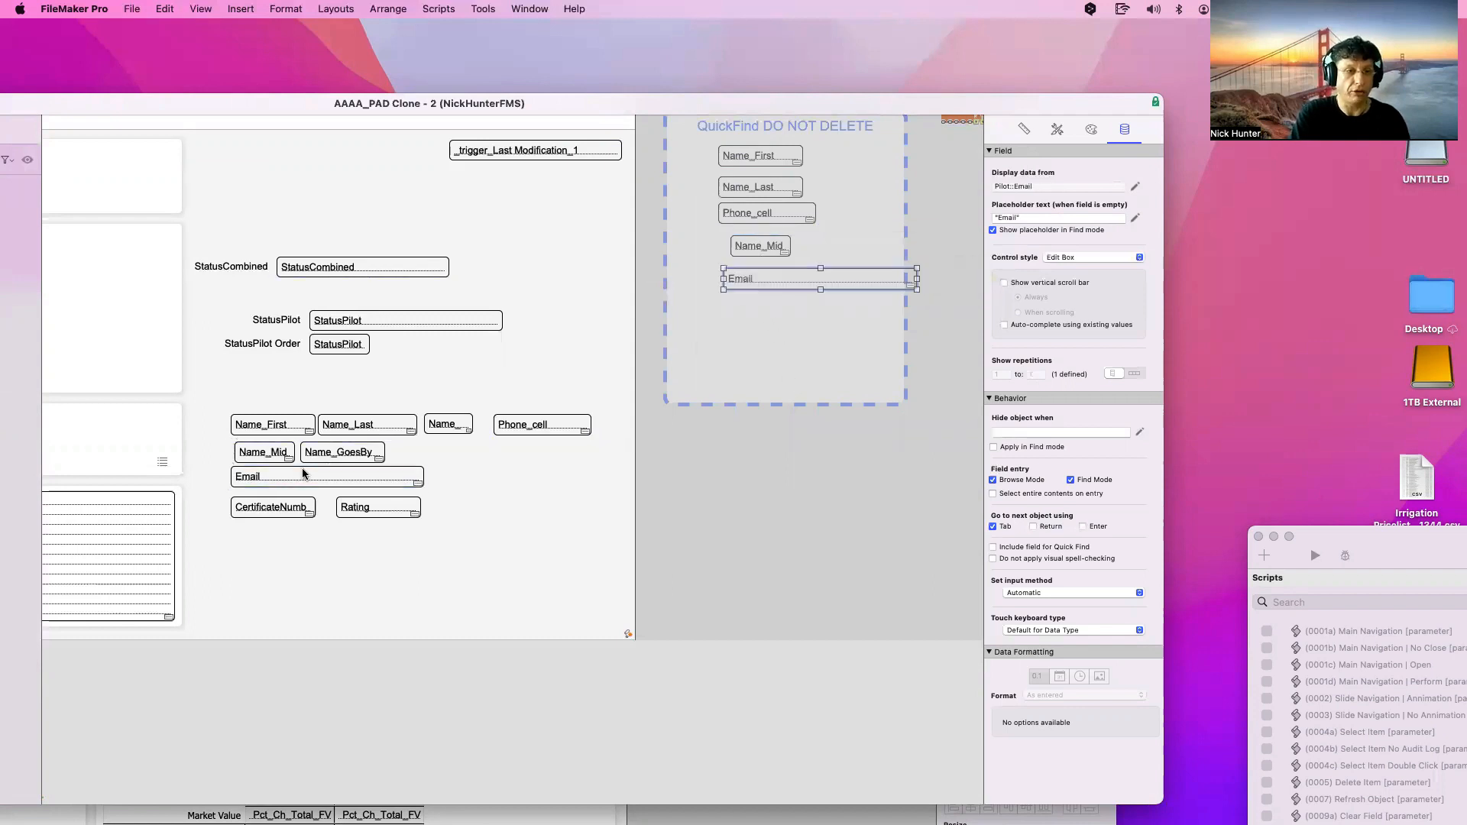
pyautogui.click(851, 548)
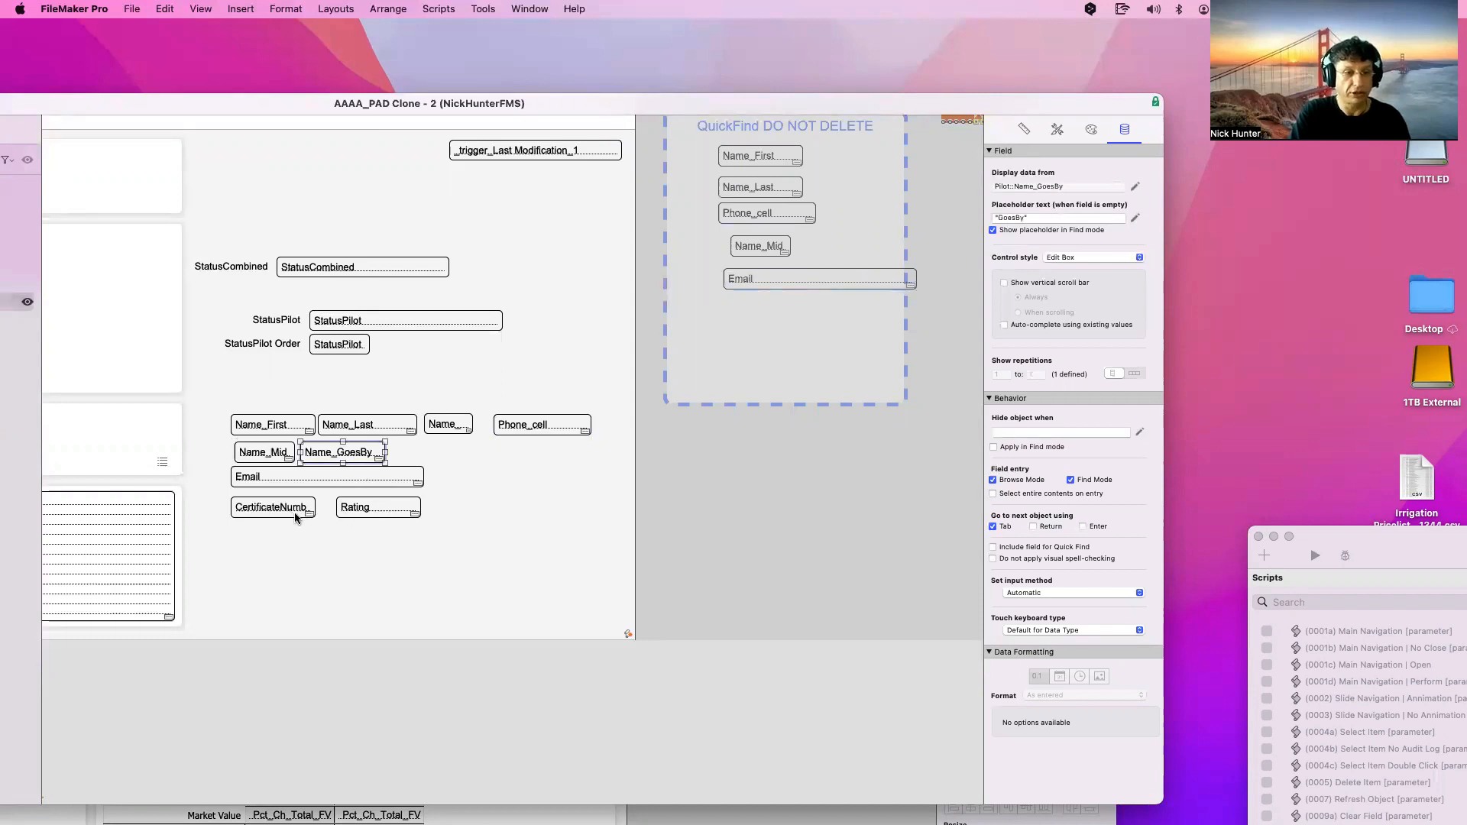
# Select the Name_GoesBy, CertificateNumb, Rating and StatusPilot fields together
pyautogui.keyDown('shift'); pyautogui.click(295, 509); pyautogui.keyUp('shift')
pyautogui.keyDown('shift'); pyautogui.click(368, 511); pyautogui.keyUp('shift')
pyautogui.keyDown('shift'); pyautogui.click(341, 343); pyautogui.keyUp('shift')
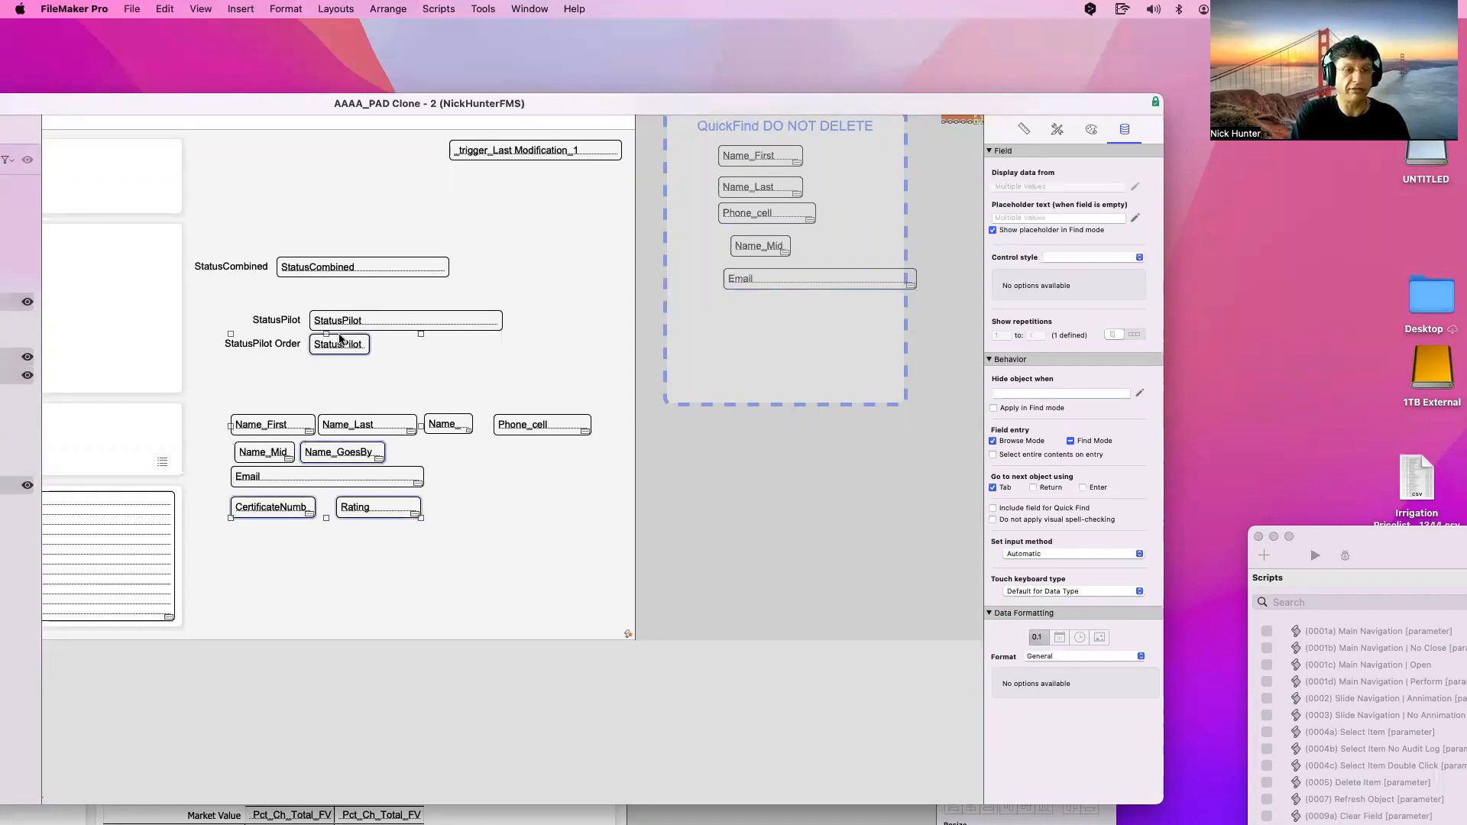
pyautogui.keyDown('shift'); pyautogui.click(333, 350); pyautogui.keyUp('shift')
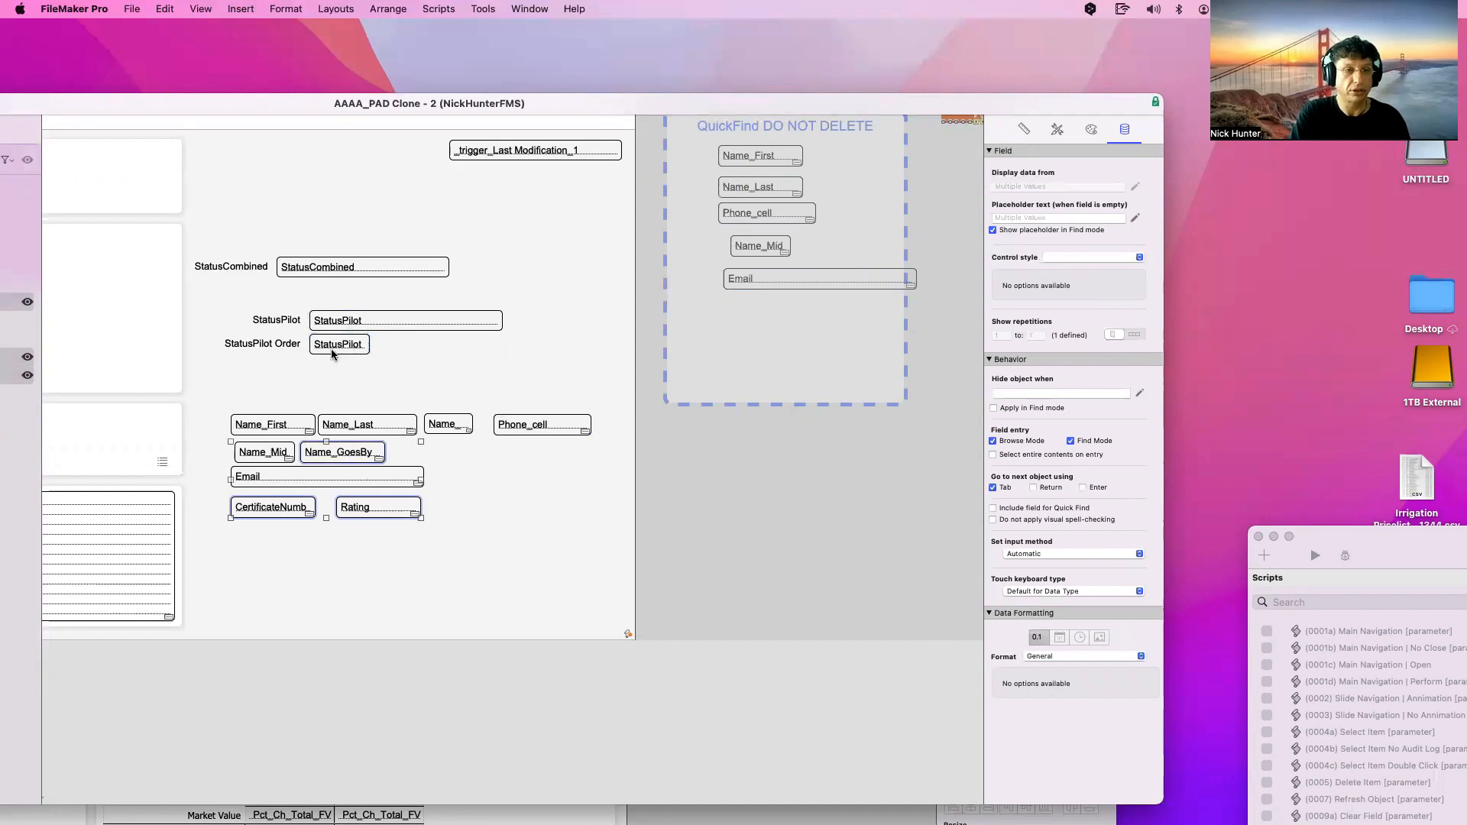
pyautogui.keyDown('shift'); pyautogui.click(339, 330); pyautogui.keyUp('shift')
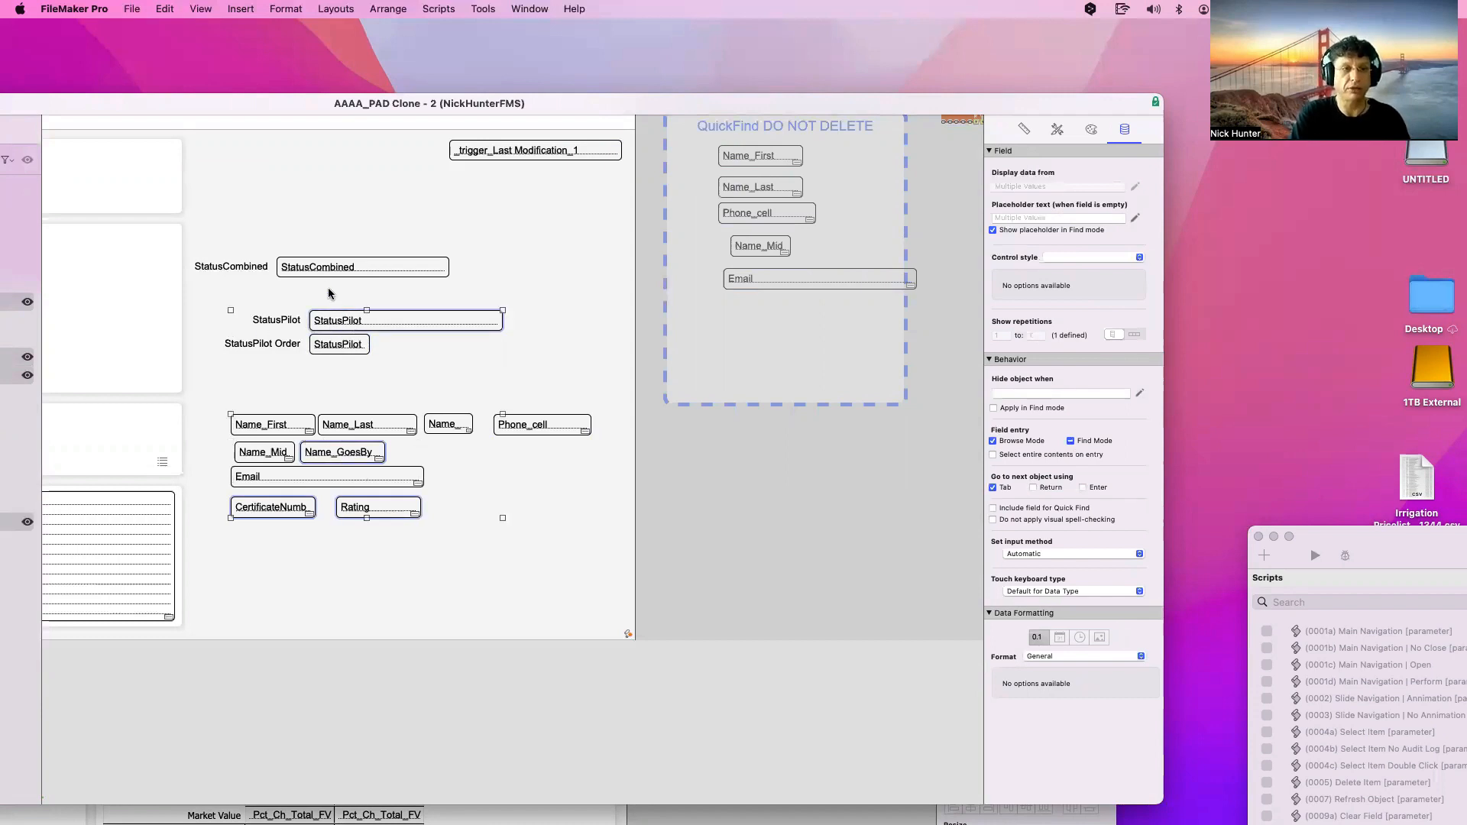
# Copy Name_GoesBy, CertificateNumb, Rating and StatusPilot beside the box and restack all fields below it
pyautogui.moveTo(333, 317); pyautogui.dragTo(721, 372)
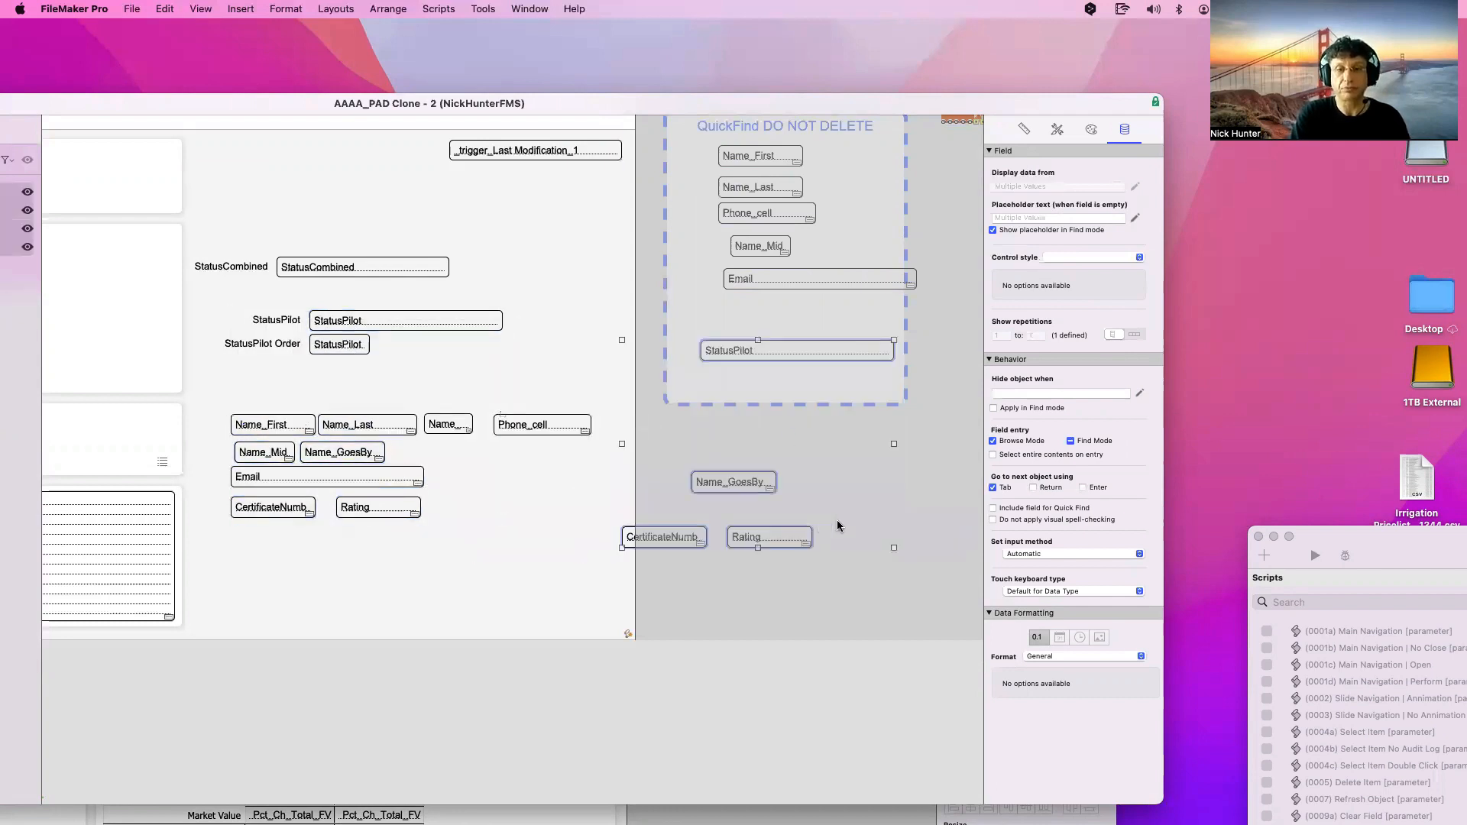
pyautogui.moveTo(675, 536); pyautogui.dragTo(786, 506)
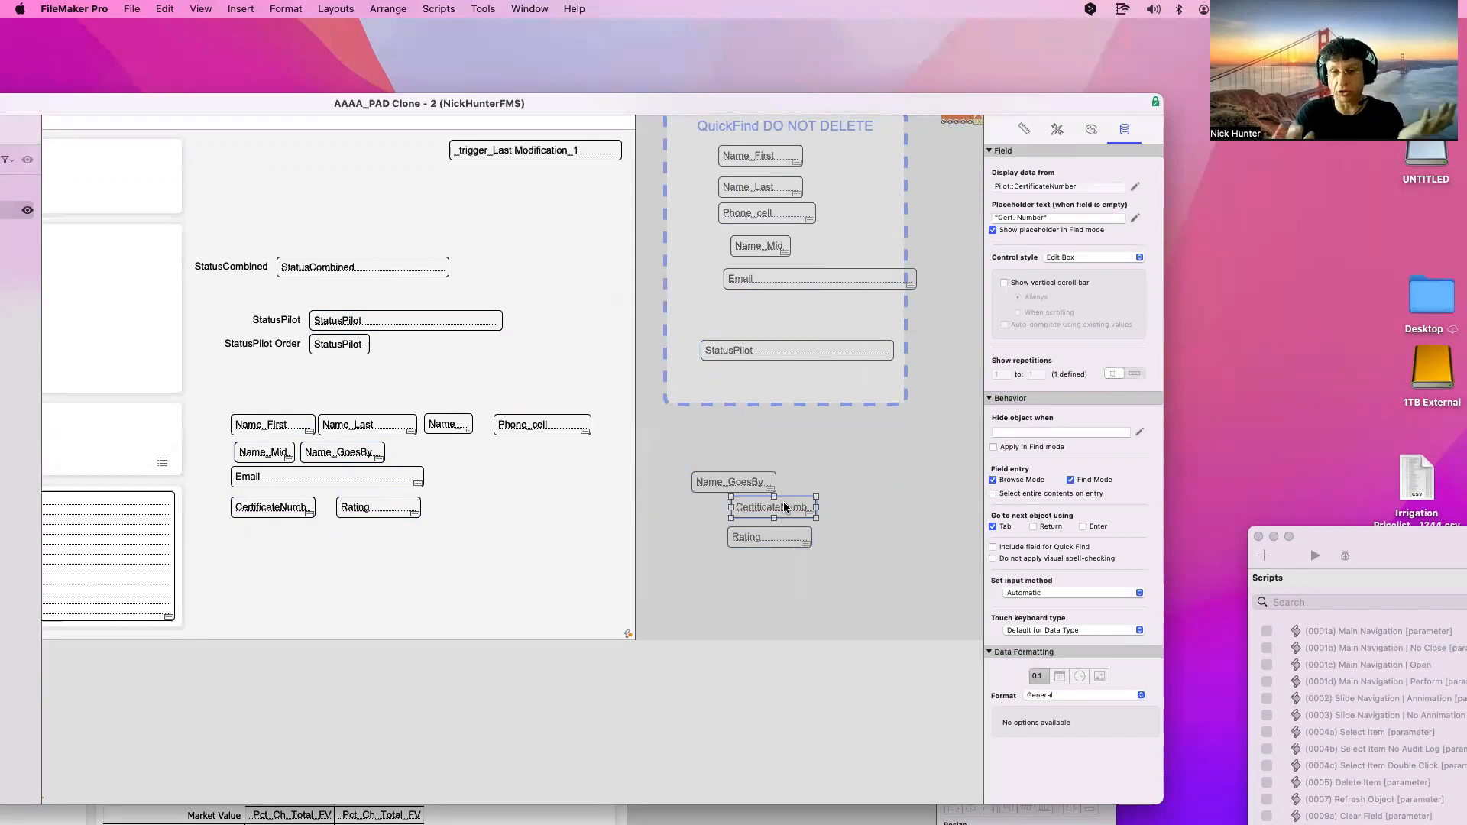
pyautogui.moveTo(736, 482); pyautogui.dragTo(776, 482)
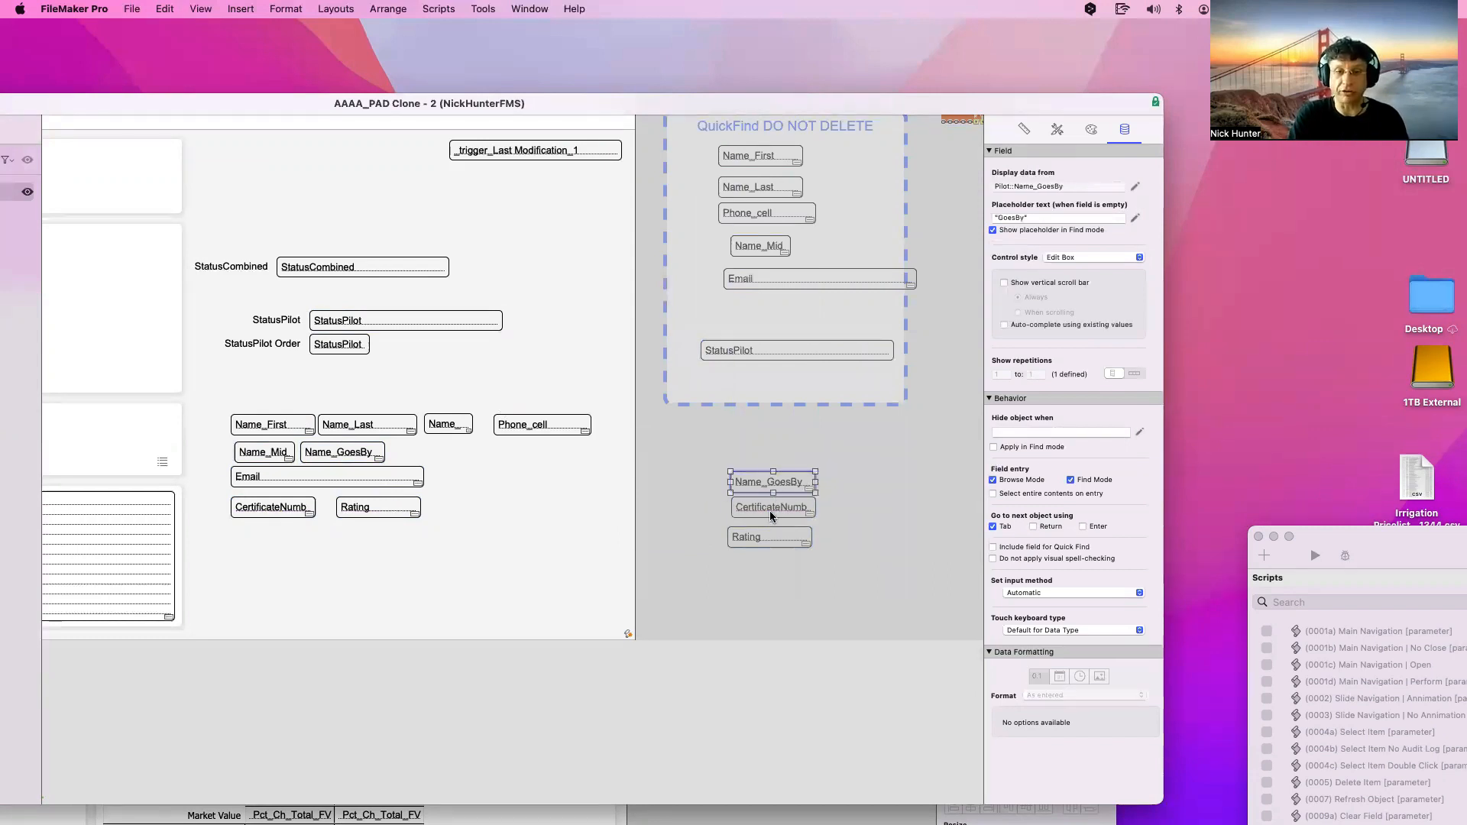
pyautogui.moveTo(763, 156); pyautogui.dragTo(776, 401)
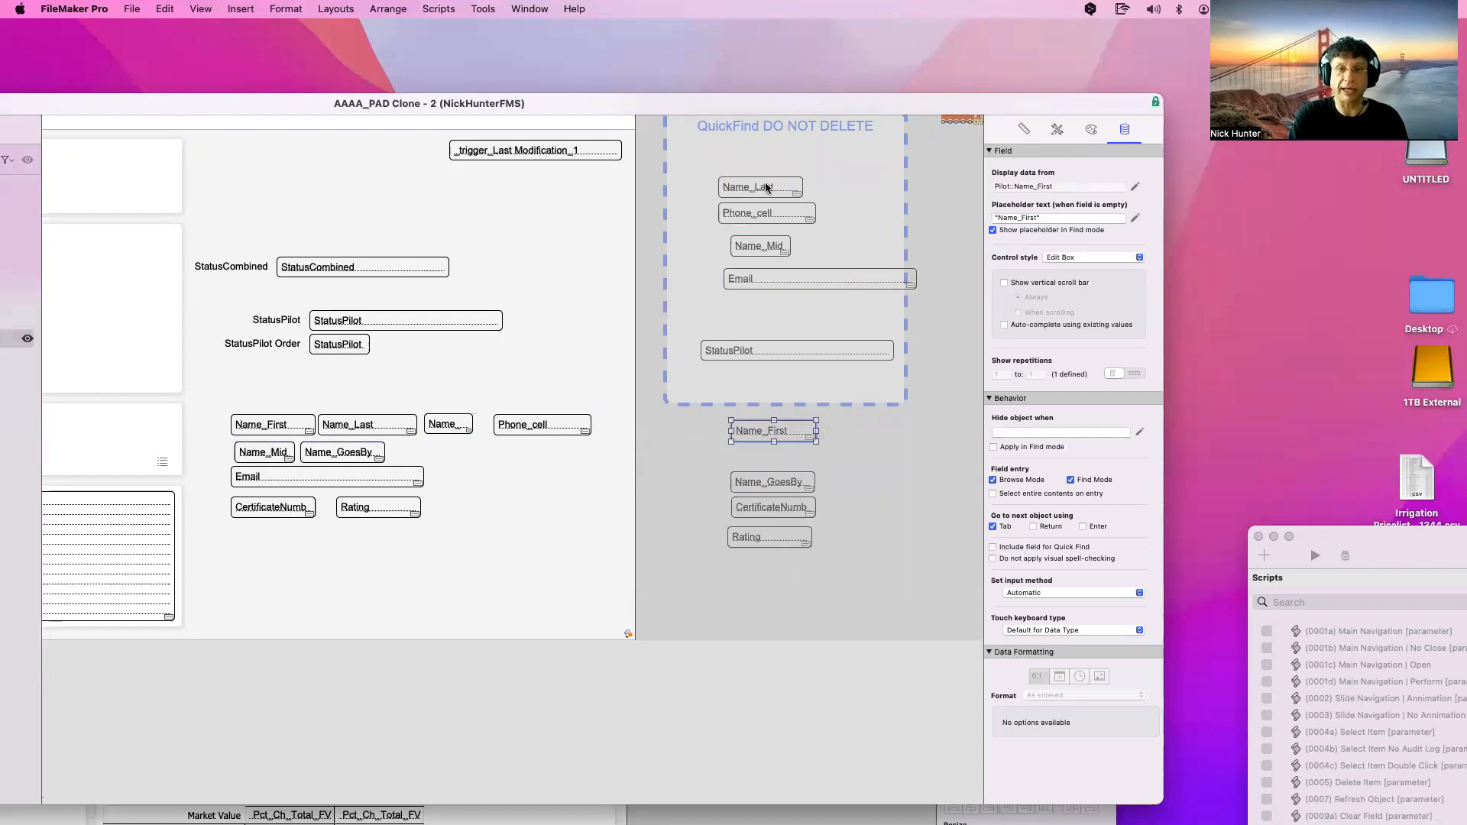
pyautogui.moveTo(749, 187); pyautogui.dragTo(768, 464)
pyautogui.moveTo(905, 588); pyautogui.dragTo(729, 451)
pyautogui.moveTo(795, 508); pyautogui.dragTo(804, 540)
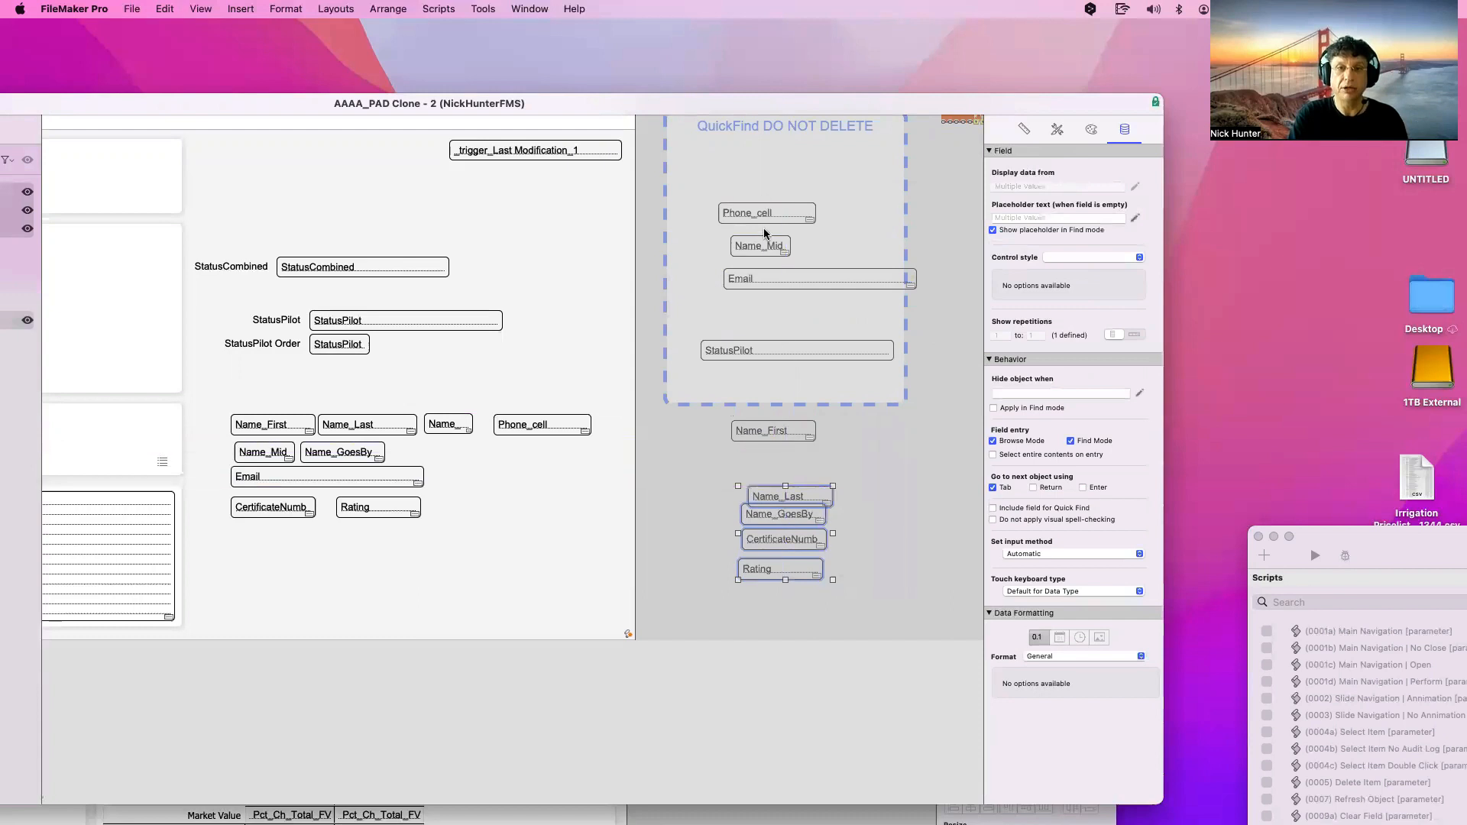
pyautogui.moveTo(760, 246); pyautogui.dragTo(773, 468)
pyautogui.click(777, 281)
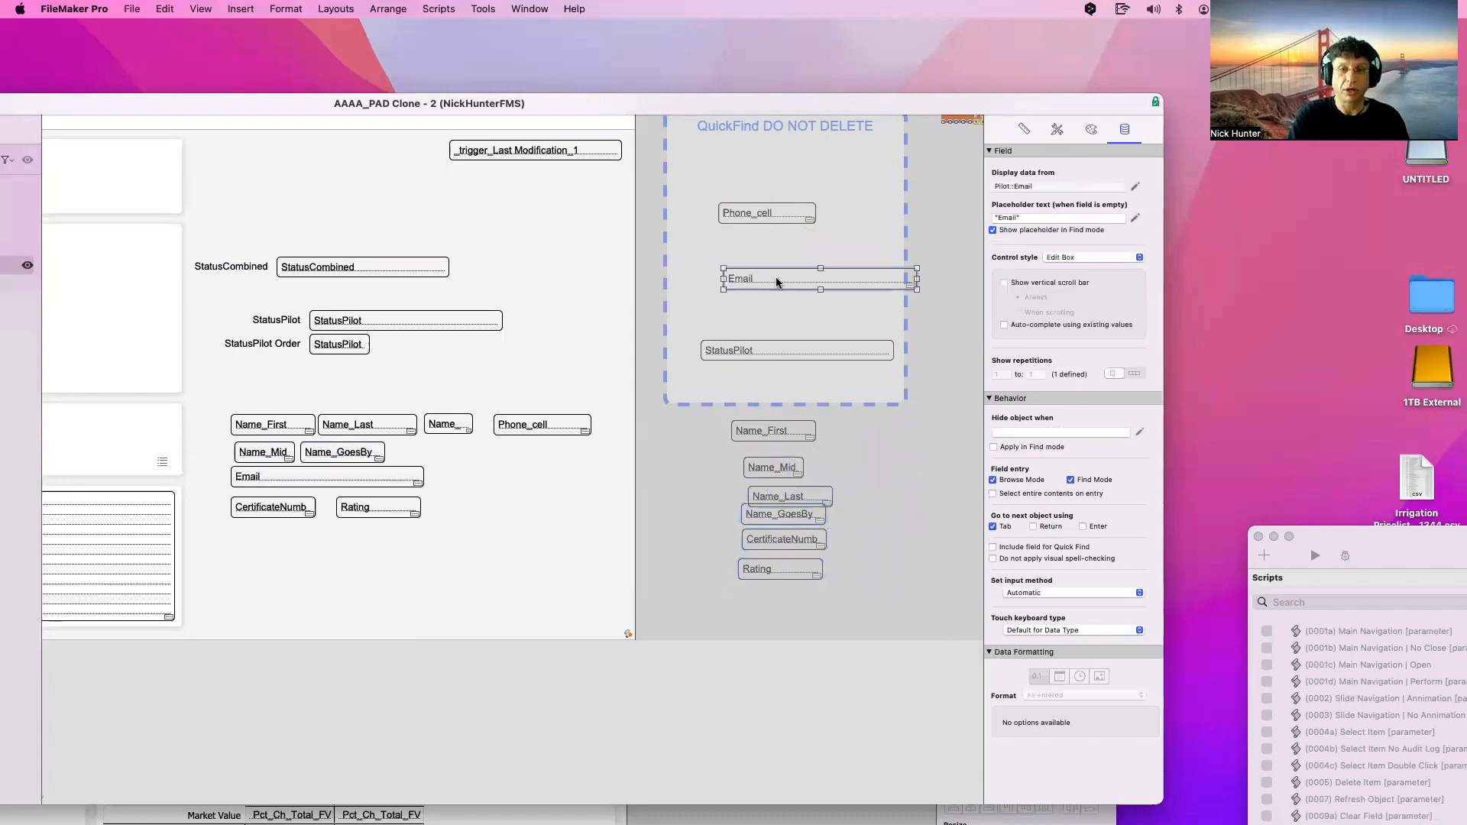
pyautogui.moveTo(776, 282); pyautogui.dragTo(797, 596)
pyautogui.moveTo(760, 344); pyautogui.dragTo(833, 609)
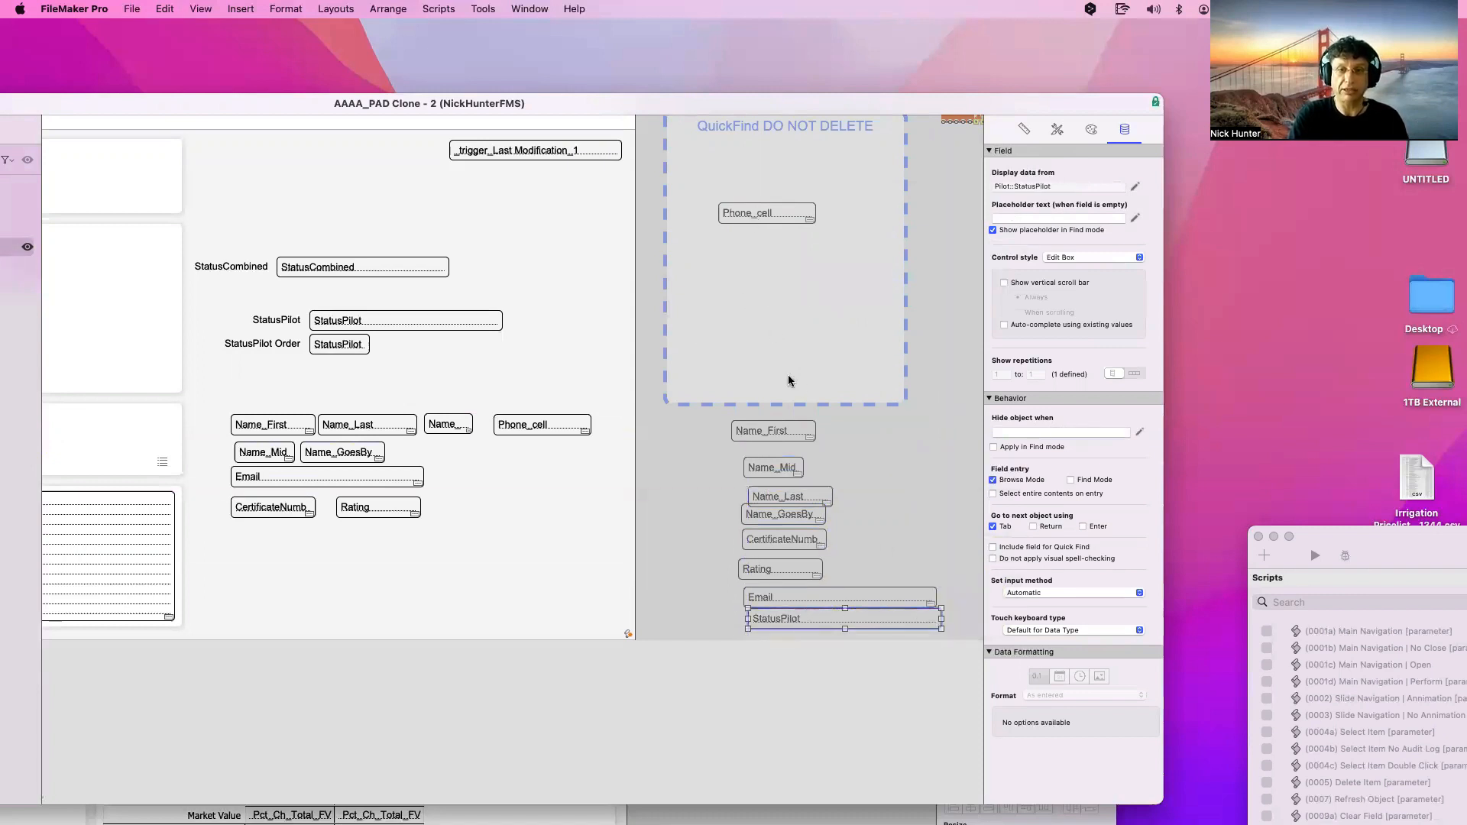
pyautogui.moveTo(771, 214); pyautogui.dragTo(823, 611)
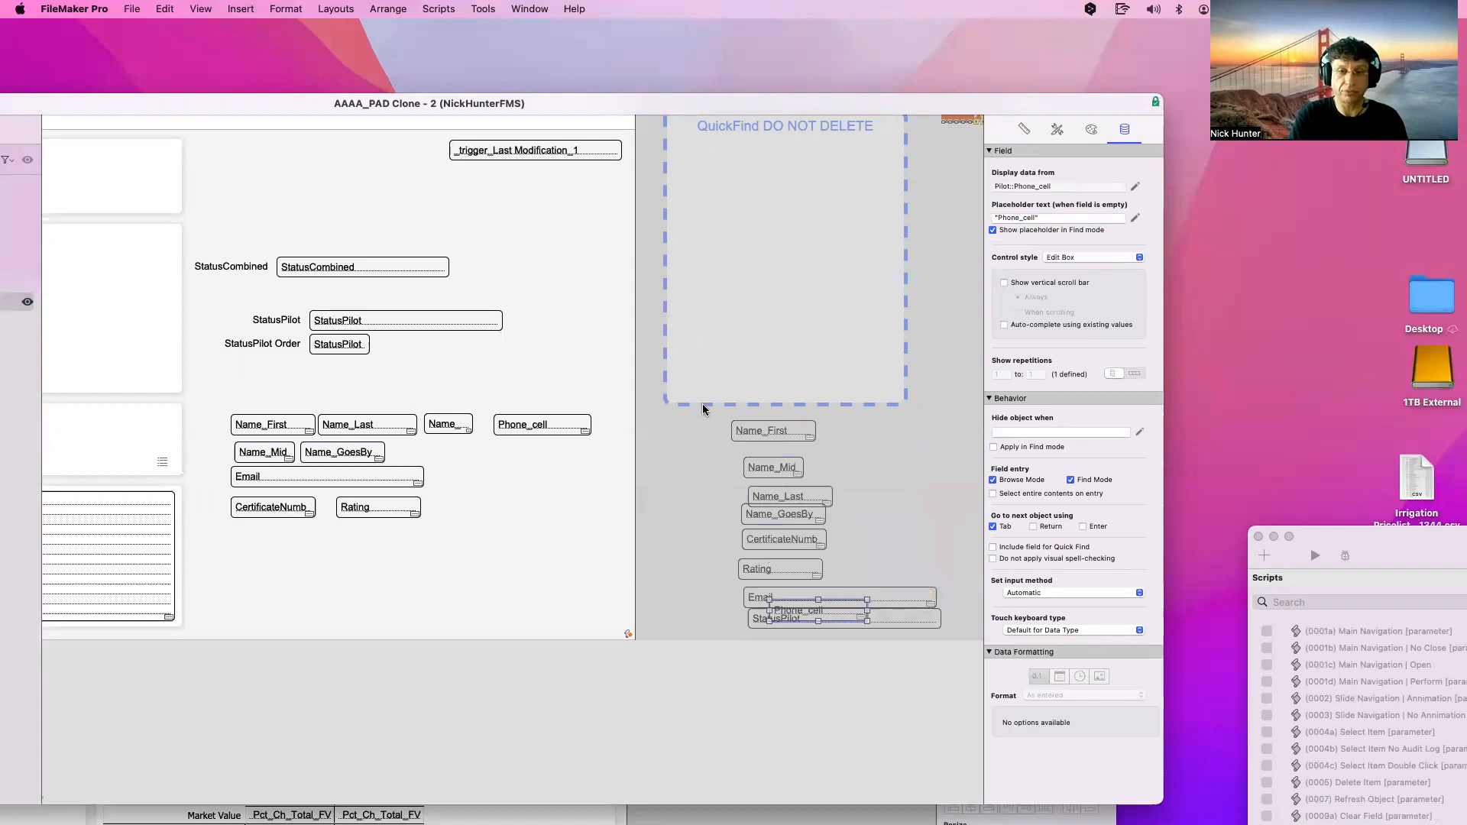
# Move the restacked field group back up into the QuickFind box's lower part
pyautogui.moveTo(703, 406); pyautogui.dragTo(834, 570)
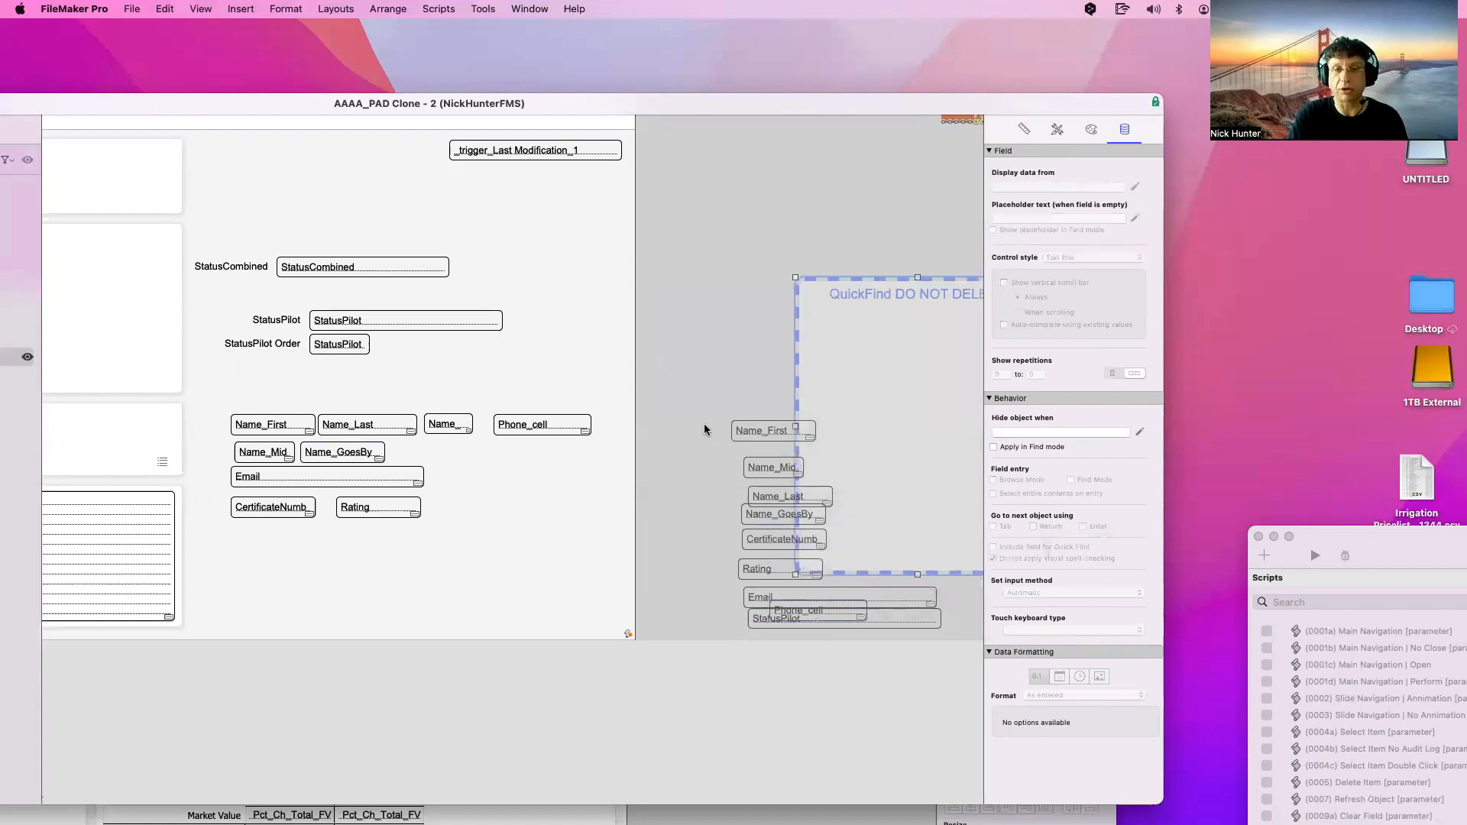
pyautogui.press('super+z')
pyautogui.moveTo(706, 418); pyautogui.dragTo(852, 452)
pyautogui.moveTo(810, 607); pyautogui.dragTo(754, 482)
pyautogui.moveTo(795, 619); pyautogui.dragTo(759, 502)
pyautogui.moveTo(938, 554); pyautogui.dragTo(637, 240)
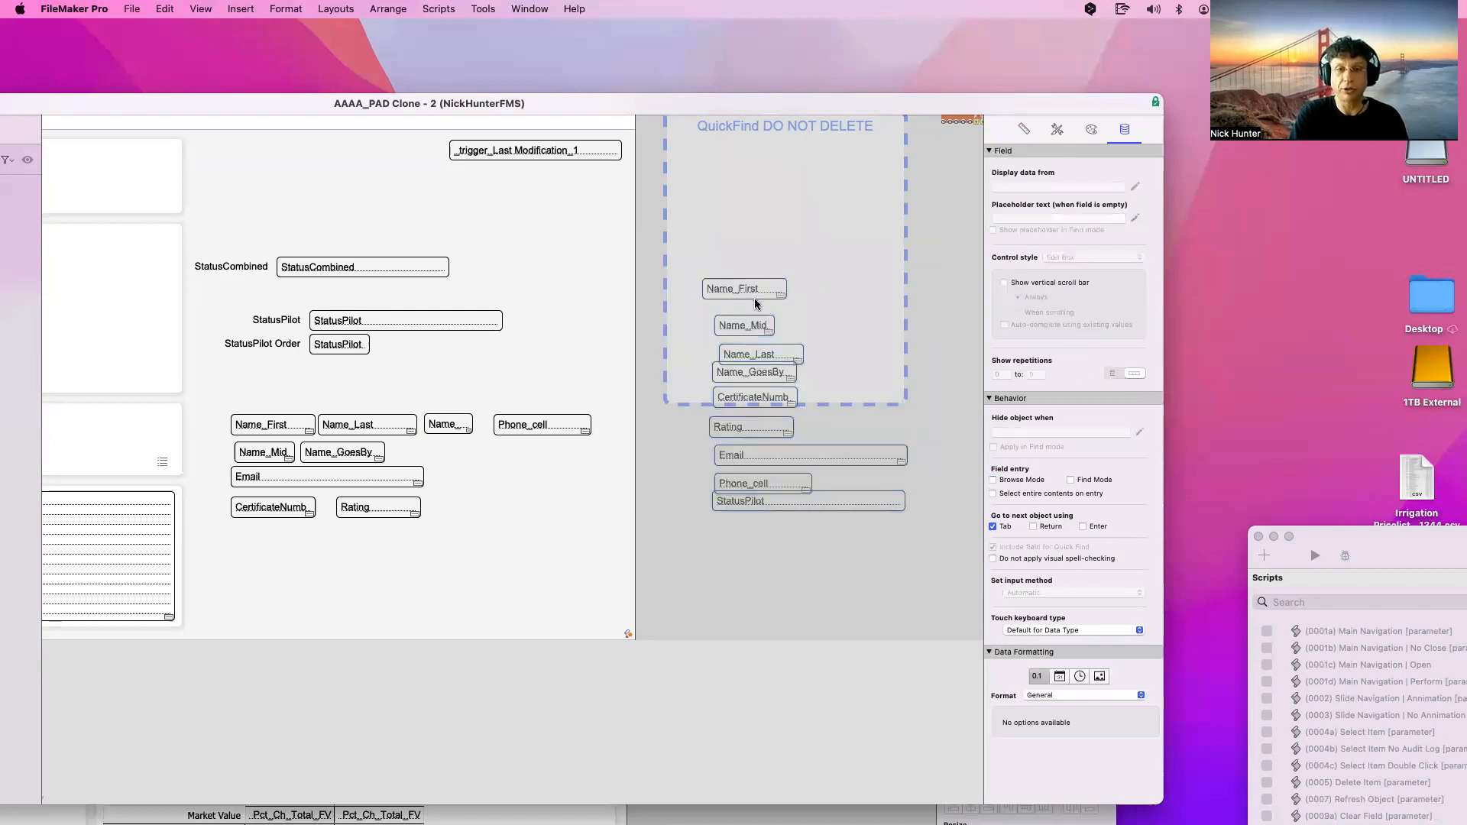
pyautogui.moveTo(753, 298); pyautogui.dragTo(759, 312)
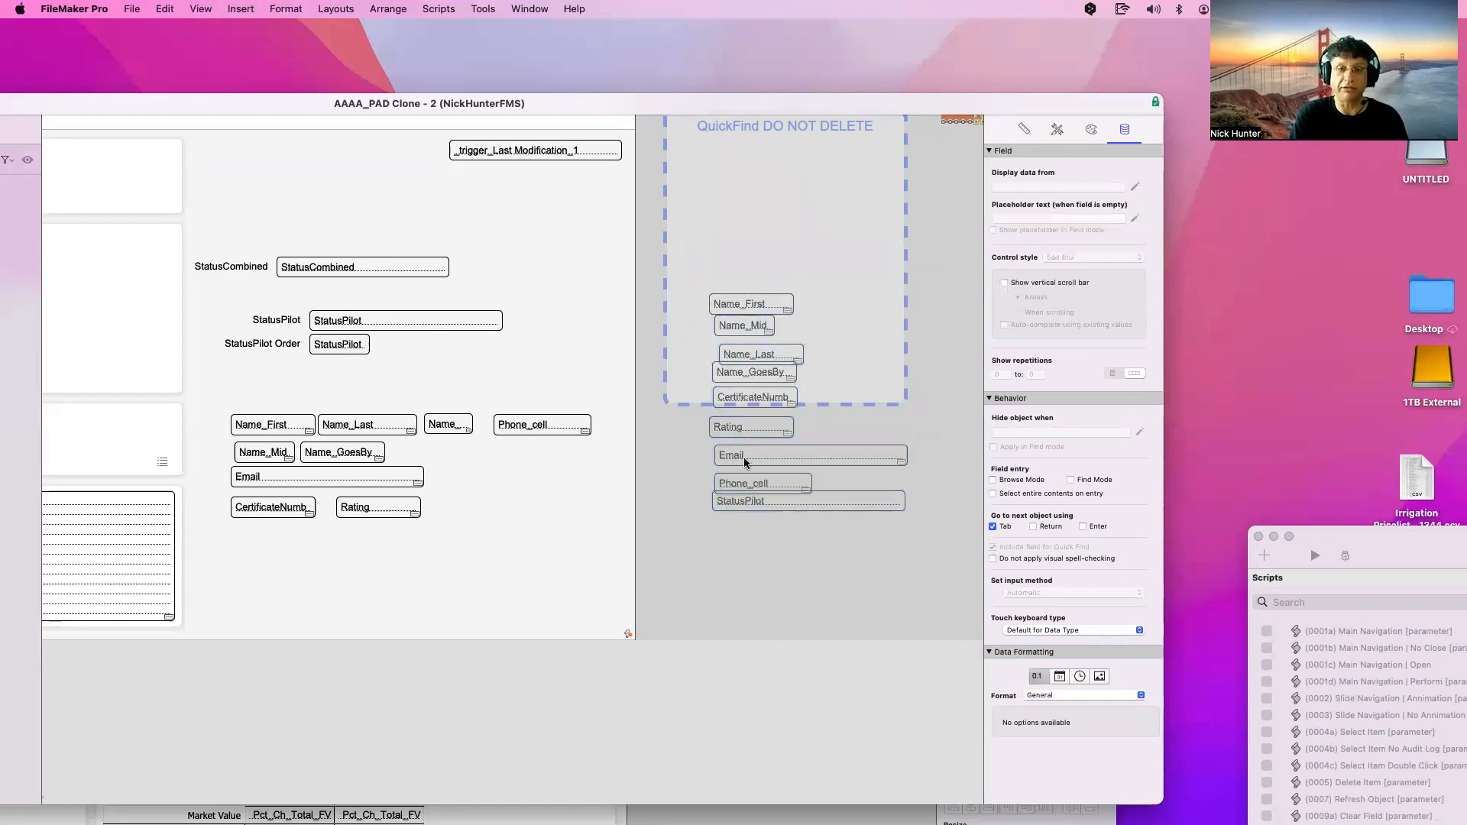
pyautogui.moveTo(840, 548); pyautogui.dragTo(745, 452)
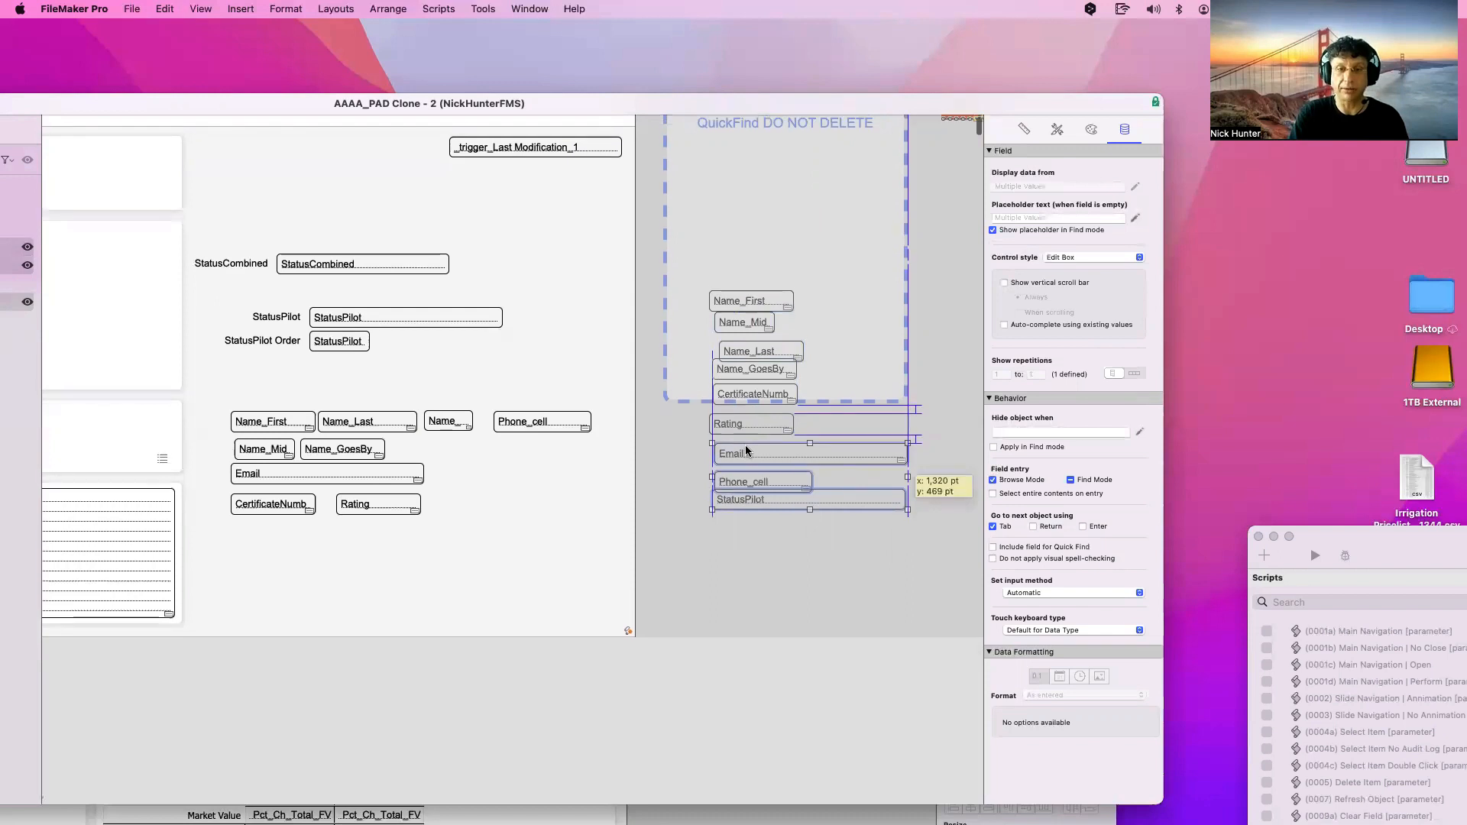
# Left-align the nine fields, resize them to the same 253 pt width and distribute them vertically
pyautogui.click(833, 521)
pyautogui.moveTo(943, 541); pyautogui.dragTo(694, 307)
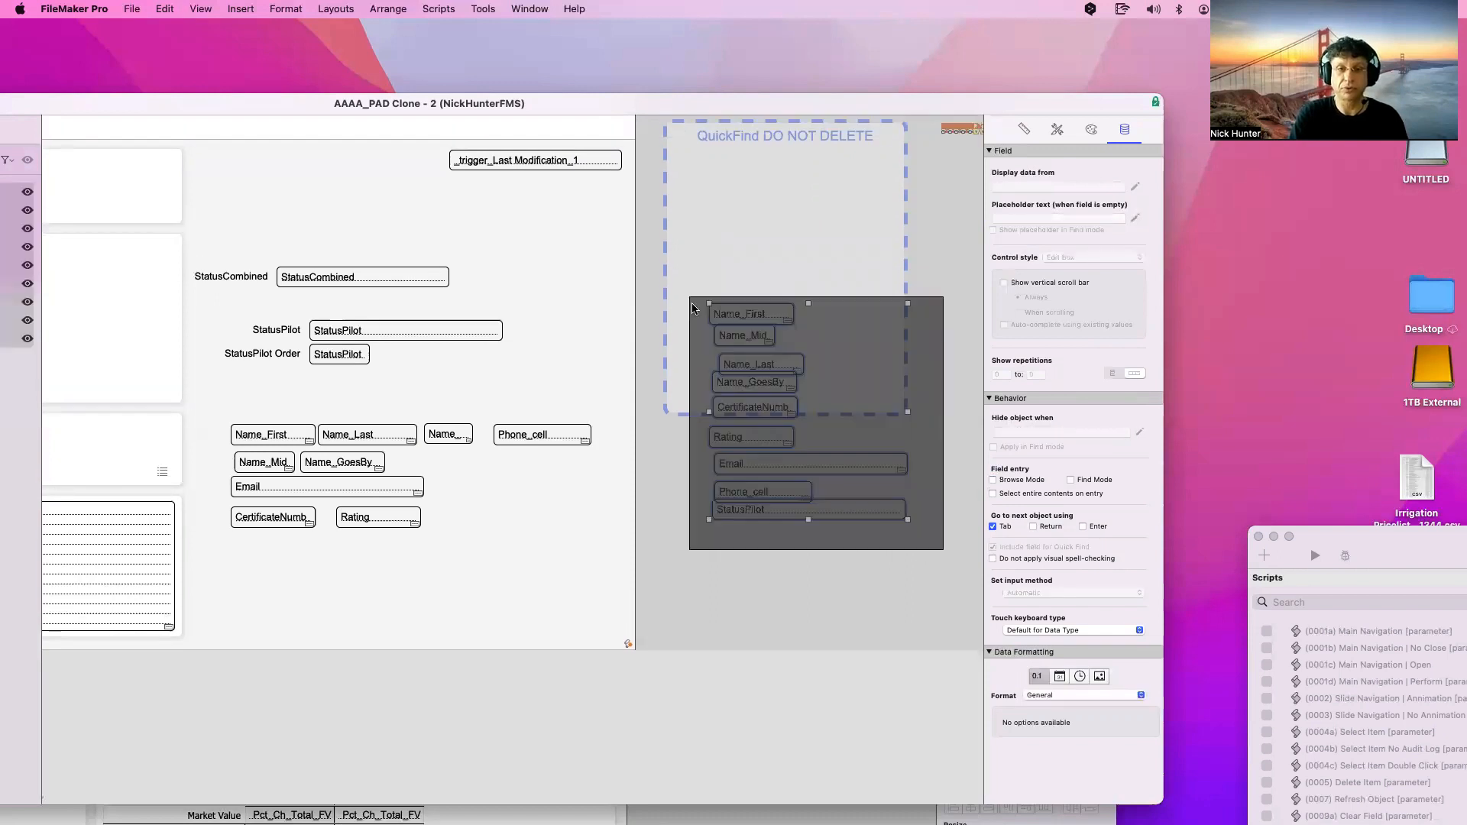
pyautogui.click(1024, 130)
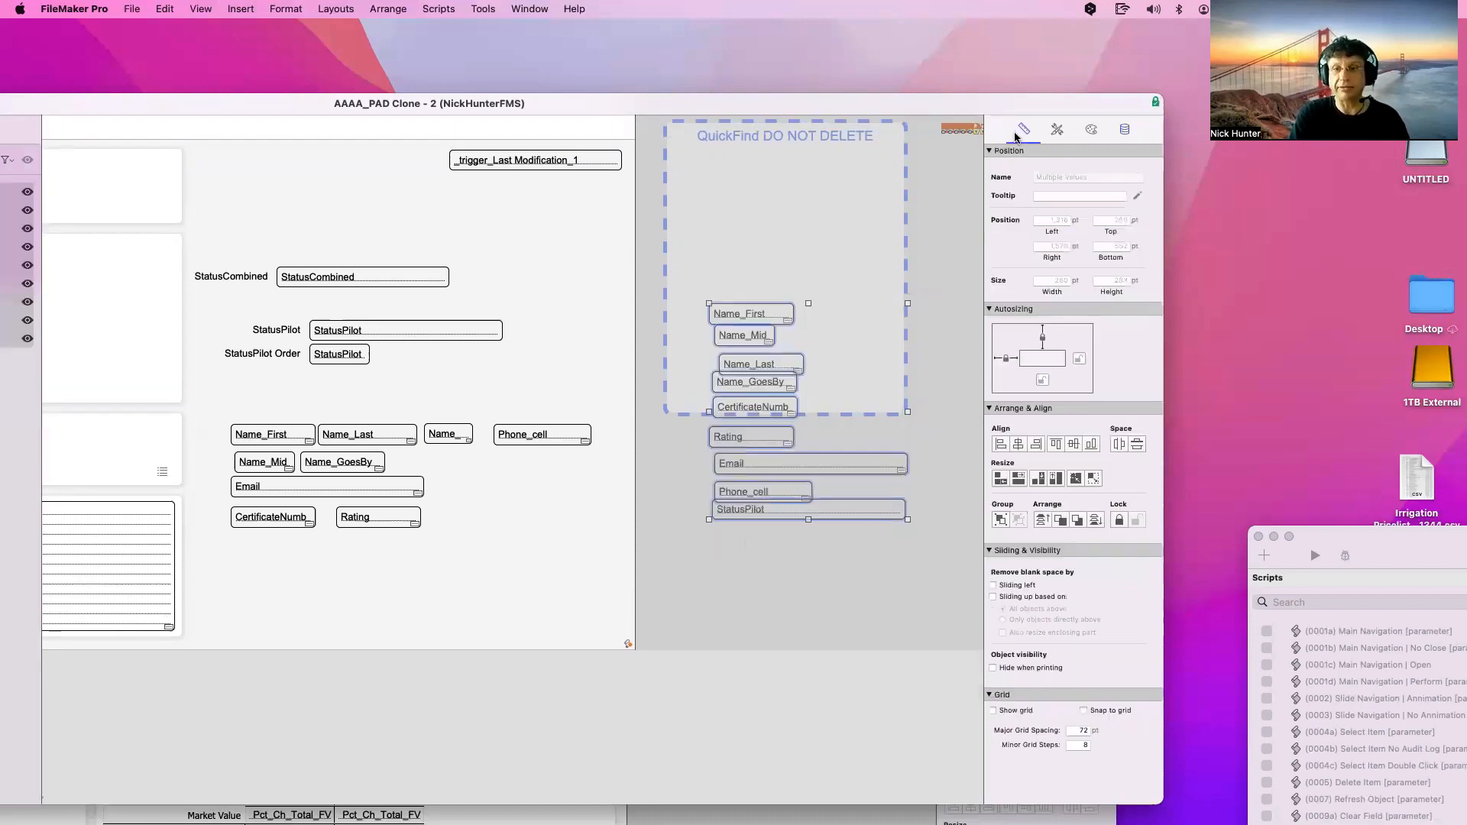
pyautogui.click(1002, 443)
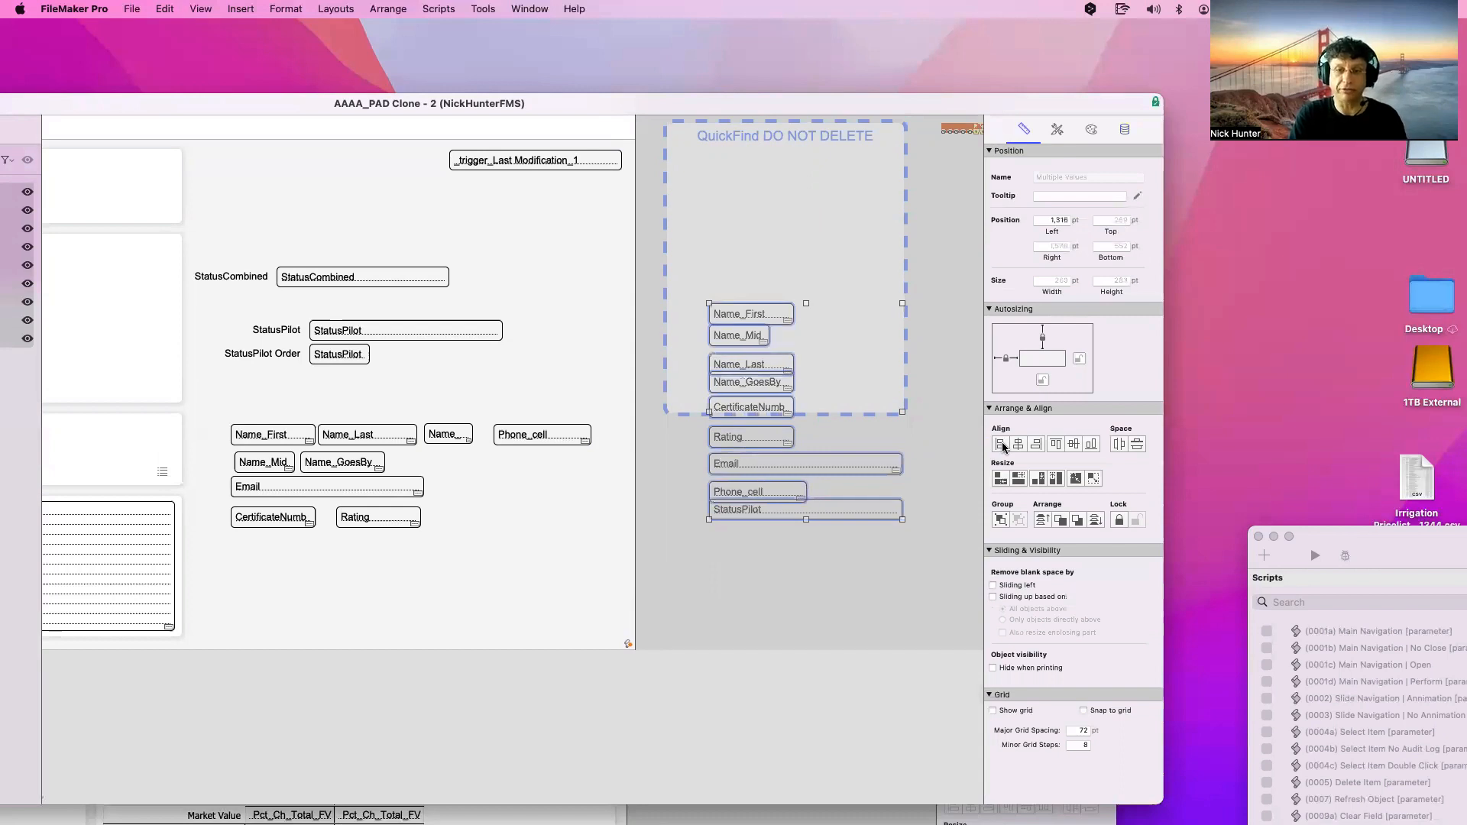
pyautogui.click(1020, 479)
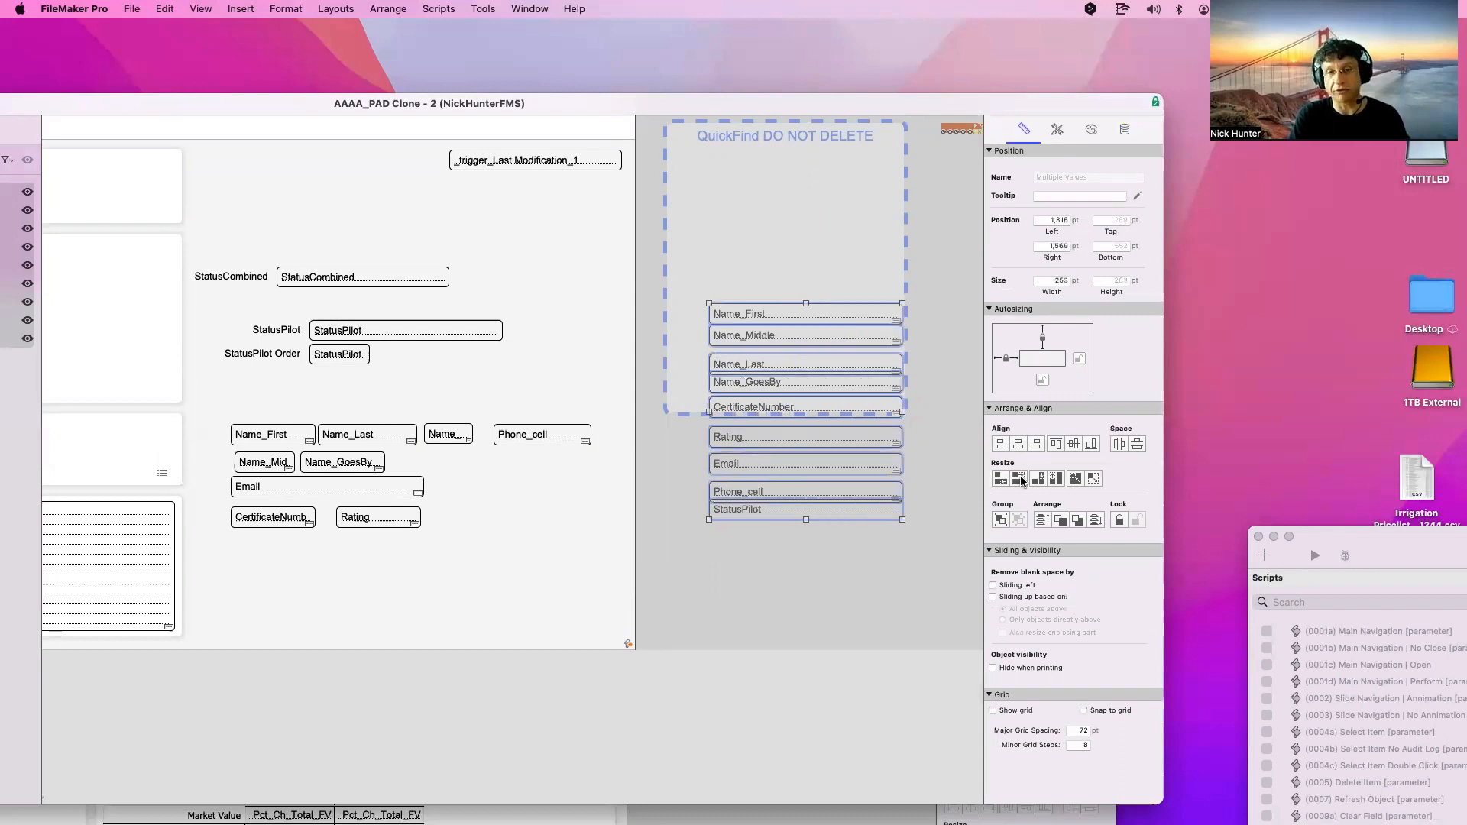
pyautogui.click(1136, 445)
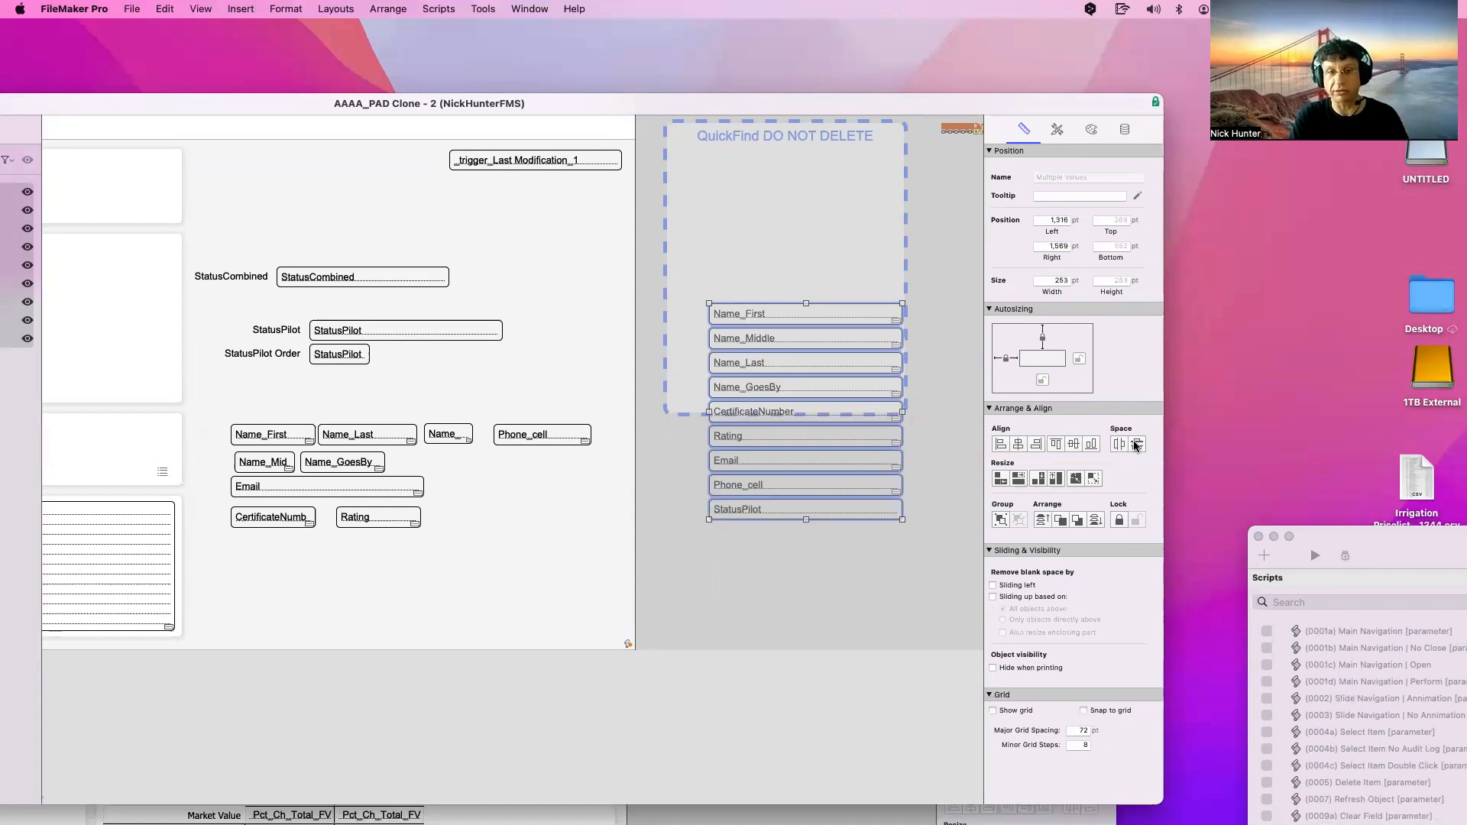
pyautogui.moveTo(809, 385); pyautogui.dragTo(792, 240)
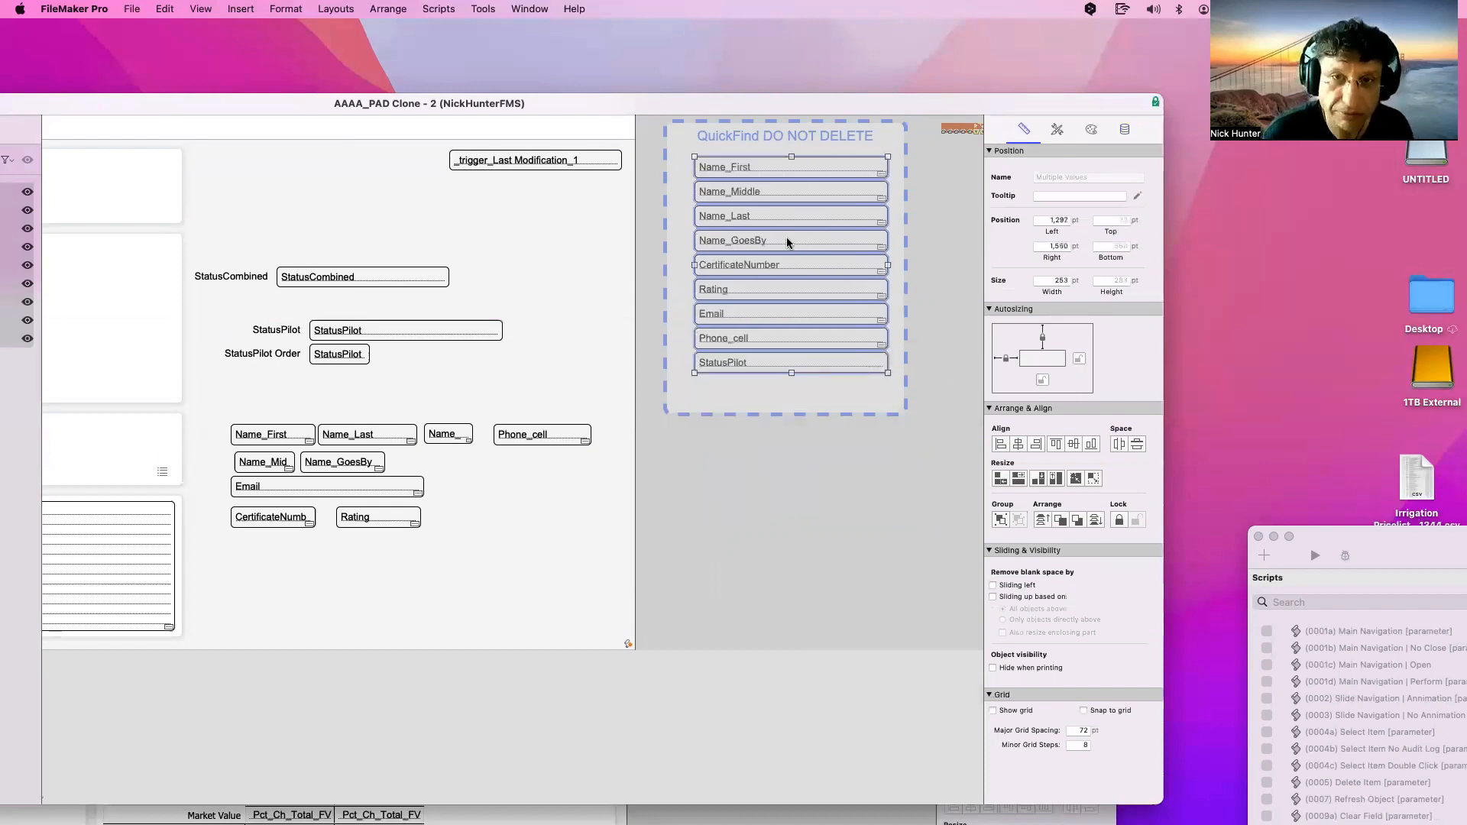
pyautogui.press('cmd+z')
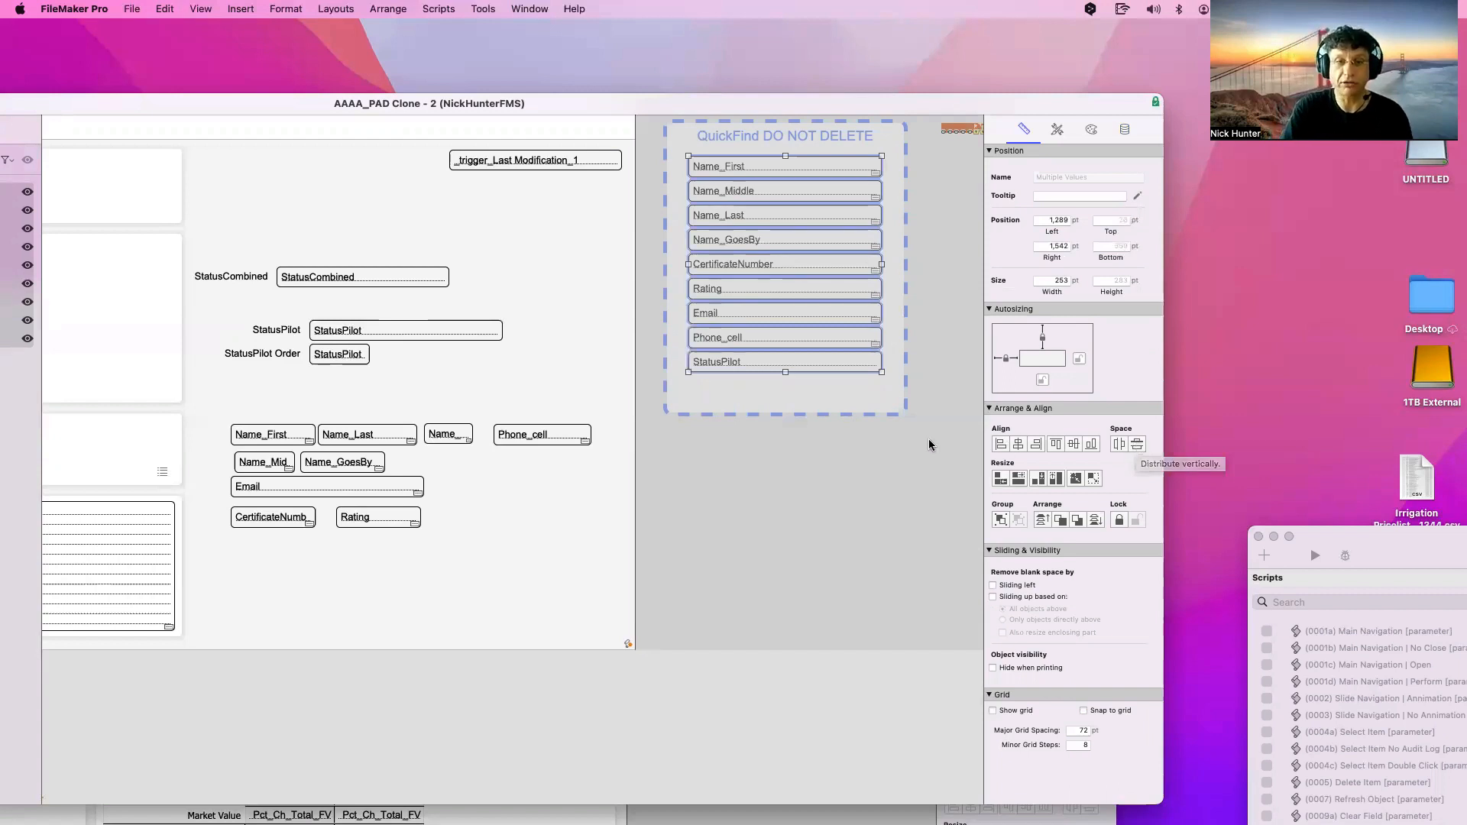
# Reselect all nine QuickFind fields and edit their placeholder text in the Data settings
pyautogui.click(896, 457)
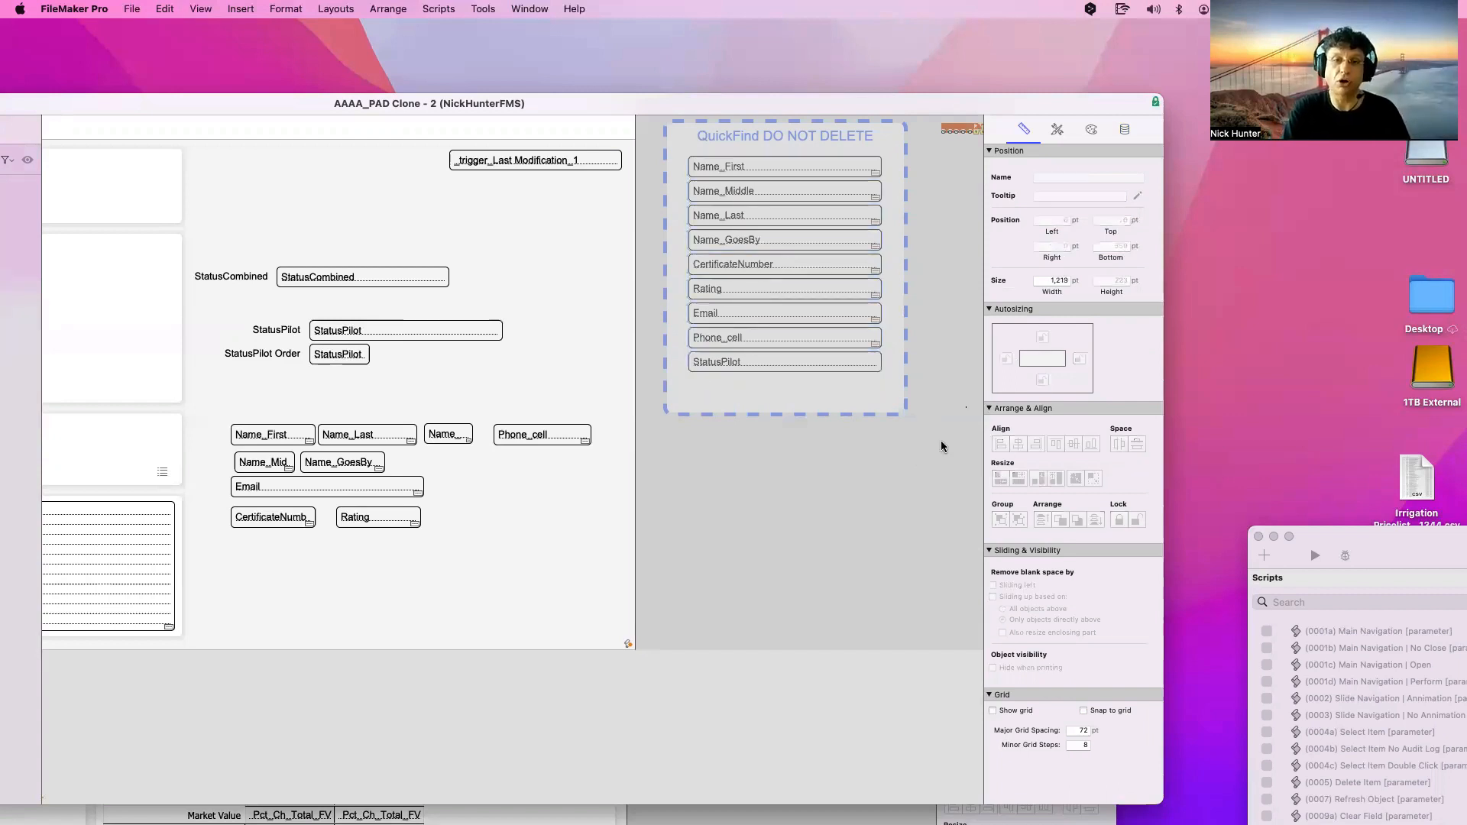
pyautogui.moveTo(944, 443); pyautogui.dragTo(680, 151)
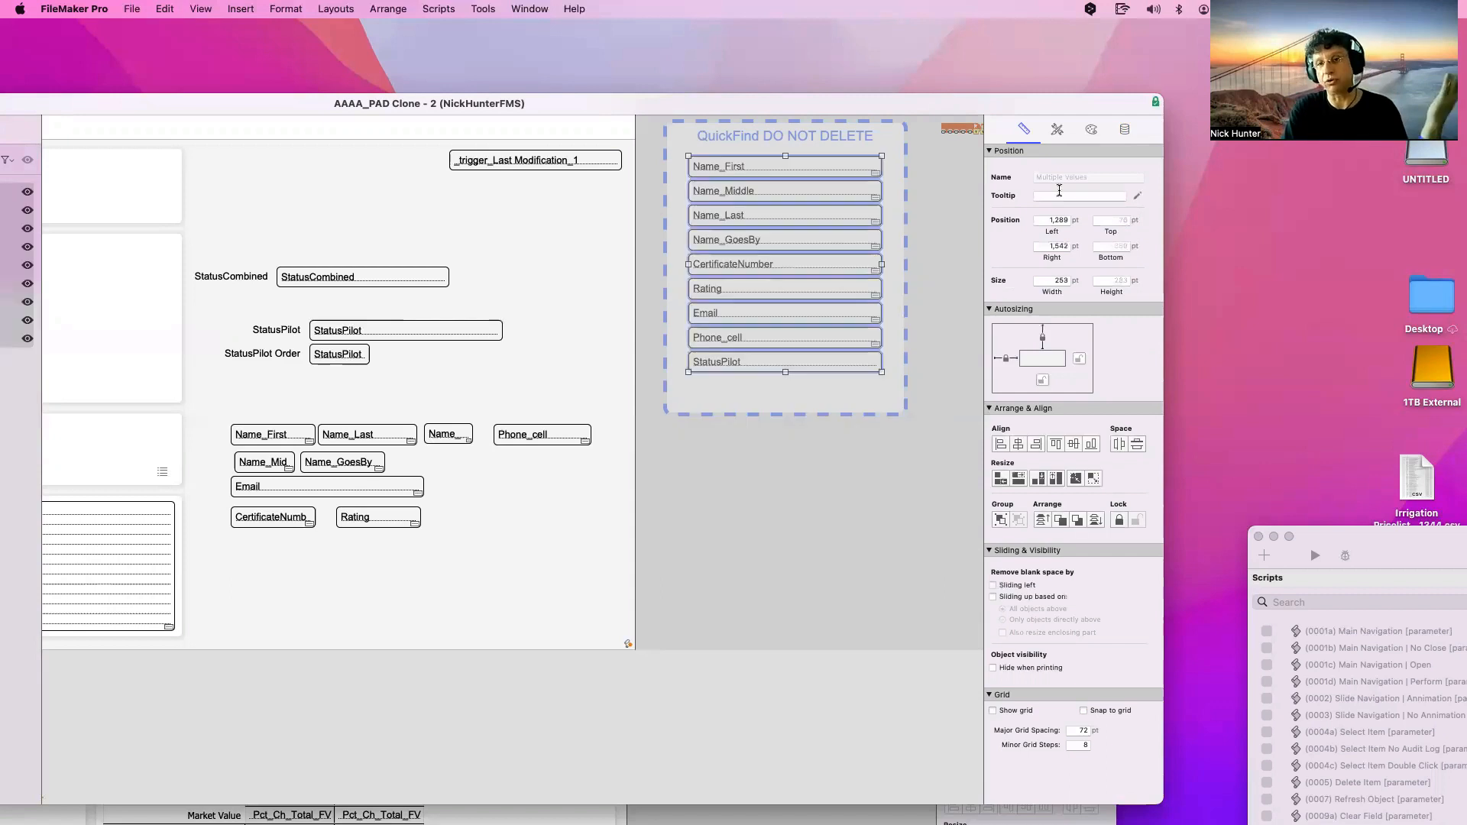
pyautogui.click(1127, 138)
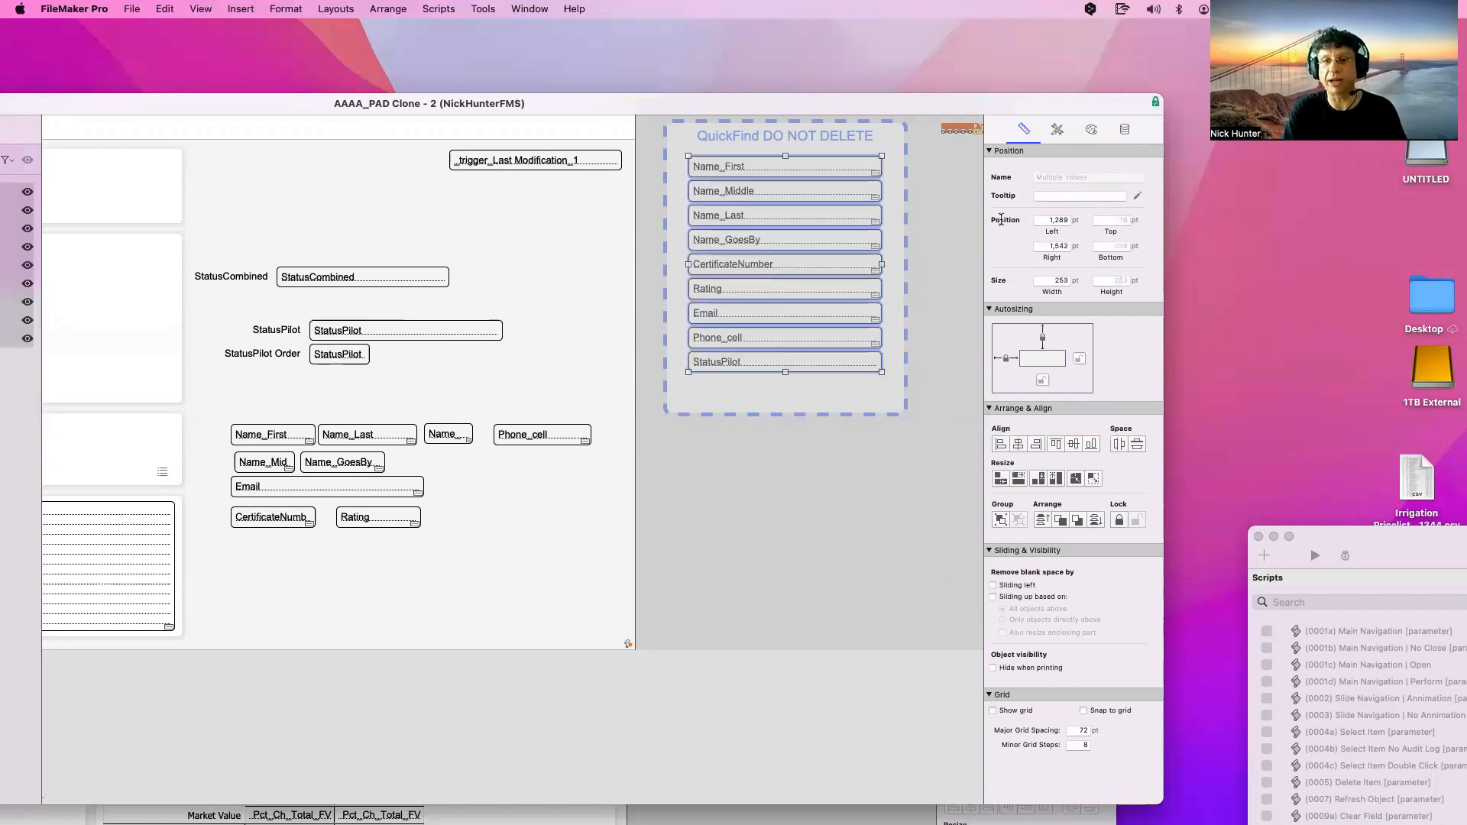
pyautogui.click(1015, 219)
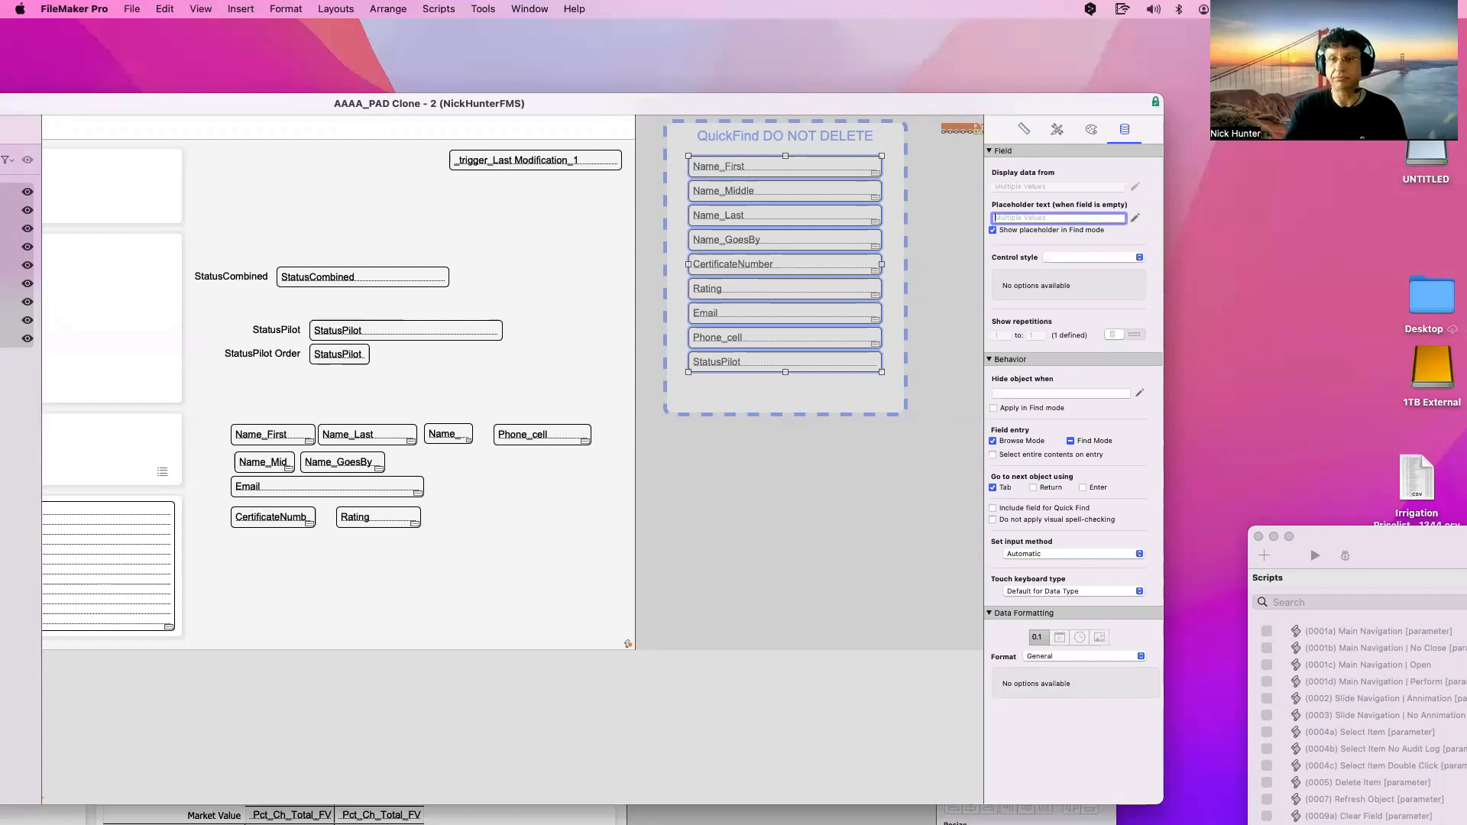
# Select the nine QuickFind fields and clear their shared placeholder text
pyautogui.click(861, 446)
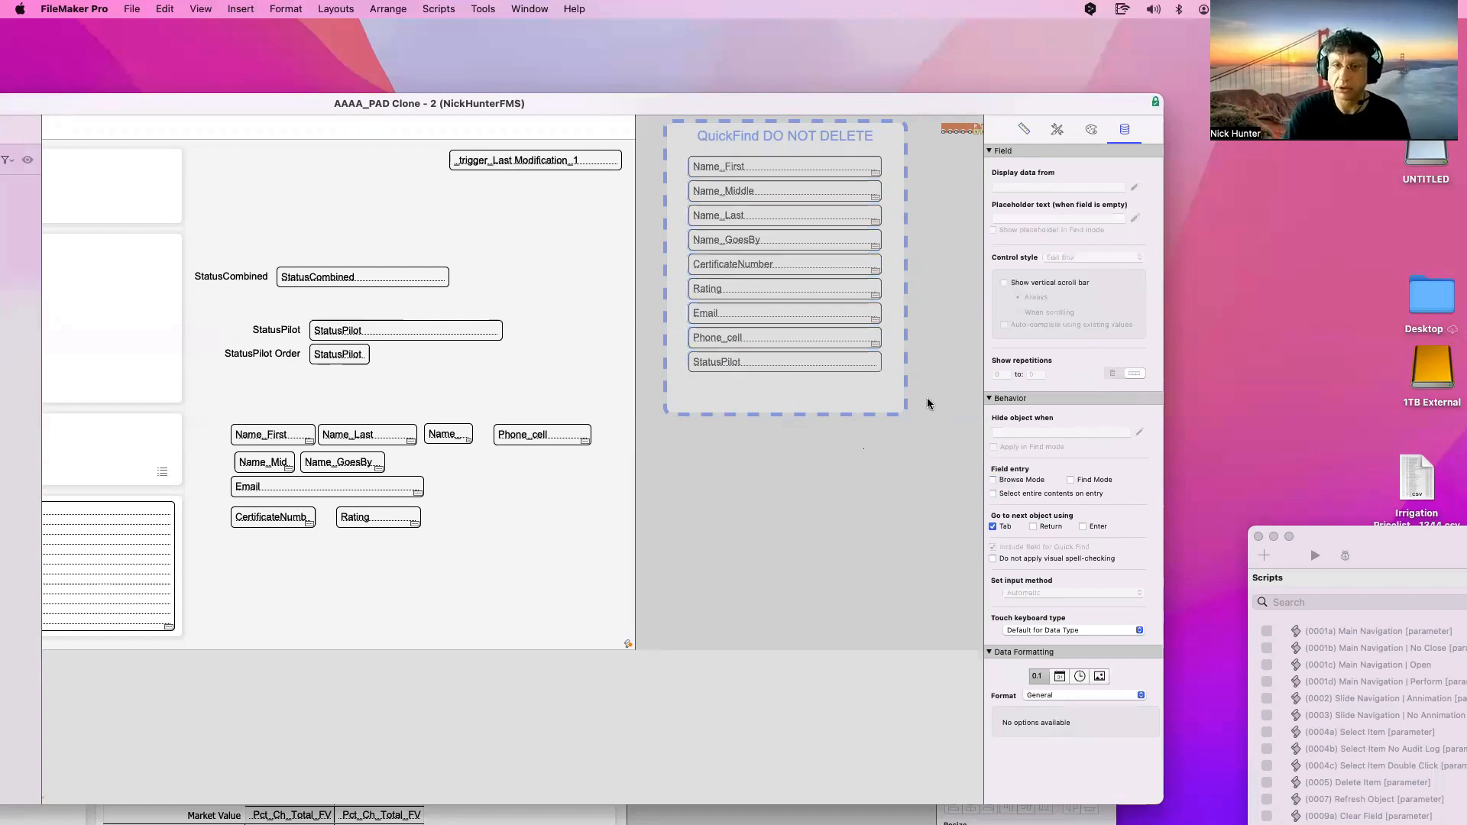
pyautogui.moveTo(929, 397); pyautogui.dragTo(672, 157)
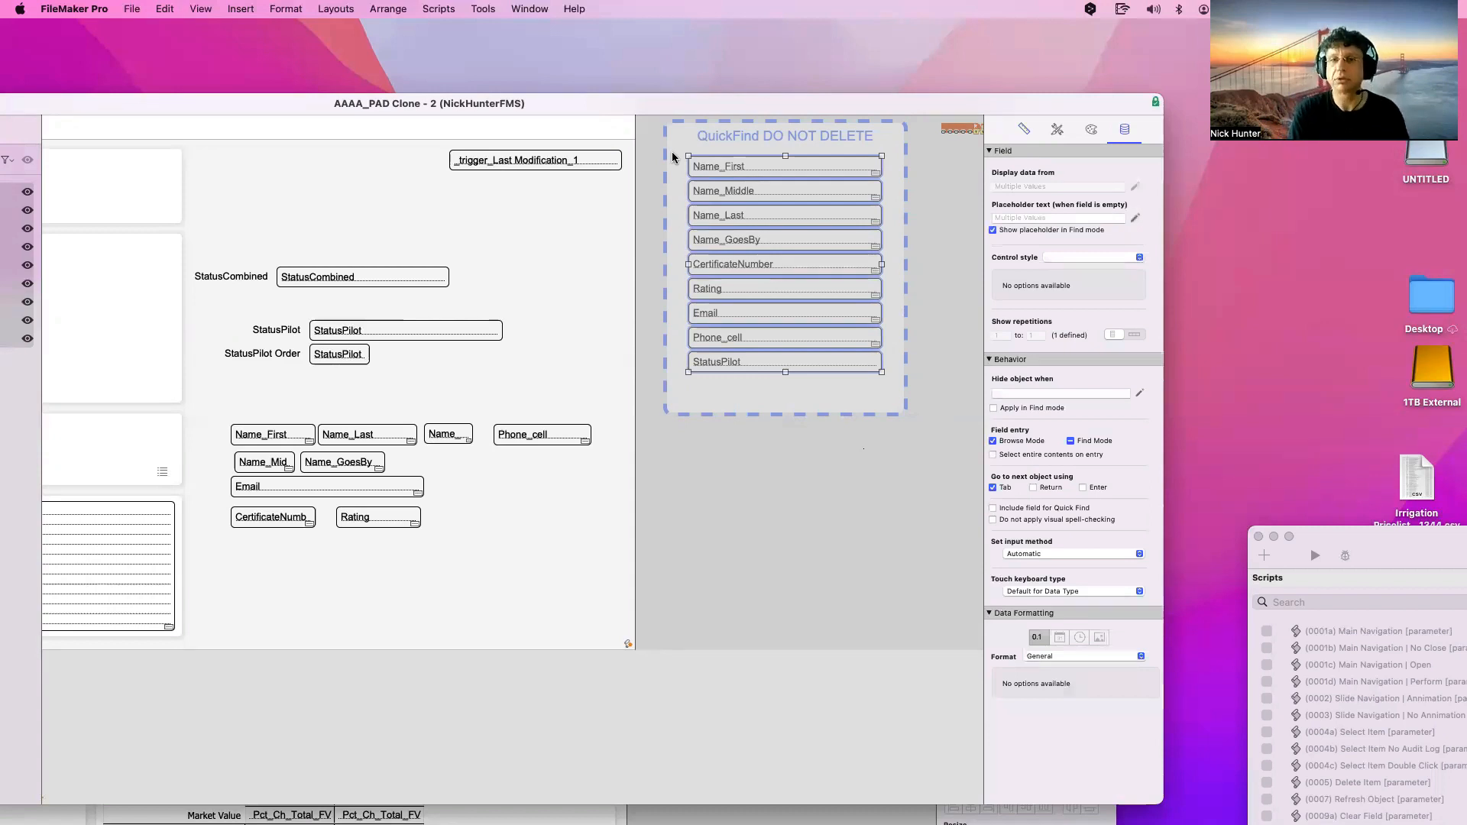
pyautogui.click(781, 166)
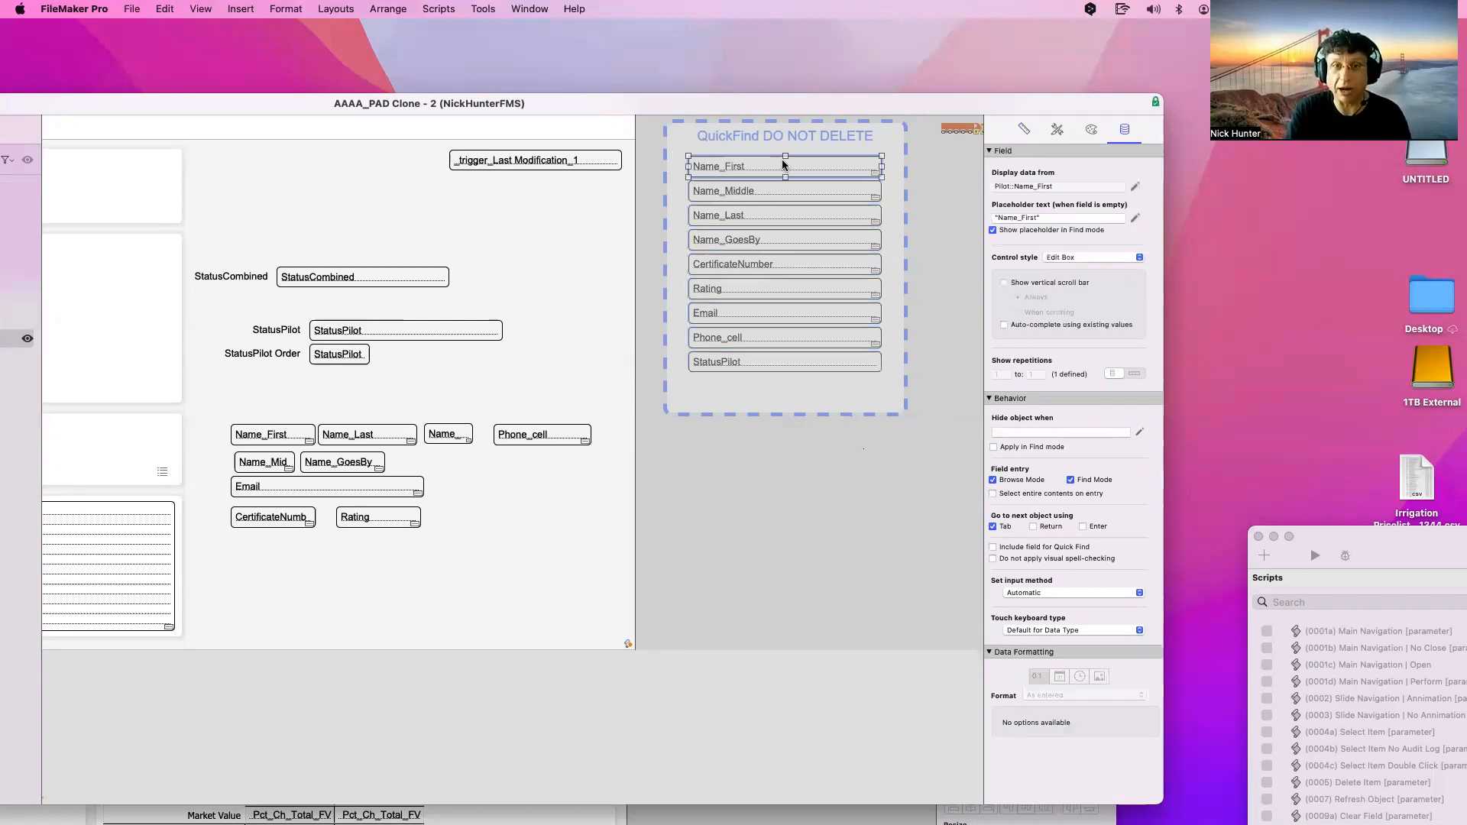
pyautogui.moveTo(950, 398); pyautogui.dragTo(679, 136)
pyautogui.click(1024, 218)
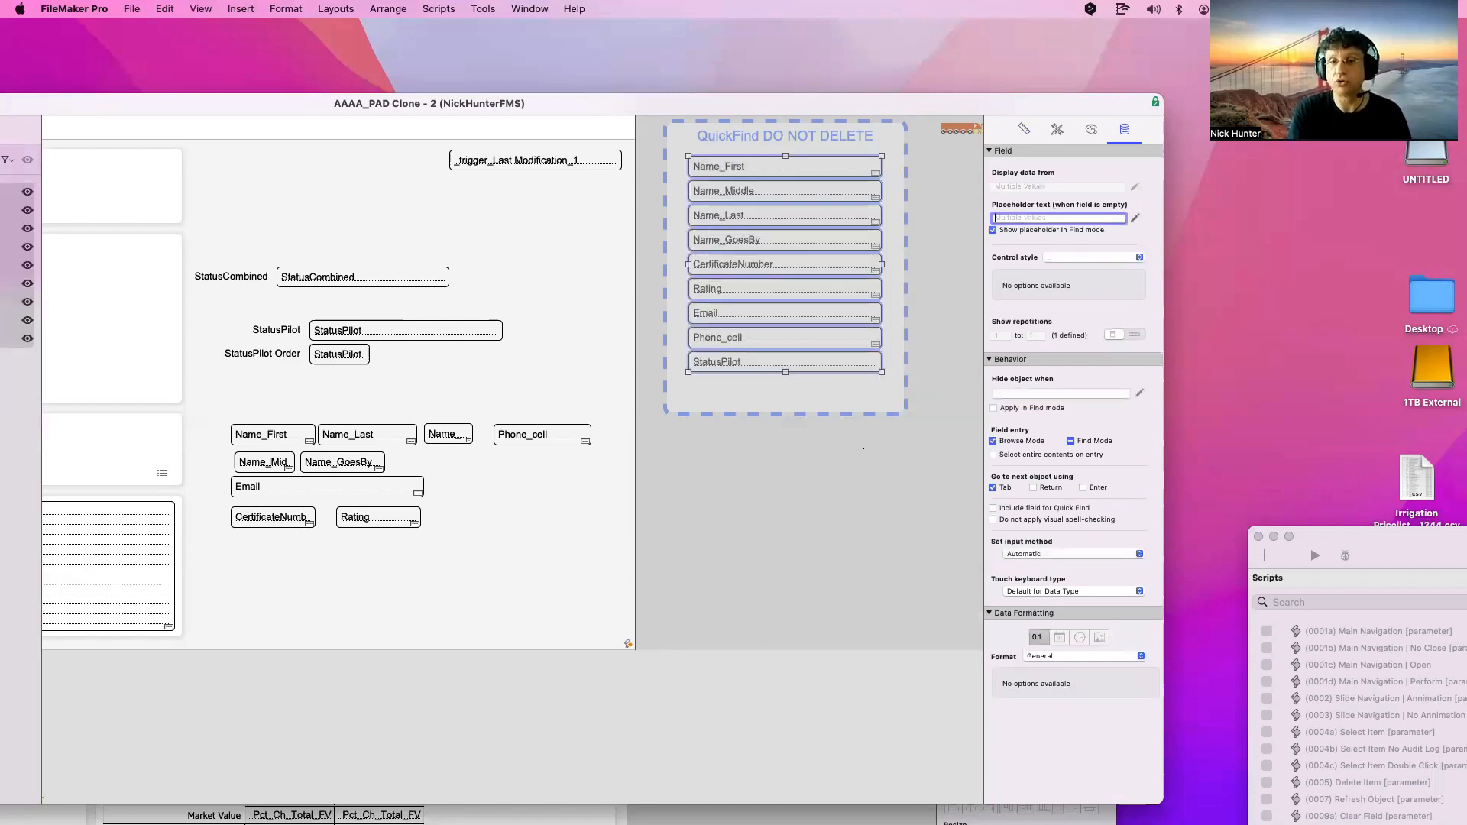
pyautogui.write('""')
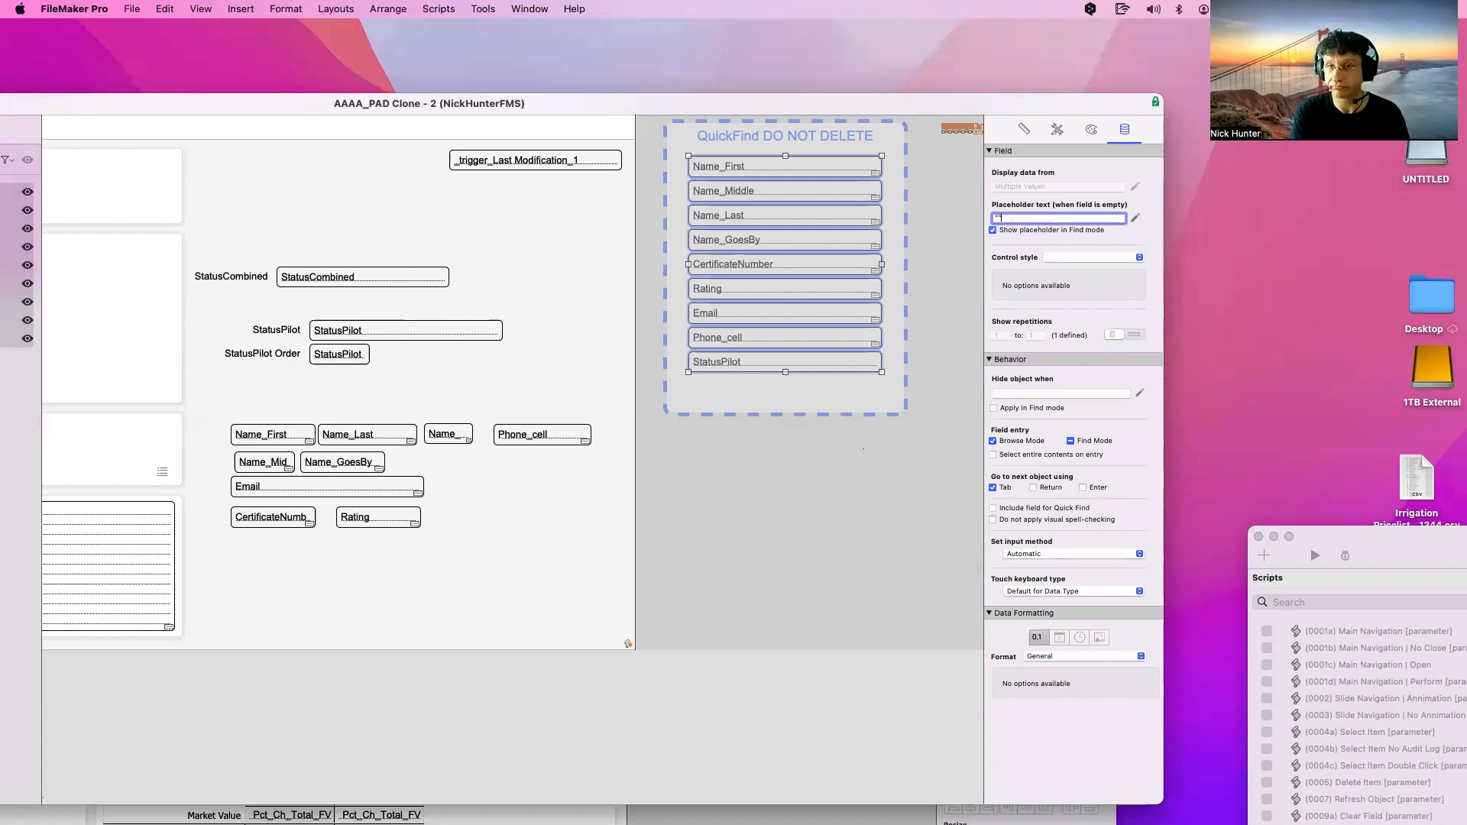
pyautogui.press('super+a')
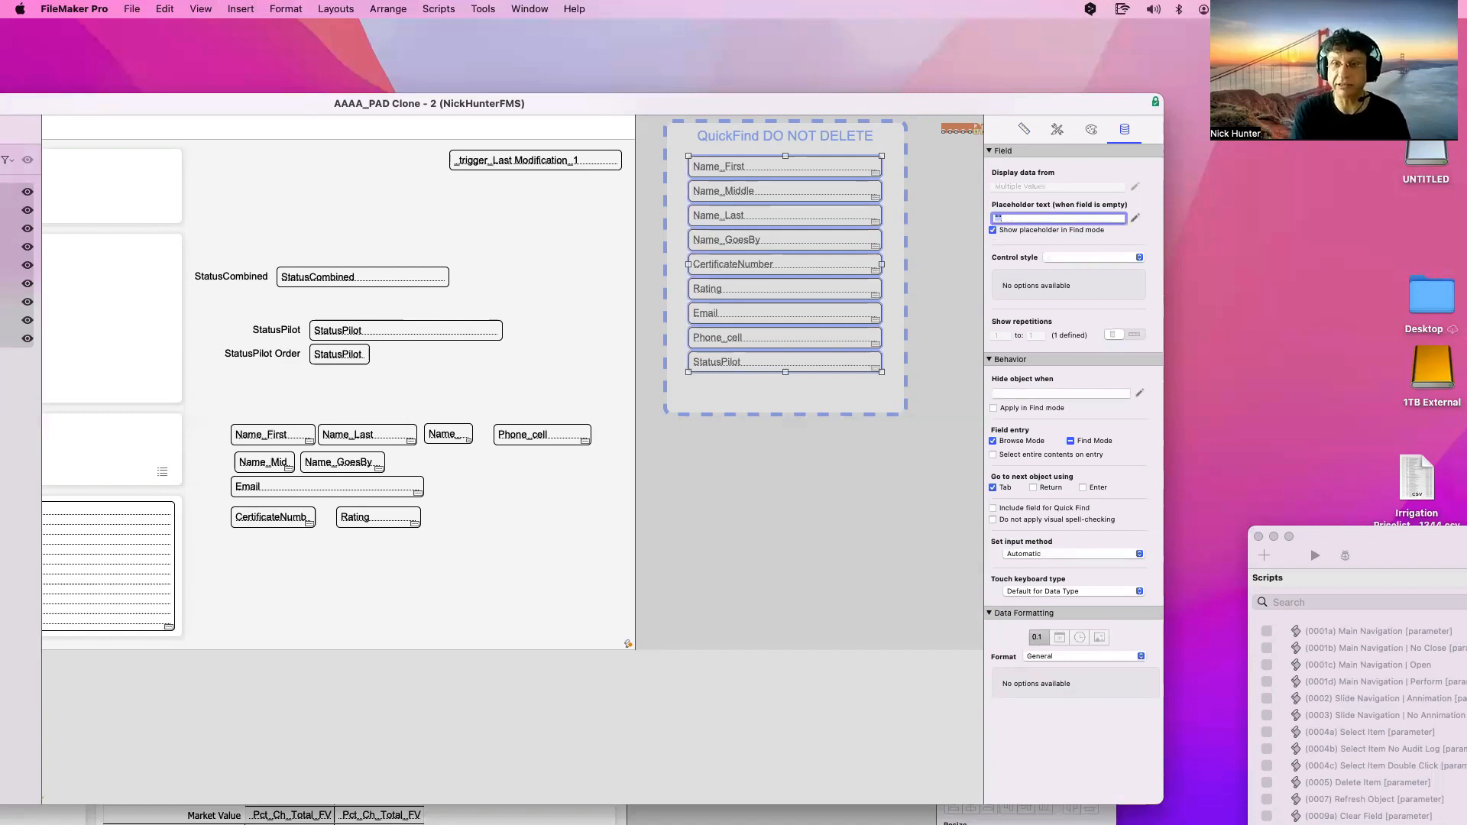
pyautogui.press('BackSpace')
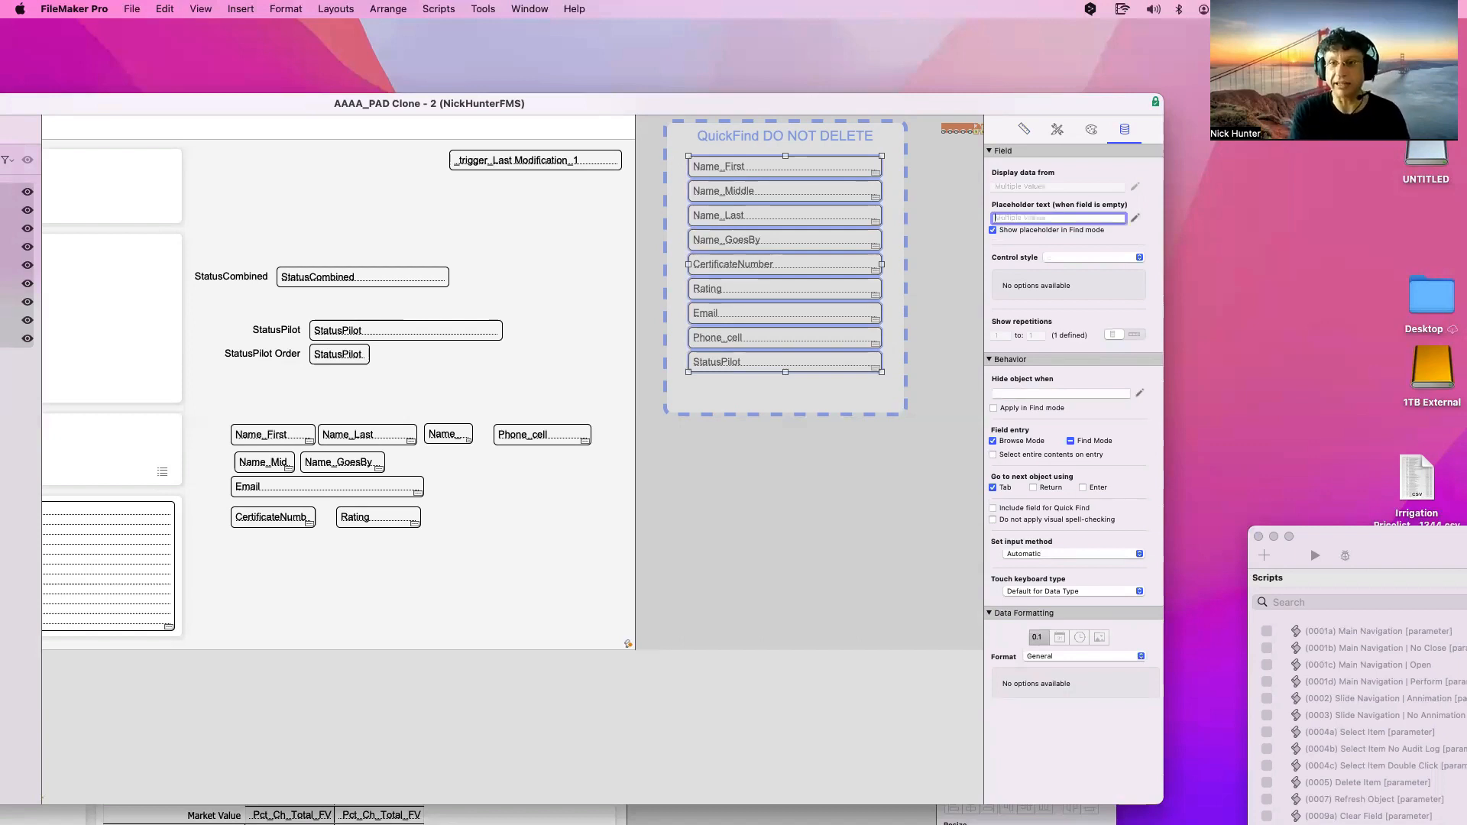
pyautogui.press('Return')
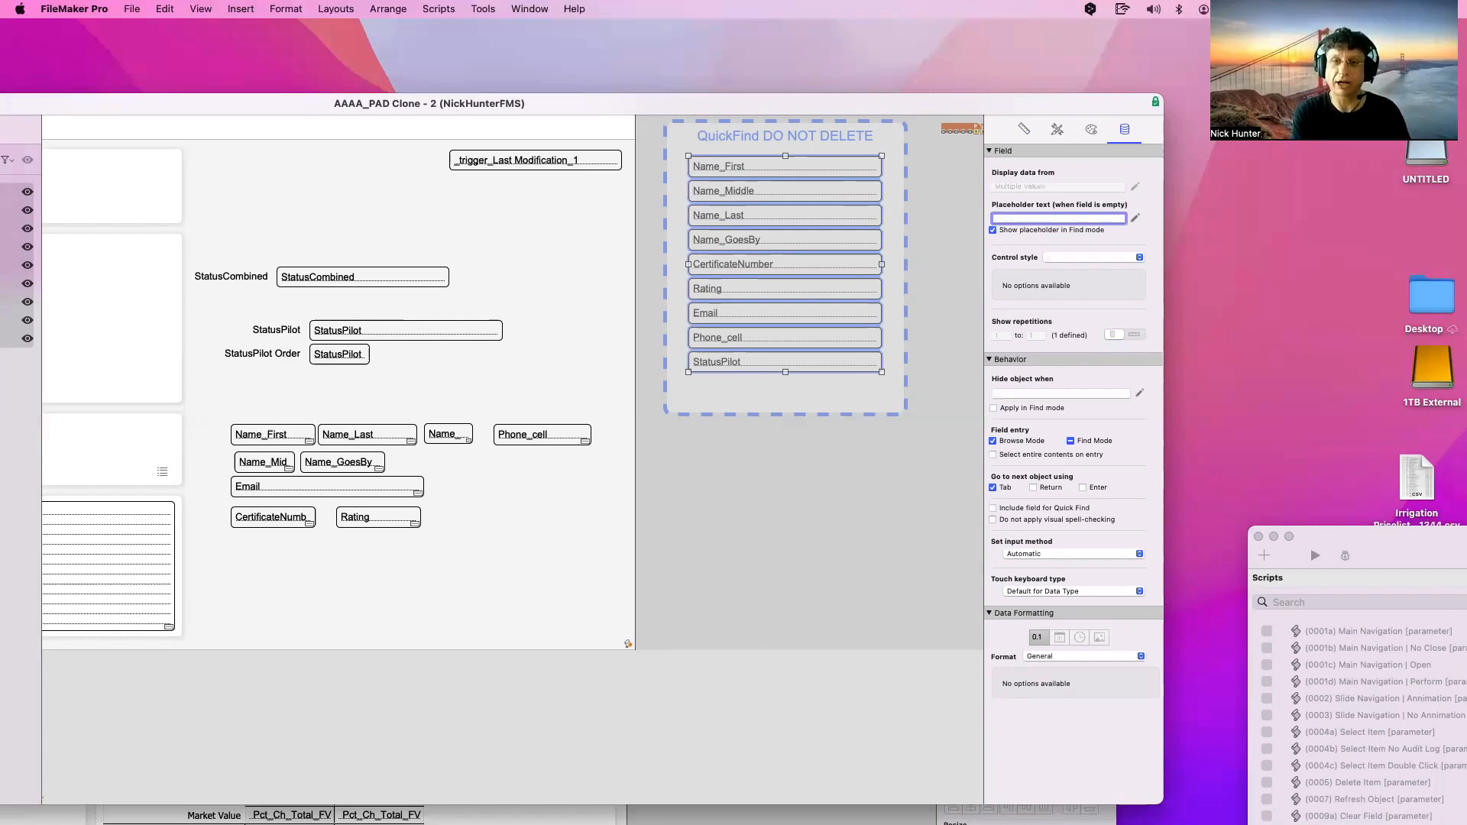
# Reselect all nine fields and delete the leftover quote marks, committing an empty placeholder
pyautogui.click(818, 499)
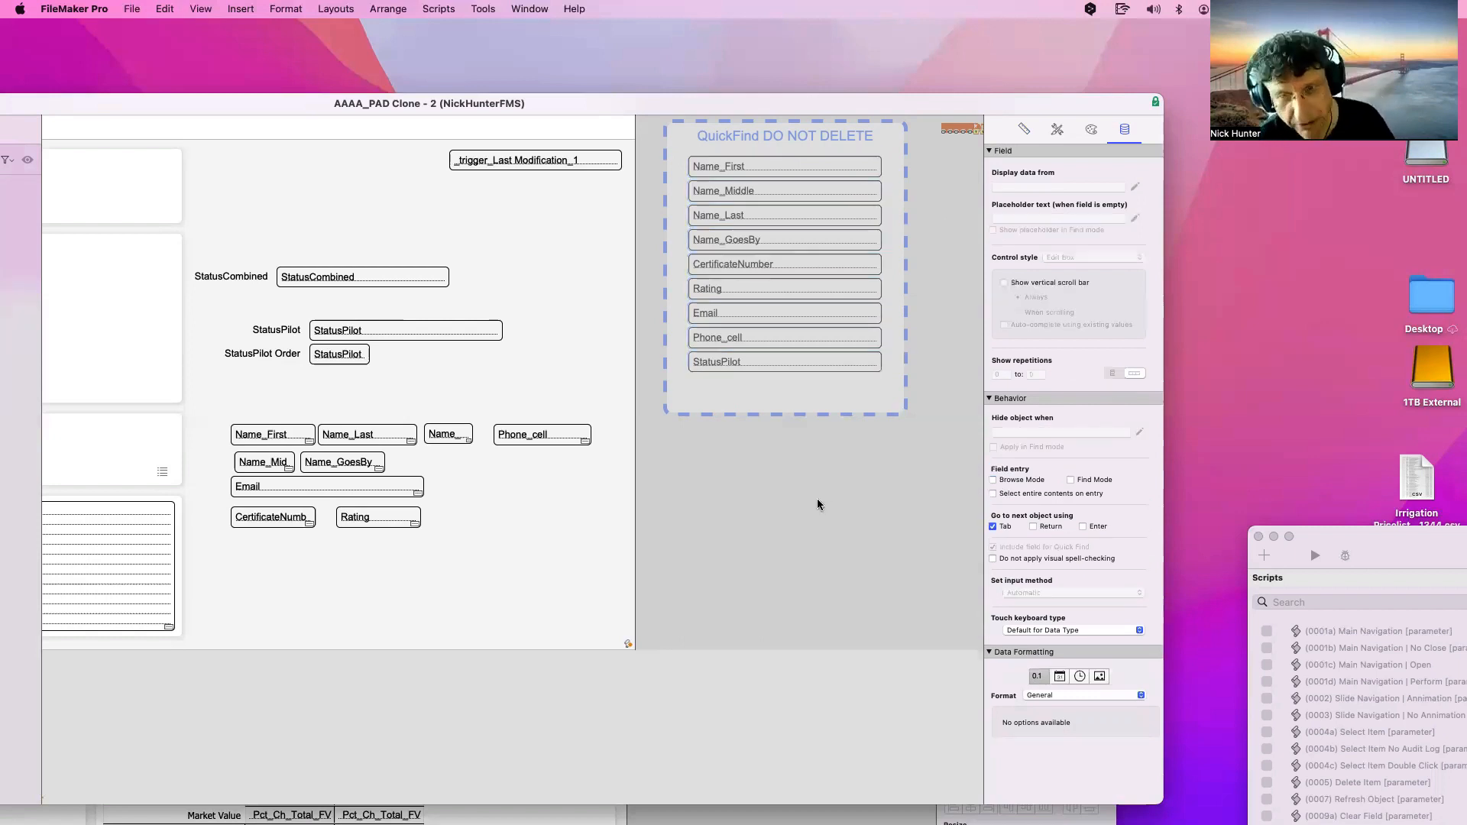
pyautogui.press('super+z')
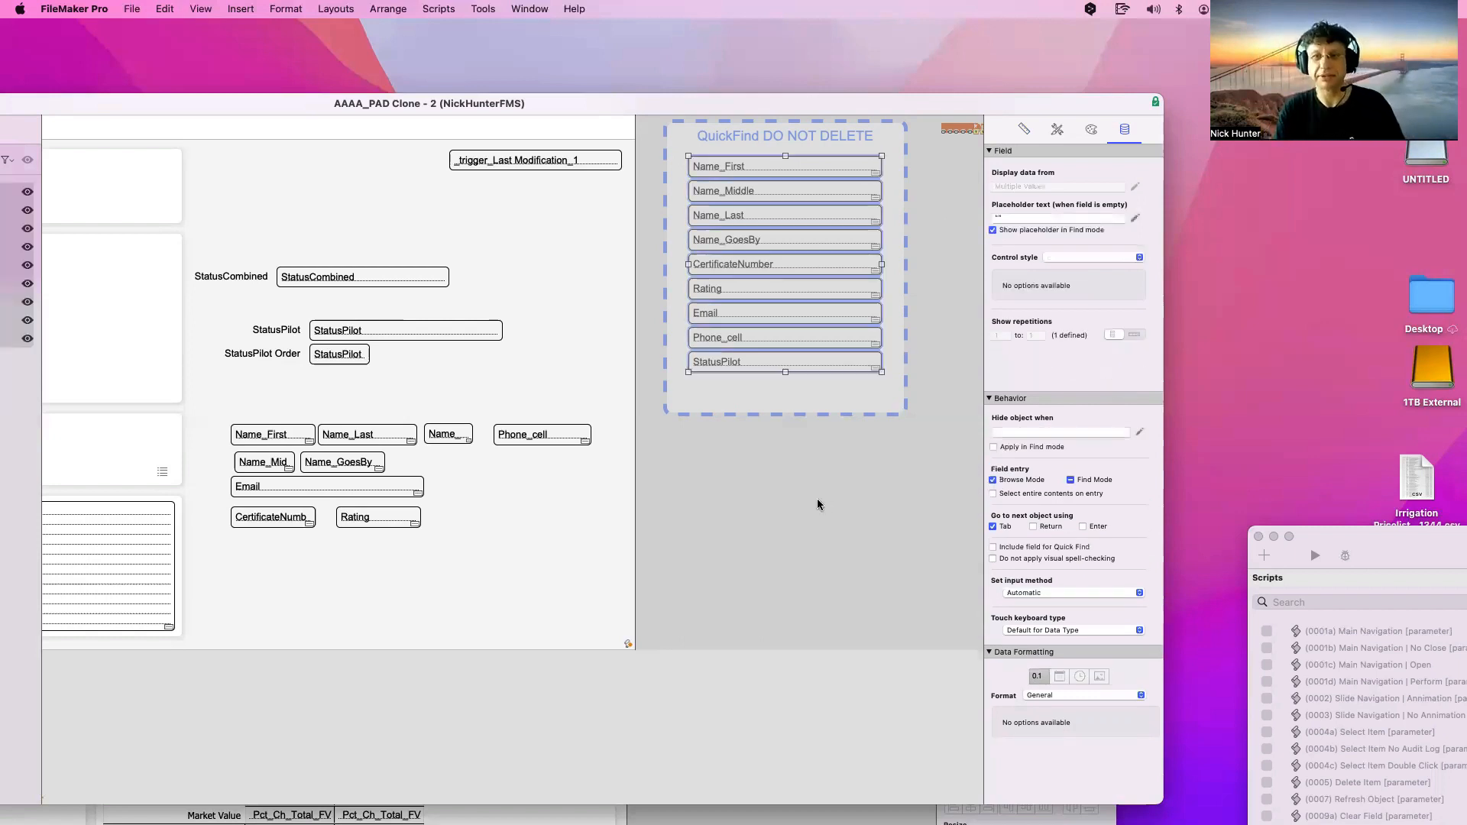
pyautogui.click(783, 167)
pyautogui.moveTo(941, 403); pyautogui.dragTo(660, 155)
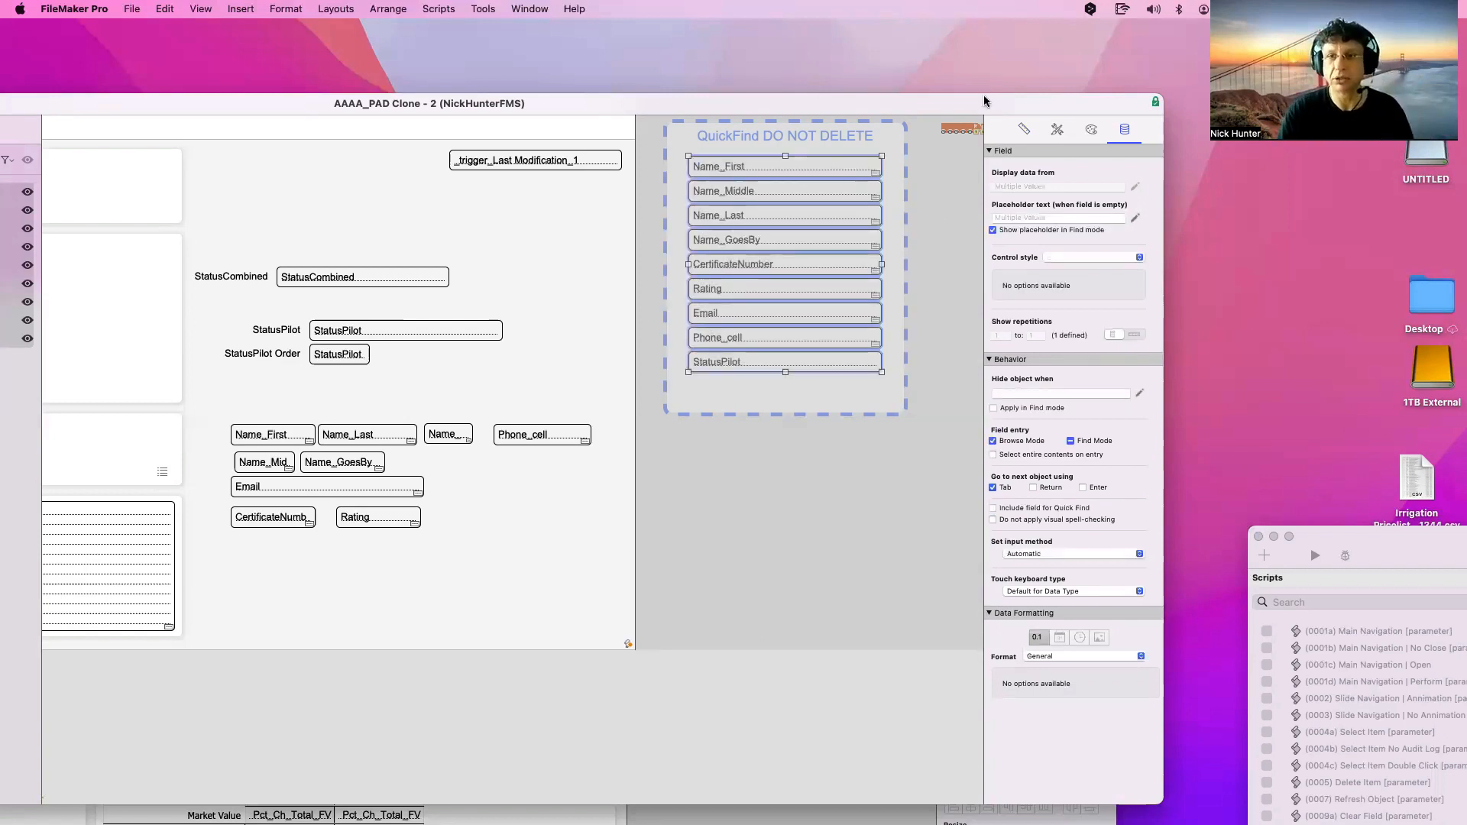
pyautogui.click(1022, 219)
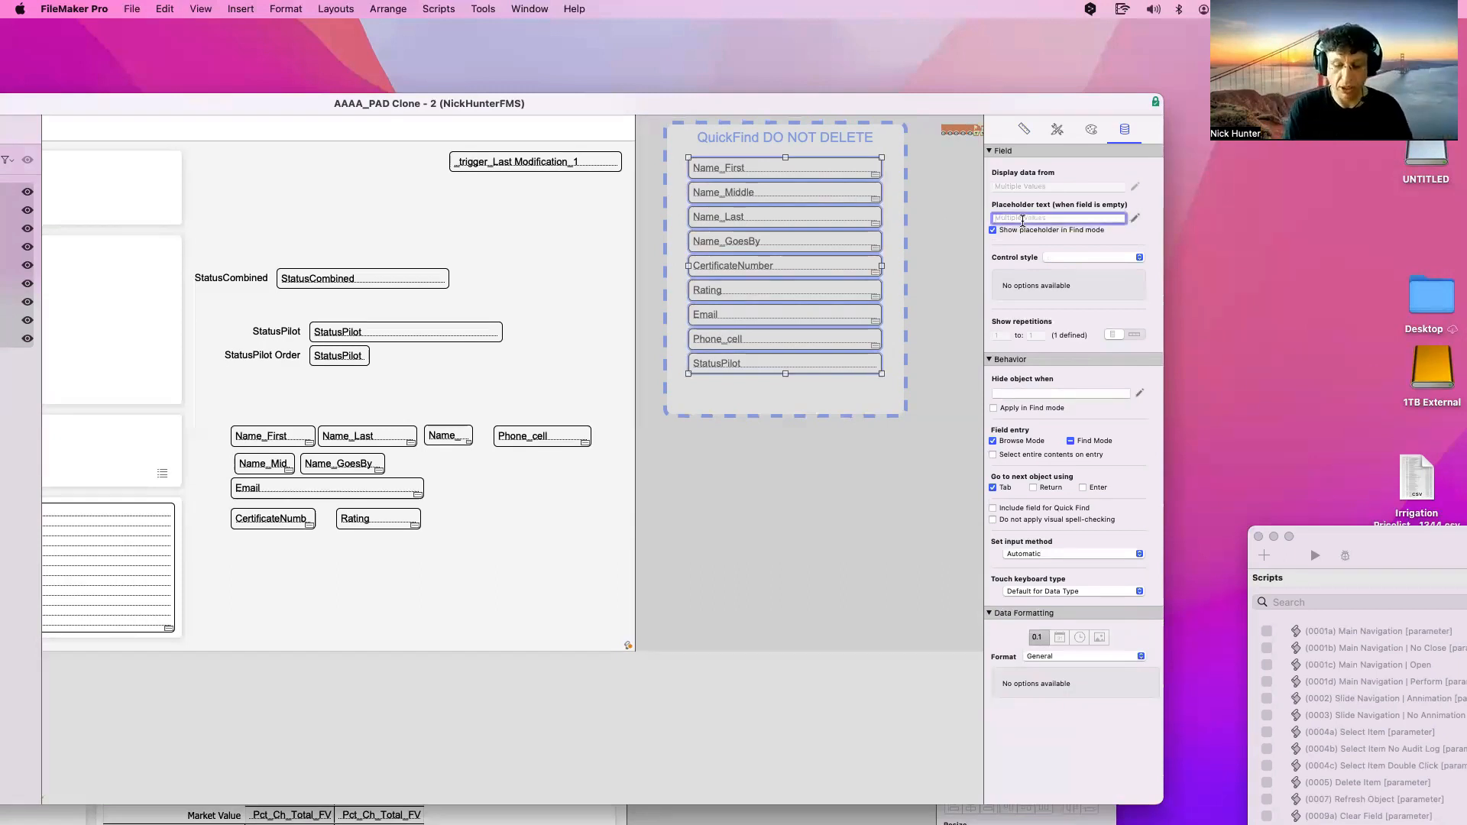
pyautogui.write('"')
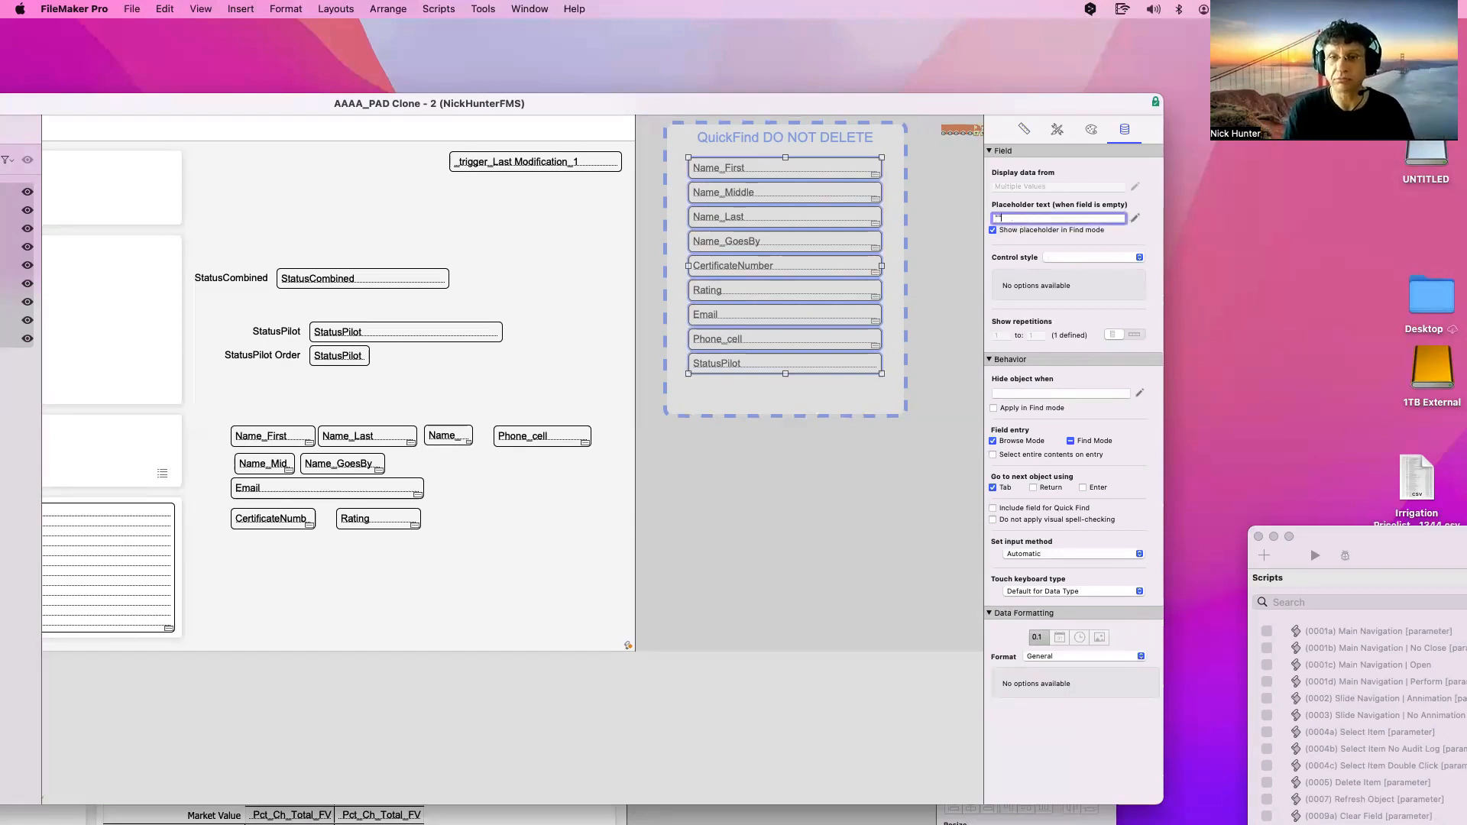
pyautogui.press('Return')
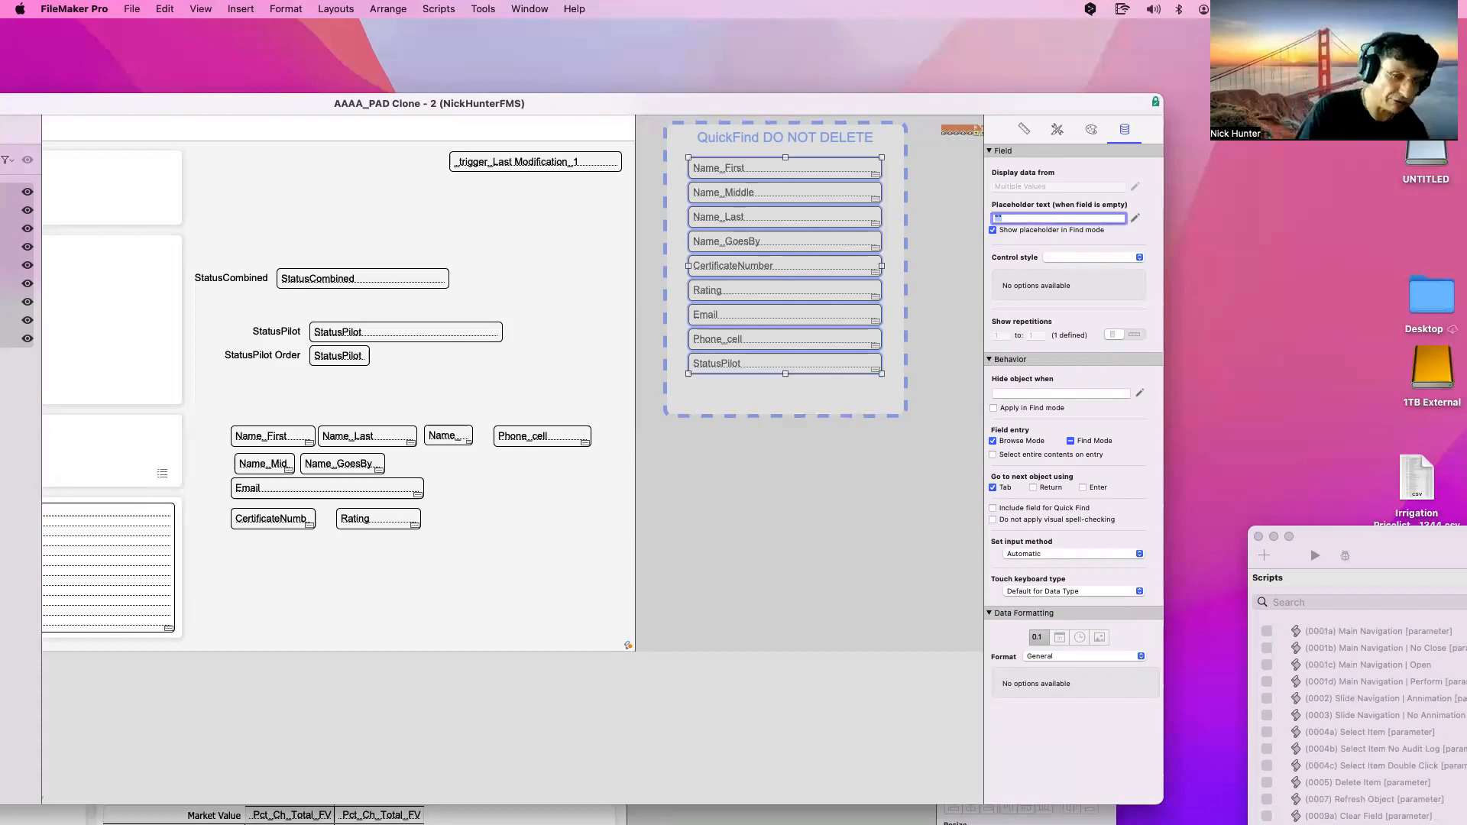
pyautogui.press('BackSpace')
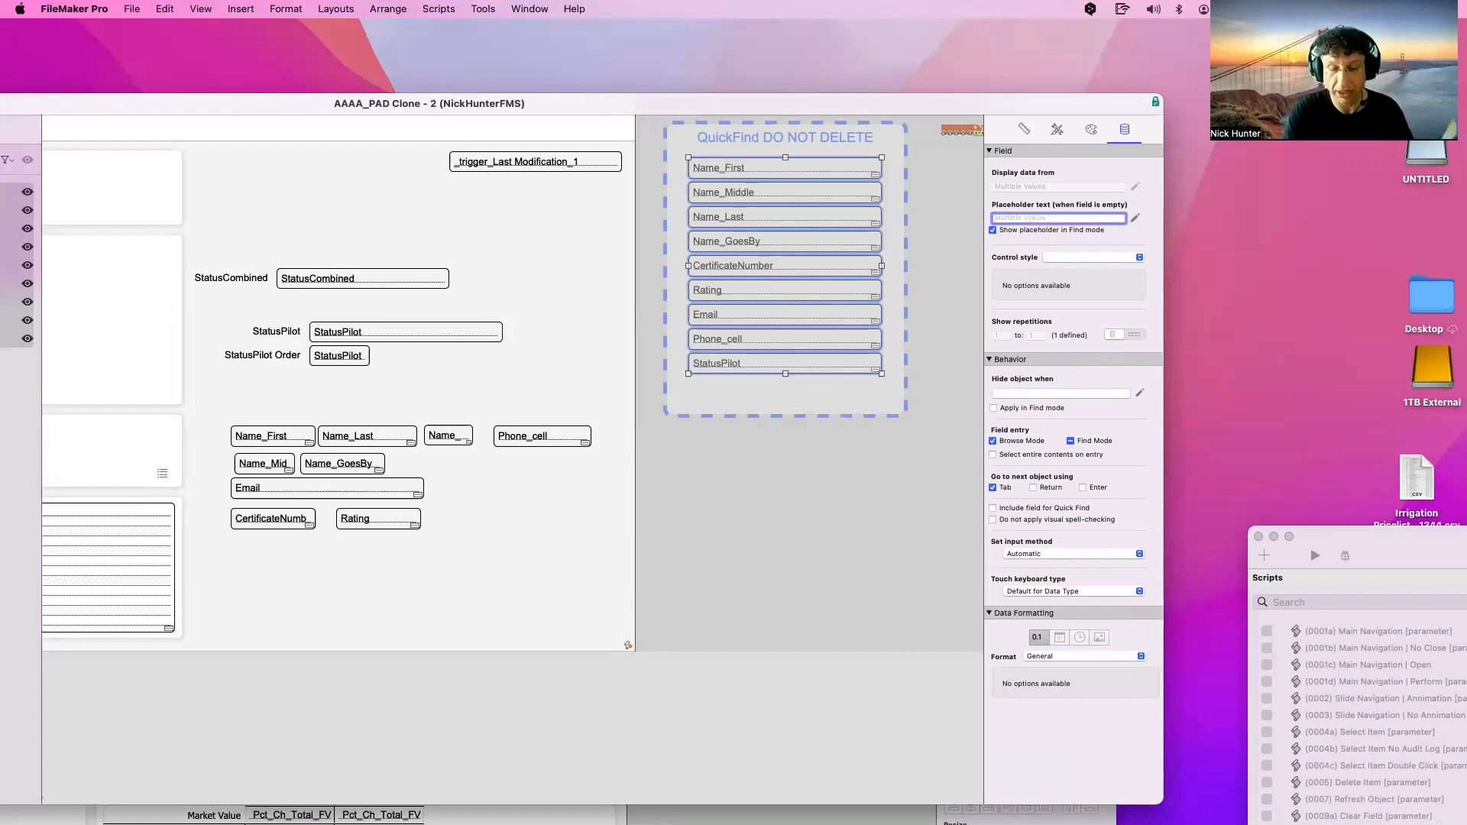
pyautogui.press('Return')
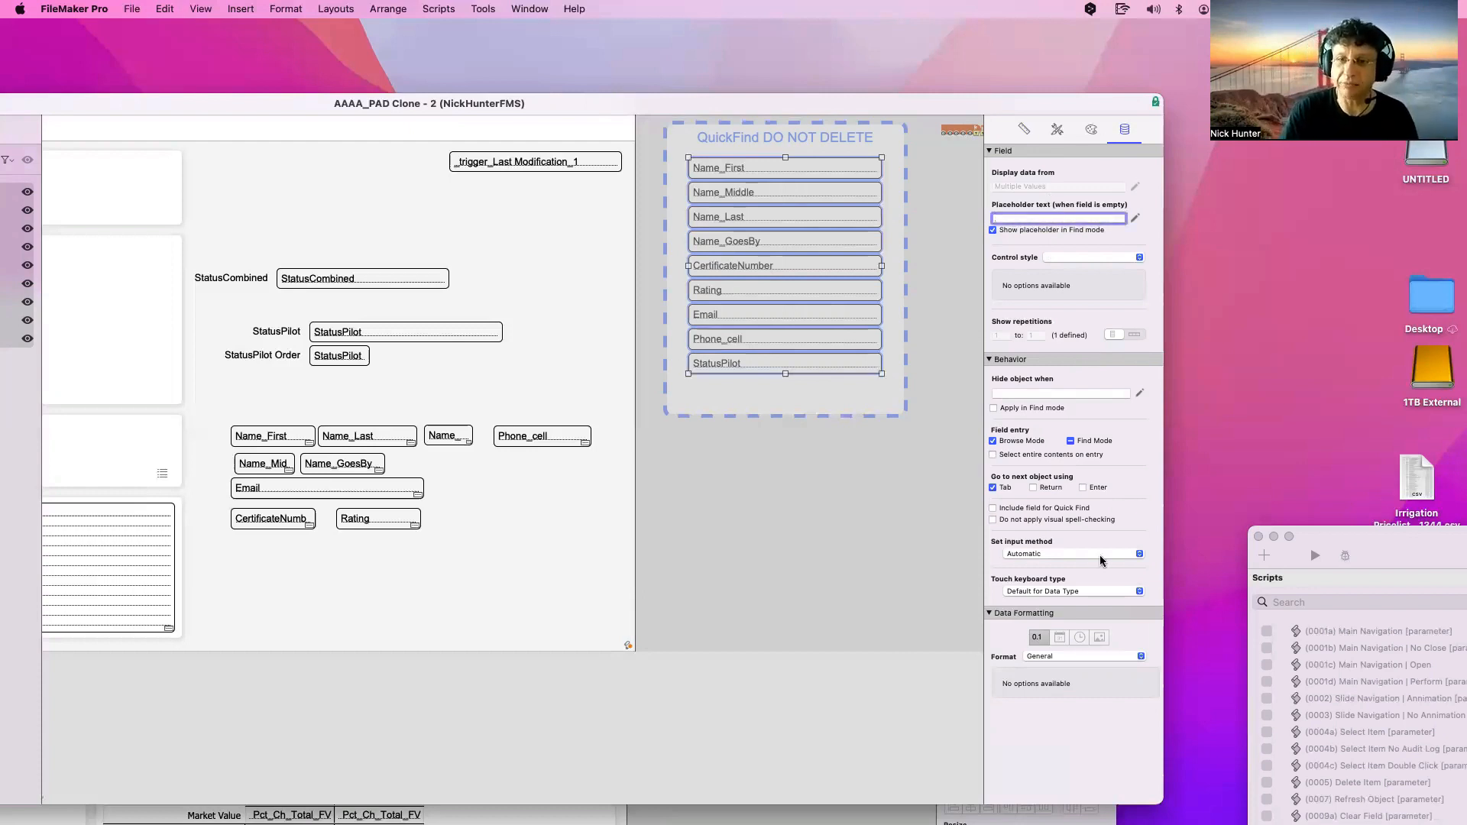
pyautogui.click(1013, 392)
pyautogui.write('1')
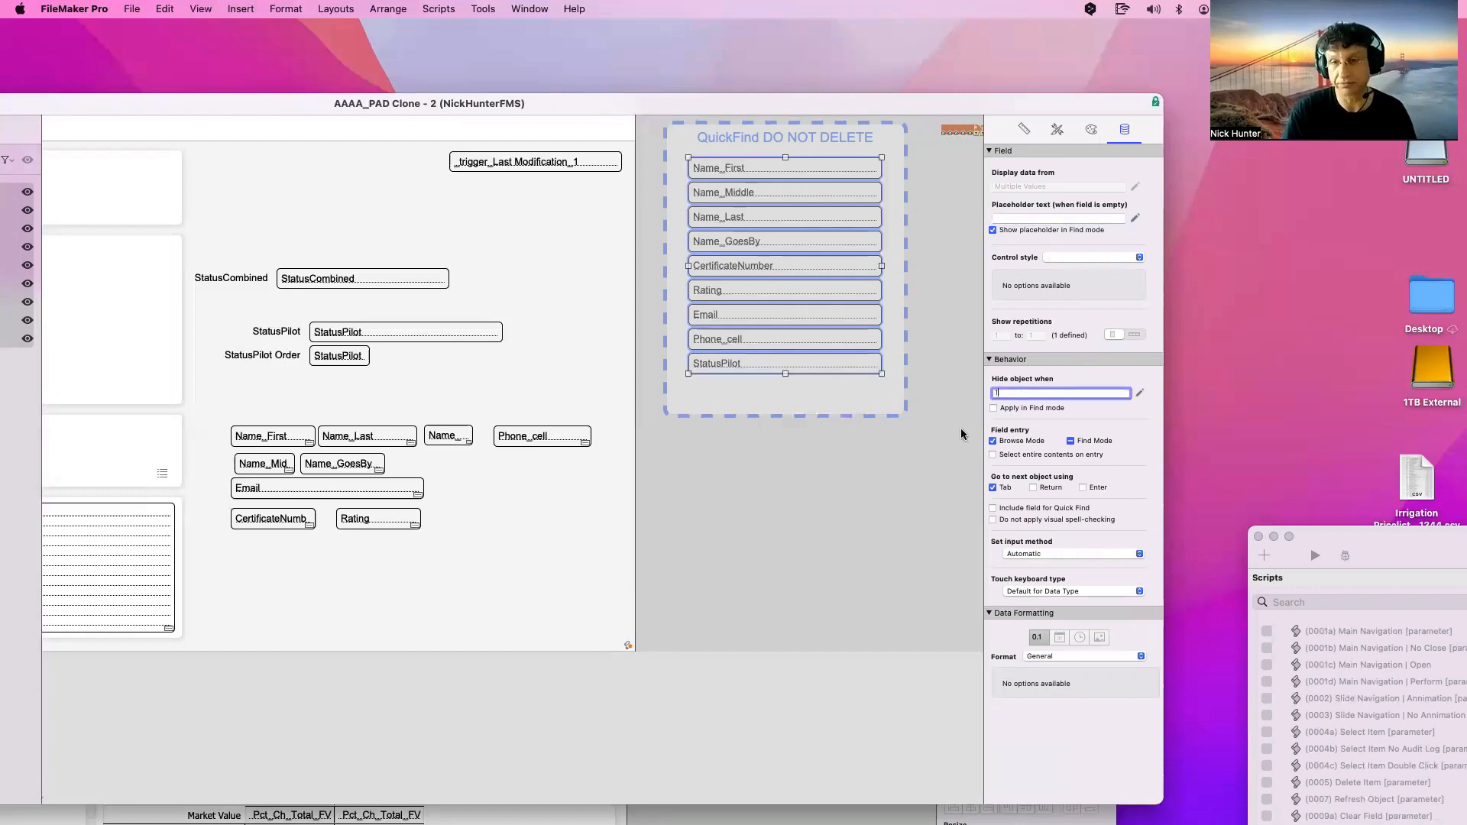
pyautogui.press('Return')
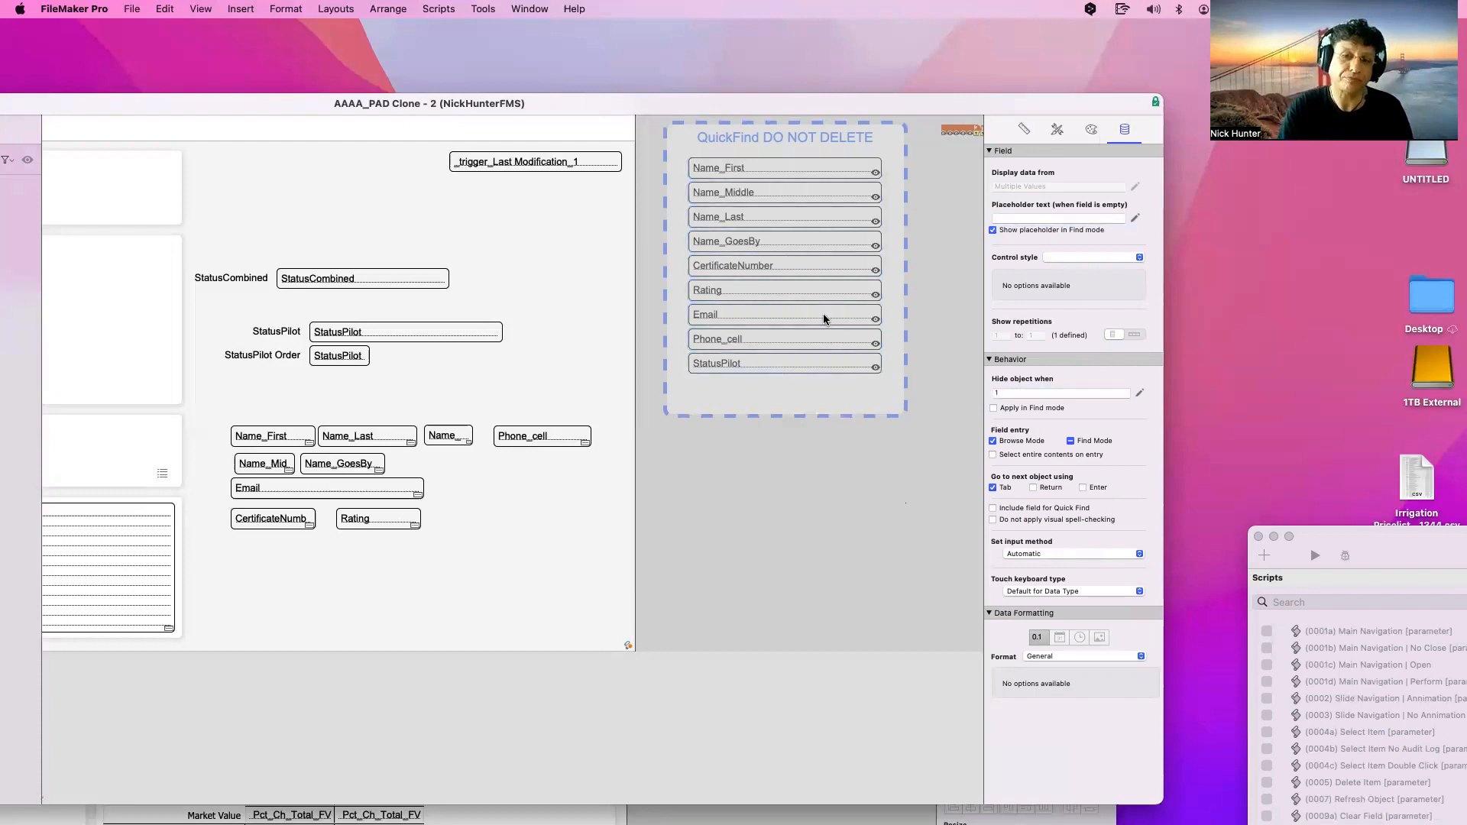
pyautogui.click(823, 314)
pyautogui.doubleClick(1013, 433)
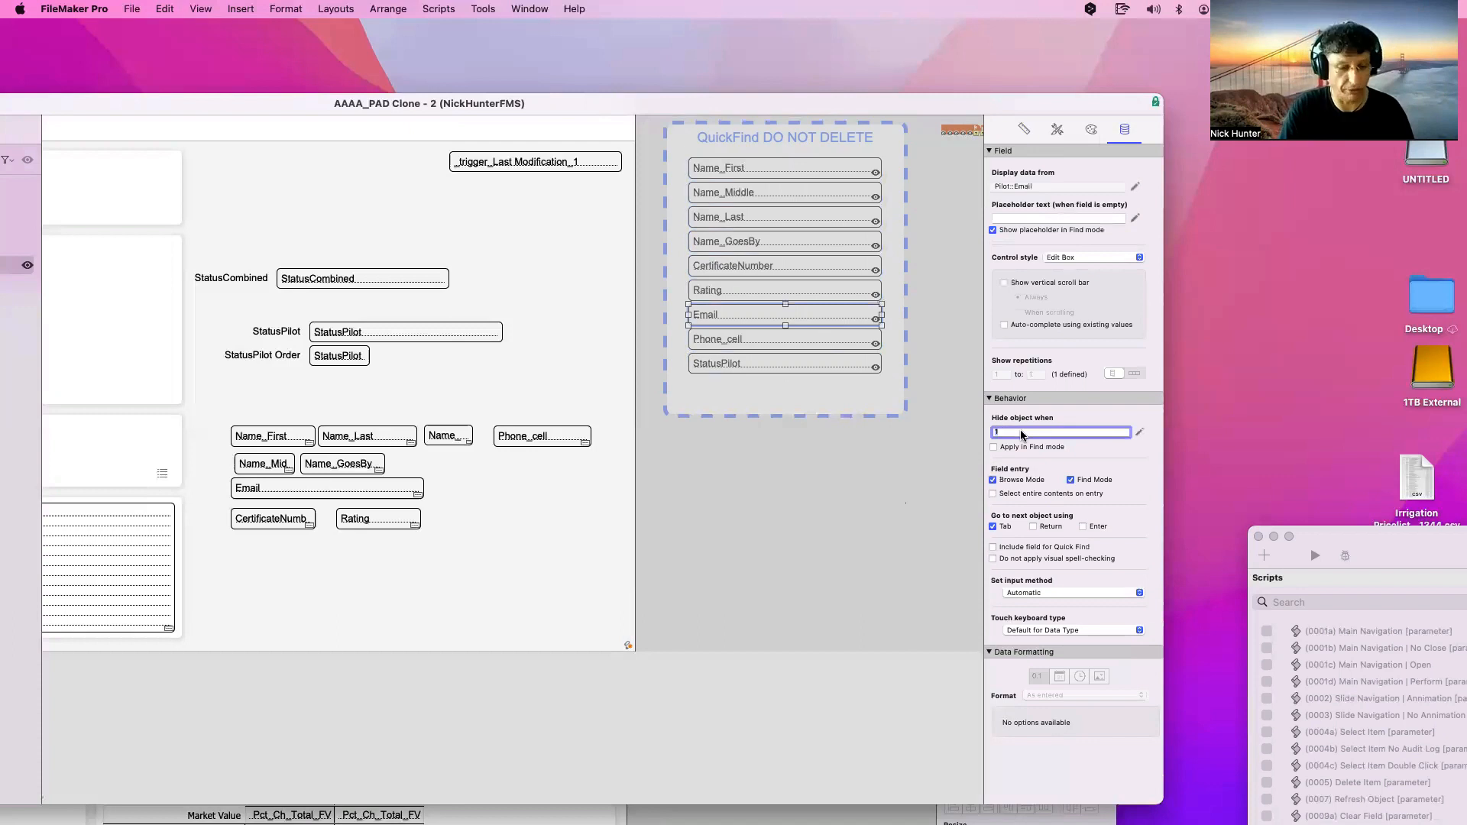
pyautogui.write('2')
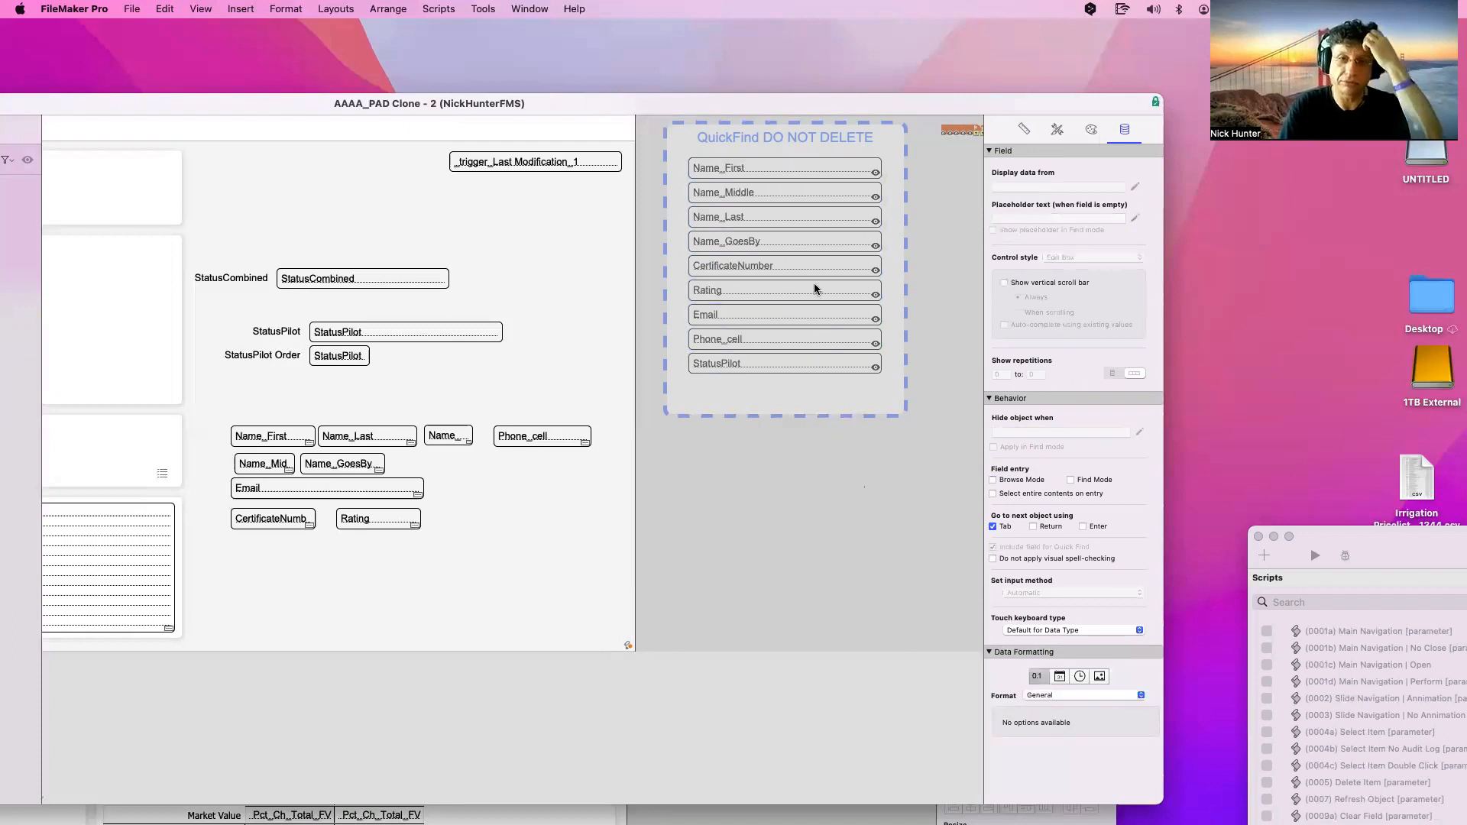
pyautogui.click(819, 243)
pyautogui.doubleClick(1010, 432)
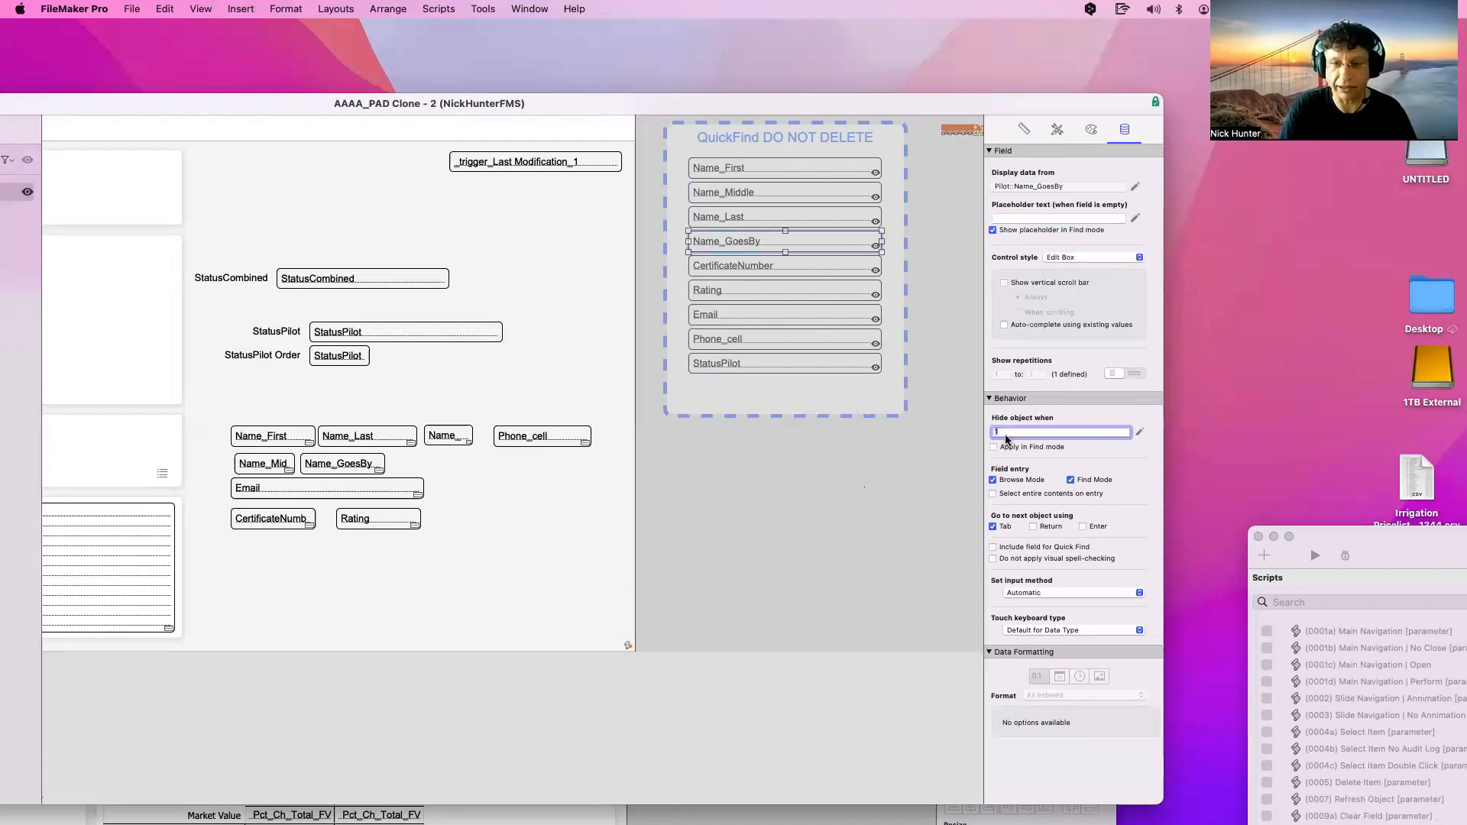
pyautogui.write('3')
pyautogui.click(902, 549)
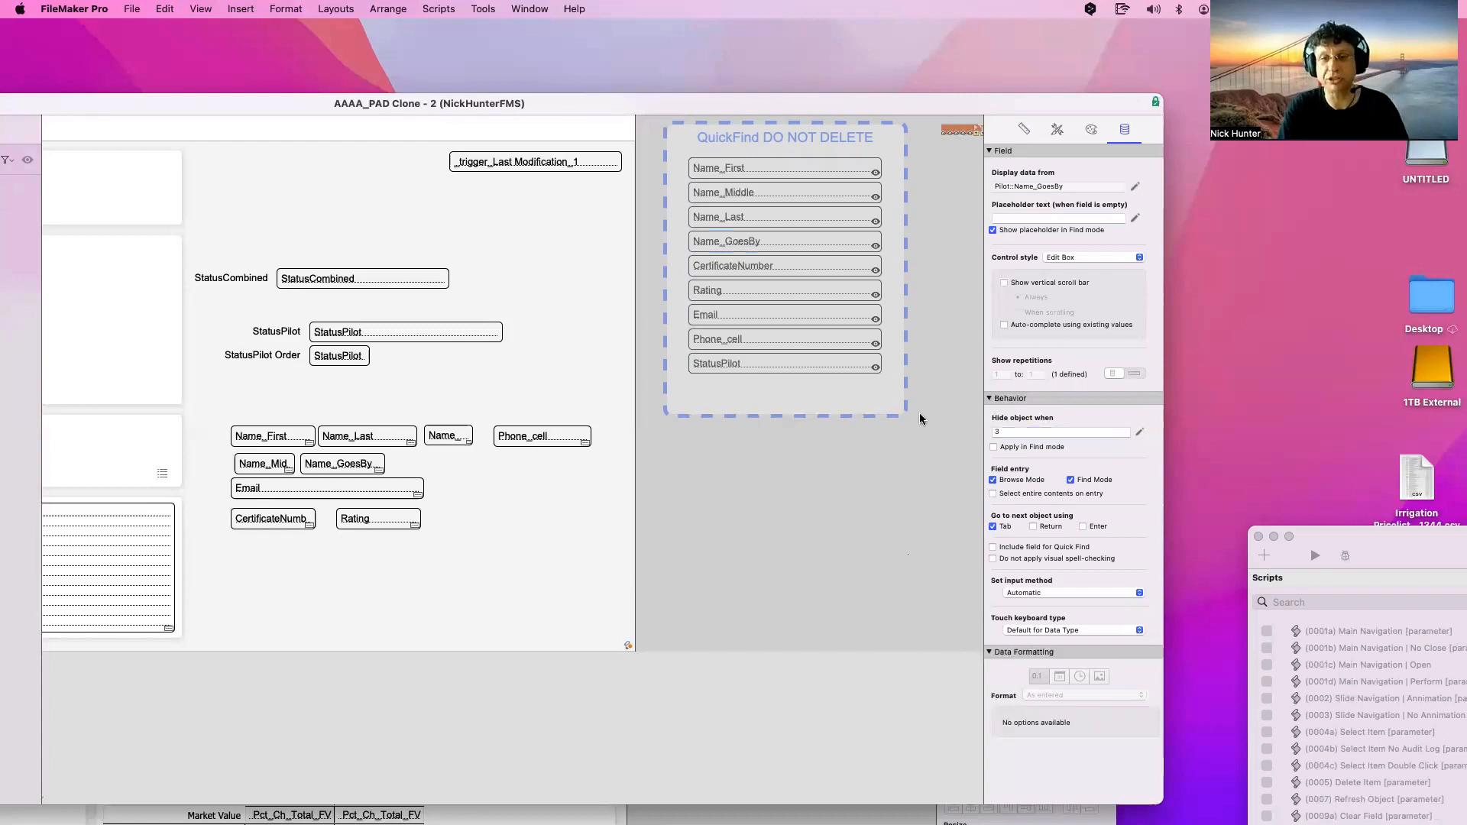
pyautogui.moveTo(929, 402); pyautogui.dragTo(672, 150)
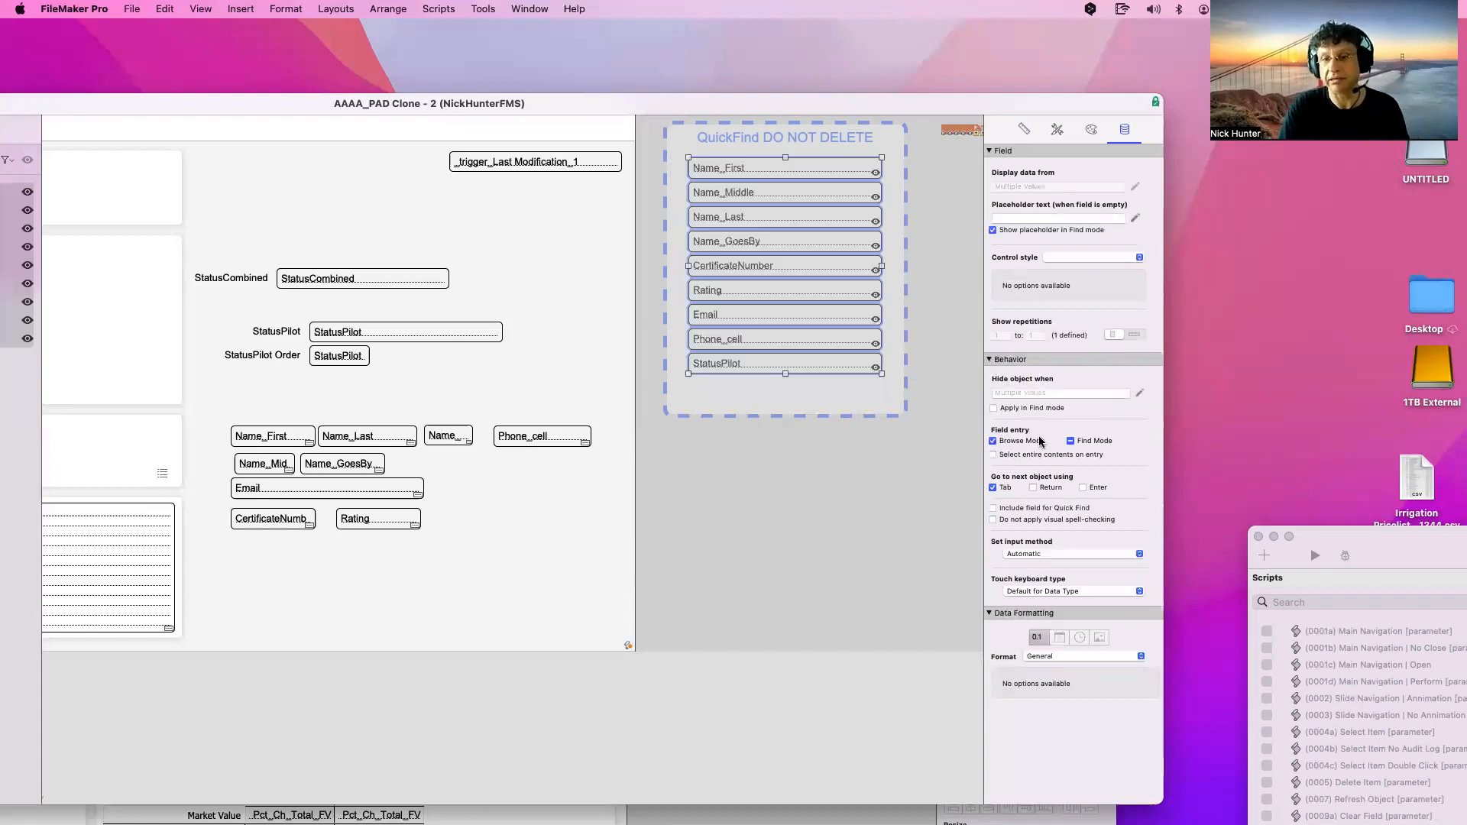
pyautogui.click(1023, 393)
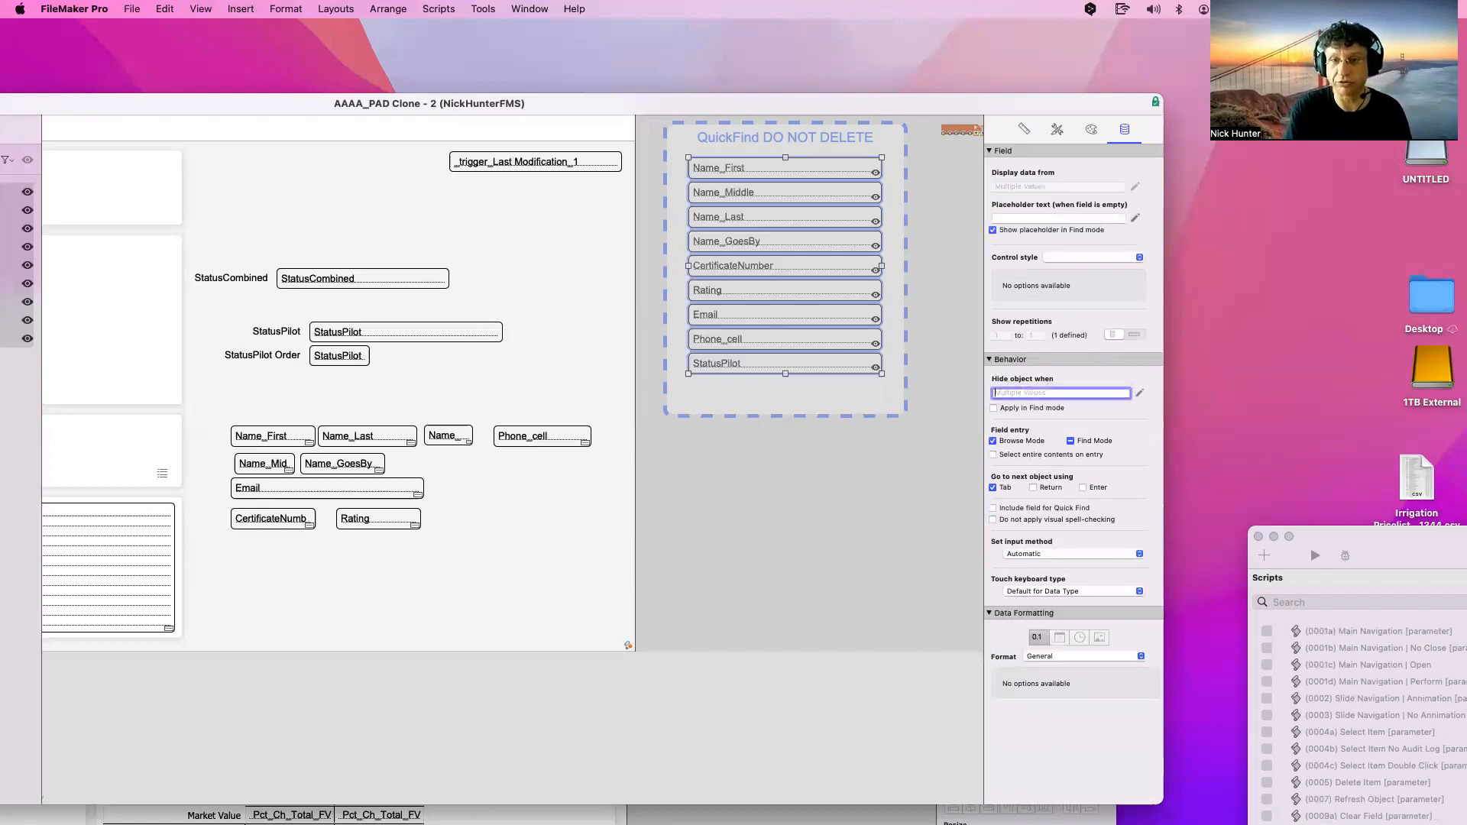
pyautogui.write('""')
pyautogui.press('Return')
pyautogui.press('BackSpace')
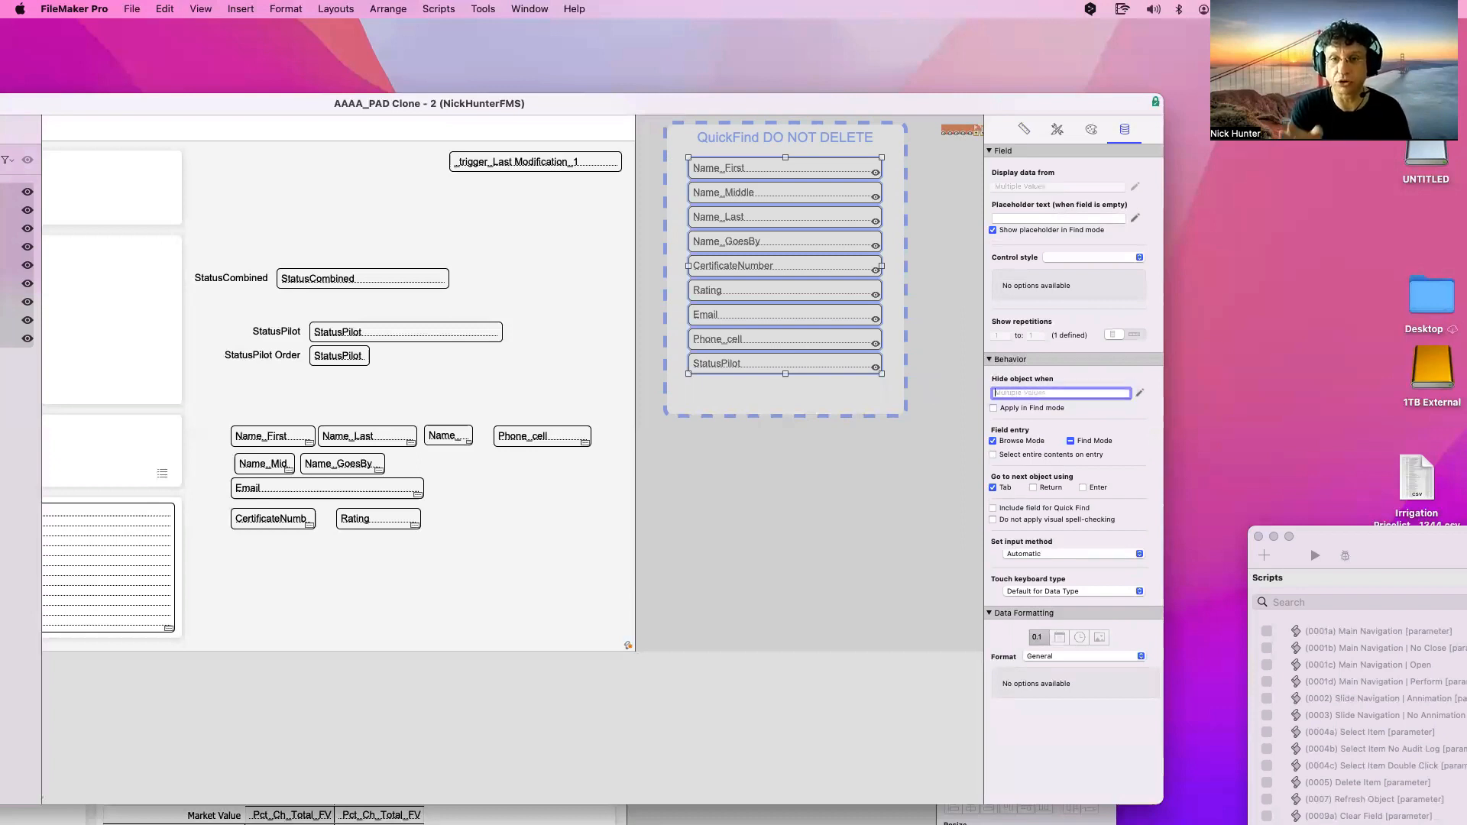
pyautogui.press('Return')
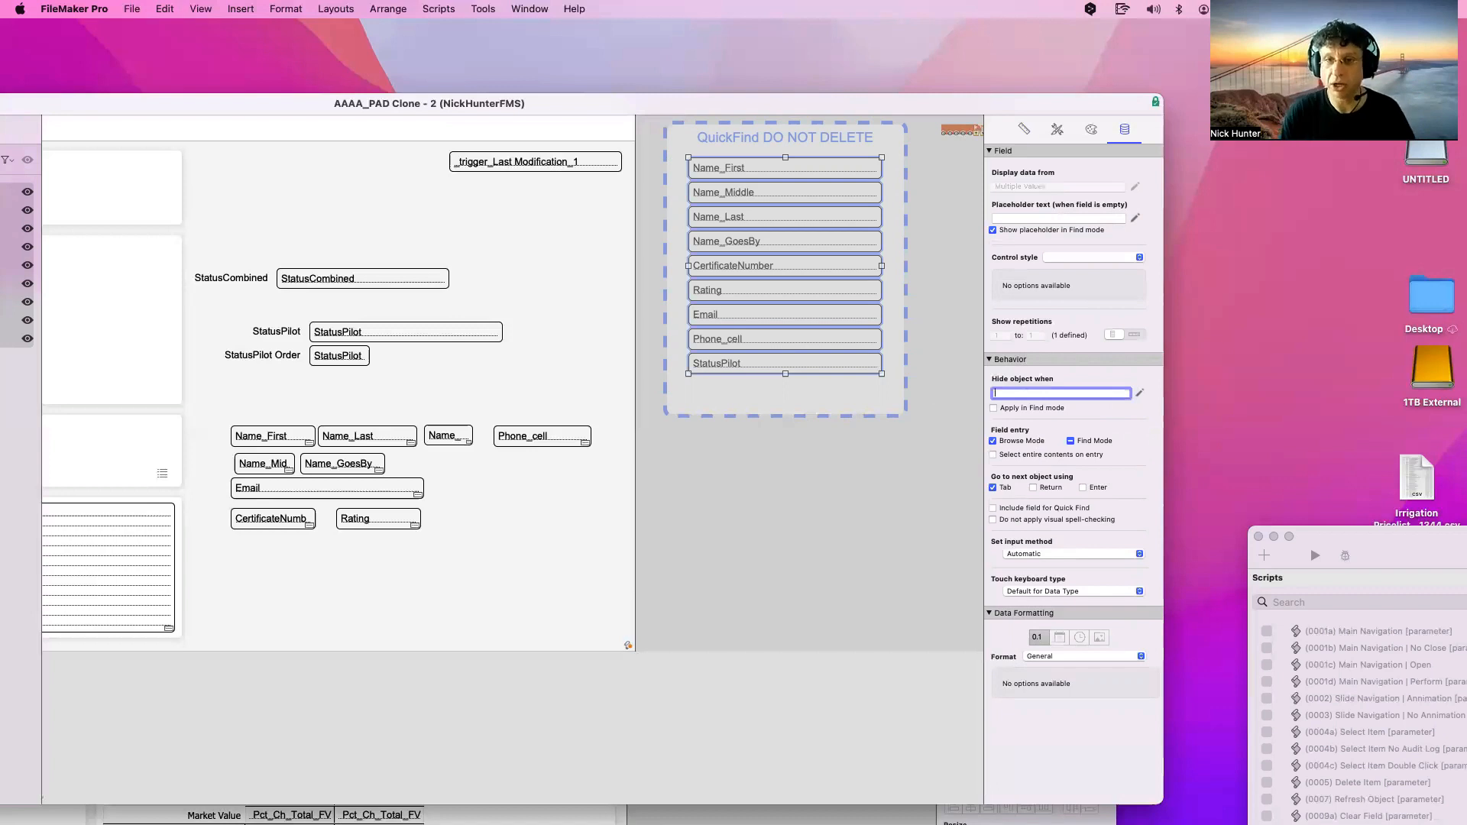
# Show the Inspector's Position settings and begin editing the StatusPilot field's tooltip
pyautogui.click(1024, 129)
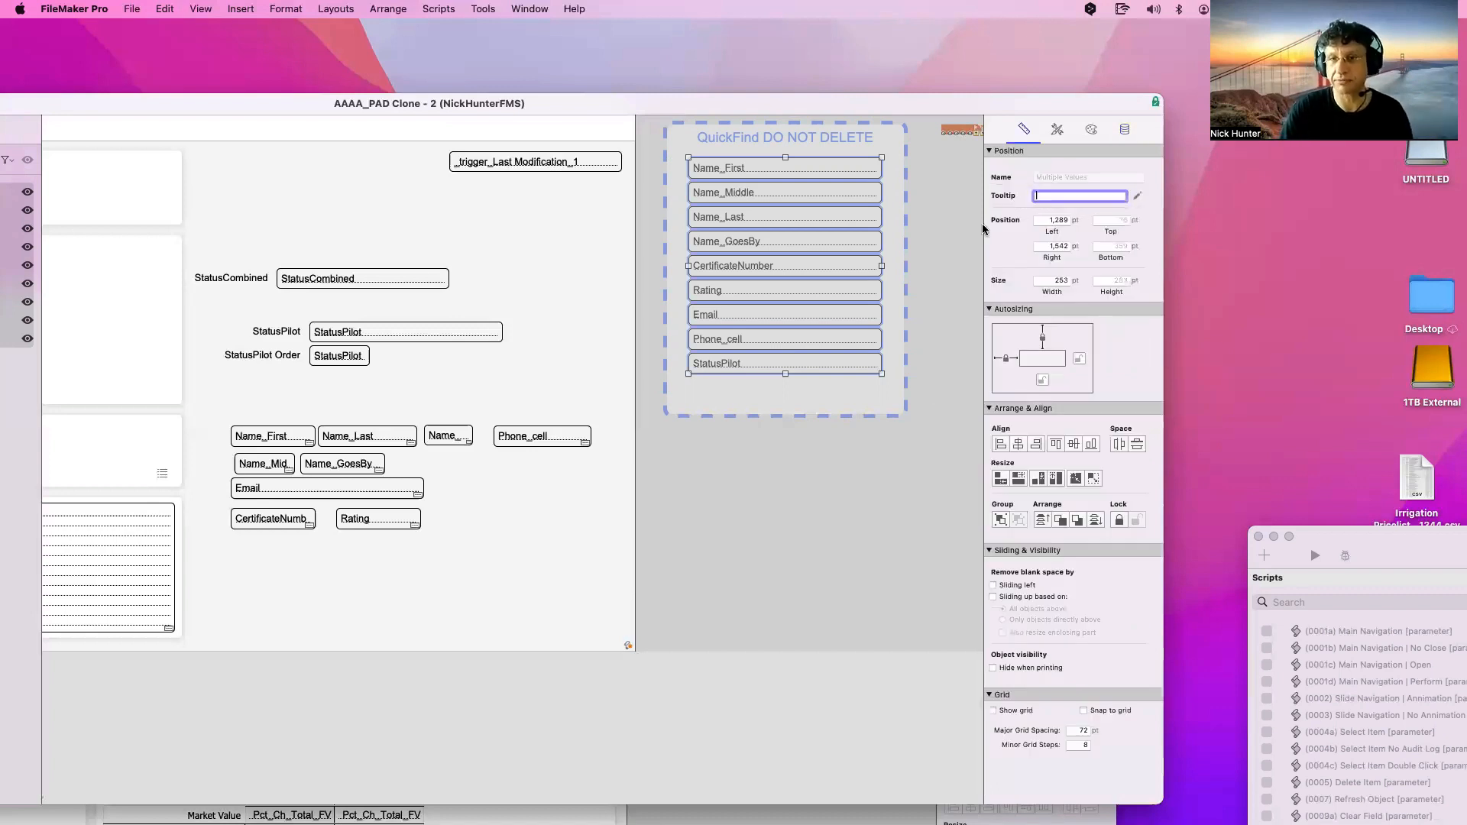
pyautogui.click(942, 314)
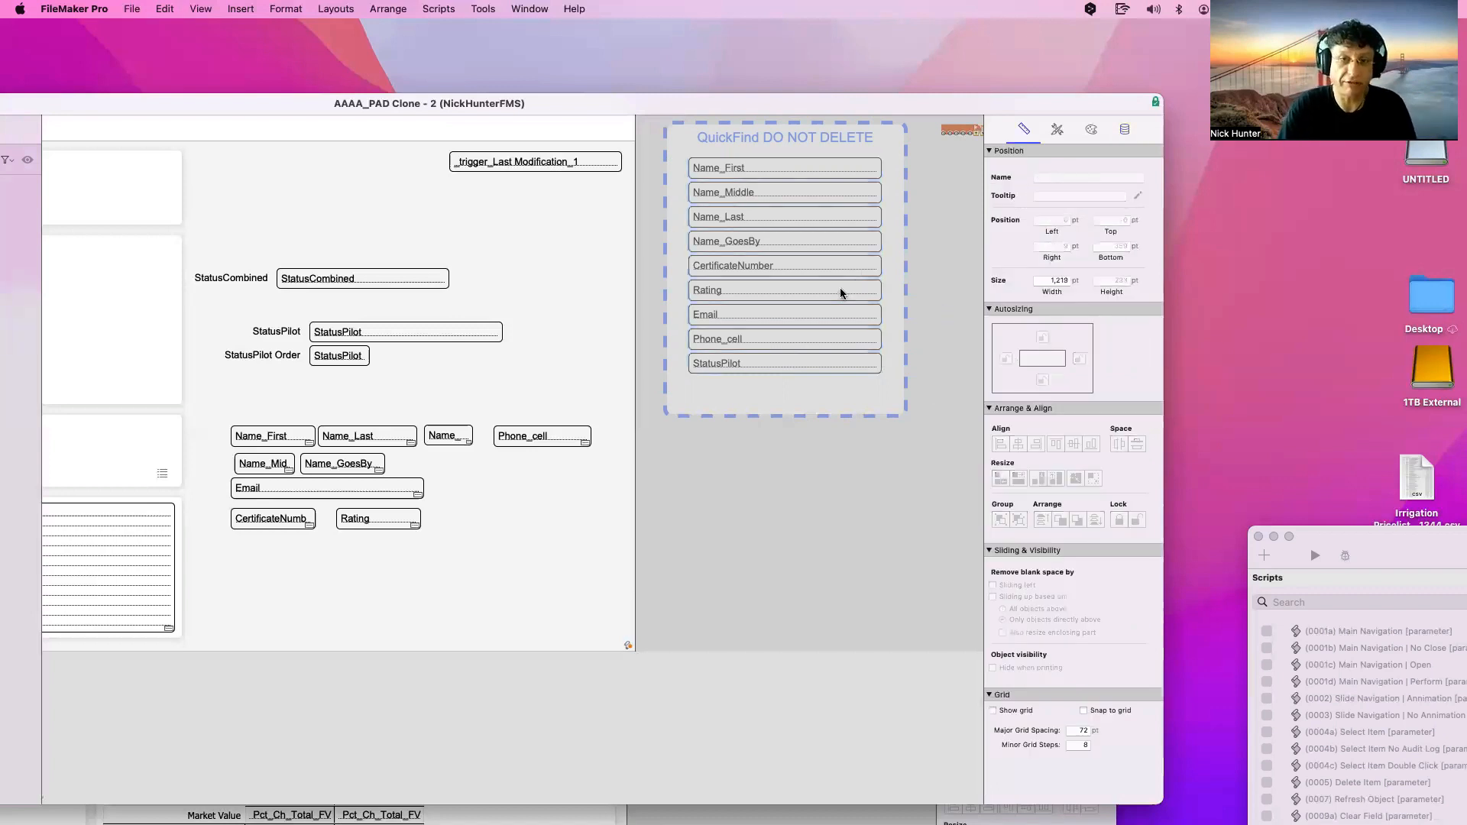
pyautogui.click(840, 293)
pyautogui.hscroll(1, 841, 293)
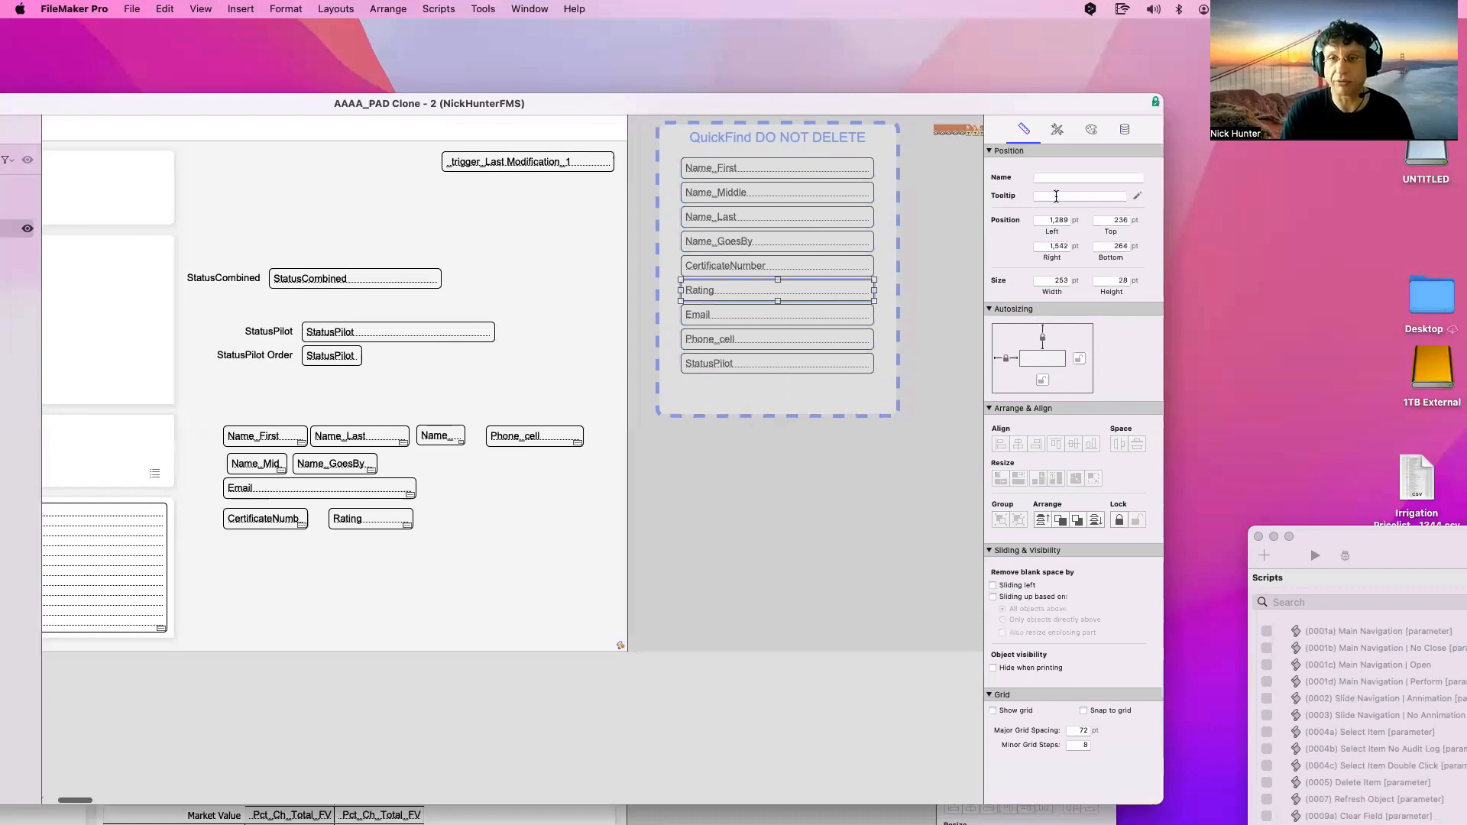
pyautogui.click(854, 222)
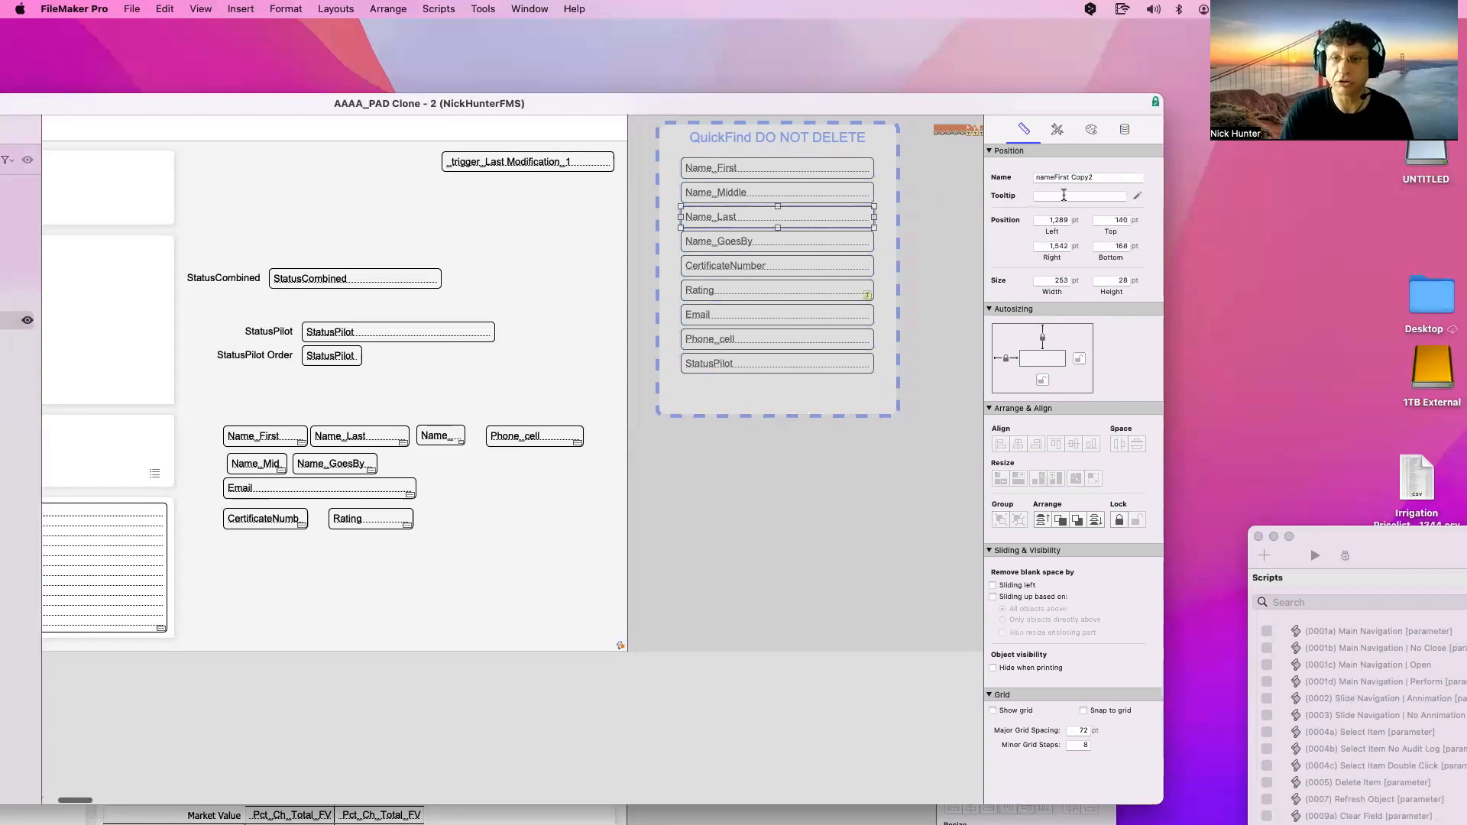
pyautogui.click(932, 211)
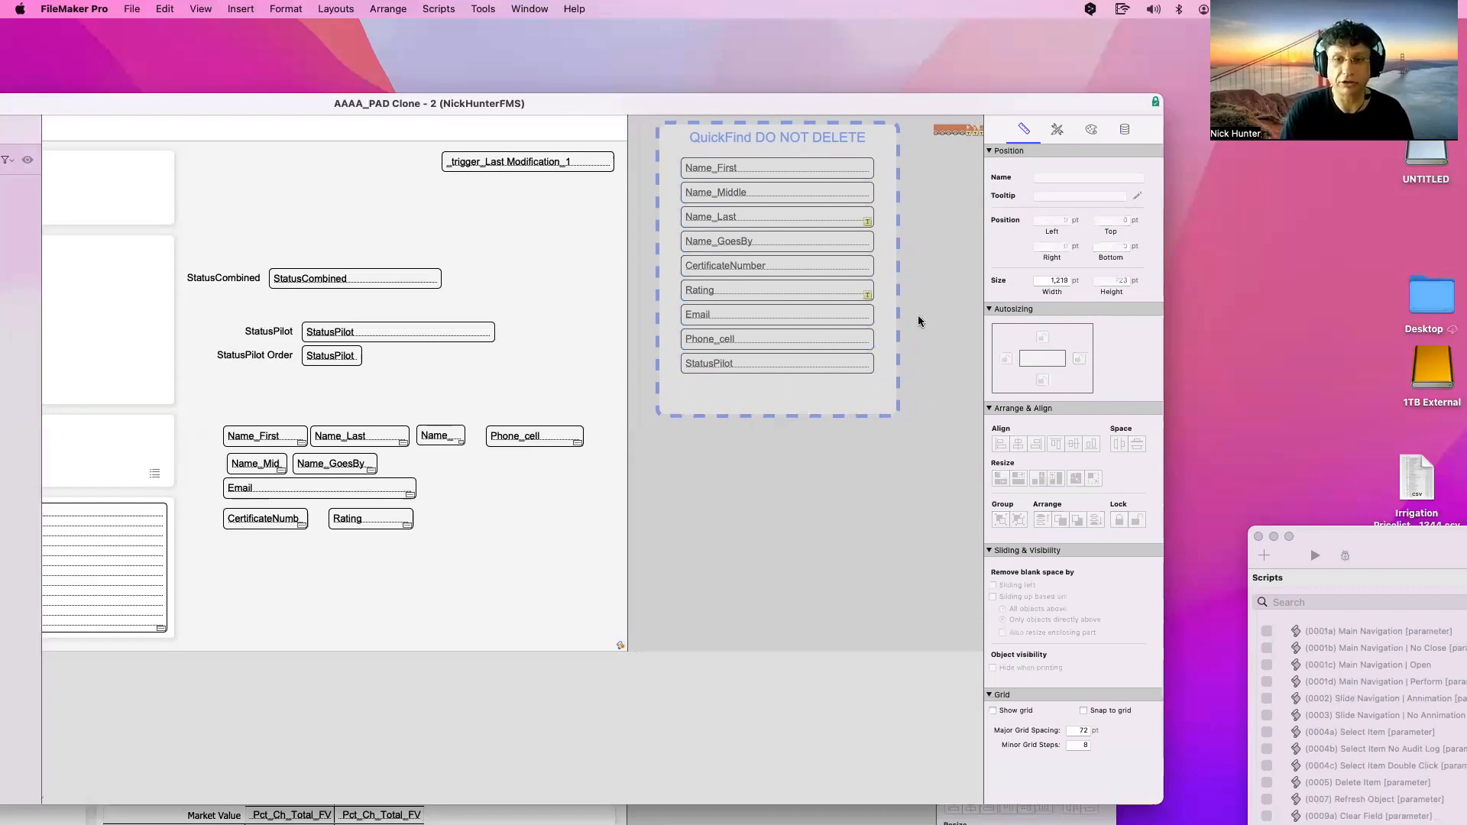
pyautogui.click(855, 363)
pyautogui.click(1051, 195)
pyautogui.write('e')
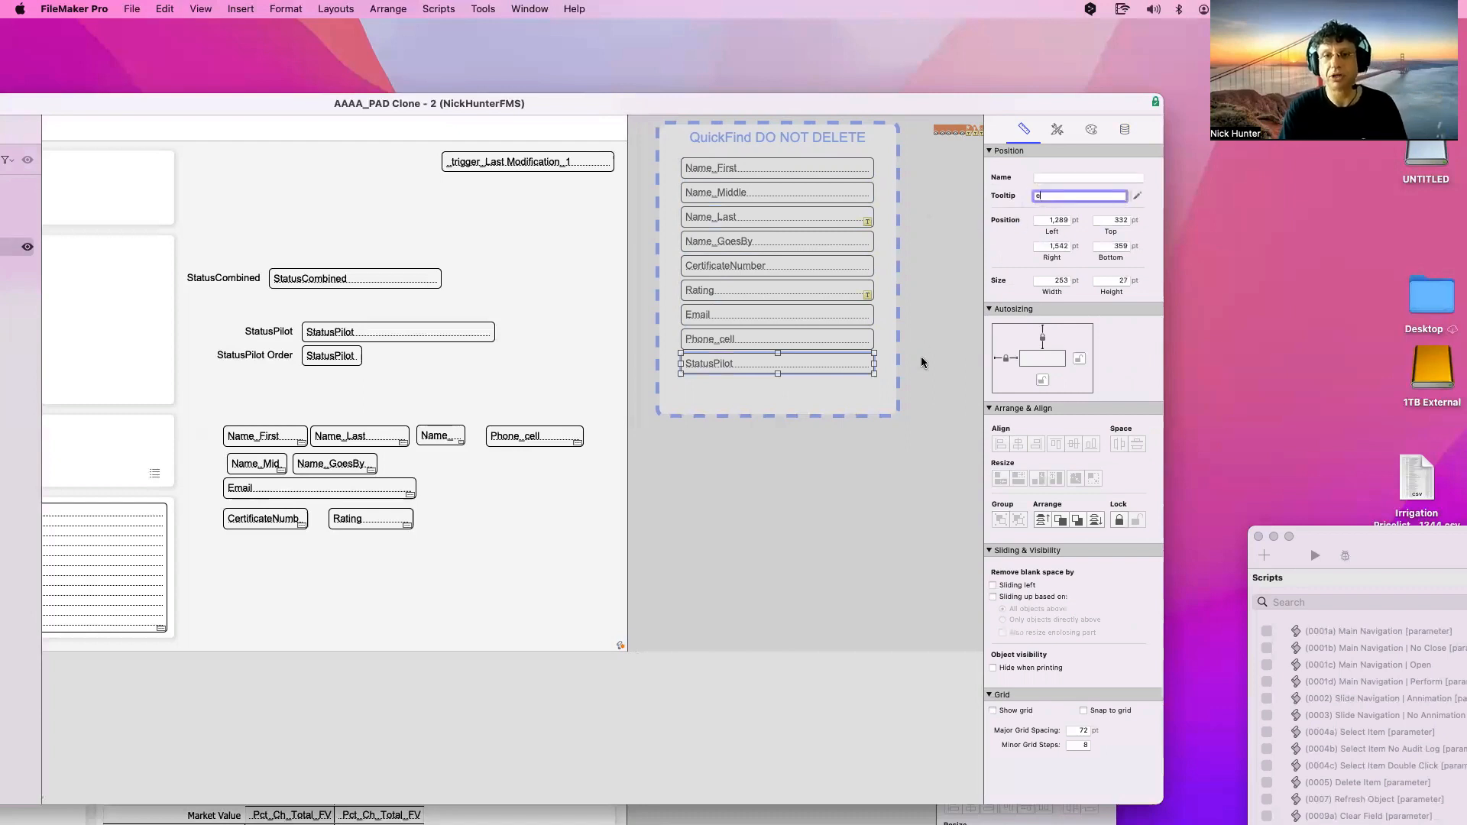
# Select all nine QuickFind fields and edit their shared tooltip, undoing the quote-mark entry
pyautogui.moveTo(928, 382); pyautogui.dragTo(653, 151)
pyautogui.click(1042, 197)
pyautogui.write('""')
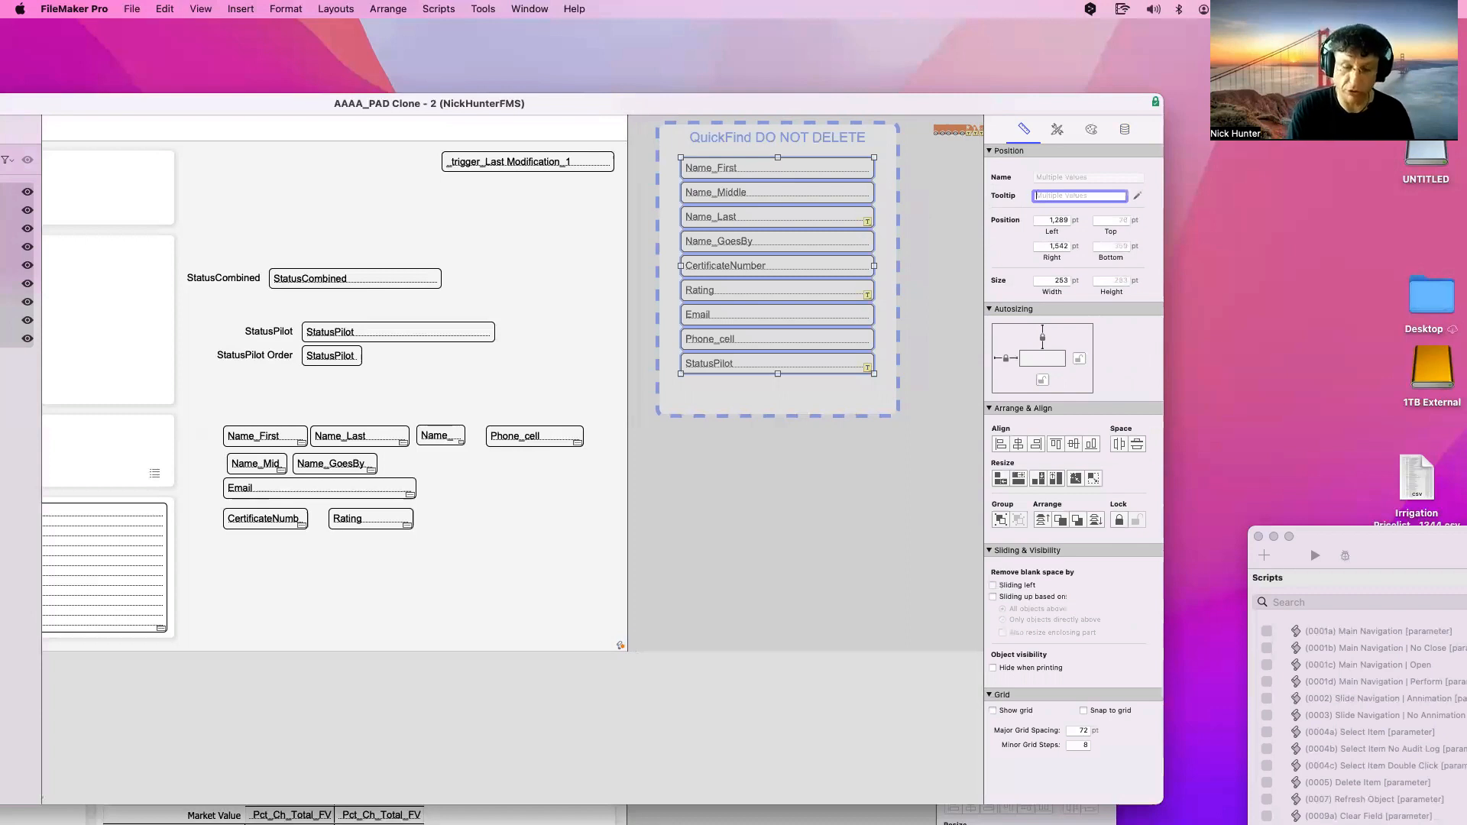
pyautogui.press('Return')
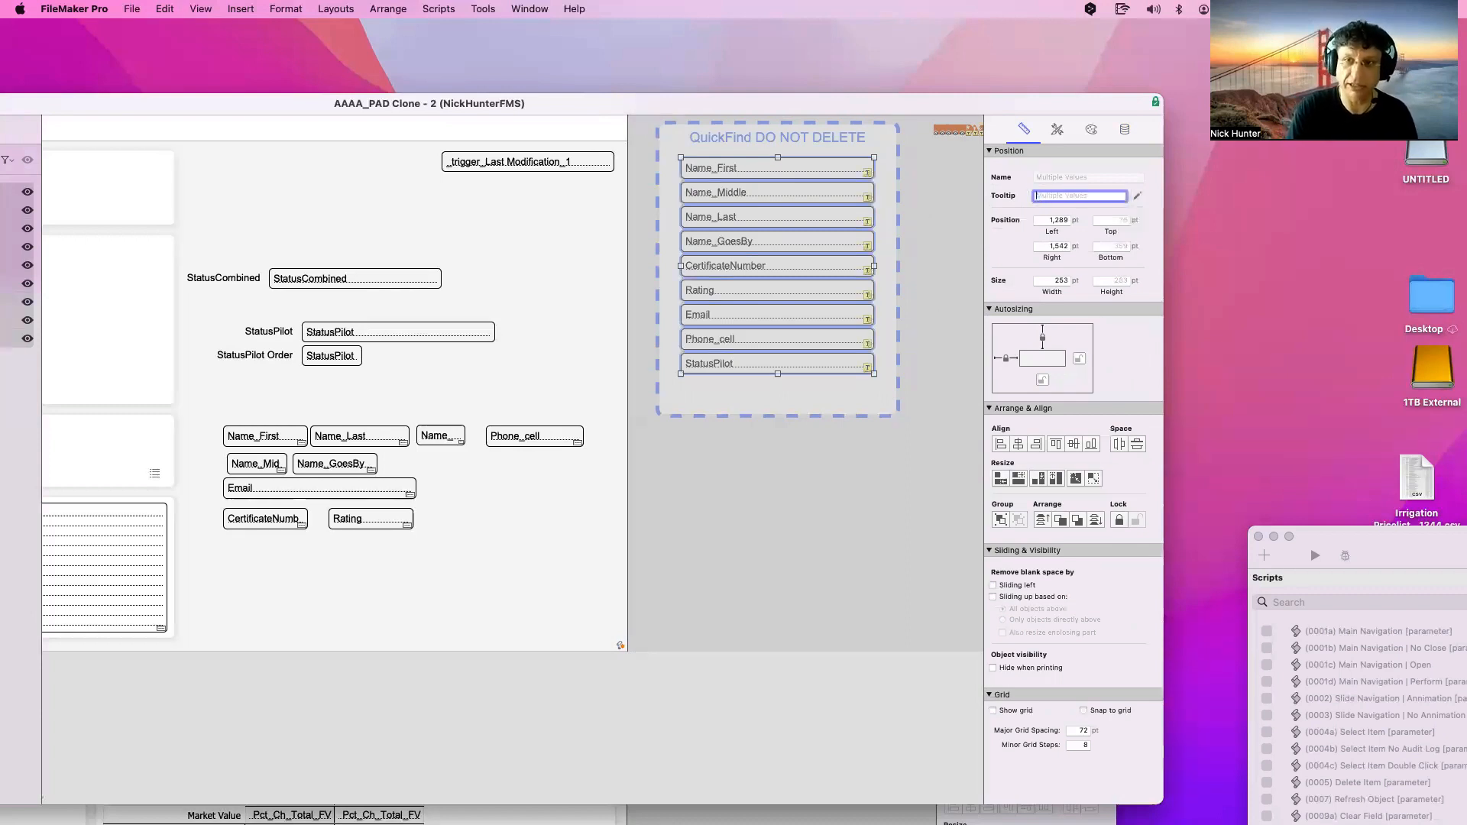
pyautogui.press('super+shift+z')
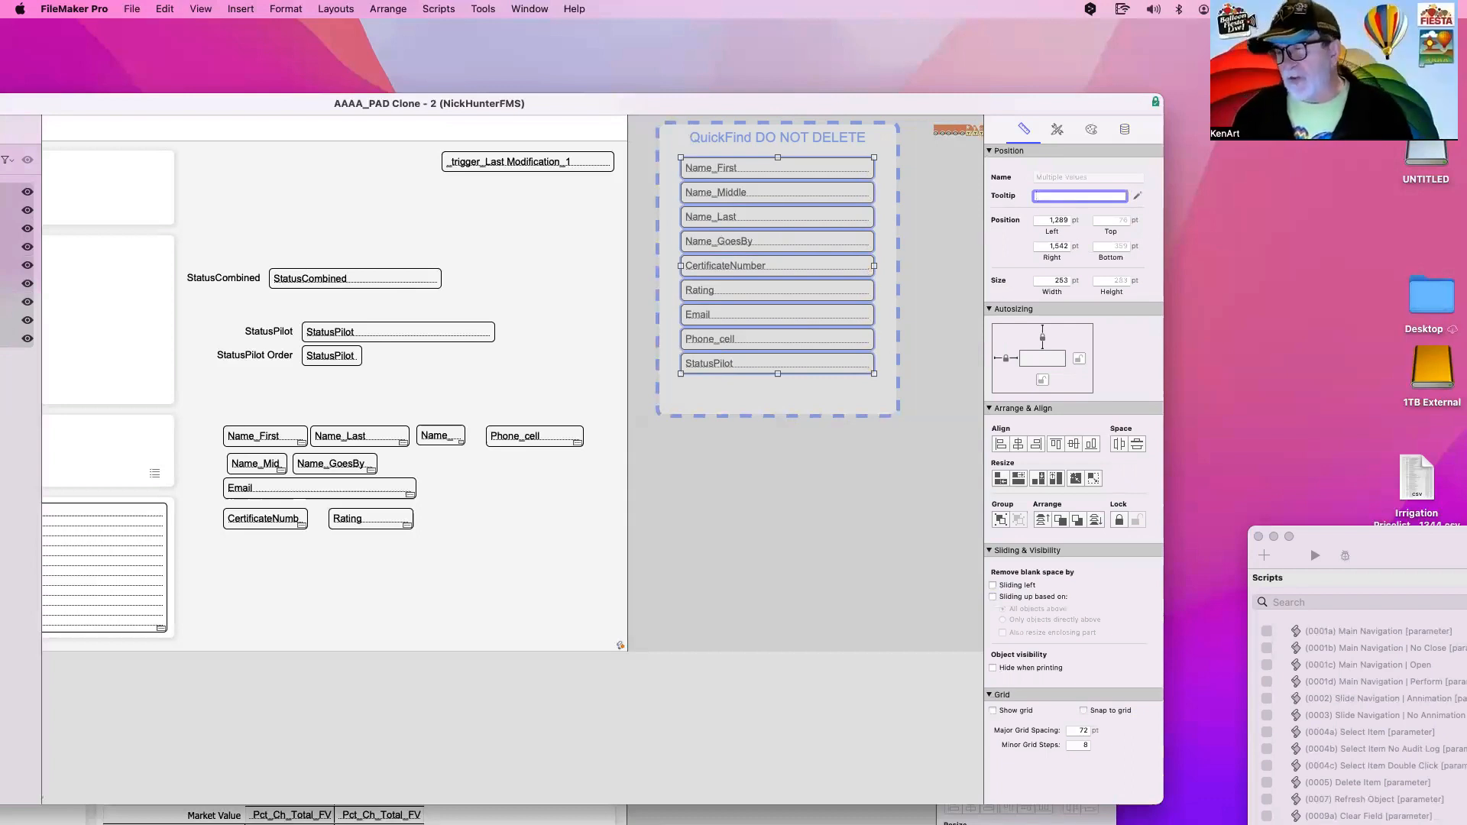
pyautogui.scroll(2, 848, 310)
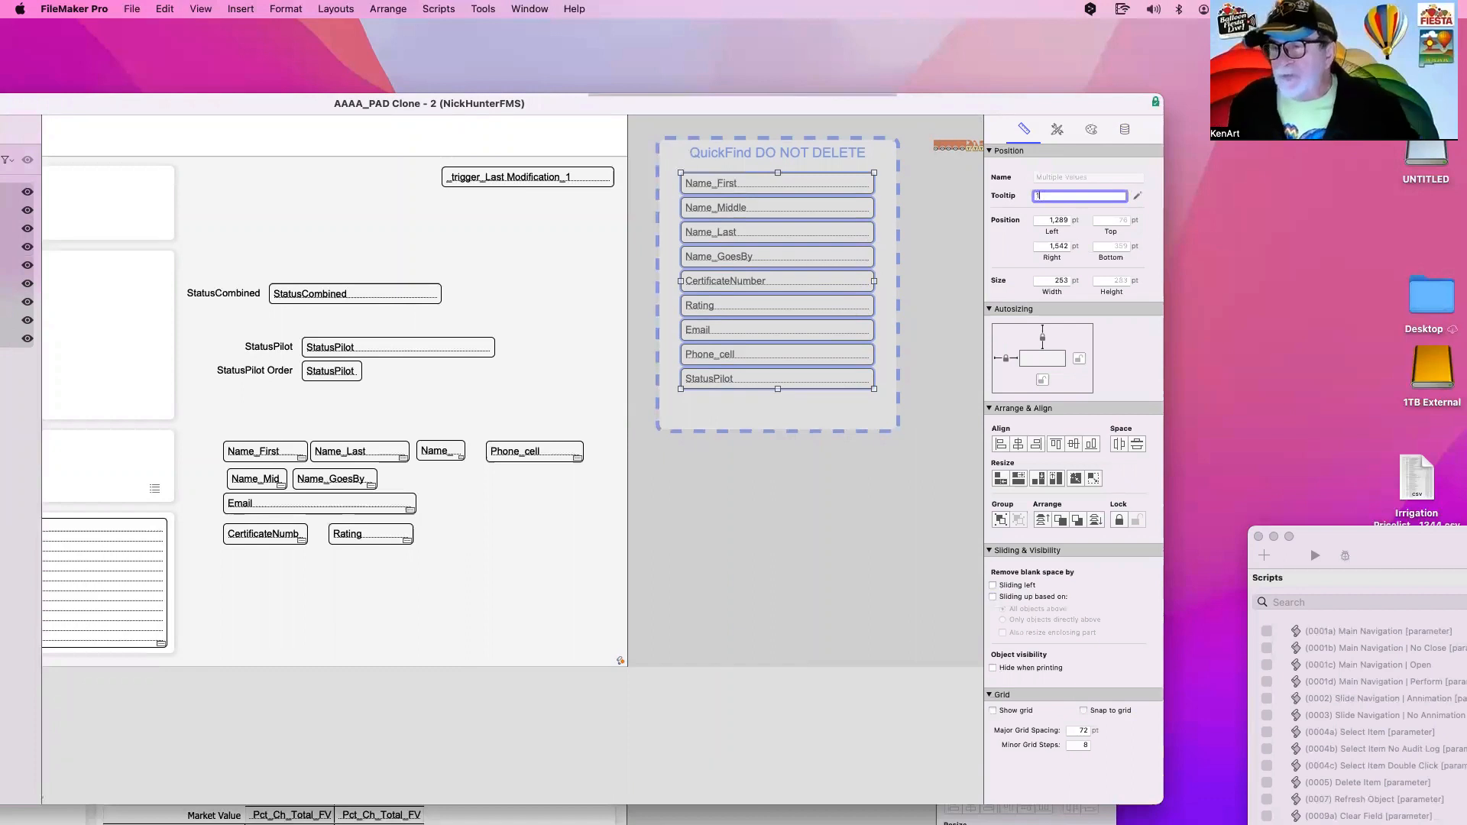
pyautogui.press('Return')
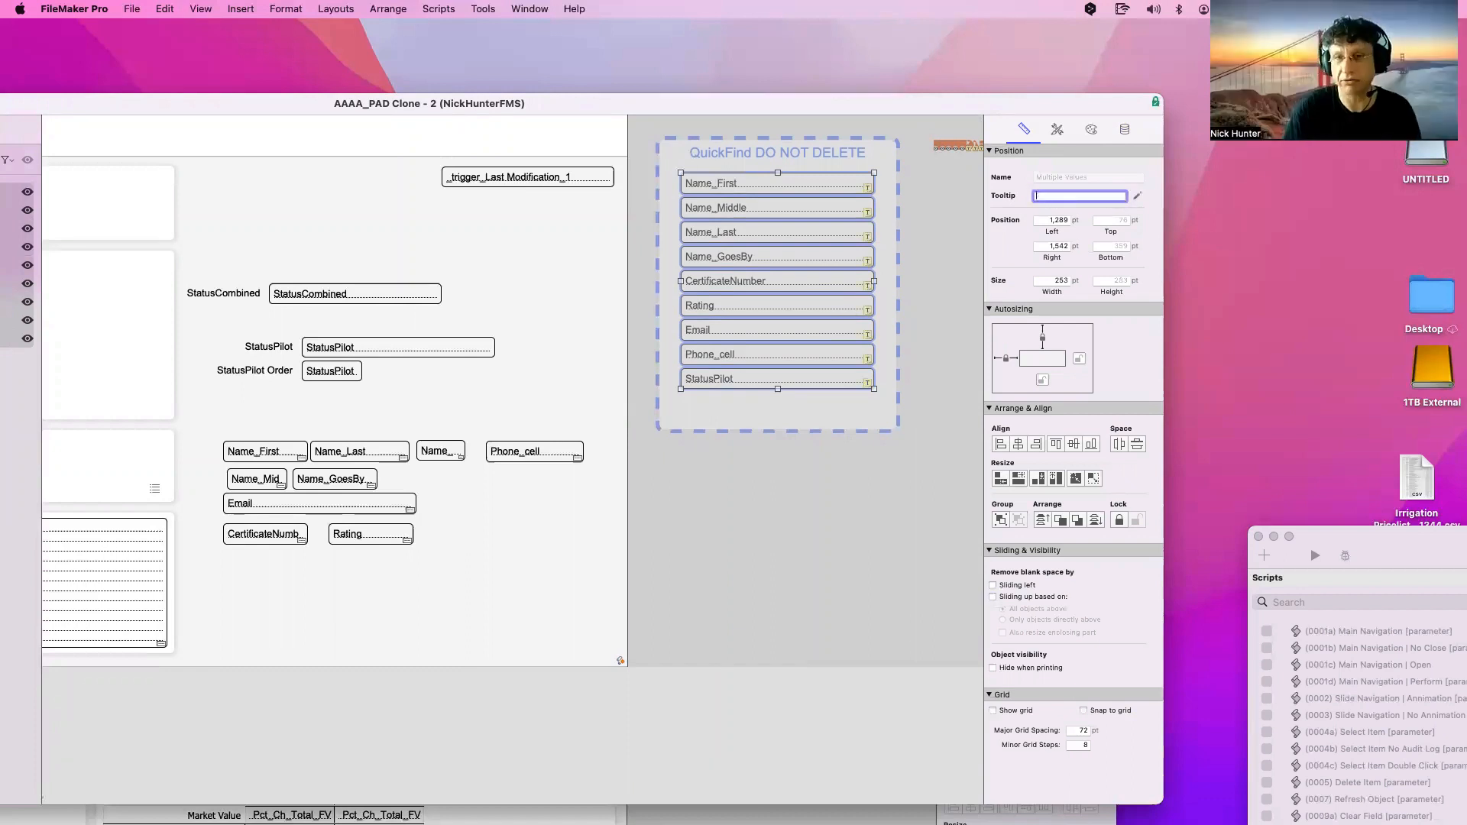
pyautogui.click(909, 489)
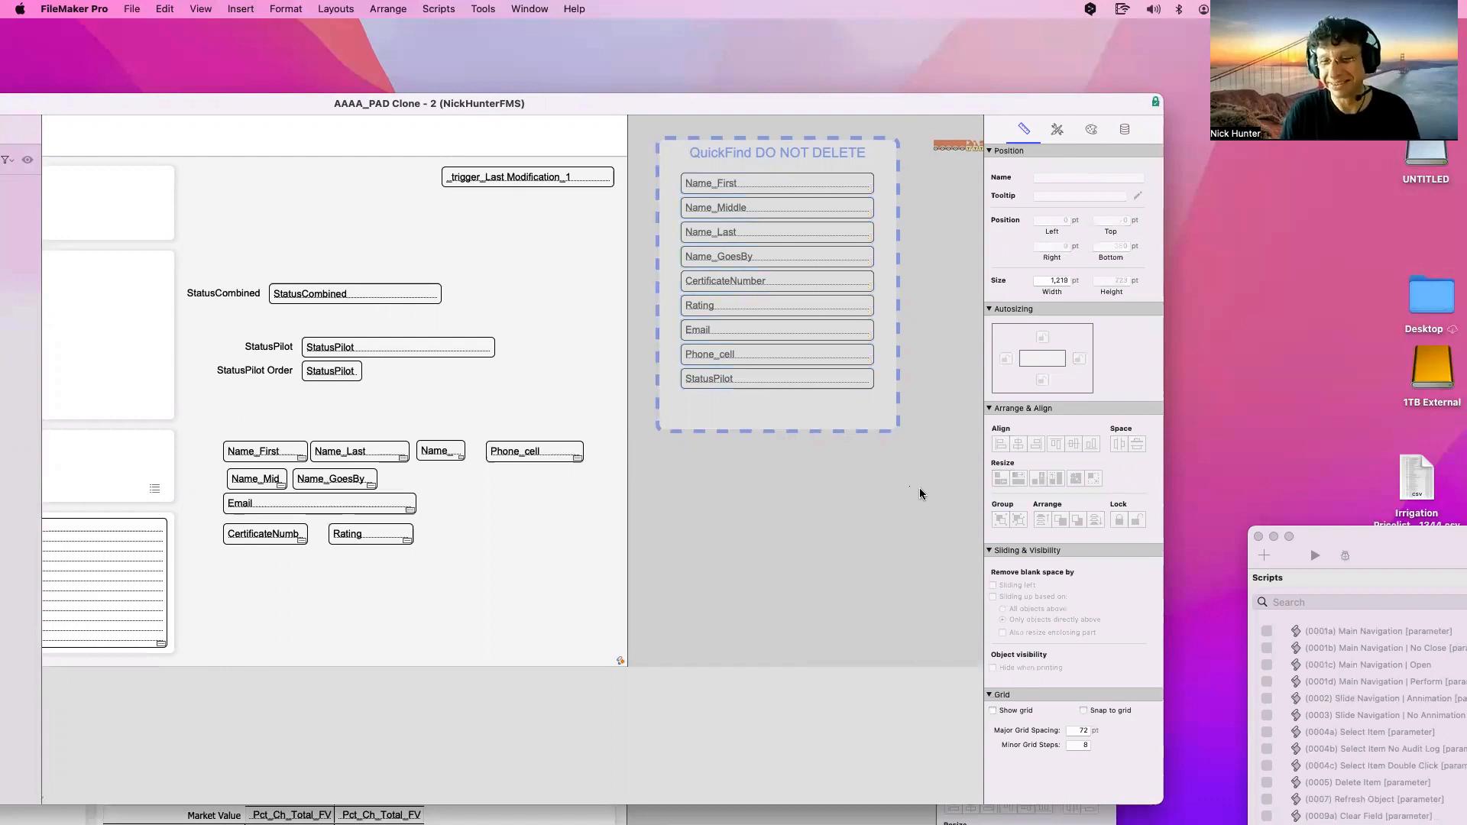
pyautogui.moveTo(939, 418); pyautogui.dragTo(652, 156)
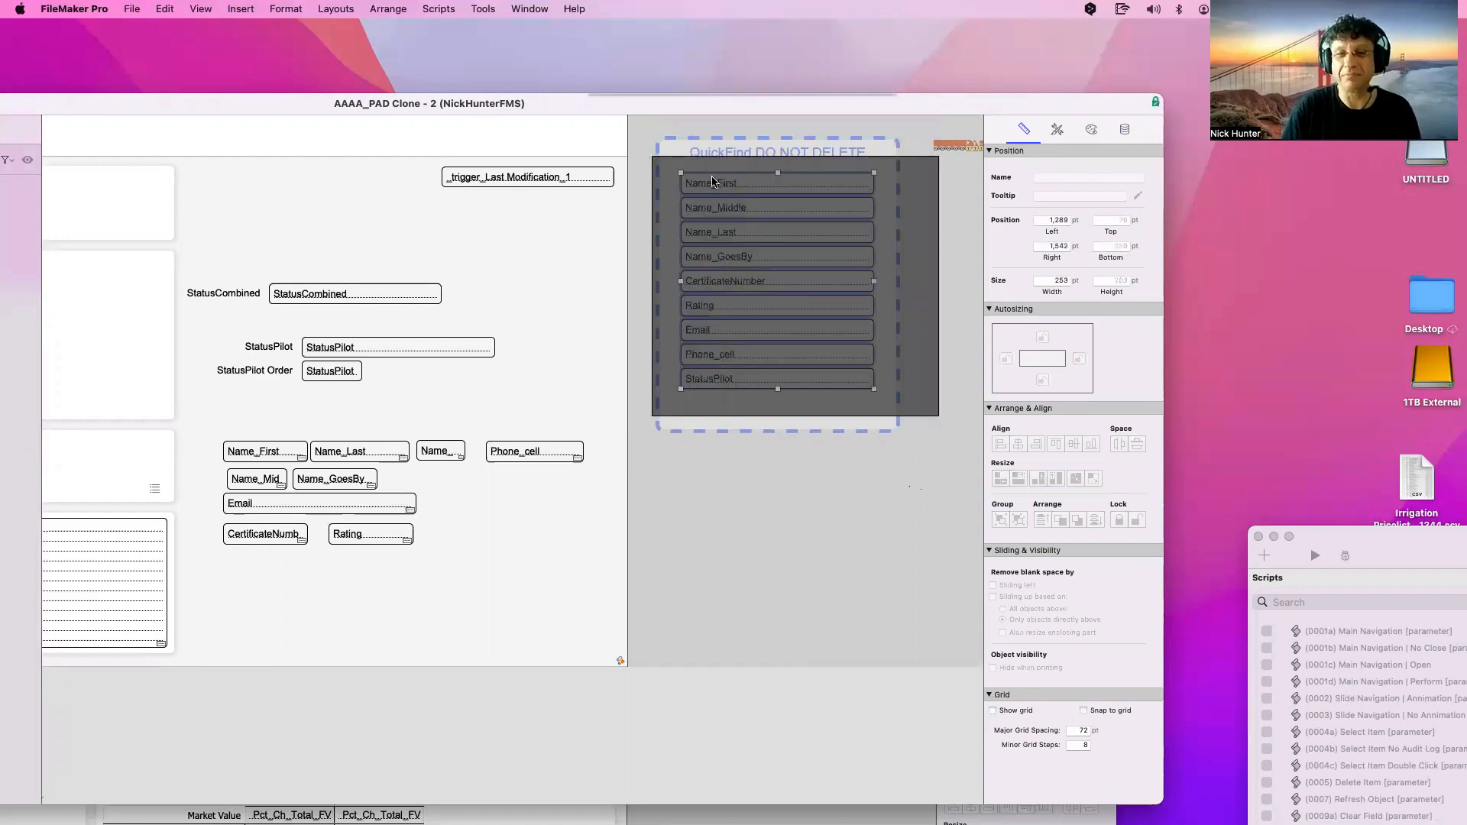
pyautogui.click(1068, 195)
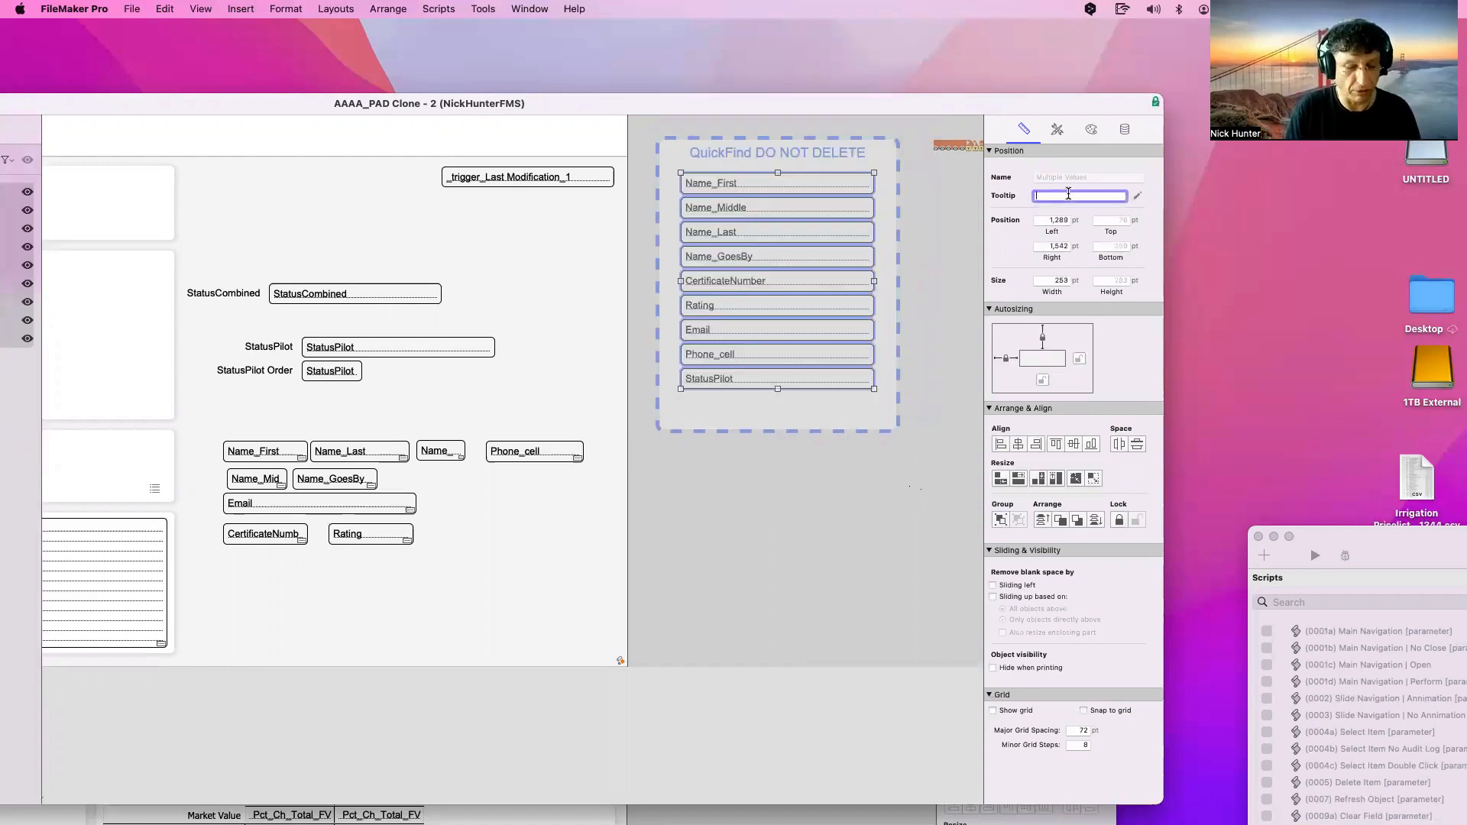
pyautogui.click(778, 537)
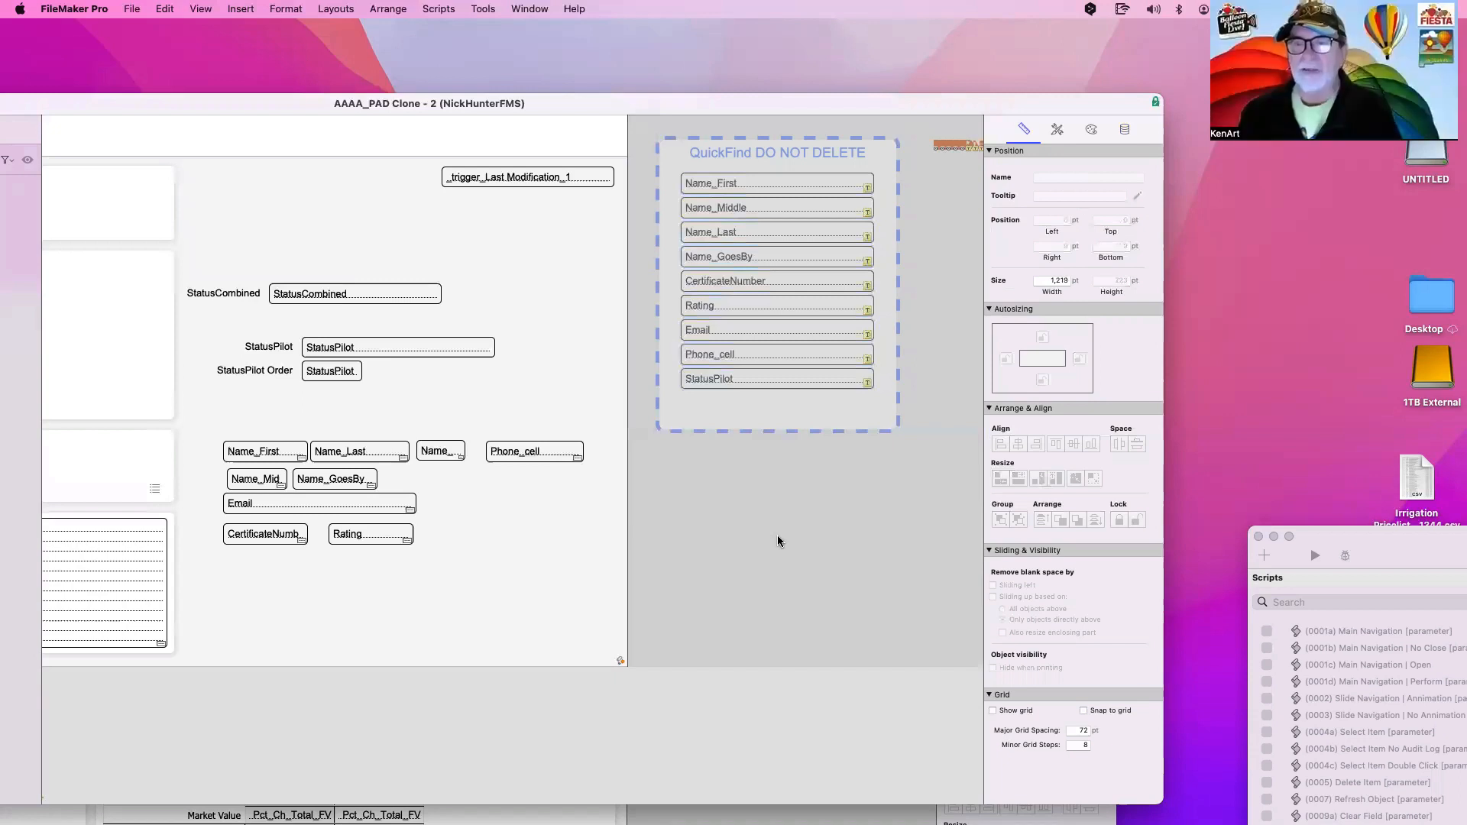
# Re-enter the nine fields' tooltip, then check the layout in Browse mode and return to Layout
pyautogui.moveTo(921, 426); pyautogui.dragTo(669, 167)
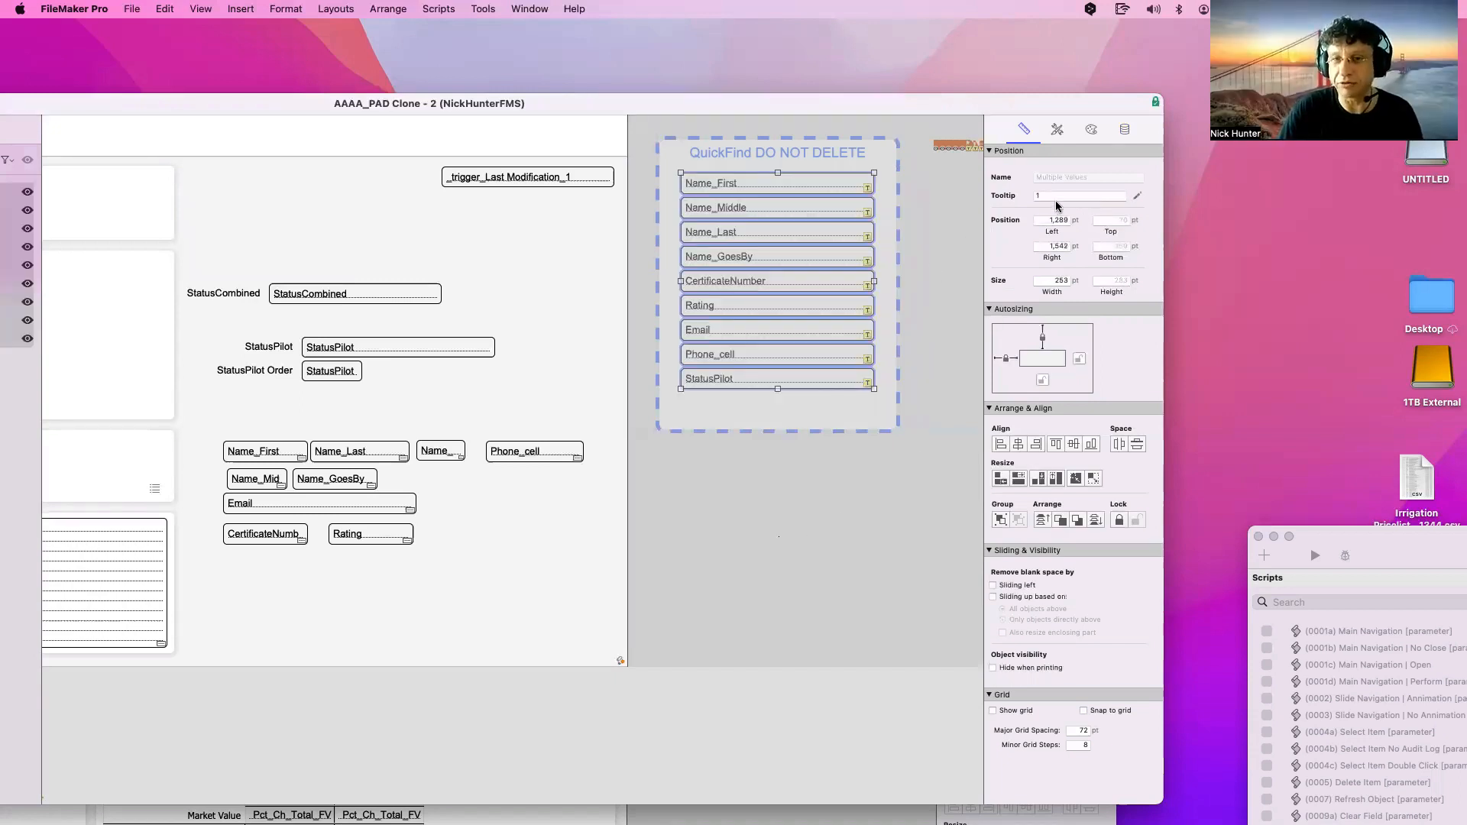
pyautogui.click(1059, 199)
pyautogui.write('""')
pyautogui.press('Return')
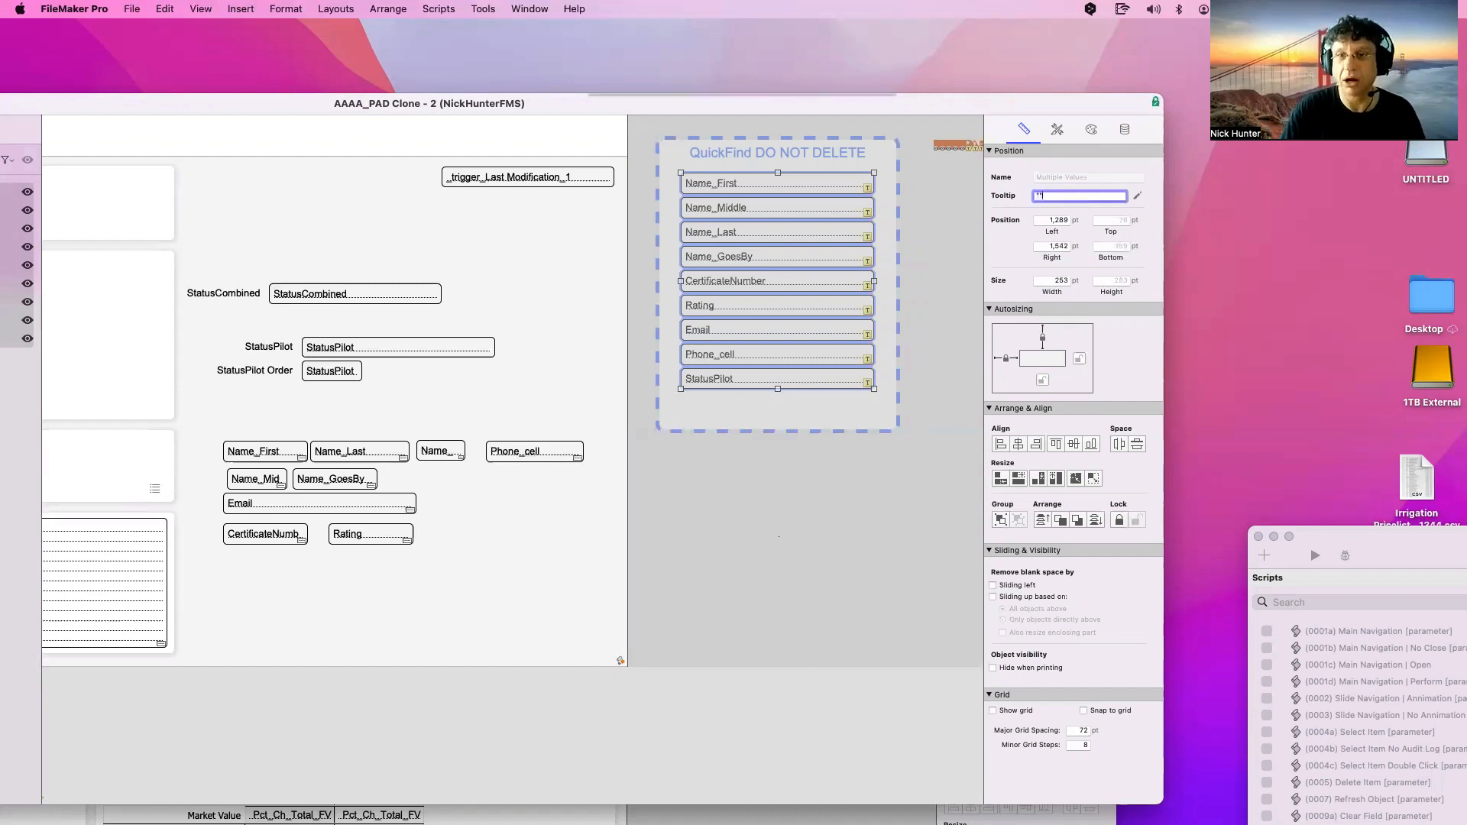
pyautogui.press('super+b')
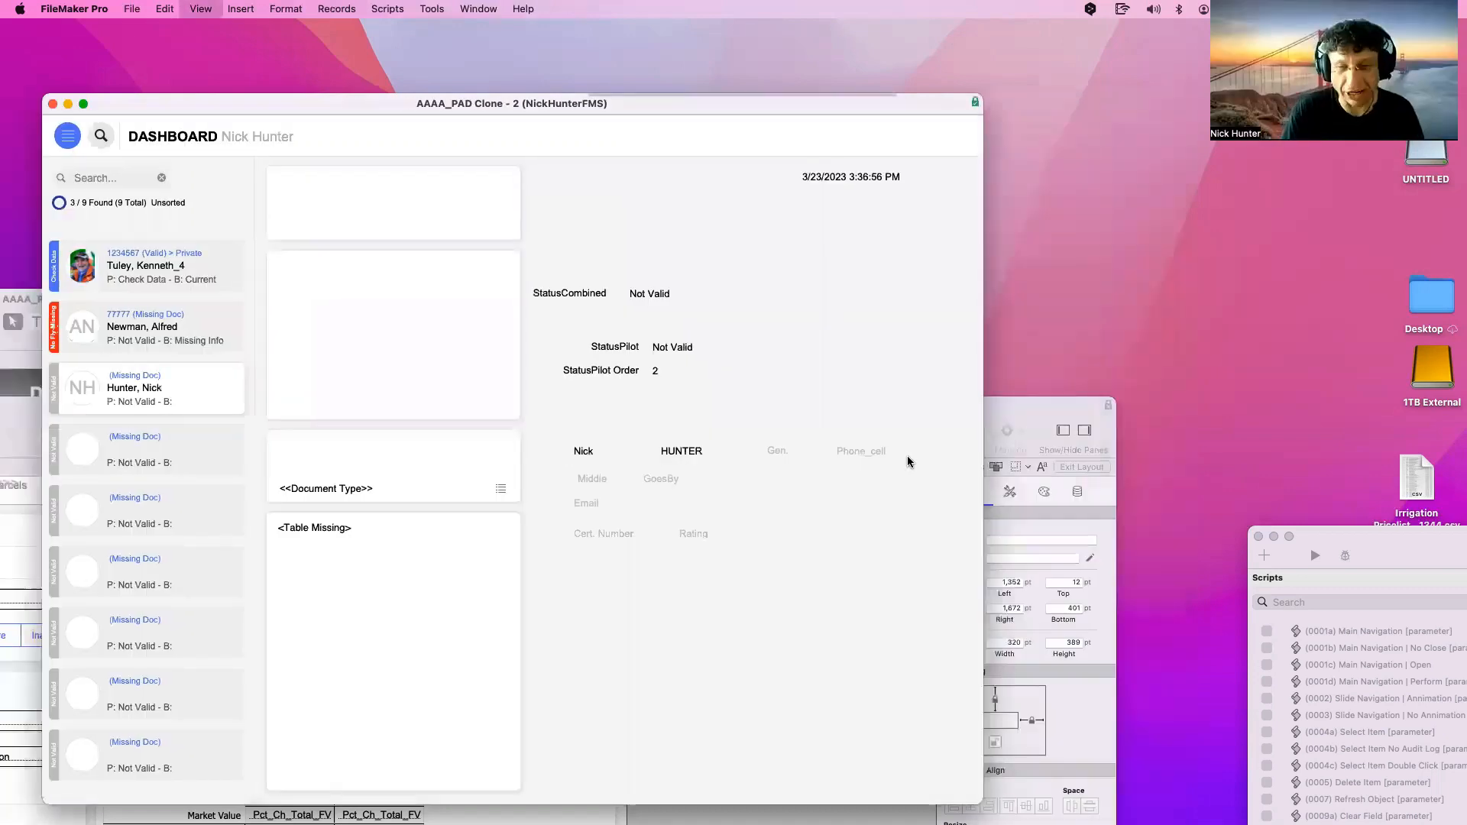
pyautogui.press('super+l')
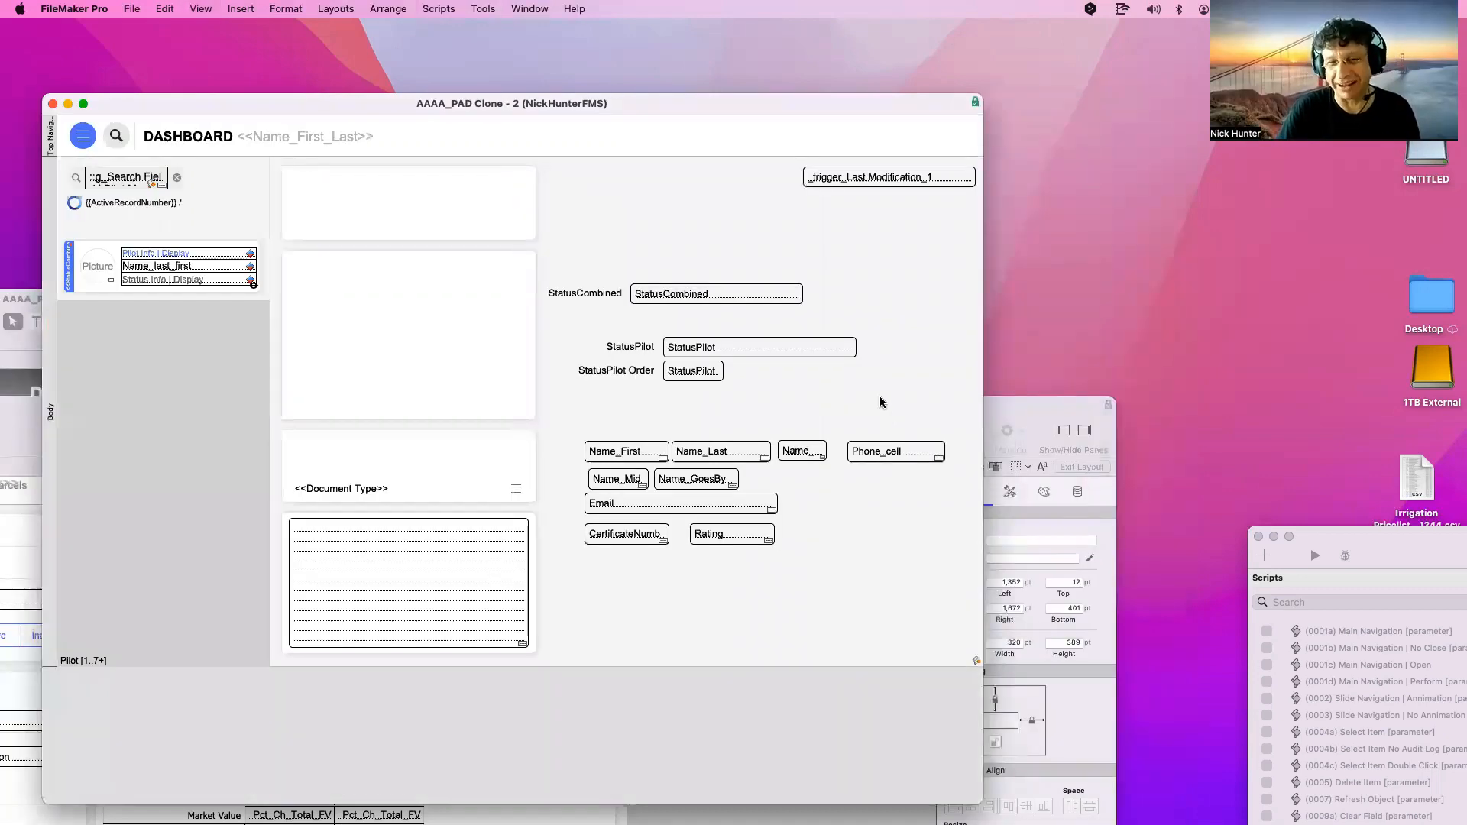
# Select all nine fields again and delete the tooltip text so it is empty
pyautogui.hscroll(4, 910, 395)
pyautogui.hscroll(6, 1051, 401)
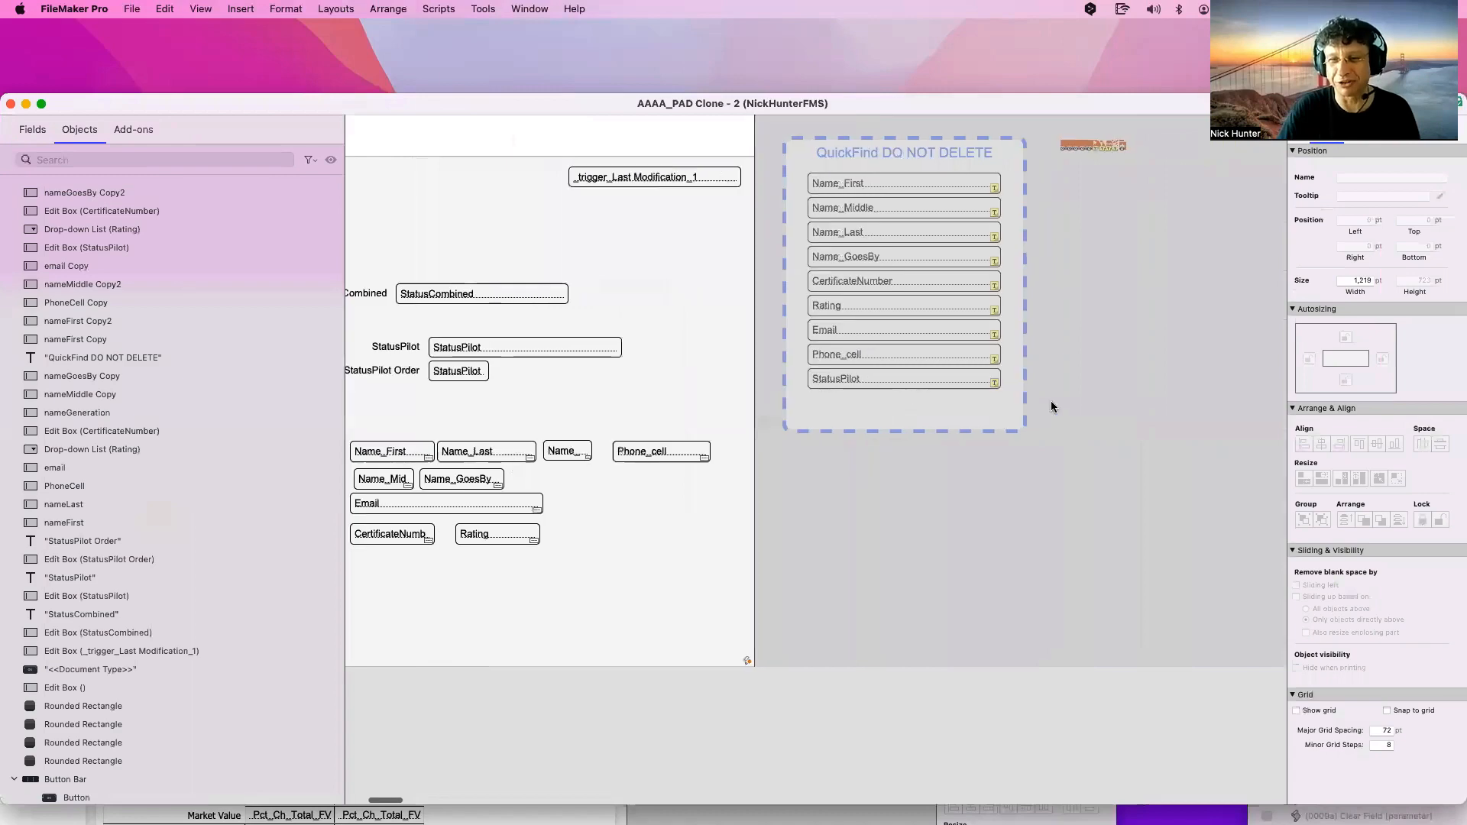
pyautogui.moveTo(1006, 434); pyautogui.dragTo(650, 163)
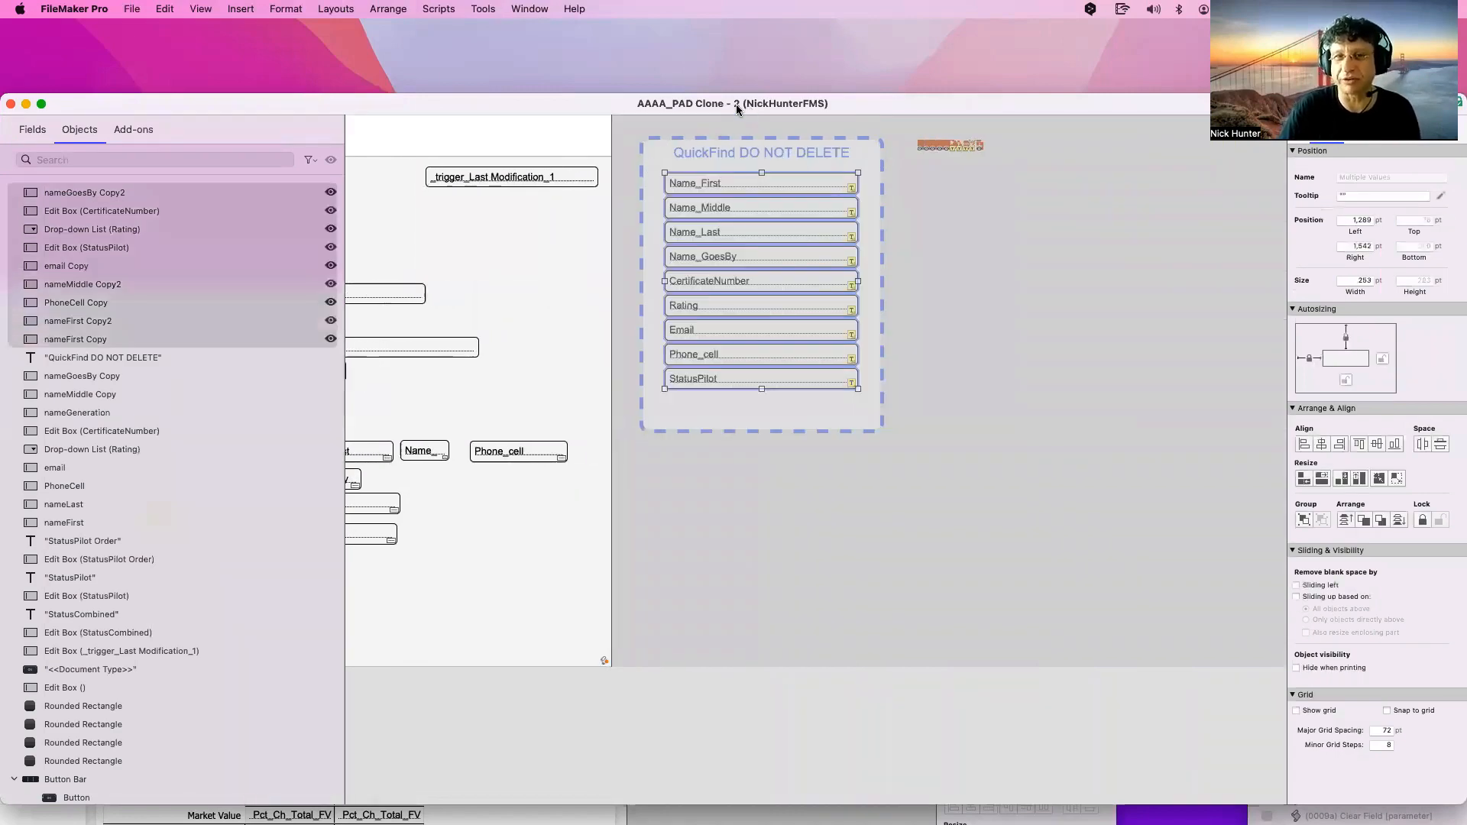
pyautogui.moveTo(736, 106); pyautogui.dragTo(448, 97)
pyautogui.click(1070, 186)
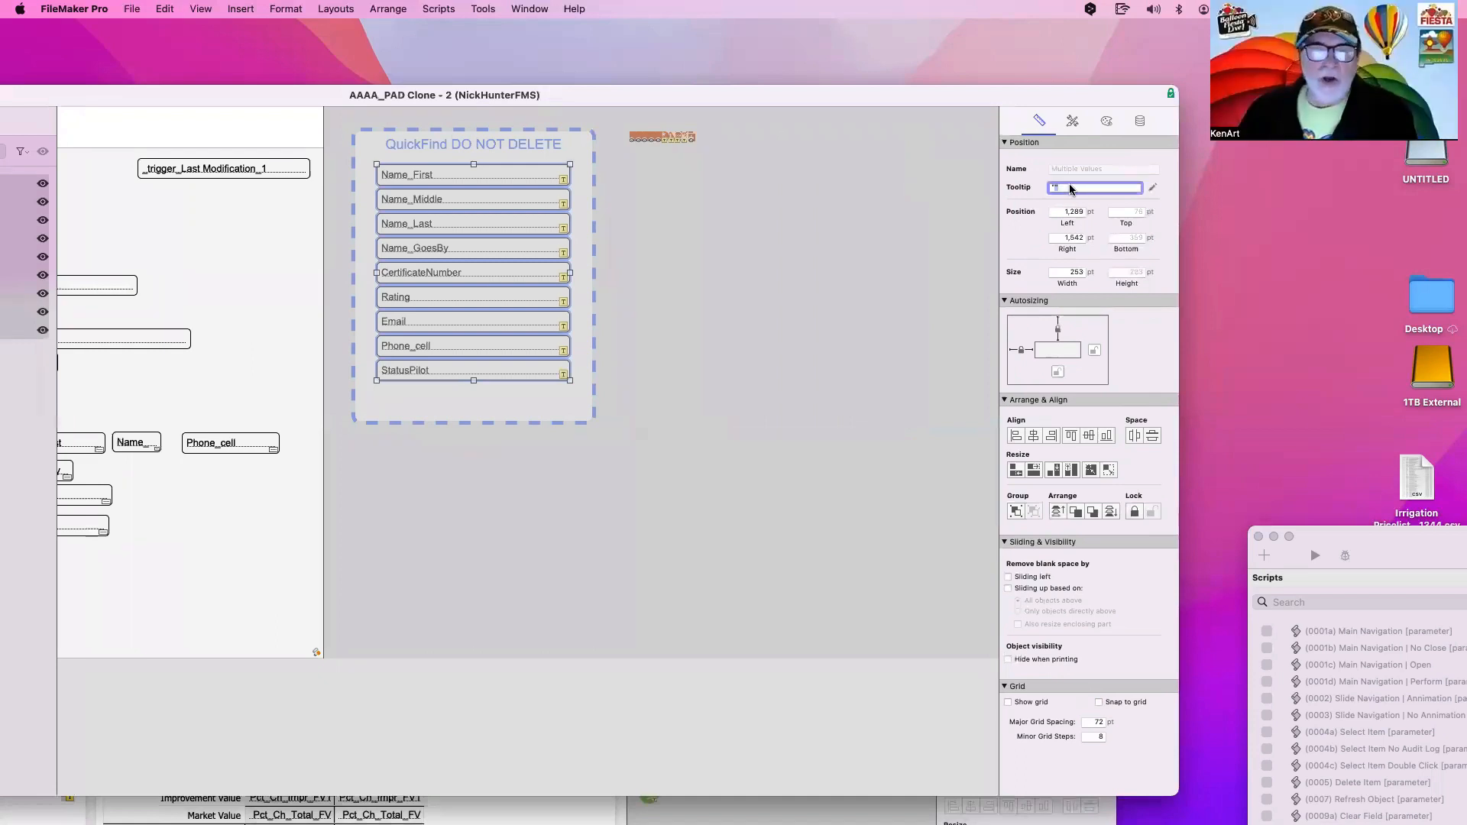
pyautogui.press('BackSpace')
pyautogui.press('BackSpace')
pyautogui.press('Return')
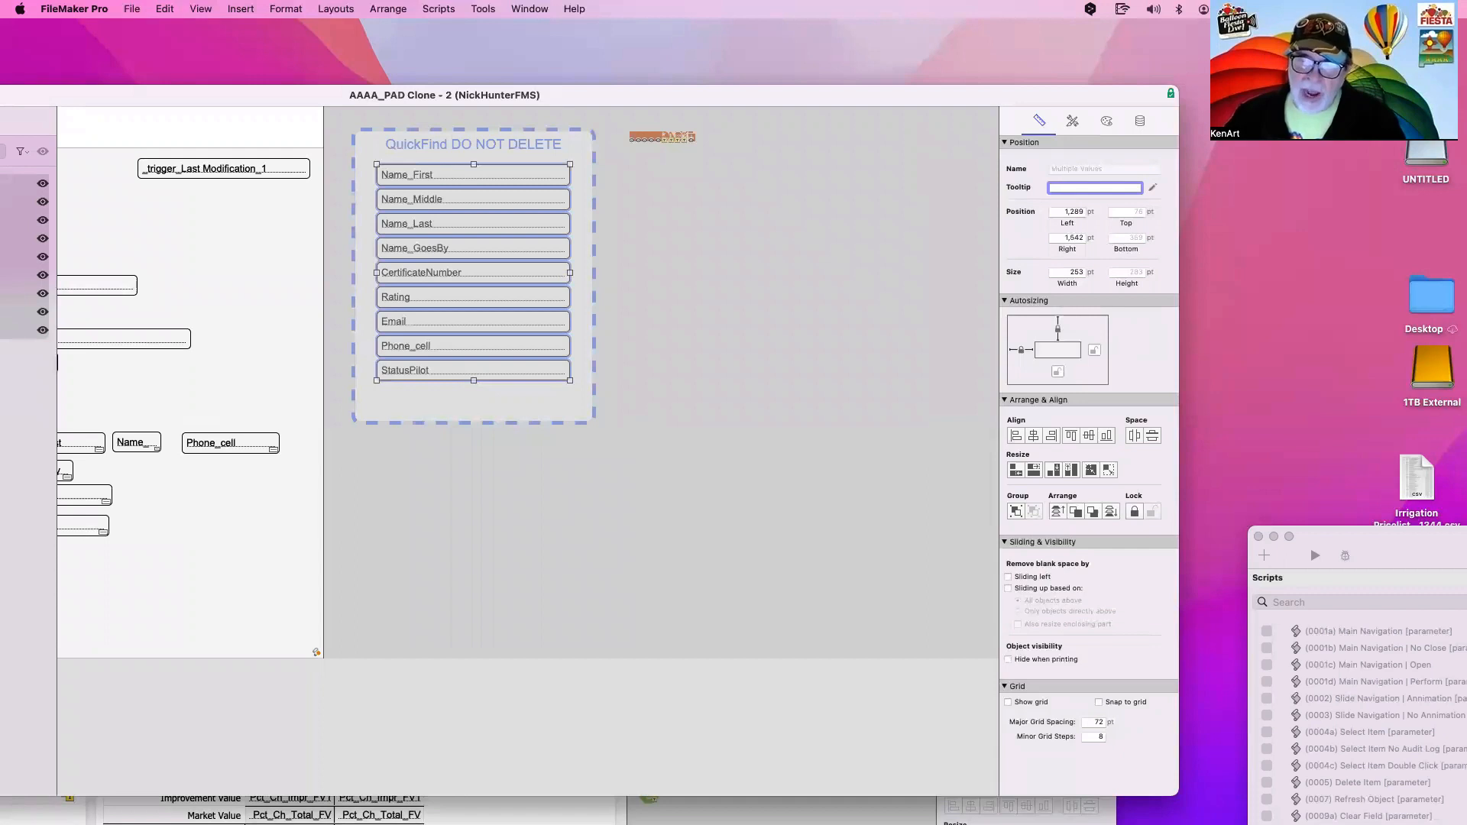
pyautogui.click(685, 215)
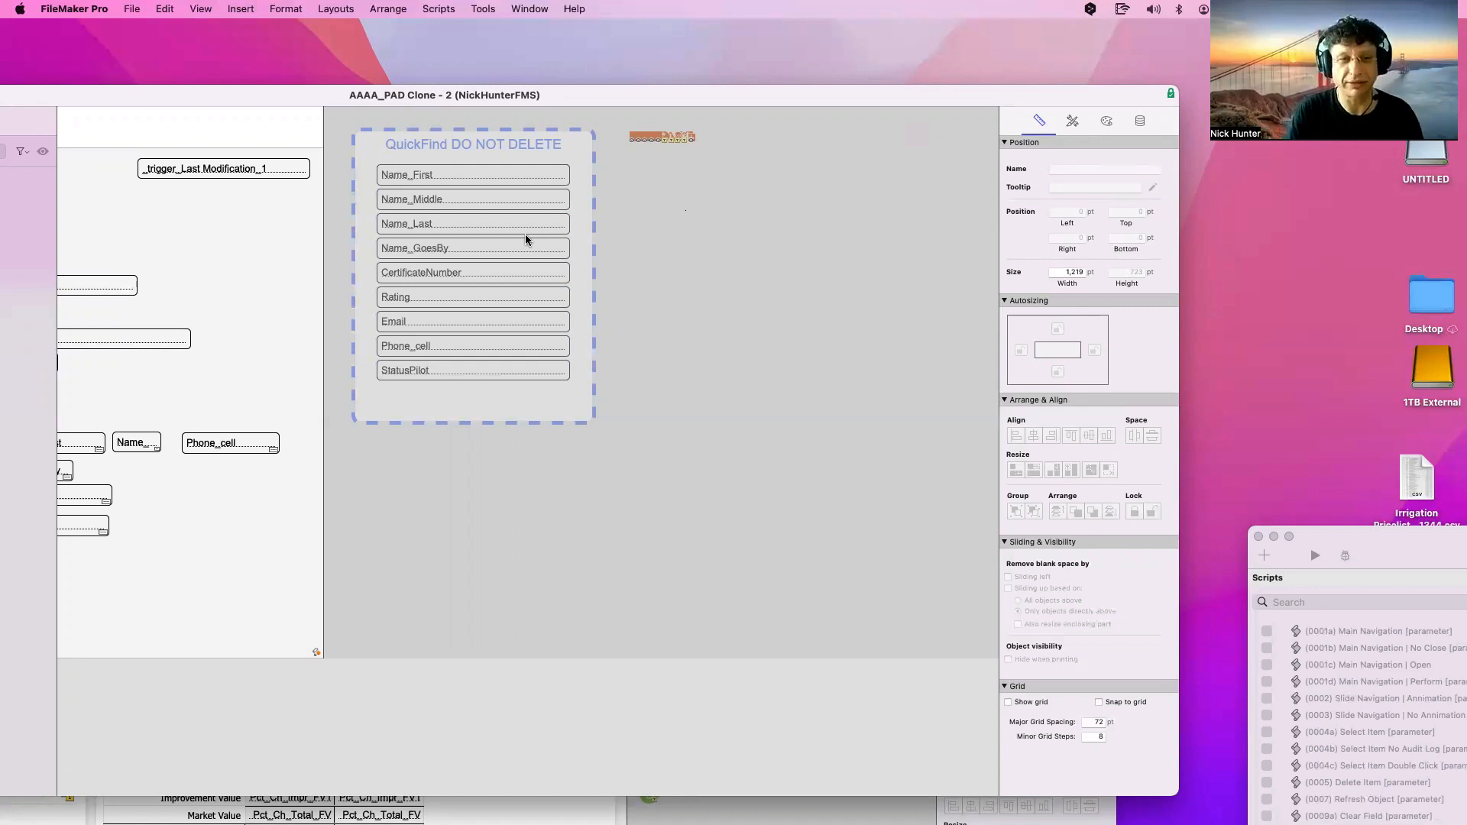
# Switch the Name_GoesBy field box to display Name_First_Last
pyautogui.hscroll(2, 524, 241)
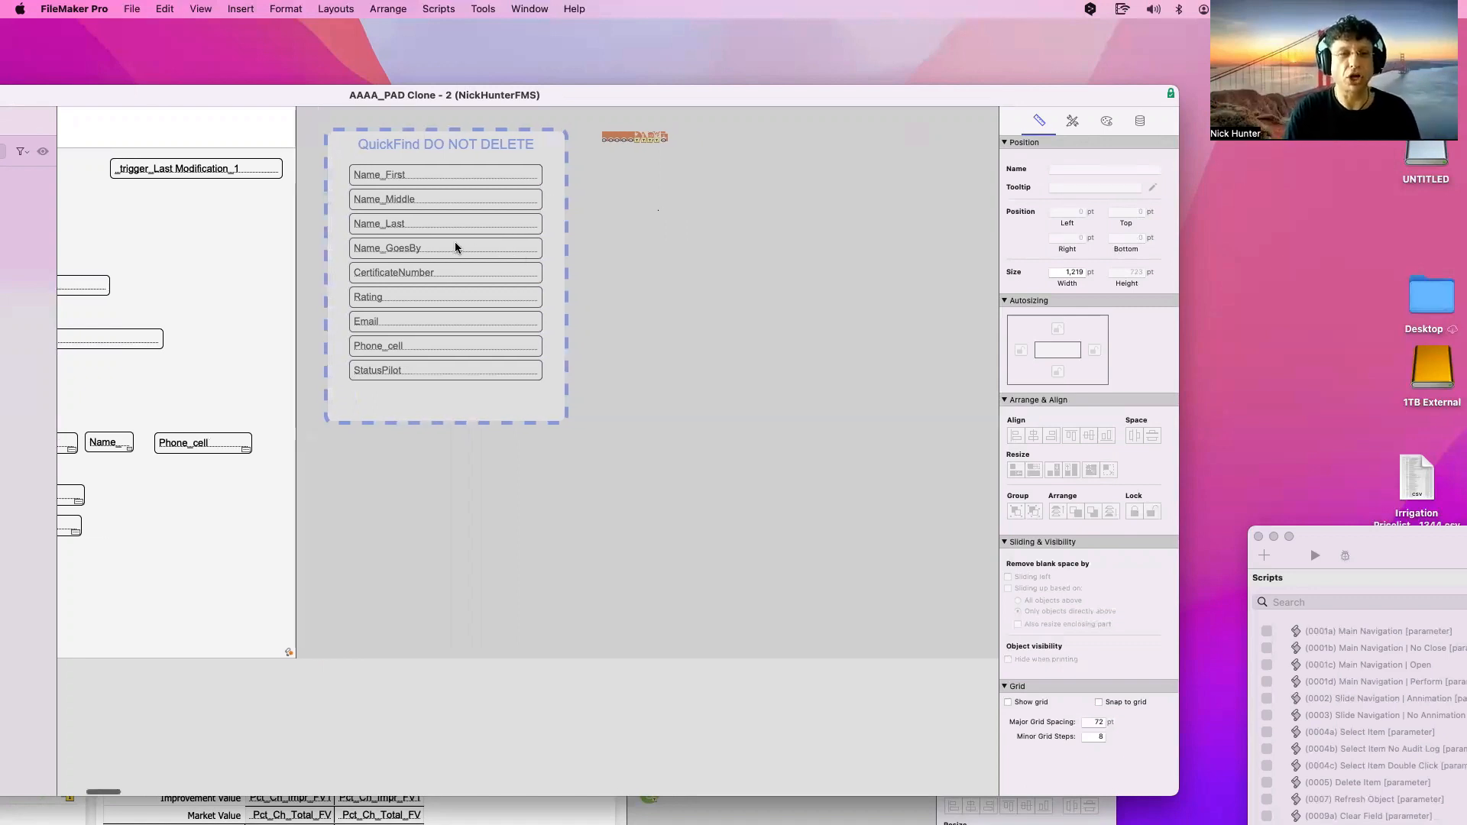
pyautogui.hscroll(-10, 479, 243)
pyautogui.doubleClick(562, 249)
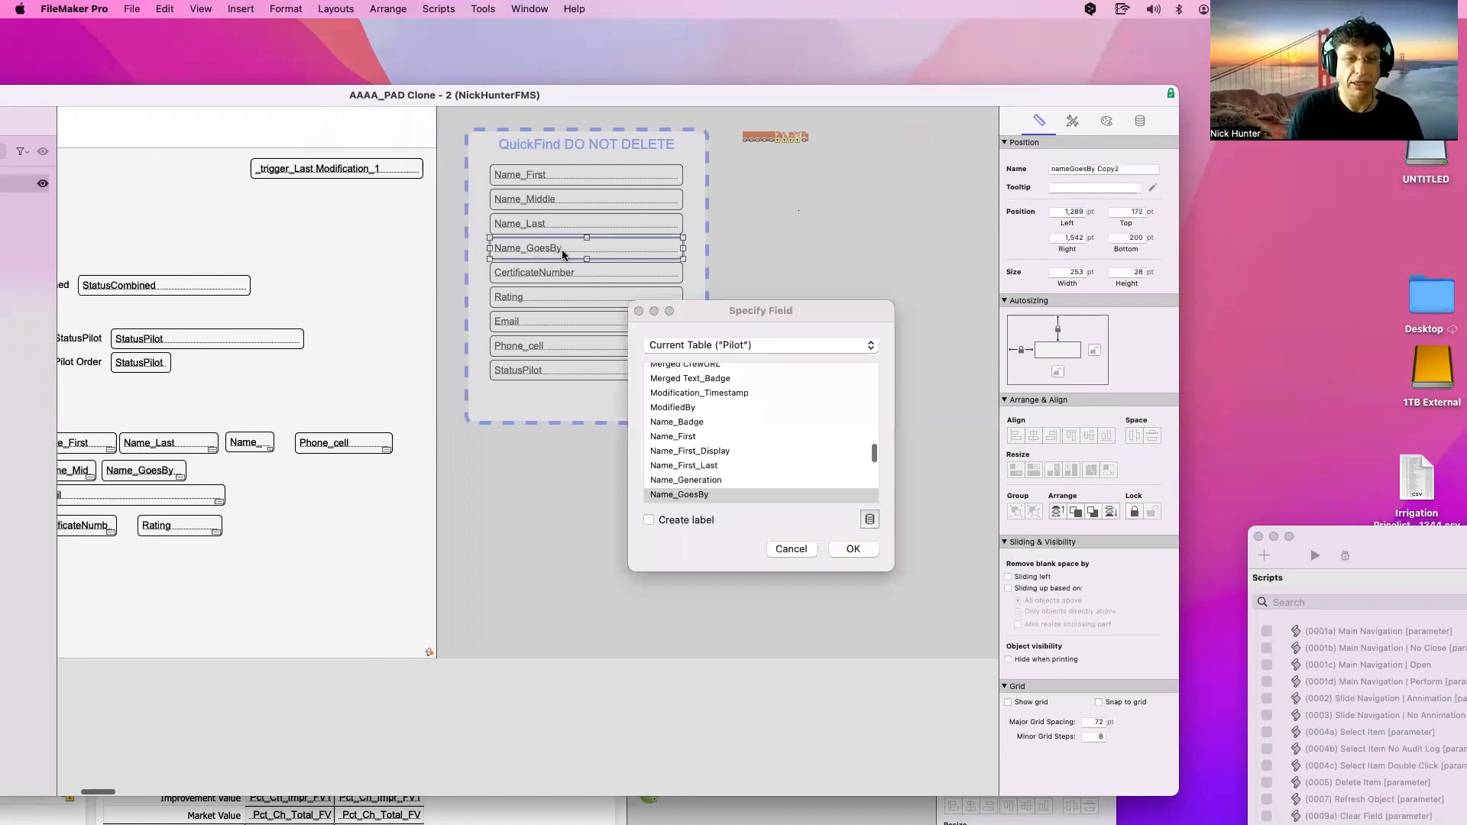
pyautogui.scroll(-3, 738, 486)
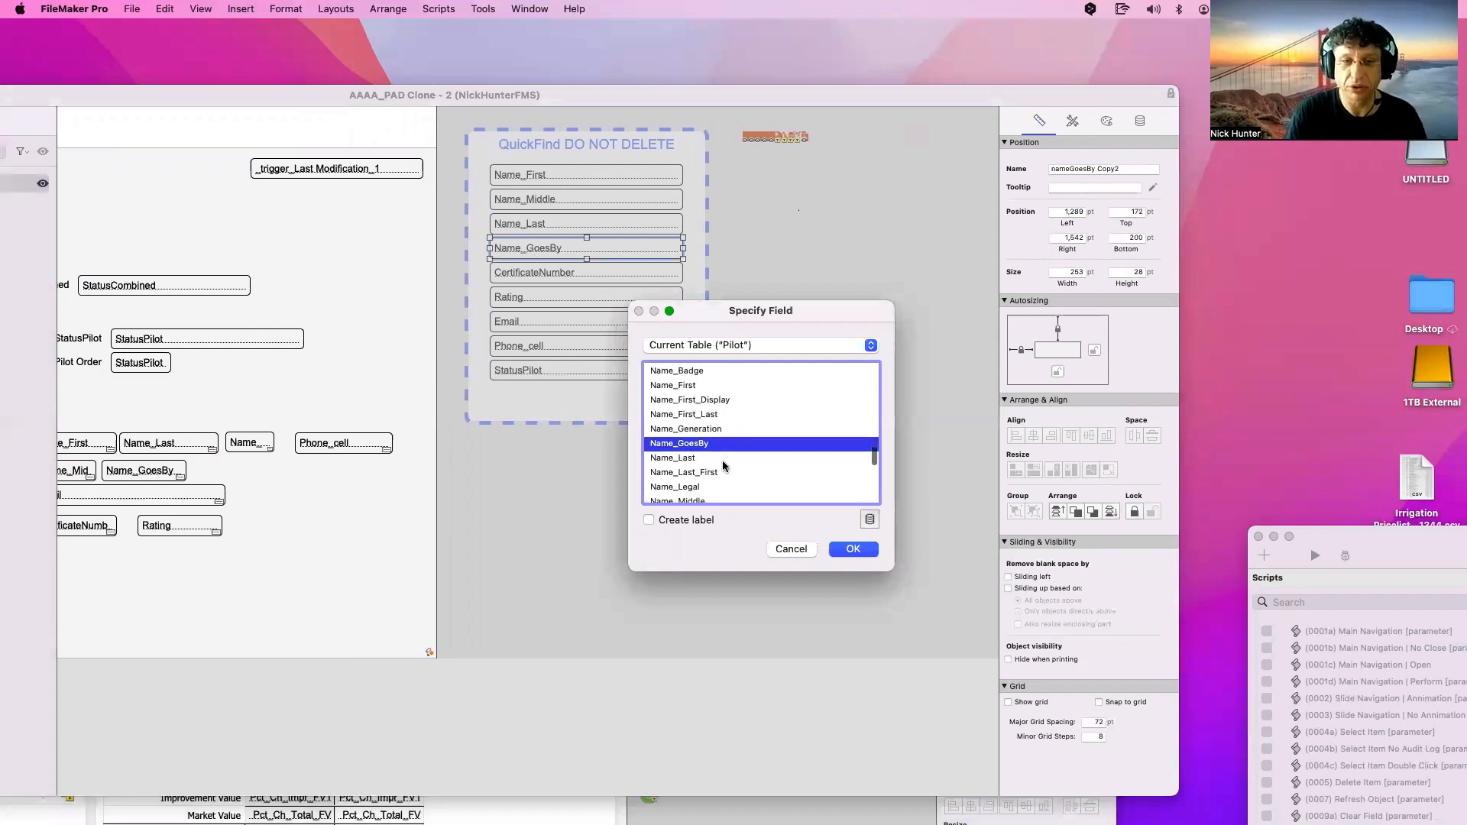
pyautogui.click(715, 418)
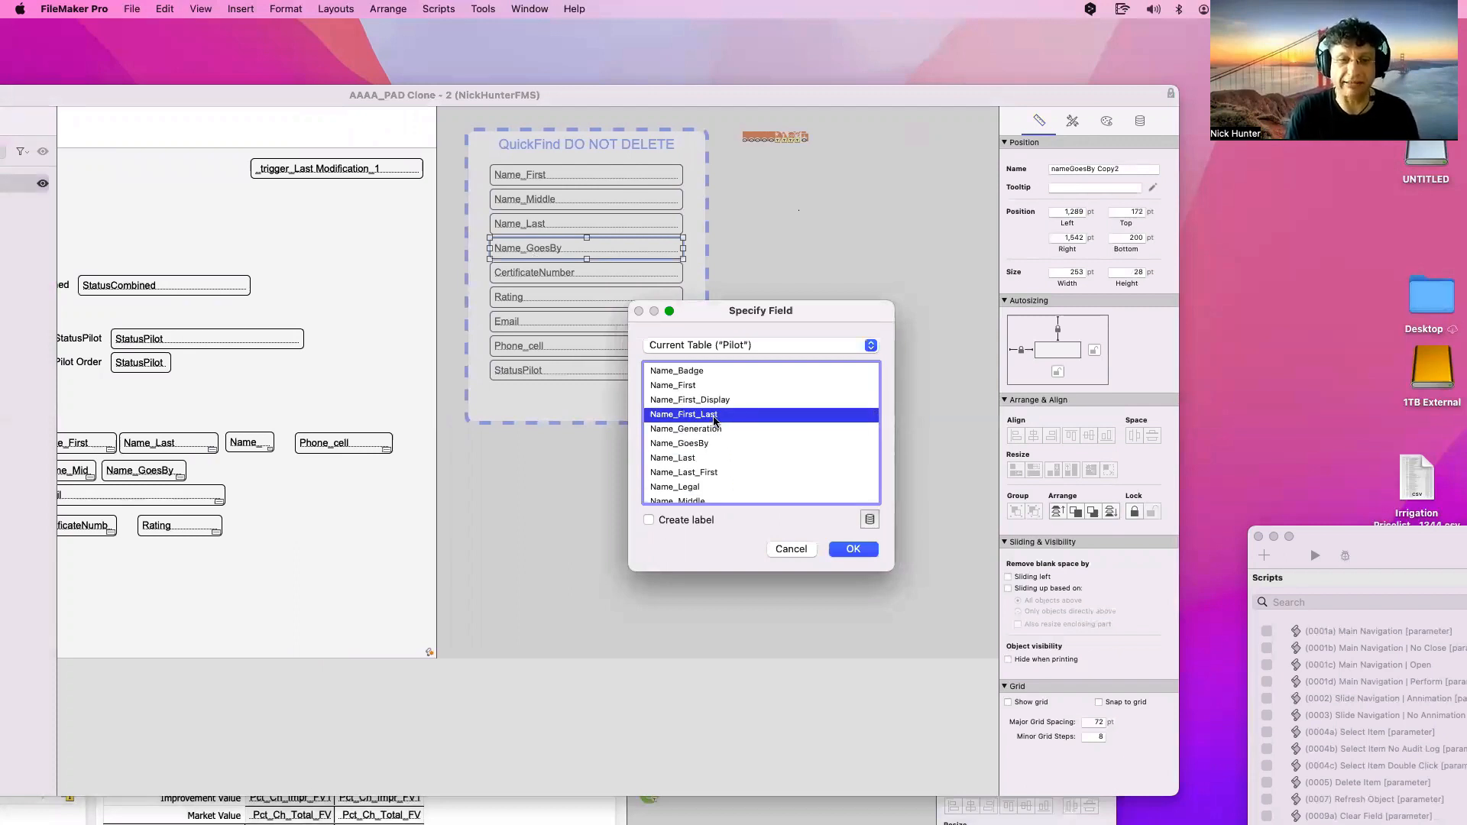
pyautogui.press('Return')
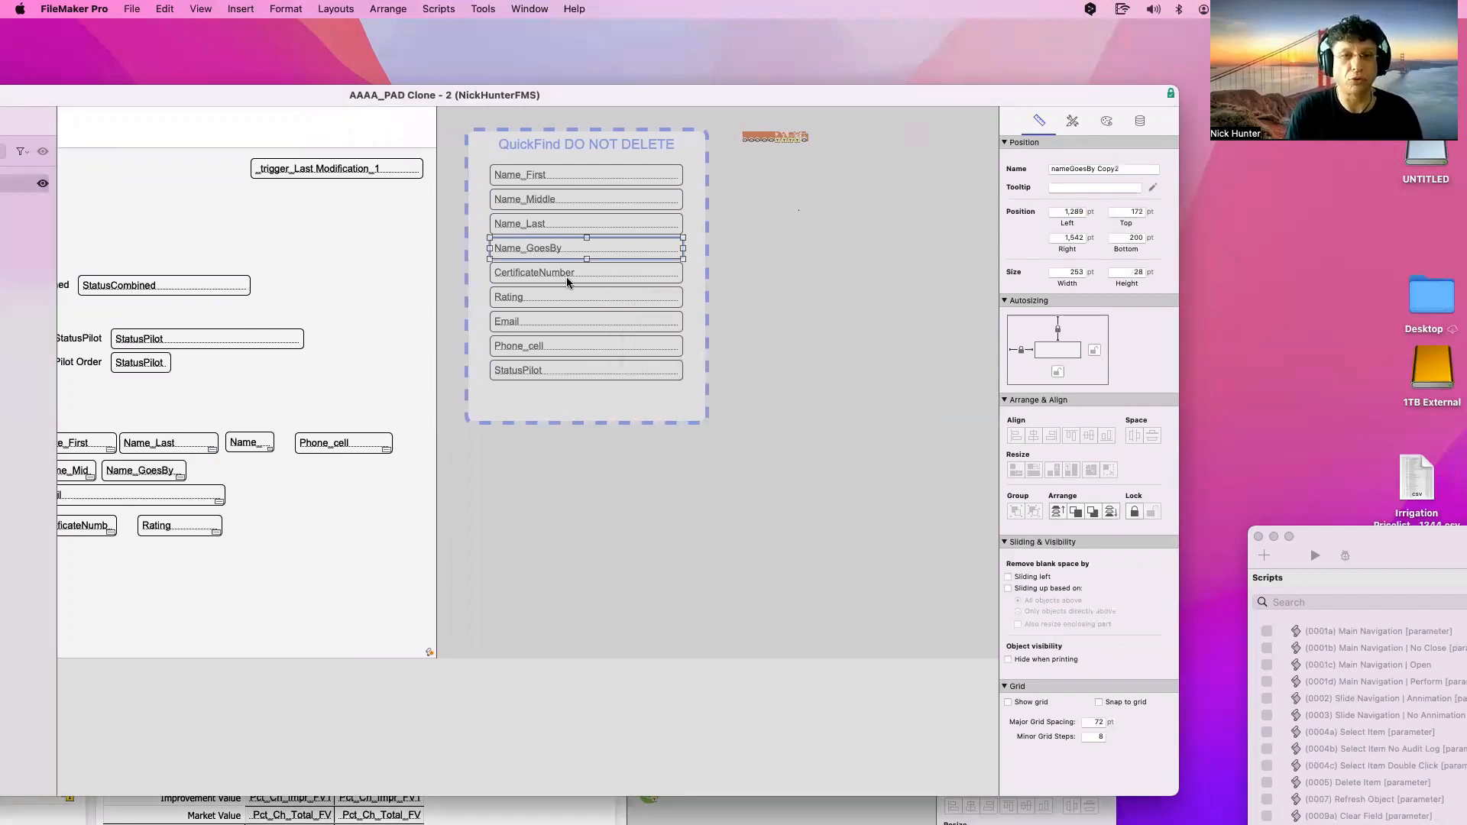
# Delete Name_First and Name_Last and move the remaining fields up to close the gaps
pyautogui.click(546, 224)
pyautogui.keyDown('shift'); pyautogui.click(545, 177); pyautogui.keyUp('shift')
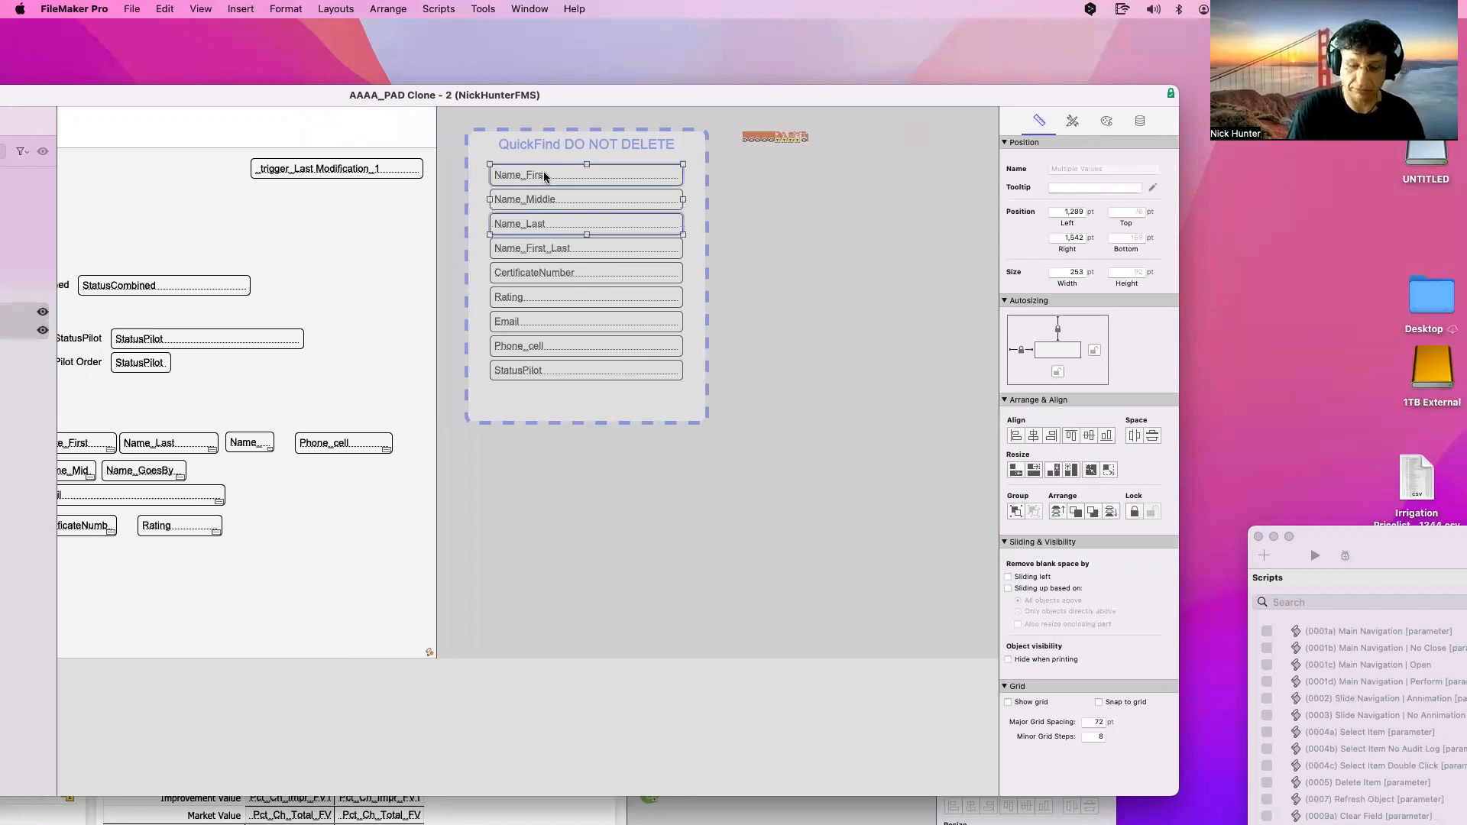
pyautogui.press('BackSpace')
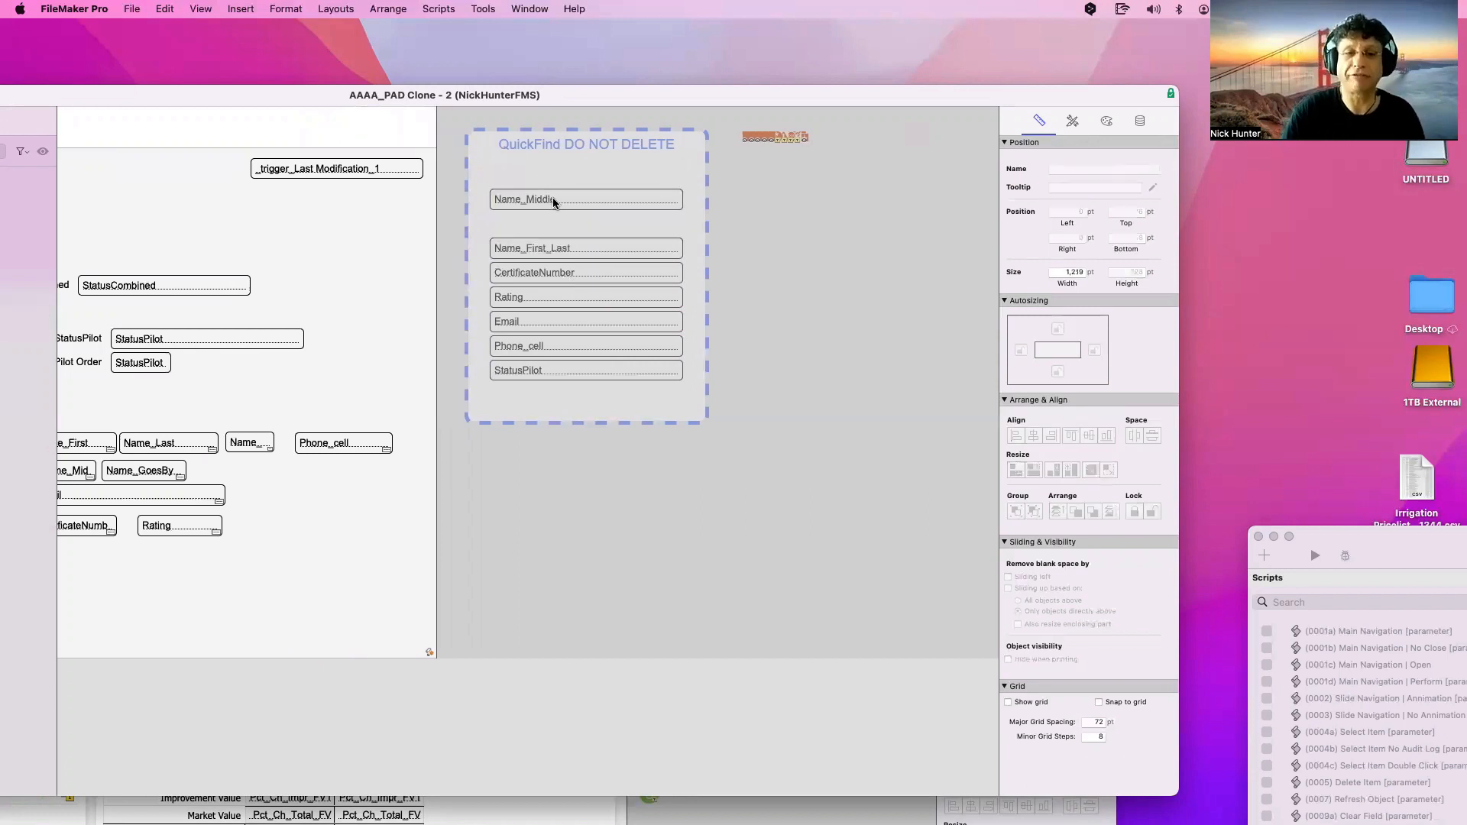
pyautogui.moveTo(547, 250); pyautogui.dragTo(547, 175)
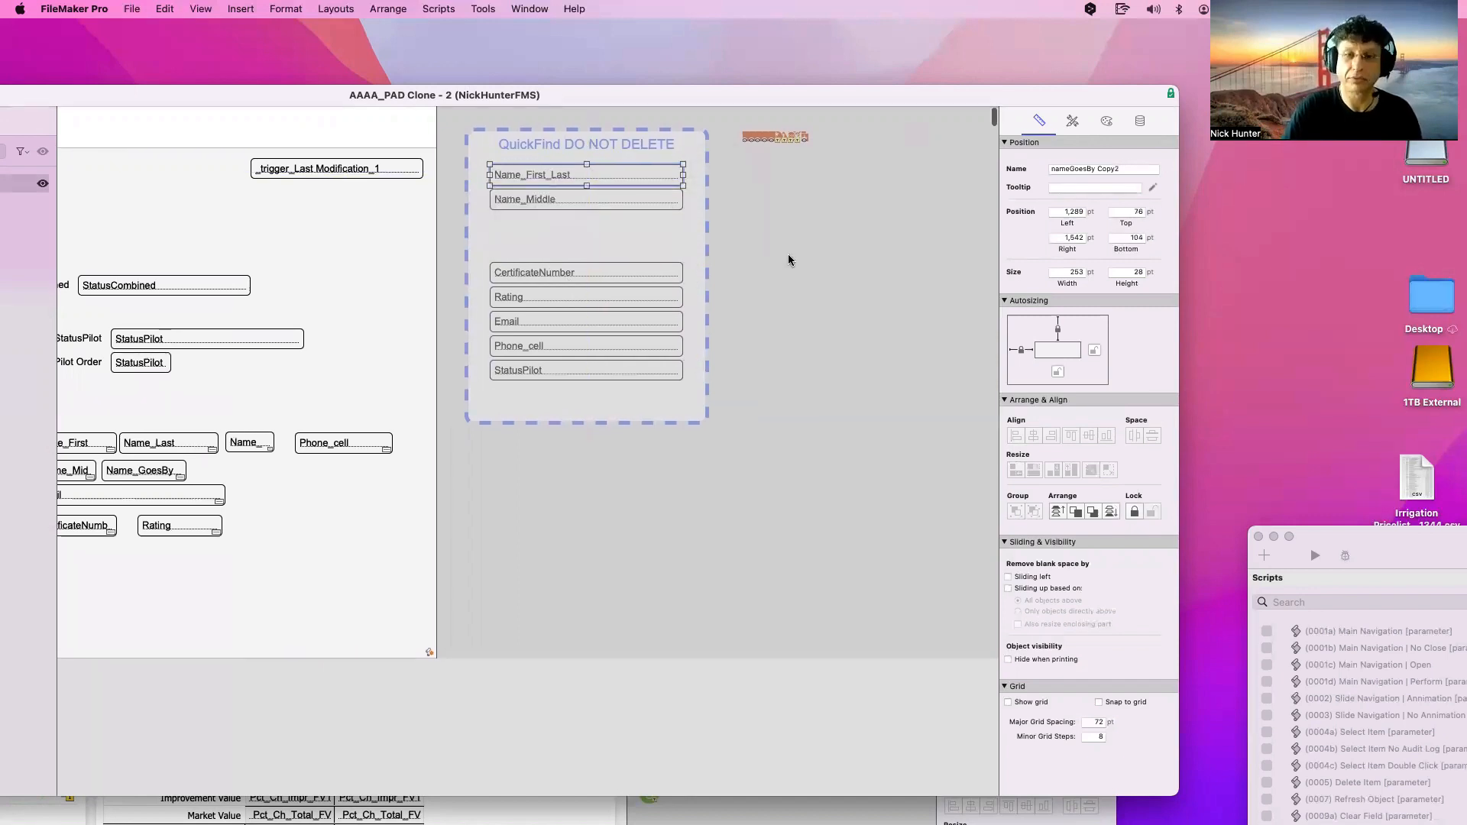
pyautogui.moveTo(774, 446); pyautogui.dragTo(548, 220)
pyautogui.hscroll(1, 791, 265)
pyautogui.click(791, 265)
pyautogui.hscroll(-1, 779, 298)
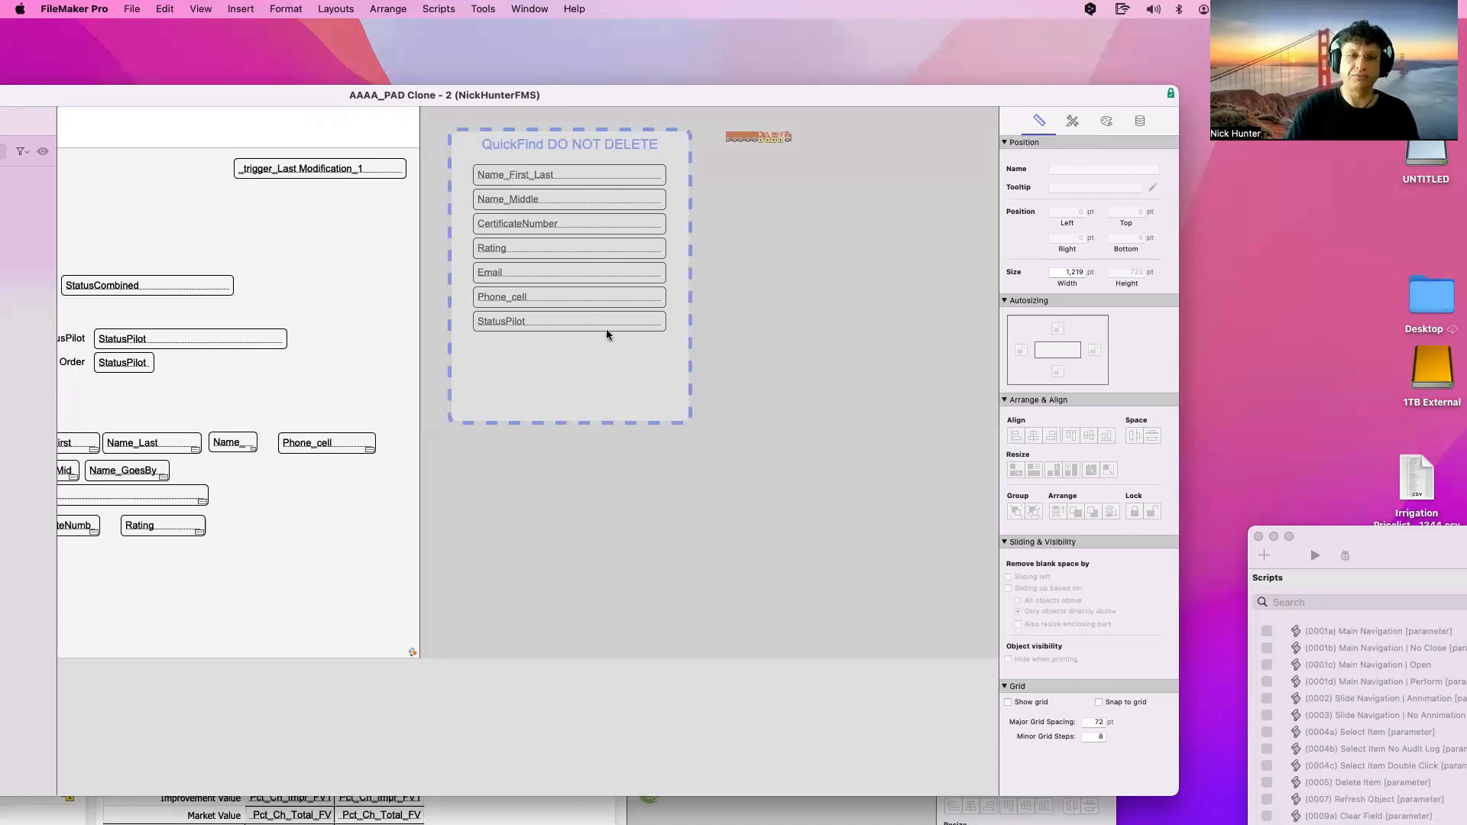
# Tick Include field for Quick Find on all seven QuickFind fields, then go to Browse mode
pyautogui.click(514, 174)
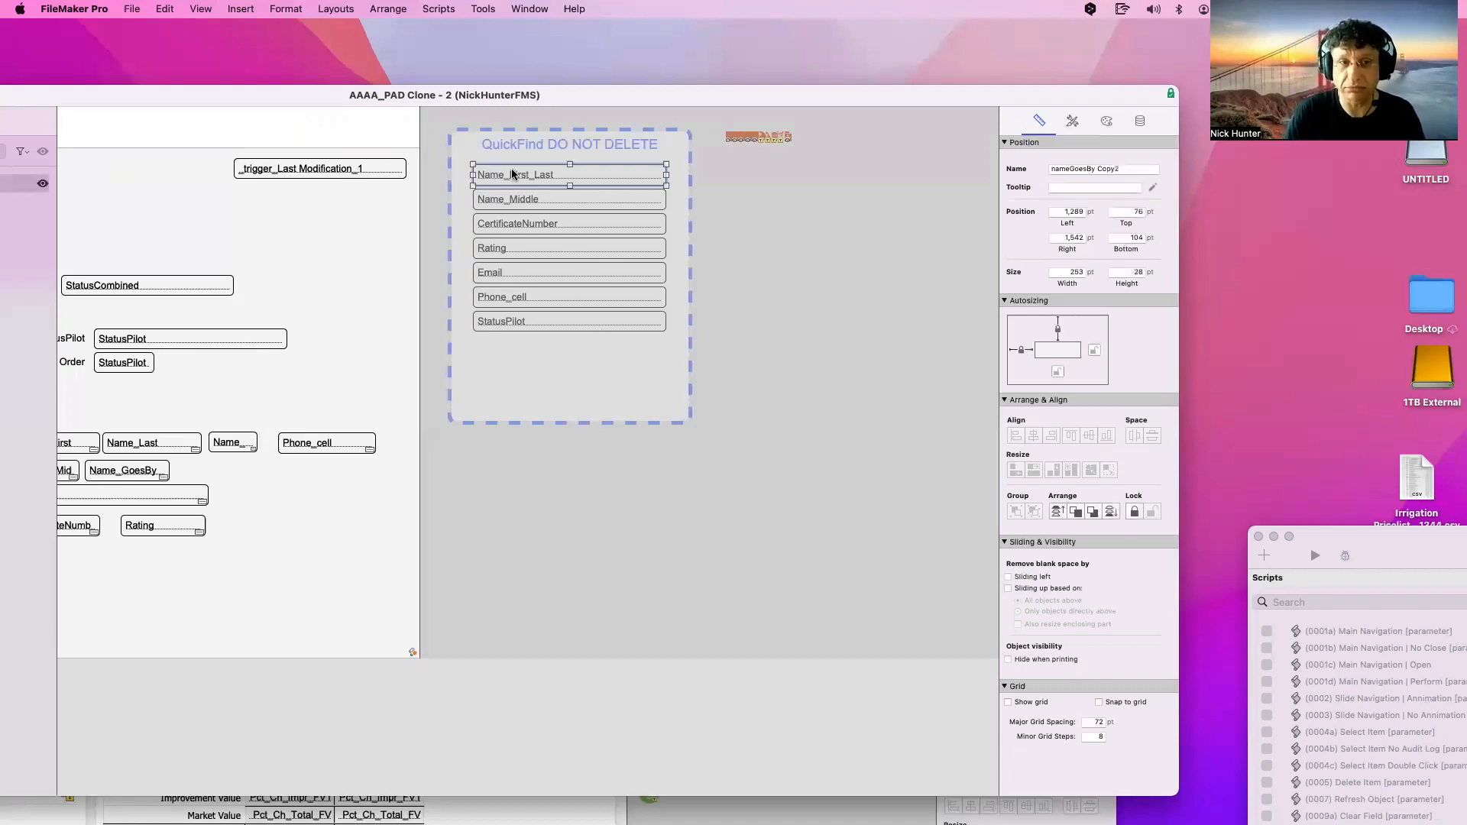
pyautogui.click(533, 320)
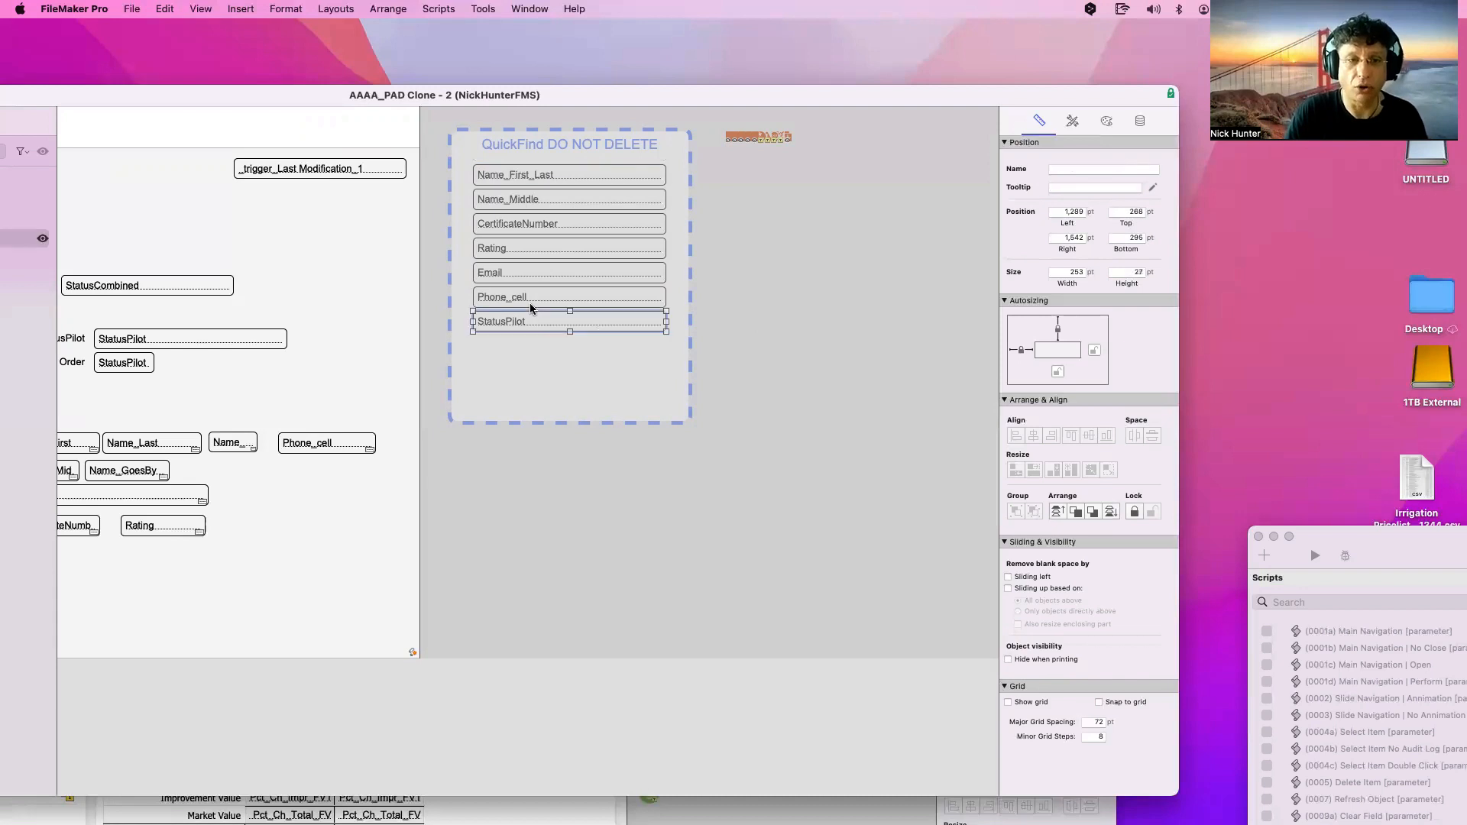
pyautogui.moveTo(751, 360); pyautogui.dragTo(467, 156)
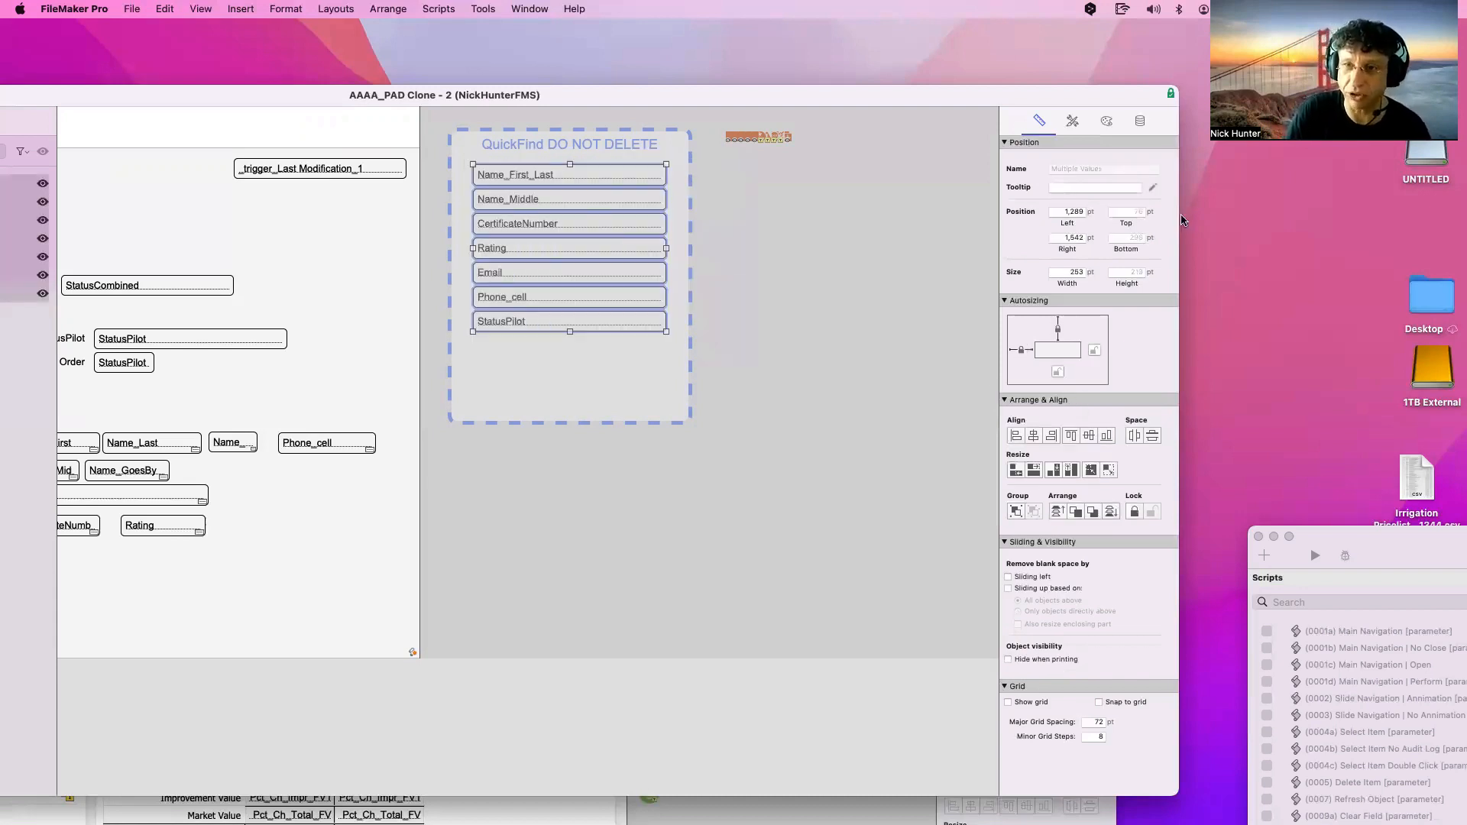
pyautogui.click(1139, 121)
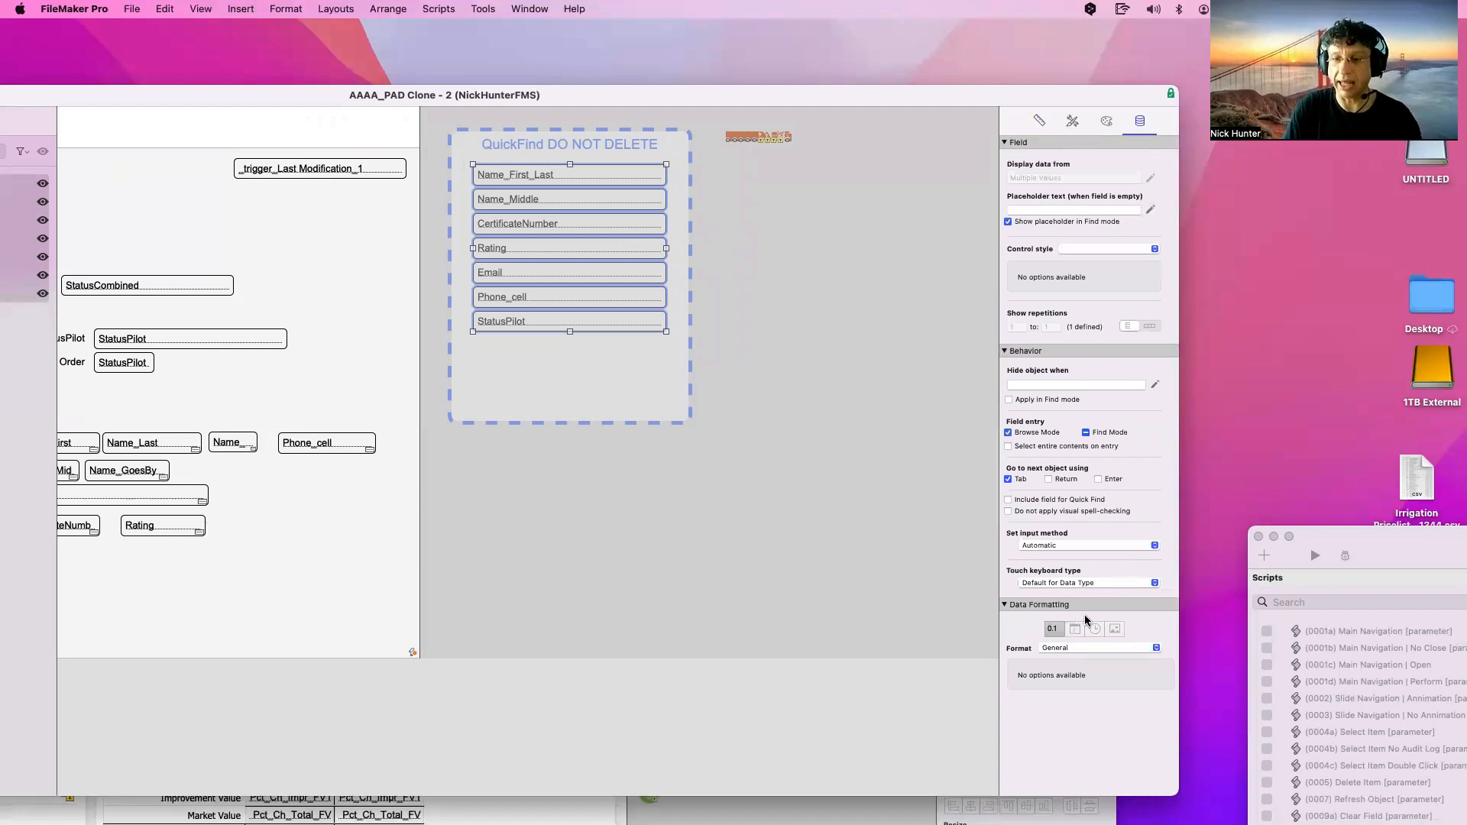
pyautogui.click(1035, 501)
pyautogui.click(839, 560)
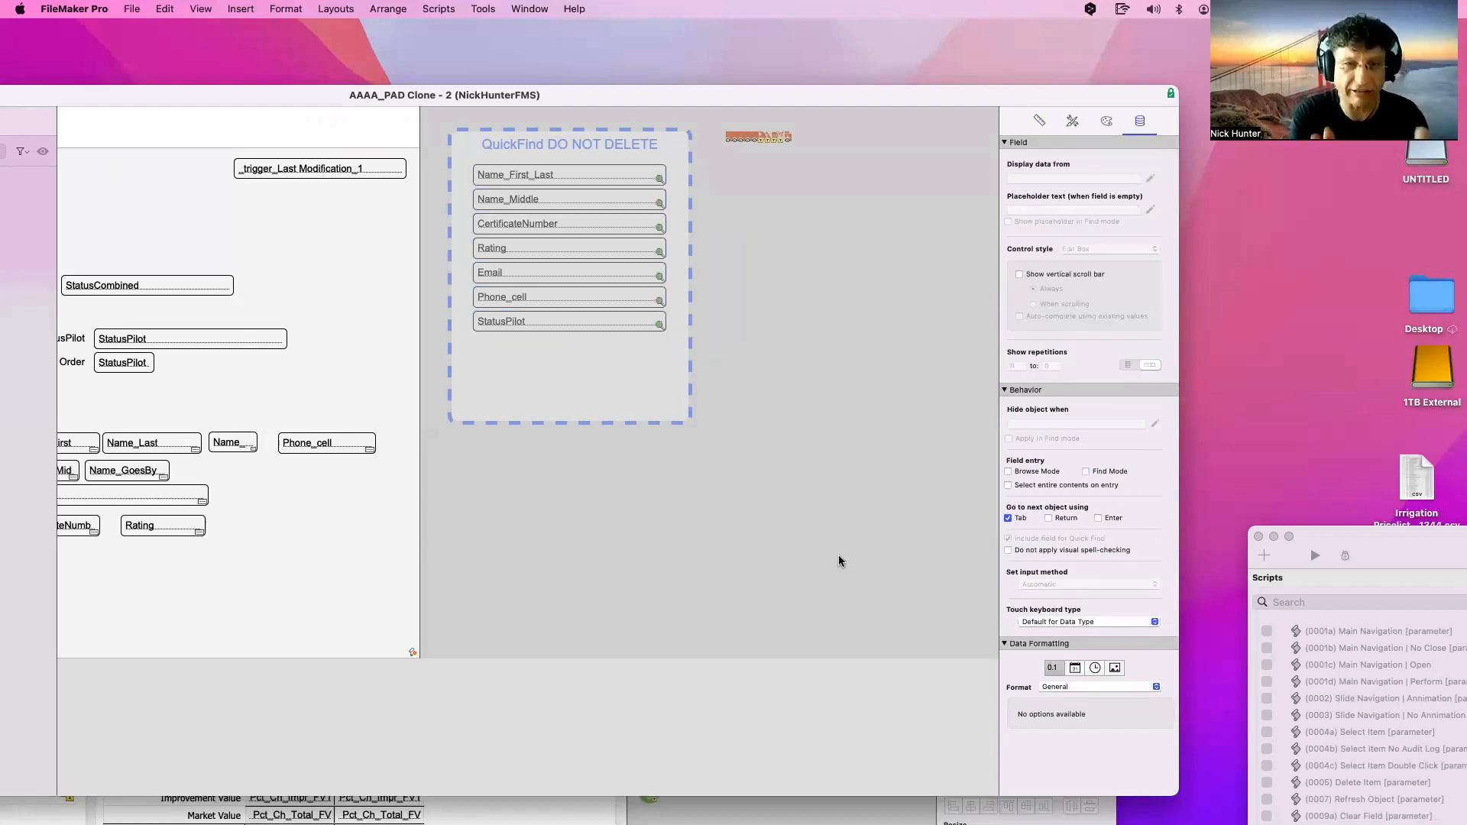
pyautogui.press('super+b')
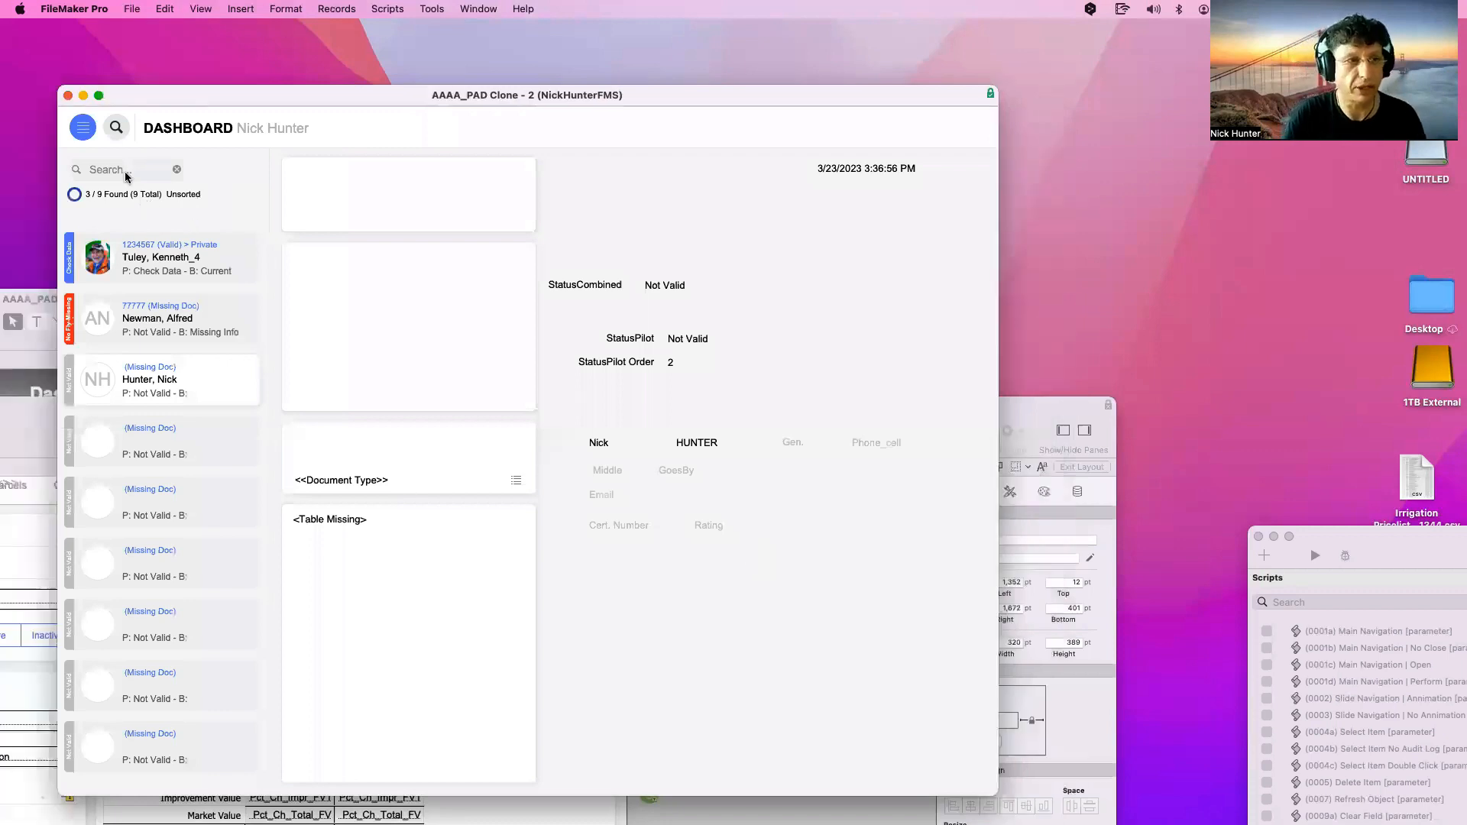
# Quick-find a pilot by first name in the Dashboard search box, then clear the search
pyautogui.click(125, 170)
pyautogui.write('Nick')
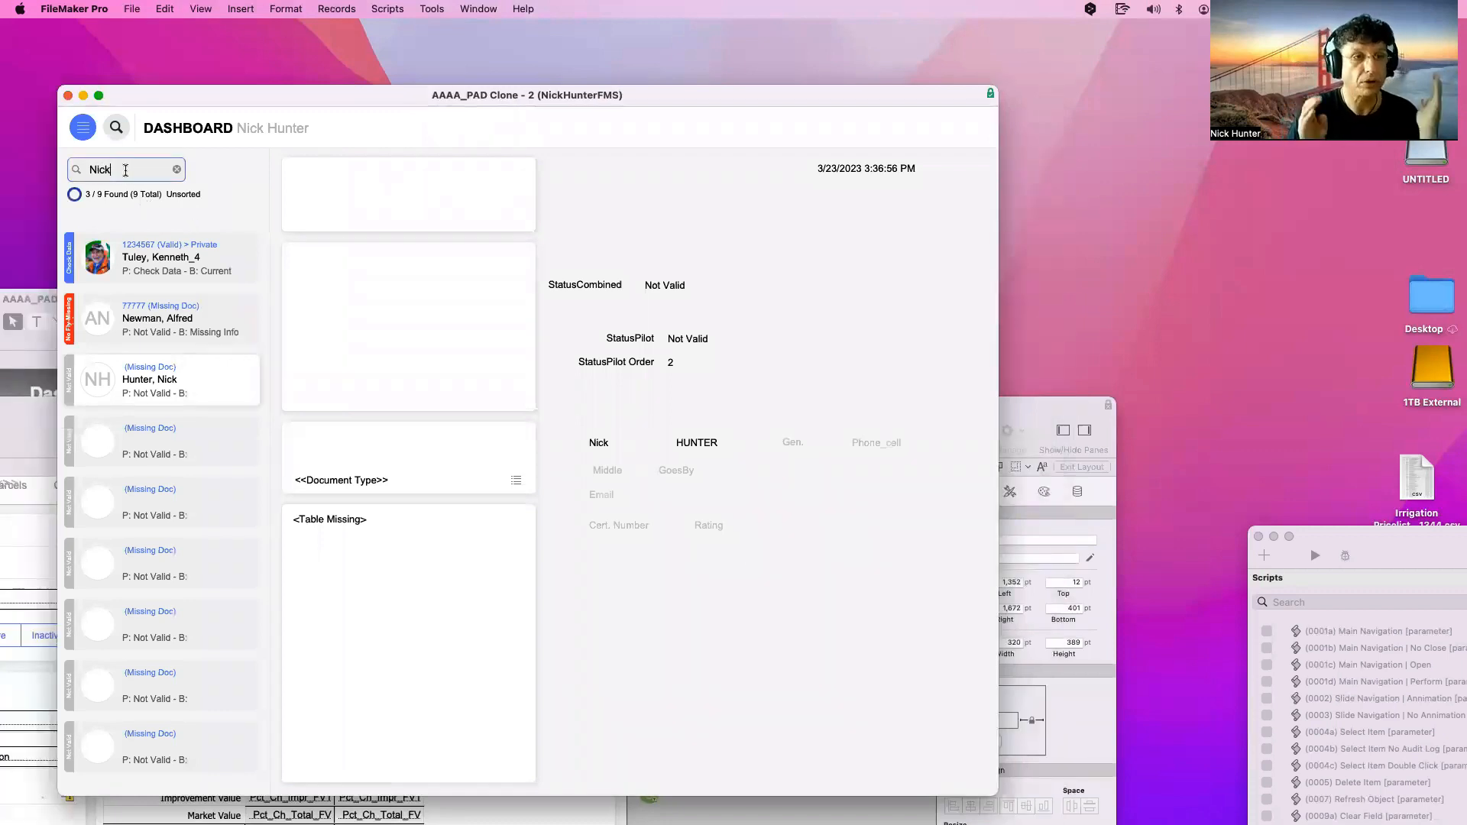
pyautogui.press('Return')
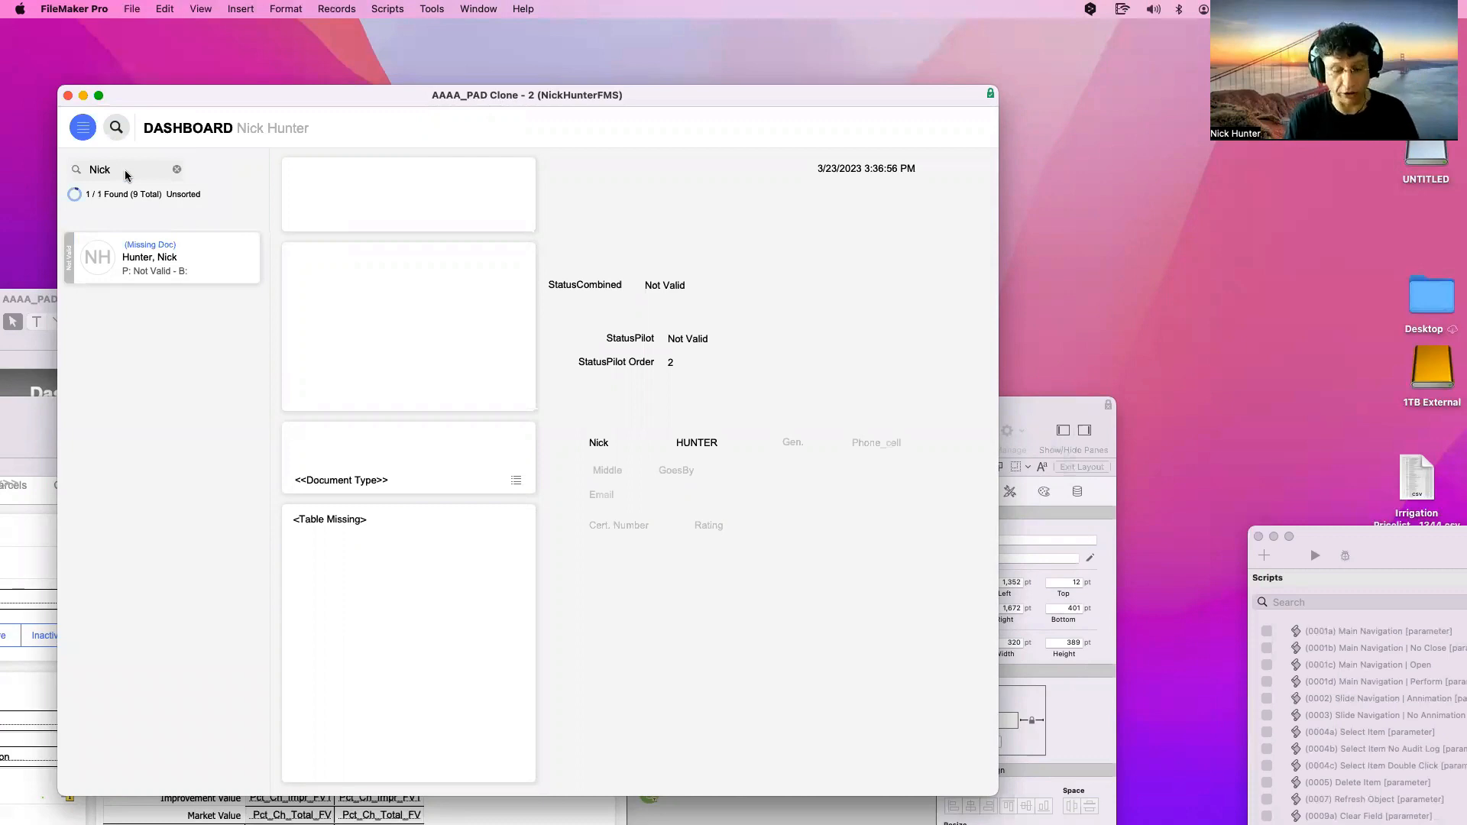
pyautogui.click(178, 170)
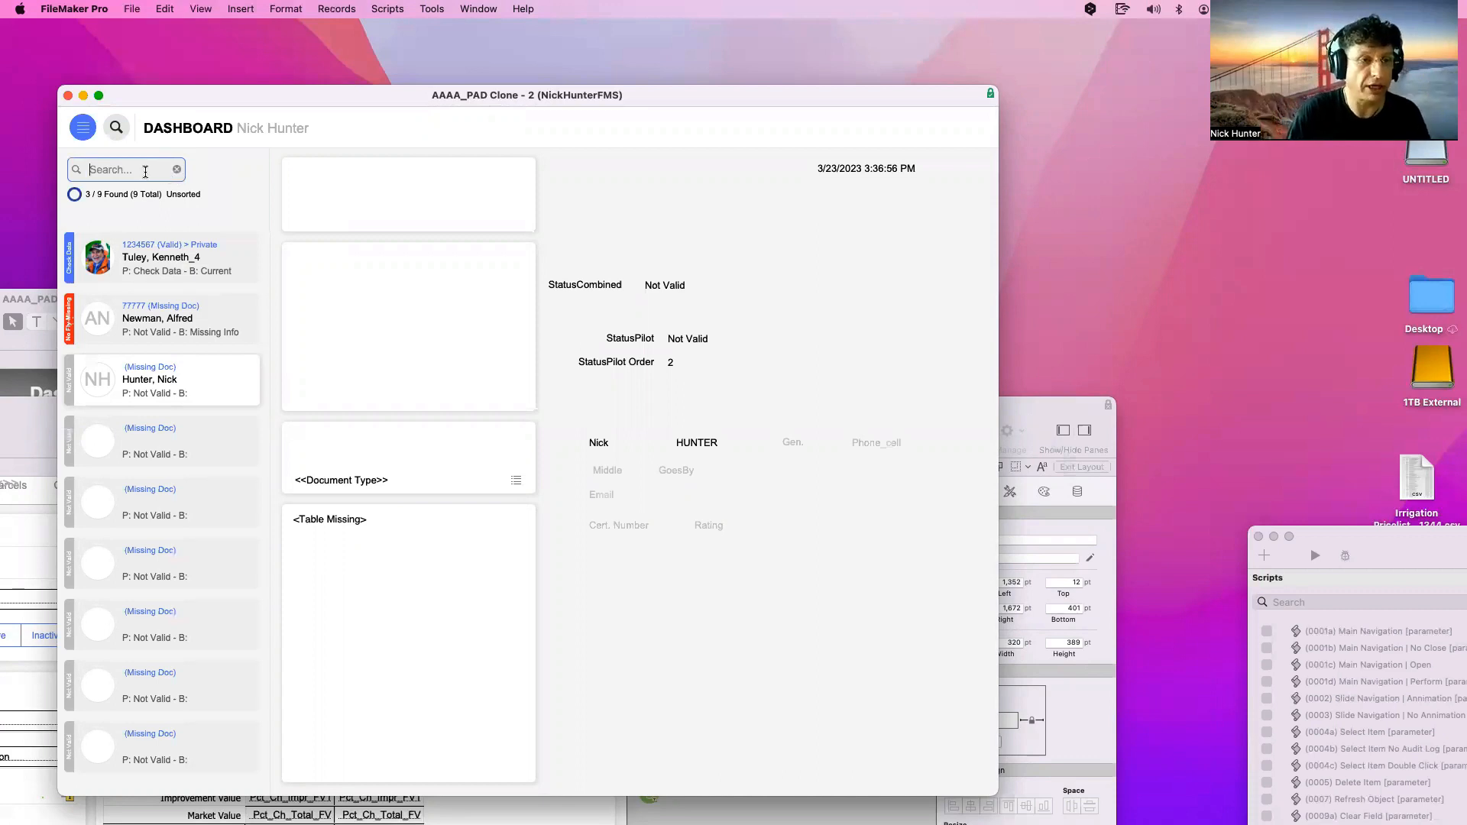
# Enter a first and last name for the fourth, blank pilot record
pyautogui.click(193, 426)
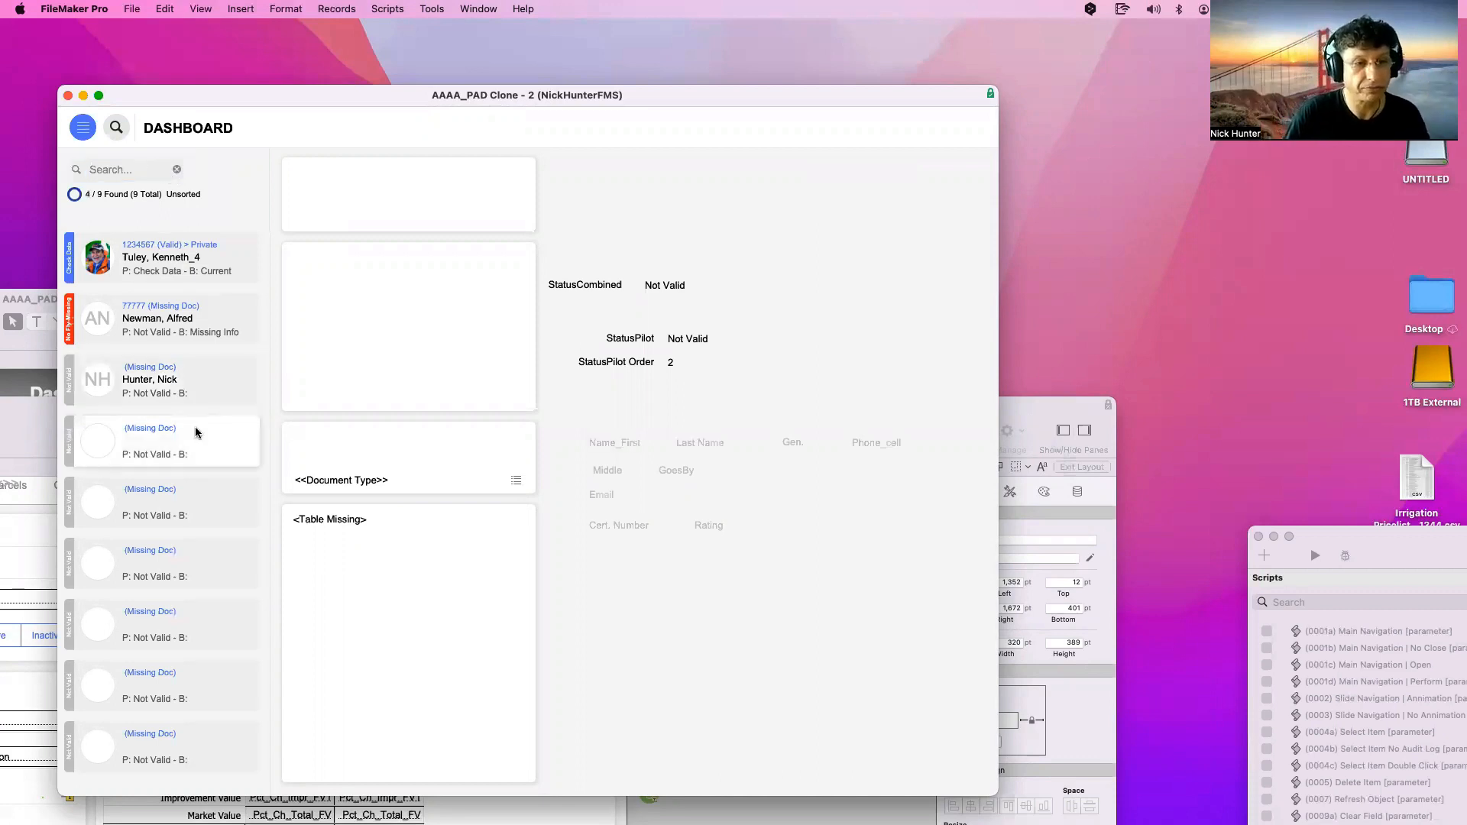
pyautogui.click(624, 445)
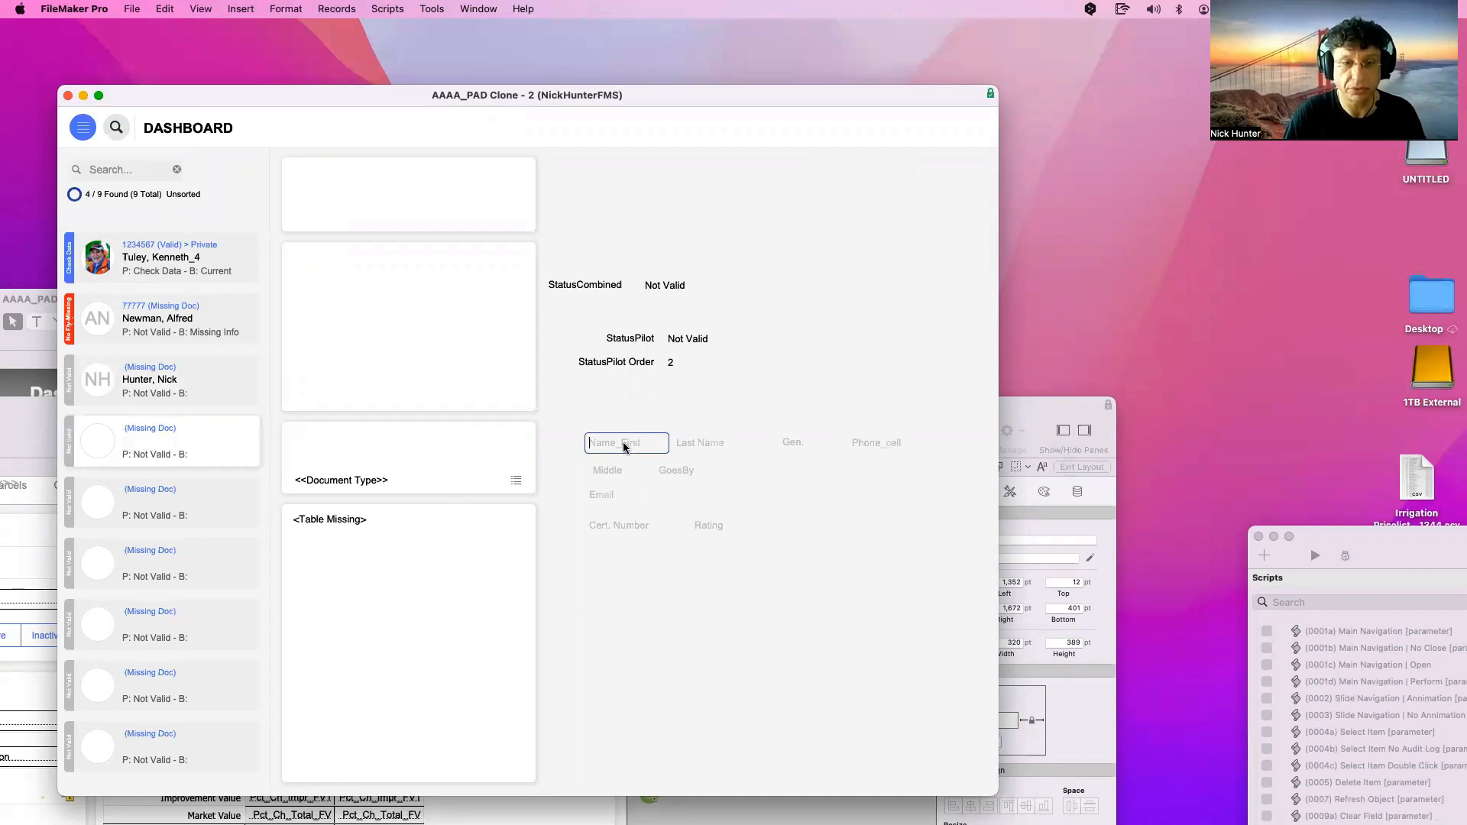
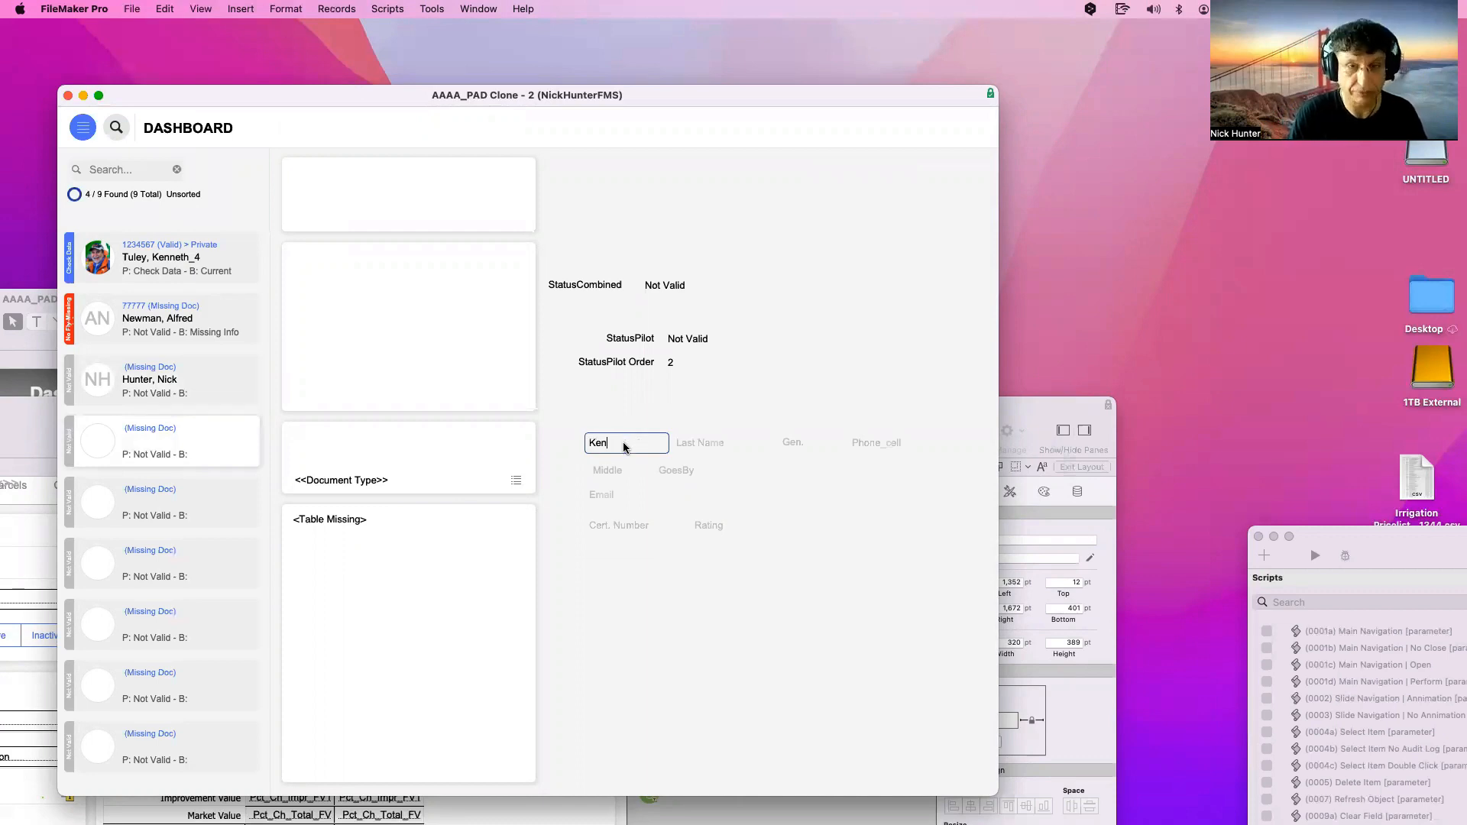
pyautogui.click(692, 443)
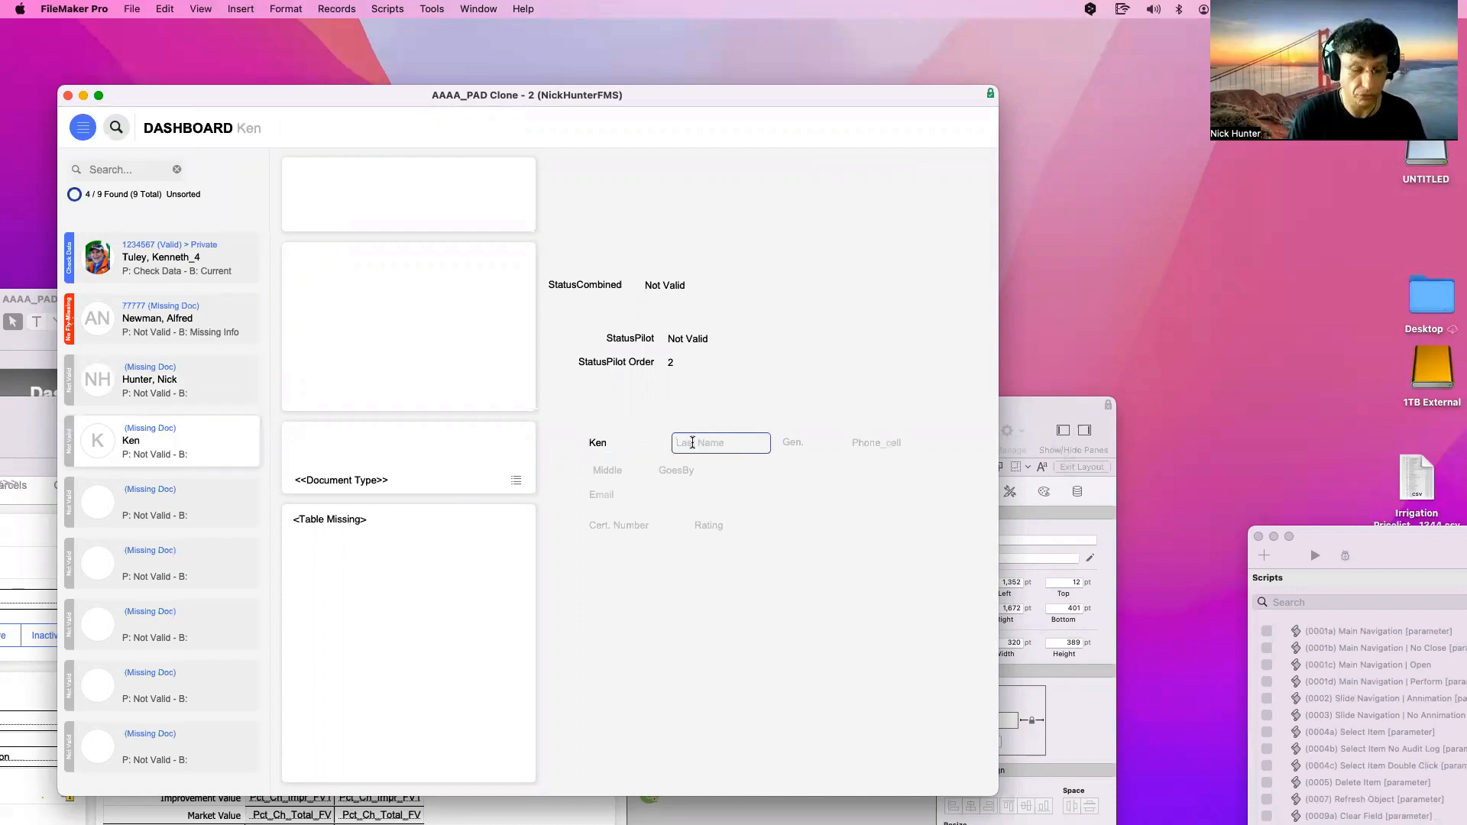
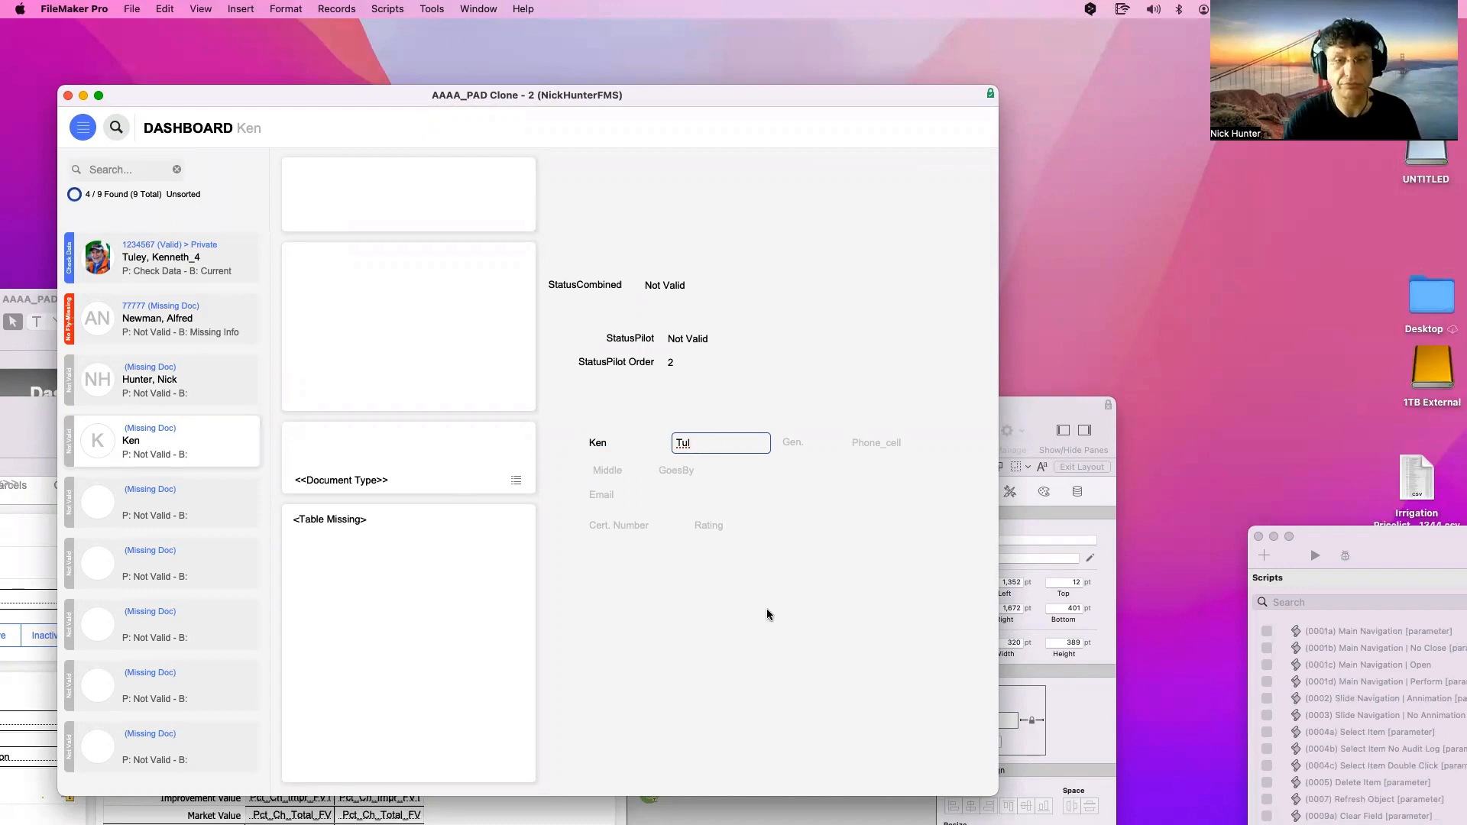
pyautogui.click(767, 611)
# Name the next blank pilot record and correct its misspelt last name
pyautogui.click(191, 515)
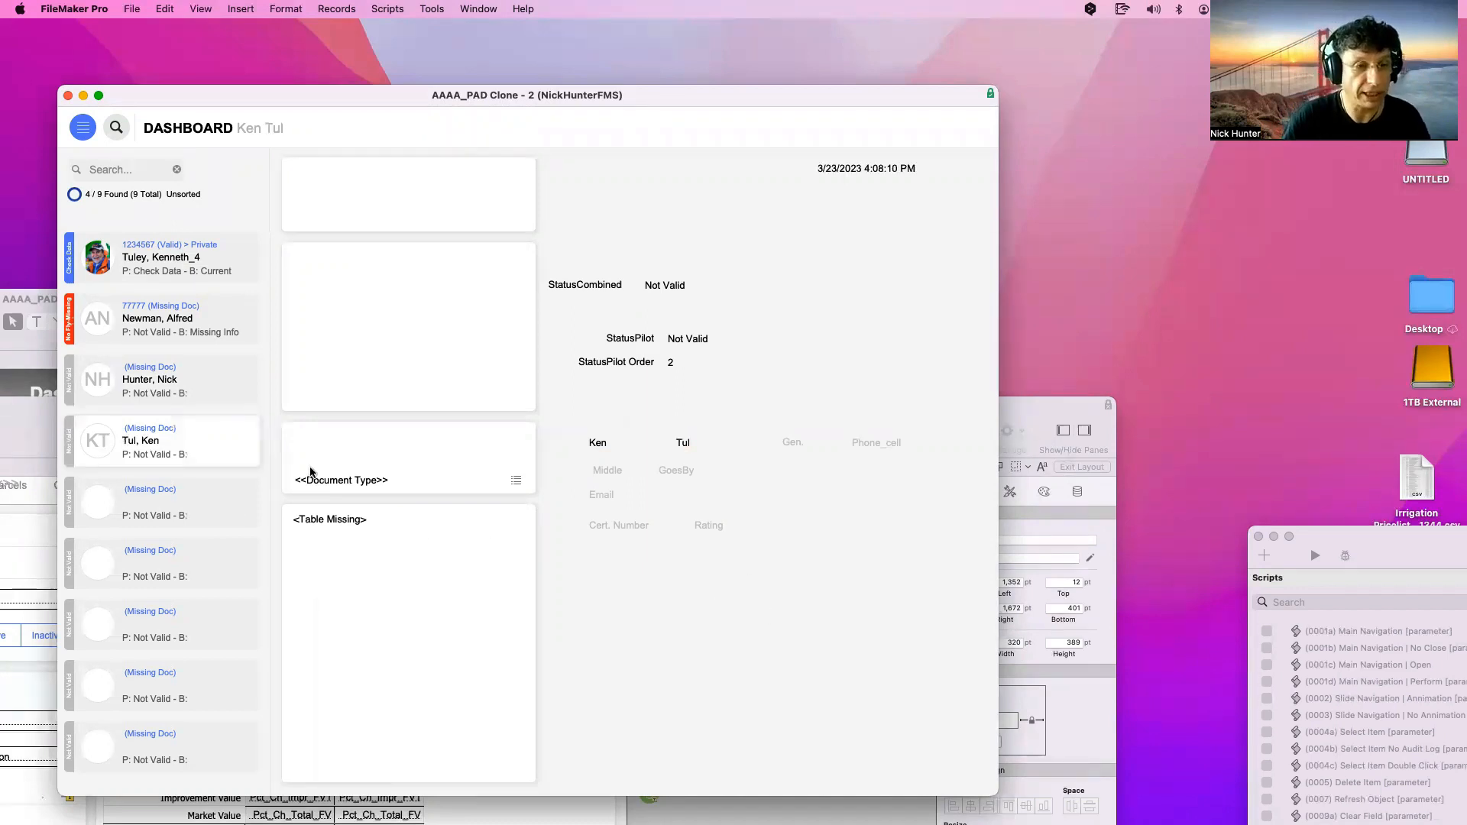
pyautogui.click(615, 444)
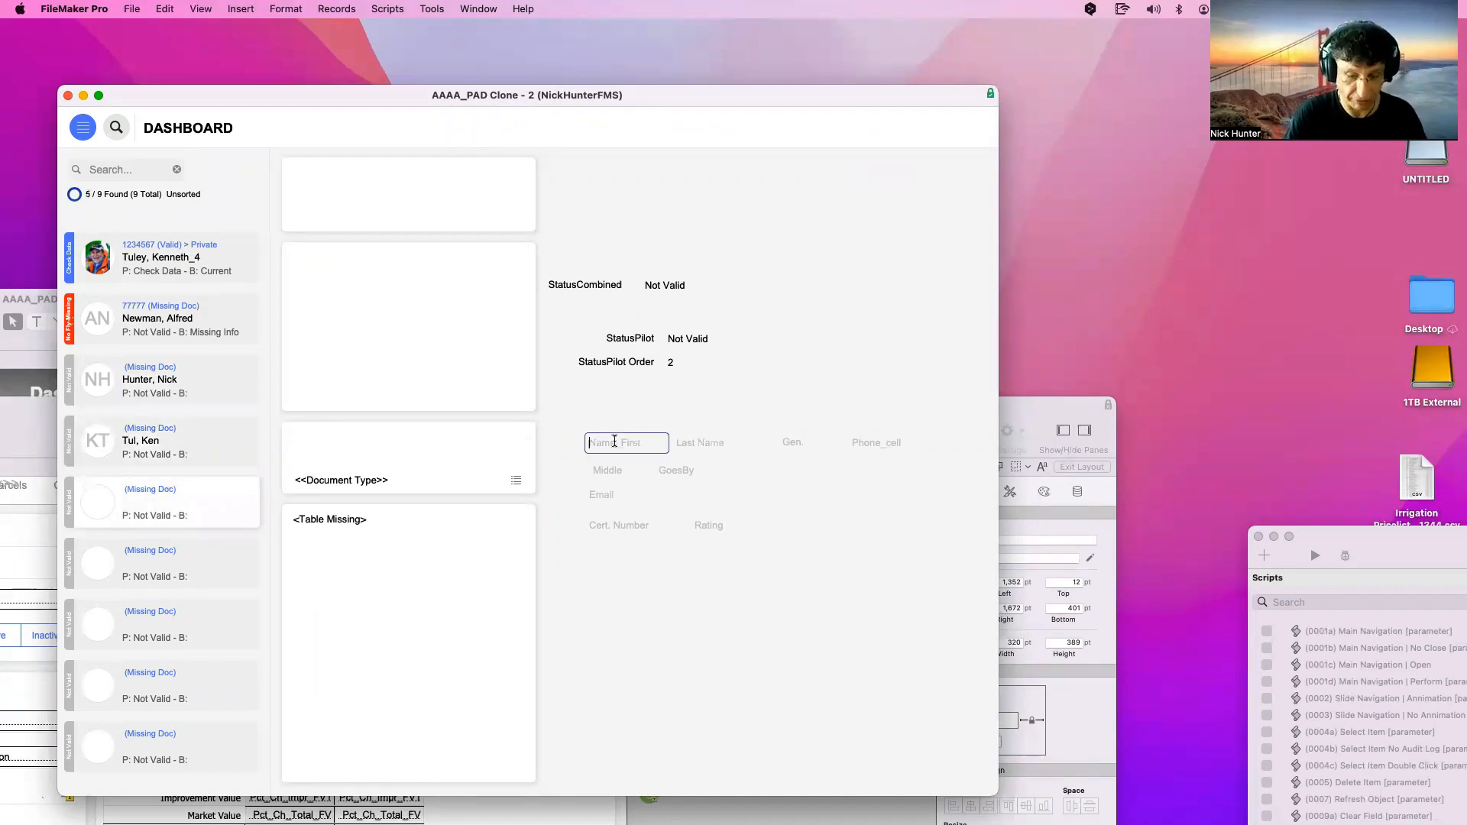
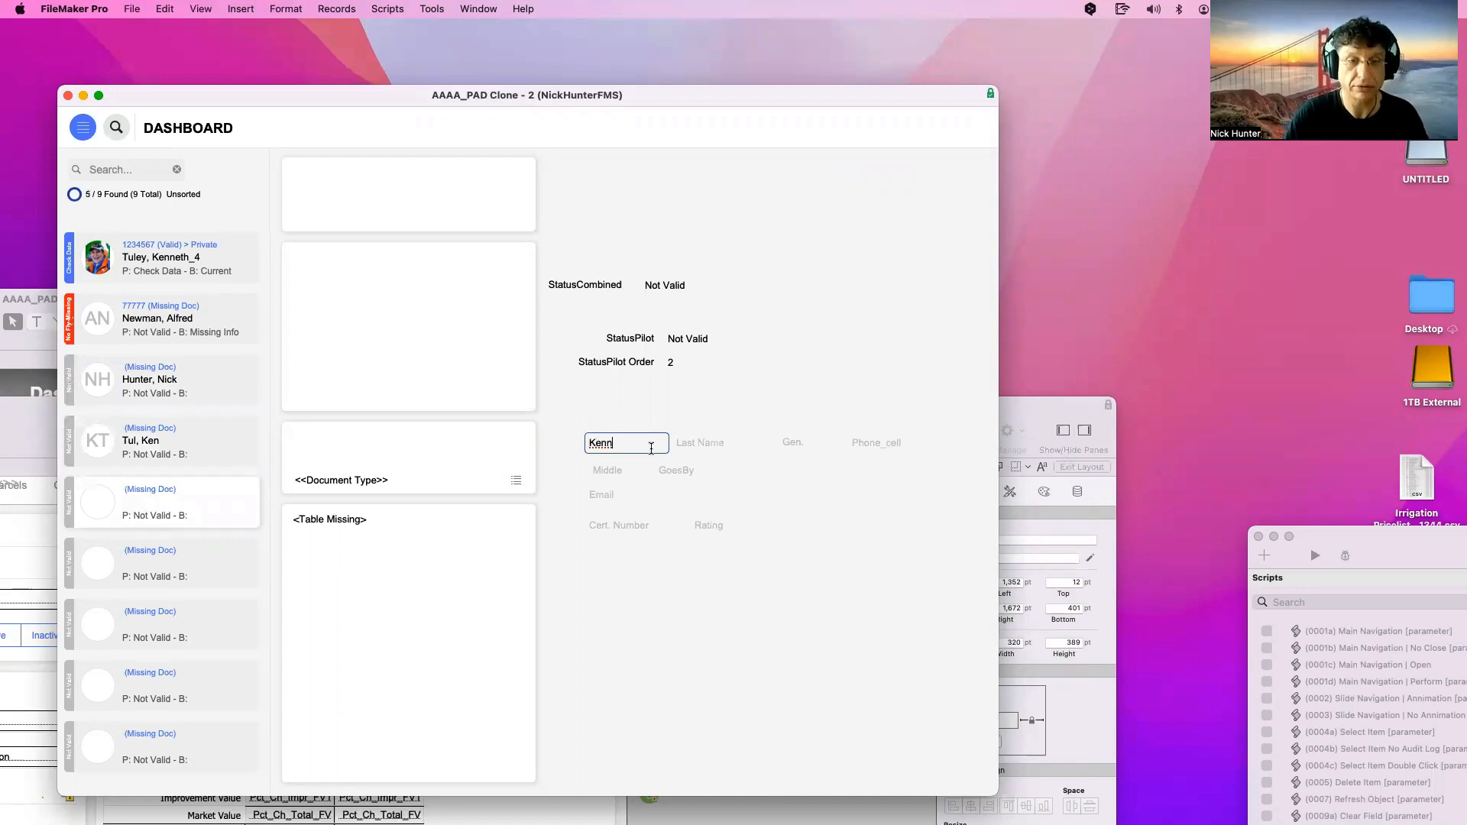
pyautogui.click(703, 443)
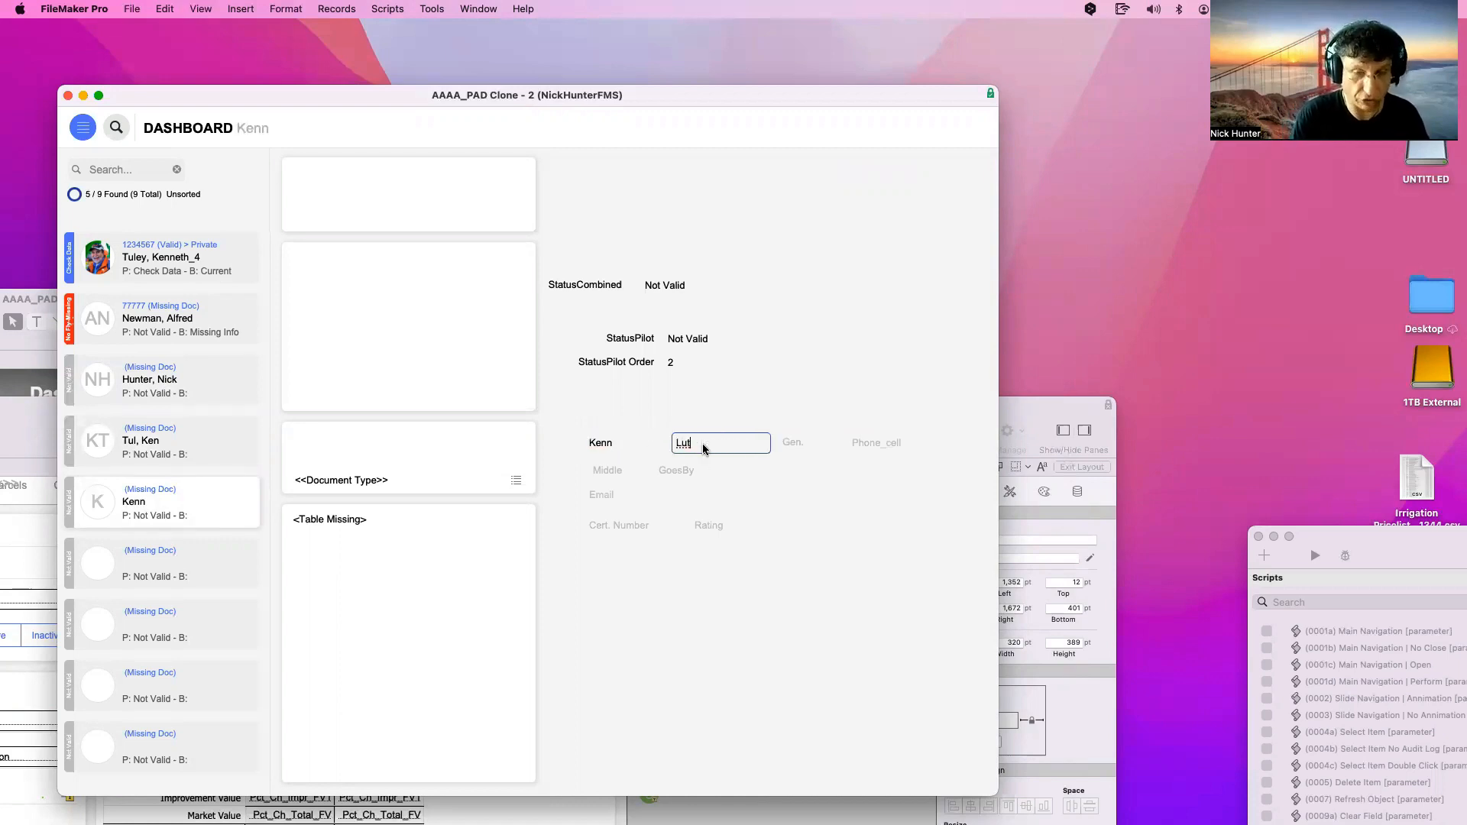
pyautogui.click(726, 631)
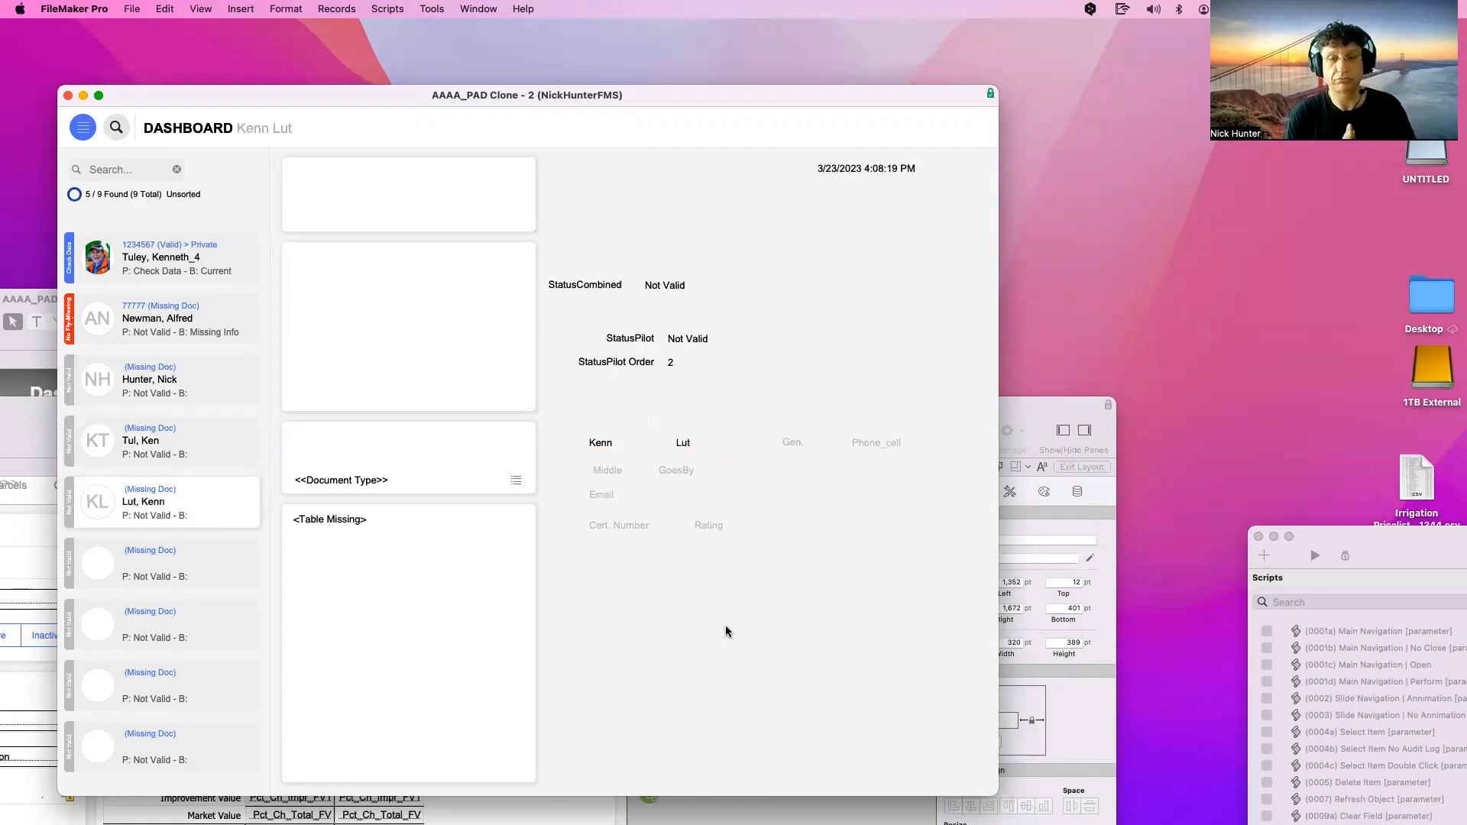
pyautogui.click(697, 449)
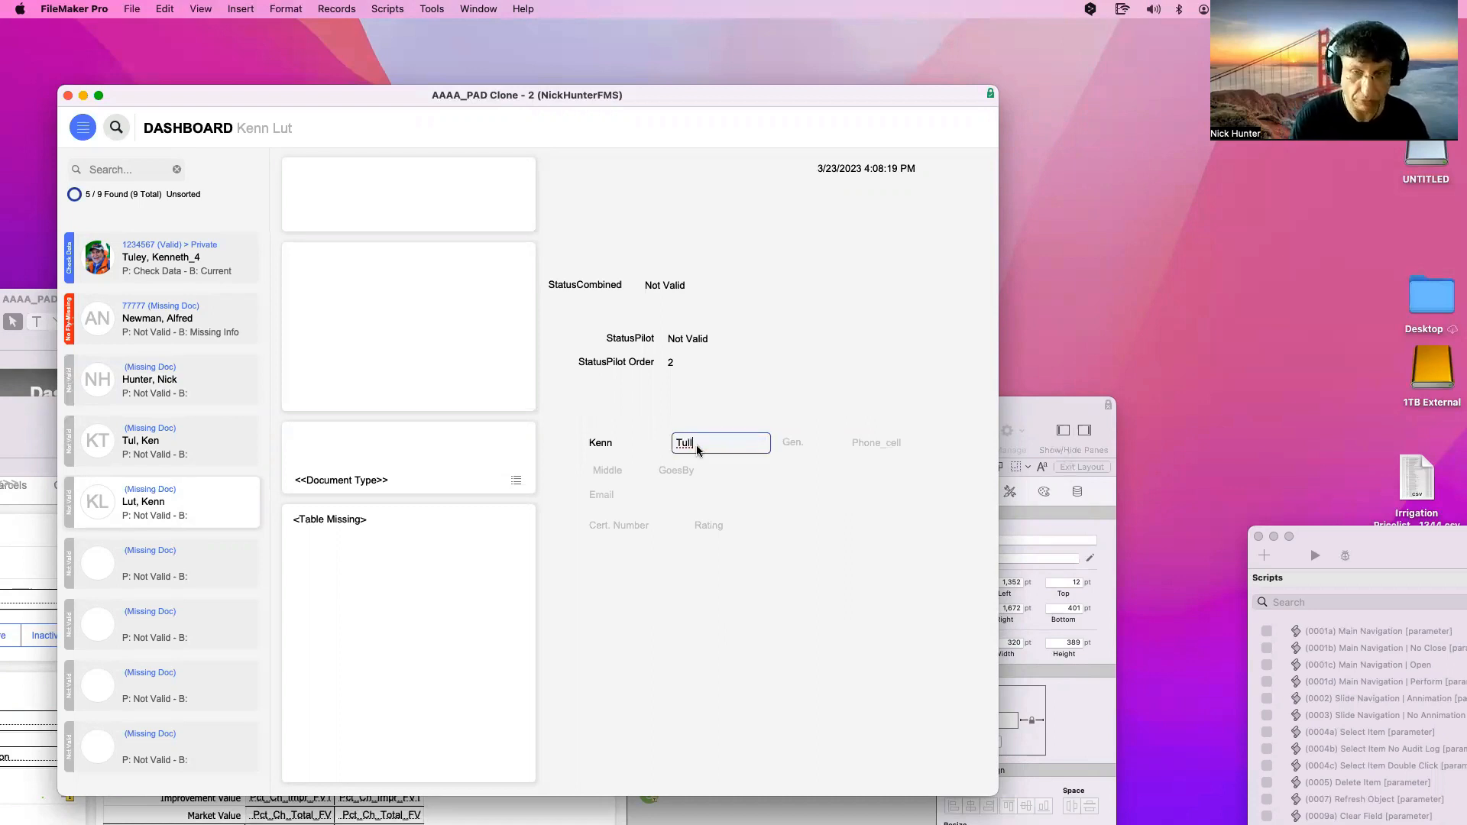
pyautogui.click(747, 659)
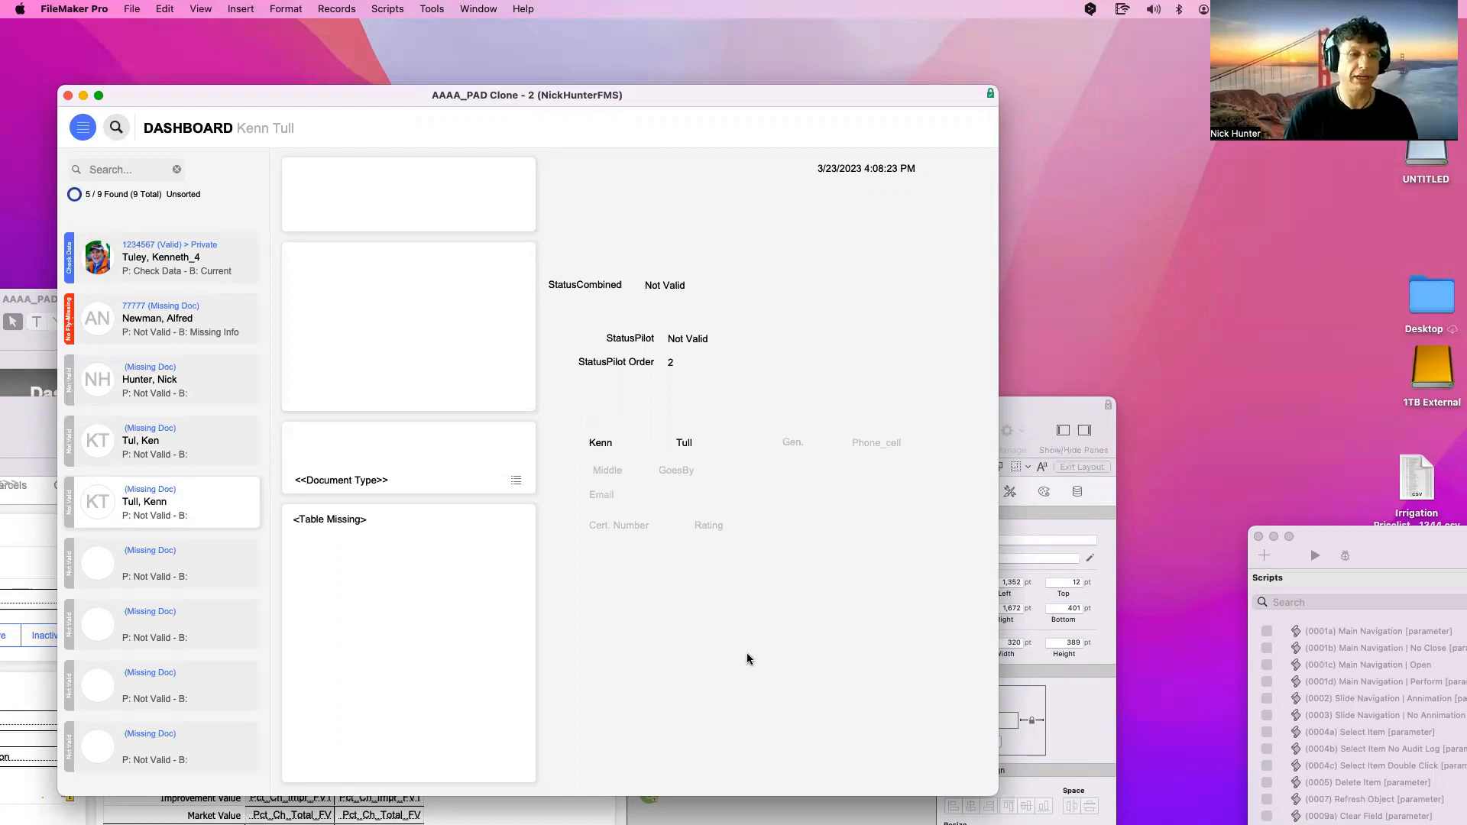
pyautogui.click(123, 170)
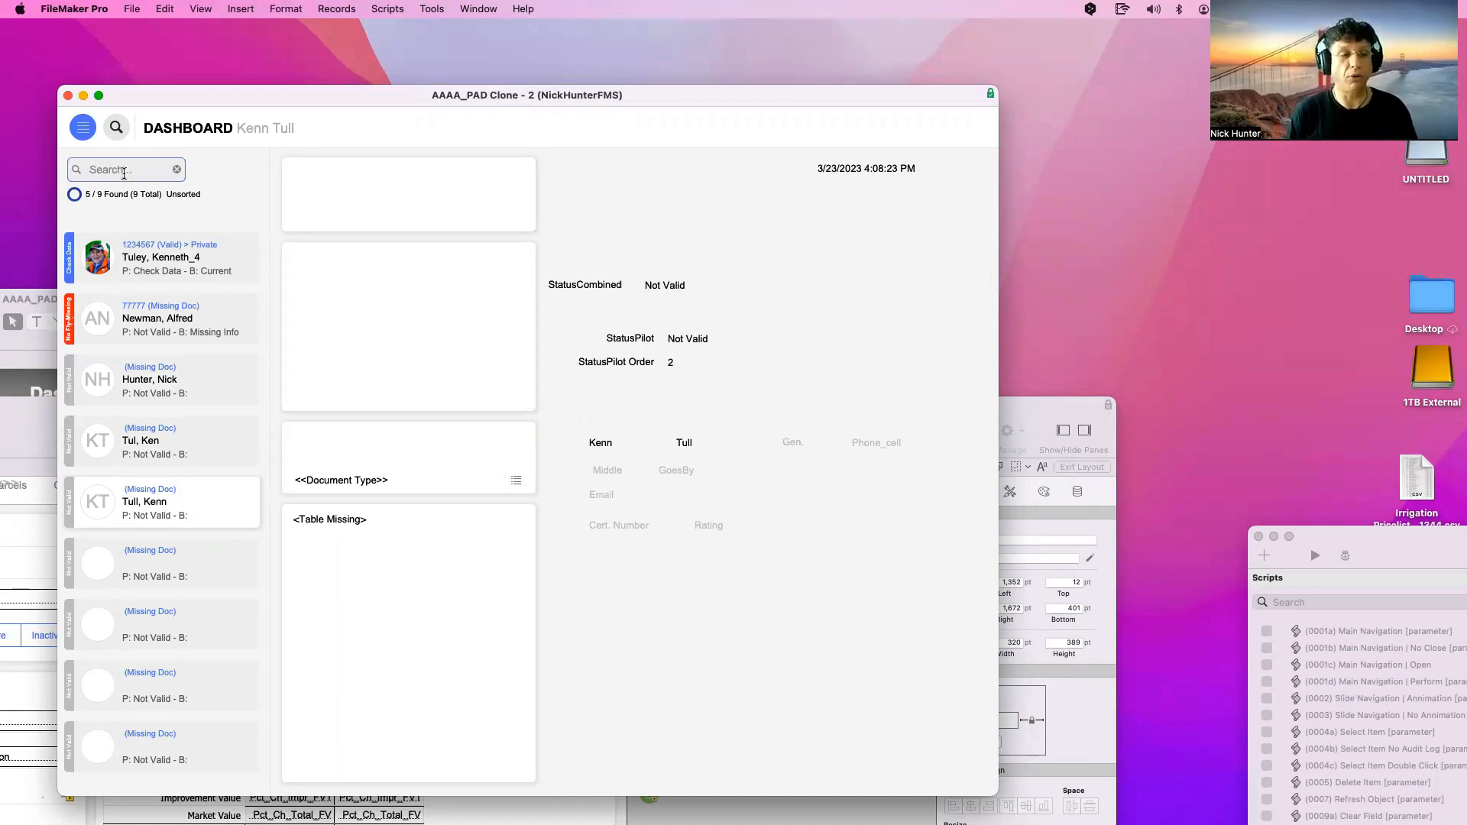
# Run a quick find on a two-letter partial first name and extend the search text
pyautogui.write('ke')
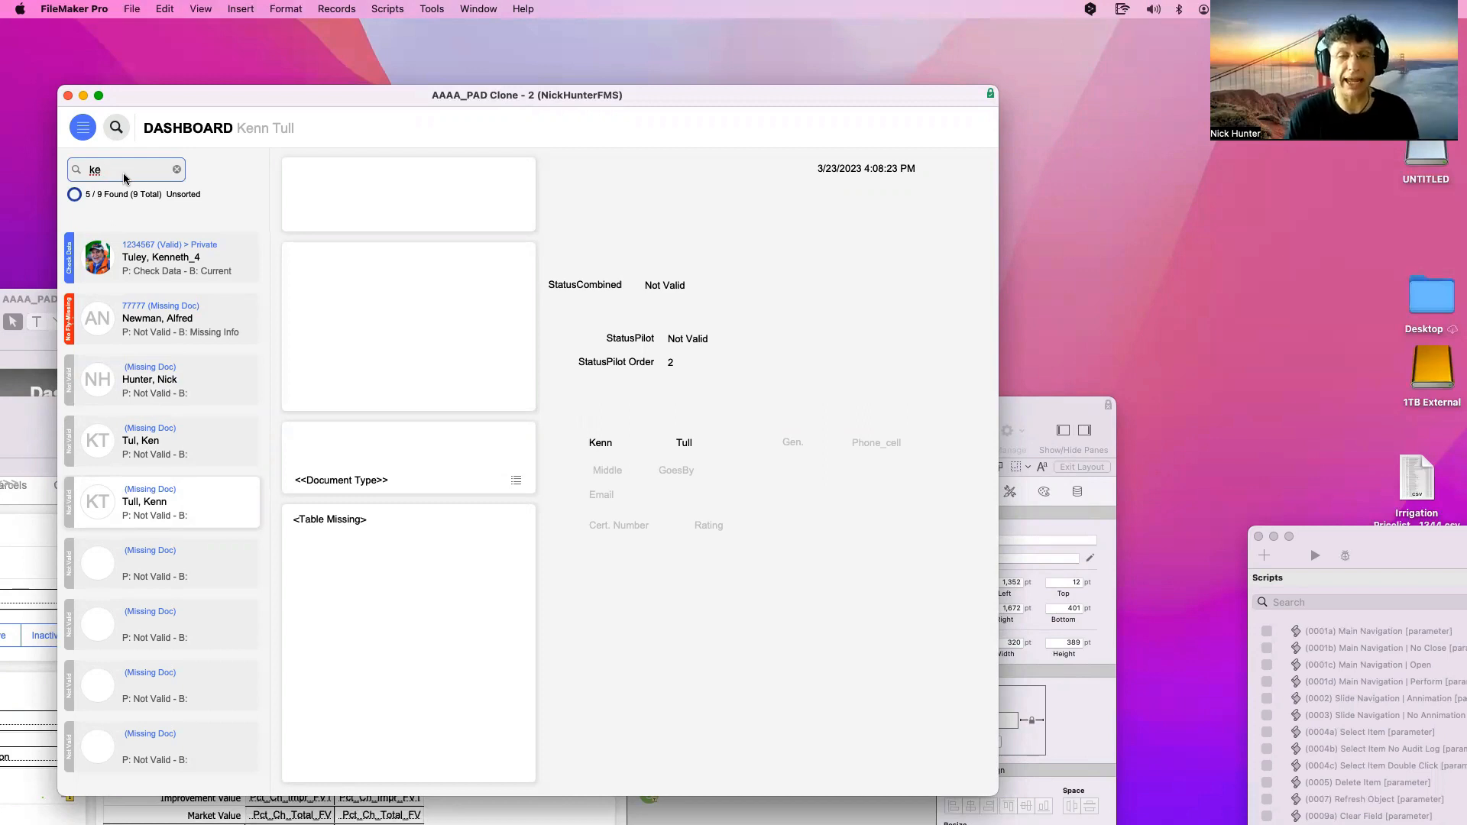
pyautogui.press('Return')
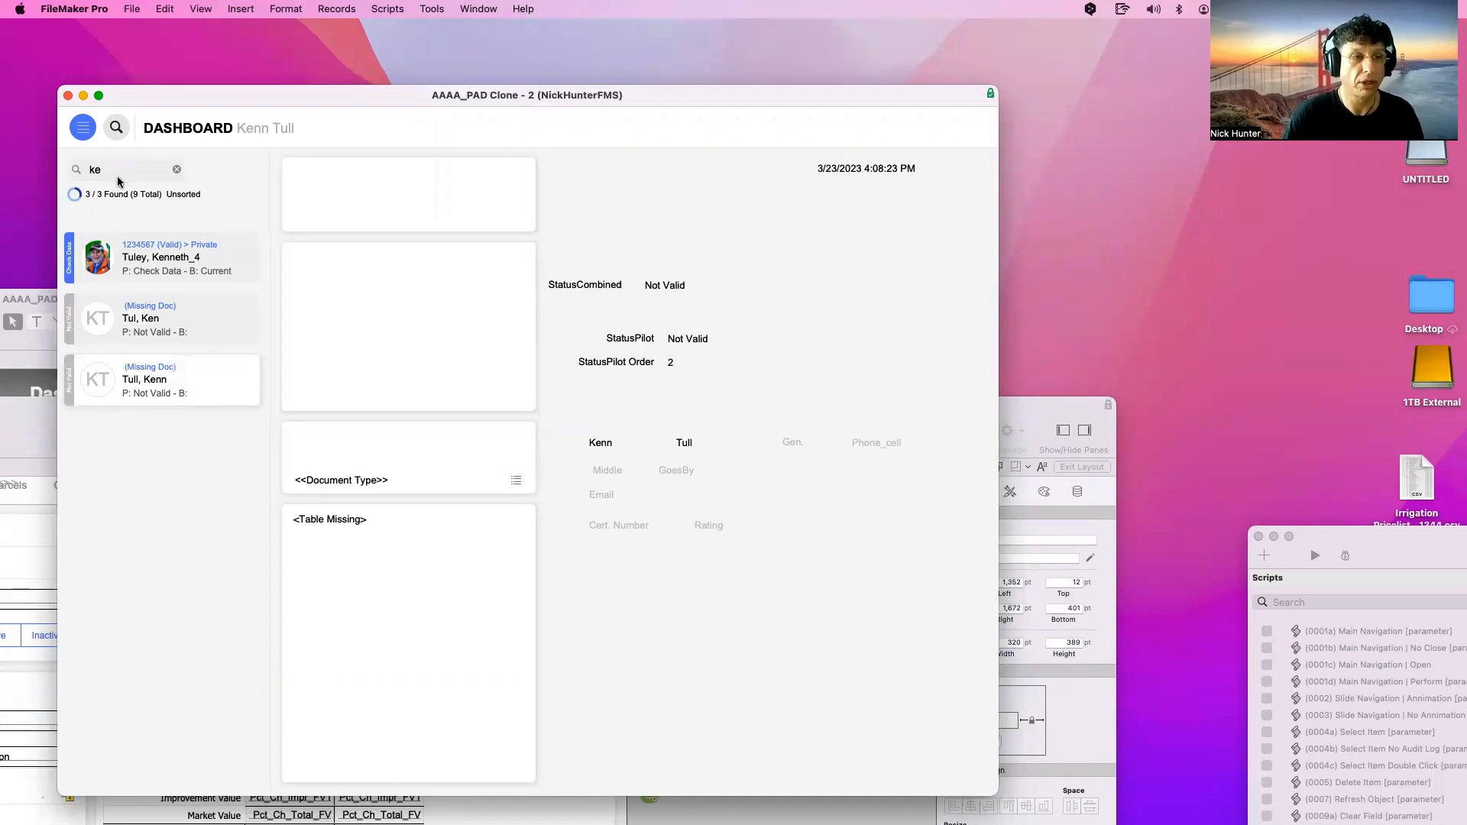
pyautogui.click(123, 175)
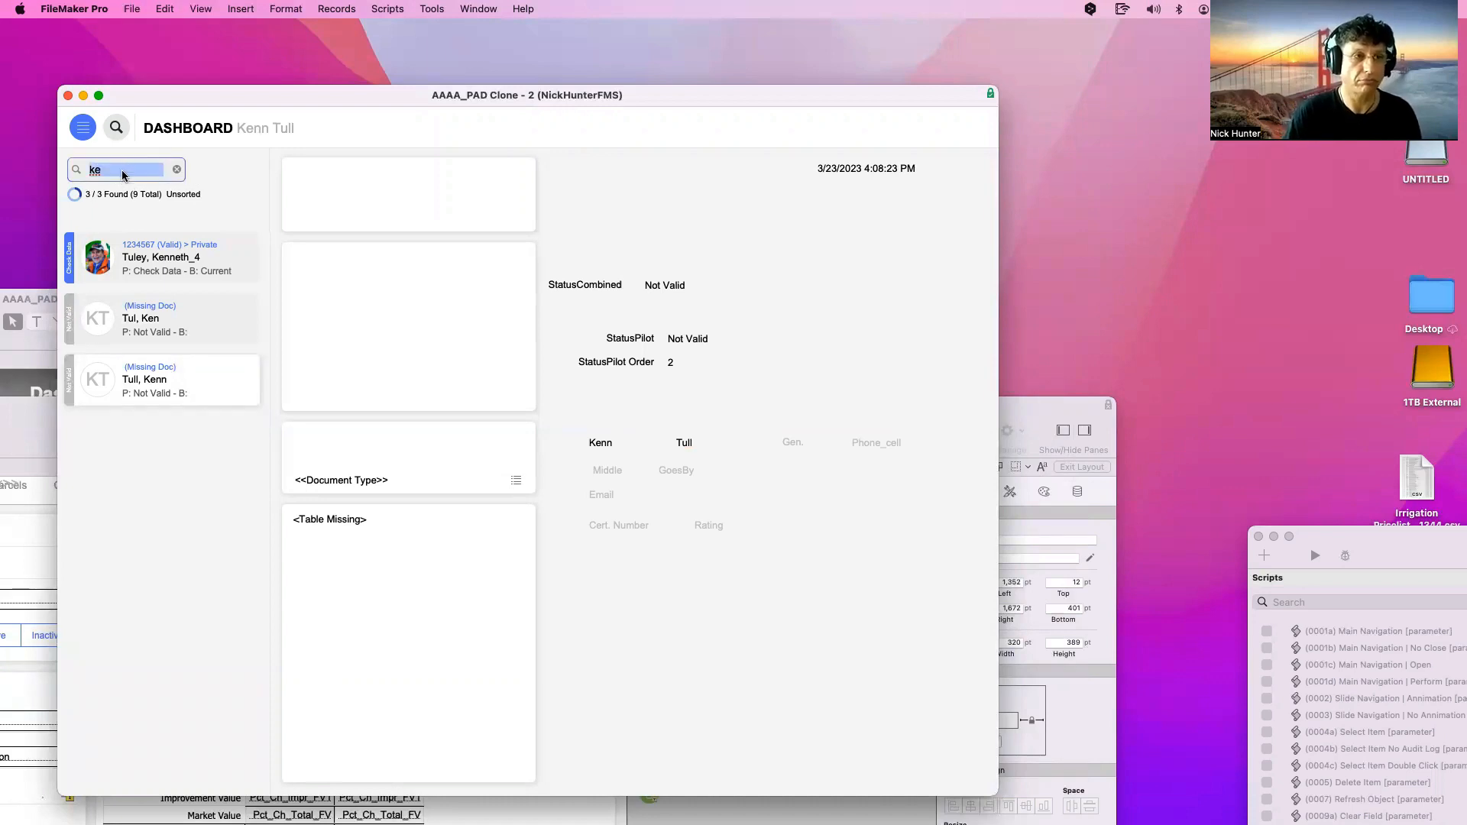
pyautogui.click(117, 171)
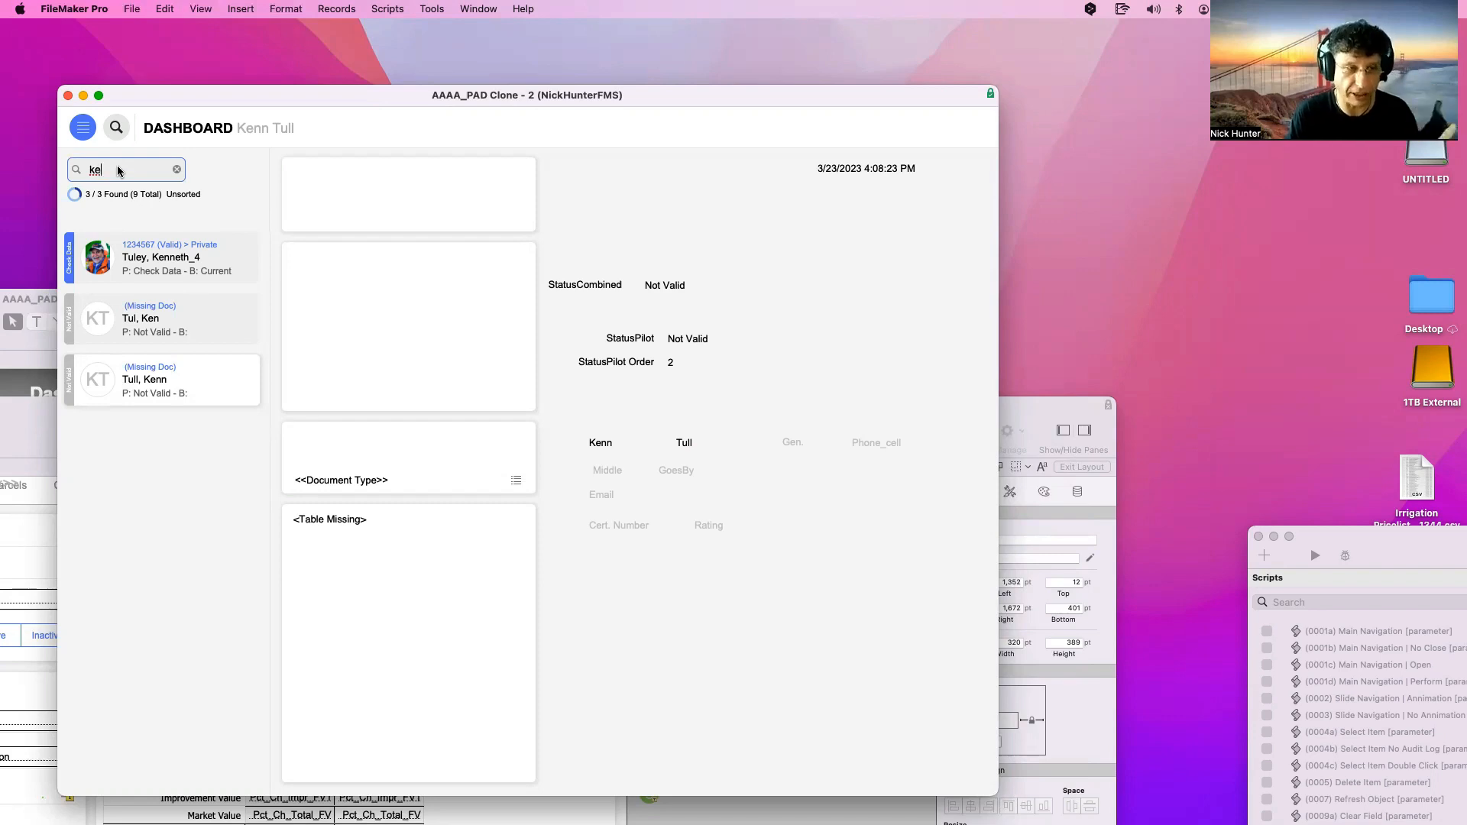
pyautogui.write('u')
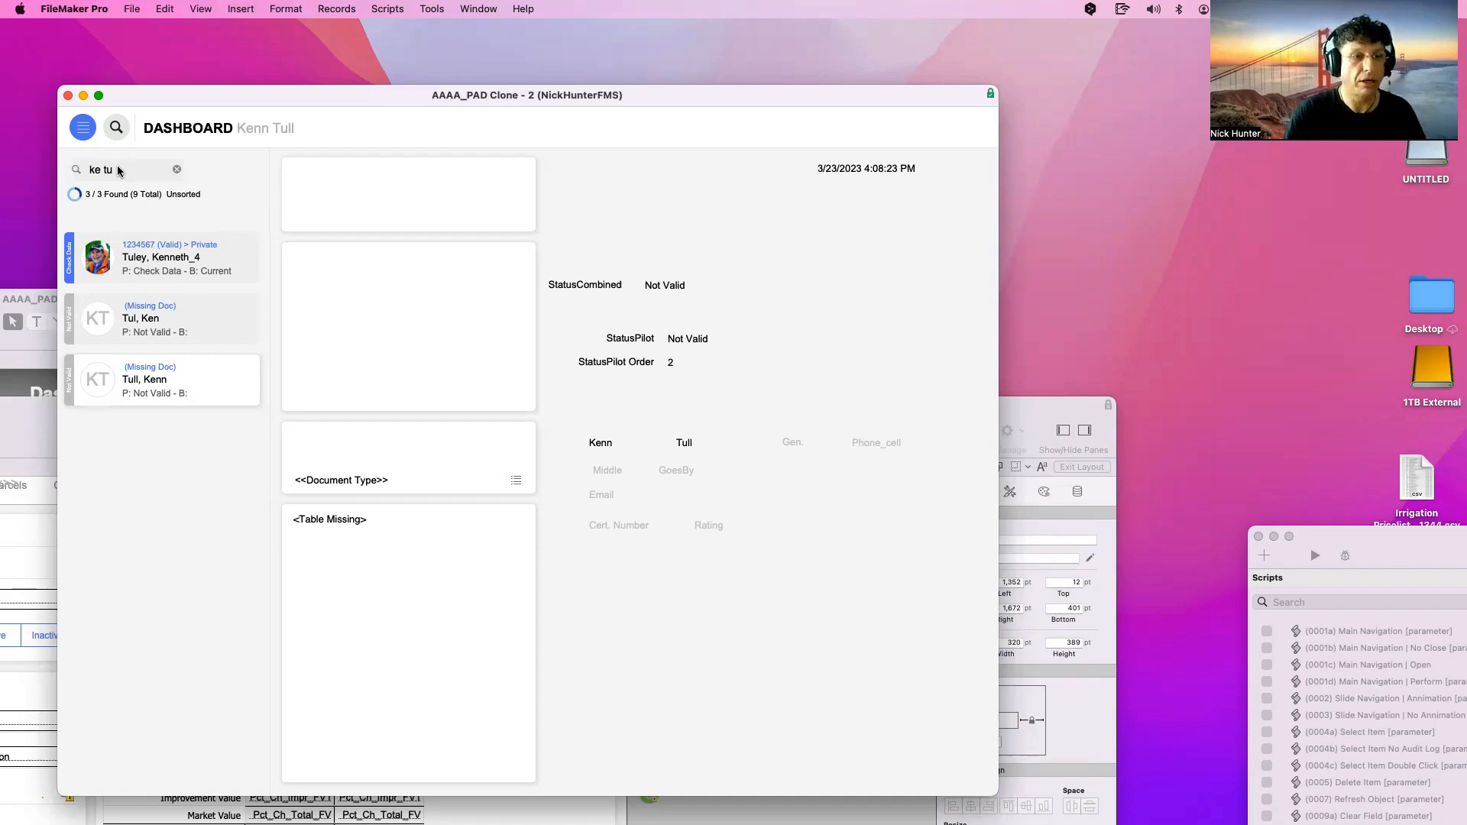
# Run the refined partial-name search, then clear it to list all 9 pilots
pyautogui.click(118, 169)
pyautogui.click(118, 169)
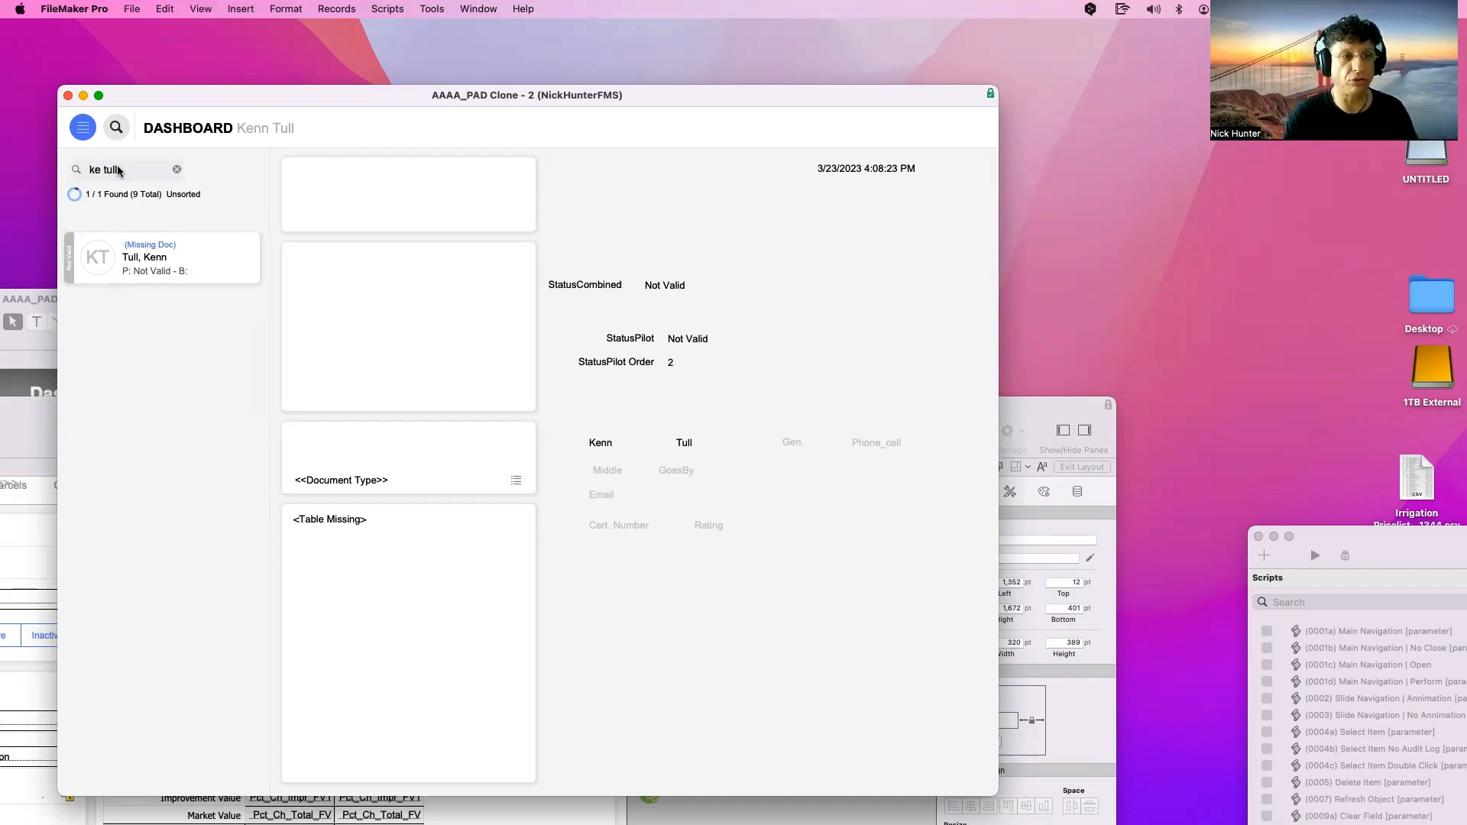
pyautogui.click(120, 170)
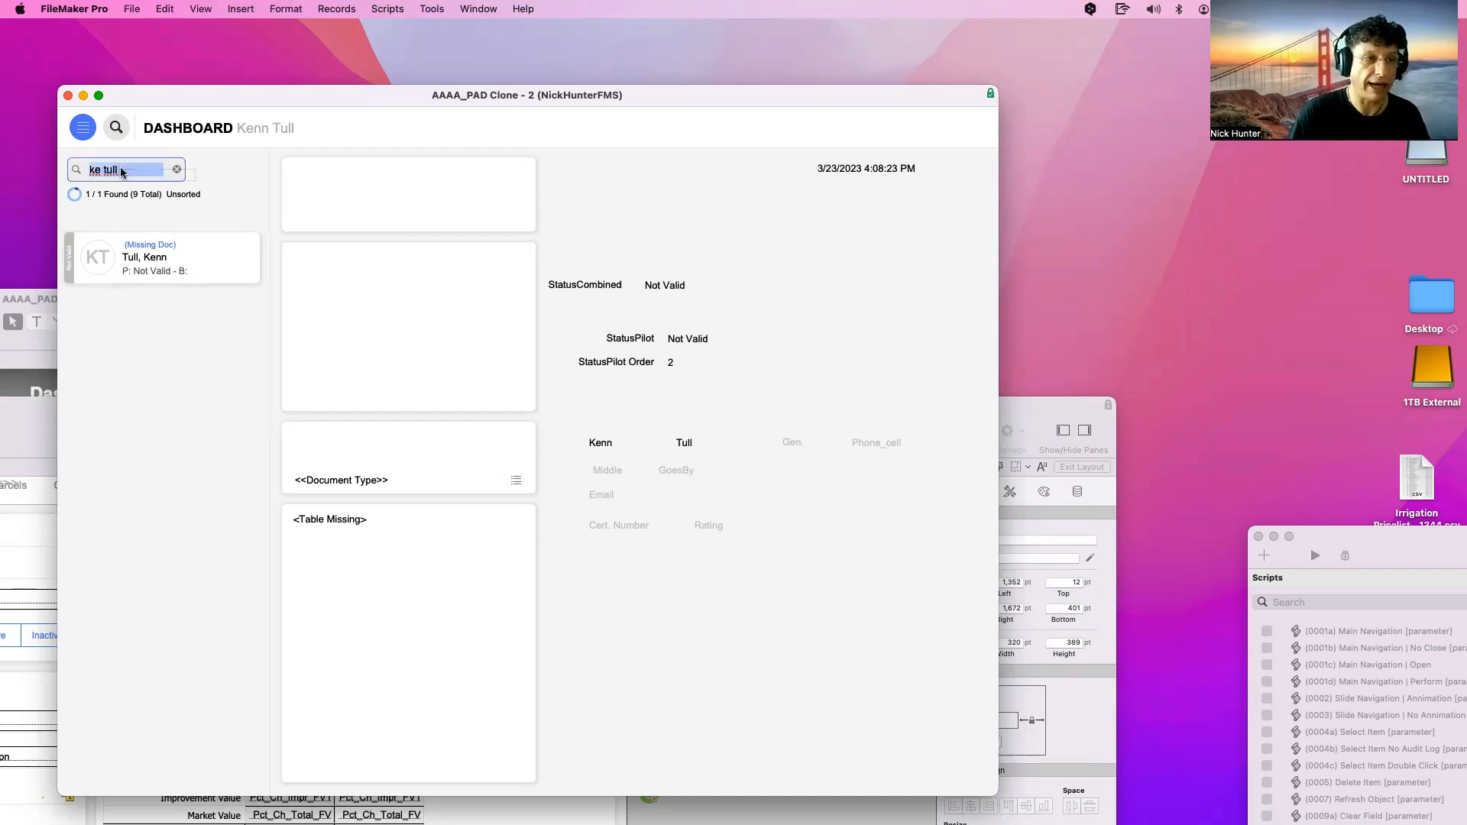
pyautogui.click(120, 170)
pyautogui.write('e')
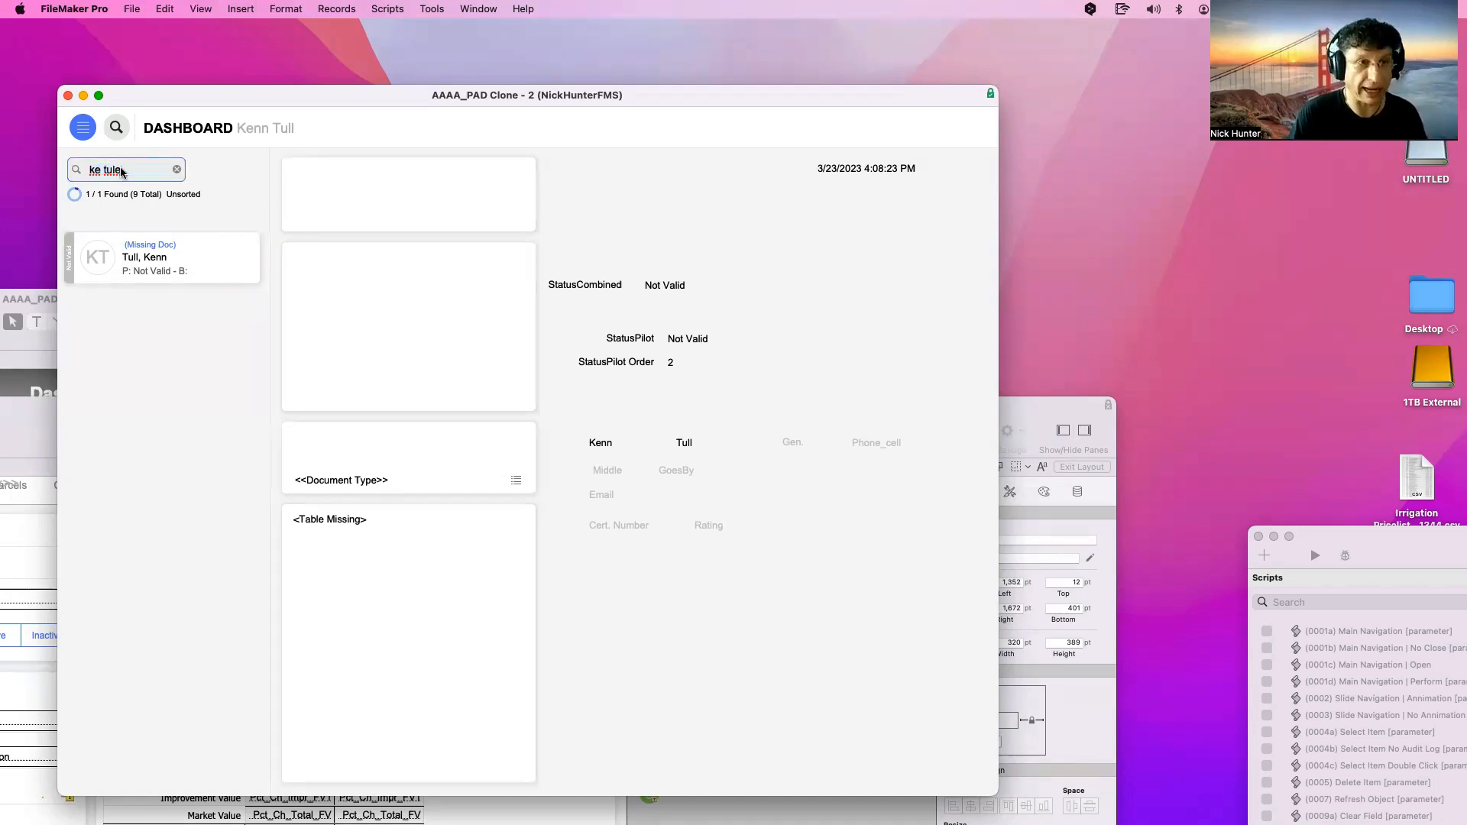
pyautogui.press('Return')
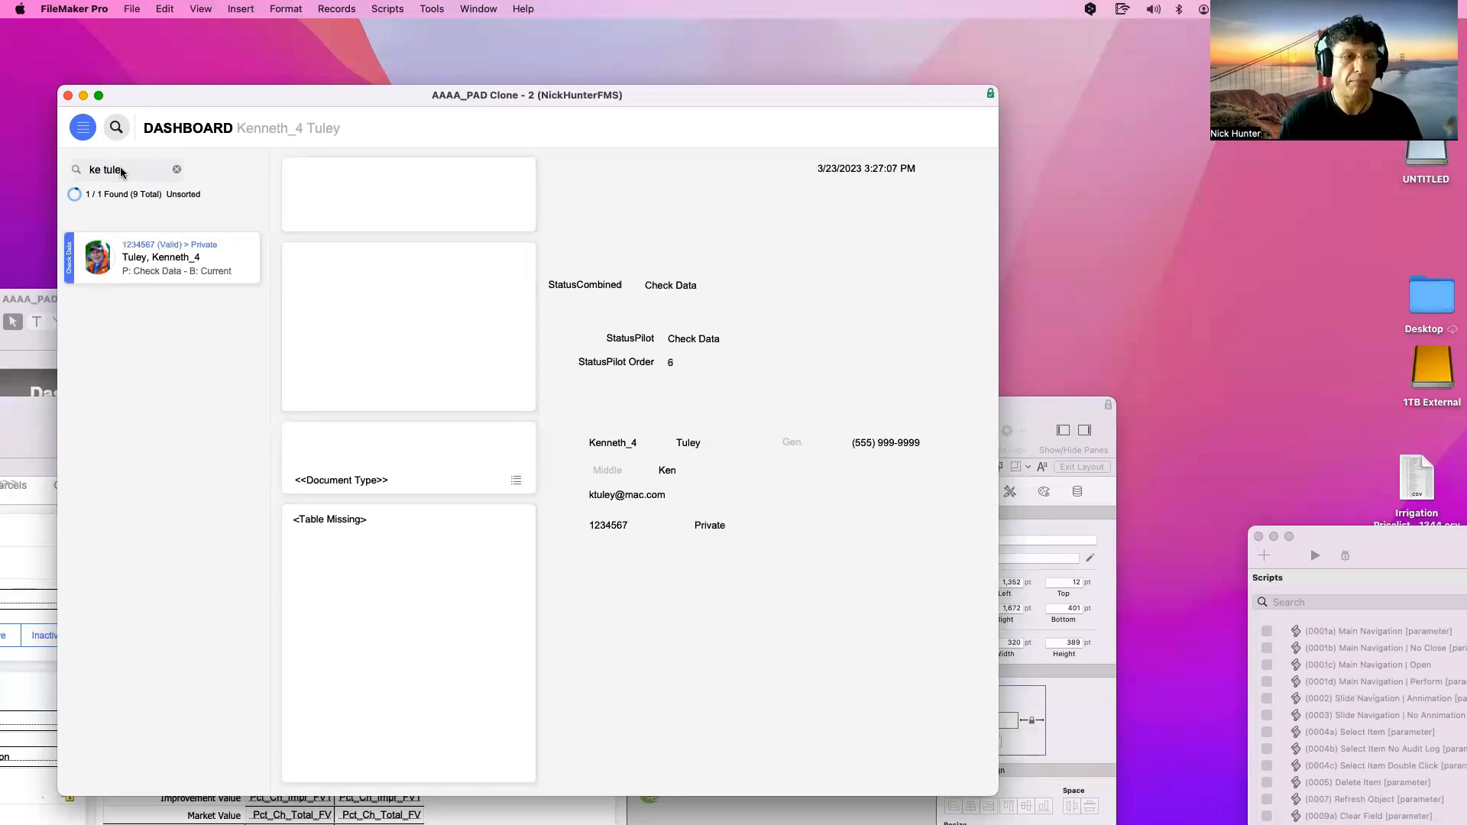
pyautogui.click(177, 169)
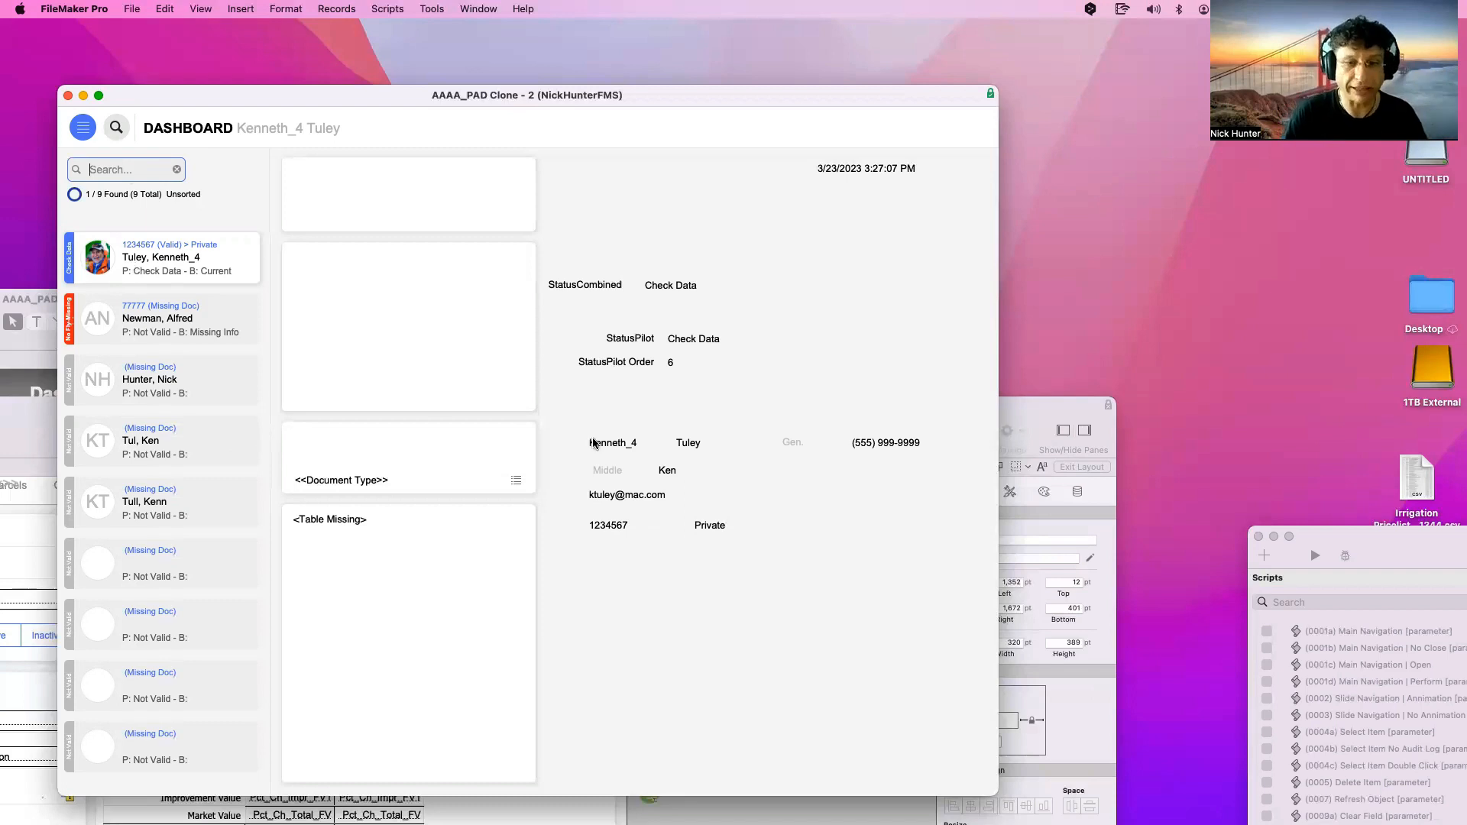
# Enter an e-mail address for the third pilot's record
pyautogui.click(643, 497)
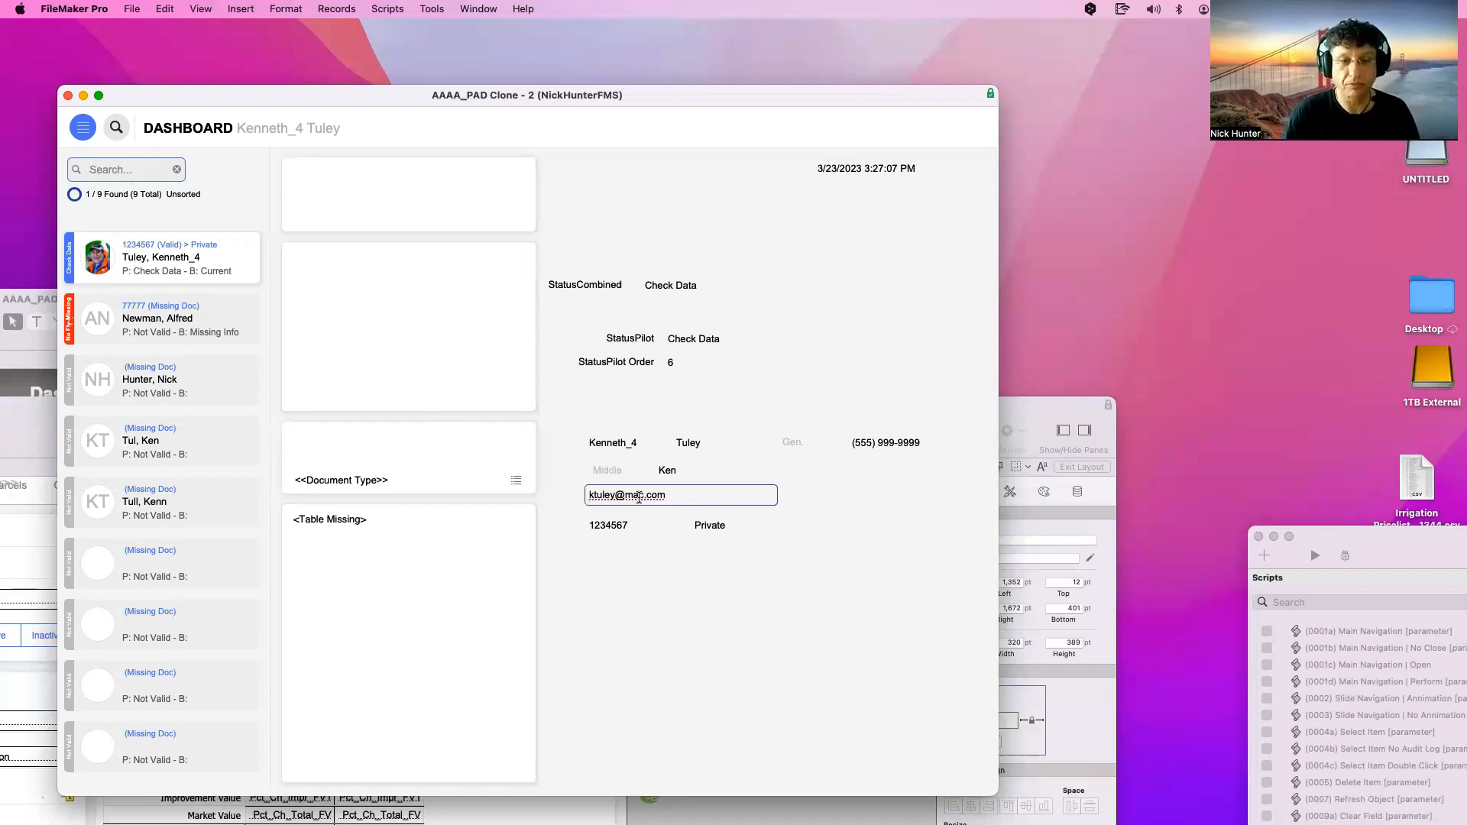
pyautogui.click(171, 382)
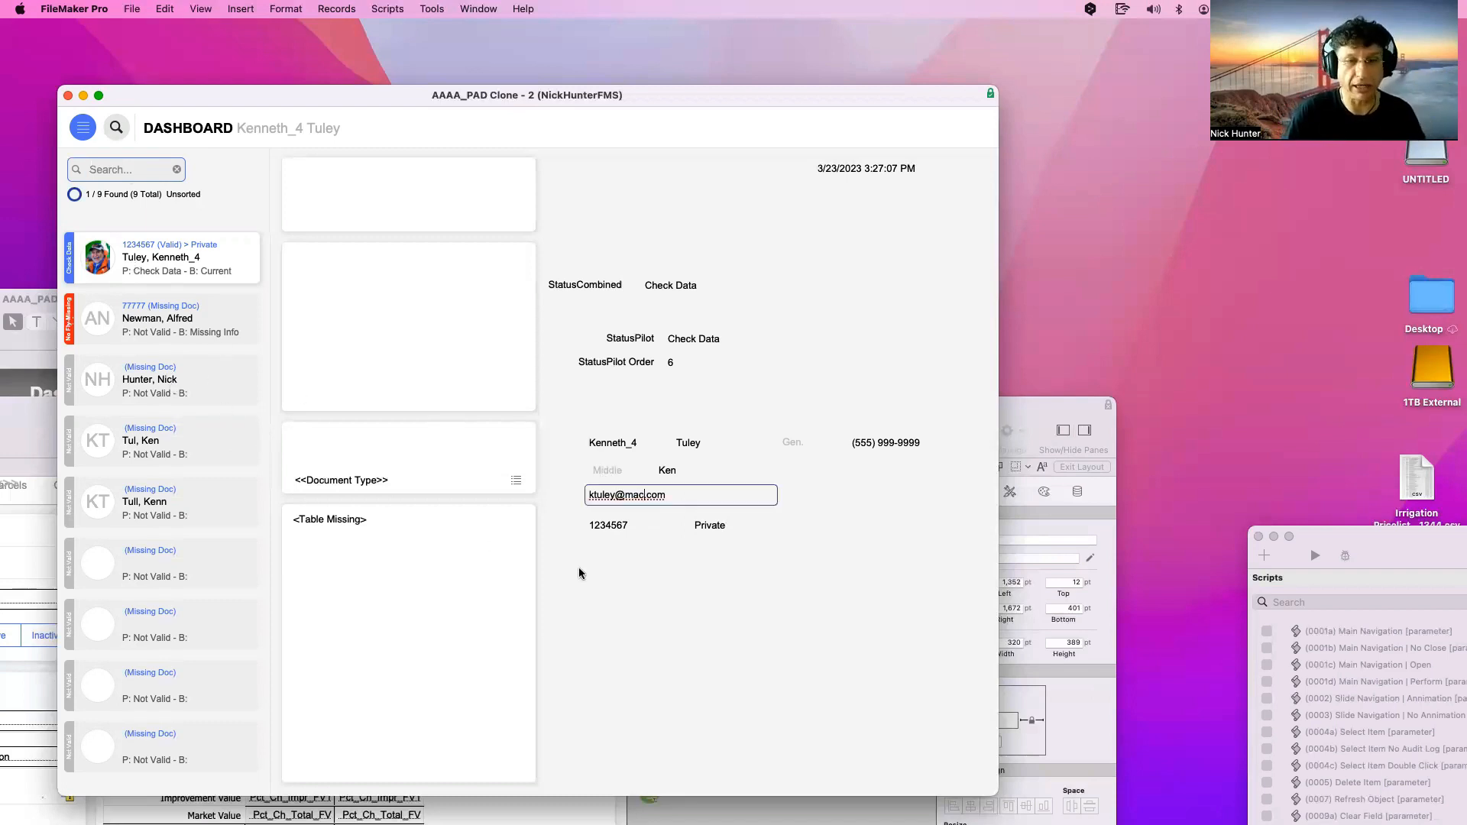
pyautogui.click(612, 495)
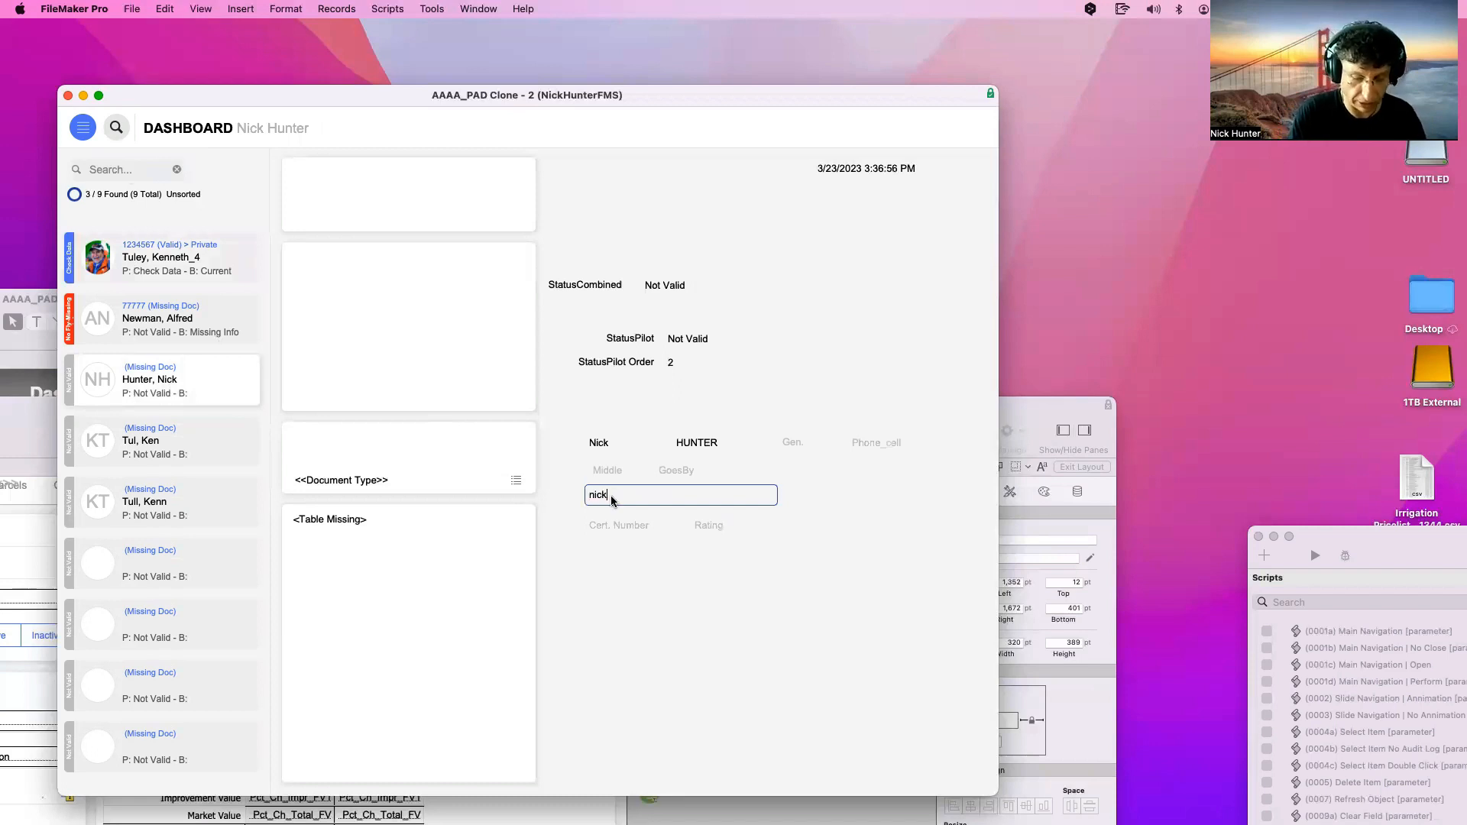
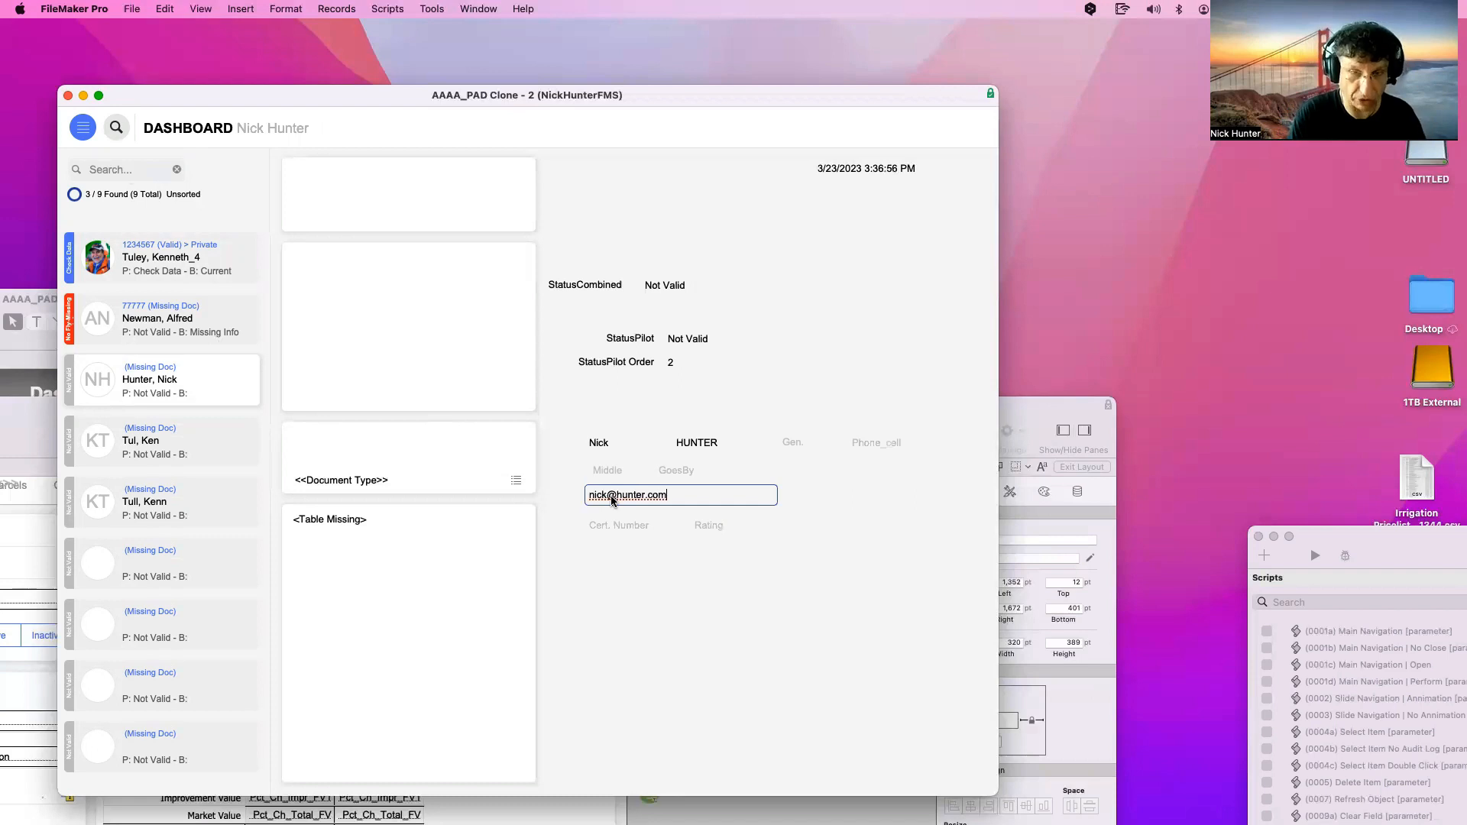
pyautogui.click(679, 732)
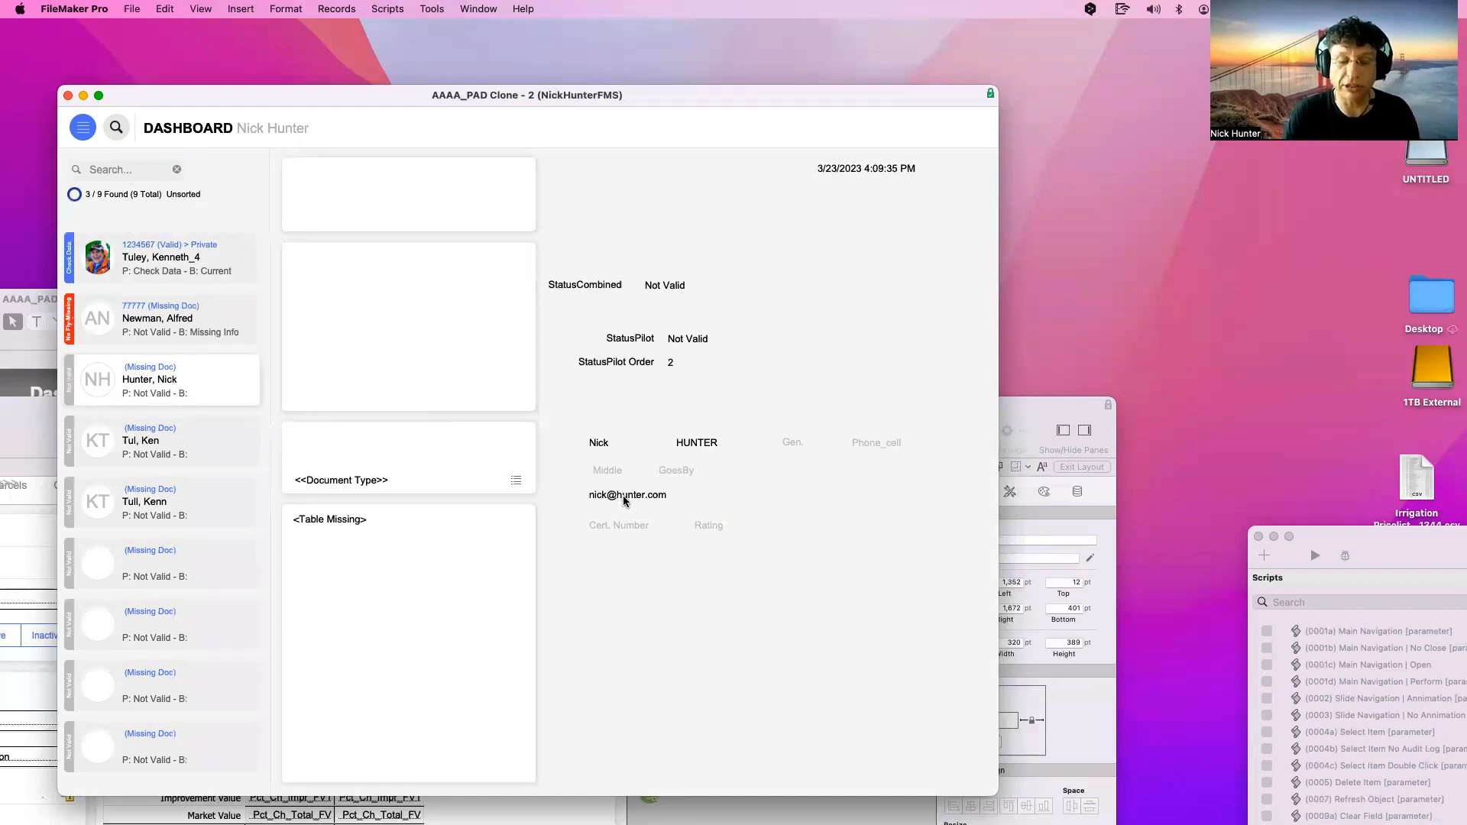
# Enter an e-mail address for the fourth pilot's record
pyautogui.click(113, 169)
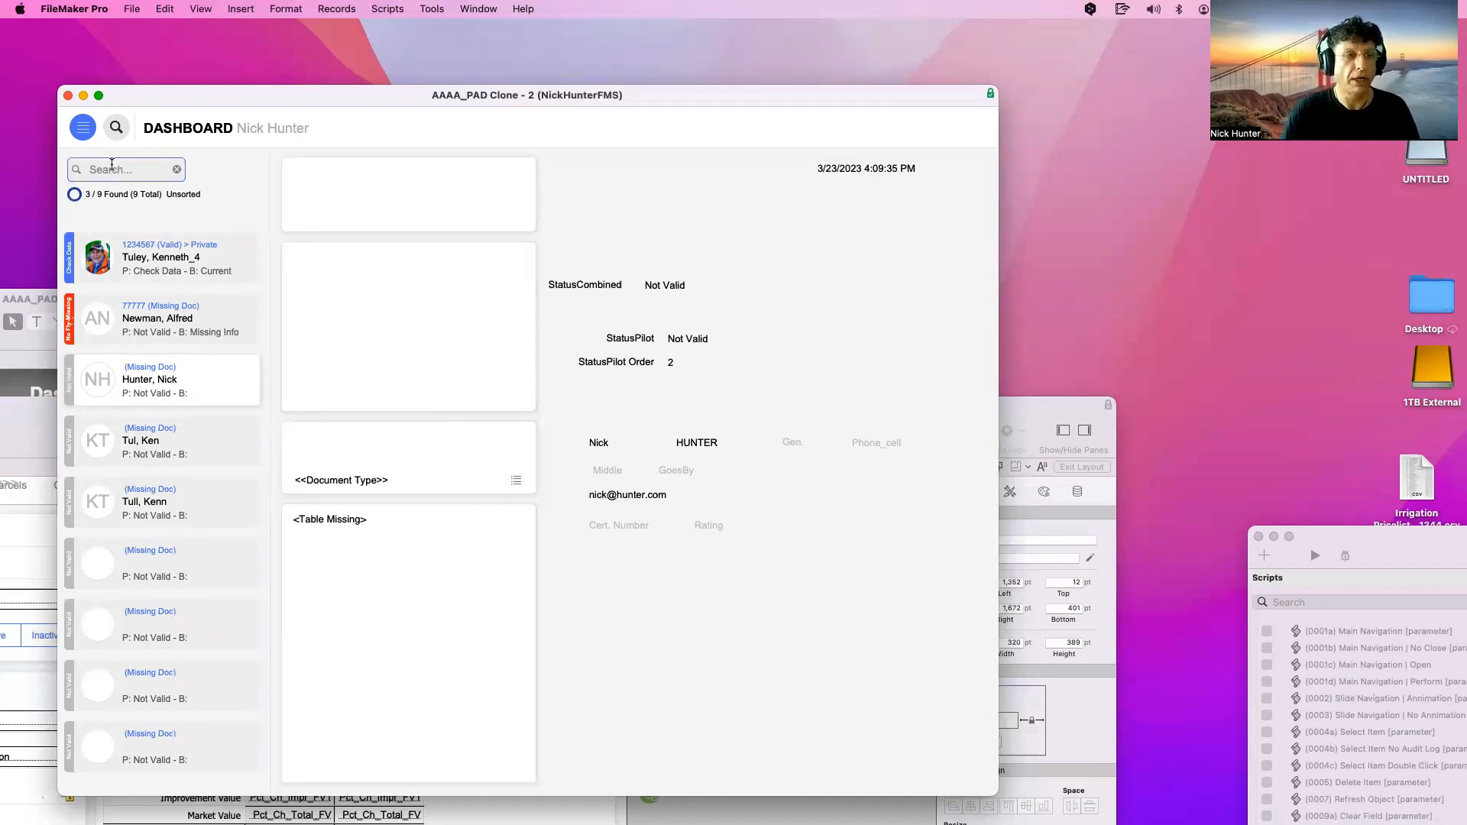
pyautogui.click(183, 456)
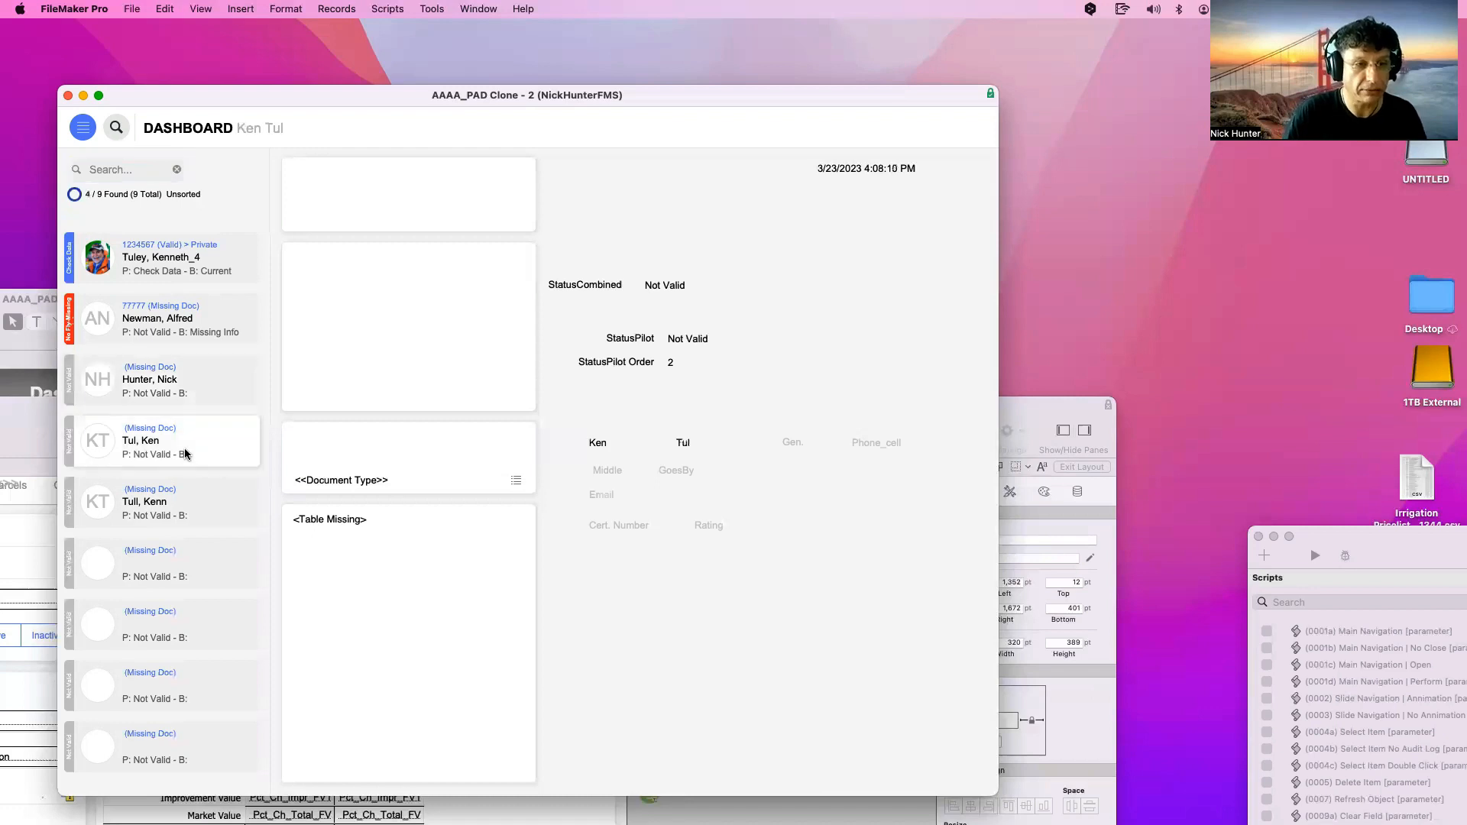
pyautogui.click(614, 502)
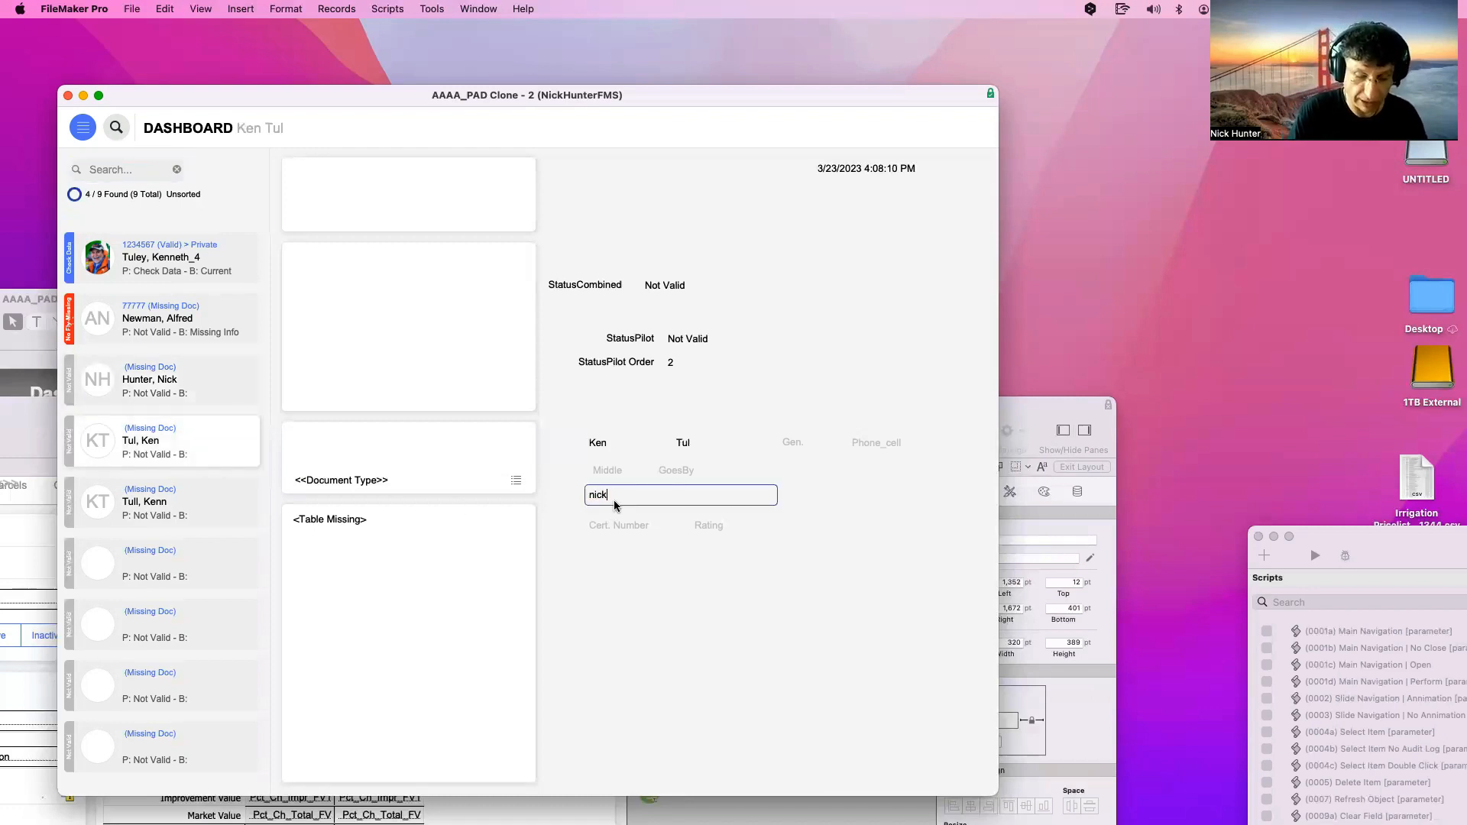
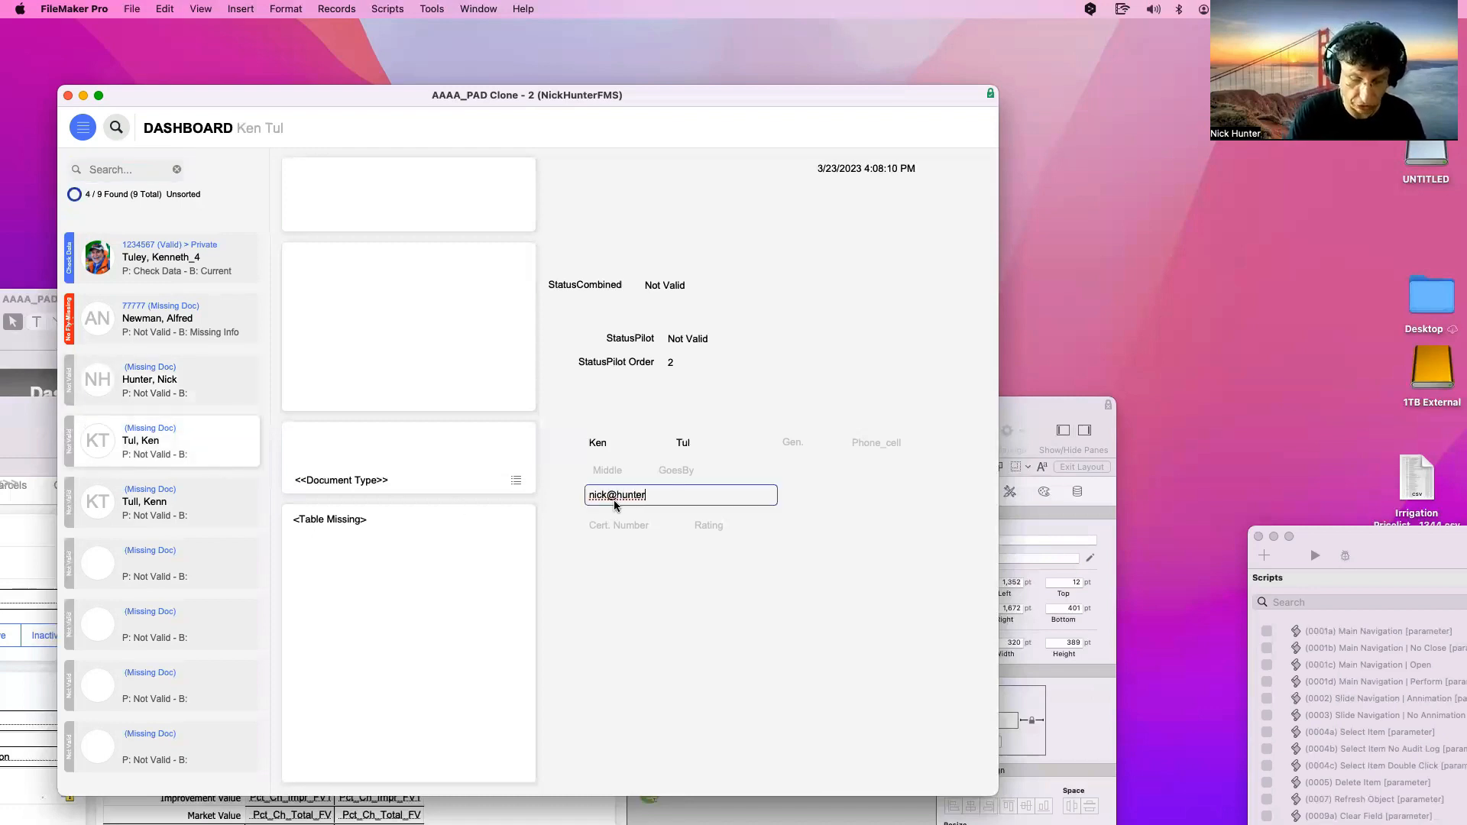
pyautogui.click(662, 584)
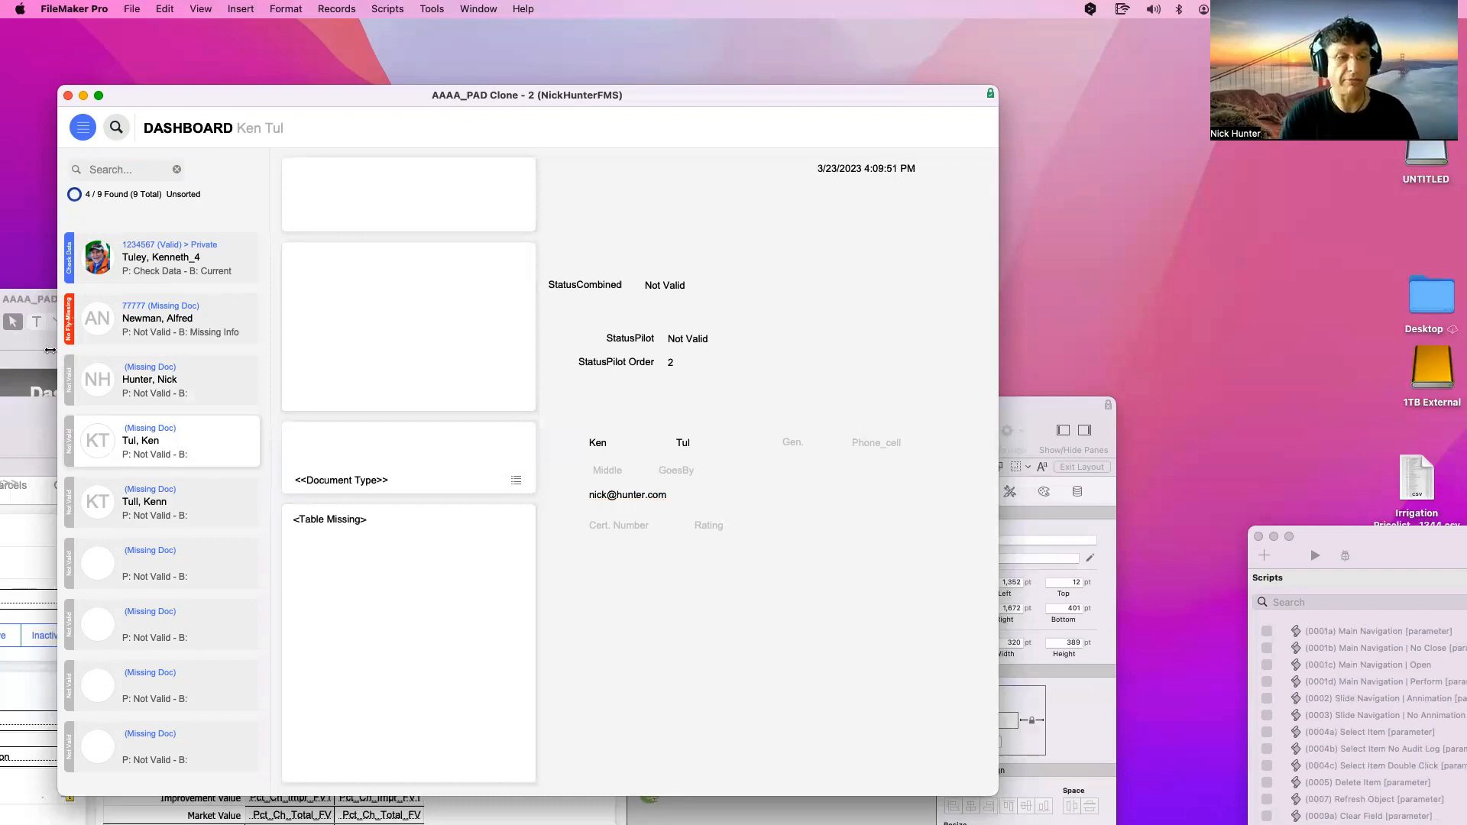
pyautogui.click(126, 169)
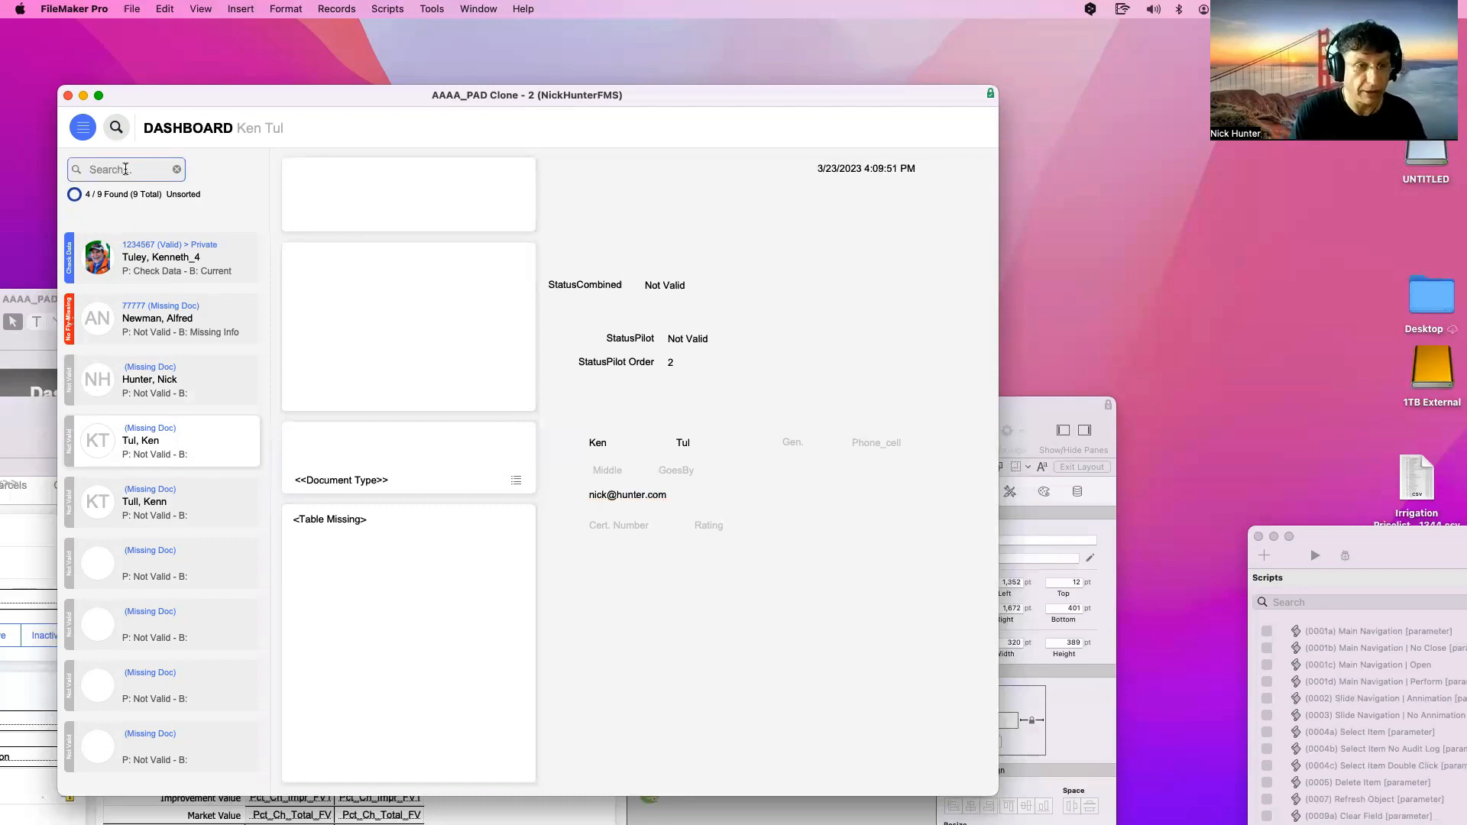
# Quick-find pilots by a first name and review each of the found records
pyautogui.write('hunt')
pyautogui.press('BackSpace')
pyautogui.press('BackSpace')
pyautogui.press('BackSpace')
pyautogui.press('BackSpace')
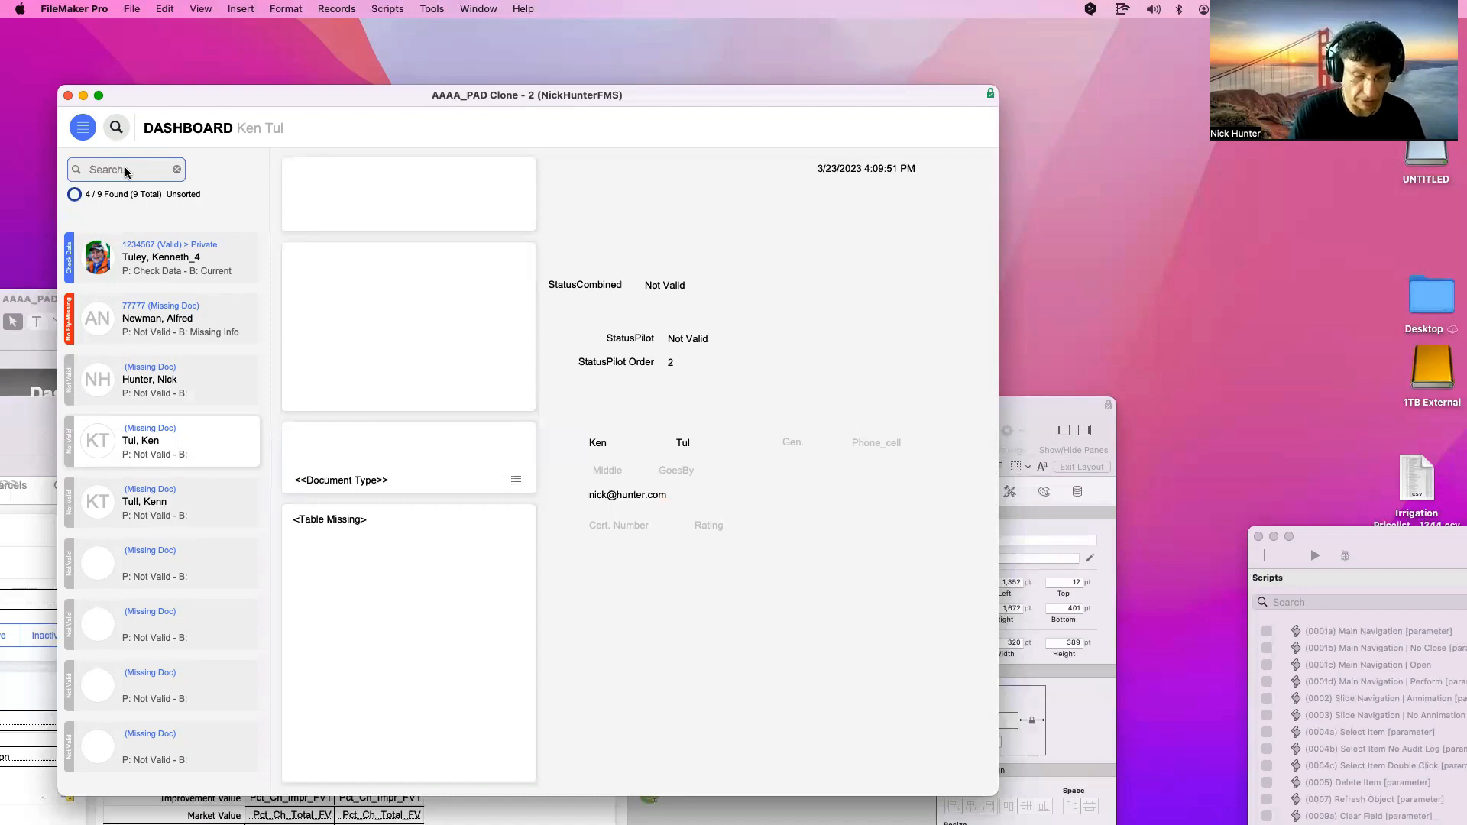
pyautogui.write('nick')
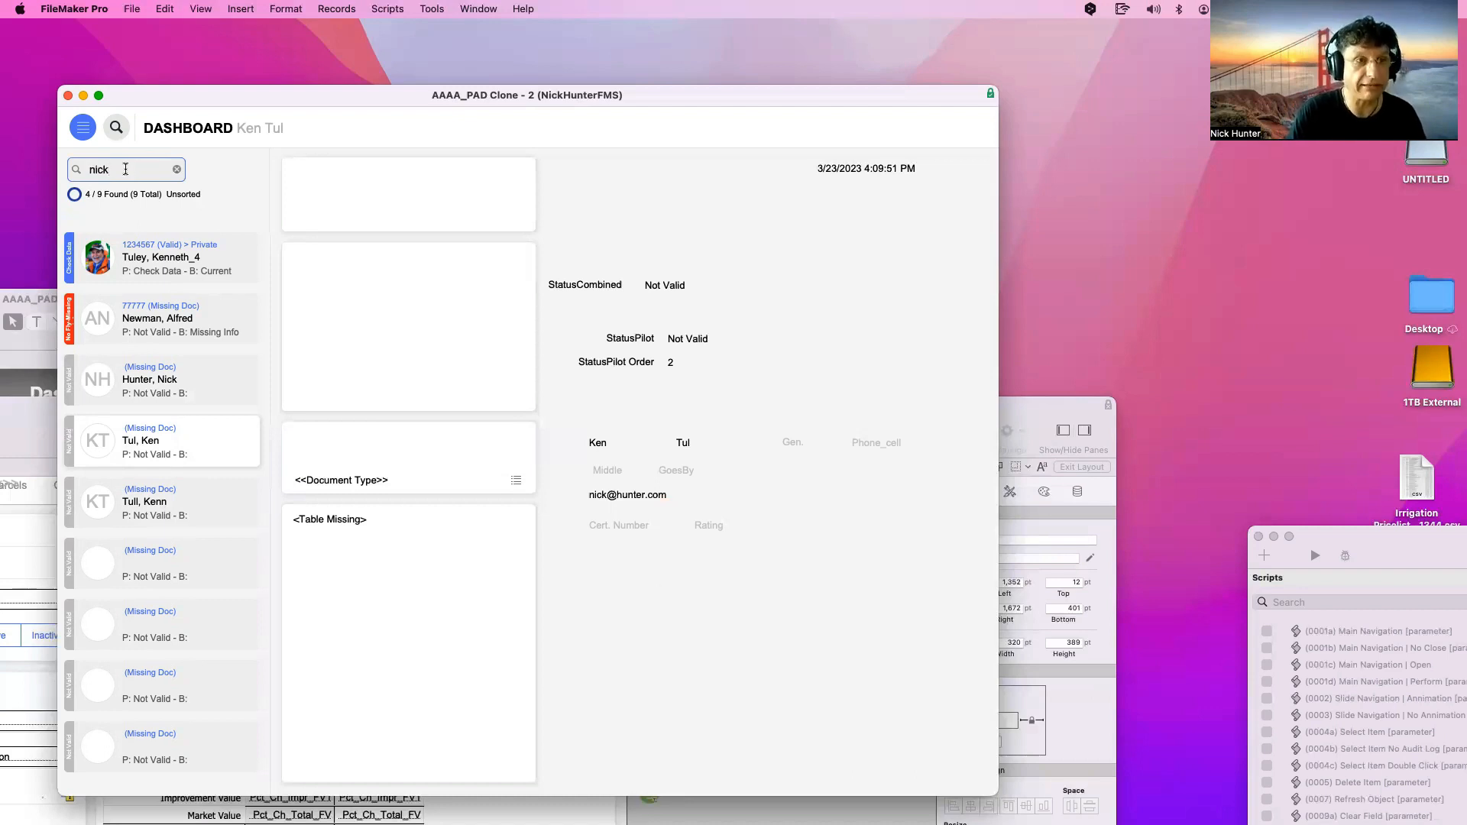
pyautogui.press('Return')
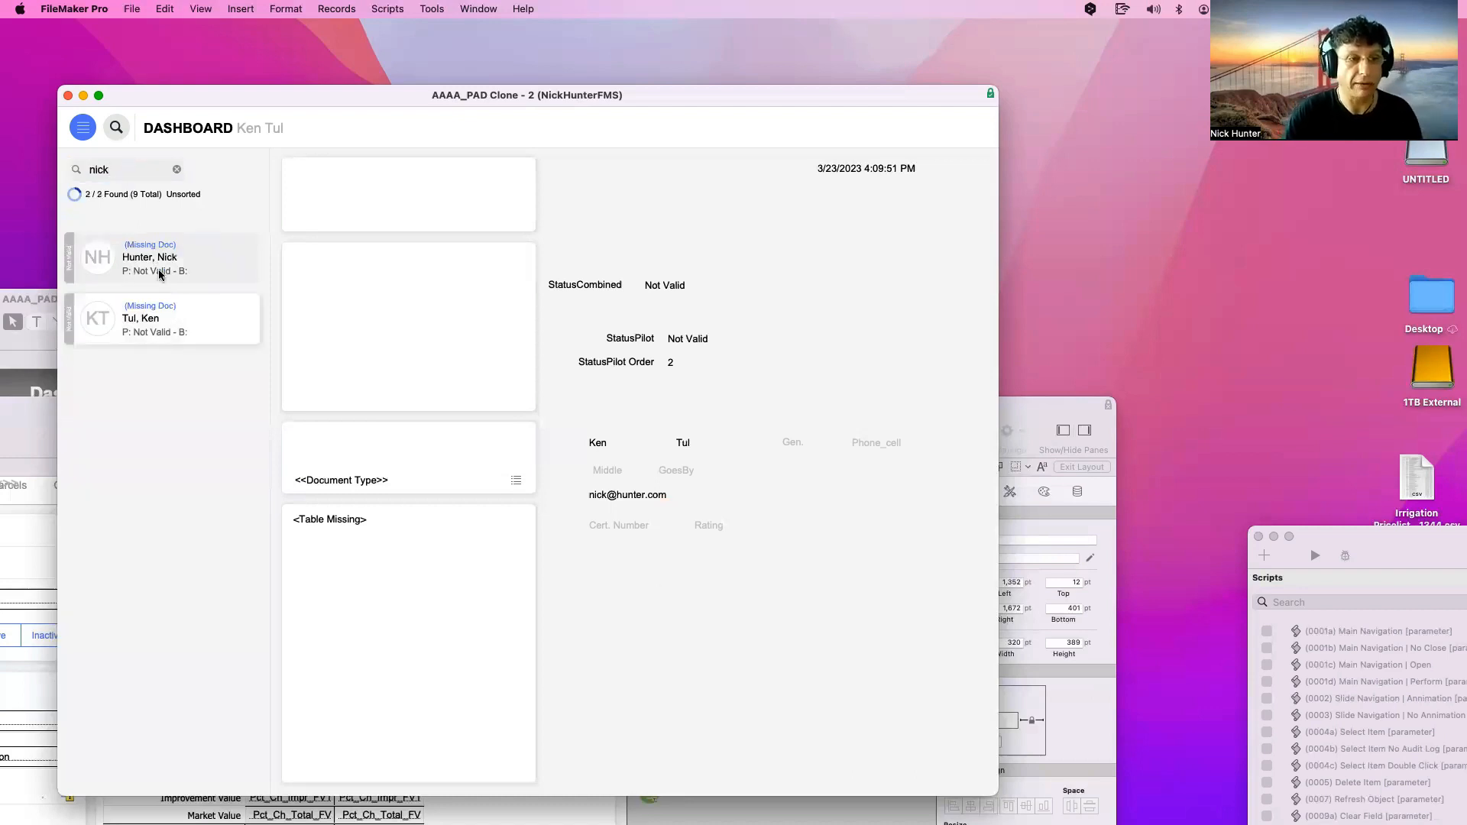
pyautogui.click(649, 495)
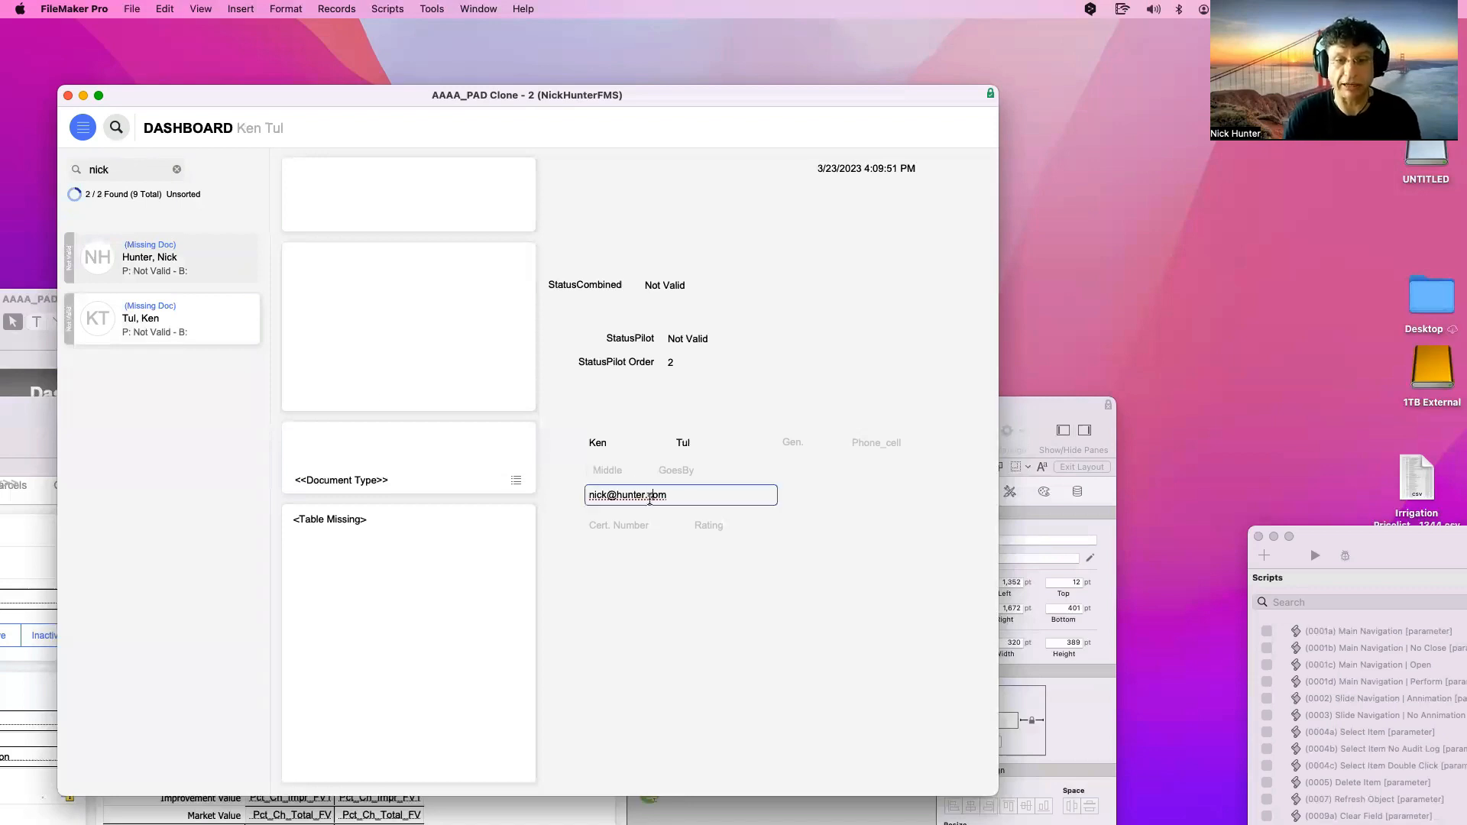
pyautogui.click(173, 255)
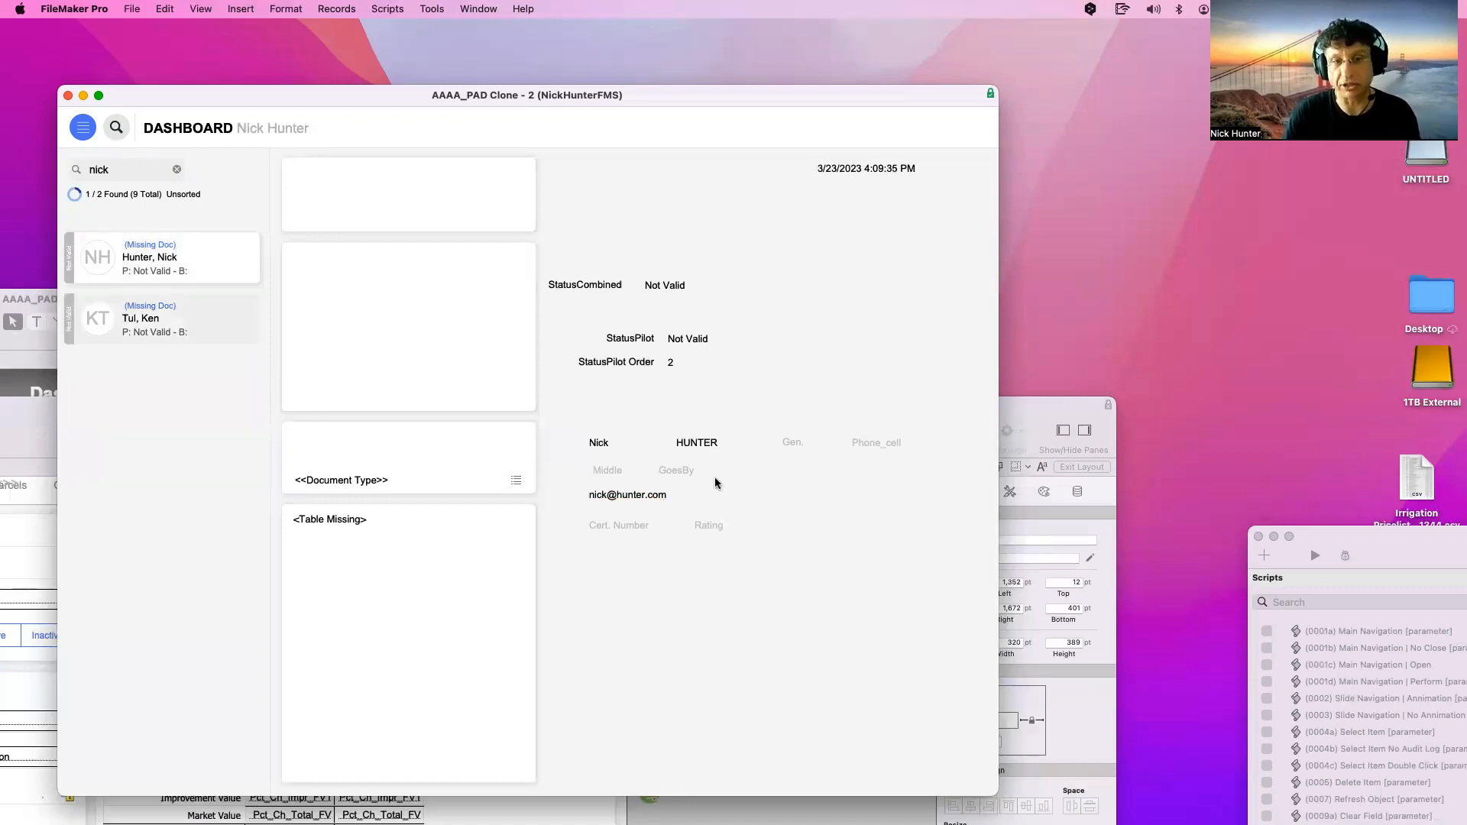
pyautogui.click(145, 316)
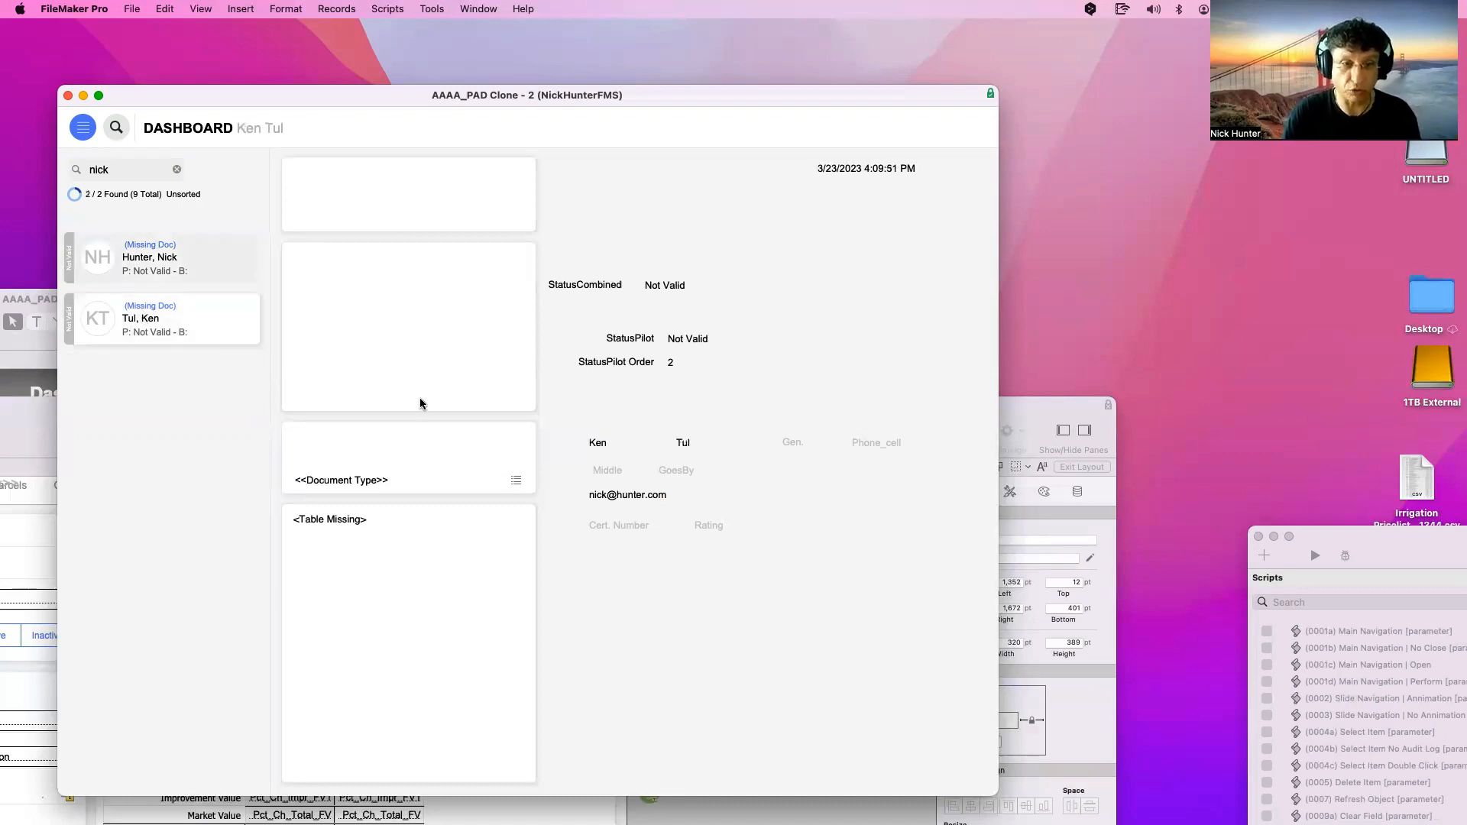
# Refine the search by adding part of the surname, narrowing it to 2 of 9 pilots
pyautogui.click(128, 170)
pyautogui.click(129, 170)
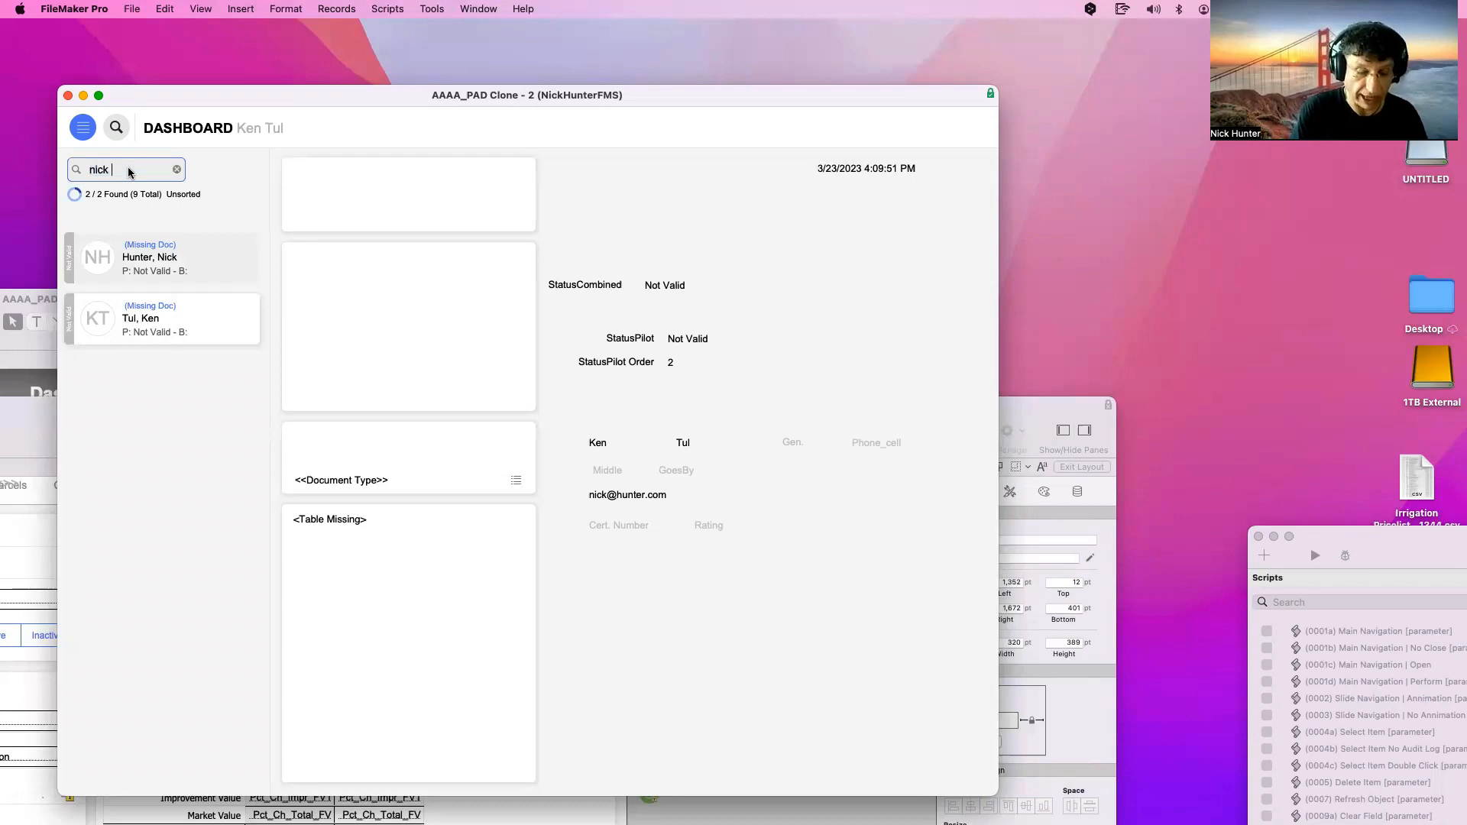
pyautogui.write('h')
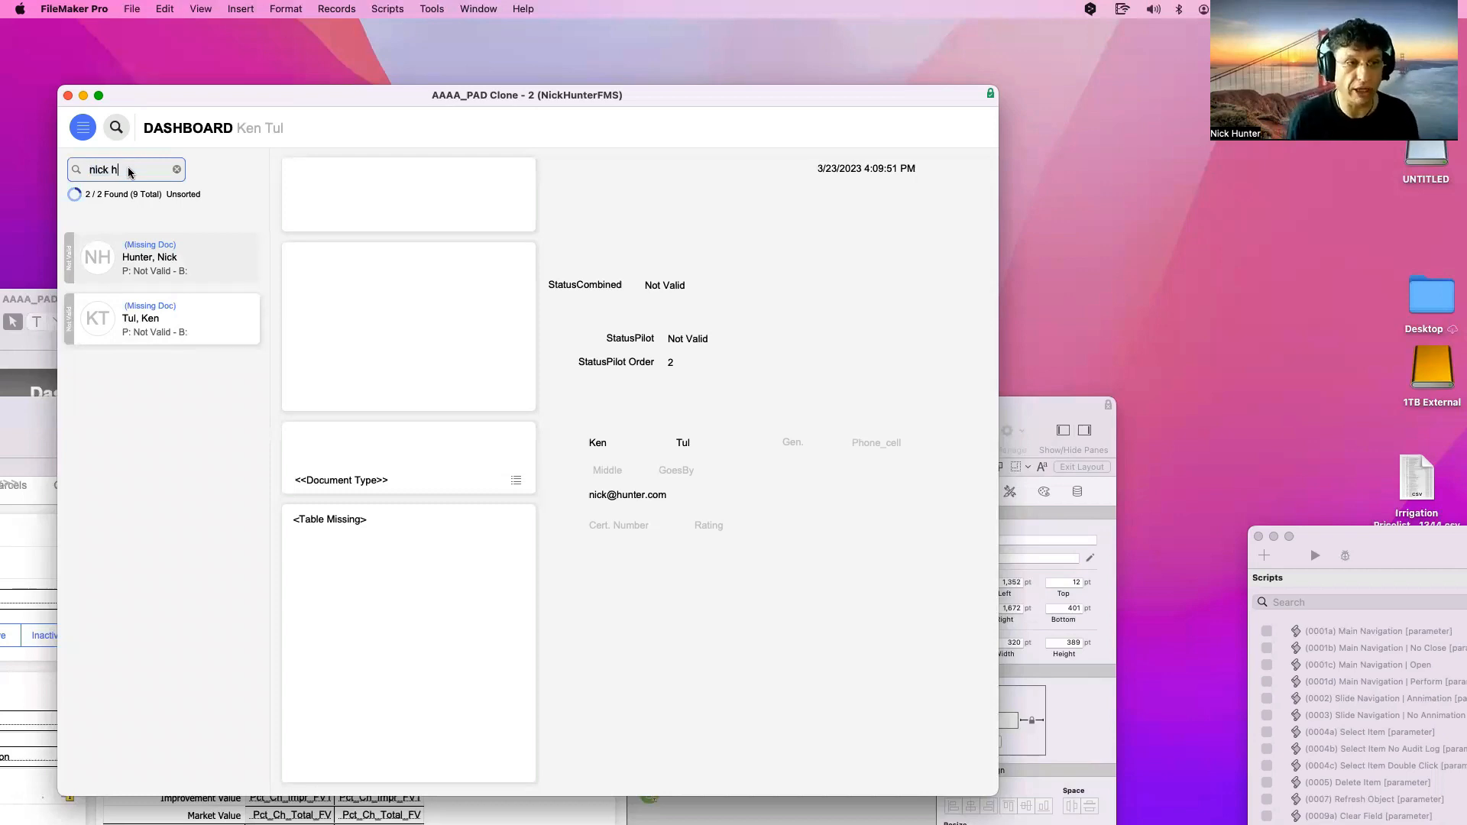
pyautogui.press('Return')
pyautogui.click(128, 171)
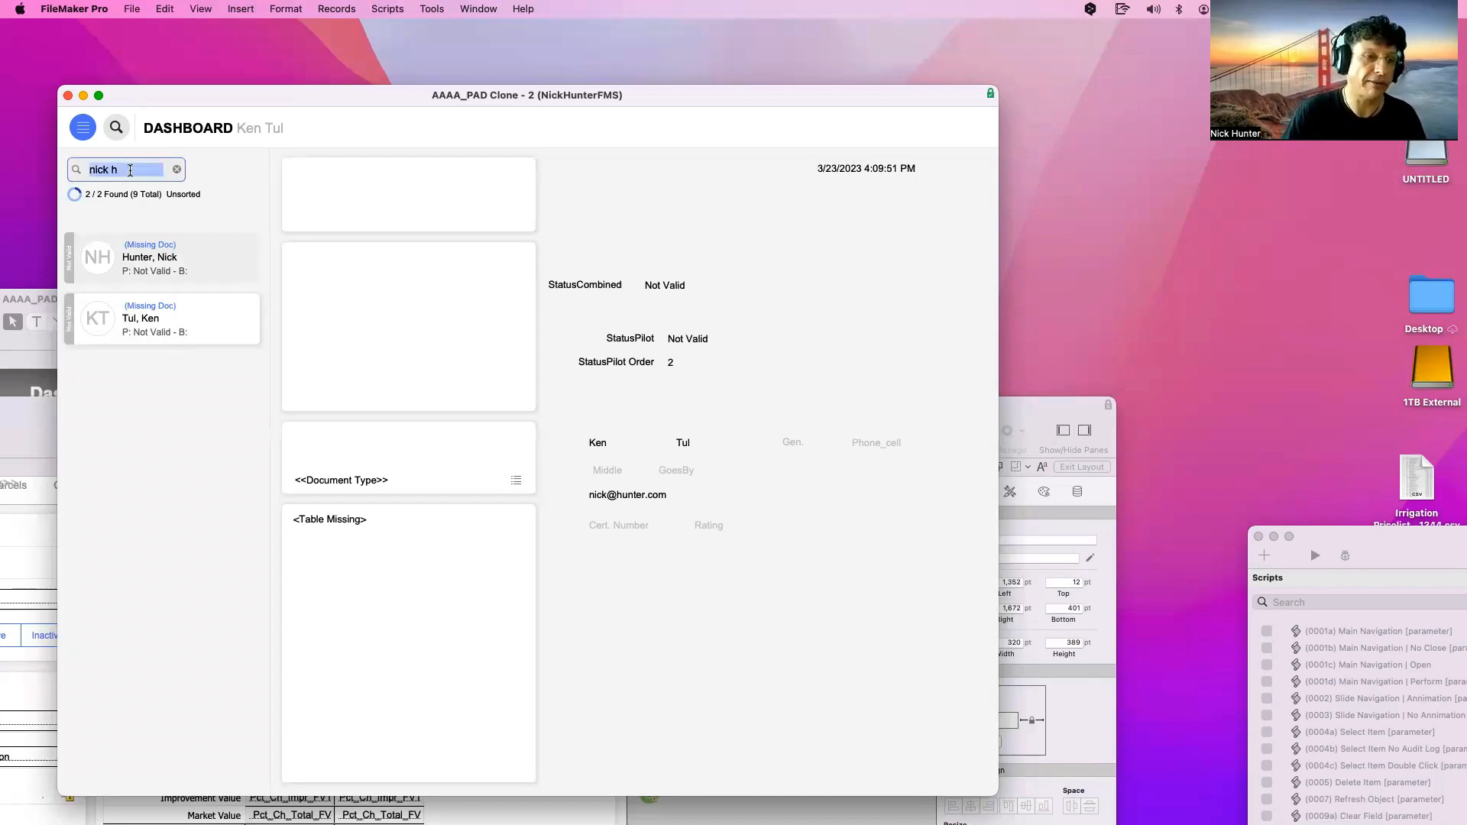
pyautogui.click(129, 170)
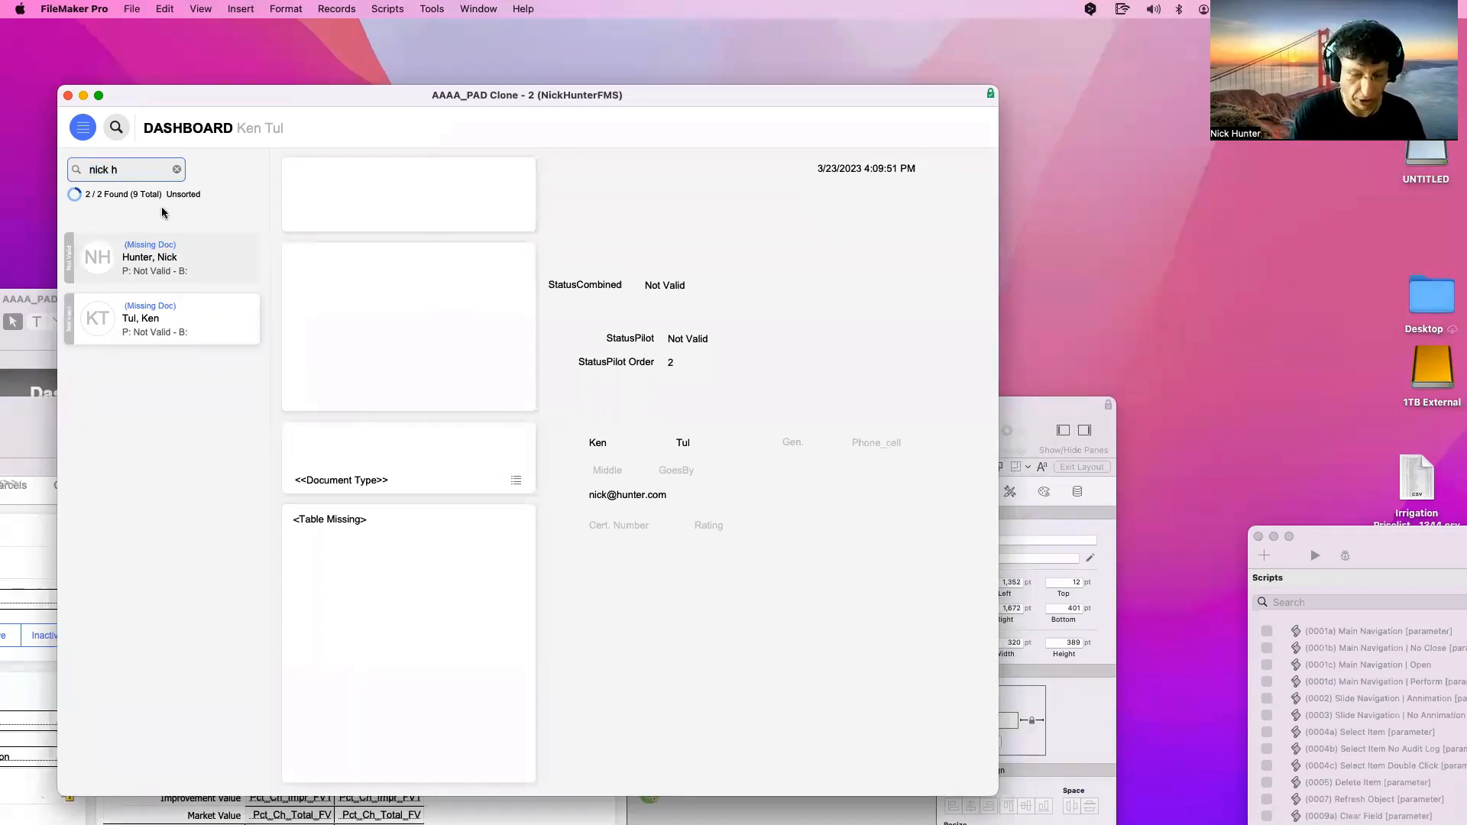
pyautogui.press('BackSpace')
pyautogui.write('hun')
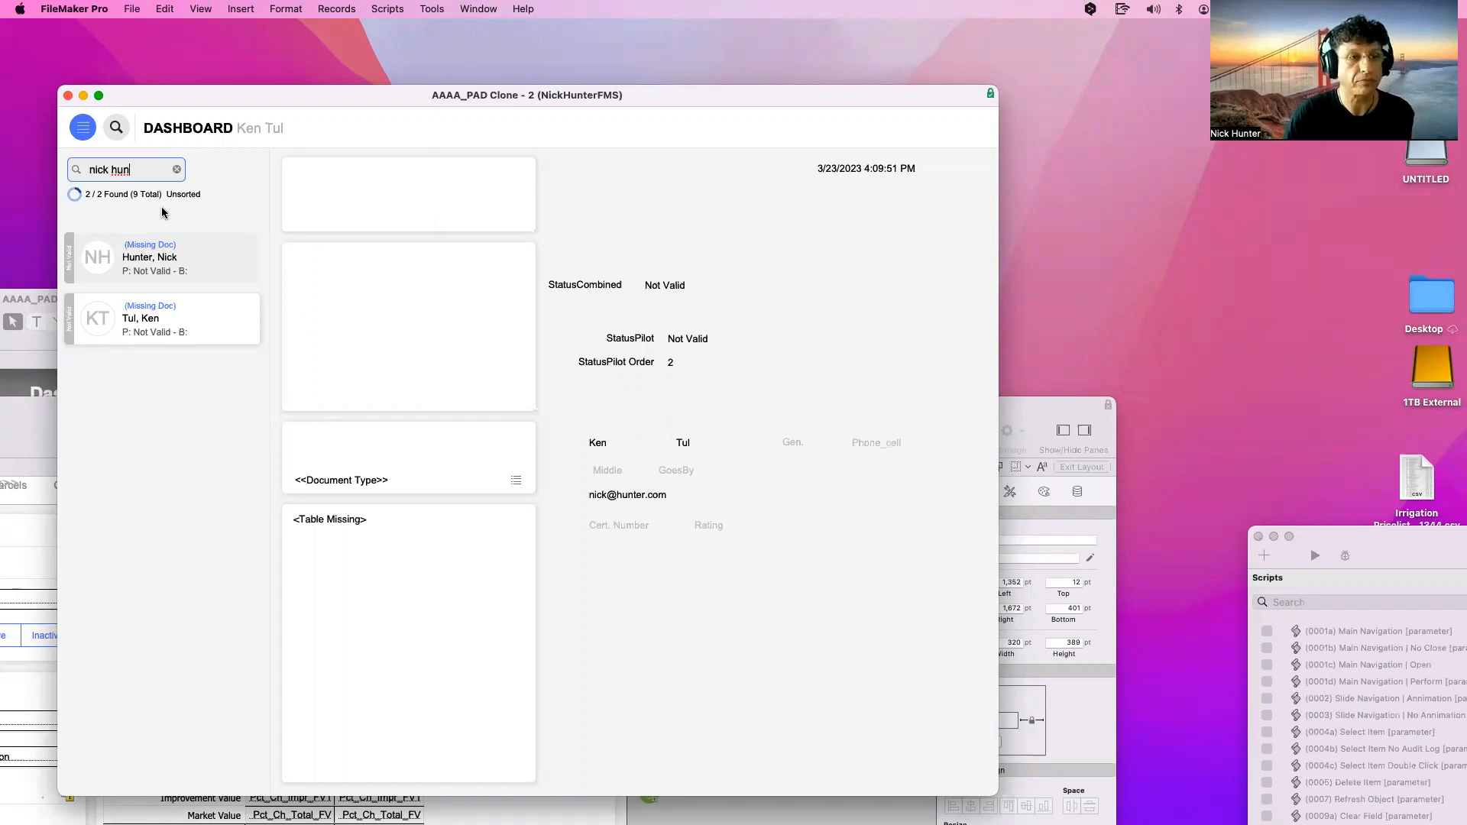
pyautogui.click(162, 213)
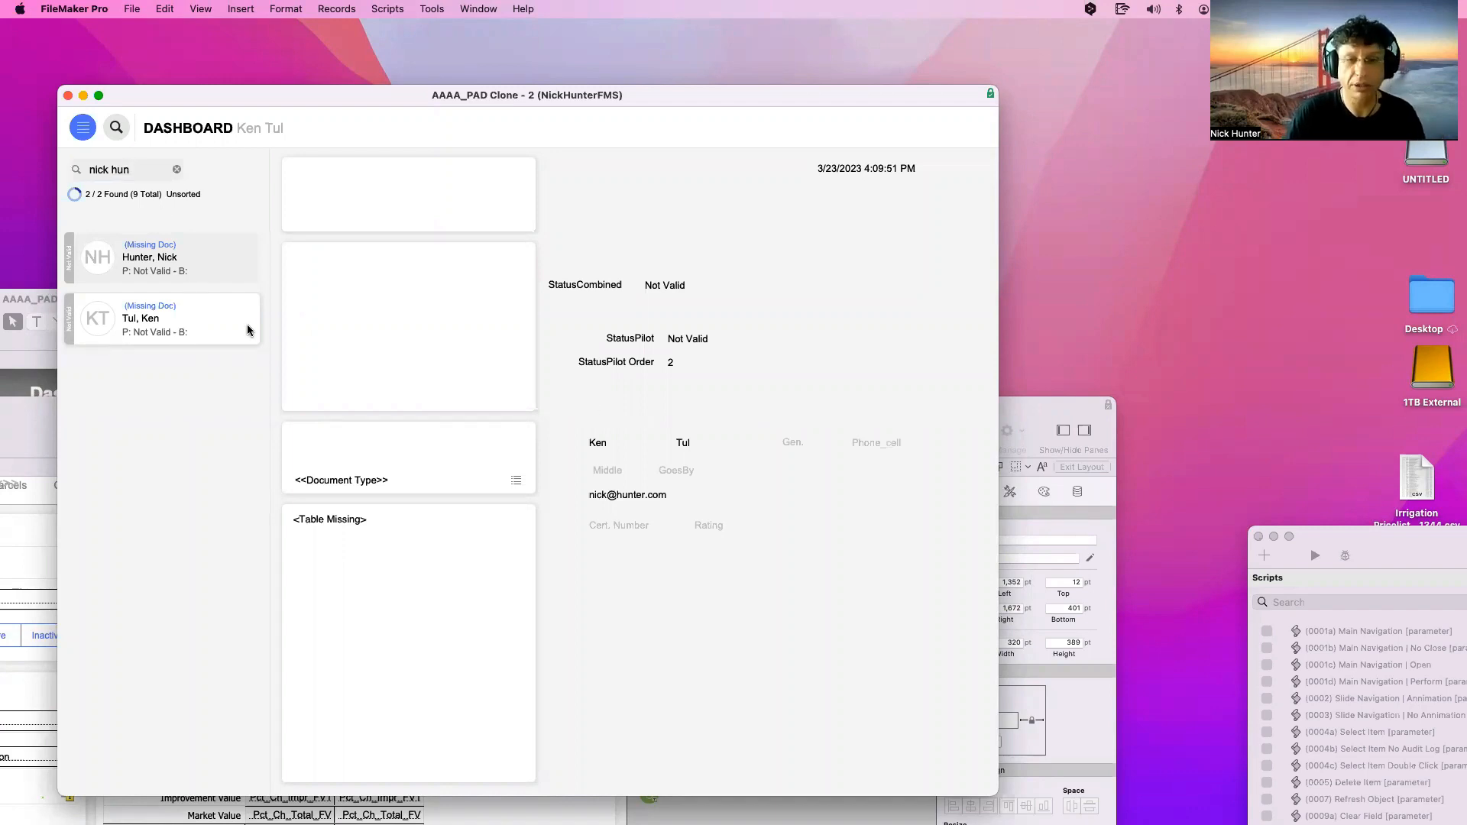
# Delete the search text to empty the Quick Find box
pyautogui.click(127, 170)
pyautogui.click(127, 170)
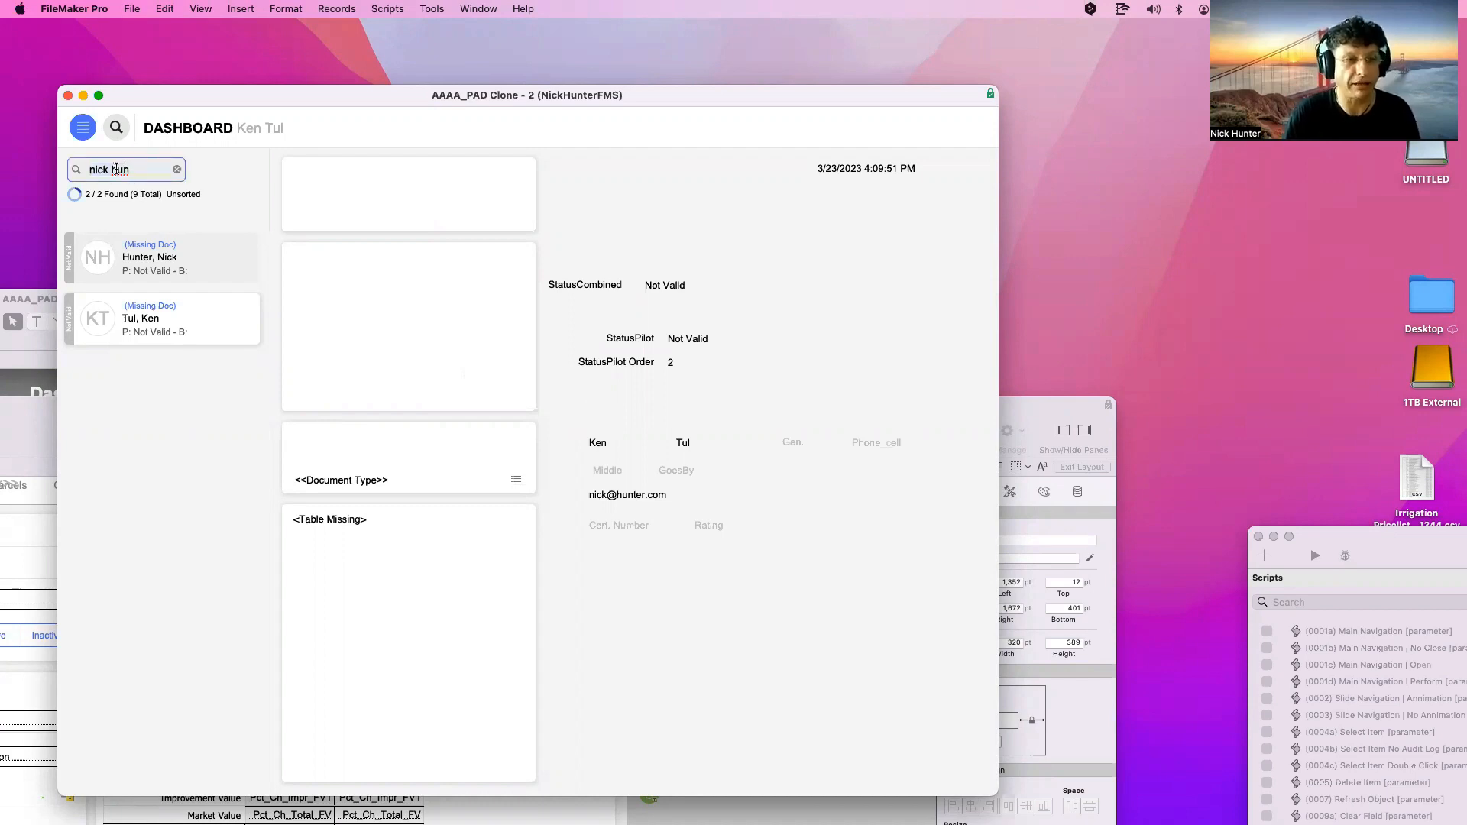
pyautogui.moveTo(111, 170); pyautogui.dragTo(137, 170)
pyautogui.press('BackSpace')
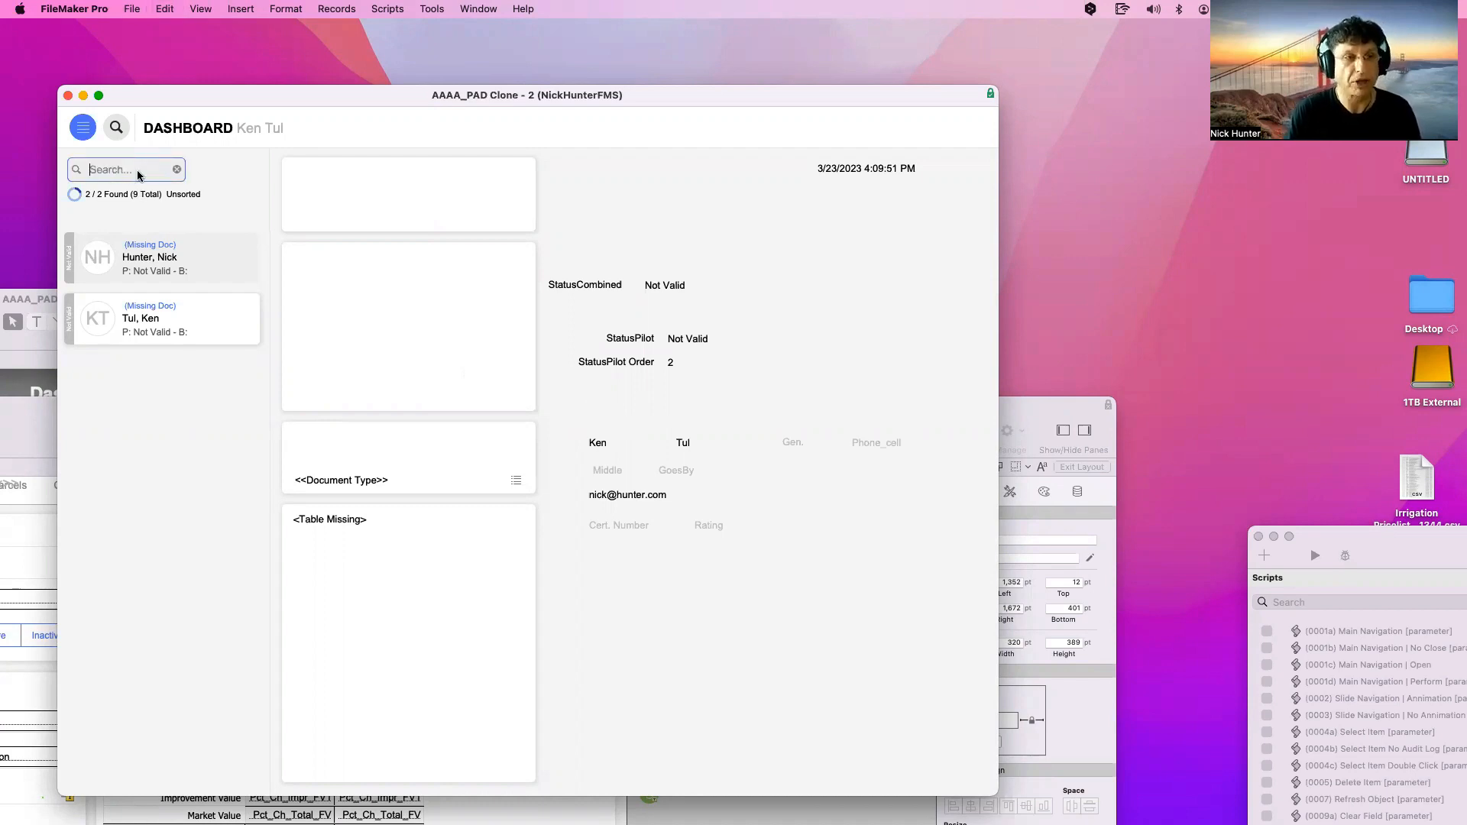
pyautogui.hotkey('ctrl', 'Up')
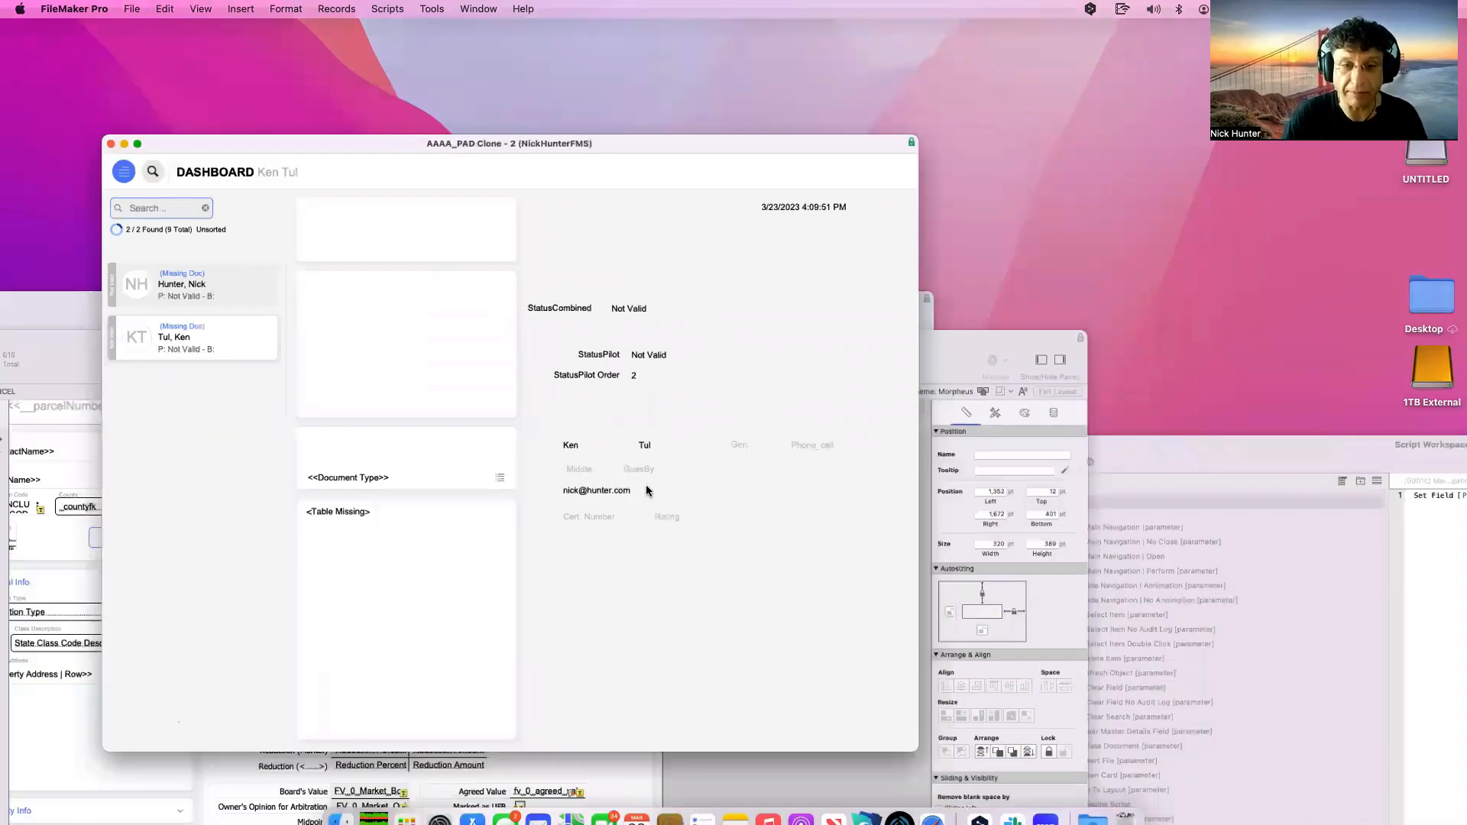
# Clear the Dashboard quick find to list all pilots, then duplicate the pilot record
pyautogui.click(573, 451)
pyautogui.click(178, 171)
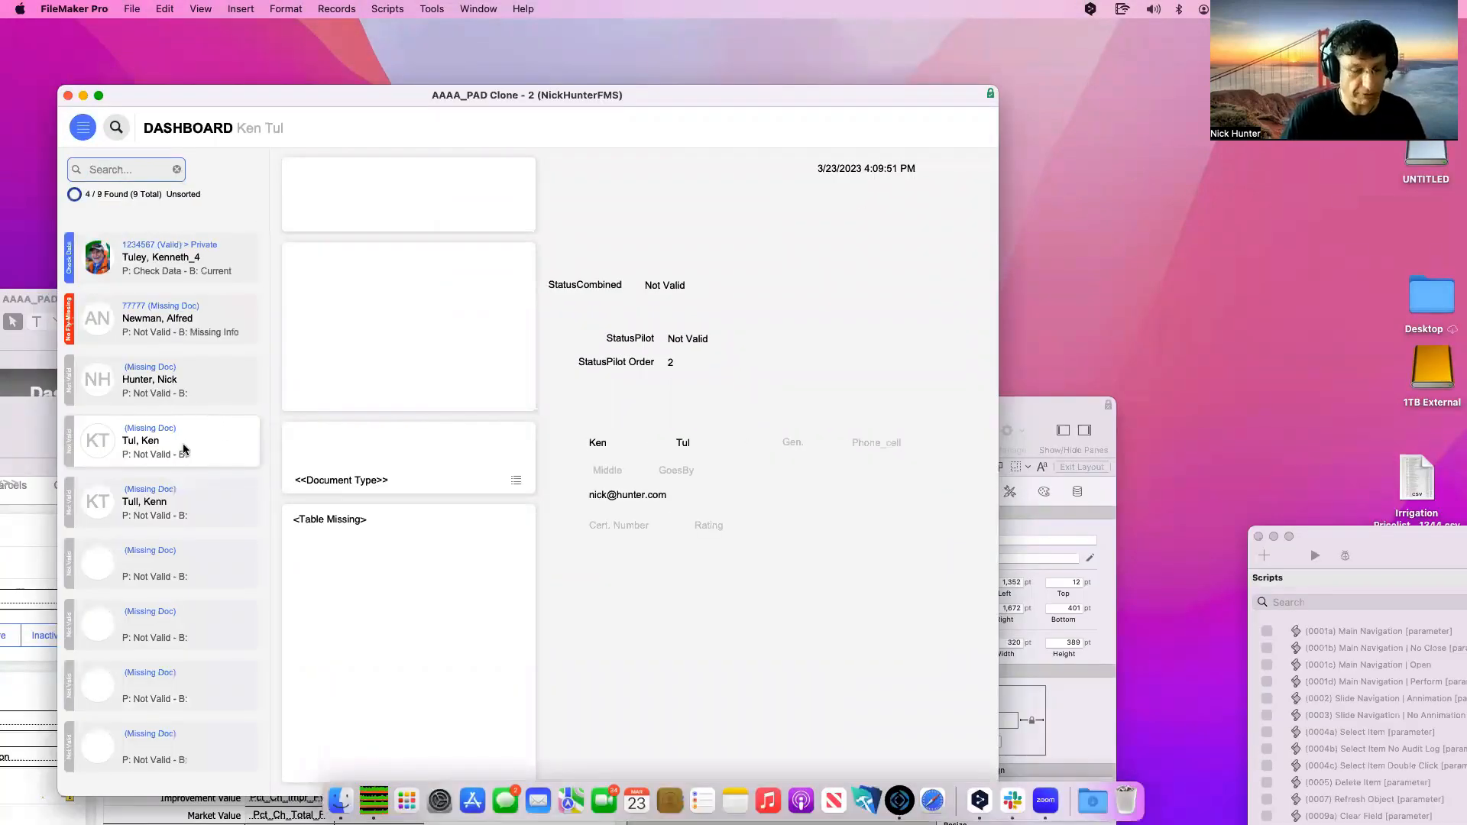
pyautogui.press('super+d')
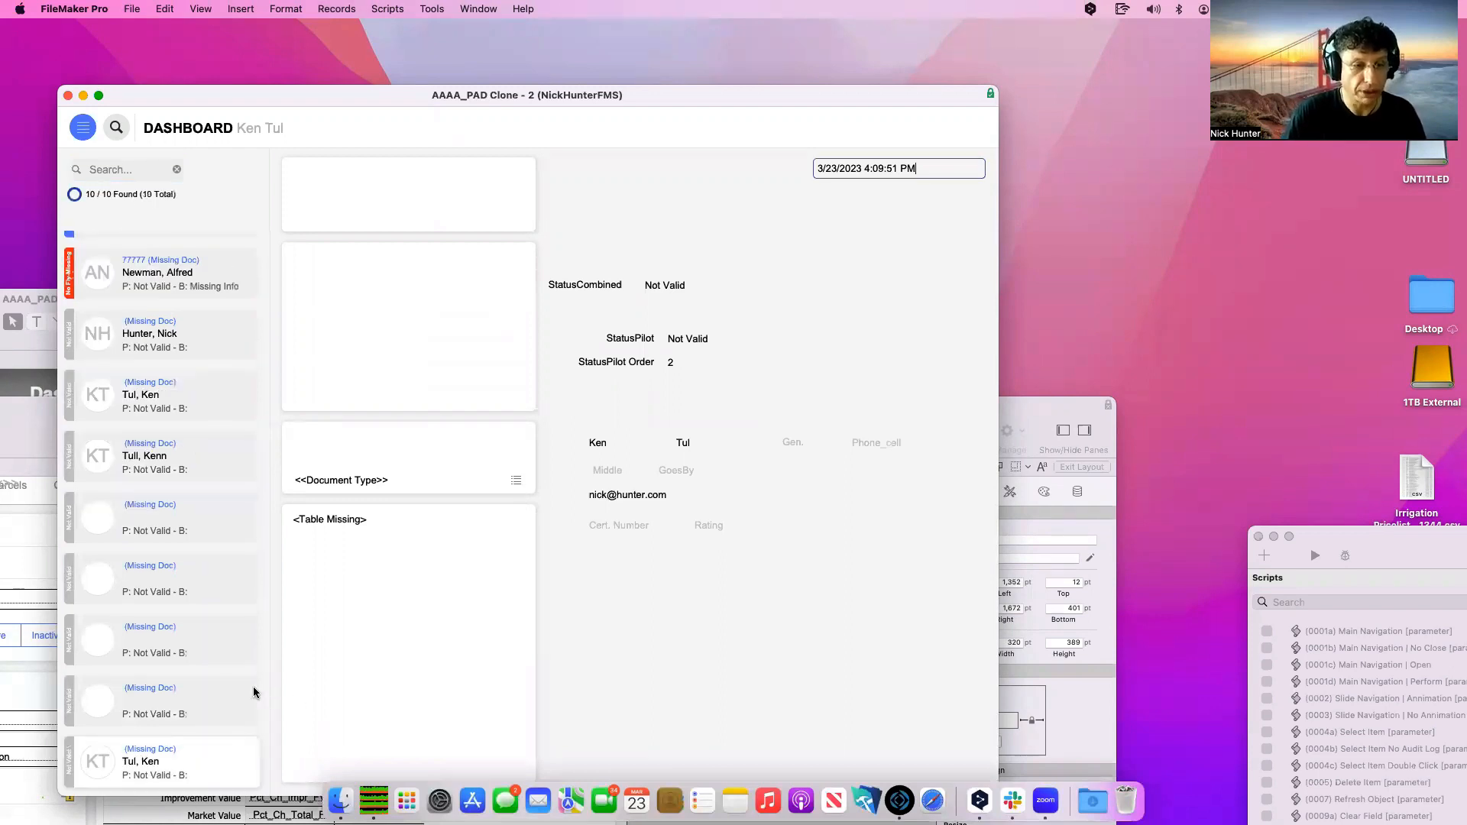
# Set Phone_cell to 300 on the duplicate and 200 on the original pilot record
pyautogui.click(875, 443)
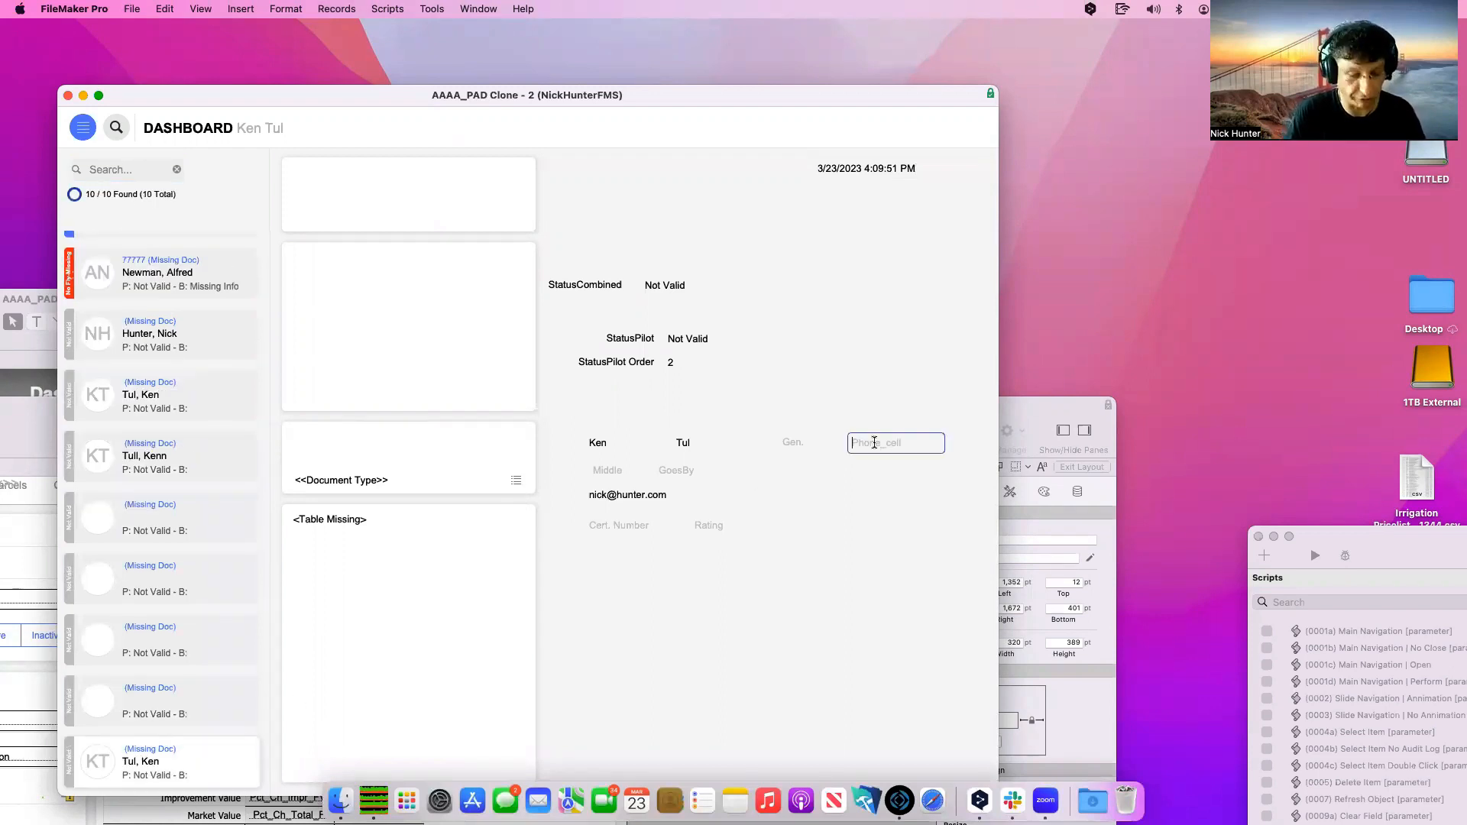
pyautogui.click(917, 491)
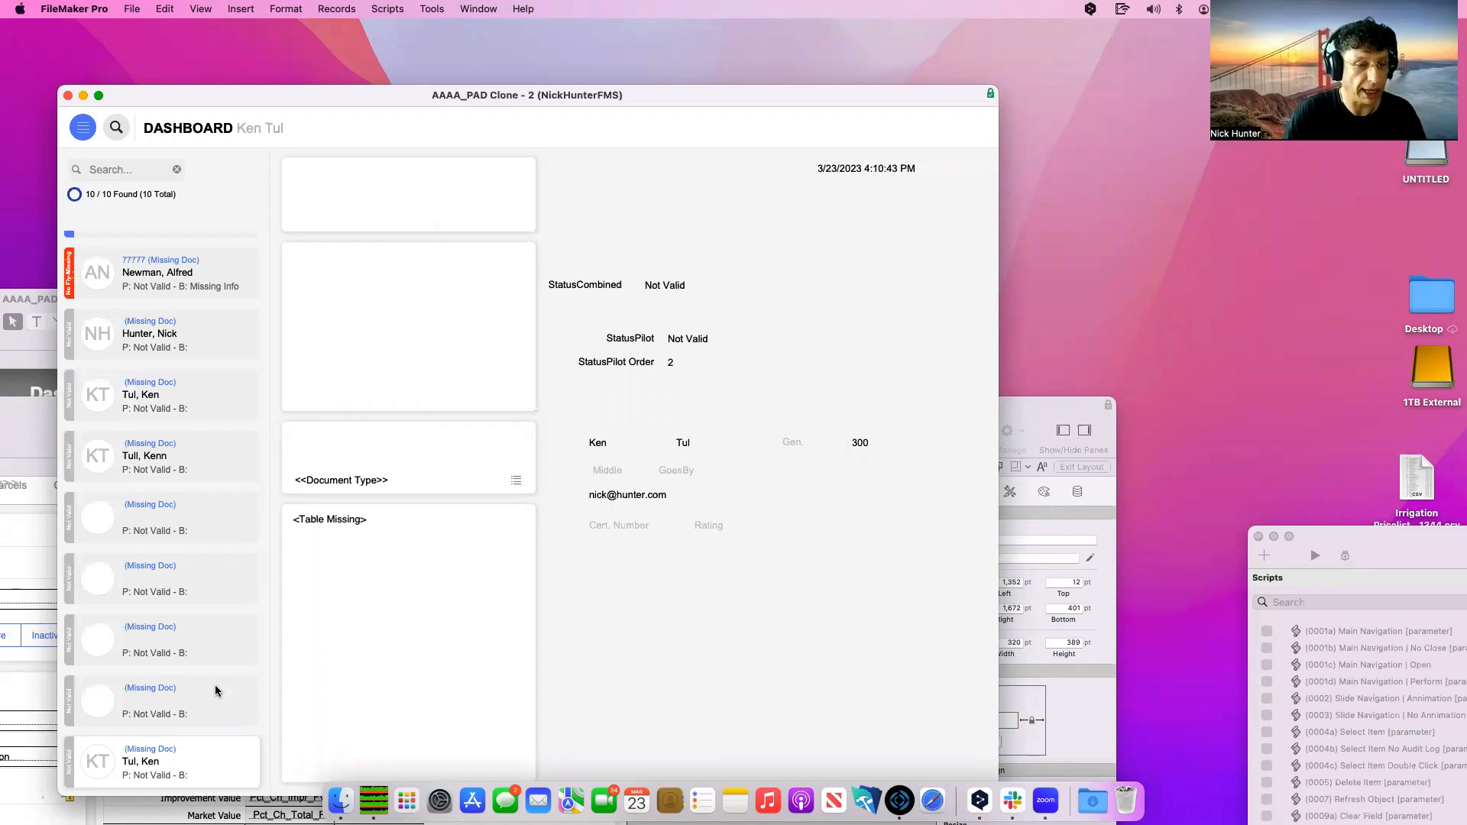
pyautogui.click(187, 394)
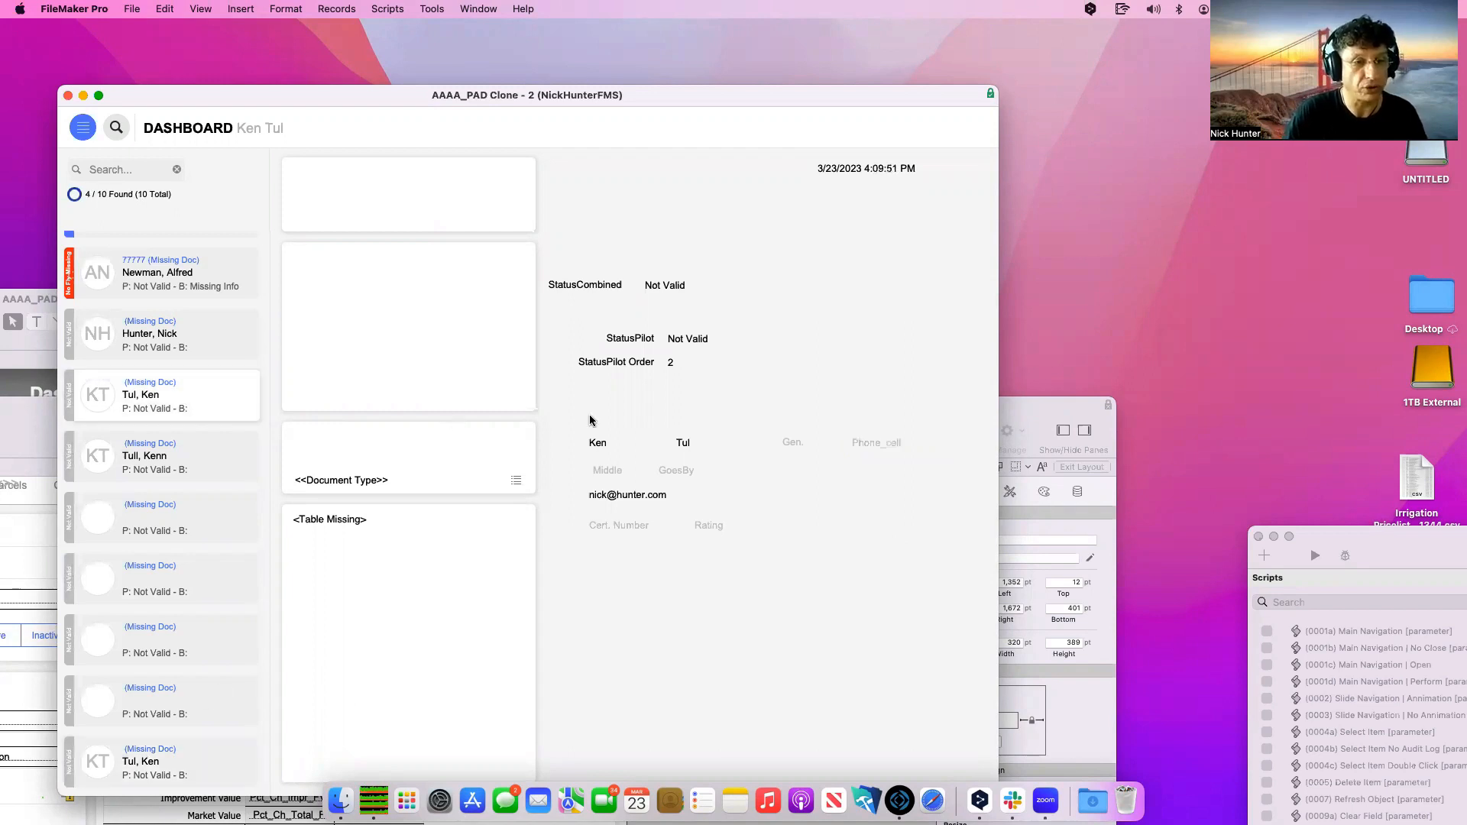
pyautogui.click(865, 447)
pyautogui.write('200')
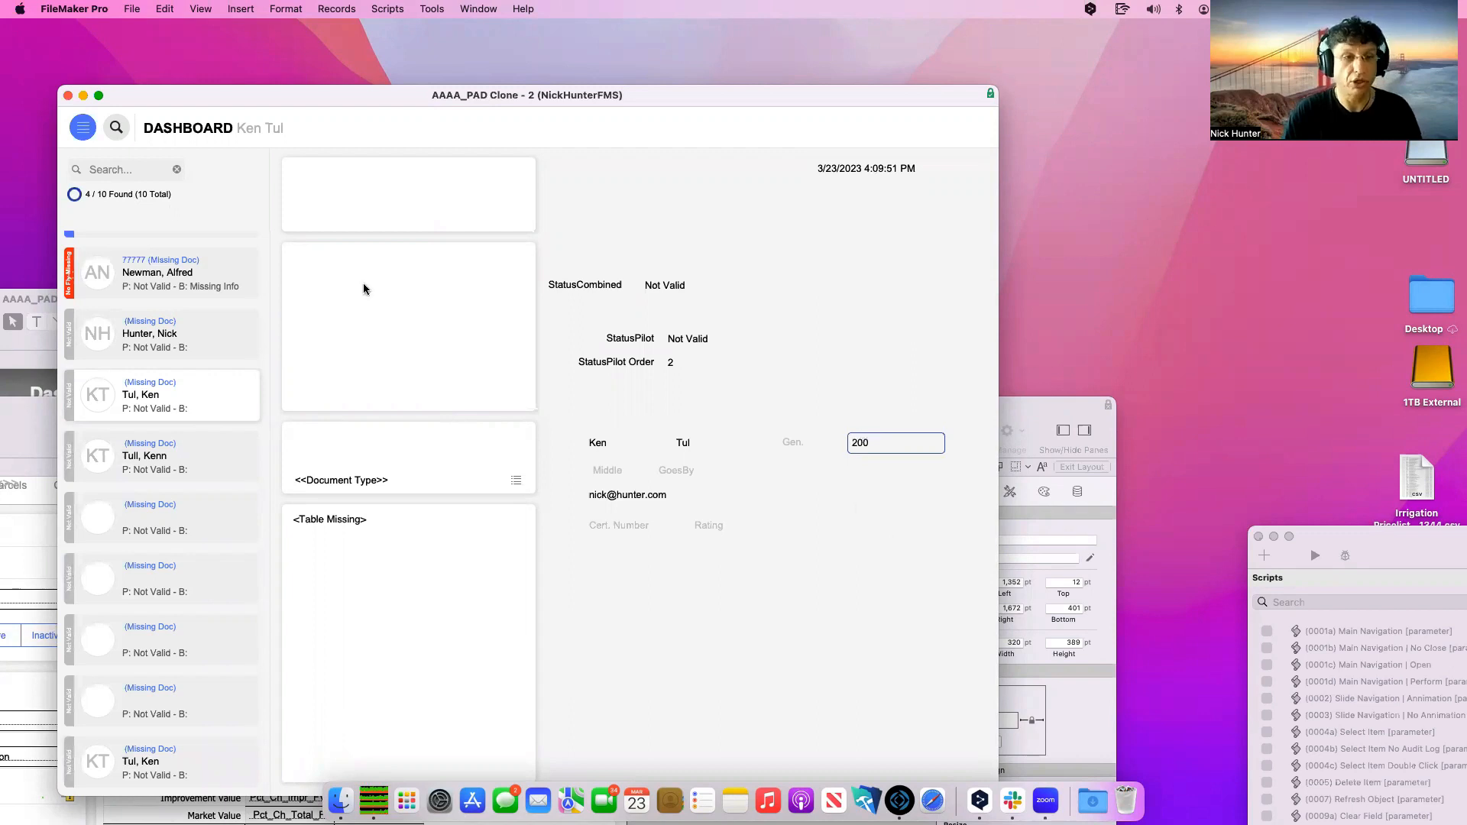
pyautogui.click(125, 170)
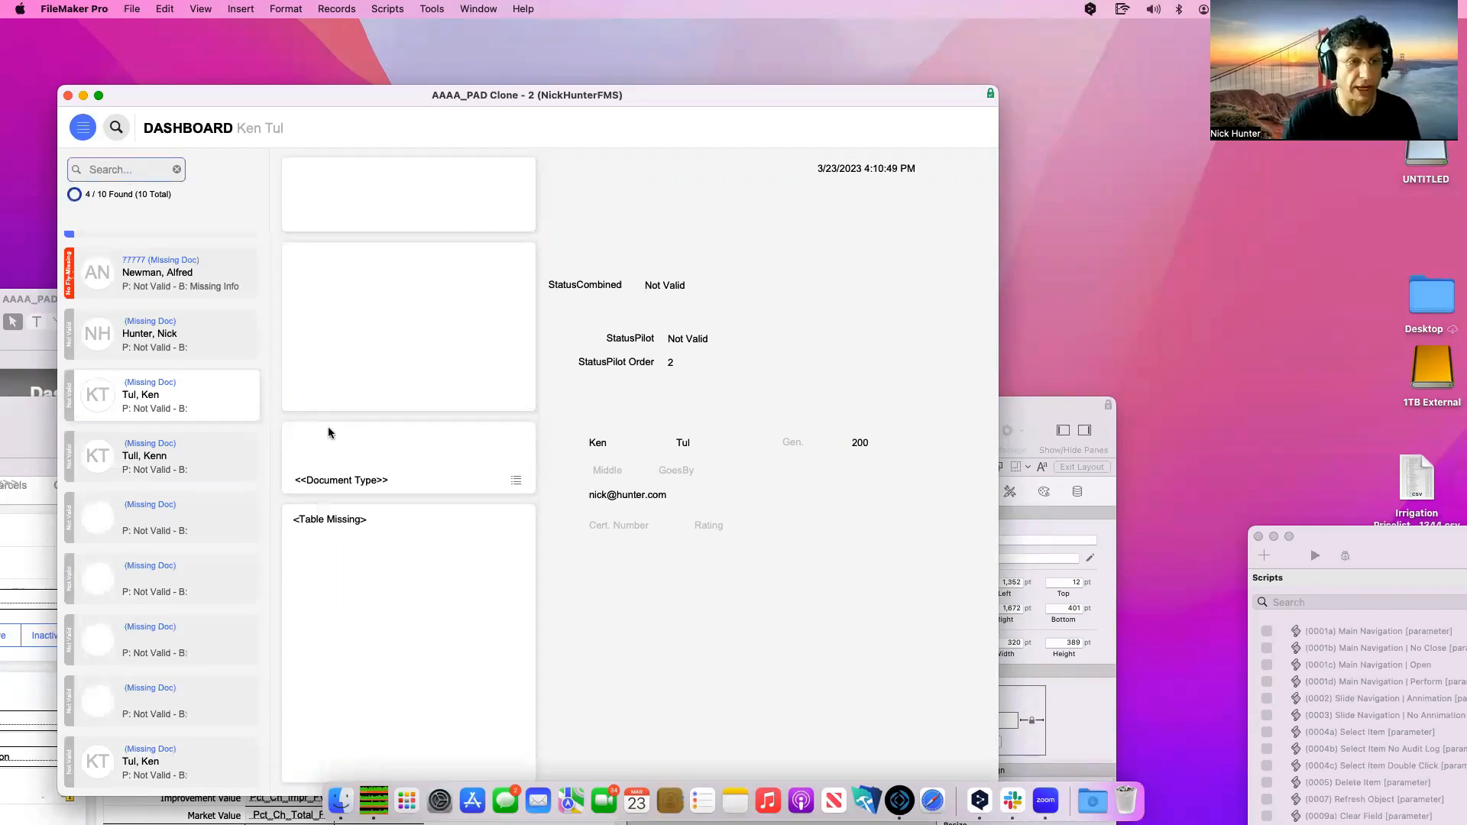
# Quick-find the pilot's first name, then append 300 to narrow the search
pyautogui.write('nic')
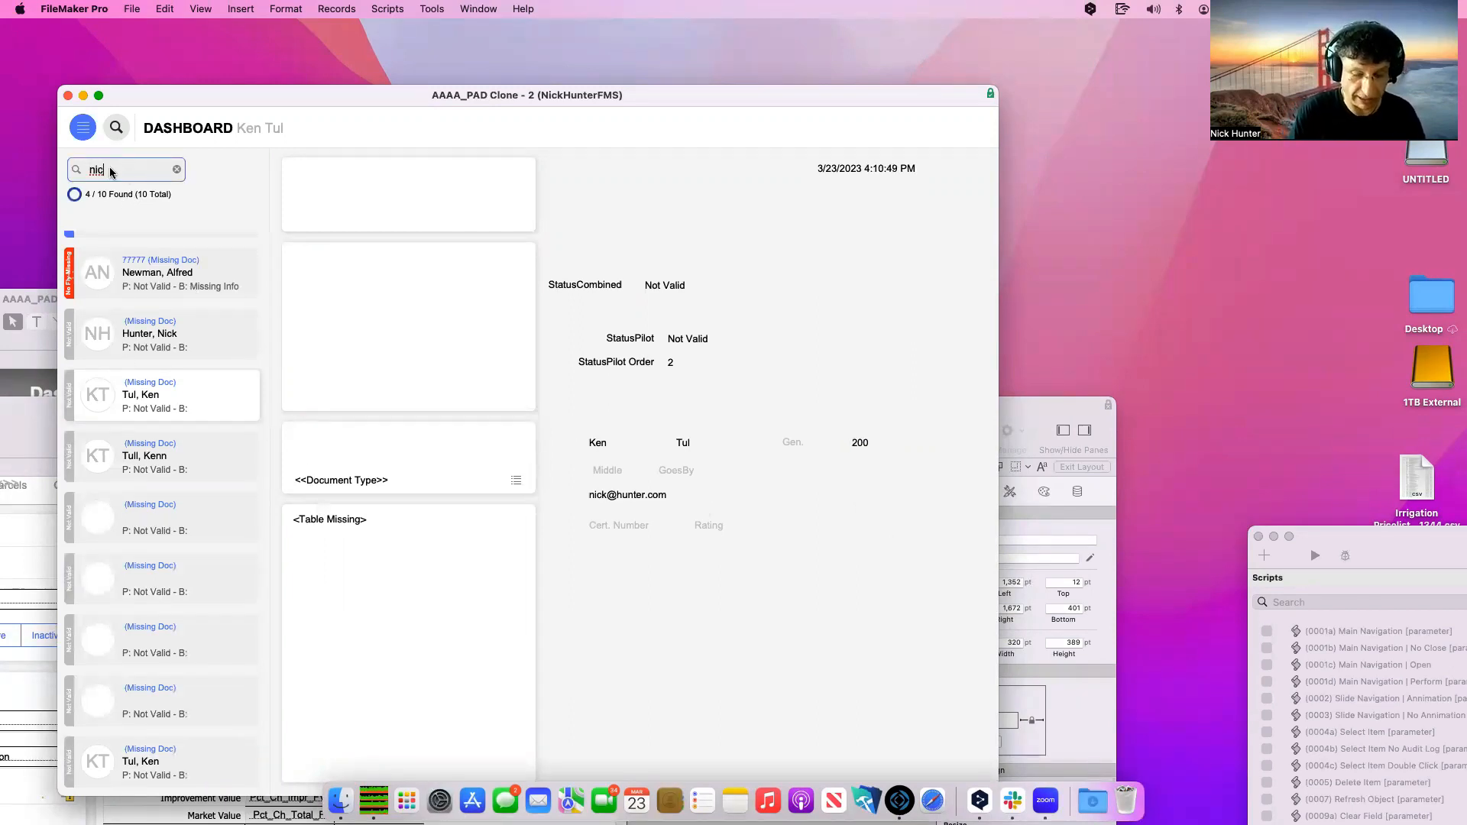
pyautogui.write('k')
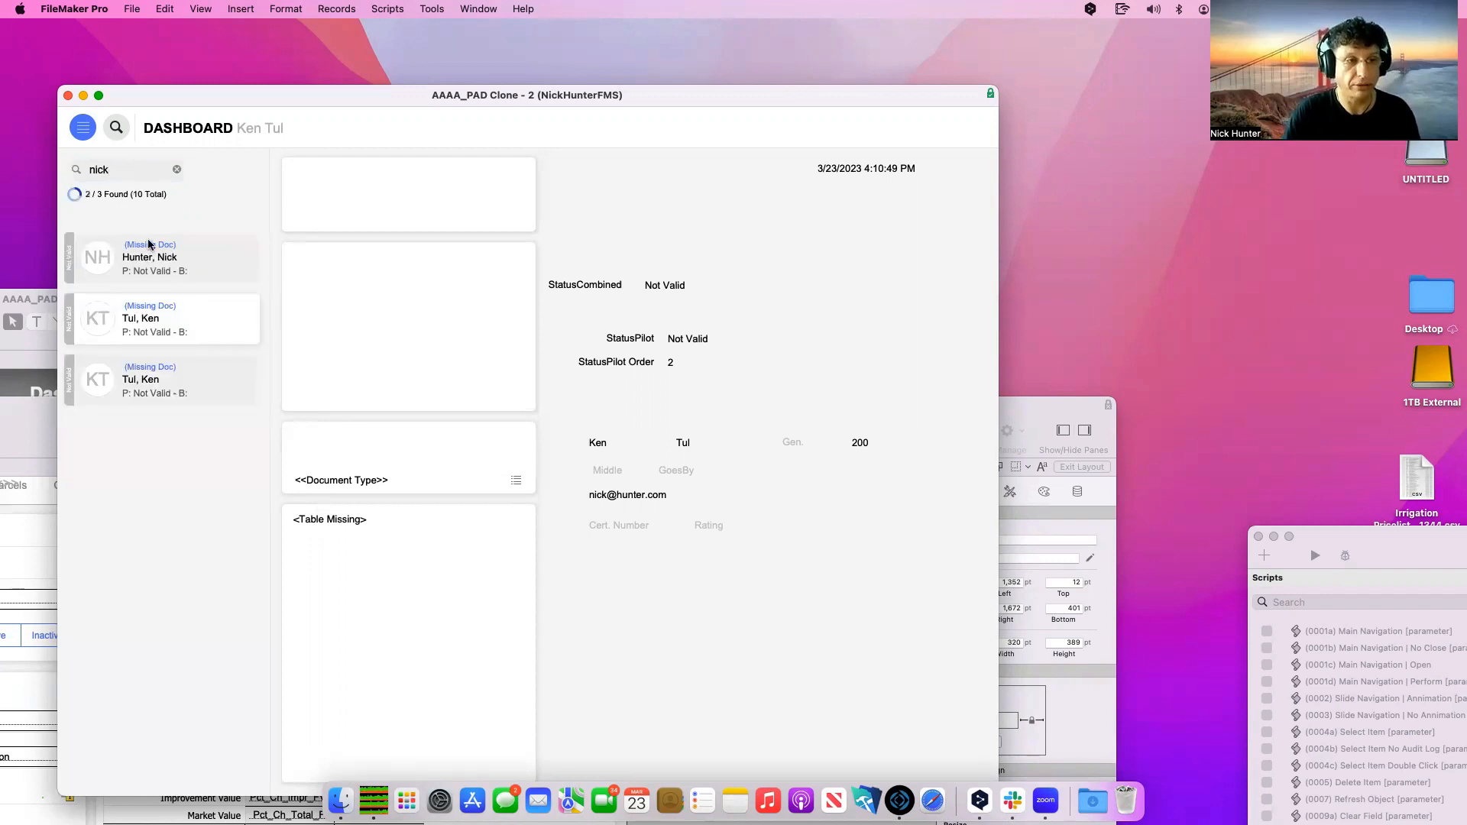
pyautogui.doubleClick(132, 165)
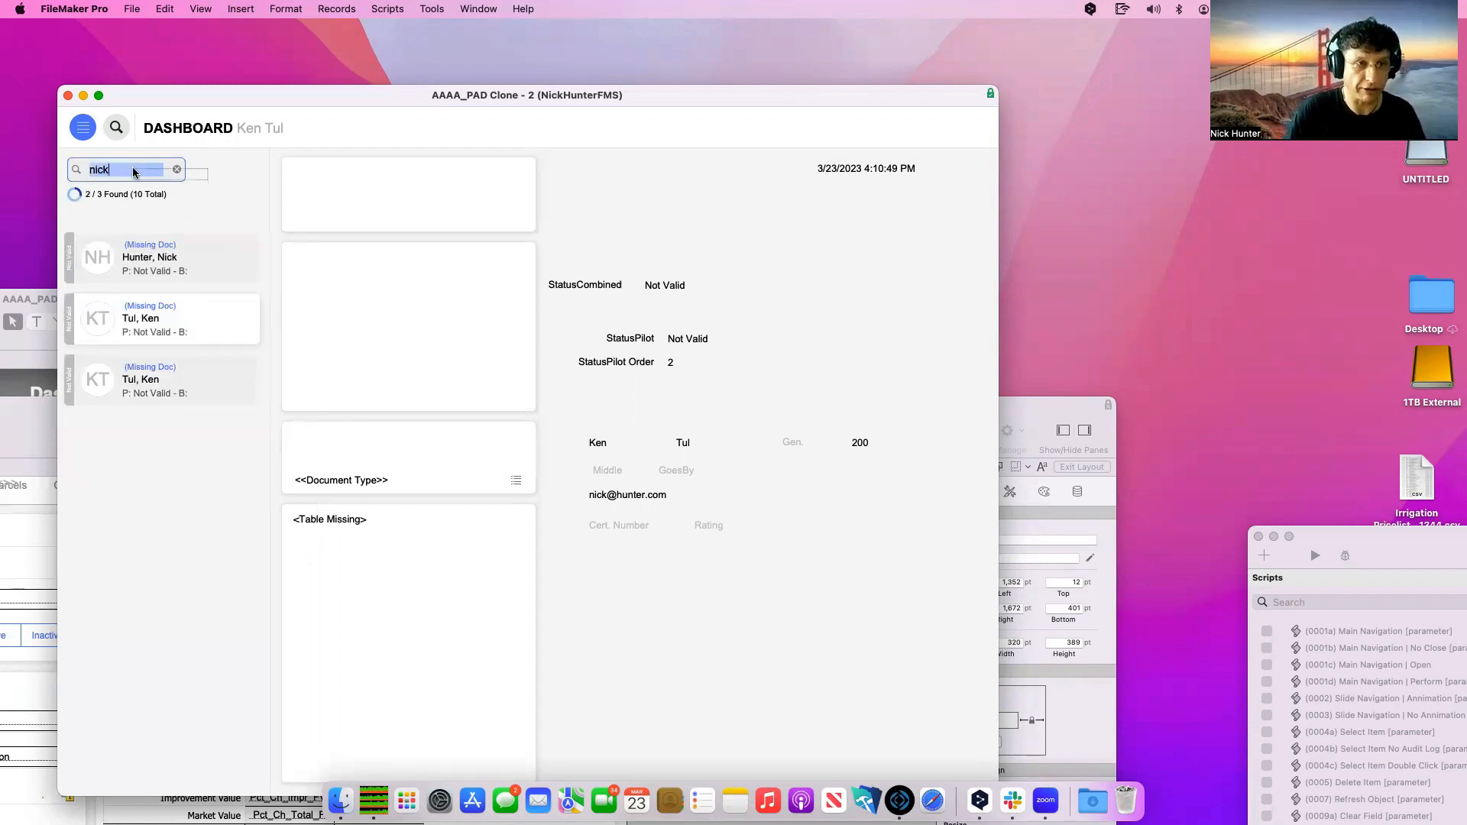
pyautogui.click(134, 173)
pyautogui.write('300')
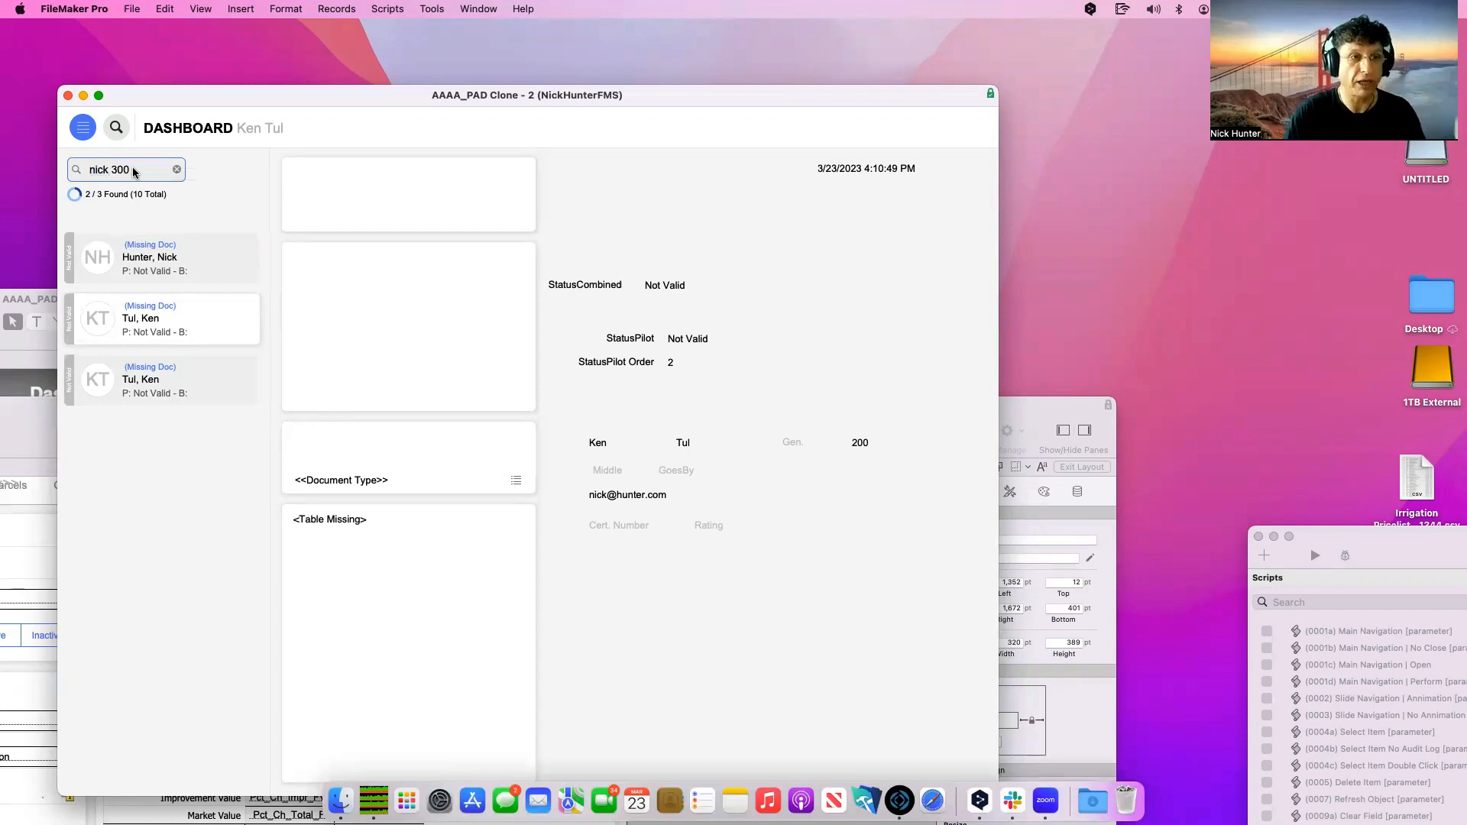
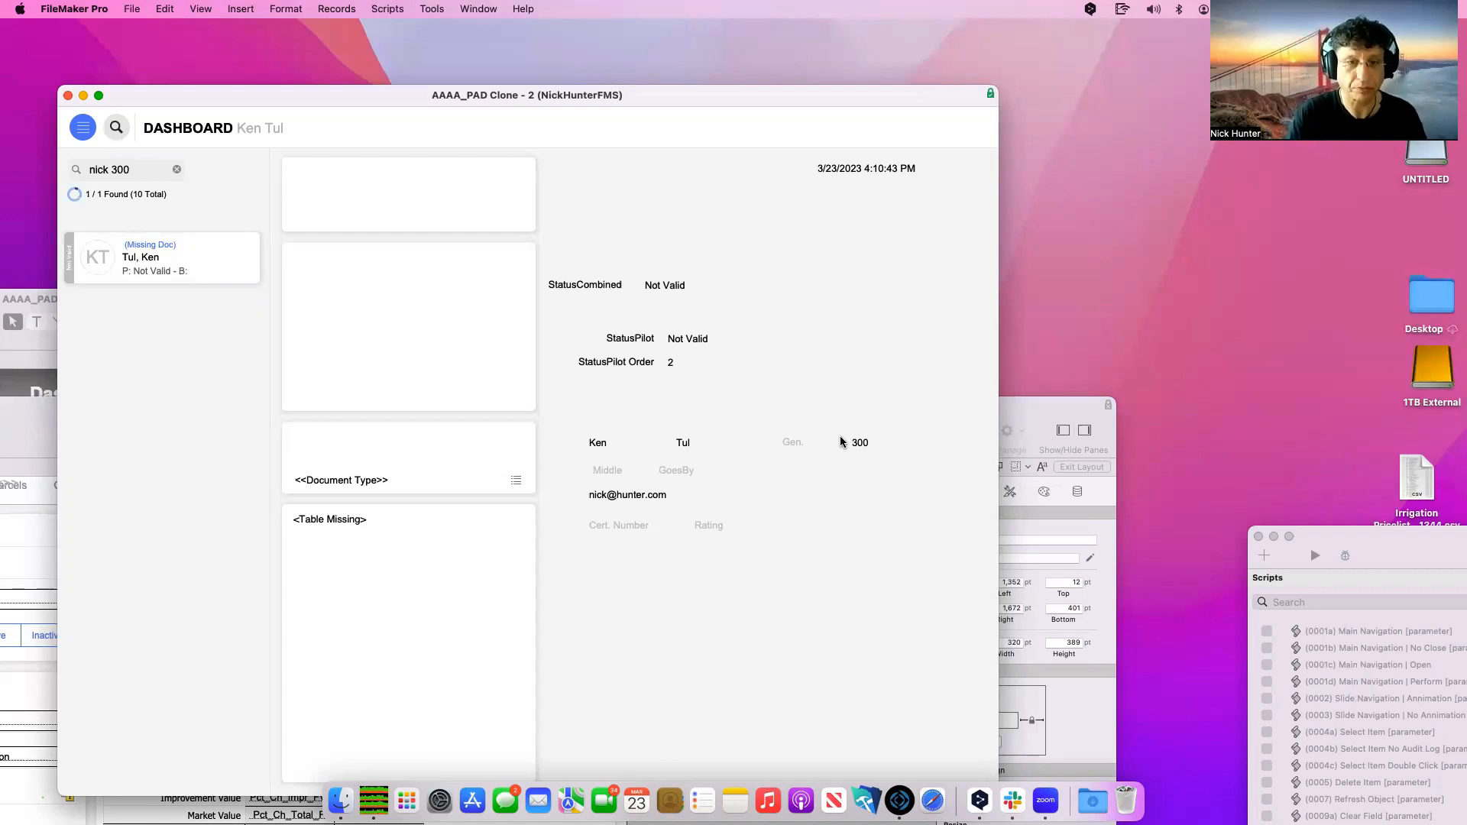
# Clear the quick find to list all records and view the second and third records' details
pyautogui.click(177, 168)
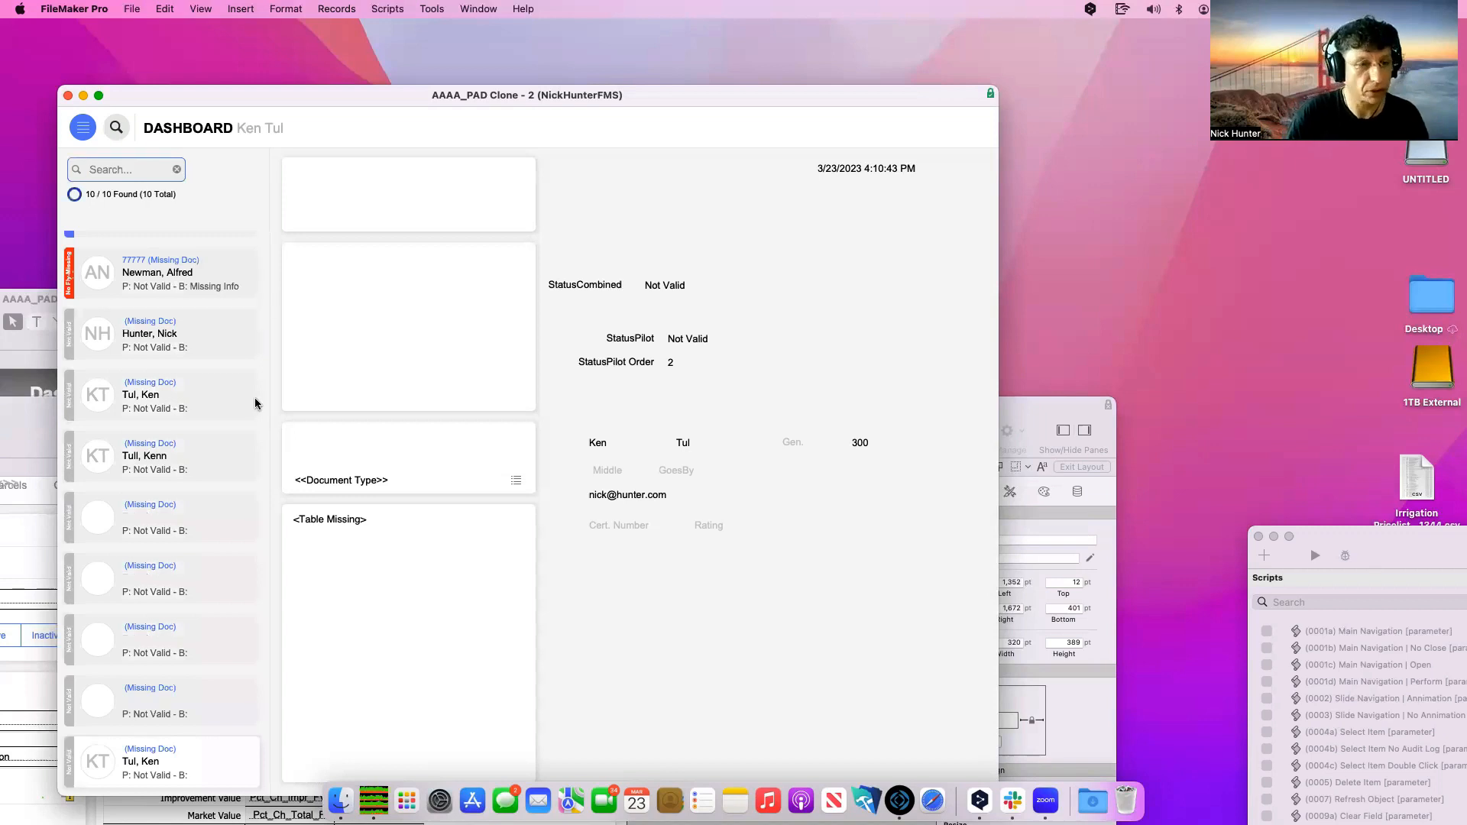
pyautogui.click(162, 279)
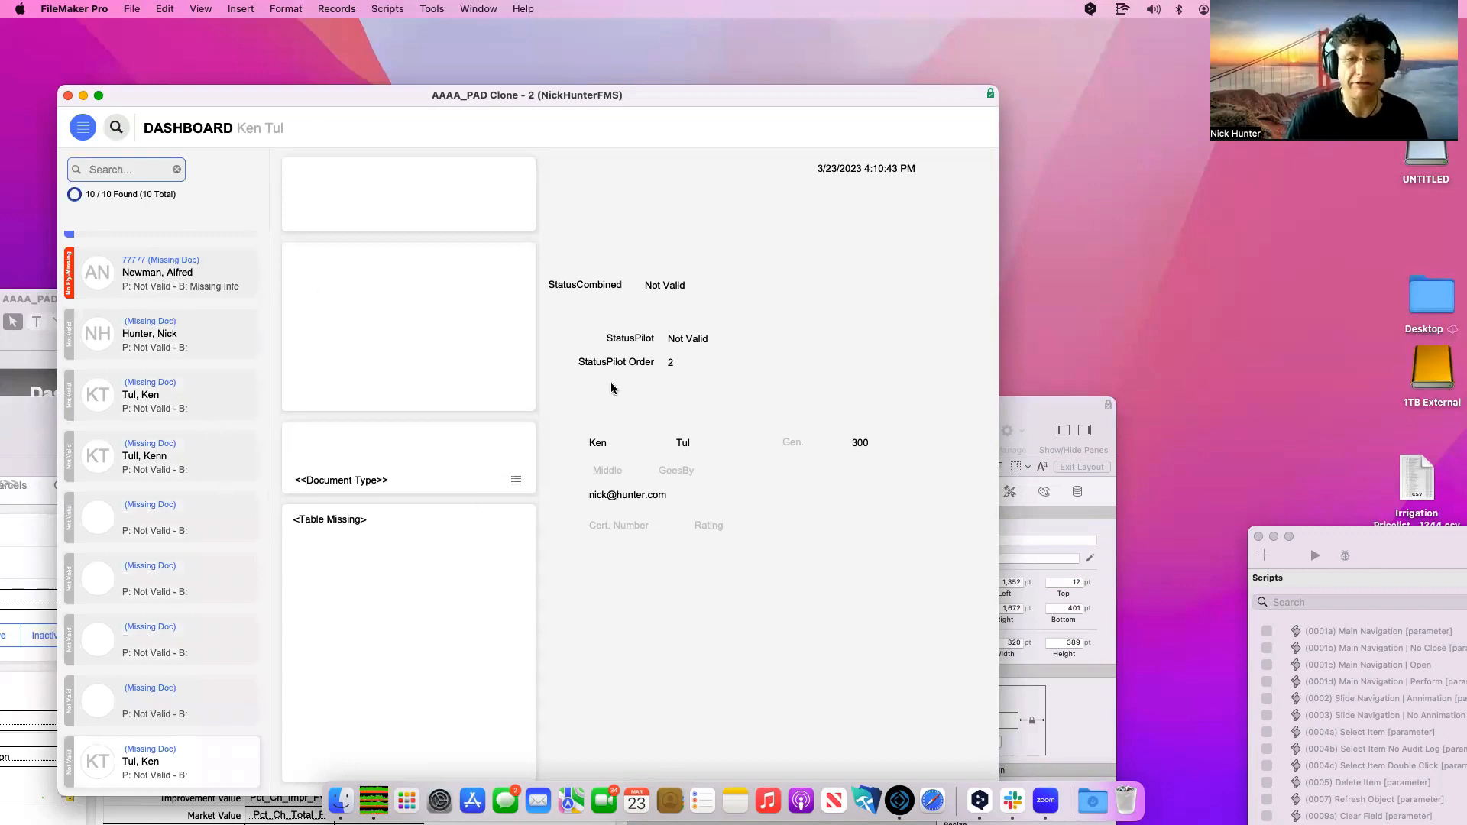
pyautogui.click(687, 365)
pyautogui.click(162, 335)
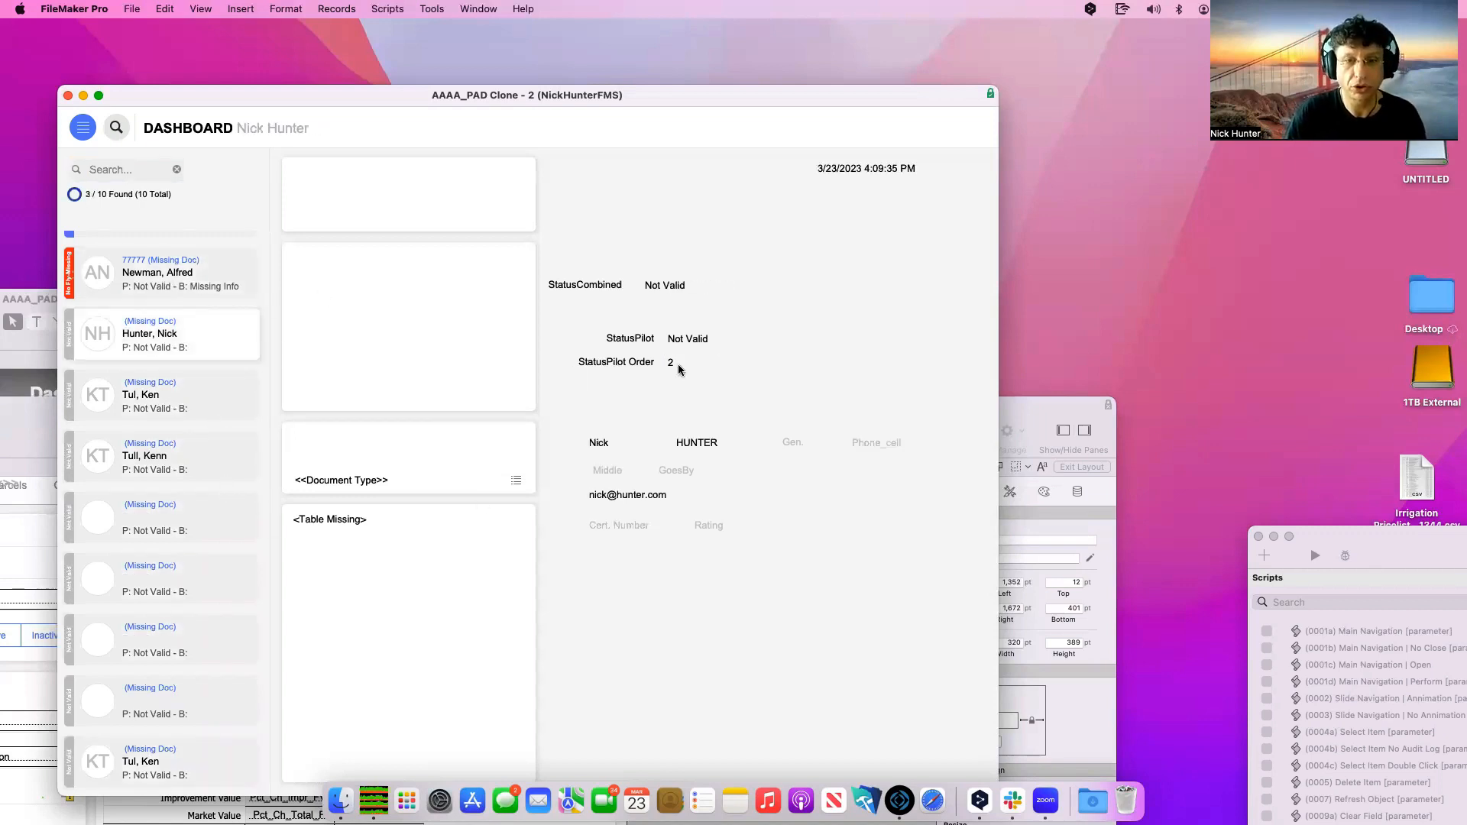
pyautogui.click(679, 364)
# Check the fourth, fifth and an empty record, ending on the top record's details
pyautogui.click(240, 411)
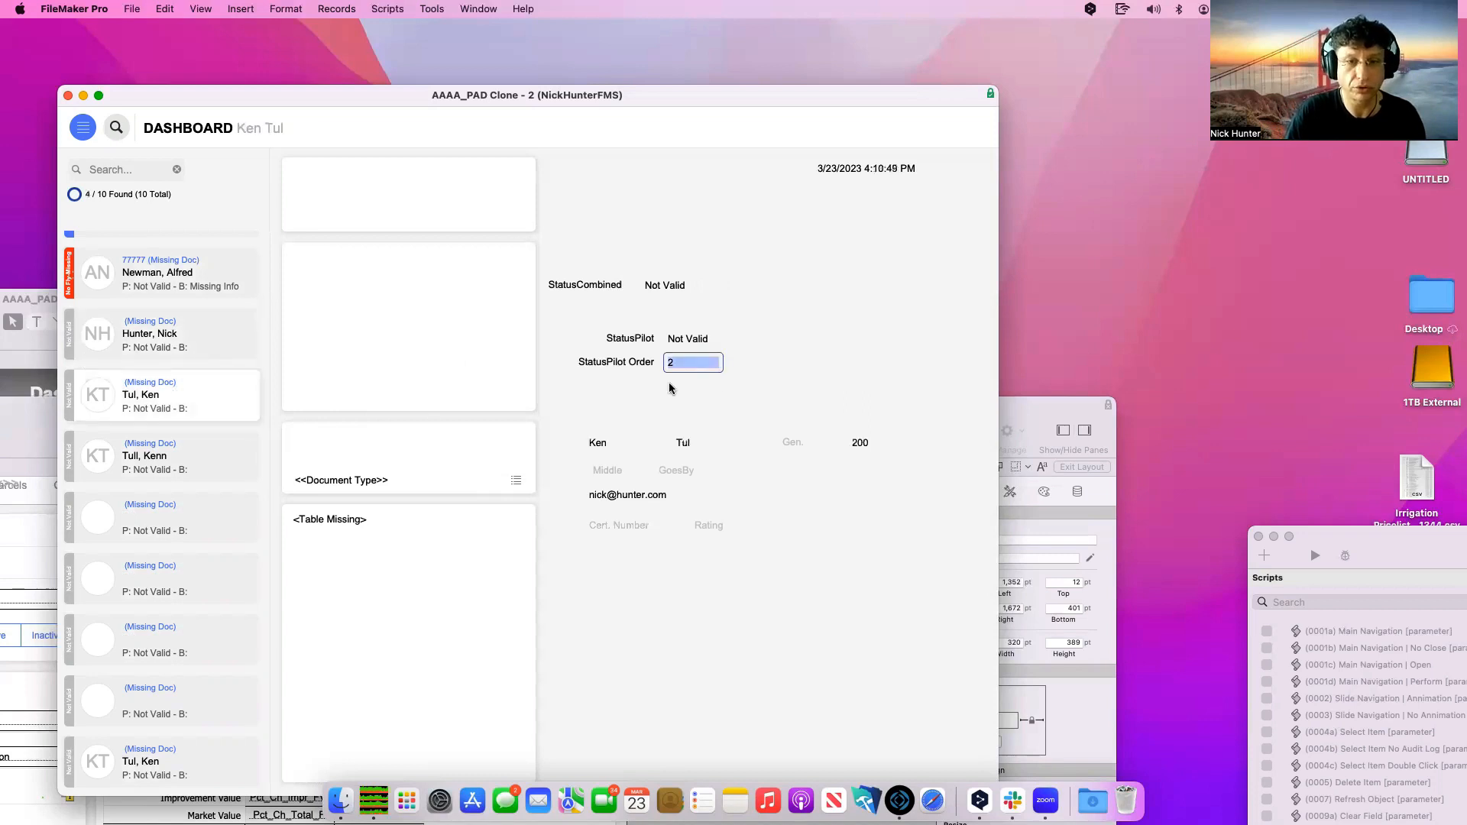
pyautogui.click(216, 456)
pyautogui.click(194, 530)
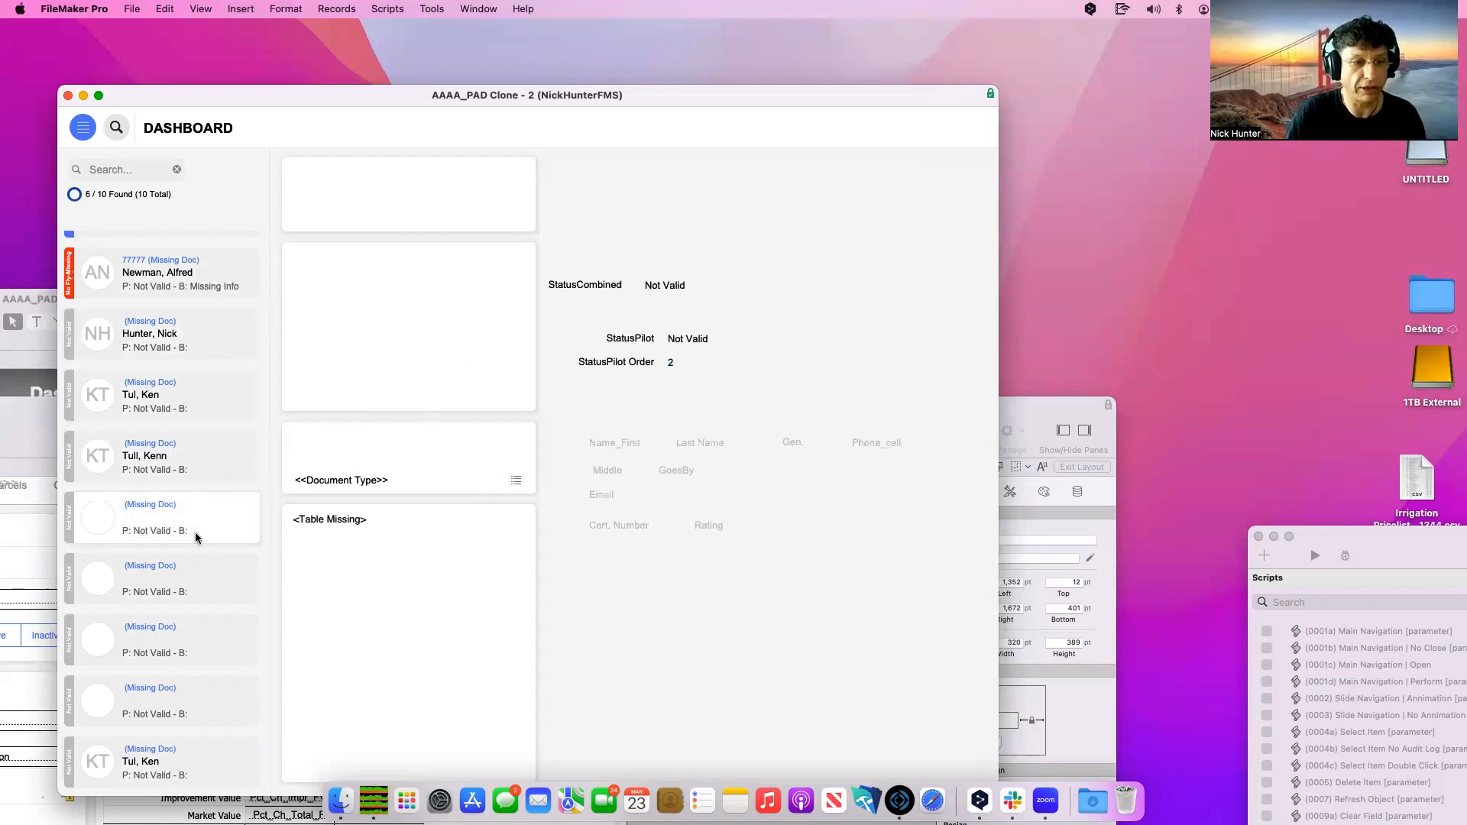
pyautogui.click(197, 288)
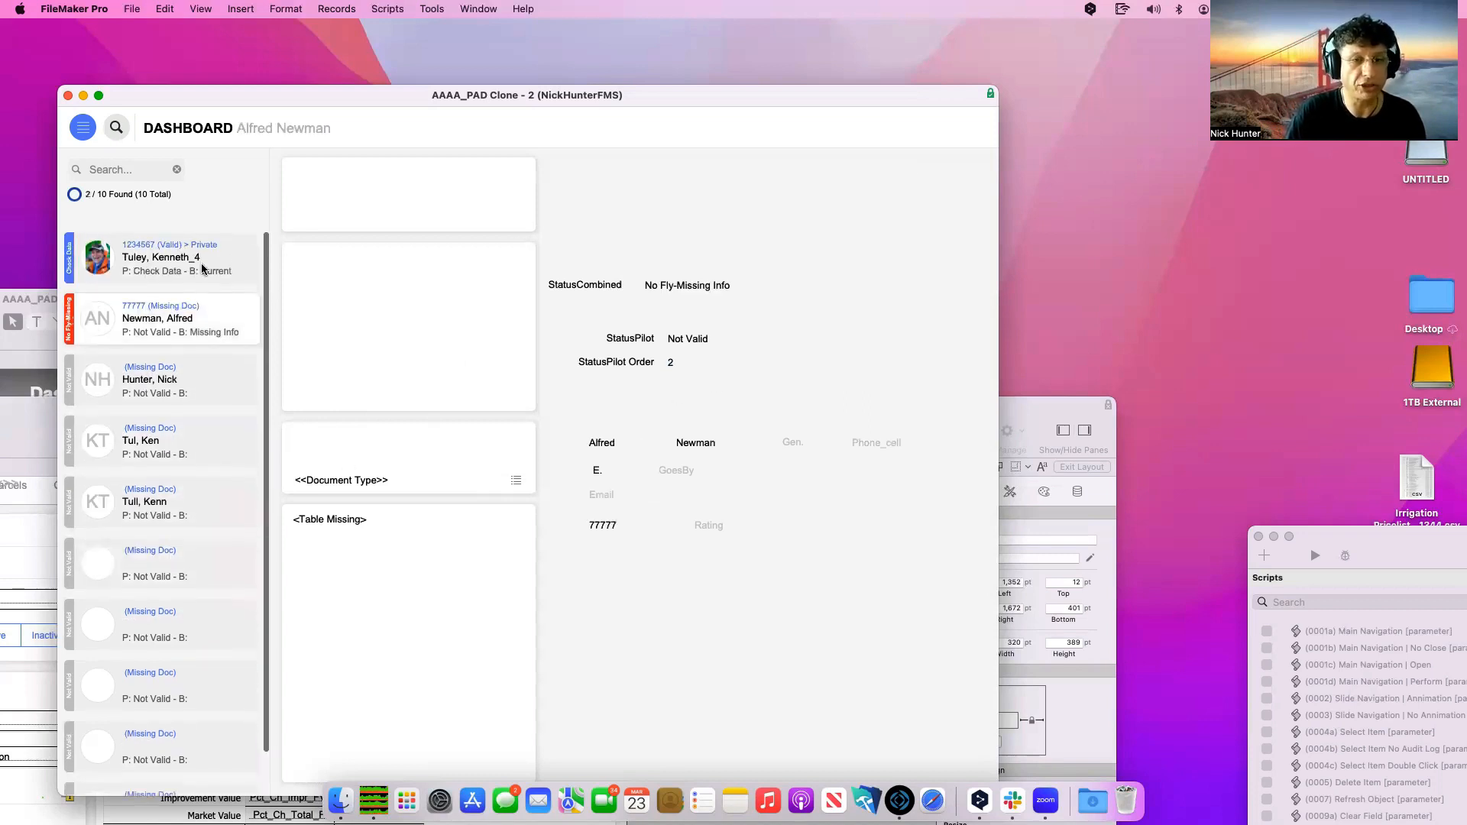
pyautogui.click(201, 264)
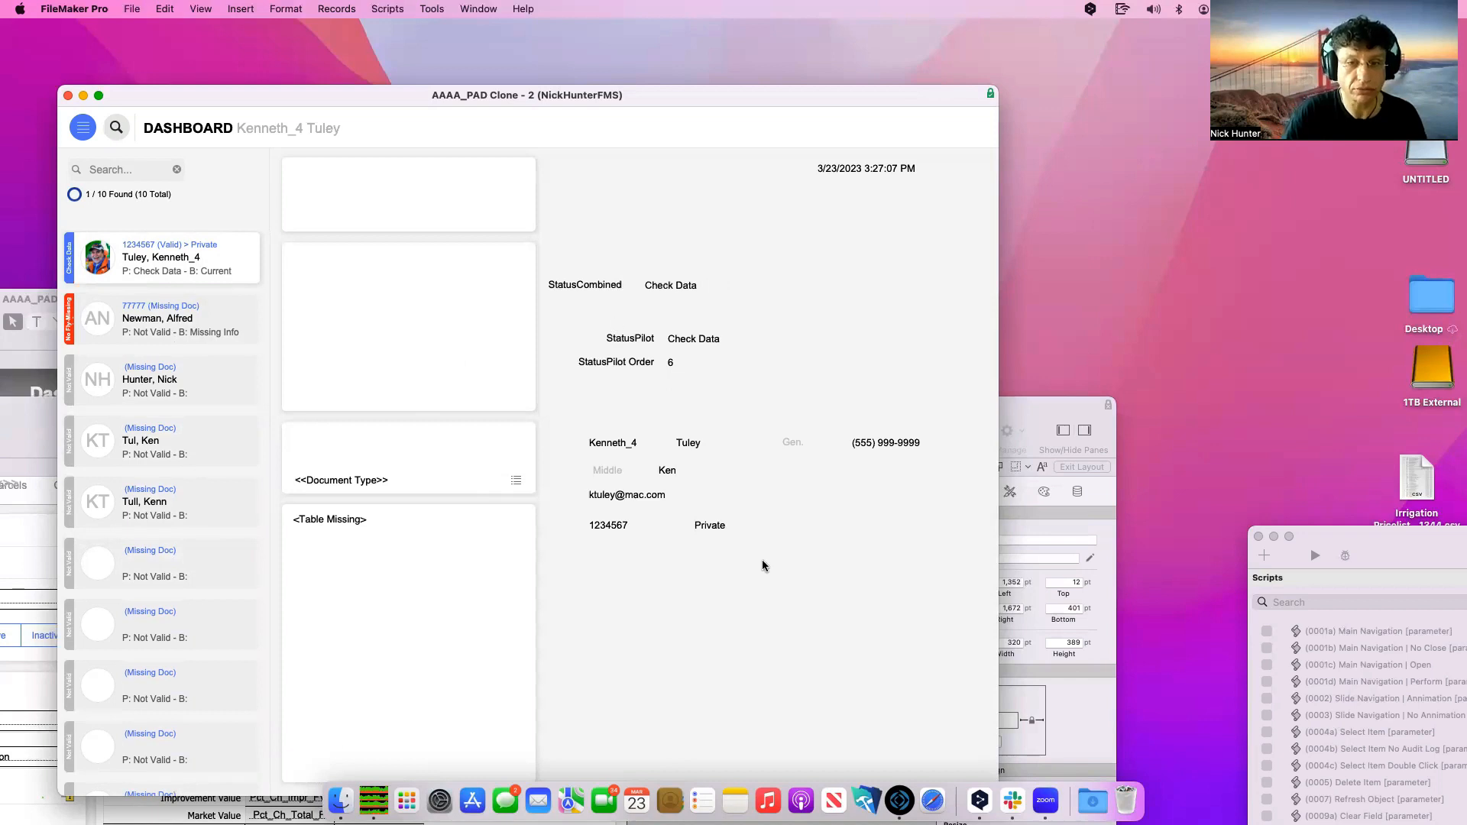
# Remove the '_4' suffix from the top record's first name
pyautogui.doubleClick(630, 443)
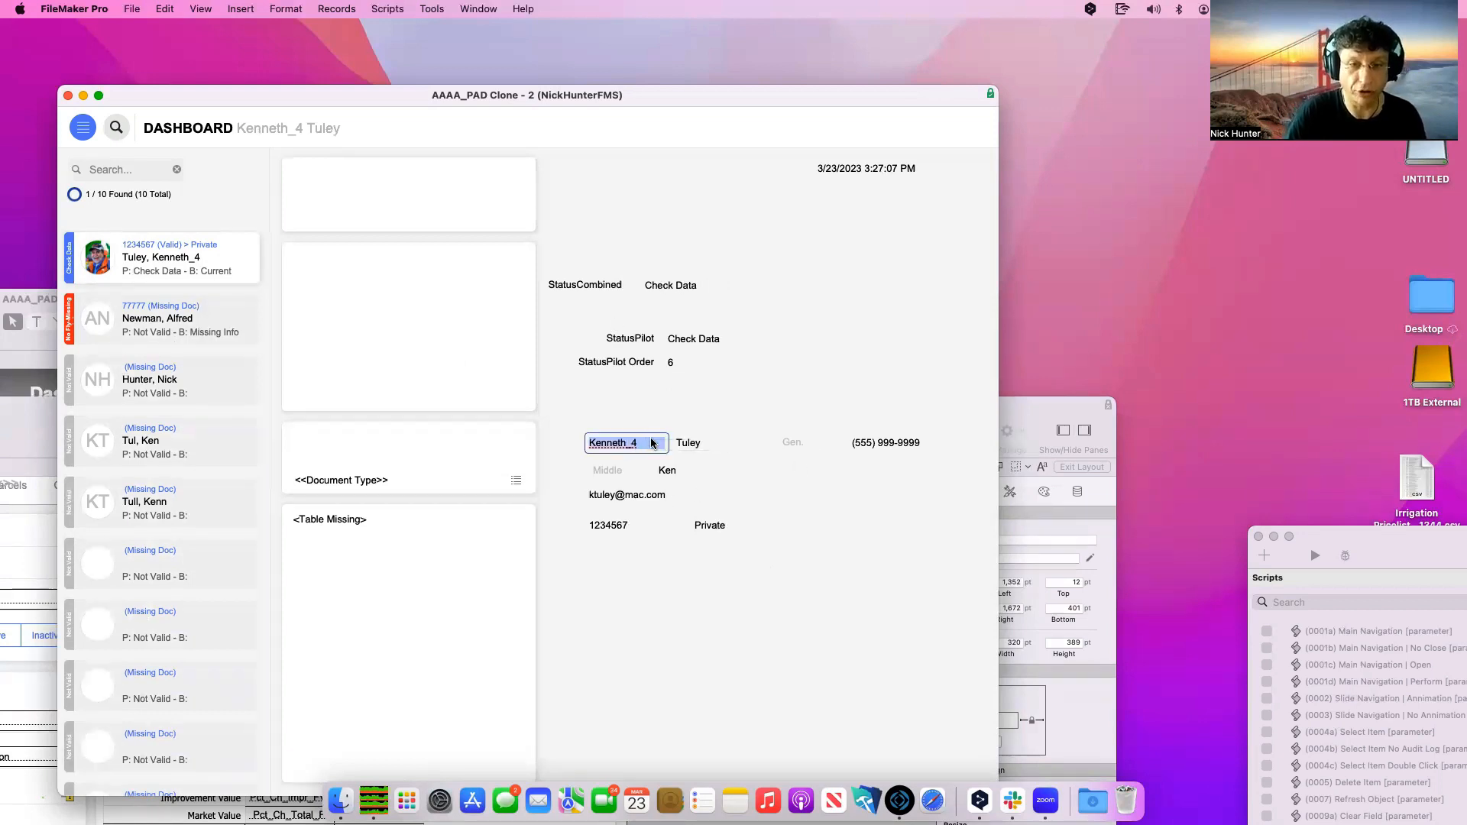
pyautogui.click(651, 444)
pyautogui.press('BackSpace')
pyautogui.press('BackSpace')
pyautogui.press('BackSpace')
pyautogui.write('h')
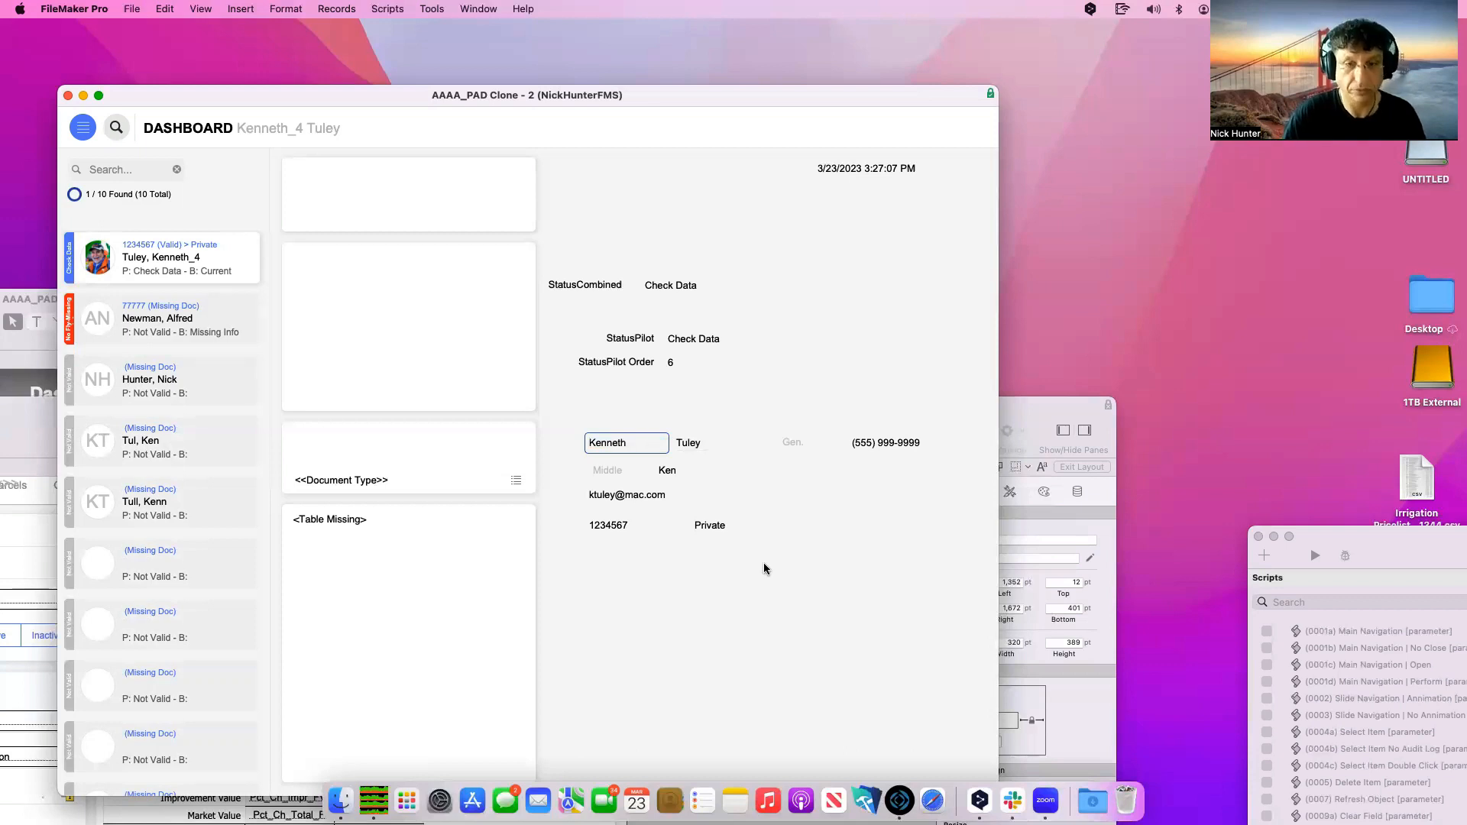
pyautogui.press('KP_Enter')
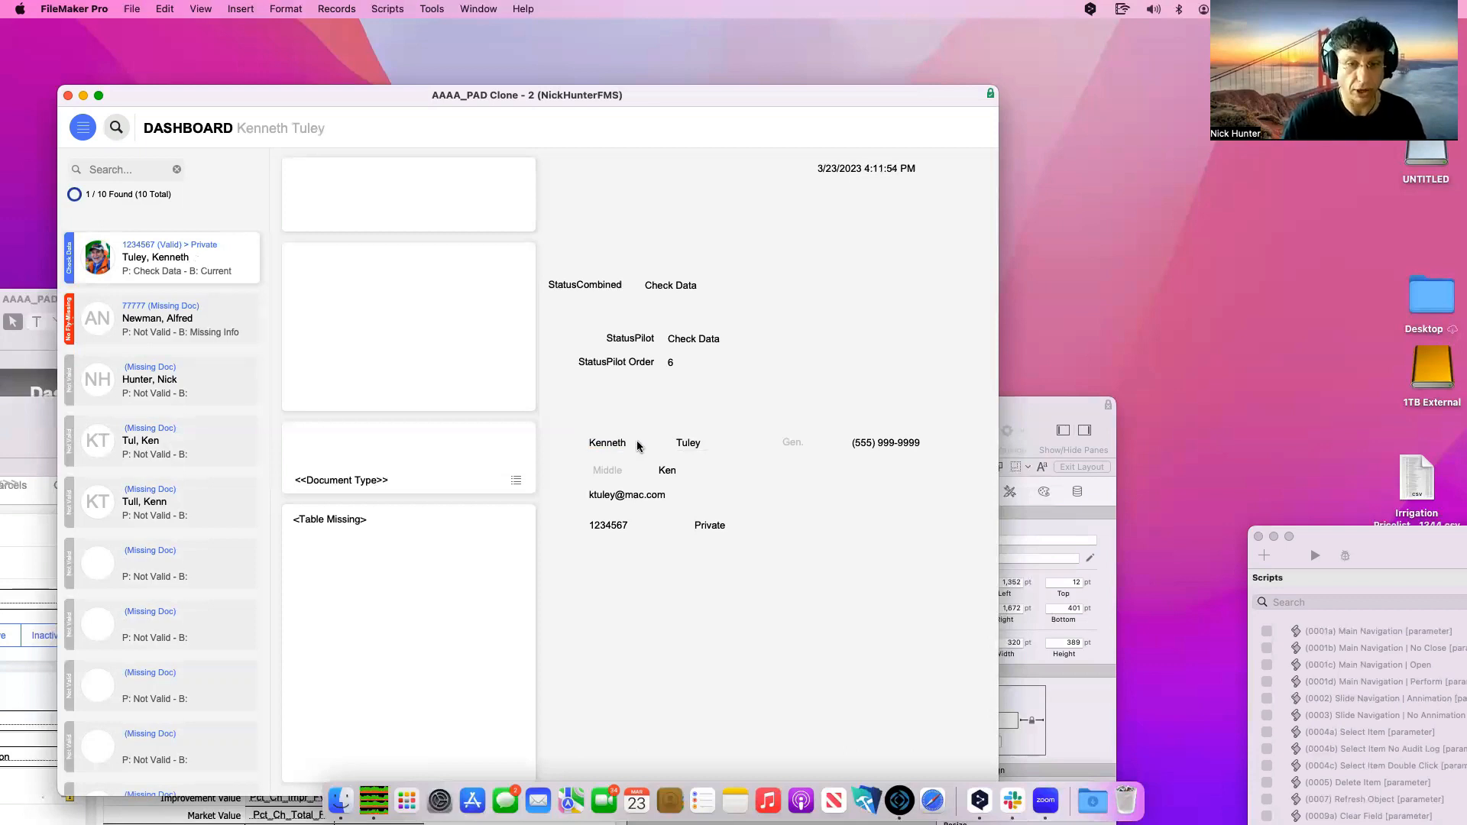
# Copy the corrected first name into the First Name field of three blank records
pyautogui.doubleClick(638, 445)
pyautogui.press('super+c')
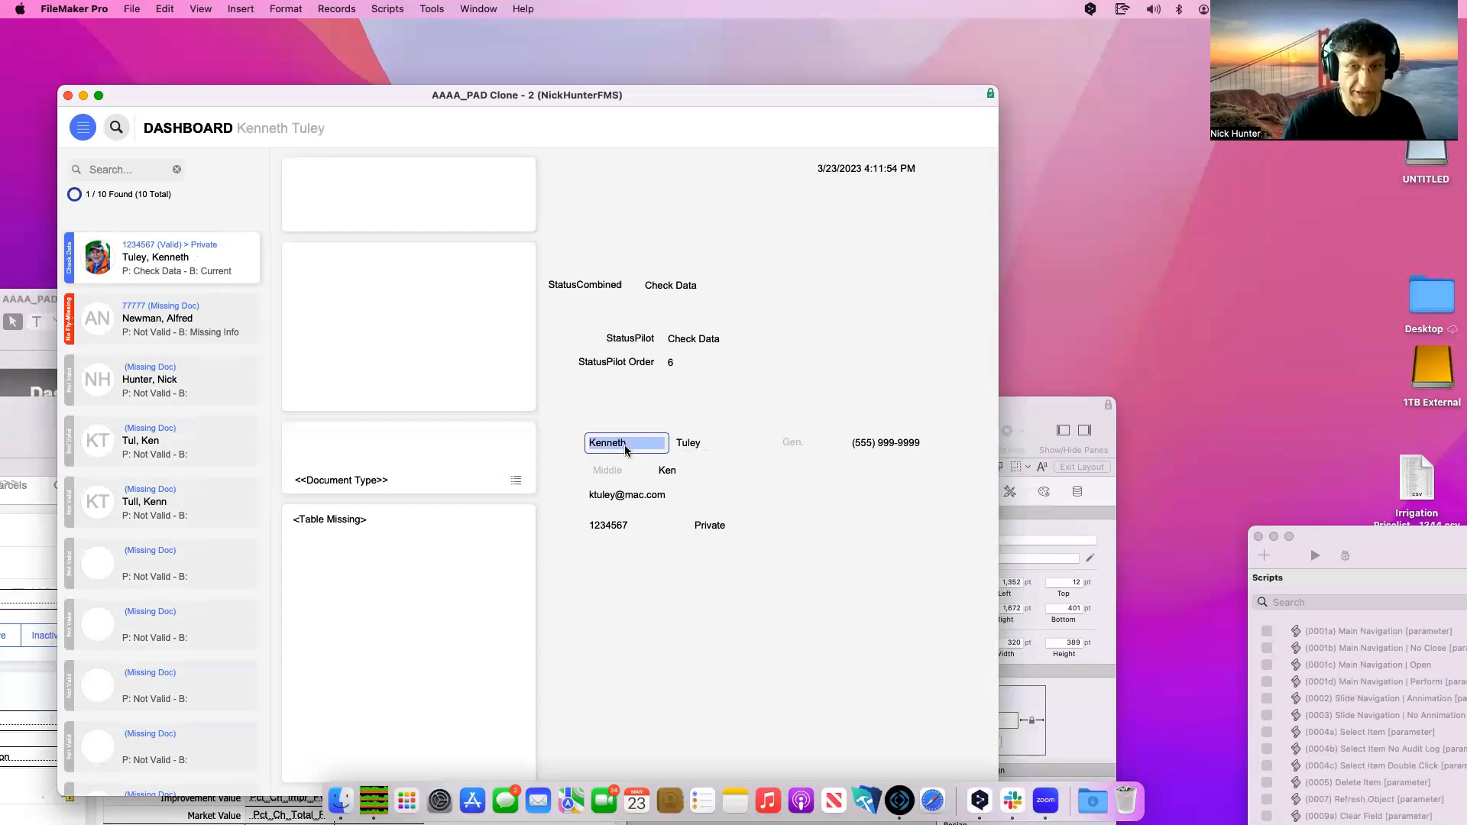
pyautogui.click(188, 561)
pyautogui.click(623, 441)
pyautogui.press('super+v')
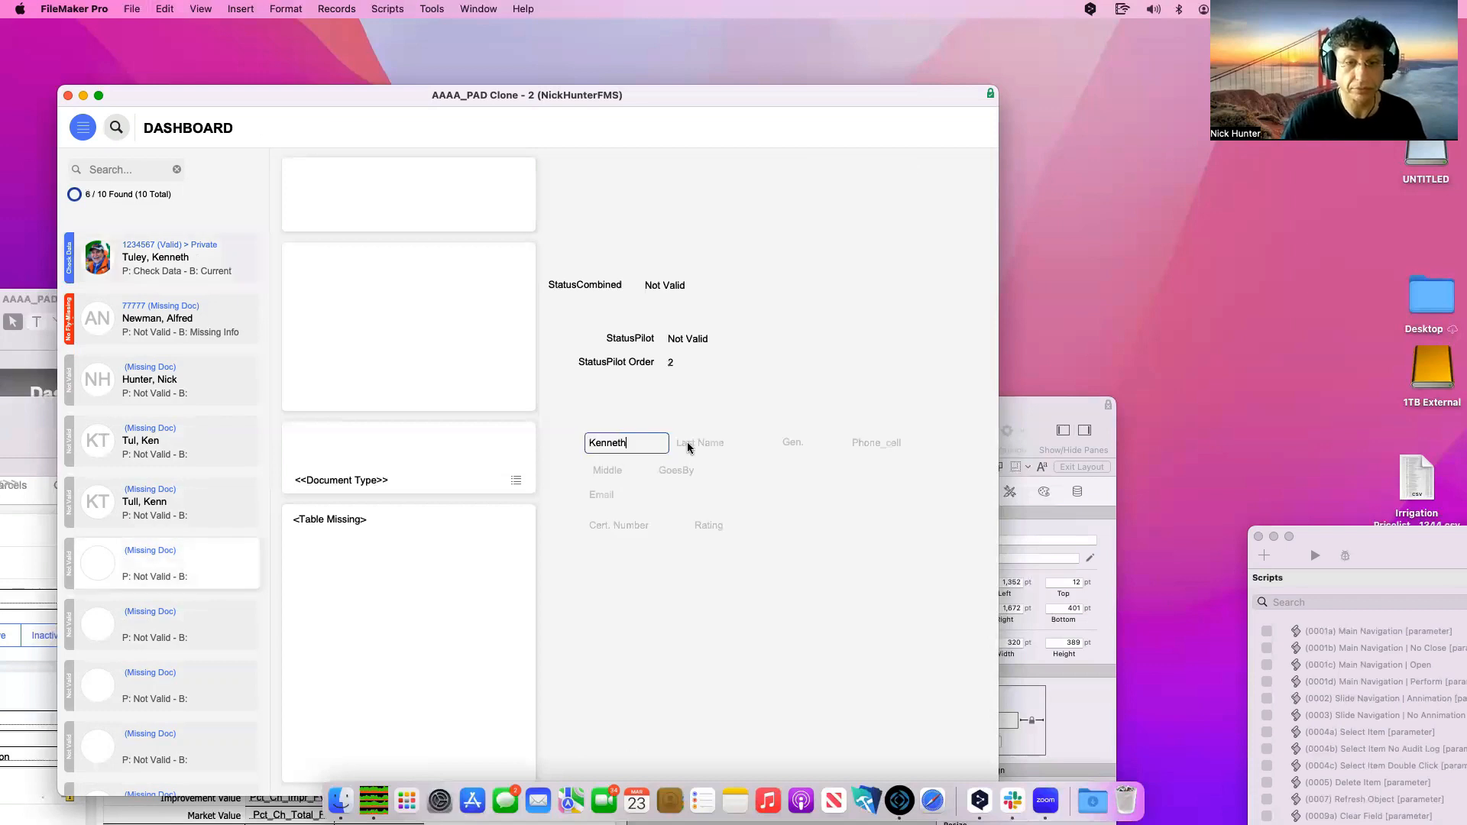
pyautogui.press('KP_Enter')
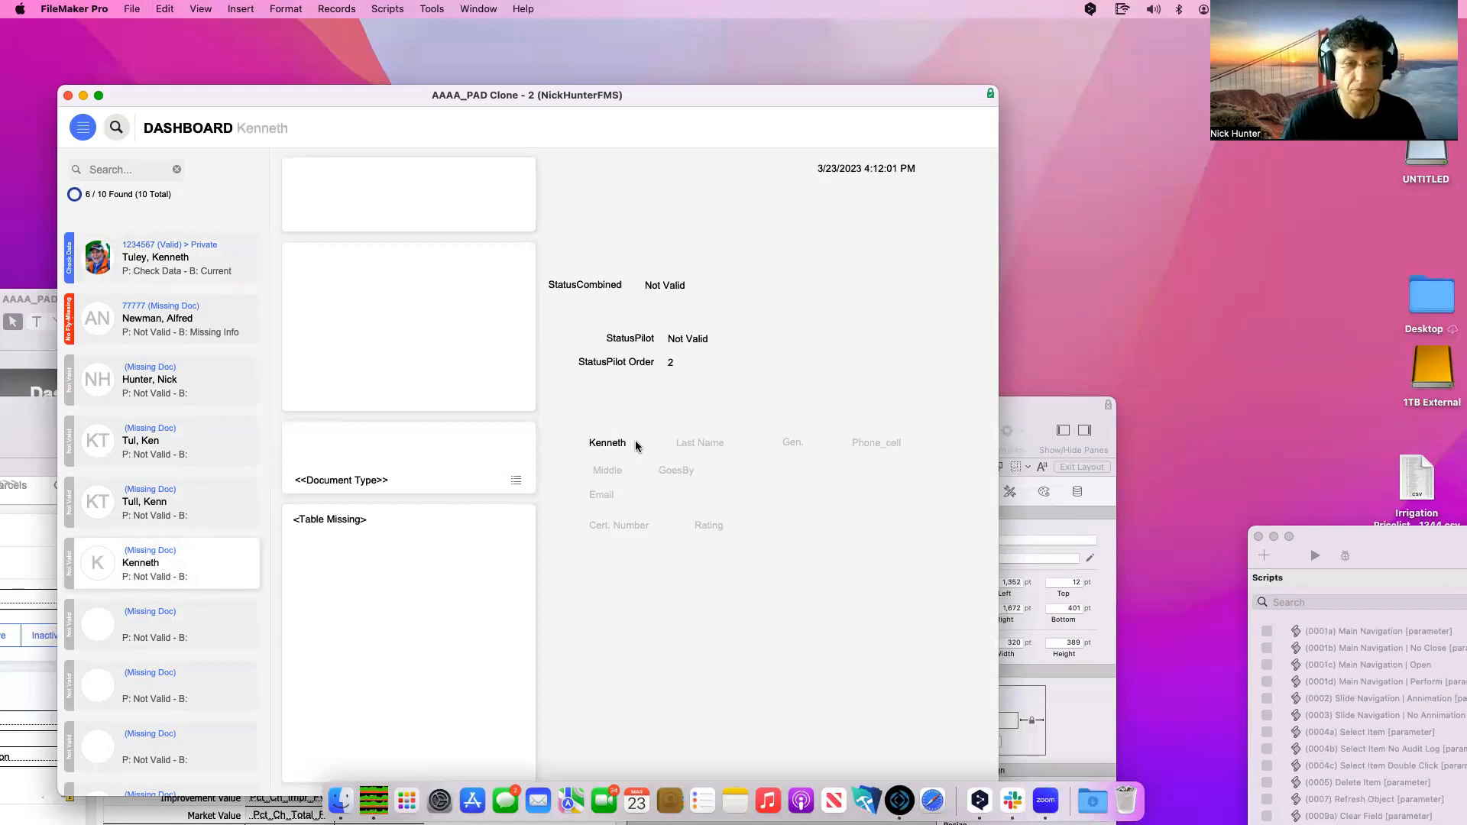
pyautogui.click(635, 441)
pyautogui.press('super+v')
pyautogui.click(81, 706)
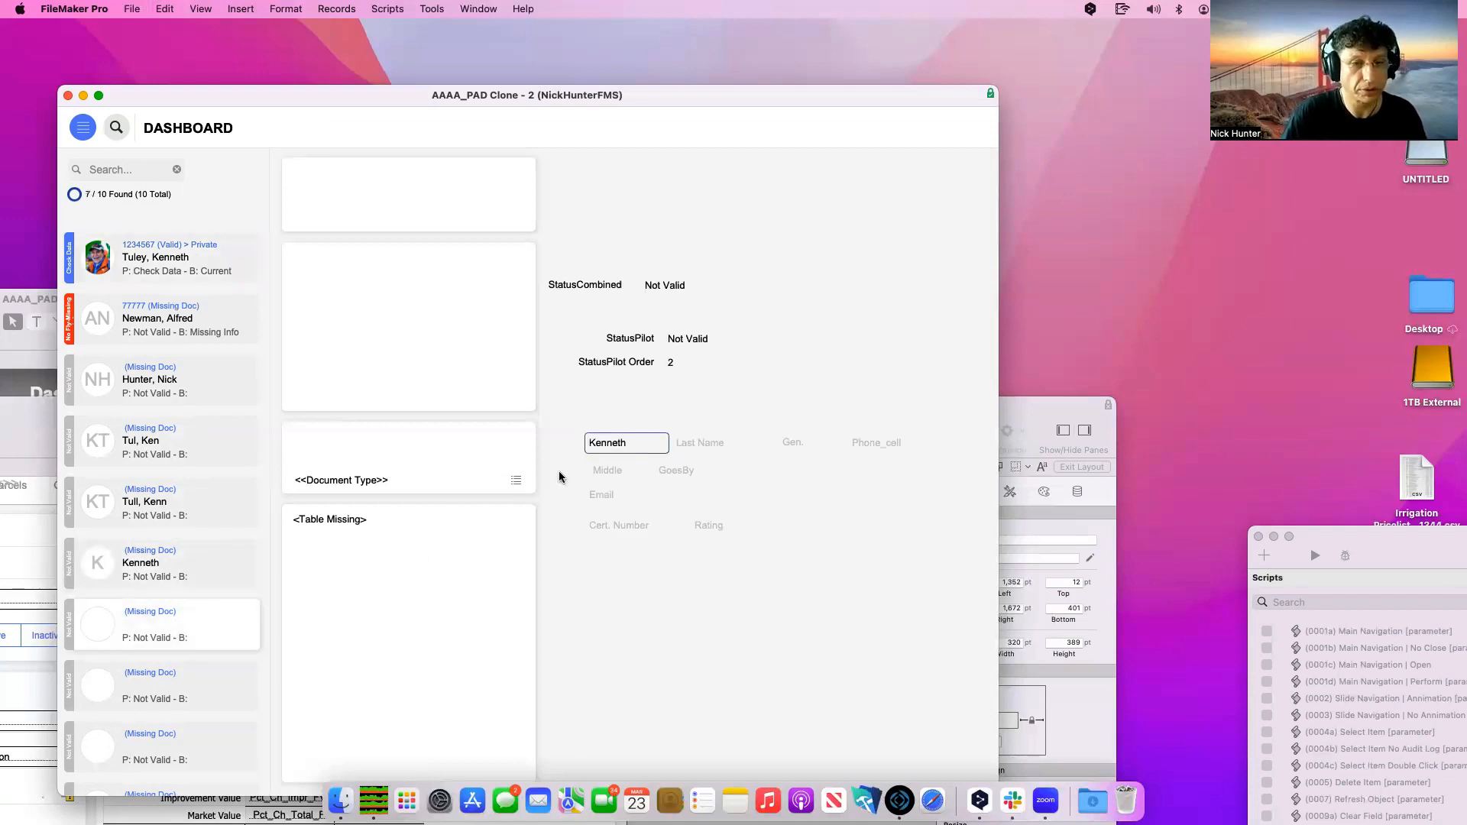
pyautogui.click(621, 443)
pyautogui.press('super+v')
pyautogui.click(827, 674)
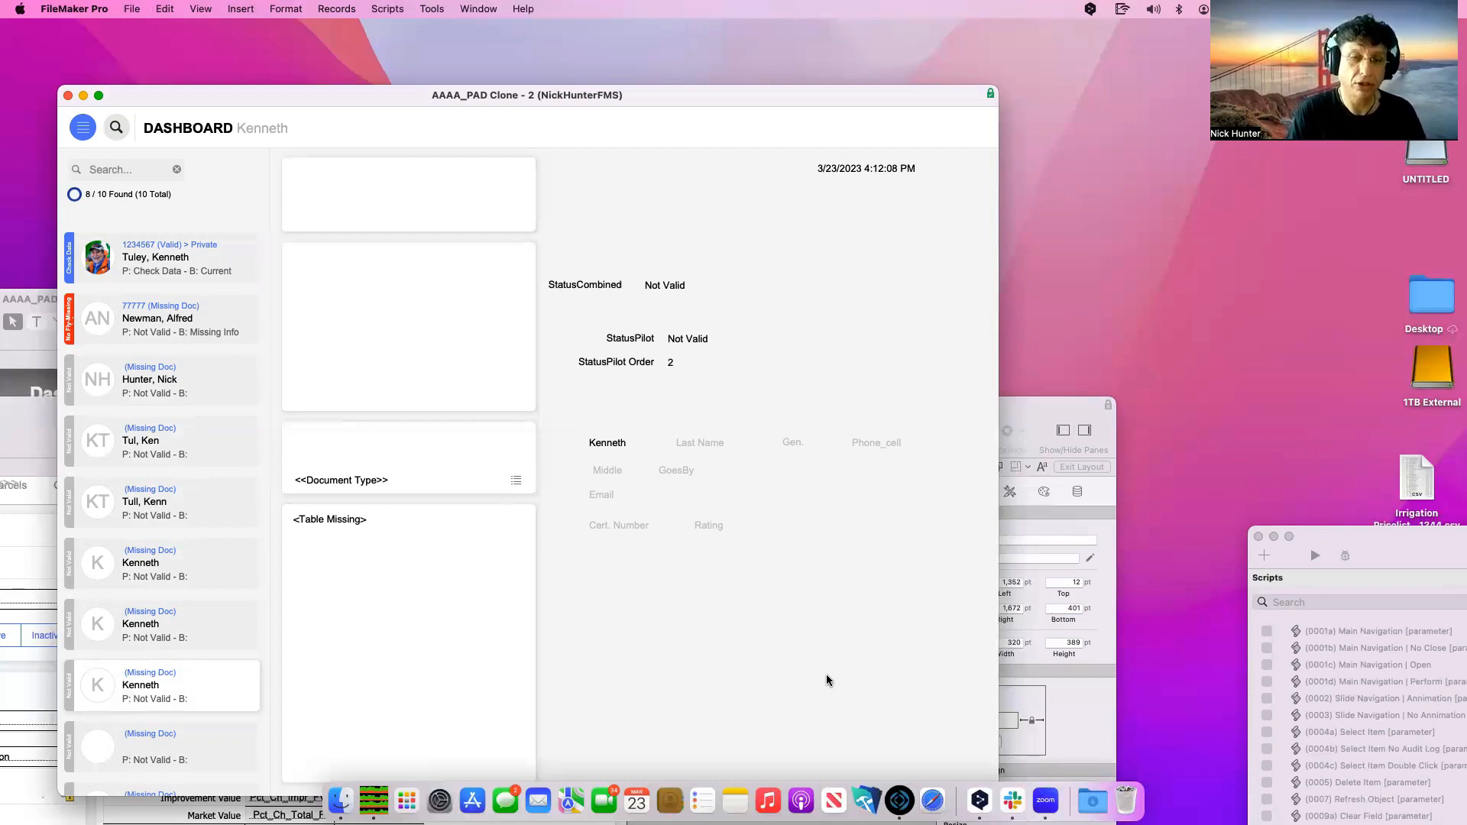
# Review the top record's StatusPilot and StatusPilot Order fields
pyautogui.click(159, 276)
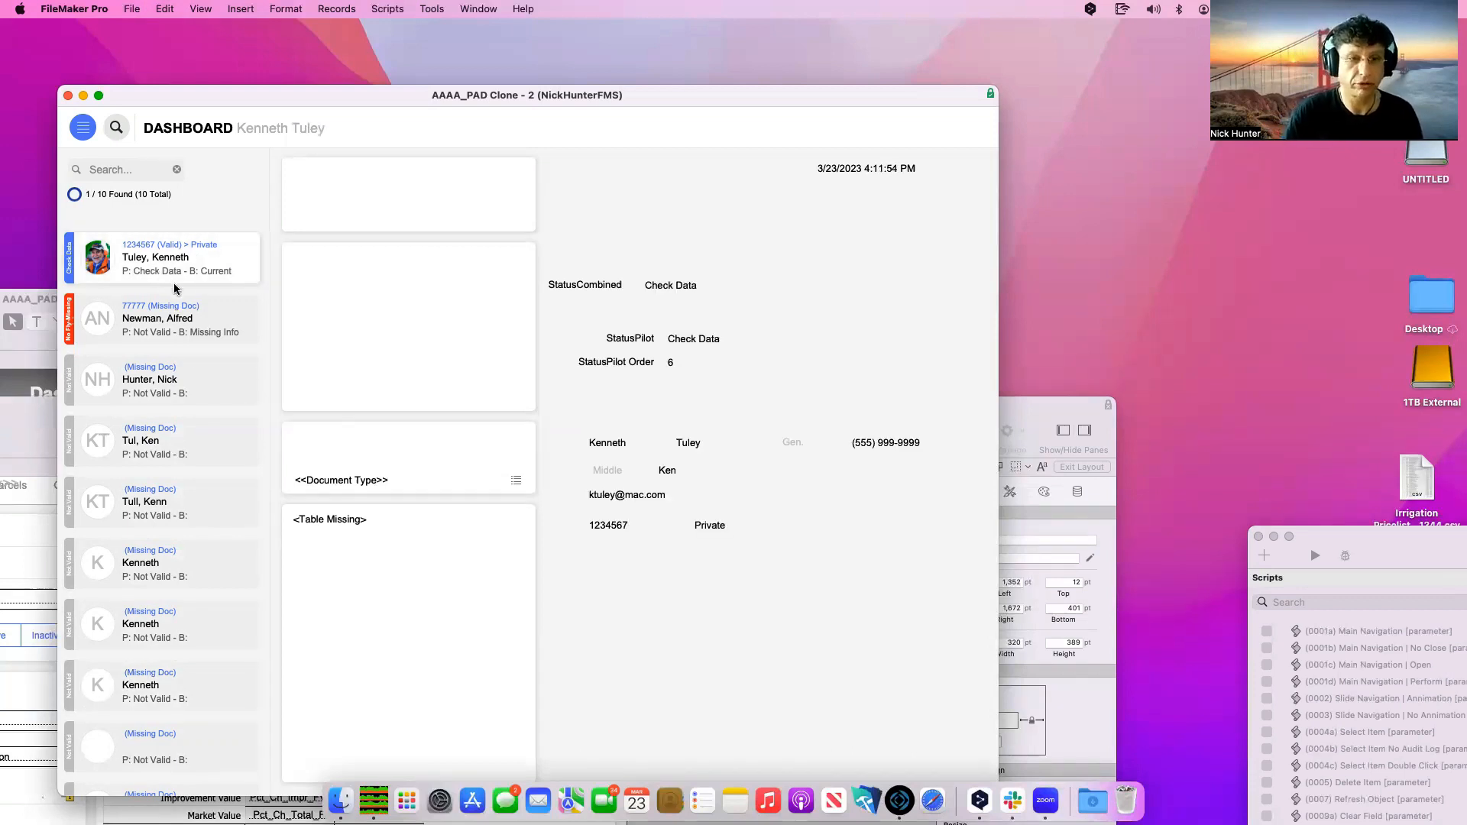
pyautogui.click(688, 336)
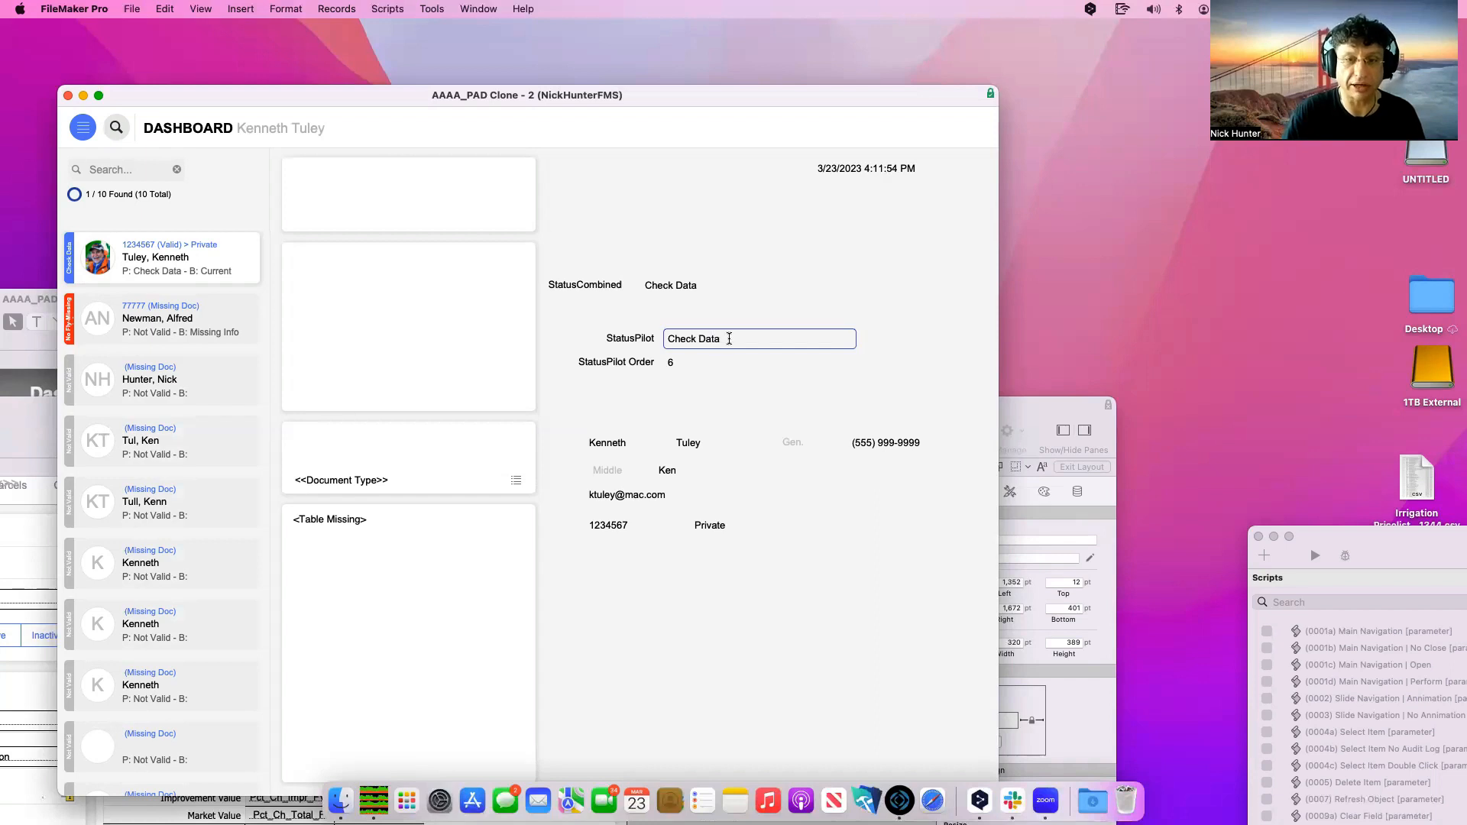
pyautogui.click(682, 366)
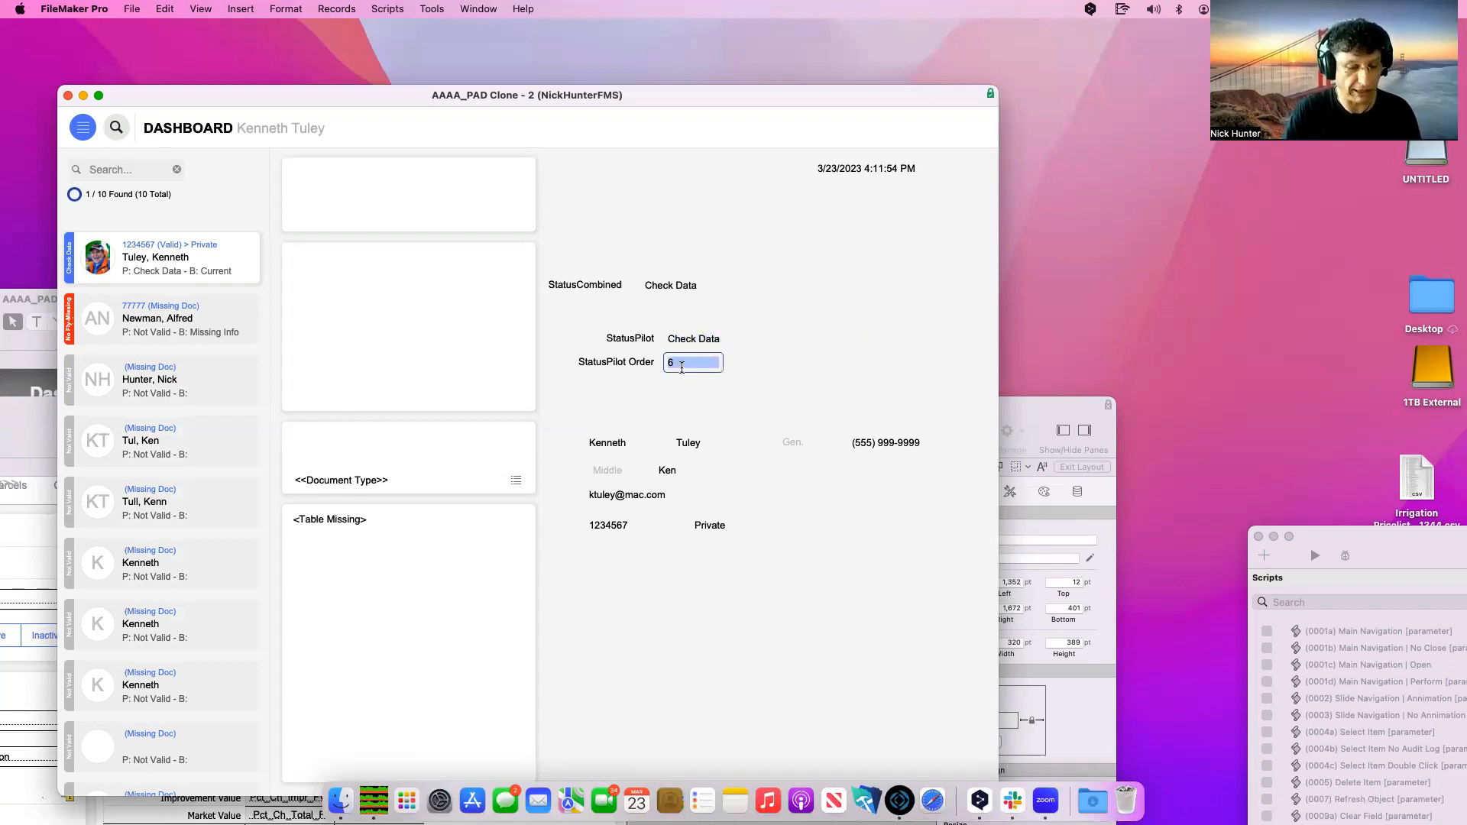
pyautogui.click(704, 393)
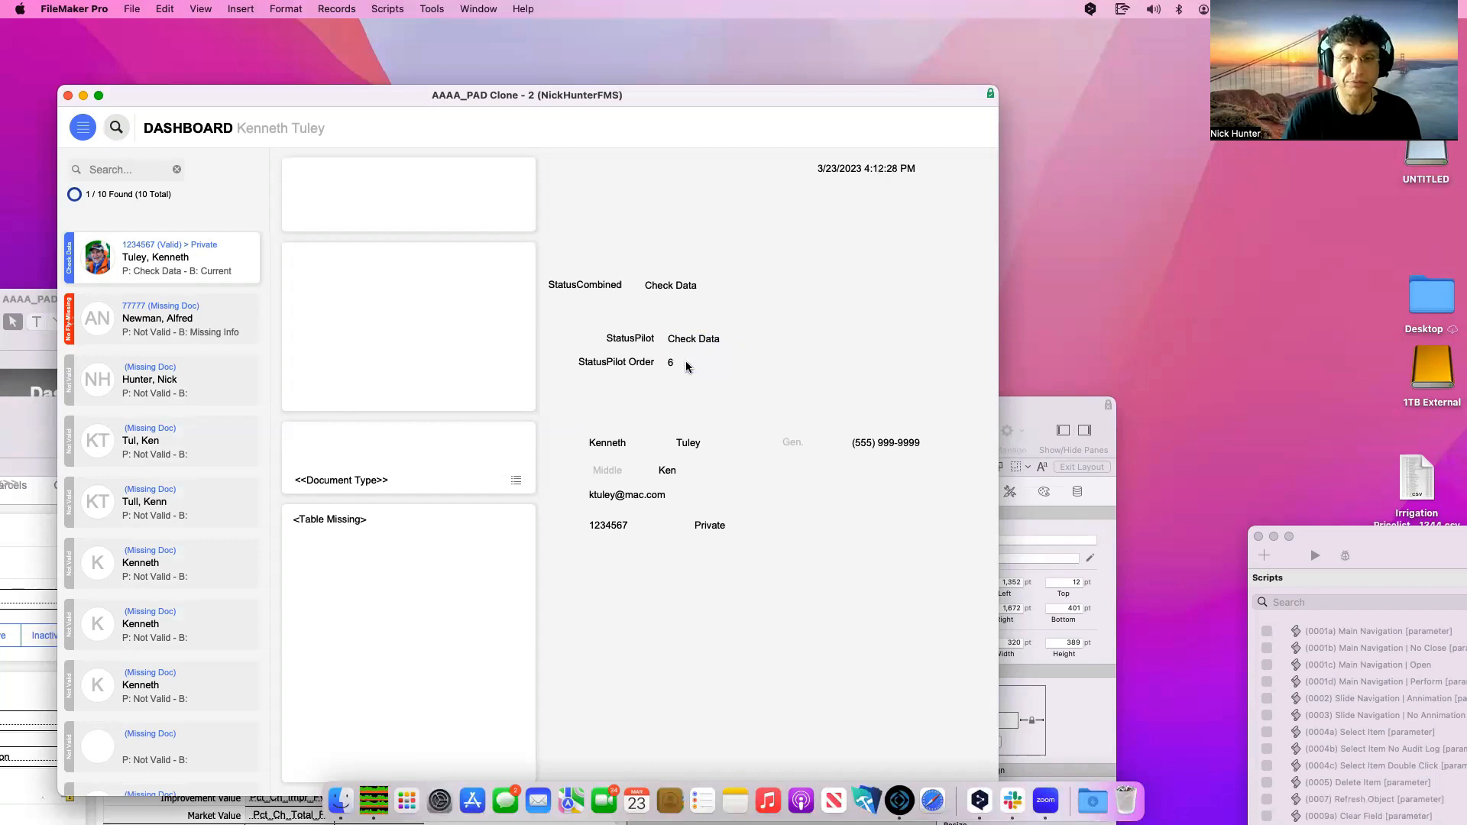
pyautogui.click(687, 365)
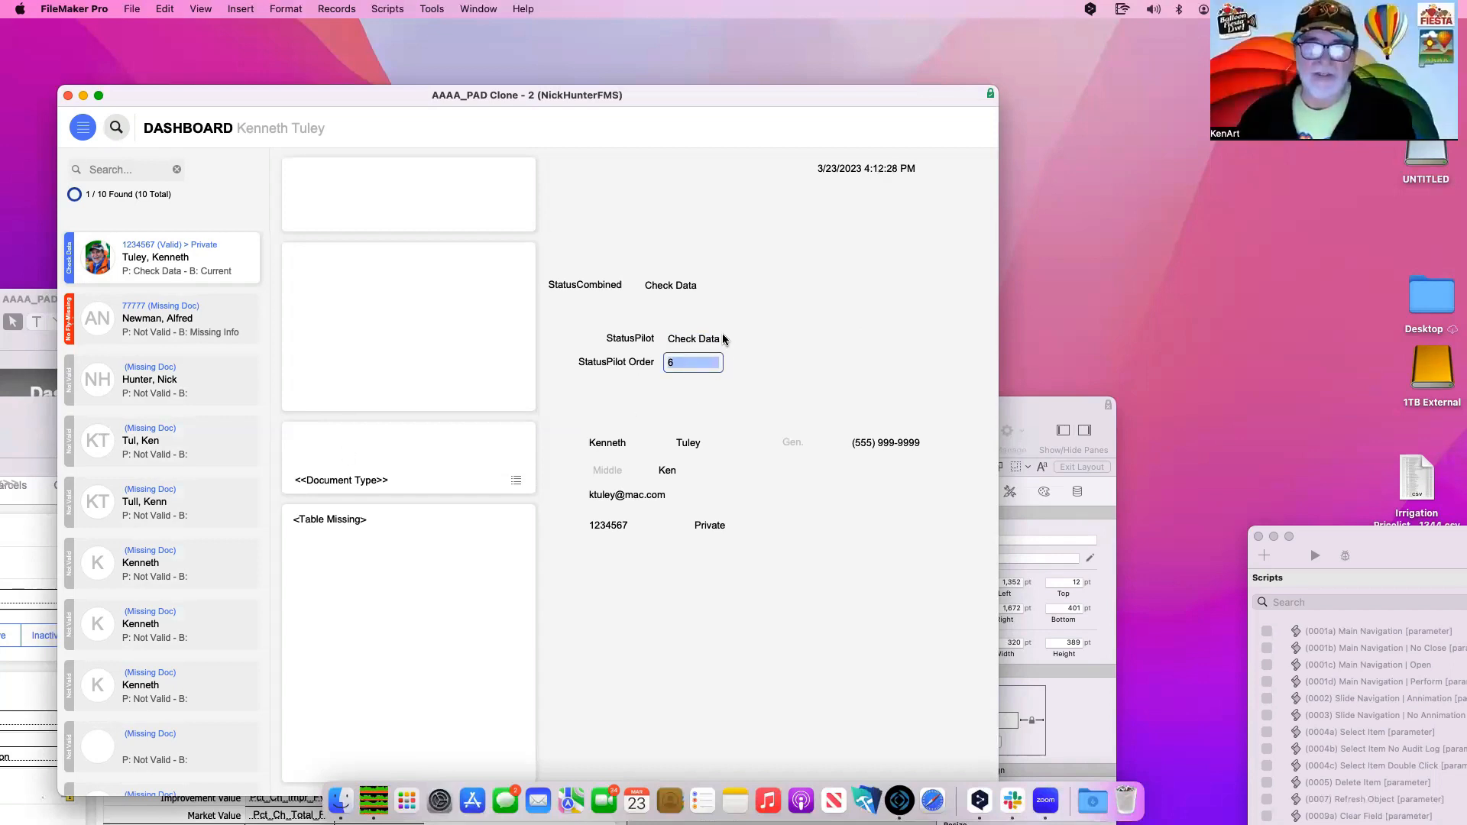
pyautogui.click(168, 438)
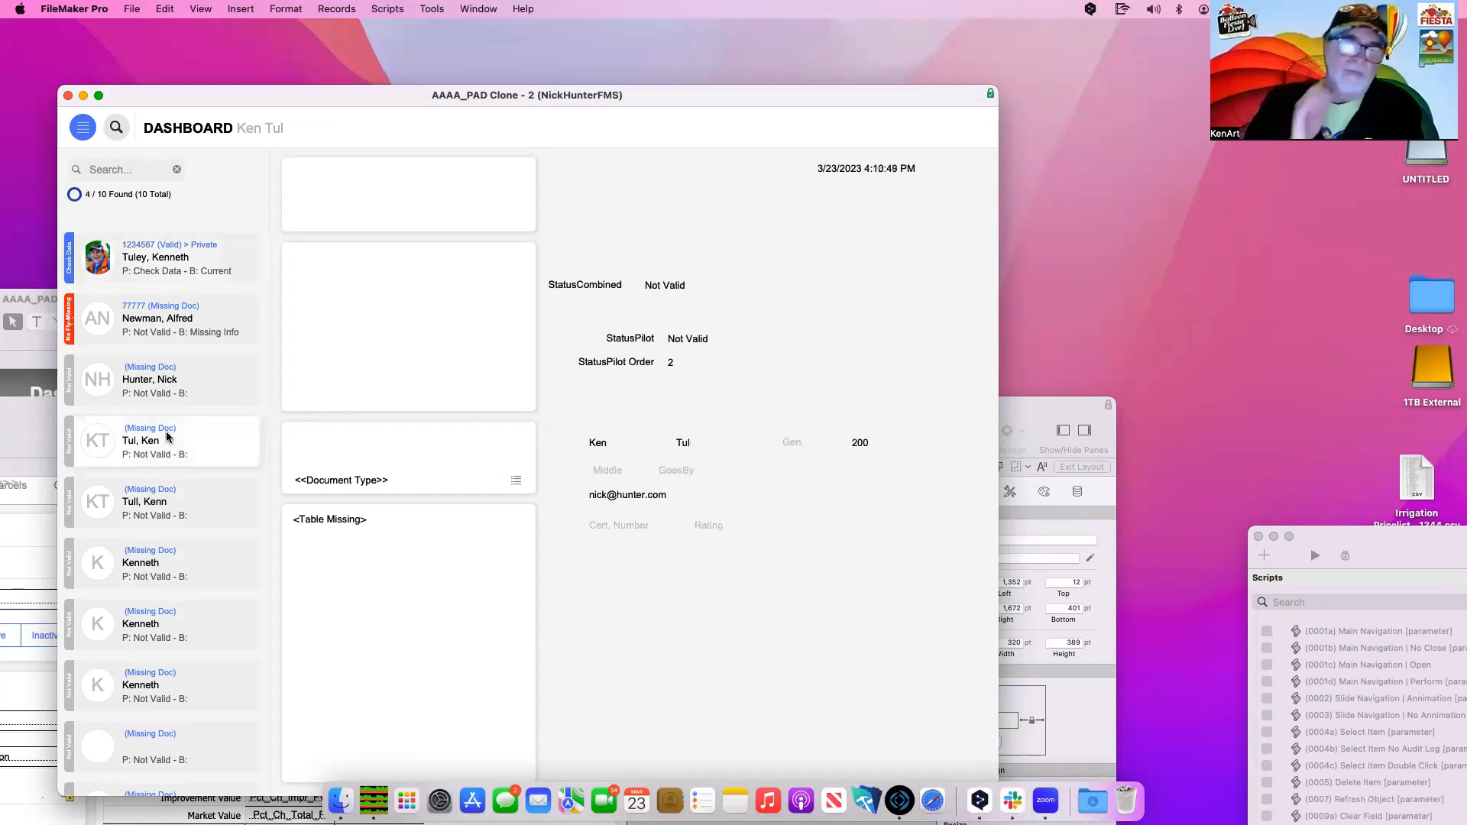
pyautogui.click(165, 269)
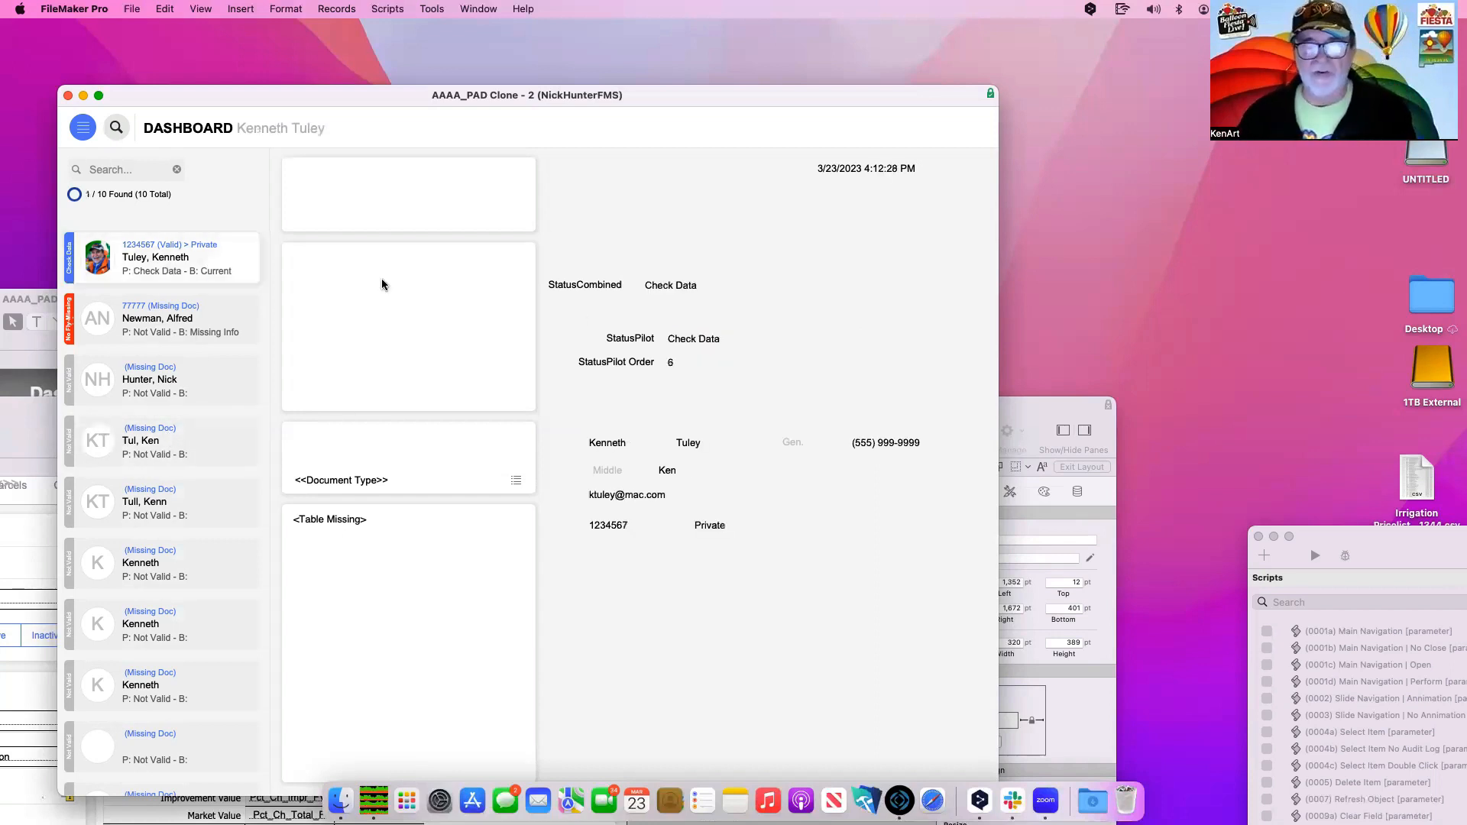
# Copy the 'Check Data' status text and switch the dashboard to Layout mode with Cmd+L
pyautogui.moveTo(728, 337); pyautogui.dragTo(666, 339)
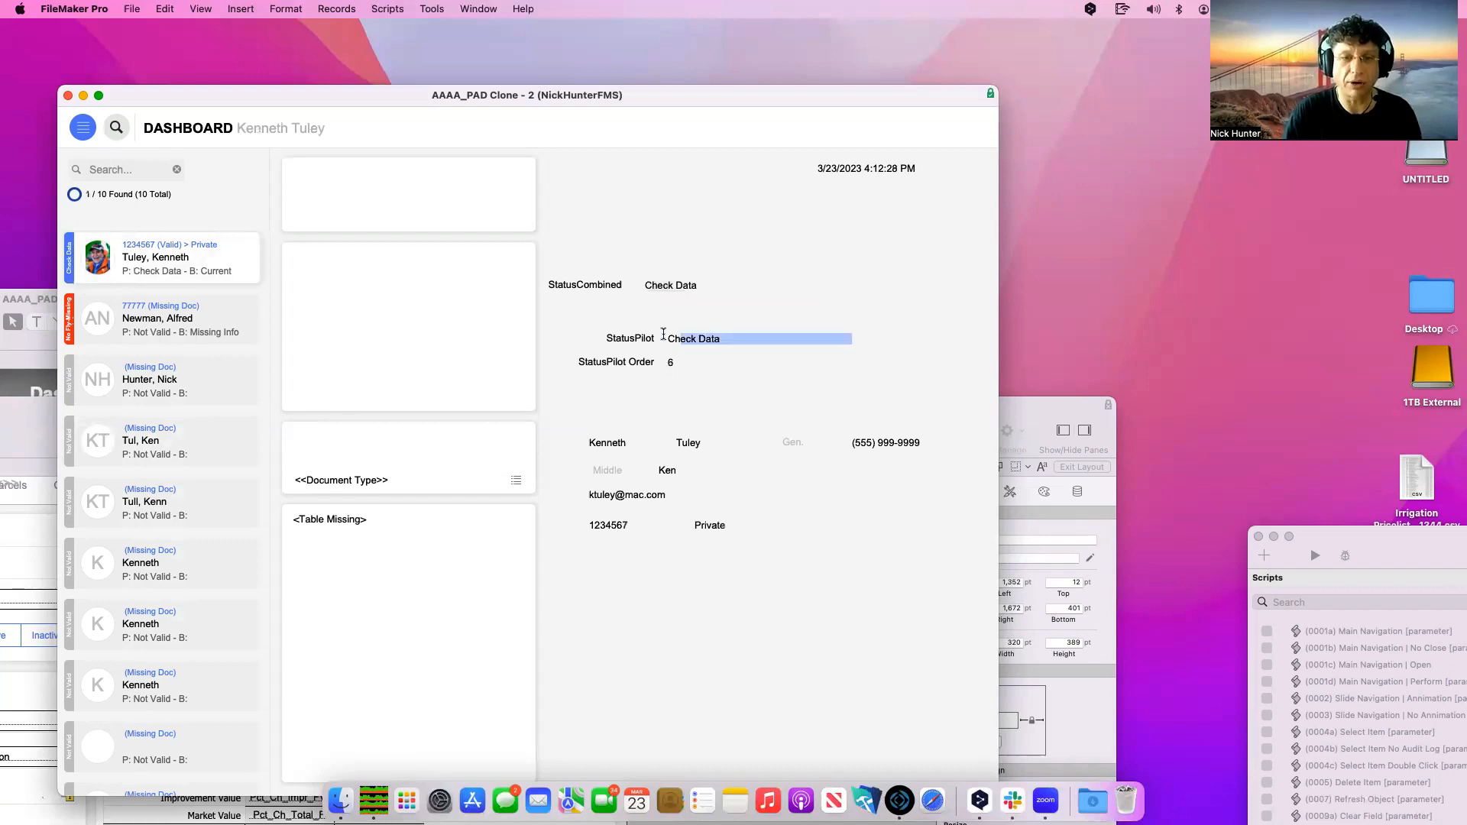
pyautogui.press('super+c')
pyautogui.click(707, 310)
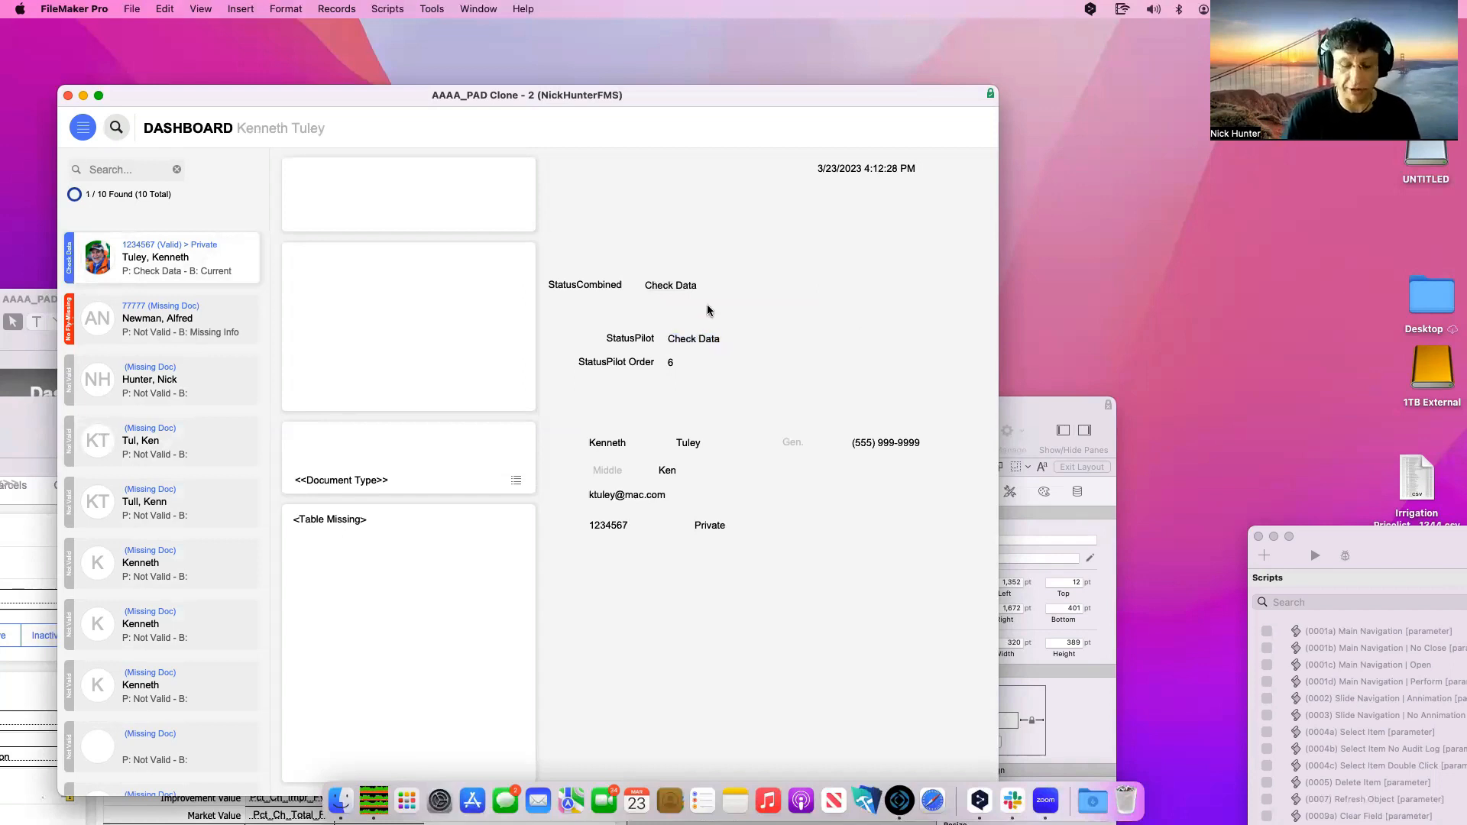
pyautogui.press('super+l')
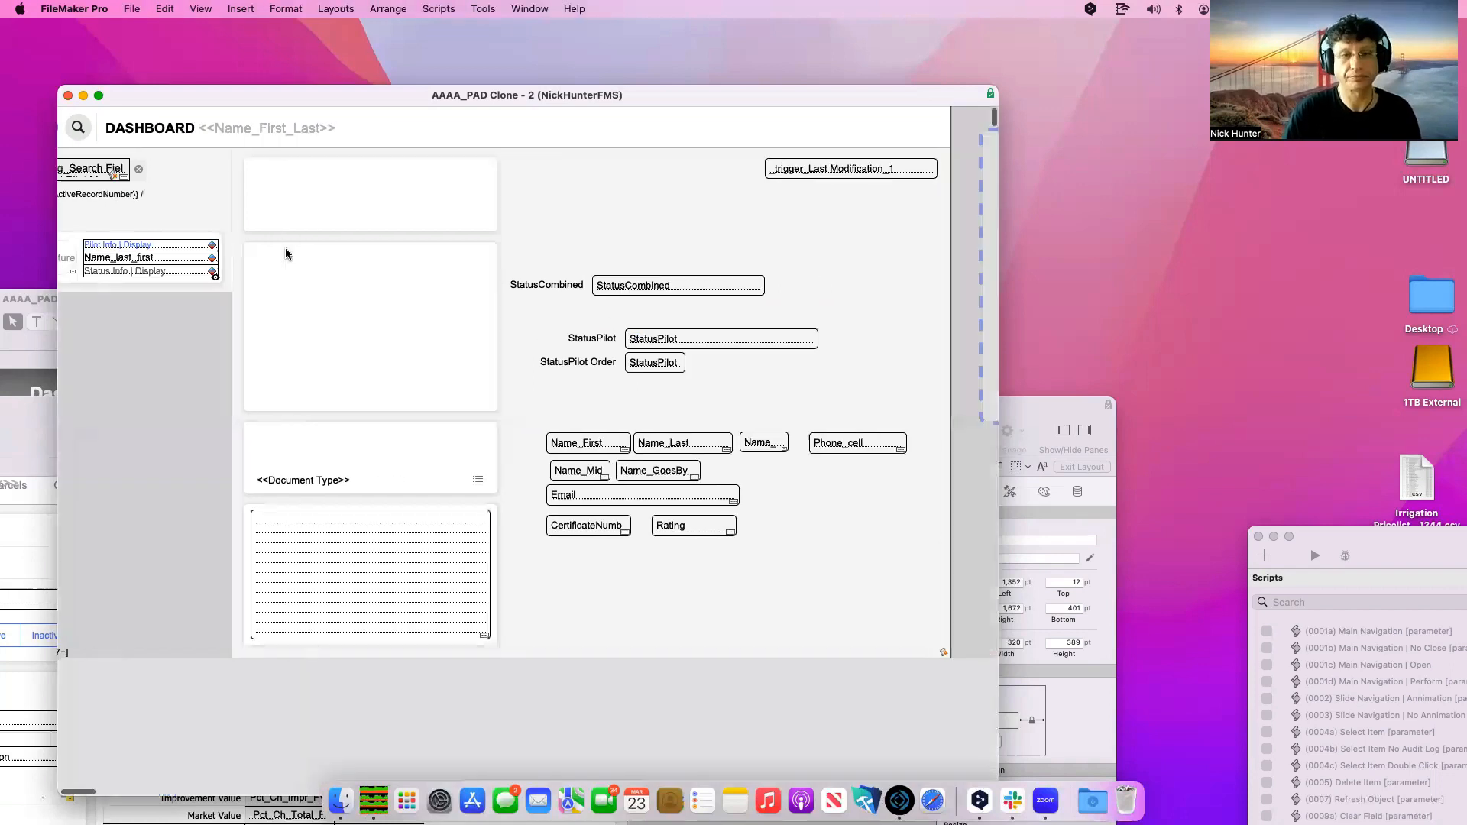
# On the search field's OnObjectSave trigger, inspect script (0046) unchanged, then edit its parameter
pyautogui.hscroll(8, 850, 363)
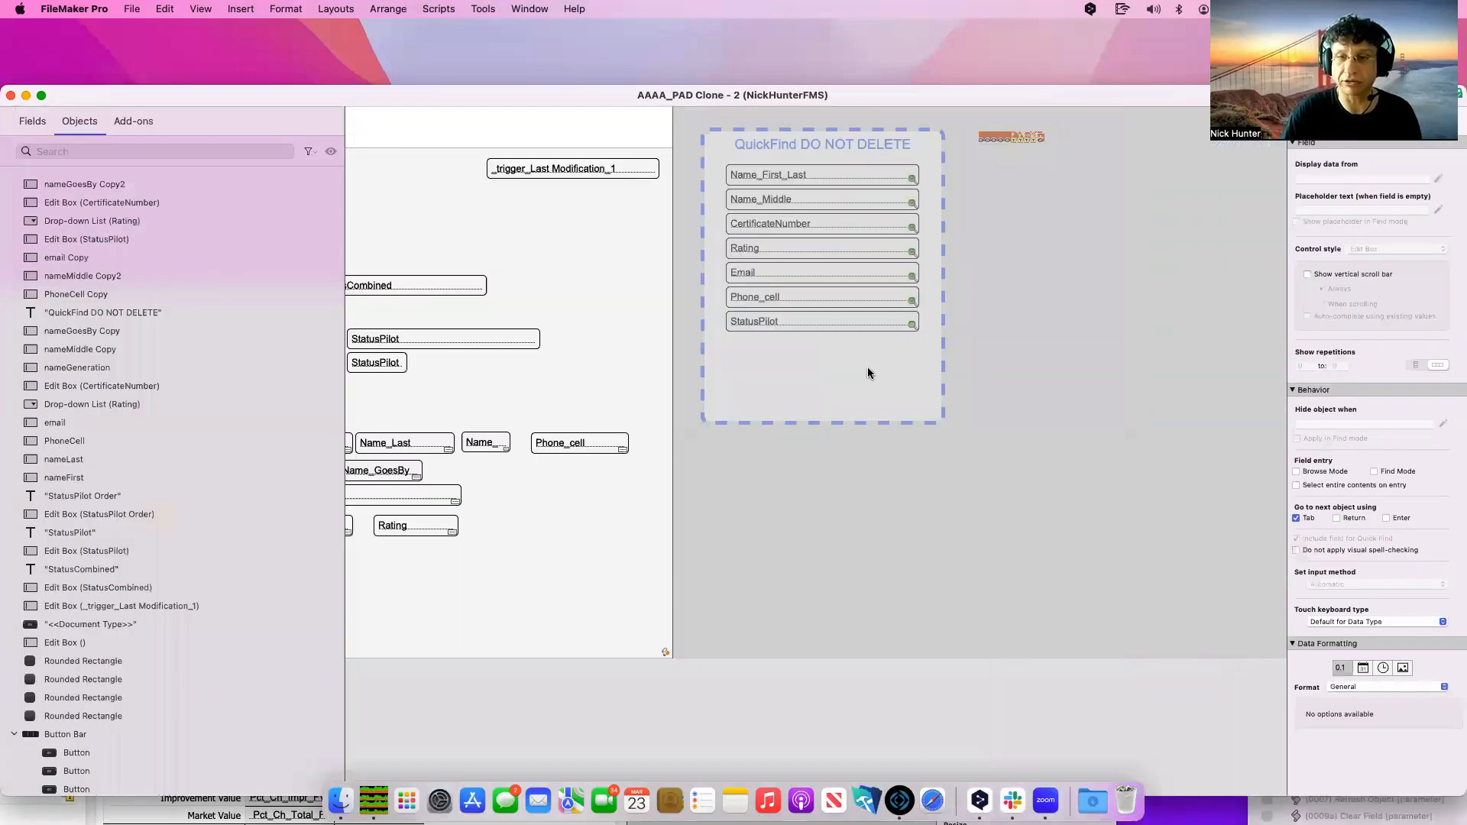
pyautogui.hscroll(-8, 763, 314)
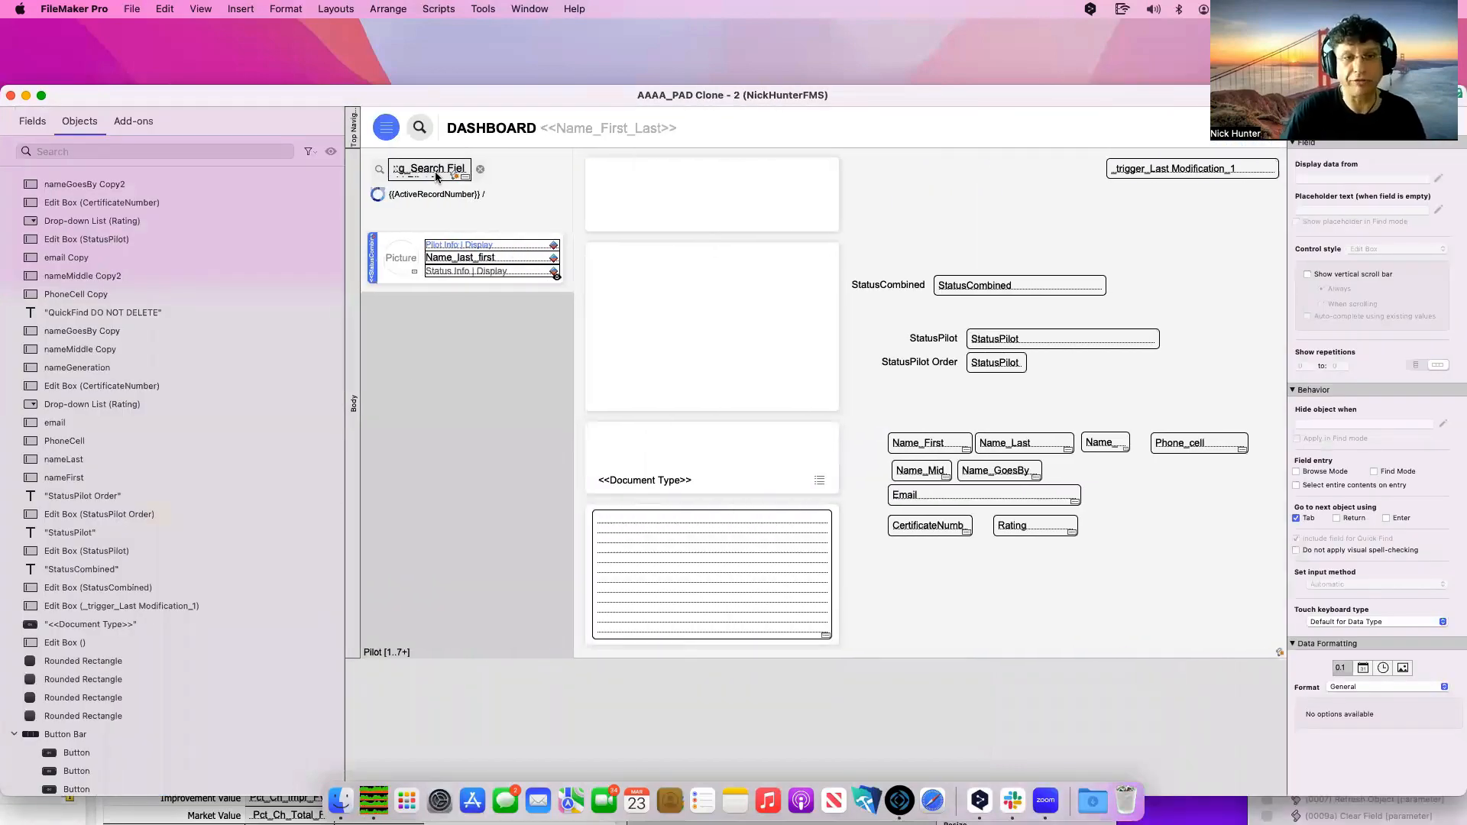
pyautogui.click(436, 174)
pyautogui.click(452, 178)
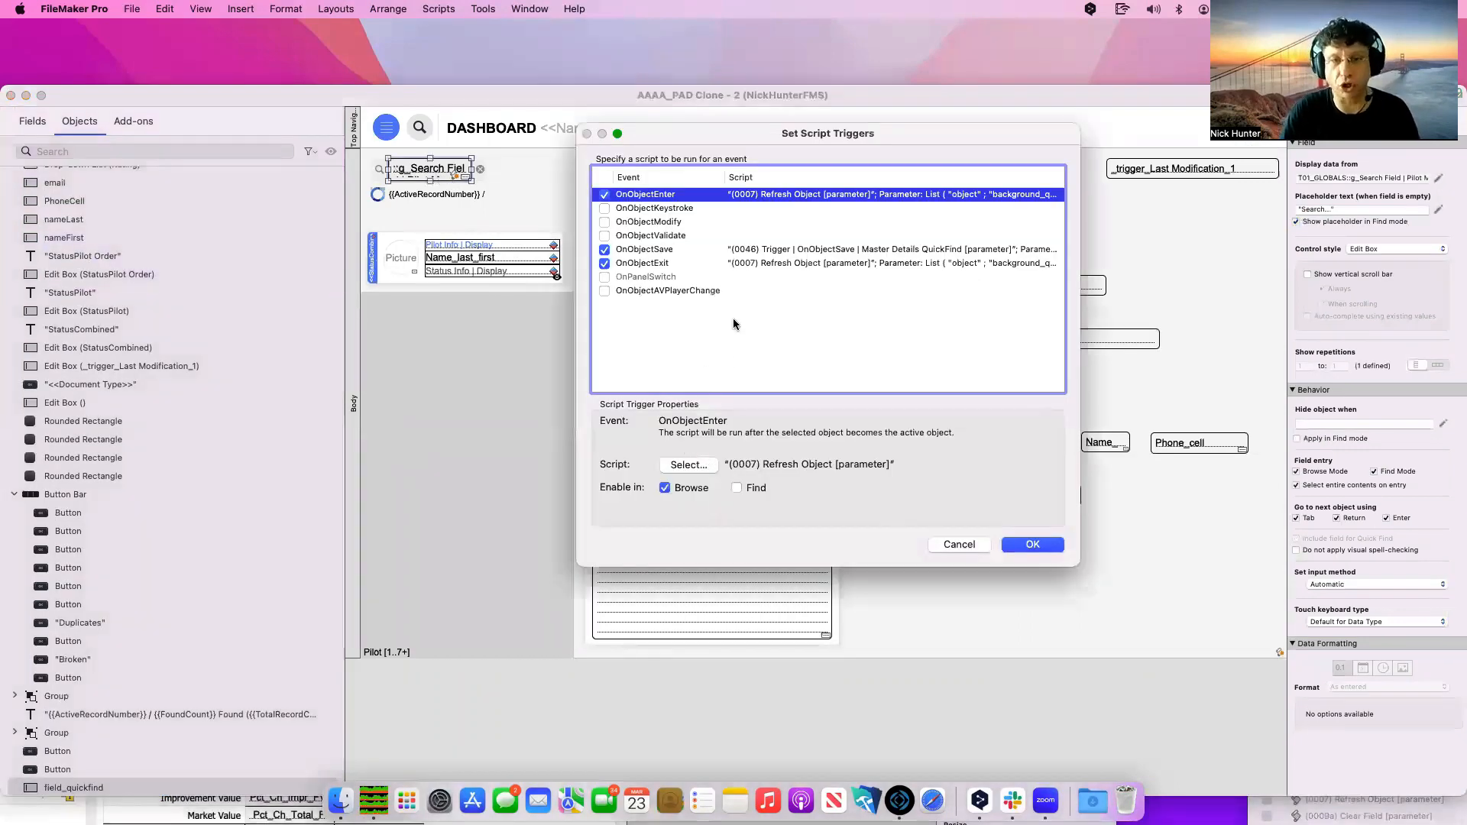
pyautogui.click(738, 250)
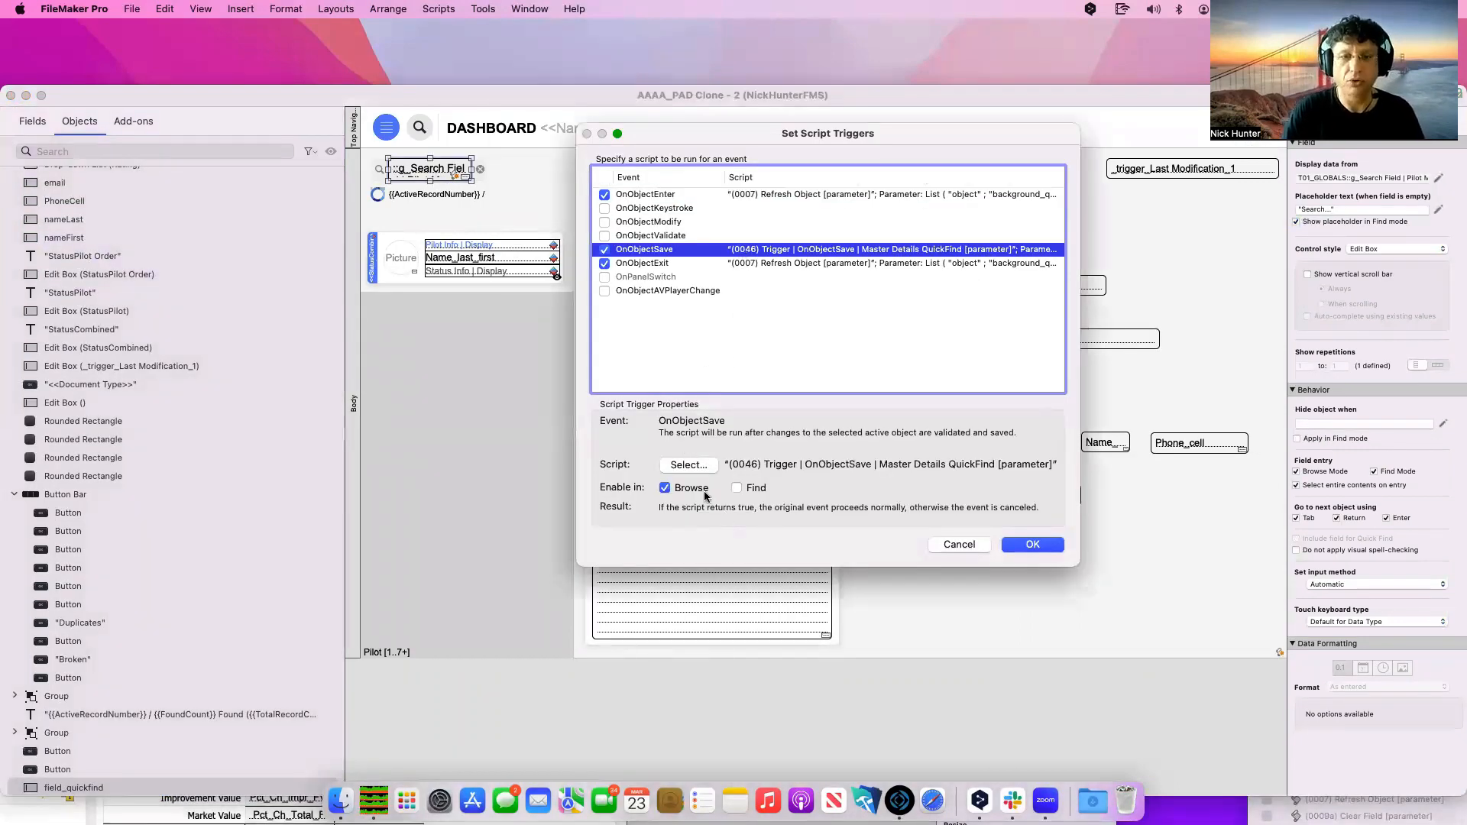
pyautogui.click(689, 465)
pyautogui.click(688, 705)
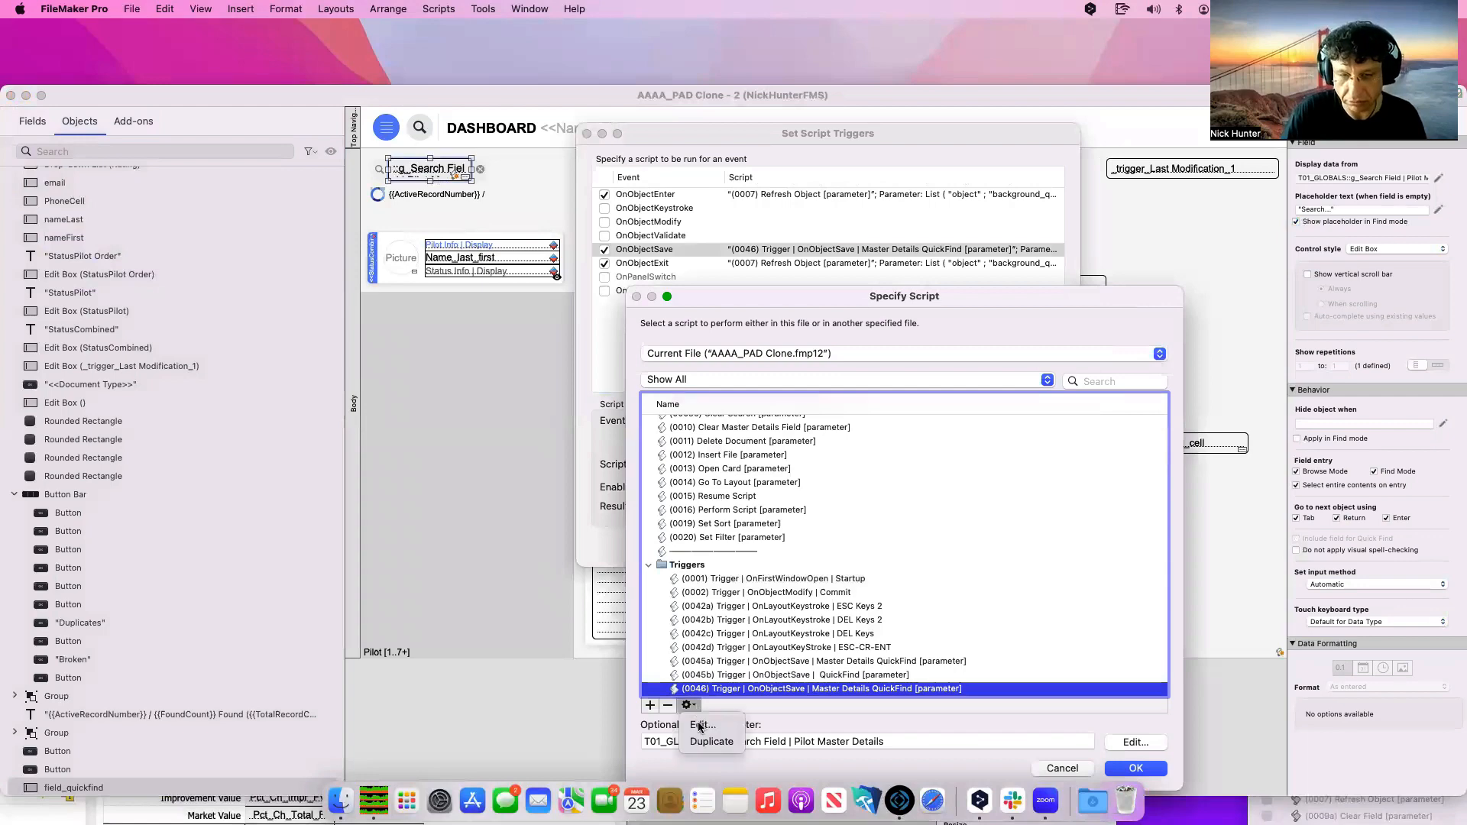
pyautogui.click(700, 725)
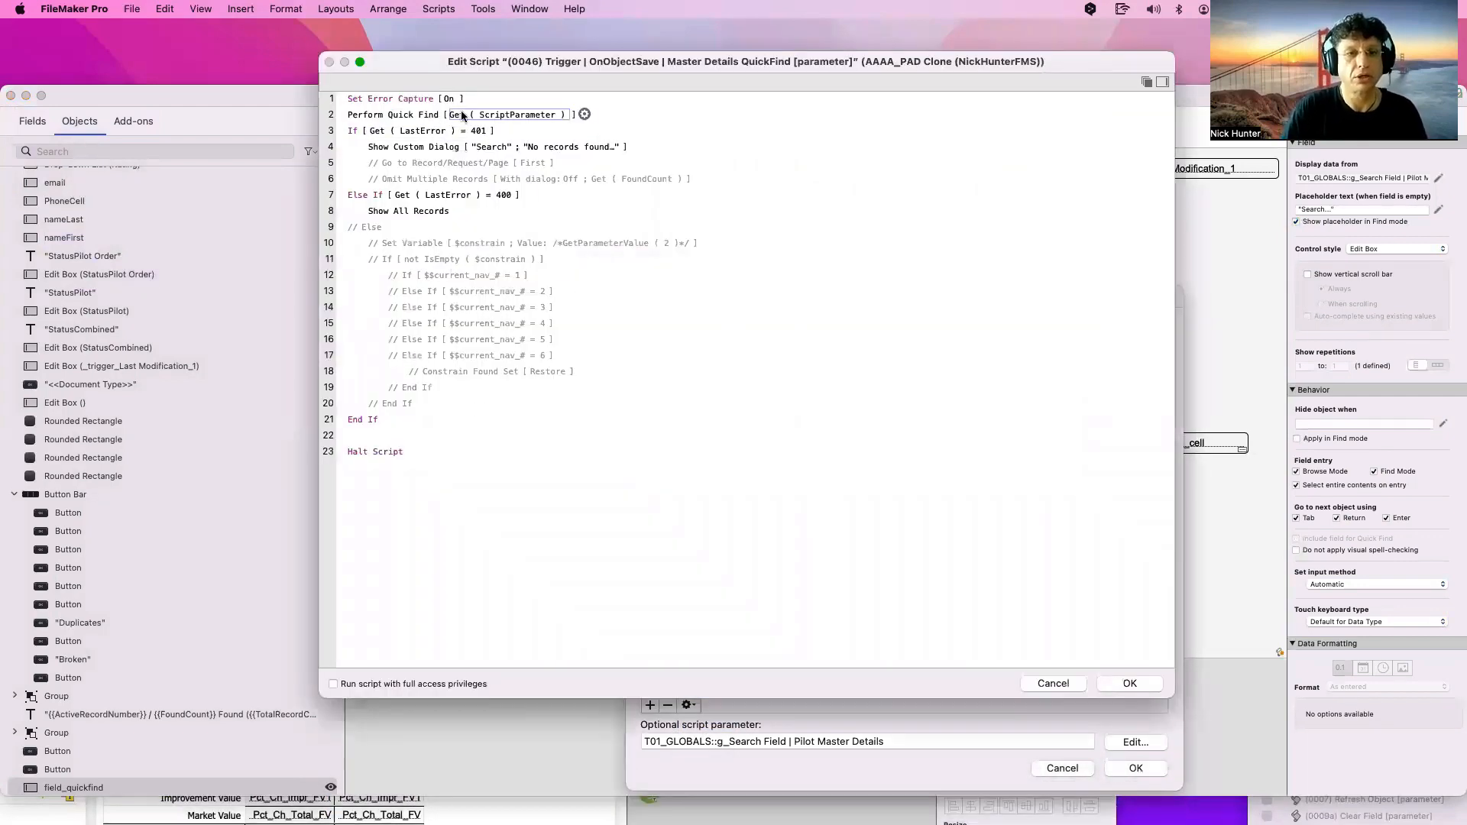
pyautogui.click(1130, 683)
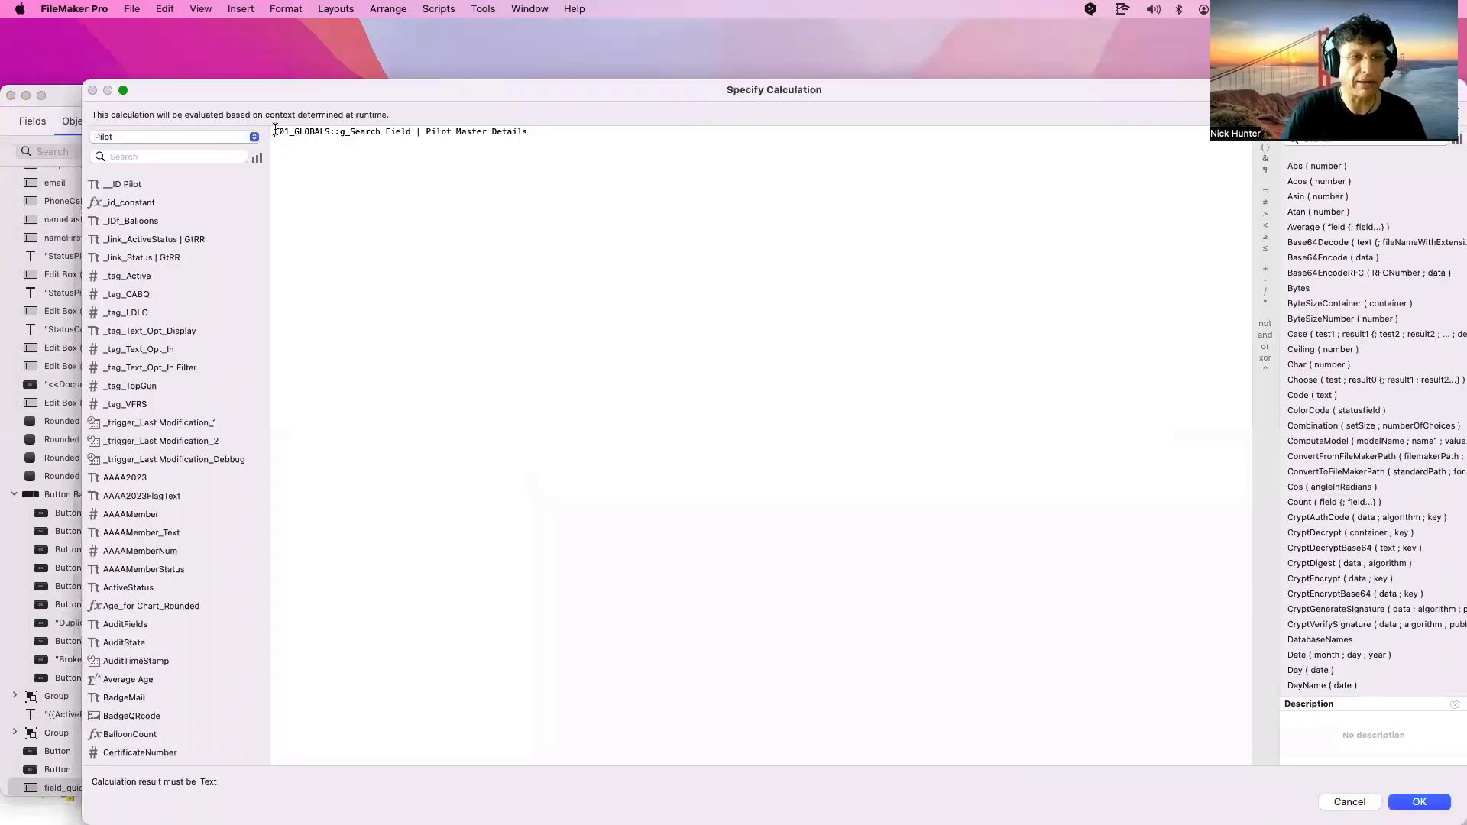
# Wrap the trigger parameter in List ( … ; "Check Data" ) and confirm both trigger dialogs
pyautogui.doubleClick(286, 89)
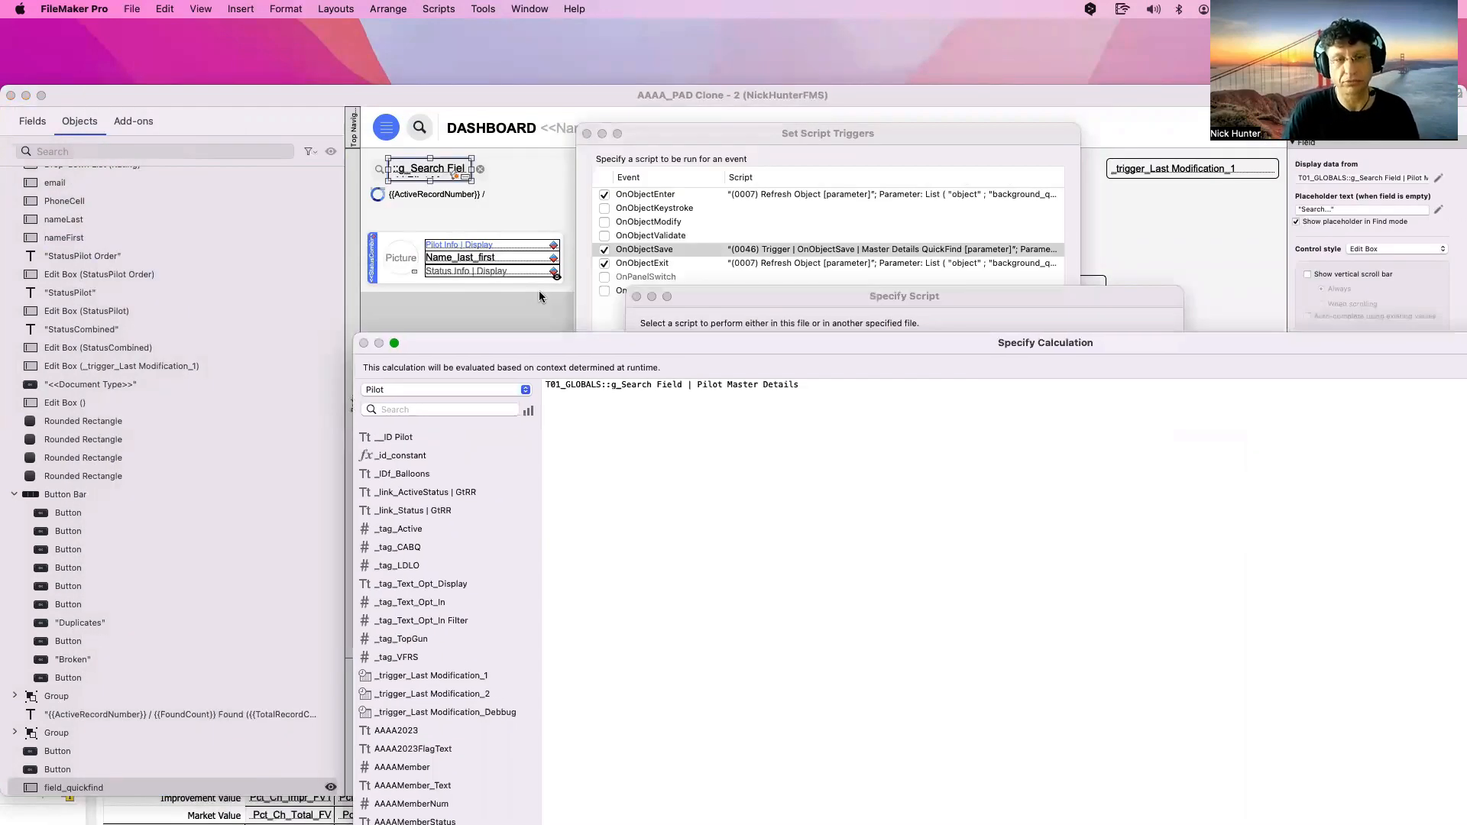
pyautogui.moveTo(856, 402); pyautogui.dragTo(486, 374)
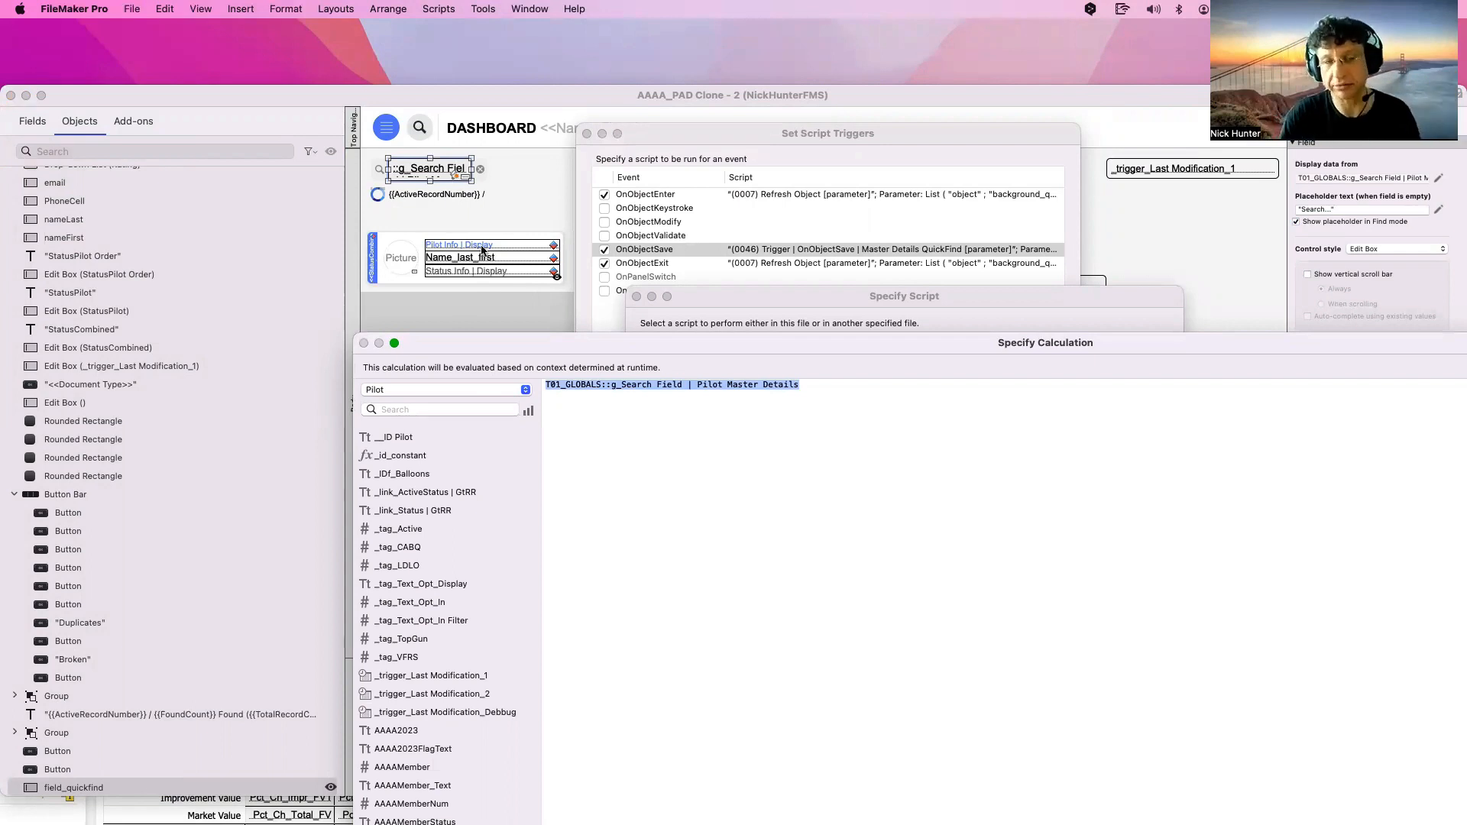
pyautogui.click(545, 385)
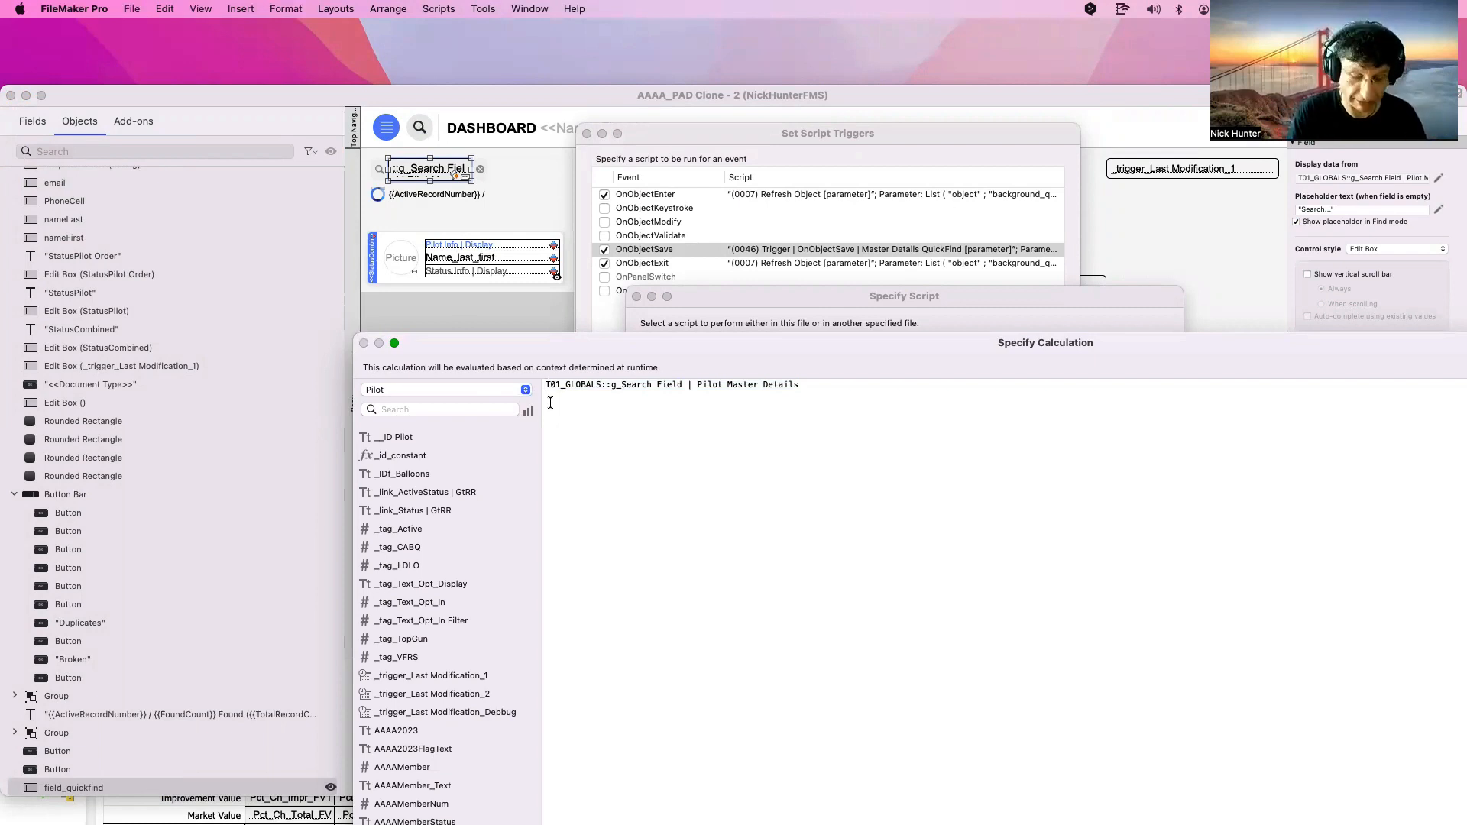
pyautogui.write('list (')
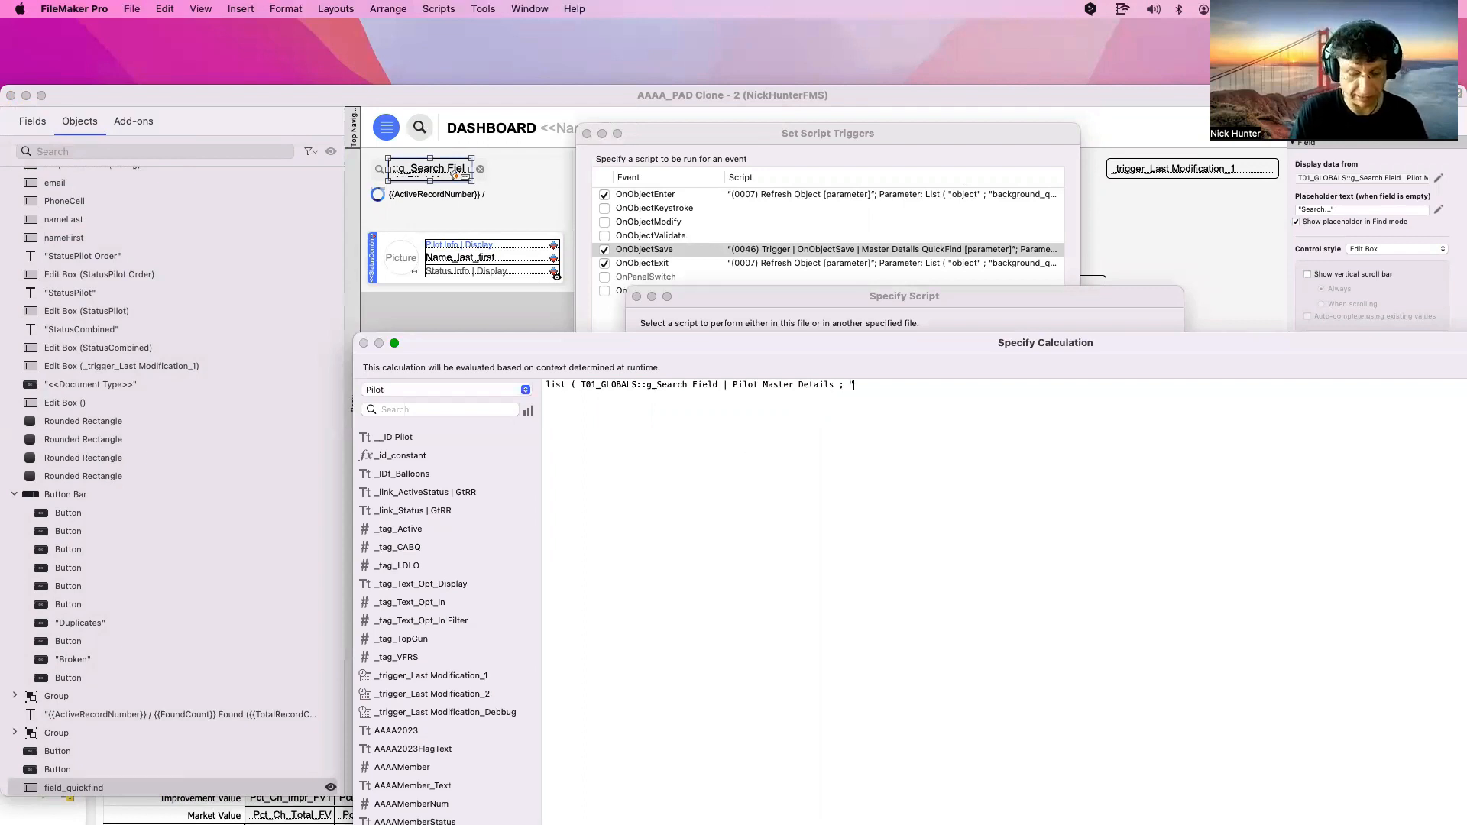
pyautogui.write(' Check Data" )')
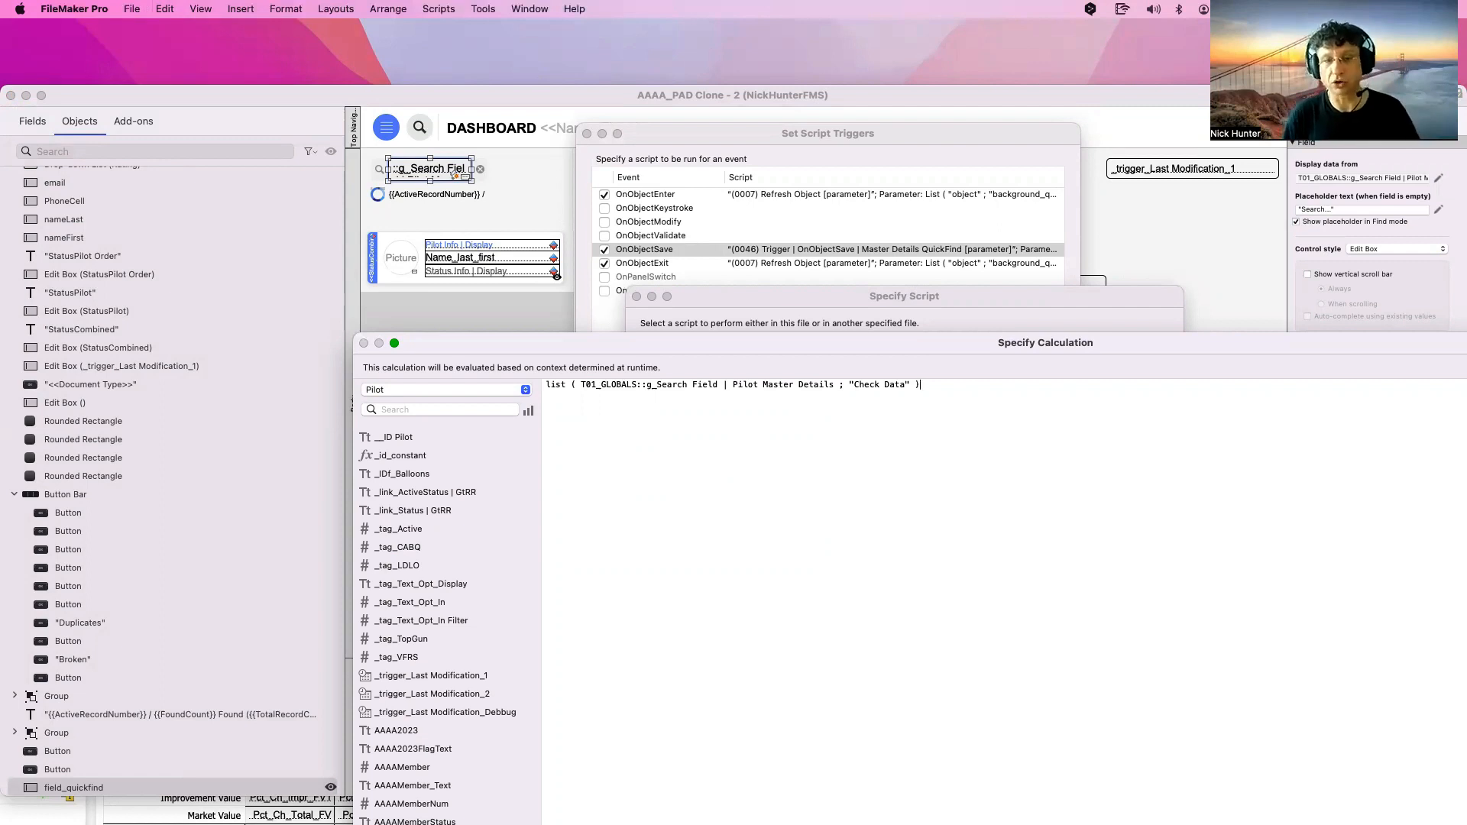
pyautogui.moveTo(833, 385); pyautogui.dragTo(581, 386)
pyautogui.click(892, 498)
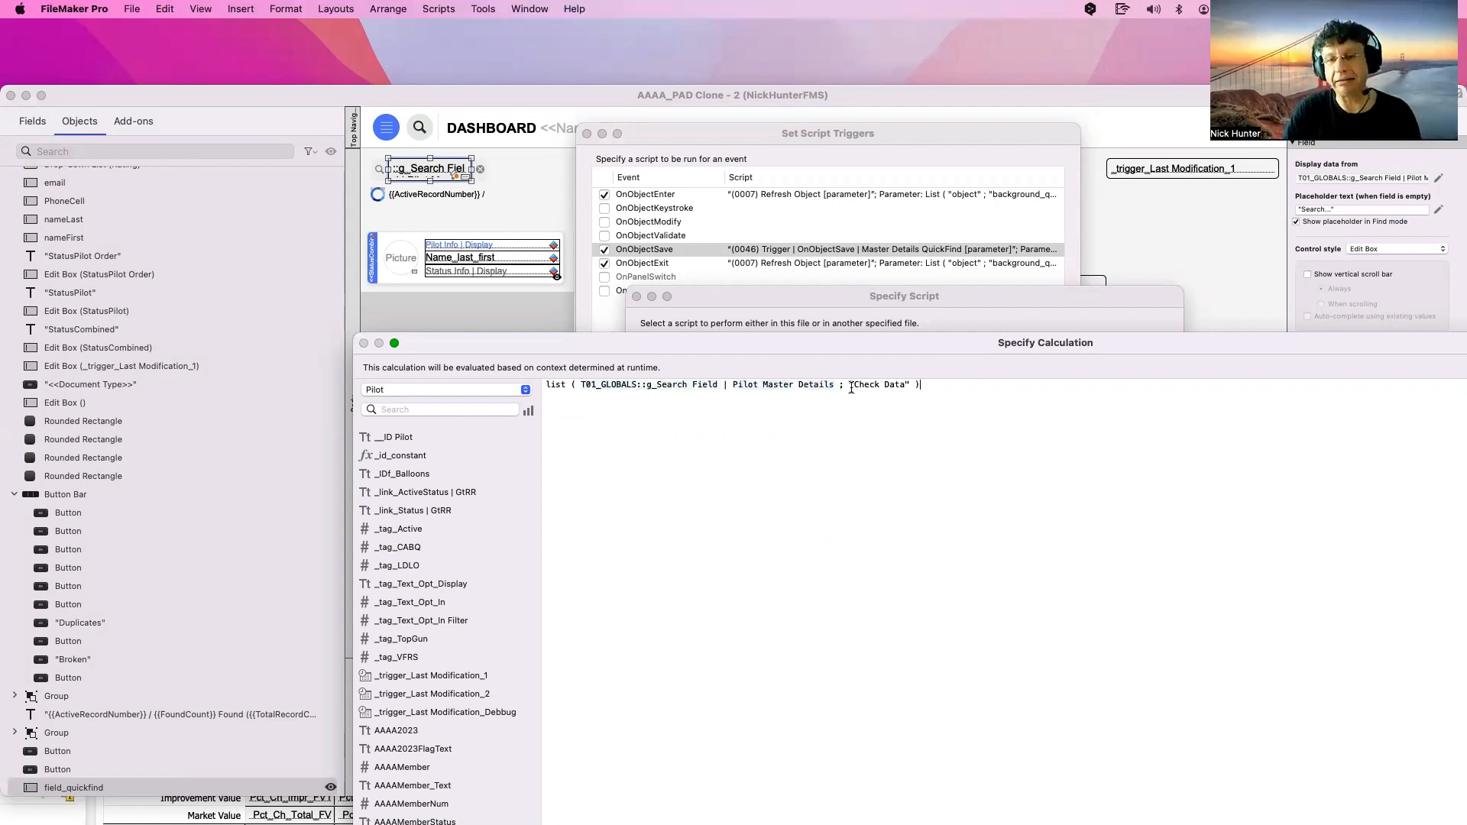
pyautogui.moveTo(850, 385); pyautogui.dragTo(907, 380)
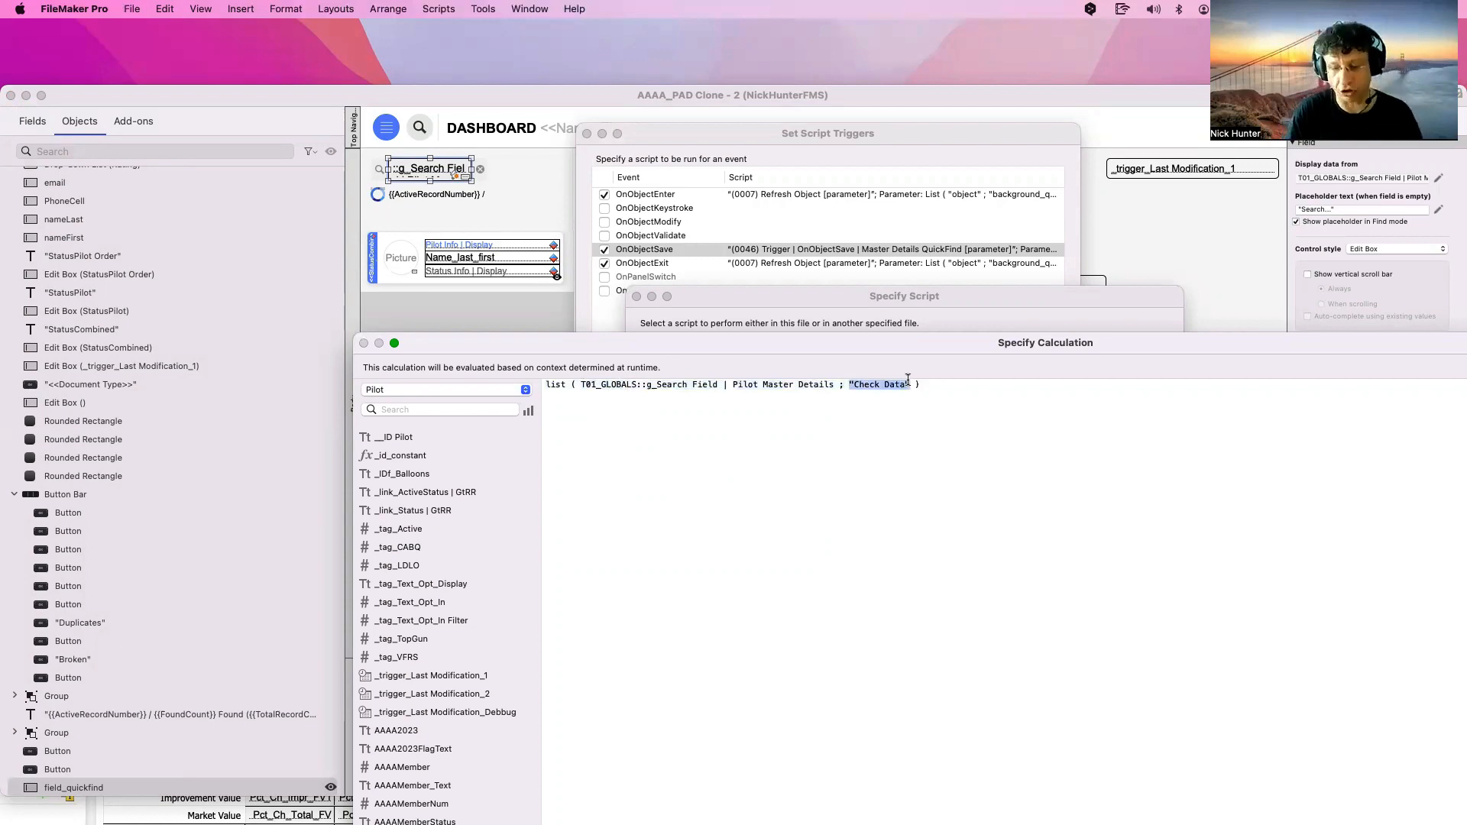
pyautogui.press('Escape')
pyautogui.click(1134, 768)
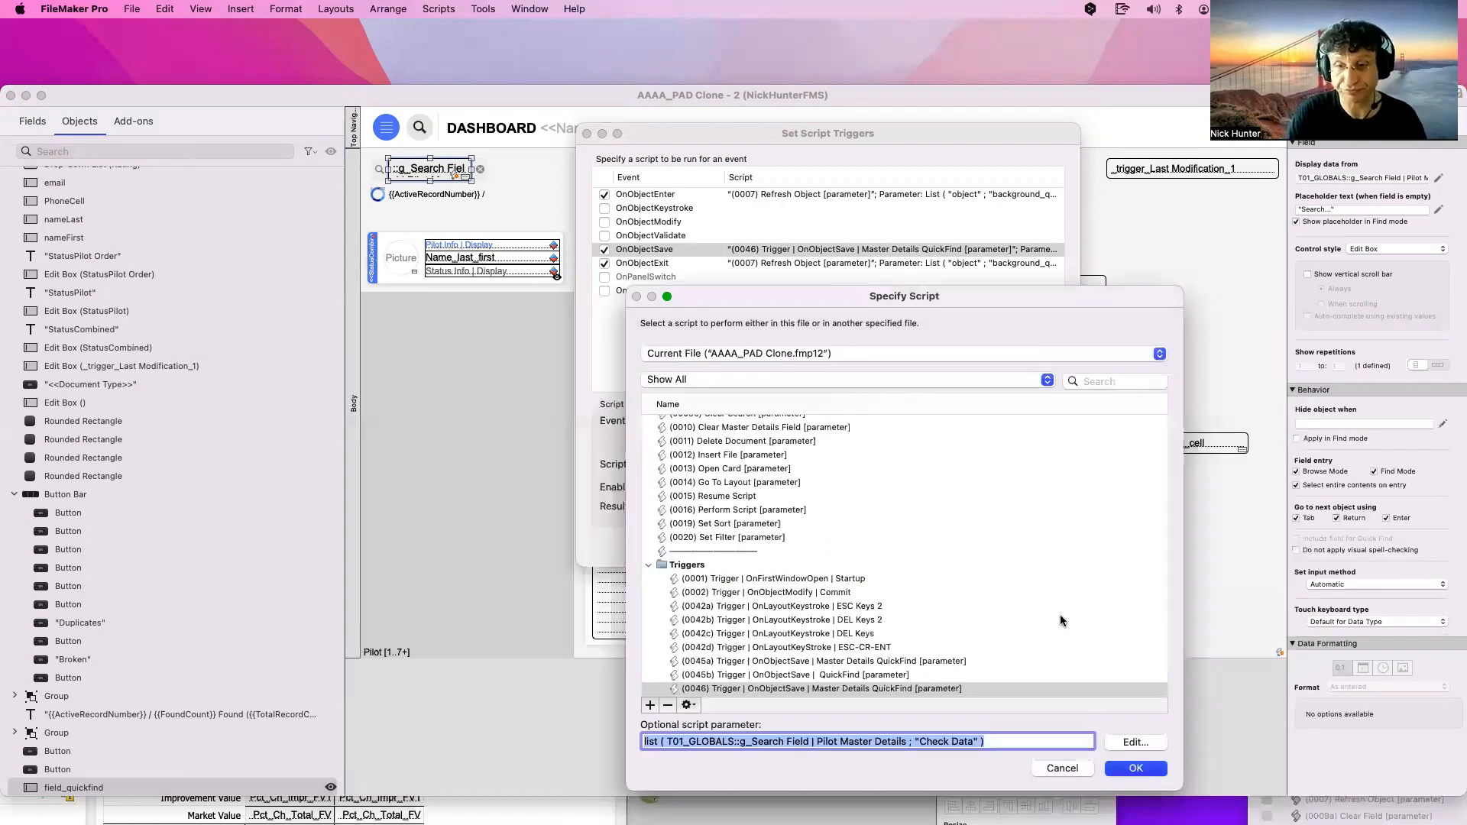
pyautogui.click(1031, 545)
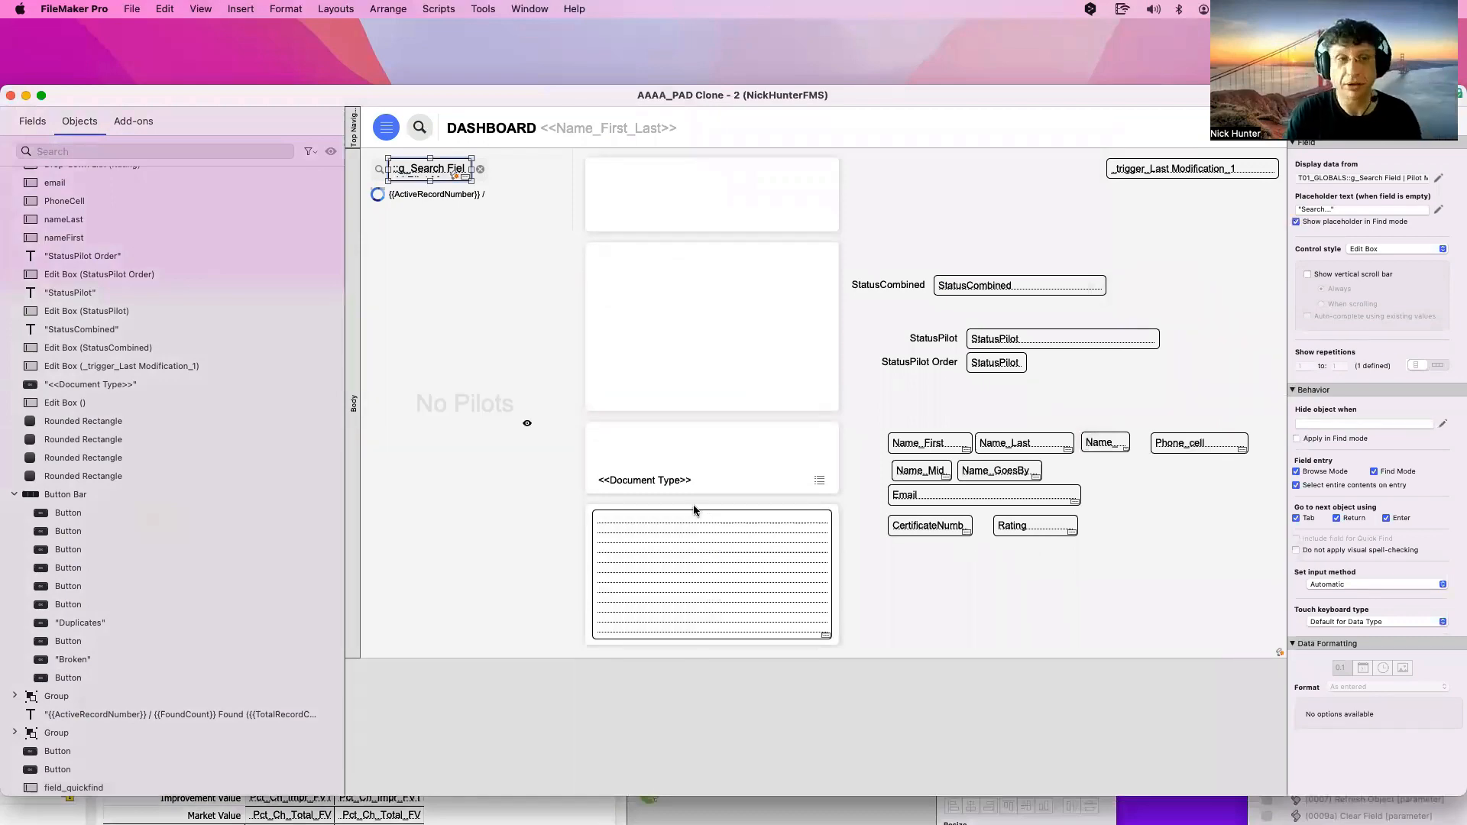
# In Browse mode, quick-find 'Kenneth' copied from the first-name field, then return to Layout mode
pyautogui.press('super+b')
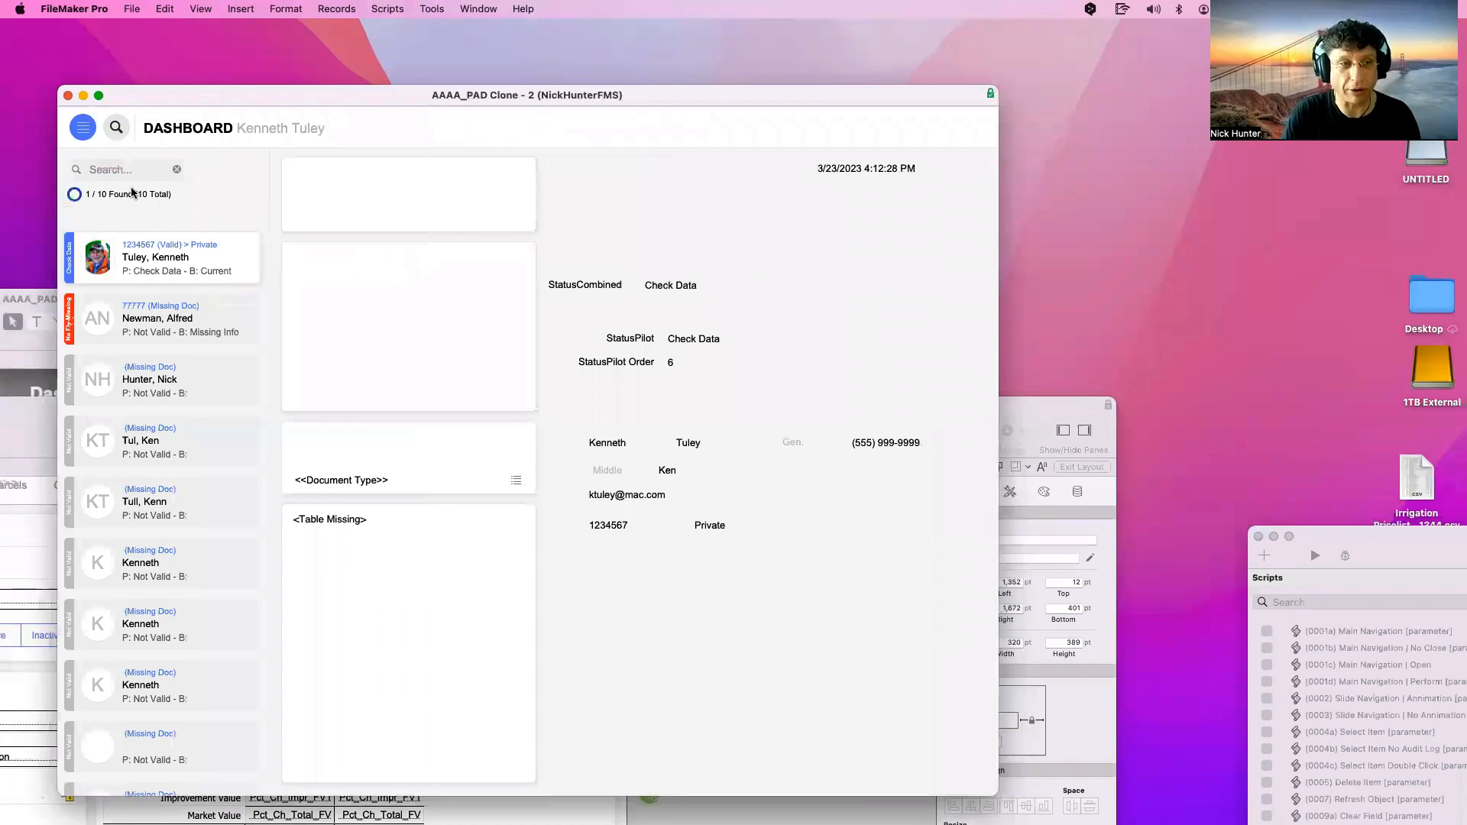
pyautogui.click(130, 170)
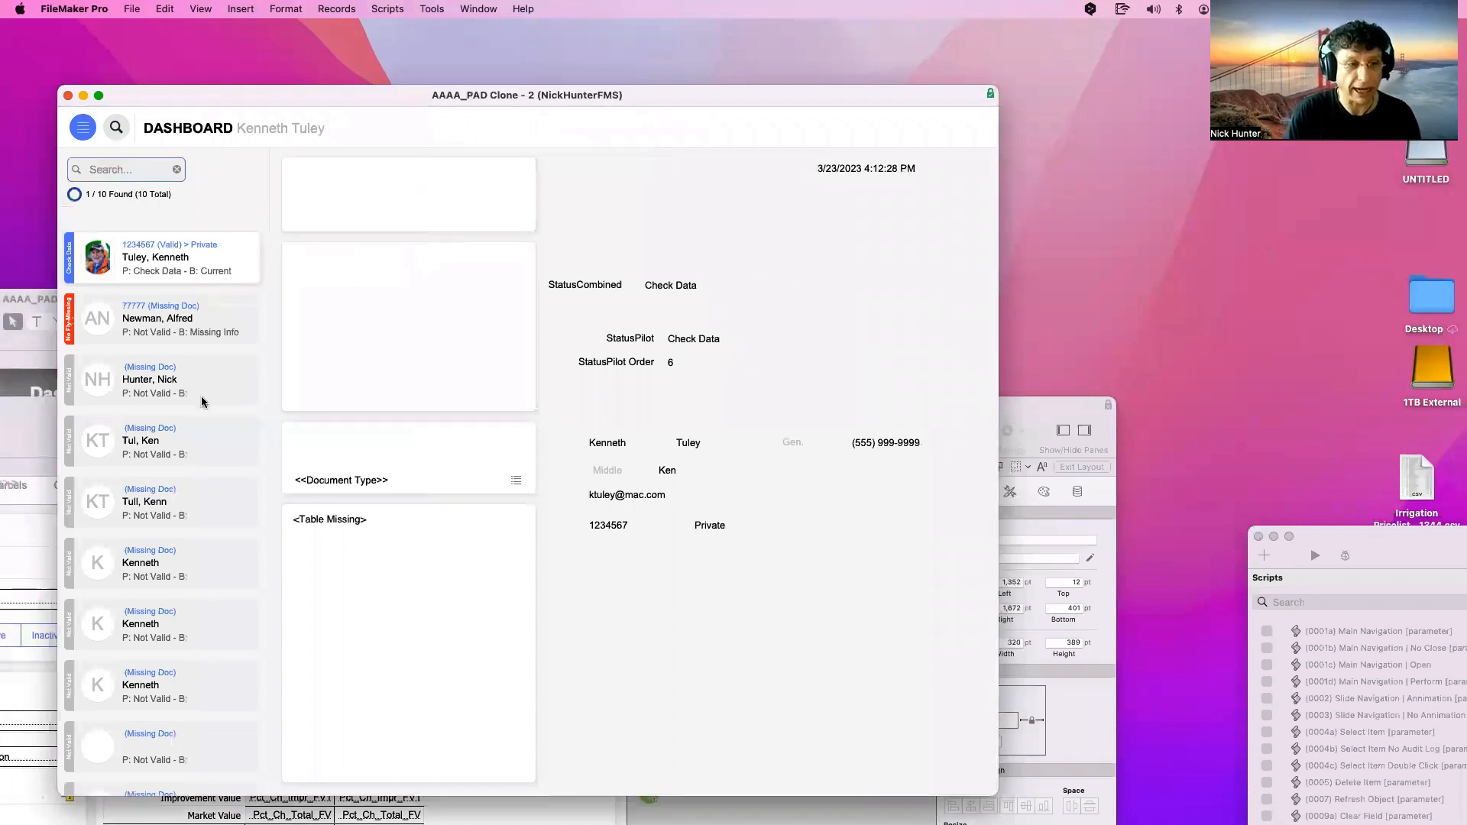
pyautogui.click(625, 443)
pyautogui.doubleClick(625, 443)
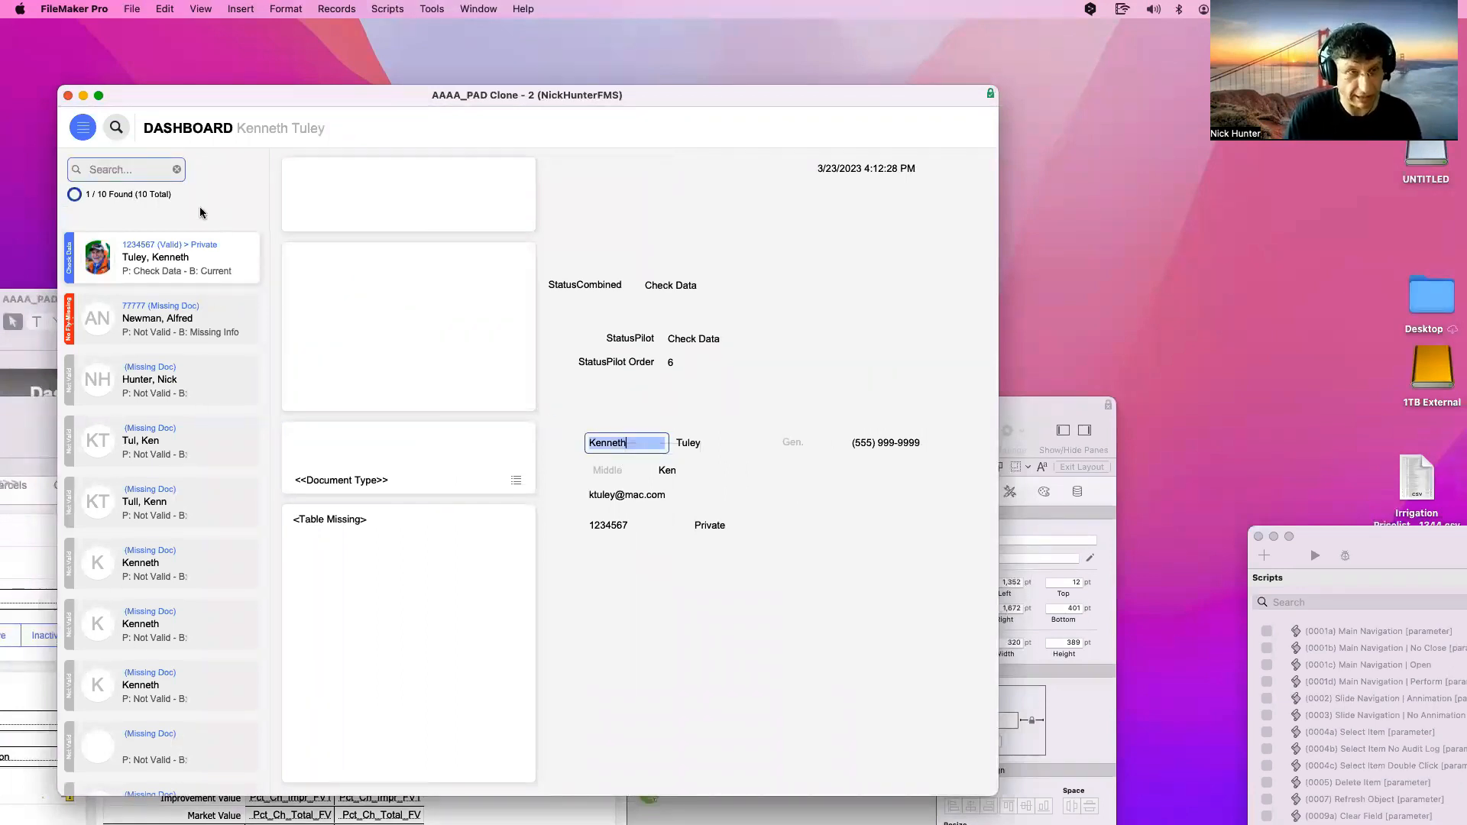
pyautogui.press('super+c')
pyautogui.click(150, 175)
pyautogui.press('super+v')
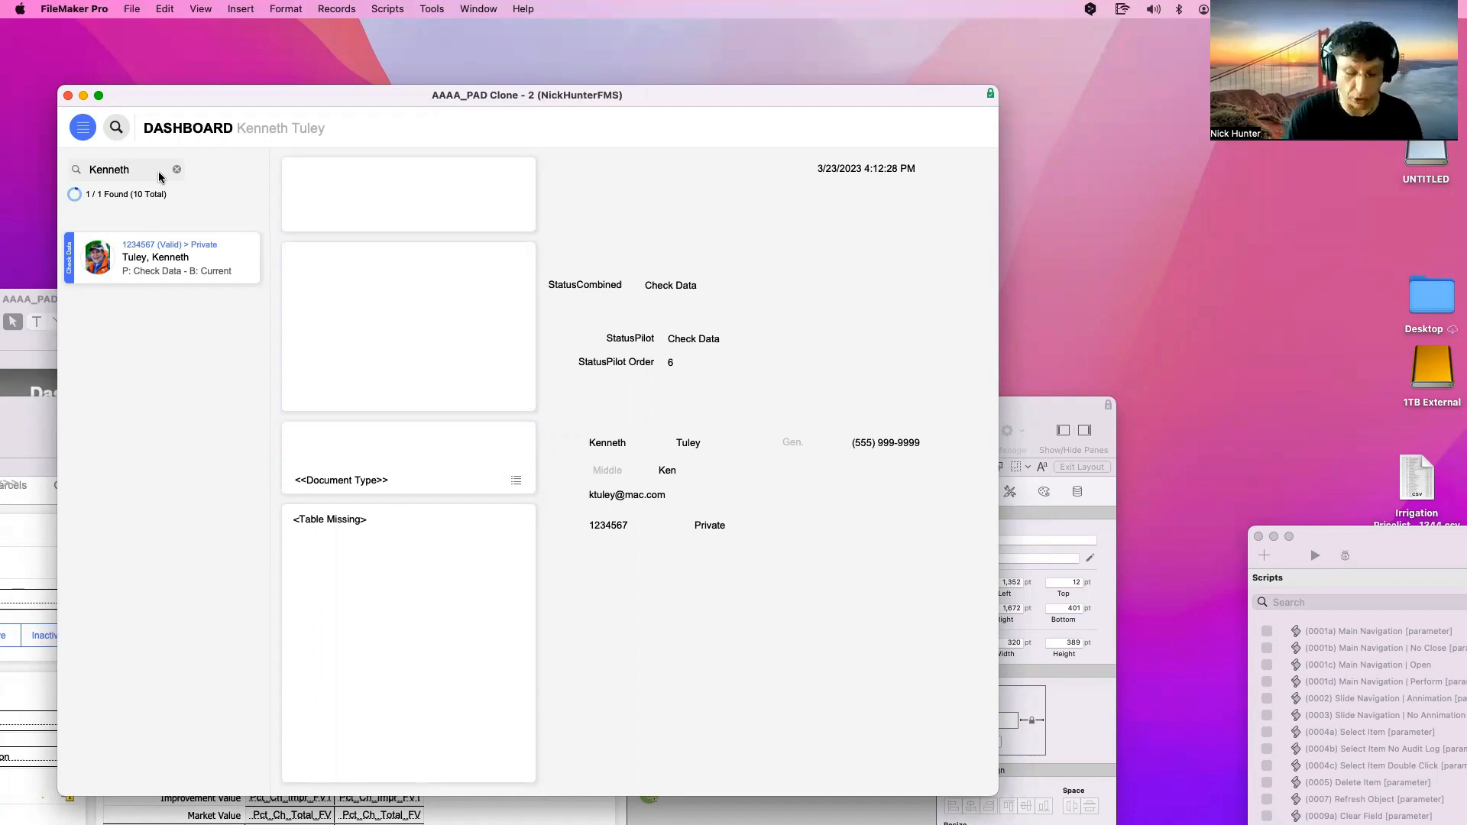
pyautogui.press('super+l')
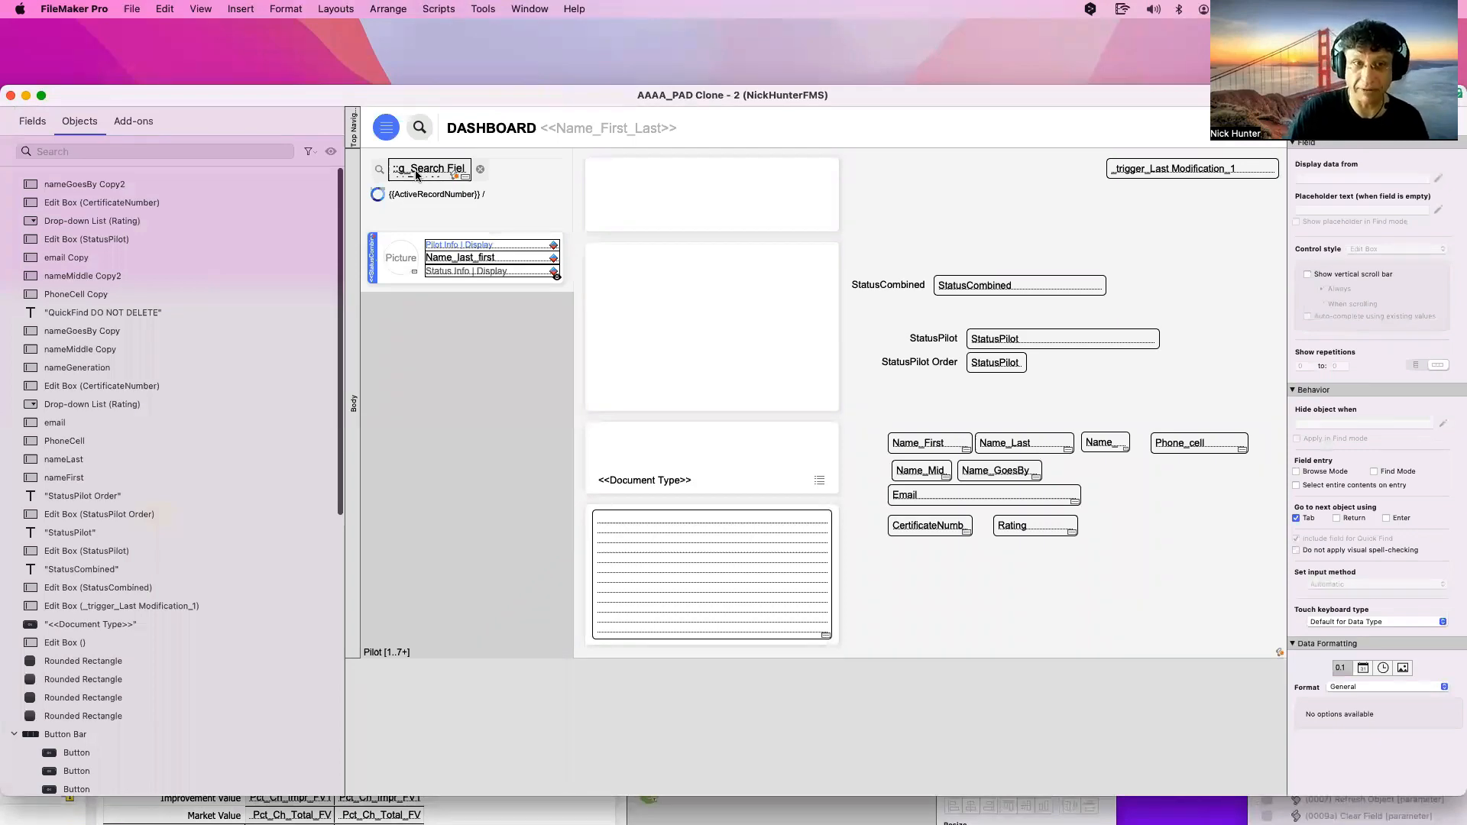
# Strip List ( and ; "Check Data" ) from the OnObjectSave parameter, then switch to Browse mode
pyautogui.click(417, 175)
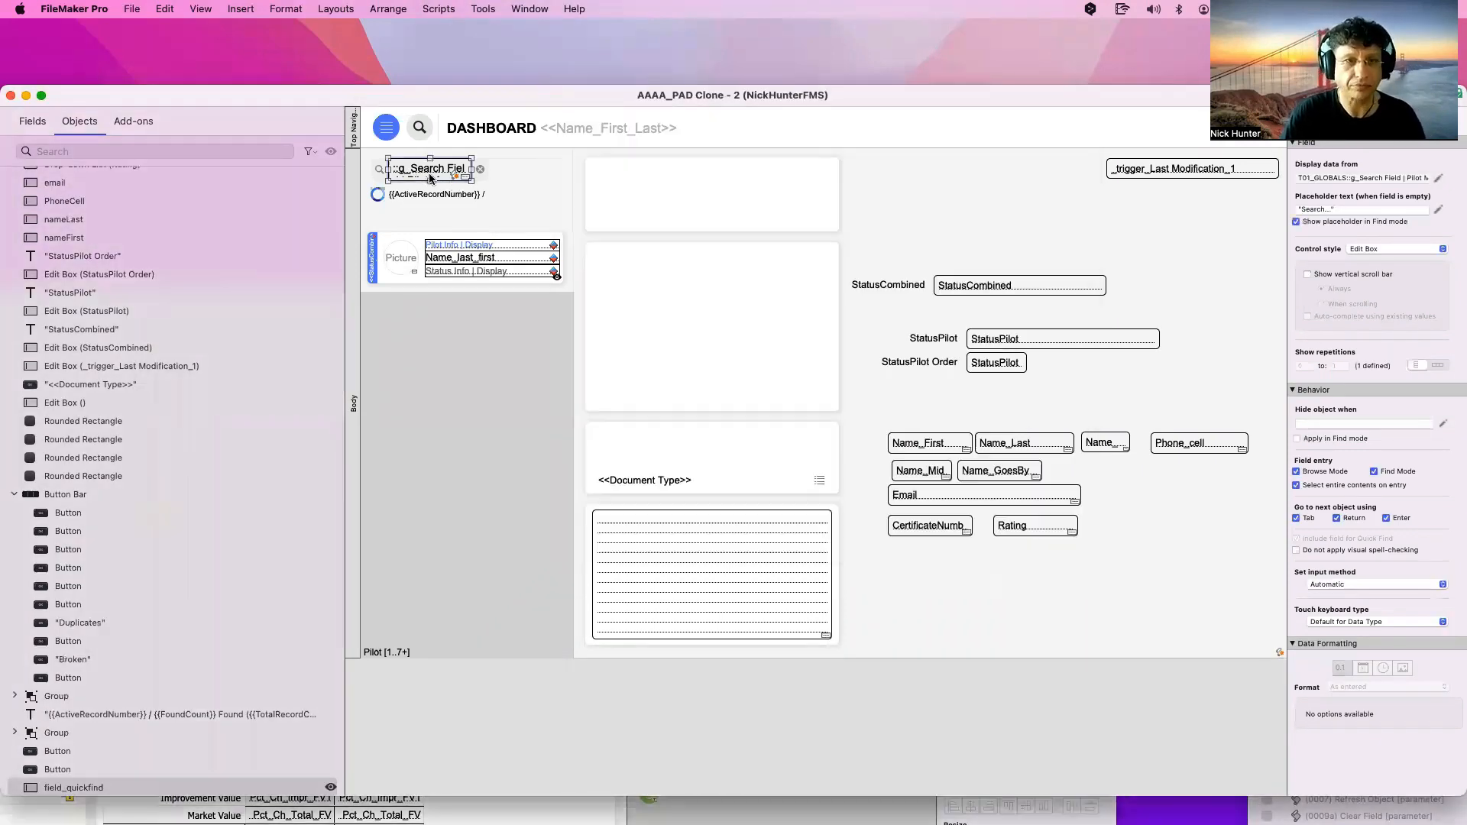
pyautogui.doubleClick(430, 169)
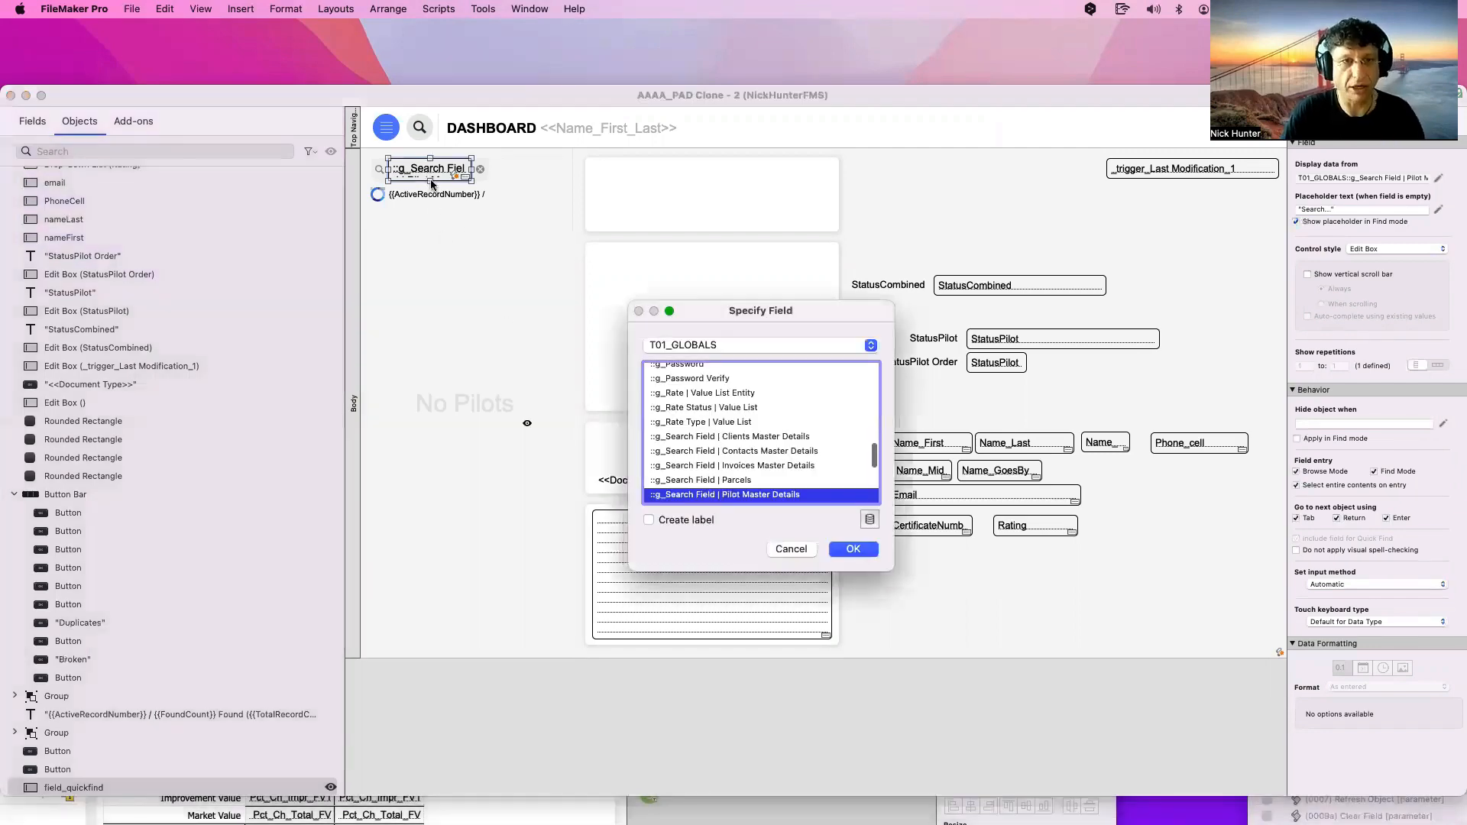
pyautogui.press('Escape')
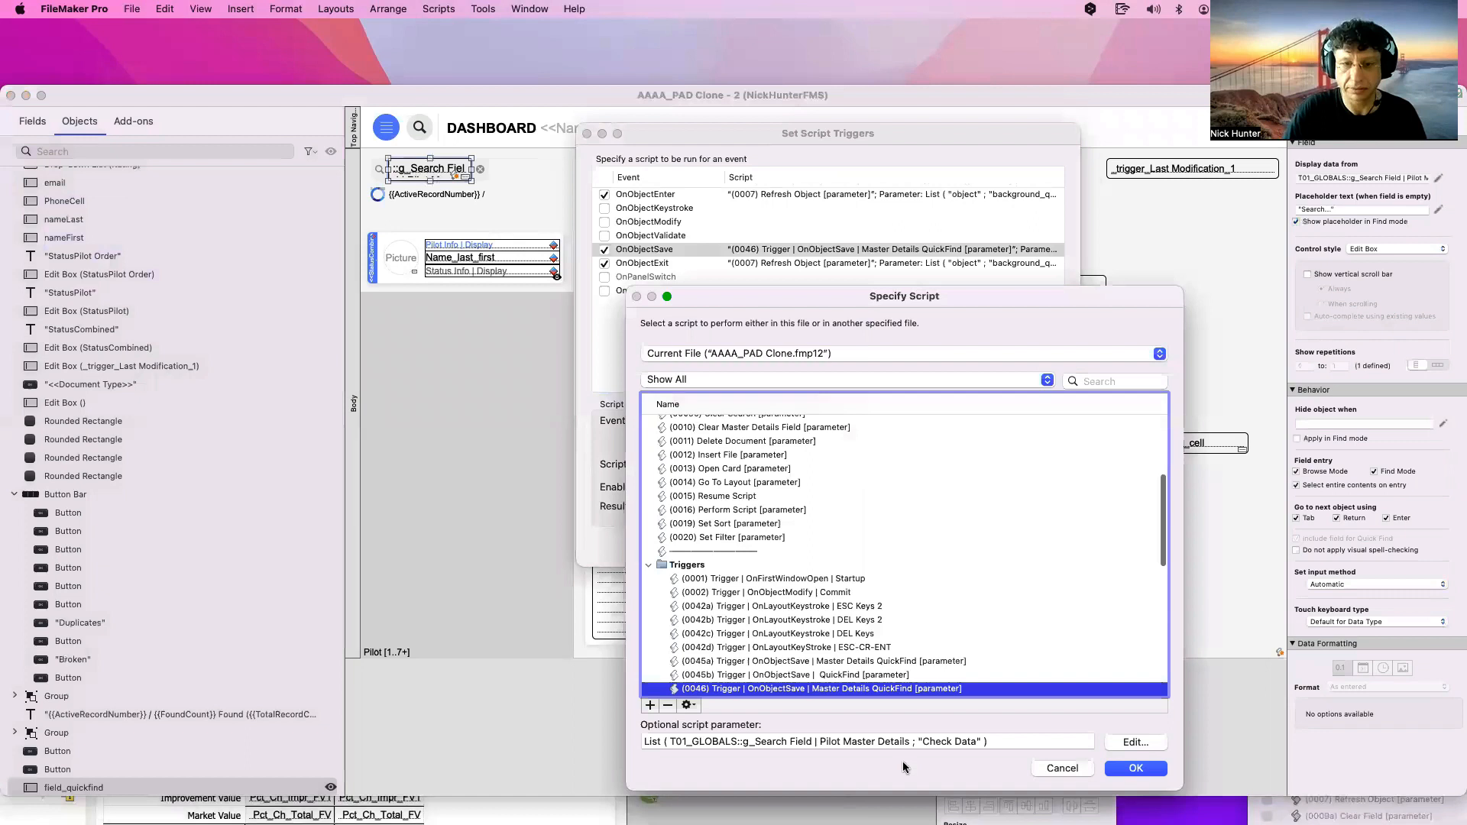
pyautogui.click(993, 742)
pyautogui.moveTo(920, 741)
pyautogui.mouseDown()
pyautogui.moveTo(982, 745)
pyautogui.moveTo(911, 757)
pyautogui.mouseUp()
pyautogui.click(981, 744)
pyautogui.press('BackSpace')
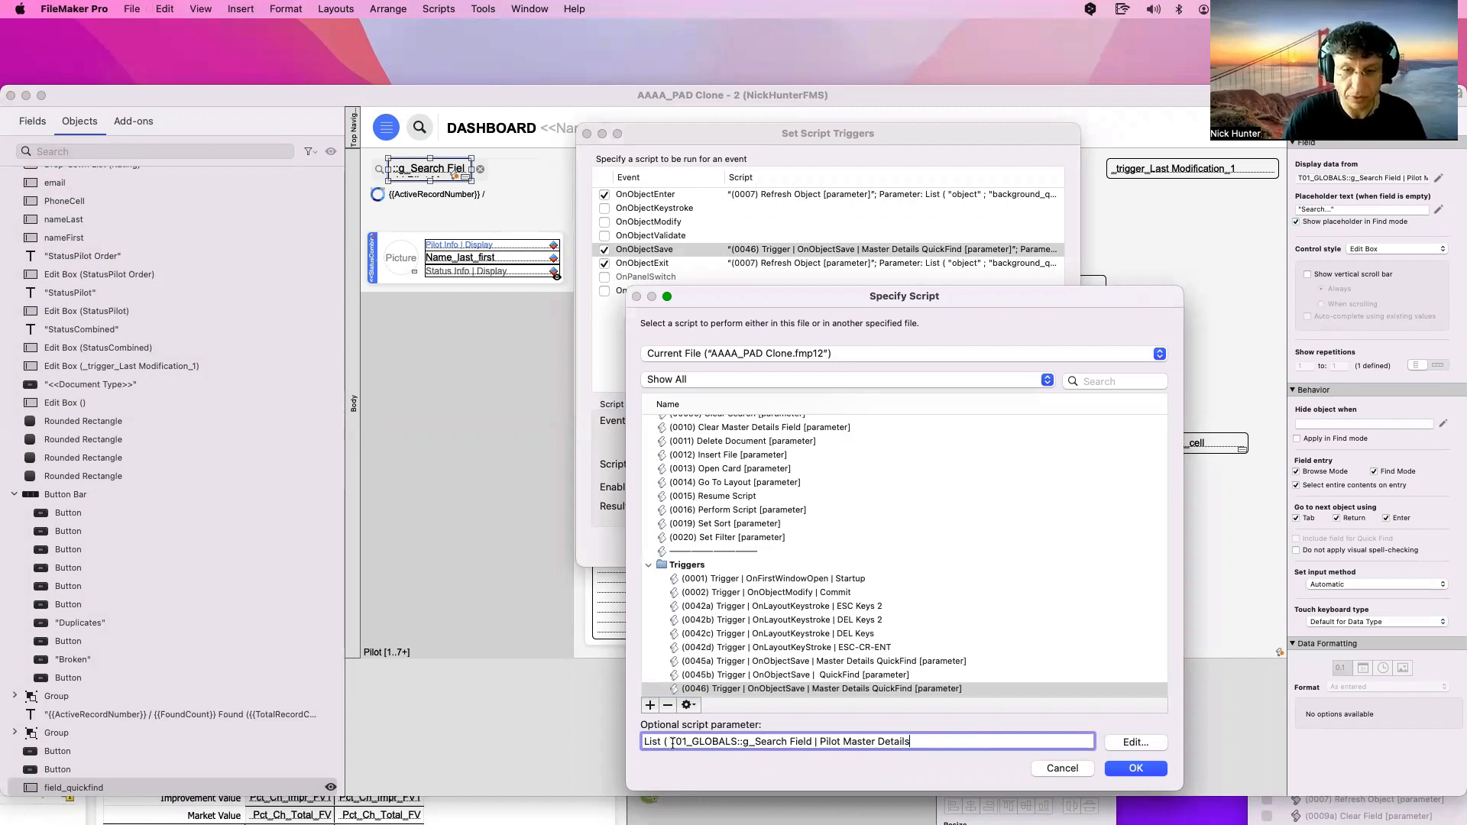
pyautogui.moveTo(670, 742); pyautogui.dragTo(643, 741)
pyautogui.press('BackSpace')
pyautogui.press('Return')
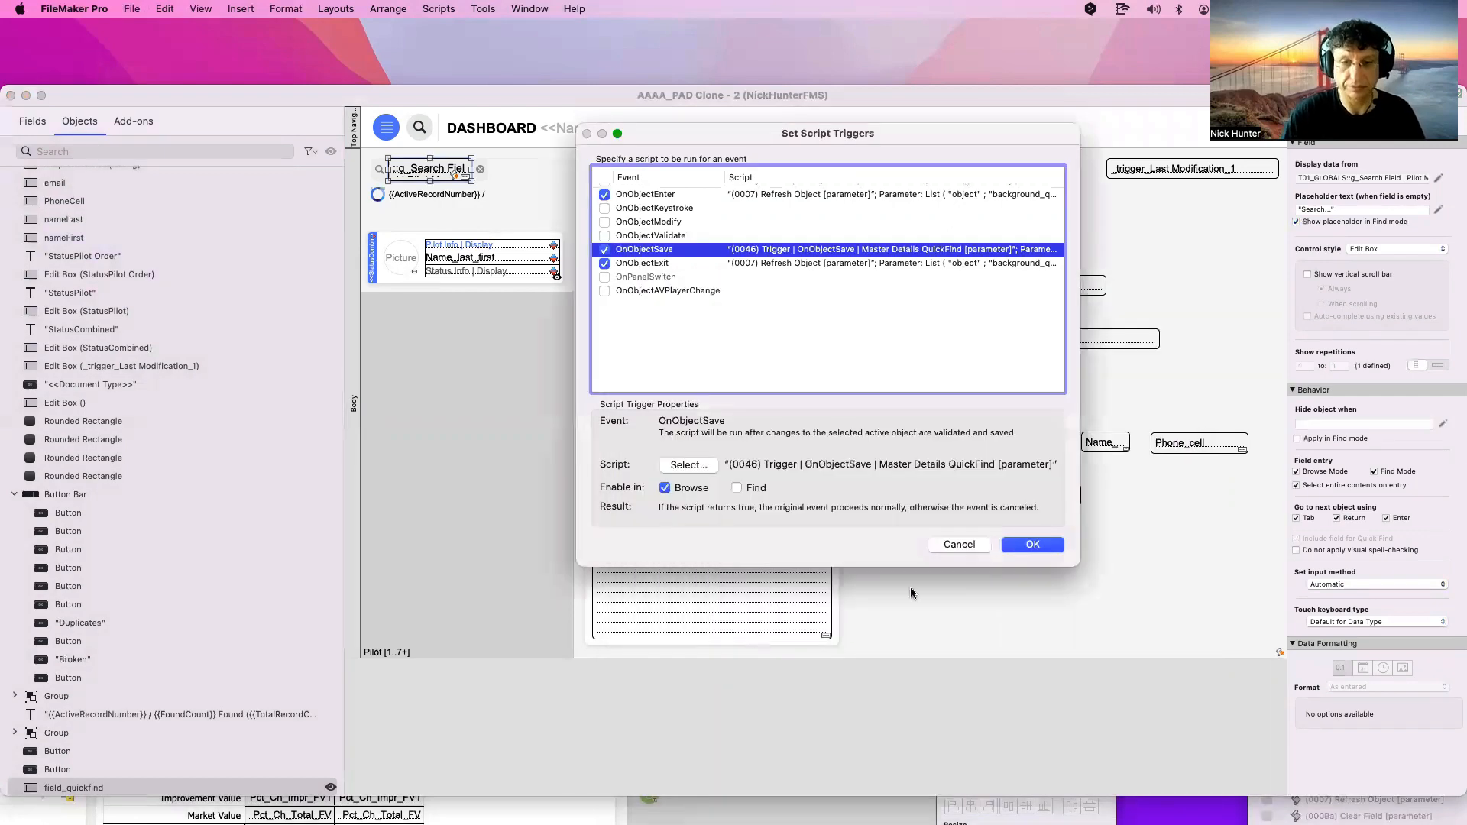
pyautogui.click(1016, 545)
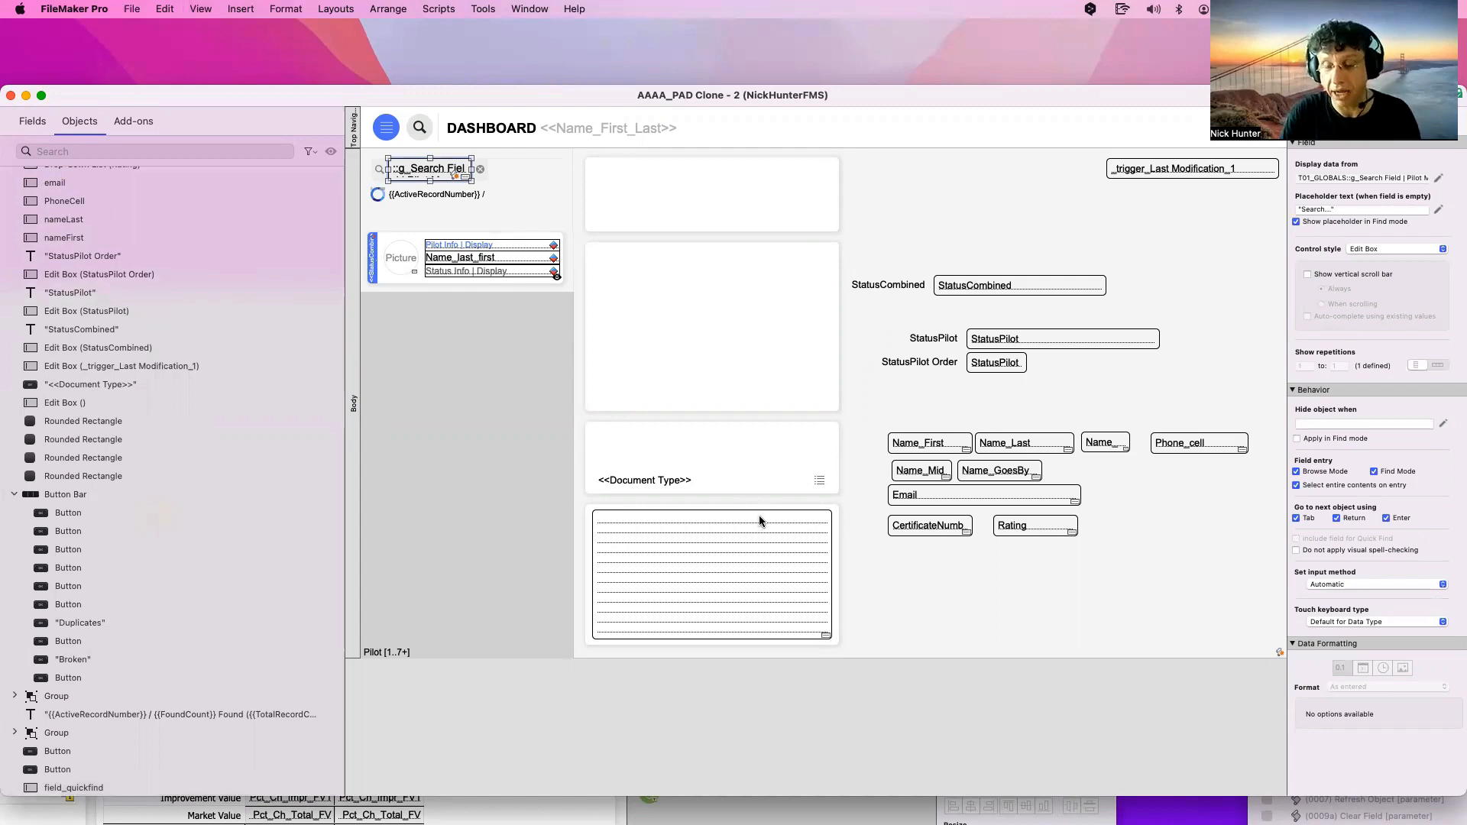
pyautogui.press('super+b')
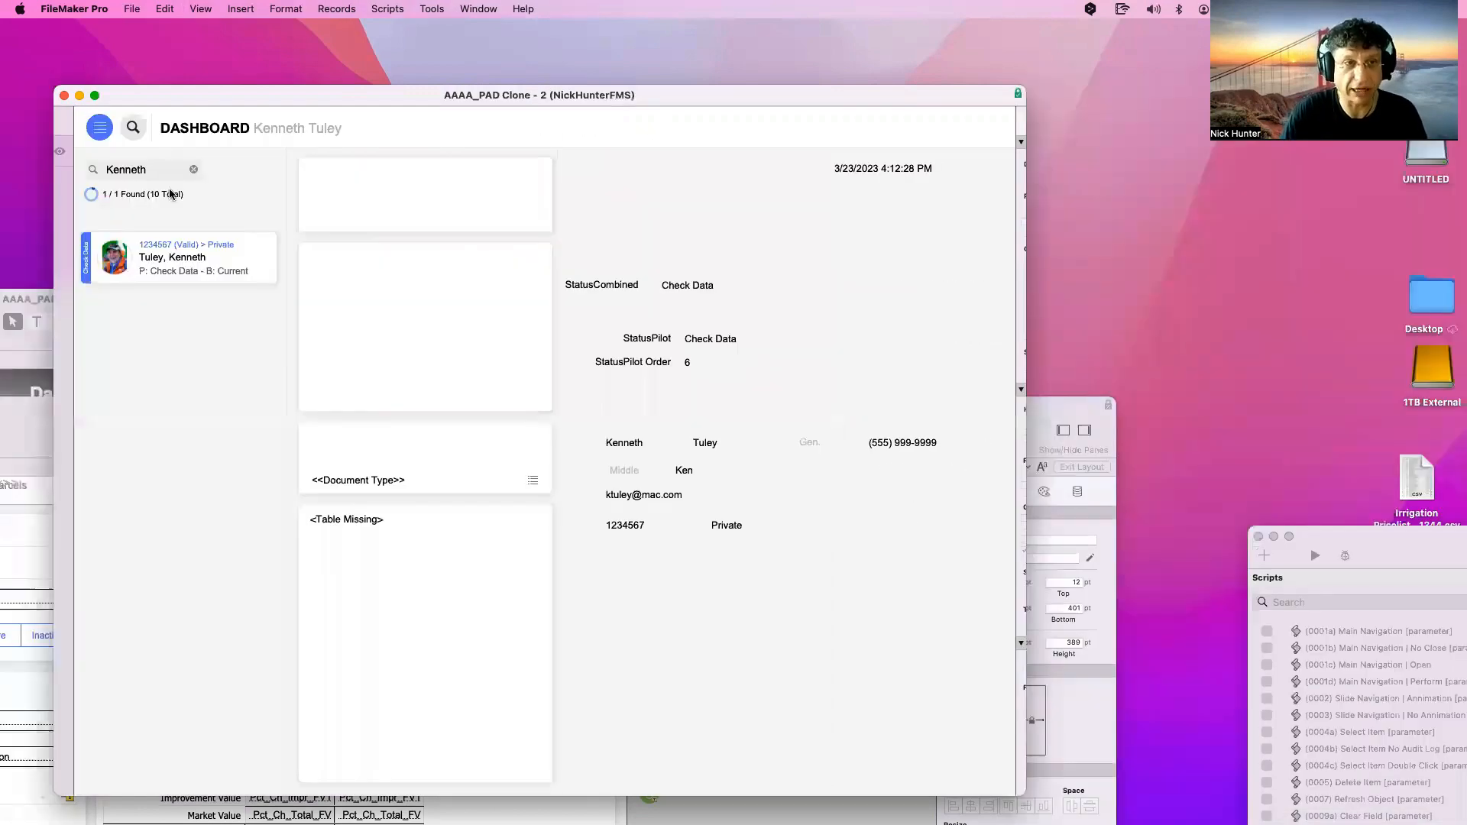
# Rerun the Kenneth quick find twice, now finding 4 of 10 records, then return to Layout mode
pyautogui.click(141, 176)
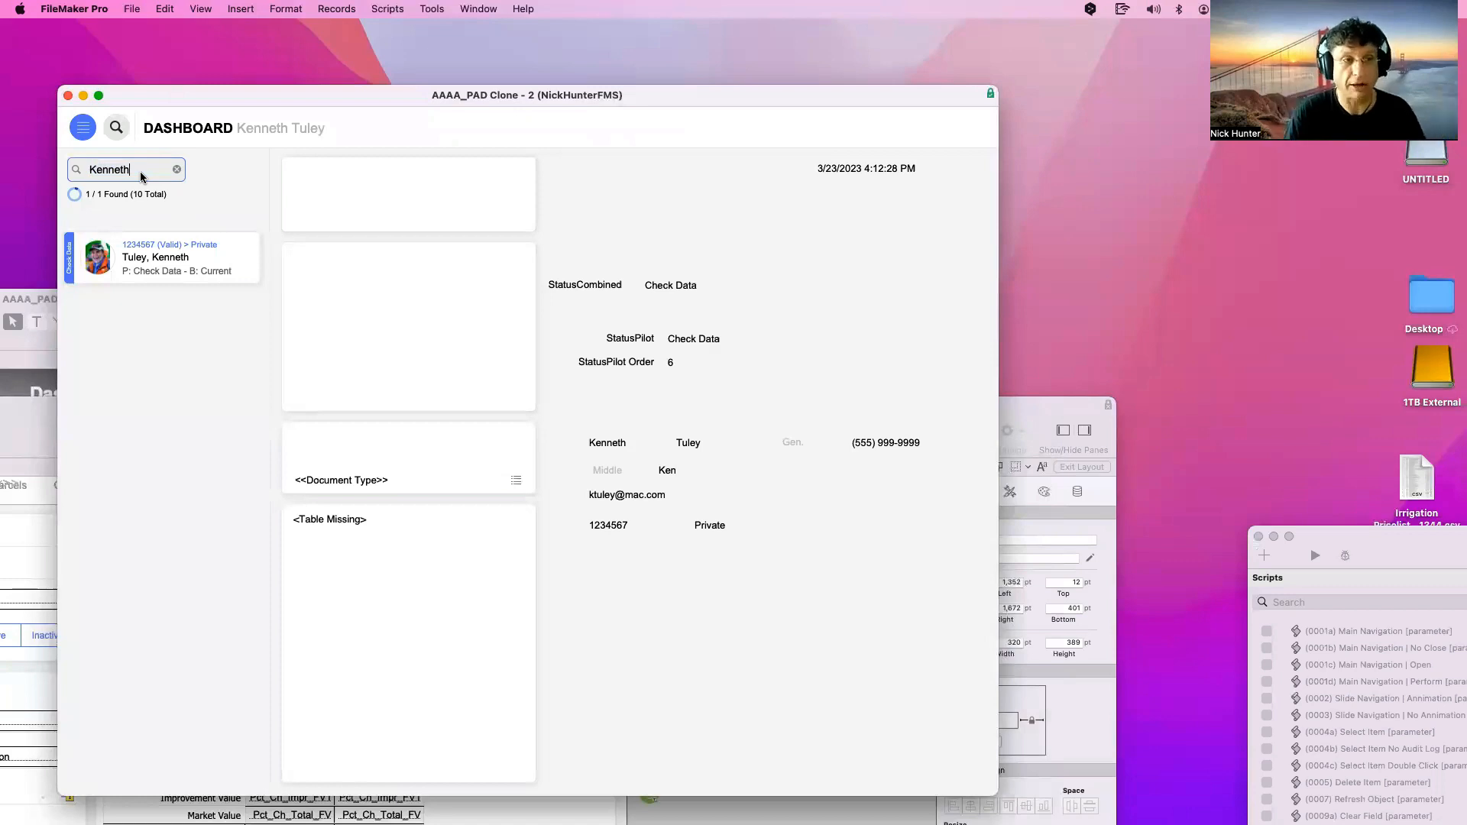
pyautogui.press('Return')
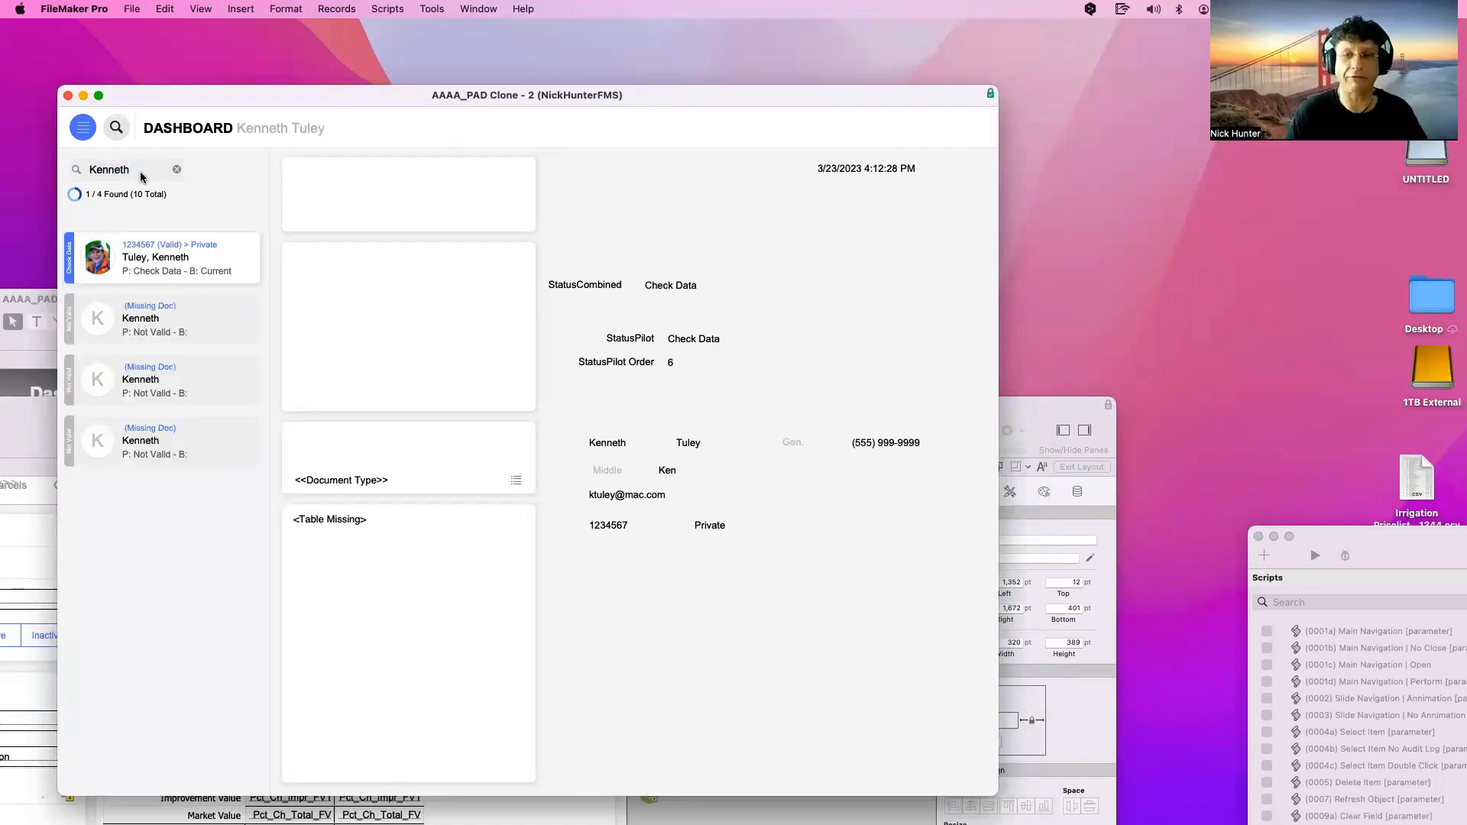
pyautogui.click(141, 176)
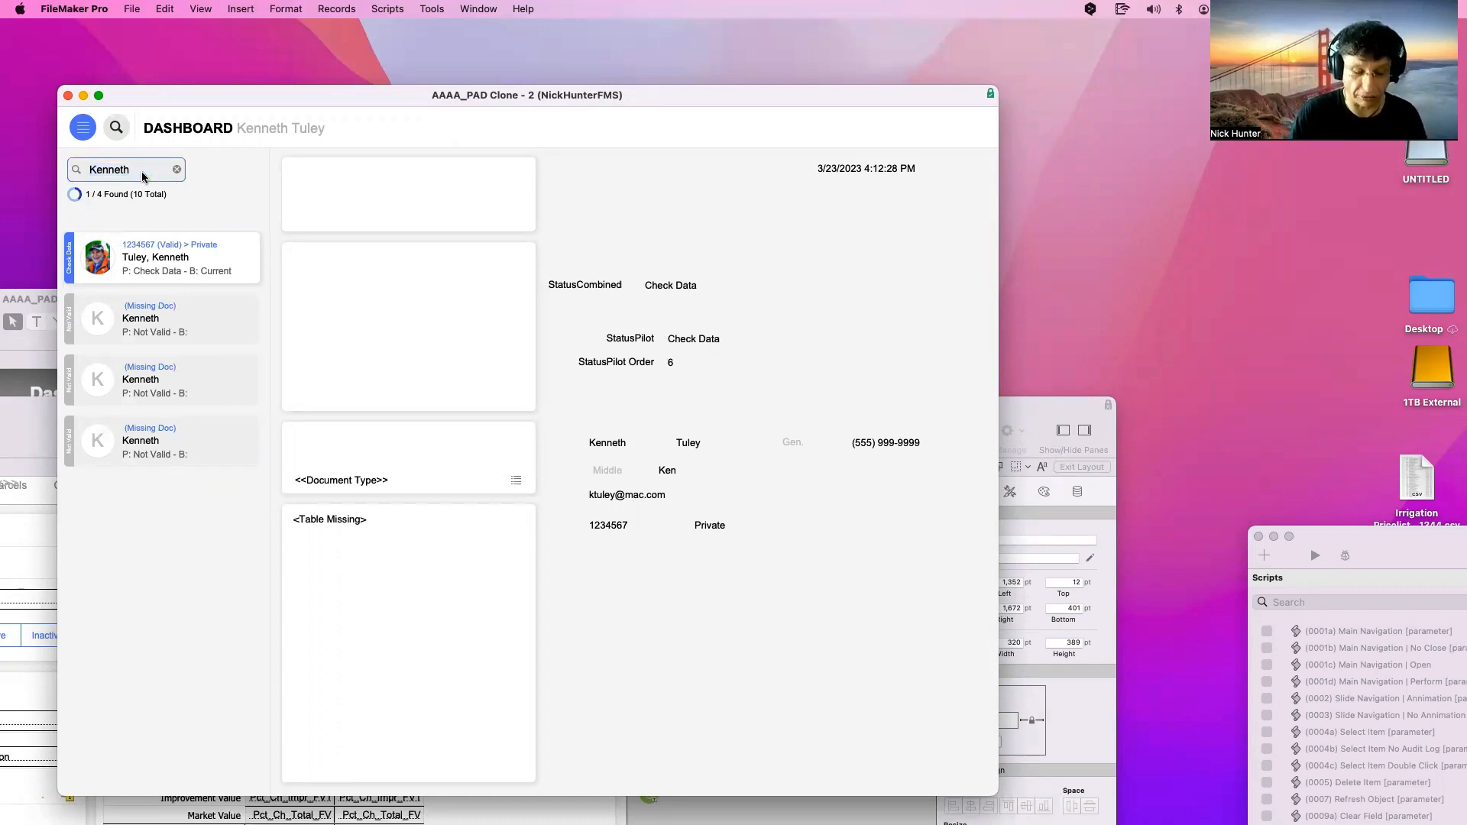
pyautogui.press('Return')
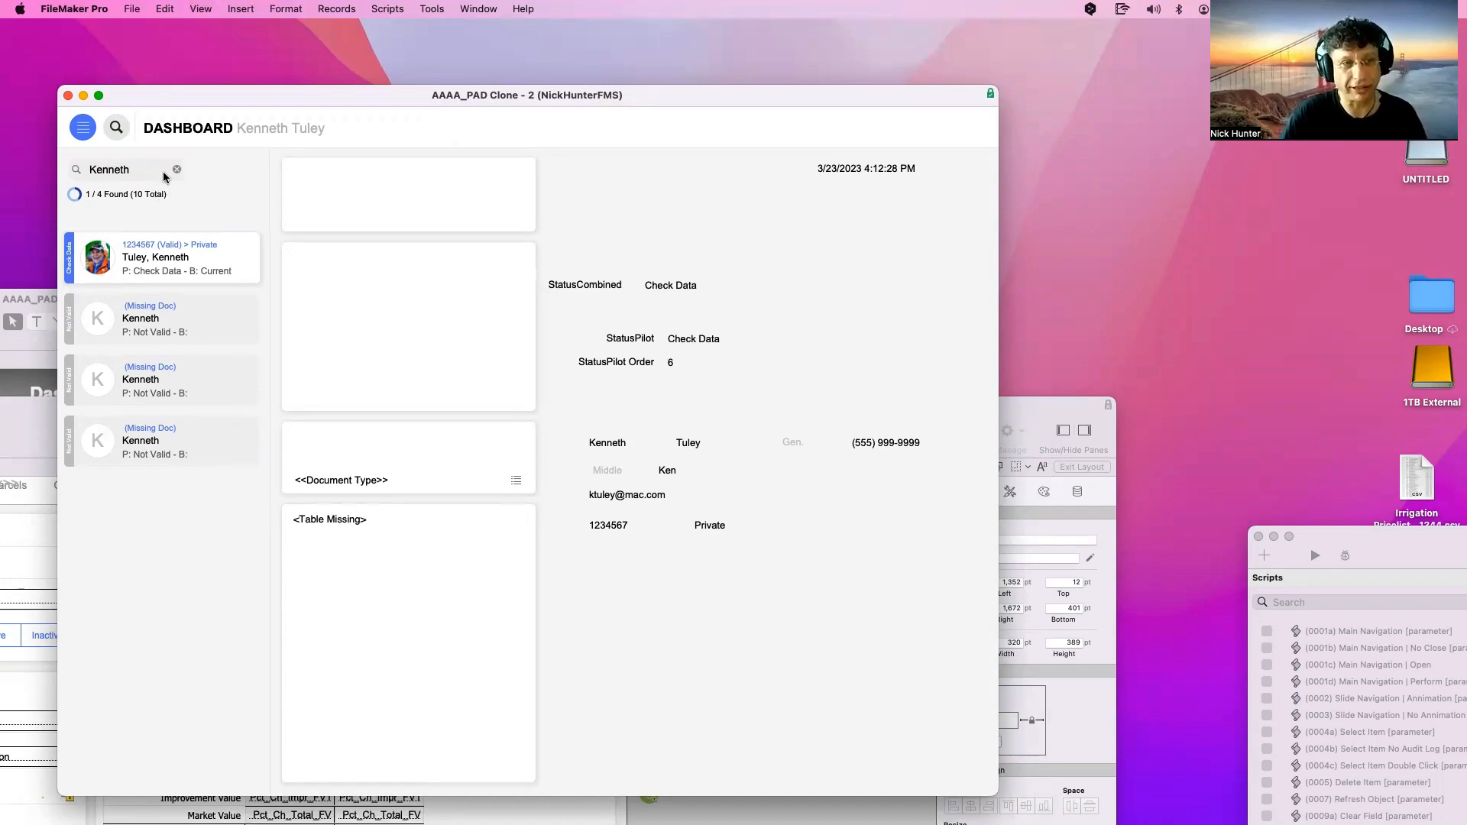
pyautogui.press('super+l')
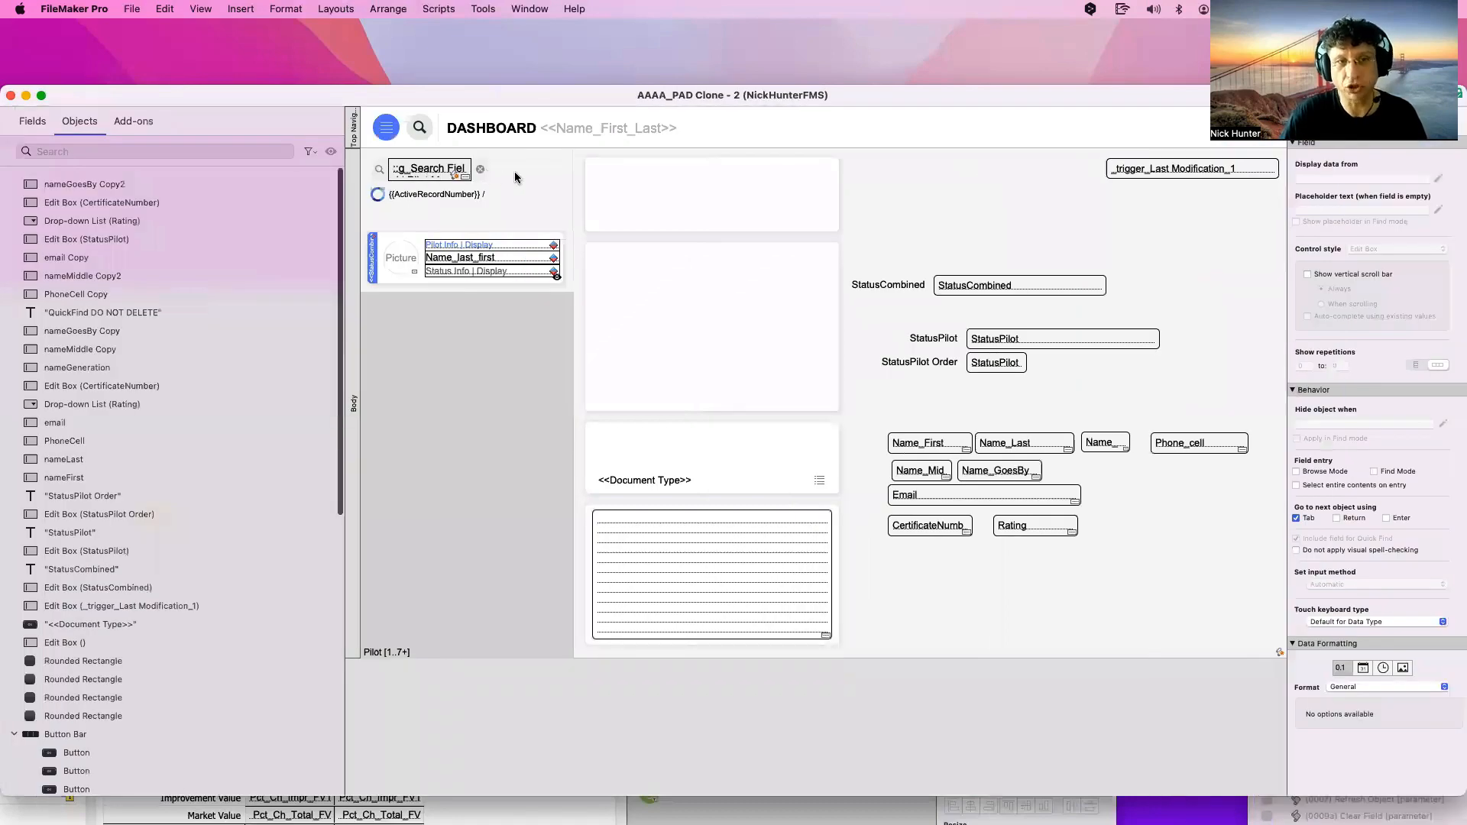
# Uncheck Return and Enter under 'Go to next object' for the g_Search Field
pyautogui.click(439, 168)
pyautogui.moveTo(891, 101); pyautogui.dragTo(612, 104)
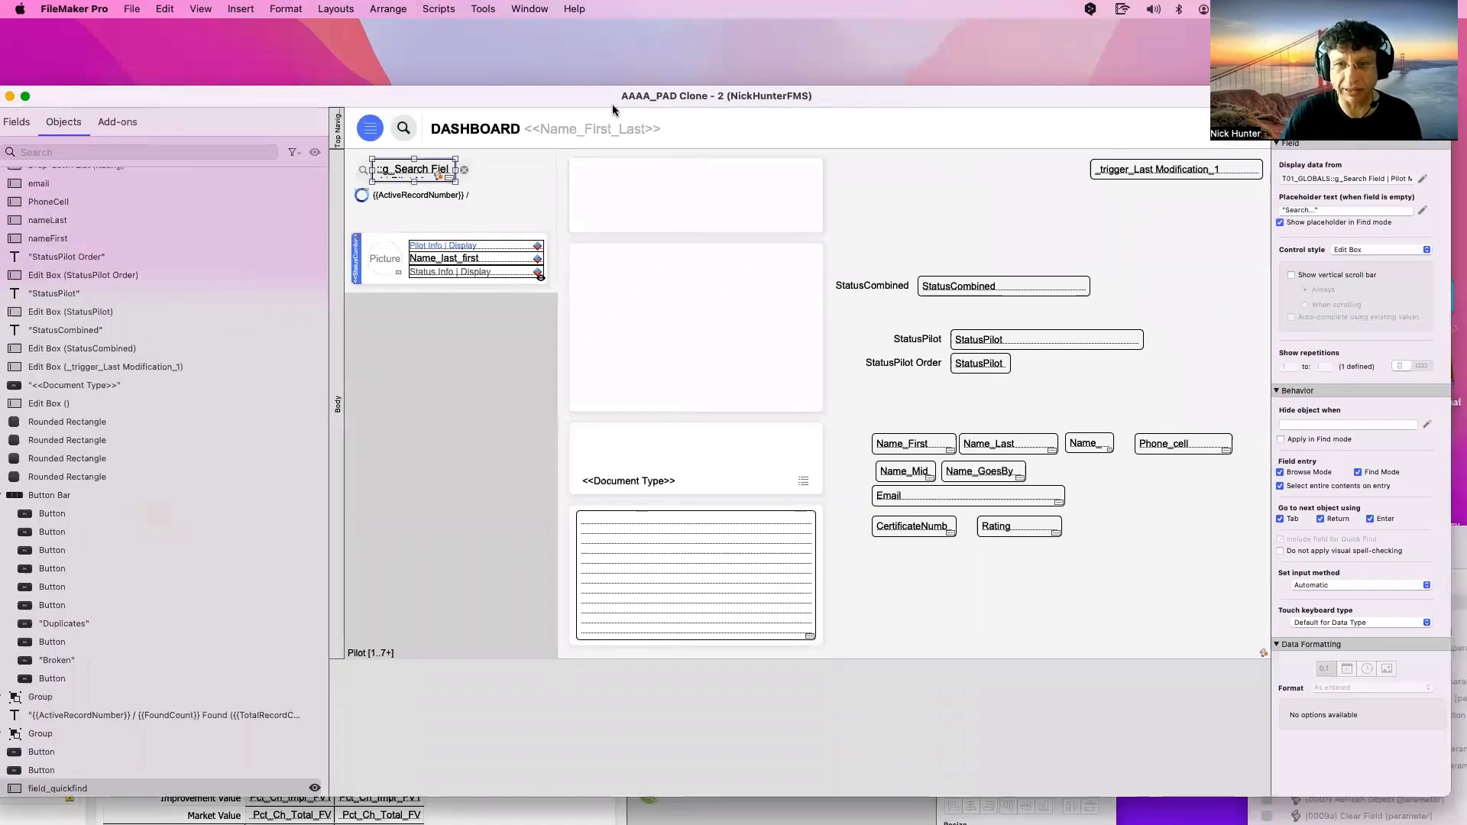
pyautogui.click(1059, 522)
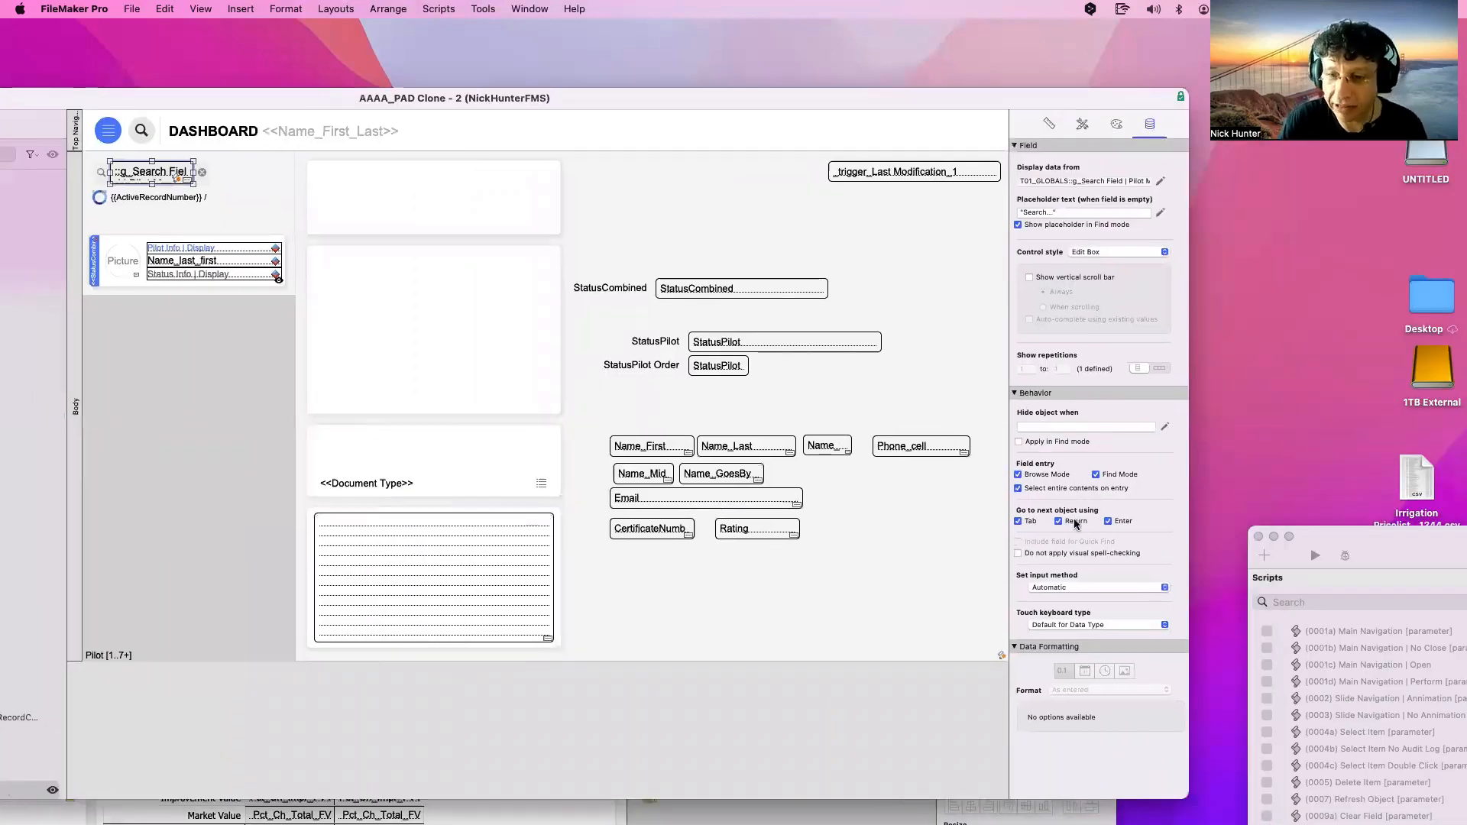
pyautogui.click(1123, 522)
# In Browse mode, add 'Check Data' as a second search line, then clear the search and show the status toolbar
pyautogui.press('super+b')
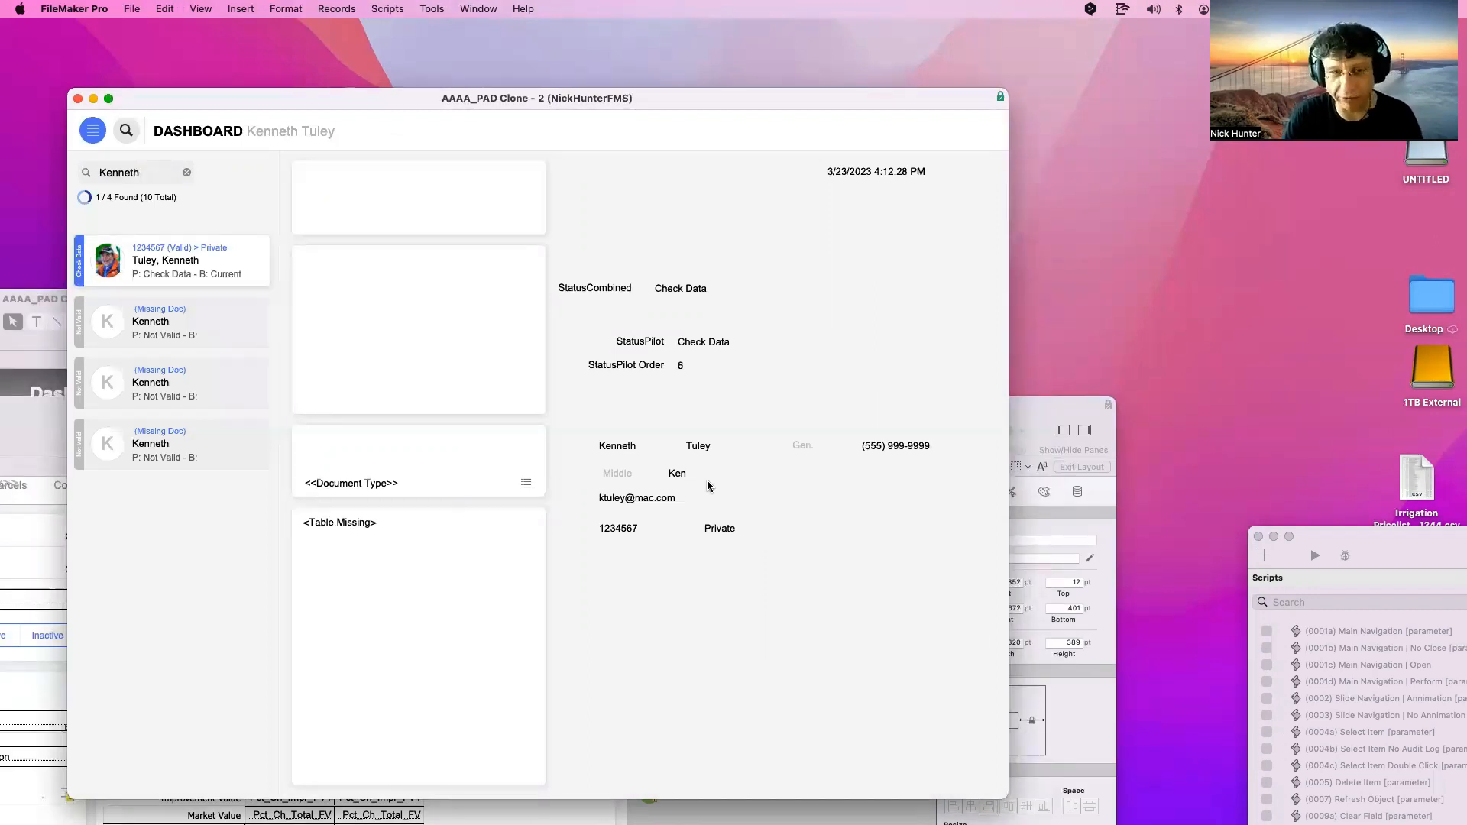
pyautogui.click(154, 172)
pyautogui.click(154, 173)
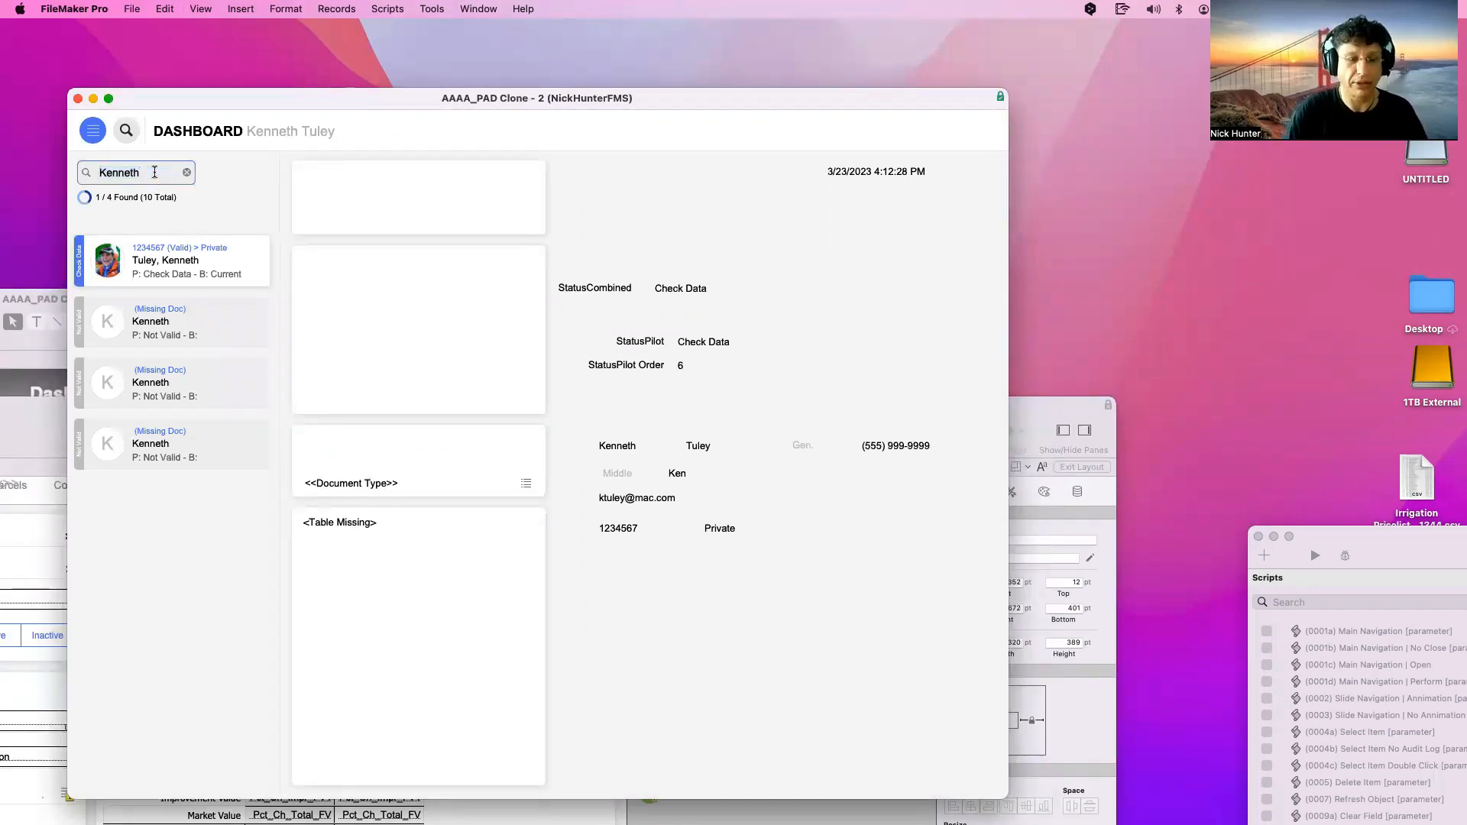
pyautogui.press('Return')
pyautogui.write('Check Data')
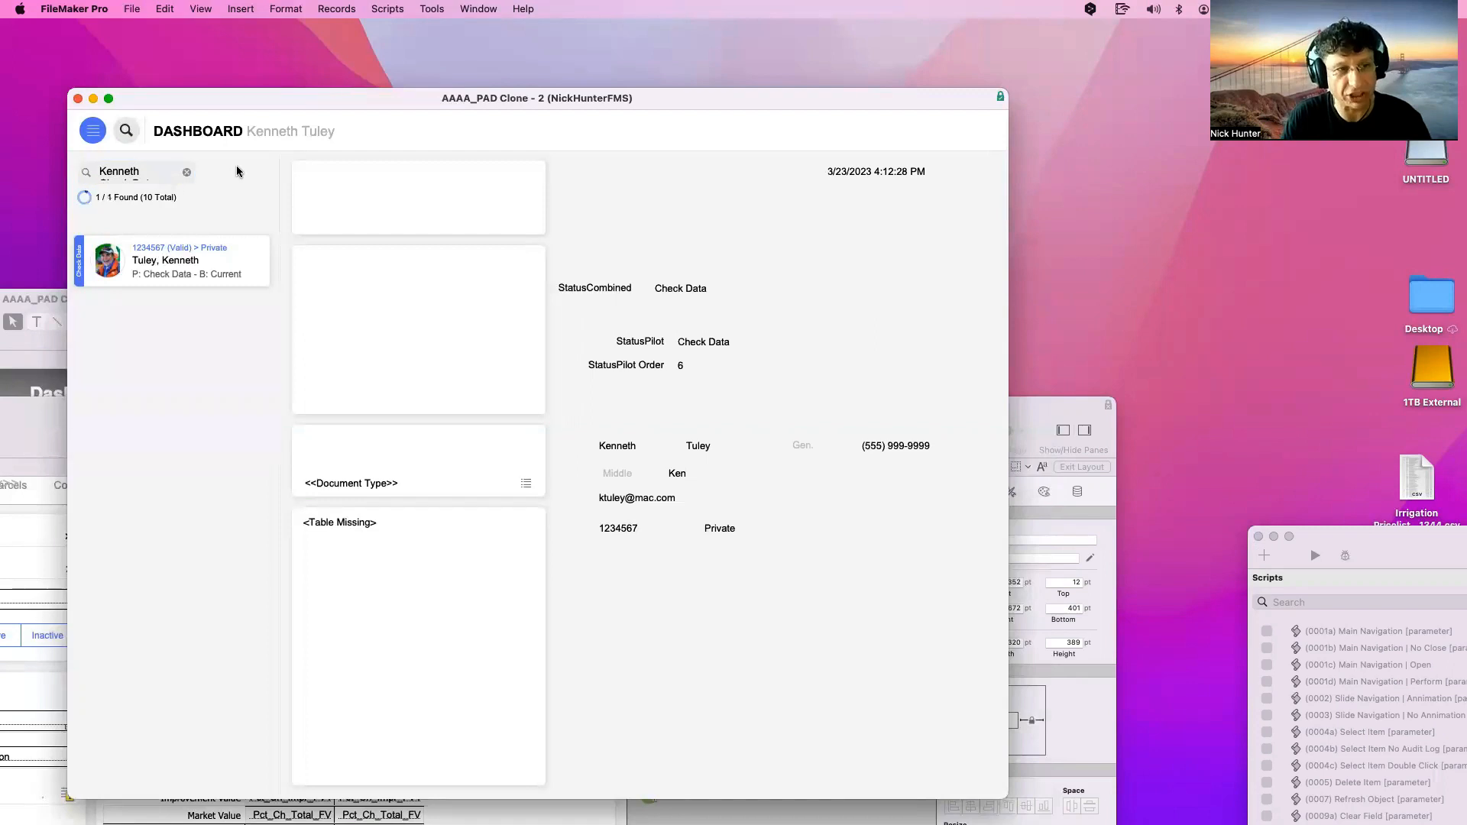
pyautogui.click(106, 177)
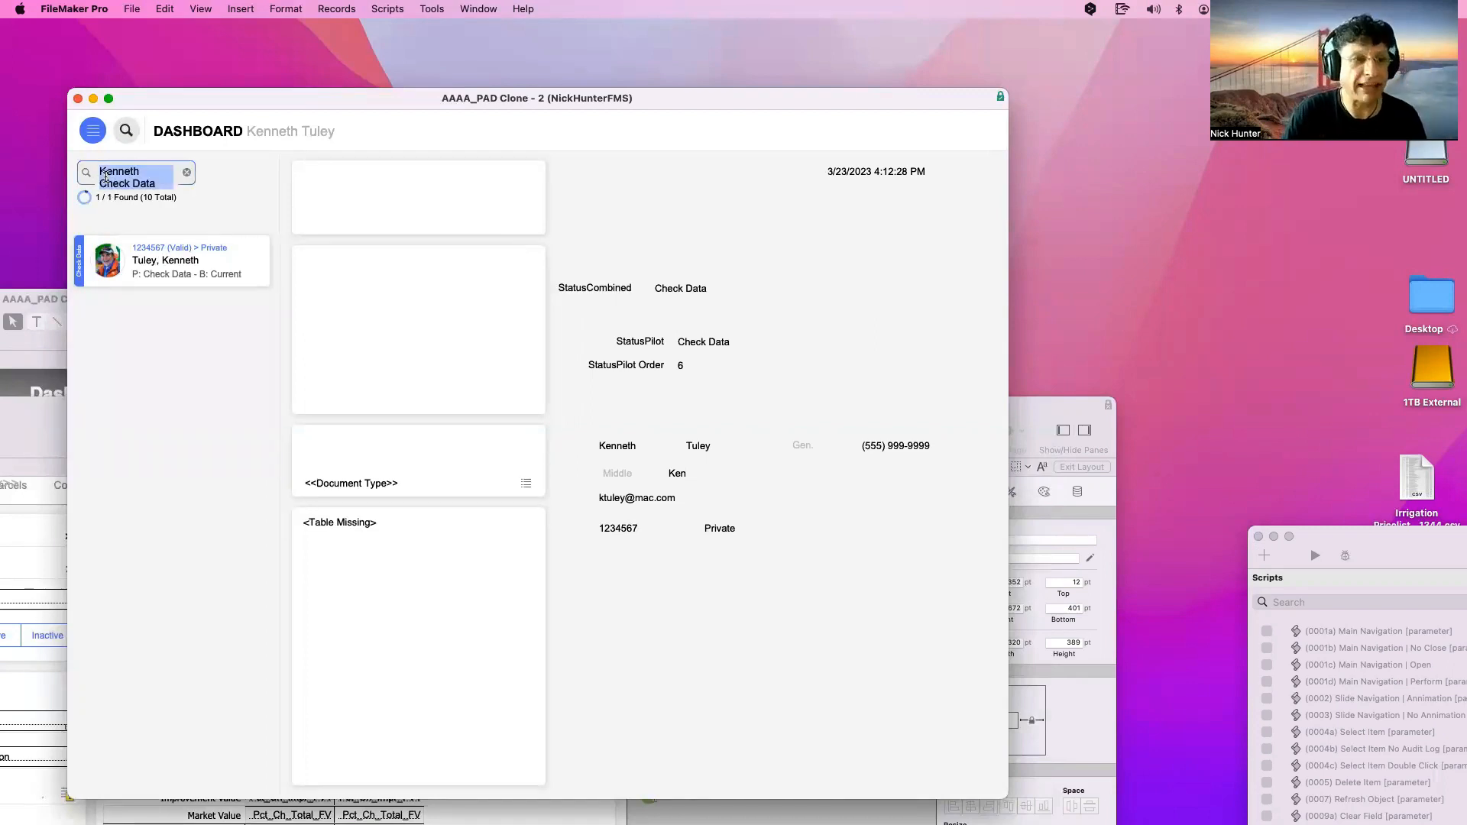
pyautogui.press('BackSpace')
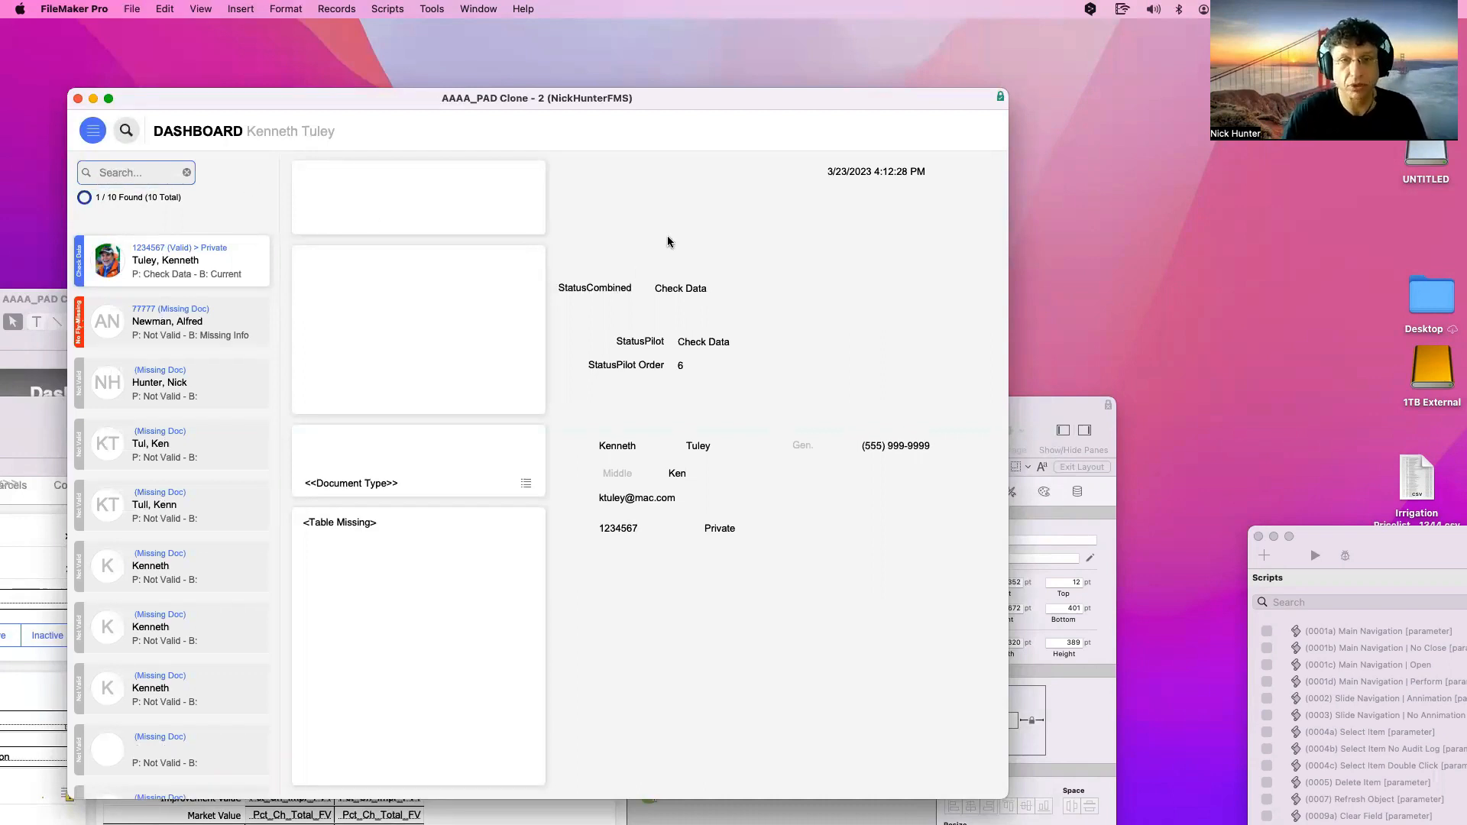
pyautogui.press('super+alt+s')
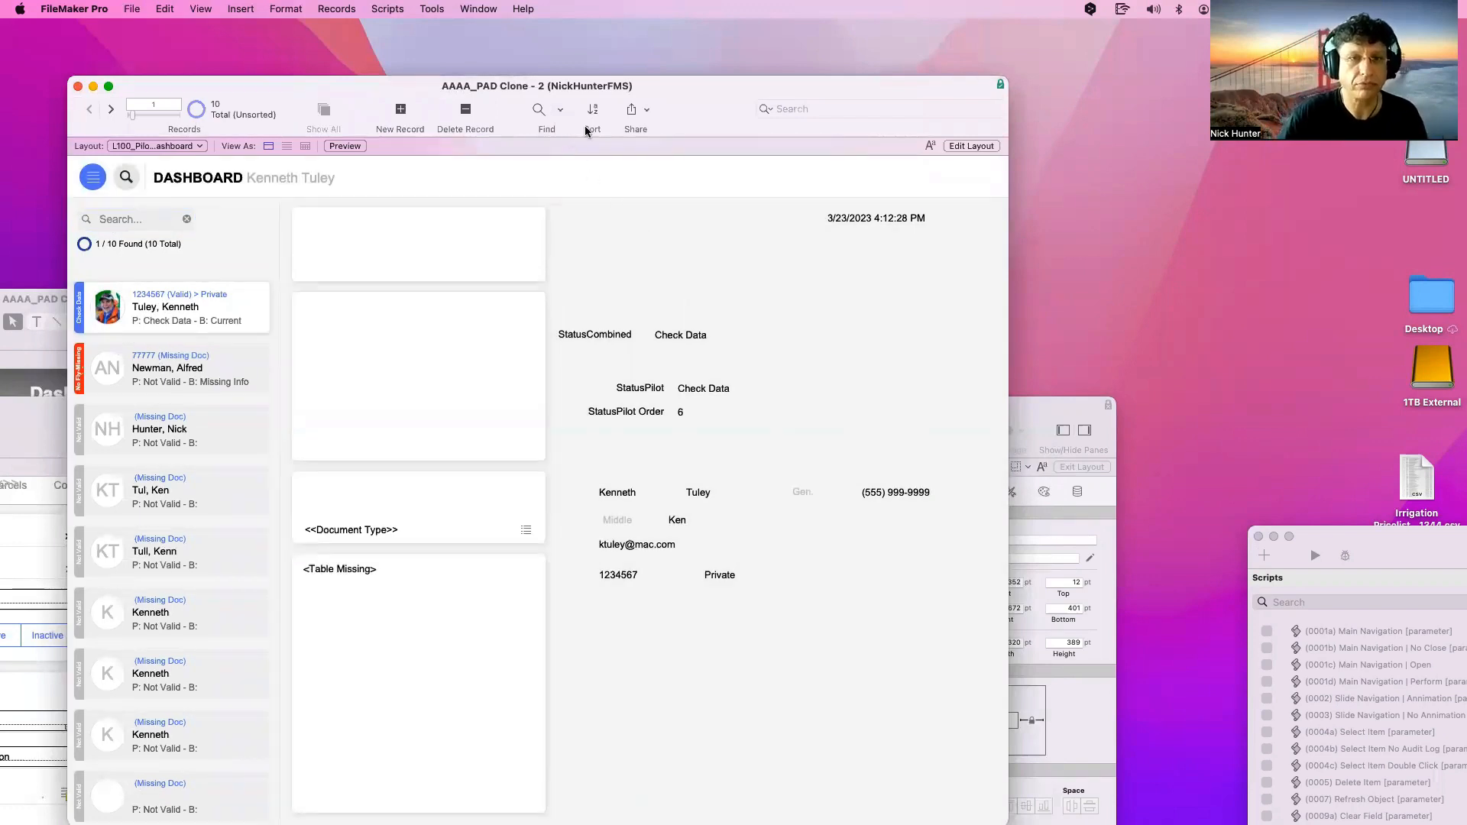
# Add a global-storage text field named g_QuickFind | Filter to the Pilot table
pyautogui.press('super+l')
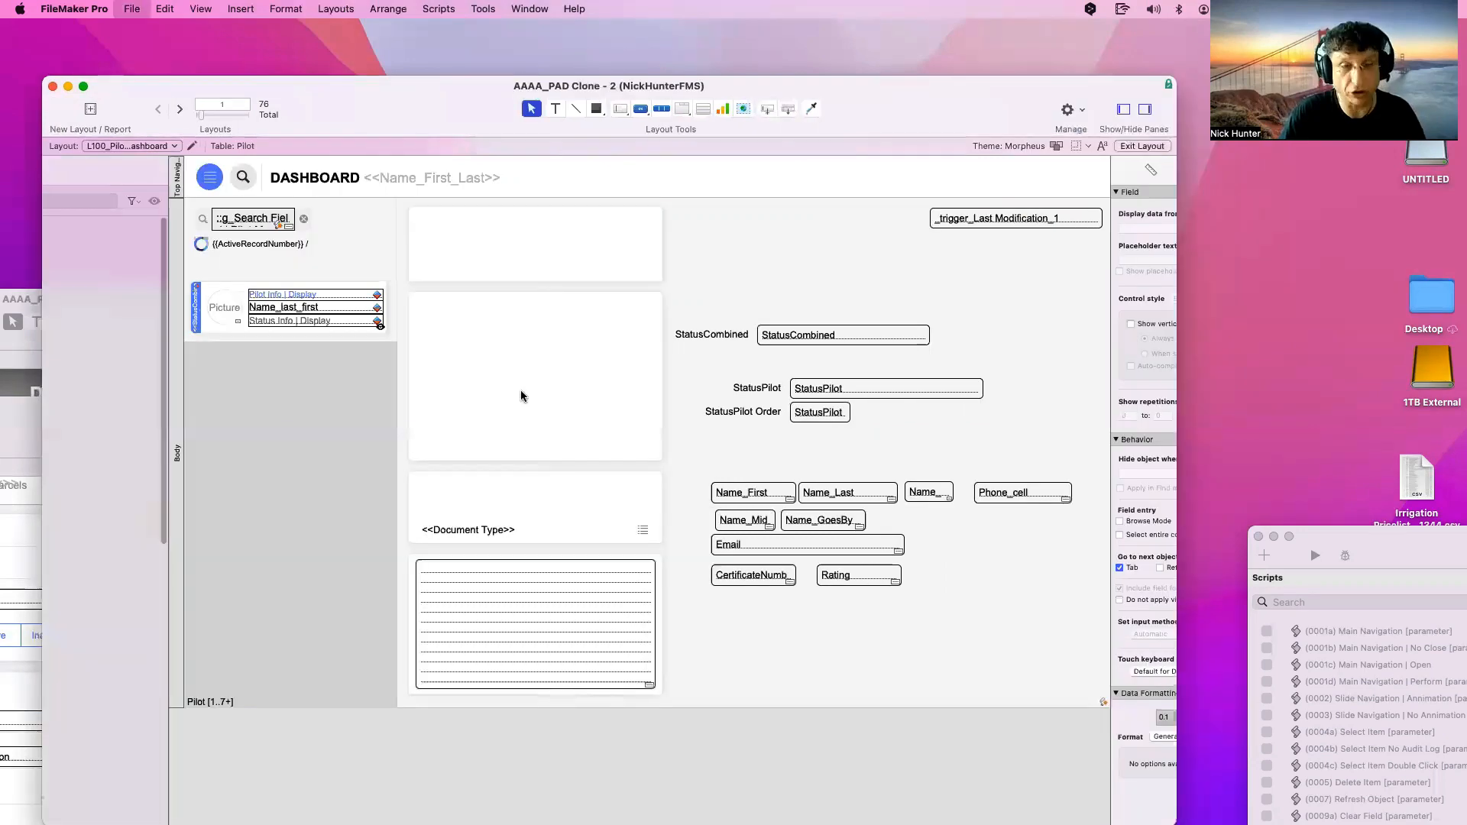
pyautogui.press('super+shift+d')
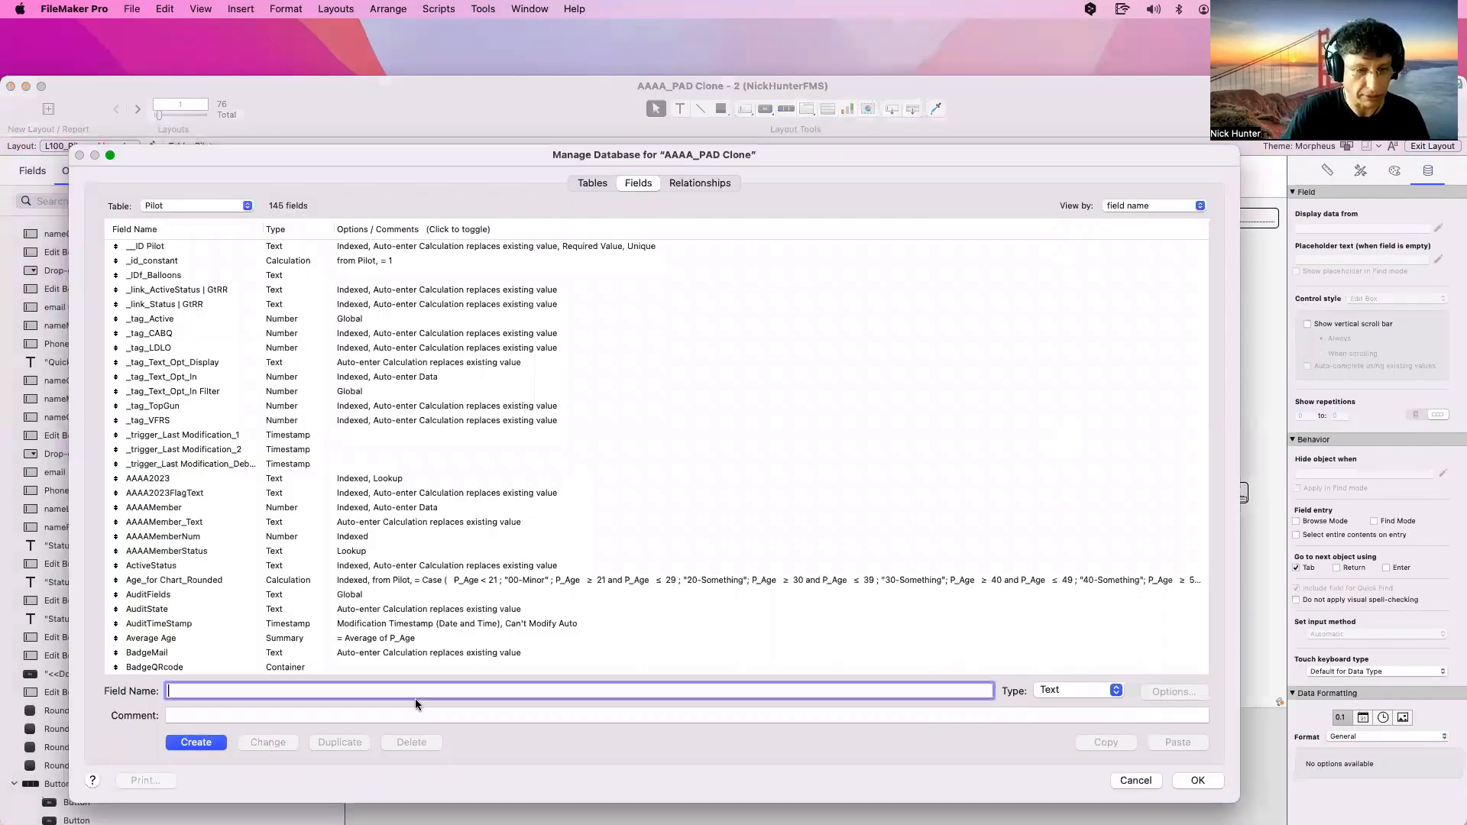
pyautogui.write('g_')
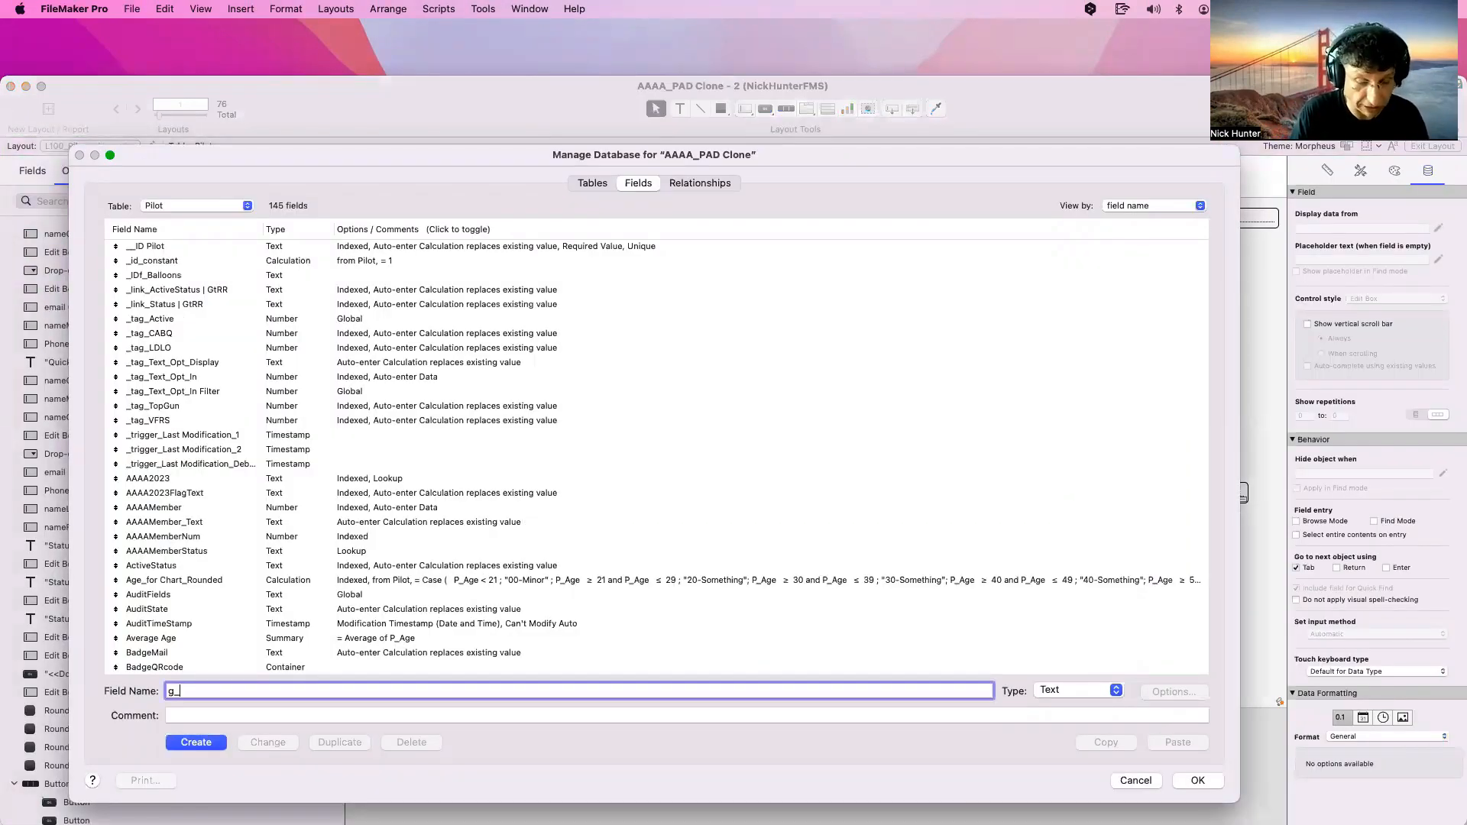
pyautogui.write('Quick')
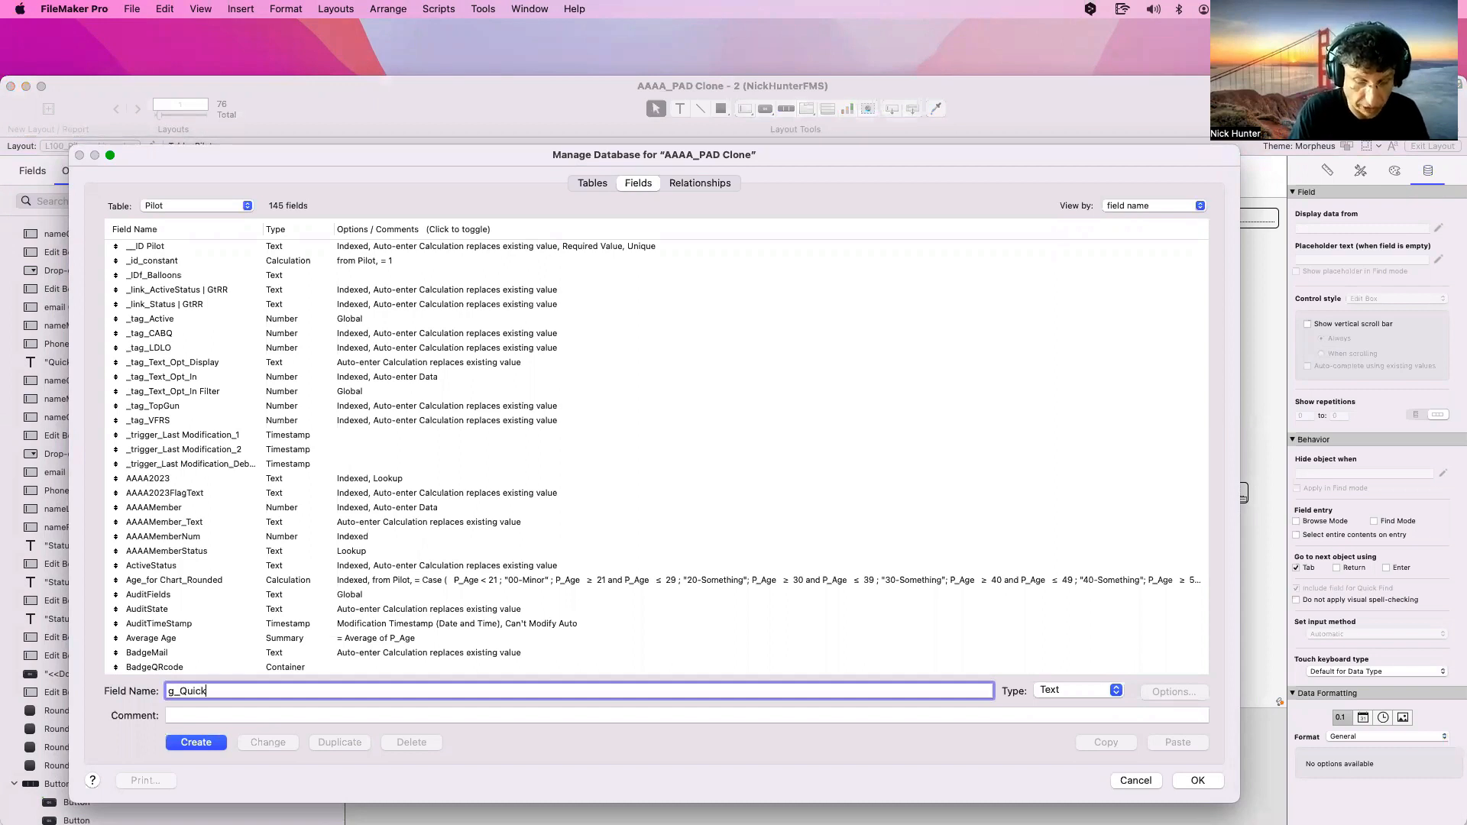
pyautogui.write('Find | Filte')
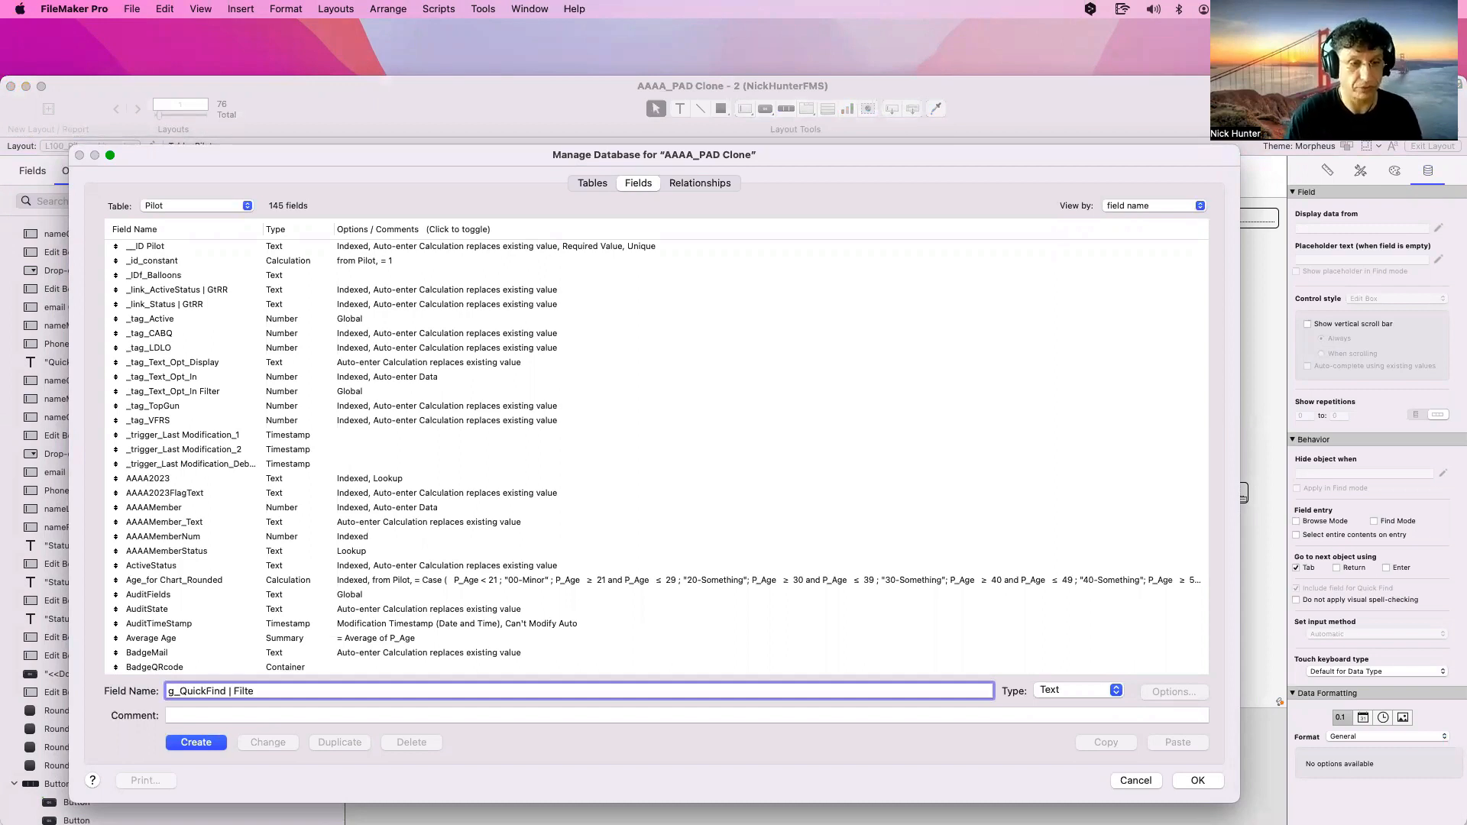
pyautogui.write('r')
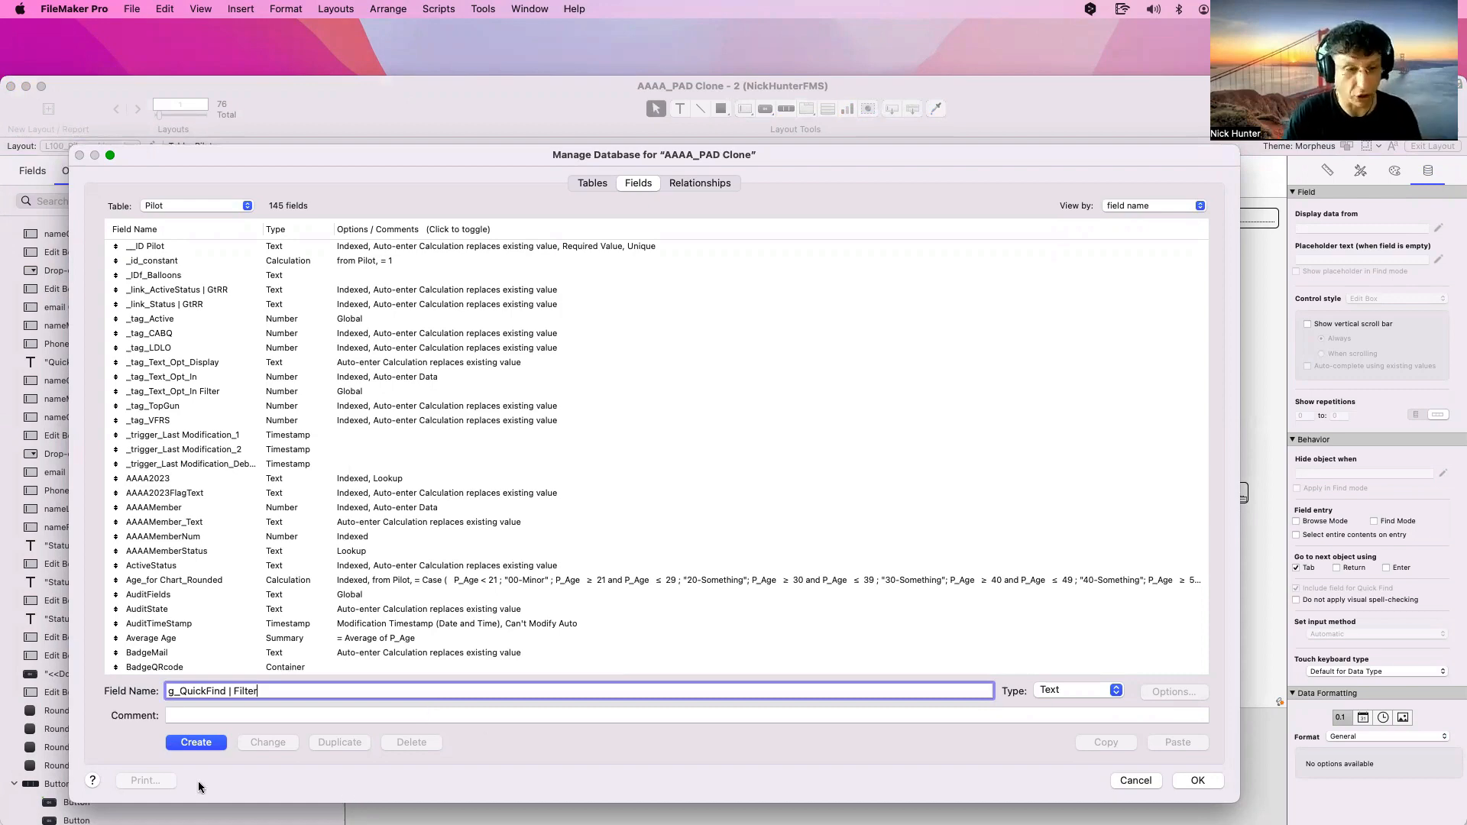
pyautogui.click(197, 743)
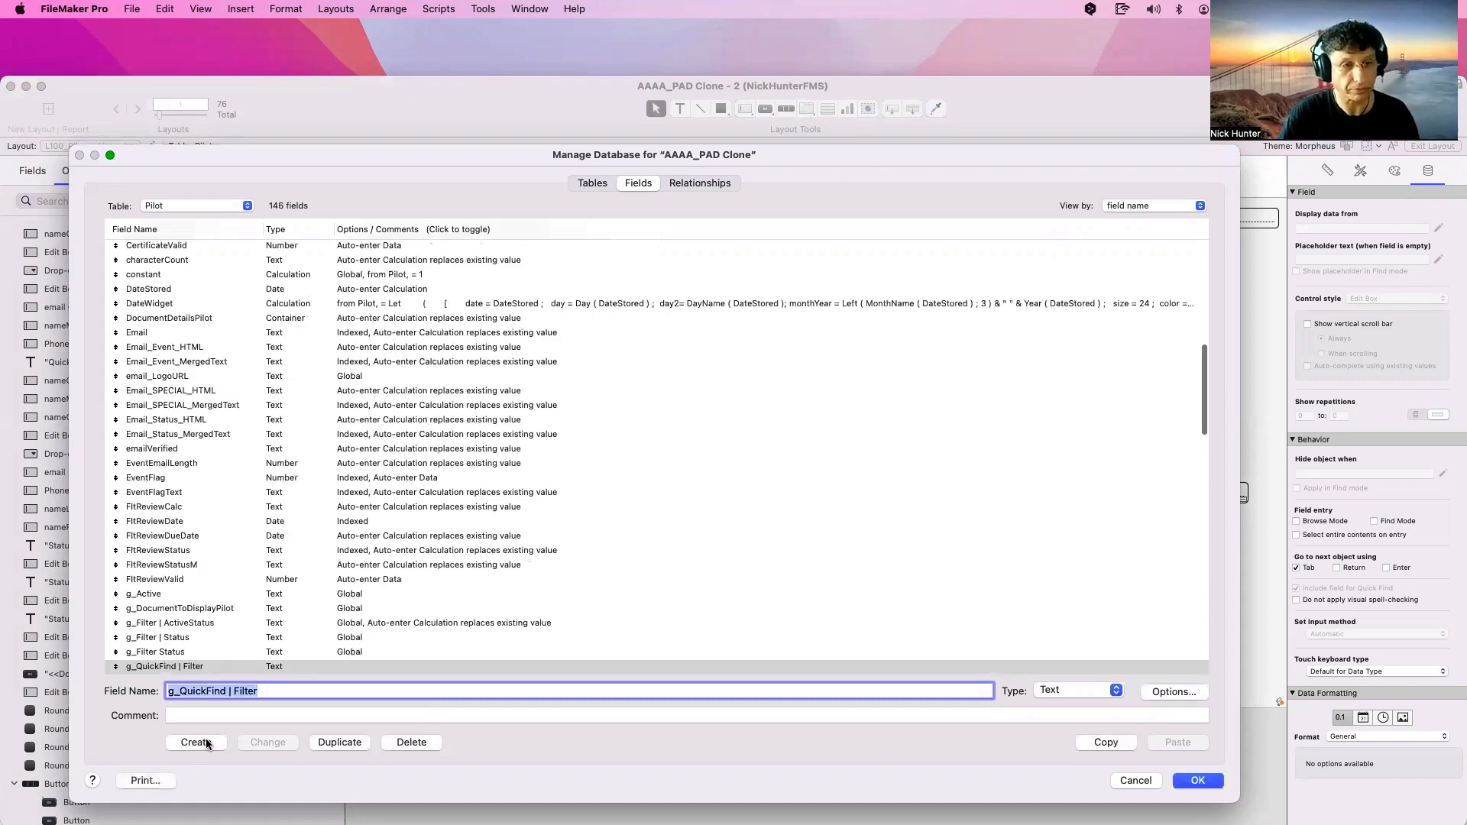
pyautogui.click(1071, 691)
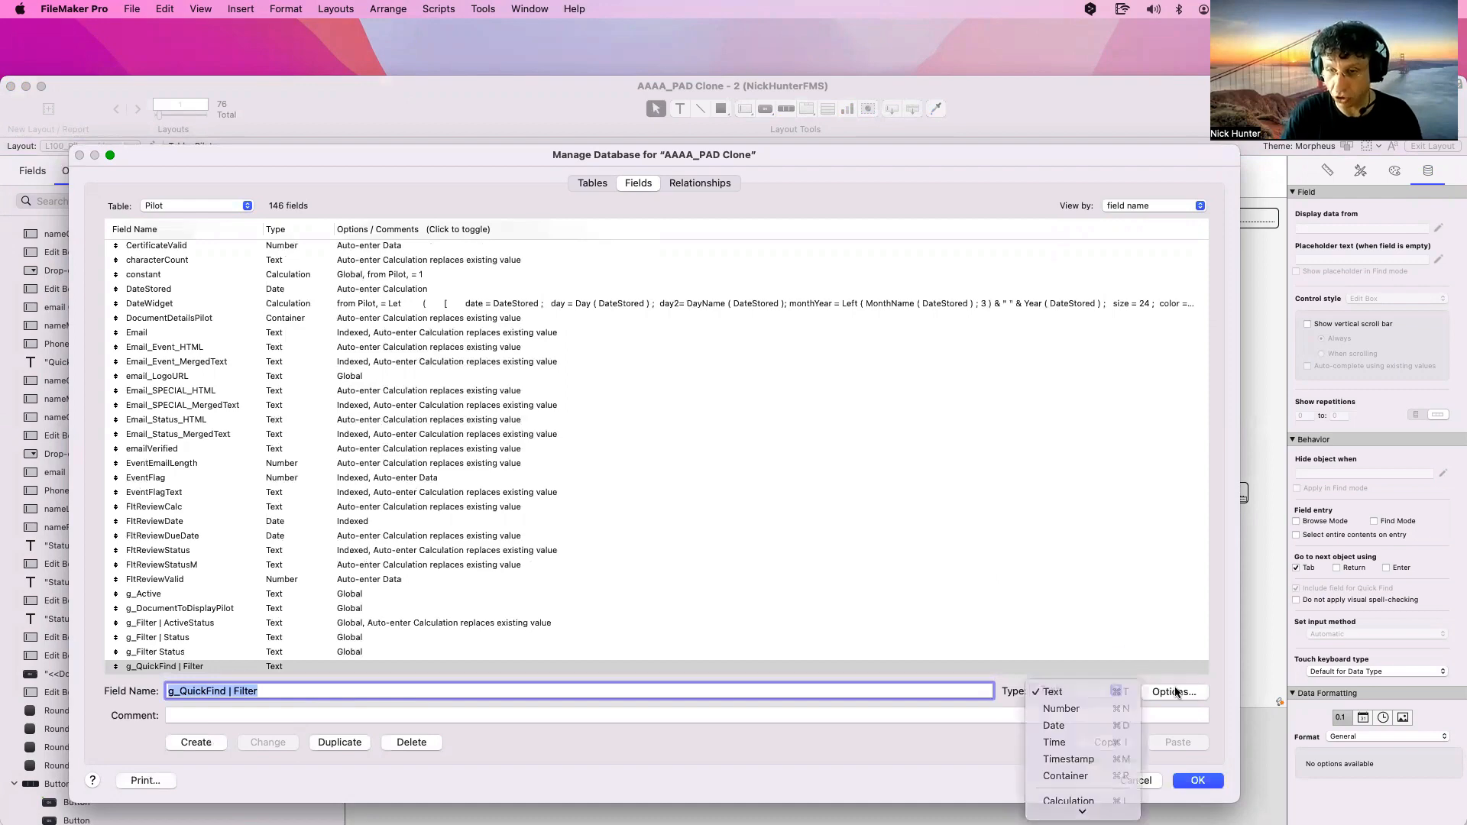
pyautogui.click(1066, 691)
pyautogui.click(1169, 692)
pyautogui.click(736, 195)
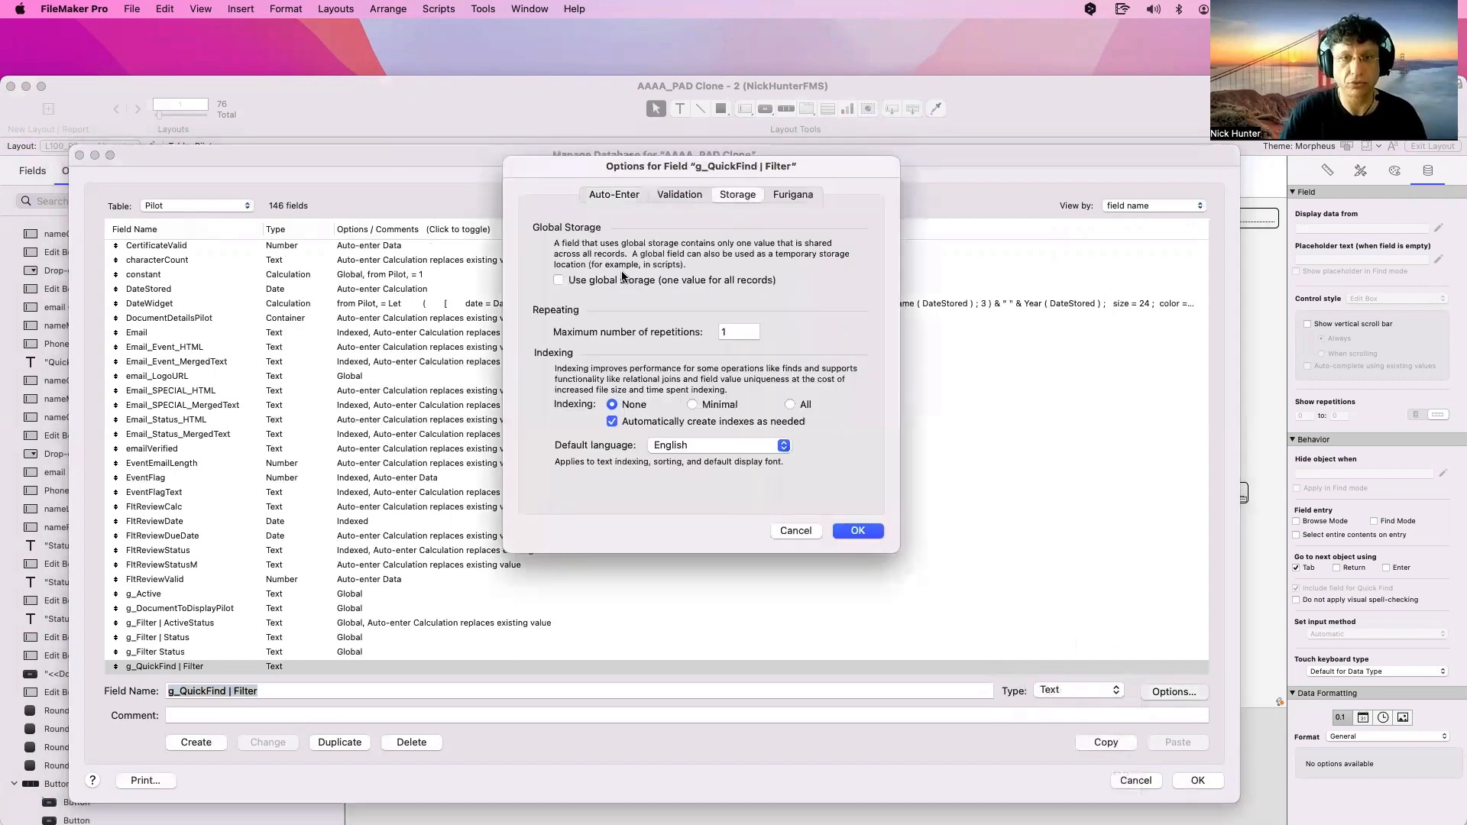
pyautogui.click(622, 280)
pyautogui.click(855, 531)
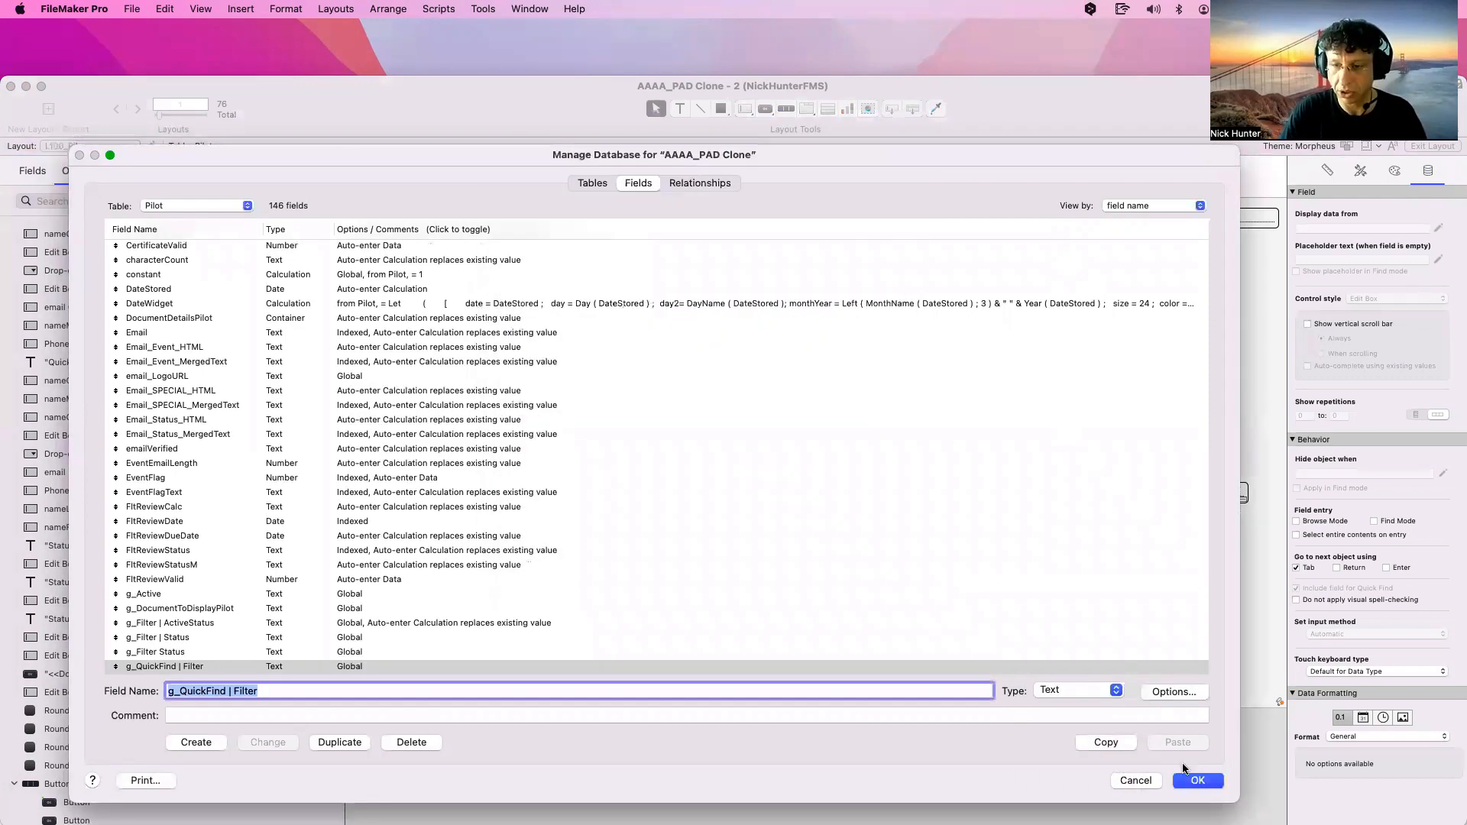
pyautogui.click(1199, 782)
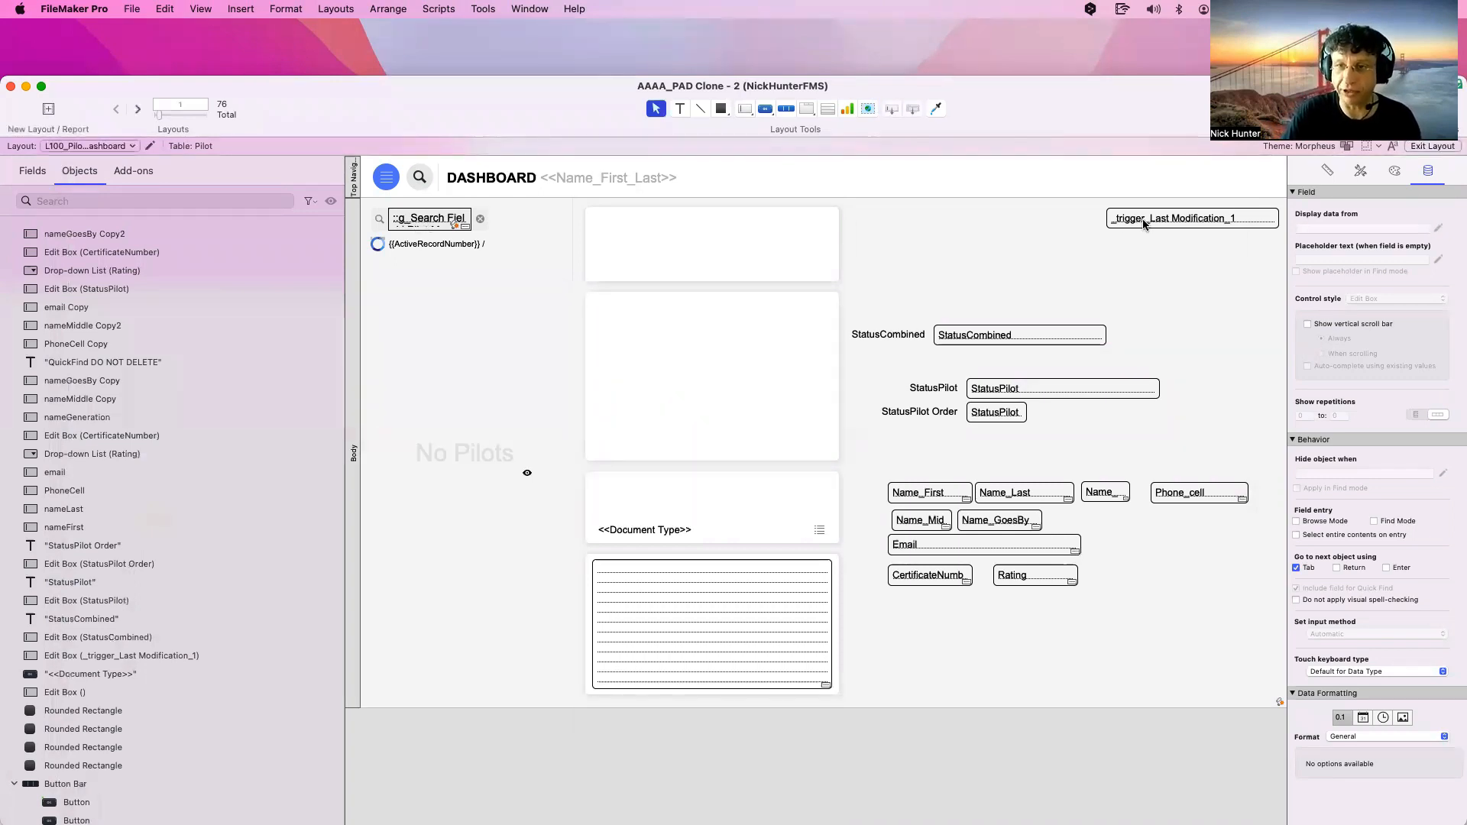
# Option-drag a copy of the _trigger_Last Modification_1 field and assign it to g_QuickFind | Filter
pyautogui.moveTo(1154, 221); pyautogui.dragTo(1010, 255)
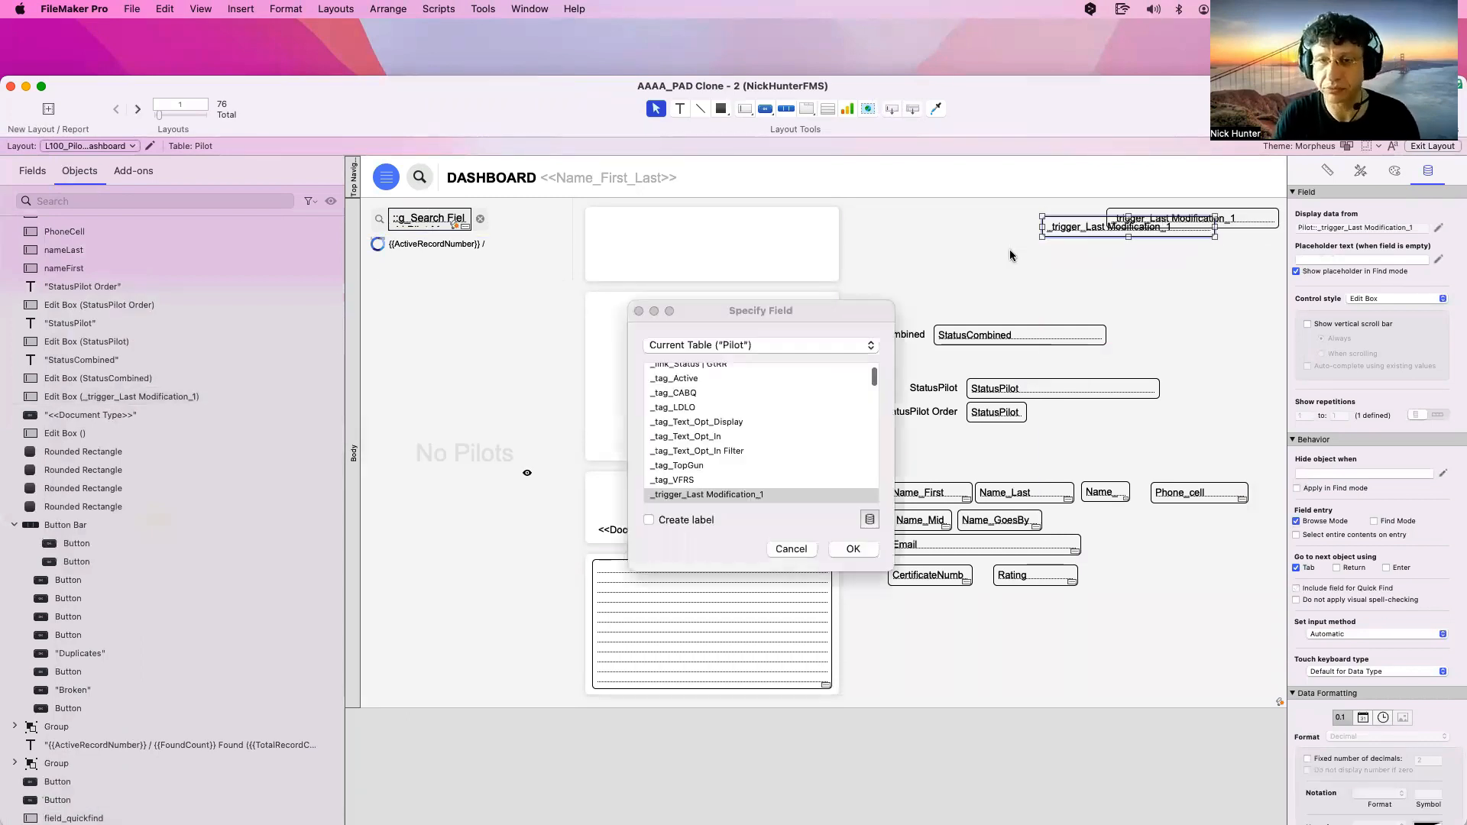
pyautogui.scroll(-1, 740, 470)
pyautogui.click(743, 477)
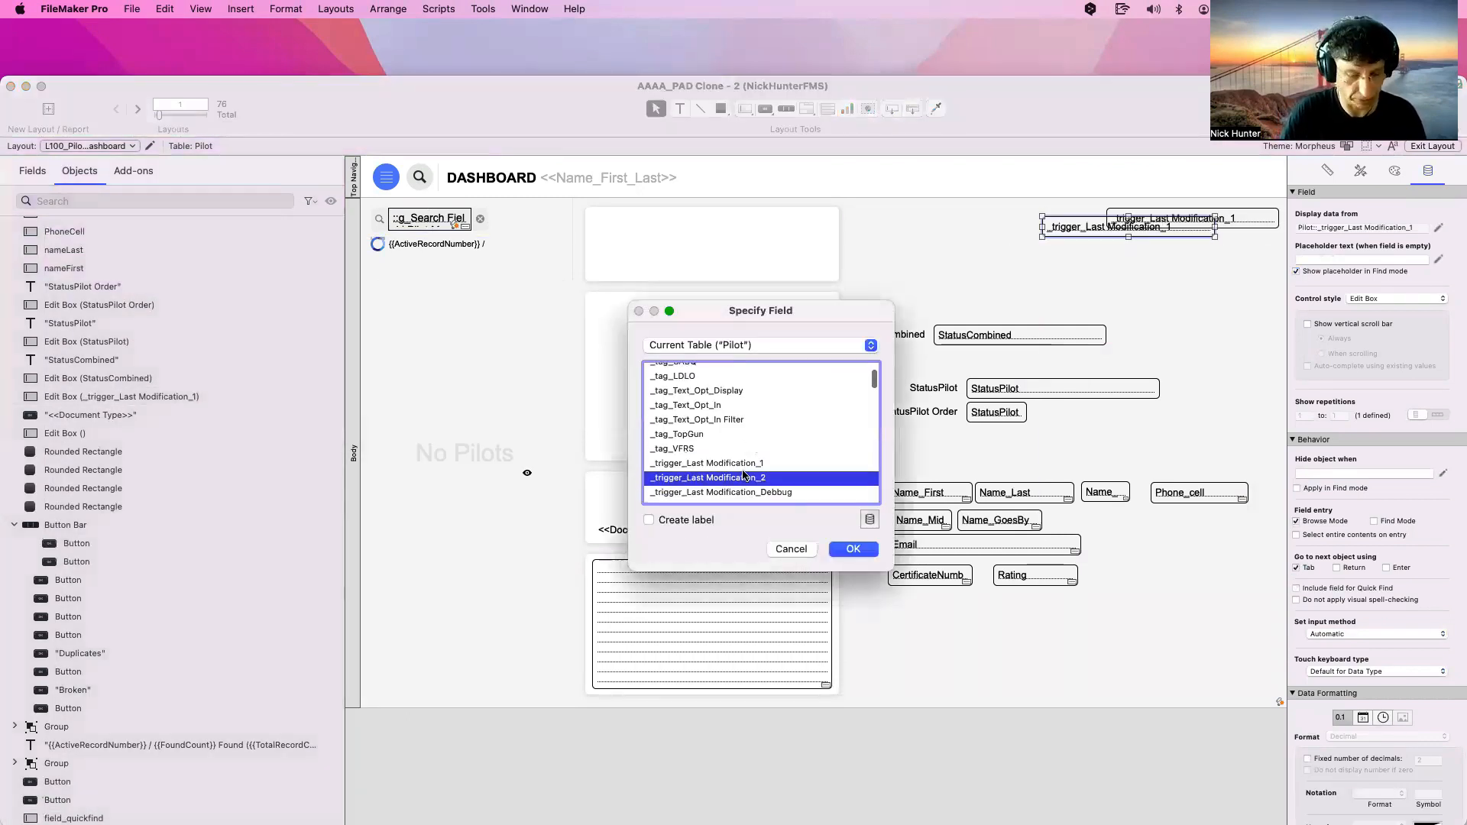
pyautogui.press('g')
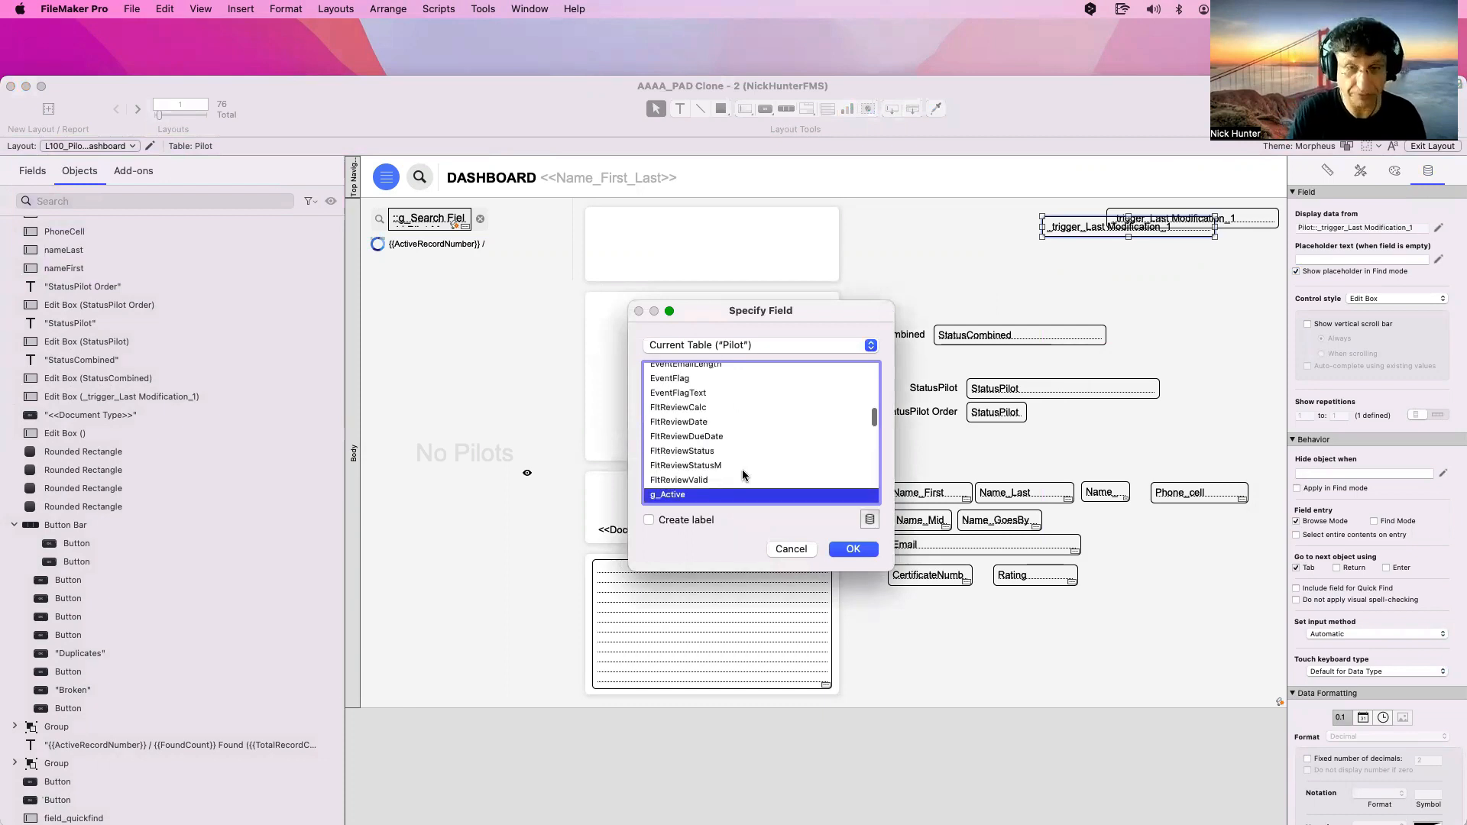
pyautogui.scroll(-2, 742, 476)
pyautogui.scroll(-3, 735, 477)
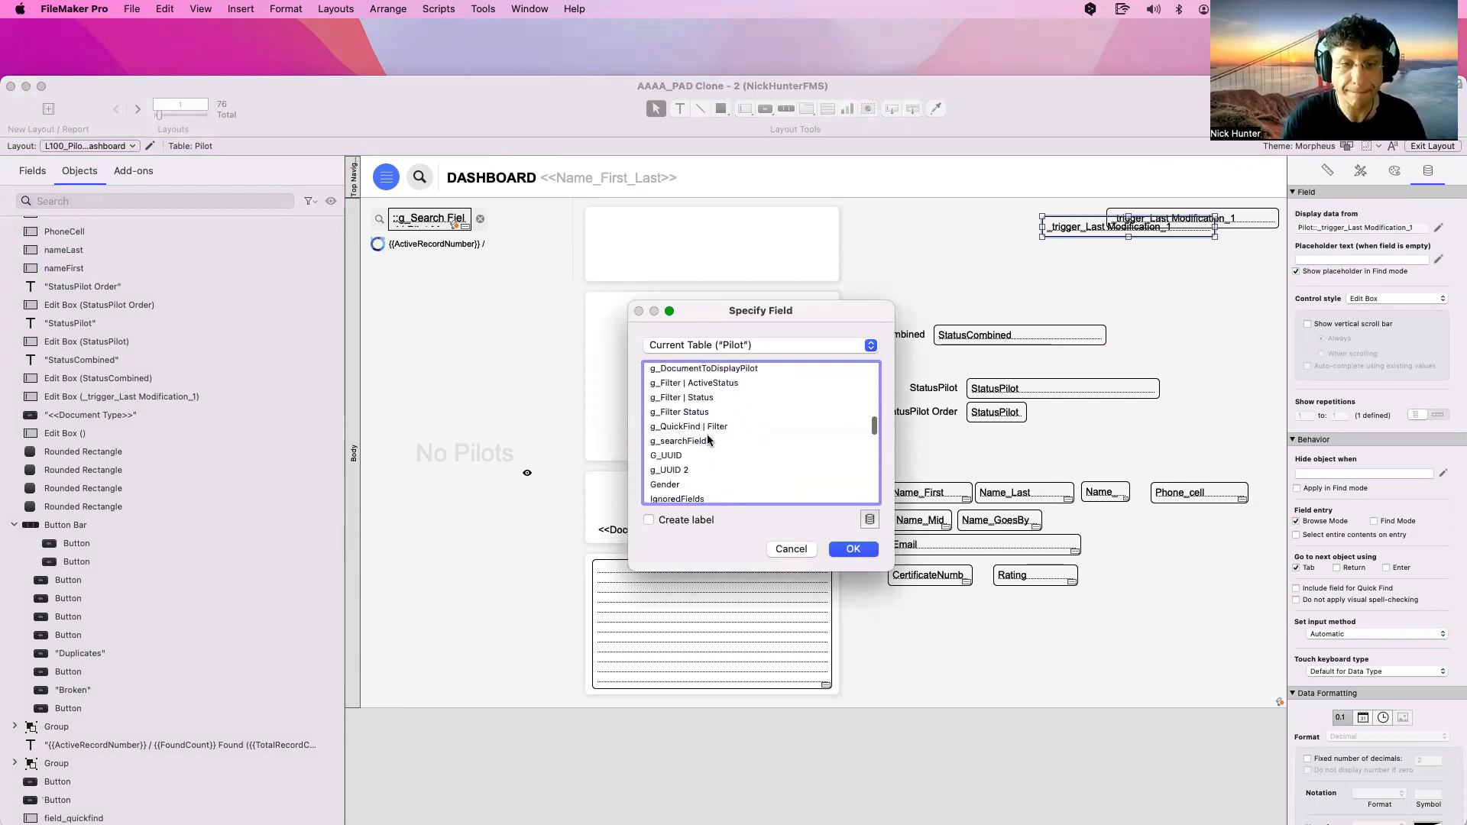
pyautogui.click(713, 428)
pyautogui.press('Escape')
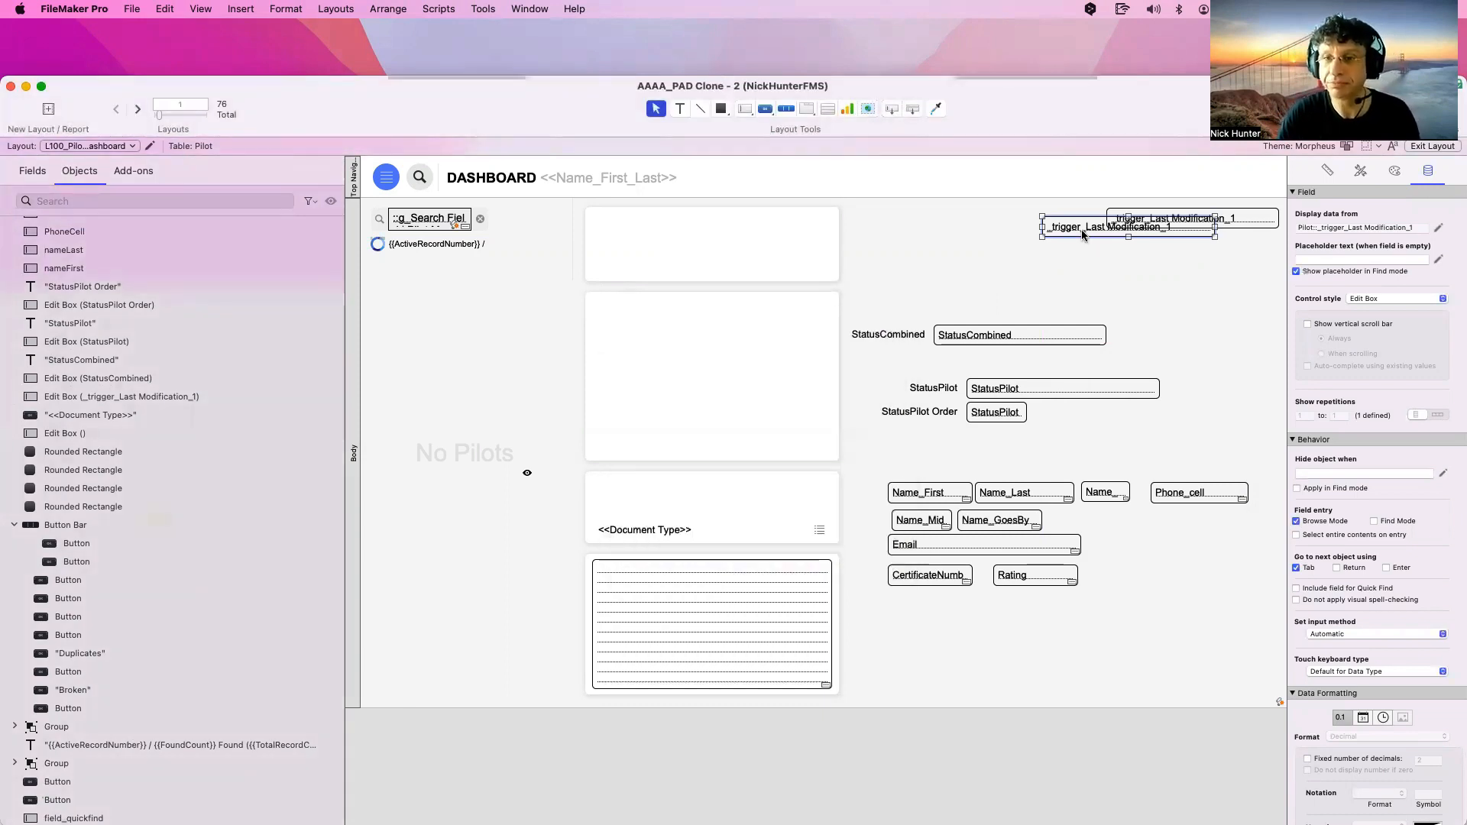
# Move the g_QuickFind | Filter field into open space and display it as a pop-up menu
pyautogui.moveTo(1073, 230); pyautogui.dragTo(974, 280)
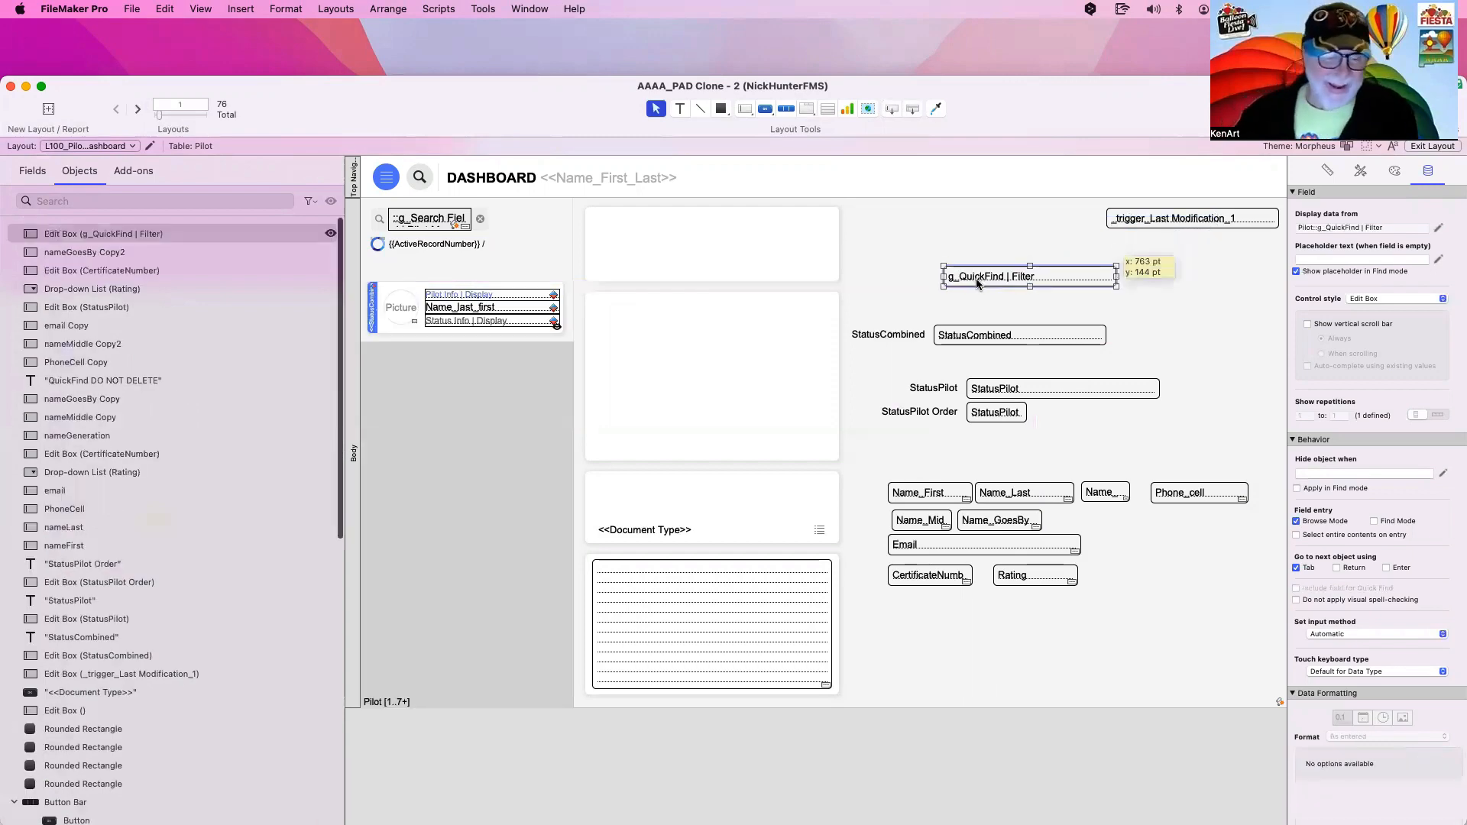
pyautogui.moveTo(1043, 112); pyautogui.dragTo(745, 156)
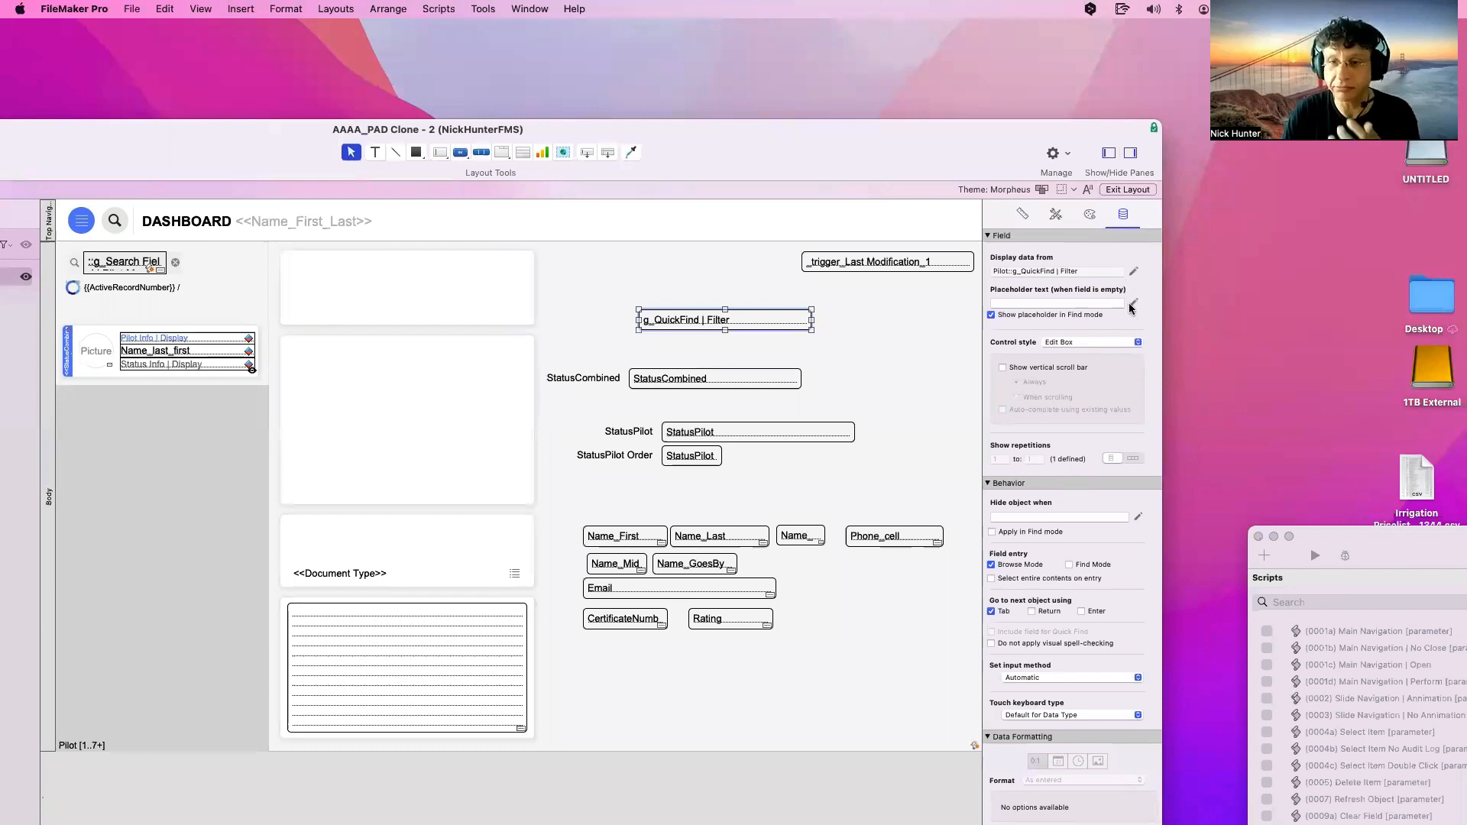
pyautogui.click(1083, 344)
pyautogui.click(1086, 371)
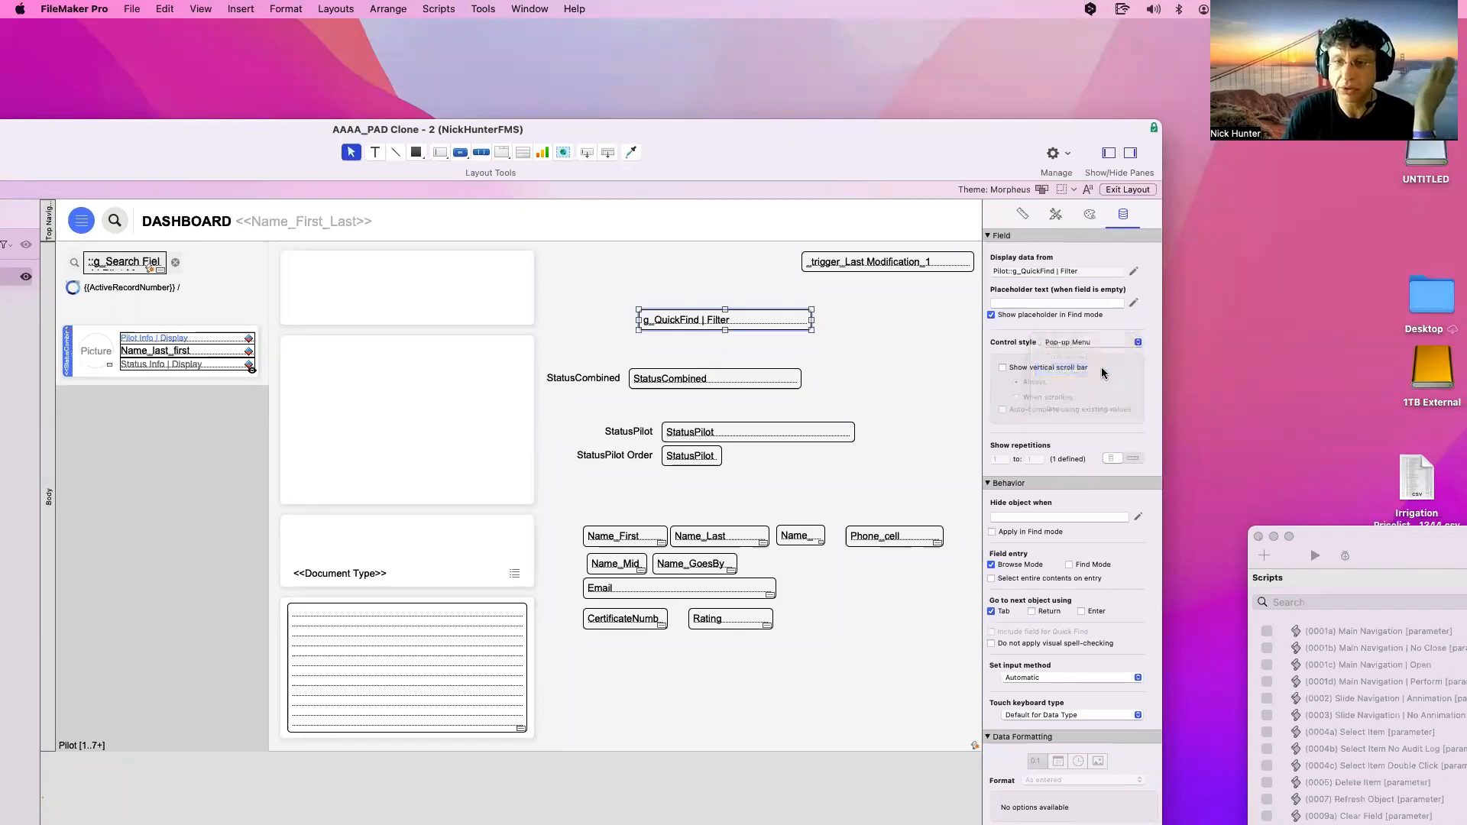
# Switch the pop-up's values from the Status Balloon value list to Status Pilot
pyautogui.click(1130, 369)
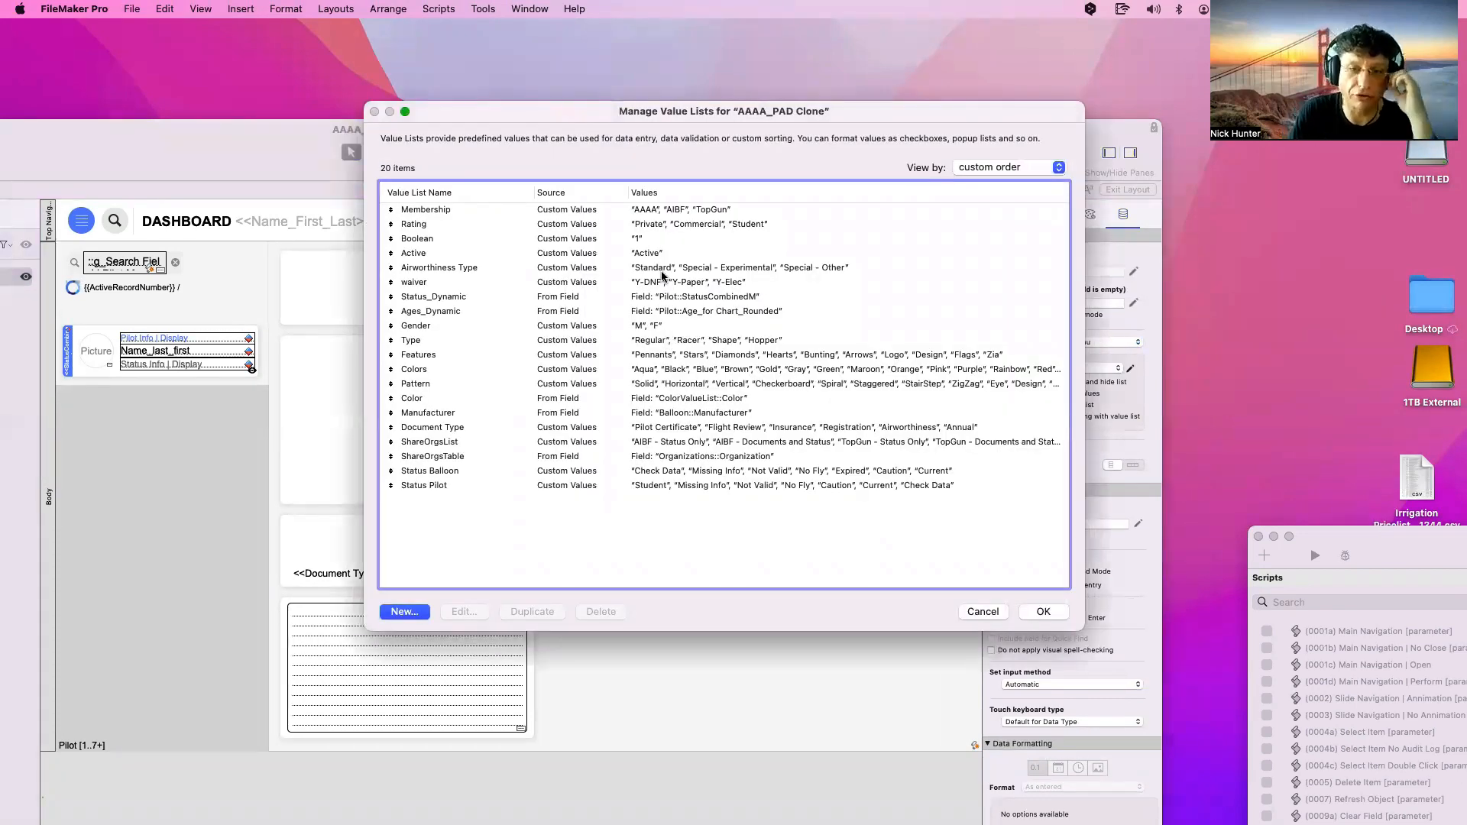
pyautogui.click(539, 472)
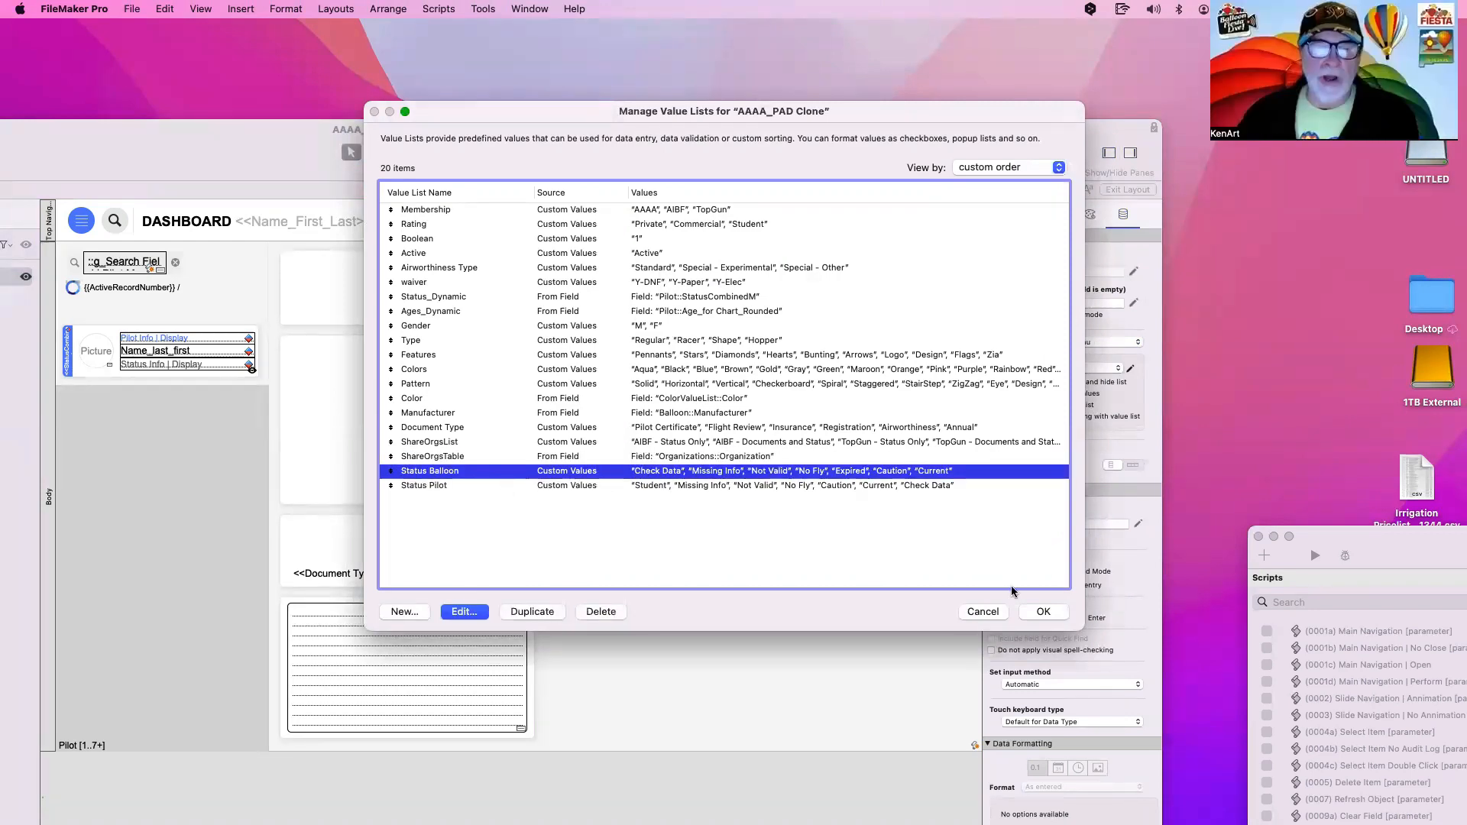
pyautogui.click(1041, 611)
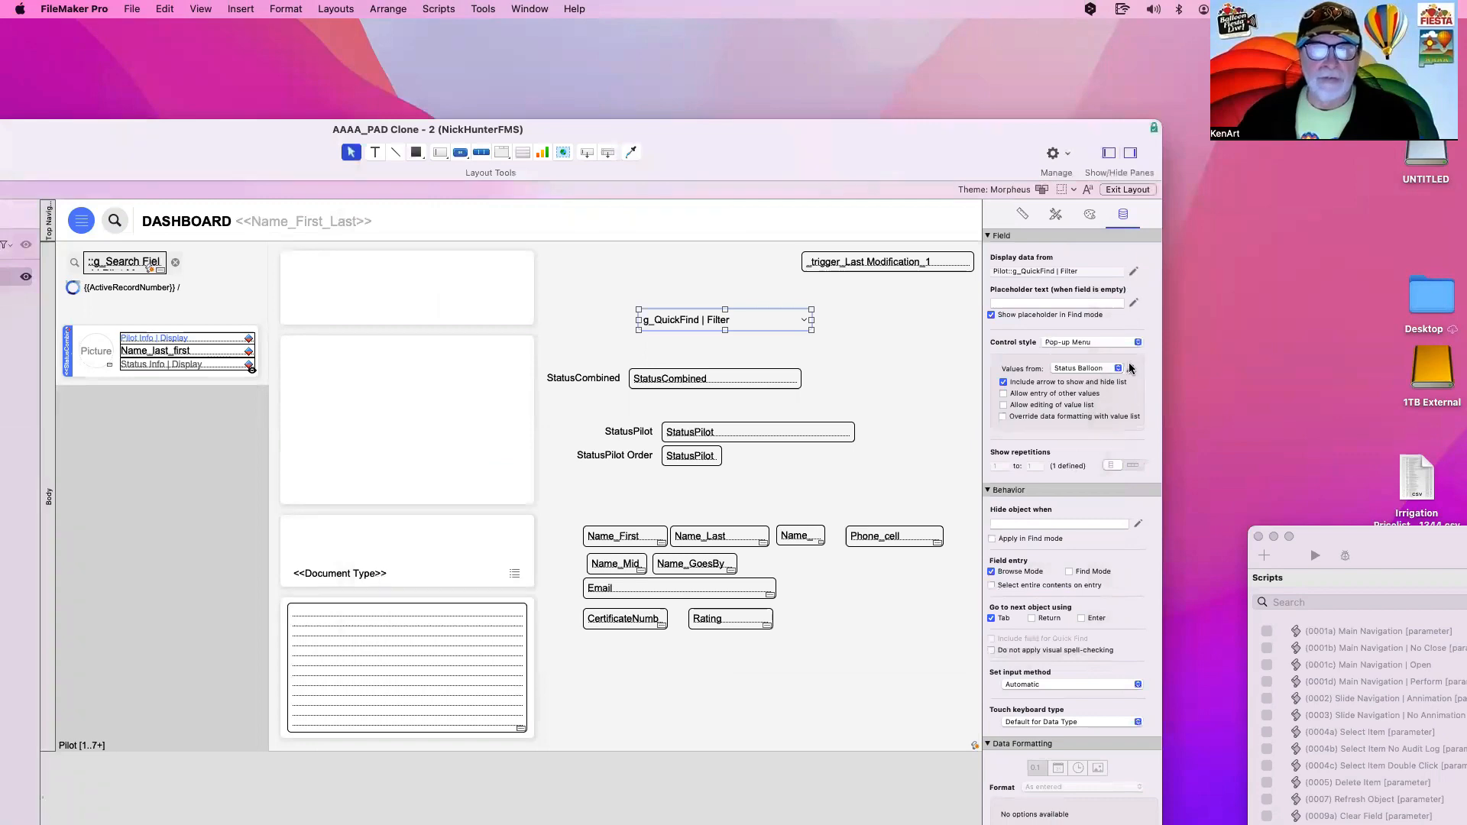
pyautogui.click(1131, 370)
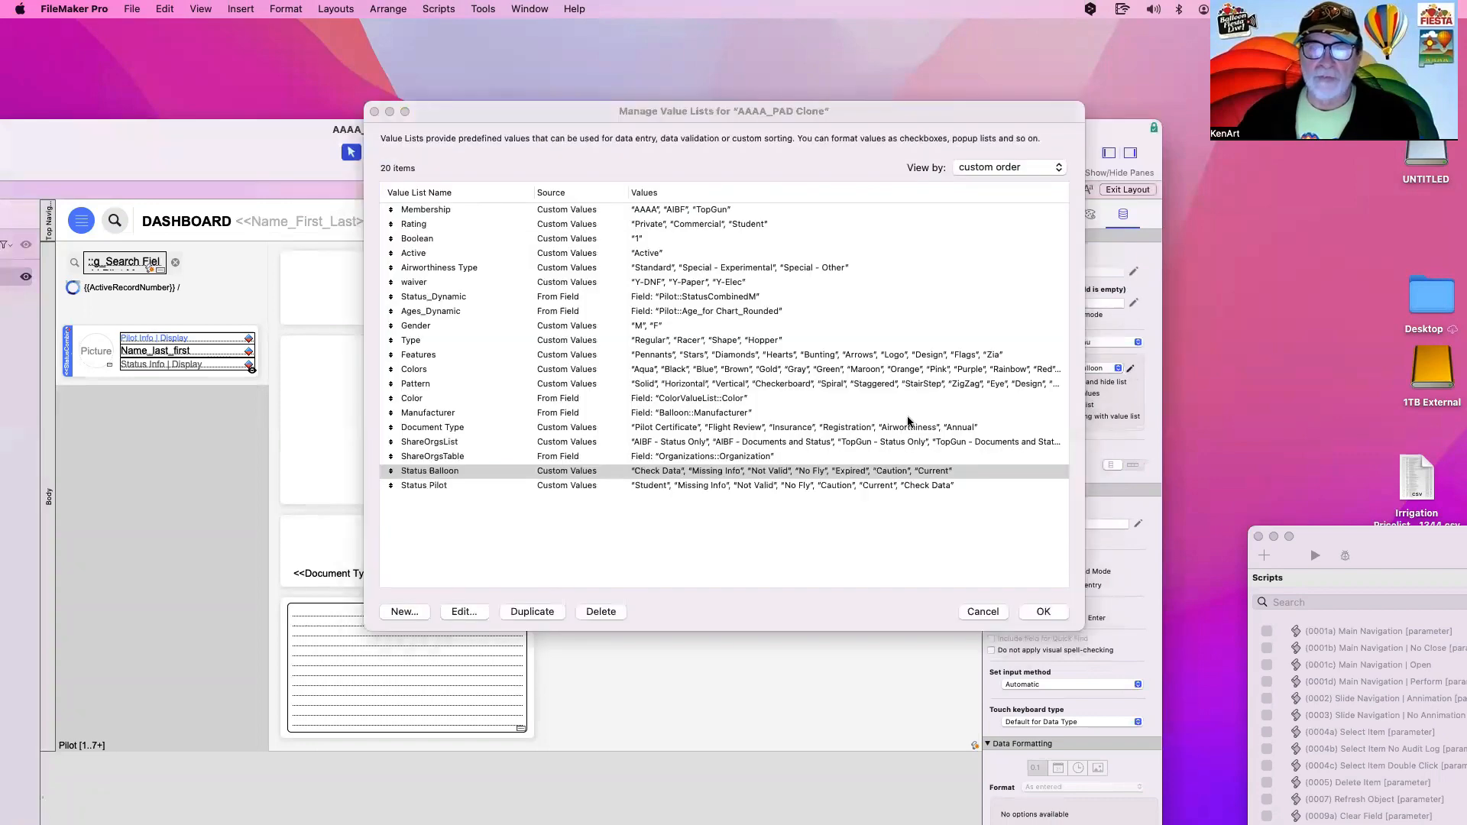
pyautogui.click(498, 487)
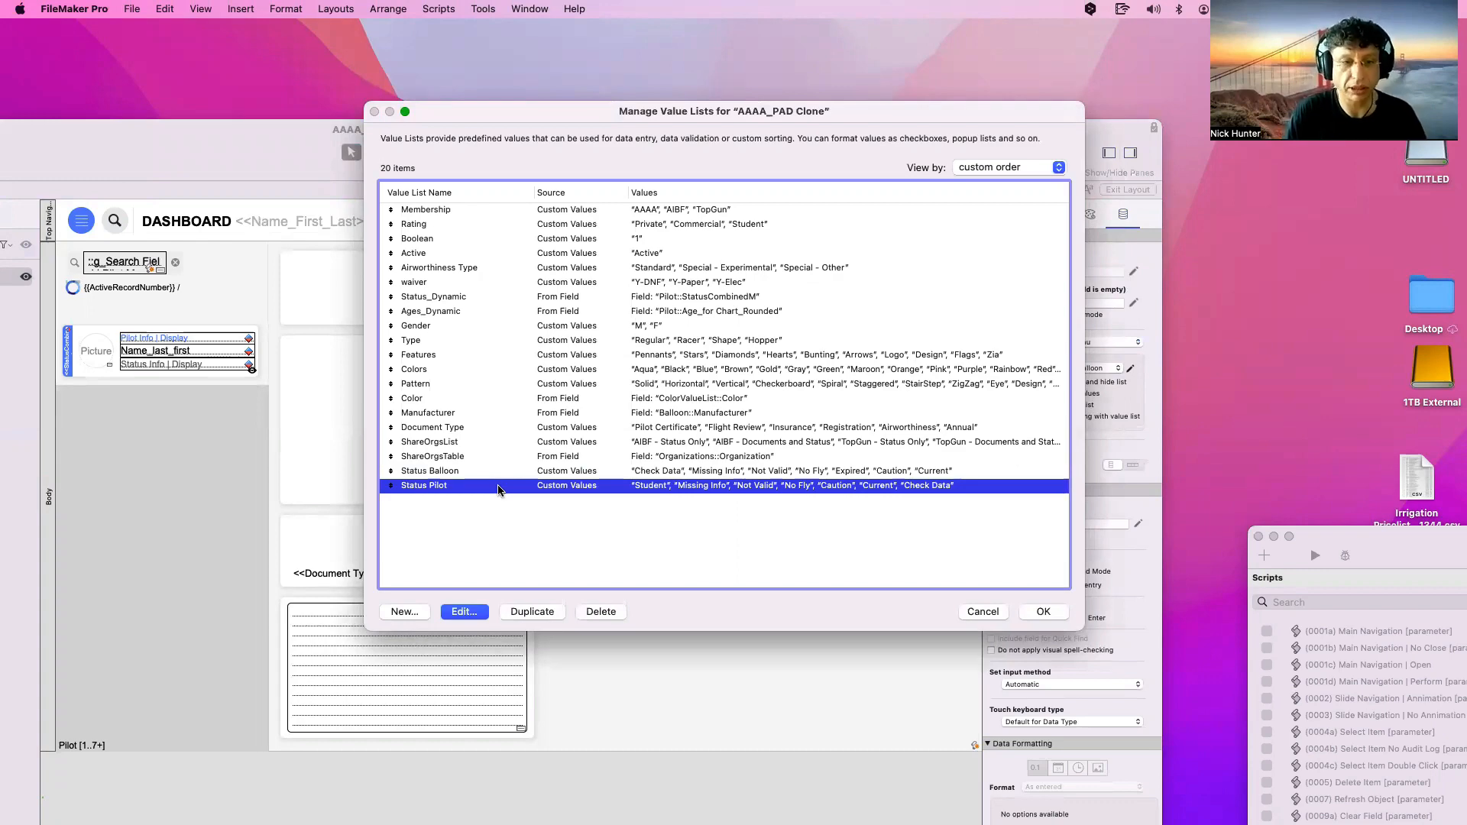
pyautogui.doubleClick(499, 487)
pyautogui.click(656, 400)
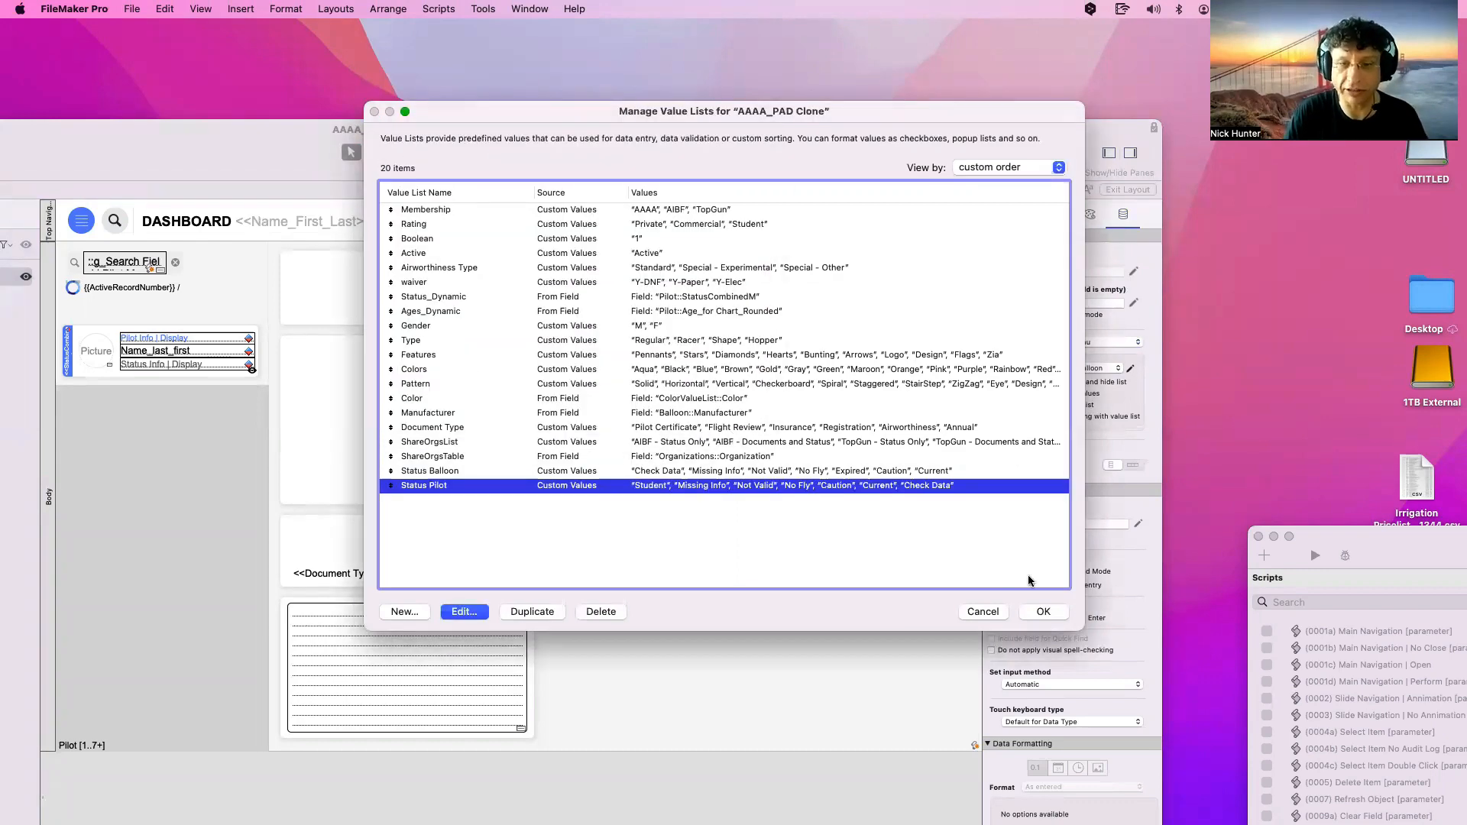
pyautogui.click(1047, 617)
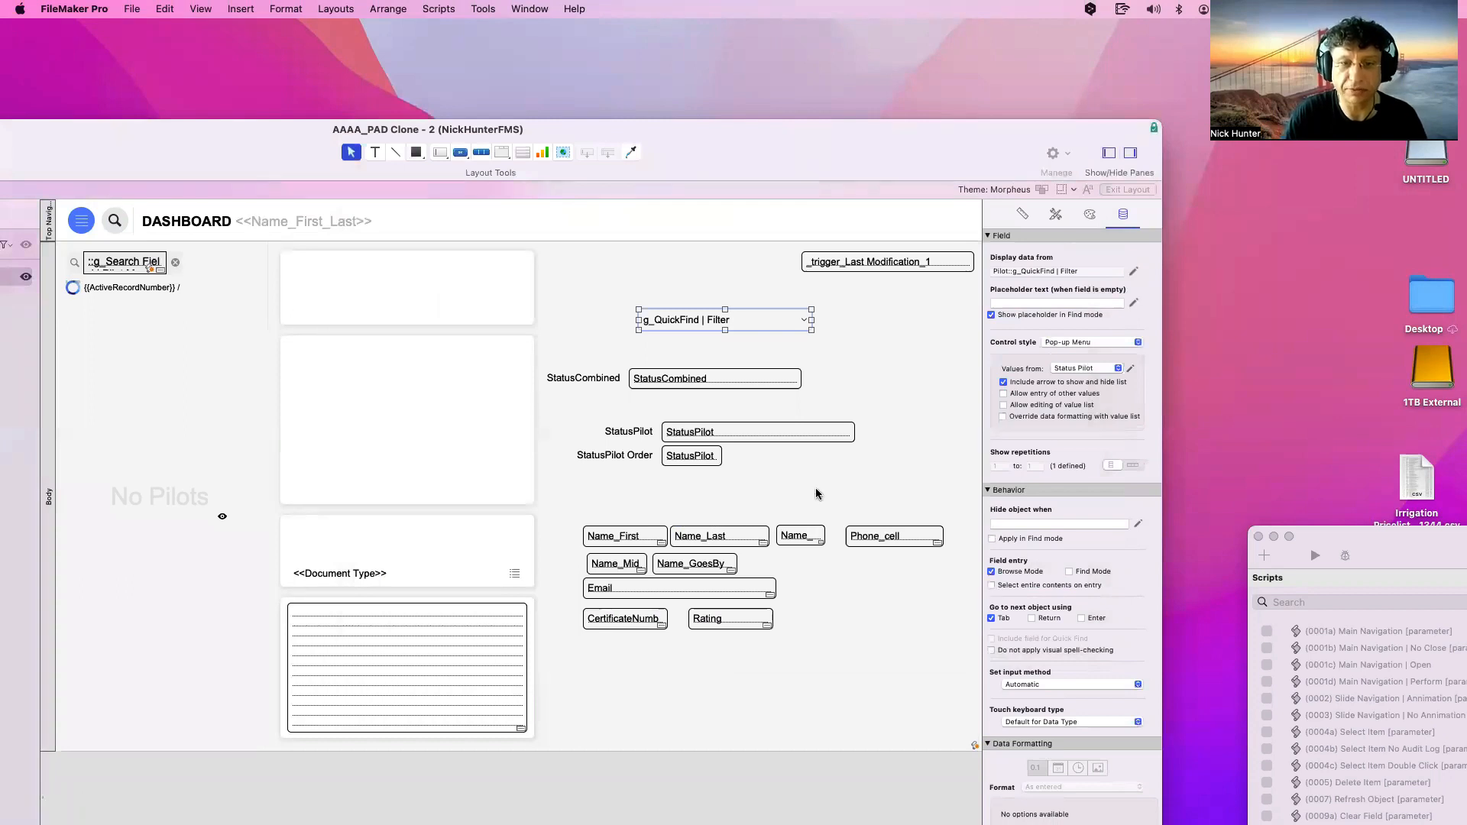
# Place the g_QuickFind | Filter pop-up right of the search field and narrow it
pyautogui.hscroll(6, 819, 493)
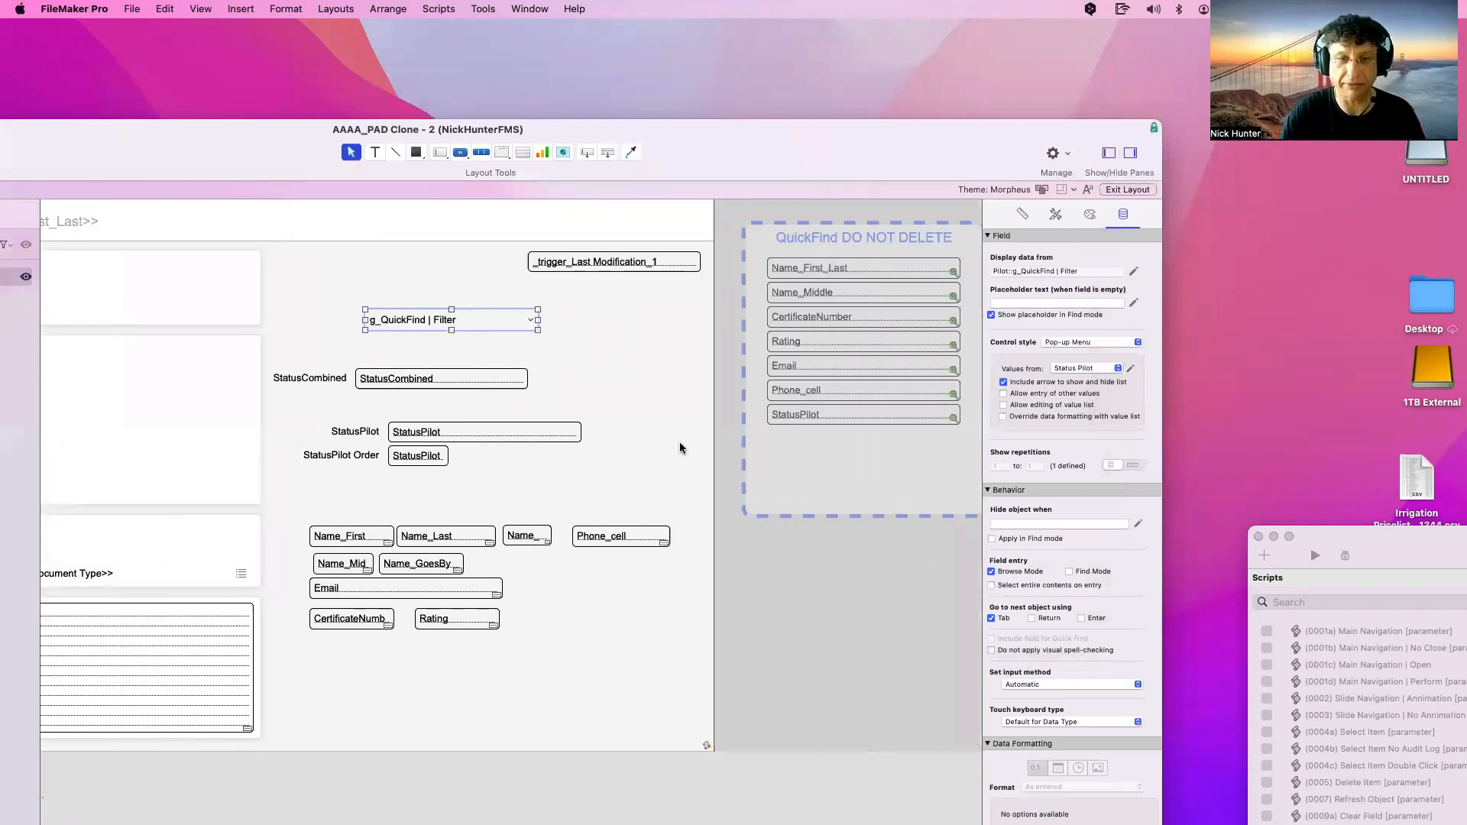
pyautogui.hscroll(-7, 681, 449)
pyautogui.moveTo(654, 323); pyautogui.dragTo(580, 272)
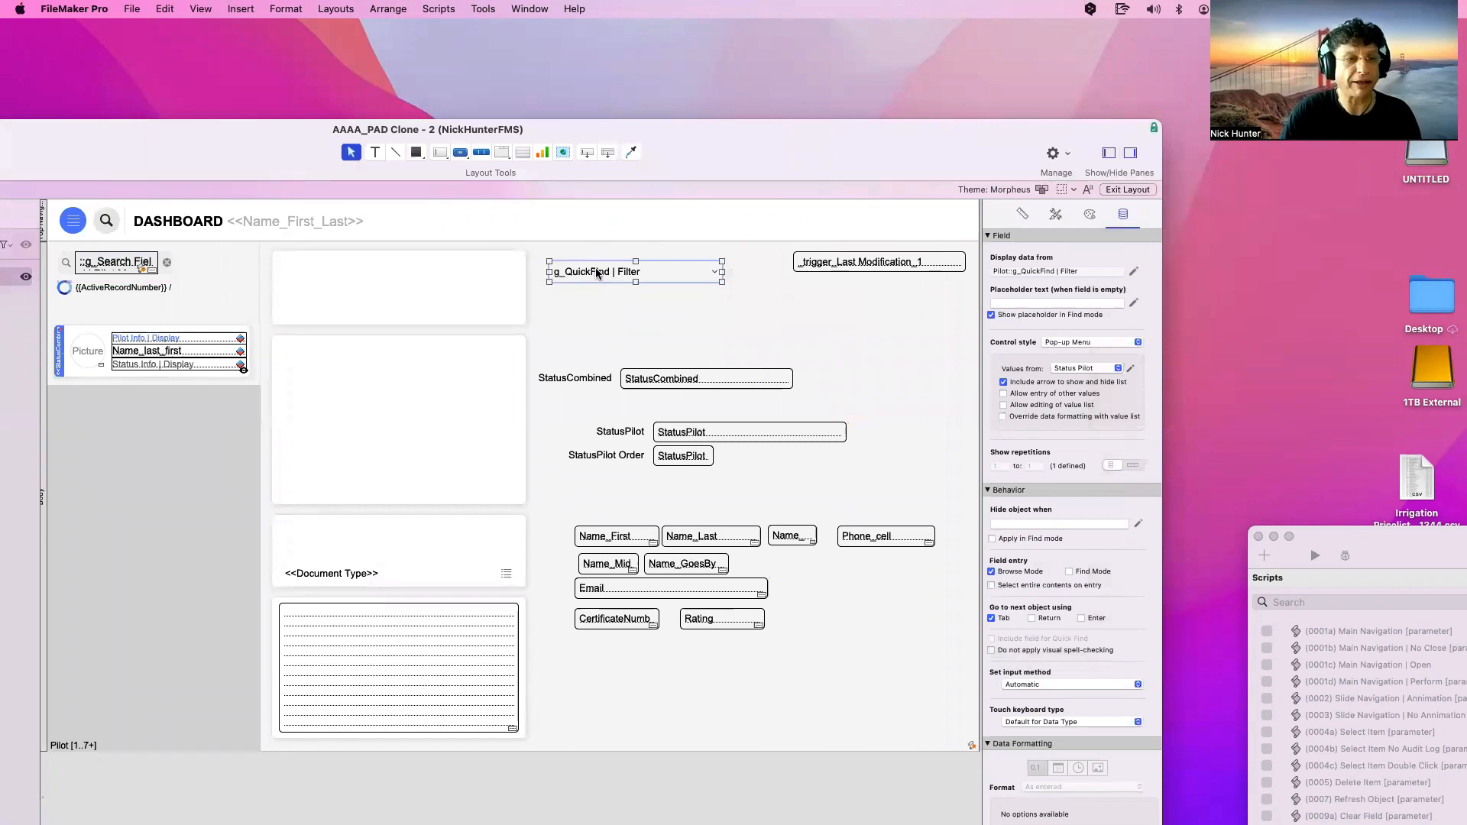
pyautogui.hscroll(-1, 589, 271)
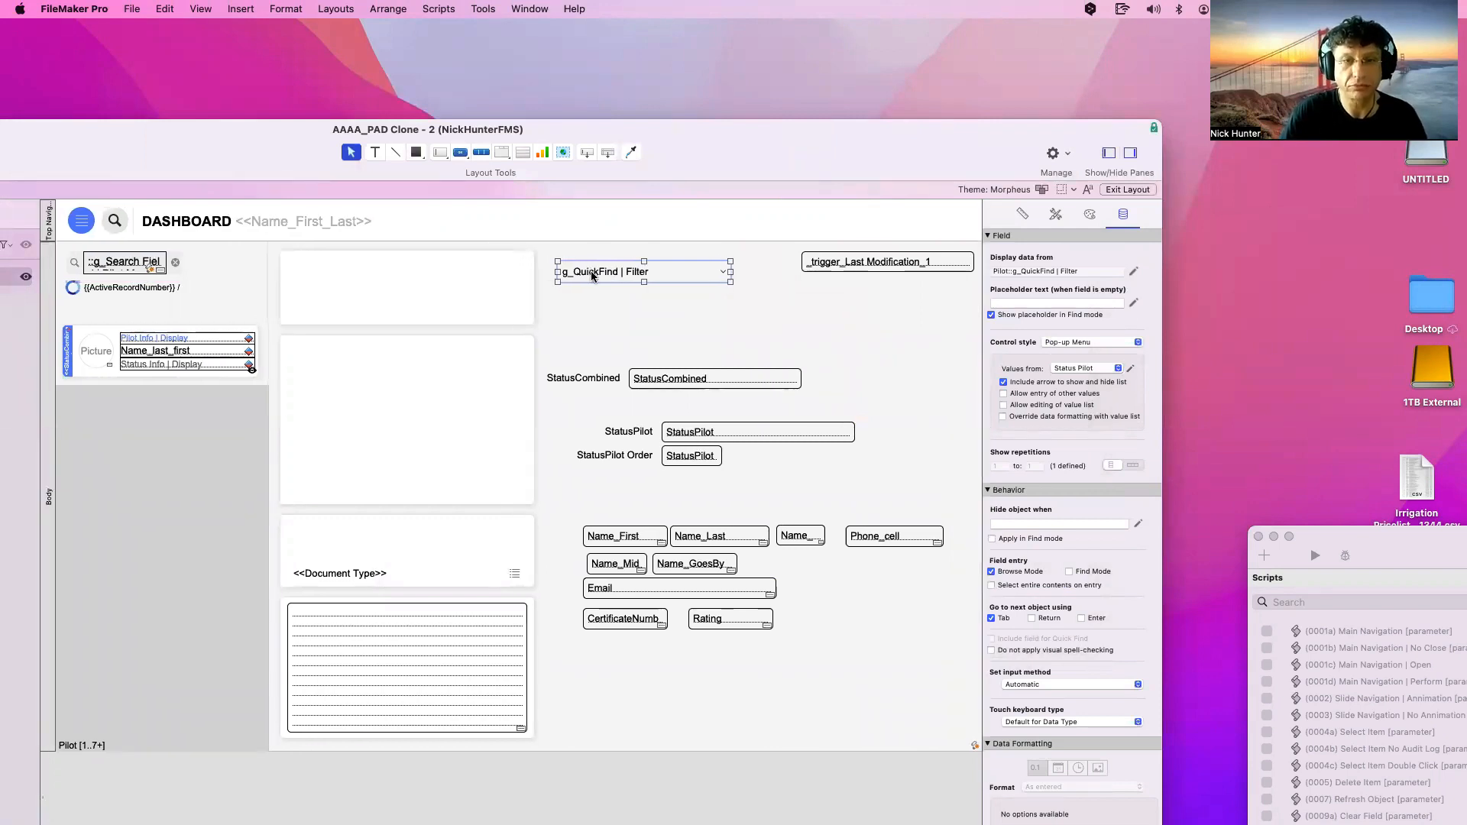
pyautogui.moveTo(592, 275); pyautogui.dragTo(223, 266)
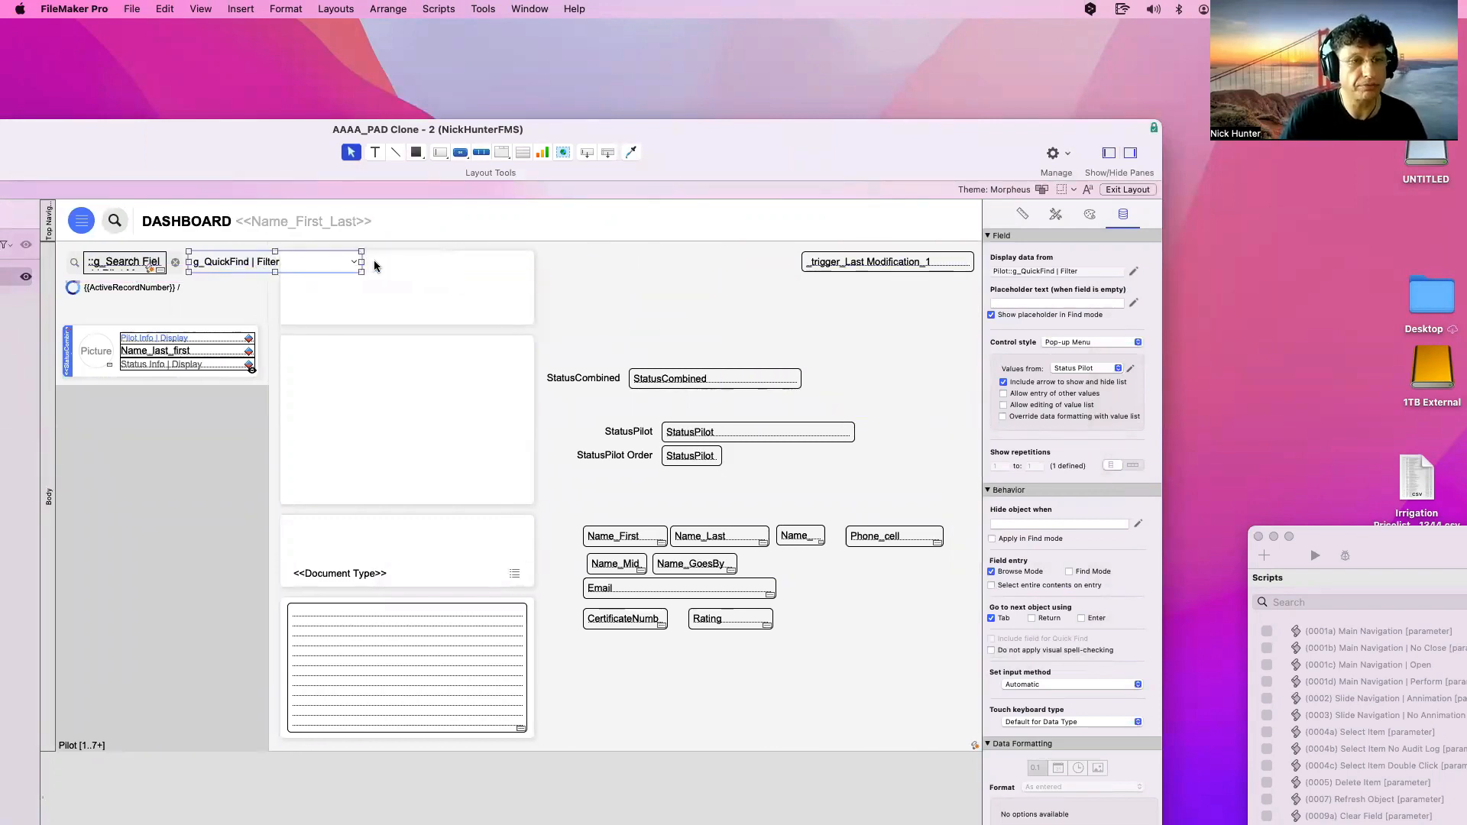
pyautogui.moveTo(361, 262); pyautogui.dragTo(262, 263)
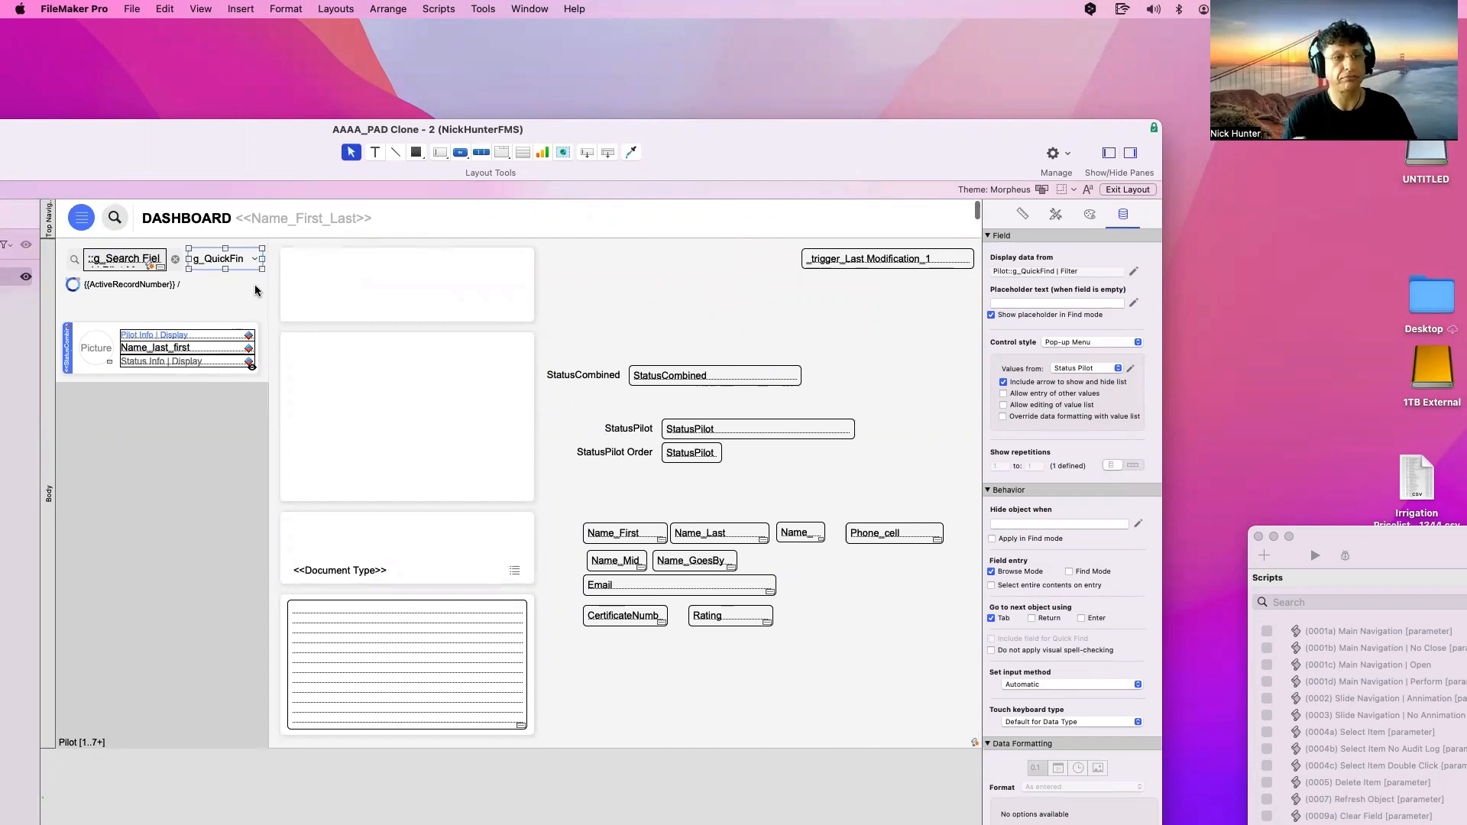
# Select the dashboard's search field on the layout
pyautogui.click(256, 290)
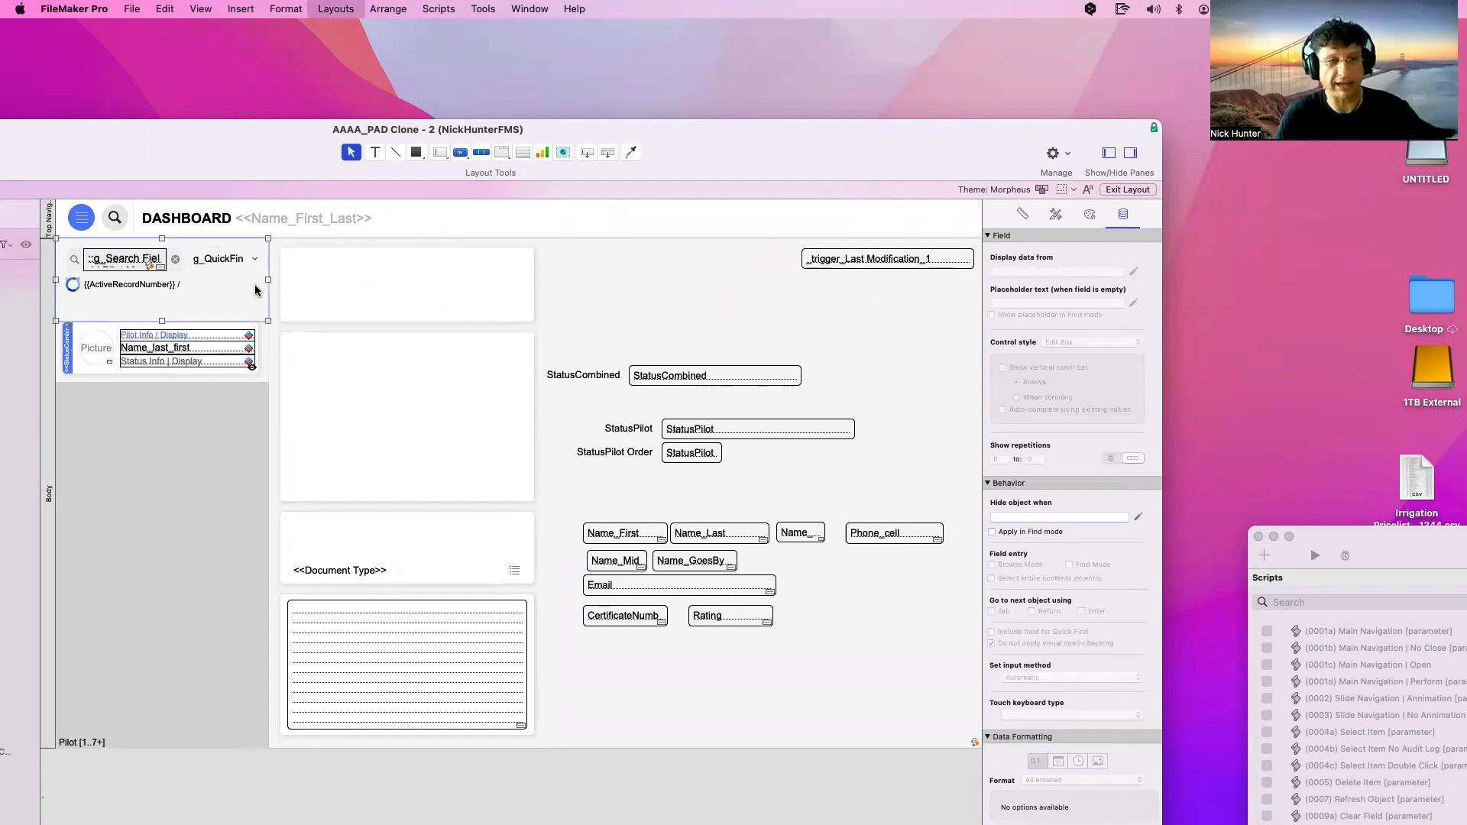
pyautogui.moveTo(253, 162); pyautogui.dragTo(419, 167)
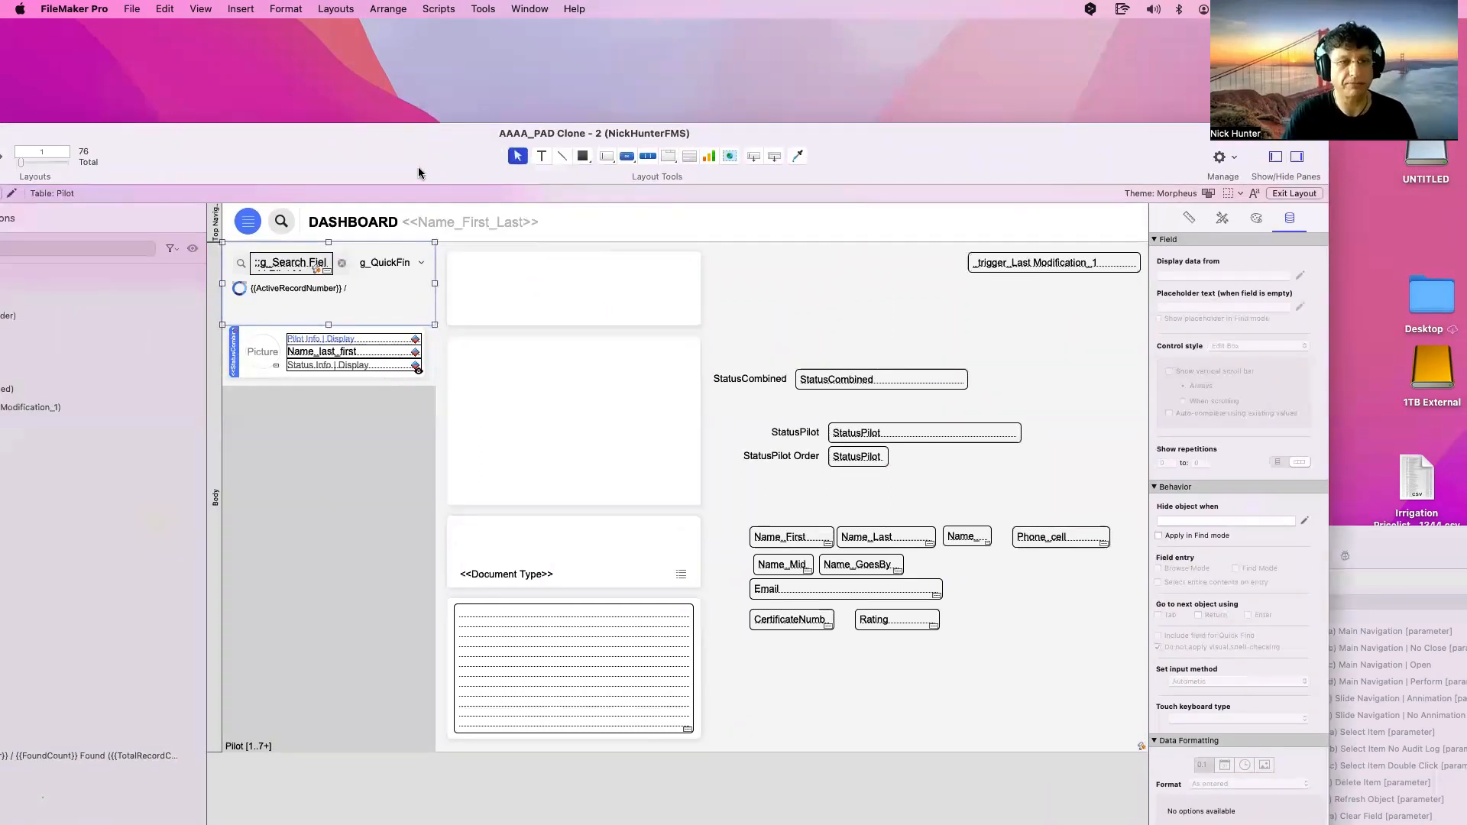
pyautogui.click(305, 268)
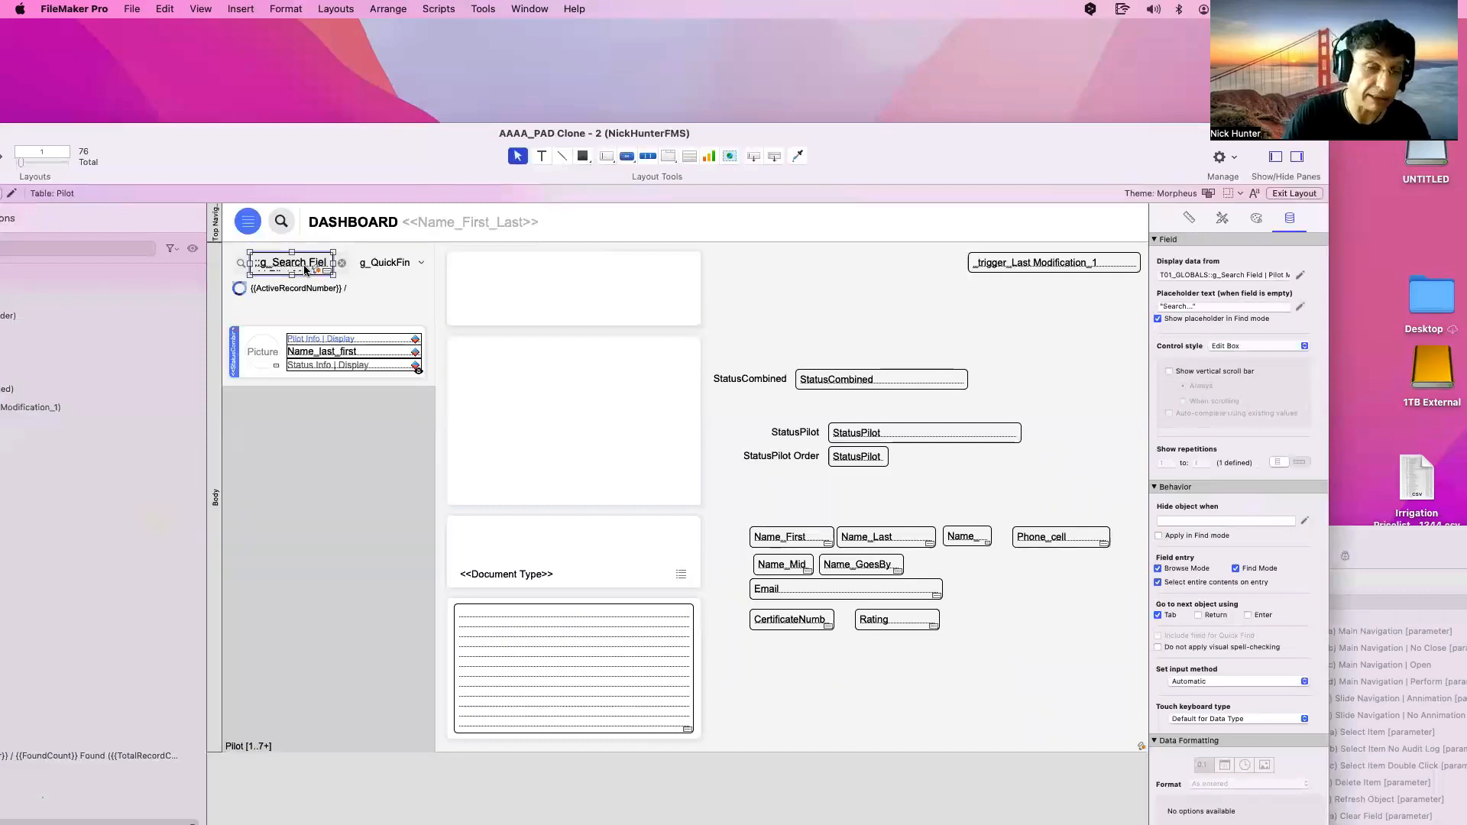
# Wrap the OnObjectSave script parameter in list() with Pilot::g_QuickFind | Filter added
pyautogui.press('super+shift+t')
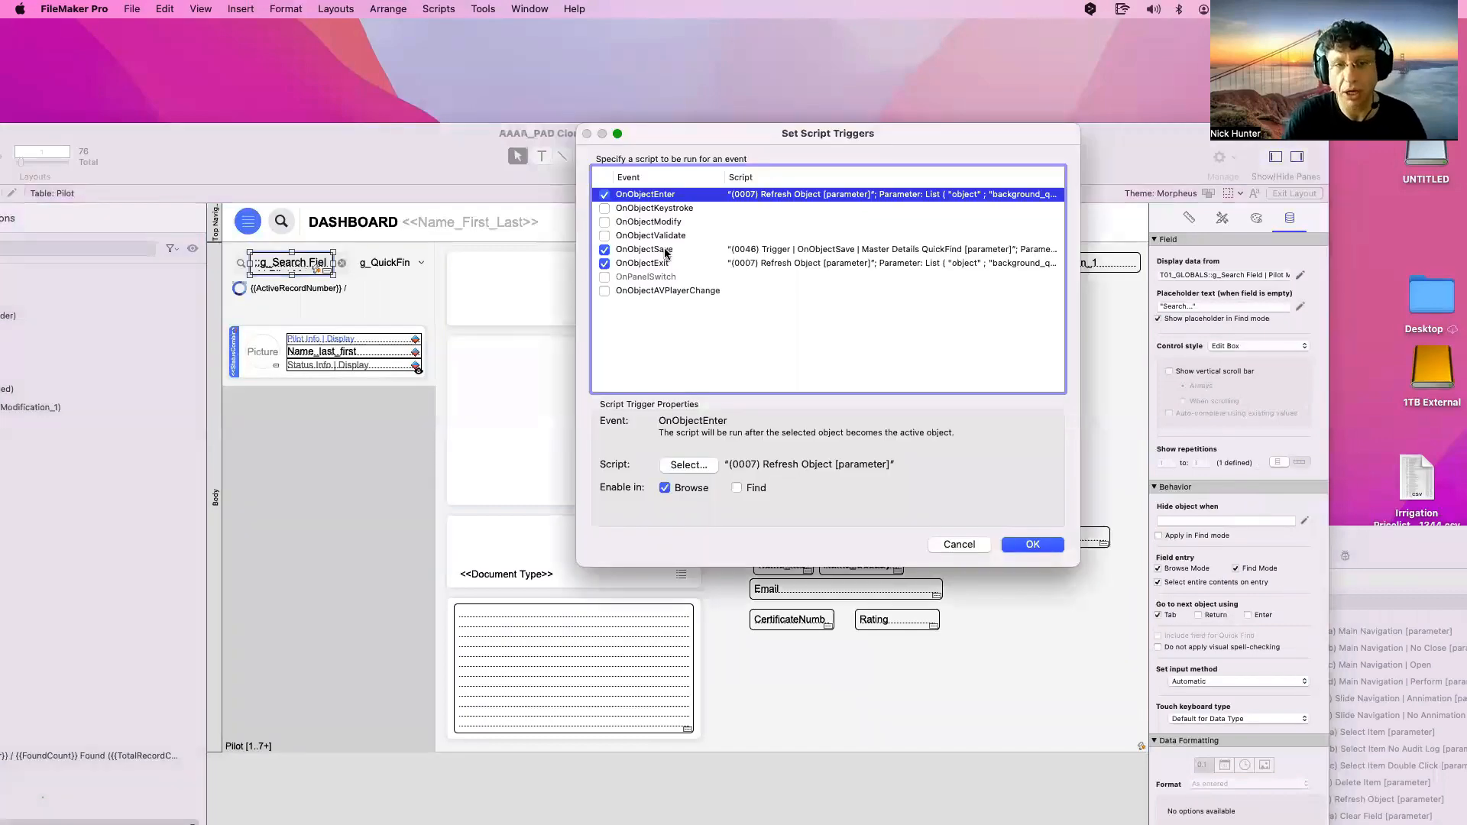
pyautogui.doubleClick(664, 252)
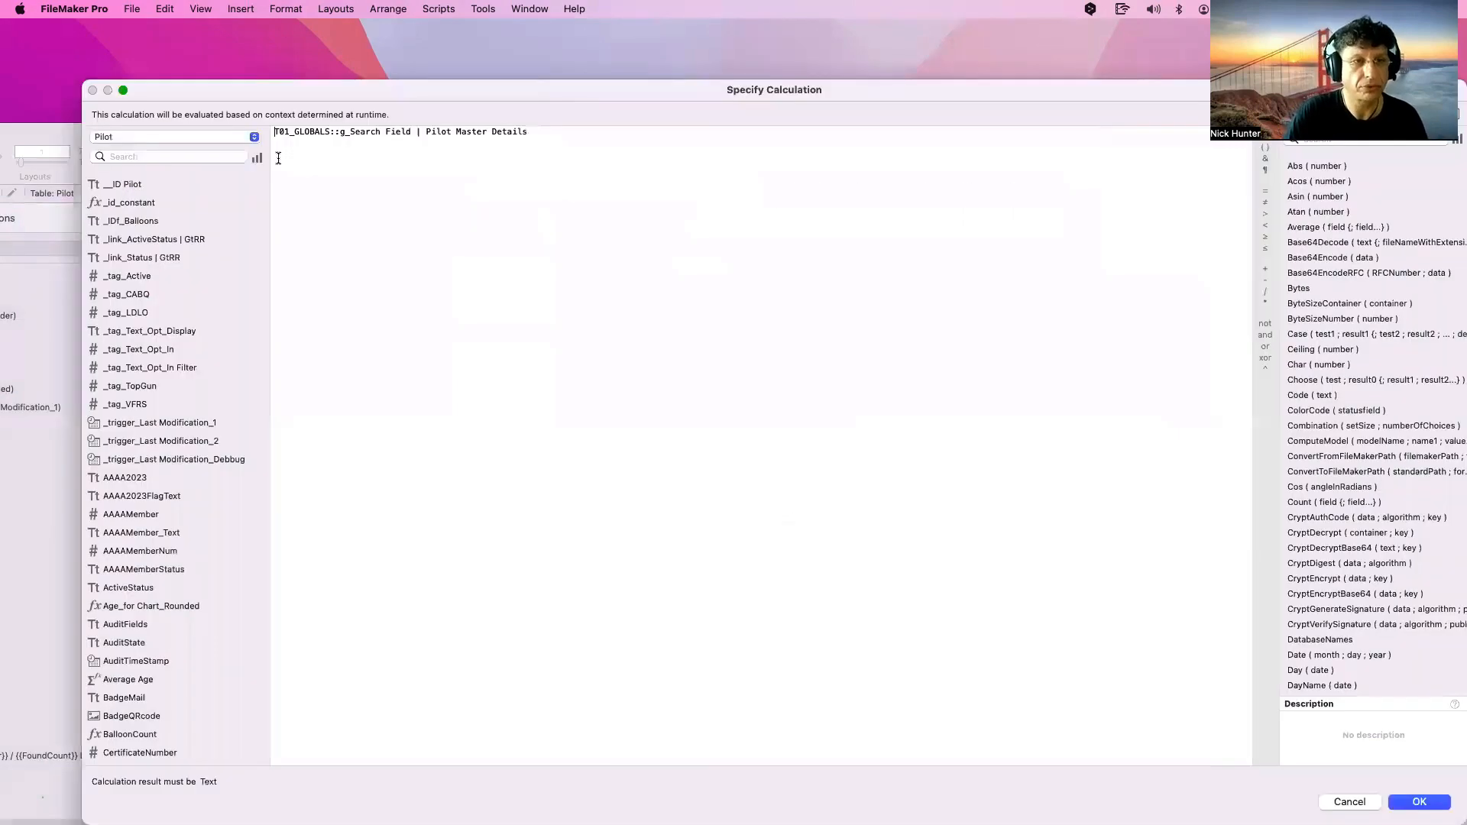
pyautogui.write('list (')
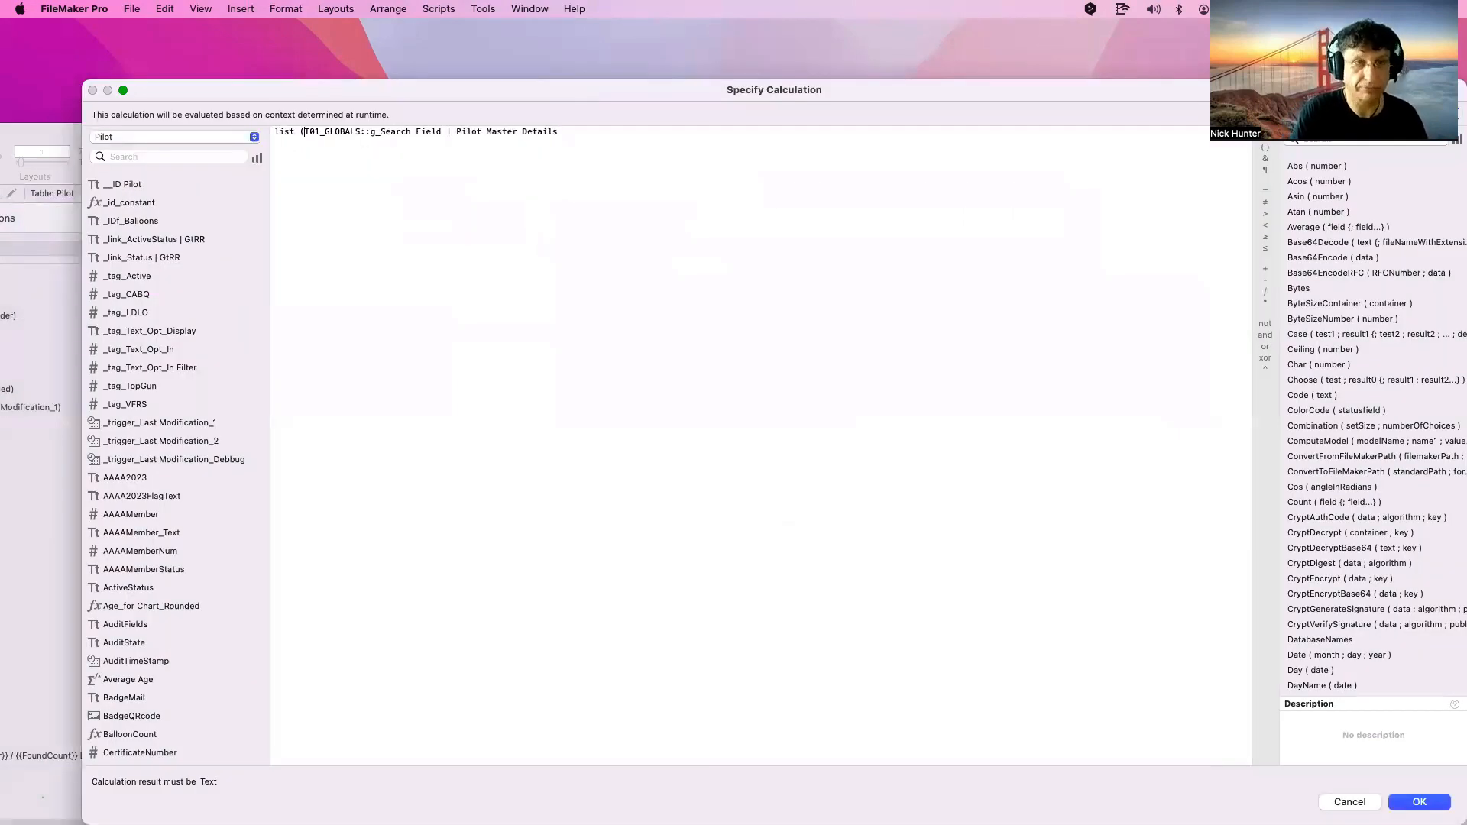
pyautogui.press('End')
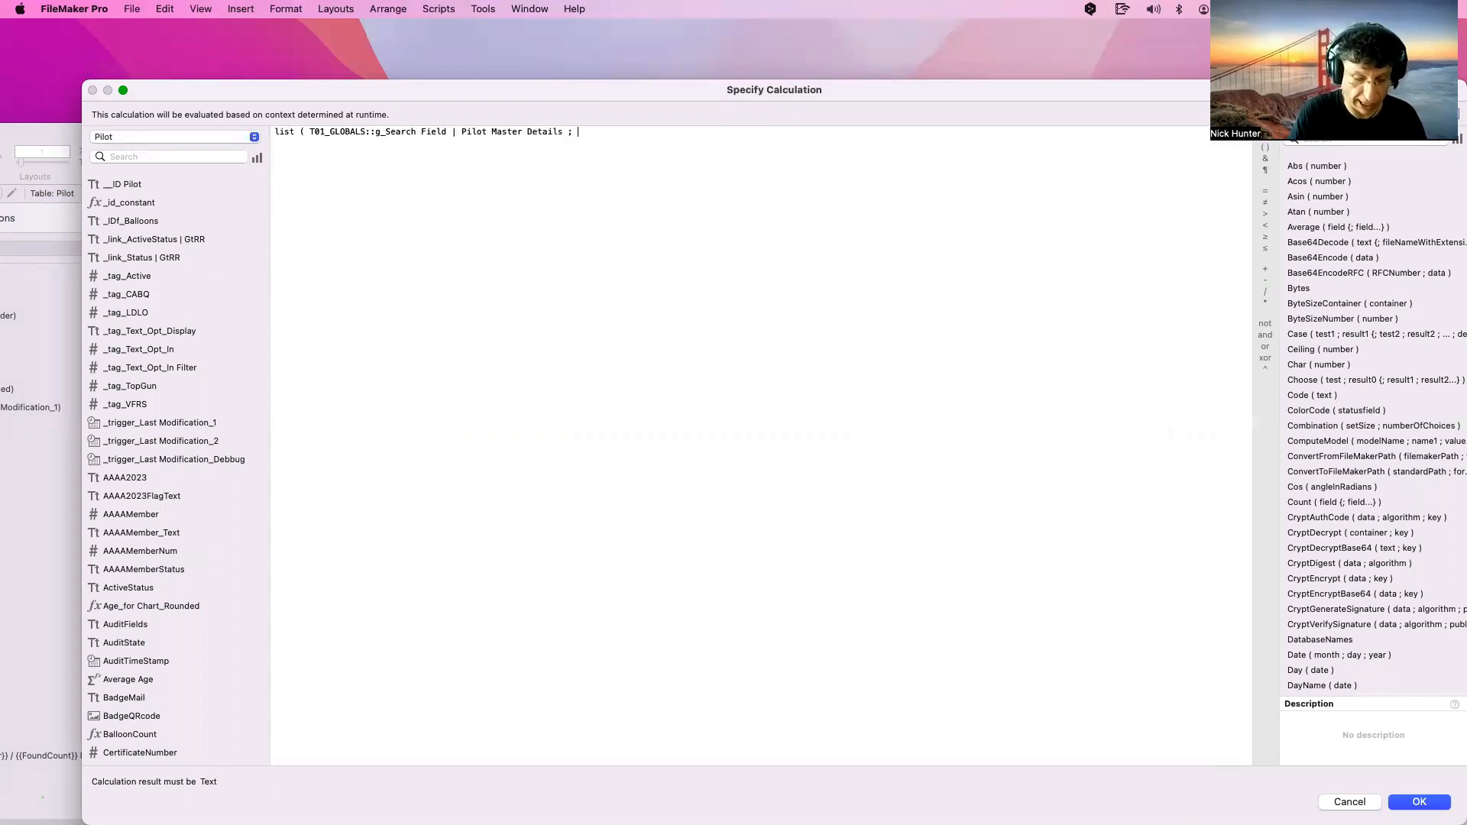
pyautogui.write('g_')
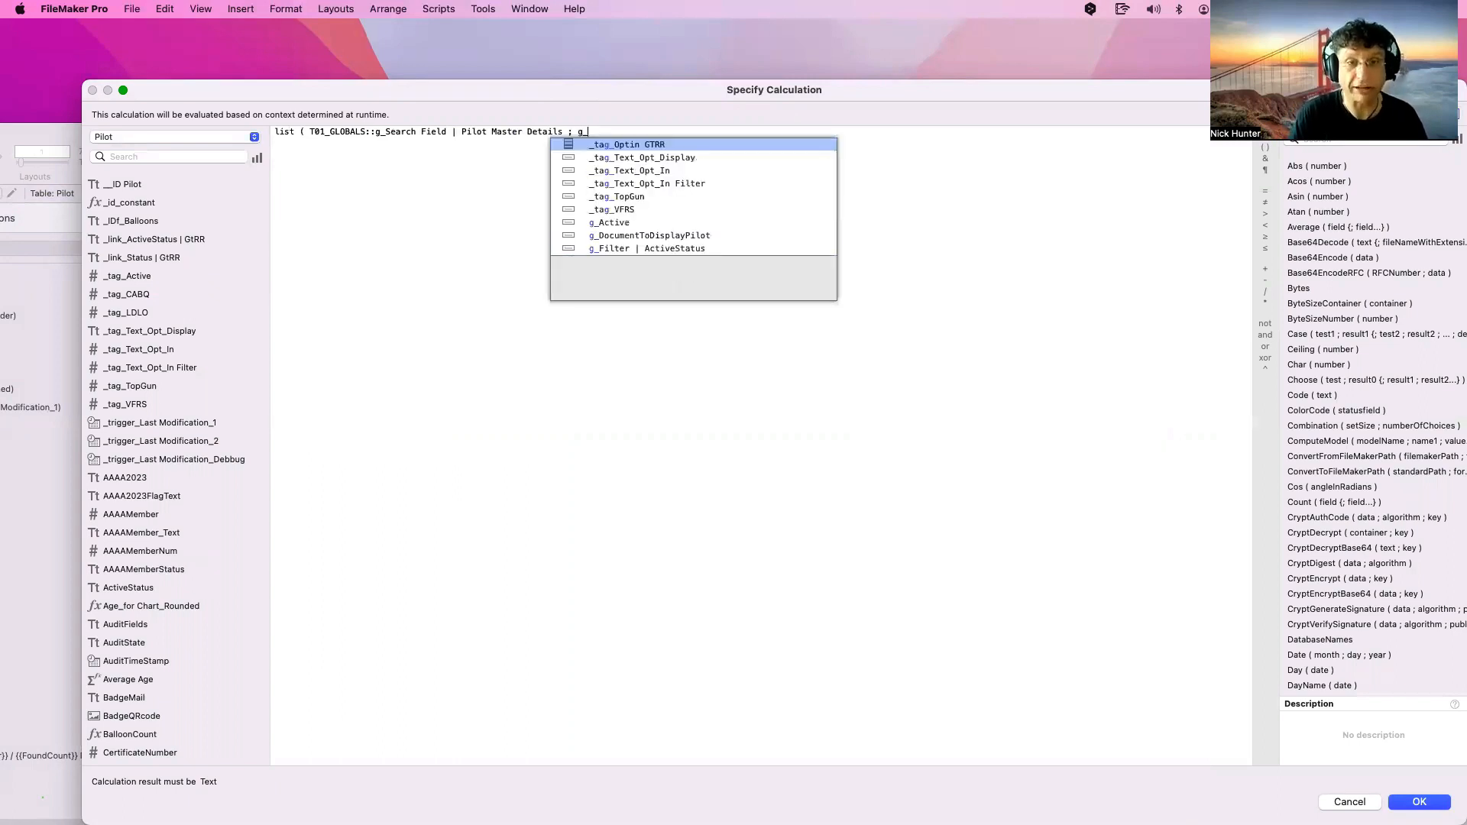
pyautogui.write('qui')
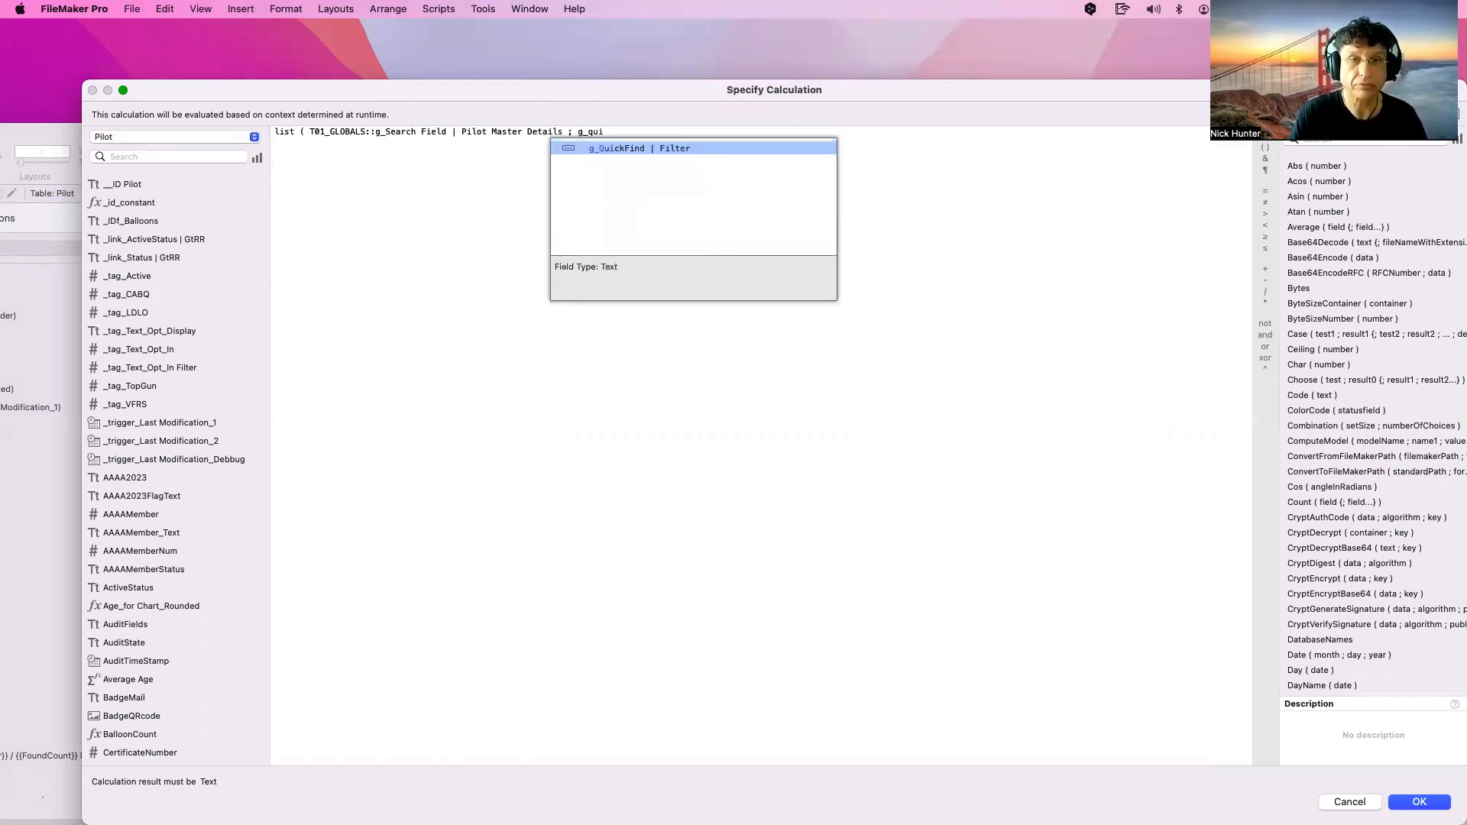
pyautogui.press('Return')
pyautogui.press('Return')
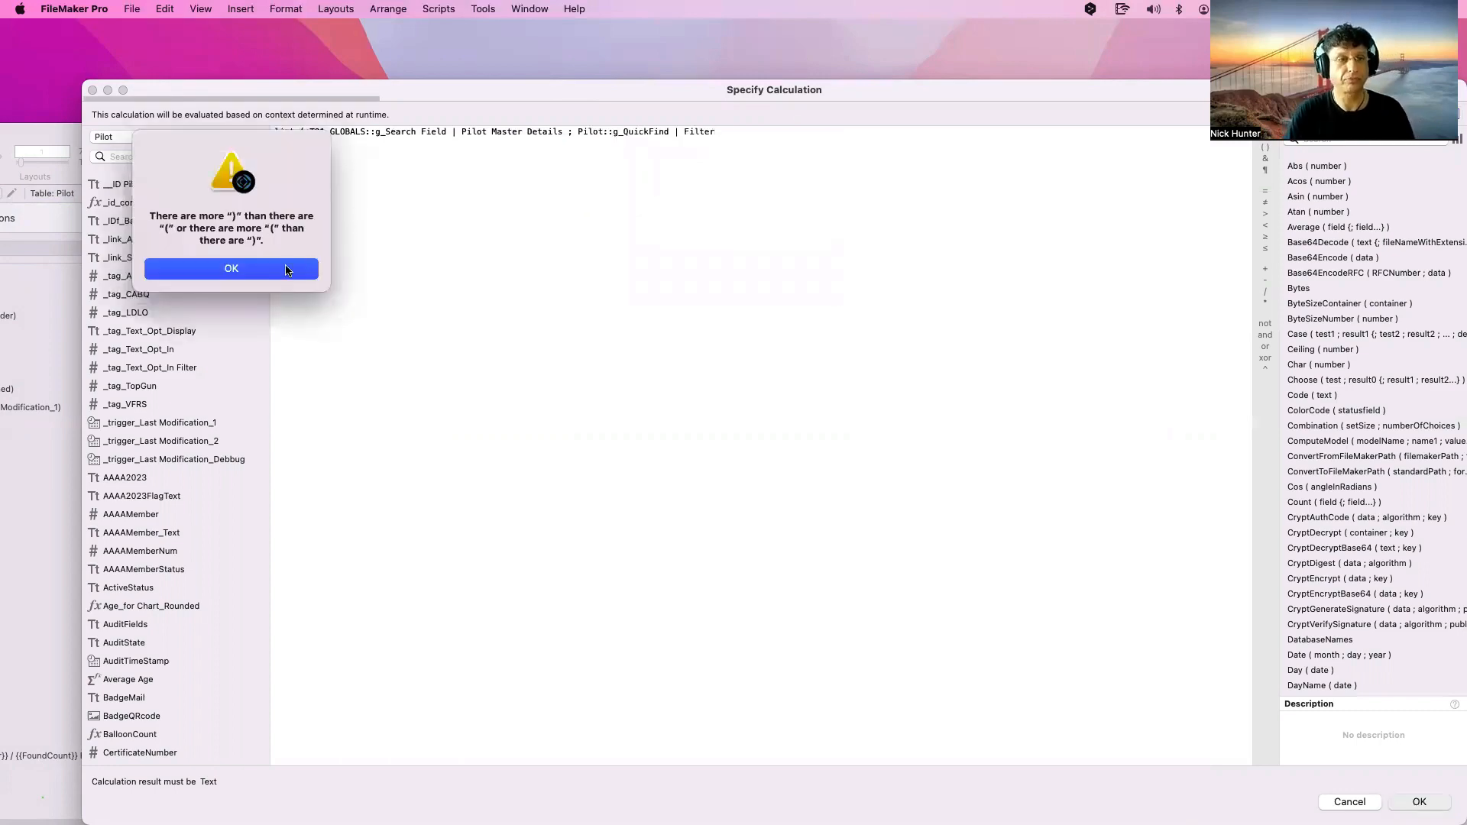
pyautogui.click(286, 271)
pyautogui.press('Right')
pyautogui.write(')')
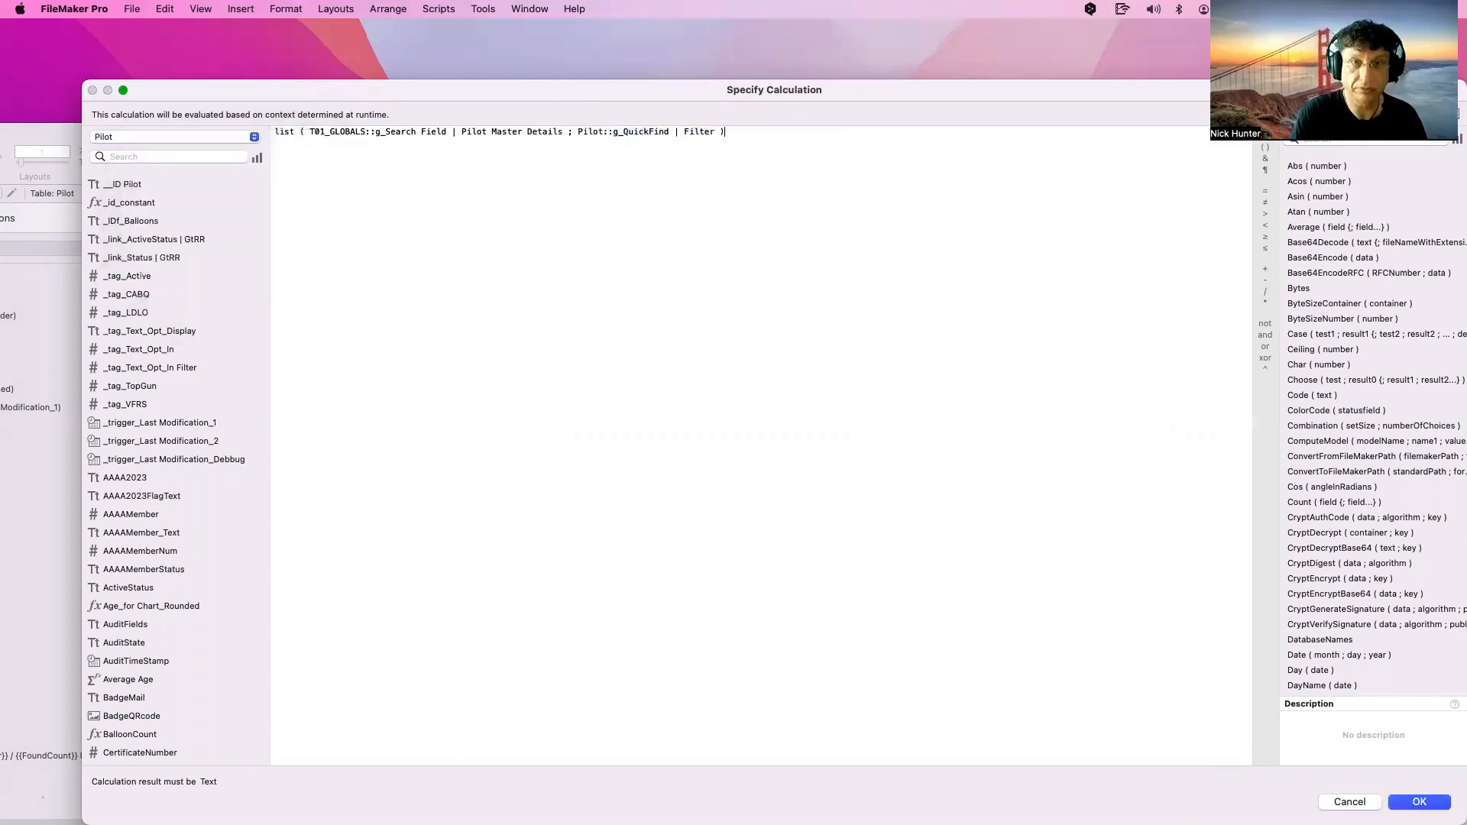
pyautogui.press('Return')
pyautogui.click(1137, 768)
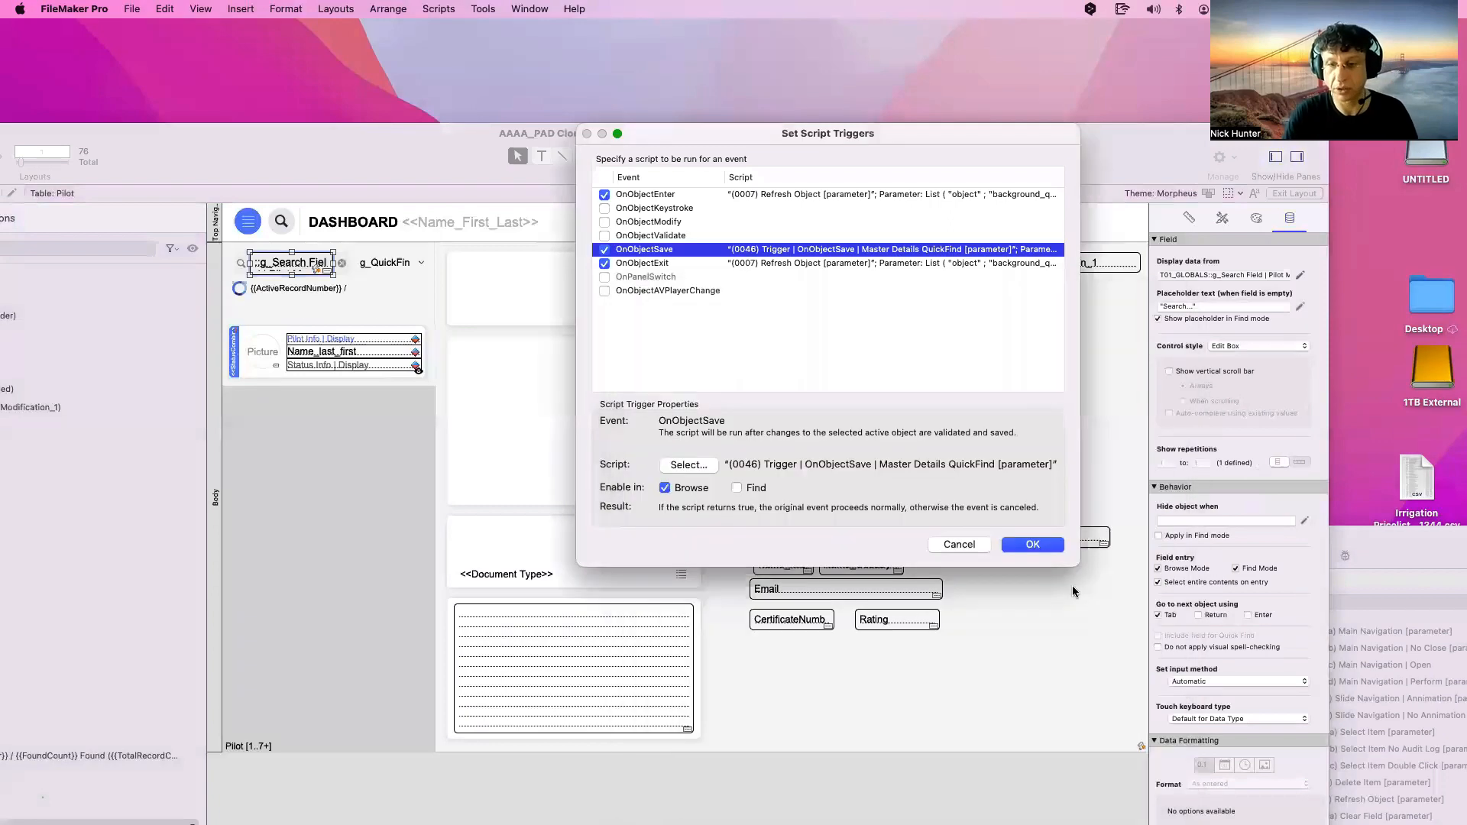
pyautogui.press('Return')
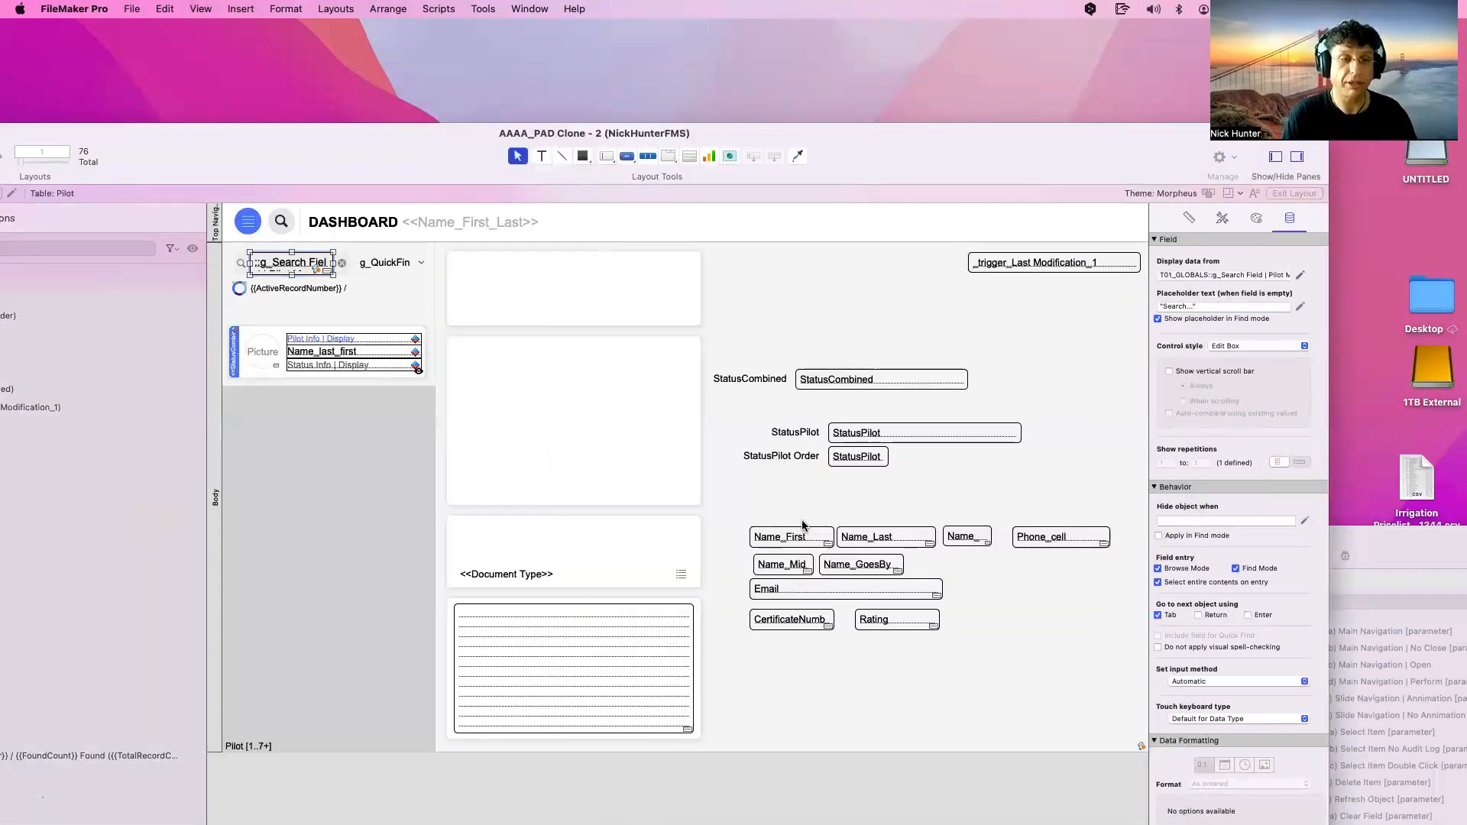
# Test a quick find for 'kenne' in Browse mode, then return to Layout mode
pyautogui.press('super+b')
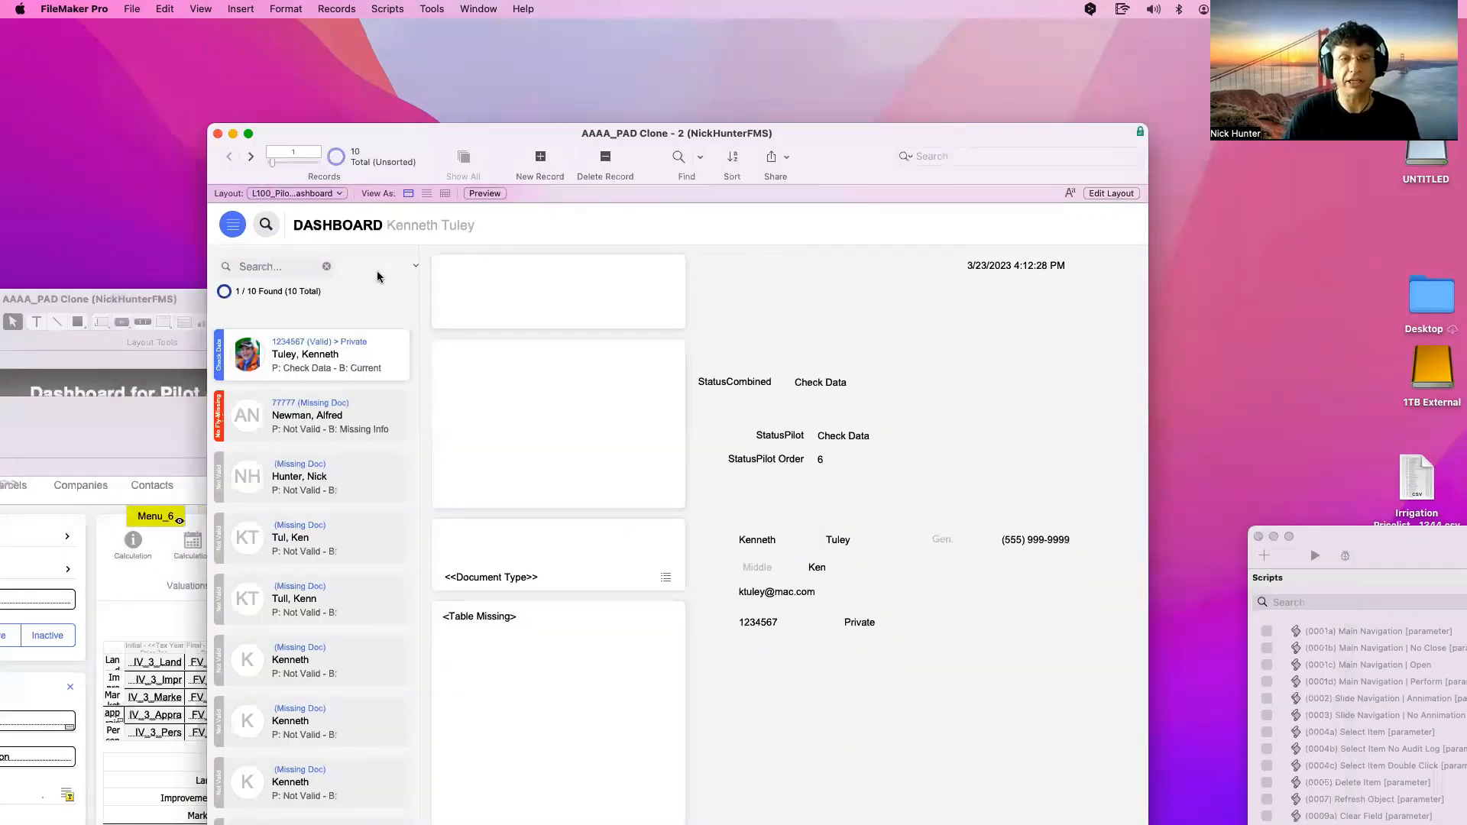
pyautogui.click(274, 267)
pyautogui.write('kenne')
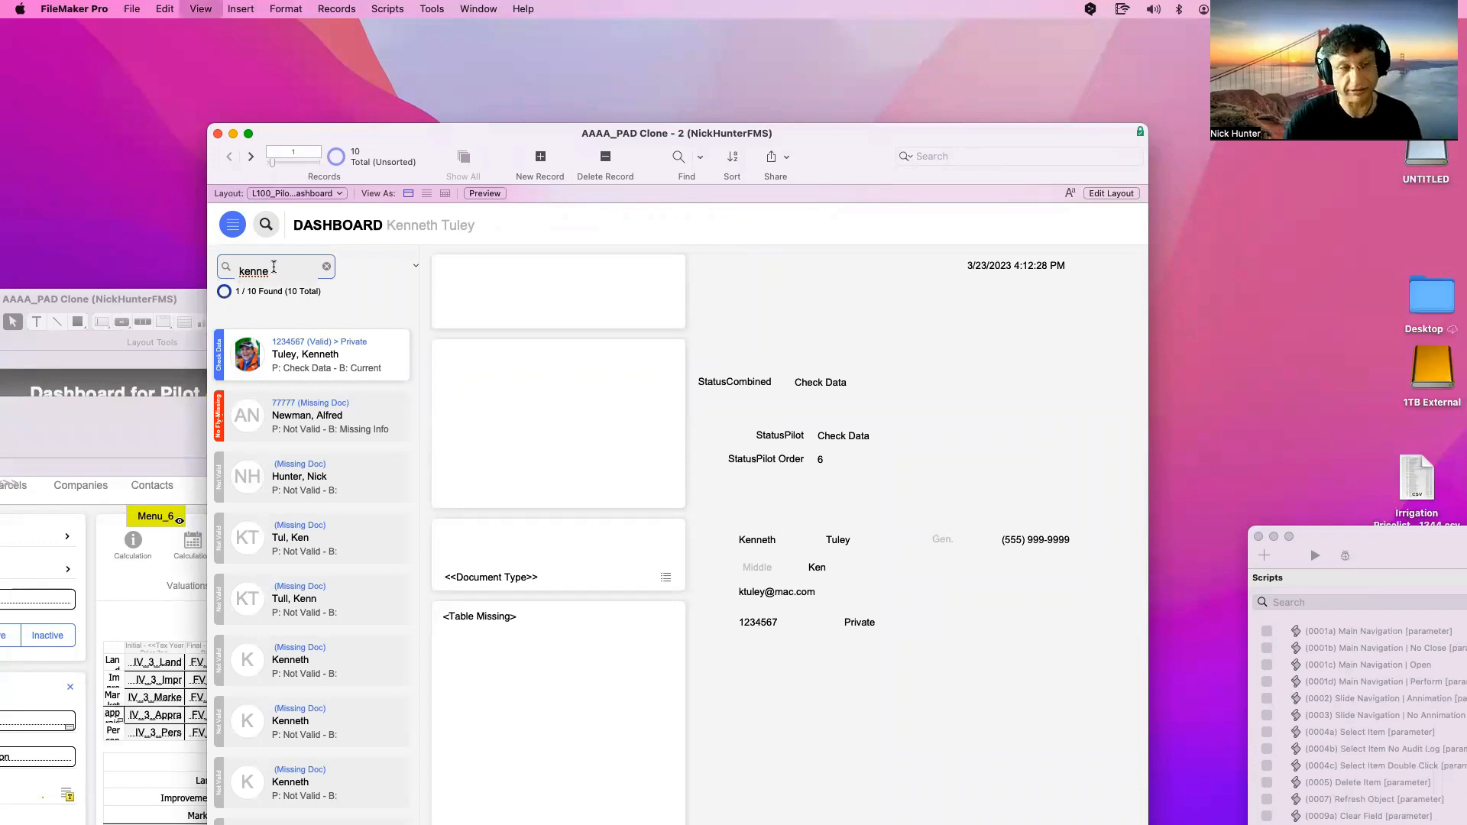
pyautogui.press('Return')
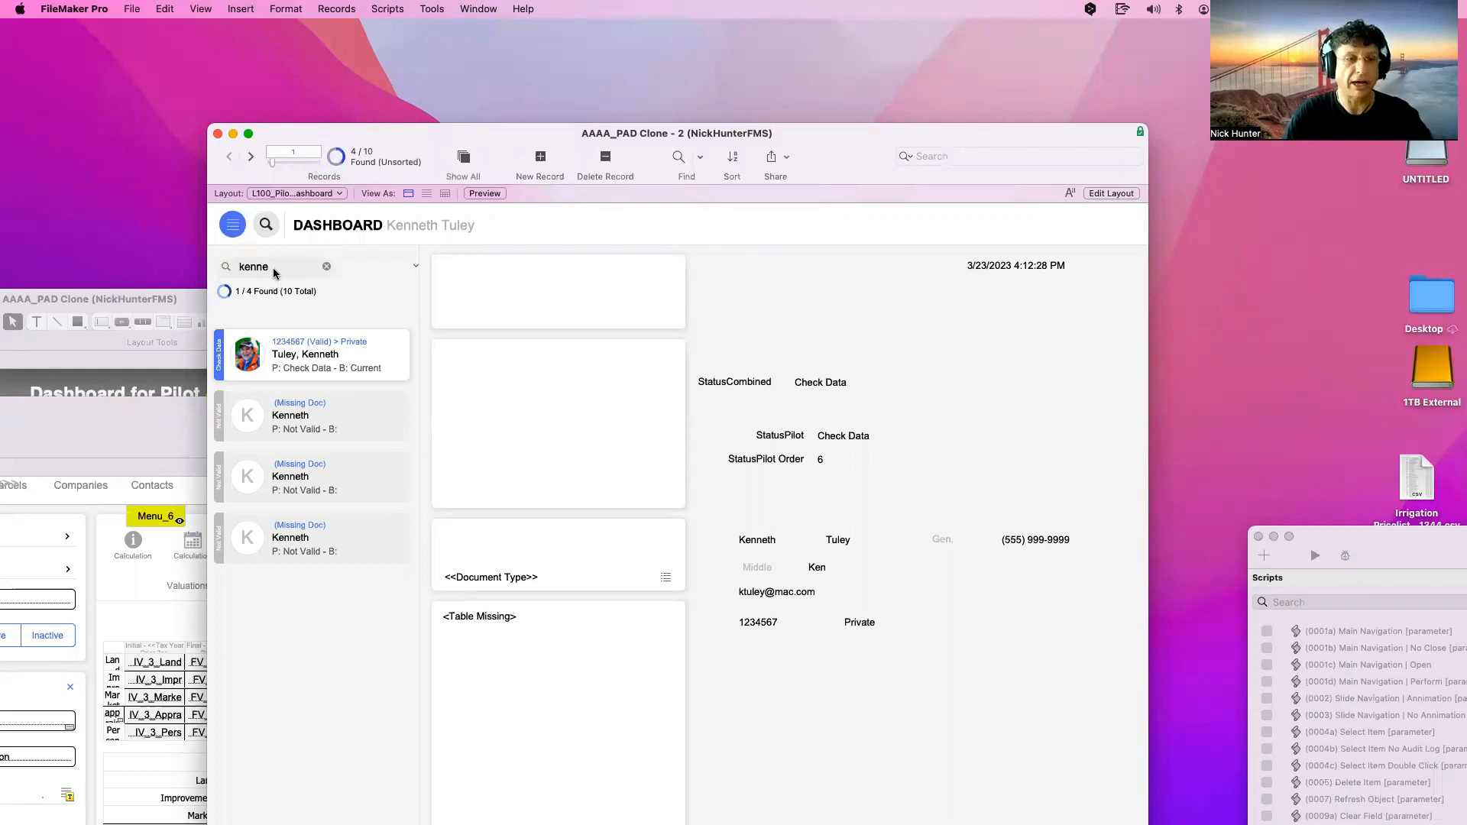
pyautogui.click(273, 269)
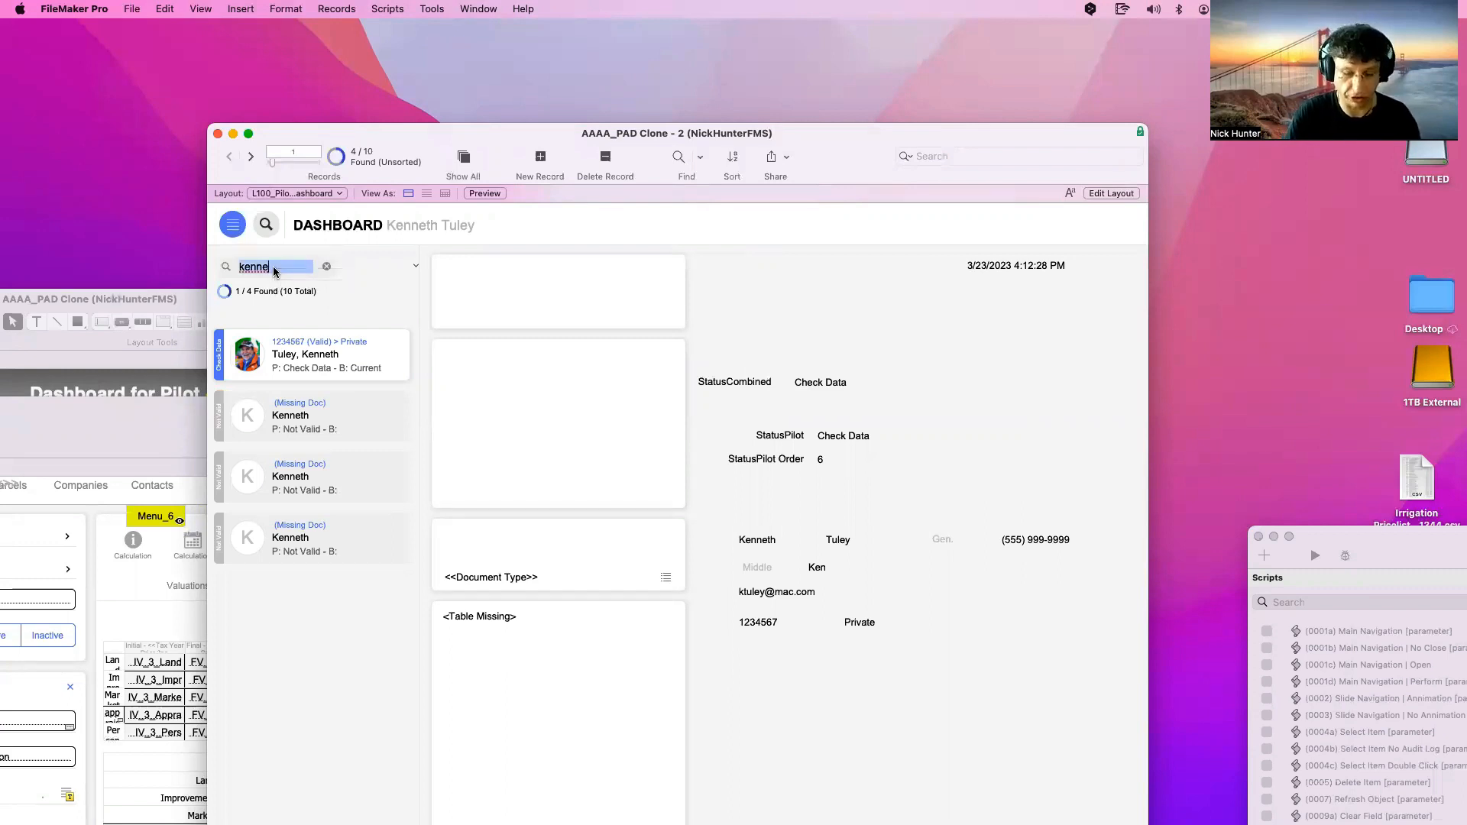
pyautogui.press('super+l')
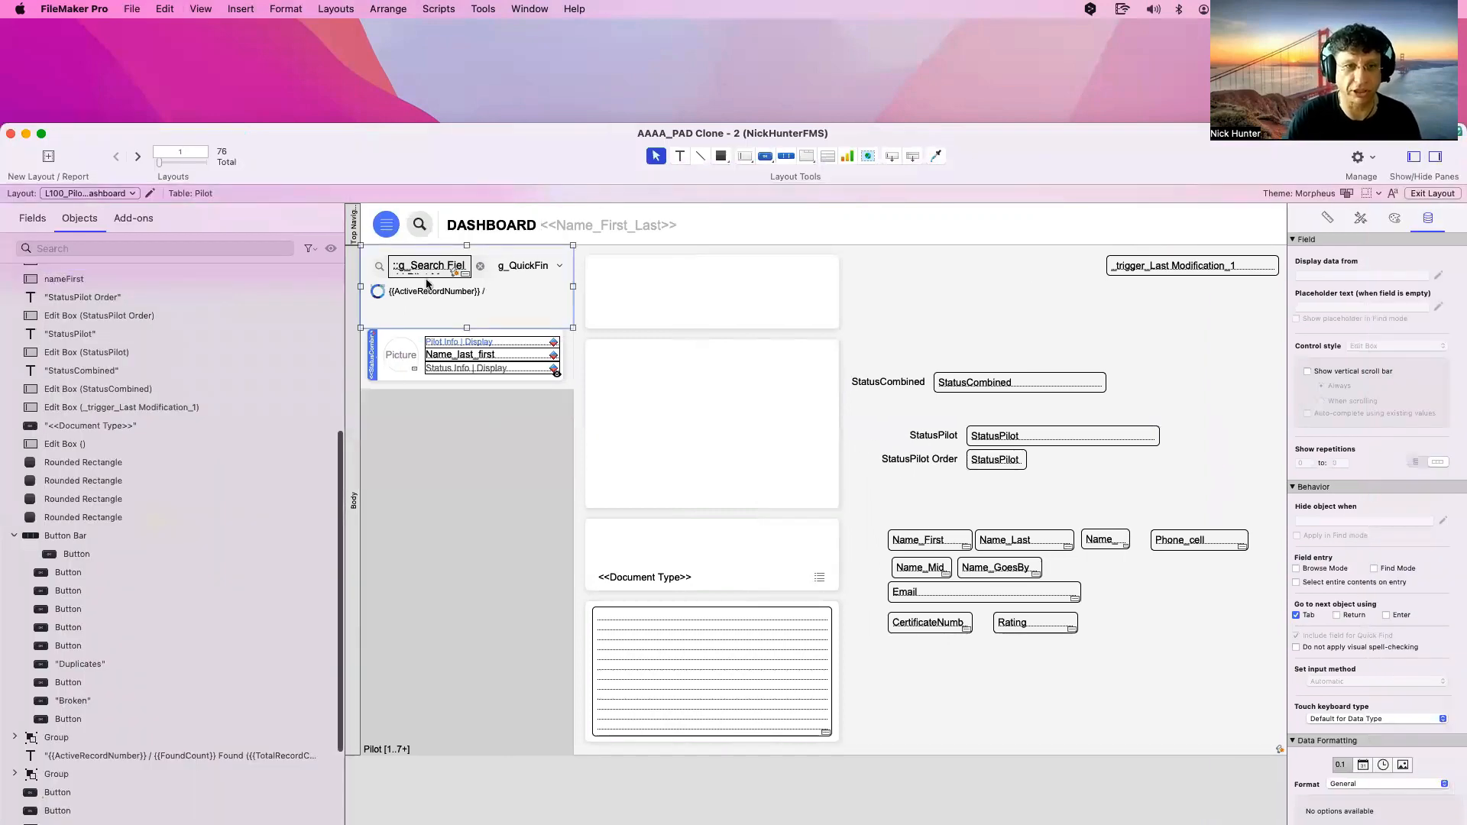
# Let Return and Enter commit the g_Search Field under Go to next object using
pyautogui.click(439, 271)
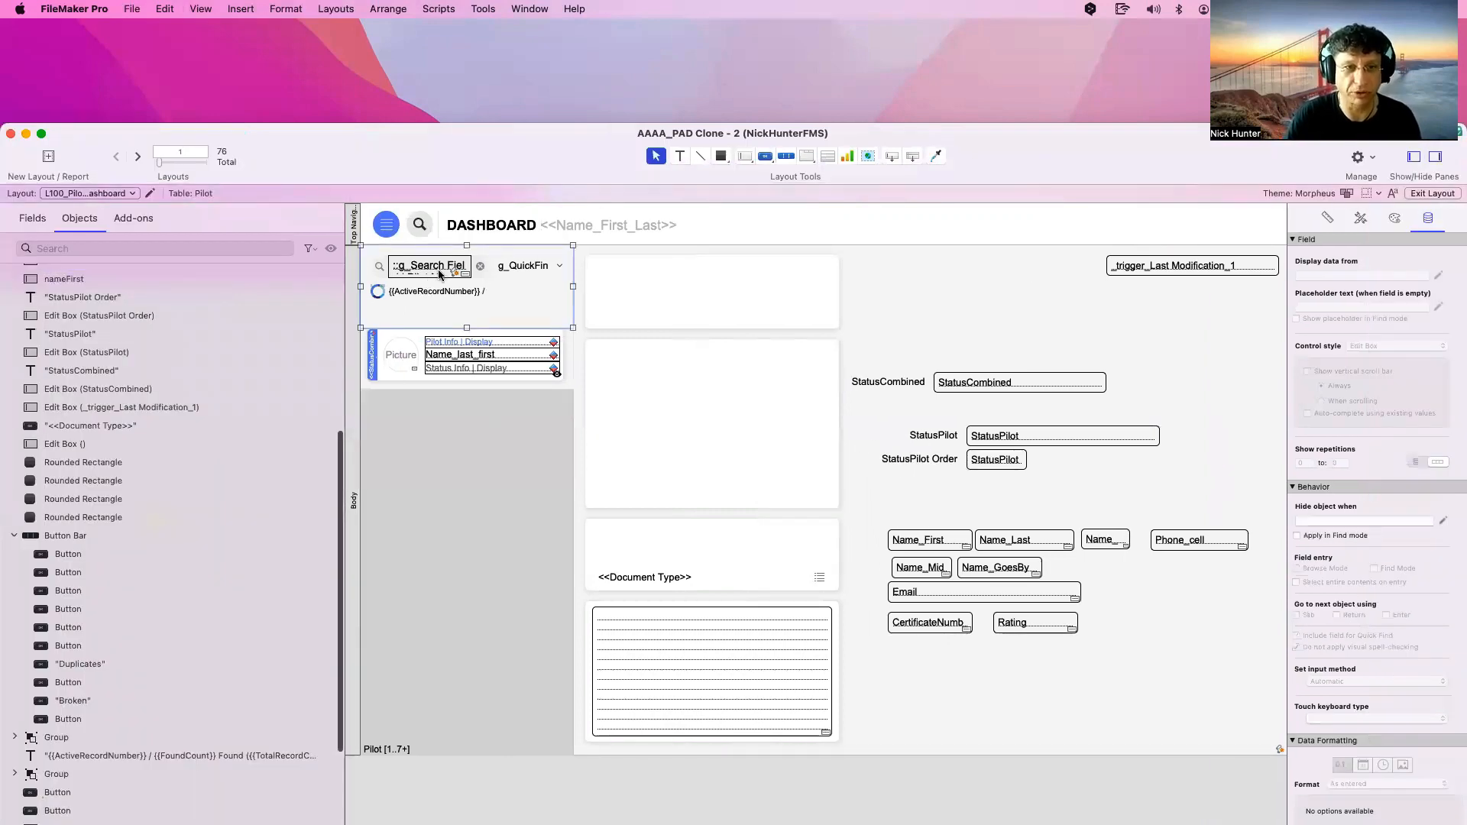
pyautogui.click(439, 270)
pyautogui.moveTo(543, 152); pyautogui.dragTo(283, 148)
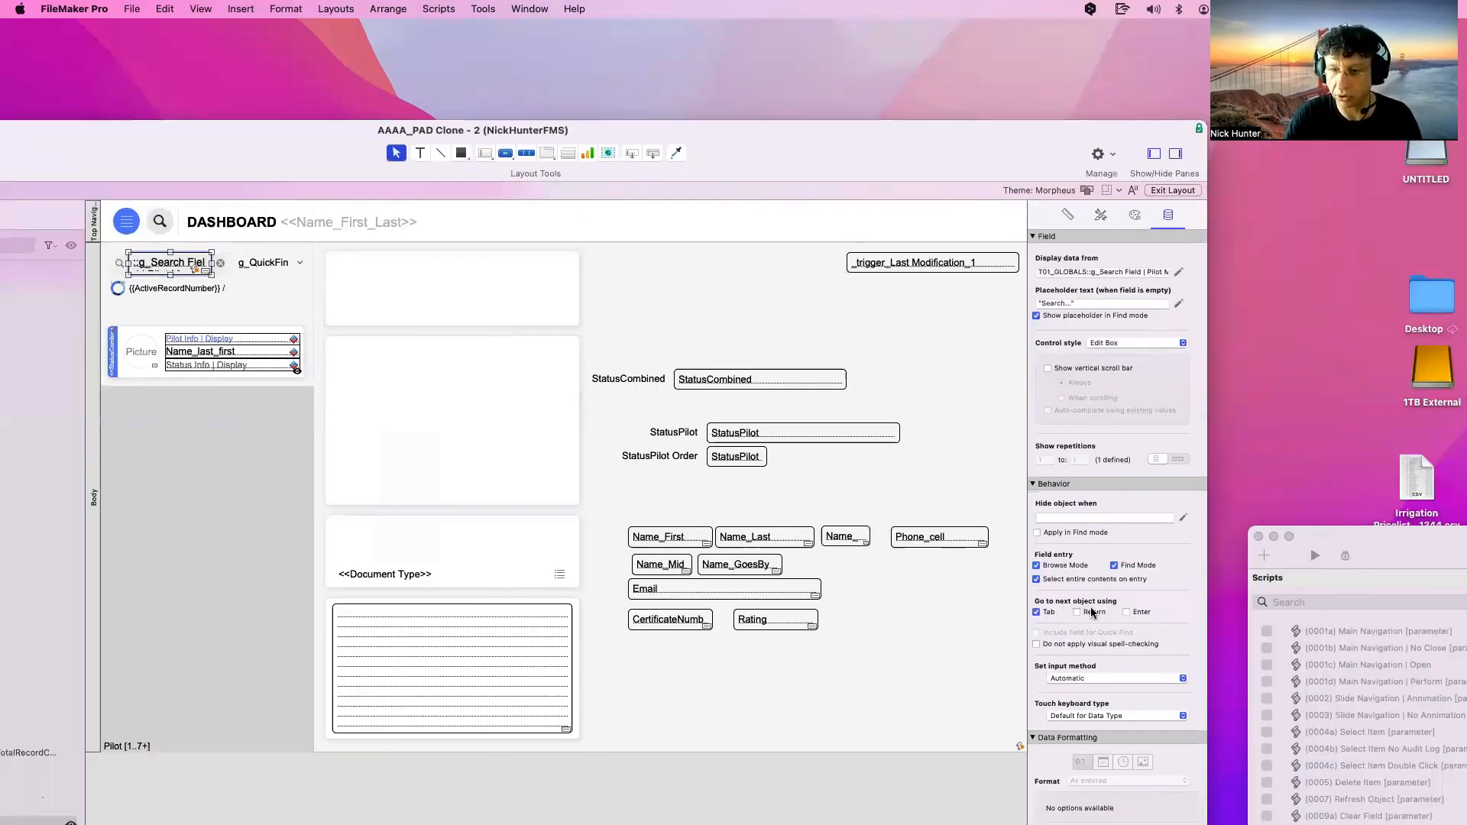
pyautogui.click(1092, 612)
pyautogui.click(1138, 612)
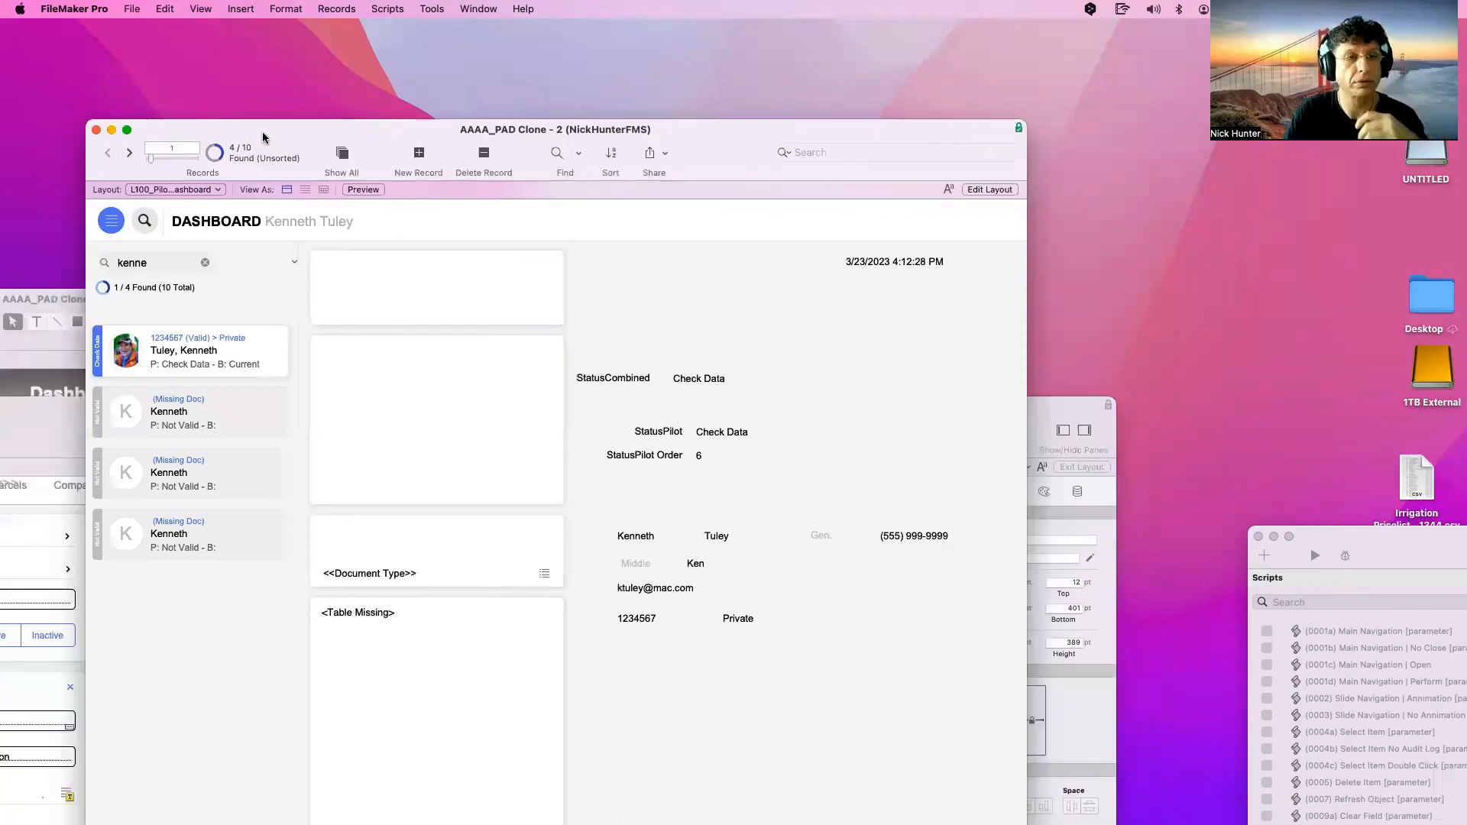
# Clear the old search, then quick-find Kennet with the Check status filter
pyautogui.moveTo(262, 134); pyautogui.dragTo(260, 69)
pyautogui.click(152, 202)
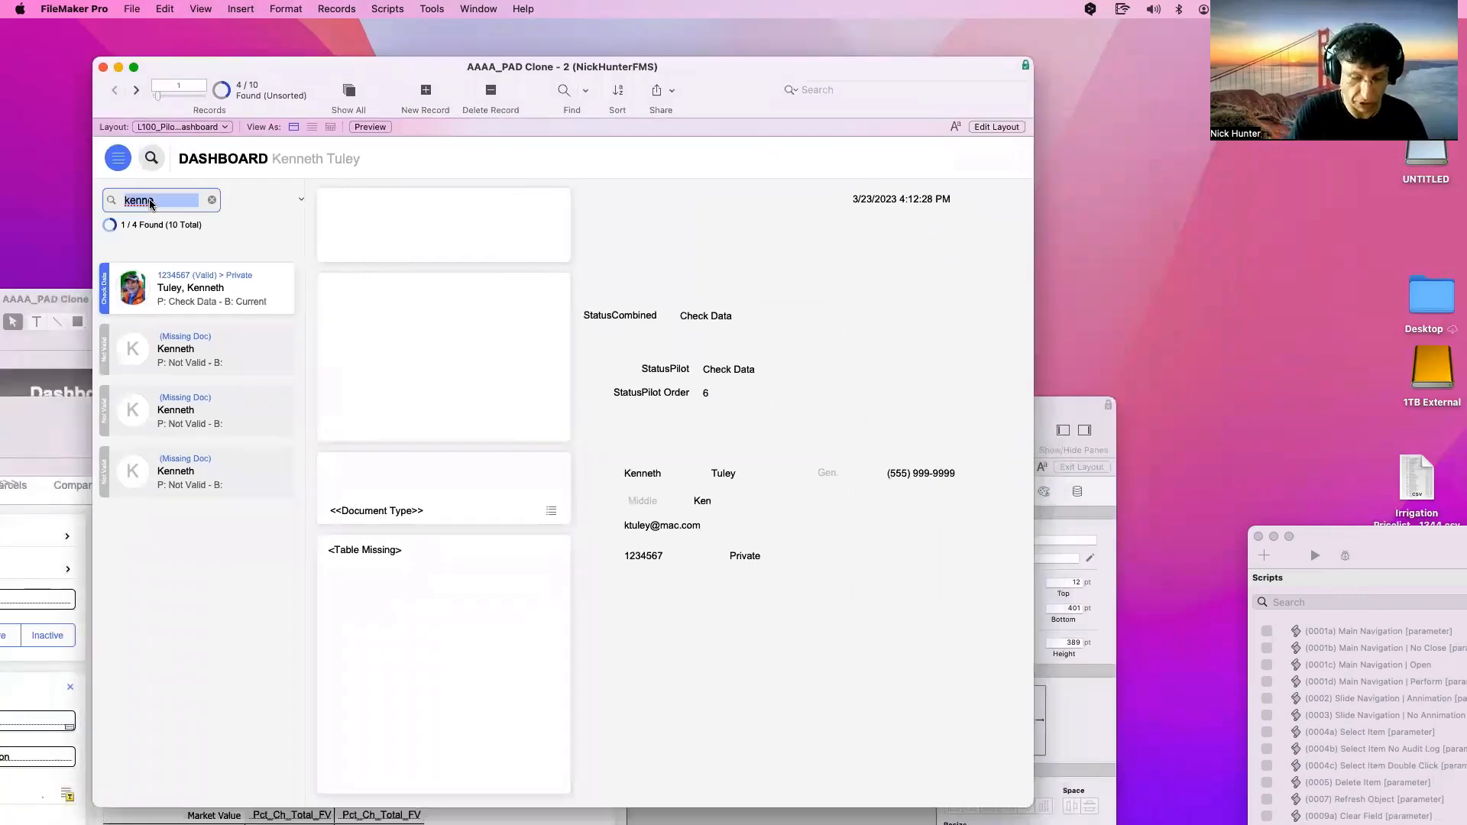
pyautogui.click(152, 202)
pyautogui.press('BackSpace')
pyautogui.press('BackSpace')
pyautogui.press('BackSpace')
pyautogui.press('BackSpace')
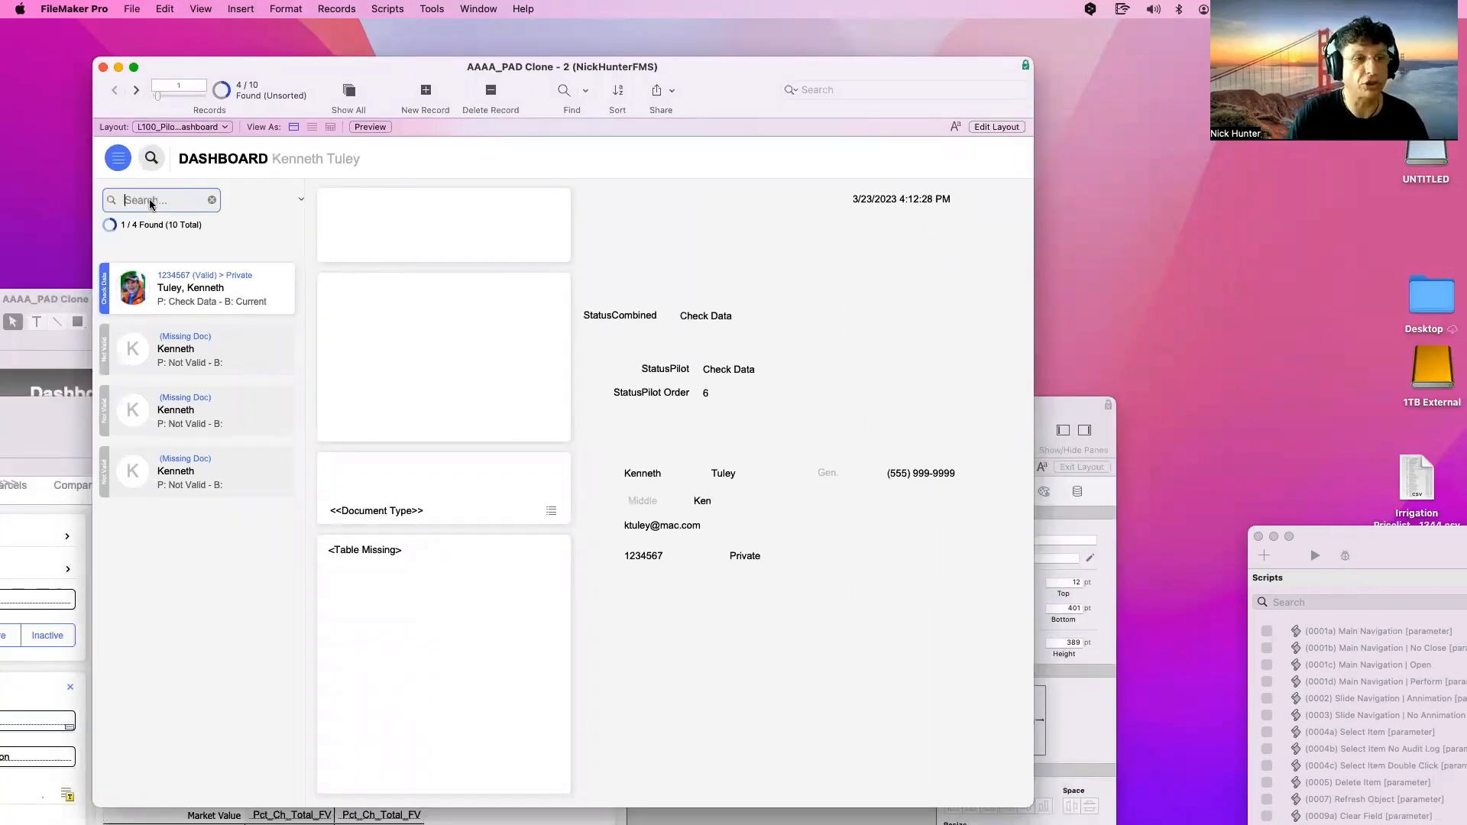
pyautogui.click(213, 201)
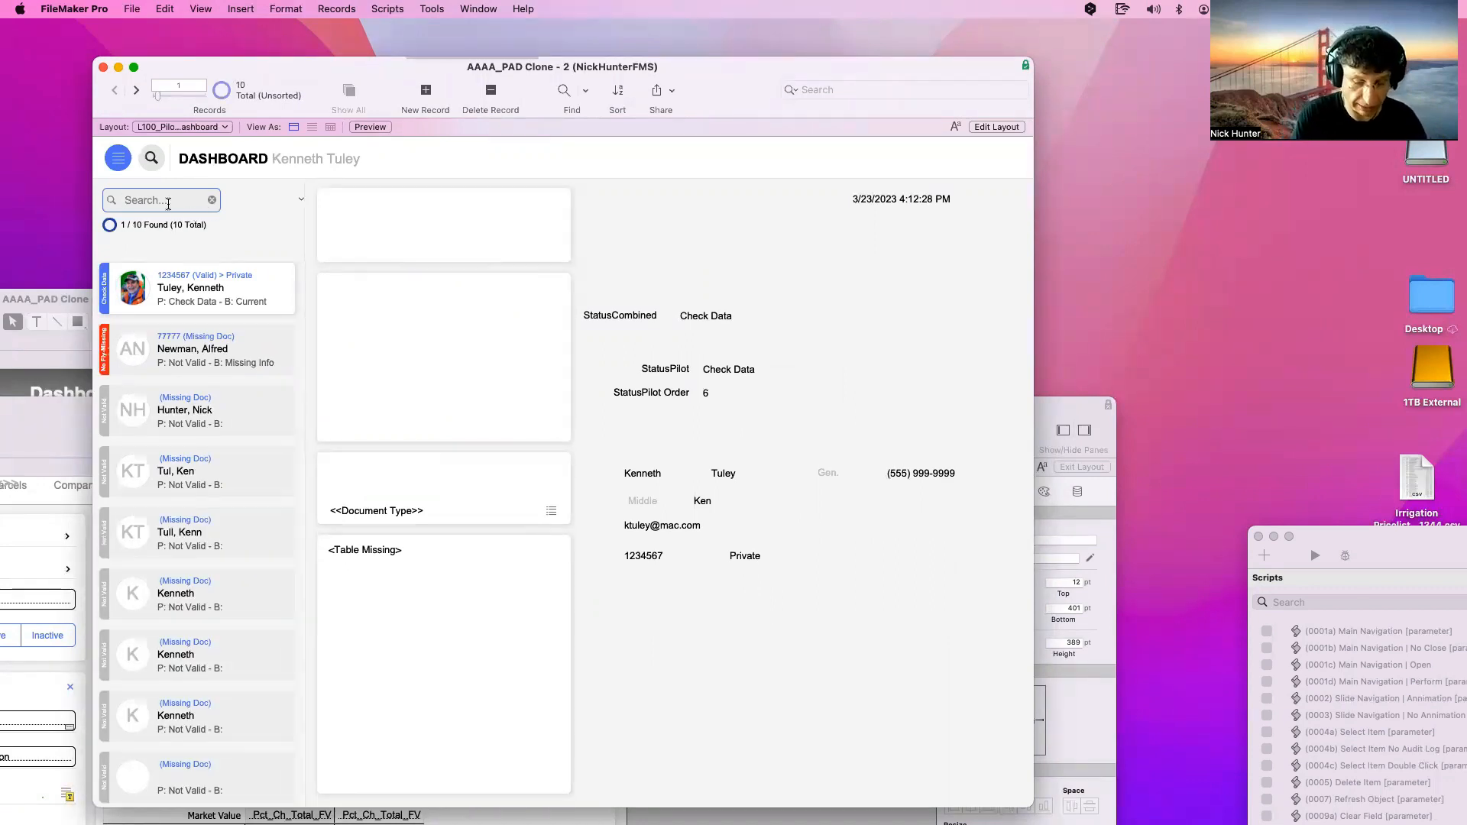
pyautogui.write('Kennet')
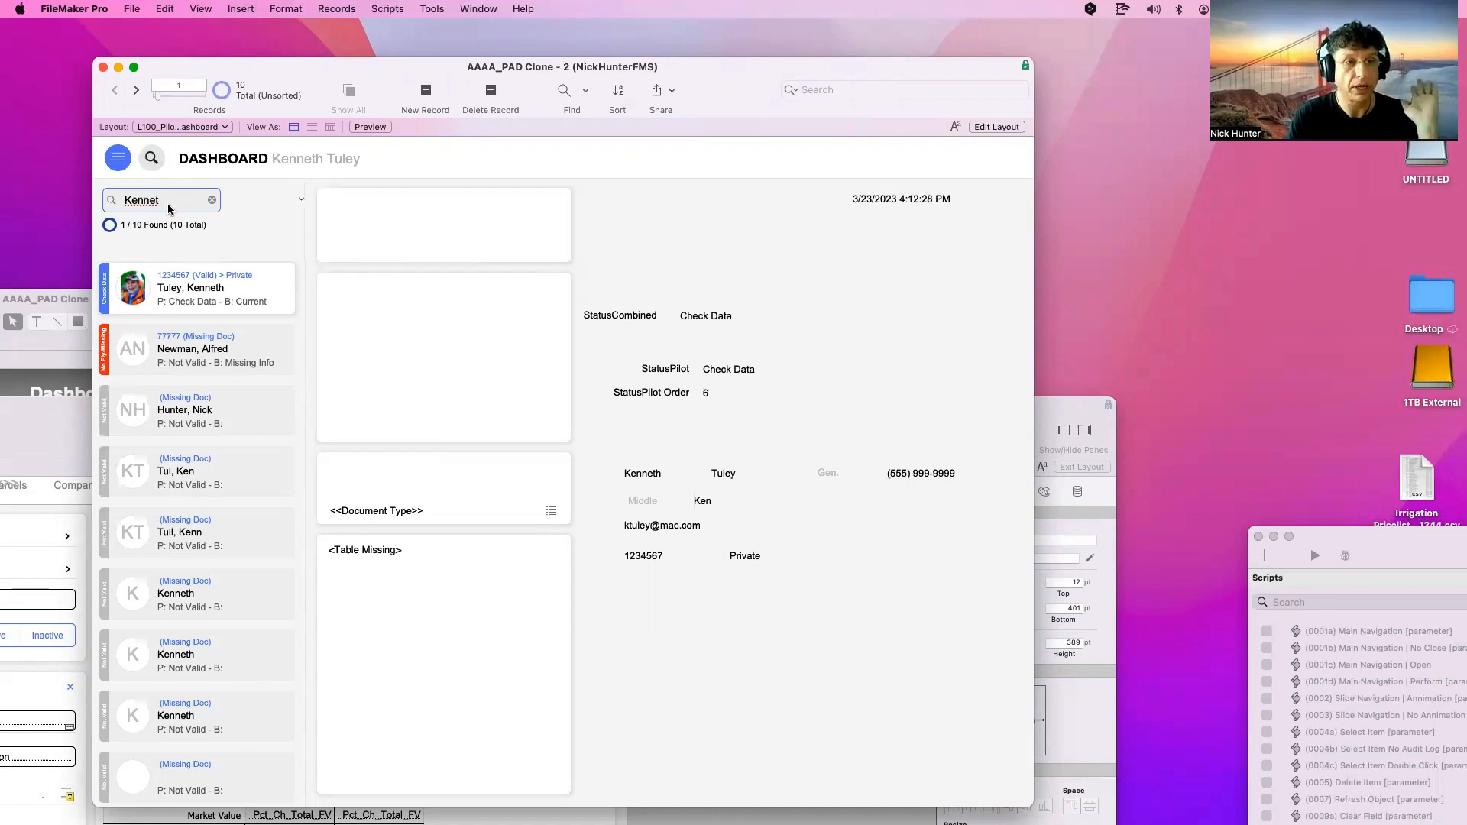
pyautogui.click(279, 206)
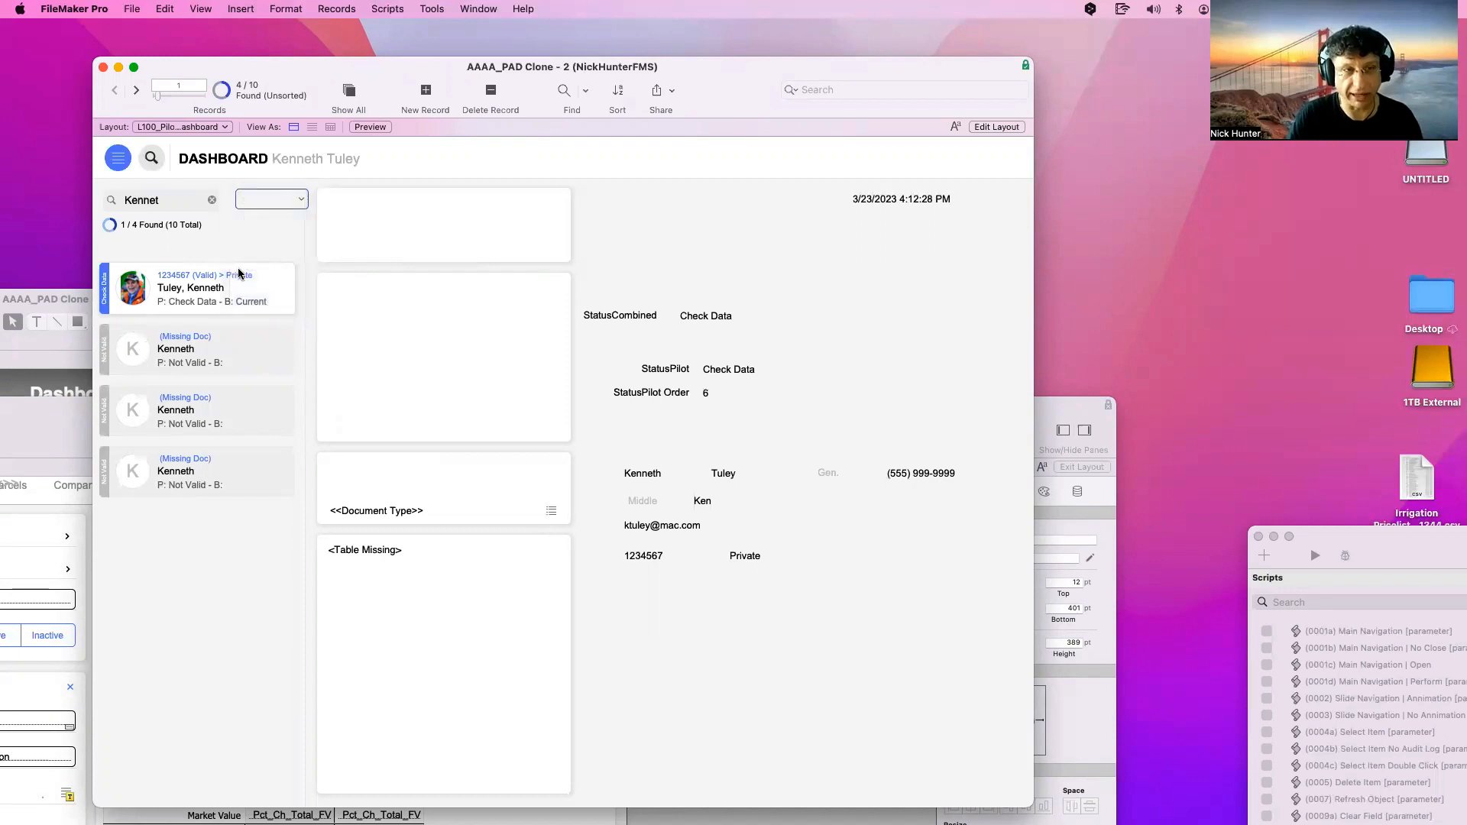
pyautogui.click(260, 285)
pyautogui.click(177, 202)
pyautogui.click(177, 204)
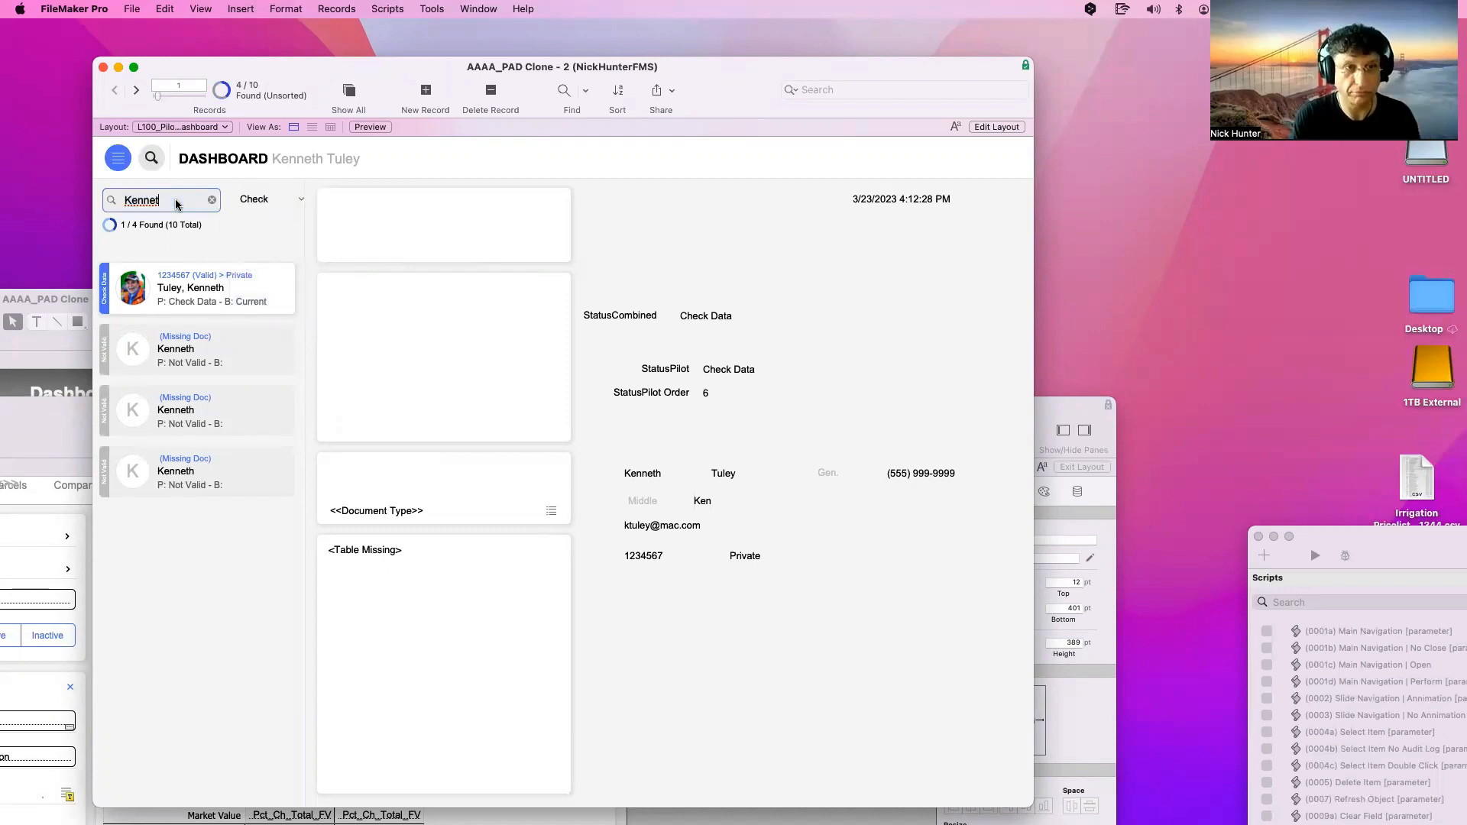
pyautogui.press('Return')
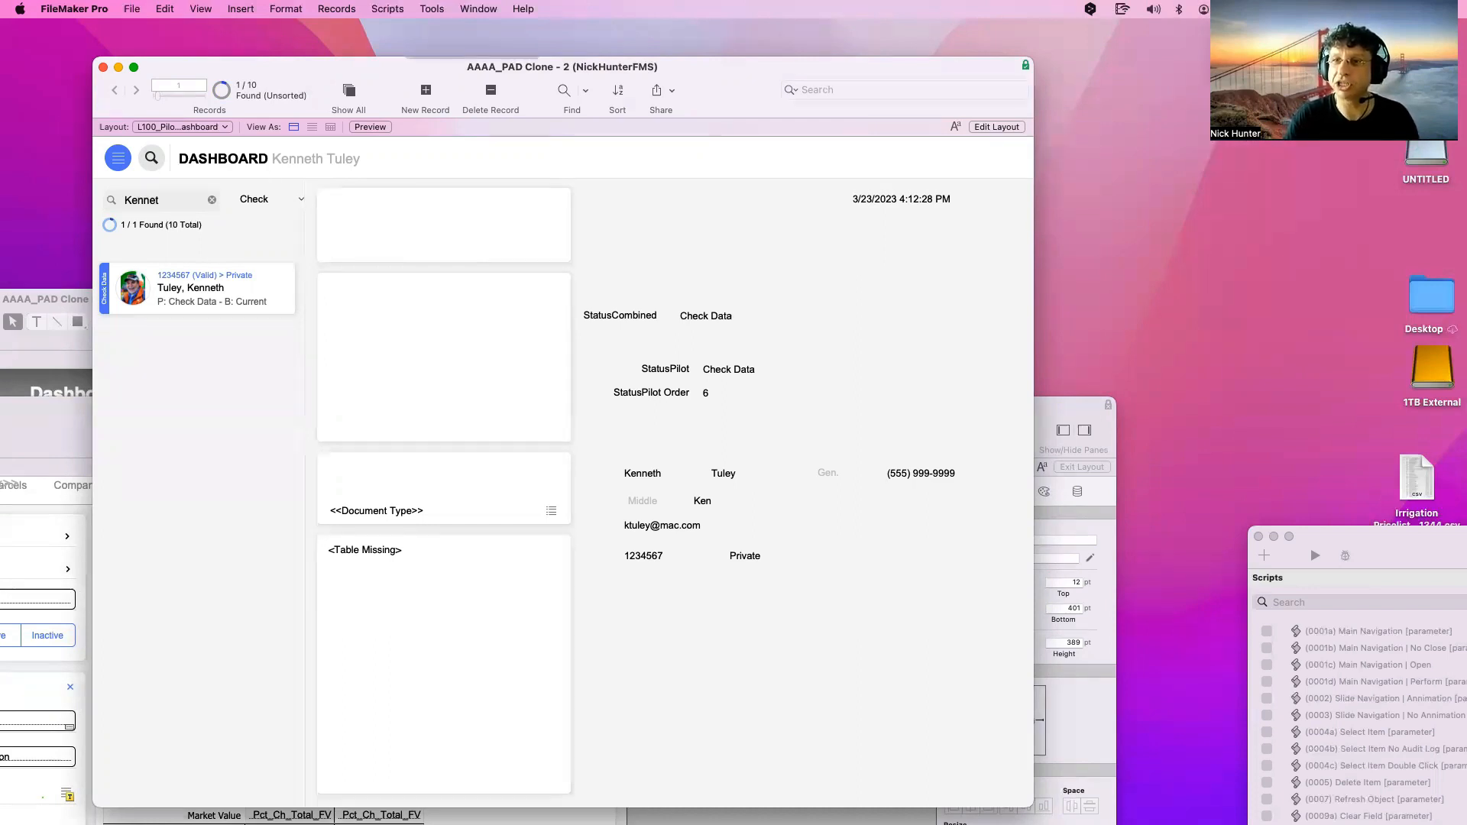
# Dismiss the emoji picker and typing alert, then go back to Layout mode
pyautogui.click(916, 394)
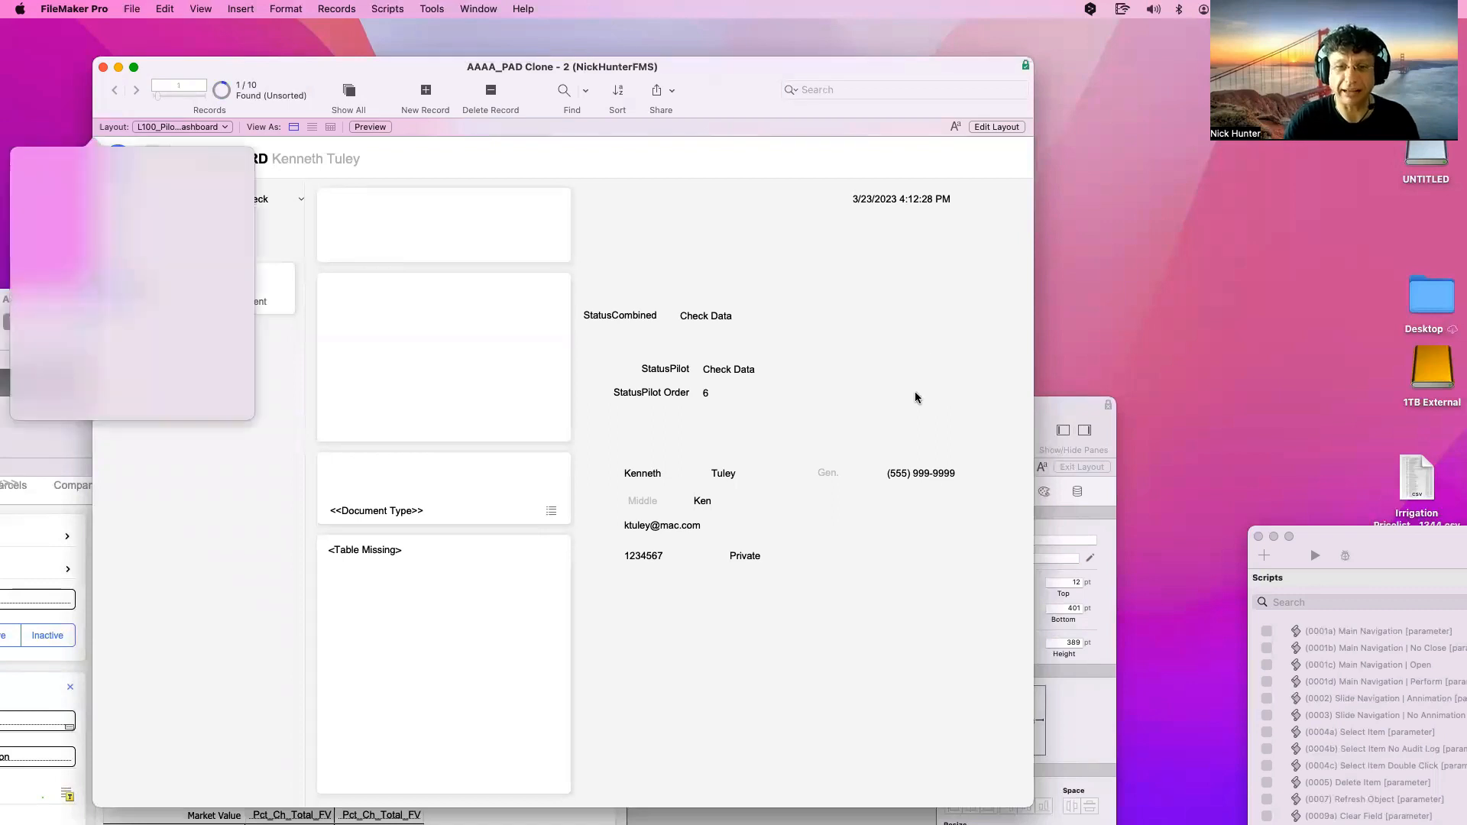
pyautogui.scroll(-5, 150, 272)
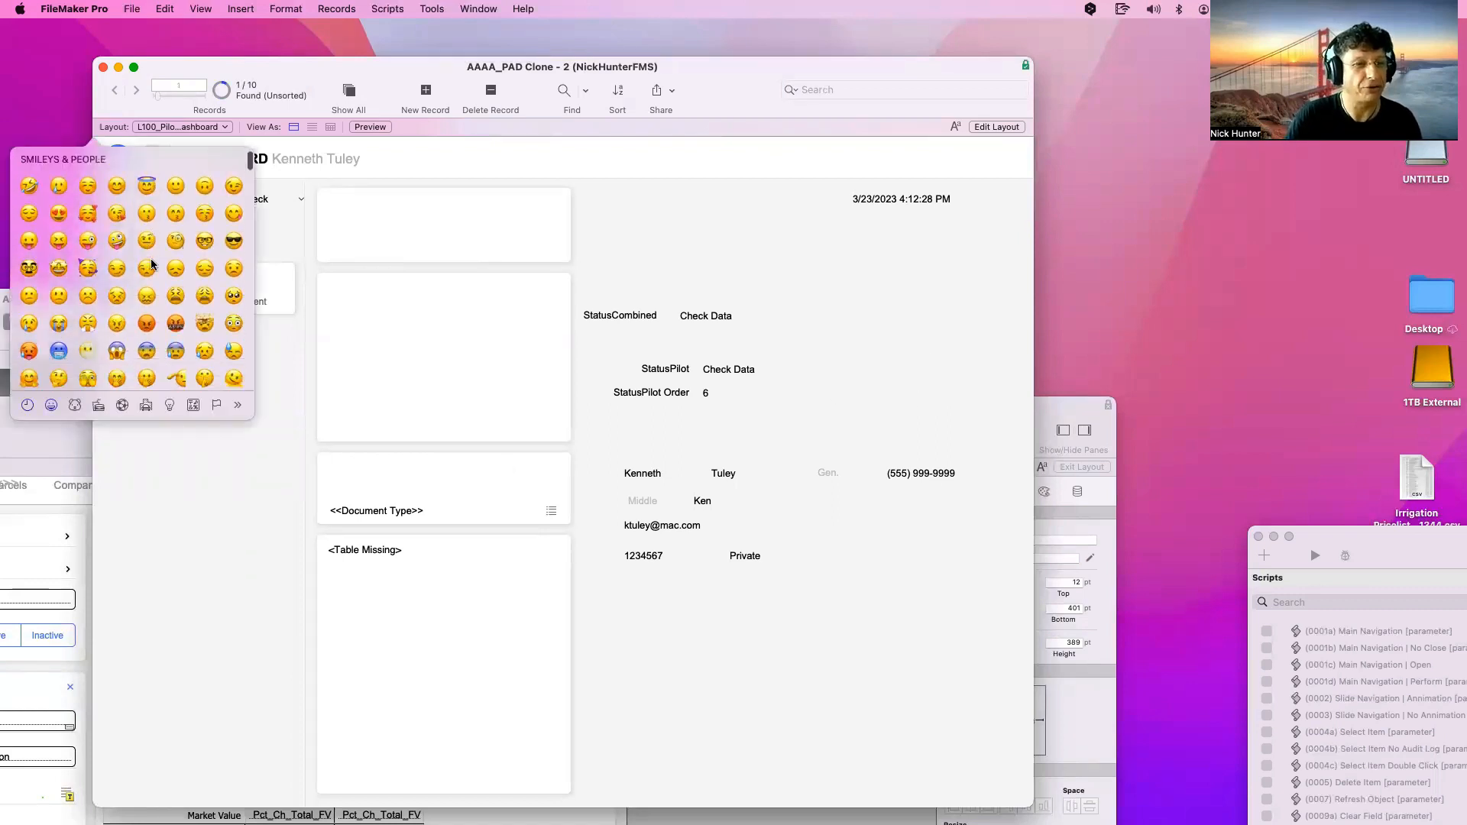
pyautogui.scroll(-3, 150, 272)
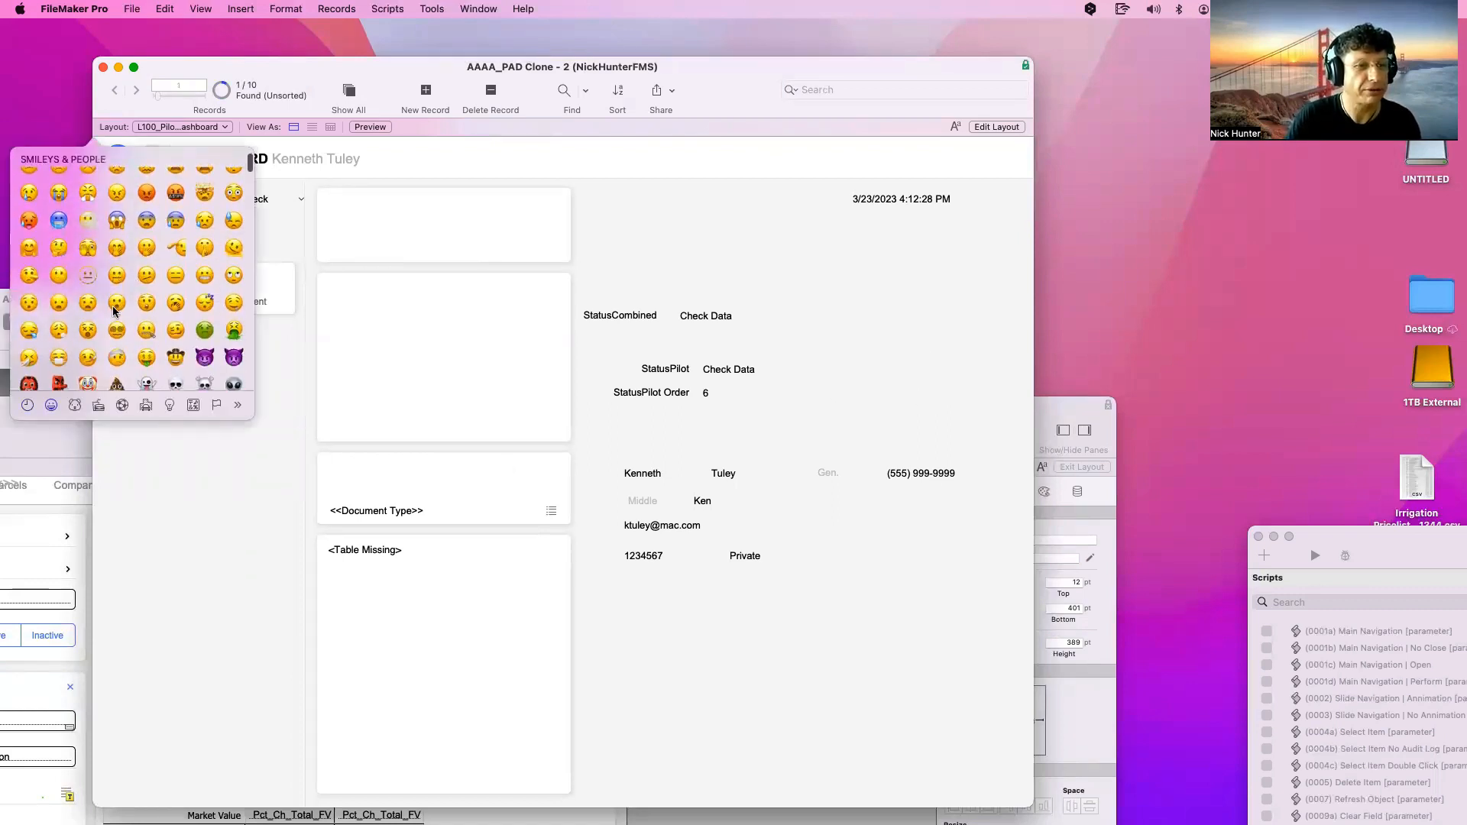
pyautogui.press('Escape')
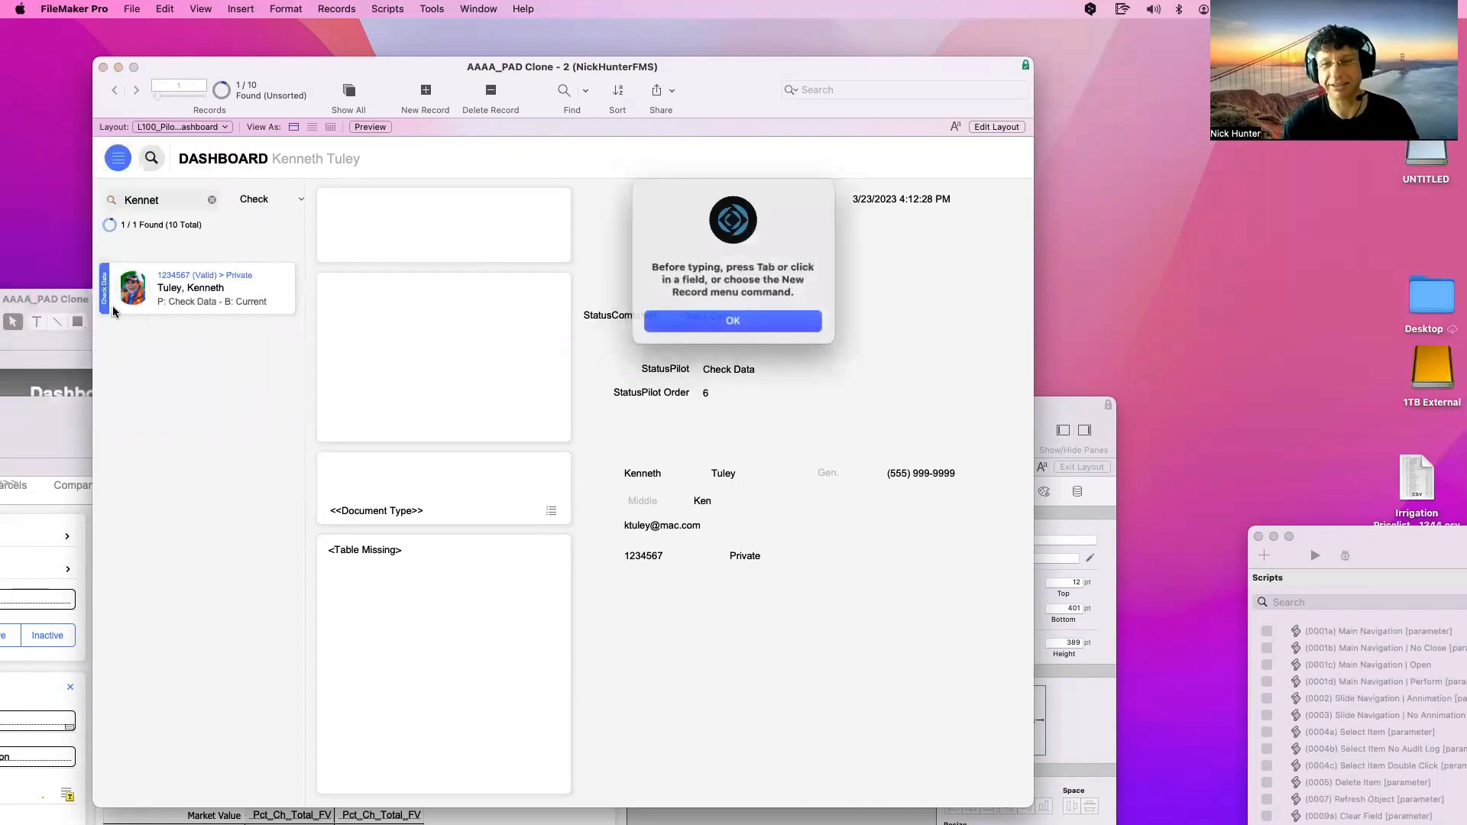
pyautogui.click(664, 319)
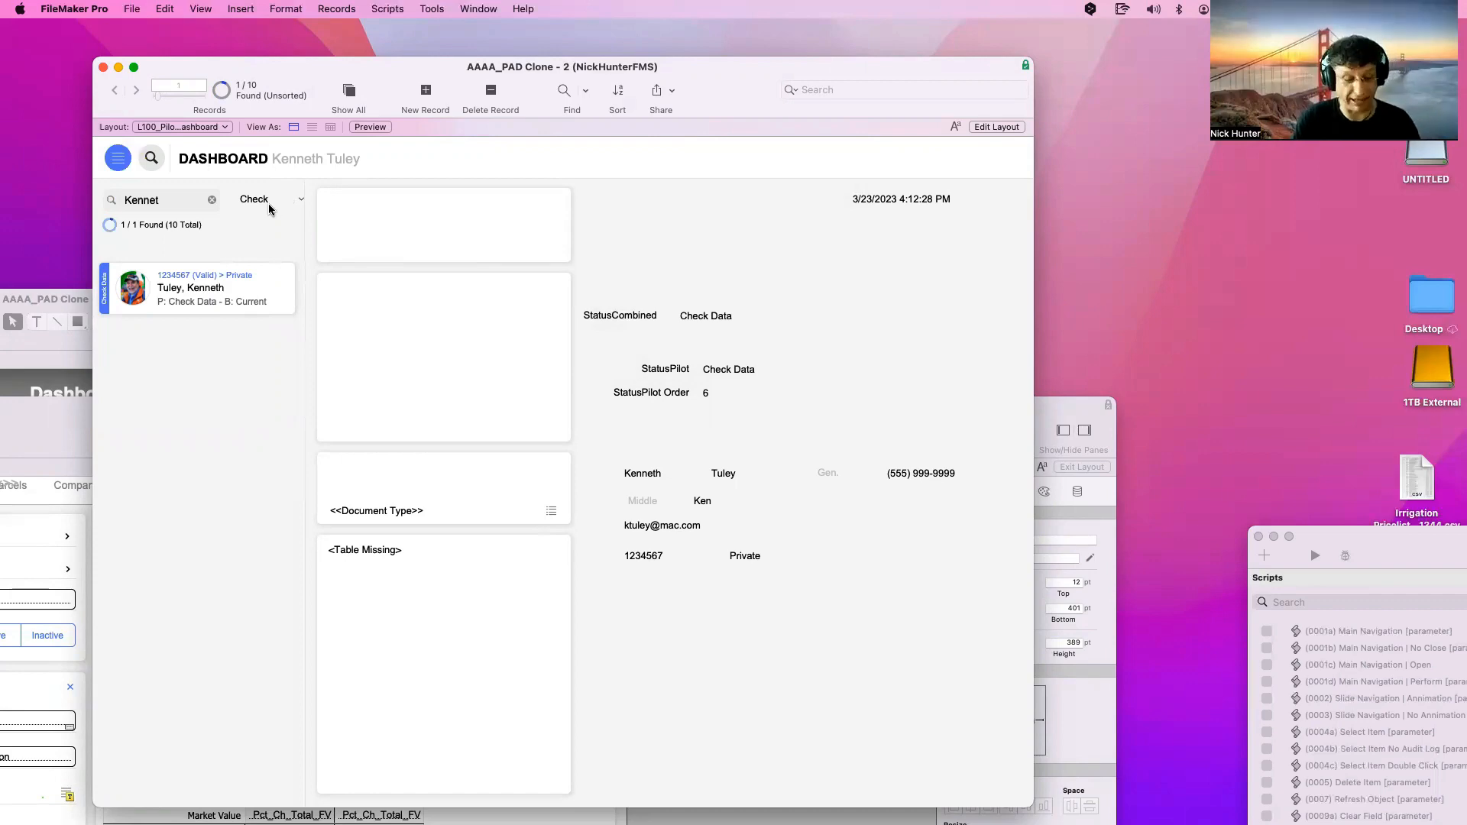
pyautogui.press('super+l')
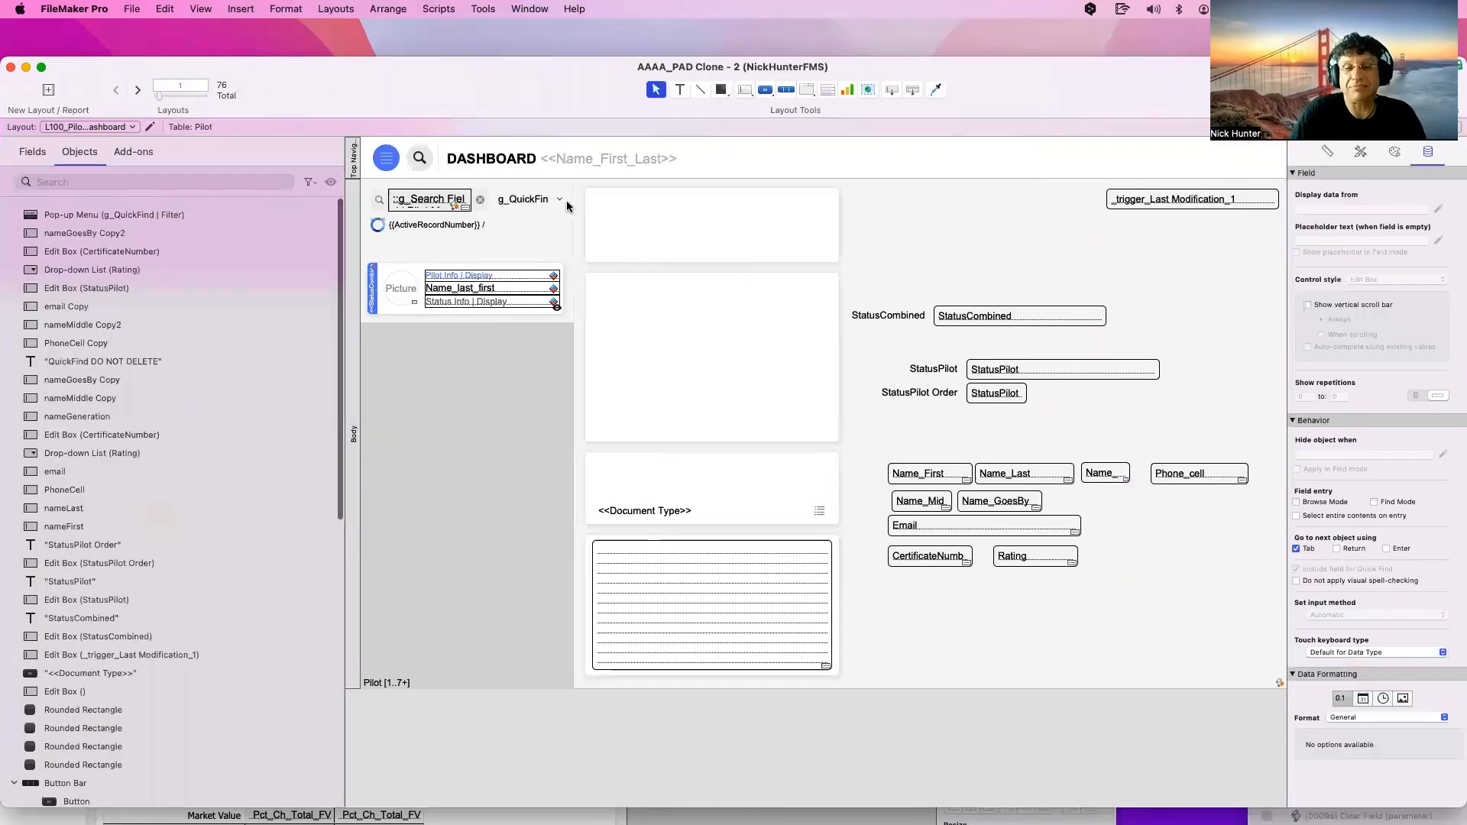
# Widen the g_QuickFind filter pop-up so Check Data fits, then browse records
pyautogui.click(559, 201)
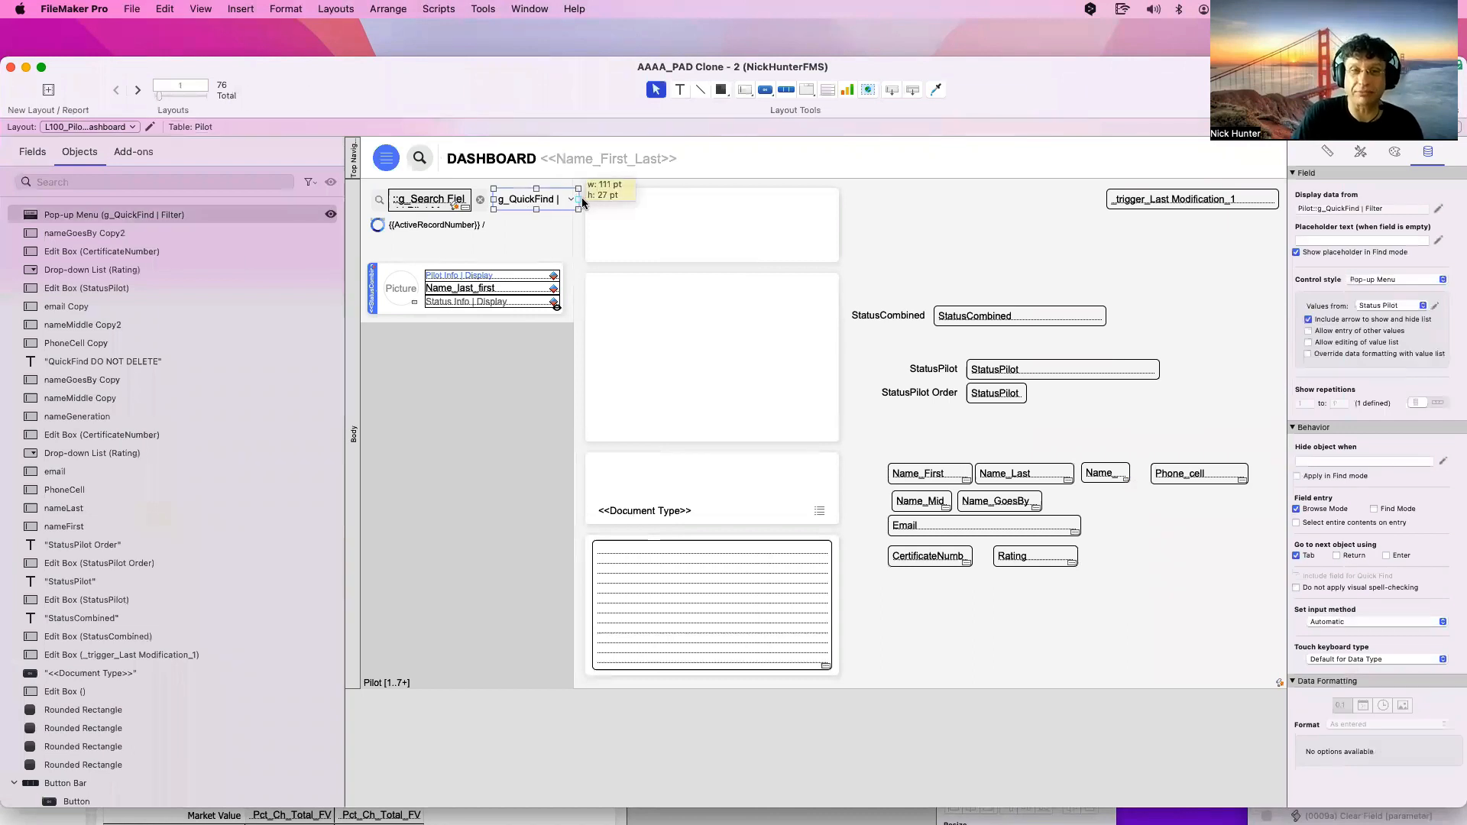
pyautogui.moveTo(566, 198); pyautogui.dragTo(582, 199)
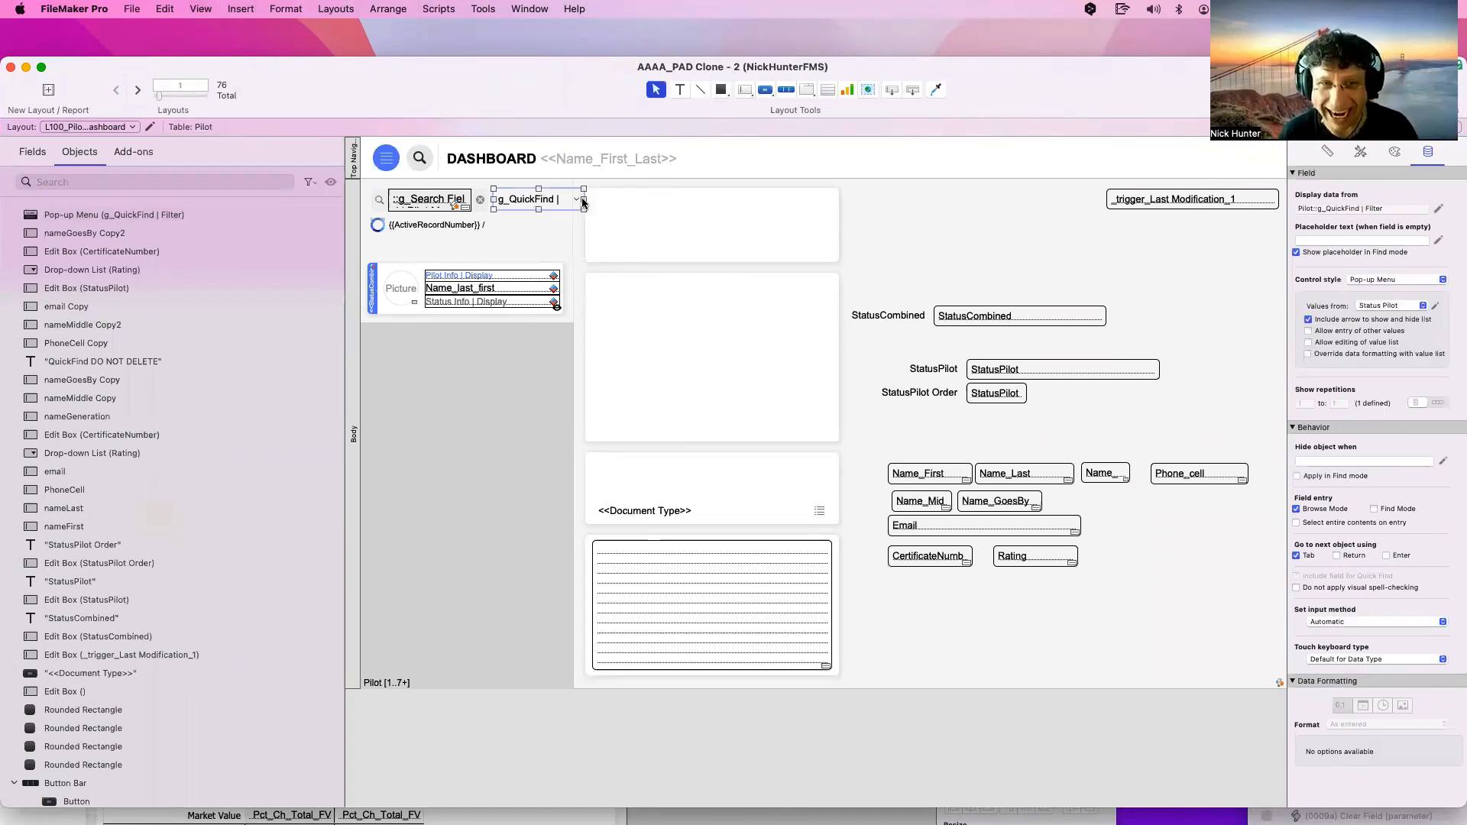
pyautogui.press('super+b')
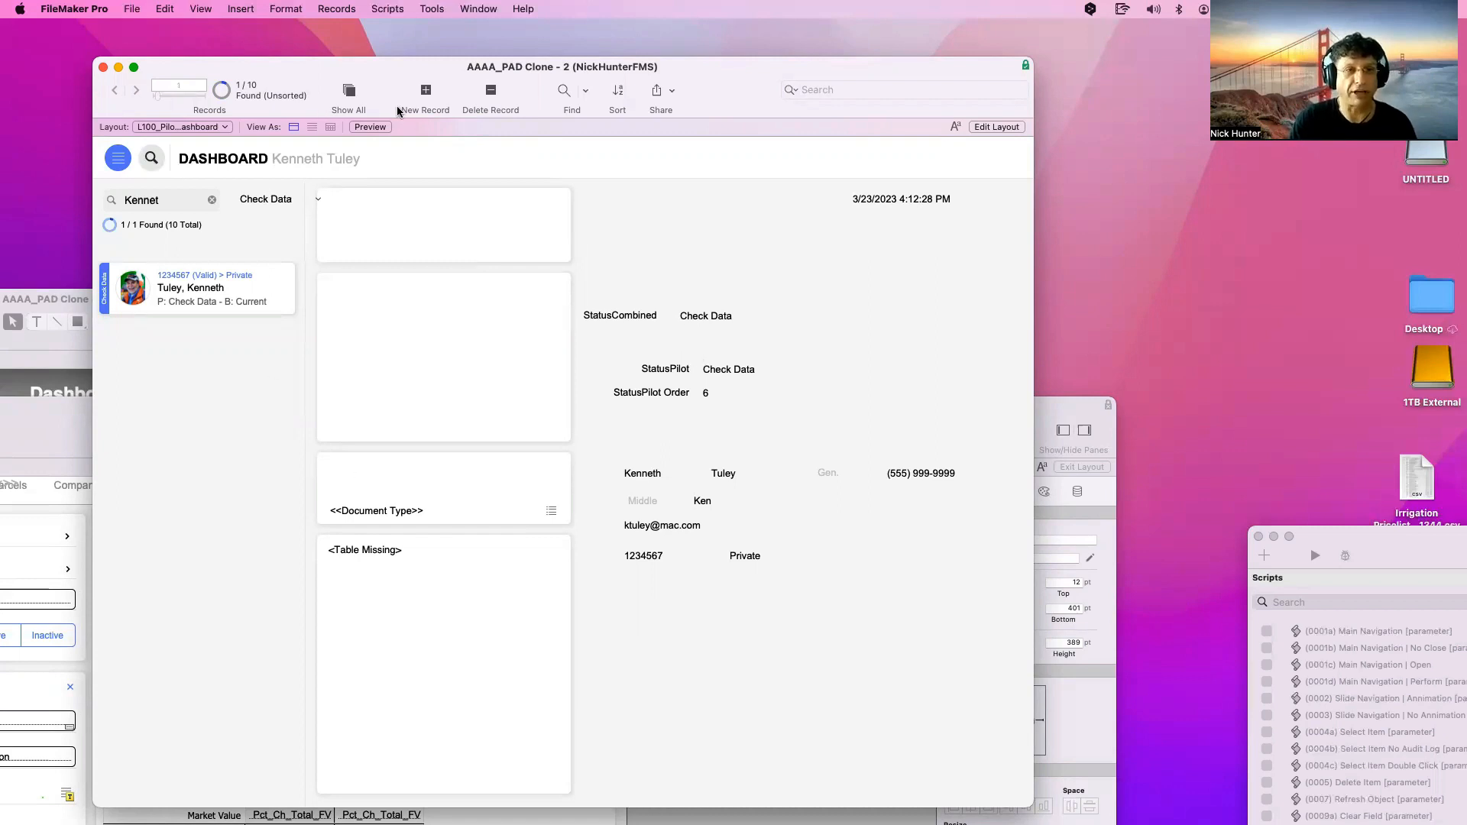
# Add a new pilot record with first name Check and last name Data
pyautogui.click(425, 95)
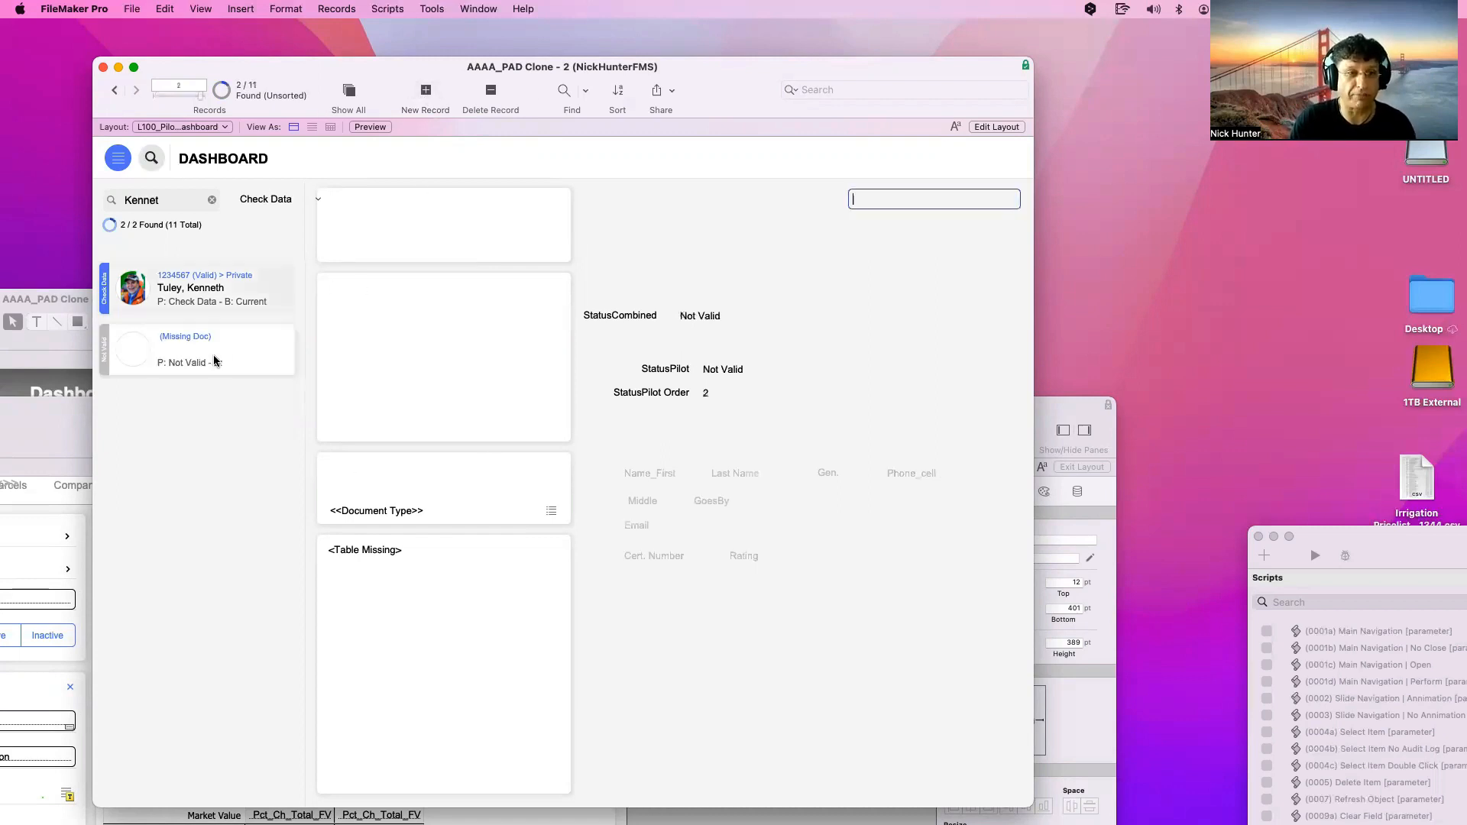
pyautogui.click(650, 474)
pyautogui.write('Check')
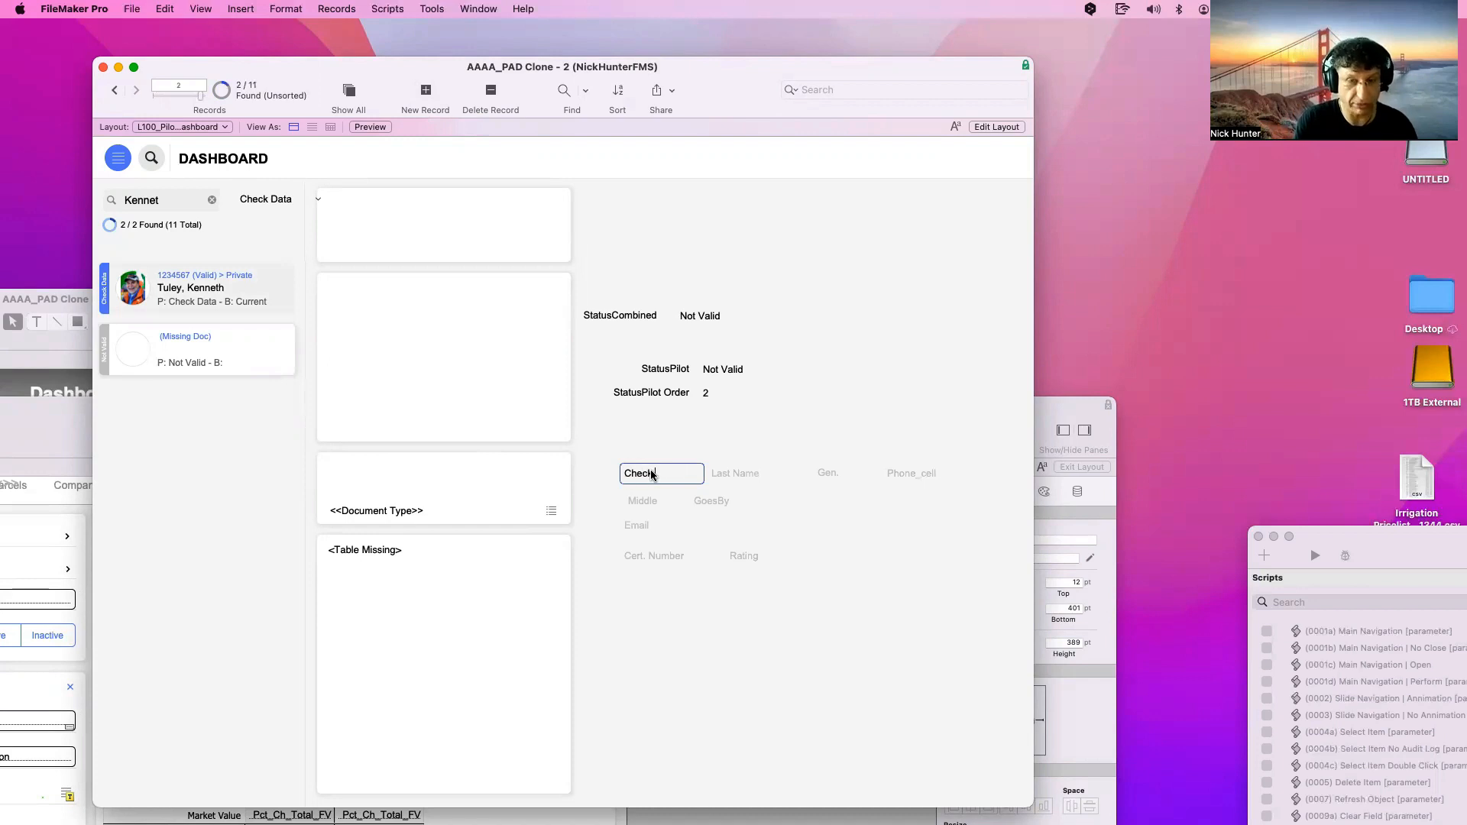
pyautogui.press('Tab')
pyautogui.write('Data')
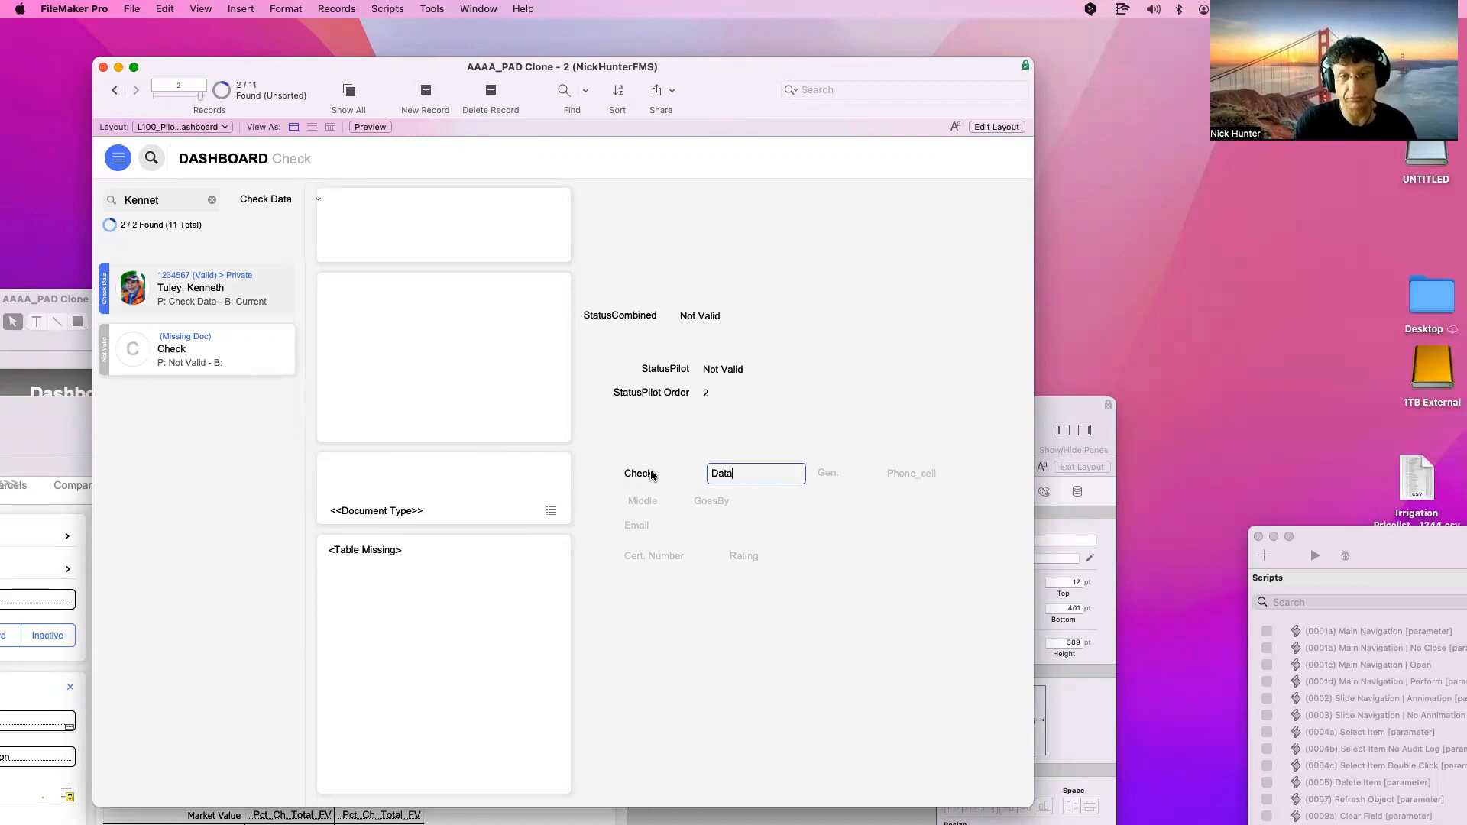
pyautogui.click(724, 448)
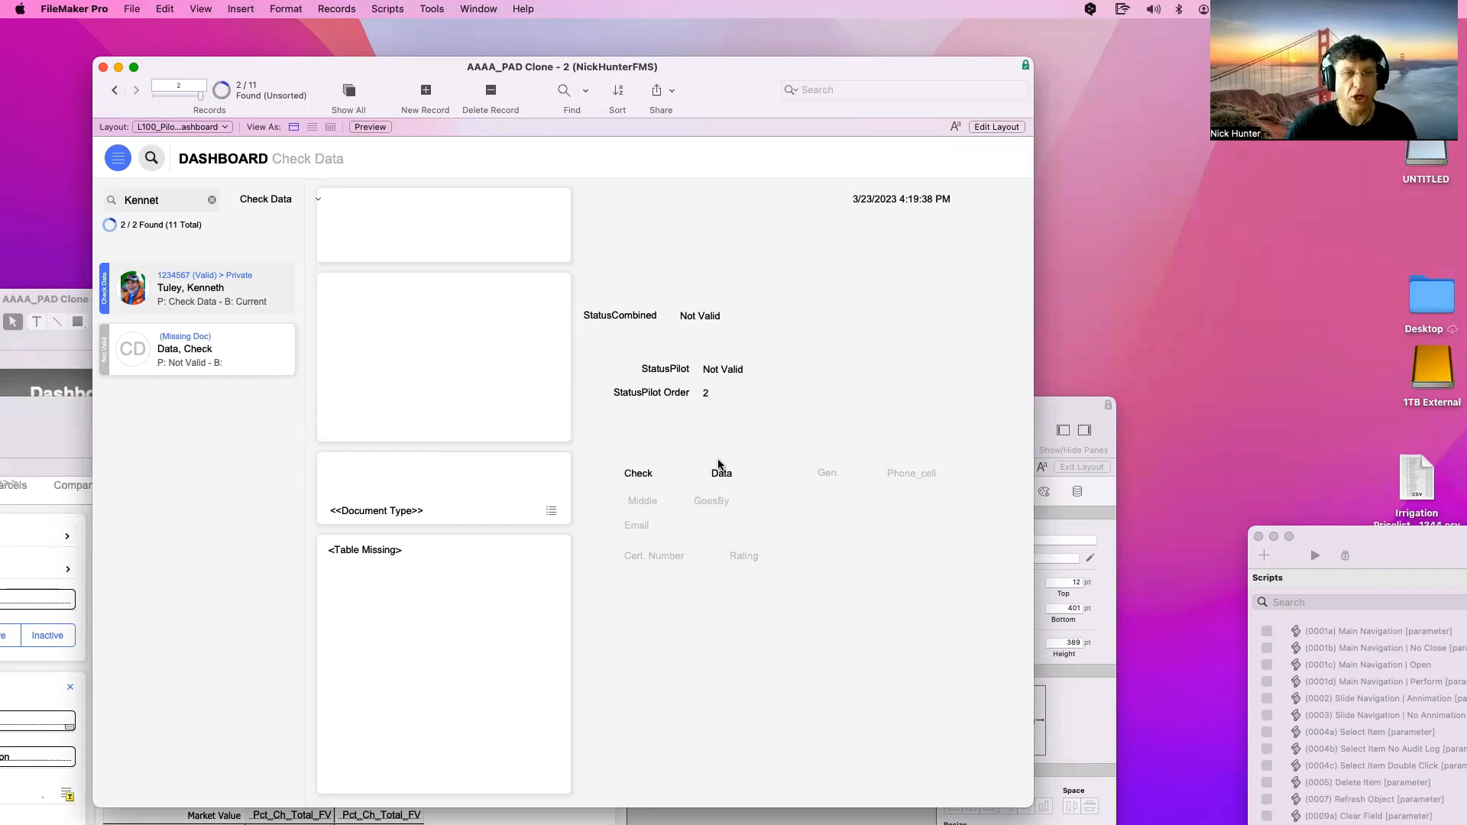
pyautogui.click(282, 201)
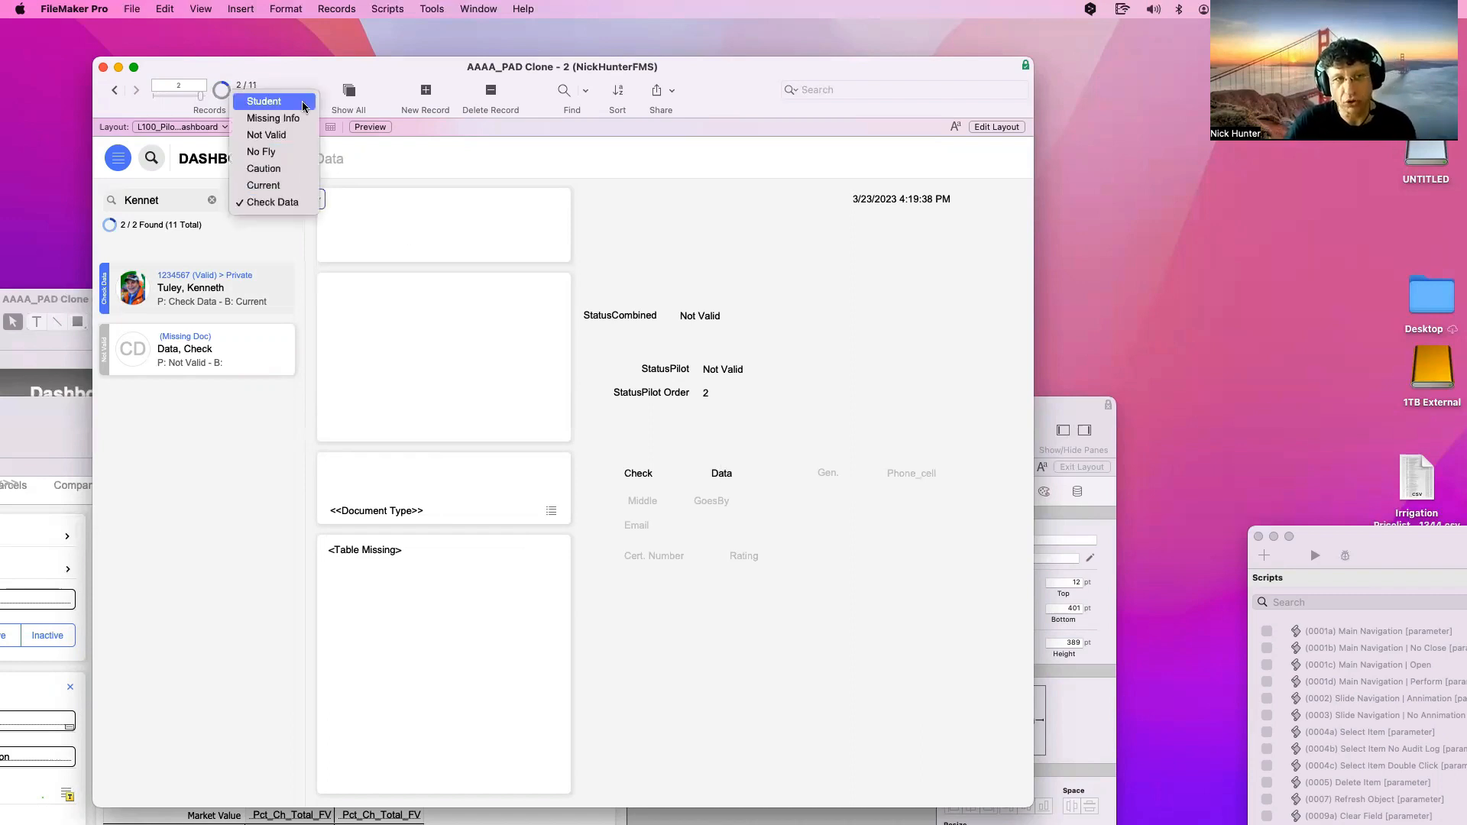
pyautogui.click(493, 178)
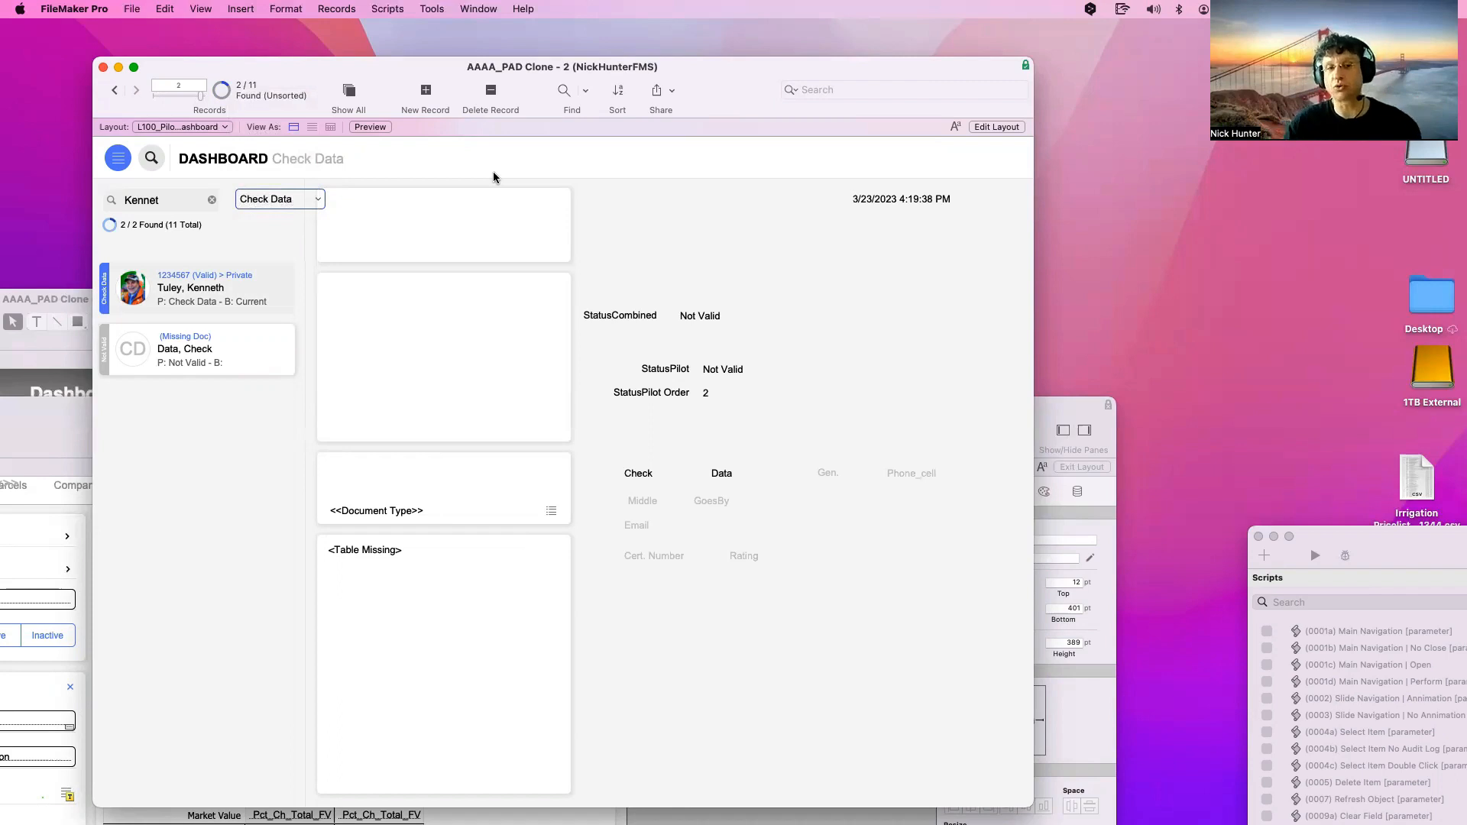
pyautogui.click(436, 8)
pyautogui.click(451, 64)
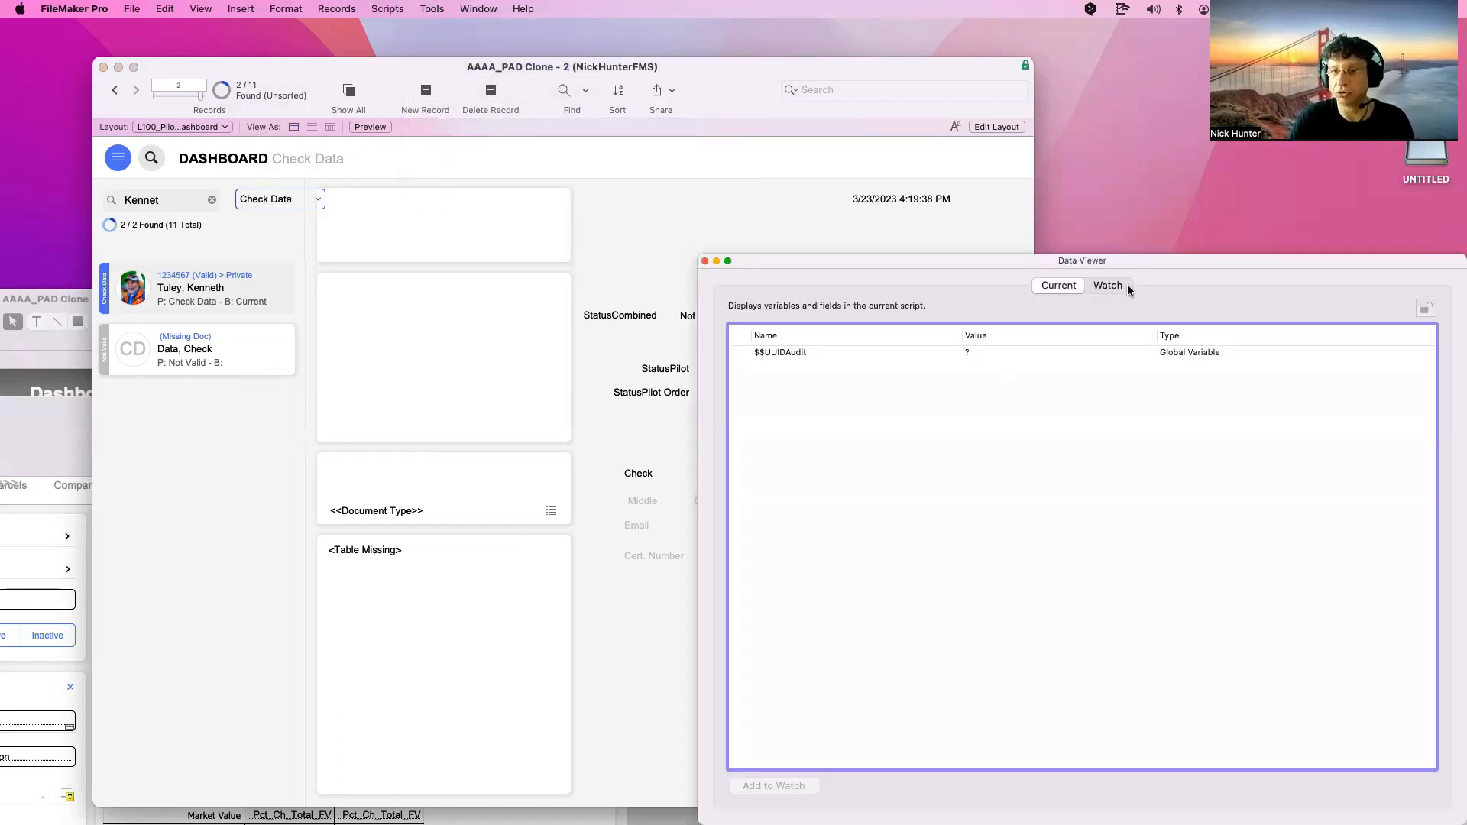
pyautogui.click(1126, 285)
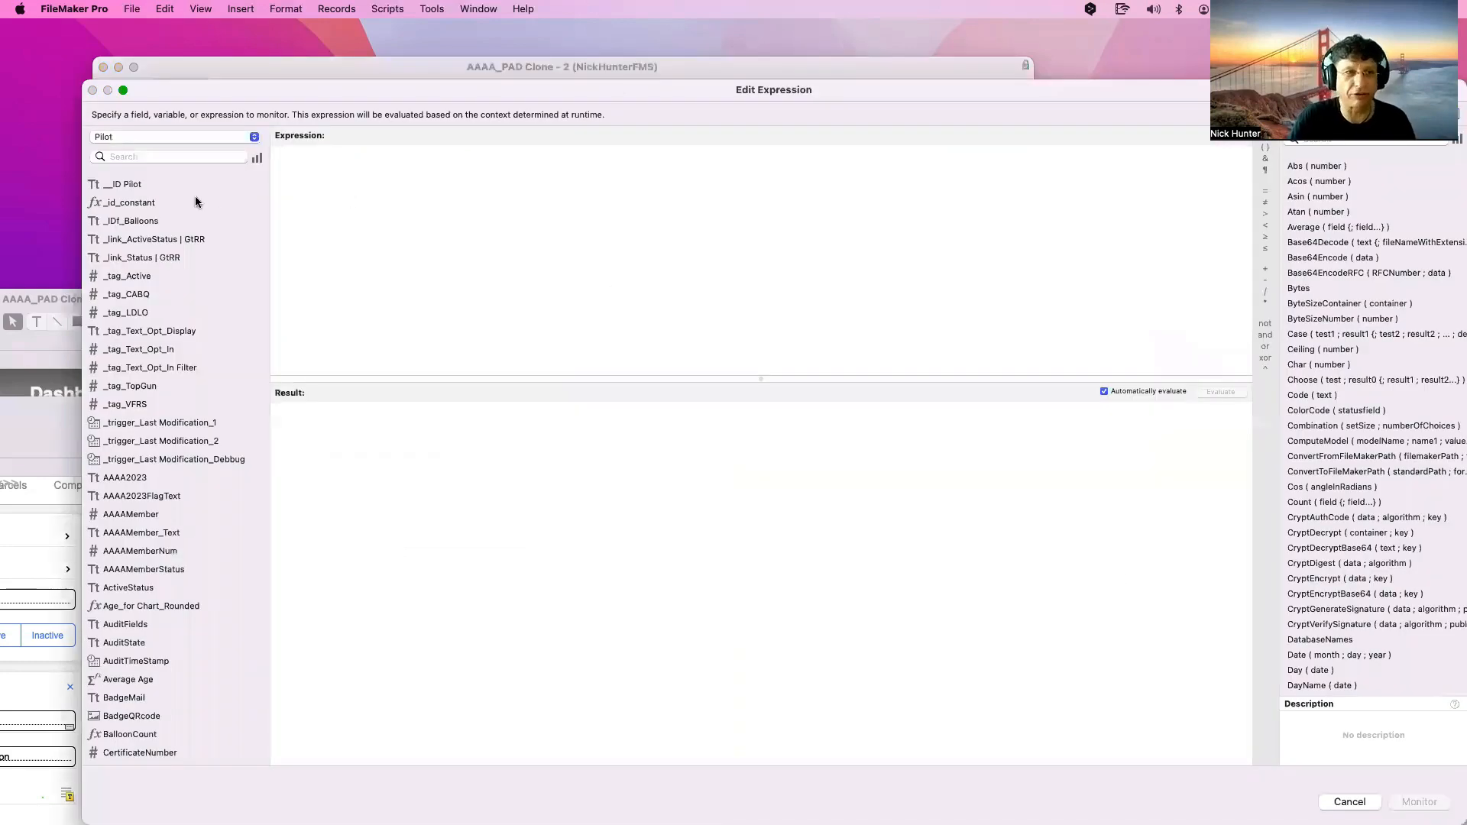
pyautogui.doubleClick(190, 190)
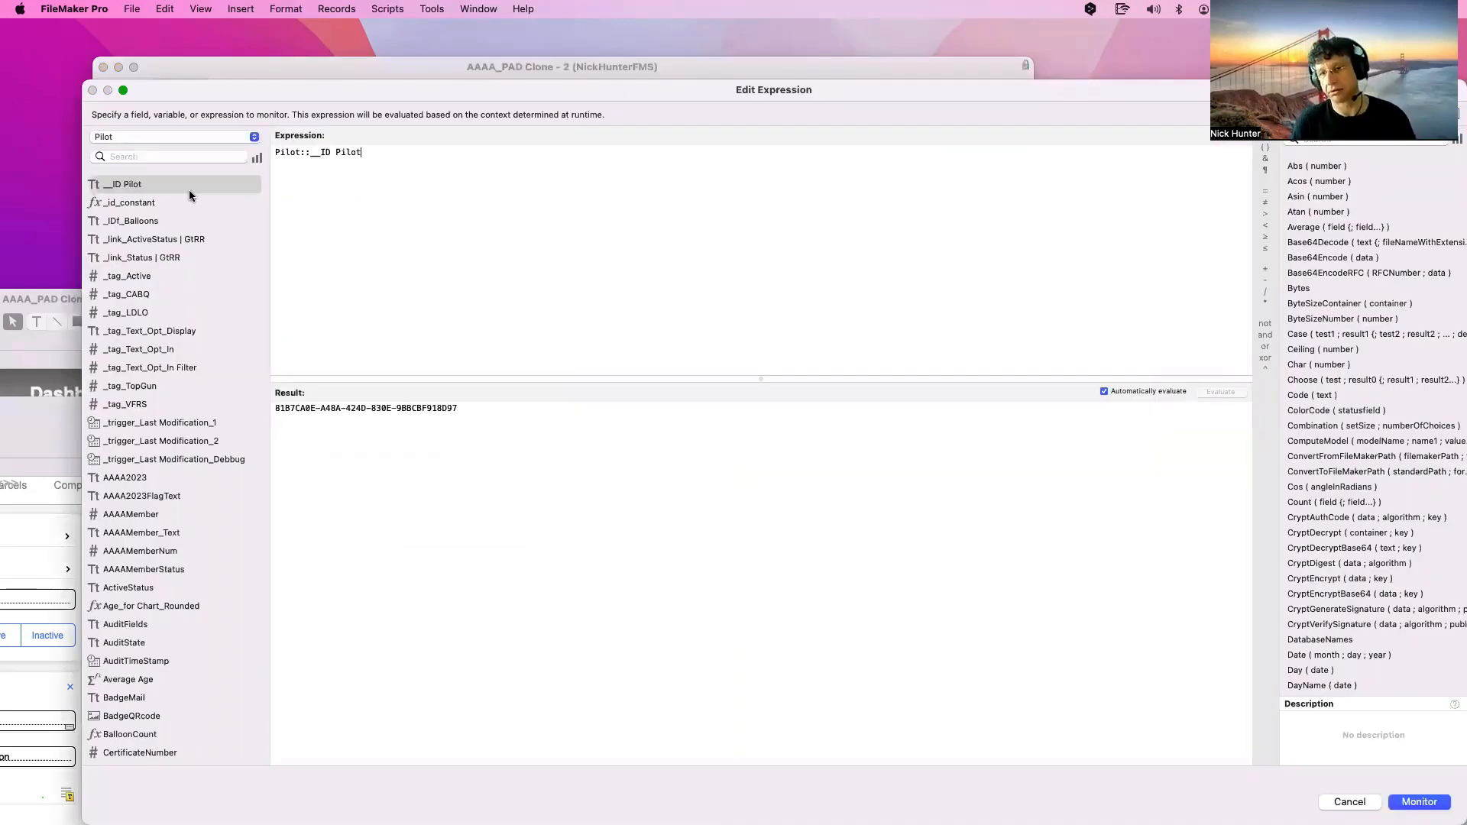
pyautogui.press('Return')
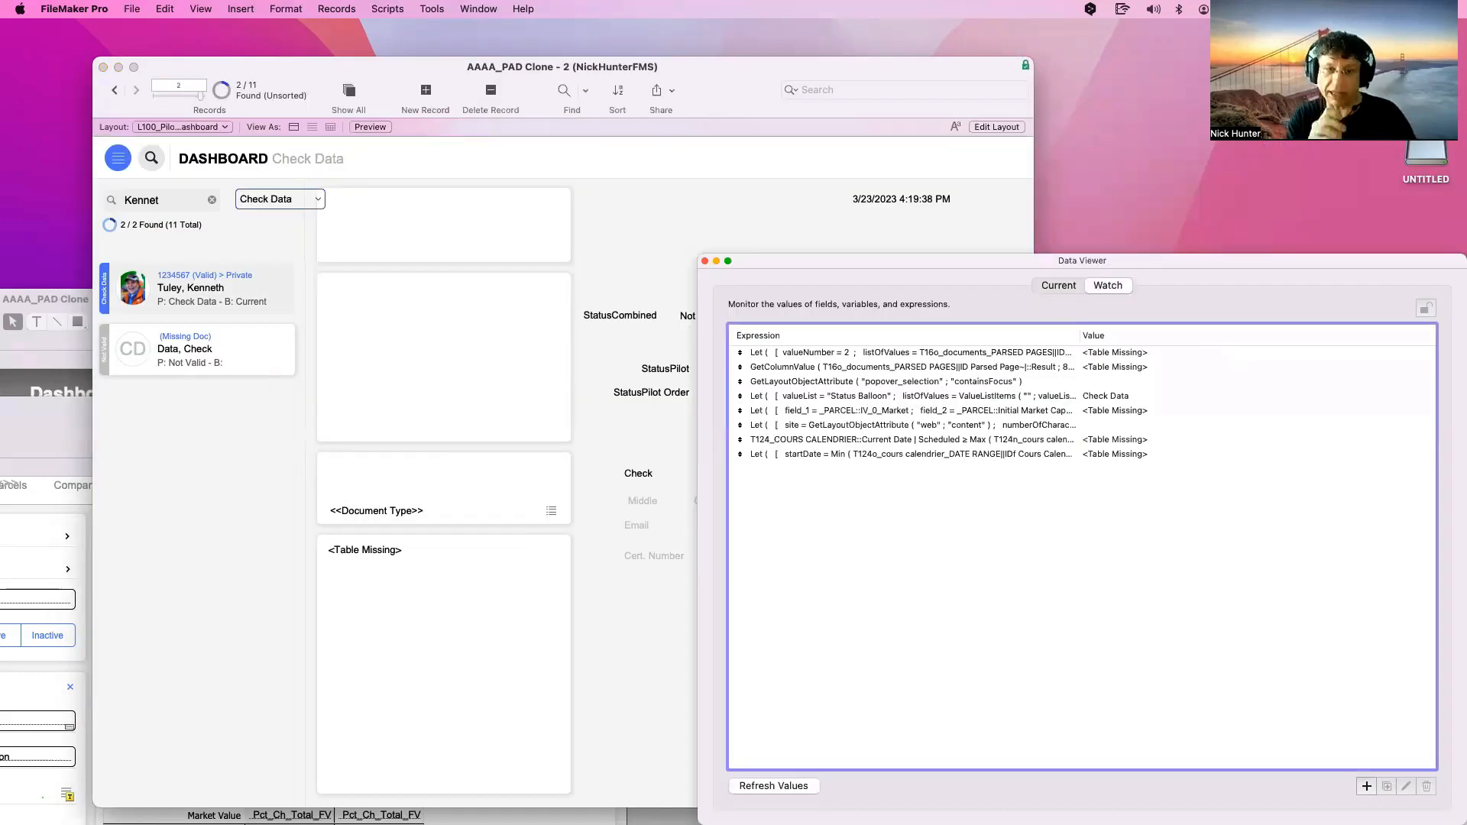
pyautogui.press('super+w')
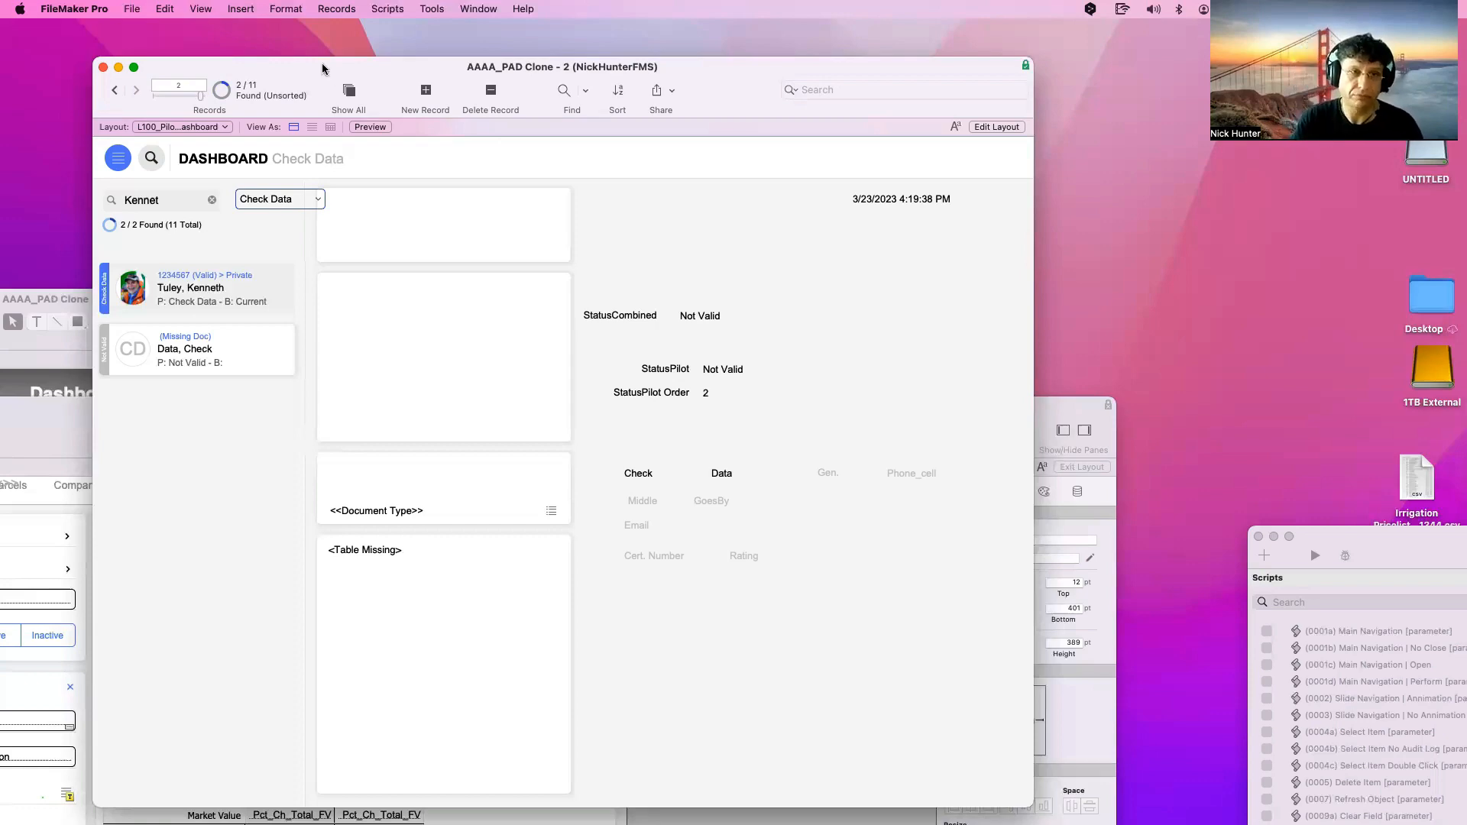
# Bring the RCDB Parcels window to the front and switch it to Browse mode
pyautogui.moveTo(326, 66)
pyautogui.mouseDown()
pyautogui.moveTo(399, 31)
pyautogui.moveTo(645, 144)
pyautogui.mouseUp()
pyautogui.moveTo(707, 249)
pyautogui.mouseDown()
pyautogui.moveTo(718, 204)
pyautogui.moveTo(669, 145)
pyautogui.mouseUp()
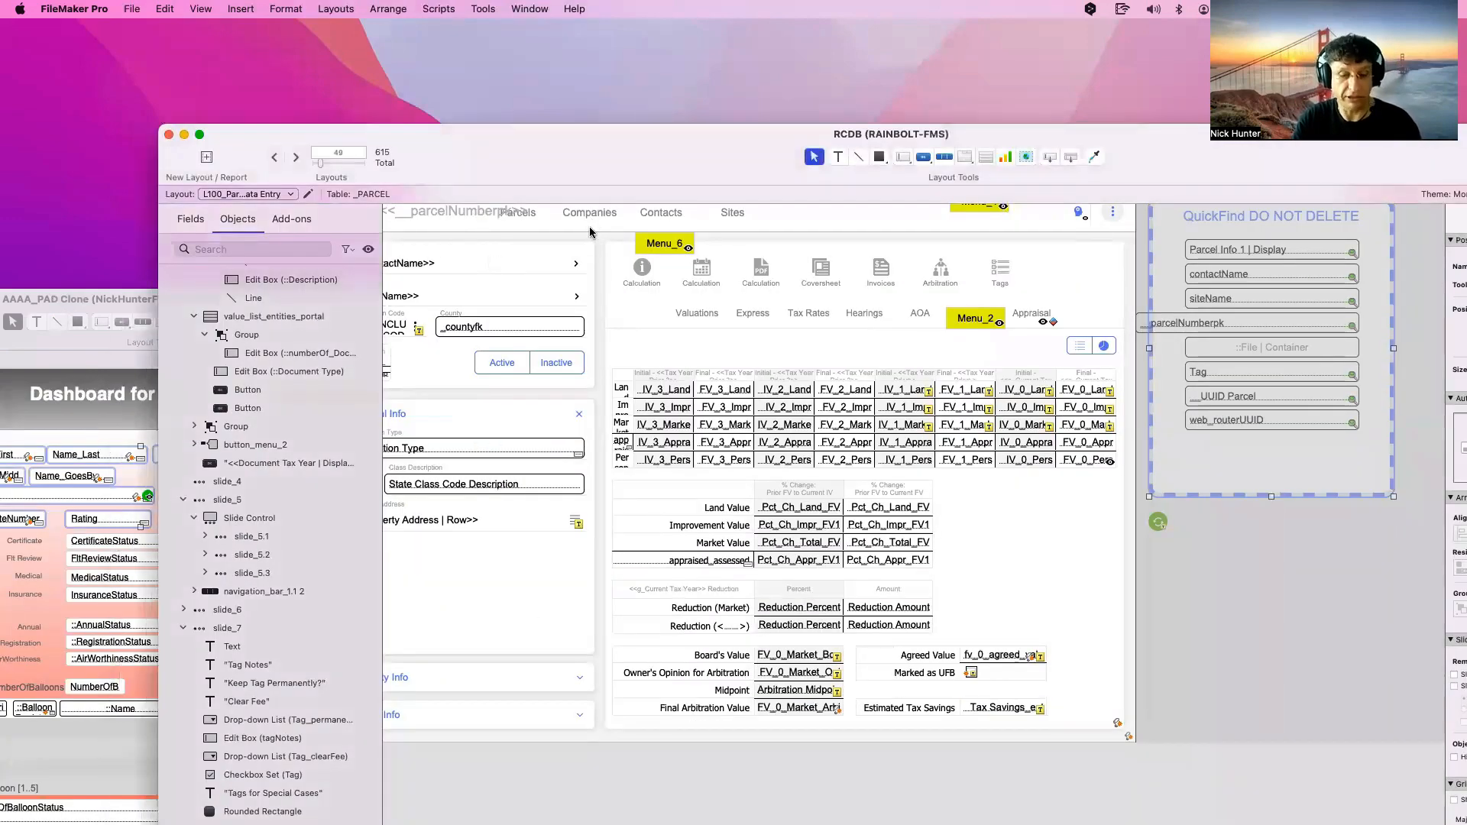
pyautogui.press('super+b')
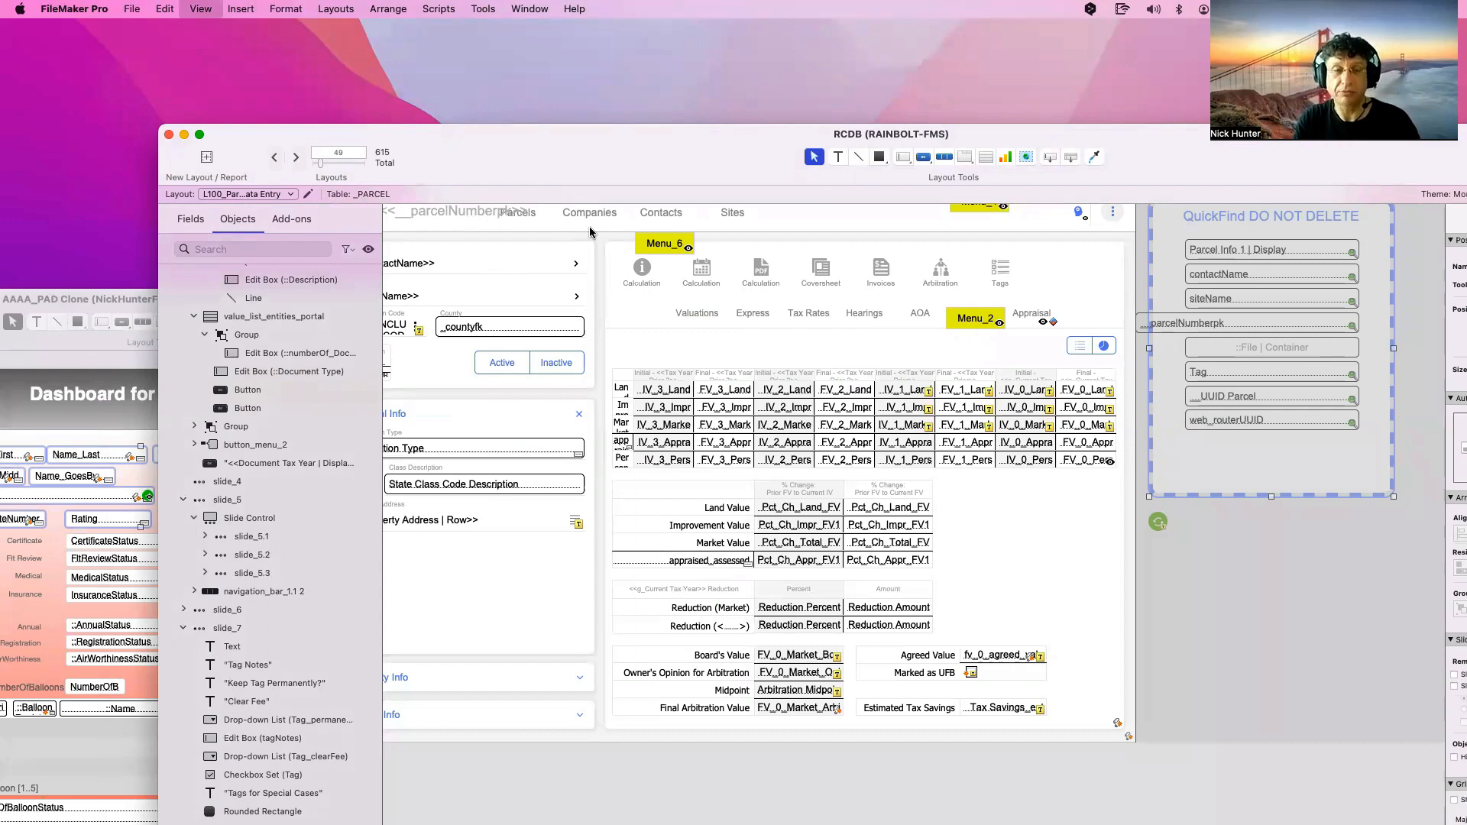
pyautogui.moveTo(540, 131); pyautogui.dragTo(415, 49)
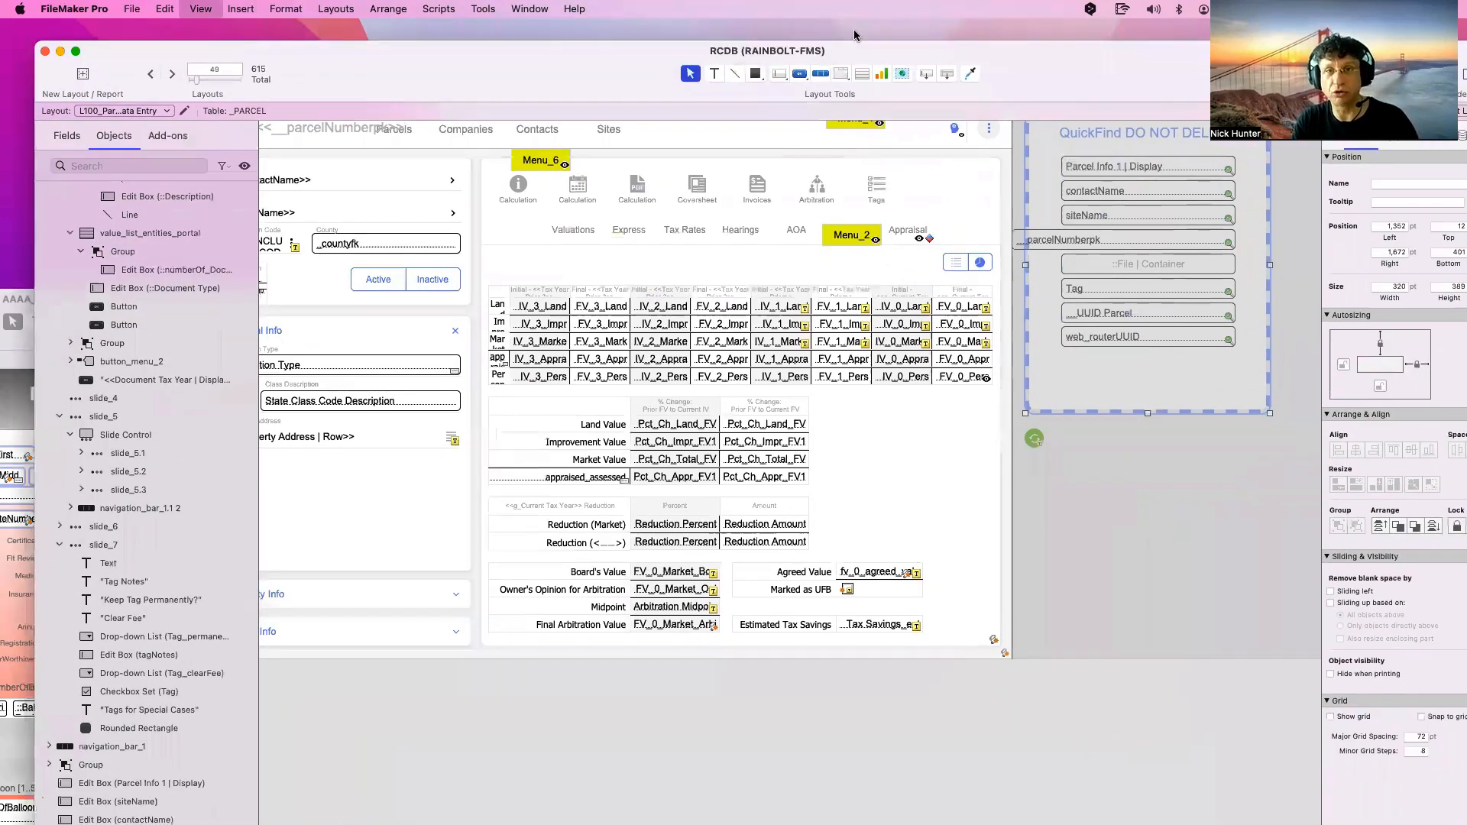
pyautogui.moveTo(854, 30); pyautogui.dragTo(851, 29)
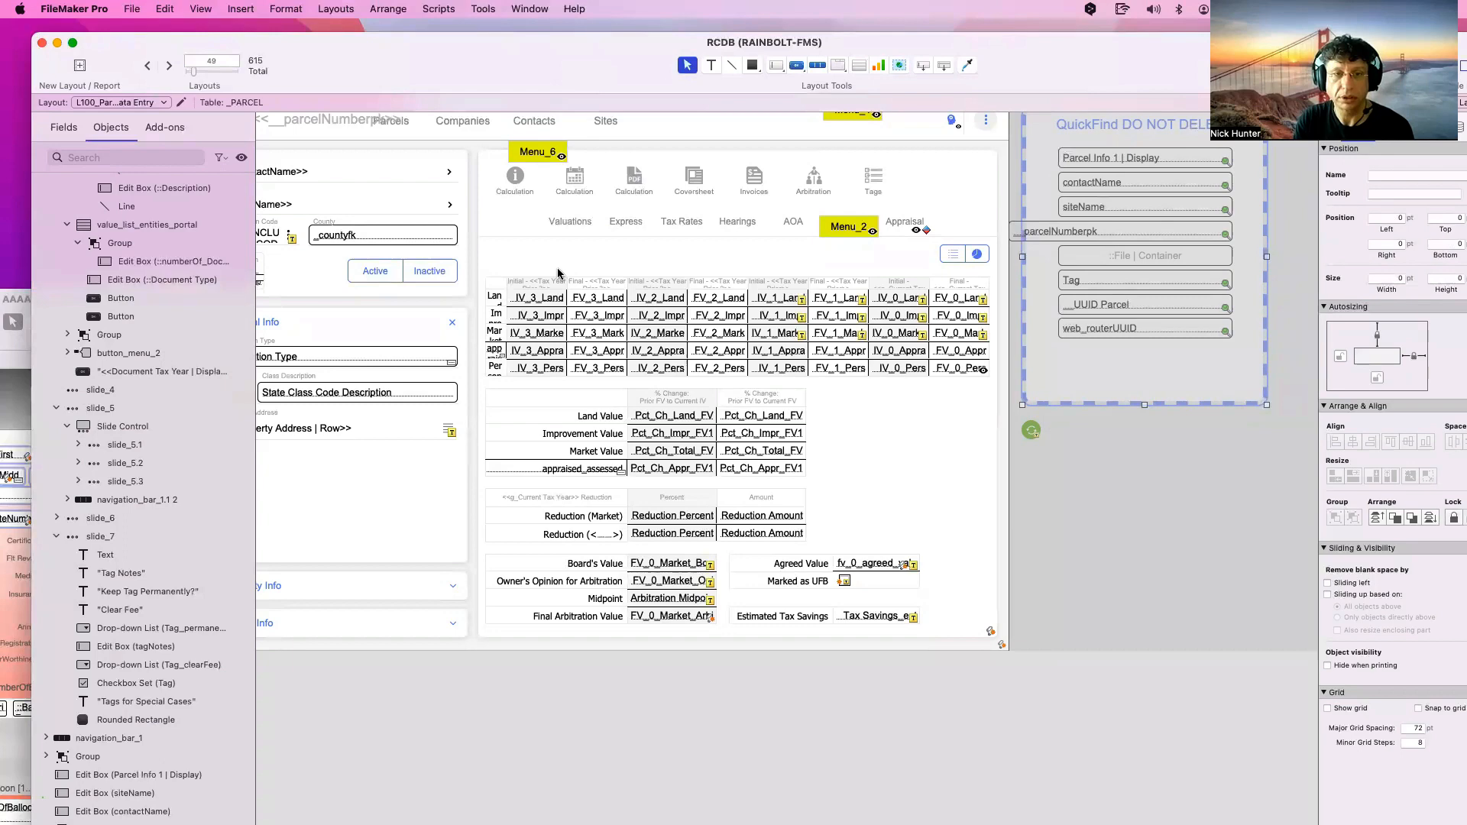
pyautogui.press('super+b')
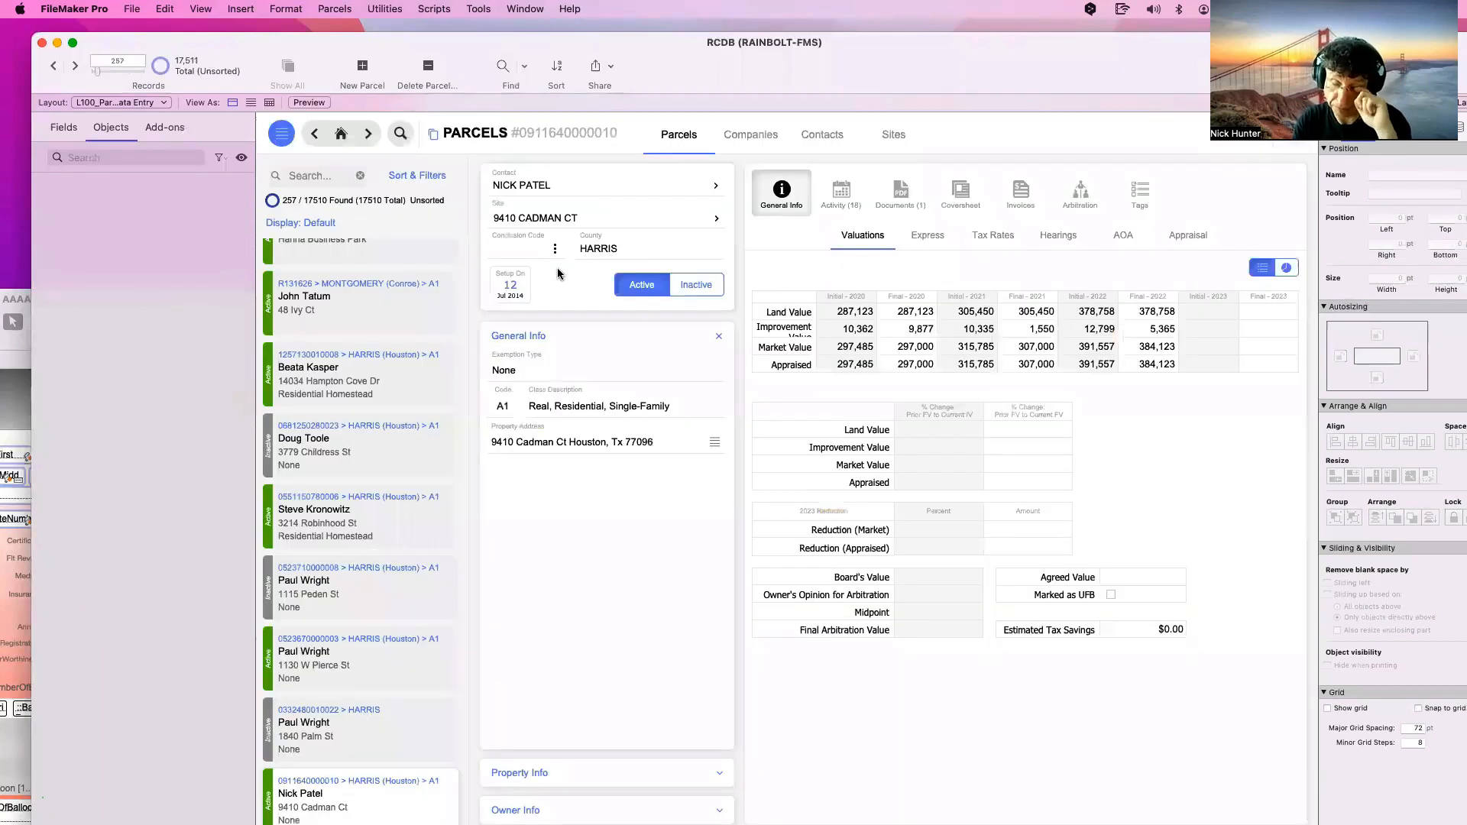
# Quick-find 'Nick' in the RCDB parcels list, then move that window to the lower right
pyautogui.click(321, 177)
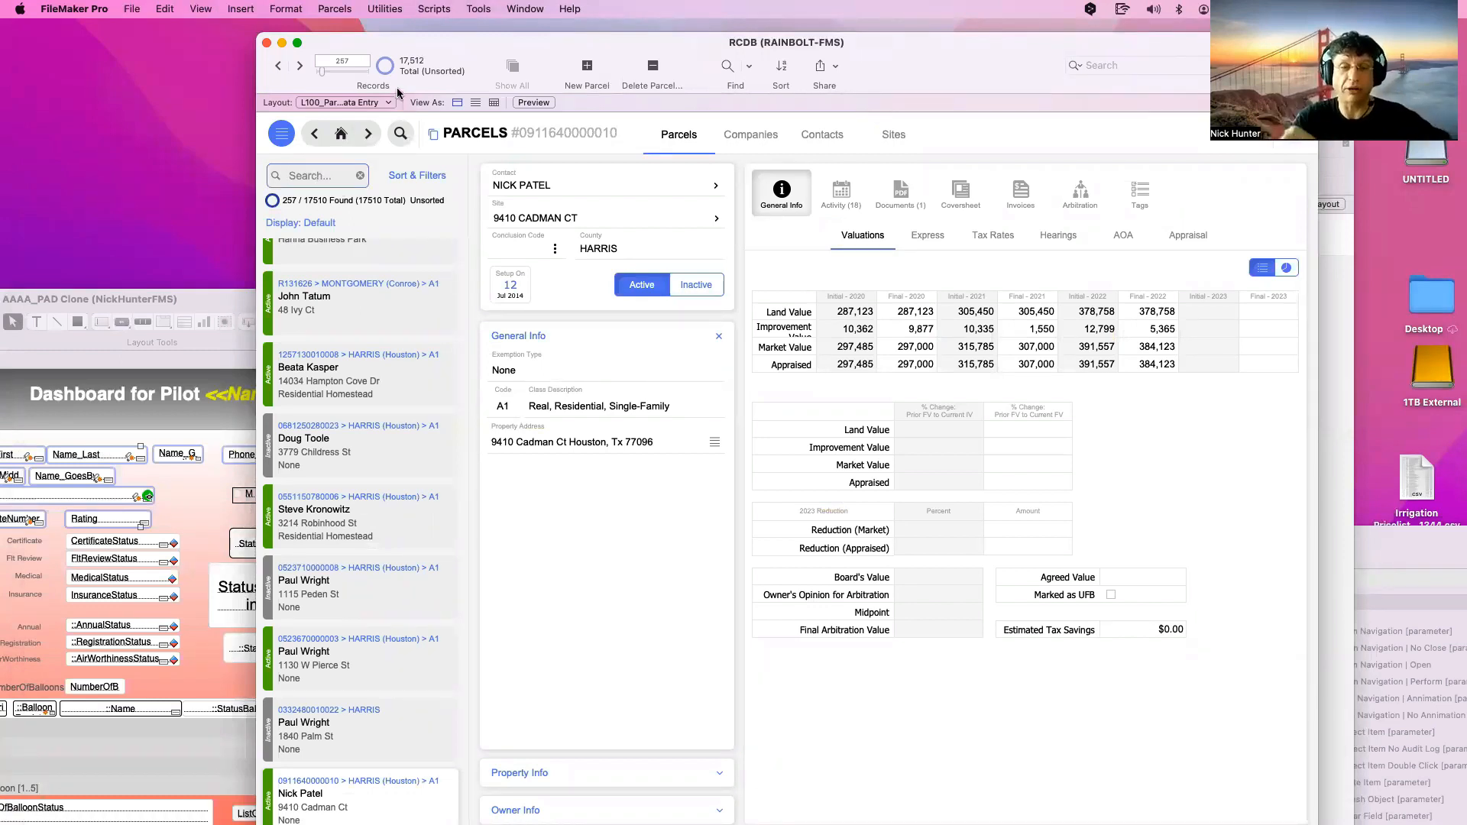
pyautogui.click(429, 177)
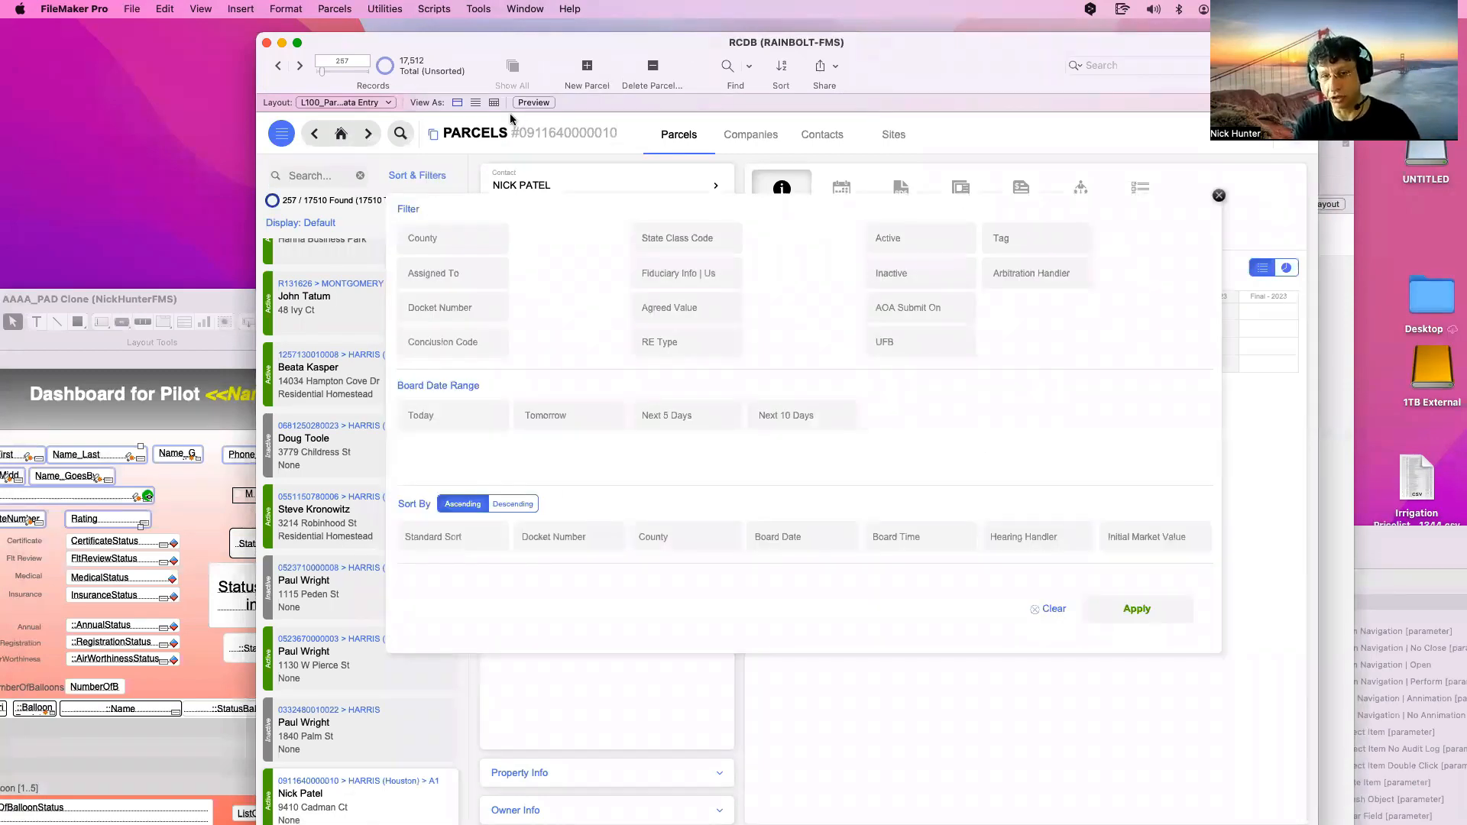
pyautogui.click(291, 178)
pyautogui.click(290, 178)
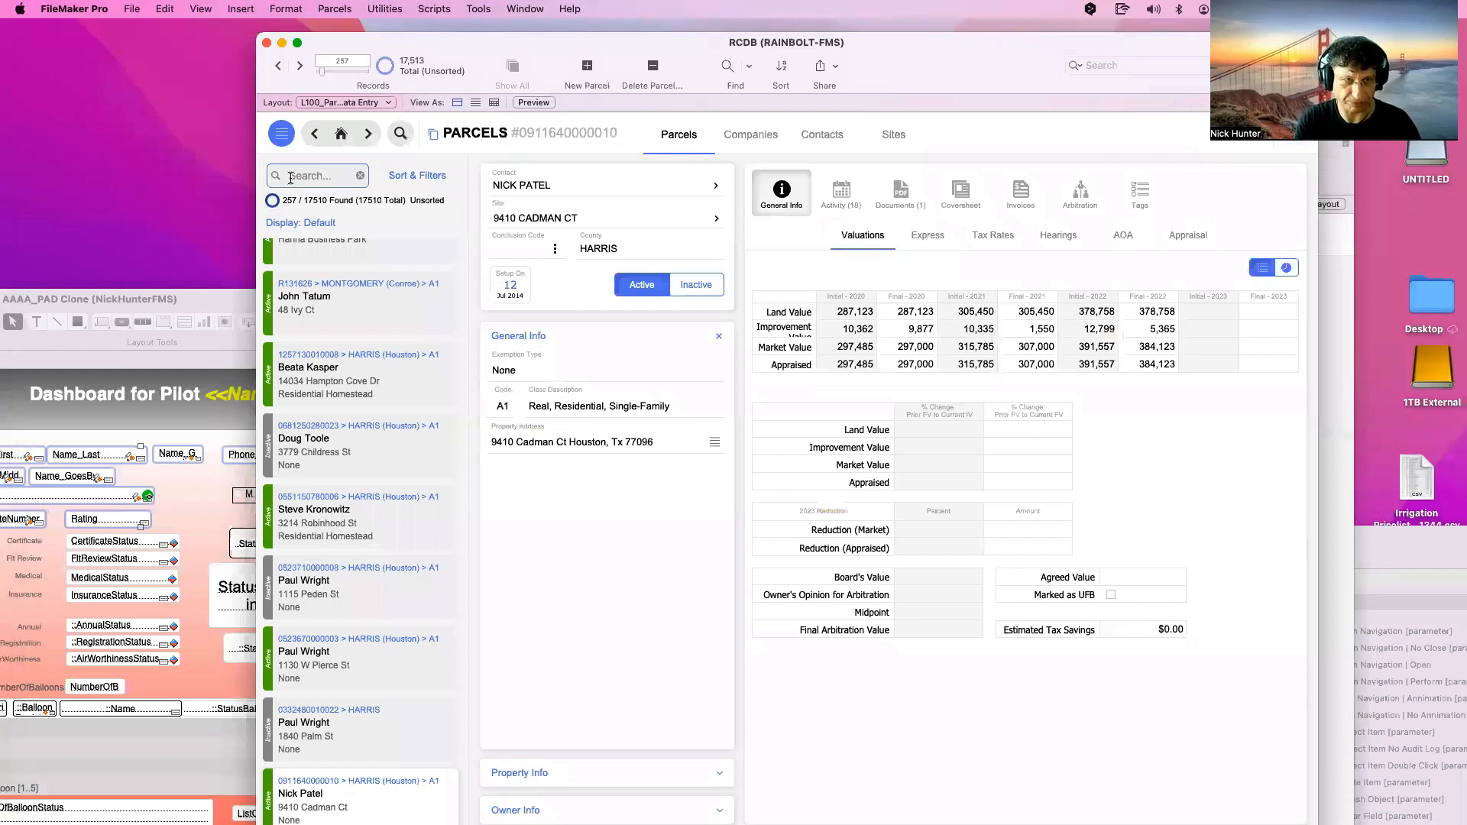
pyautogui.write('Nick')
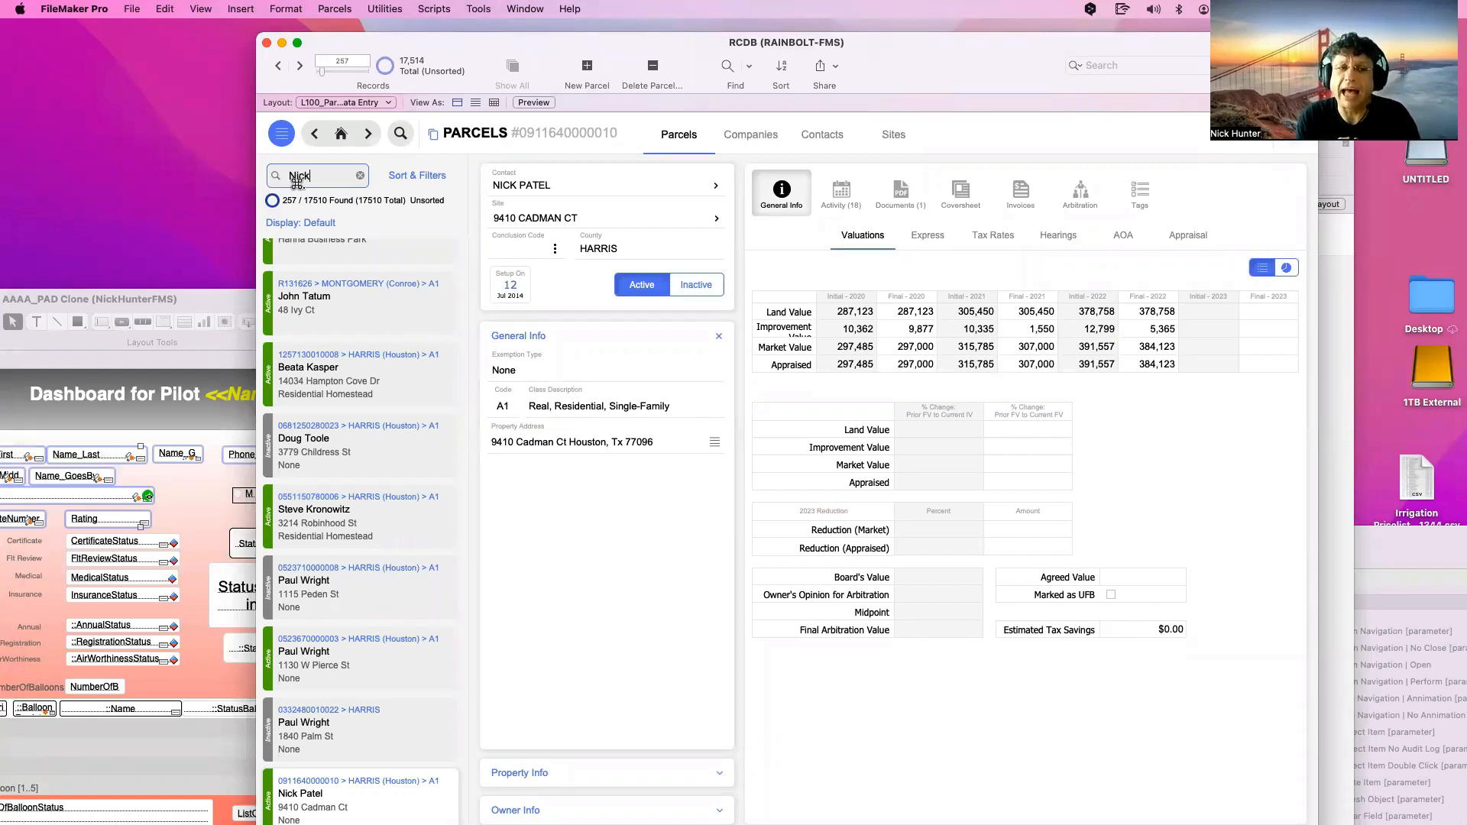
pyautogui.press('Return')
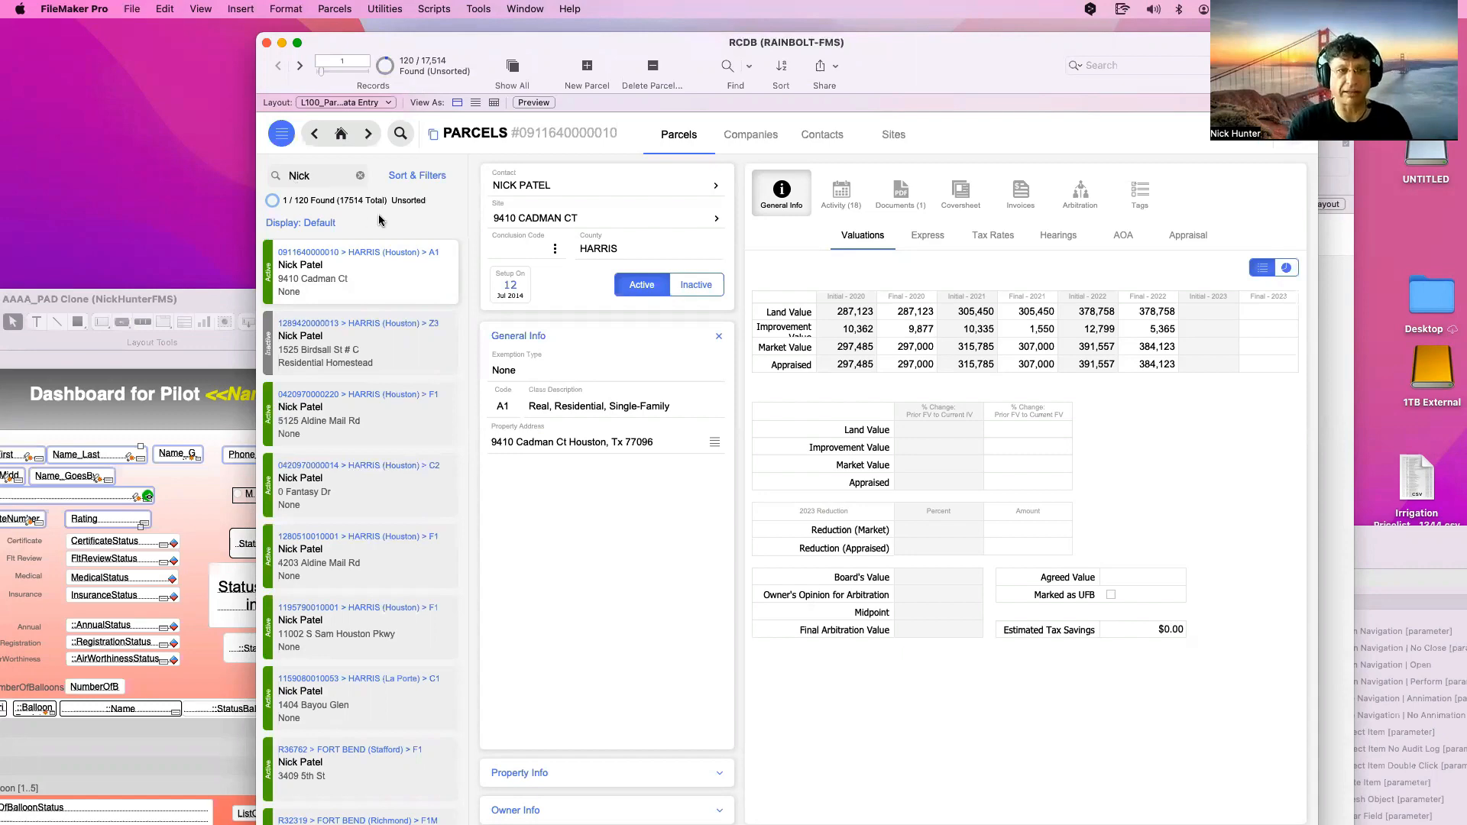
pyautogui.moveTo(452, 46)
pyautogui.mouseDown()
pyautogui.moveTo(738, 556)
pyautogui.moveTo(757, 555)
pyautogui.mouseUp()
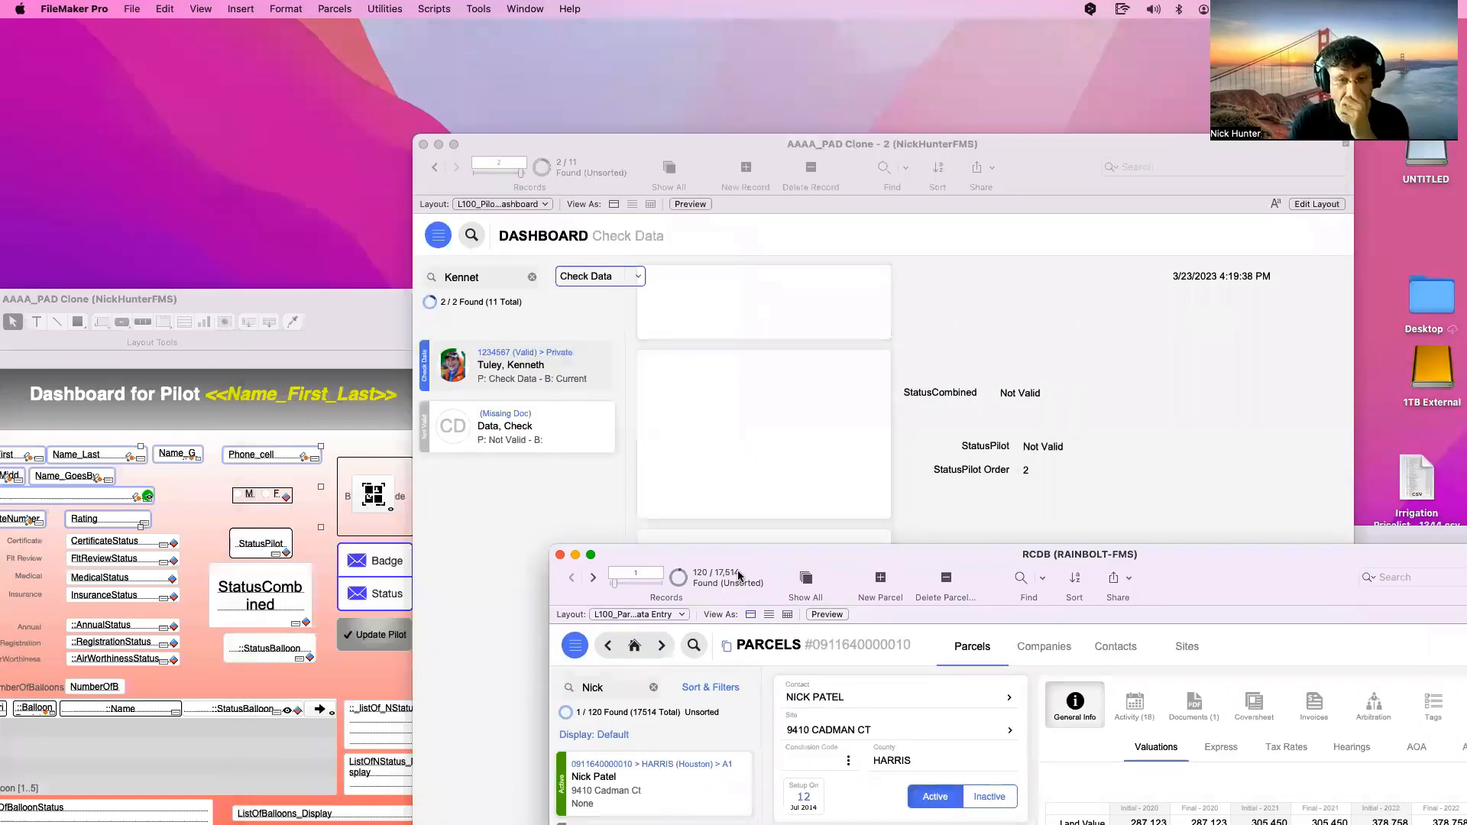
# Bring the dashboard window forward and clear its Check Data filter value
pyautogui.click(589, 504)
pyautogui.moveTo(622, 145); pyautogui.dragTo(298, 67)
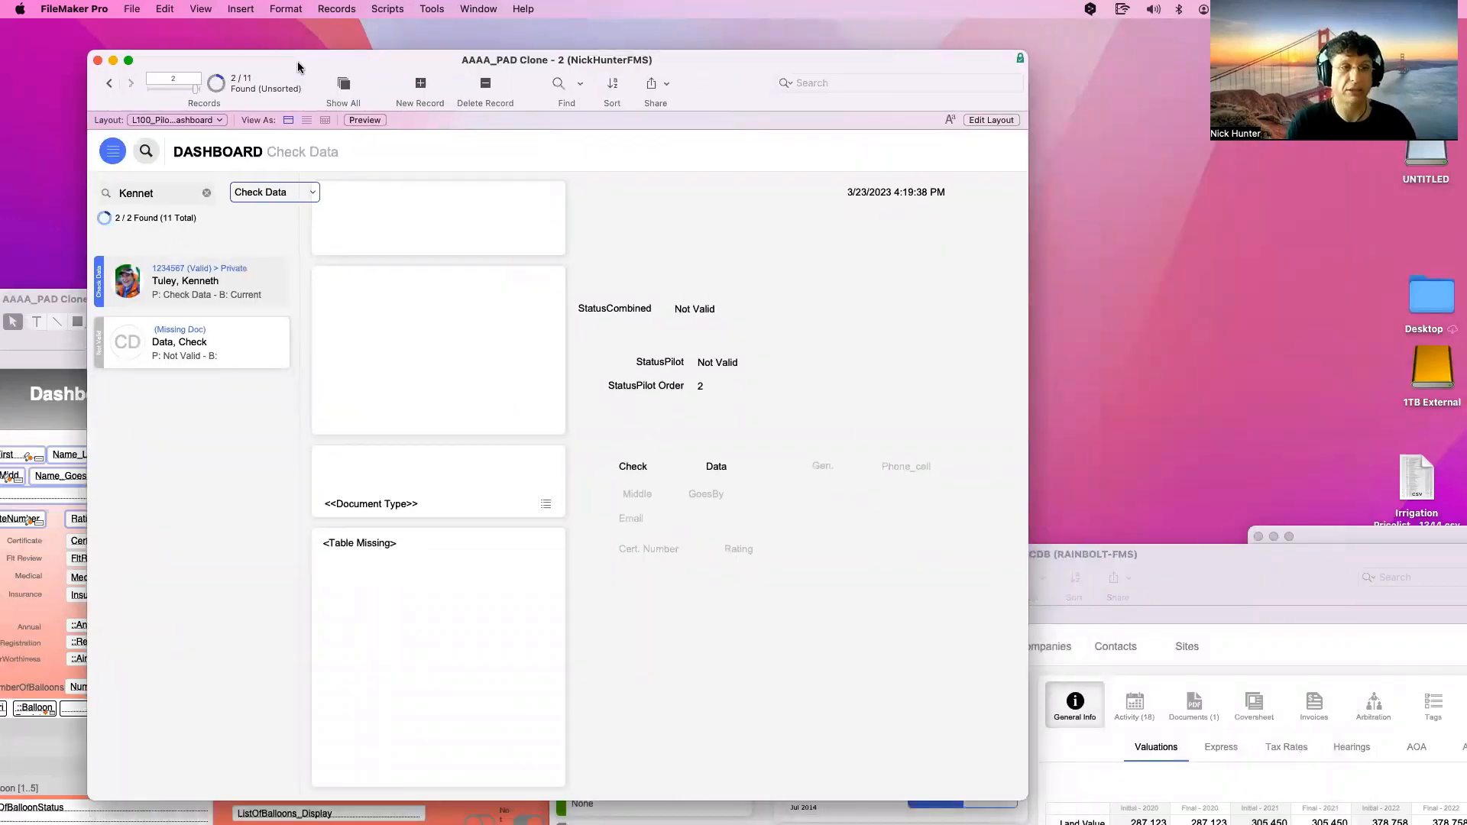
pyautogui.click(275, 193)
pyautogui.click(277, 208)
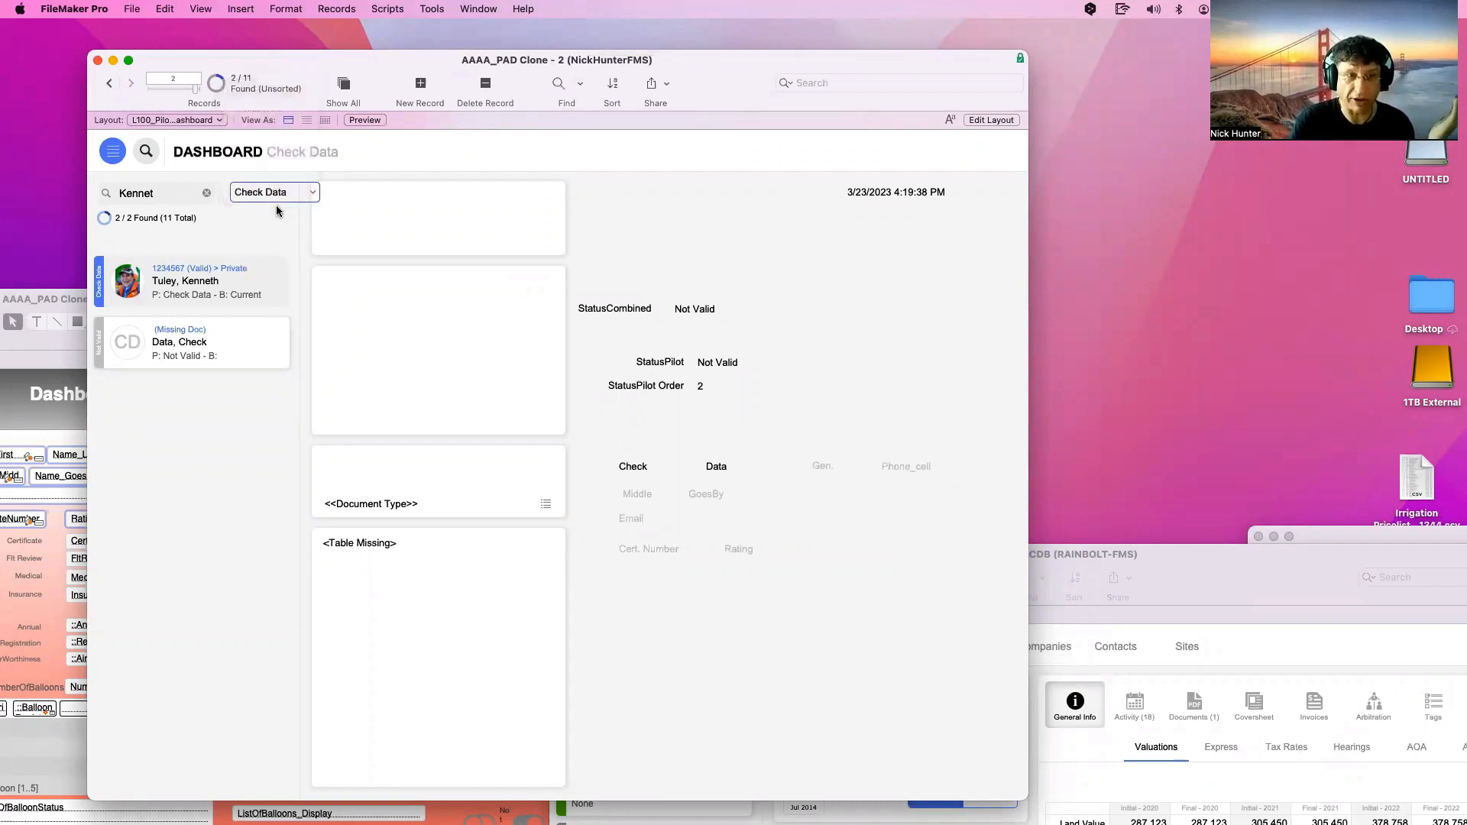
pyautogui.press('BackSpace')
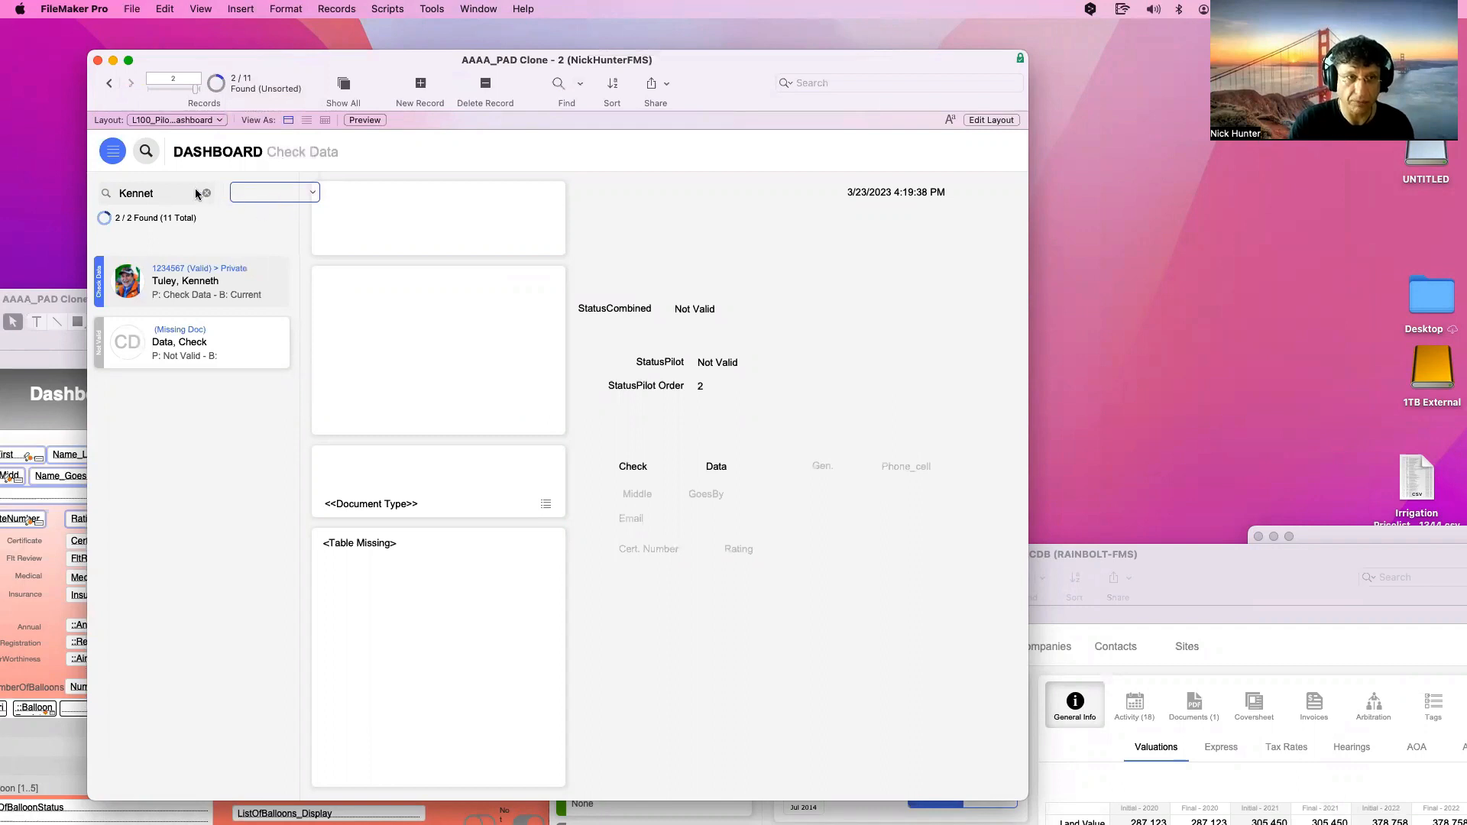
# Rerun the dashboard search, then clear it to list all 11 records
pyautogui.click(171, 193)
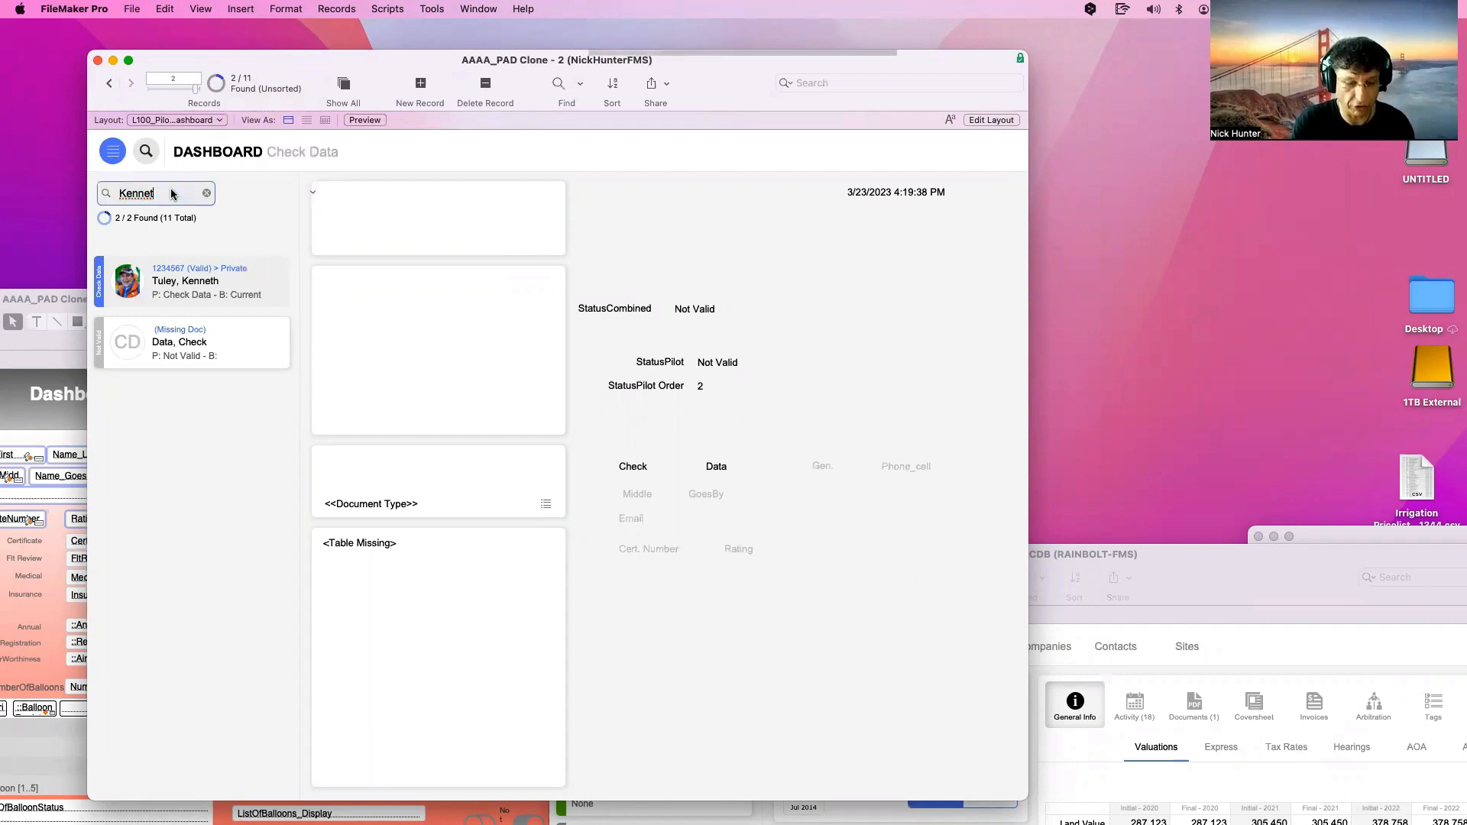
pyautogui.press('Return')
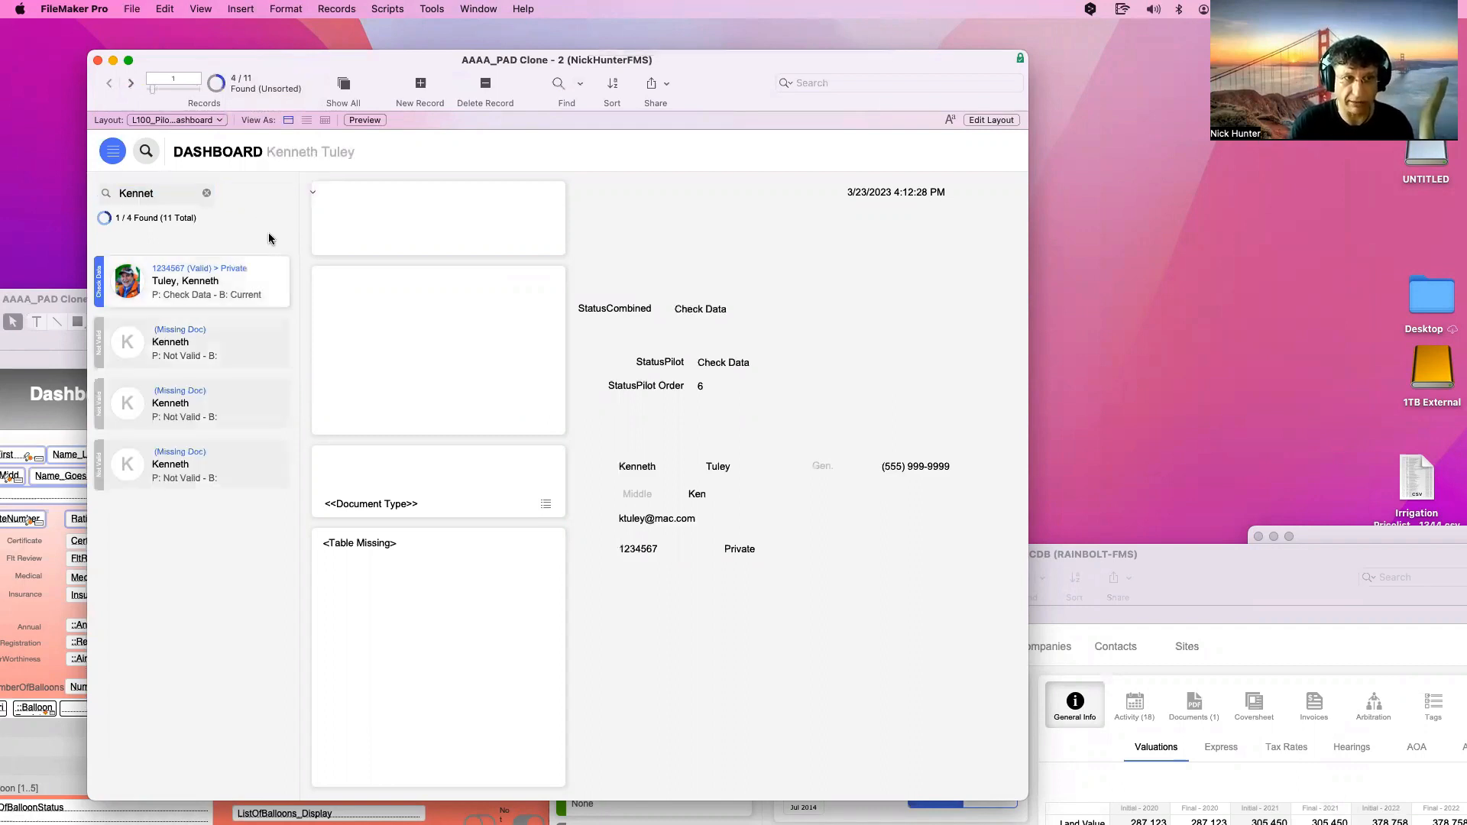
pyautogui.click(207, 193)
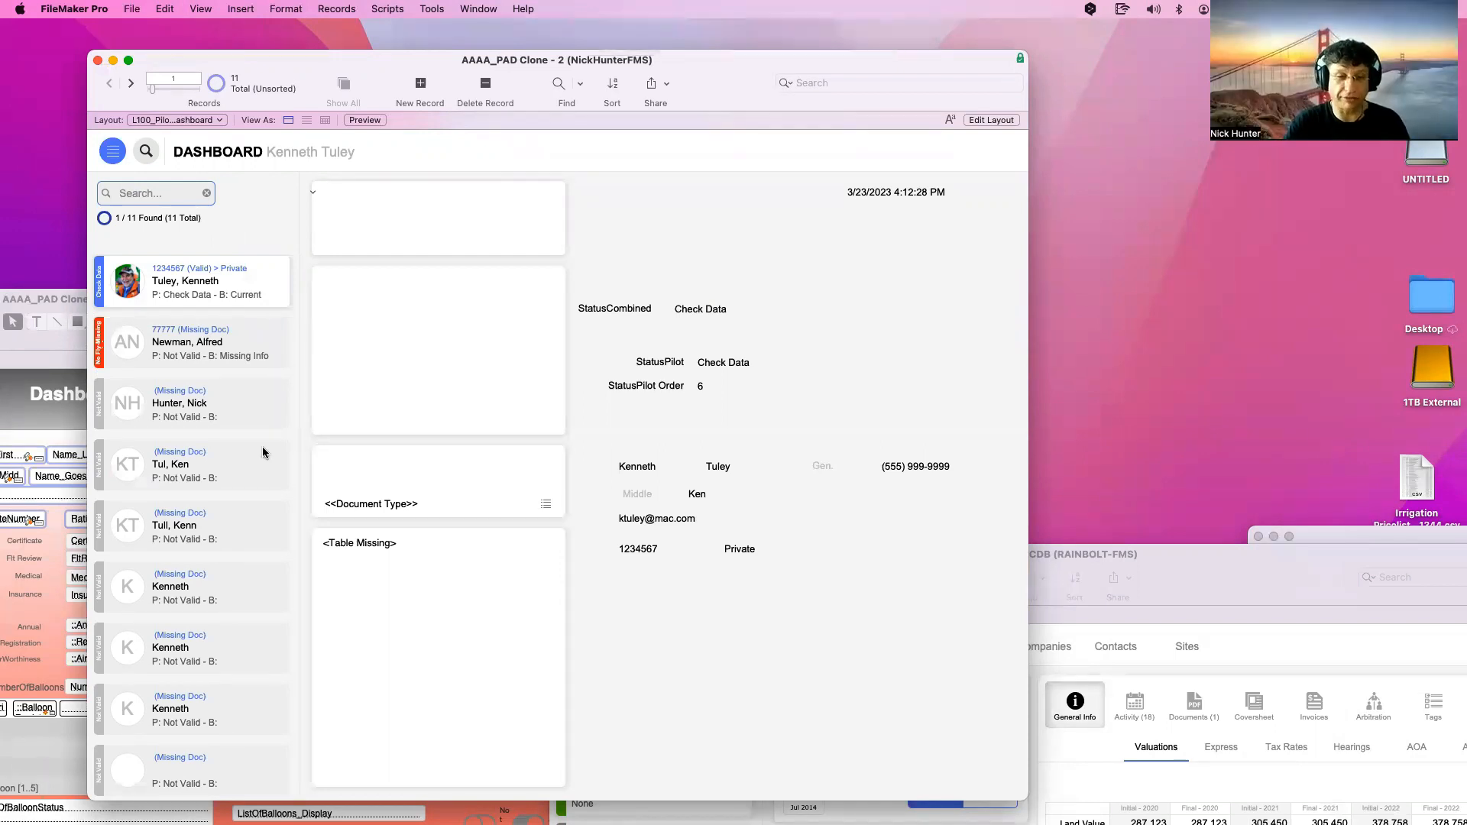
pyautogui.moveTo(802, 801)
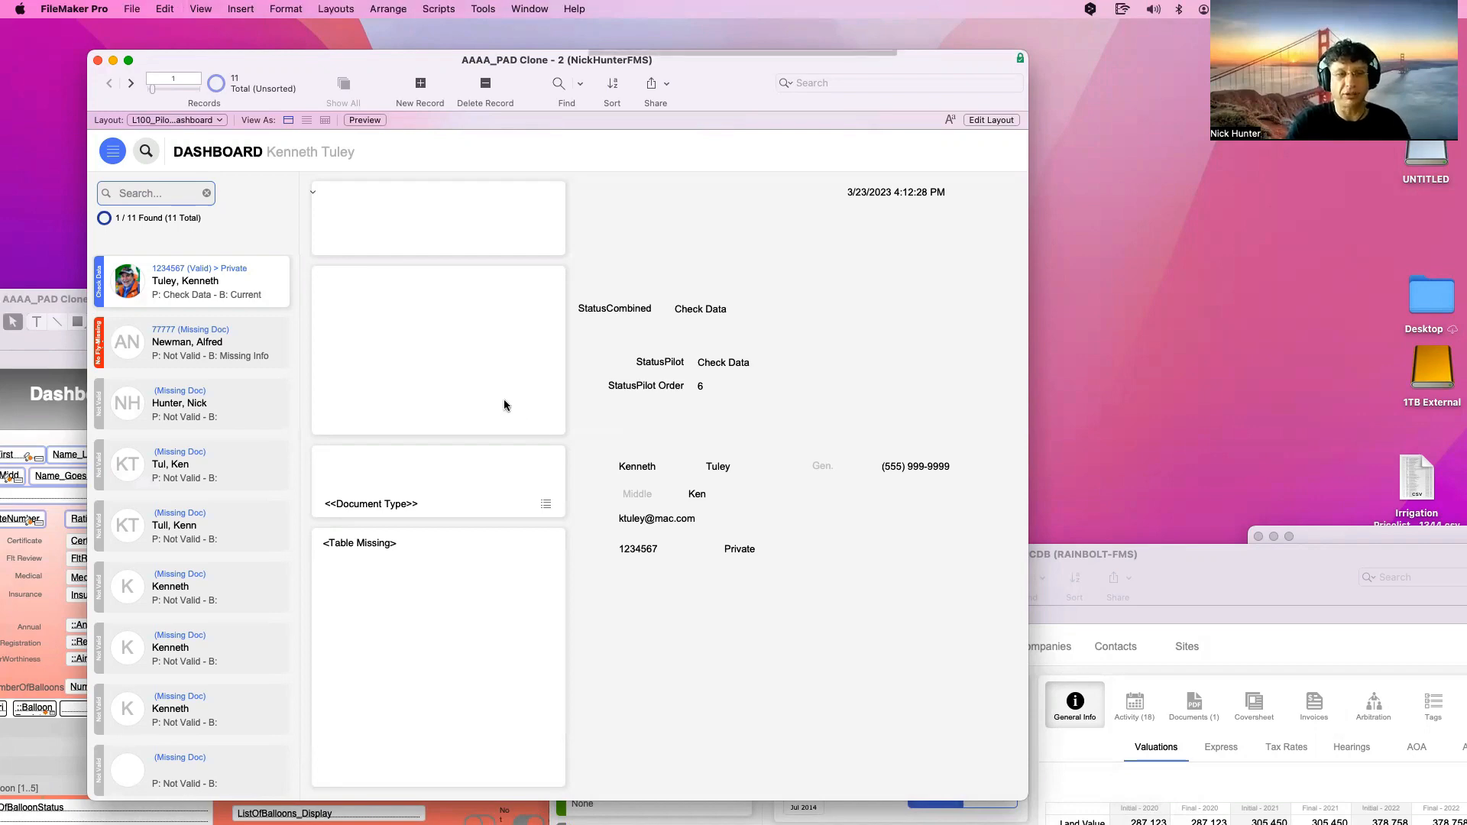
# In Layout mode, show the g_Search Field's Set Script Triggers dialog
pyautogui.press('super+l')
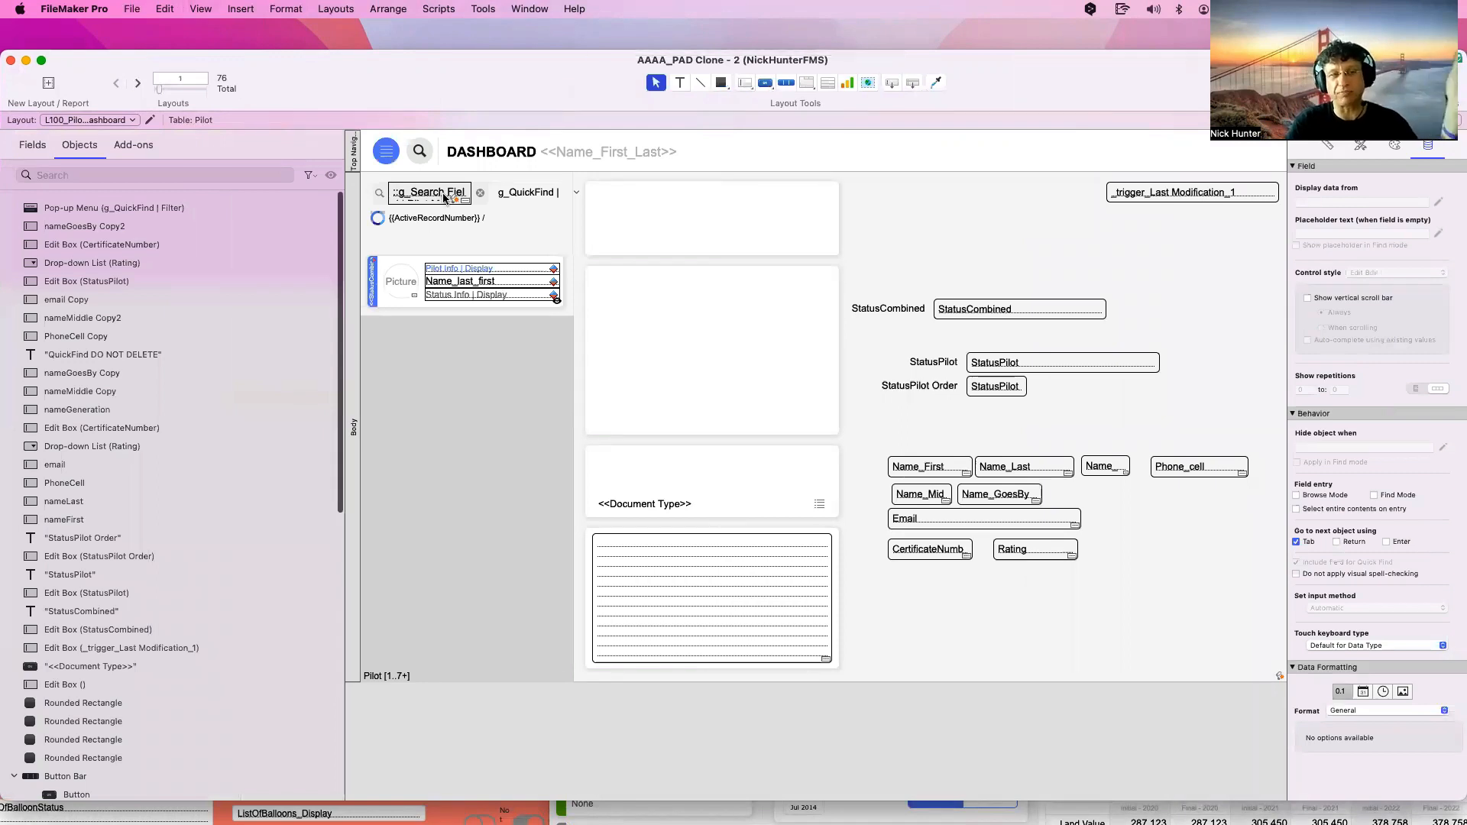
pyautogui.click(441, 196)
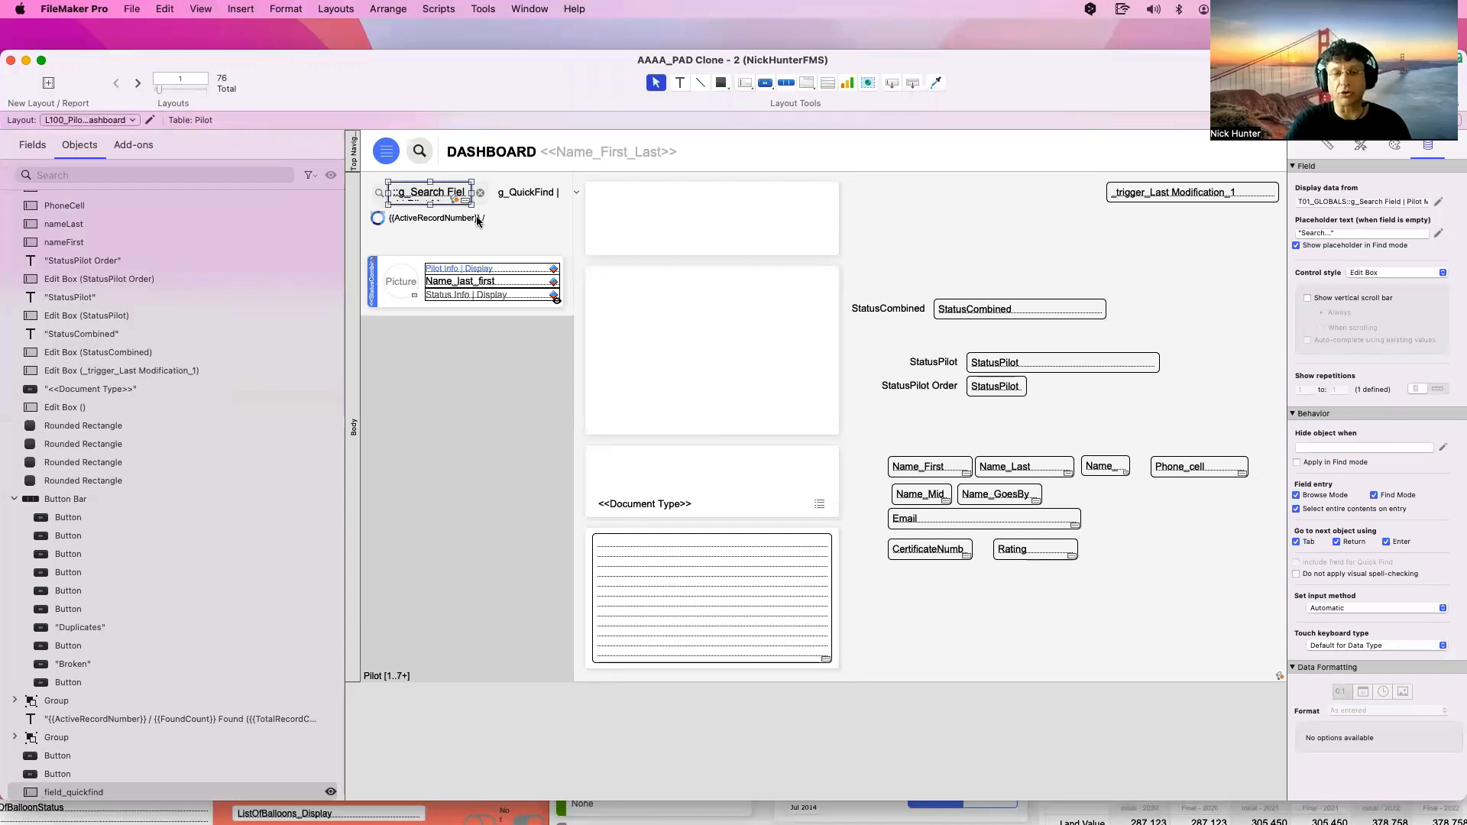
pyautogui.click(454, 199)
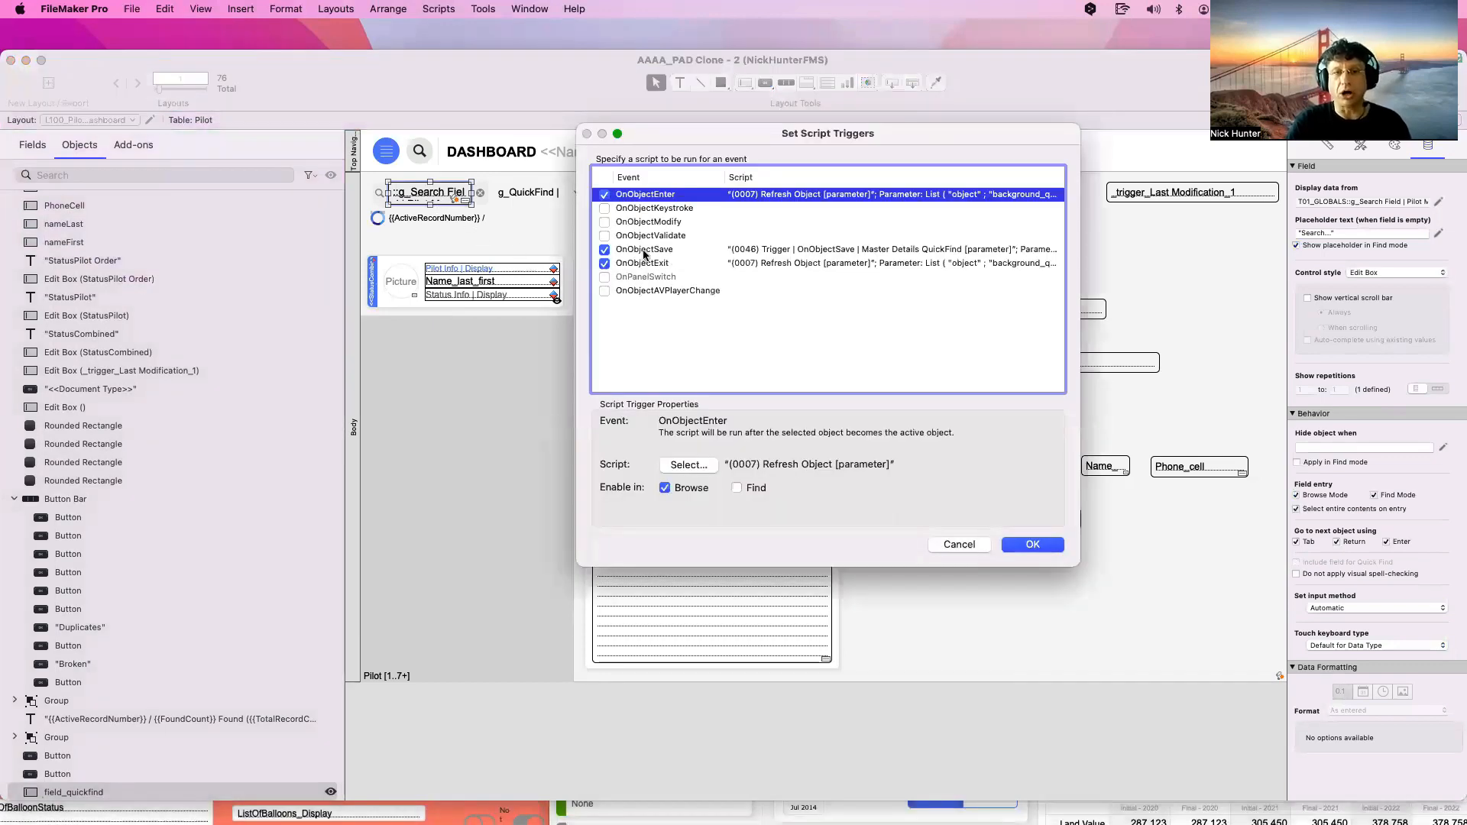
# Check the object triggers, then open the OnObjectSave quick find script (0046) for editing
pyautogui.click(644, 250)
pyautogui.click(656, 261)
pyautogui.click(653, 197)
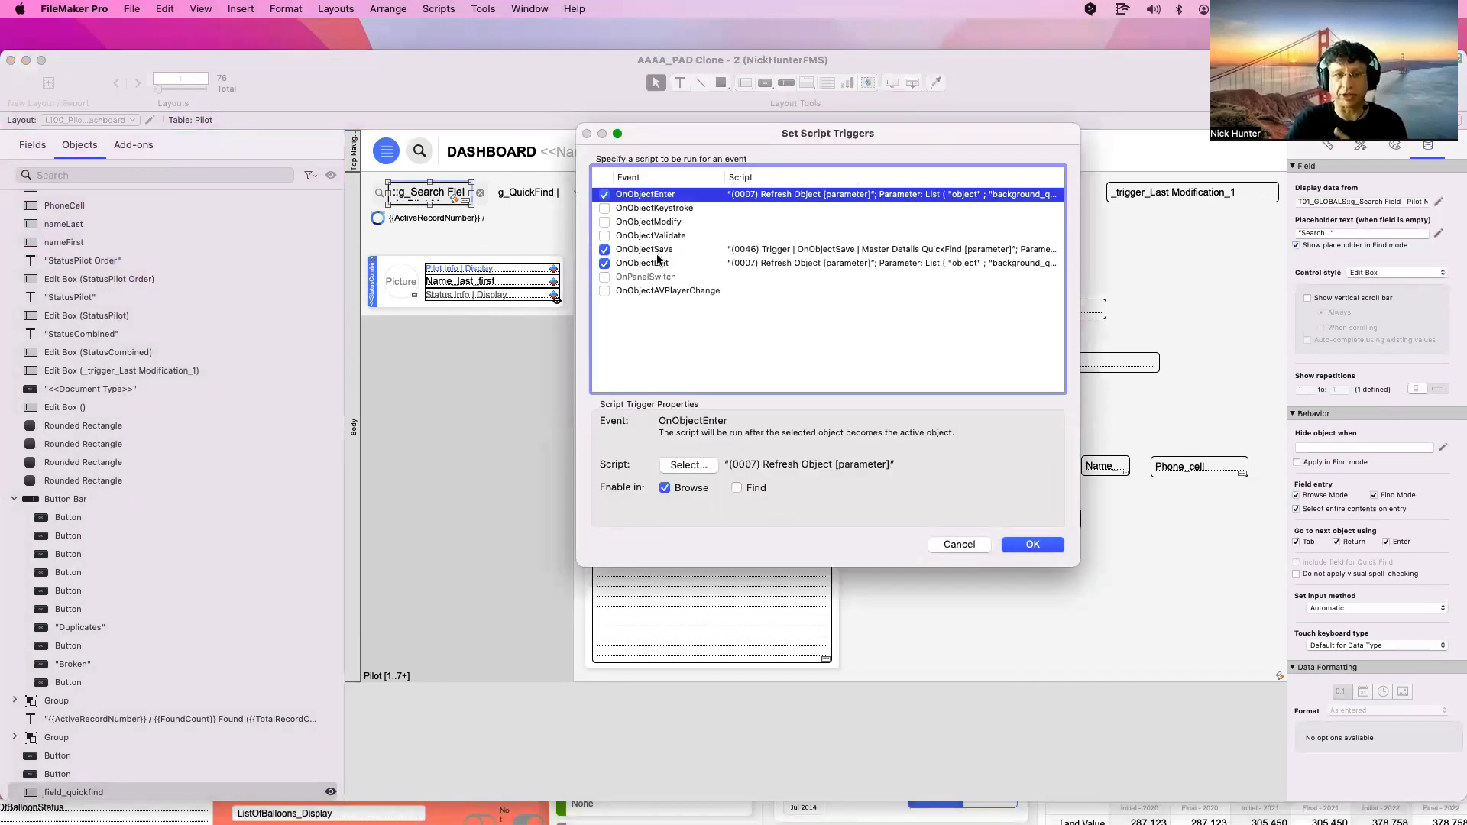
pyautogui.click(653, 252)
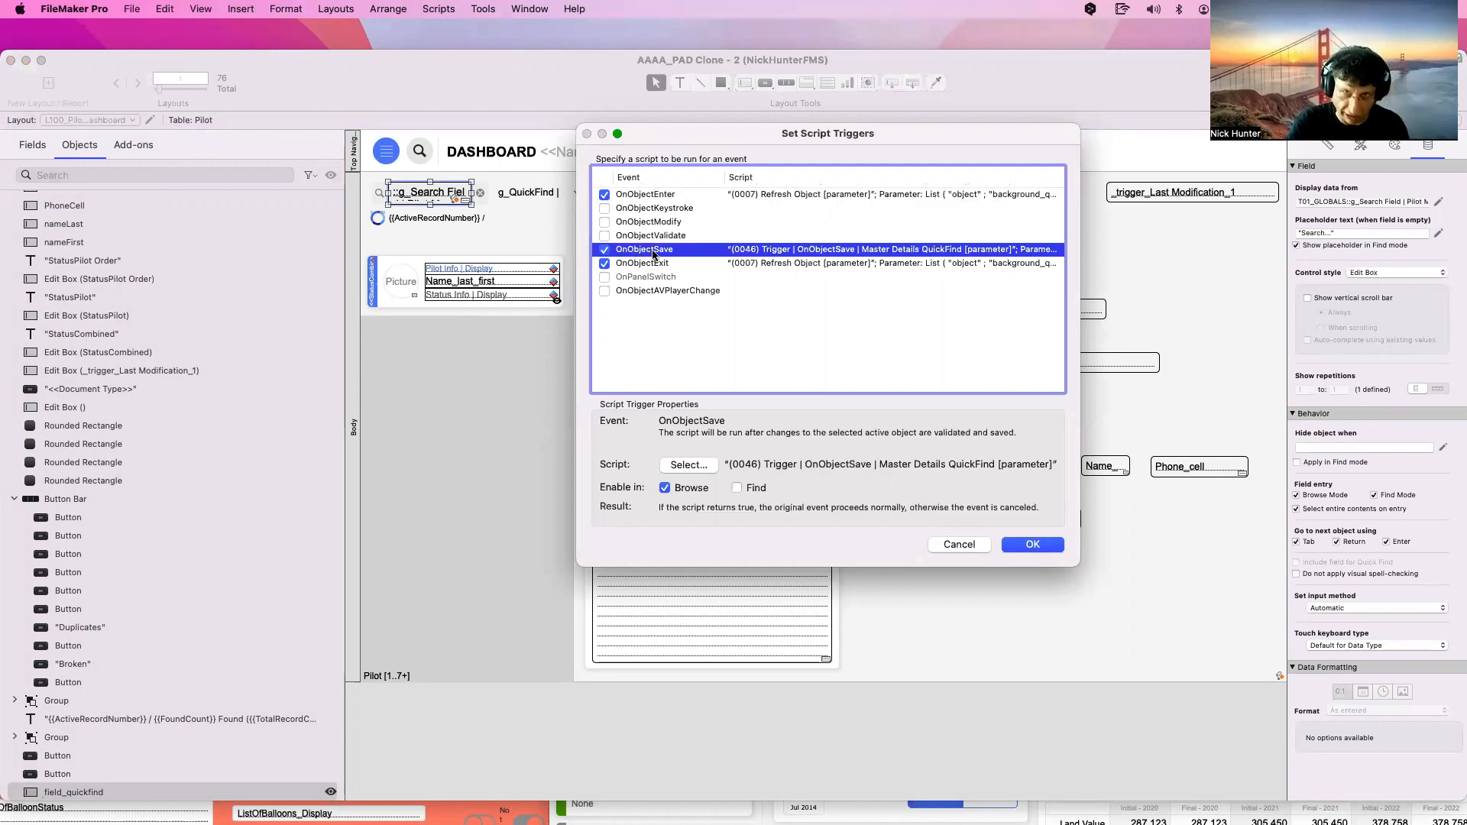
pyautogui.click(689, 464)
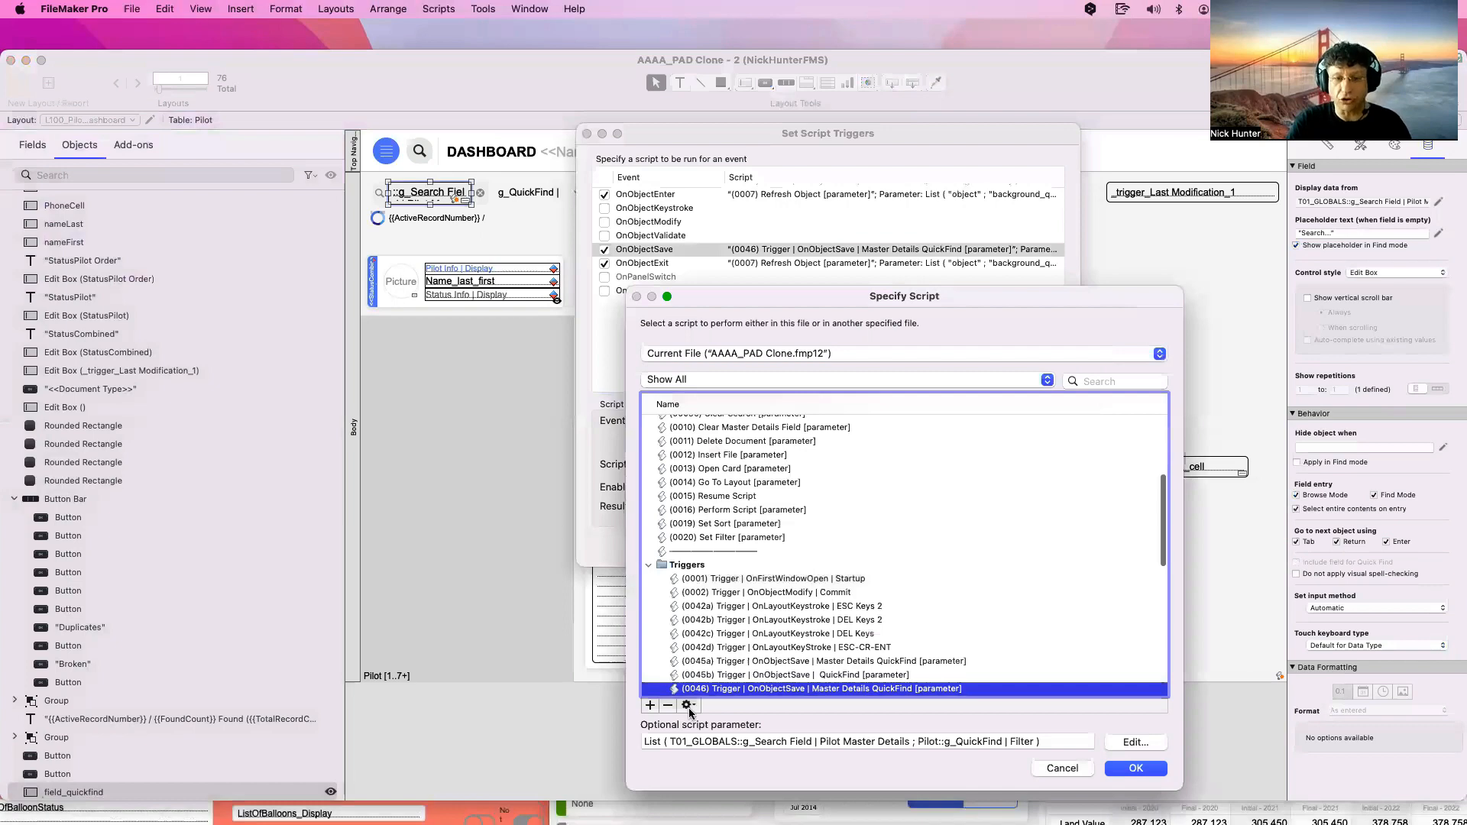
pyautogui.click(688, 705)
pyautogui.click(692, 726)
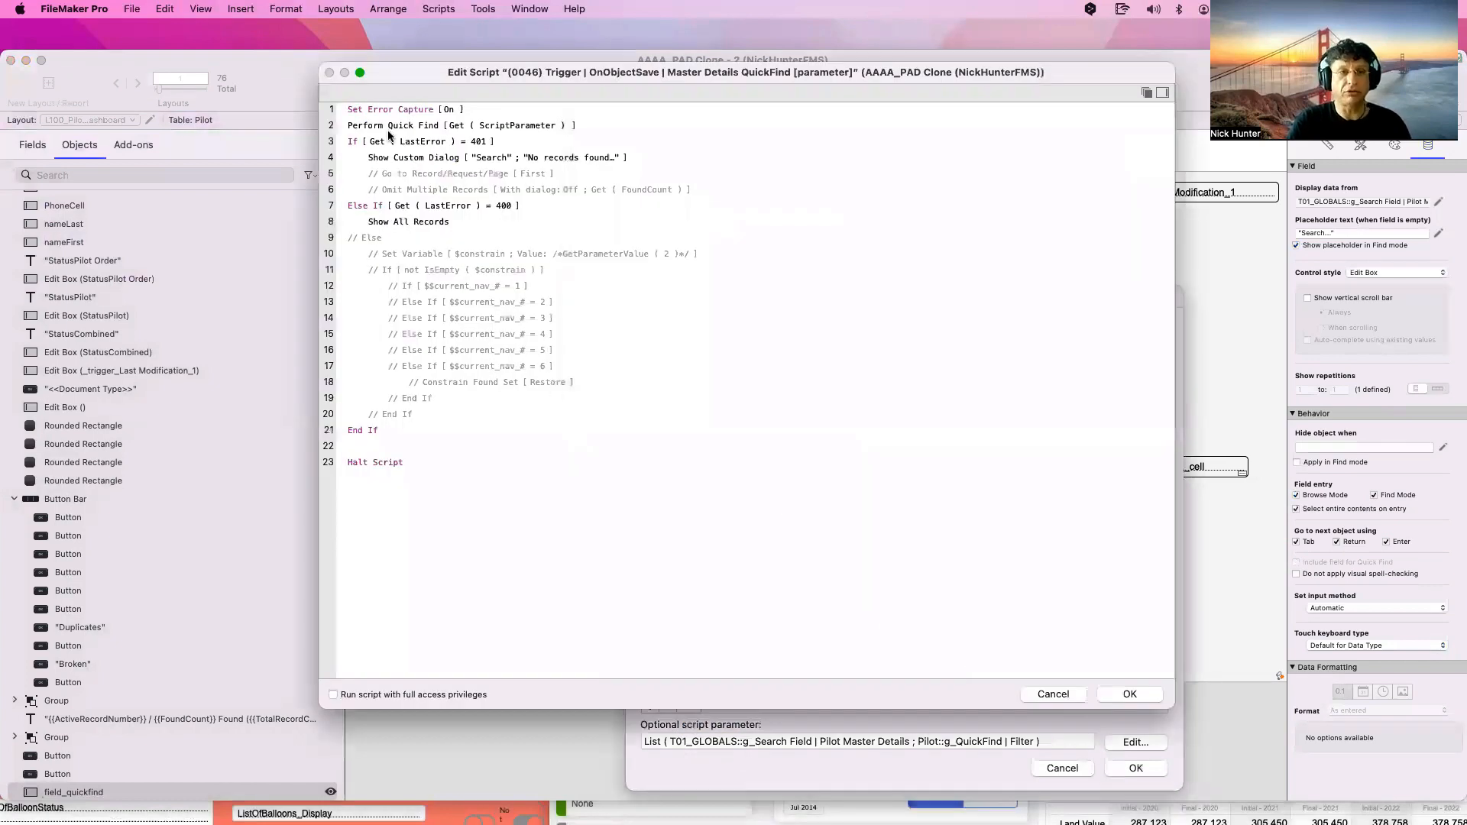
# Review script 0046's Perform Quick Find, If, no-records dialog, Else If 400 and Show All Records steps
pyautogui.click(369, 129)
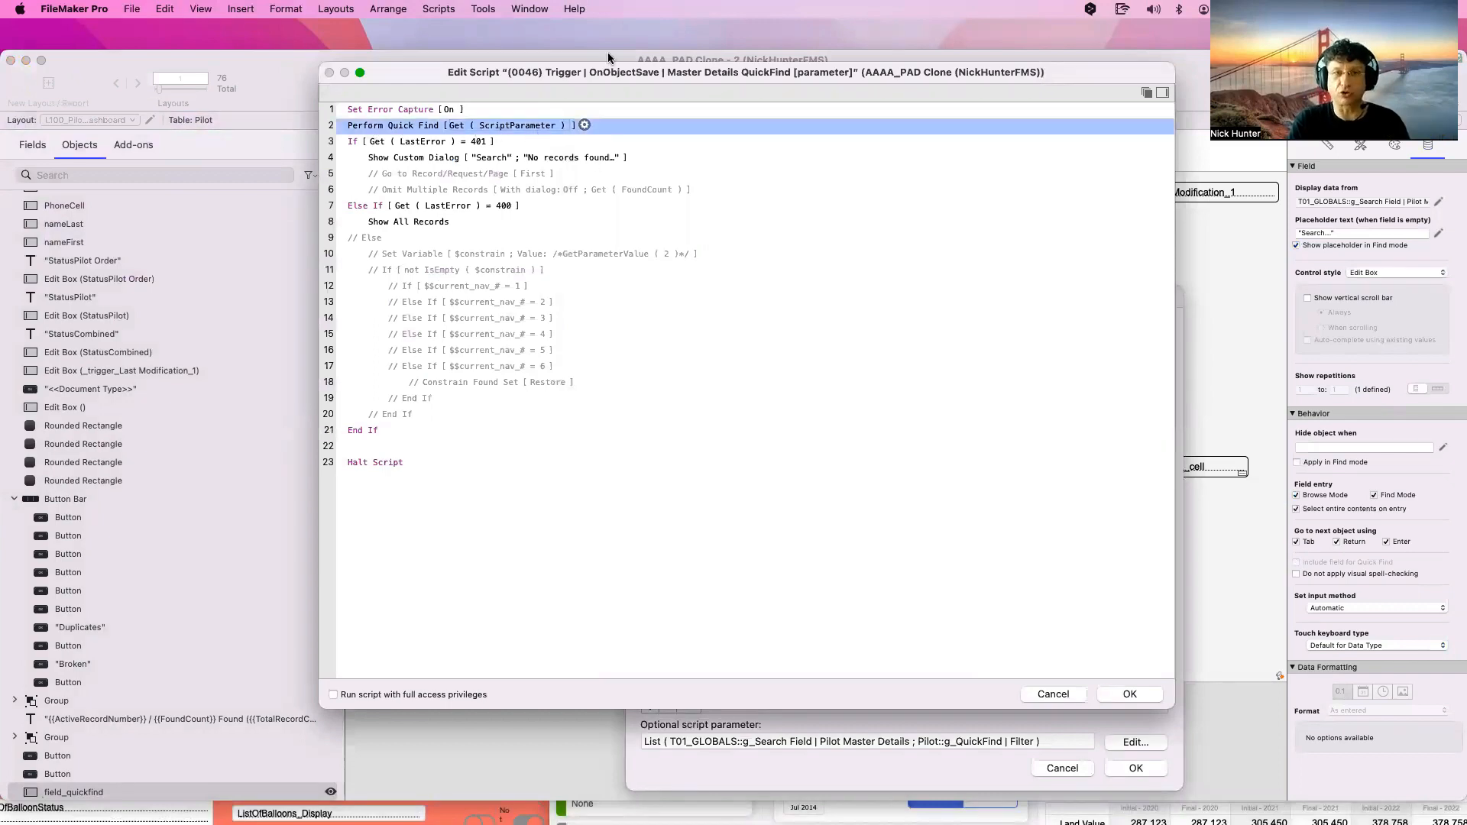
pyautogui.moveTo(603, 70); pyautogui.dragTo(1247, 467)
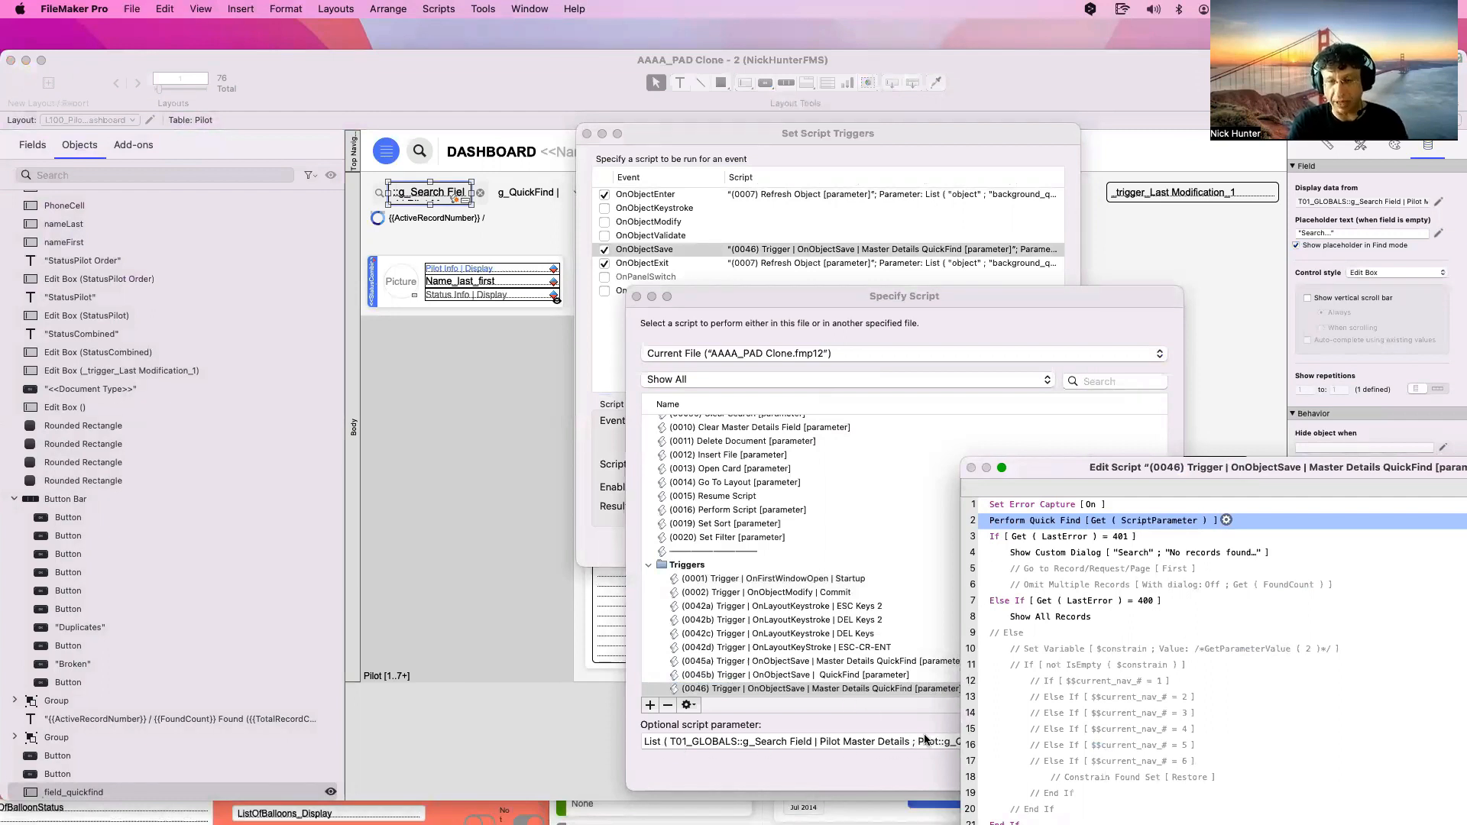
pyautogui.moveTo(1112, 463); pyautogui.dragTo(679, 333)
pyautogui.moveTo(580, 246); pyautogui.dragTo(478, 137)
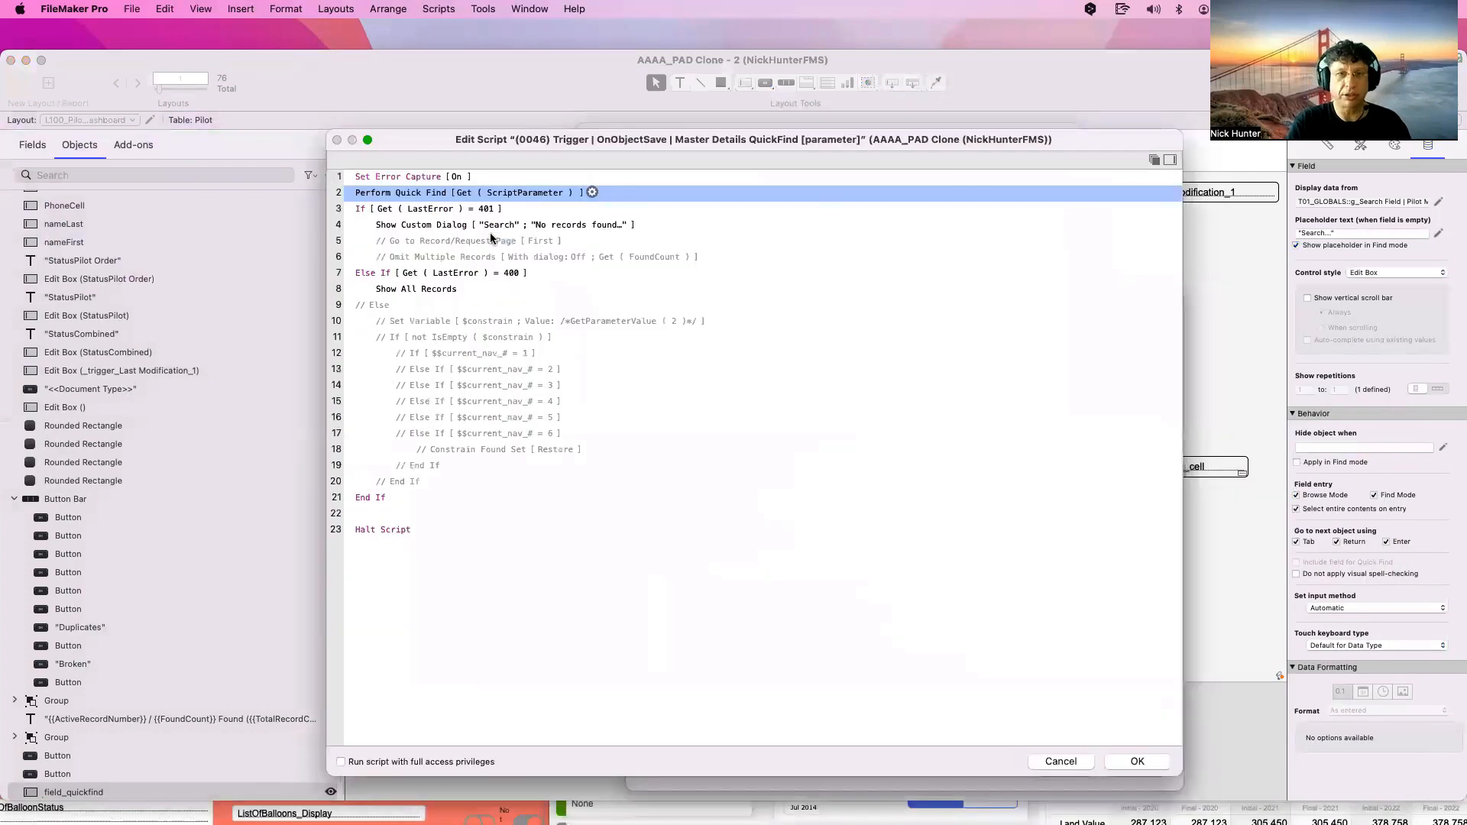
pyautogui.click(413, 213)
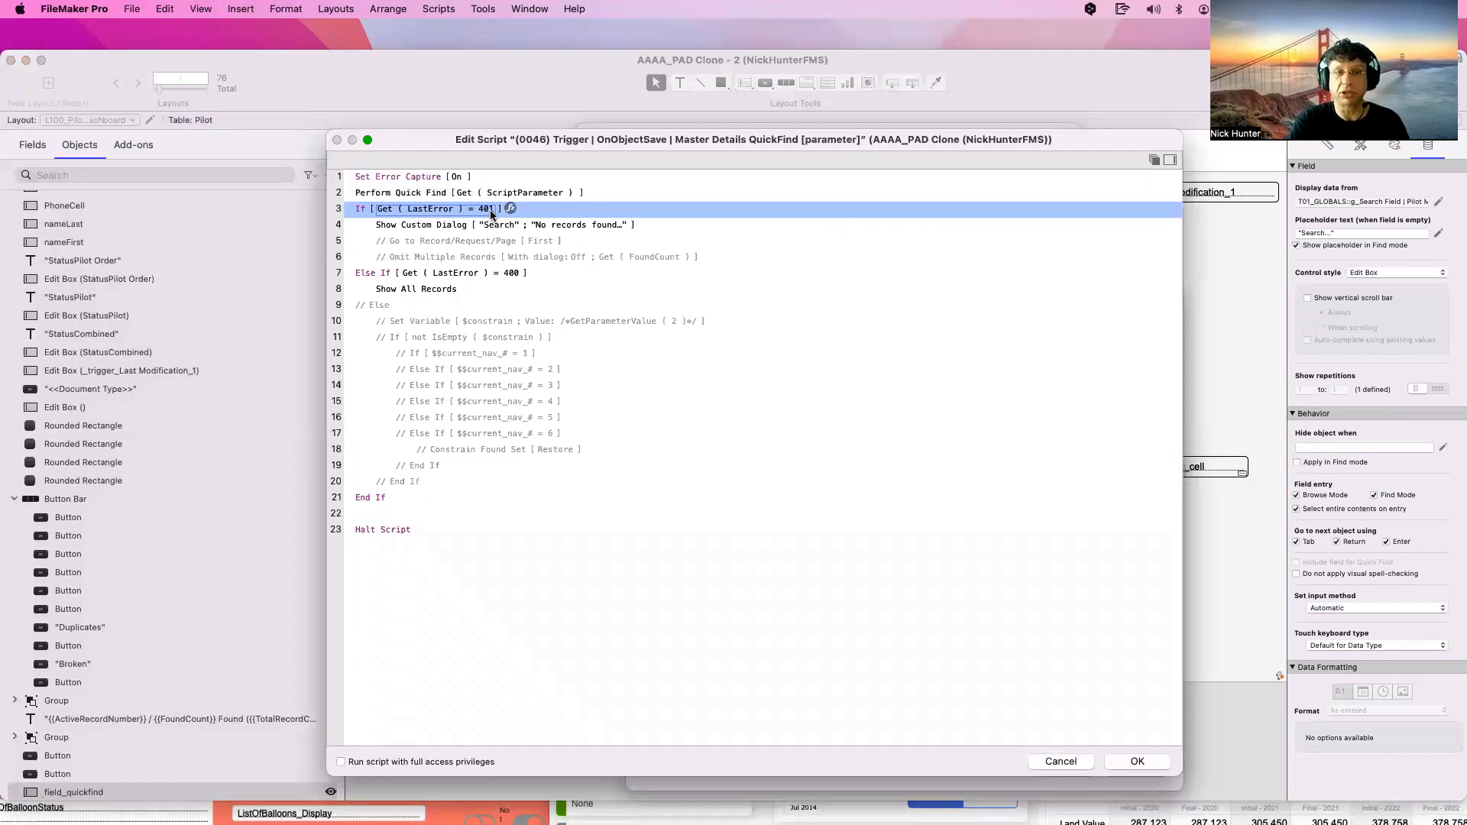
pyautogui.click(438, 228)
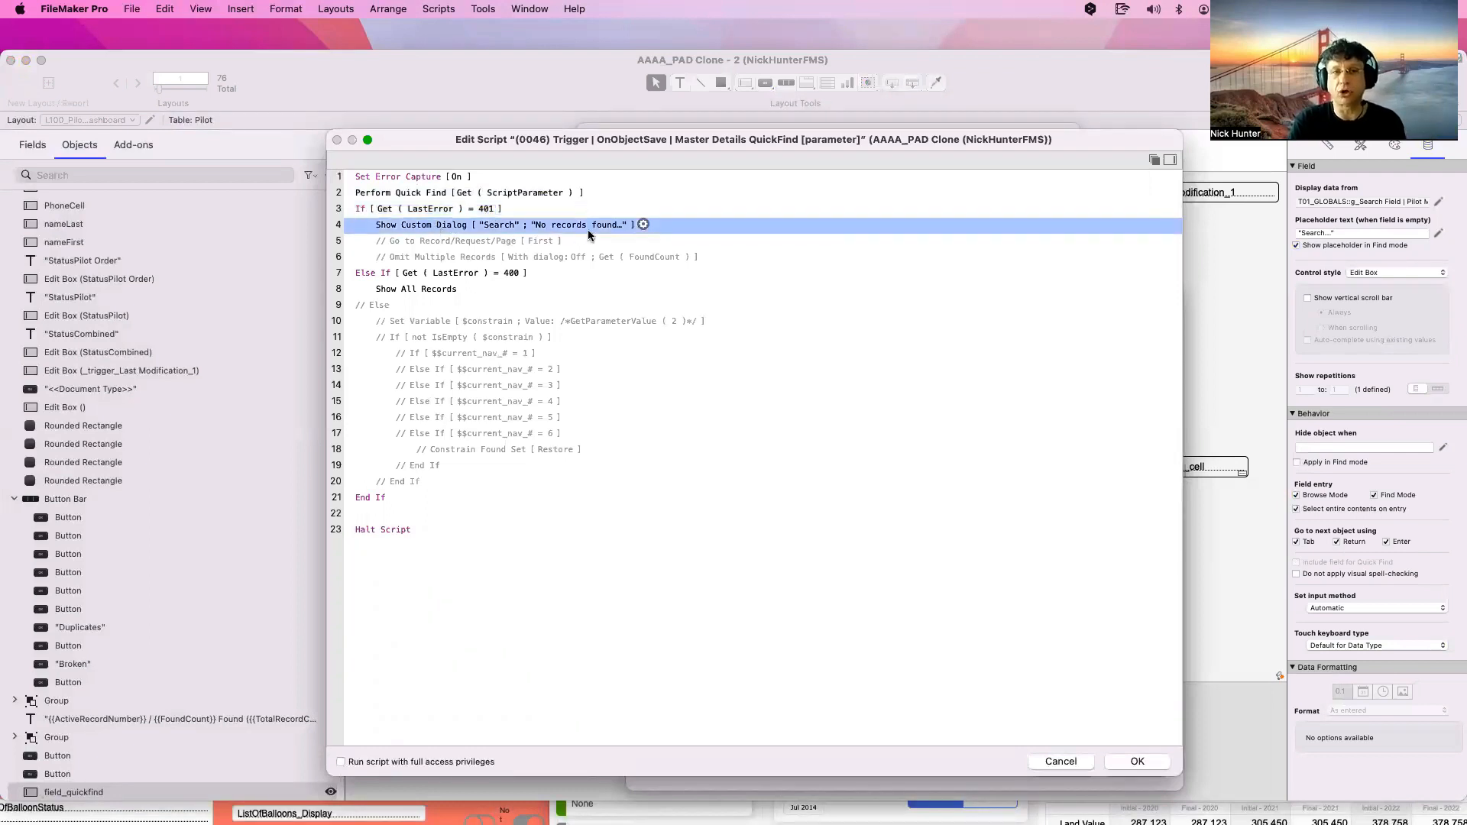
pyautogui.click(516, 278)
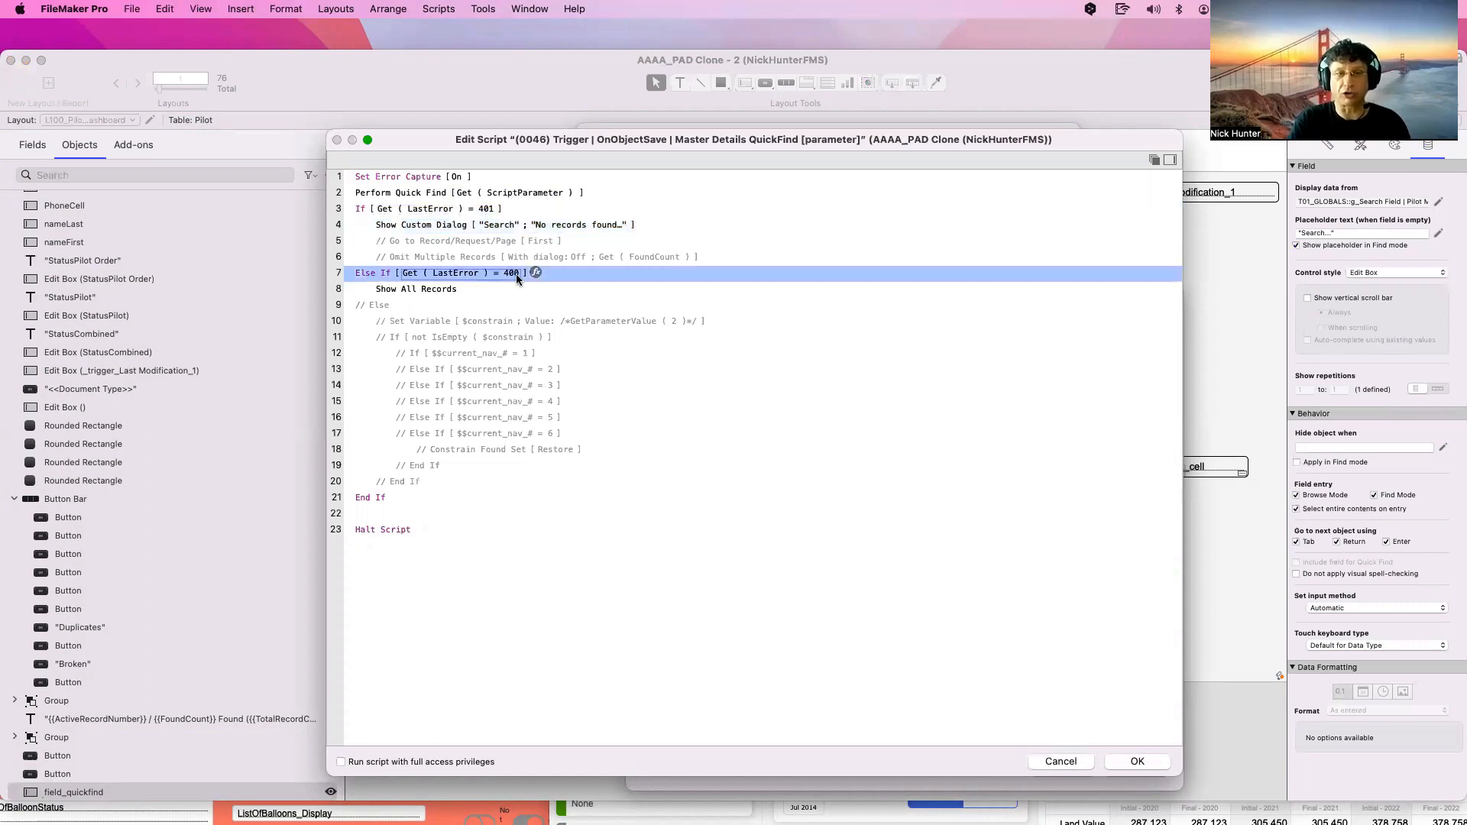
pyautogui.moveTo(481, 145); pyautogui.dragTo(774, 329)
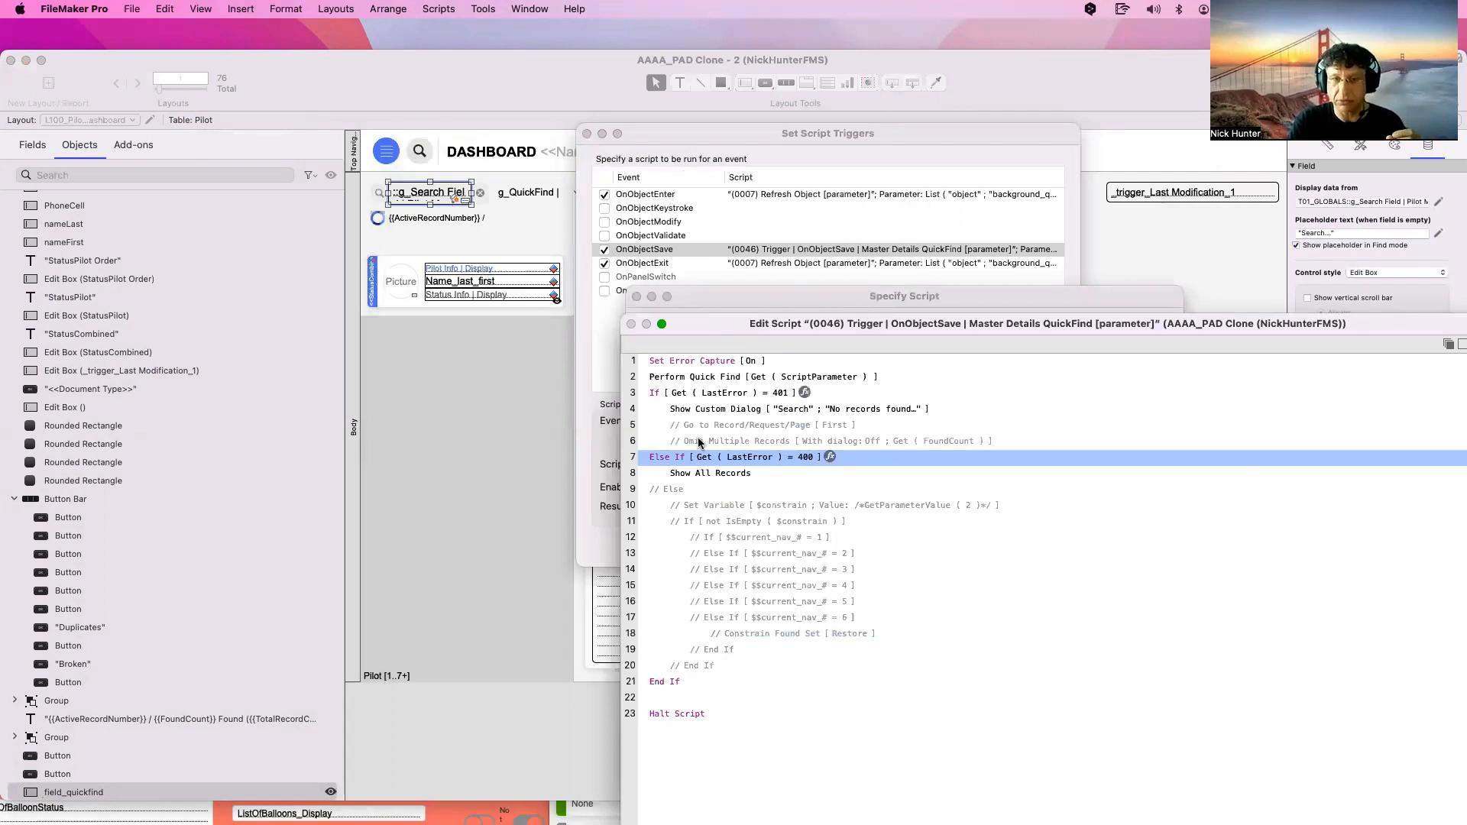
pyautogui.click(695, 472)
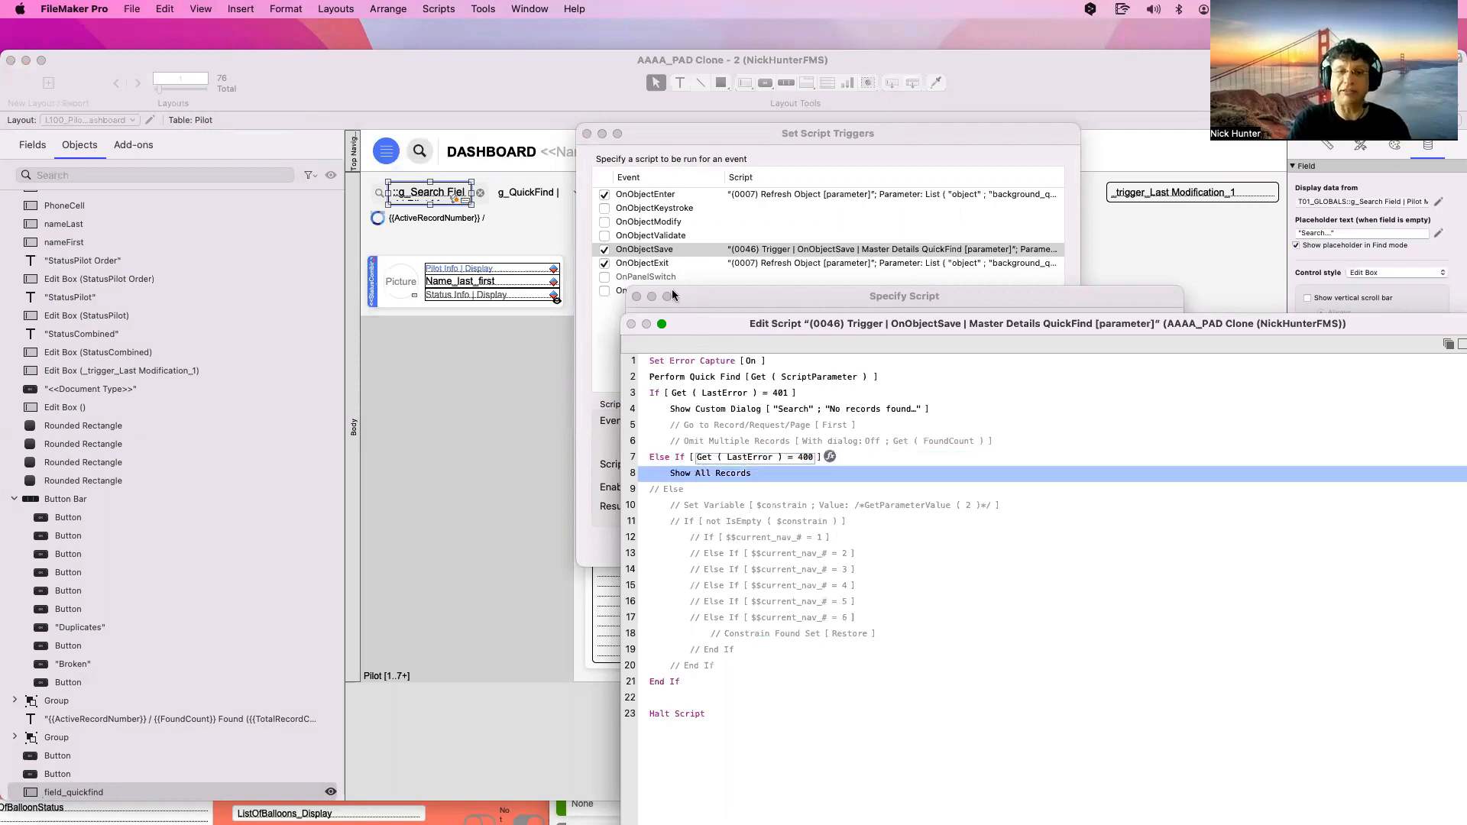
# Close the script editor and Specify Script dialog, then return to Browse mode listing all 11 records
pyautogui.press('Escape')
pyautogui.press('Escape')
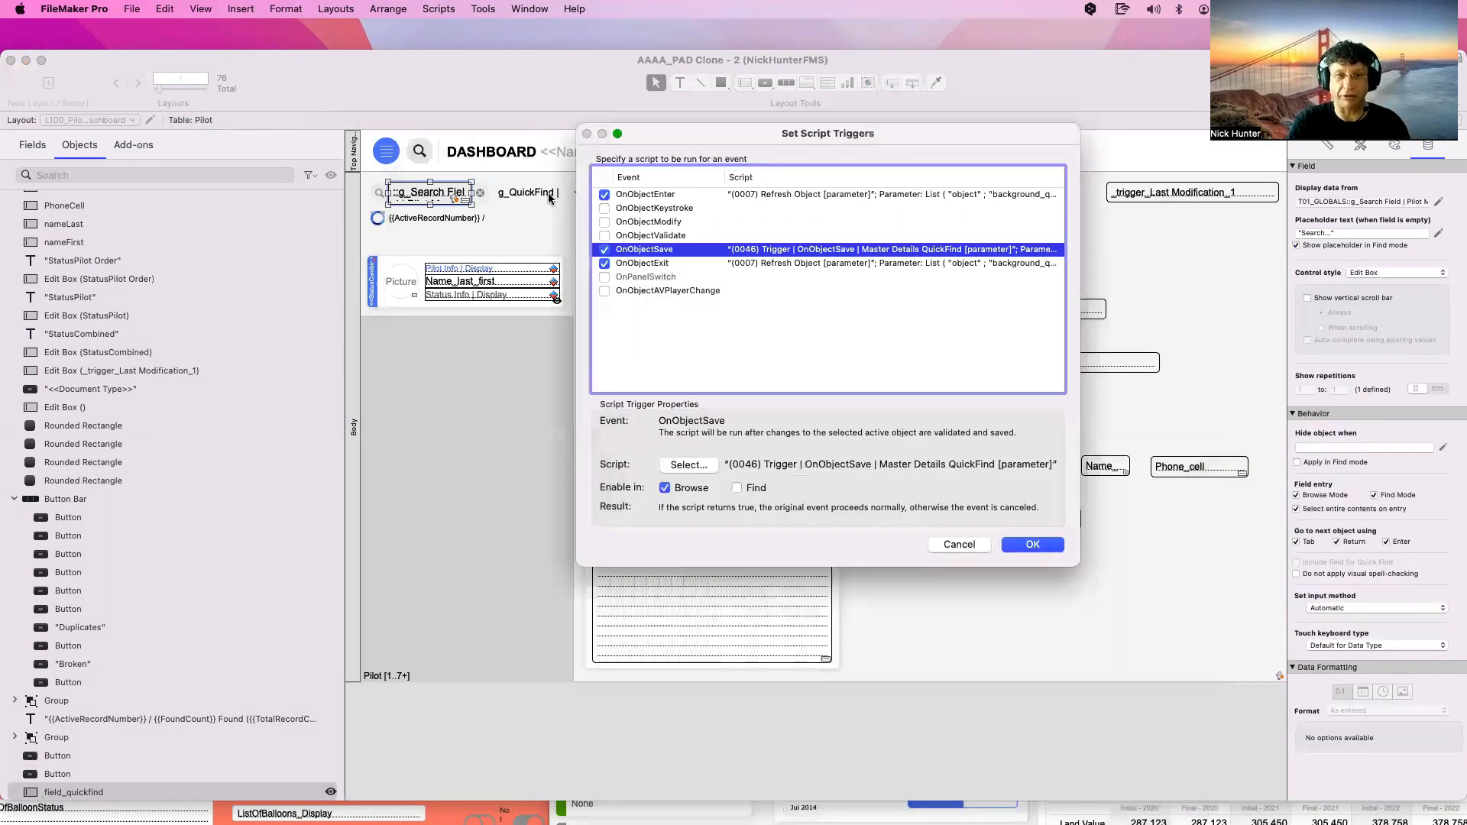
pyautogui.press('Escape')
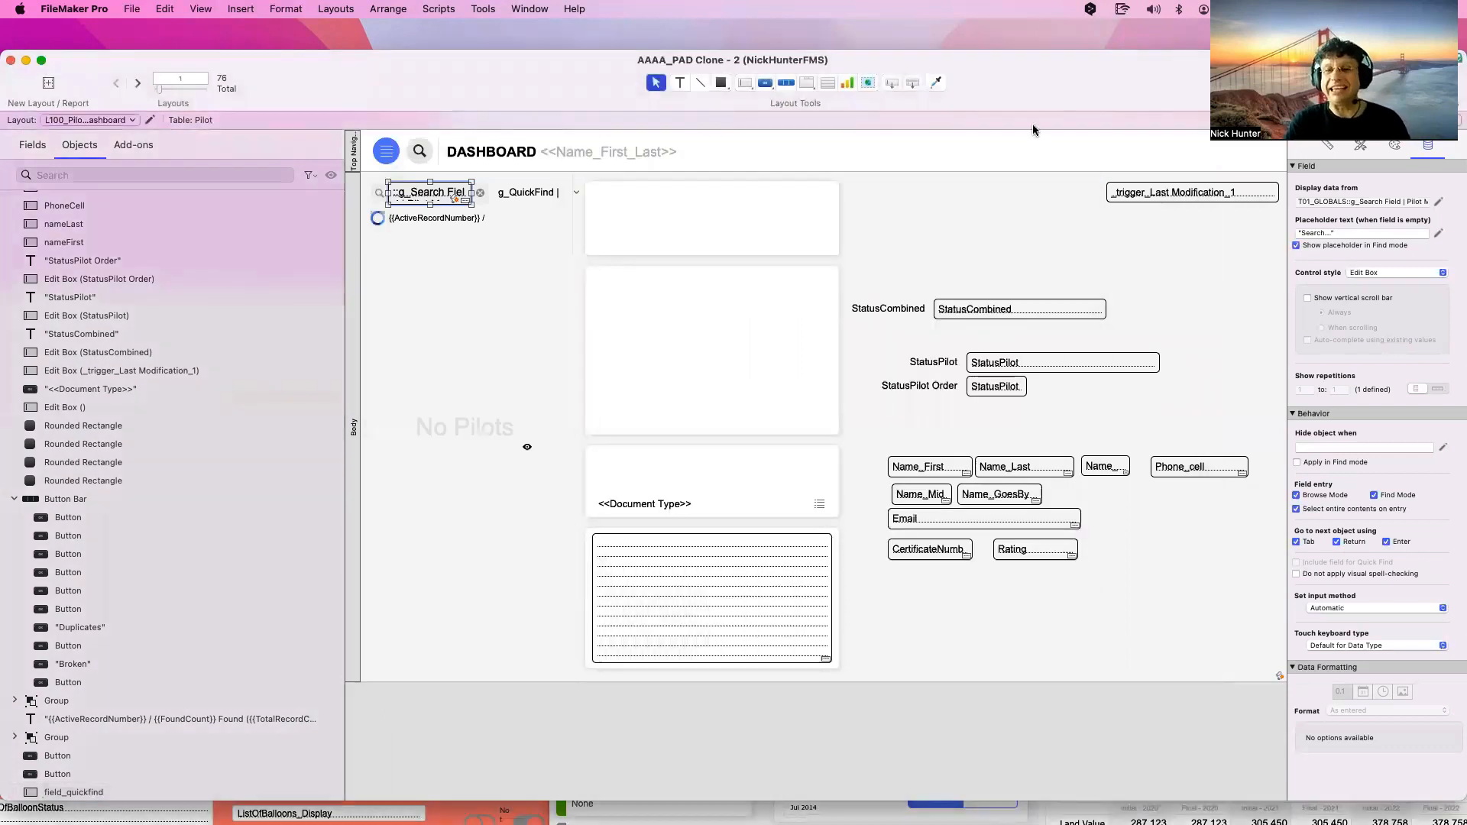
pyautogui.press('super+b')
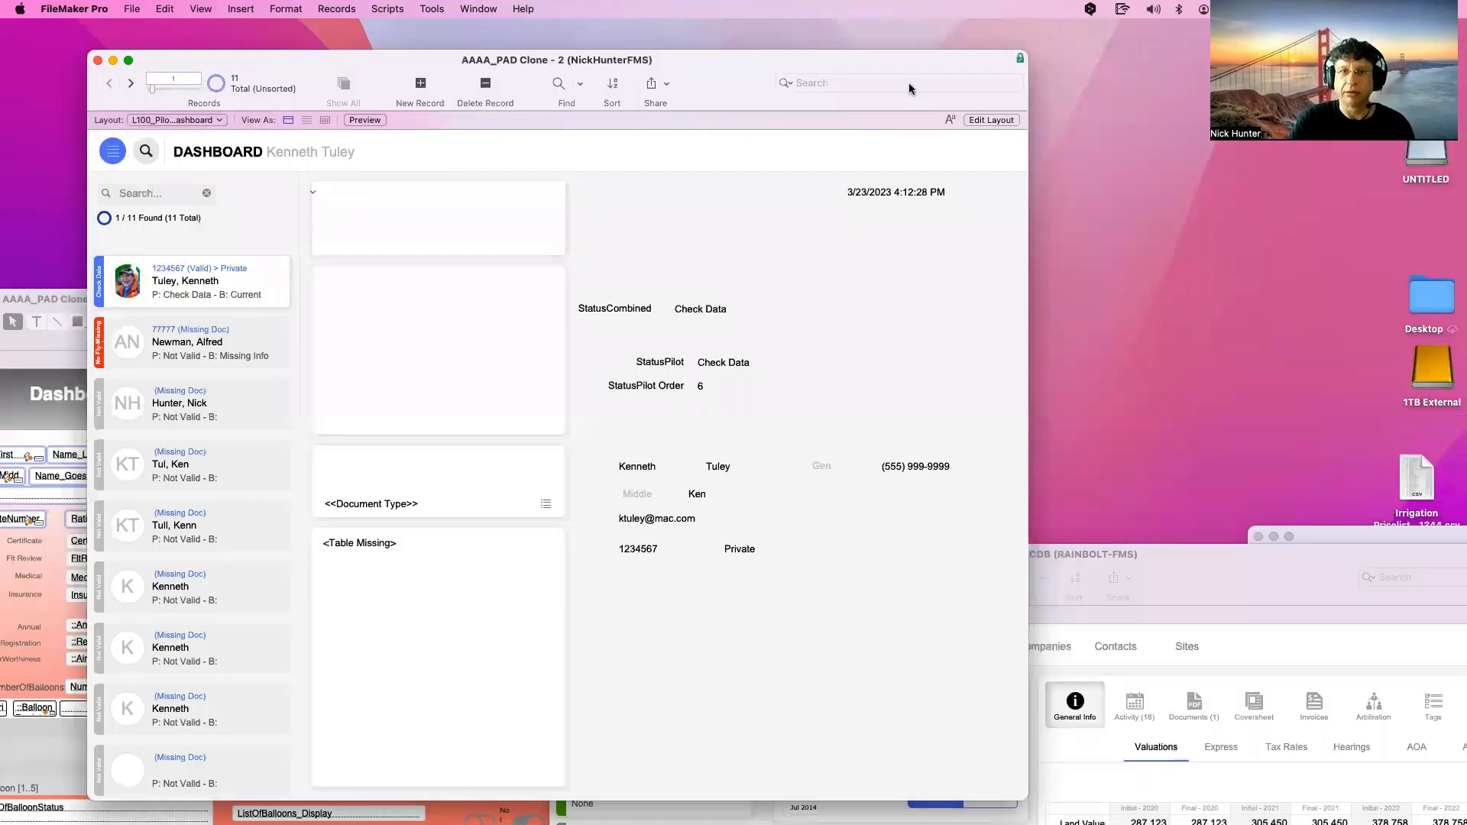
pyautogui.click(898, 84)
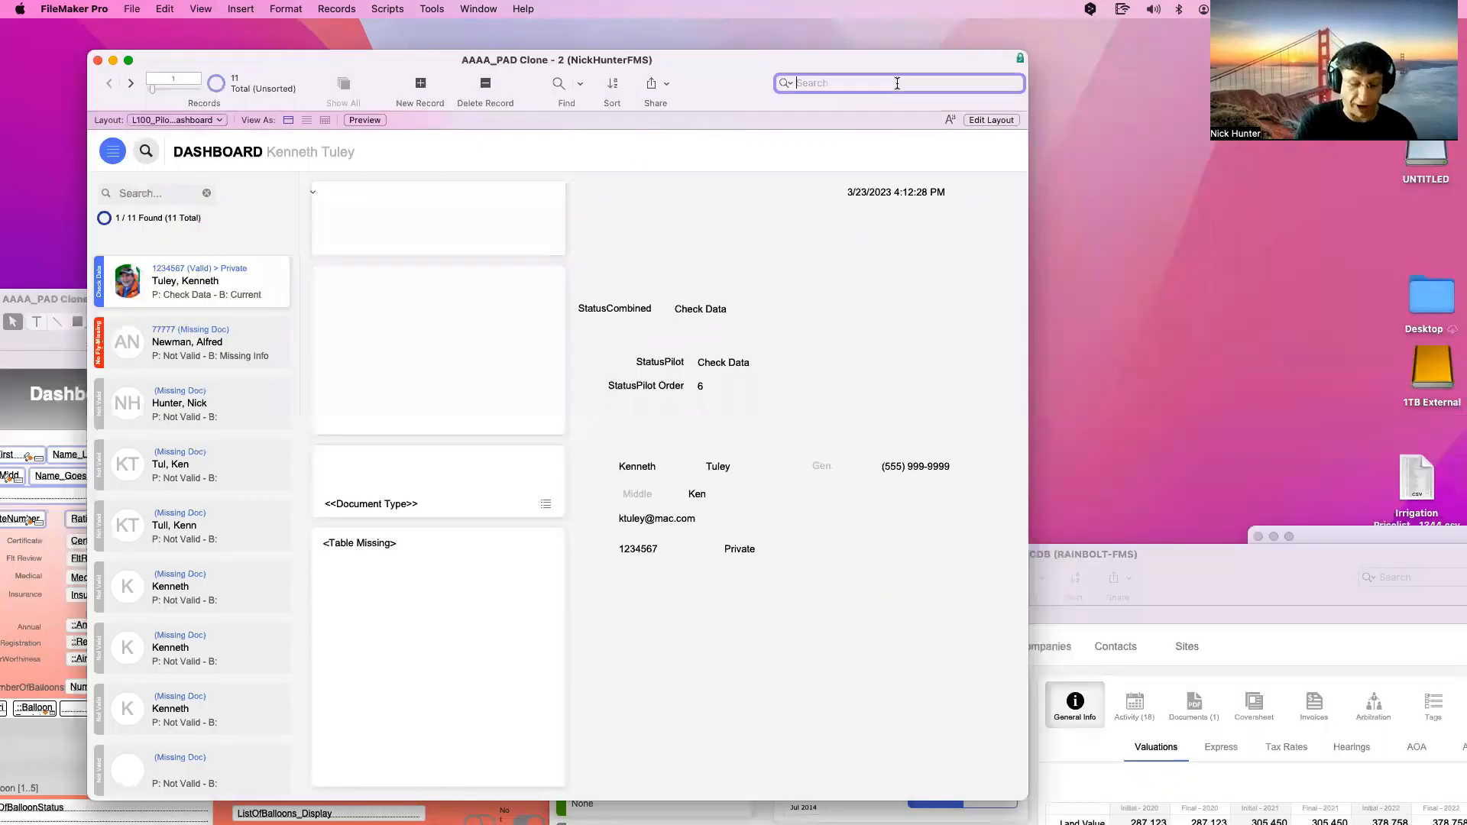
pyautogui.write('Nick')
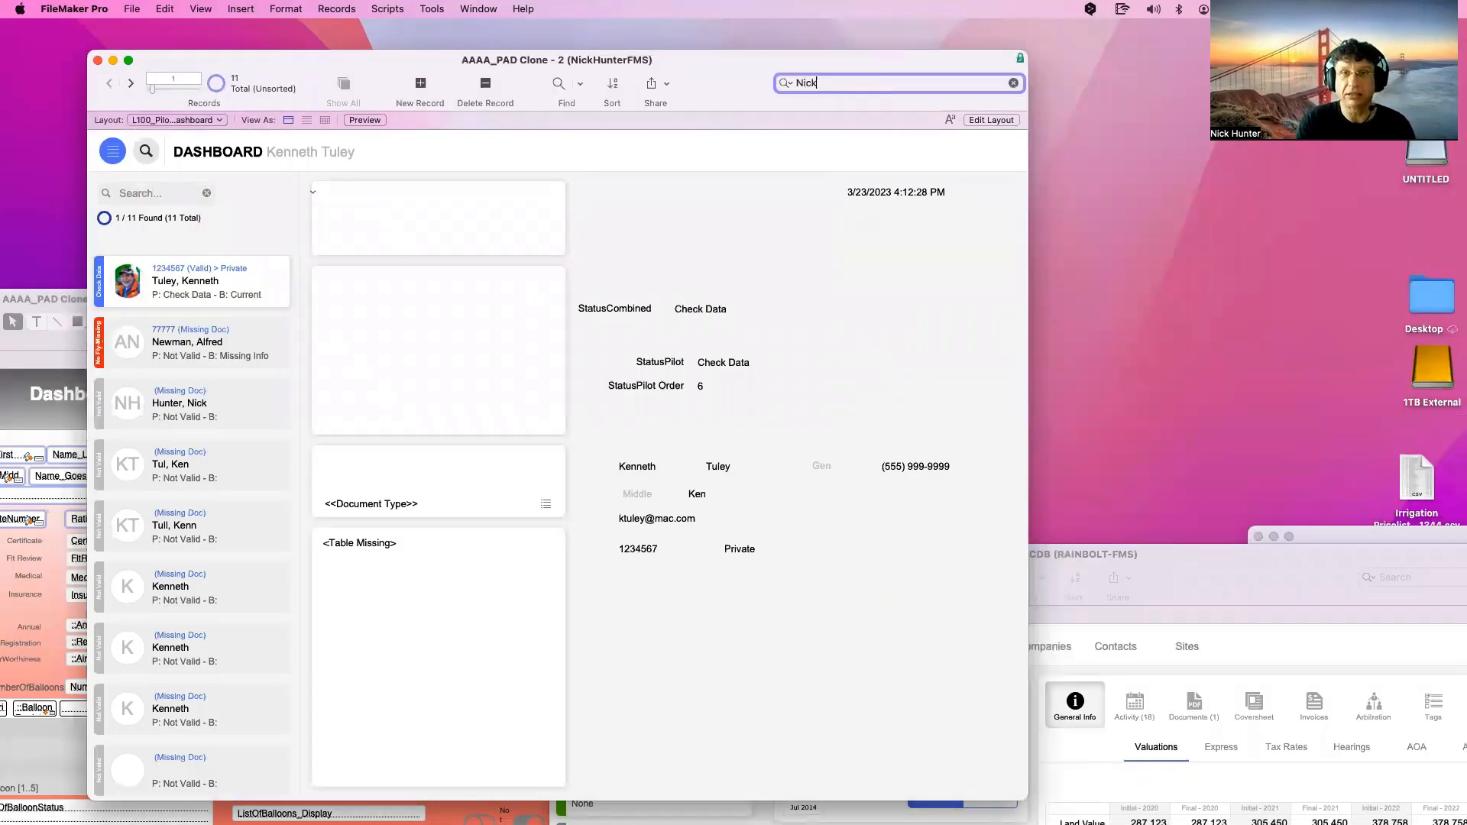
pyautogui.press('Return')
pyautogui.press('BackSpace')
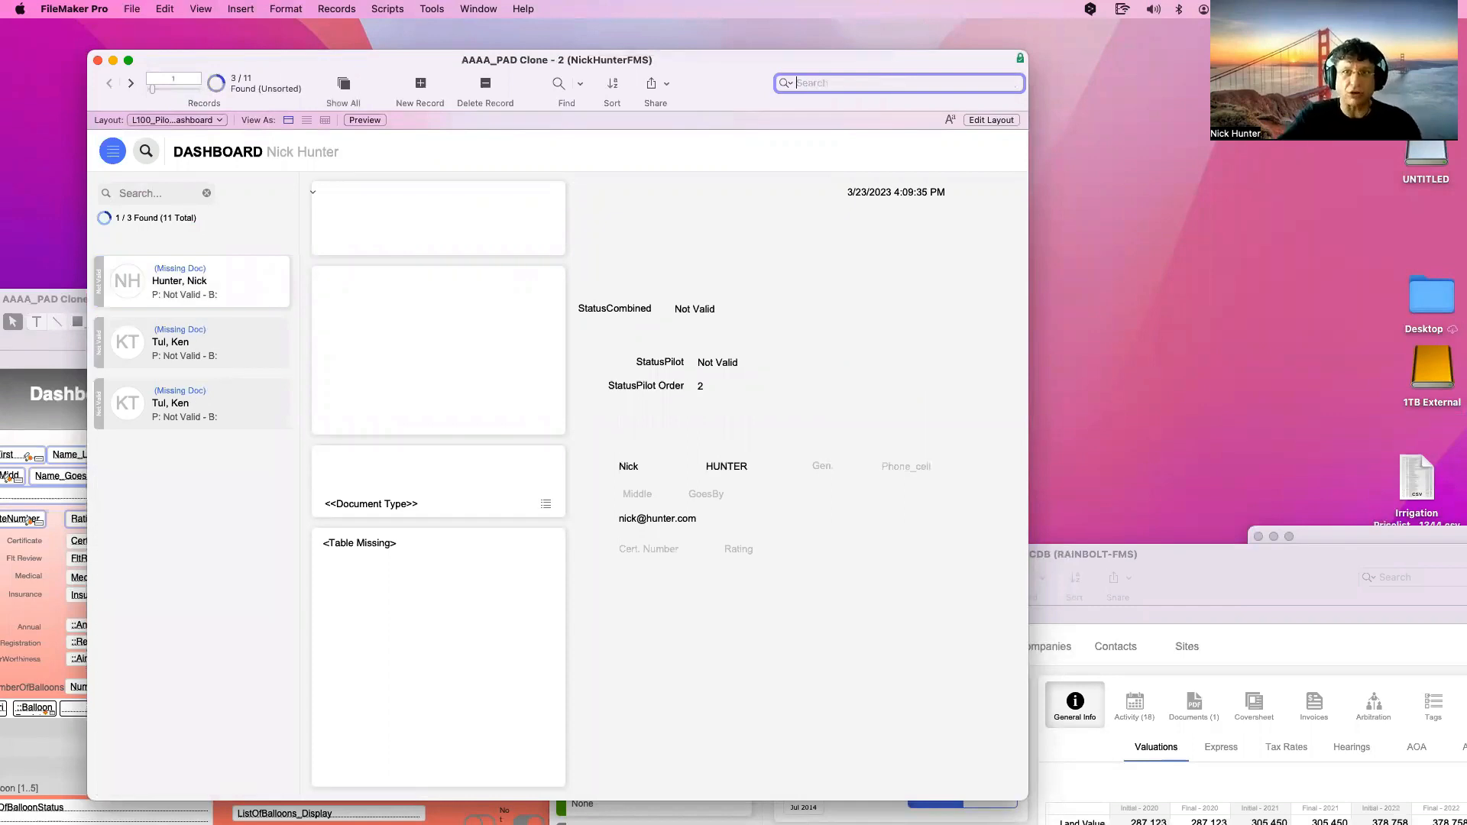
pyautogui.click(143, 194)
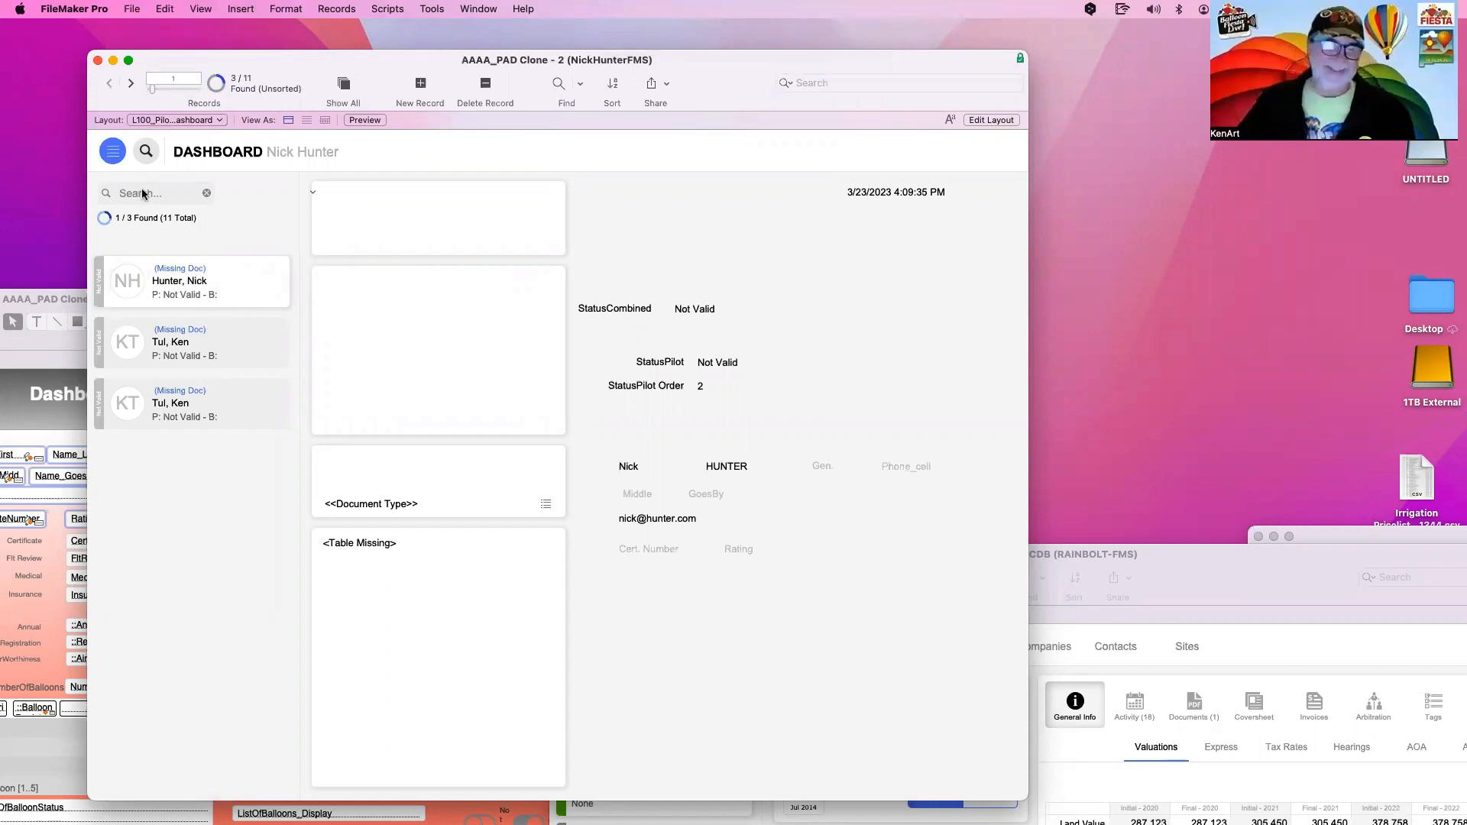
pyautogui.click(143, 194)
pyautogui.write('K')
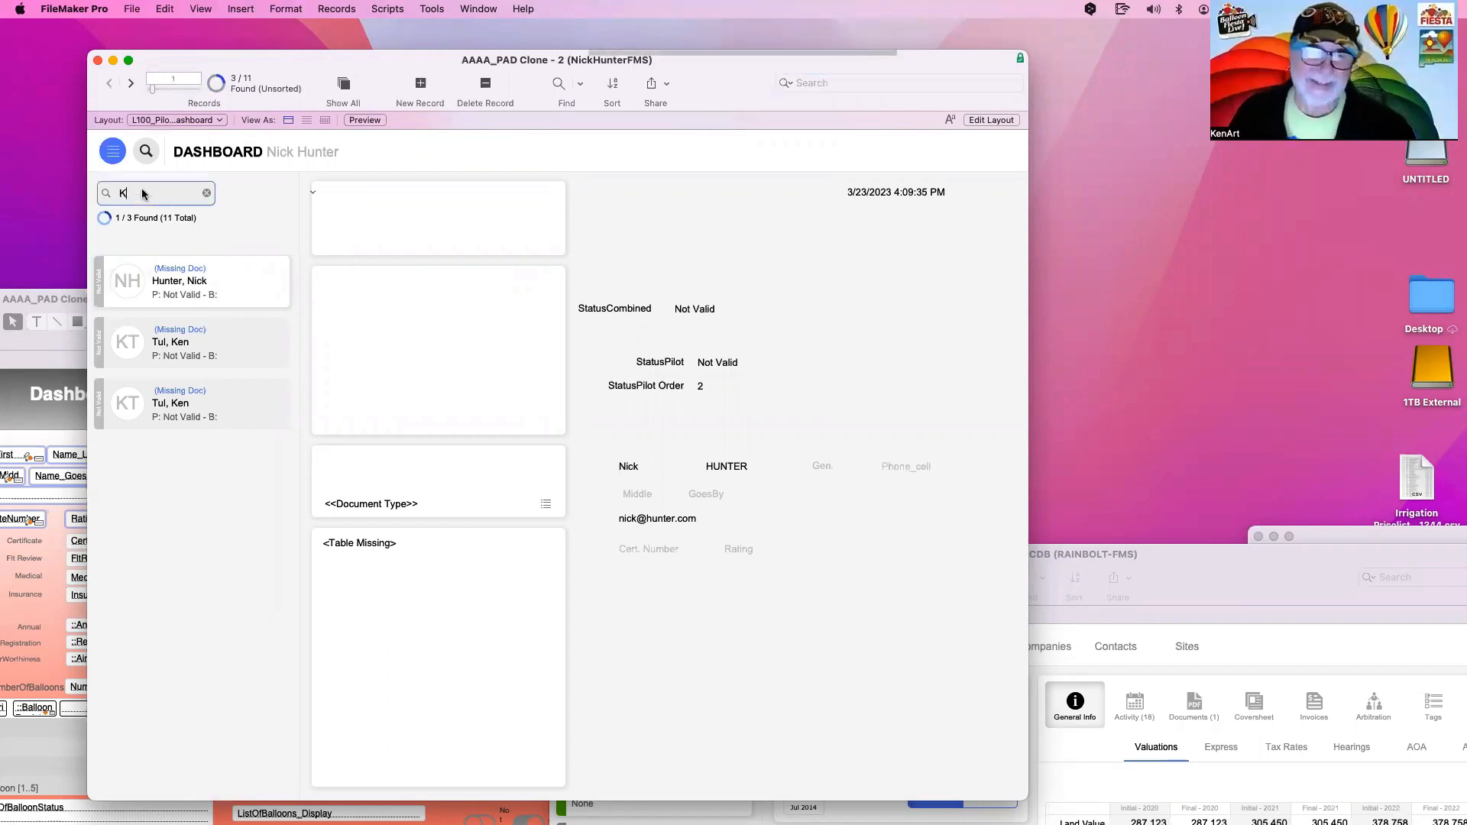
pyautogui.write('ennet')
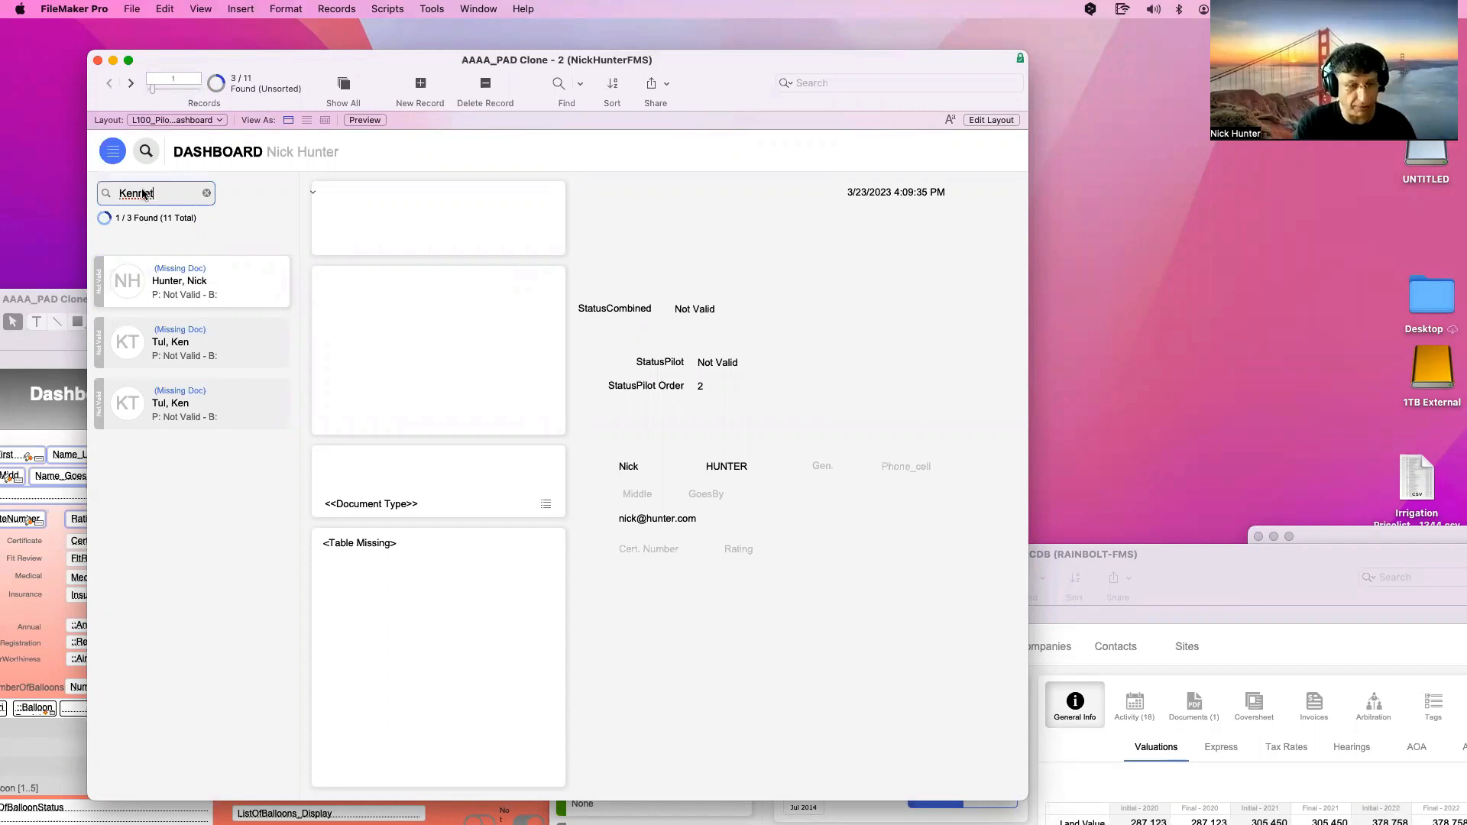
pyautogui.press('Return')
pyautogui.click(142, 194)
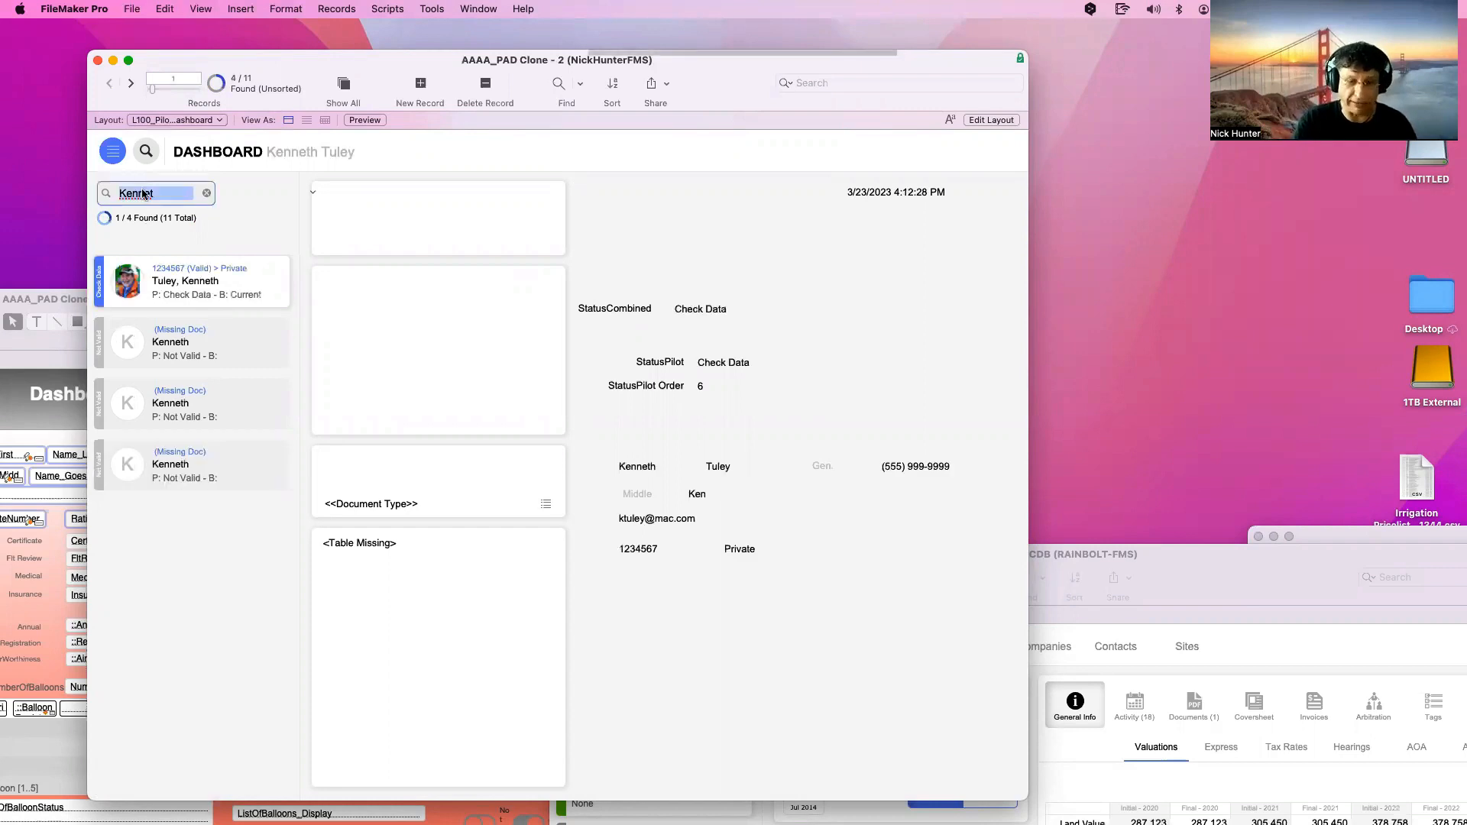
pyautogui.press('BackSpace')
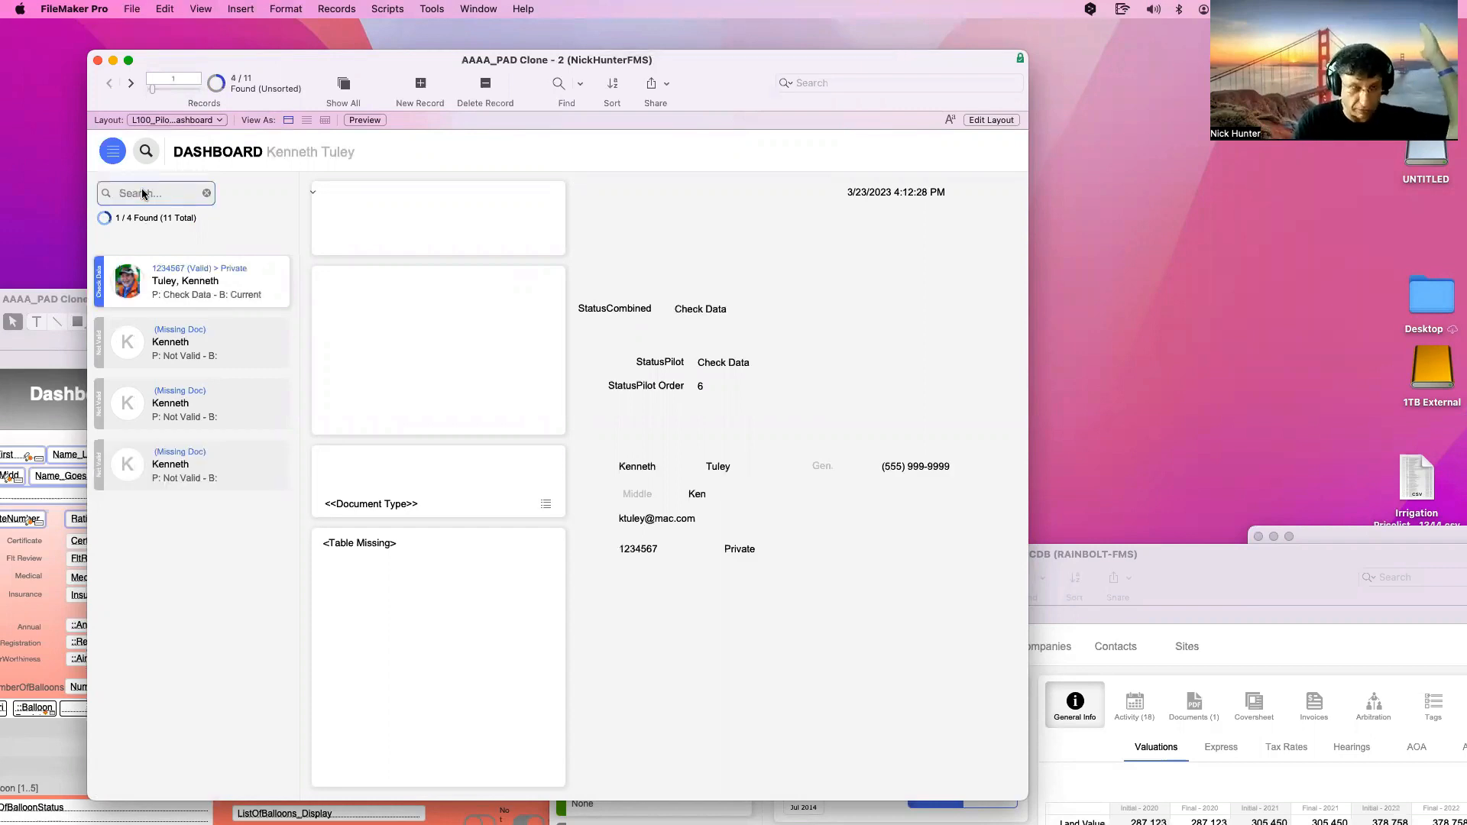
pyautogui.press('Return')
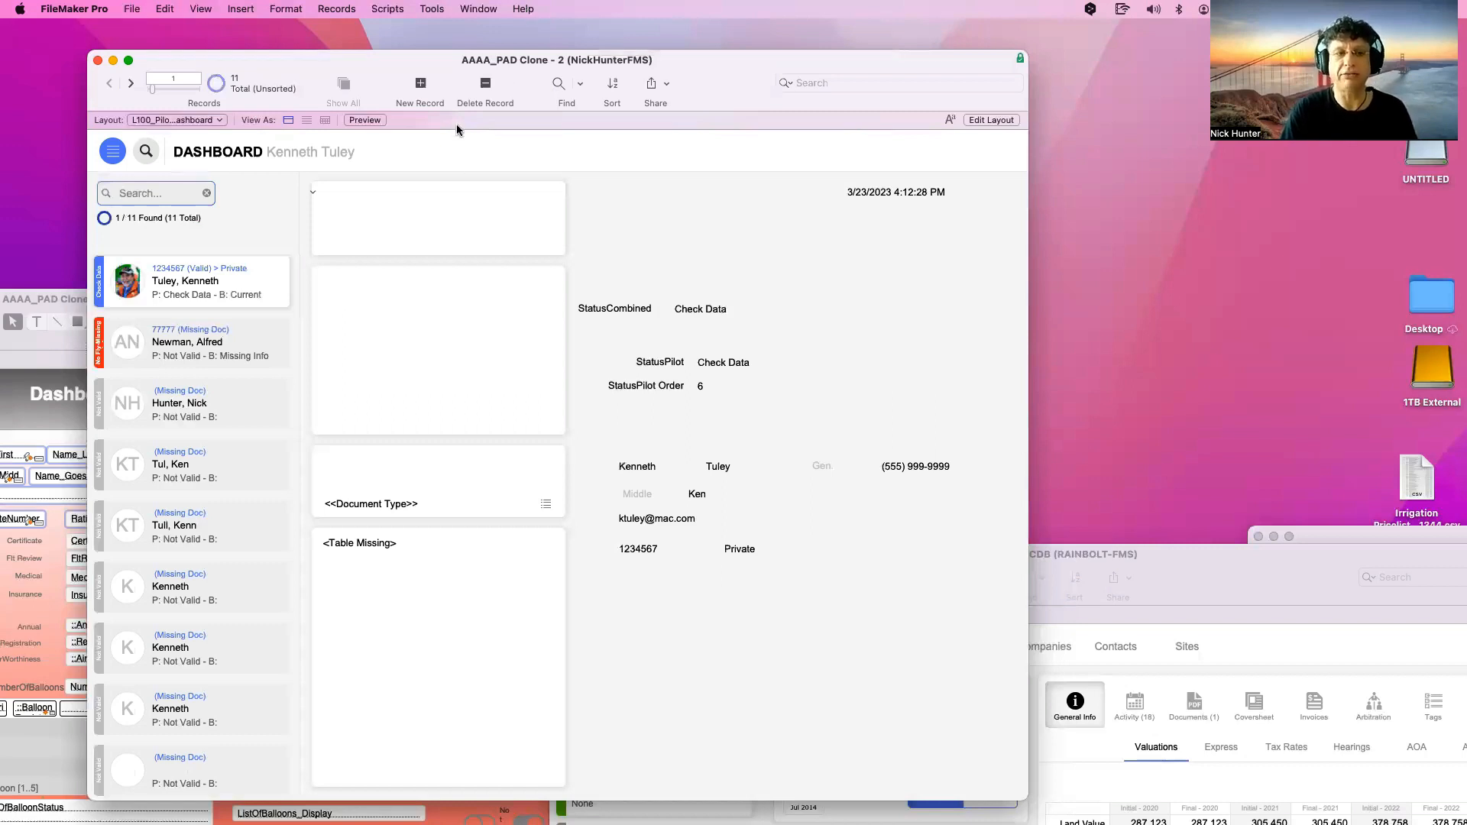
# Move the FileMaker window up and to the left by its title bar
pyautogui.moveTo(422, 66); pyautogui.dragTo(398, 52)
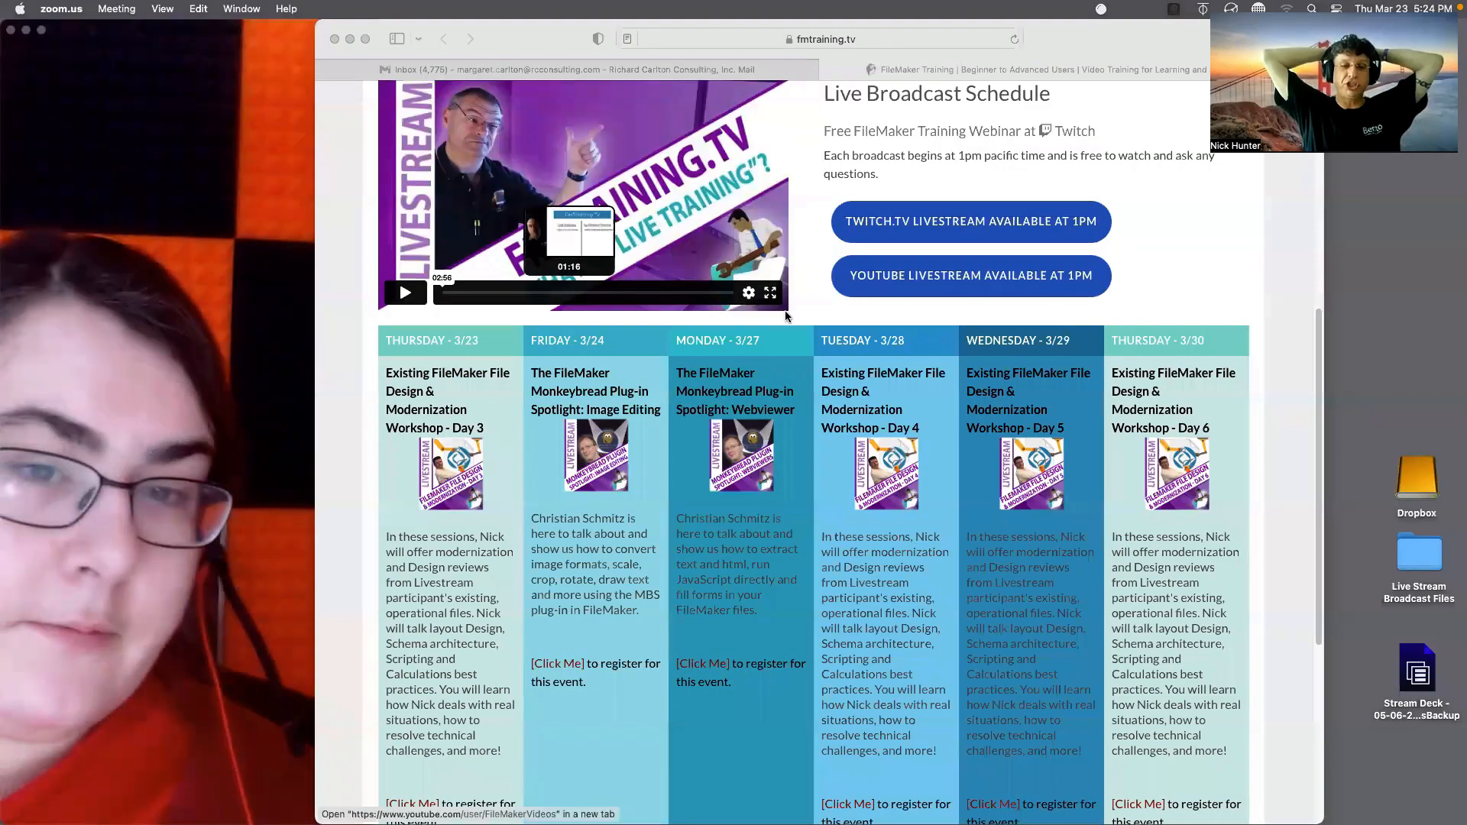
# Move Safari aside and open Livestream_Closing_Credits_3_Rev5.mov from the desktop in QuickTime Player
pyautogui.moveTo(1139, 38); pyautogui.dragTo(879, 526)
pyautogui.click(1138, 256)
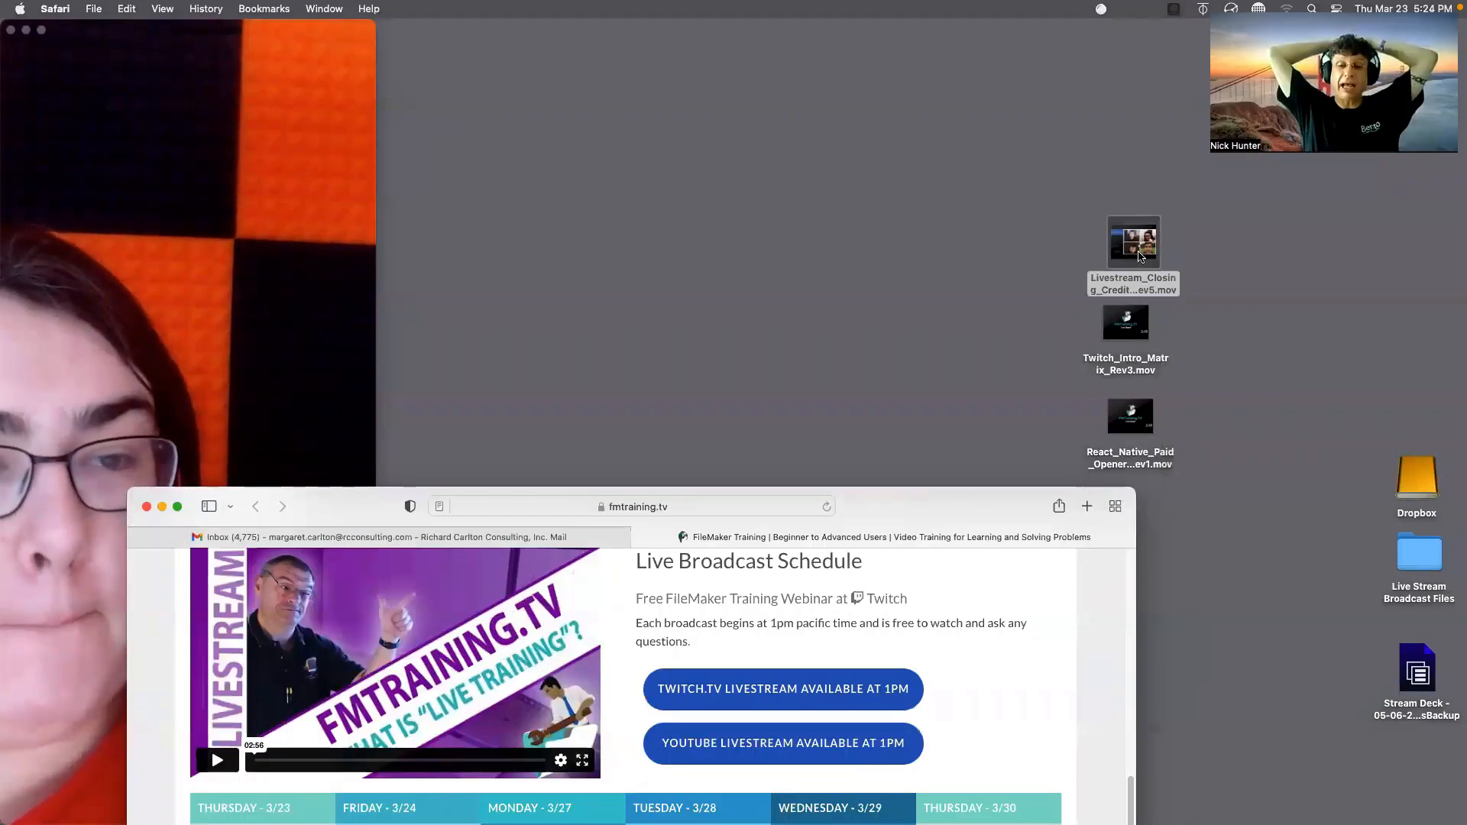
pyautogui.doubleClick(1139, 256)
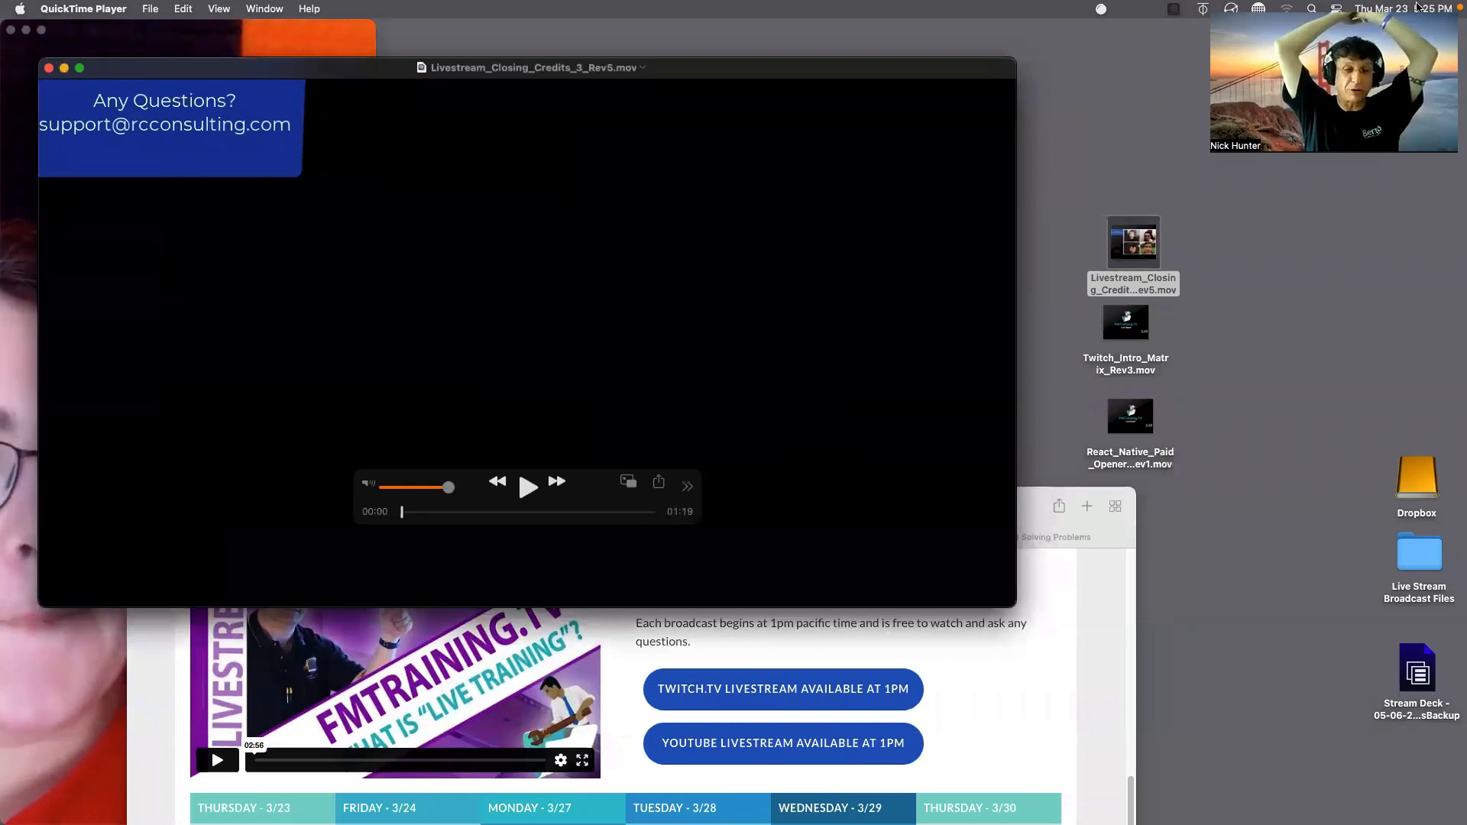
# Make the closing credits movie fill the screen and start playing it
pyautogui.moveTo(1352, 84); pyautogui.dragTo(1267, 109)
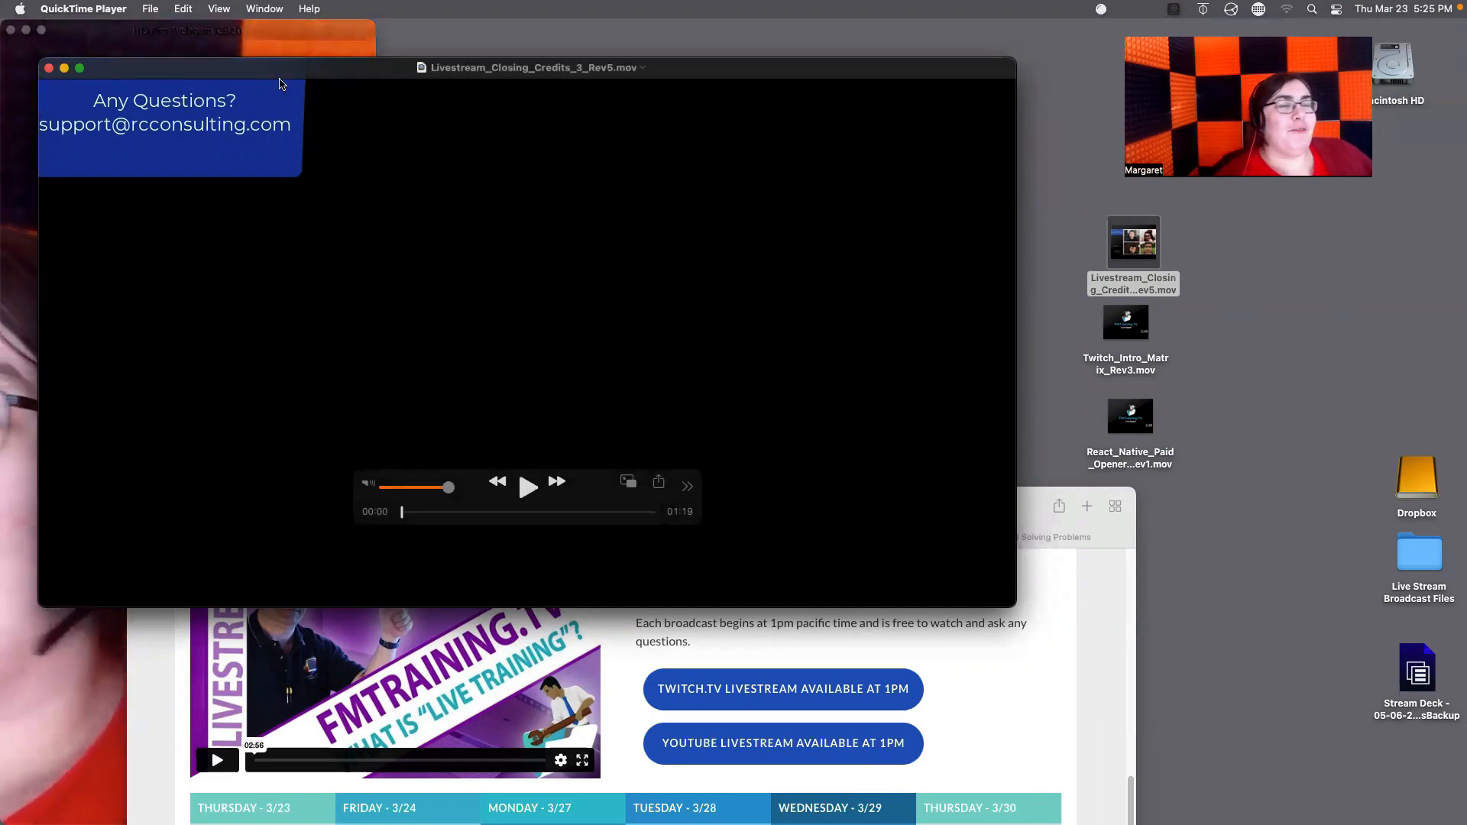
pyautogui.click(79, 68)
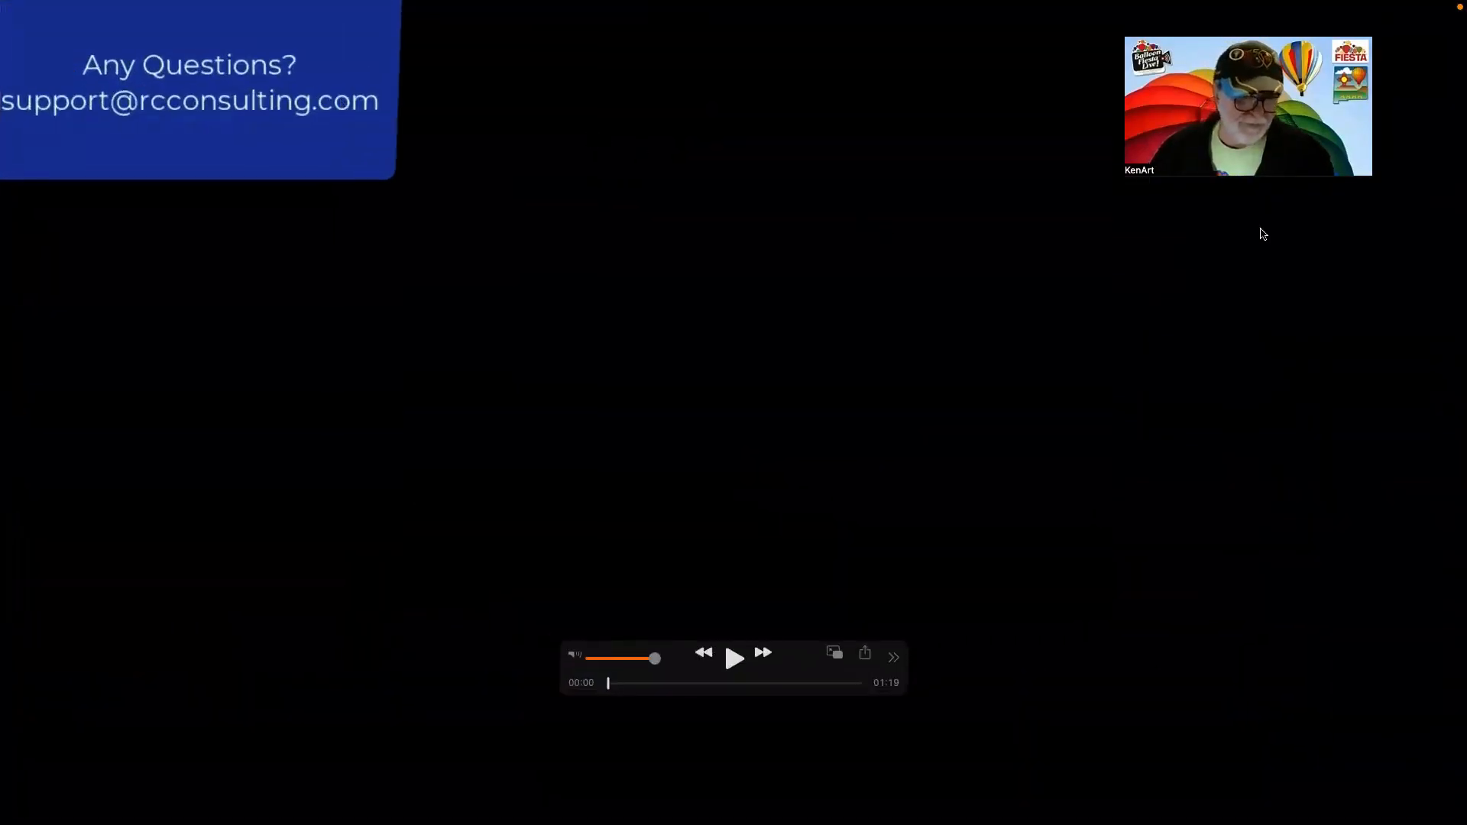
pyautogui.press('space')
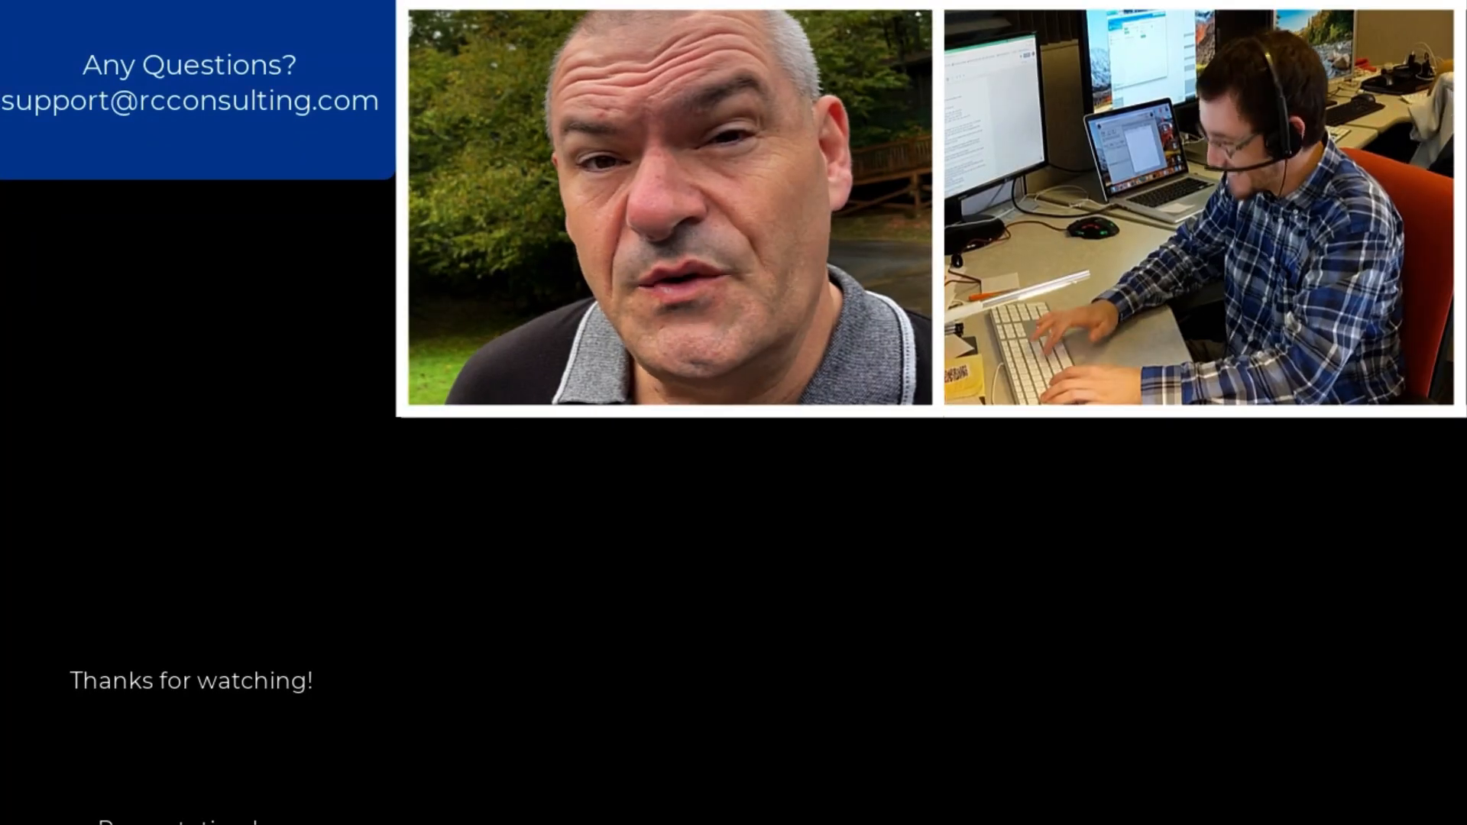